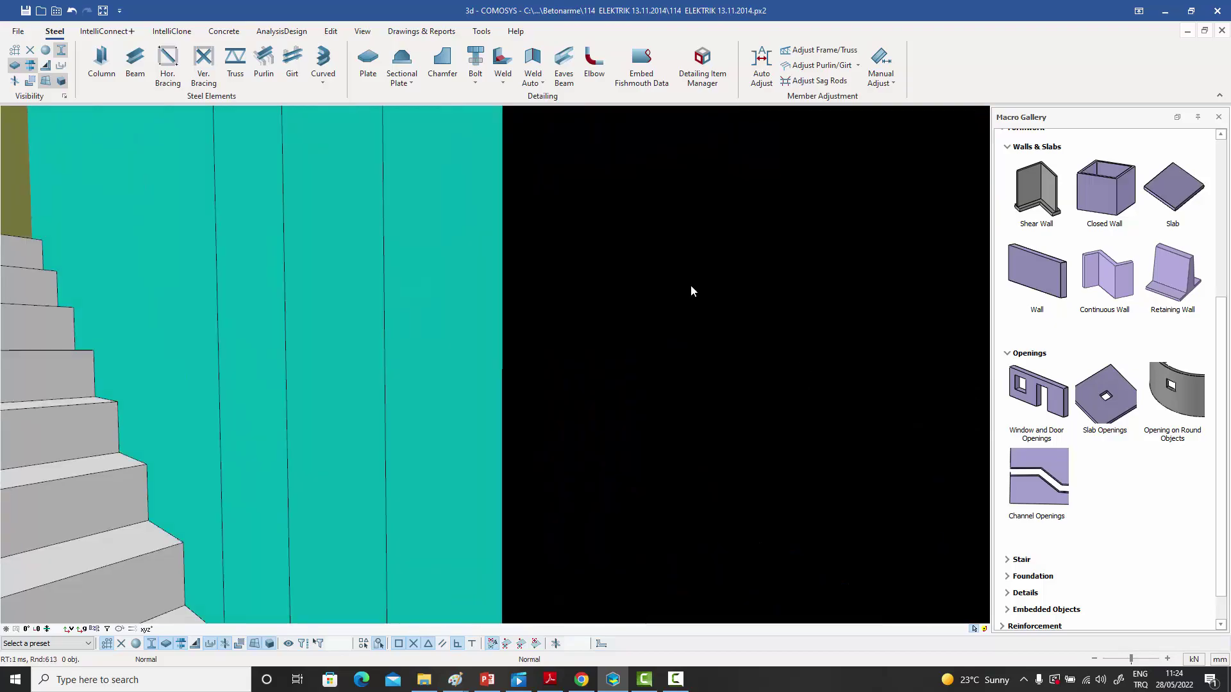
- Examine the reinforcement of the building model's foundation, walls, columns and stair, both along the foundation edge and inside the rooms
scroll(693, 317, up, 8)
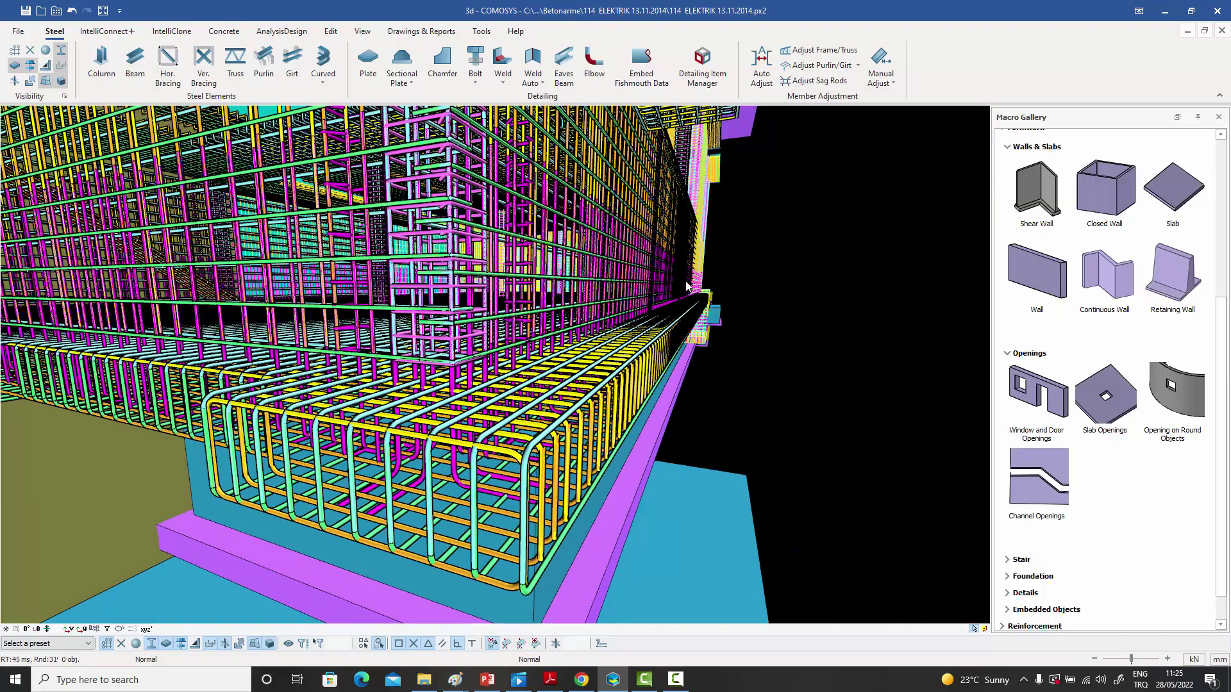
scroll(699, 307, up, 6)
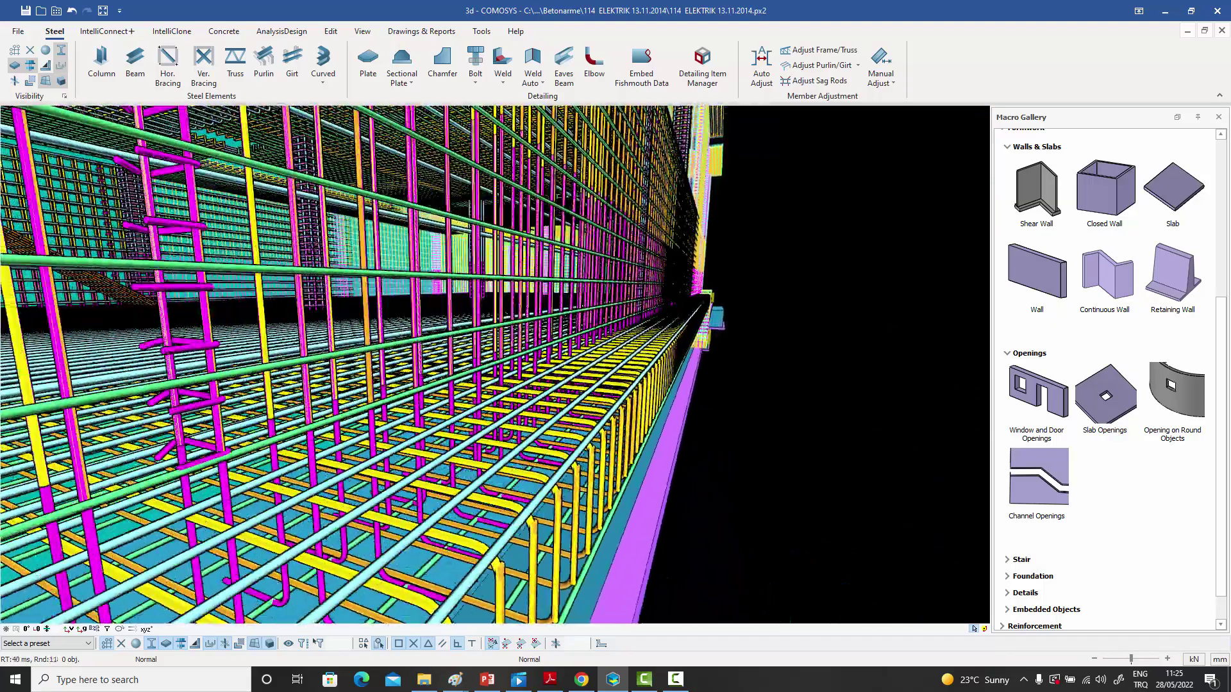
scroll(701, 301, up, 6)
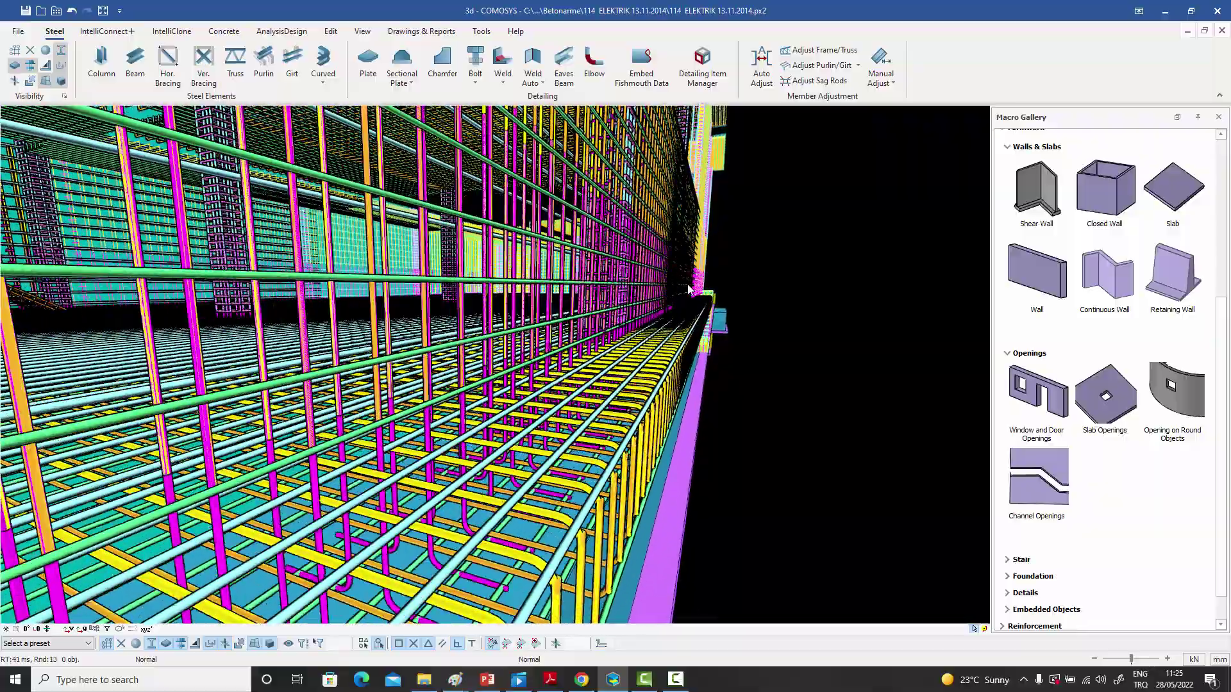
scroll(702, 301, up, 6)
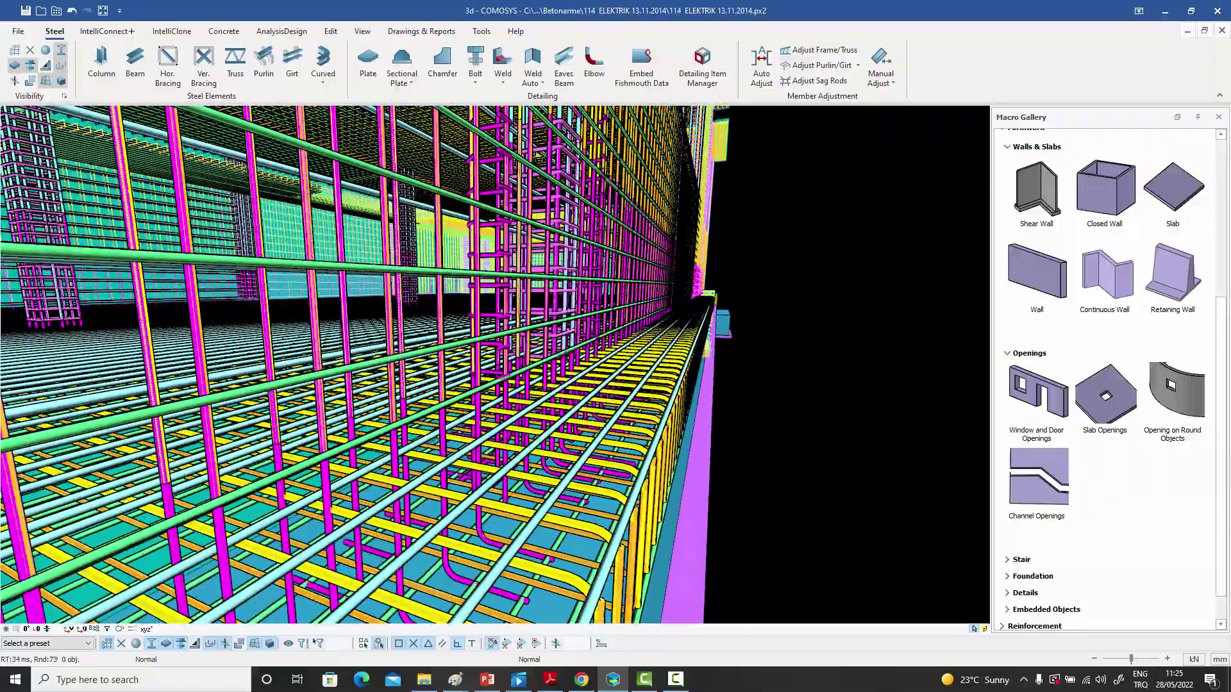
scroll(703, 303, up, 6)
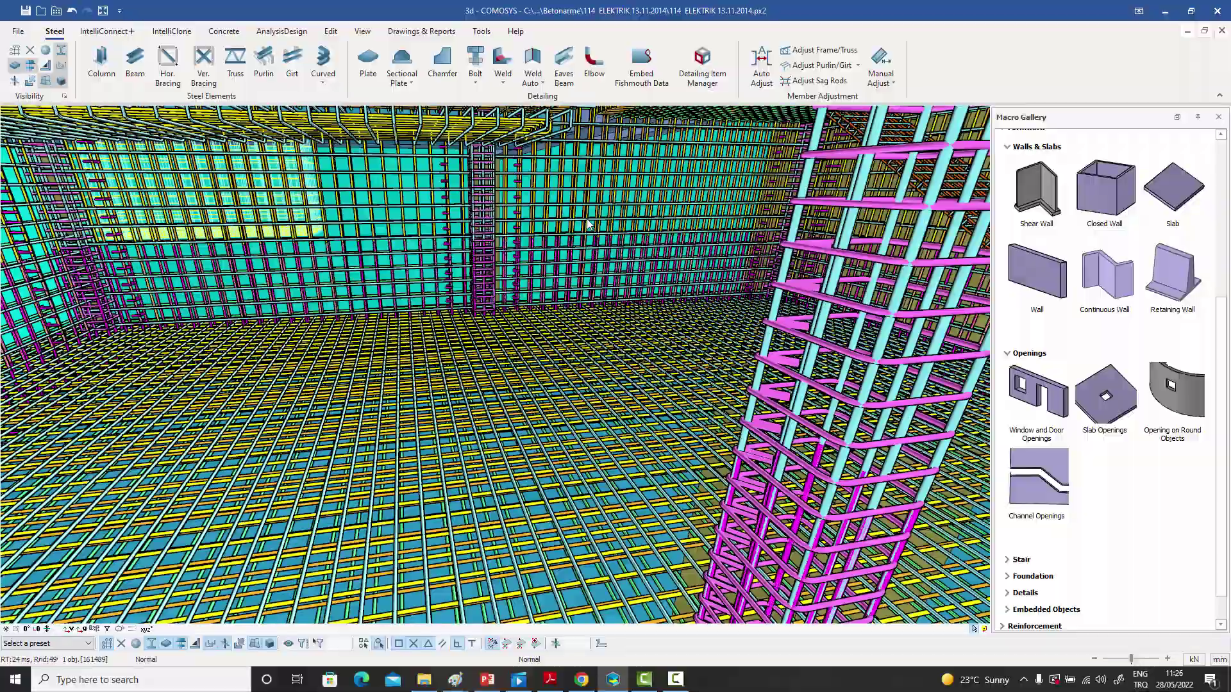
scroll(679, 298, down, 8)
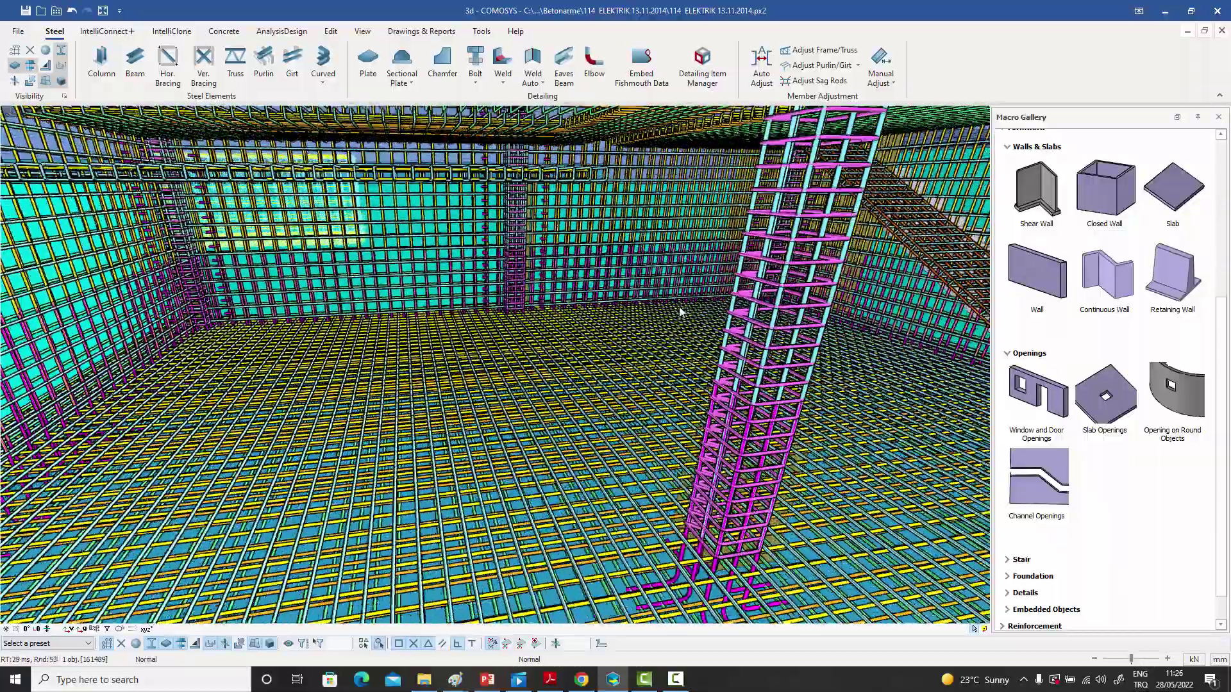
scroll(680, 312, down, 8)
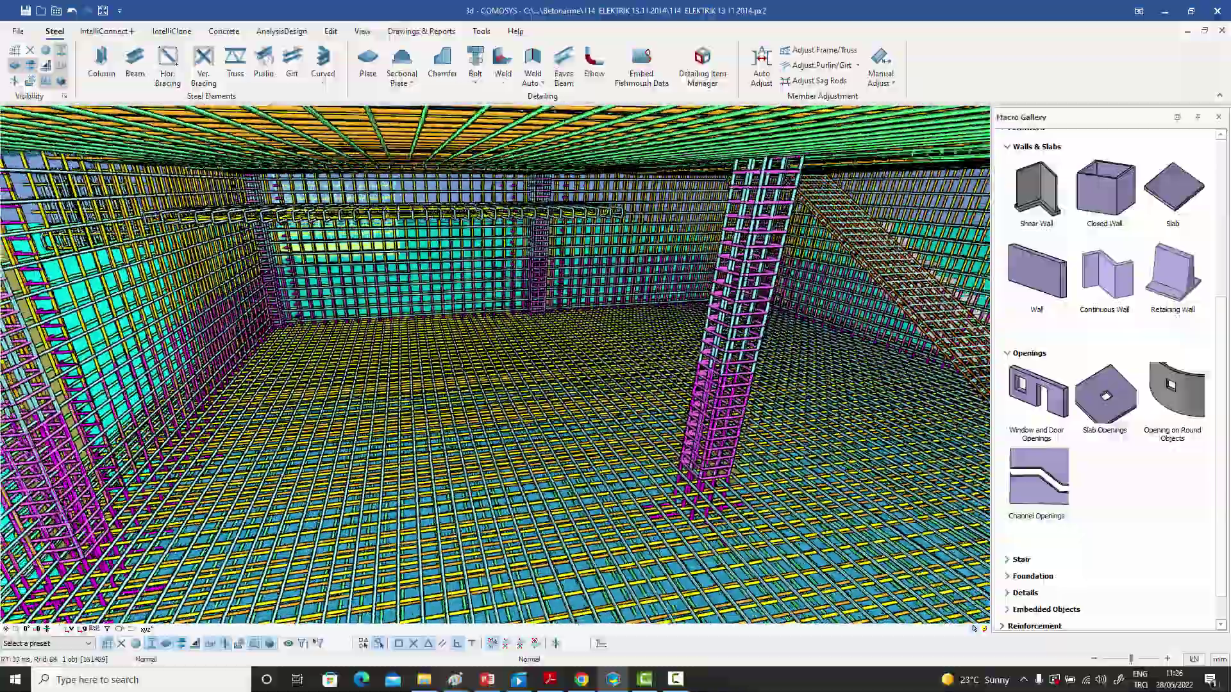
scroll(660, 352, down, 6)
middle_drag(661, 368, 660, 398)
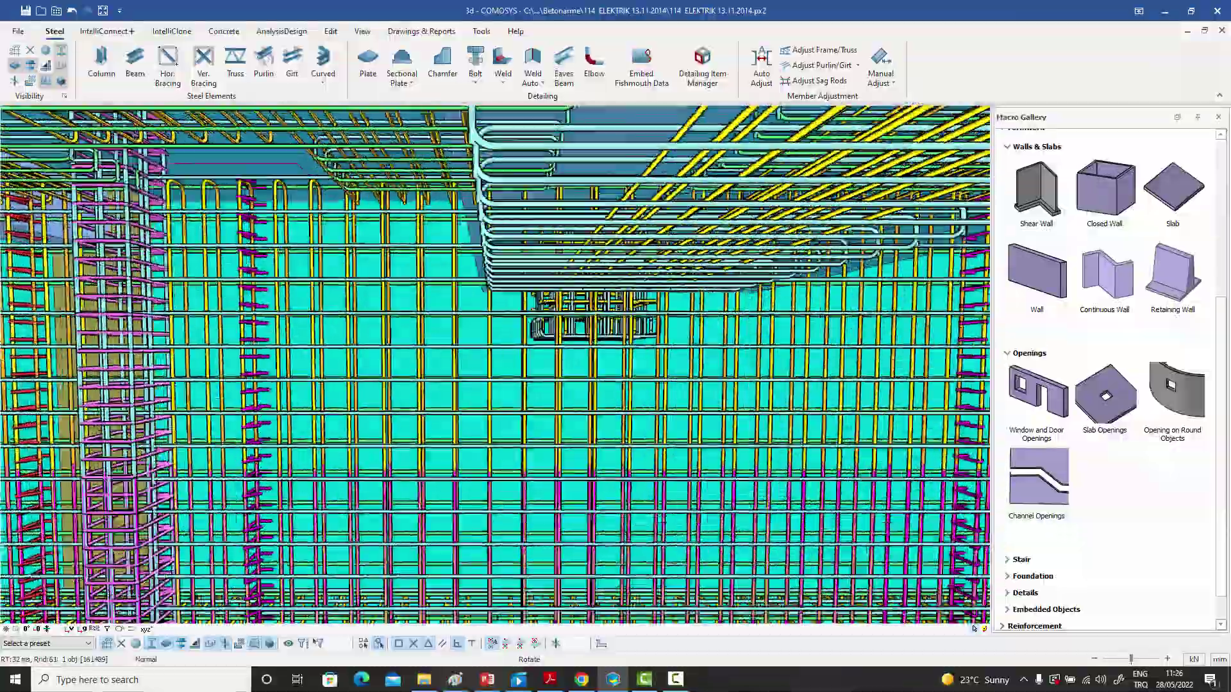
middle_drag(628, 359, 667, 358)
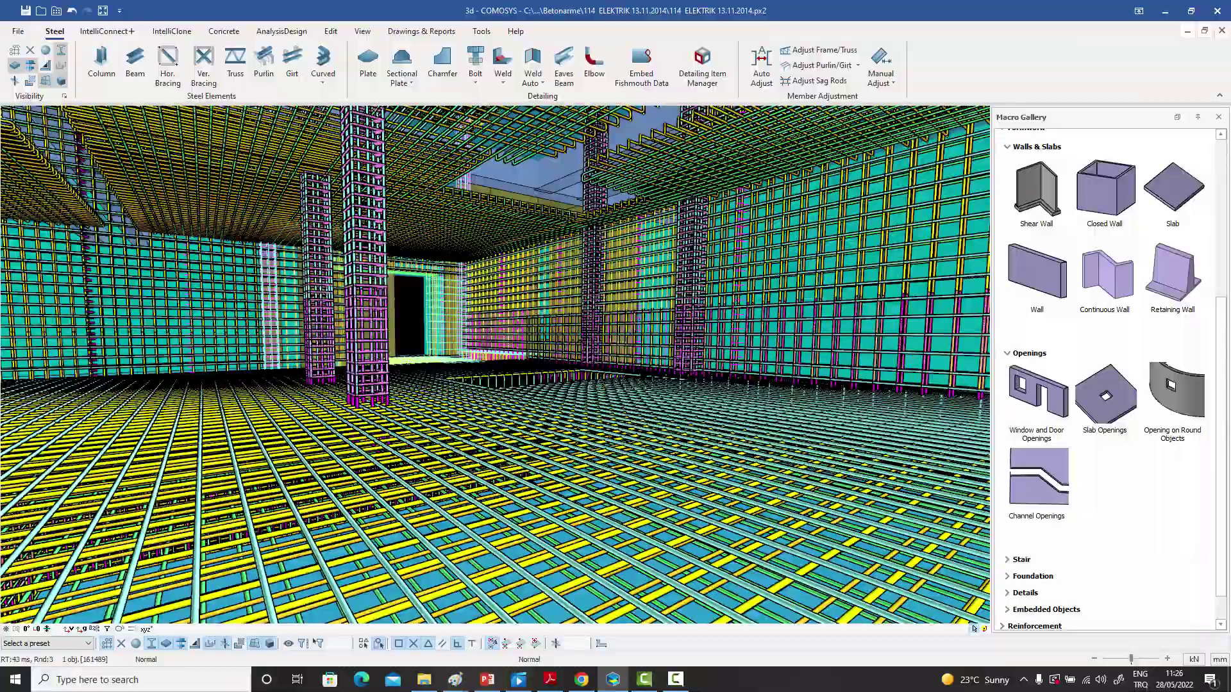
middle_drag(301, 338, 310, 338)
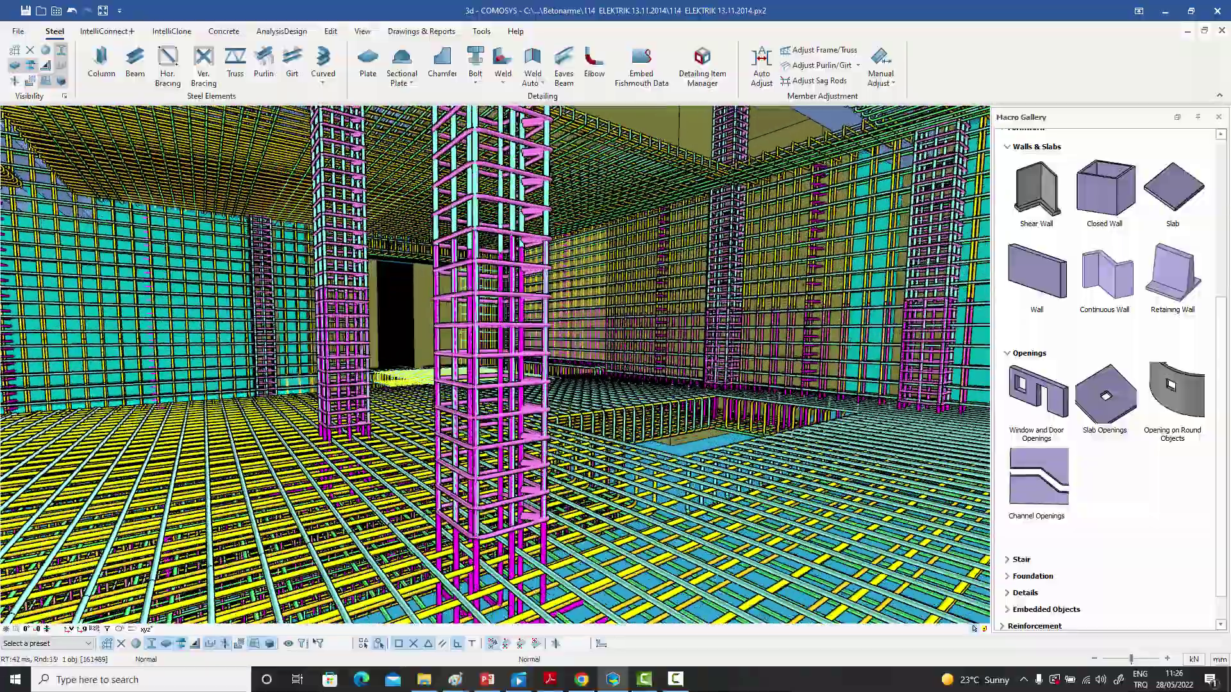
key(Left)
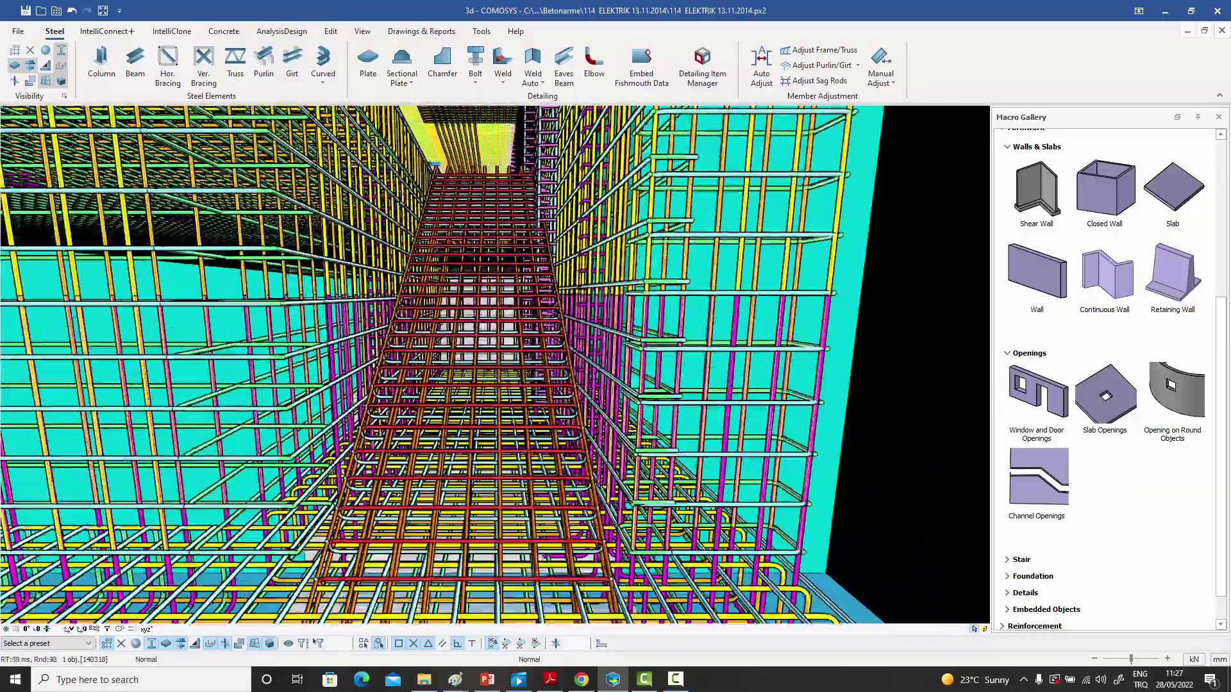
scroll(494, 365, up, 2)
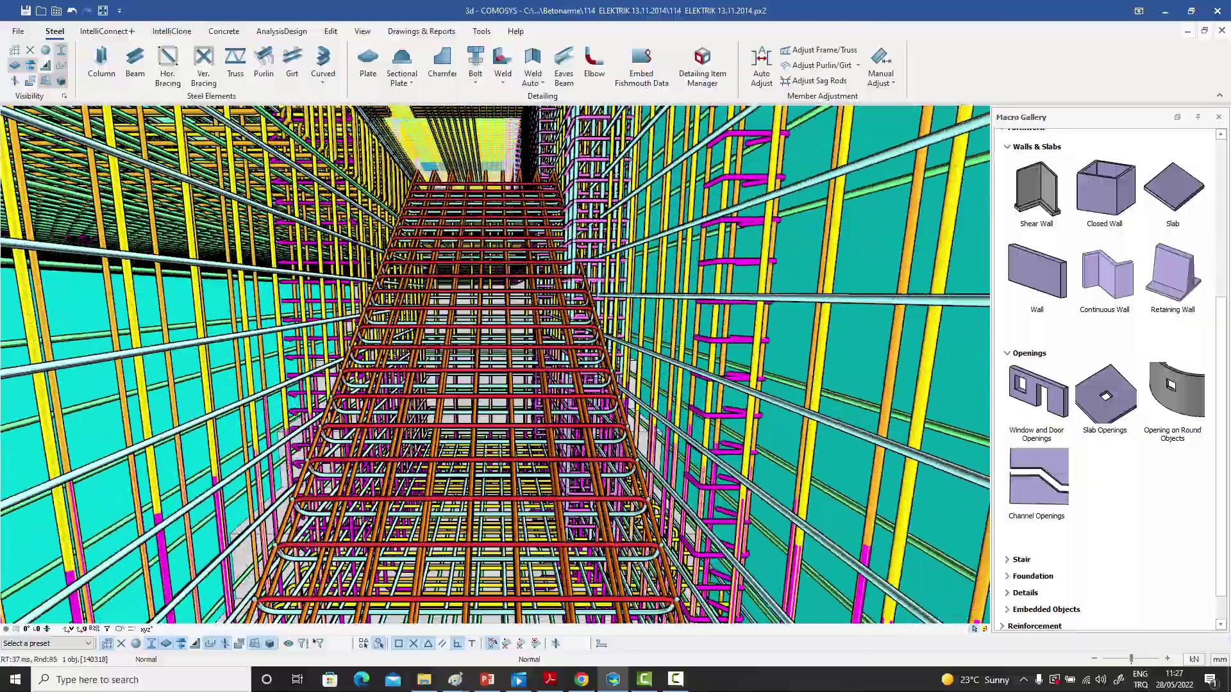
scroll(494, 365, up, 2)
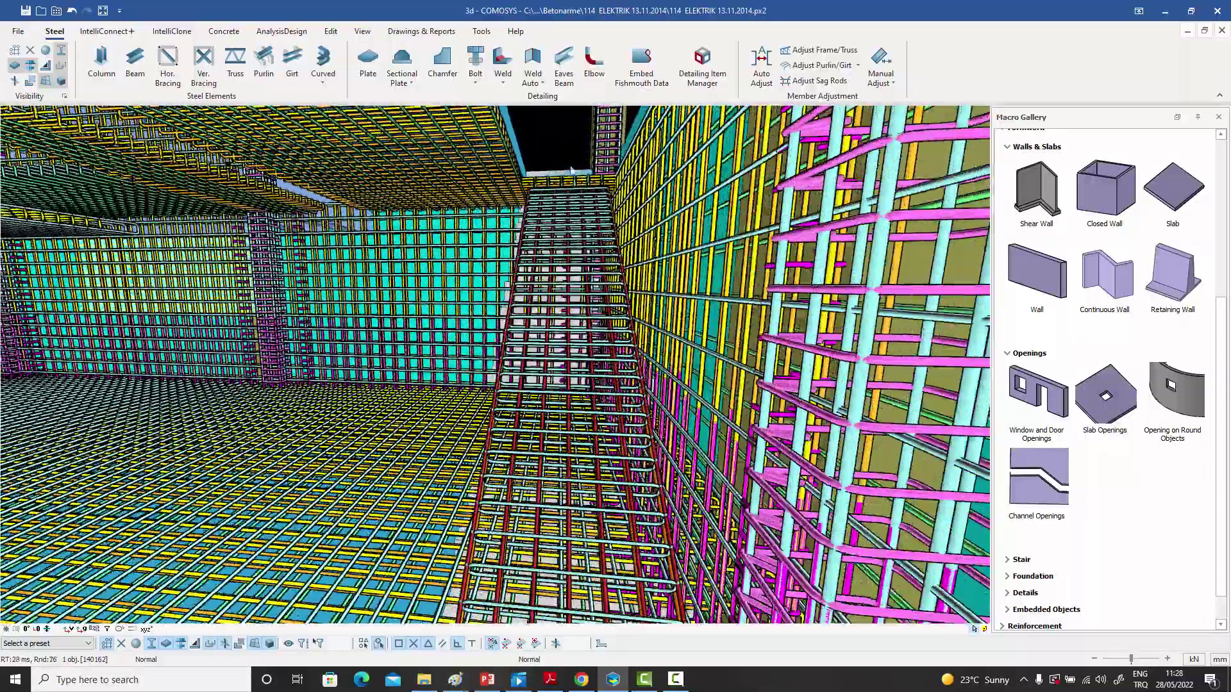
middle_drag(570, 170, 551, 172)
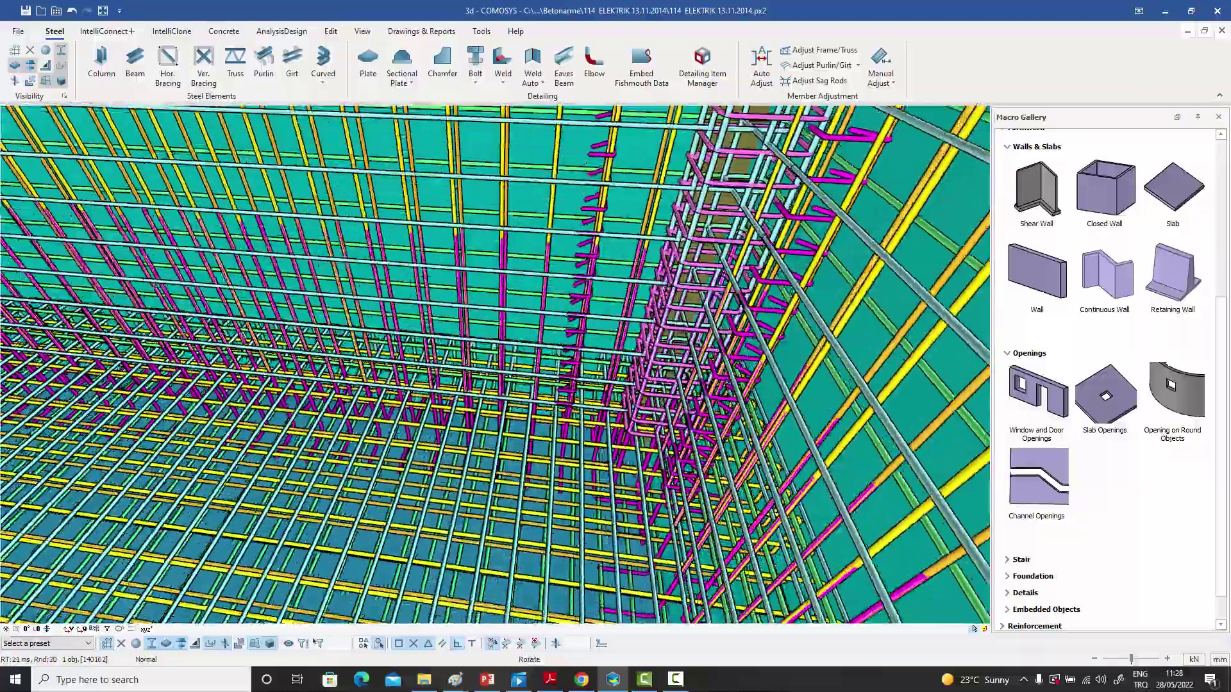
middle_drag(493, 366, 493, 340)
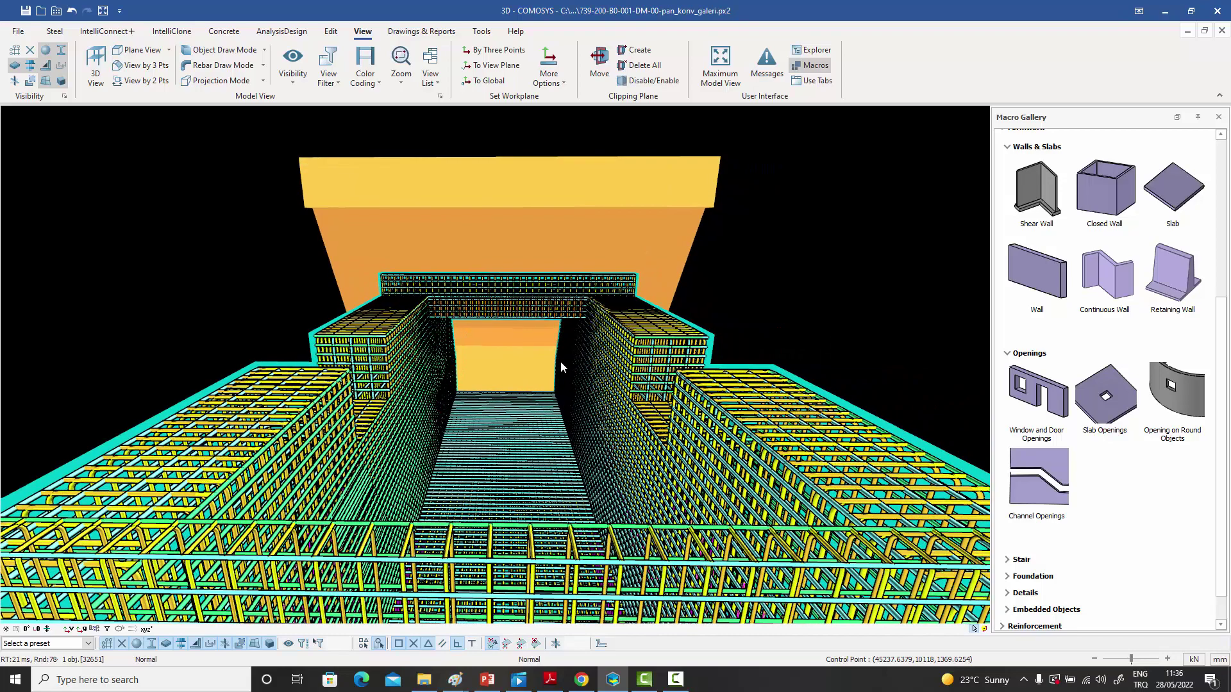
- Examine the gallery model's reinforcement from outside and along the inside of the tunnel
scroll(502, 420, down, 5)
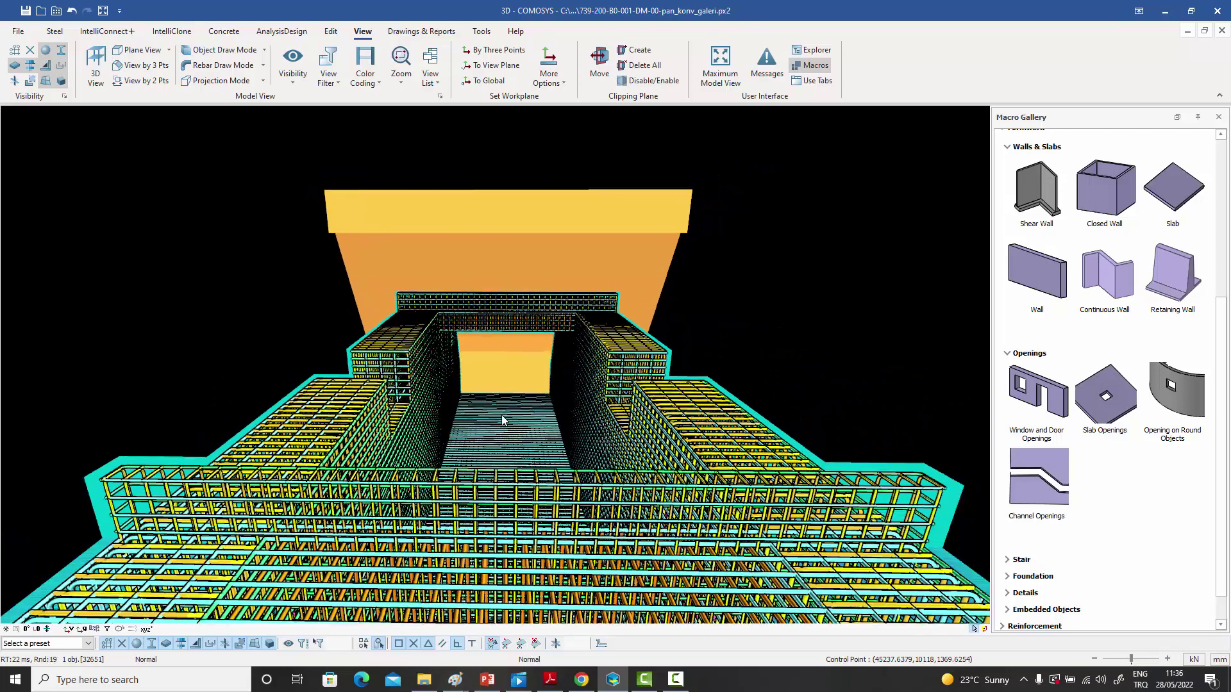
scroll(500, 421, down, 1)
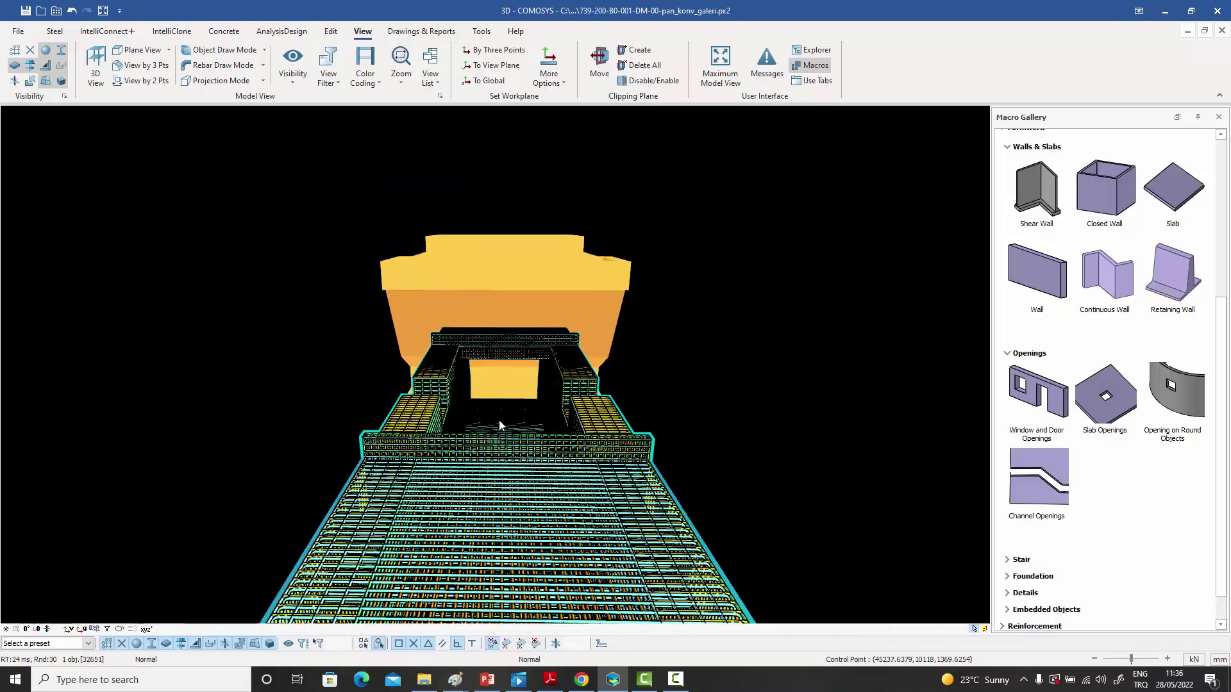
scroll(519, 505, up, 8)
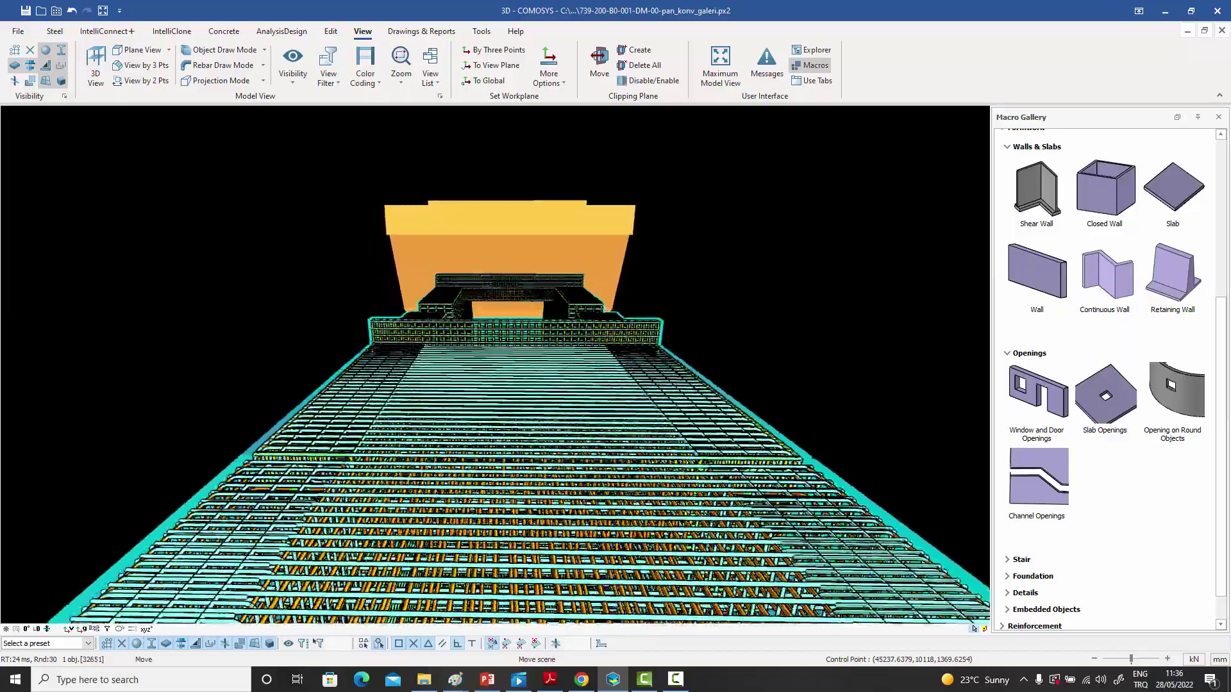
scroll(519, 506, up, 8)
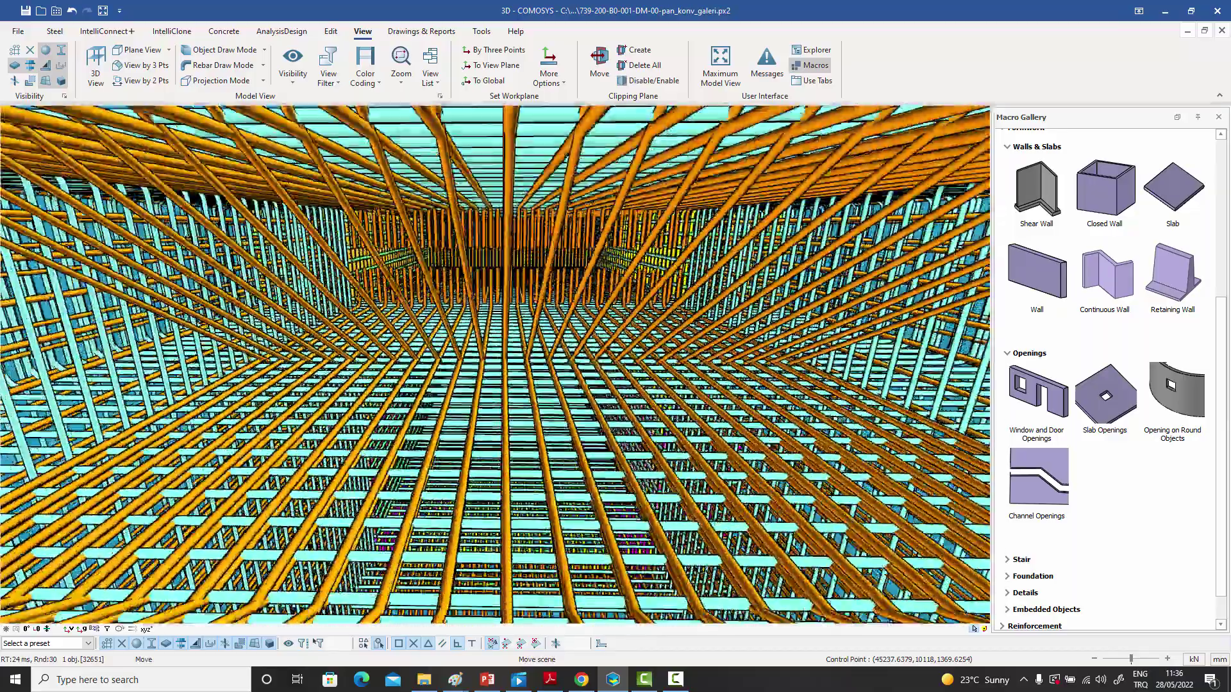
scroll(519, 506, up, 8)
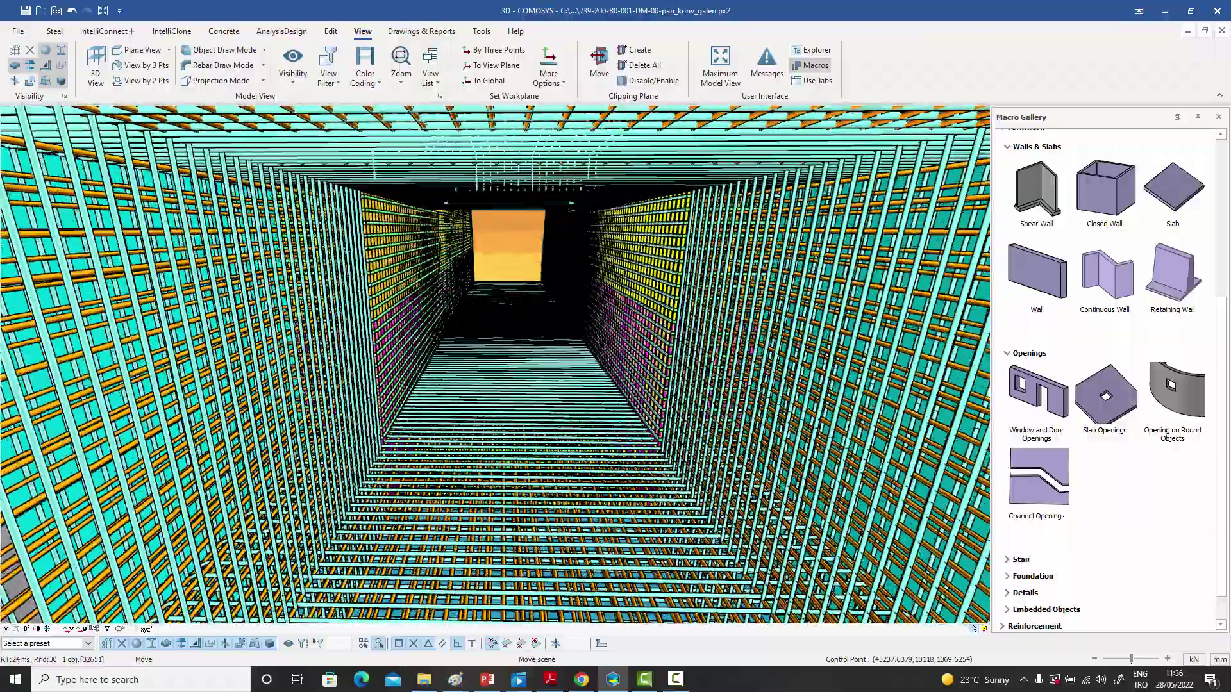
scroll(519, 506, up, 2)
scroll(503, 251, up, 8)
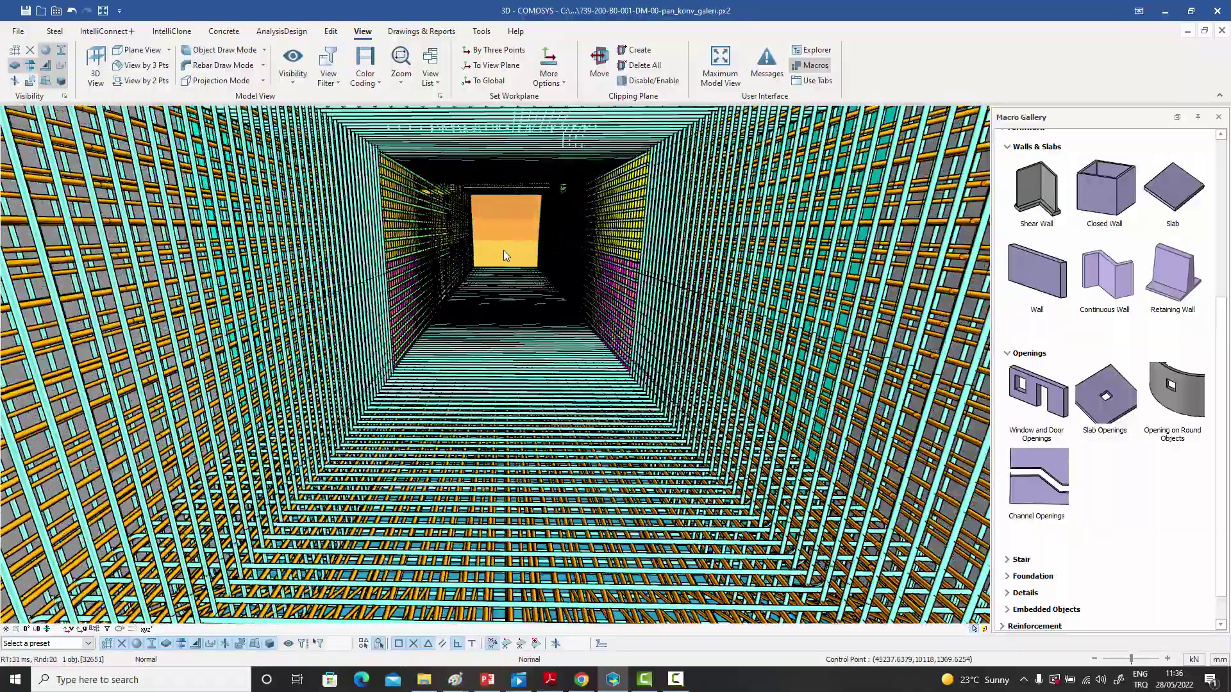
scroll(502, 250, up, 5)
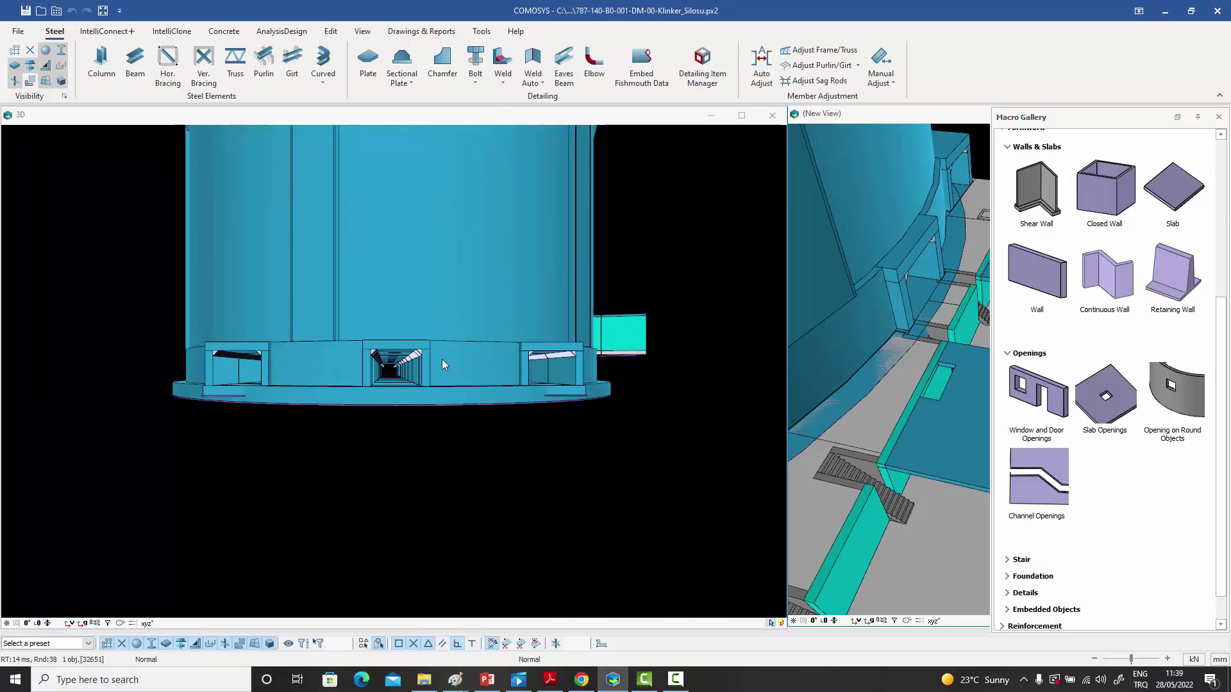
- Examine the clinker silo model's base tunnel, the slabs with openings between the silos and the concrete stairs
scroll(388, 370, up, 2)
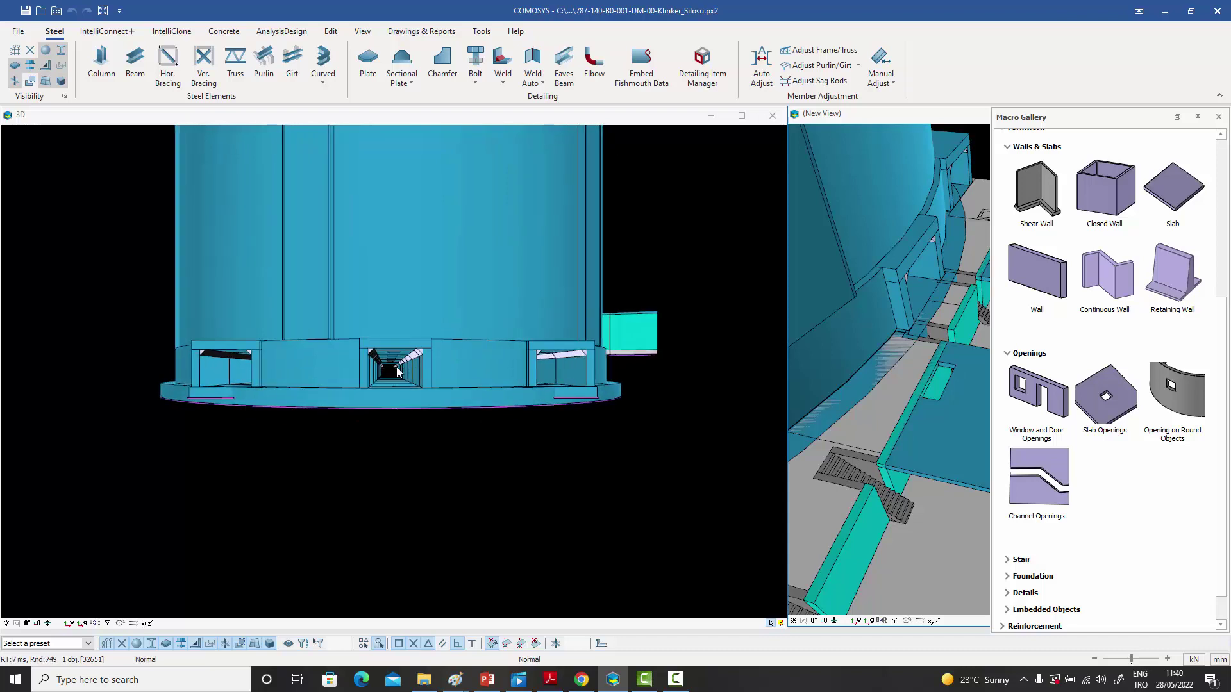
scroll(394, 374, up, 5)
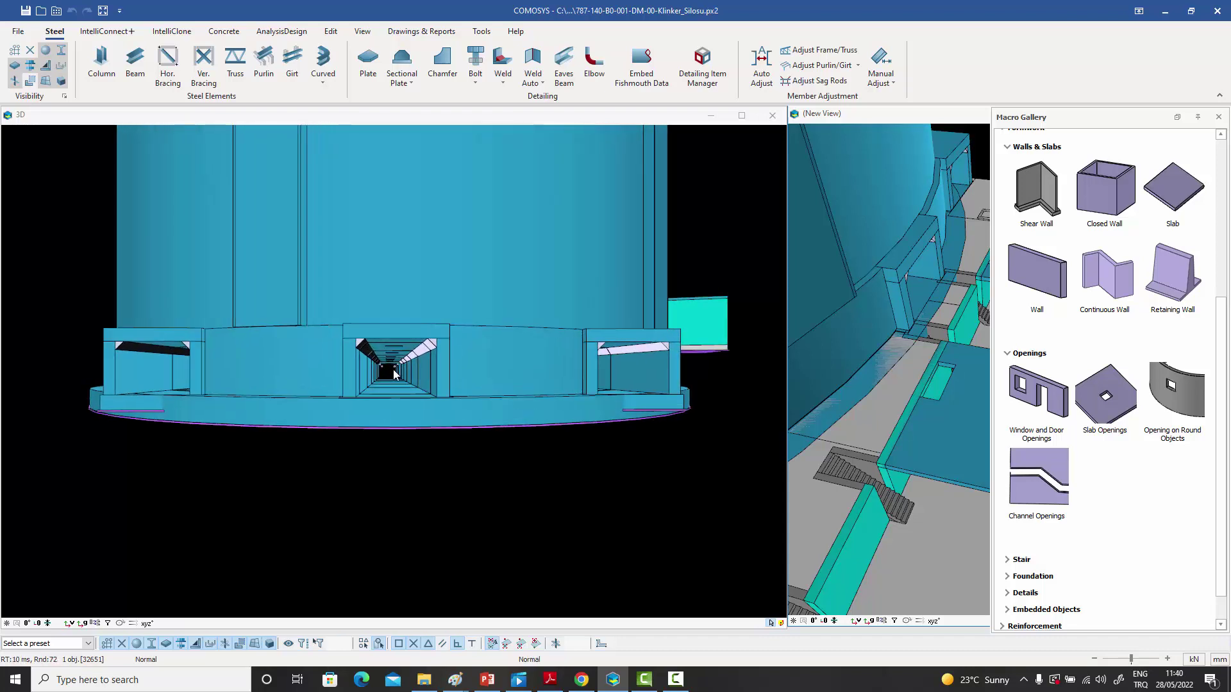
scroll(393, 374, up, 4)
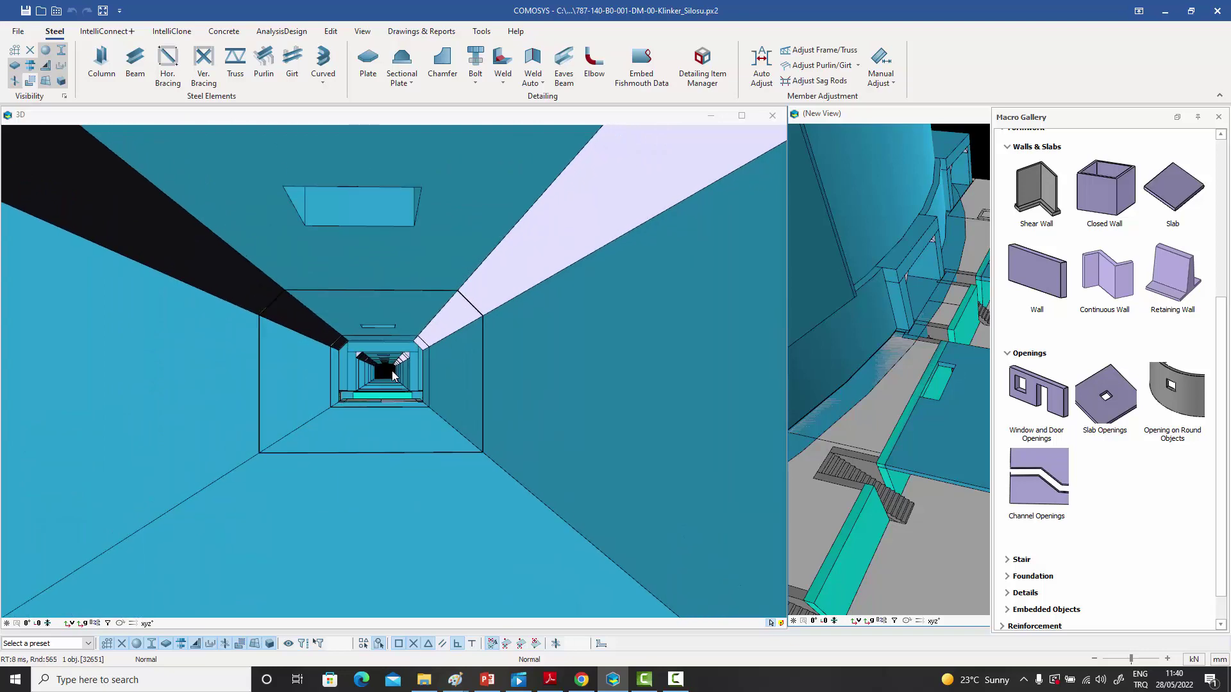
scroll(393, 375, up, 5)
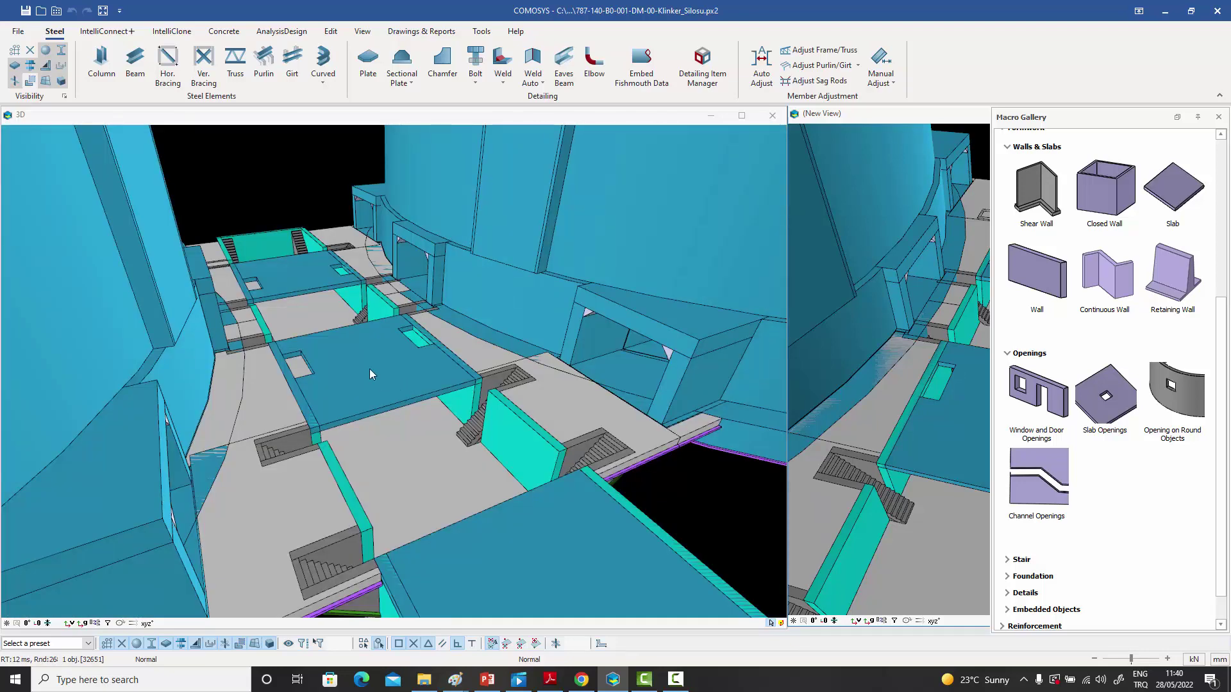
scroll(345, 352, up, 1)
scroll(307, 275, up, 4)
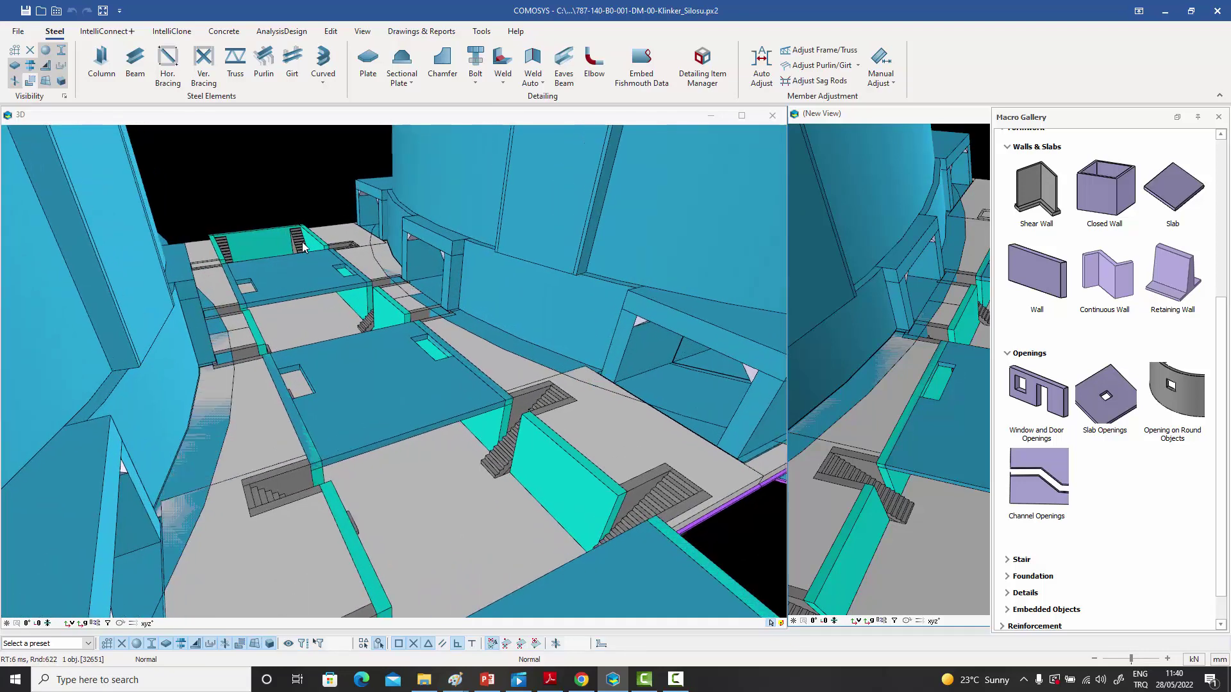
scroll(303, 245, up, 6)
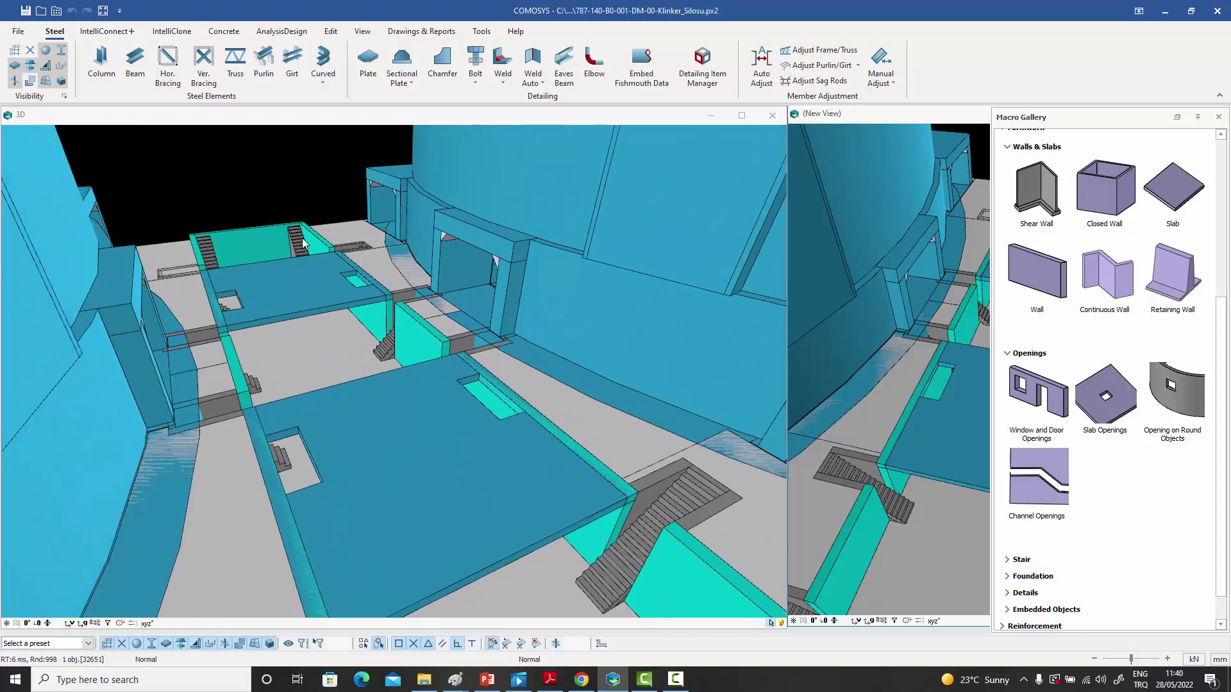
scroll(300, 247, up, 6)
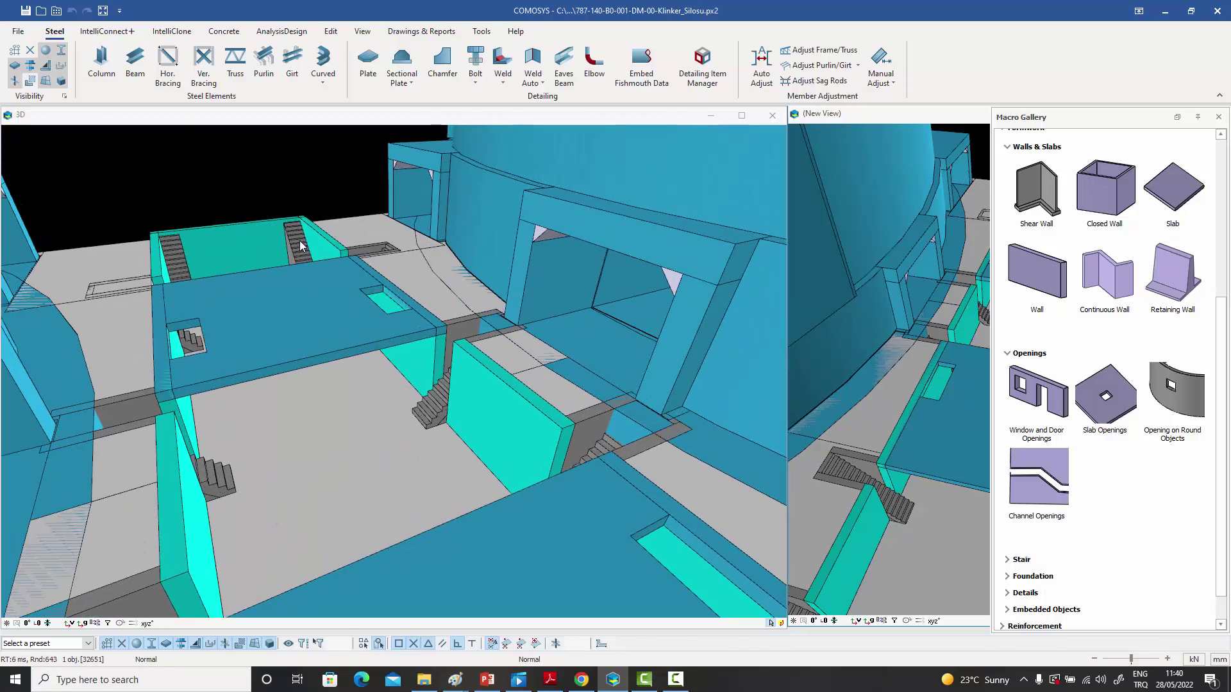
scroll(298, 253, up, 2)
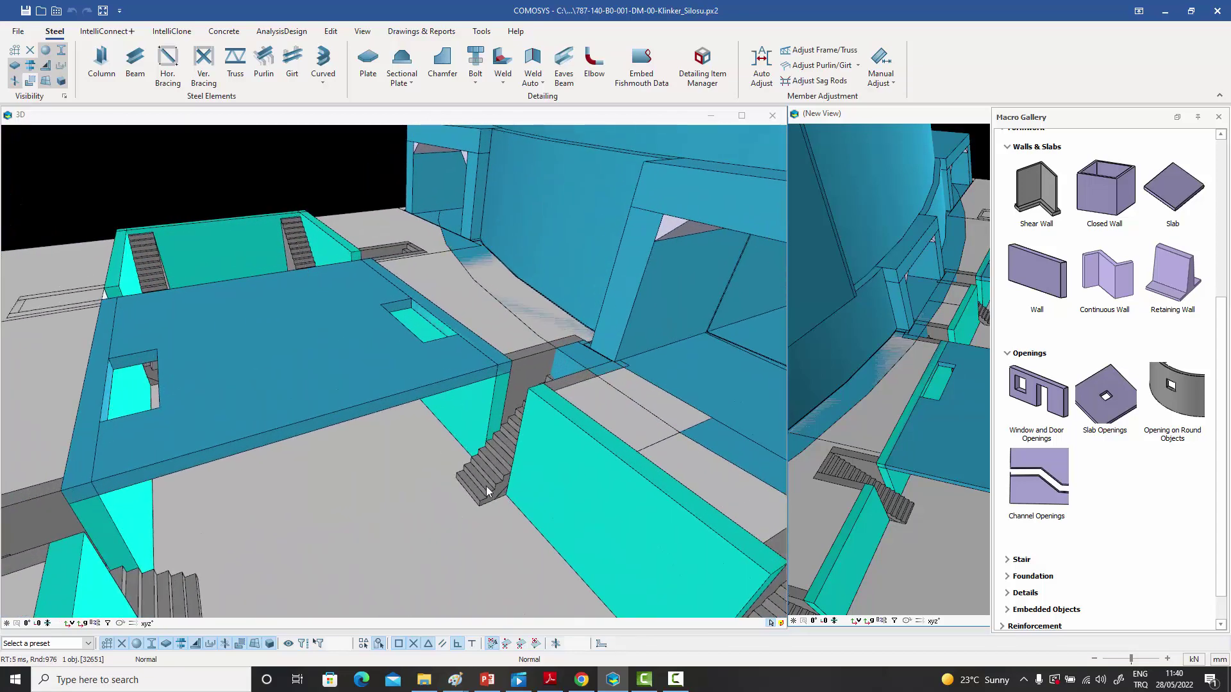
scroll(486, 486, up, 8)
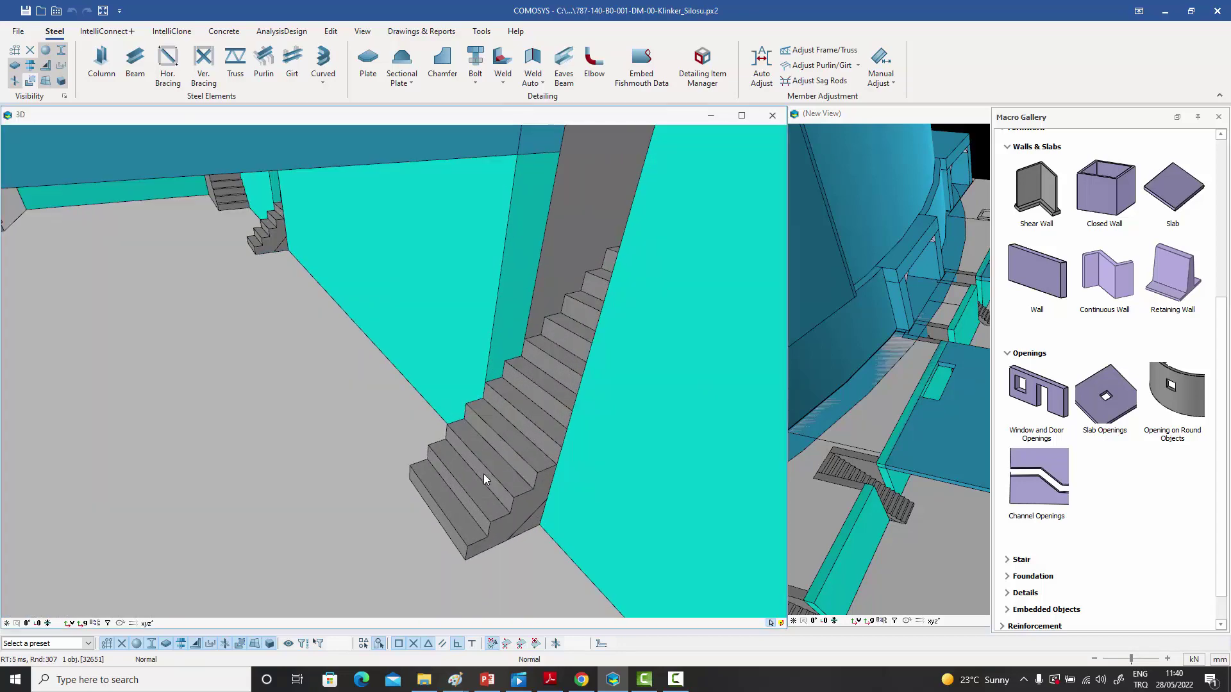
middle_drag(478, 475, 423, 431)
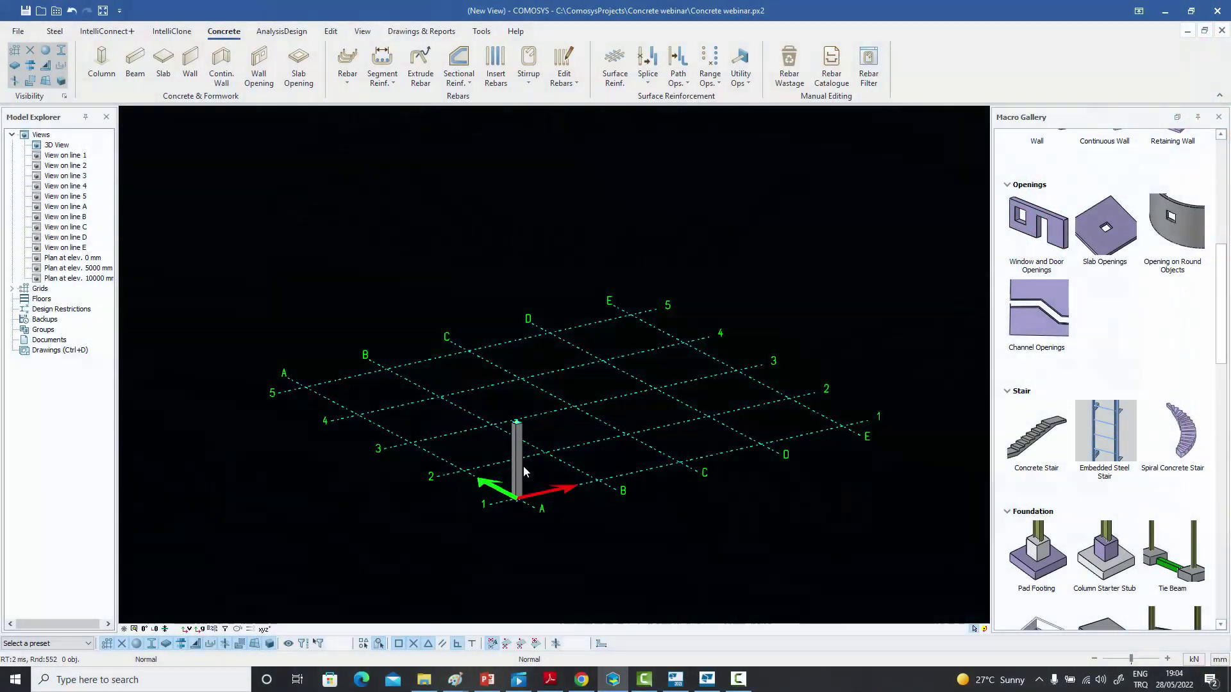
- Copy the concrete column at grid A-1 by array with X 4*6000, Y 4*6000 and Z 2*5000
right_click(520, 468)
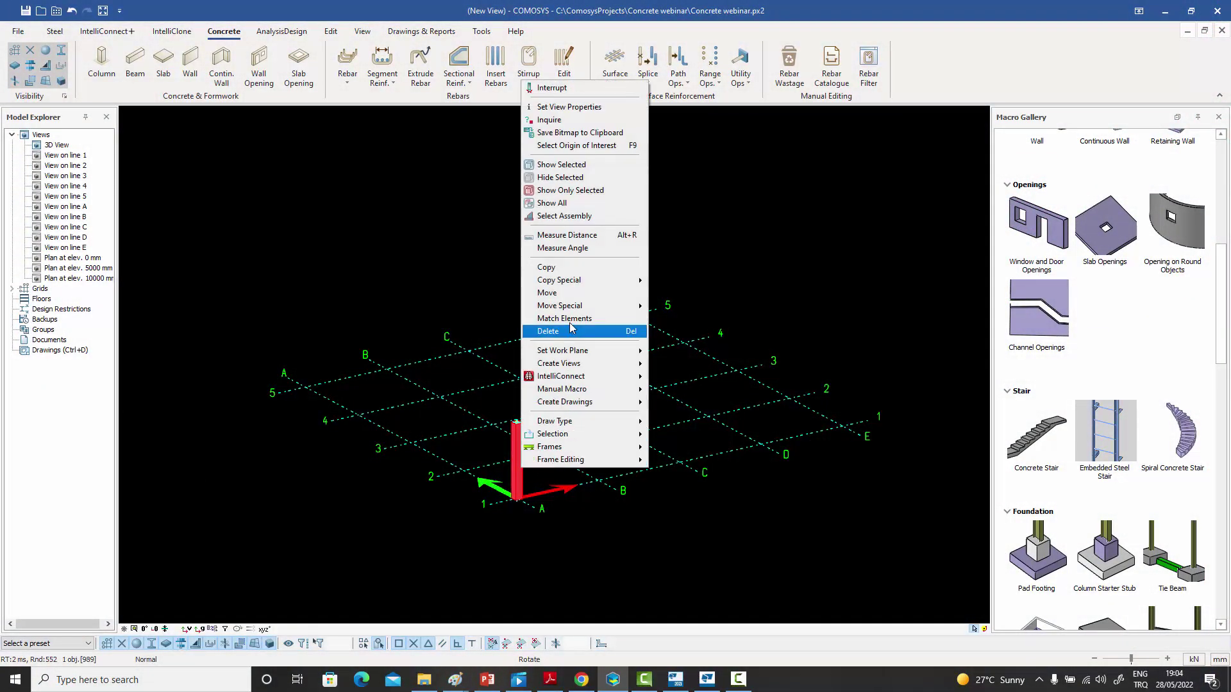
mouse_move(577, 280)
click(679, 347)
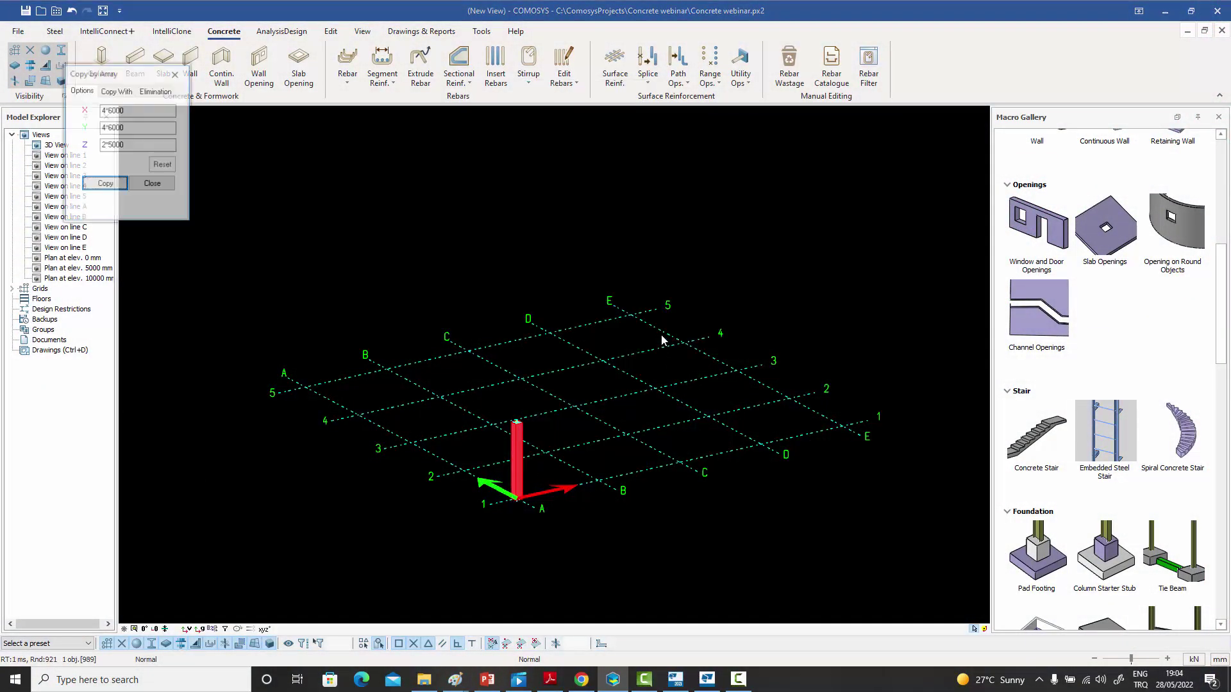
click(109, 185)
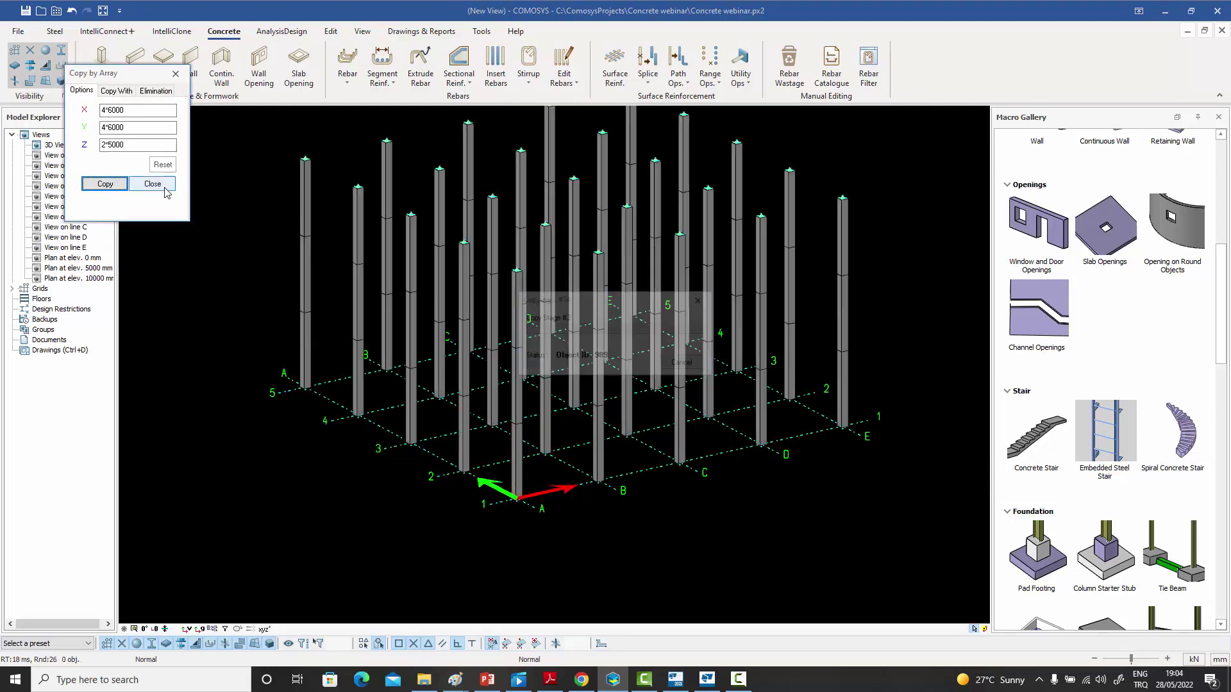
- Model a concrete beam at elevation 5000 mm along grid line 1, from column A to column B
click(152, 184)
click(136, 64)
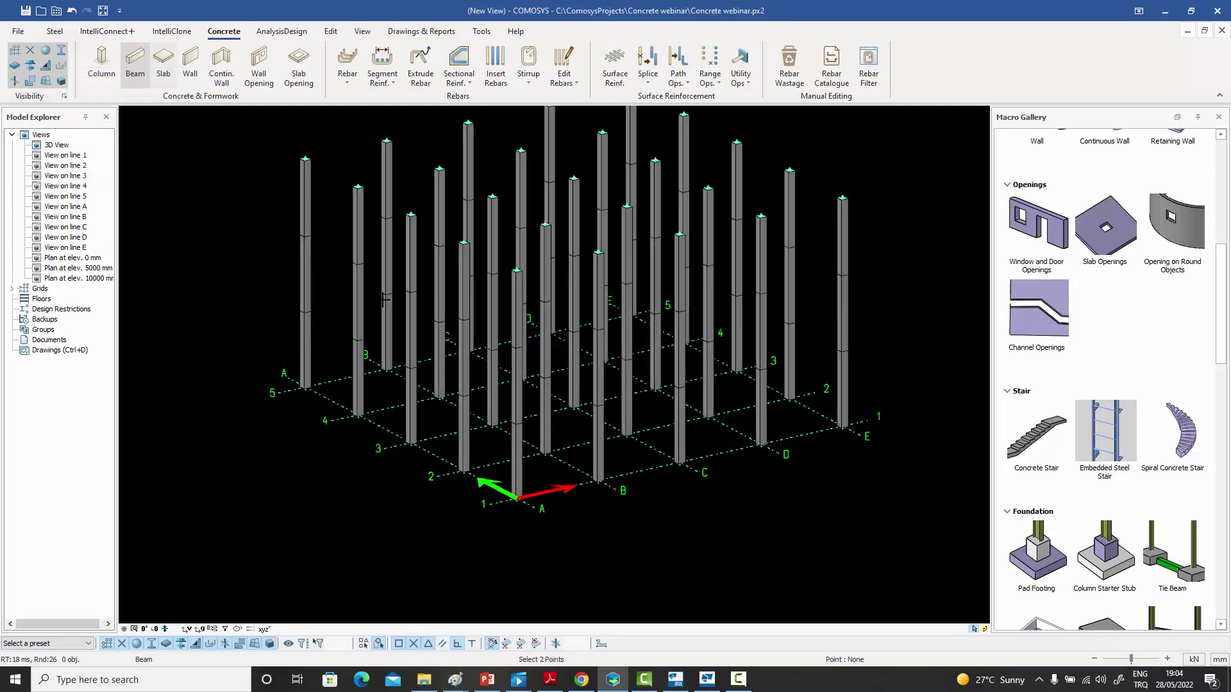
click(516, 423)
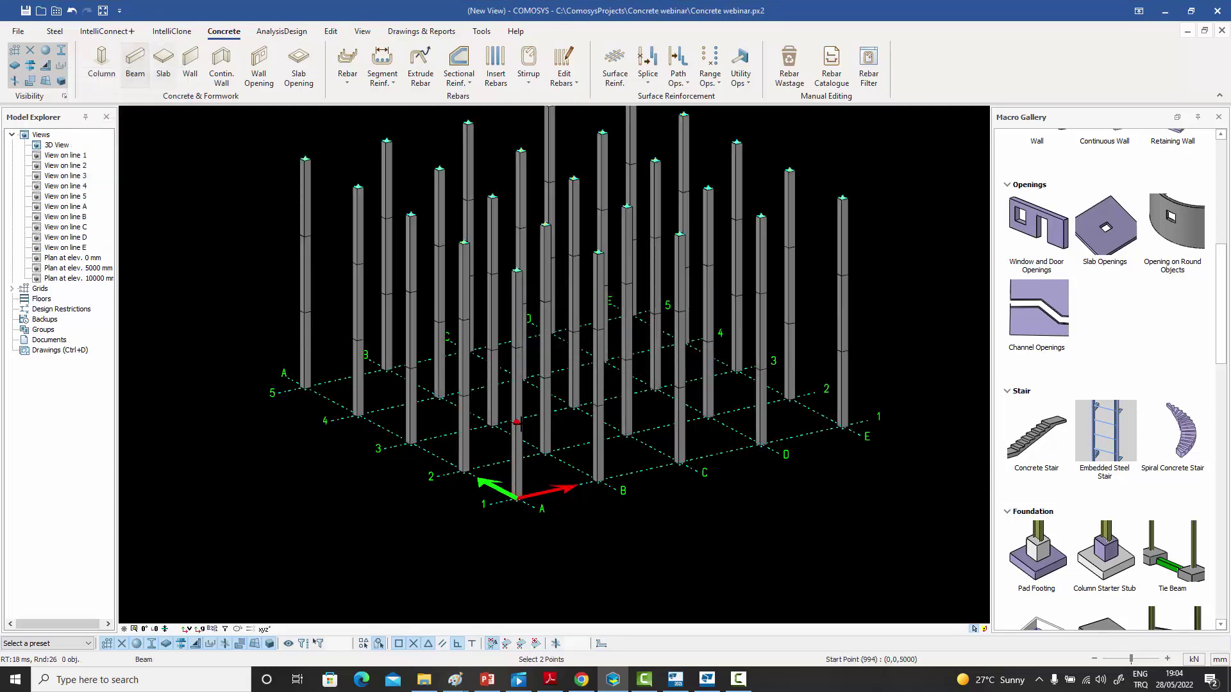
click(598, 412)
right_click(583, 467)
- Copy the new beam on grid line 1 by array with X 4*6000, Y 4*6000 and Z 2*5000
click(576, 426)
right_click(577, 426)
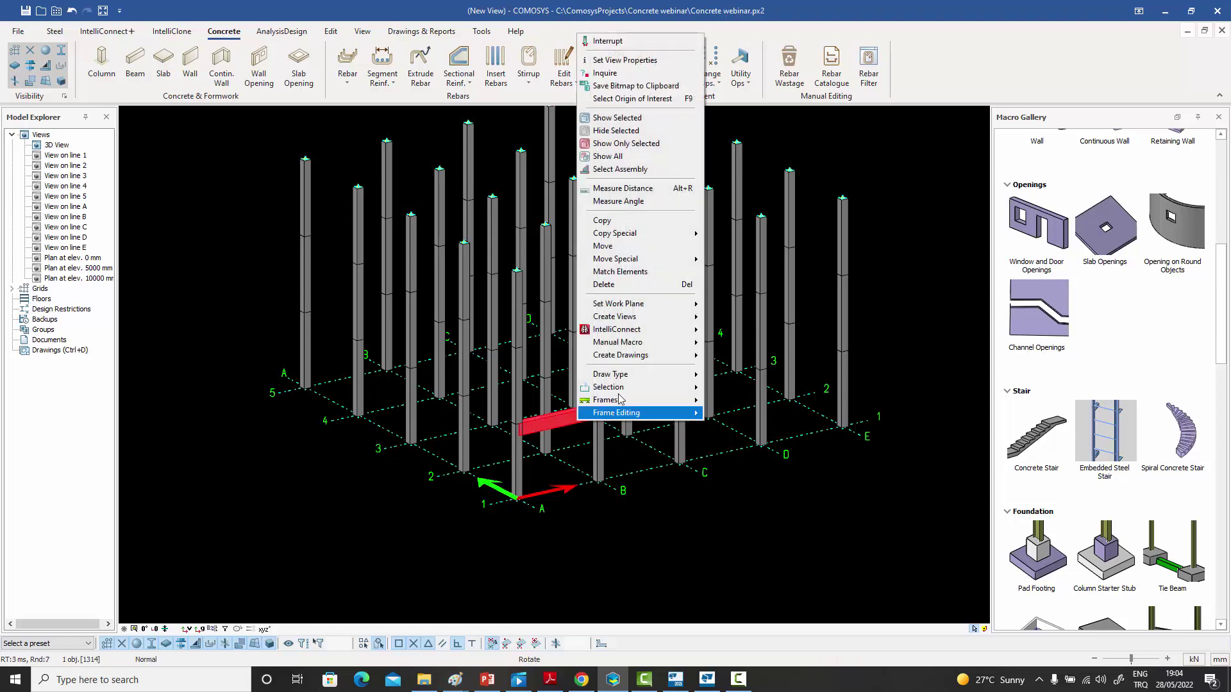
mouse_move(638, 234)
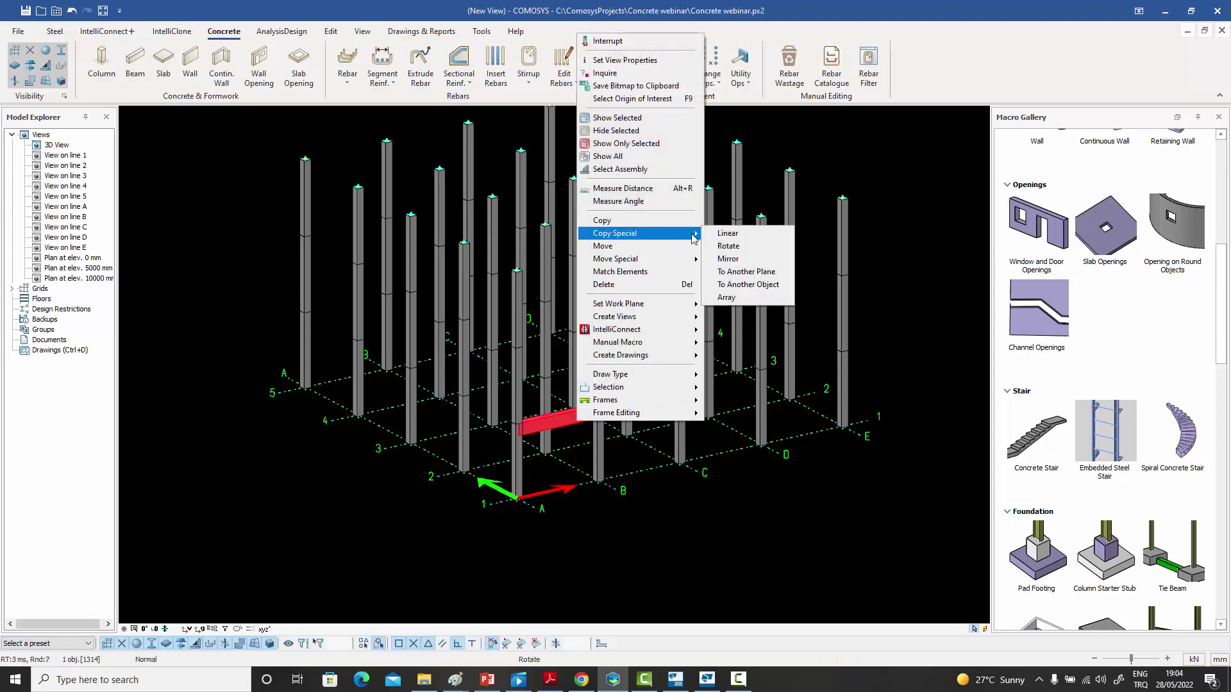
click(760, 298)
click(106, 184)
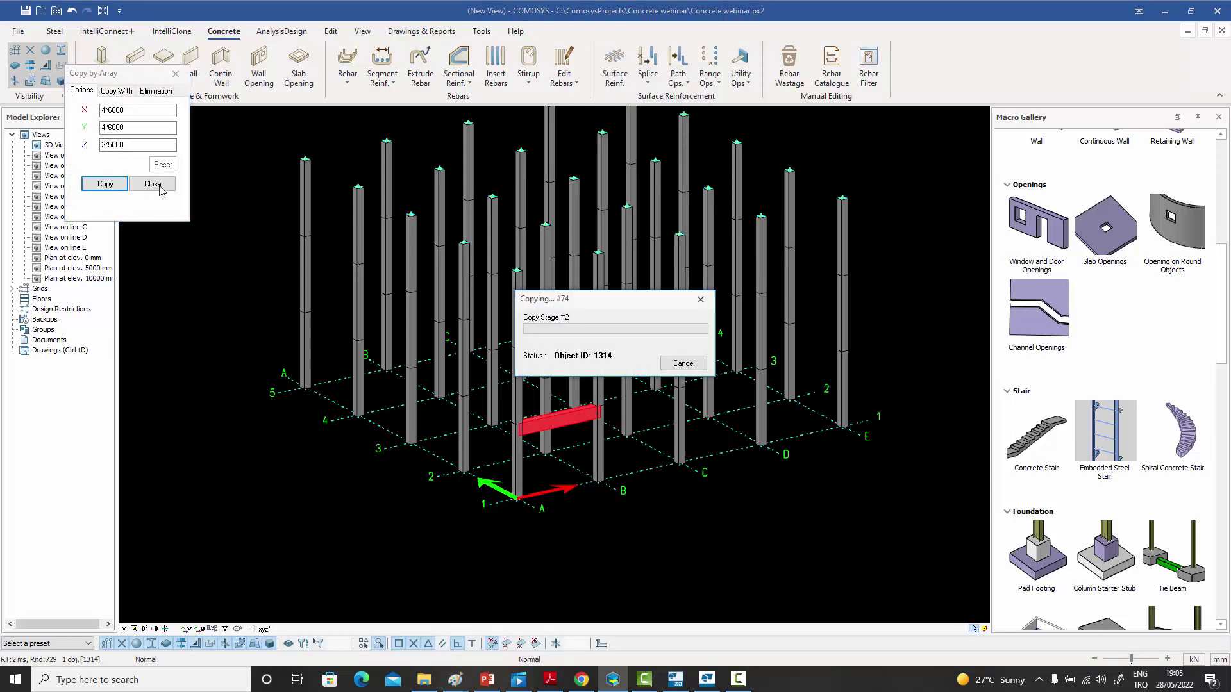
click(152, 184)
- Delete the surplus beams that project beyond grid line E on all levels
key(ctrl+2)
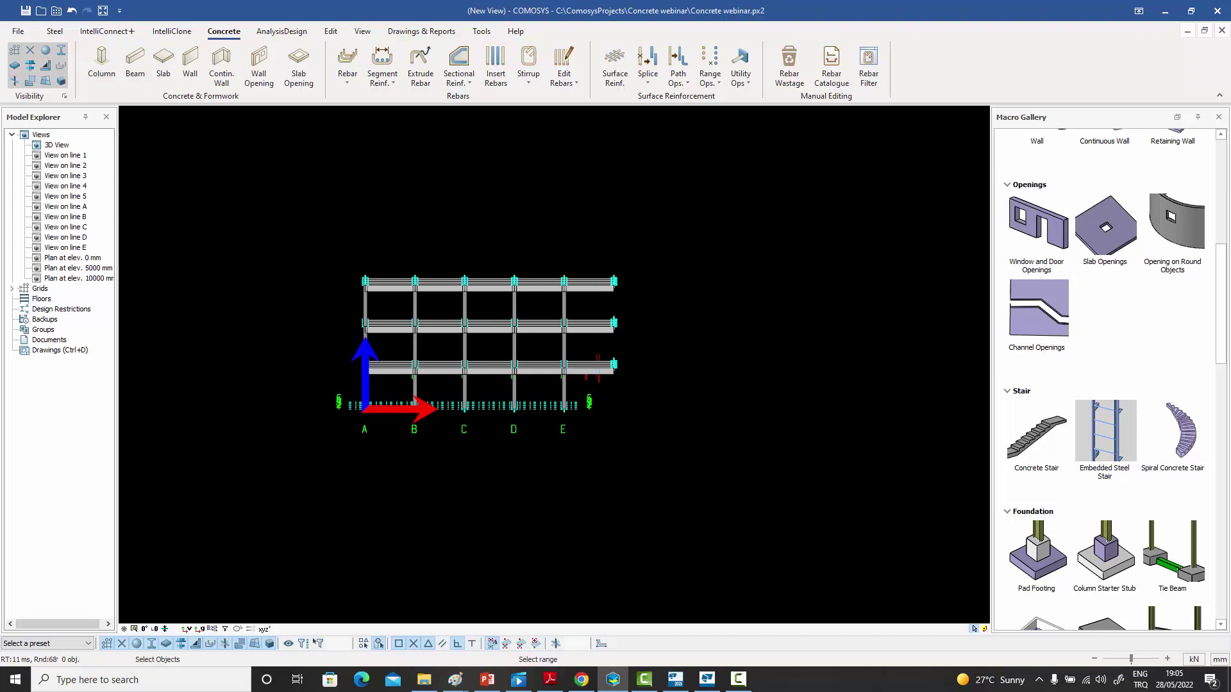
drag(585, 379, 583, 269)
key(Delete)
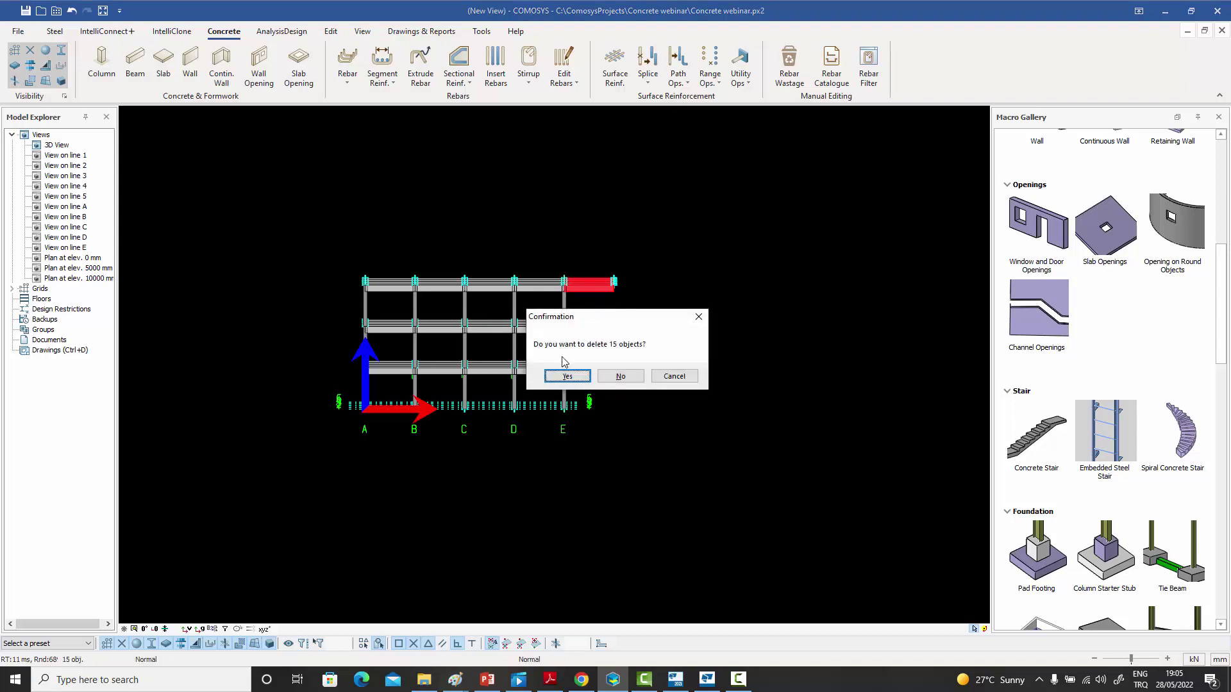
click(567, 376)
- Model a concrete beam at elevation 5000 mm along grid line A, from column 2 to column 1
middle_drag(566, 376, 645, 446)
scroll(516, 420, up, 3)
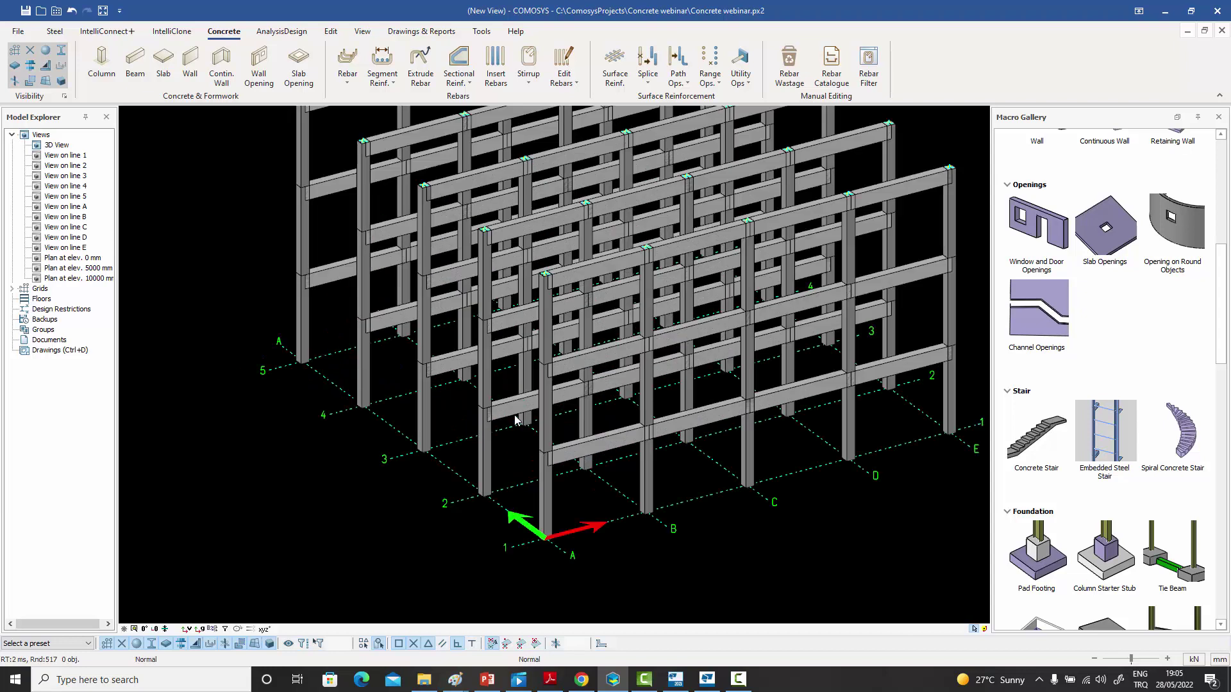
click(135, 64)
click(481, 401)
click(543, 453)
right_click(452, 410)
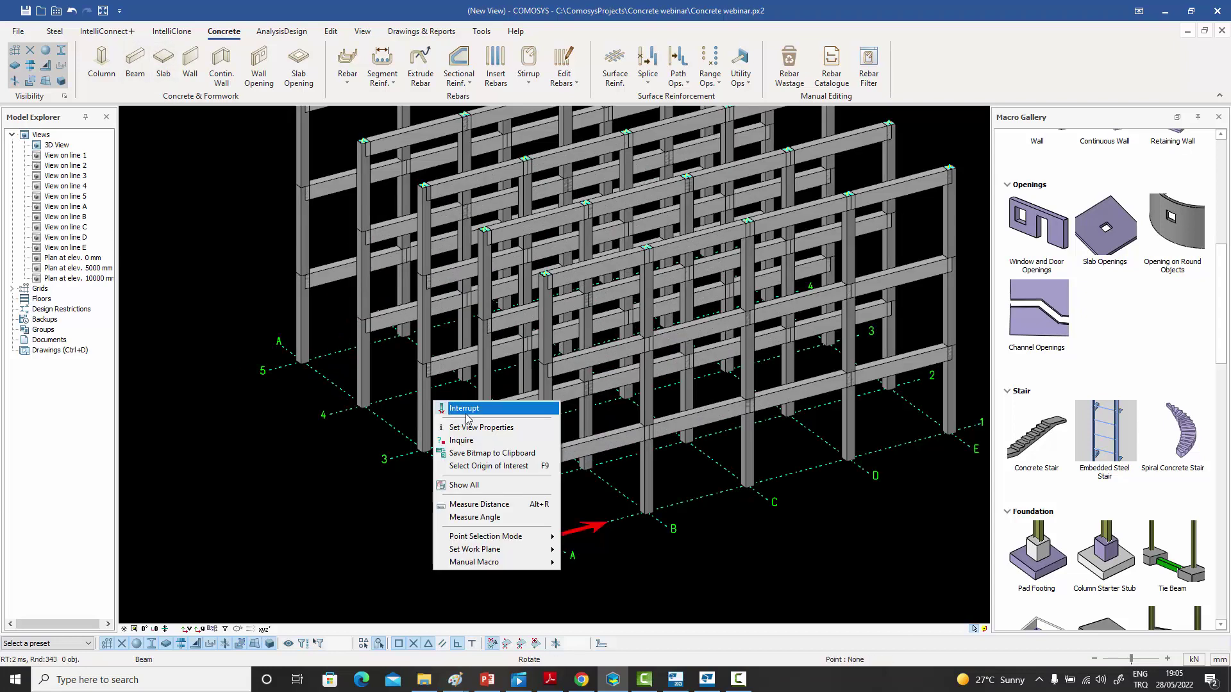
click(471, 423)
- Copy the new beam on grid line A by array with X 4*6000, Y 4*6000 and Z 2*5000
right_click(506, 437)
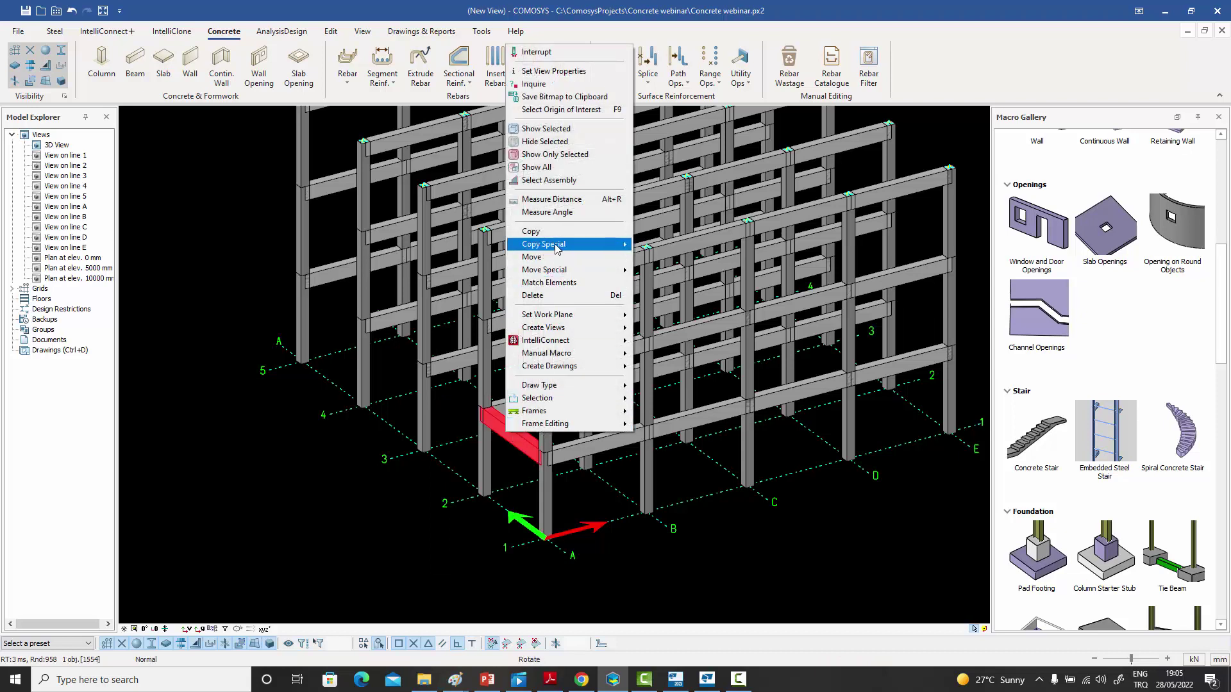
mouse_move(598, 245)
click(660, 308)
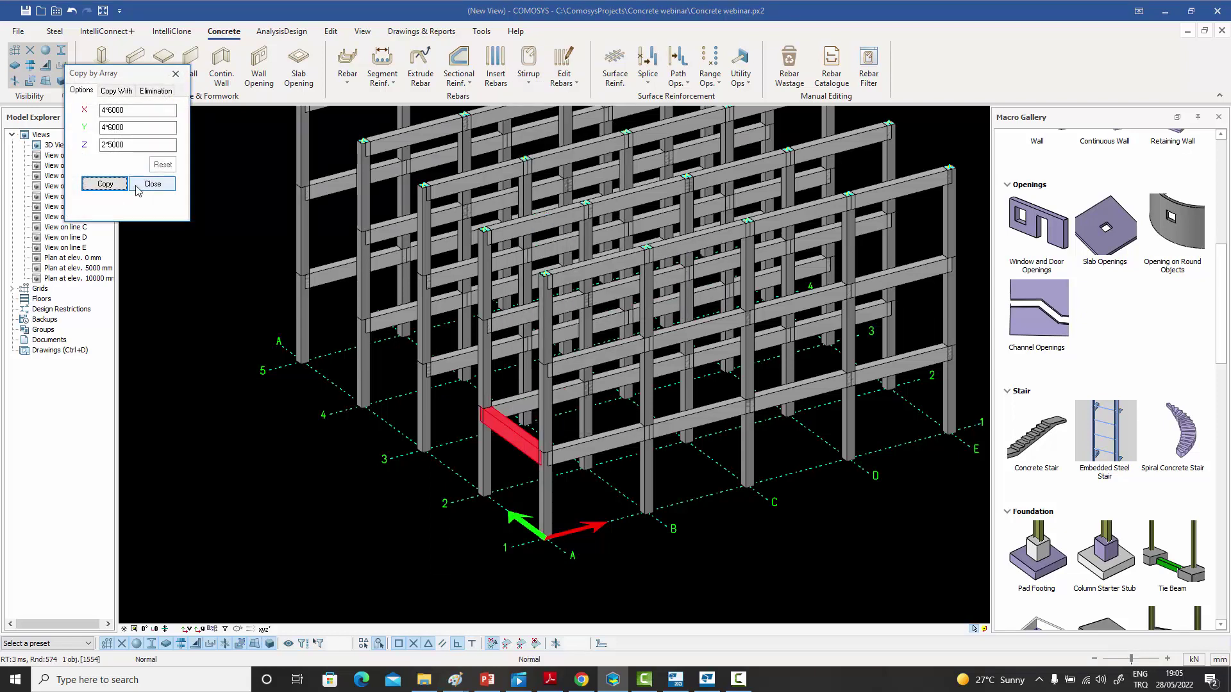
click(113, 185)
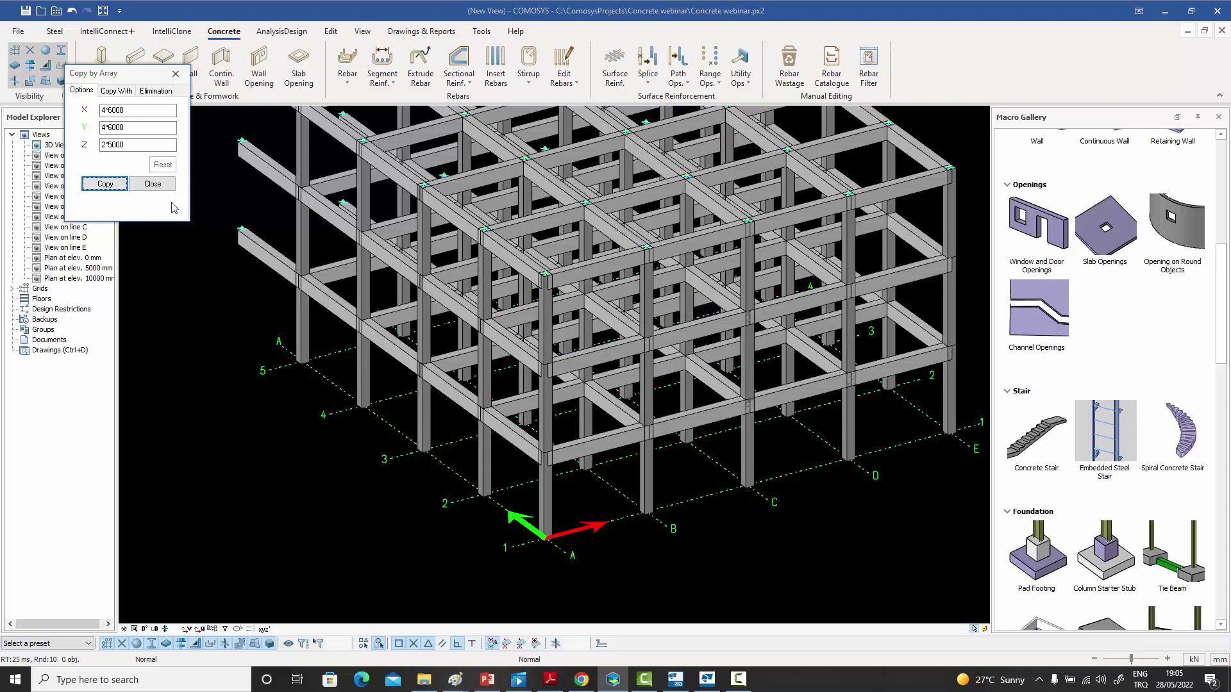
click(152, 184)
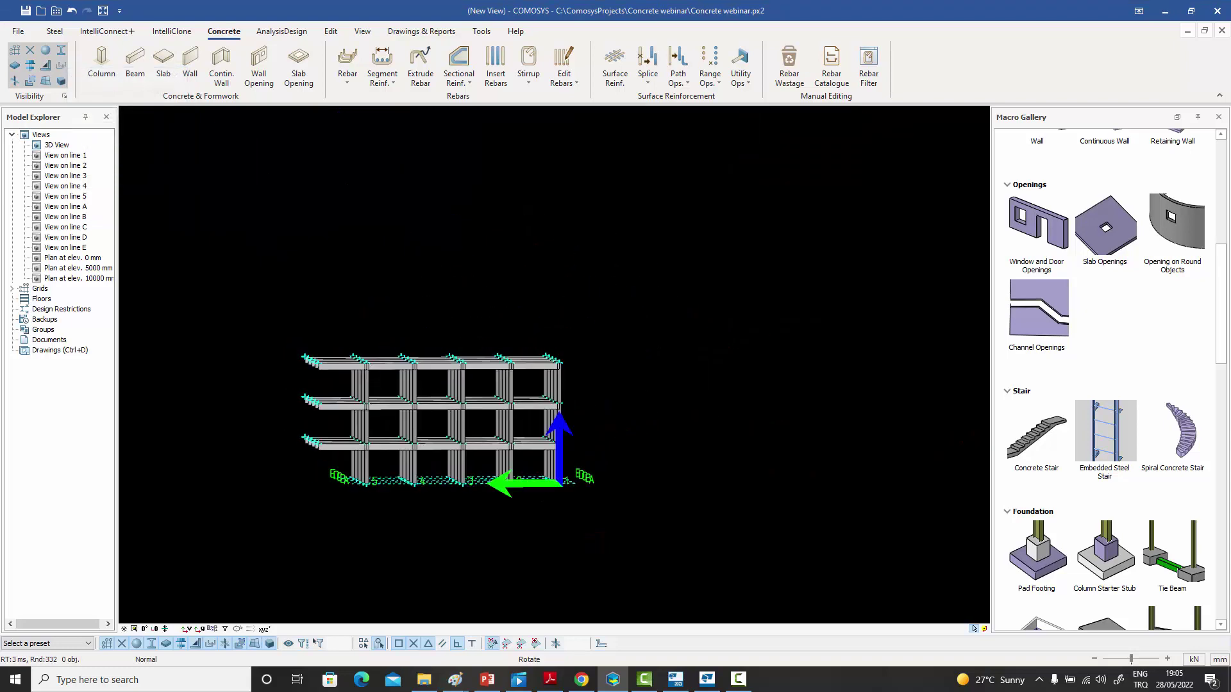
- Delete the surplus beams that project beyond grid line 5 on all levels
drag(346, 467, 329, 344)
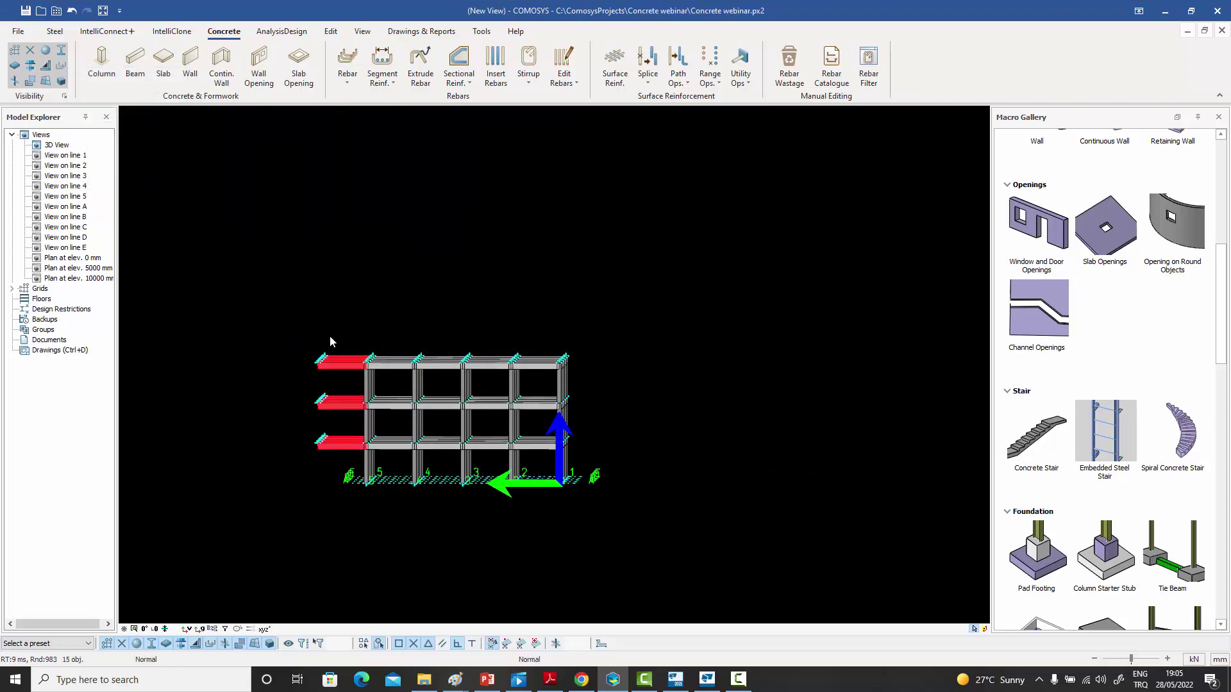
key(Delete)
click(567, 377)
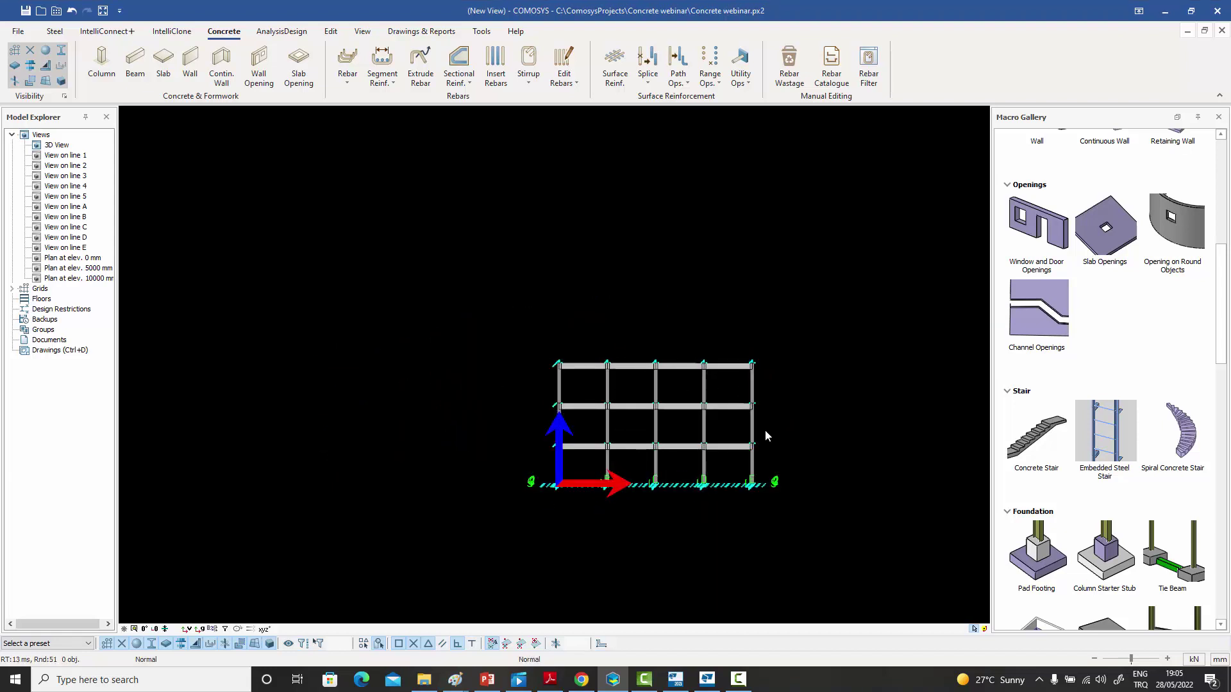
- Delete the columns on grid line E and the beams between lines D and E above the first level
drag(766, 436, 532, 340)
key(Delete)
click(572, 377)
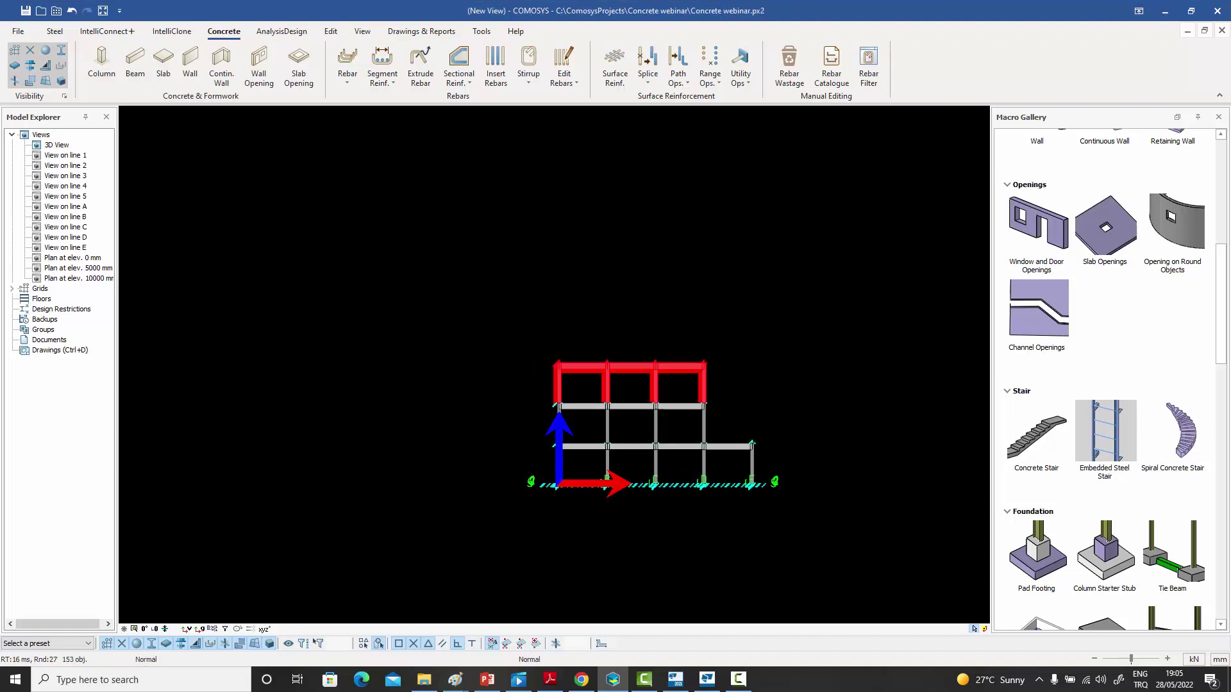
- Filter the top-storey selection to its end joints and move them up by 1000 mm in Z twice
click(541, 254)
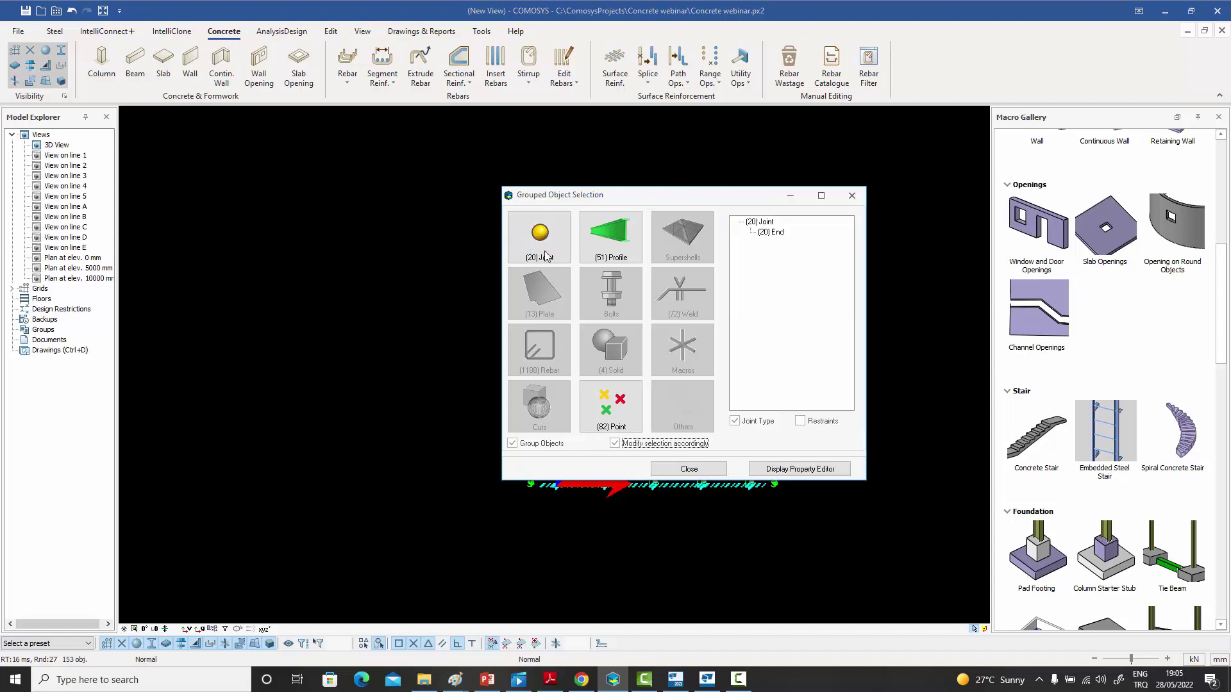
double_click(764, 226)
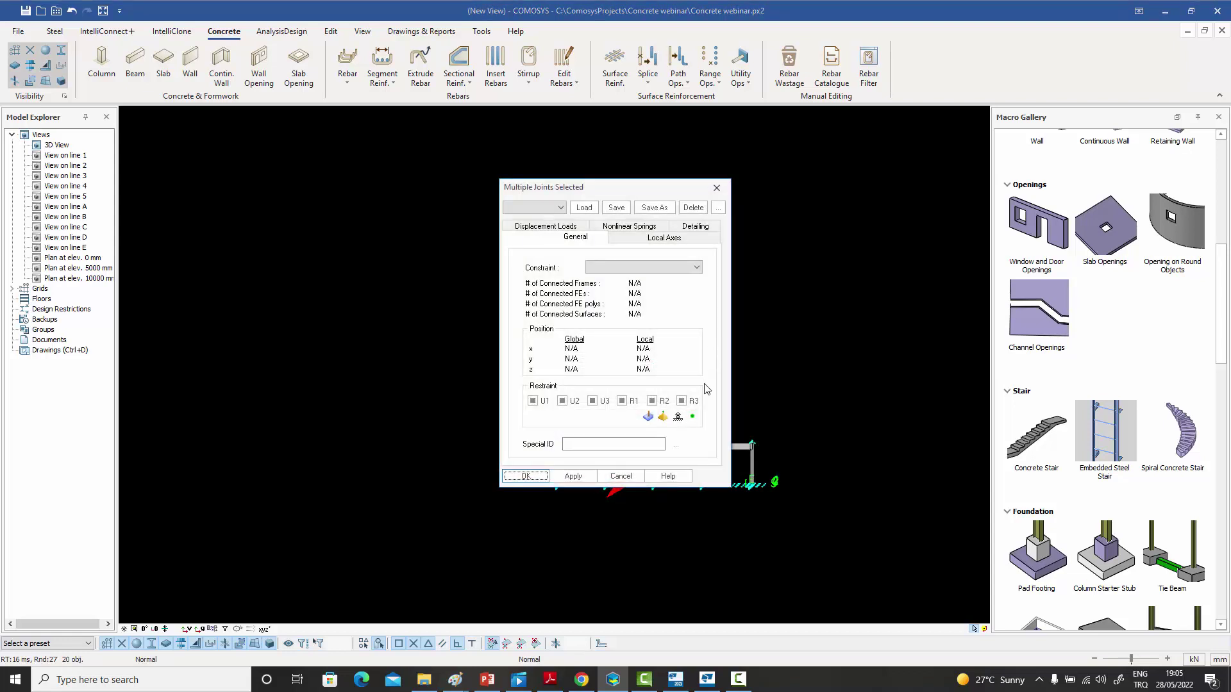
click(619, 477)
right_click(645, 295)
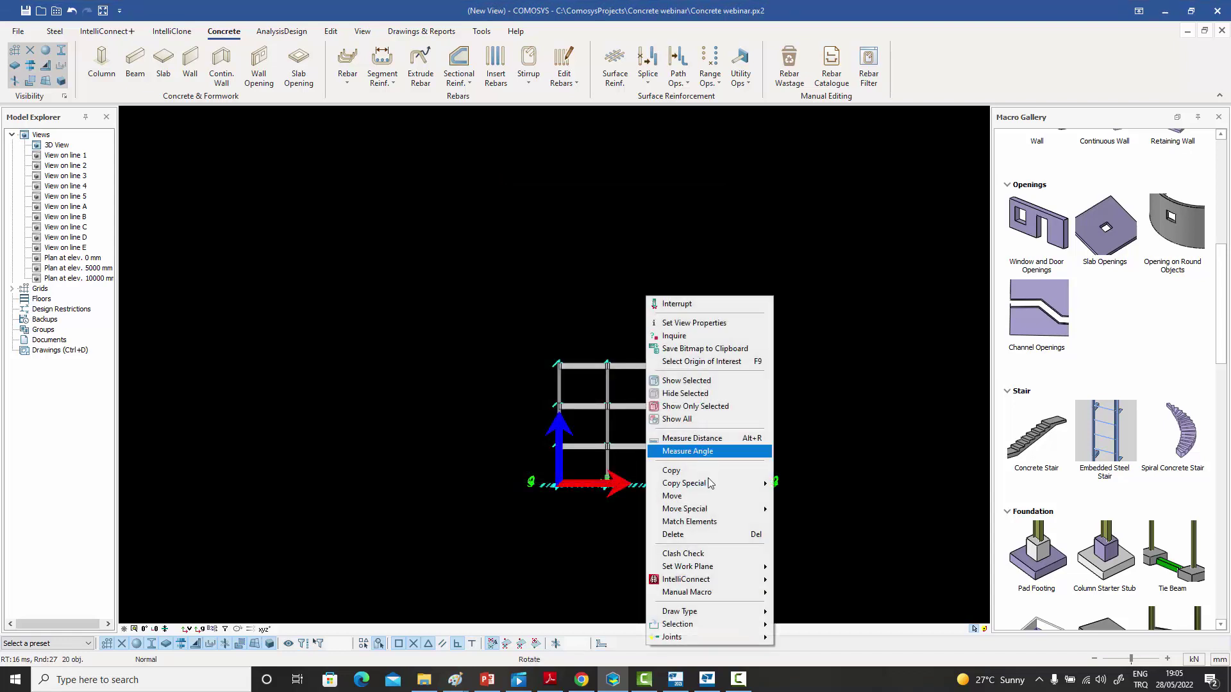
mouse_move(718, 508)
click(797, 509)
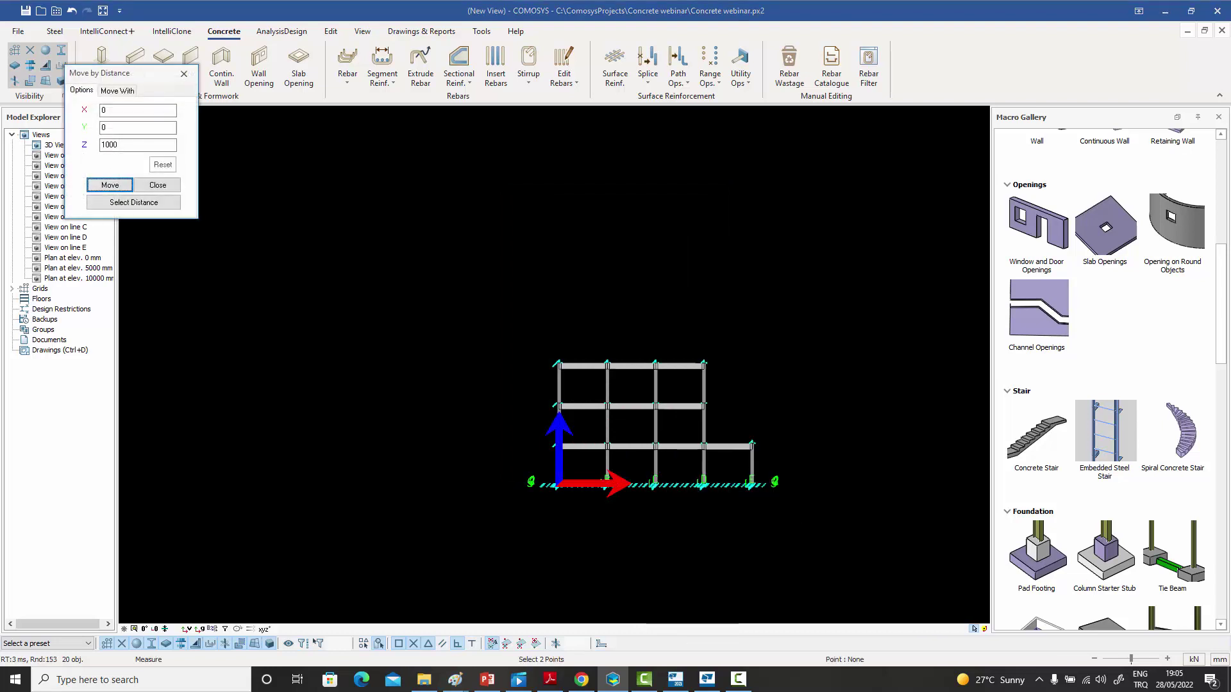
click(111, 186)
click(109, 185)
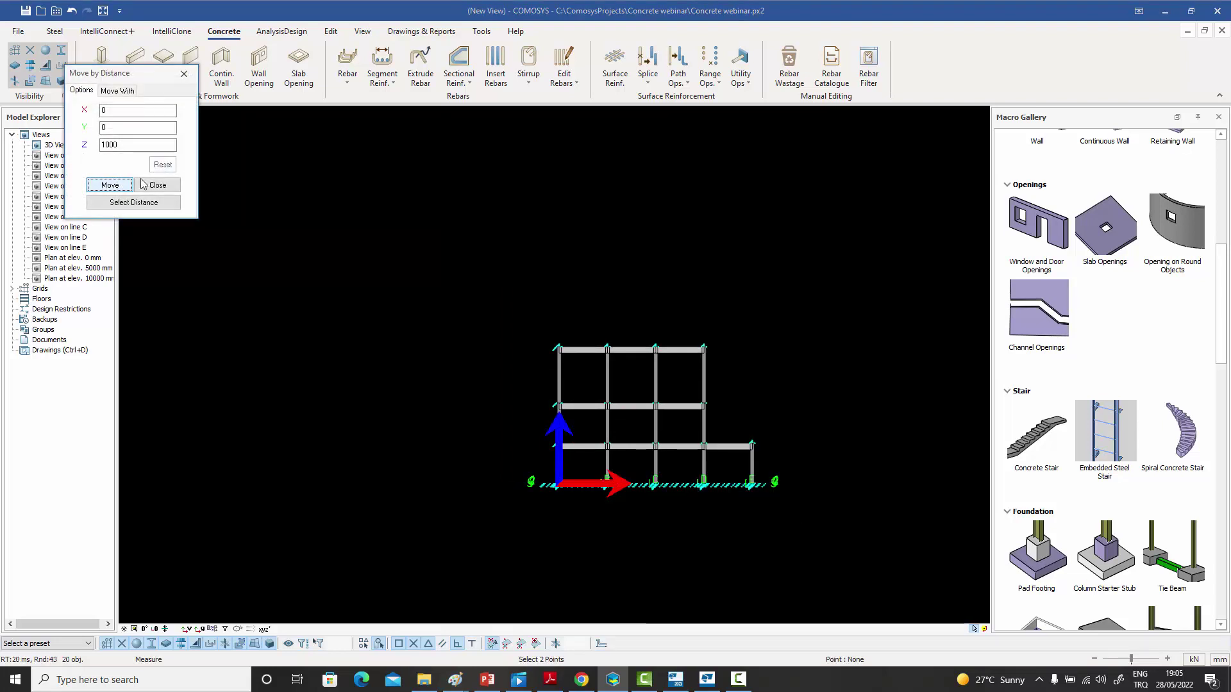
click(158, 185)
- Delete the top storey's columns on grid line A and its beams between lines A and B
middle_drag(260, 244, 275, 249)
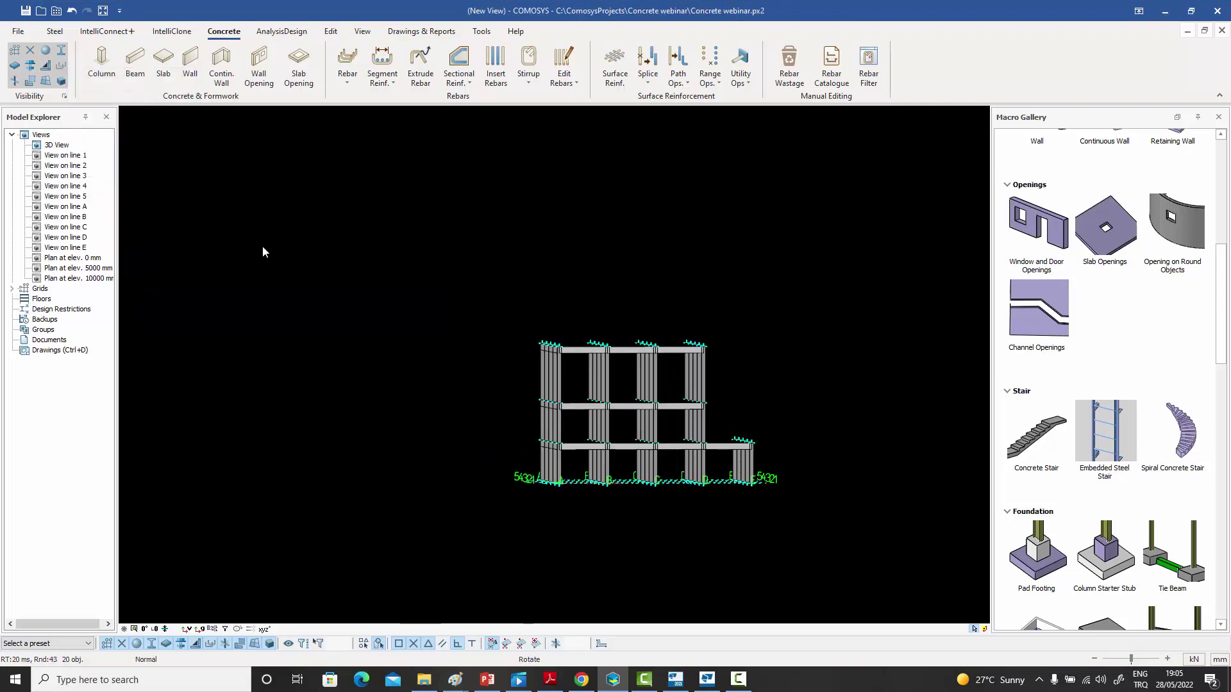
key(Escape)
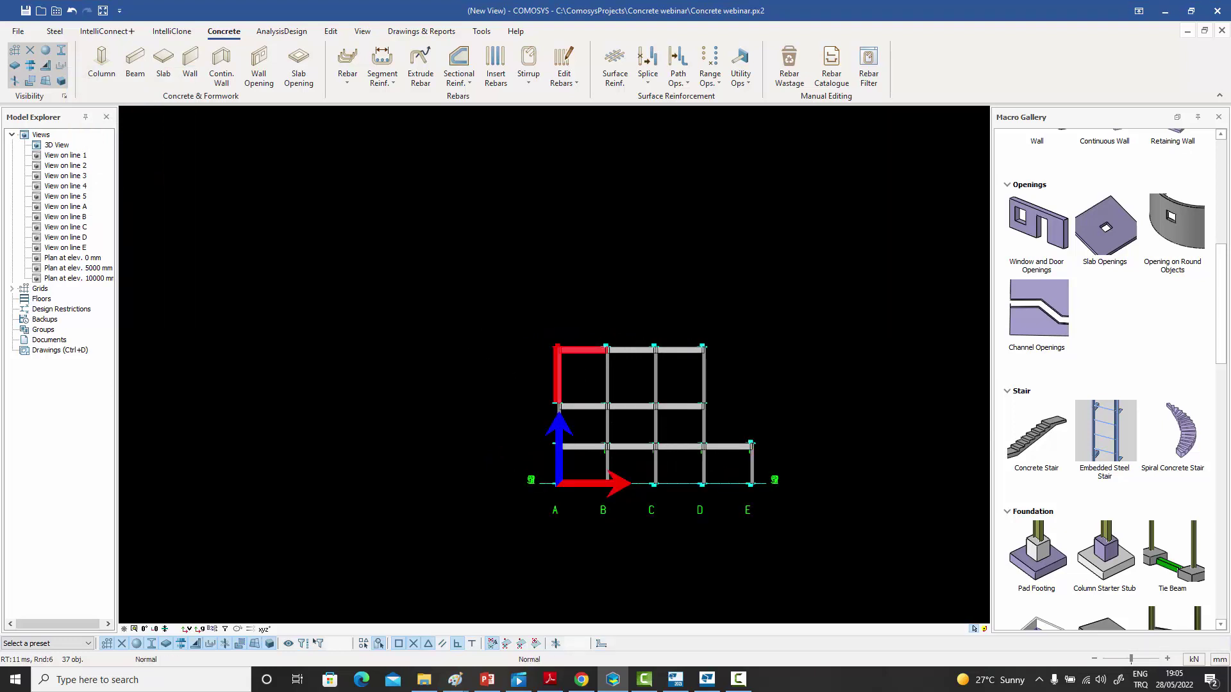
key(Delete)
click(564, 378)
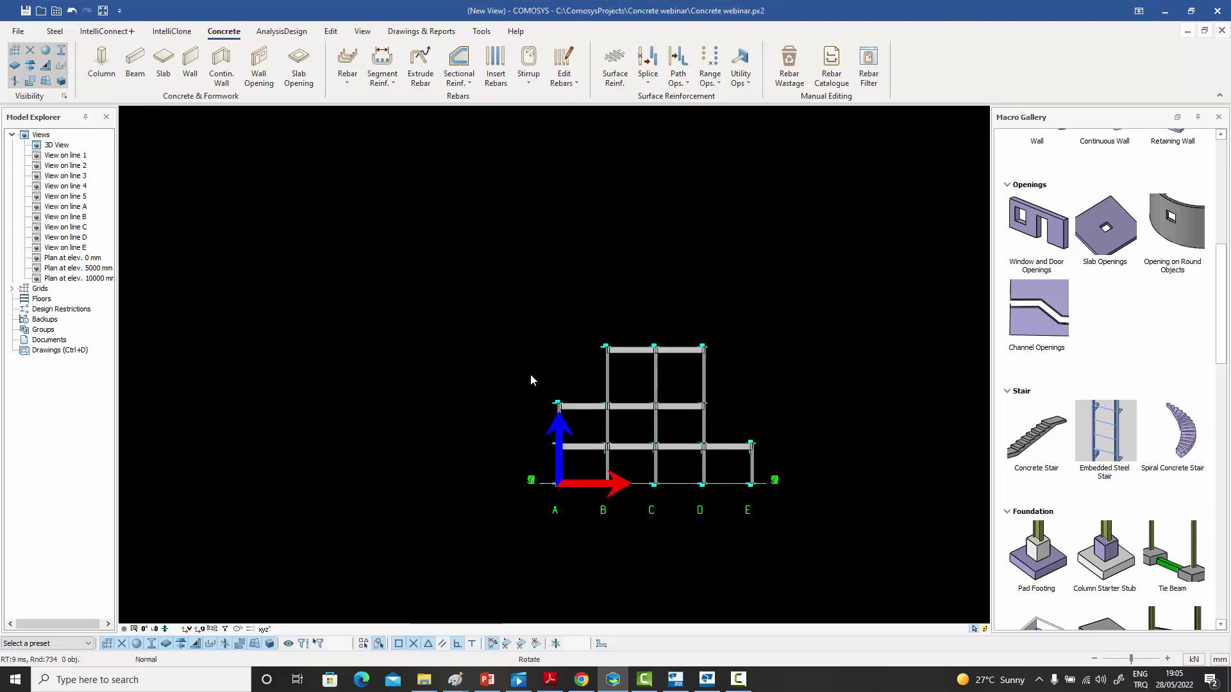
- Delete the top storey's columns on grid line 5 and its beams between lines 4 and 5
middle_drag(530, 375, 544, 379)
key(Escape)
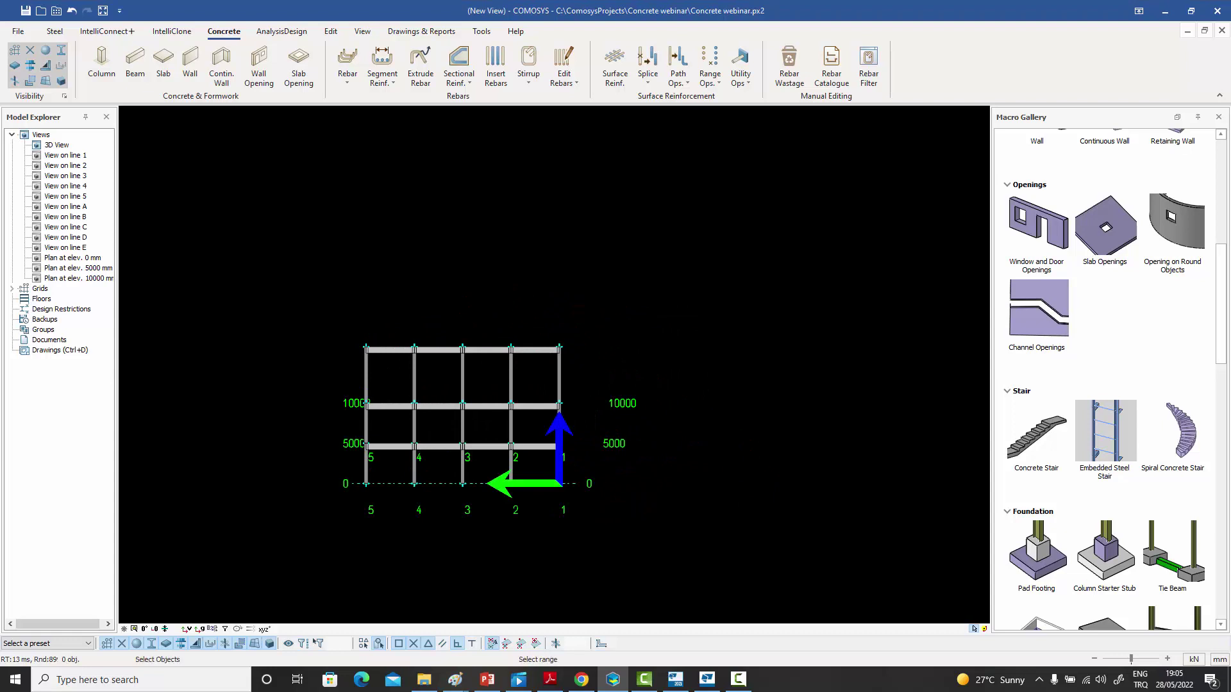
key(Delete)
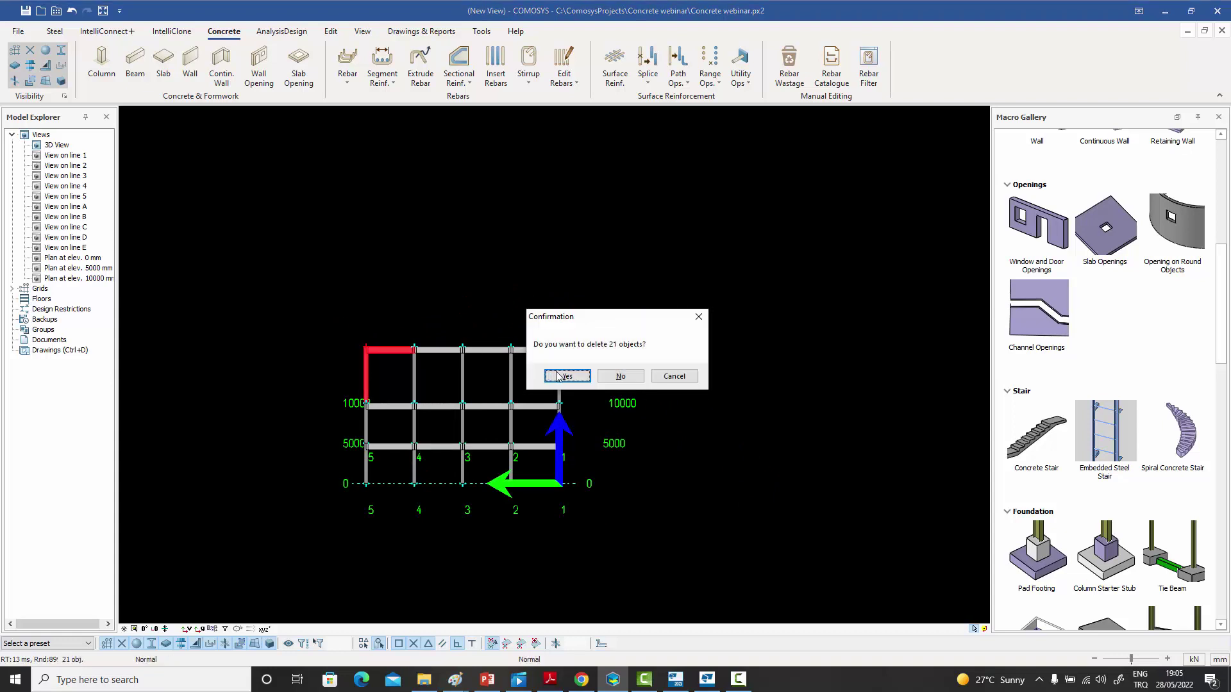
click(559, 383)
- Model a slab on the 5000 mm plan through the four grid points A-1, A-2, B-2 and B-1
middle_drag(560, 383, 602, 359)
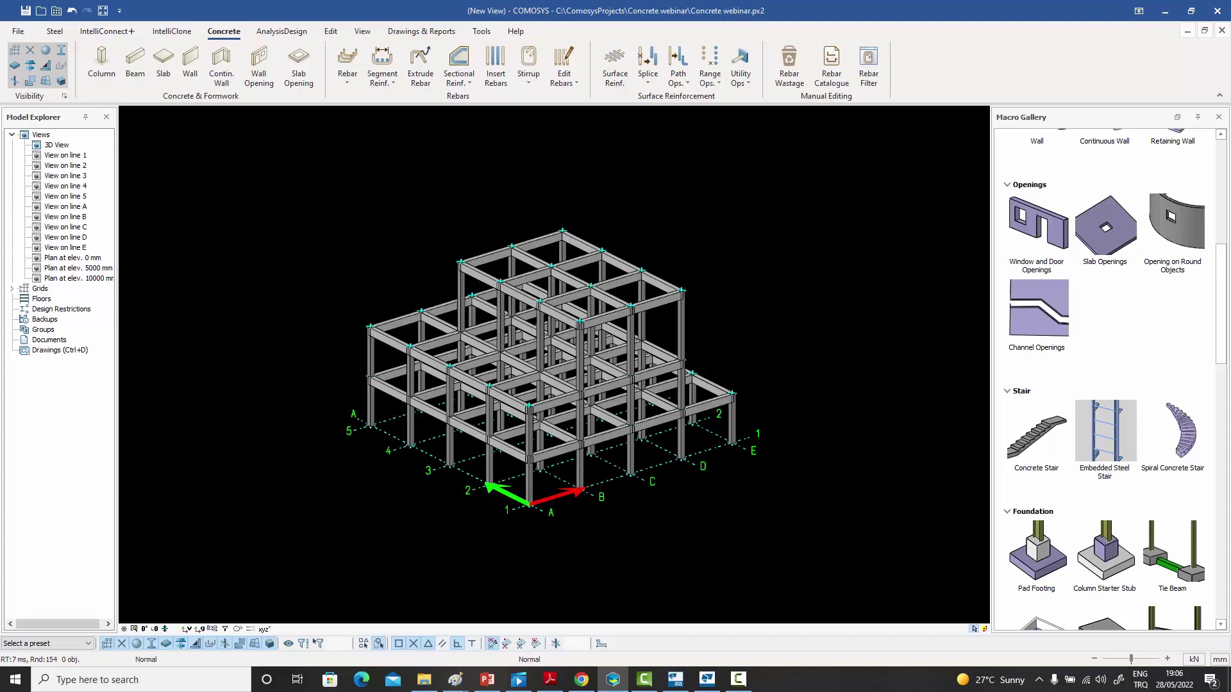
scroll(567, 422, up, 1)
scroll(570, 425, up, 2)
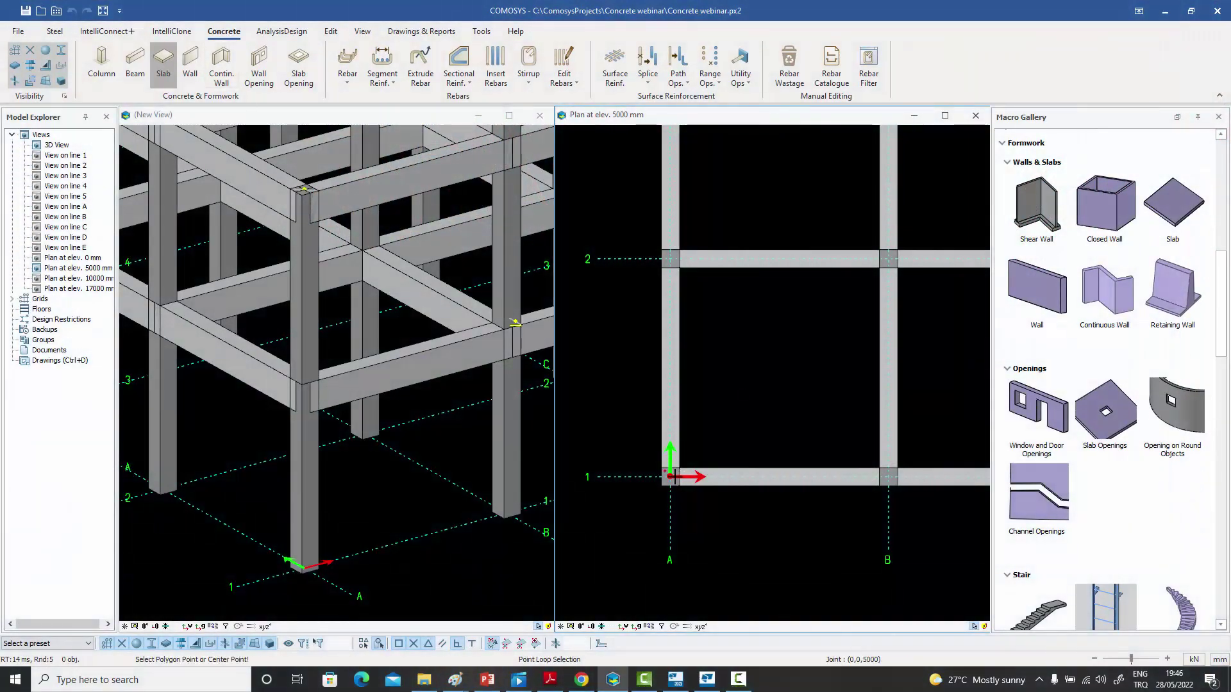
click(671, 476)
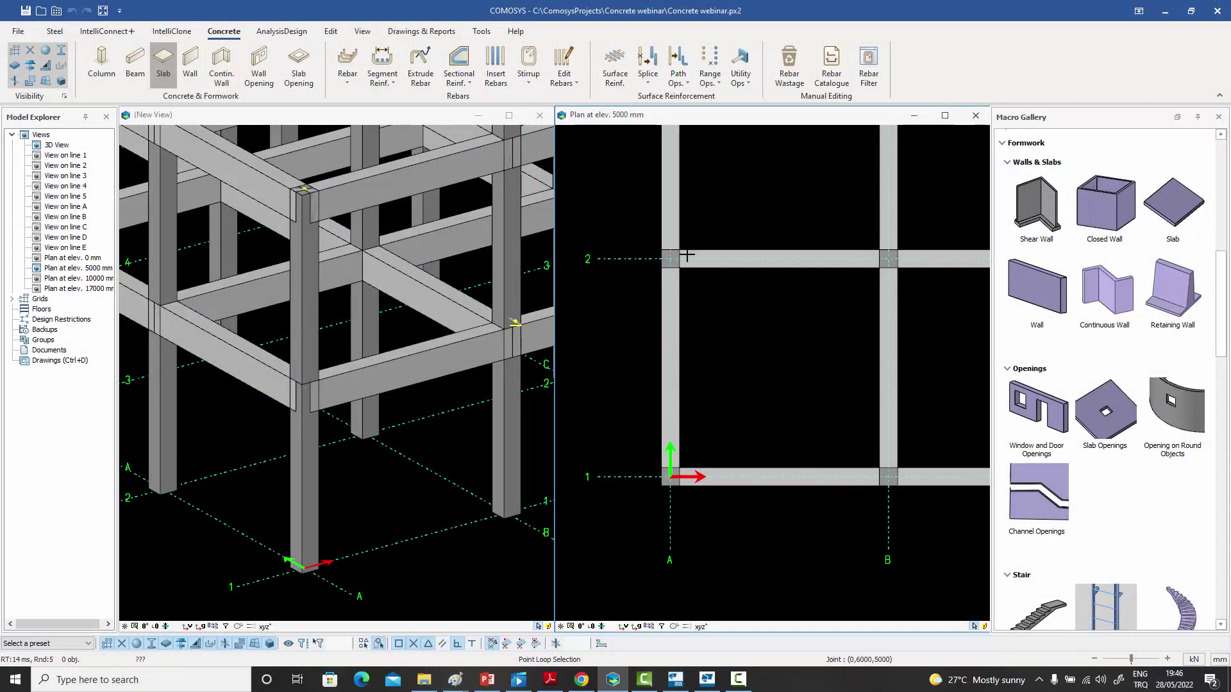
click(670, 259)
click(889, 258)
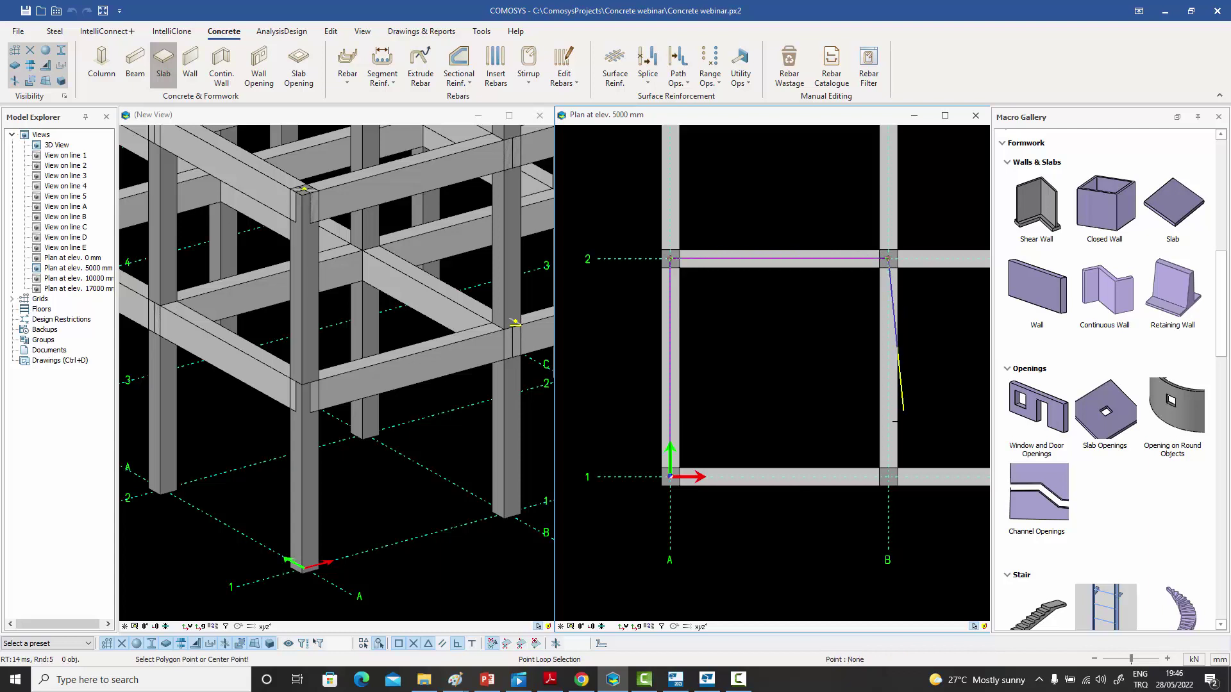
click(889, 474)
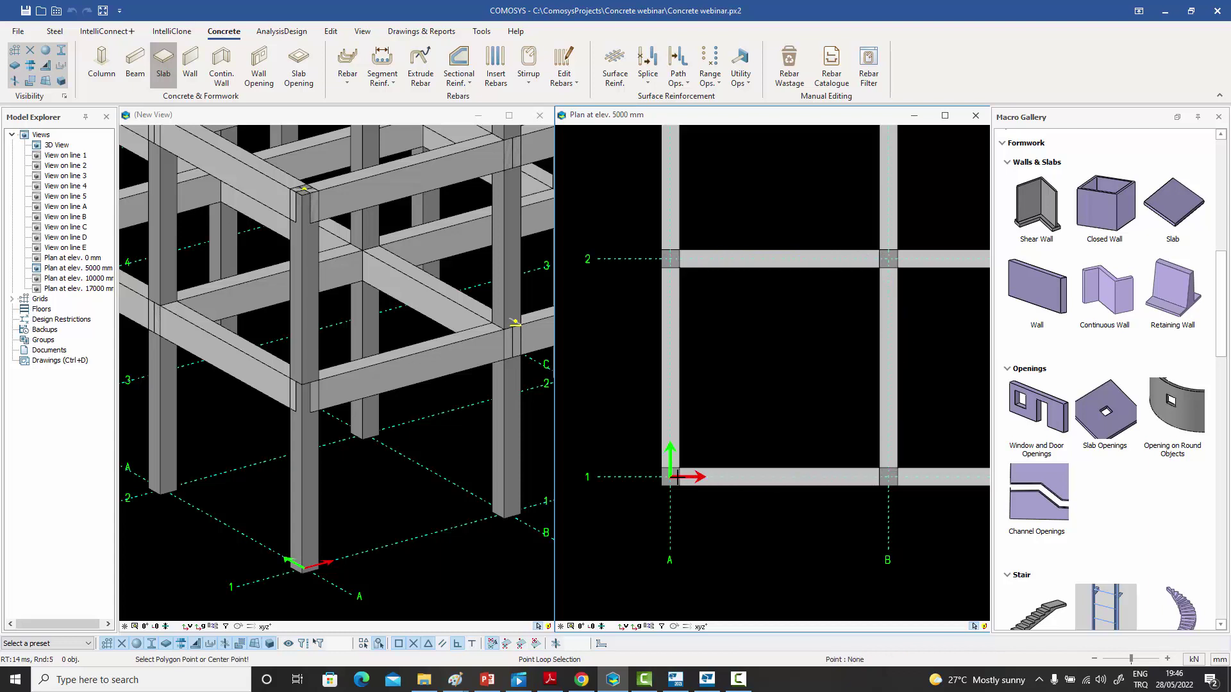
click(671, 476)
right_click(628, 336)
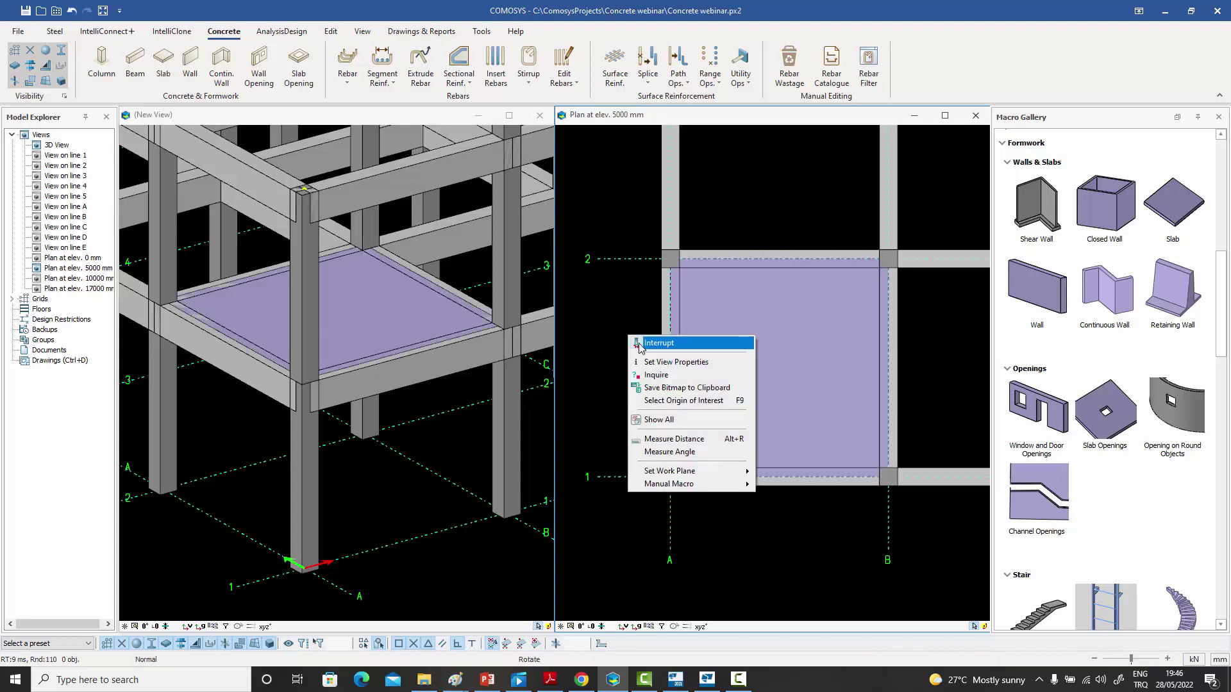
- Place a reference point at the centre of the slab between grid lines A-B and 1-2
click(779, 338)
click(767, 325)
click(761, 164)
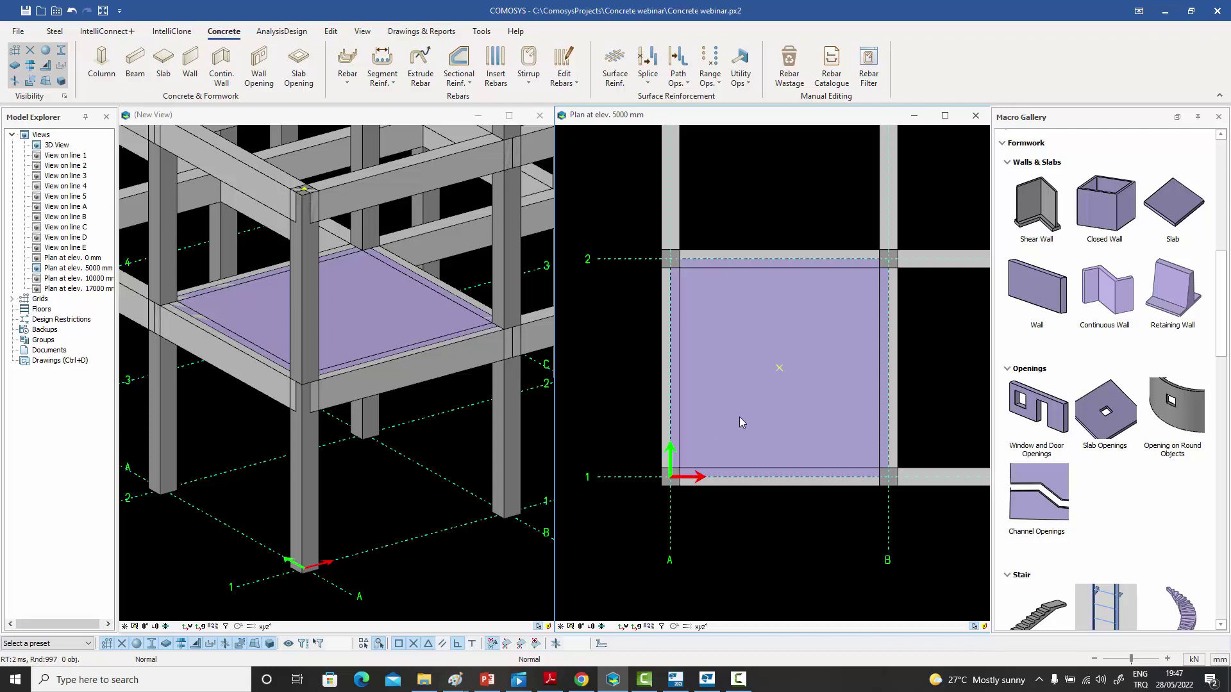
- Insert a slab opening in the slab between grid lines A-B and 1-2, centred on its reference point
click(1106, 413)
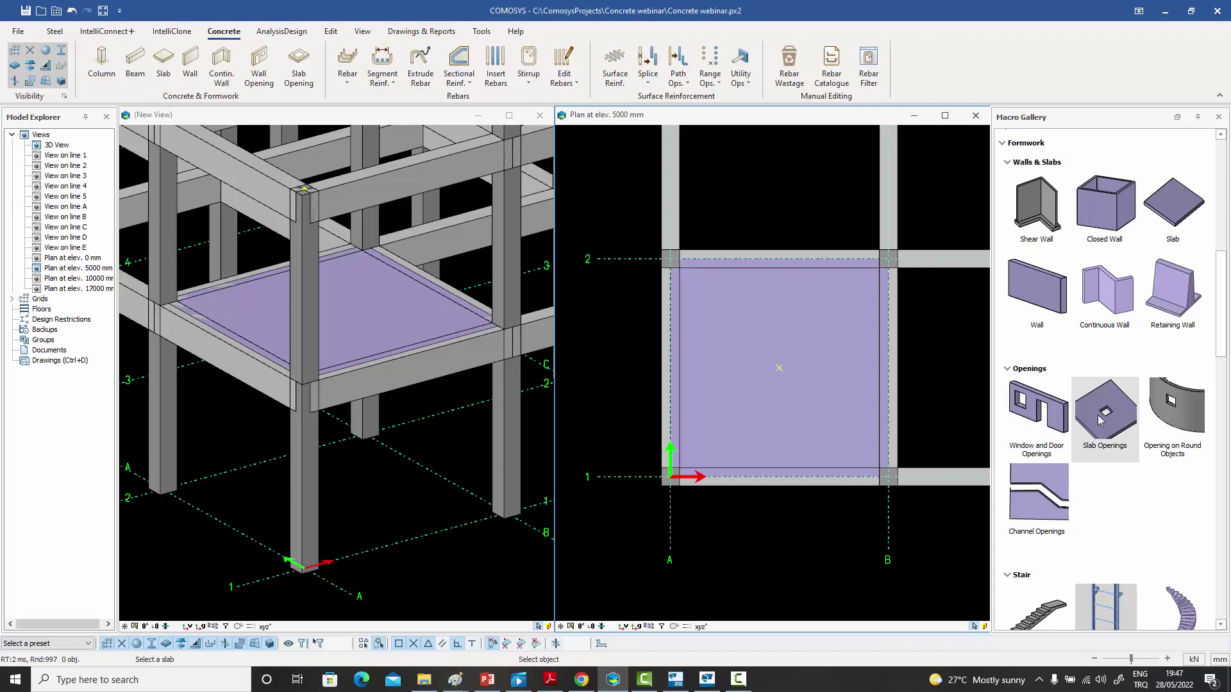
click(821, 395)
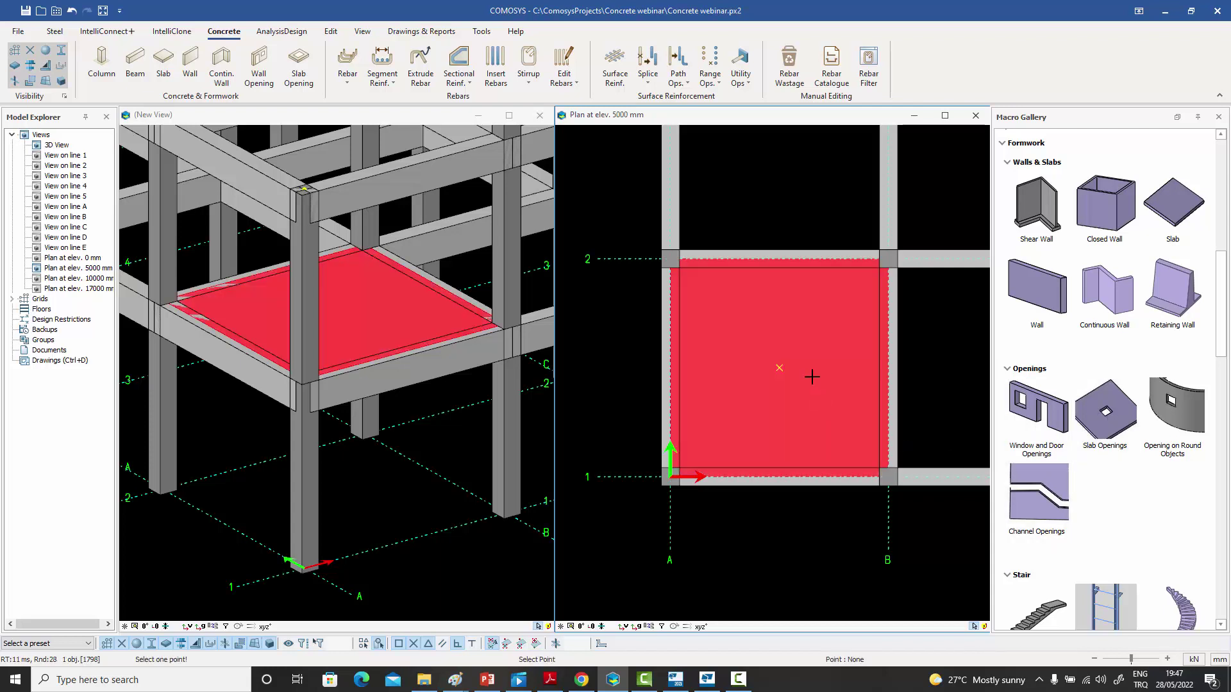
click(779, 369)
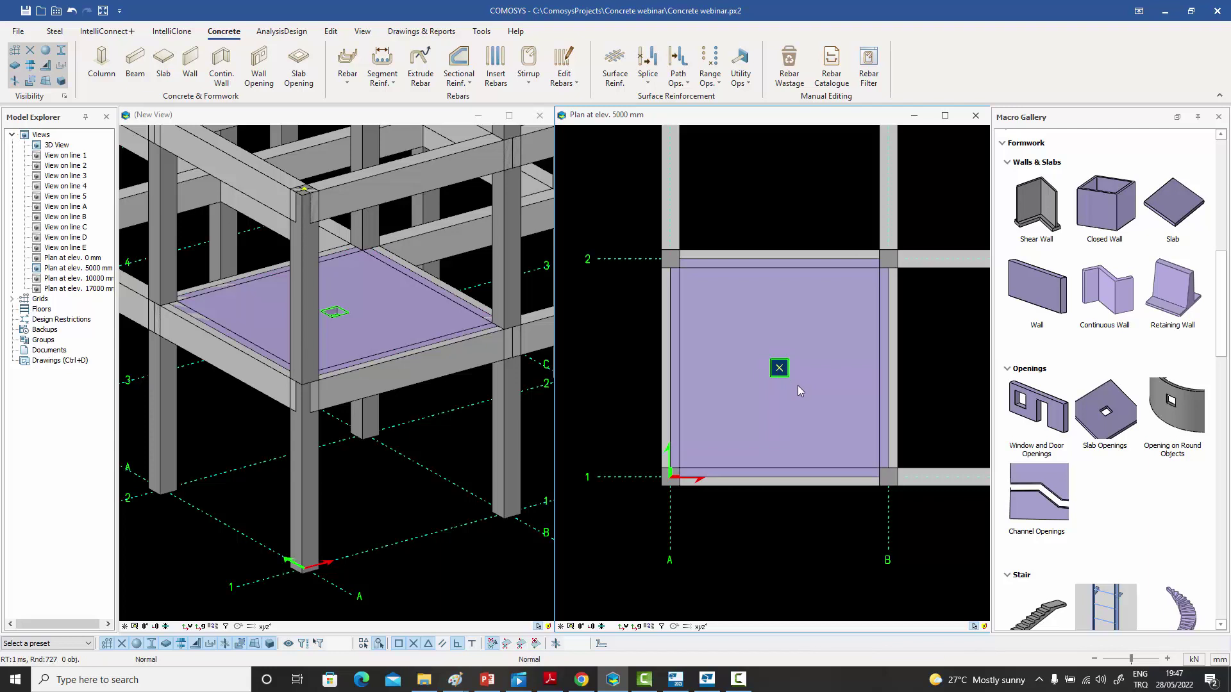
- Set the slab opening's dimensions to 1500 by 2500 mm
scroll(798, 386, up, 1)
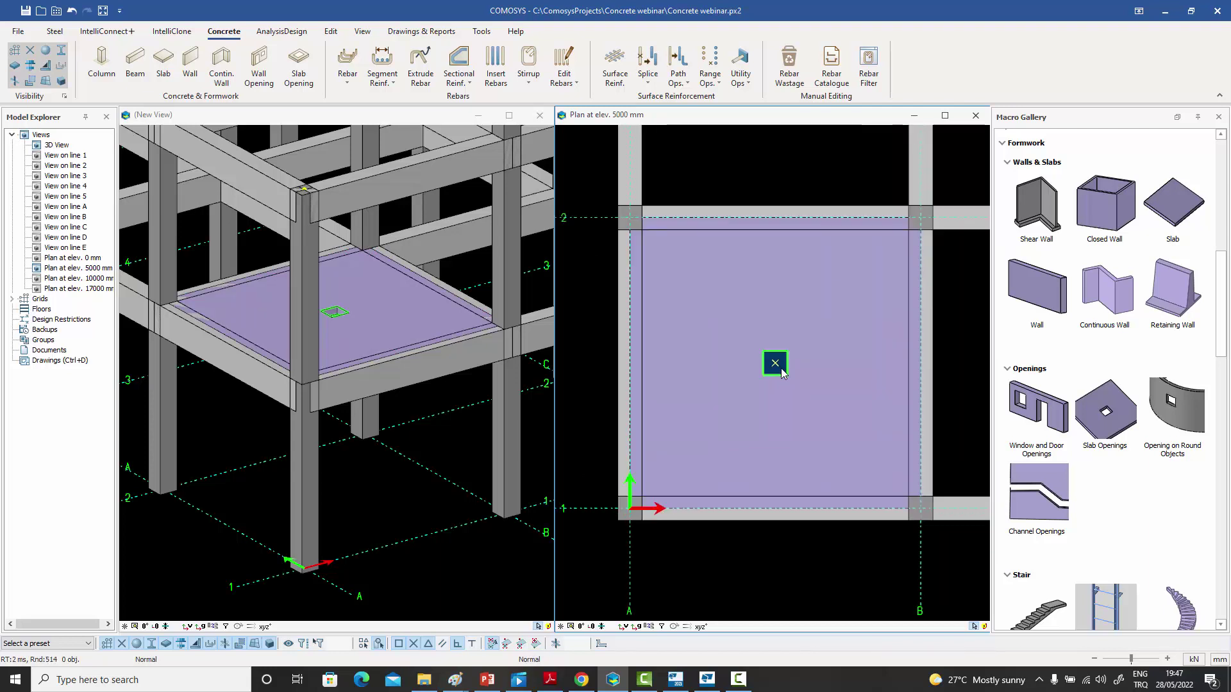
double_click(777, 366)
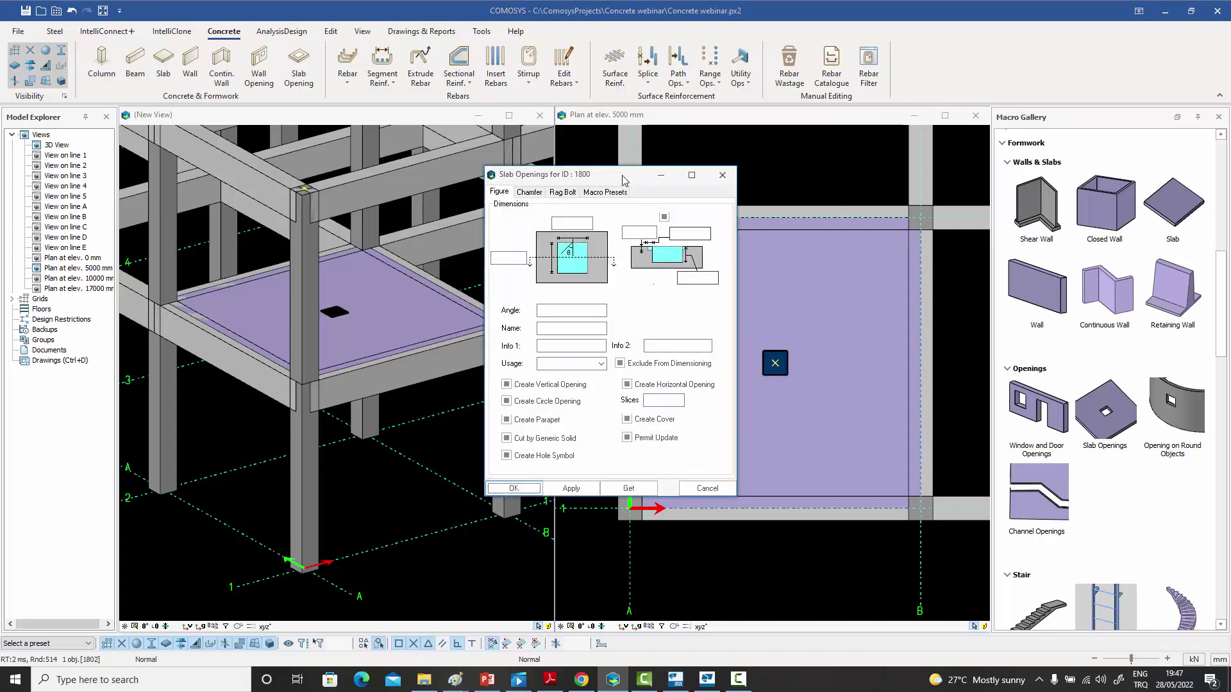
drag(622, 179, 503, 168)
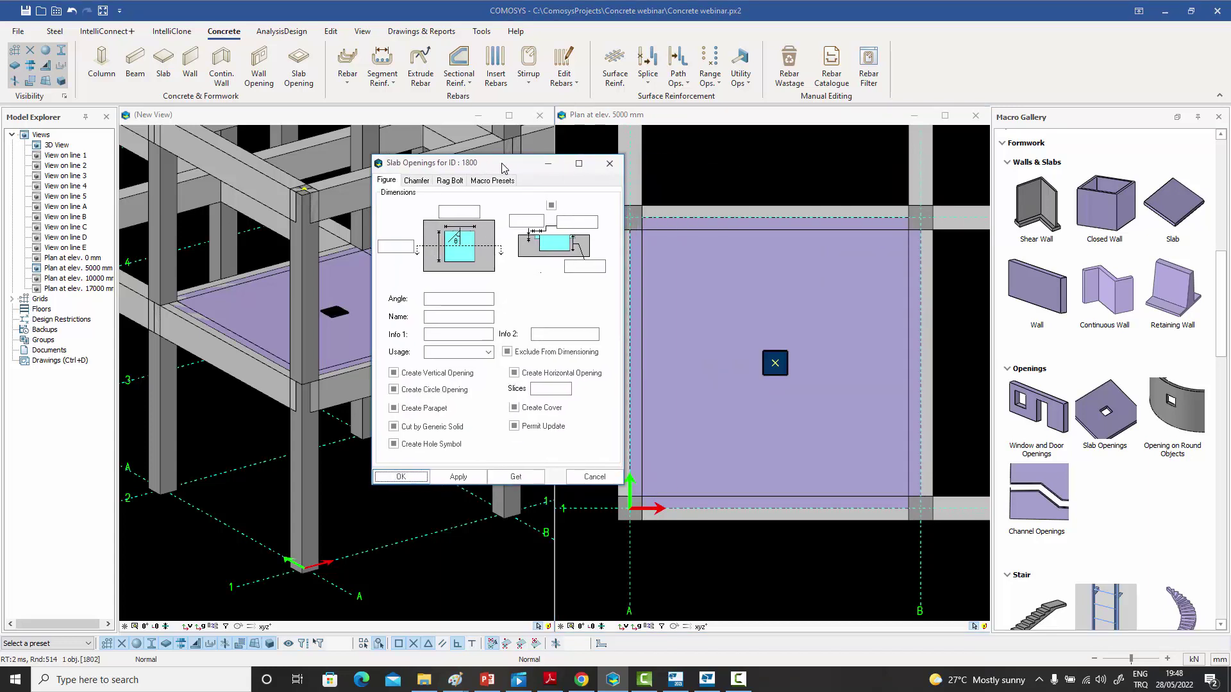
click(454, 212)
text(1500)
click(405, 247)
text(2500)
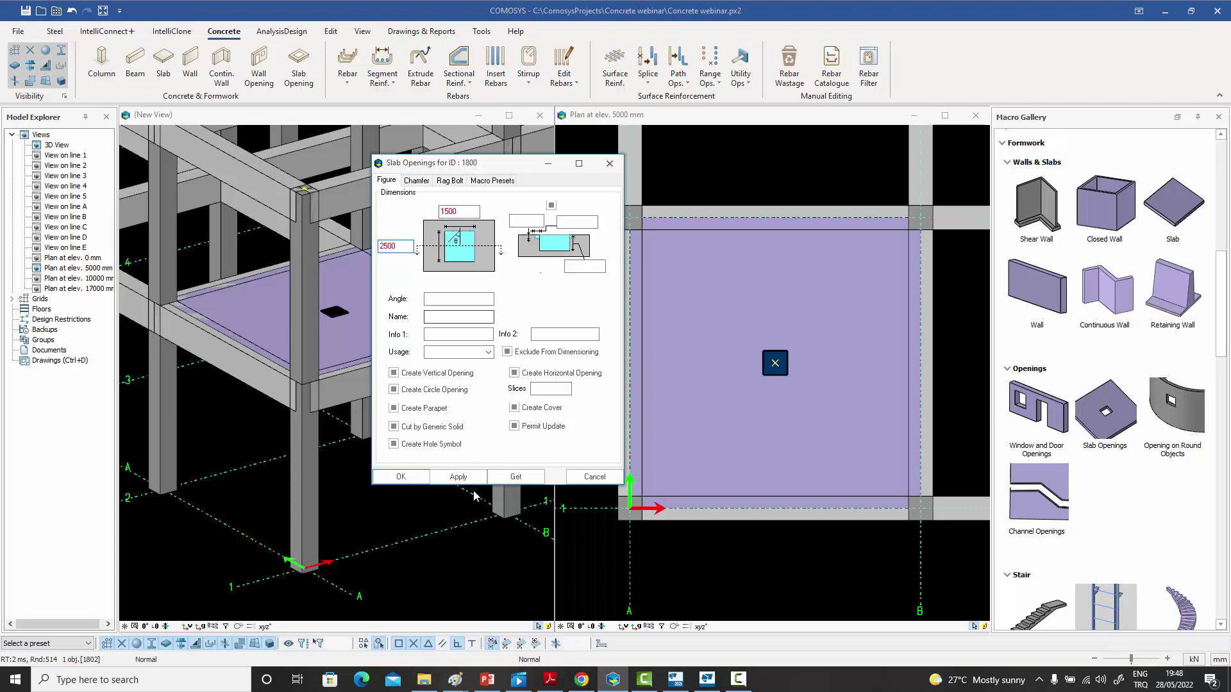
click(459, 478)
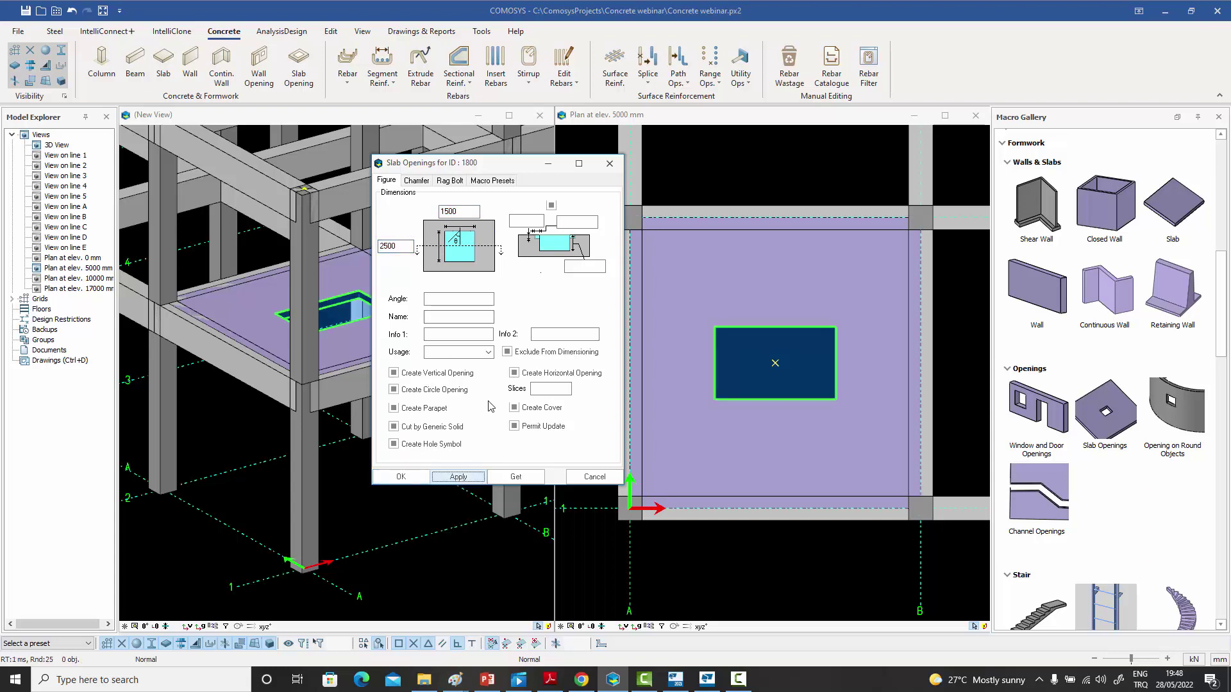
click(609, 163)
scroll(404, 318, down, 3)
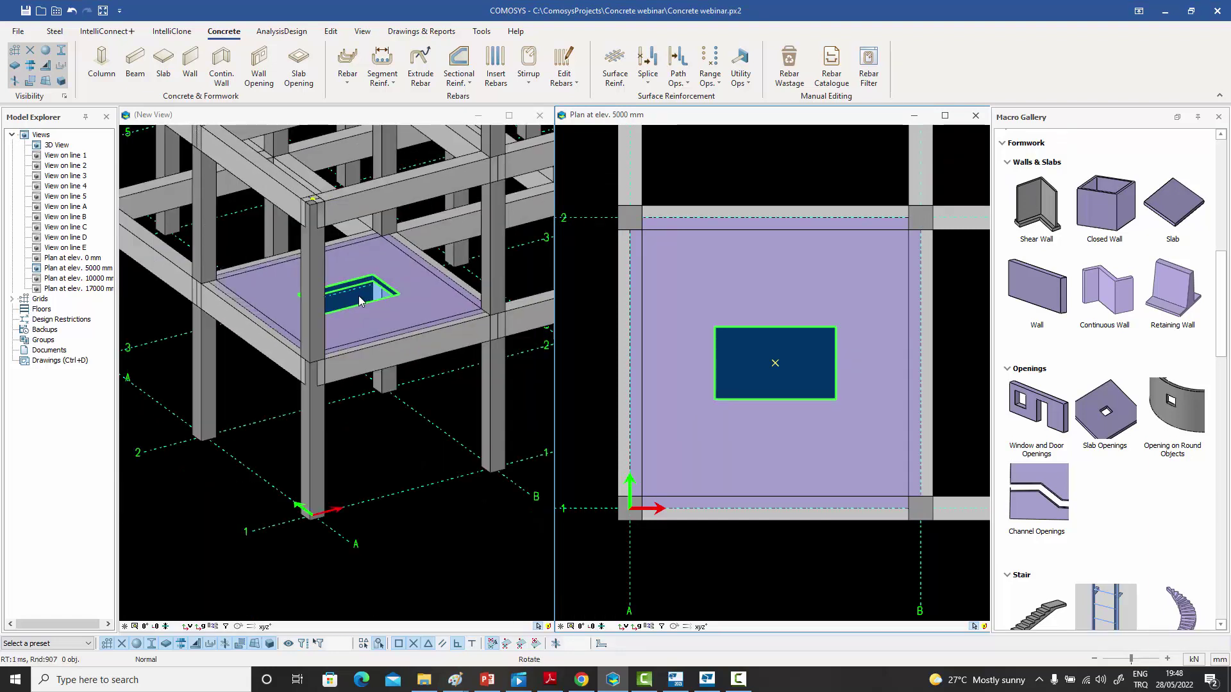
scroll(360, 295, up, 3)
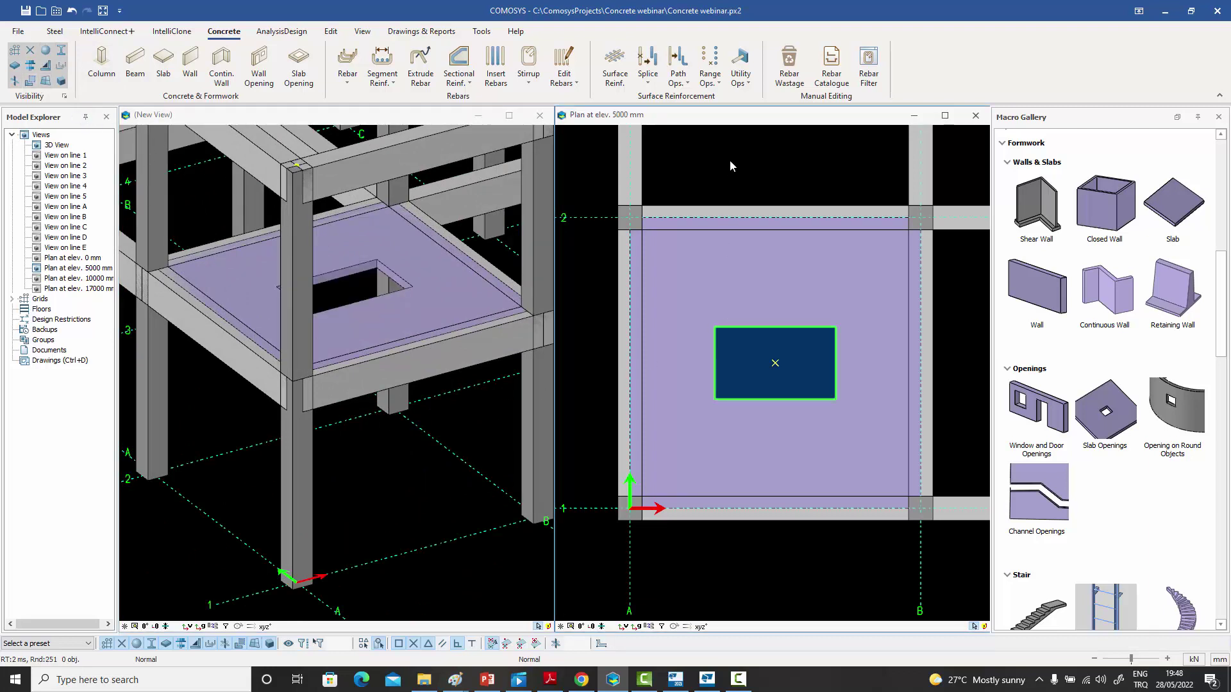
- Set the slab opening's rotation angle to 30
scroll(748, 226, up, 2)
scroll(748, 226, down, 1)
middle_drag(753, 363, 750, 342)
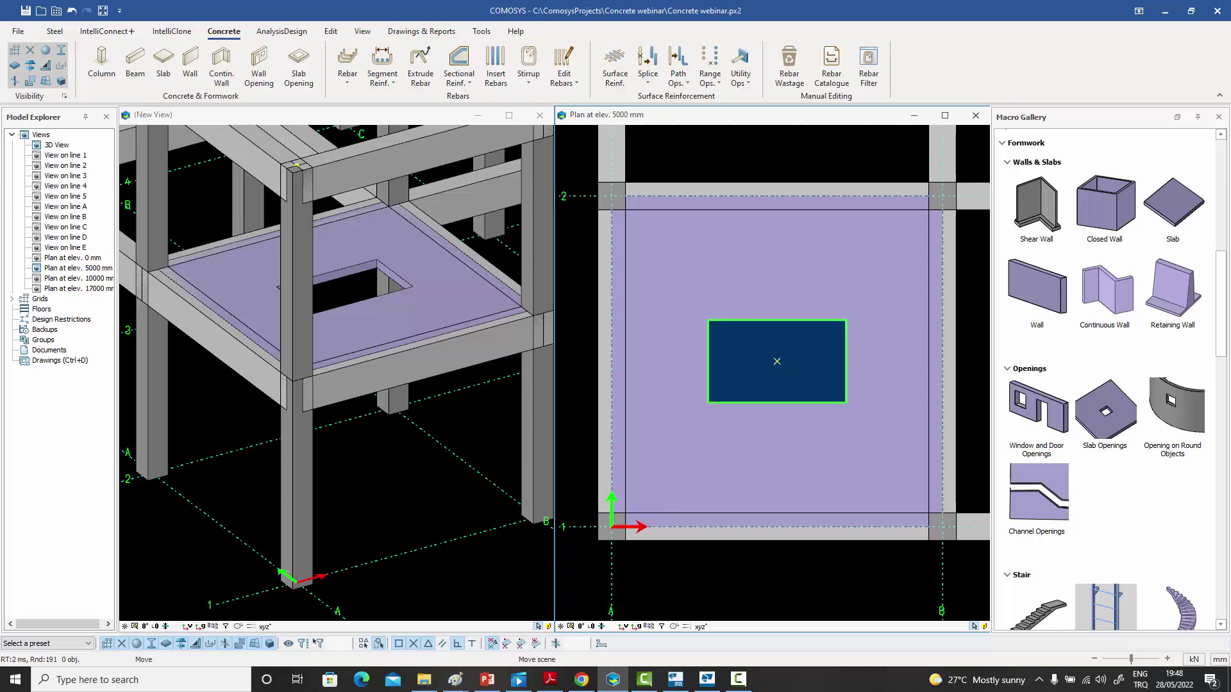
double_click(768, 346)
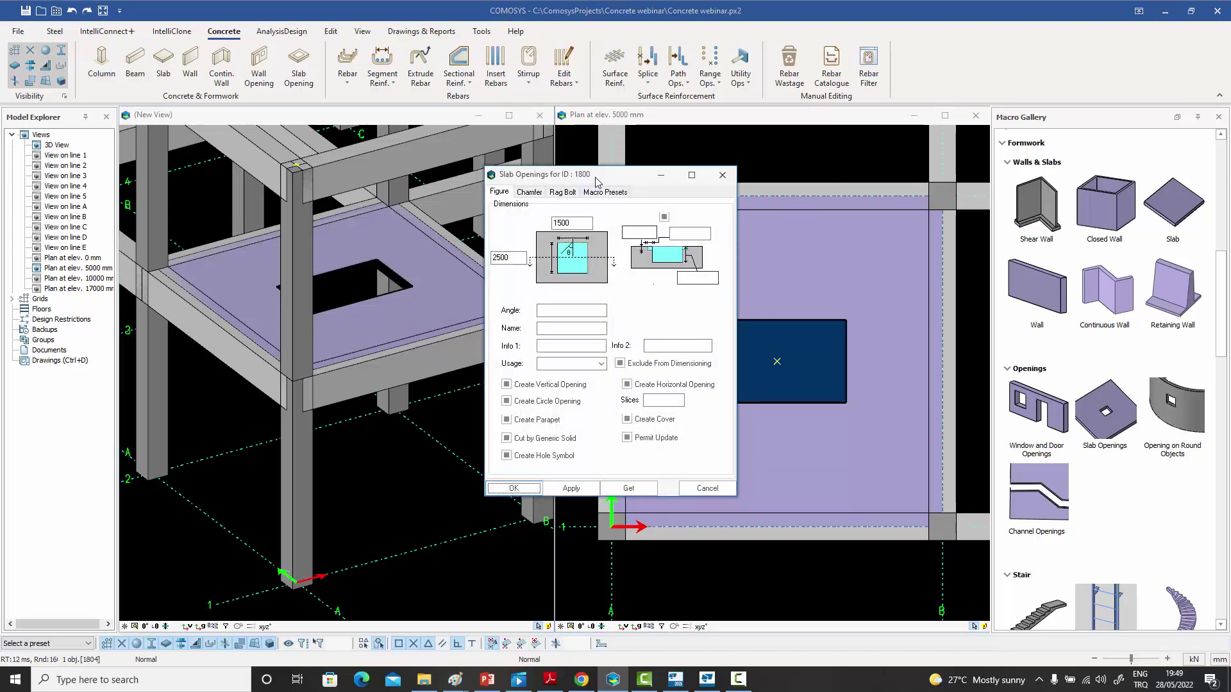
drag(590, 168, 502, 124)
click(479, 258)
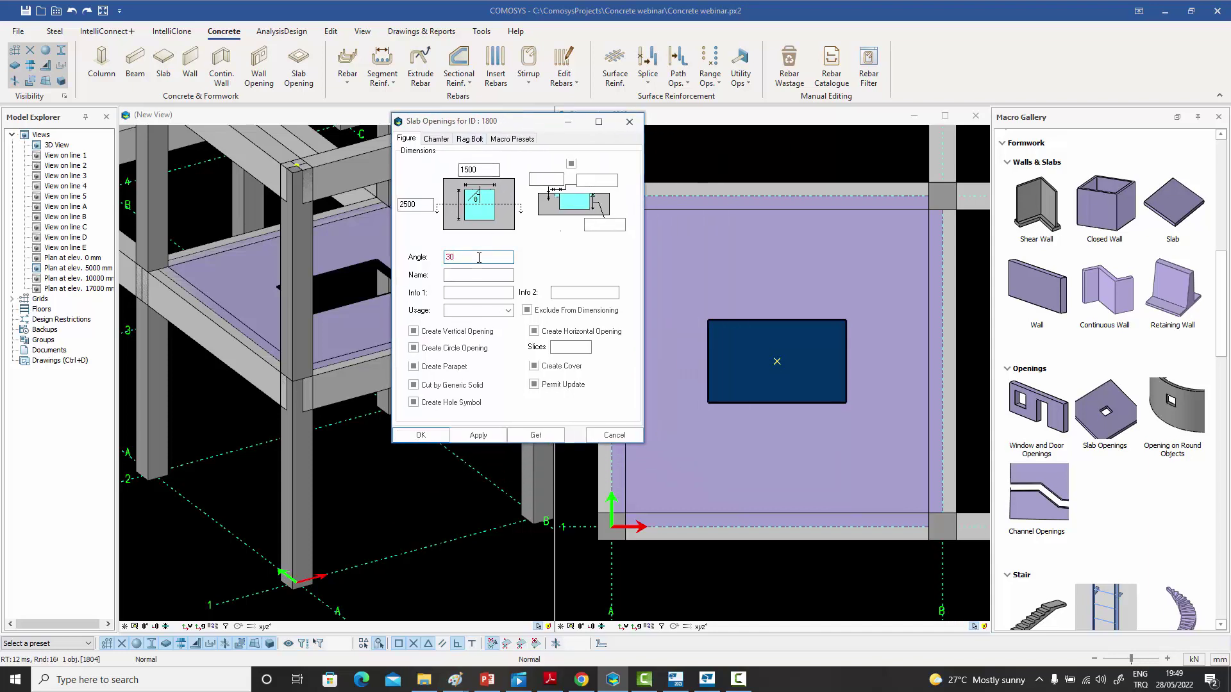
click(424, 436)
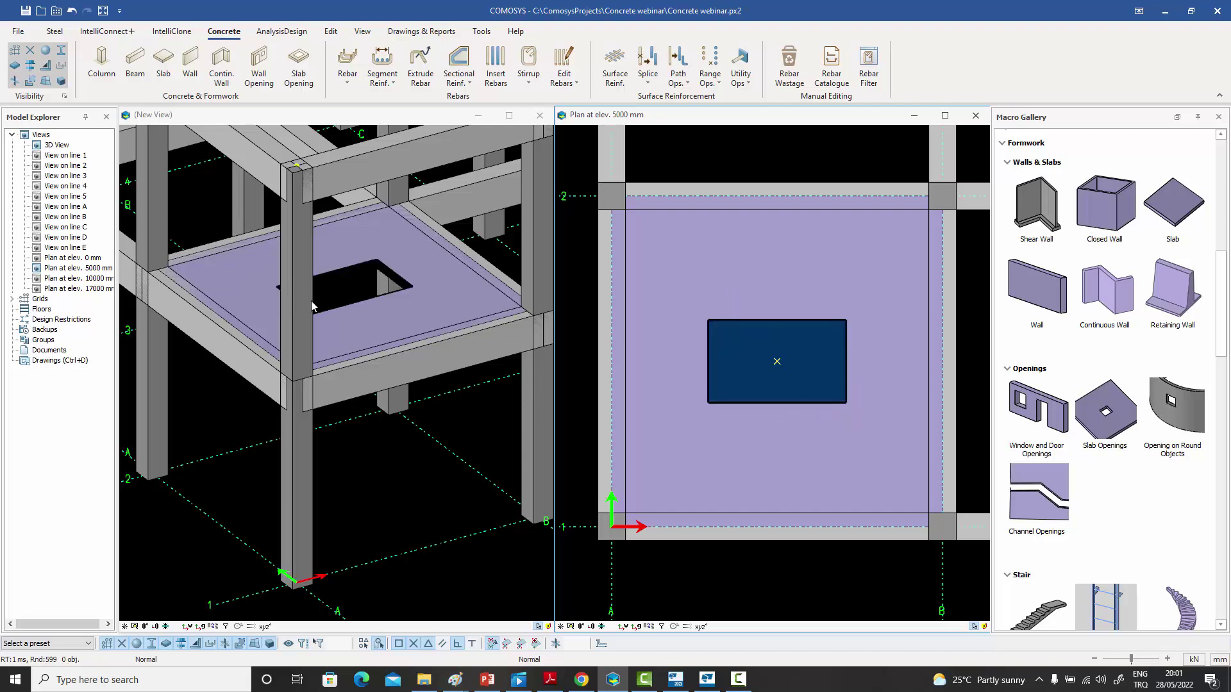
- Change the slab opening to a circular opening
double_click(755, 352)
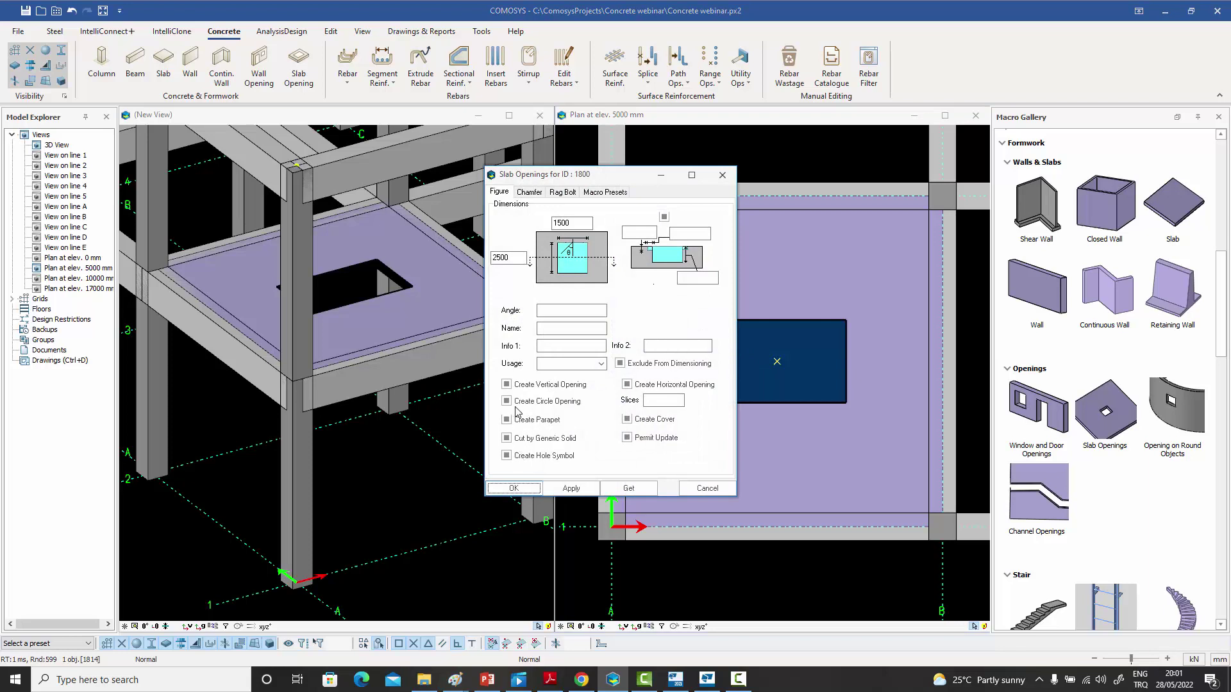
click(506, 401)
click(510, 488)
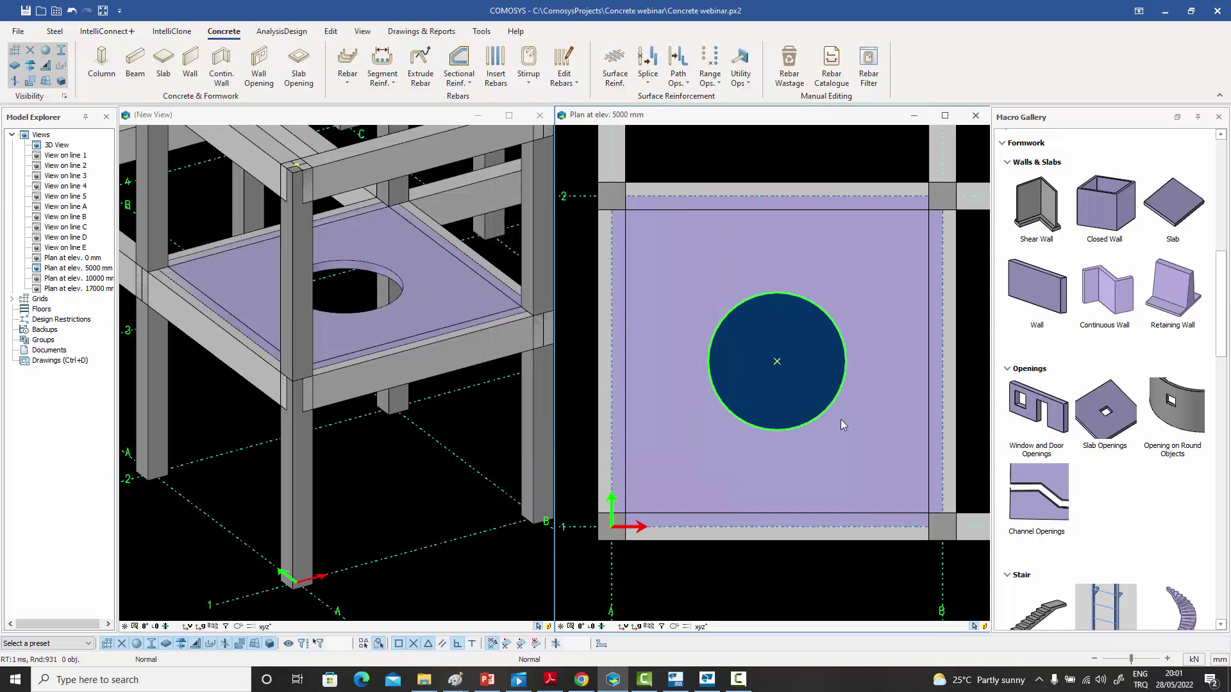
- Turn off the circular option so that the slab opening is rectangular again
double_click(760, 328)
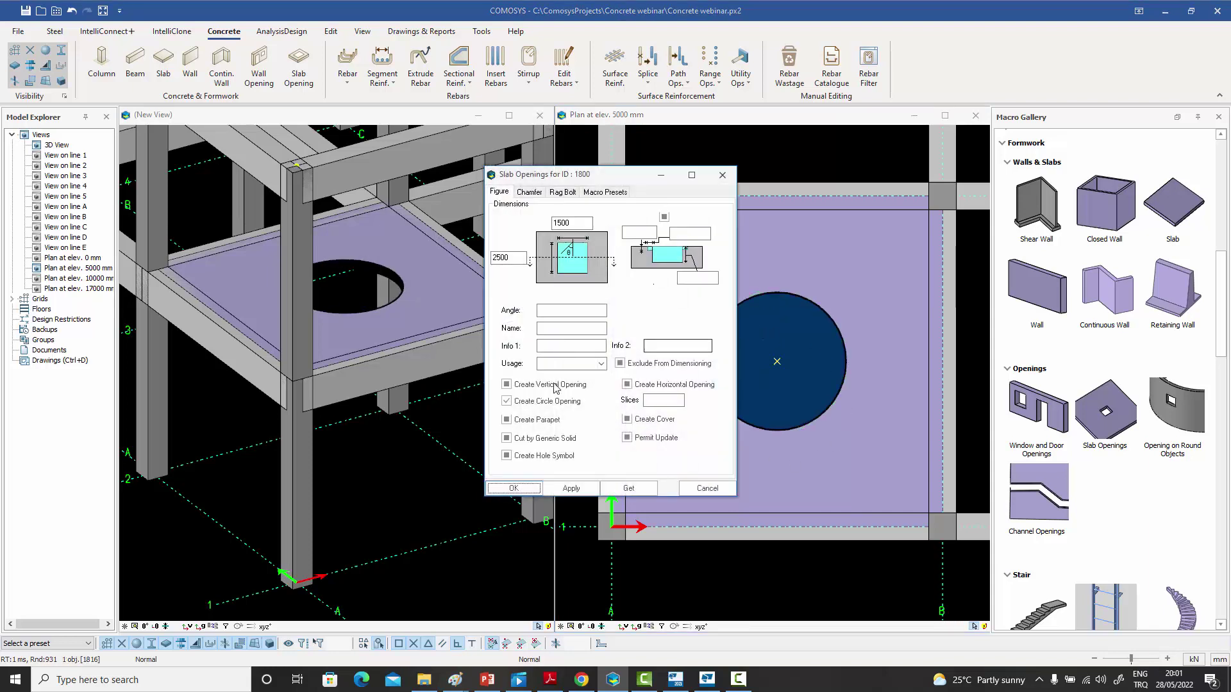
click(518, 404)
click(514, 488)
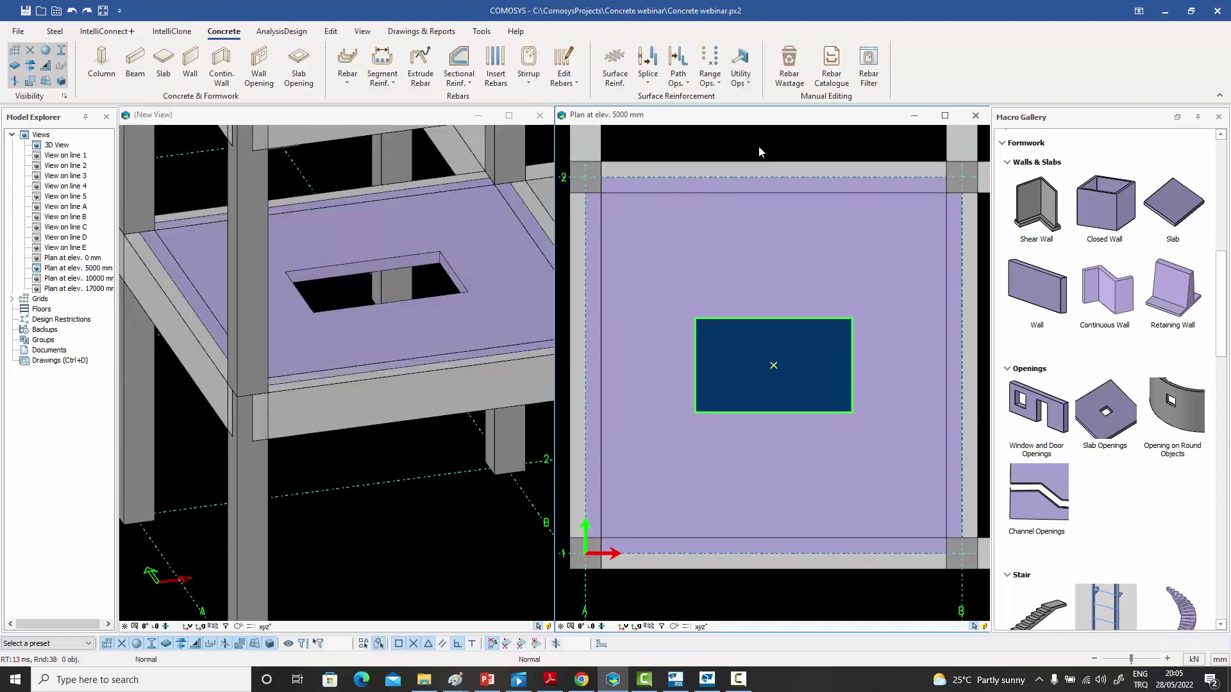
- Create a parapet around the rectangular slab opening
double_click(745, 348)
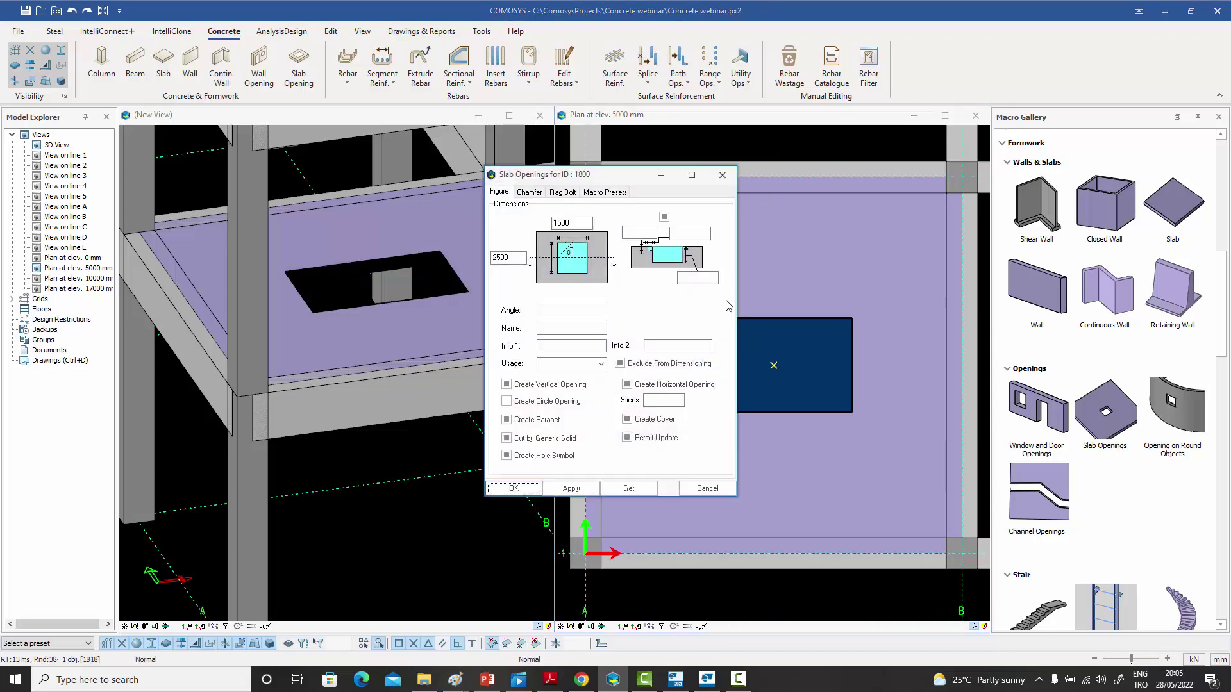
drag(772, 154, 816, 143)
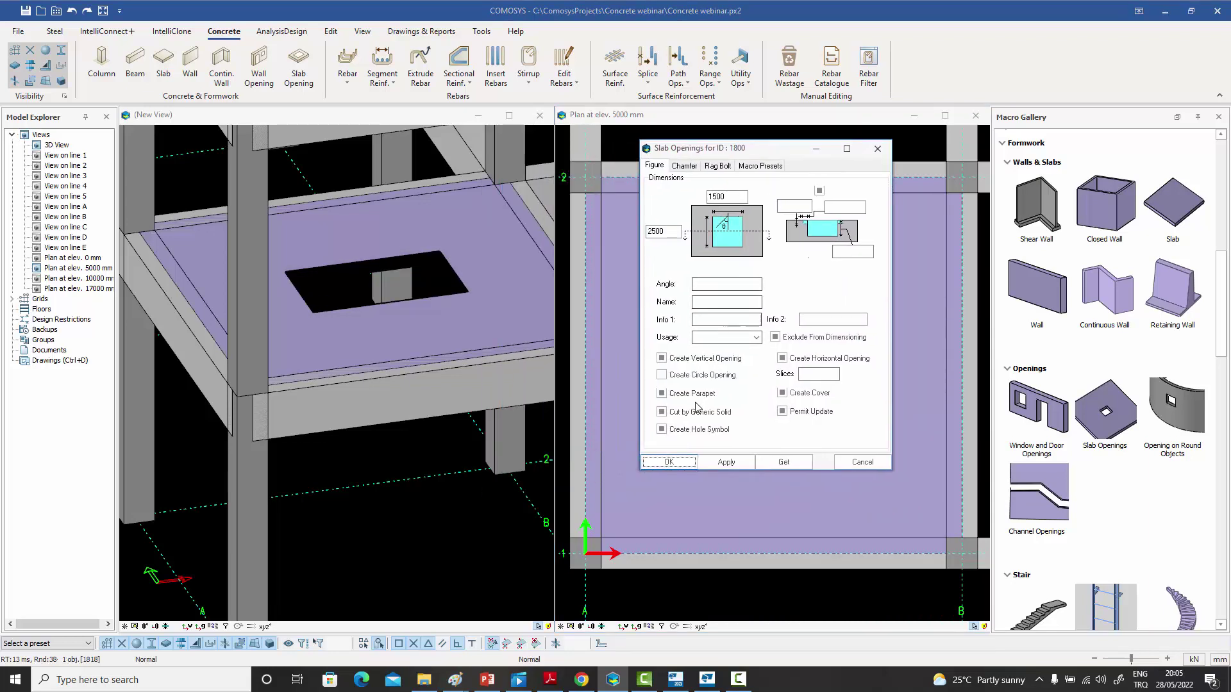
click(664, 395)
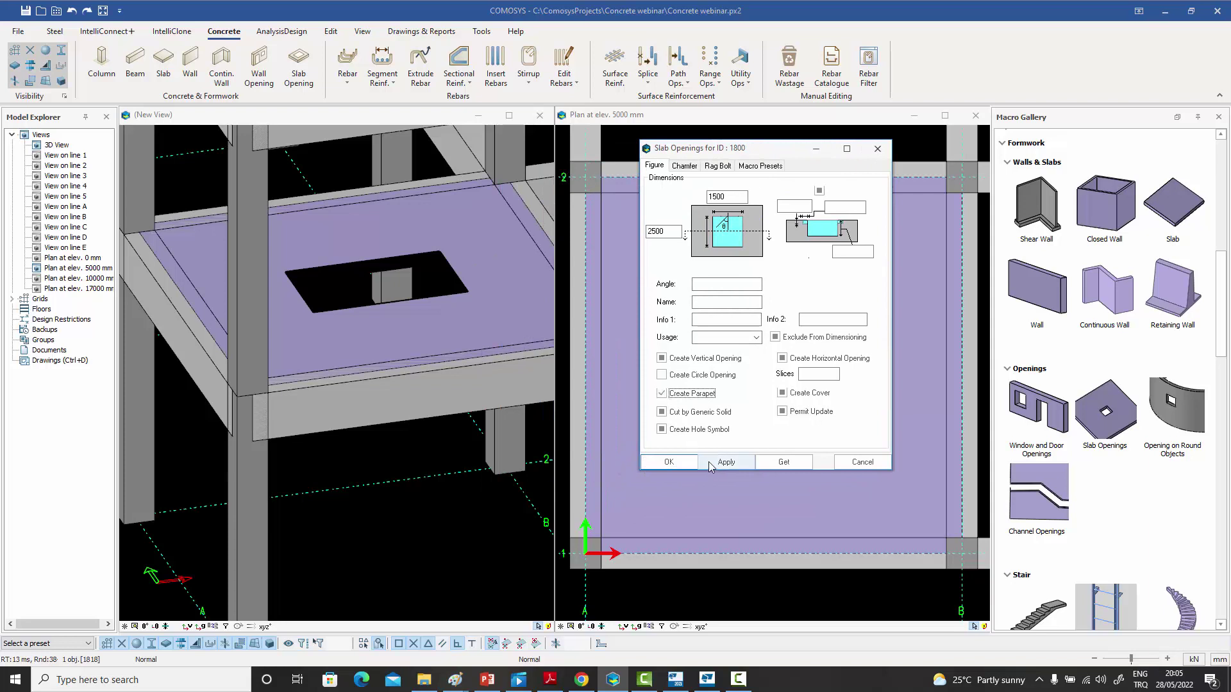
click(669, 462)
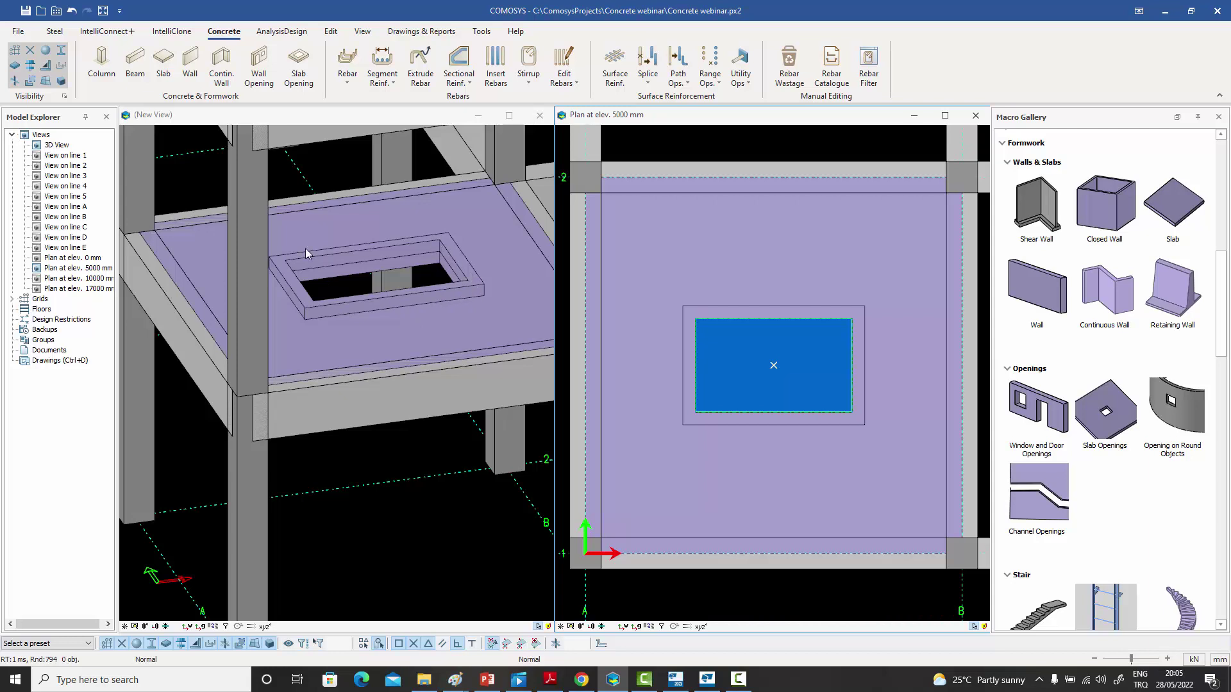
- Set the parapet's height to 500 mm and its wall thickness to 300 mm
double_click(425, 295)
drag(641, 186, 691, 173)
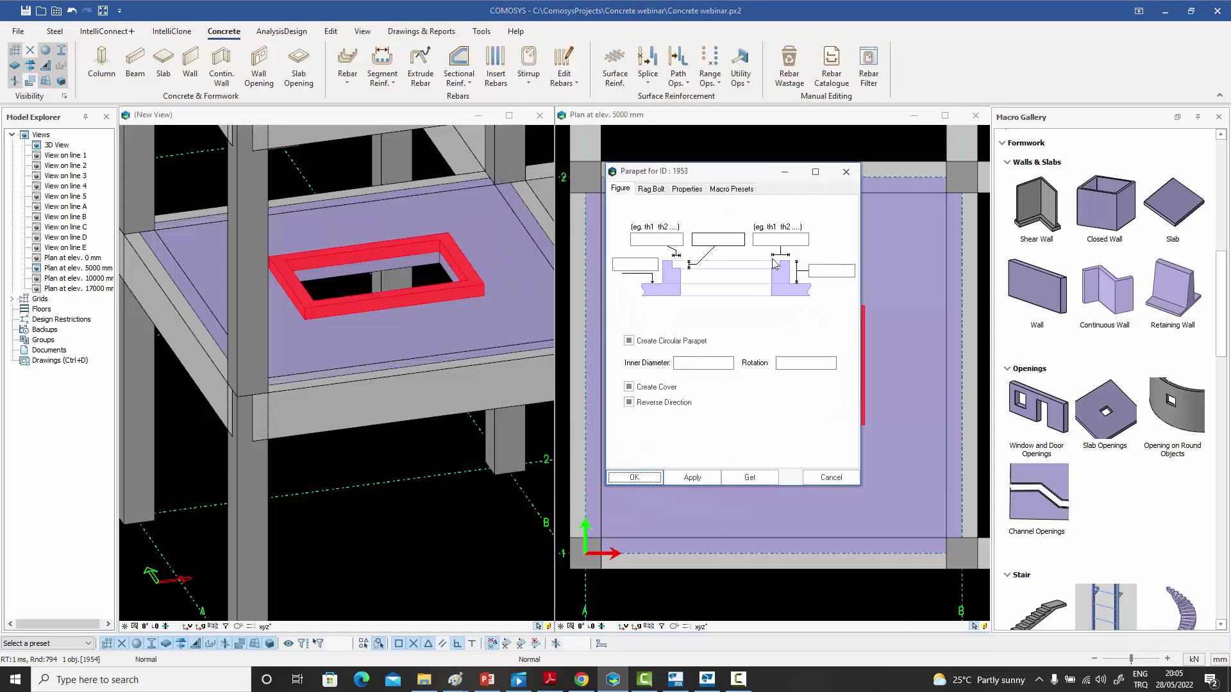
click(823, 272)
text(500)
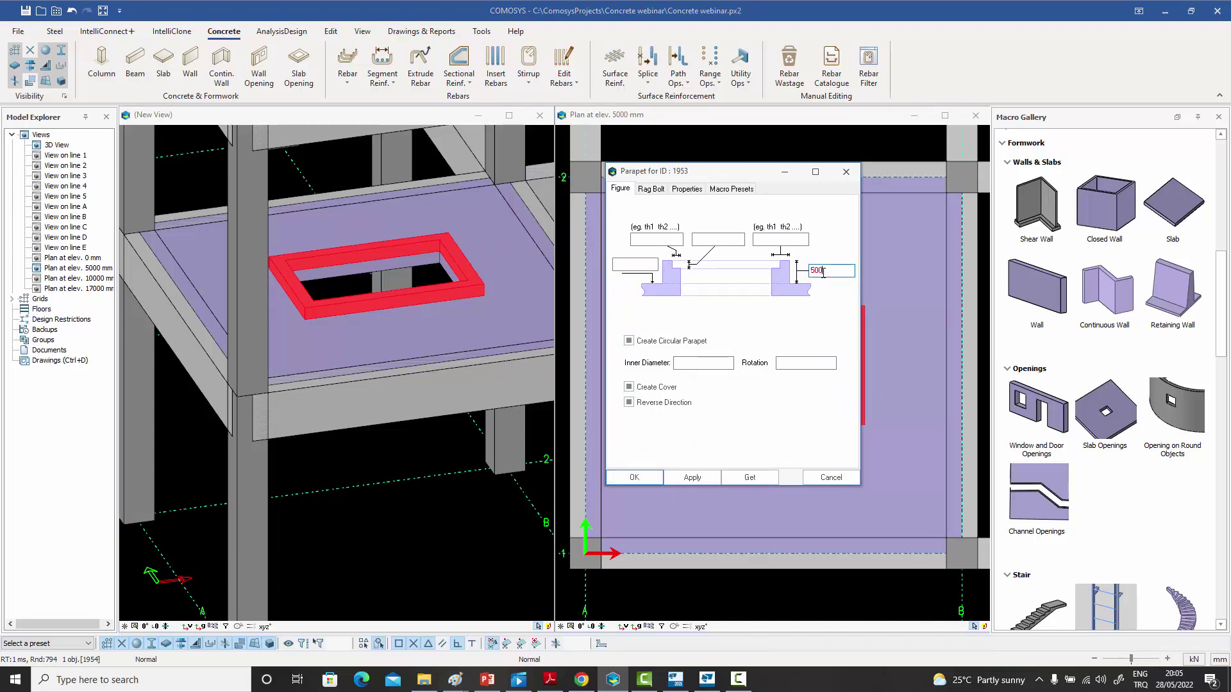
click(782, 239)
text(300)
click(701, 482)
click(606, 477)
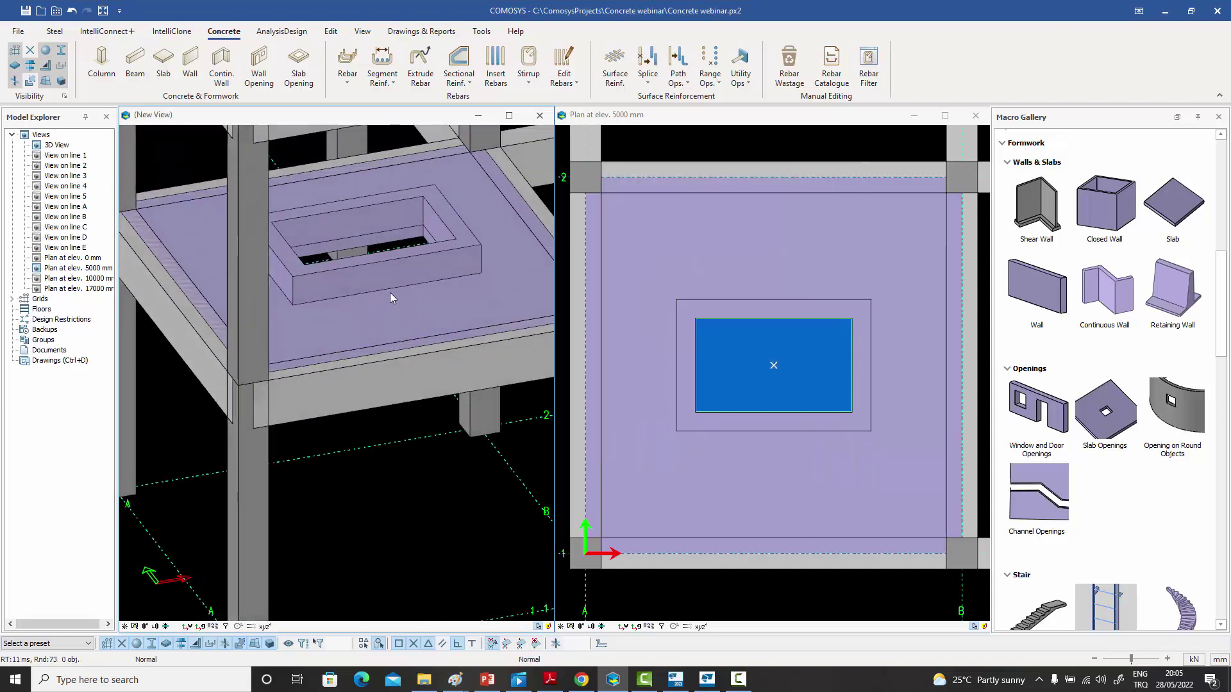
- Give the parapet a 100 mm wide ledge along its inner edge
double_click(392, 264)
drag(553, 182, 681, 181)
click(672, 247)
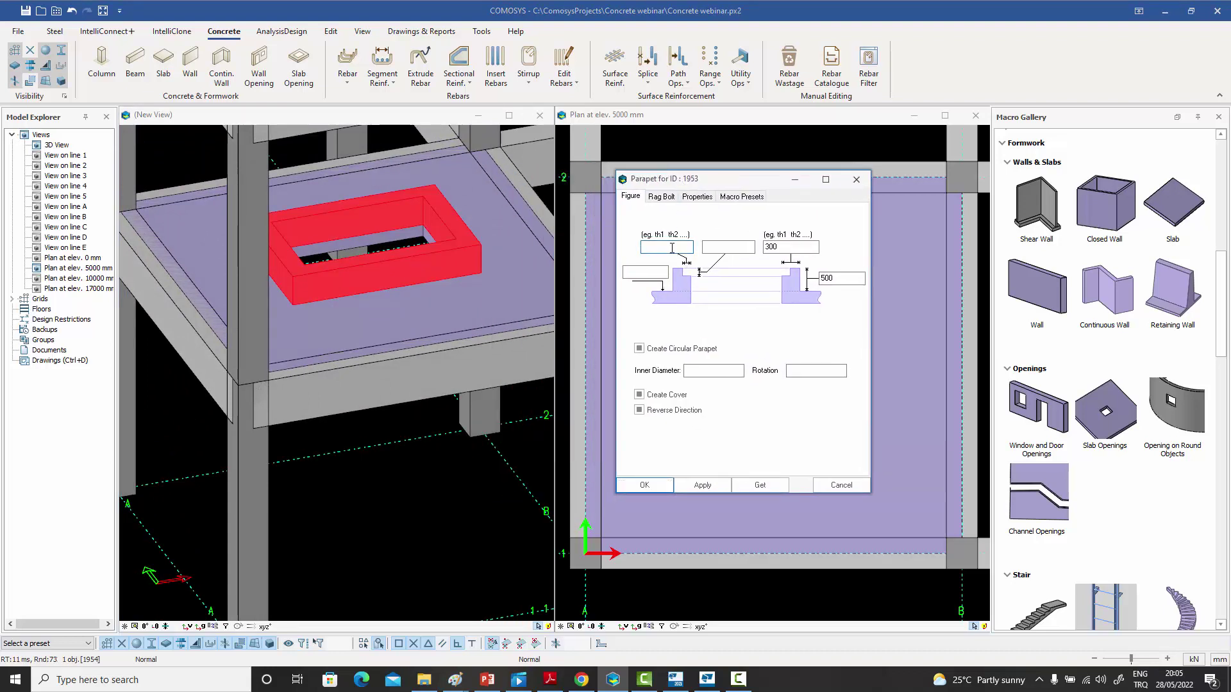
text(100)
click(645, 485)
scroll(413, 206, up, 5)
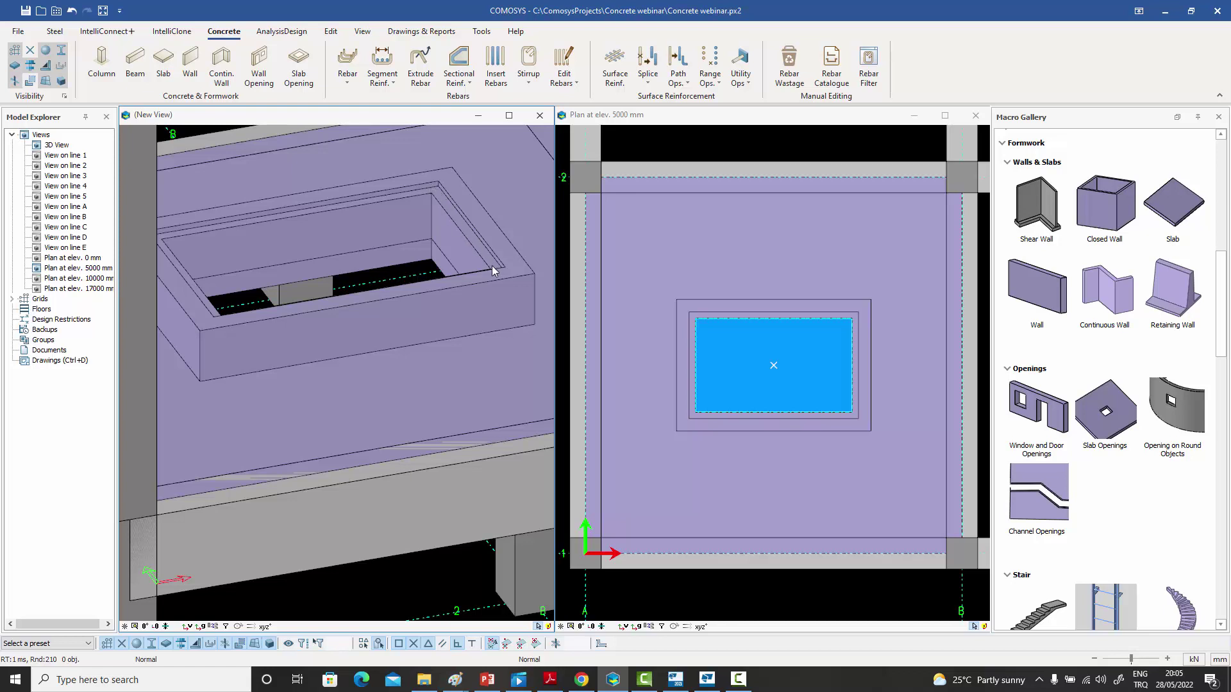
scroll(447, 246, down, 2)
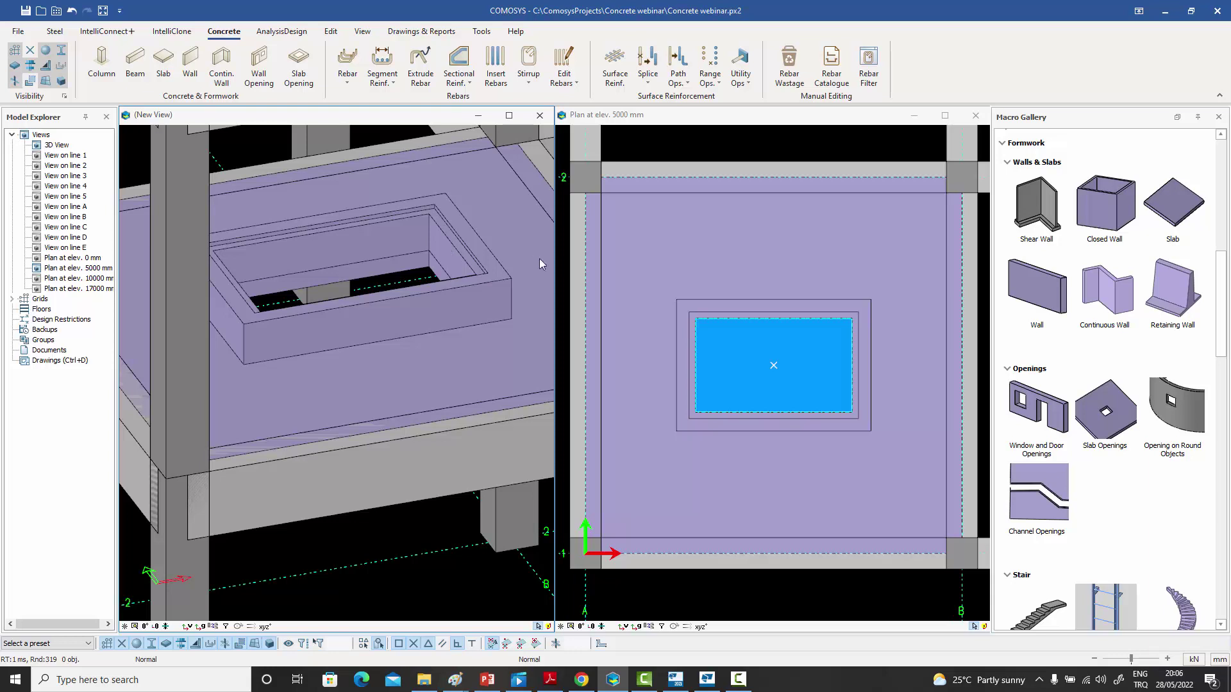
- Create a cover over the parapet around the slab opening
double_click(456, 298)
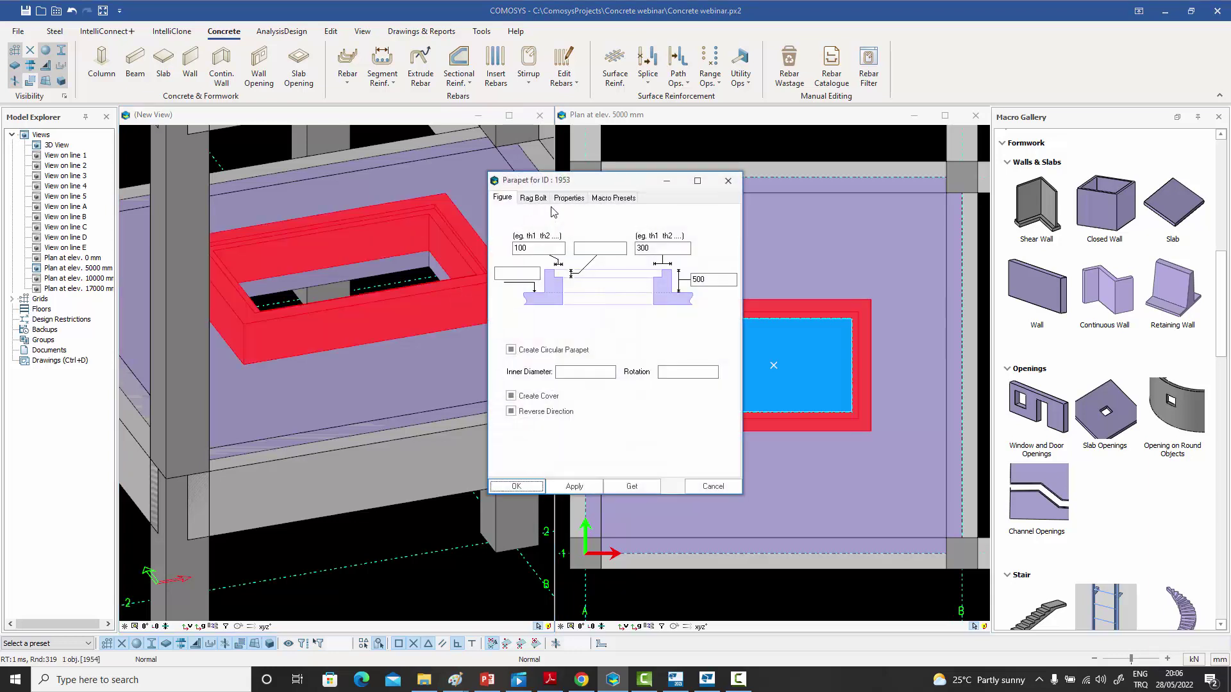
drag(562, 183, 701, 166)
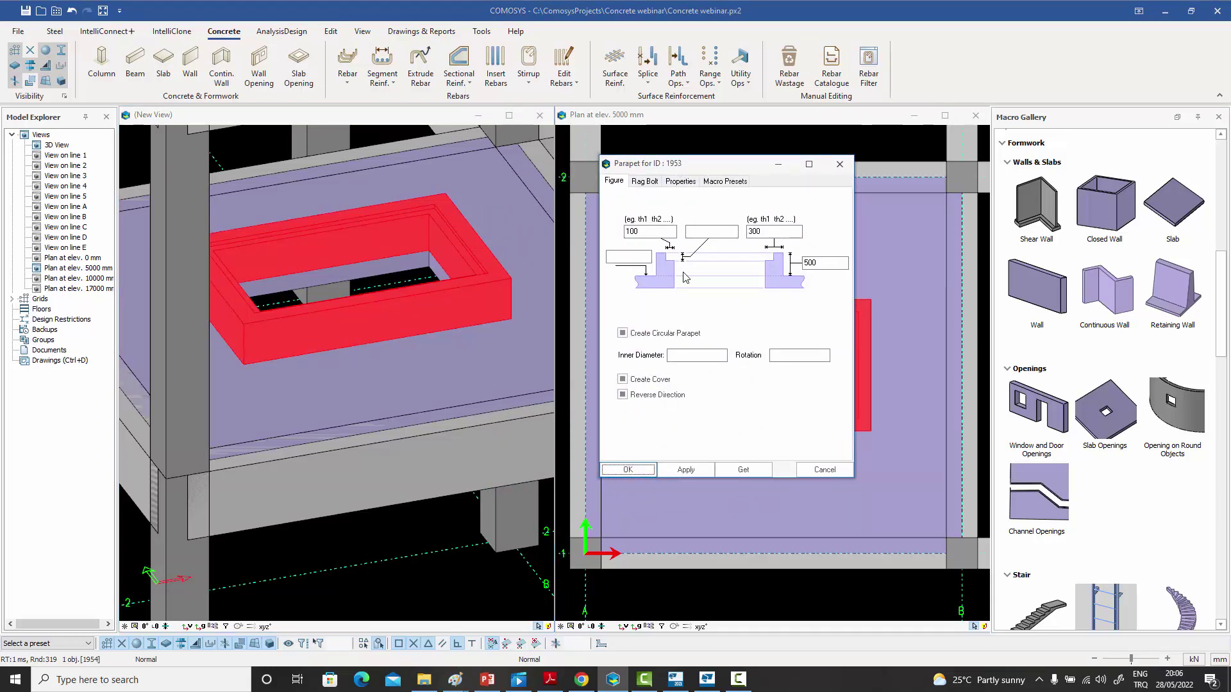
click(623, 379)
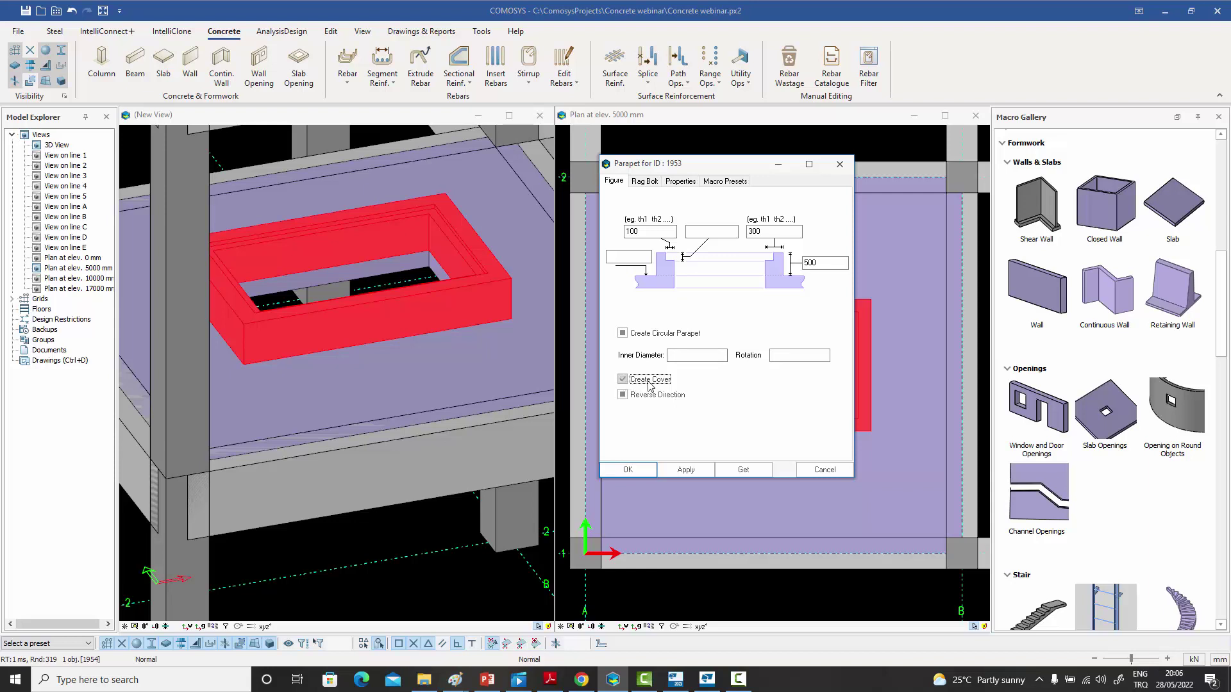
click(627, 470)
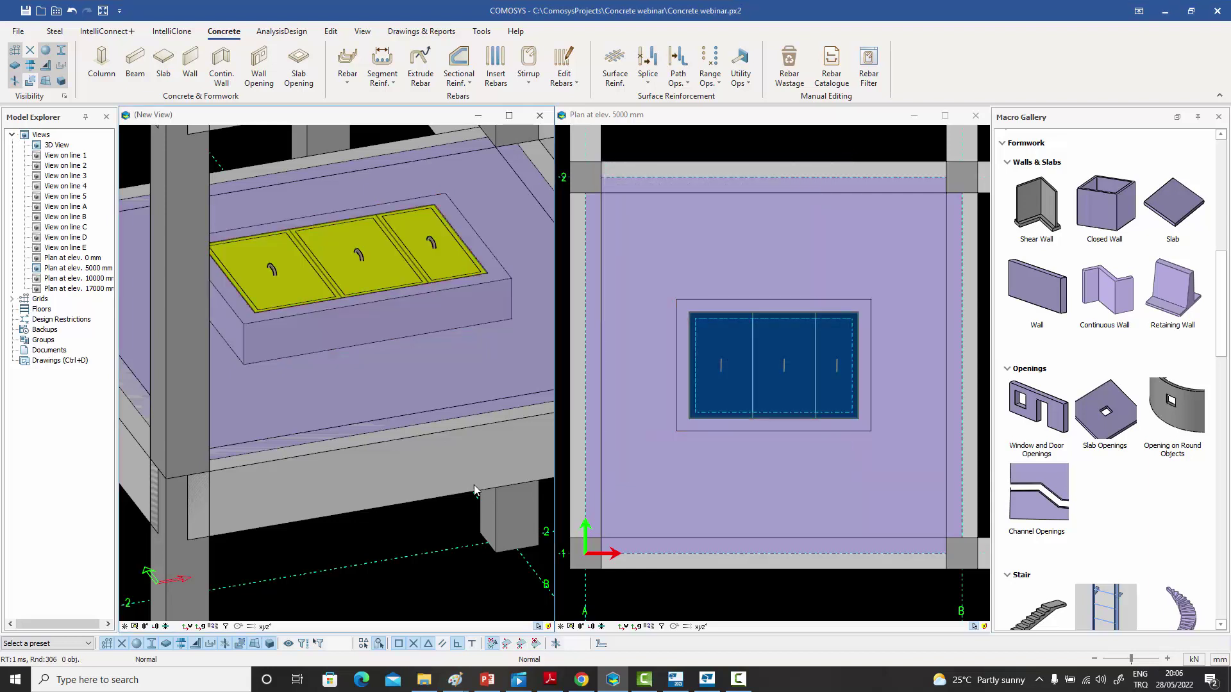
scroll(417, 355, down, 3)
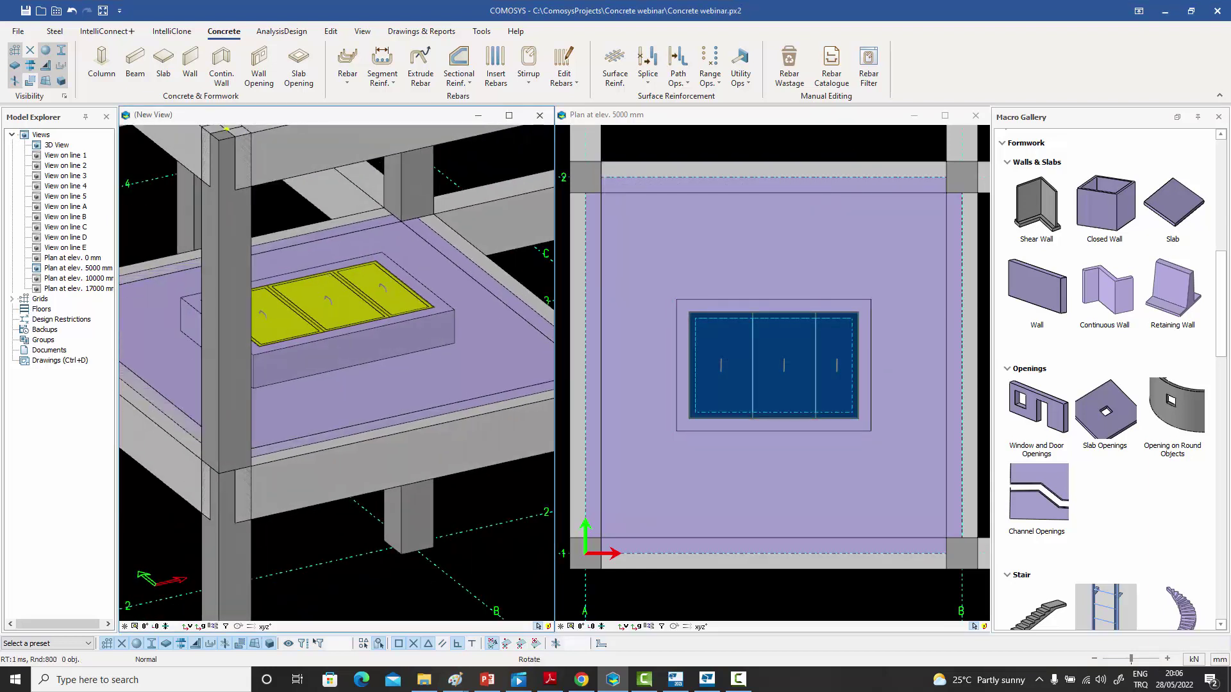
scroll(382, 311, up, 3)
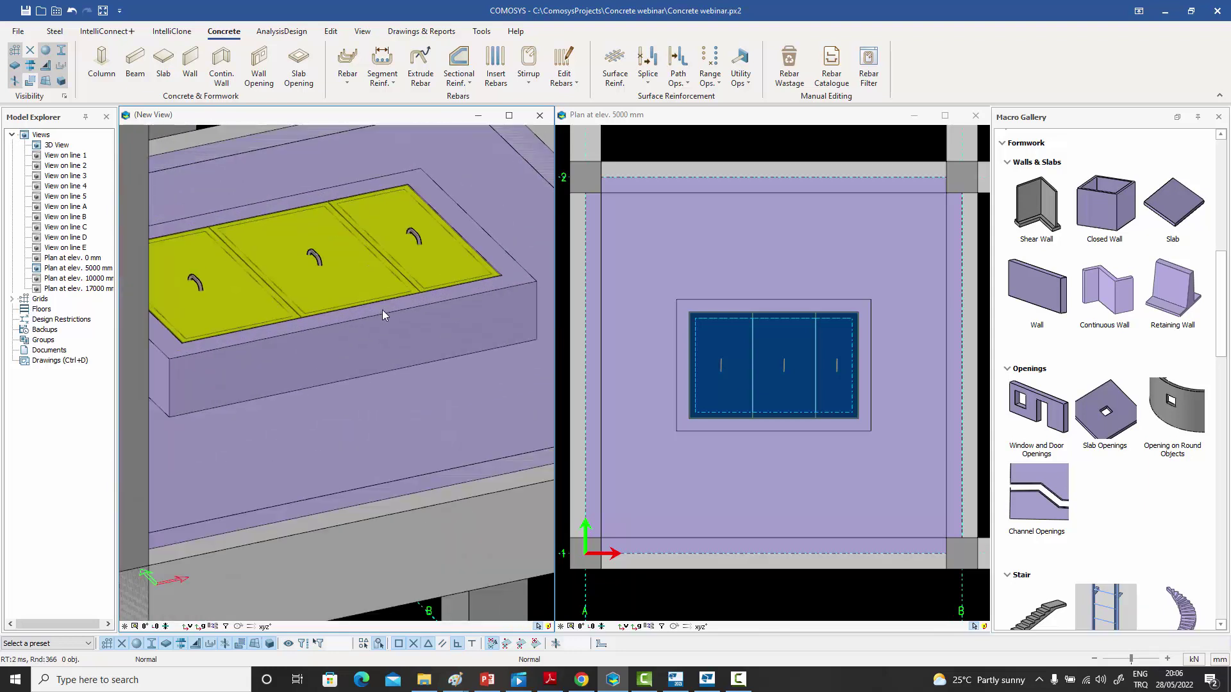
- Select the parapet's cover panels one at a time to inspect them as separate parts
click(350, 286)
click(252, 305)
click(424, 263)
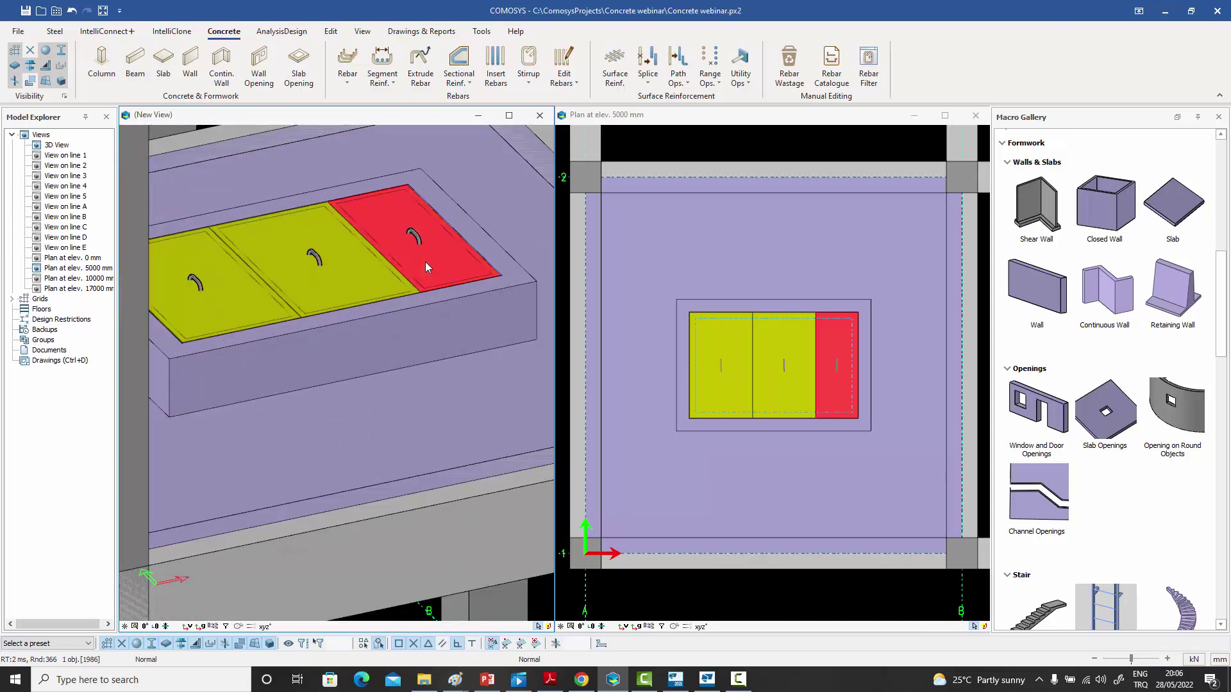
- Select the middle cover panel over the slab opening to inspect it as a separate part
click(353, 285)
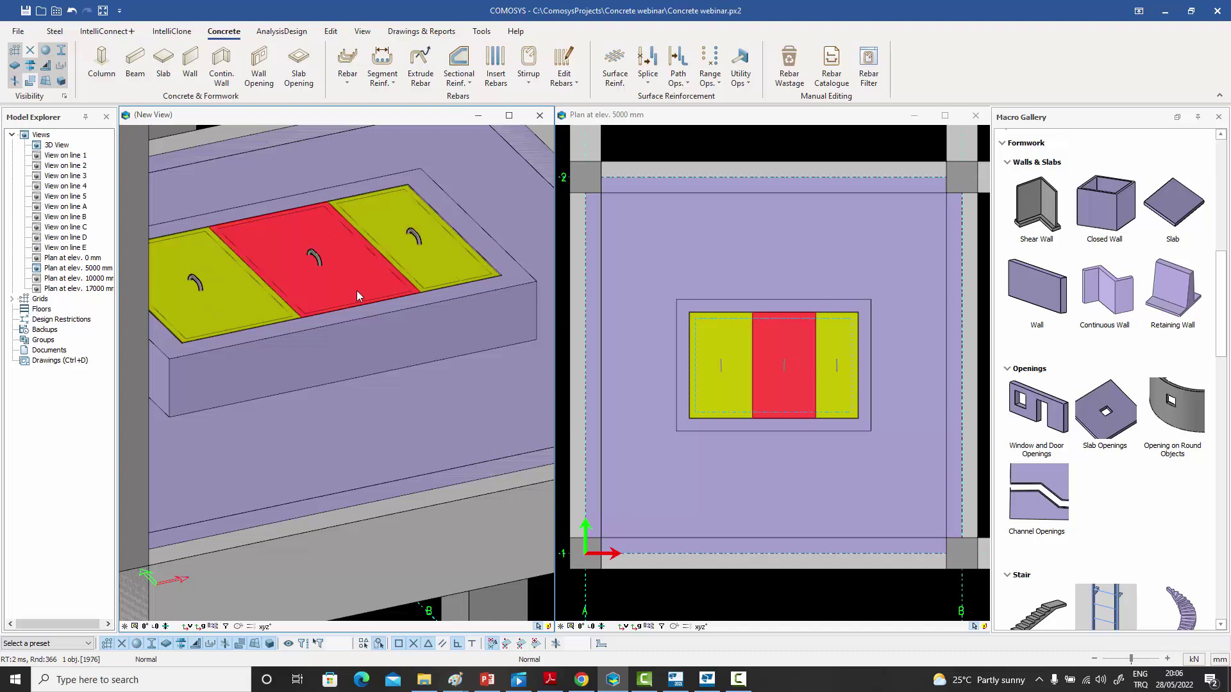
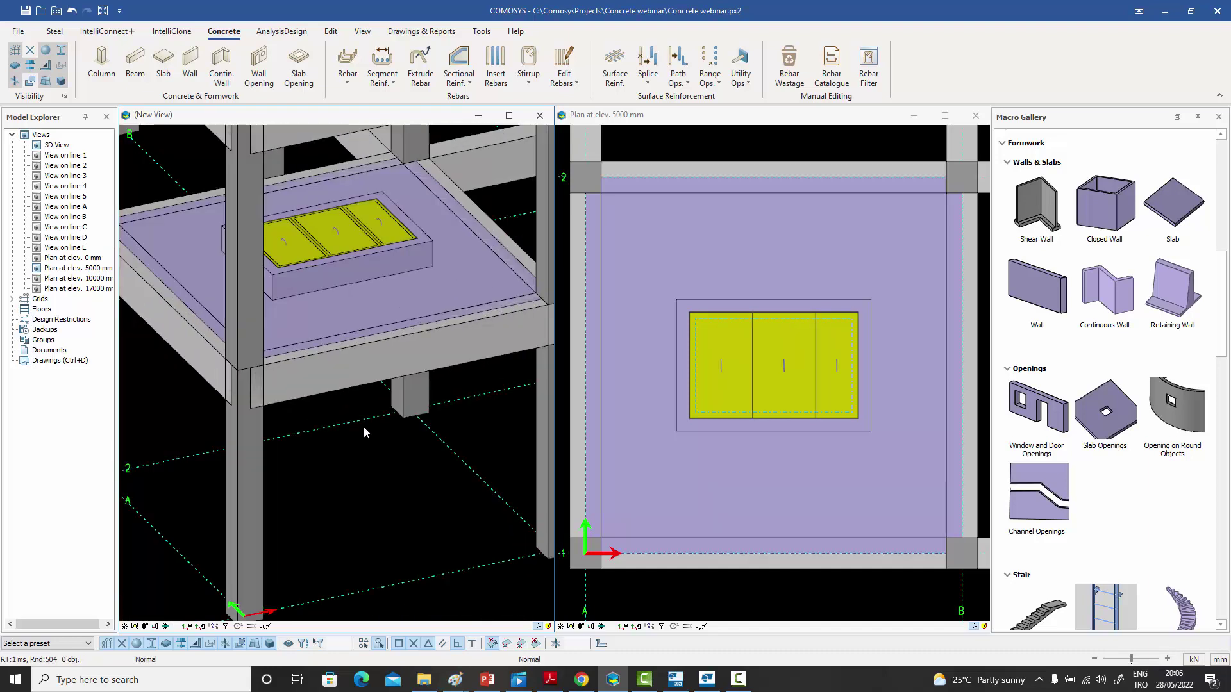
middle_drag(363, 426, 358, 455)
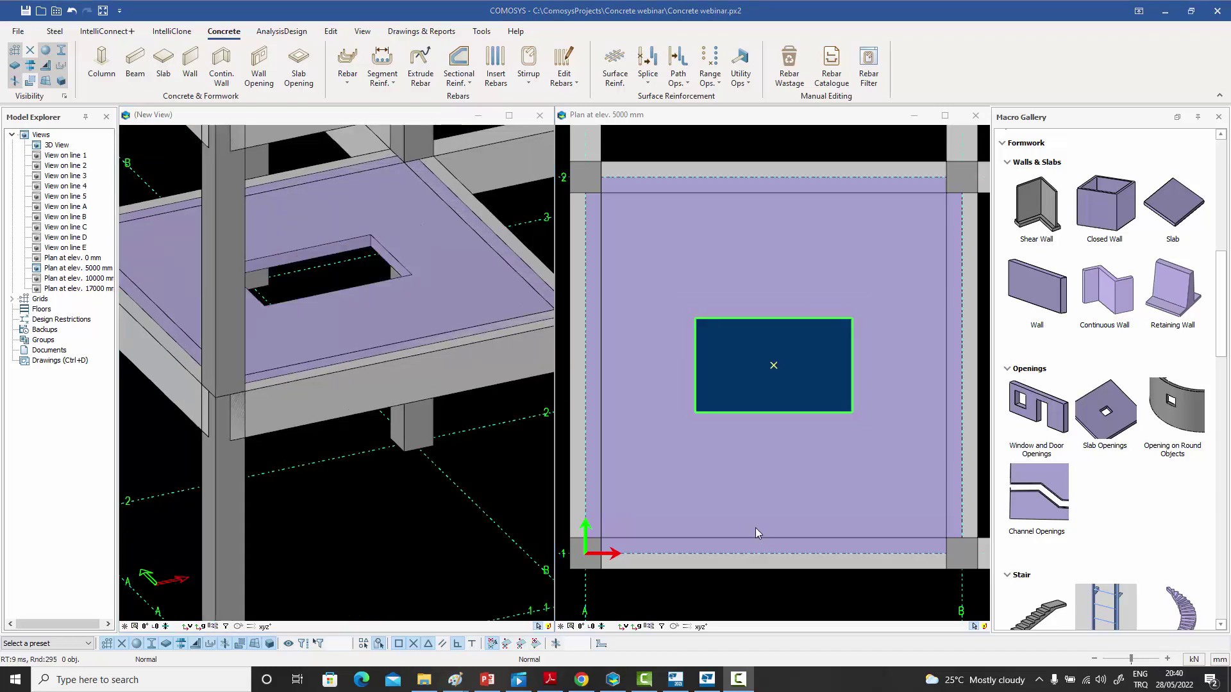
- Add a 50 mm by 50 mm recessed edge around the 2500 by 1500 mm slab opening and inspect it in 3D
double_click(738, 375)
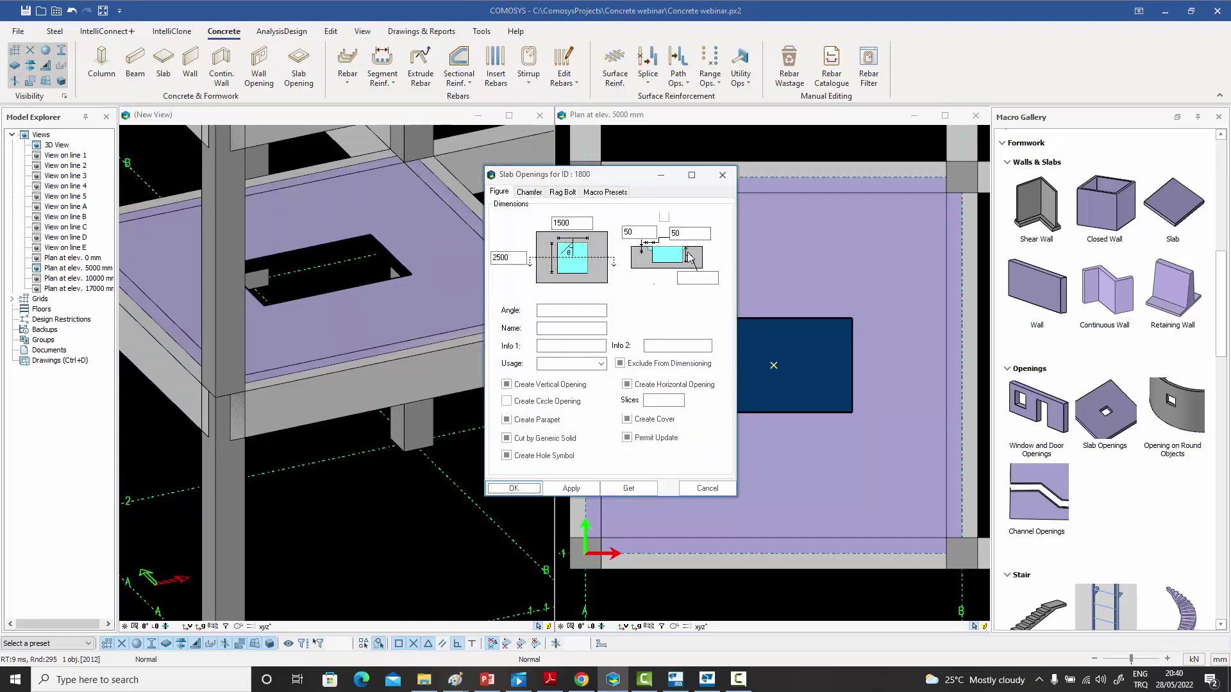
click(664, 217)
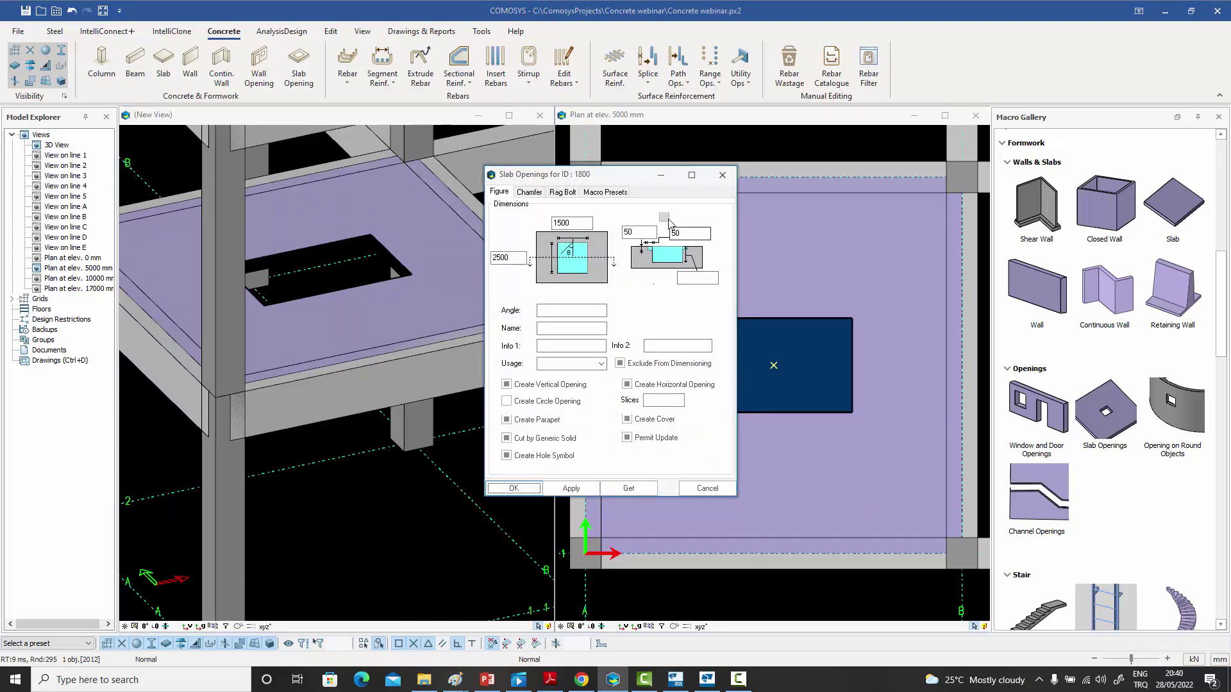
click(513, 488)
scroll(367, 243, up, 5)
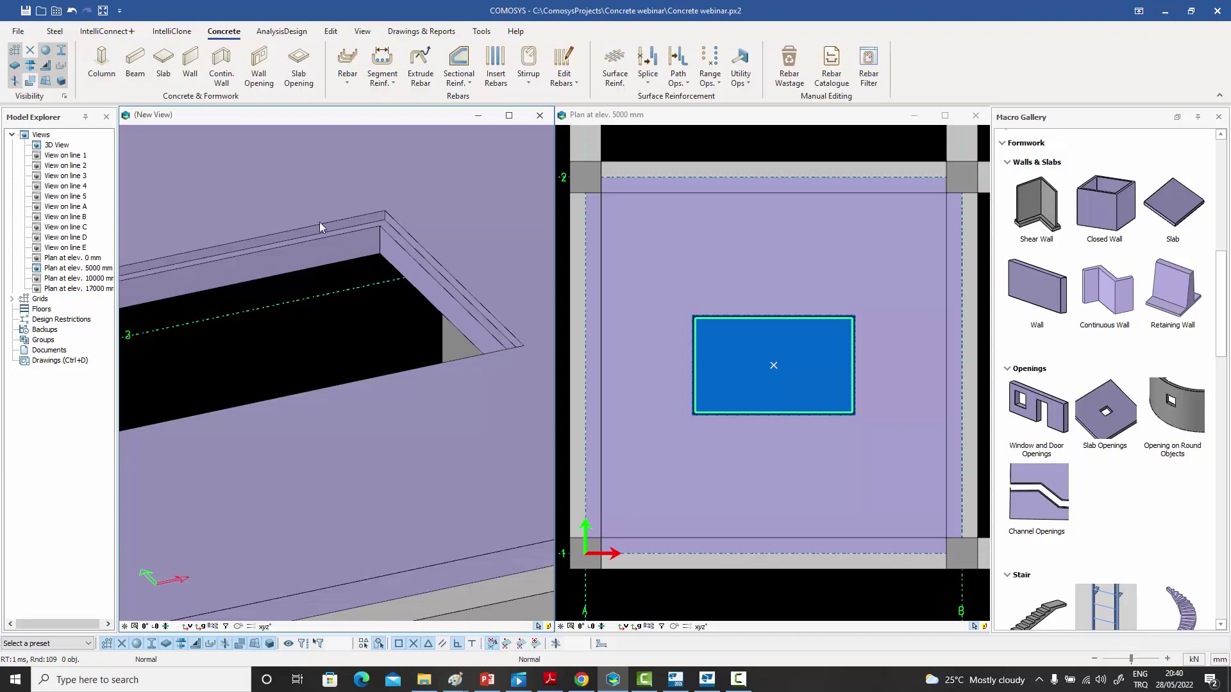
scroll(420, 268, down, 4)
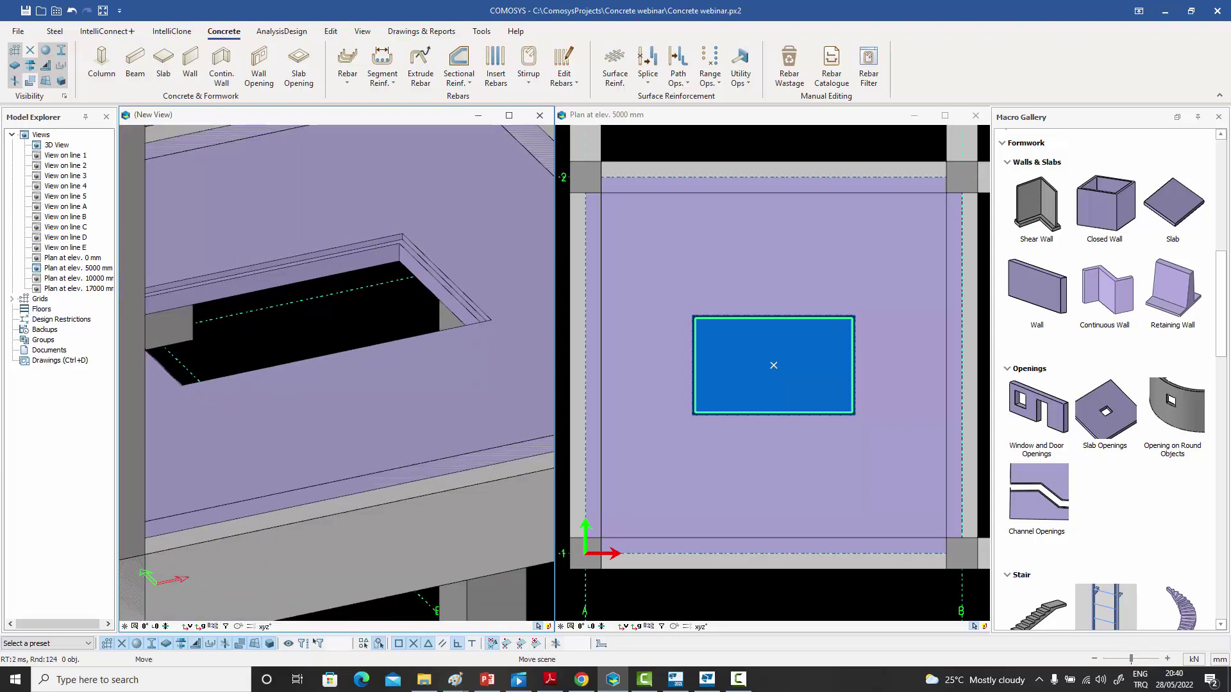
scroll(429, 277, down, 5)
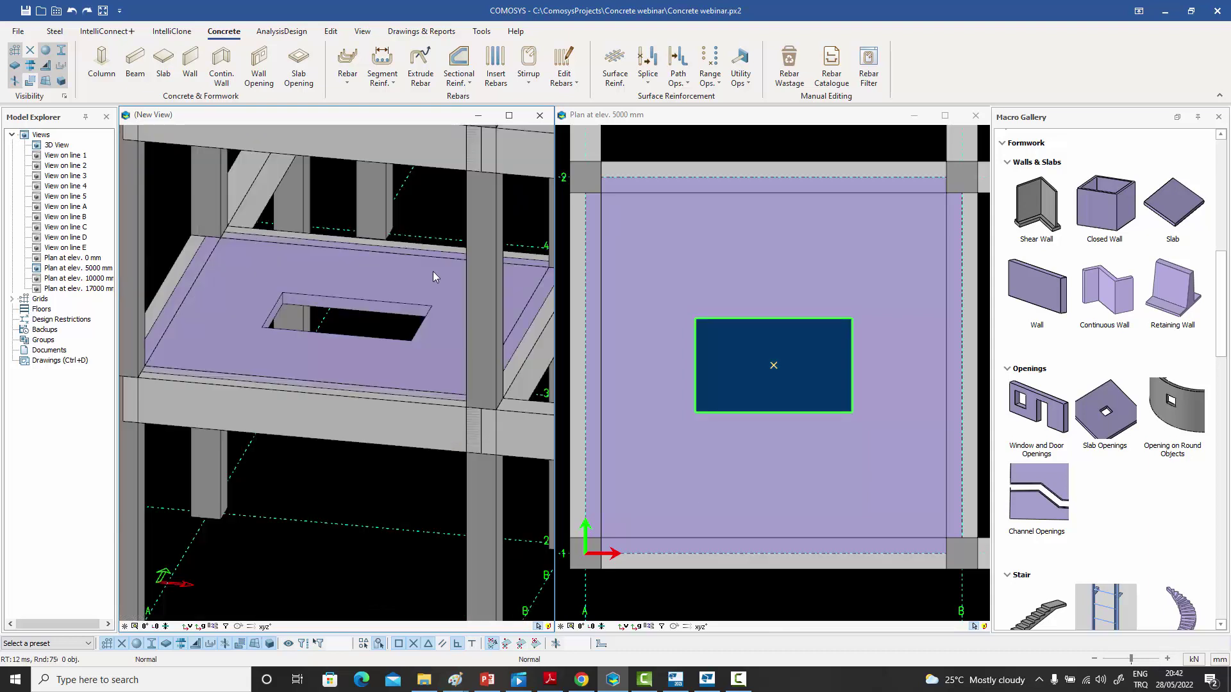
- Round the corners of the slab opening by pasting the corner points and radii into its chamfer settings
double_click(734, 369)
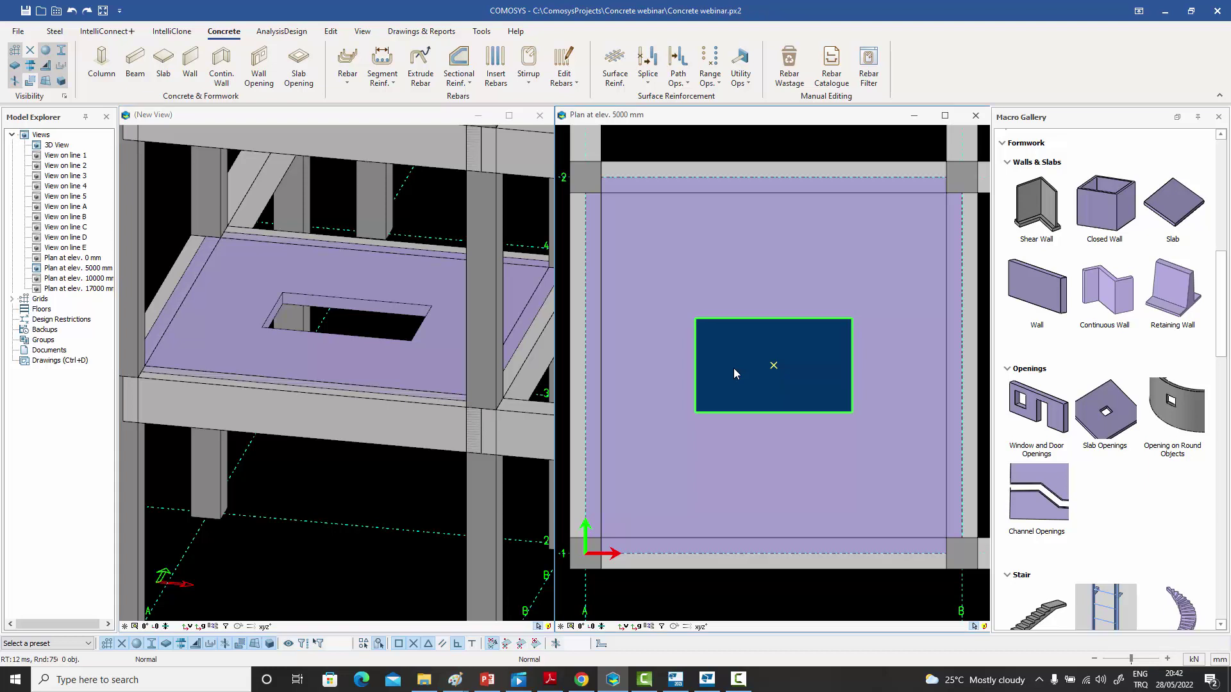
click(529, 193)
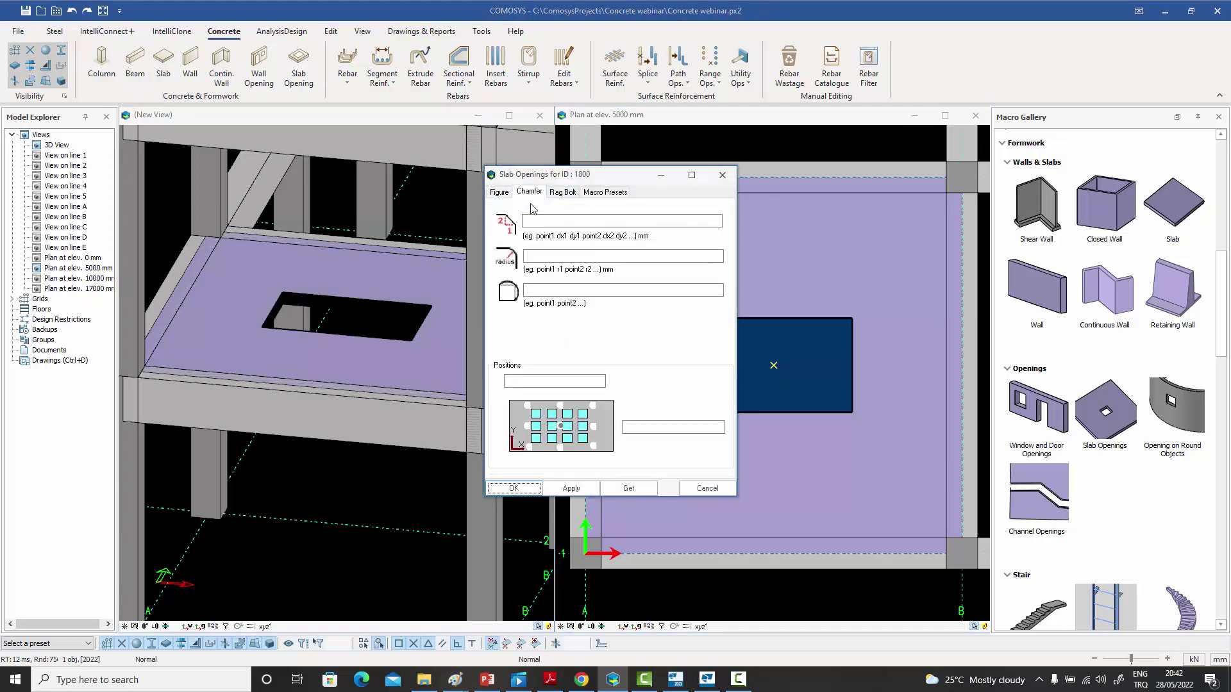
right_click(537, 257)
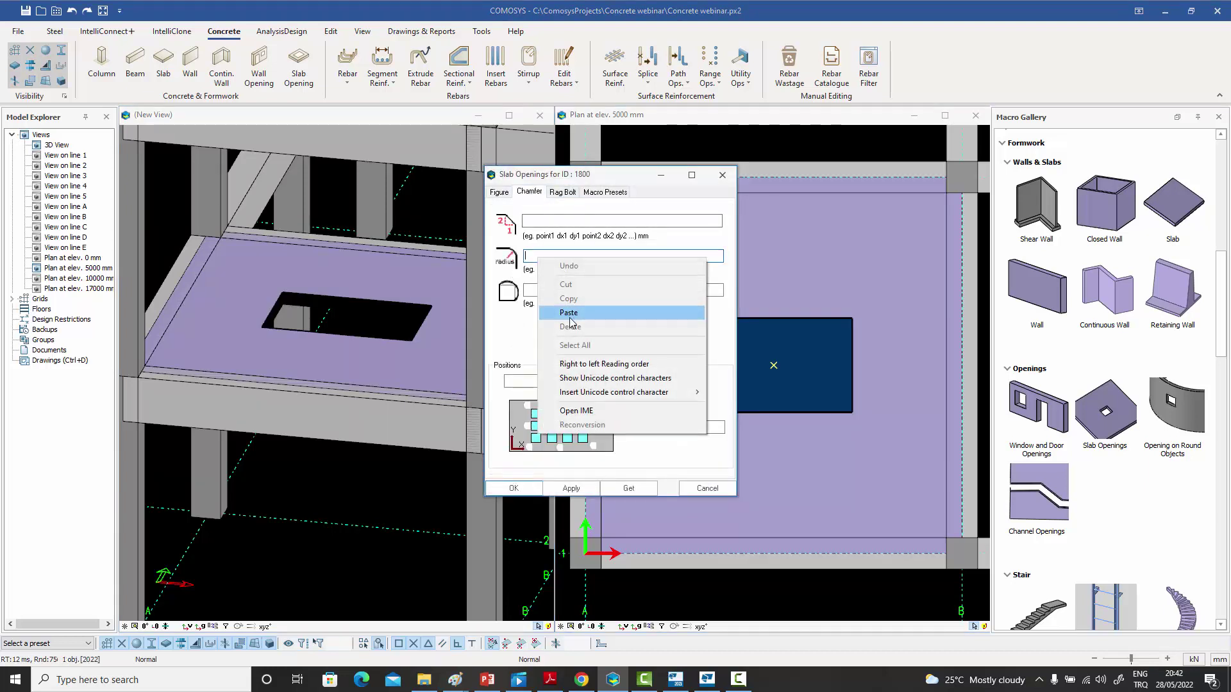
click(568, 313)
click(513, 488)
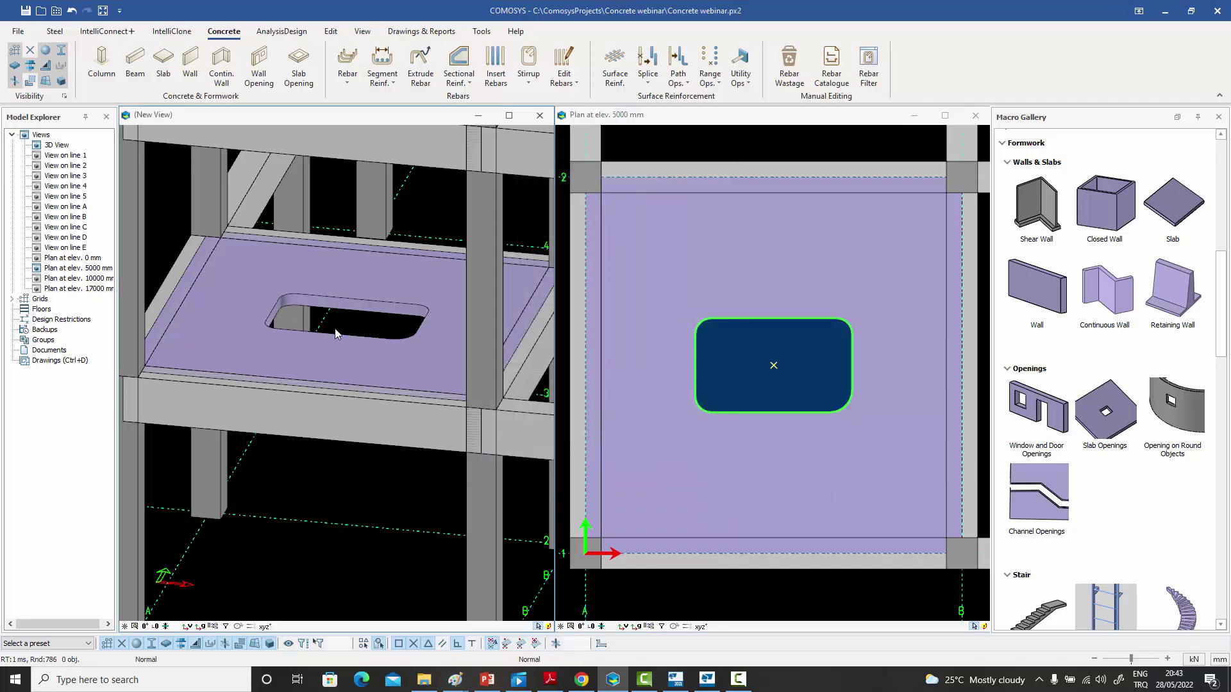
- Clear the slab opening's corner radii and give it an arched edge at point 1 instead
double_click(720, 373)
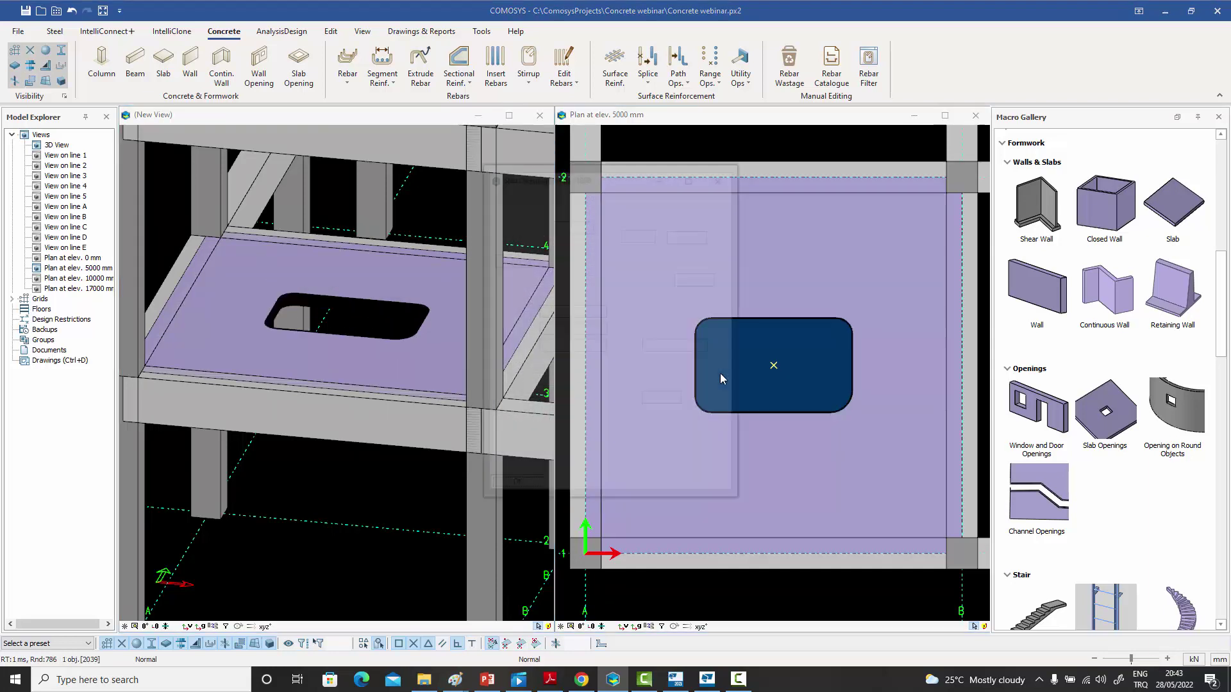
click(529, 192)
drag(600, 257, 524, 257)
key(BackSpace)
click(546, 290)
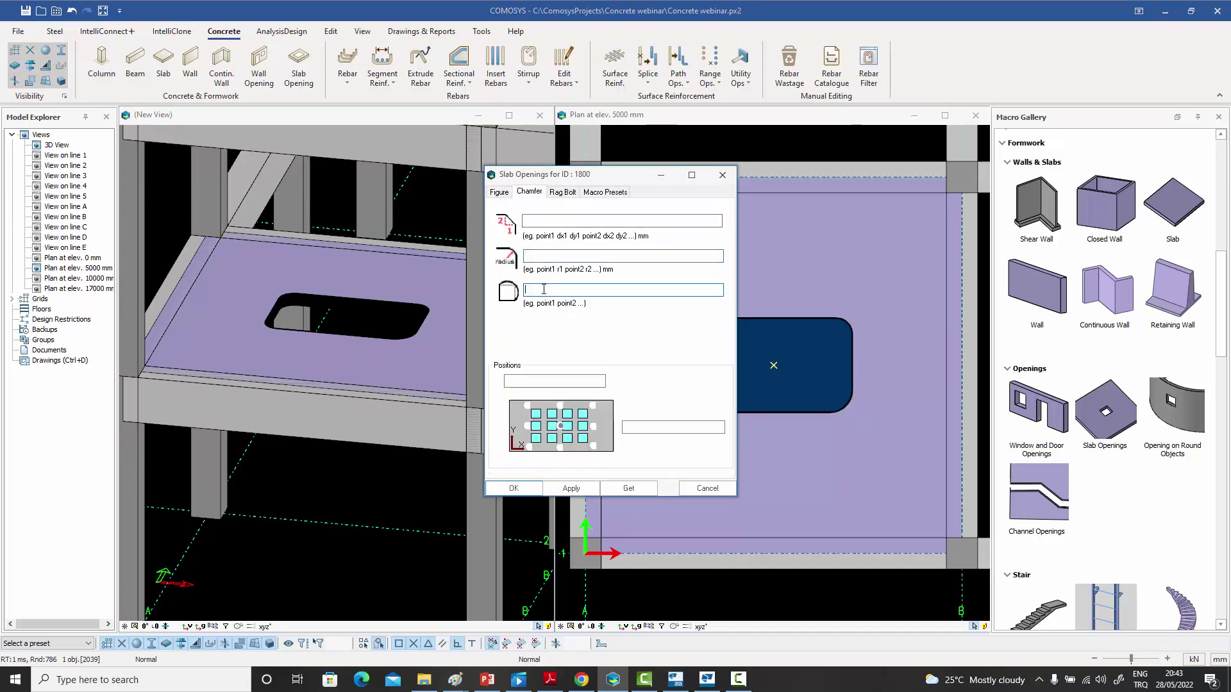
text(1)
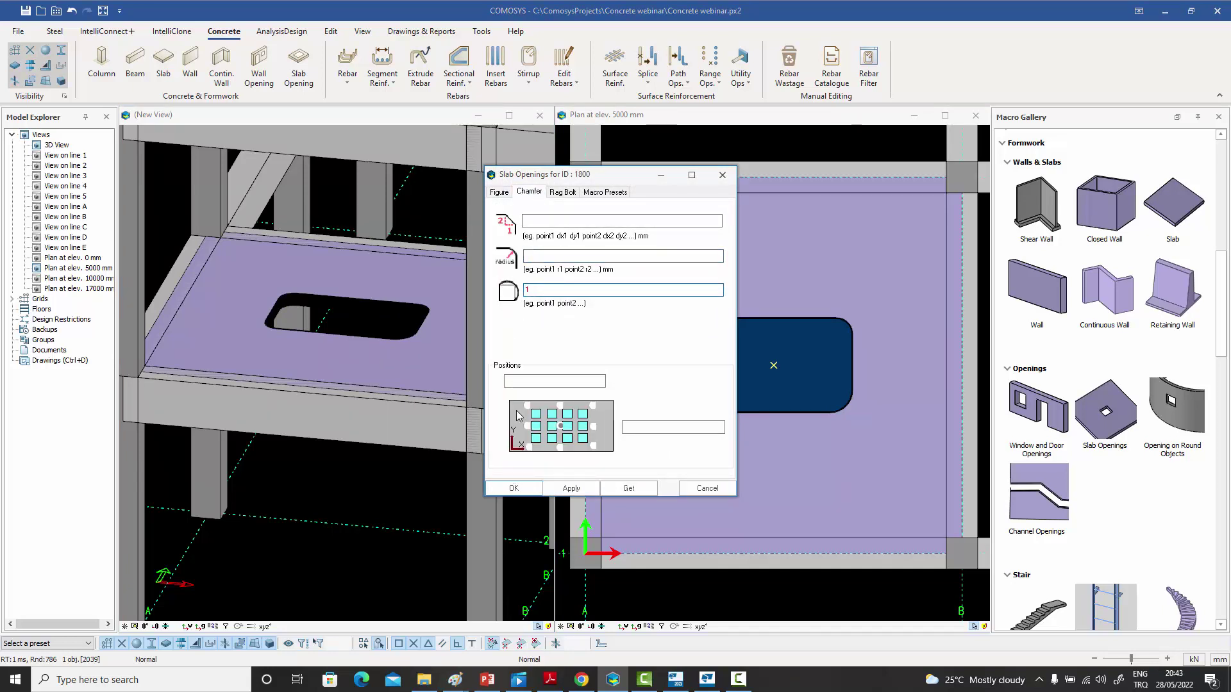
click(514, 488)
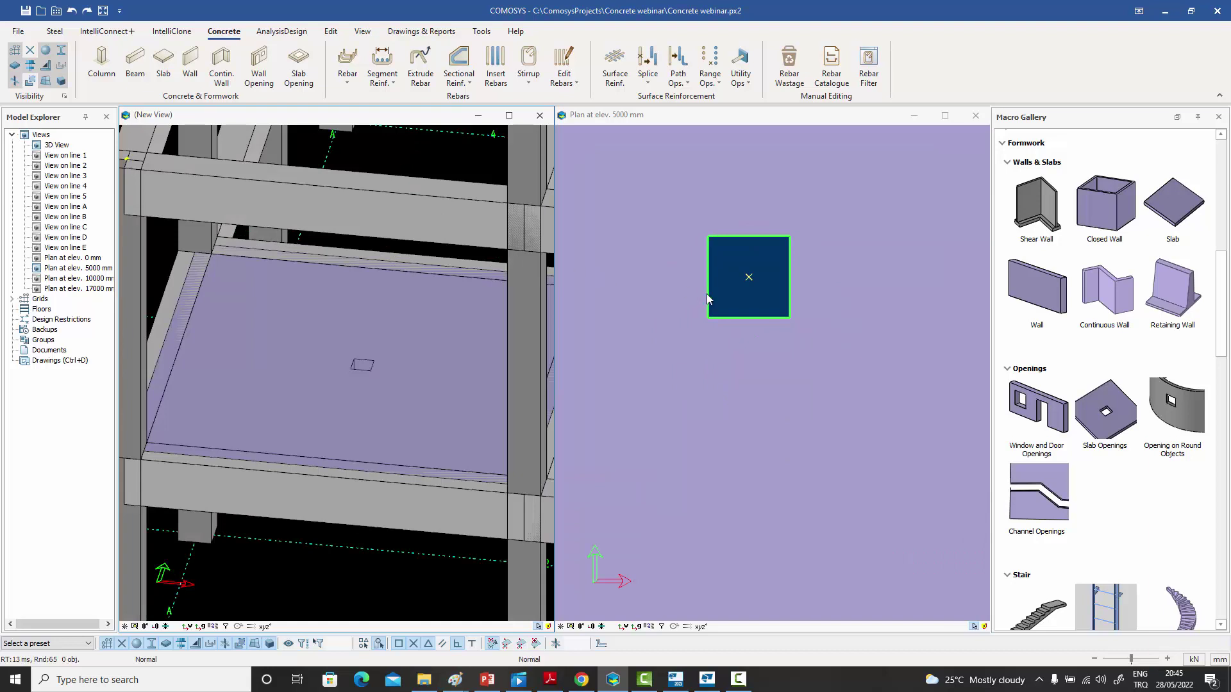
- Repeat the 300 by 300 mm slab opening in the Y direction with spacings of 600 600 600 mm
double_click(732, 294)
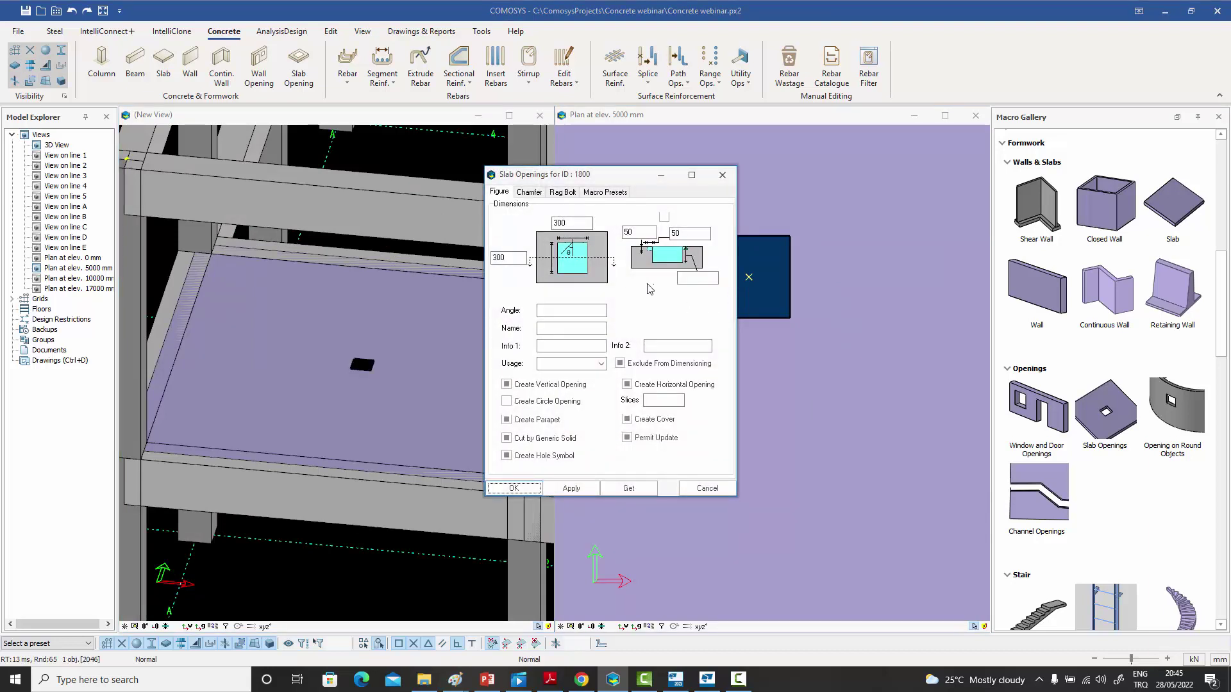
click(529, 192)
click(650, 427)
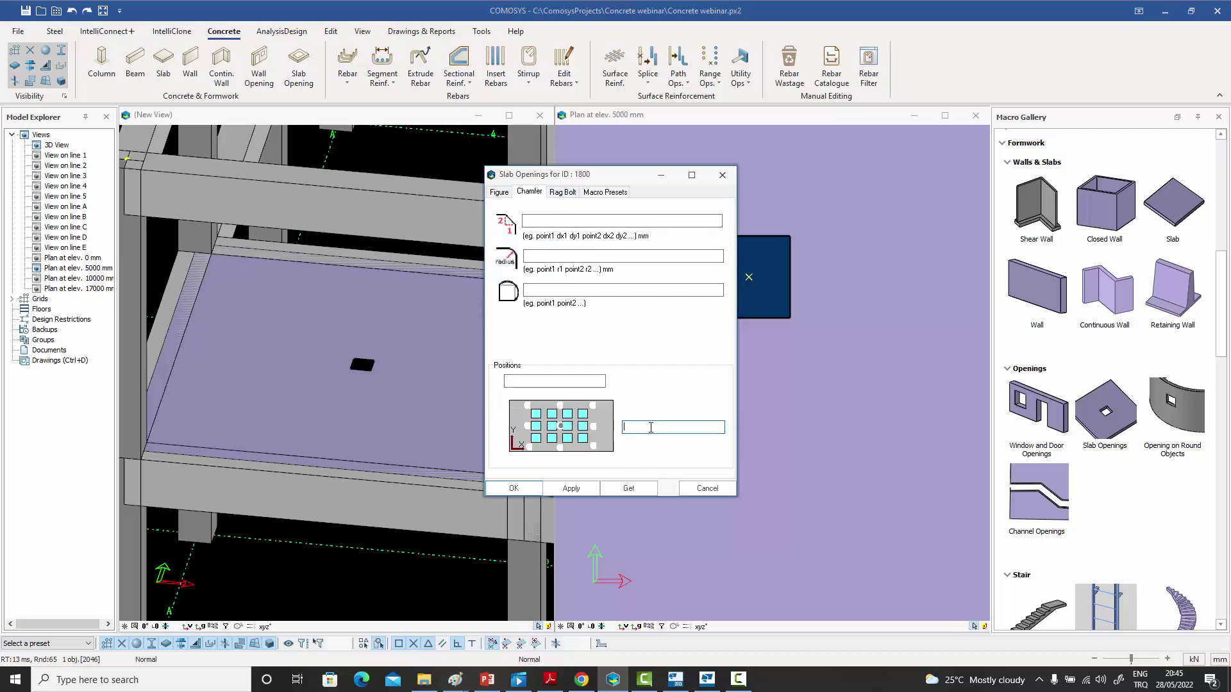
text(600 600 600)
click(567, 489)
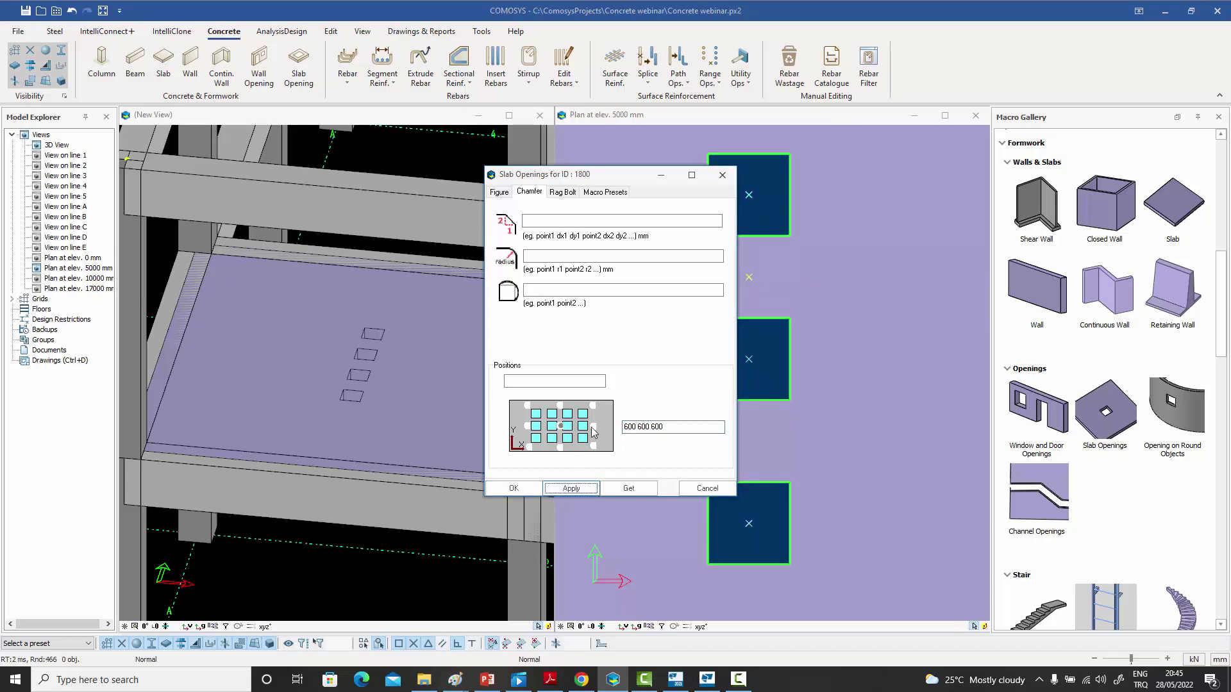
- Repeat the openings in the X direction with spacings of 600 600 600 mm and inspect the resulting grid in 3D
click(546, 381)
text(600 600 600)
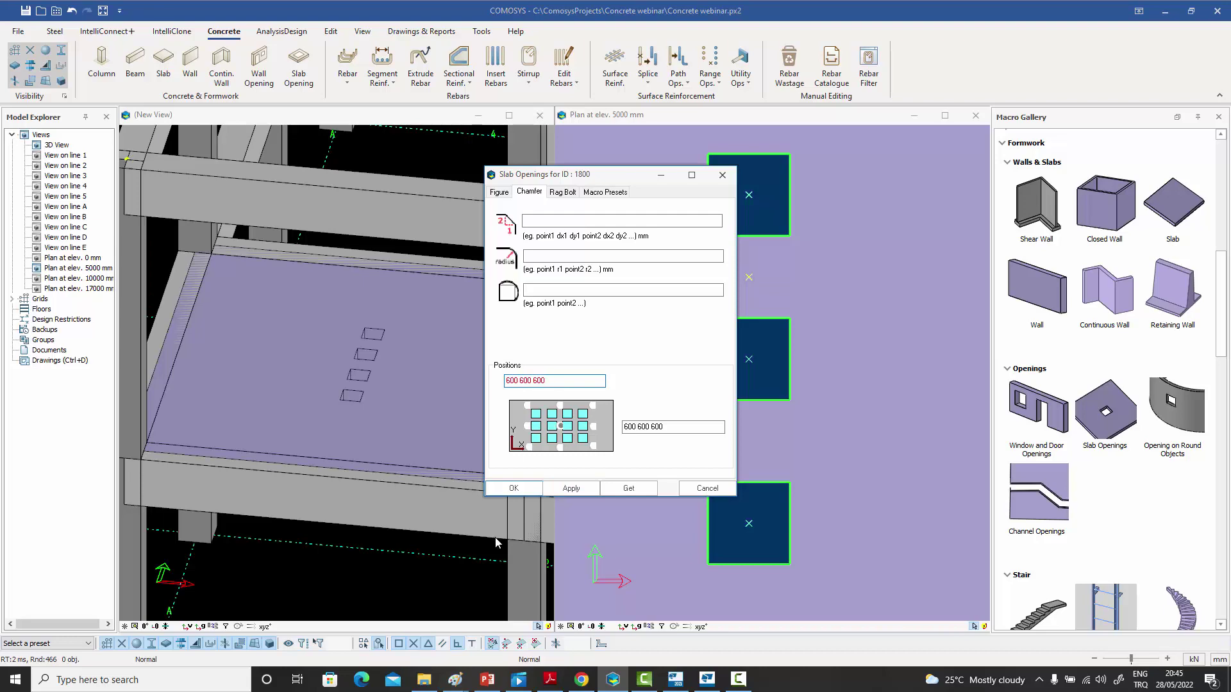
click(514, 488)
scroll(323, 394, down, 5)
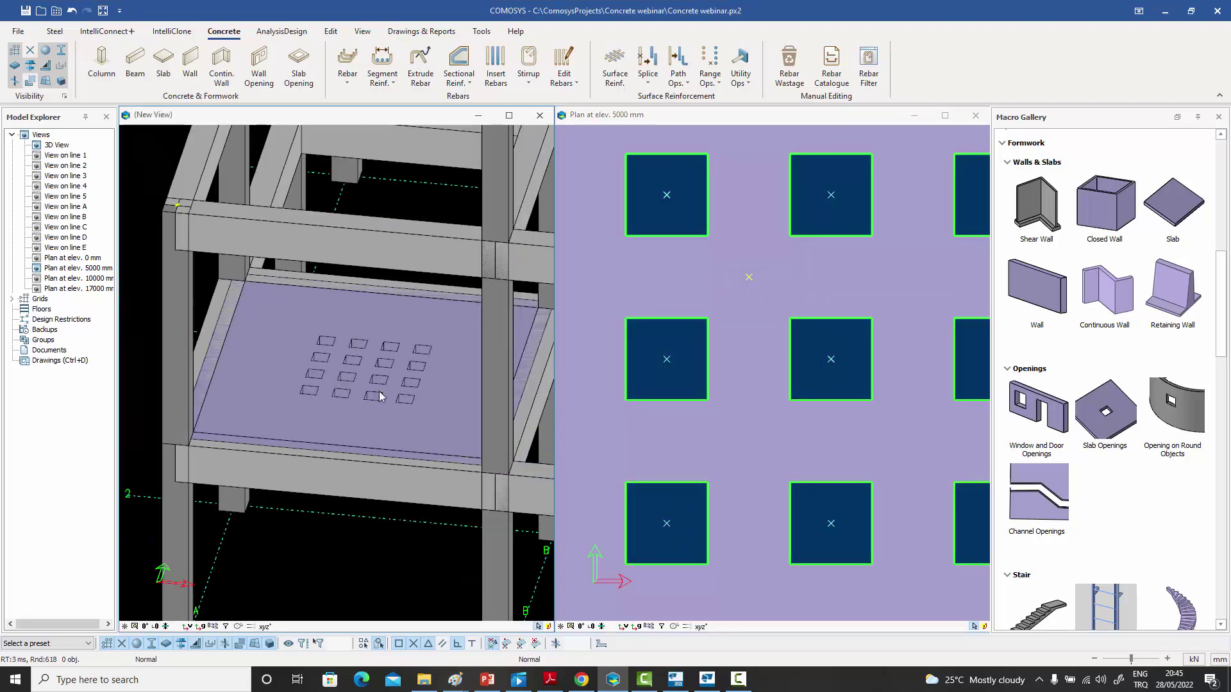
scroll(324, 338, up, 5)
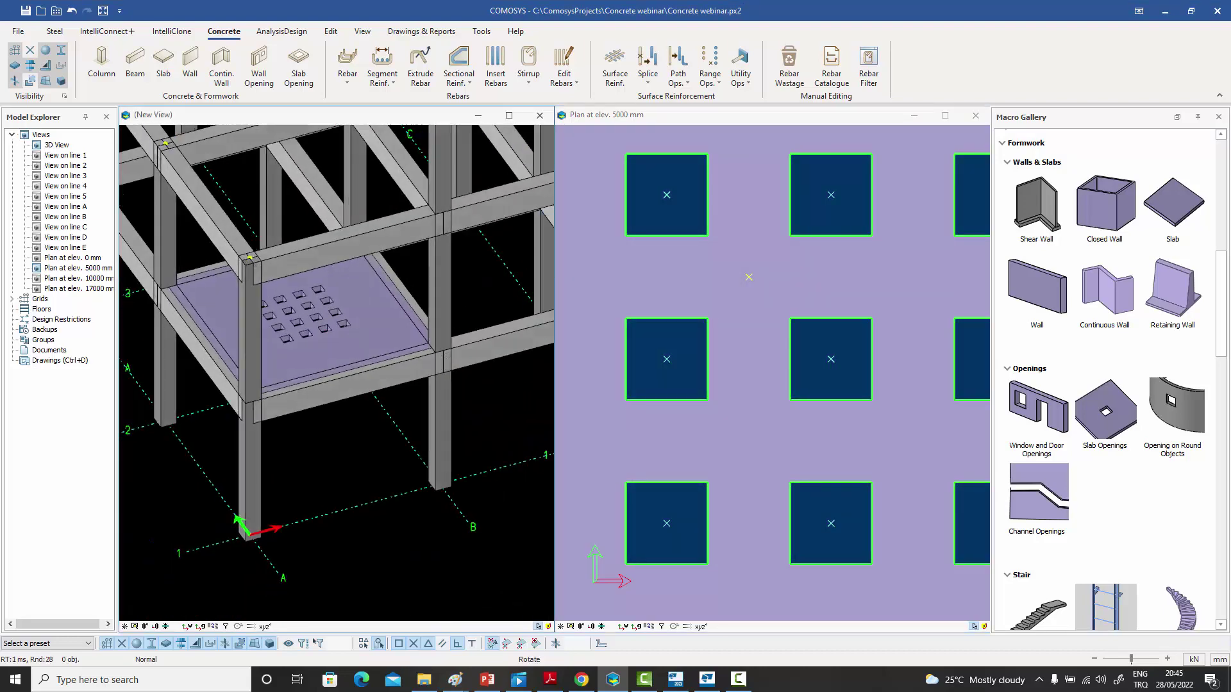
scroll(369, 348, up, 3)
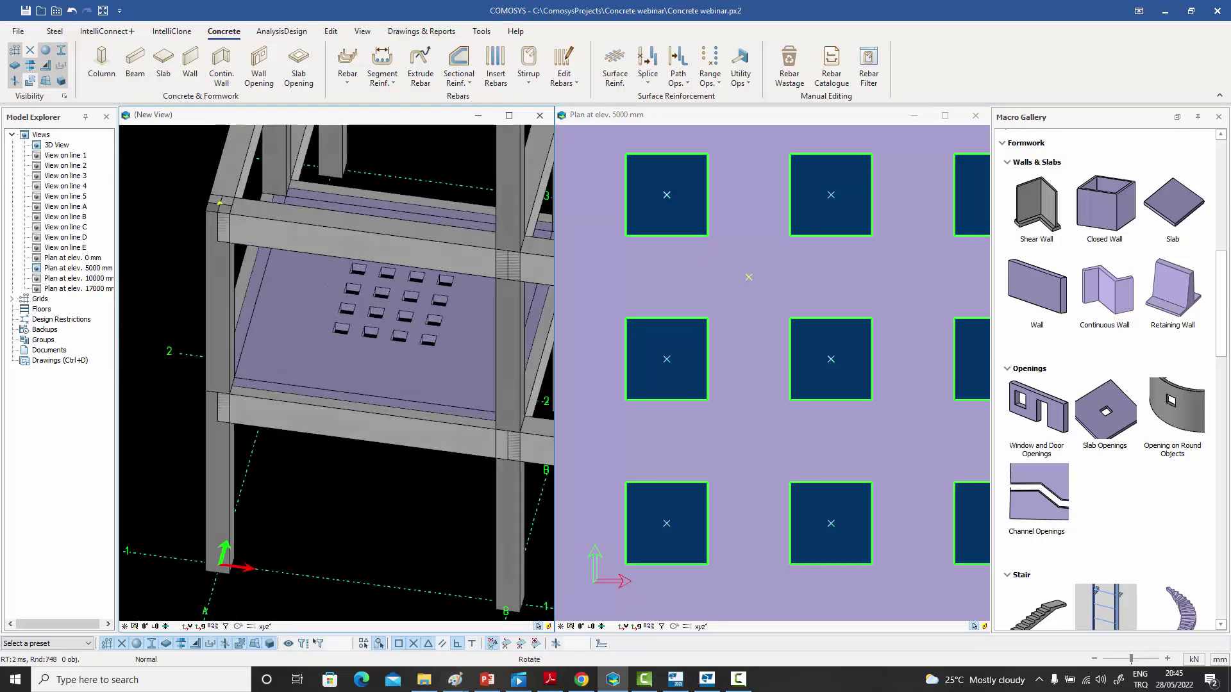
scroll(367, 352, up, 3)
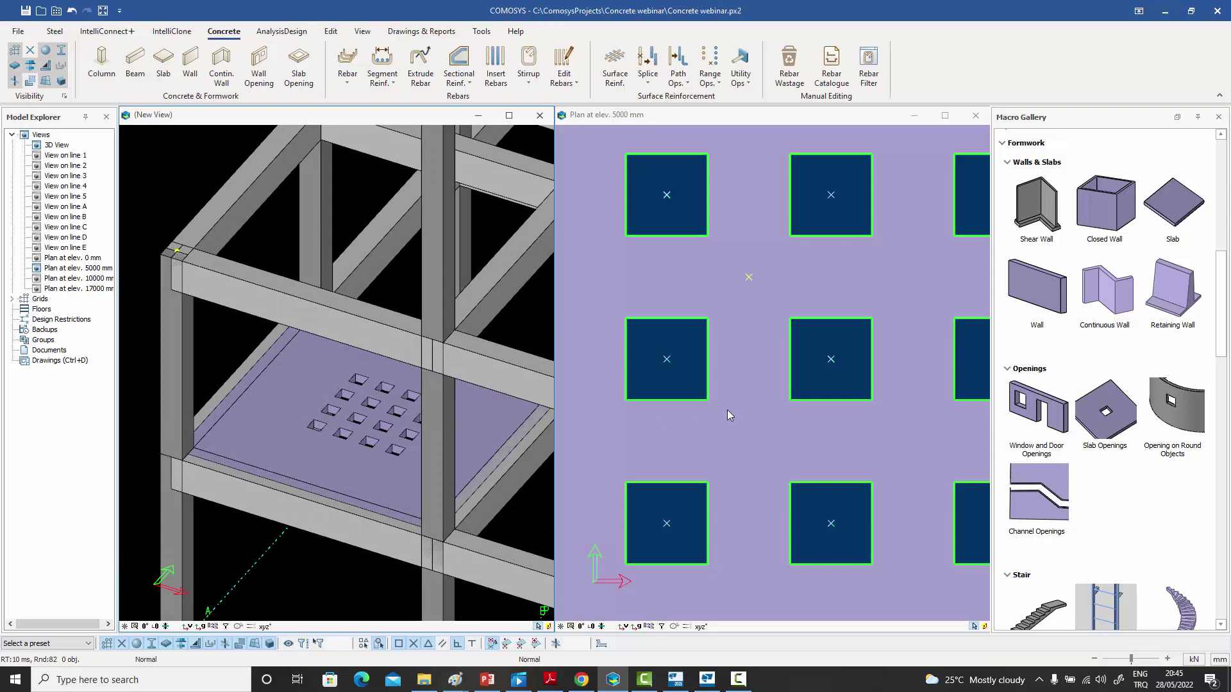
scroll(727, 410, down, 3)
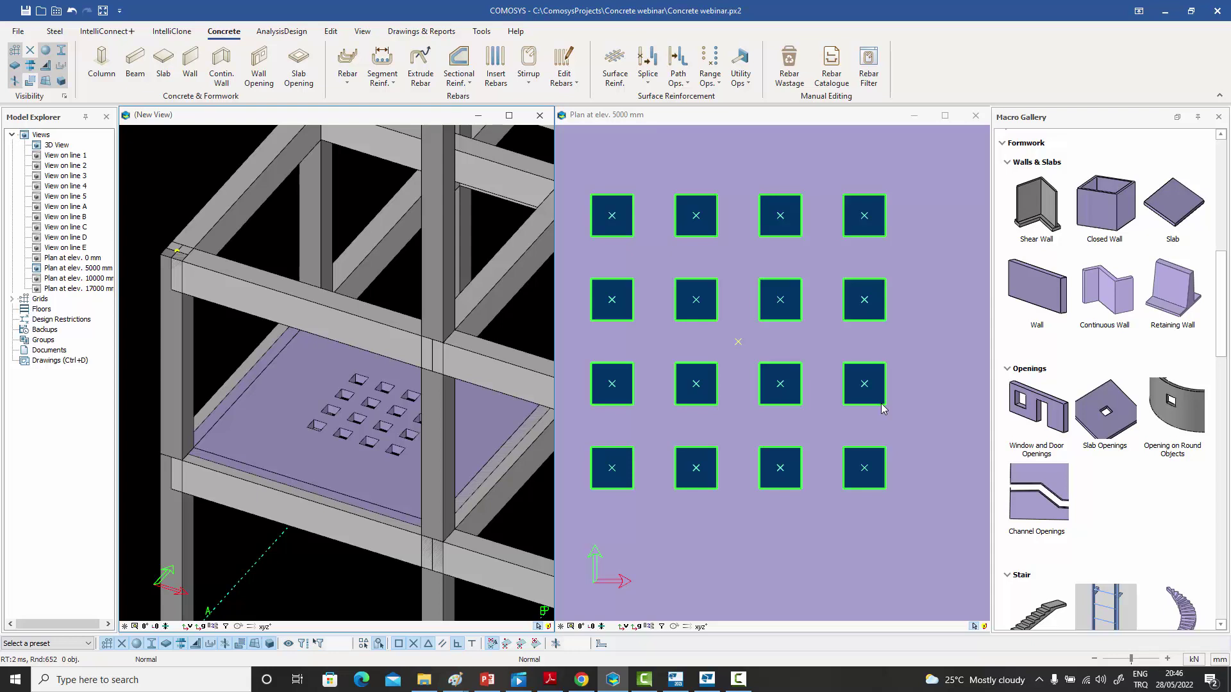
- Open the rag bolt settings of one opening in the slab's grid of openings to examine the available edge positions
middle_drag(494, 221, 499, 225)
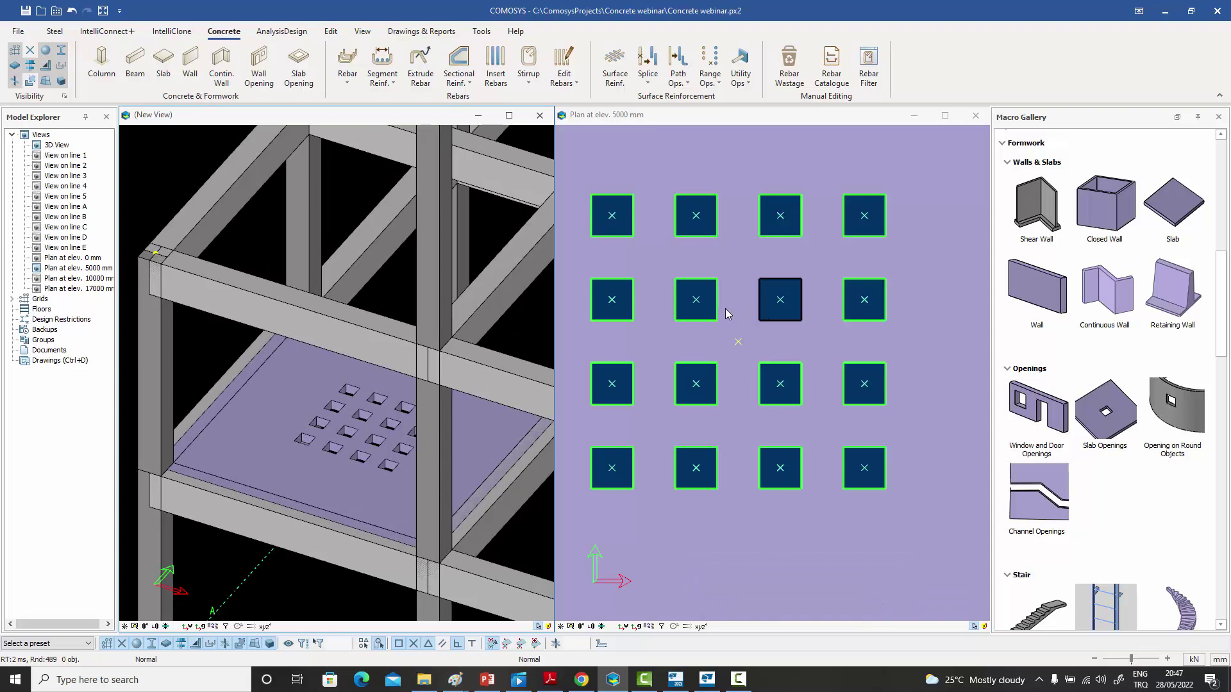
click(704, 314)
double_click(703, 314)
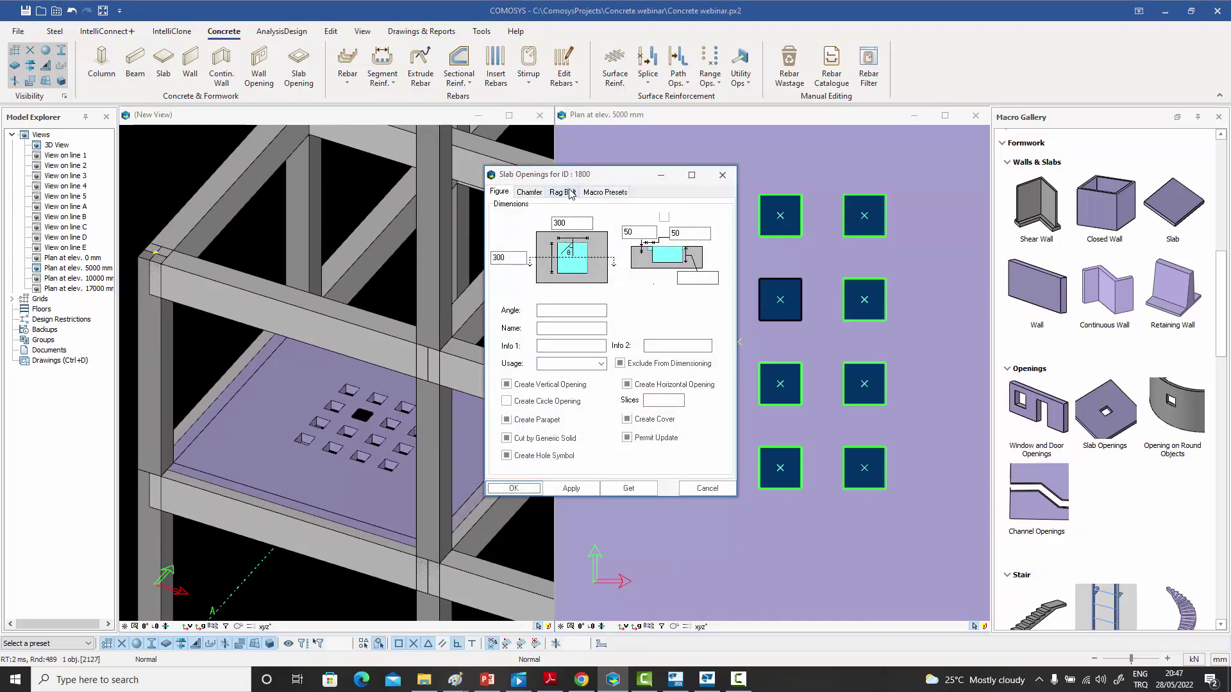
click(567, 192)
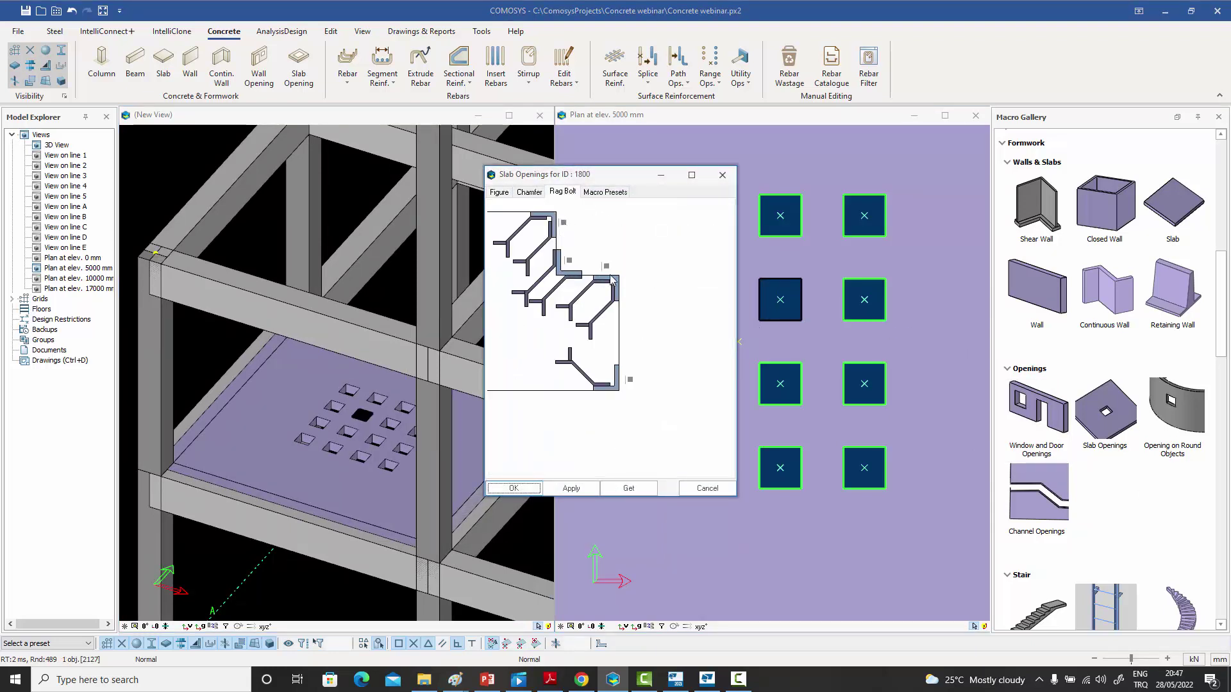
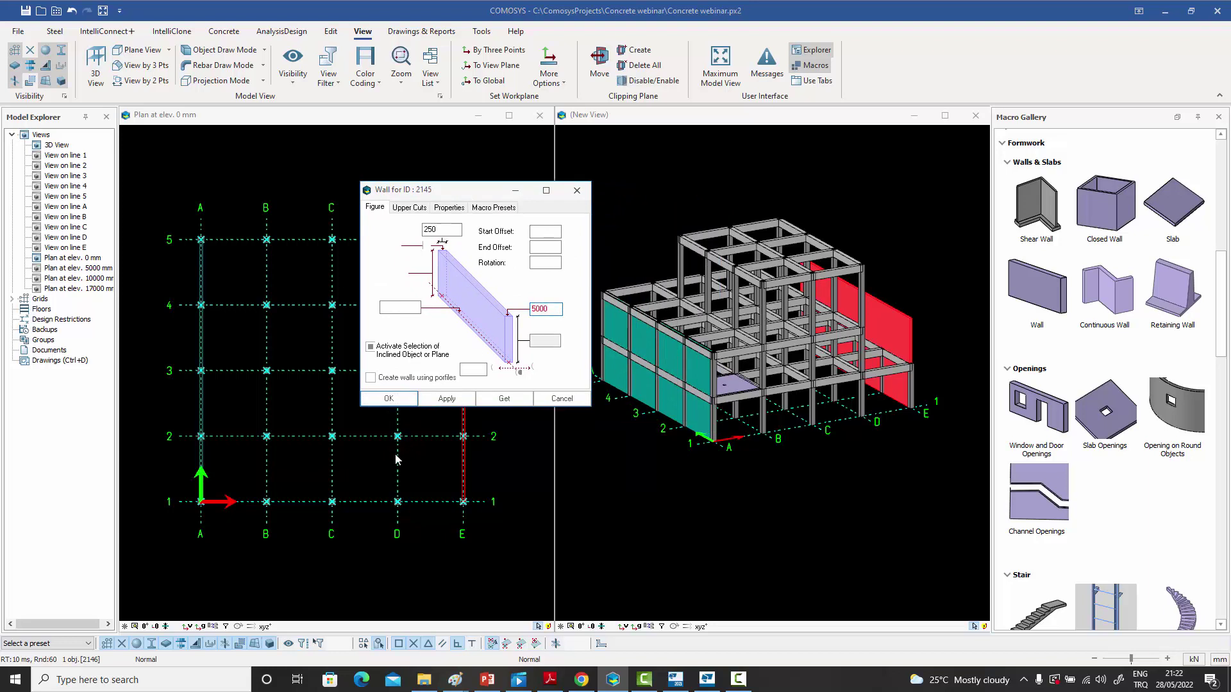
- Set the height of the wall along grid line E to 5000 mm
click(388, 398)
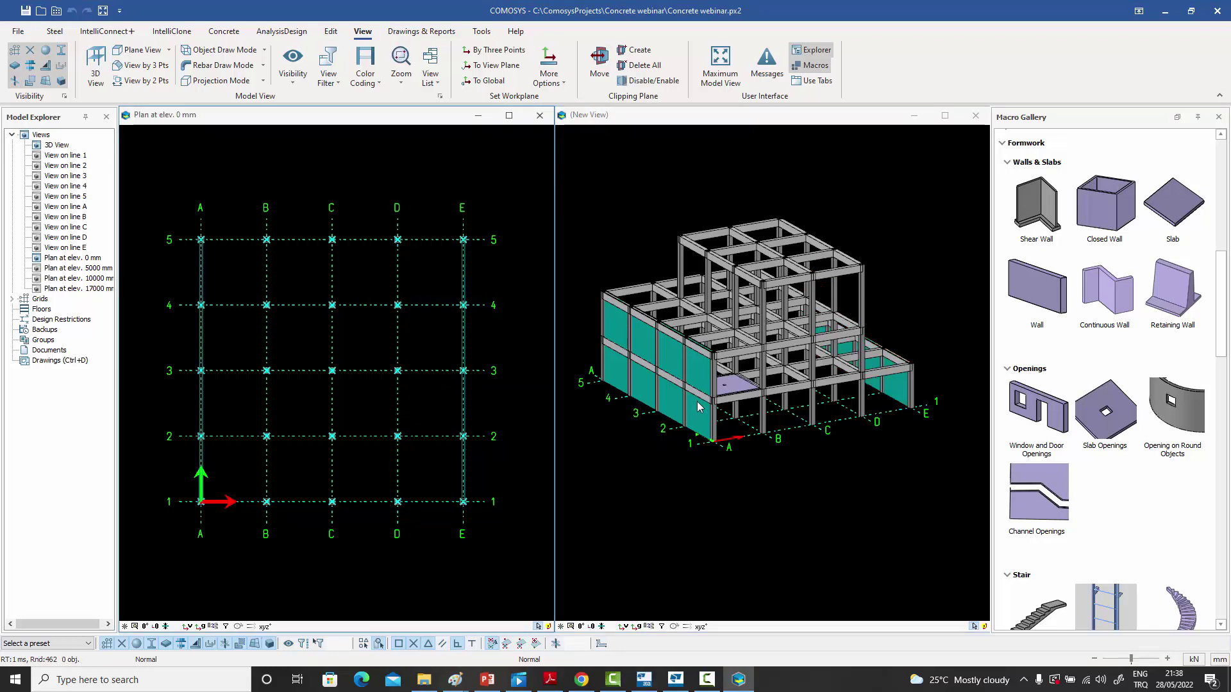
- Set the base offset of the wall along grid line A to -2000 mm
double_click(693, 378)
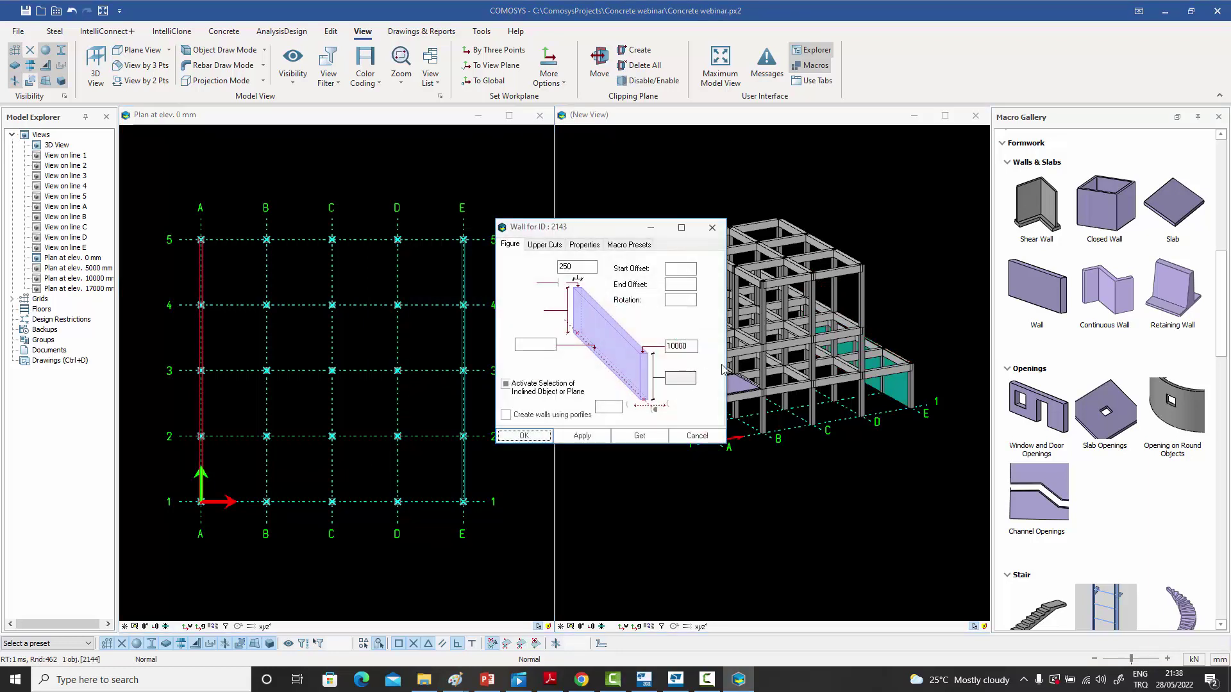
drag(611, 226, 530, 217)
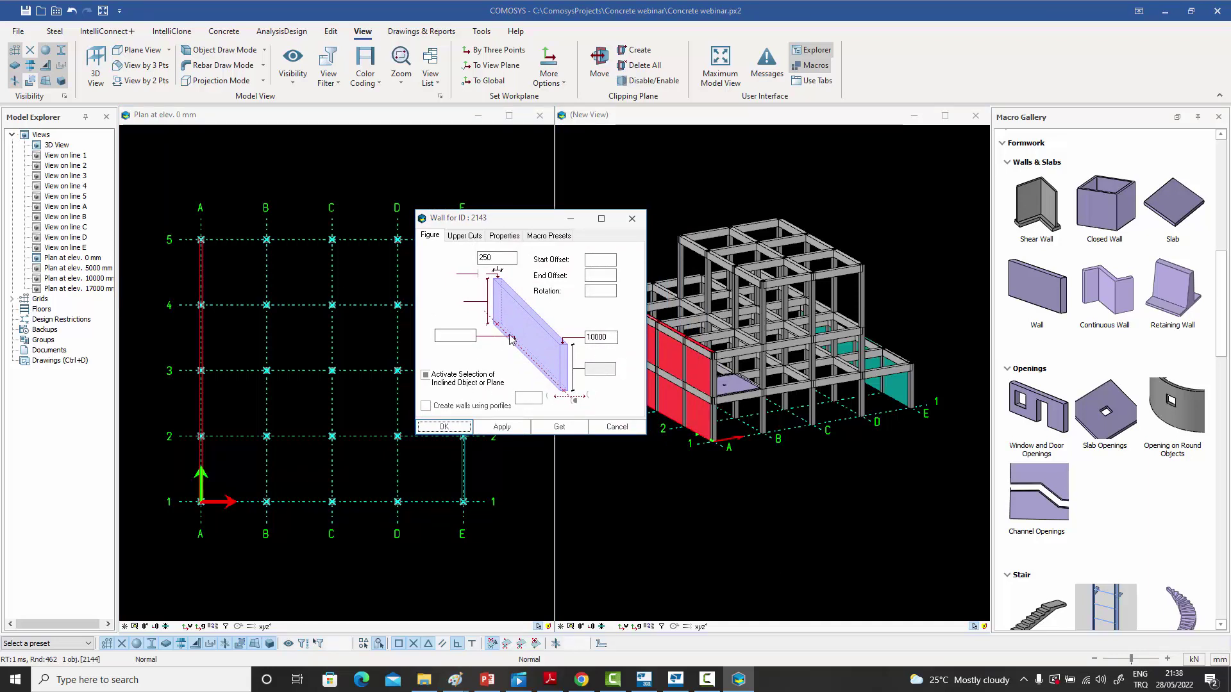
click(459, 336)
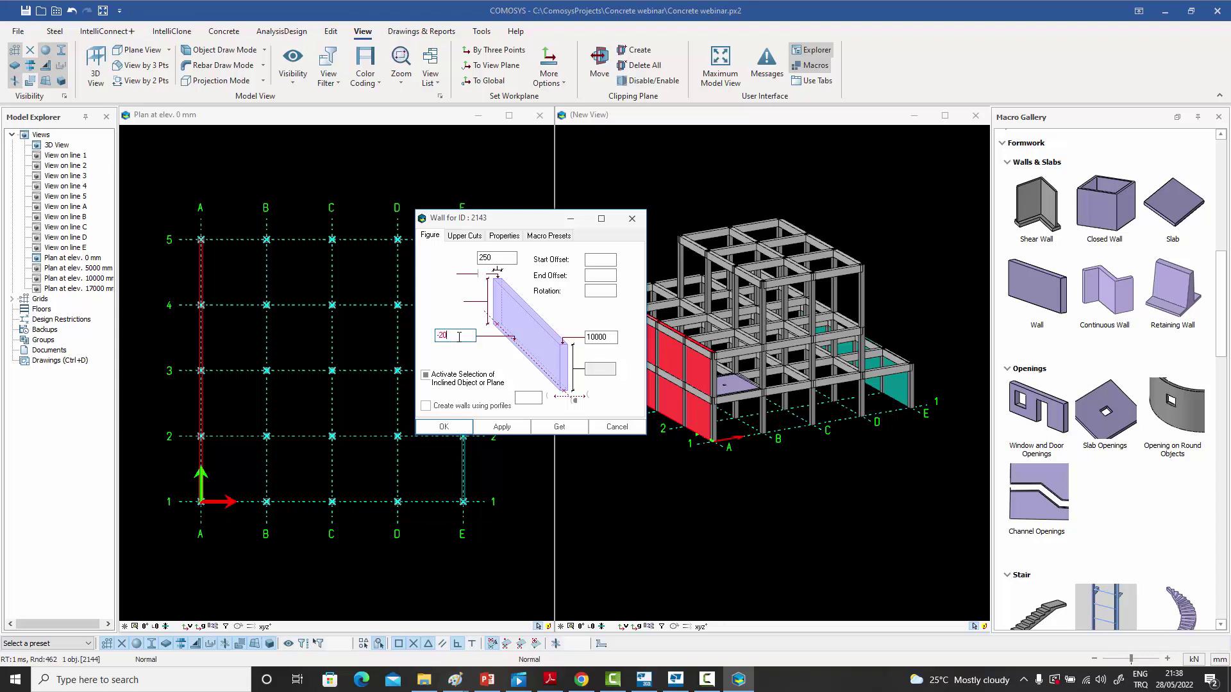
click(501, 426)
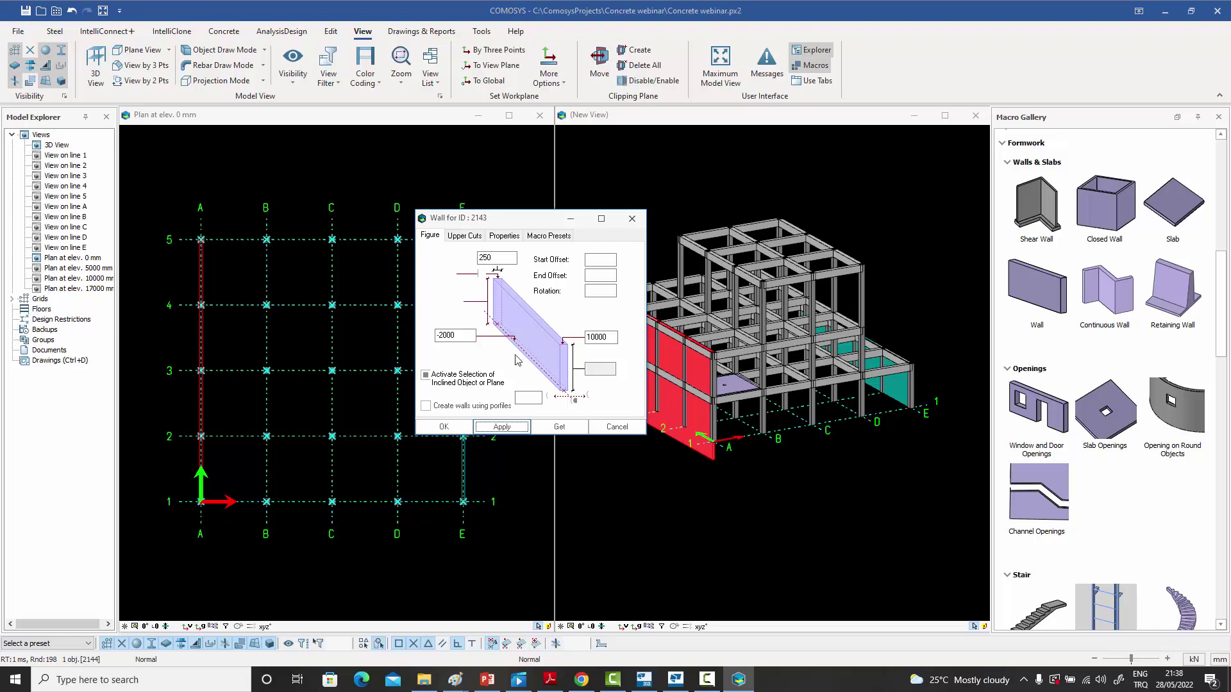
- Set the base offset of the wall along grid line A to 0 and examine its upper cut and property options
double_click(451, 336)
text(0)
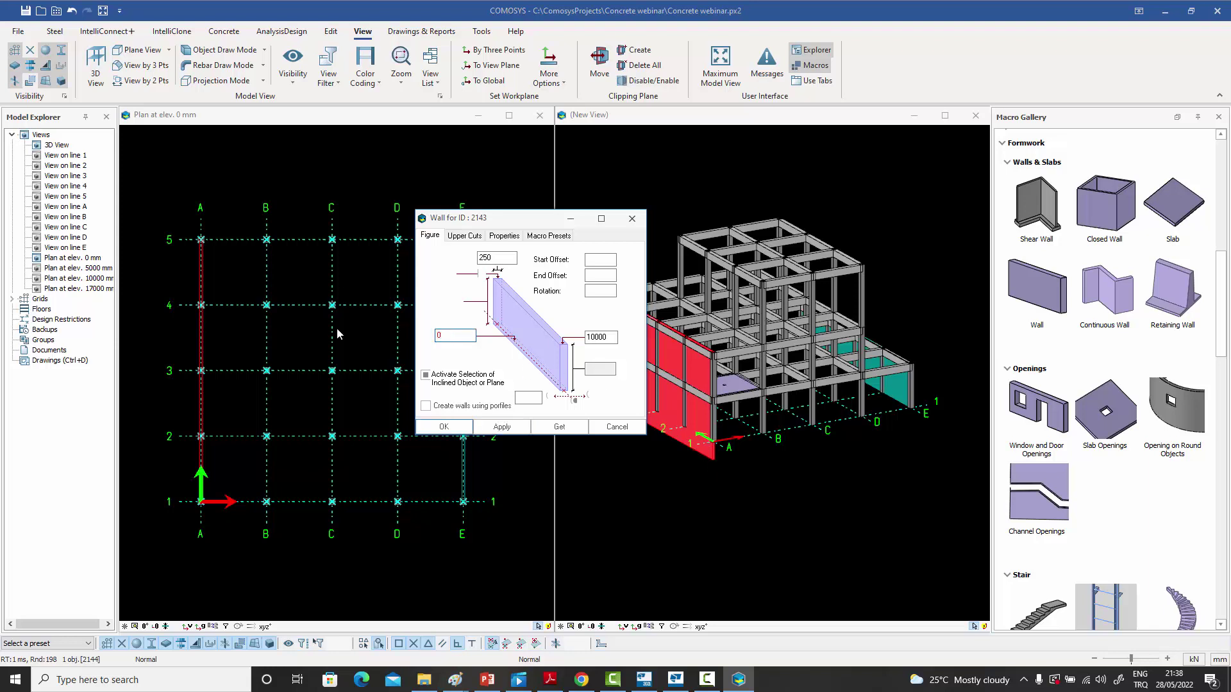
click(501, 427)
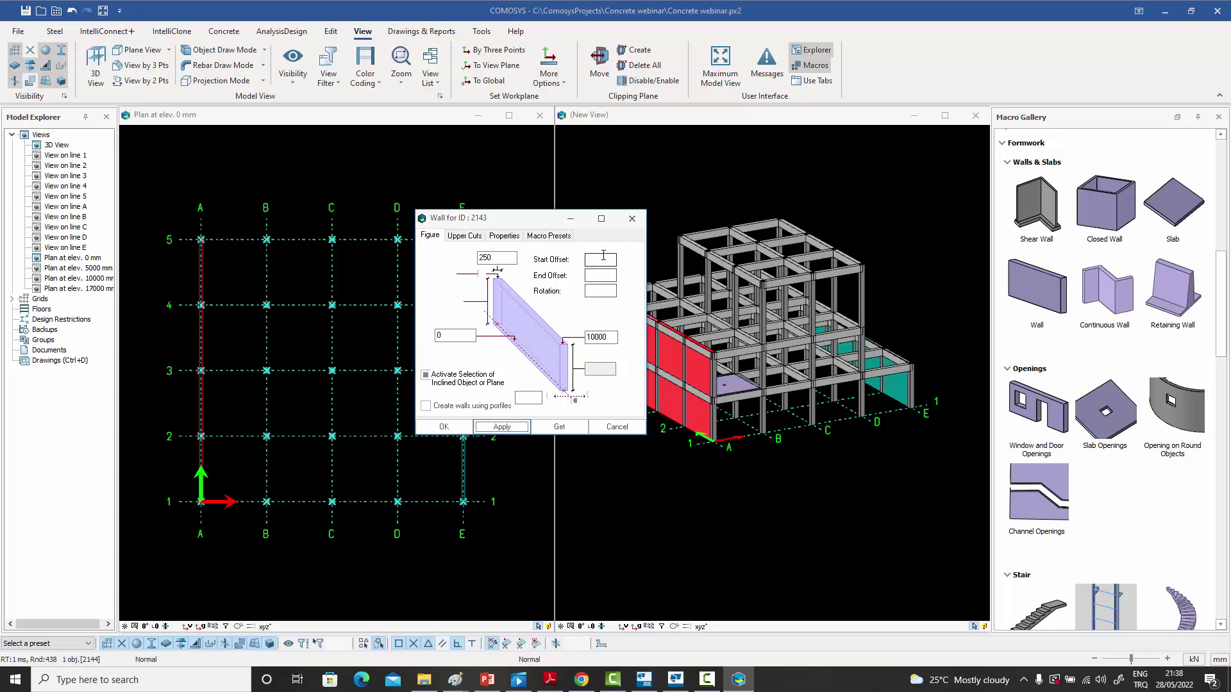
drag(526, 220, 466, 212)
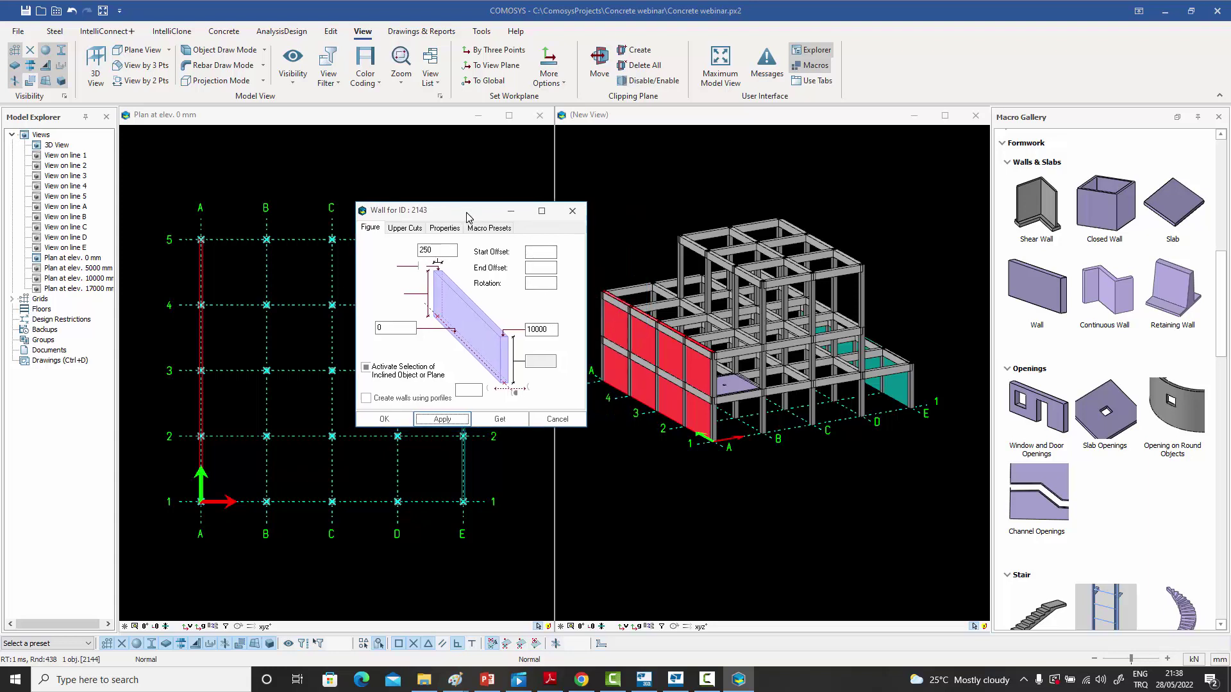
click(404, 230)
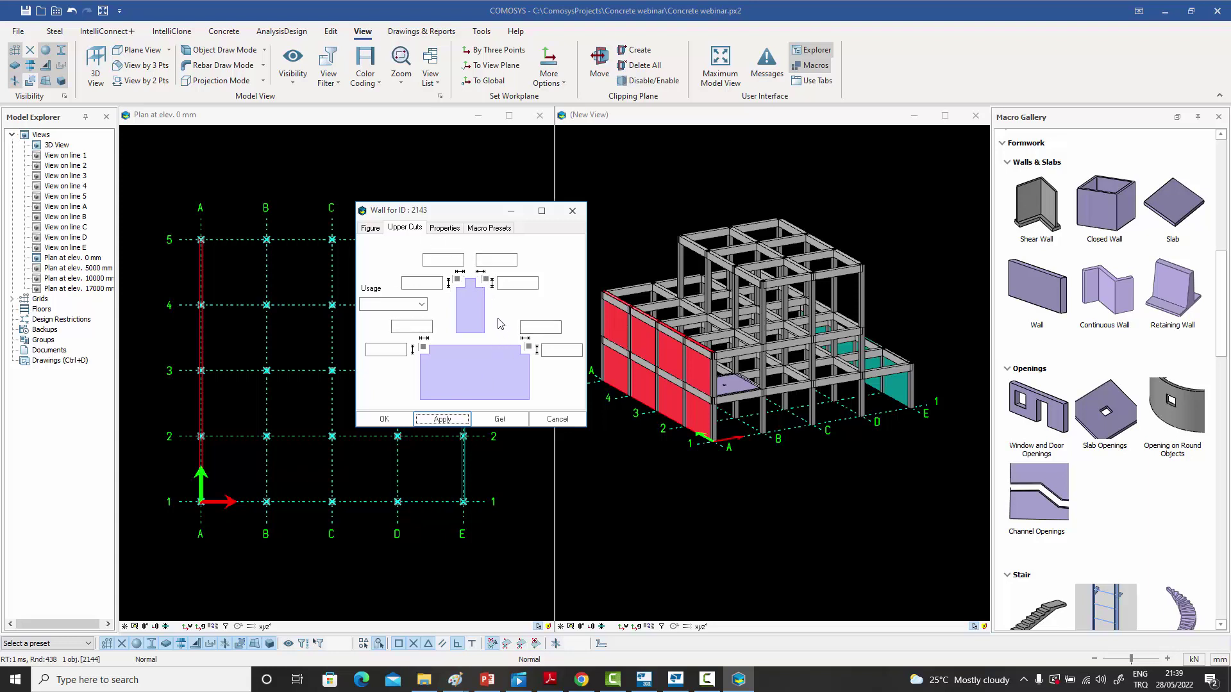
click(444, 231)
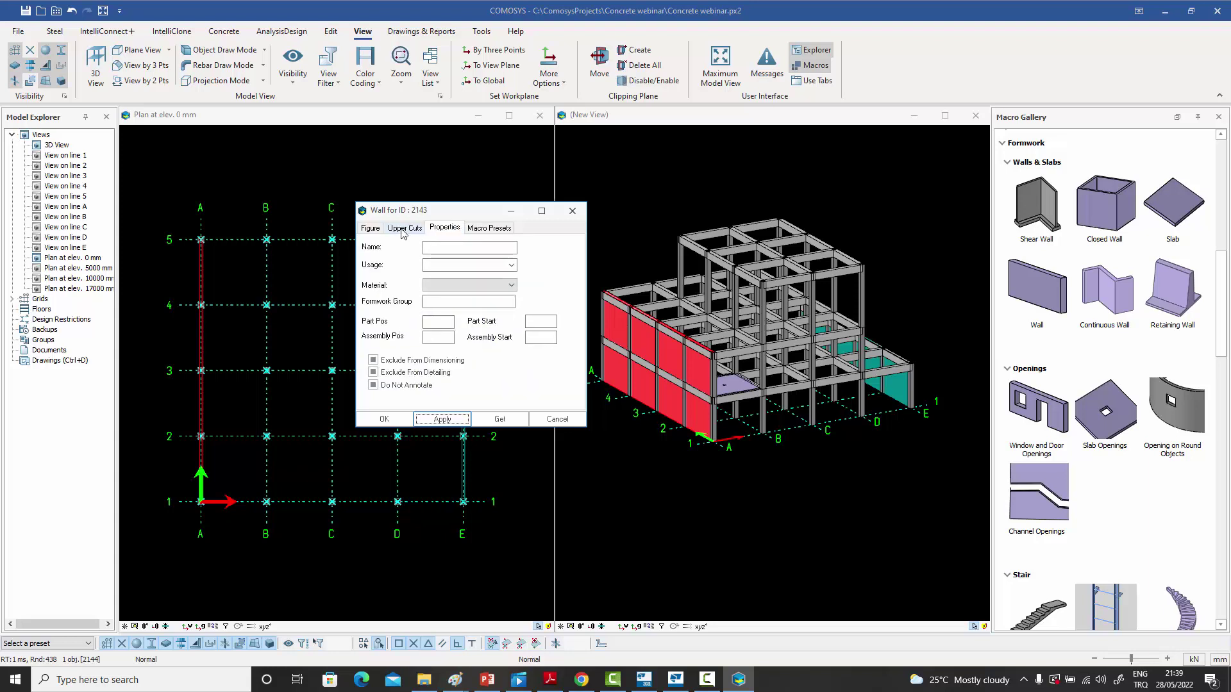
click(377, 232)
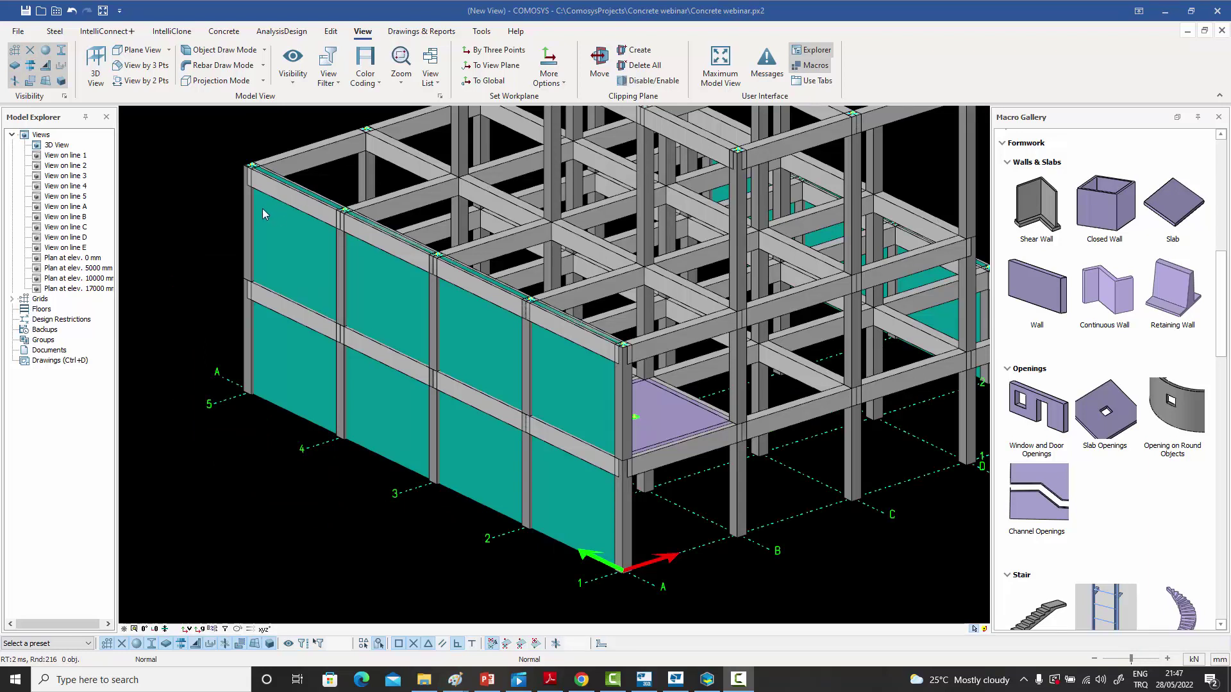
- Insert a window and door opening in the wall along grid line A, offset dy-1000 from its upper corner at grid line 5
scroll(276, 185, up, 3)
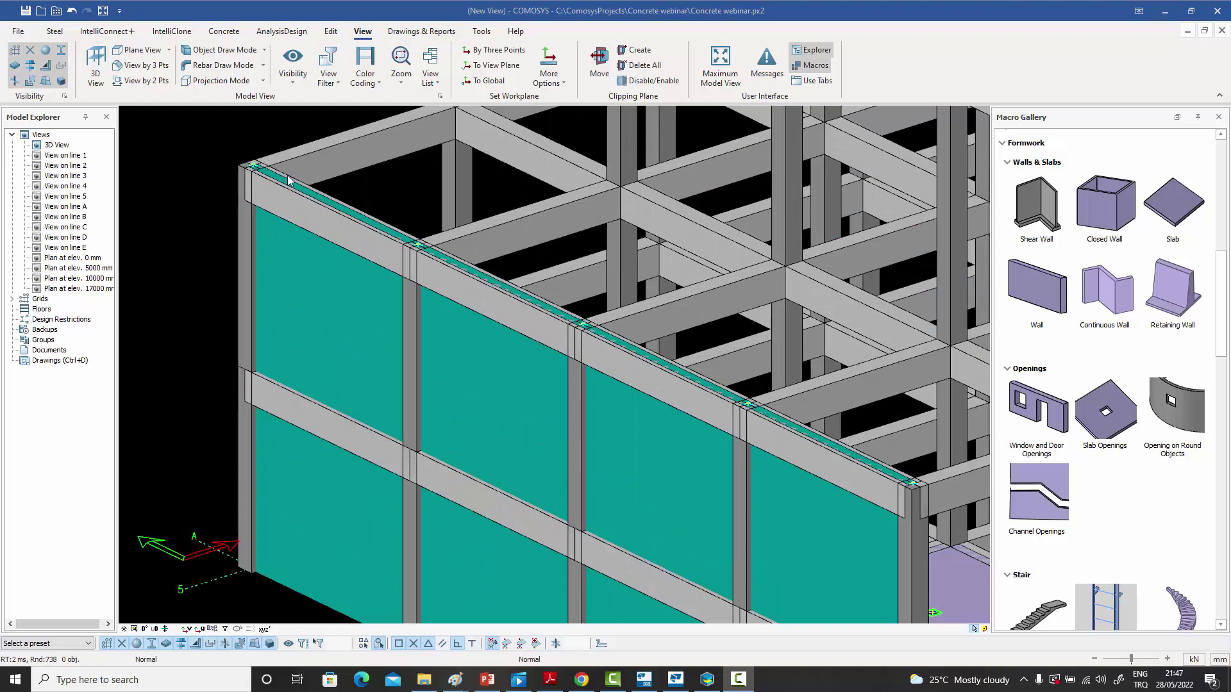
scroll(308, 193, down, 1)
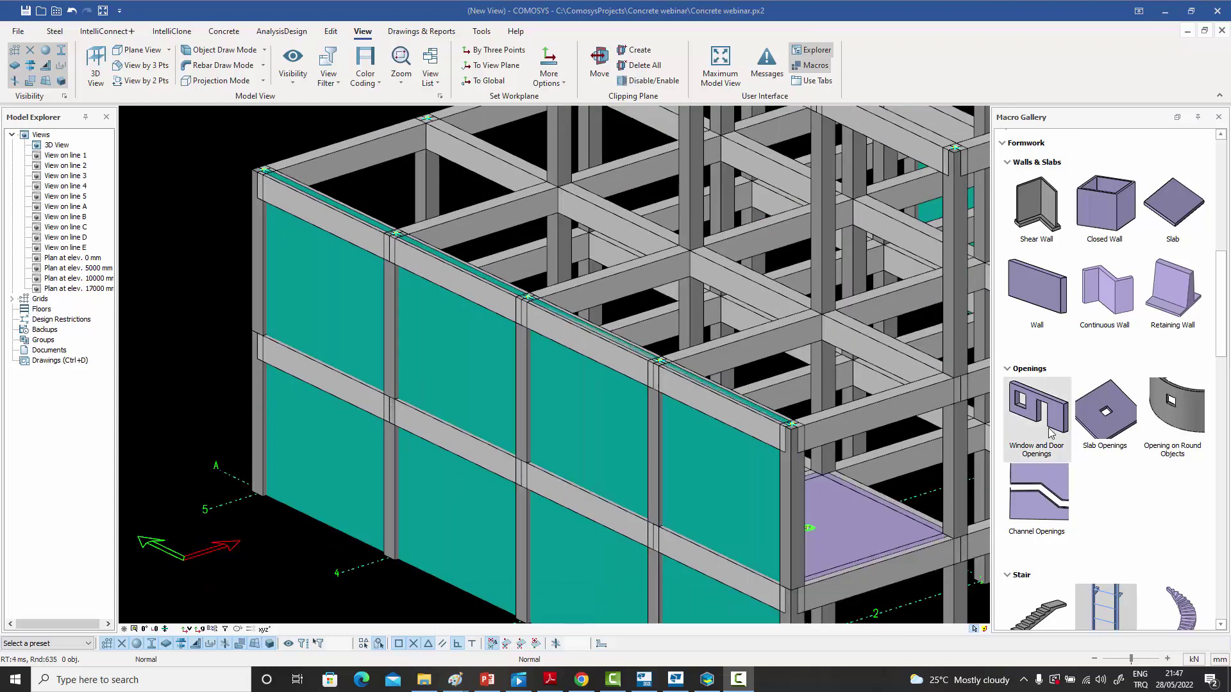
click(1035, 442)
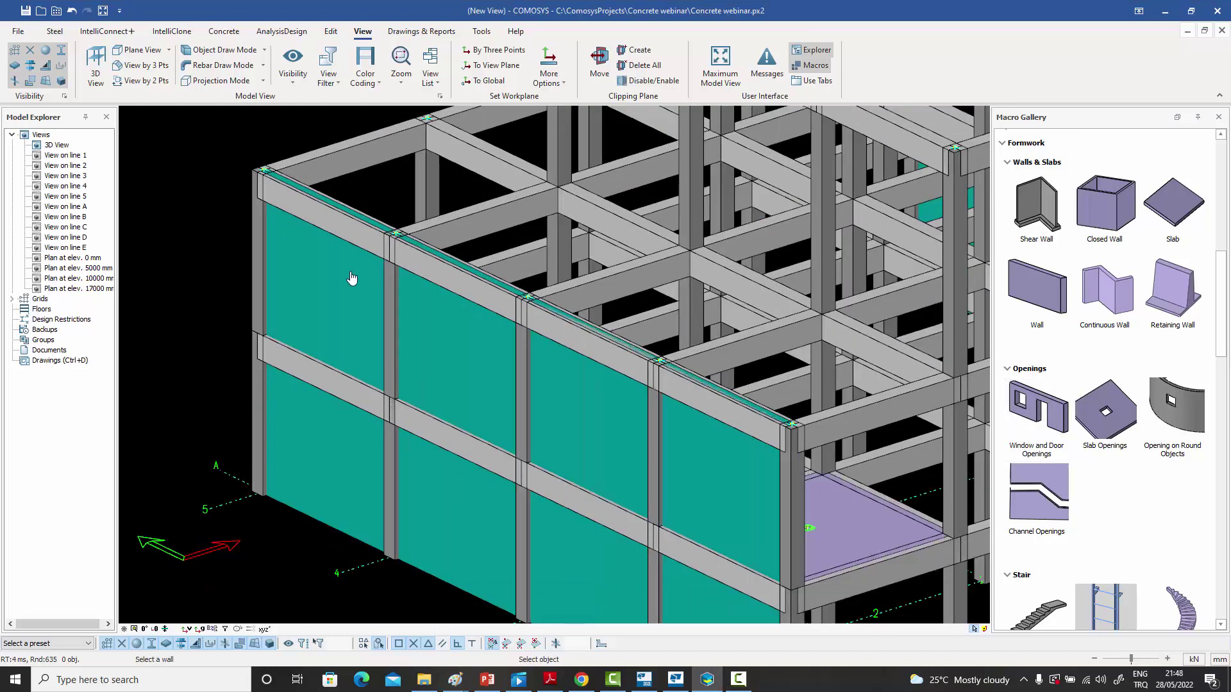
click(355, 305)
scroll(196, 212, up, 5)
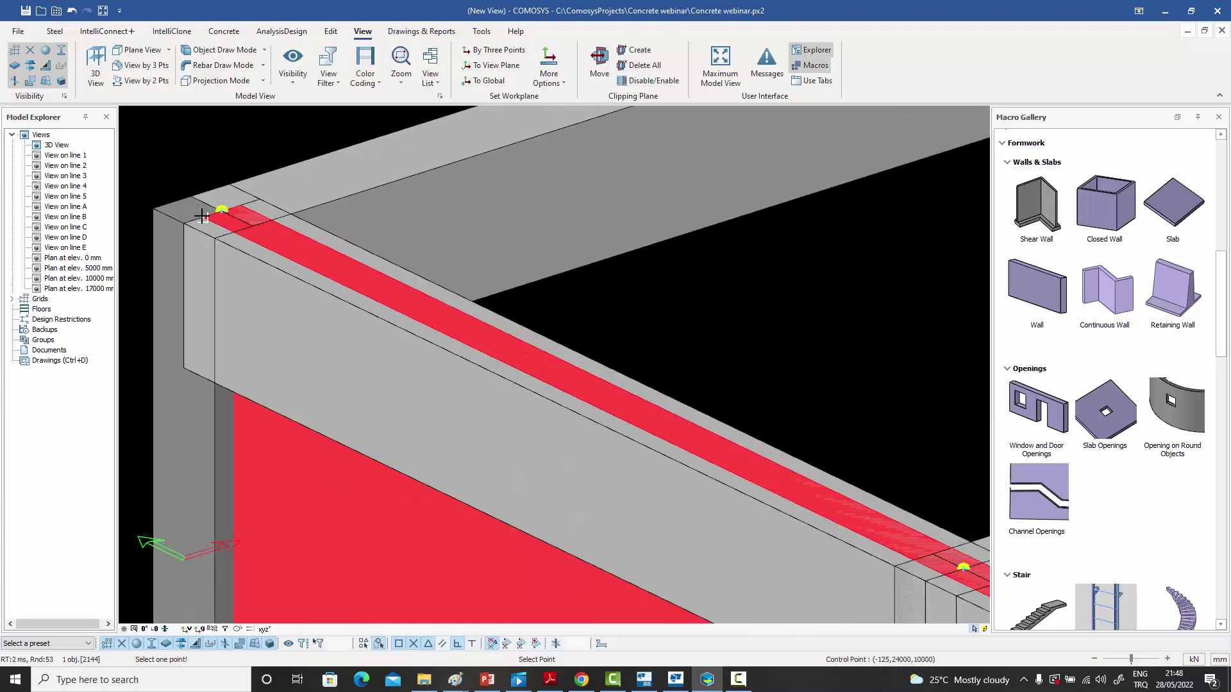
click(202, 216)
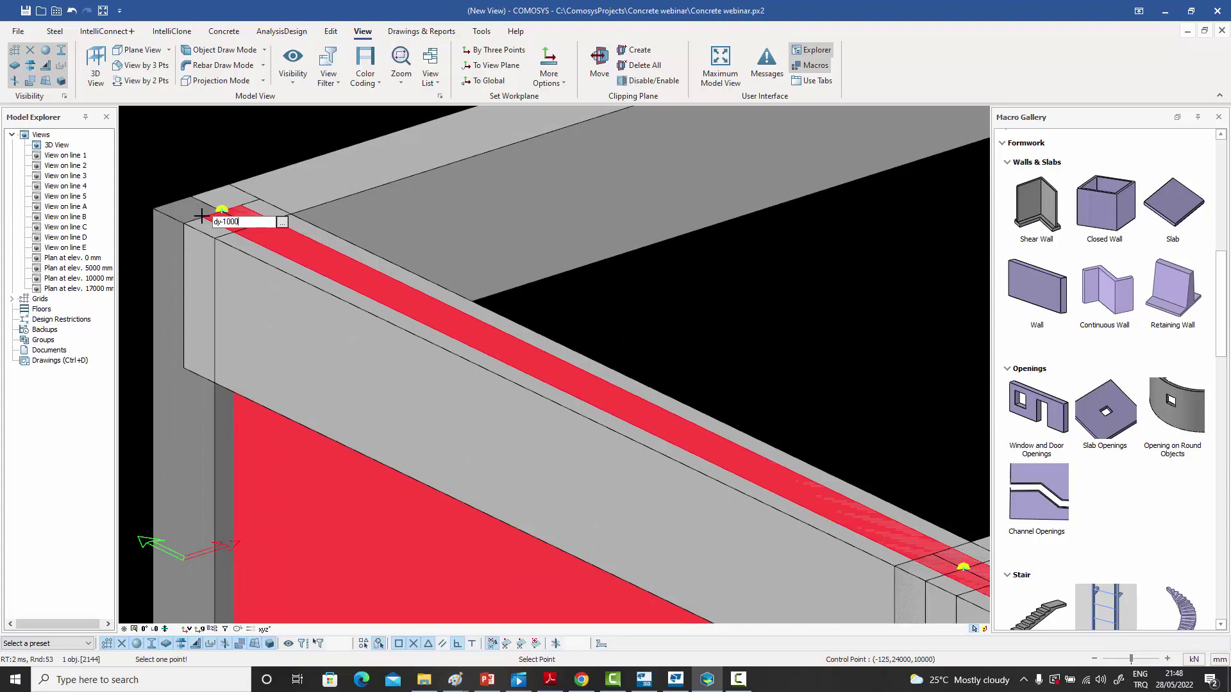
key(Return)
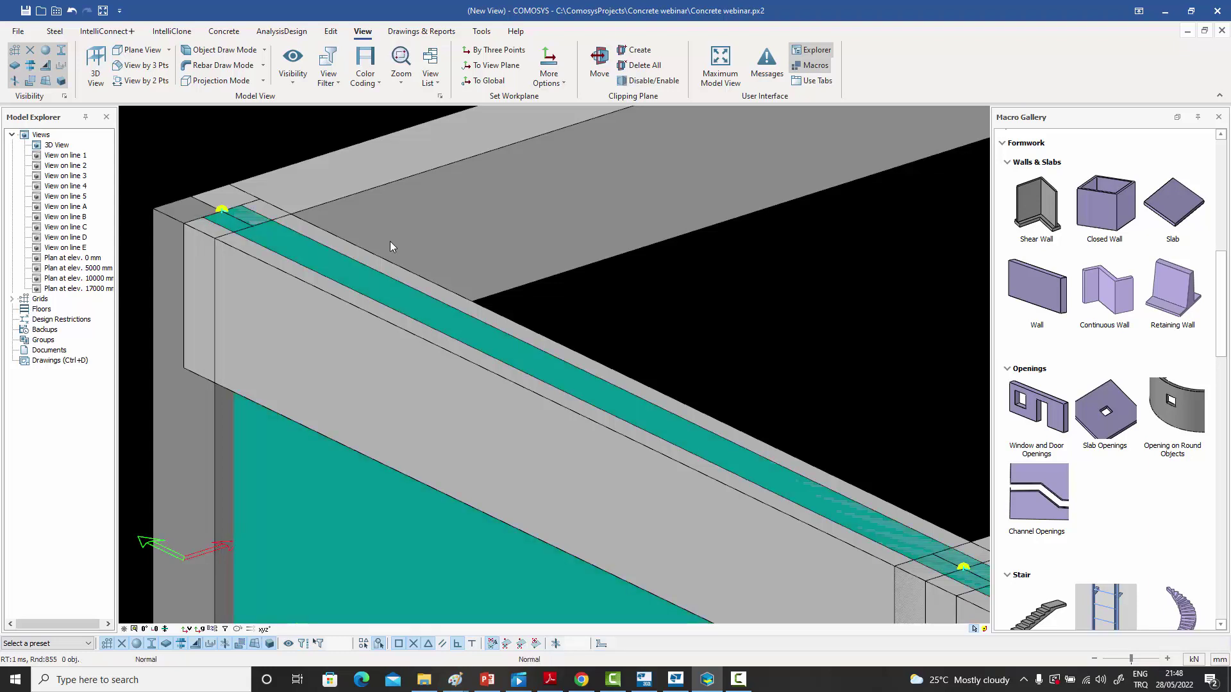
- Set the top level of the new wall opening to 8500 mm
scroll(442, 267, down, 3)
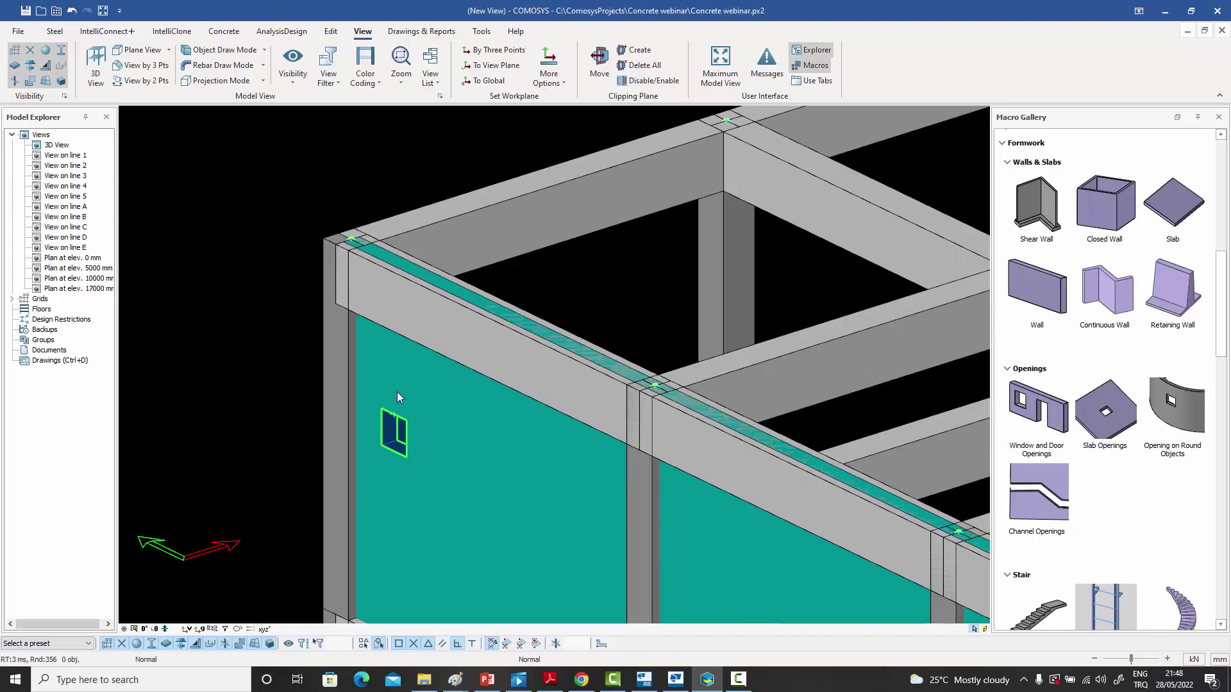
scroll(393, 442, up, 3)
double_click(411, 428)
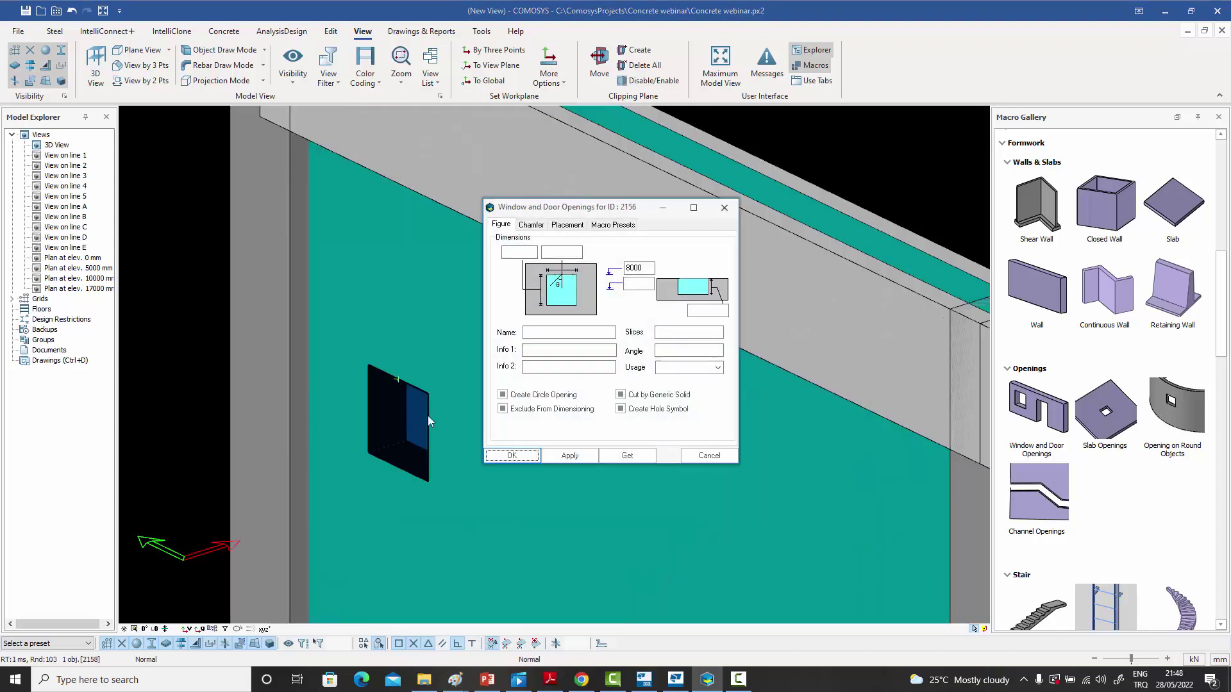
drag(596, 213, 688, 199)
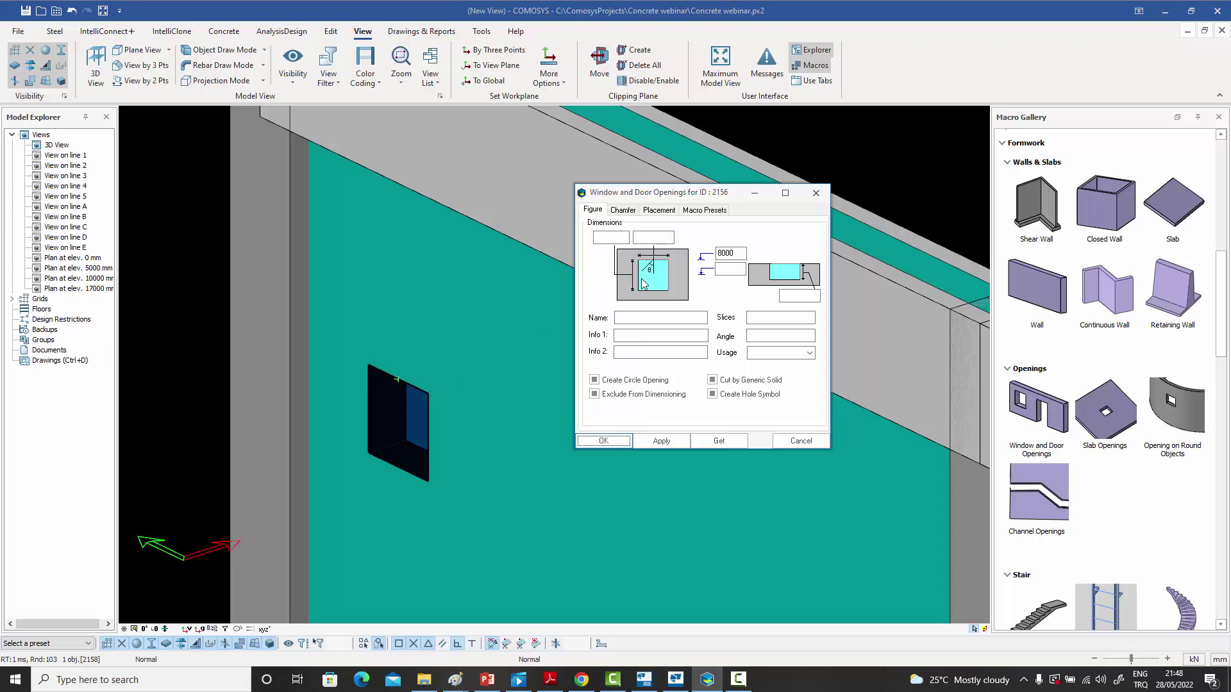
double_click(724, 253)
text(8)
click(661, 441)
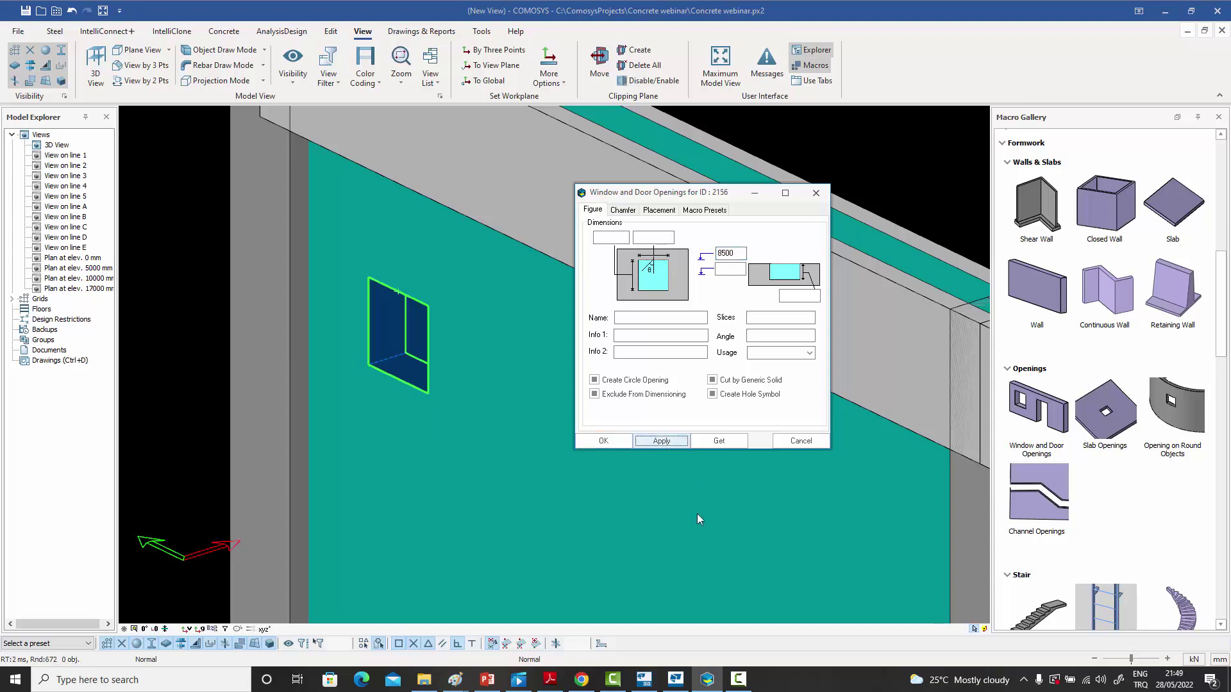
- Set the wall opening's width and height to 1000 mm each
click(654, 238)
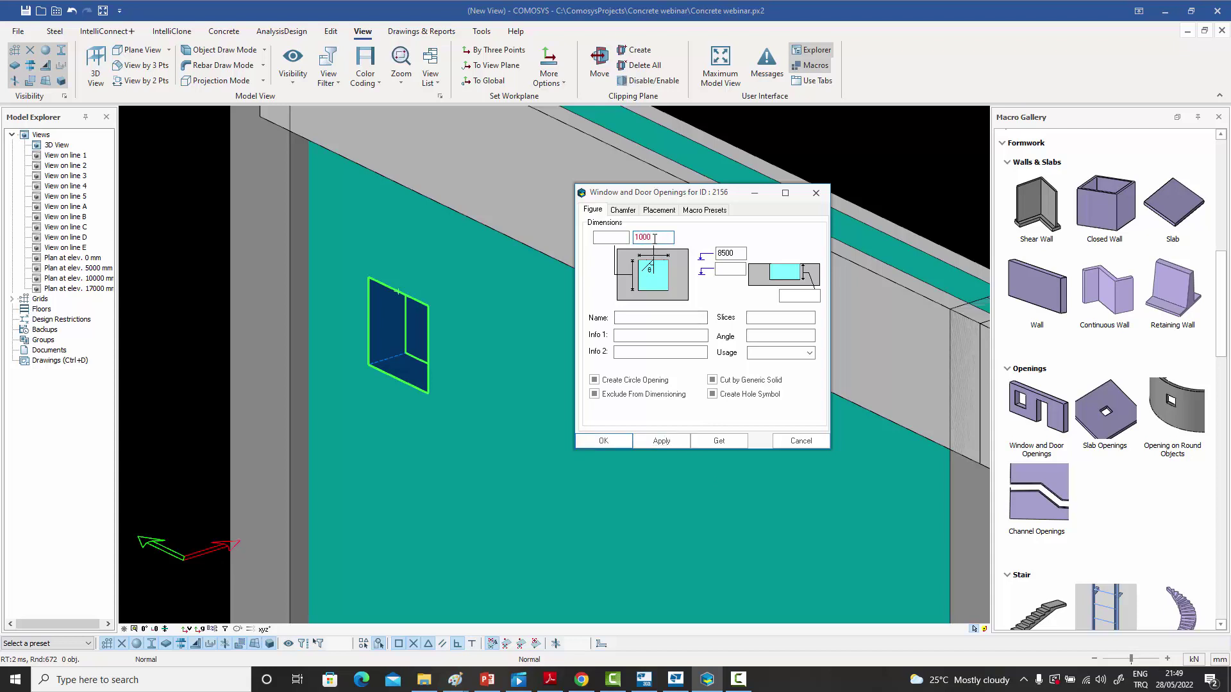
text(1000)
click(661, 441)
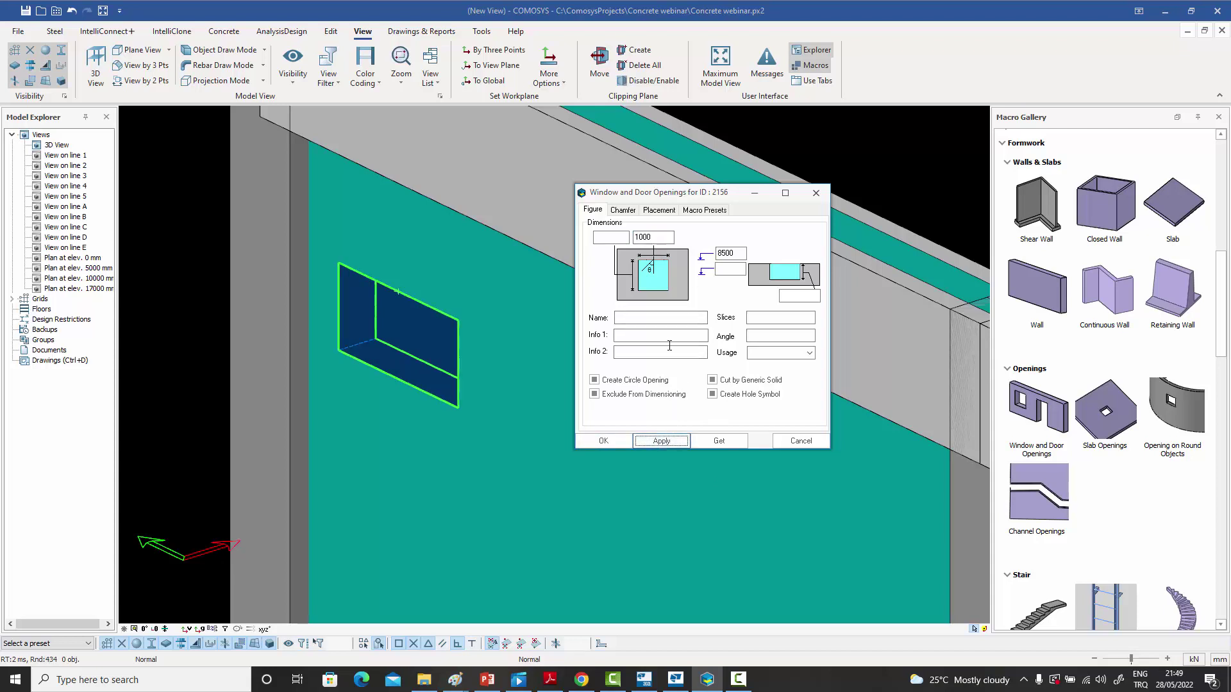
click(607, 237)
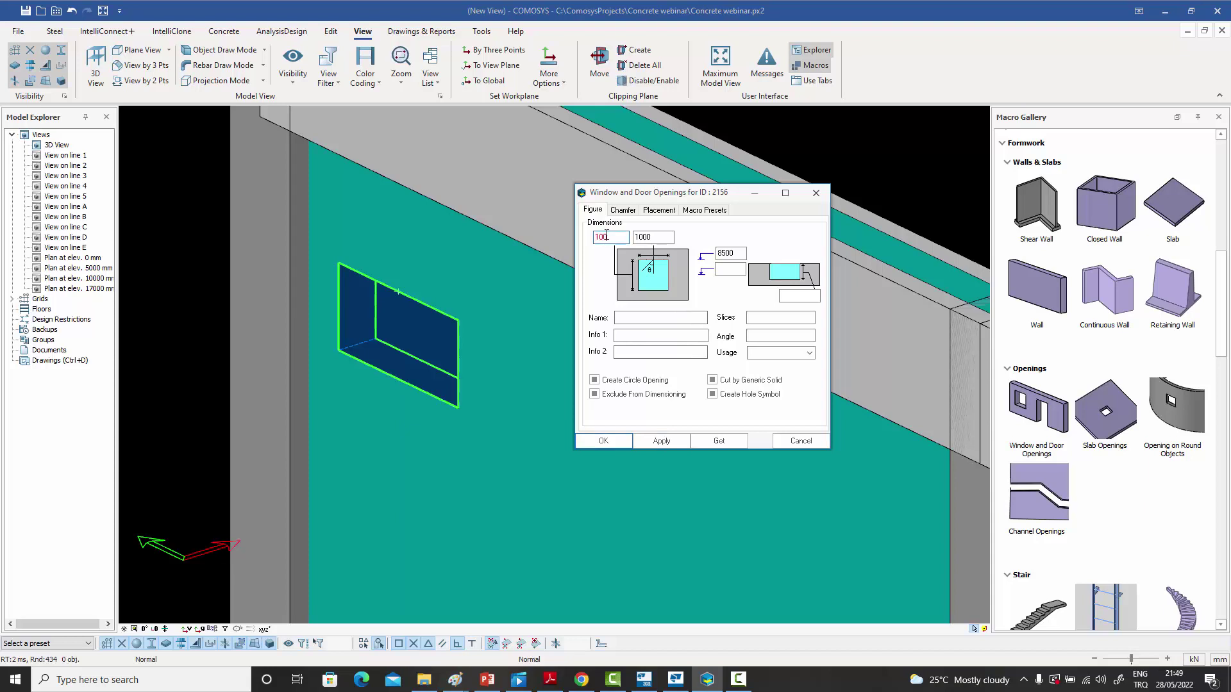
click(659, 441)
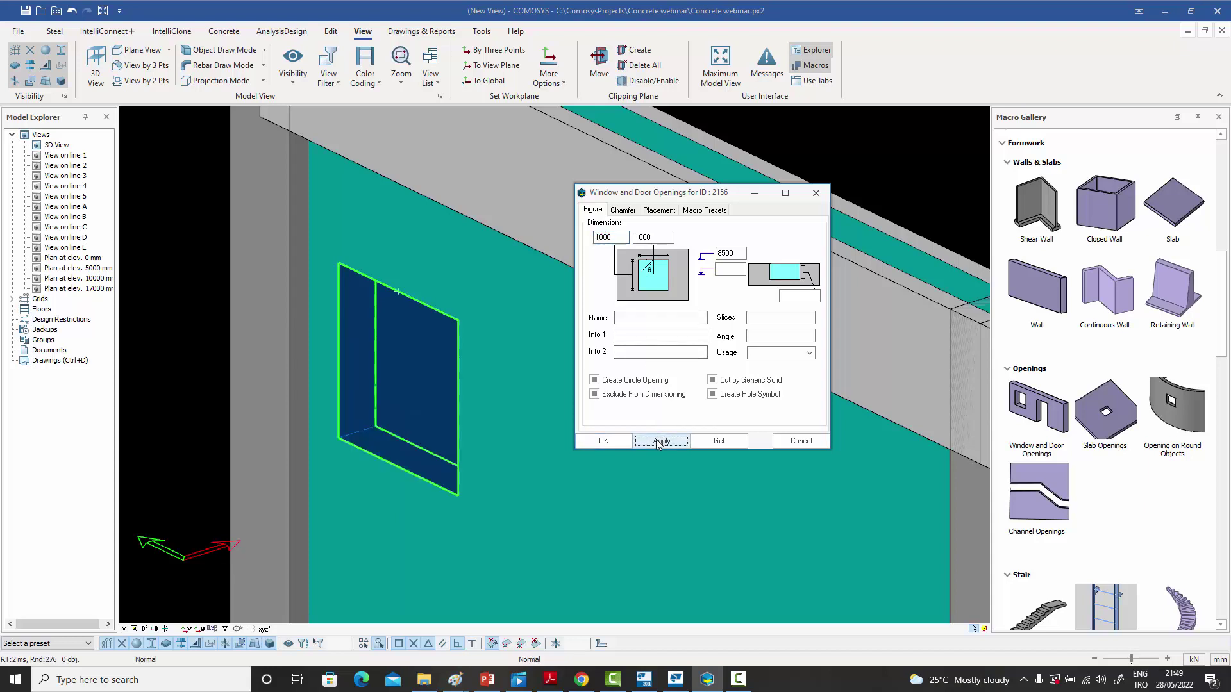
- Examine the wall opening's chamfer and placement options
click(622, 210)
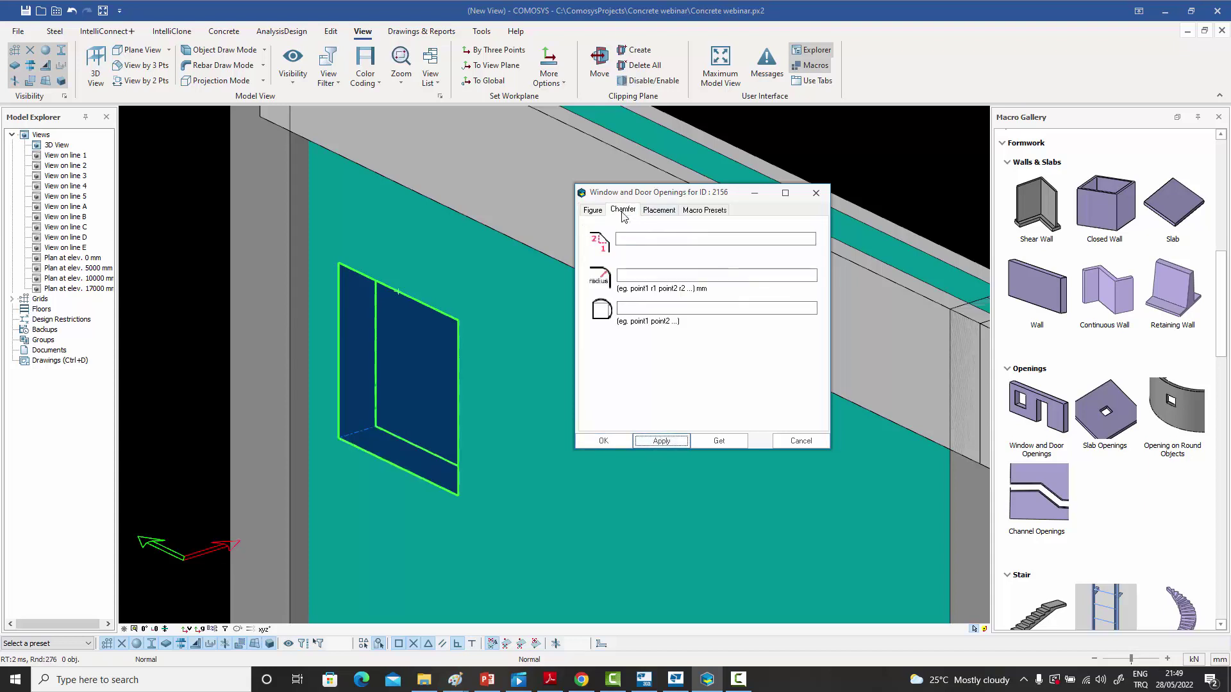
click(658, 210)
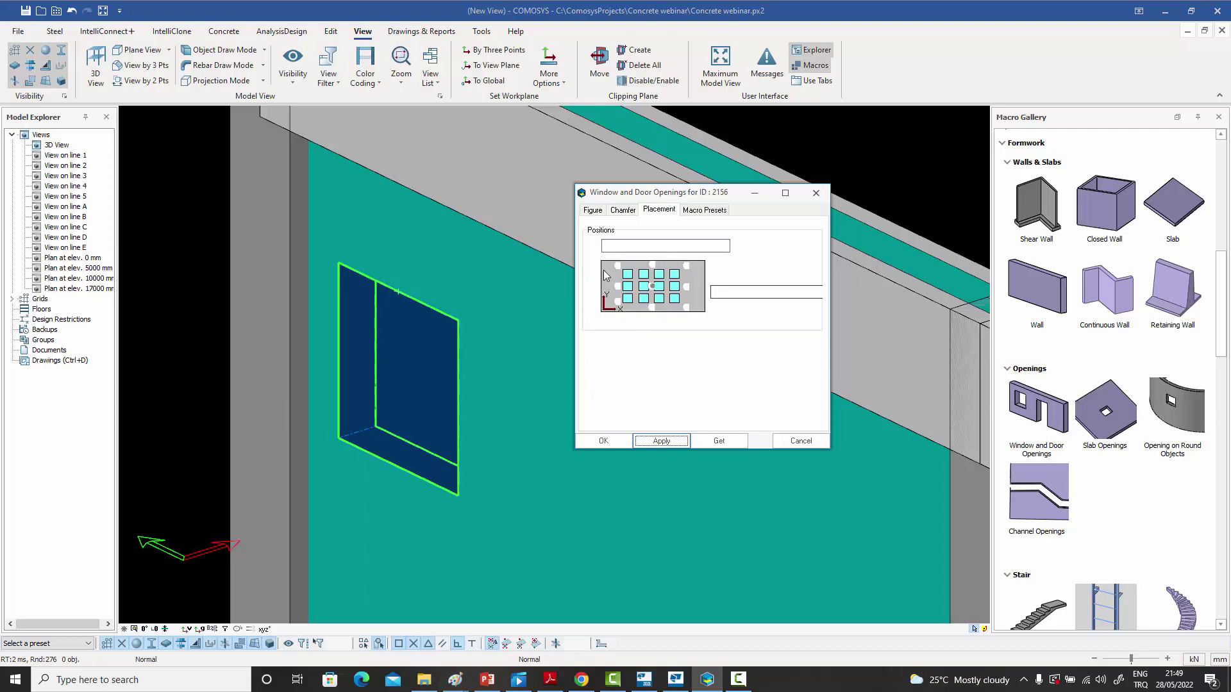
click(654, 245)
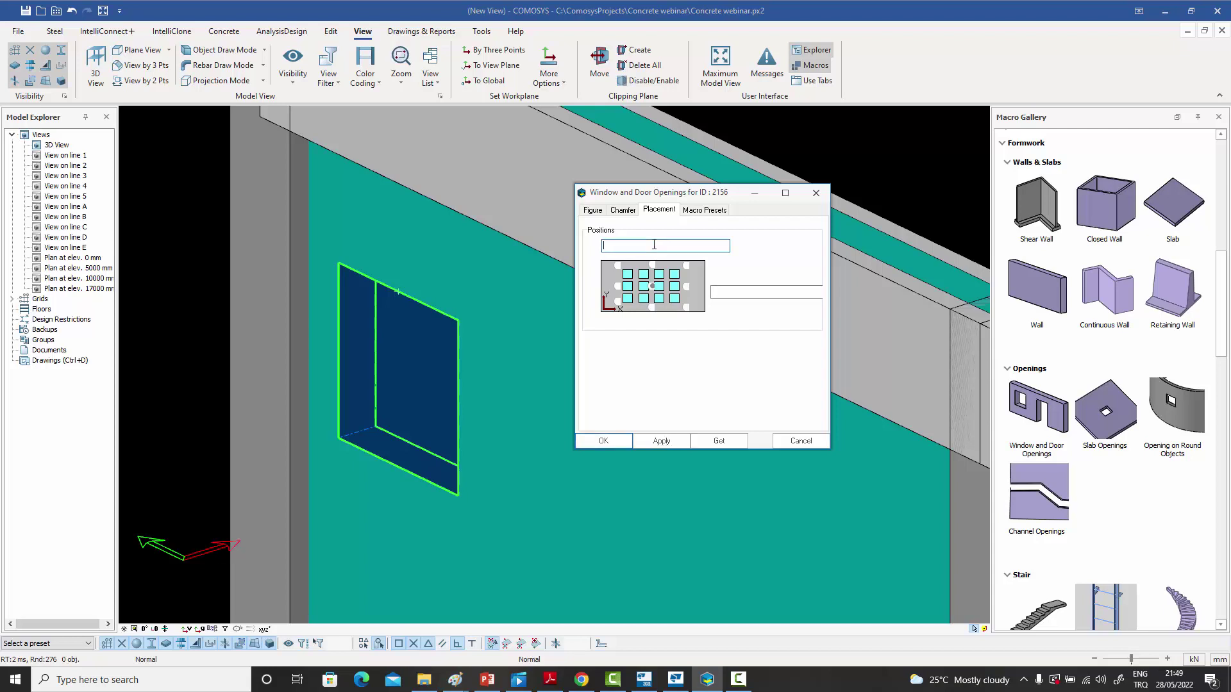
click(743, 293)
click(595, 211)
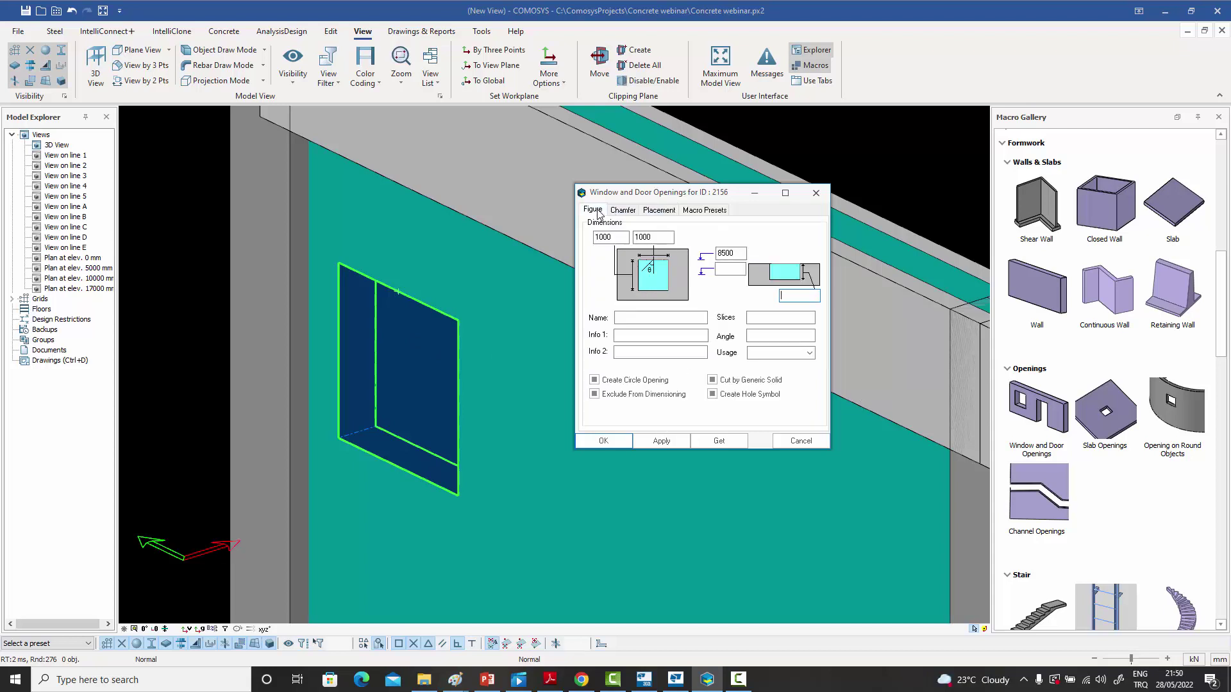
click(622, 210)
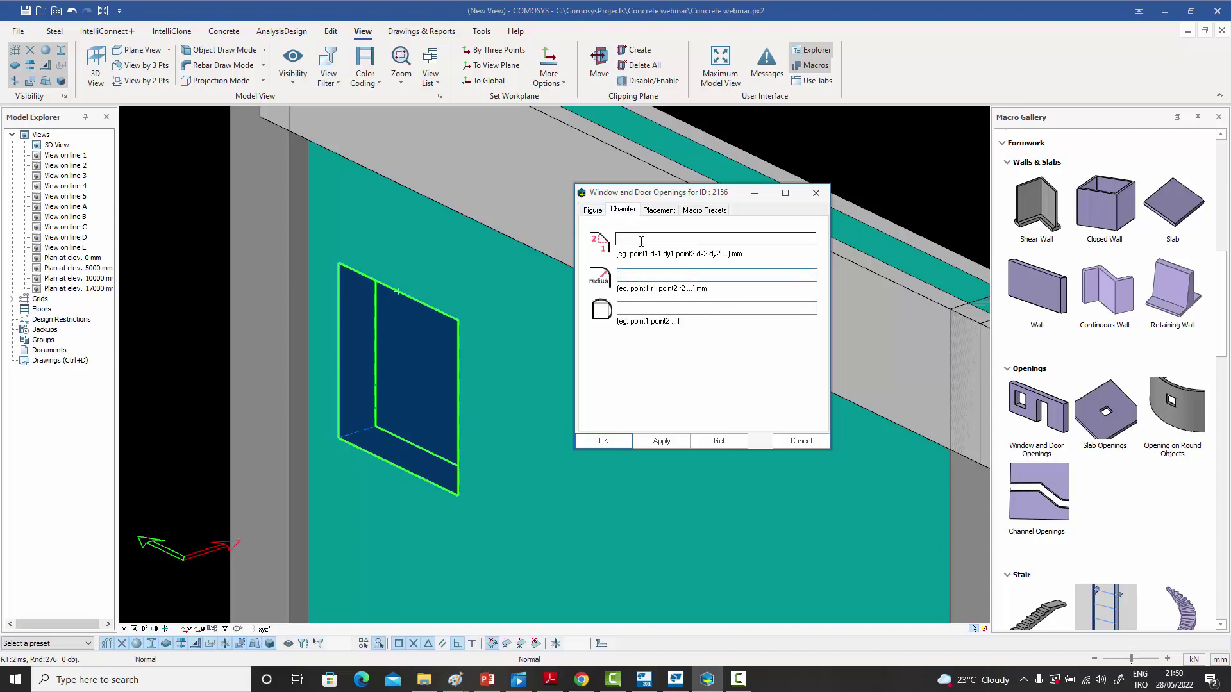
- Set the wall opening's depth to 100 mm so it only recesses into the wall, and accept the settings
click(593, 211)
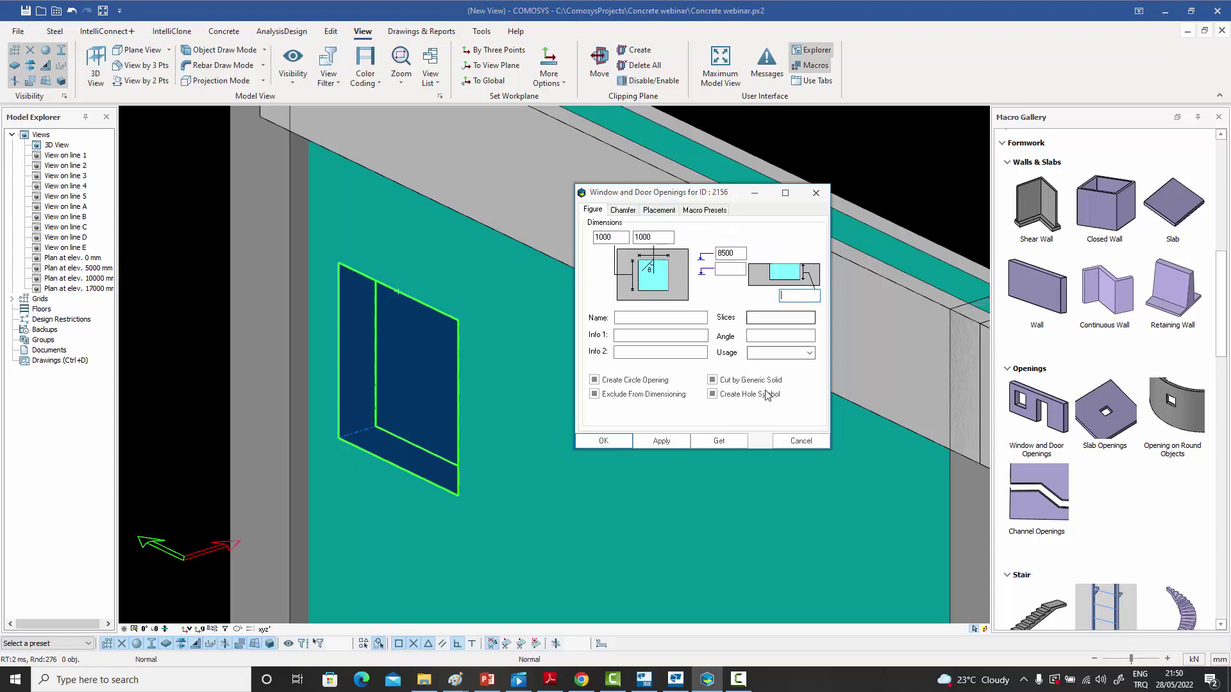
click(732, 251)
click(663, 441)
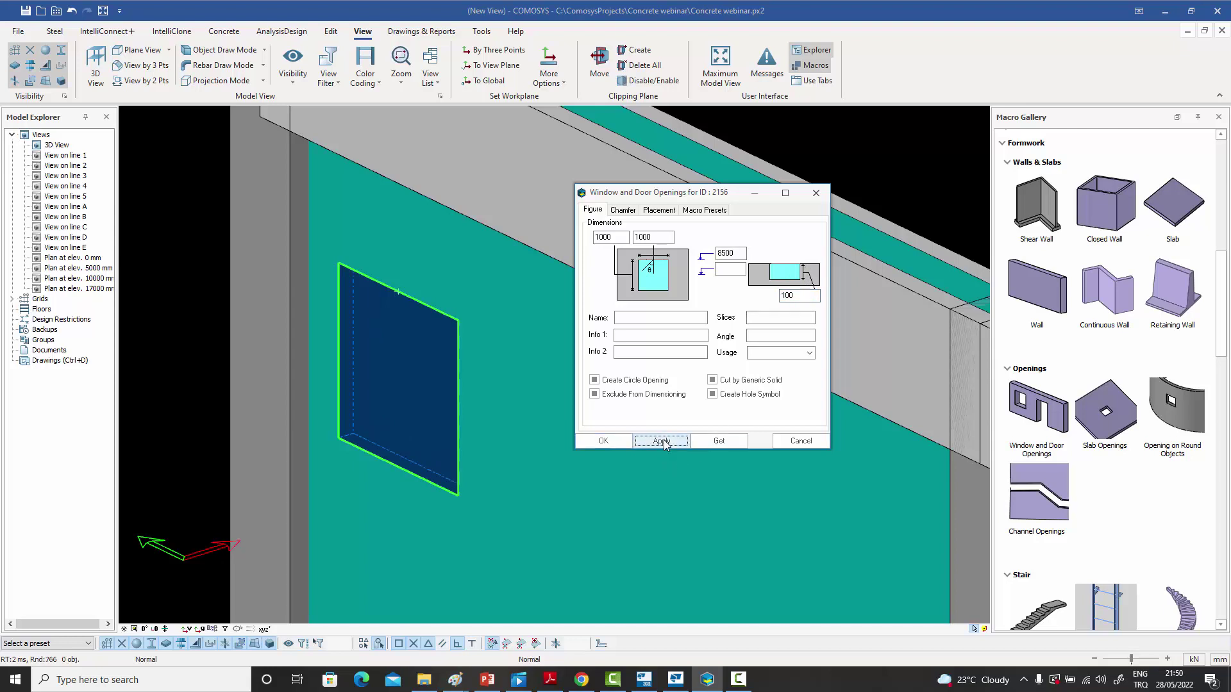
click(604, 441)
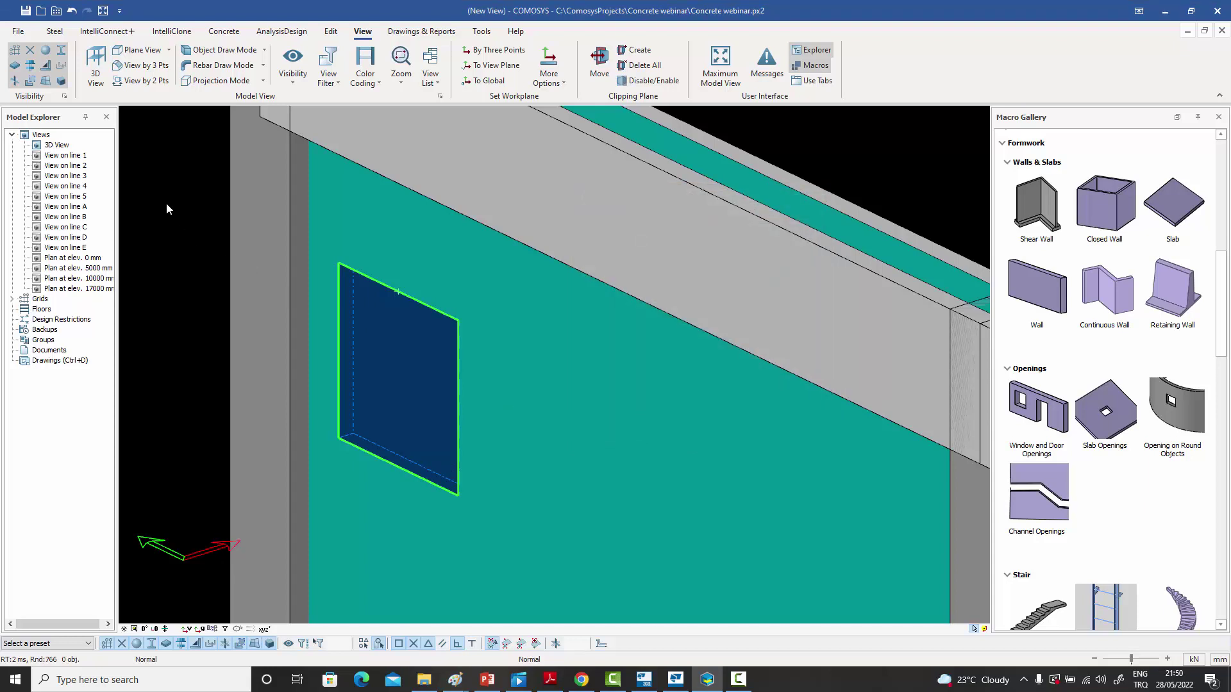
click(29, 79)
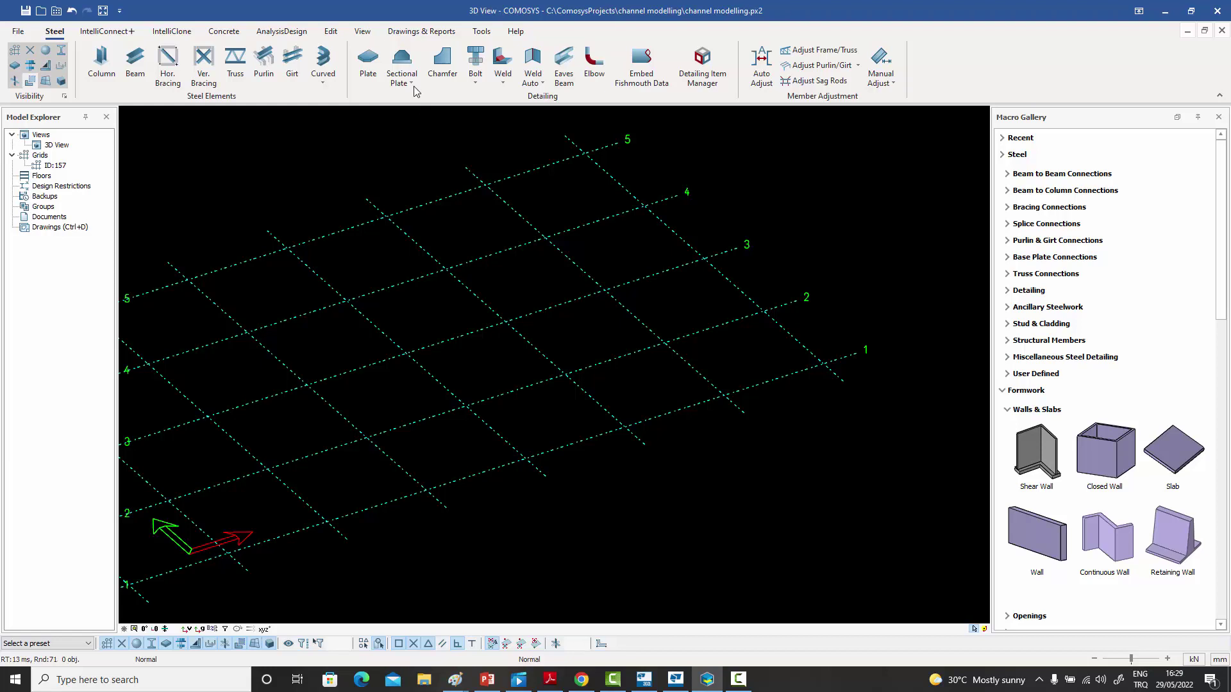
- Create a folded plate zigzagging through five grid intersections from line 1 to line 4 and ending at the next span's midpoint on line 4
click(411, 82)
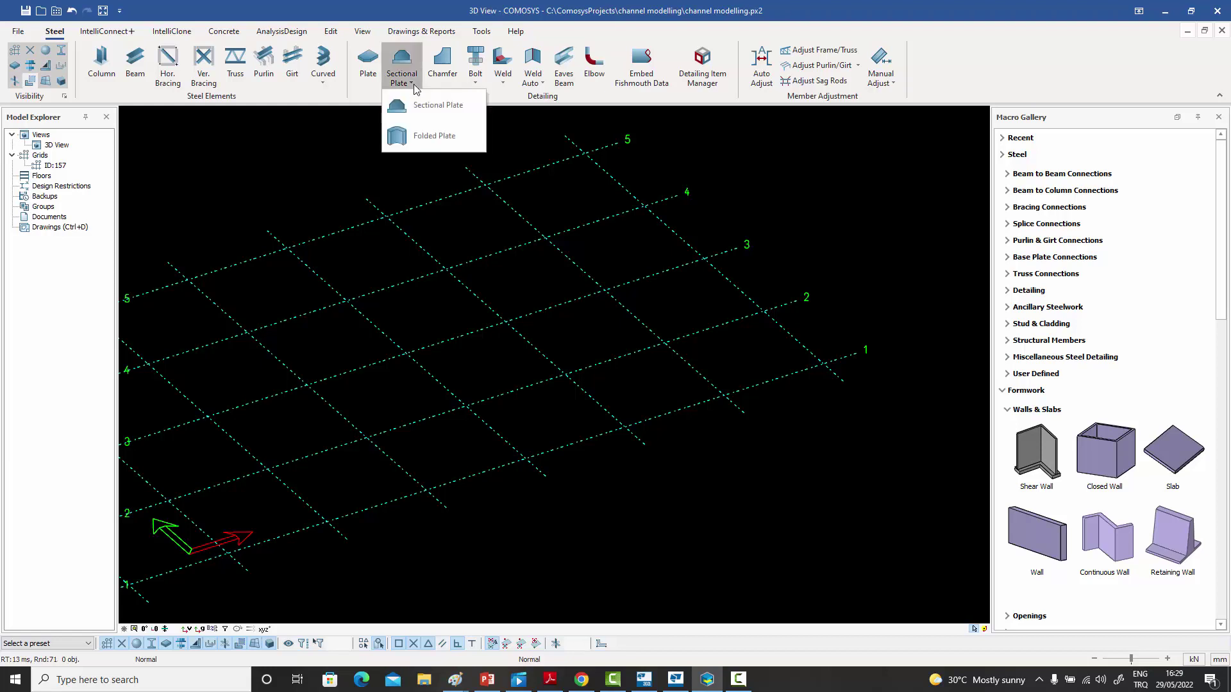
click(421, 138)
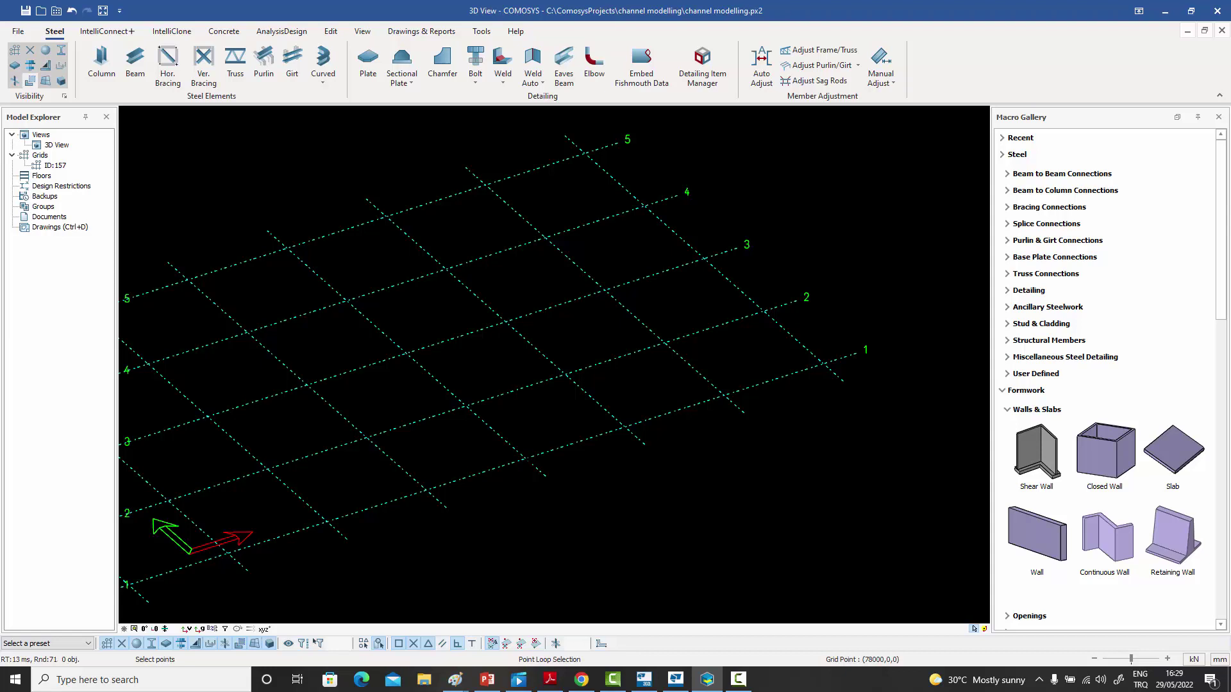
click(525, 459)
click(465, 405)
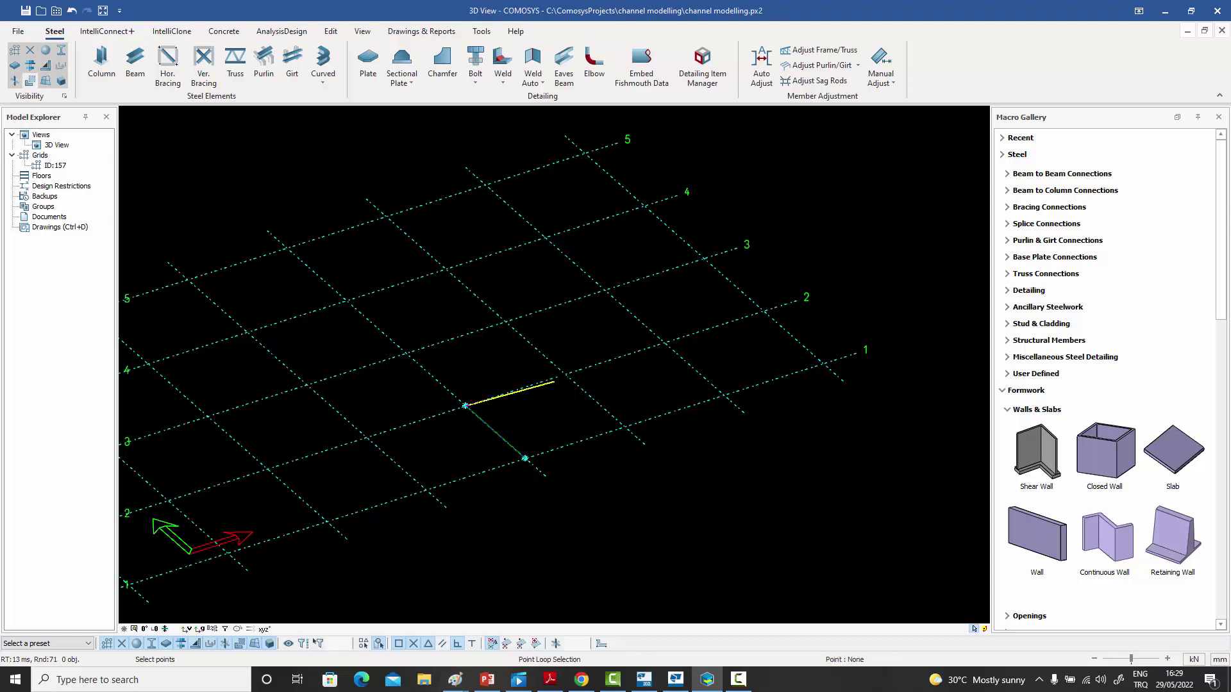
click(564, 374)
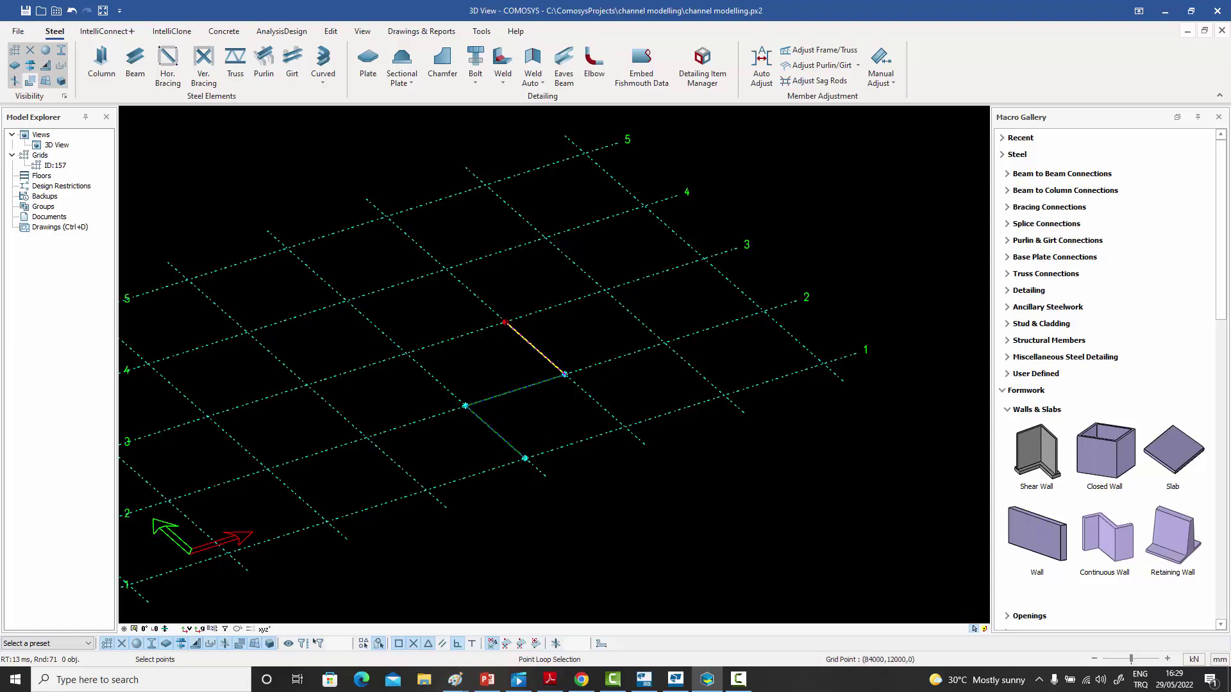
click(505, 322)
click(544, 237)
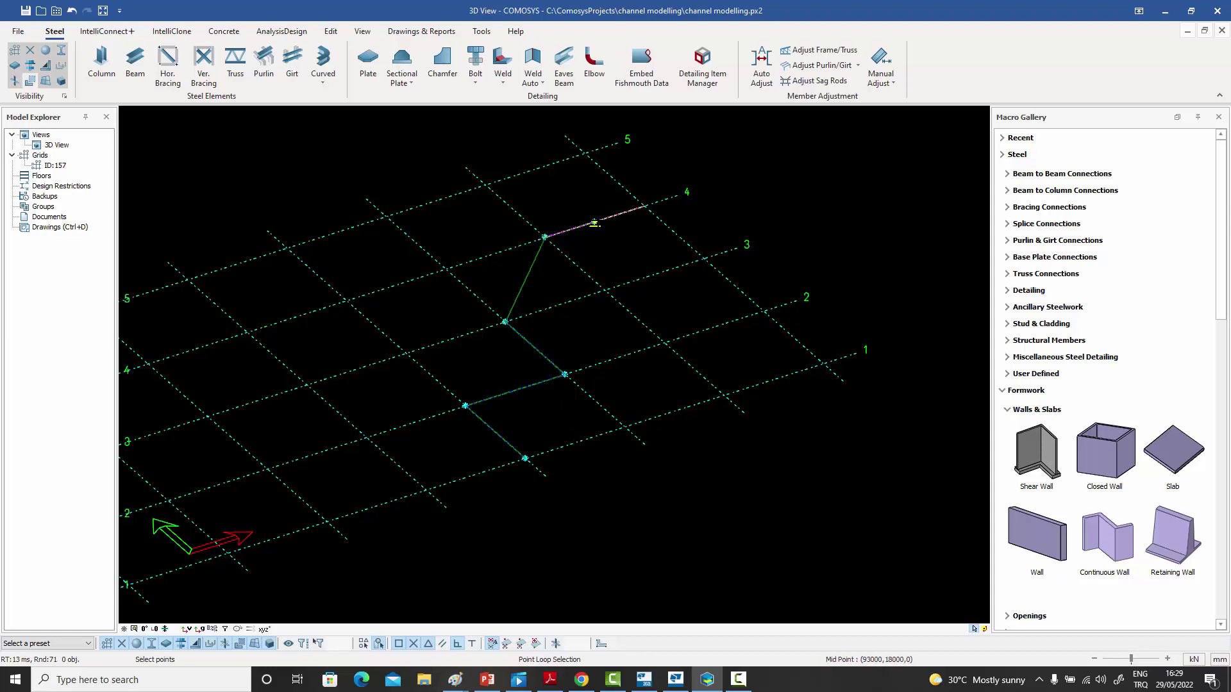
double_click(595, 224)
mouse_move(619, 266)
middle_down()
mouse_move(577, 265)
mouse_move(618, 264)
middle_up()
middle_drag(650, 311, 632, 357)
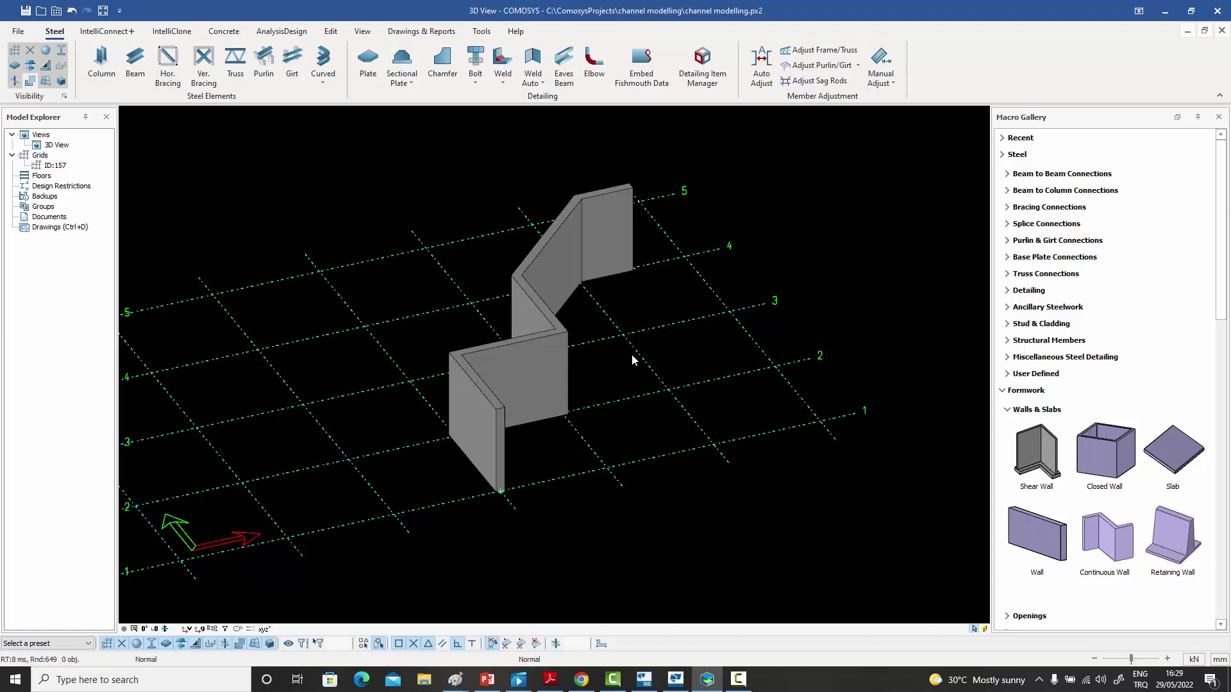
- Round the folded plate's corner at point 2 with a 2000 mm radius
scroll(536, 378, up, 2)
double_click(536, 378)
drag(610, 210, 808, 194)
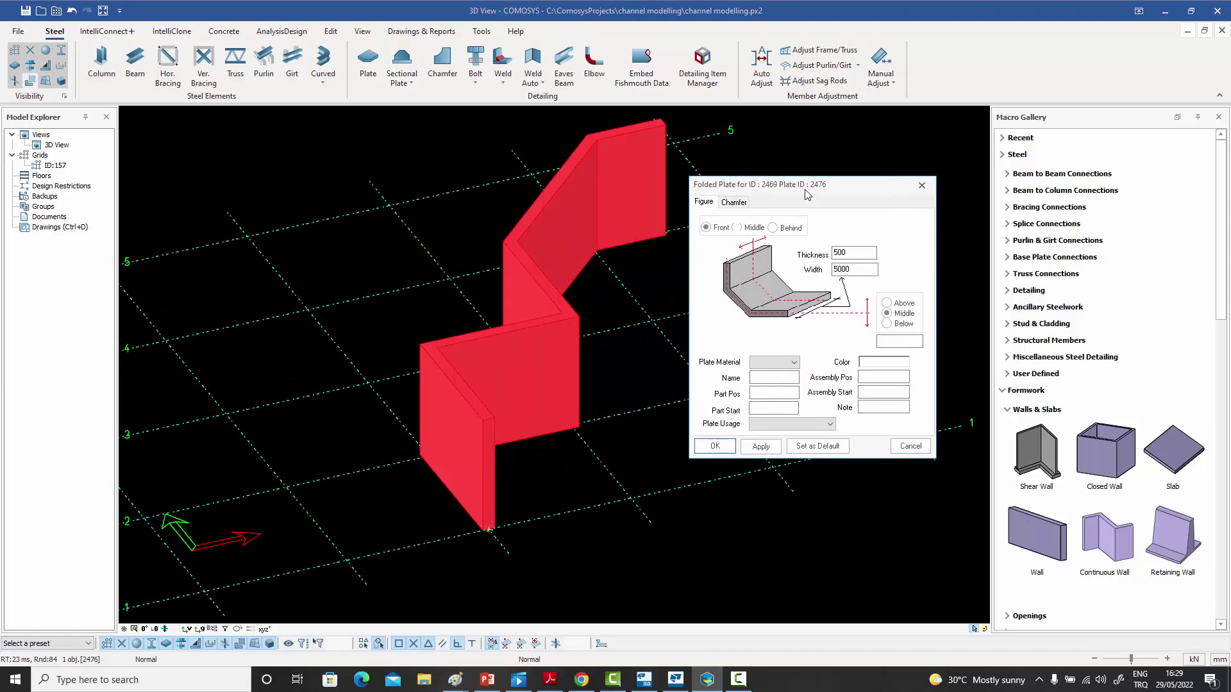
click(734, 202)
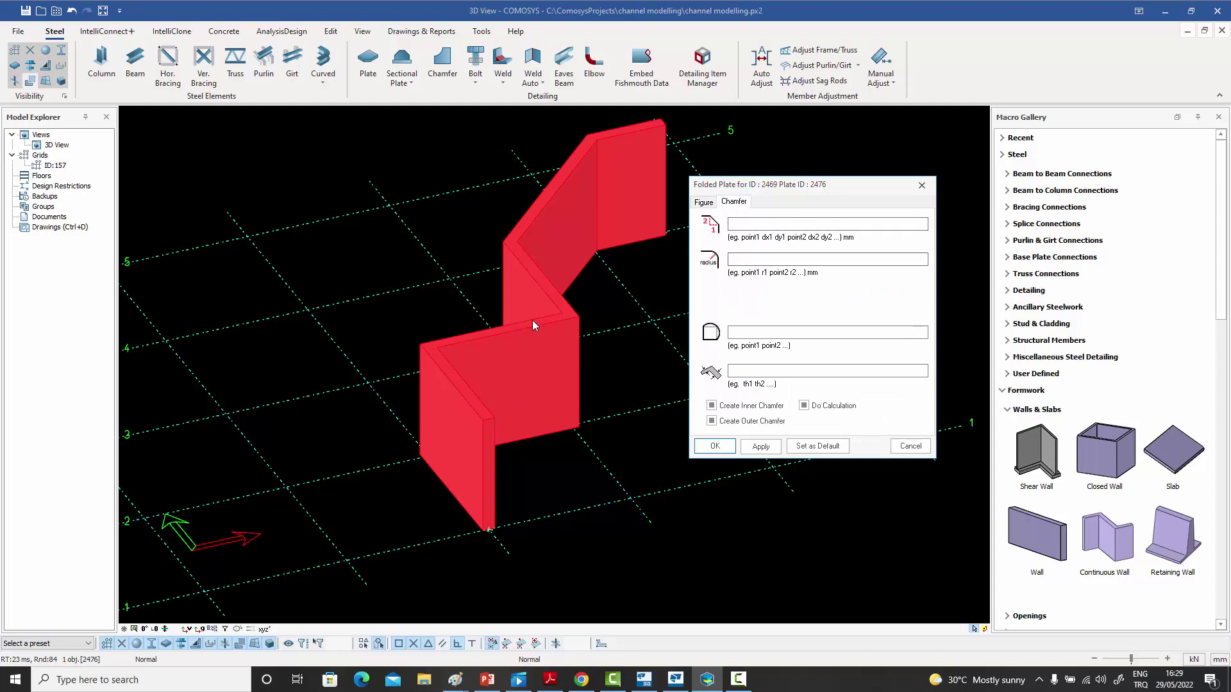
click(734, 256)
text(2 2000)
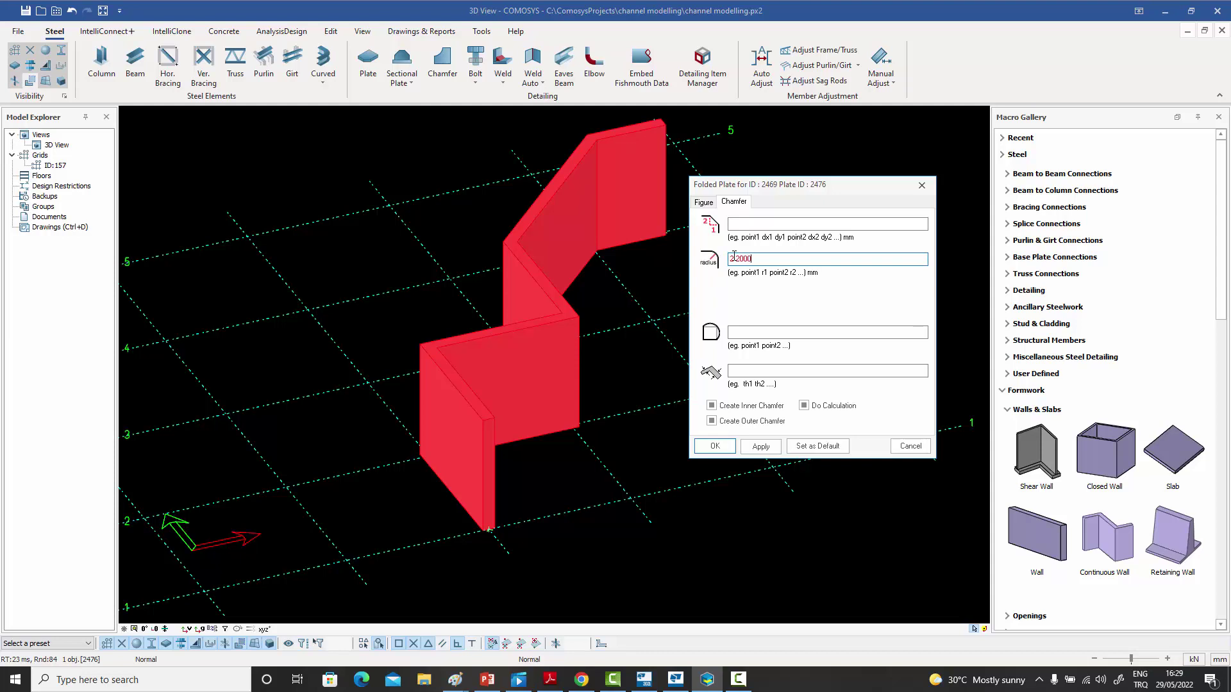
click(715, 446)
- Round the folded plate's corner at point 3 with a 2000 mm radius as well, keeping the rounding at point 2
scroll(659, 415, up, 2)
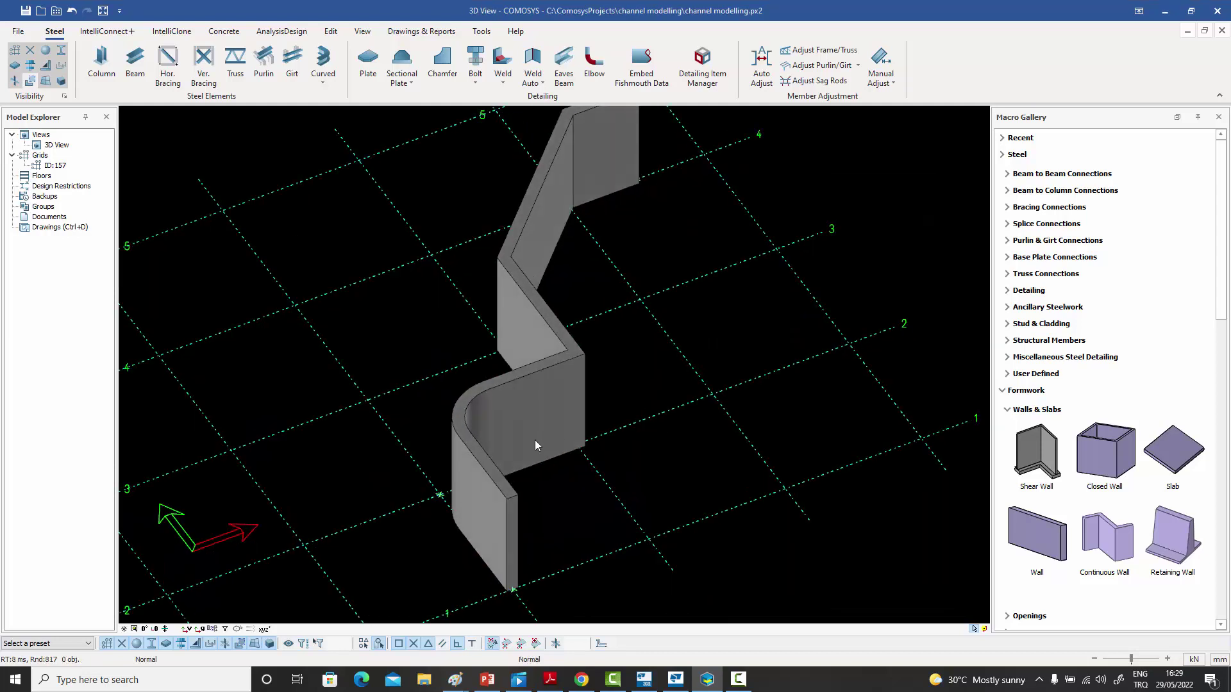
double_click(518, 396)
drag(587, 200, 785, 211)
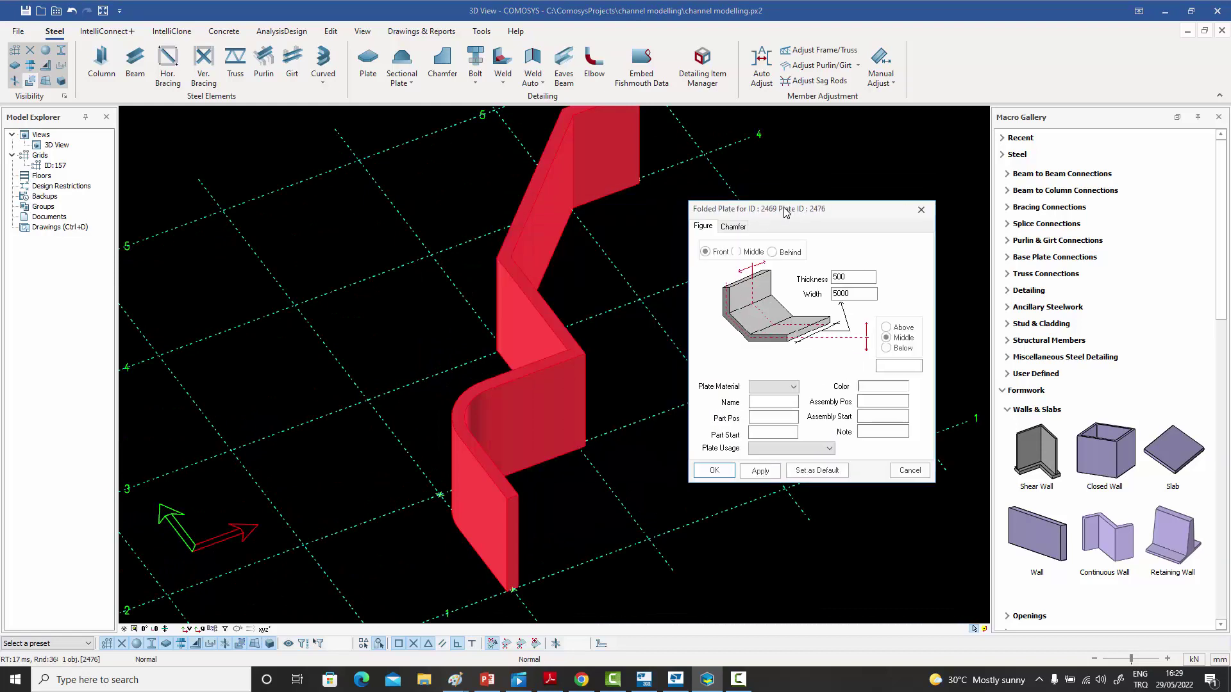
click(733, 226)
click(773, 282)
text(2 2000)
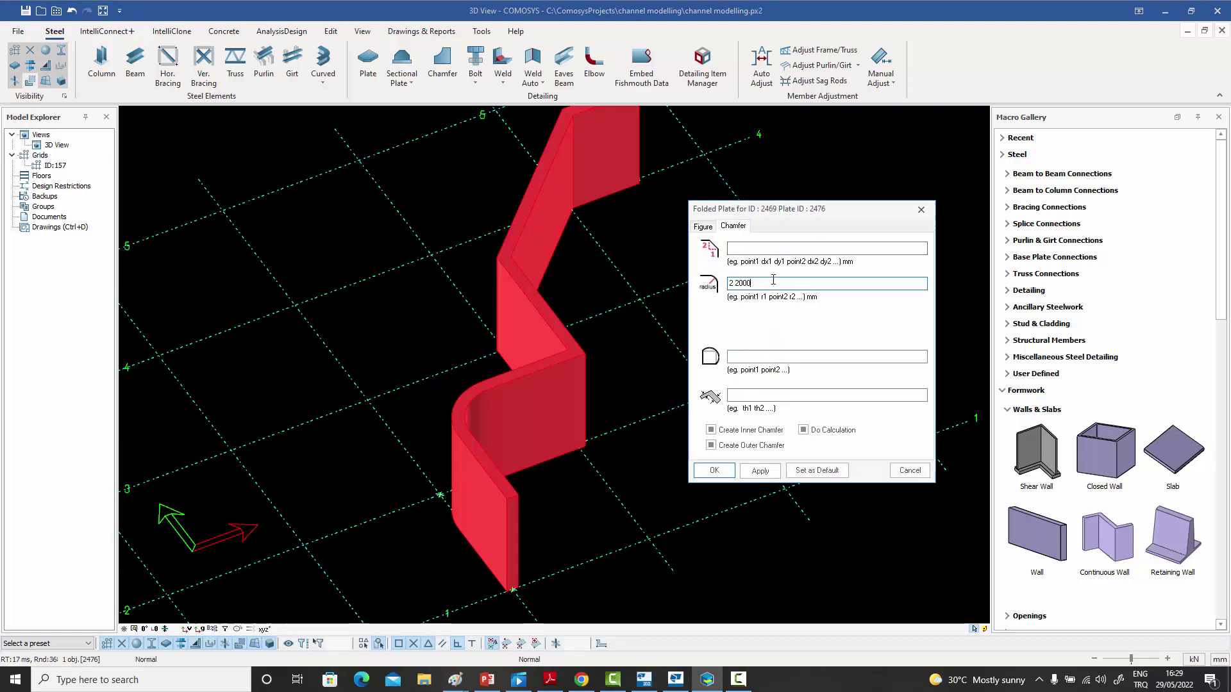
text( 3 2000)
click(711, 470)
- Turn off the outer chamfer of the folded plate so the corner rounding applies only to the inner faces
double_click(505, 409)
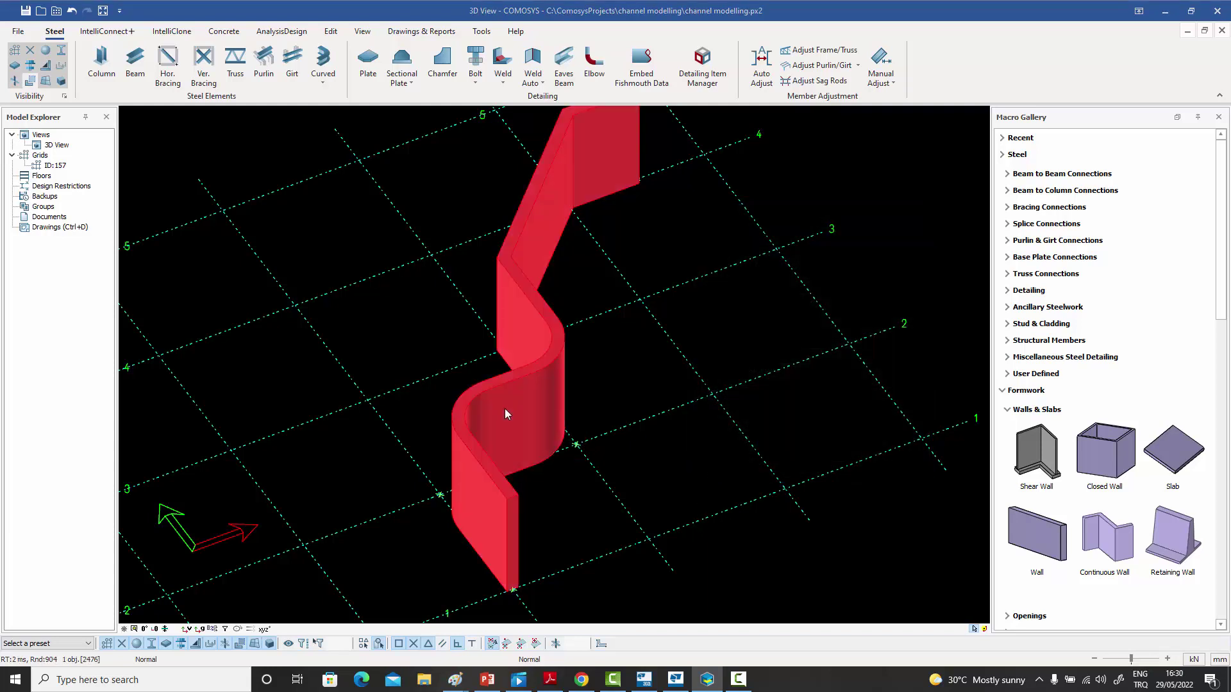
drag(542, 206, 705, 230)
click(705, 235)
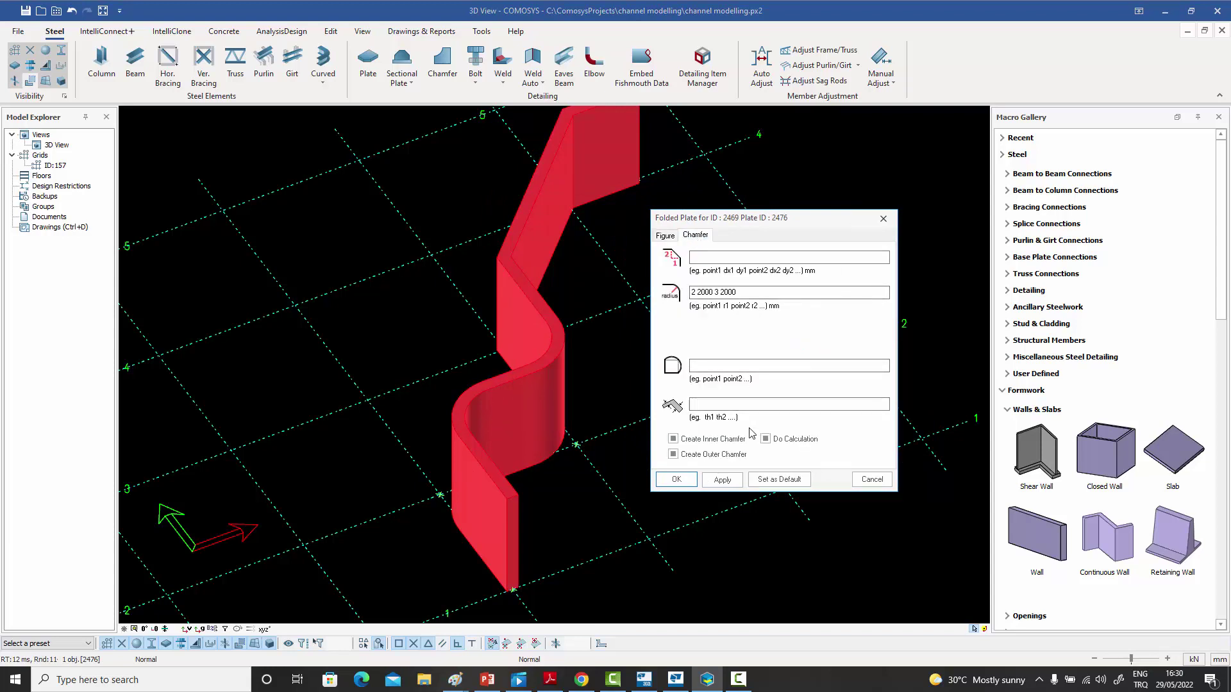
click(687, 456)
click(722, 479)
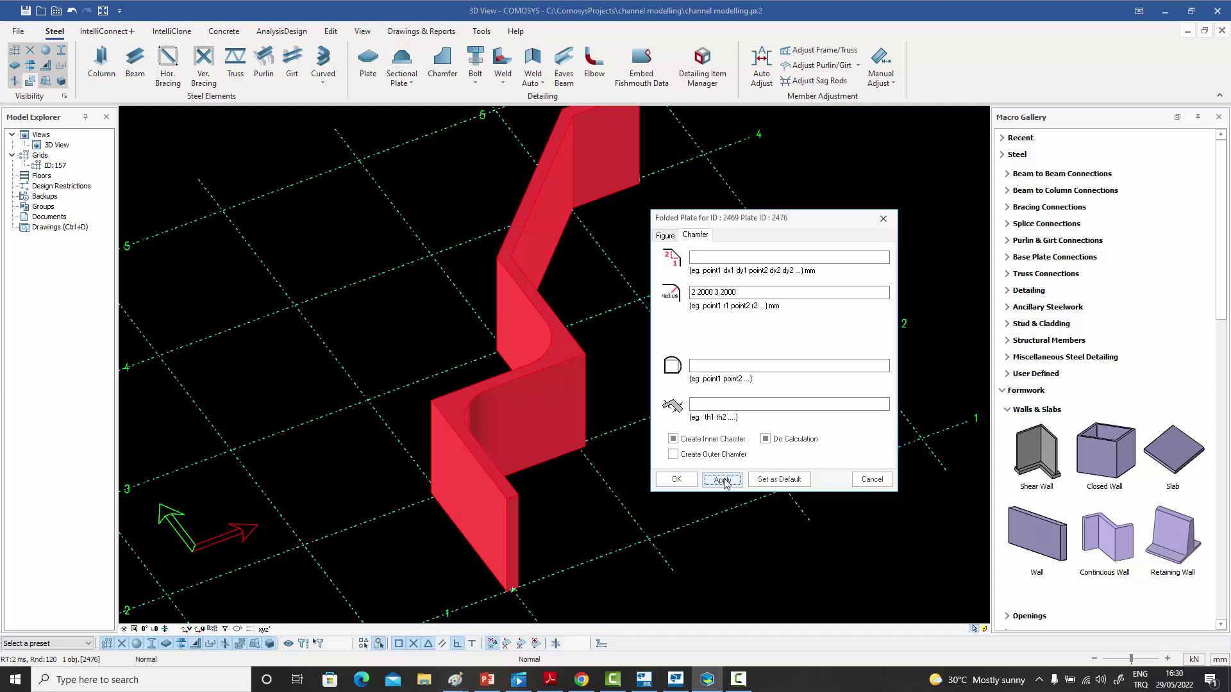
click(677, 479)
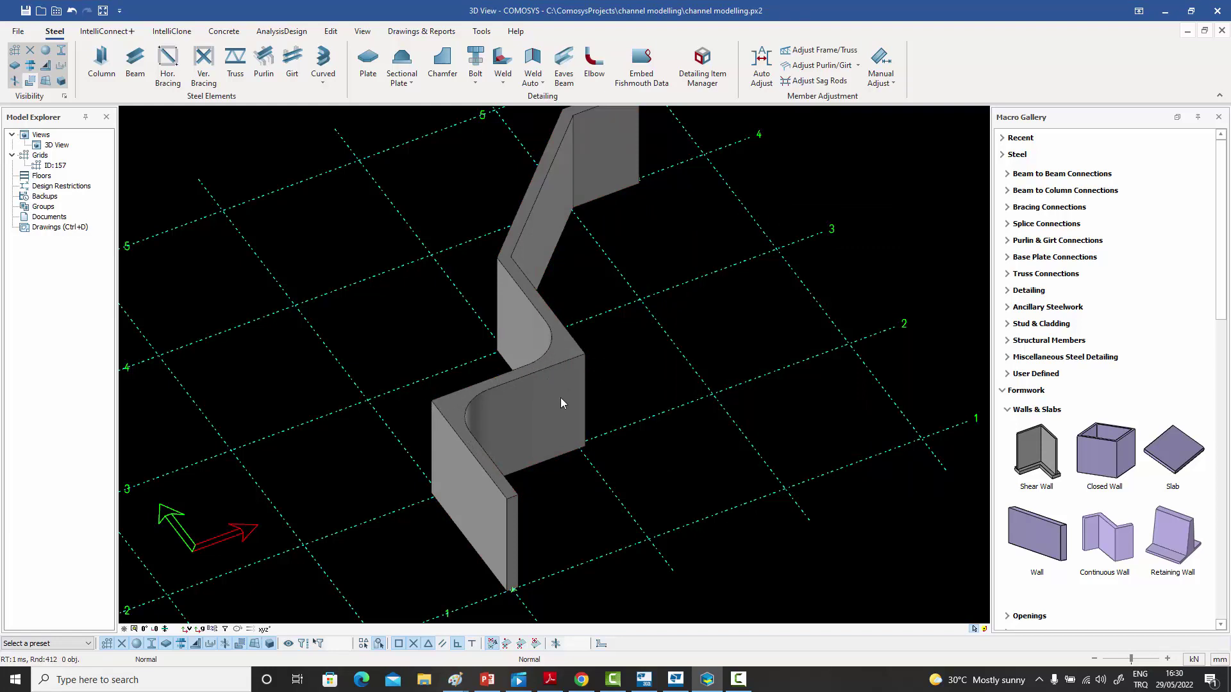
- Set the folded plate's individual segment thicknesses to 500, 1000 and 500 mm
middle_drag(560, 403, 545, 416)
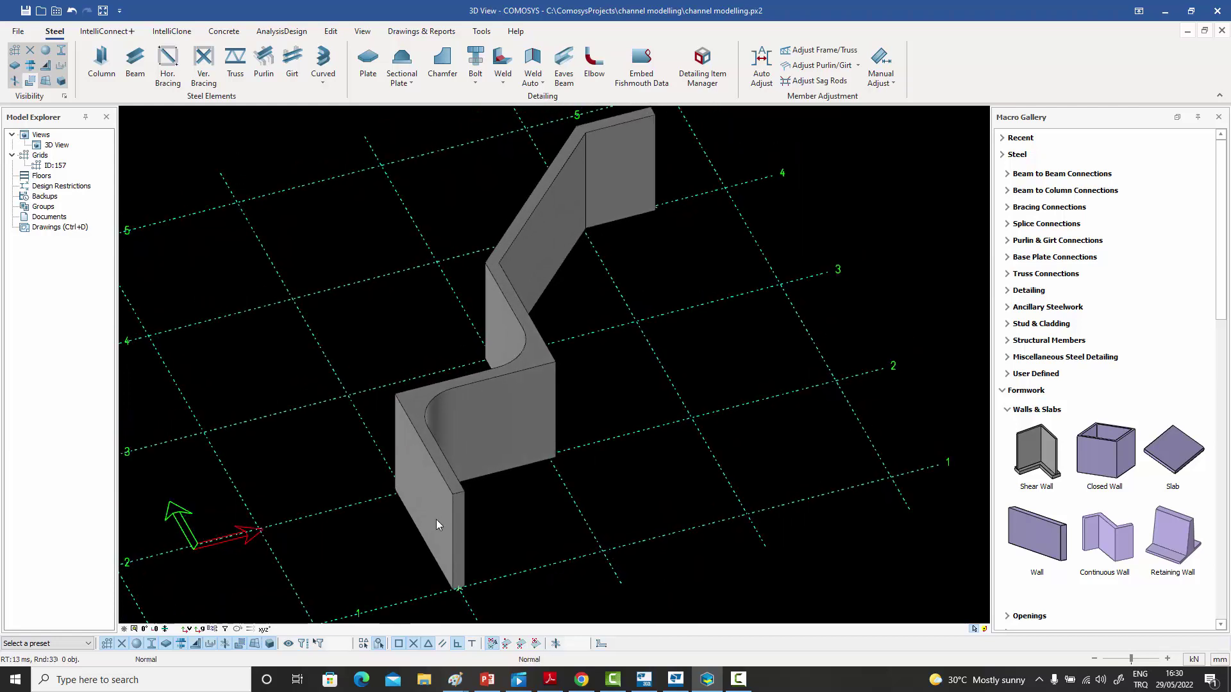
double_click(511, 402)
drag(554, 205, 716, 207)
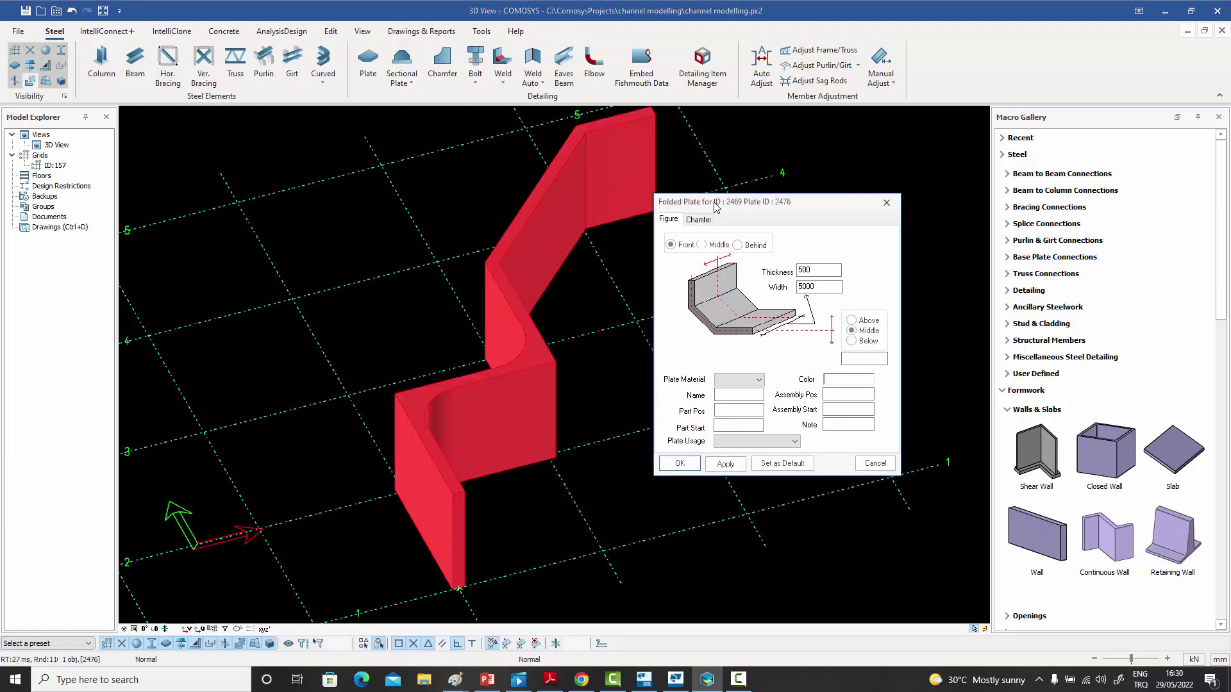
click(698, 219)
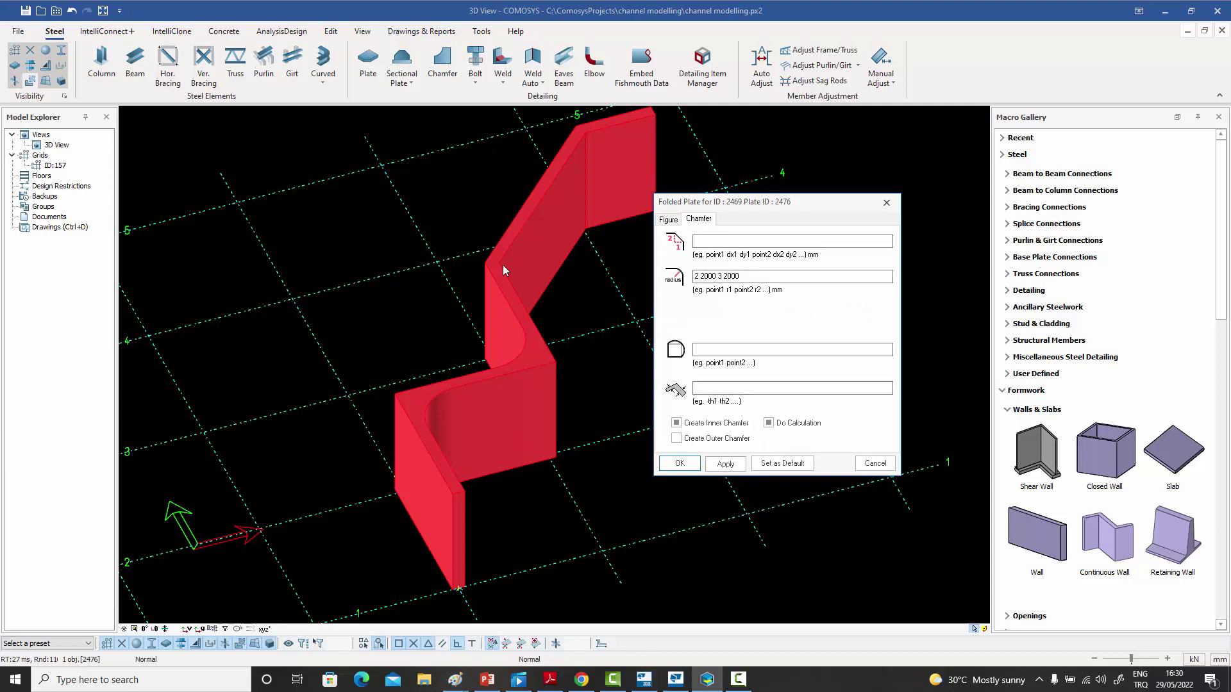
click(718, 388)
text(500 1000 500)
click(679, 463)
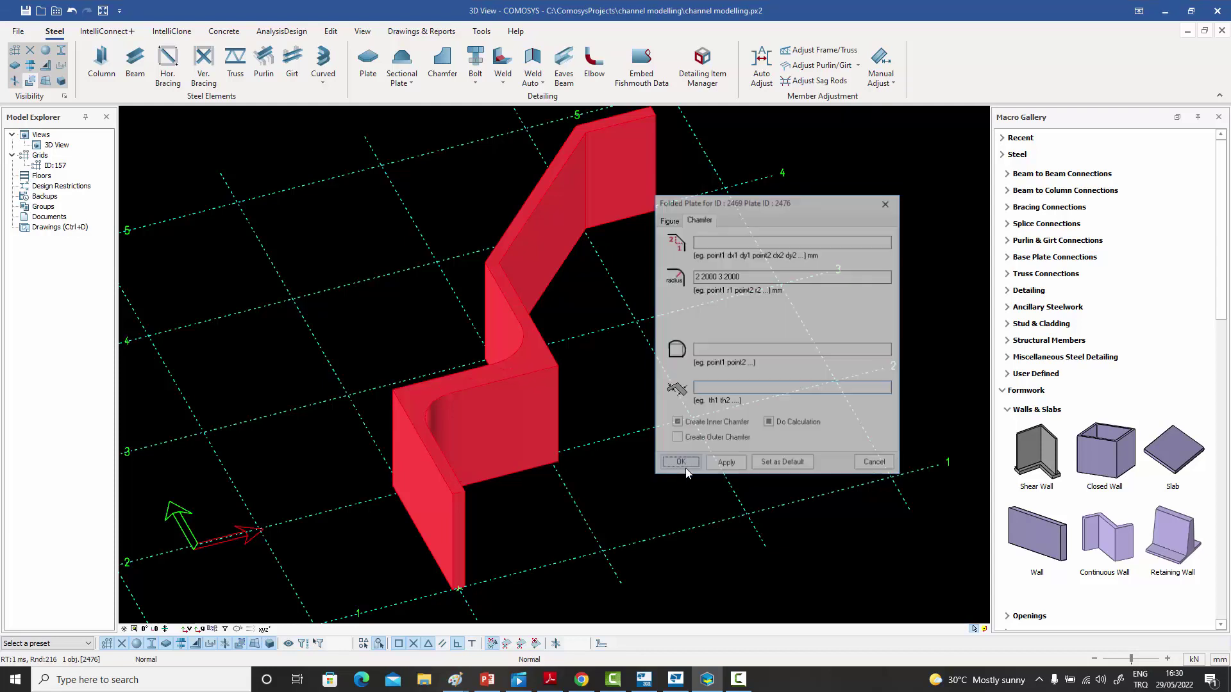
click(653, 469)
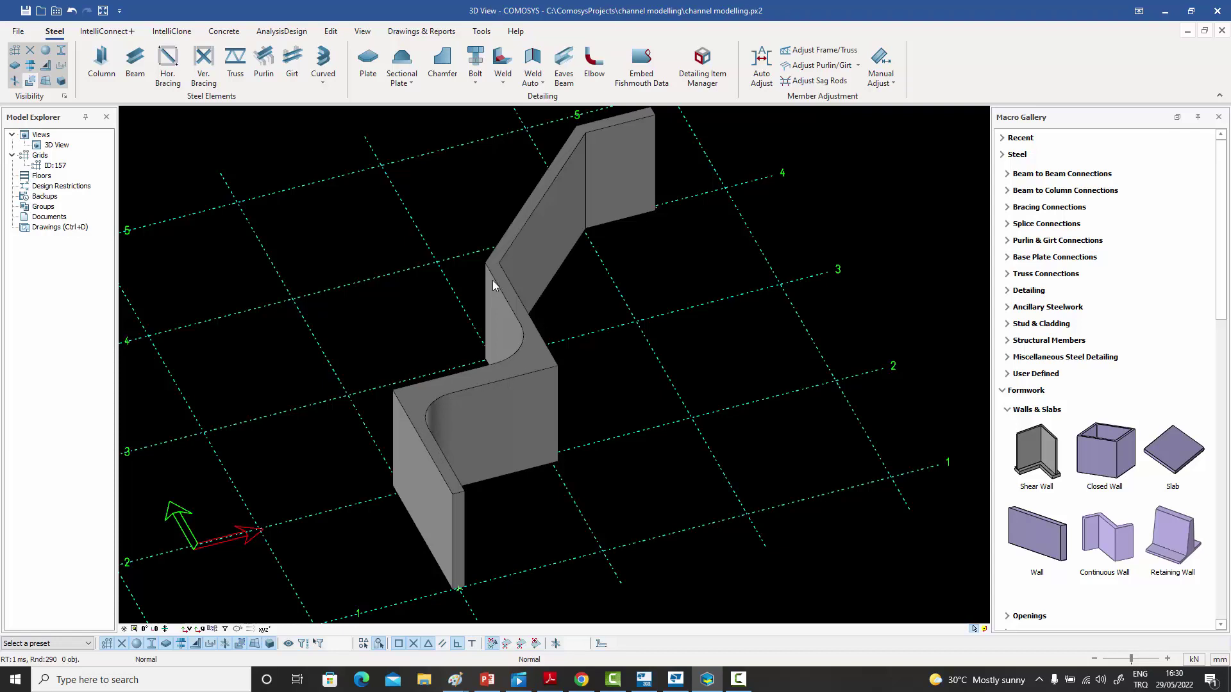
- Add a 1500 mm value to the folded plate's segment thickness list and accept the settings
double_click(544, 253)
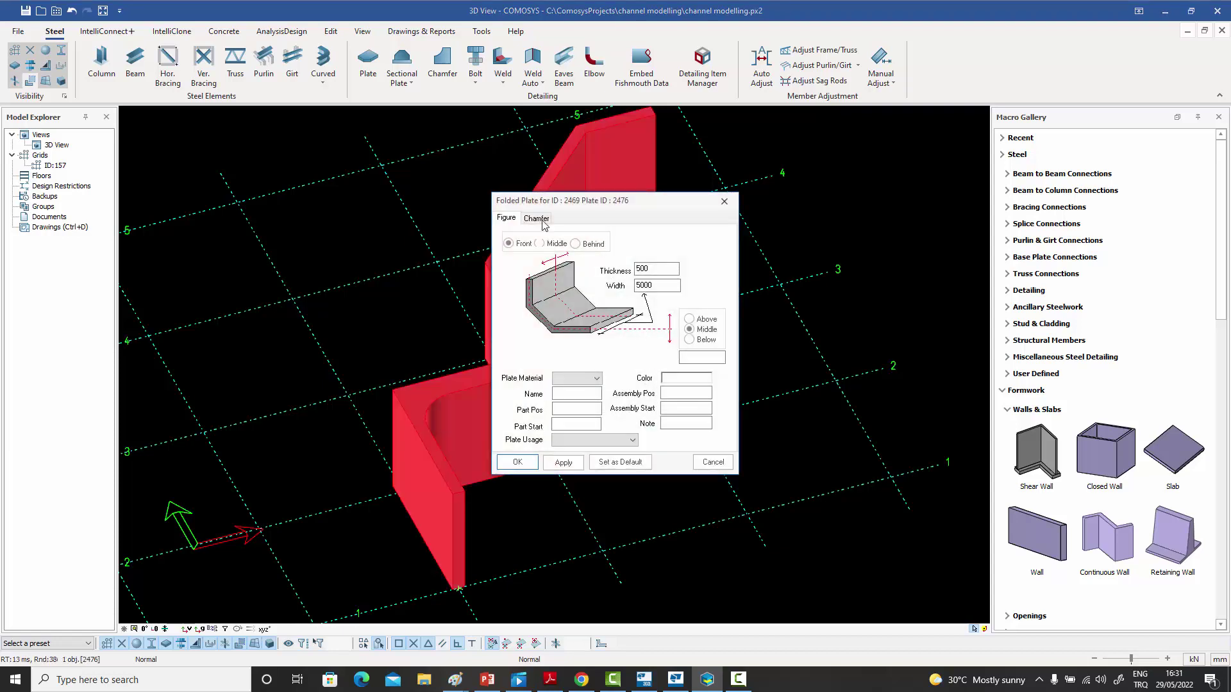
click(535, 219)
drag(554, 201, 755, 211)
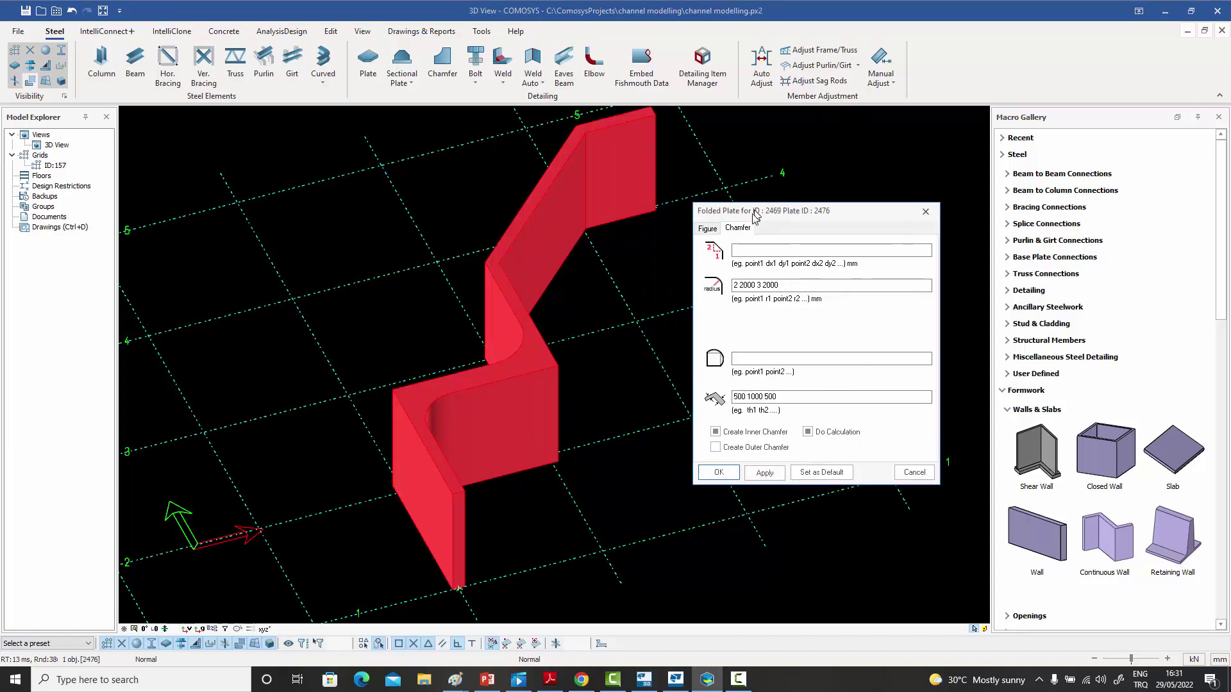
click(794, 397)
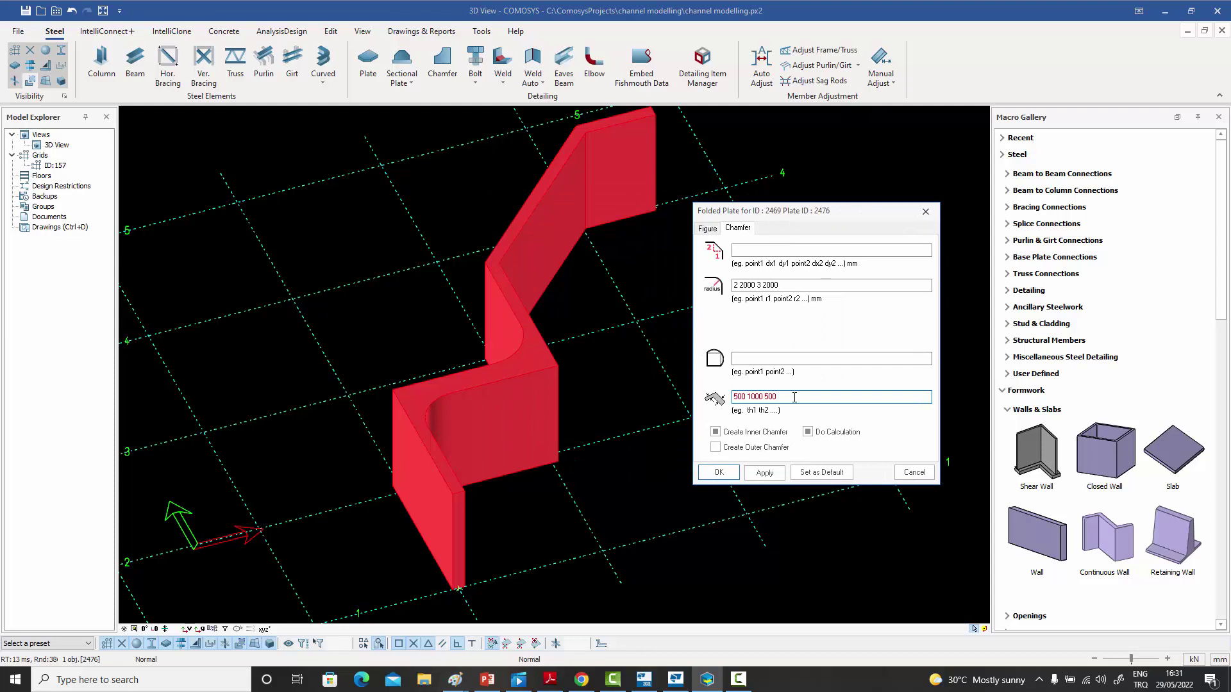
text(1500)
click(720, 474)
scroll(644, 396, down, 1)
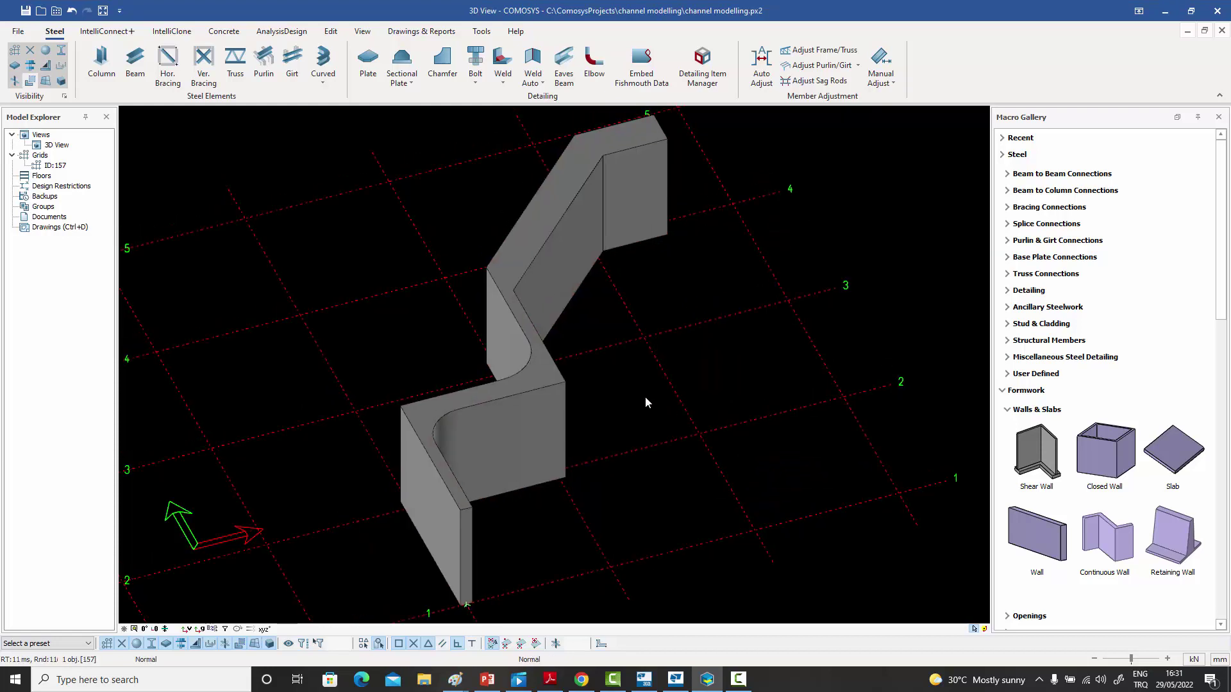
middle_drag(644, 398, 641, 398)
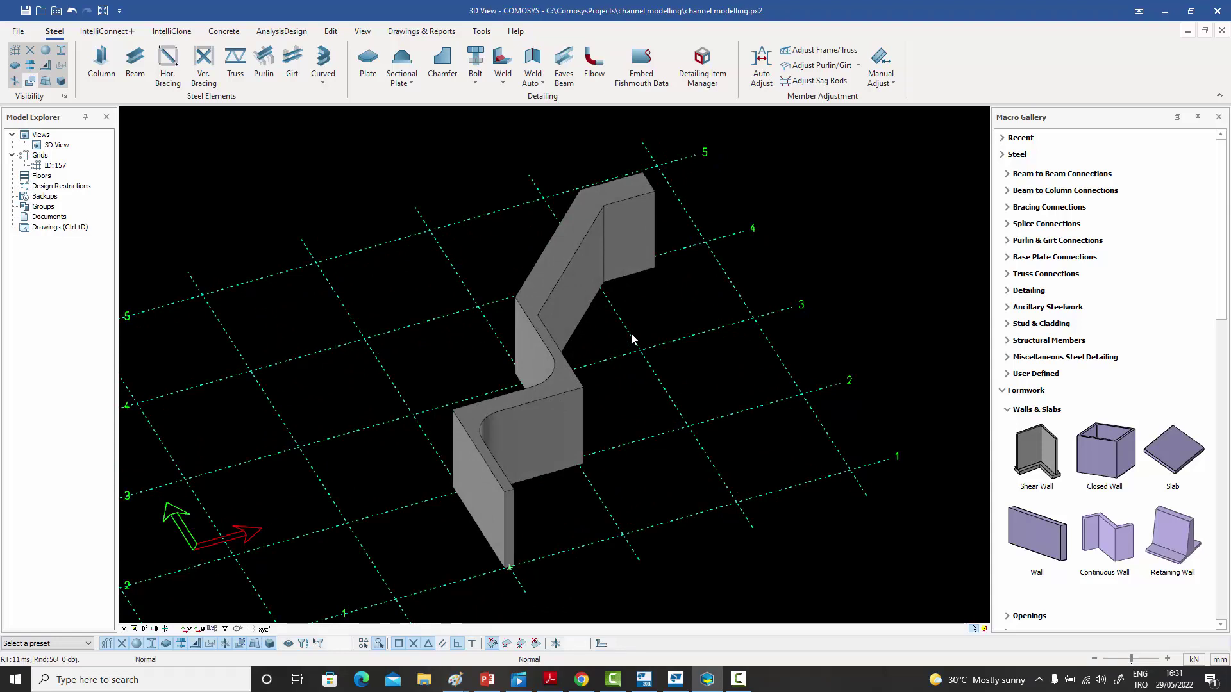
click(411, 82)
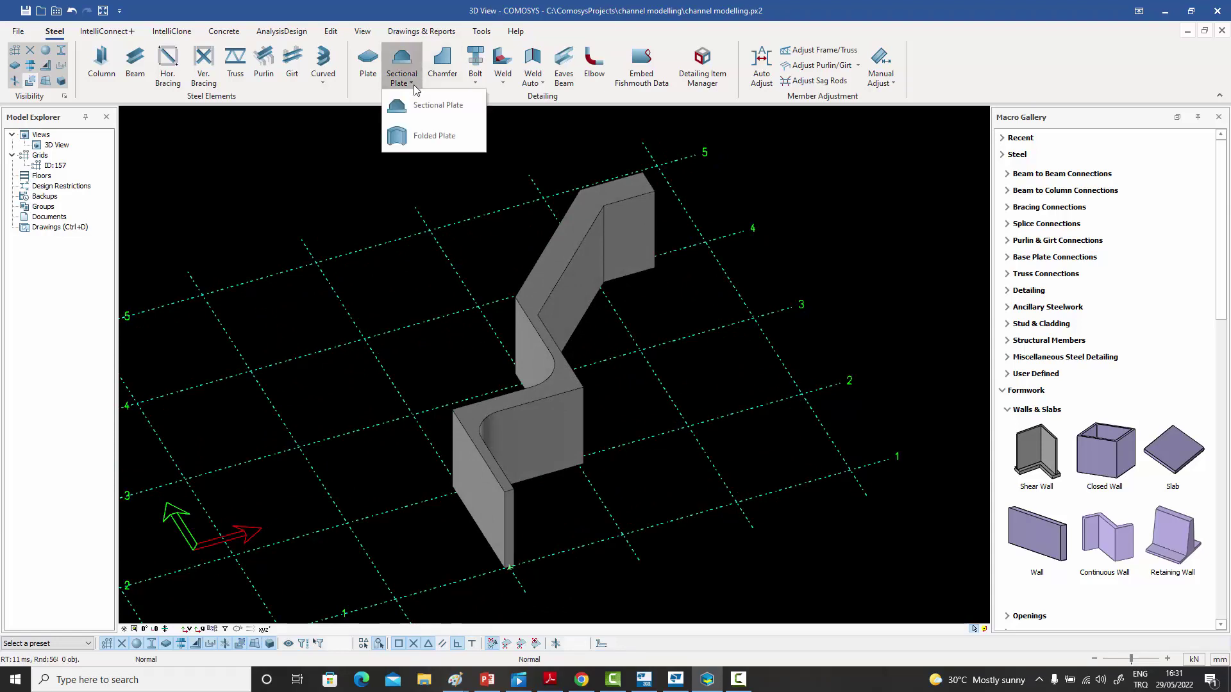
click(430, 192)
middle_drag(511, 238, 508, 233)
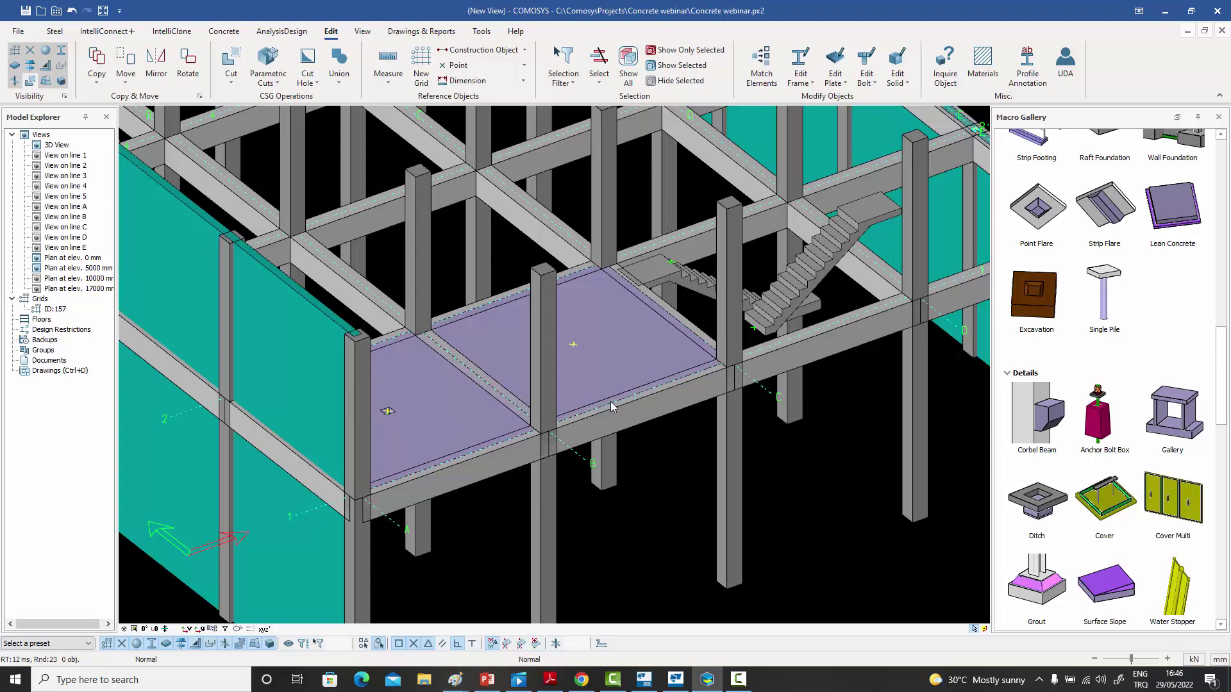
- Insert a ditch into the slab between grid lines B and C at the slab's centre point
middle_drag(612, 402, 611, 410)
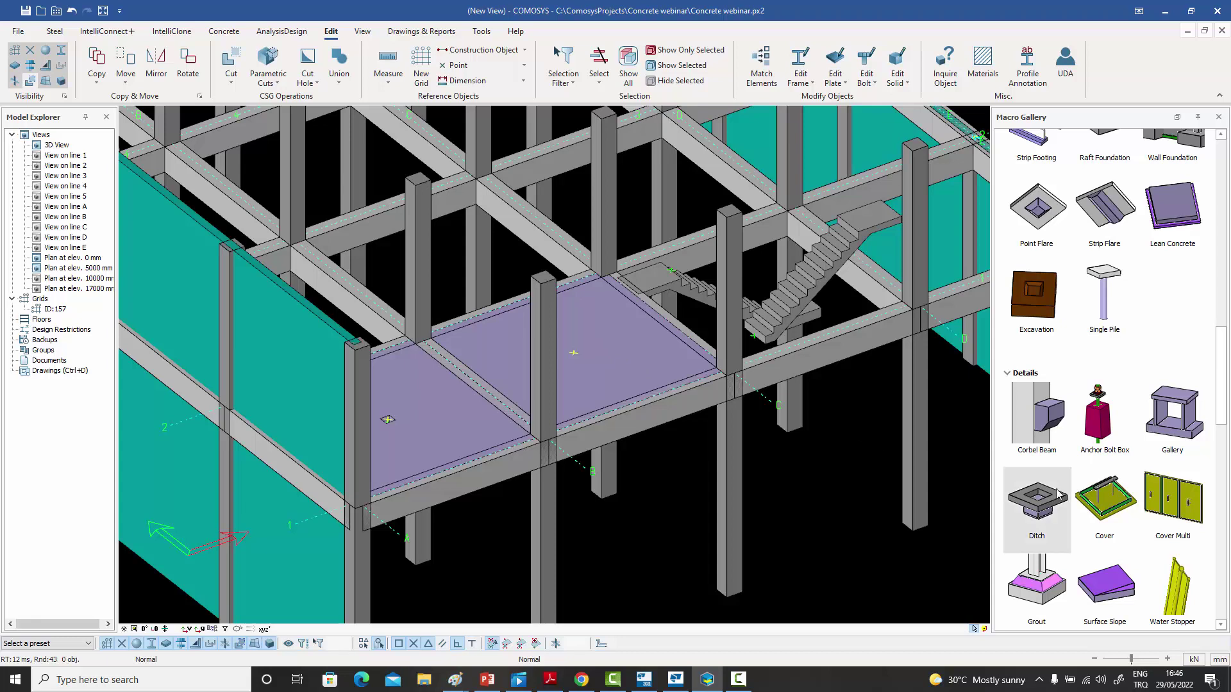
click(1040, 510)
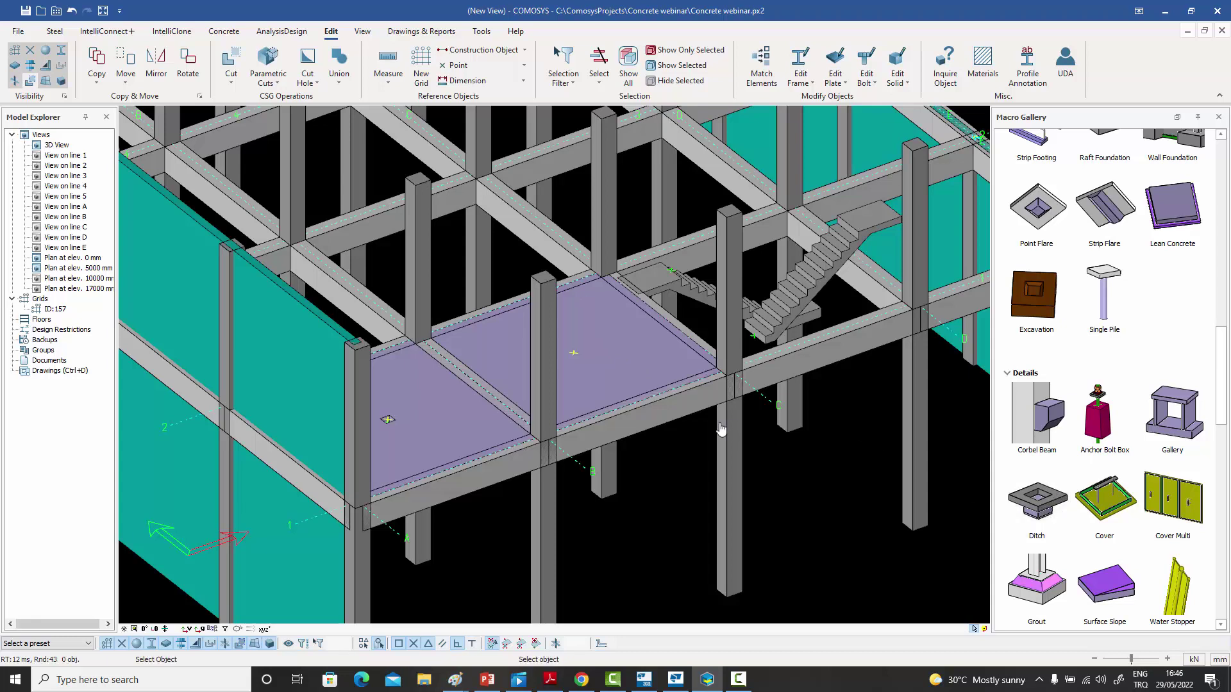
click(651, 364)
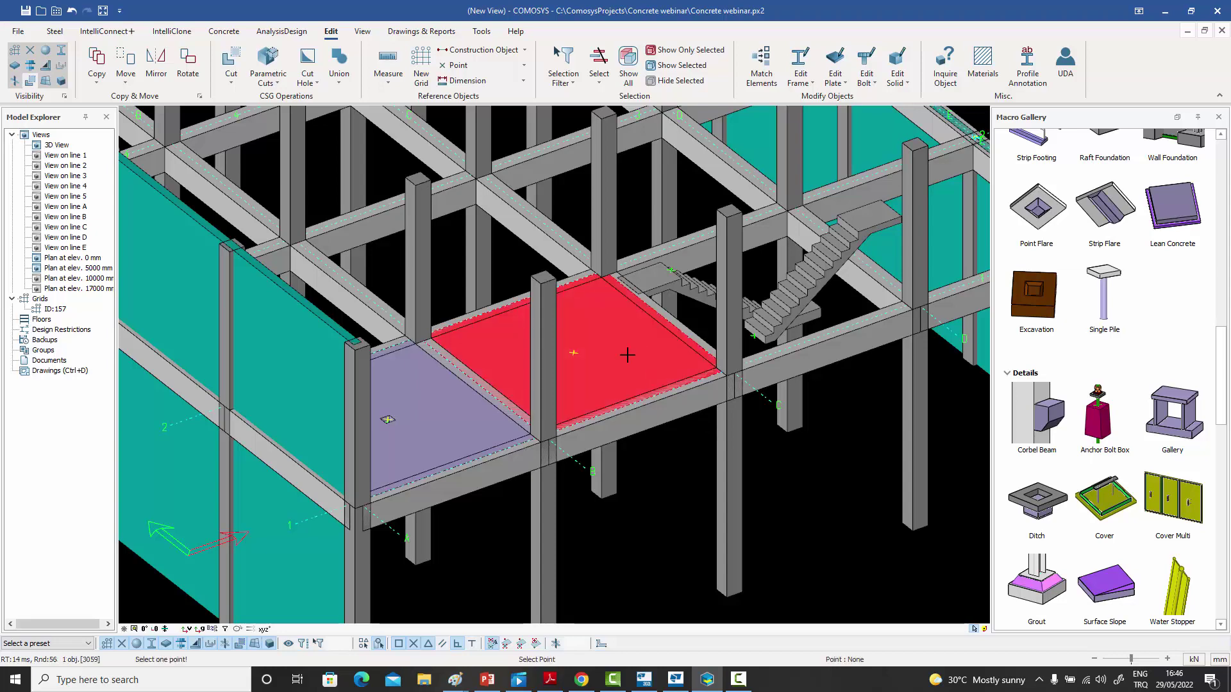
click(572, 353)
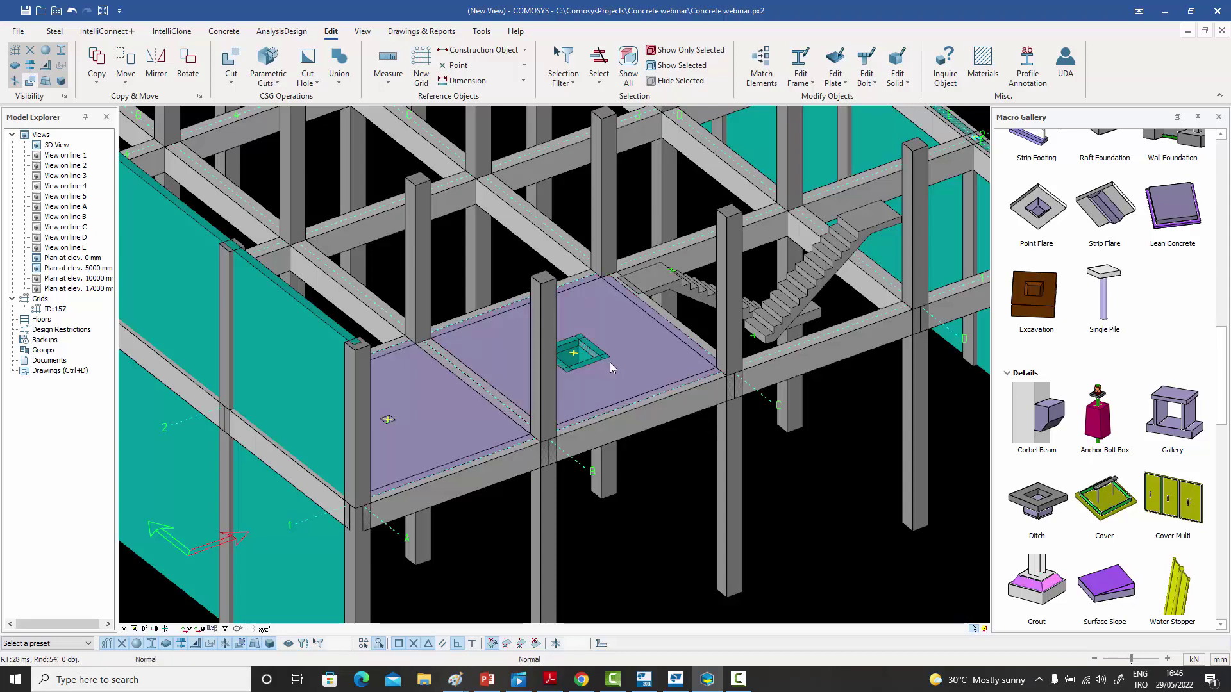
- Inspect the ditch's side walls and base from below and above the slab
middle_drag(614, 373, 608, 336)
scroll(582, 380, up, 3)
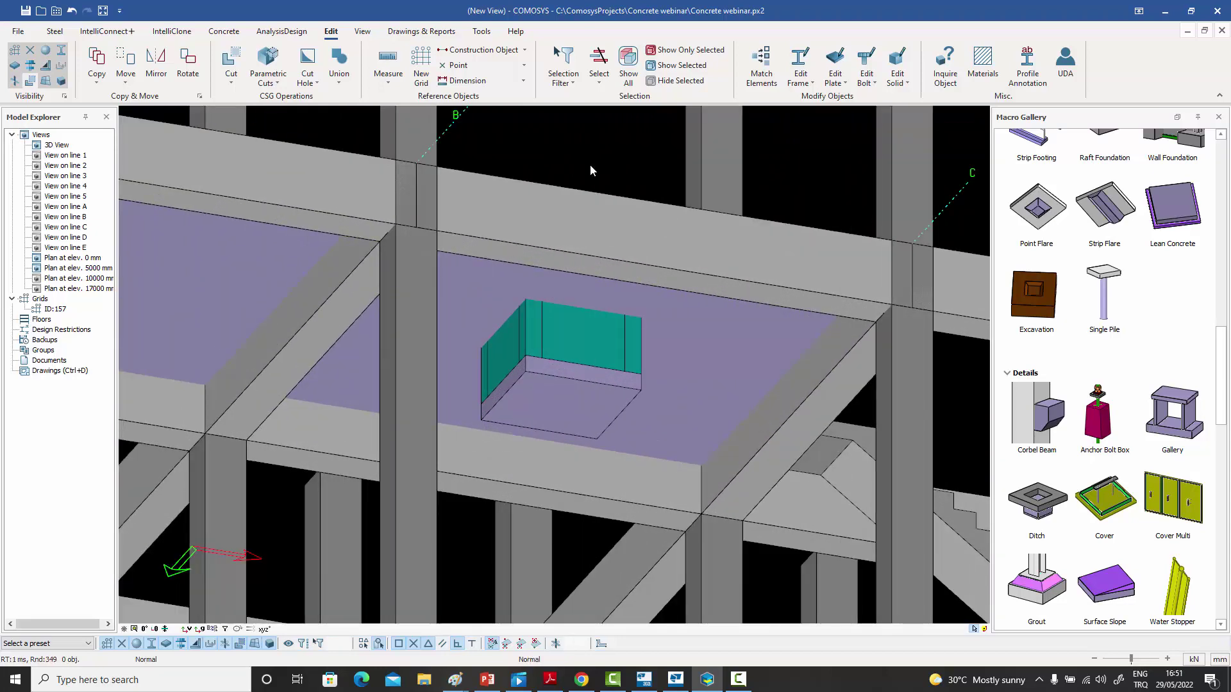
click(567, 333)
click(502, 344)
click(640, 347)
click(560, 390)
mouse_move(555, 366)
middle_down()
mouse_move(548, 417)
mouse_move(571, 402)
middle_up()
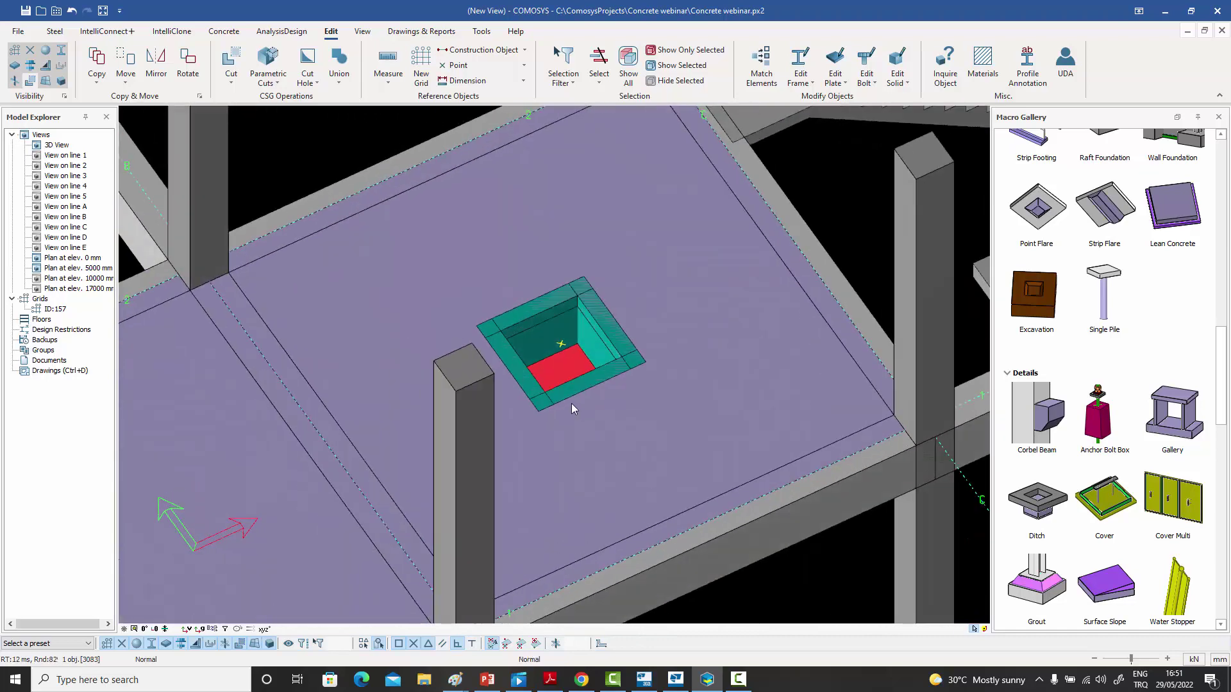
- Examine the ditch's dimension, chamfer and property settings
double_click(549, 371)
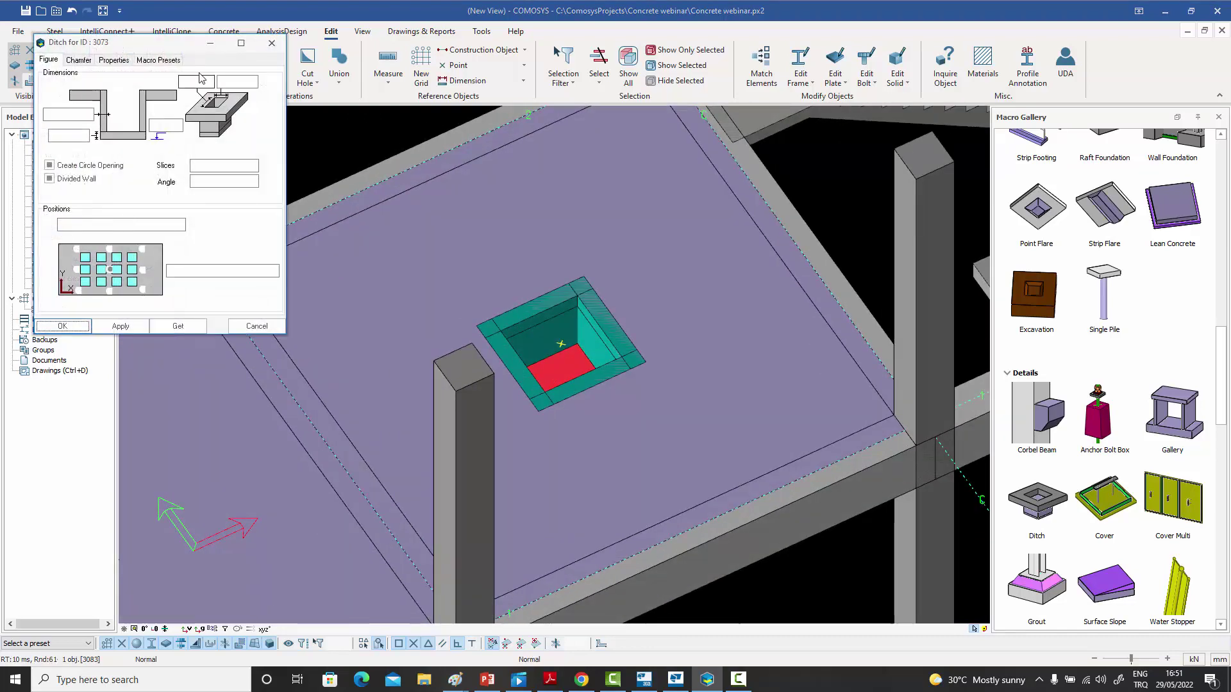
drag(162, 50, 849, 78)
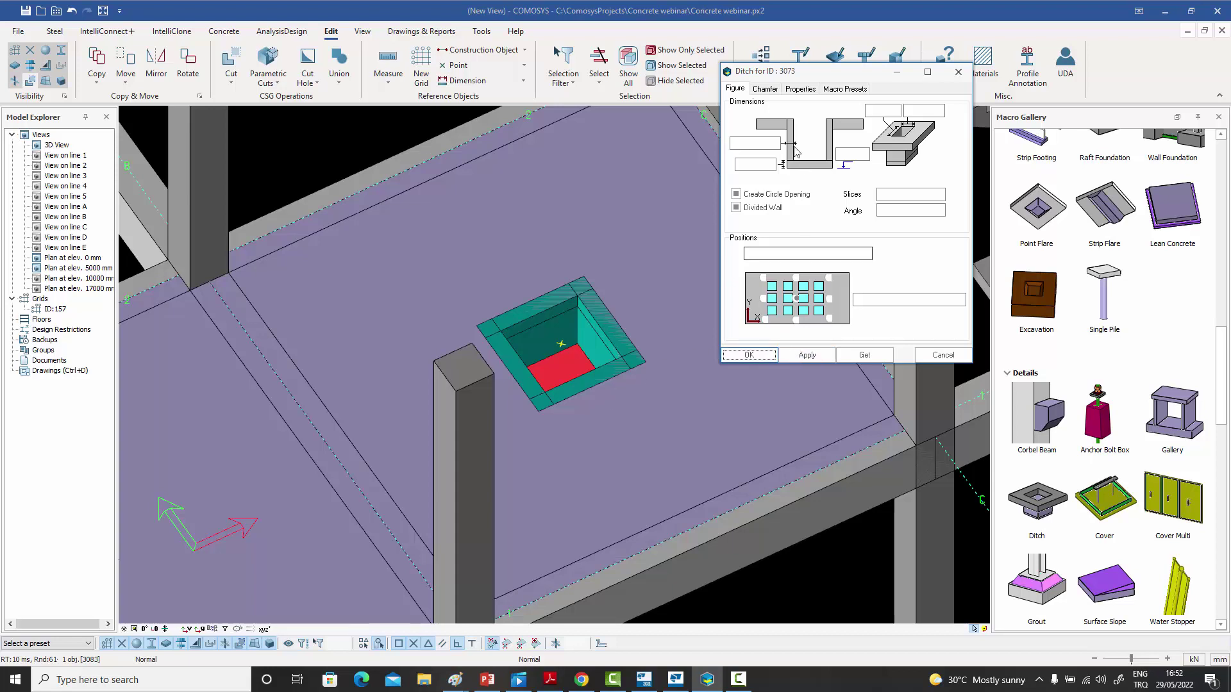
click(766, 89)
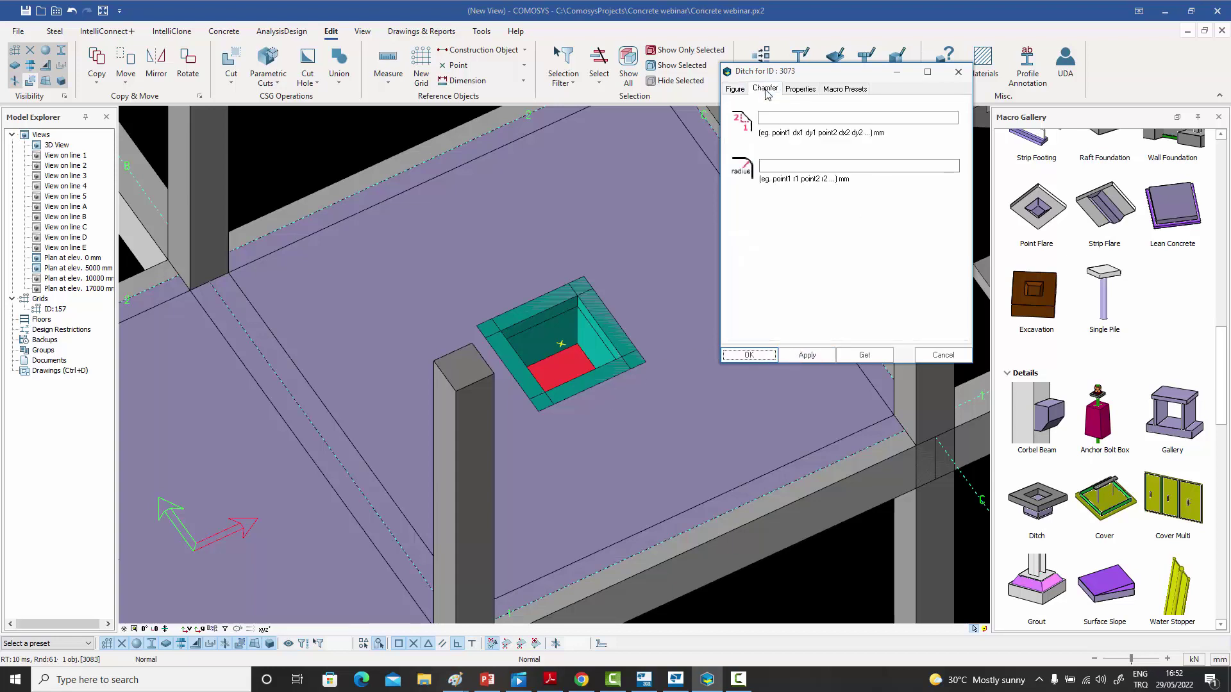
click(804, 93)
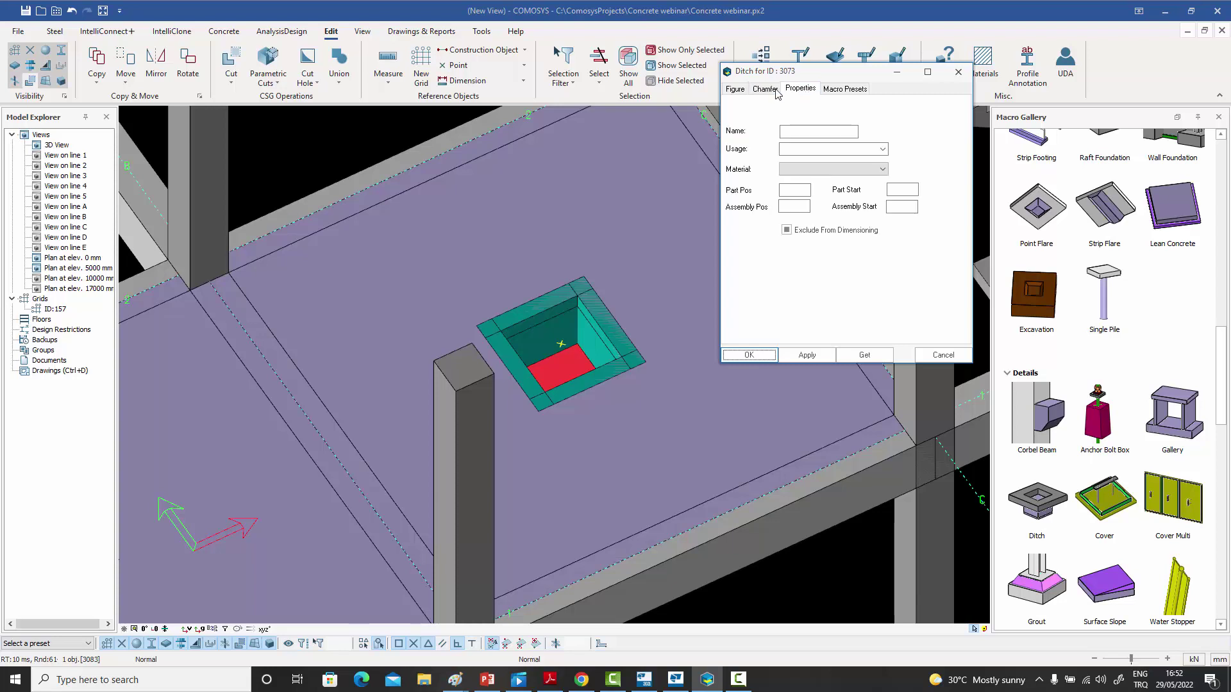
click(738, 89)
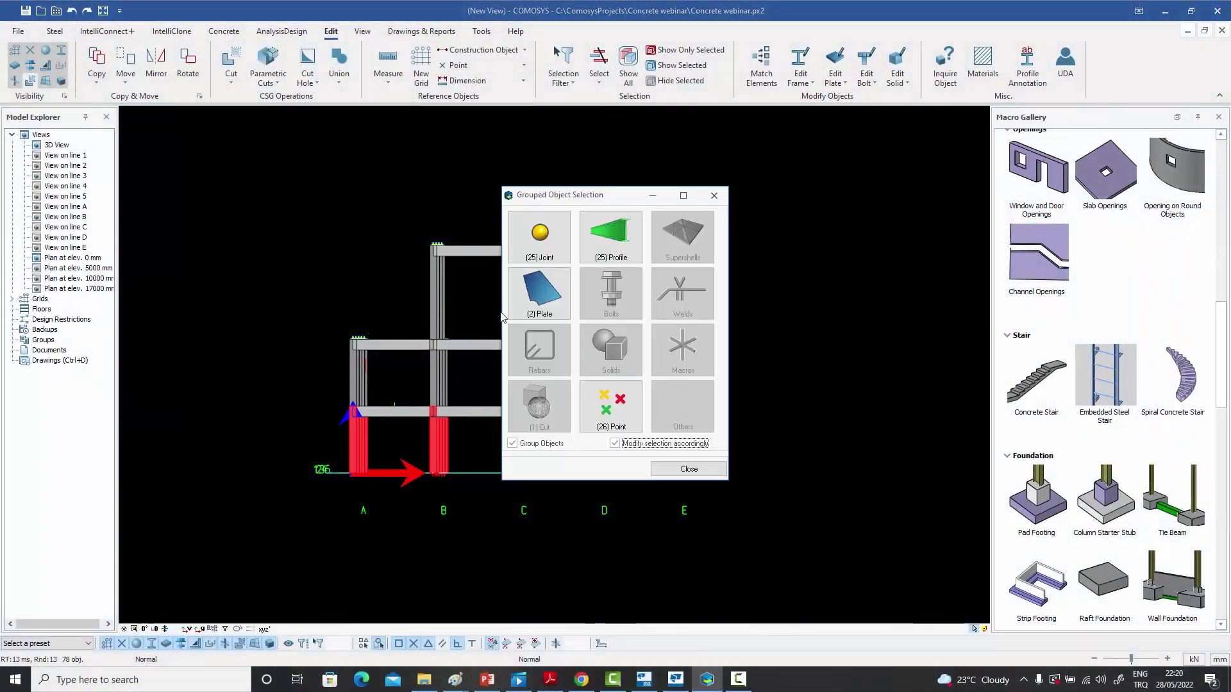
- Extend the 25 selected R500*500 columns by 2000 mm at their lower ends
click(620, 247)
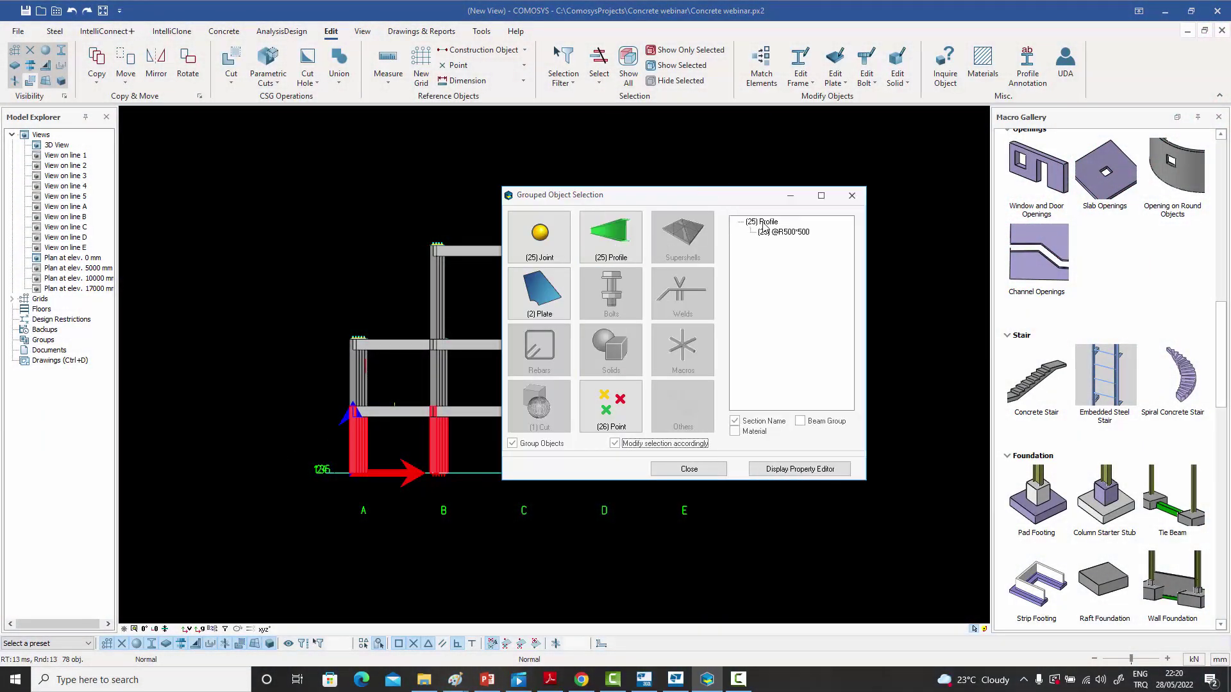
double_click(763, 222)
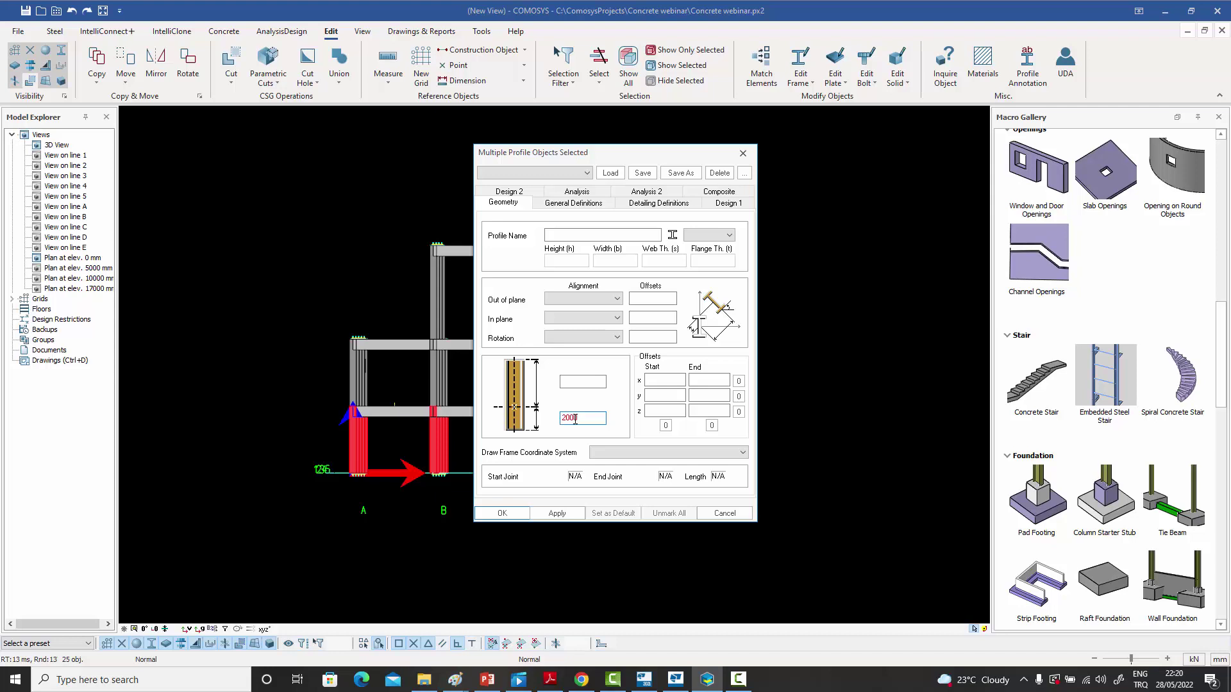
click(578, 382)
click(502, 513)
click(634, 377)
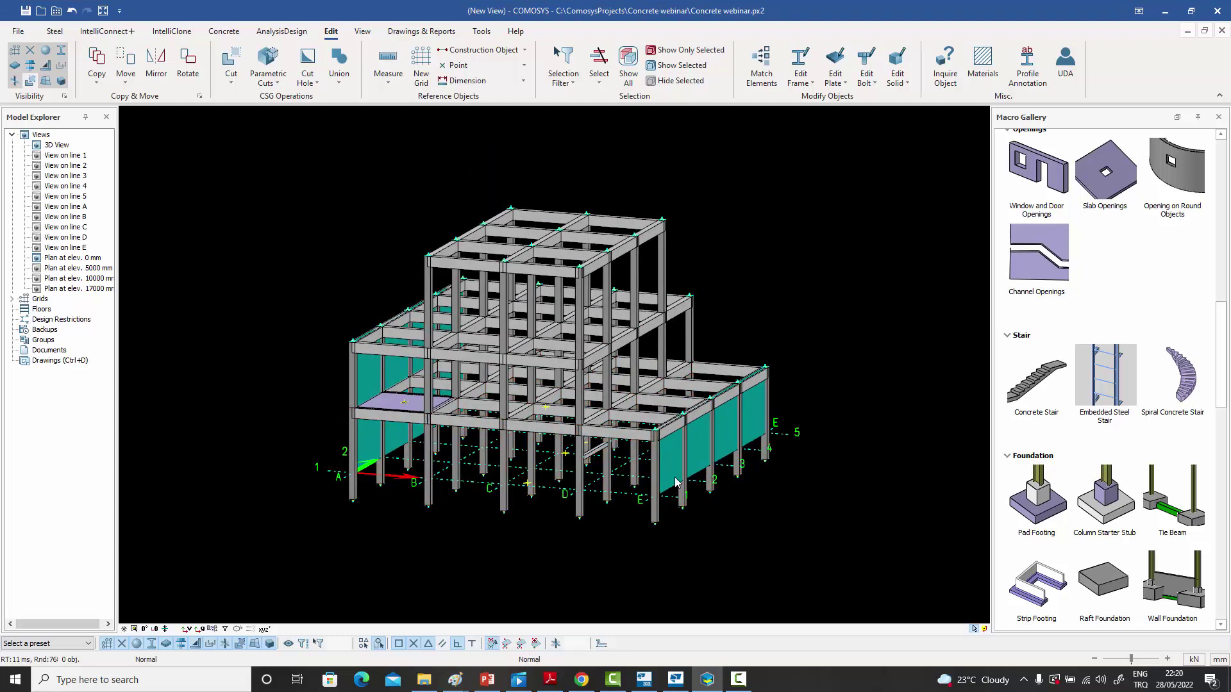
- Apply a negative base offset to the walls on grid lines E and A, lowering them to the column bases
double_click(676, 482)
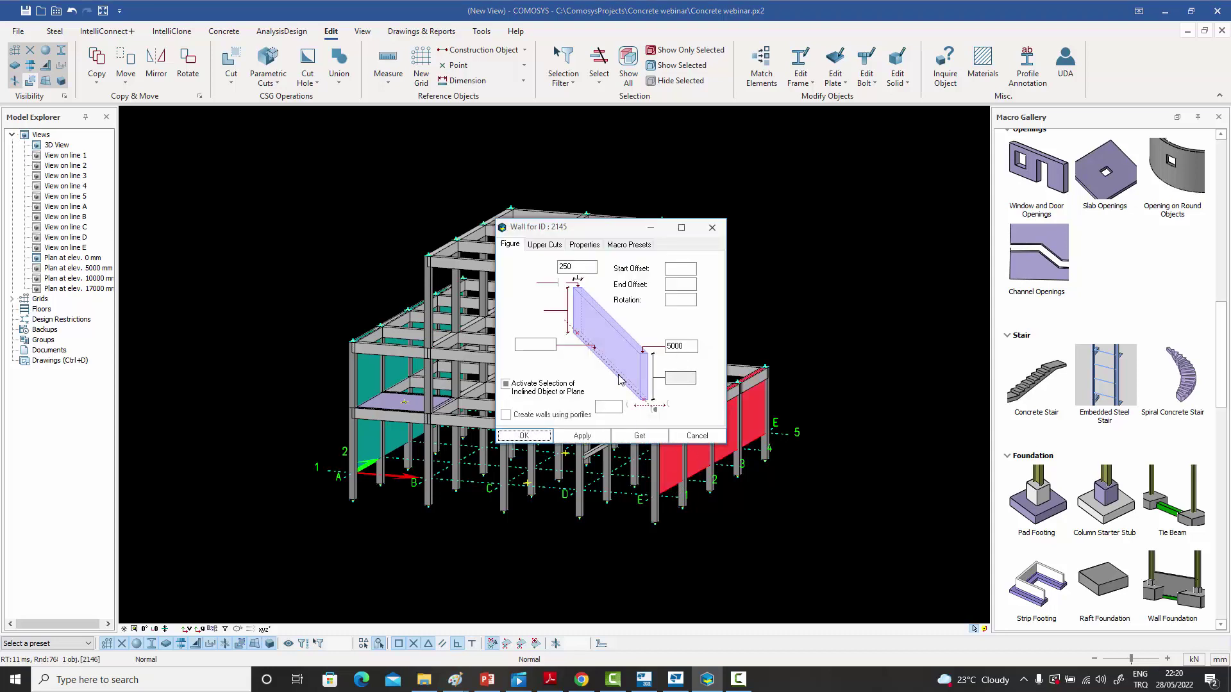
click(537, 346)
click(523, 436)
double_click(374, 445)
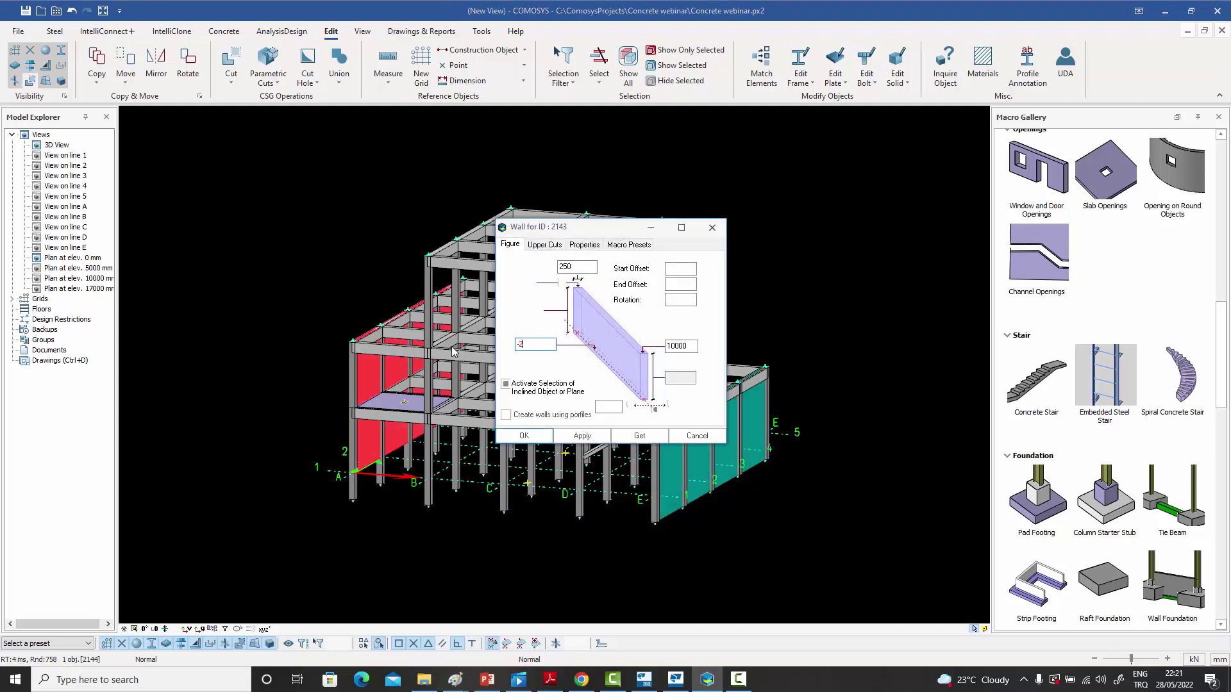
click(523, 435)
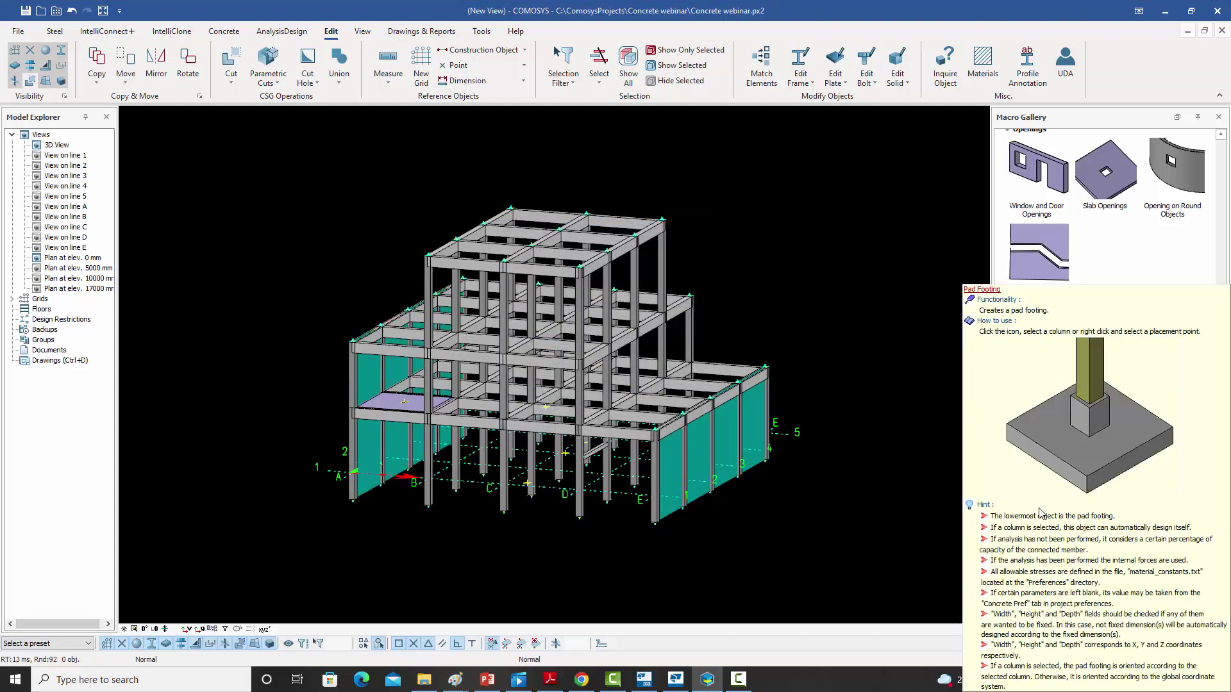
- Place a pad footing under the corner column at grid intersection A1
click(1033, 506)
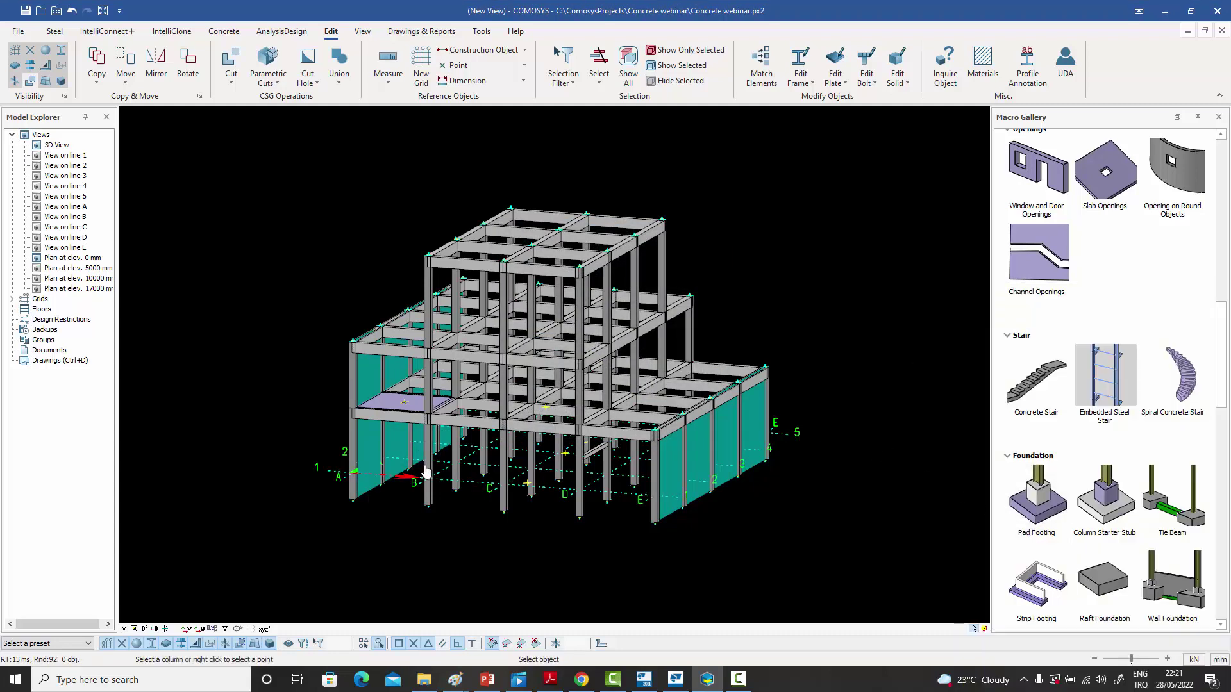
scroll(354, 500, up, 5)
click(353, 500)
scroll(372, 490, down, 5)
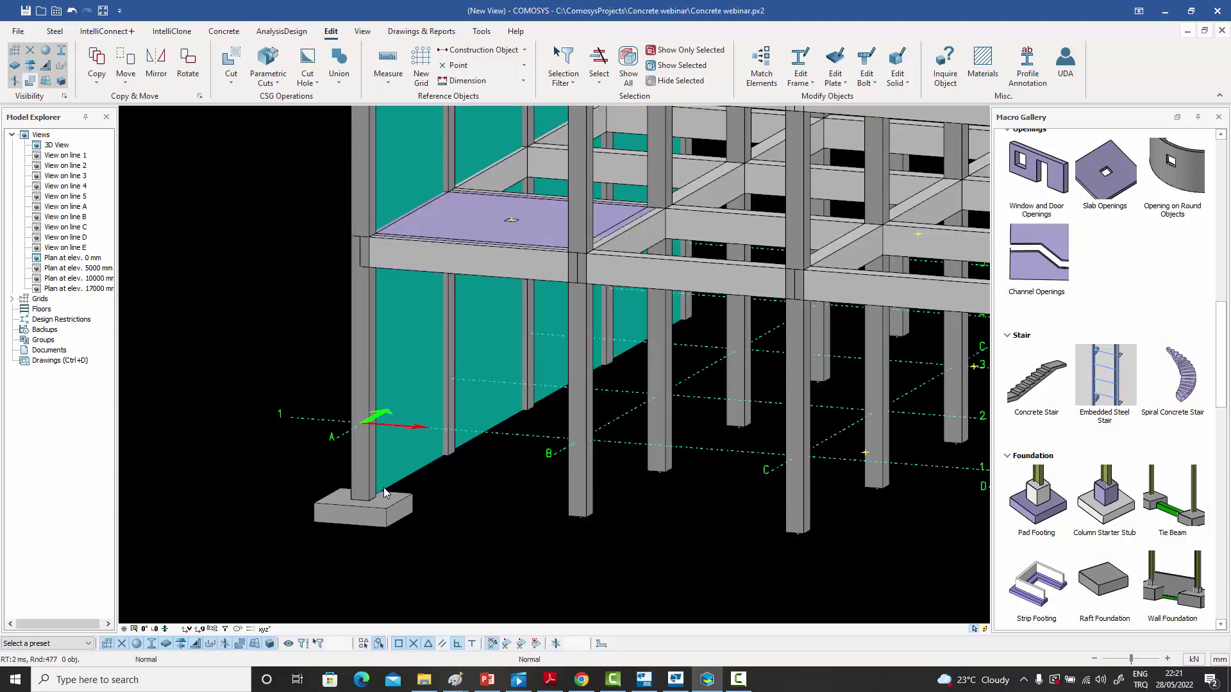
right_click(431, 485)
click(429, 507)
- Copy the A1 pad footing by array, using 4*6000 in X, 4*6000 in Y and 0 in Z
right_click(390, 512)
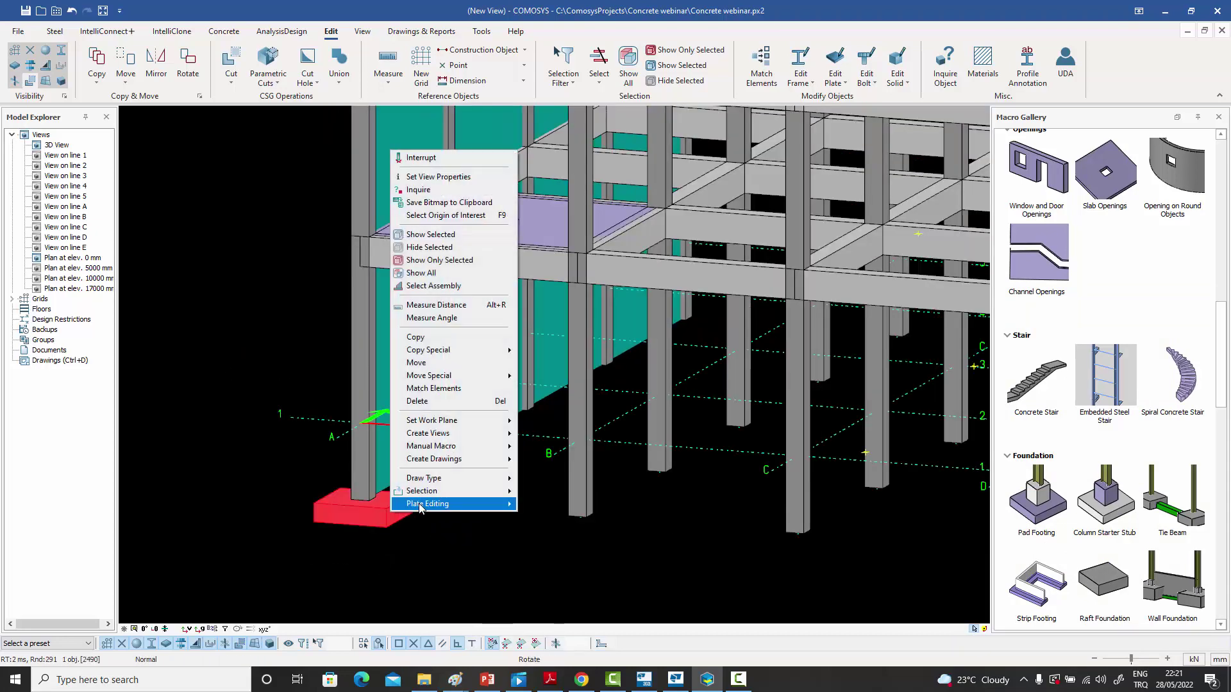
mouse_move(465, 356)
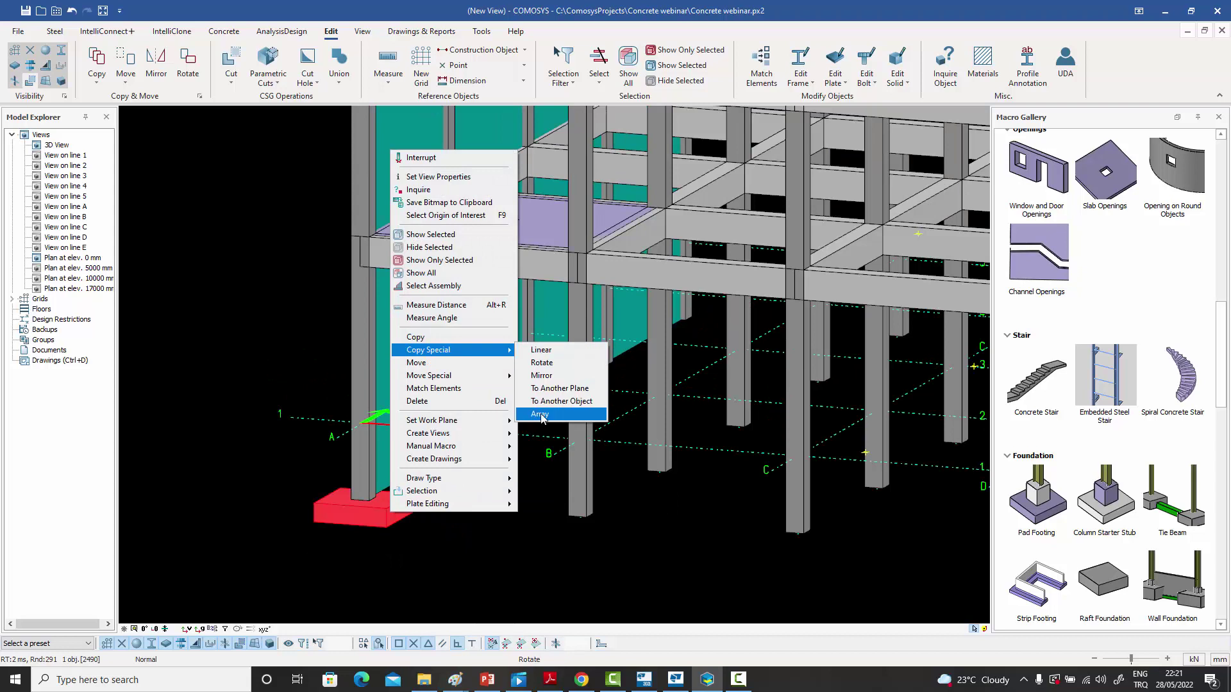
click(541, 414)
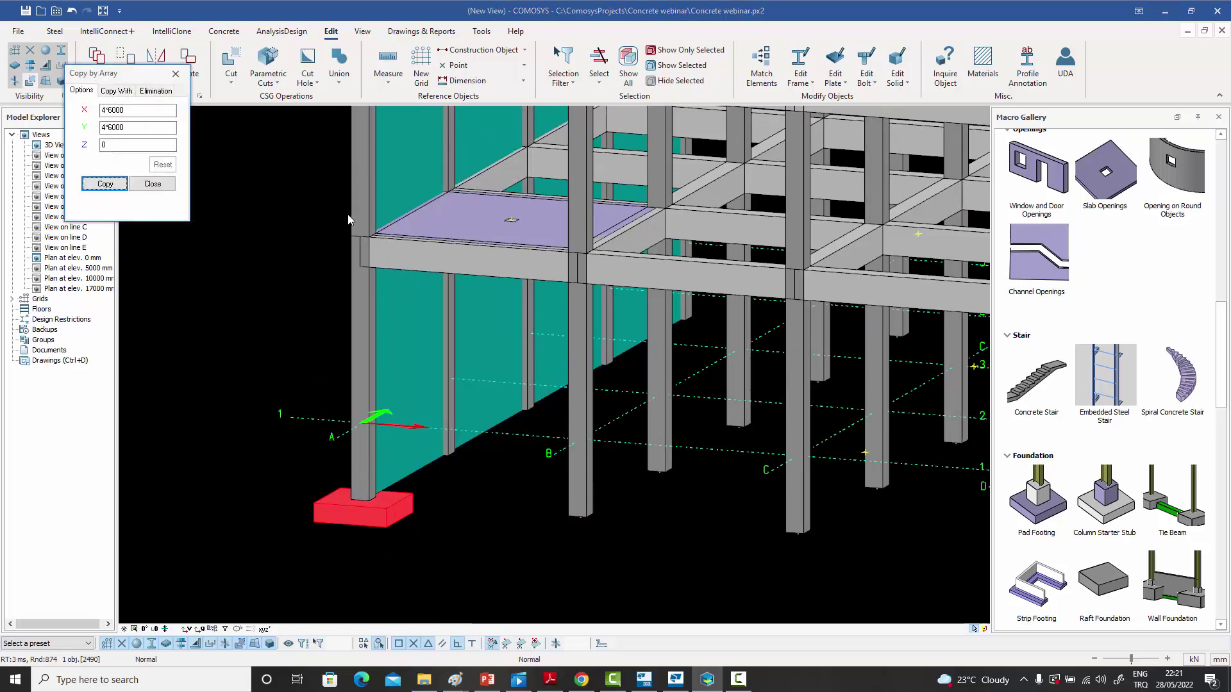
click(106, 185)
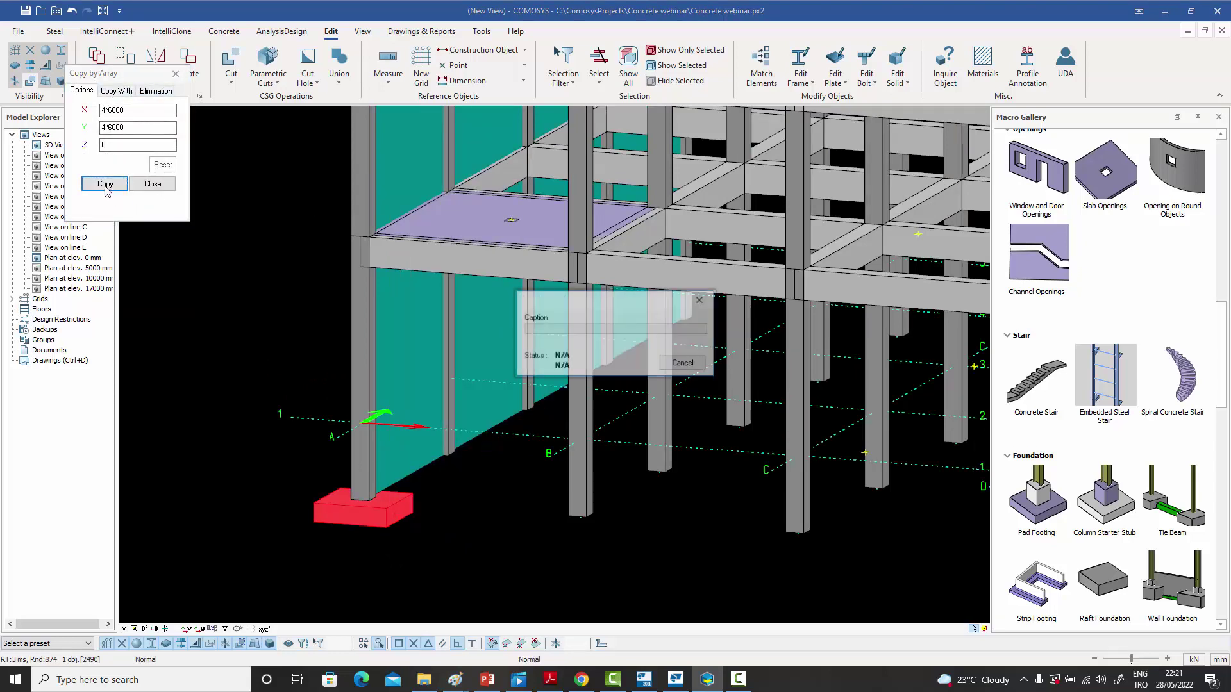
click(157, 187)
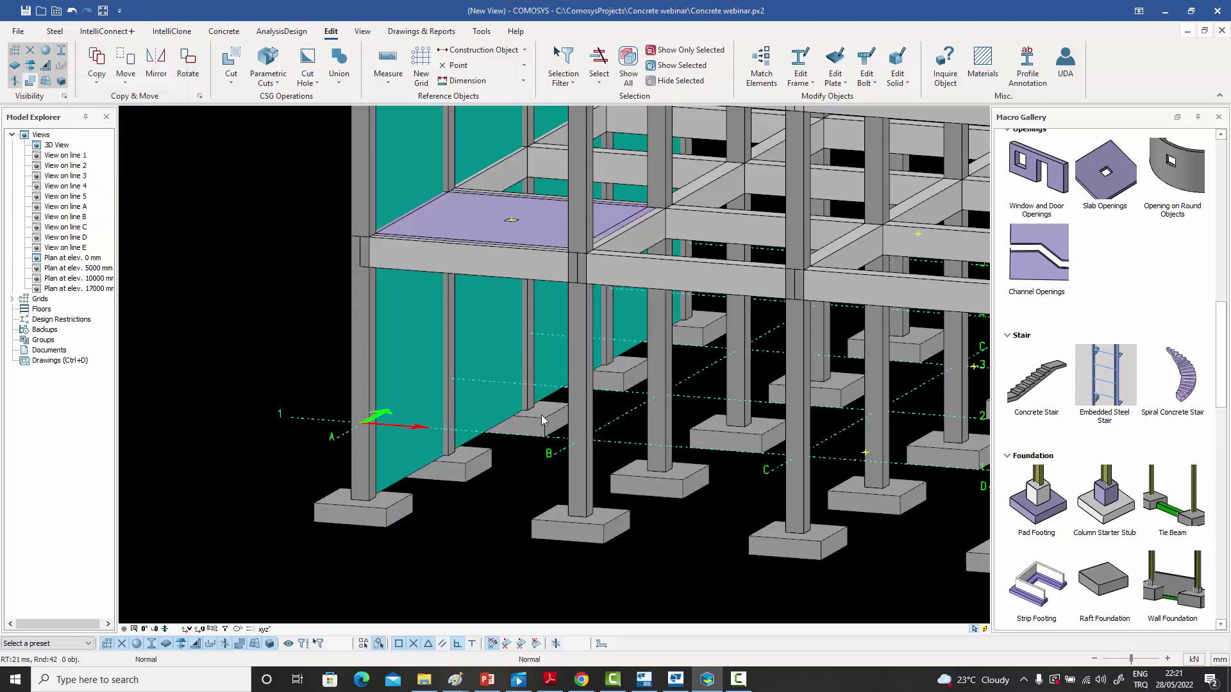
- Create a tie beam along grid line 1 between the pad footings at A1 and B1
scroll(554, 365, down, 5)
middle_drag(532, 442, 607, 450)
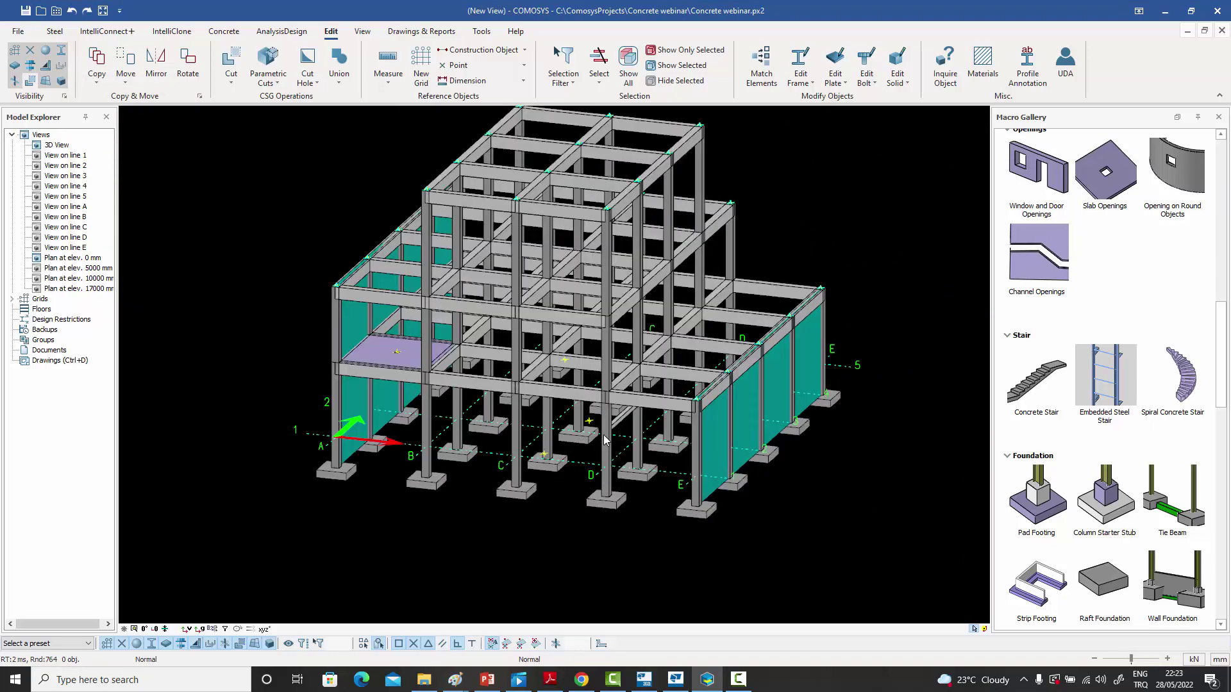
click(1181, 510)
scroll(346, 477, up, 3)
click(351, 480)
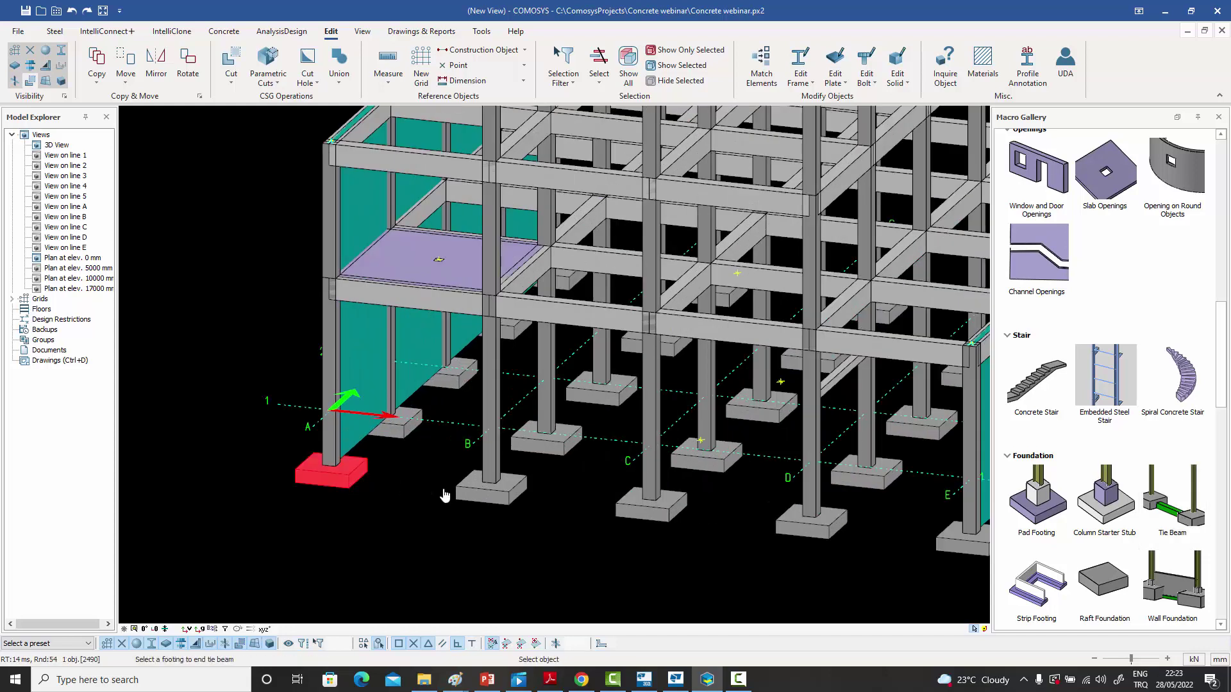
click(458, 497)
right_click(436, 451)
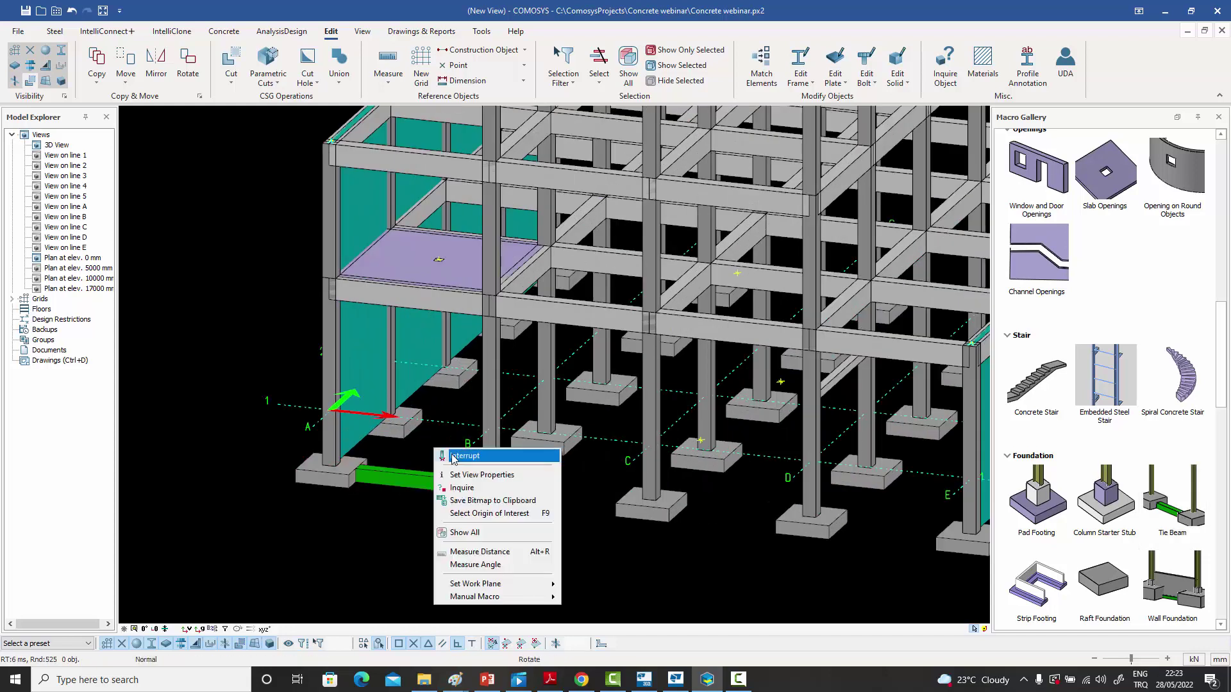
click(453, 457)
- Copy the A1–B1 tie beam by array, using 3*6000 in X, 4*6000 in Y and 0 in Z
scroll(461, 486, down, 3)
click(429, 478)
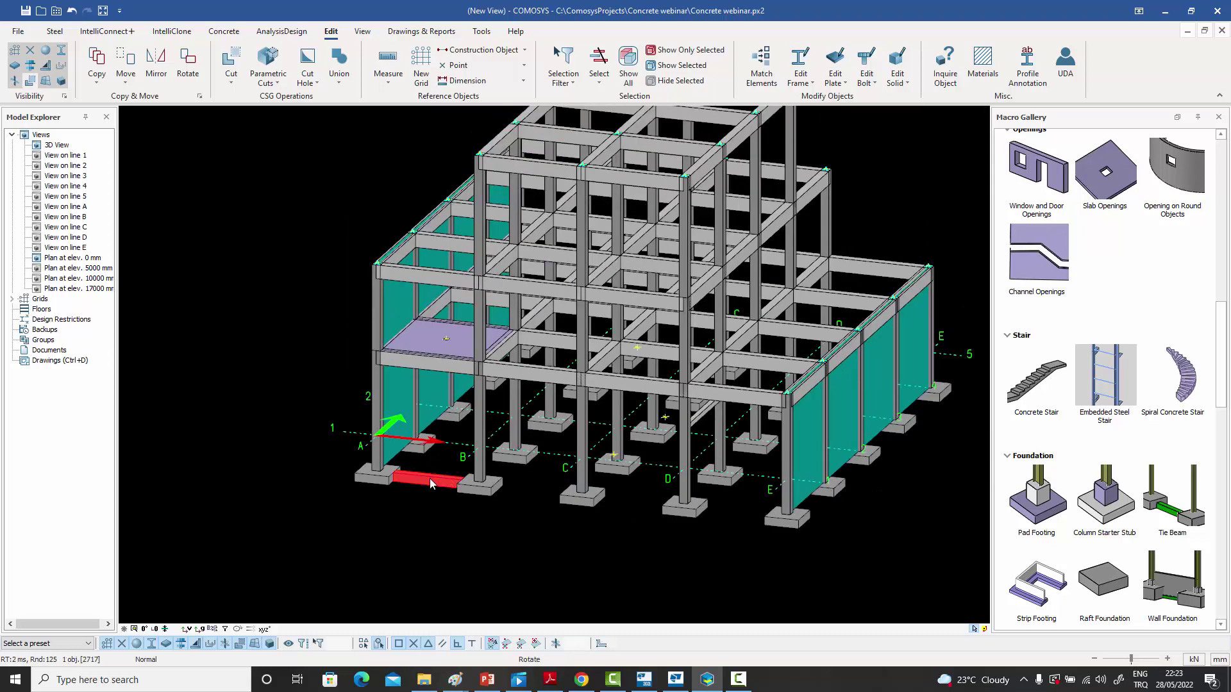
right_click(430, 479)
mouse_move(480, 317)
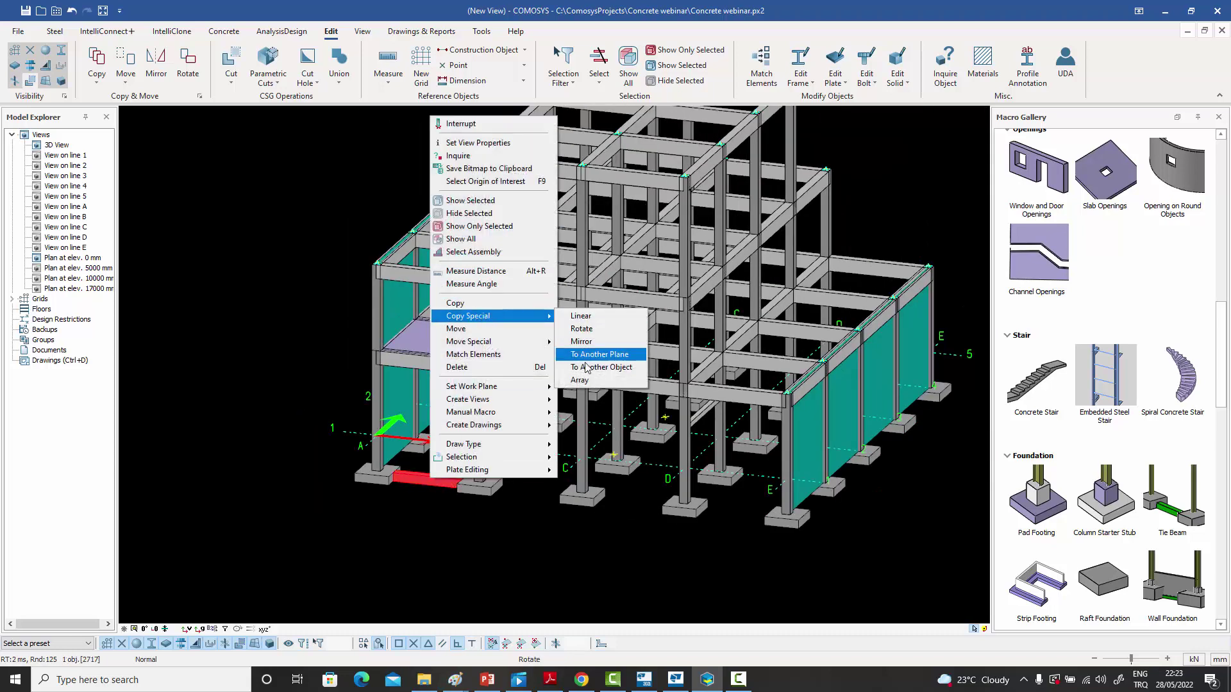
click(592, 389)
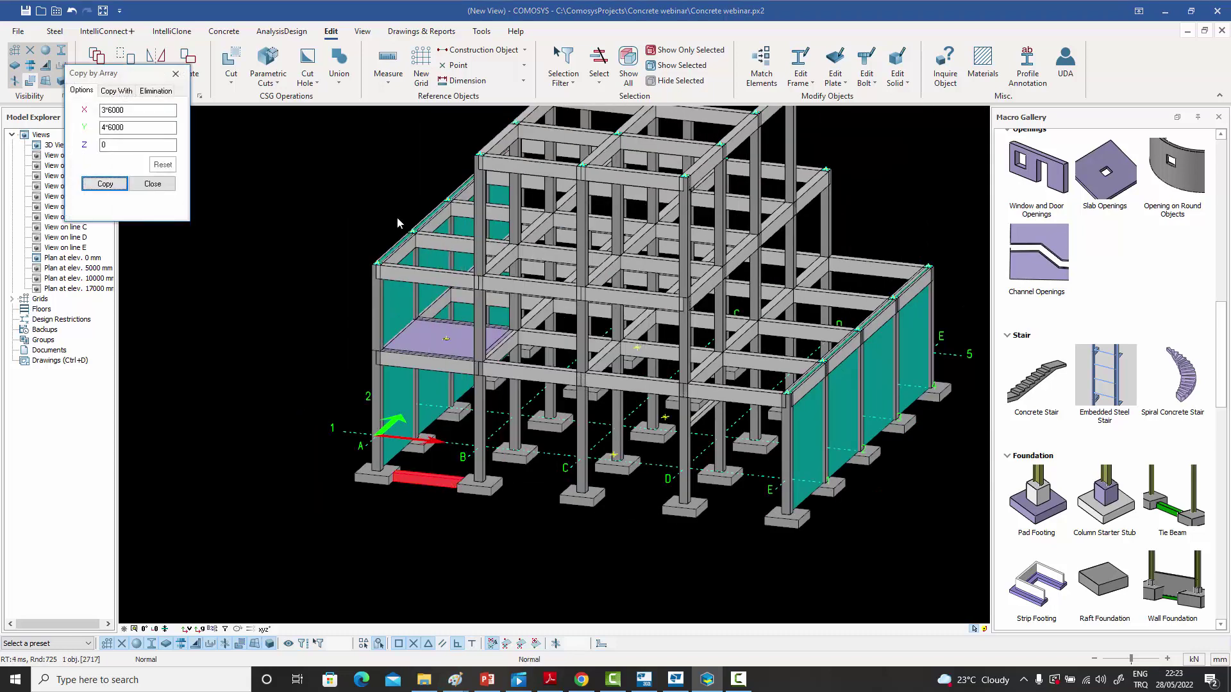
click(104, 185)
click(152, 185)
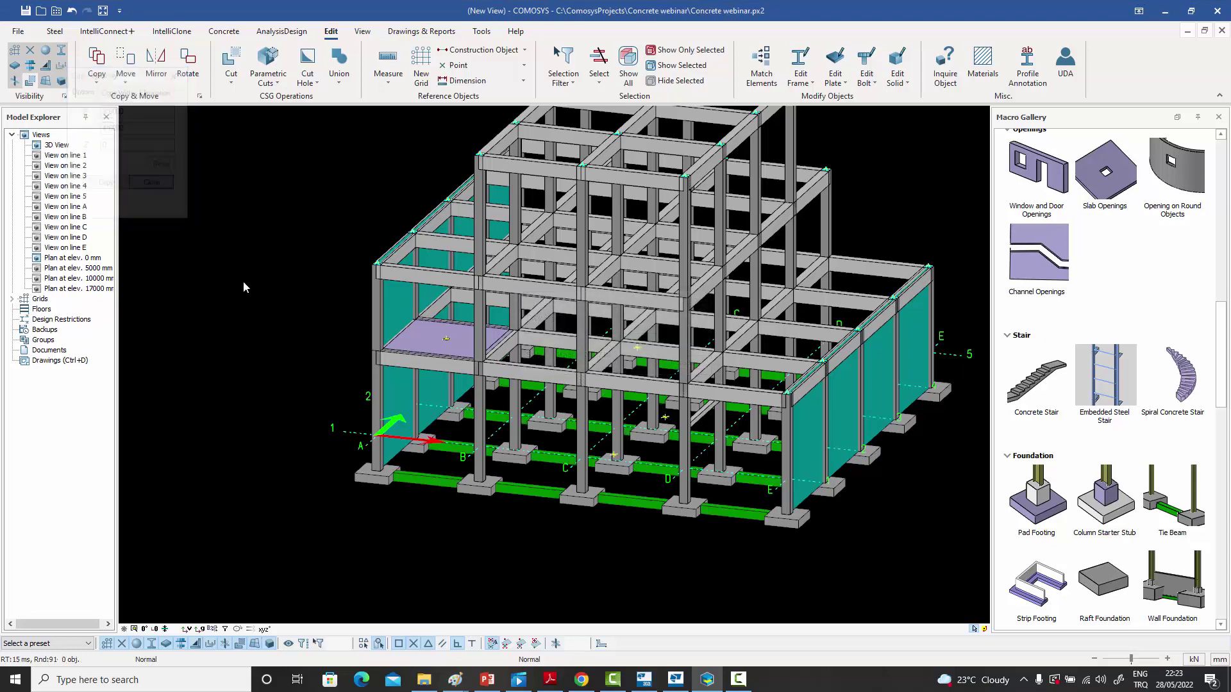
- Create a tie beam along grid line A between the pad footings at A2 and A1
middle_drag(244, 280, 313, 322)
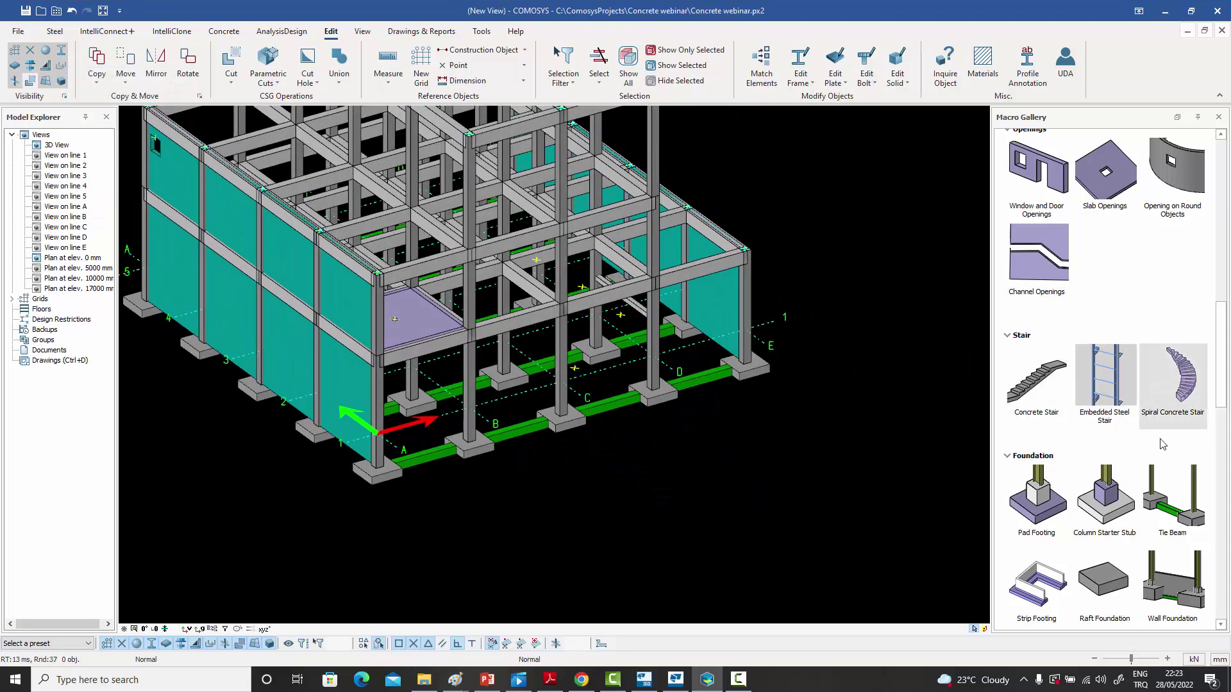
click(1176, 510)
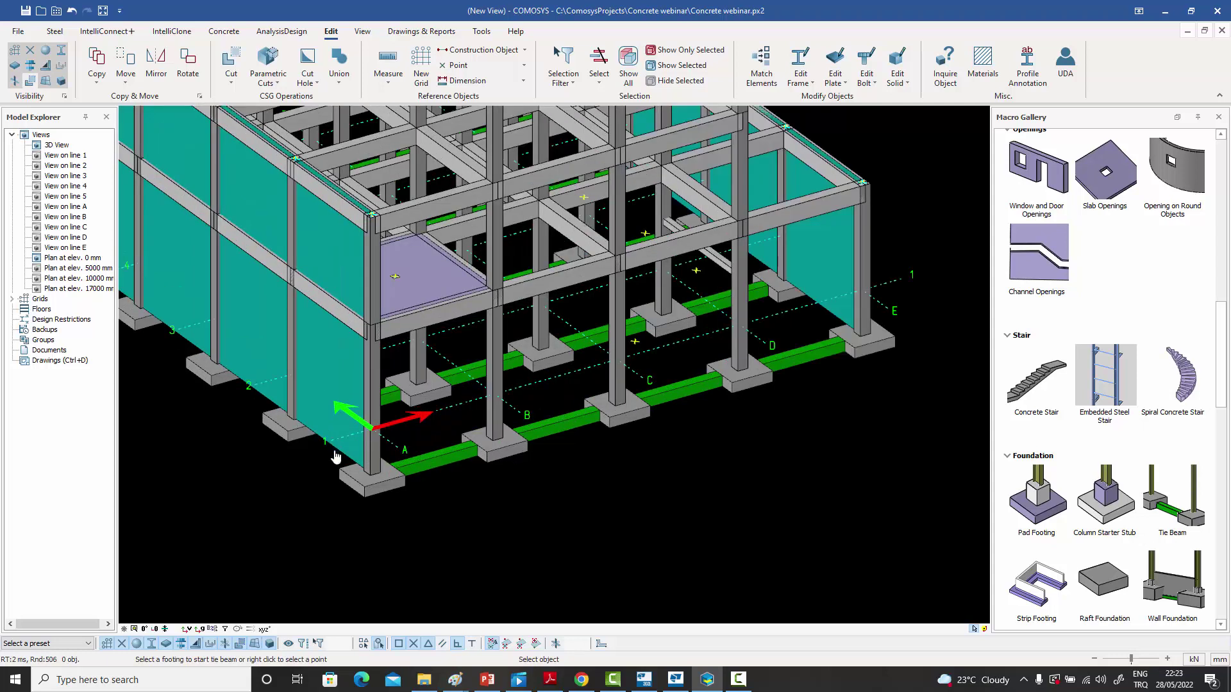
scroll(338, 447, up, 2)
click(286, 428)
click(359, 479)
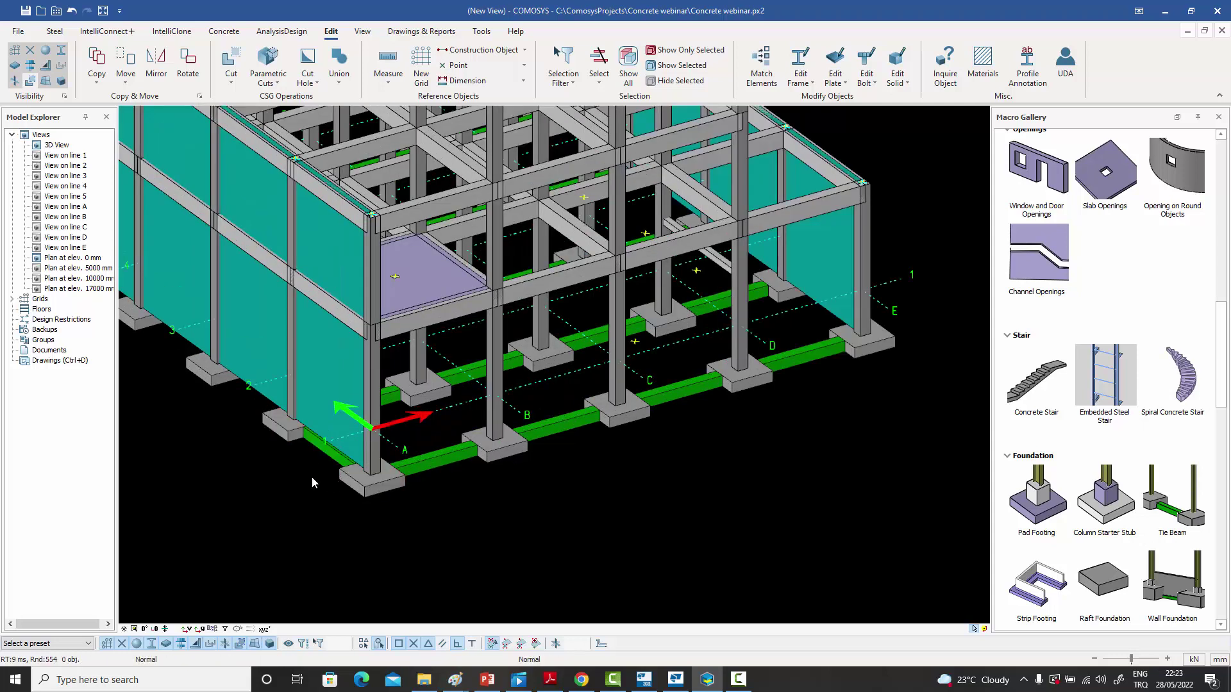
right_click(295, 465)
click(318, 469)
- Copy the A2–A1 tie beam by array, using 4*6000 in X, 3*6000 in Y and 0 in Z
click(322, 462)
right_click(323, 457)
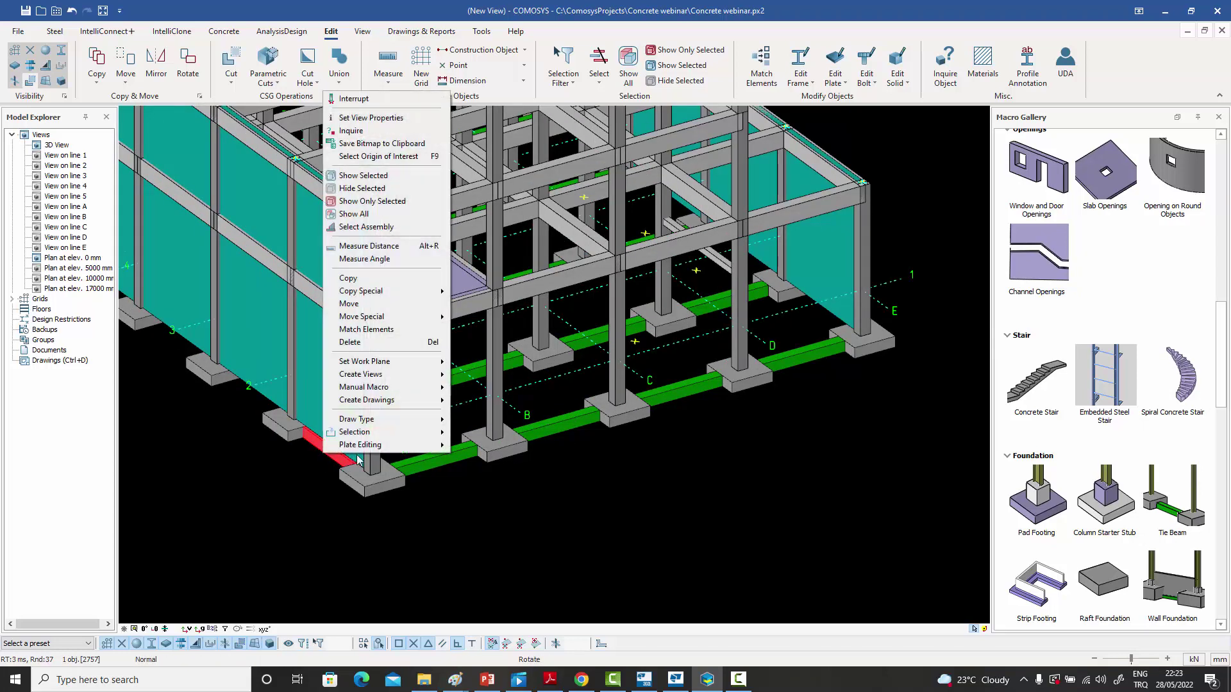
mouse_move(378, 299)
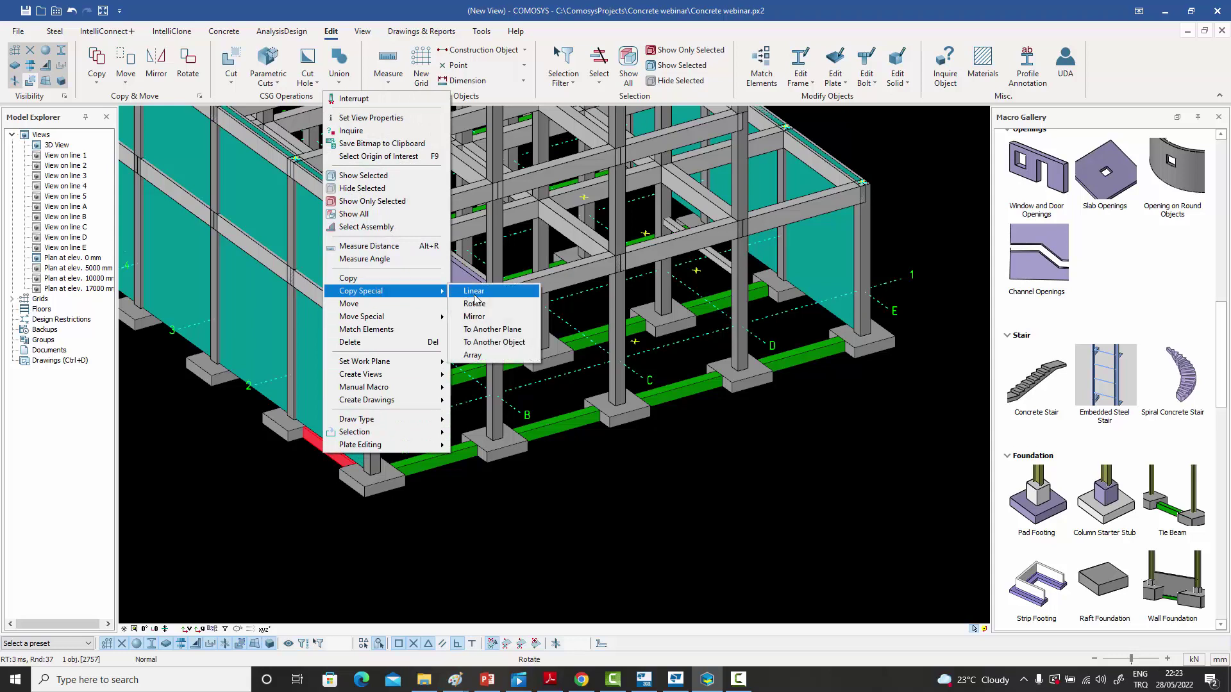
click(490, 356)
click(104, 109)
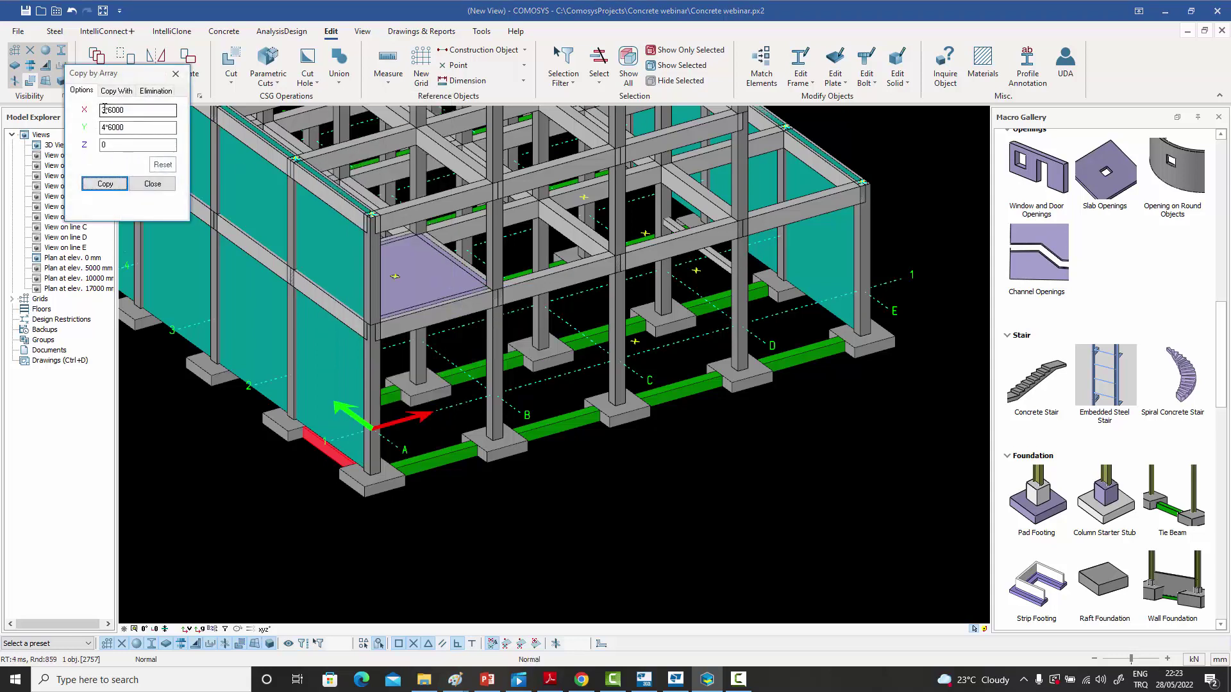
key(Delete)
text(4)
click(104, 127)
key(Delete)
text(3)
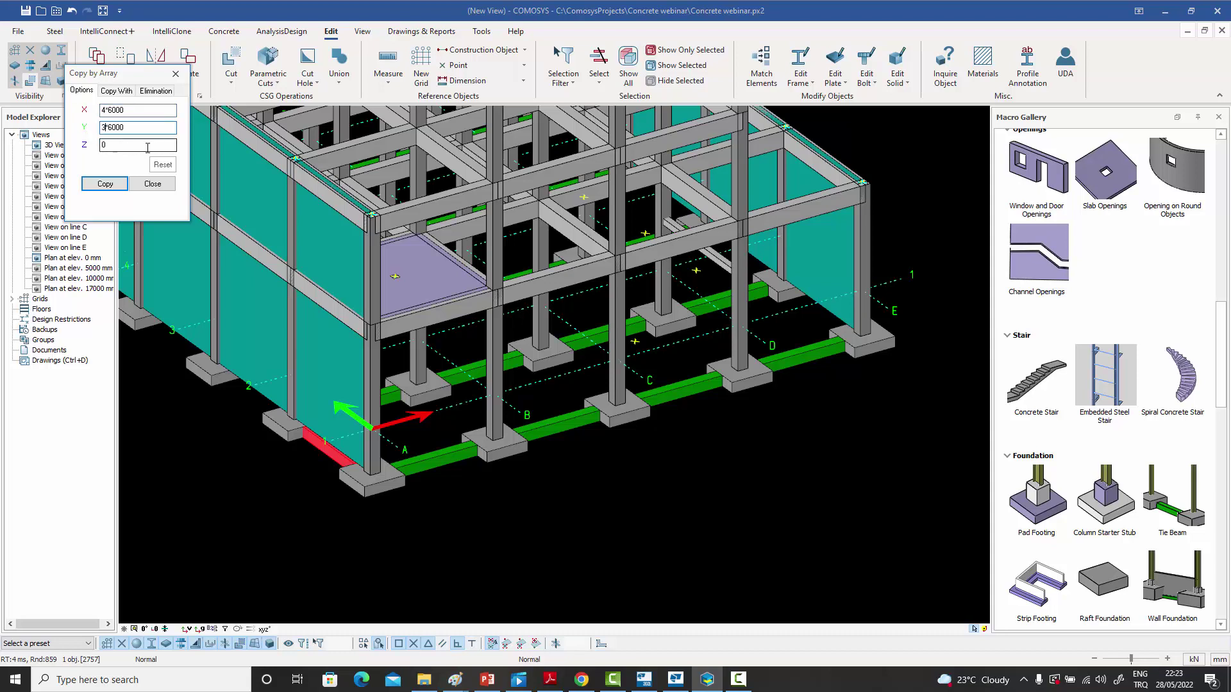
click(105, 184)
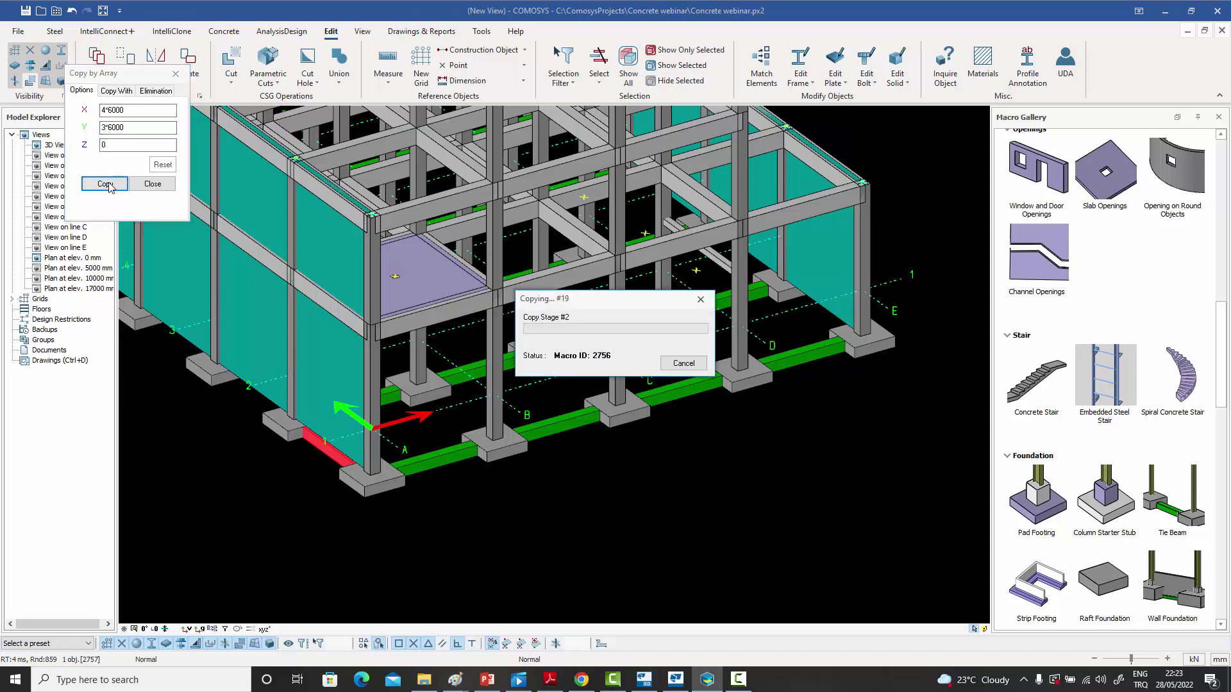
click(152, 184)
- Create the lower concrete stair flight between grid lines C and D, from the ground-level point to the nearer landing point
scroll(551, 301, down, 5)
middle_drag(551, 302, 615, 321)
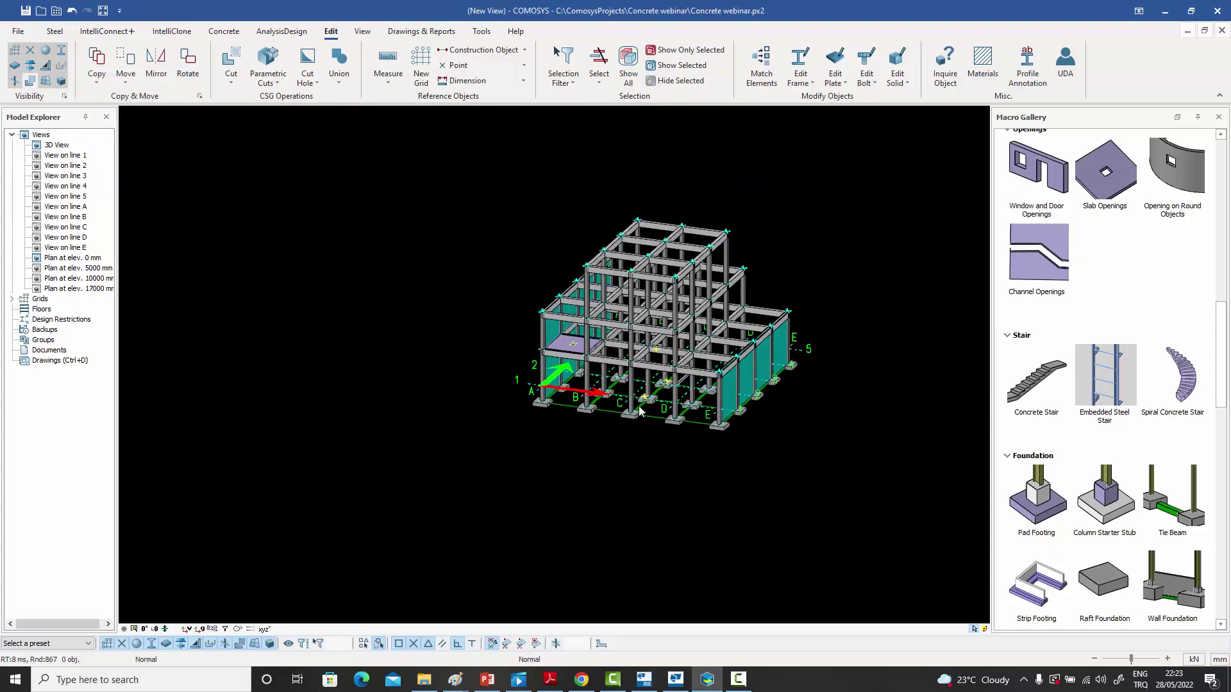
scroll(629, 400, up, 5)
middle_drag(629, 399, 666, 442)
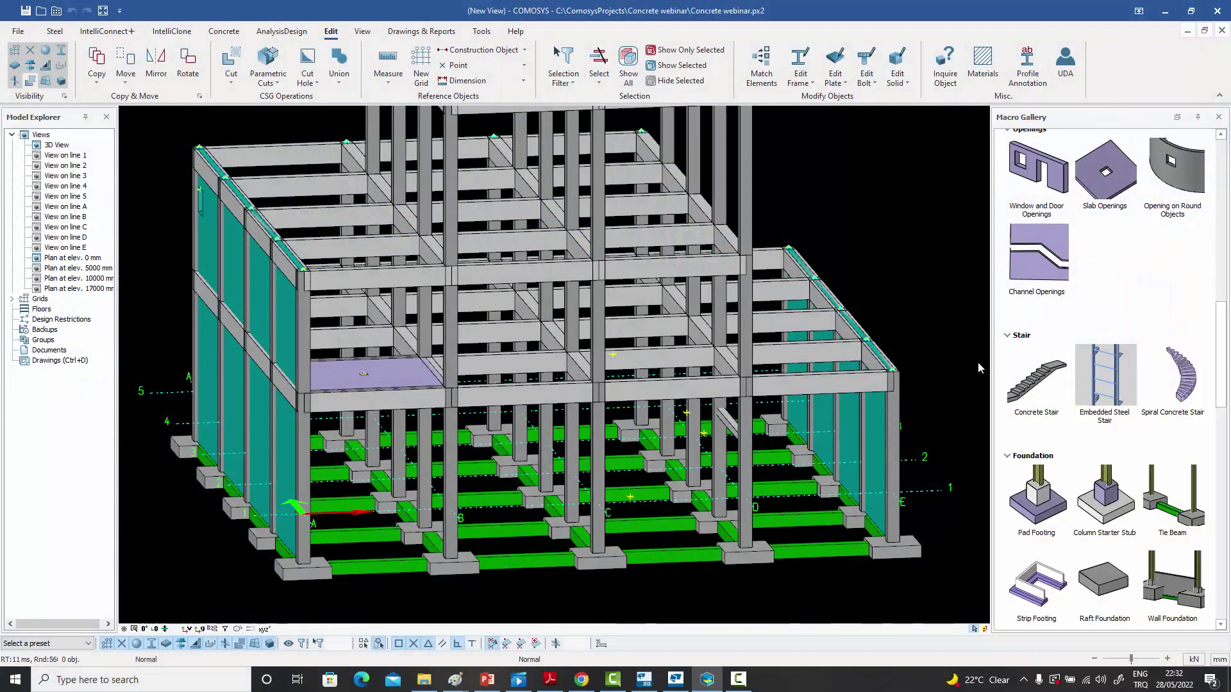
click(1033, 388)
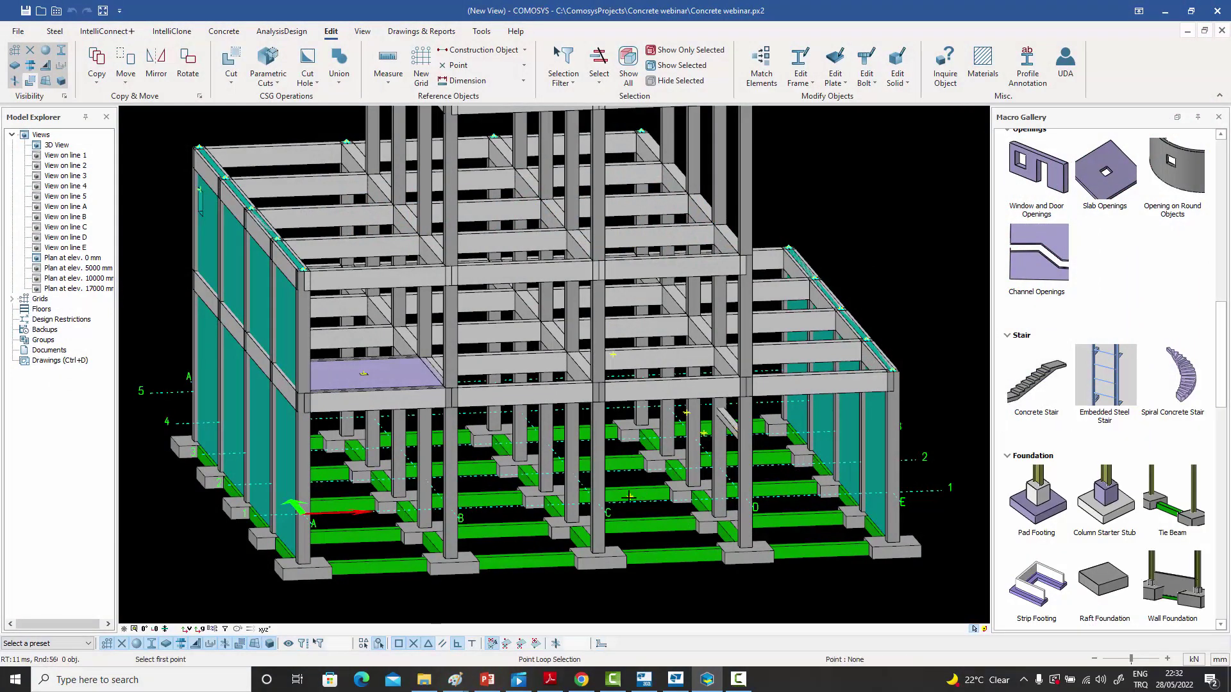
click(704, 430)
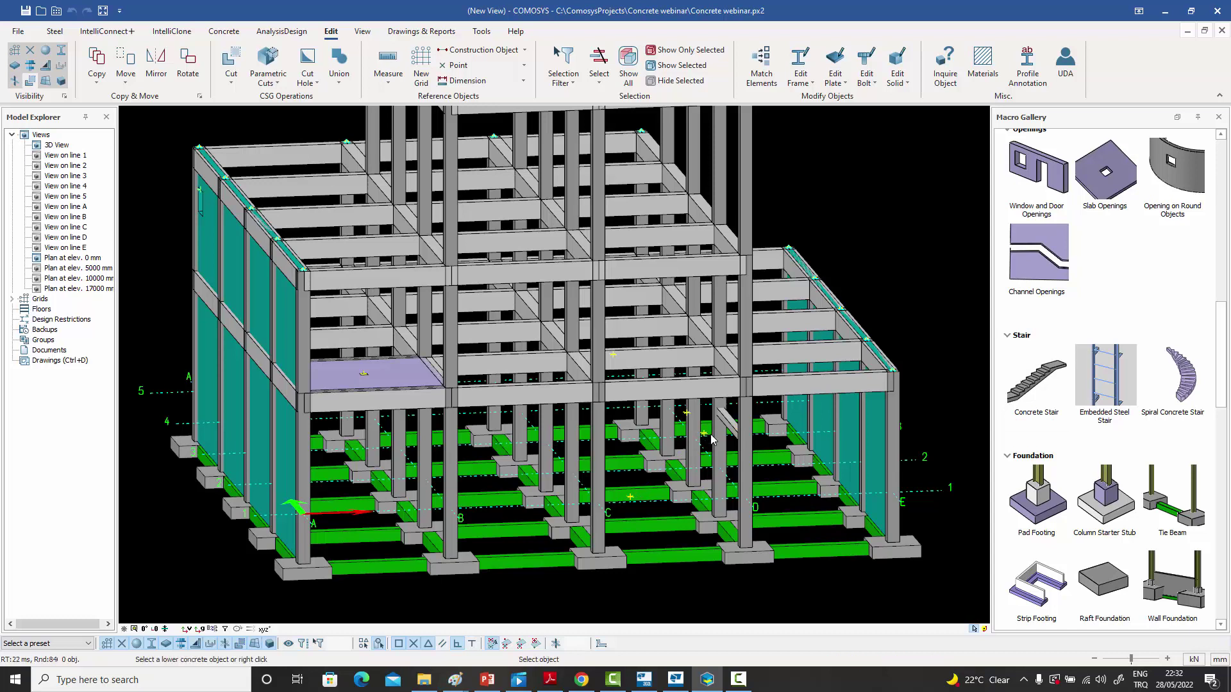
click(715, 442)
- Create the upper concrete stair flight from the second landing point up to the floor-level point near grid line C
scroll(716, 423, up, 3)
click(1033, 385)
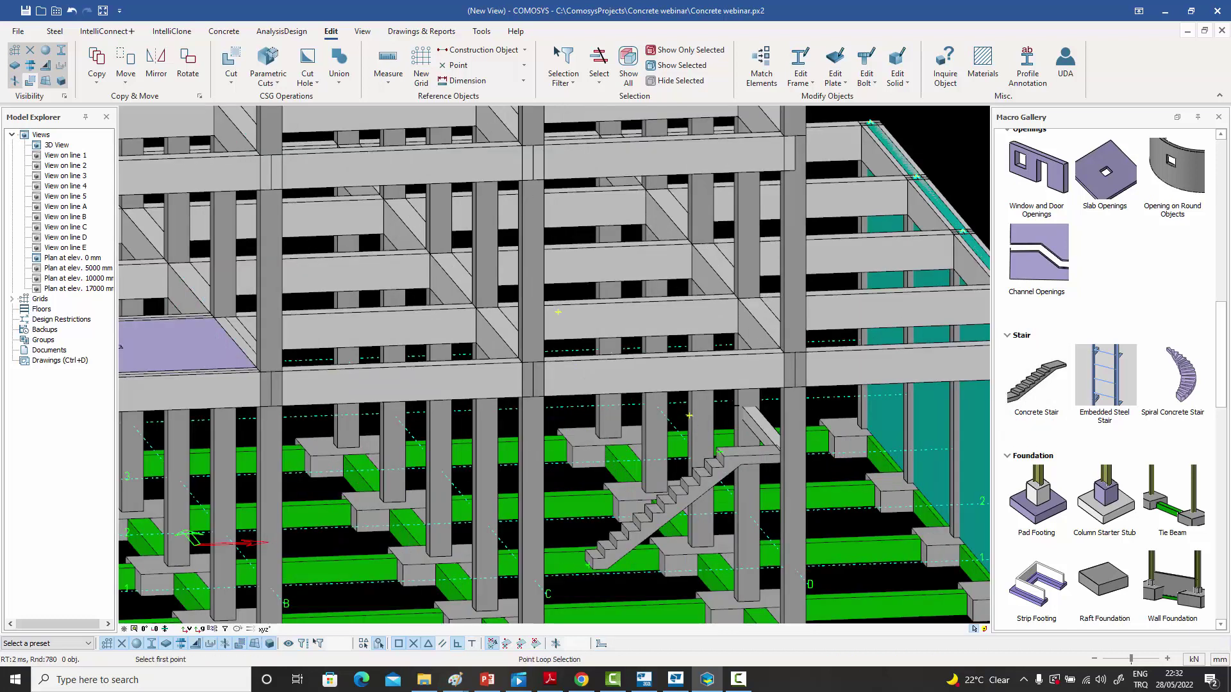
click(689, 416)
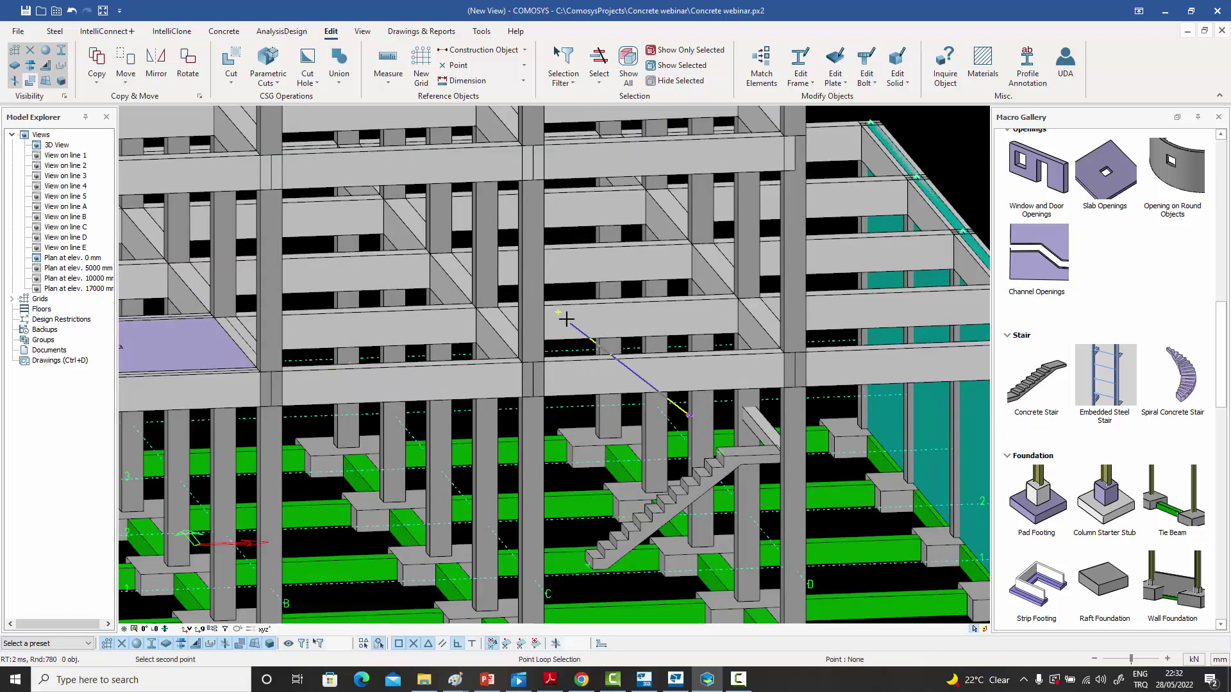
right_click(590, 318)
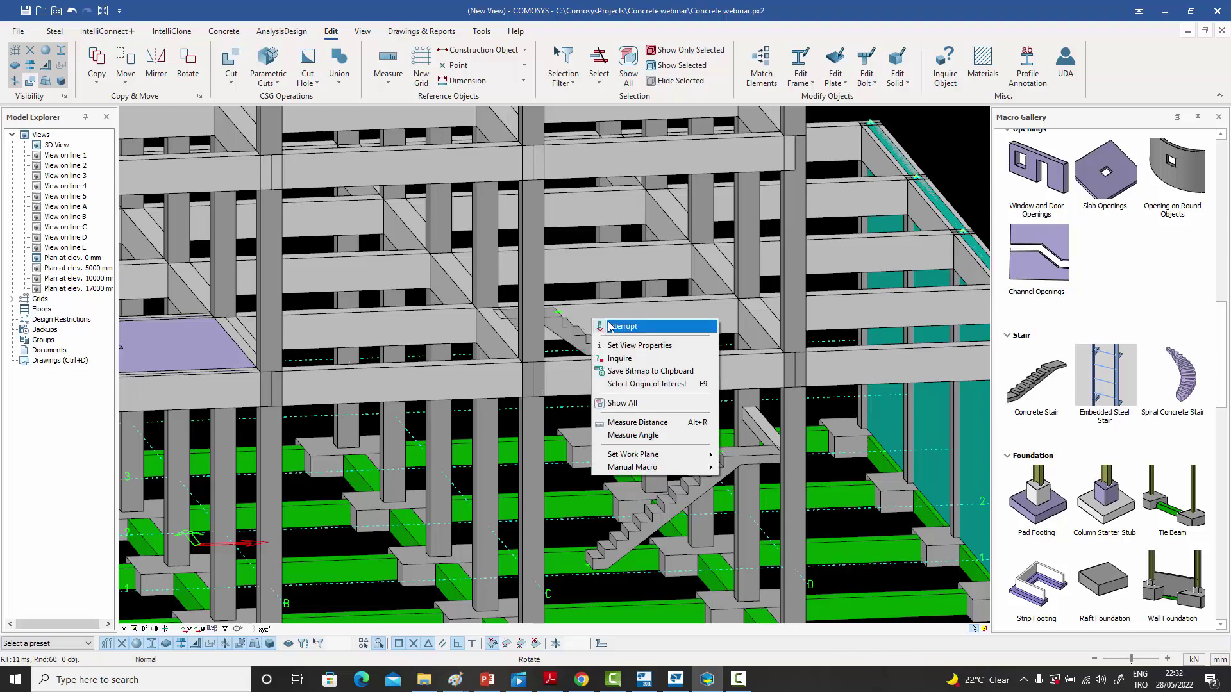
- End the stair command and set the upper stair flight's lower landing length to 1500 mm
click(612, 328)
scroll(678, 444, down, 3)
scroll(677, 444, down, 4)
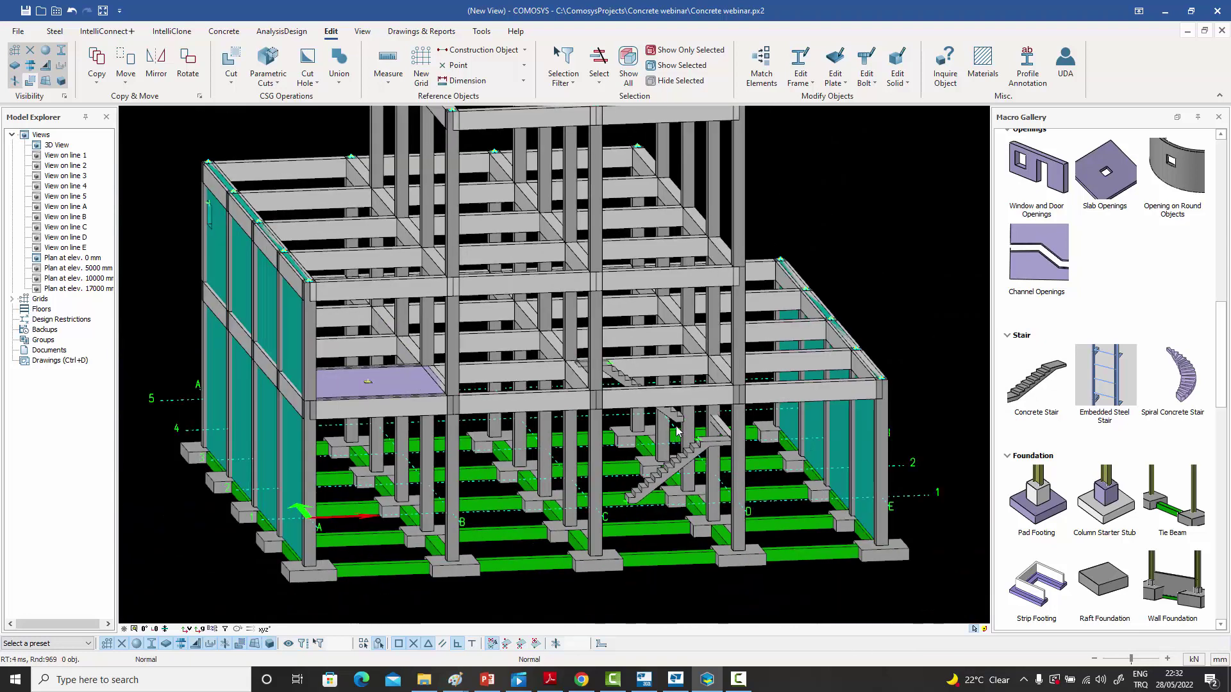
scroll(679, 413, up, 6)
double_click(678, 412)
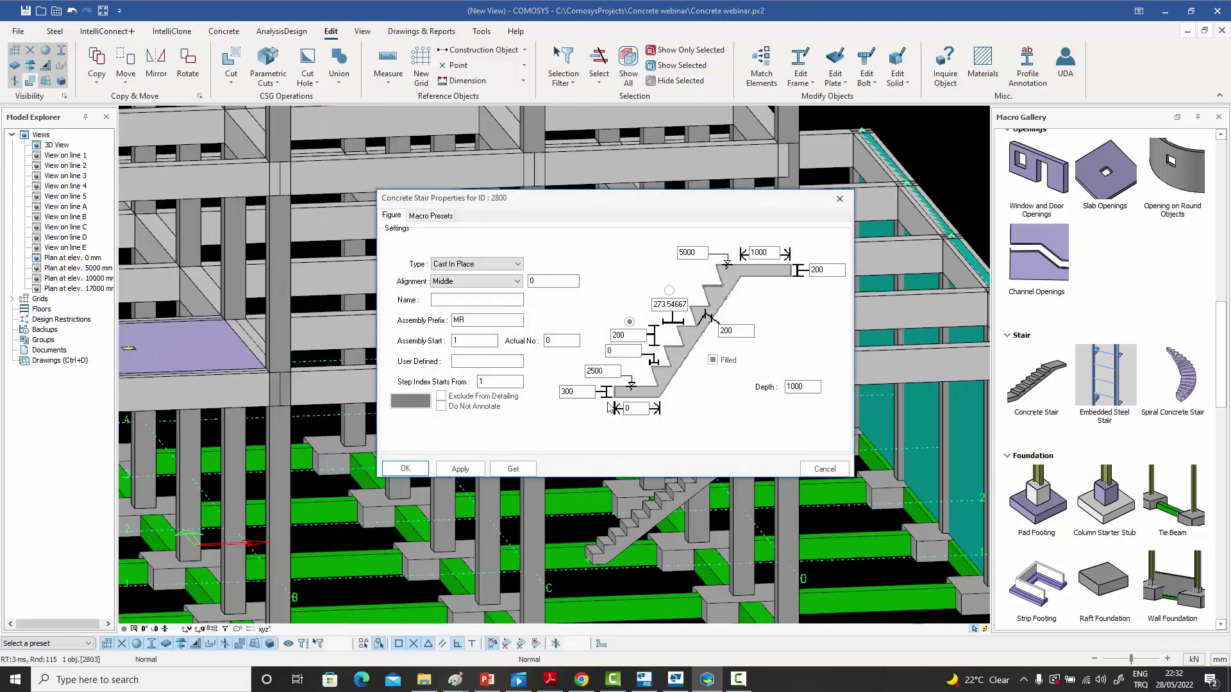
text(1500)
click(405, 468)
- Copy both stair flights and the landing beam between them by distance, using 5000 in Z and a count of 1
scroll(574, 469, down, 3)
middle_drag(574, 469, 603, 490)
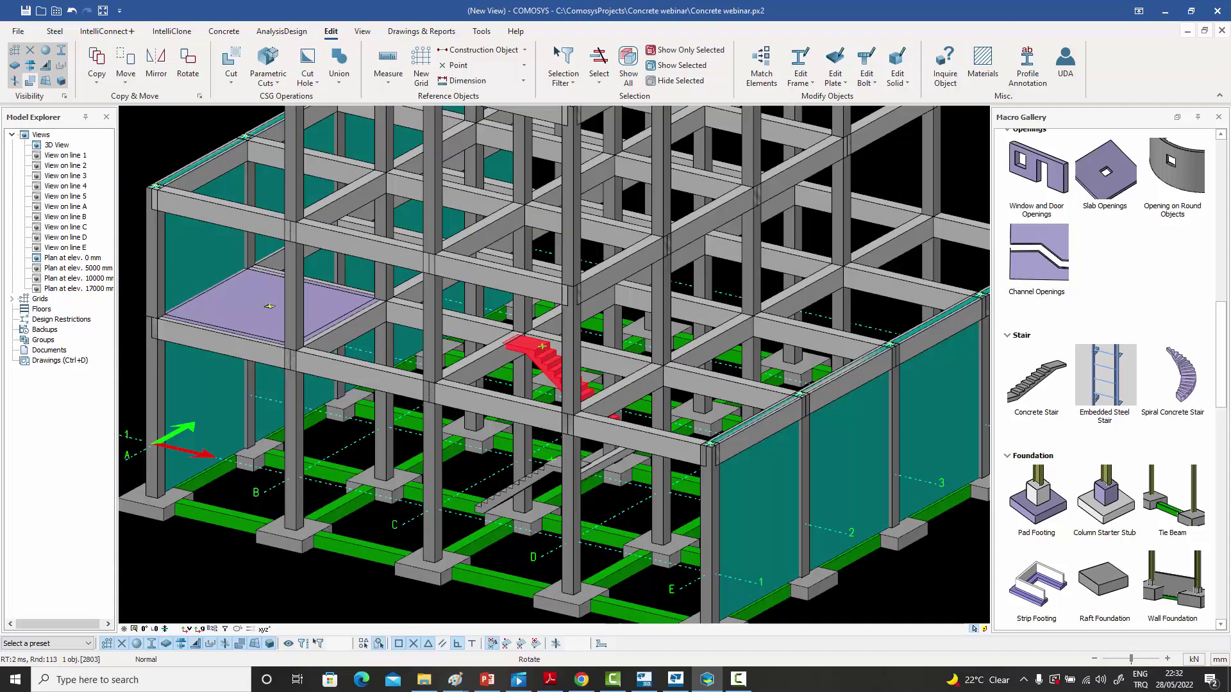
ctrl+click(614, 464)
ctrl+click(527, 484)
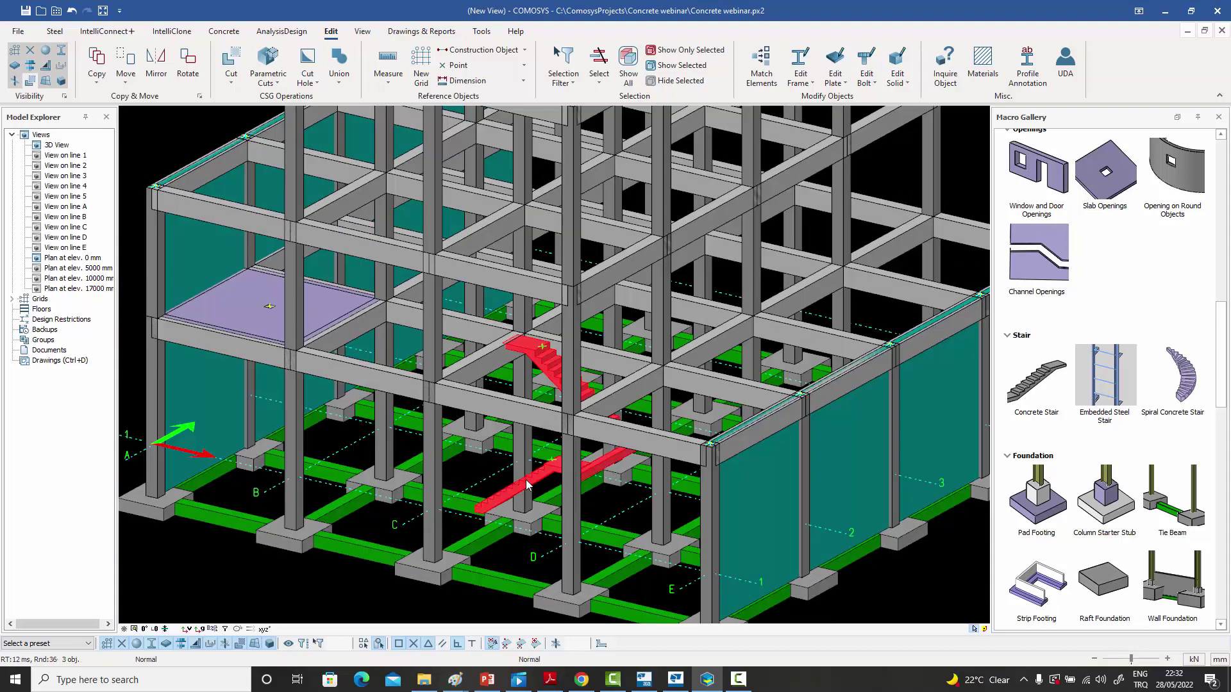
right_click(527, 484)
mouse_move(597, 266)
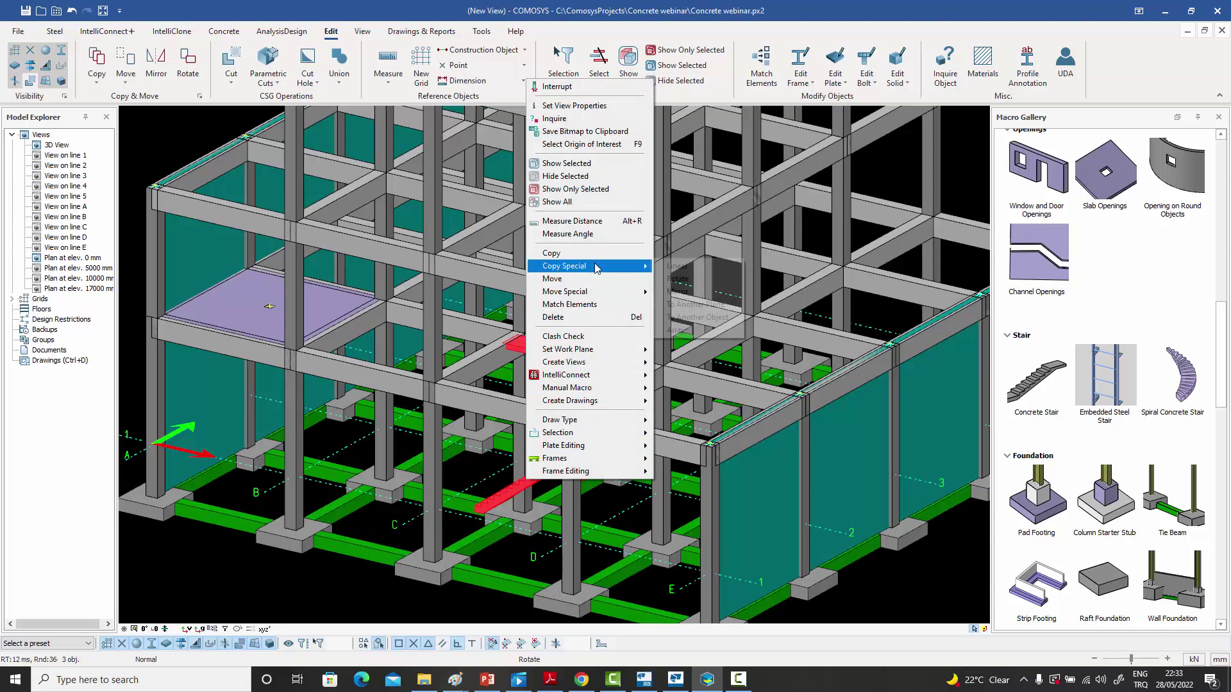
click(693, 270)
click(110, 185)
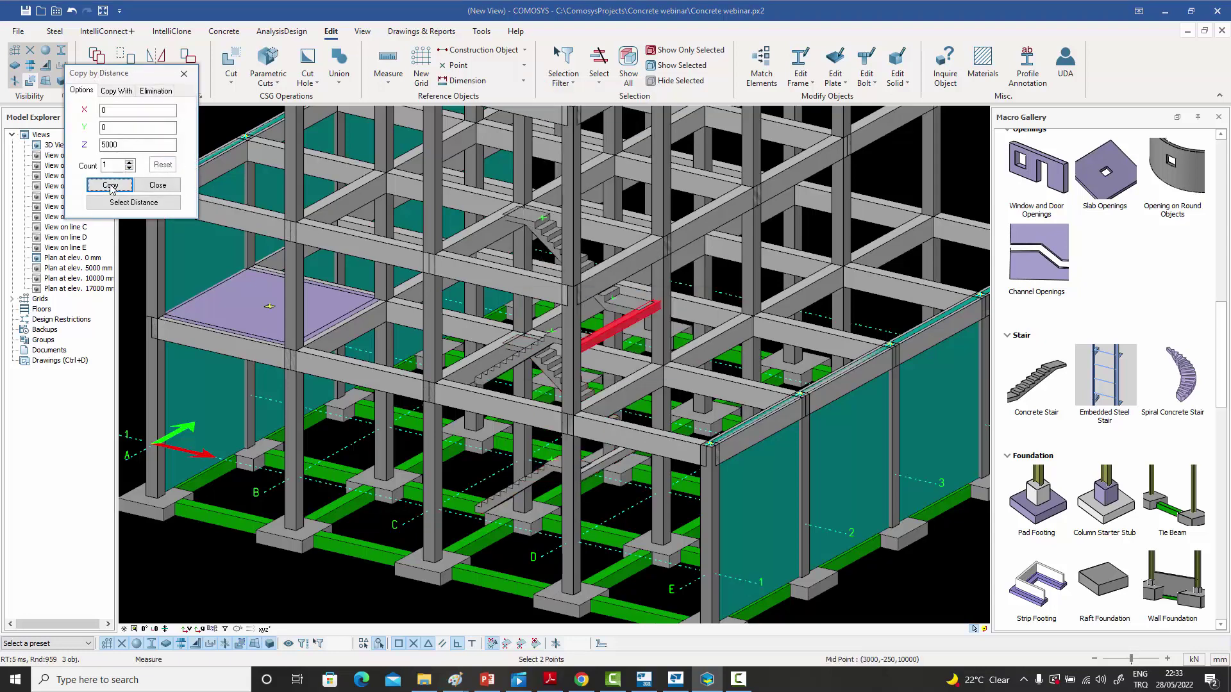
click(157, 185)
- Review the whole concrete structure from several sides, checking the top-floor beams, walls and stair flights on both storeys
scroll(236, 246, down, 3)
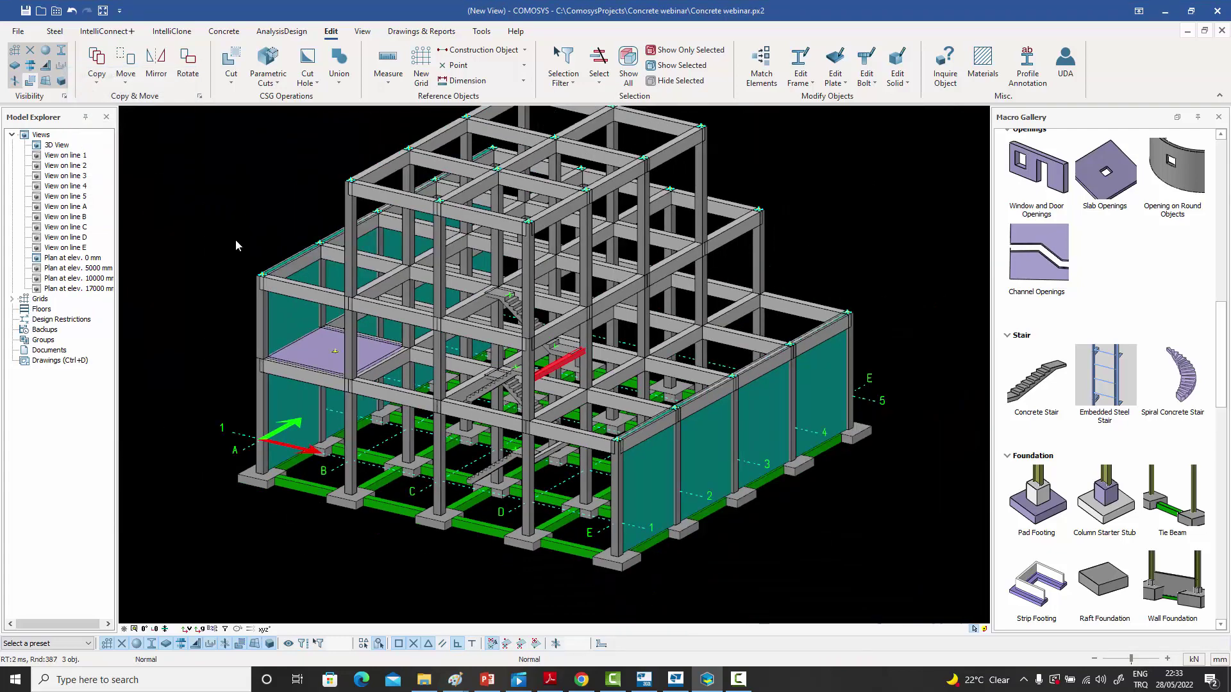
click(236, 245)
middle_drag(236, 245, 417, 428)
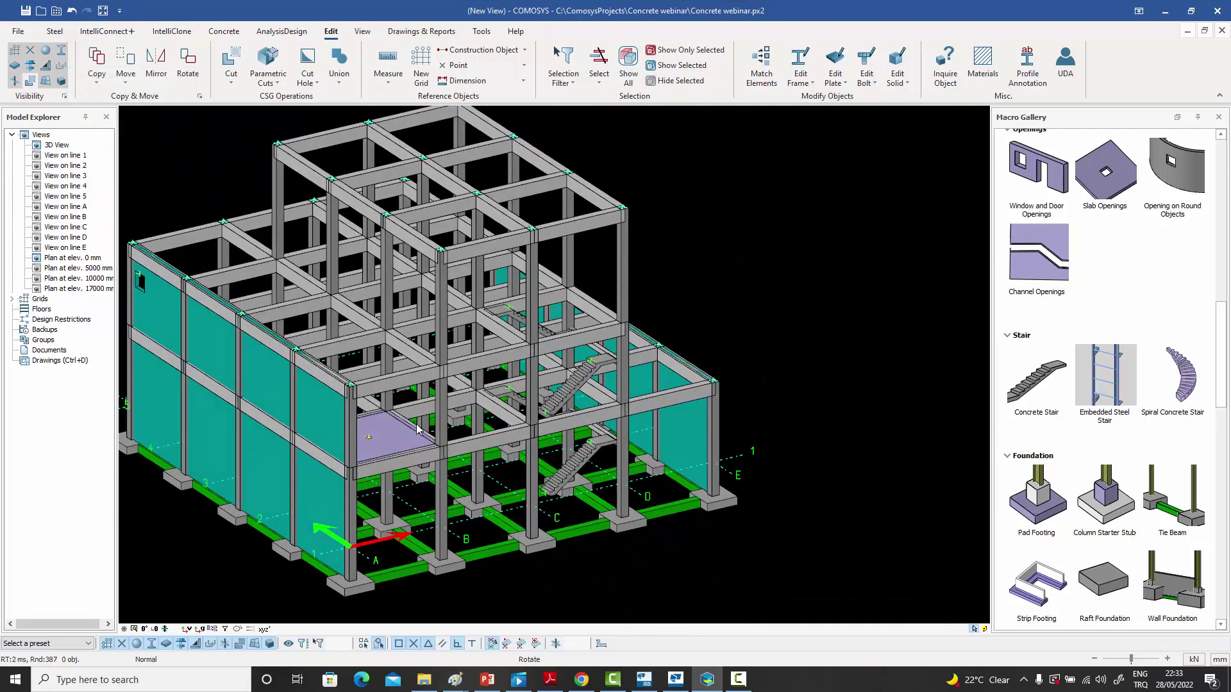
scroll(512, 452, up, 3)
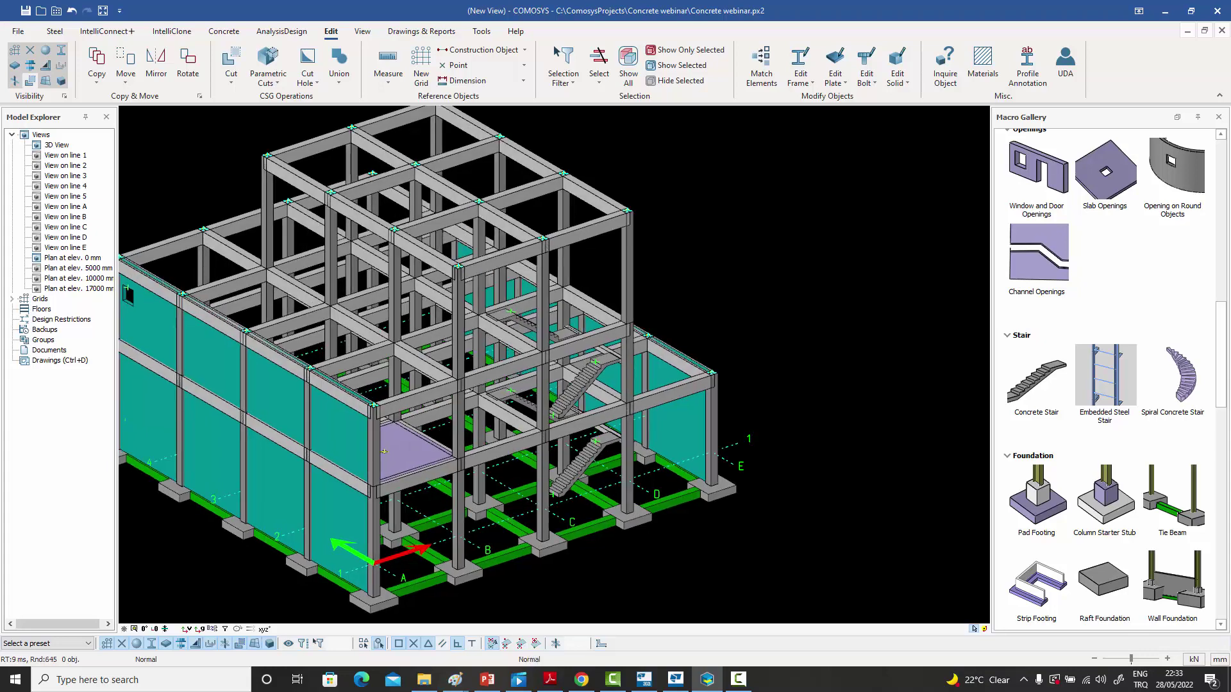
middle_drag(512, 451, 610, 459)
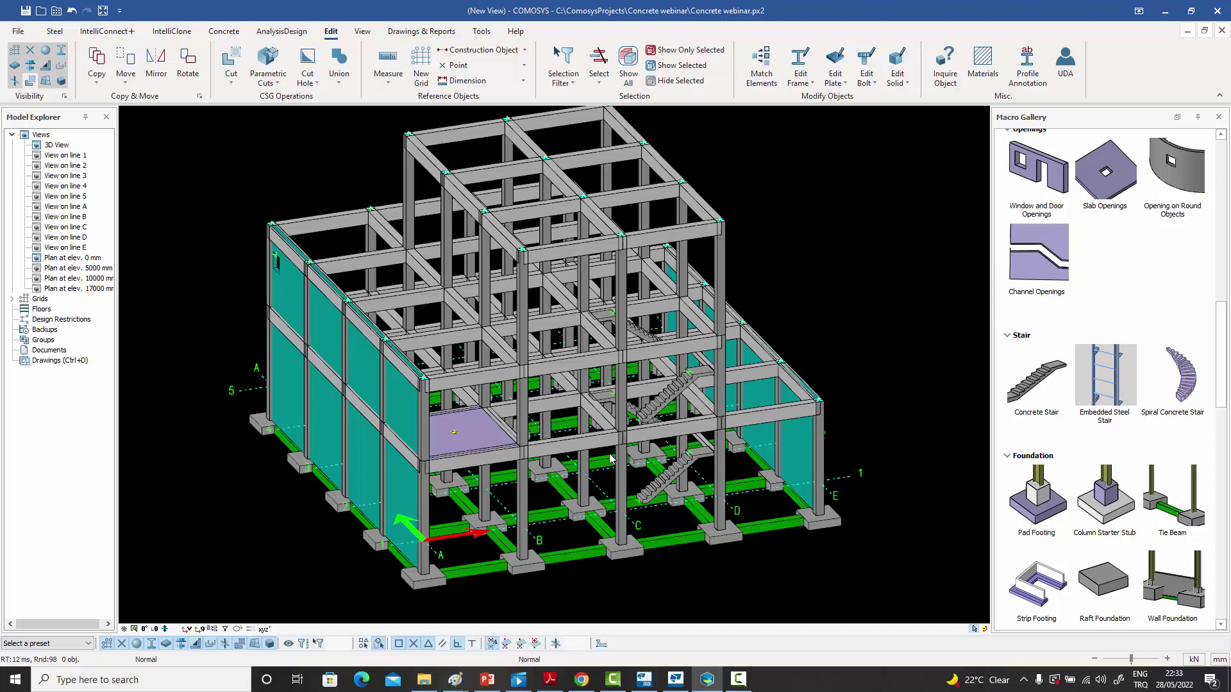
click(679, 232)
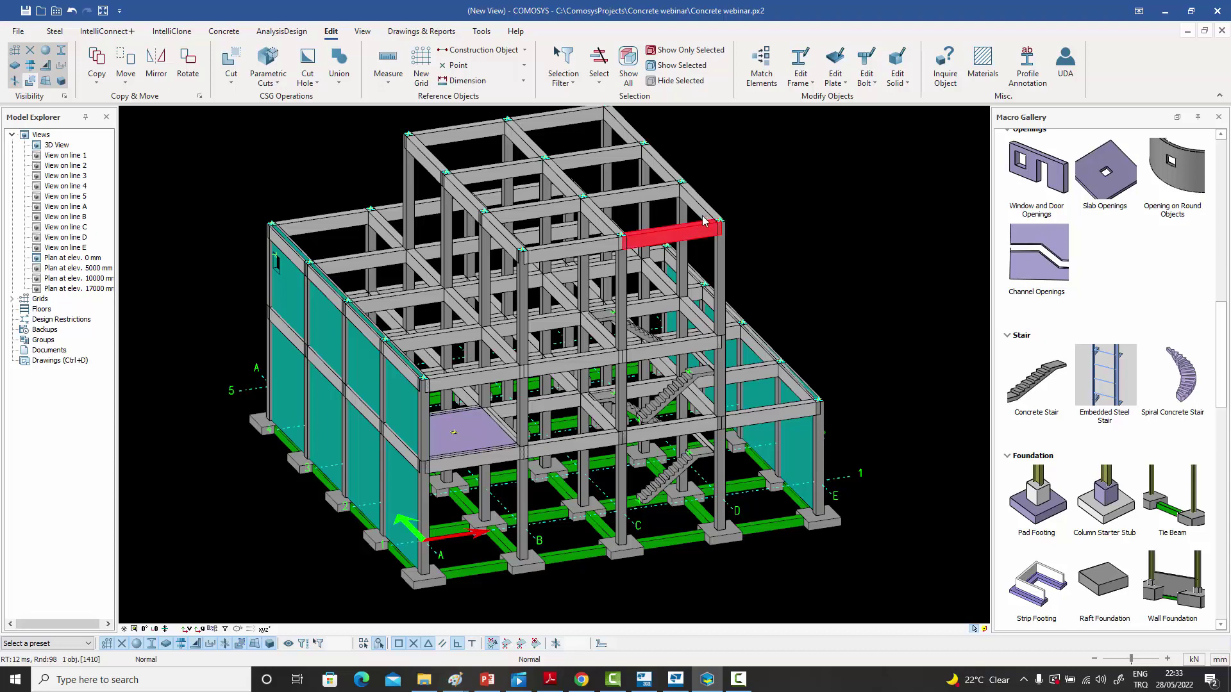
click(701, 211)
click(646, 194)
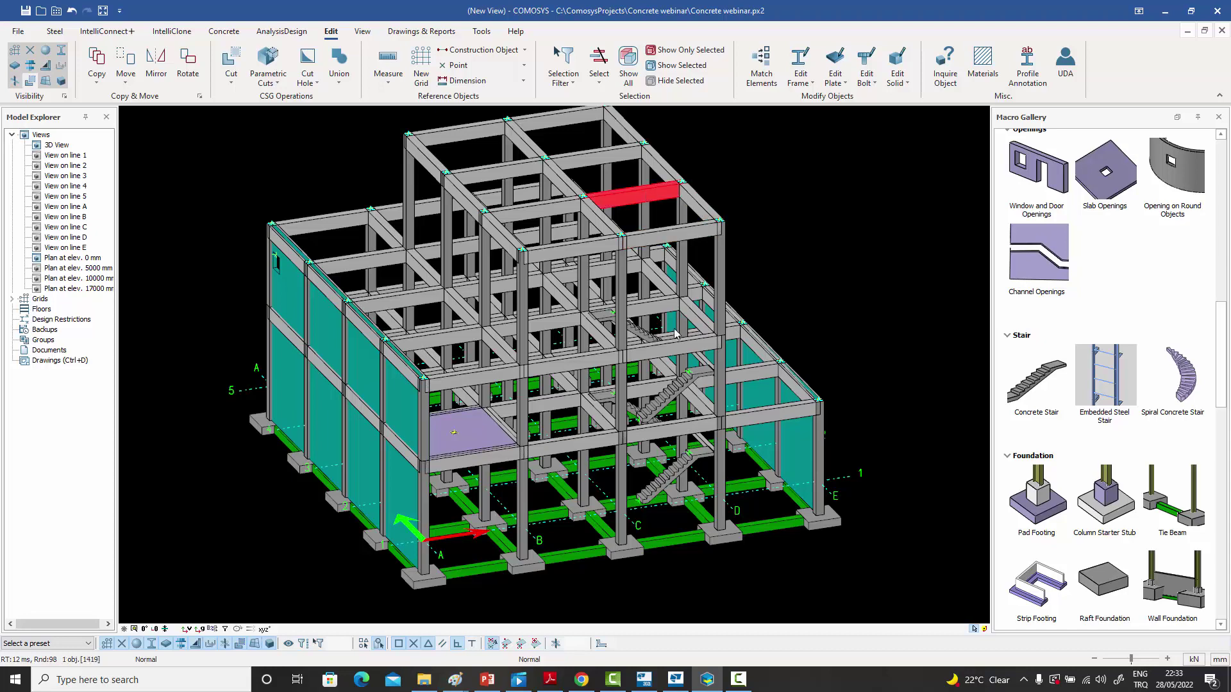
click(673, 403)
middle_drag(673, 403, 631, 314)
click(641, 333)
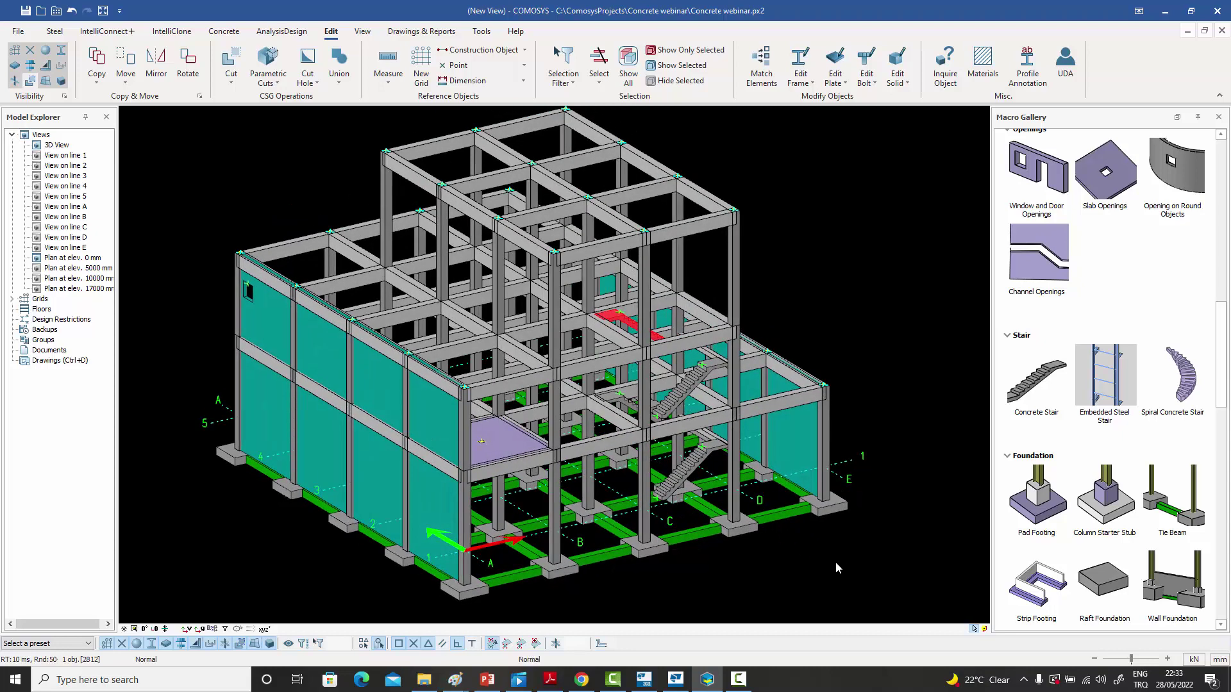
drag(836, 561, 317, 159)
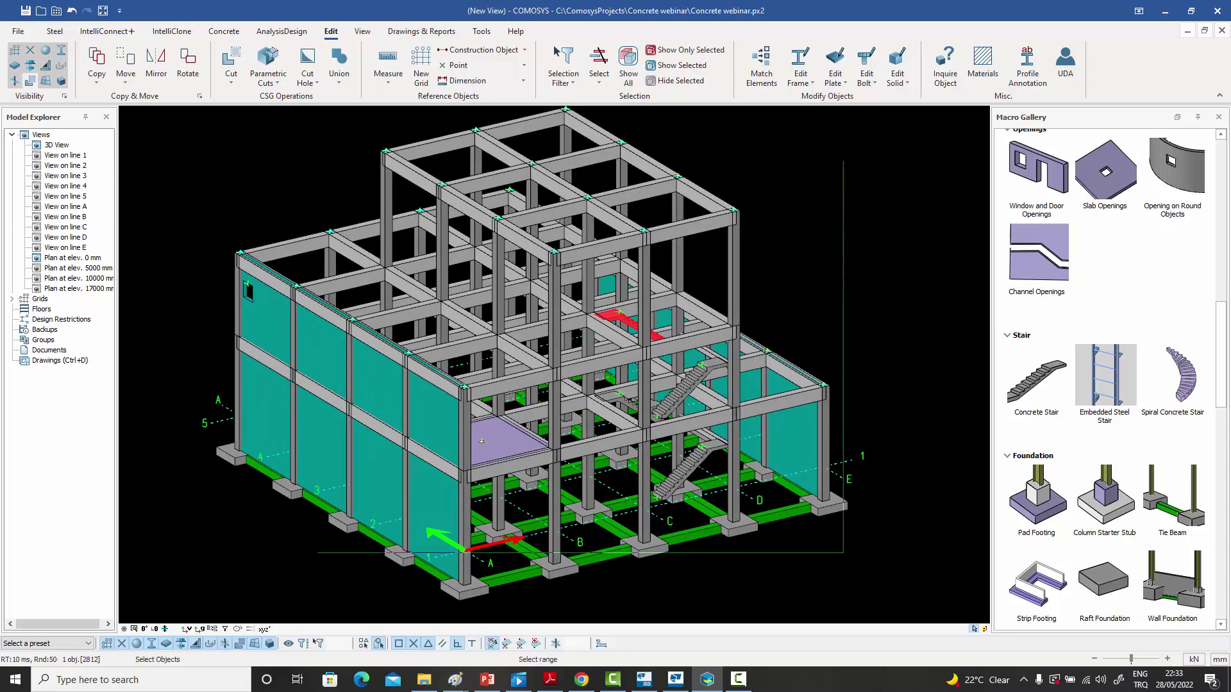
click(245, 138)
mouse_move(463, 293)
middle_down()
mouse_move(436, 295)
mouse_move(463, 294)
middle_up()
click(506, 216)
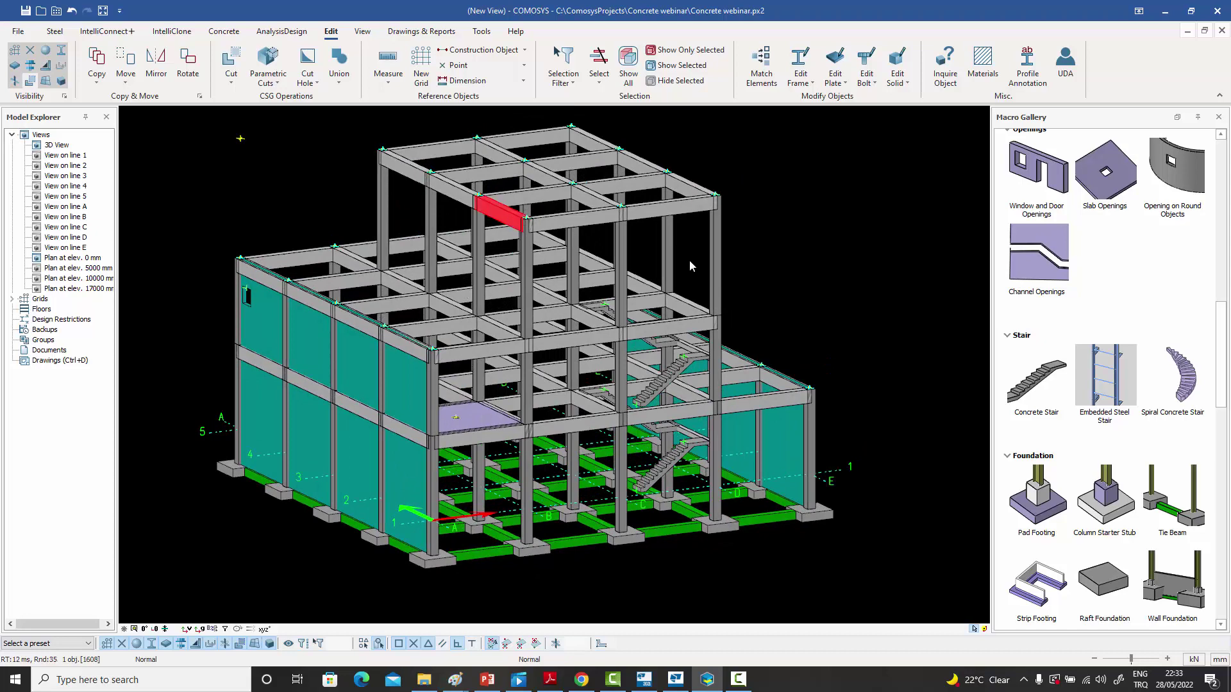
click(768, 238)
middle_drag(774, 267, 694, 349)
- Examine the second-storey stair landings and their supporting beam up close, along with the slab bay near A1
scroll(677, 357, up, 6)
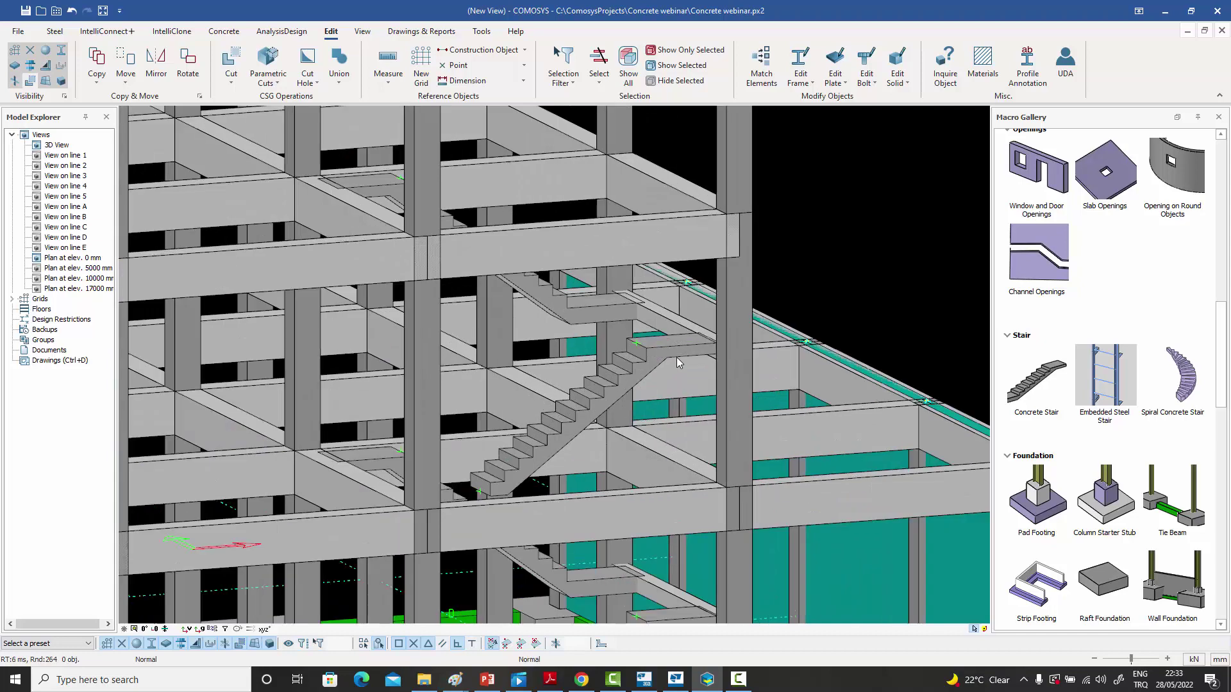
scroll(684, 359, up, 5)
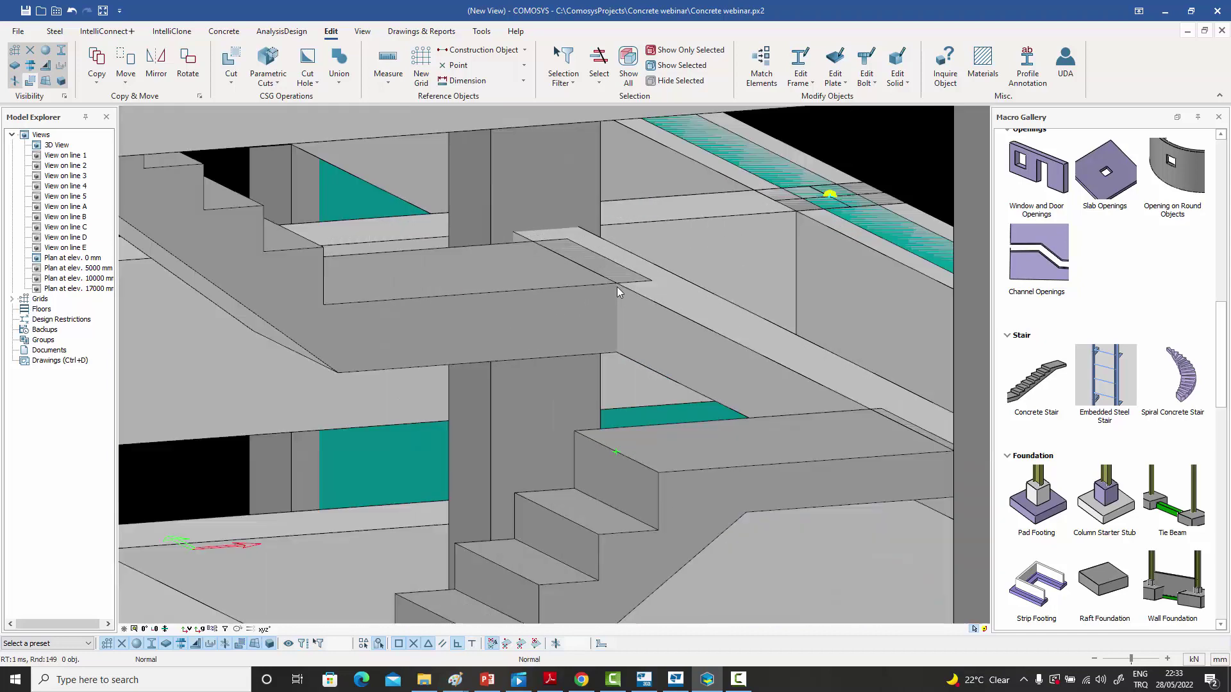
click(671, 310)
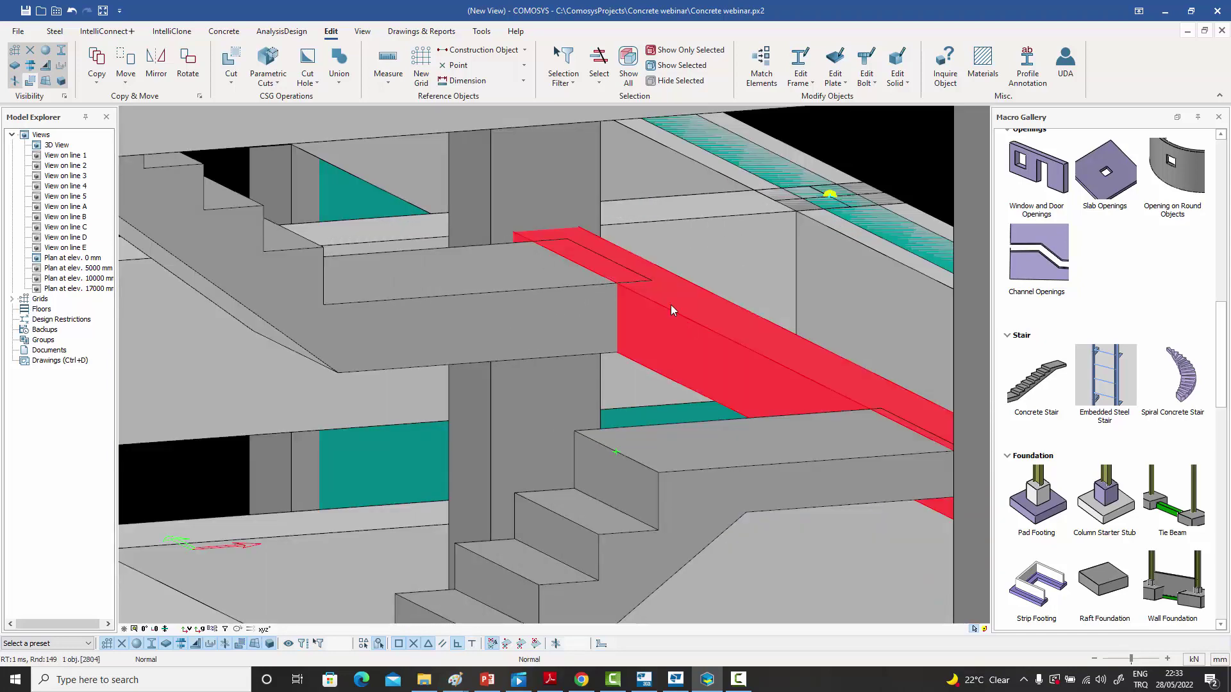
click(486, 291)
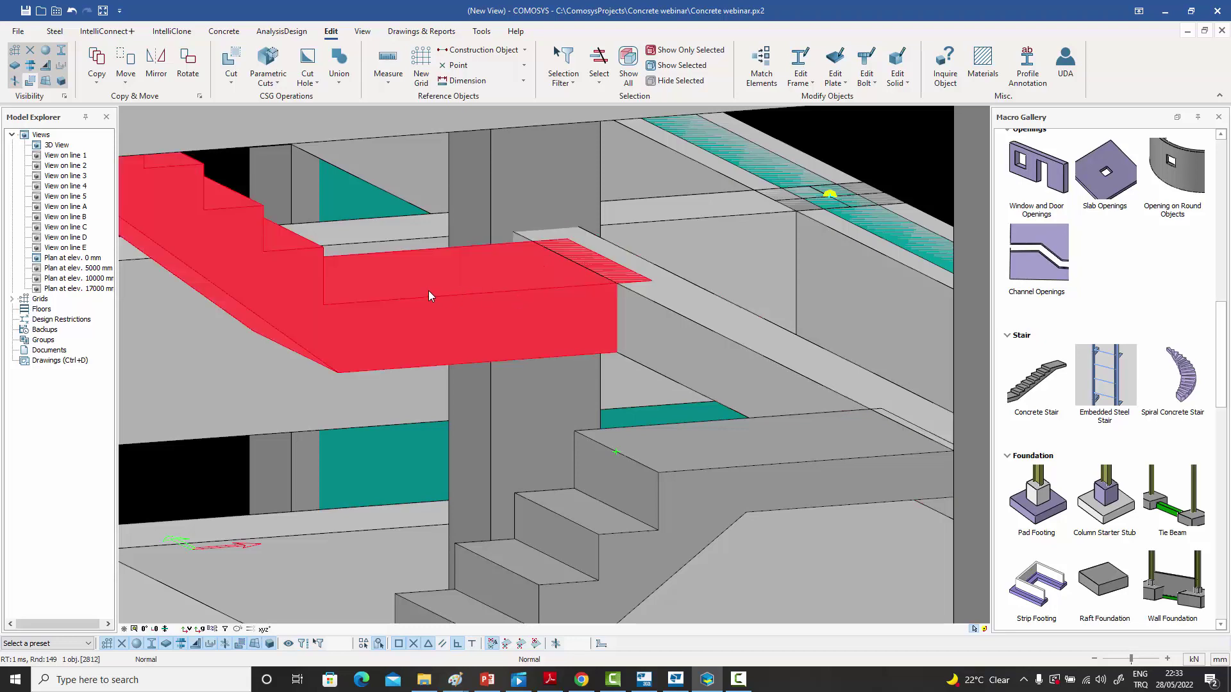
scroll(633, 282, down, 10)
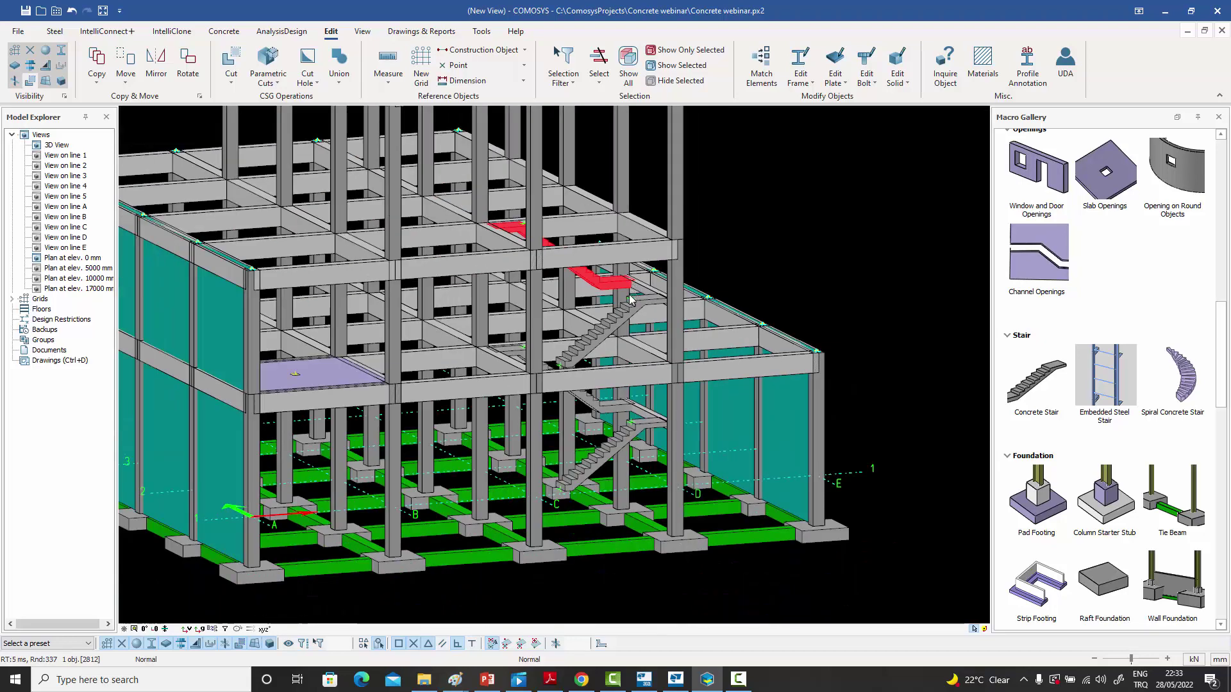
scroll(485, 352, up, 10)
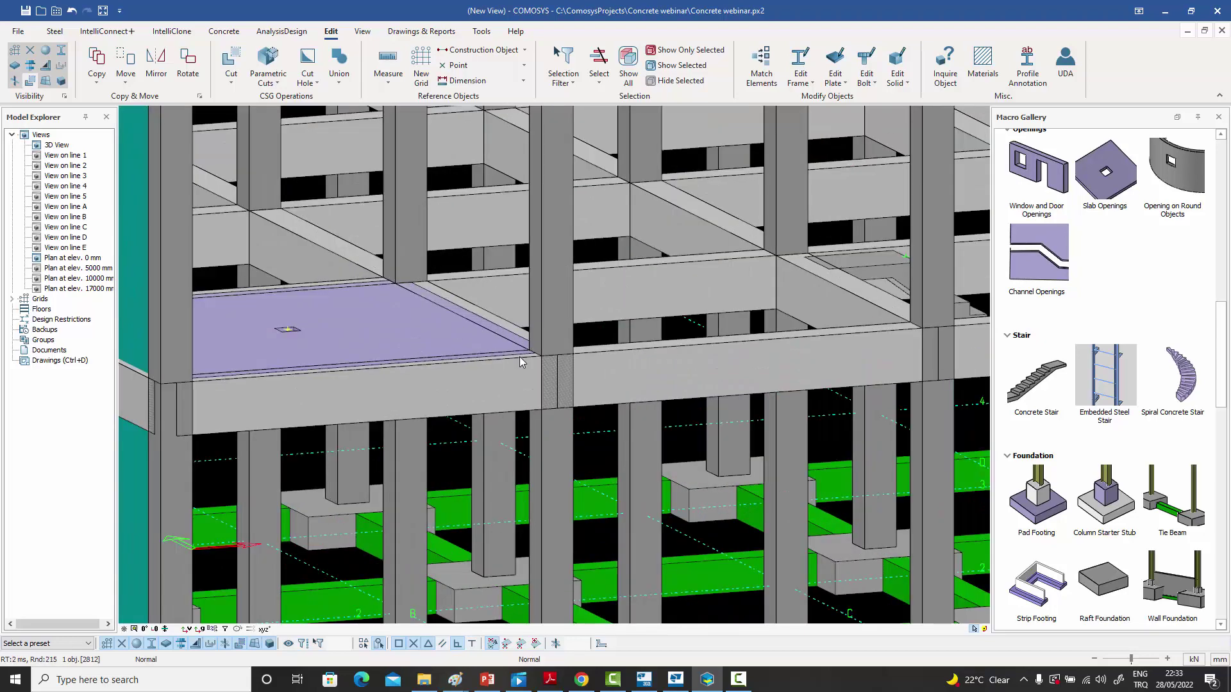
scroll(522, 360, down, 3)
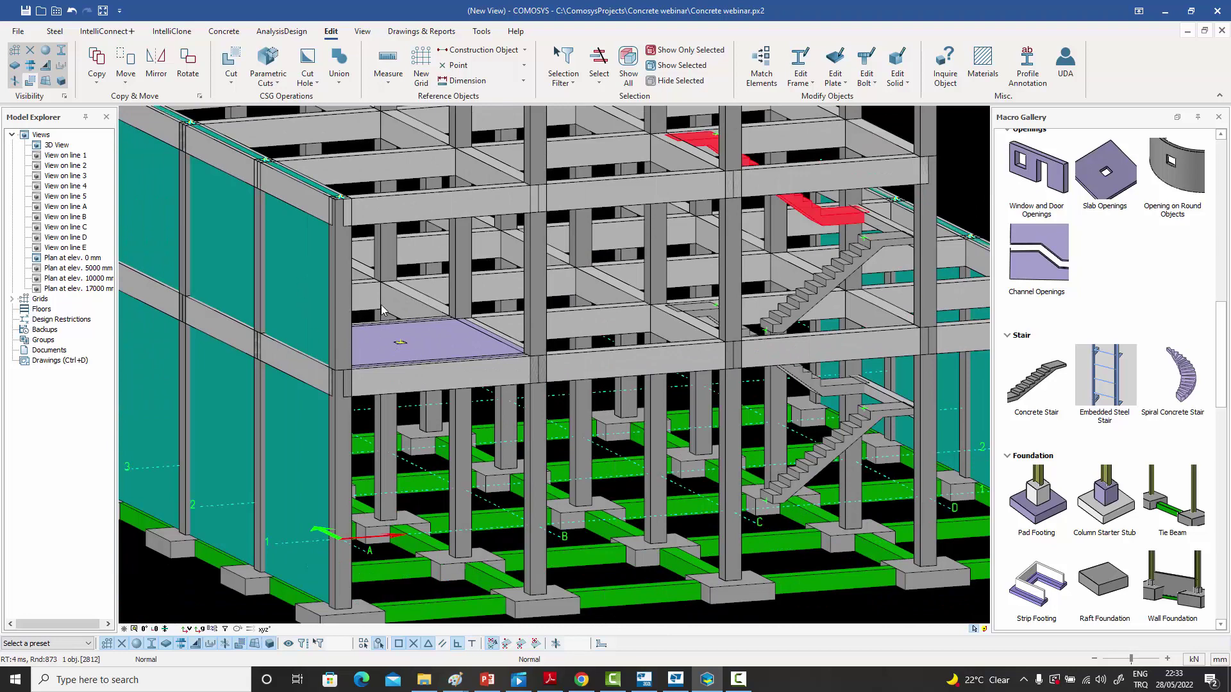
scroll(383, 310, down, 5)
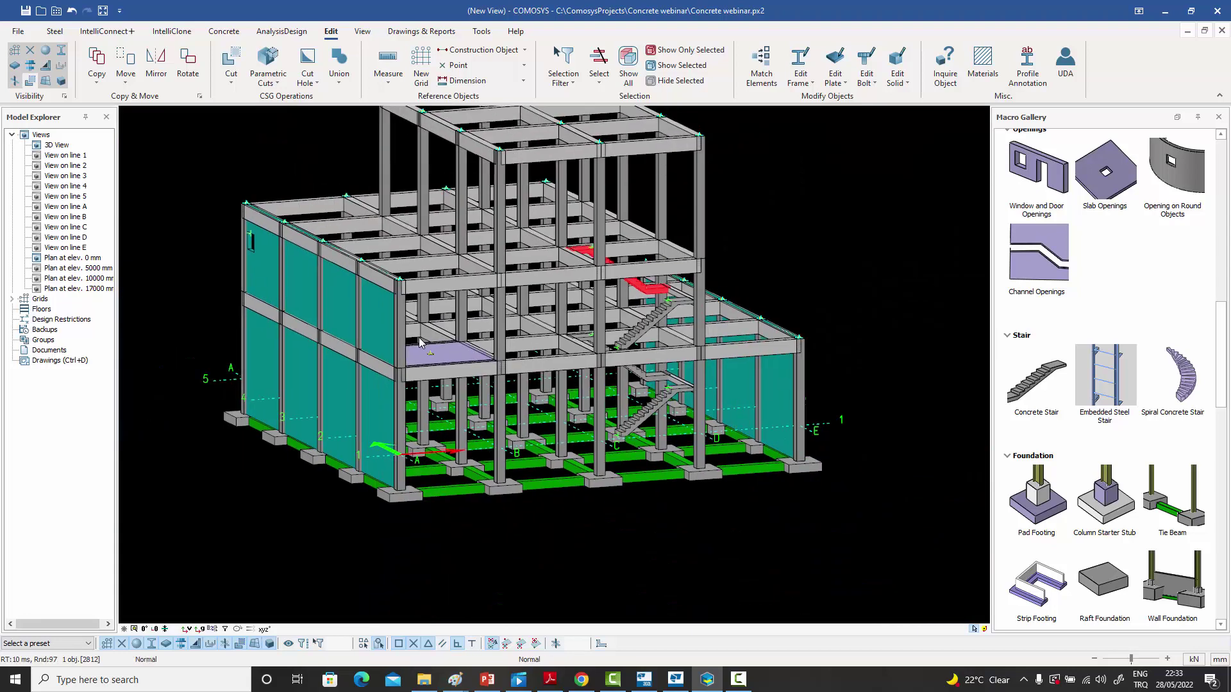
middle_drag(418, 337, 460, 392)
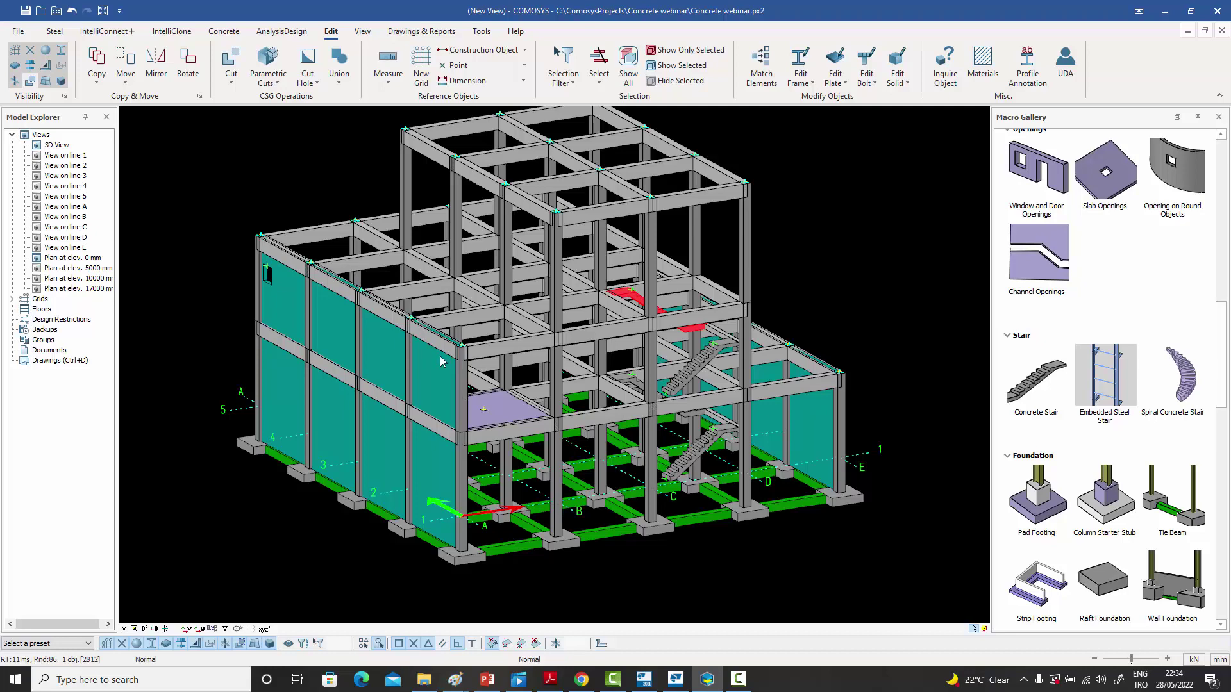
- Switch to the drawings environment and open the GA-1 general arrangement drawing from the Drawings Manager
double_click(51, 360)
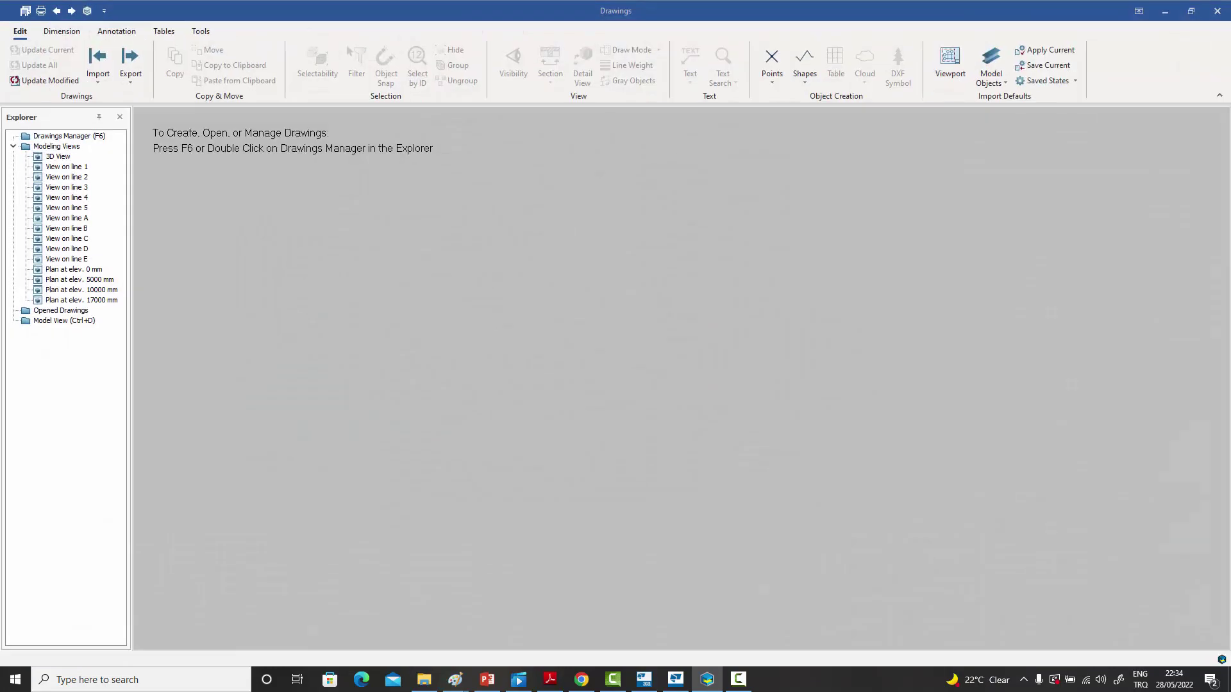
double_click(62, 136)
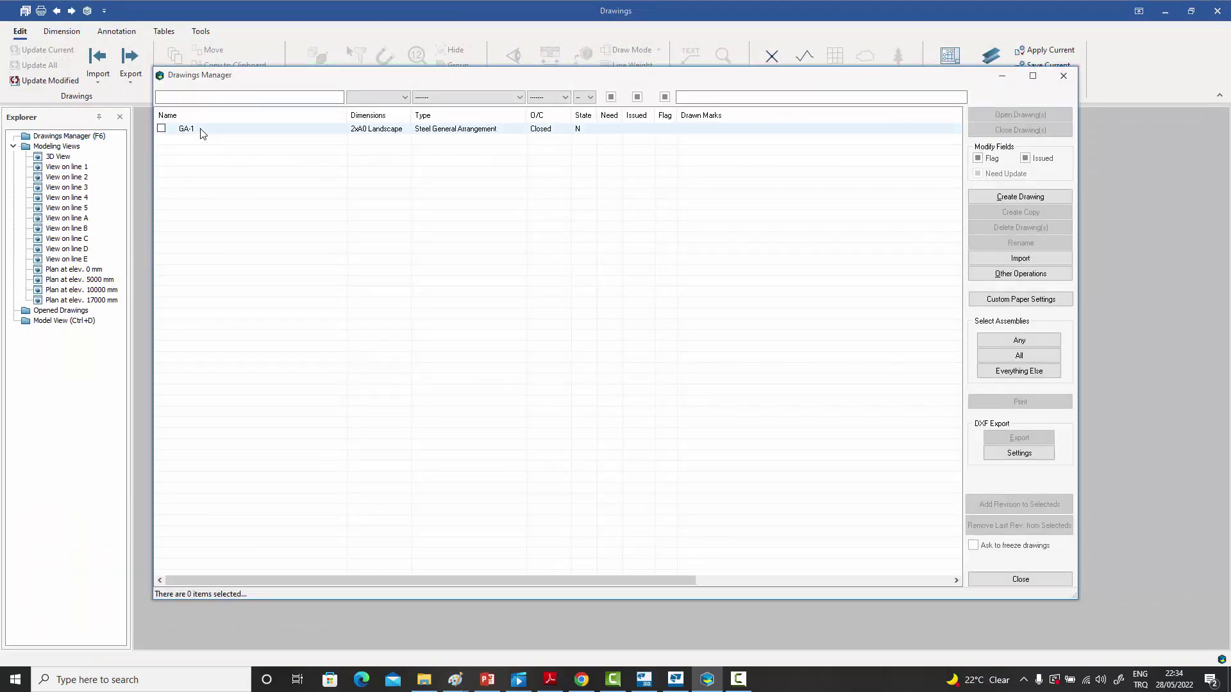
double_click(201, 131)
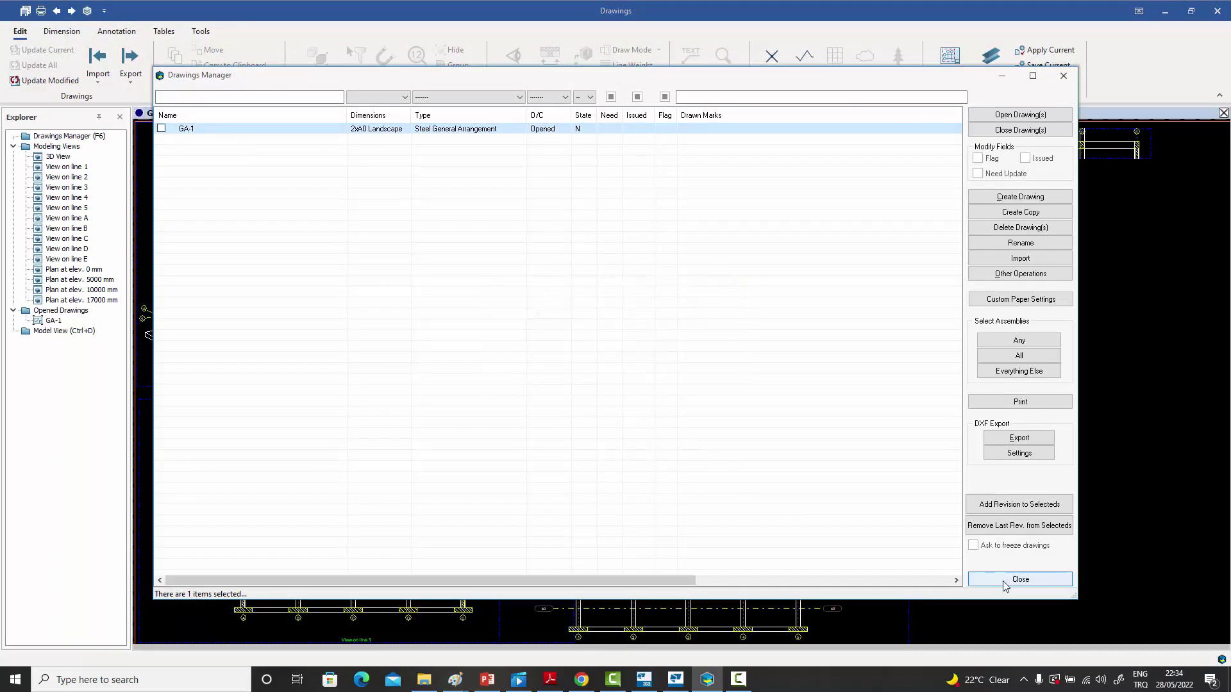
click(1019, 579)
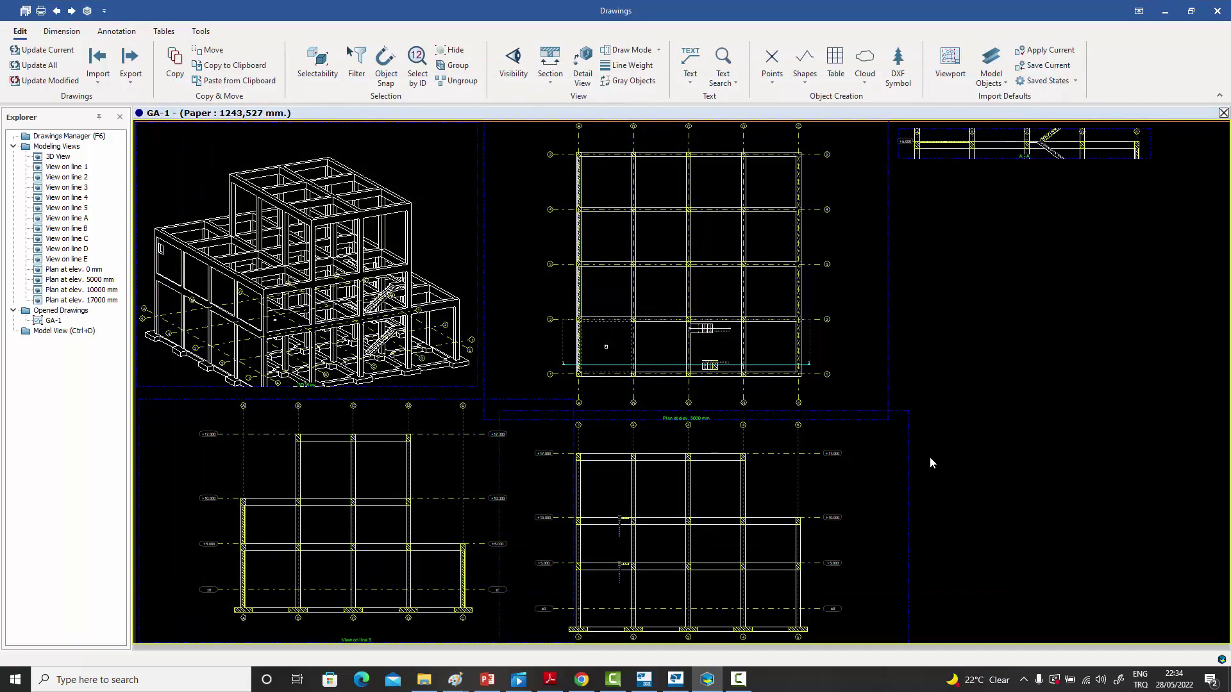
- Examine the GA-1 sheet layout and the concrete stairs in its 3D View viewport
scroll(929, 457, up, 1)
middle_drag(929, 457, 947, 446)
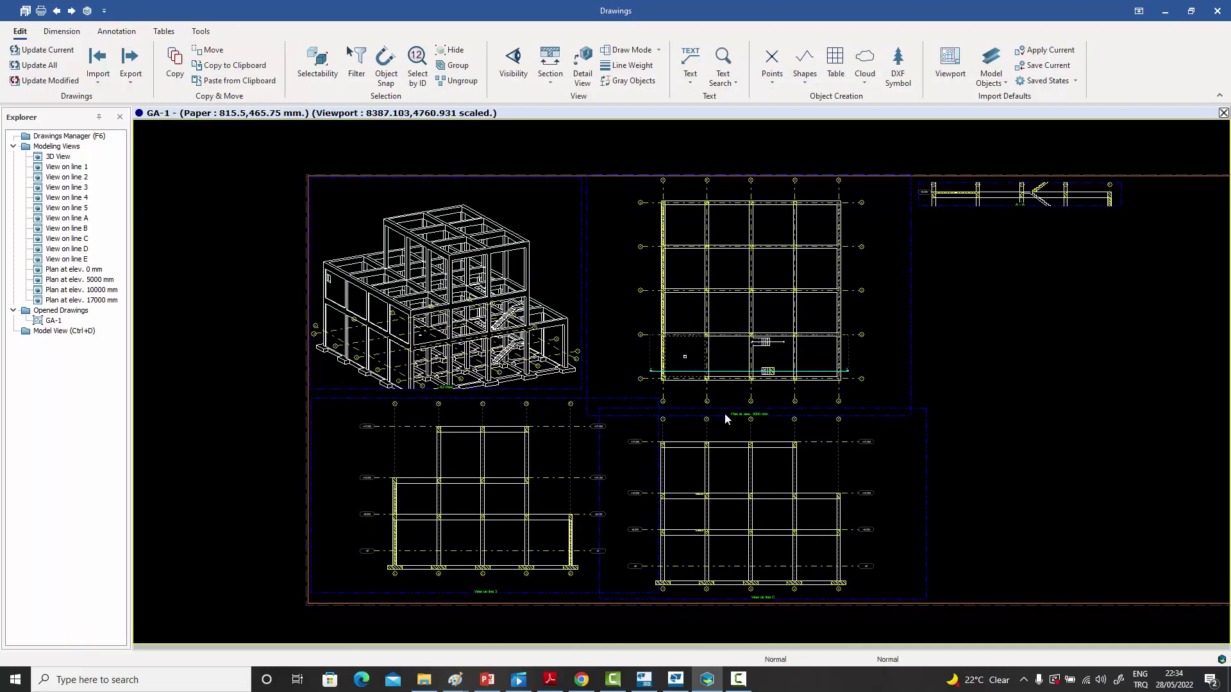
scroll(719, 412, up, 3)
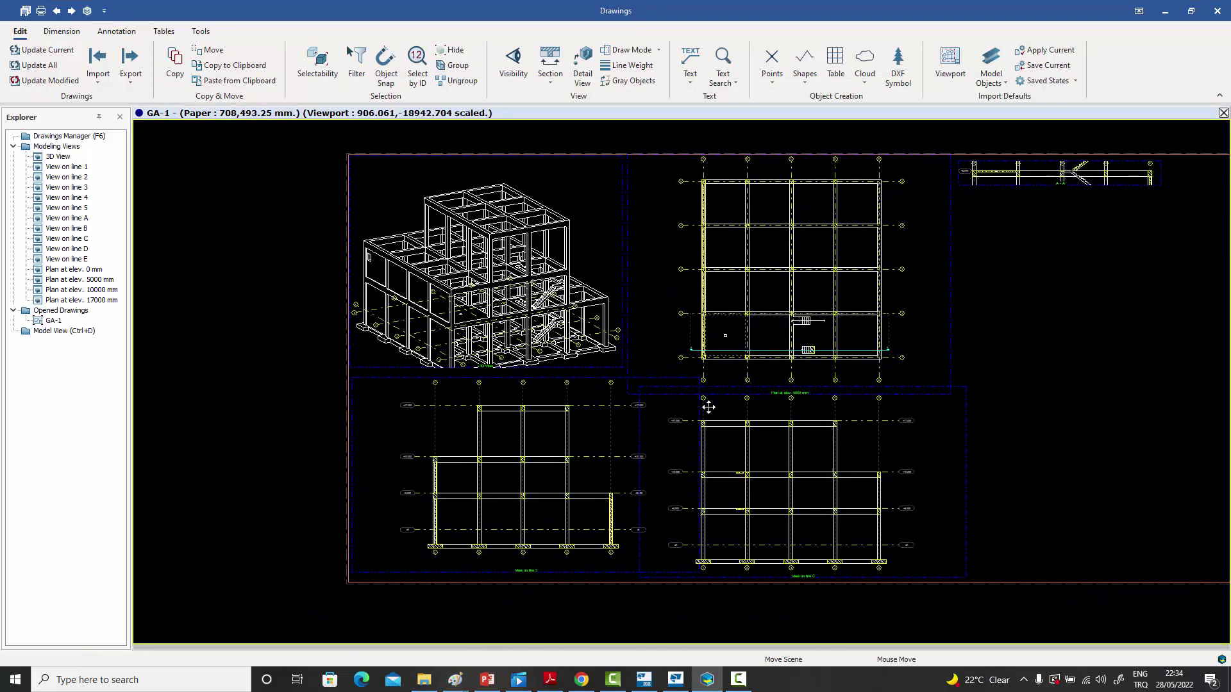
scroll(478, 275, up, 1)
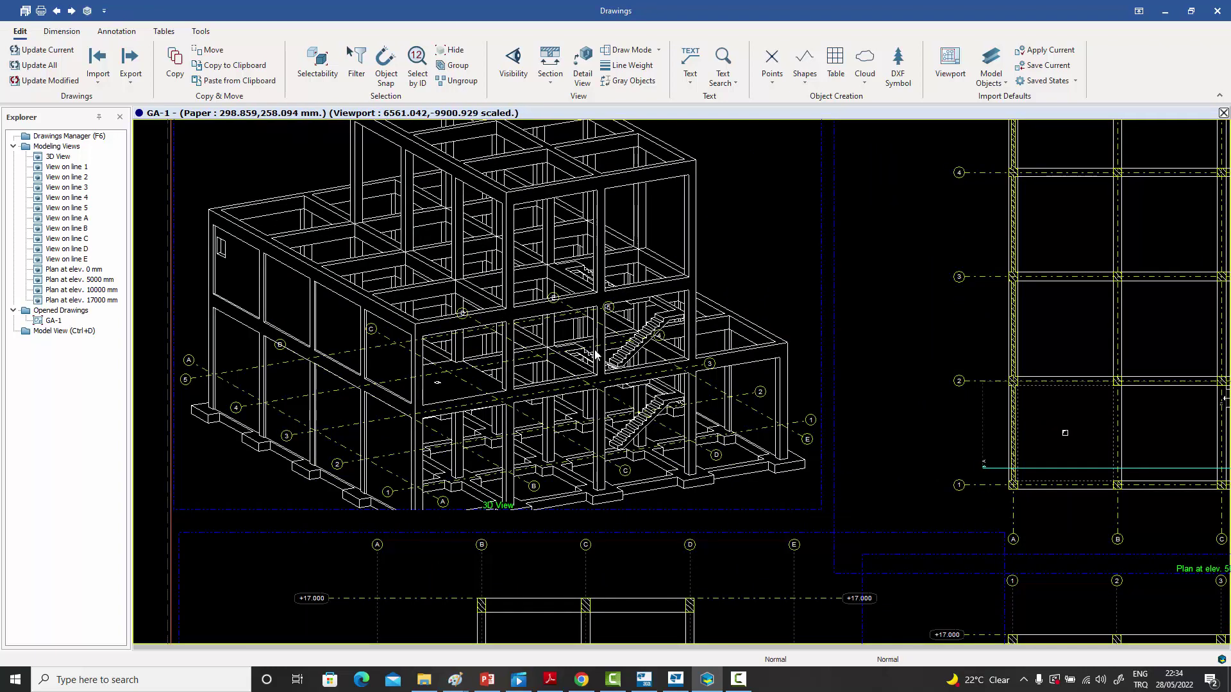
scroll(653, 385, up, 3)
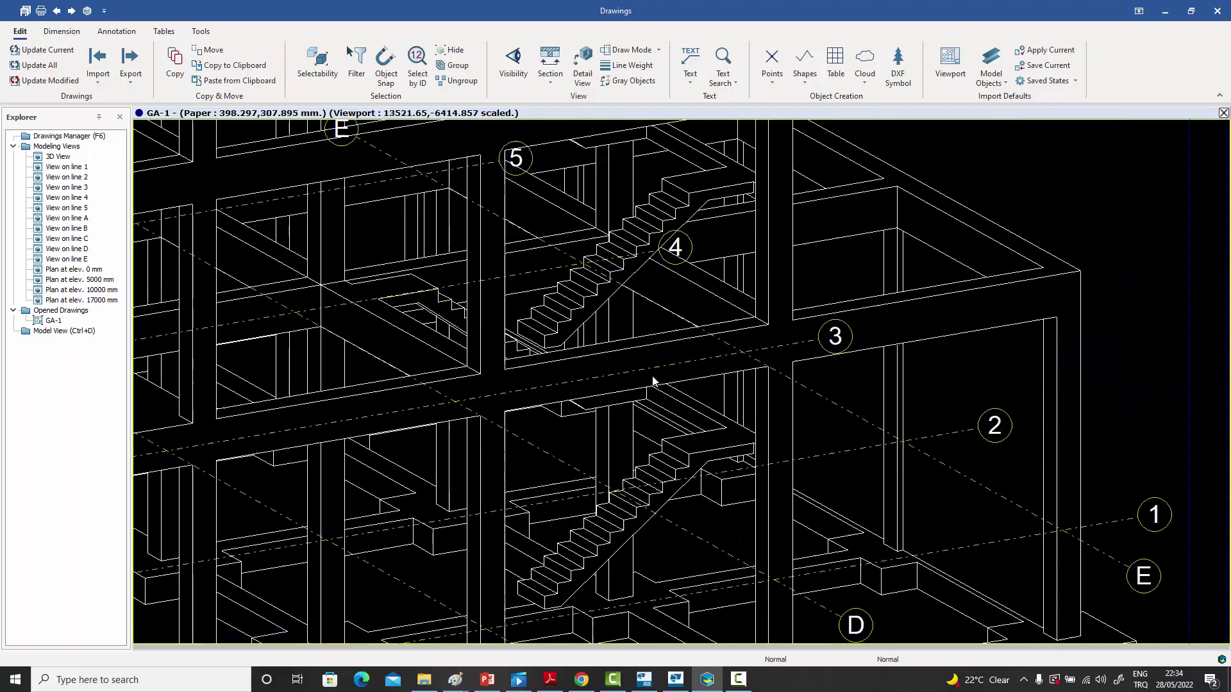
click(679, 343)
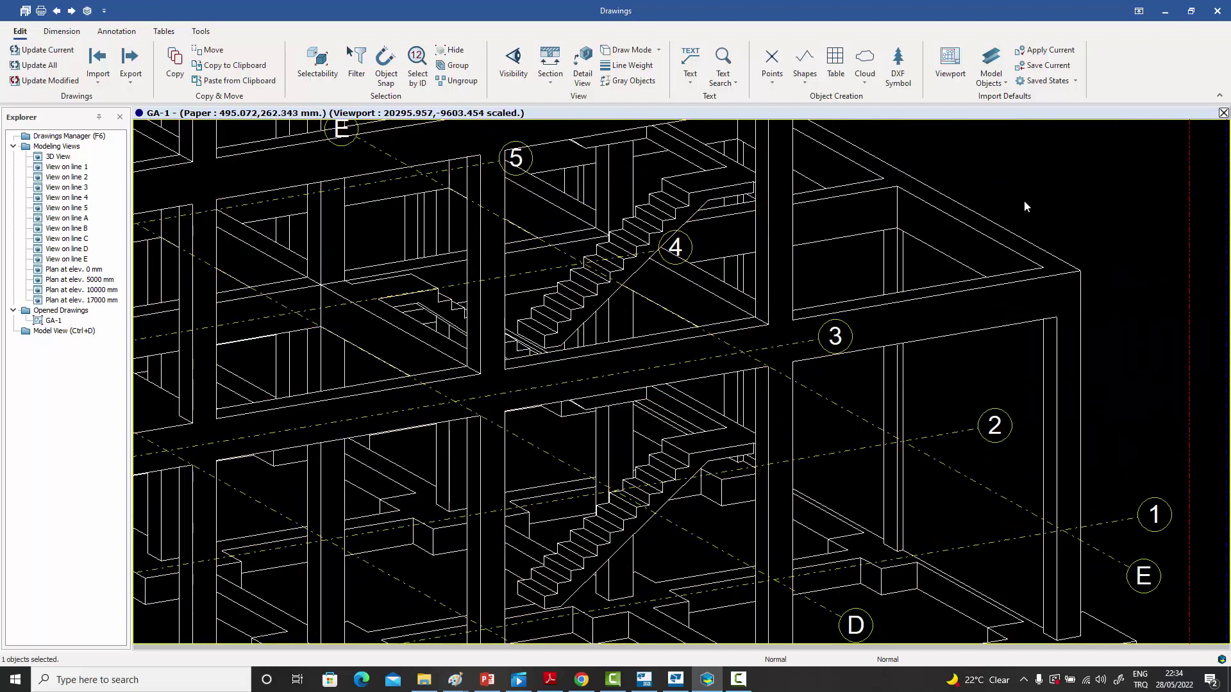
- Examine the stair flights, slab opening and section line in the Plan at elev. 5000 mm viewport
scroll(1024, 200, down, 3)
middle_drag(934, 270, 791, 291)
scroll(791, 291, down, 3)
middle_drag(834, 340, 632, 298)
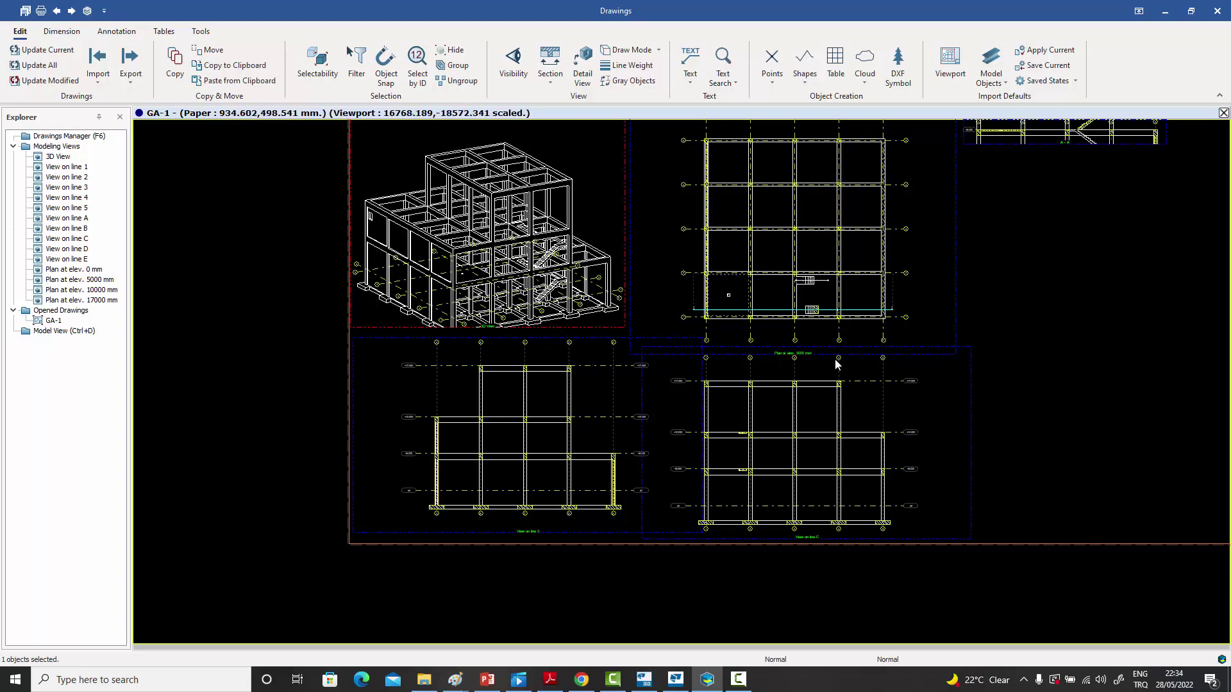
middle_drag(849, 346, 703, 461)
scroll(654, 430, up, 5)
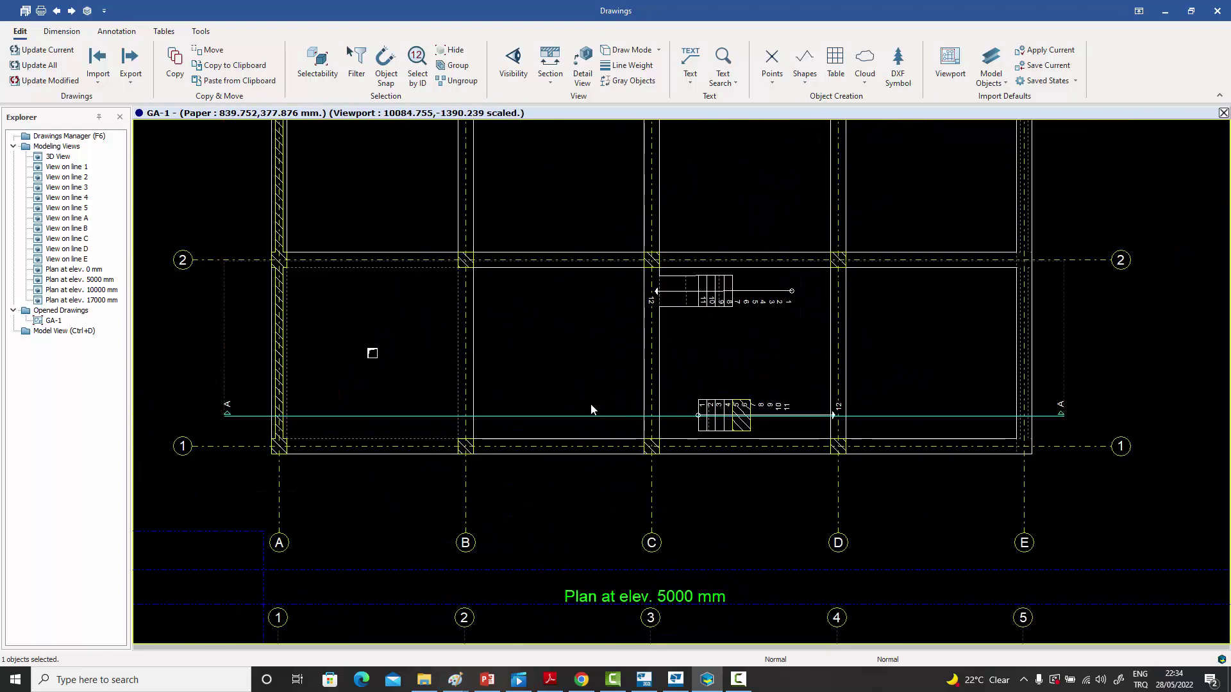
- Compare the stair flights in the Plan at elev. 5000 mm viewport with the A - A section viewport
scroll(733, 425, up, 1)
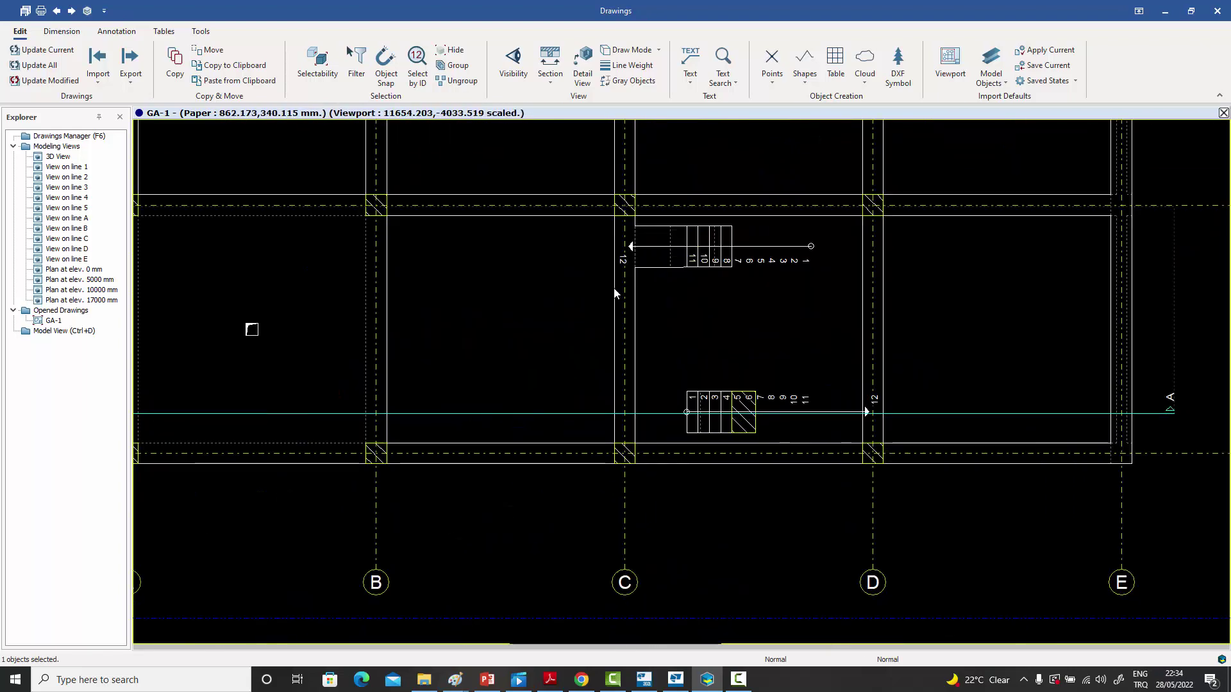
click(659, 300)
scroll(660, 304, down, 5)
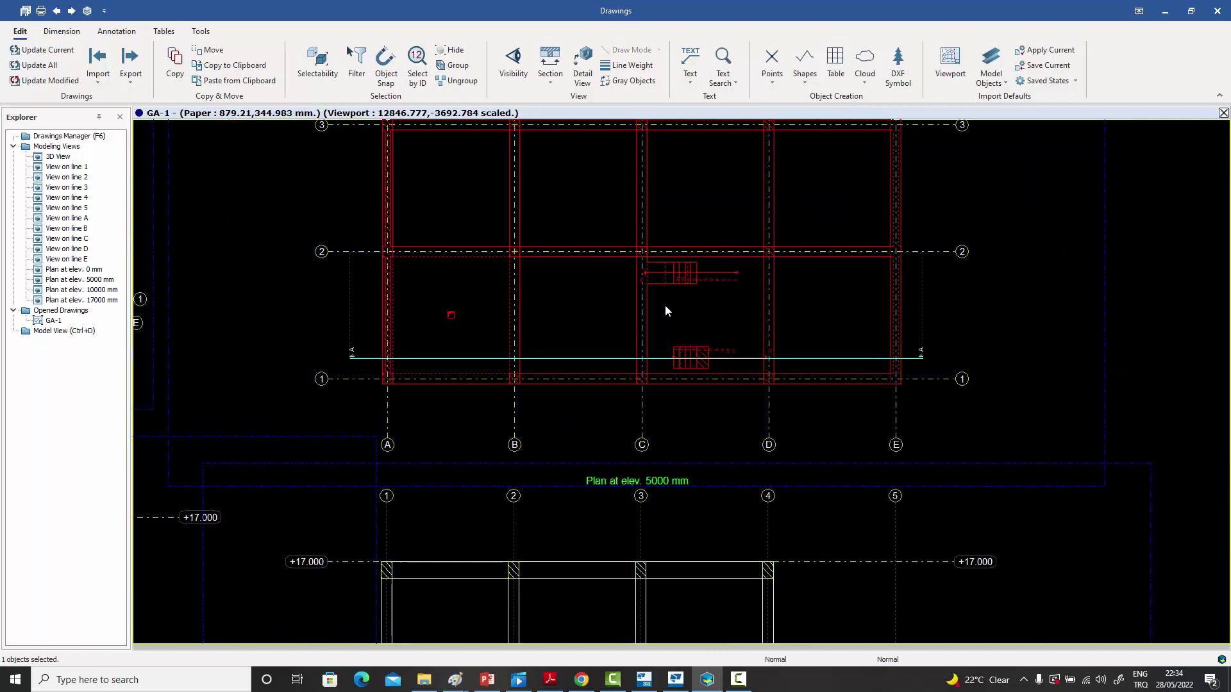
scroll(951, 255, up, 5)
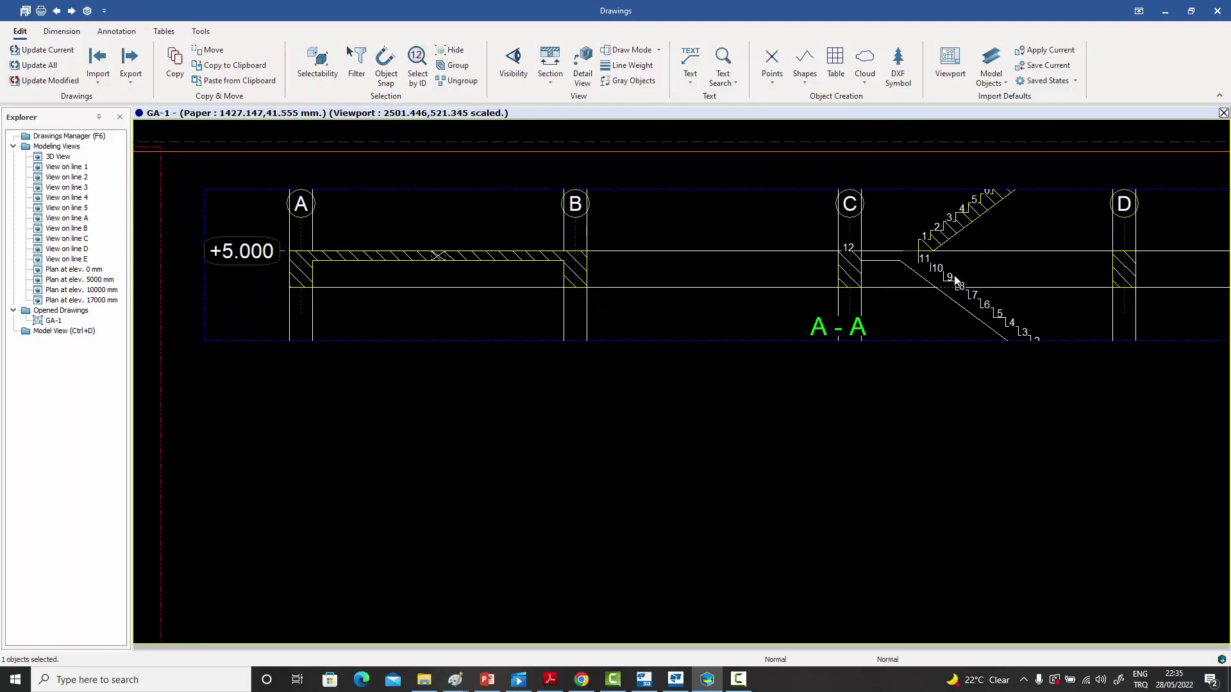
scroll(954, 277, down, 1)
scroll(954, 280, down, 2)
scroll(570, 441, up, 4)
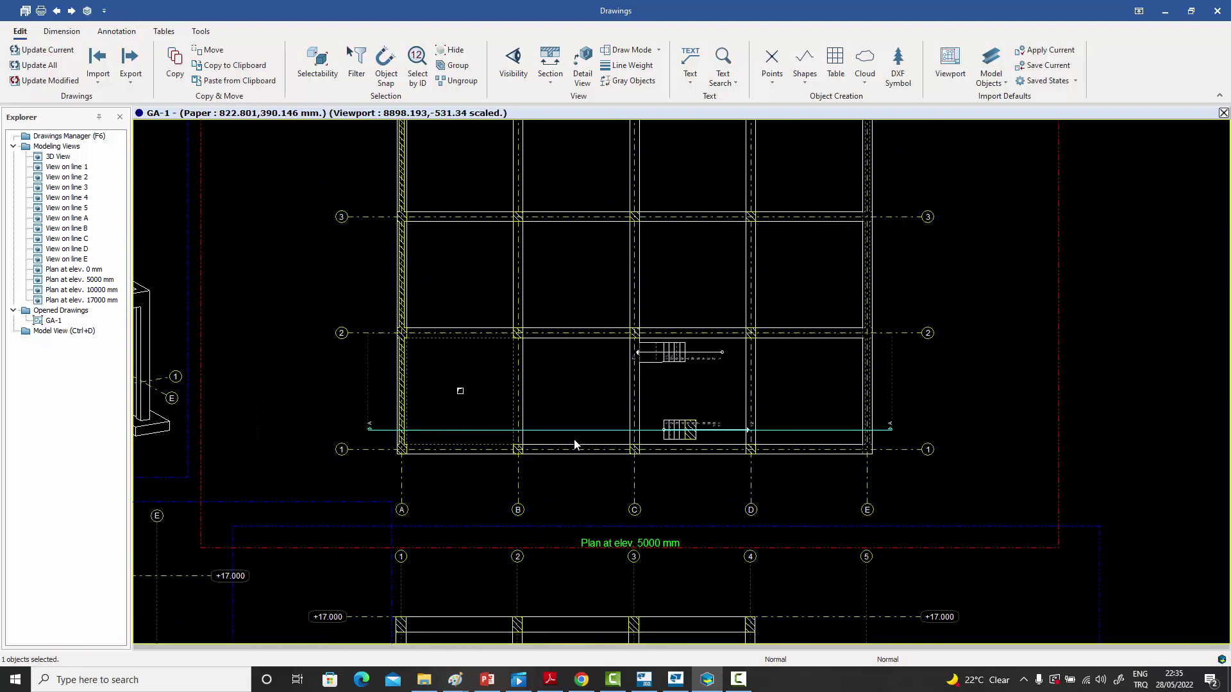
- Move the A-A section line in the Plan at elev. 5000 mm viewport up between grid lines 2 and 3
click(562, 430)
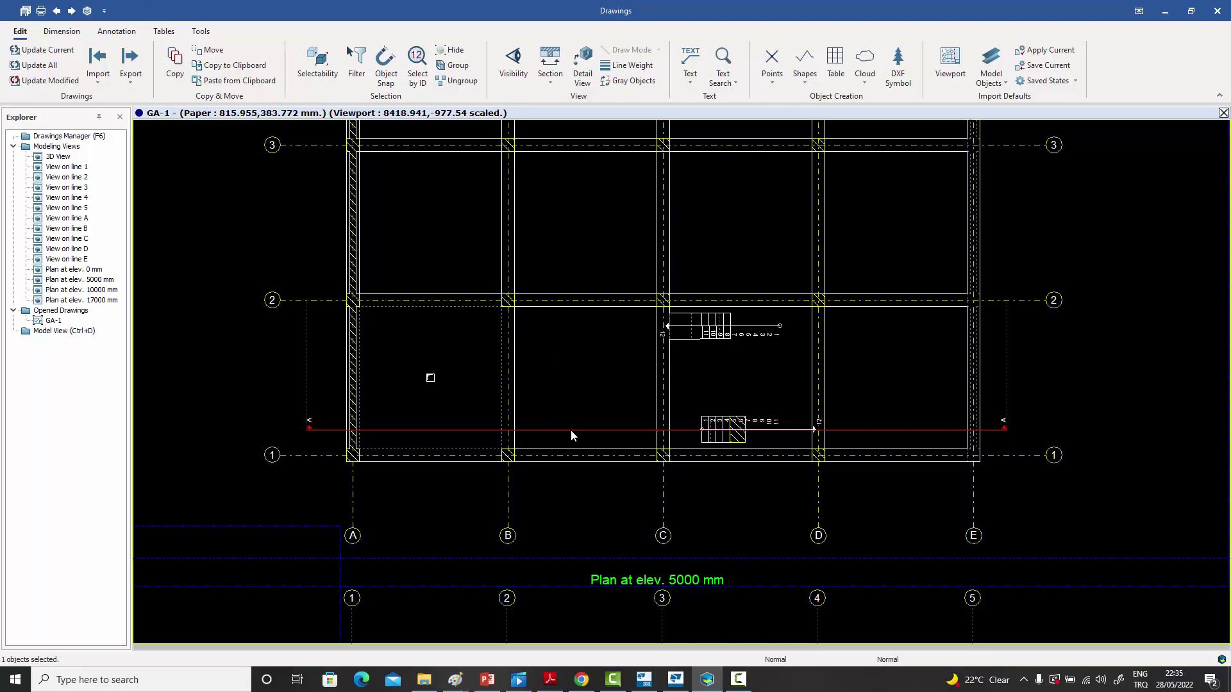
mouse_move(570, 430)
mouse_down()
mouse_move(556, 300)
mouse_move(565, 228)
mouse_up()
scroll(563, 268, down, 5)
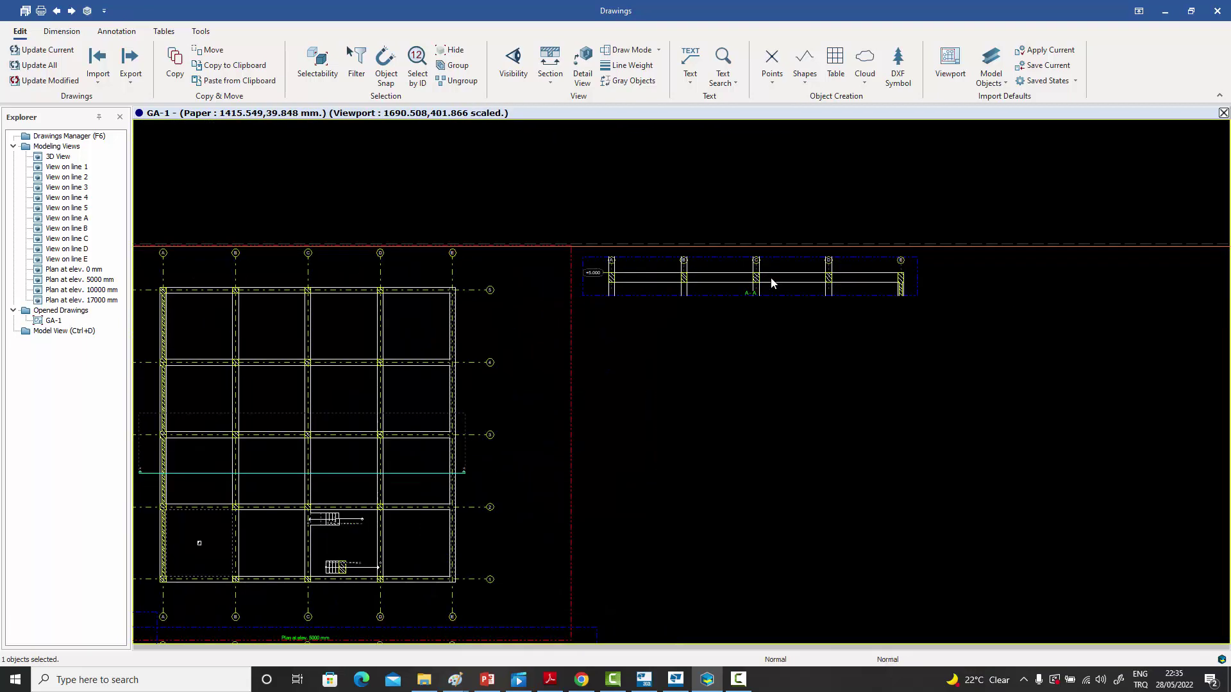
scroll(771, 280, up, 5)
scroll(774, 288, down, 5)
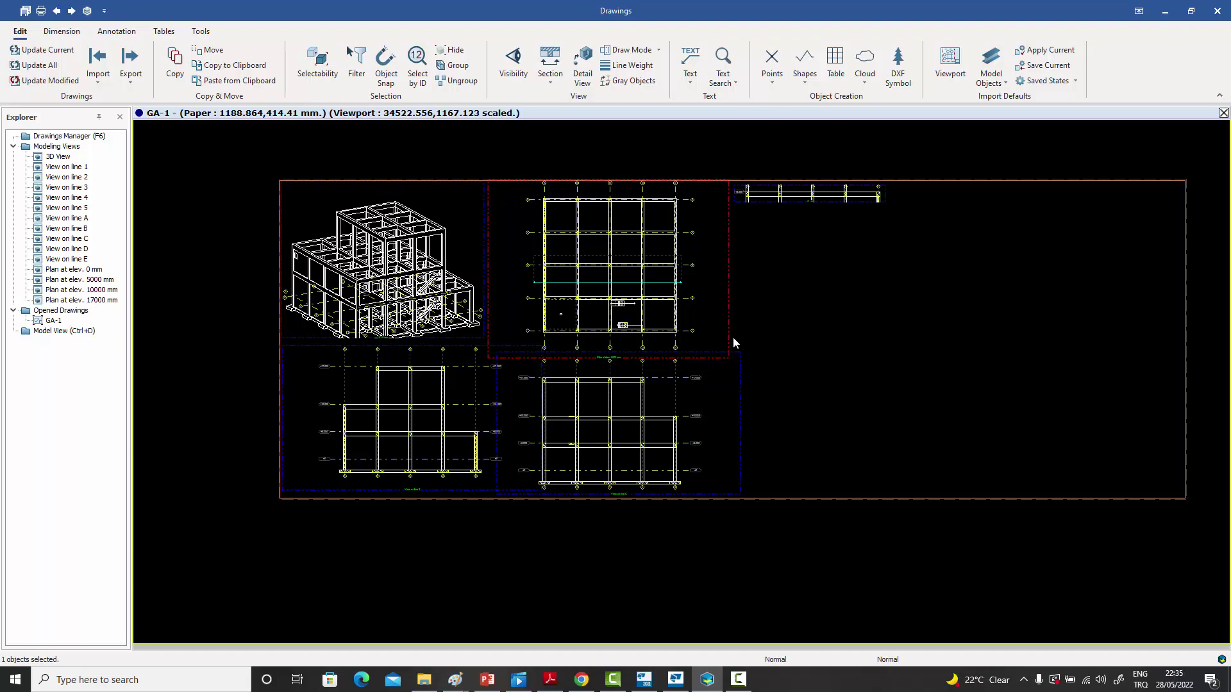
click(628, 271)
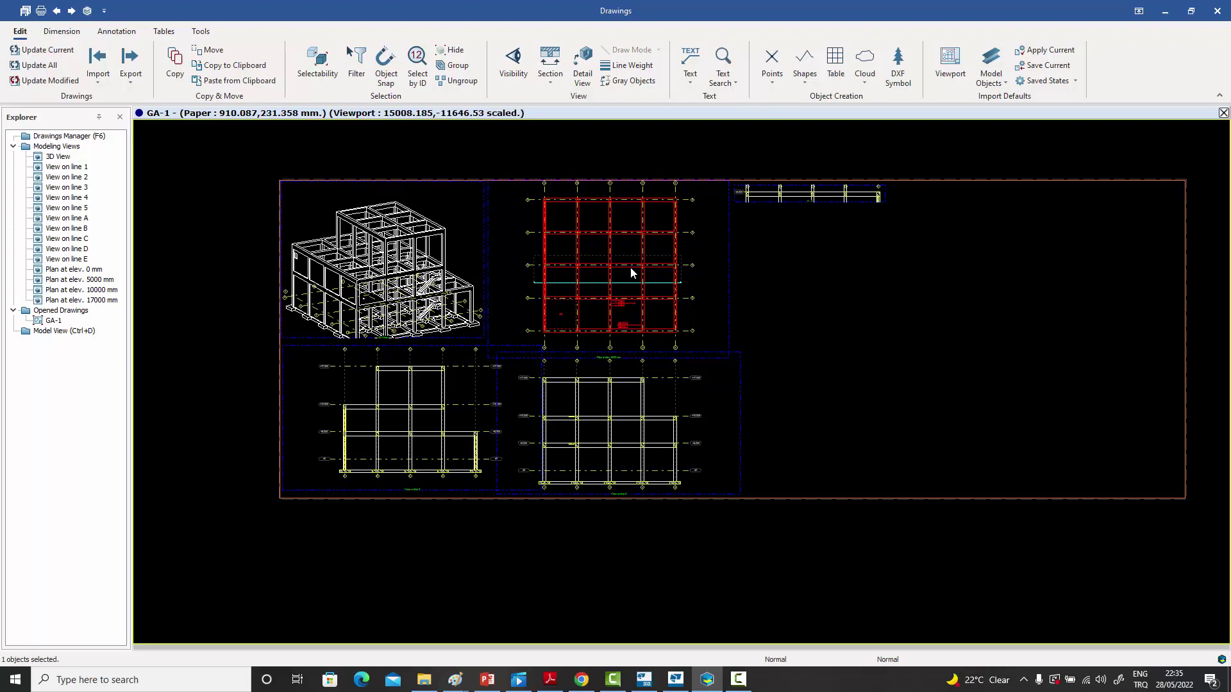
click(794, 295)
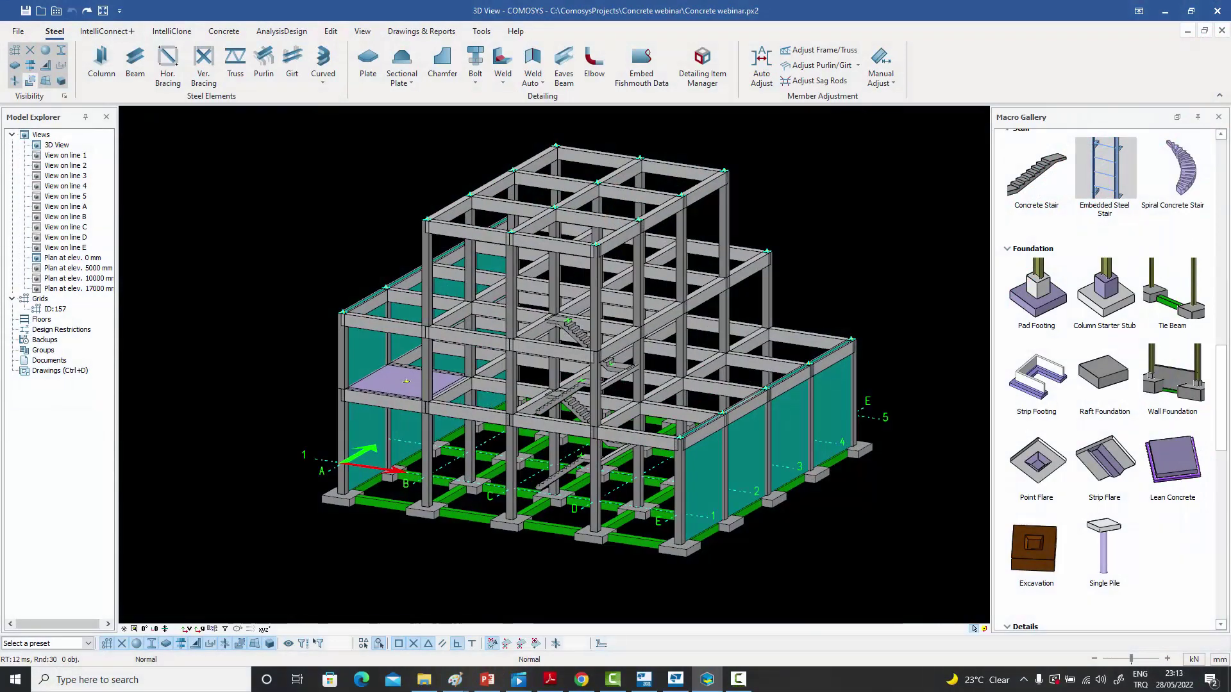
- Examine the complete concrete frame model in elevation and perspective, including its pad footings and tie beams
middle_drag(549, 435, 570, 427)
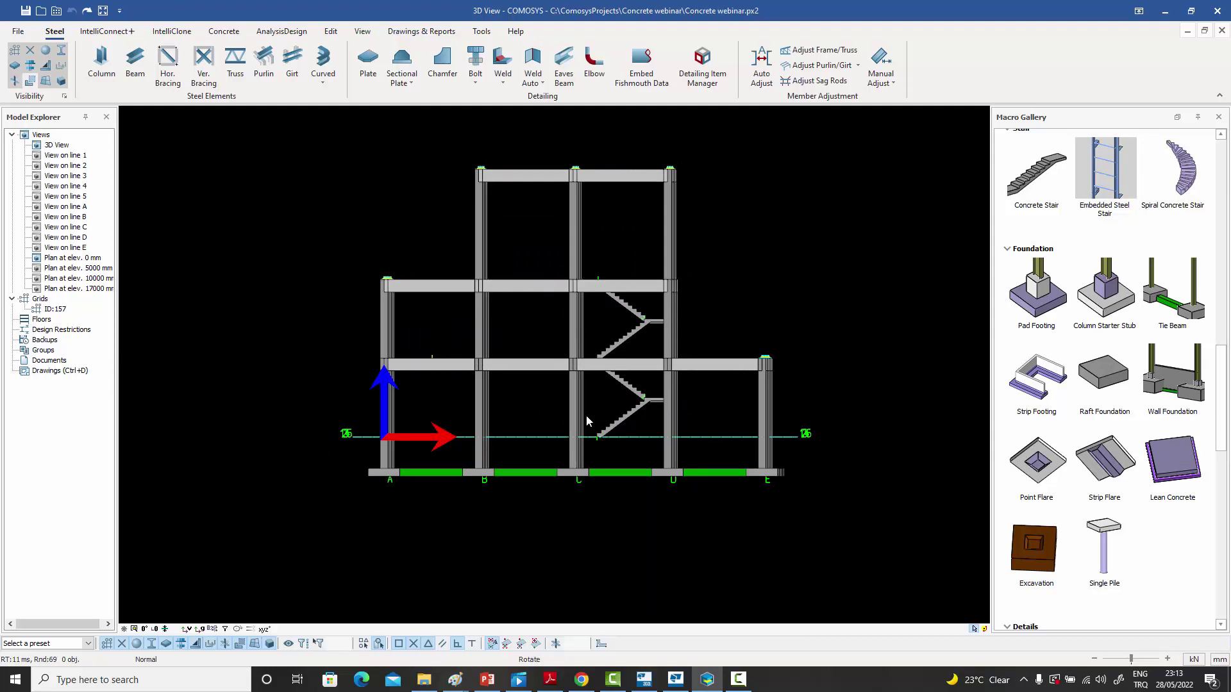
key(ctrl+i)
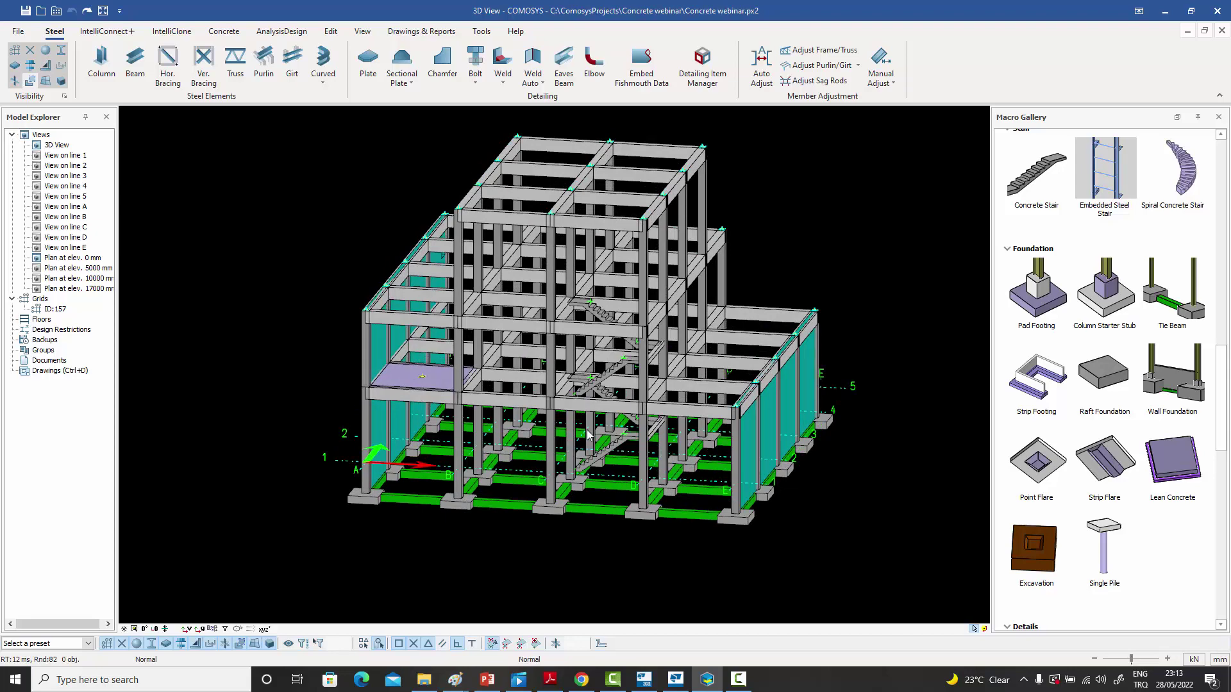
scroll(585, 436, up, 2)
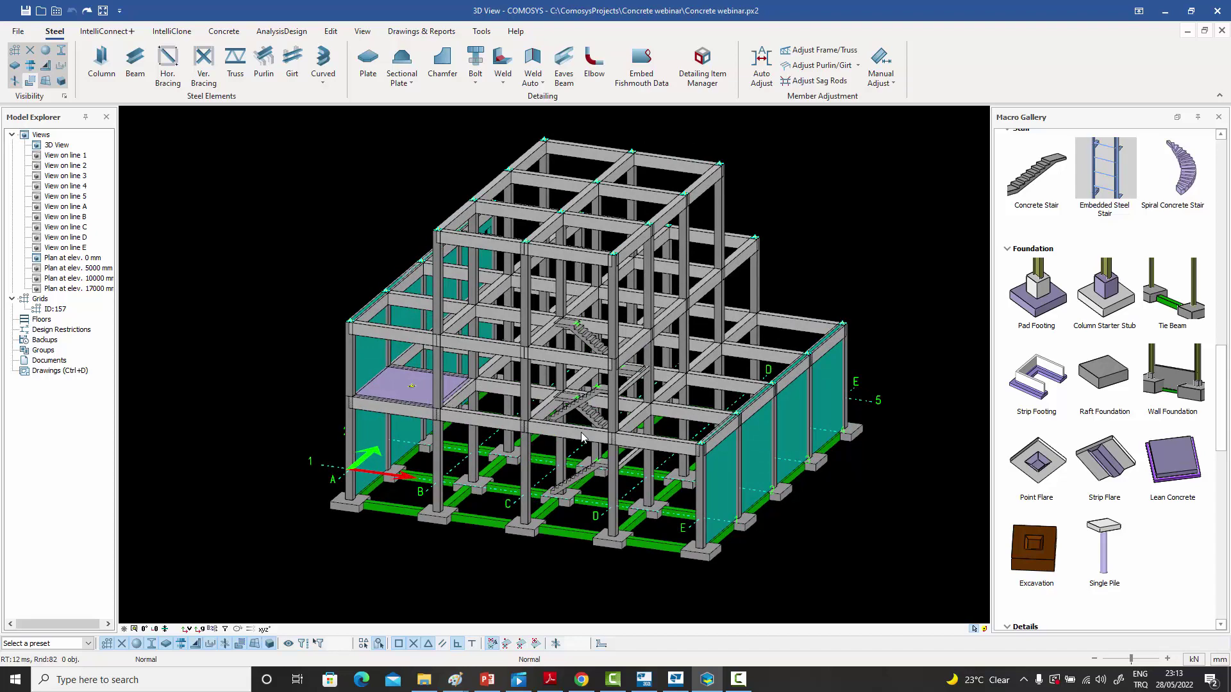
scroll(588, 433, down, 2)
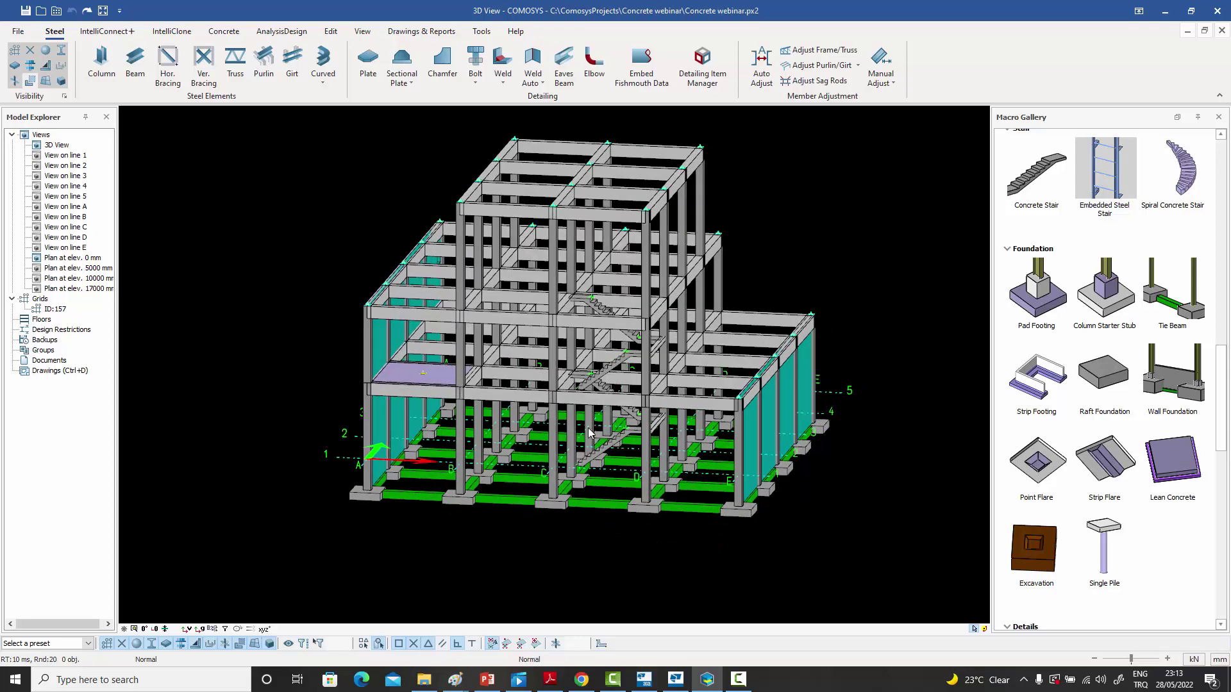
scroll(588, 433, up, 2)
scroll(588, 433, down, 2)
key(ctrl+1)
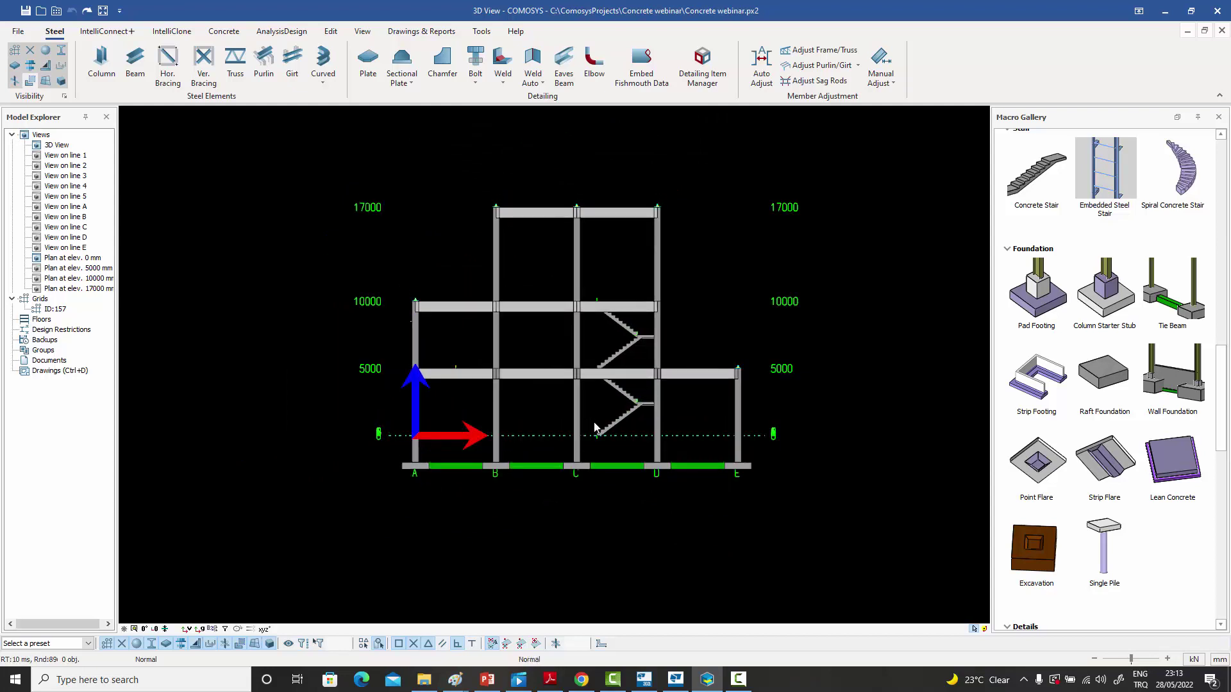
key(ctrl+0)
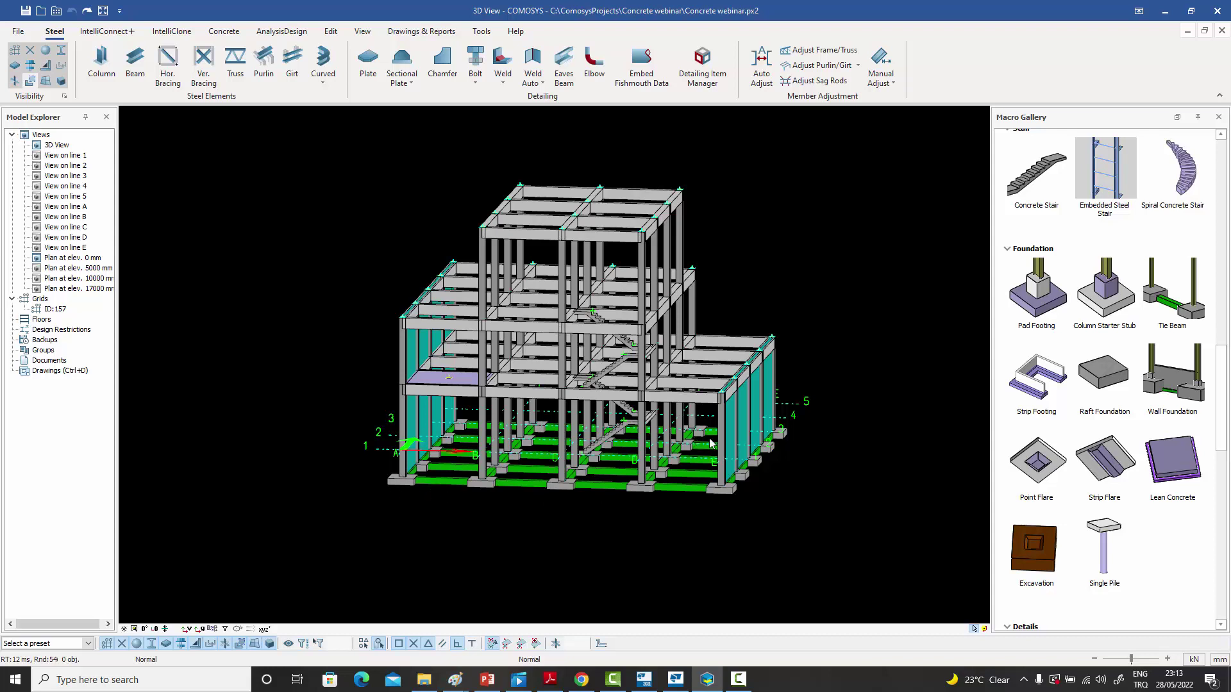
middle_drag(703, 502, 708, 483)
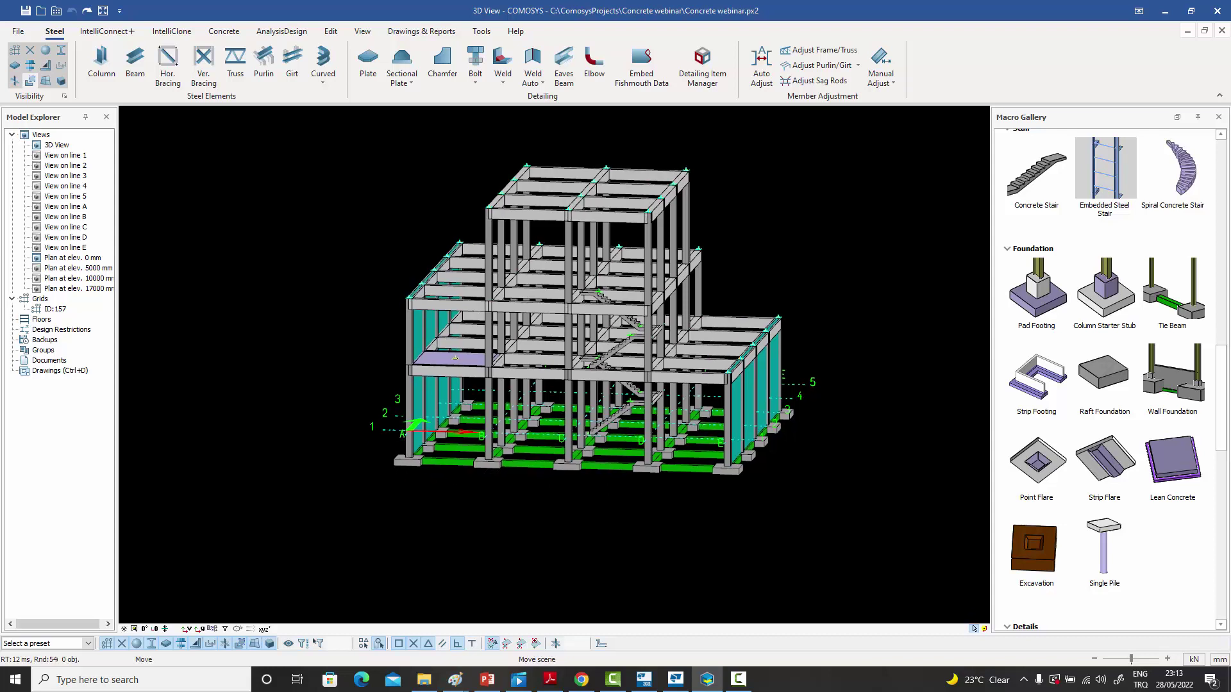
scroll(532, 459, up, 3)
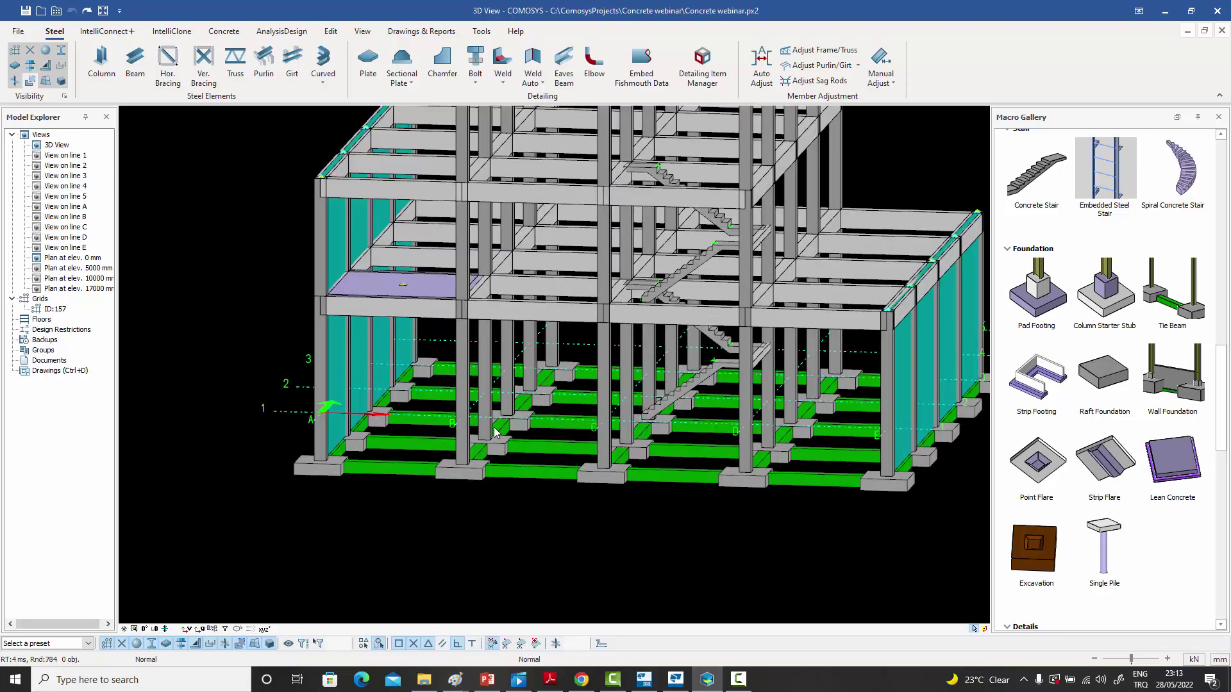
scroll(557, 445, down, 4)
scroll(550, 460, up, 3)
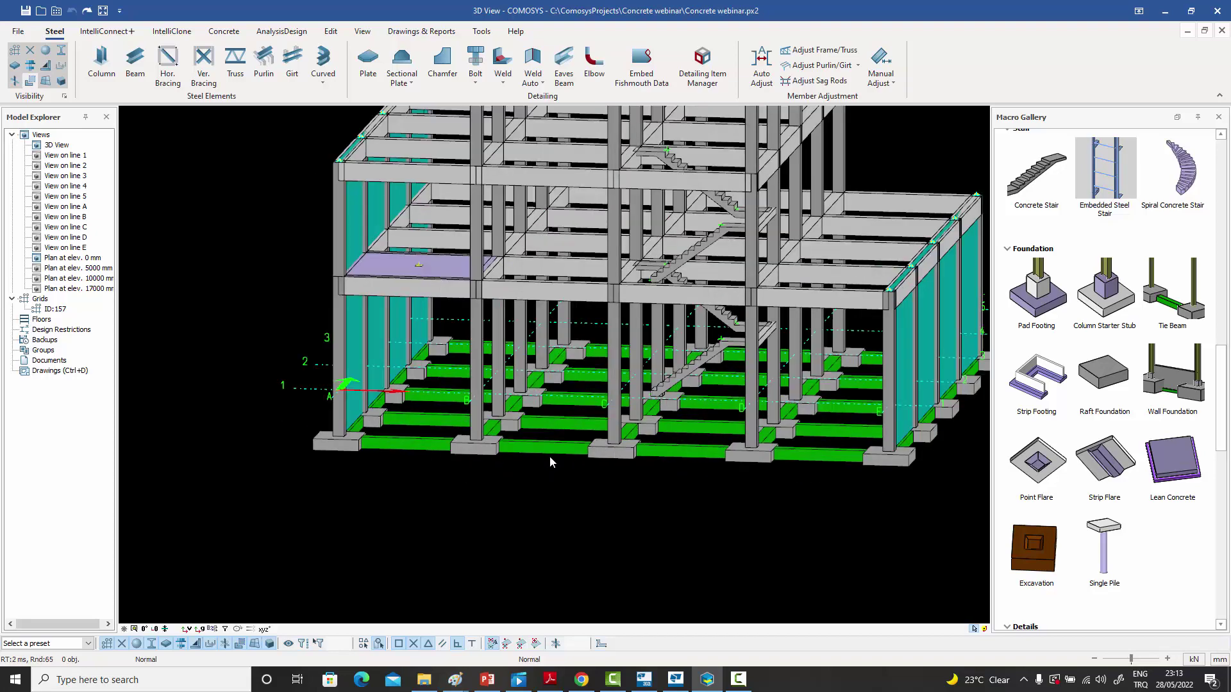
scroll(554, 458, down, 2)
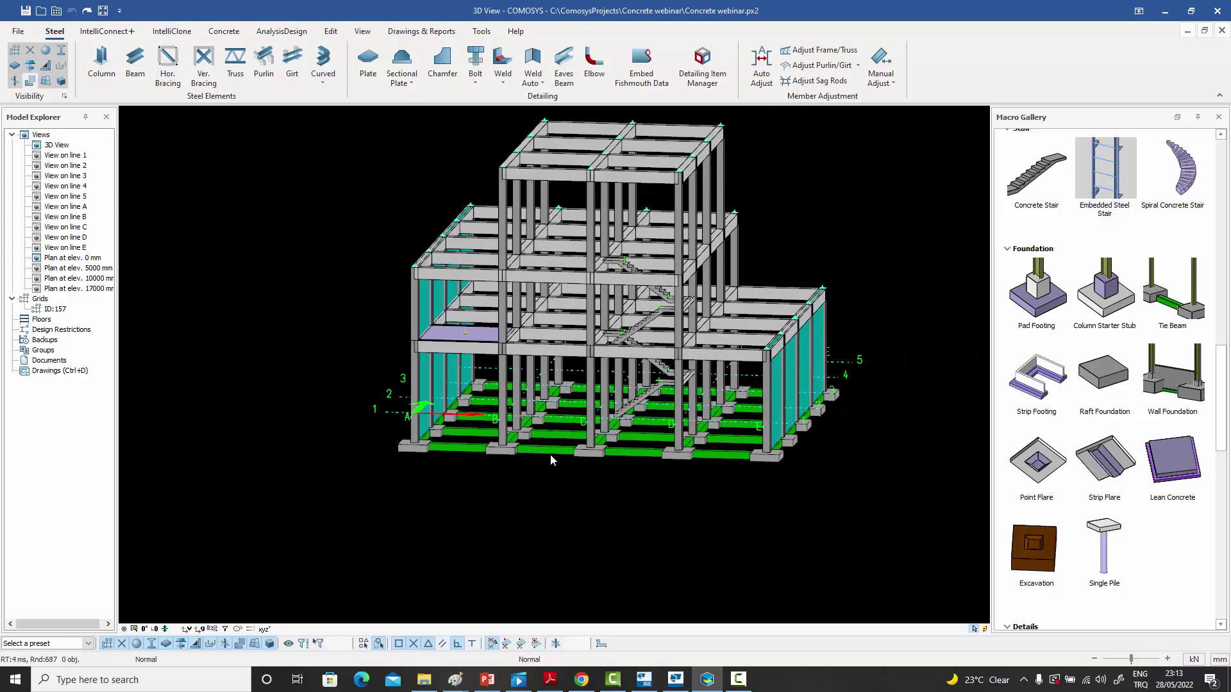
- Select everything at foundation level and filter the selection down to the 500 mm thick plates
middle_drag(614, 469, 748, 469)
drag(827, 506, 343, 395)
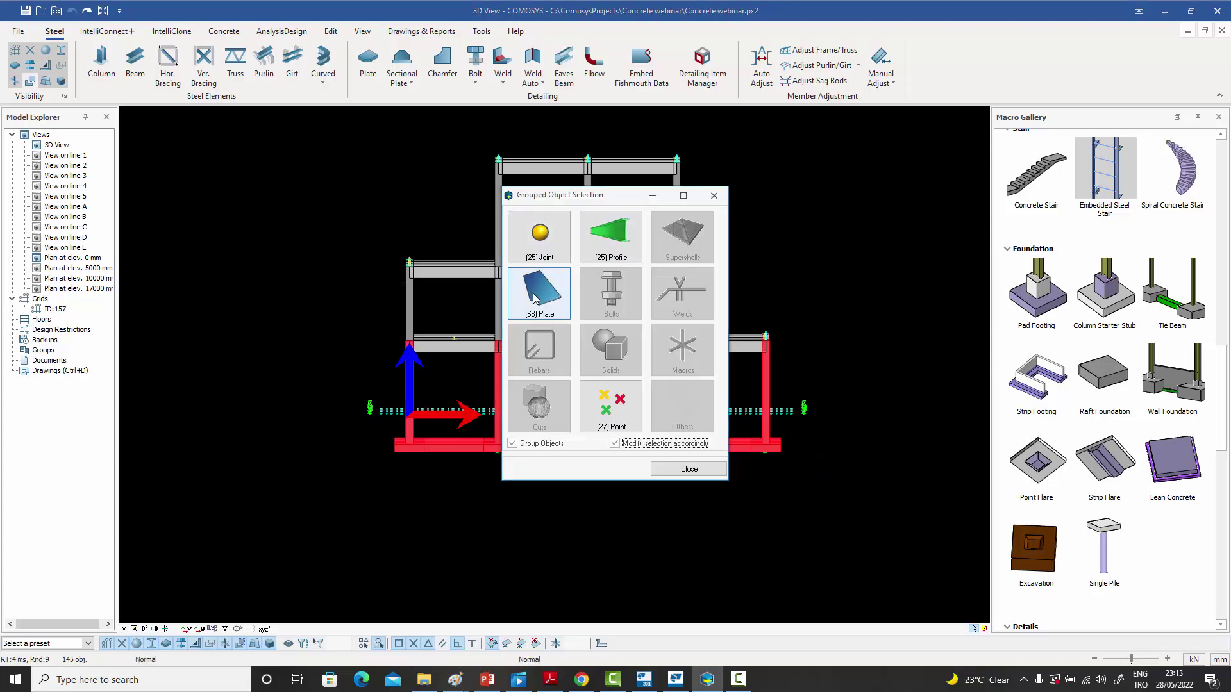
click(536, 298)
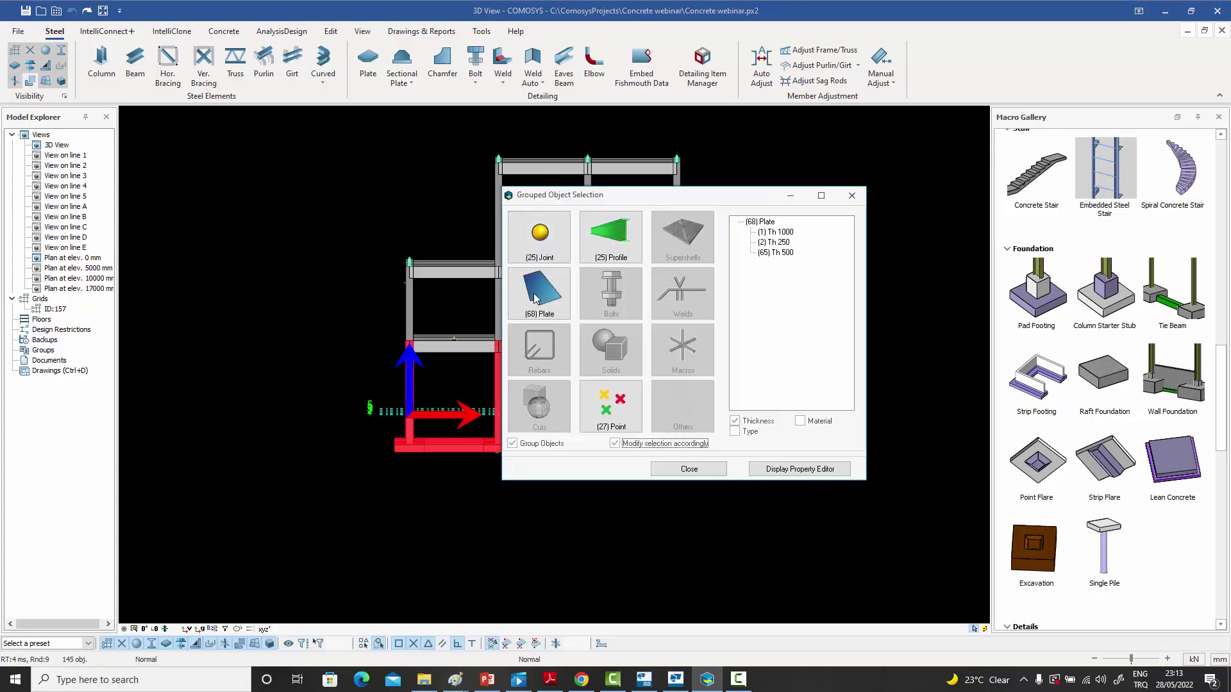
click(784, 253)
double_click(783, 253)
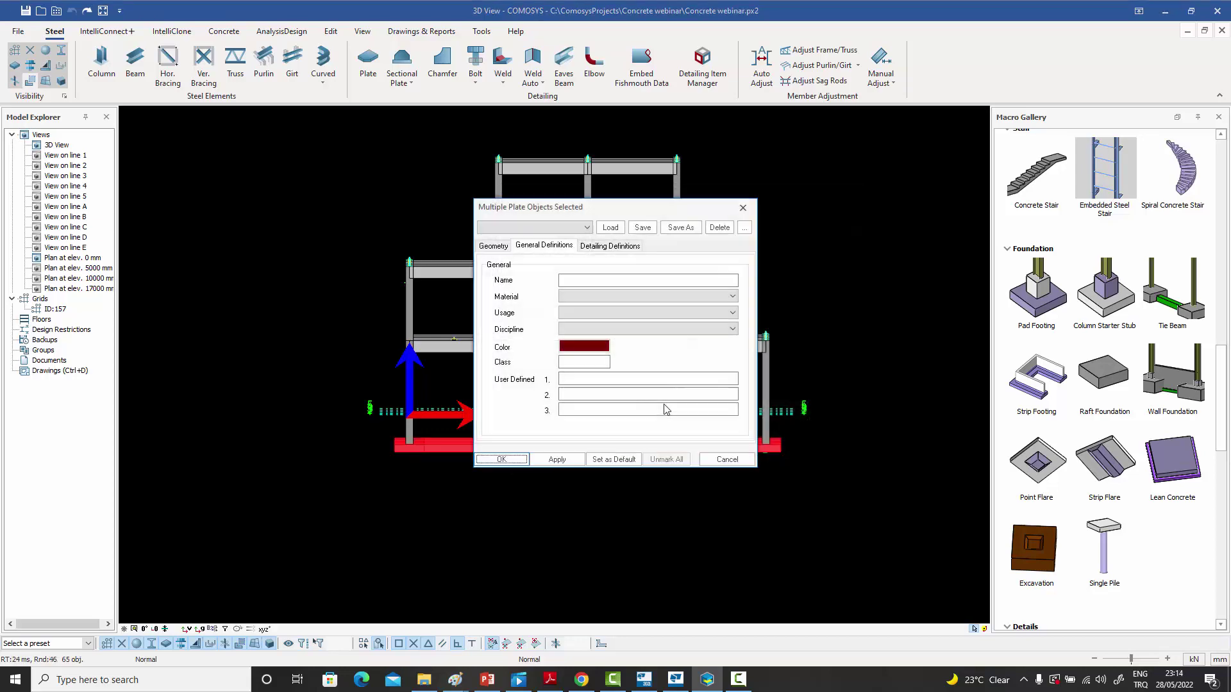
click(726, 460)
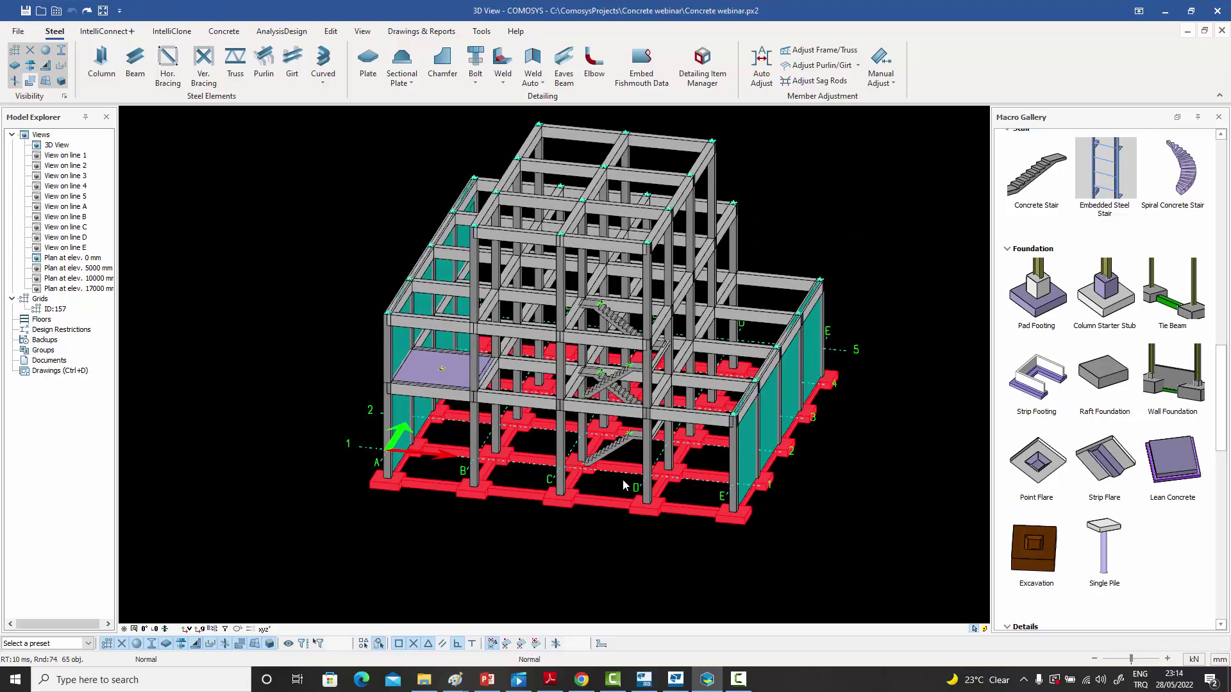
- Add lean concrete beneath the selected pad footings and tie beams using the Lean Concrete macro
middle_drag(550, 453, 564, 408)
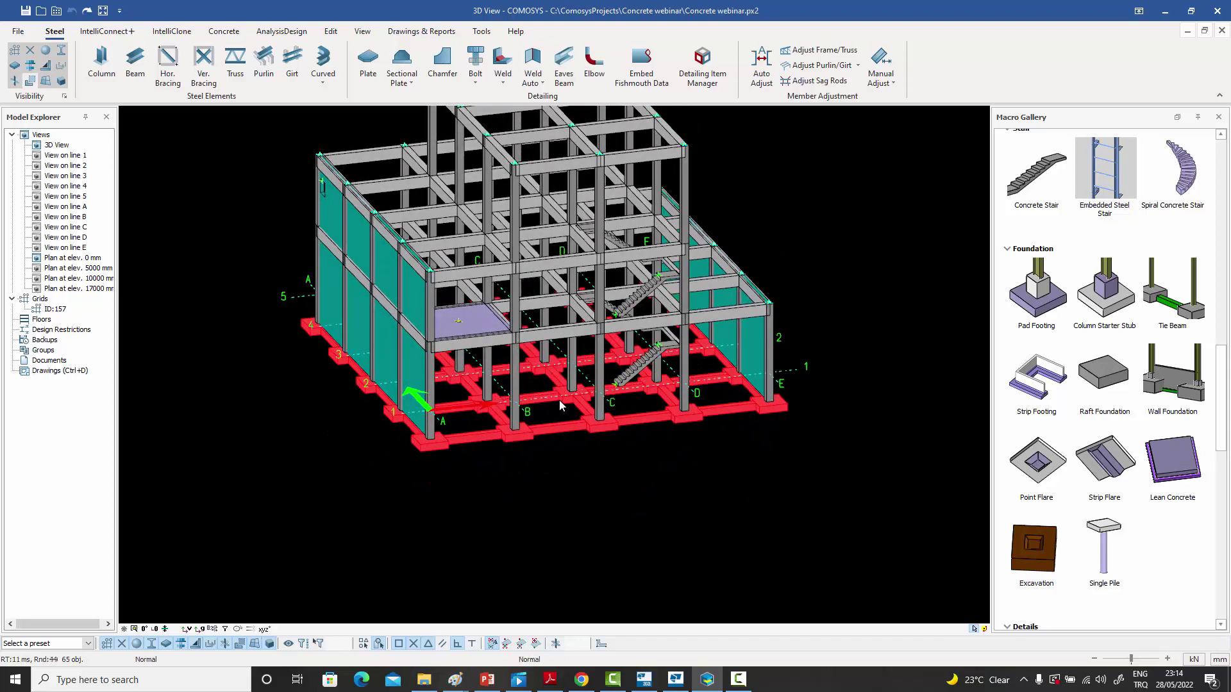
click(1178, 471)
middle_drag(701, 461, 337, 332)
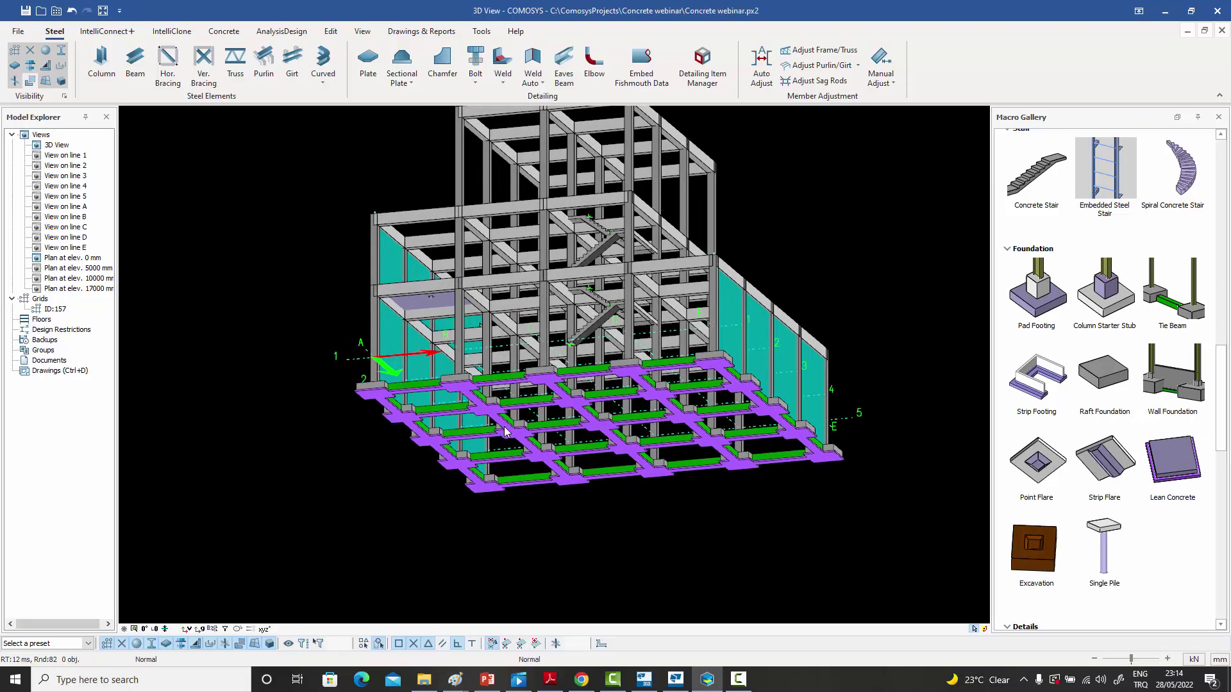
- Examine the lean concrete layer from below the foundations and from above around the frame
scroll(508, 430, up, 5)
middle_drag(519, 394, 833, 320)
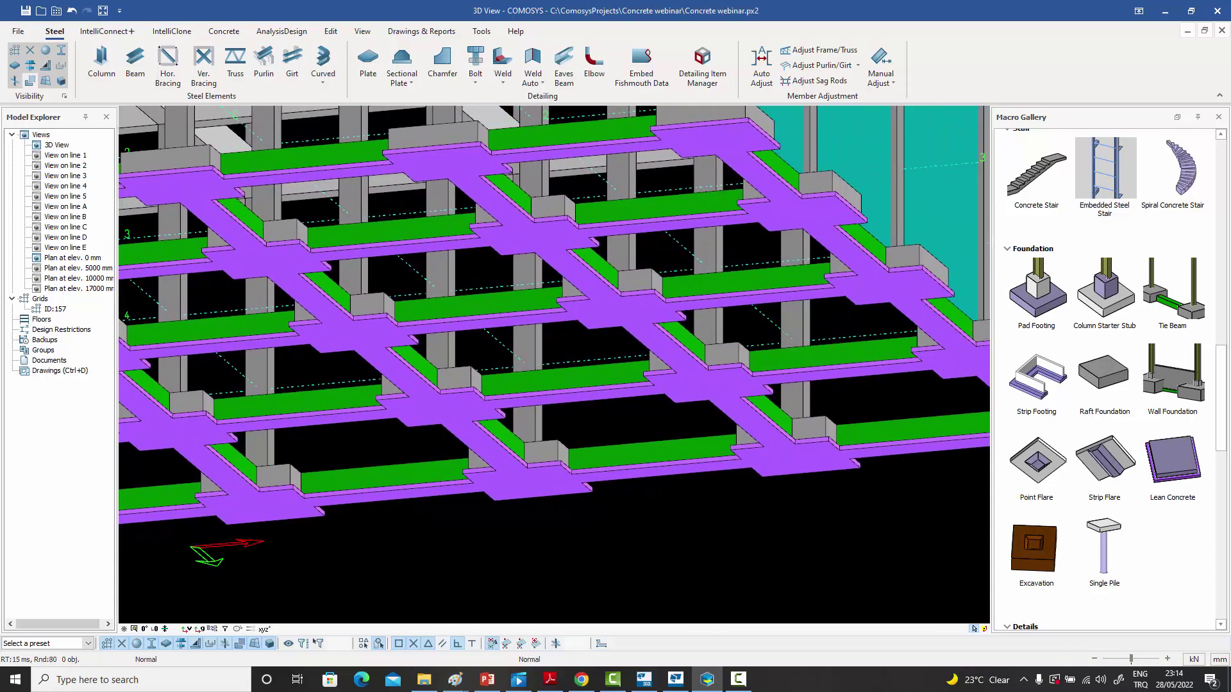
scroll(834, 385, up, 5)
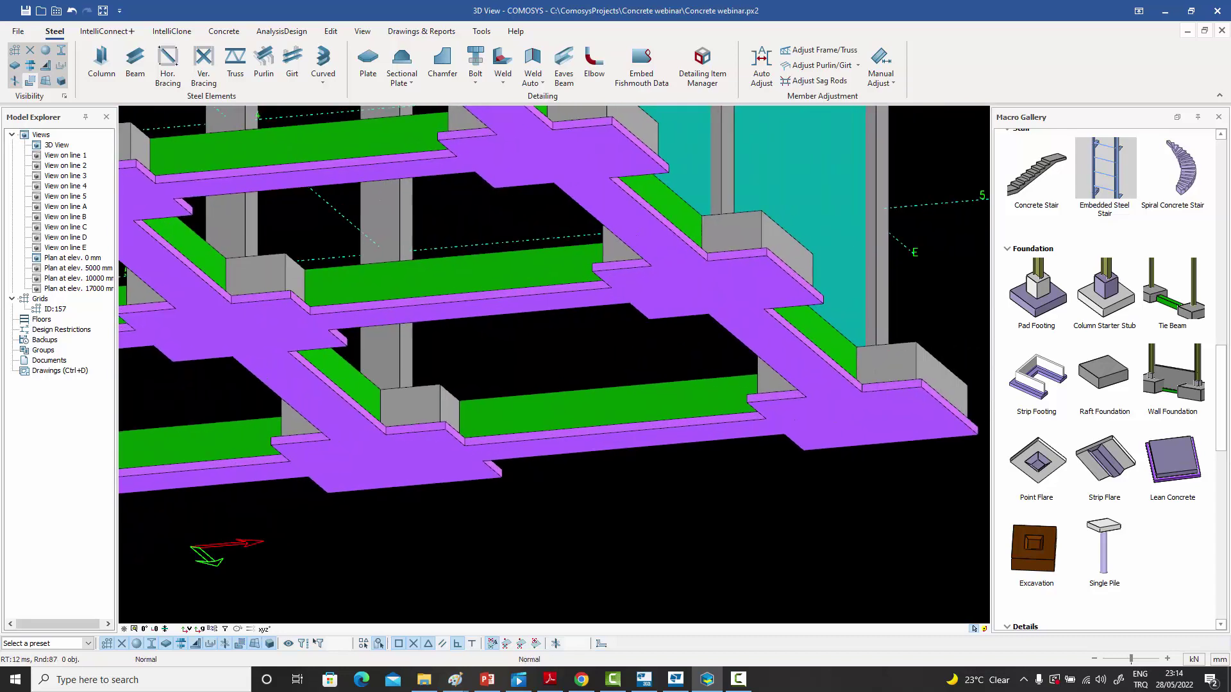
scroll(705, 372, down, 3)
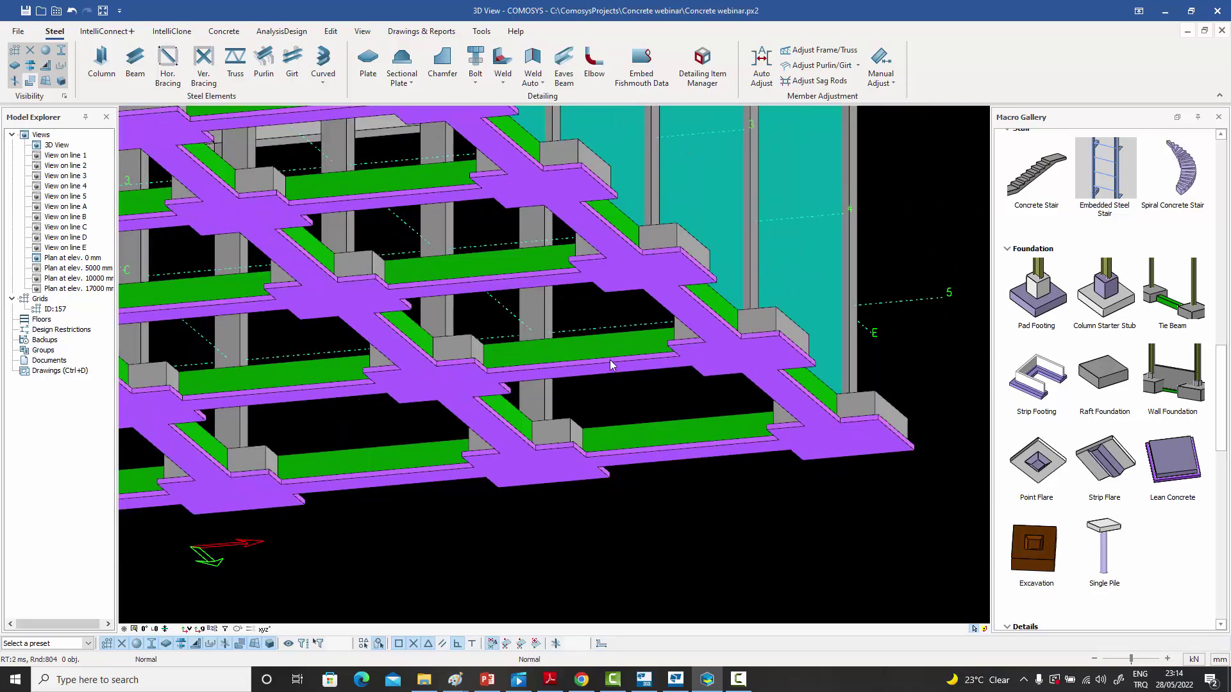
scroll(611, 365, down, 2)
middle_drag(718, 410, 327, 157)
scroll(729, 372, down, 2)
middle_drag(580, 353, 457, 423)
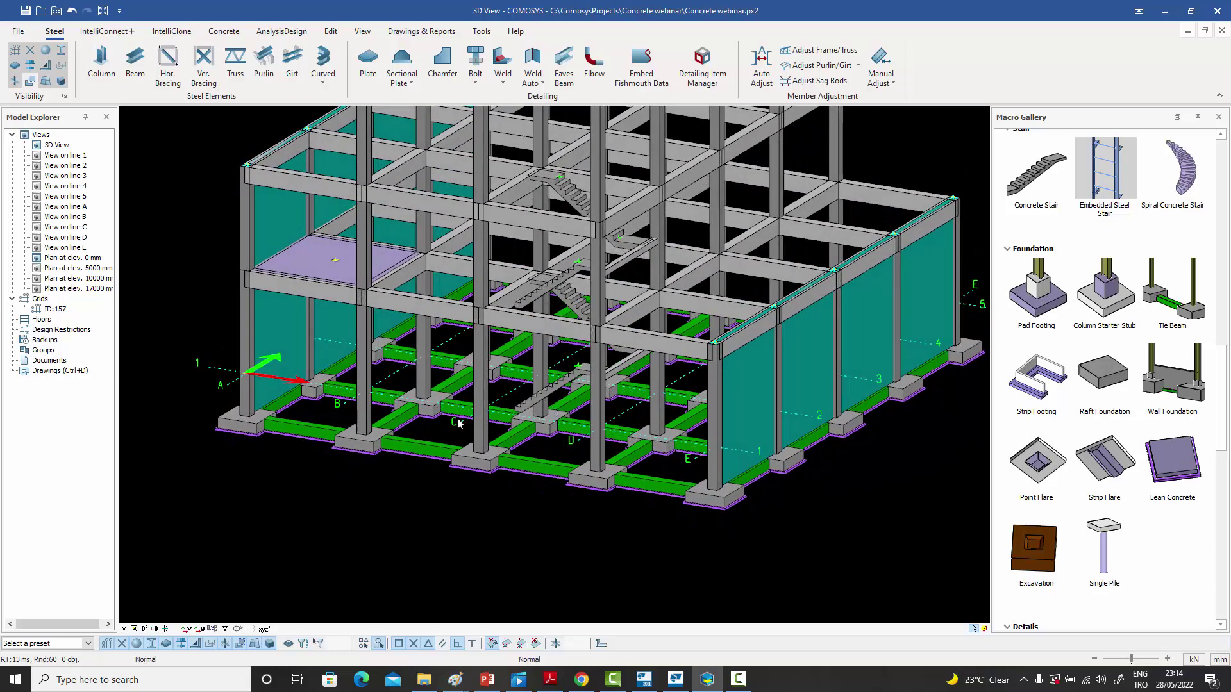
- Inspect the lean concrete around the footing at A1 up close by selecting it and the column above
scroll(227, 440, up, 5)
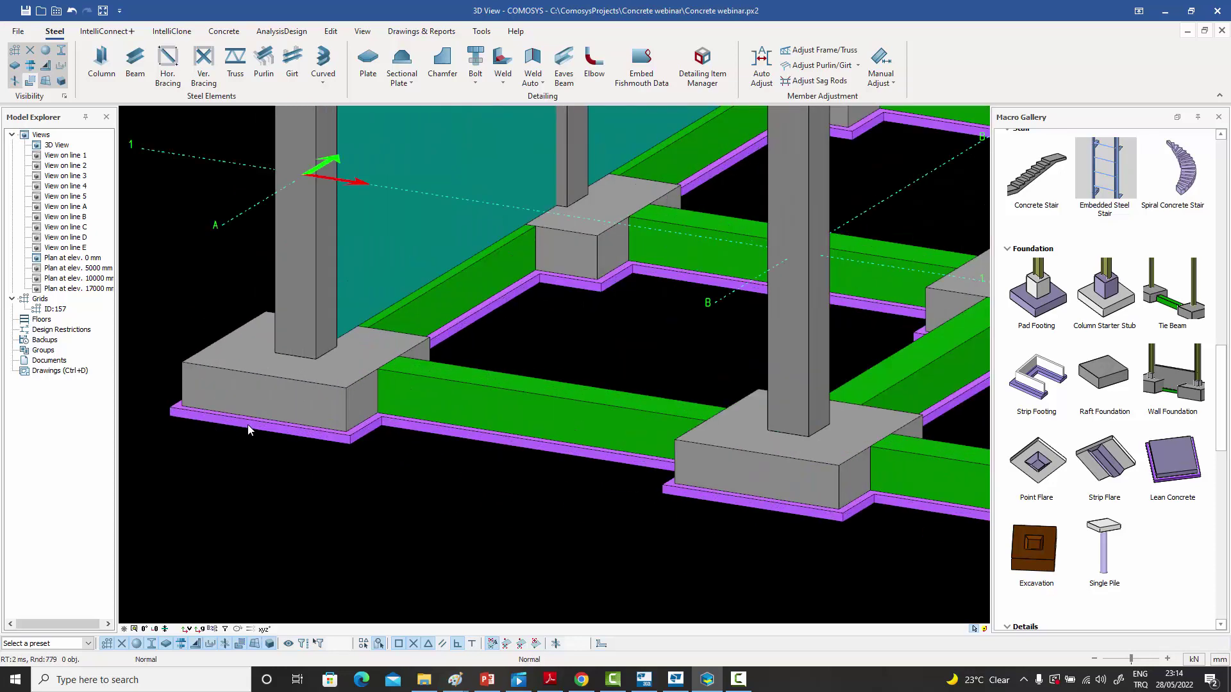
click(248, 424)
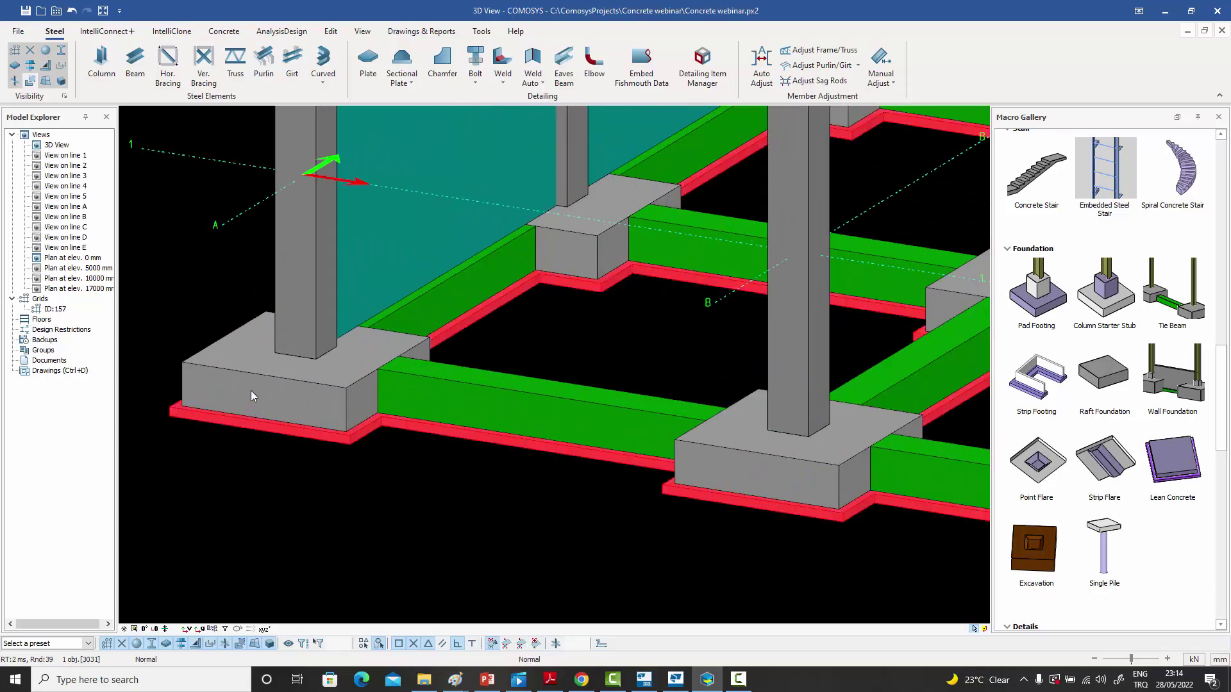
click(252, 395)
click(291, 326)
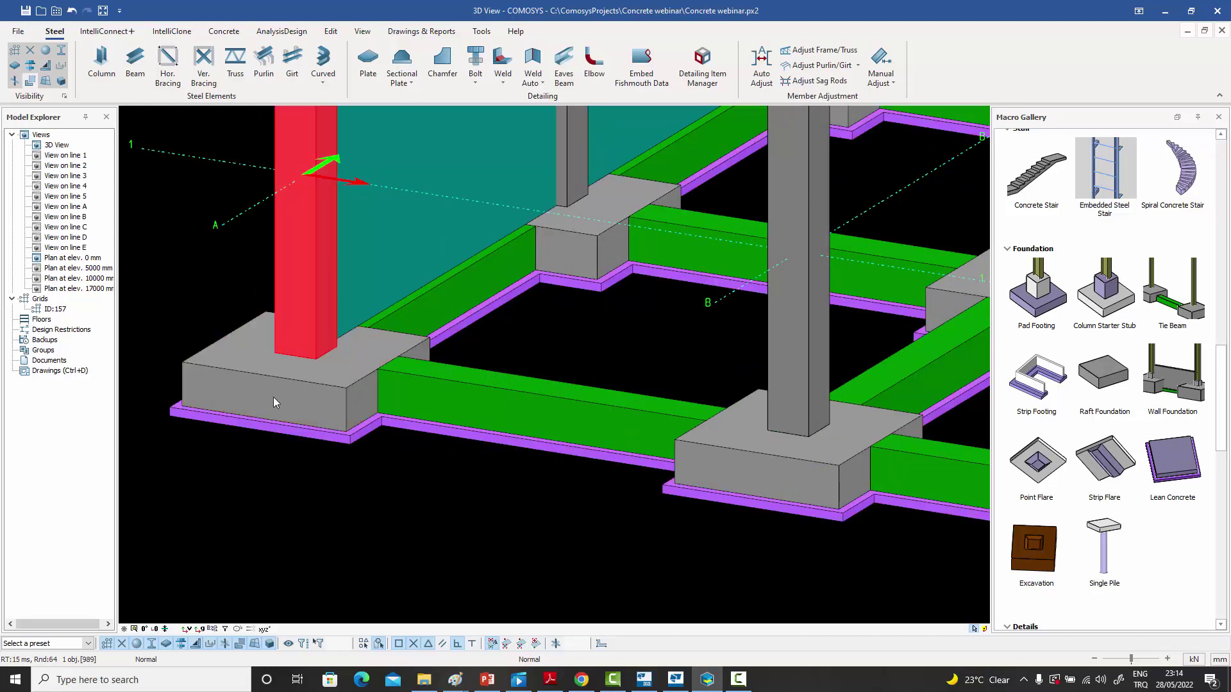
click(268, 429)
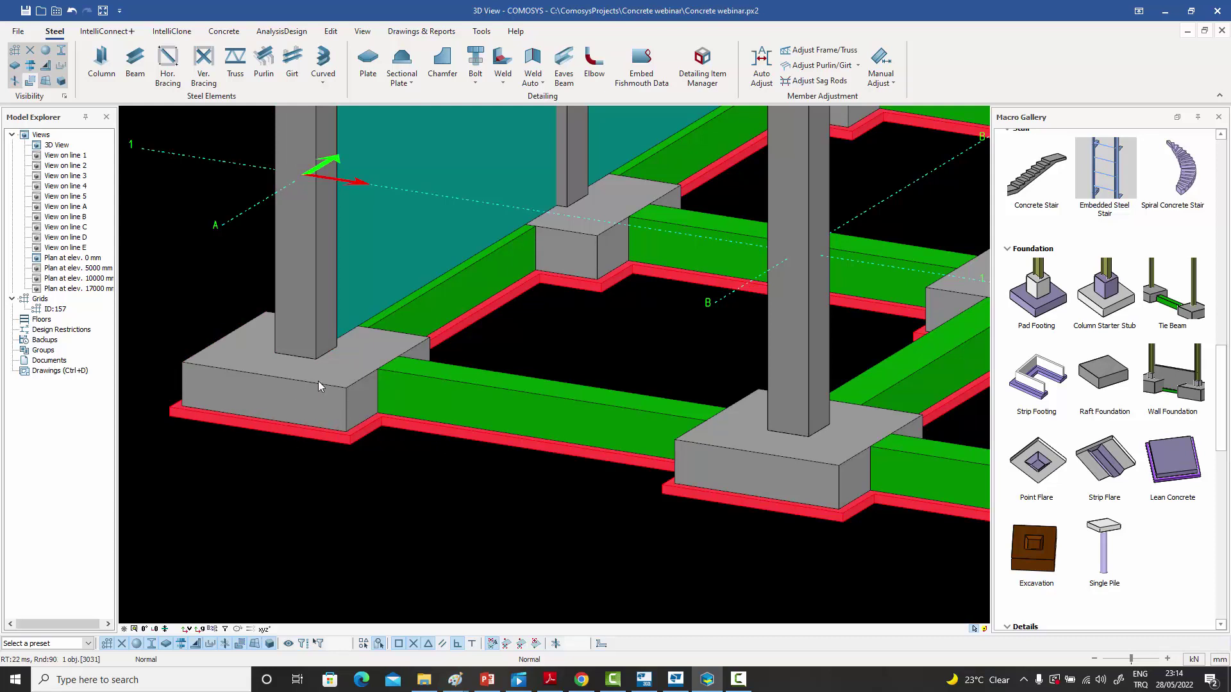
click(413, 460)
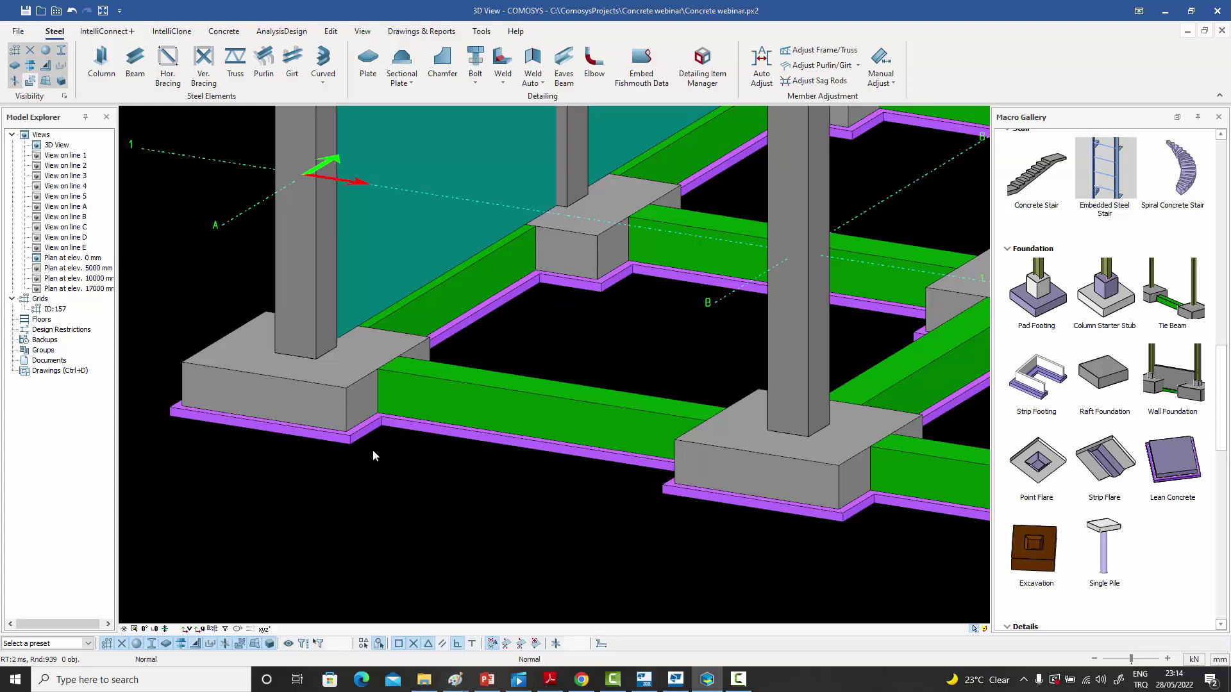
scroll(363, 448, down, 5)
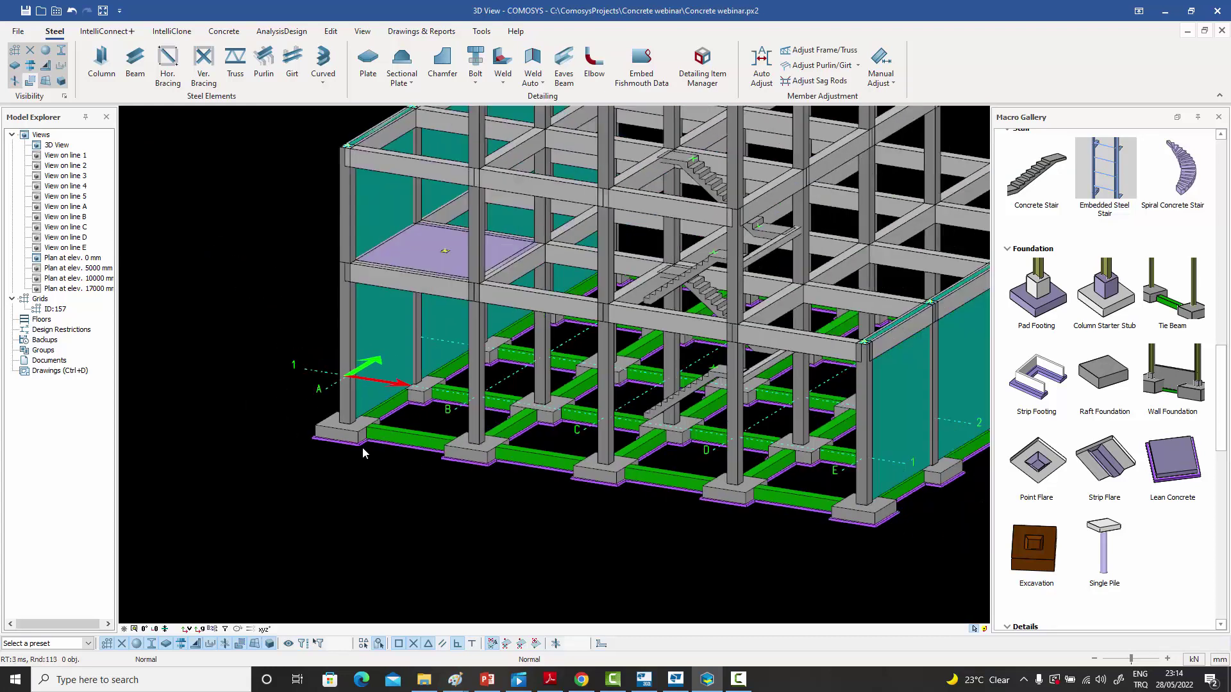
- Examine the lean concrete beneath the pad footings and tie beams across the whole foundation from above and below
scroll(407, 471, down, 3)
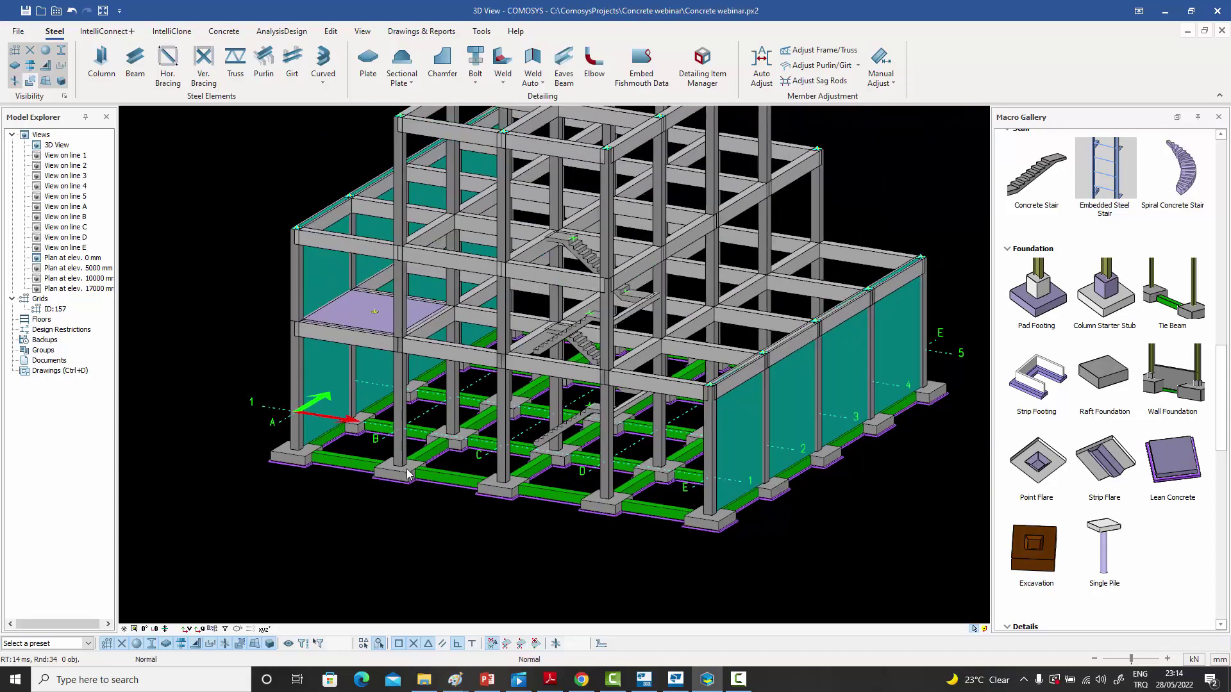
middle_drag(501, 477, 429, 523)
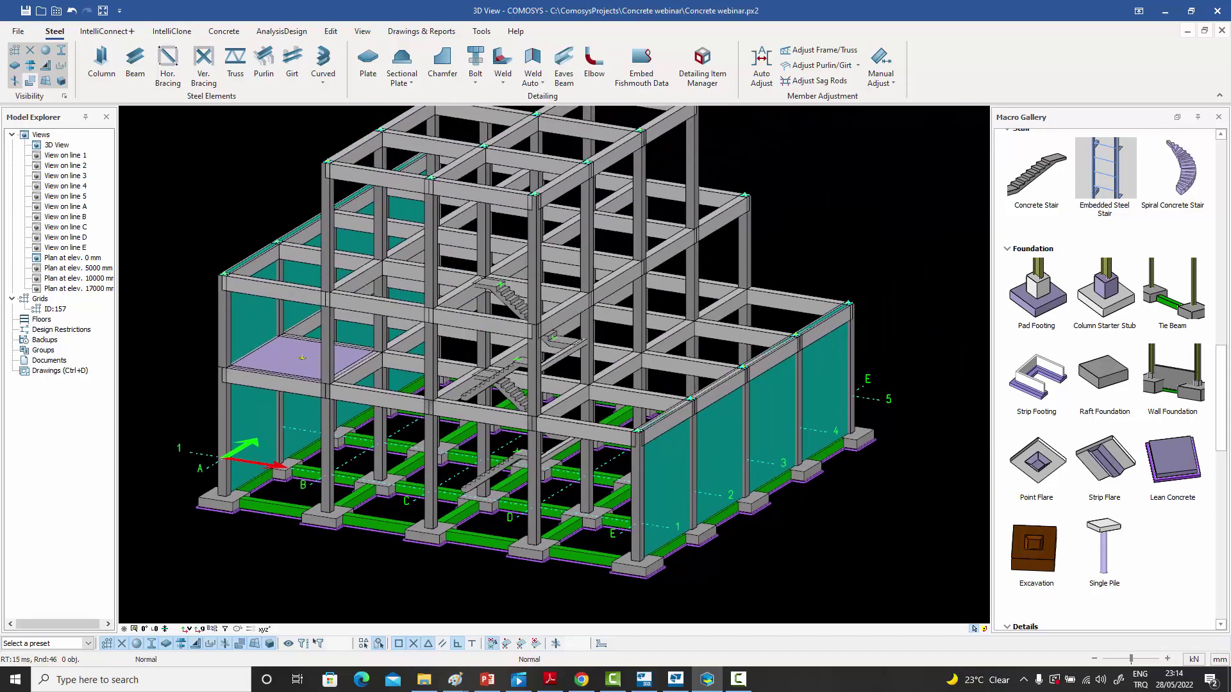
shift+middle_drag(520, 512, 625, 366)
scroll(624, 365, up, 4)
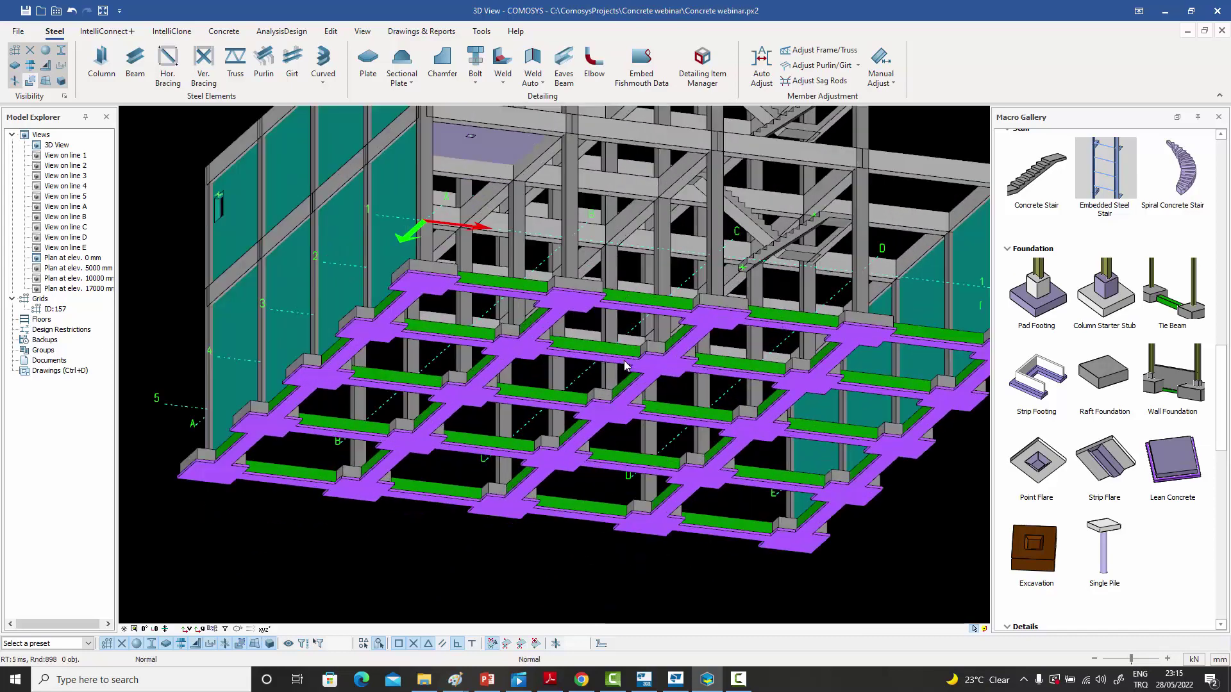
scroll(625, 366, up, 3)
middle_drag(625, 366, 588, 354)
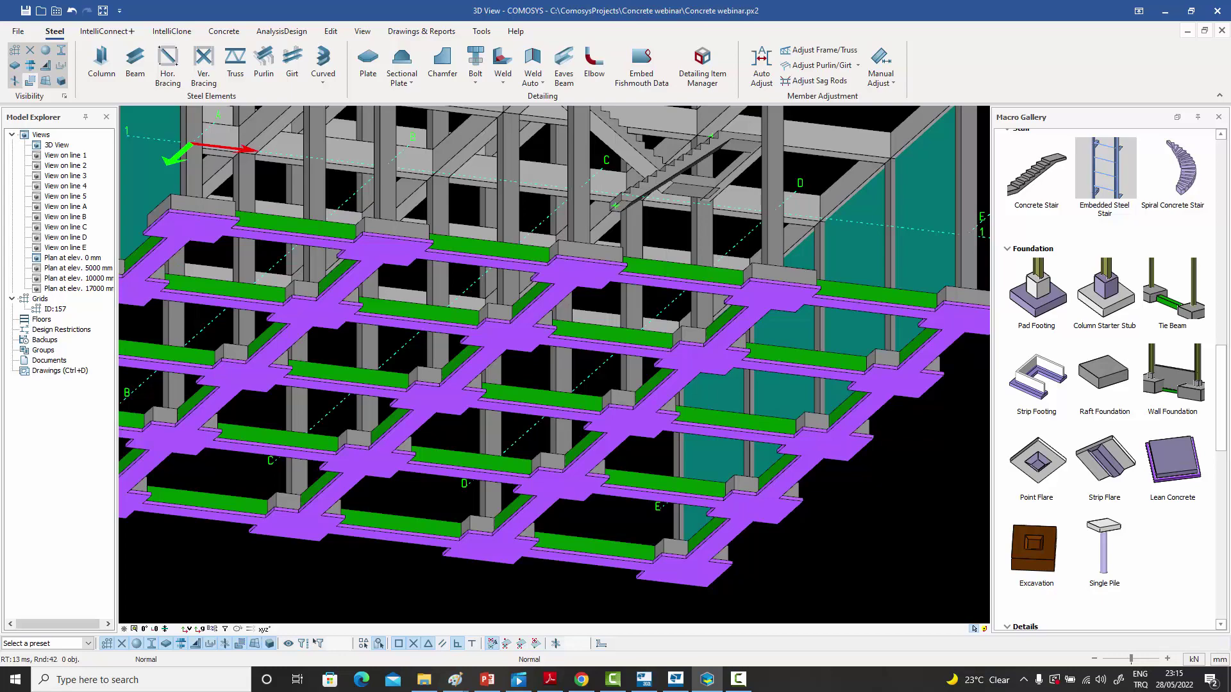
middle_drag(459, 336, 439, 322)
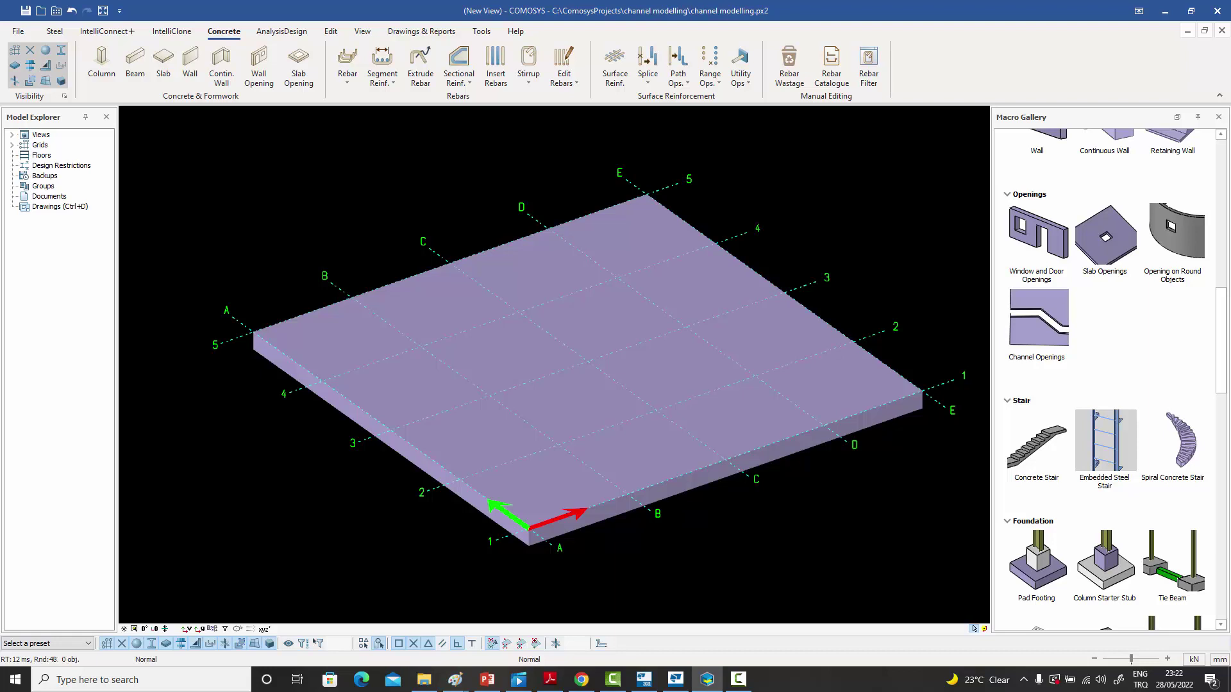
- Cut a stepped channel opening into the slab with the Channel Openings macro, following a multi-point path from E2 to B1
middle_drag(858, 263, 860, 264)
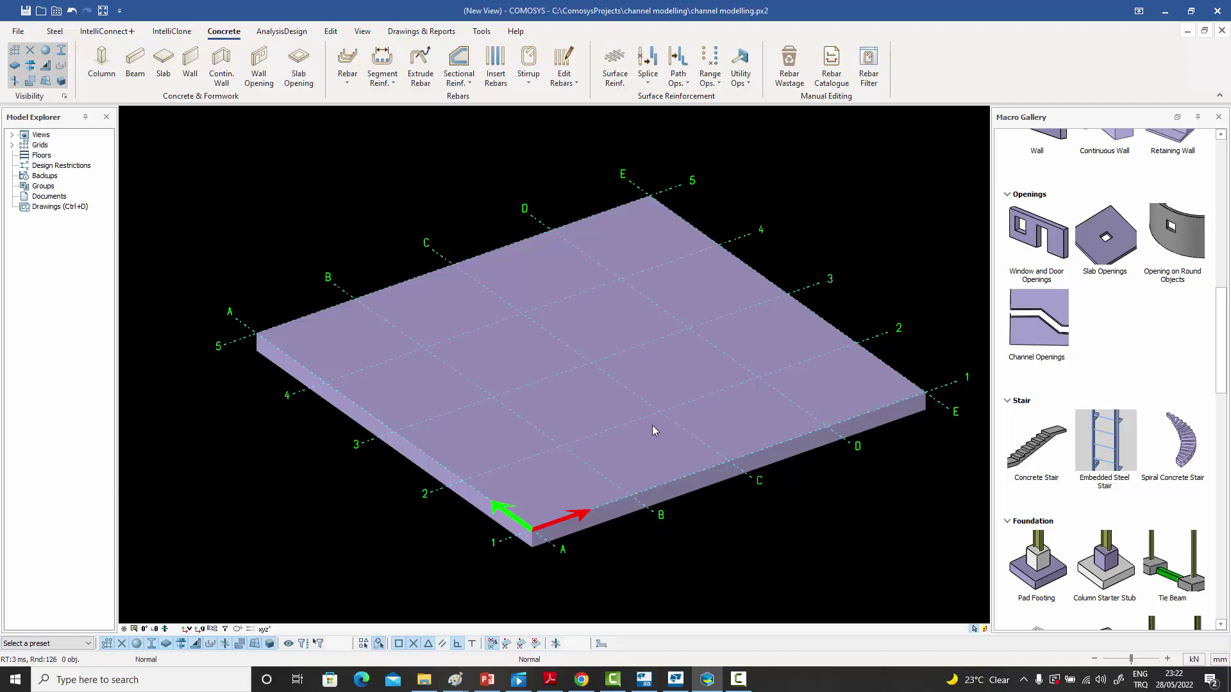
middle_drag(744, 370, 757, 380)
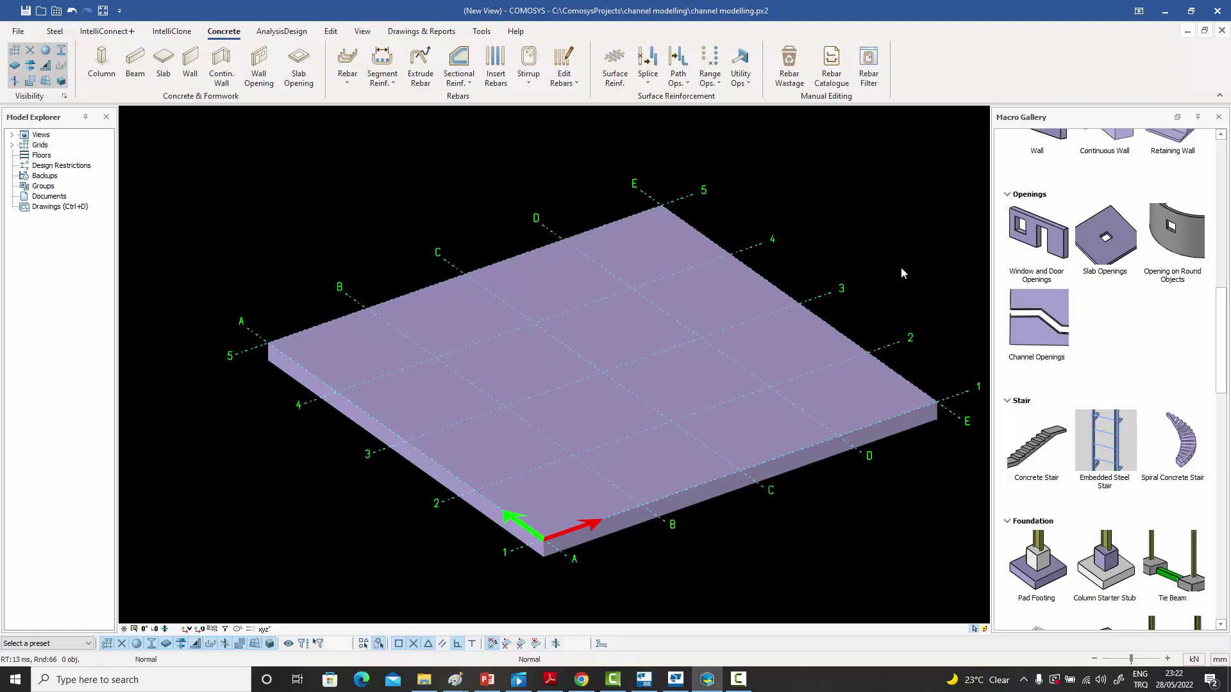
middle_drag(901, 268, 902, 277)
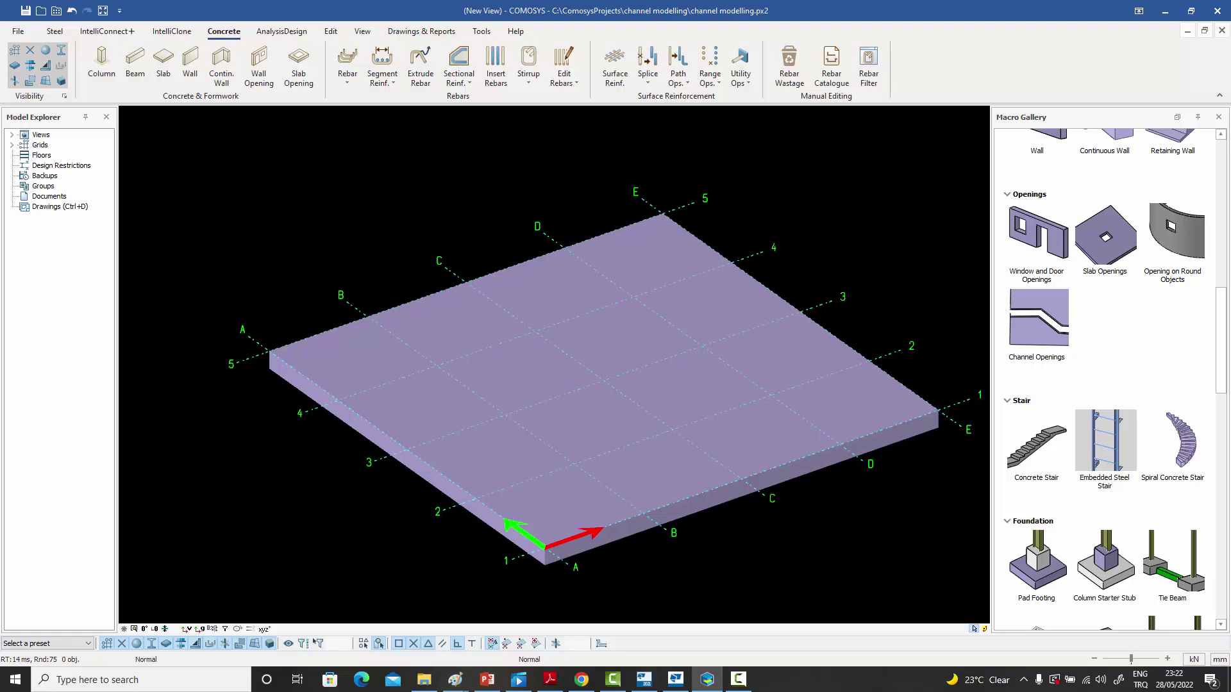
click(1042, 336)
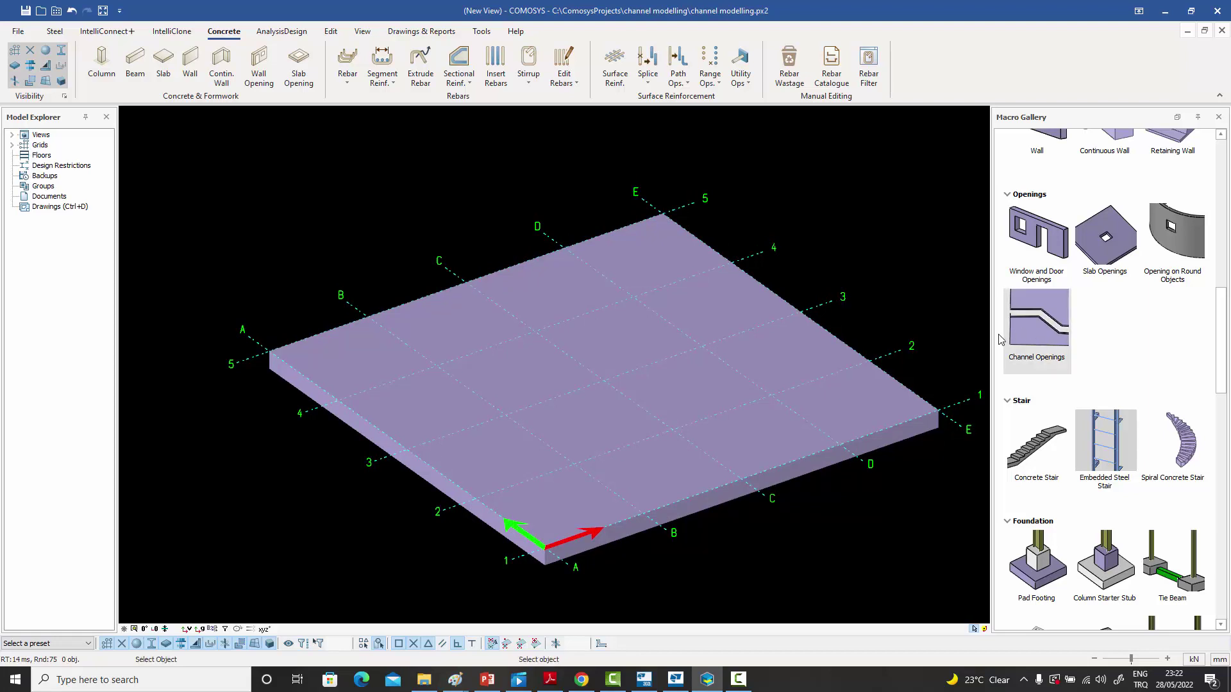
click(737, 445)
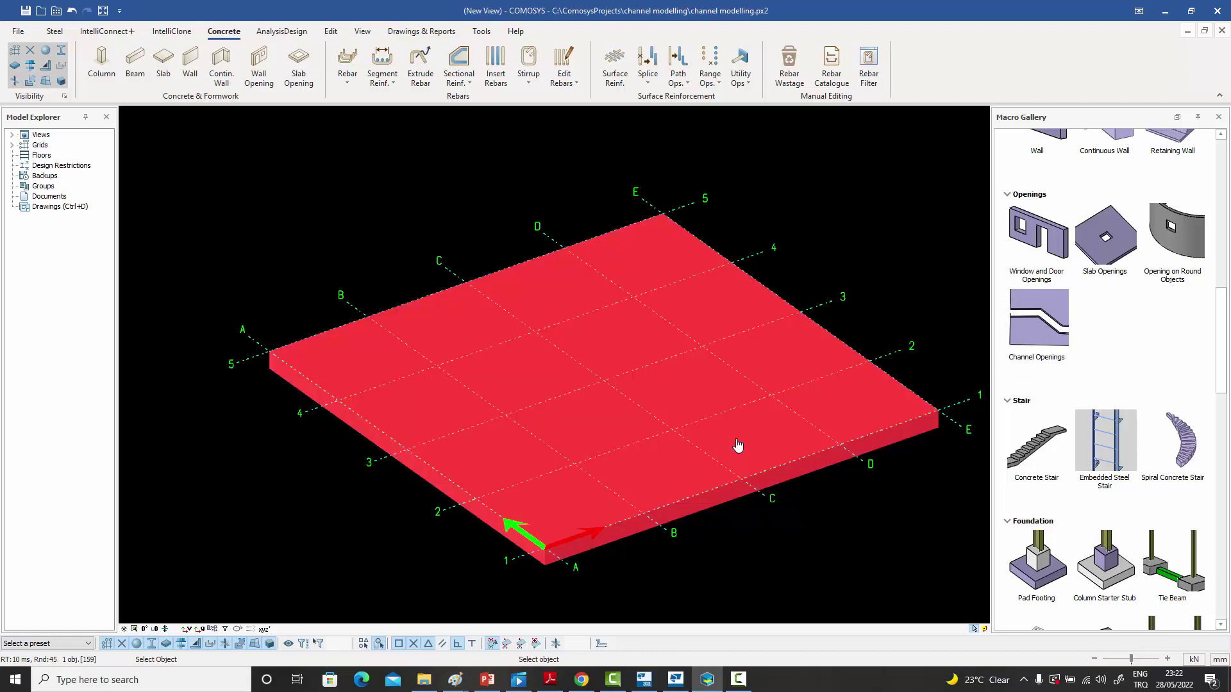
right_click(737, 446)
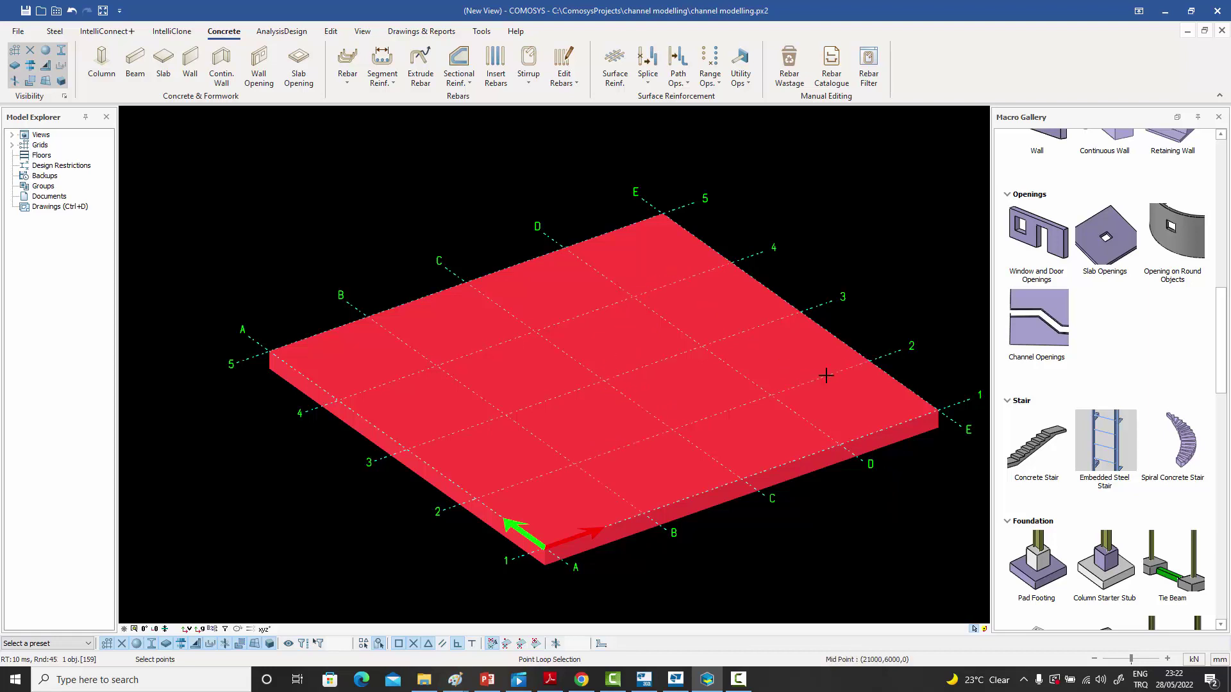
click(866, 364)
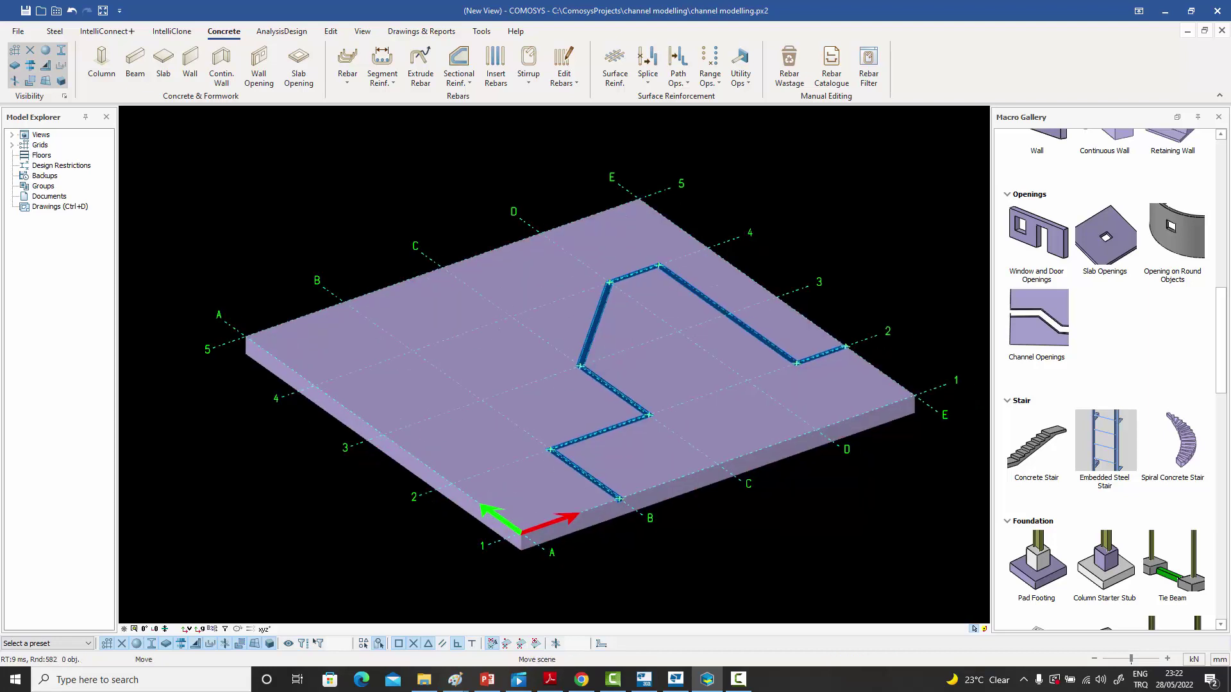
- Hide the cut bodies and inspect the channel's profile where it meets the slab edge at B1
scroll(587, 486, up, 3)
scroll(587, 486, up, 2)
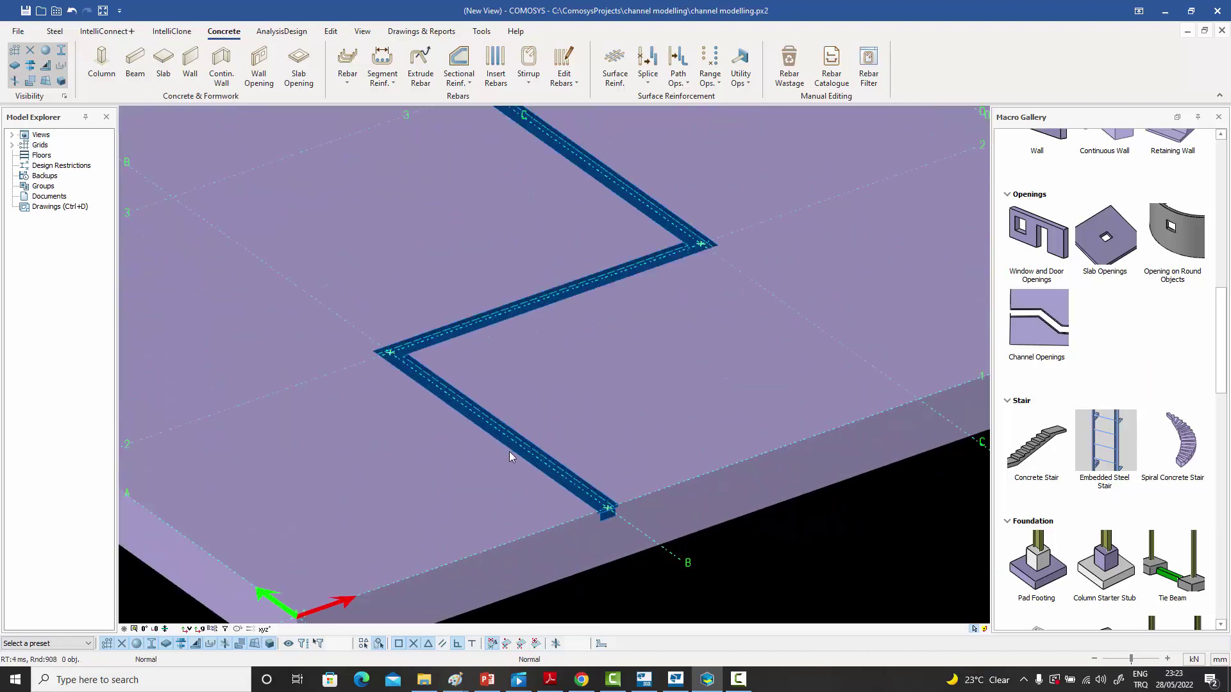
click(31, 80)
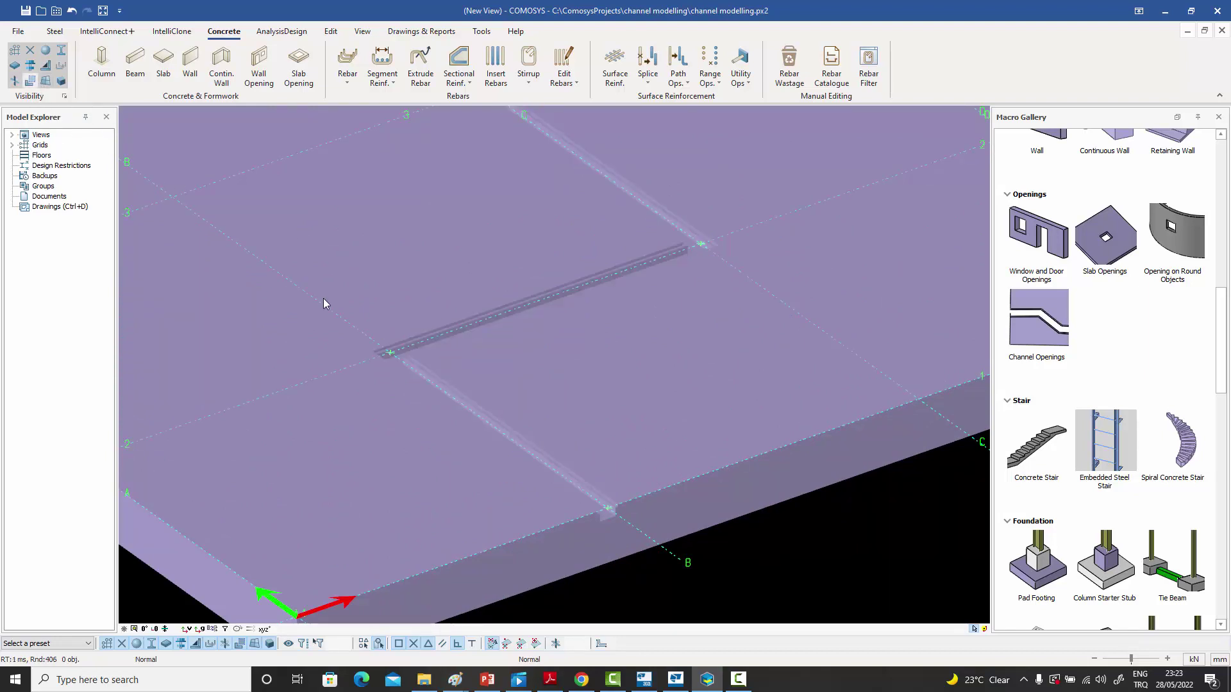
scroll(591, 498, up, 3)
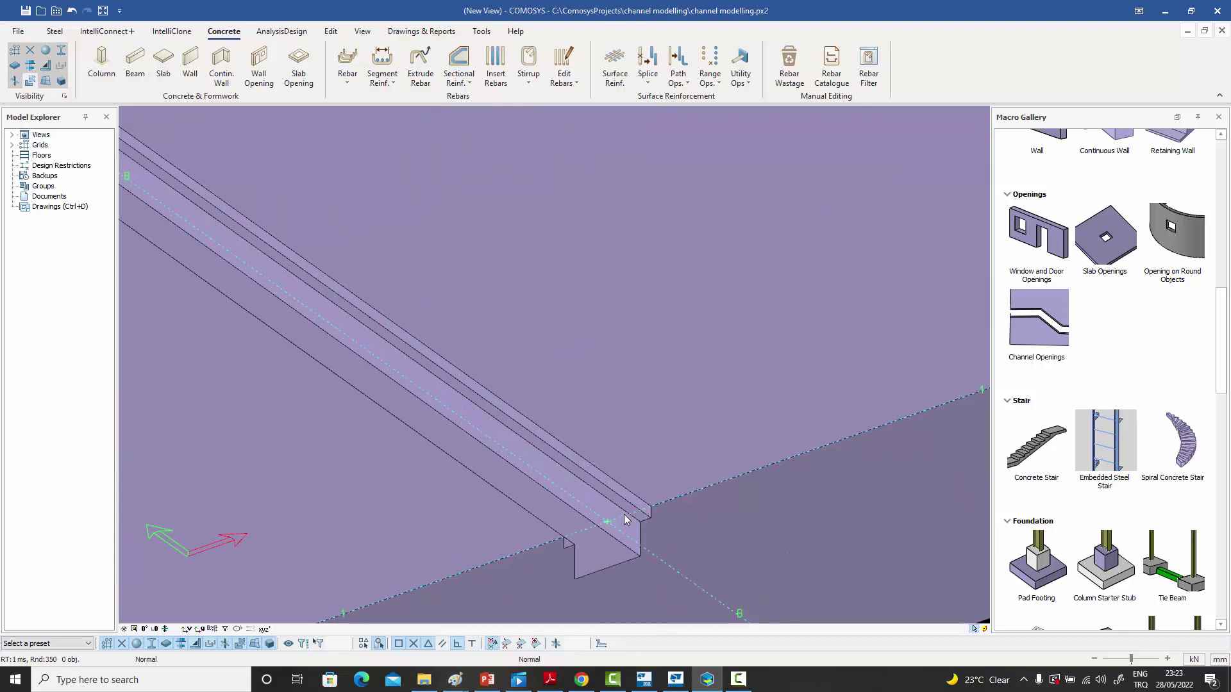
scroll(465, 374, down, 2)
scroll(465, 375, down, 2)
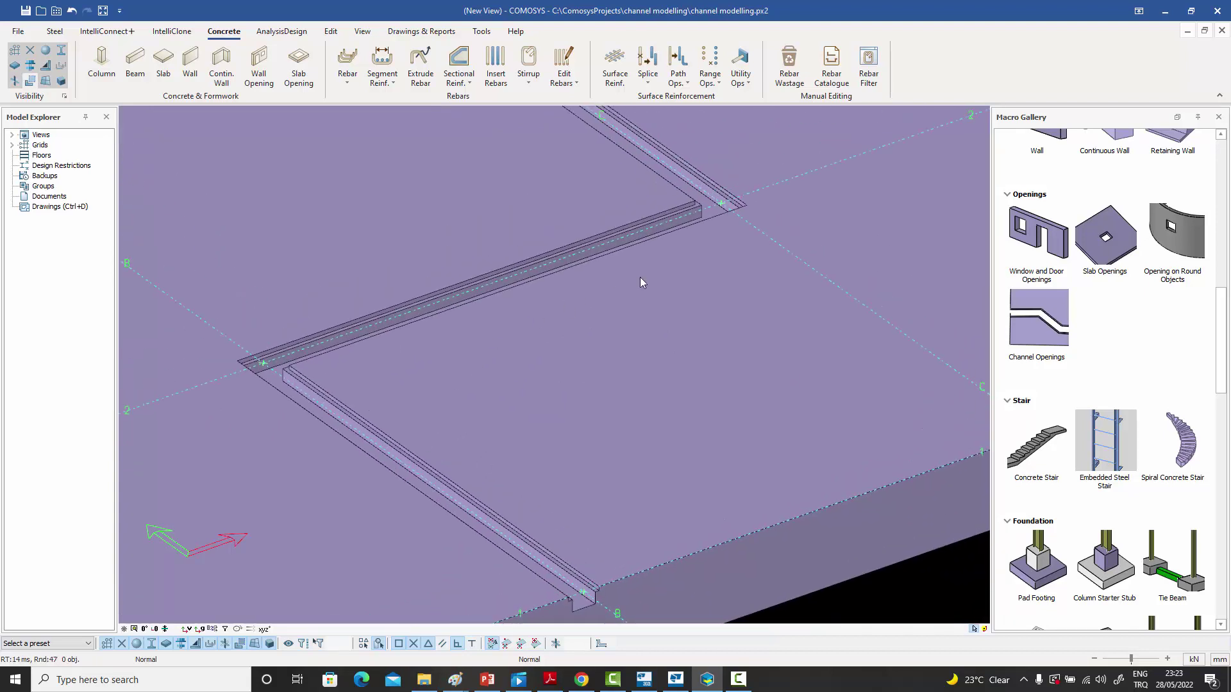
- Examine the corners and segments of the channel along its full run to the slab edge at E2
middle_drag(643, 280, 467, 241)
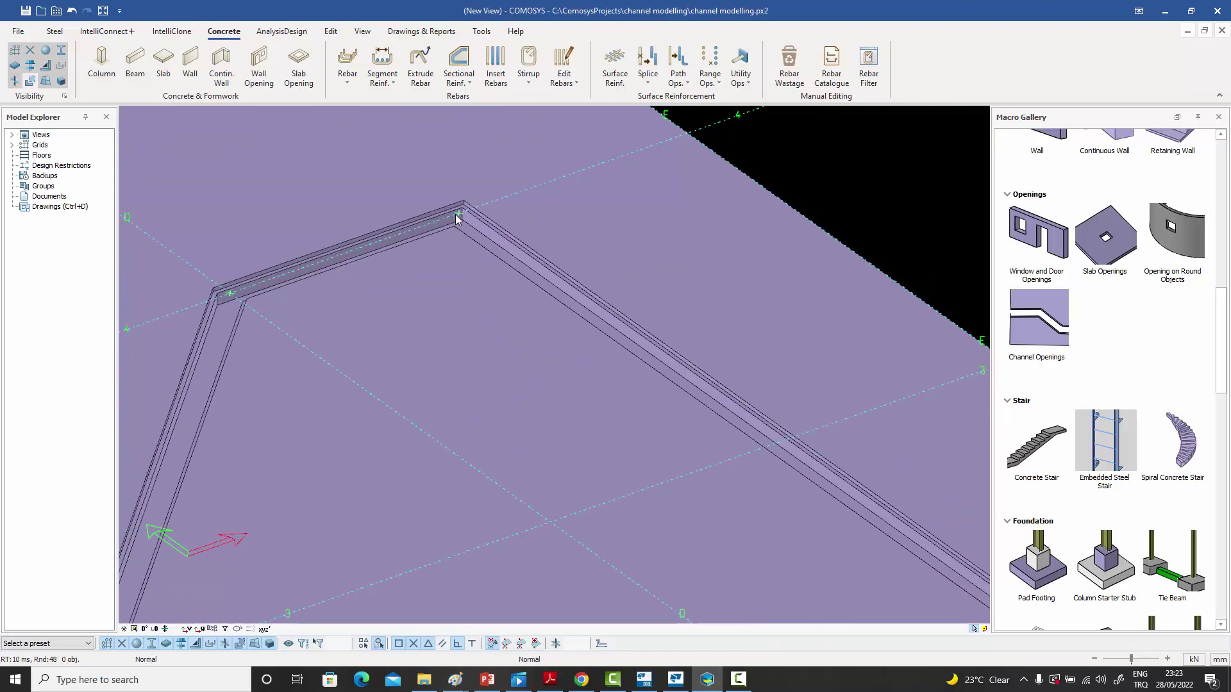
scroll(457, 215, up, 2)
scroll(457, 215, down, 4)
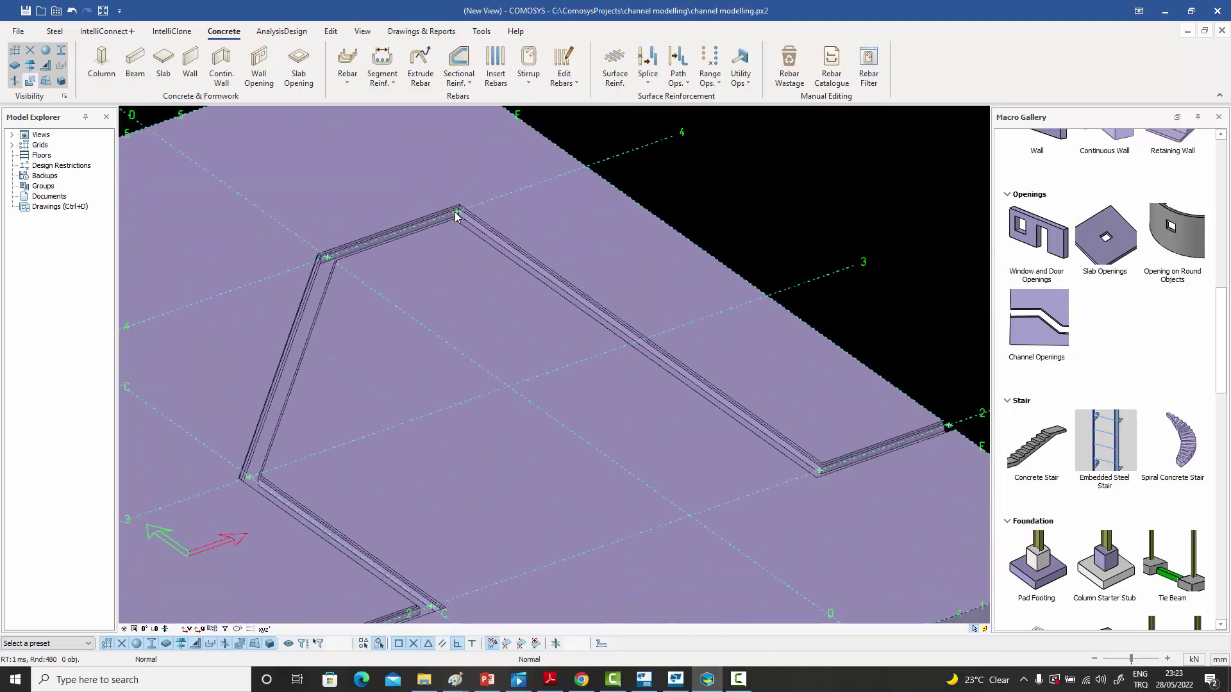
scroll(464, 239, up, 2)
scroll(473, 262, down, 2)
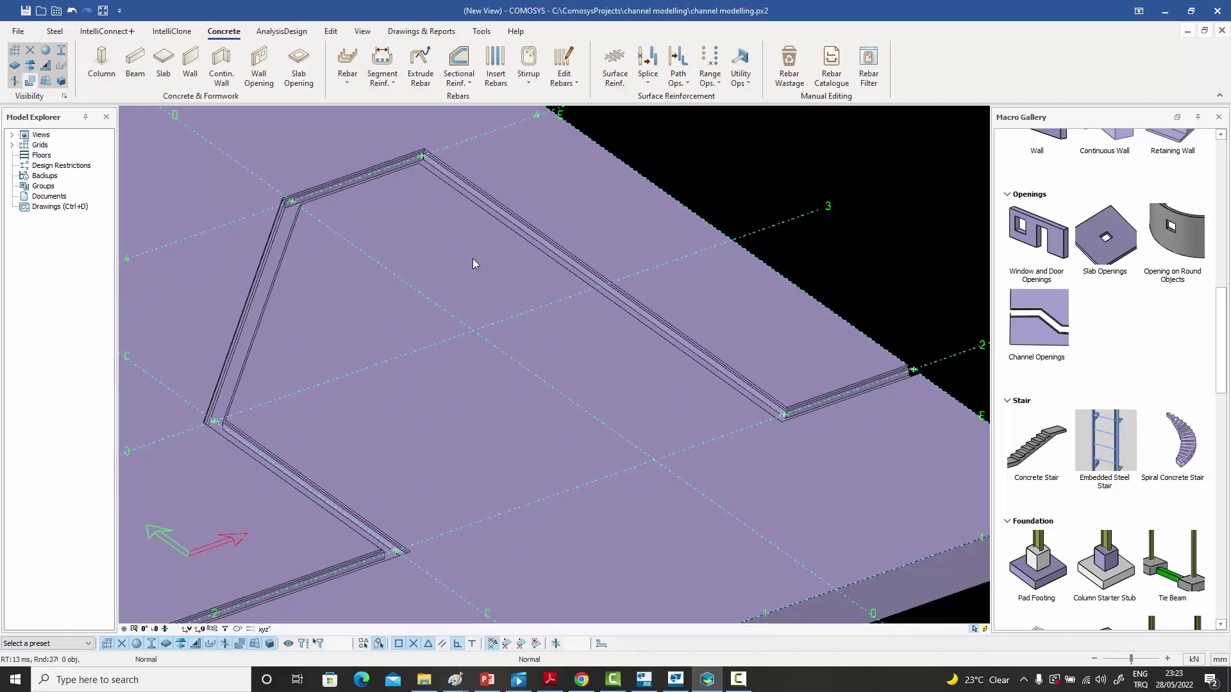
scroll(742, 387, up, 2)
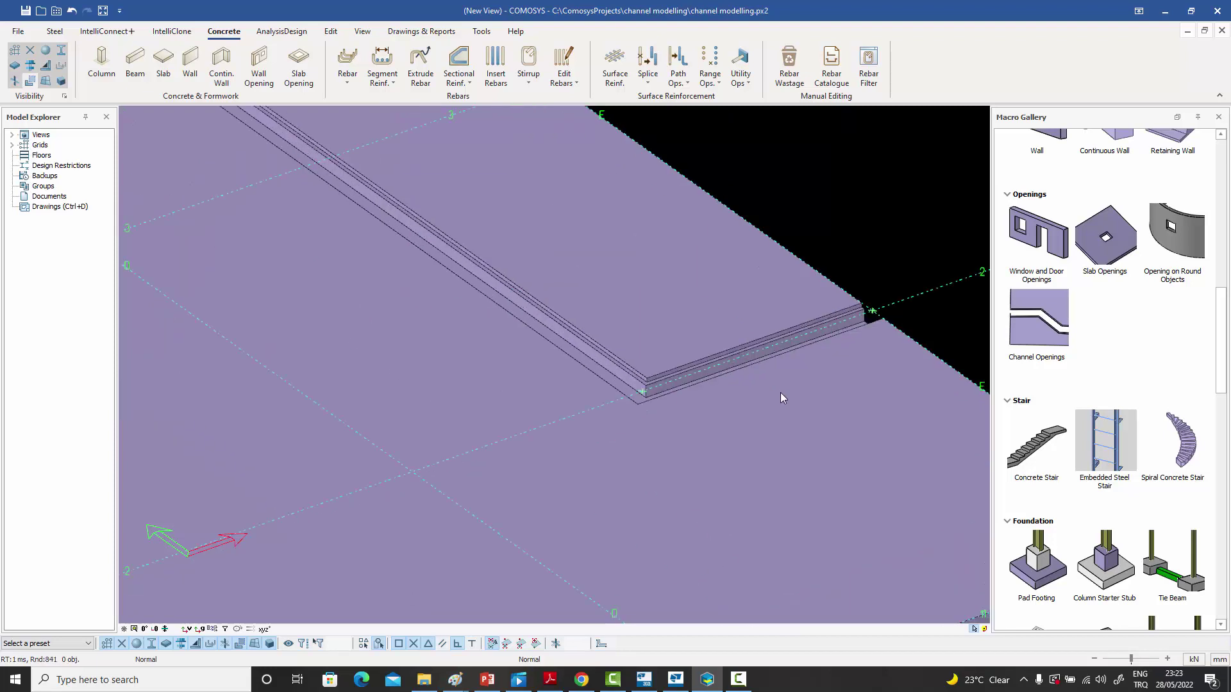
scroll(780, 398, up, 2)
scroll(779, 392, down, 5)
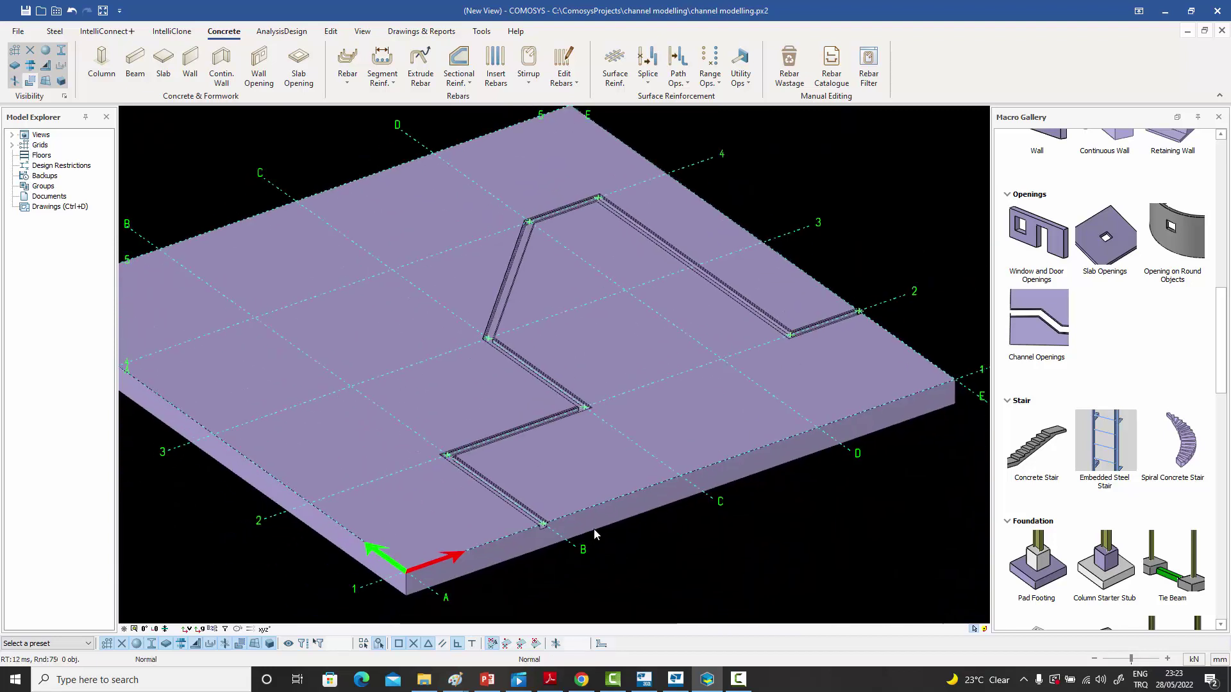
- Show the cut bodies again, open the channel opening's settings and apply a width of 500
scroll(545, 525, up, 3)
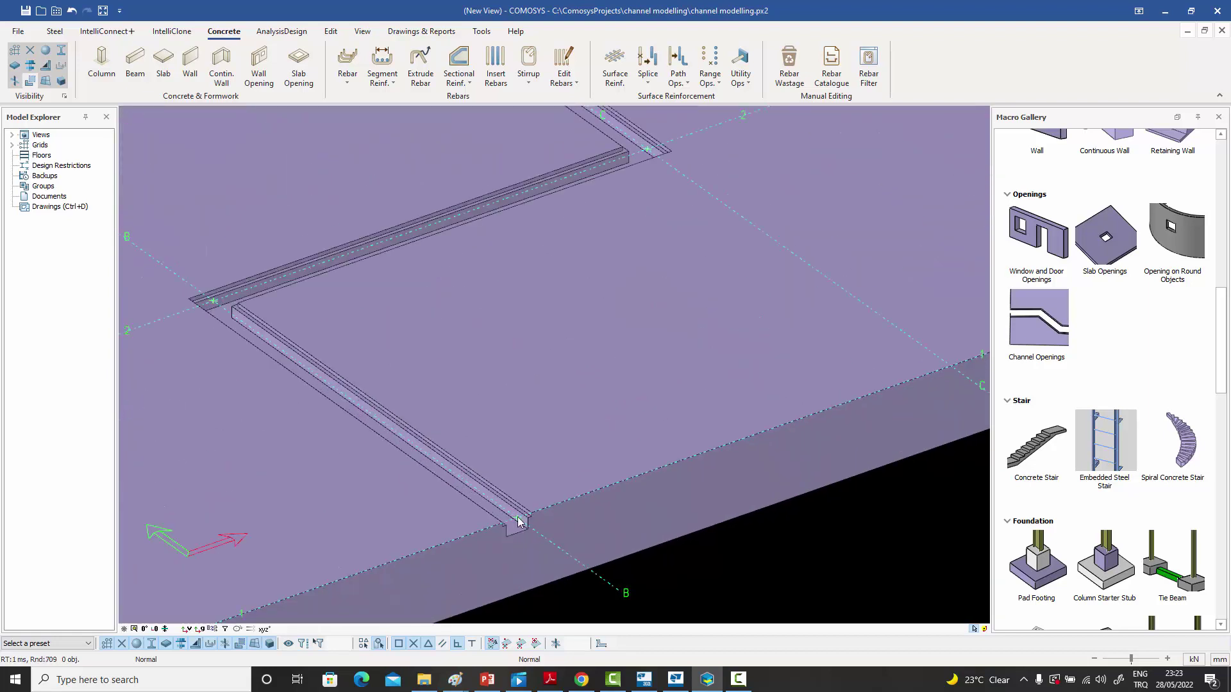
double_click(517, 518)
click(598, 391)
click(412, 436)
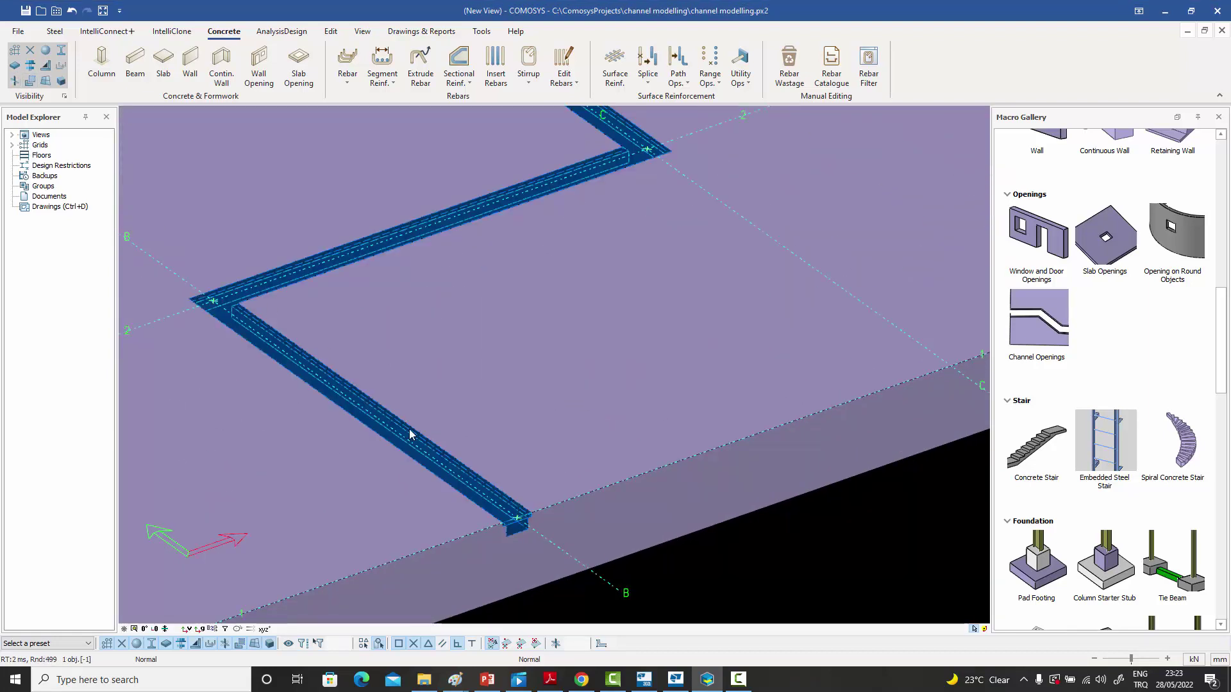
double_click(425, 458)
drag(153, 29, 801, 200)
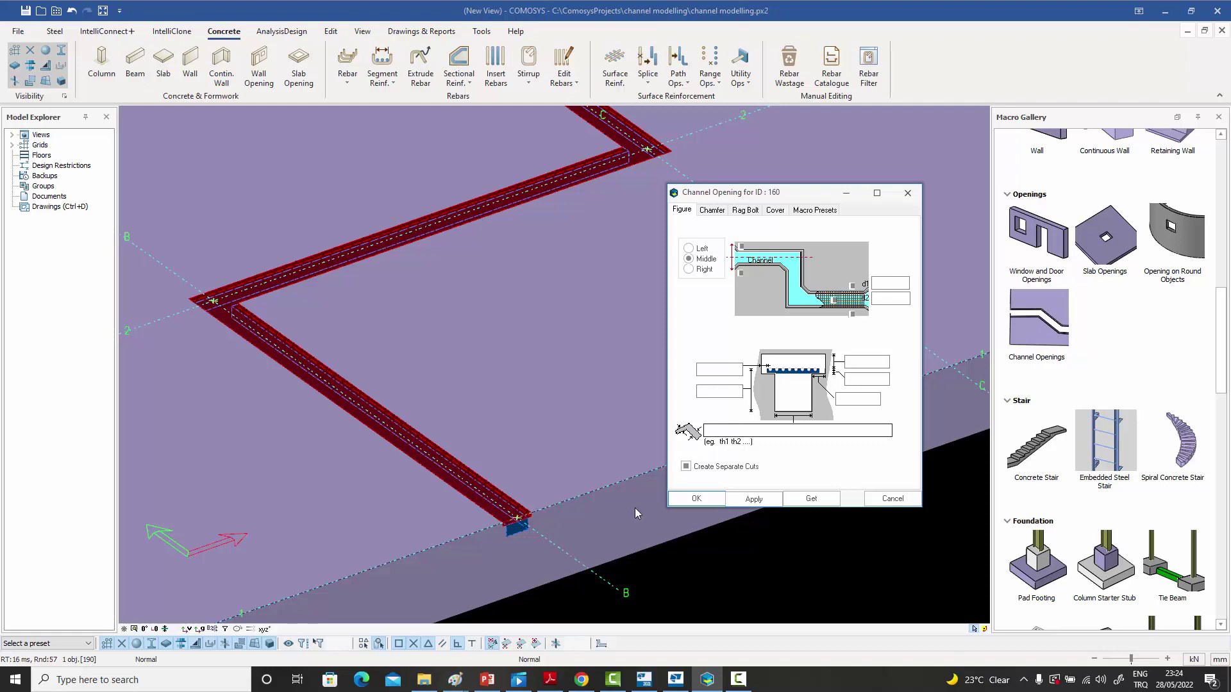
click(750, 430)
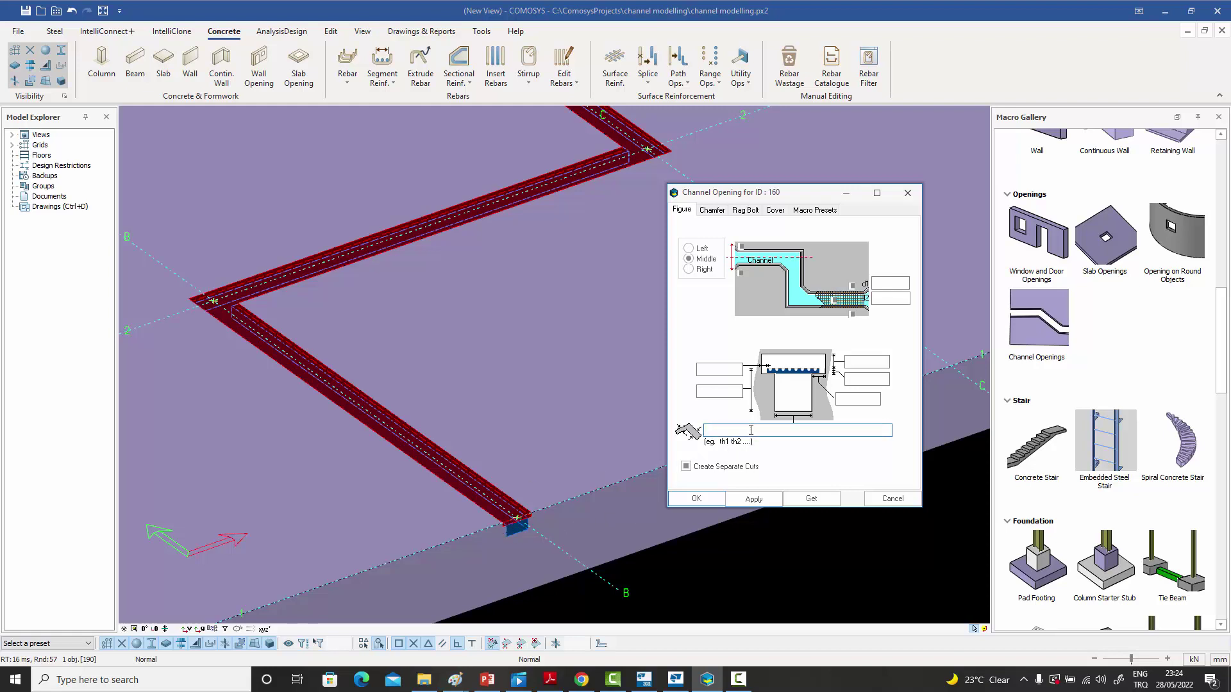
click(752, 500)
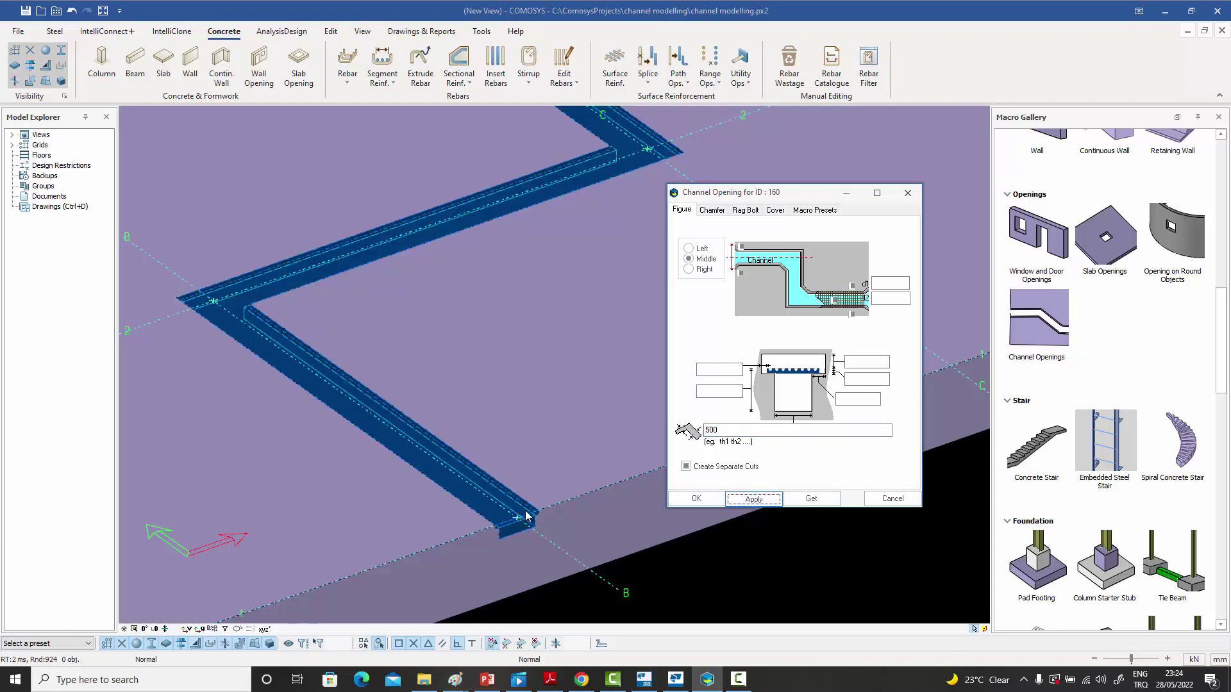
click(737, 429)
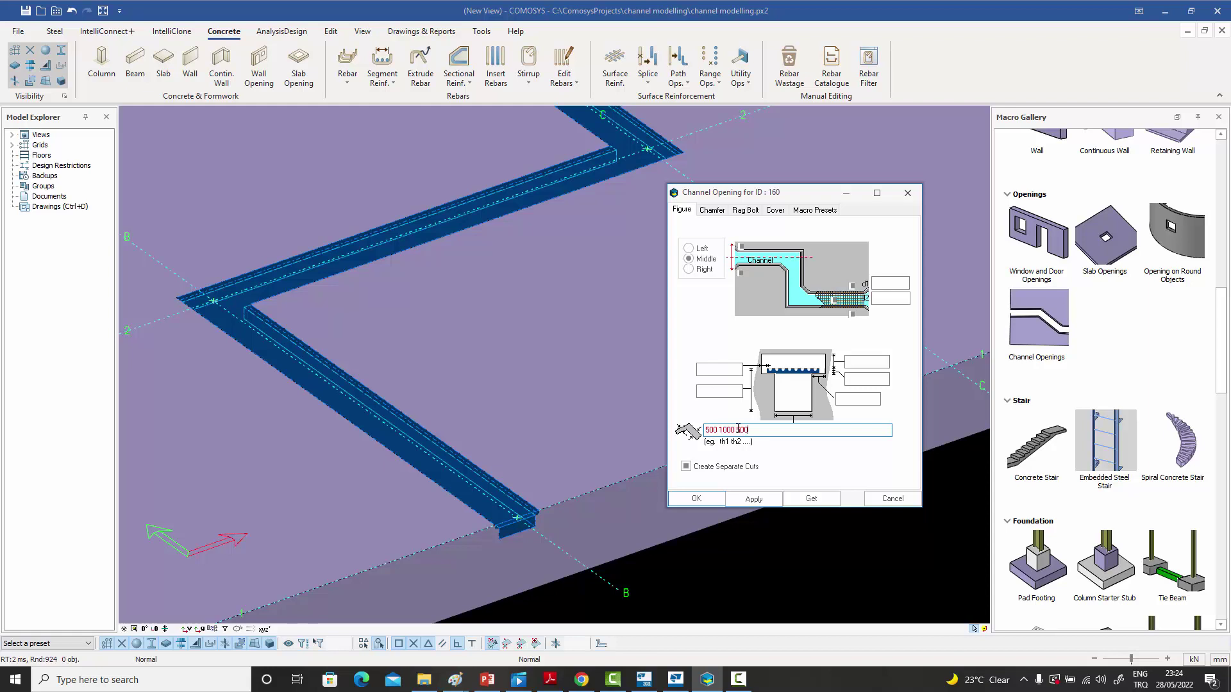
click(699, 499)
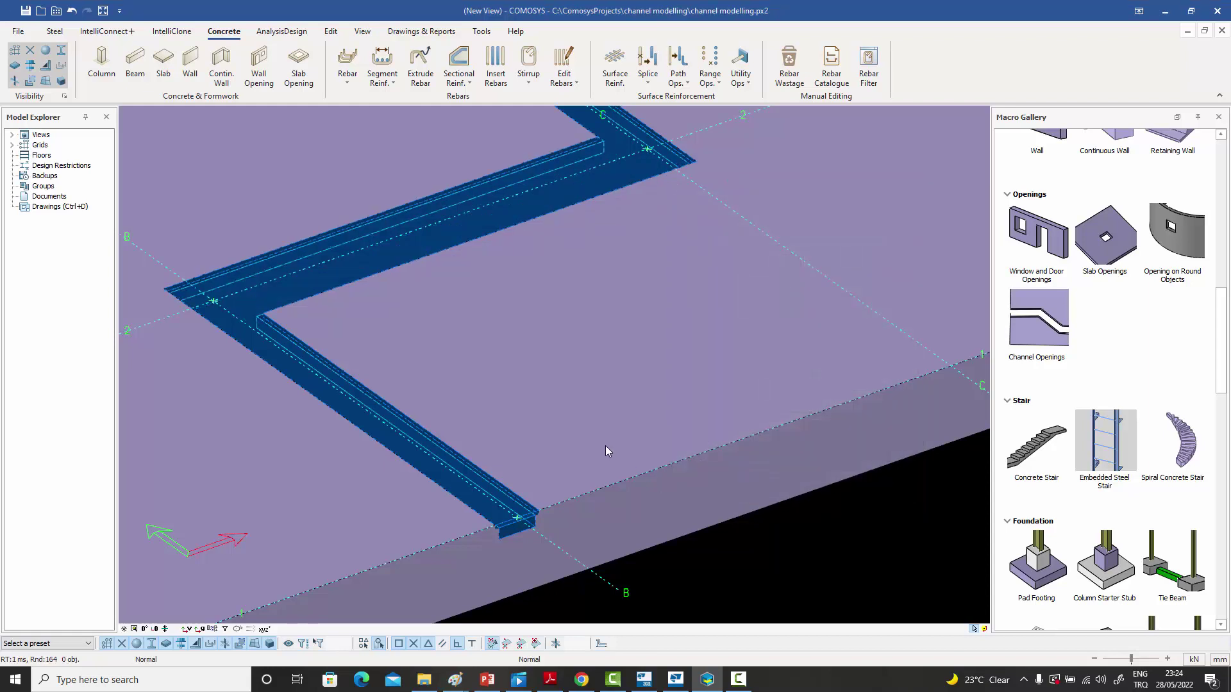
scroll(605, 445, down, 3)
middle_drag(598, 441, 527, 567)
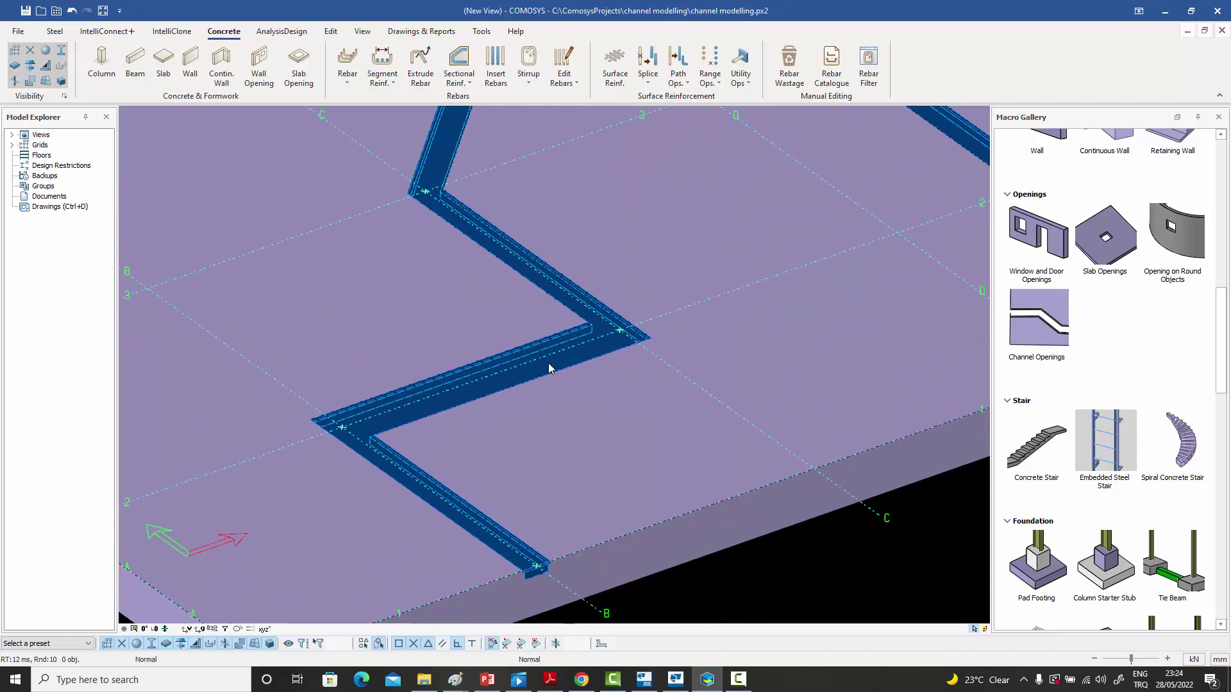
scroll(548, 363, down, 2)
mouse_move(548, 363)
middle_down()
mouse_move(572, 376)
mouse_move(538, 354)
mouse_move(540, 340)
middle_up()
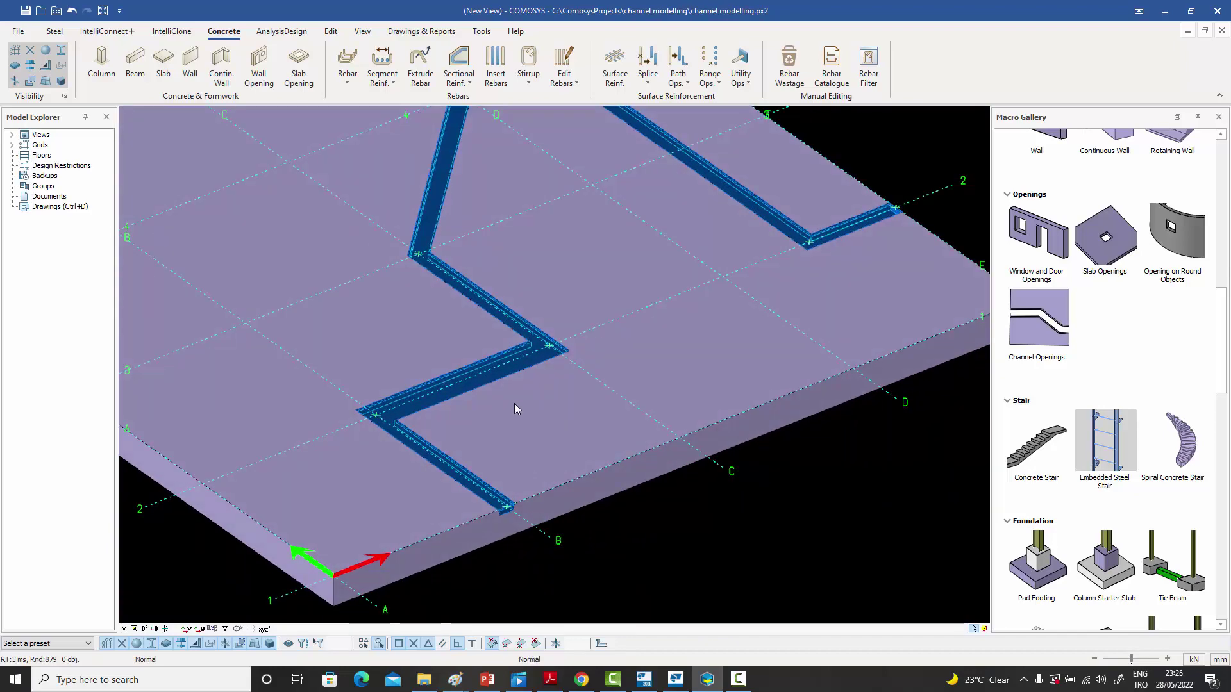
- Flare both ends of the channel opening at the slab edges, and hide the cut bodies to inspect the end at B1
double_click(528, 375)
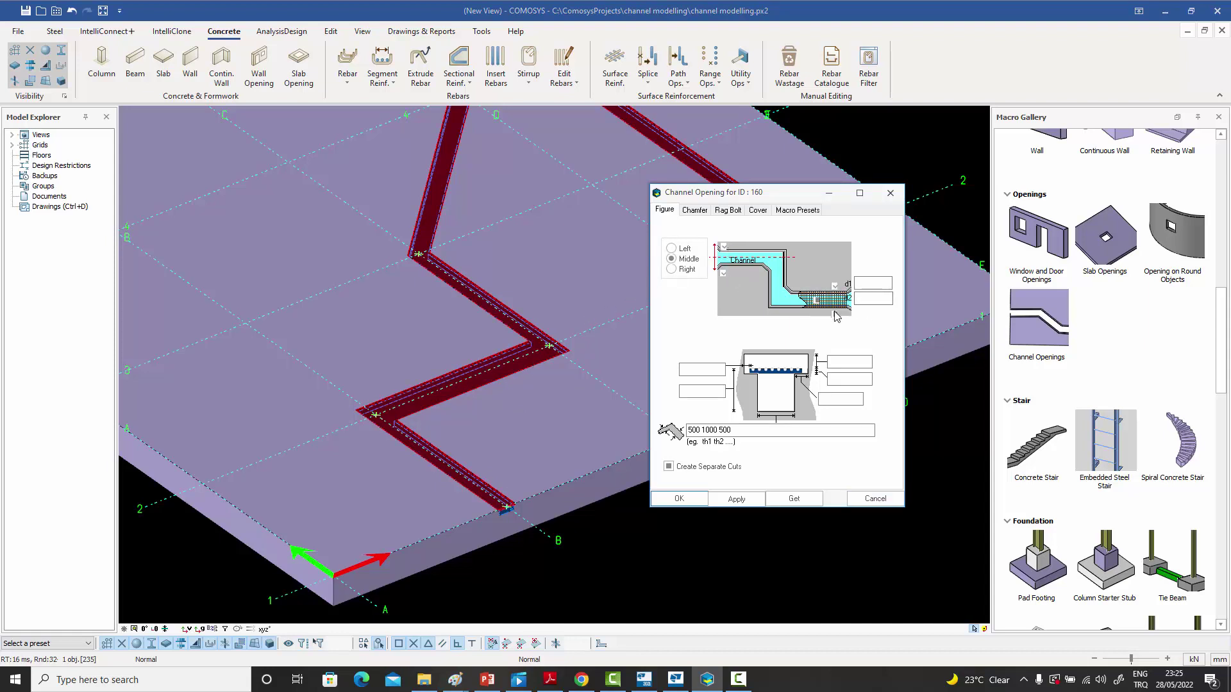
click(679, 498)
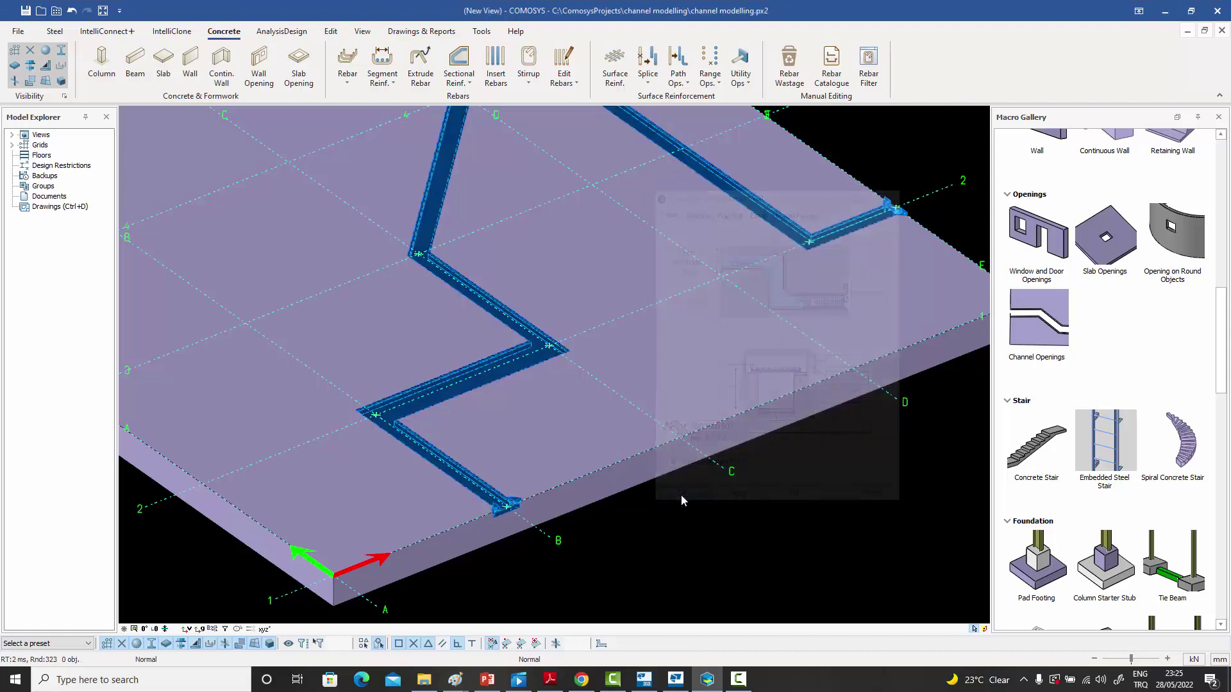
scroll(499, 516, up, 3)
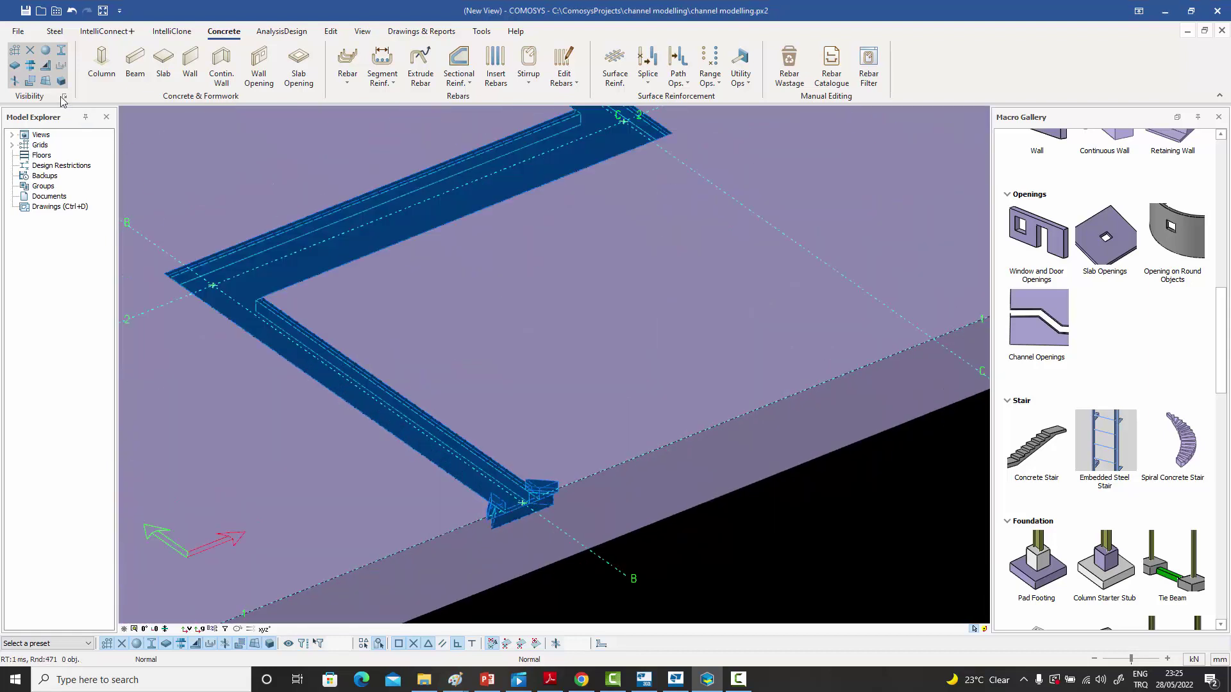
click(32, 83)
scroll(506, 510, up, 5)
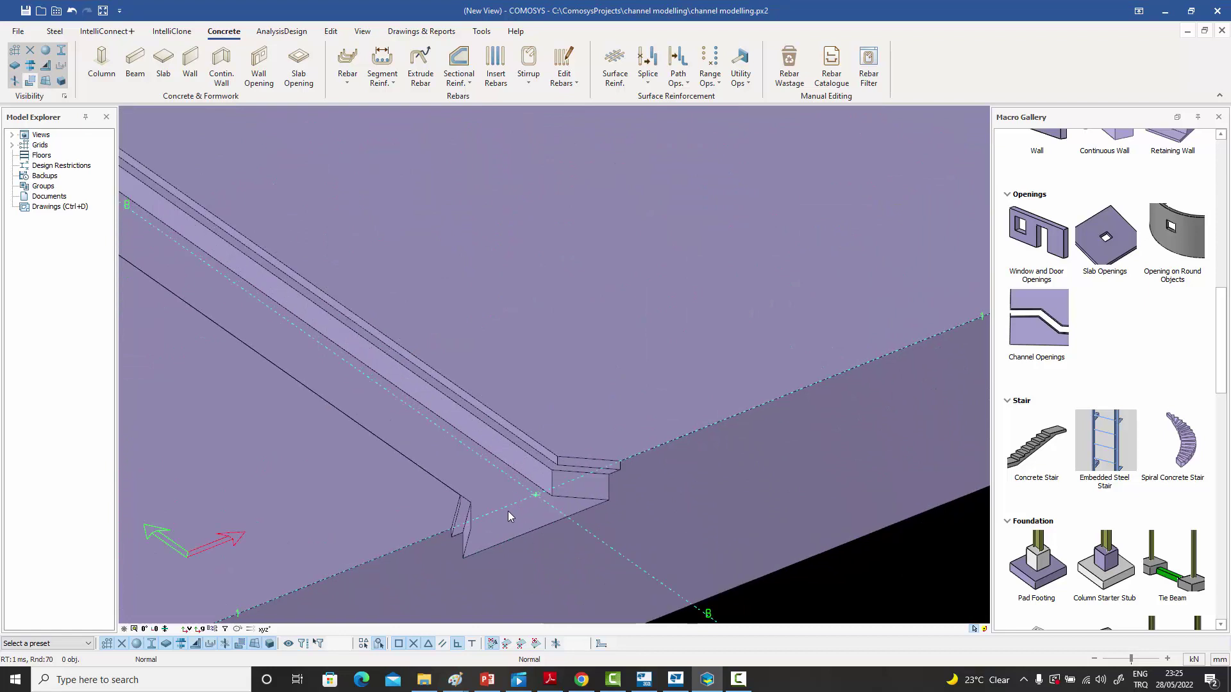
scroll(593, 486, down, 8)
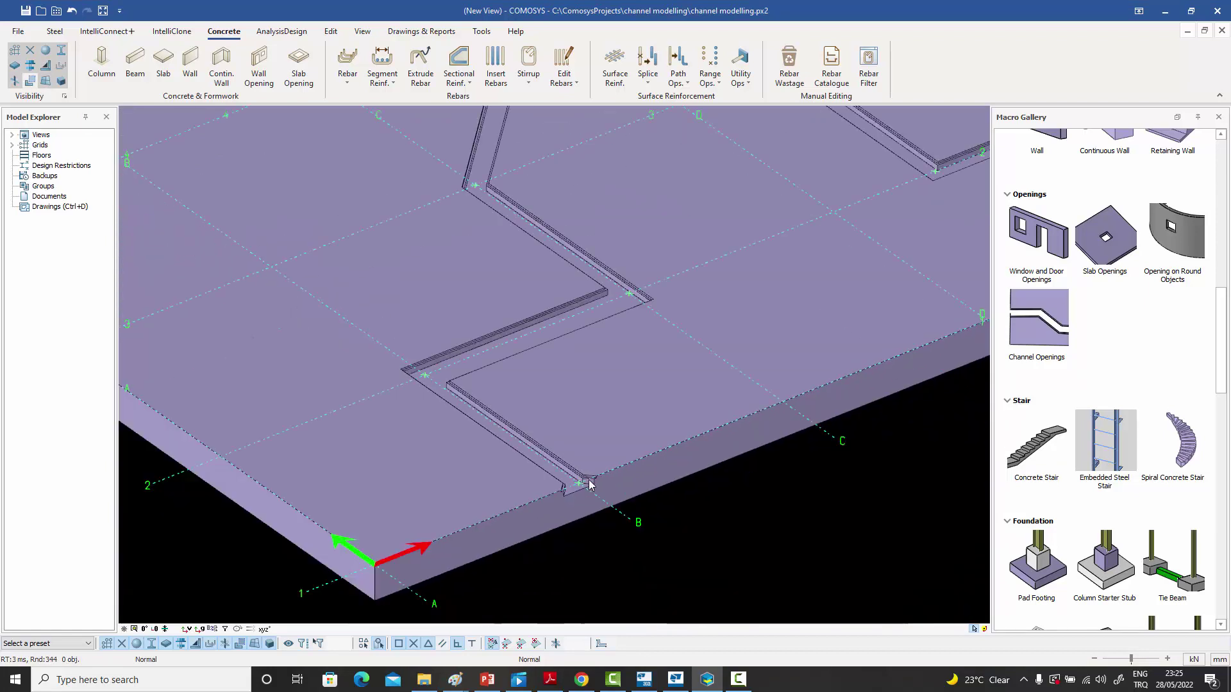
- Examine the flared channel ends at slab edges E2 and B1 and the channel's run between them
scroll(693, 371, up, 4)
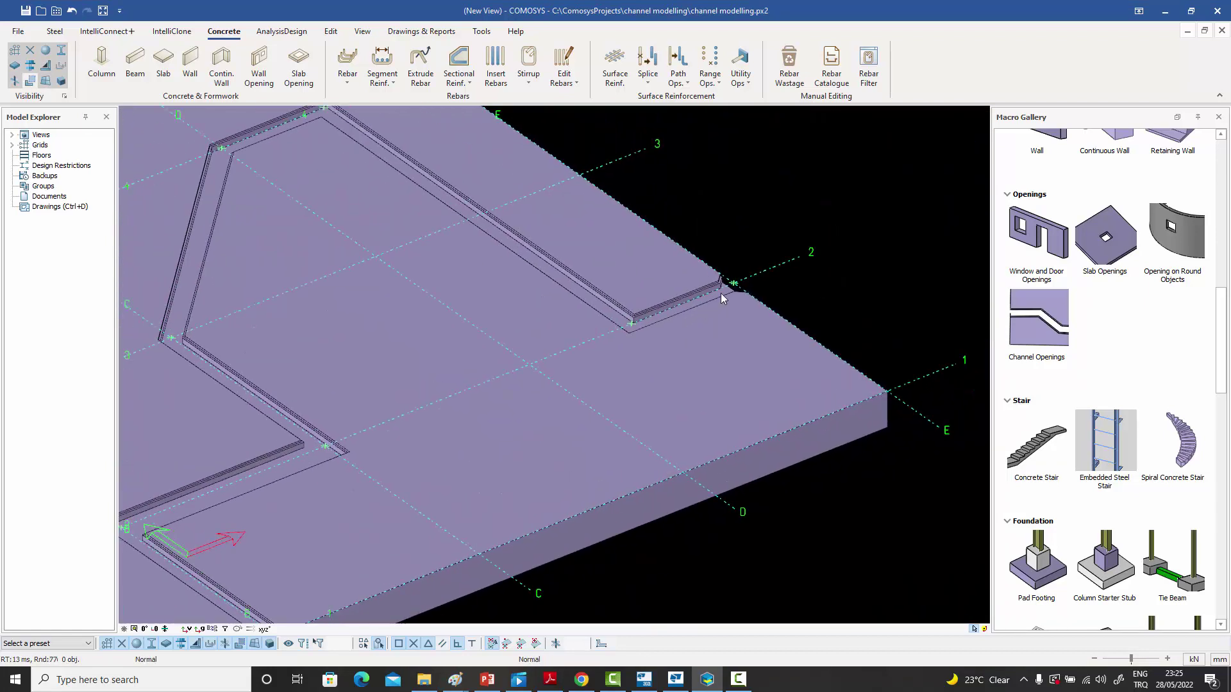
scroll(724, 289, up, 3)
scroll(733, 278, down, 3)
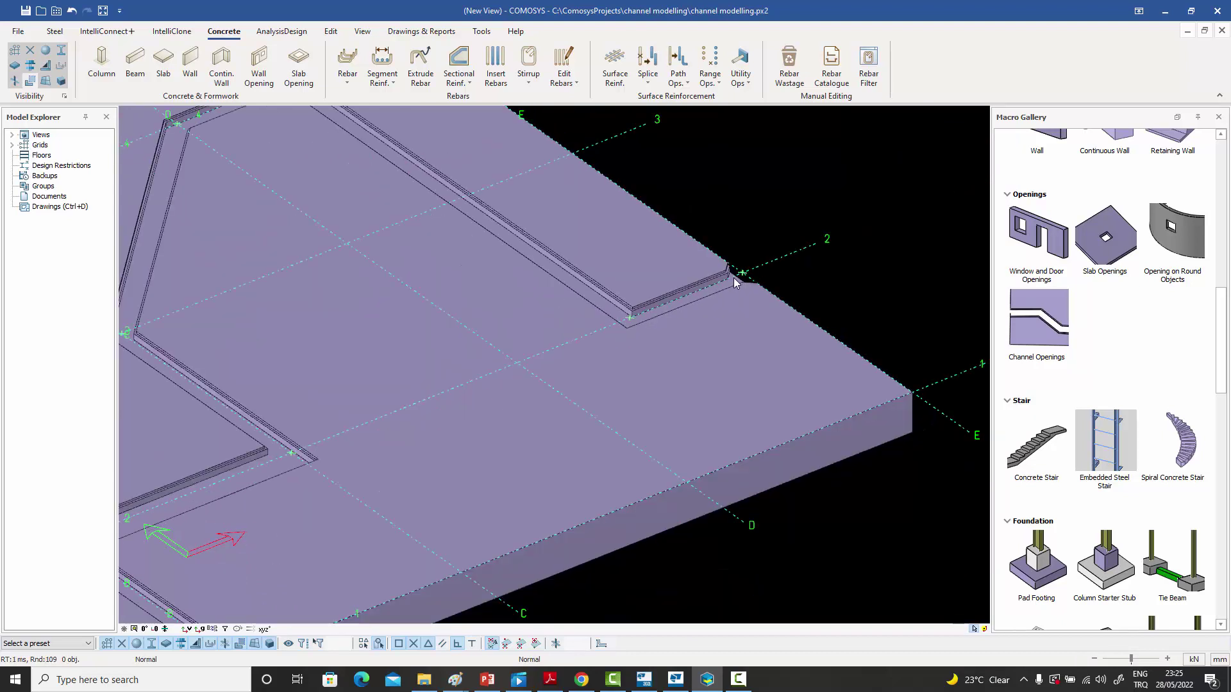
scroll(735, 280, up, 3)
scroll(725, 264, down, 6)
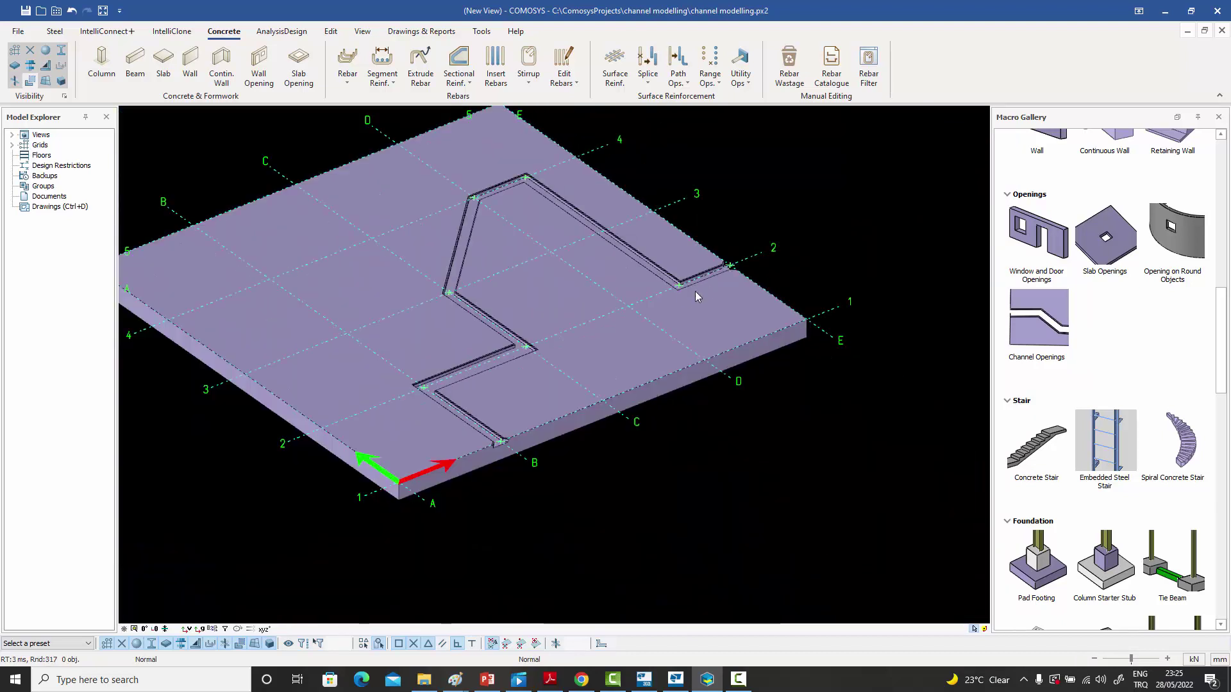
middle_drag(694, 291, 724, 322)
scroll(620, 402, up, 4)
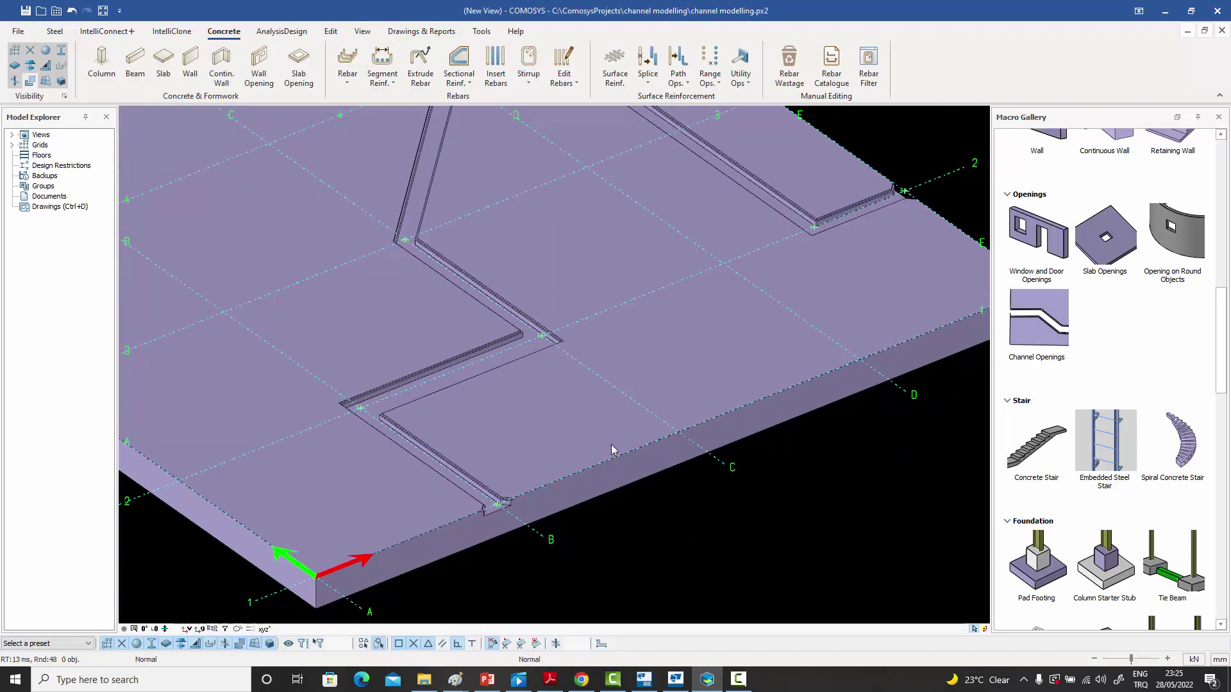
middle_drag(611, 448, 607, 466)
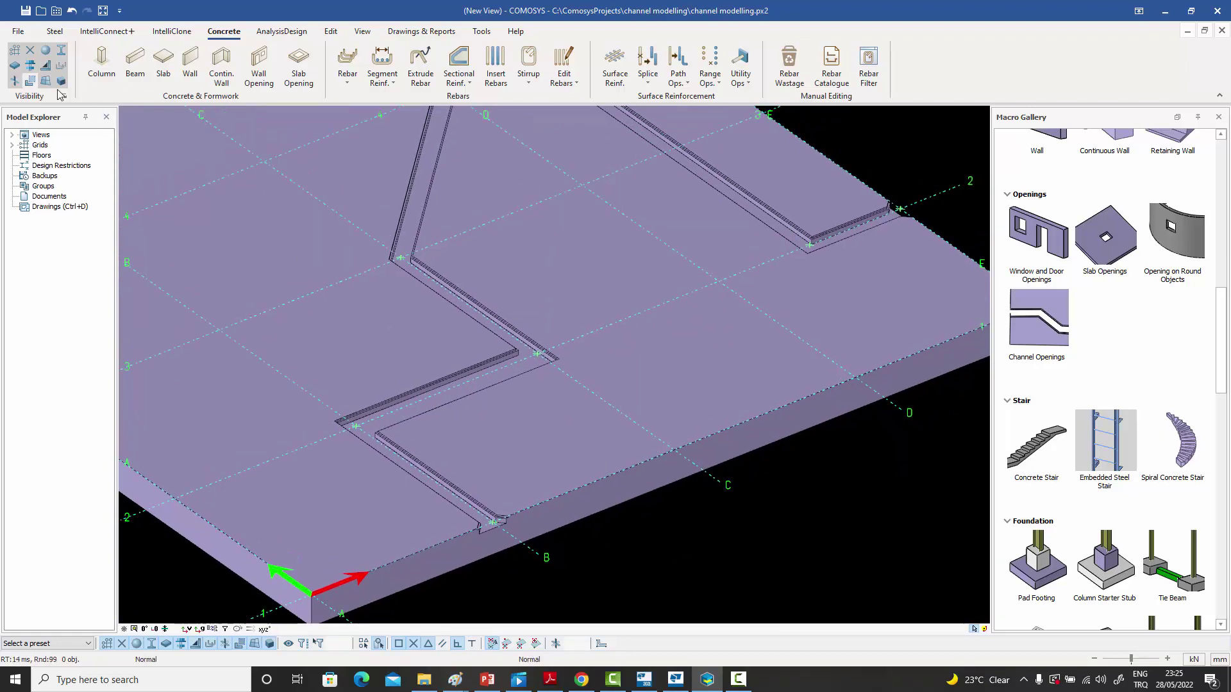
- Show the cut bodies again and chamfer the channel opening's second point with the values 2 1000 1000
click(31, 81)
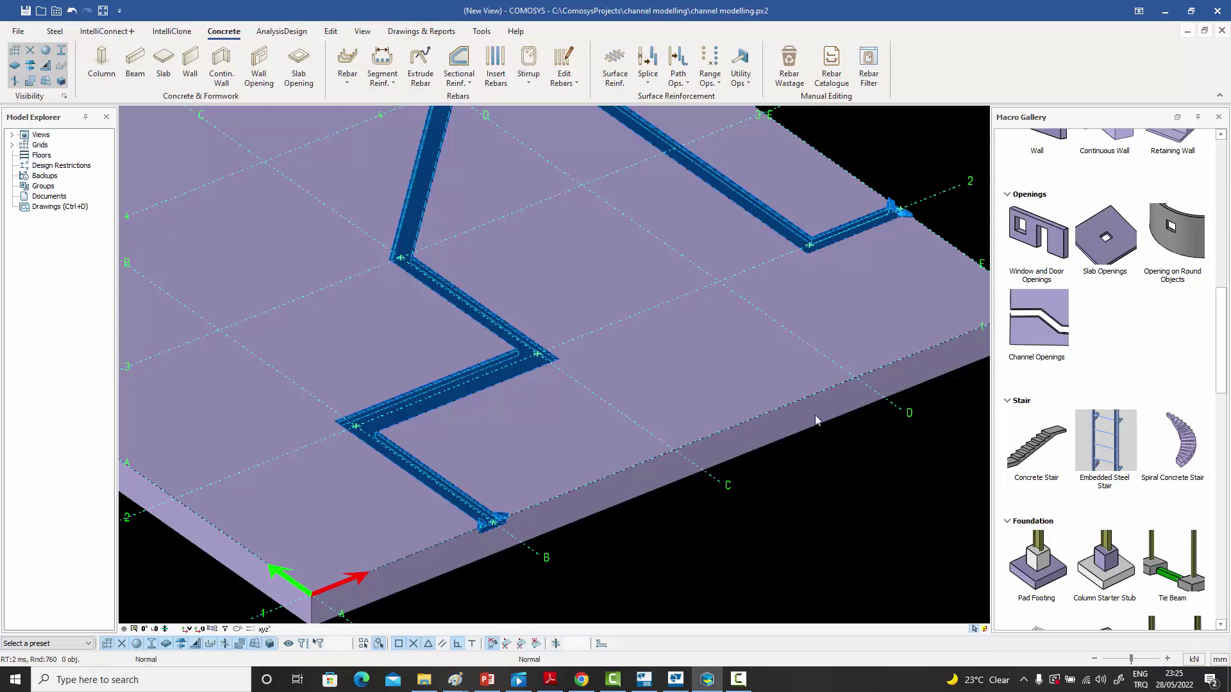
middle_drag(746, 428, 746, 436)
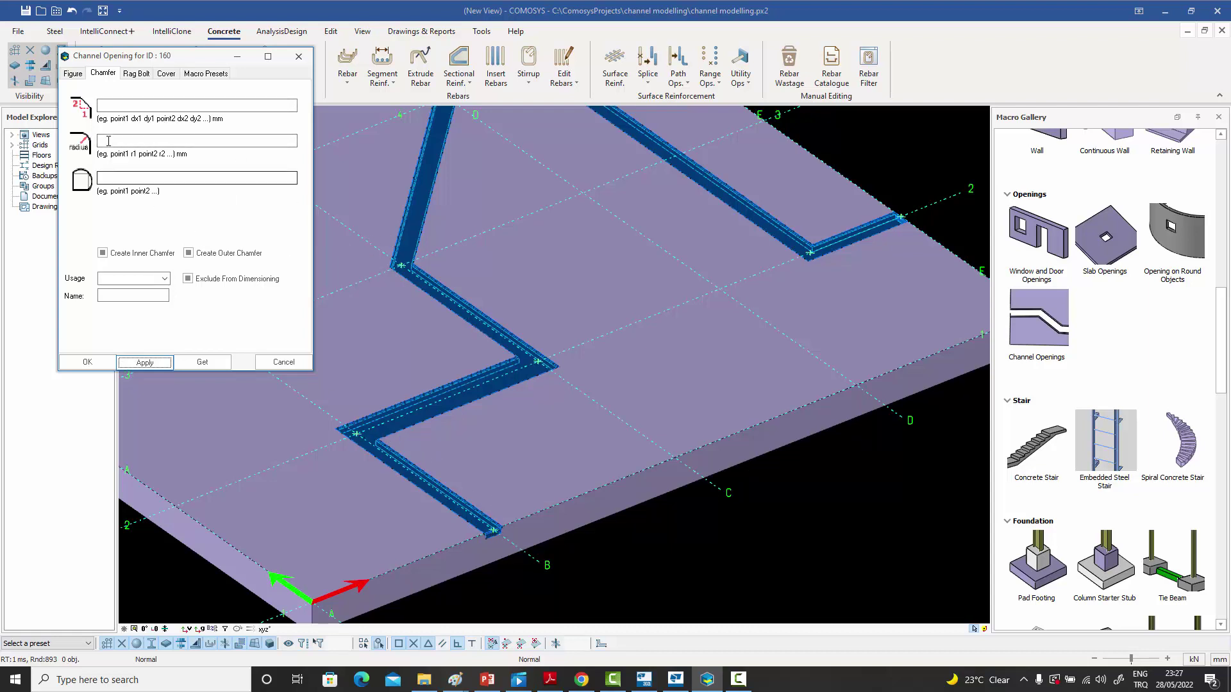
click(126, 104)
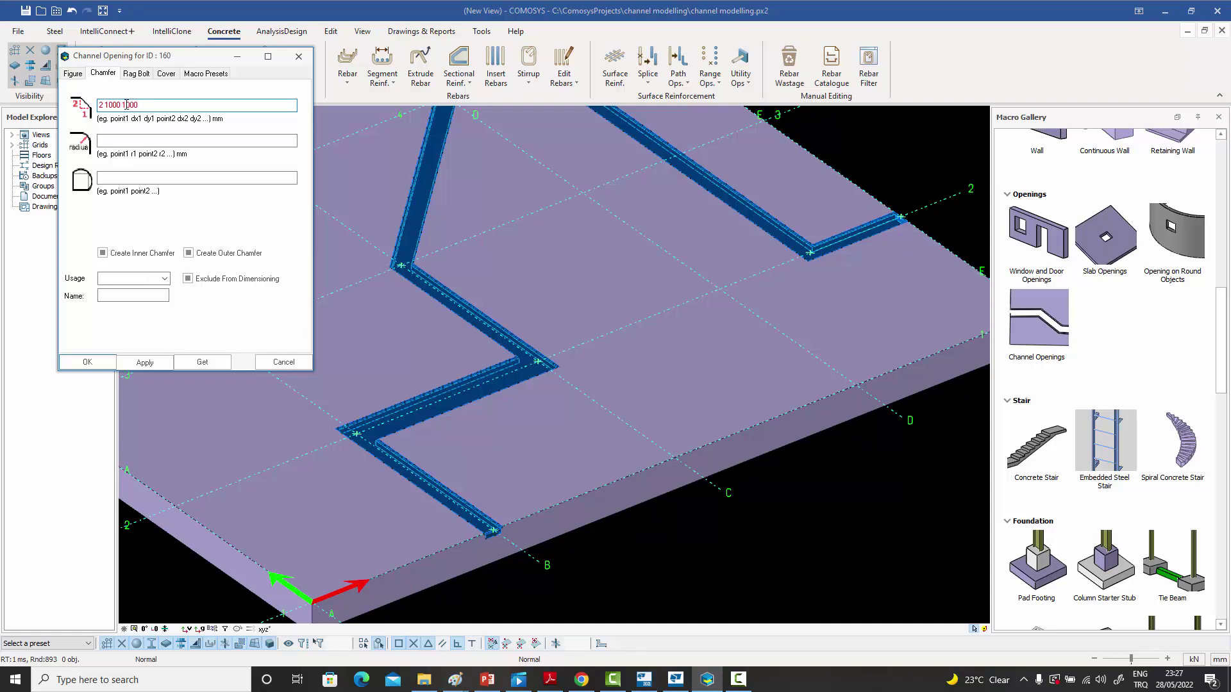
click(87, 362)
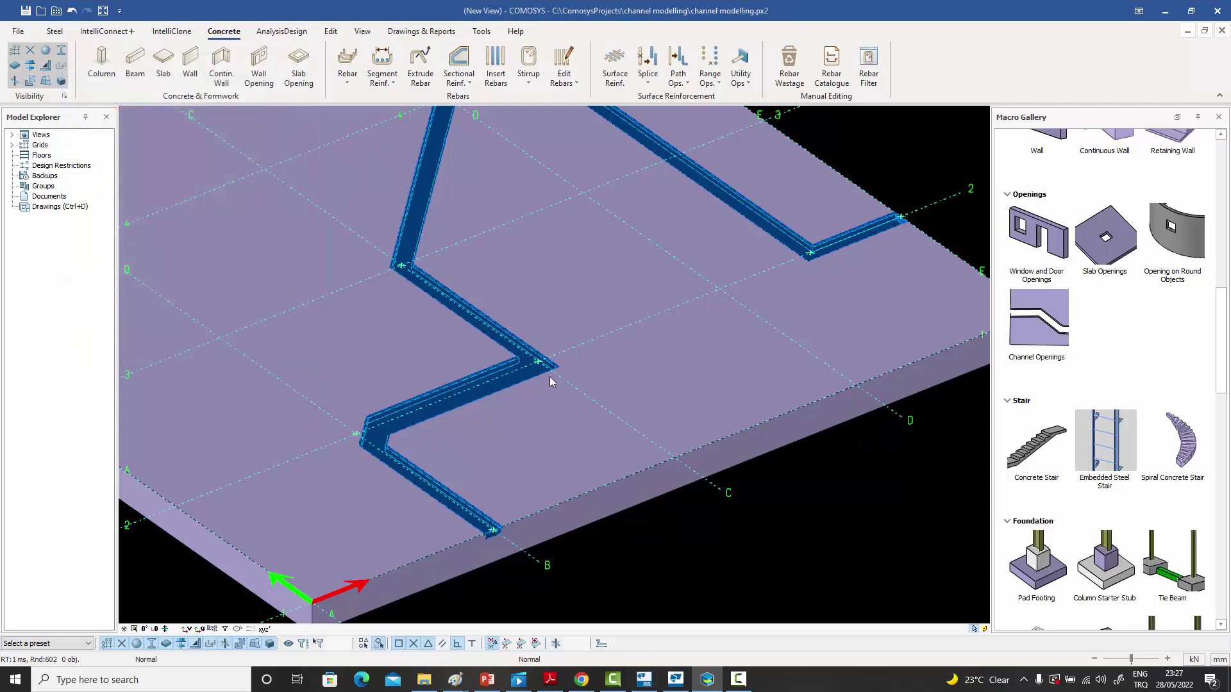
- Reopen the chamfer settings of the channel opening in the slab
double_click(460, 377)
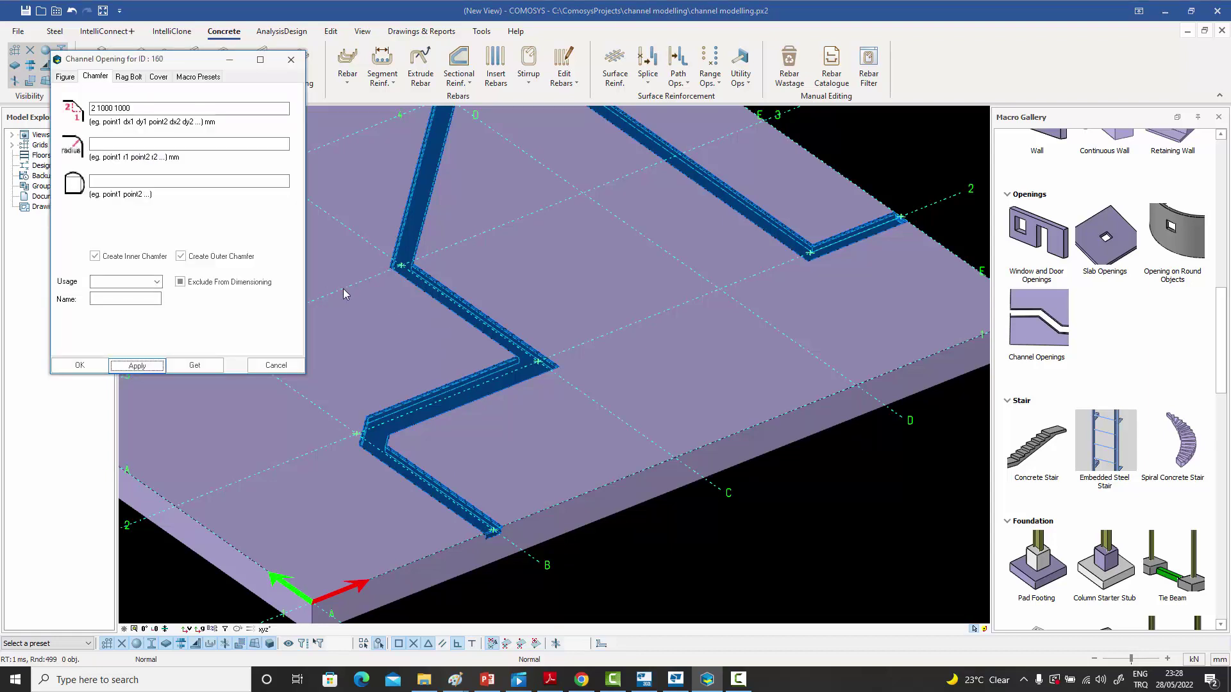
- Limit the 1000 x 1000 mm chamfer at point 2 of the channel opening to the inner side, excluding the outer chamfer
click(94, 256)
click(181, 256)
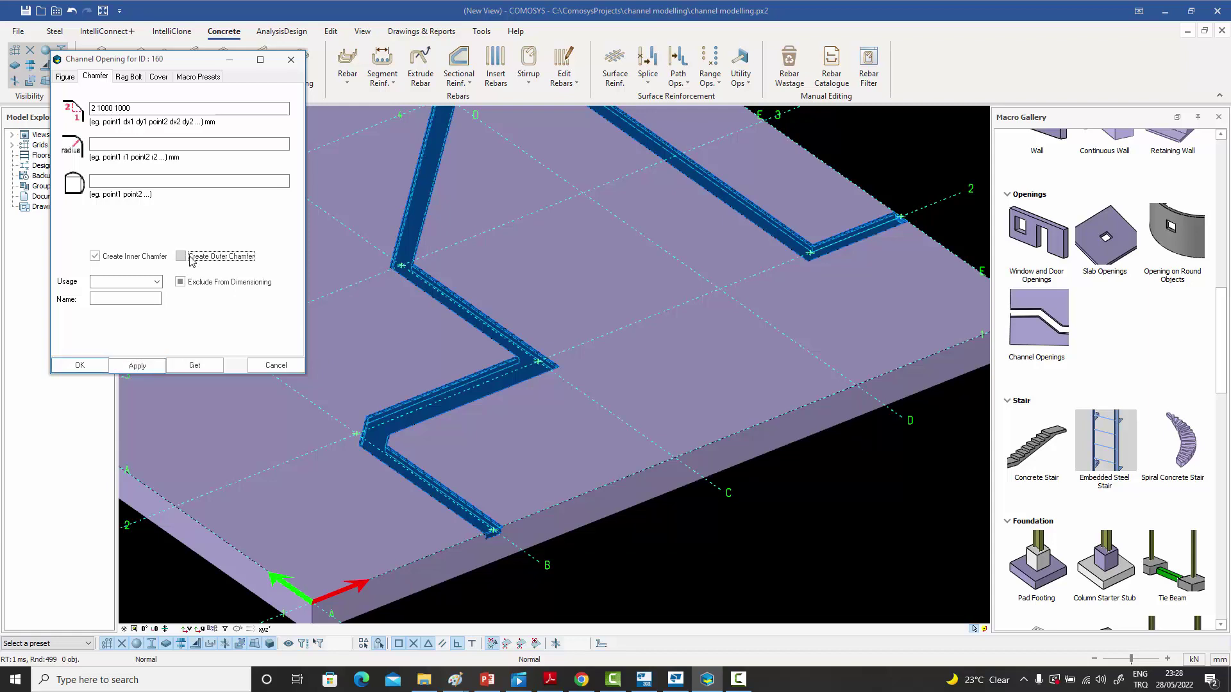
click(137, 366)
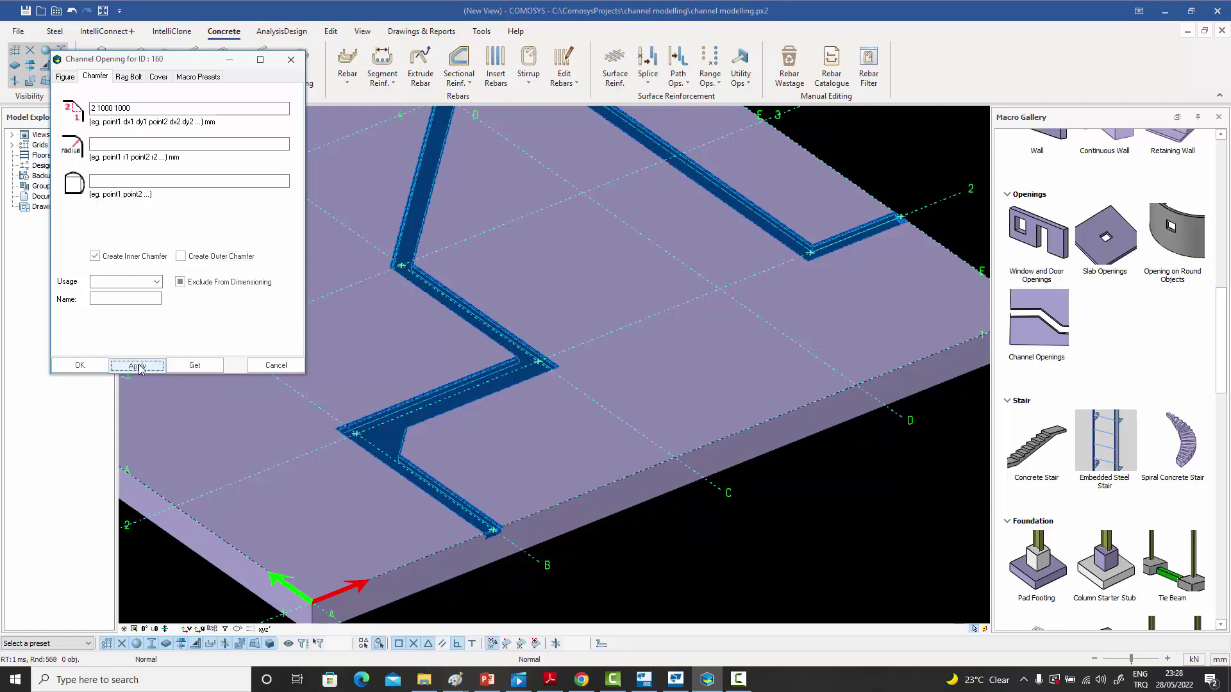
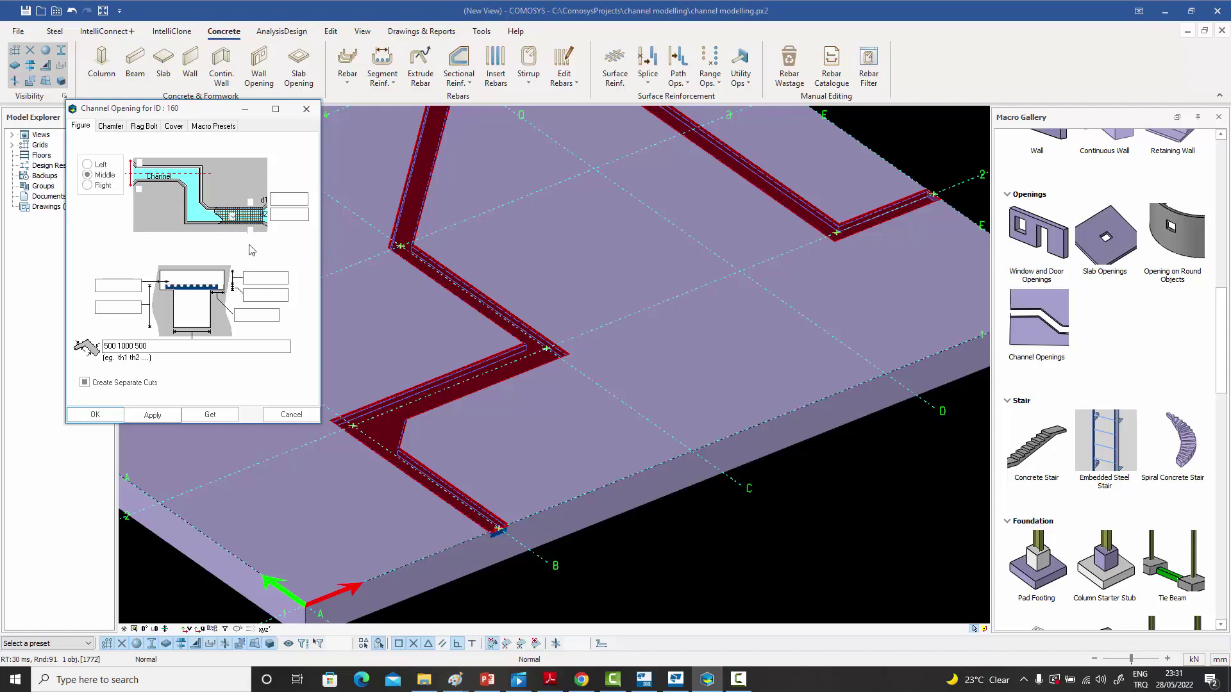
- Accept the channel opening settings and hide the blue cut bodies covering the channel
click(96, 415)
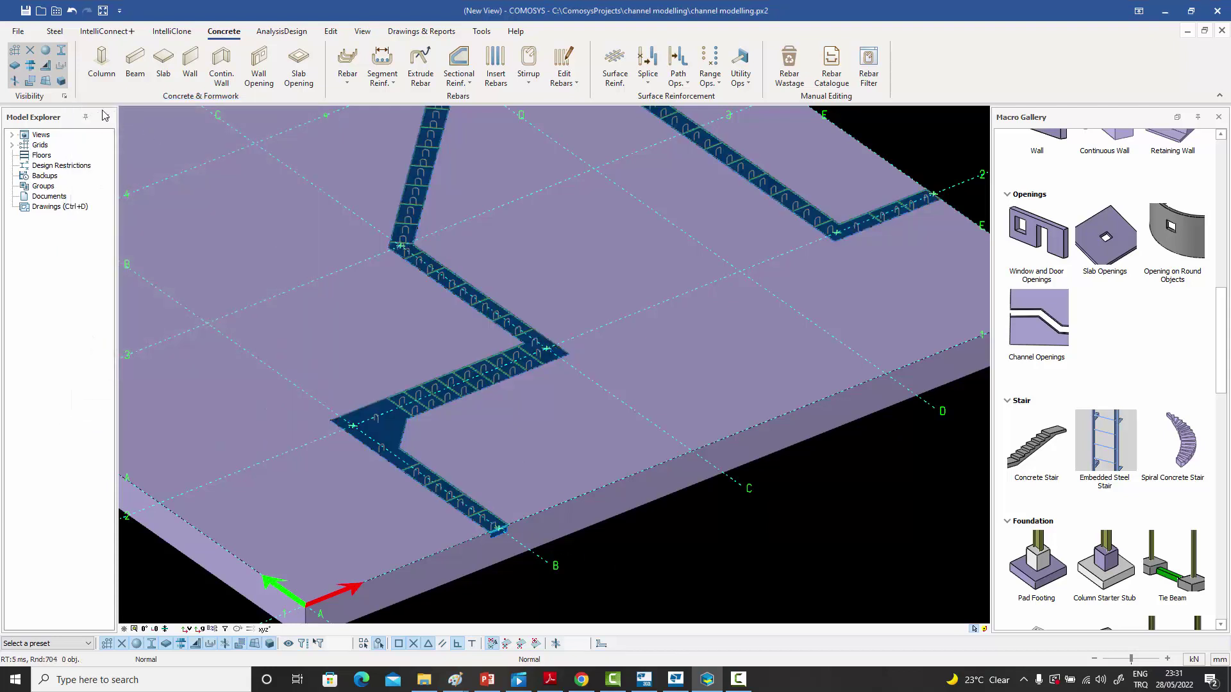
click(31, 81)
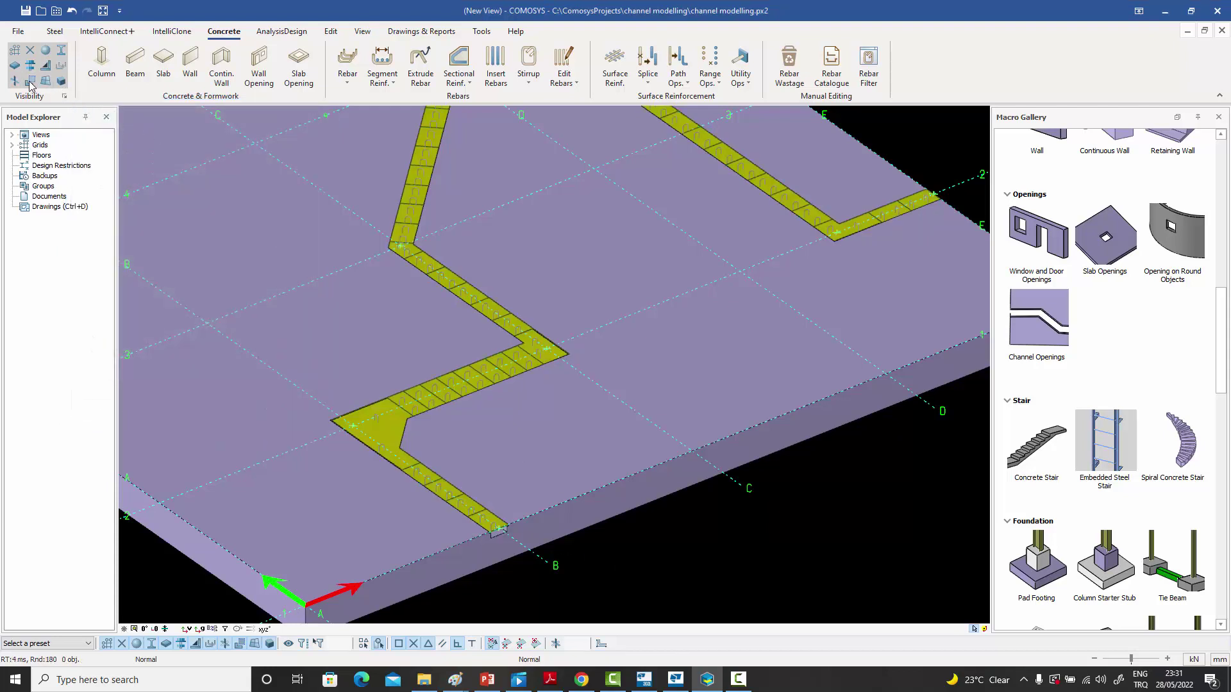
- Examine the cover plates and their bent anchor bars along the straight runs, corners and chamfered bend of the channel
scroll(443, 406, up, 5)
middle_drag(456, 396, 467, 336)
scroll(625, 202, down, 3)
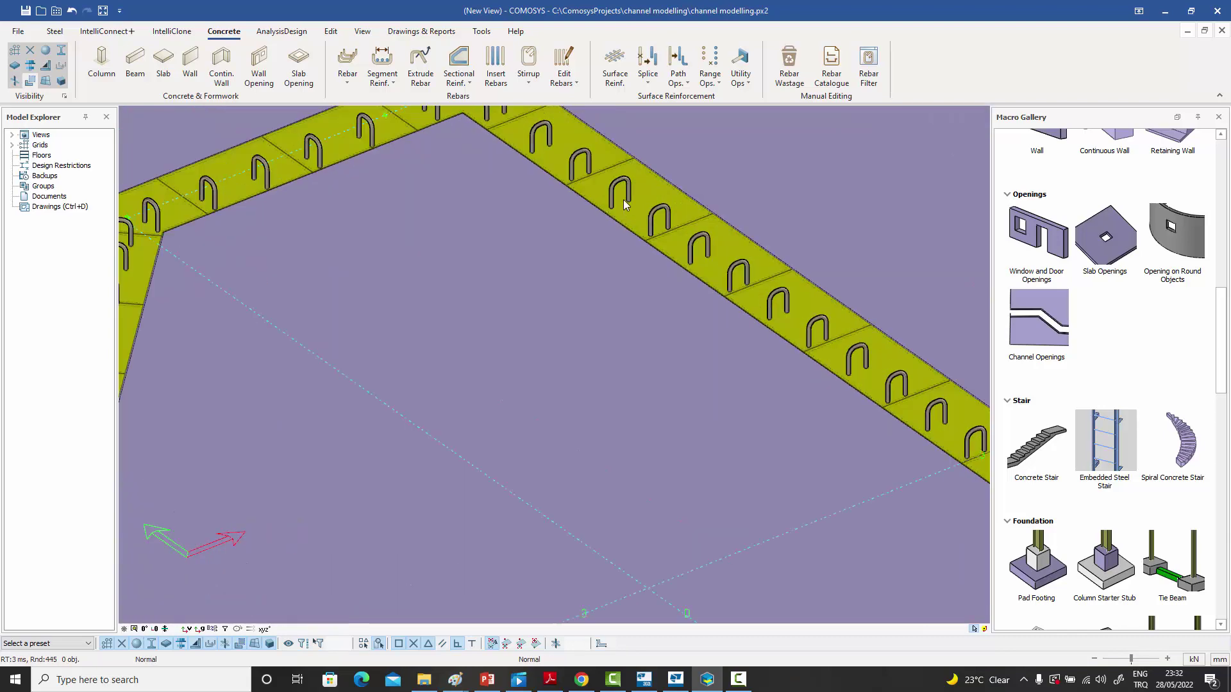
scroll(773, 306, up, 5)
scroll(381, 286, down, 5)
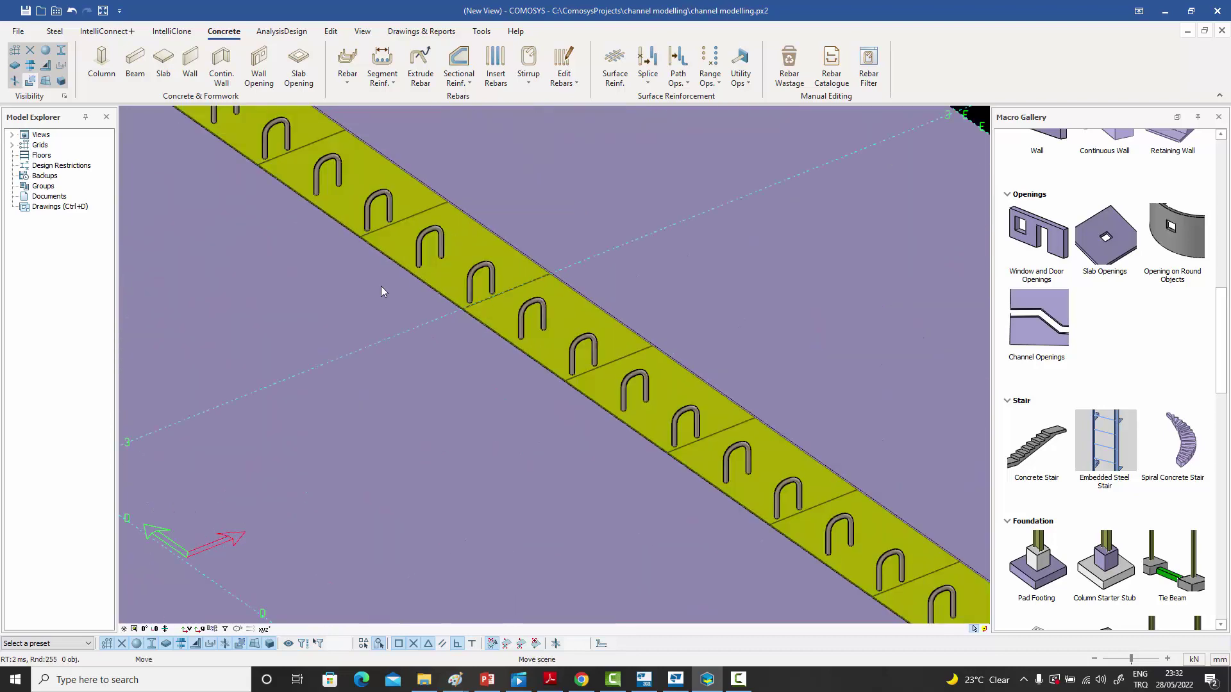
scroll(691, 395, up, 3)
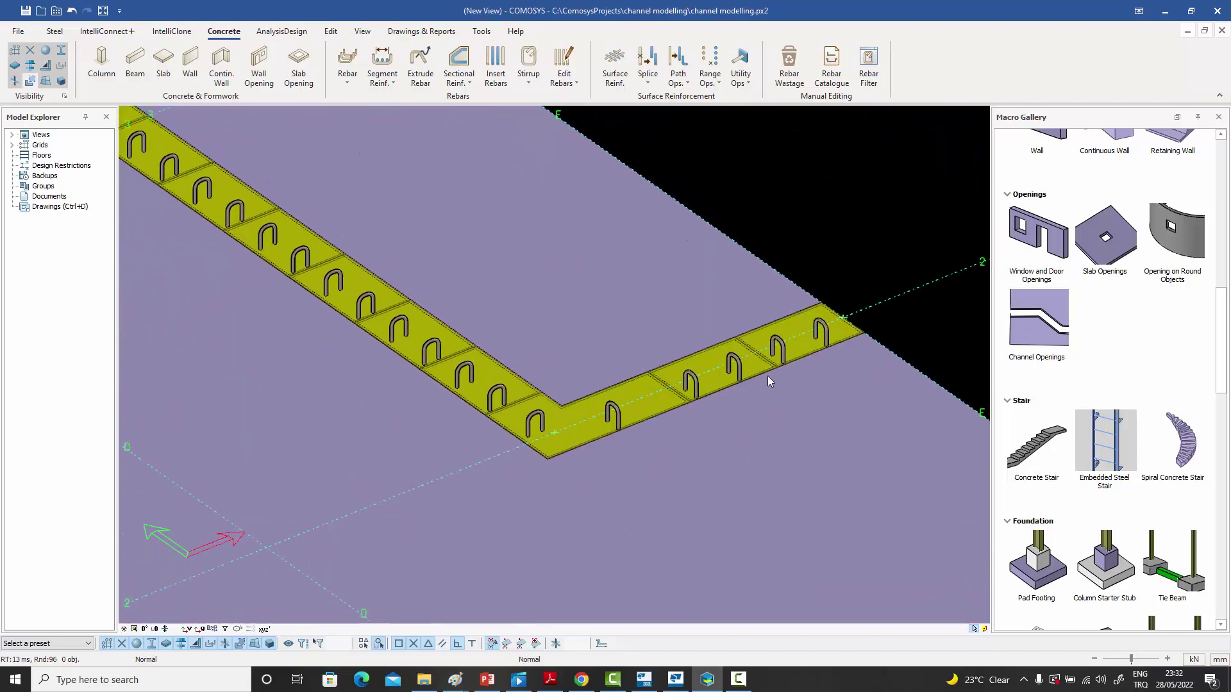
scroll(771, 374, up, 3)
scroll(686, 360, down, 6)
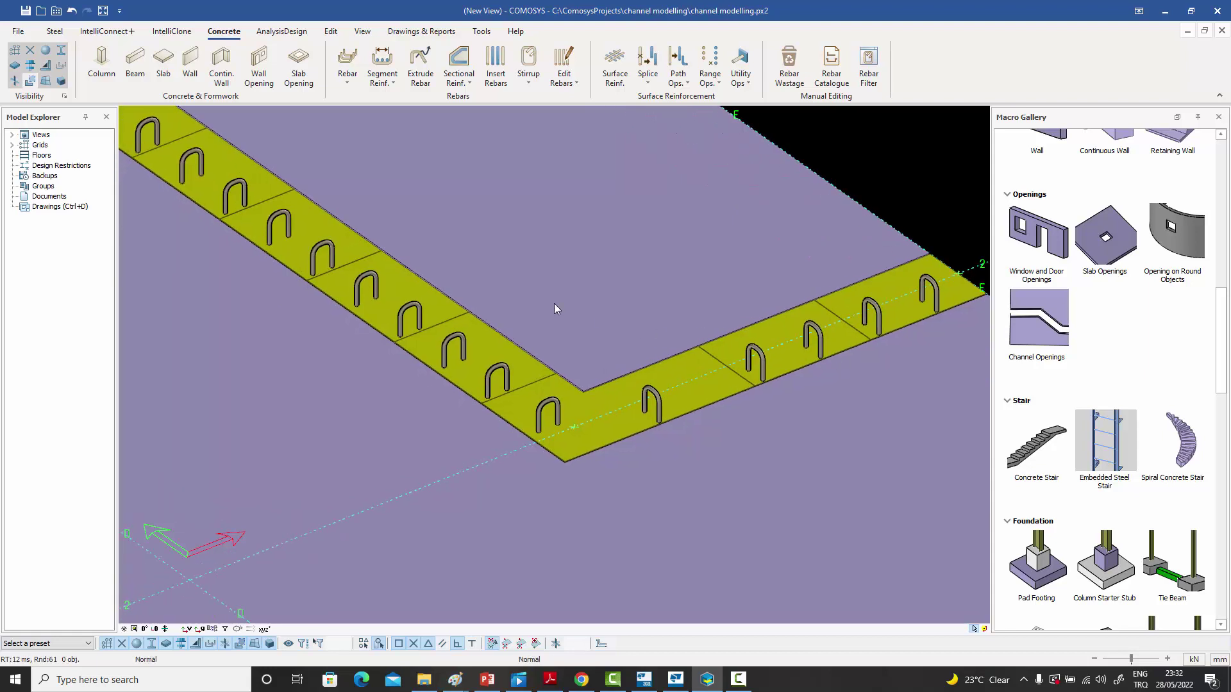
scroll(571, 366, up, 2)
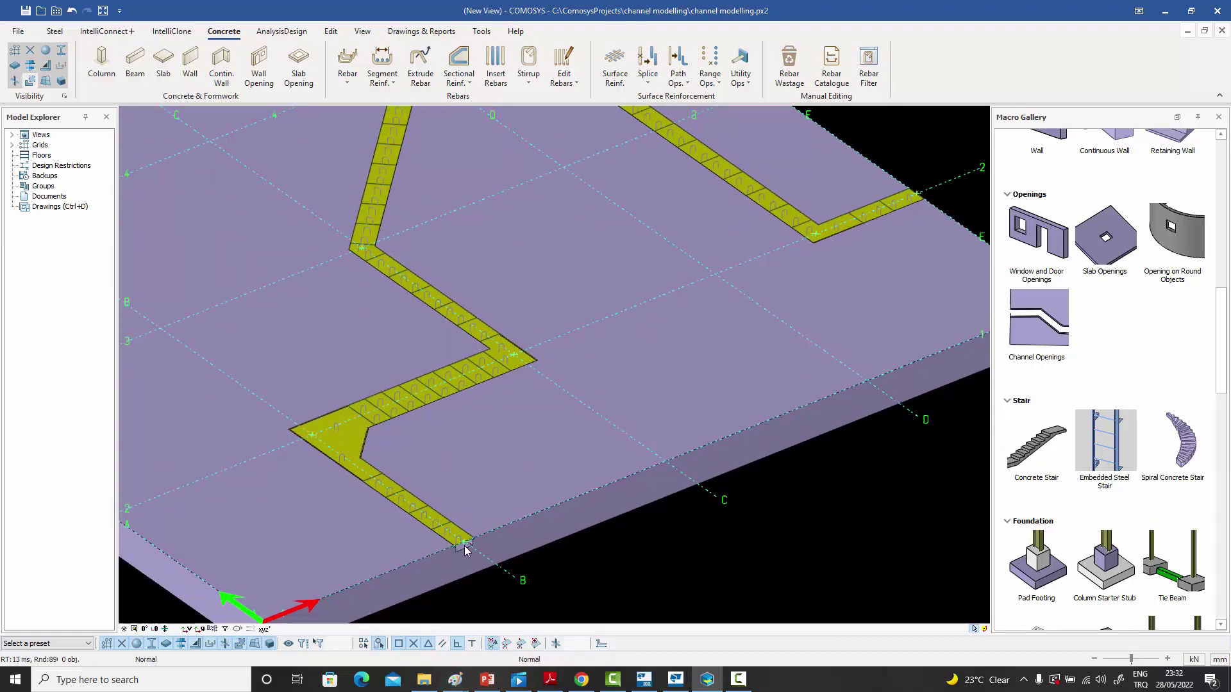
scroll(474, 337, up, 1)
middle_drag(474, 336, 523, 469)
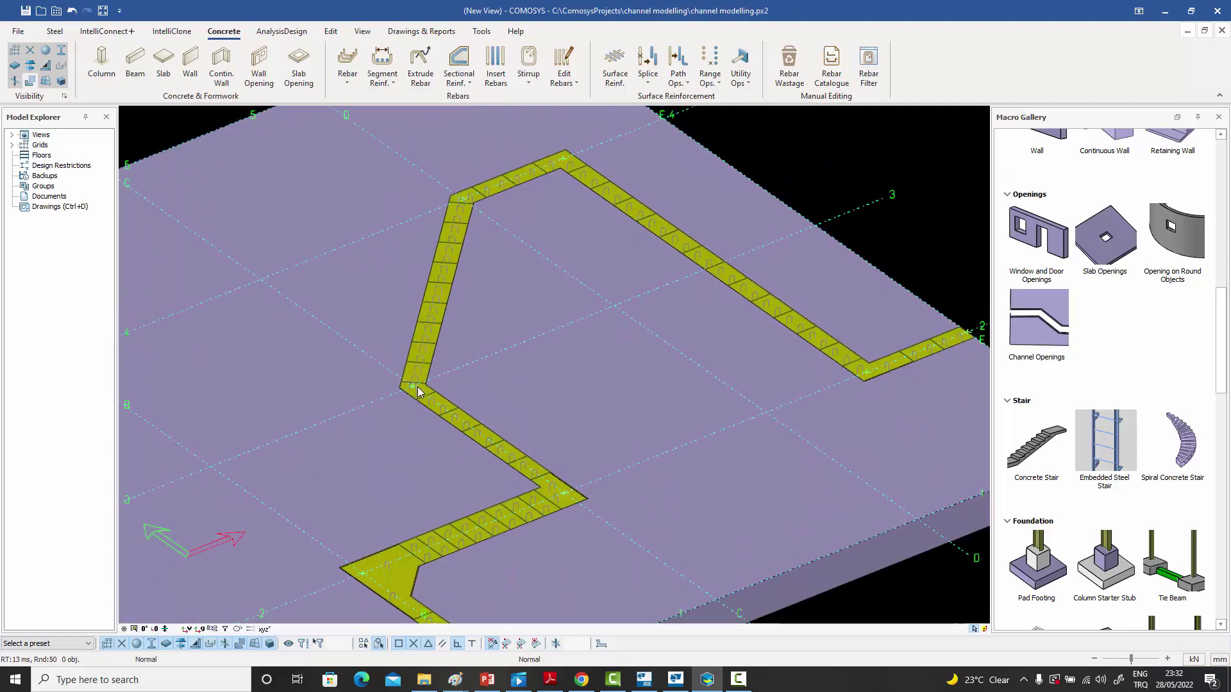
middle_drag(763, 370, 550, 450)
scroll(550, 450, up, 4)
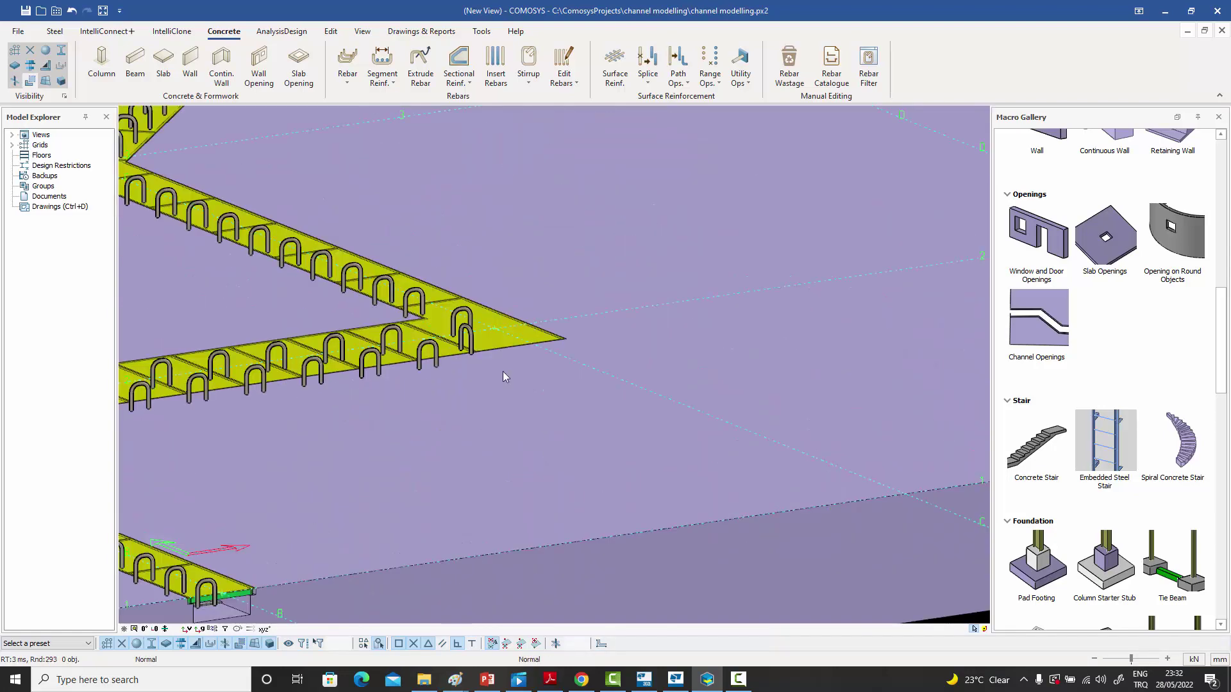
scroll(710, 475, down, 2)
middle_drag(701, 457, 600, 316)
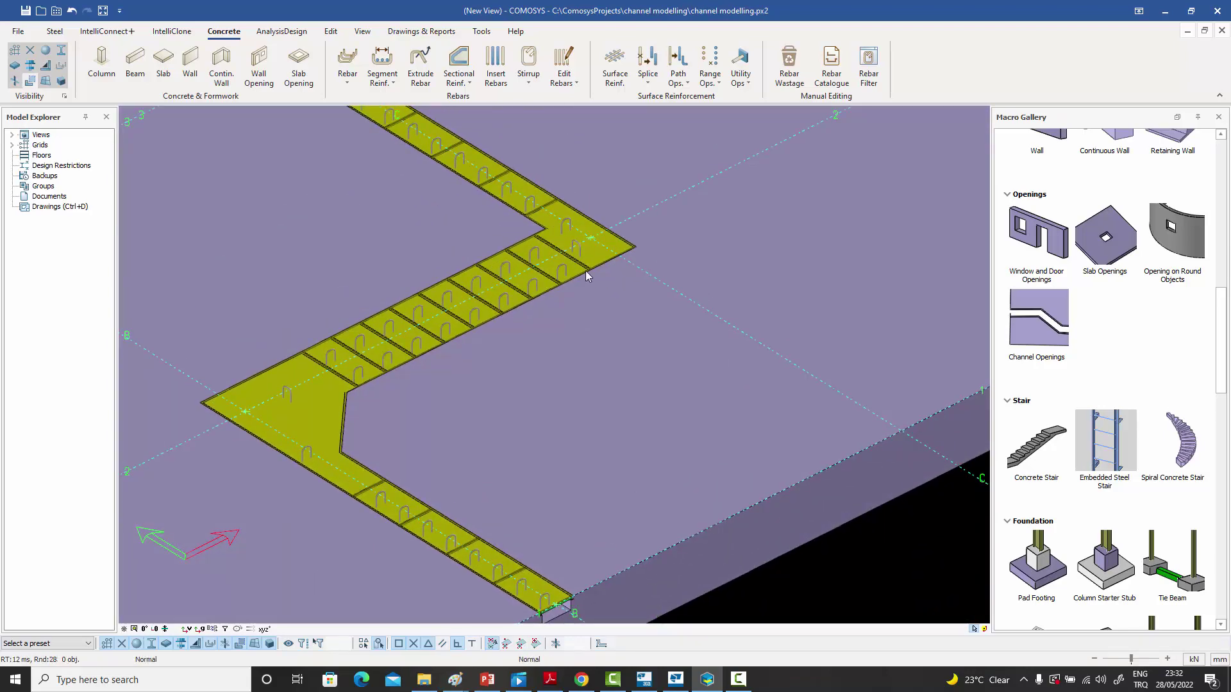
scroll(586, 271, up, 1)
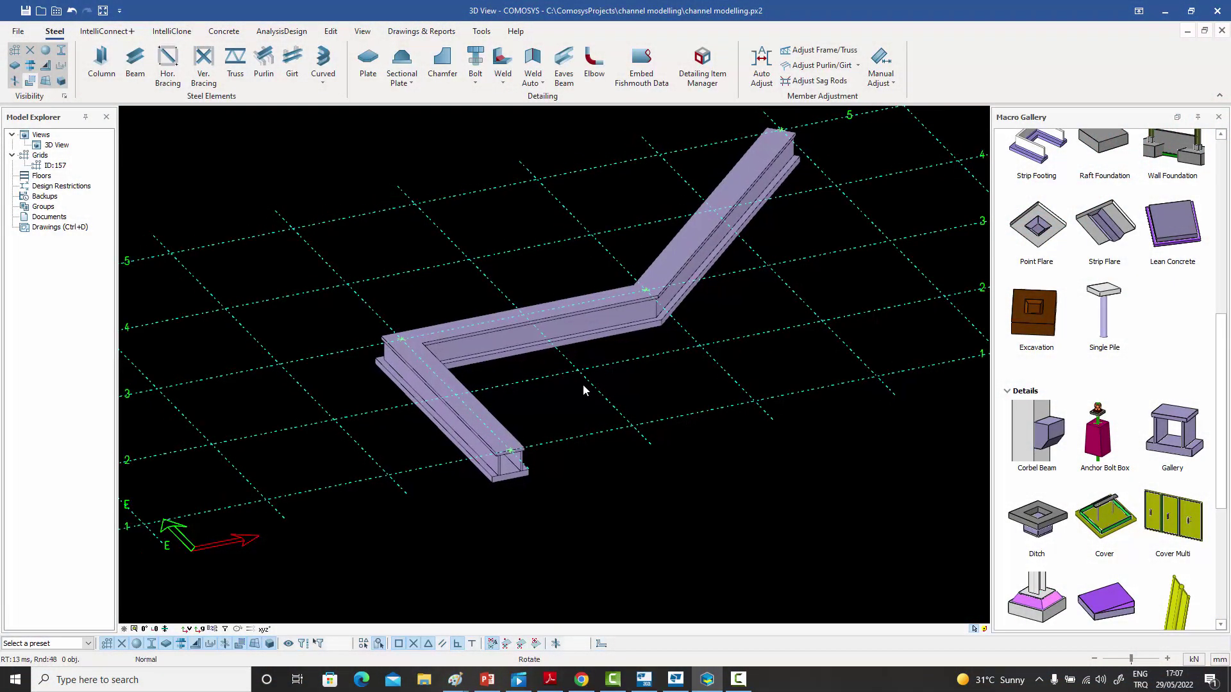
- Examine the gallery model's three-segment route across the grid and the cross-section at its front end
middle_drag(583, 385, 583, 385)
scroll(583, 384, up, 2)
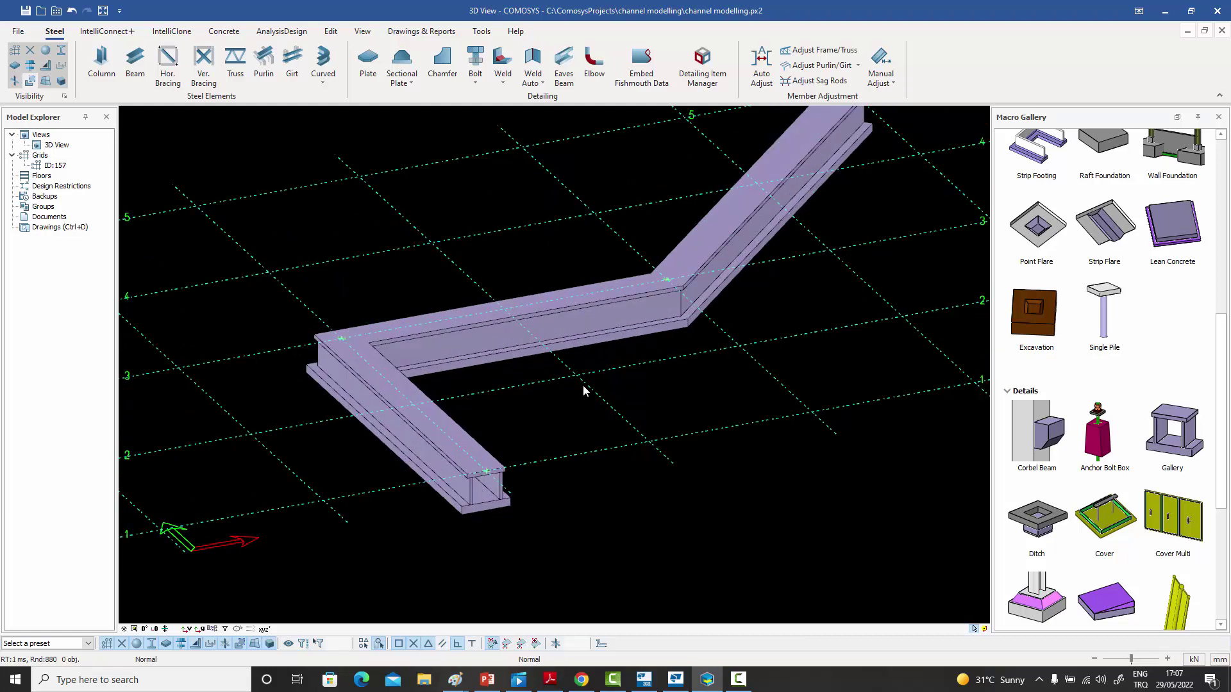
middle_drag(582, 386, 590, 387)
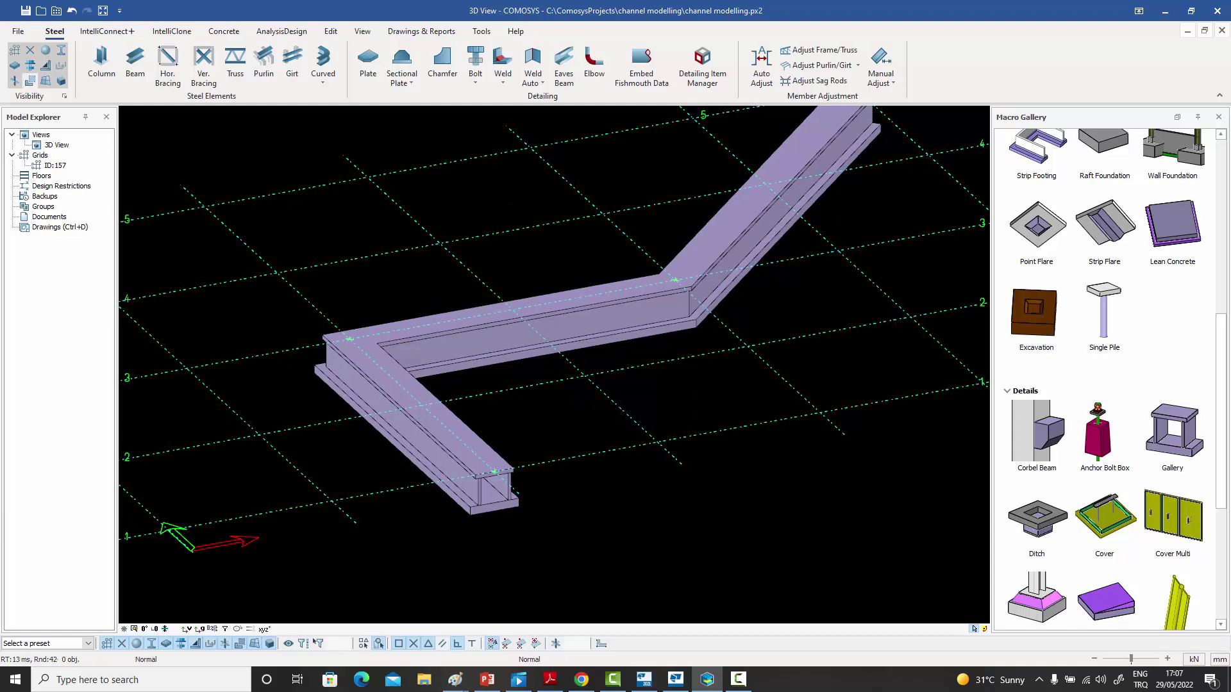
scroll(535, 434, up, 2)
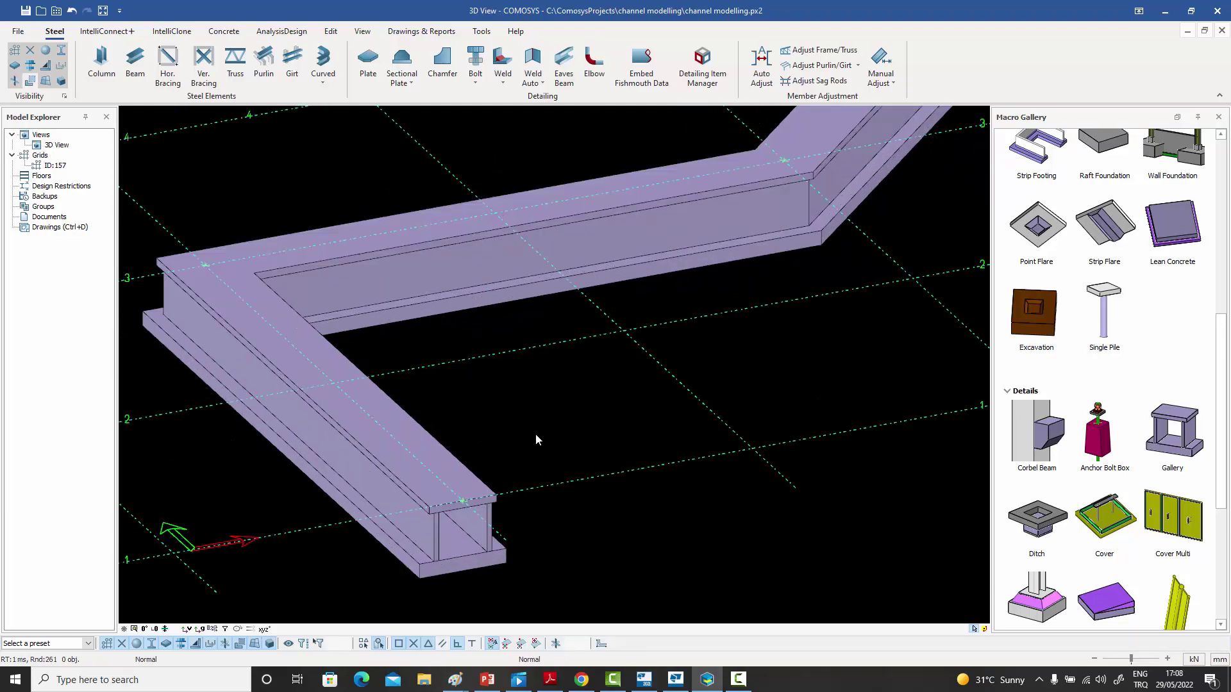
scroll(535, 434, down, 1)
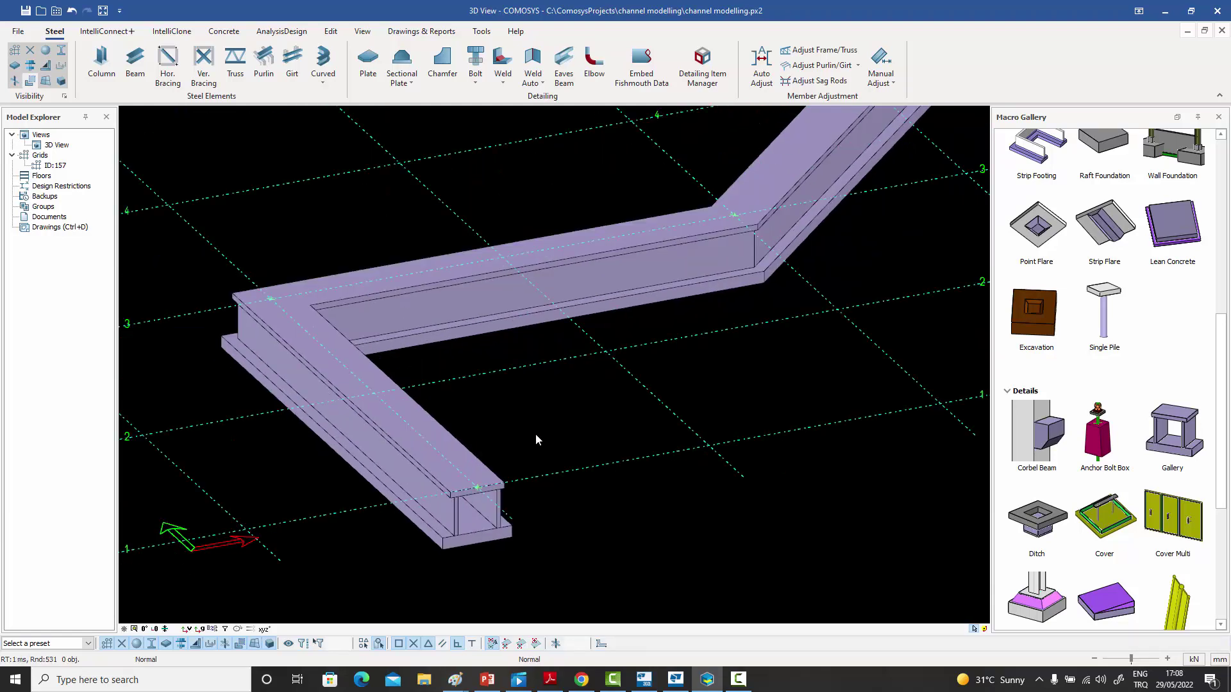
scroll(536, 433, down, 2)
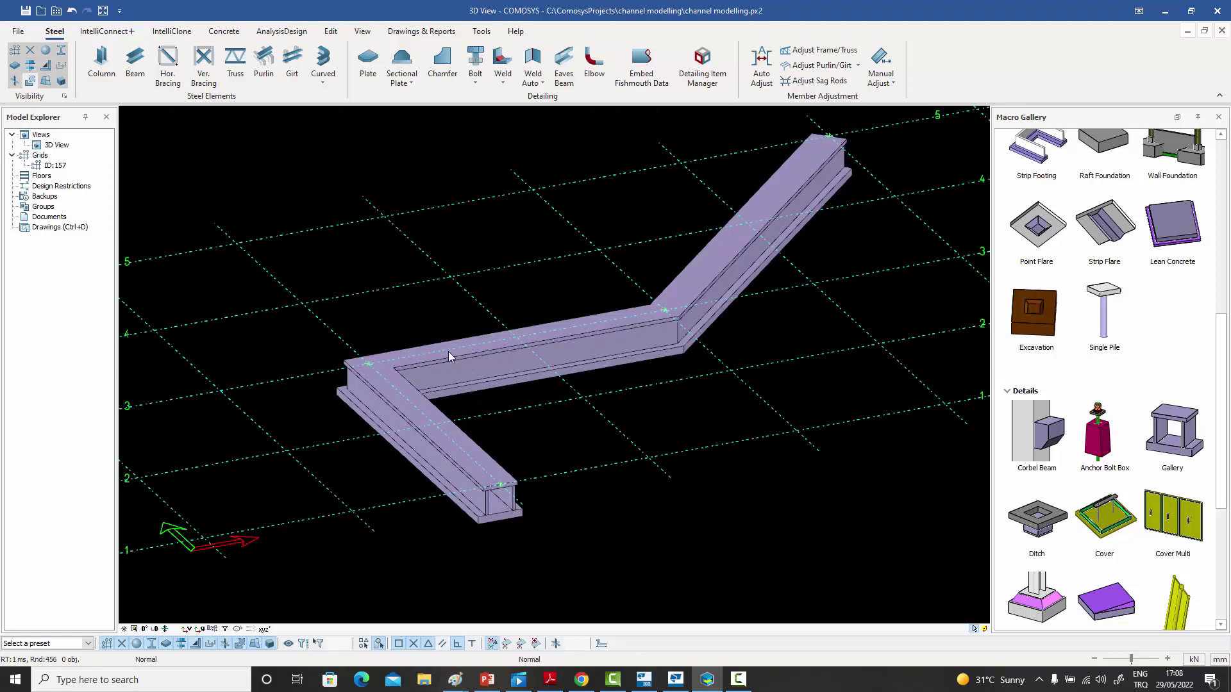
scroll(498, 505, up, 4)
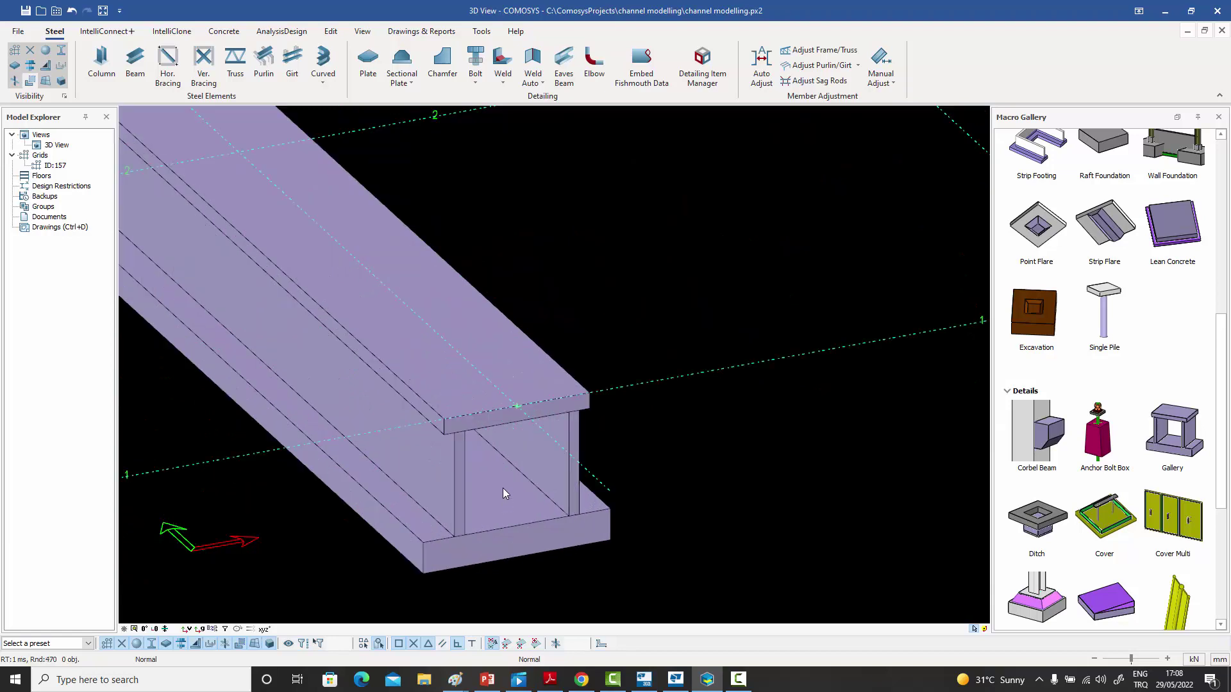
middle_drag(498, 426, 531, 299)
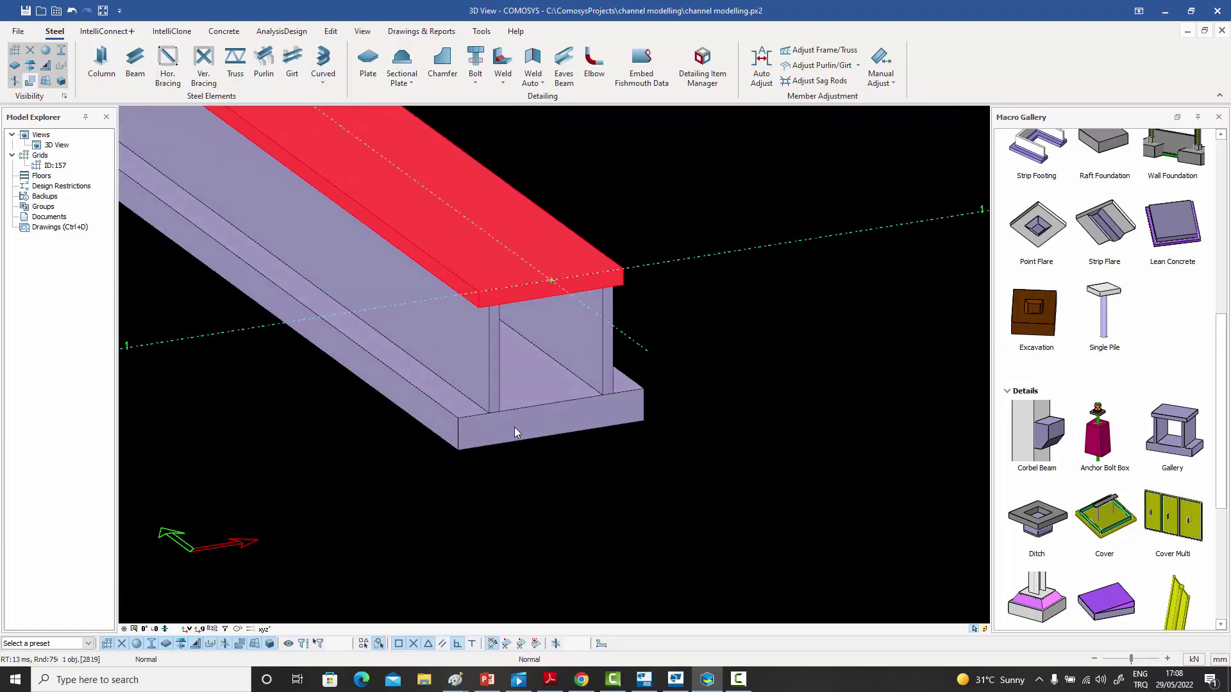
- Set the view's origin of interest to the top point at the gallery's front end and inspect its open section
right_click(609, 456)
click(673, 503)
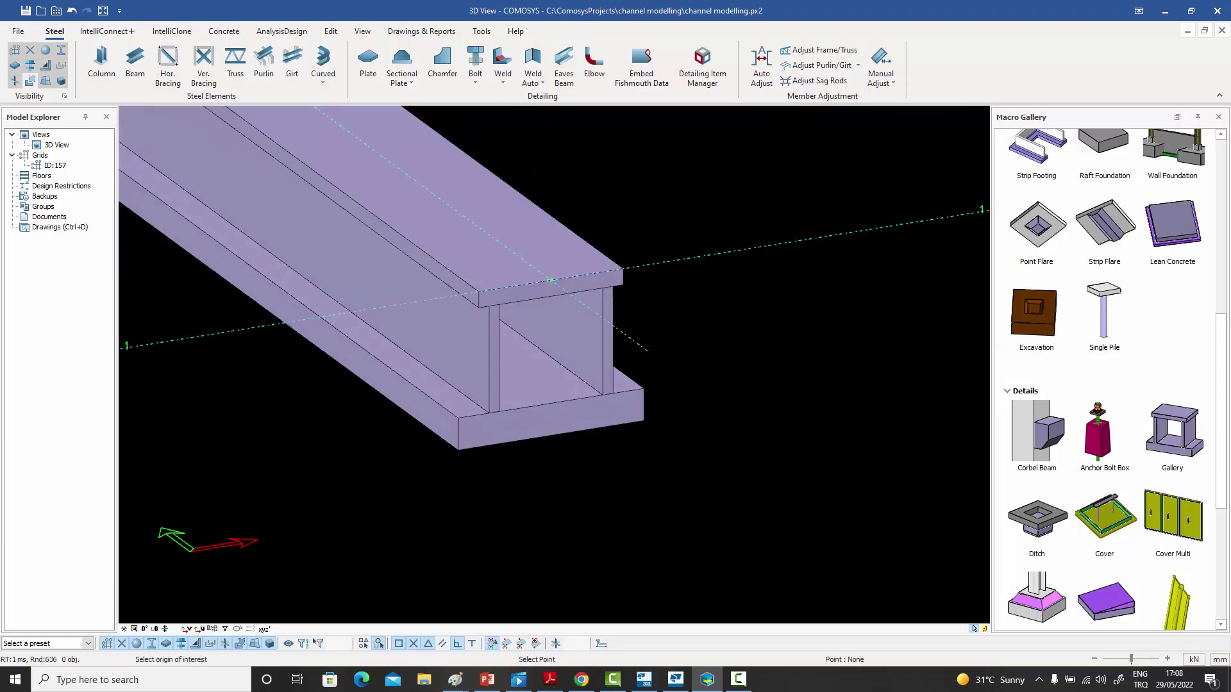
click(549, 285)
drag(549, 286, 592, 344)
scroll(592, 344, up, 2)
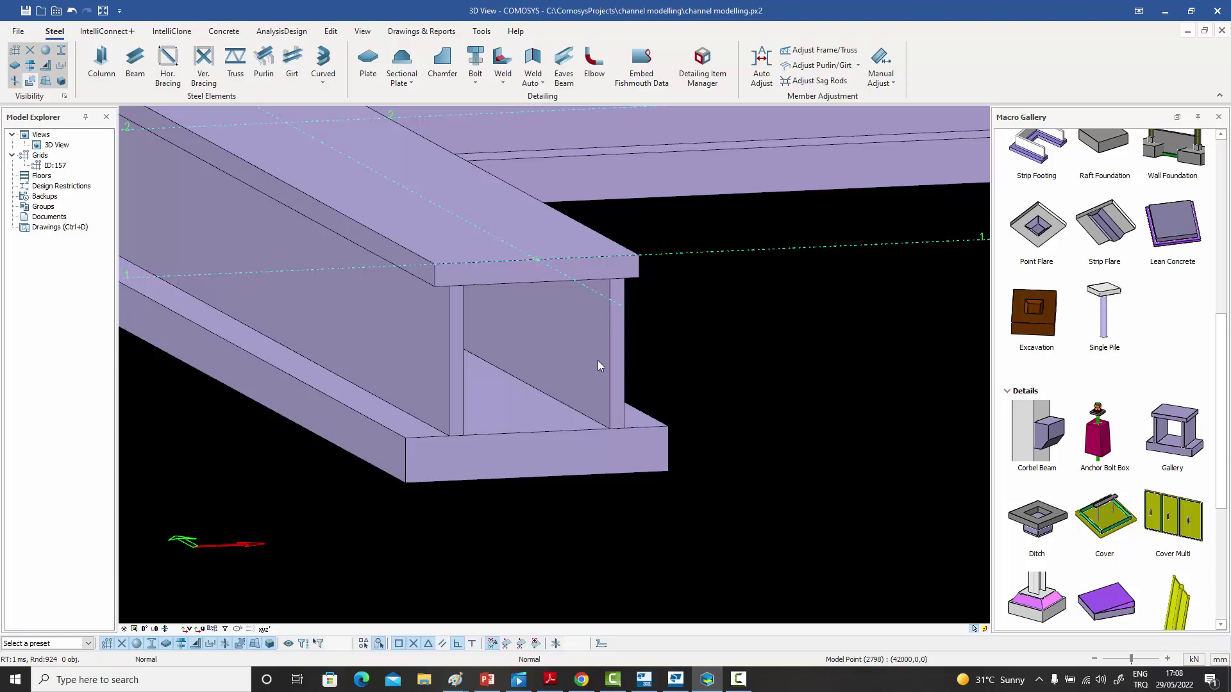
scroll(577, 359, down, 10)
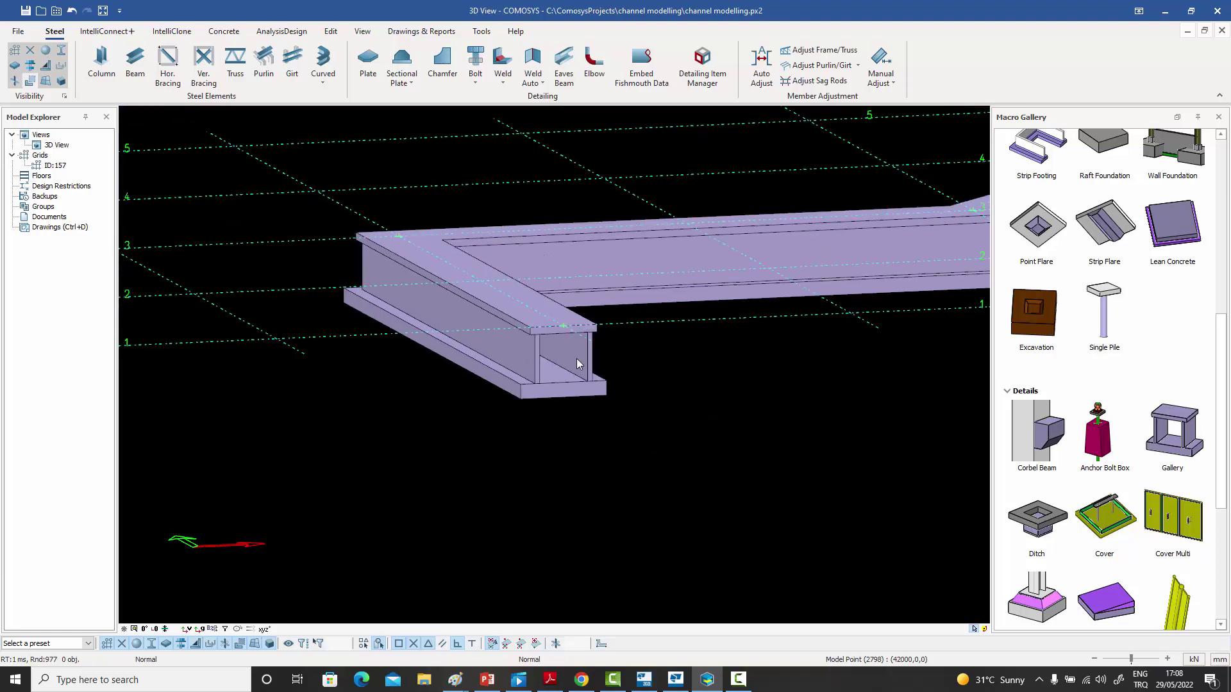
middle_drag(576, 359, 460, 505)
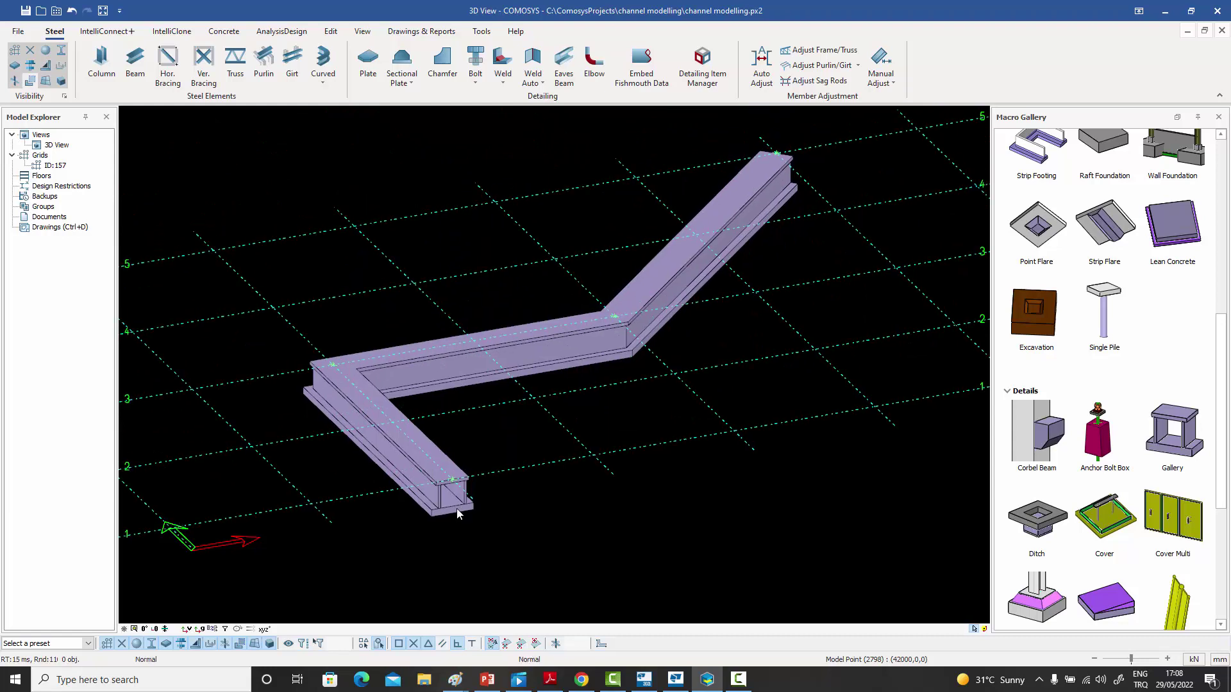
- Delete the existing gallery from the model
click(587, 346)
click(586, 346)
key(Delete)
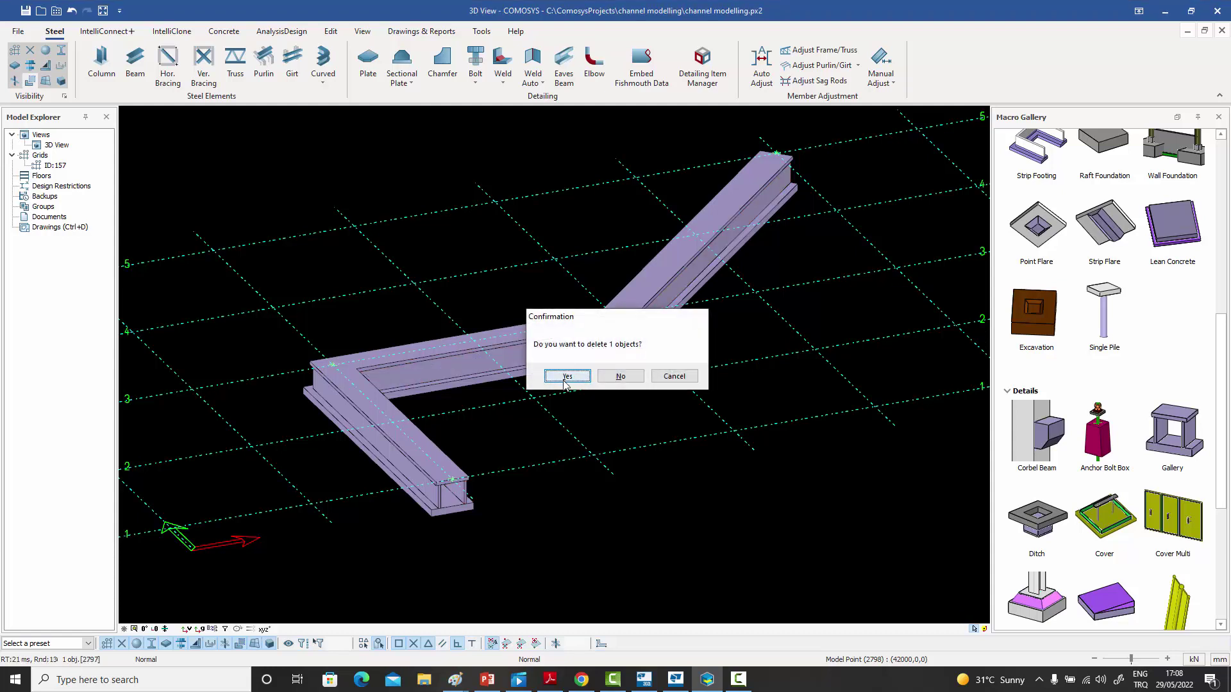
click(564, 378)
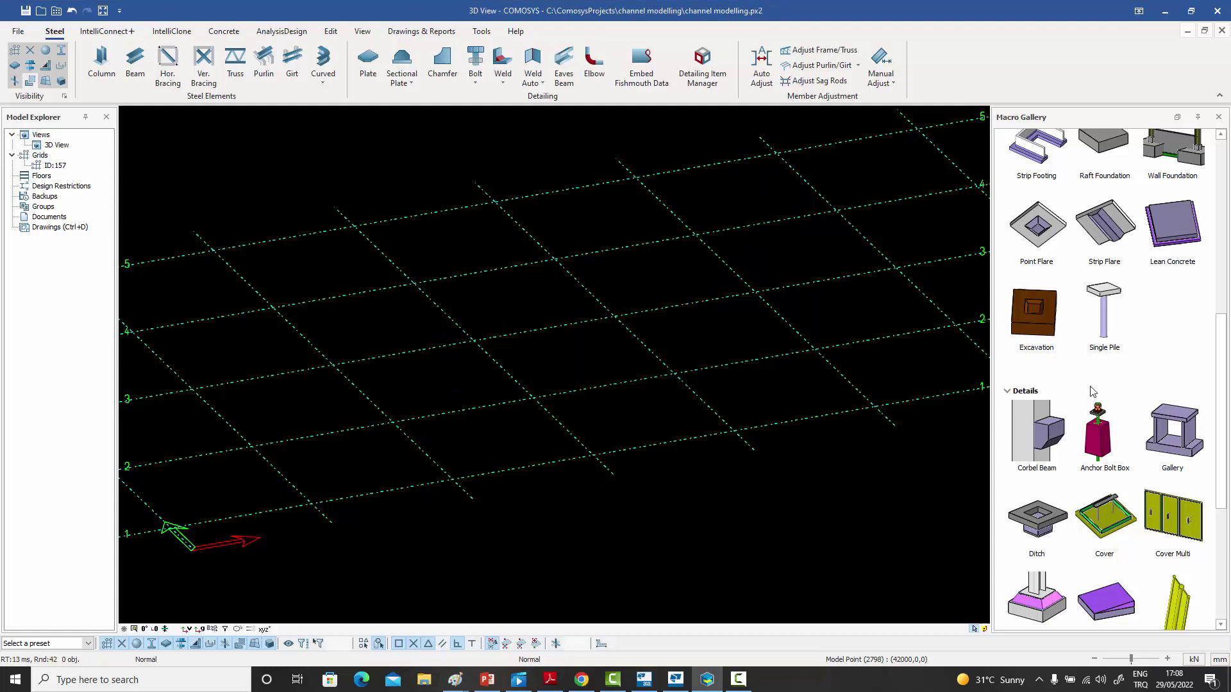
- Create a Gallery through four grid points from (42000,0,0) on line 1, via two points on line 3, to (66000,24000,0) on line 5
double_click(1175, 441)
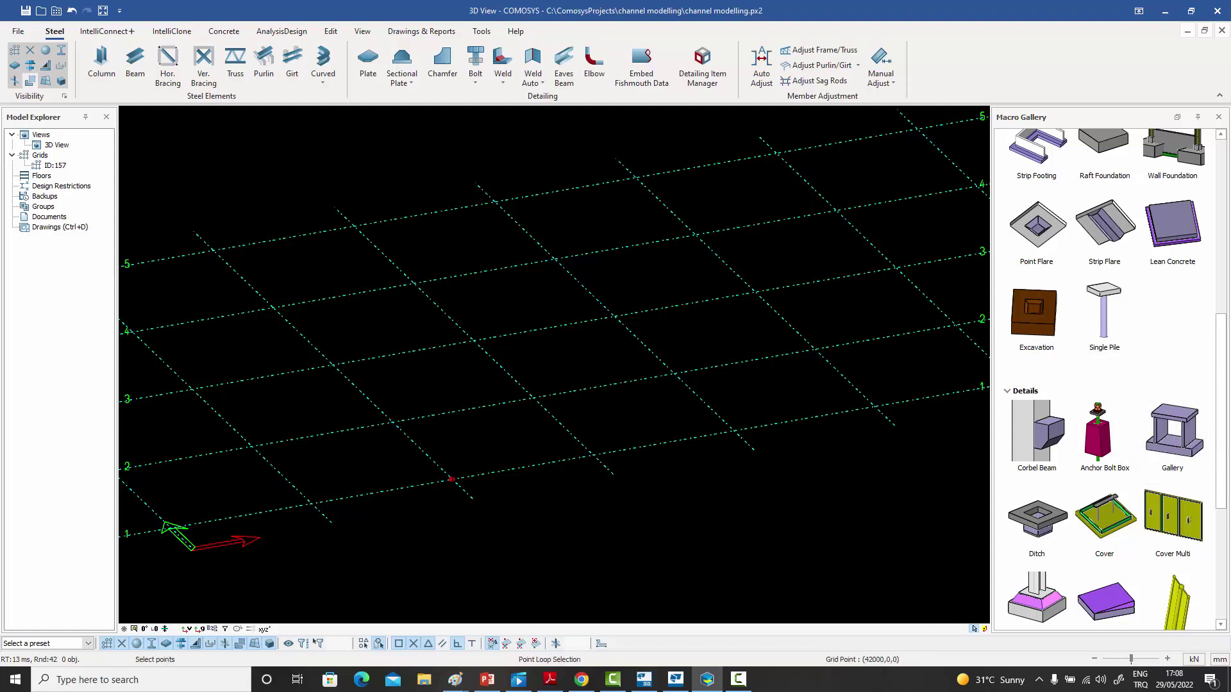
click(452, 479)
click(332, 364)
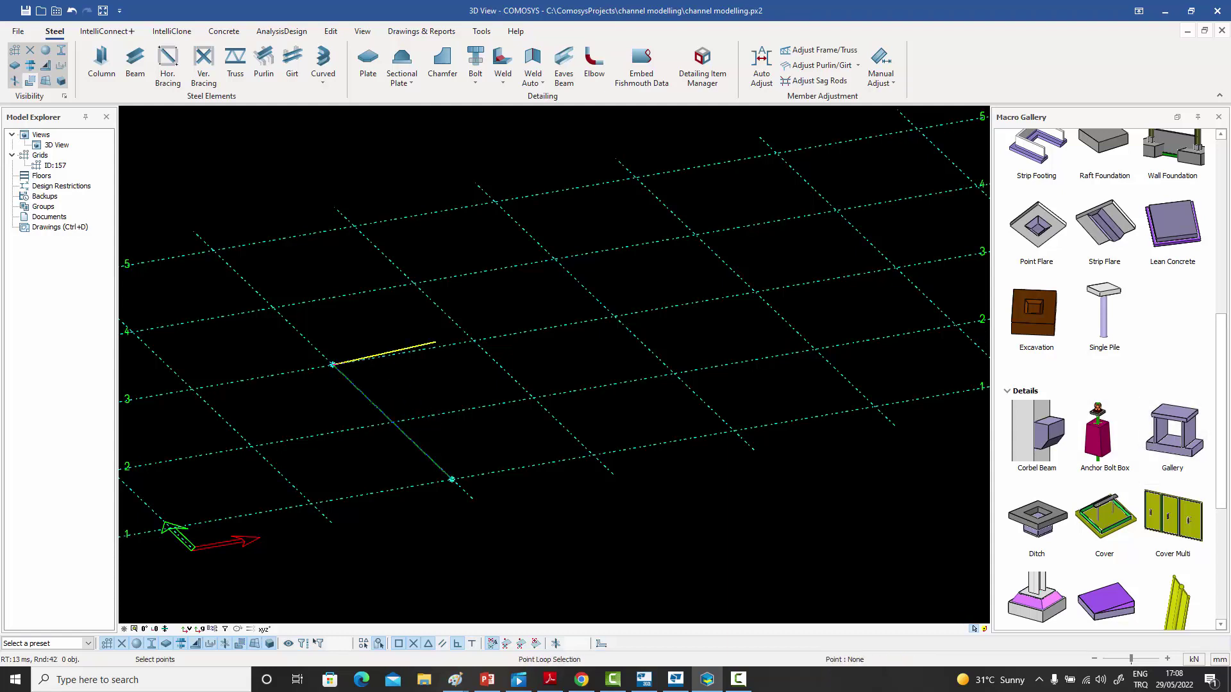
click(613, 315)
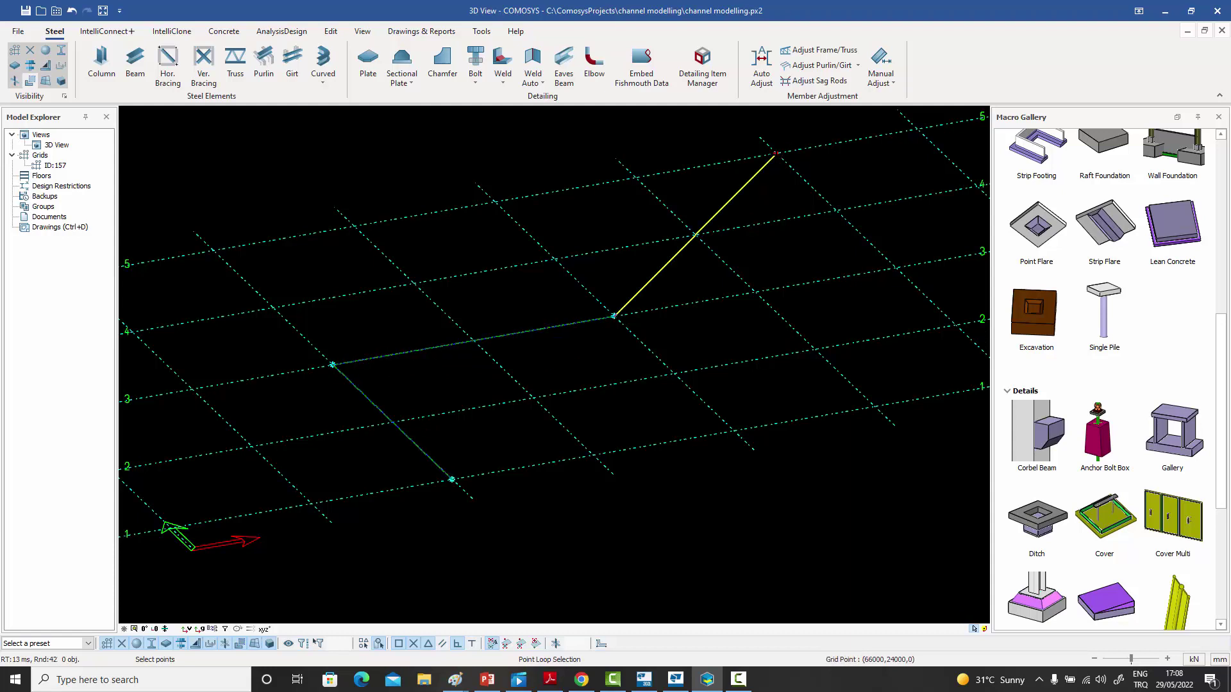
click(776, 154)
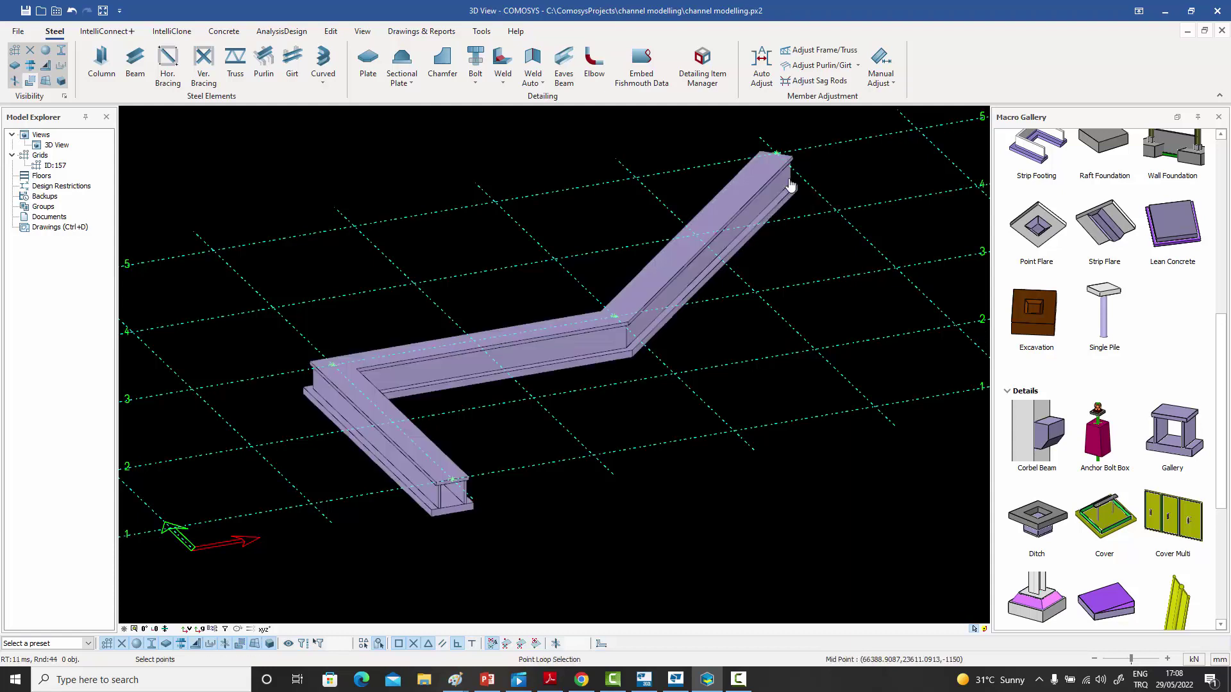
scroll(610, 387, up, 2)
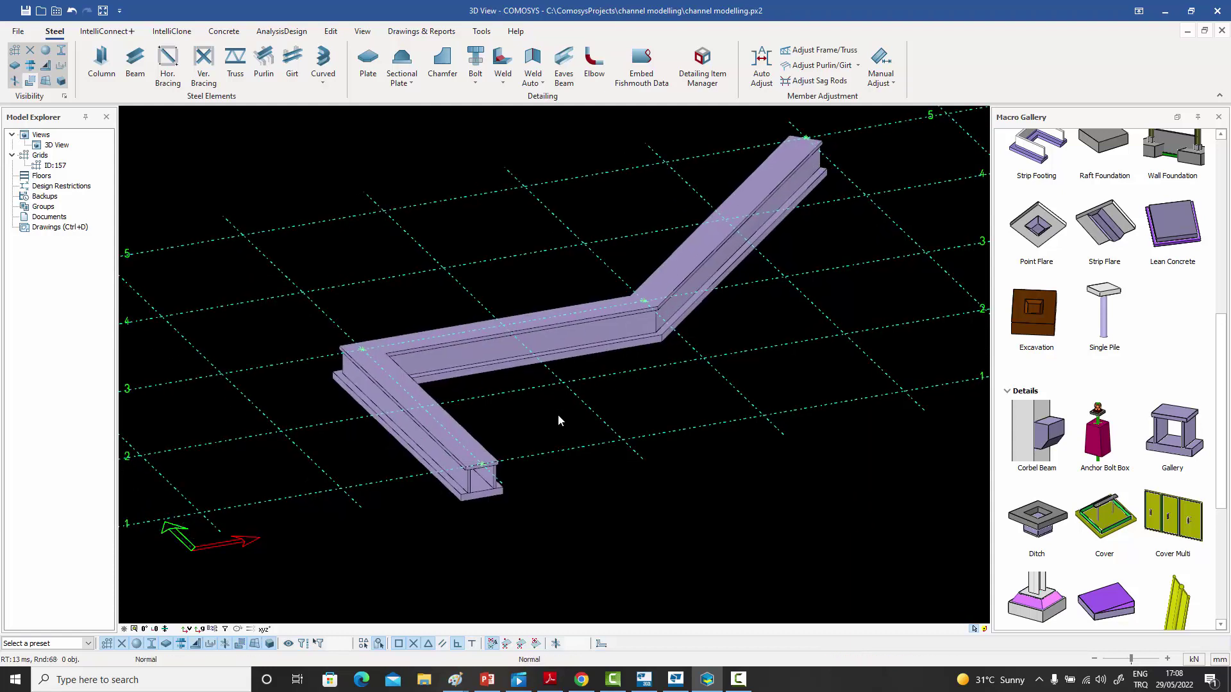
scroll(482, 483, up, 2)
scroll(482, 487, up, 3)
double_click(477, 516)
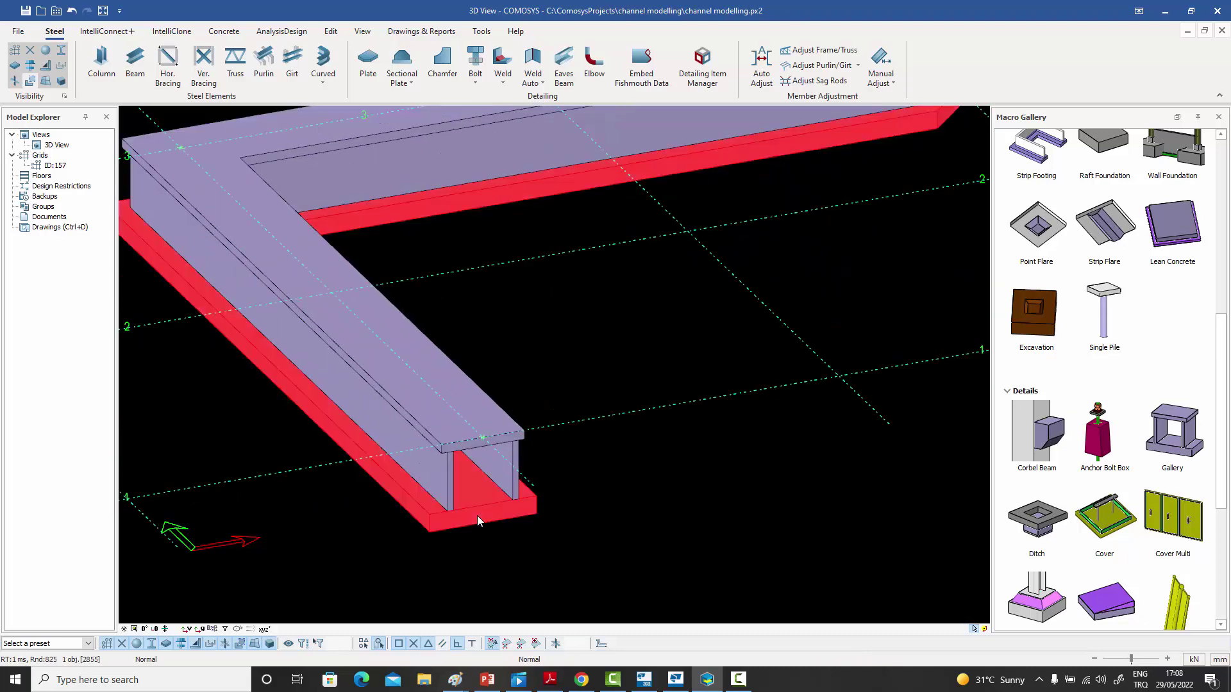
drag(223, 148, 625, 142)
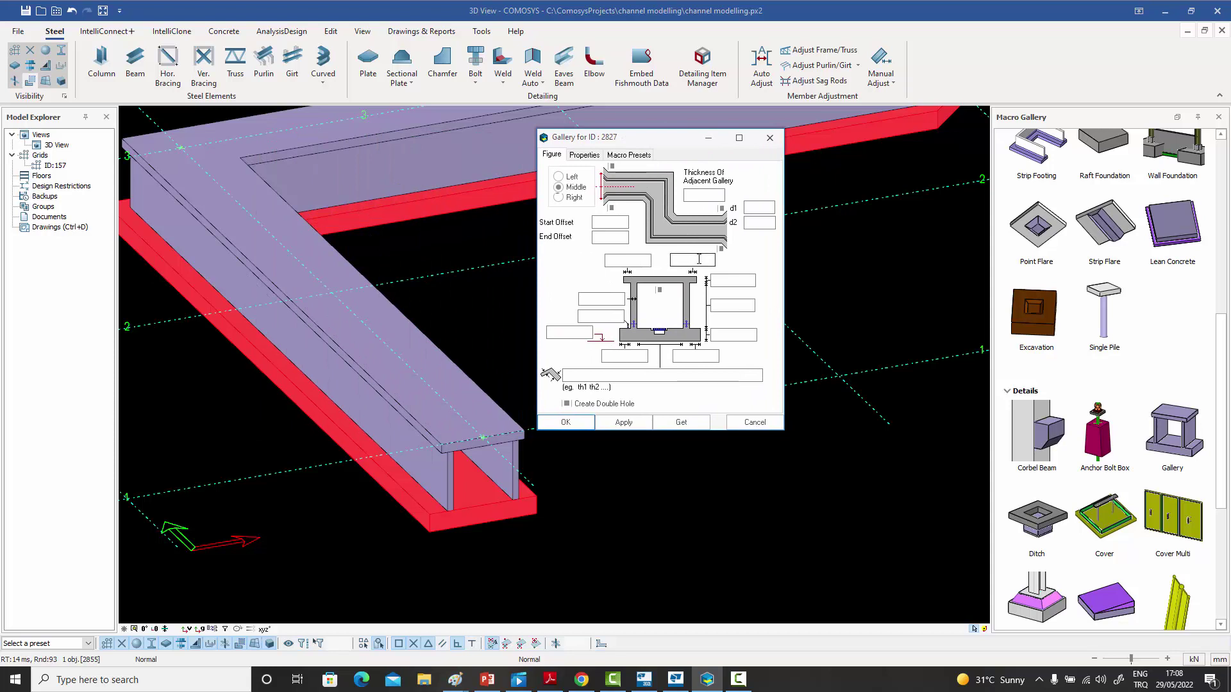
click(595, 378)
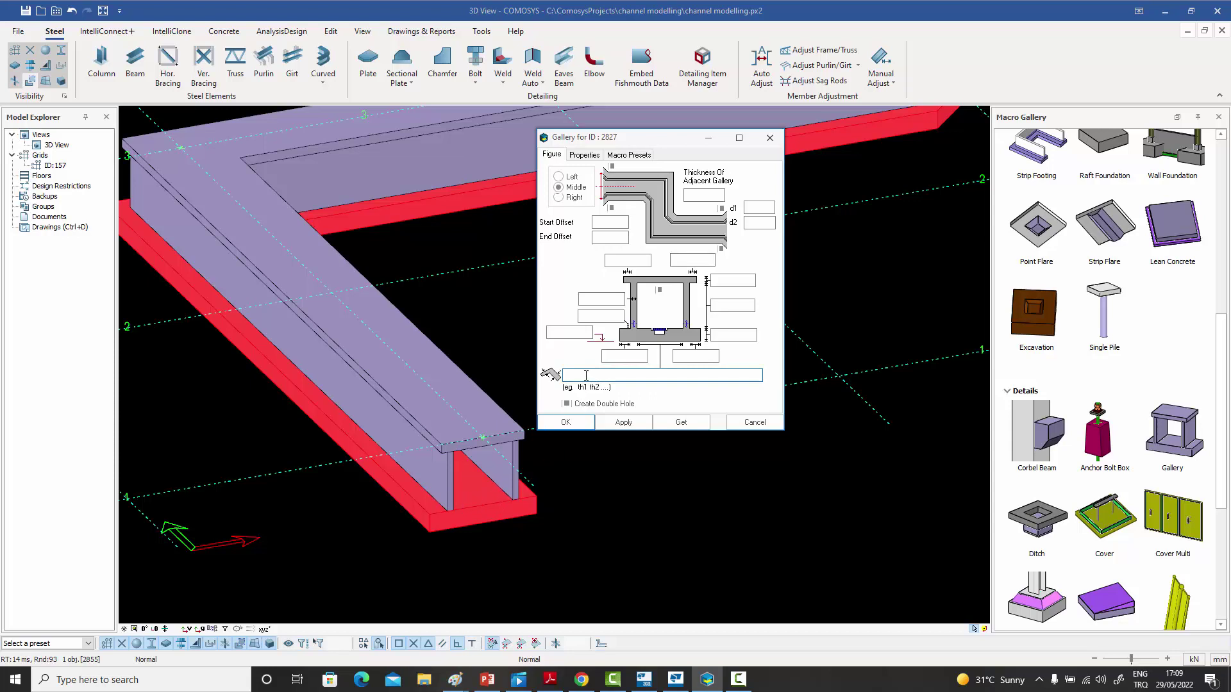
text(1000 2000 1000)
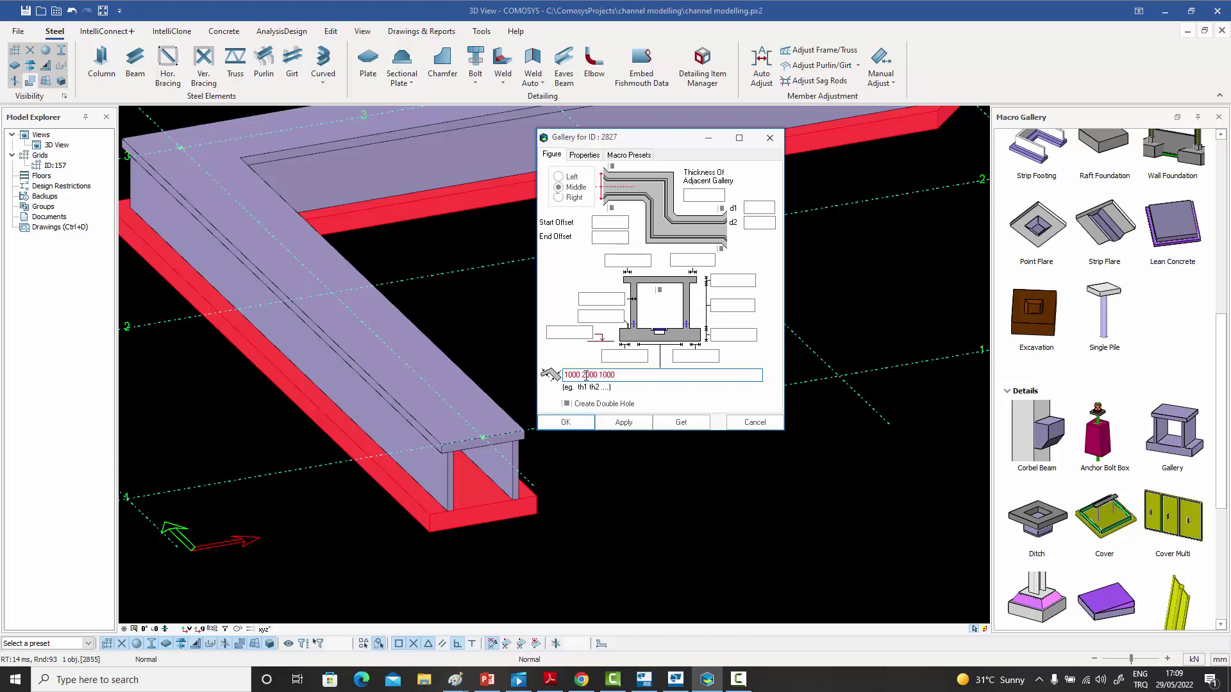
click(577, 423)
middle_drag(575, 361, 514, 426)
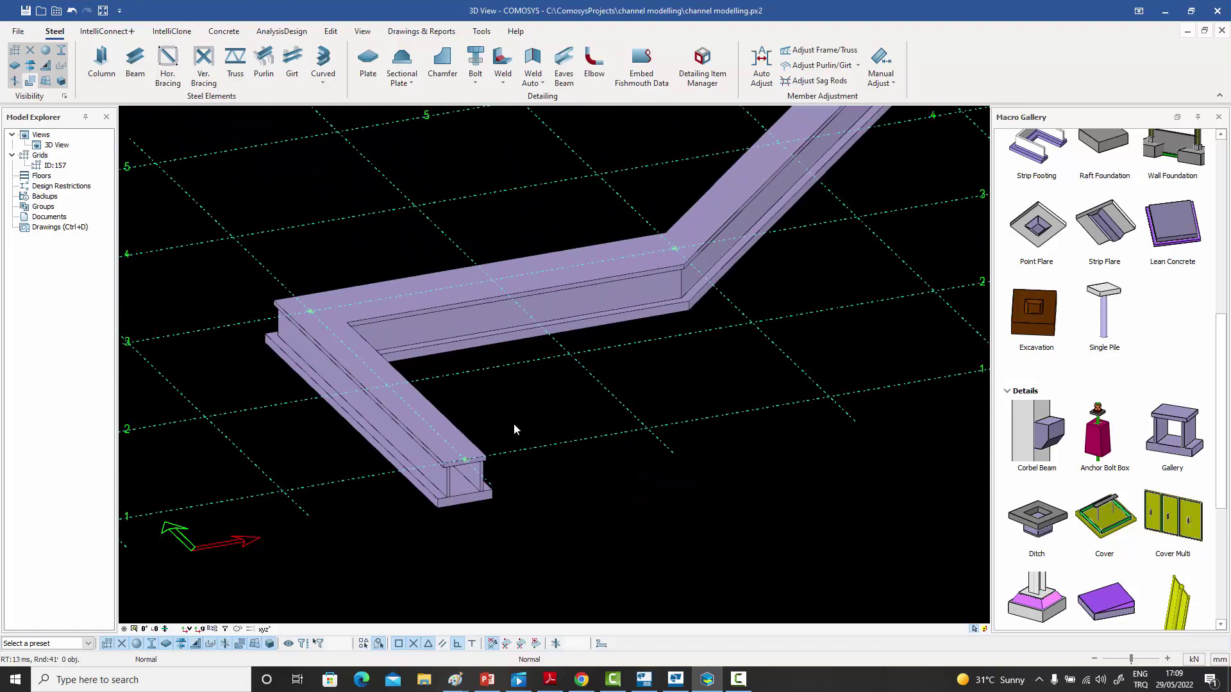
double_click(476, 326)
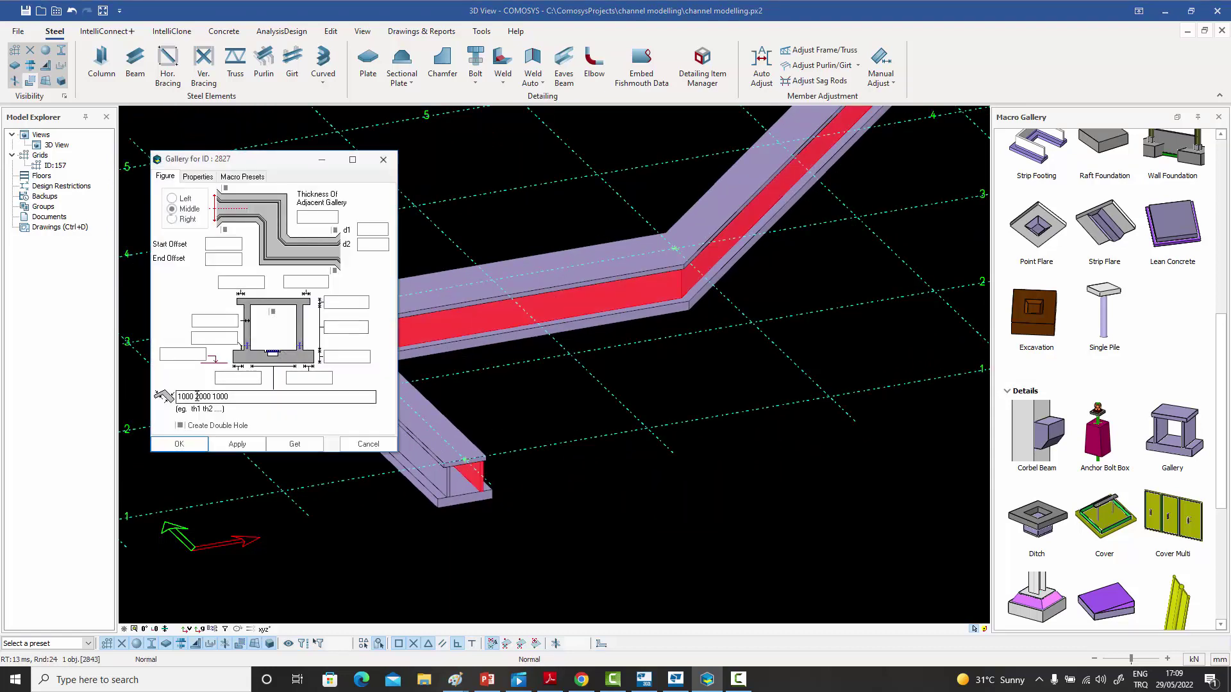
drag(196, 396, 200, 397)
text(1)
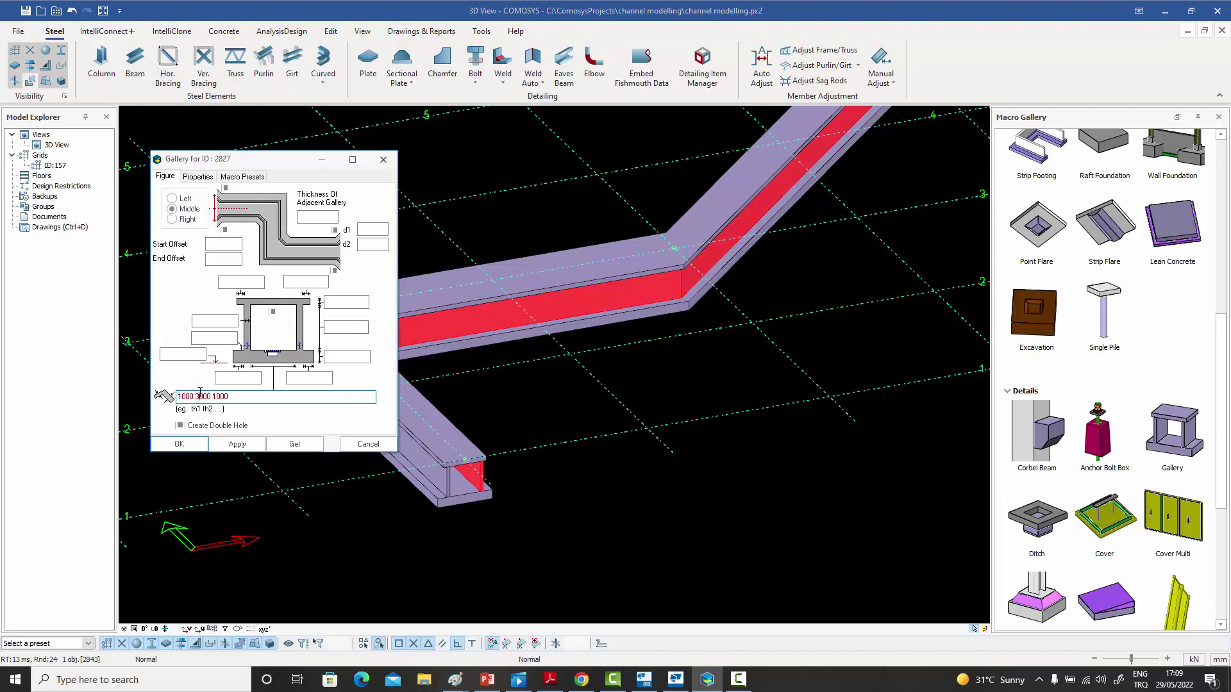
key(Return)
click(479, 375)
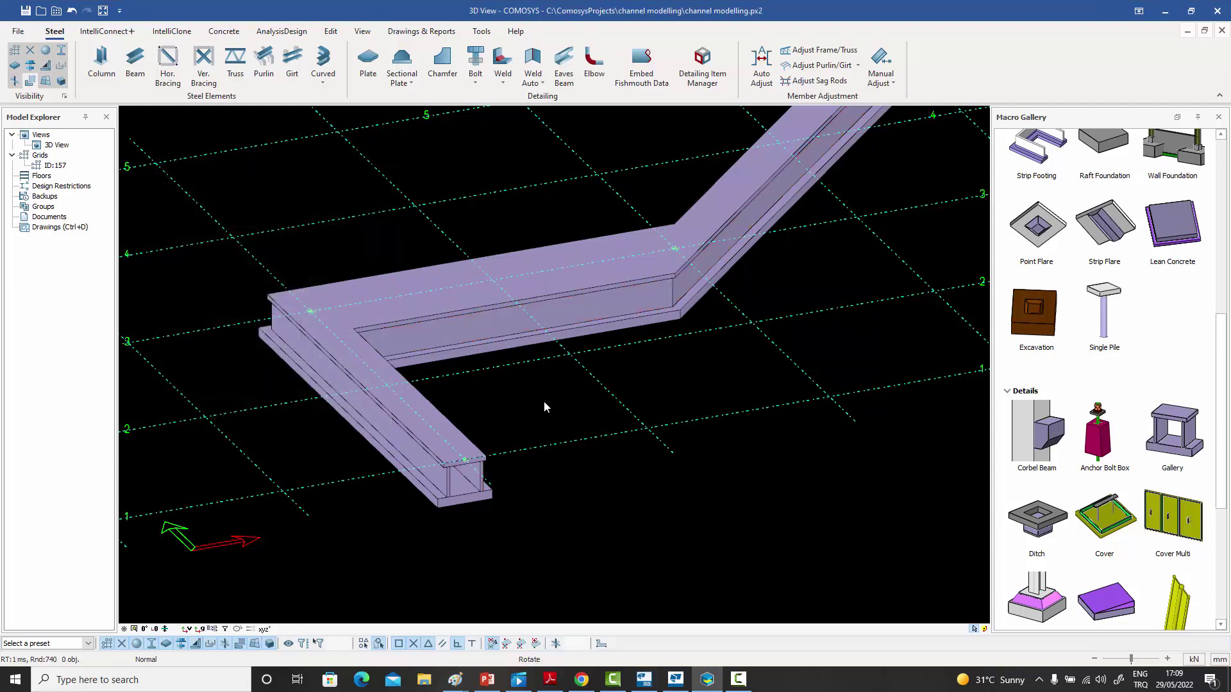
scroll(541, 403, down, 3)
scroll(501, 364, up, 3)
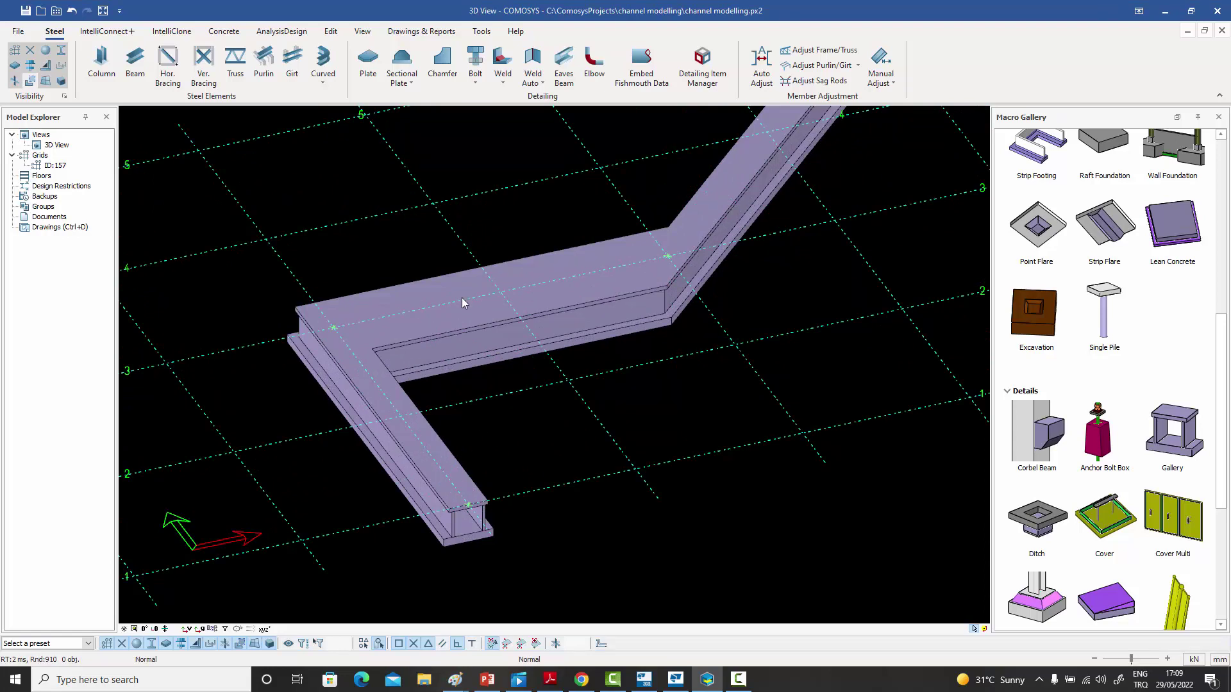
scroll(636, 255, down, 2)
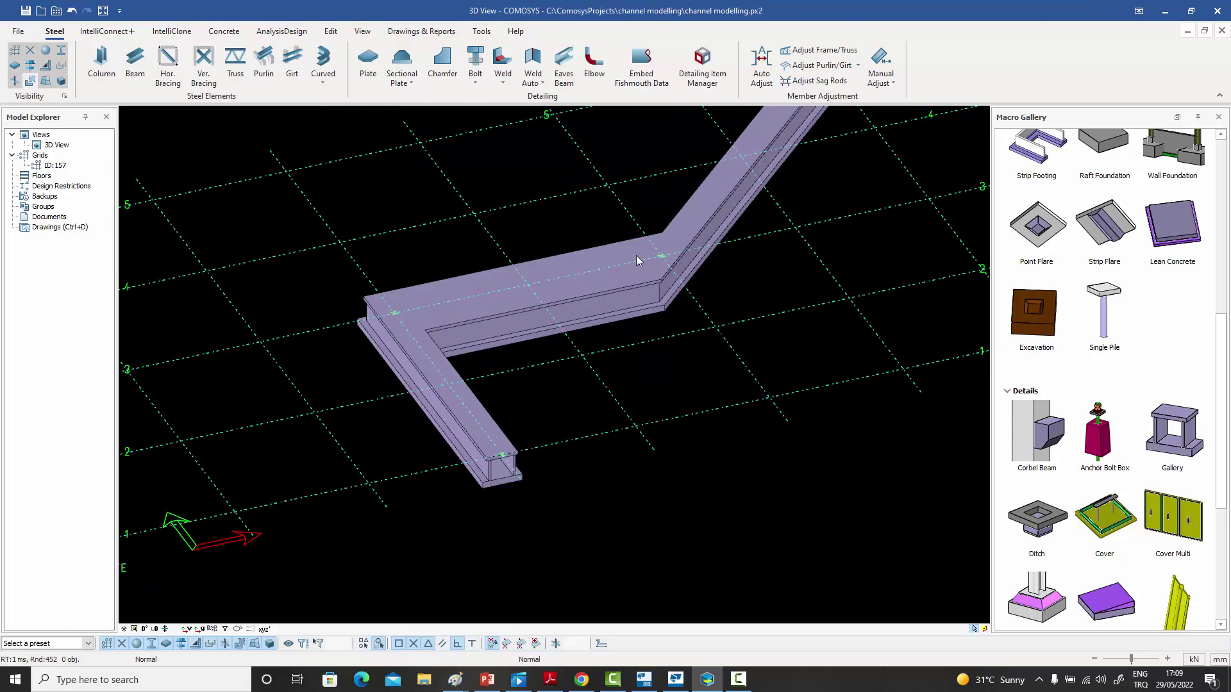
- Try the Left and Right alignments on the gallery and return it to Middle
double_click(539, 319)
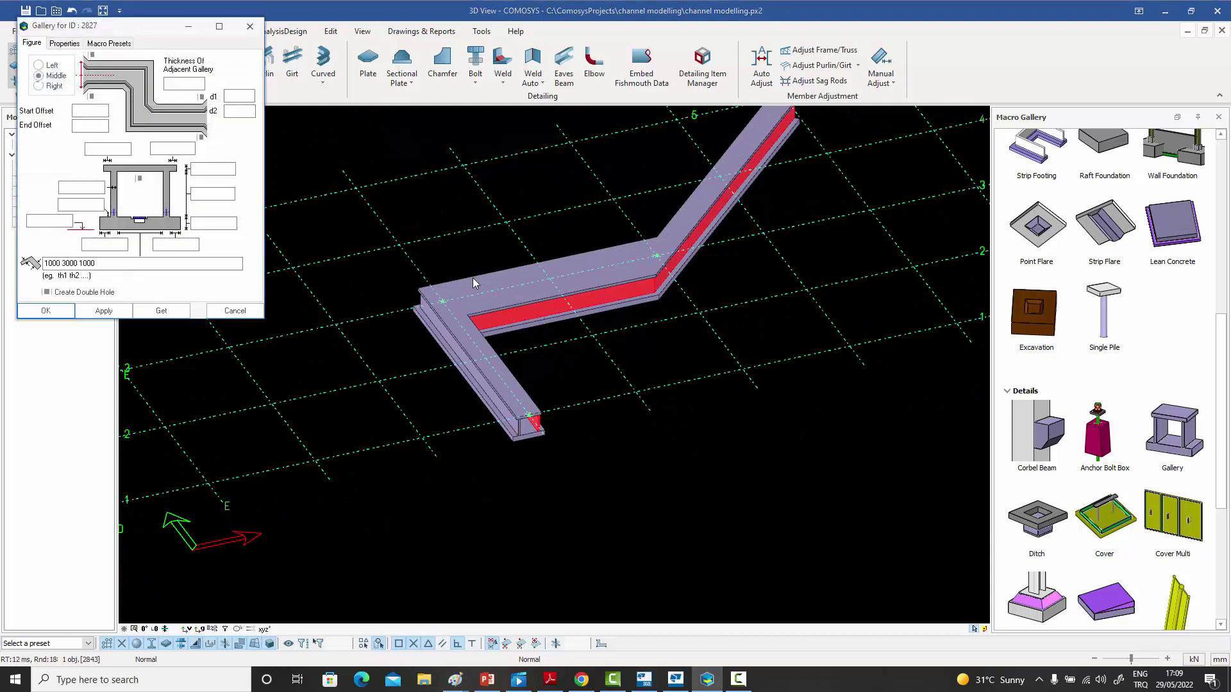
drag(148, 29, 708, 112)
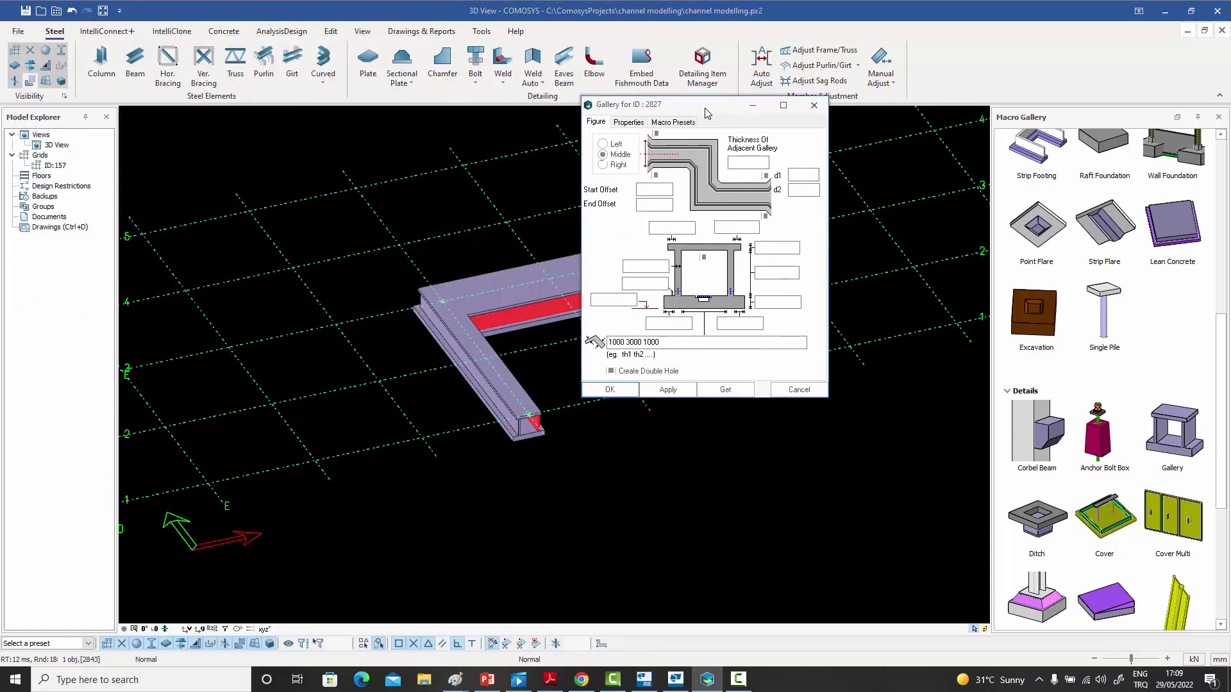
click(604, 144)
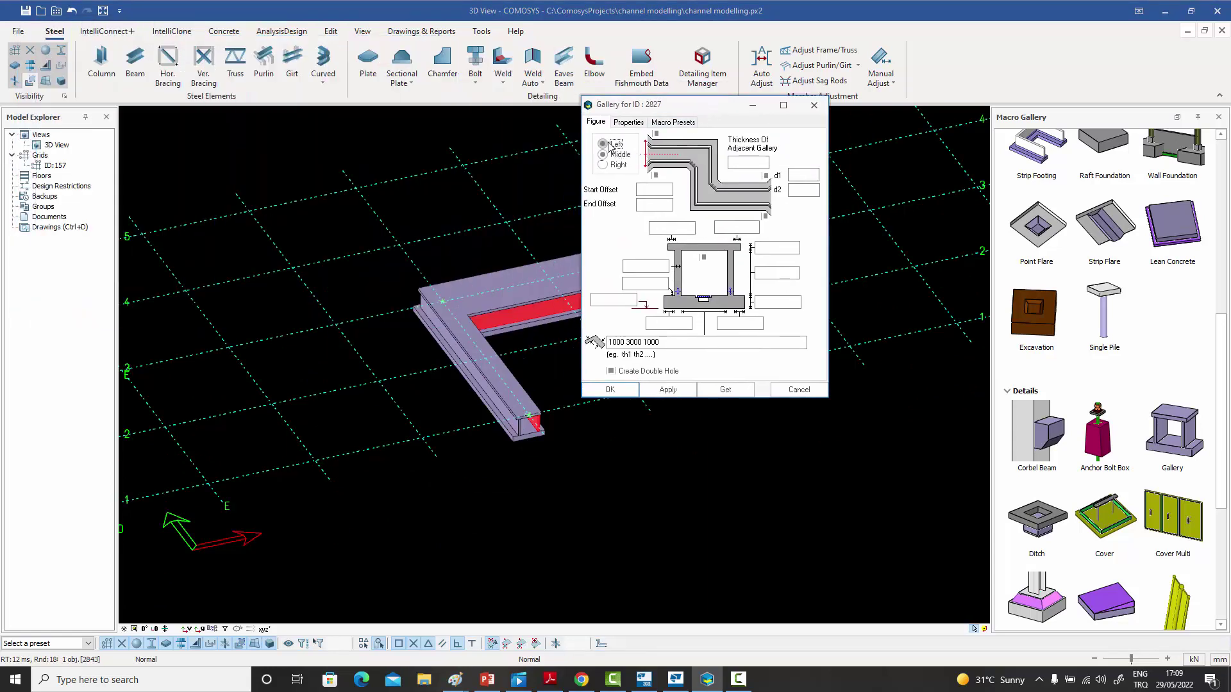
click(667, 389)
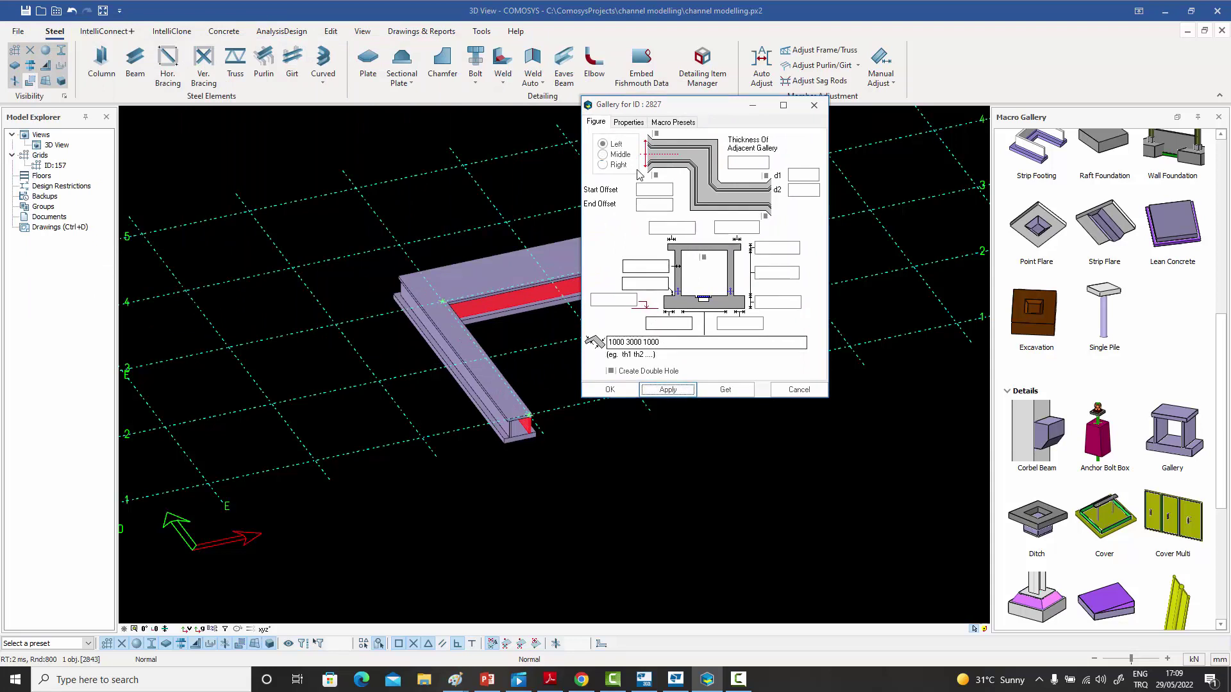
click(603, 164)
click(667, 389)
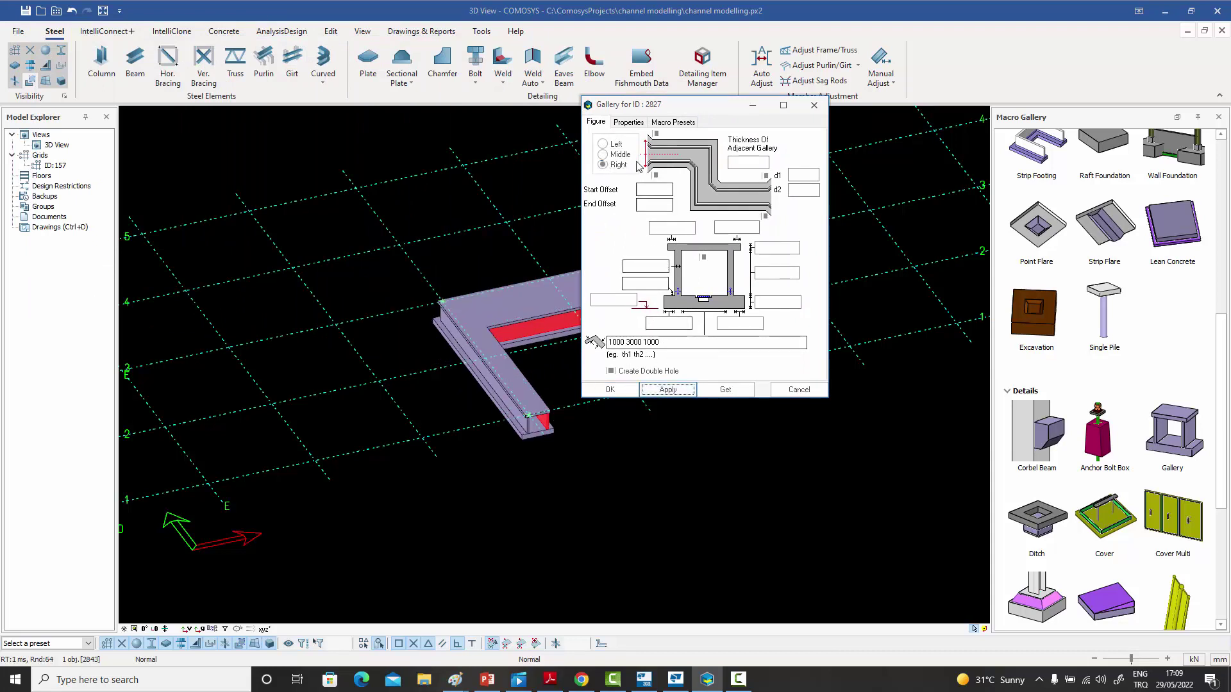
click(602, 154)
click(667, 389)
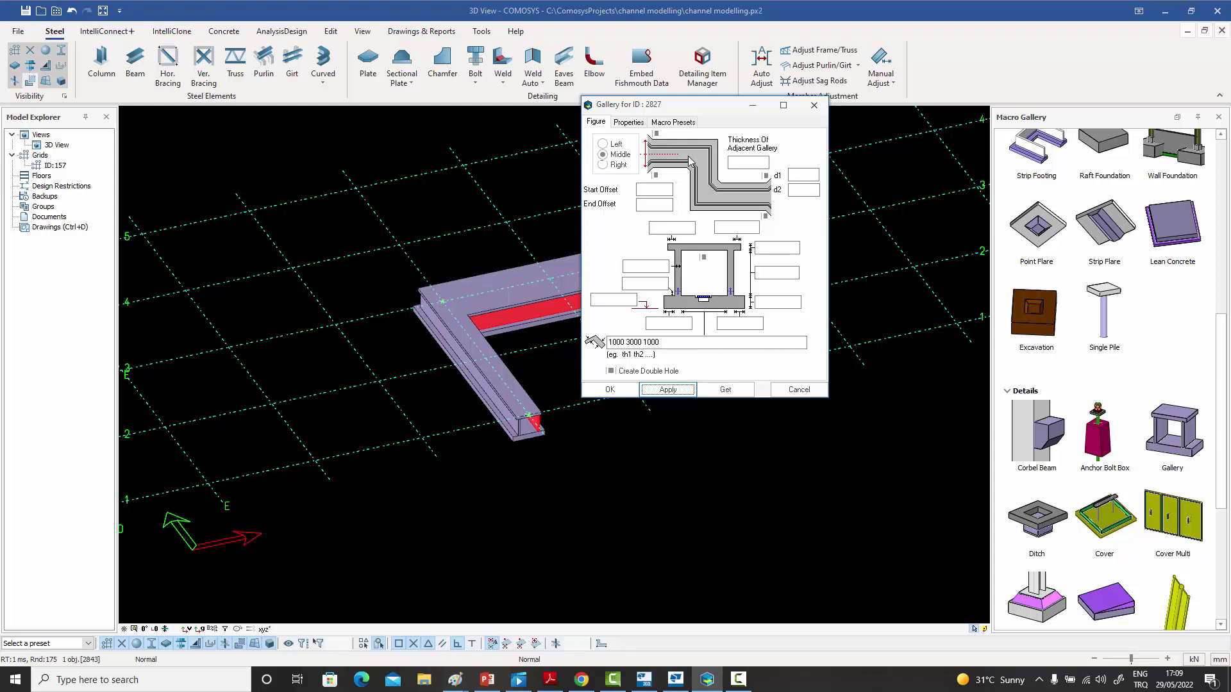
- Chamfer the gallery's corner at point 2 by 5000 x 5000 mm
click(628, 123)
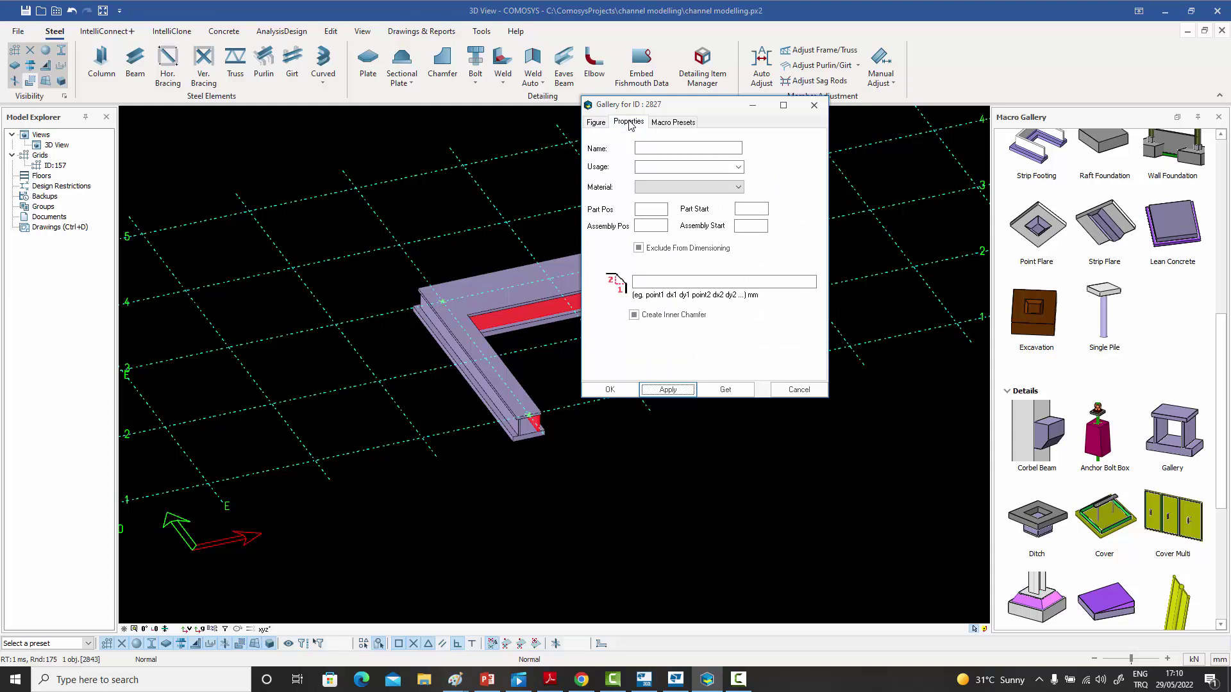
click(603, 124)
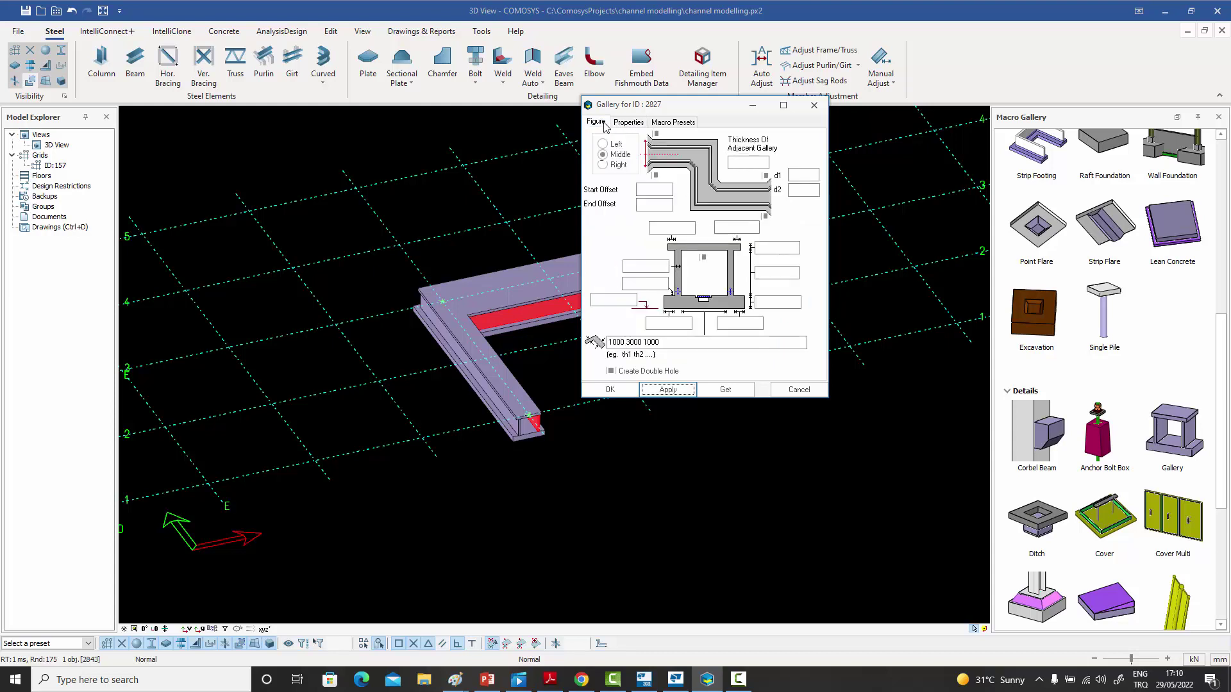
click(628, 123)
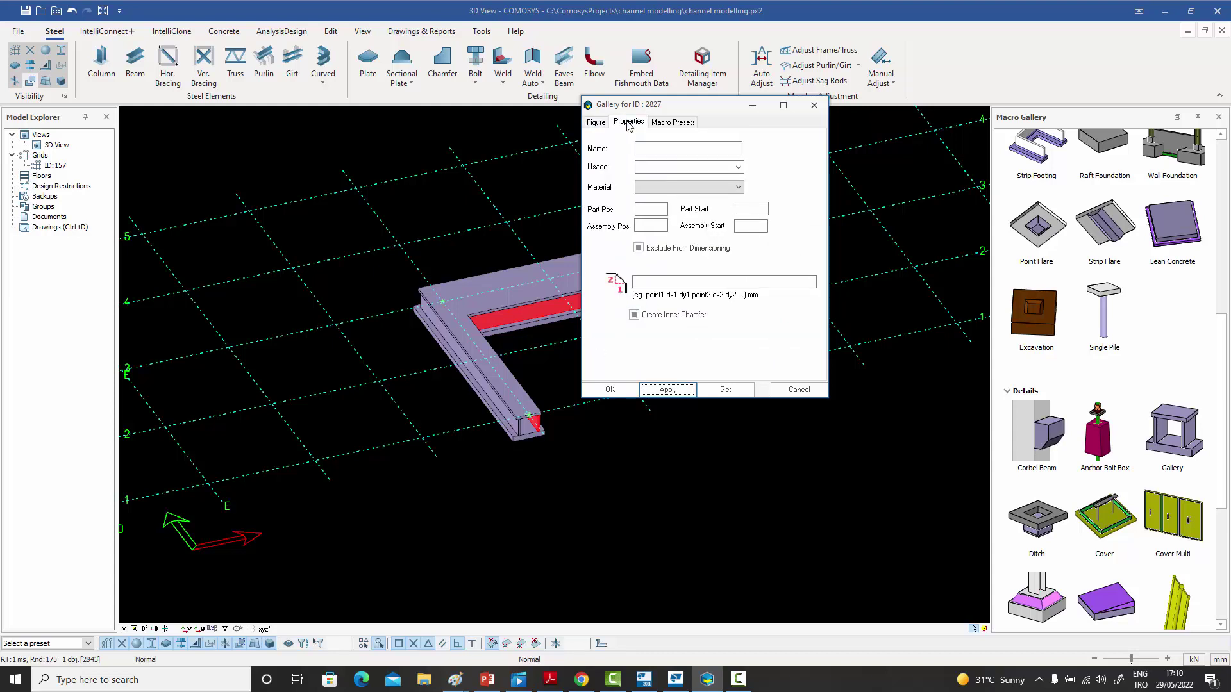
click(660, 281)
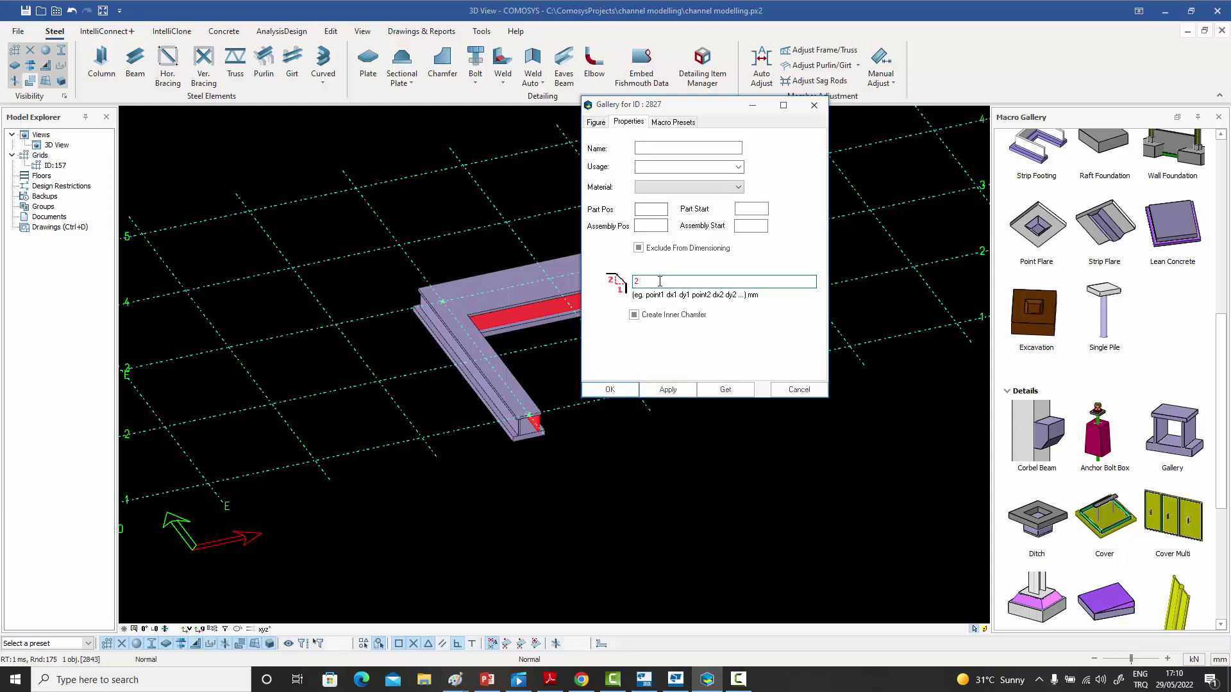
text(2 5000 5000)
click(610, 389)
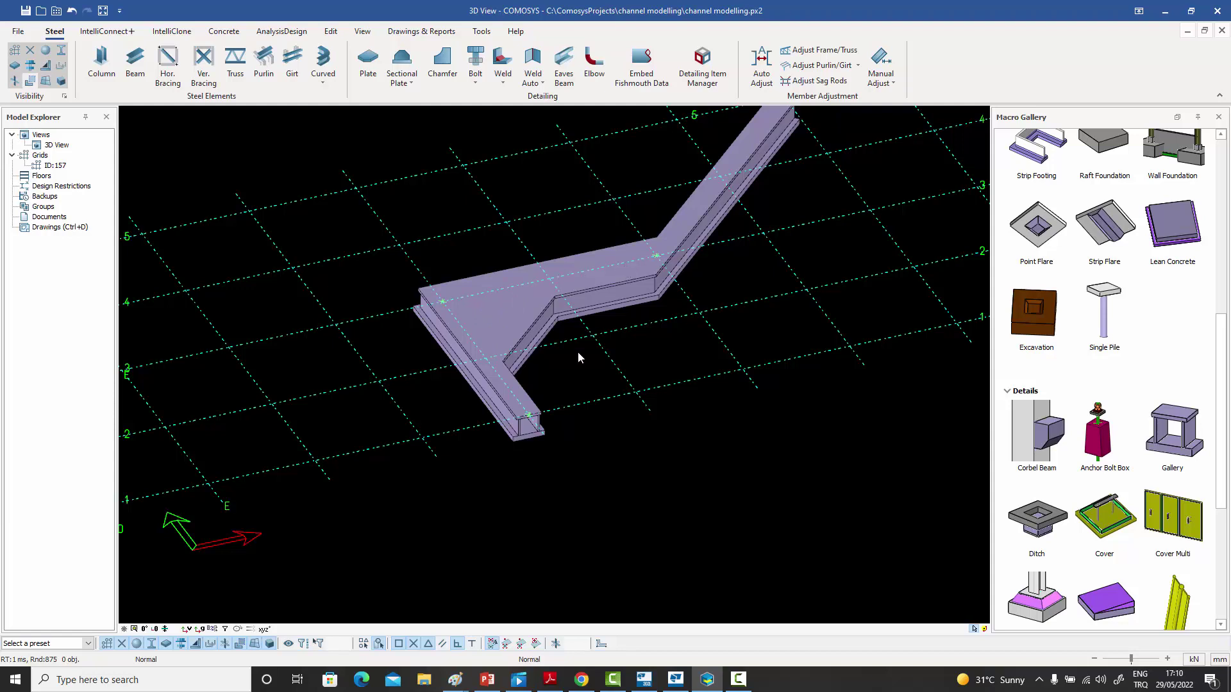
scroll(544, 423, up, 3)
middle_drag(530, 437, 532, 480)
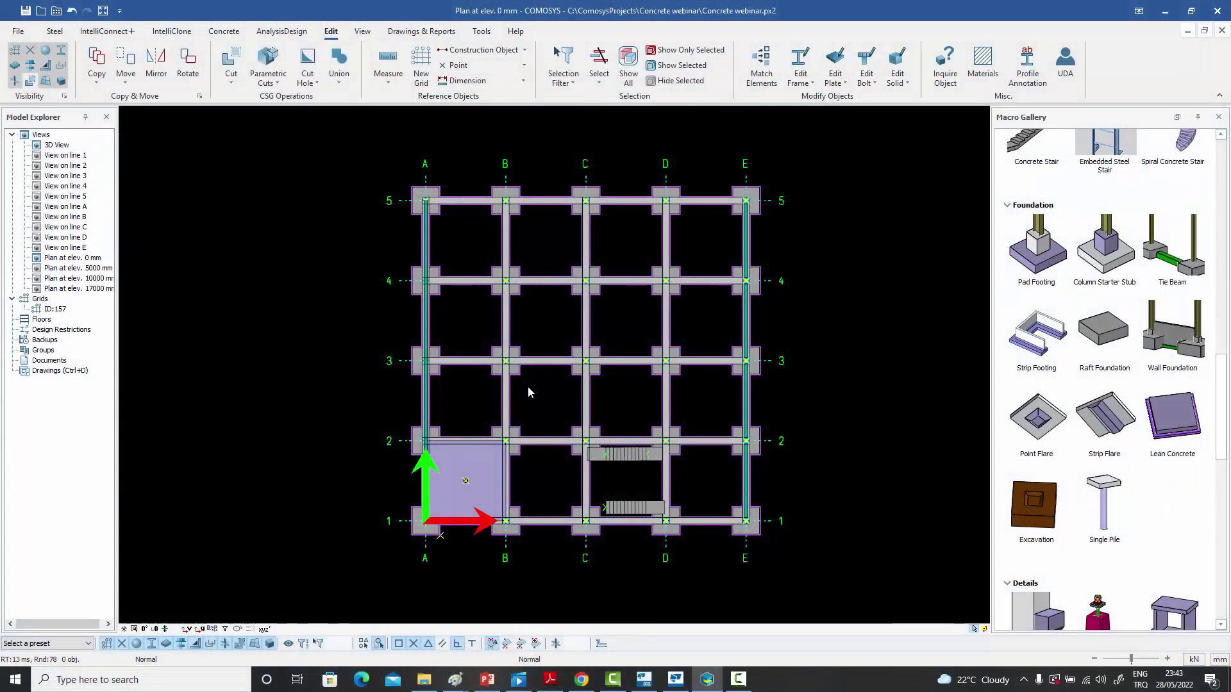
- Create an Excavation enclosing all foundations of the building grid, with its bottom level at dz -2600 from grid point A-5
middle_drag(528, 391, 524, 391)
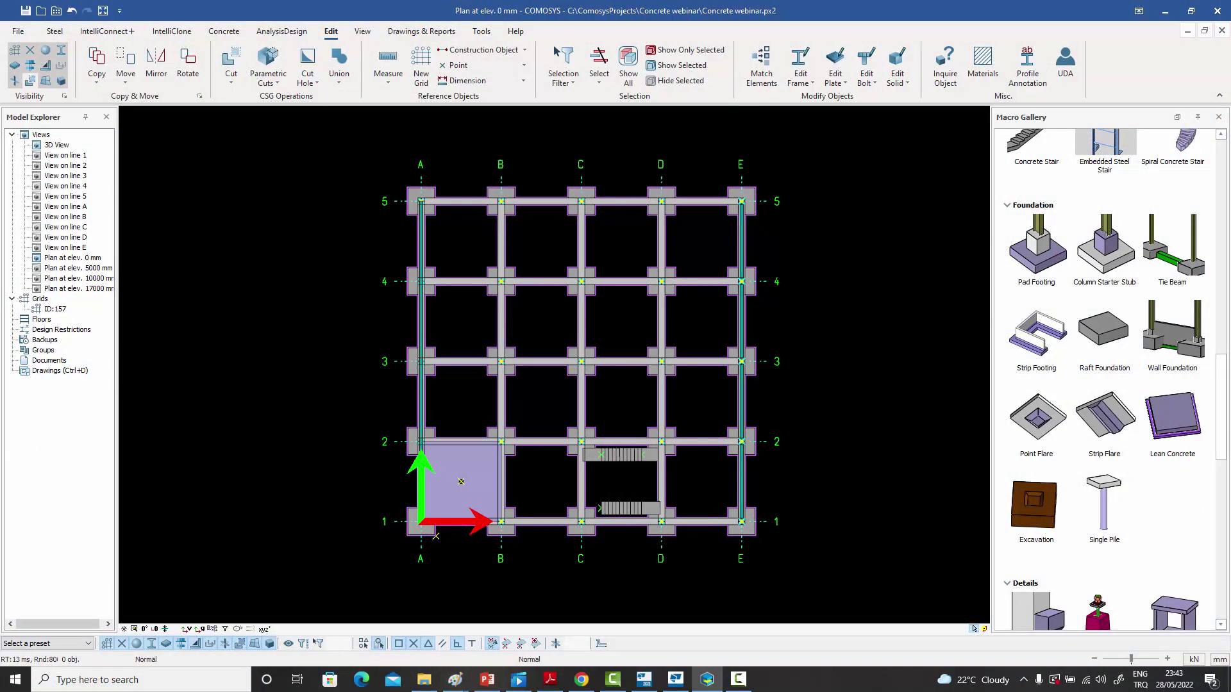
scroll(581, 389, up, 2)
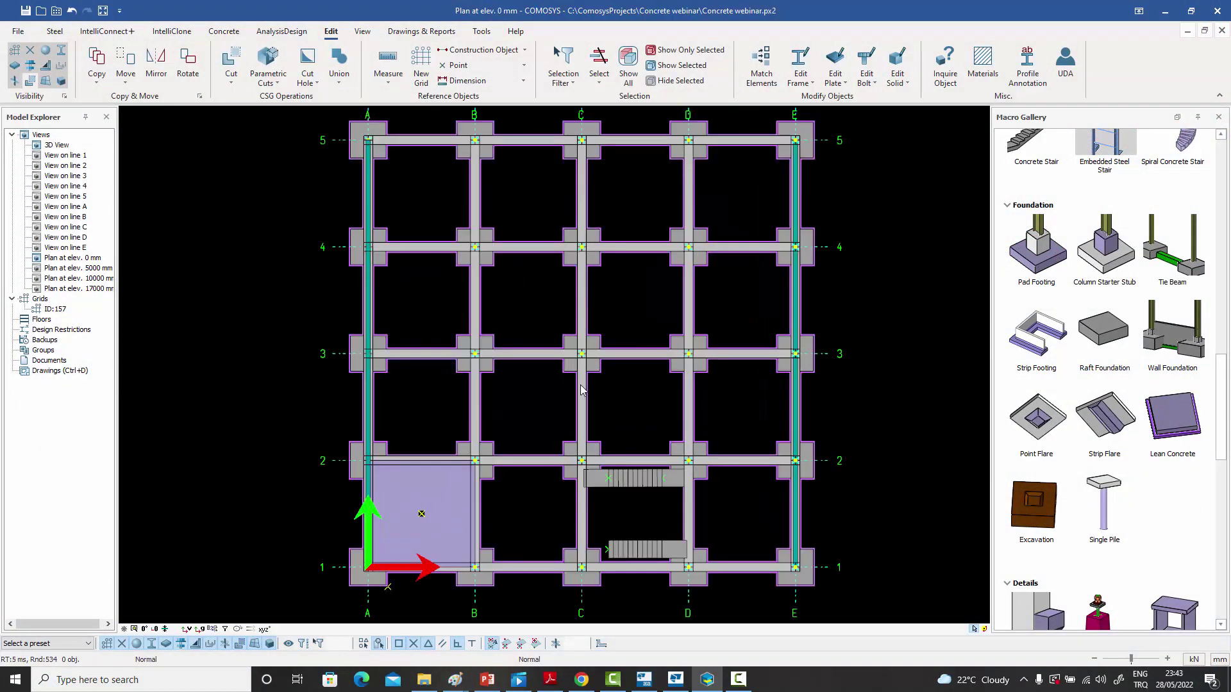
scroll(582, 389, down, 1)
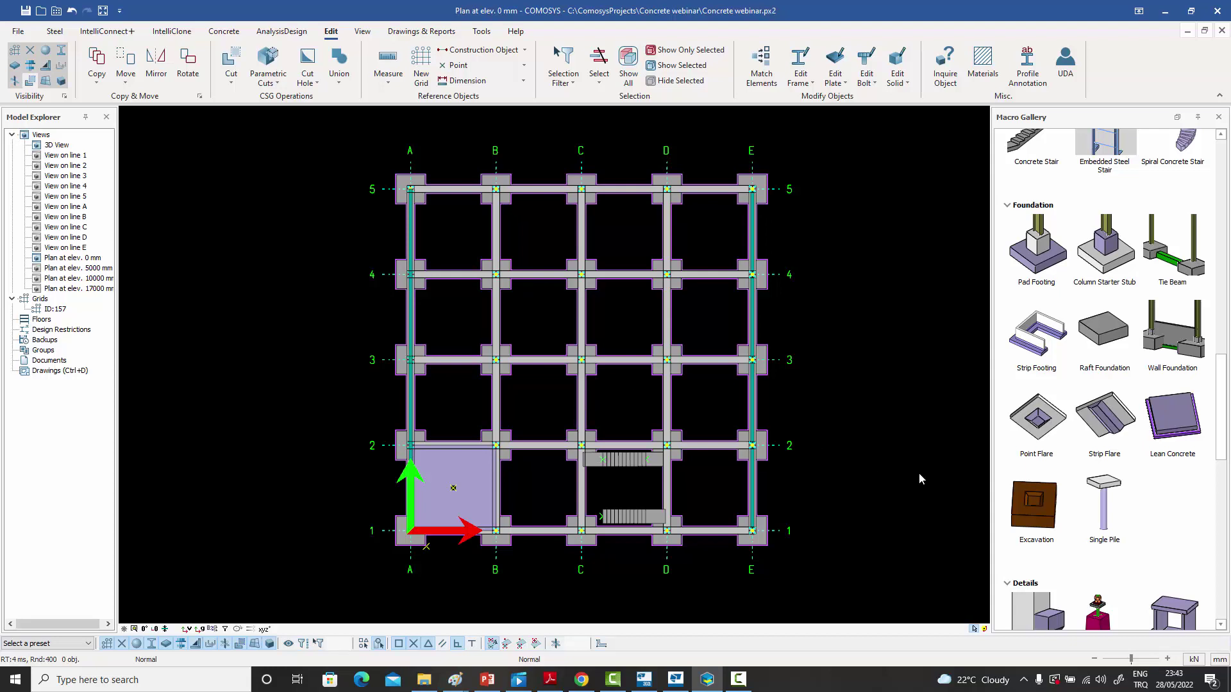
double_click(1039, 510)
click(407, 187)
text(dz)
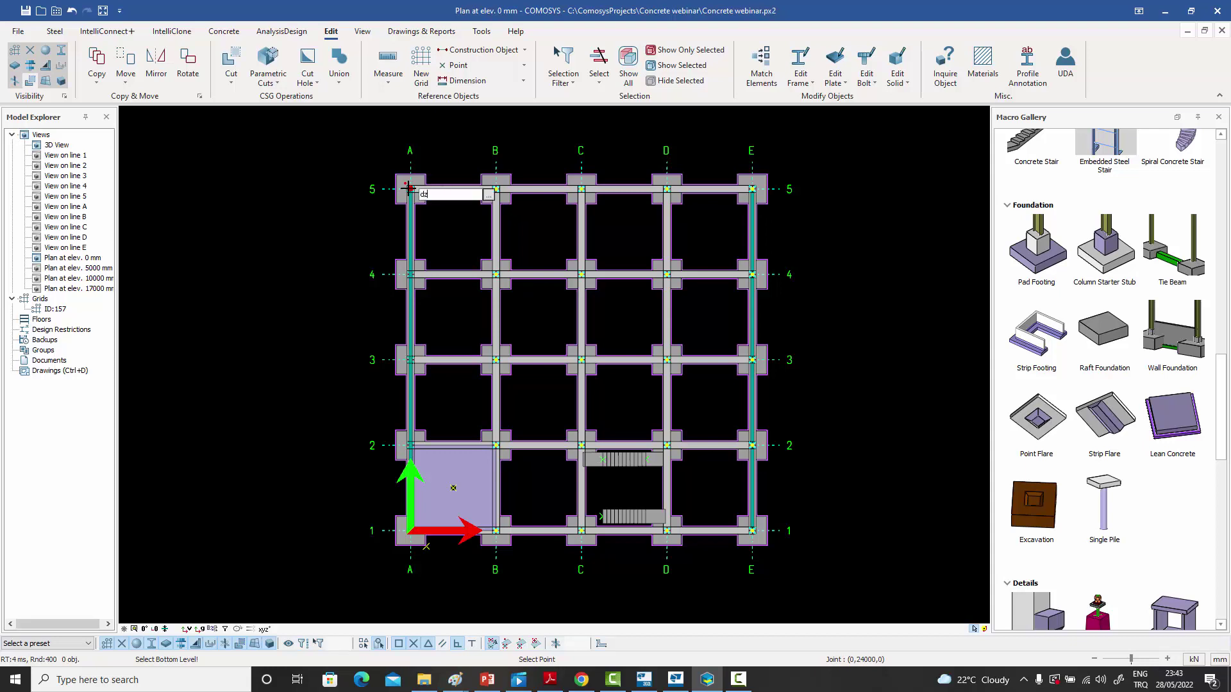
text(-2600)
key(Return)
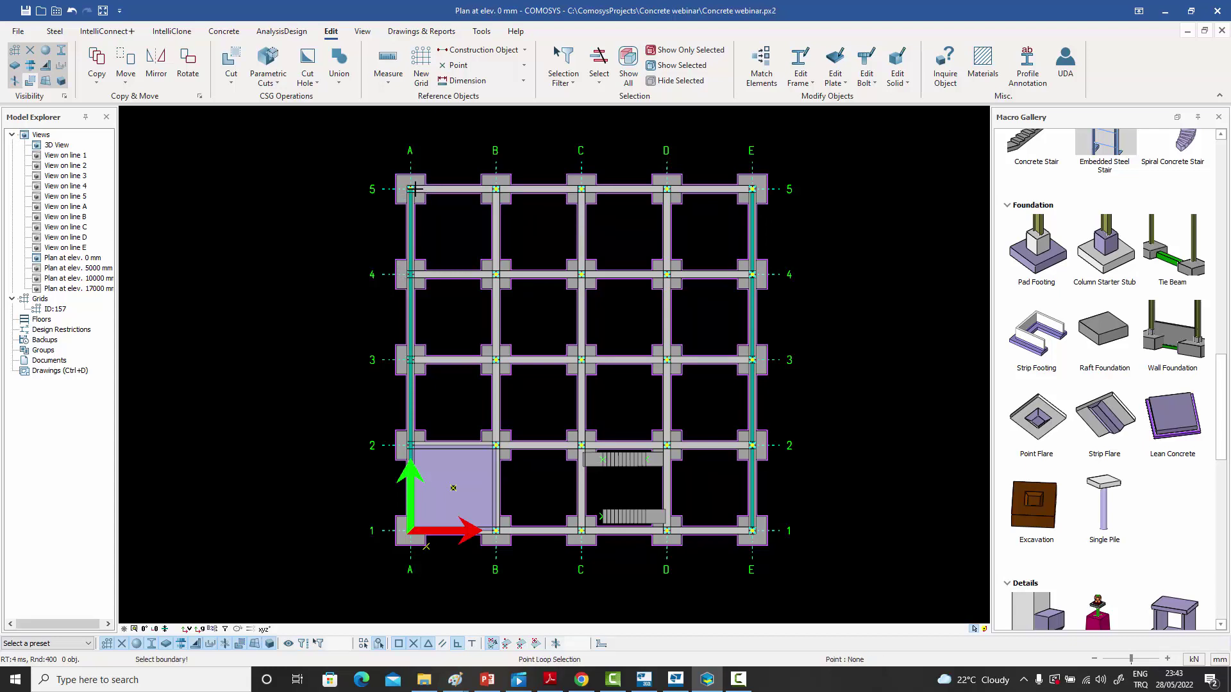
click(410, 188)
click(411, 189)
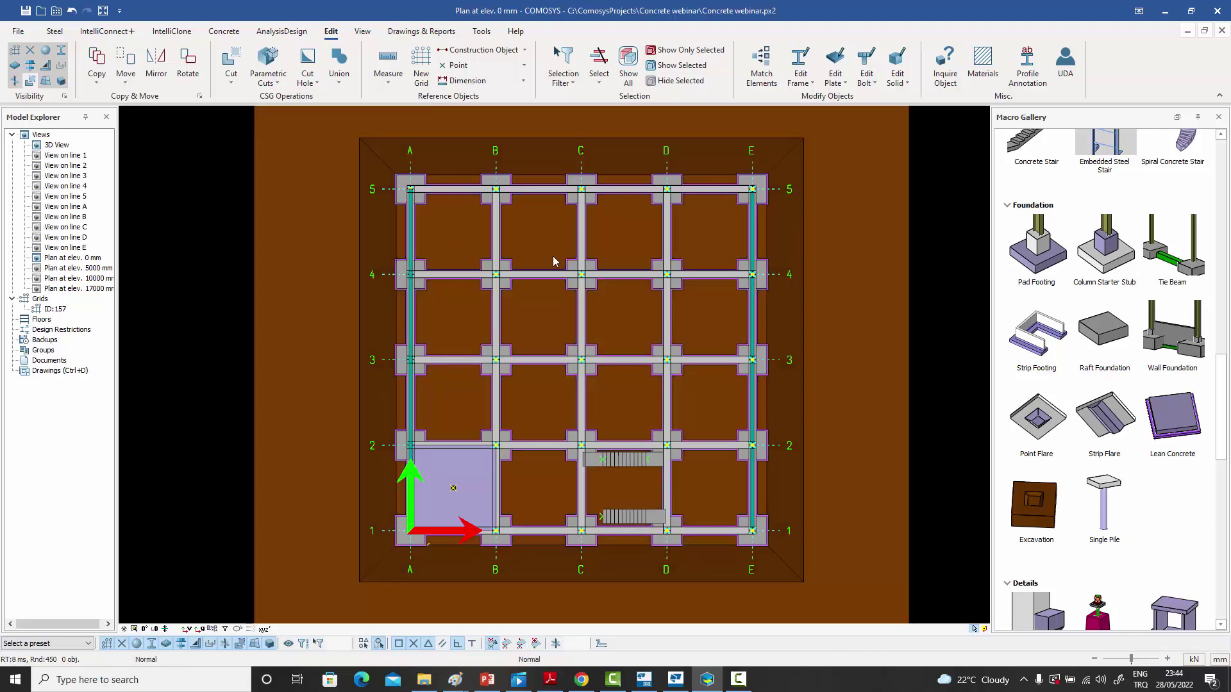
- Apply a 200 mm clearance between the foundations and the excavation's slope, increase it to 2000 mm, and inspect the pit in 3D
double_click(826, 267)
click(291, 124)
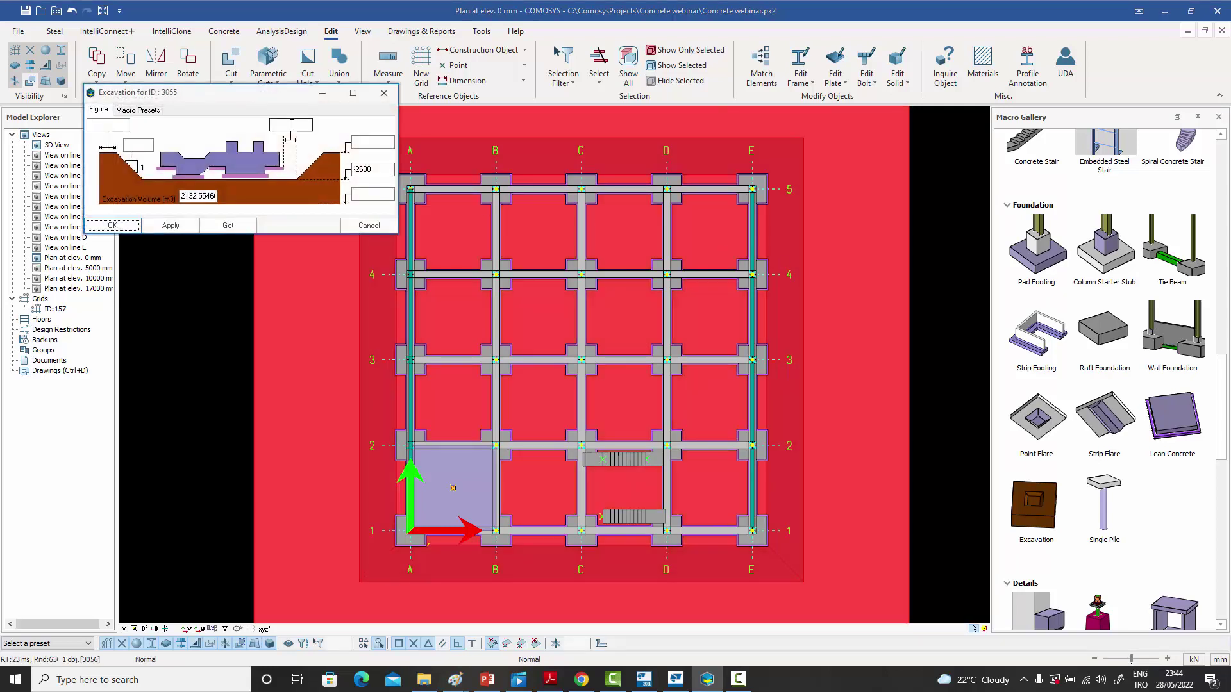
text(200)
click(170, 225)
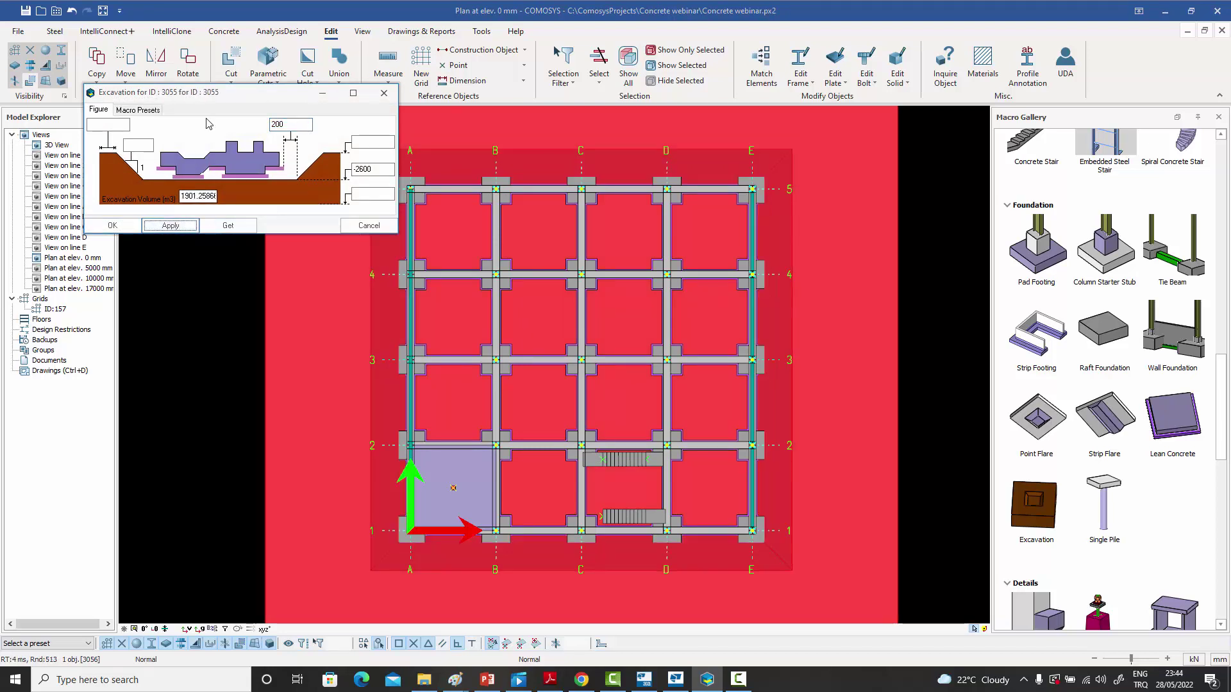
click(289, 123)
text(0)
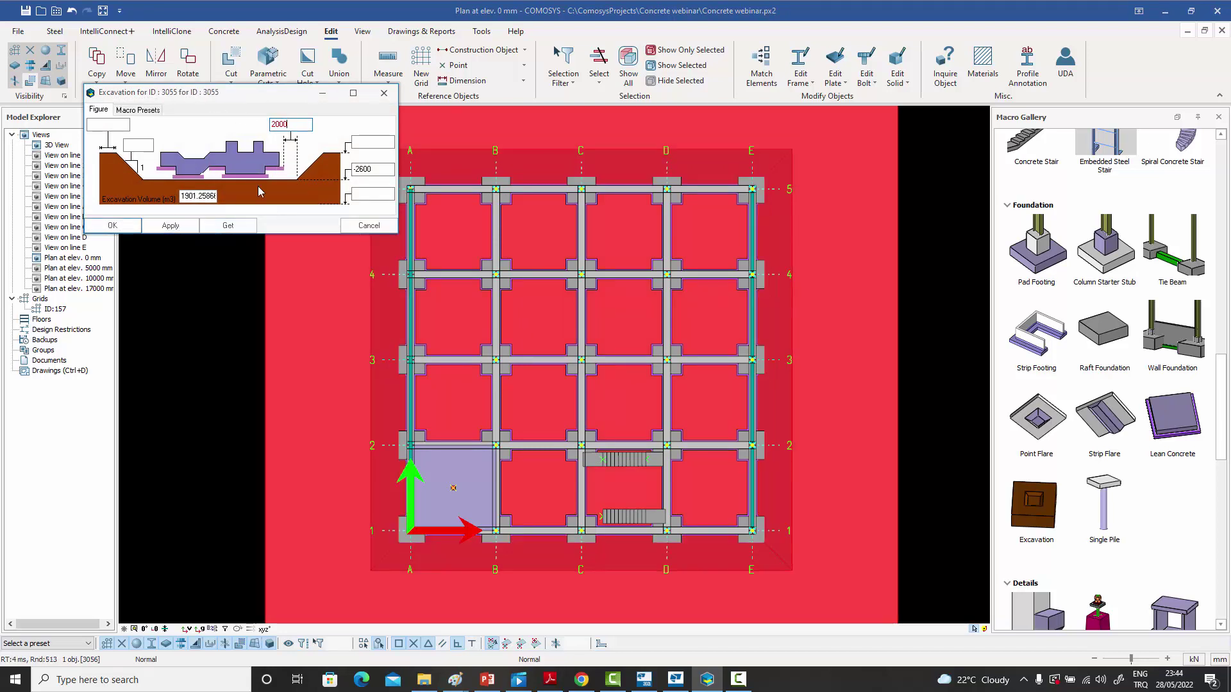
click(172, 225)
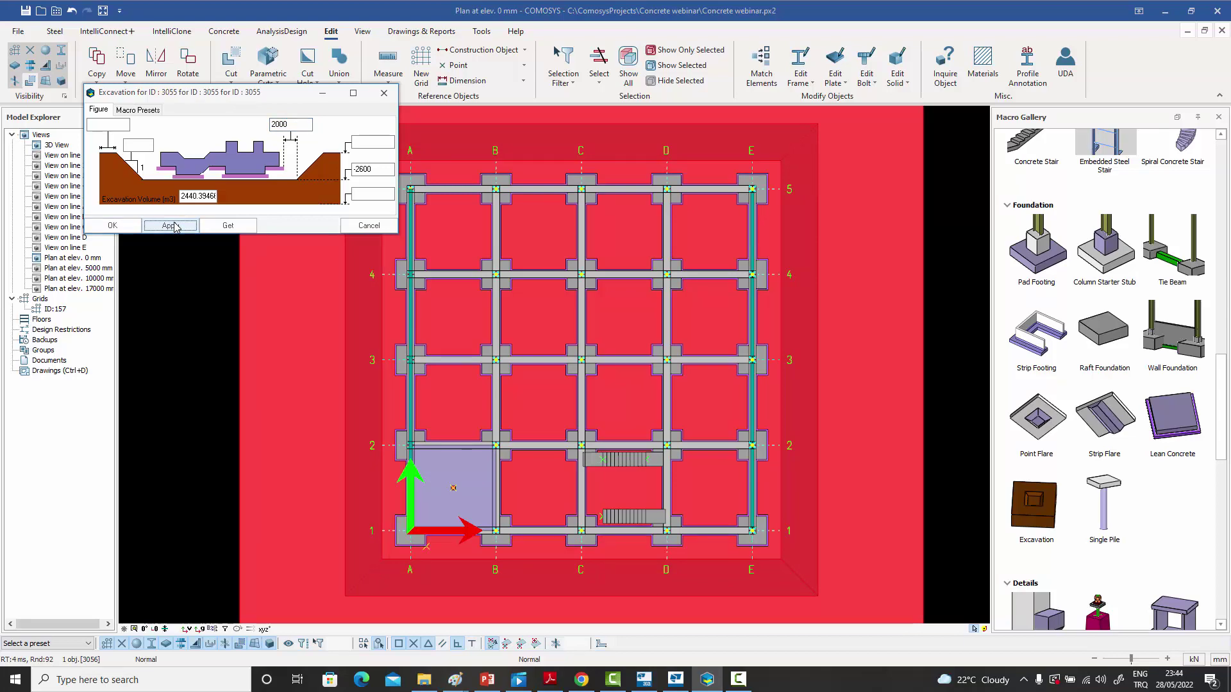
click(384, 93)
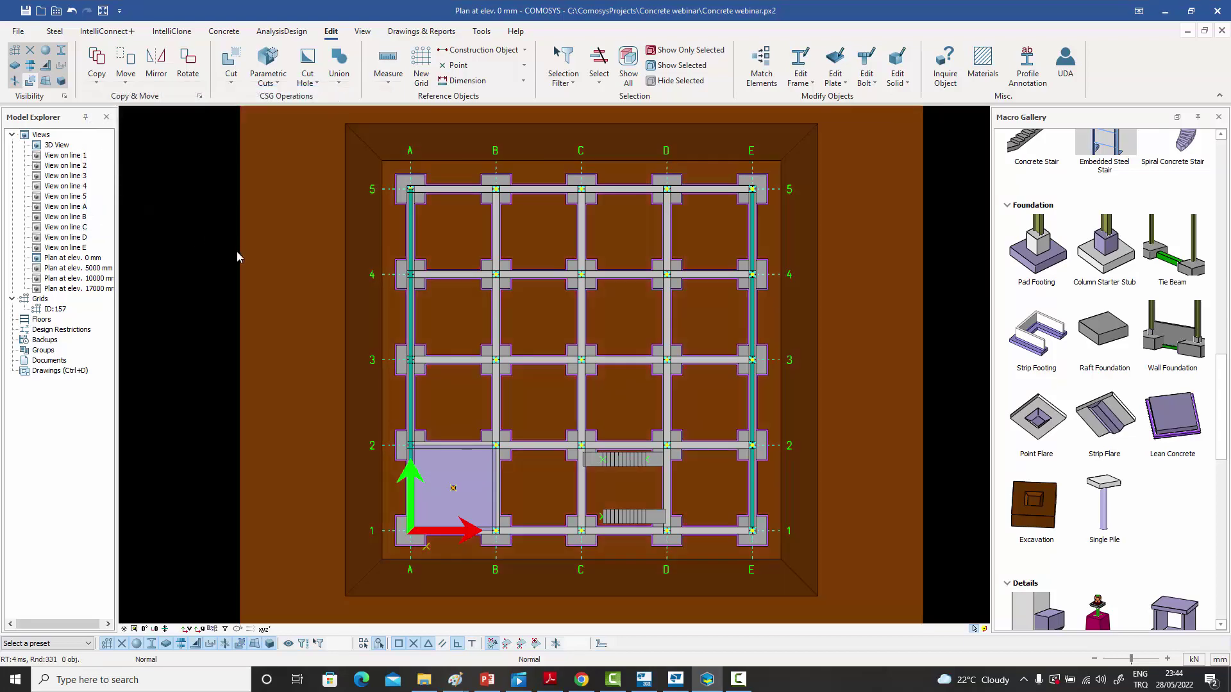
scroll(322, 355, up, 4)
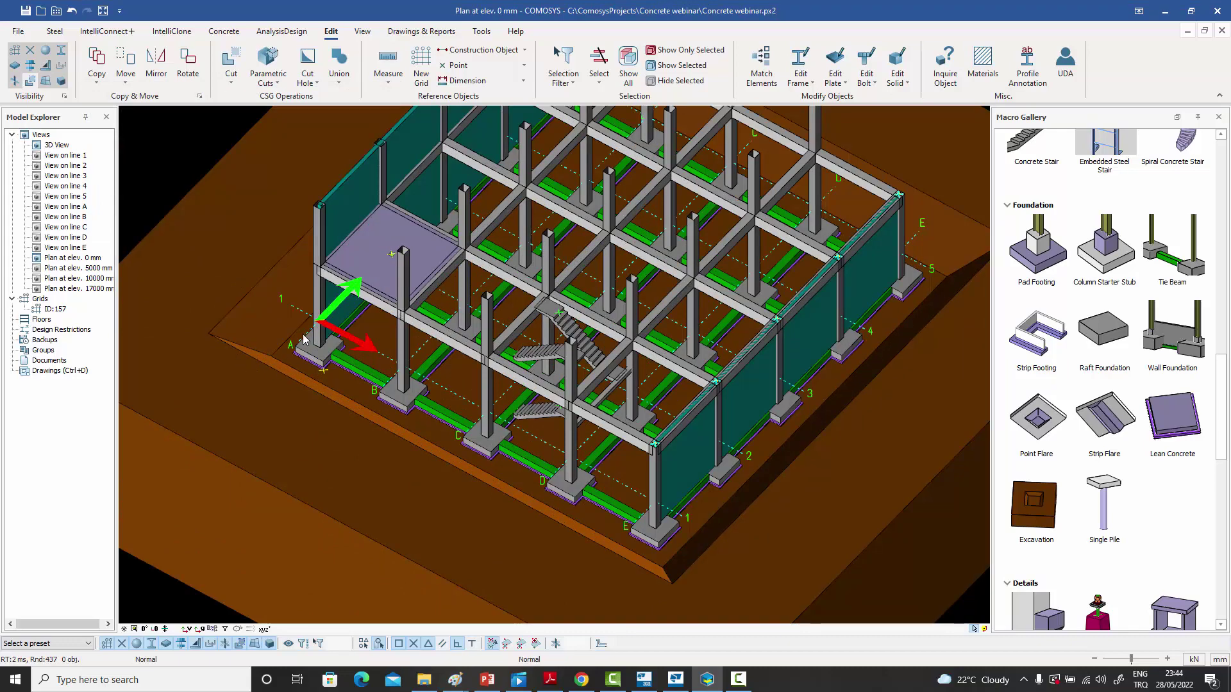
- Open the GA-1 drawing and examine the excavation slope and its clearance to the foundations in the View on line 3 section
scroll(464, 250, down, 4)
middle_drag(501, 304, 521, 305)
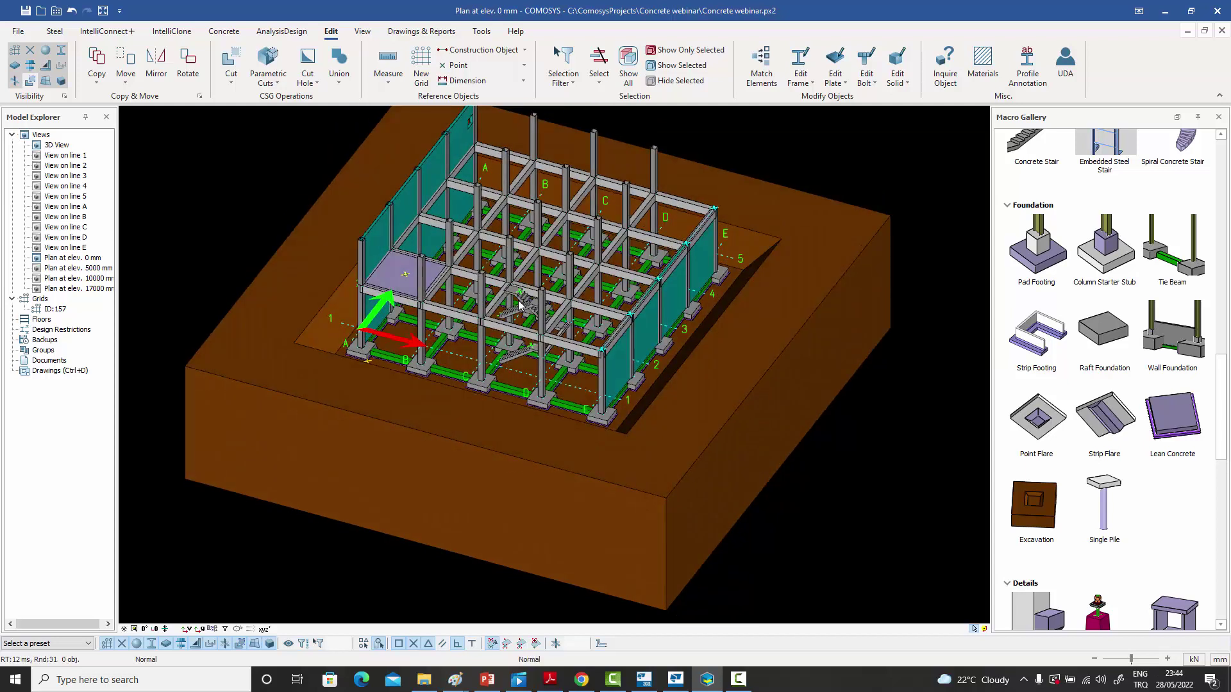
double_click(61, 372)
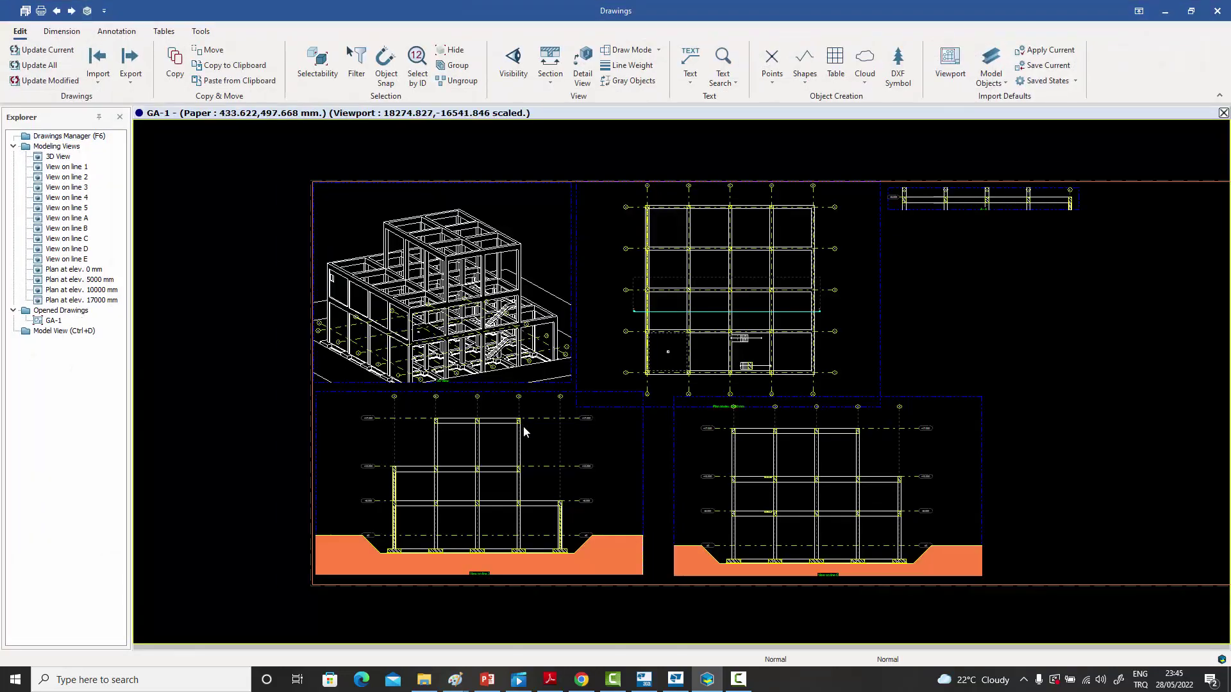
scroll(524, 428, up, 4)
middle_drag(539, 492, 563, 344)
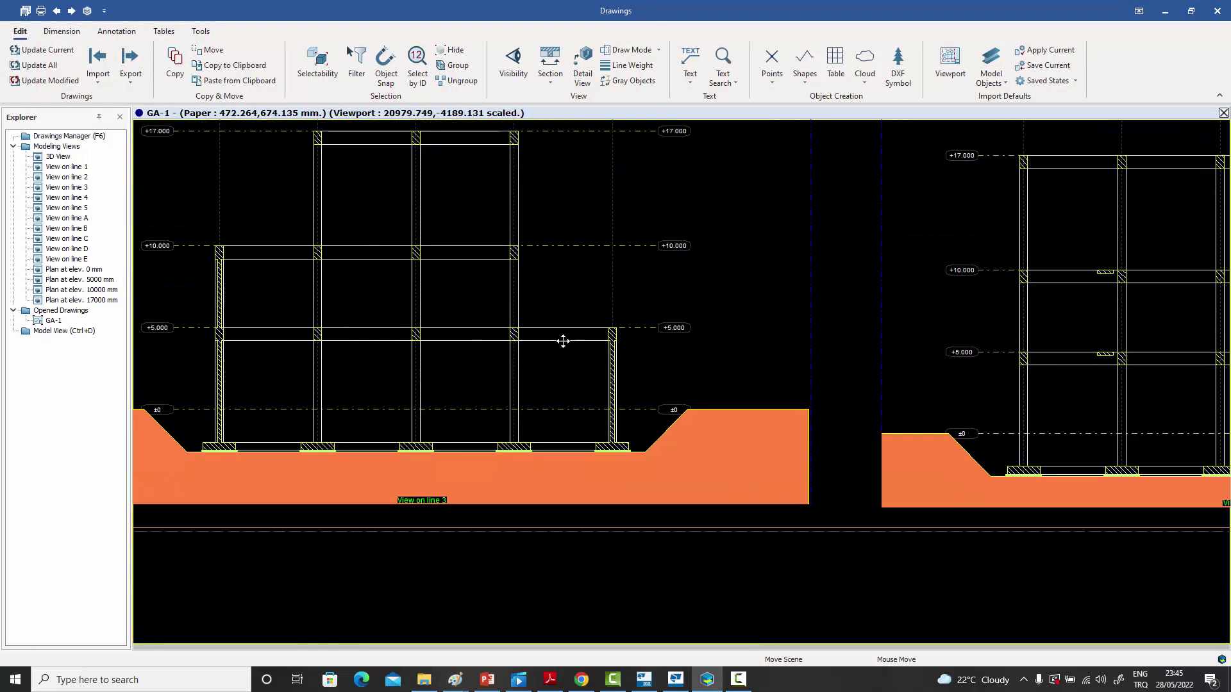
scroll(641, 410, up, 4)
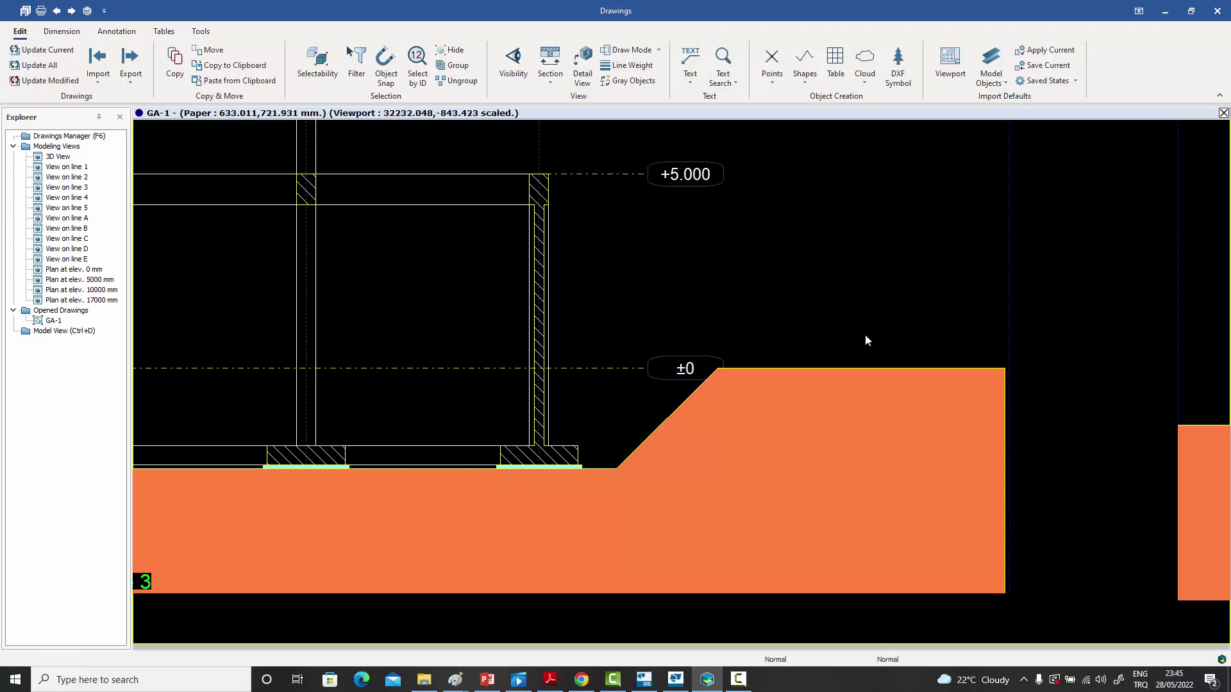
scroll(586, 475, up, 3)
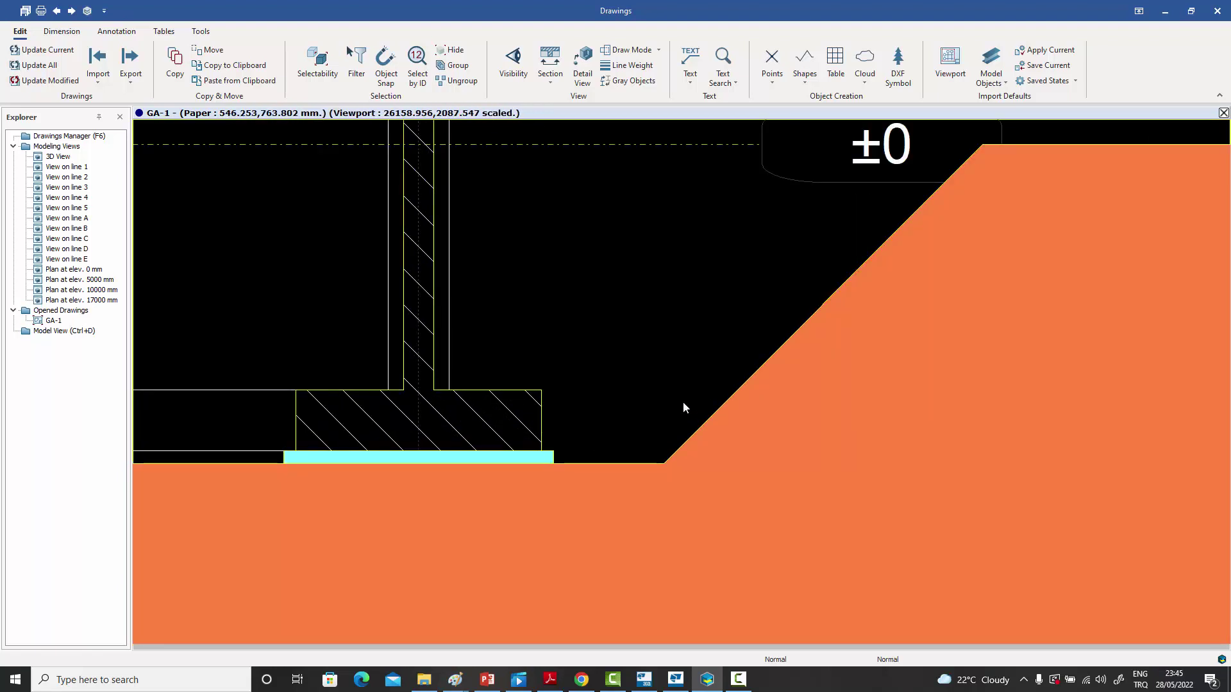
- Examine the excavation profile in the View on line C section of GA-1, including the overall sheet layout
scroll(679, 410, down, 6)
middle_drag(685, 423, 282, 424)
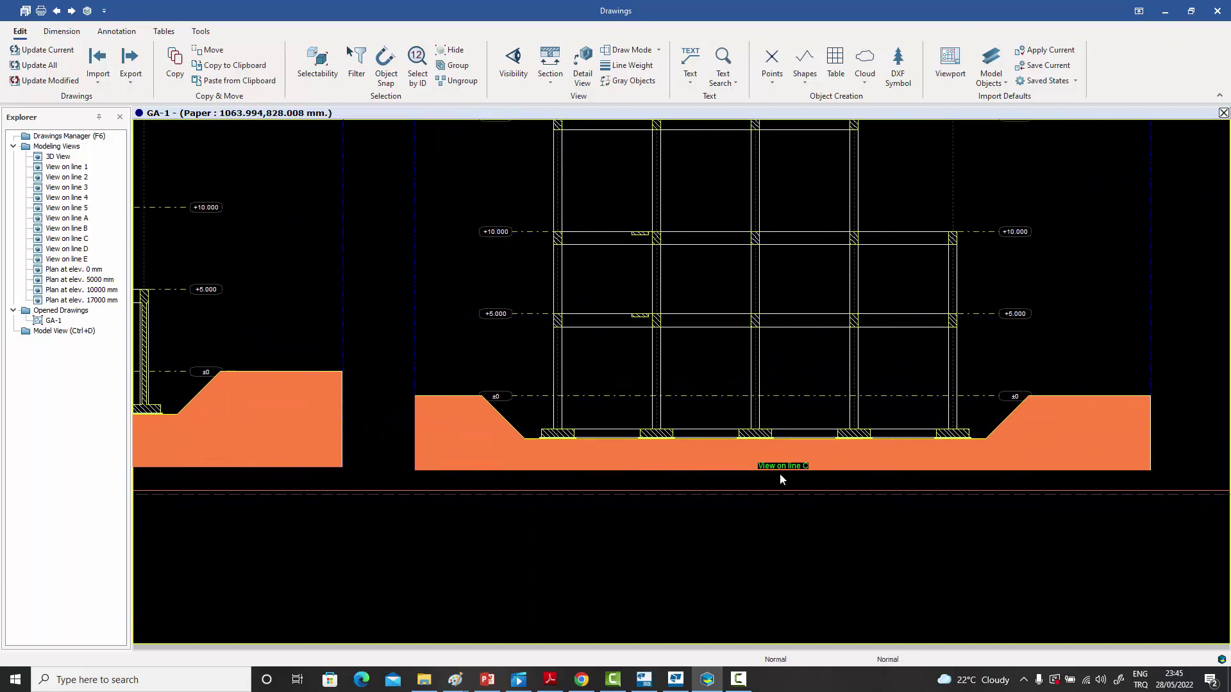
scroll(782, 472, up, 3)
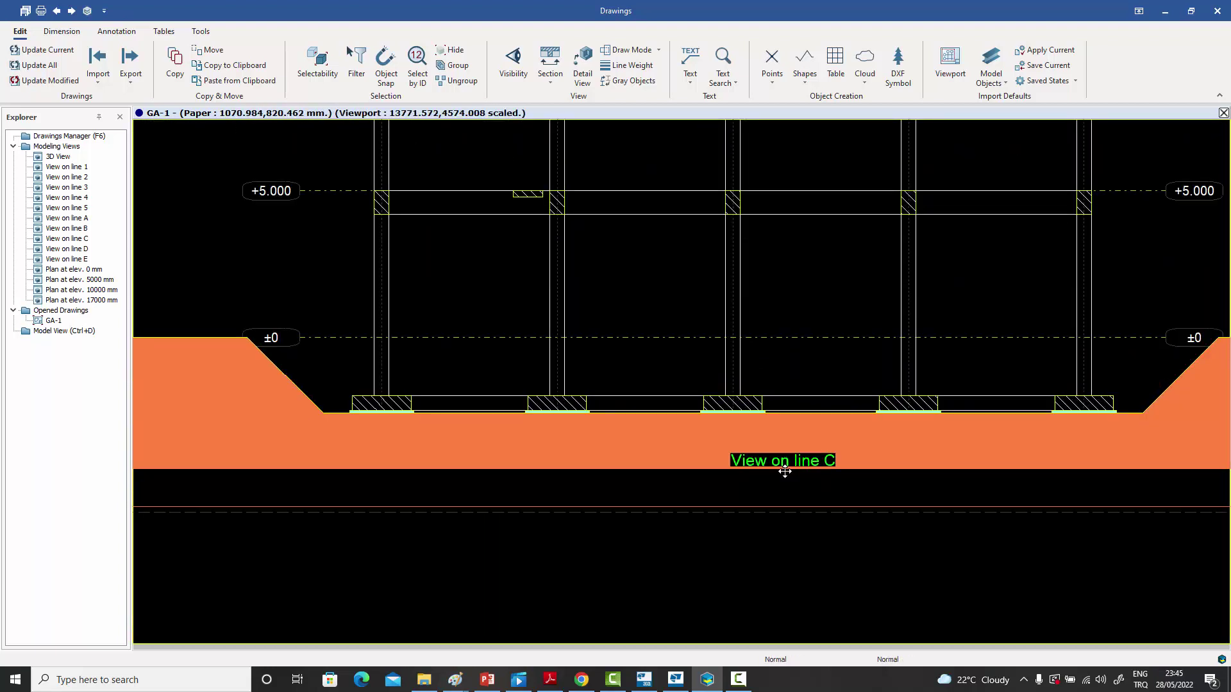
scroll(785, 473, down, 5)
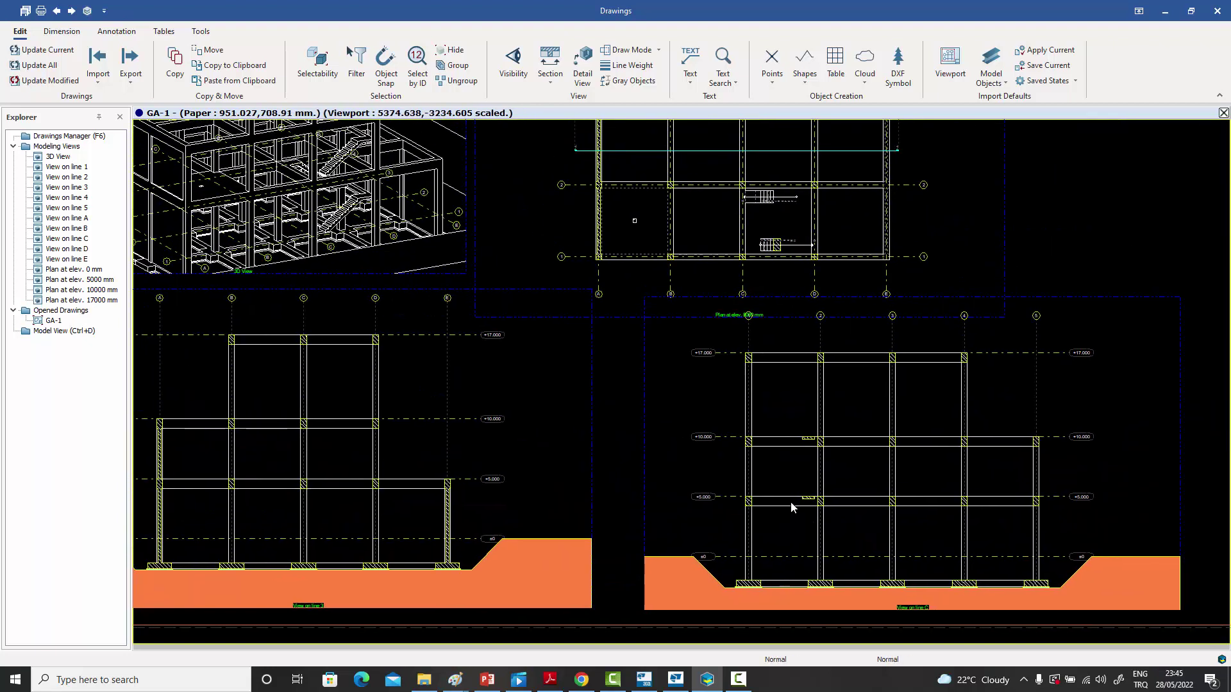
scroll(748, 489, down, 3)
mouse_move(747, 468)
middle_down()
mouse_move(762, 450)
mouse_move(720, 473)
middle_up()
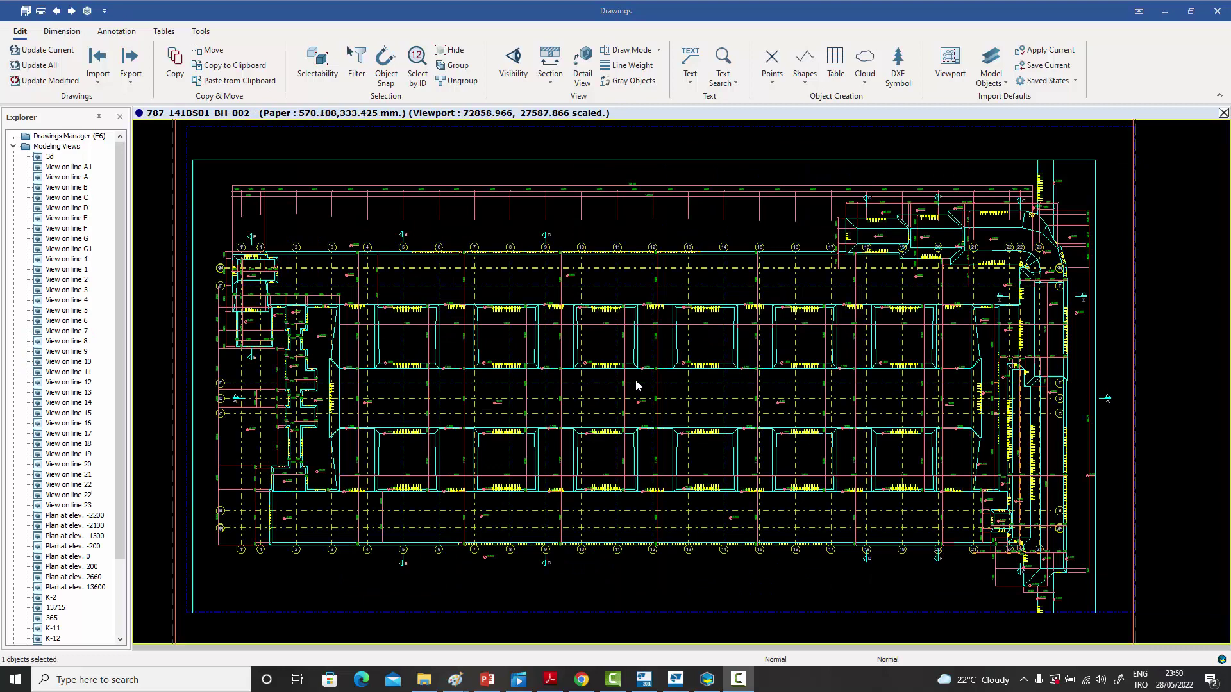
- Examine the pits, slope hatches, levels and dimensions in the excavation plan 787-141BS01-BH-002
middle_drag(656, 395, 643, 397)
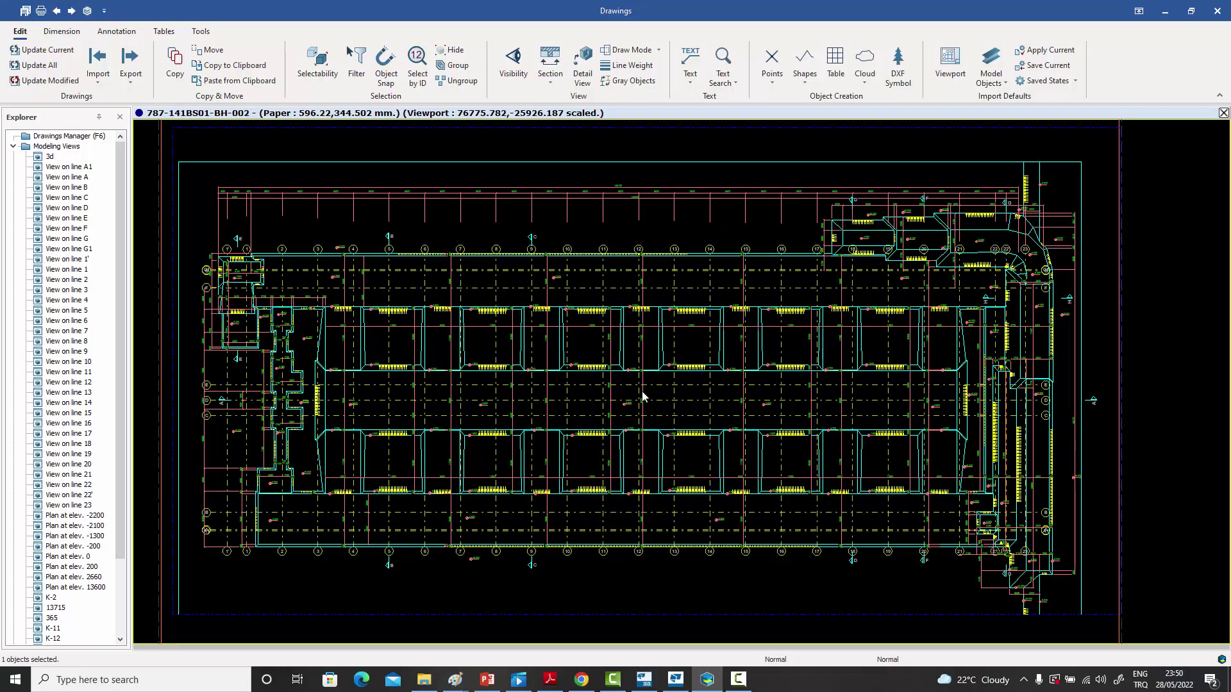
scroll(694, 390, up, 2)
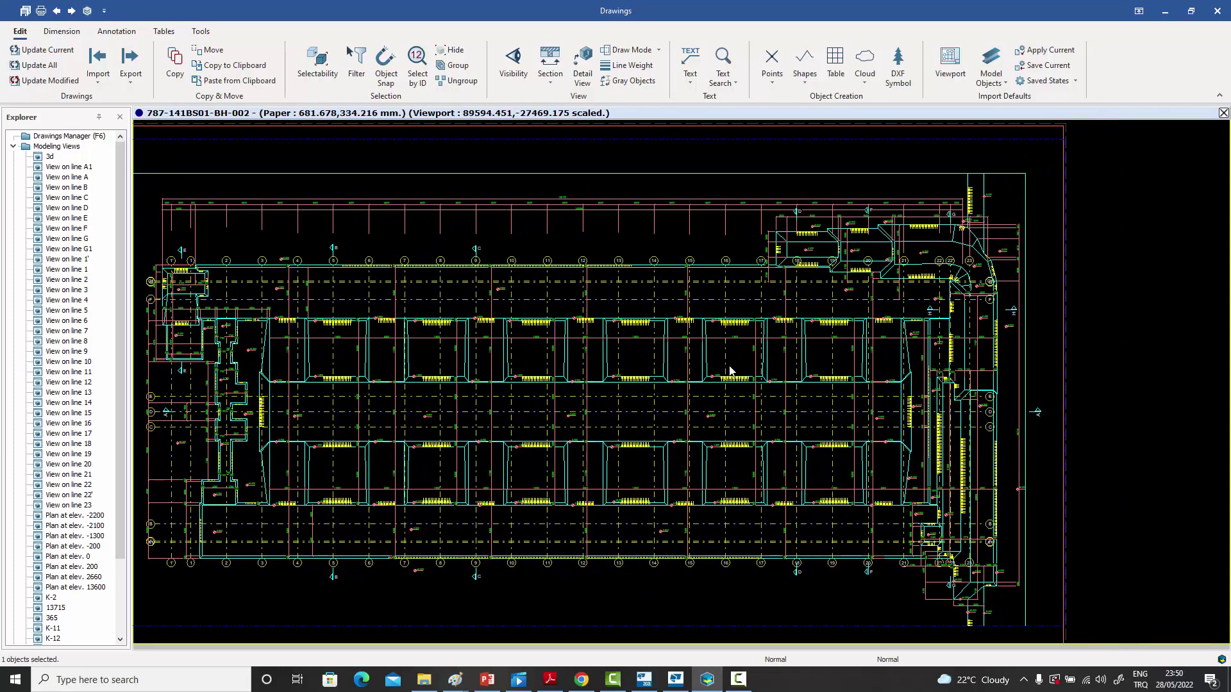
scroll(887, 322, up, 1)
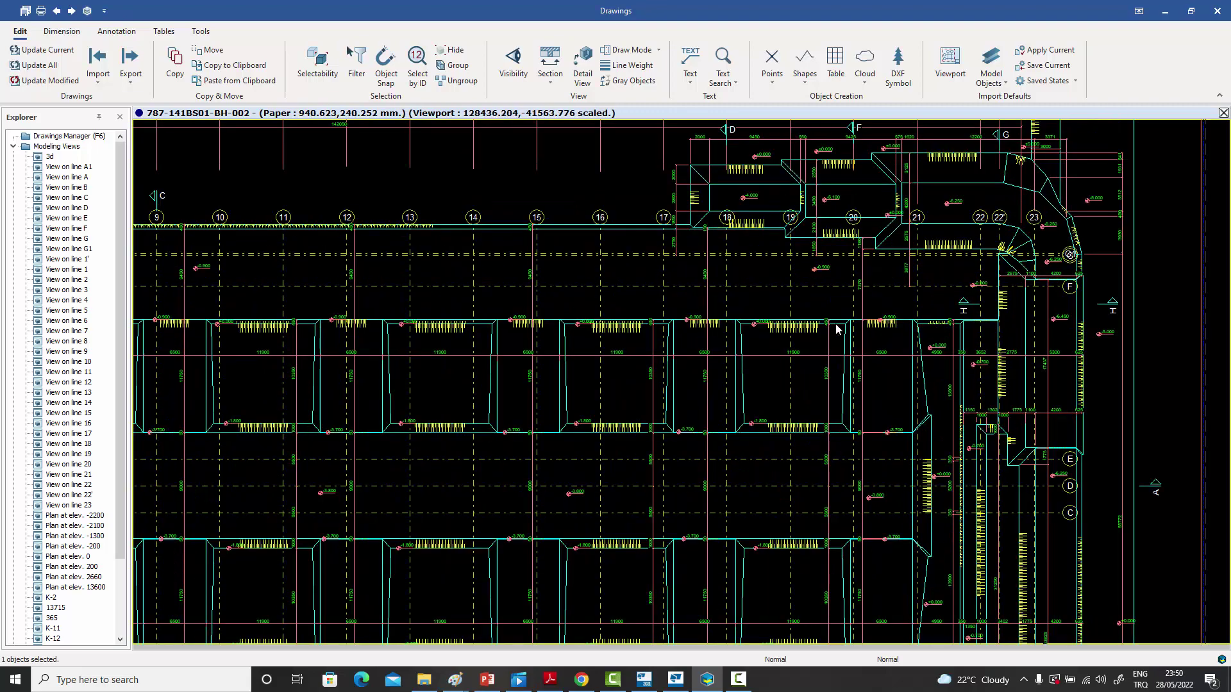
scroll(888, 322, down, 2)
scroll(830, 329, down, 2)
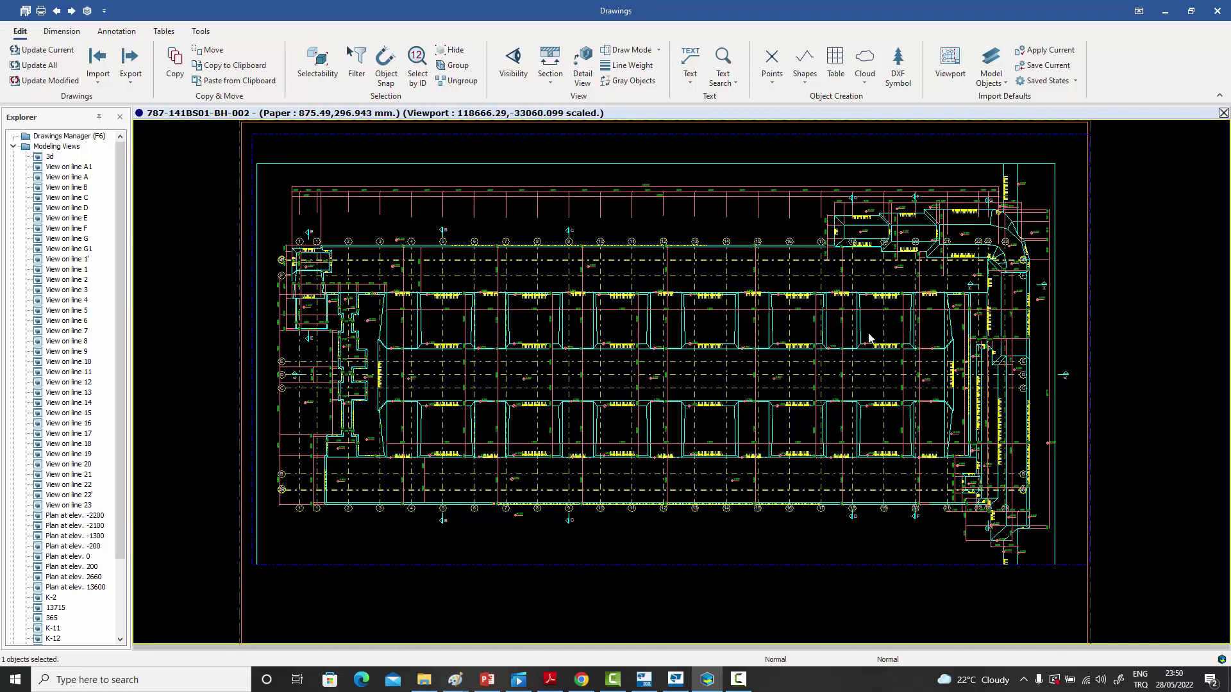
scroll(859, 346, up, 5)
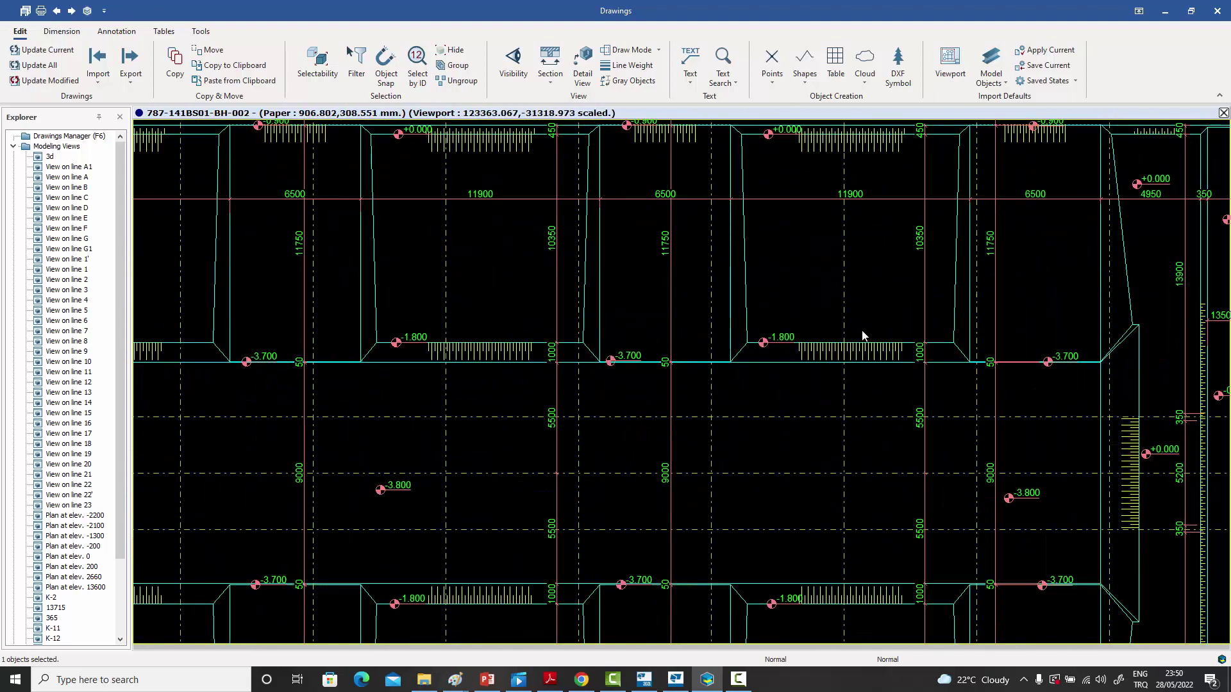
mouse_move(863, 335)
middle_down()
mouse_move(852, 412)
mouse_move(877, 350)
middle_up()
scroll(877, 350, down, 8)
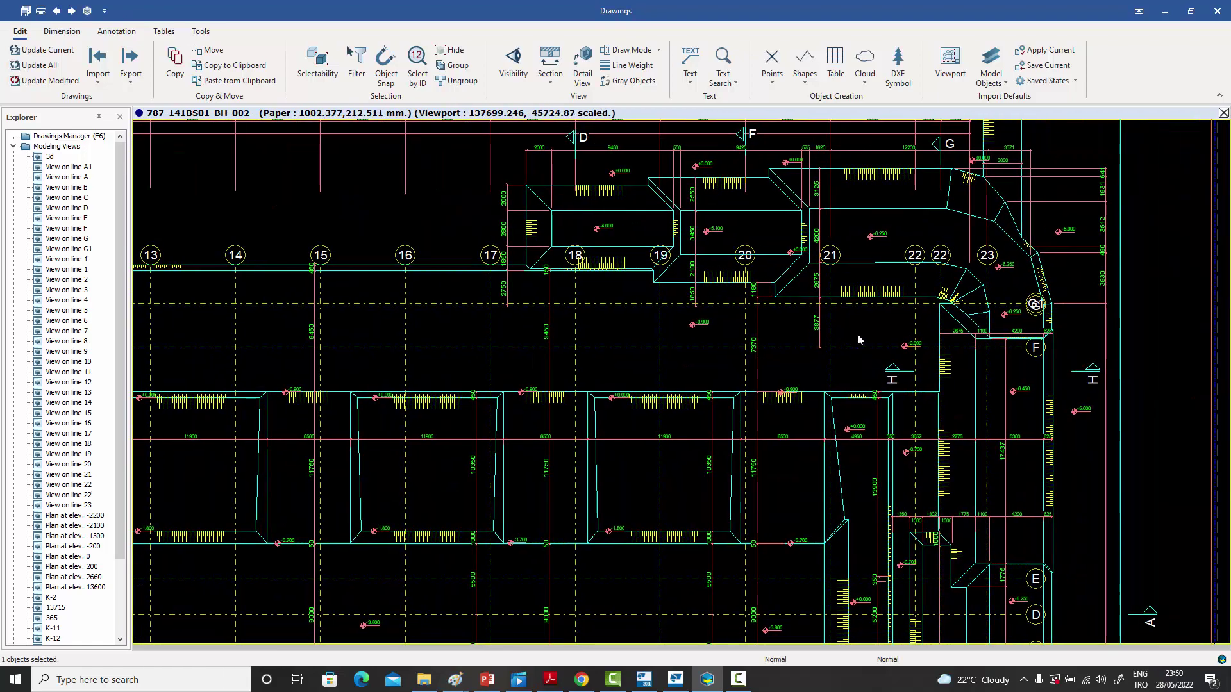
- Examine the stepped and curved excavation between axes 17 and 23 of the plan, including its levels and section marks
mouse_move(856, 335)
middle_down()
mouse_move(879, 417)
mouse_move(901, 417)
middle_up()
scroll(966, 392, up, 2)
middle_drag(966, 392, 935, 393)
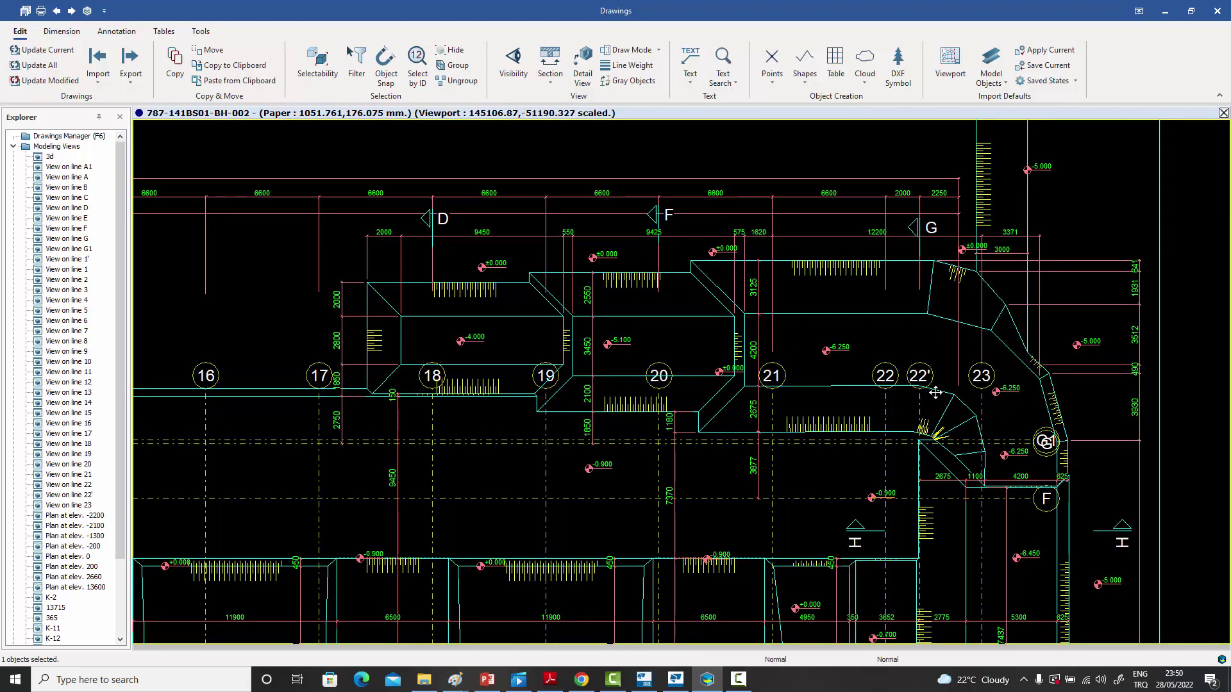
middle_drag(935, 392, 901, 350)
scroll(801, 359, down, 5)
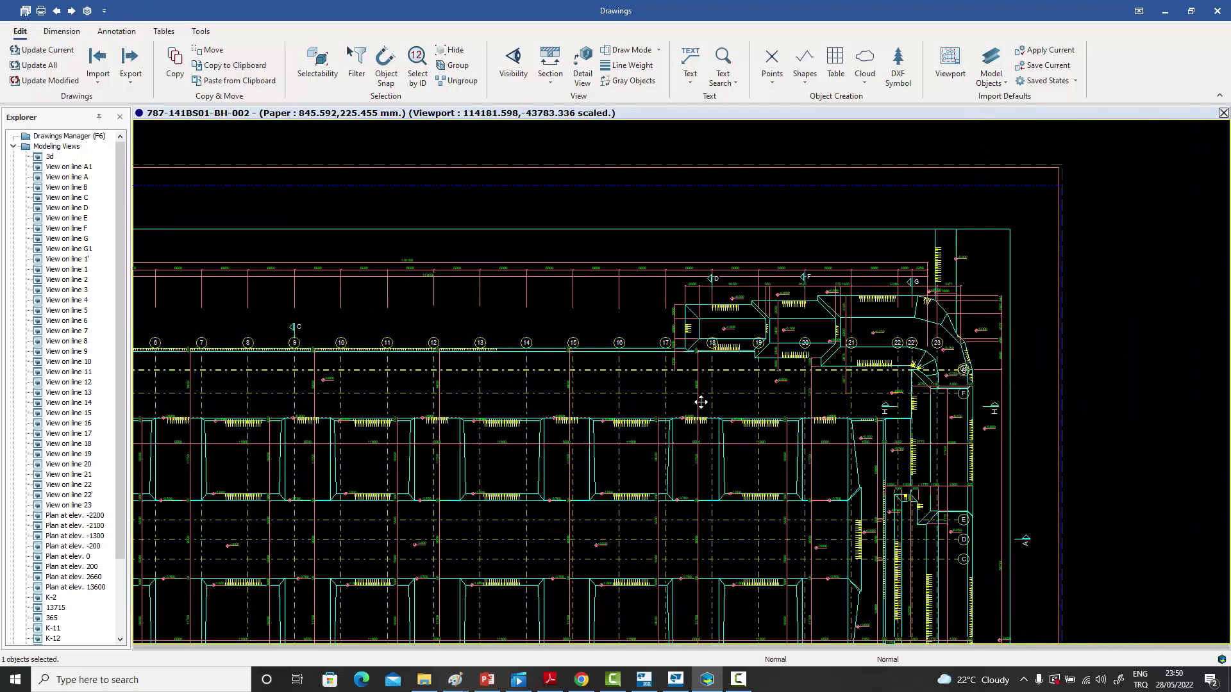
- Review the excavation plan from the narrow pits near axes 1 to 3 along the lower pit row to axis 23
scroll(818, 319, up, 5)
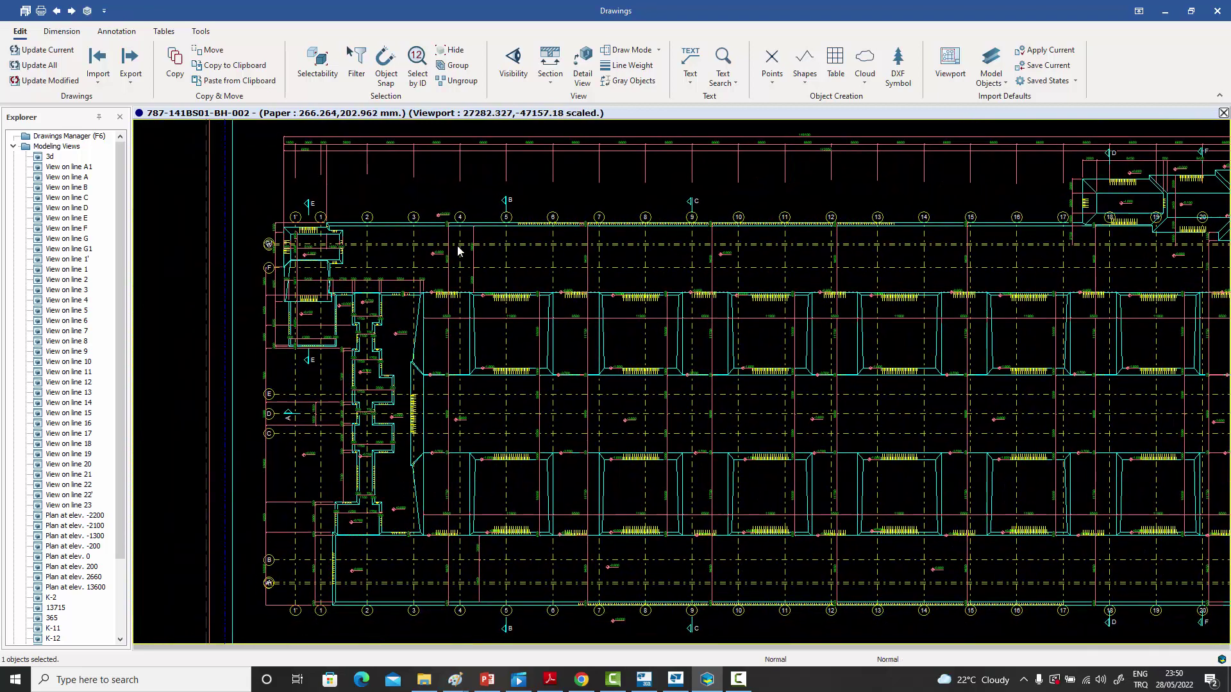
scroll(434, 263, down, 5)
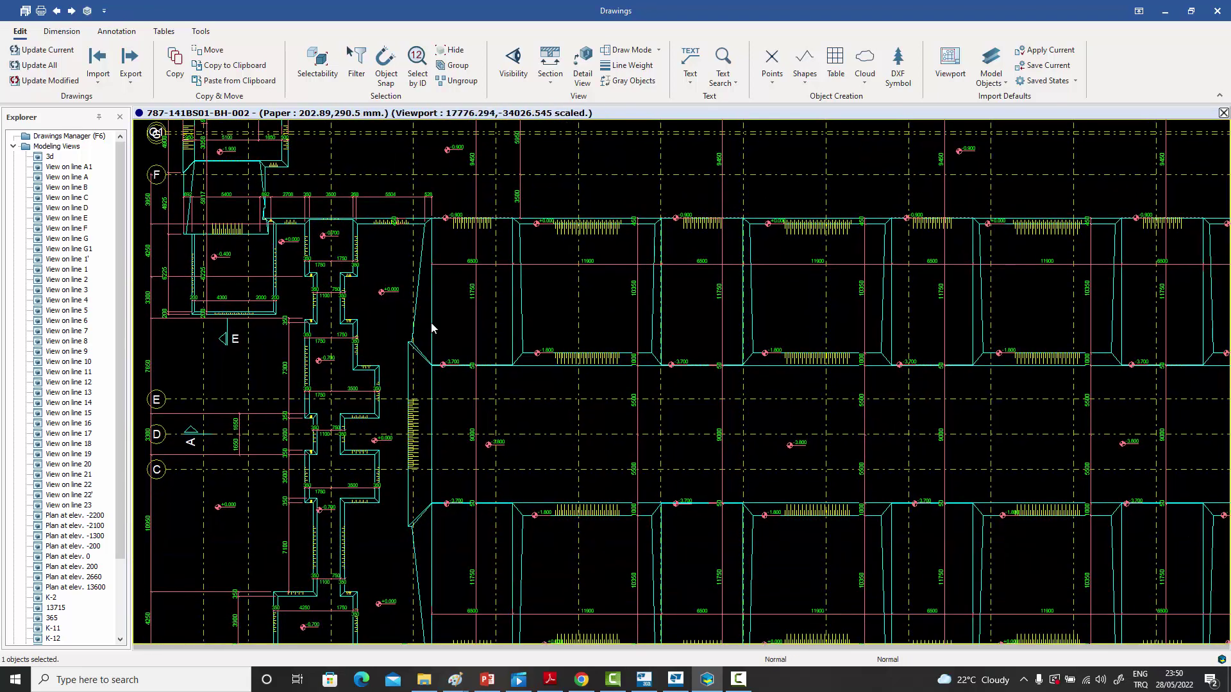
scroll(459, 322, down, 6)
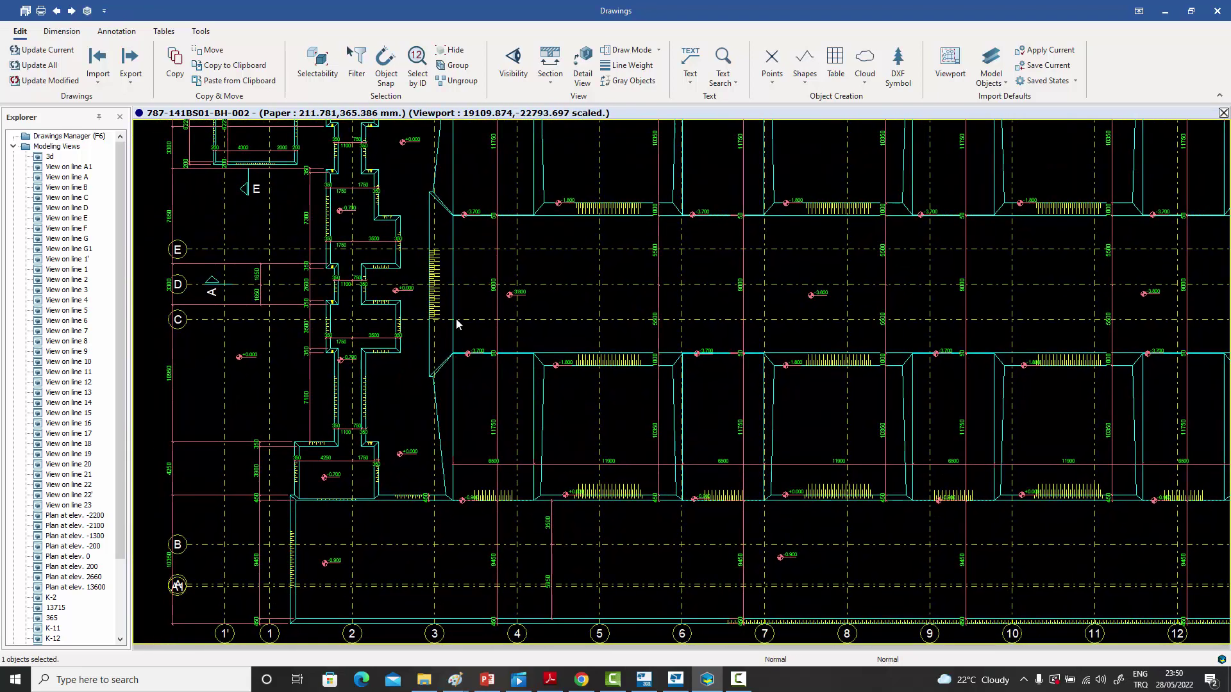
scroll(522, 450, right, 8)
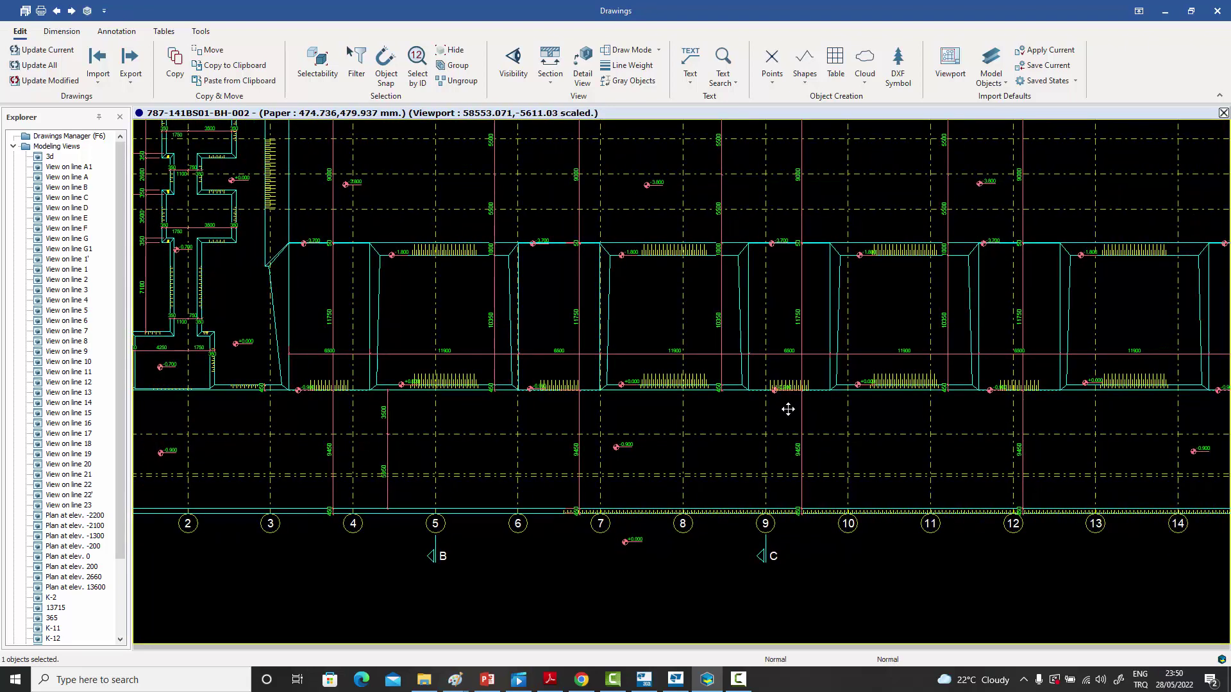
scroll(793, 391, right, 10)
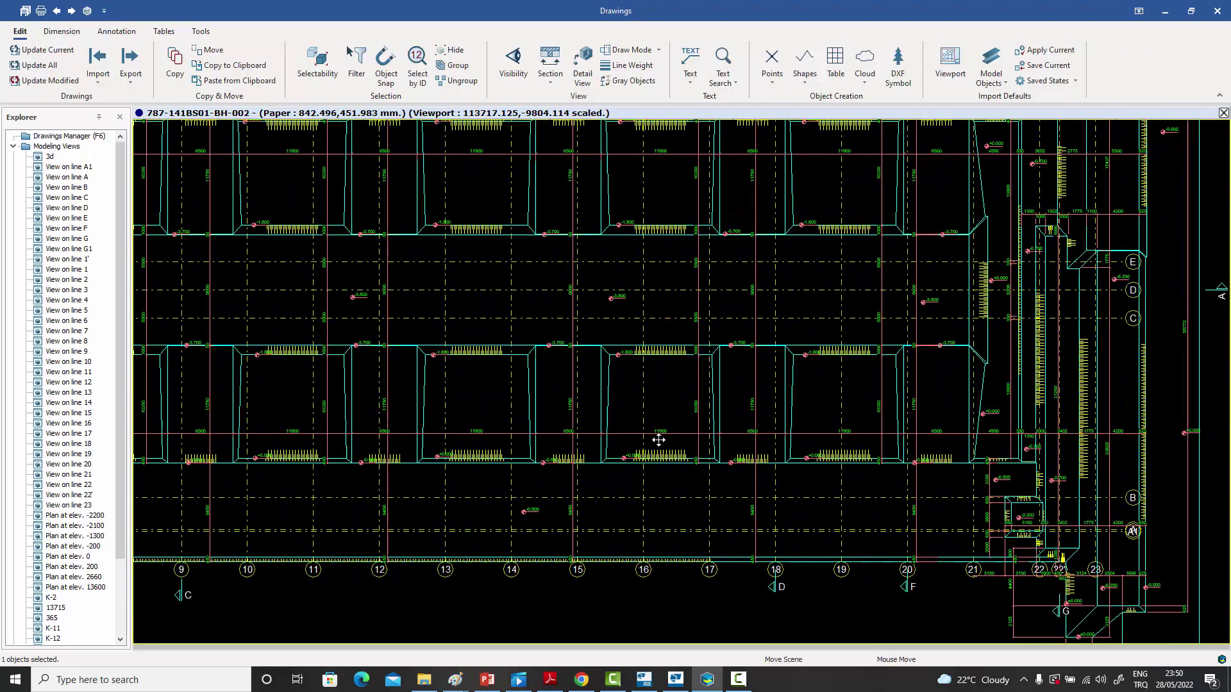
scroll(720, 412, up, 2)
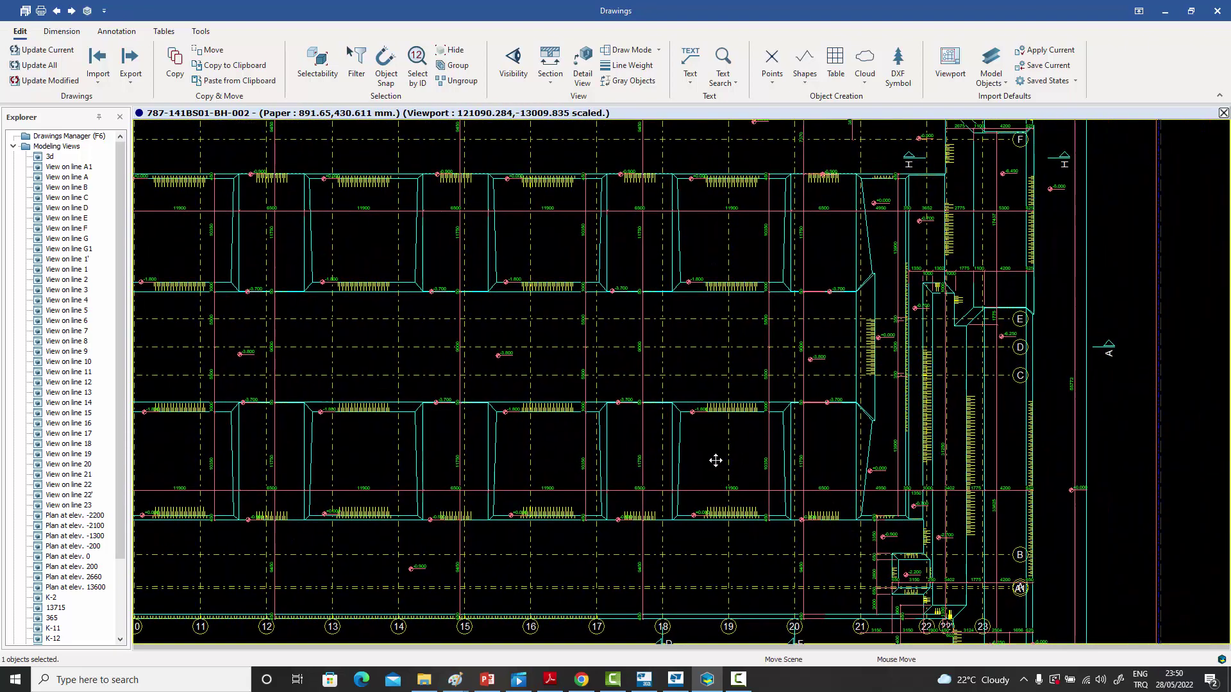
scroll(745, 389, up, 7)
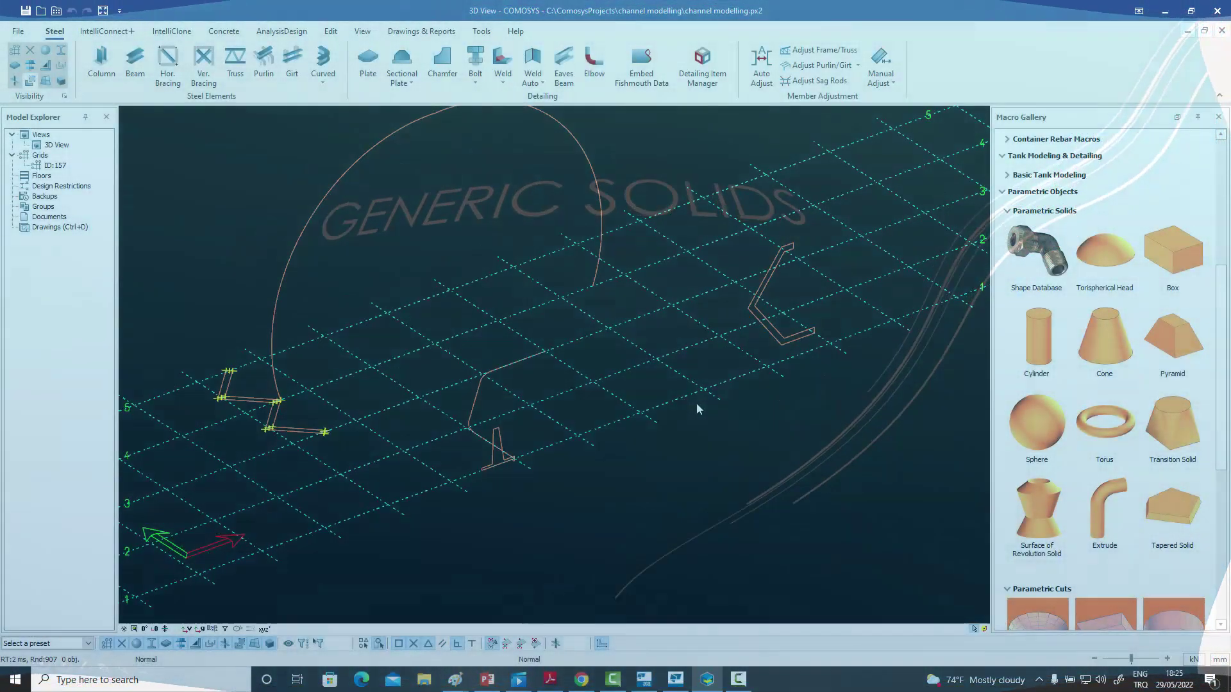
- Create a Tapered Solid from a closed five-point polygon on the grid and set its height to 5000 mm
middle_drag(698, 409, 728, 436)
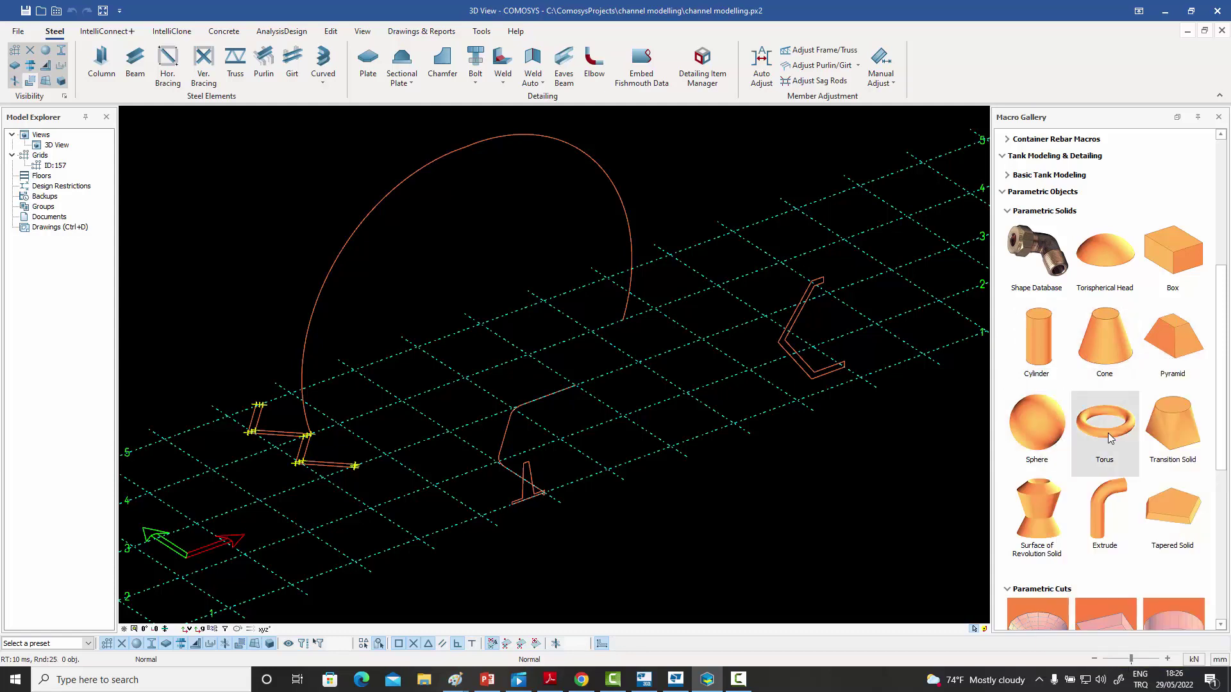
double_click(1177, 522)
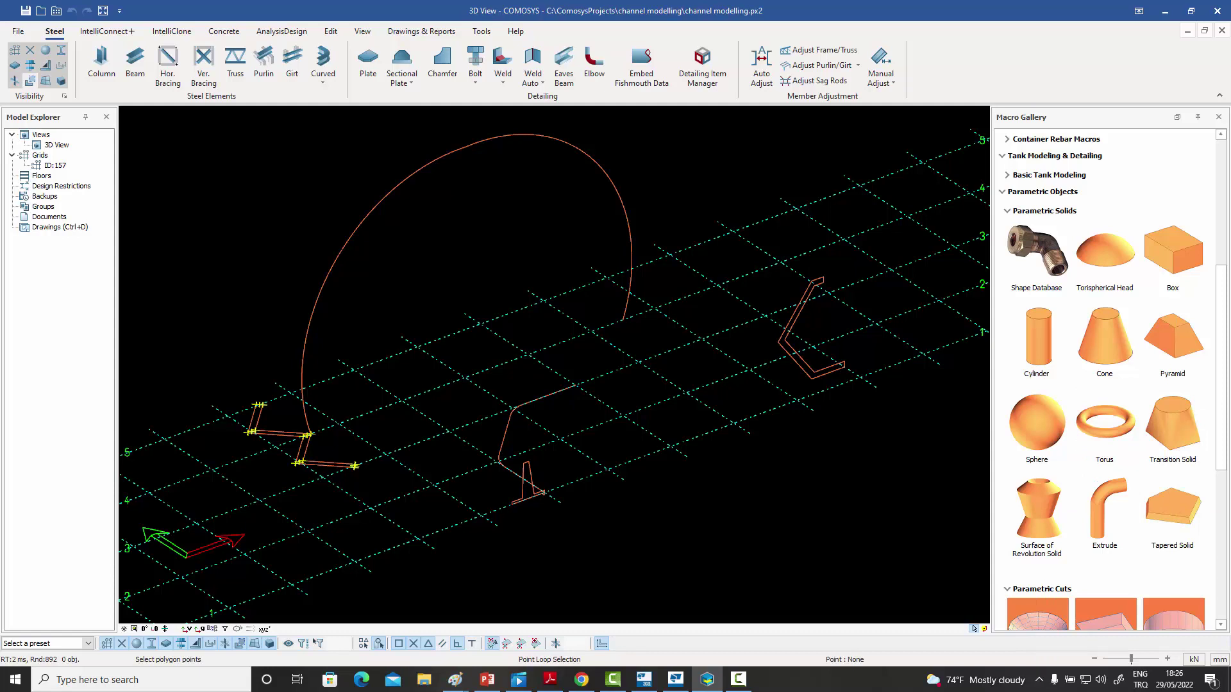
click(607, 469)
click(560, 439)
click(599, 400)
click(685, 393)
click(733, 423)
click(607, 469)
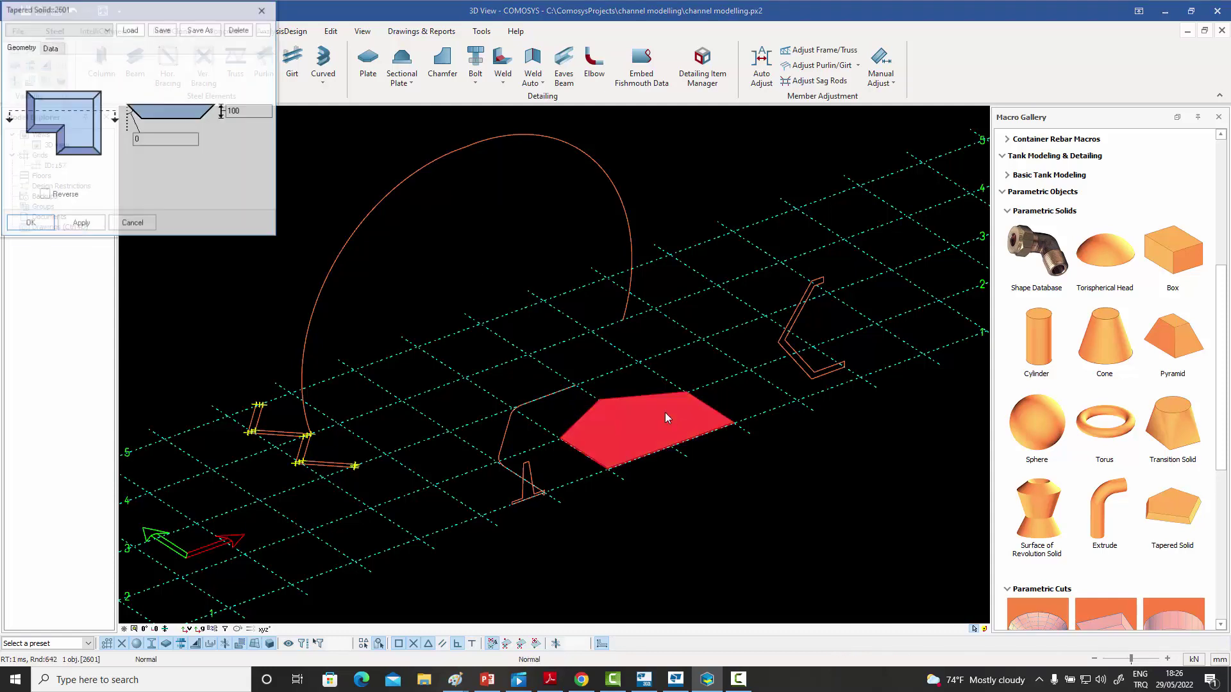
text(5000)
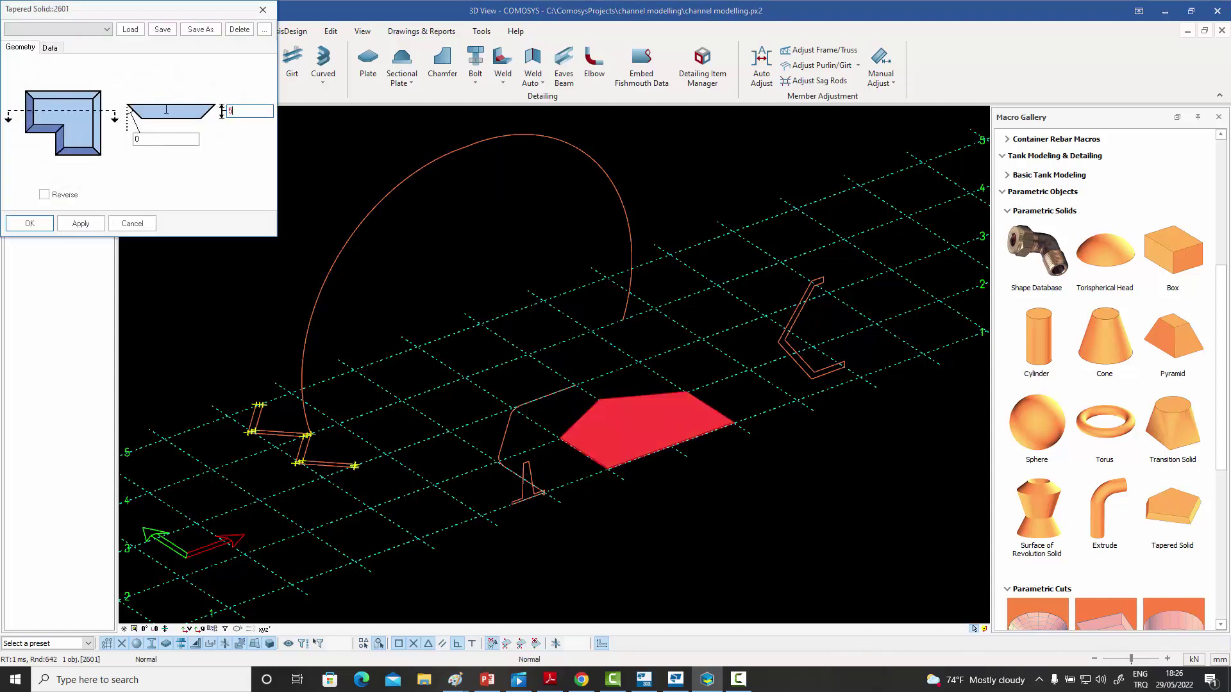
click(81, 223)
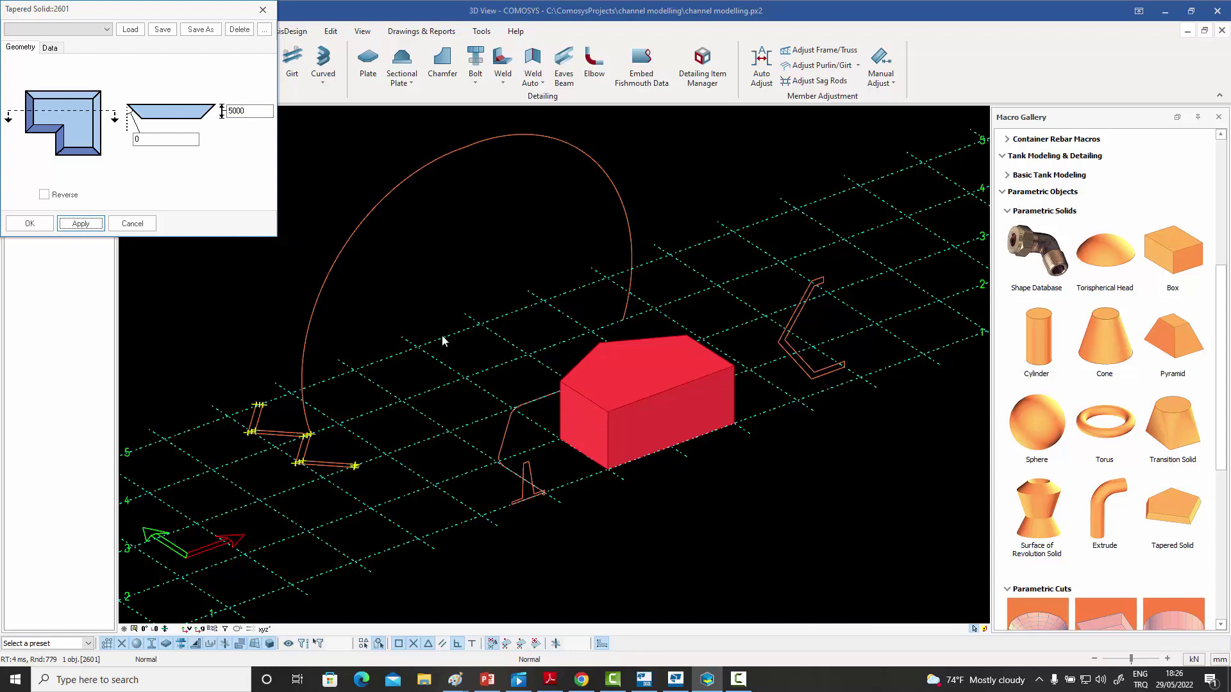
- Apply a slope value of 11 to the tapered solid's sides, change it to 11 20, and close its settings
double_click(147, 139)
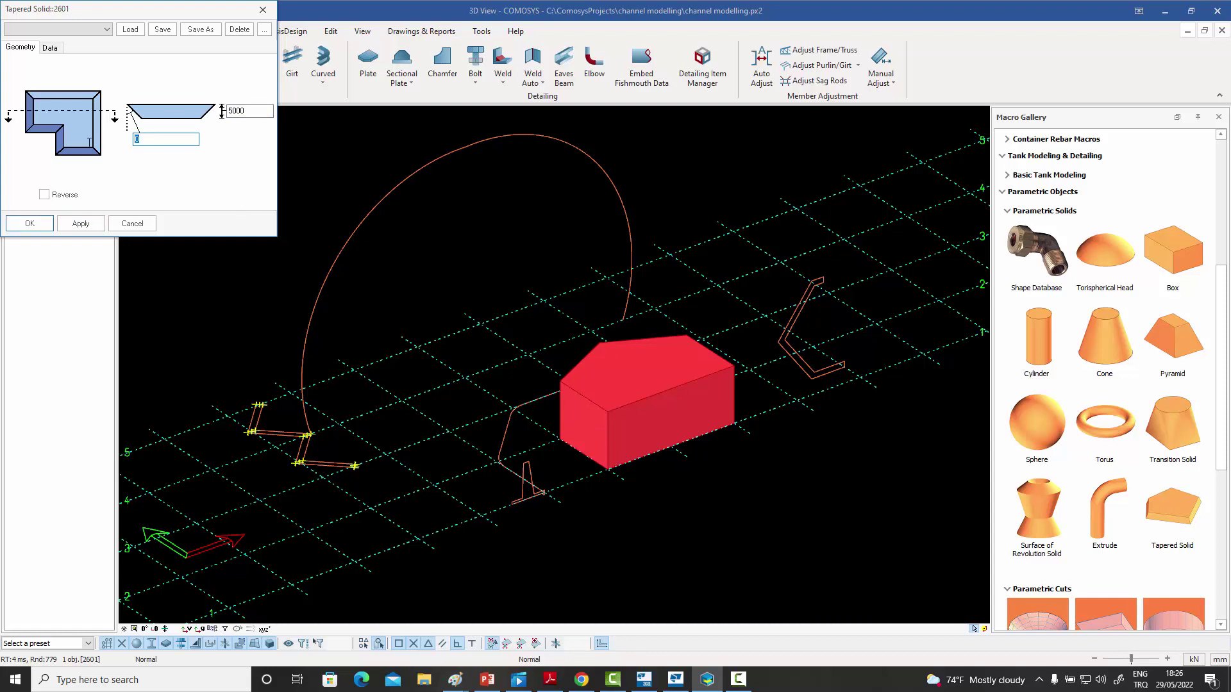
click(81, 224)
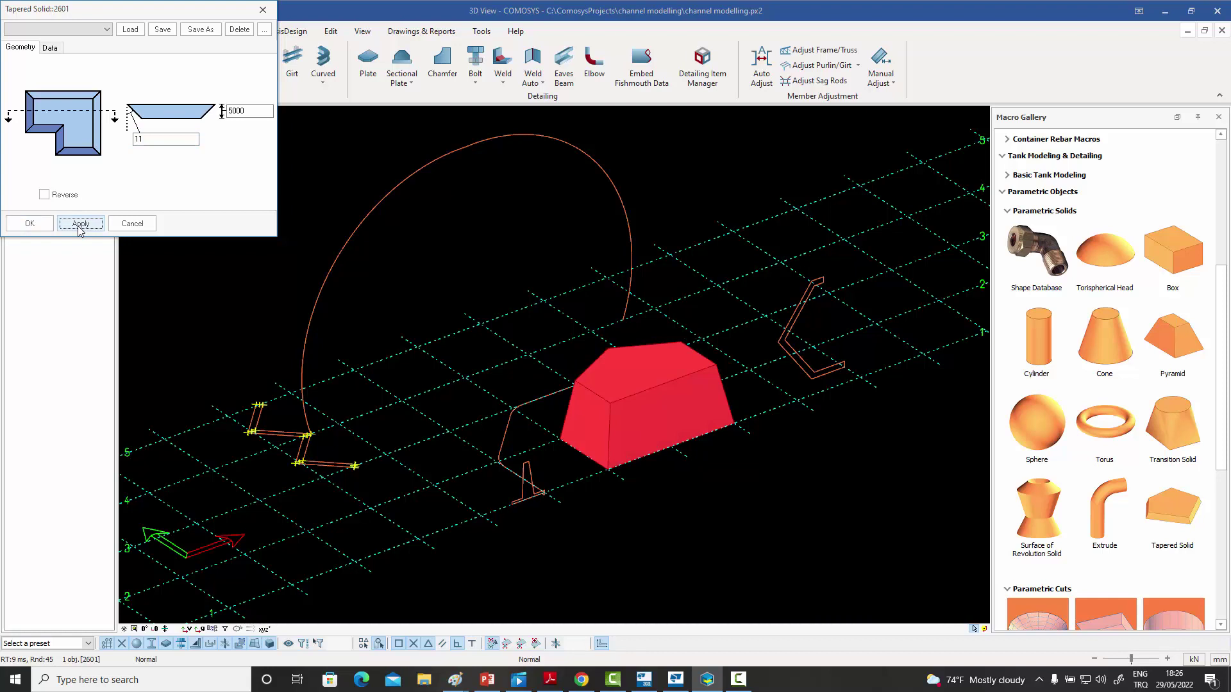
click(152, 140)
click(86, 224)
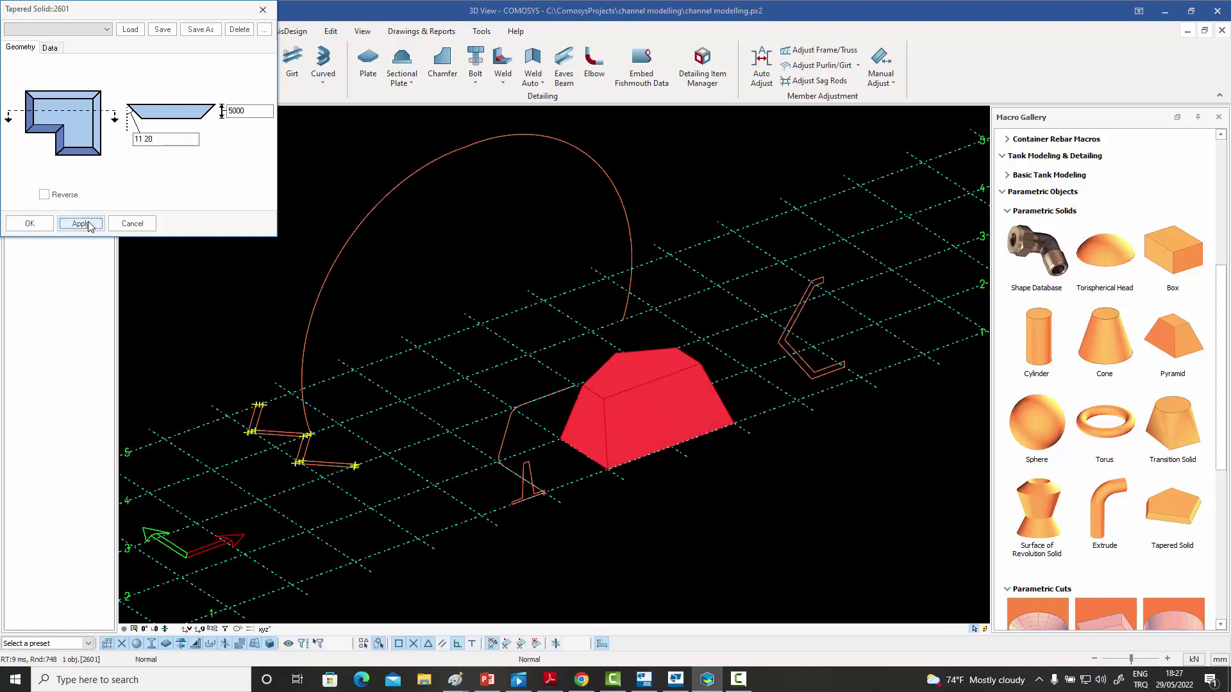
click(264, 11)
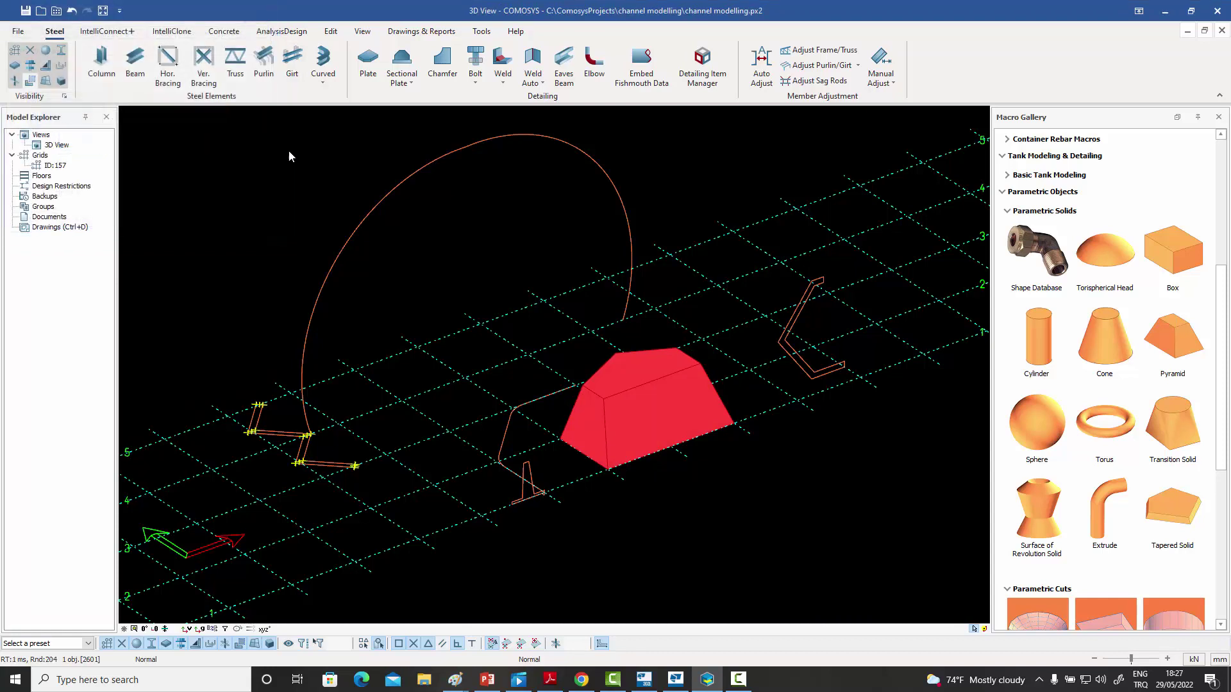
click(289, 152)
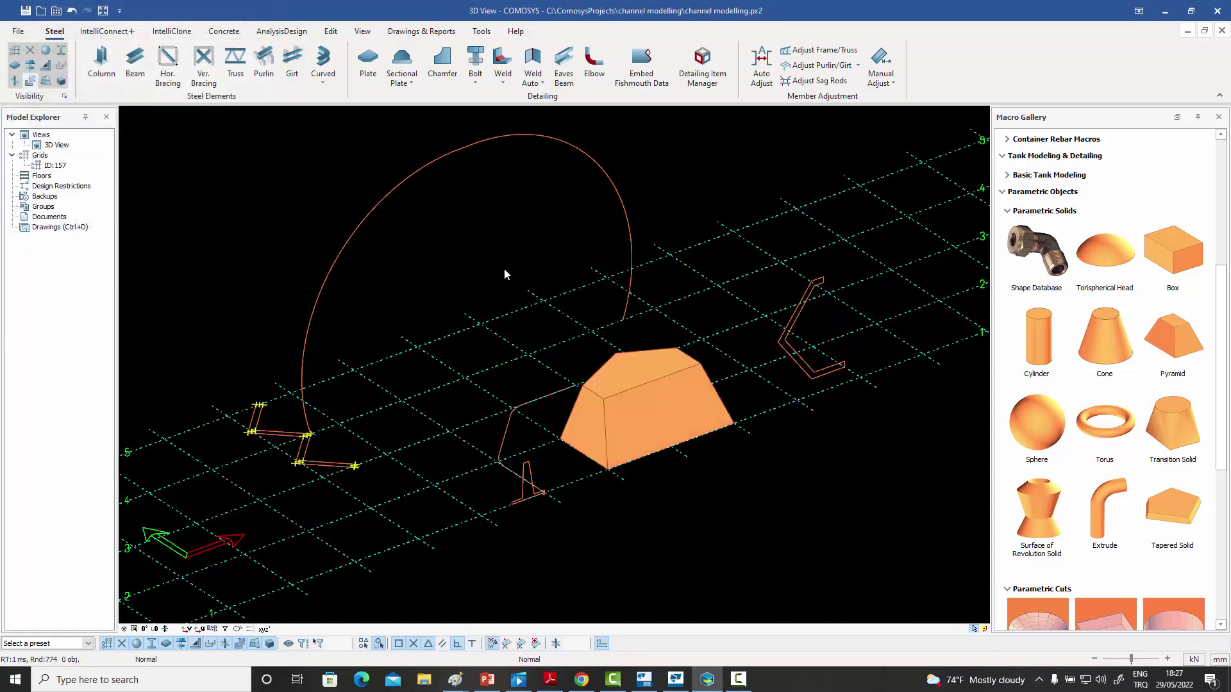
- Delete the tapered solid from the model
click(662, 412)
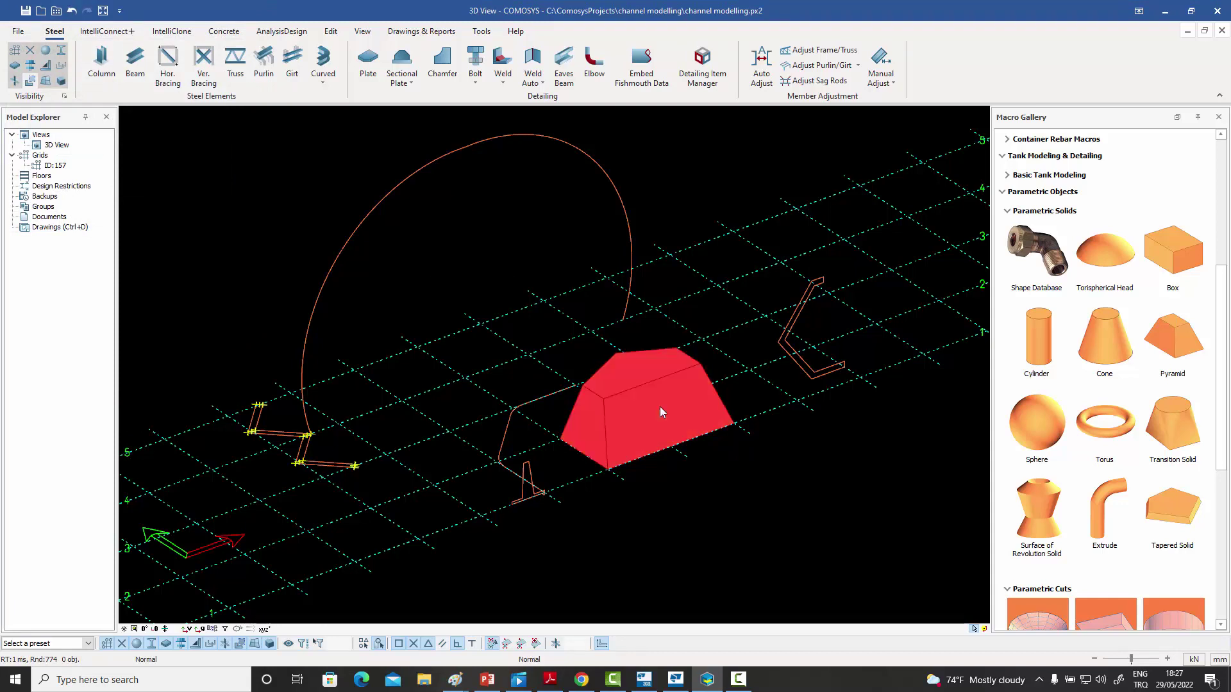
key(Delete)
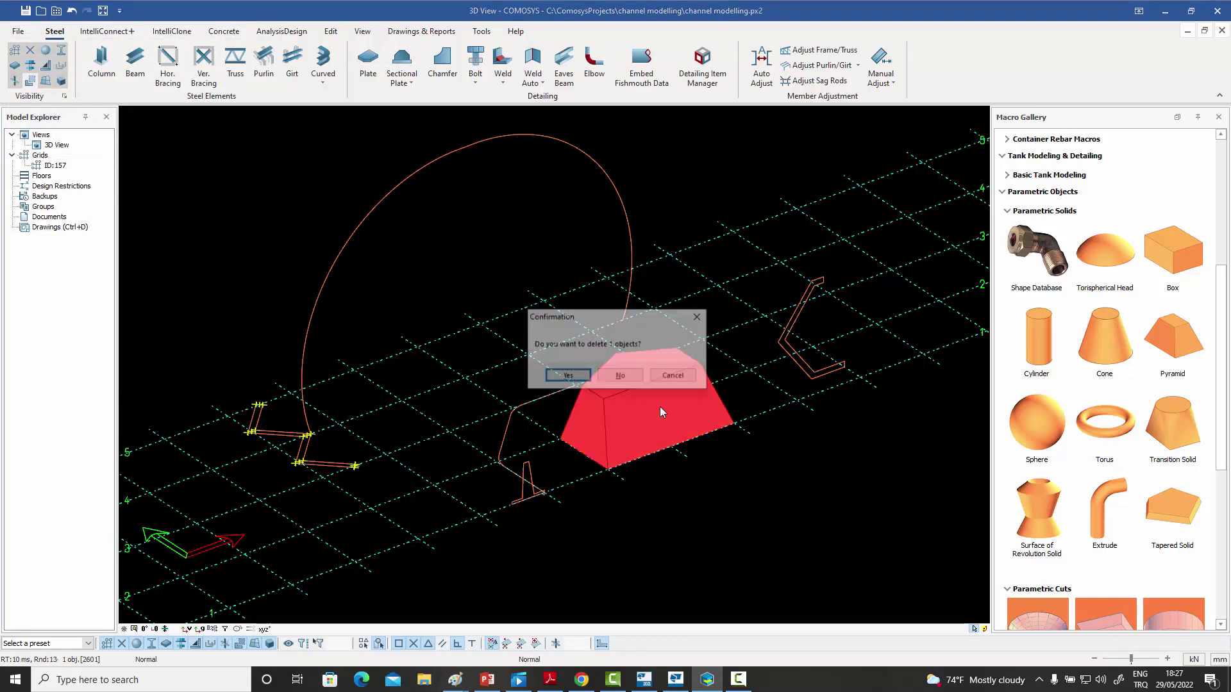
click(580, 379)
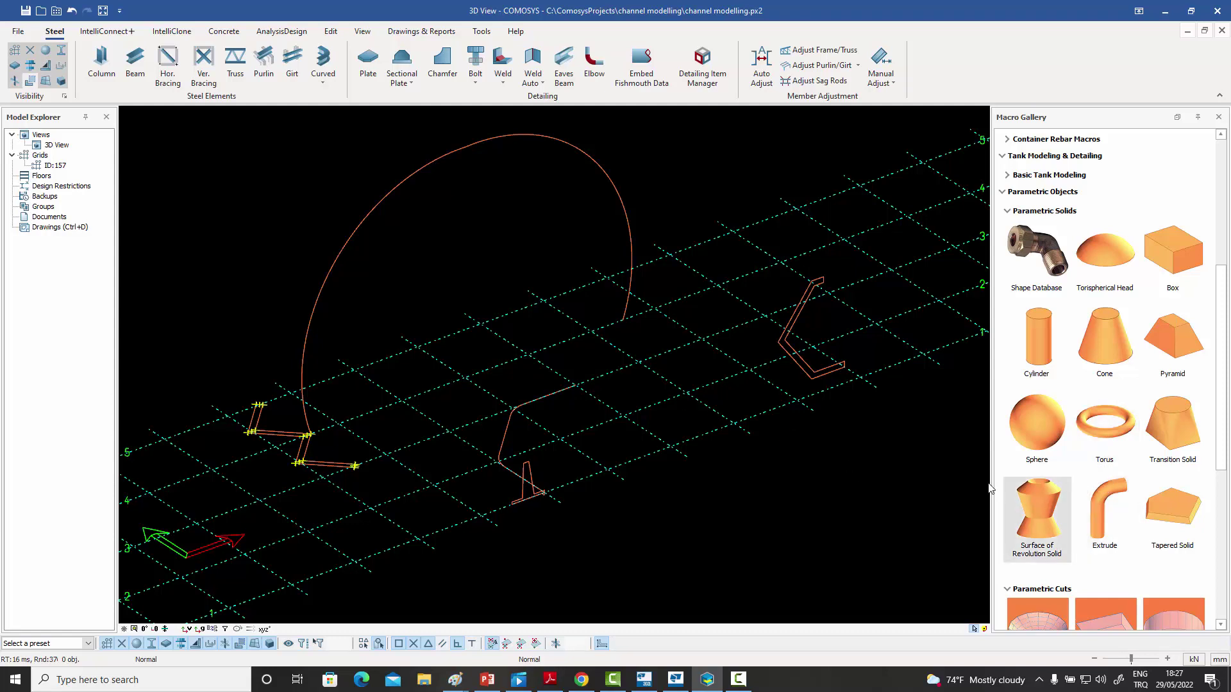
- Extrude the closed retaining-wall profile along the polyline path with rounded corners that starts at its base
scroll(580, 494, up, 5)
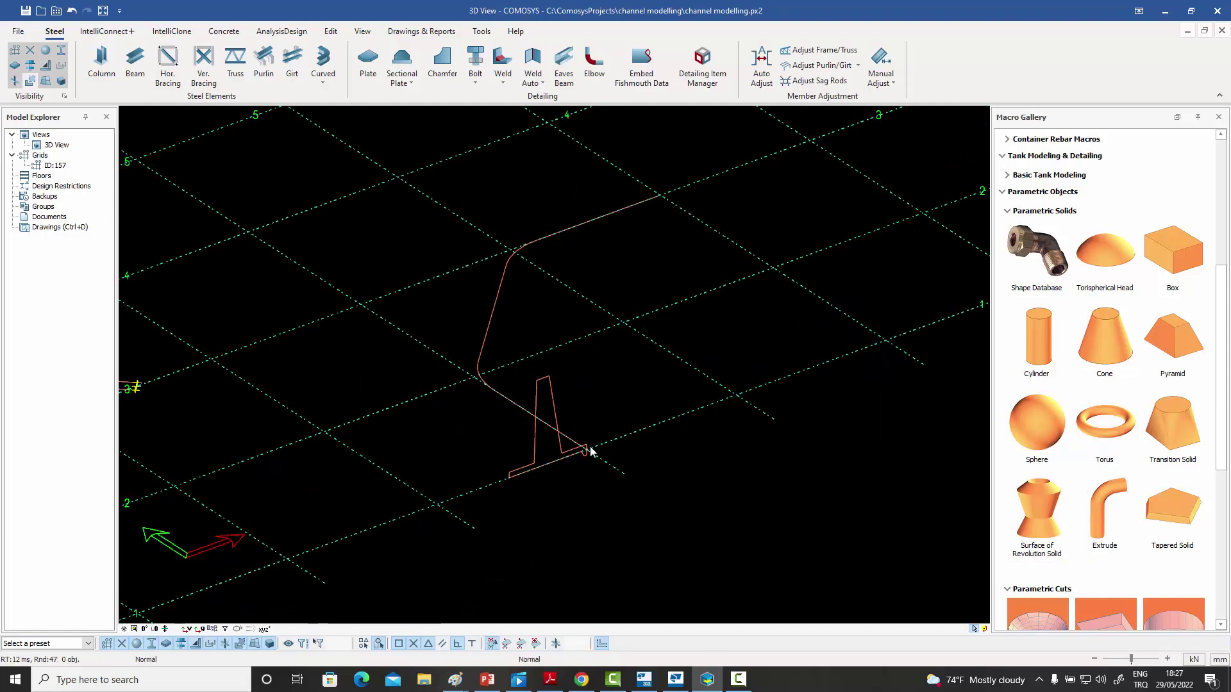
scroll(598, 475, down, 2)
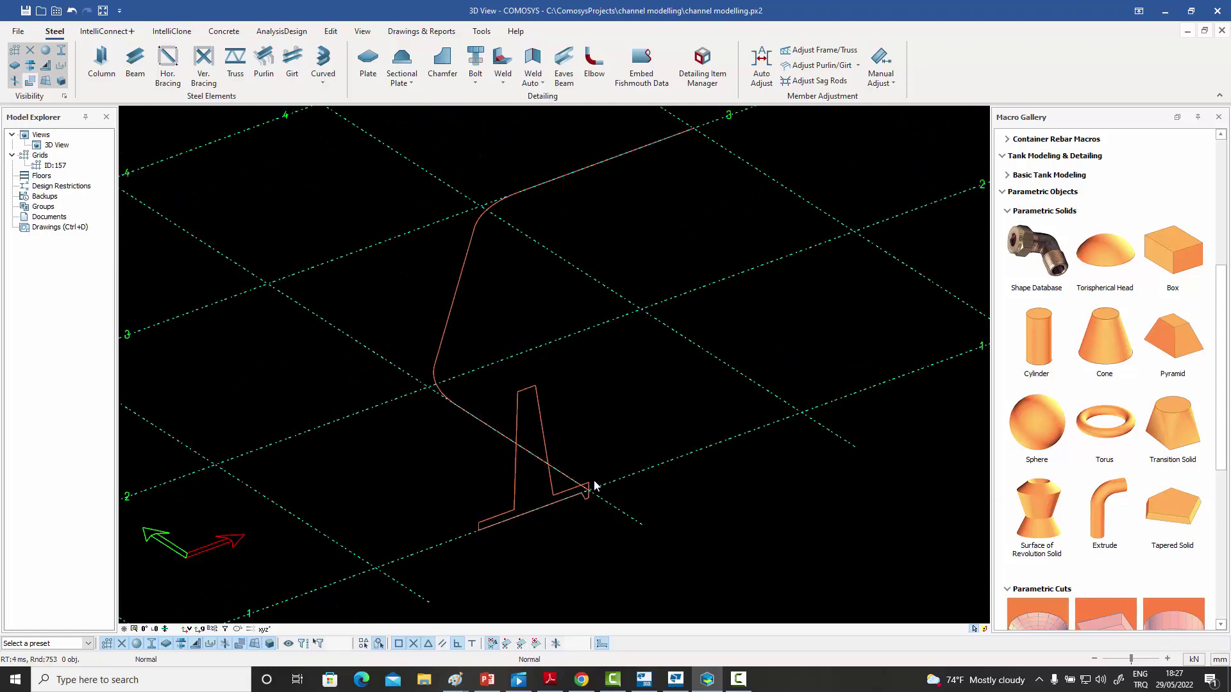
scroll(1041, 545, down, 5)
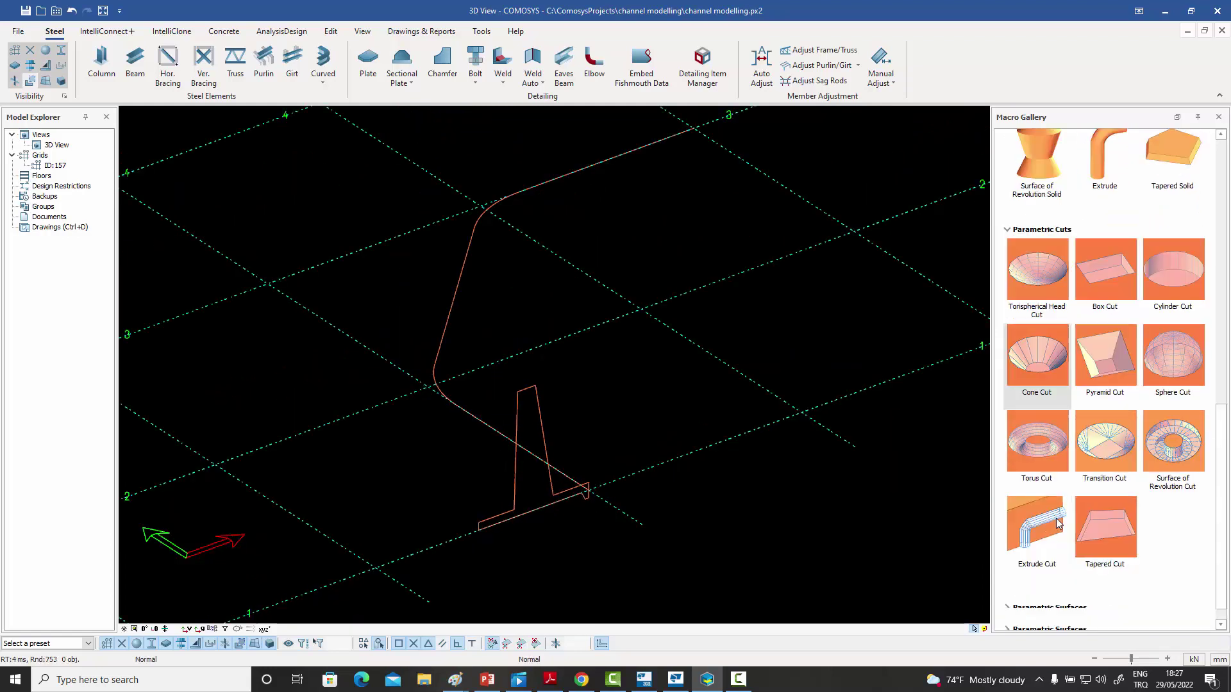
click(1044, 605)
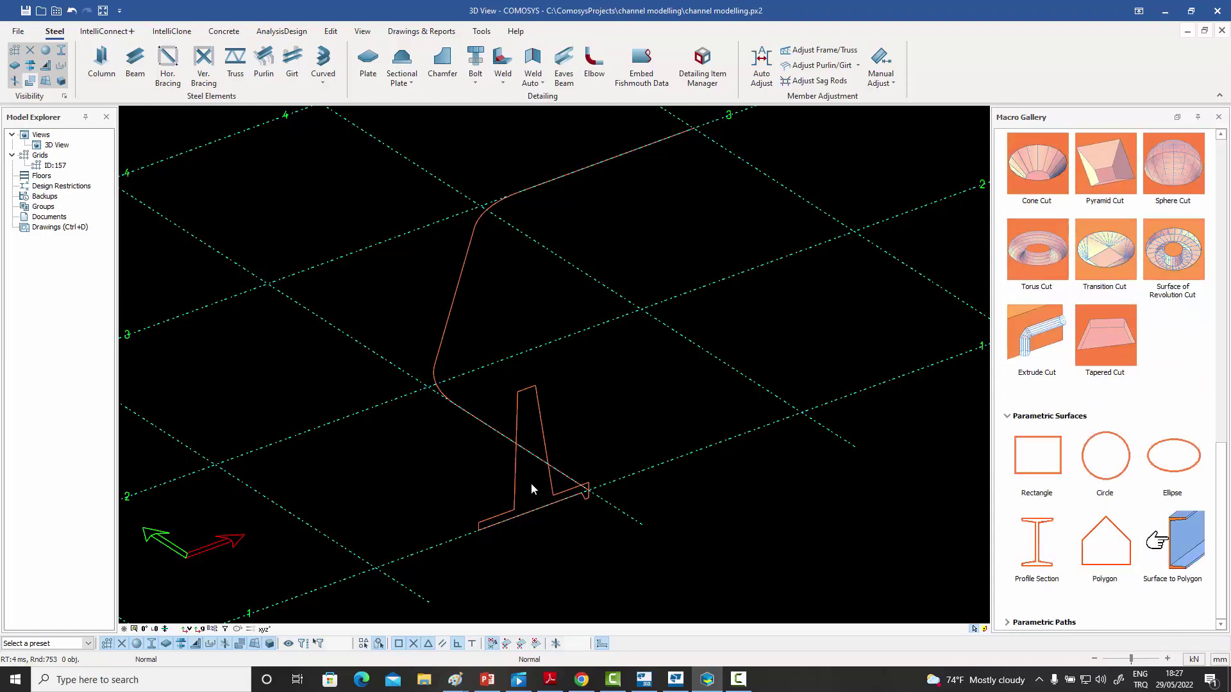
scroll(641, 442, up, 1)
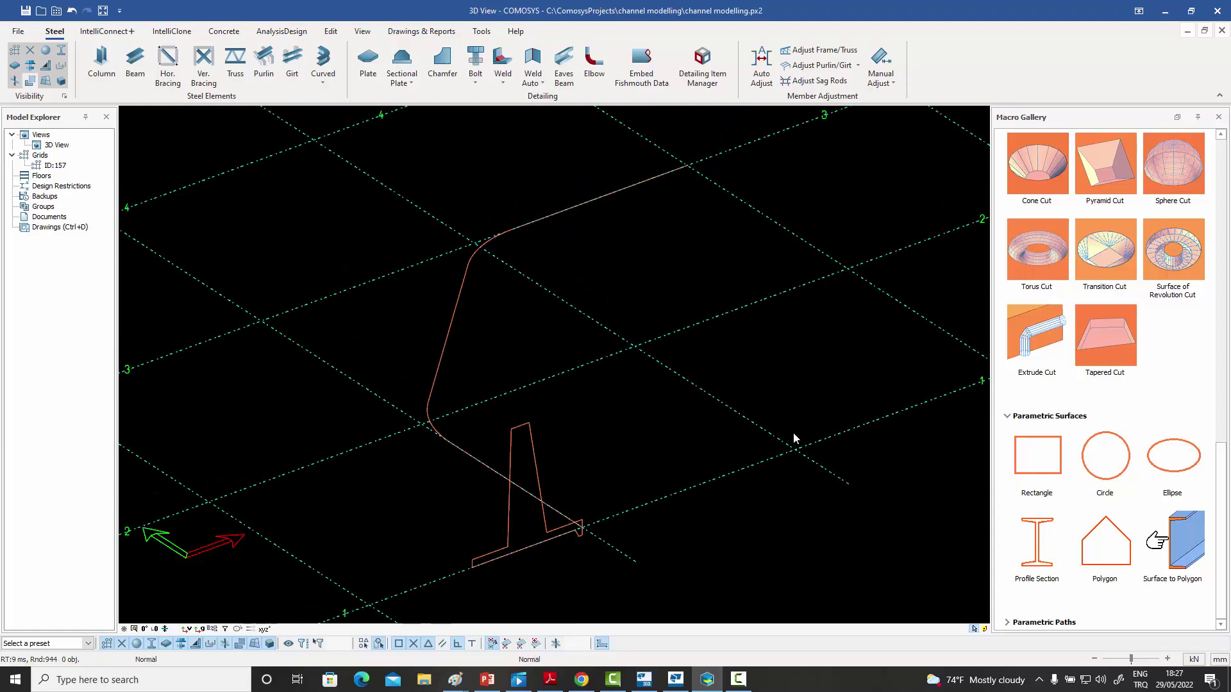
scroll(1048, 353, up, 3)
click(1016, 203)
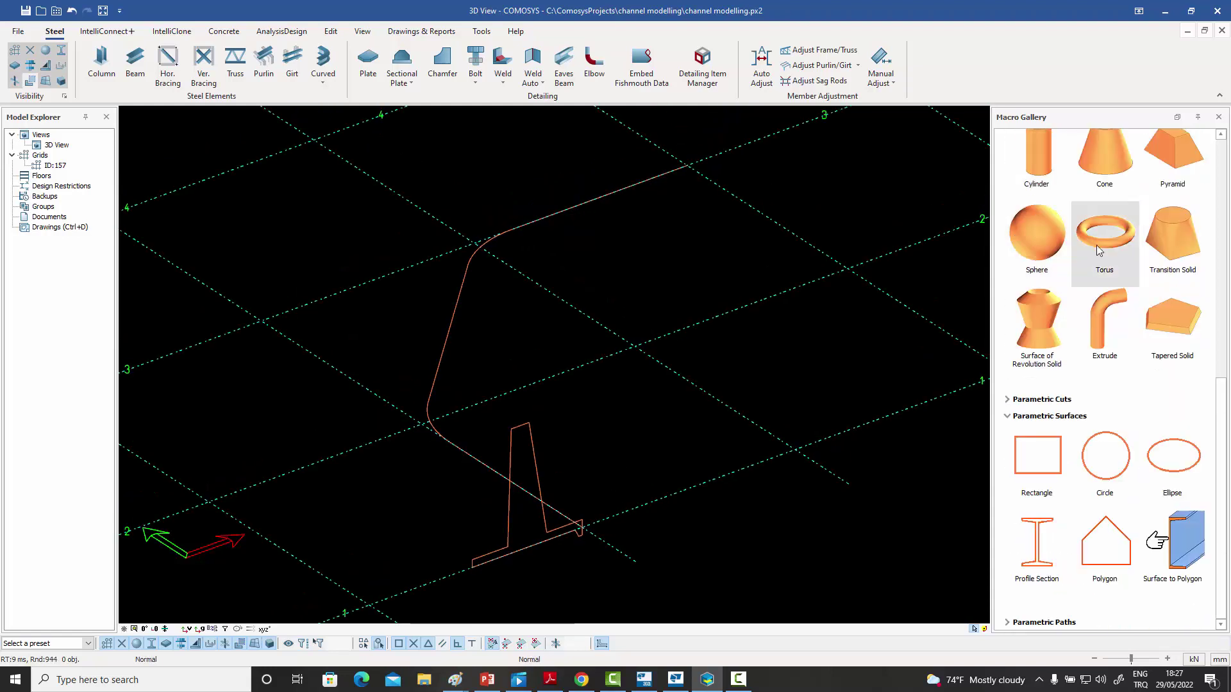
click(1103, 363)
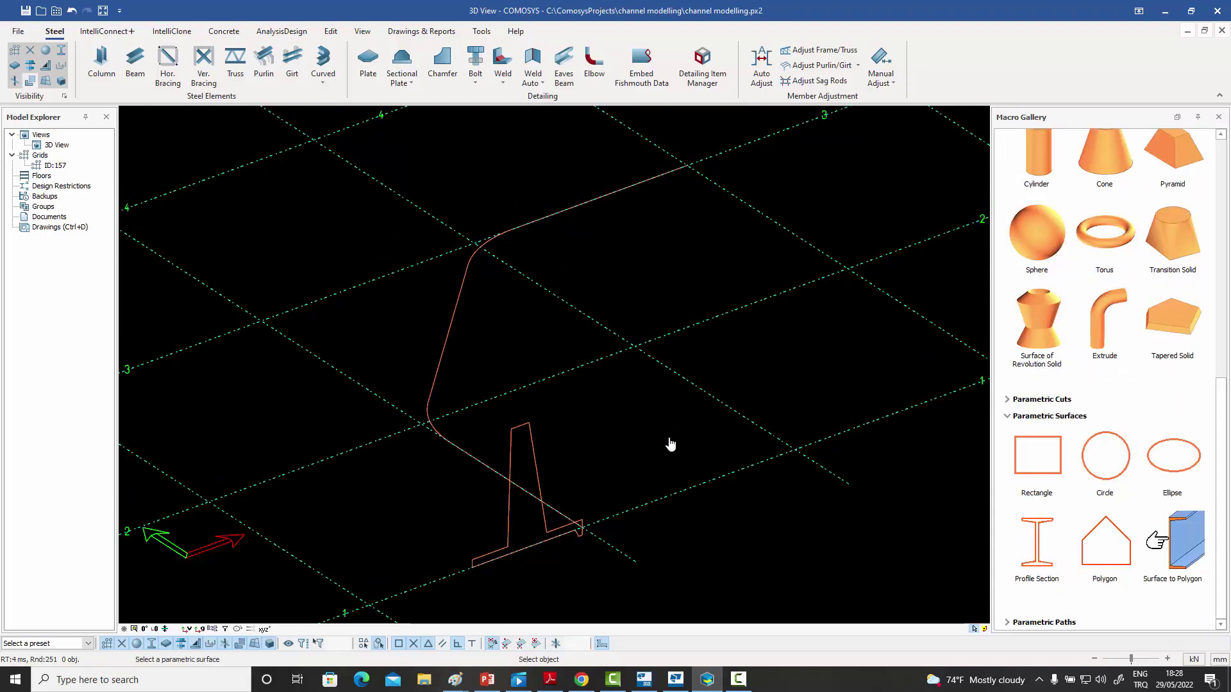
click(531, 457)
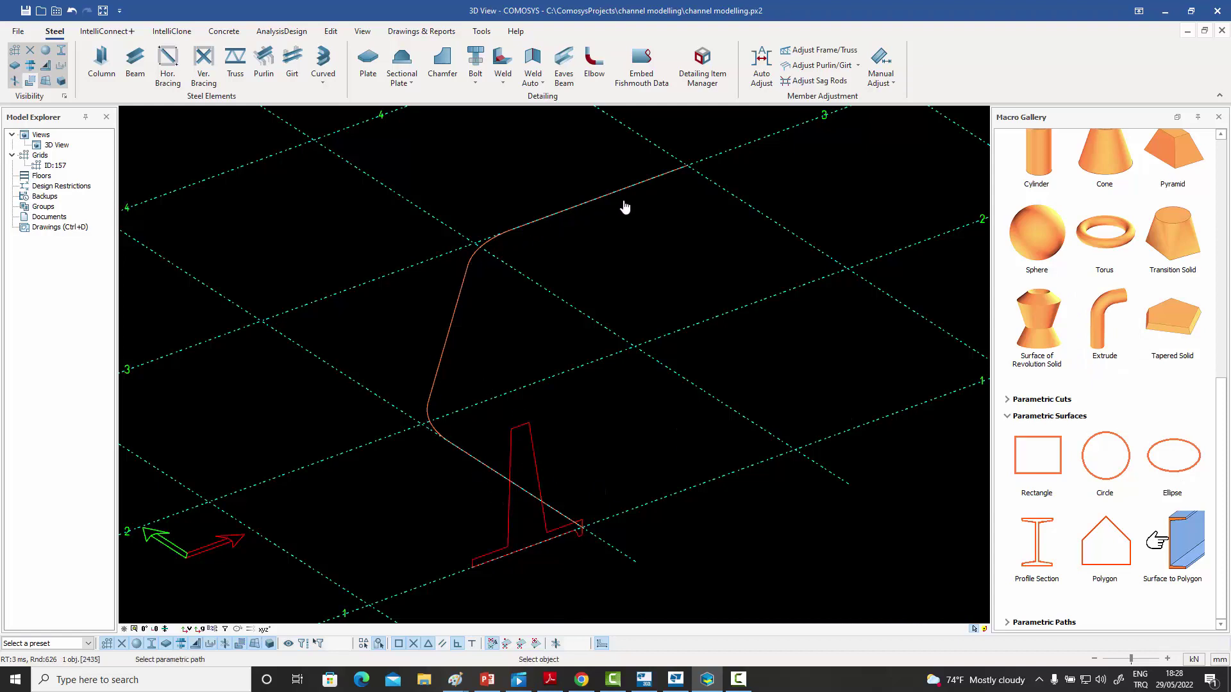
click(448, 335)
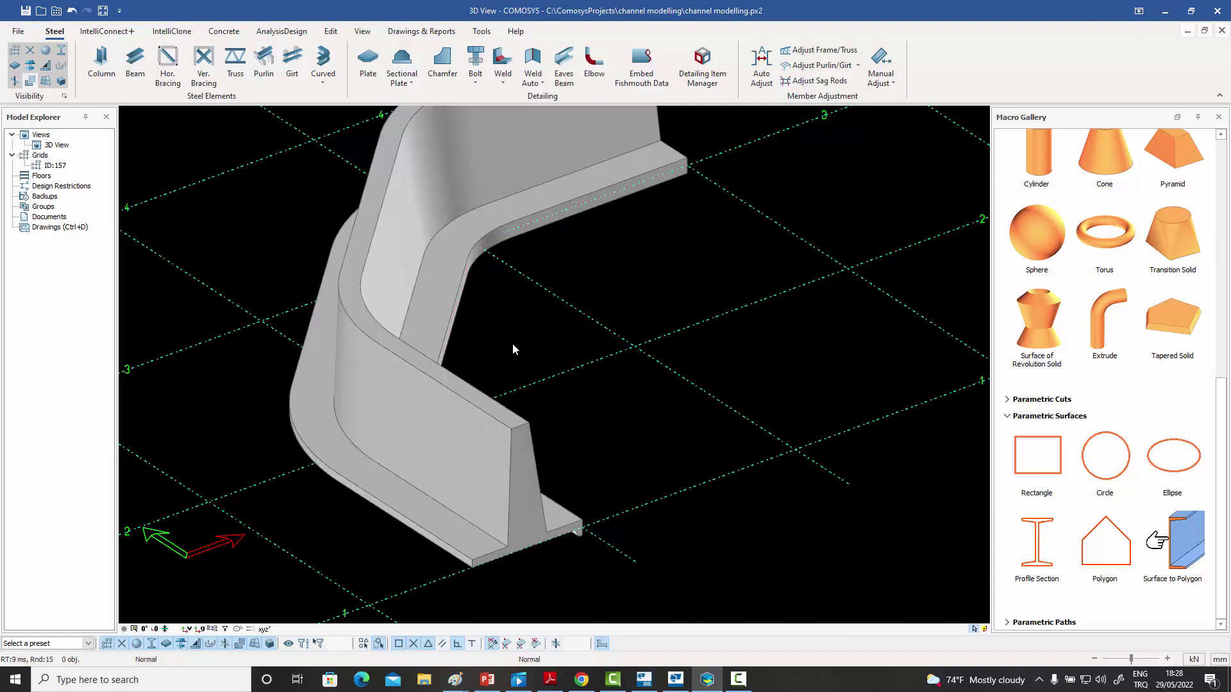
- Extrude the closed zigzag profile along the large arc path to form a folded arch
scroll(513, 355, down, 2)
middle_drag(512, 355, 569, 367)
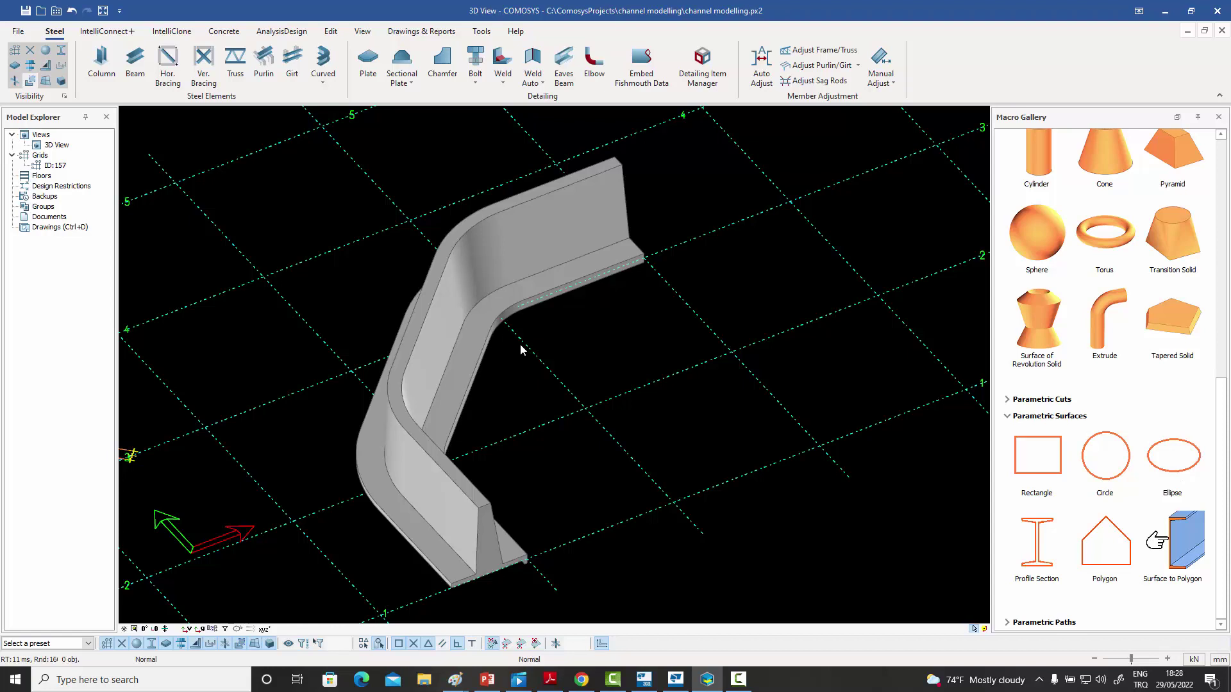
scroll(522, 346, down, 4)
middle_drag(528, 342, 630, 366)
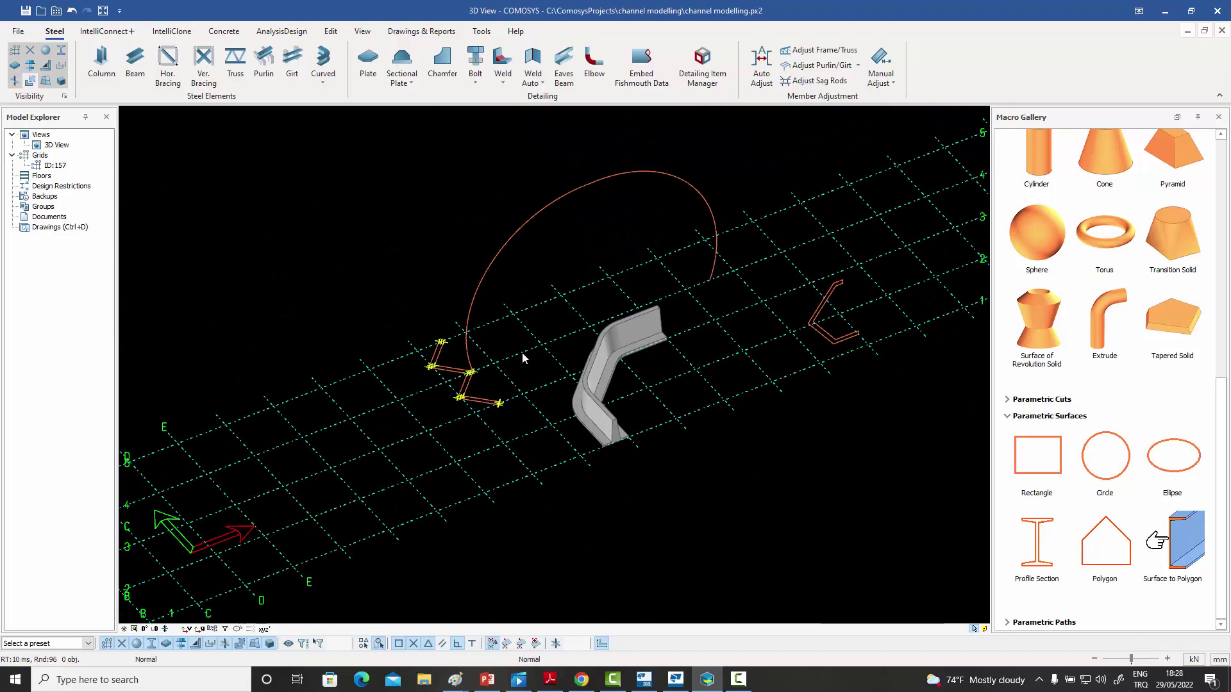
scroll(523, 357, up, 3)
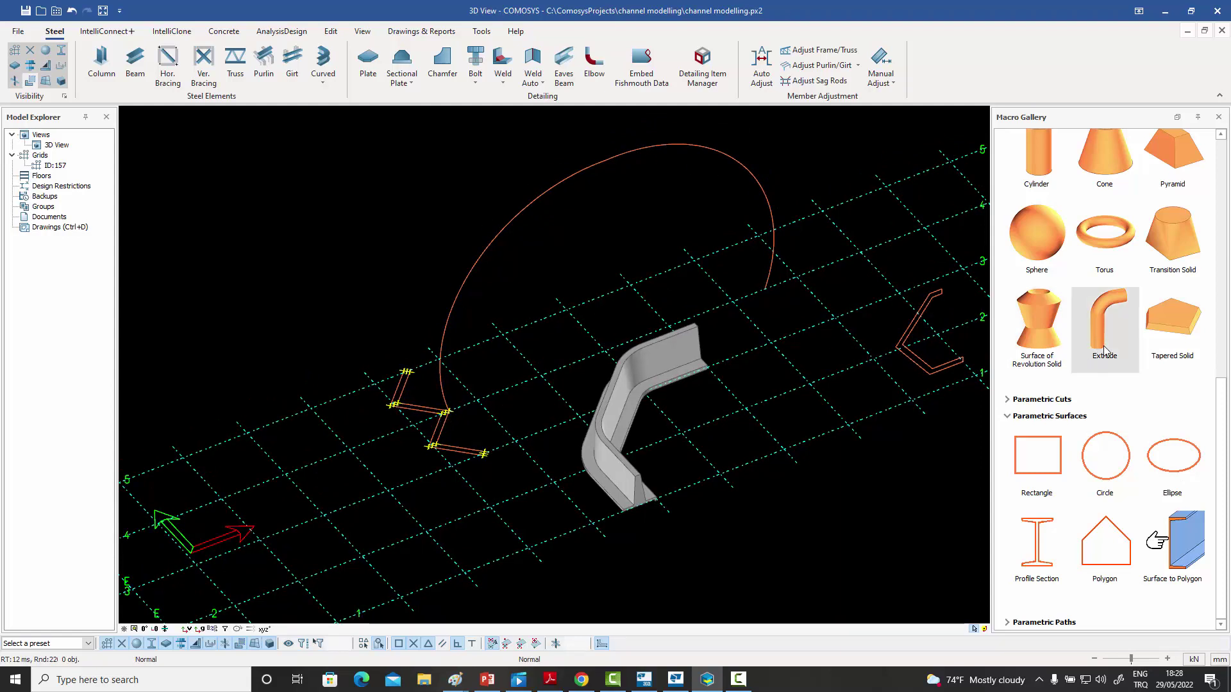
click(1105, 323)
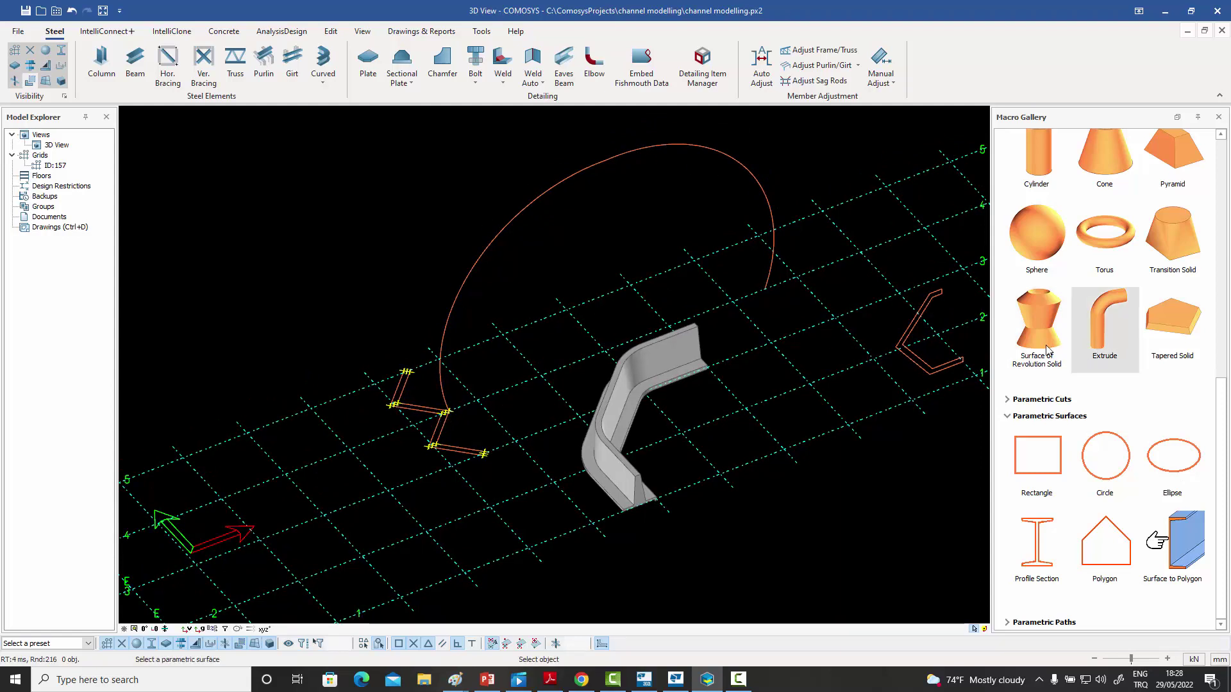
click(458, 452)
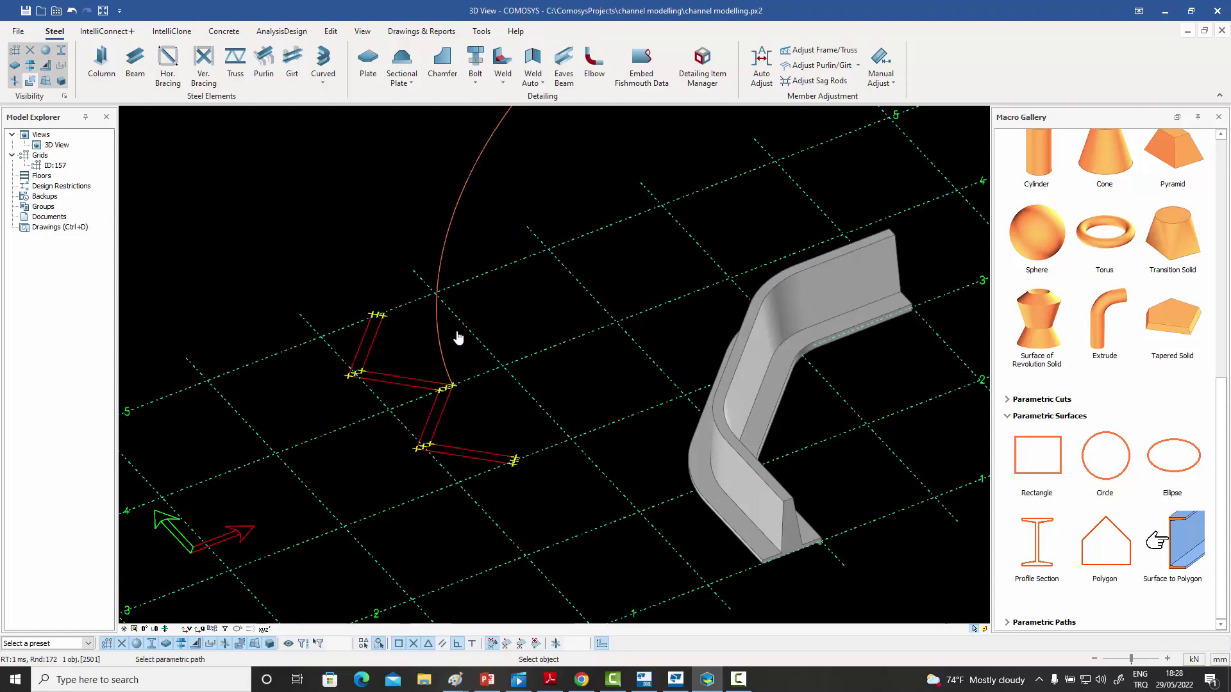
click(440, 268)
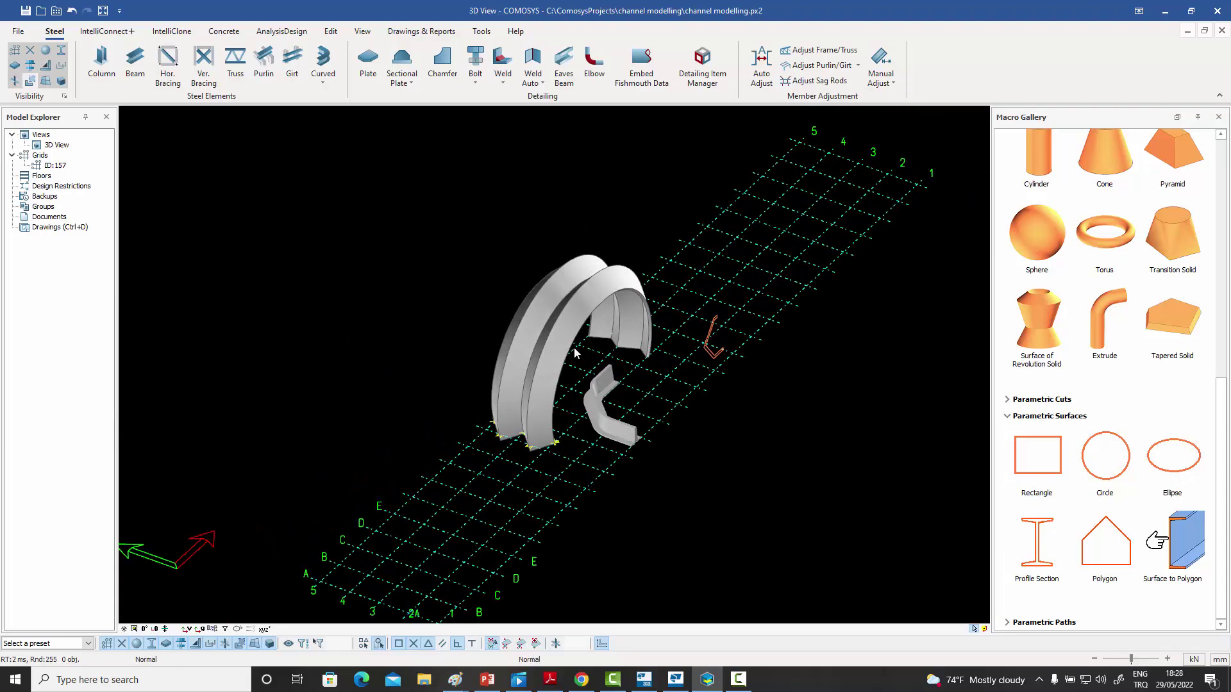
- Create a Surface of Revolution Solid from the remaining bent profile, rotating it about the short vertical edge at its lower end
scroll(578, 349, up, 2)
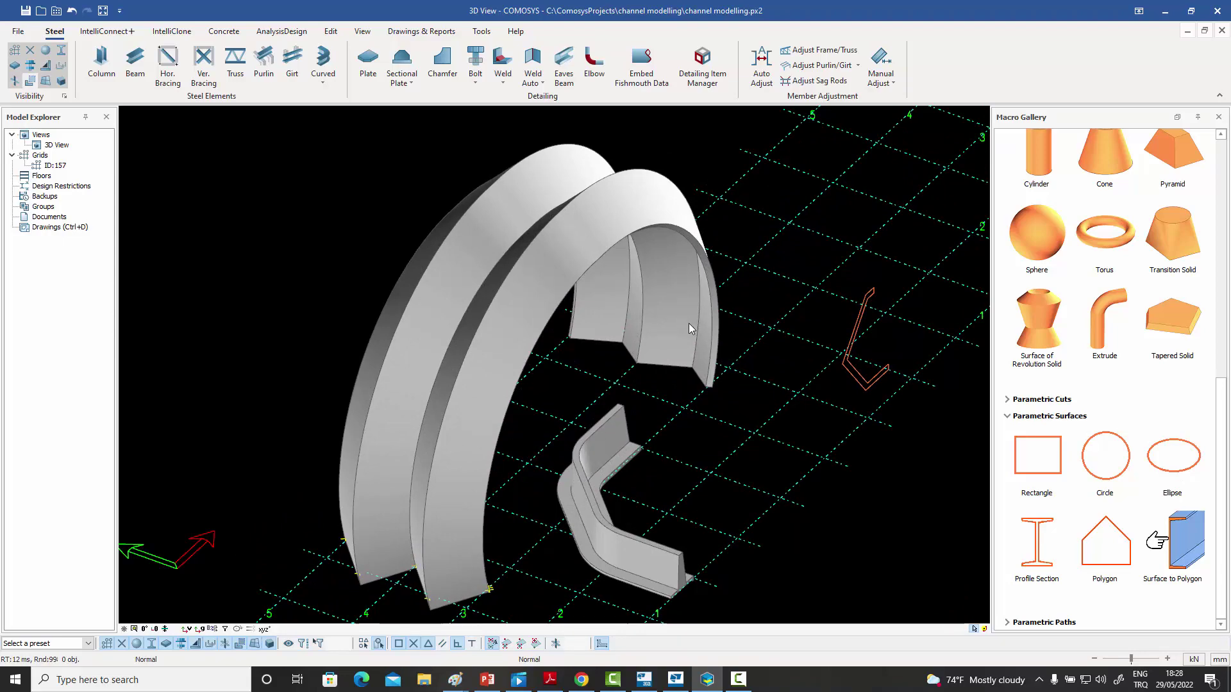
middle_drag(660, 364, 675, 408)
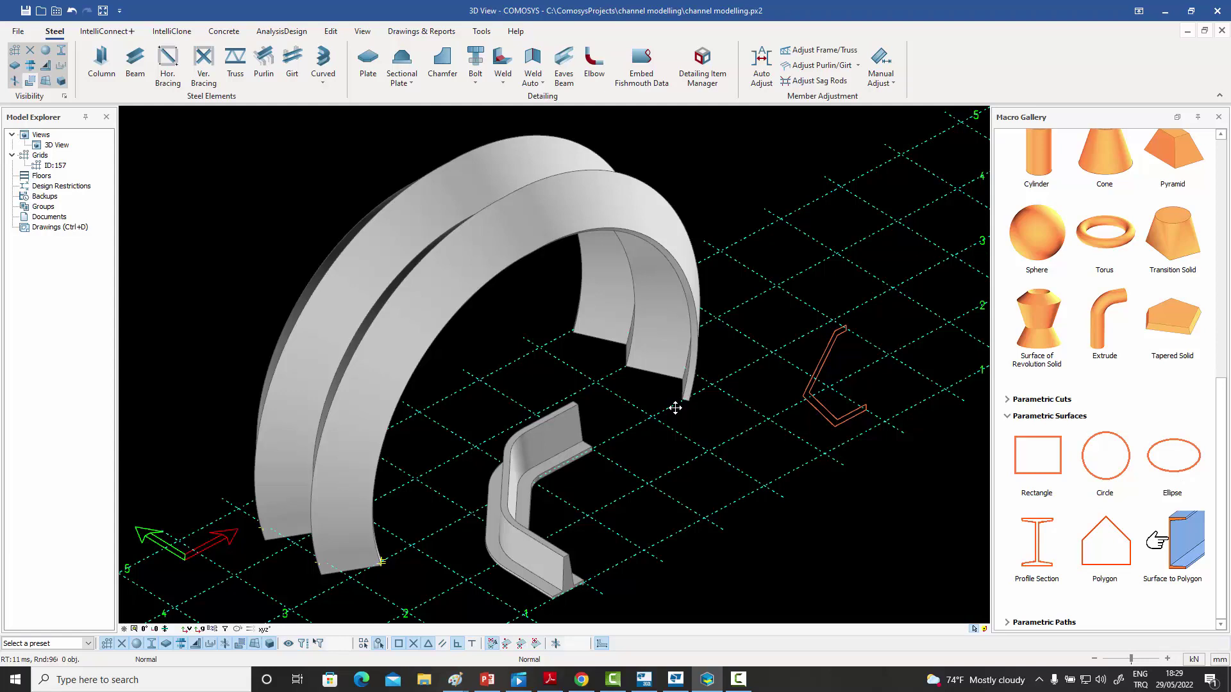
middle_drag(675, 407, 648, 410)
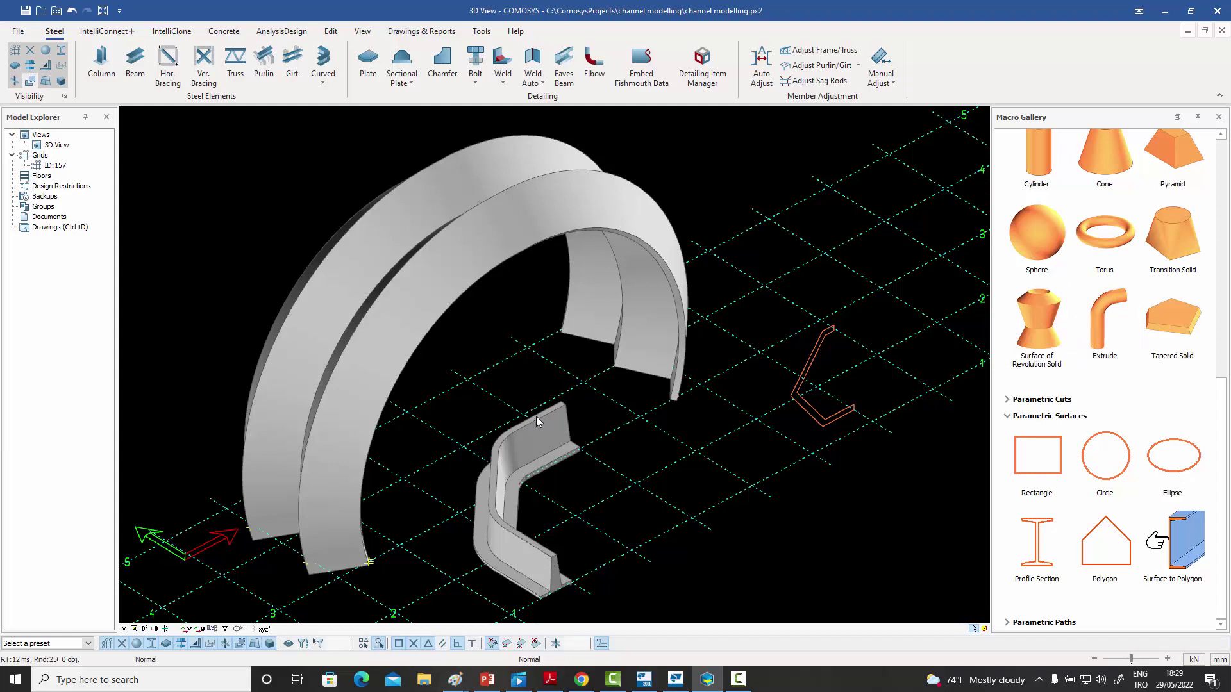
scroll(757, 397, up, 5)
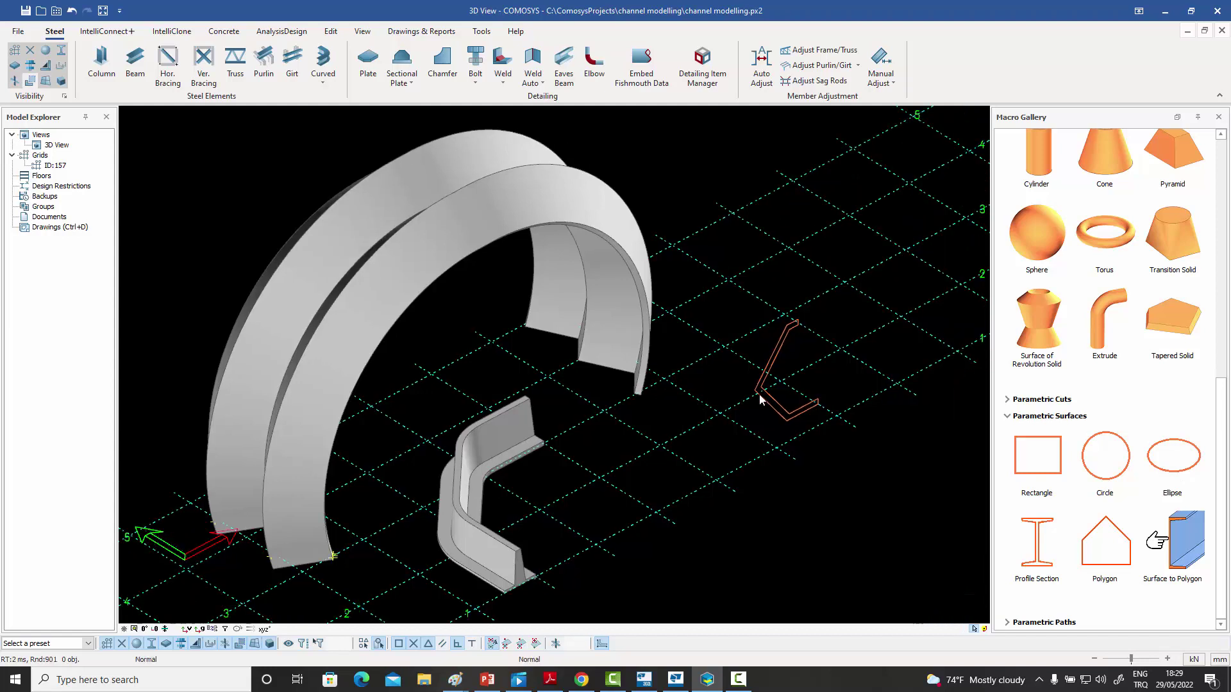
middle_drag(812, 388, 753, 411)
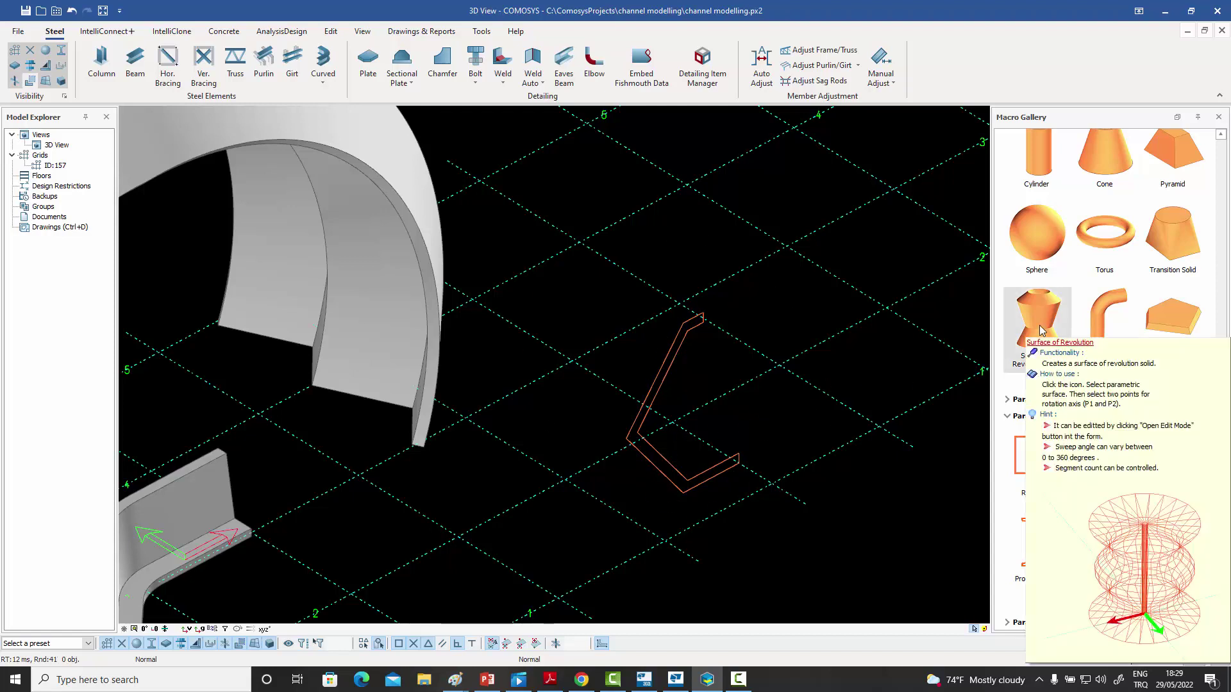
click(1036, 364)
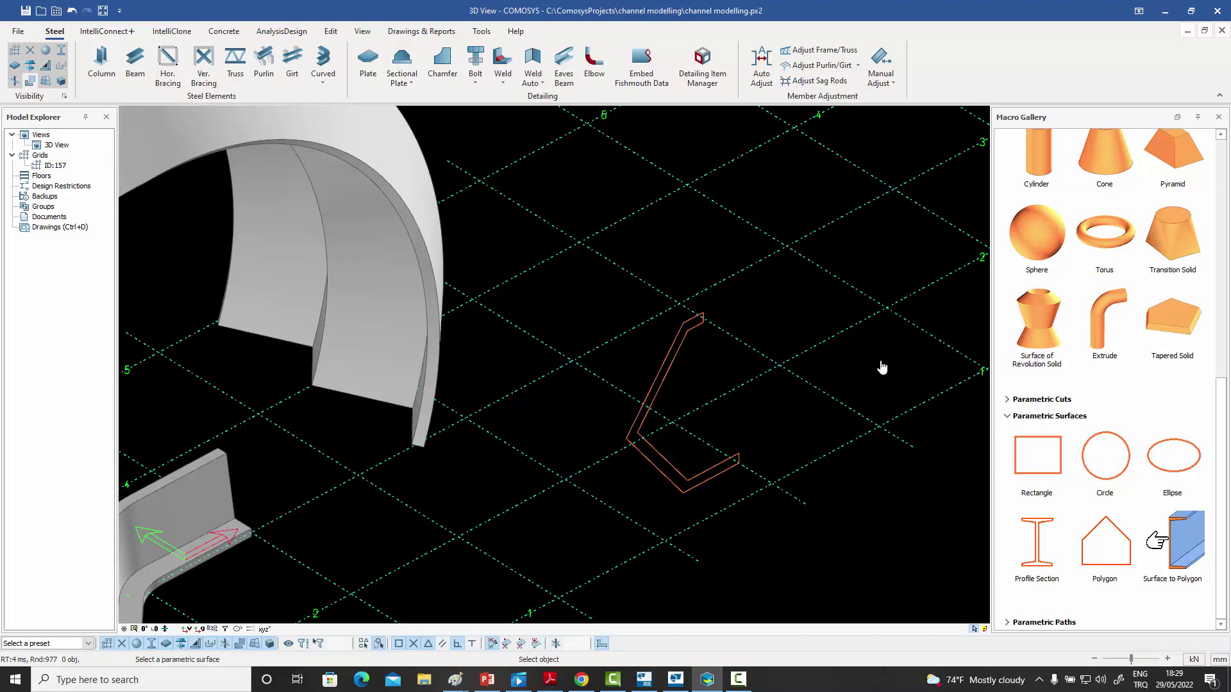
click(721, 475)
scroll(721, 452, up, 4)
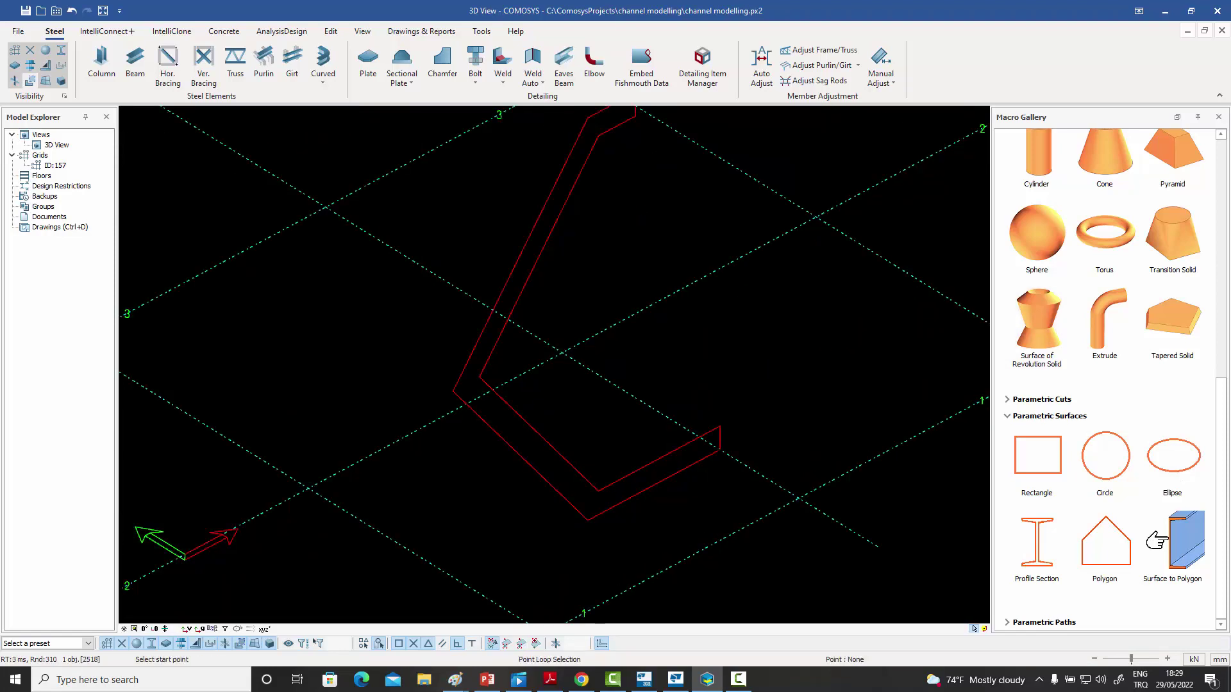
click(720, 426)
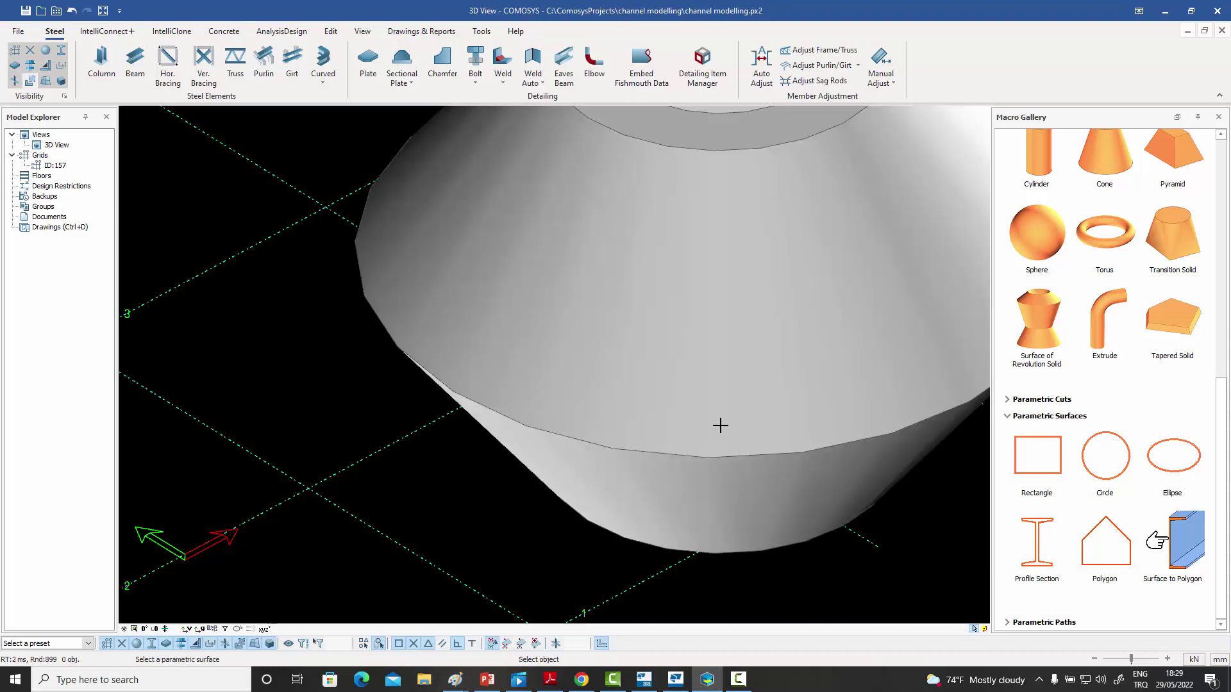
- Examine the hollow revolved solid beside the extruded arch and retaining wall
scroll(717, 430, down, 4)
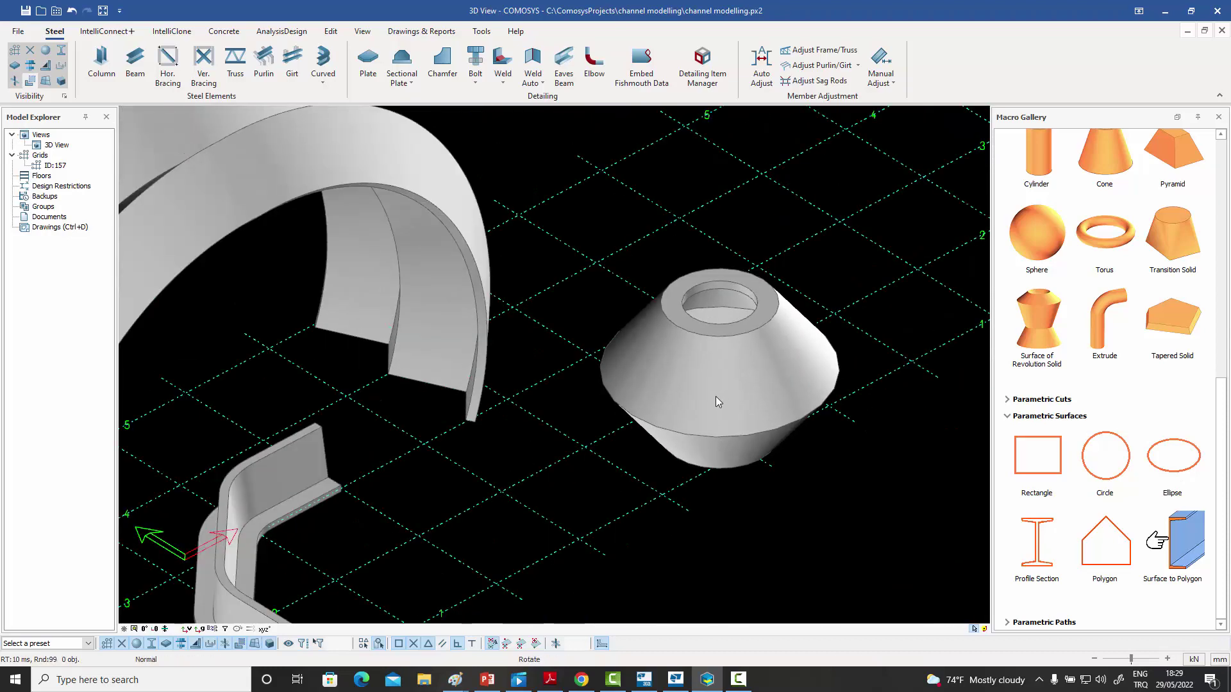
middle_drag(716, 396, 761, 366)
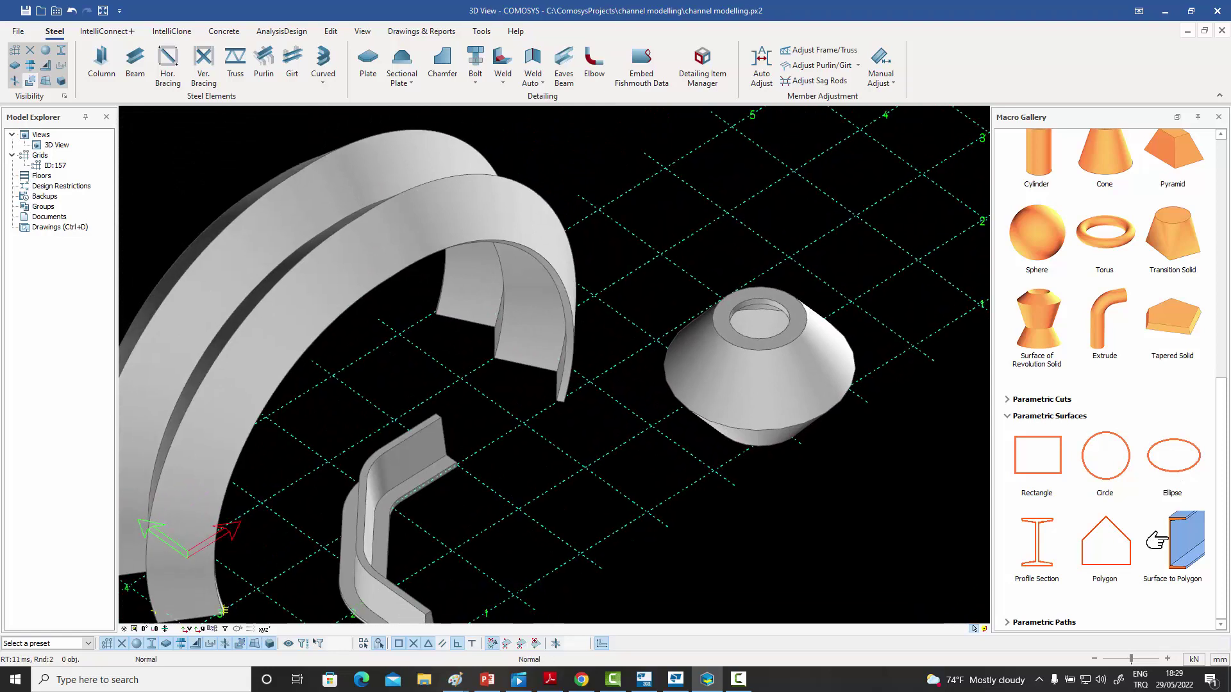
scroll(1161, 276, up, 3)
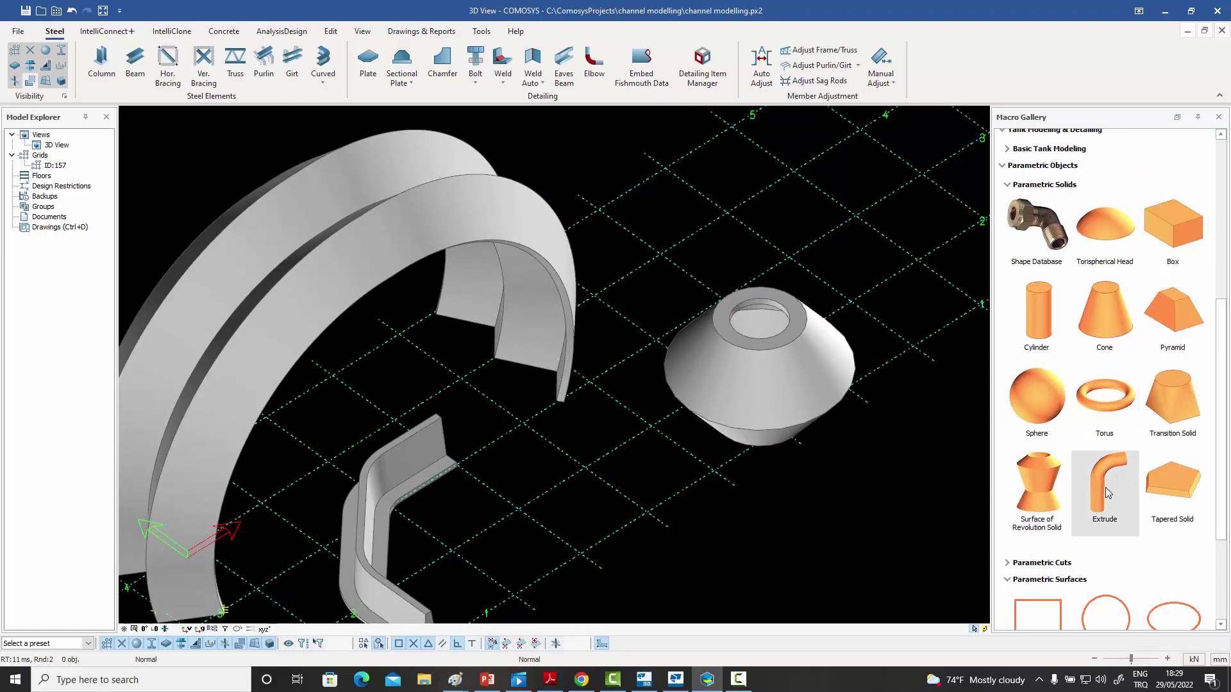
scroll(808, 429, down, 2)
middle_drag(808, 436, 779, 437)
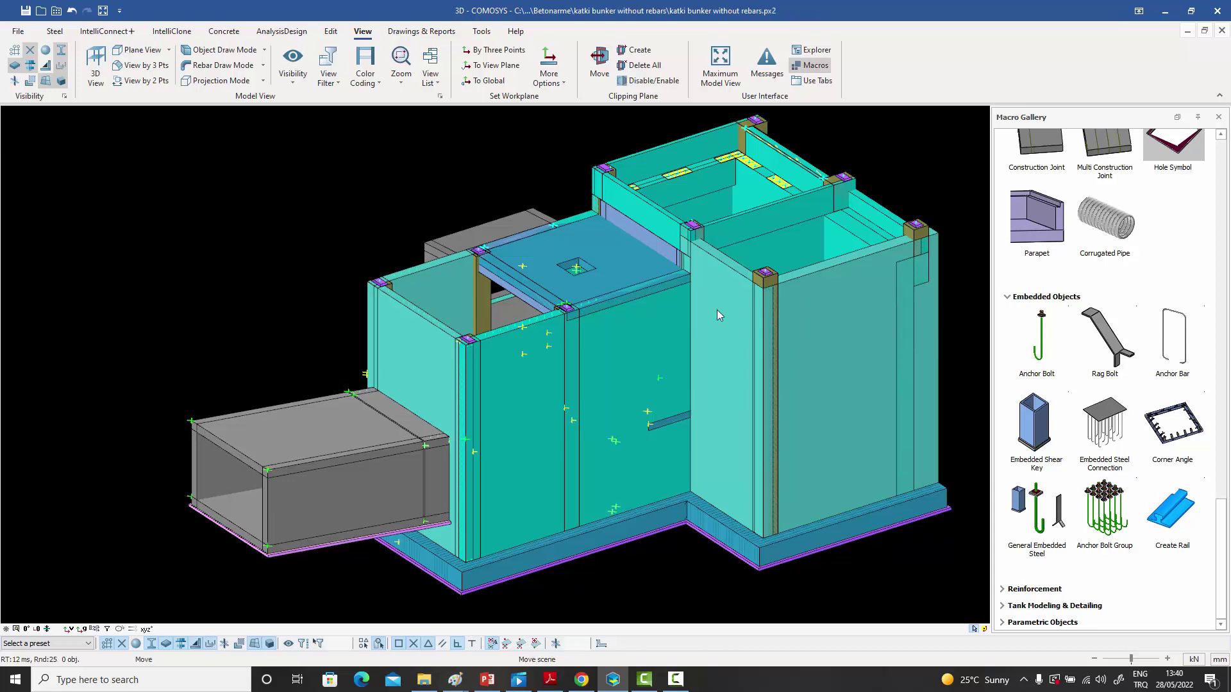
- Examine the concrete bunker model, moving closer to its walls, column tops and the slab with the square opening
middle_drag(719, 316, 707, 317)
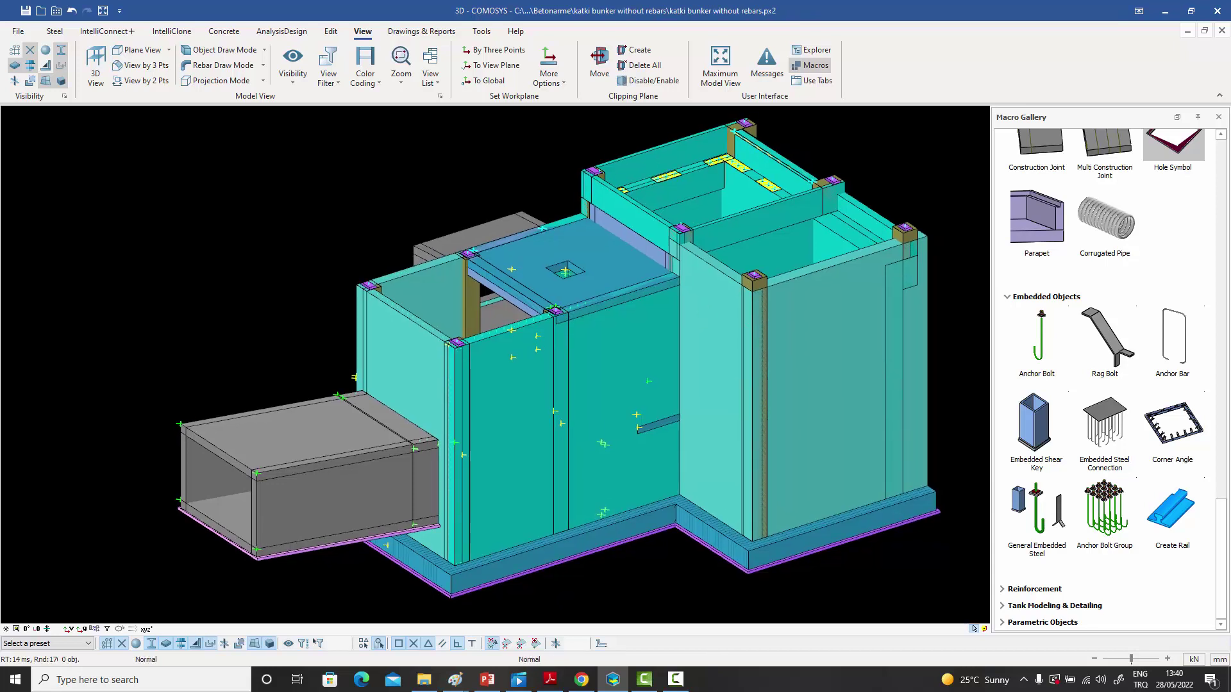
scroll(705, 313, up, 1)
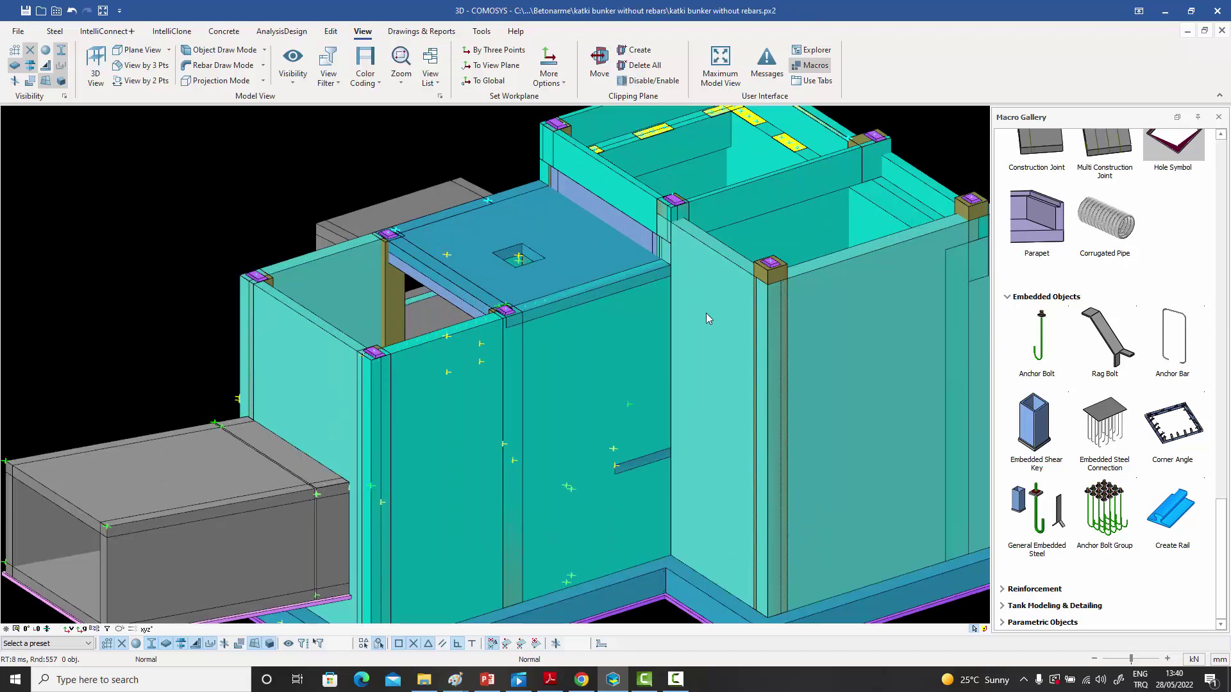
middle_drag(705, 313, 714, 310)
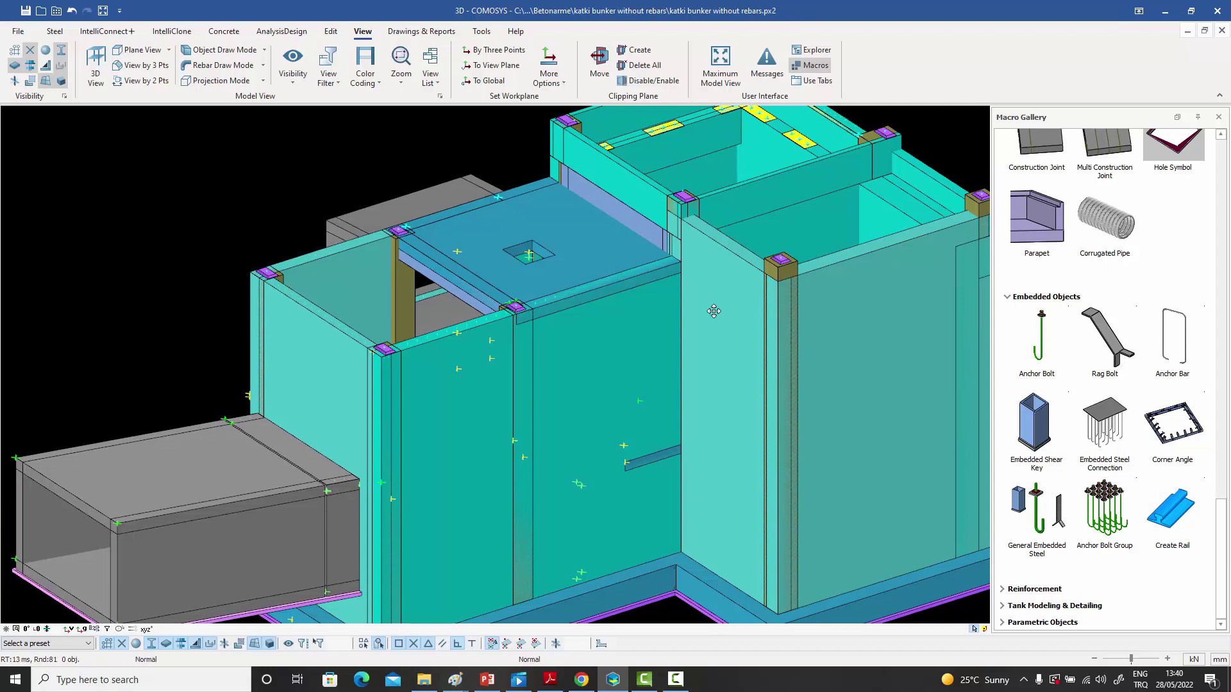
middle_drag(725, 309, 729, 314)
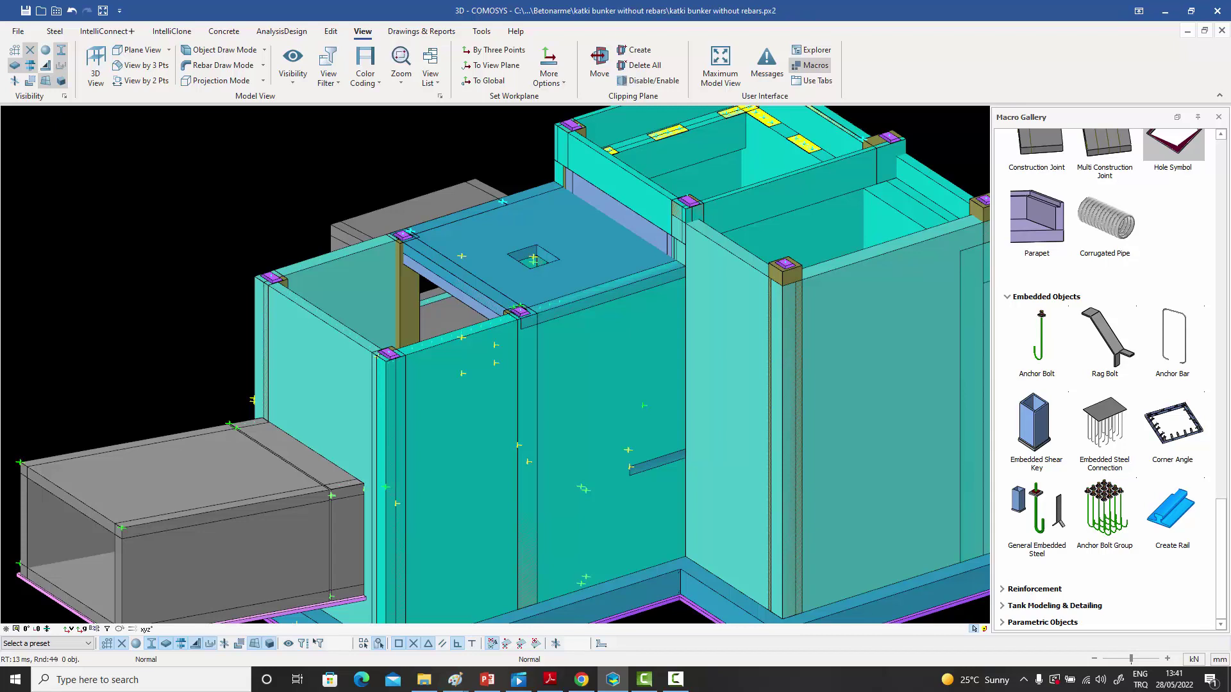
scroll(596, 292, up, 1)
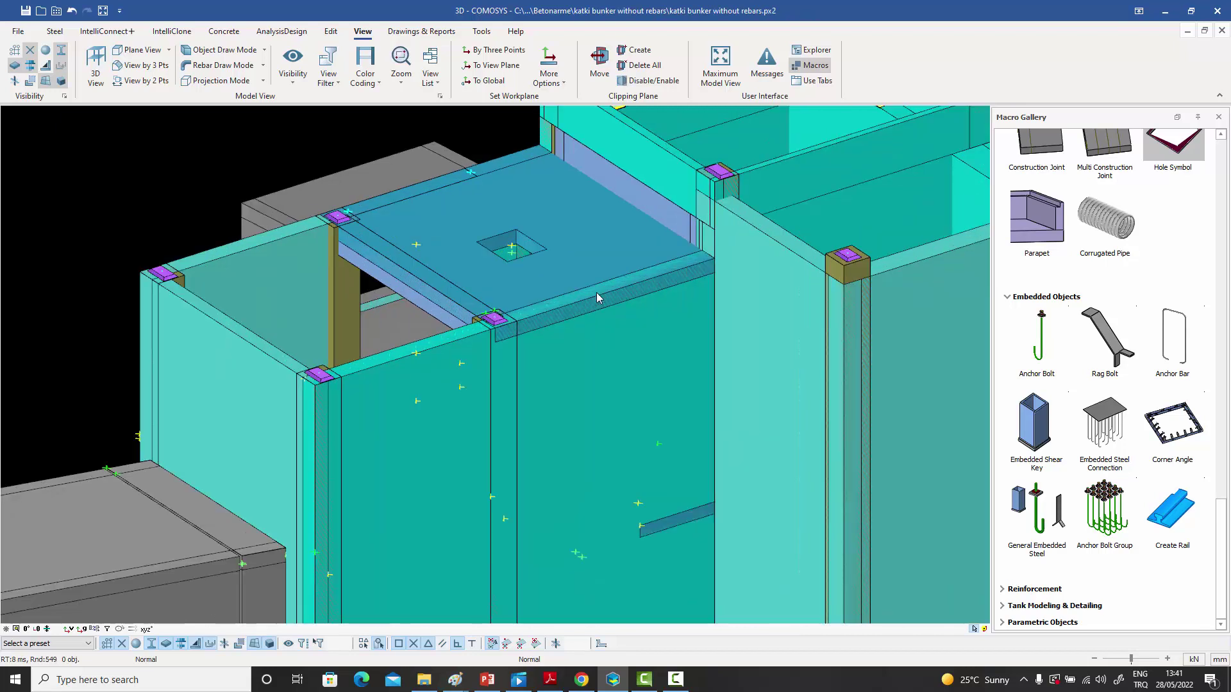
- Set the work plane to the front surface of the bunker's long outer wall
scroll(597, 292, up, 1)
middle_drag(575, 295, 584, 369)
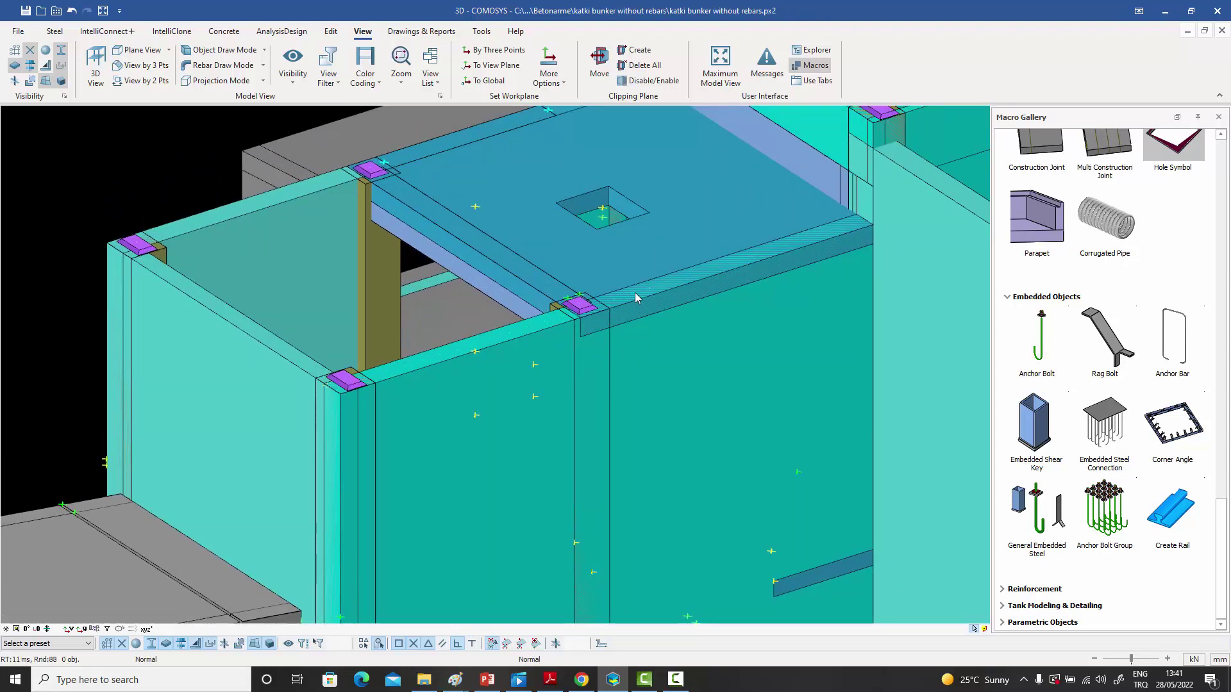
middle_drag(631, 295, 702, 294)
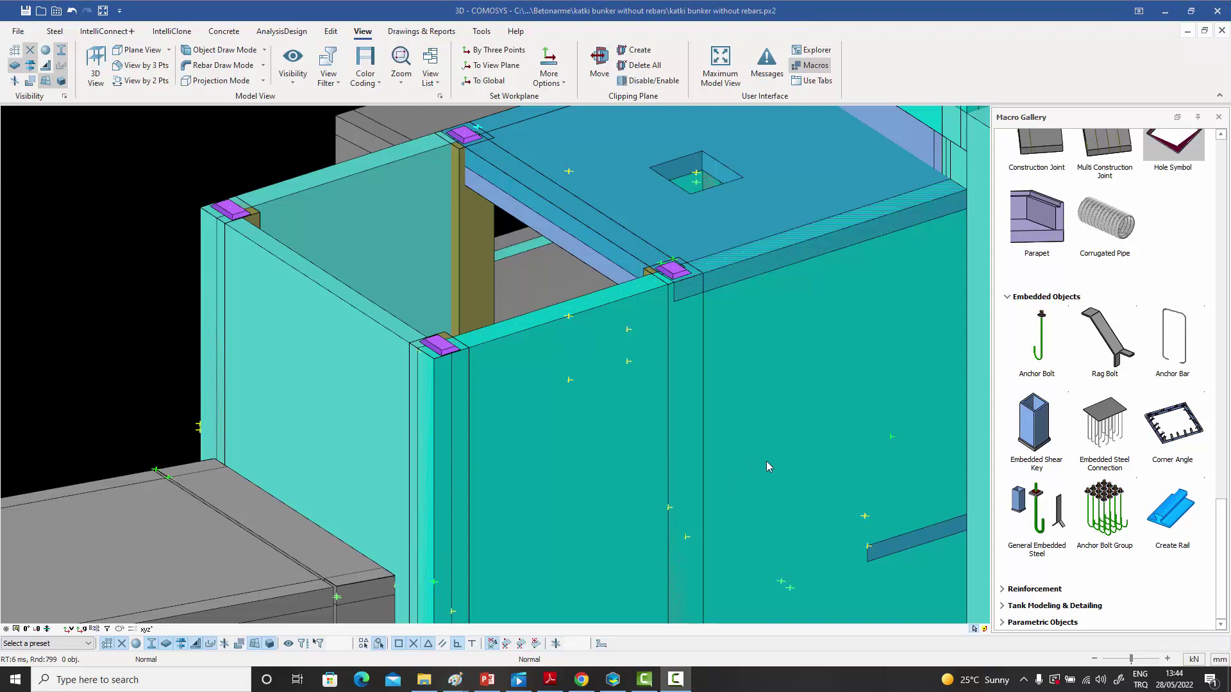
right_click(250, 133)
mouse_move(332, 265)
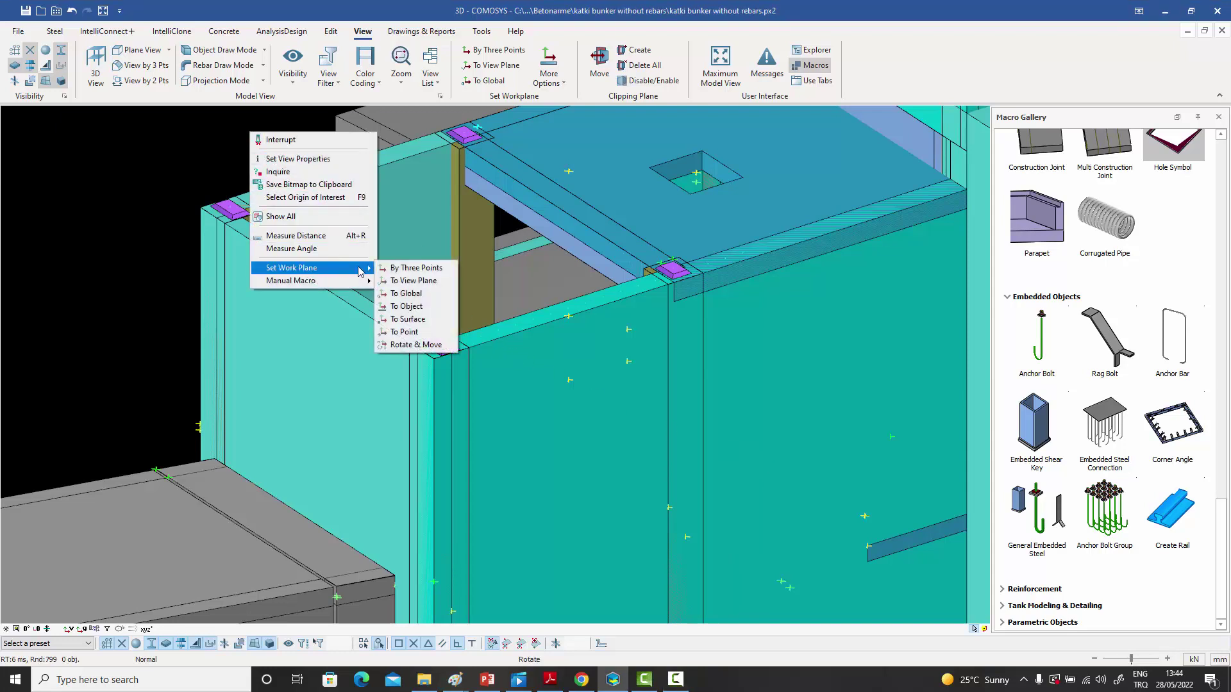
click(443, 320)
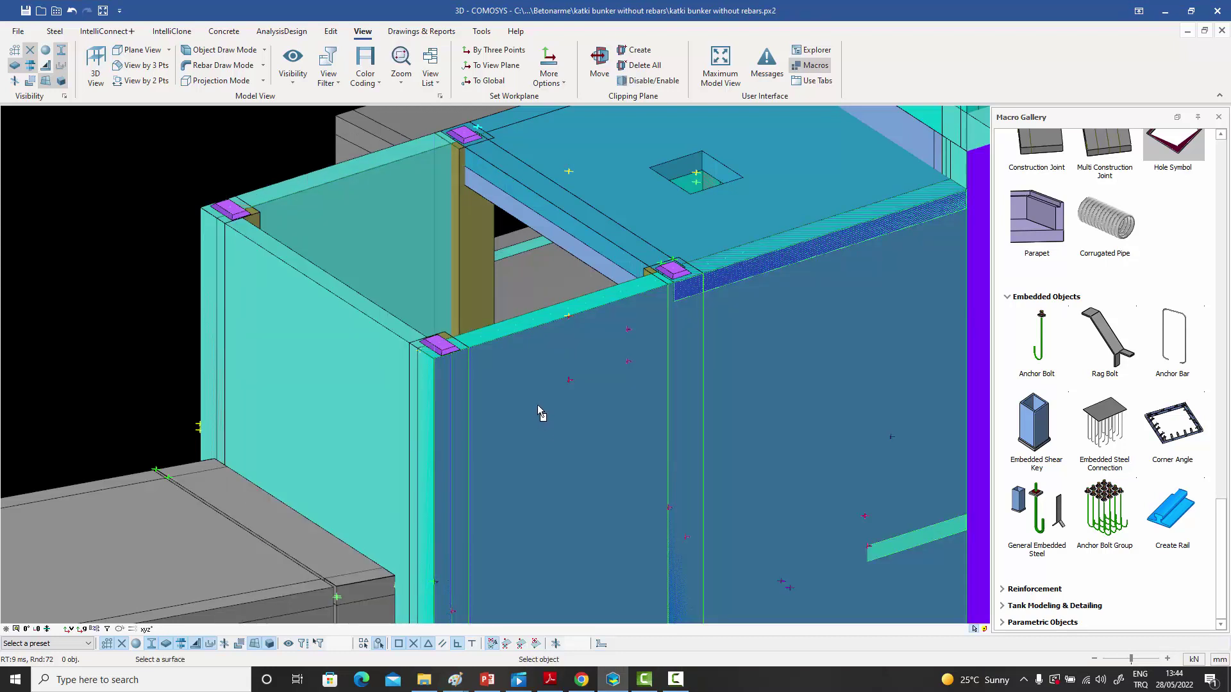
click(533, 409)
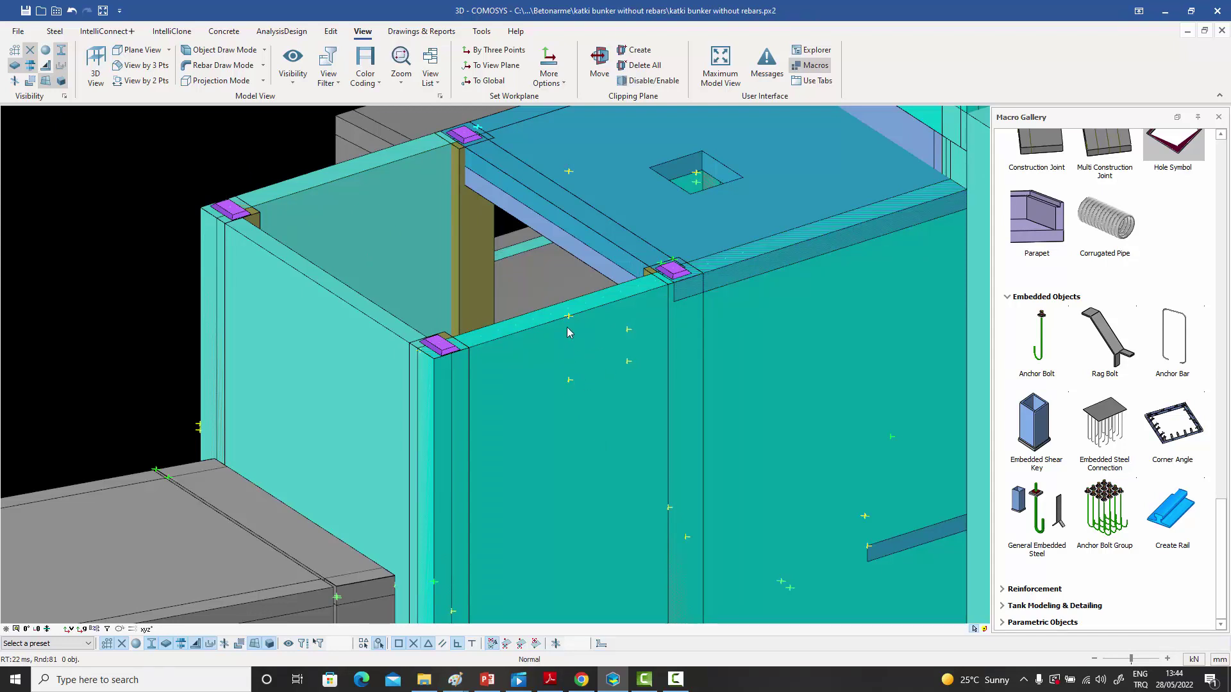
- Place an Embedded Steel Connection at the reference point below the top edge of the front wall, near its corner column
click(1105, 463)
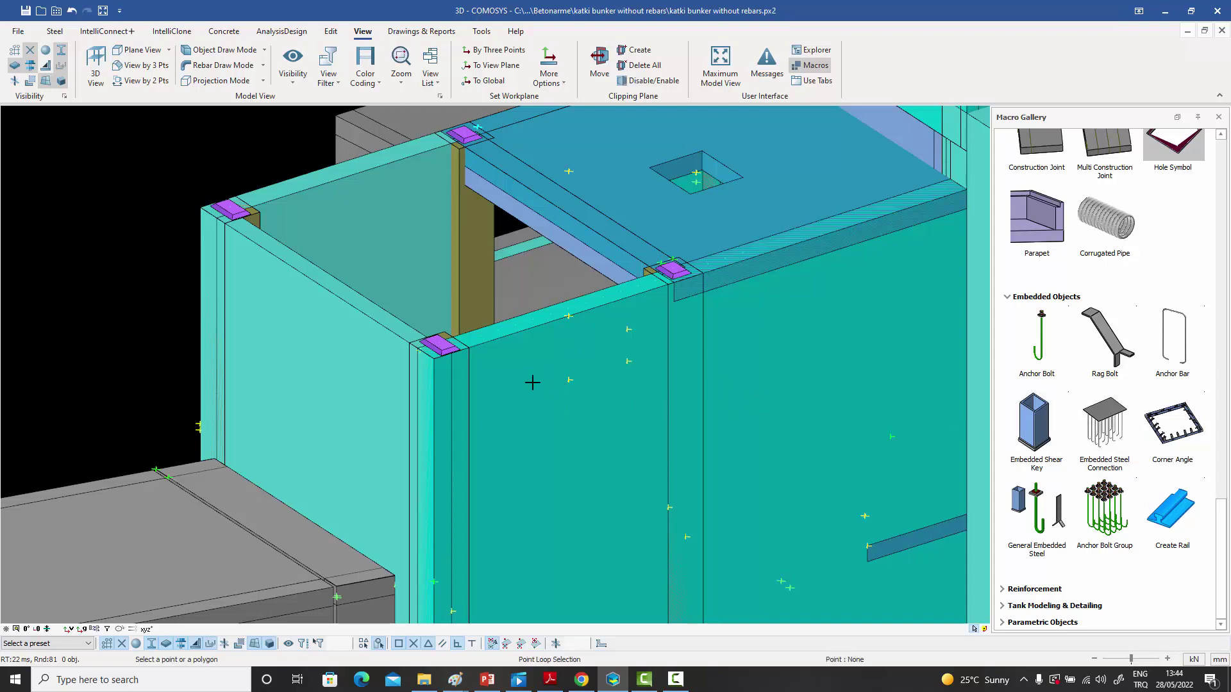
click(569, 379)
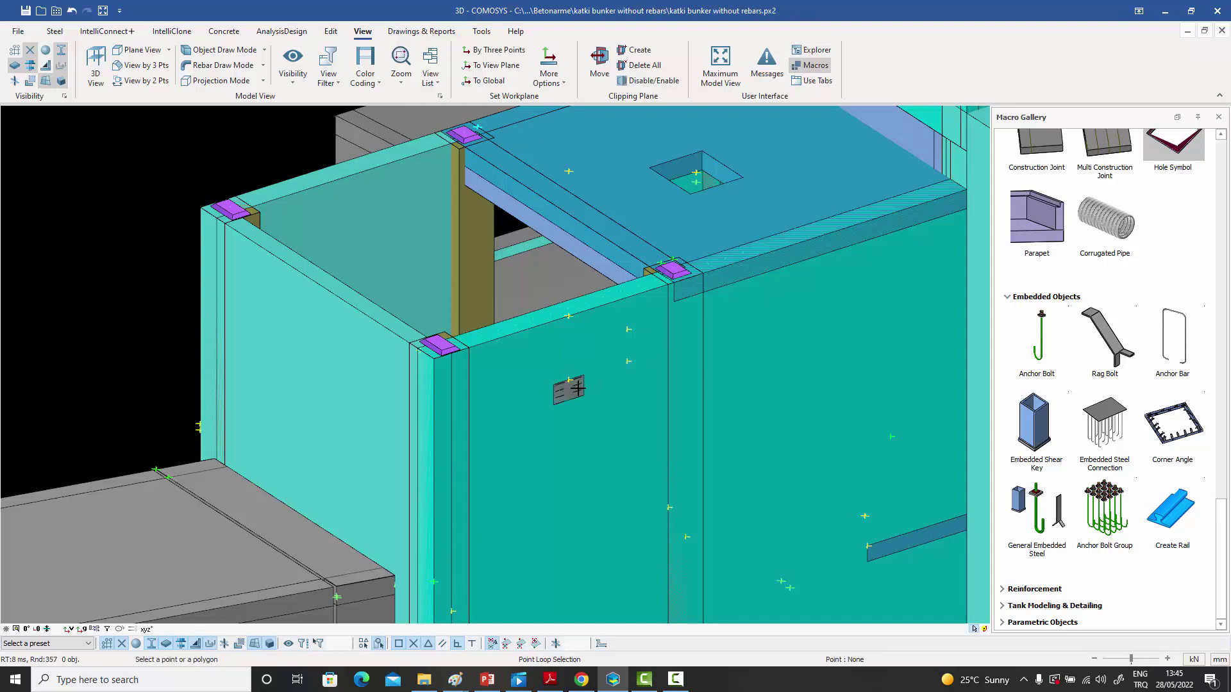
scroll(571, 385, up, 3)
scroll(578, 390, up, 2)
key(Escape)
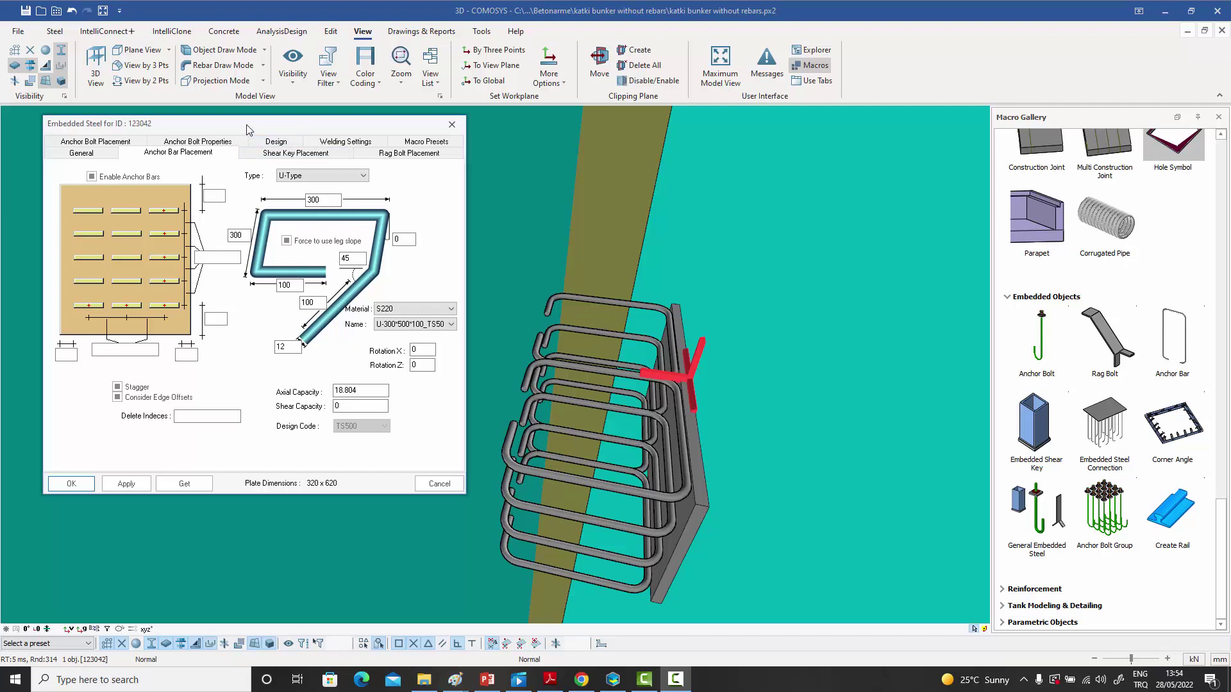
- Review the embedded steel's placement settings for anchor bolts, anchor bars, shear keys and rag bolts
drag(248, 125, 256, 122)
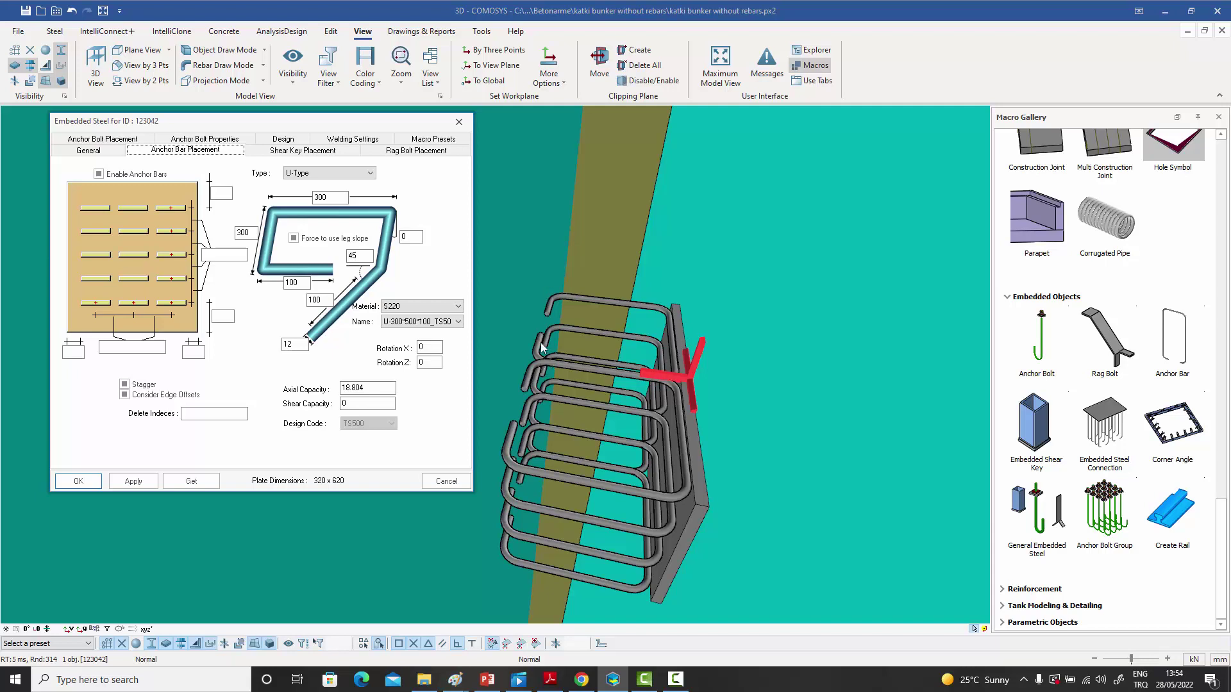
click(120, 139)
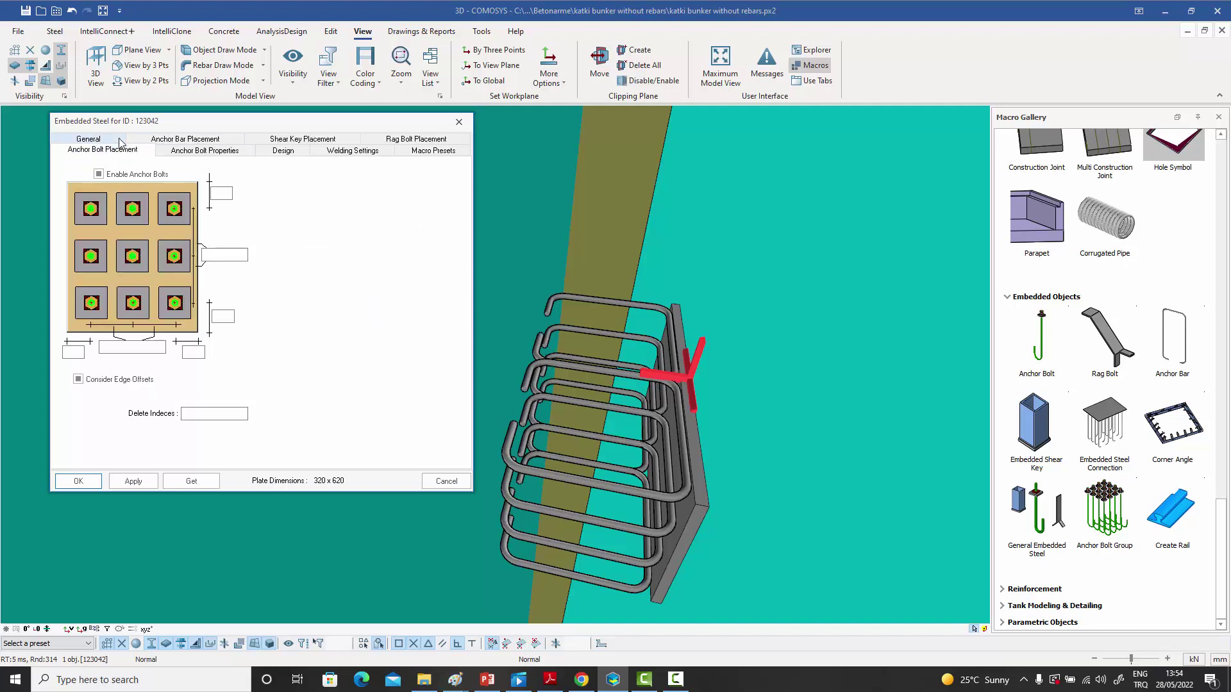
click(198, 139)
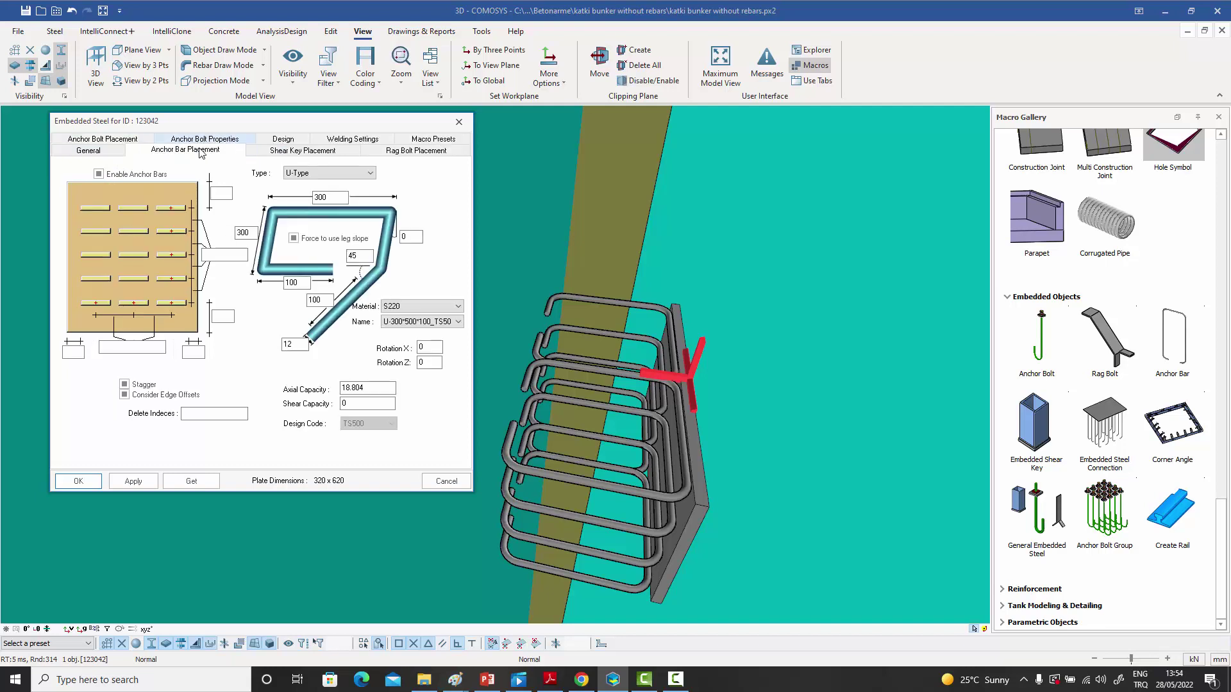
click(296, 151)
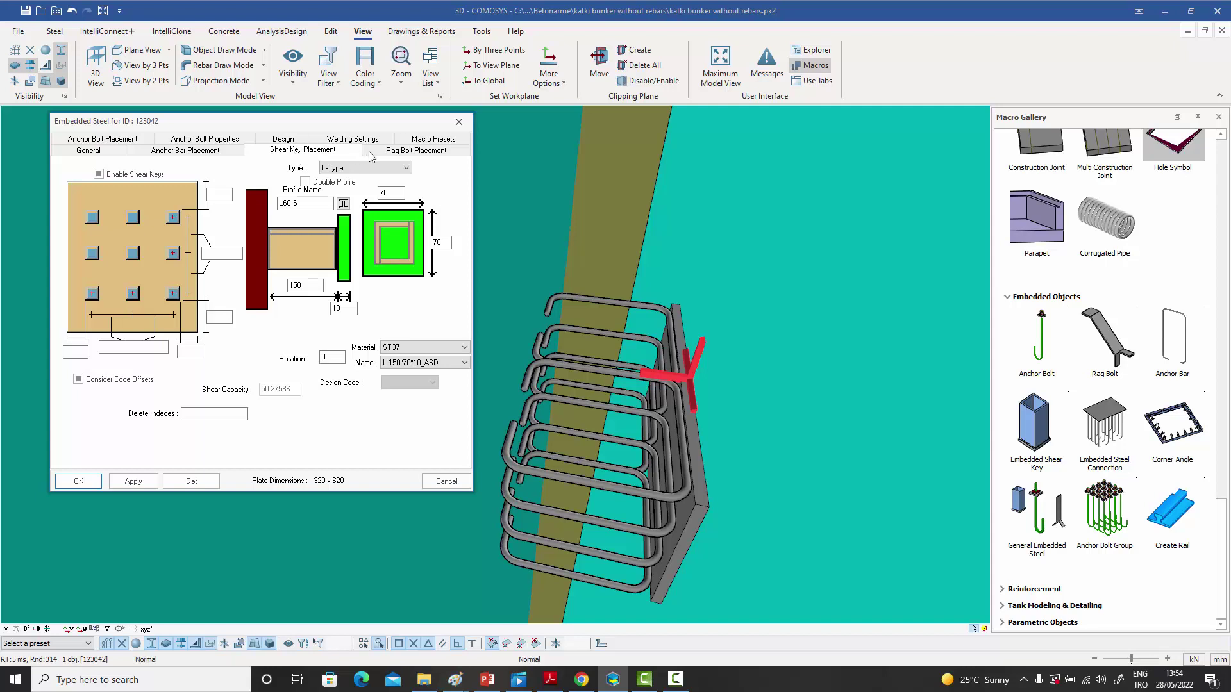
click(410, 153)
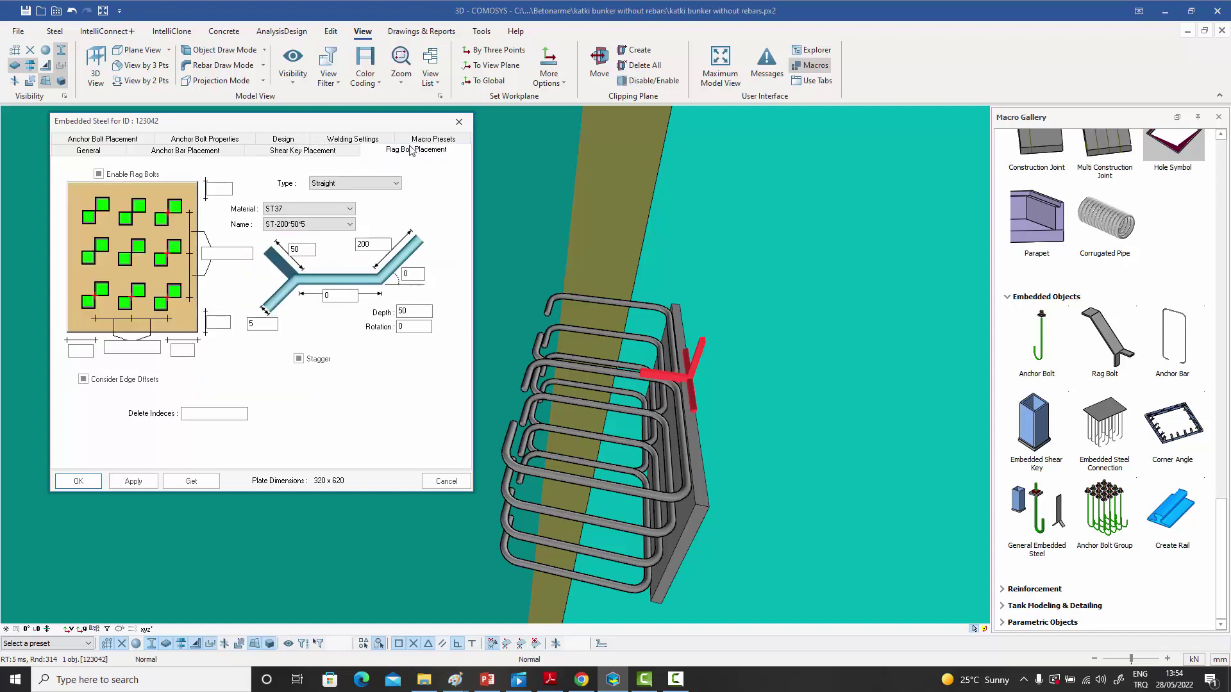
- Change the embedded plate's anchor bars to RB-Type and set the bend angle beside the plate to 0
click(183, 152)
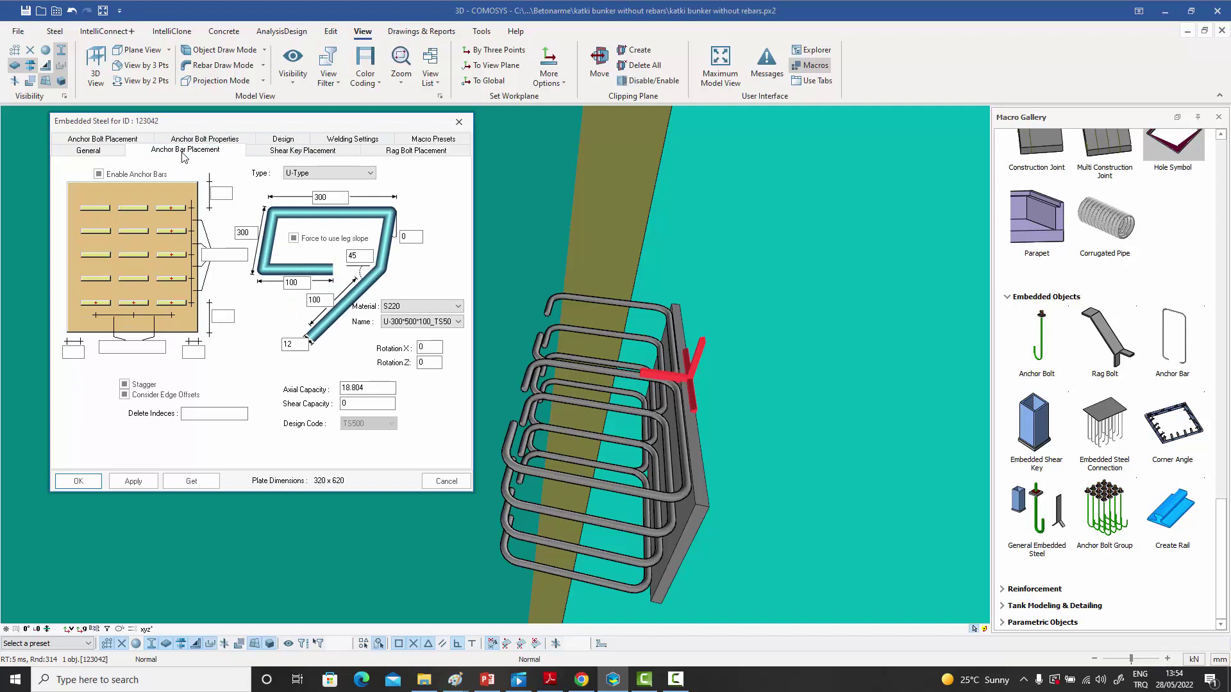
click(354, 174)
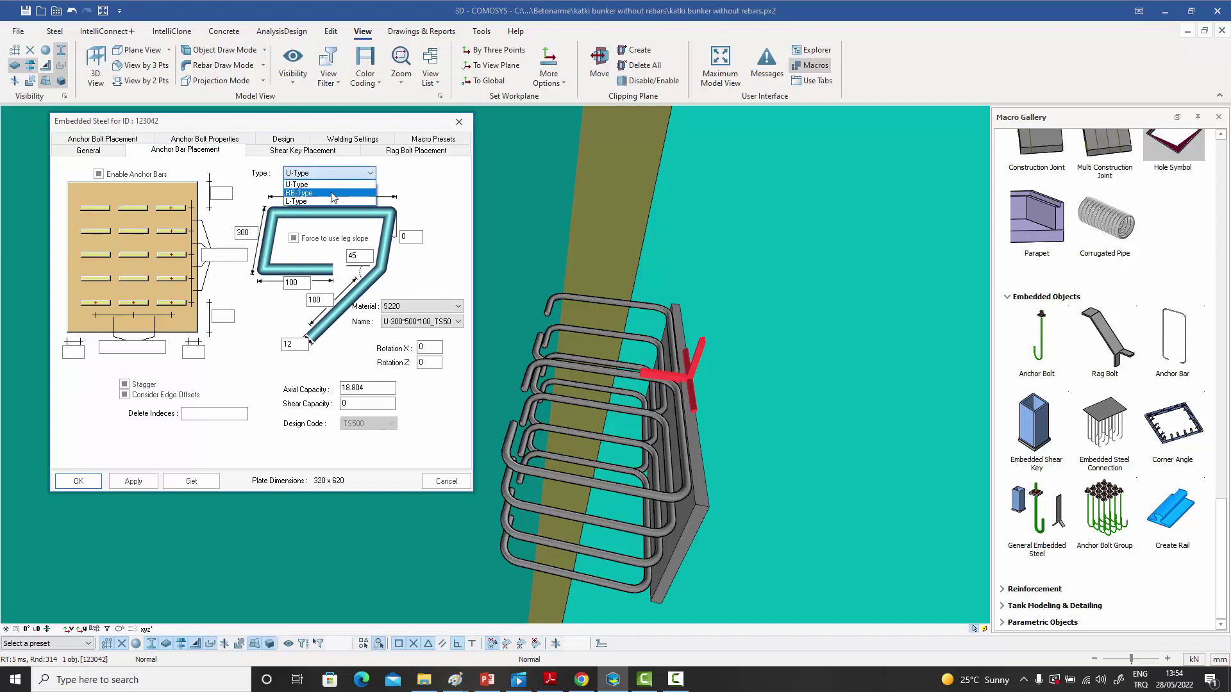
click(337, 193)
click(144, 482)
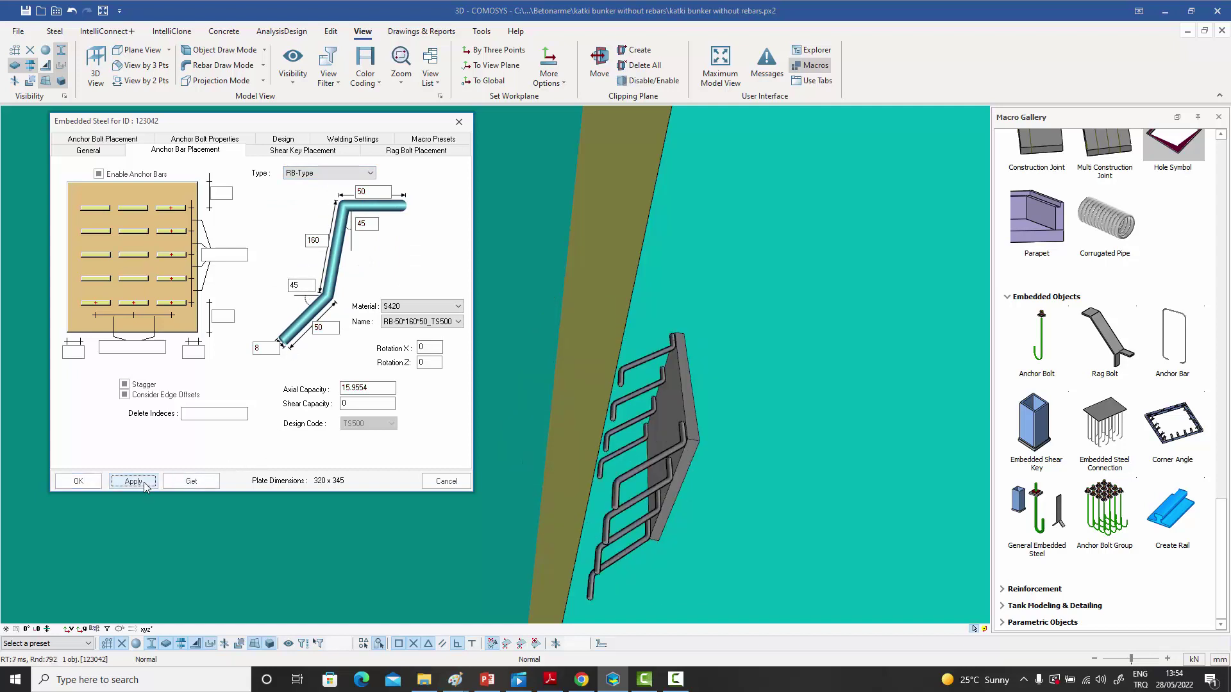
double_click(368, 225)
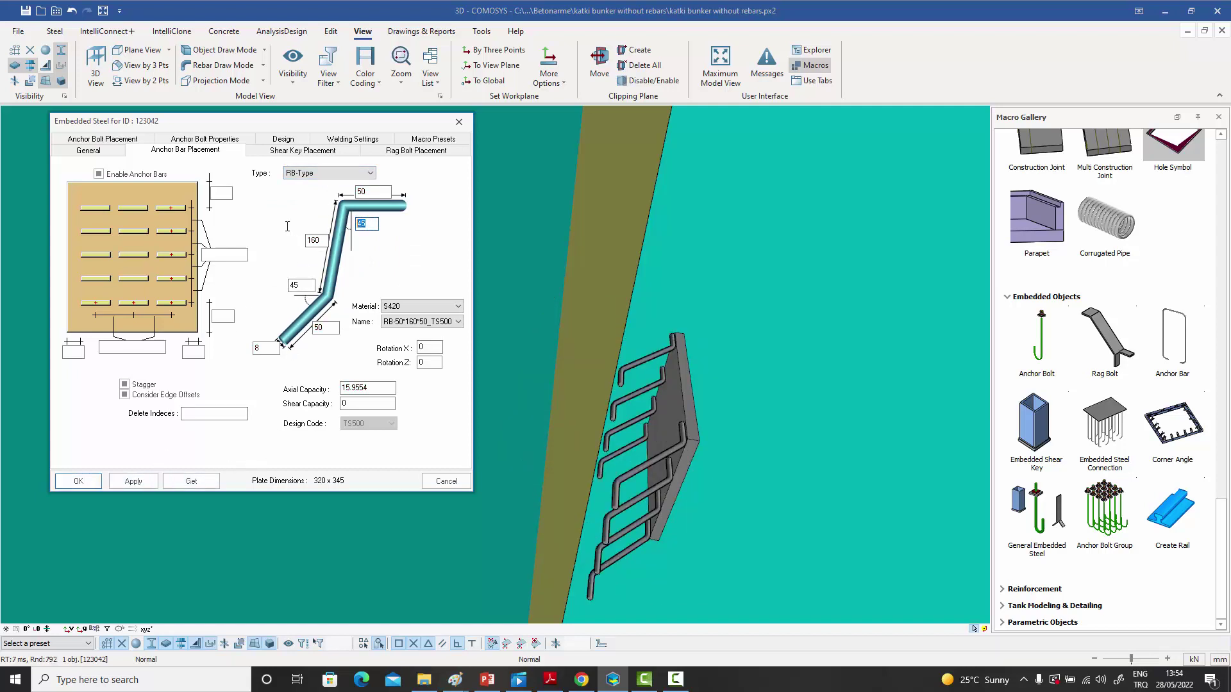
text(0)
click(141, 482)
- Change the anchor bars to L-Type with the L-0*200*100_TS500 definition, apply it and close the embedded steel settings
click(328, 173)
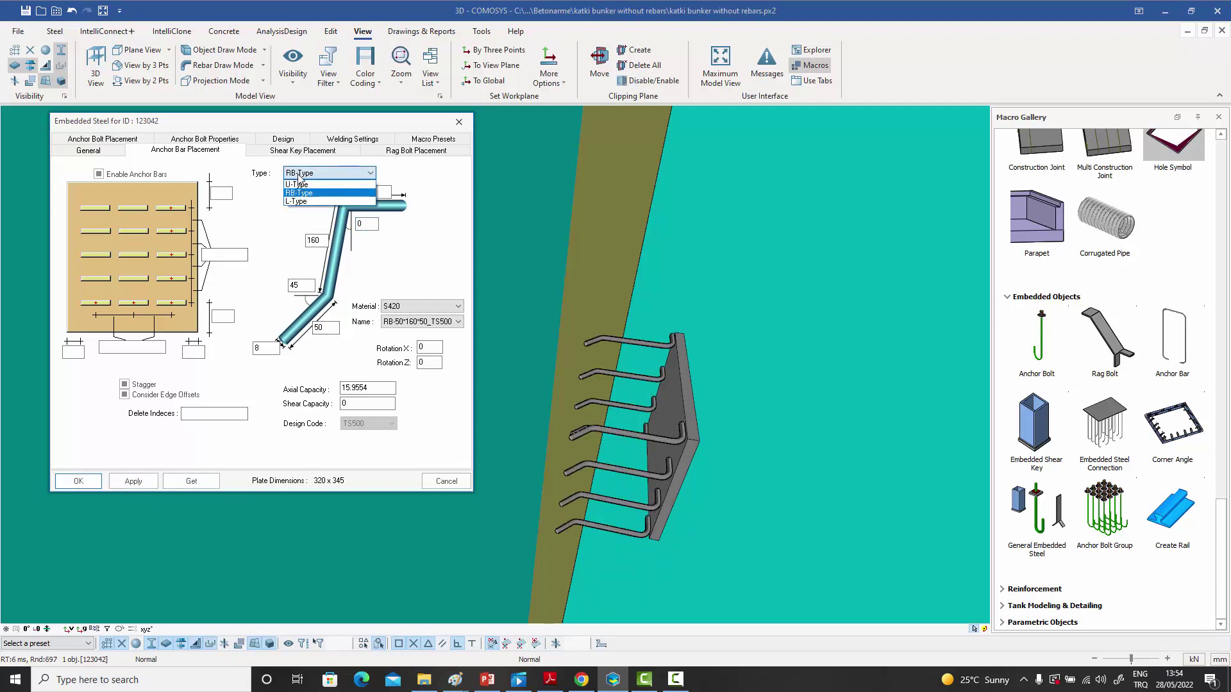
click(299, 204)
key(Up)
click(133, 481)
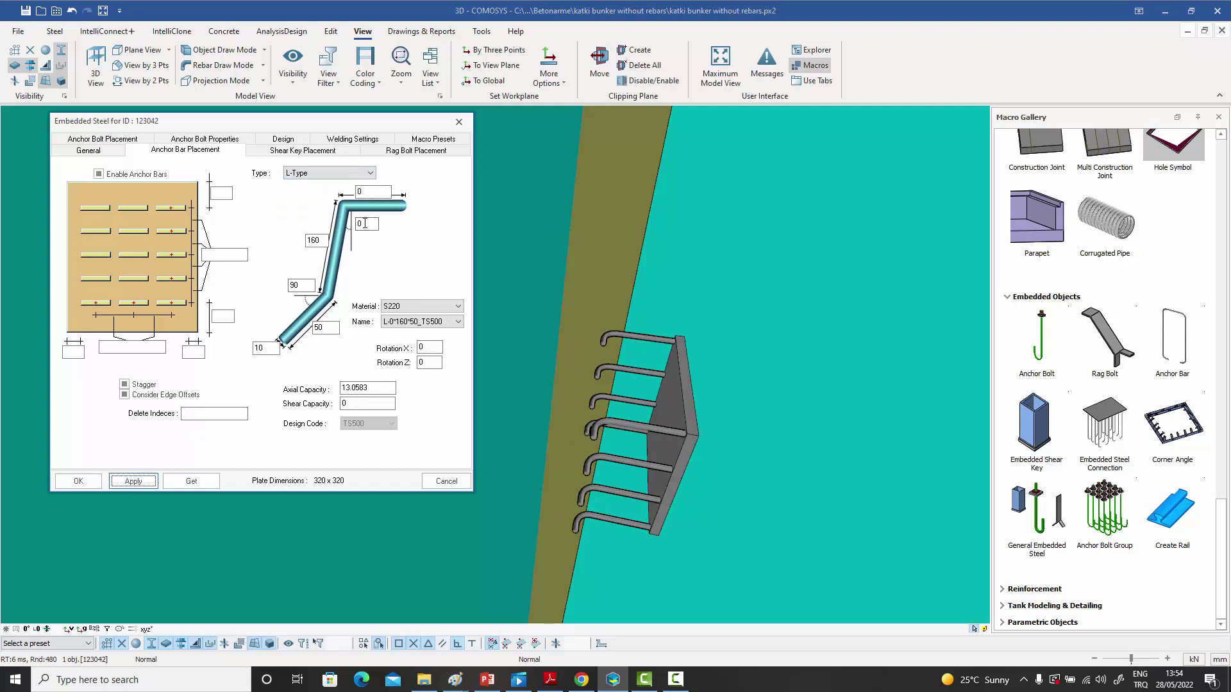
click(415, 323)
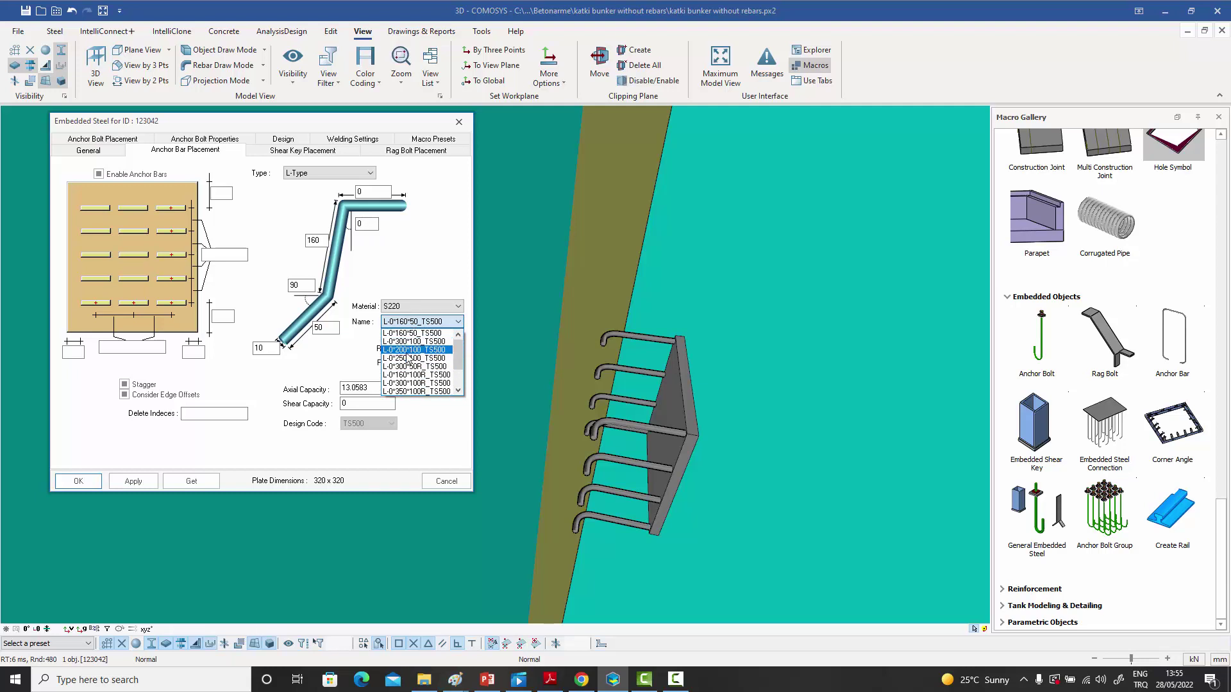
click(408, 350)
click(136, 482)
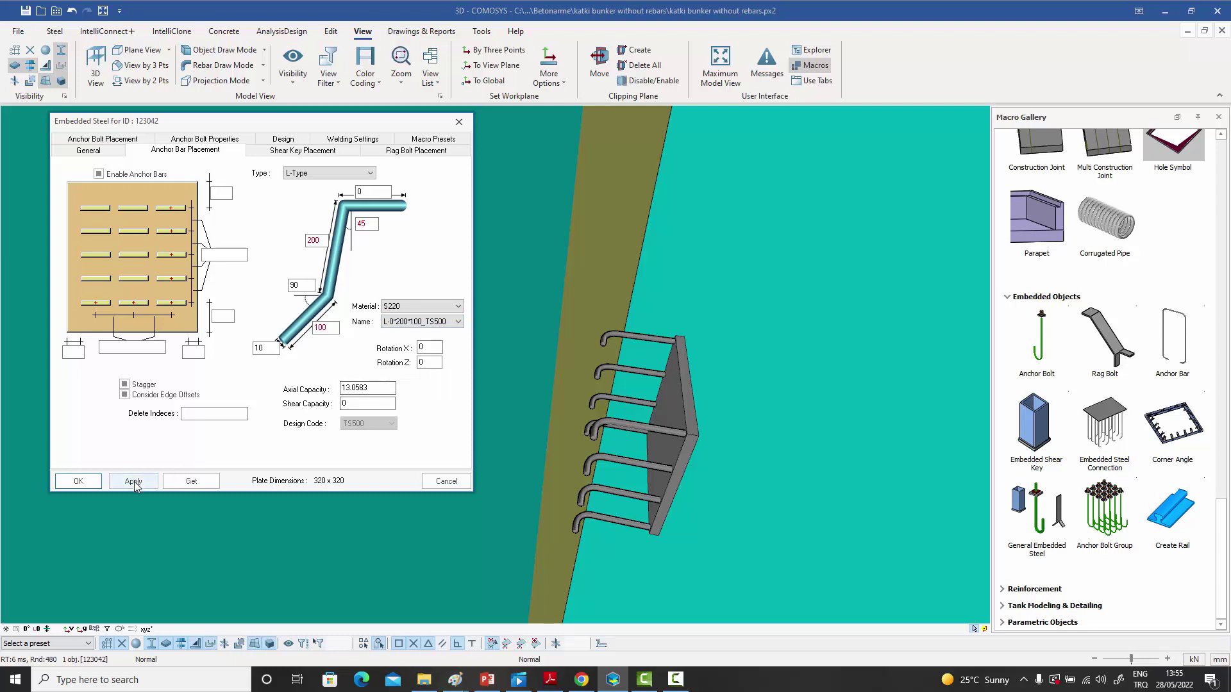
click(406, 322)
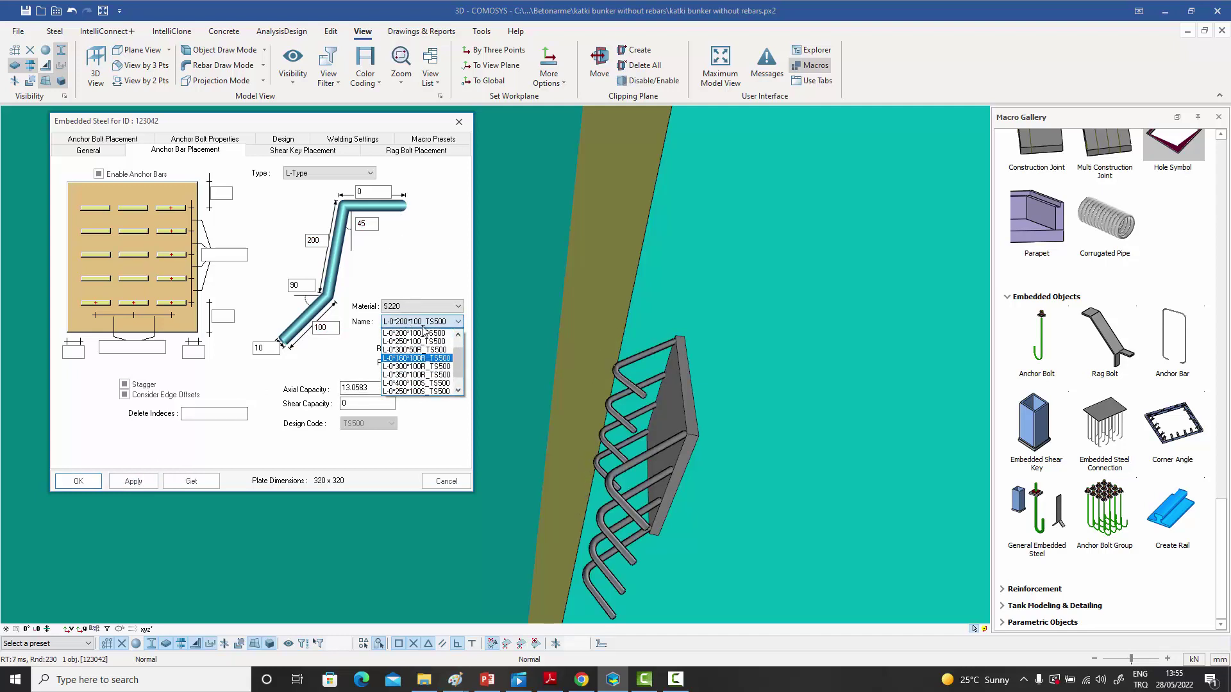
click(443, 481)
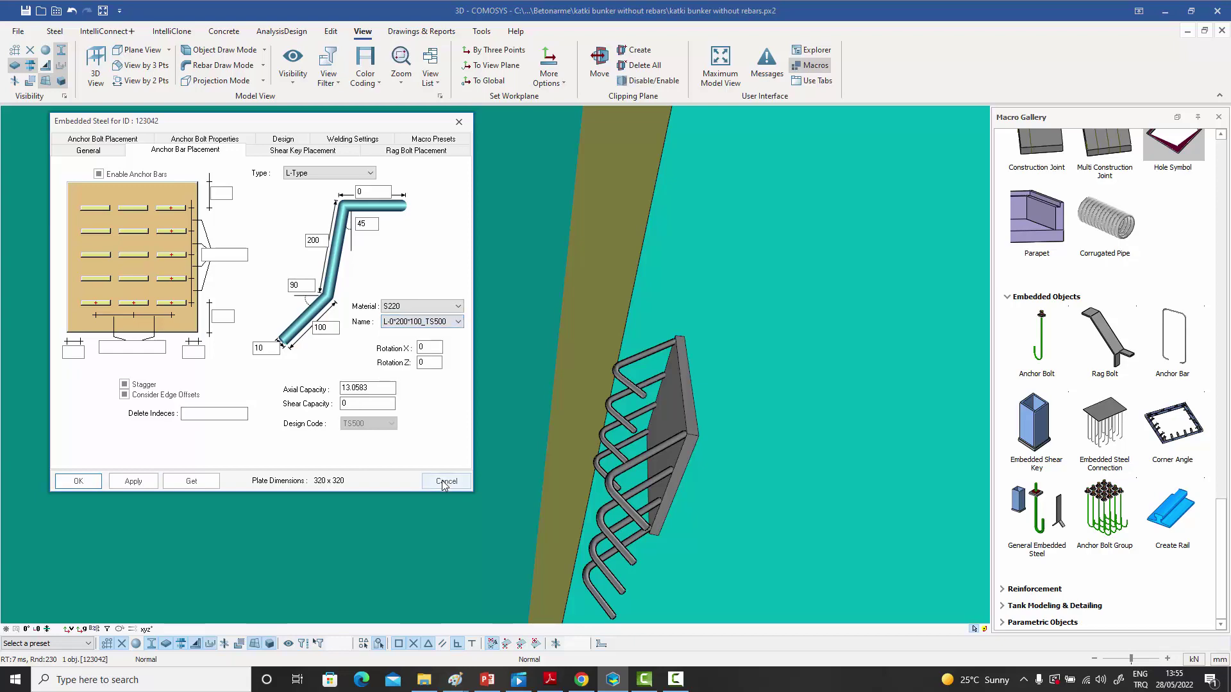
click(445, 482)
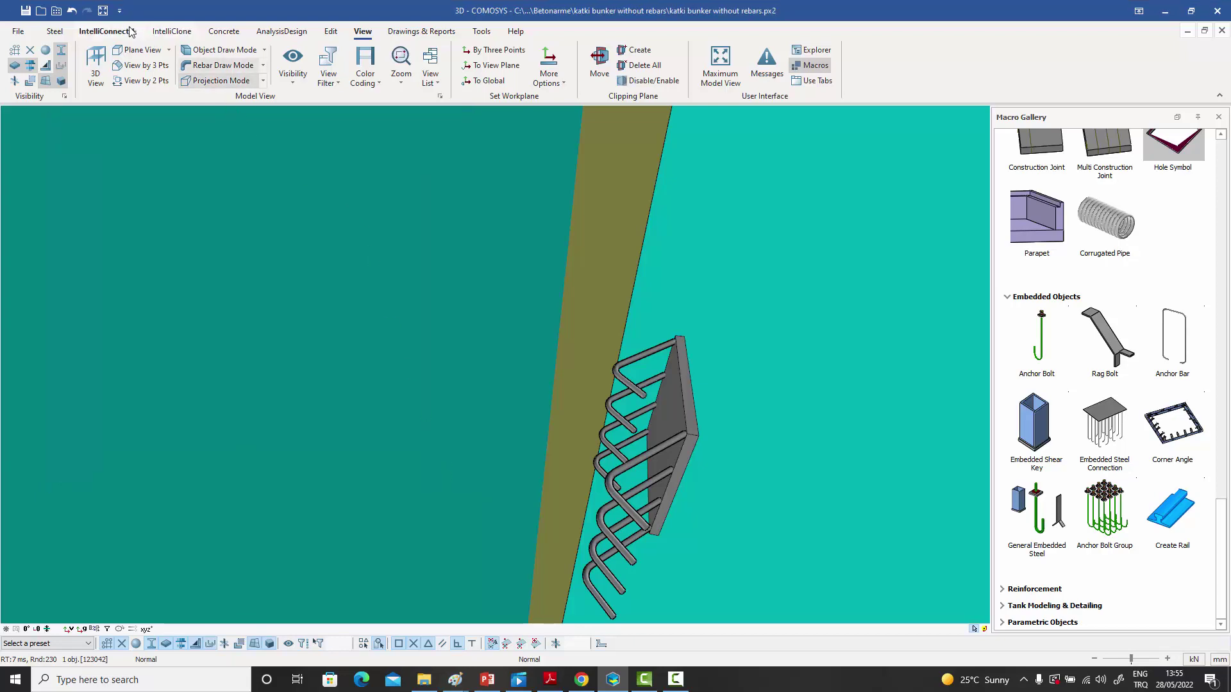
- Examine the anchor bar definitions in AnchorBars_Defaults.txt from the Preferences folder and close the file and folder
click(55, 11)
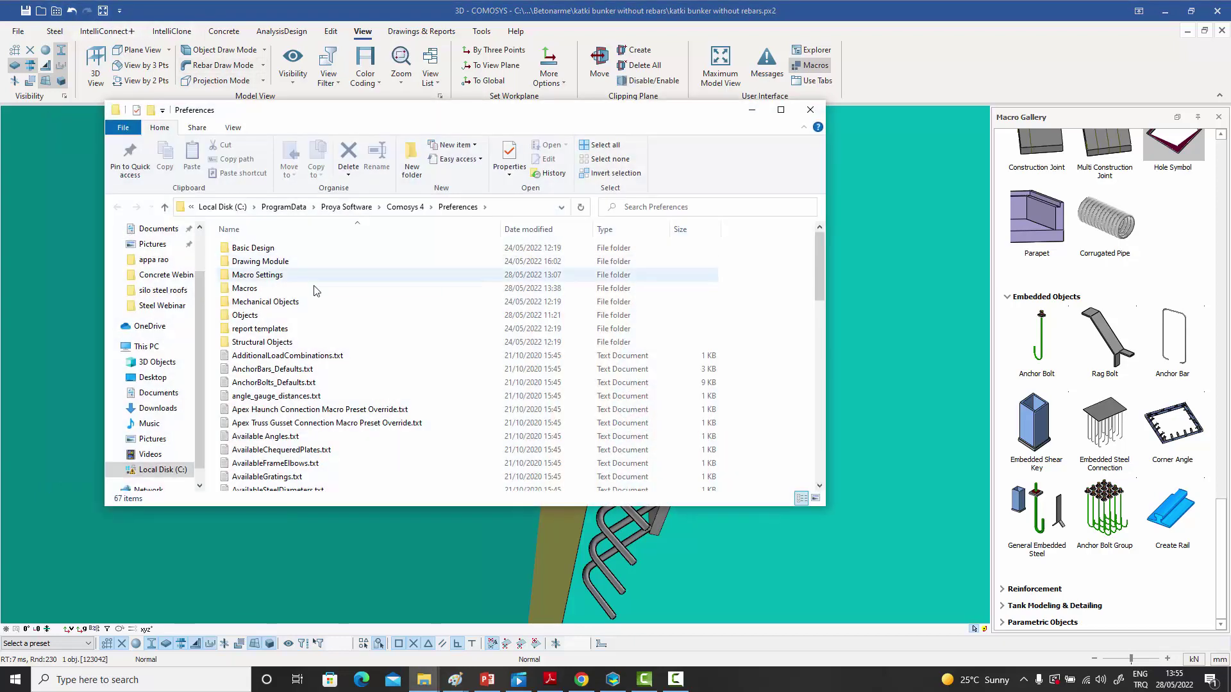
double_click(282, 370)
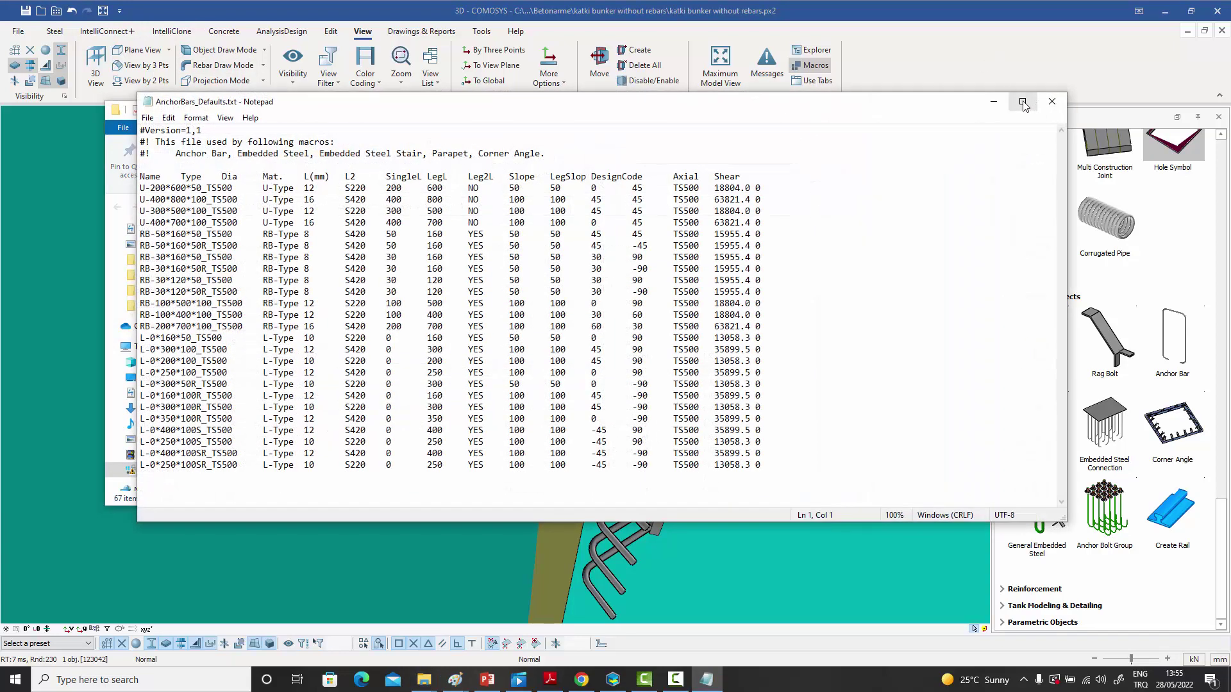
click(1022, 103)
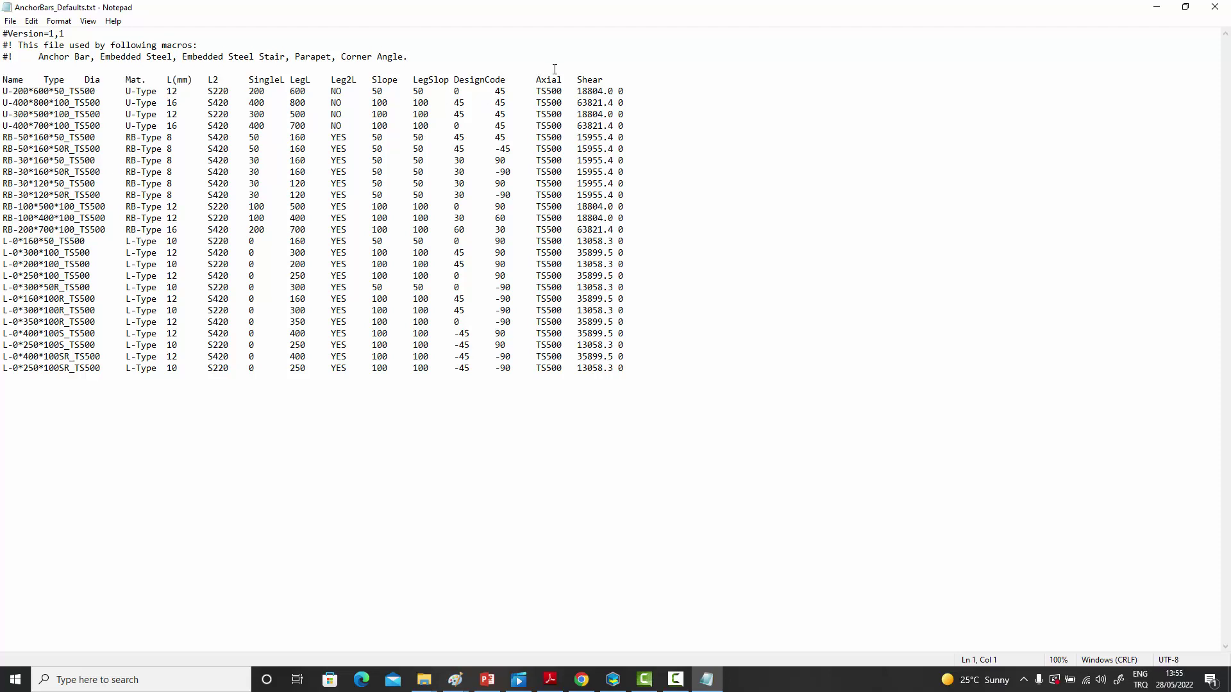
drag(577, 91, 608, 103)
click(1220, 13)
click(820, 103)
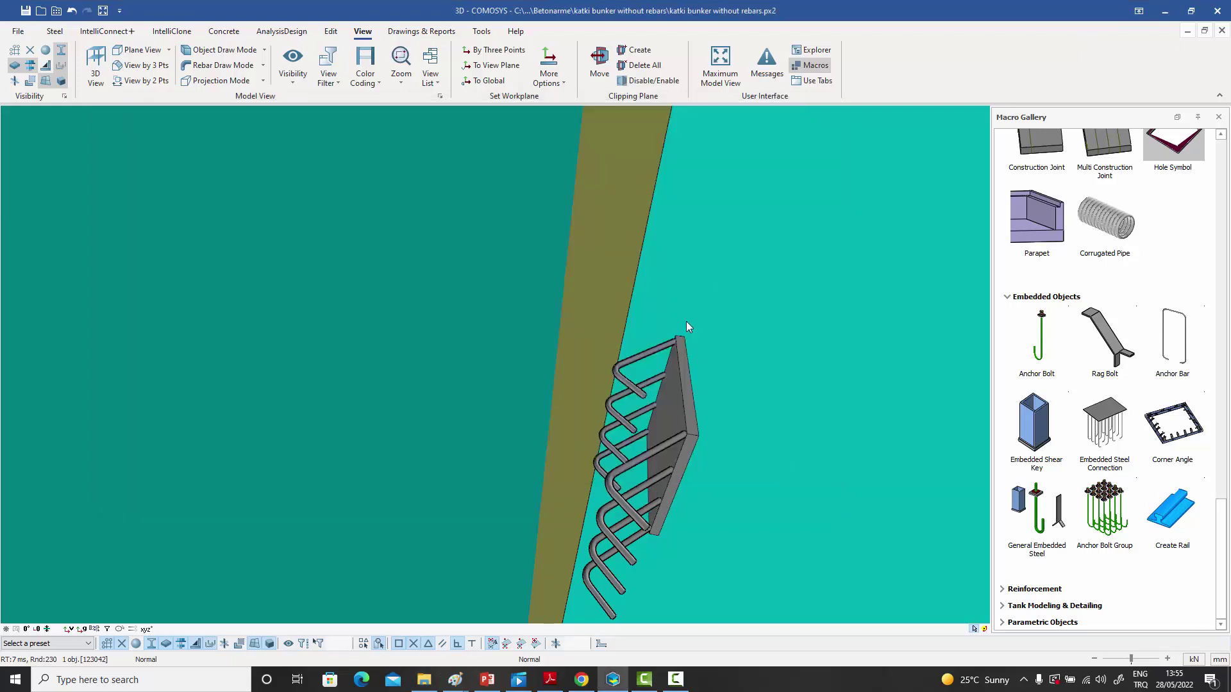
- Reopen the embedded plate's settings and apply U-Type anchor bars using the U-200*600*50_TS500 definition
double_click(685, 381)
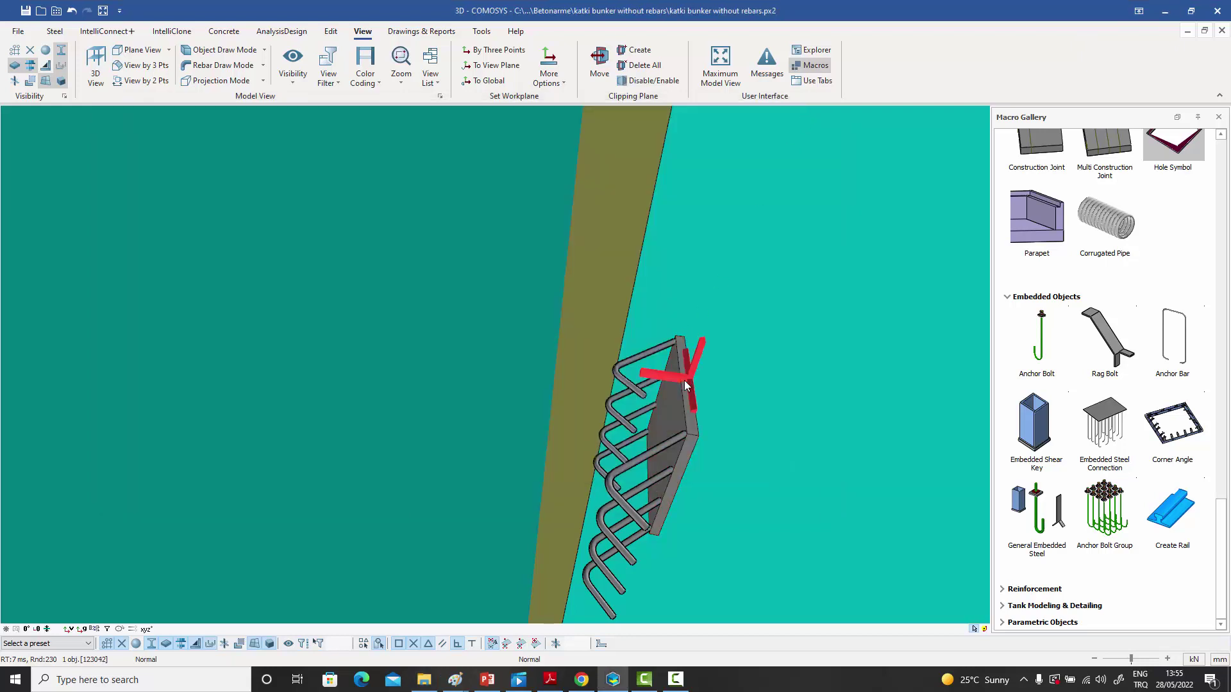
drag(535, 154, 214, 132)
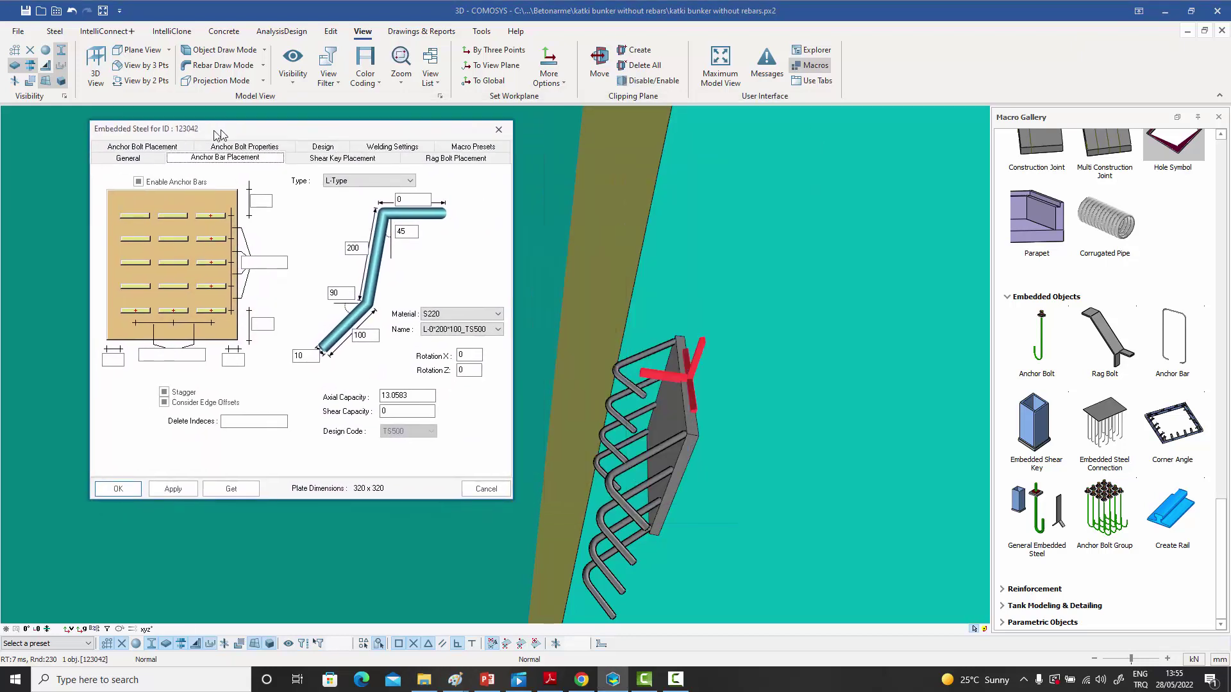
click(383, 185)
click(359, 201)
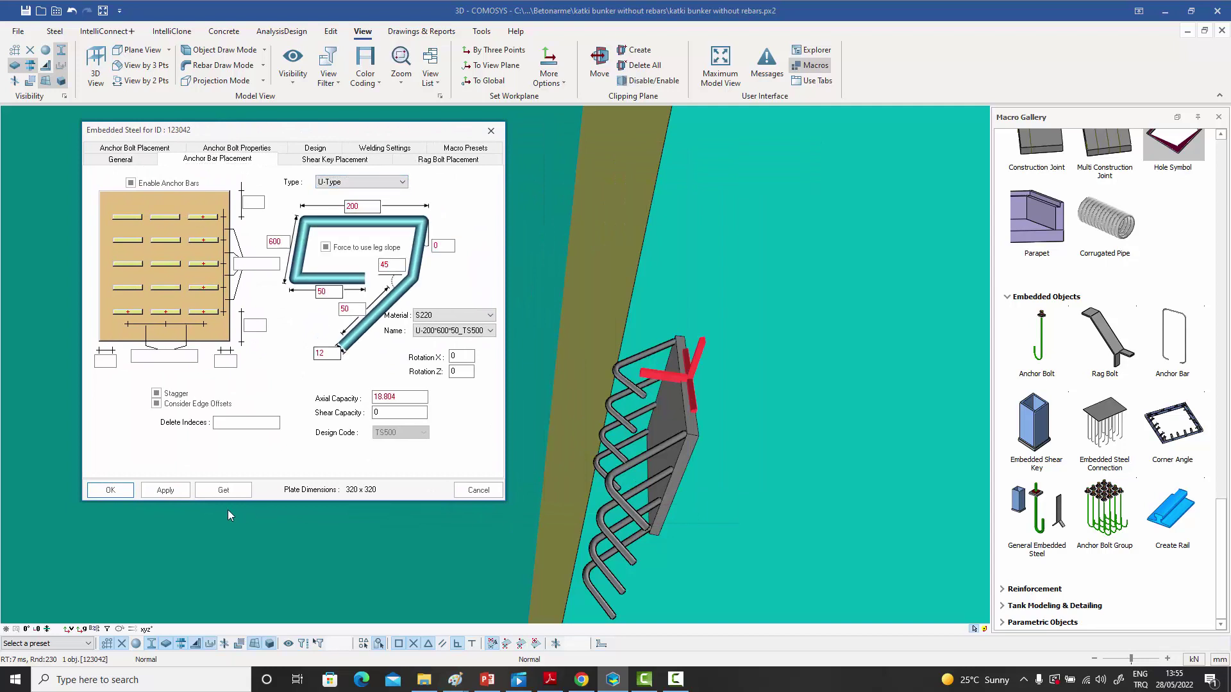
click(166, 490)
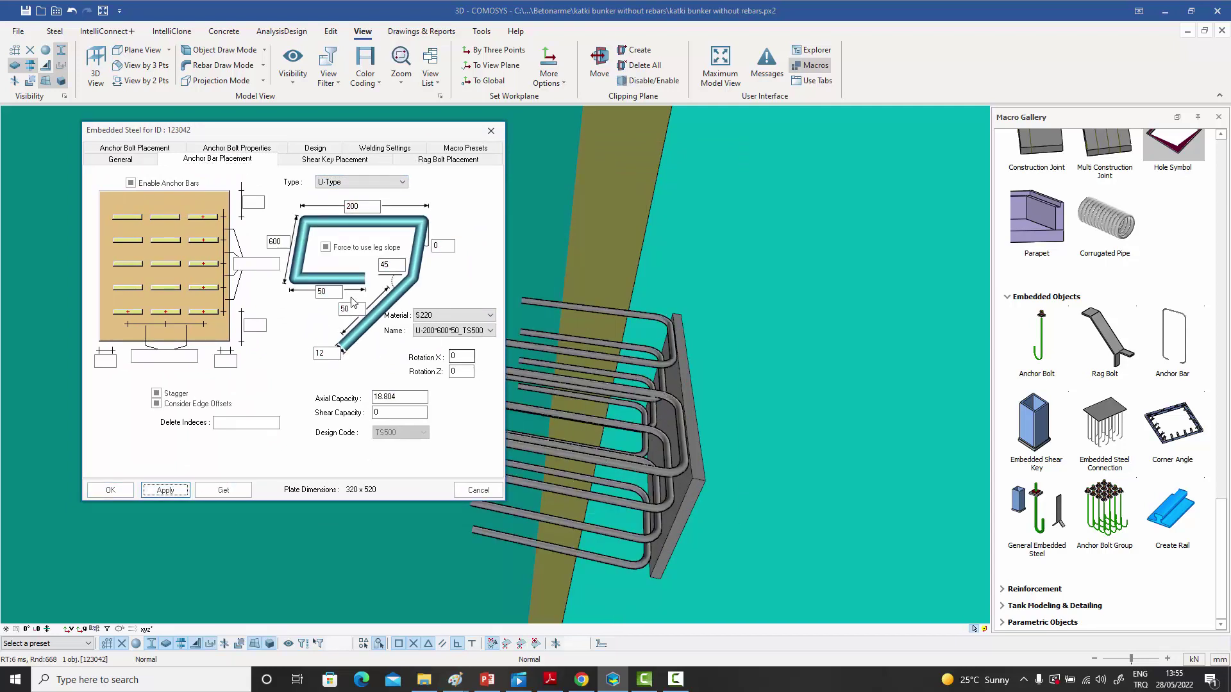
- Set the U-shaped anchor bars' leg length to 200 mm, apply it and open the macro presets
drag(279, 131, 201, 114)
double_click(196, 224)
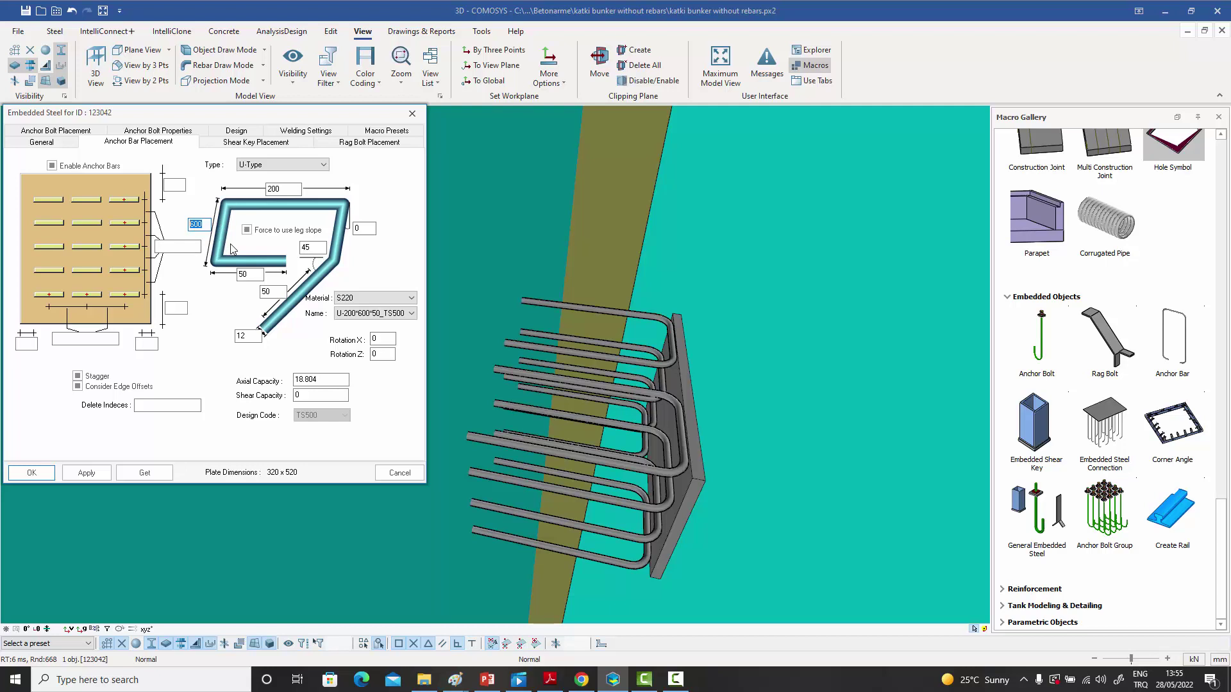
text(200)
click(90, 475)
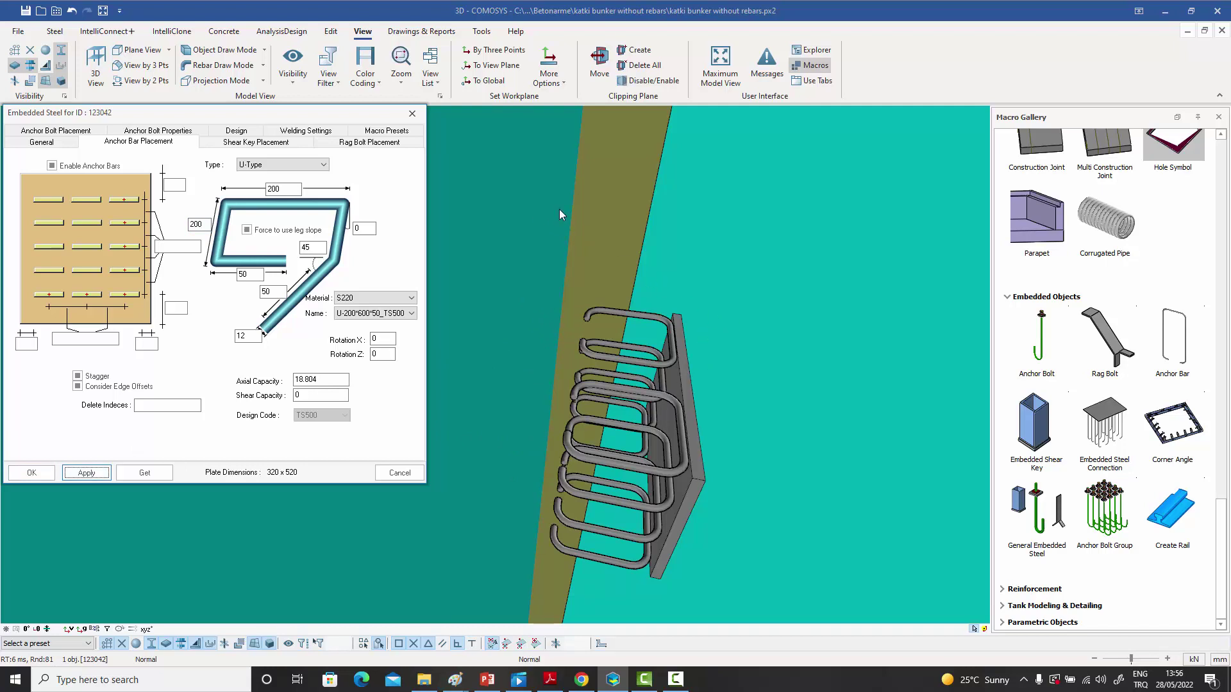
click(386, 133)
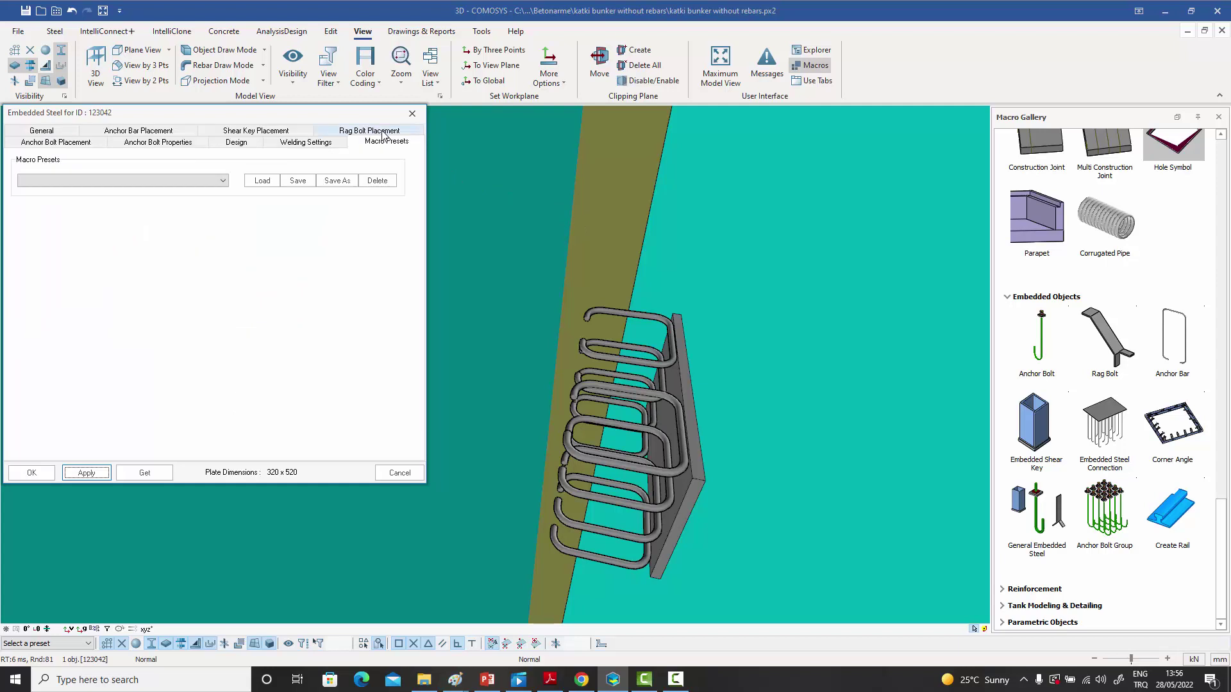
- Load the "16 Anchor bolts" macro preset and apply it to the embedded steel plate
click(223, 181)
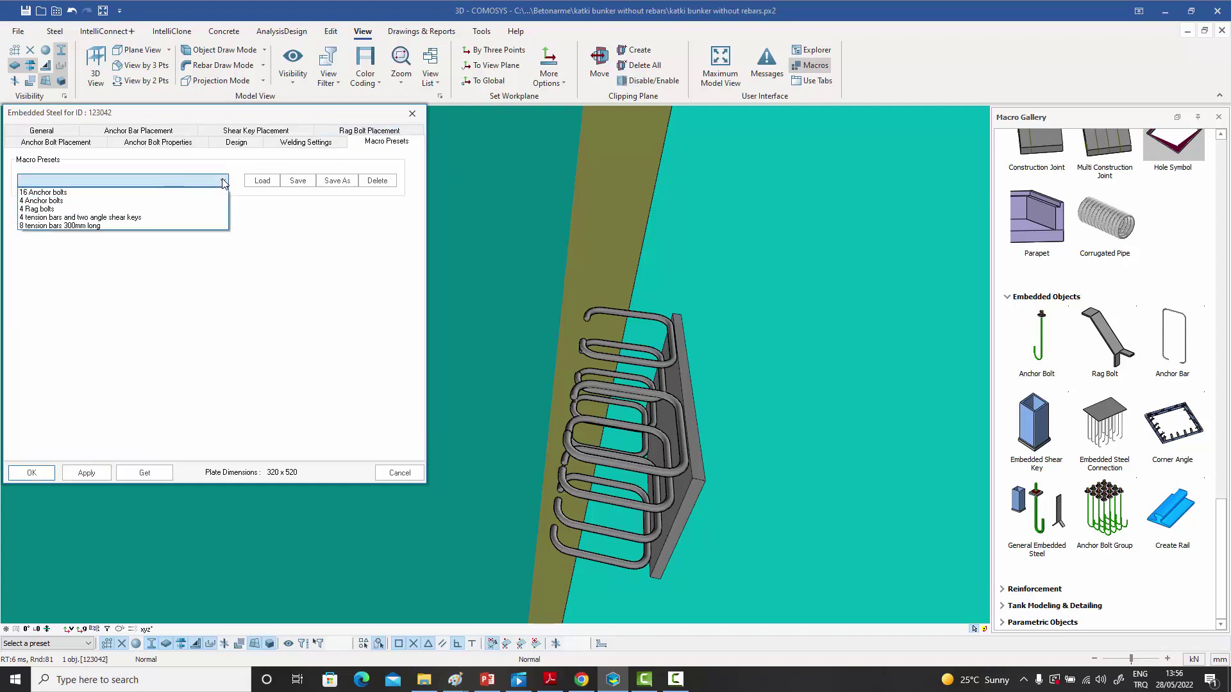
click(183, 192)
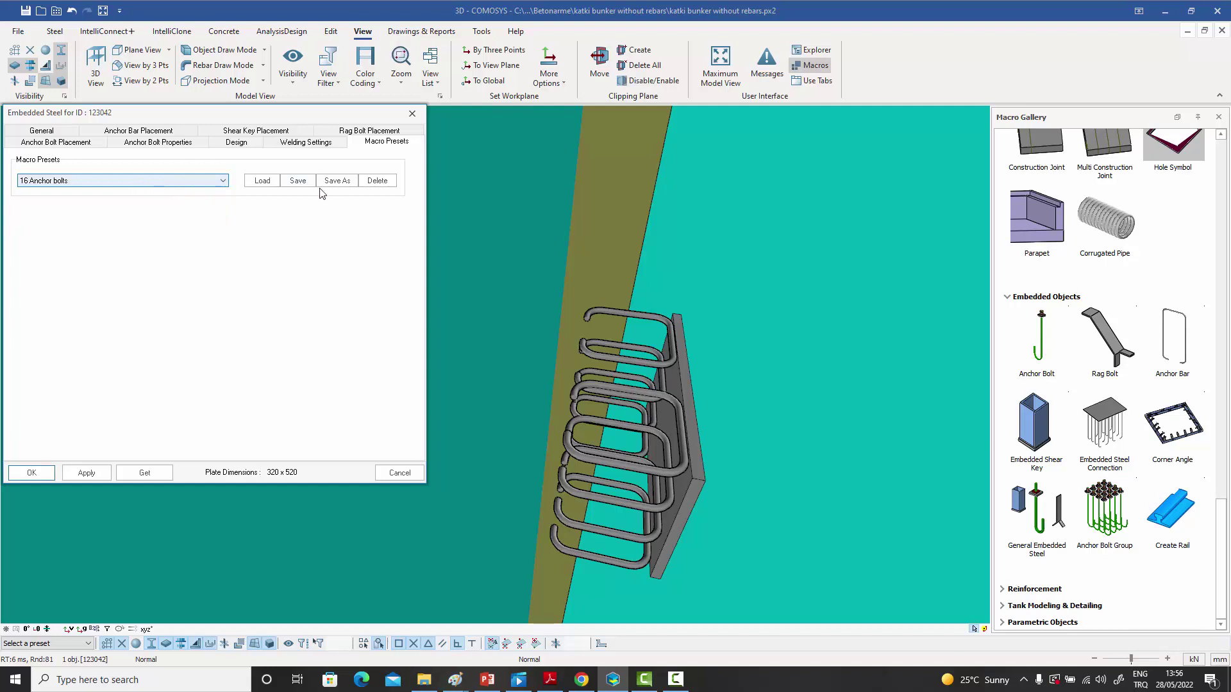
click(262, 181)
click(93, 475)
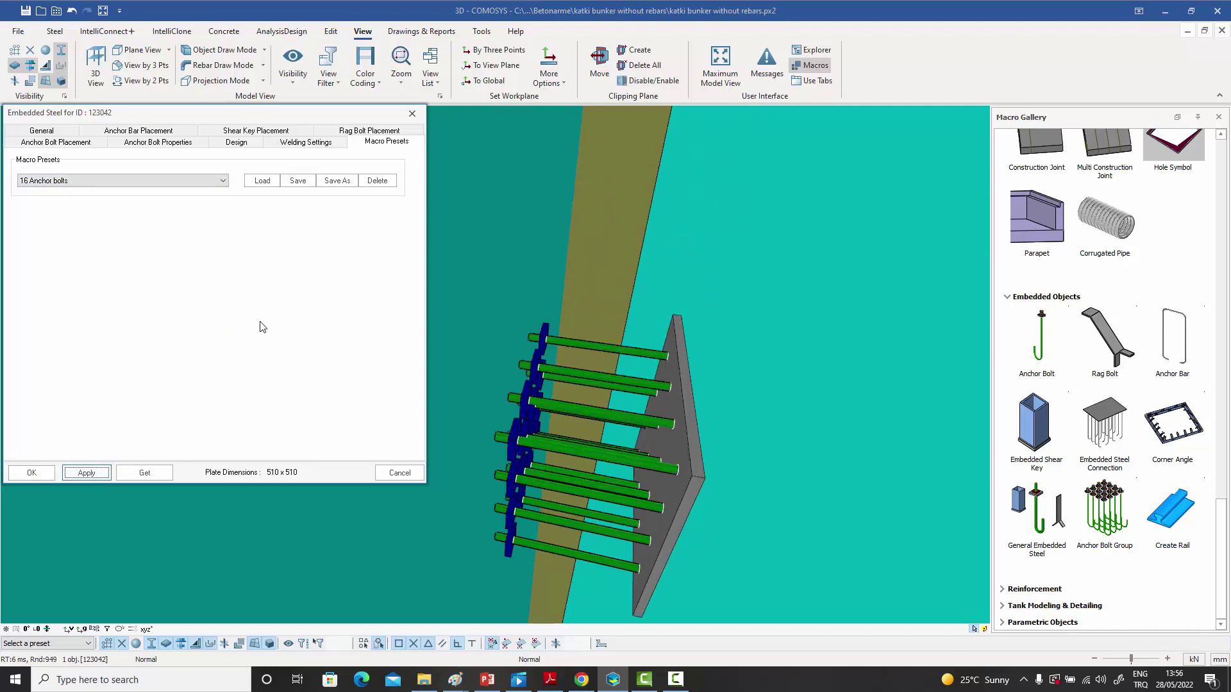
- Load the "4 Anchor bolts" macro preset and apply it to the embedded steel plate
click(170, 181)
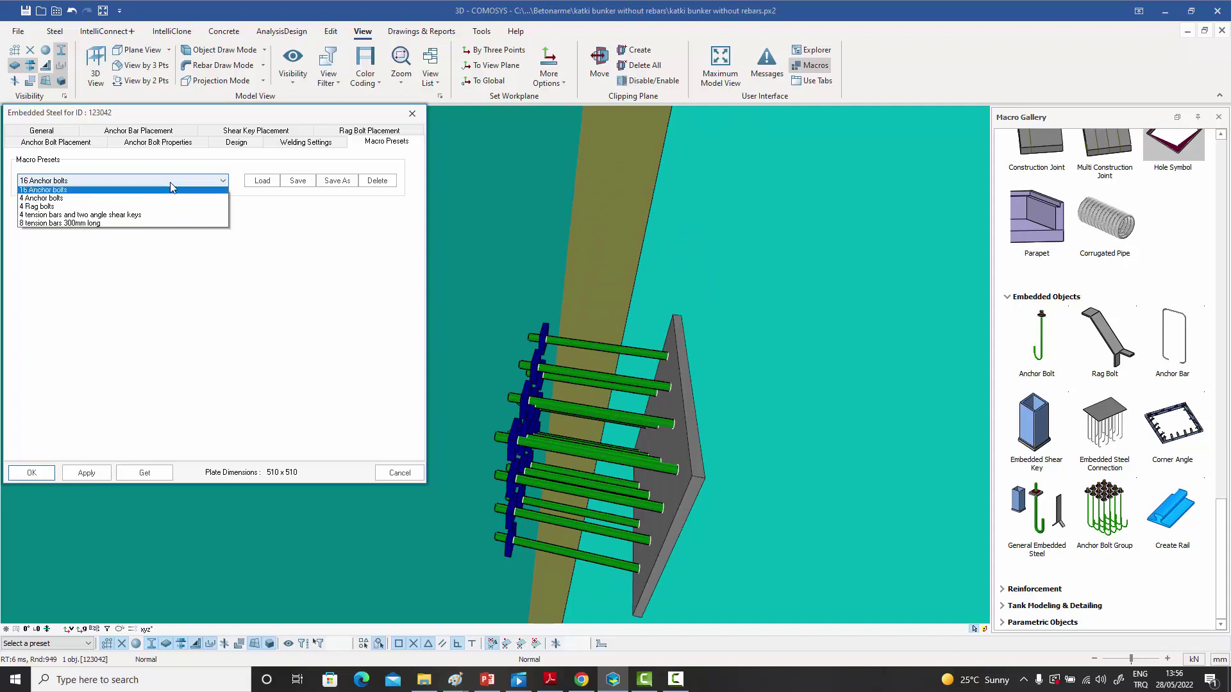
click(128, 201)
click(261, 181)
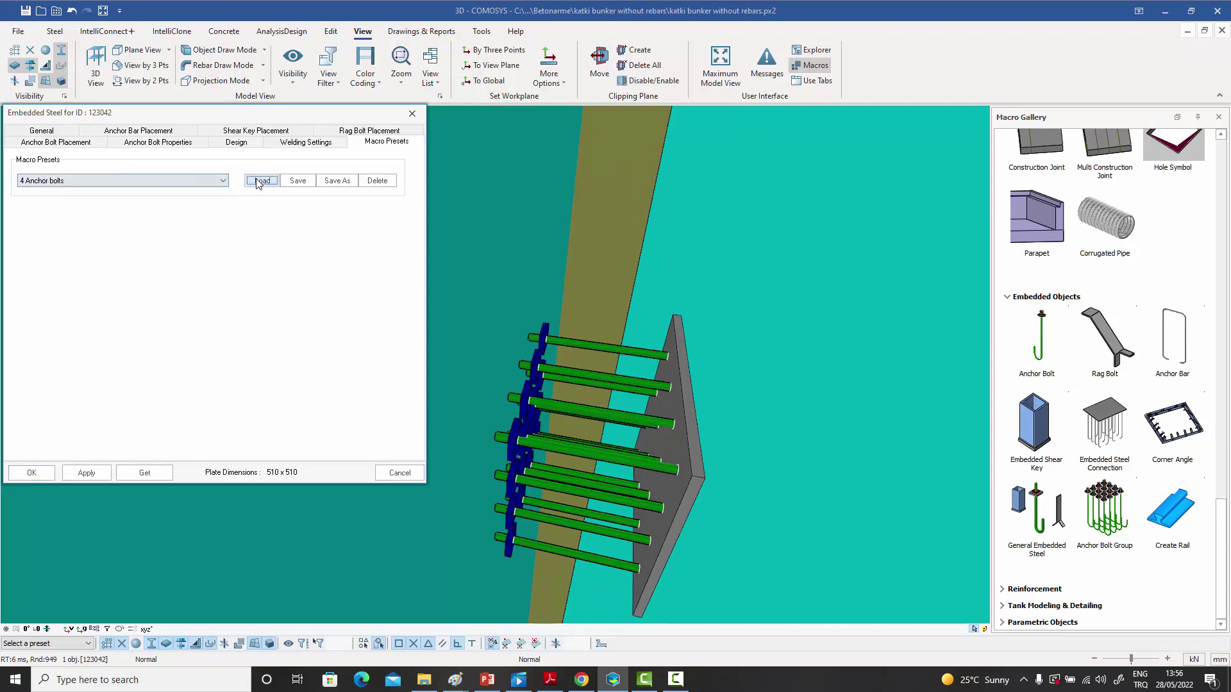
click(90, 474)
- Load the "4 Rag bolts" macro preset and apply it to the embedded steel plate
click(121, 180)
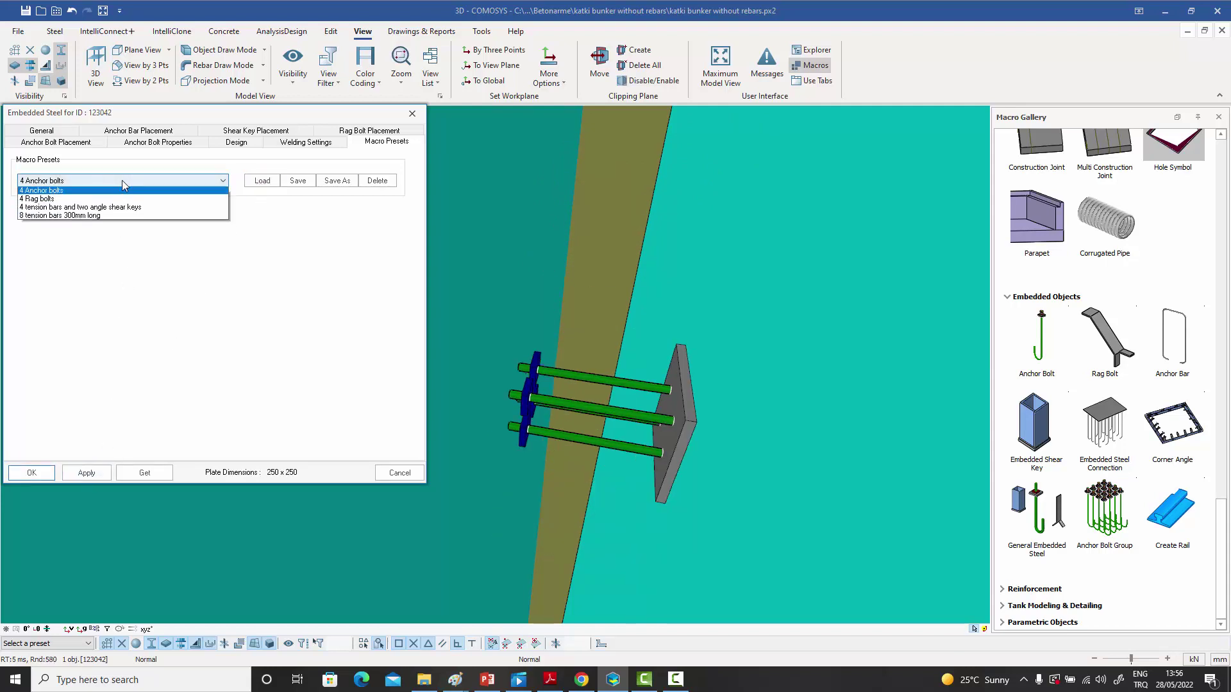
click(103, 199)
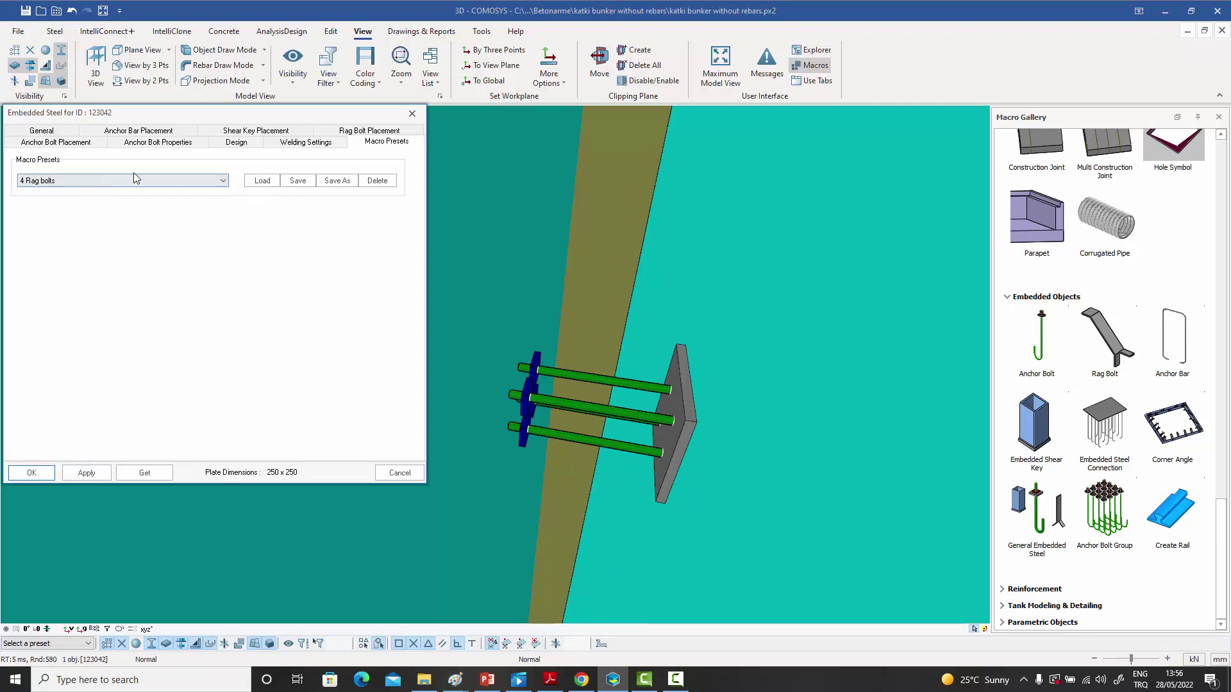
click(263, 181)
click(87, 473)
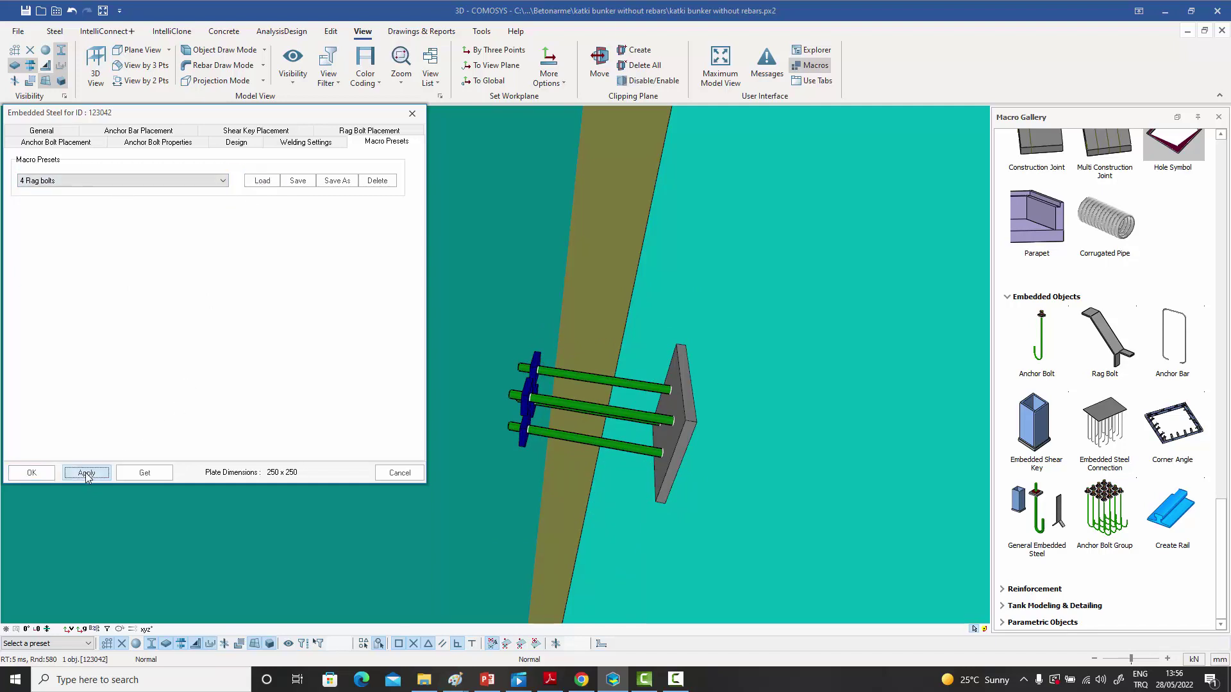
- Load the "4 tension bars and two angle shear keys" preset, apply it to the plate and close the embedded steel settings
click(100, 182)
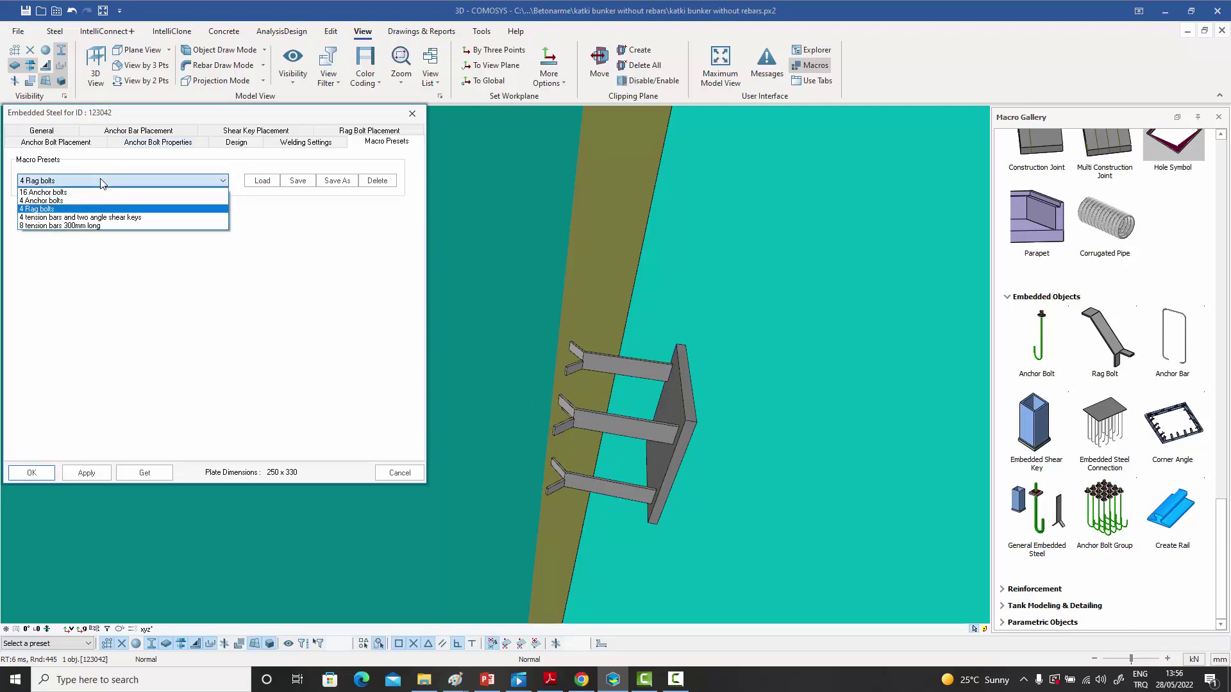
click(109, 218)
click(262, 180)
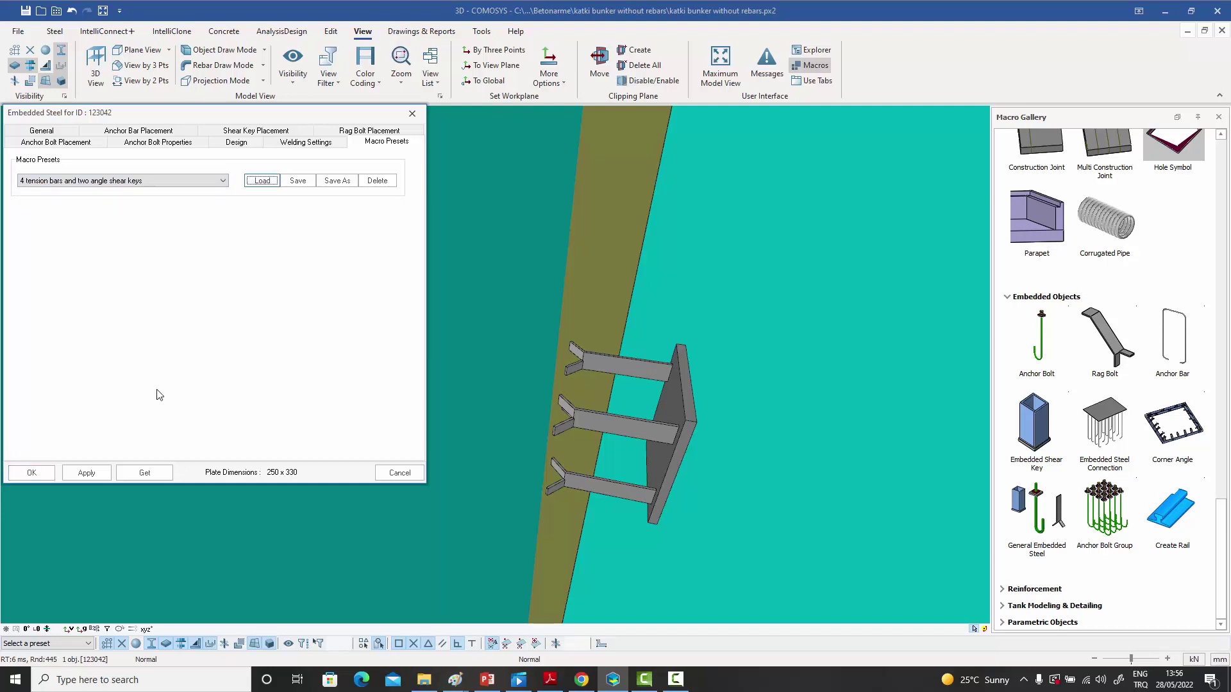
click(87, 474)
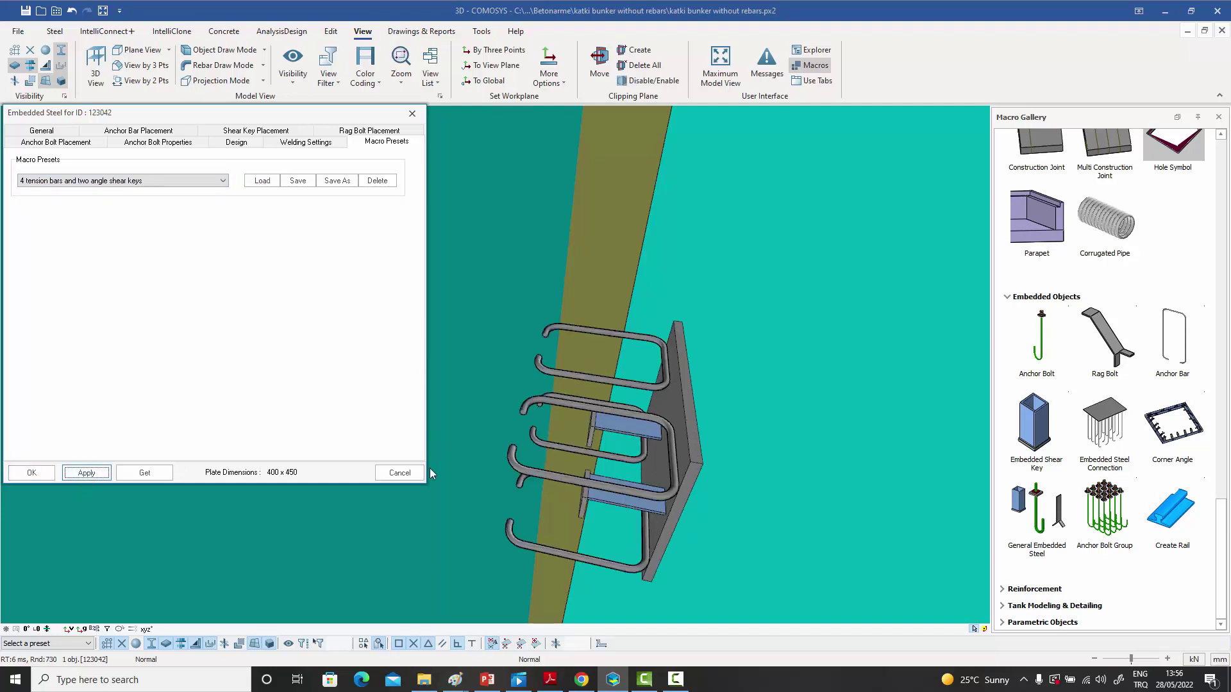
click(399, 472)
- Check the anchor bar definition names in the embedded steel settings and close the dialog
middle_drag(705, 493, 698, 410)
scroll(655, 462, down, 2)
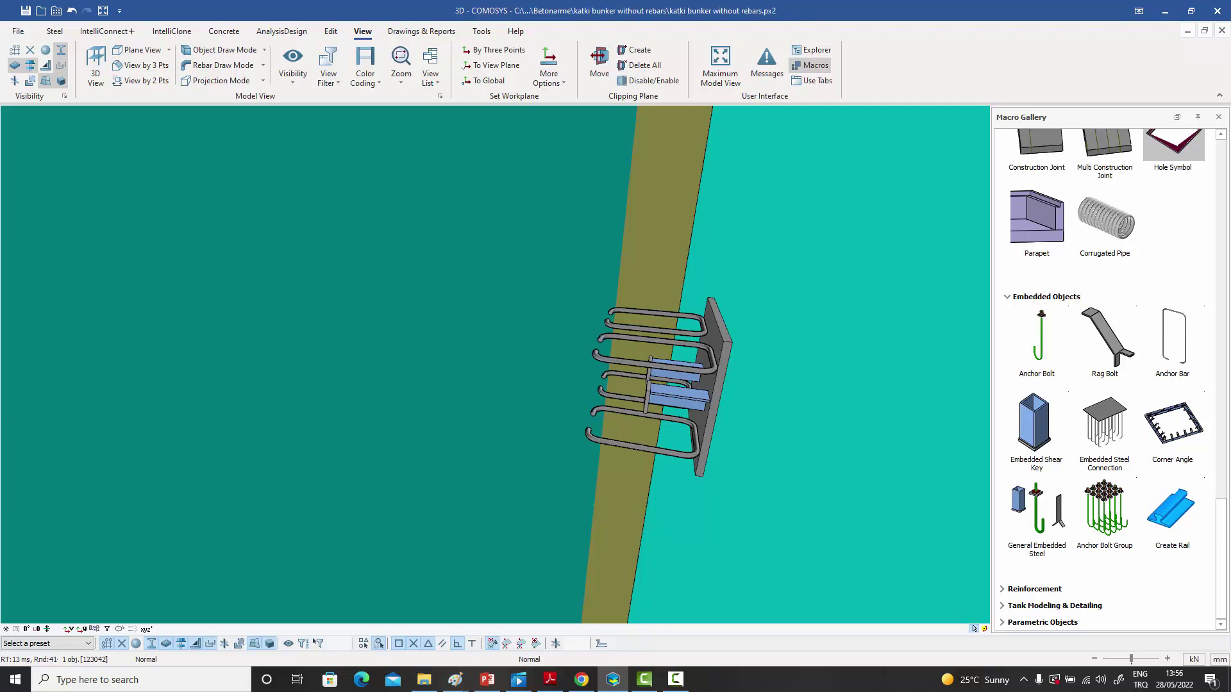
scroll(715, 410, up, 1)
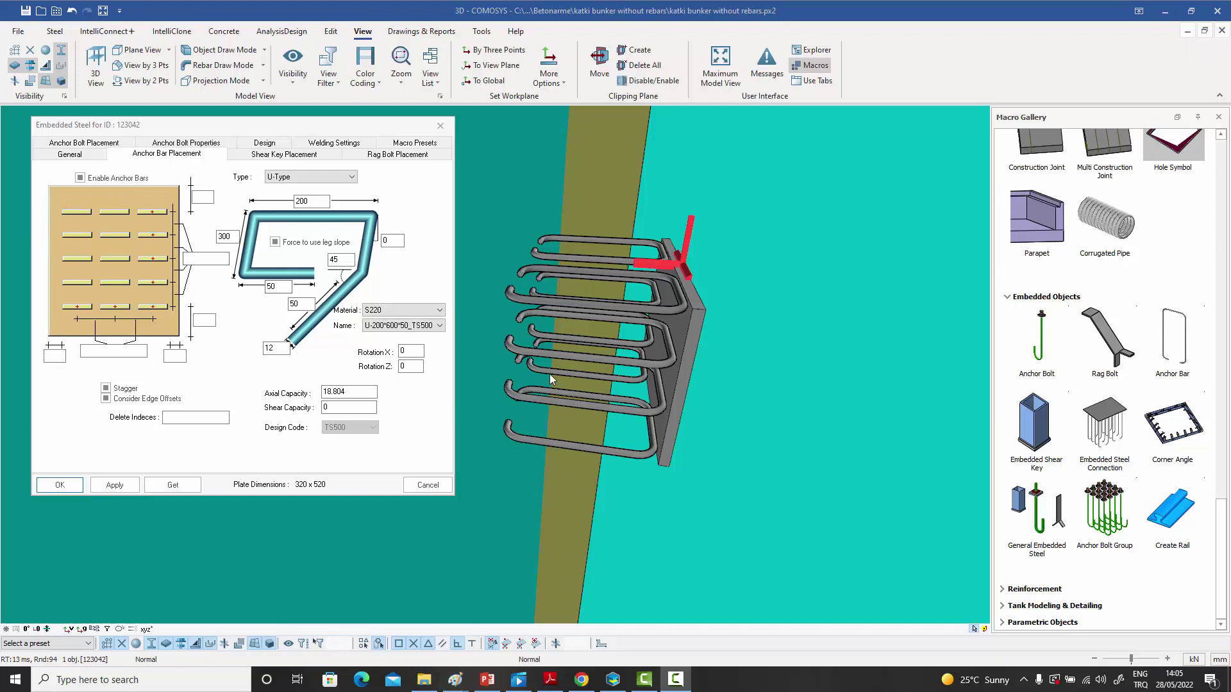
click(416, 325)
click(448, 131)
- Open the properties of the plate's lowest U-shaped anchor bar and set its leg length to 100 mm
middle_drag(575, 369, 589, 402)
double_click(589, 454)
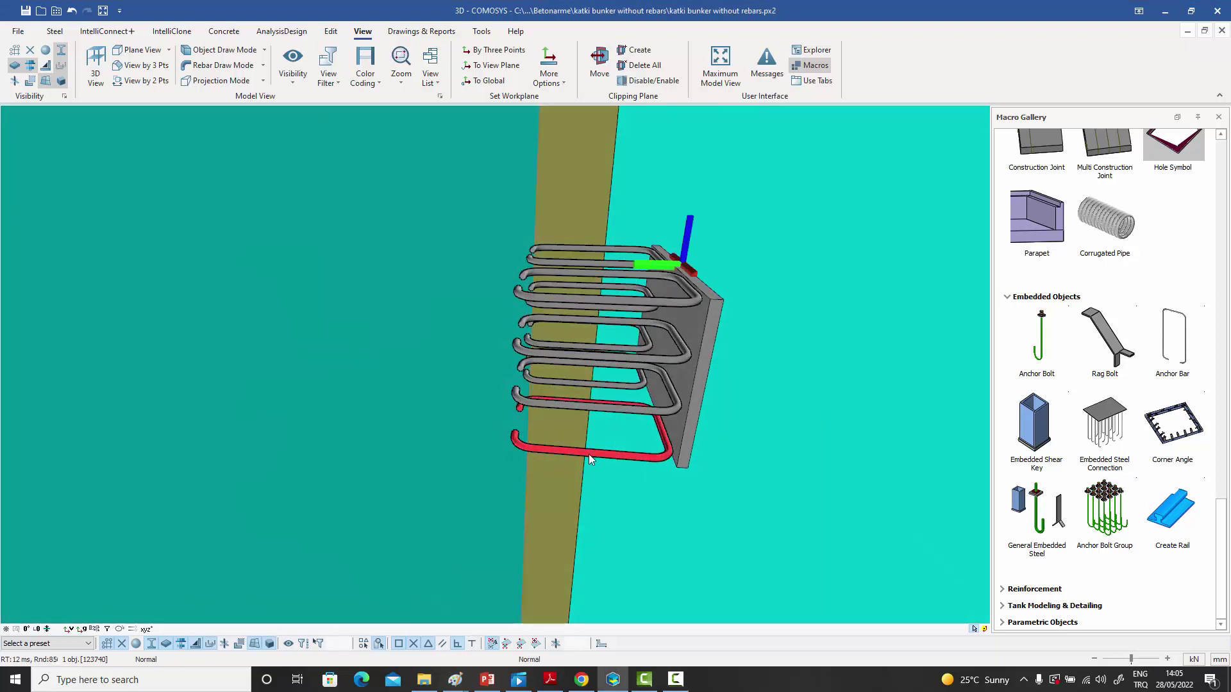
drag(585, 213, 202, 149)
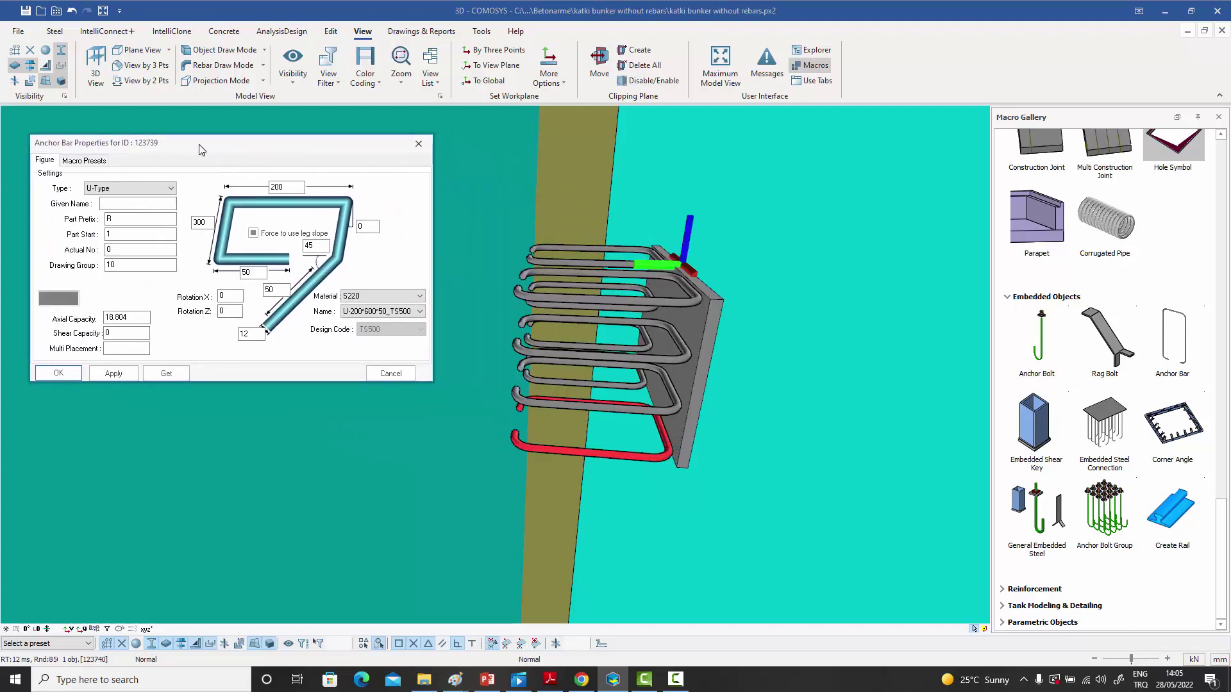
click(210, 222)
double_click(209, 222)
text(100)
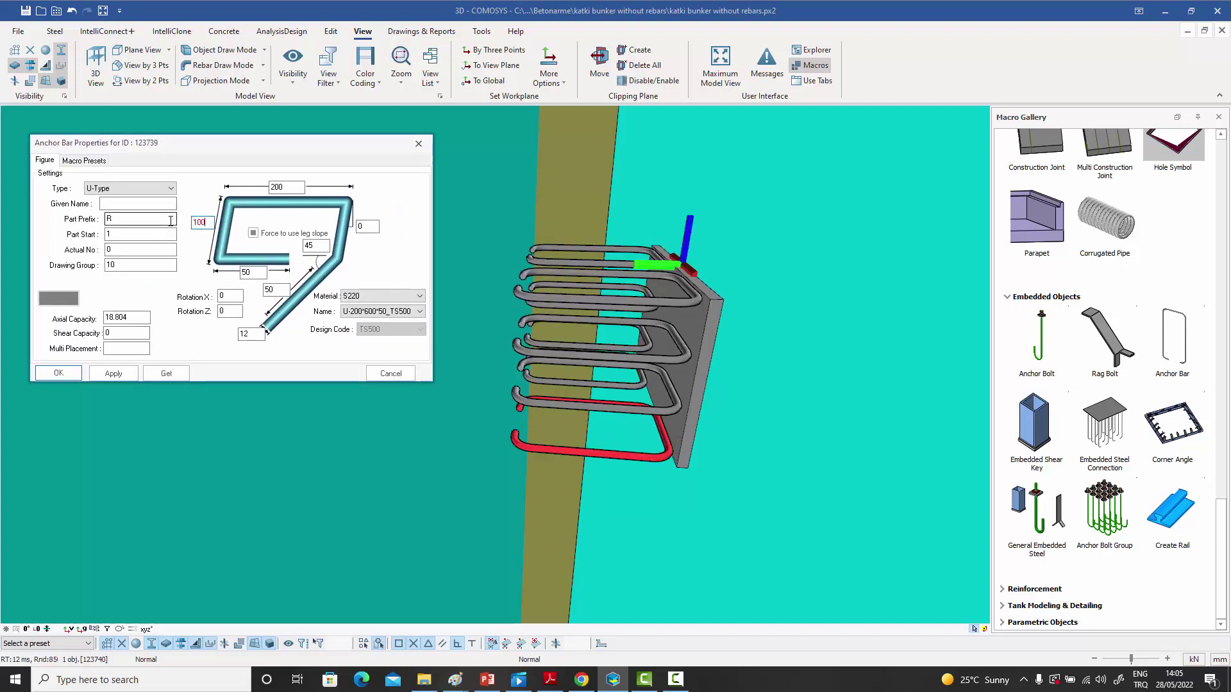
click(59, 373)
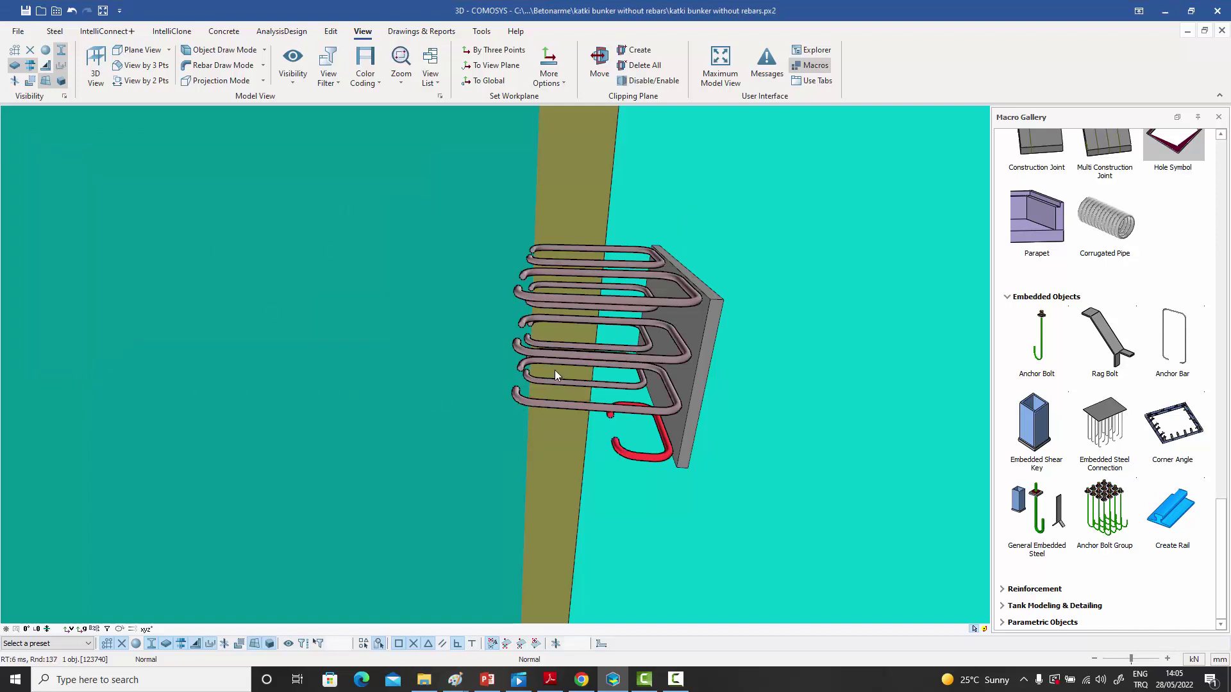
- Set the leg length of the U-shaped anchor bar just above the shortened one to 100 mm
double_click(605, 390)
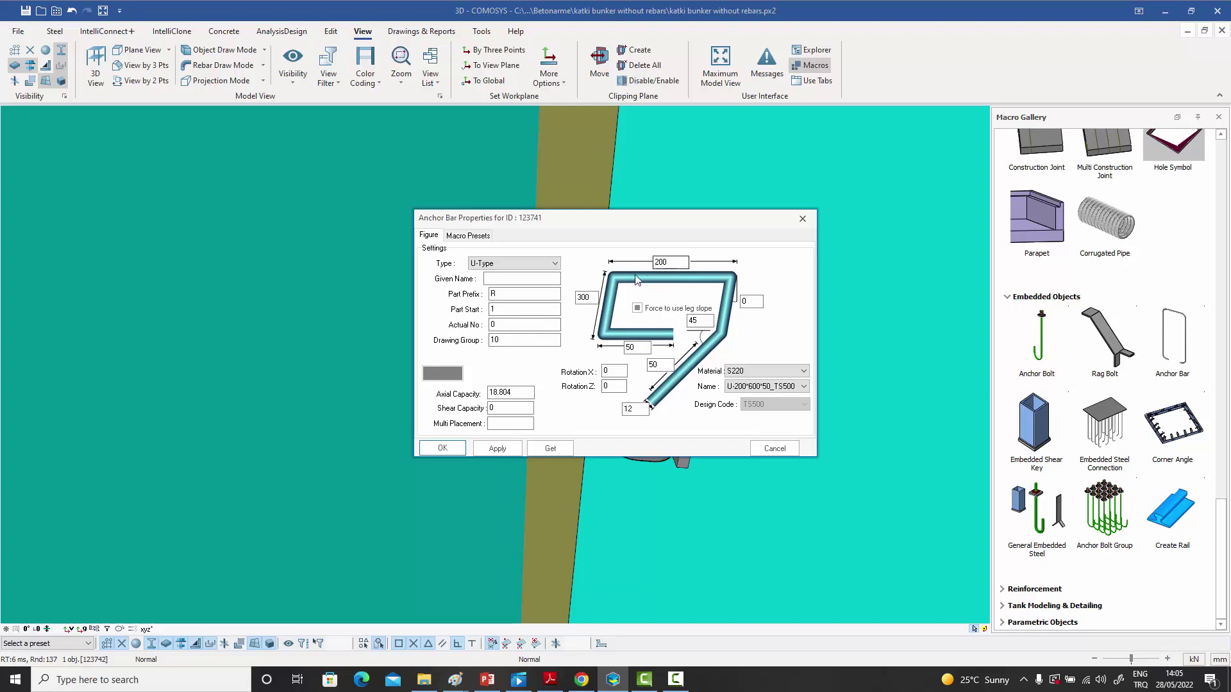
double_click(585, 297)
text(100)
click(442, 449)
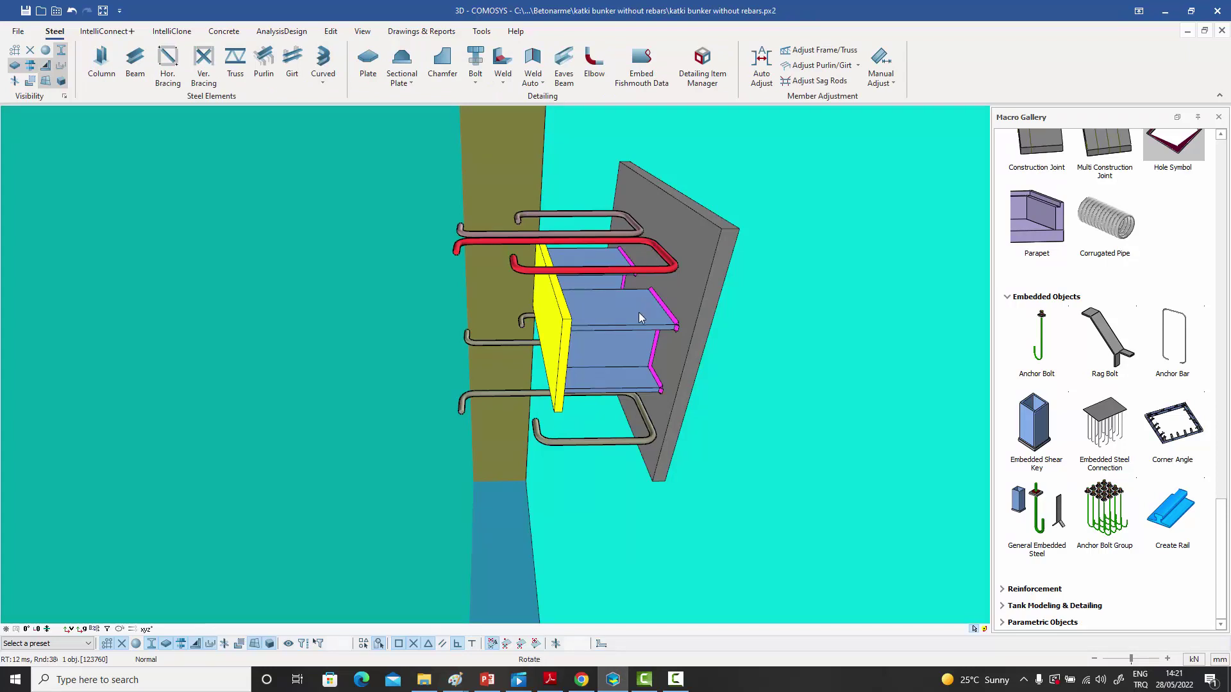
mouse_move(638, 313)
middle_down()
mouse_move(631, 279)
mouse_move(640, 294)
middle_up()
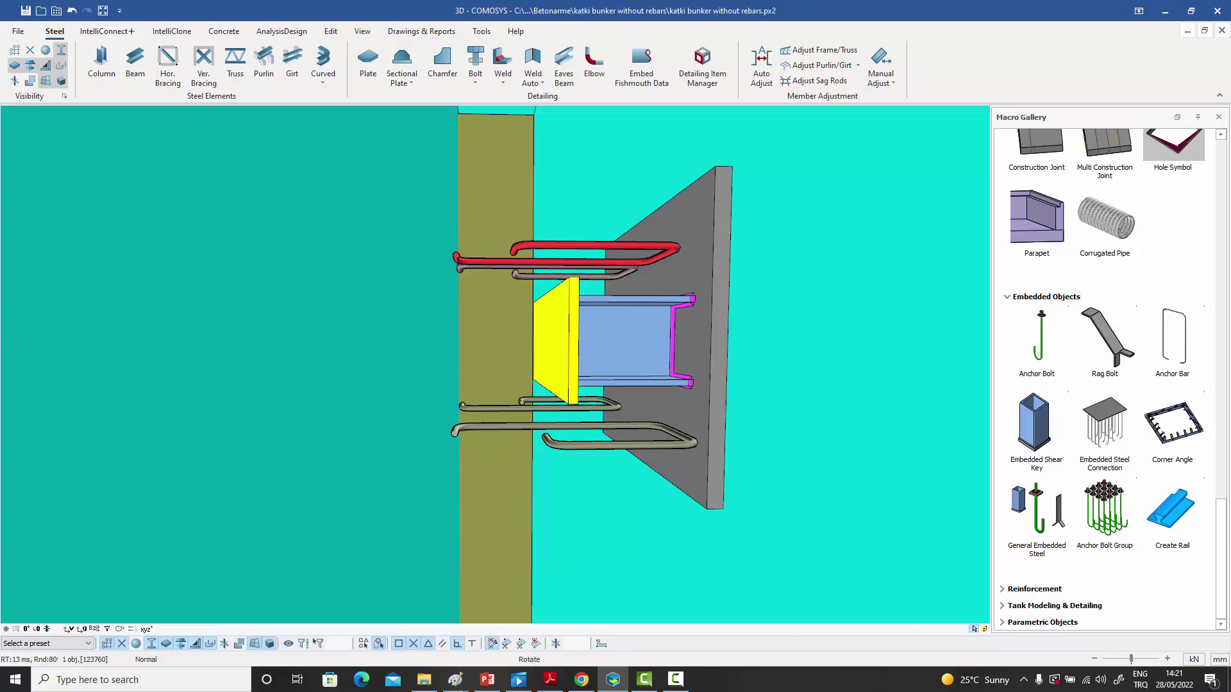
middle_drag(621, 415, 596, 416)
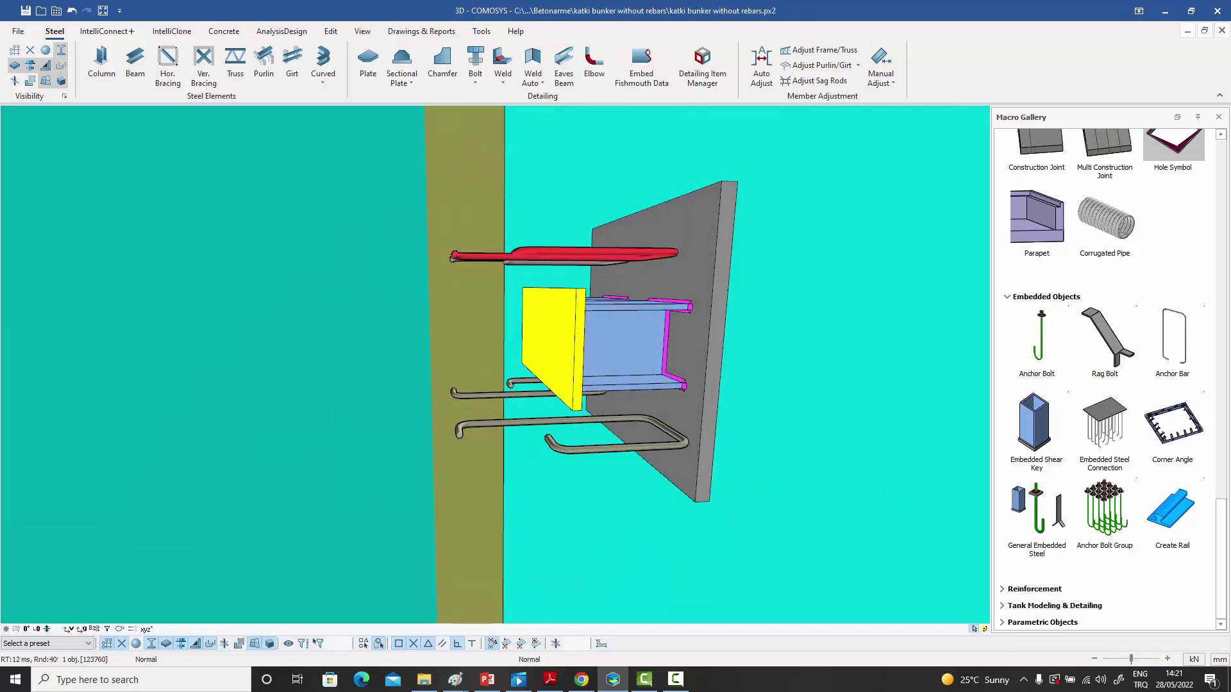
middle_drag(607, 421, 604, 415)
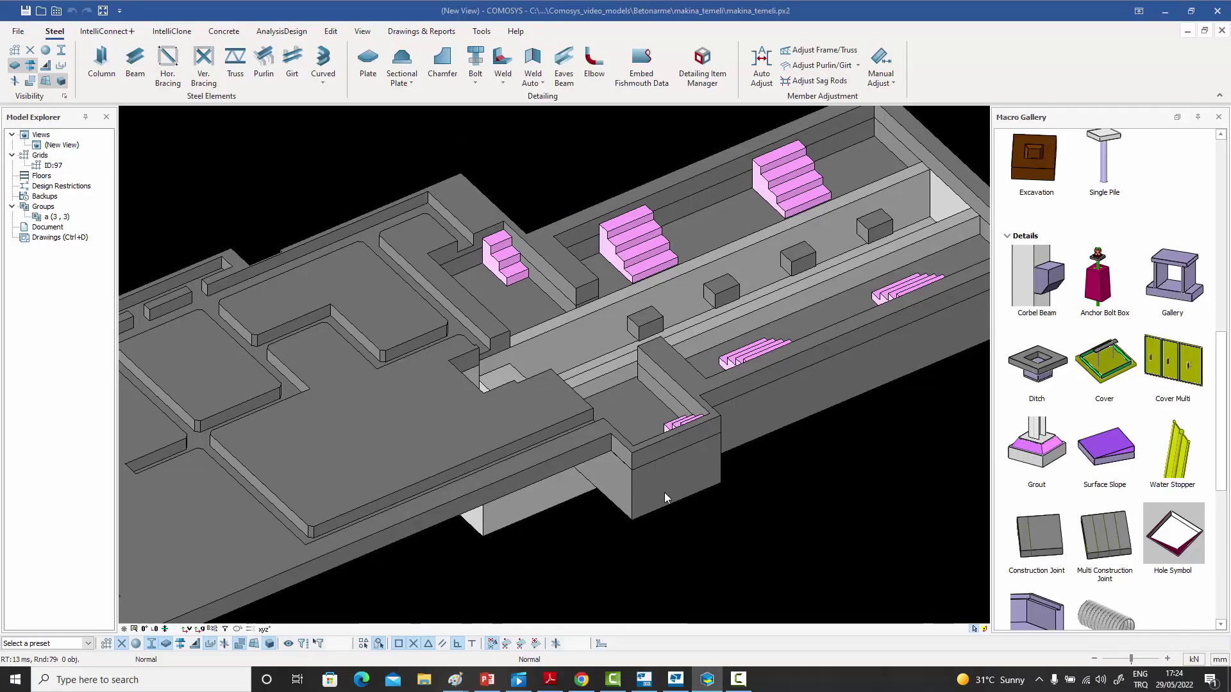
- Browse the foundation, Details and Embedded Objects macros in the Macro Gallery with the makina_temeli machine foundation model open
middle_drag(664, 494, 657, 509)
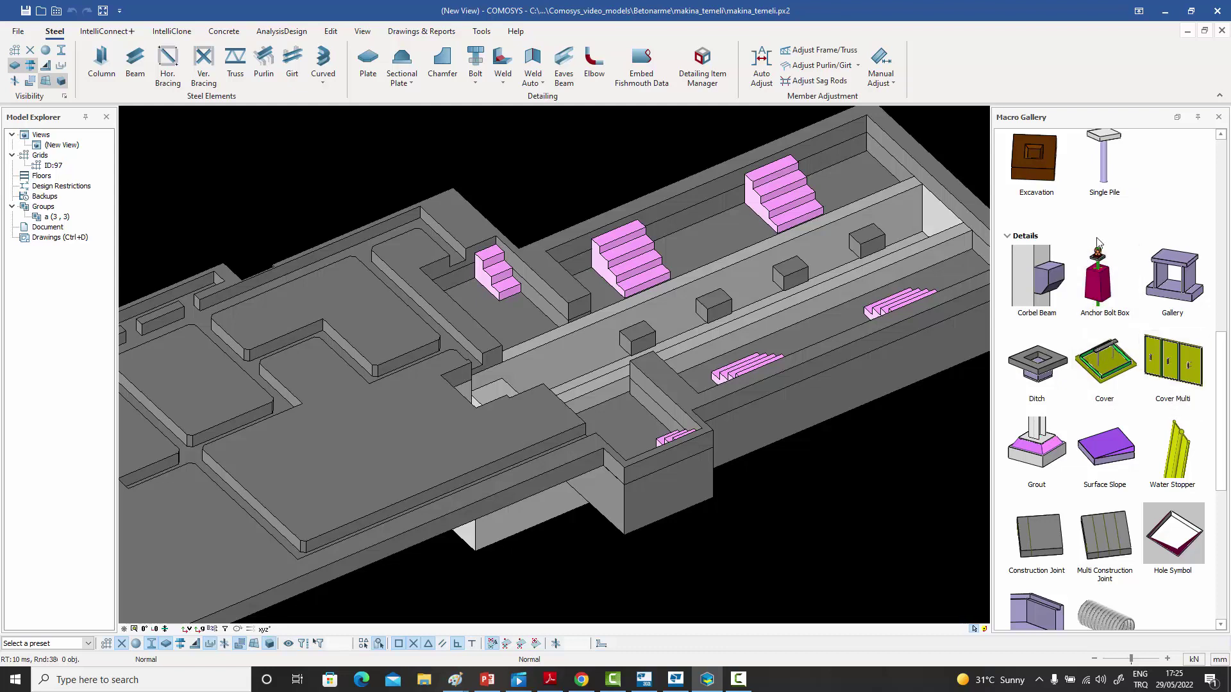
scroll(1097, 242, up, 2)
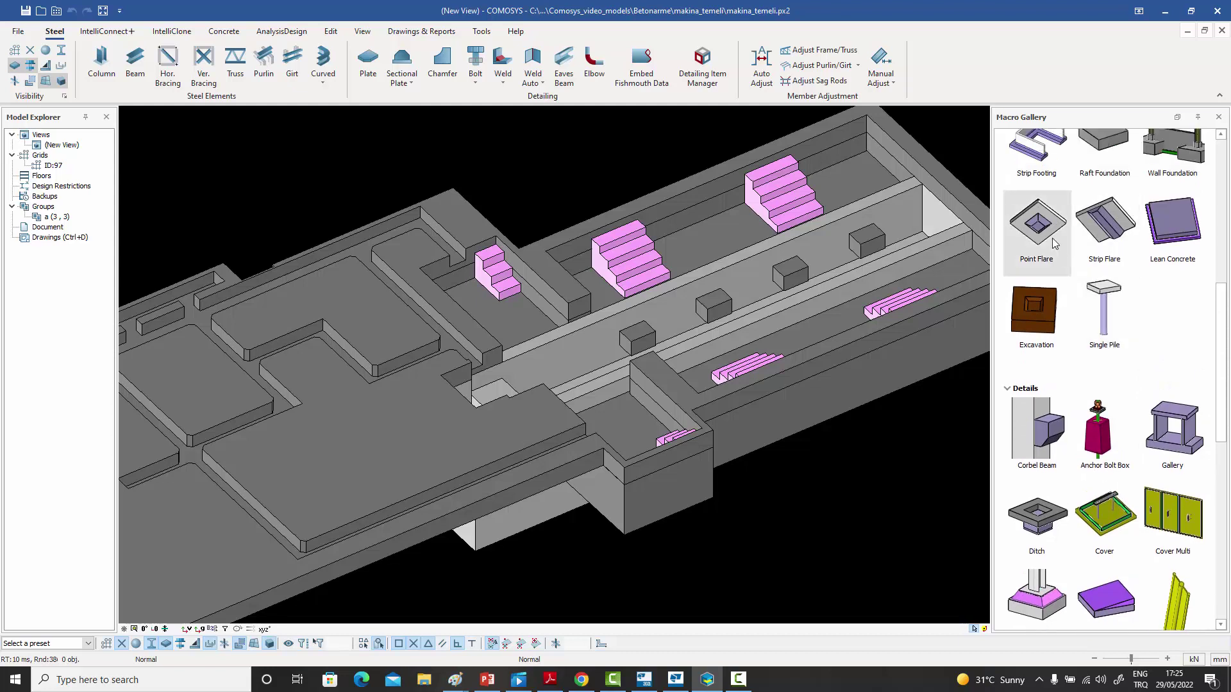
scroll(1172, 308, up, 1)
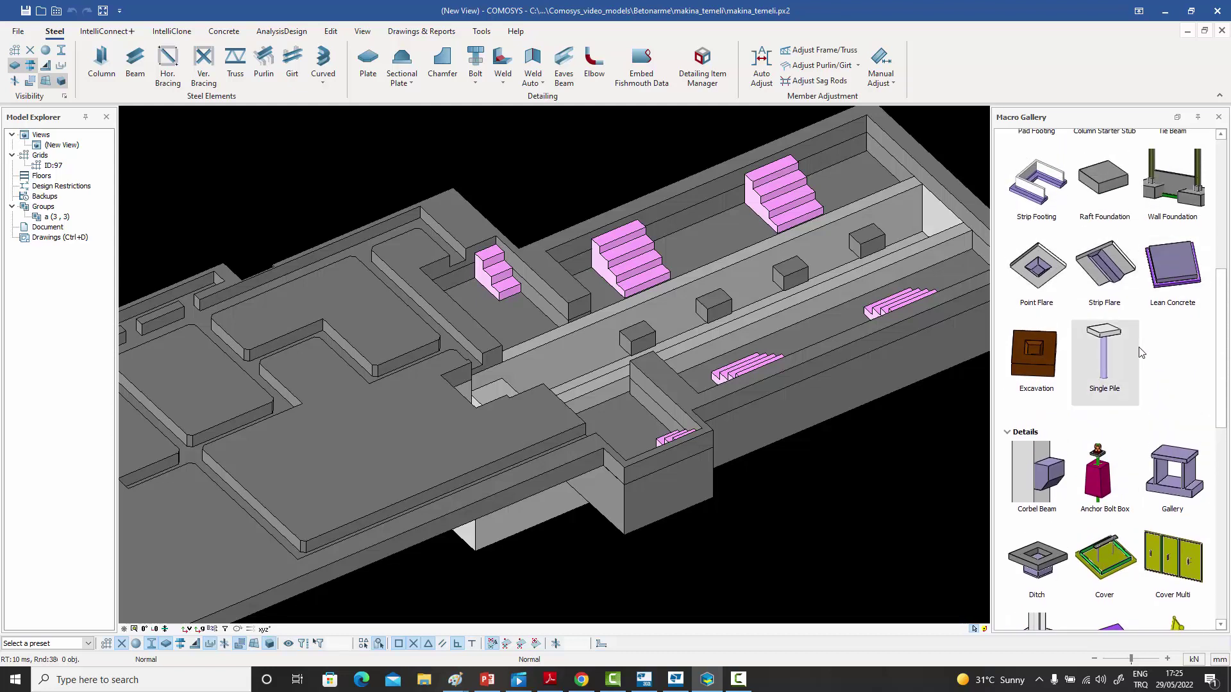
scroll(1140, 351, down, 1)
scroll(1147, 359, down, 1)
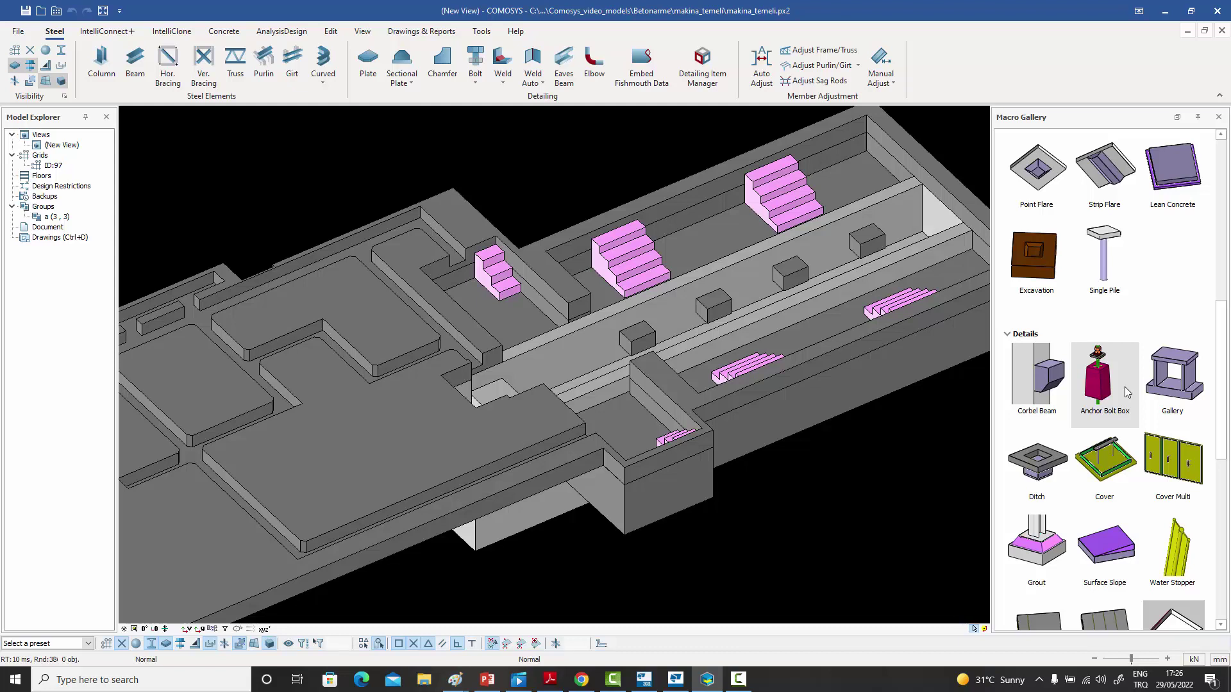
scroll(1129, 402, down, 10)
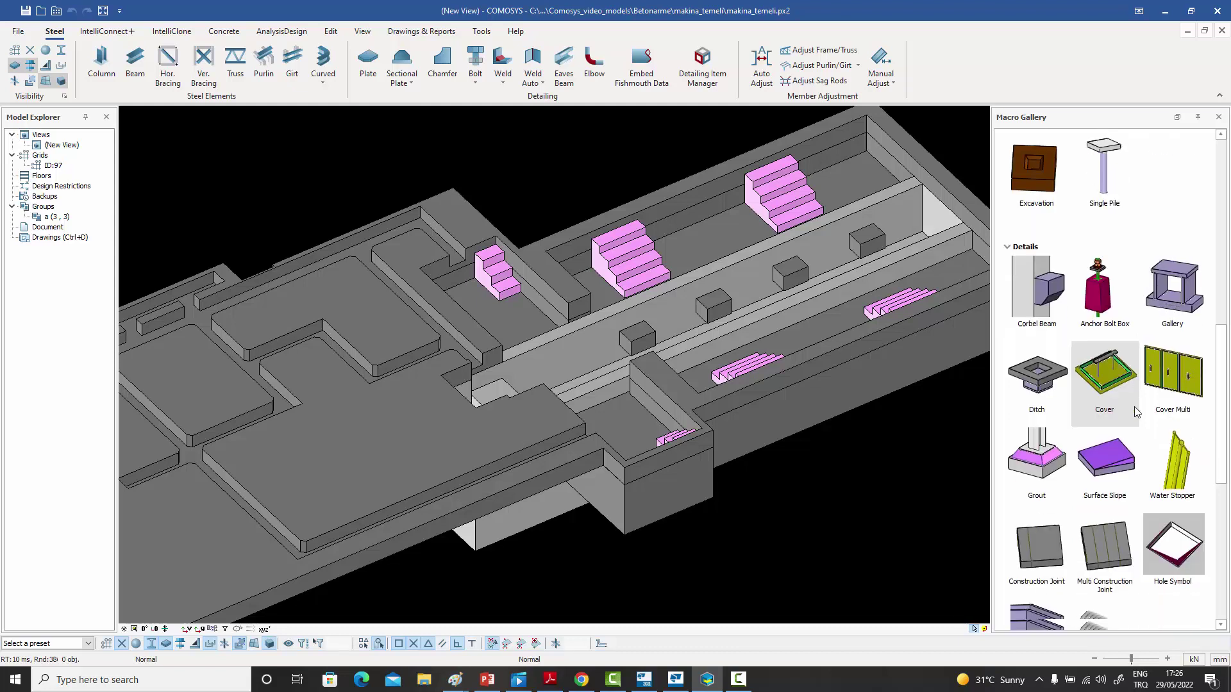
scroll(1136, 413, down, 5)
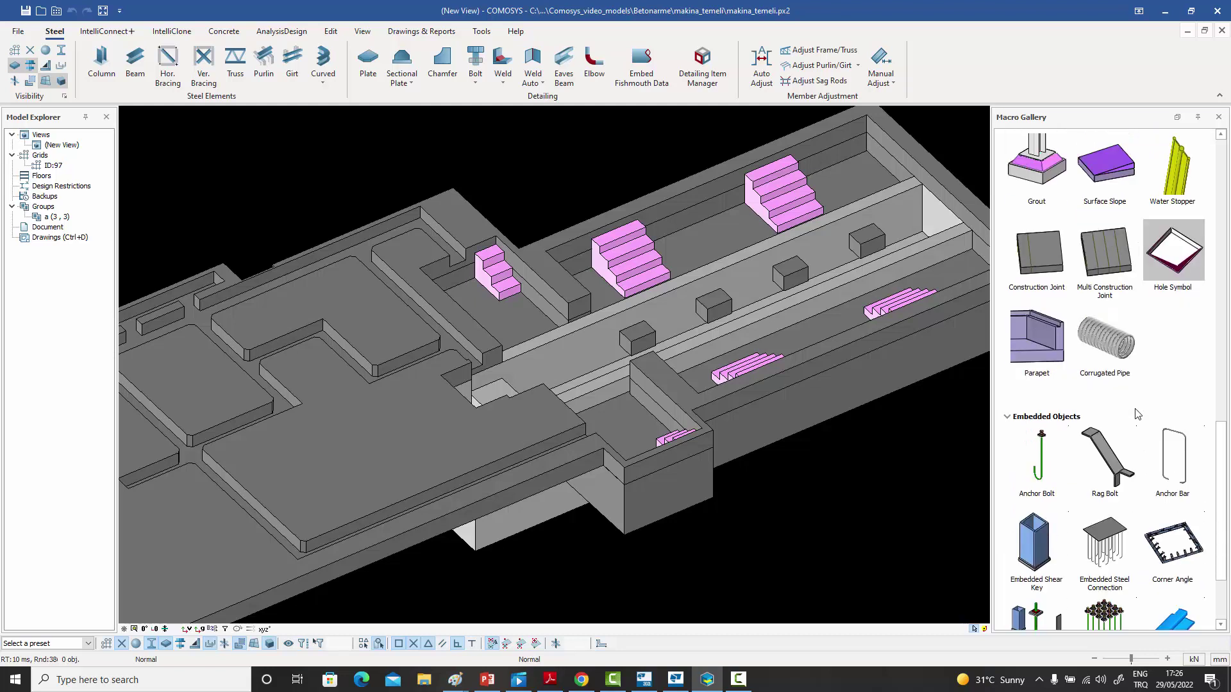
scroll(1136, 413, up, 15)
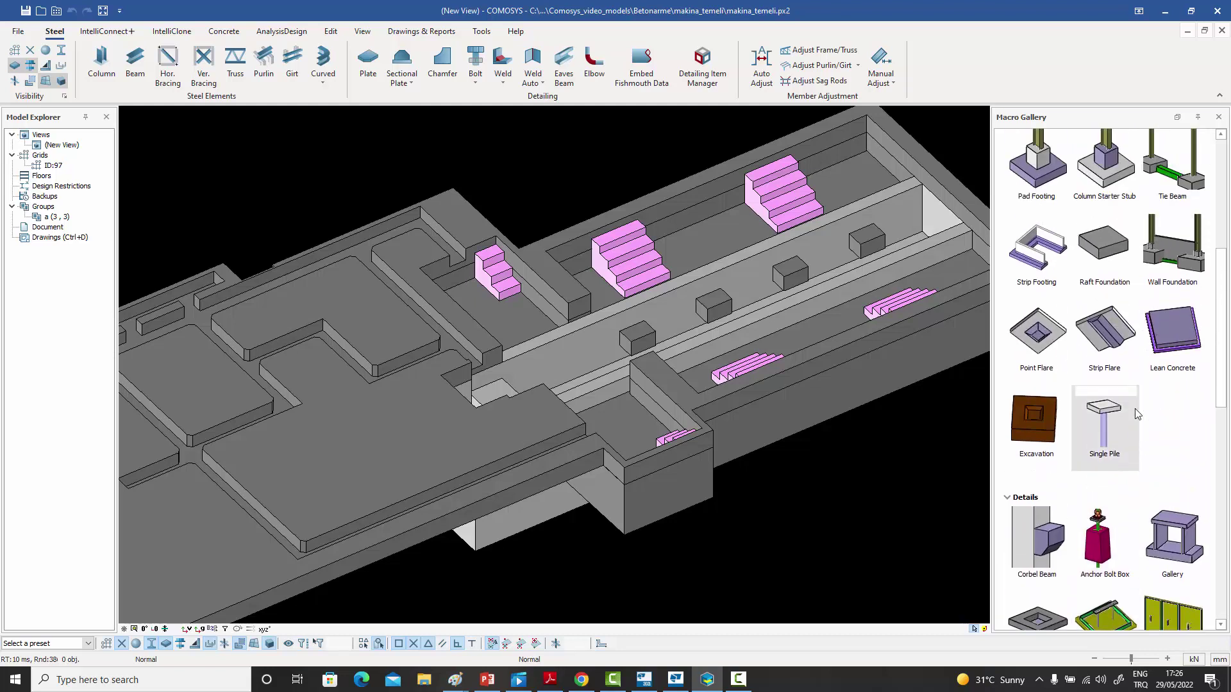
scroll(1136, 413, up, 2)
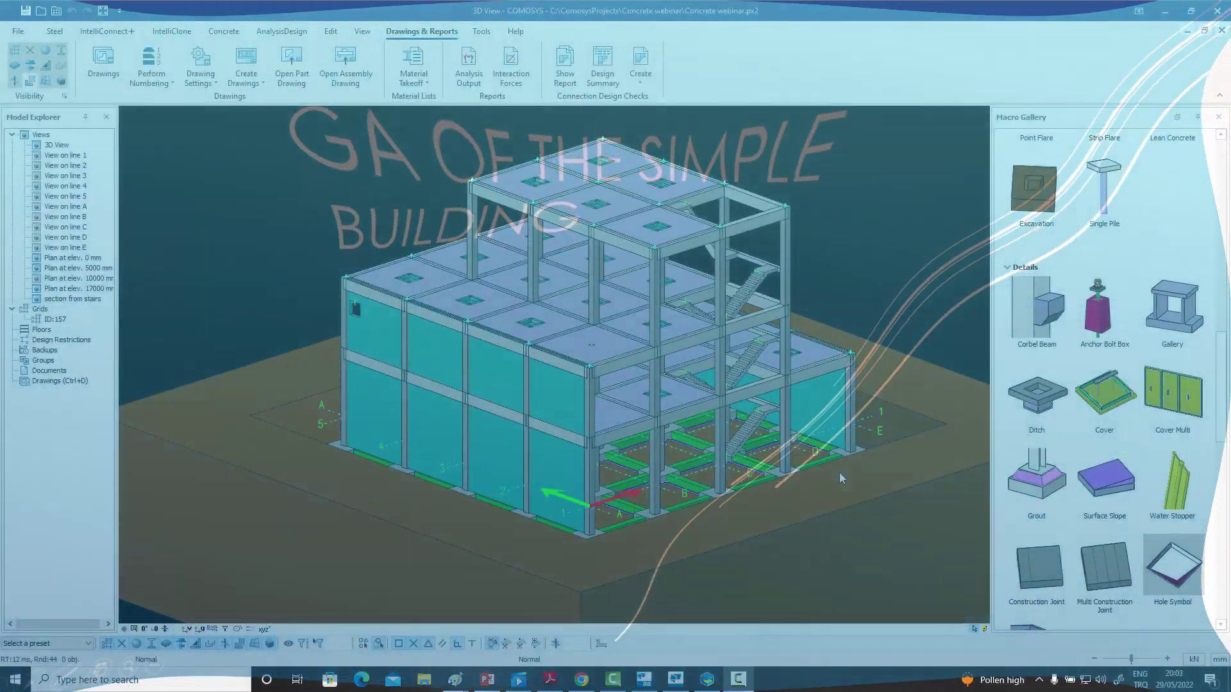
- Inspect the Concrete webinar building model from several sides, including its floor slabs, openings and stairs
middle_drag(841, 478, 822, 473)
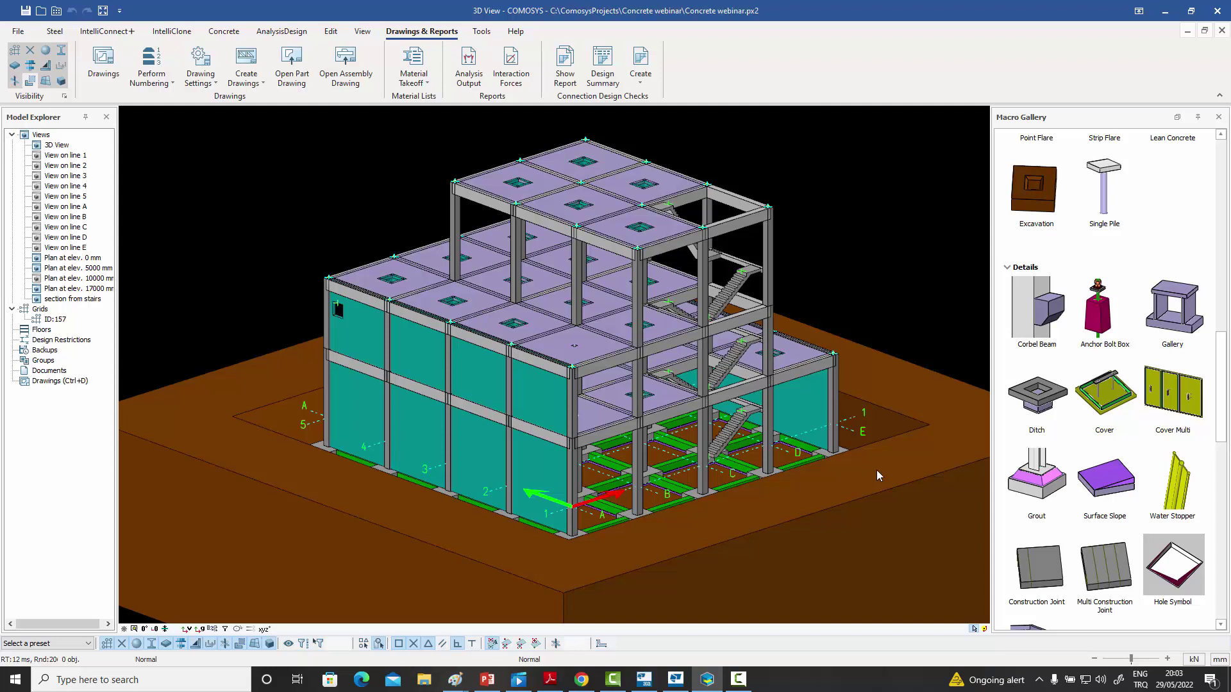
middle_drag(875, 475, 861, 476)
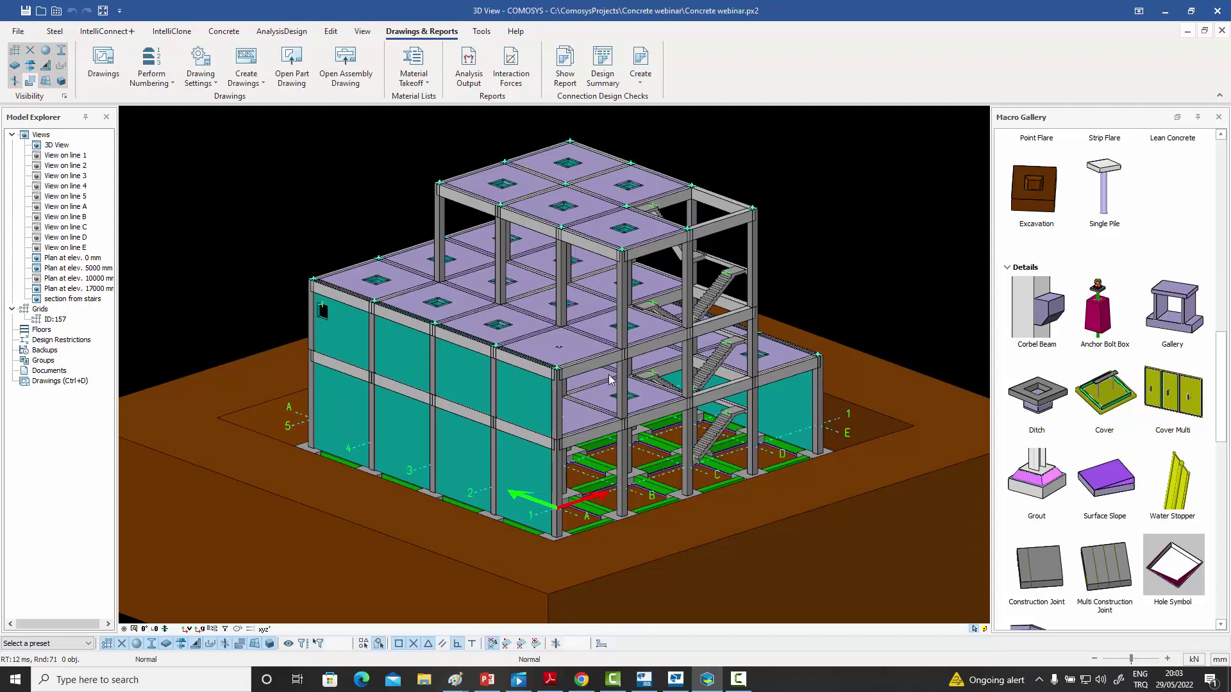
scroll(663, 379, up, 6)
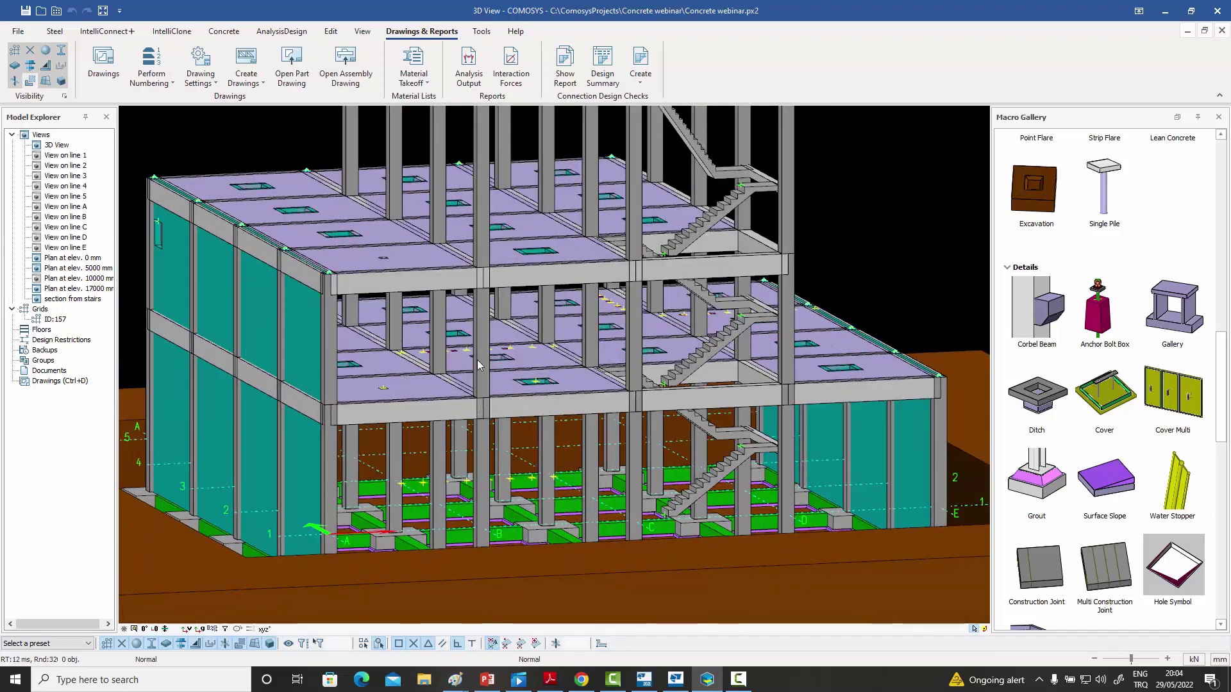
middle_drag(699, 290, 575, 335)
scroll(609, 337, down, 5)
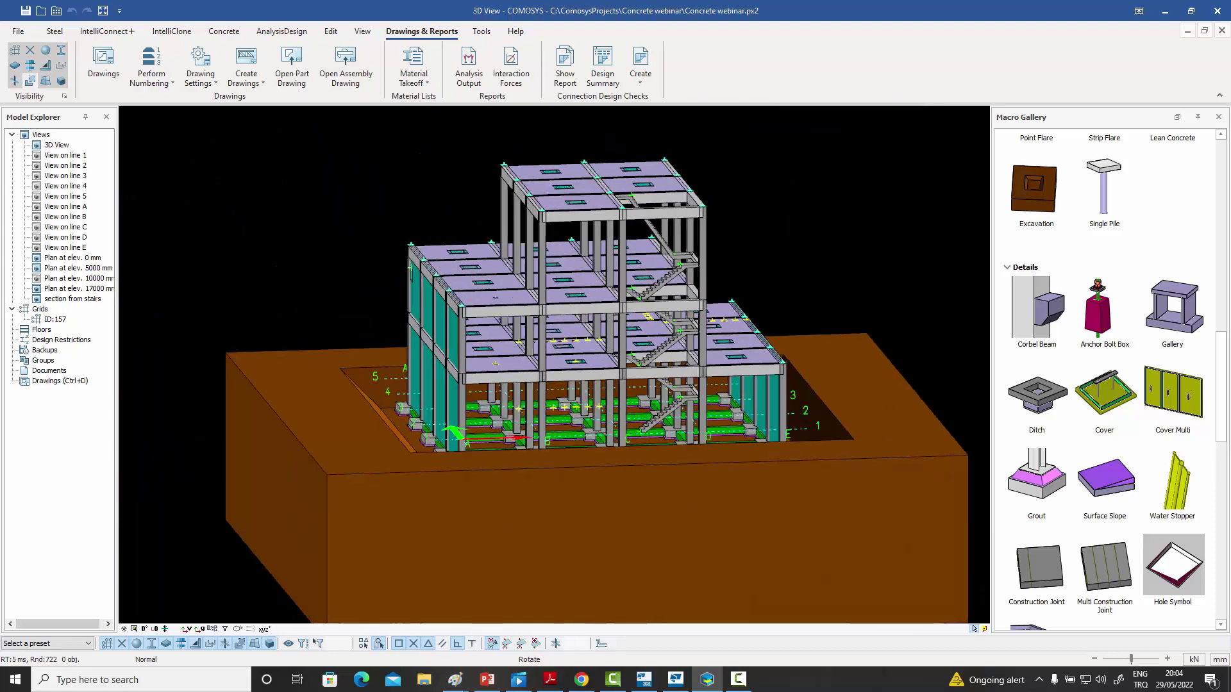
scroll(575, 336, up, 10)
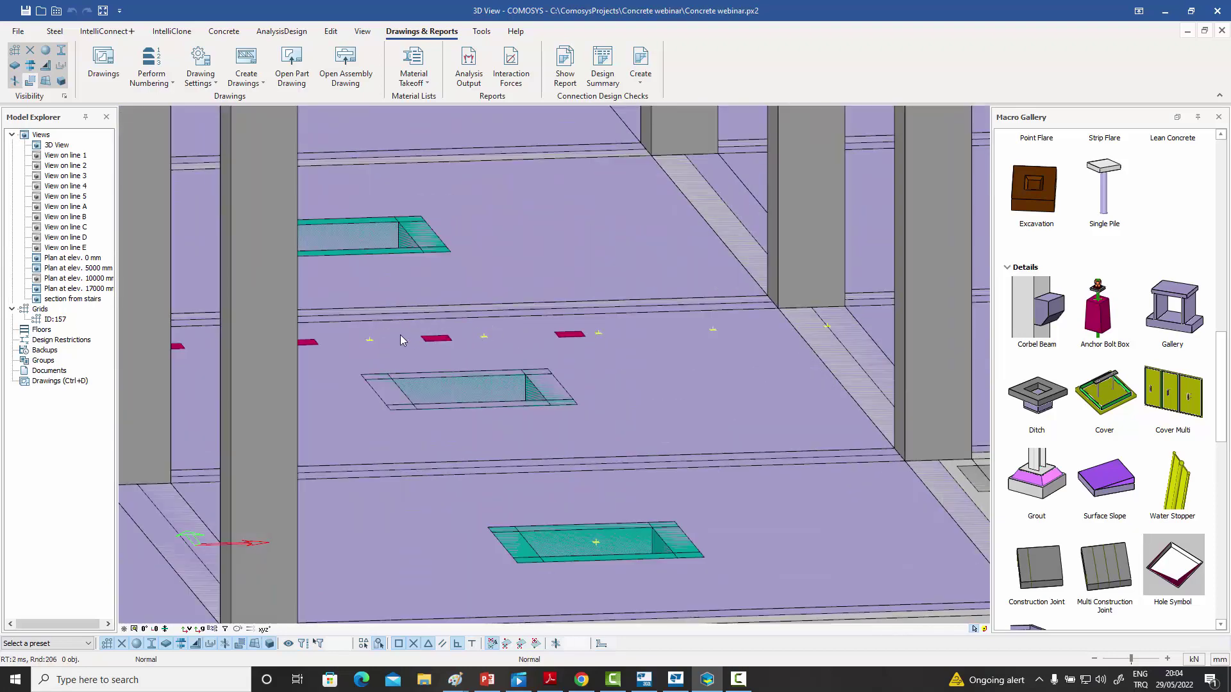
- Examine the embedded plates and slab openings on the intermediate floor, together with the stairs and the building's overall shape
scroll(440, 344, down, 6)
scroll(750, 302, up, 2)
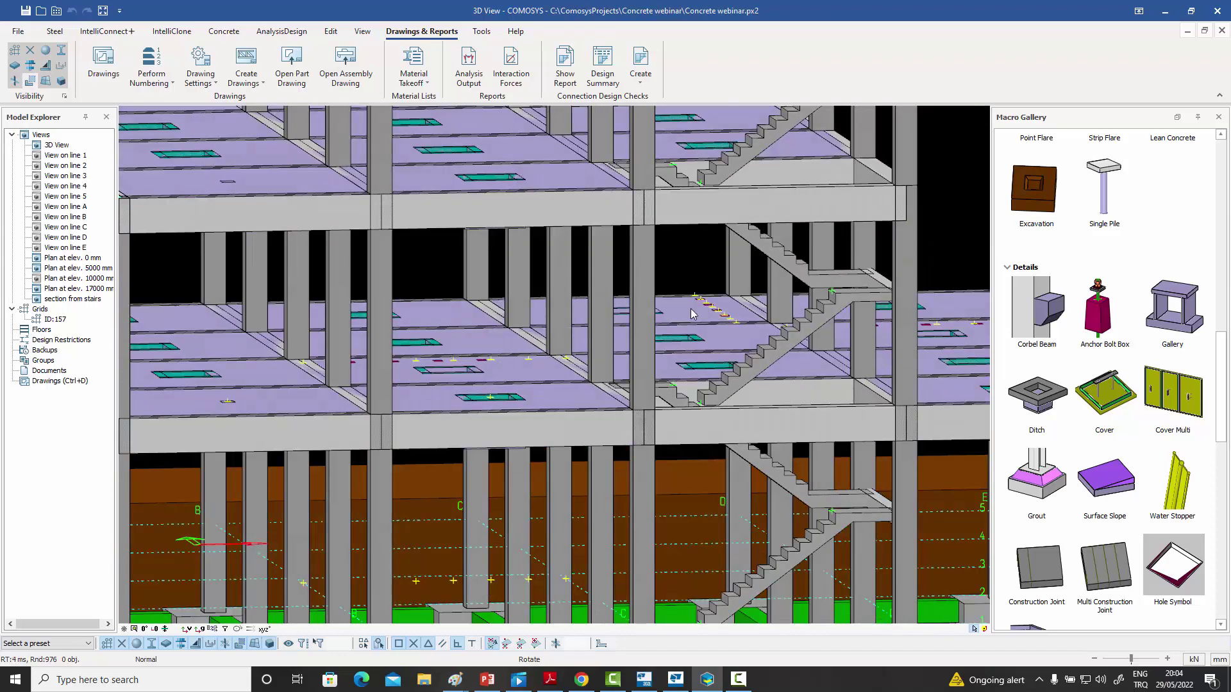
scroll(750, 303, up, 3)
scroll(701, 311, down, 4)
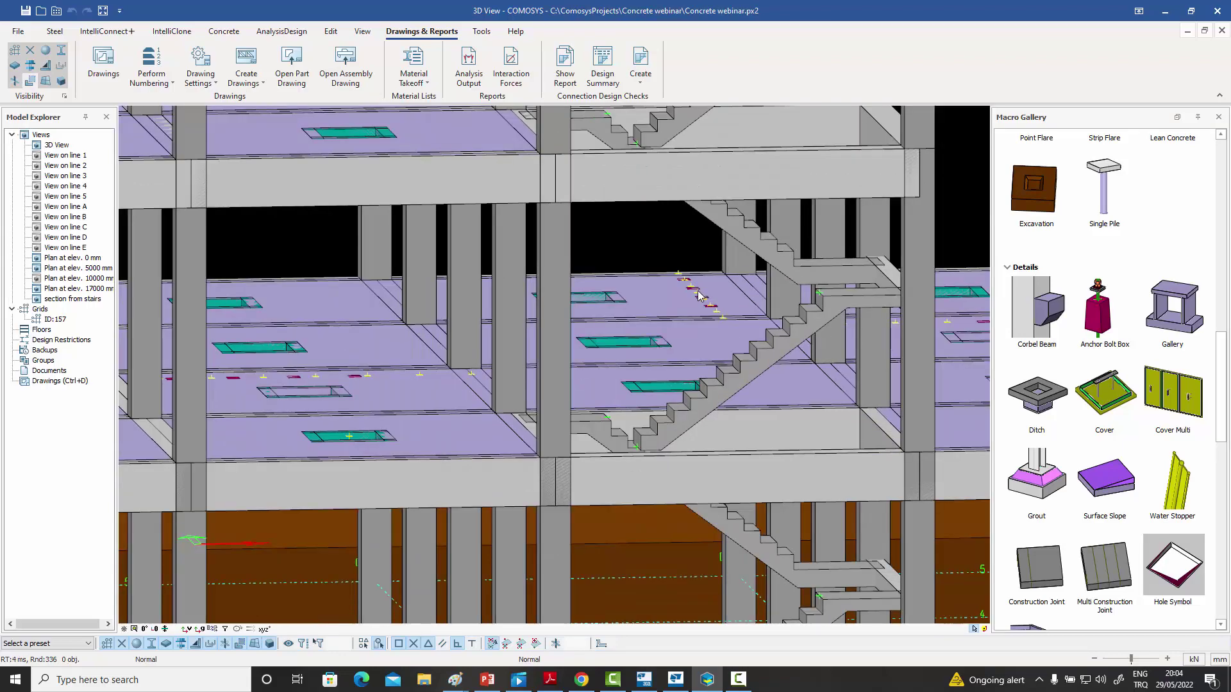
scroll(702, 311, down, 8)
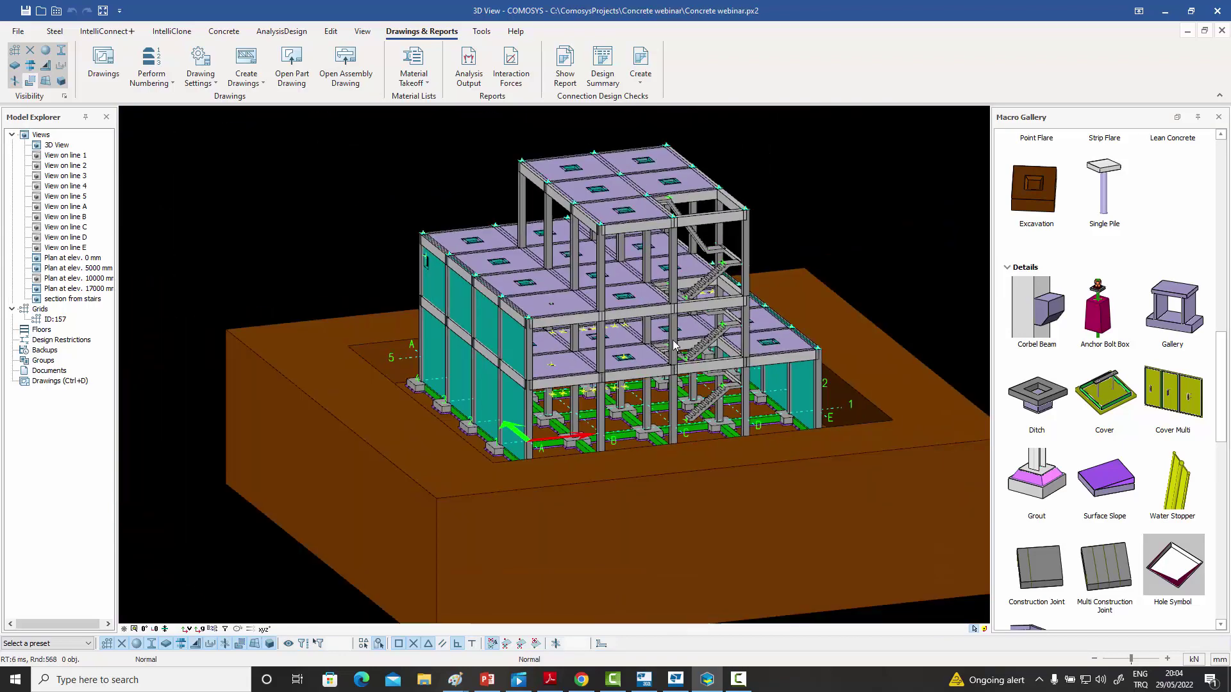
key(Left)
key(Left)
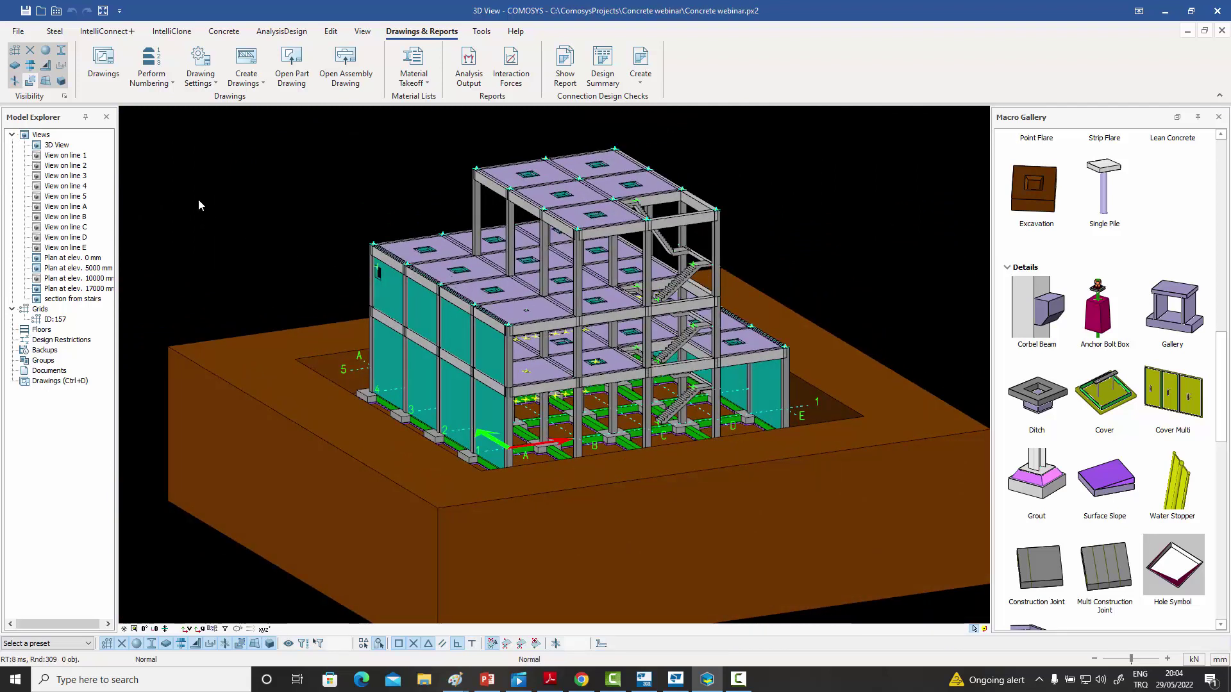
- Switch to the drawings environment, open general arrangement drawing GA-1 through the Drawings Manager and close the manager
double_click(53, 383)
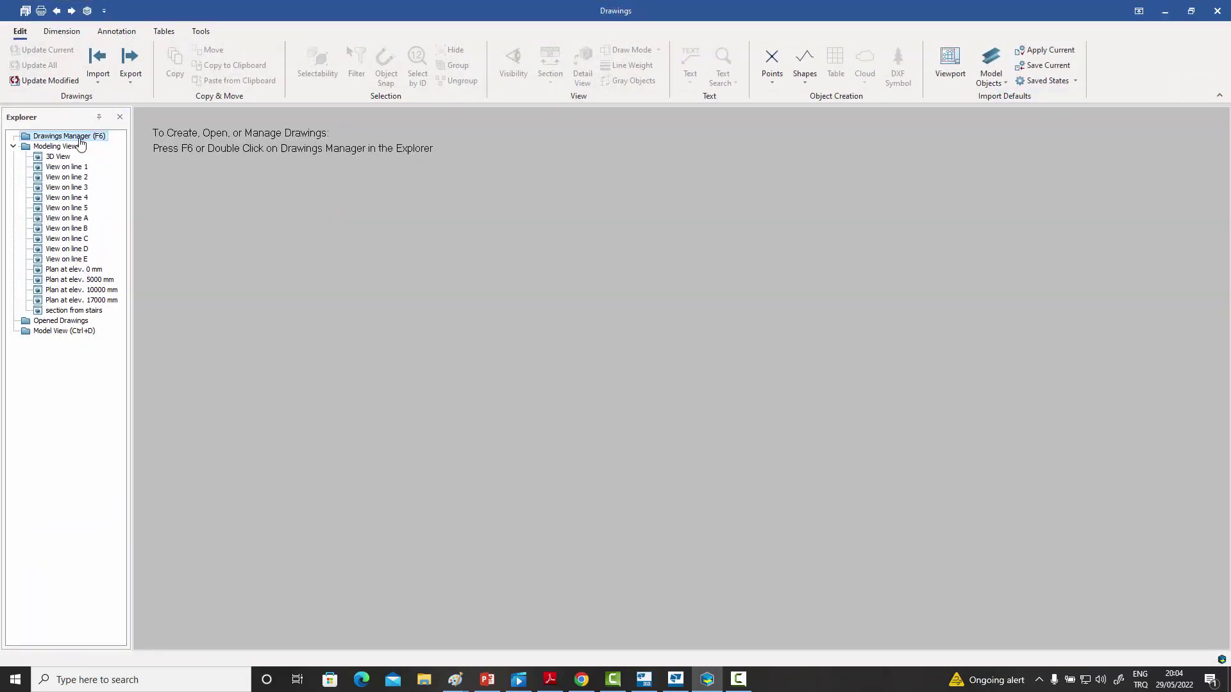
double_click(70, 136)
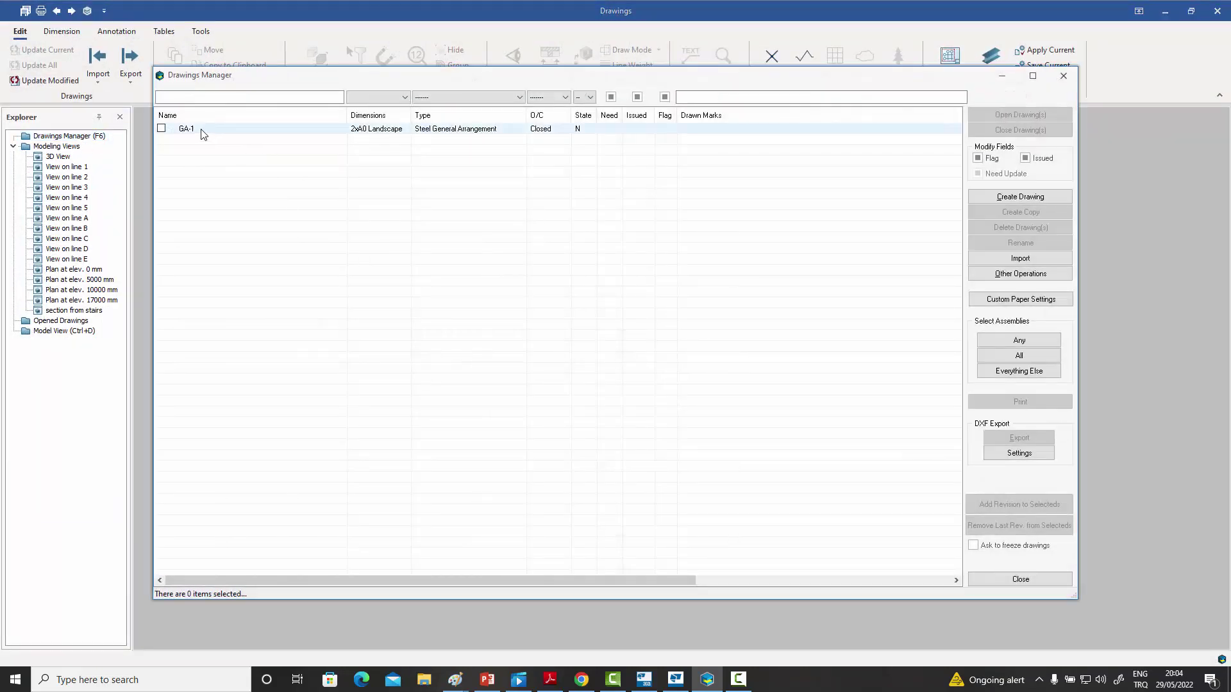
double_click(203, 131)
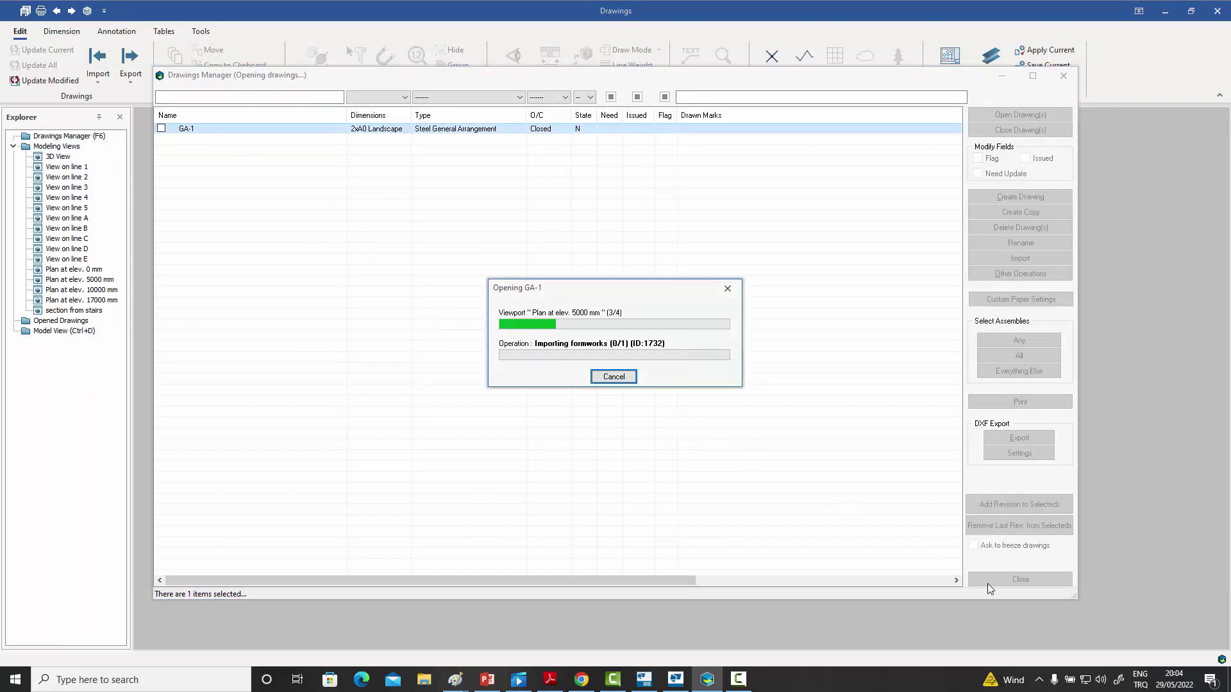
click(1020, 580)
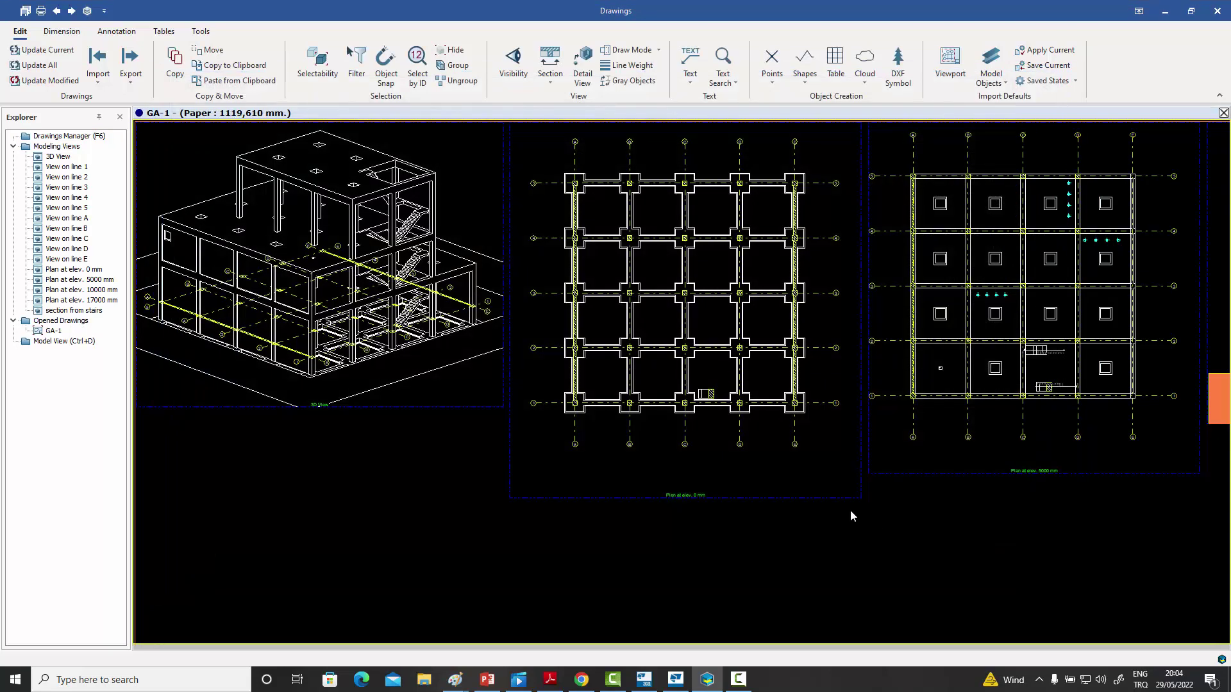
- Examine the foundation layout in the Plan at elev. 0 mm viewport of GA-1
scroll(846, 513, up, 2)
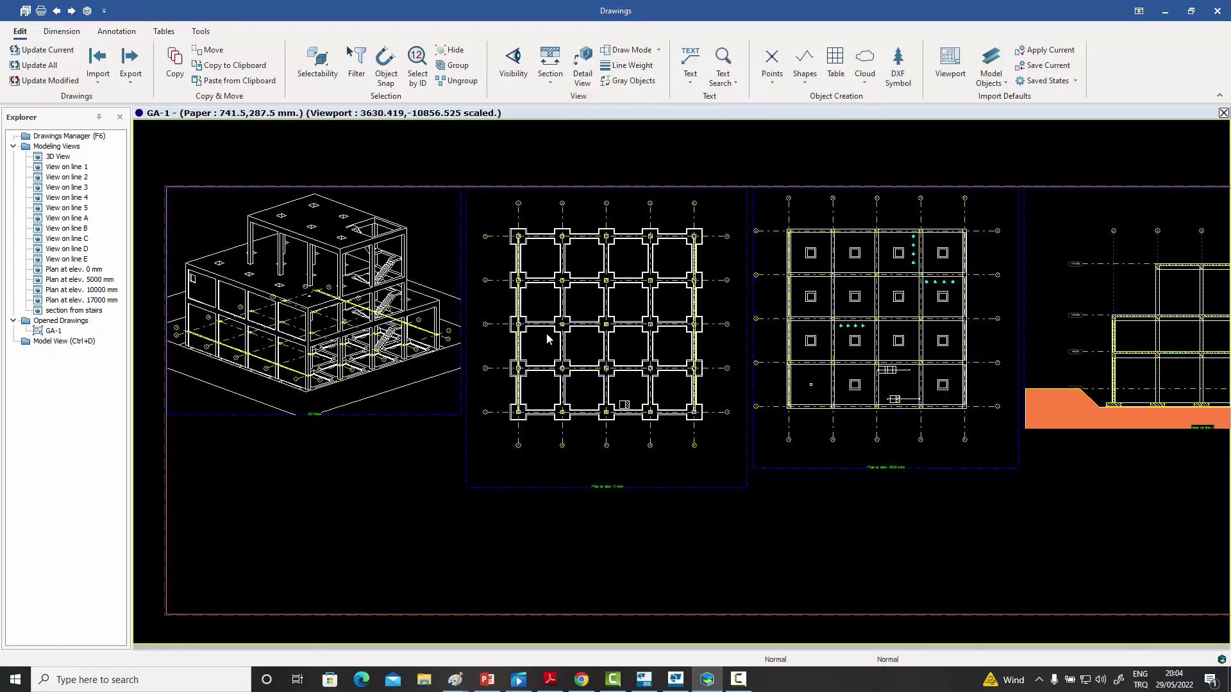
middle_drag(557, 350, 502, 352)
scroll(600, 287, up, 3)
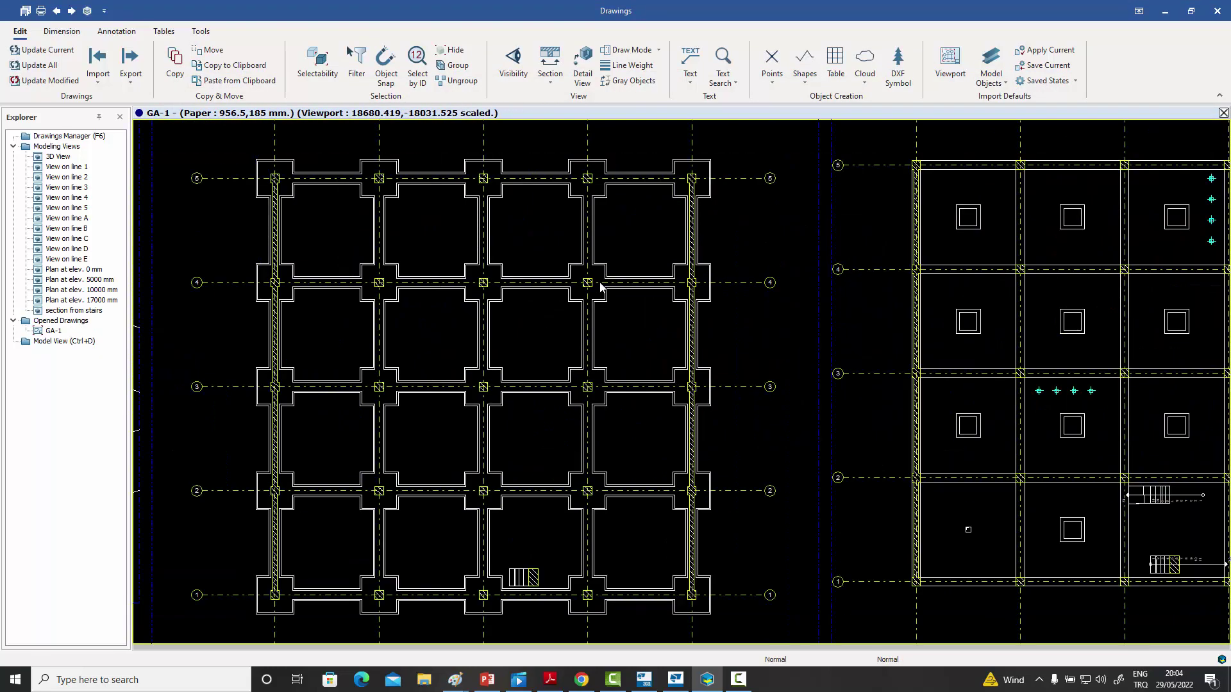
scroll(600, 287, down, 1)
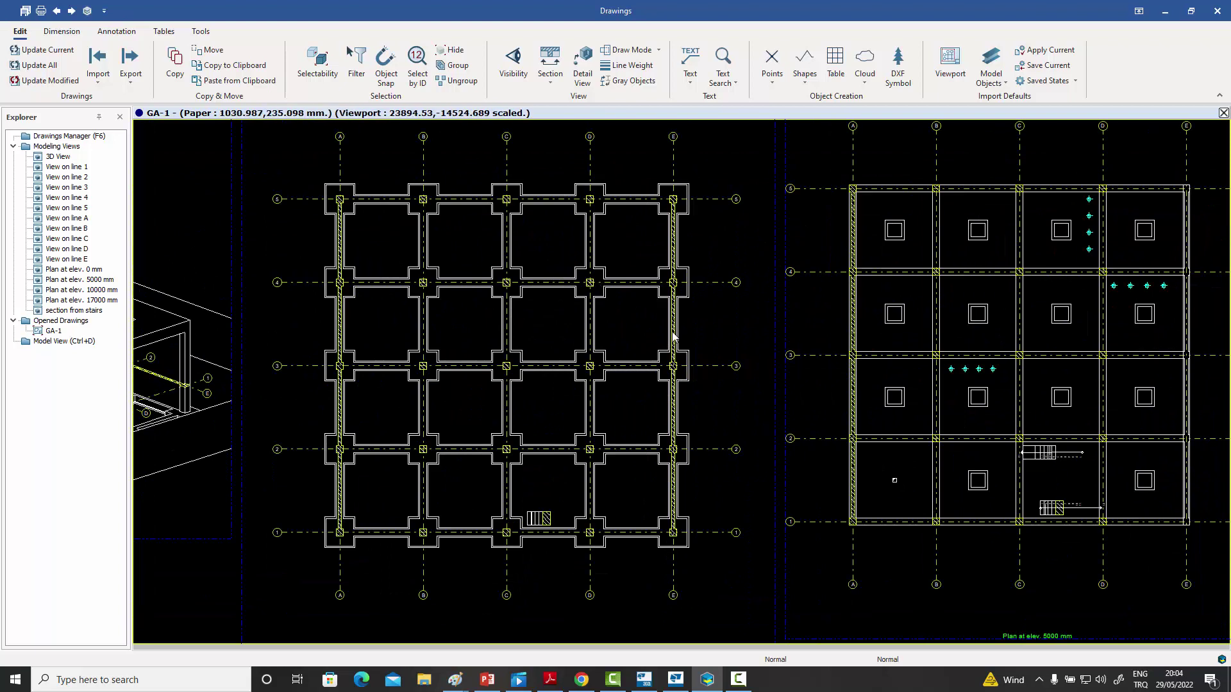
- Examine the slab openings, embedded plates and stair symbols in the Plan at elev. 5000 mm viewport
middle_drag(811, 333, 522, 335)
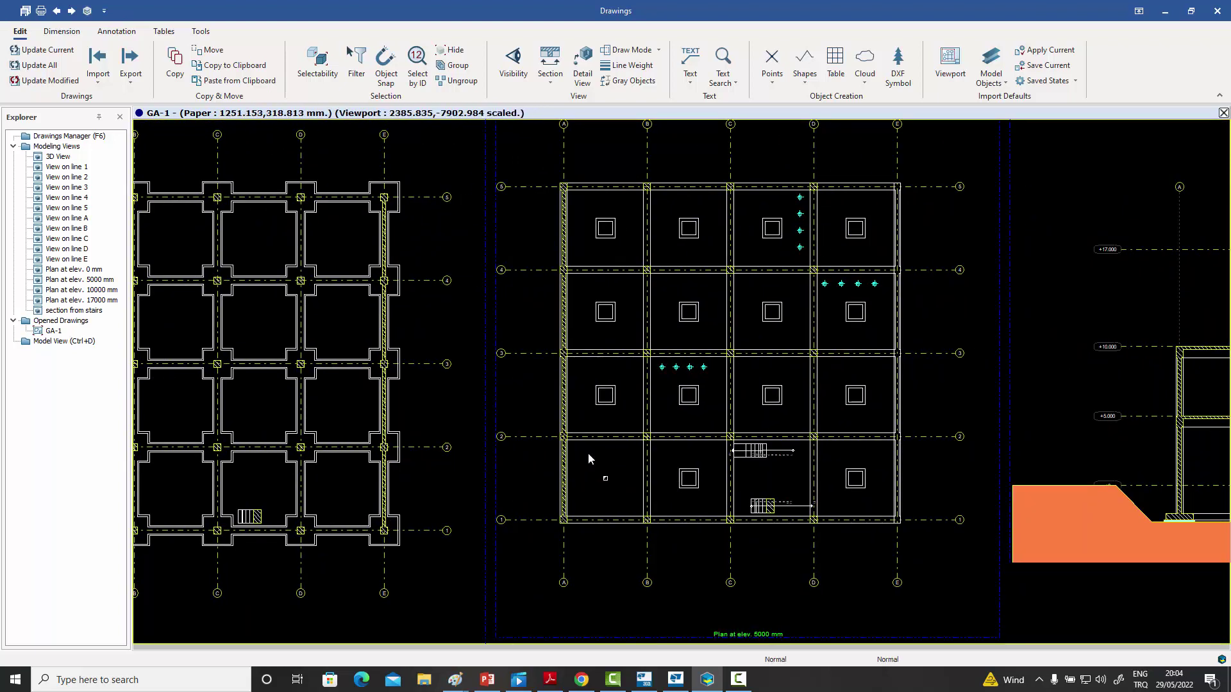
scroll(834, 382, up, 2)
scroll(631, 358, up, 1)
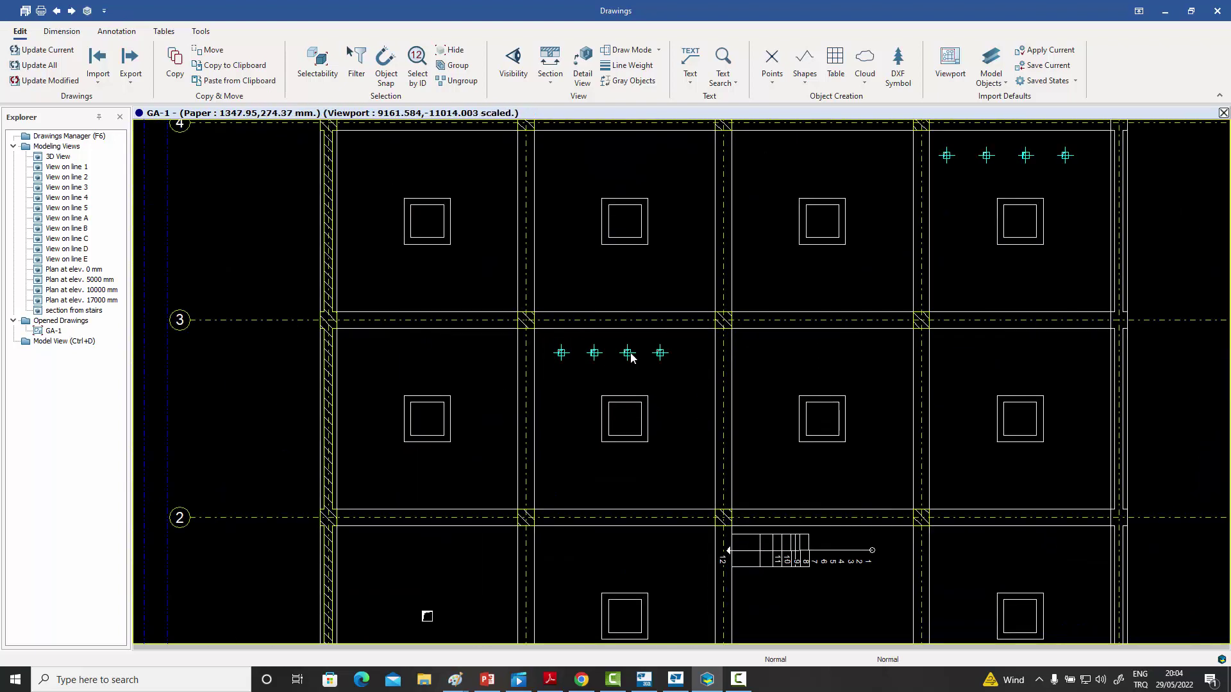
scroll(631, 358, up, 4)
scroll(736, 360, up, 1)
scroll(739, 363, down, 3)
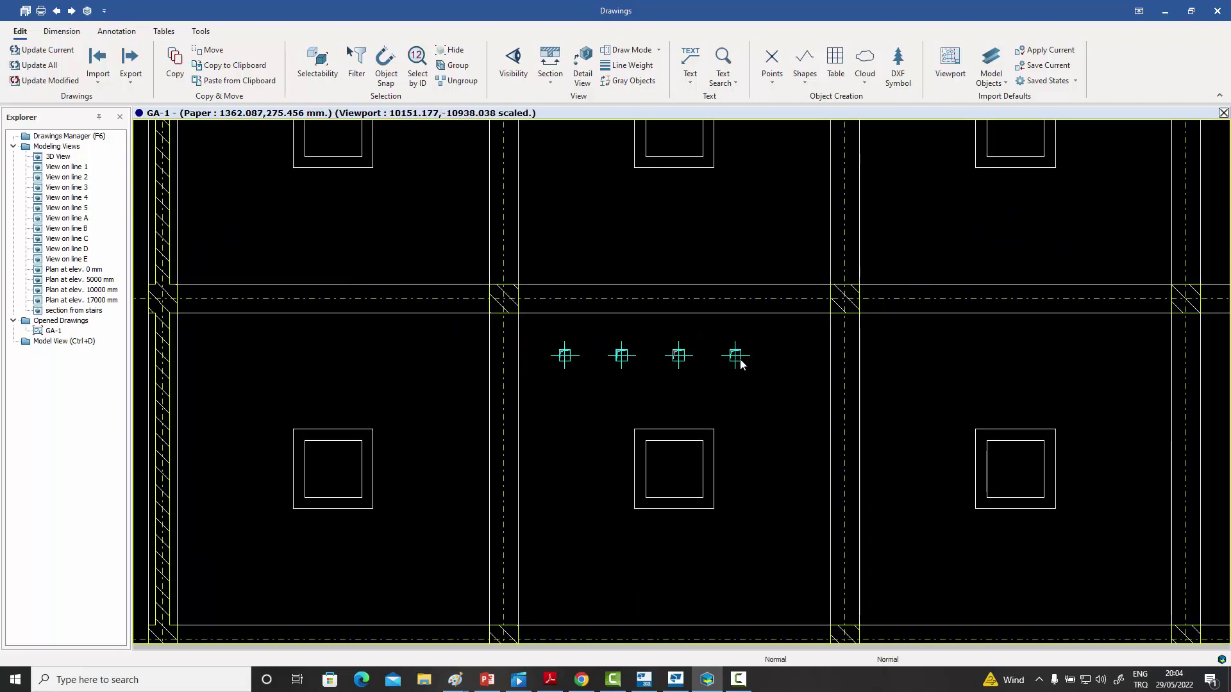
scroll(740, 363, down, 2)
middle_drag(749, 356, 551, 473)
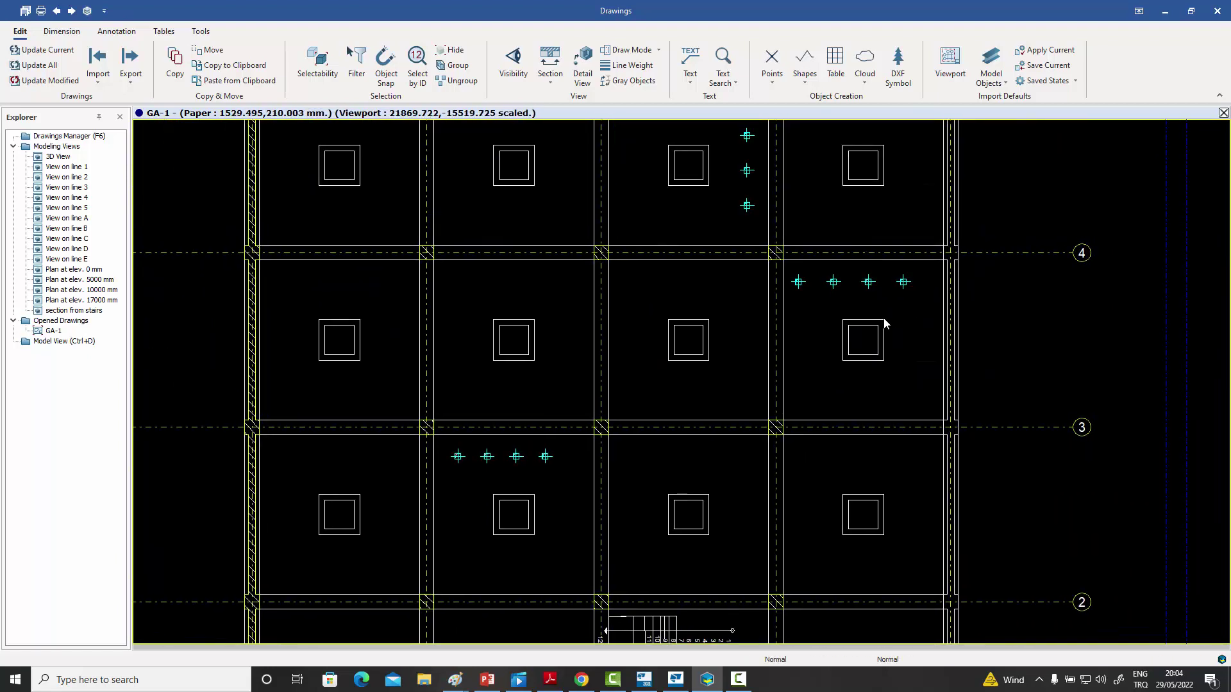
scroll(709, 331, down, 3)
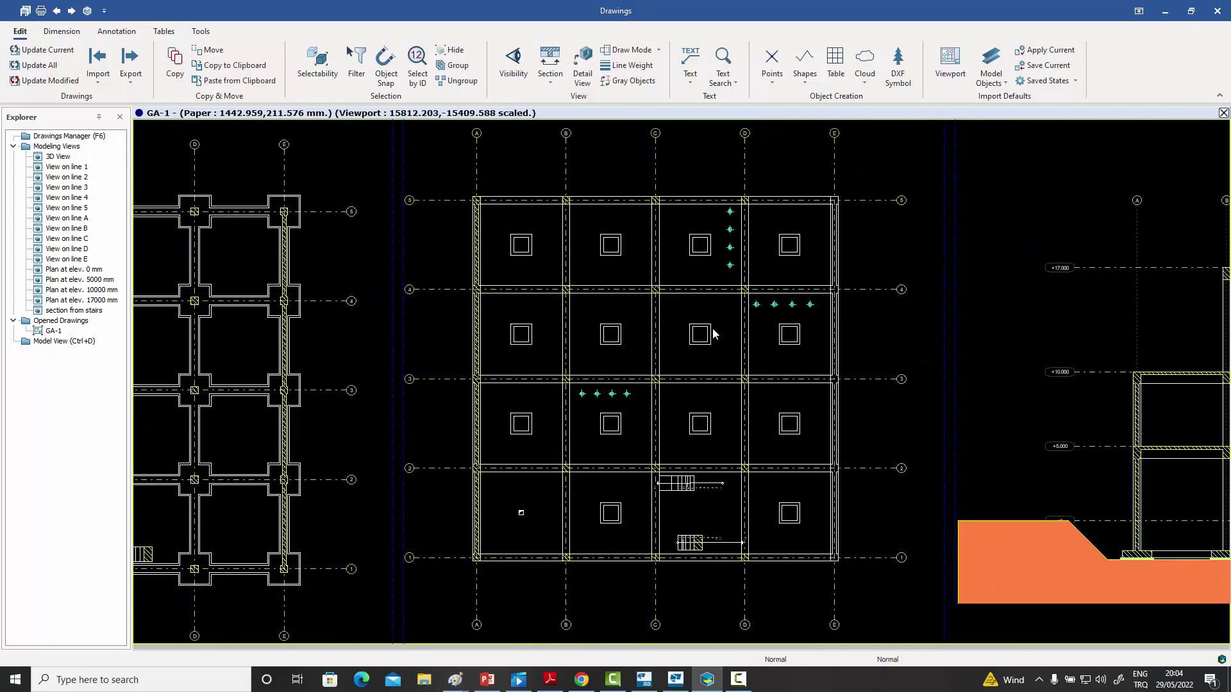
- Examine the building section viewport with its excavation and level marks, including its place on the whole GA-1 sheet
middle_drag(854, 359, 662, 334)
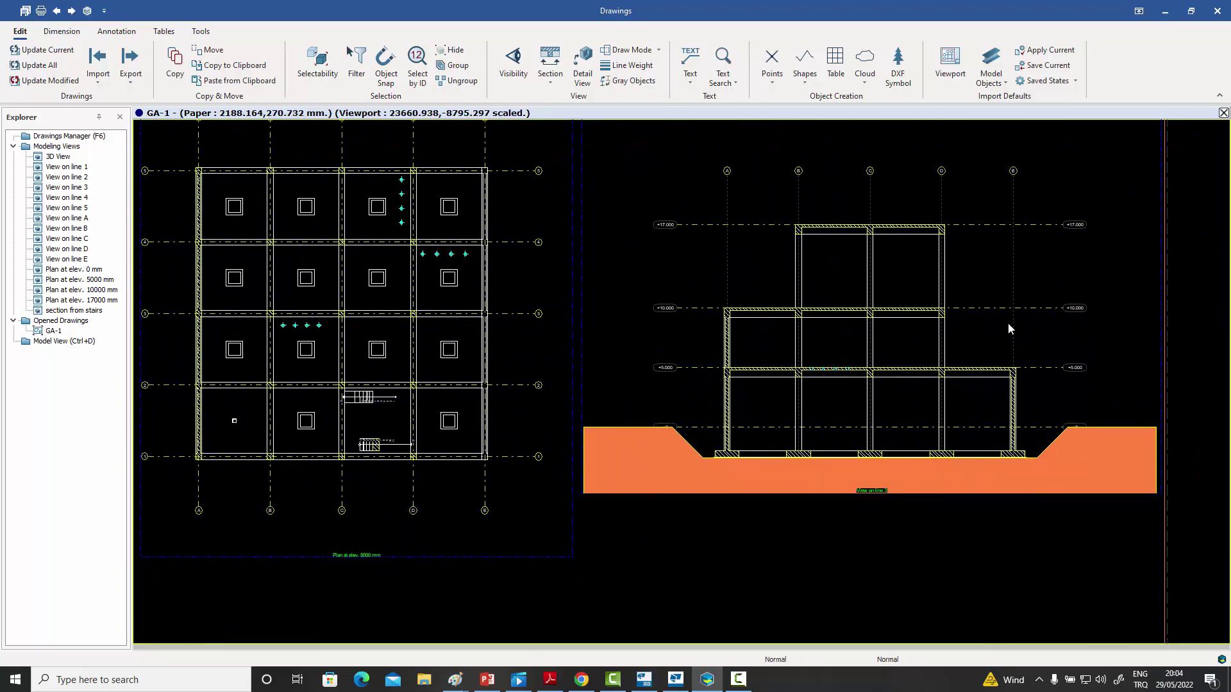
scroll(1003, 325, down, 5)
scroll(910, 334, up, 2)
middle_drag(903, 336, 954, 338)
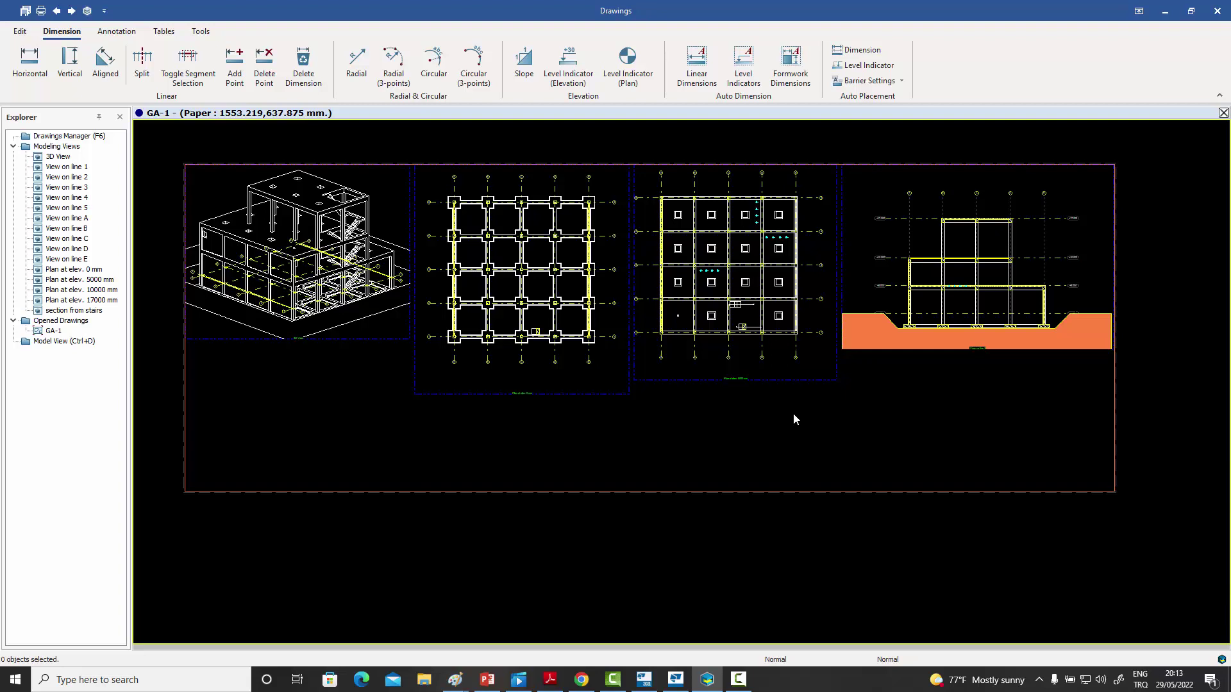
- Check the Create Viewport option for the View on line 4 modeling view without adding a viewport
click(362, 348)
click(457, 392)
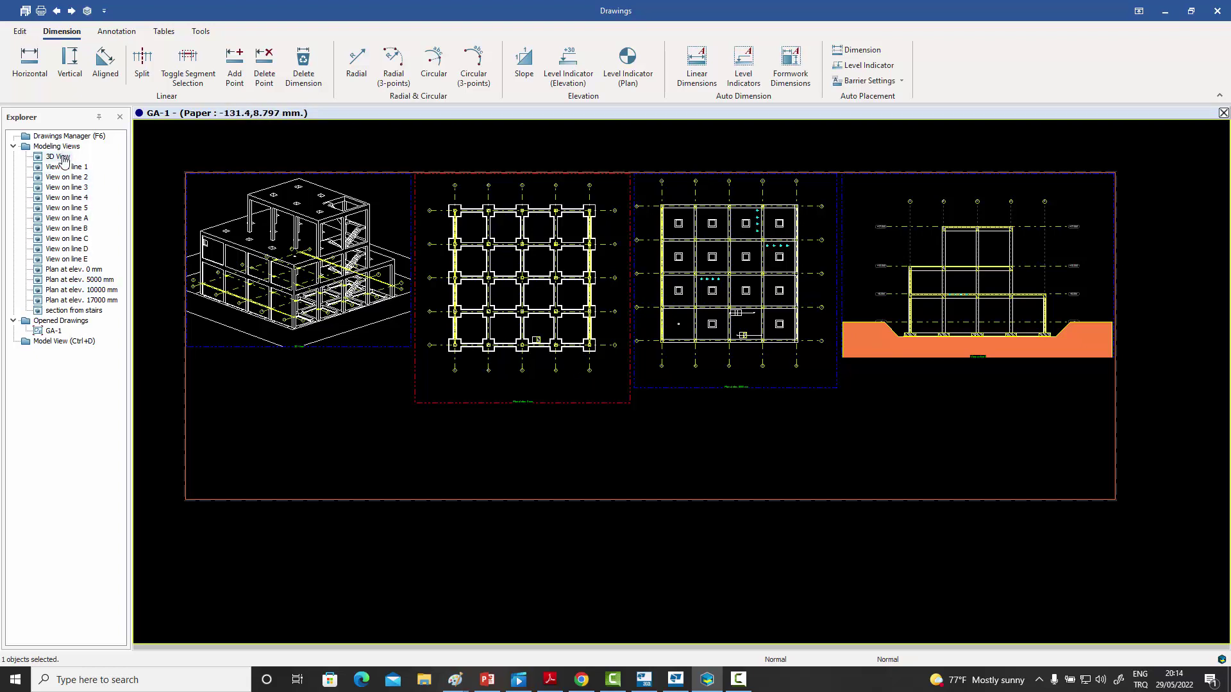
right_click(72, 200)
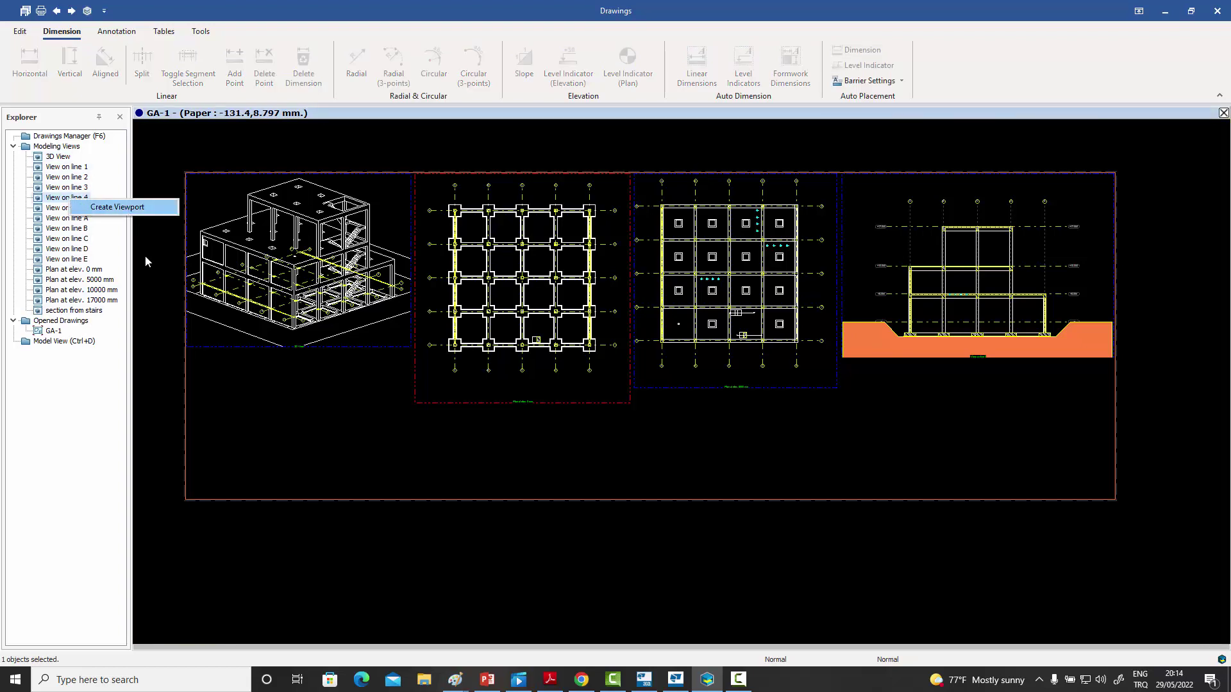
click(244, 405)
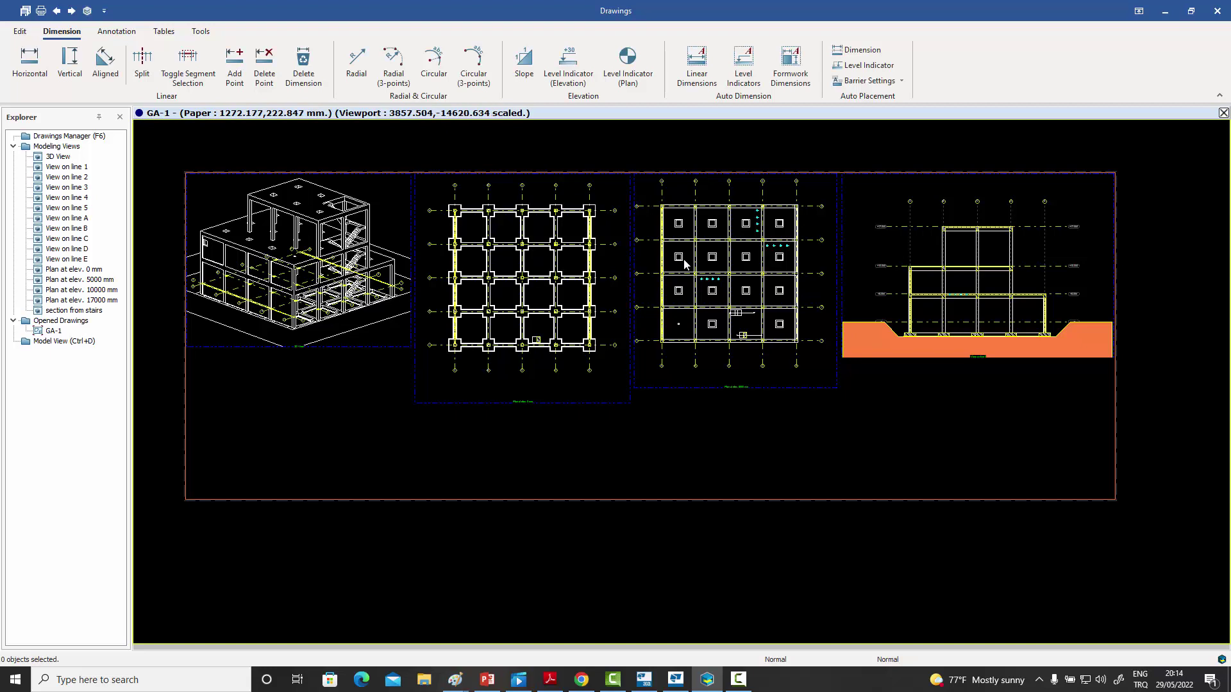
middle_drag(685, 263, 703, 246)
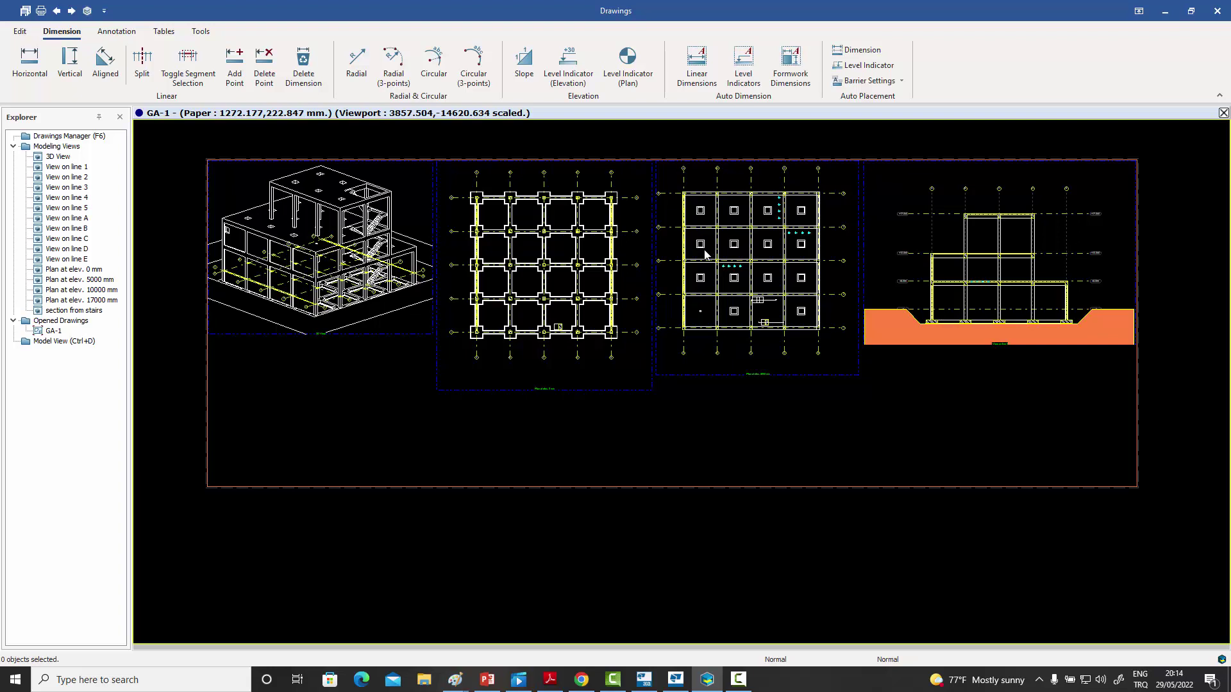
scroll(582, 223, up, 1)
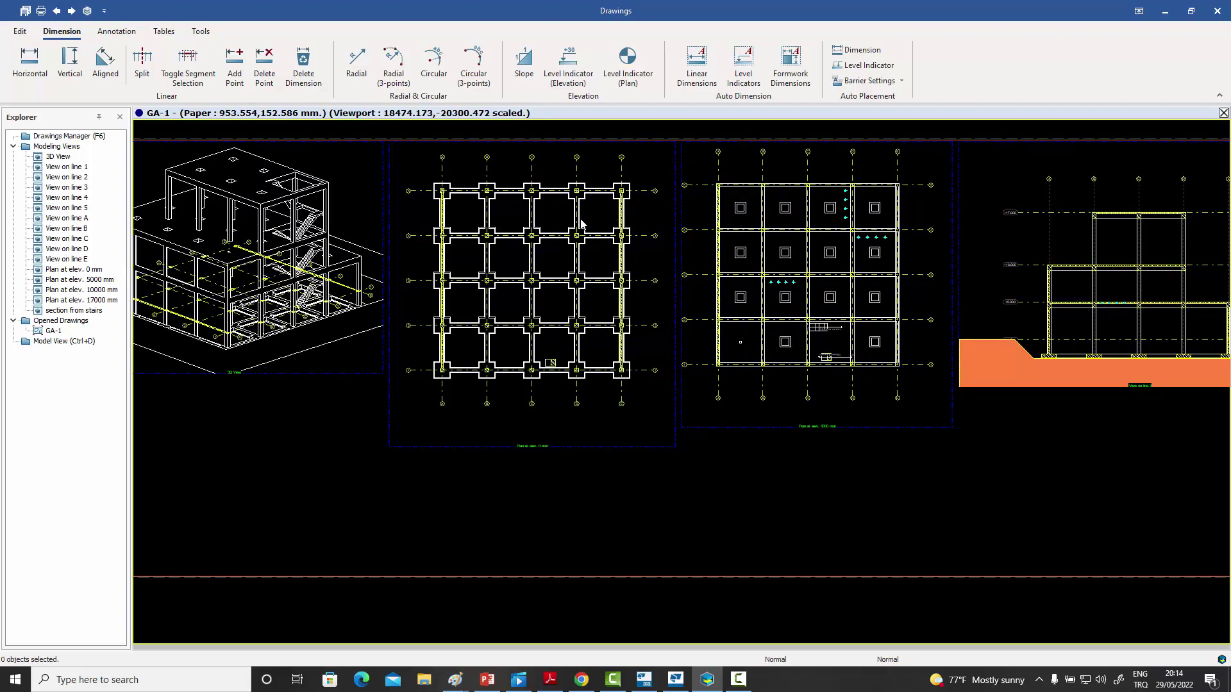
scroll(582, 224, down, 1)
middle_drag(594, 228, 606, 223)
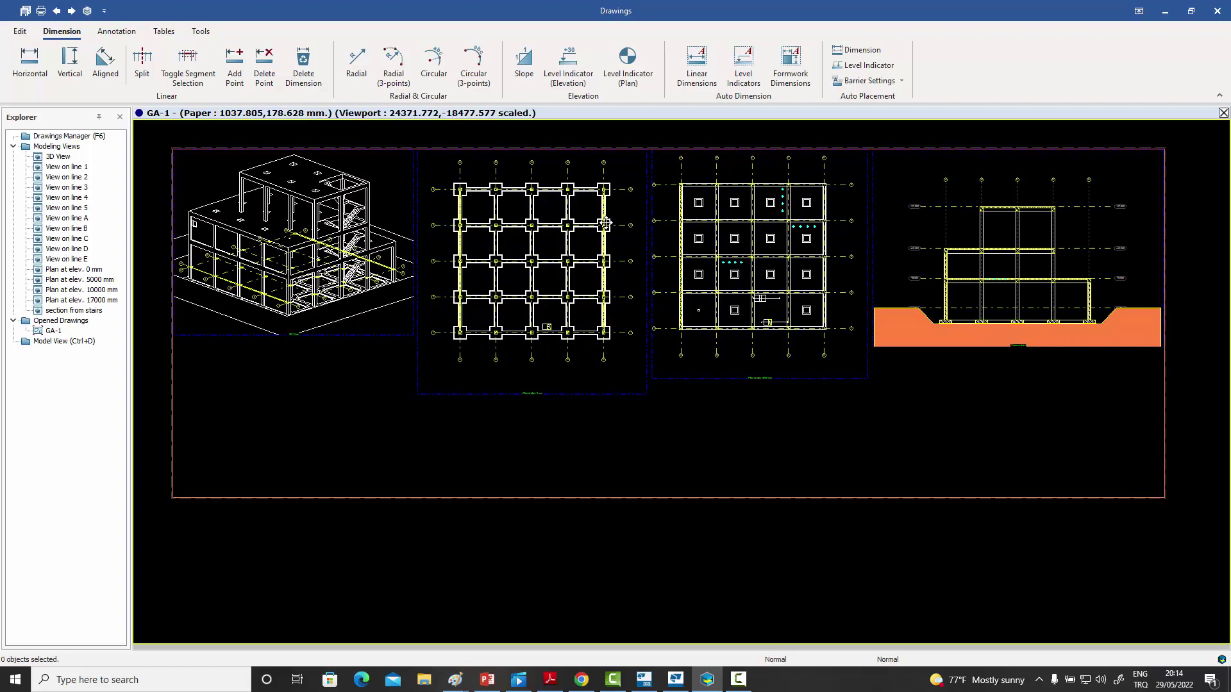
middle_drag(607, 226, 600, 228)
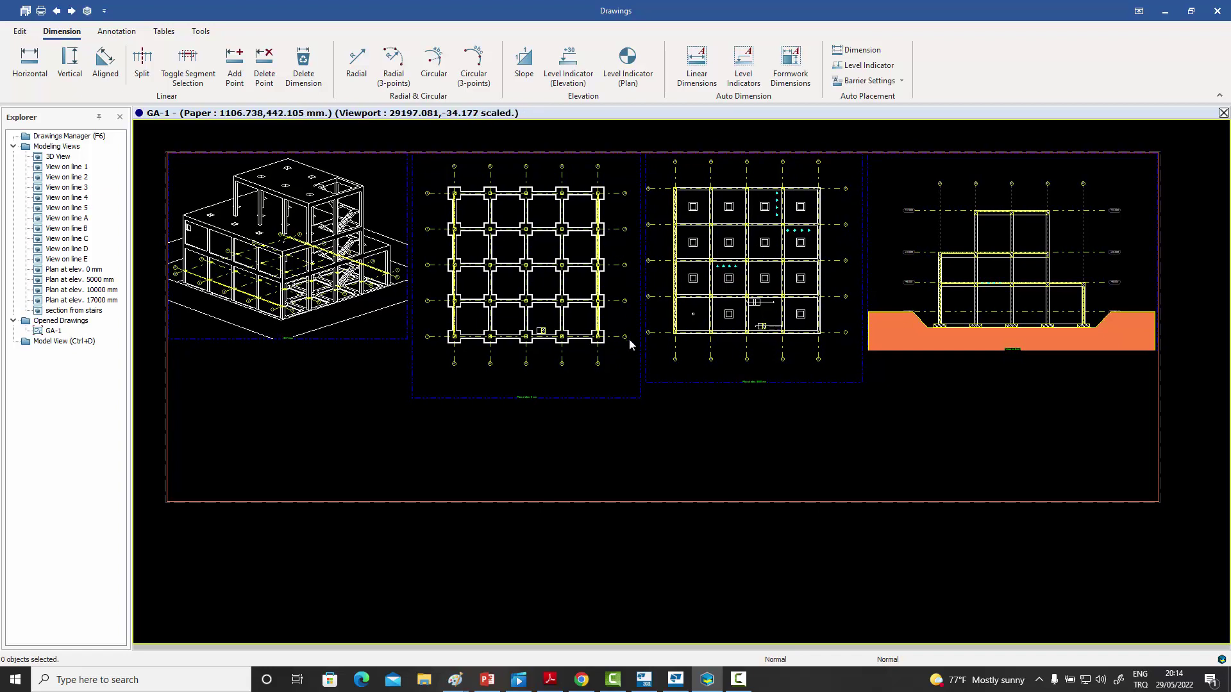
- Add automatic linear dimensions to the Plan at elev. 0 mm viewport
click(618, 374)
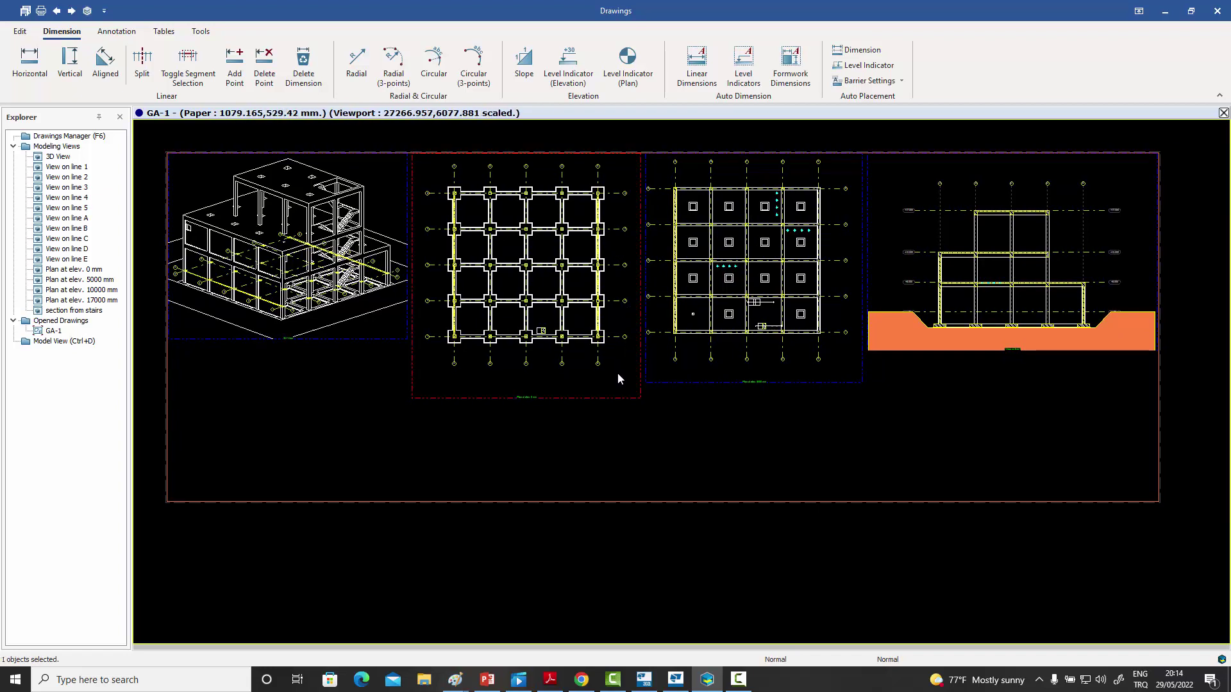
click(697, 64)
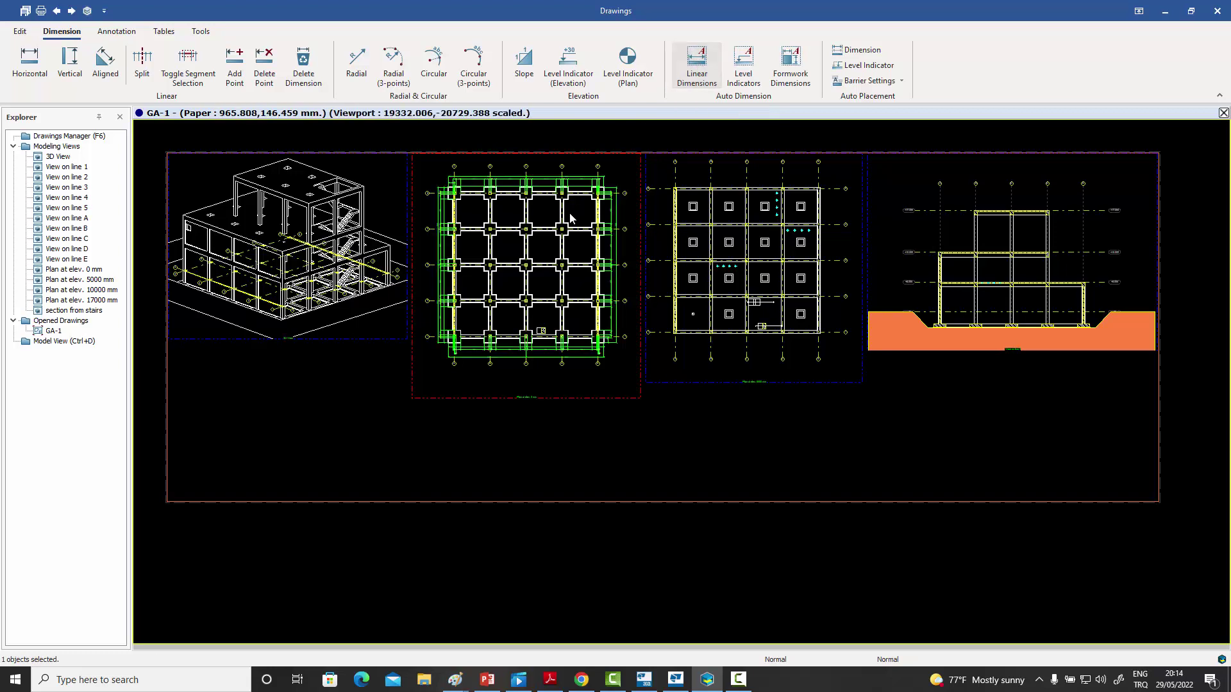
- Examine the automatic linear dimensions around the foundation plan, along the grid edges and at the footings
scroll(615, 186, up, 10)
scroll(612, 174, down, 4)
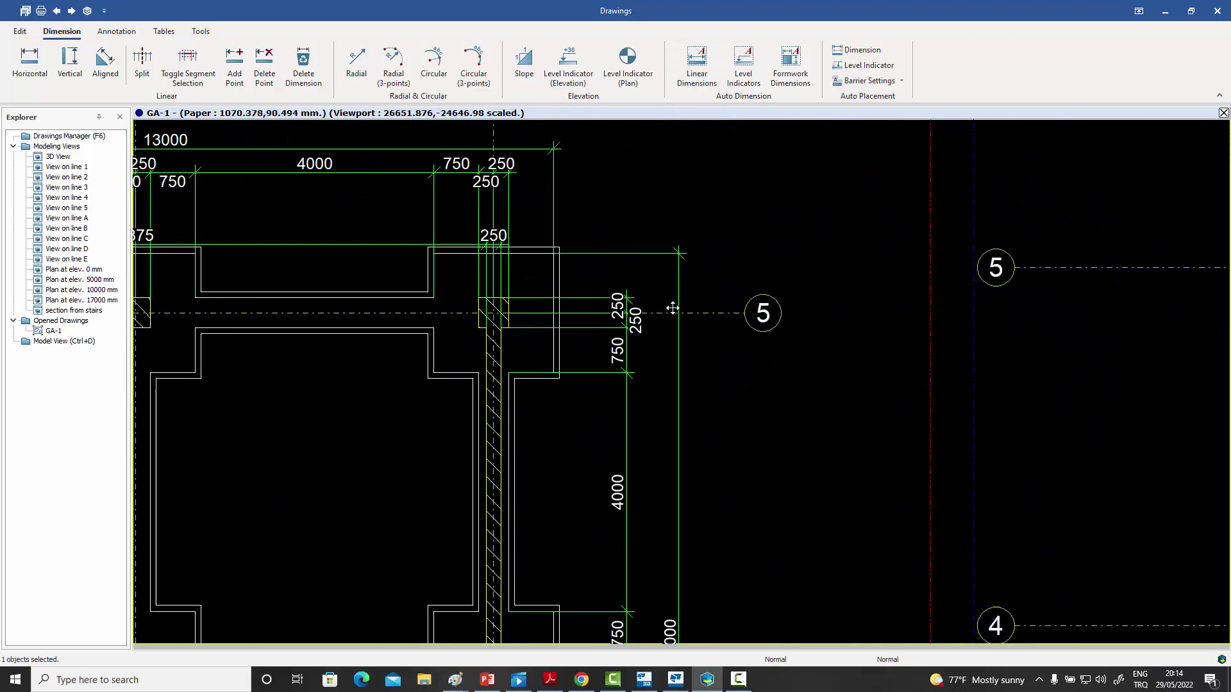
scroll(746, 289, down, 4)
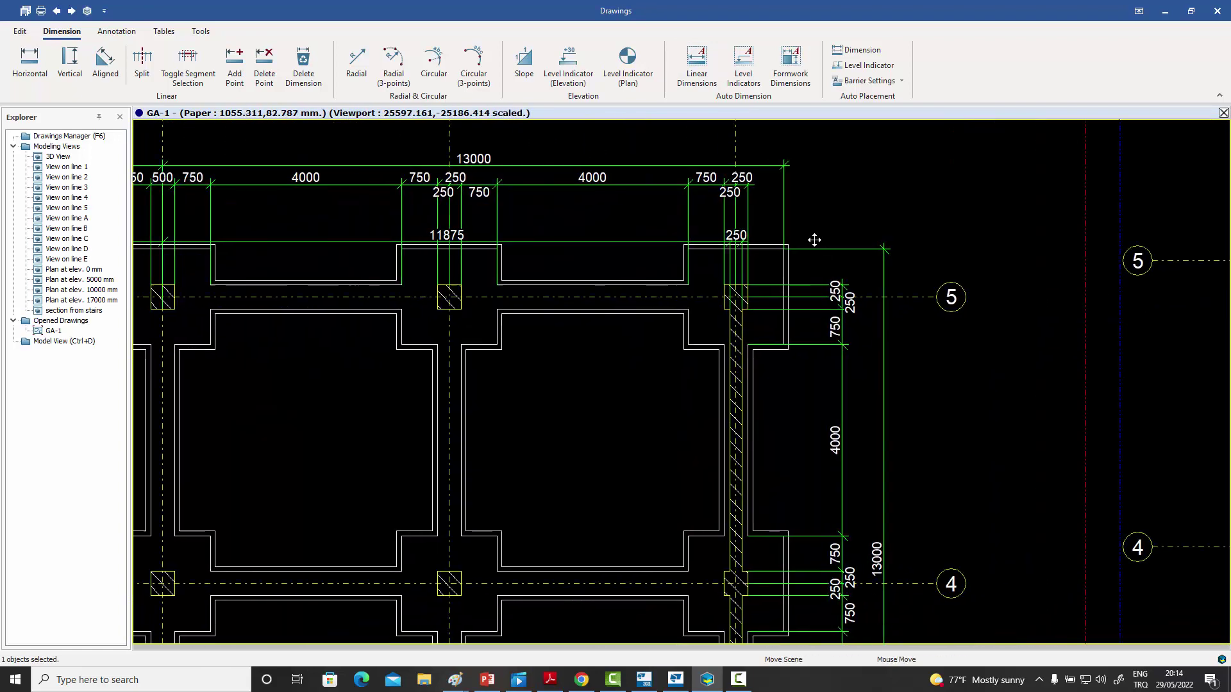
scroll(697, 331, down, 3)
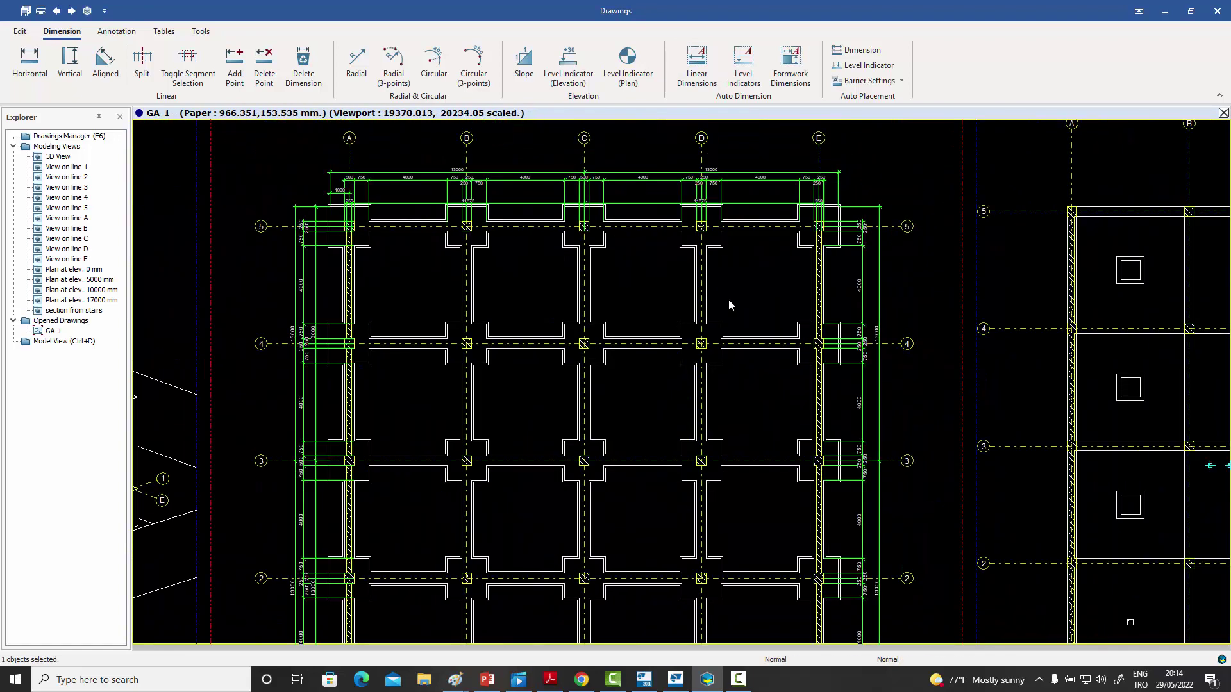
middle_drag(711, 294, 577, 295)
scroll(578, 296, up, 5)
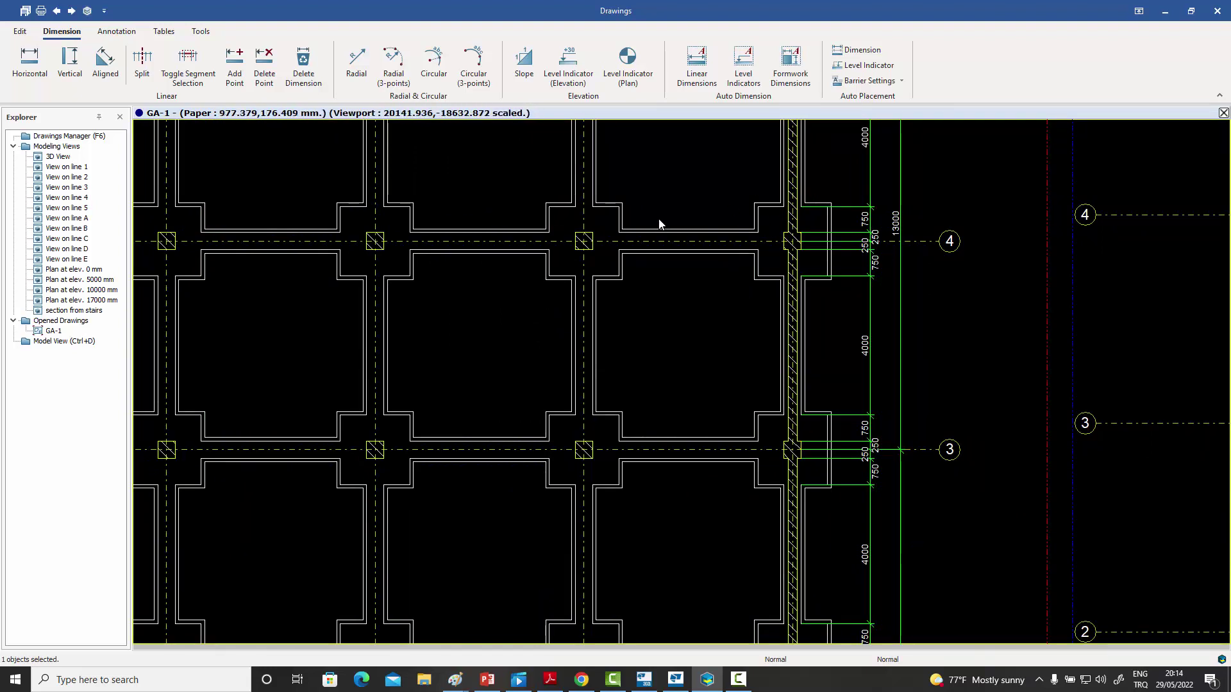
scroll(426, 238, down, 1)
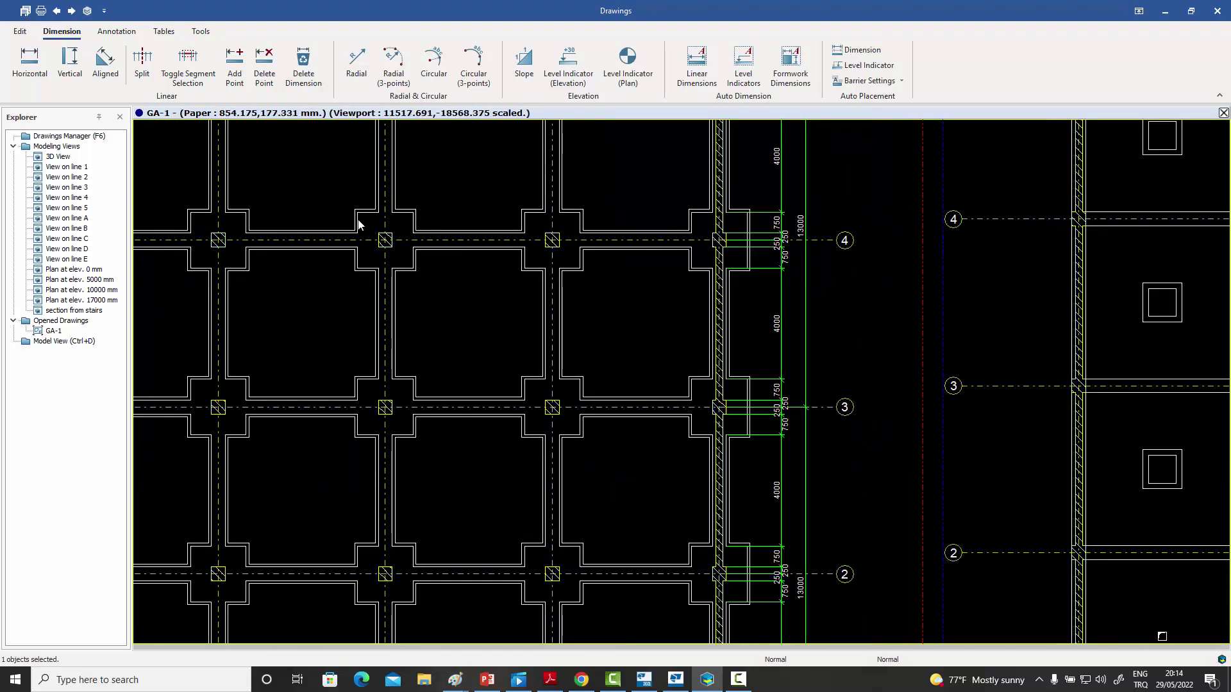
scroll(359, 225, up, 2)
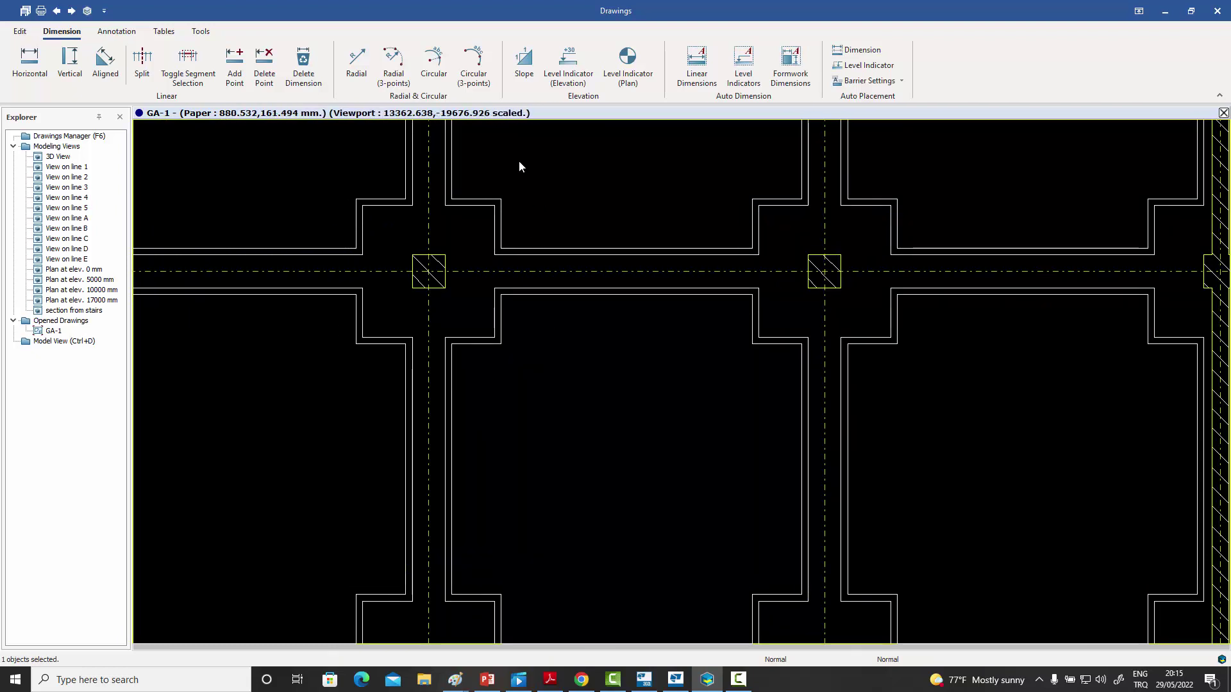
scroll(518, 369, down, 3)
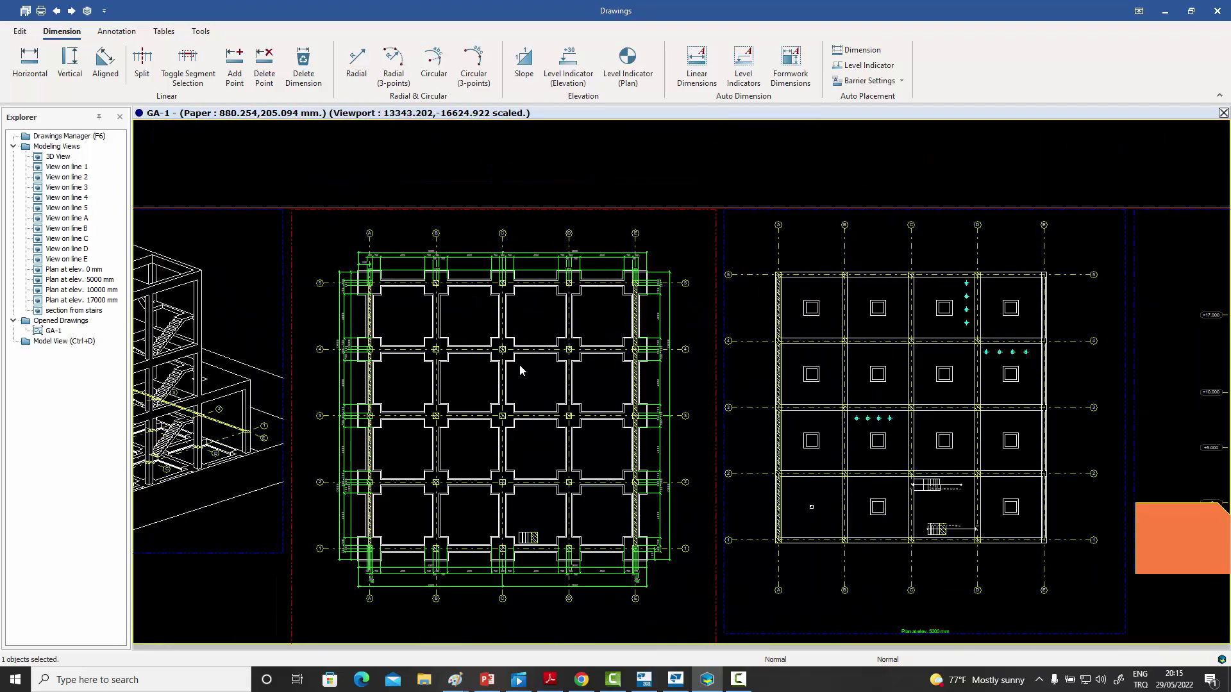
- Add automatic linear dimensions to the Plan at elev. 5000 mm viewport
middle_drag(519, 364, 332, 279)
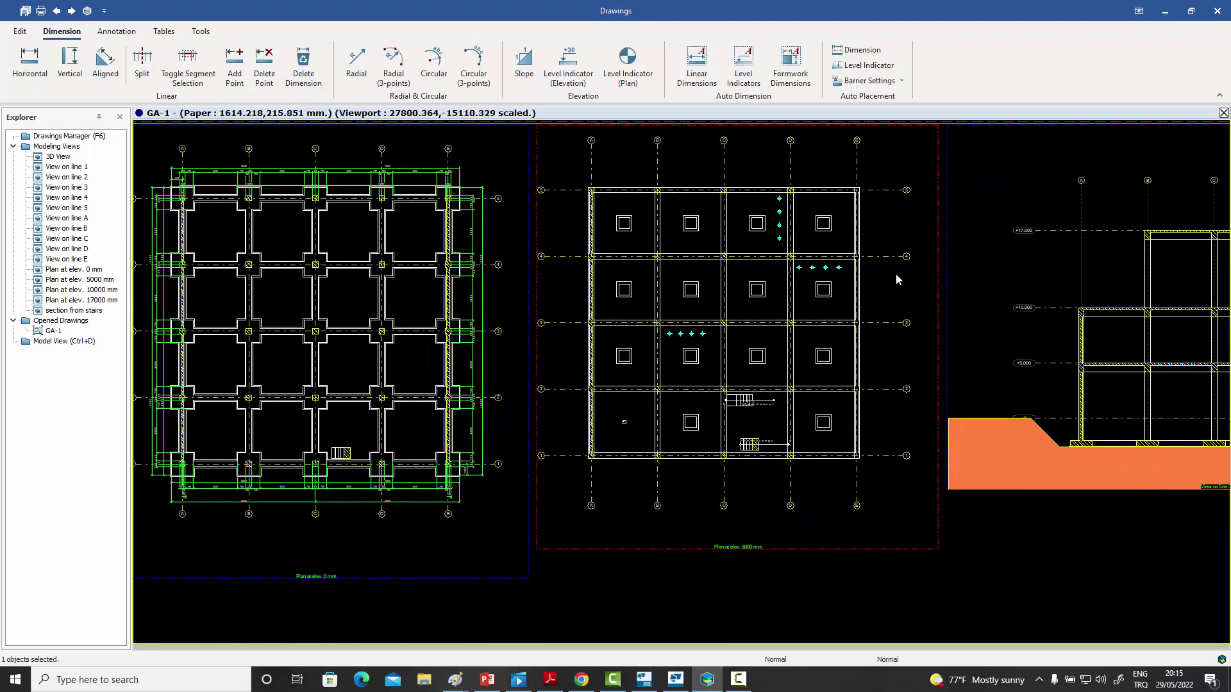
click(697, 64)
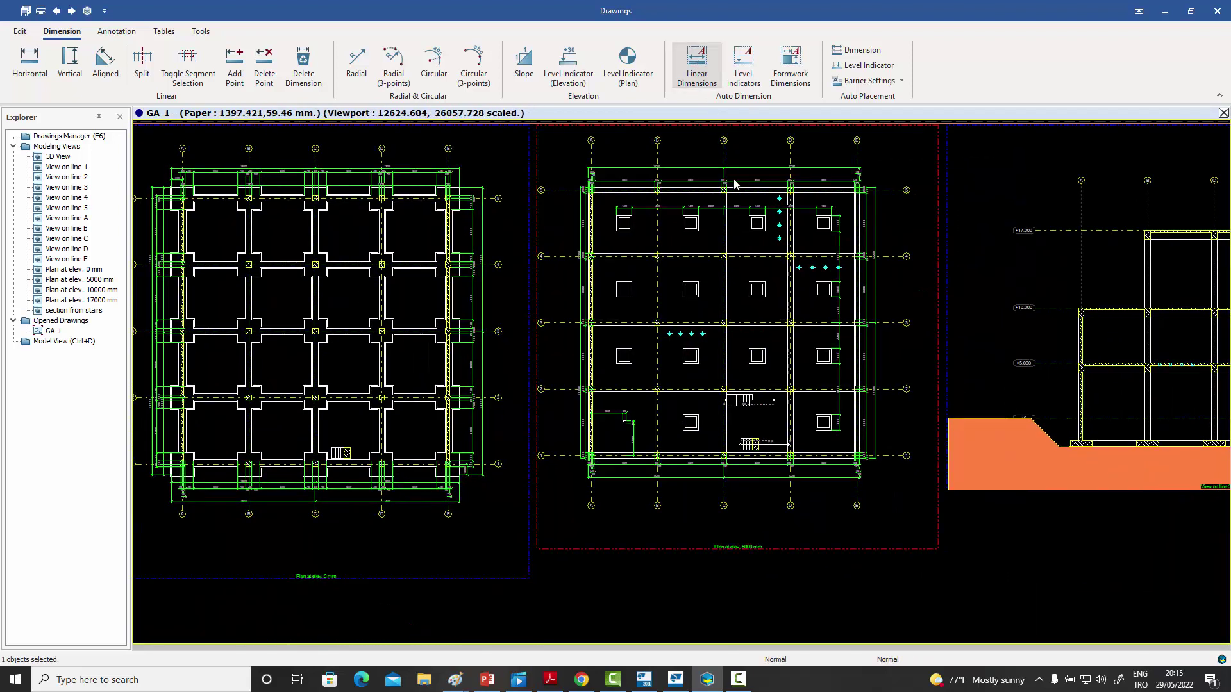
middle_drag(750, 263, 659, 267)
- Add automatic linear dimensions to the View on line 3 section viewport
middle_drag(1102, 261, 863, 250)
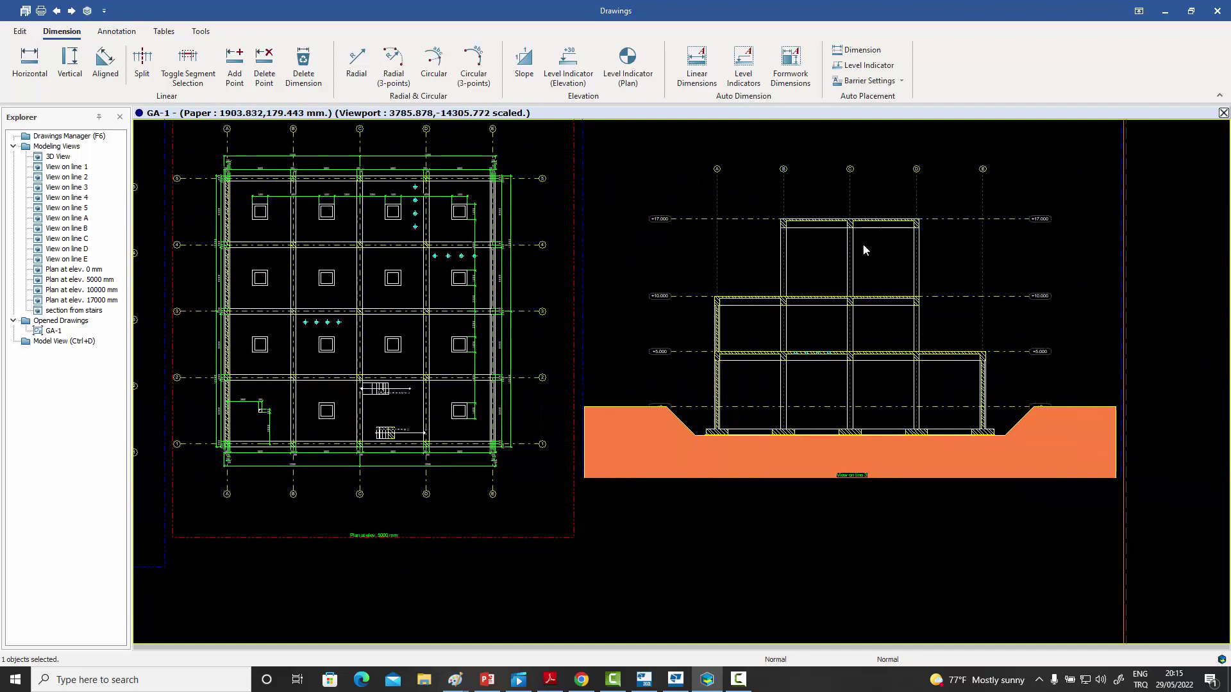
click(691, 75)
scroll(977, 317, up, 3)
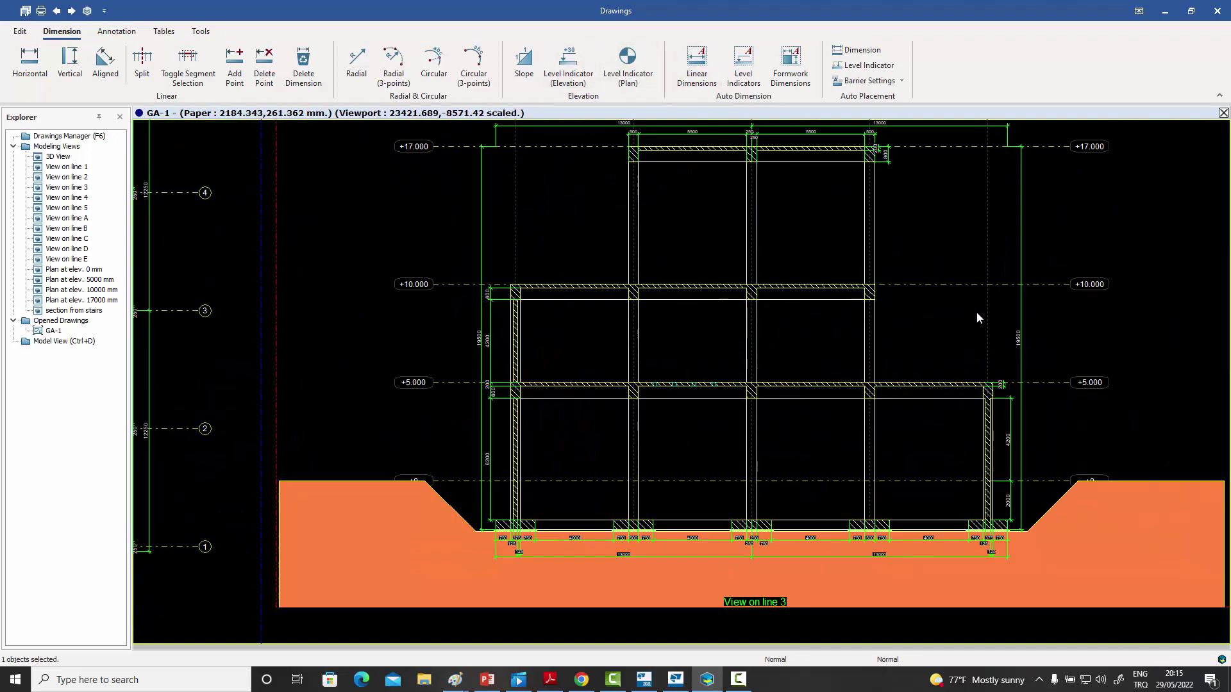
scroll(976, 314, down, 3)
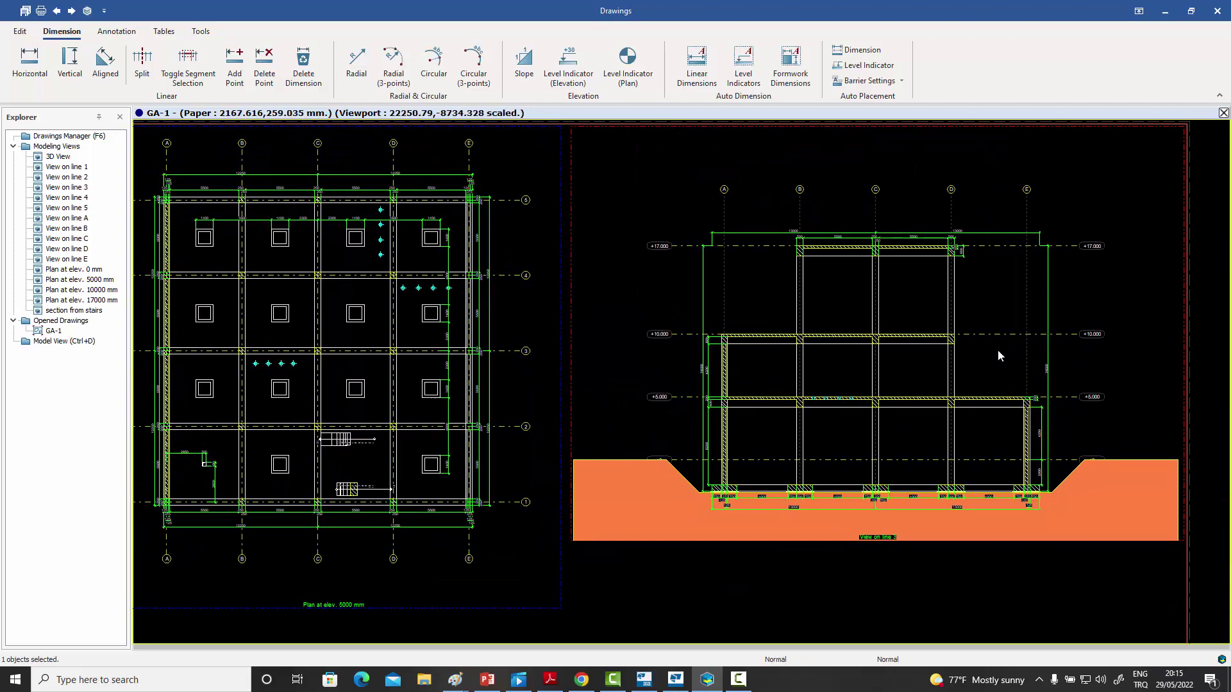
- Add automatic linear dimensions to the row of four small openings between grids B and C, just below grid 3, in the Plan at elev. 5000 mm
mouse_move(997, 355)
middle_down()
mouse_move(1075, 349)
mouse_move(879, 332)
mouse_move(915, 318)
middle_up()
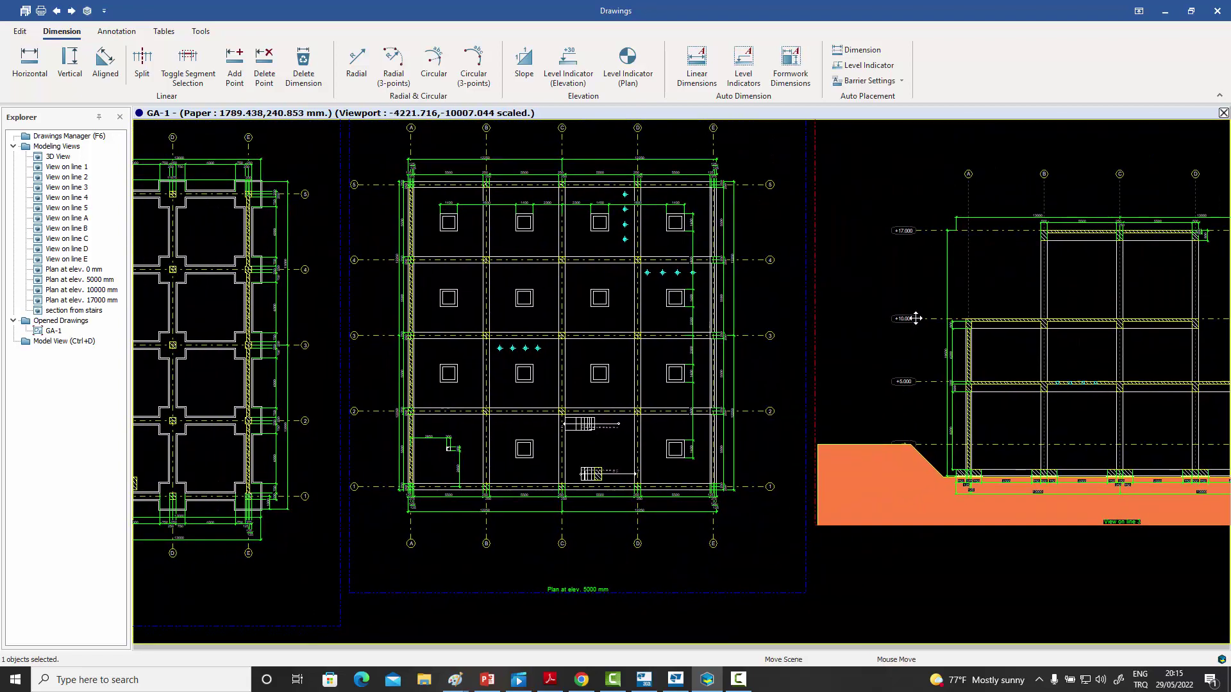
scroll(548, 359, up, 5)
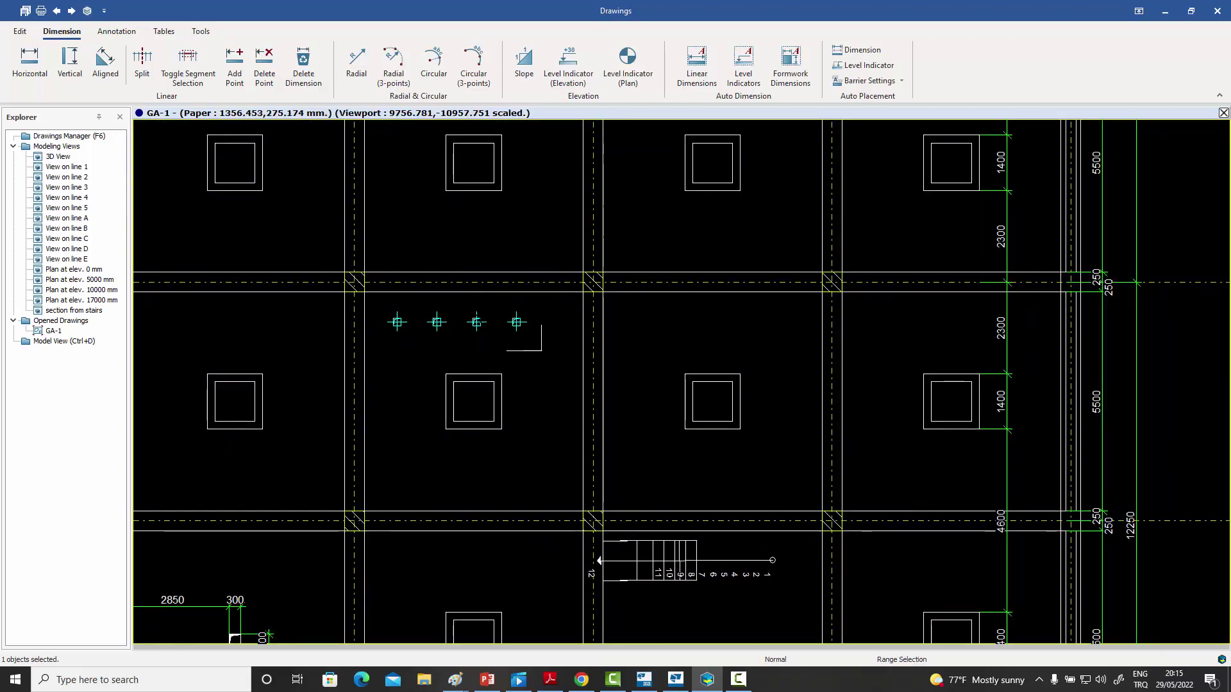
drag(541, 350, 382, 303)
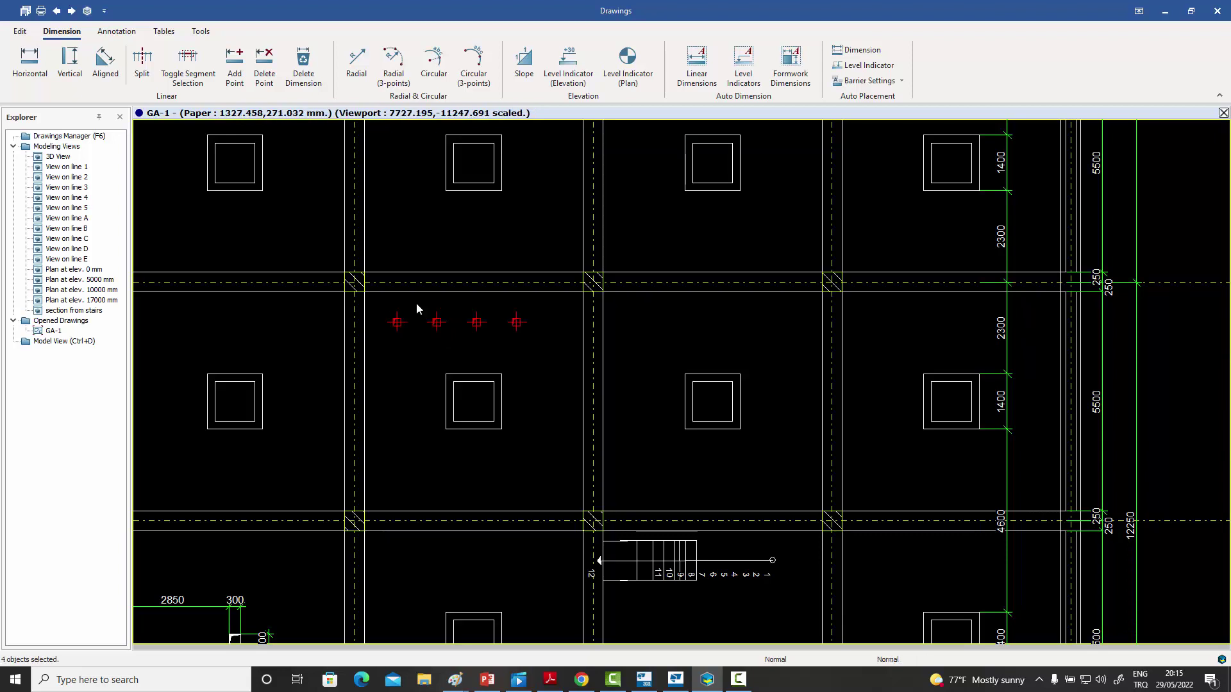
click(695, 67)
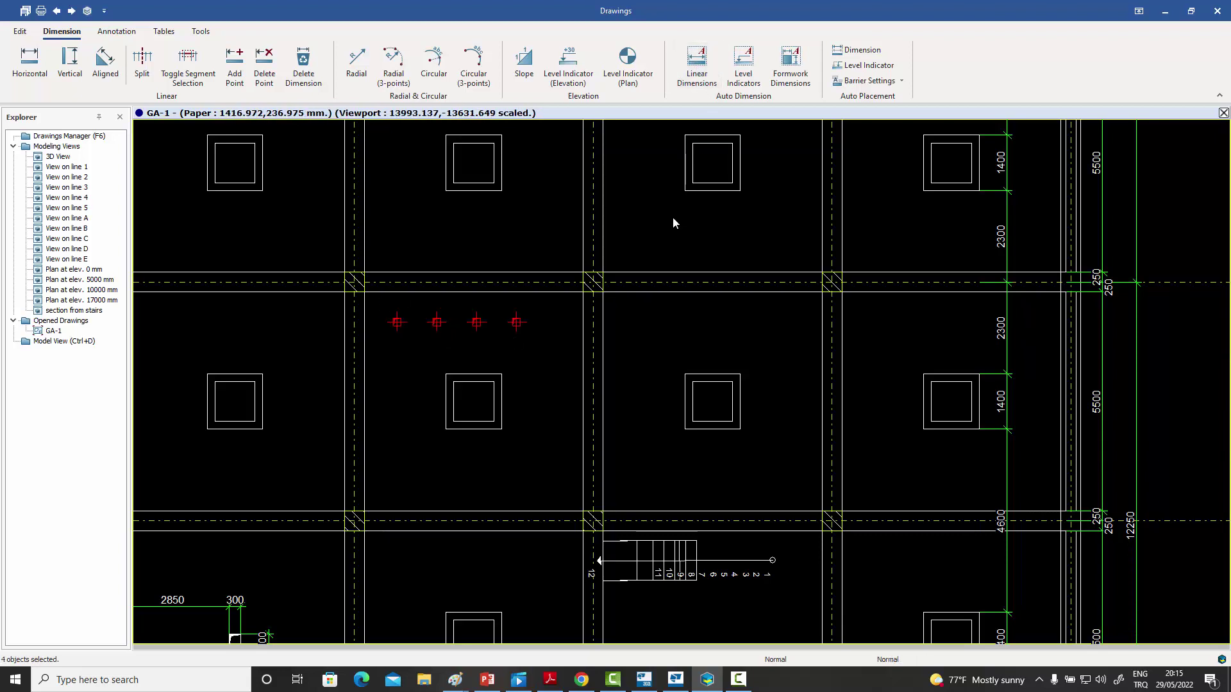
scroll(672, 217, up, 1)
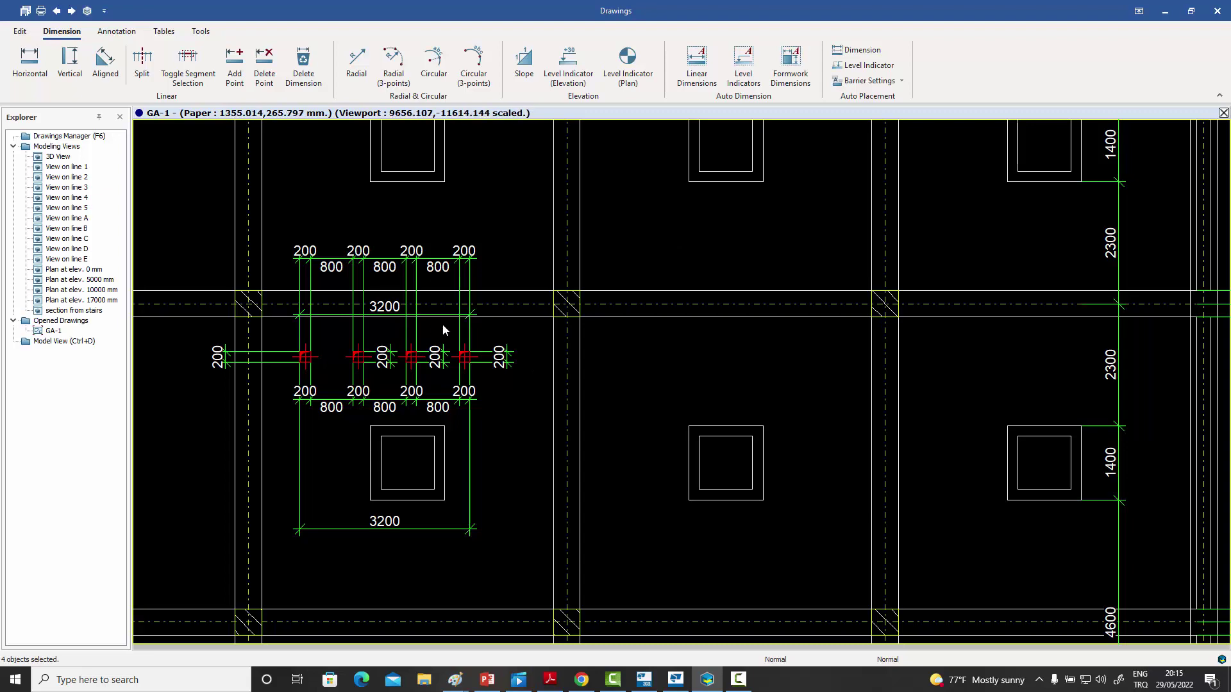
- Add automatic level indicators to the View on line 3 section viewport
scroll(443, 329, down, 5)
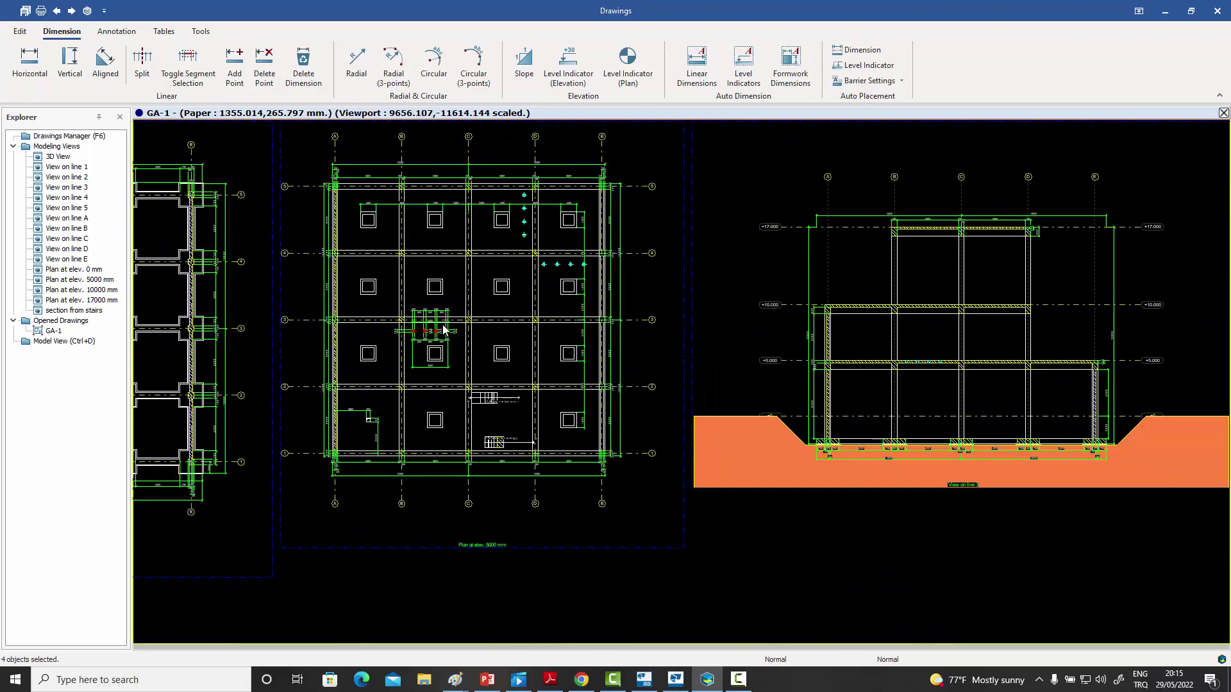
middle_drag(535, 336, 643, 329)
scroll(673, 338, down, 1)
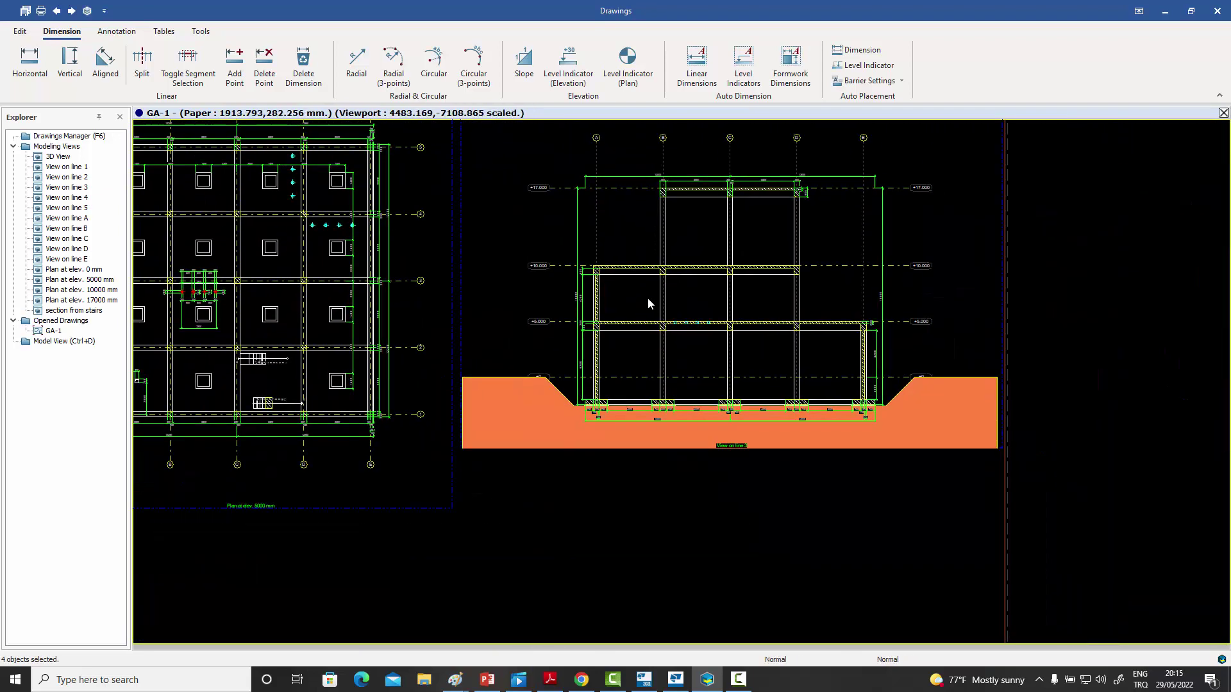
scroll(647, 297, up, 1)
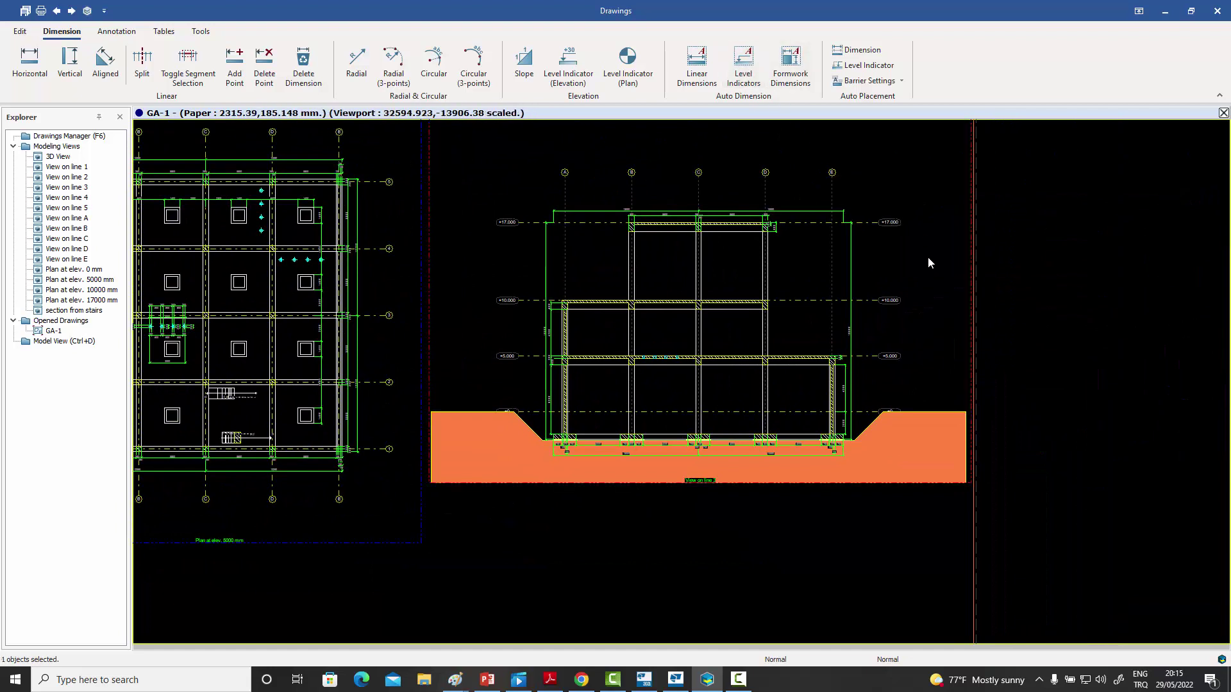
click(745, 69)
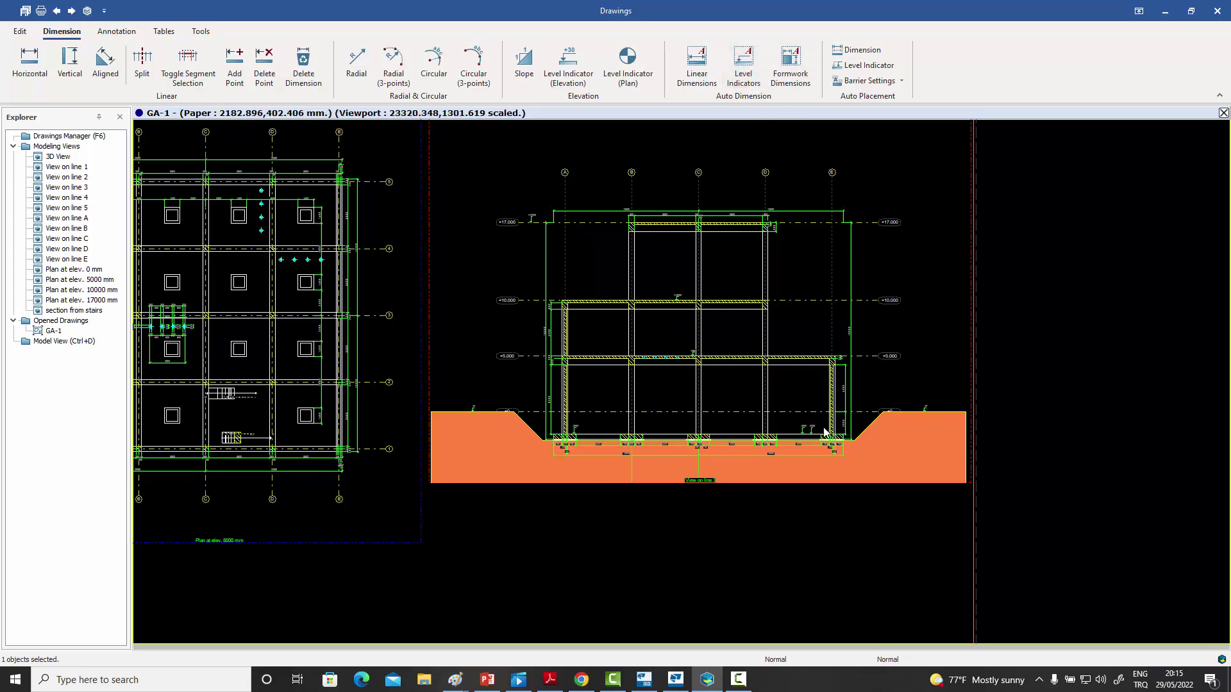
- Examine the automatic level indicators at the floor slabs and roof of the View on line 3 section
scroll(654, 388, up, 3)
scroll(643, 329, up, 2)
scroll(643, 330, up, 4)
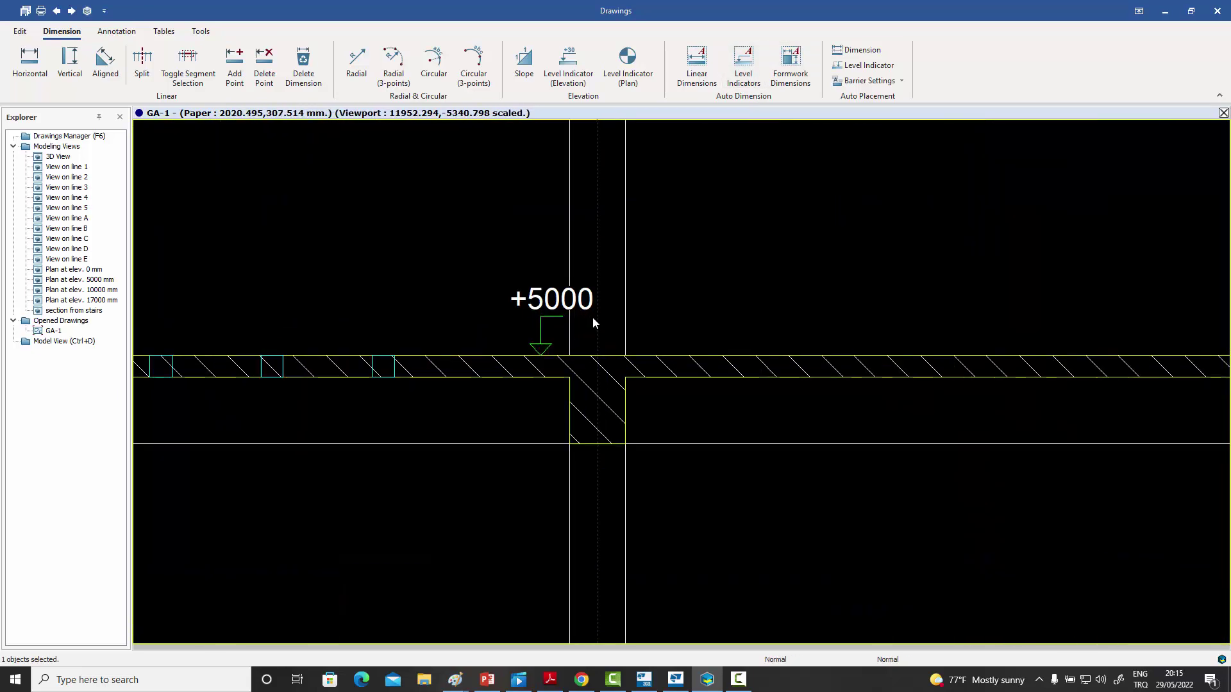
scroll(585, 328, down, 5)
scroll(665, 365, down, 3)
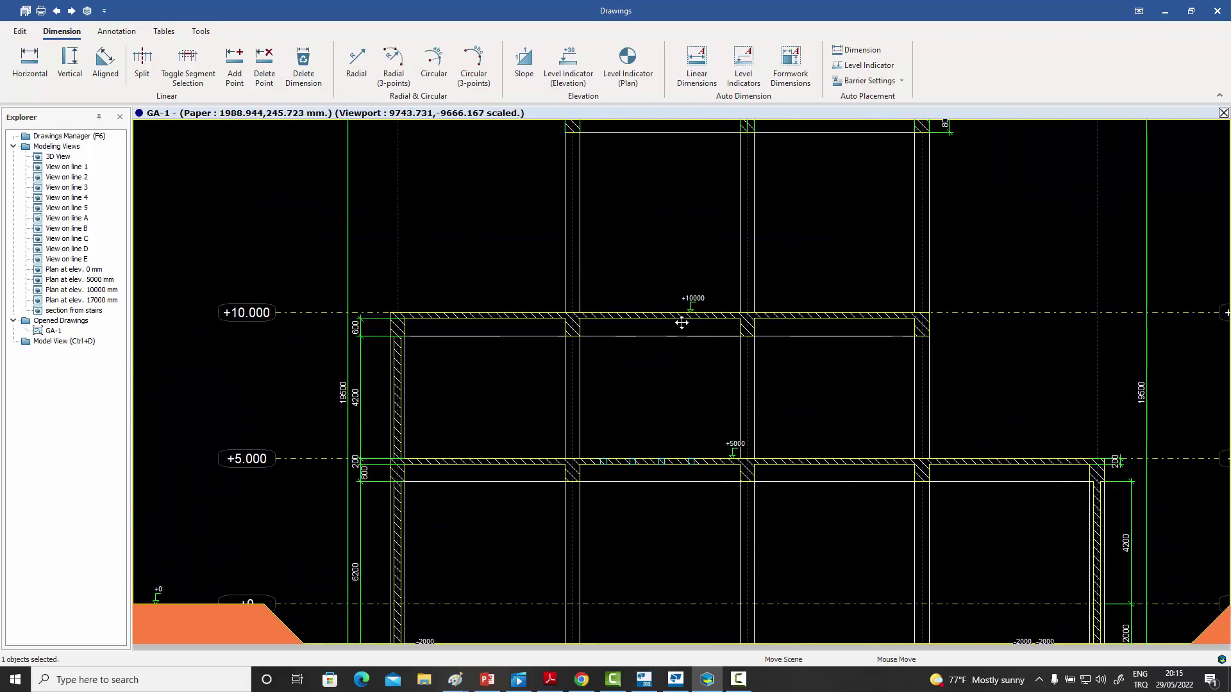
scroll(830, 225, up, 4)
middle_drag(829, 225, 756, 249)
scroll(756, 255, down, 4)
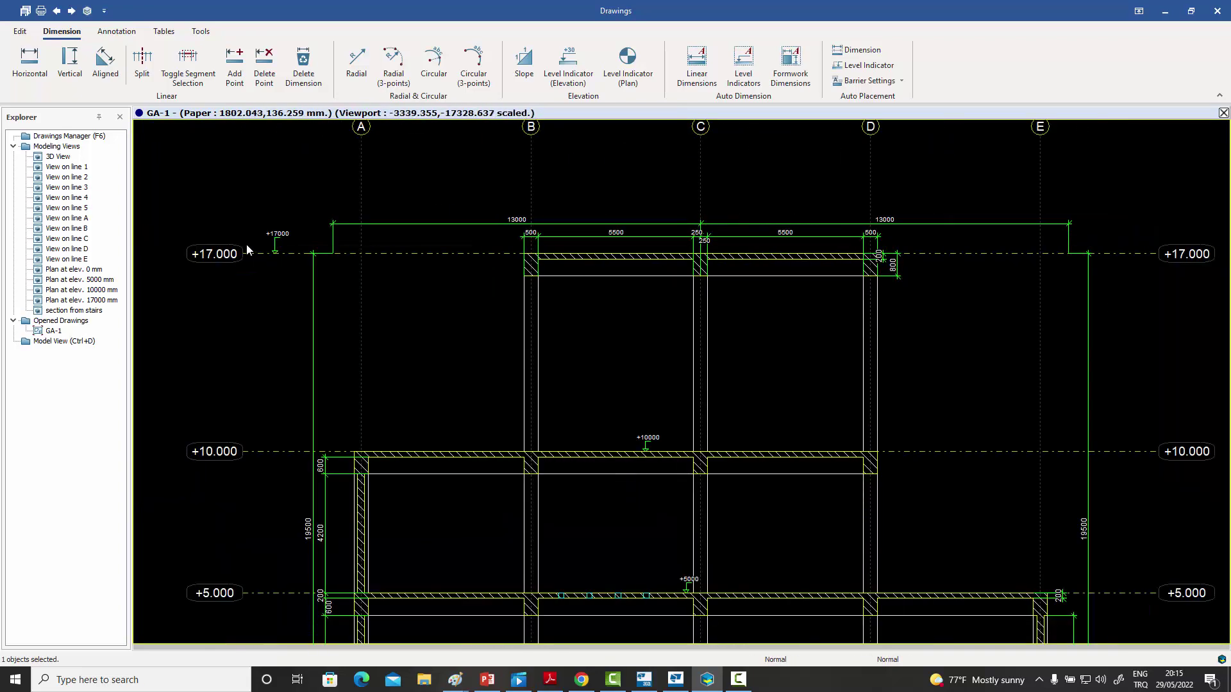
scroll(288, 249, up, 5)
scroll(290, 247, down, 5)
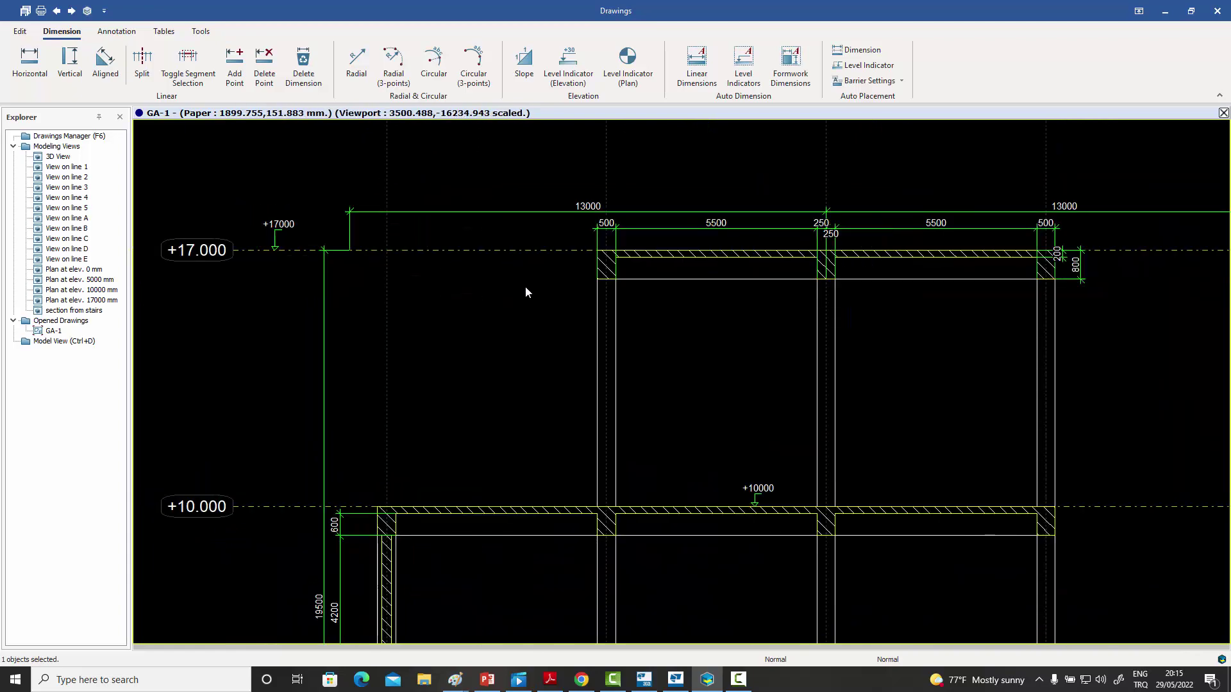
scroll(518, 363, down, 2)
scroll(539, 271, down, 1)
scroll(538, 267, down, 3)
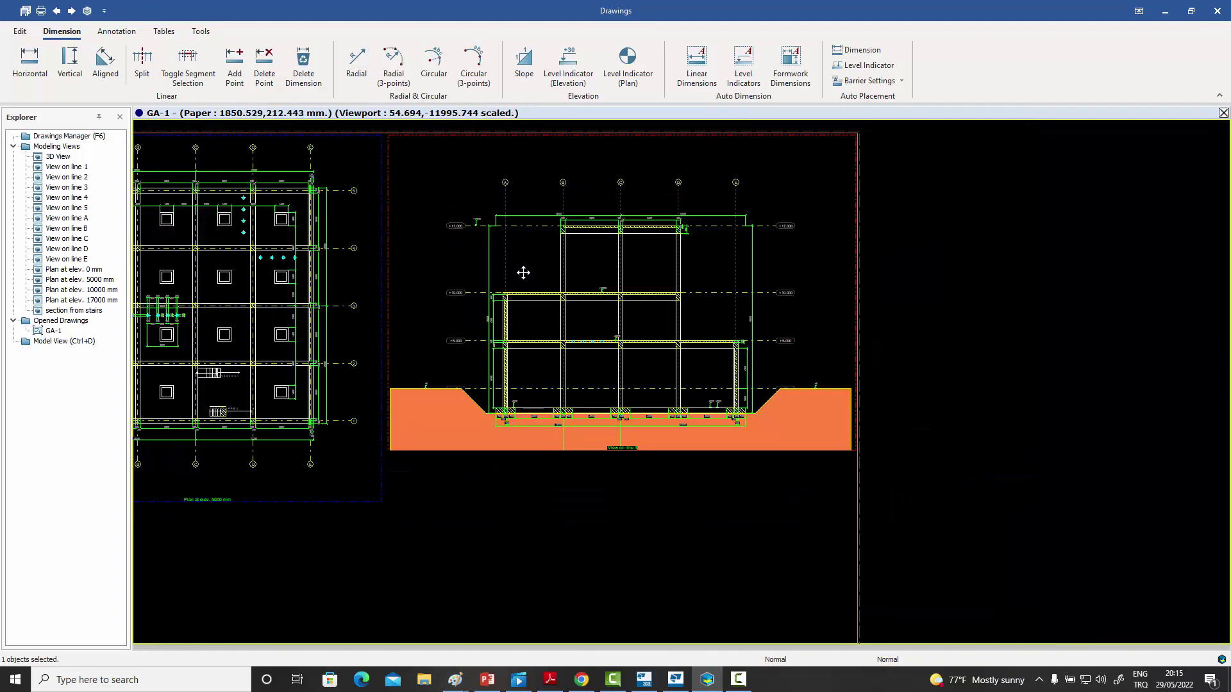
- Add automatic level indicators to the Plan at elev. 5000 mm viewport
middle_drag(522, 271, 683, 286)
scroll(613, 320, up, 1)
scroll(408, 359, up, 2)
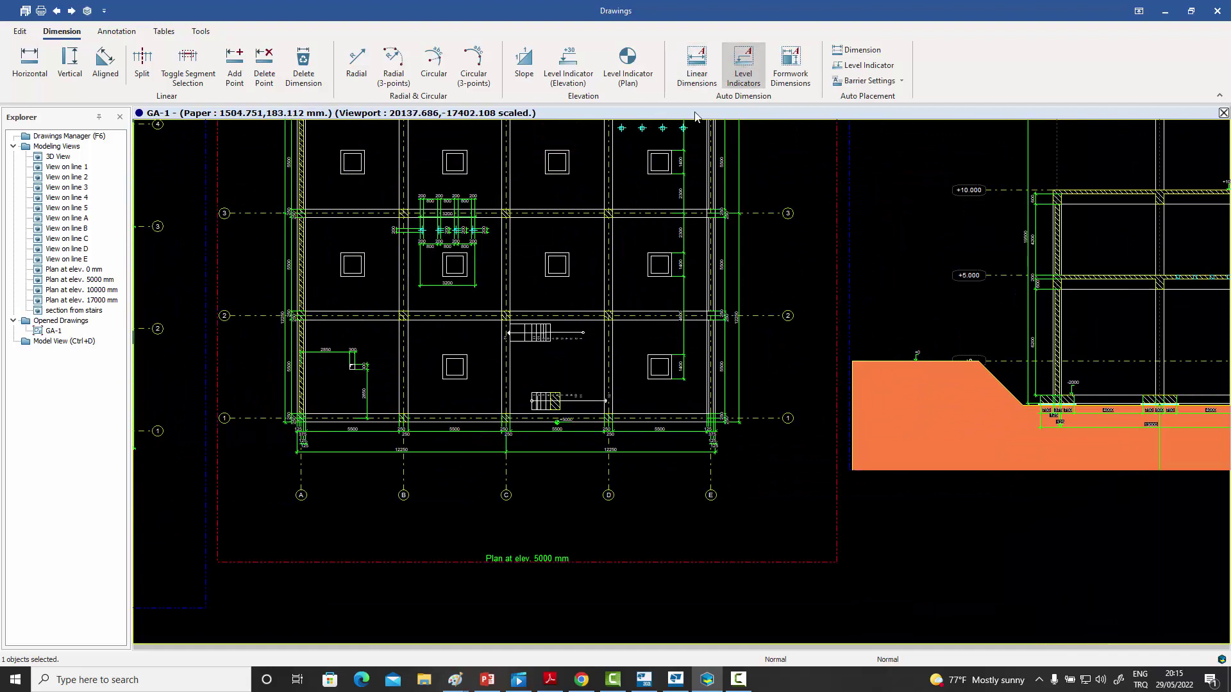
scroll(558, 421, up, 3)
scroll(572, 411, up, 4)
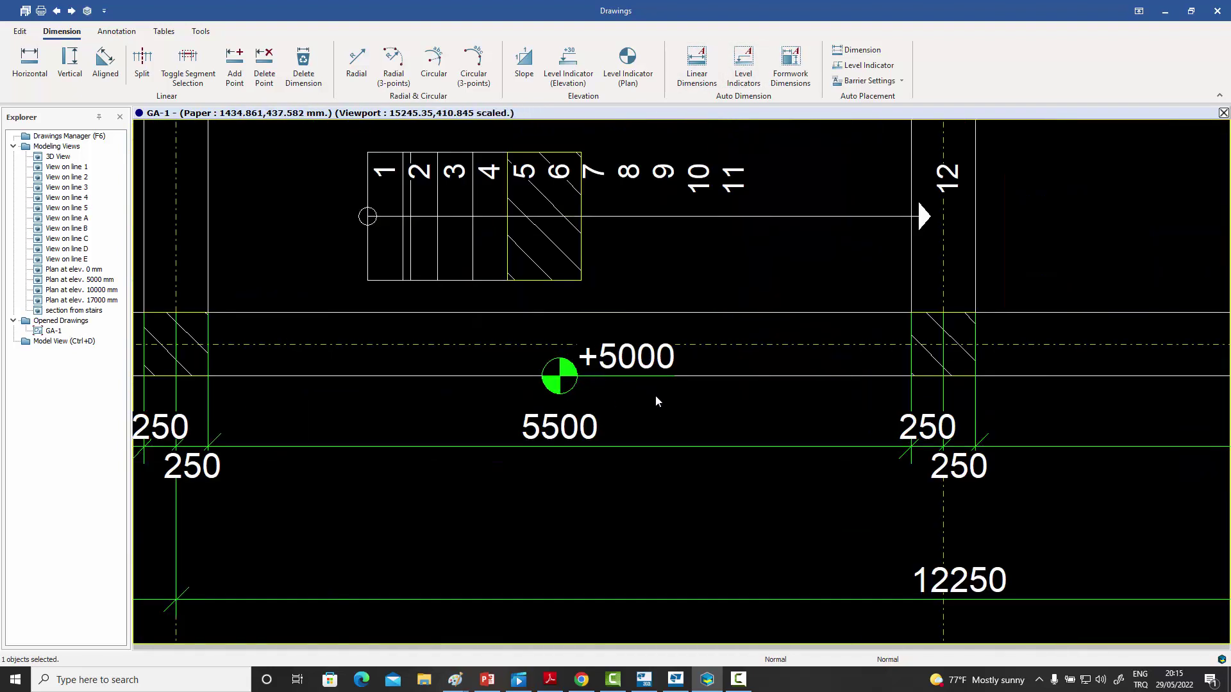
scroll(636, 368, down, 8)
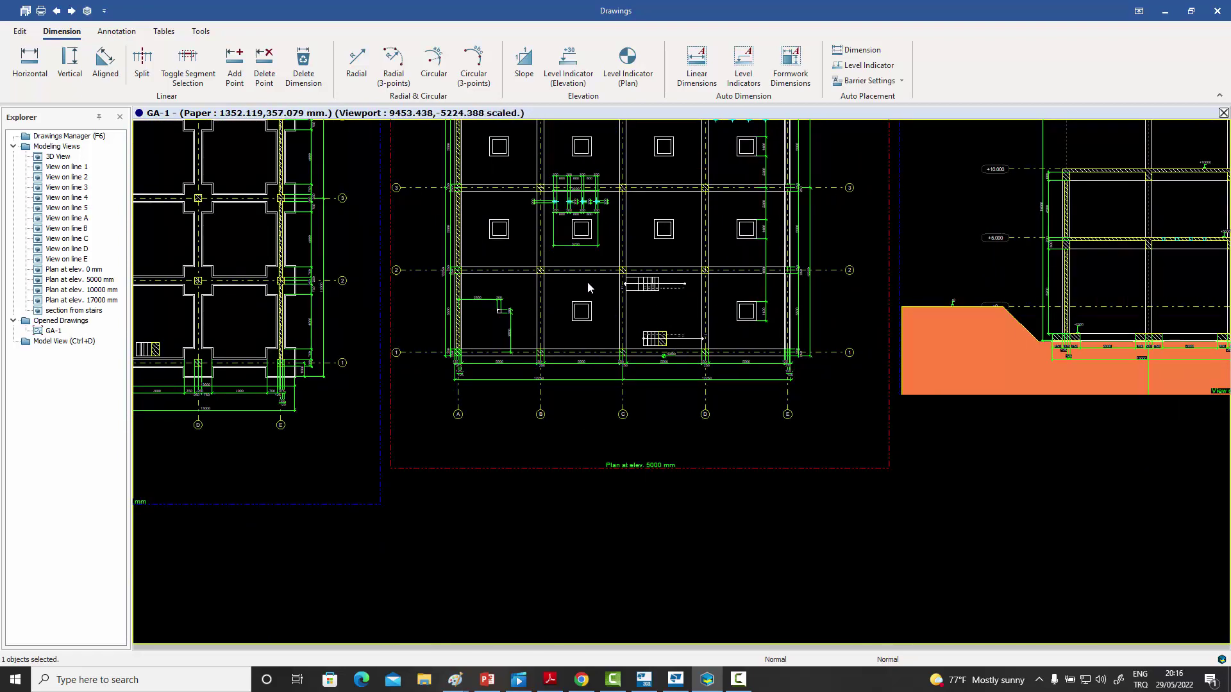
mouse_move(586, 283)
middle_down()
mouse_move(559, 359)
mouse_move(683, 376)
middle_up()
scroll(559, 359, down, 3)
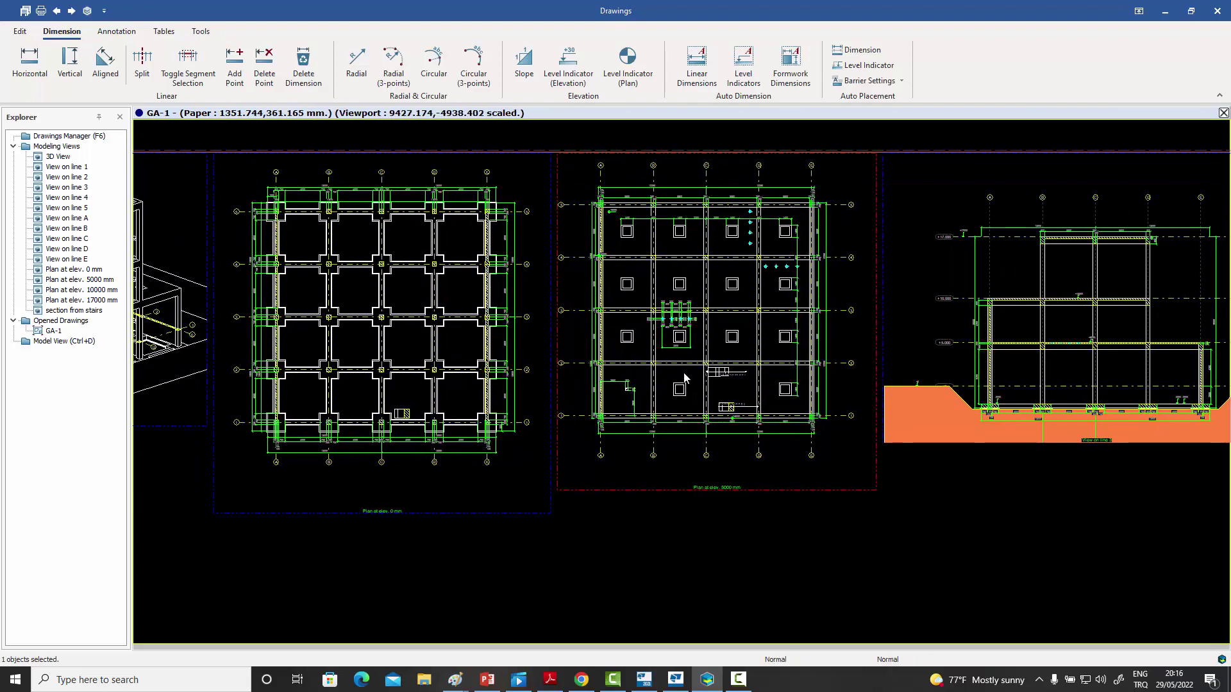
middle_drag(684, 378, 708, 382)
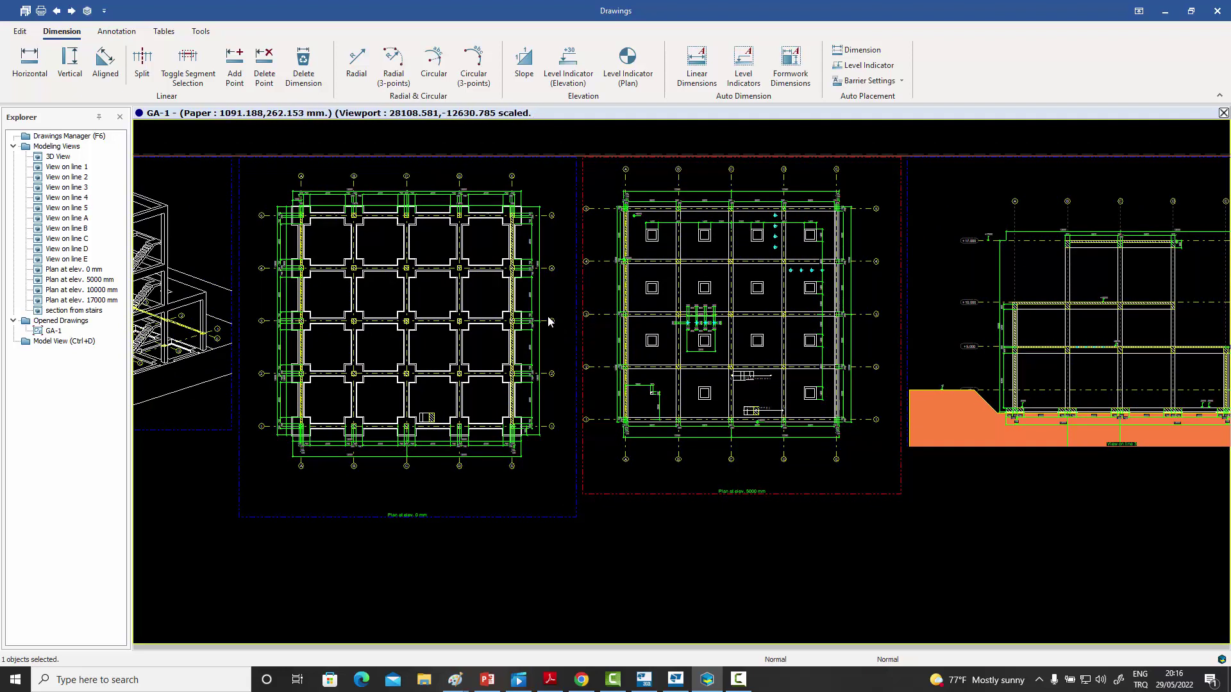
middle_drag(547, 316, 526, 315)
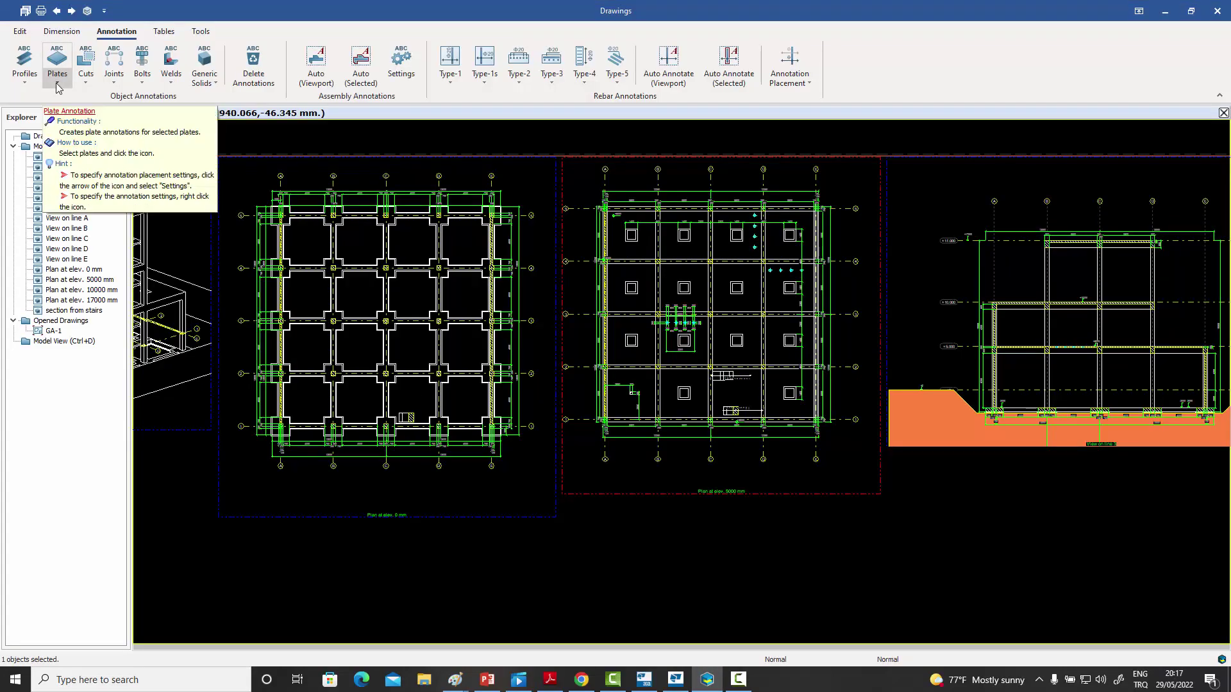
middle_drag(480, 296, 436, 297)
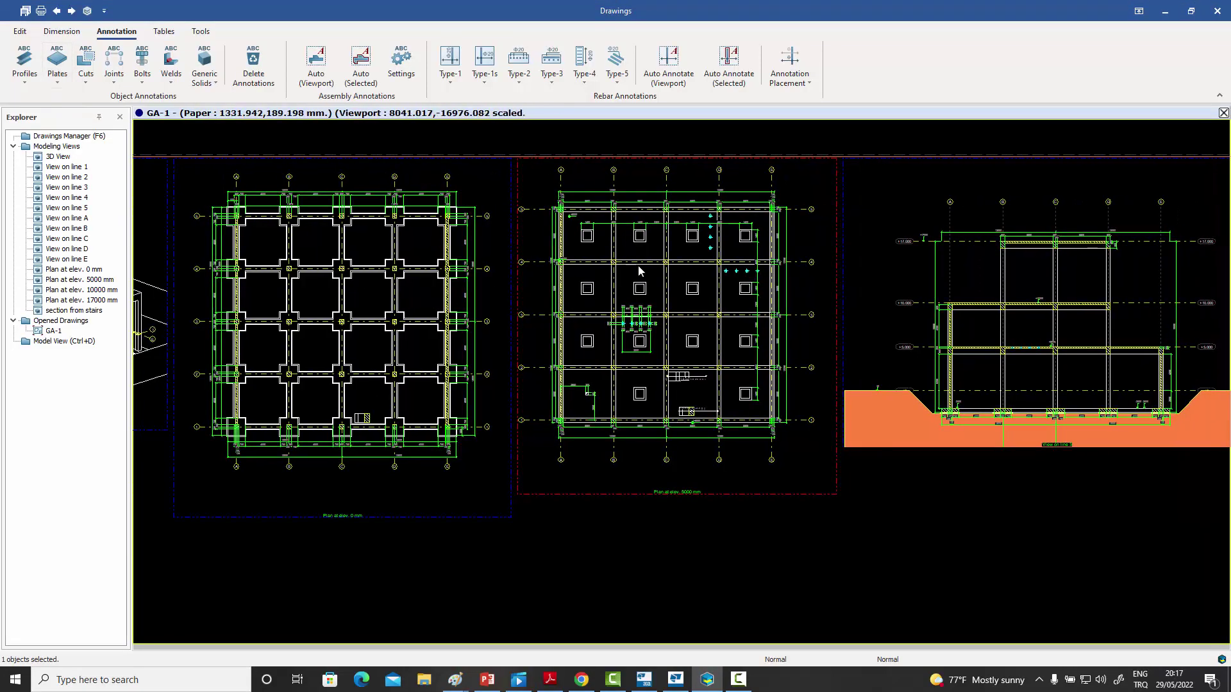
scroll(683, 247, up, 3)
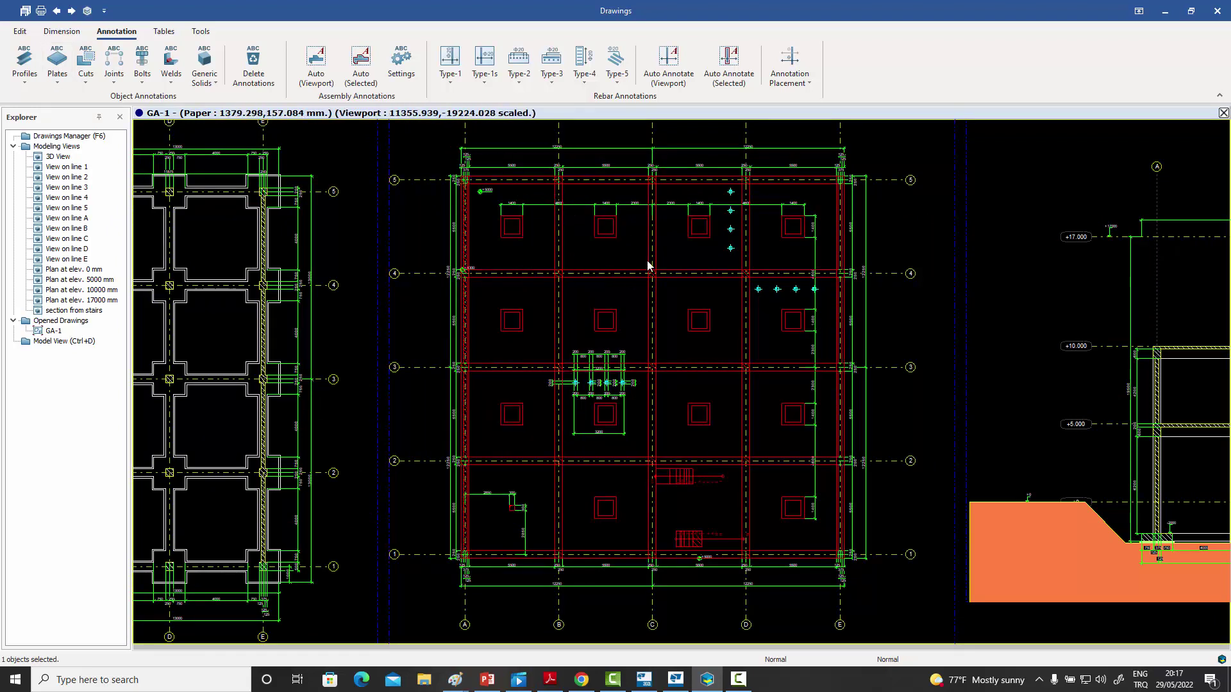
scroll(619, 259, down, 3)
middle_drag(624, 256, 750, 250)
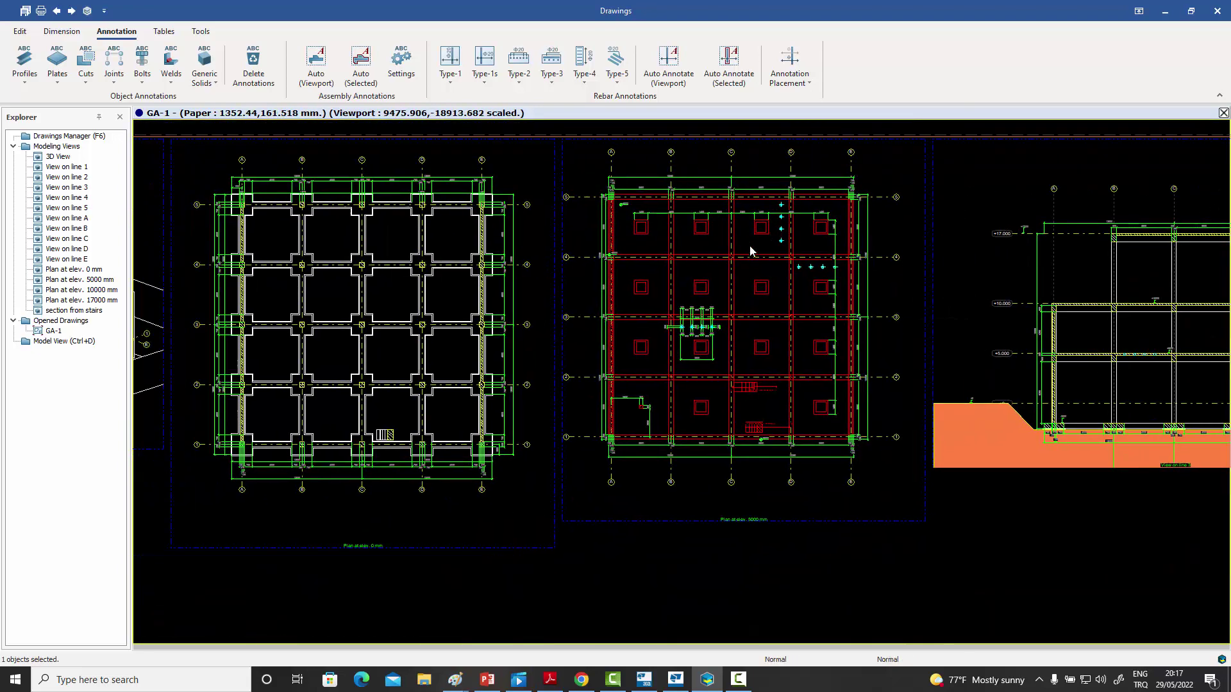
mouse_move(681, 346)
middle_down()
mouse_move(720, 331)
mouse_move(676, 339)
middle_up()
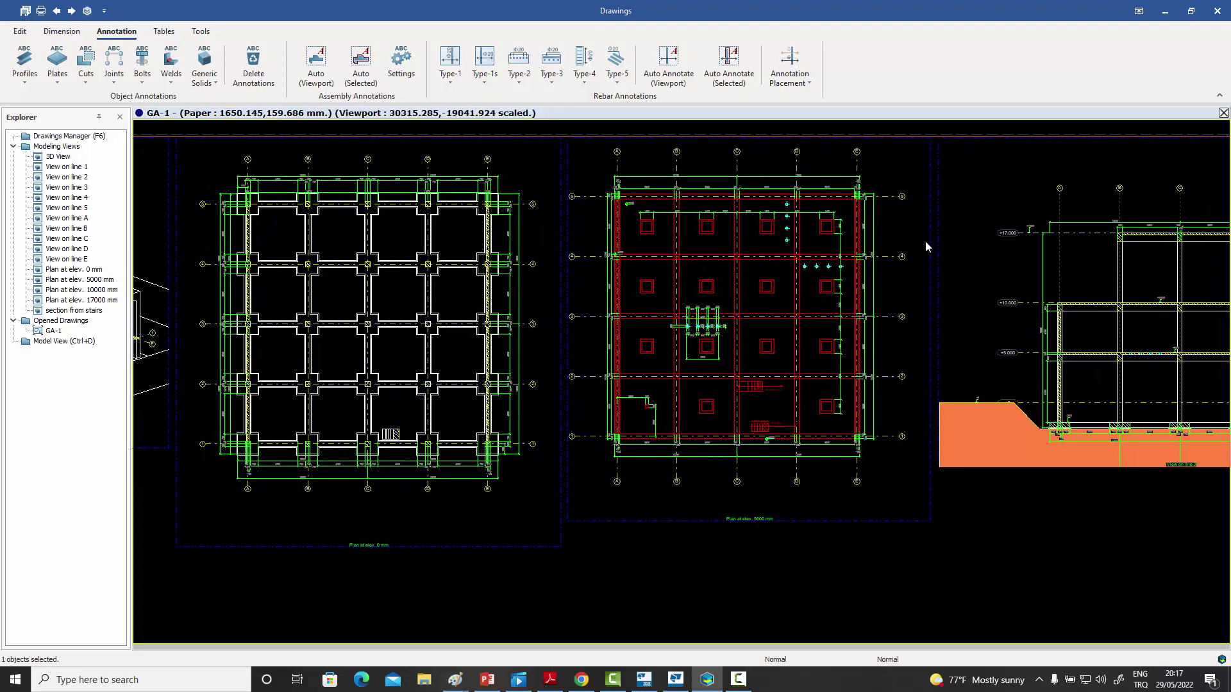
click(961, 565)
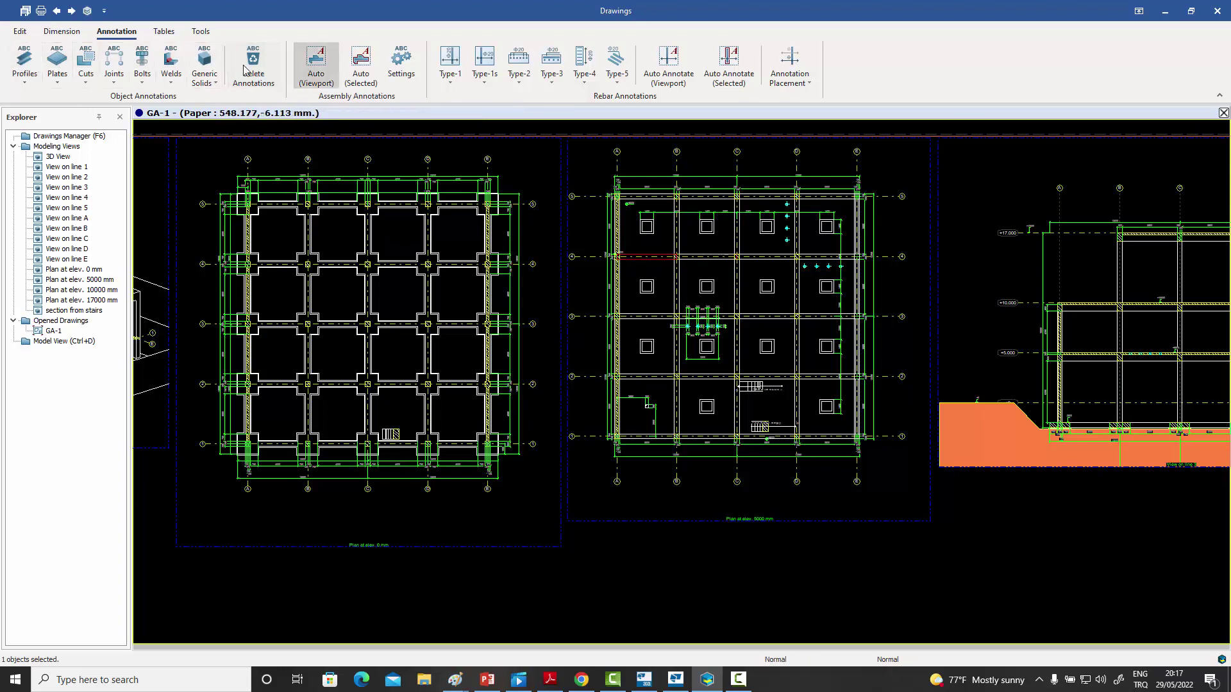
click(684, 568)
middle_drag(678, 566, 665, 563)
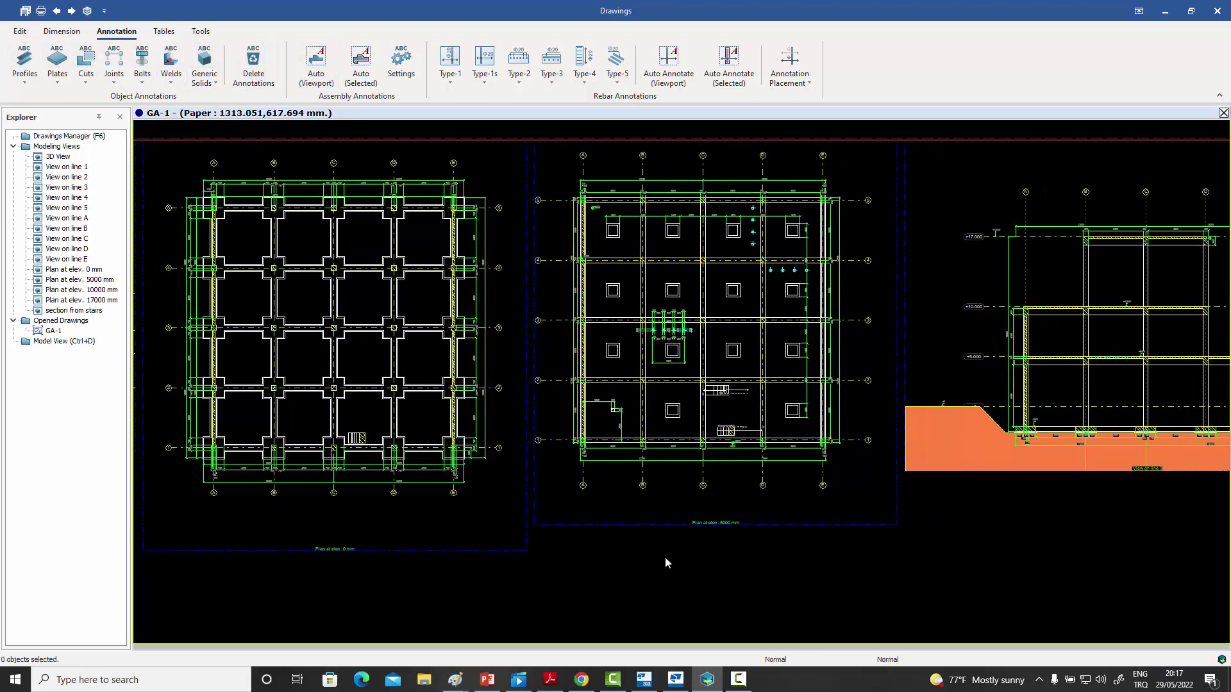
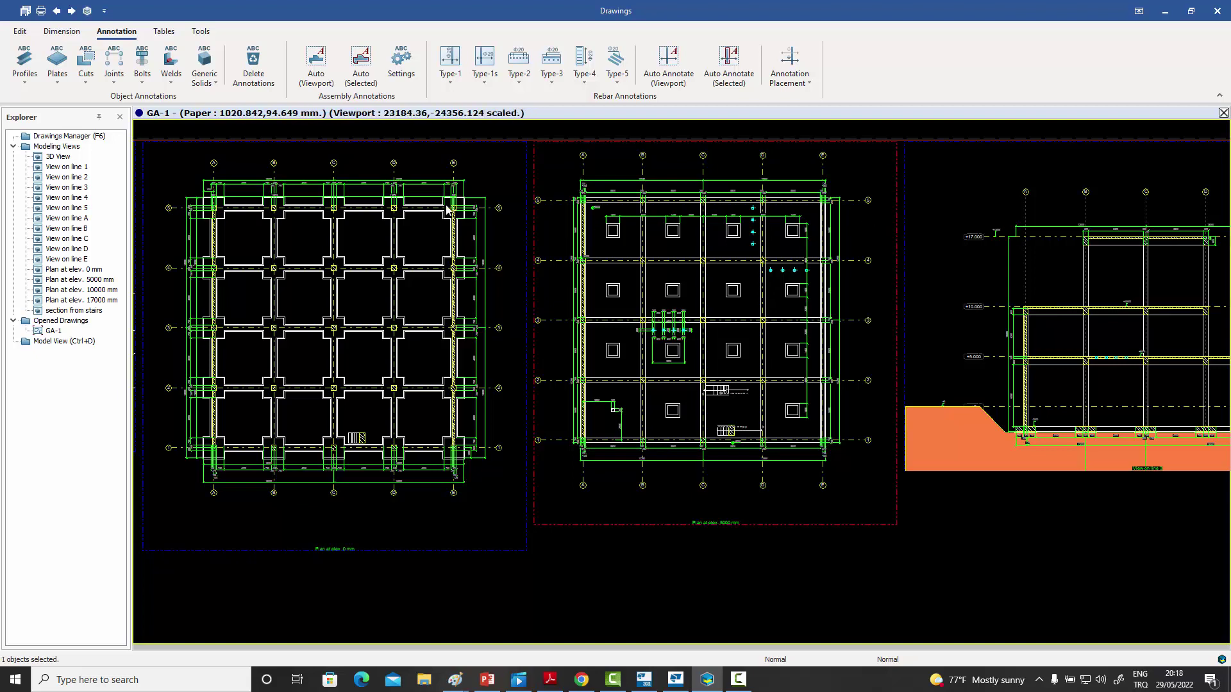
- Add automatic assembly annotations to the whole Plan at elev. 5000 mm viewport
click(327, 72)
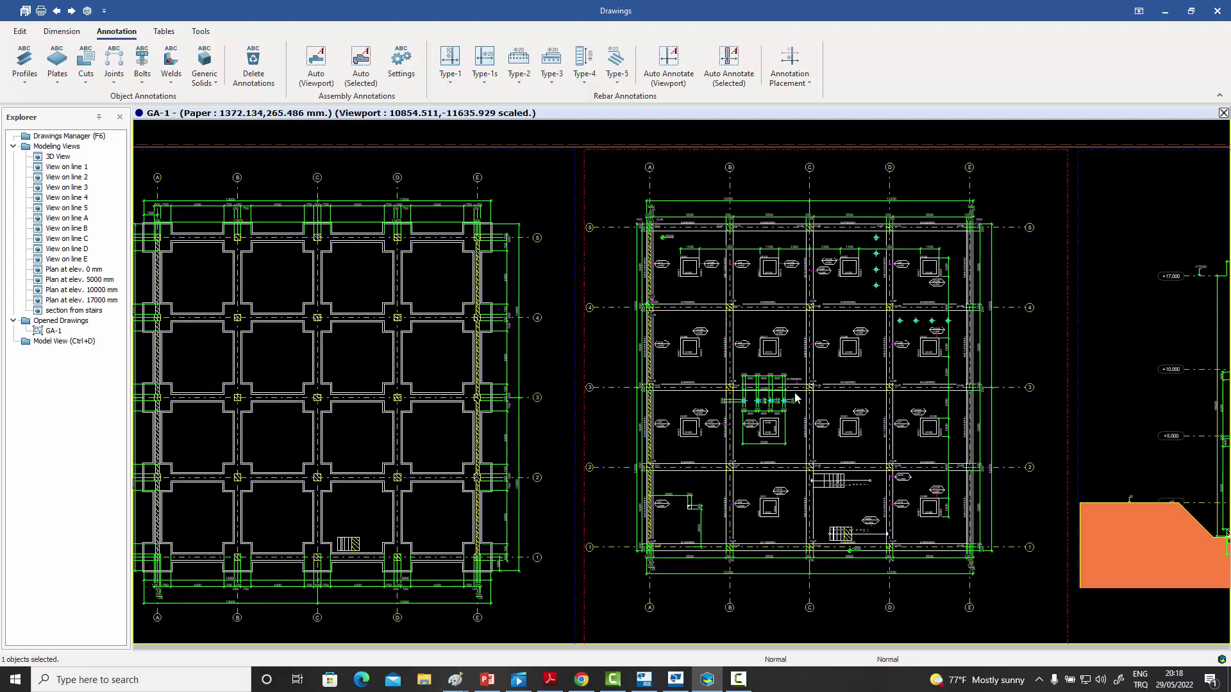
scroll(703, 310, up, 4)
scroll(703, 310, up, 3)
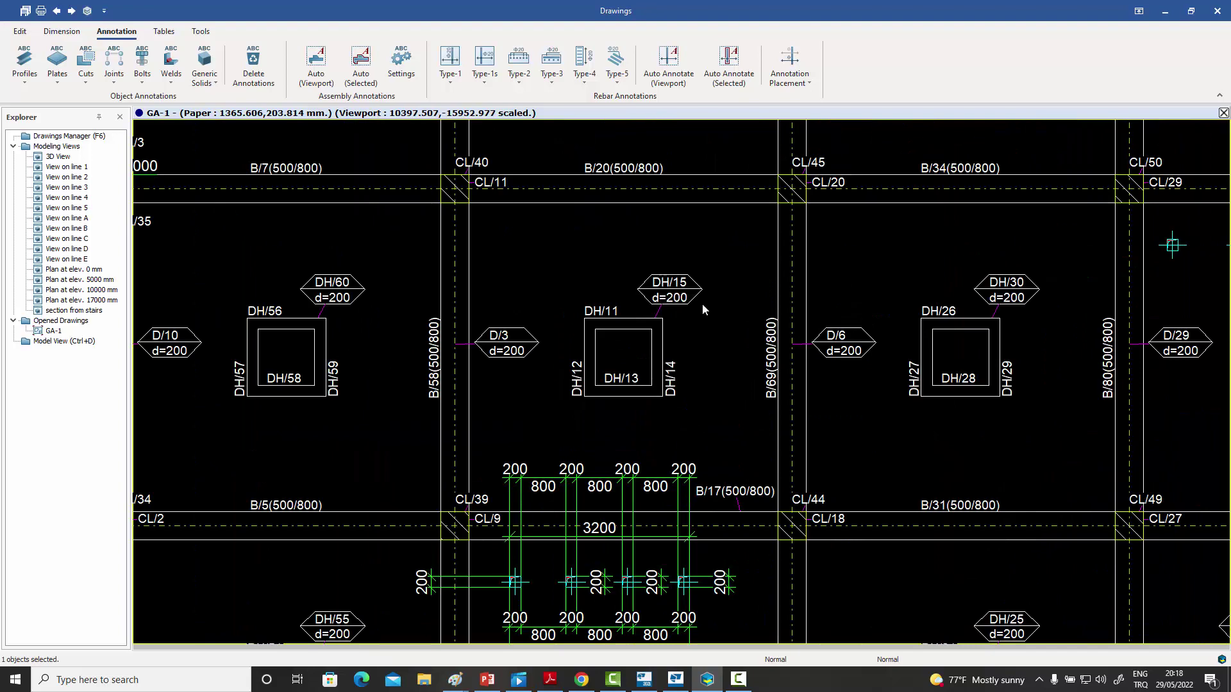
scroll(702, 304, down, 1)
scroll(644, 199, up, 5)
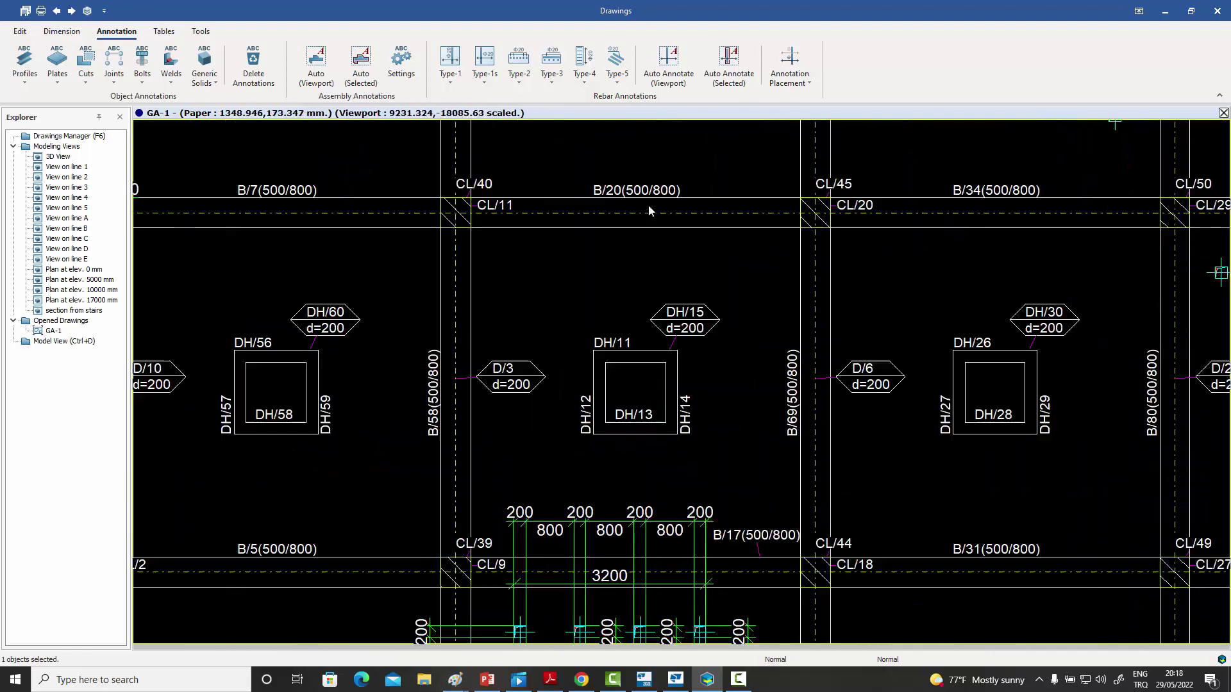
- Examine the automatic assembly annotations on the beams, columns, slabs and stairs in the Plan at elev. 5000 mm viewport
scroll(596, 237, down, 3)
scroll(421, 302, up, 4)
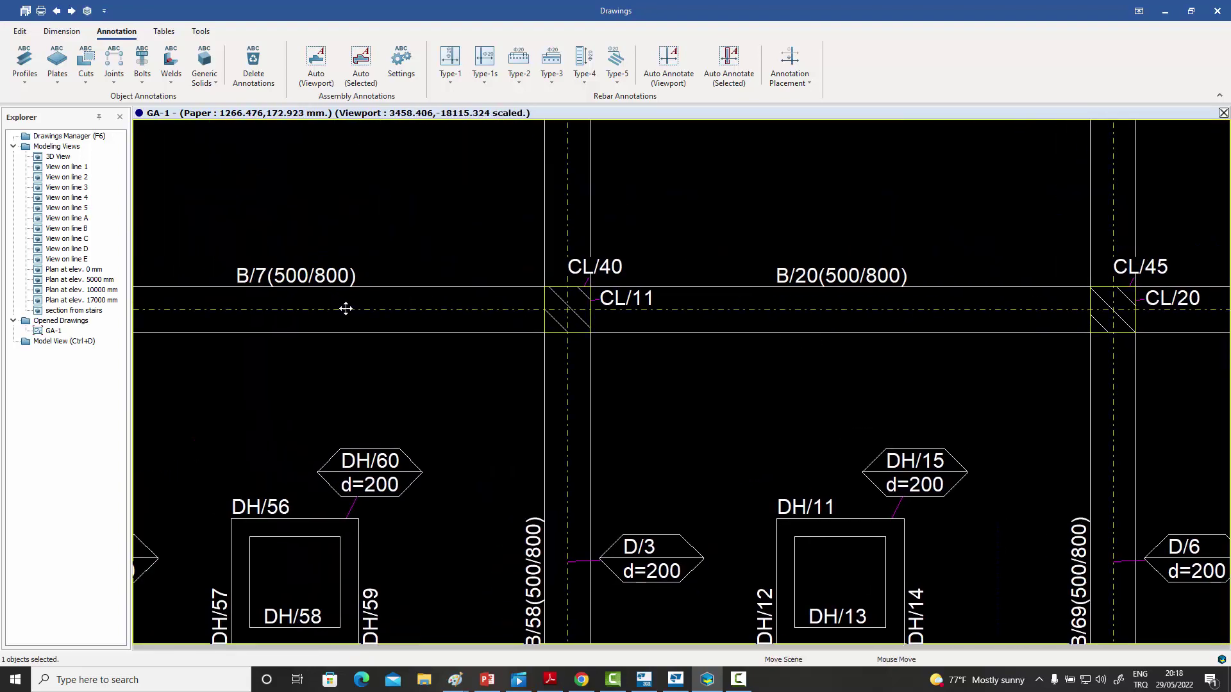
scroll(428, 286, down, 6)
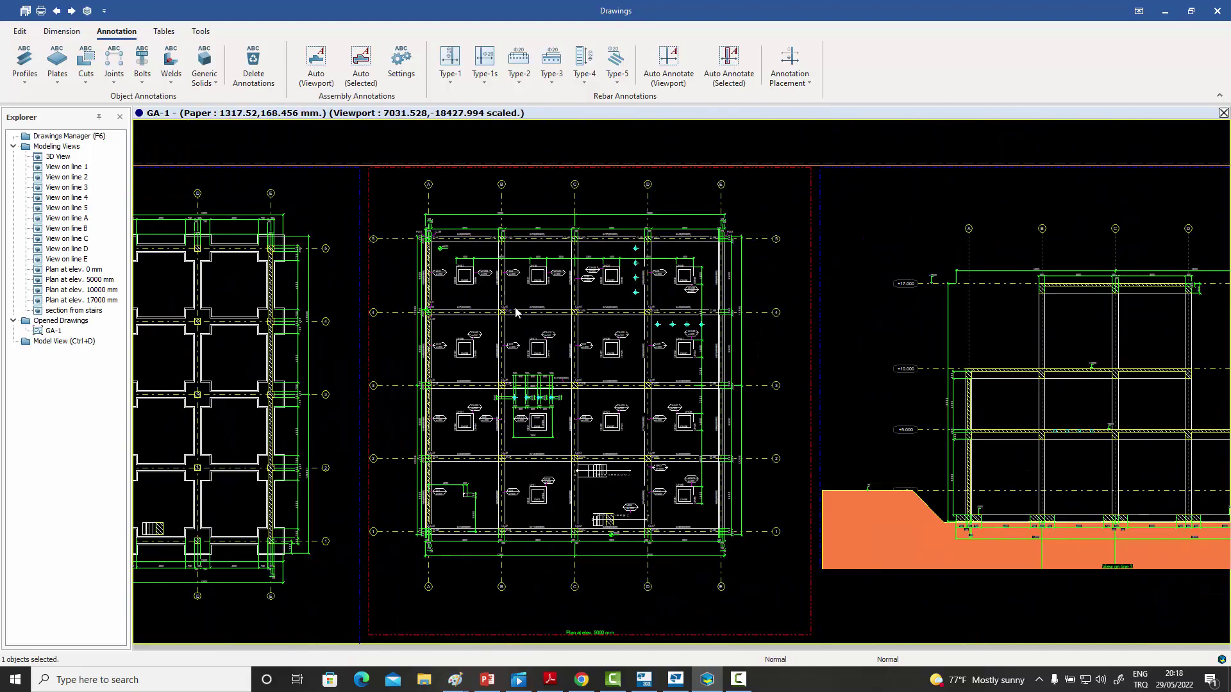
scroll(644, 359, up, 4)
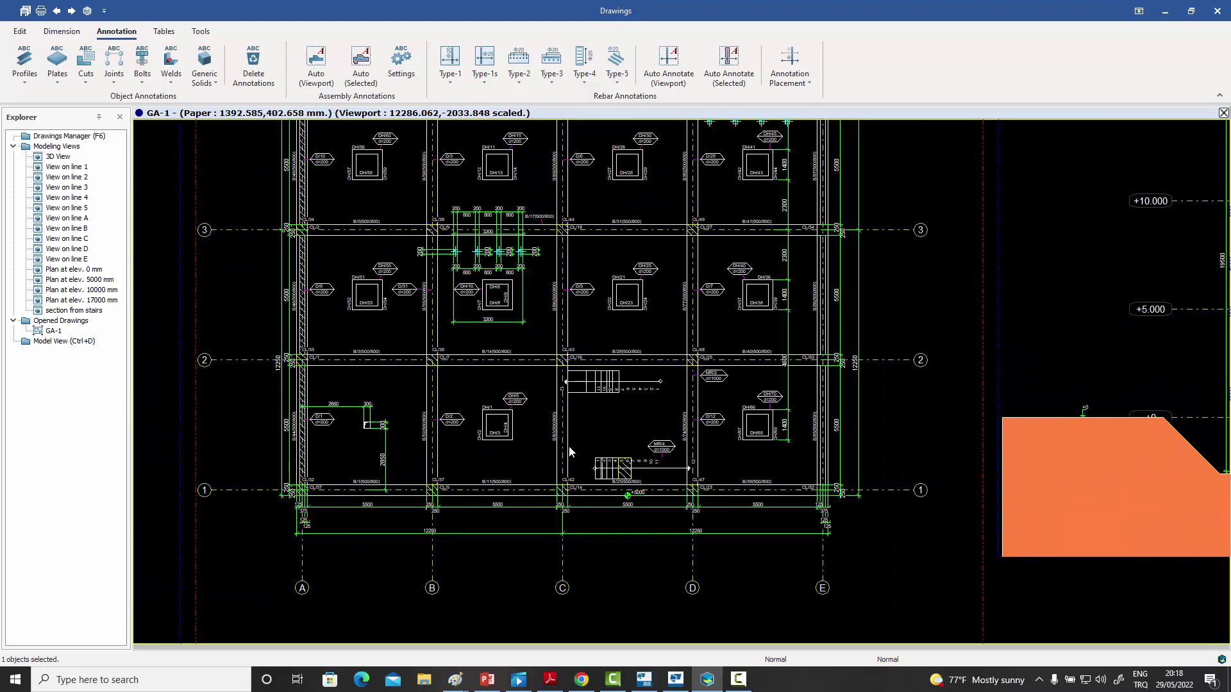
scroll(494, 451, up, 2)
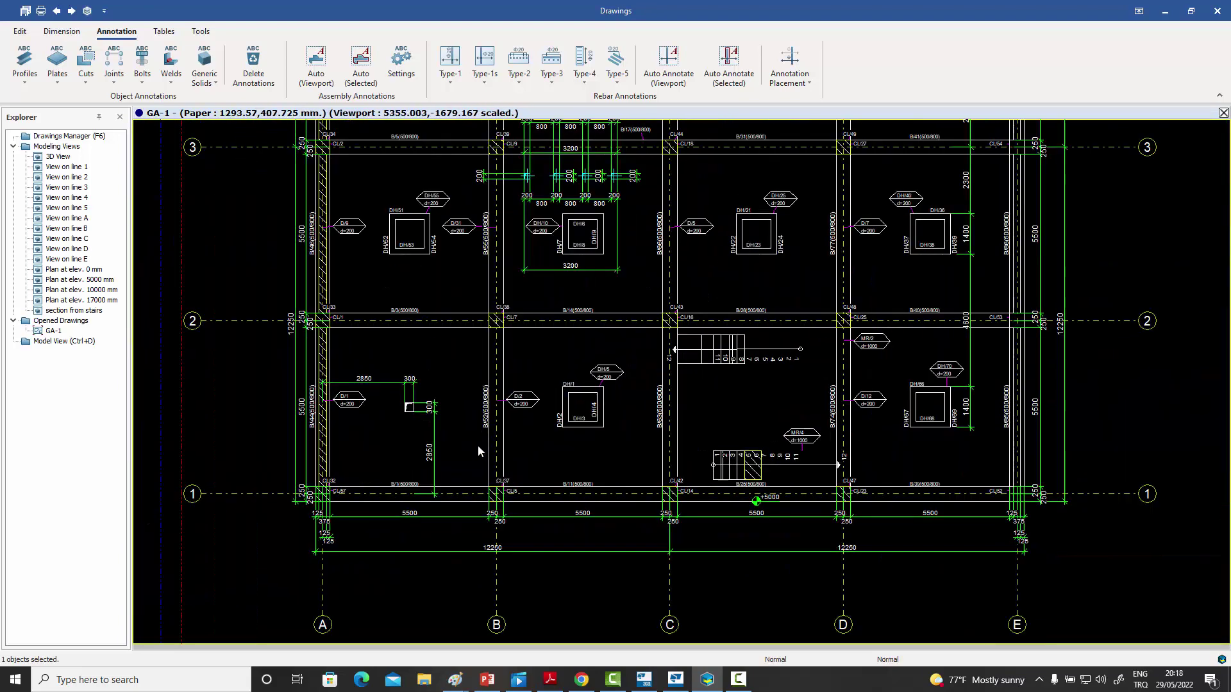
scroll(522, 439, down, 3)
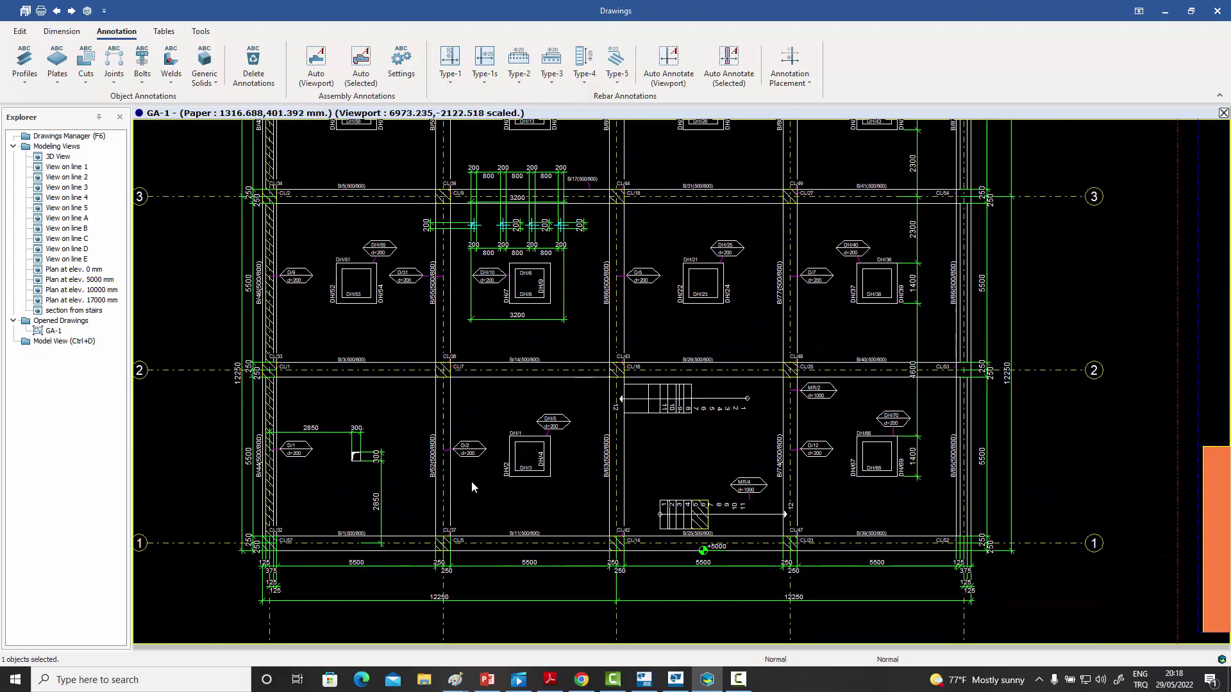
scroll(561, 254, up, 2)
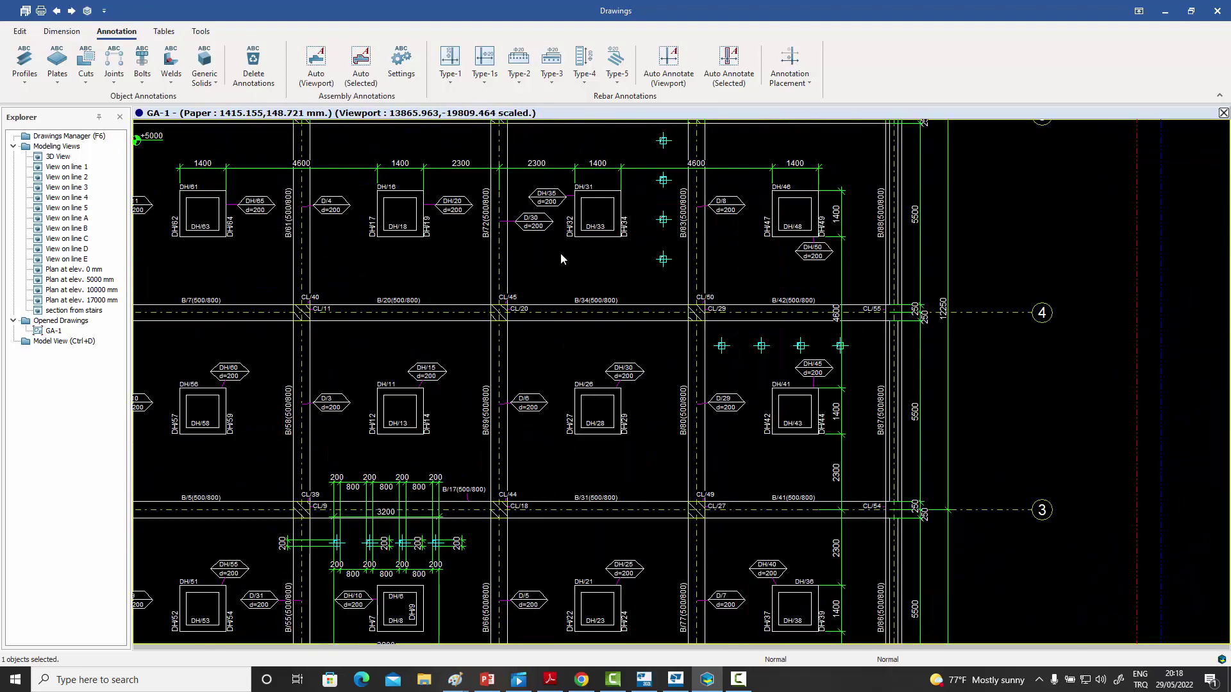
- Add automatic assembly annotations to the whole View on line 3 section viewport
scroll(560, 253, down, 2)
scroll(604, 294, down, 1)
mouse_move(604, 293)
middle_down()
mouse_move(511, 280)
mouse_move(497, 314)
mouse_move(470, 312)
middle_up()
scroll(544, 316, down, 1)
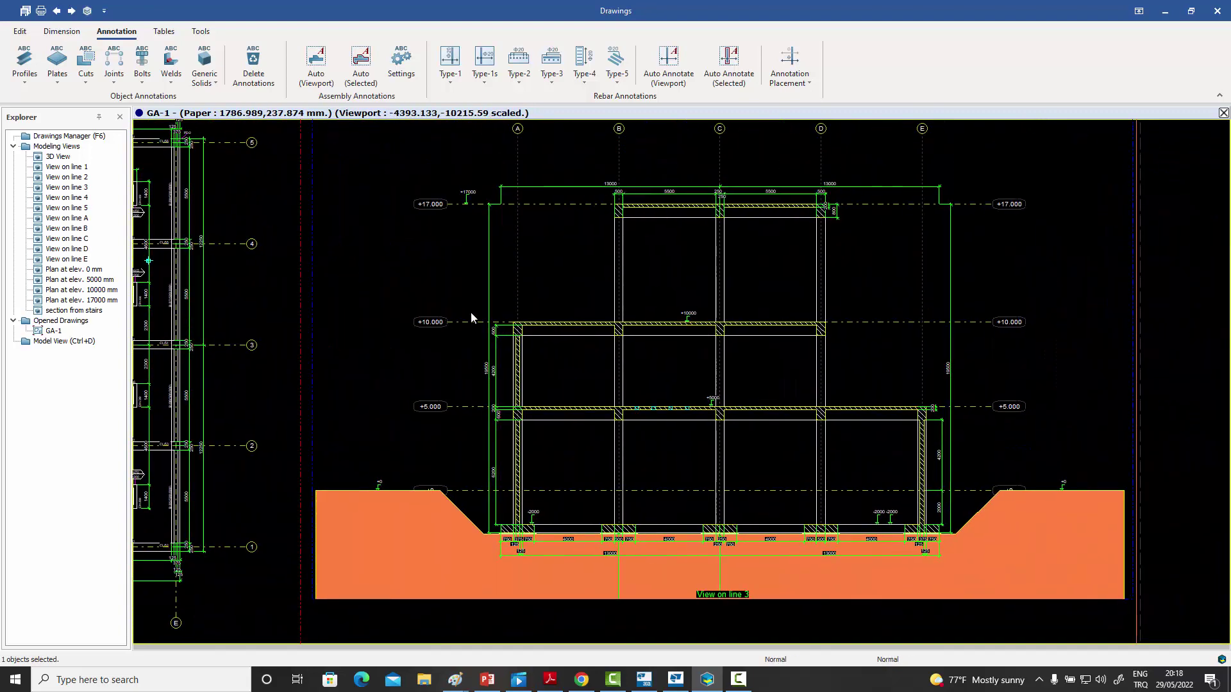
click(319, 71)
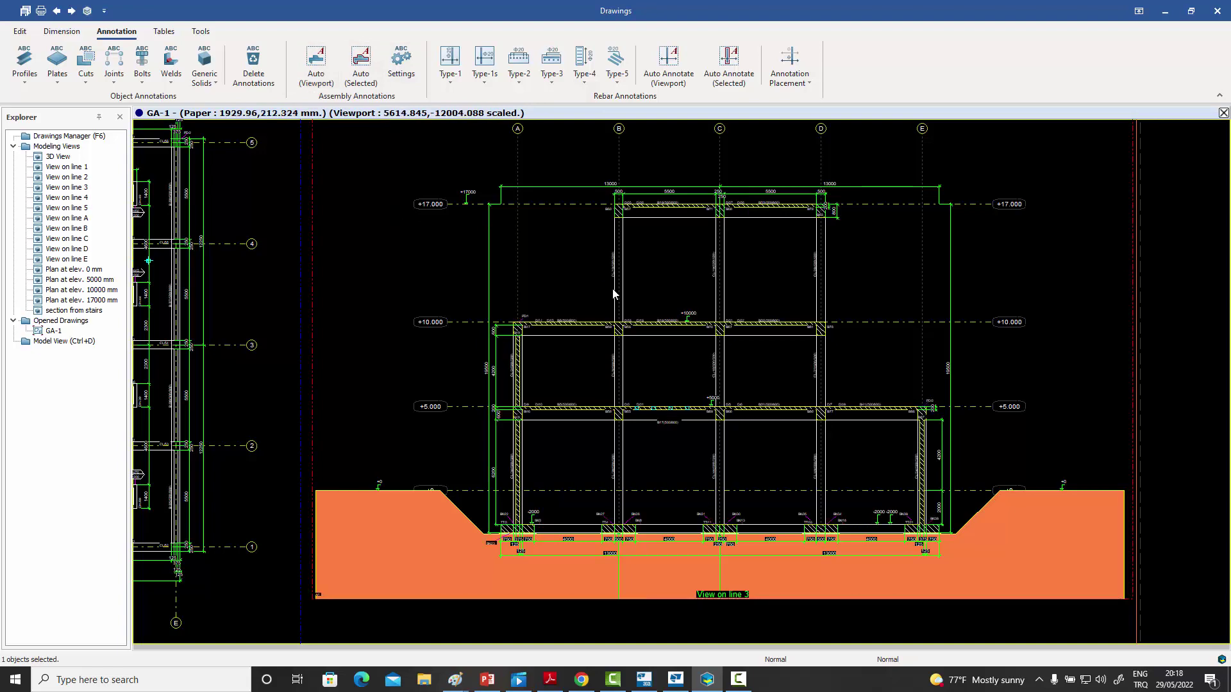
- Examine the automatic beam, column and slab annotations in the View on line 3 section
scroll(613, 295, up, 2)
scroll(681, 338, up, 5)
mouse_move(1153, 371)
middle_down()
mouse_move(1101, 387)
mouse_move(793, 417)
mouse_move(777, 398)
middle_up()
scroll(801, 415, down, 3)
scroll(801, 416, down, 3)
scroll(783, 307, up, 4)
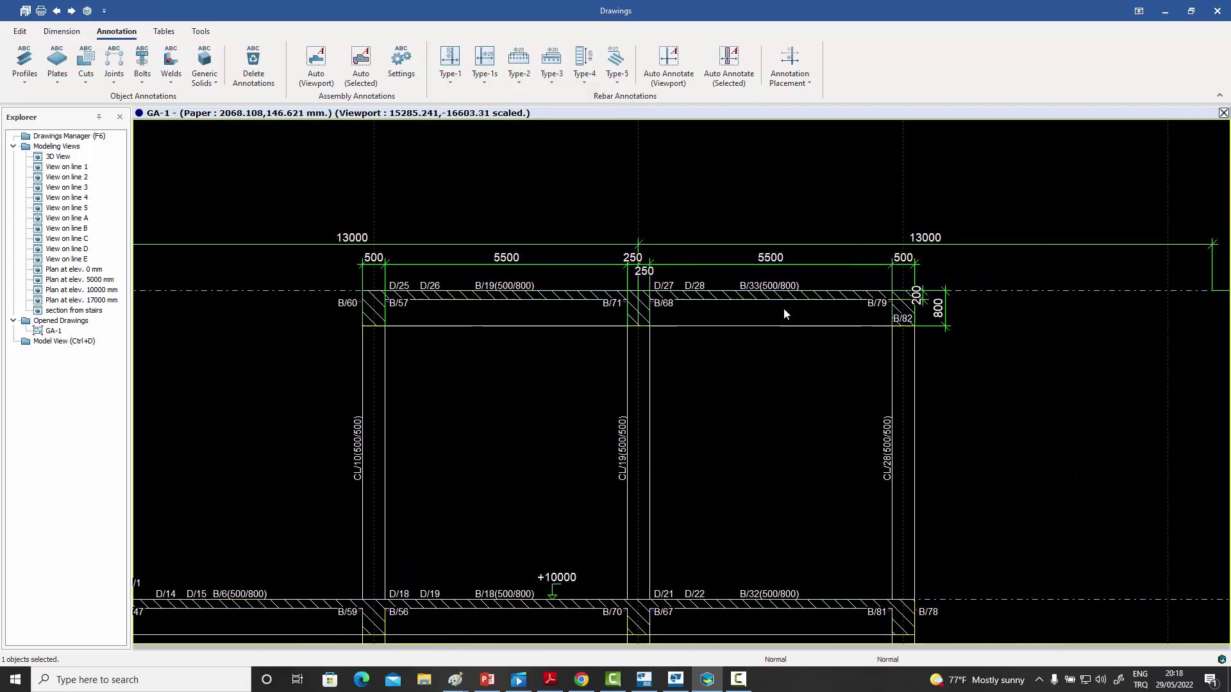
scroll(743, 393, down, 5)
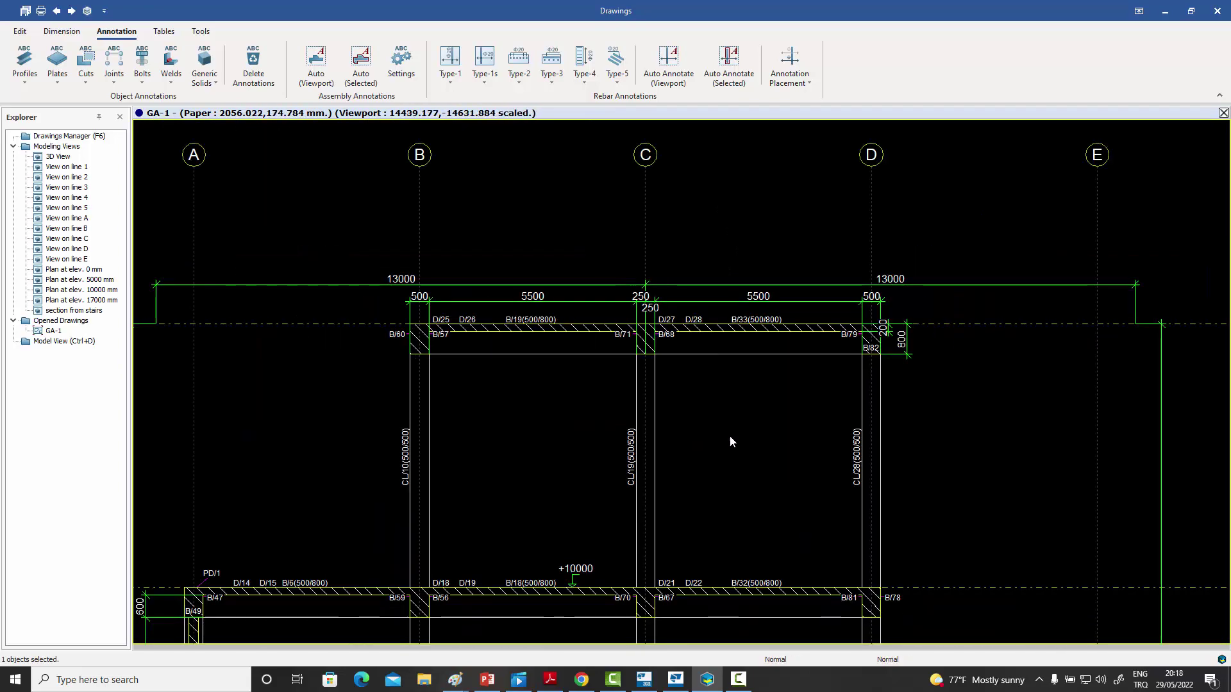
middle_drag(786, 360, 797, 269)
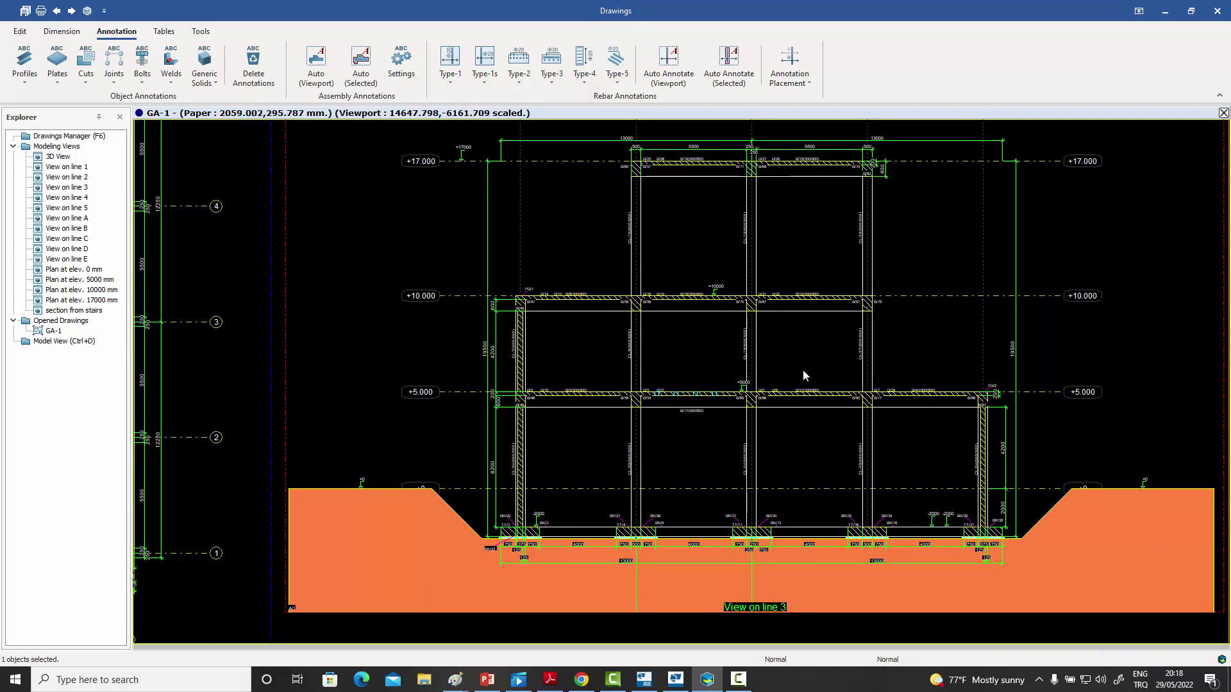
- Review the plan and section viewports of drawing GA-1 side by side for their dimensions and annotations
scroll(803, 372, down, 4)
scroll(803, 375, down, 3)
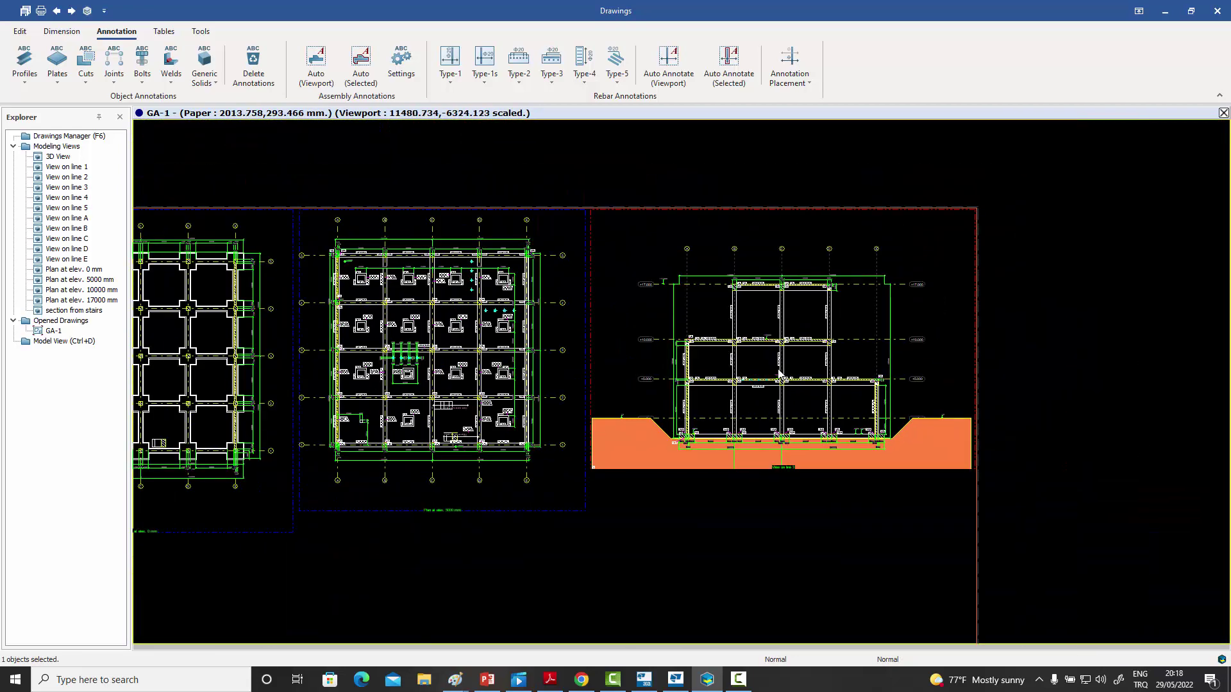
mouse_move(803, 375)
middle_down()
mouse_move(868, 325)
mouse_move(900, 328)
middle_up()
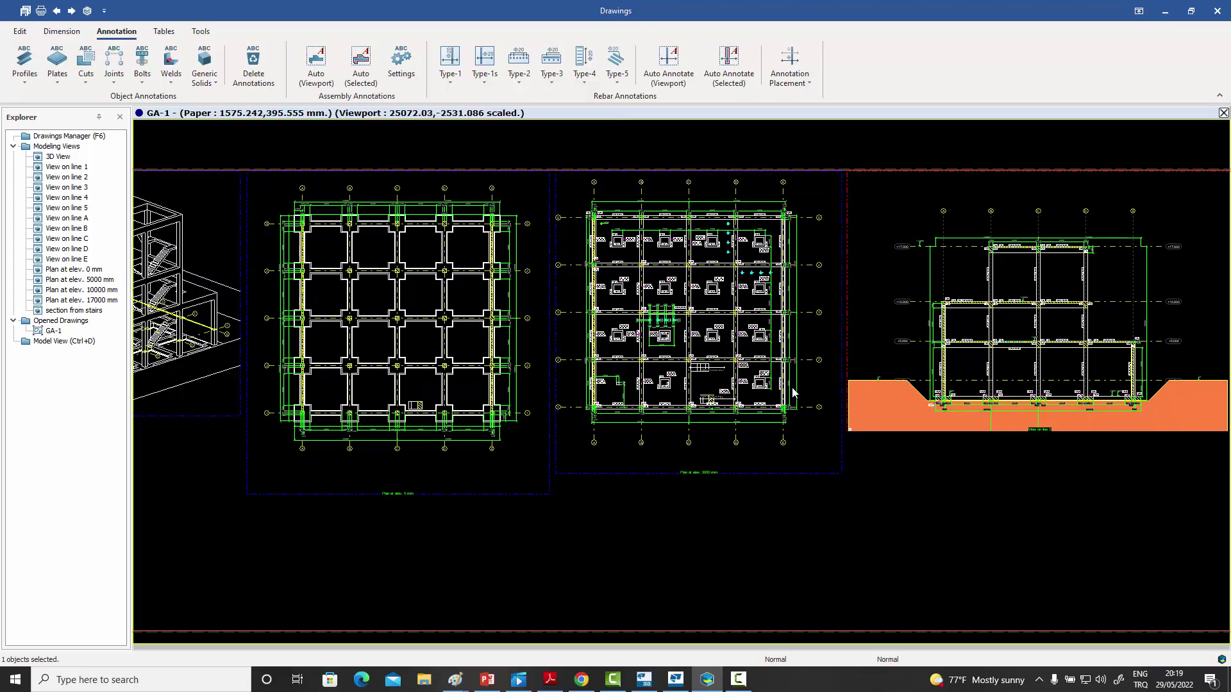
middle_drag(792, 392, 802, 392)
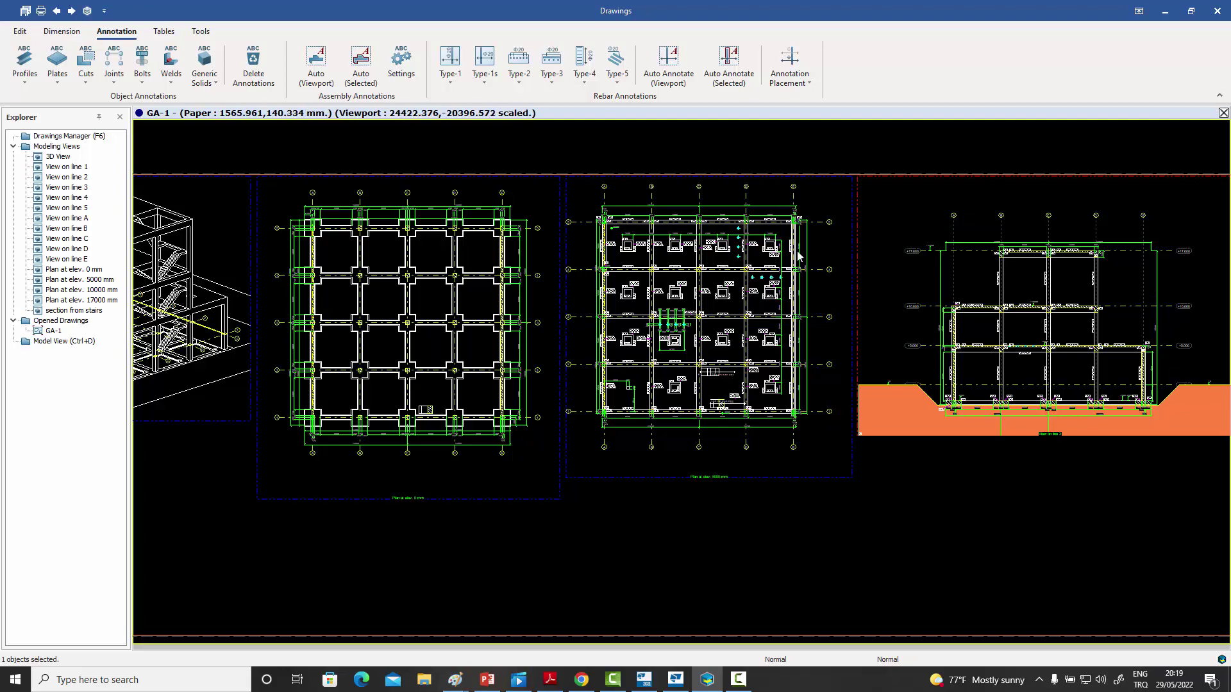
scroll(787, 257, up, 3)
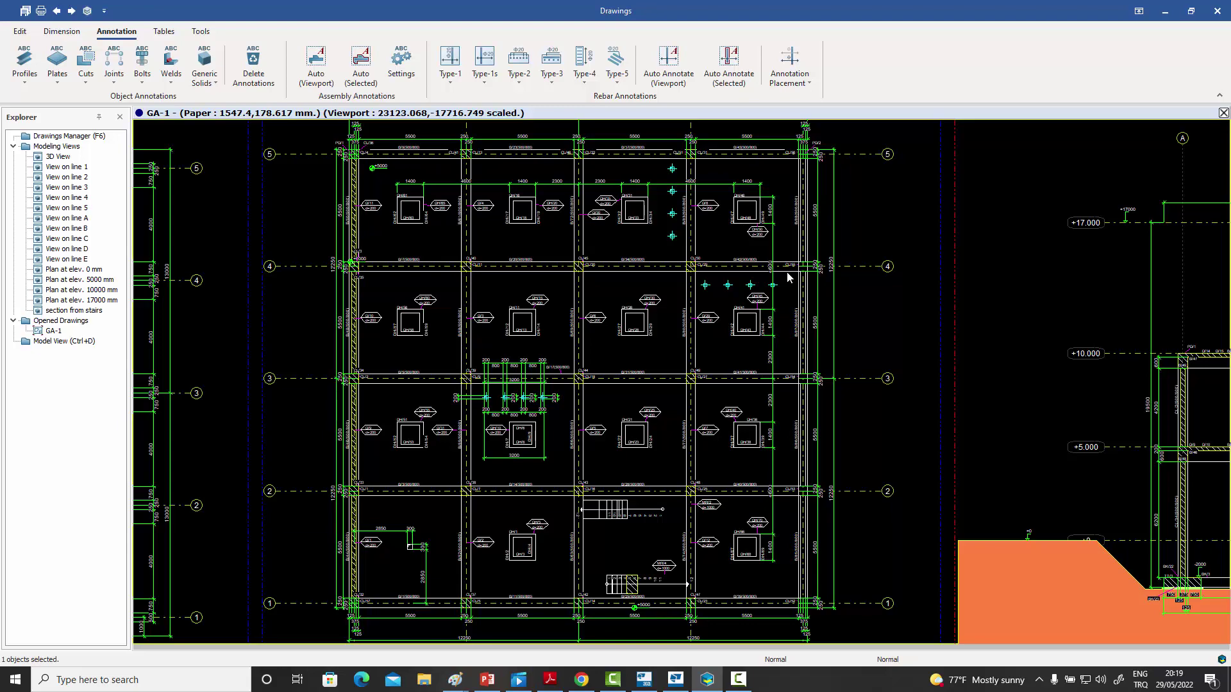
scroll(788, 277, down, 2)
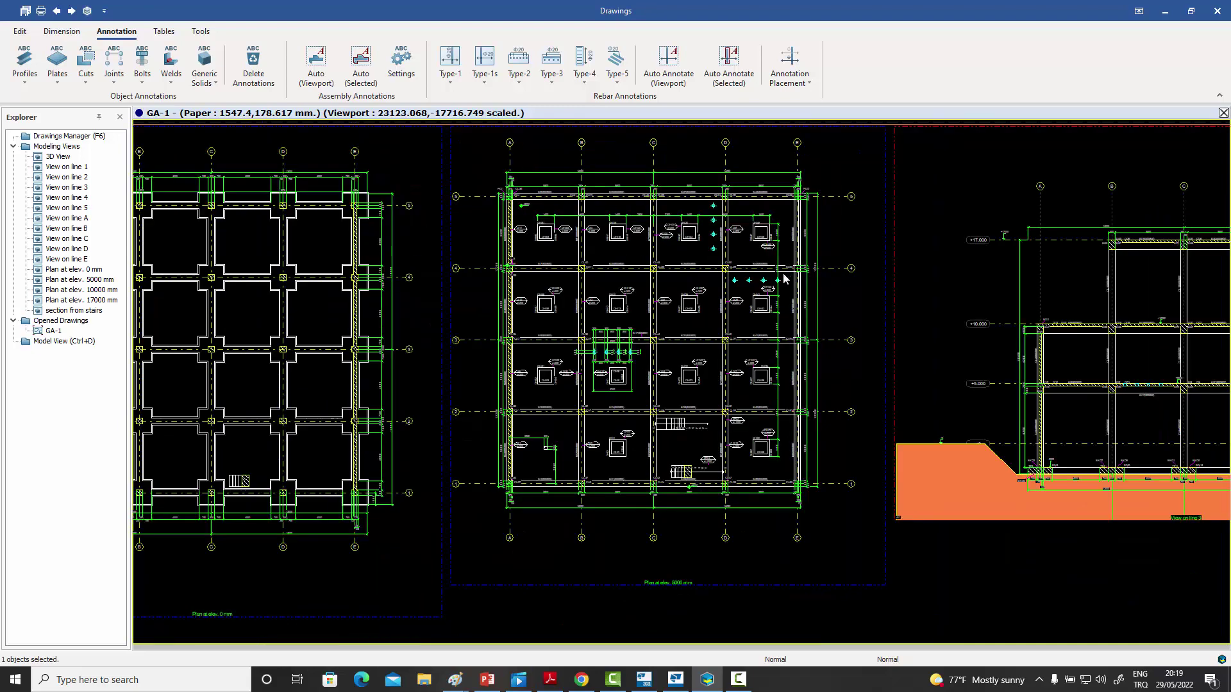
scroll(783, 278, down, 2)
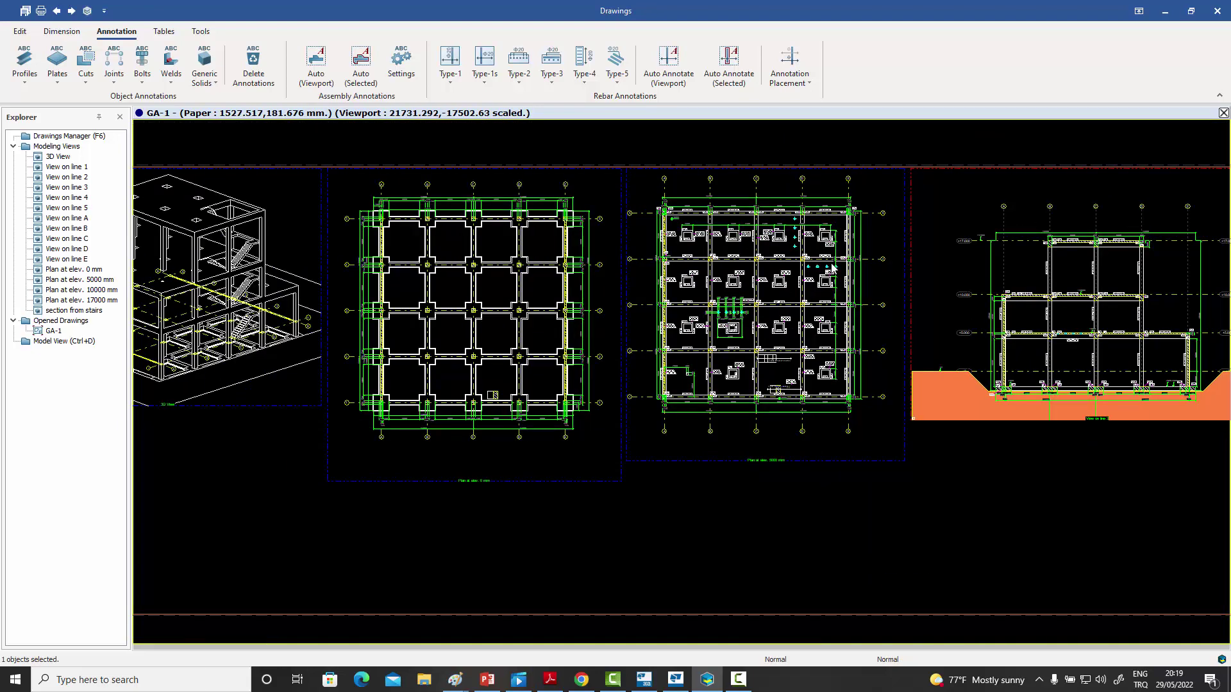
mouse_move(832, 268)
middle_down()
mouse_move(895, 252)
mouse_move(825, 248)
middle_up()
- Switch to the COMOSYS window with the pompaBinasi_12 model and examine the chamber with its walls and gate openings in 3D
key(alt+Tab)
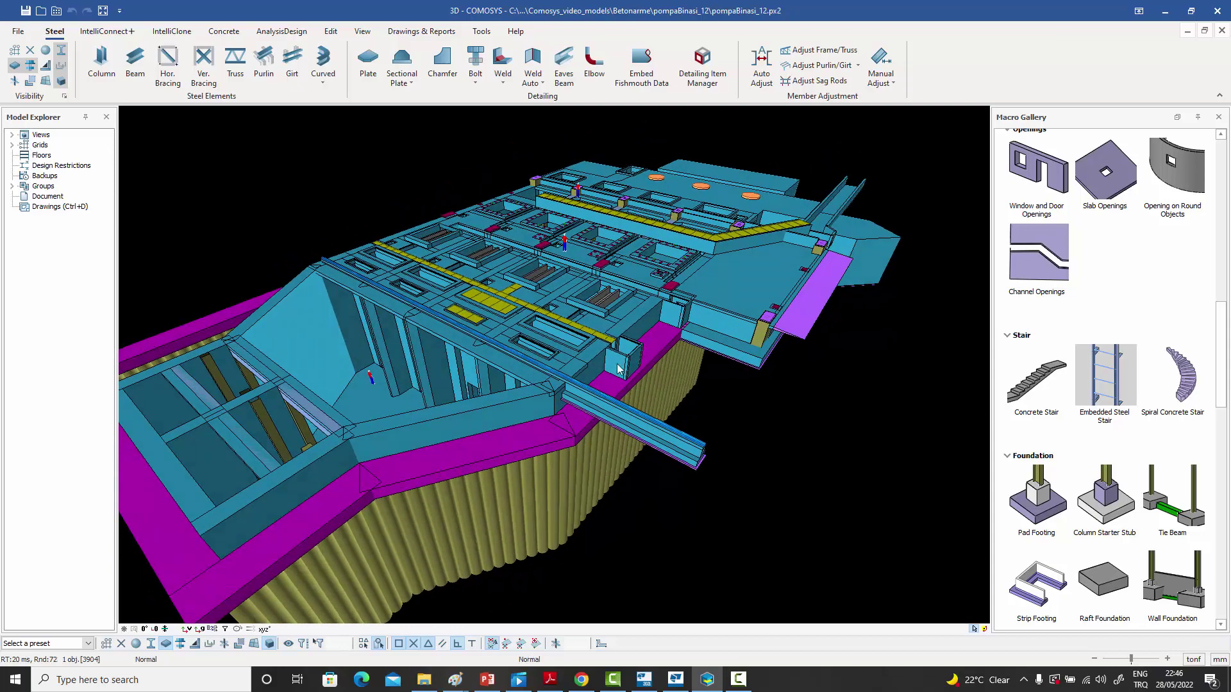
scroll(619, 368, up, 3)
scroll(592, 345, up, 2)
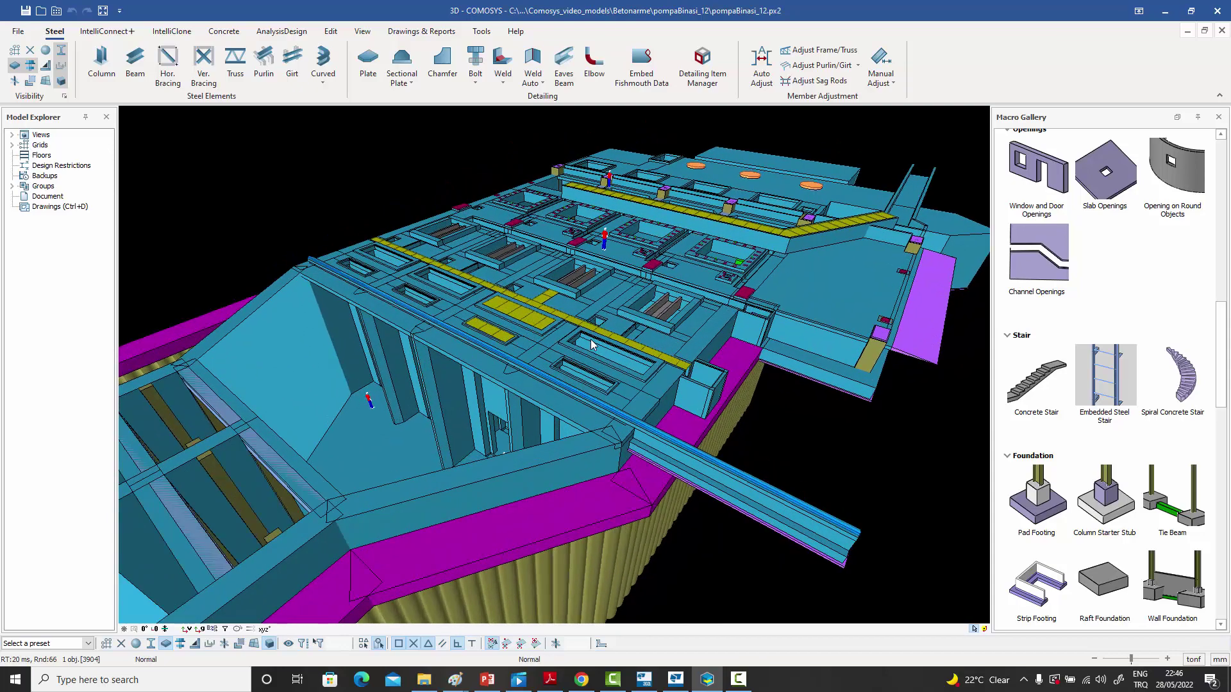
scroll(587, 341, up, 2)
scroll(579, 368, up, 4)
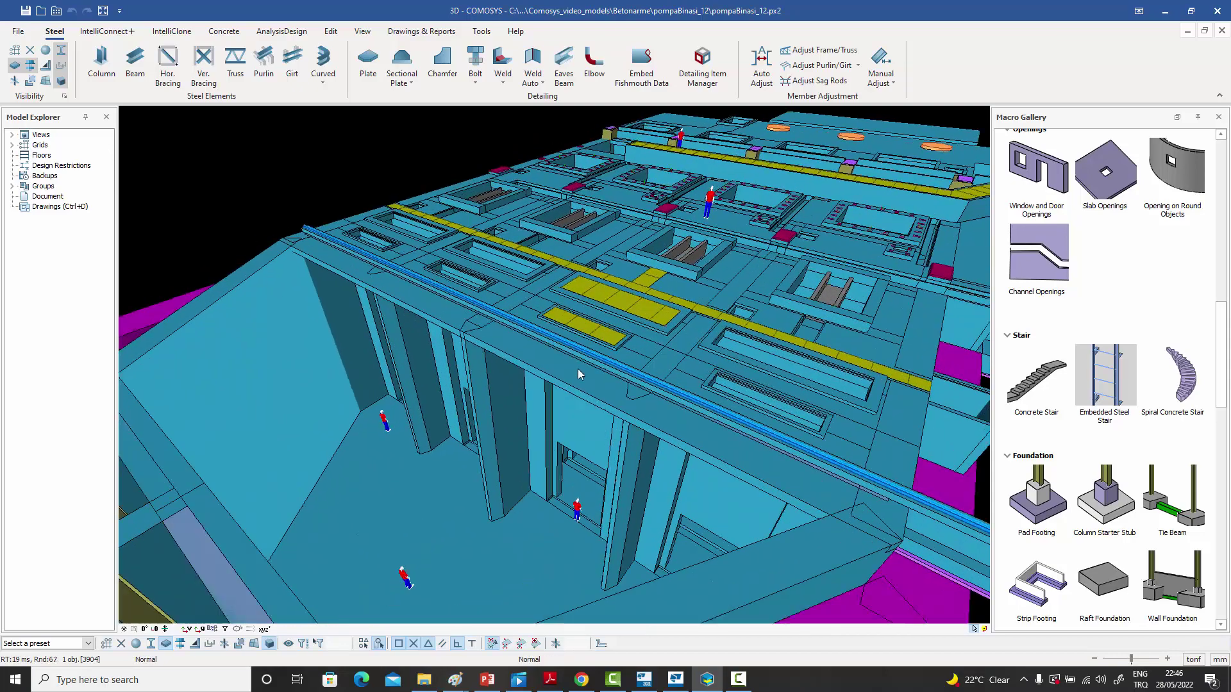
scroll(561, 467, up, 2)
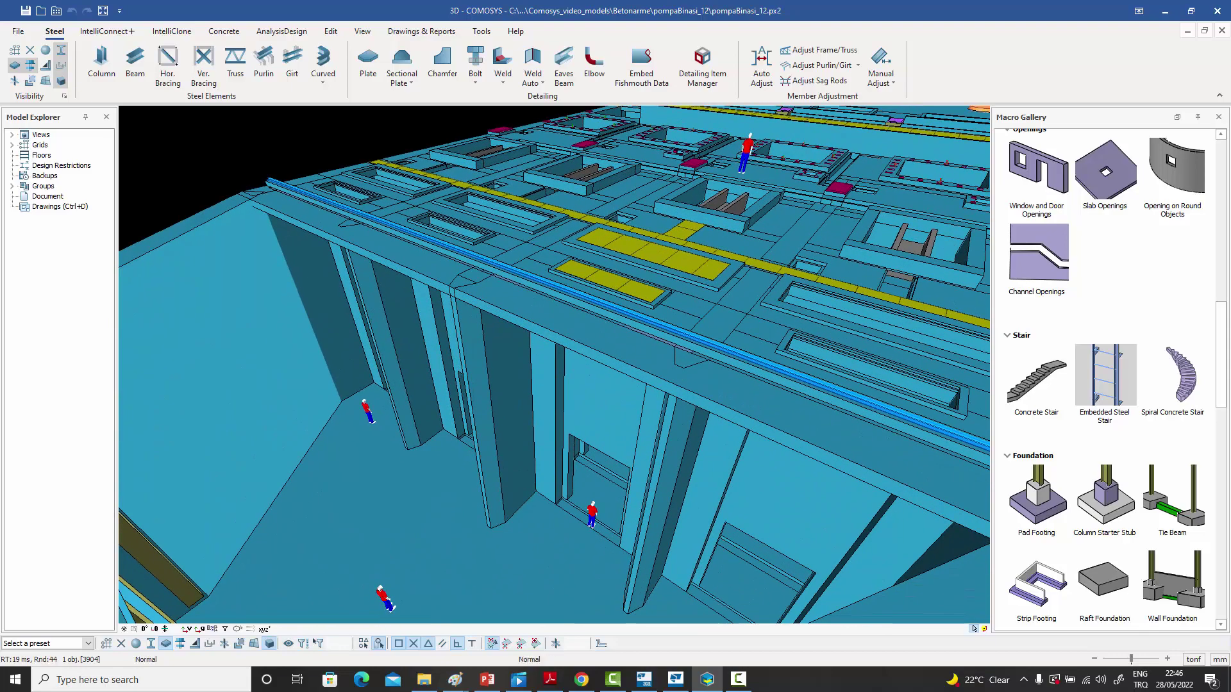
scroll(576, 472, up, 4)
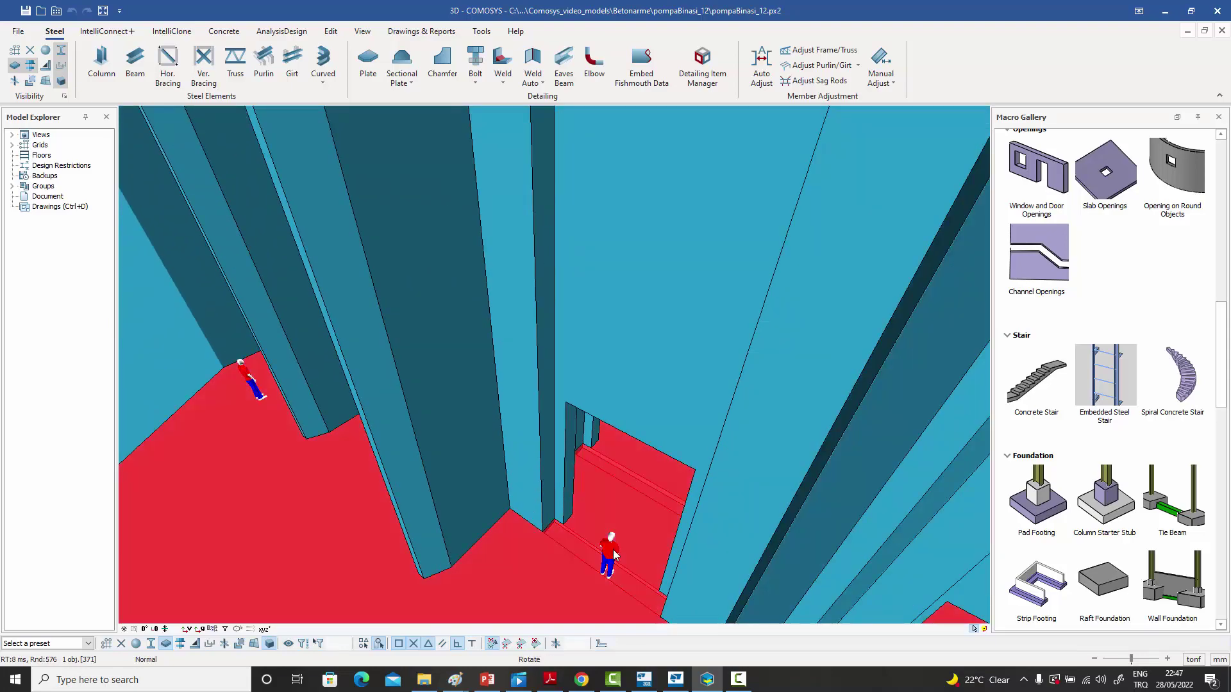
middle_drag(614, 555, 624, 518)
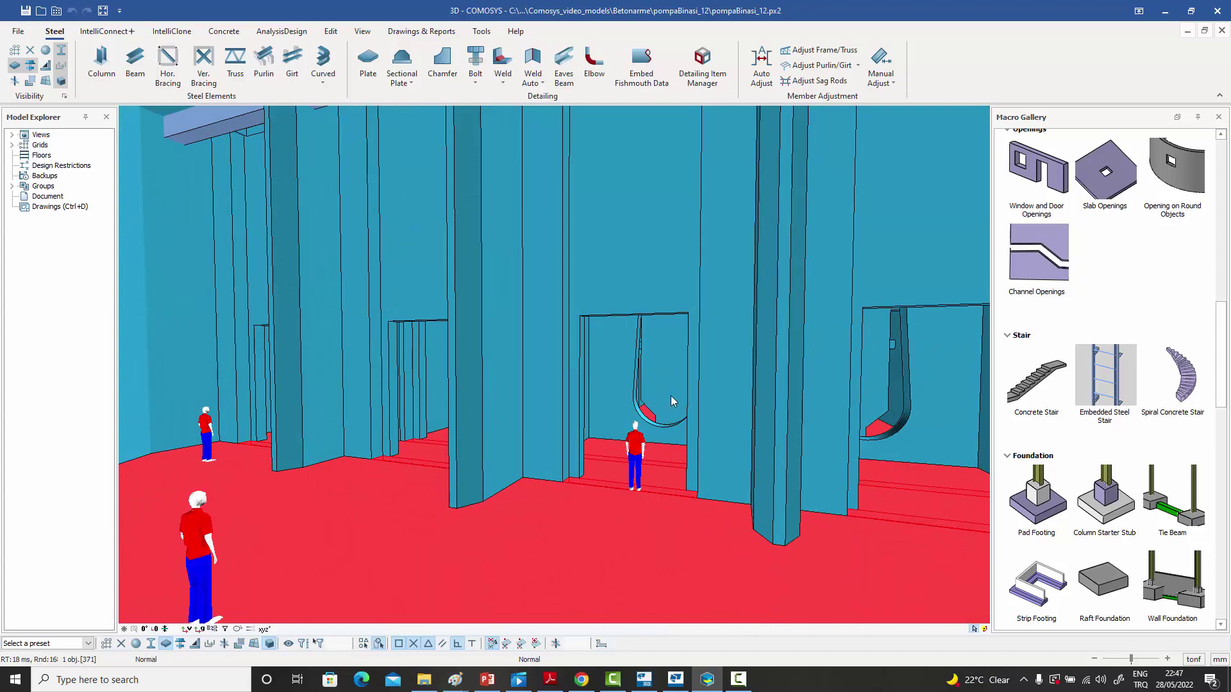
scroll(671, 401, up, 5)
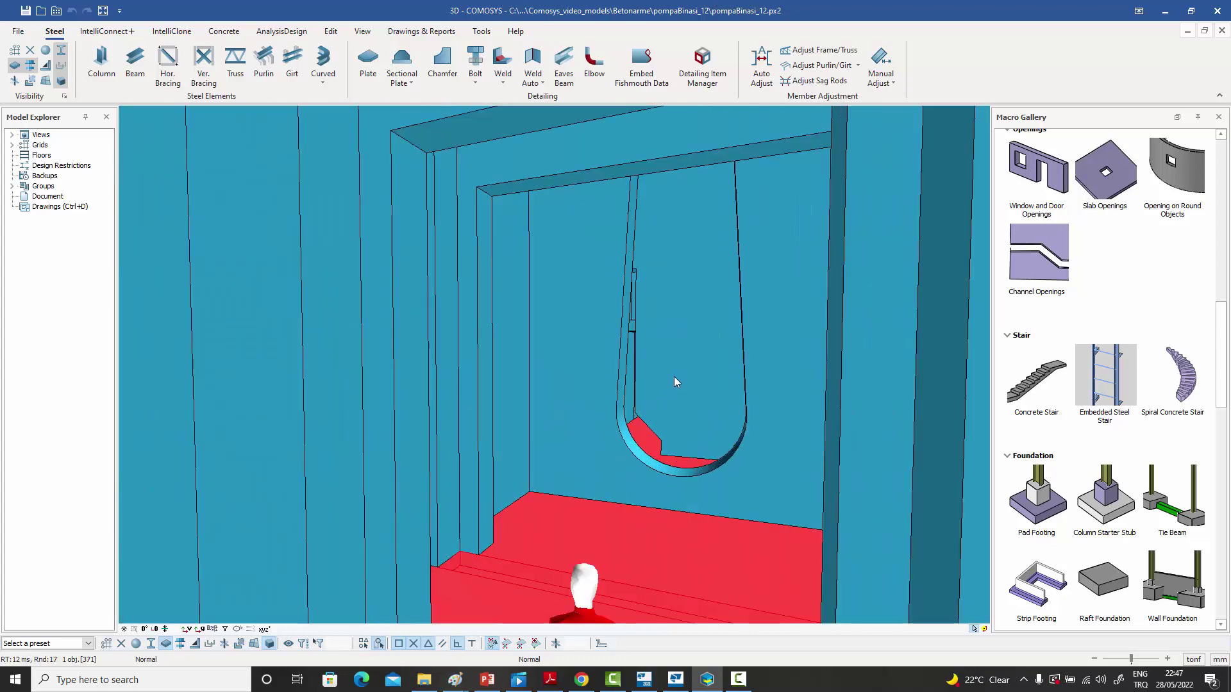
scroll(674, 375, up, 8)
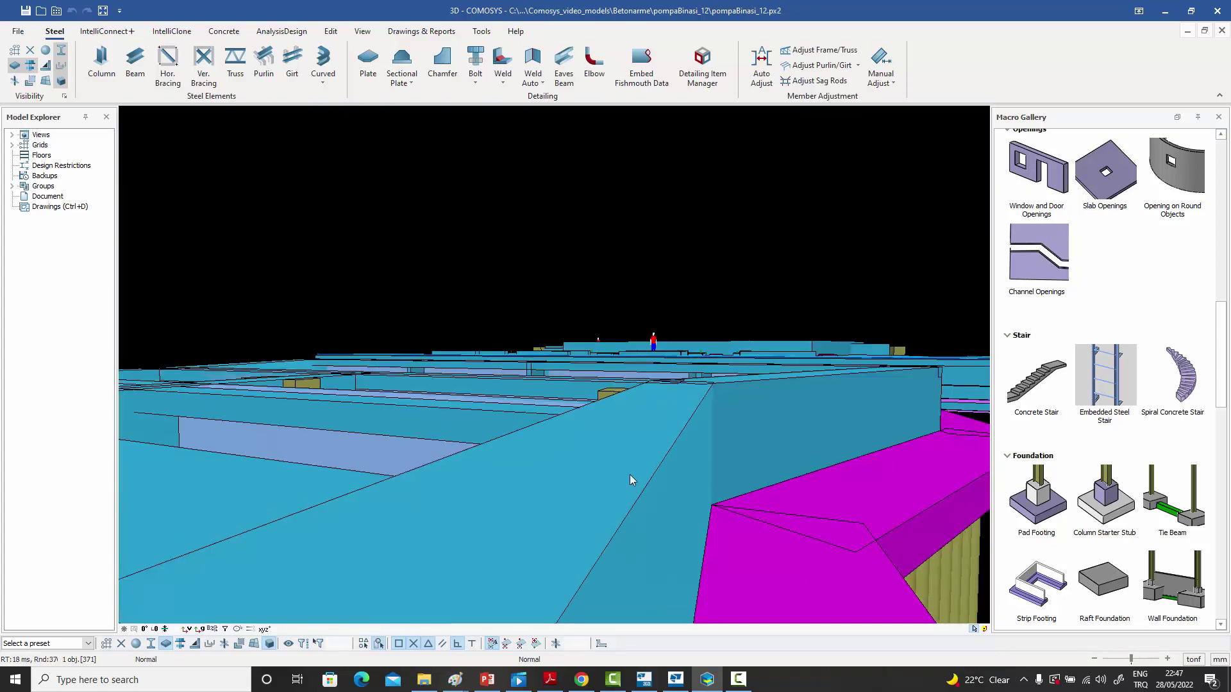
- Examine the framed floor openings, covers and walkways on the upper deck of the pump building model
scroll(632, 480, down, 5)
middle_drag(631, 480, 602, 452)
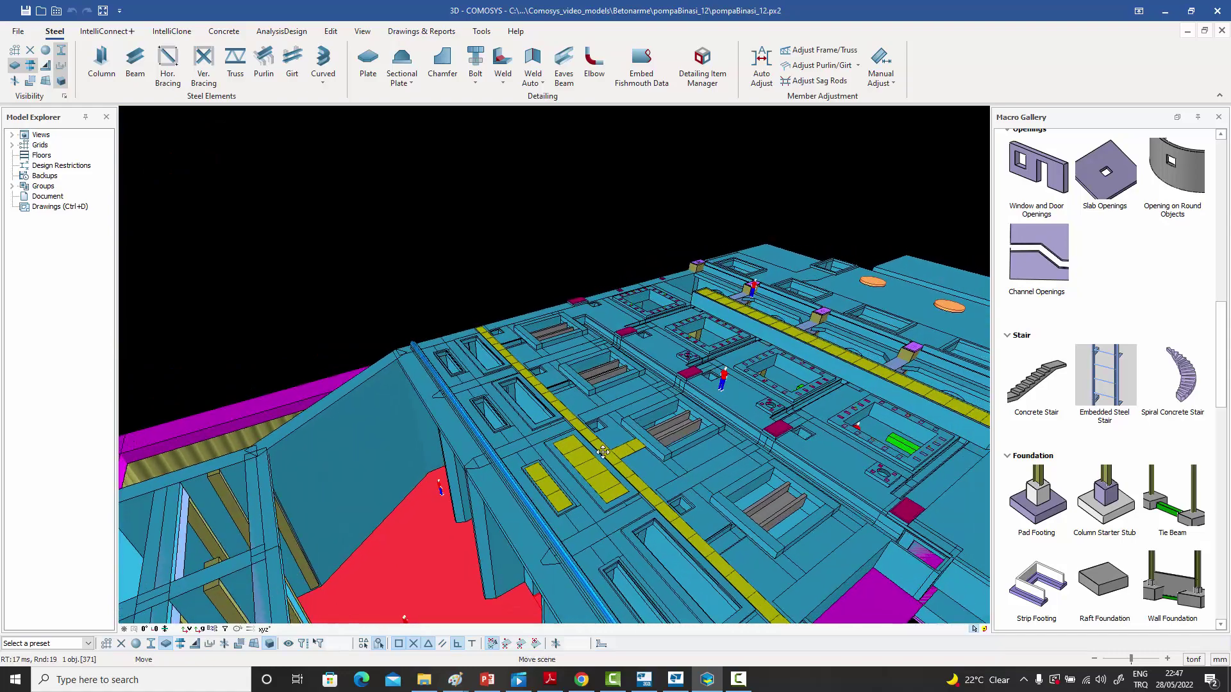
scroll(617, 421, up, 6)
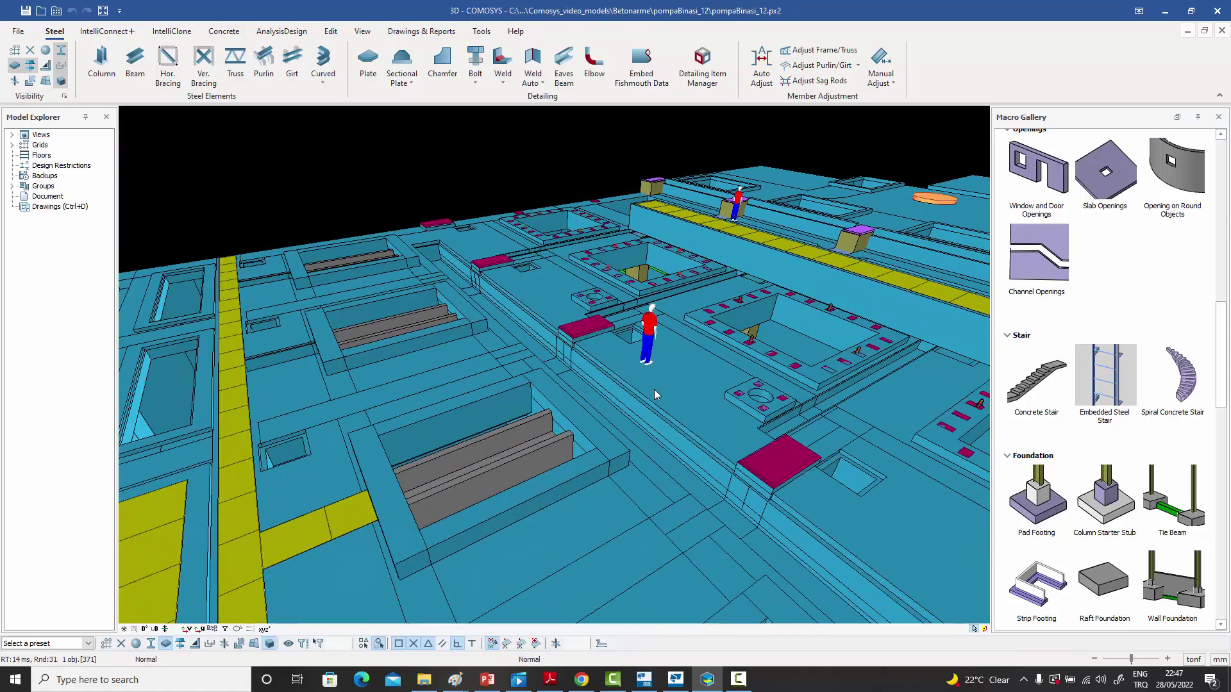
scroll(654, 389, down, 3)
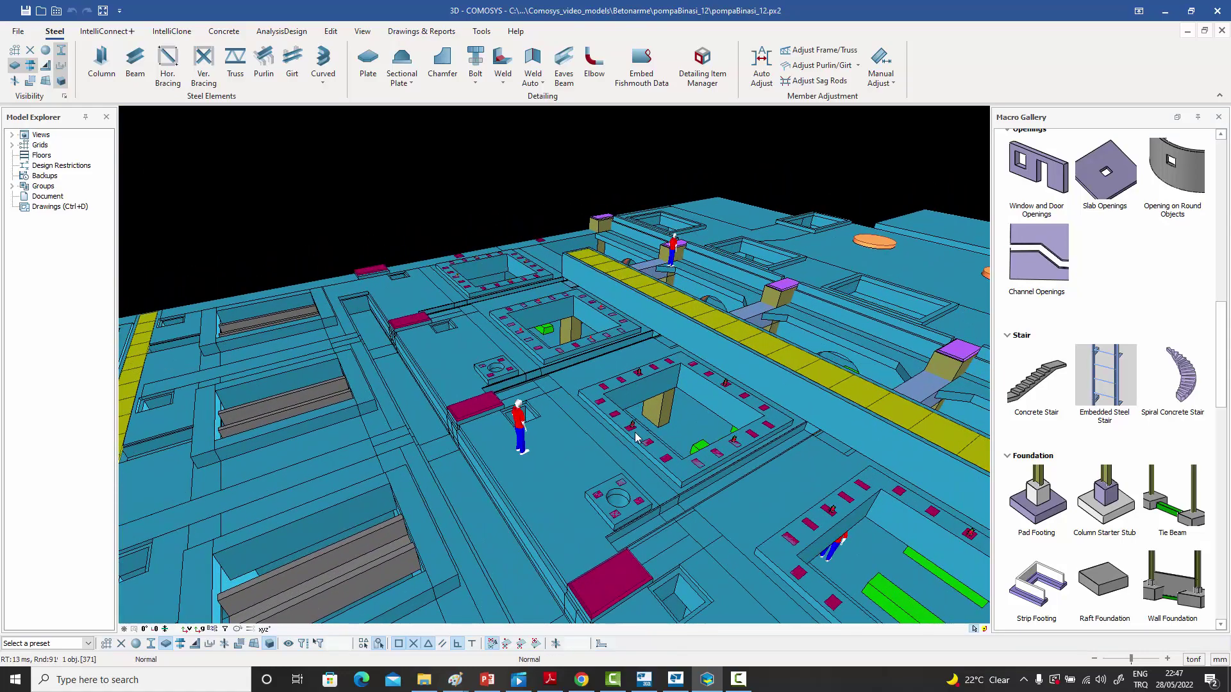
- Hide the concrete blocks that encase the large orange pipes beside the pump building
middle_drag(636, 438, 616, 392)
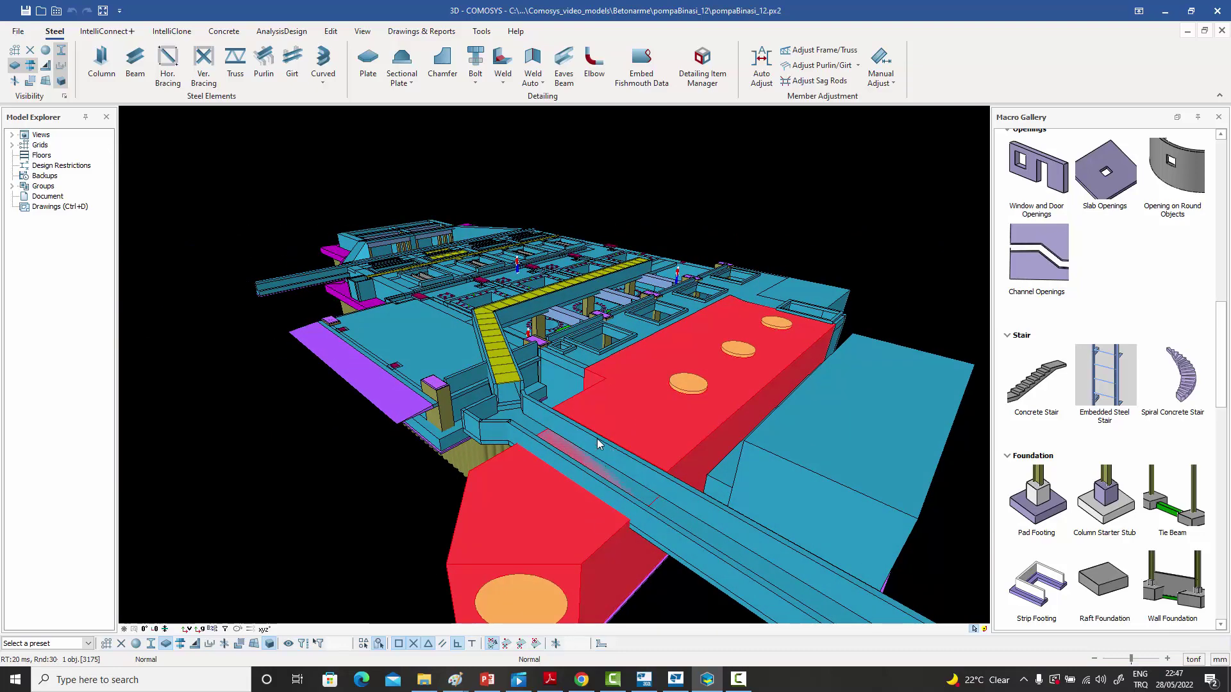
right_click(680, 341)
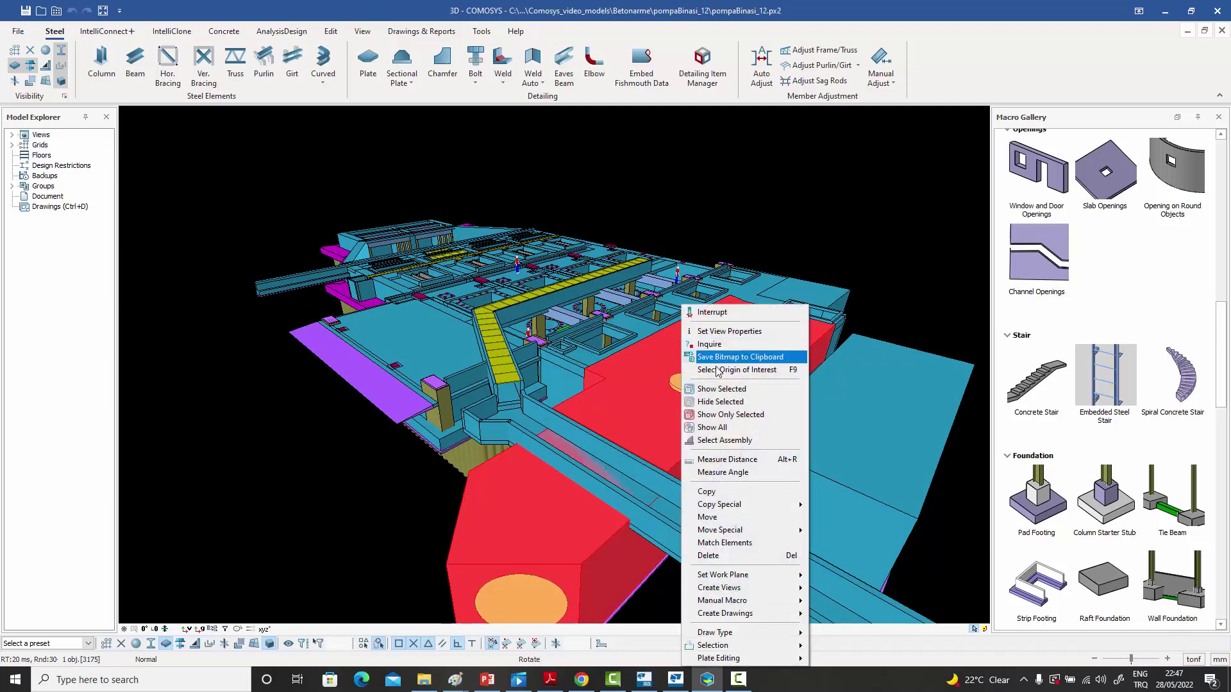
click(721, 402)
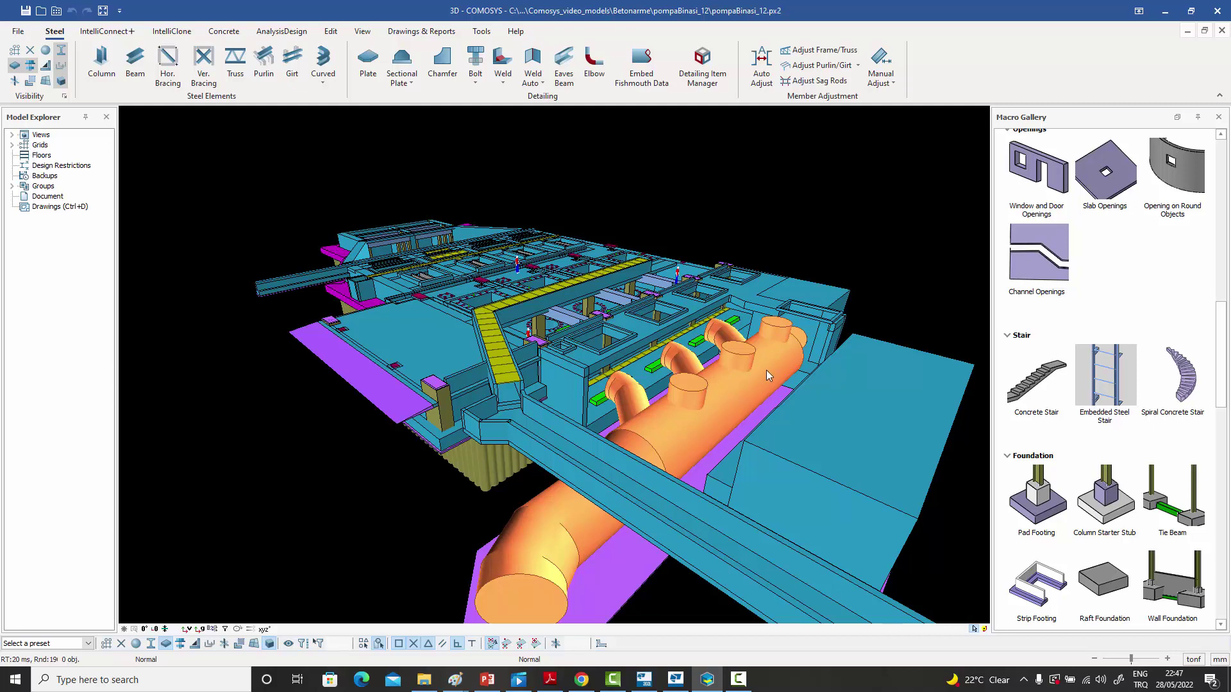
- Show all elements of the pump building model again and hide the surrounding soil
right_click(724, 224)
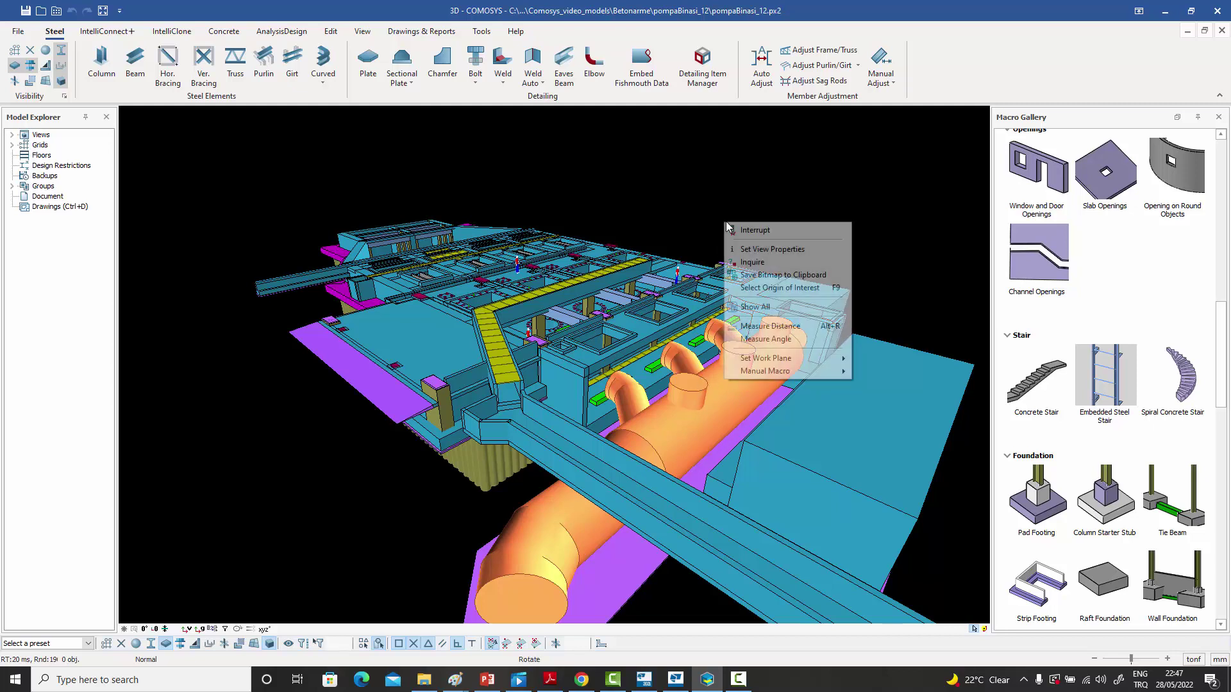
click(756, 307)
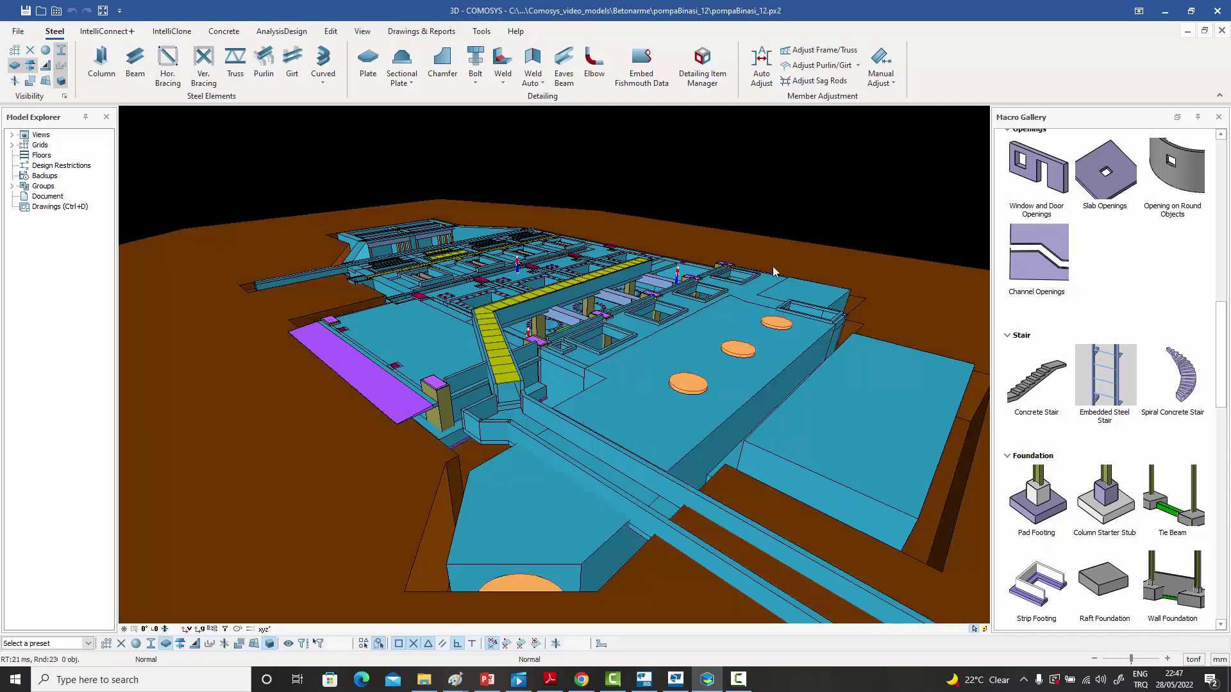
right_click(778, 259)
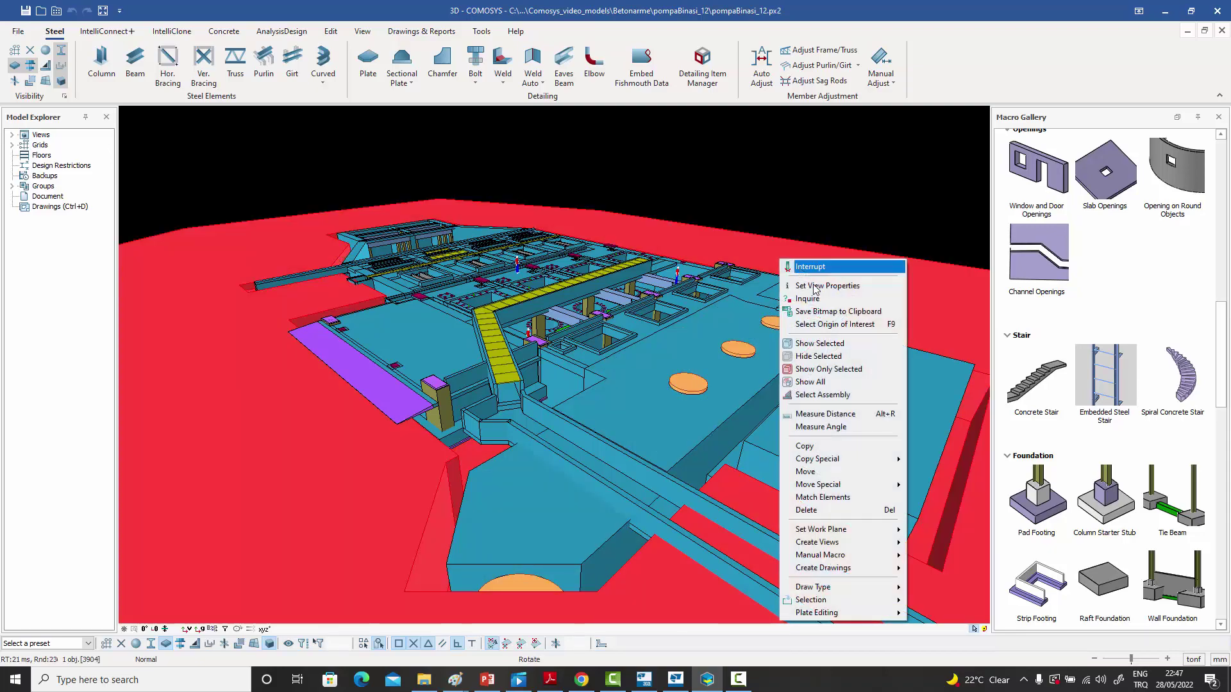
click(818, 356)
drag(663, 363, 579, 318)
scroll(579, 316, up, 6)
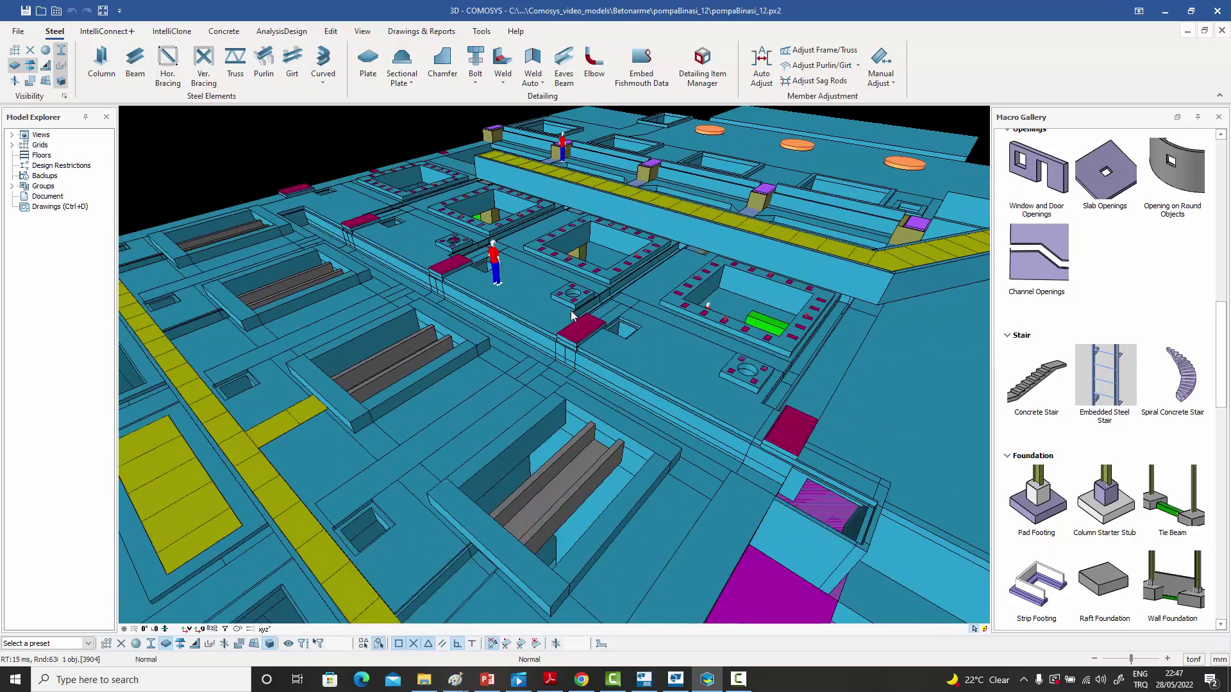
- Examine the pump building's upper deck, including the framed openings, yellow walkway, sloping braces and round pump openings beyond the walkway
scroll(571, 315, down, 5)
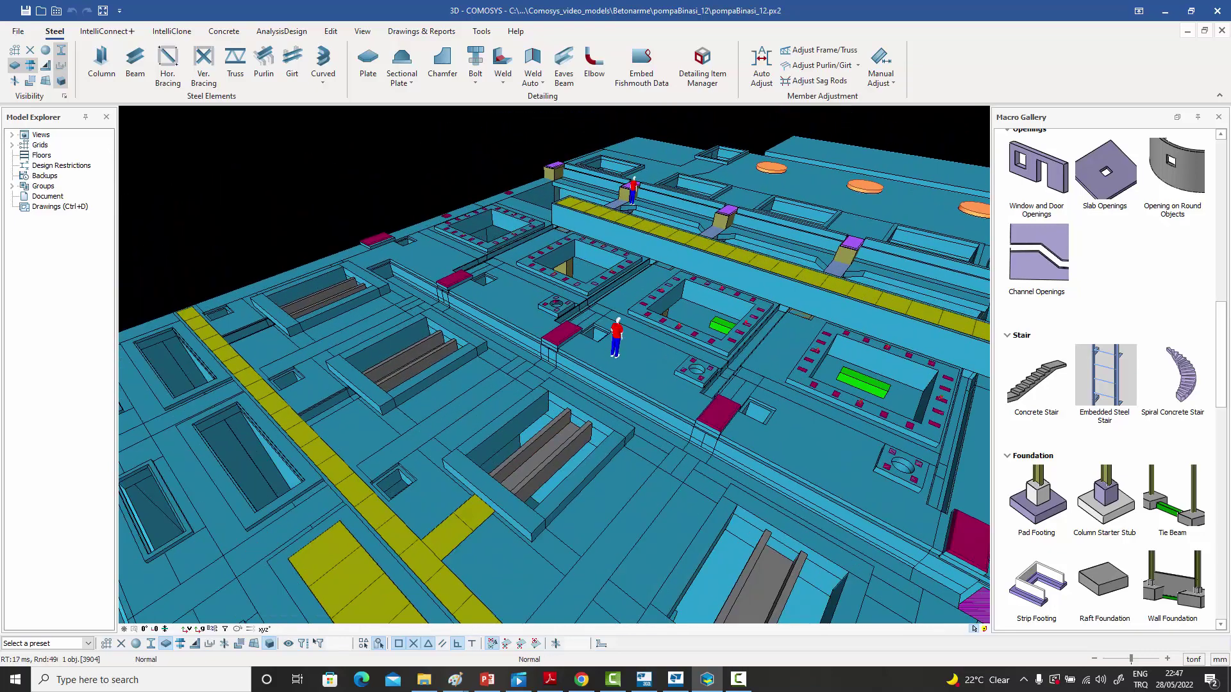
scroll(630, 364, down, 1)
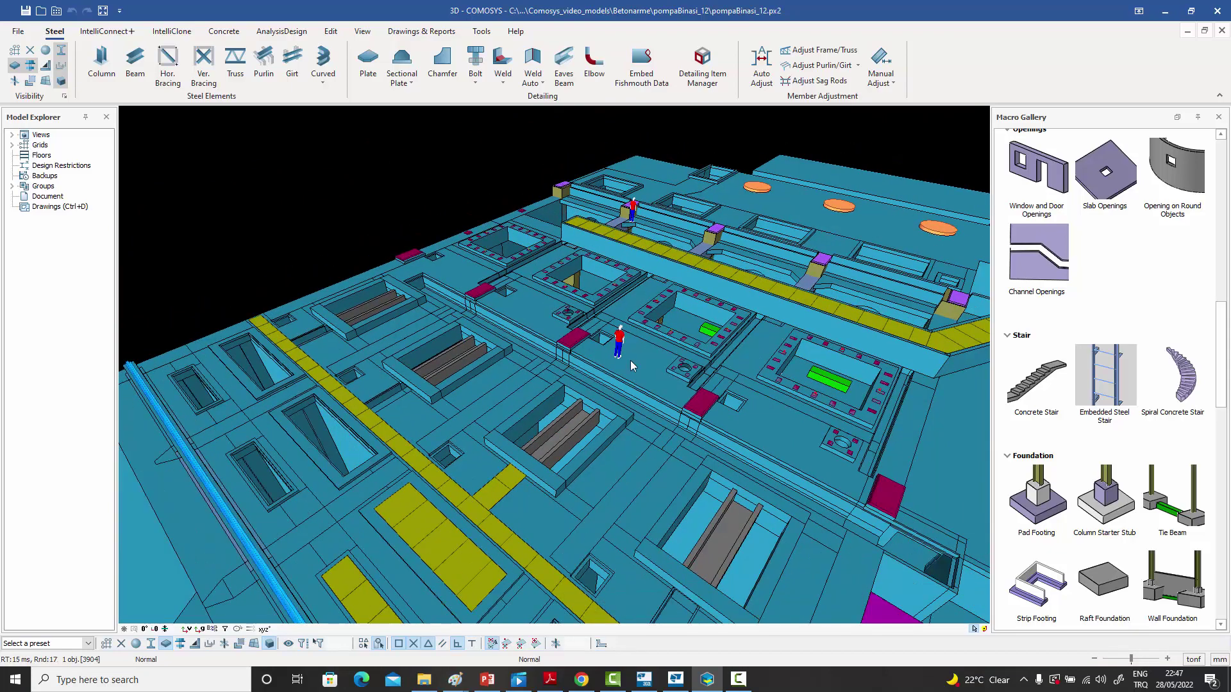
middle_drag(630, 360, 576, 362)
middle_drag(566, 418, 490, 328)
scroll(556, 375, up, 5)
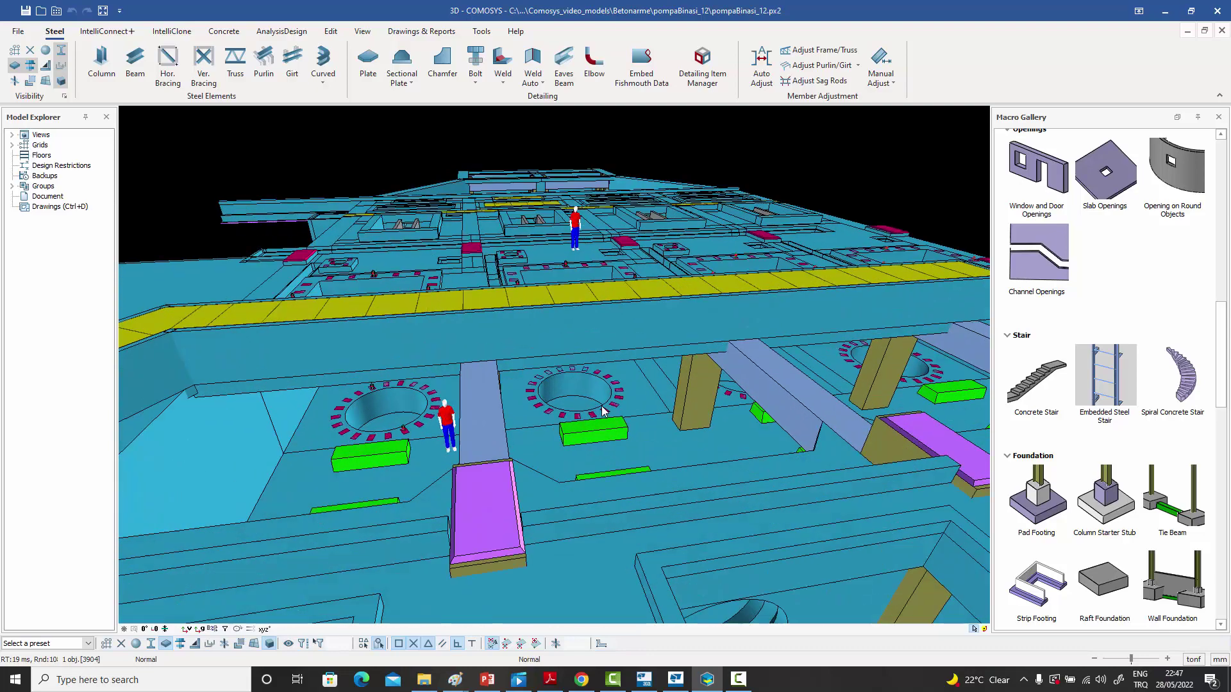
middle_drag(737, 405, 643, 400)
scroll(643, 401, down, 5)
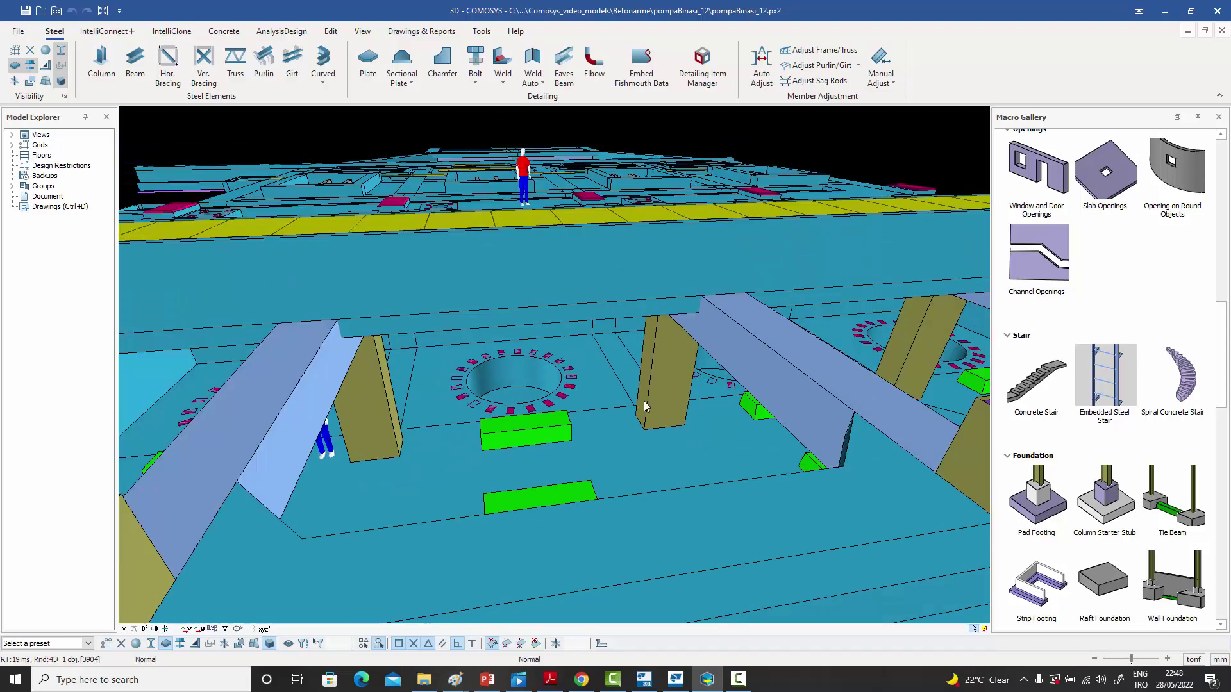
shift+middle_drag(643, 401, 801, 471)
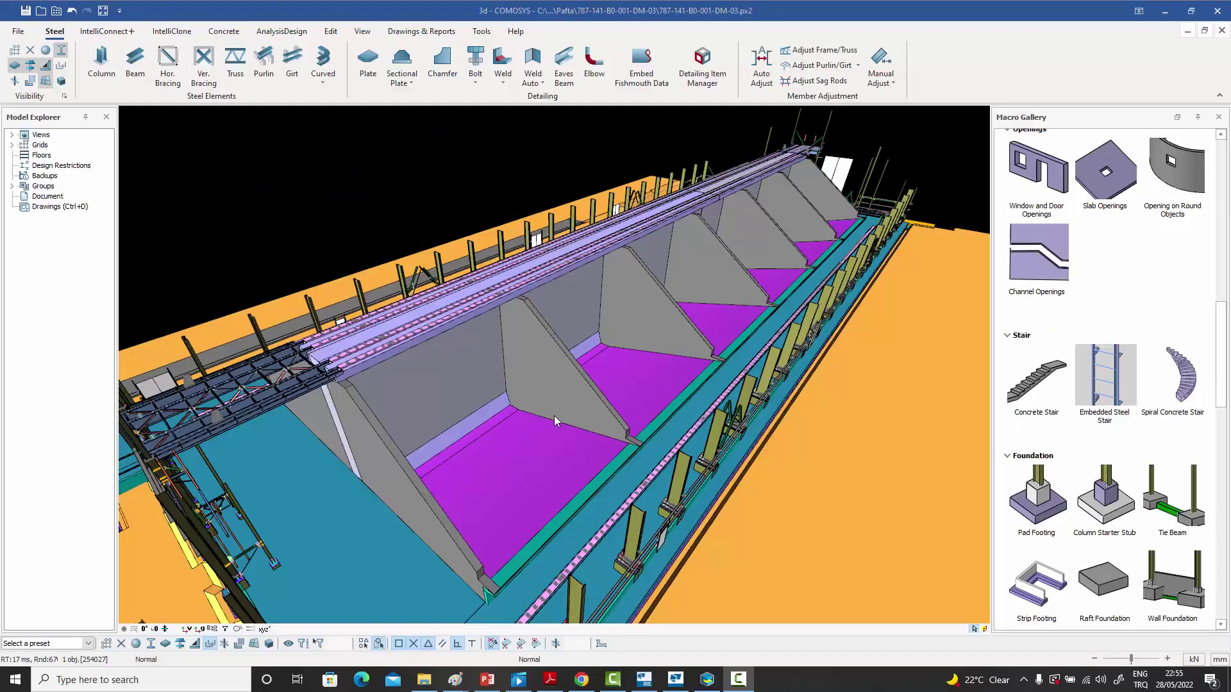
- Examine the 787-141-B0-001-DM-03 model in 3D, from the rail tracks along the central wall to the steel truss bridge and columns
middle_drag(537, 442, 542, 412)
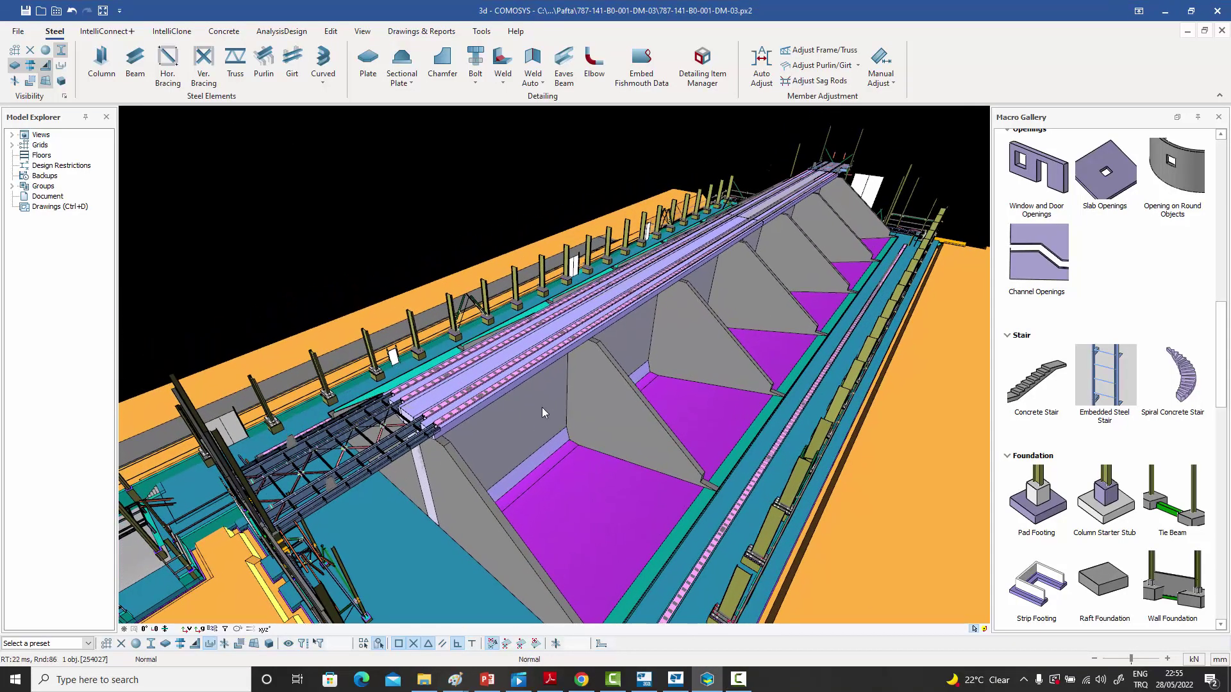
scroll(489, 394, up, 6)
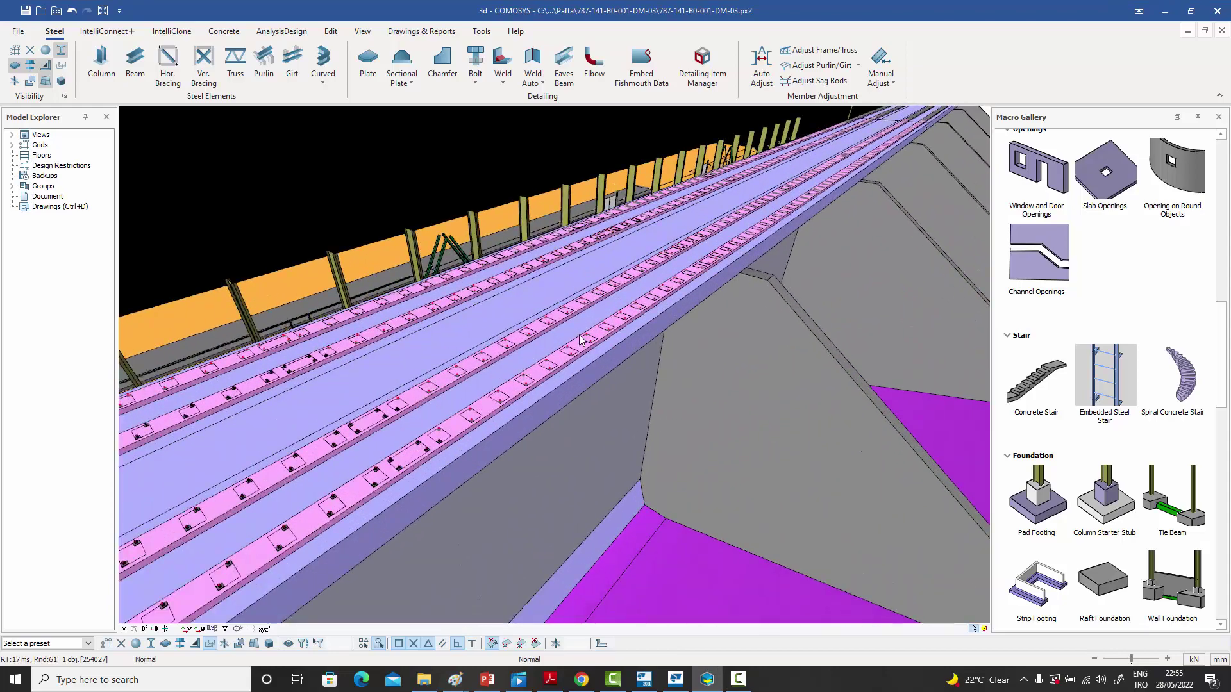
middle_drag(587, 338, 793, 354)
scroll(769, 340, up, 6)
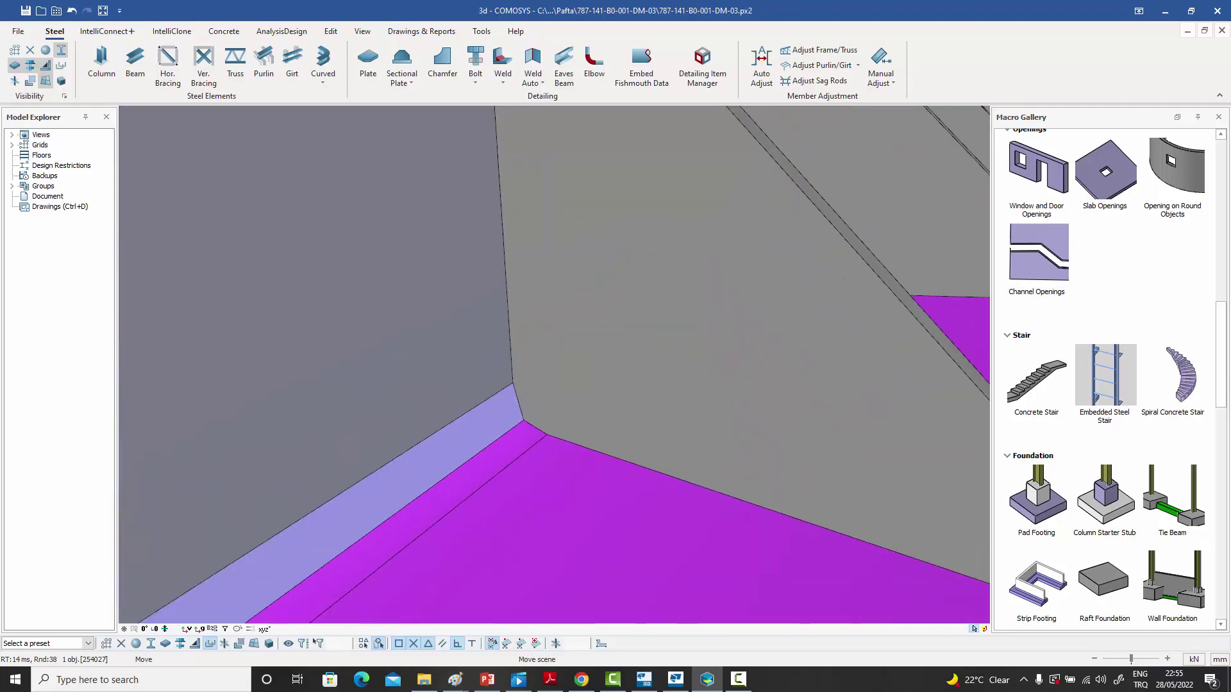
scroll(737, 320, down, 8)
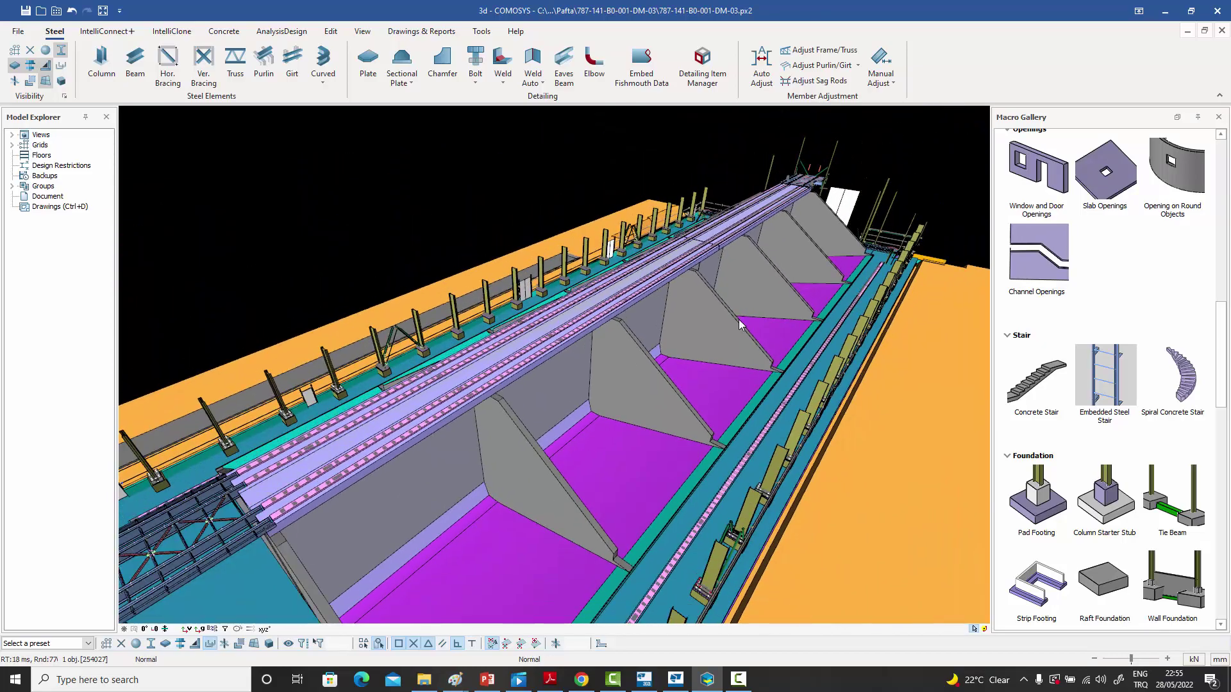
middle_drag(737, 369, 612, 410)
scroll(612, 411, up, 8)
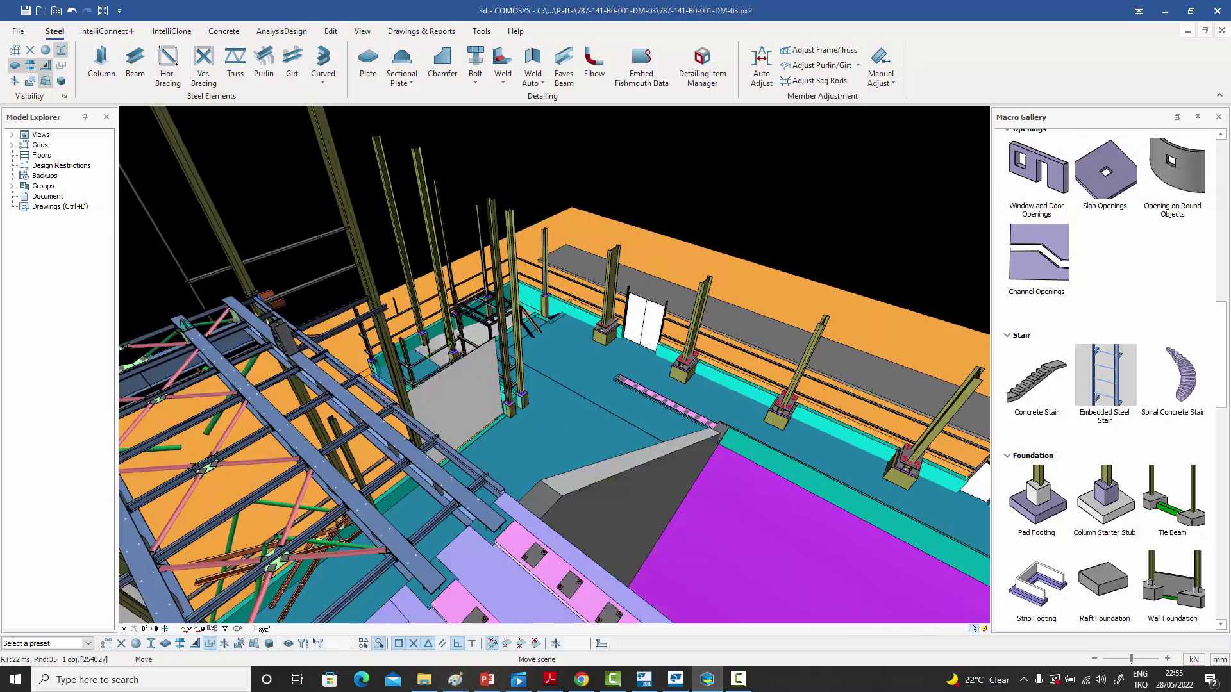
scroll(551, 379, down, 8)
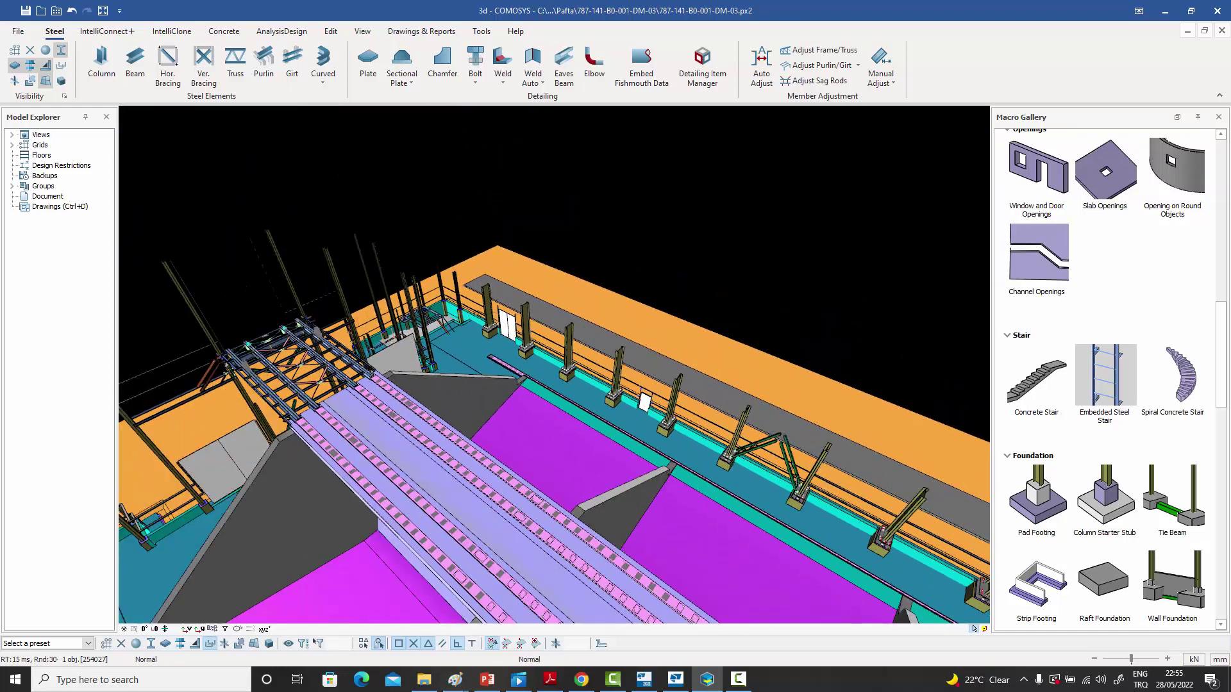
middle_drag(507, 333, 606, 400)
scroll(522, 317, up, 5)
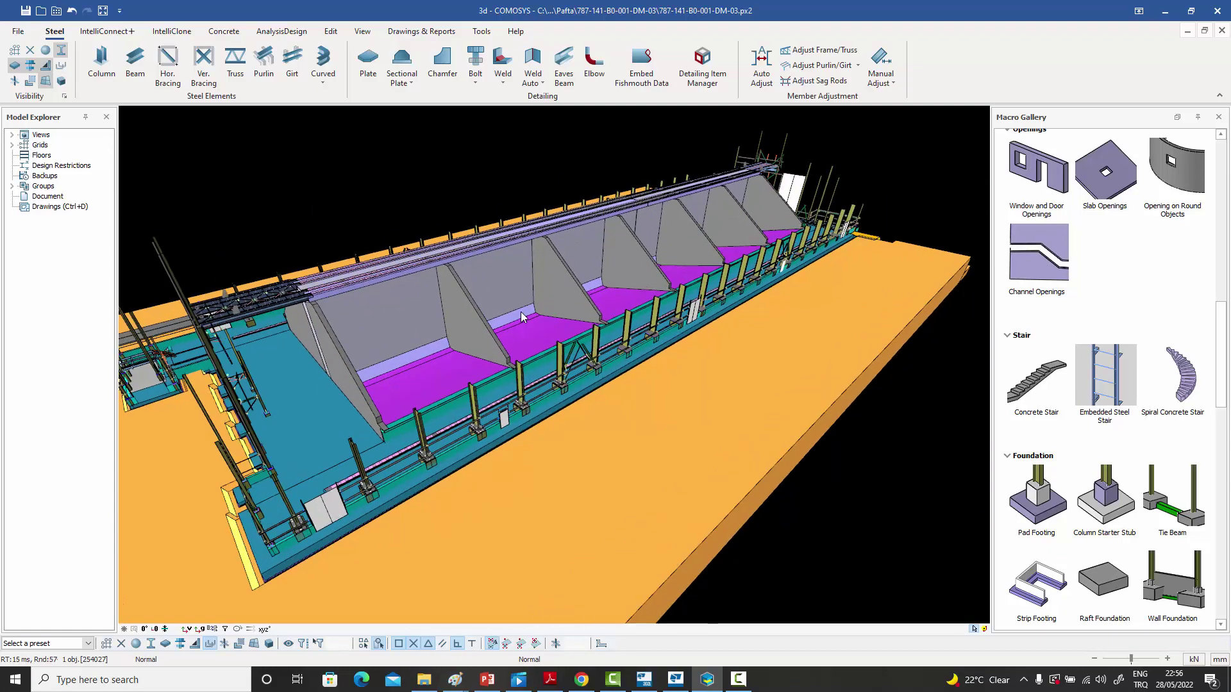
- Examine the triangular buttress walls, the bays between them and the lower rail track beside the steel columns
middle_drag(520, 314, 608, 367)
scroll(607, 367, up, 4)
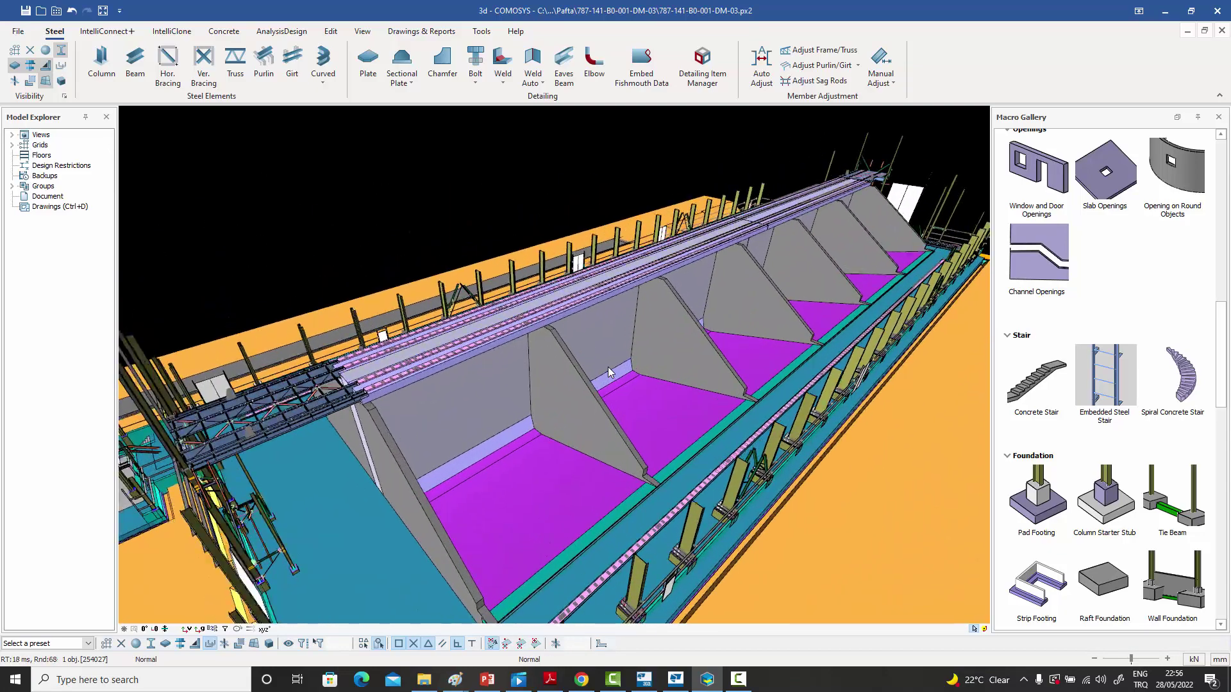
scroll(607, 366, up, 1)
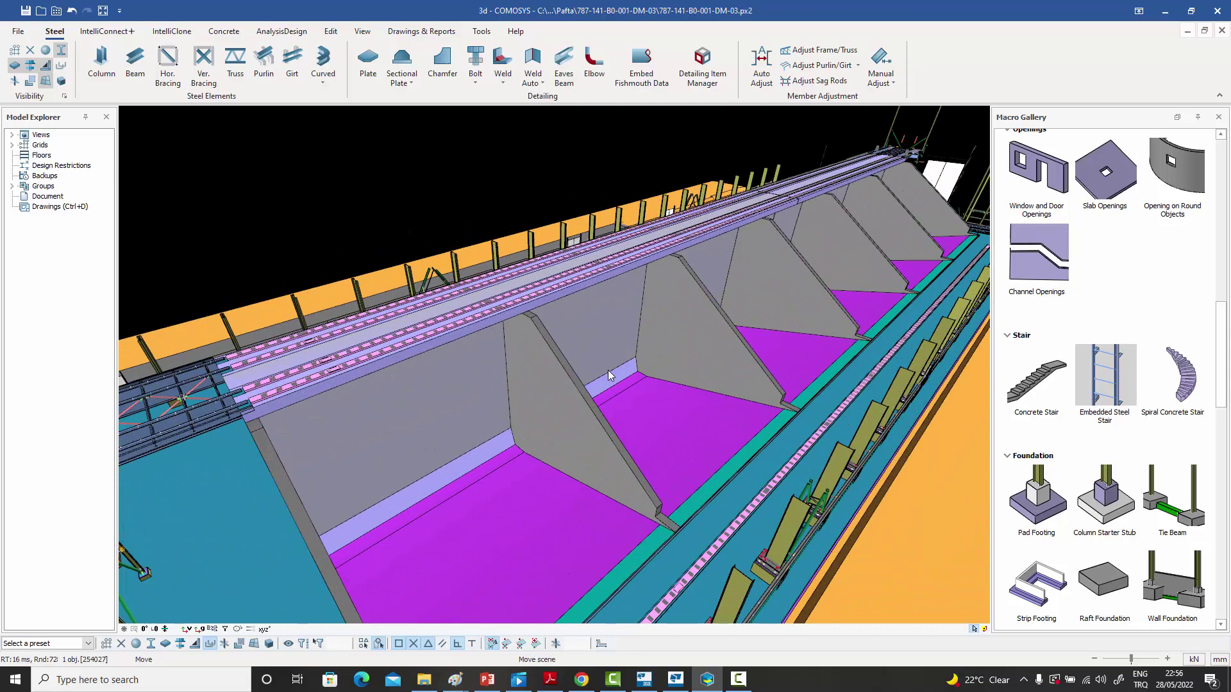
scroll(608, 371, down, 2)
scroll(760, 350, up, 1)
scroll(759, 338, up, 4)
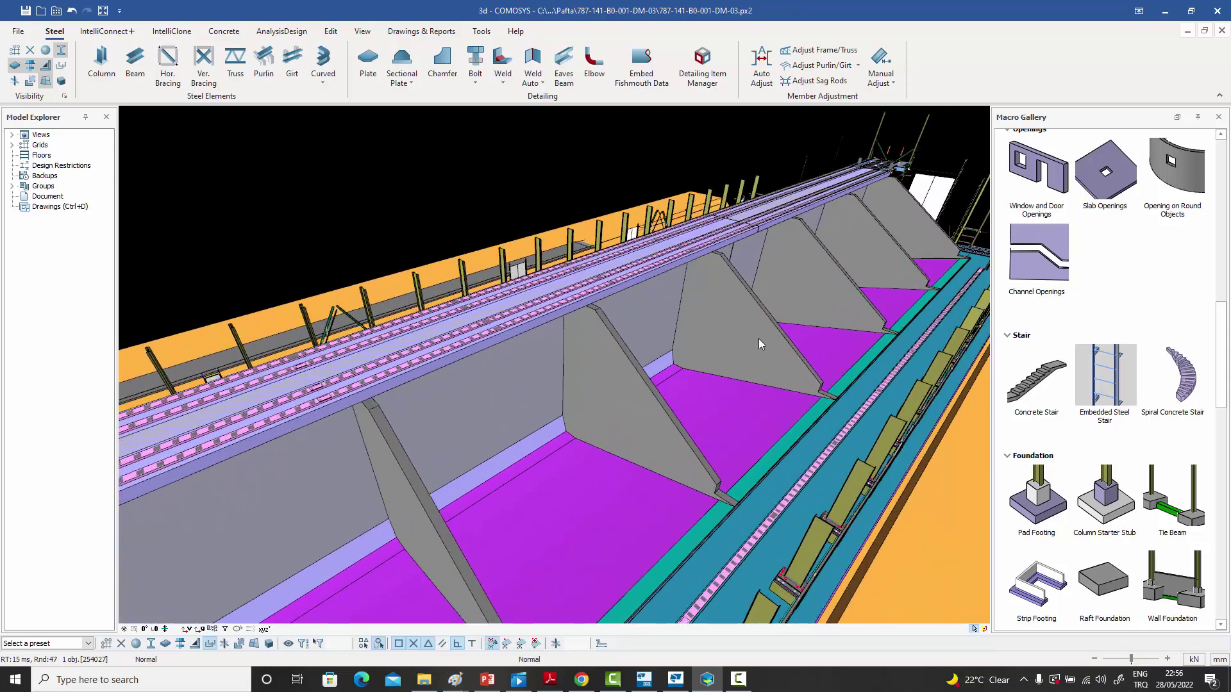
scroll(871, 391, up, 5)
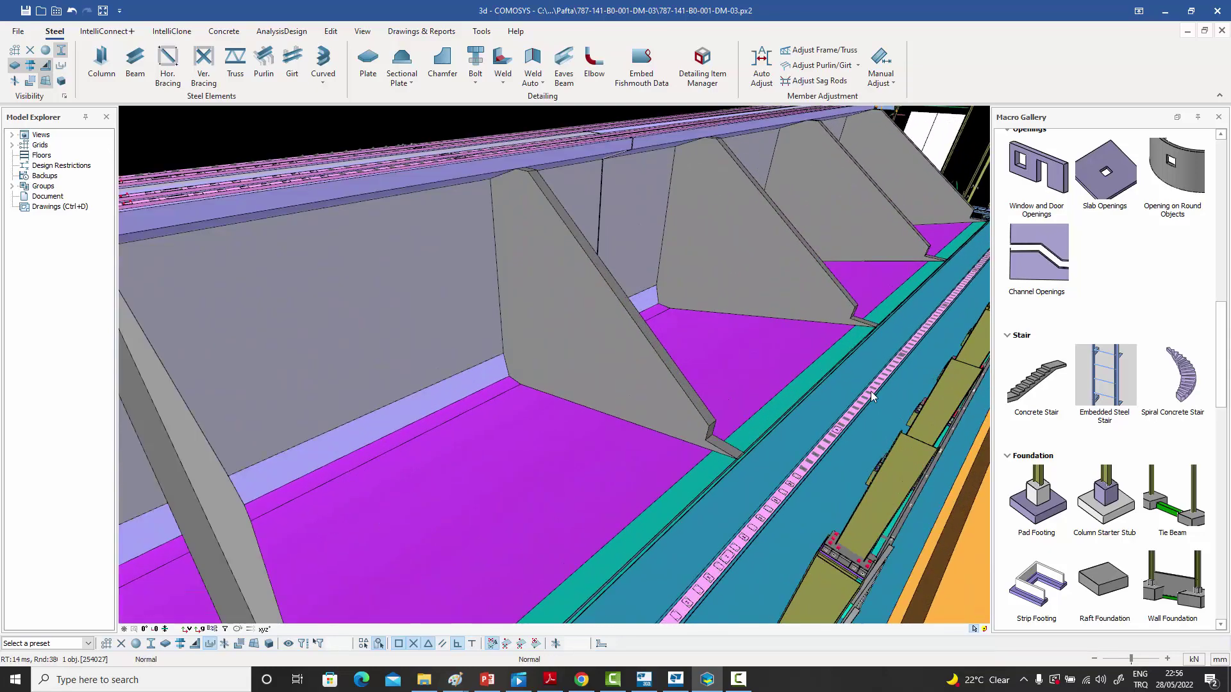
scroll(890, 365, down, 5)
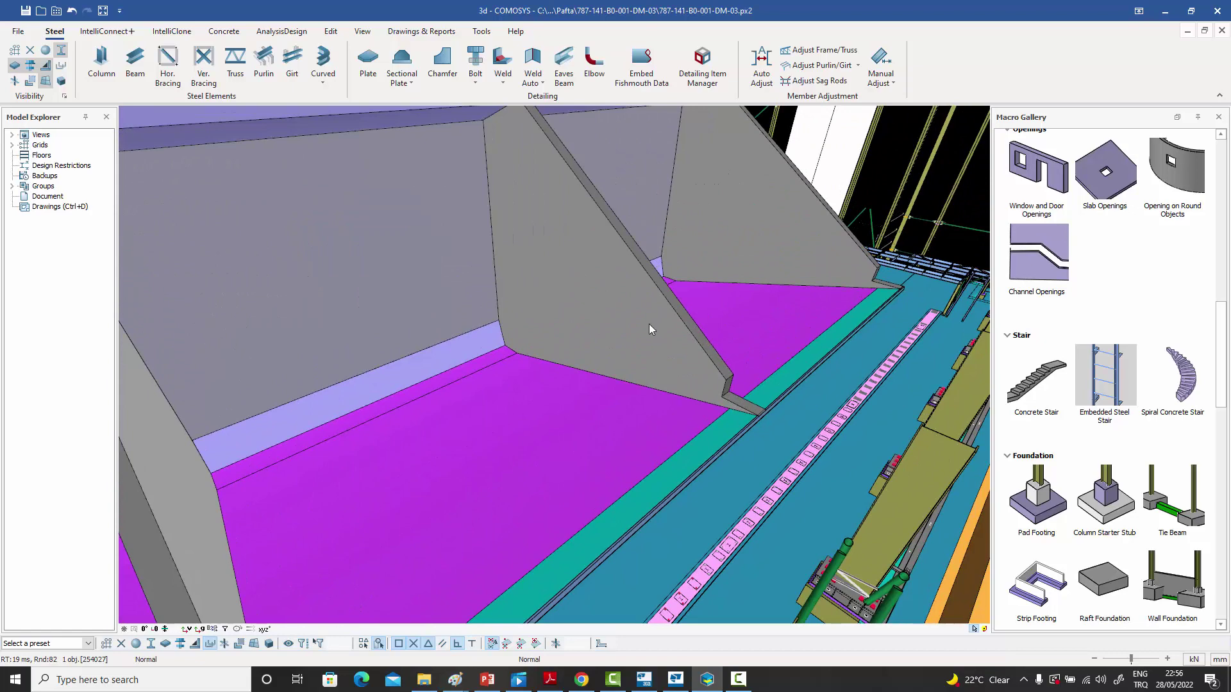
- Examine the reinforcement inside the concrete, including the bar meshes, spacer bars, bent green bars and longitudinal pipes
scroll(649, 329, up, 3)
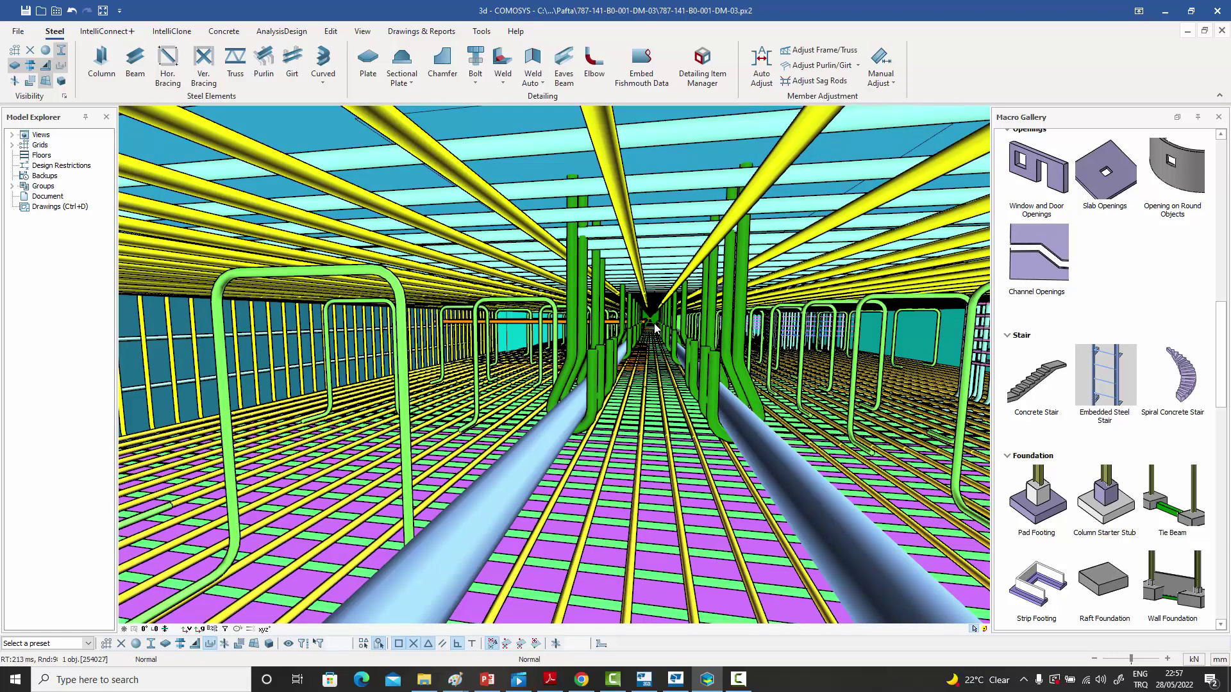
scroll(655, 328, up, 2)
scroll(654, 328, up, 5)
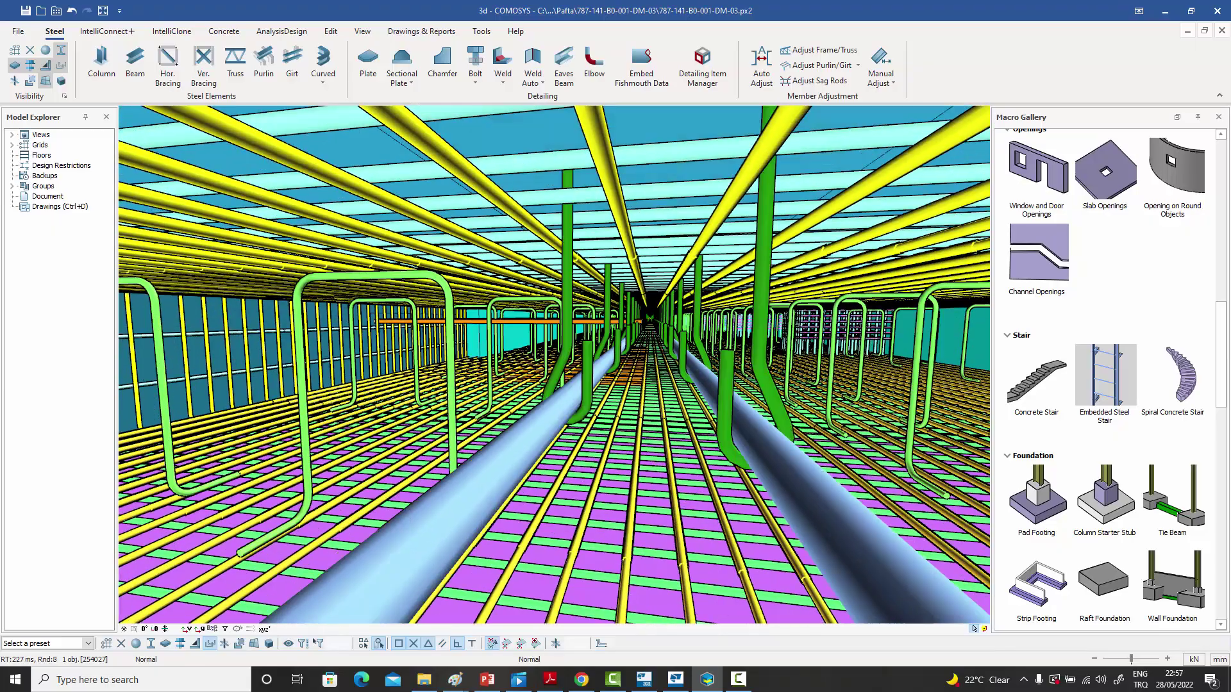
scroll(649, 317, up, 5)
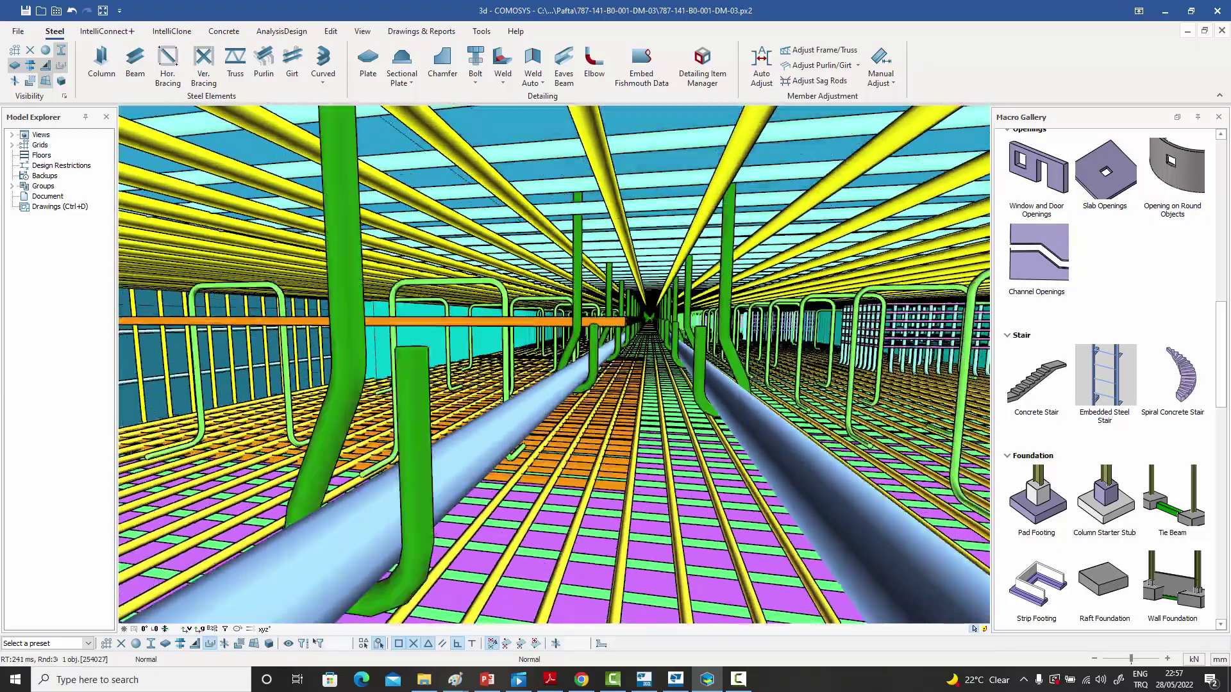
scroll(649, 317, up, 5)
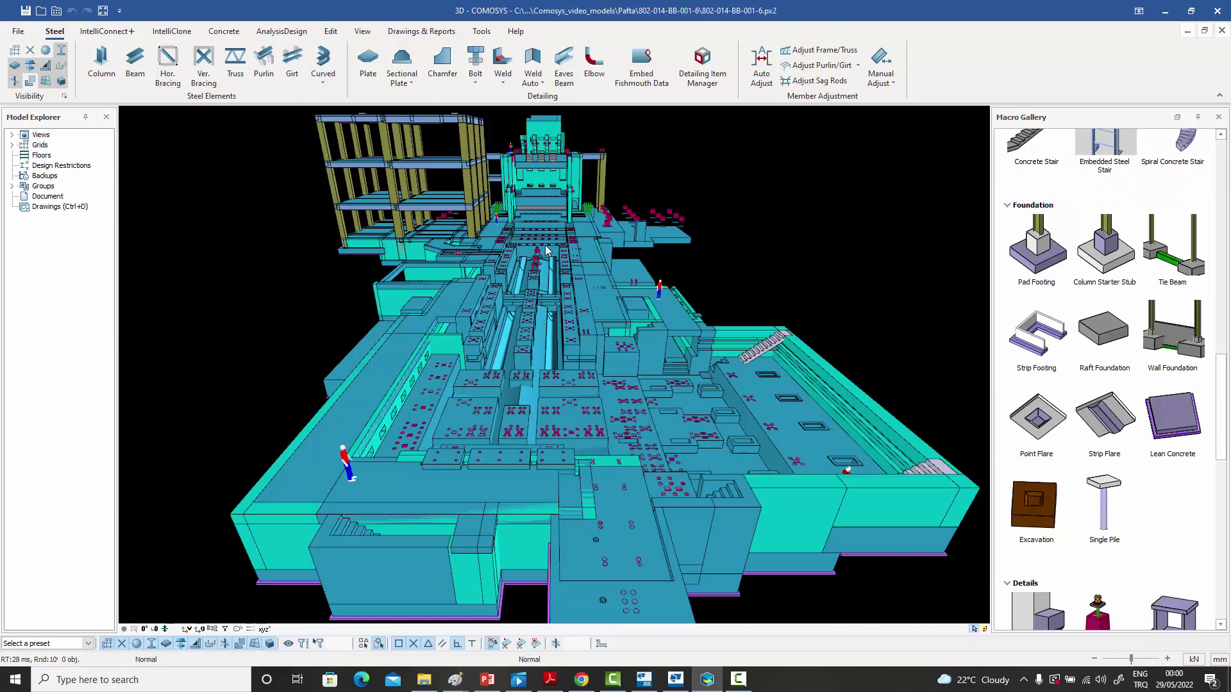
- Examine the 802-014-BB-001-6 foundation model in 3D, following the central channels and anchor-pocket pedestals towards the tower
scroll(542, 229, up, 5)
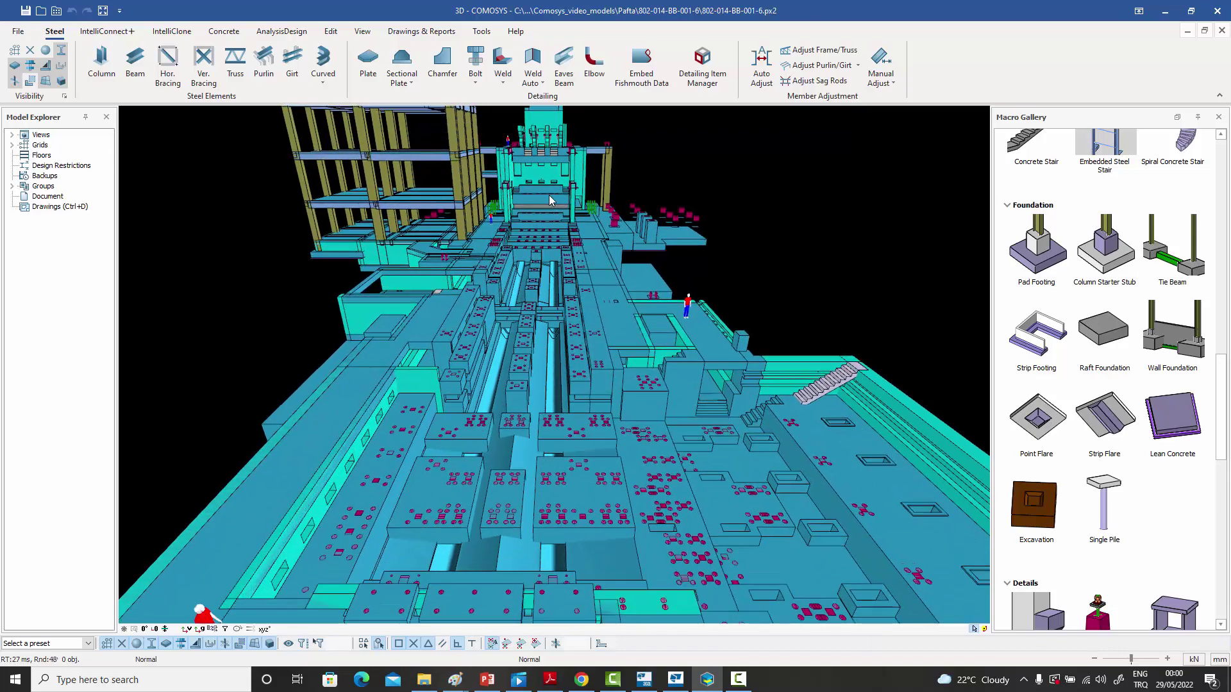
scroll(549, 199, up, 3)
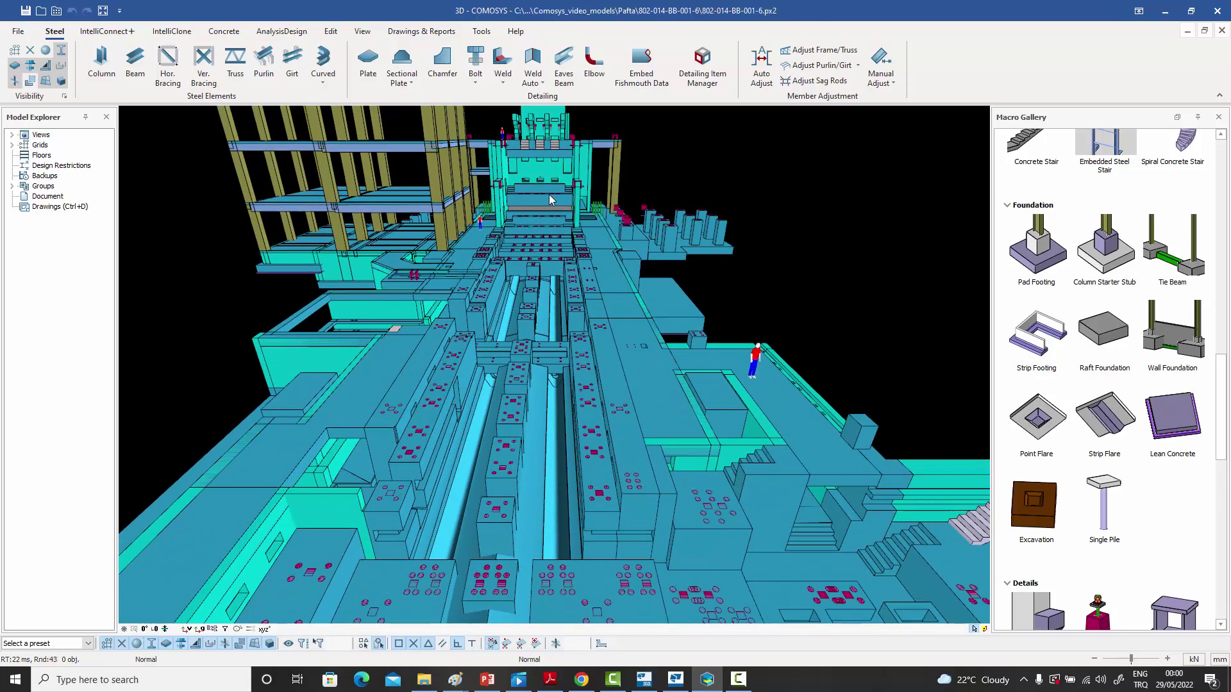
scroll(550, 200, up, 4)
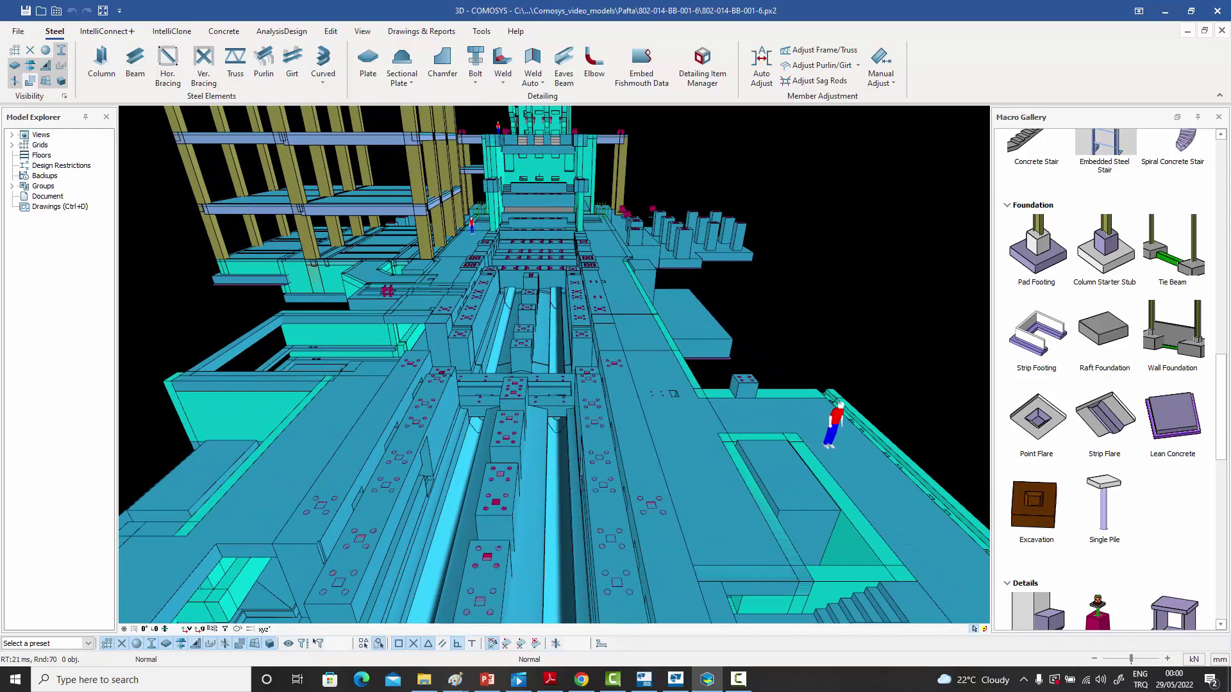
scroll(548, 225, up, 3)
scroll(597, 410, up, 3)
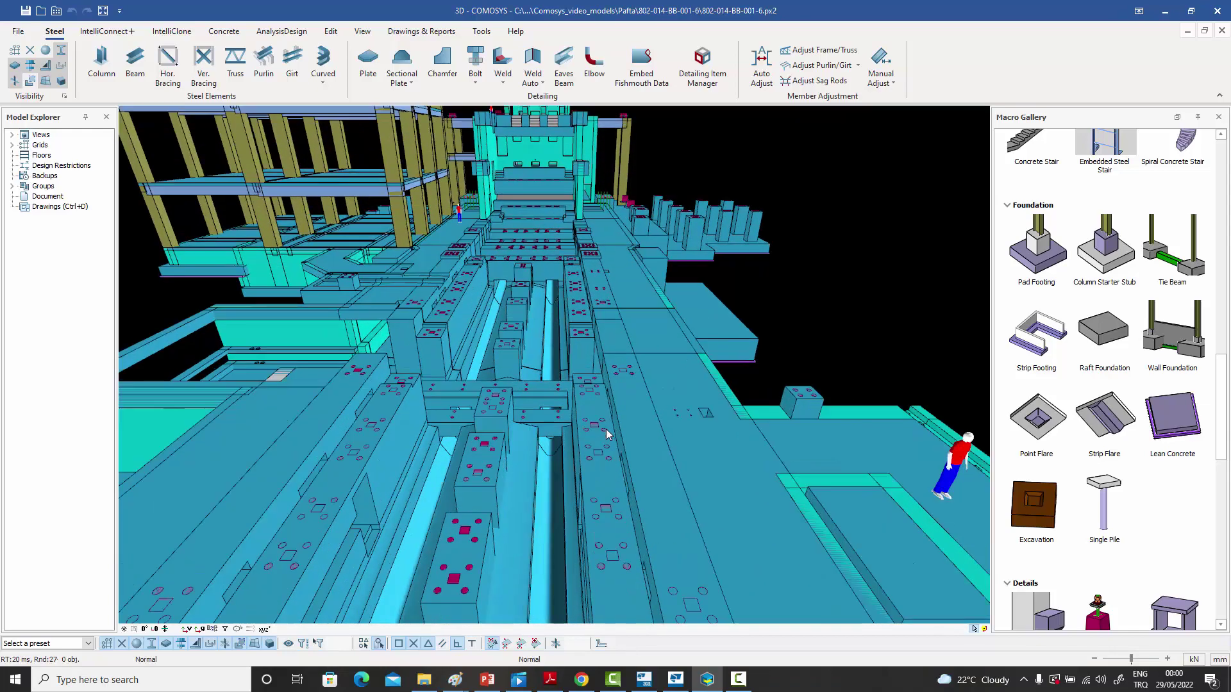
scroll(596, 432, down, 5)
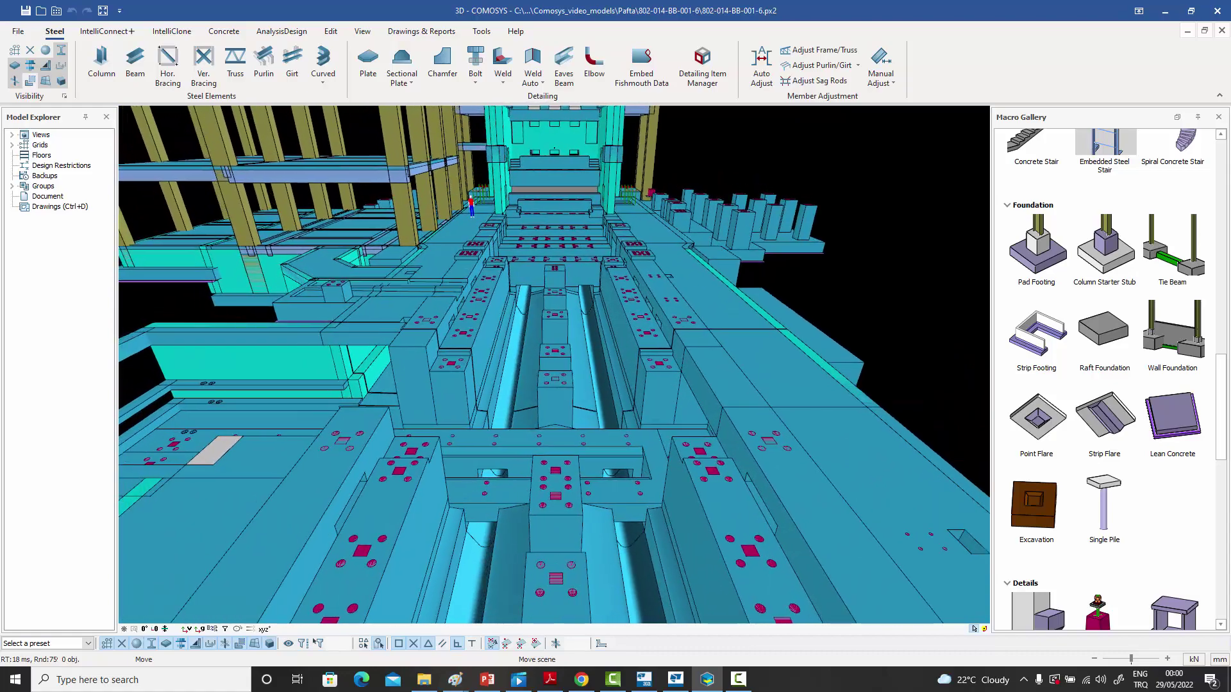
scroll(599, 395, up, 3)
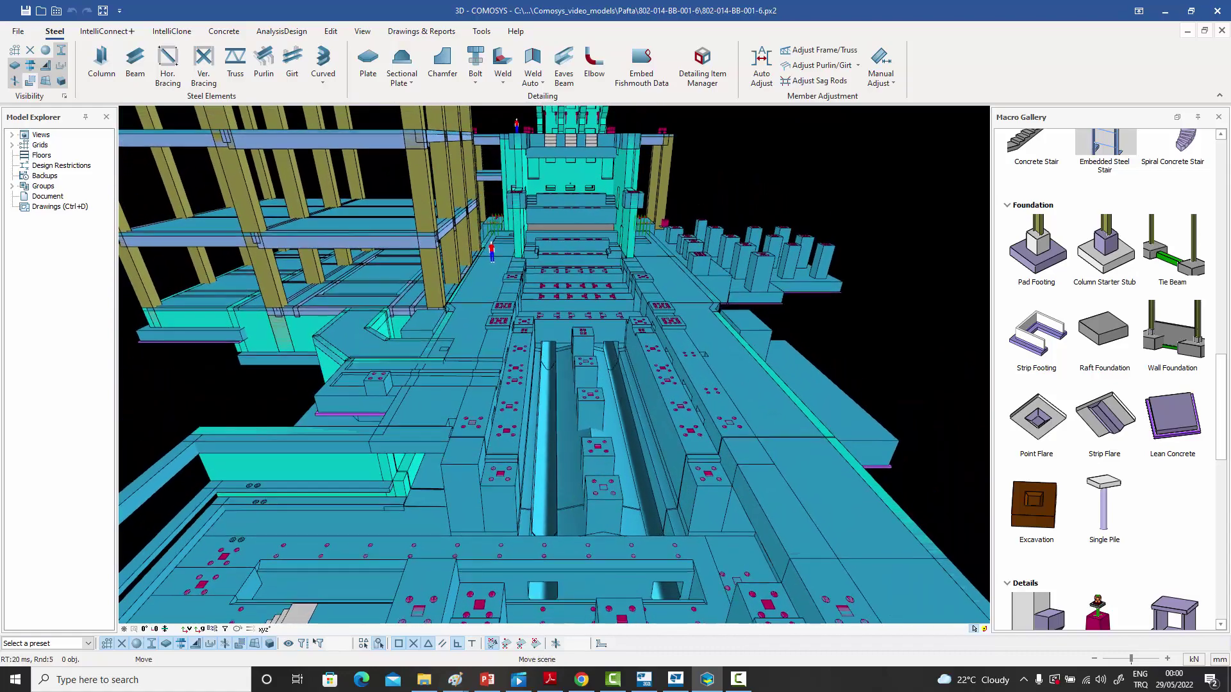
scroll(636, 405, up, 4)
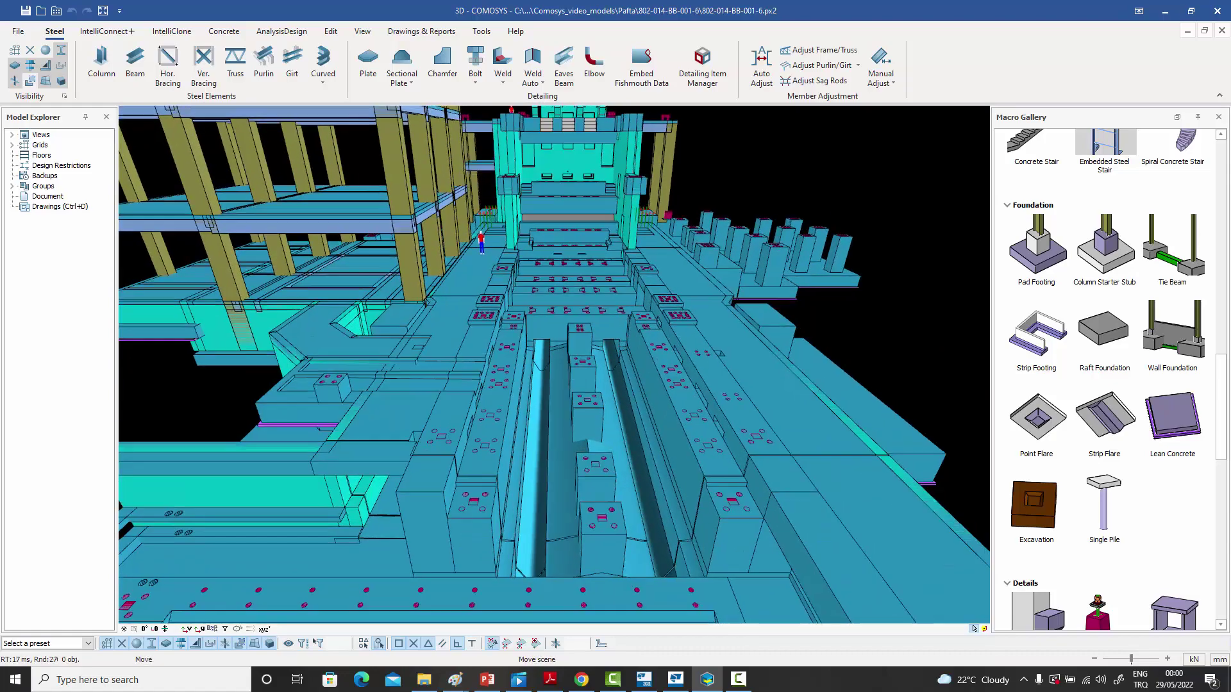
- Examine the central channel up close, including its pedestals with anchor pockets and the rounded trench opening at its far end
scroll(592, 372, up, 4)
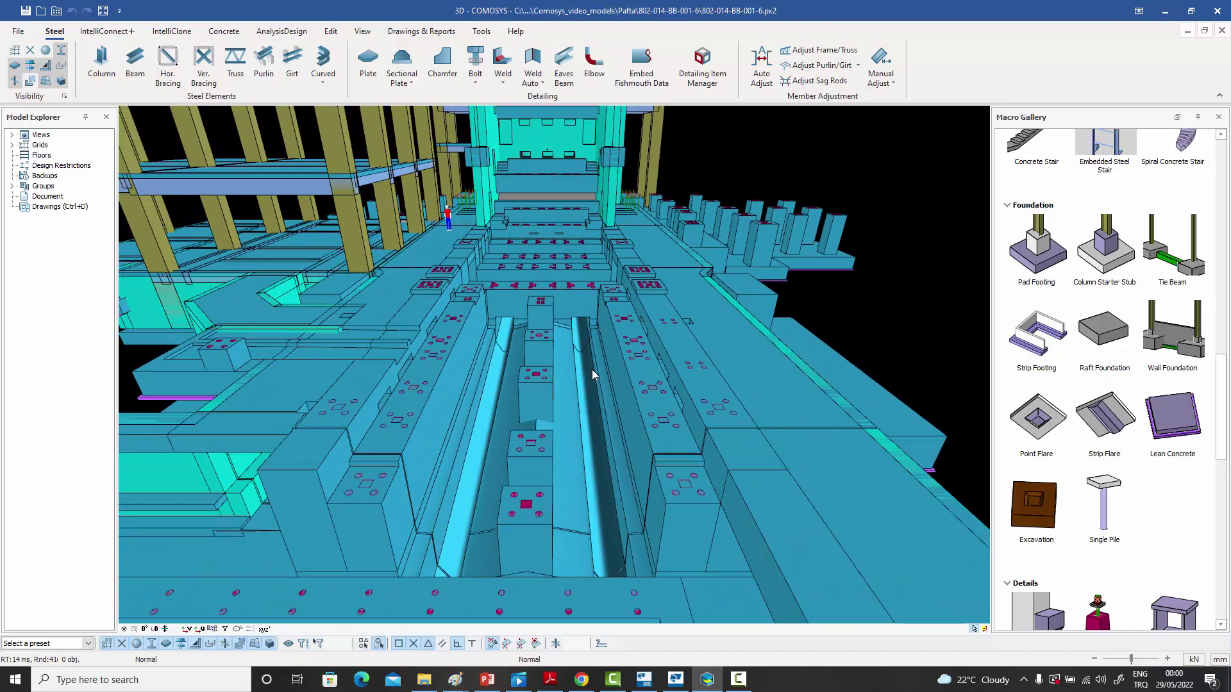
scroll(591, 369, up, 4)
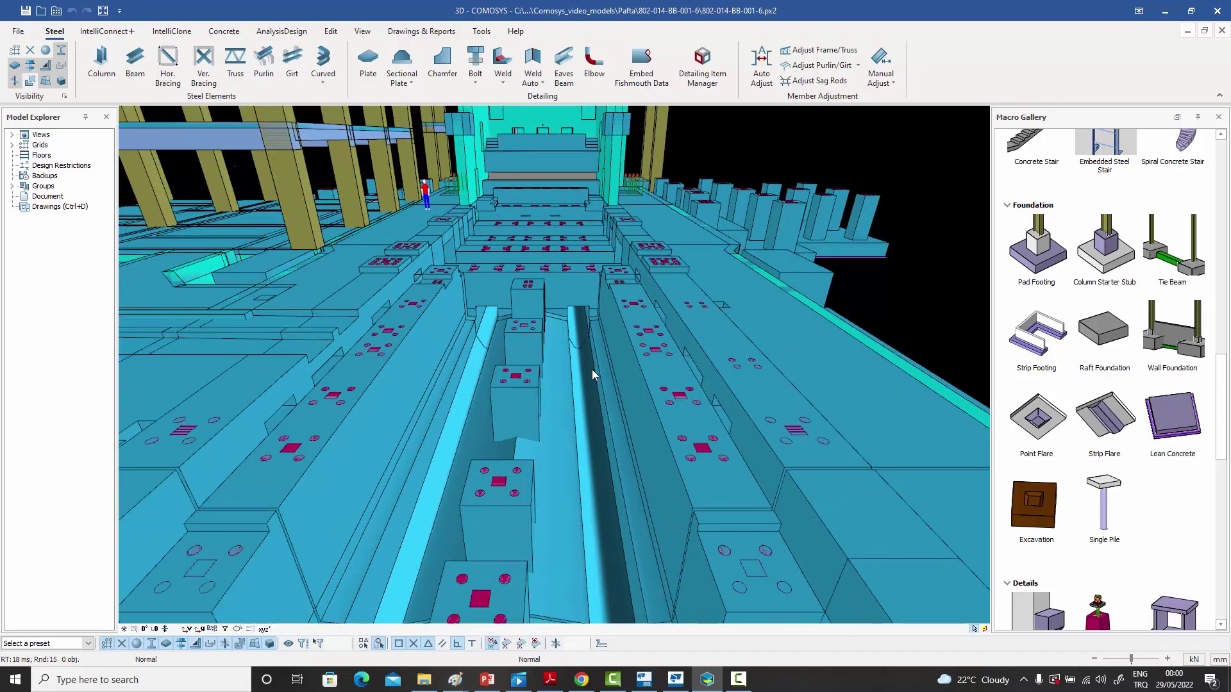
scroll(592, 366, up, 4)
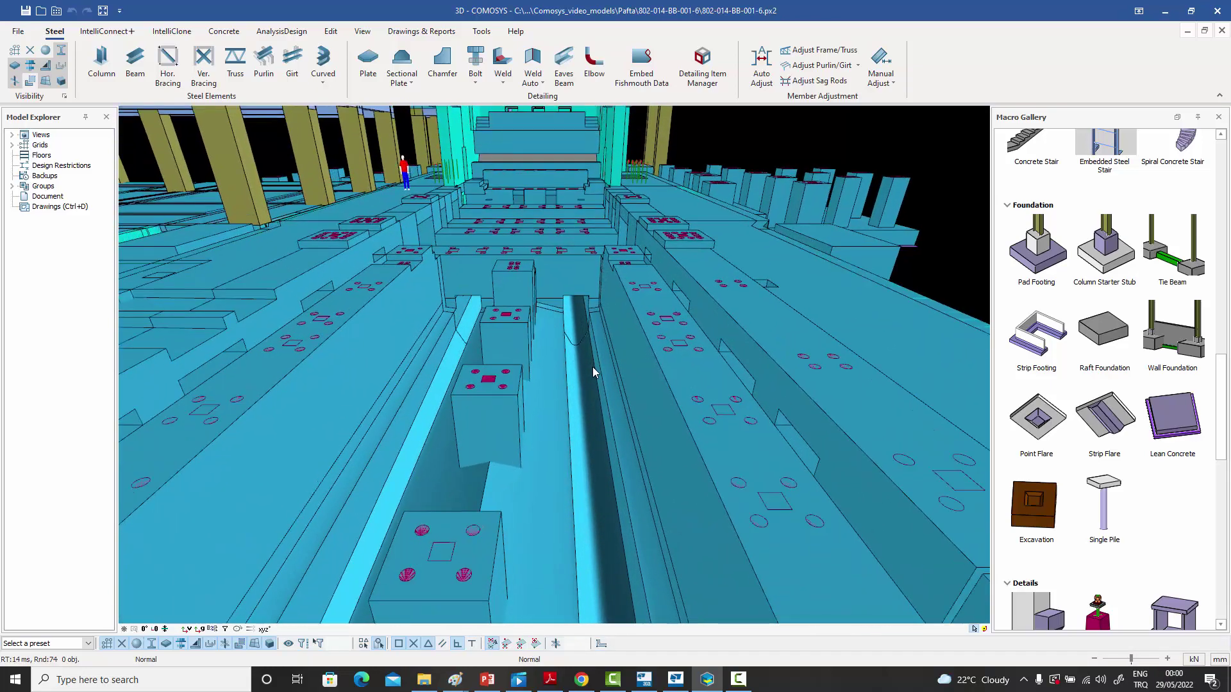
scroll(586, 312, up, 3)
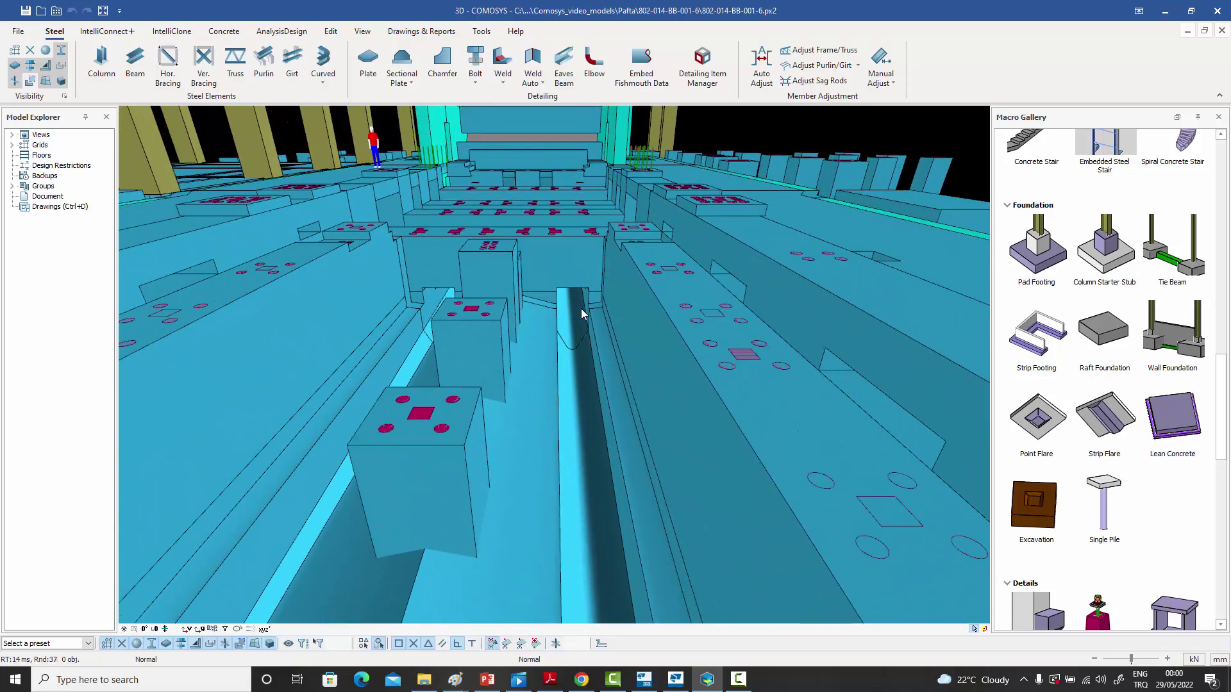
scroll(579, 311, up, 4)
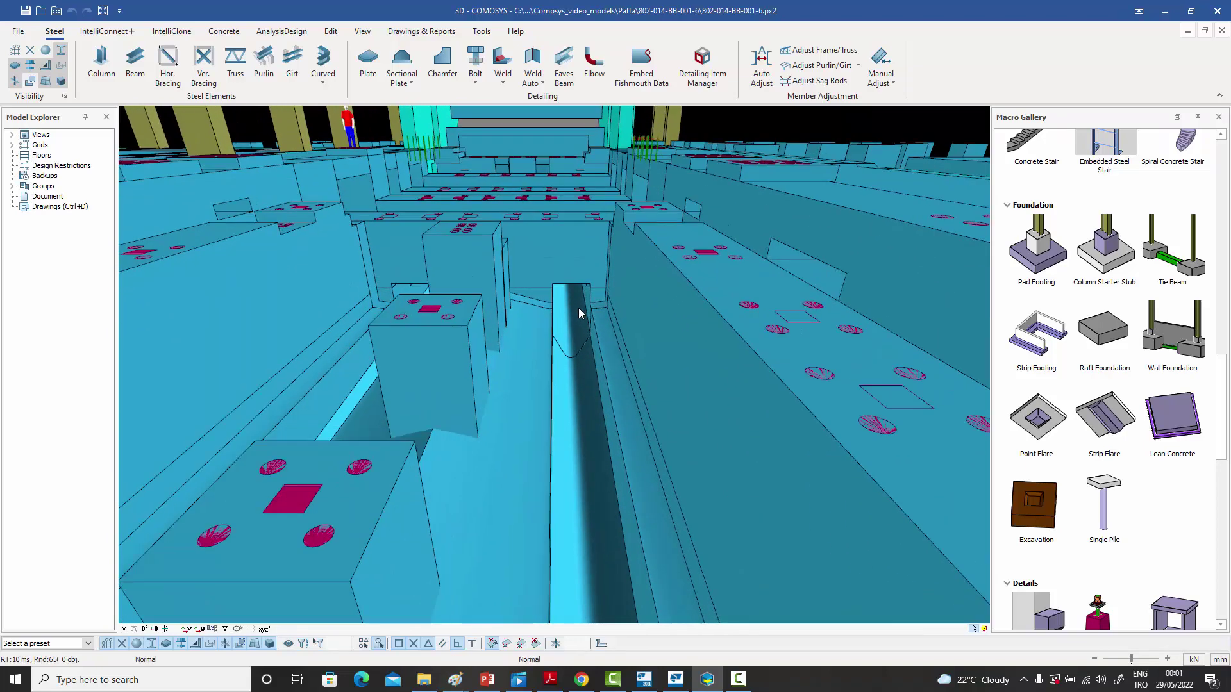
scroll(579, 309, up, 4)
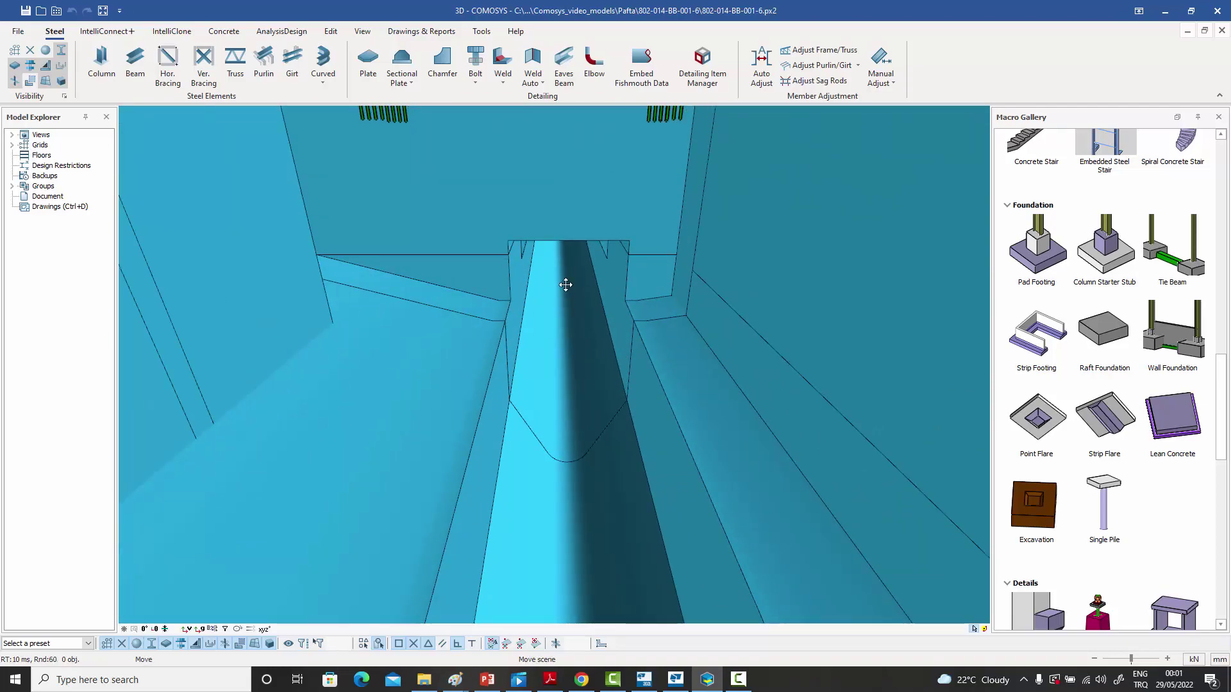
- Examine the tall tower walls, upper beams and column pedestals at the far end of the foundation model
scroll(565, 298, down, 6)
middle_drag(579, 346, 570, 384)
middle_drag(553, 293, 595, 266)
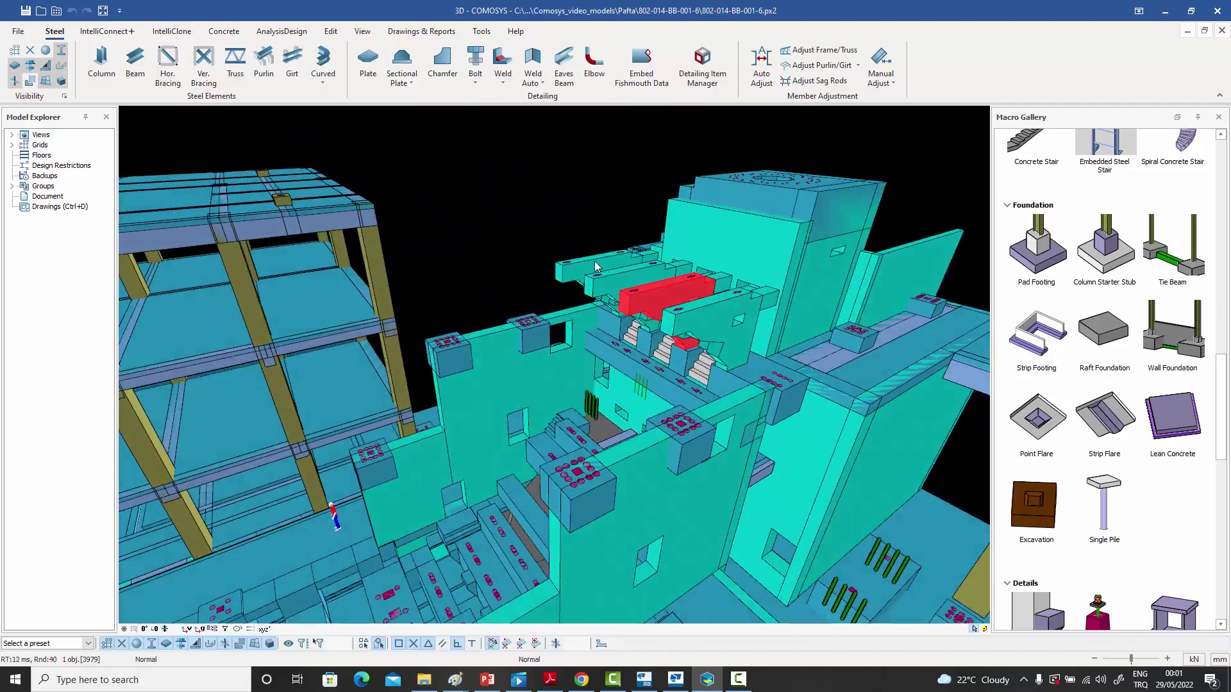
- Examine the foundation model from the tower's outer side to the opposite end, including its anchor-pocket pedestals and the recessed pit walls
middle_drag(581, 221, 538, 234)
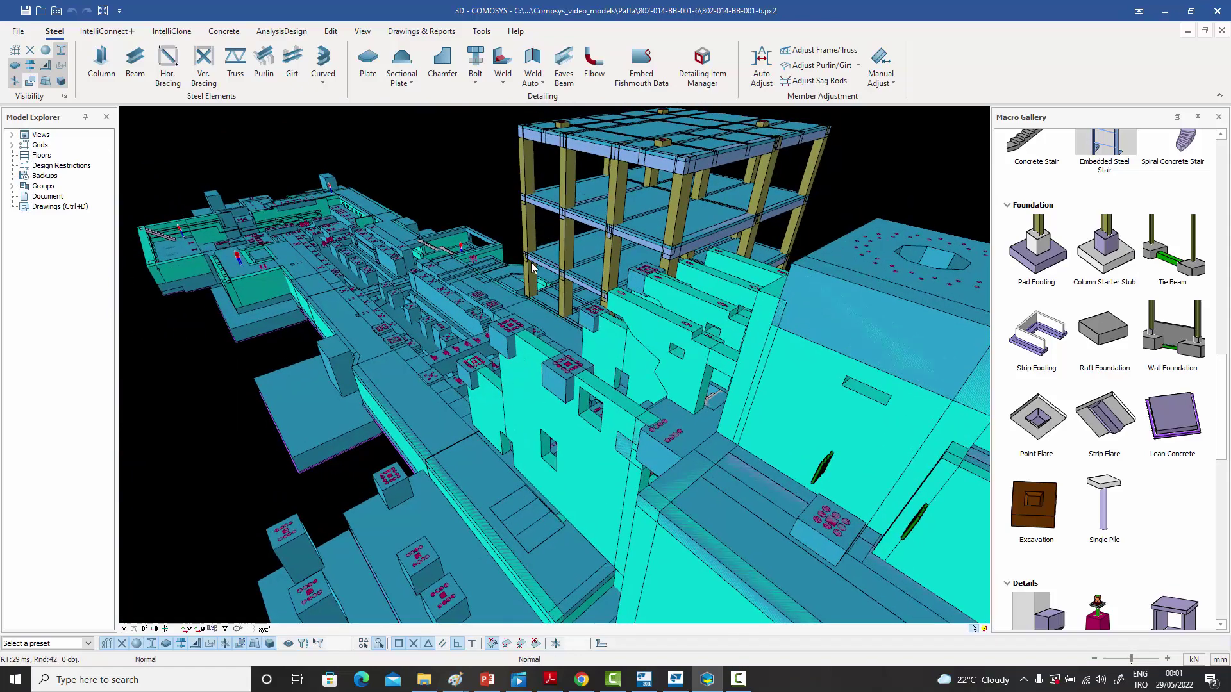
middle_drag(532, 266, 354, 332)
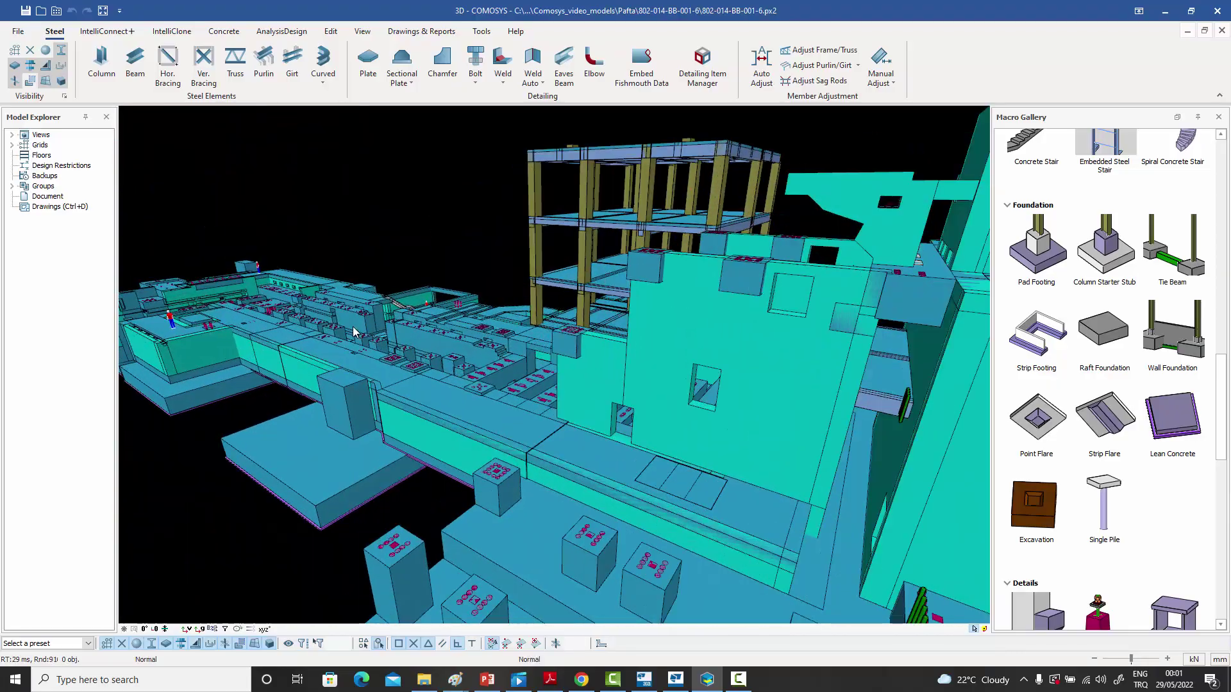
scroll(351, 326, up, 5)
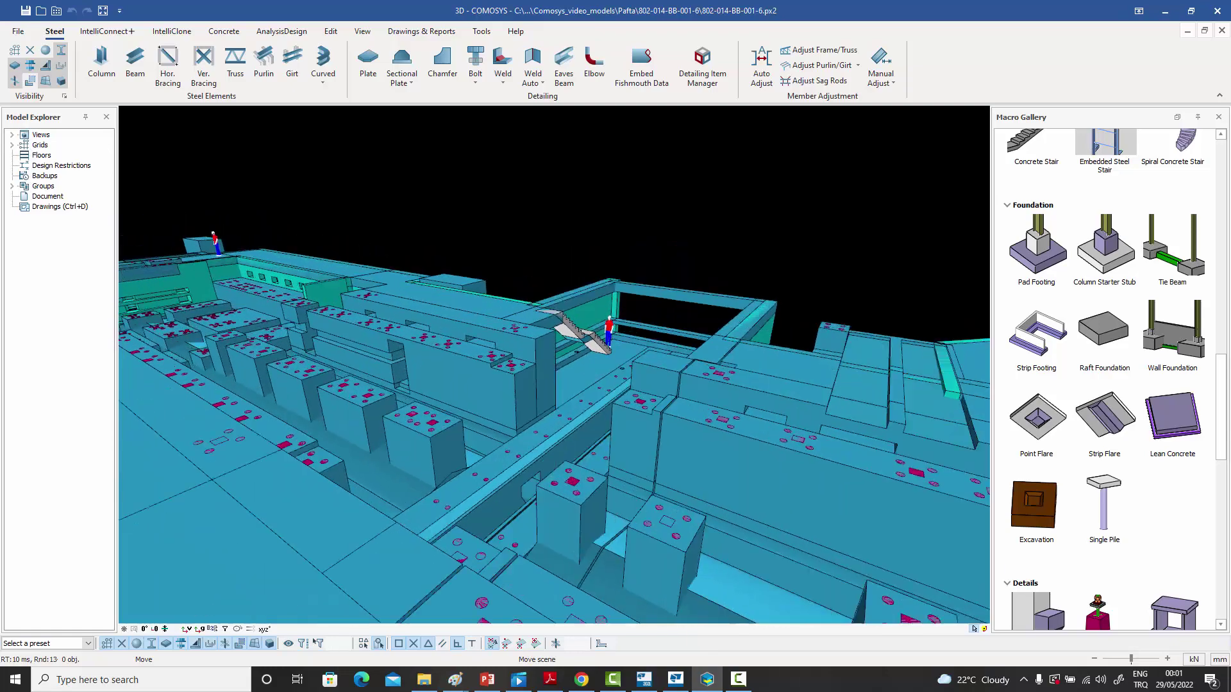
scroll(399, 377, up, 4)
middle_drag(391, 401, 428, 372)
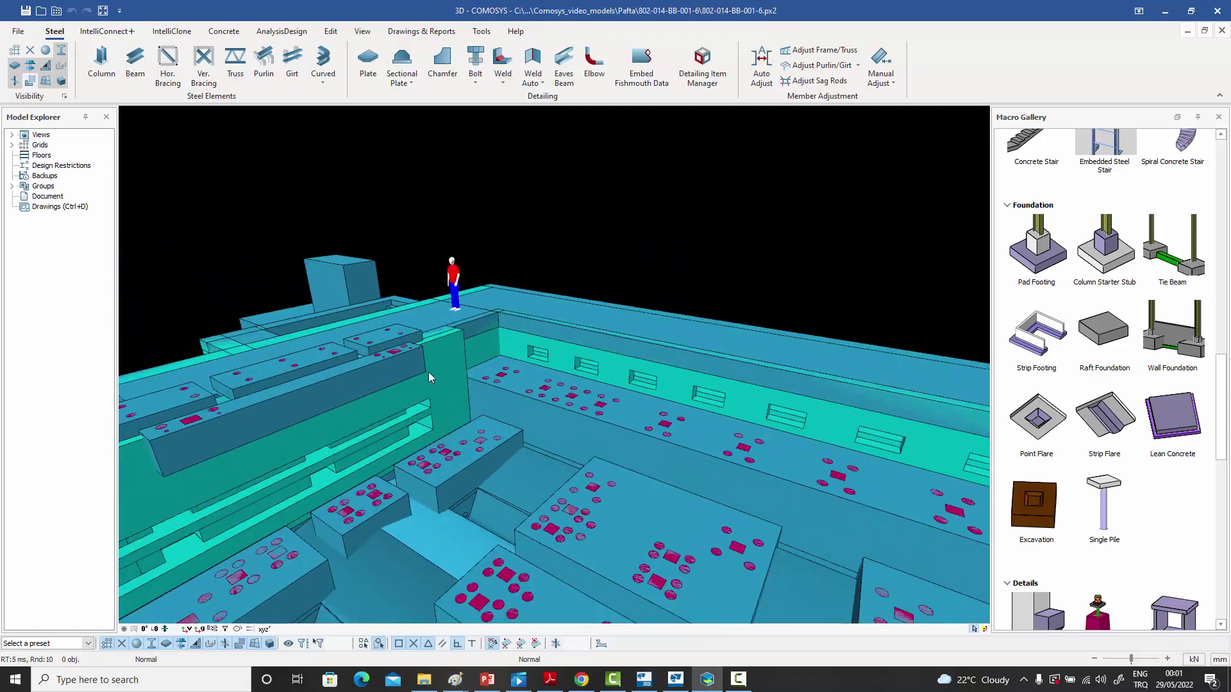
scroll(429, 371, up, 3)
scroll(552, 409, down, 5)
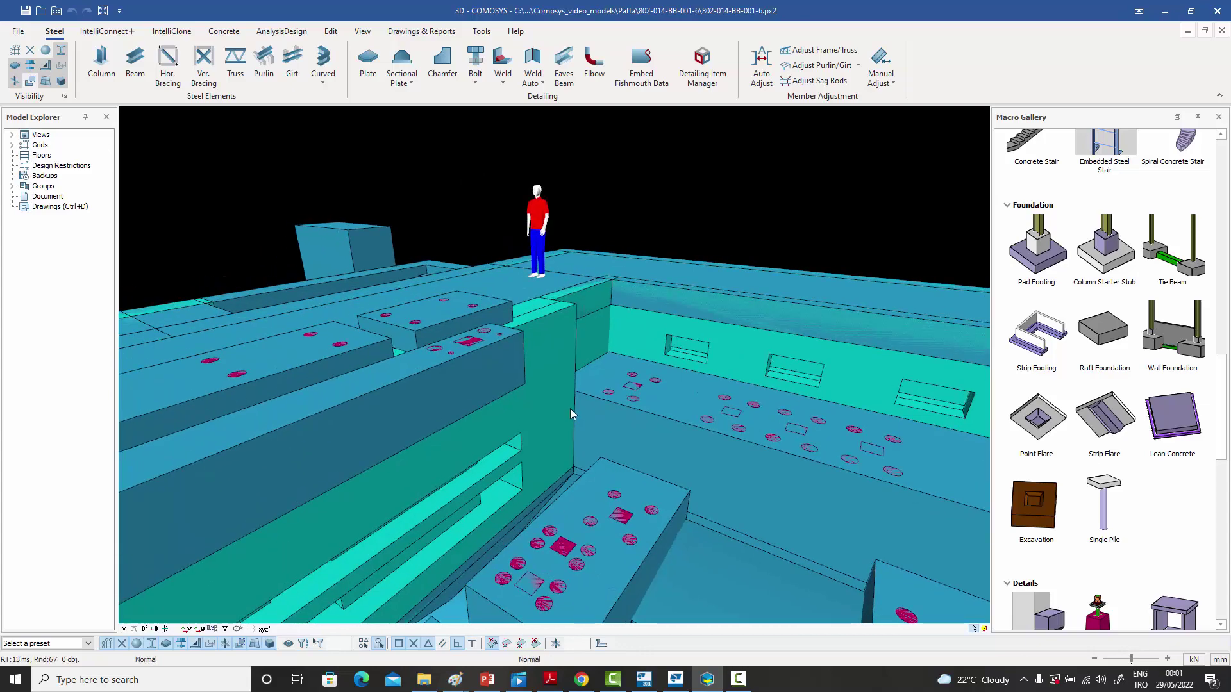
middle_drag(590, 440, 540, 396)
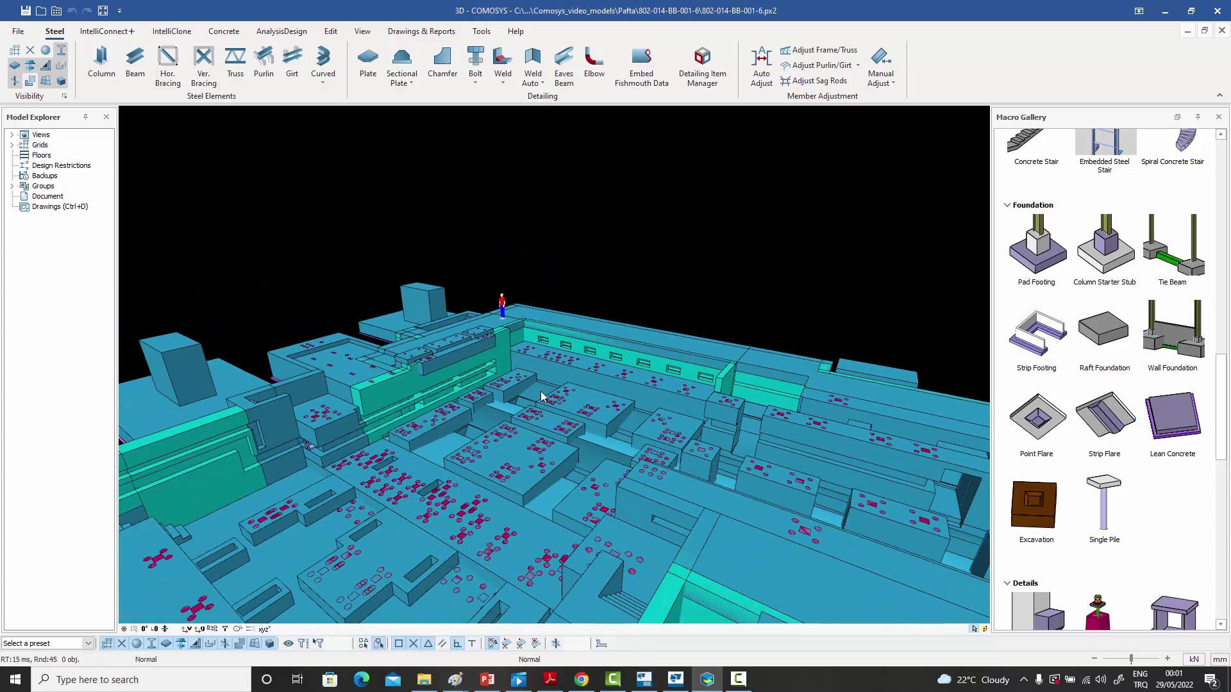
- Examine the full length of the foundation from its low end, following the twin central channels up to the tower walls
drag(544, 438, 593, 390)
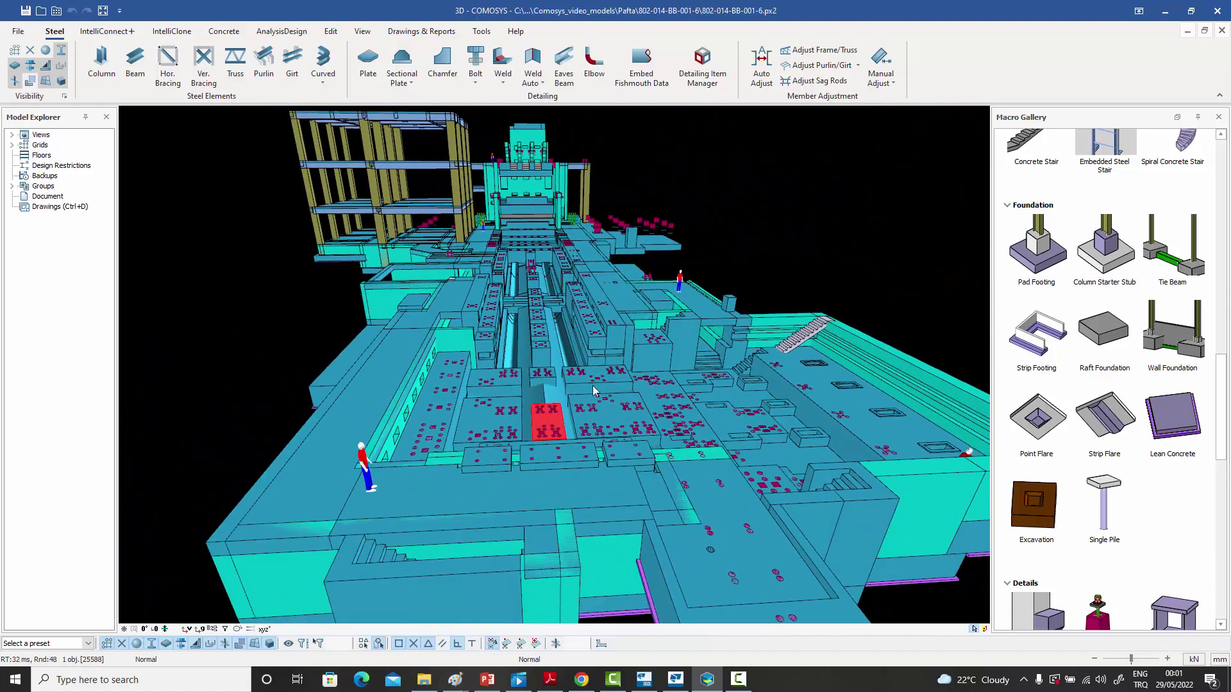
scroll(549, 260, up, 6)
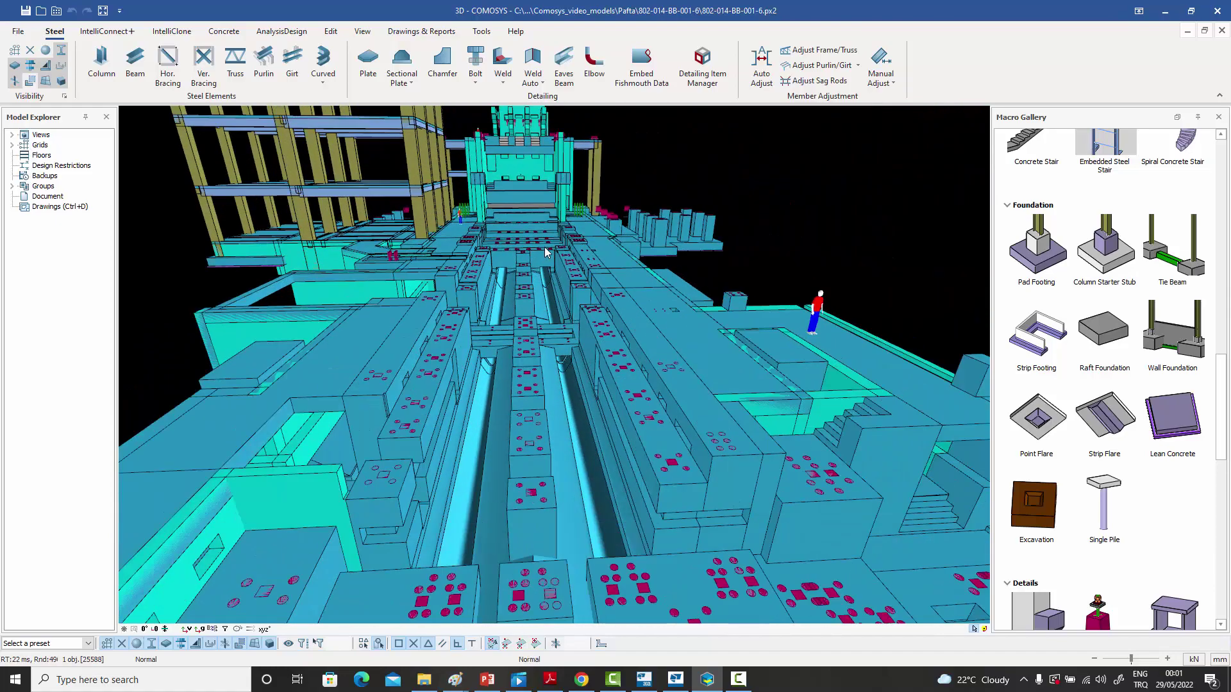
scroll(517, 261, up, 6)
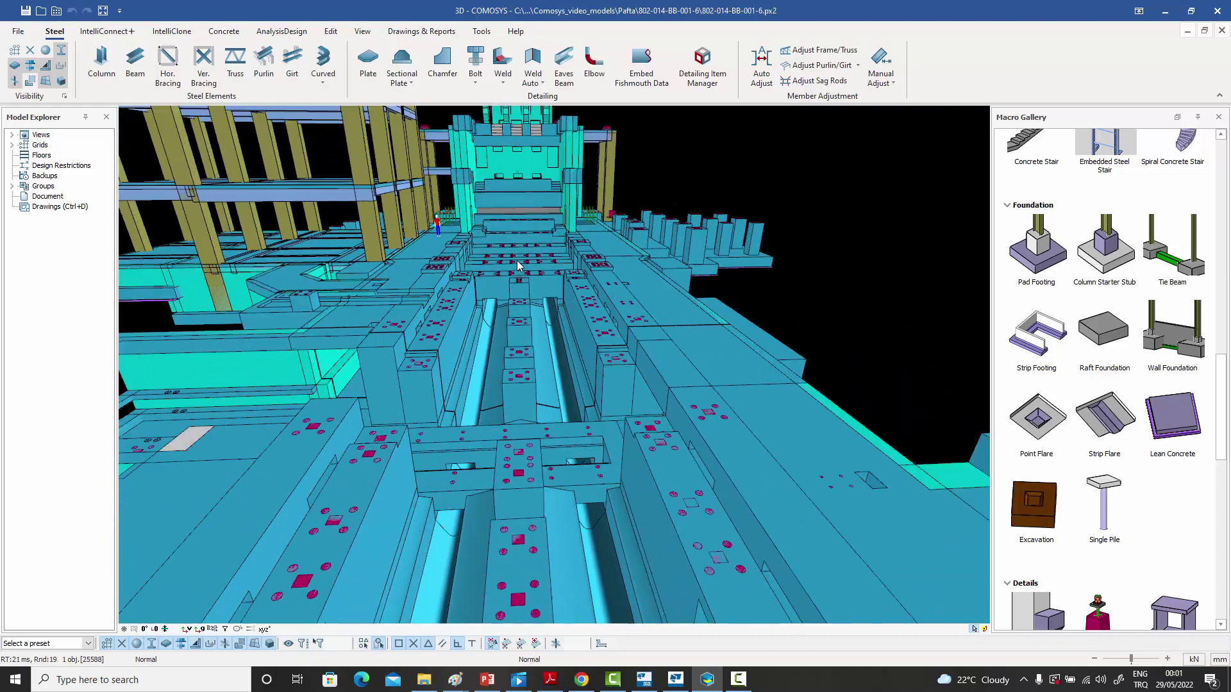
scroll(516, 263, up, 2)
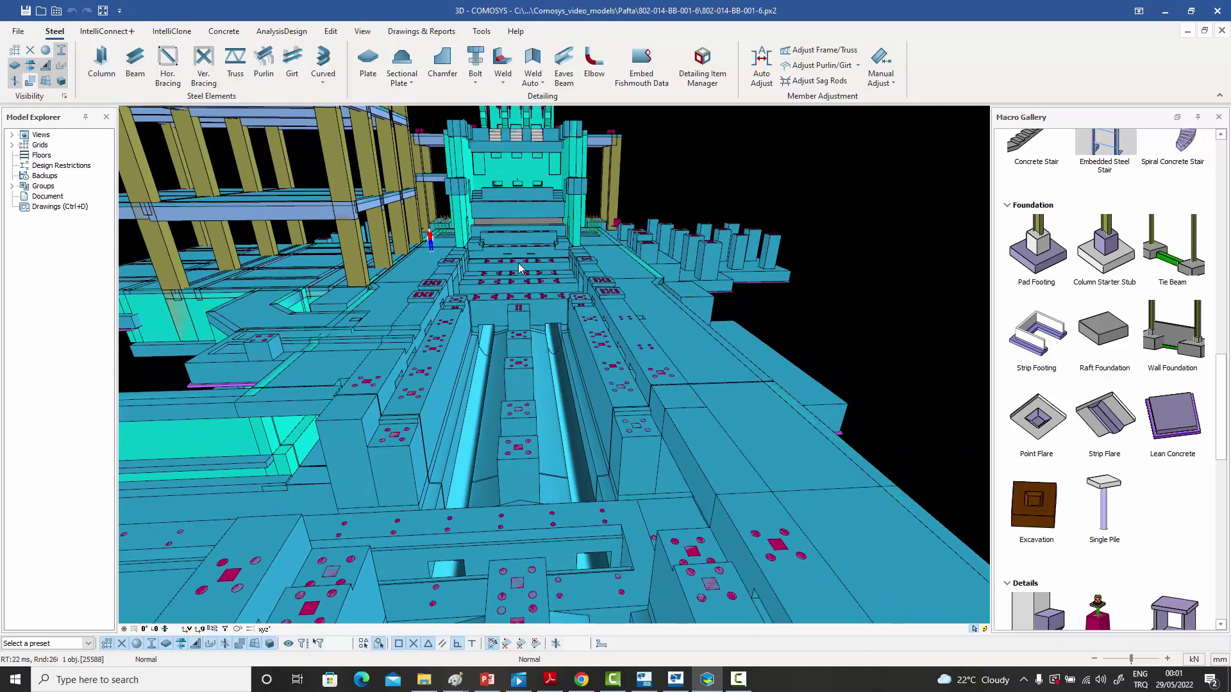
scroll(517, 263, up, 2)
scroll(517, 263, down, 3)
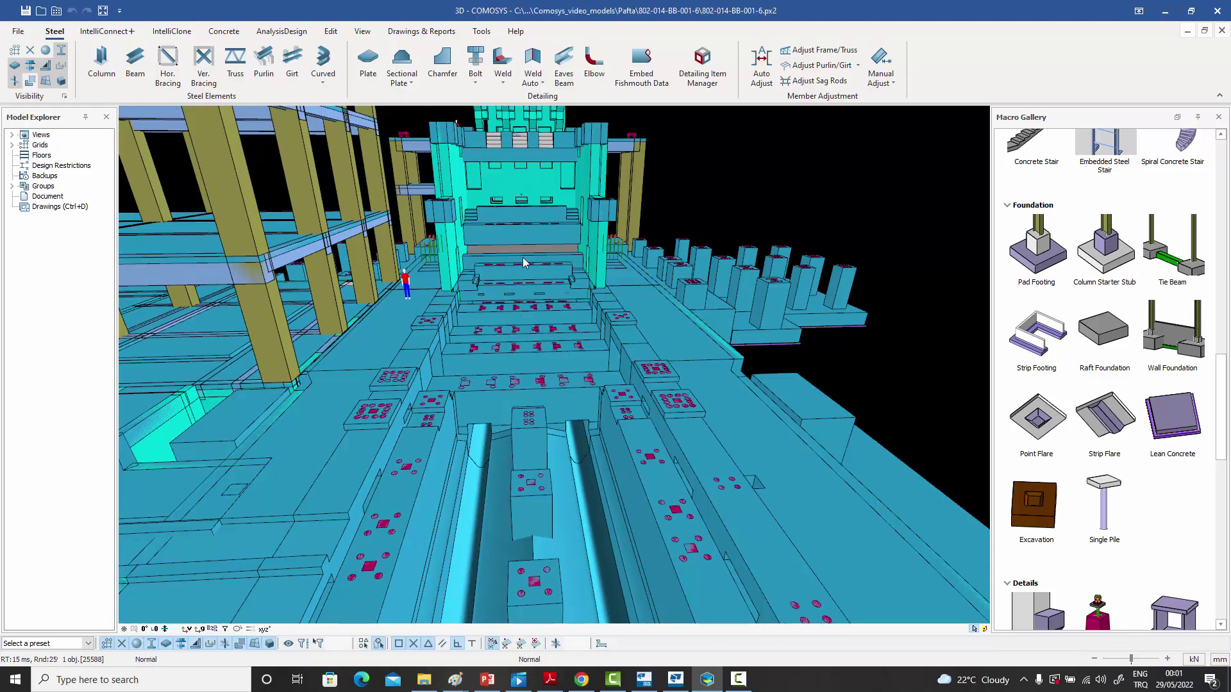
- Inspect the casting plant foundation in the 3D model, from the channel between the pedestals to the upper concrete brackets
scroll(526, 260, down, 3)
scroll(533, 248, up, 3)
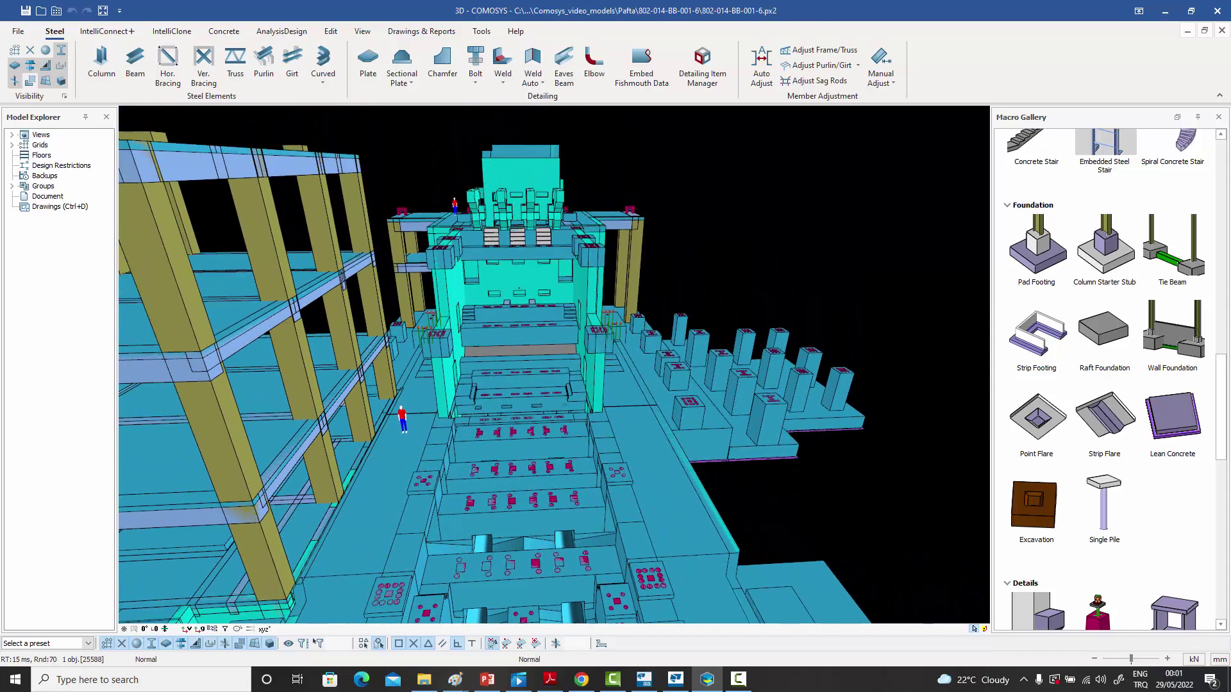
scroll(523, 252, up, 2)
scroll(516, 254, up, 2)
scroll(517, 254, up, 2)
scroll(517, 254, up, 2)
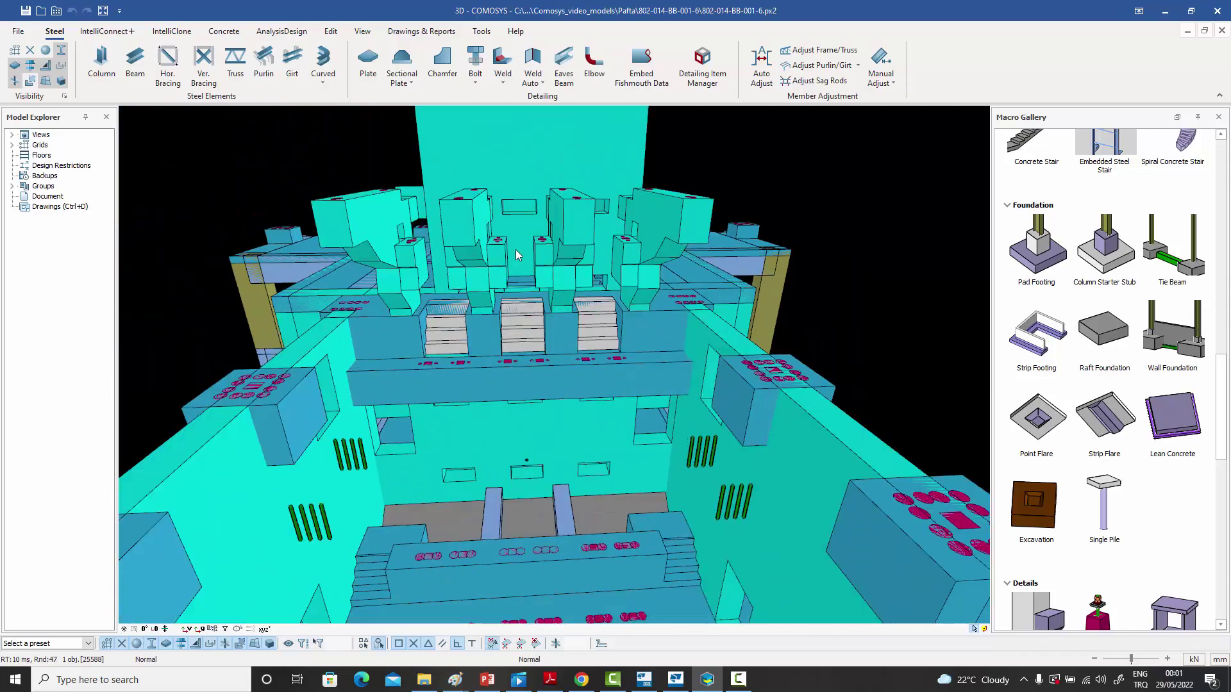
scroll(563, 267, down, 1)
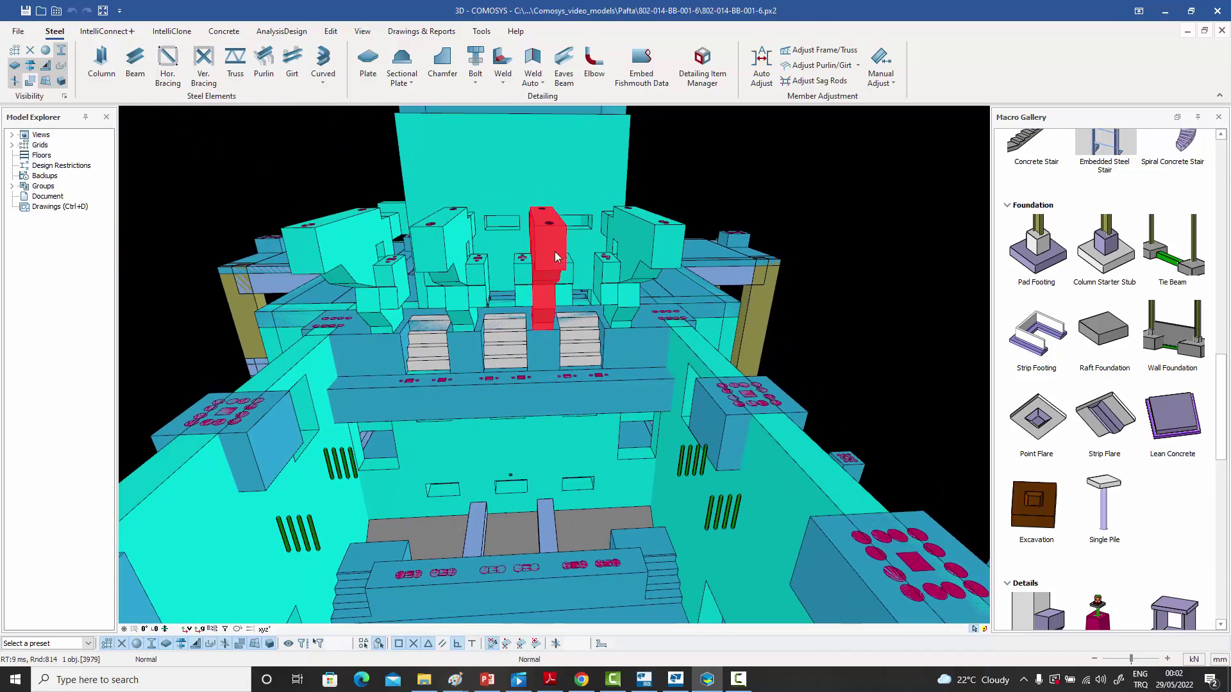
middle_drag(555, 256, 609, 263)
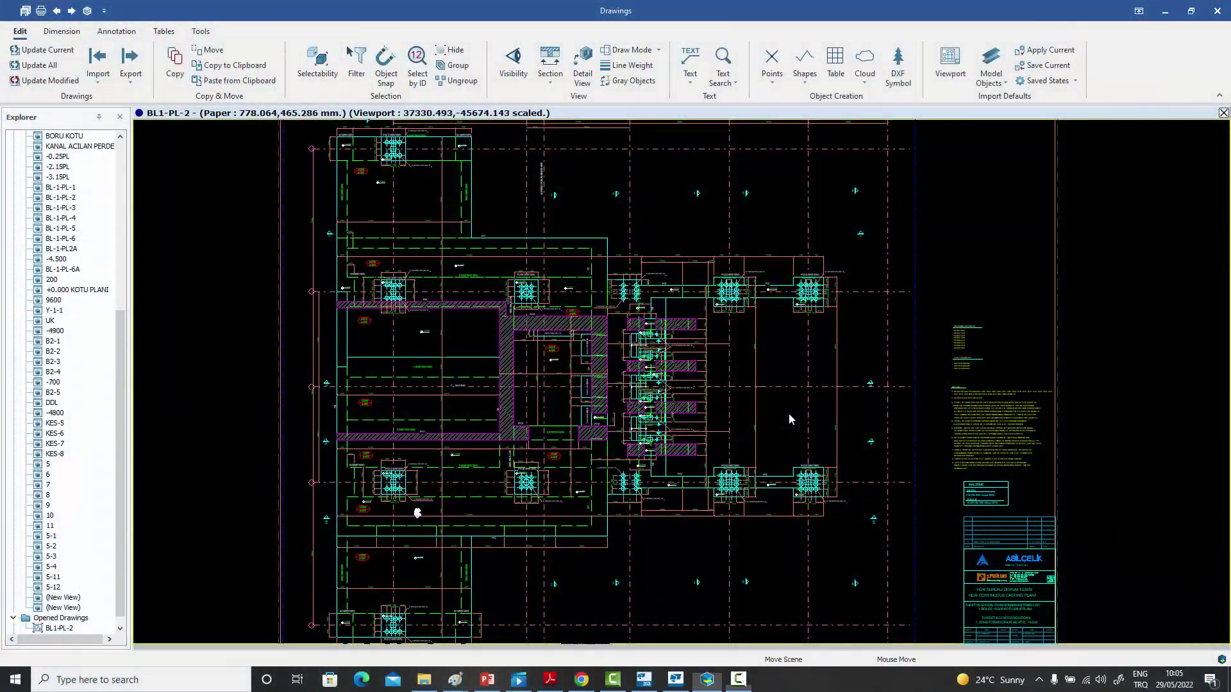
- Examine plan drawing BL1-PL-2, focusing on the anchor-hole details around pedestal PD/3 and beam P/2
middle_drag(788, 418, 828, 414)
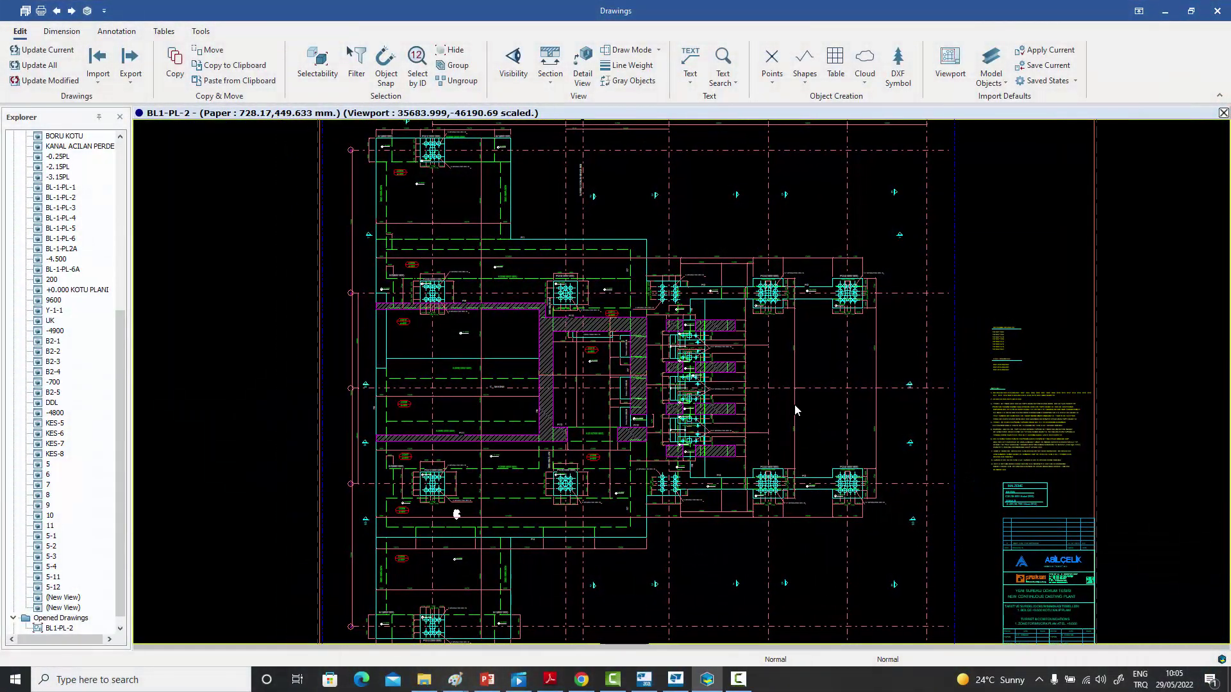
scroll(787, 406, up, 1)
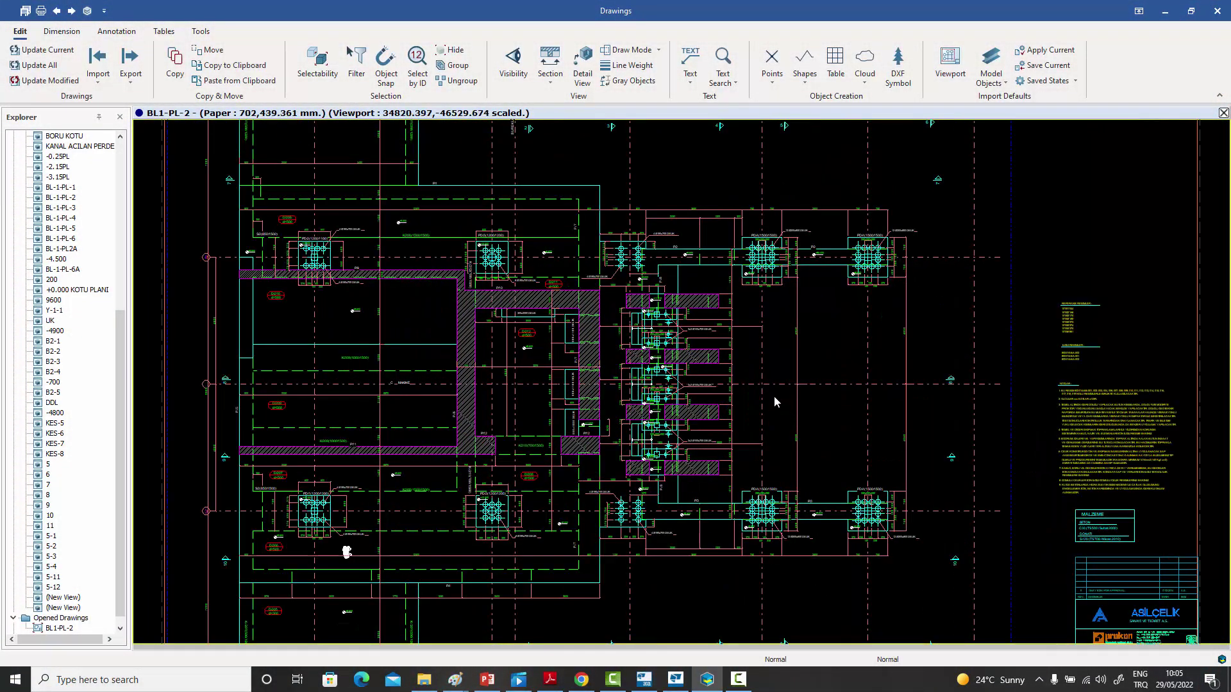
scroll(774, 396, up, 1)
scroll(744, 379, up, 1)
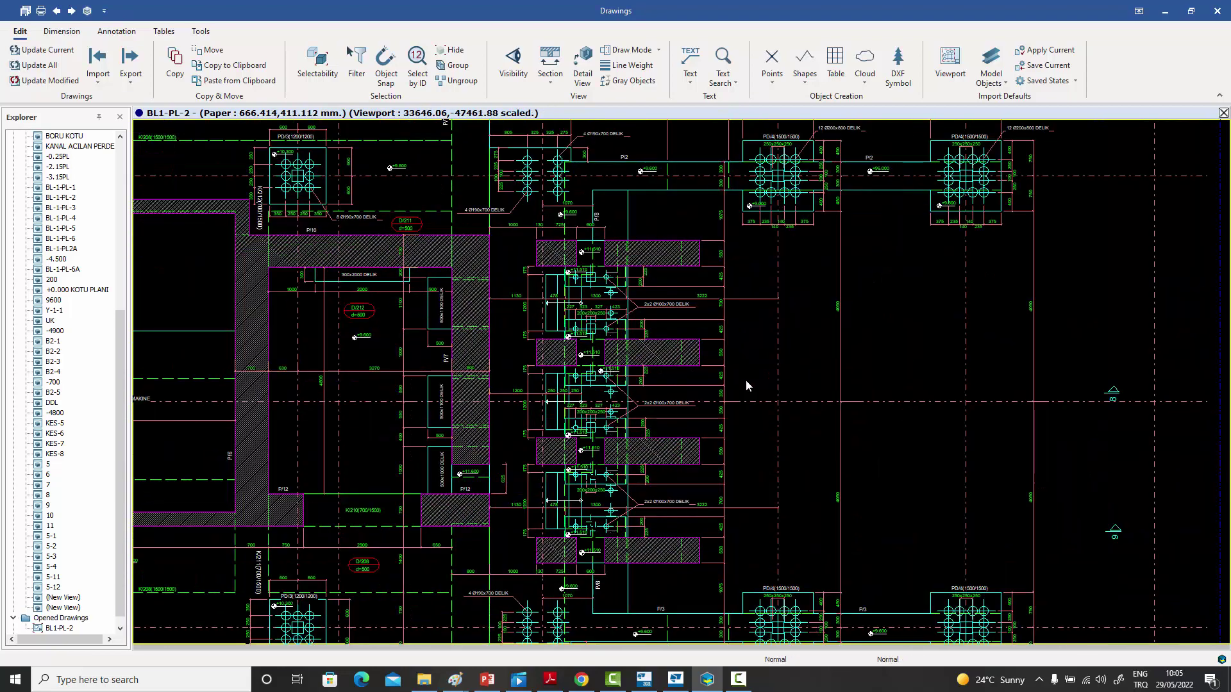
middle_drag(745, 380, 763, 437)
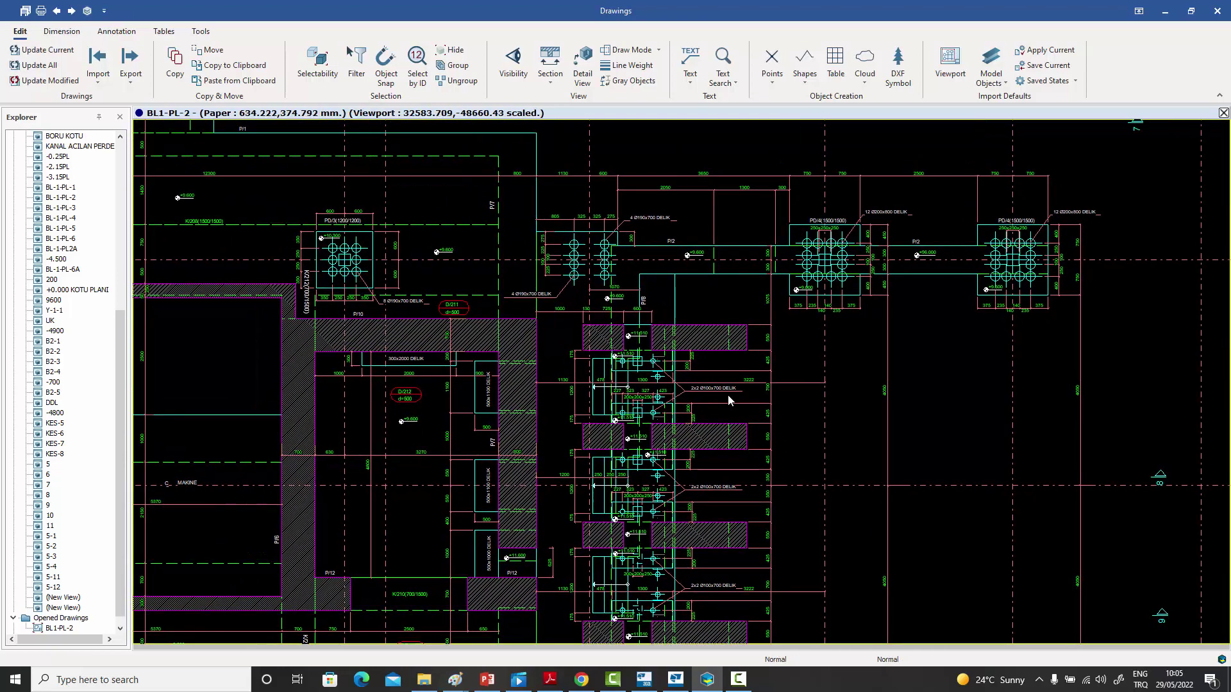
scroll(665, 346, up, 3)
mouse_move(671, 348)
middle_down()
mouse_move(651, 364)
mouse_move(614, 318)
mouse_move(629, 444)
middle_up()
scroll(628, 444, down, 2)
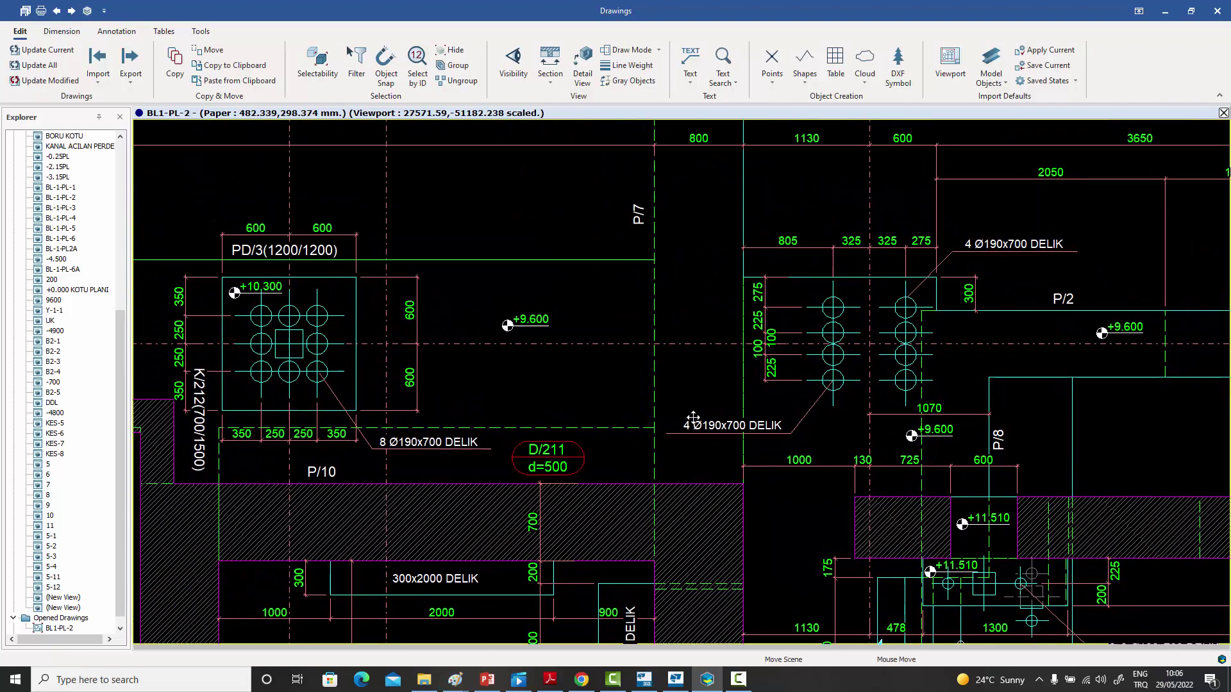
scroll(718, 431, down, 2)
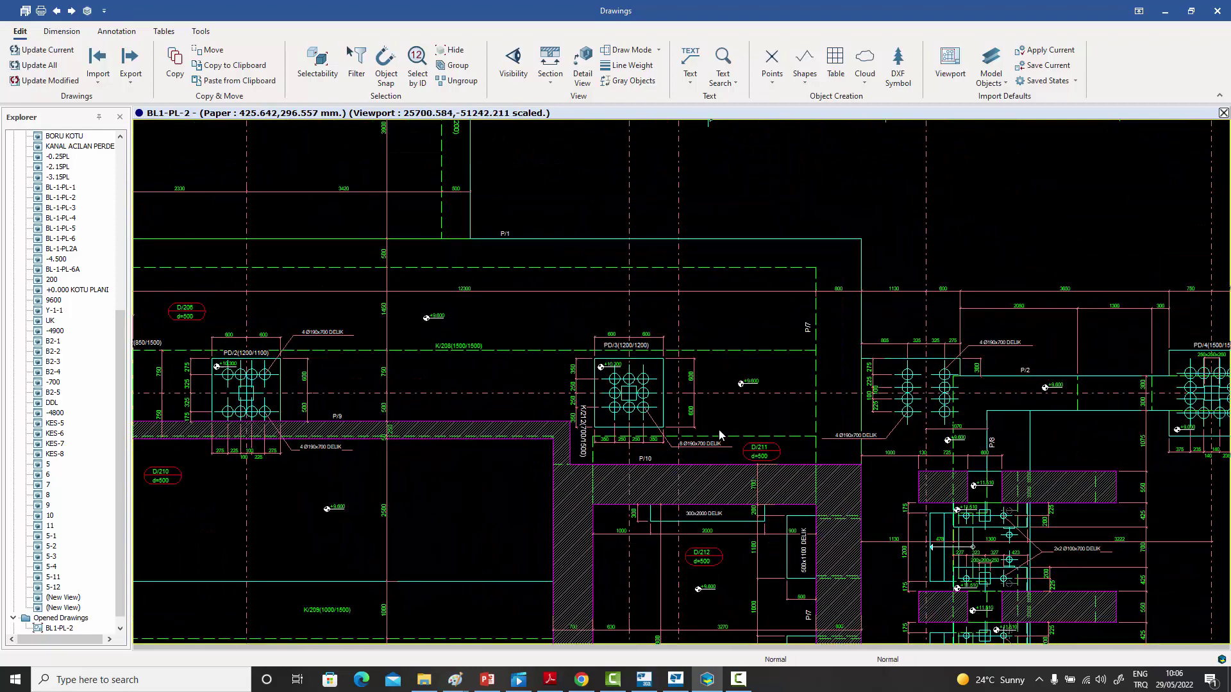
- Examine the hatched walls and slab openings in plan BL1-PL-2, down to the PD/4 pedestals along beam P/3
mouse_move(719, 440)
middle_down()
mouse_move(691, 235)
mouse_move(615, 160)
middle_up()
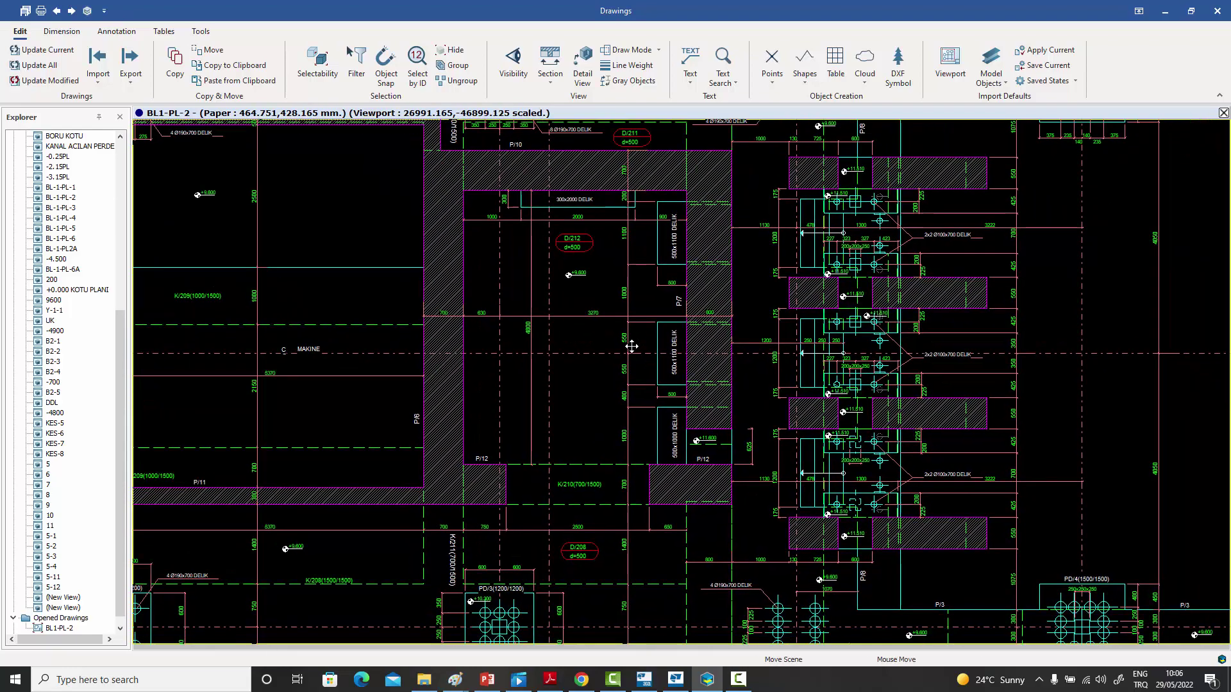
middle_drag(641, 359, 577, 302)
middle_drag(705, 398, 623, 327)
middle_drag(741, 438, 625, 392)
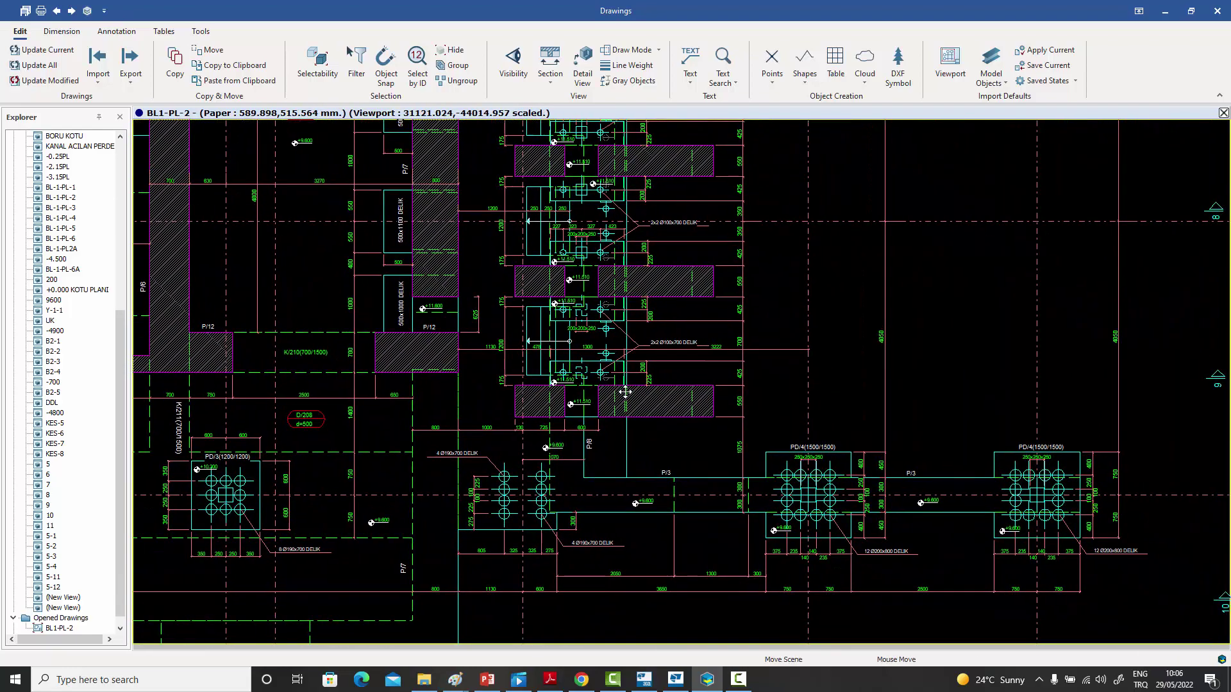
middle_drag(710, 423, 590, 391)
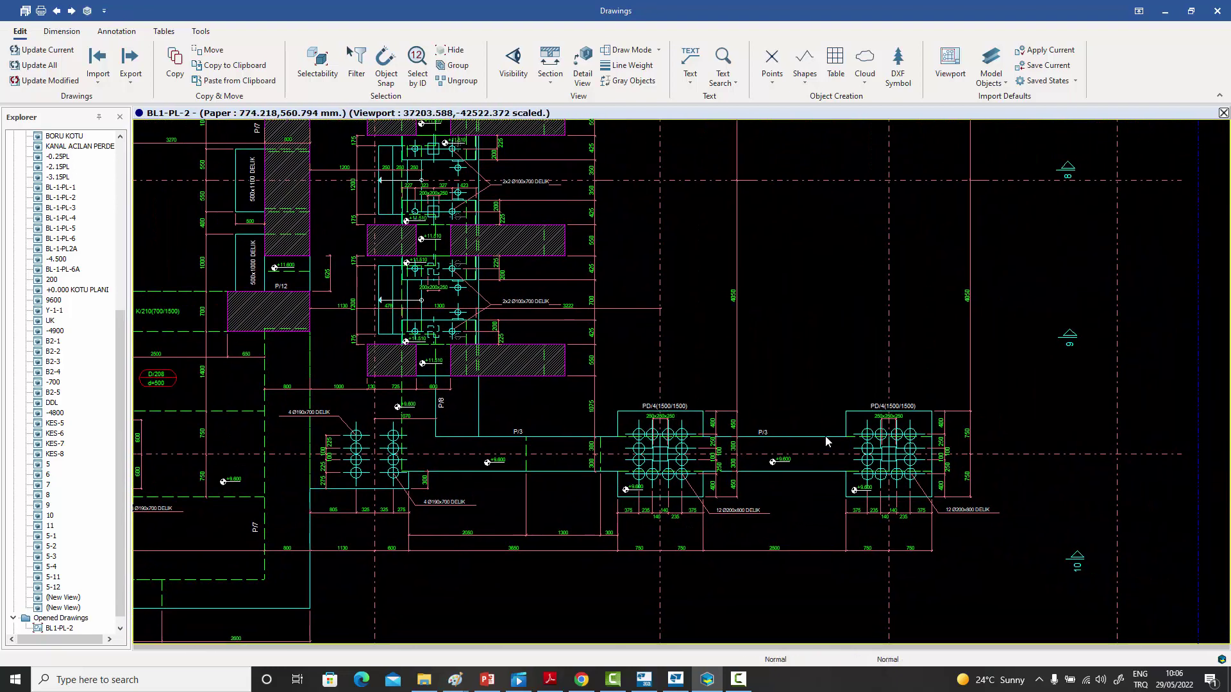
scroll(827, 442, up, 3)
middle_drag(928, 470, 853, 395)
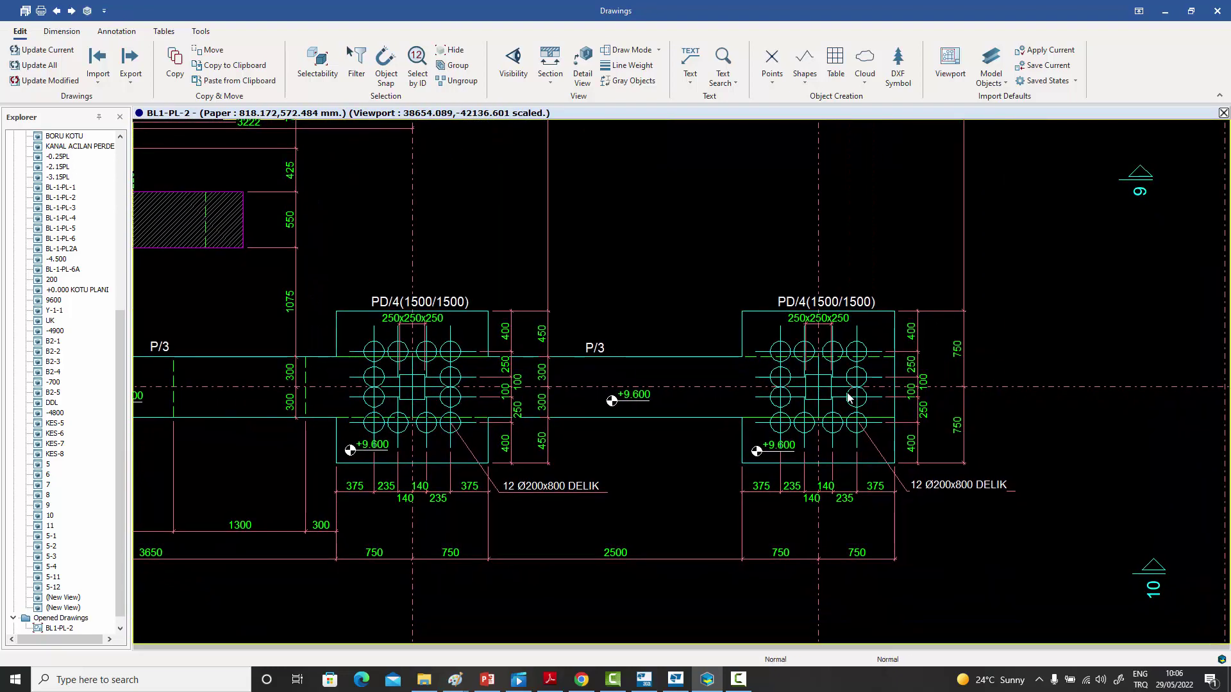
- Review plan BL1-PL-2 from the lower PD/4 pedestals back up to beam P/2 and the adjoining wall area
scroll(842, 399, down, 5)
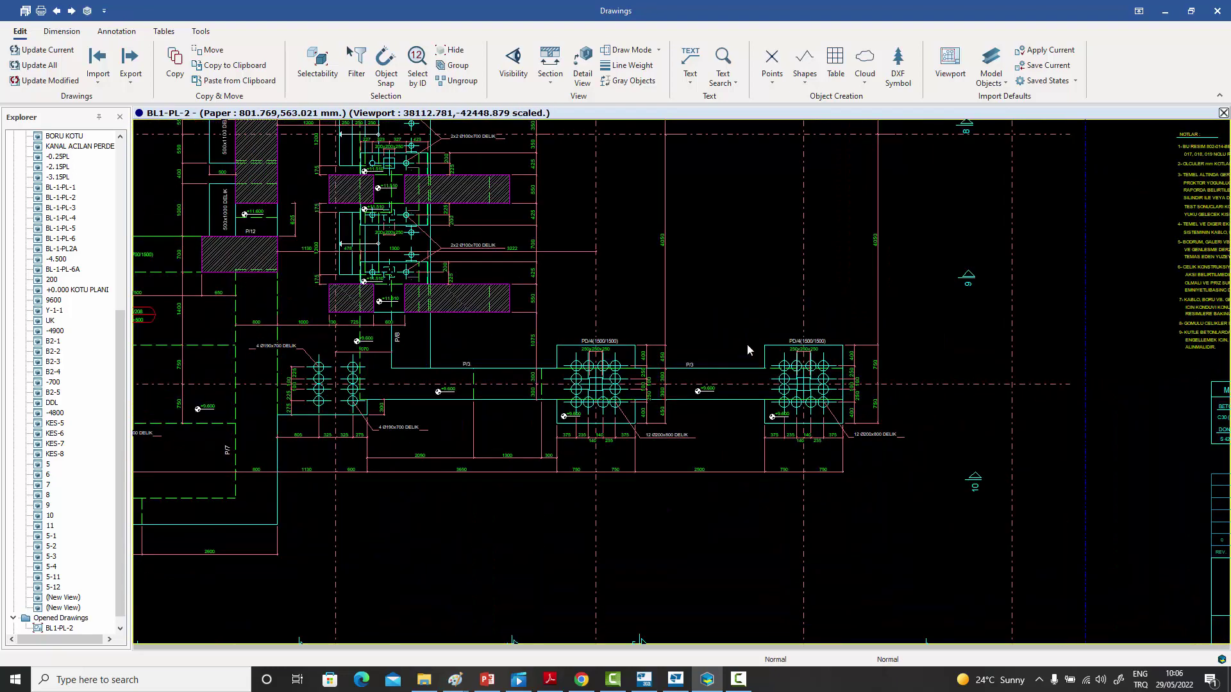
middle_drag(765, 378, 800, 511)
middle_drag(791, 346, 817, 423)
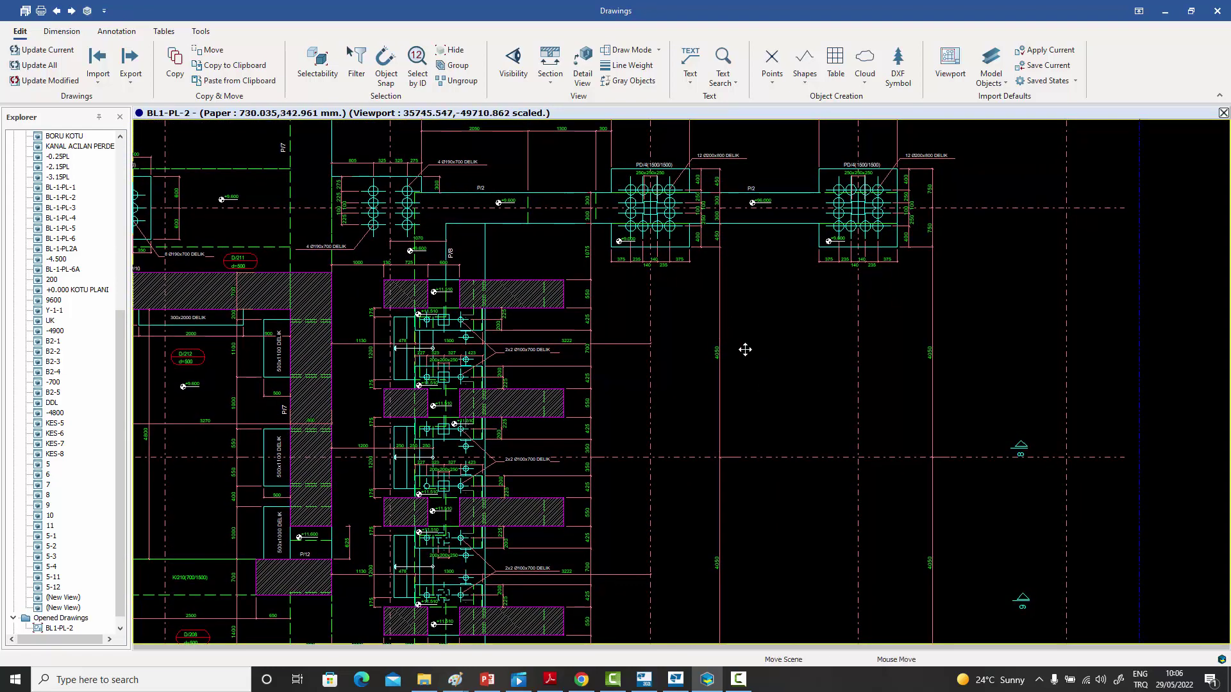
middle_drag(744, 349, 772, 384)
middle_drag(678, 269, 820, 364)
middle_drag(577, 374, 737, 352)
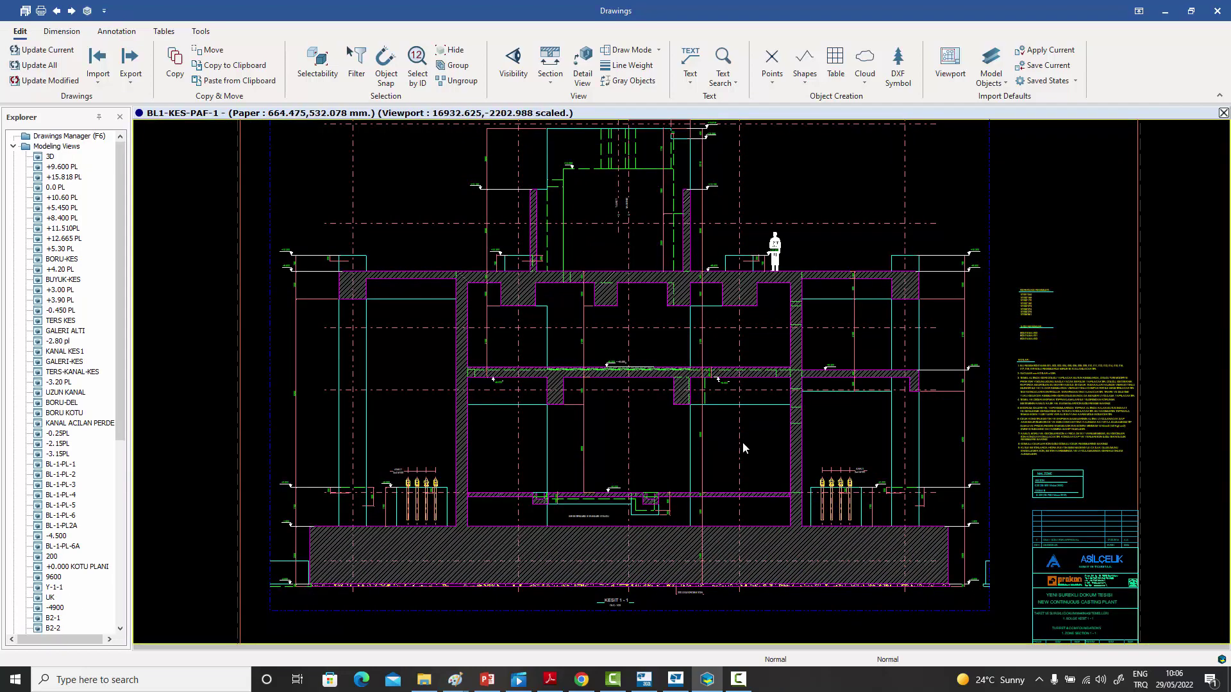
- Examine section 1-1 in drawing BL1-KES-PAF-1, covering the floor slabs, anchor bolts and foundation slab
scroll(742, 446, up, 5)
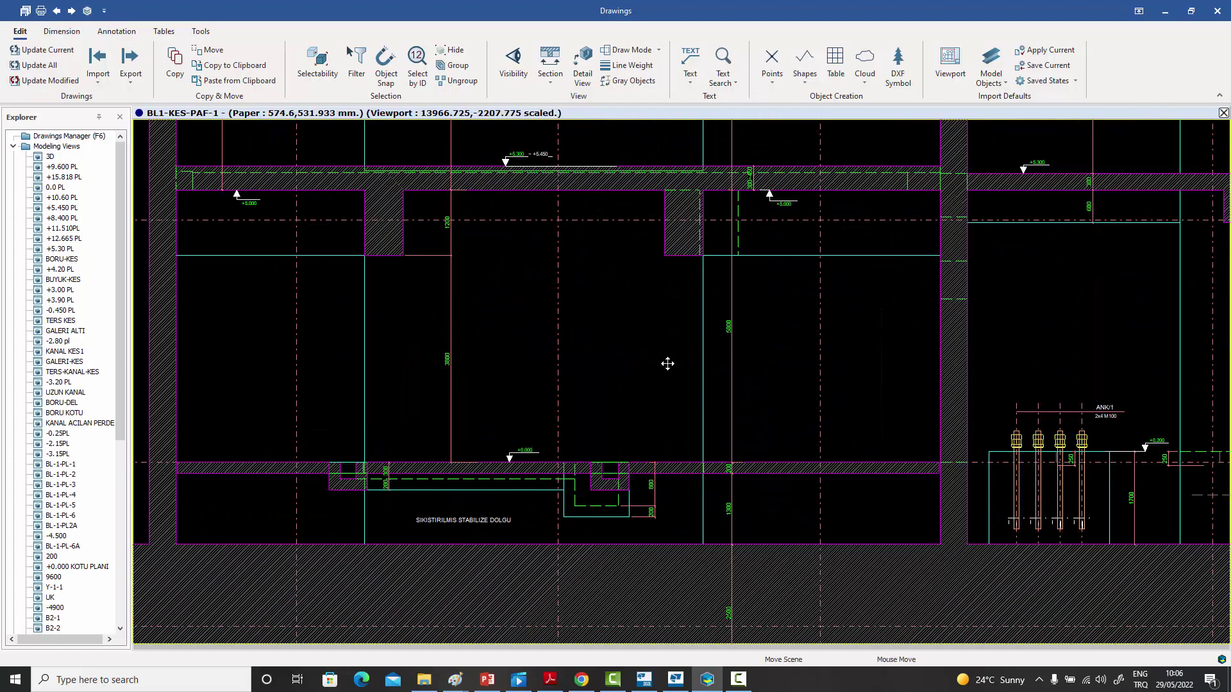
scroll(667, 363, down, 5)
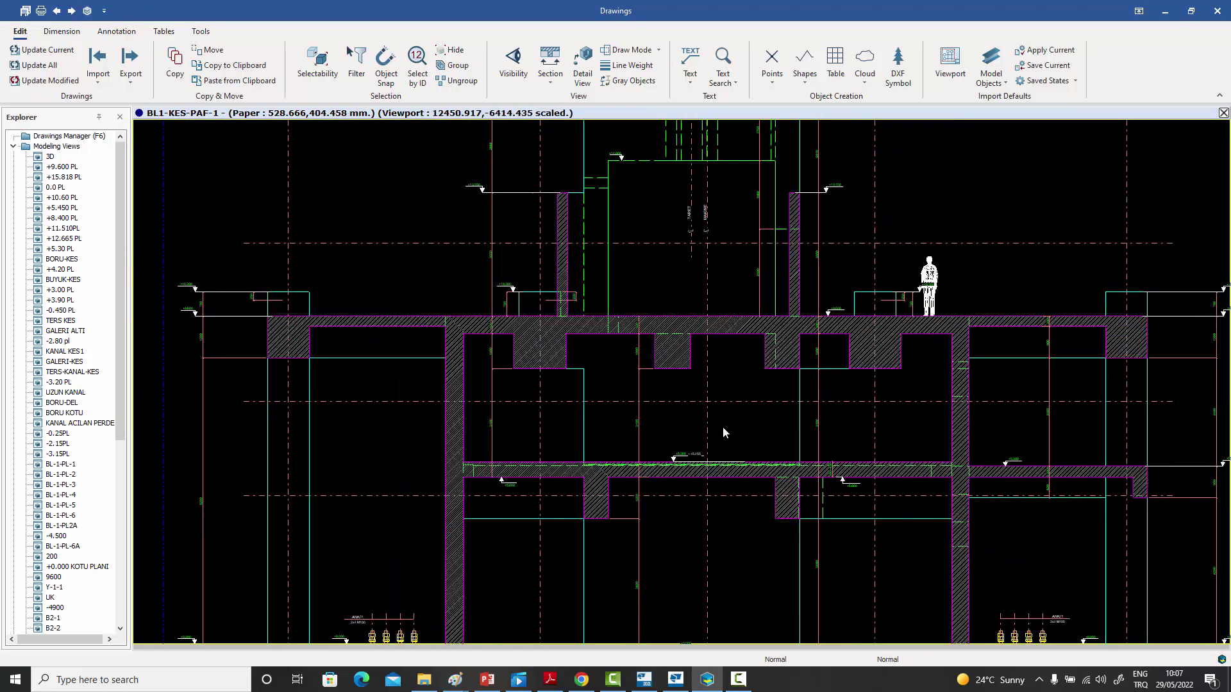
mouse_move(723, 433)
middle_down()
mouse_move(706, 393)
mouse_move(728, 425)
mouse_move(758, 426)
mouse_move(766, 316)
mouse_move(779, 426)
mouse_move(817, 410)
mouse_move(783, 344)
middle_up()
scroll(766, 440, down, 3)
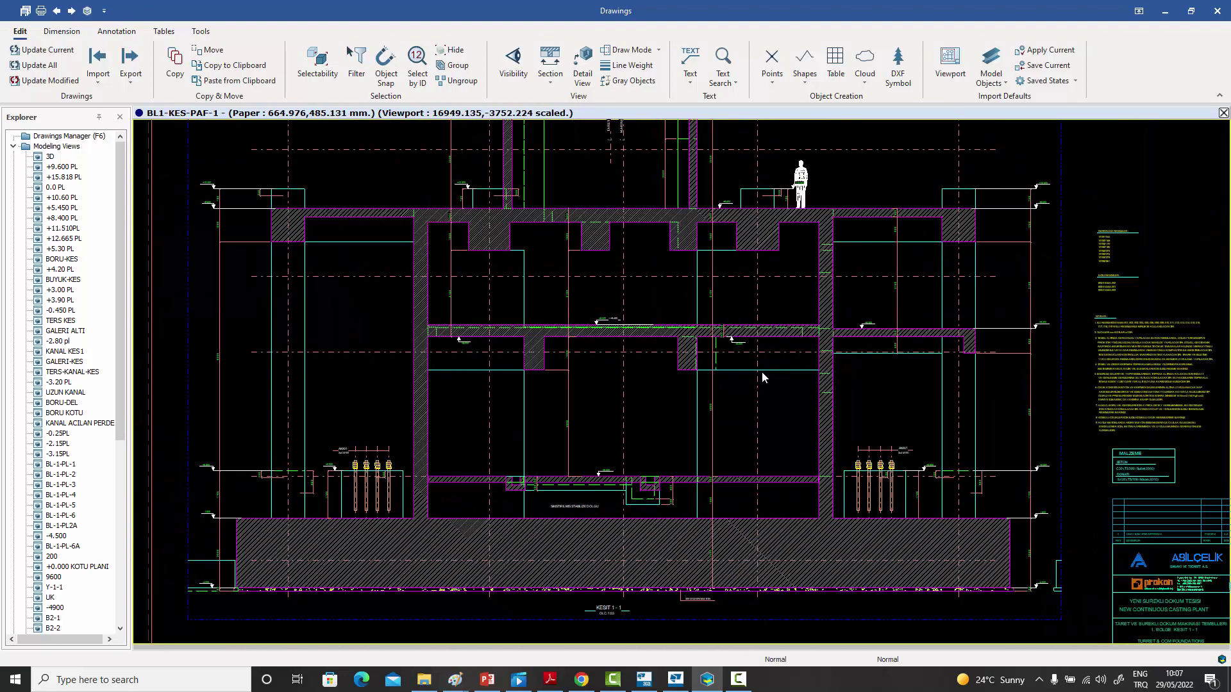
mouse_move(759, 432)
middle_down()
mouse_move(758, 398)
mouse_move(820, 344)
mouse_move(814, 400)
mouse_move(837, 314)
mouse_move(747, 305)
mouse_move(846, 316)
middle_up()
scroll(755, 441, up, 3)
scroll(837, 329, down, 3)
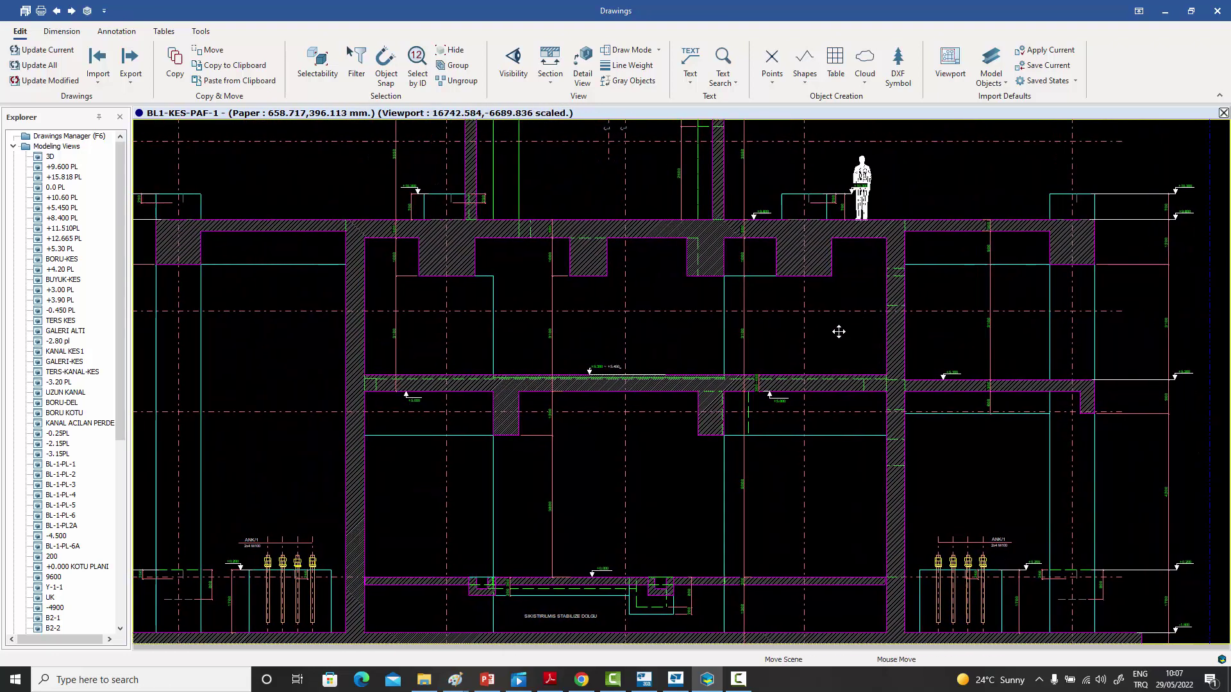
mouse_move(868, 383)
middle_down()
mouse_move(840, 324)
mouse_move(820, 312)
middle_up()
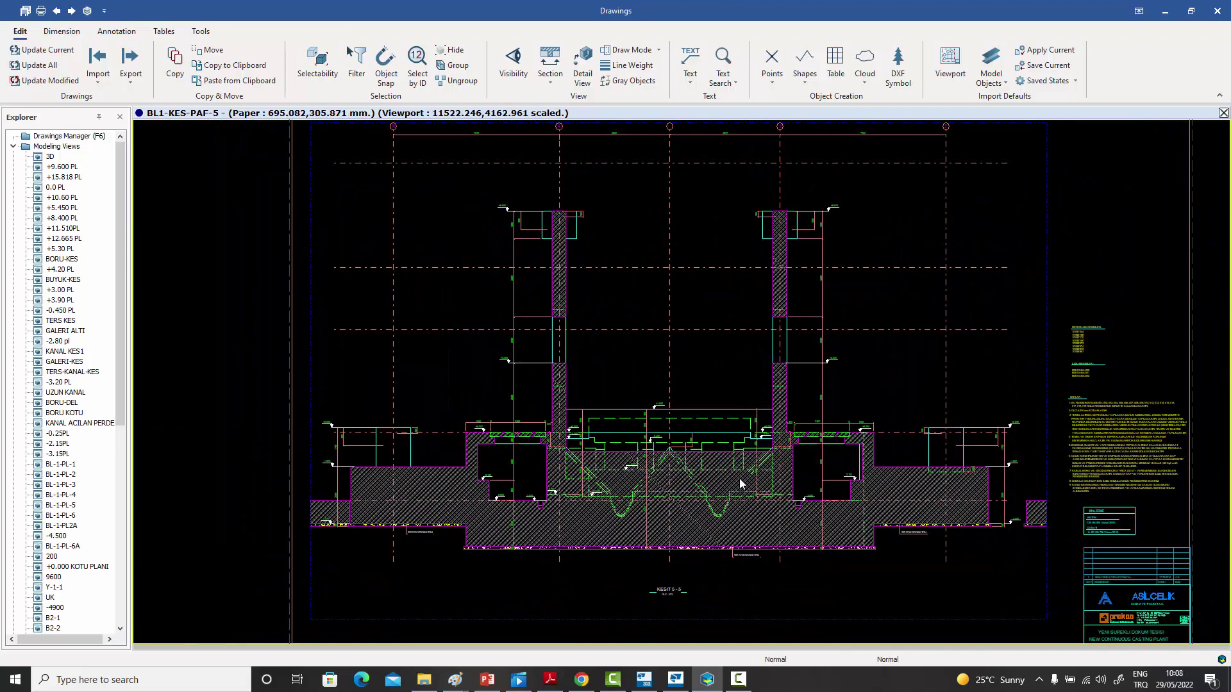
- Compare the V-shaped channels in section drawings BL1-KES-PAF-5 and BL1-KES-PAF-6
scroll(774, 418, up, 5)
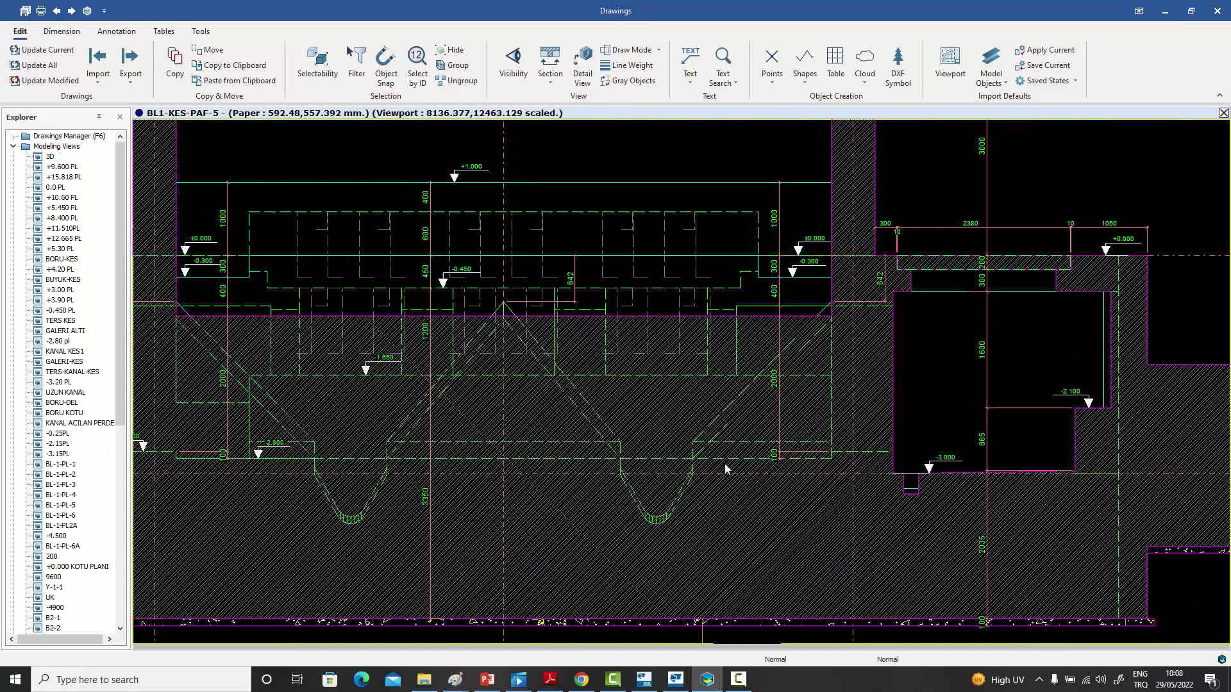
mouse_move(725, 463)
middle_down()
mouse_move(747, 445)
mouse_move(812, 437)
middle_up()
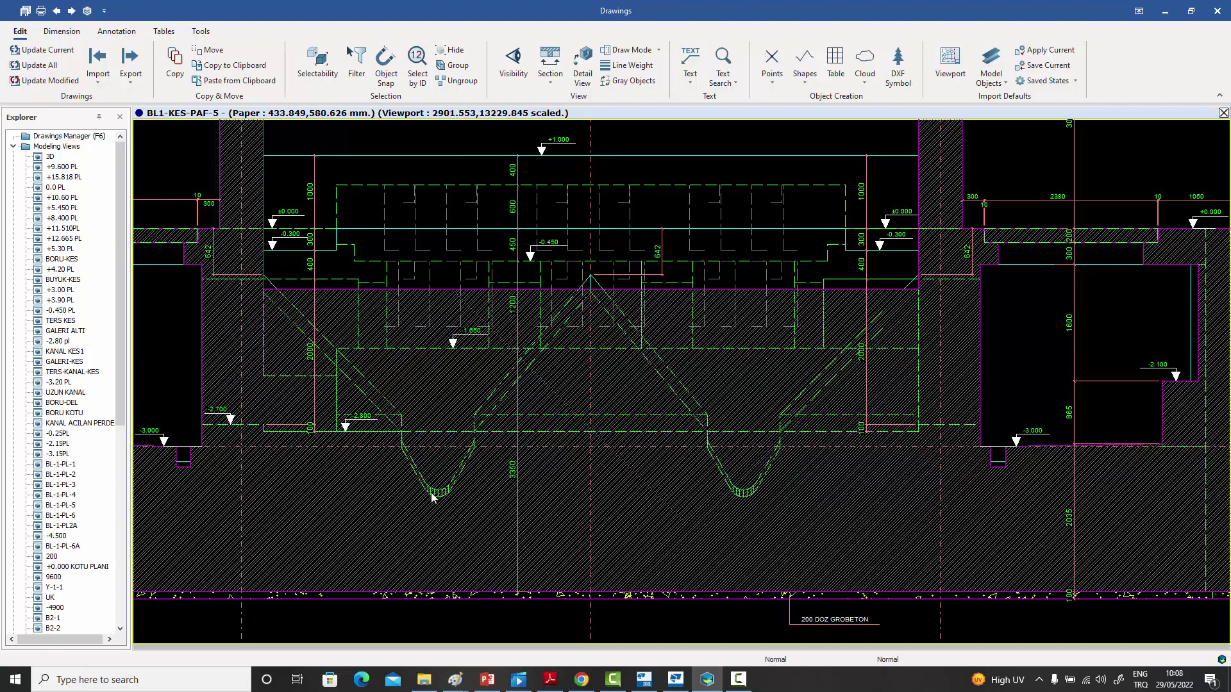
key(ctrl+Tab)
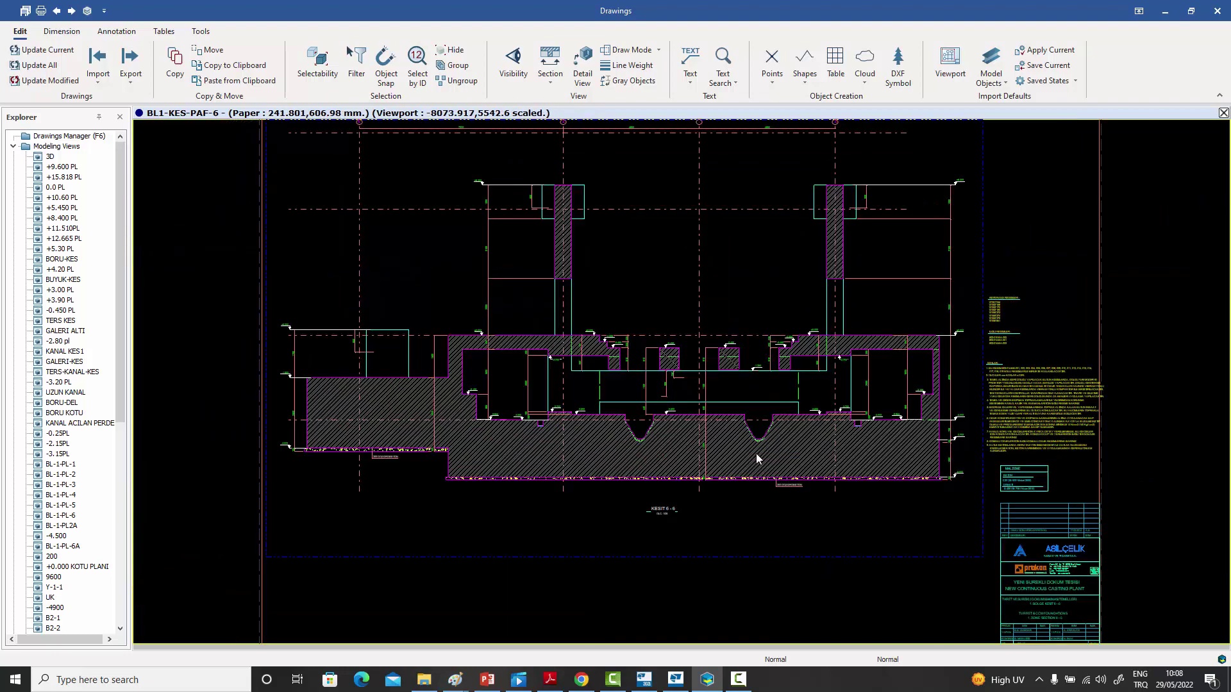
scroll(758, 443, up, 4)
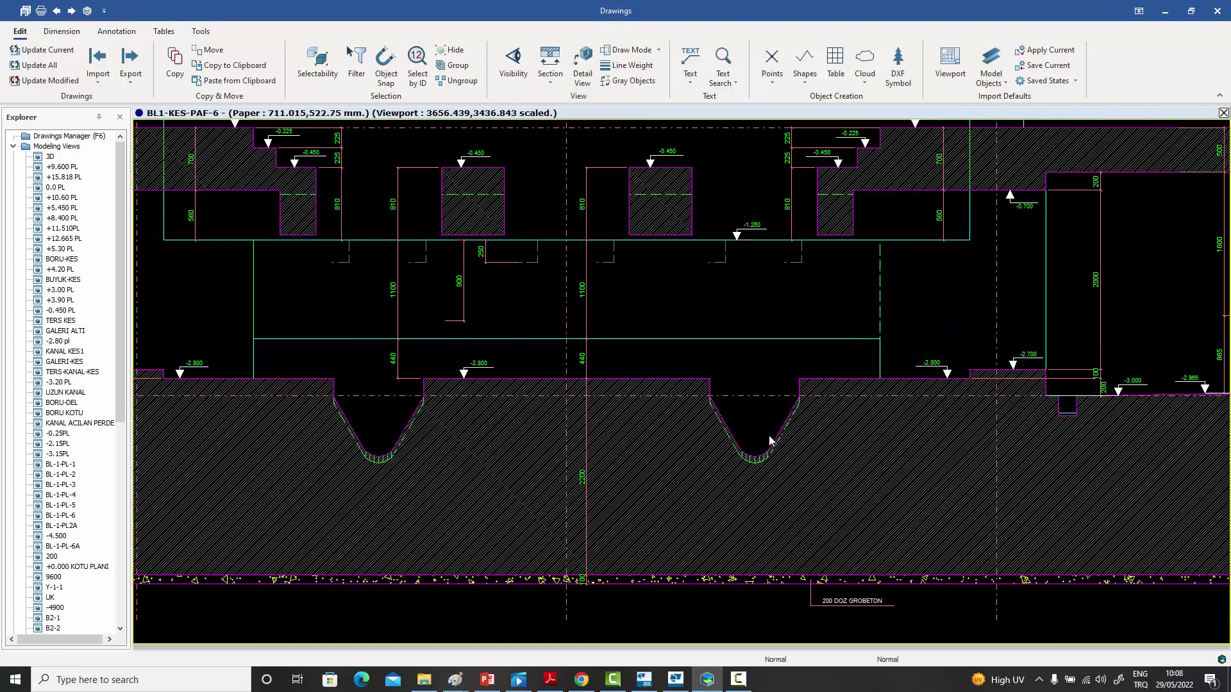
scroll(769, 441, up, 2)
scroll(769, 441, up, 2)
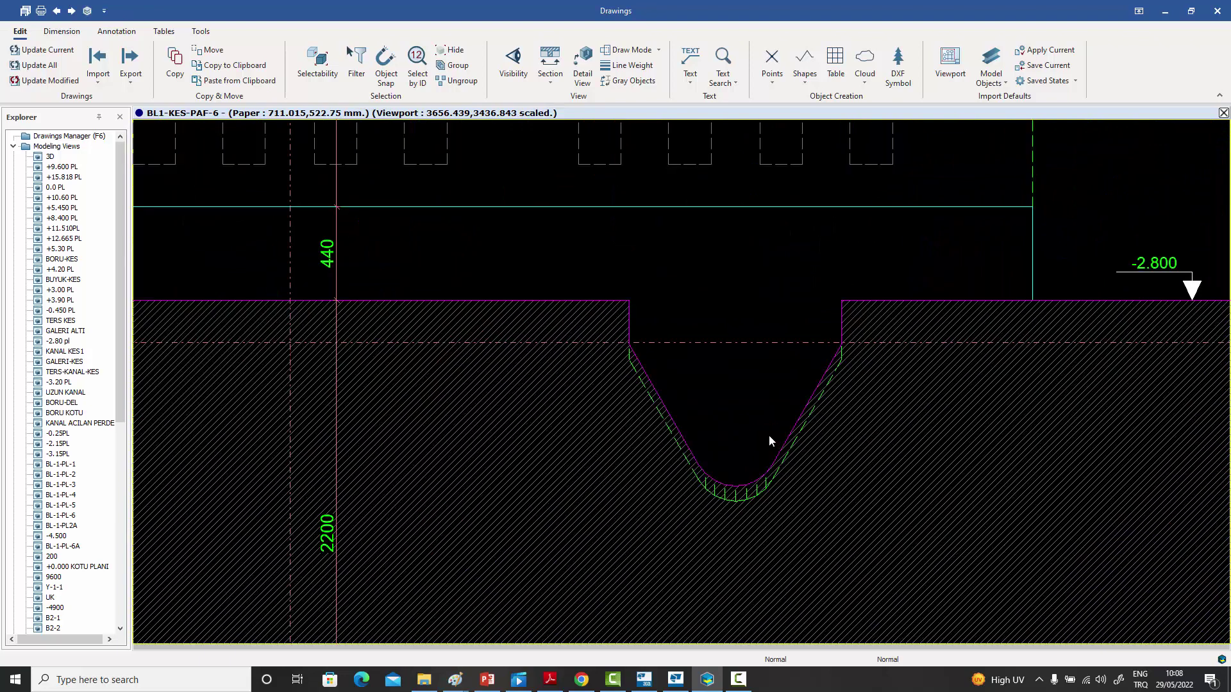
scroll(768, 435, down, 5)
scroll(768, 435, up, 4)
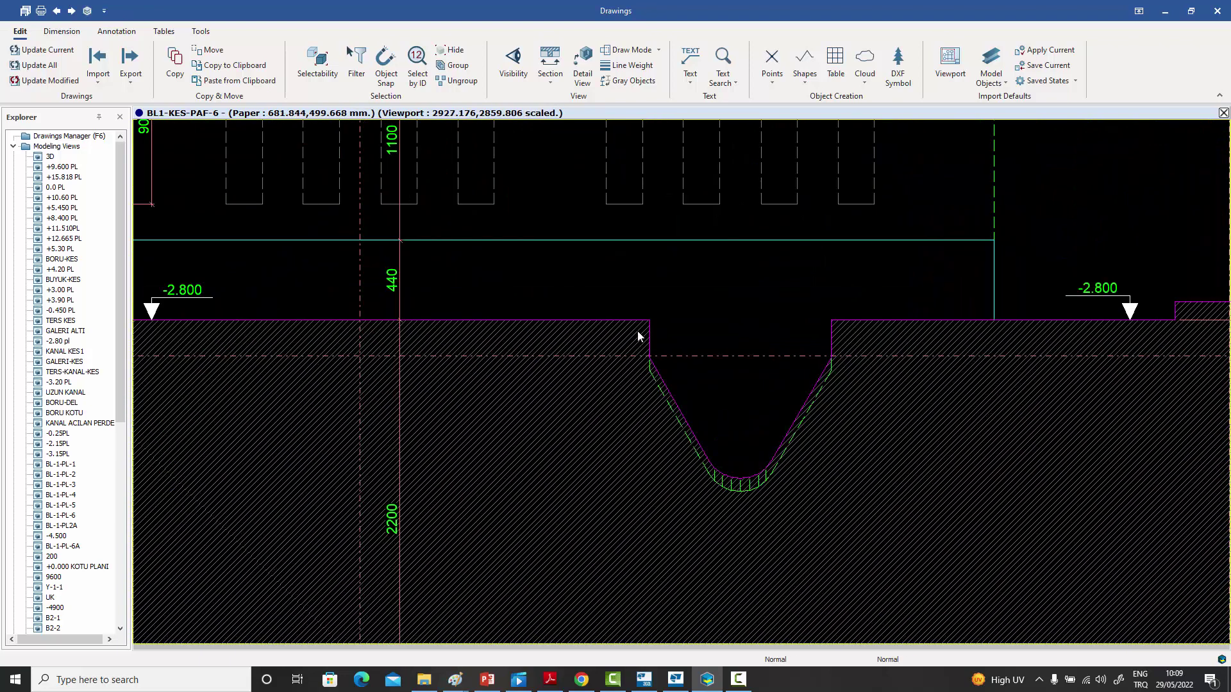
- Review the full section 6-6 in drawing BL1-KES-PAF-6, including its side galleries, walls and stepped foundation
scroll(737, 490, down, 6)
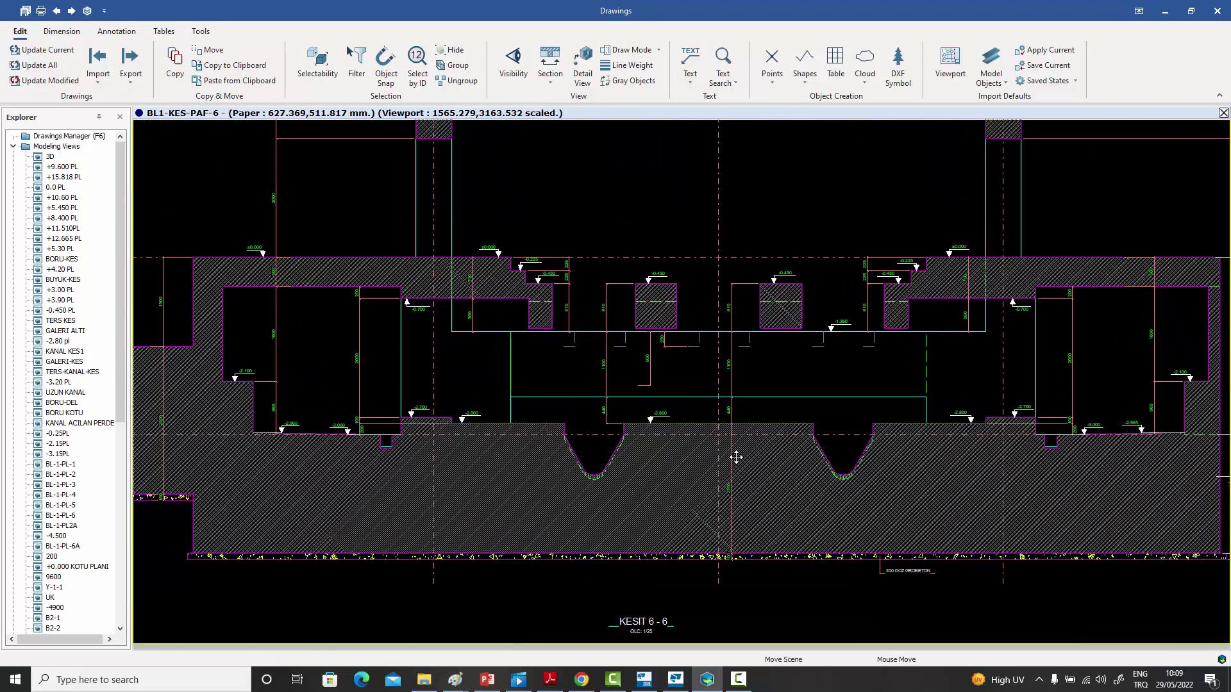
scroll(706, 387, down, 5)
scroll(662, 409, up, 4)
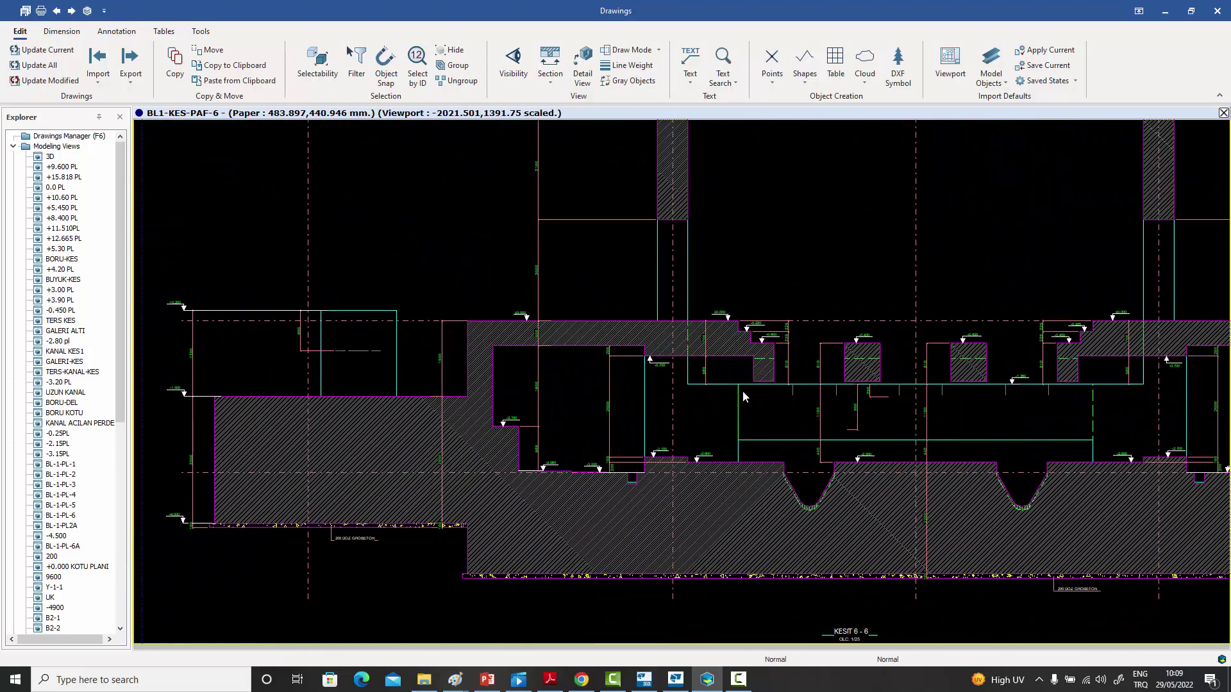
scroll(781, 404, down, 5)
middle_drag(728, 426, 658, 432)
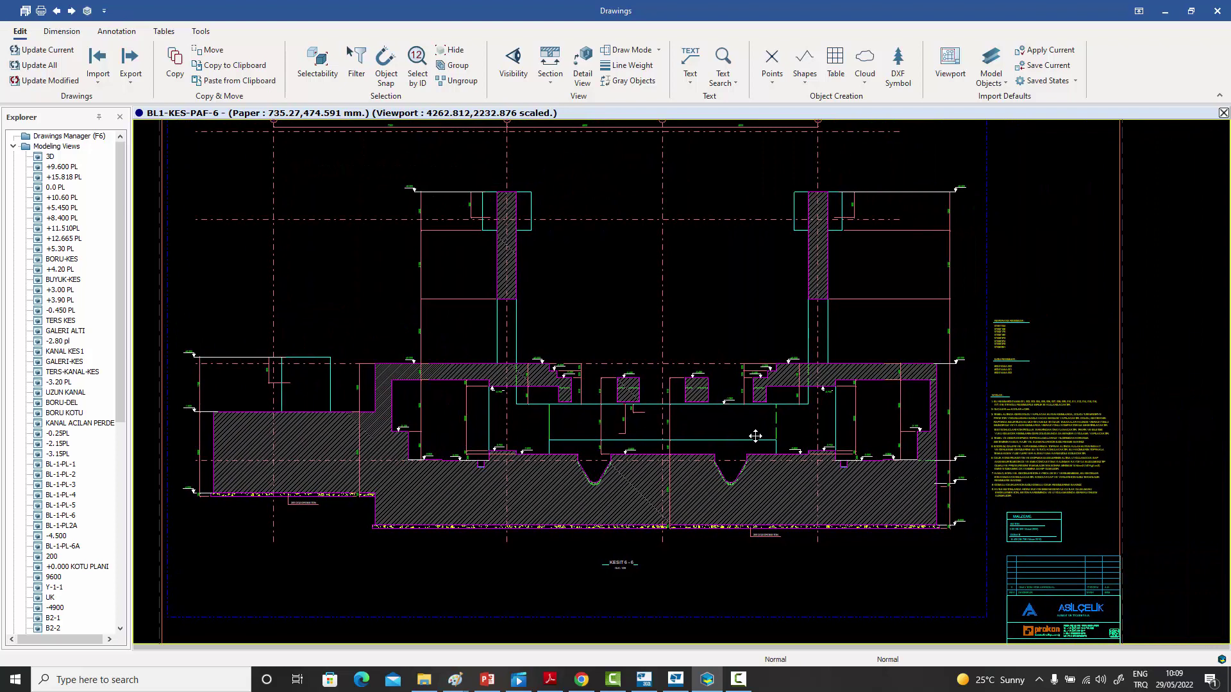
middle_drag(750, 432, 744, 435)
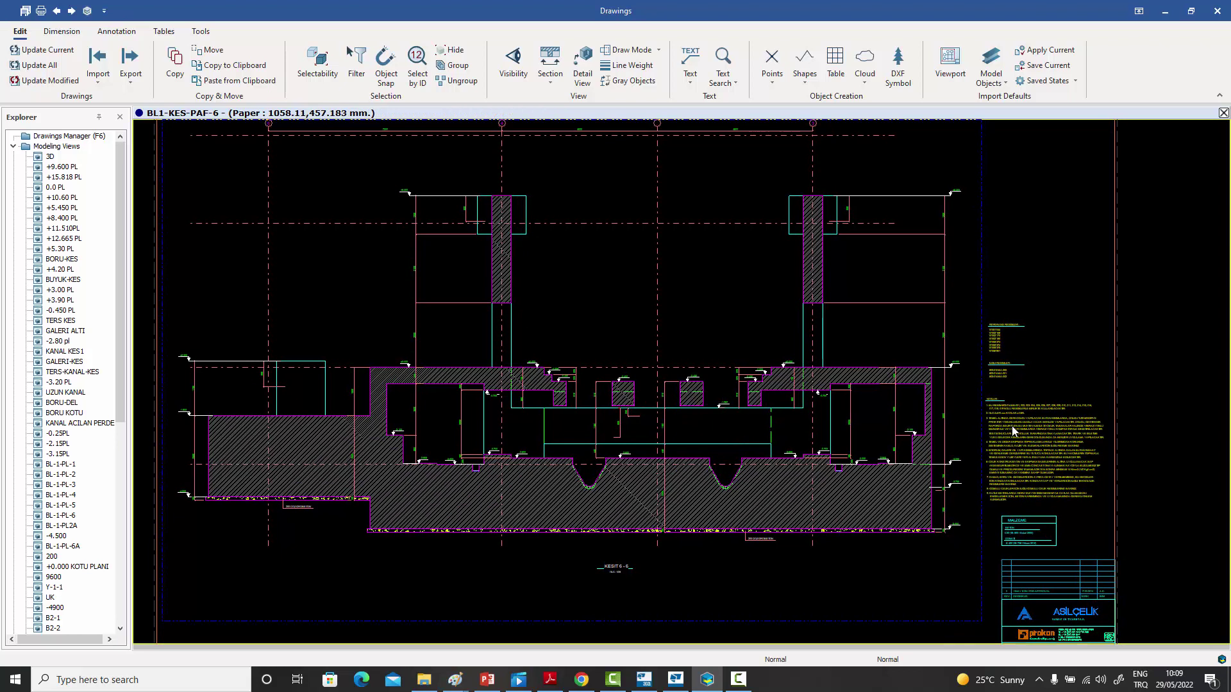
middle_drag(840, 411, 876, 408)
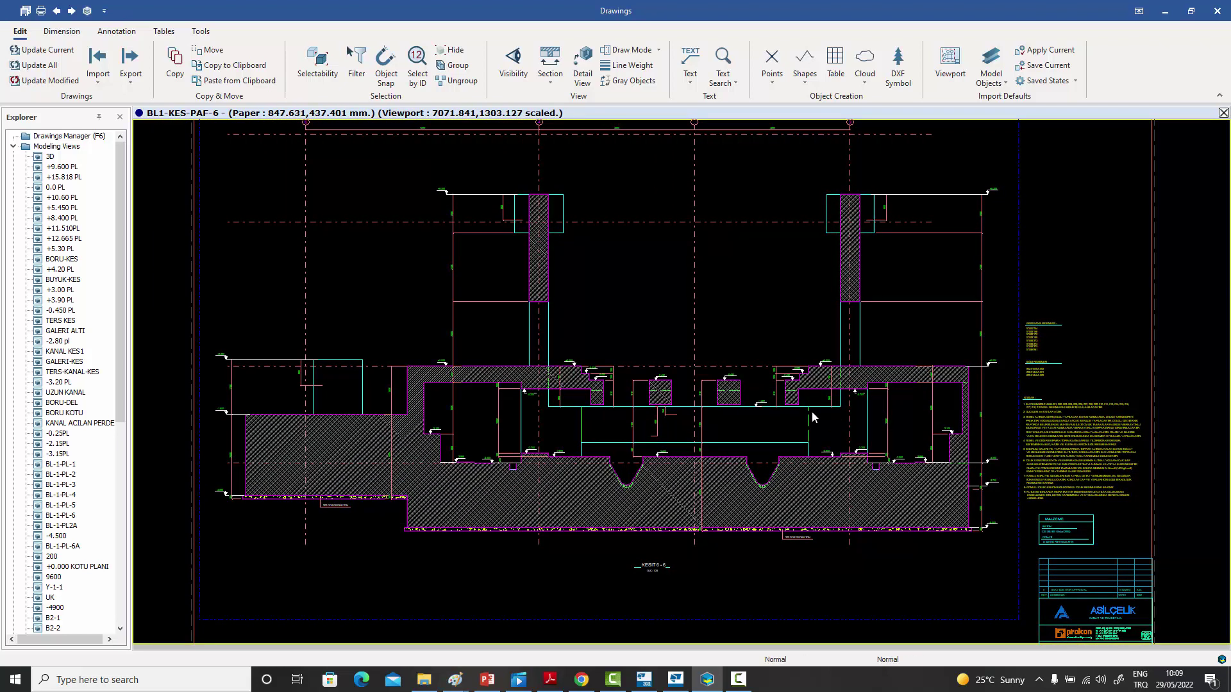
mouse_move(795, 418)
middle_down()
mouse_move(829, 414)
mouse_move(797, 411)
middle_up()
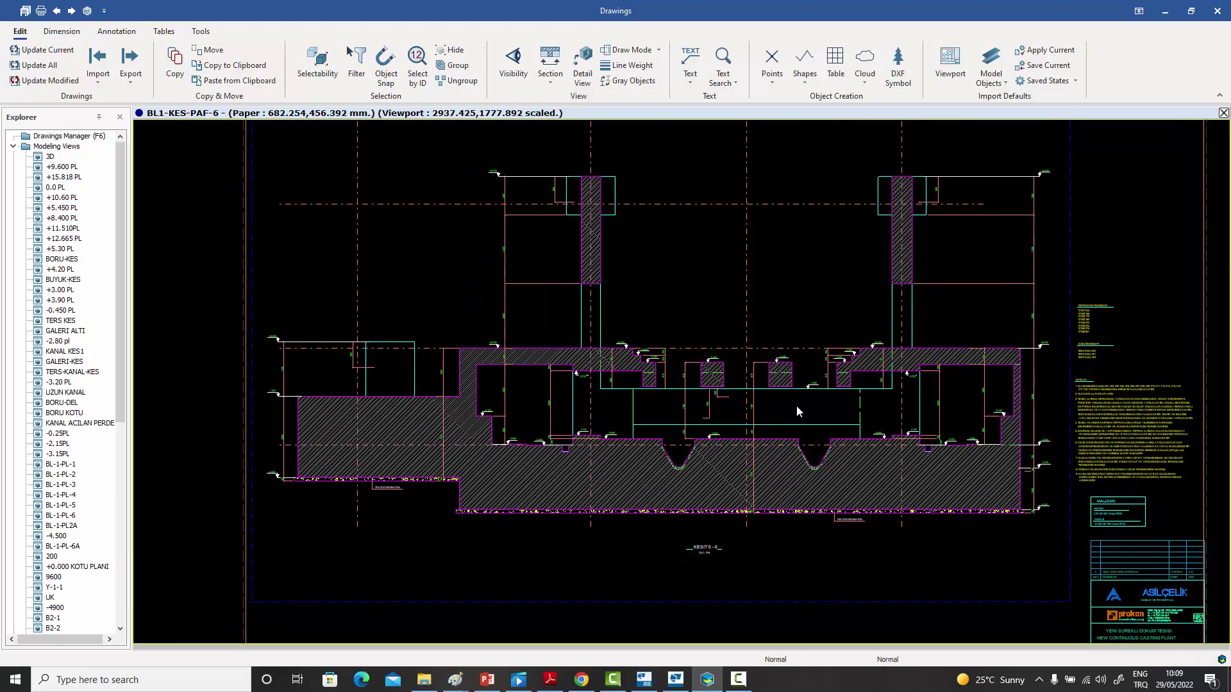
- Open drawing BL1-KES-PAF-8 and examine the sloped foundation, stepped pedestals and gallery opening in the lower part of section 8-8
key(ctrl+Page_Down)
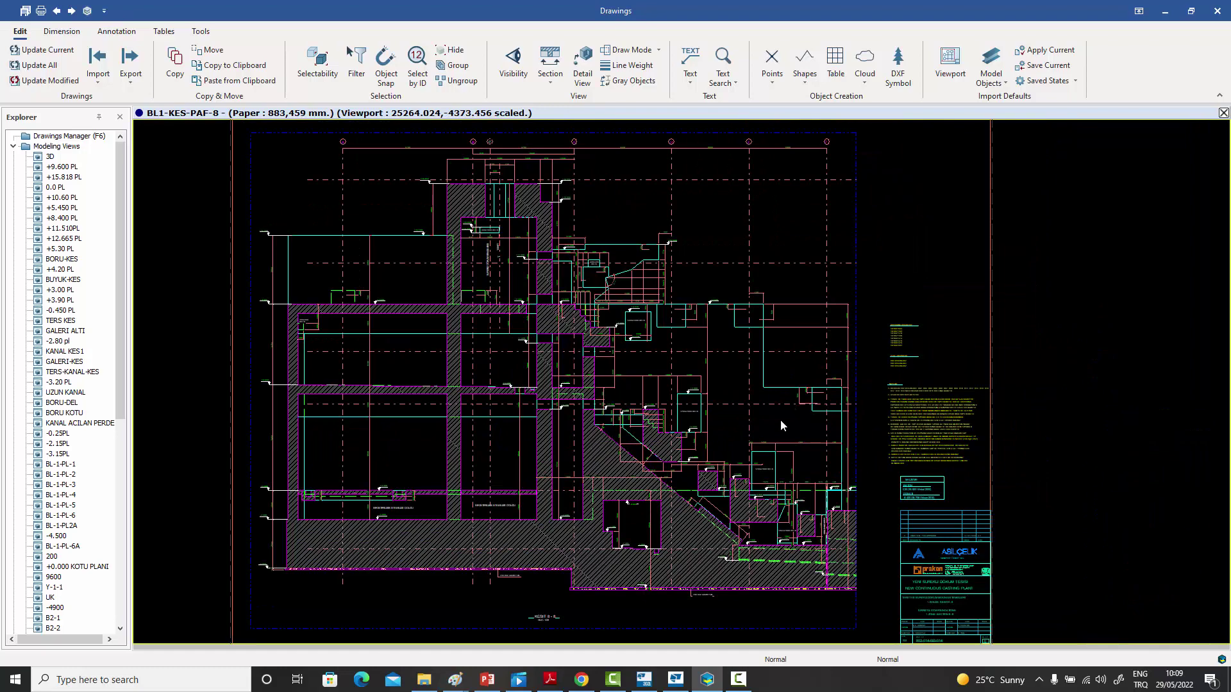
scroll(780, 422, up, 5)
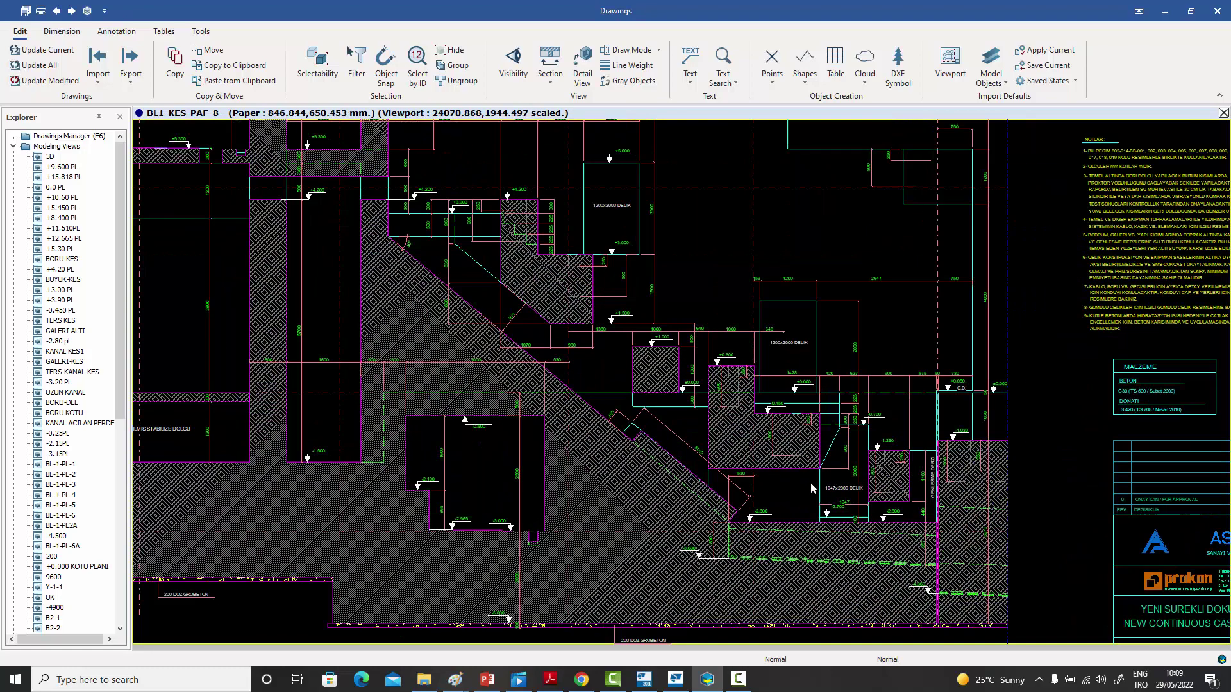
mouse_move(812, 488)
middle_down()
mouse_move(829, 442)
mouse_move(905, 451)
middle_up()
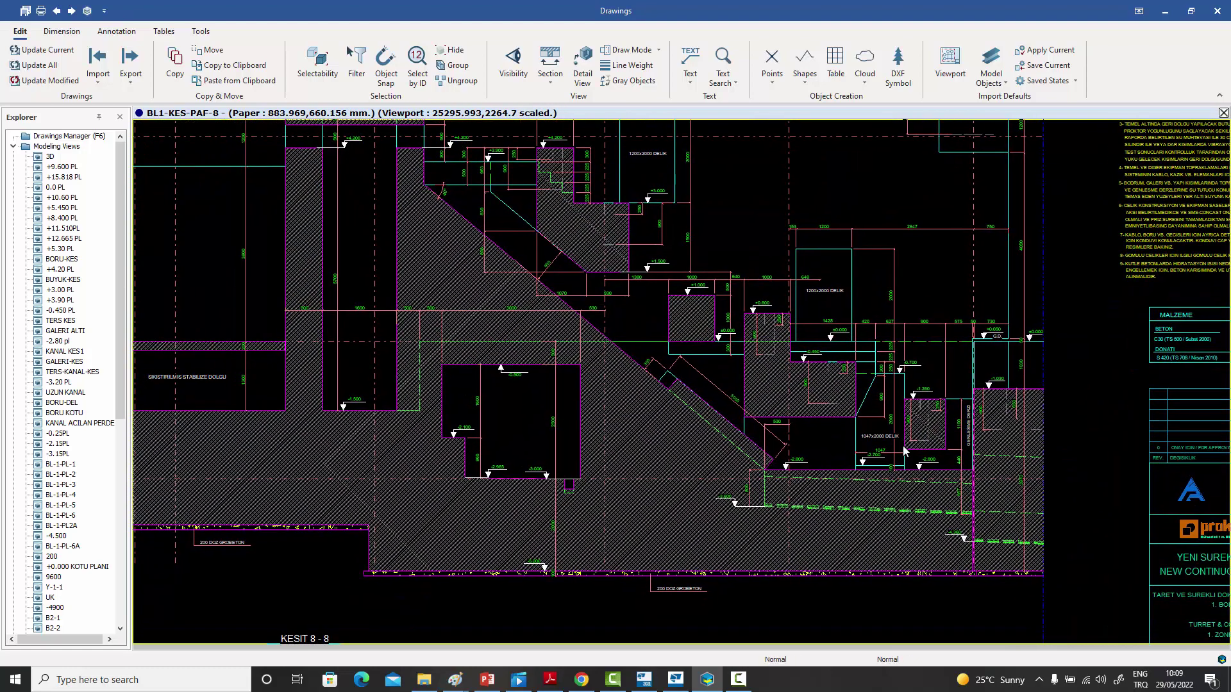
scroll(904, 450, up, 3)
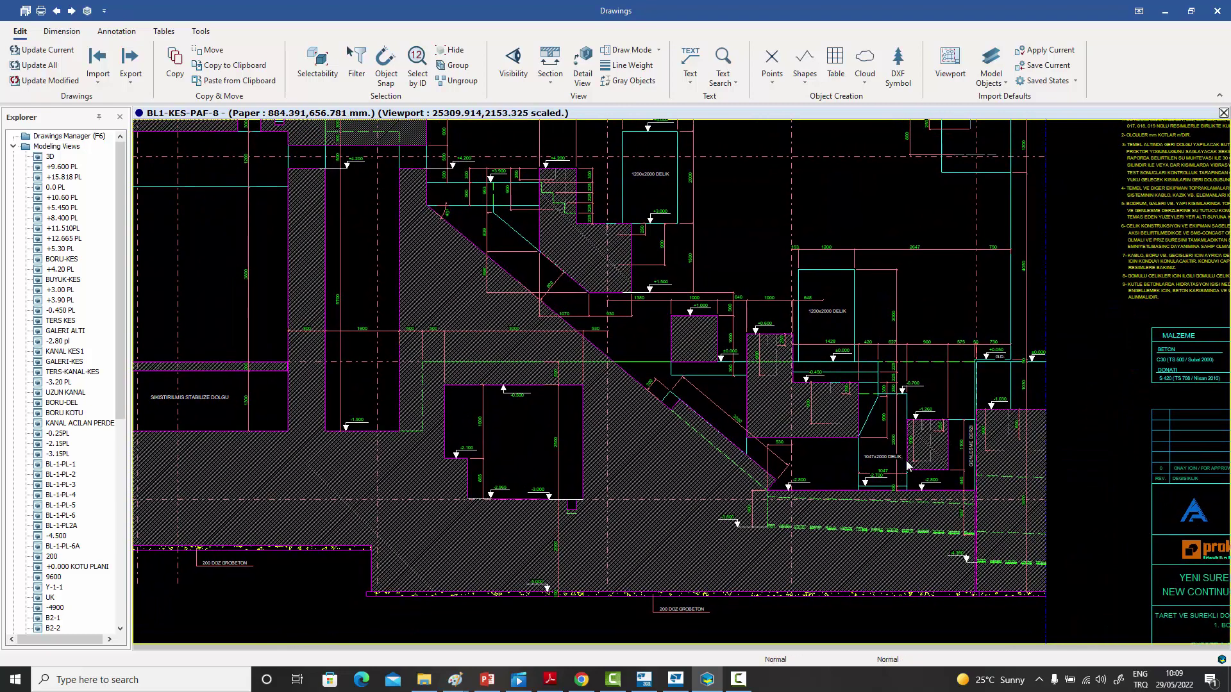
scroll(908, 464, down, 2)
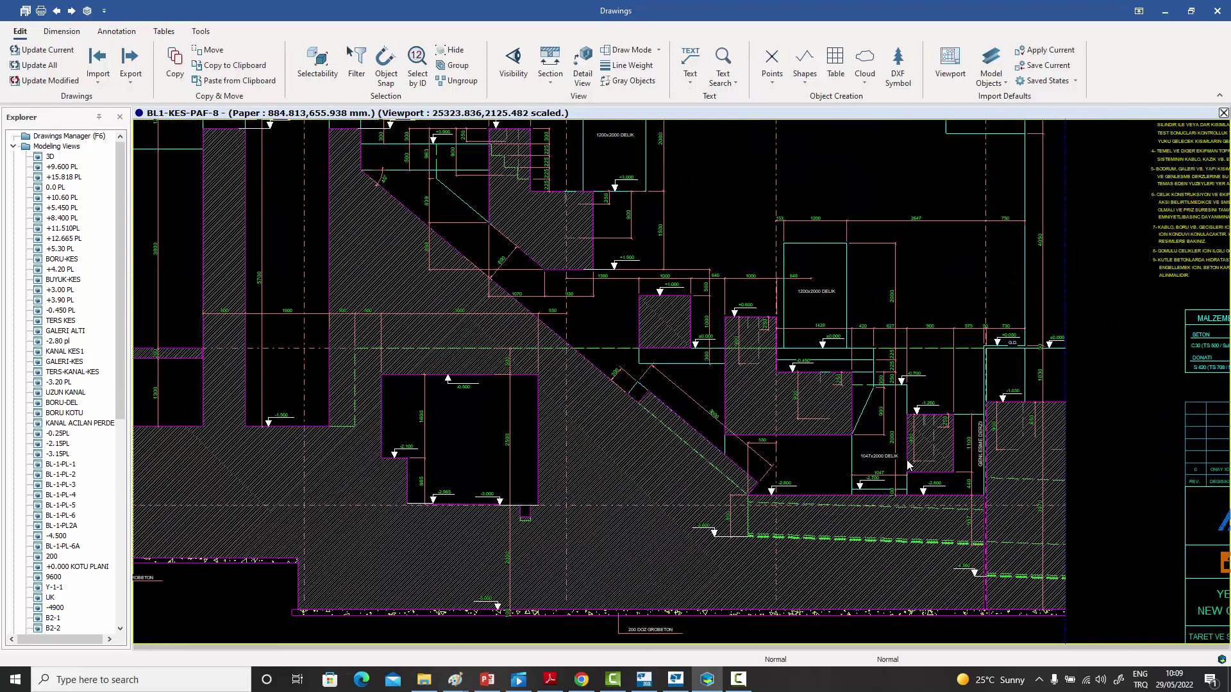
scroll(891, 475, down, 3)
scroll(890, 476, down, 2)
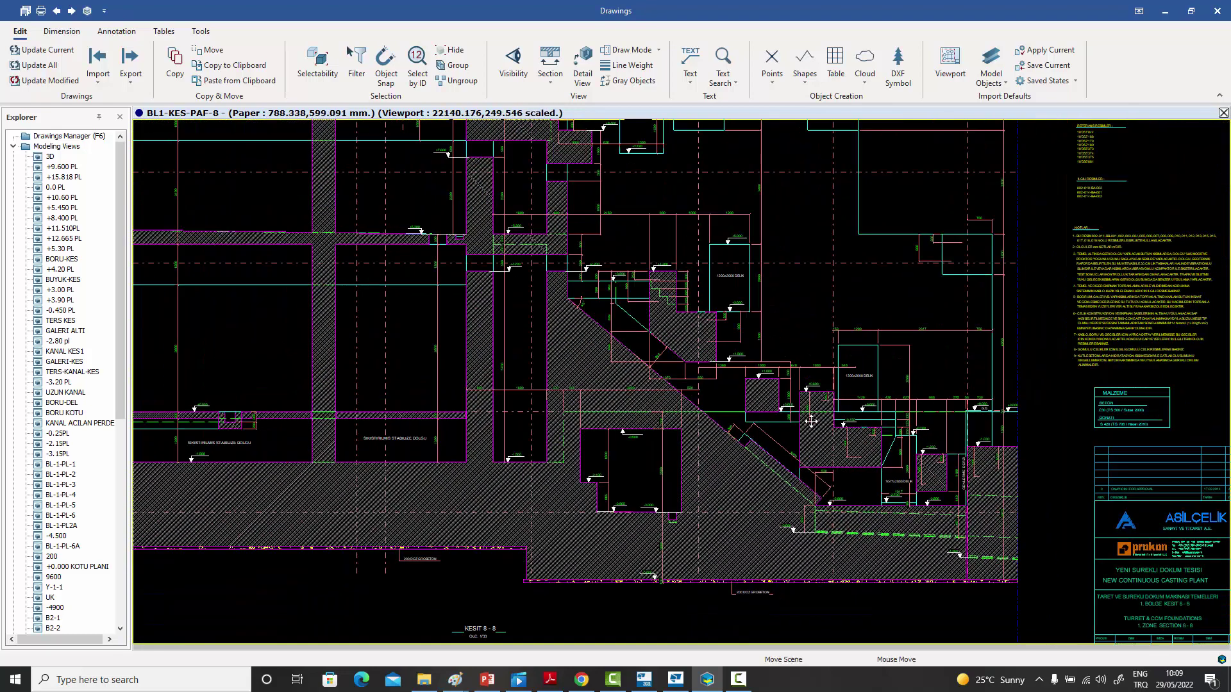
- Review the whole of section 8-8 in BL1-KES-PAF-8, from the multi-storey walls and slabs down to the foundation base
middle_drag(774, 404, 817, 469)
scroll(818, 467, down, 1)
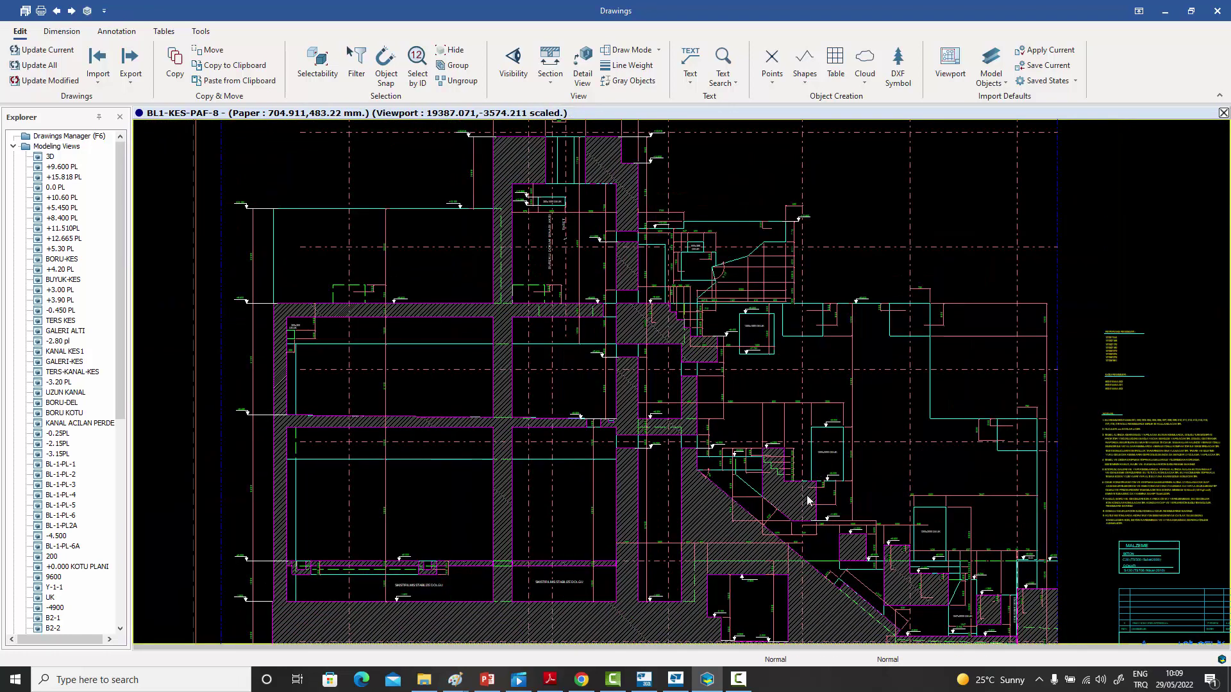
scroll(818, 464, down, 2)
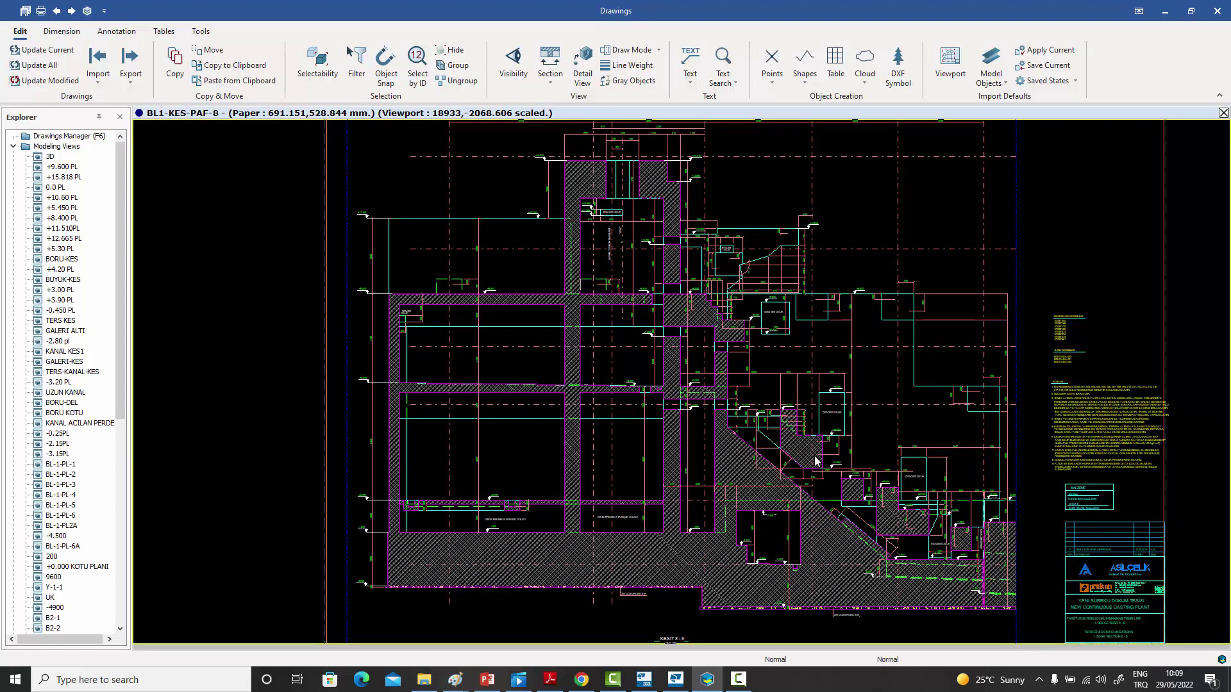
middle_drag(816, 460, 795, 462)
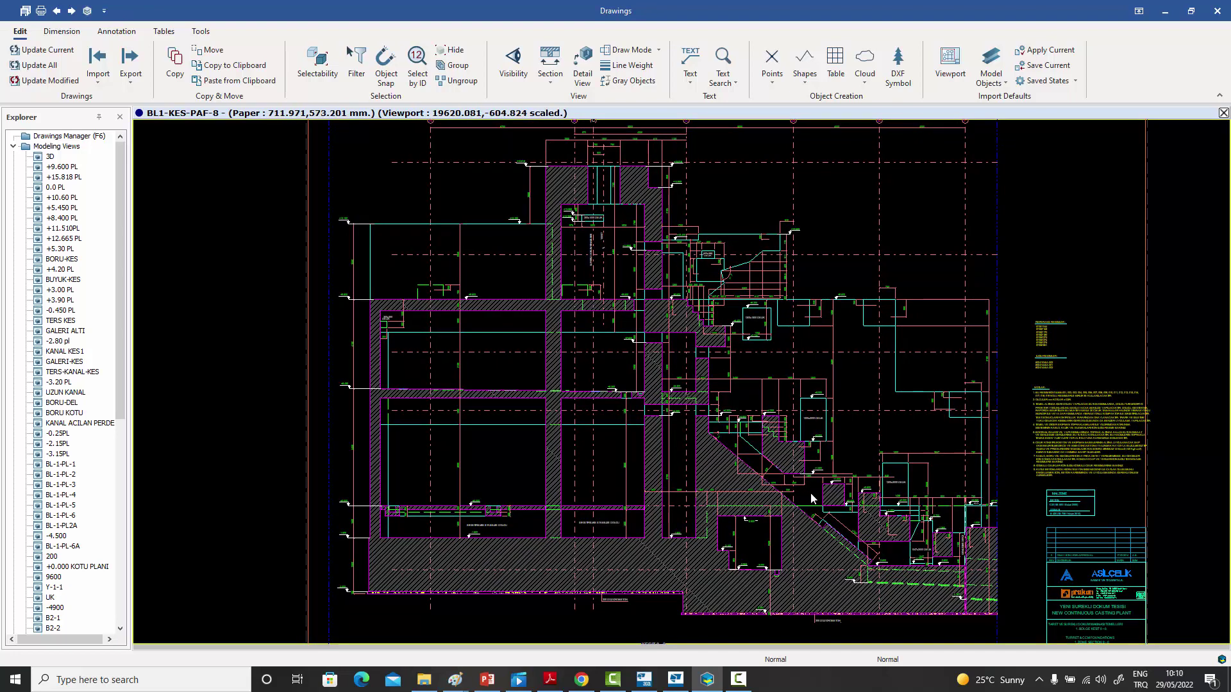
middle_drag(810, 492, 805, 474)
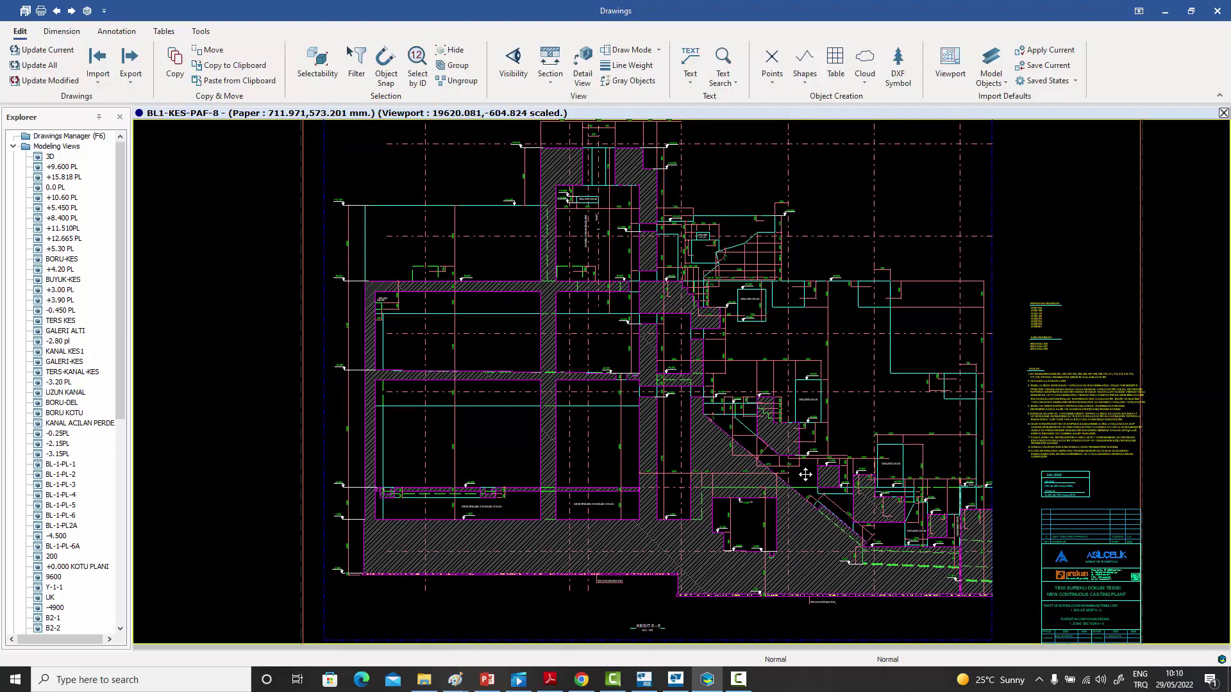
- Examine the 3D section in drawing 3D-KES-1, including its cut slabs and walls, anchor bolts and stepped foundation
key(ctrl+Tab)
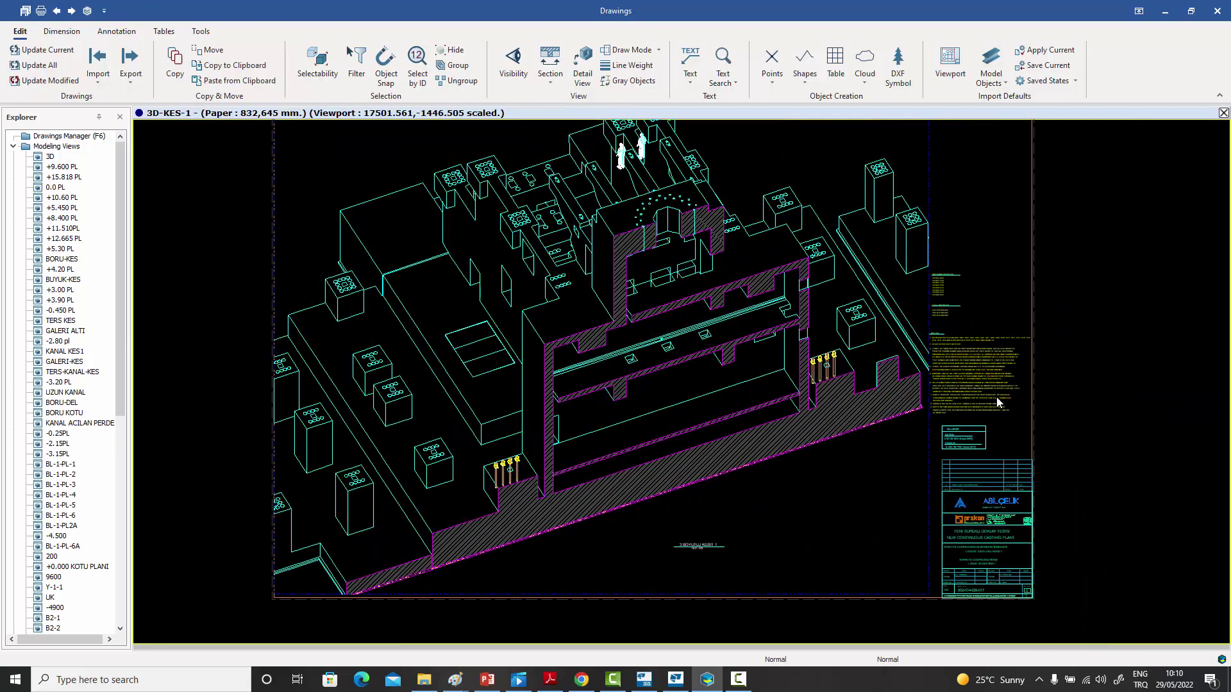
middle_drag(805, 478, 797, 489)
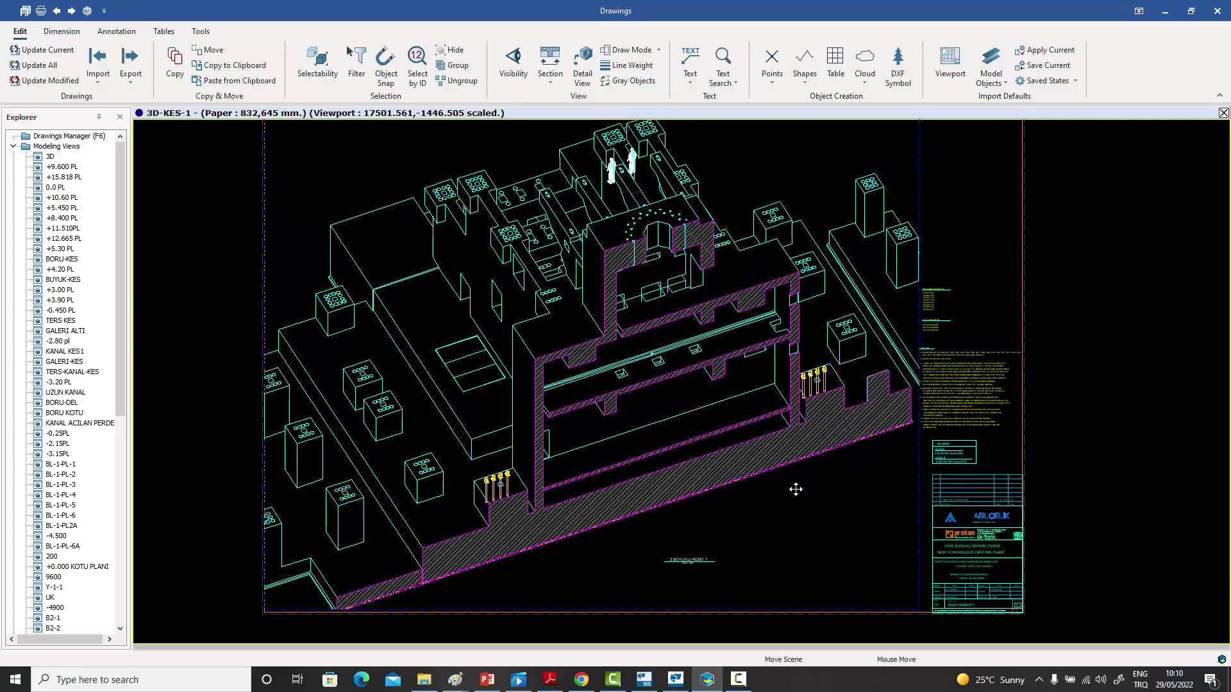
scroll(725, 278, up, 3)
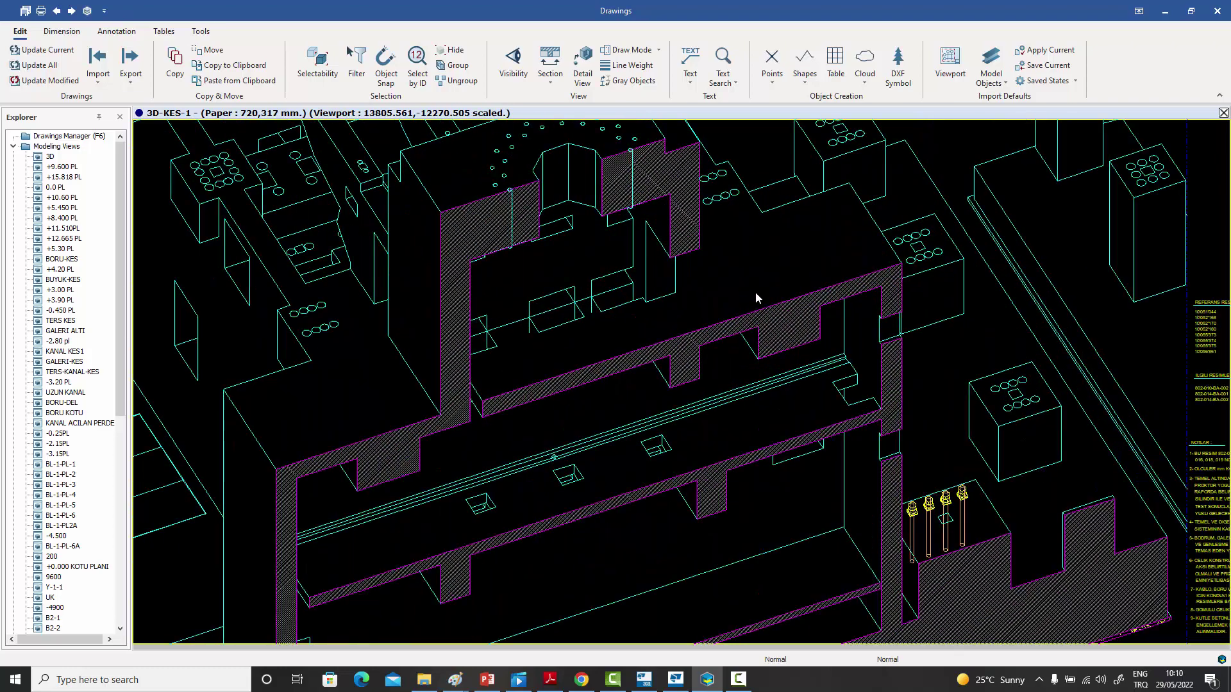
scroll(699, 256, up, 2)
scroll(851, 372, up, 2)
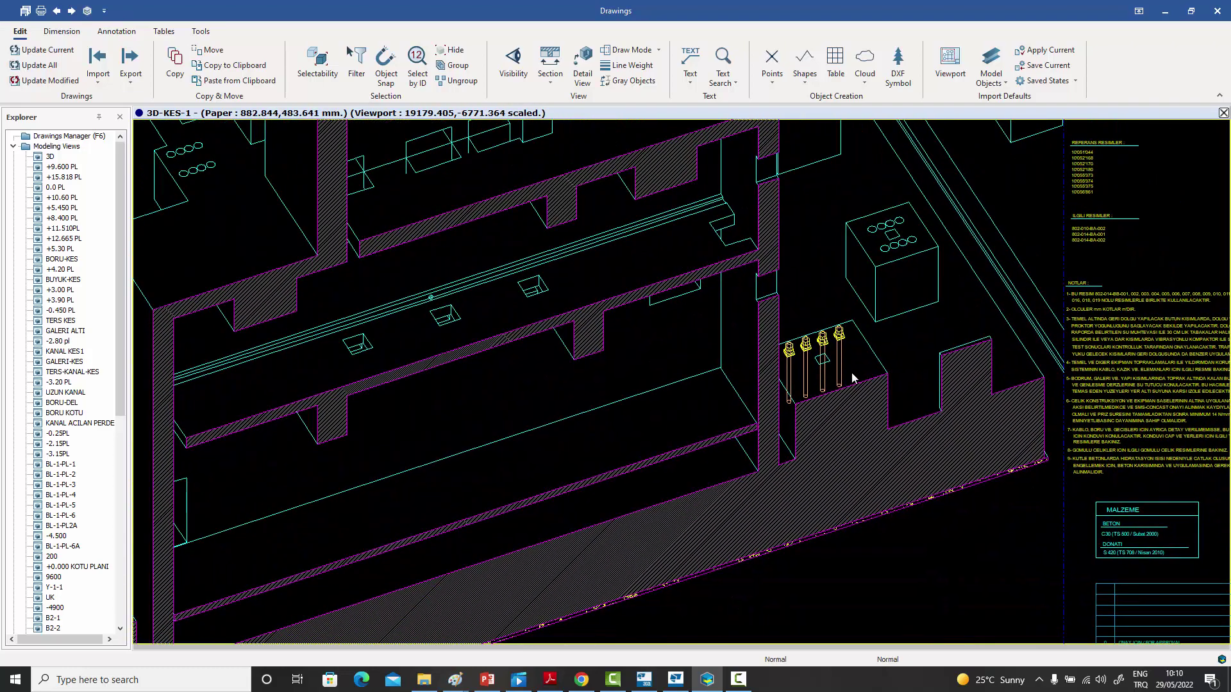
scroll(933, 381, up, 2)
scroll(933, 374, down, 6)
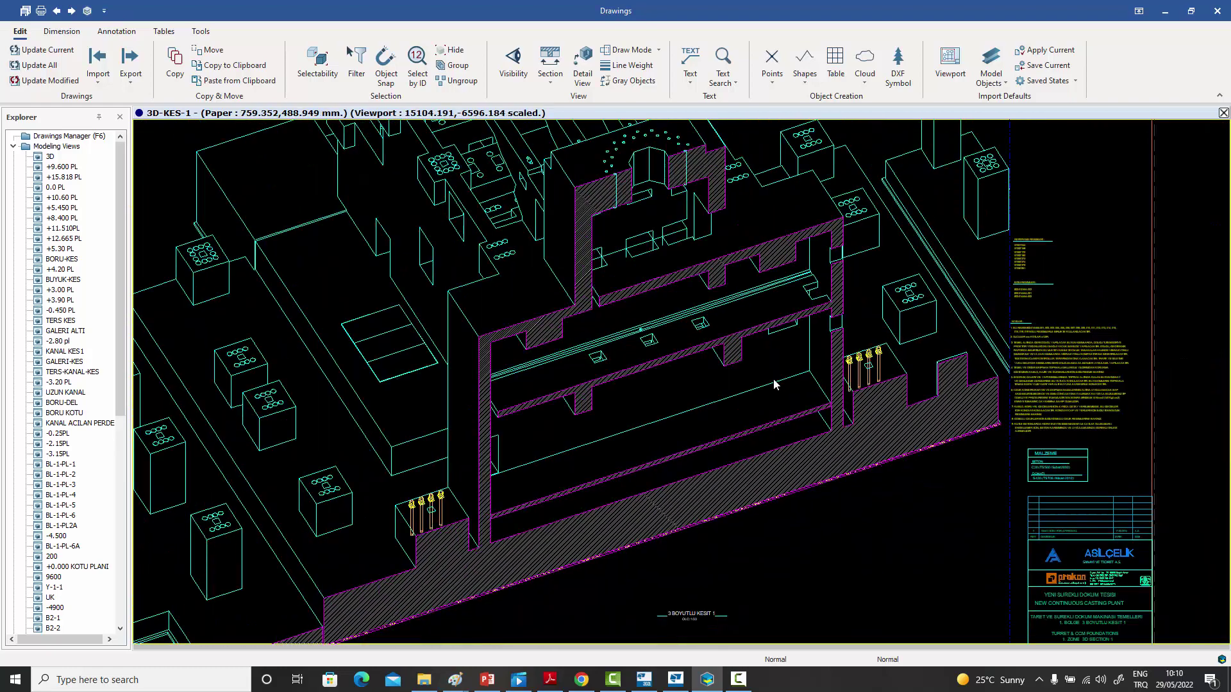
scroll(821, 402, down, 1)
scroll(794, 417, down, 2)
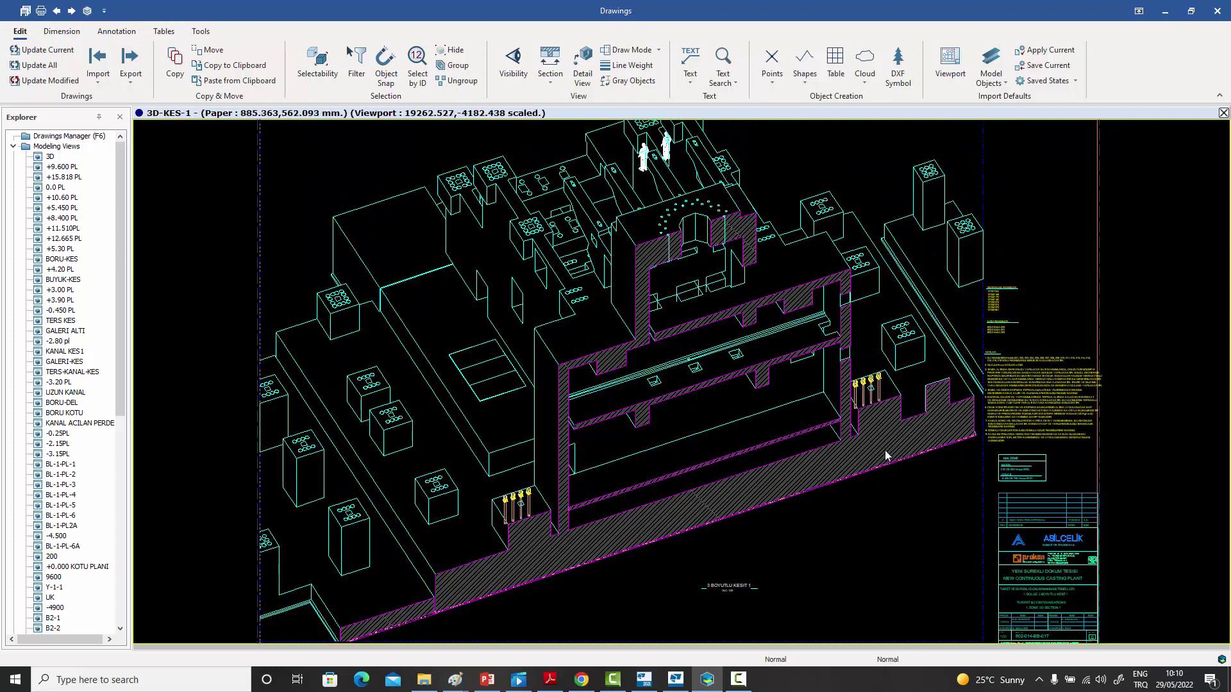
scroll(880, 448, up, 1)
- Examine the 3D section in drawing 3D-KES-2, focusing on the sloped foundation, gallery opening and machine pedestals
key(ctrl+Page_Down)
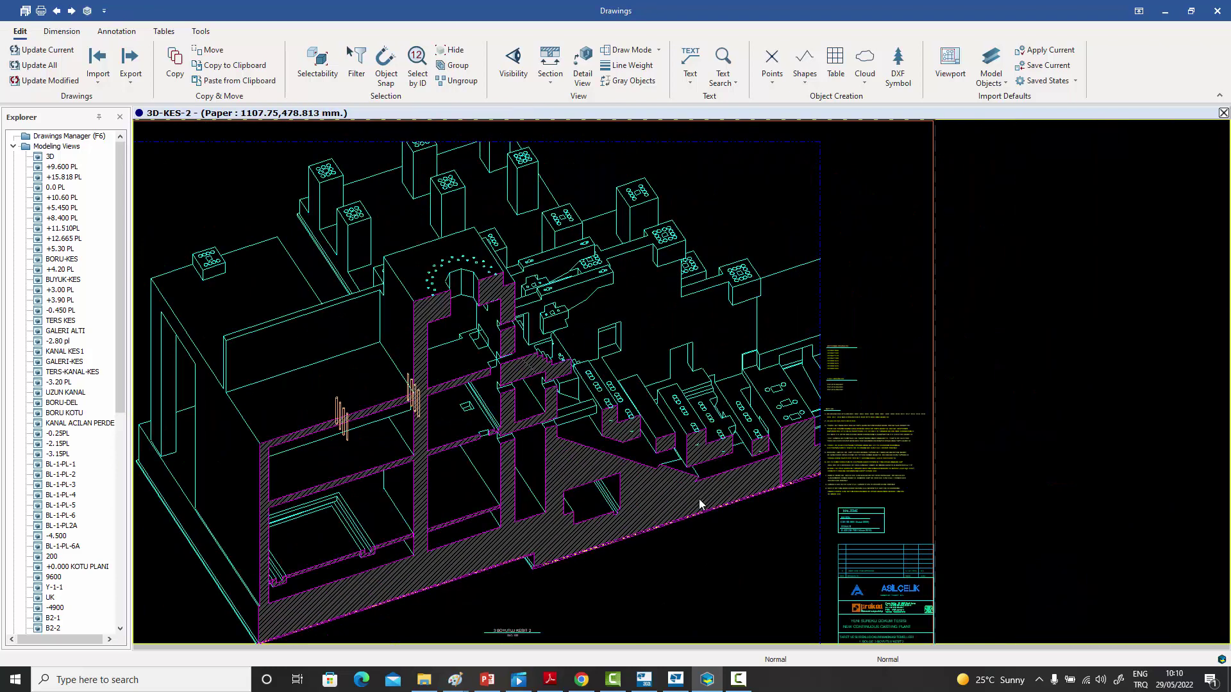
scroll(648, 496, up, 2)
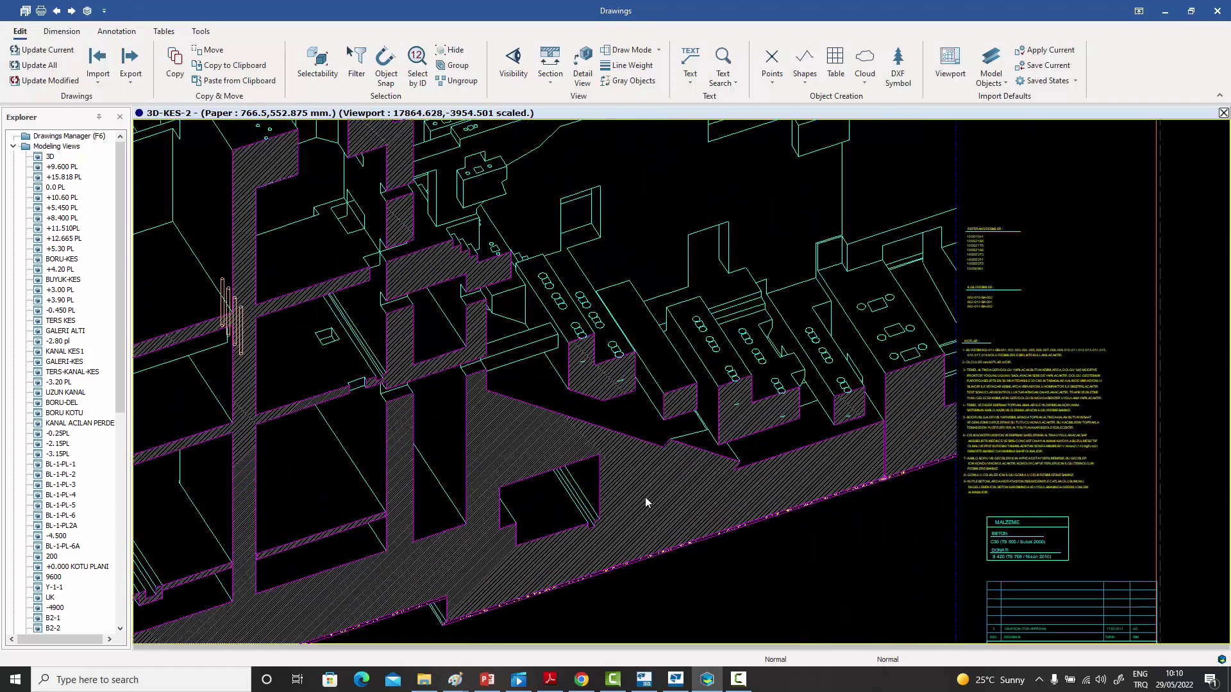
middle_drag(644, 498, 649, 442)
scroll(735, 459, up, 2)
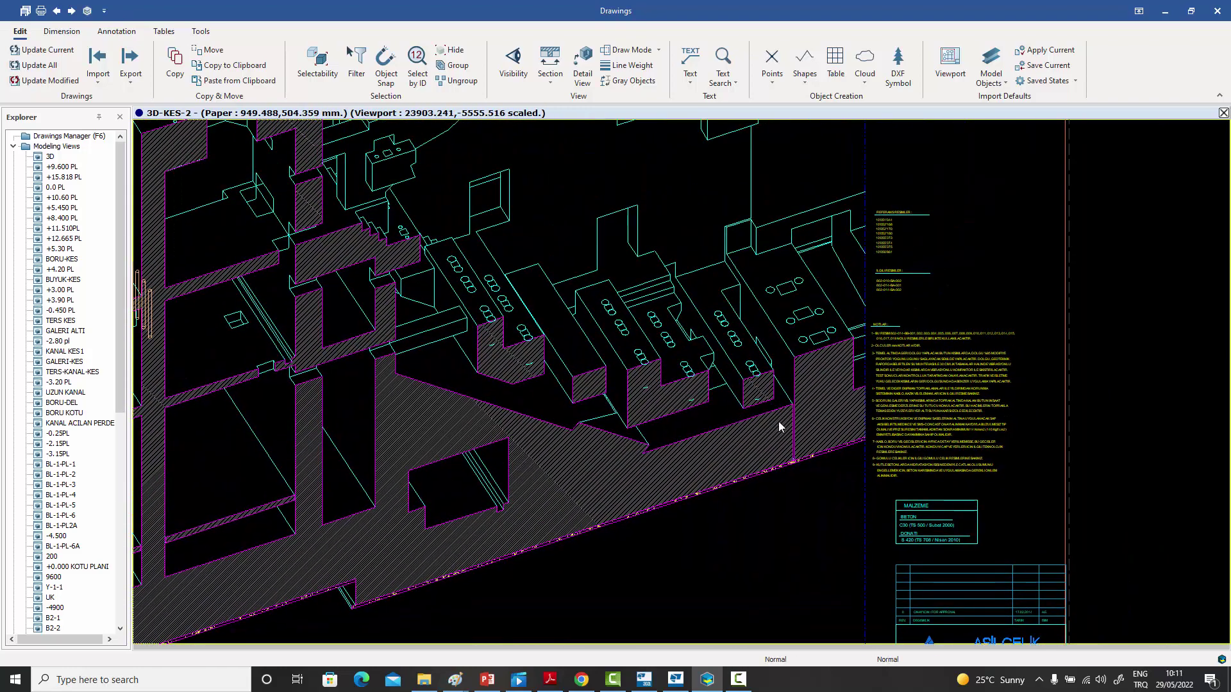
scroll(778, 426, up, 1)
scroll(778, 421, down, 3)
middle_drag(778, 421, 766, 424)
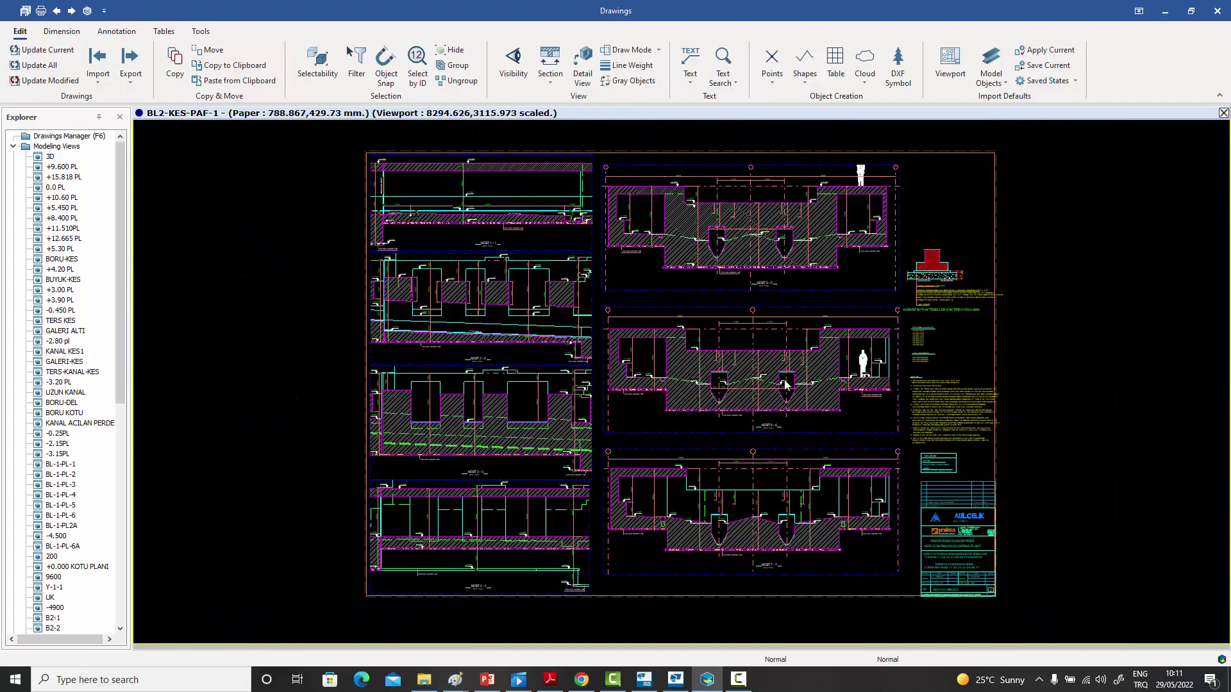
- Review the sections in drawing BL2-KES-PAF-1, from the longitudinal sections 2-2 and 3-3 to the channel cross-section 6-6
scroll(598, 256, up, 2)
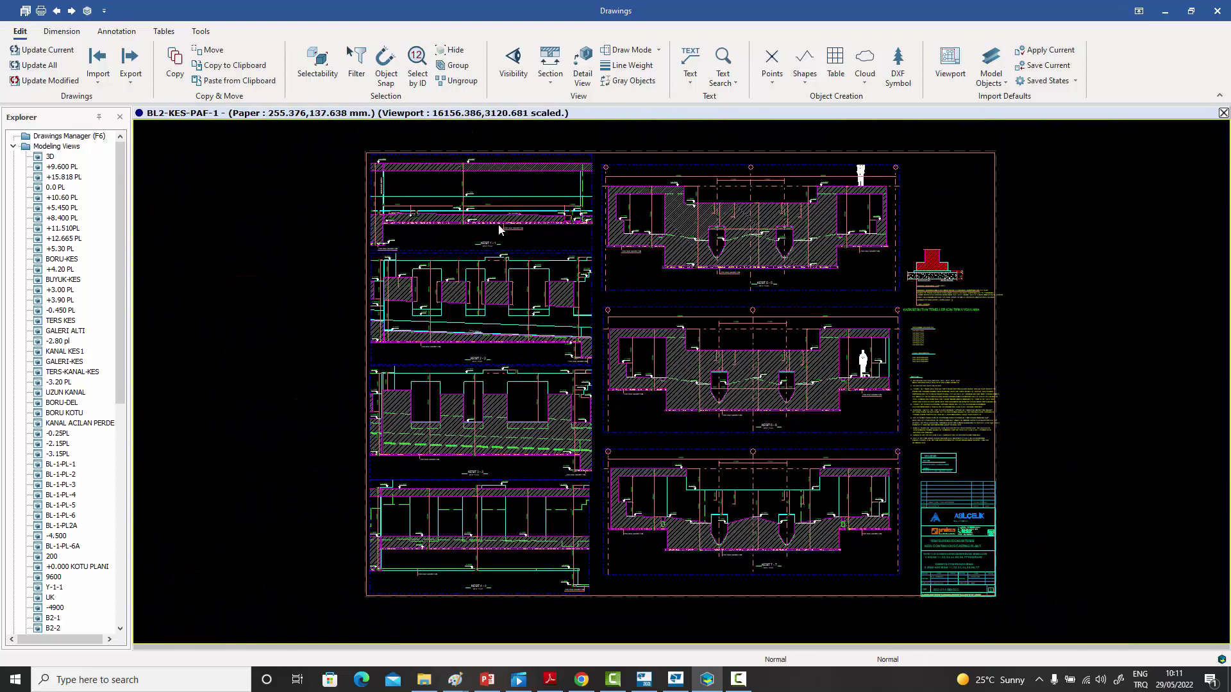
scroll(498, 224, up, 4)
scroll(510, 256, up, 2)
middle_drag(519, 365, 541, 267)
middle_drag(543, 381, 535, 225)
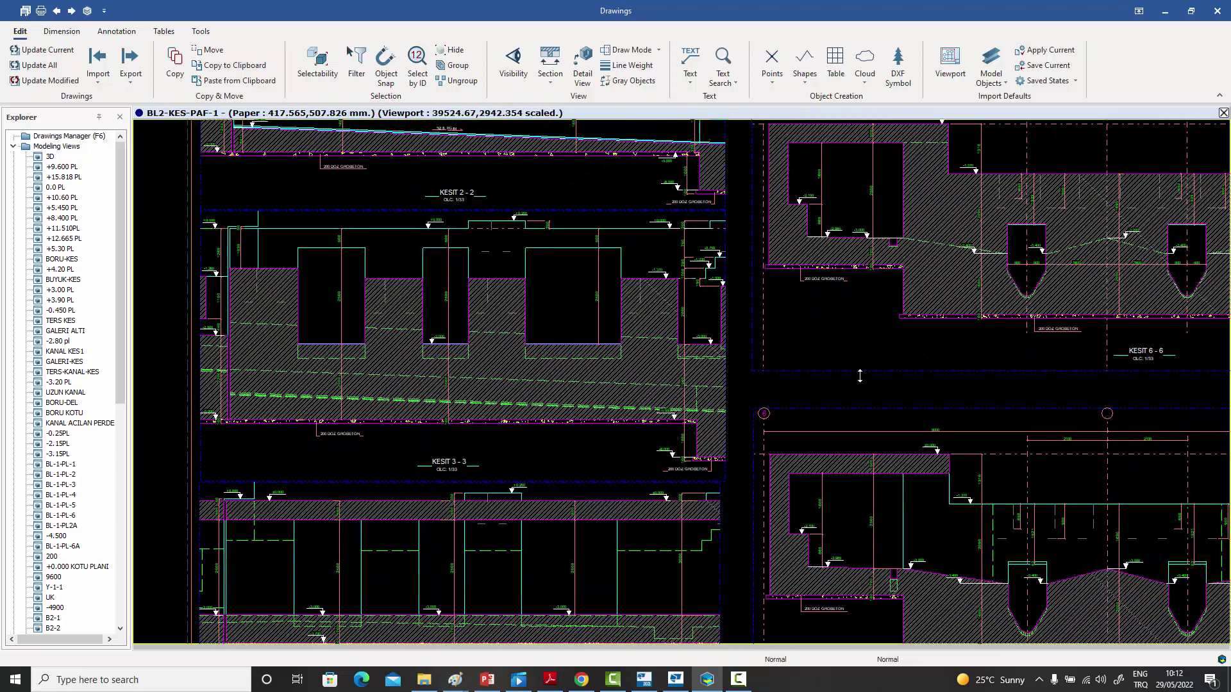
middle_drag(890, 412, 579, 431)
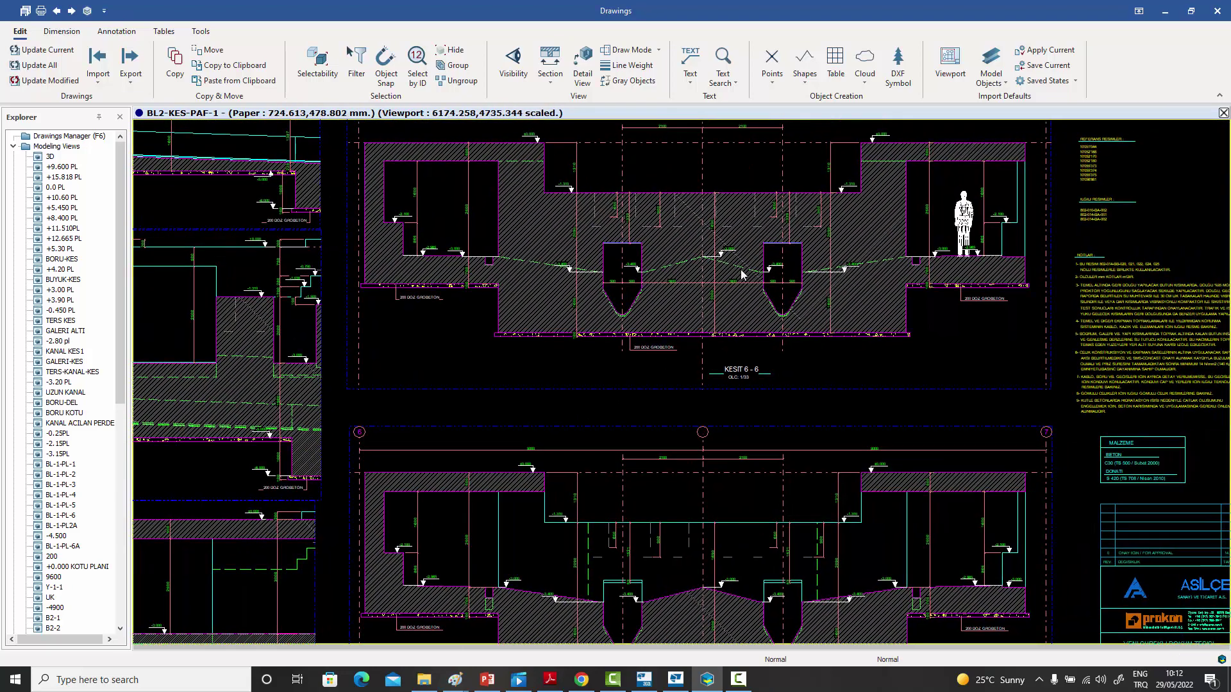
scroll(753, 277, up, 4)
mouse_move(958, 289)
middle_down()
mouse_move(764, 453)
mouse_move(570, 458)
middle_up()
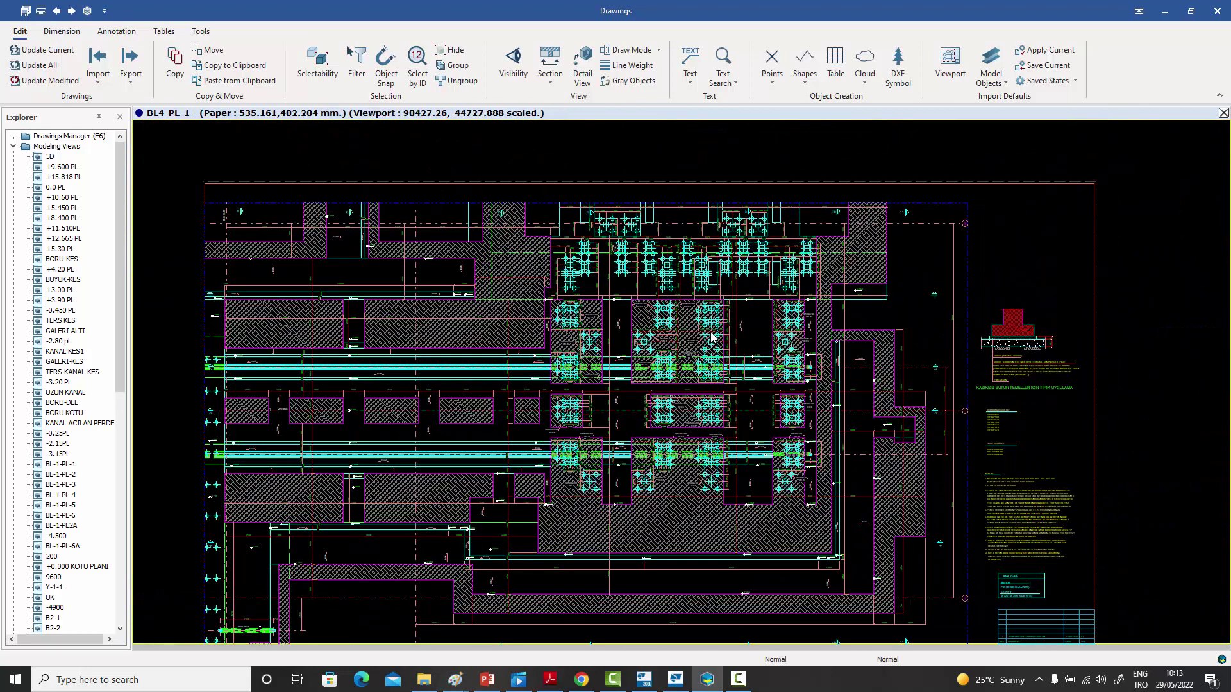
- Examine the anchor hole groups and their dimensions above the hatched pedestals in plan BL4-PL-1
scroll(712, 335, up, 3)
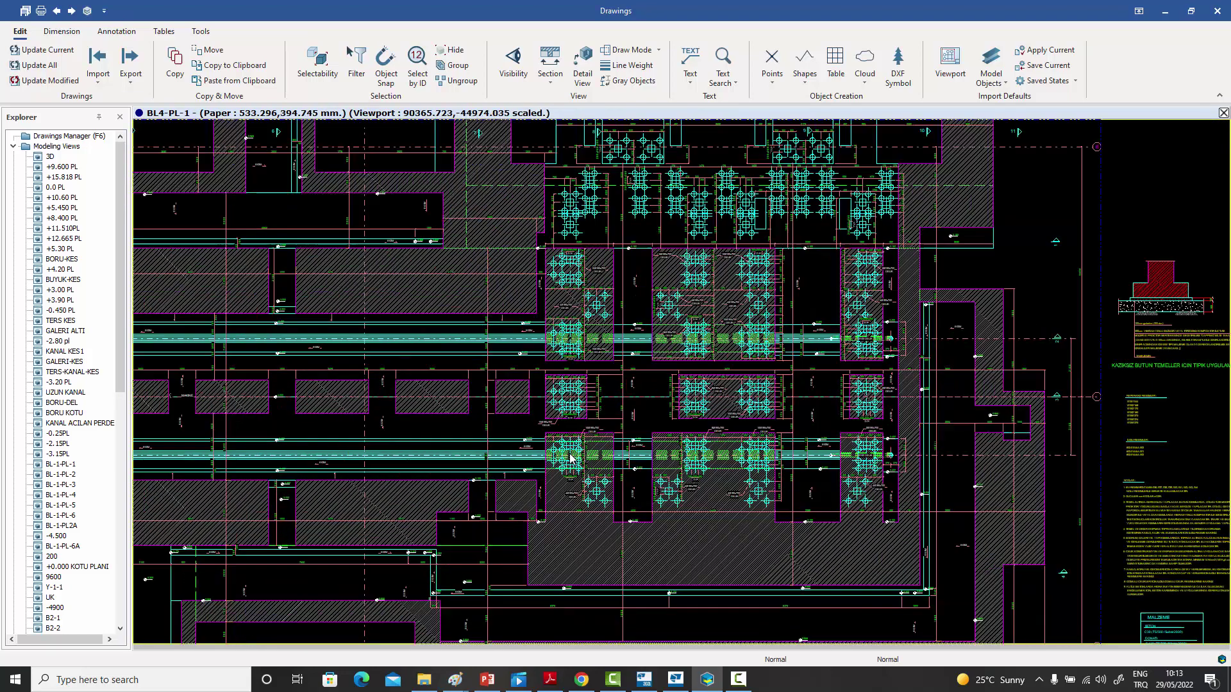
middle_drag(649, 386, 628, 412)
scroll(679, 339, up, 3)
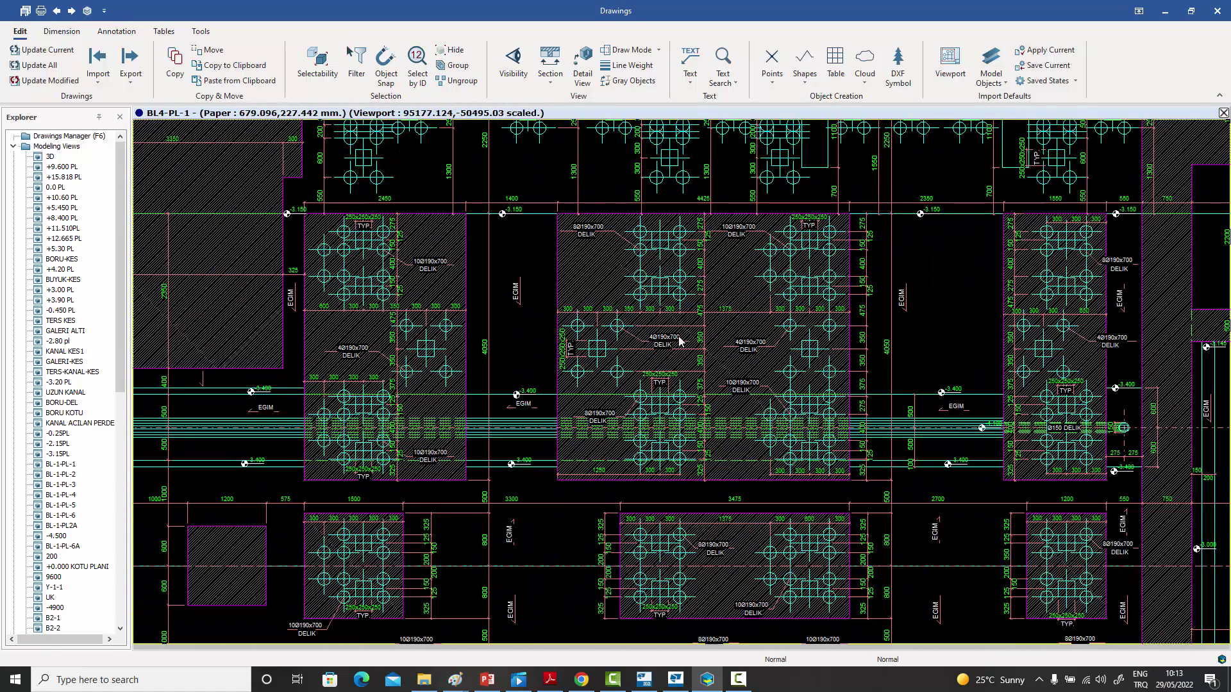
middle_drag(707, 305, 705, 410)
scroll(705, 295, up, 2)
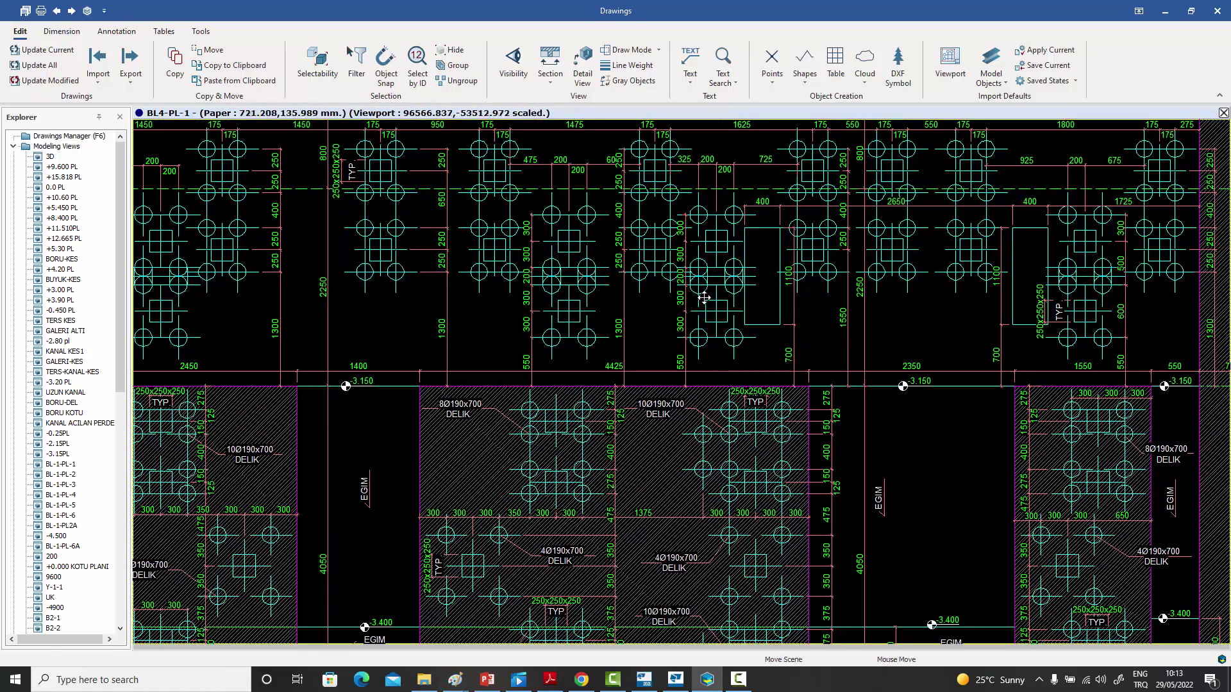
middle_drag(705, 294, 723, 372)
middle_drag(817, 349, 632, 384)
scroll(741, 354, up, 2)
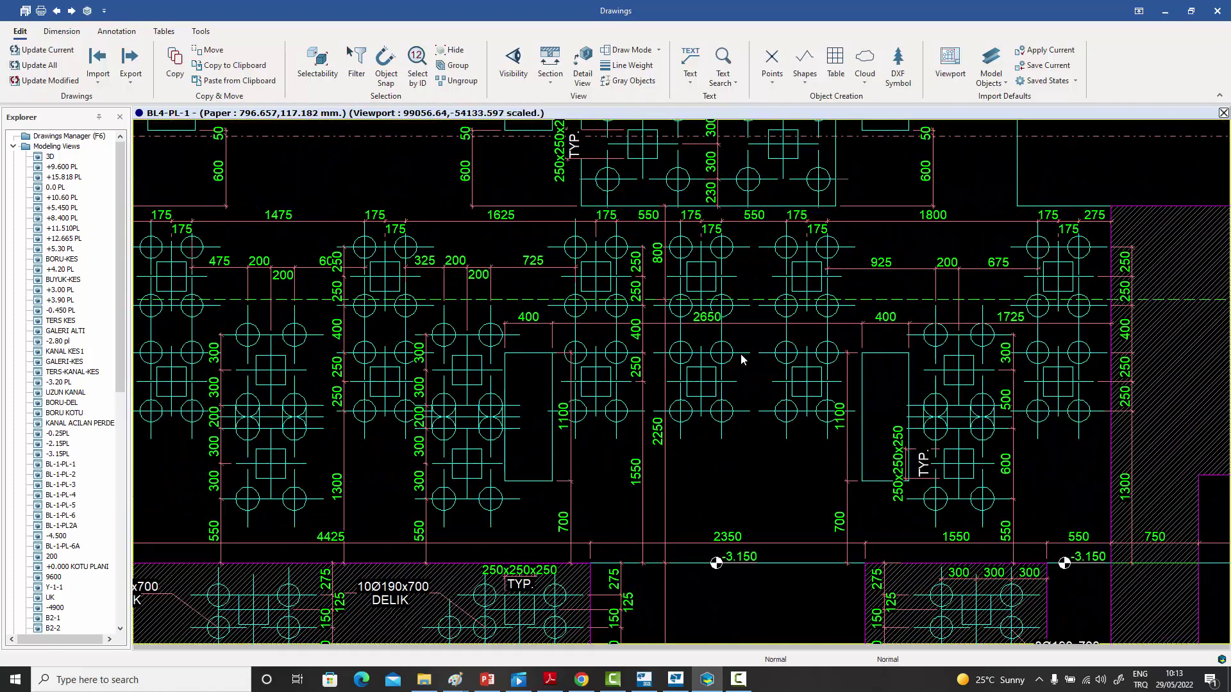
mouse_move(740, 353)
middle_down()
mouse_move(743, 343)
mouse_move(718, 457)
mouse_move(769, 301)
middle_up()
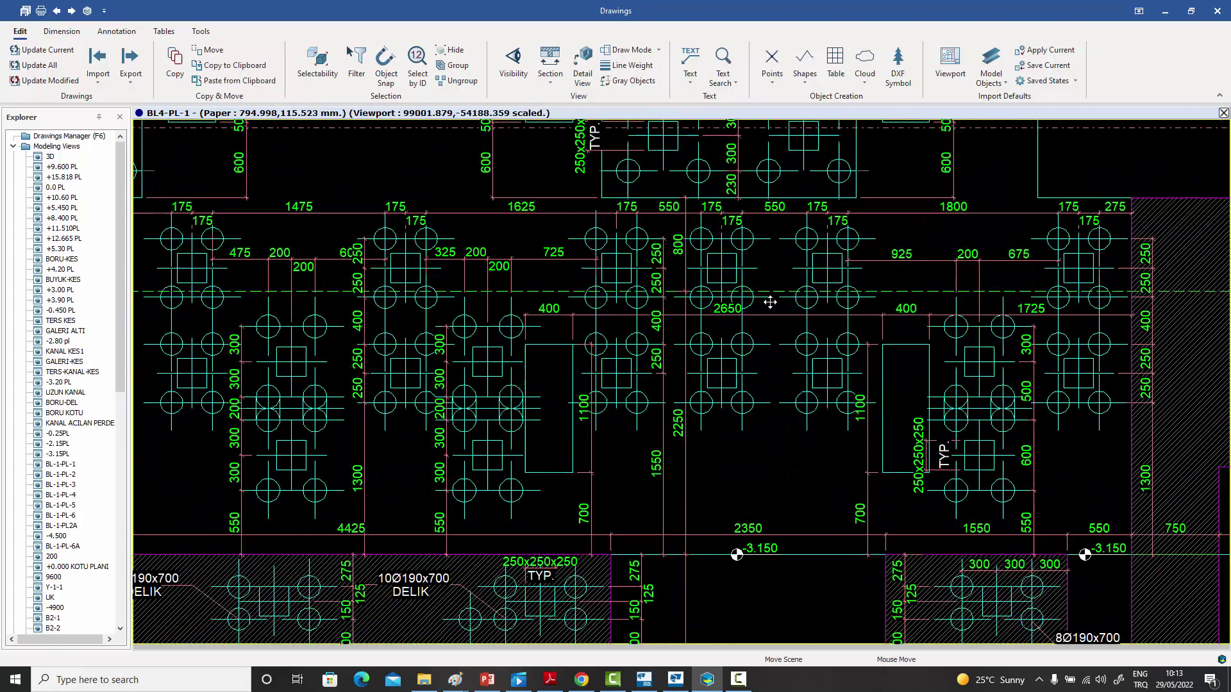
- Review the hatched pedestals in plan BL4-PL-1 down to the lowest row, covering their anchor holes, channels and Ø150 pipe opening
scroll(769, 301, down, 1)
middle_drag(794, 401, 796, 308)
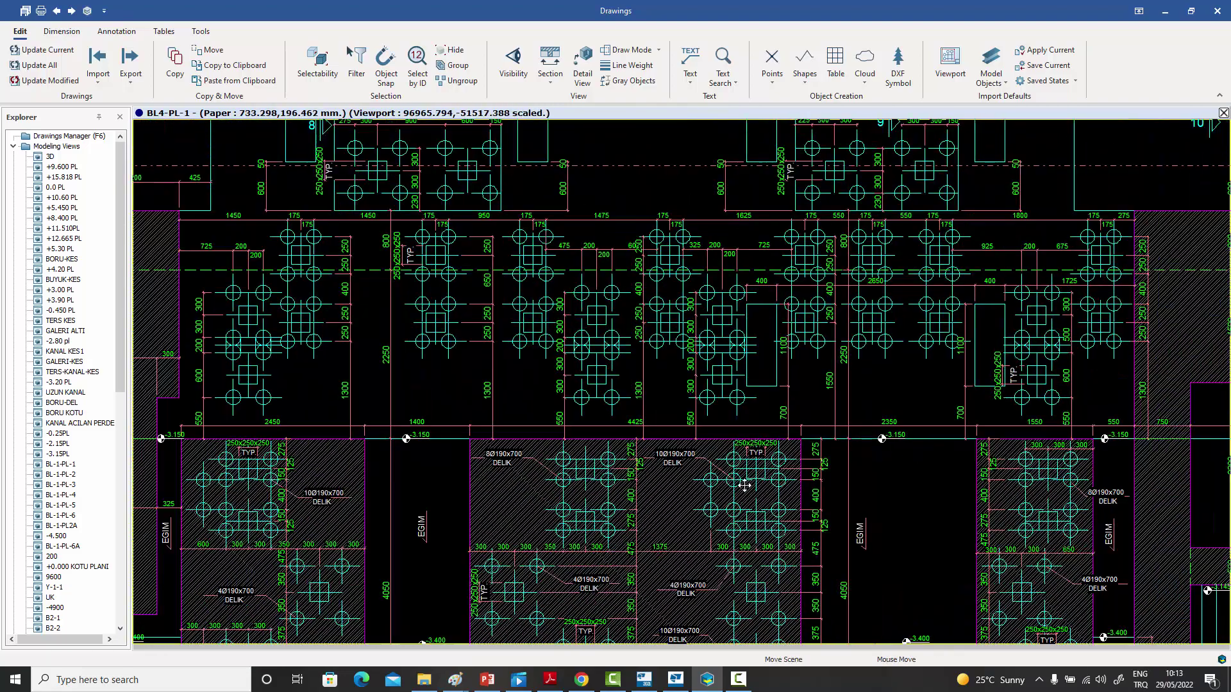
middle_drag(796, 436, 795, 340)
middle_drag(748, 481, 760, 344)
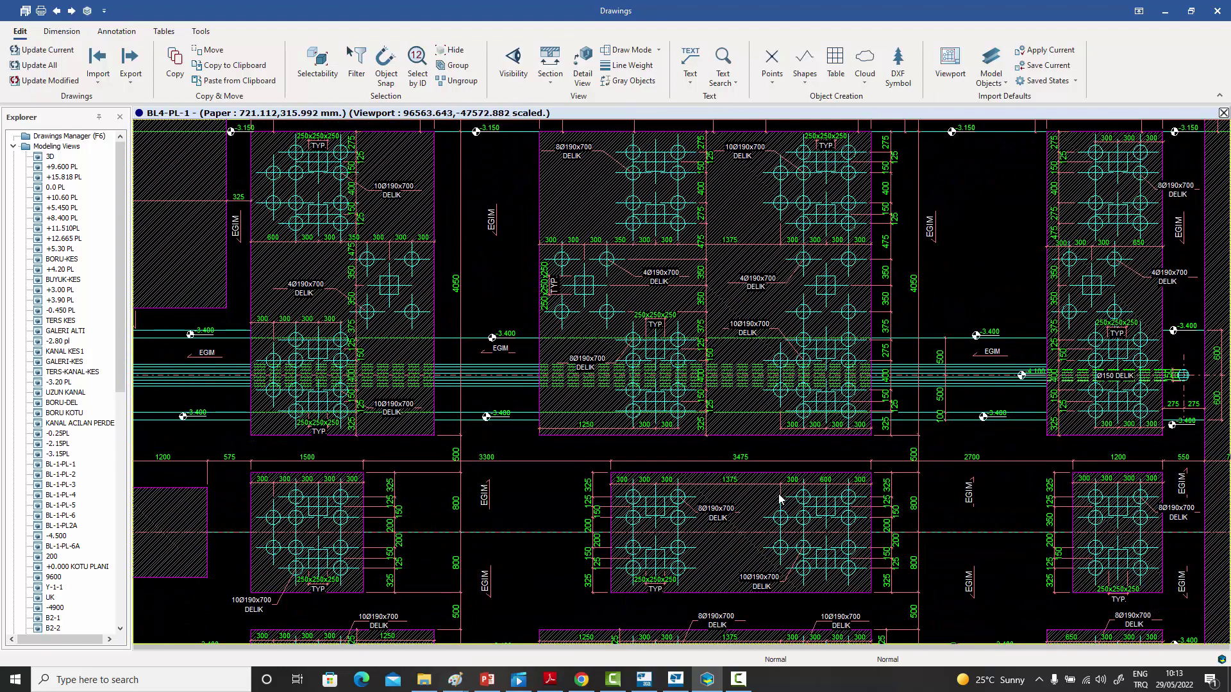
mouse_move(781, 499)
middle_down()
mouse_move(781, 403)
mouse_move(782, 421)
mouse_move(768, 400)
middle_up()
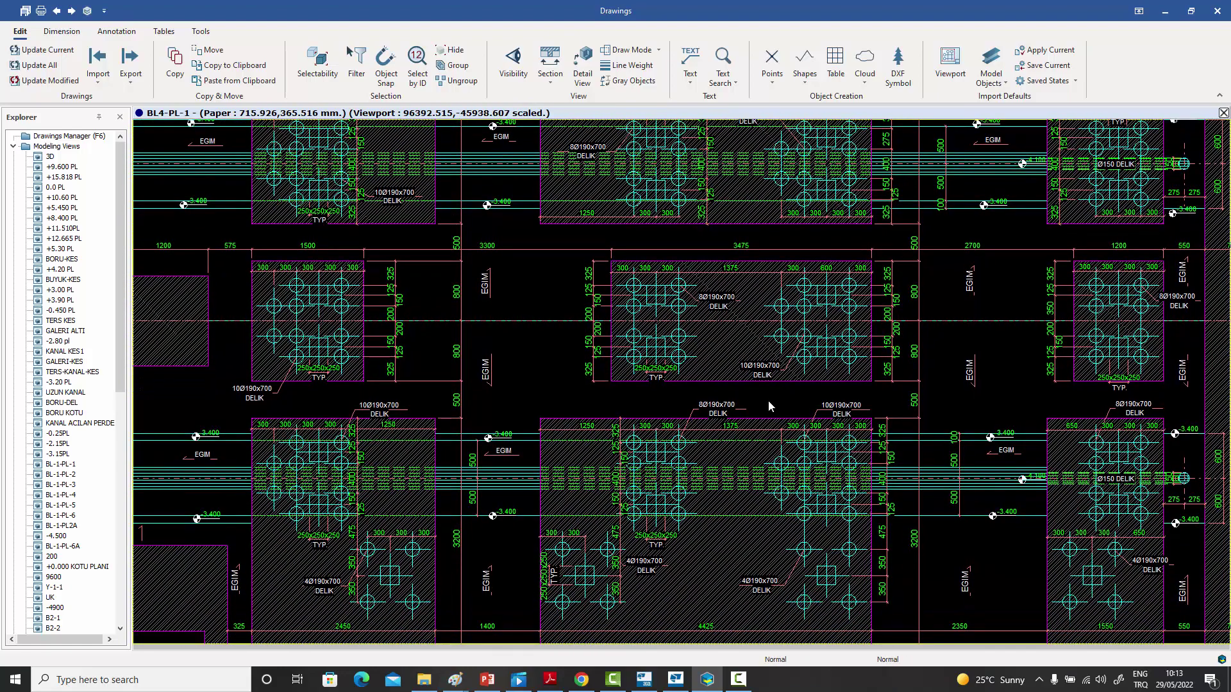
scroll(768, 400, down, 1)
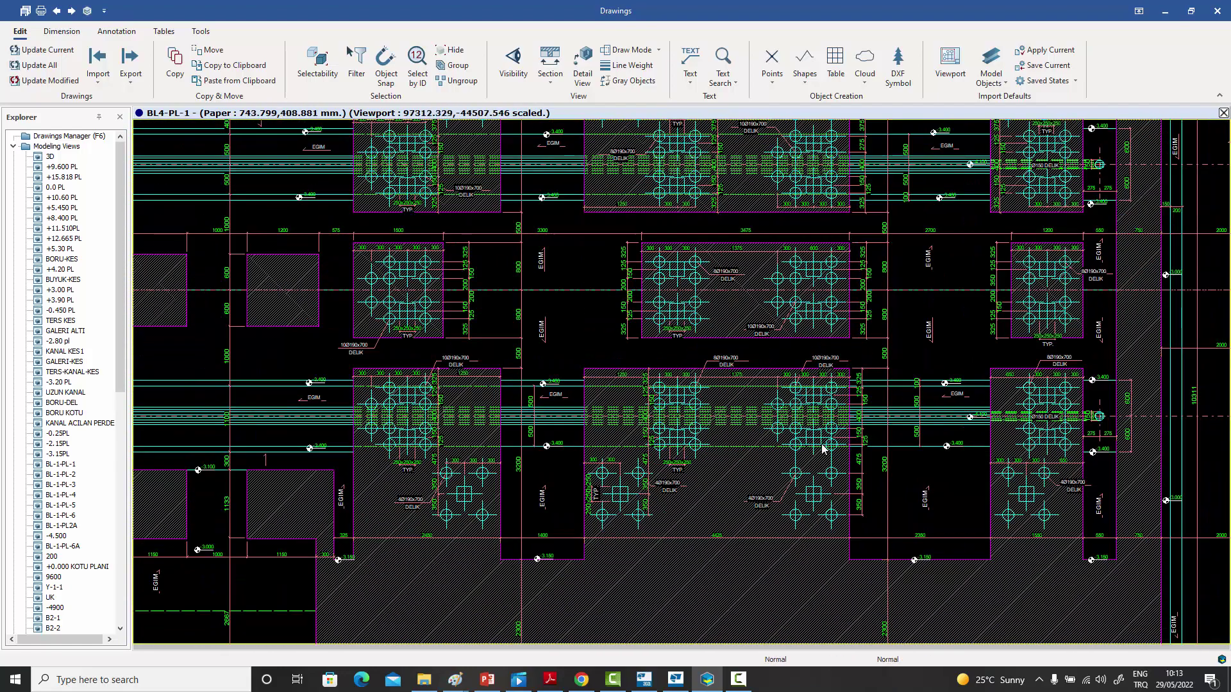
middle_drag(822, 446, 733, 415)
scroll(948, 408, up, 3)
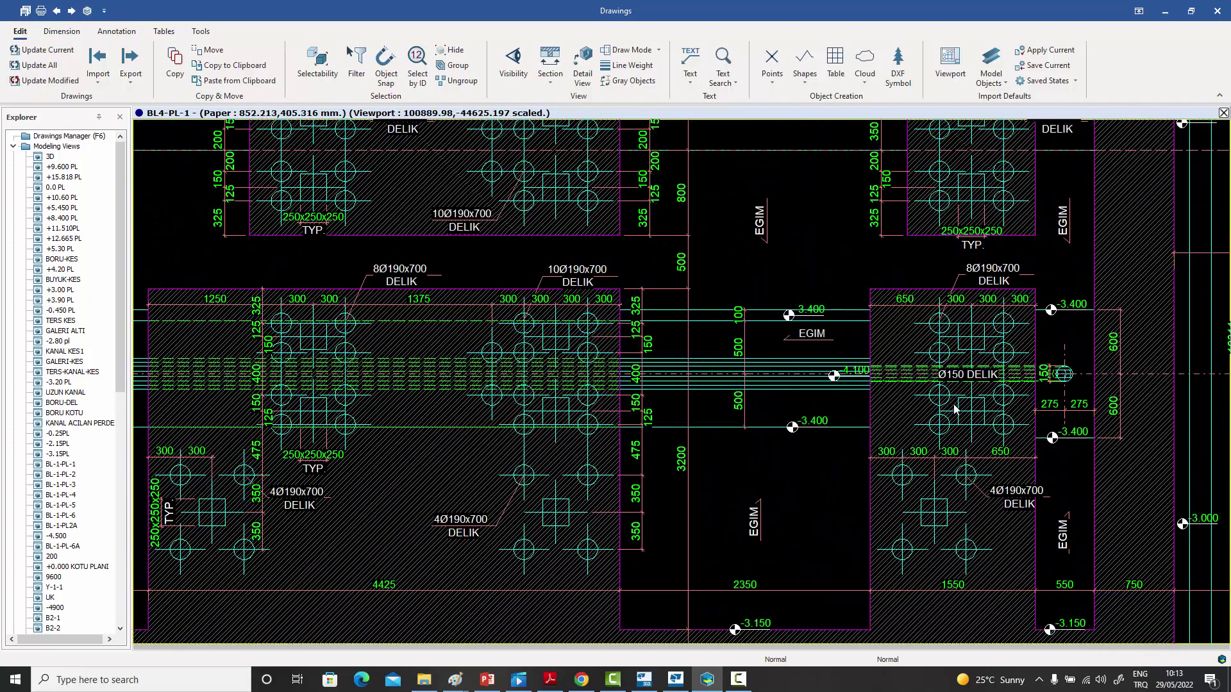
scroll(942, 409, down, 2)
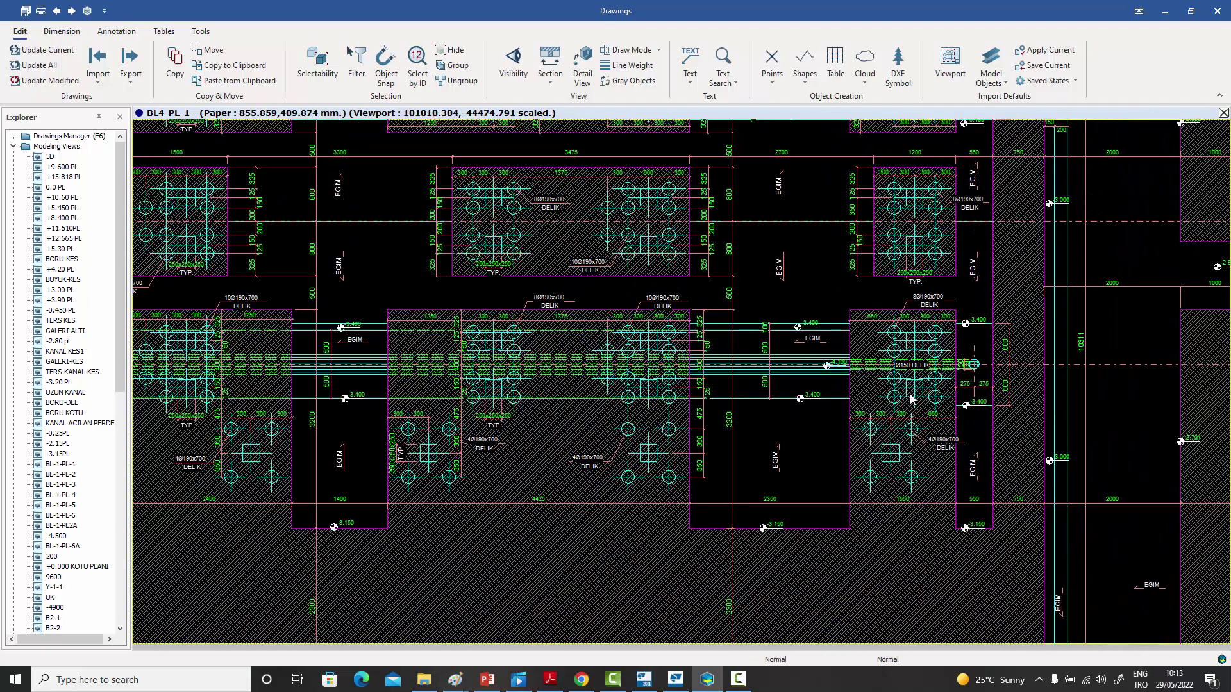
- Examine plan BL4-PL-1 from the lowest hatched pedestals up to the dimensioned anchor hole groups between the upper wall and the pedestals
middle_drag(900, 395, 890, 508)
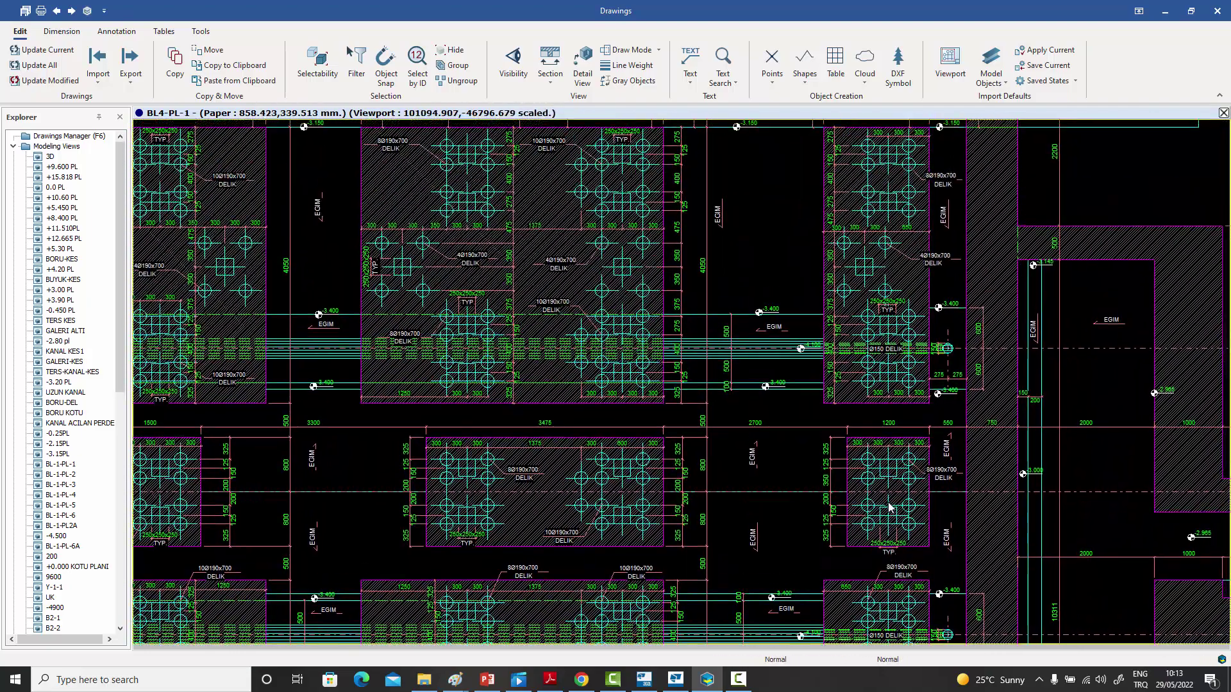
scroll(873, 392, down, 3)
scroll(813, 318, up, 2)
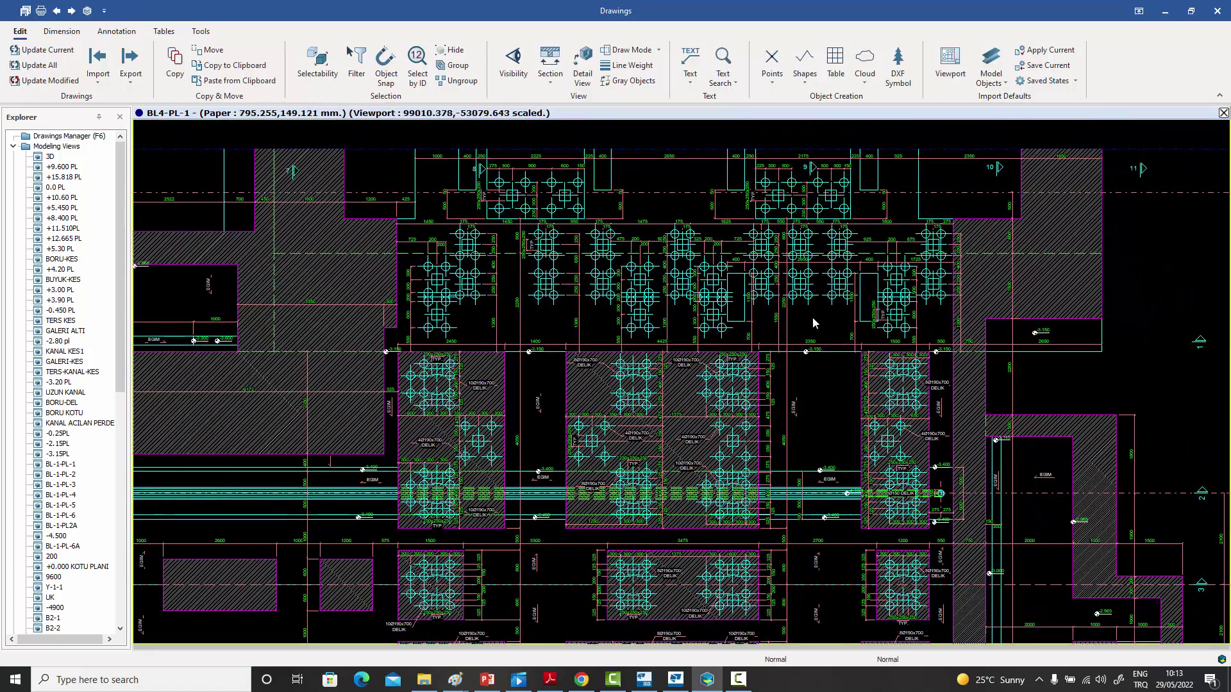
scroll(771, 302, up, 2)
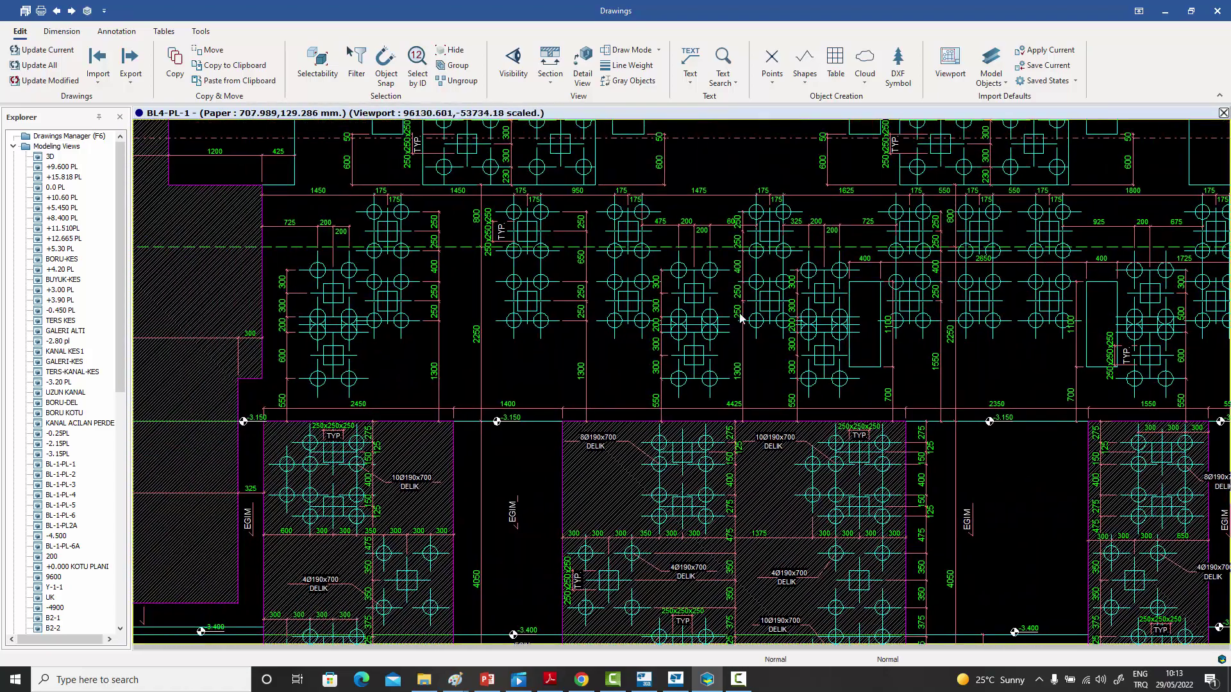
middle_drag(741, 317, 800, 322)
scroll(800, 322, down, 1)
middle_drag(799, 389, 803, 341)
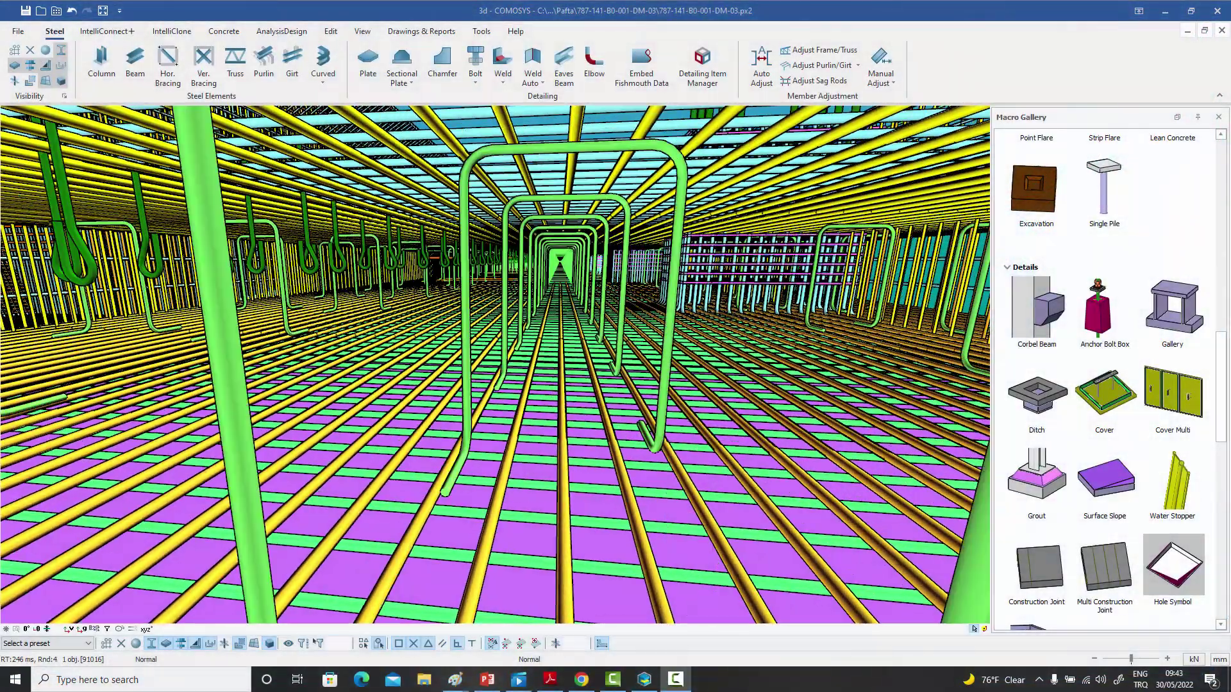
scroll(563, 263, up, 5)
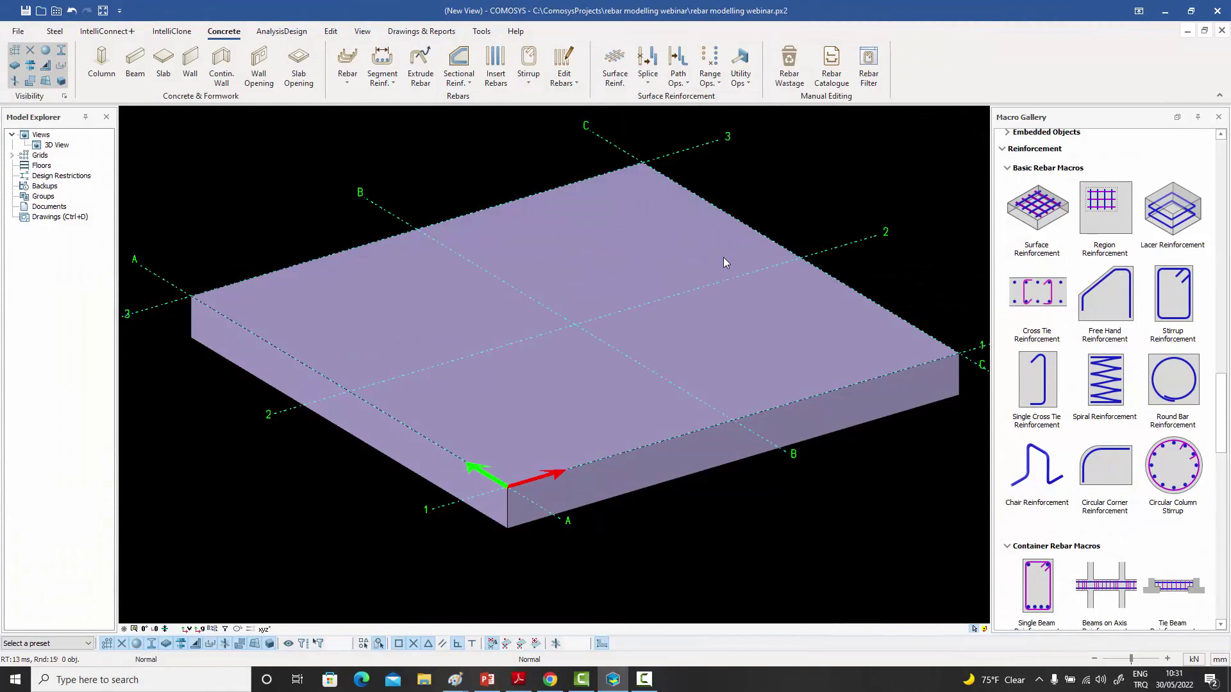
- Create a rebar group in the slab, tracing its path along the grid 1 edge from A to C with full-depth vertical legs at both ends
middle_drag(723, 256, 715, 262)
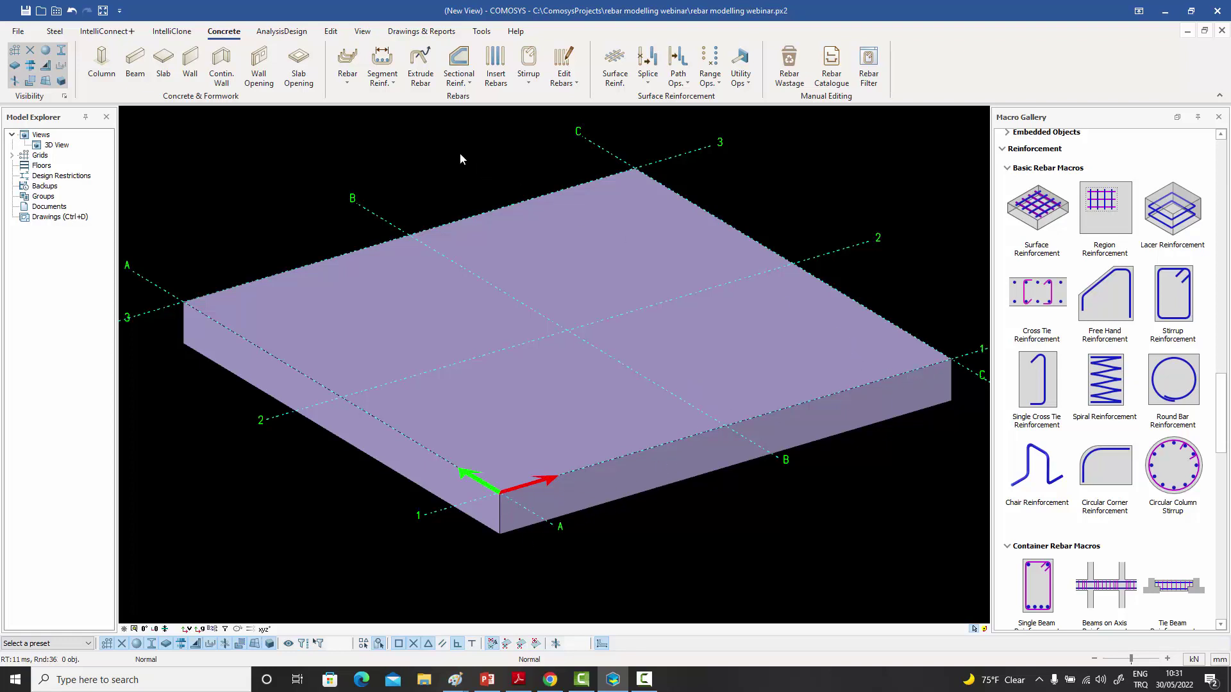
click(350, 86)
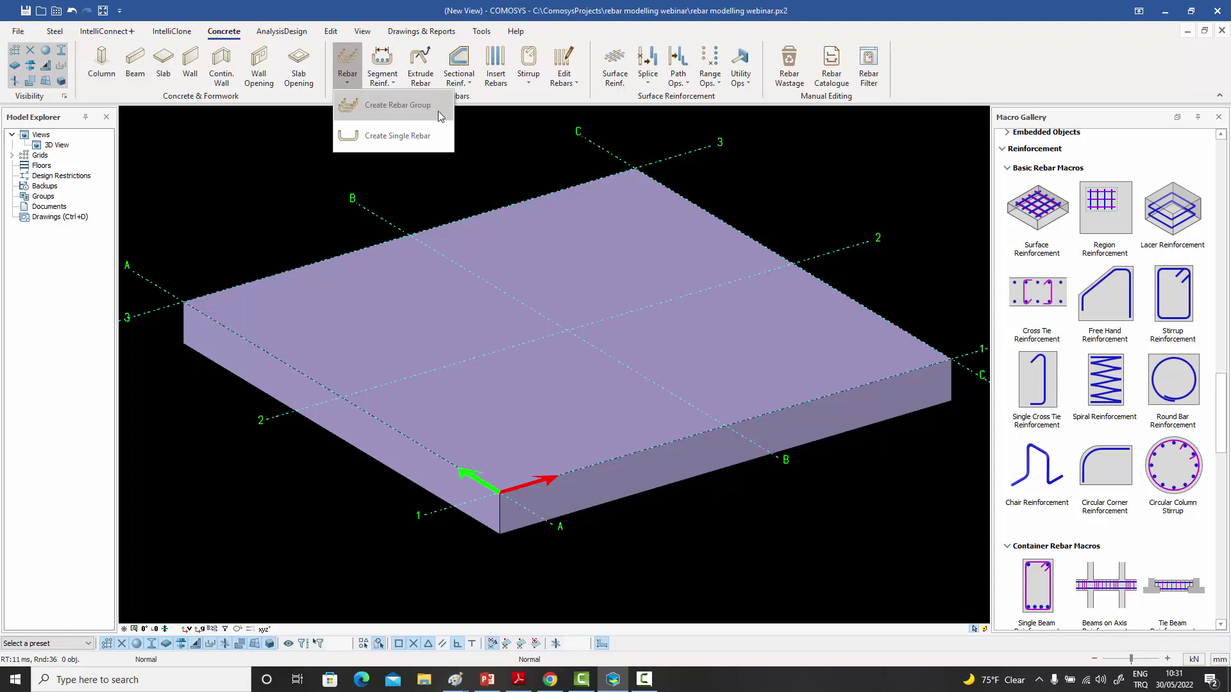
click(405, 108)
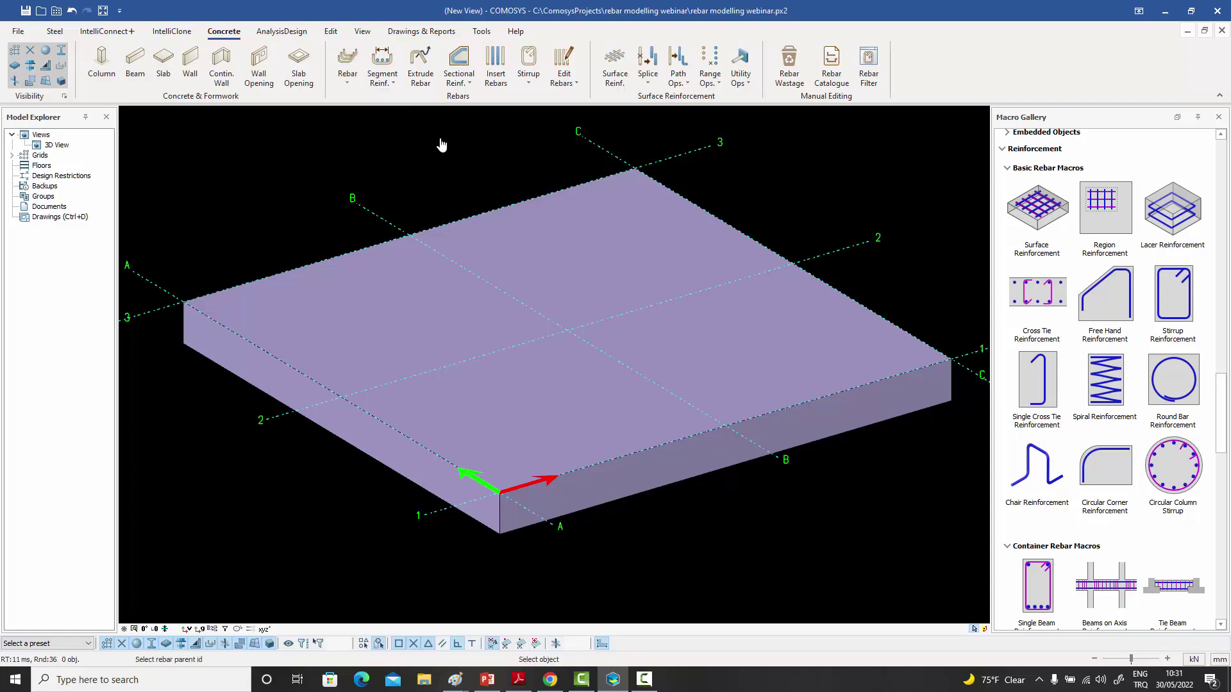
click(751, 373)
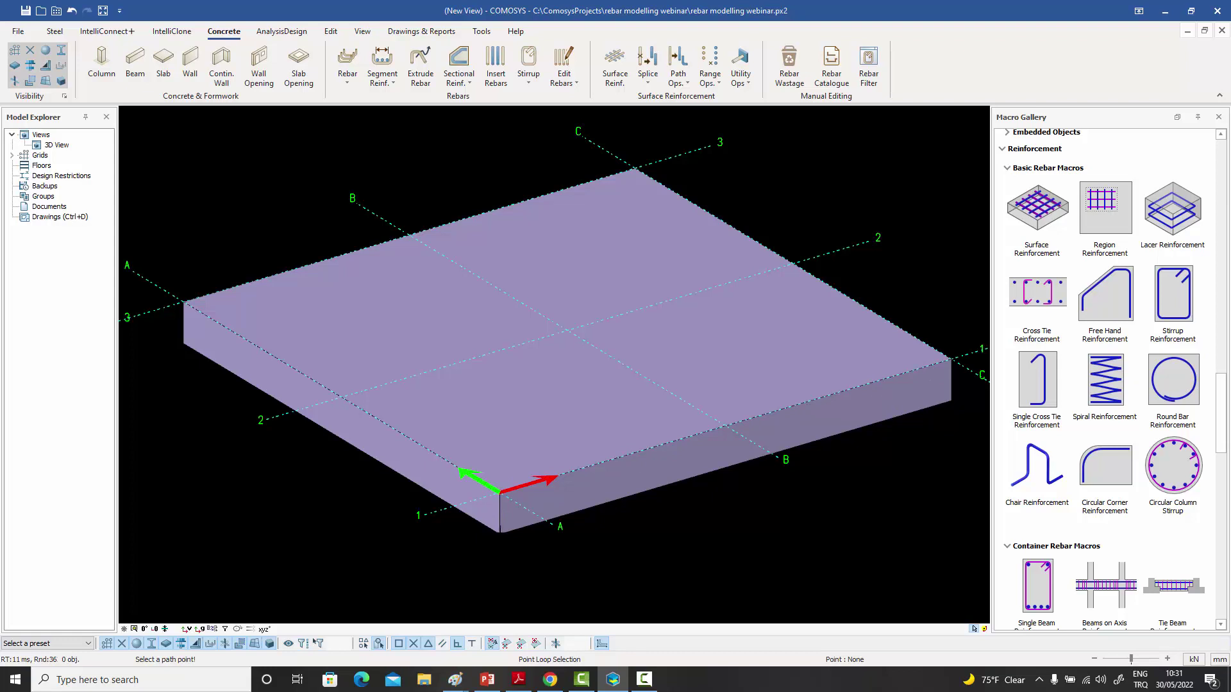
click(501, 491)
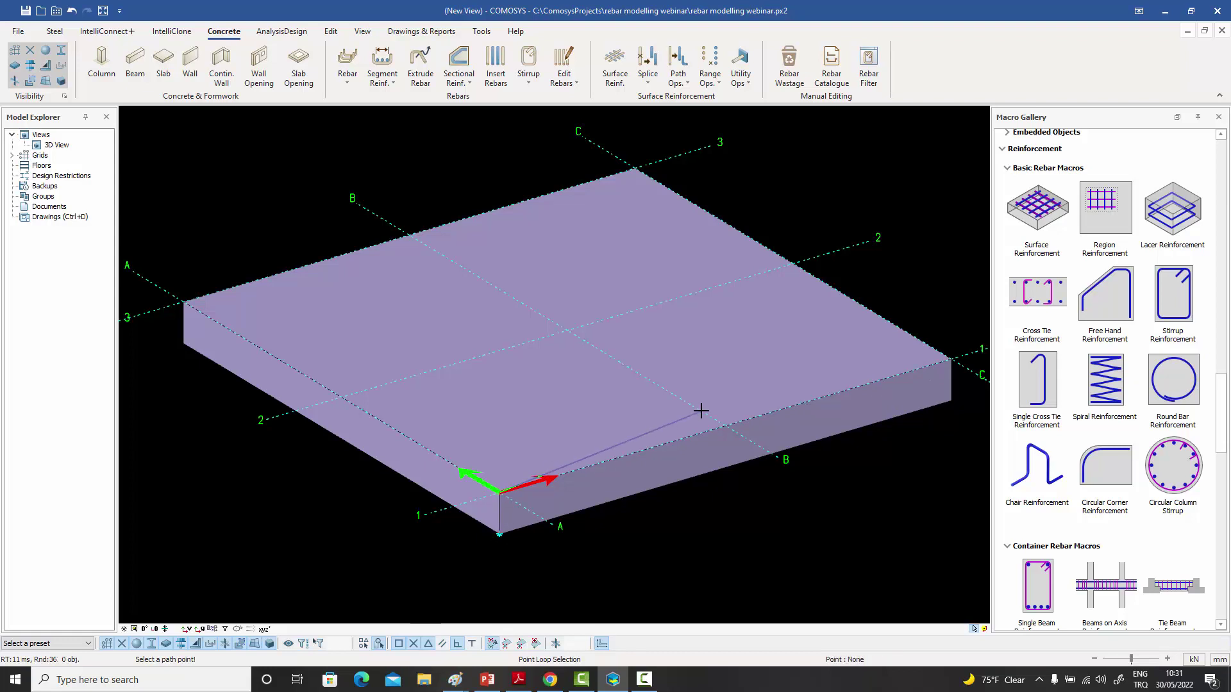
click(949, 360)
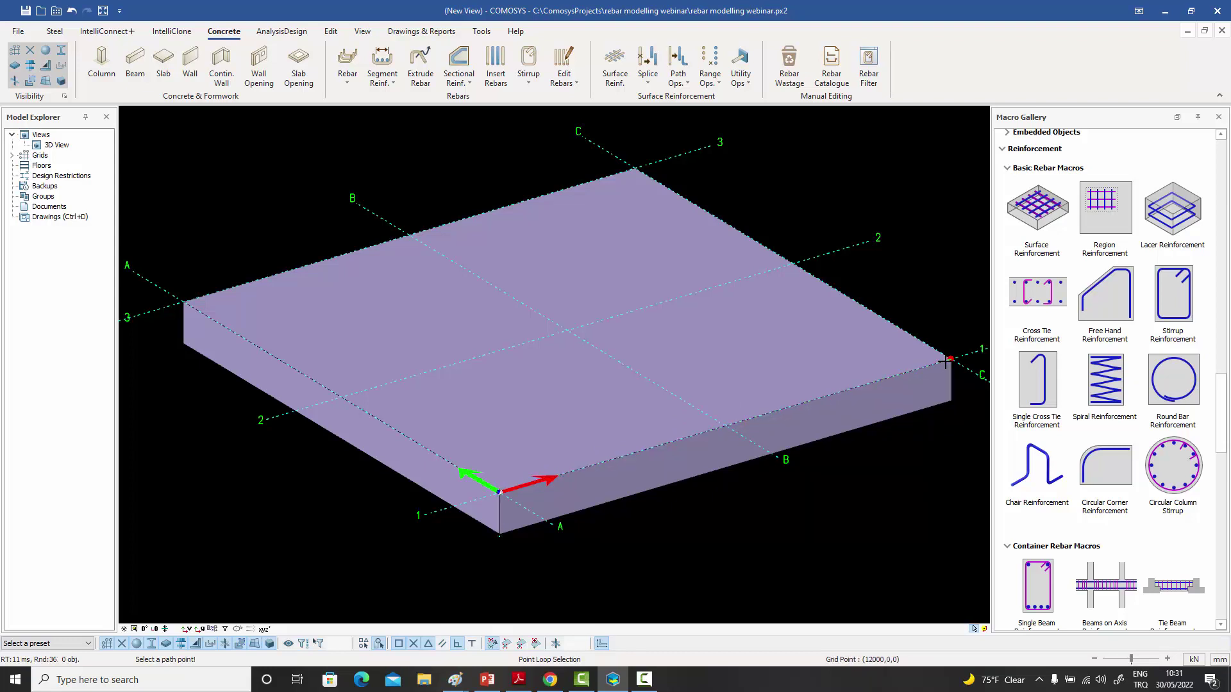
click(946, 397)
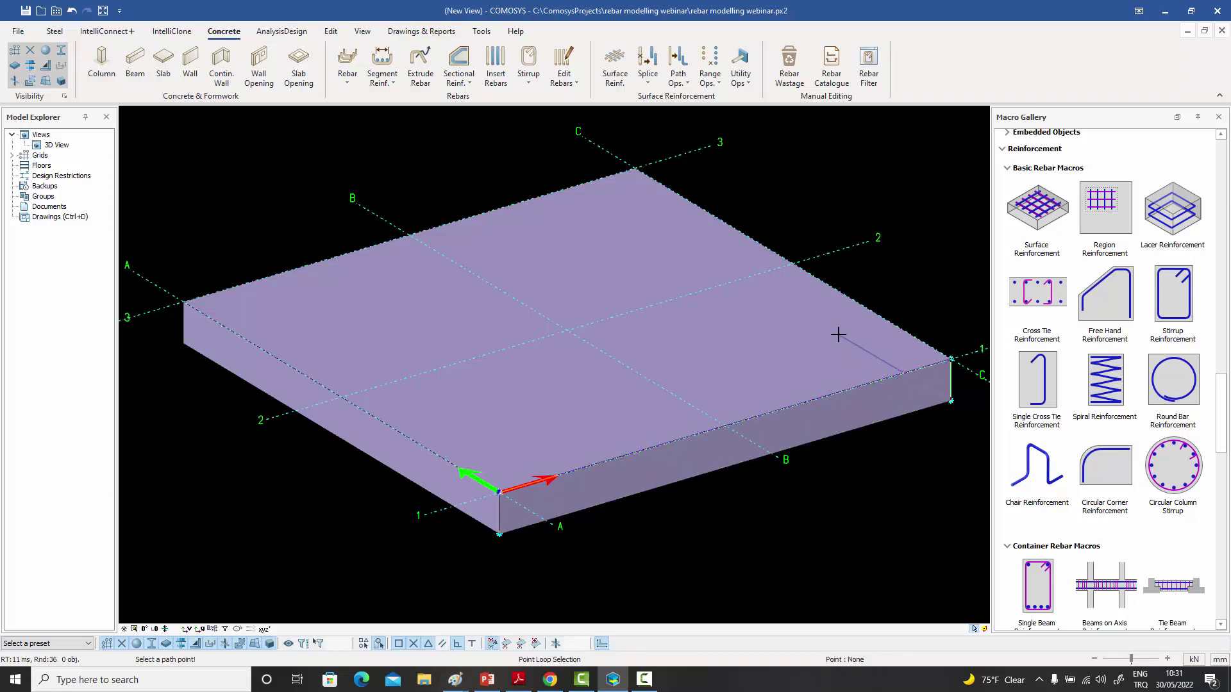
key(Return)
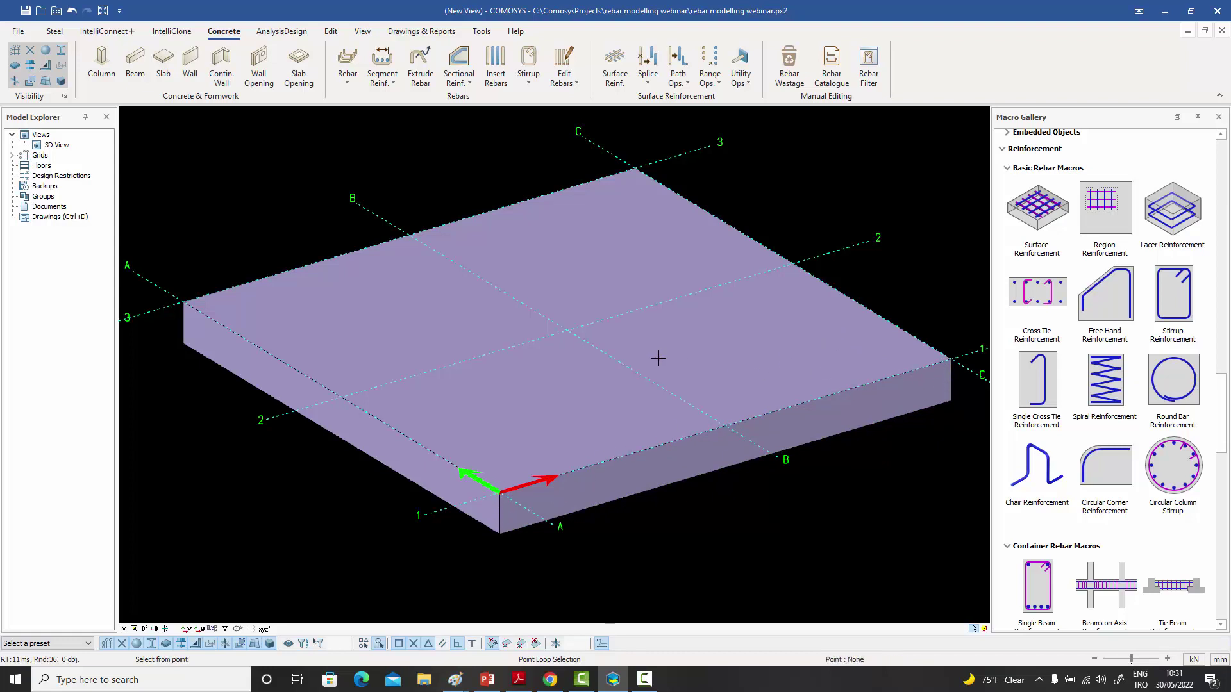
- Define the rebar group's distribution range along grid A from grid 1 to grid 3 and skip the y-direction point
click(500, 491)
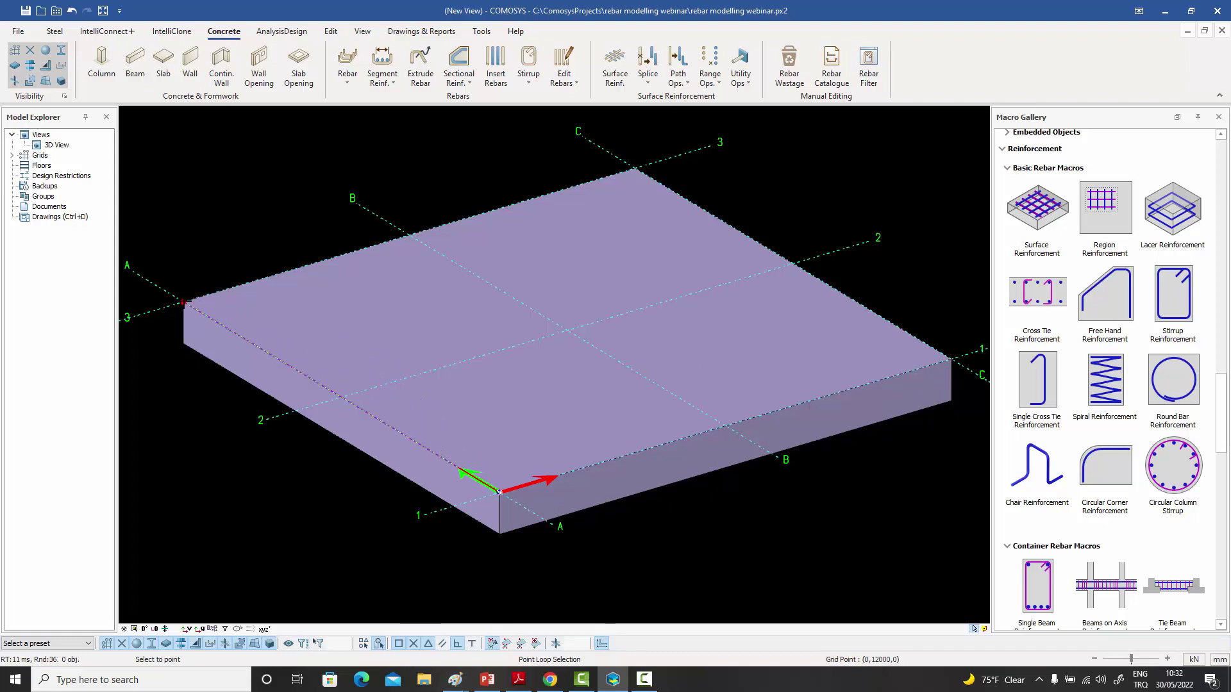
click(185, 302)
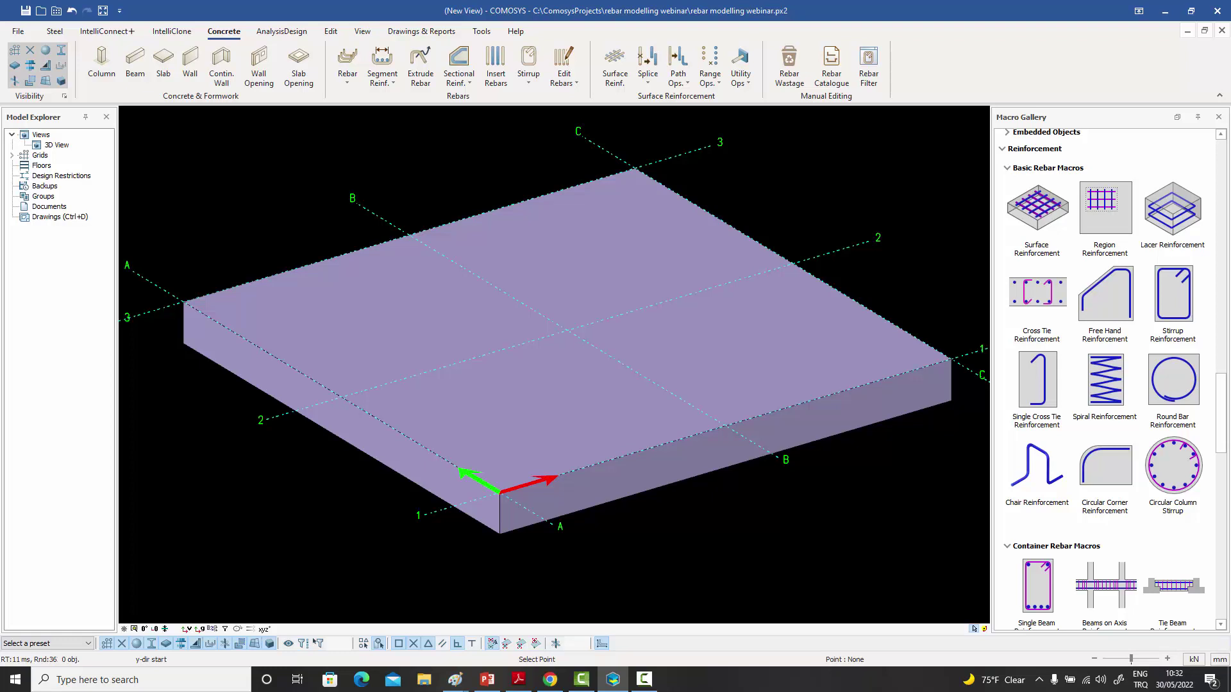
key(Return)
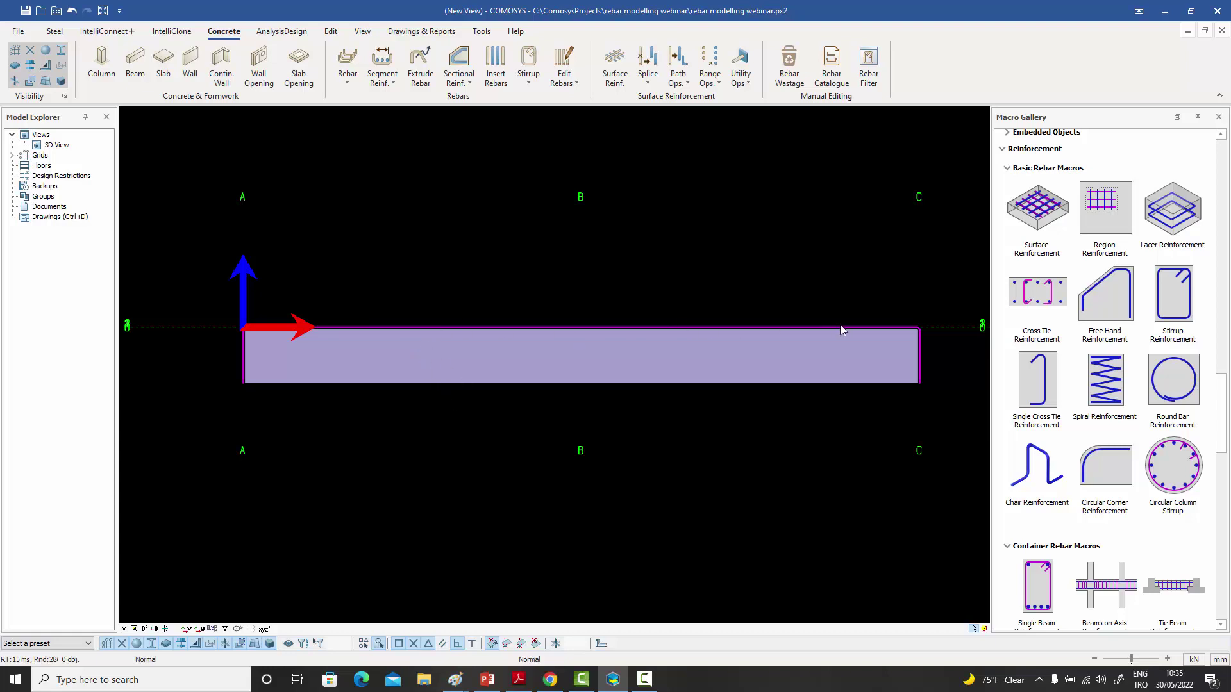
- Set the rebar group's cover distance to 50 mm
scroll(937, 332, up, 5)
scroll(914, 337, down, 2)
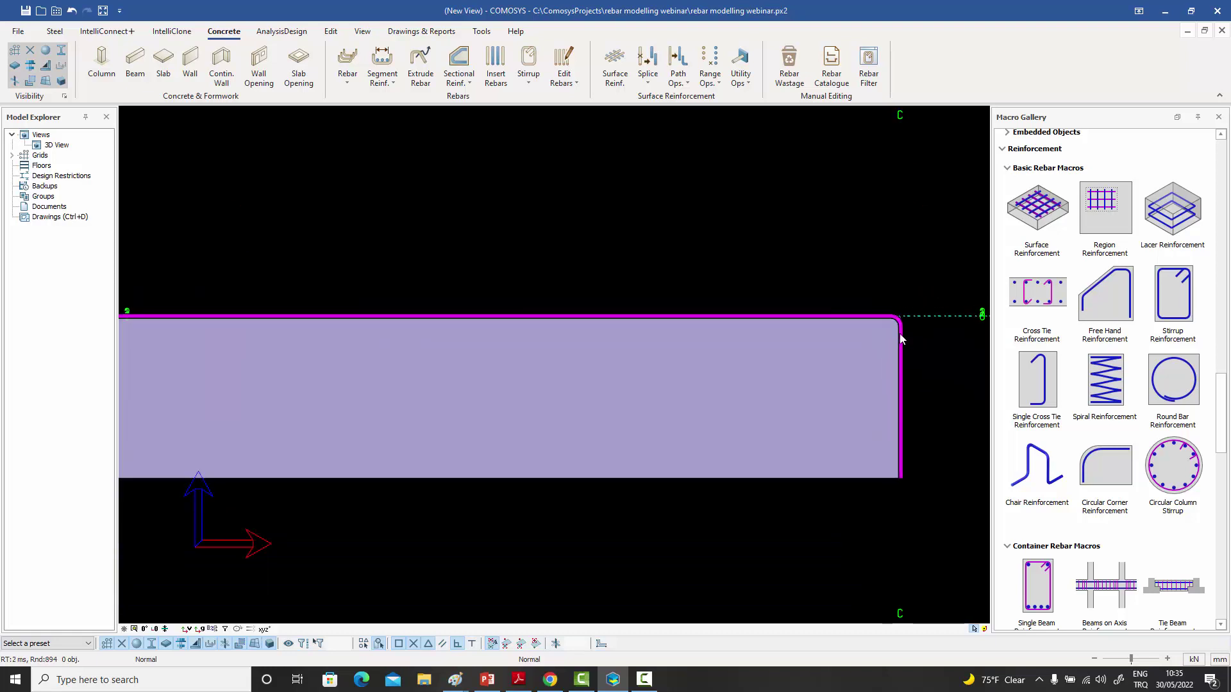
double_click(725, 318)
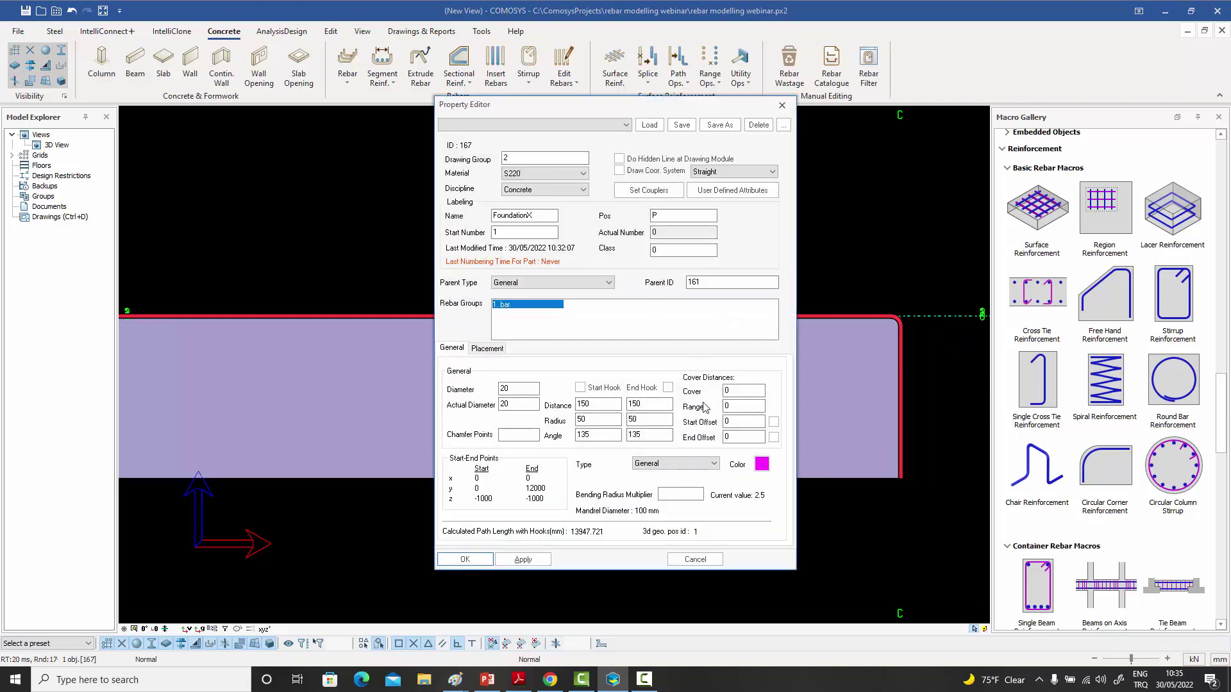
double_click(725, 391)
text(5)
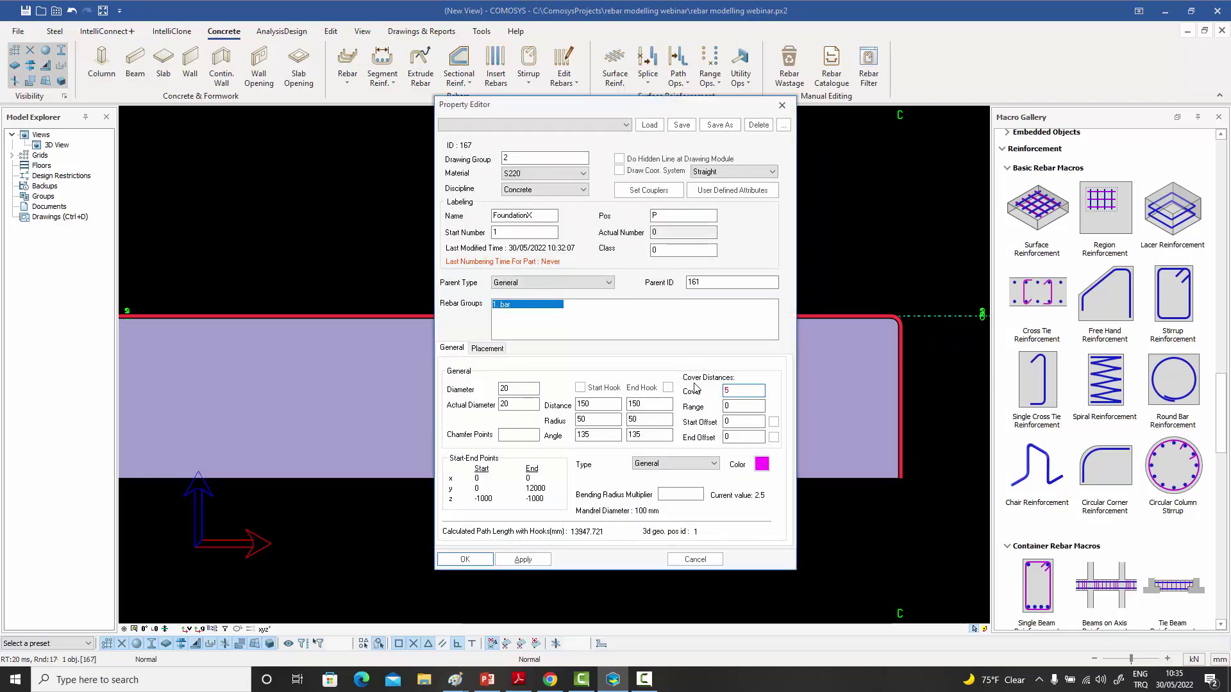
click(465, 560)
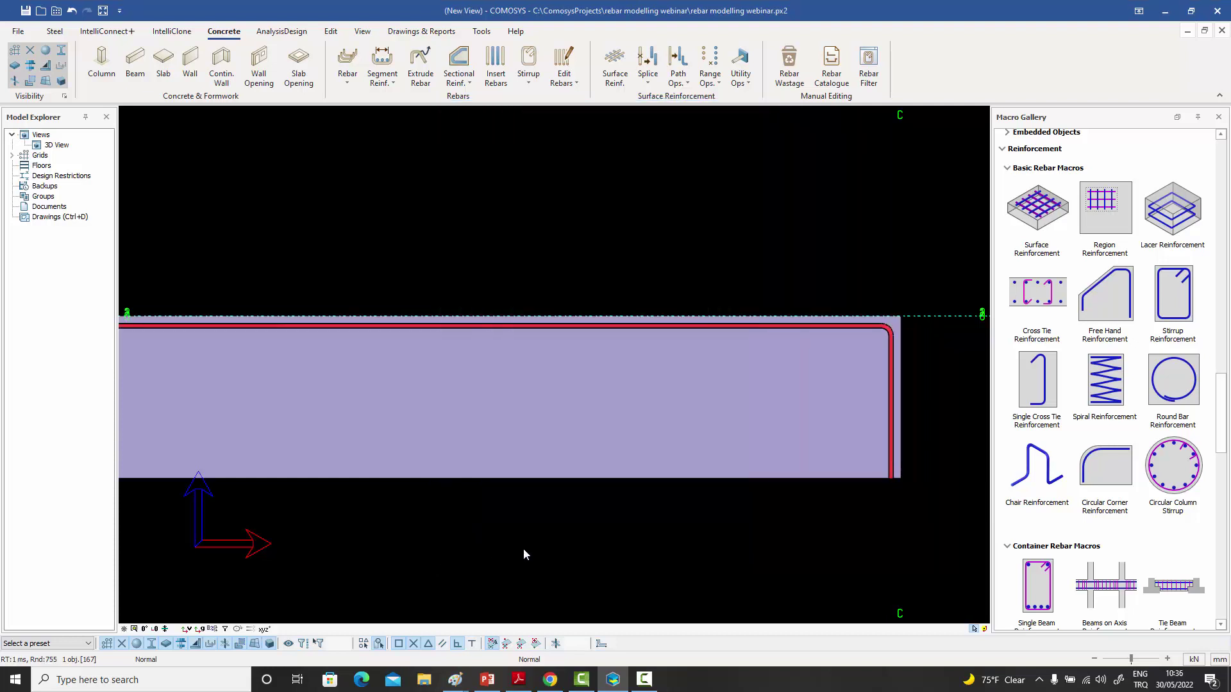
- Set the rebar group's start offset and end offset to 50 mm each
middle_drag(557, 552, 297, 343)
scroll(309, 352, up, 2)
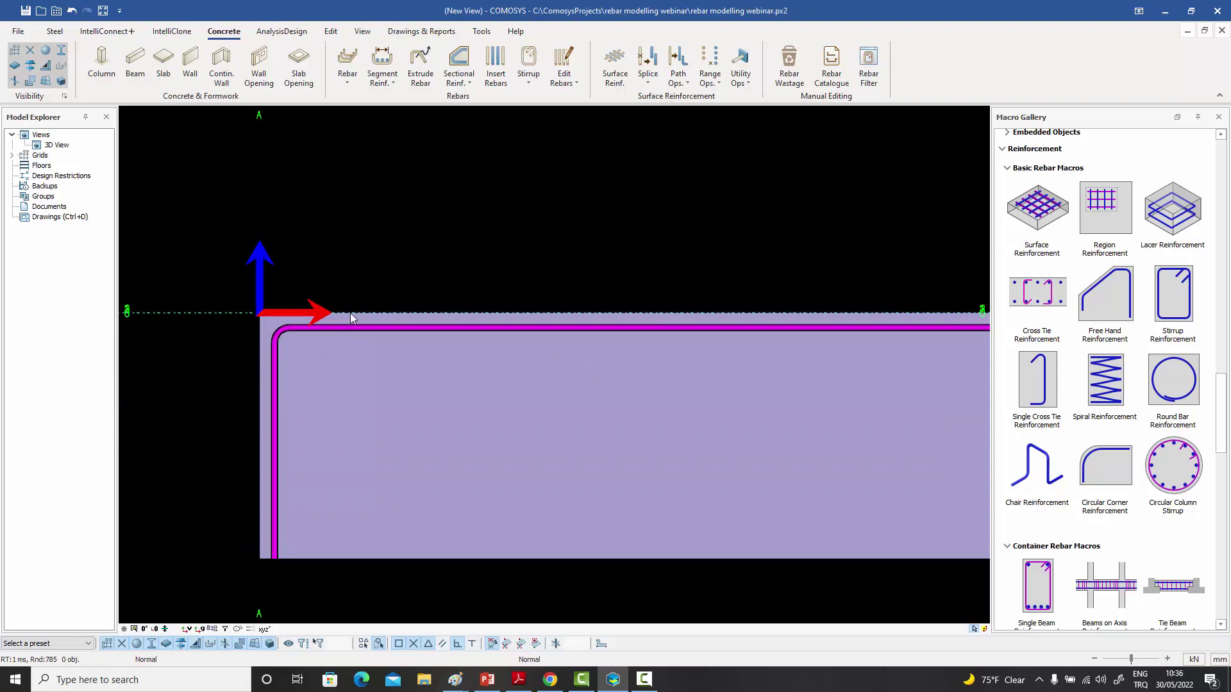
middle_drag(312, 442, 308, 390)
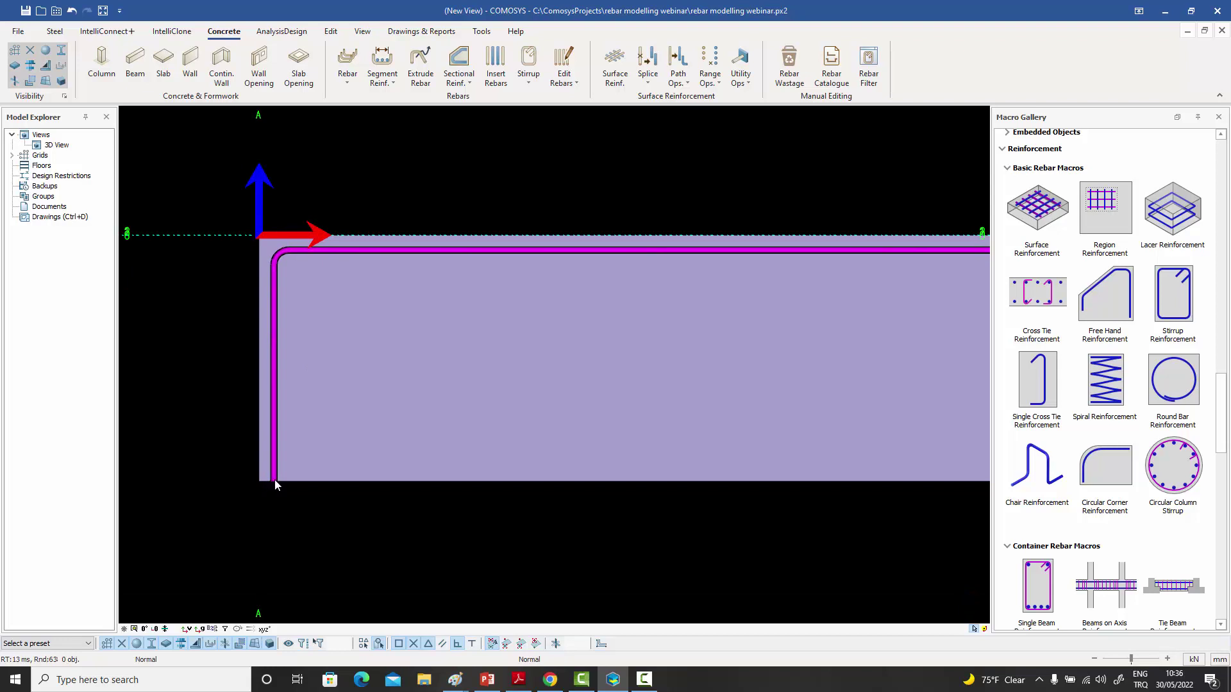
double_click(274, 410)
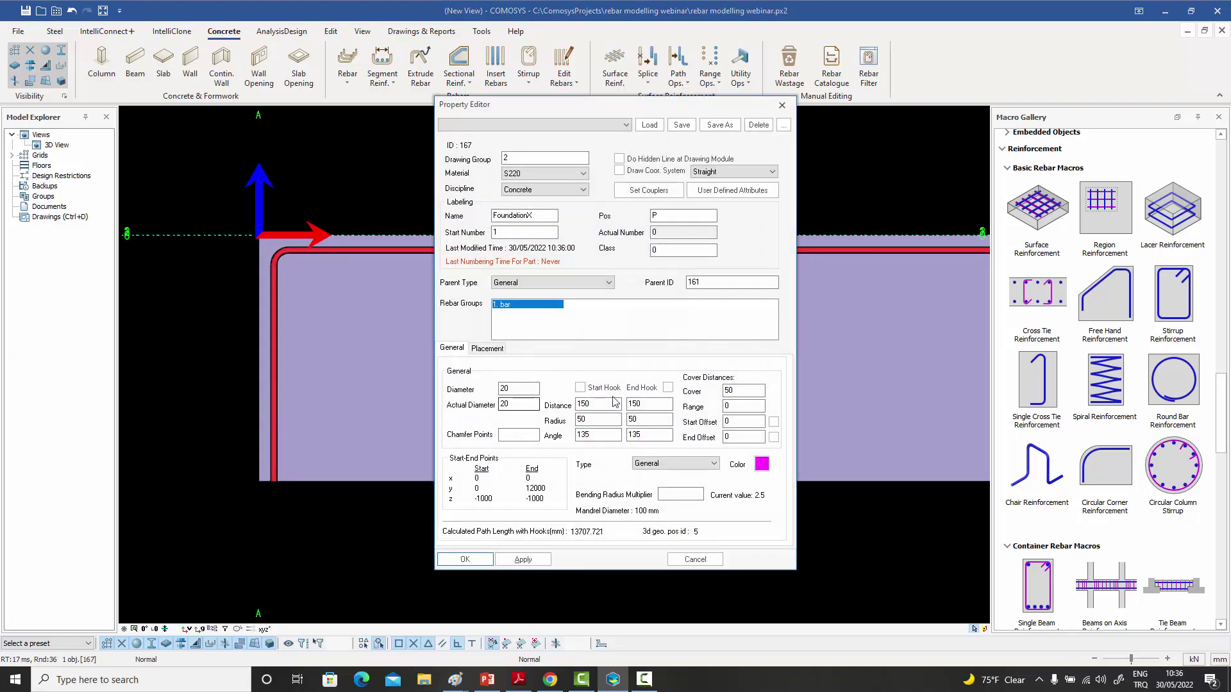
double_click(743, 421)
text(5)
key(Tab)
text(5)
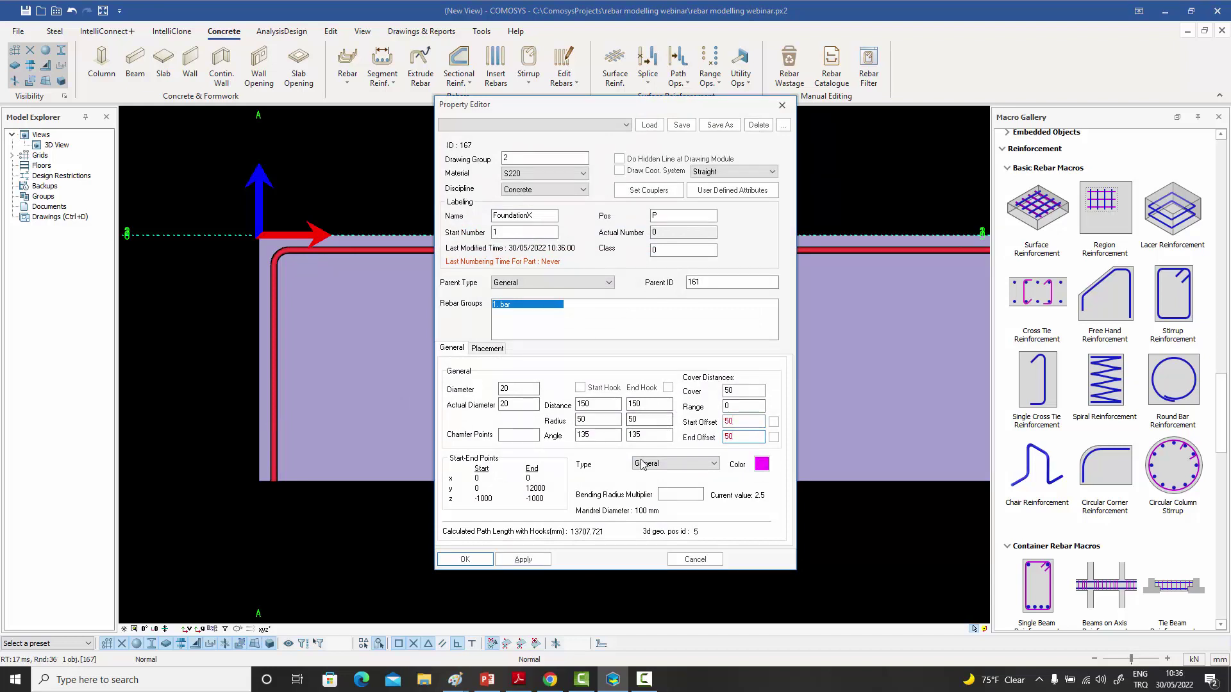
click(480, 559)
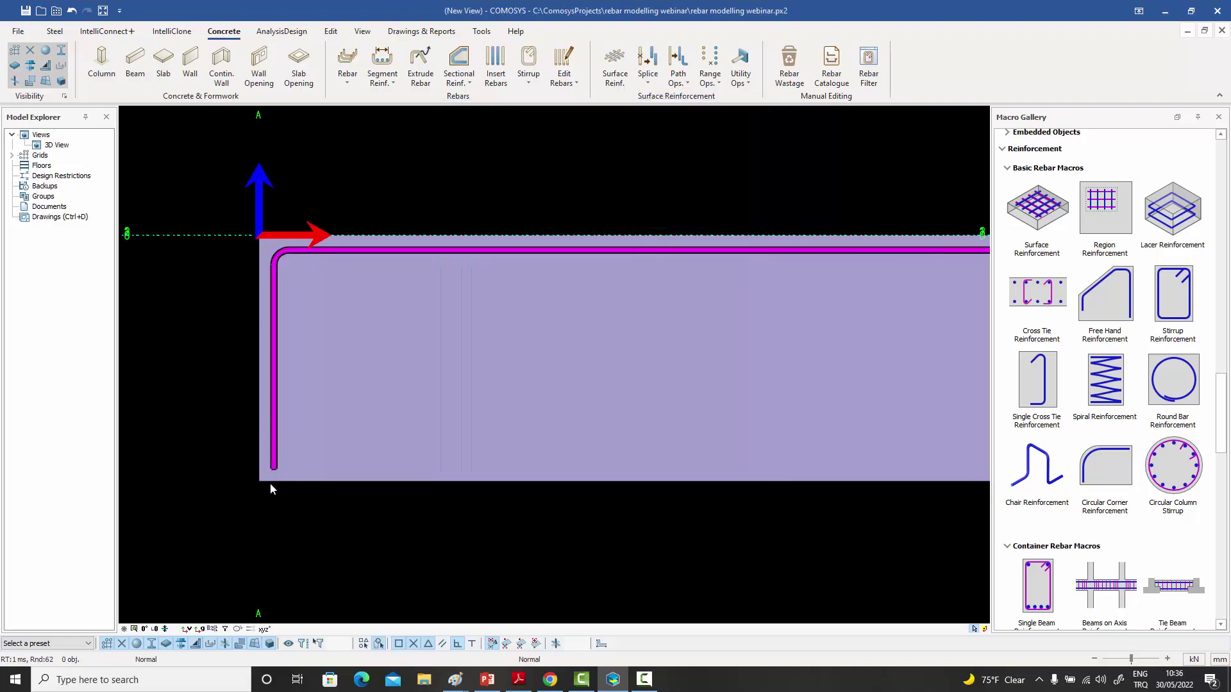
- Switch to the plan view and set the rebar group's range cover distance to 50 mm
scroll(271, 483, down, 5)
middle_drag(512, 495, 401, 494)
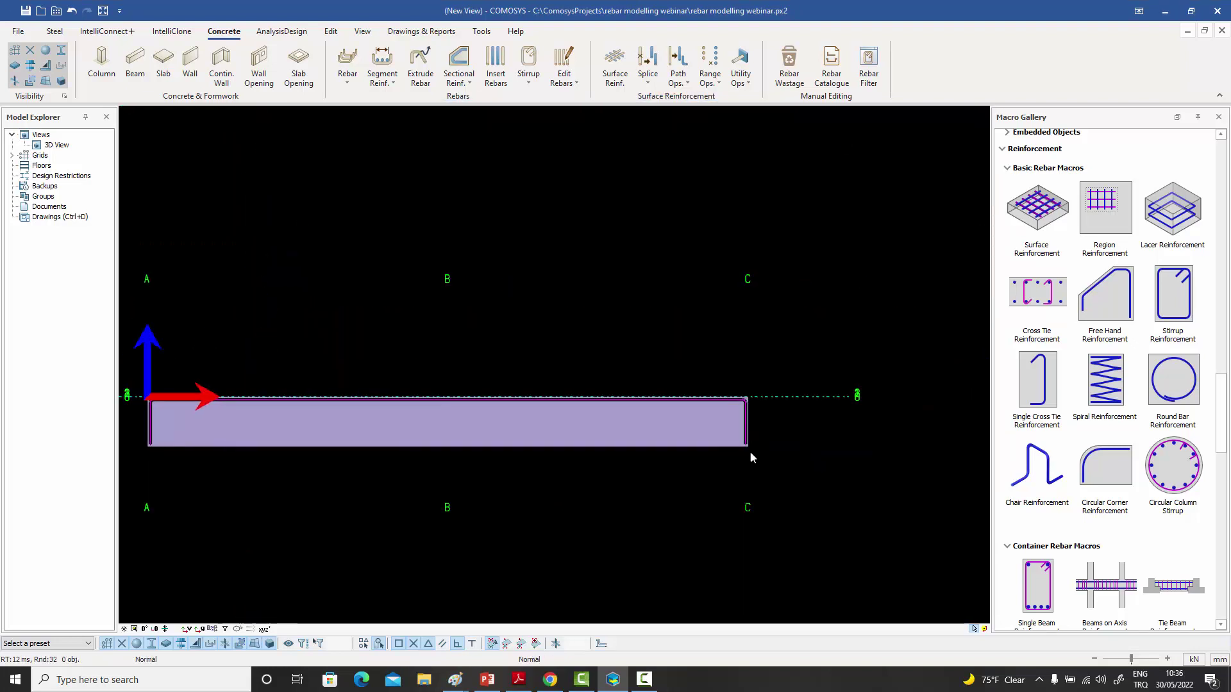
scroll(747, 448, up, 7)
middle_drag(777, 446, 789, 451)
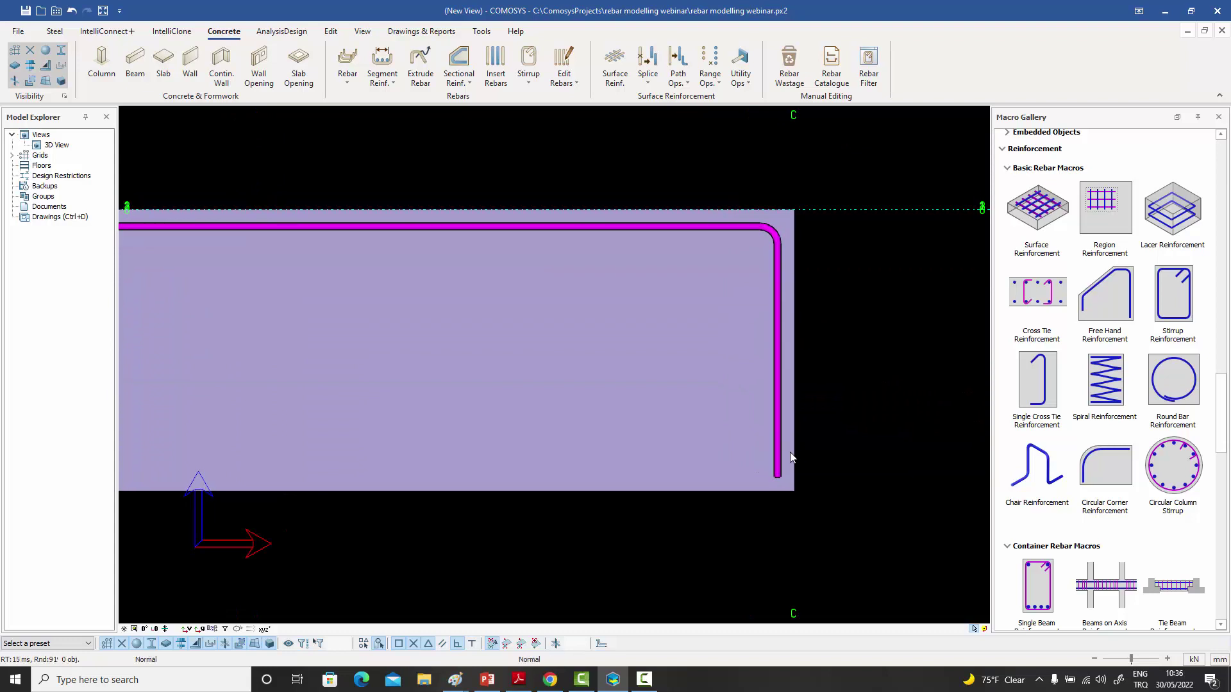
key(t)
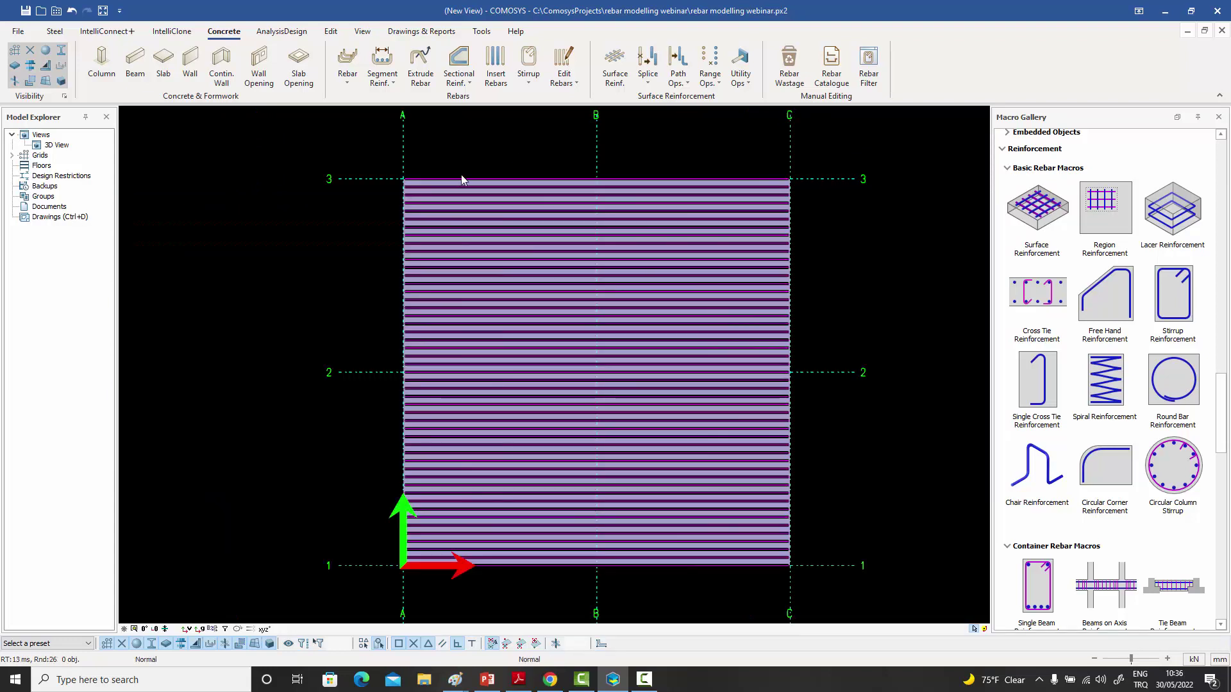
scroll(406, 180, up, 5)
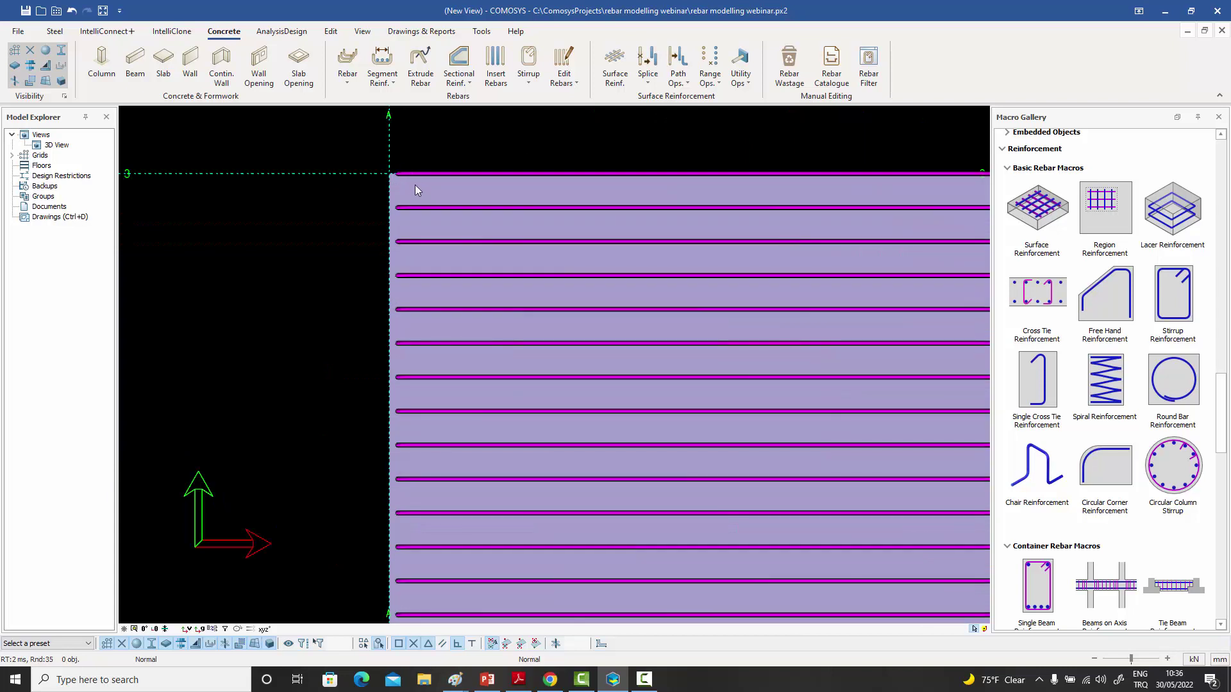
scroll(440, 179, up, 2)
double_click(444, 172)
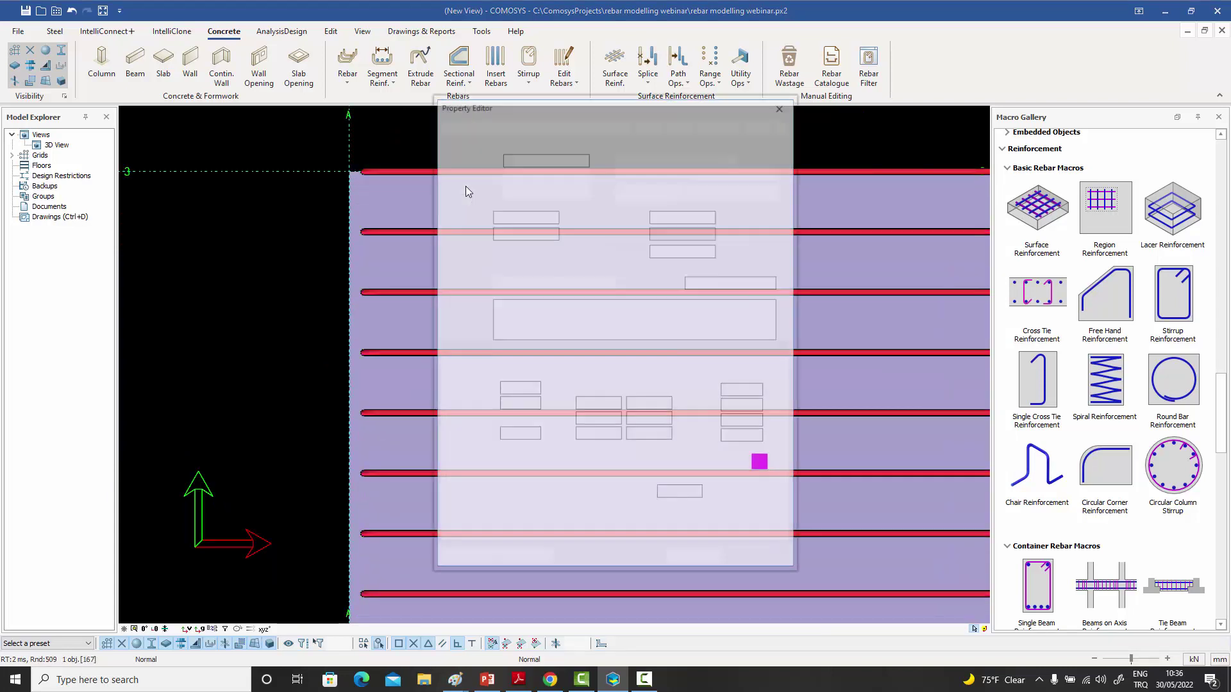
double_click(735, 405)
text(50)
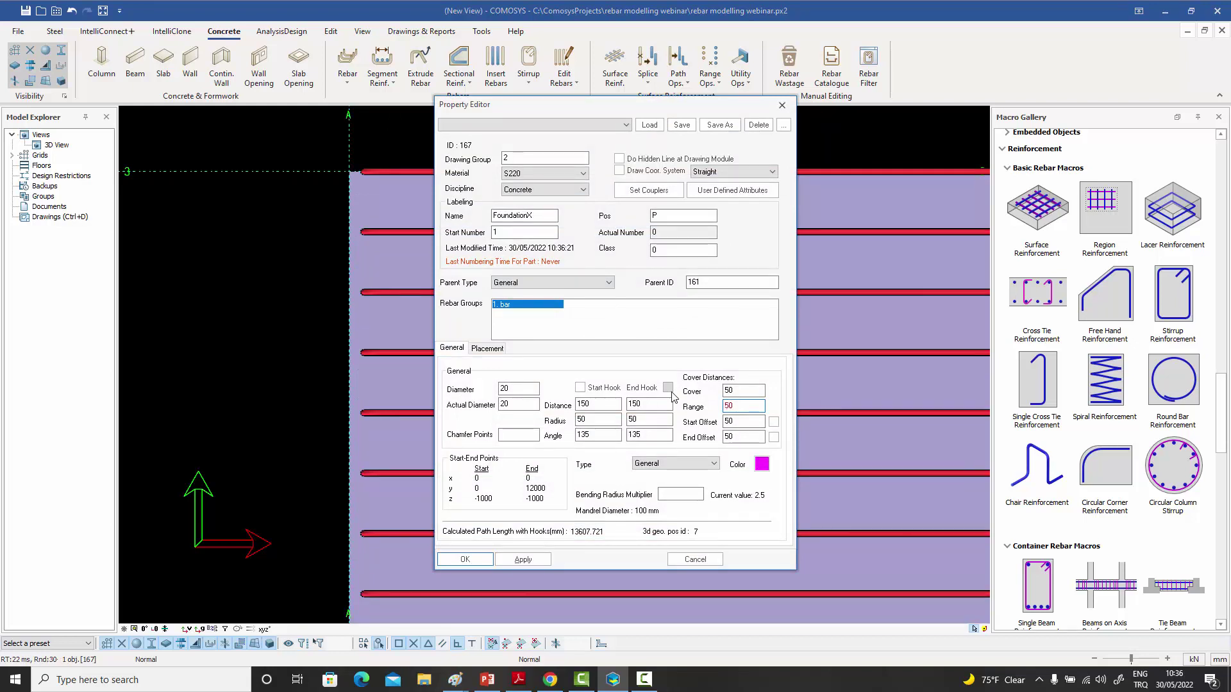
click(465, 559)
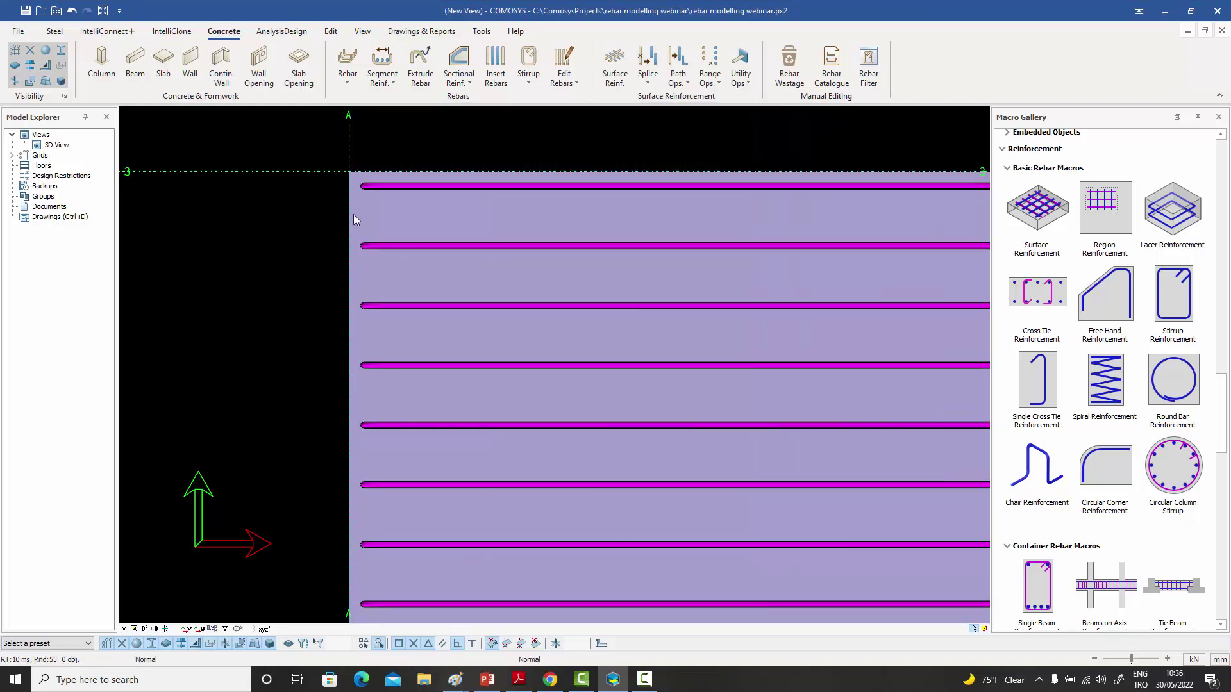
- Check the clearance between the outermost bars and the slab edges at corners A3 and A1 in plan view
scroll(393, 172, up, 4)
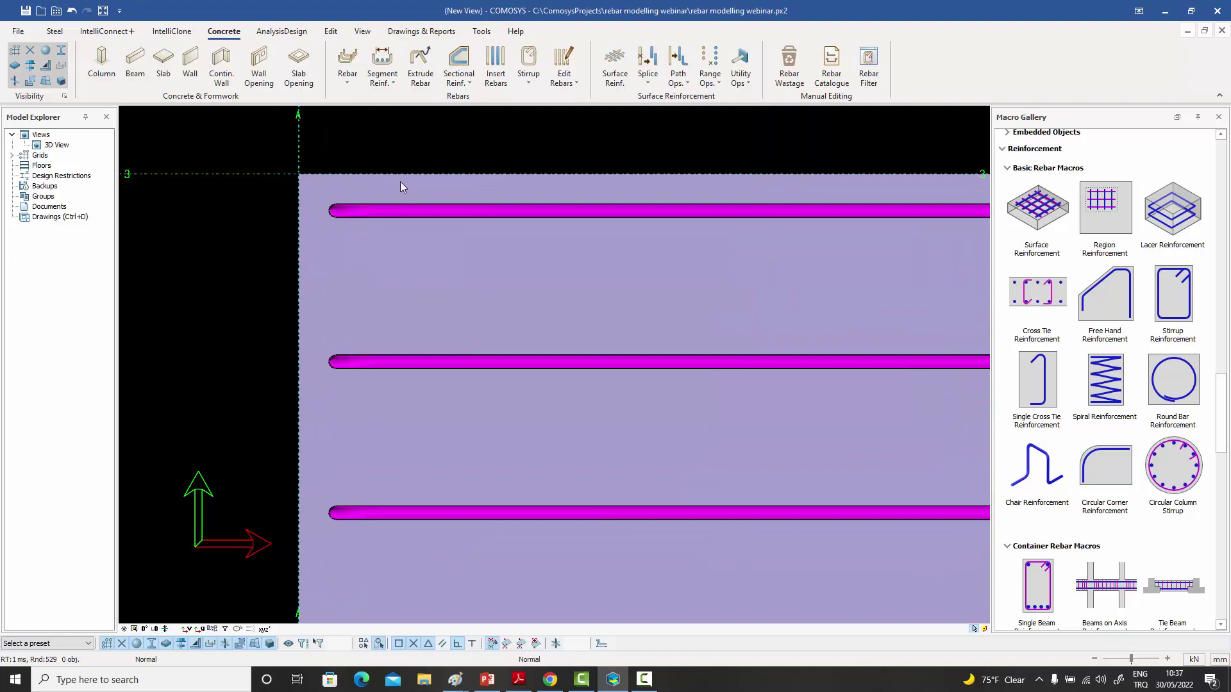
scroll(407, 175, down, 5)
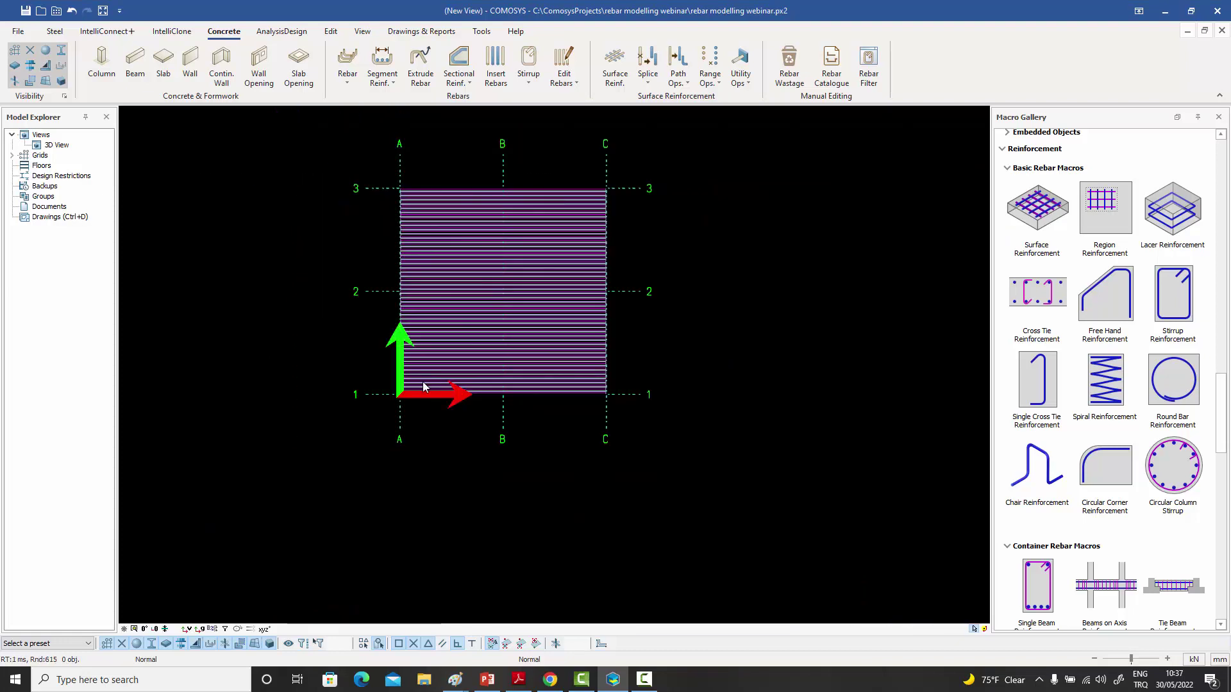
scroll(396, 398, up, 3)
scroll(396, 398, up, 3)
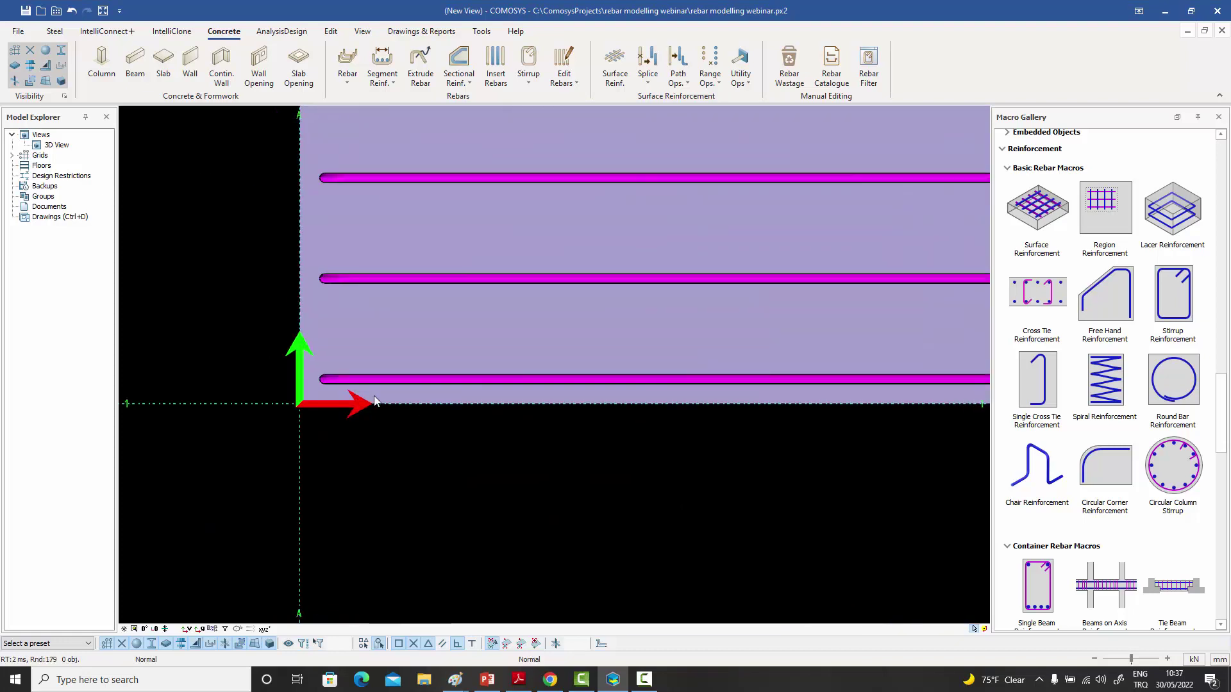
- Set the rebar group's range cover distance to 100 50 so each side of the slab has its own value
double_click(505, 278)
double_click(742, 405)
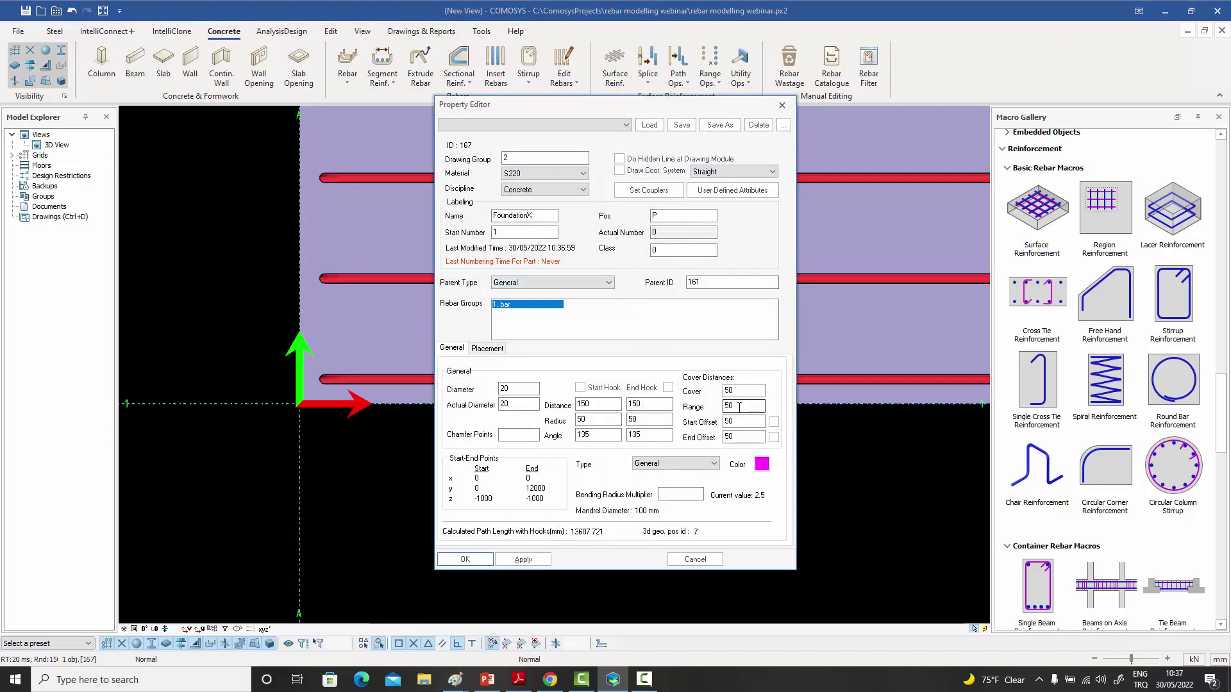
text(100)
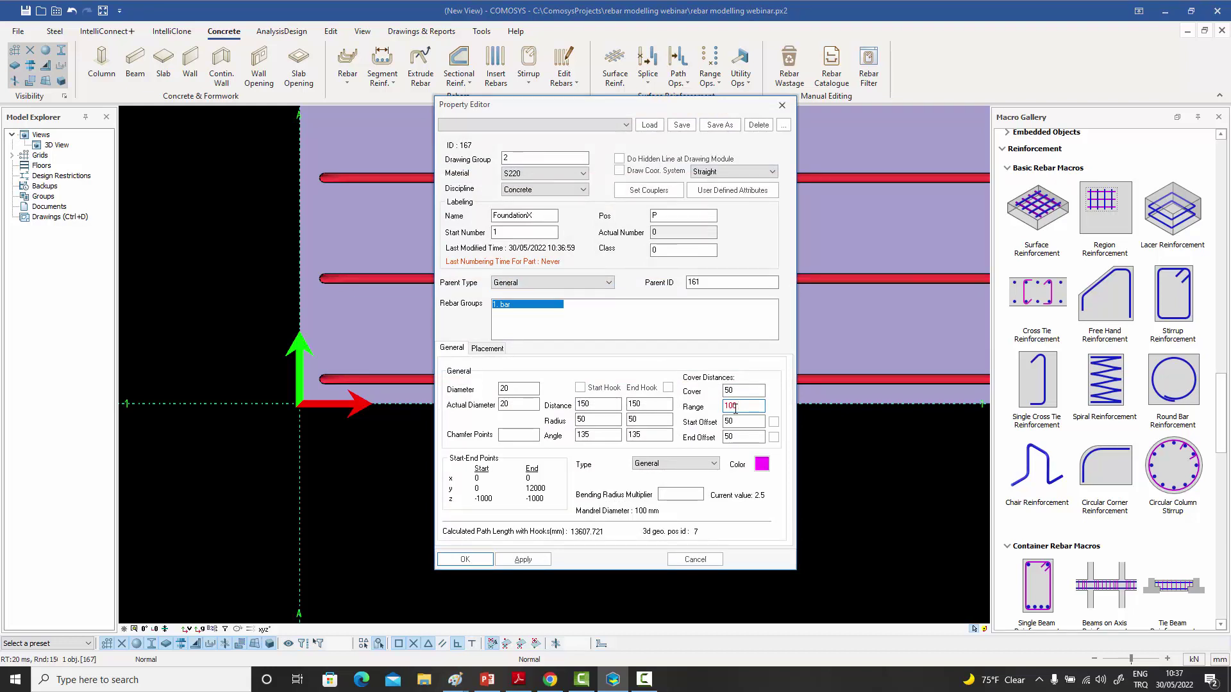
click(474, 559)
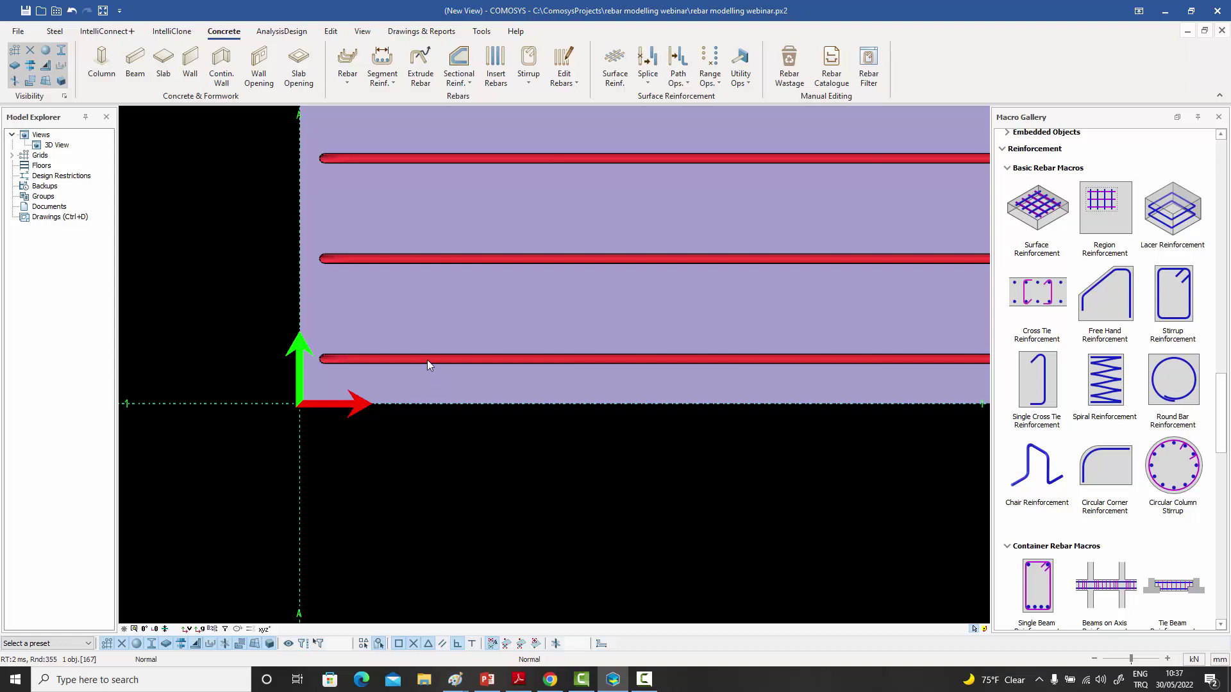
scroll(453, 372, down, 6)
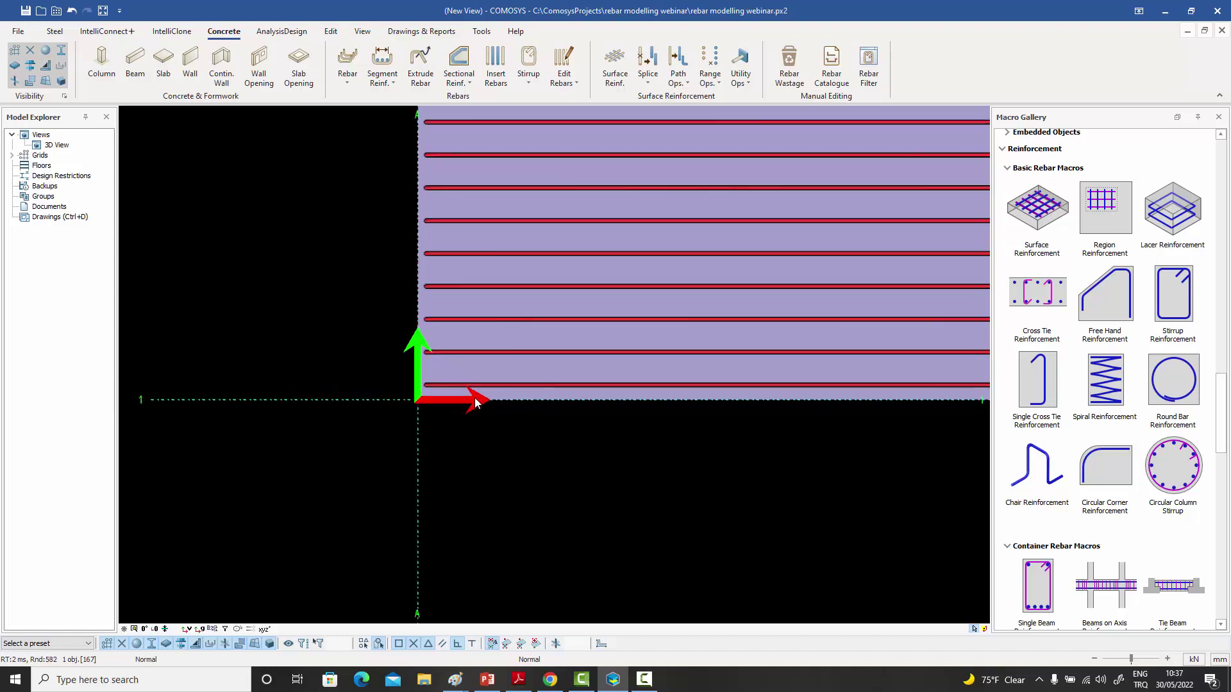
scroll(461, 247, up, 8)
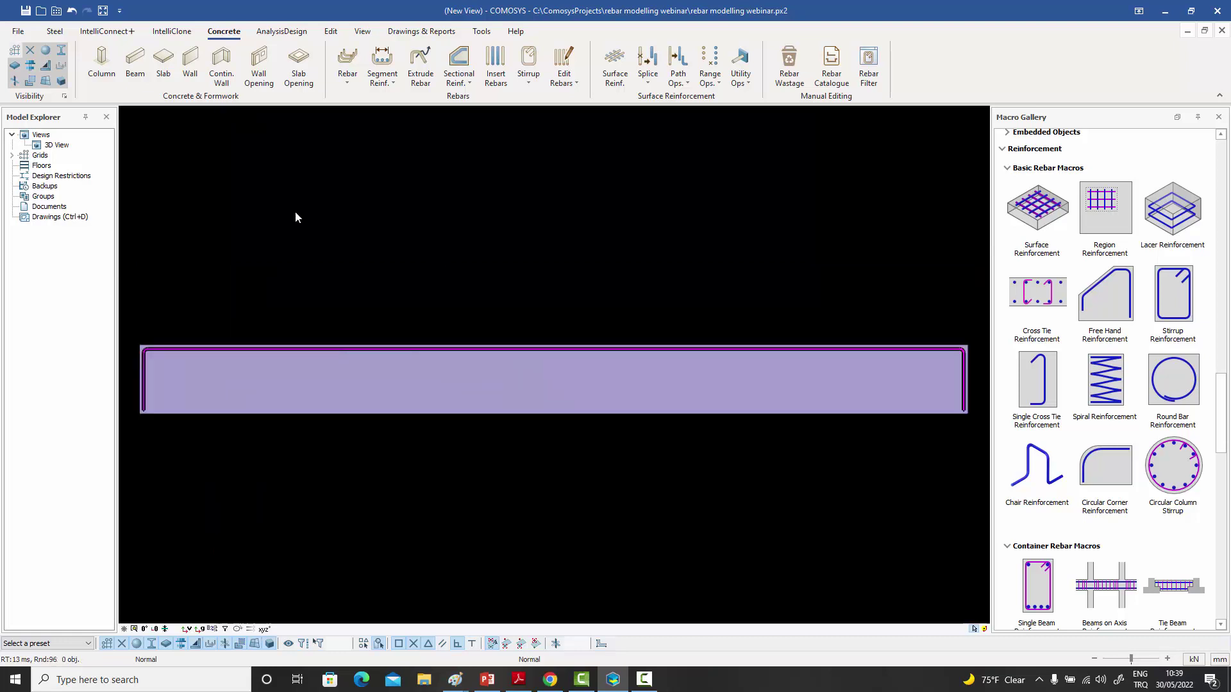
- In the side view, set the rebar group's cover distance to 50 150 50, one value per bar segment
double_click(523, 353)
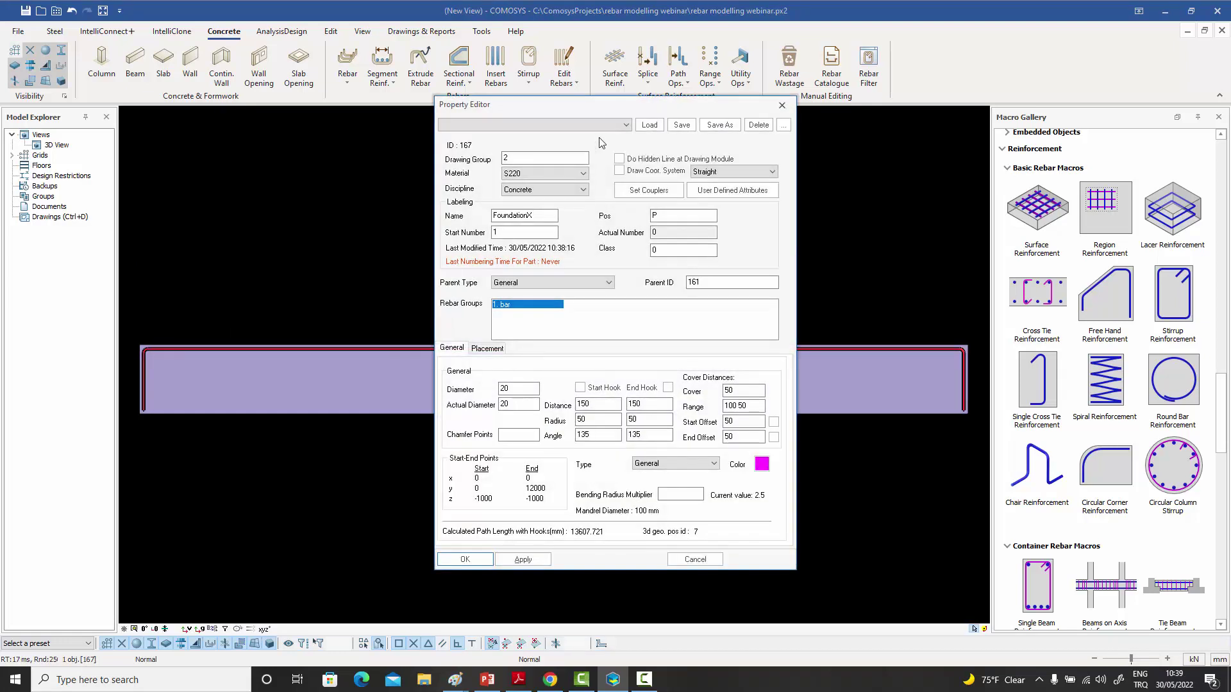
click(740, 391)
text(150 50)
click(481, 562)
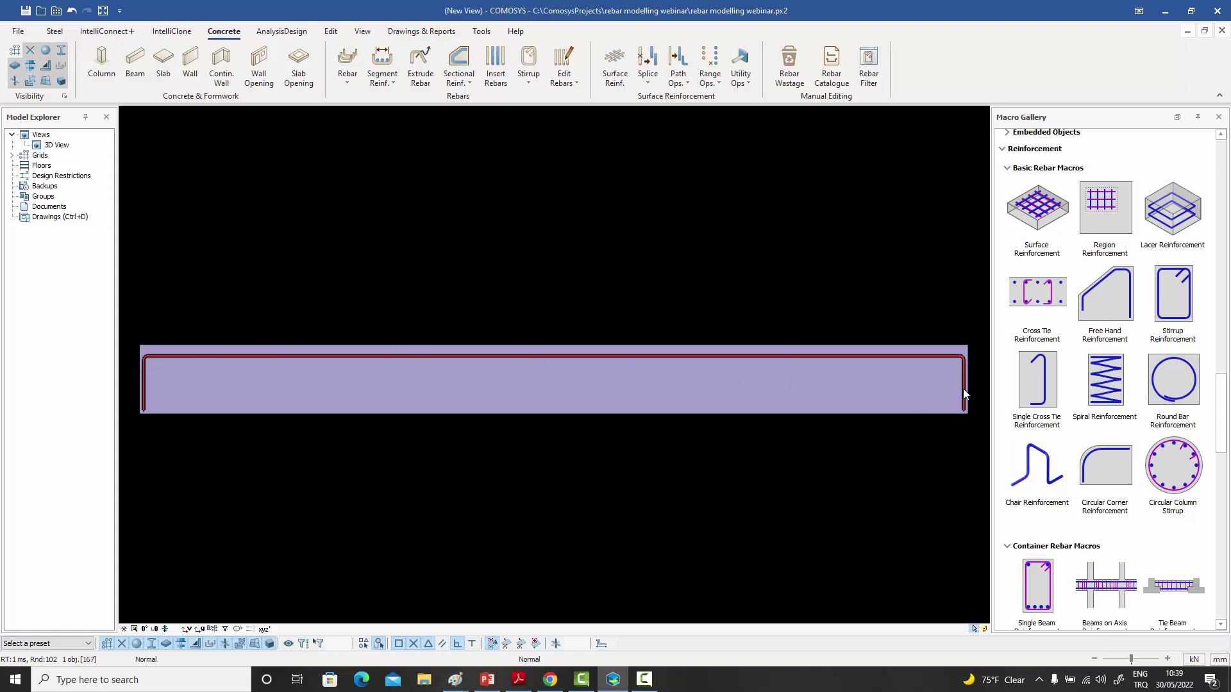
click(787, 497)
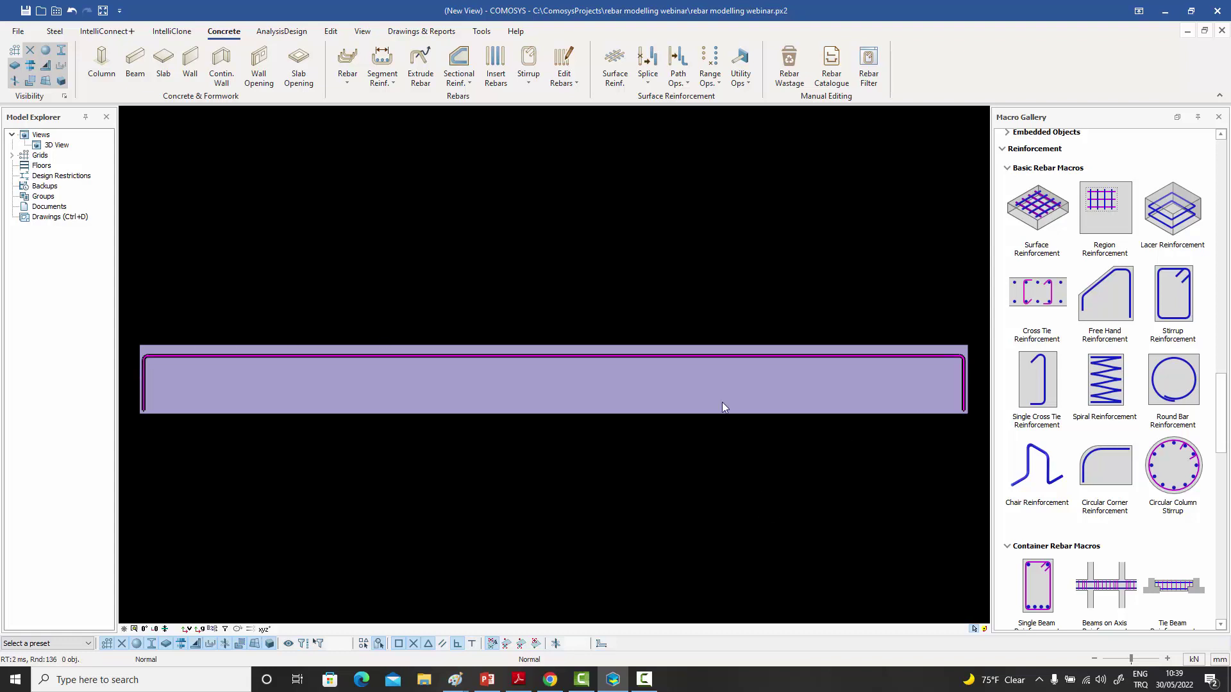
- Restore the rebar group's cover distance to a single value of 50 mm
double_click(688, 356)
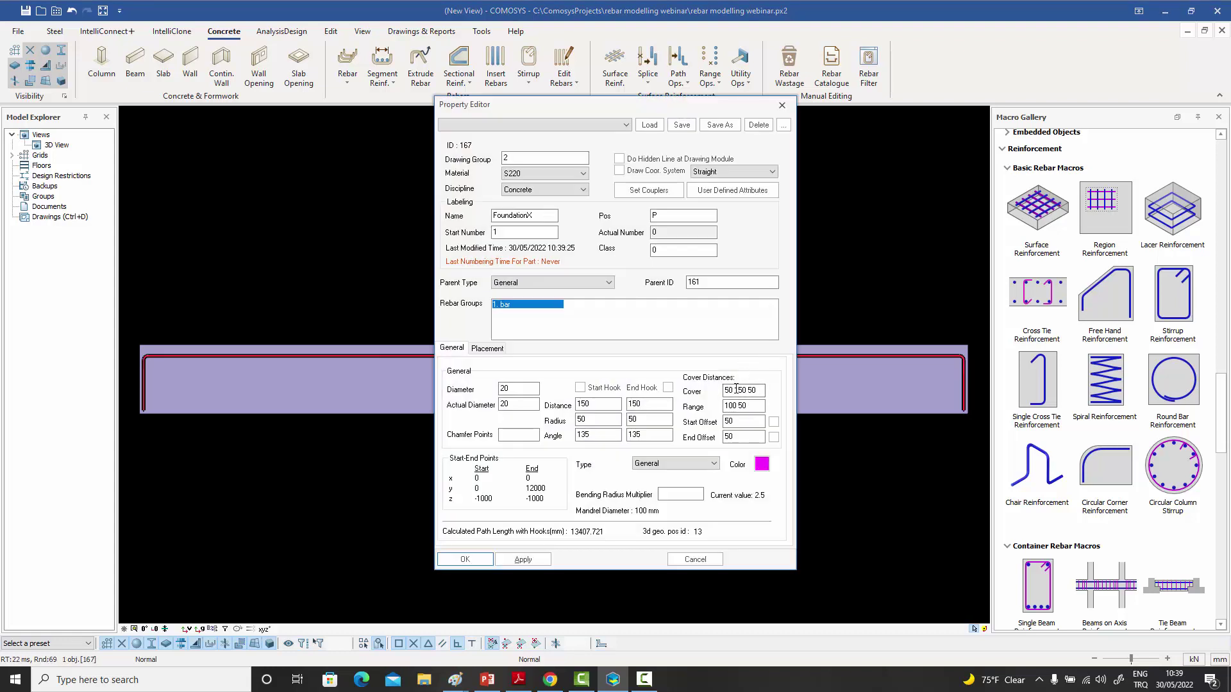
click(736, 389)
text(-)
click(465, 559)
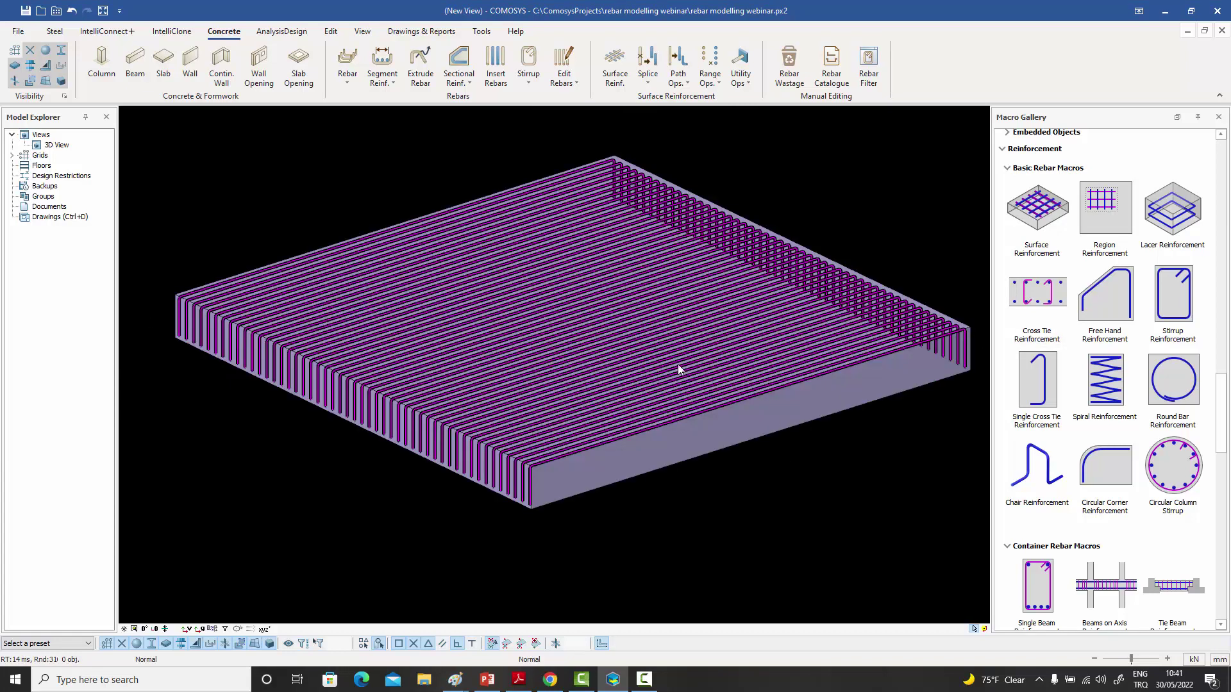
click(677, 369)
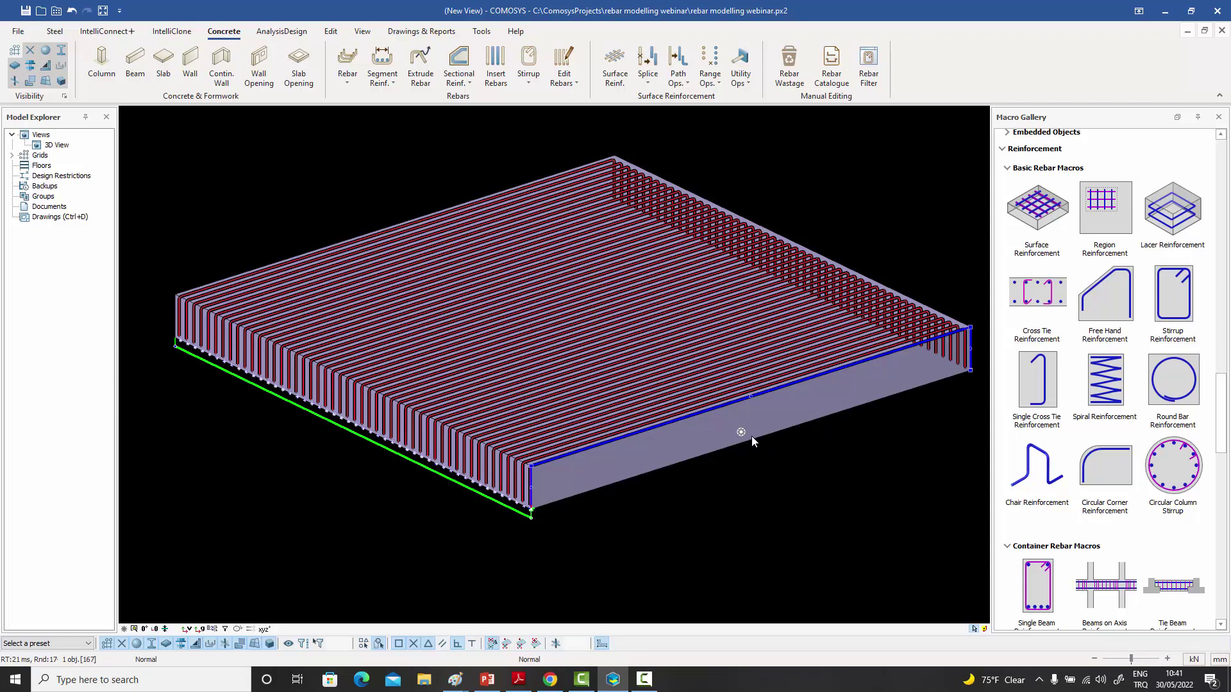
double_click(698, 344)
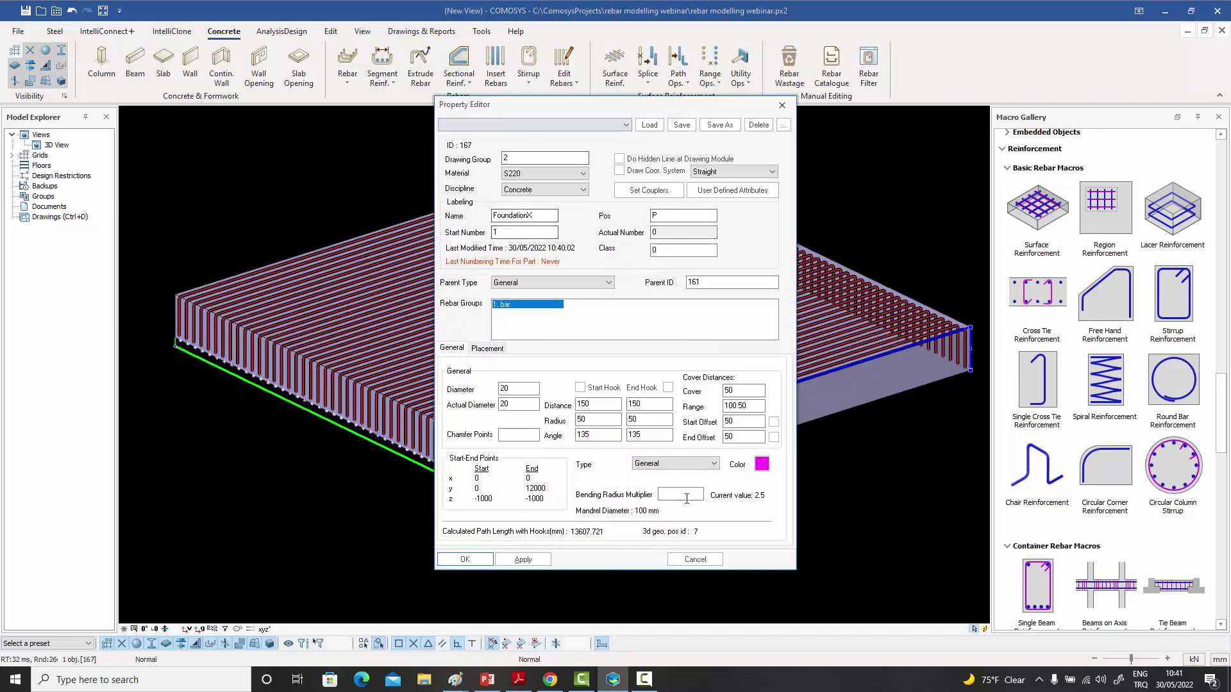
click(781, 107)
key(Escape)
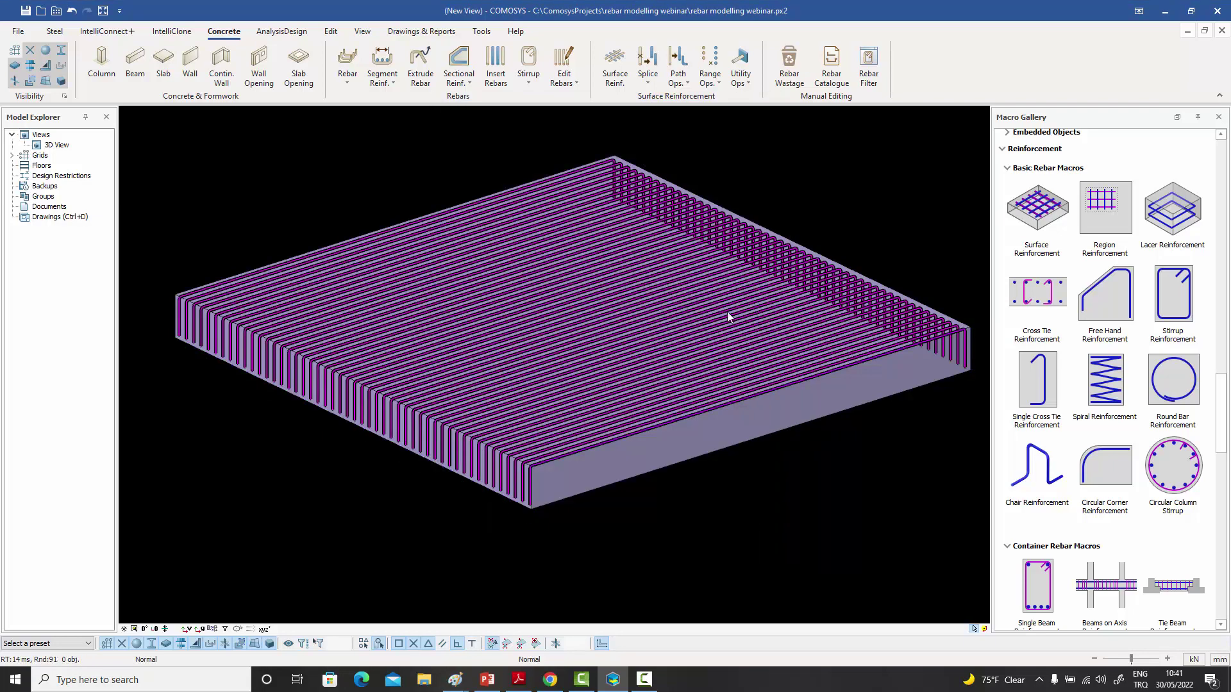
- Open the compact property editor for the slab's rebar group and place it clear of the model
click(710, 328)
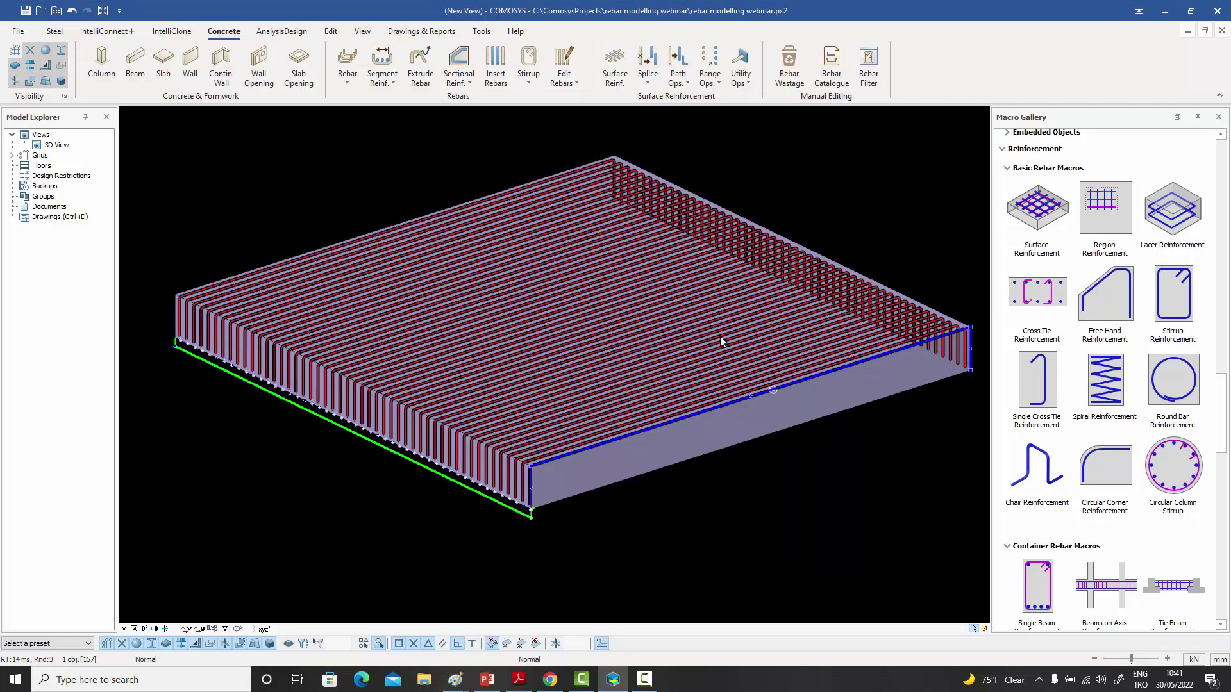
click(774, 394)
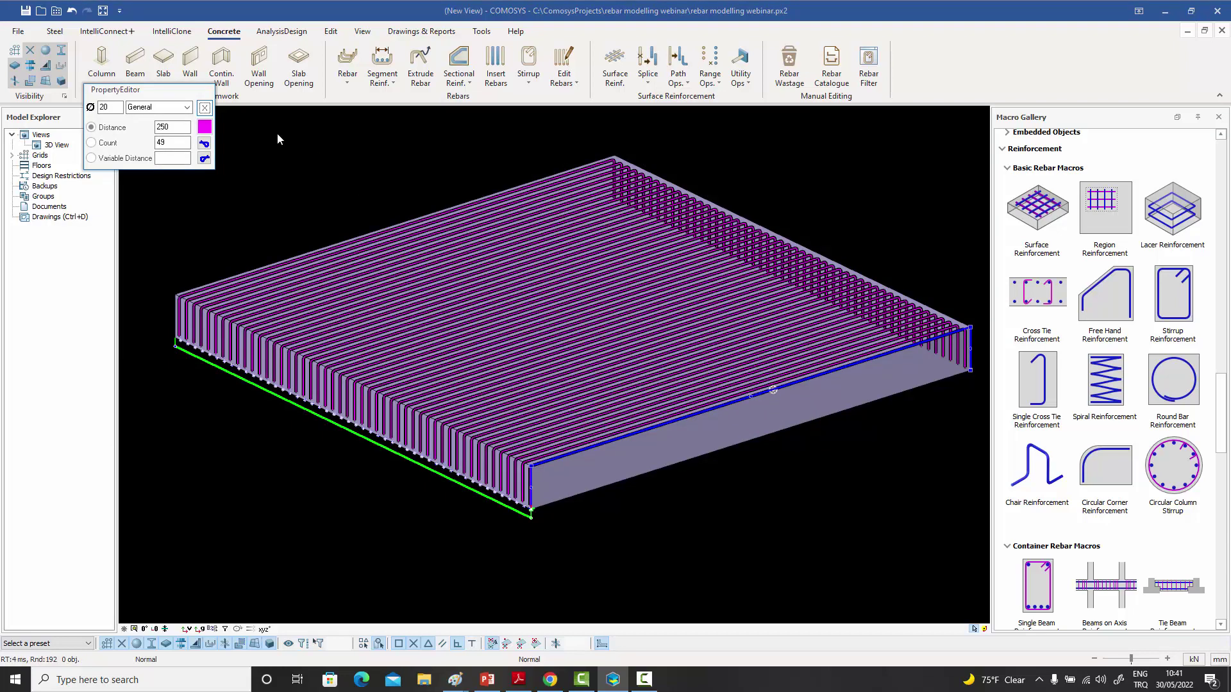
drag(161, 93, 230, 128)
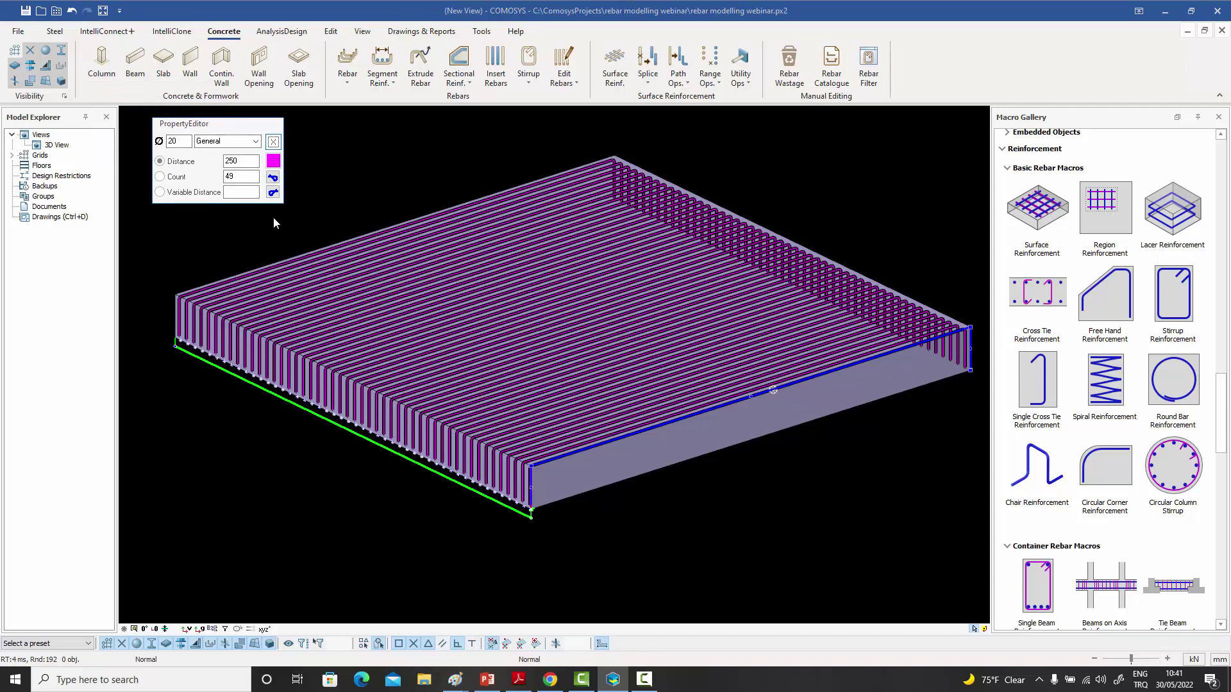
- Try the start and end hook options on the bars of the rebar group
click(273, 180)
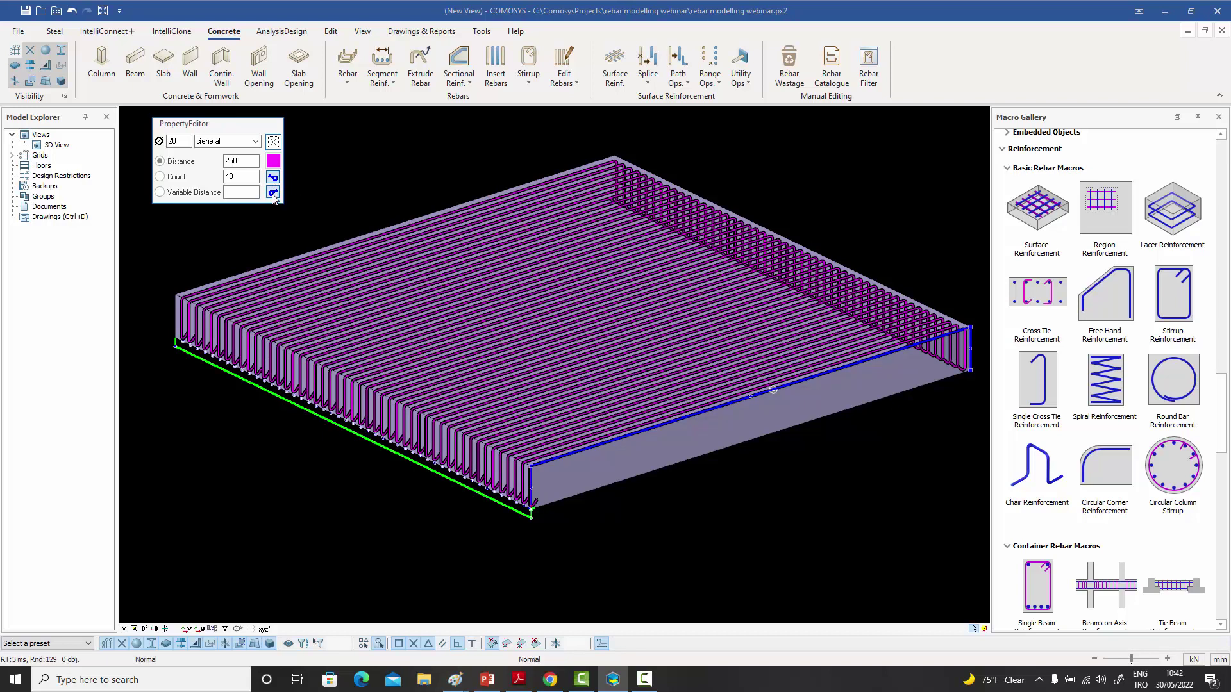
click(273, 194)
click(274, 194)
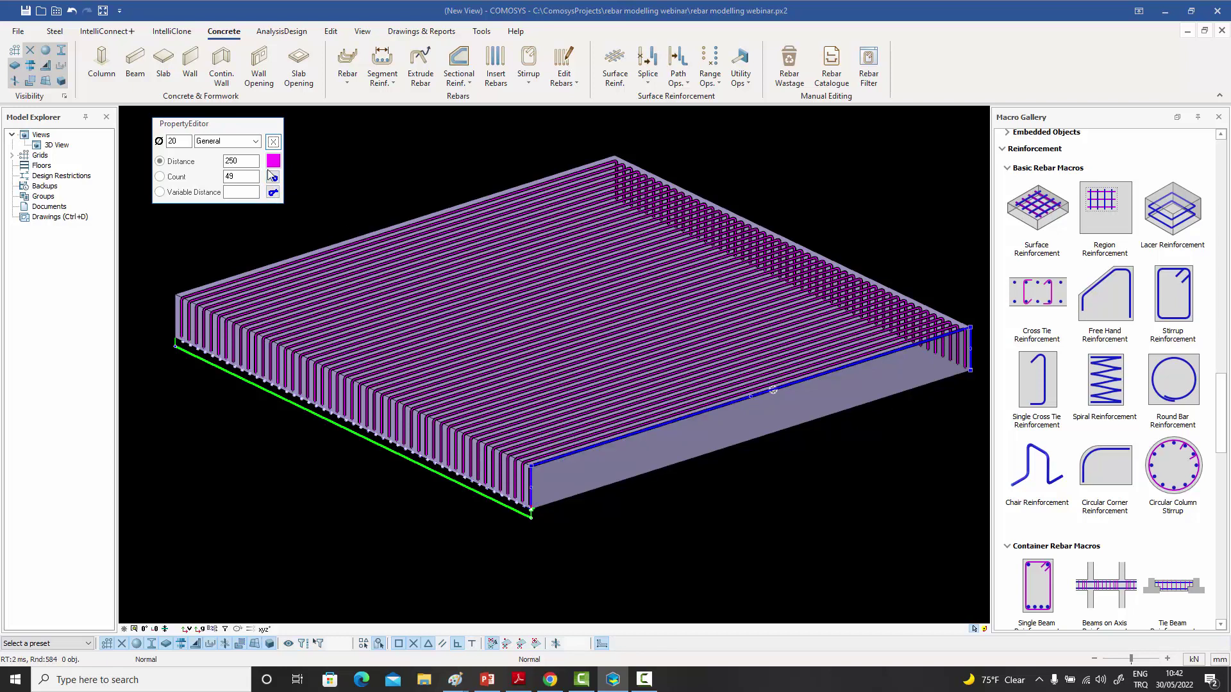
- Set the distance between the bars of the rebar group to 500 mm
click(184, 160)
text(500)
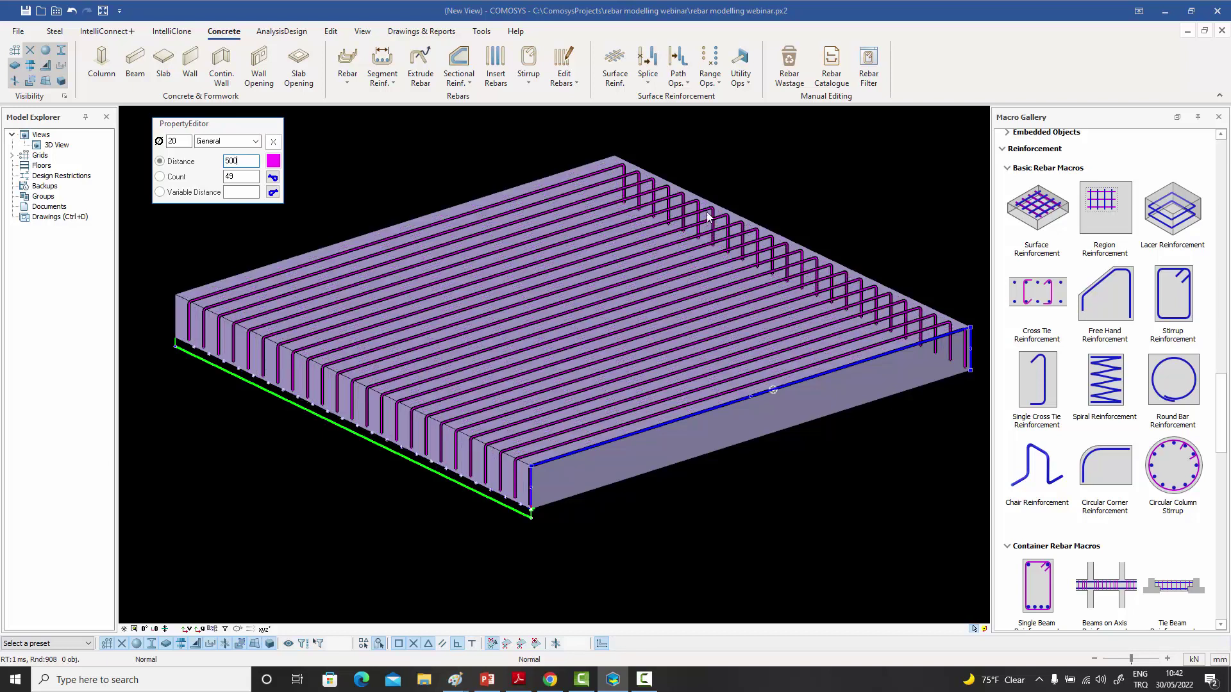
- Look through the available rebar types, from General and Stirrup to Chair Rebar and Anchor Bolt, and leave the compact editor
click(255, 141)
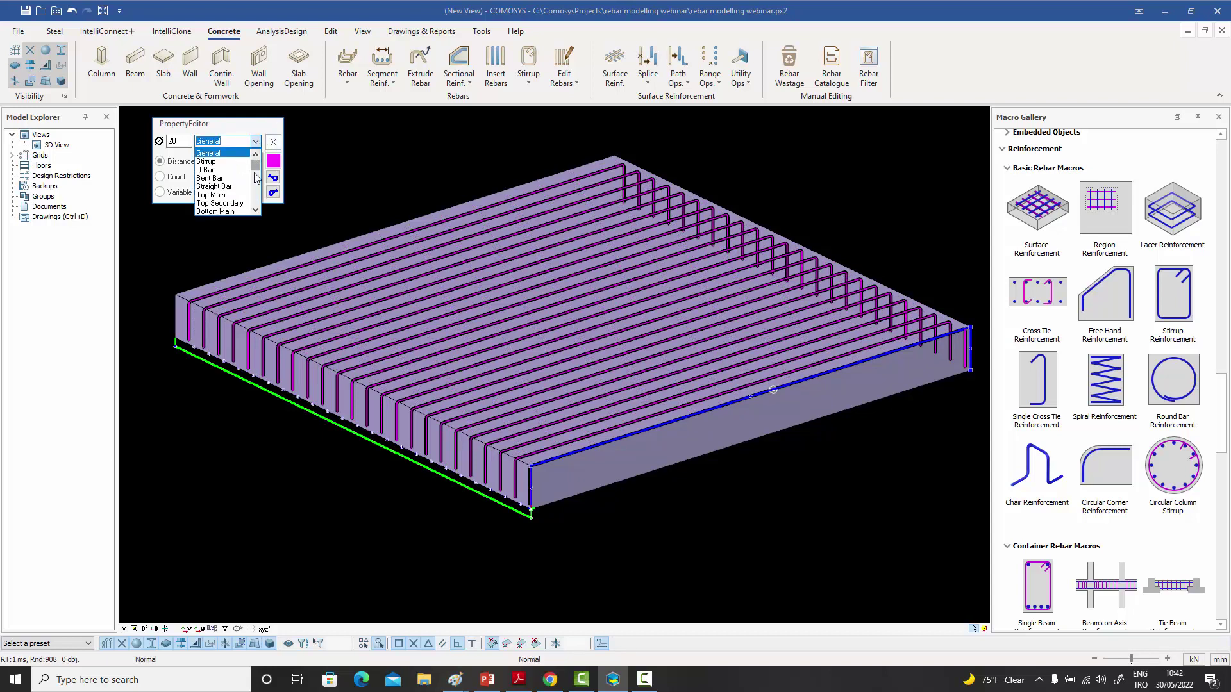
click(255, 210)
click(255, 210)
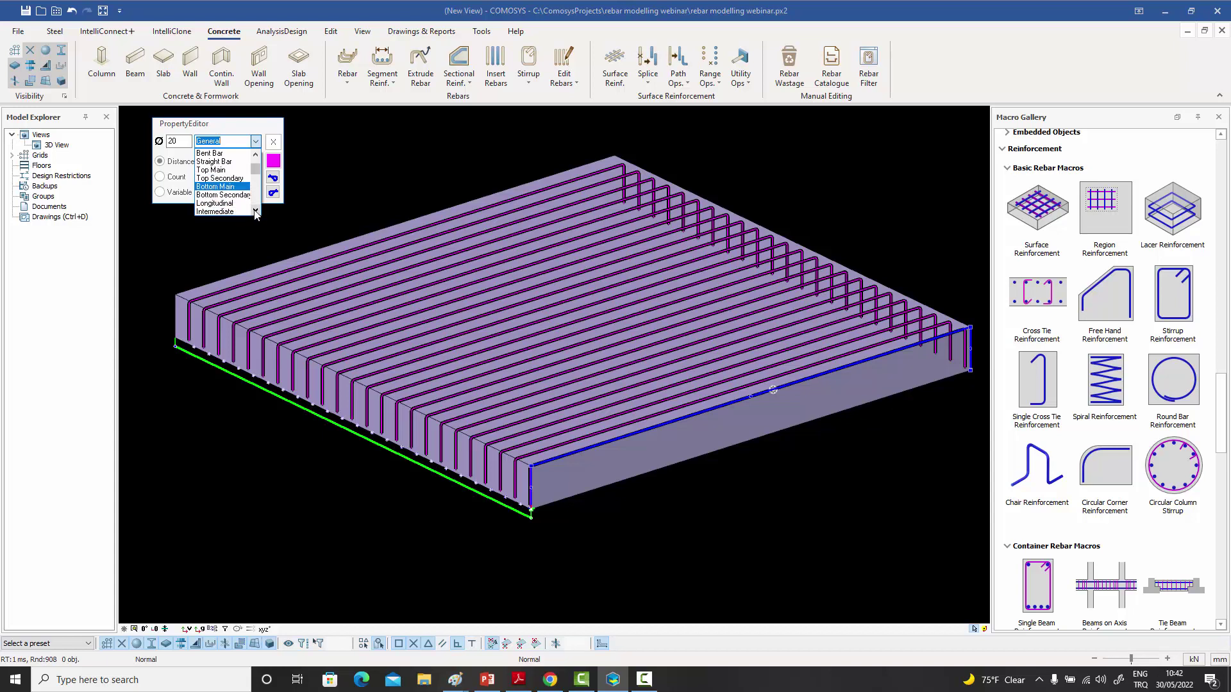
click(255, 210)
click(255, 210)
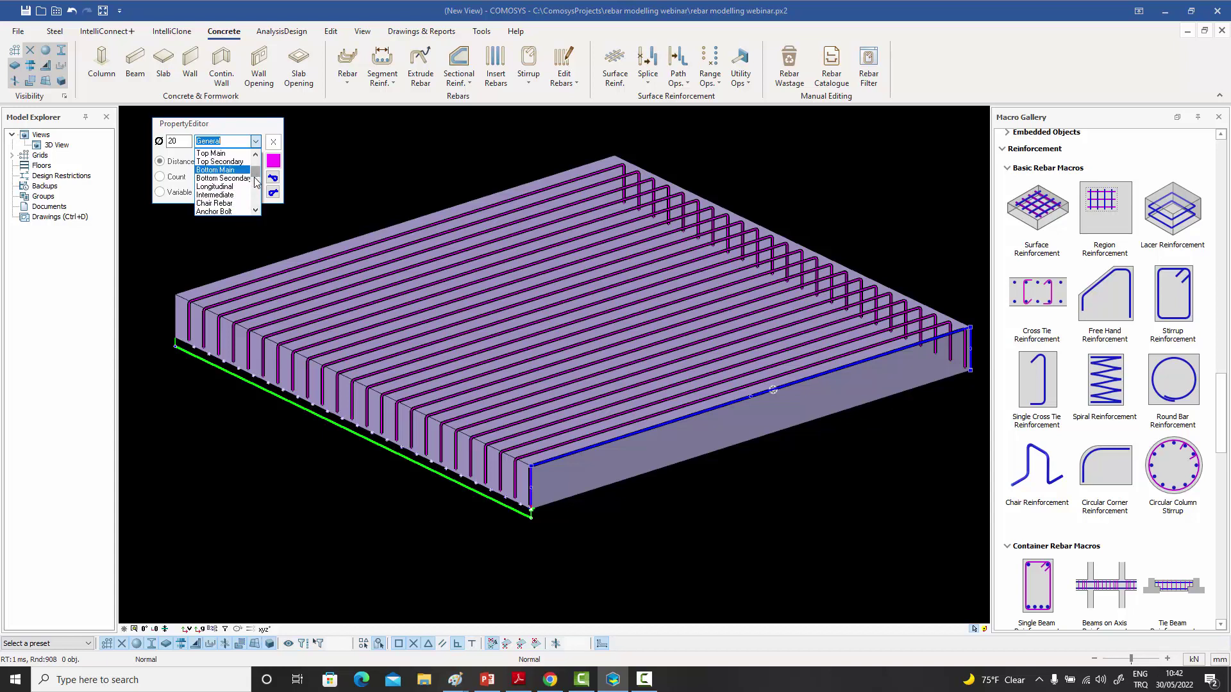
drag(252, 171, 253, 161)
click(321, 149)
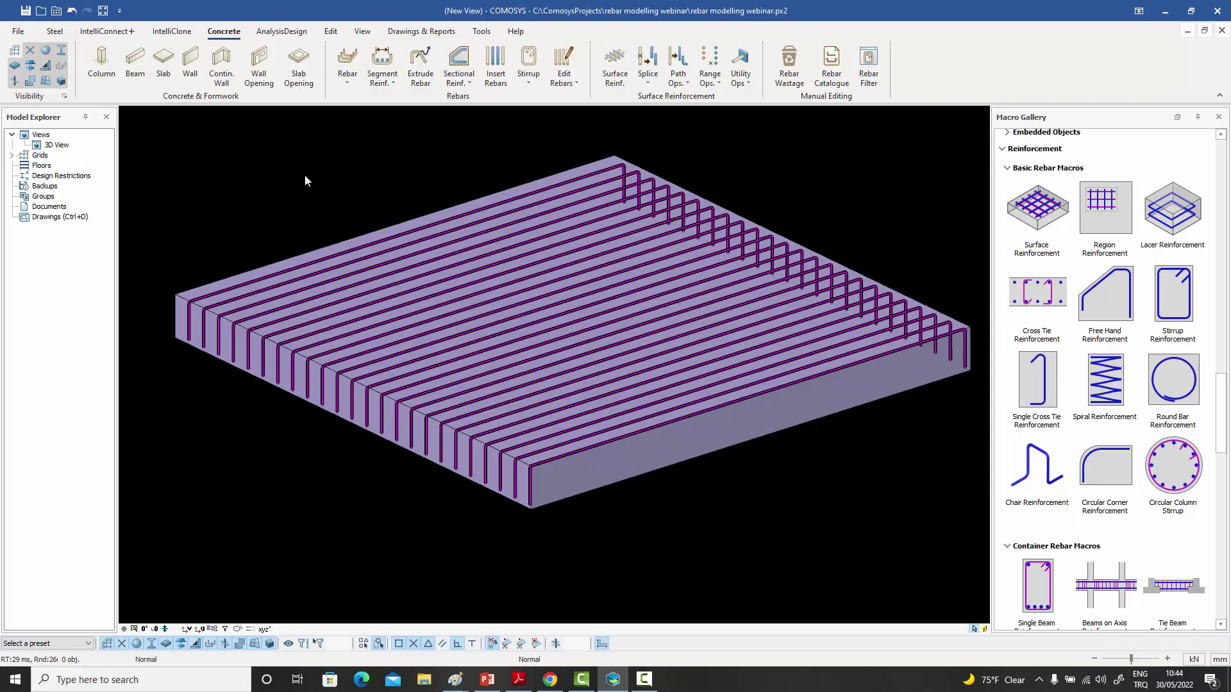
- Change the rebar group's distribution type to Straight in its full properties and apply it
middle_drag(305, 180, 292, 194)
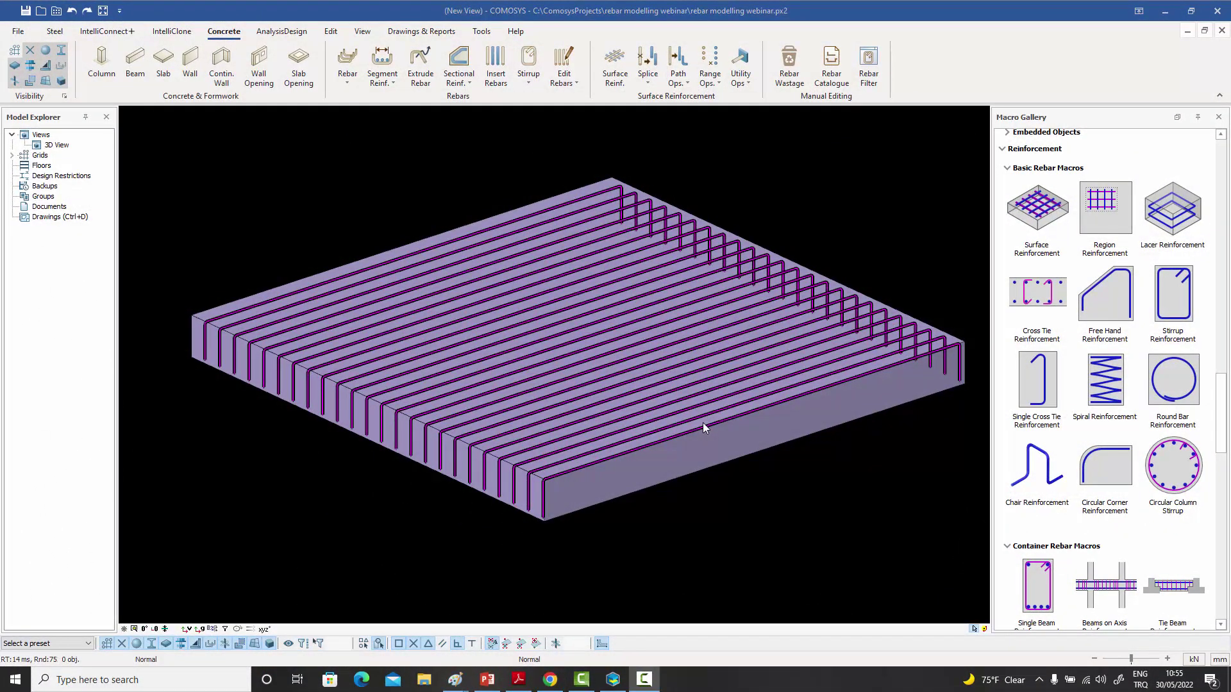
middle_drag(702, 422, 697, 423)
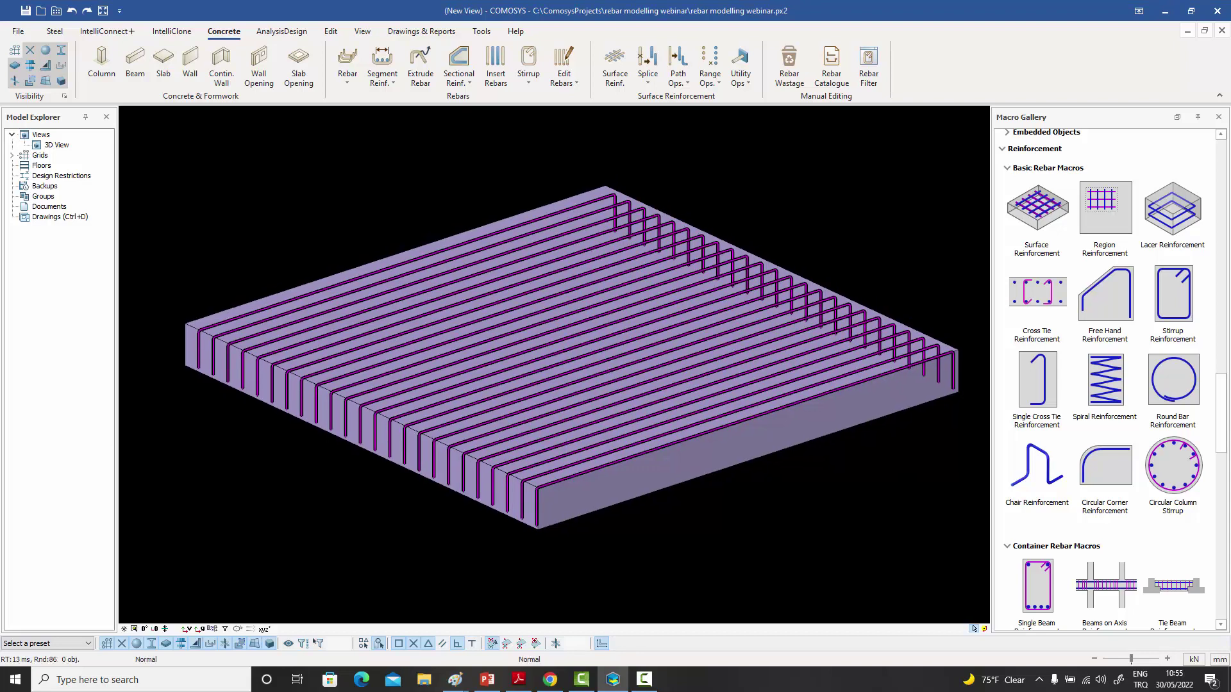
double_click(638, 371)
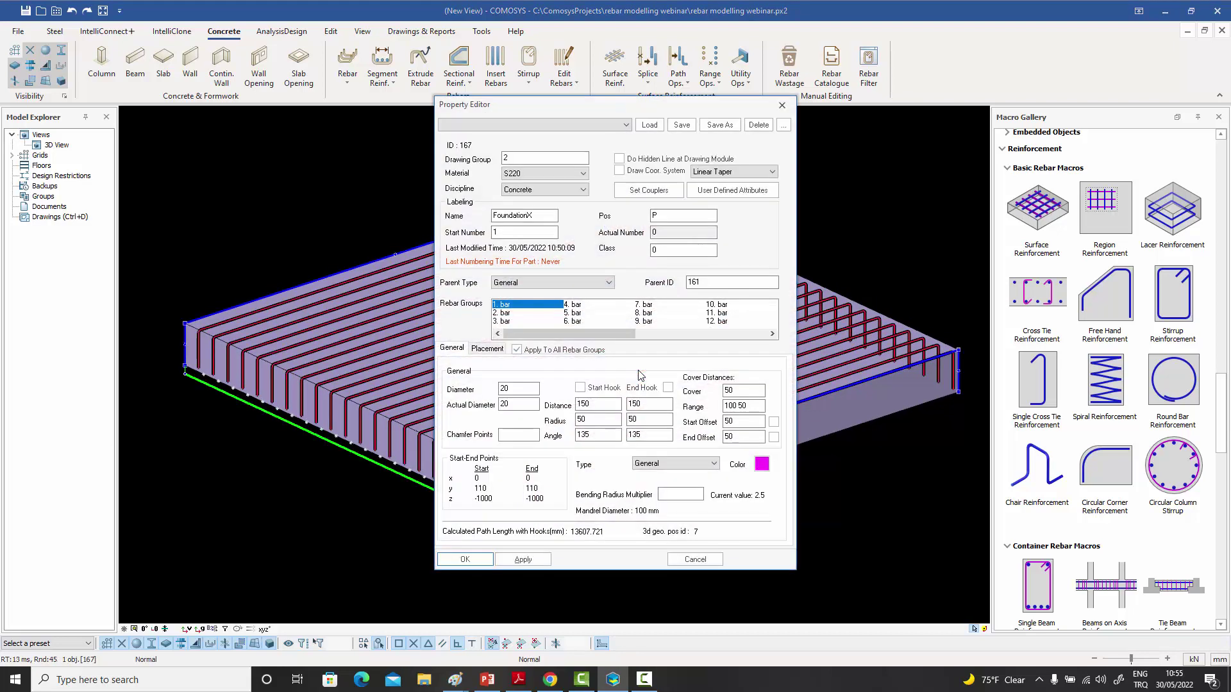
click(732, 173)
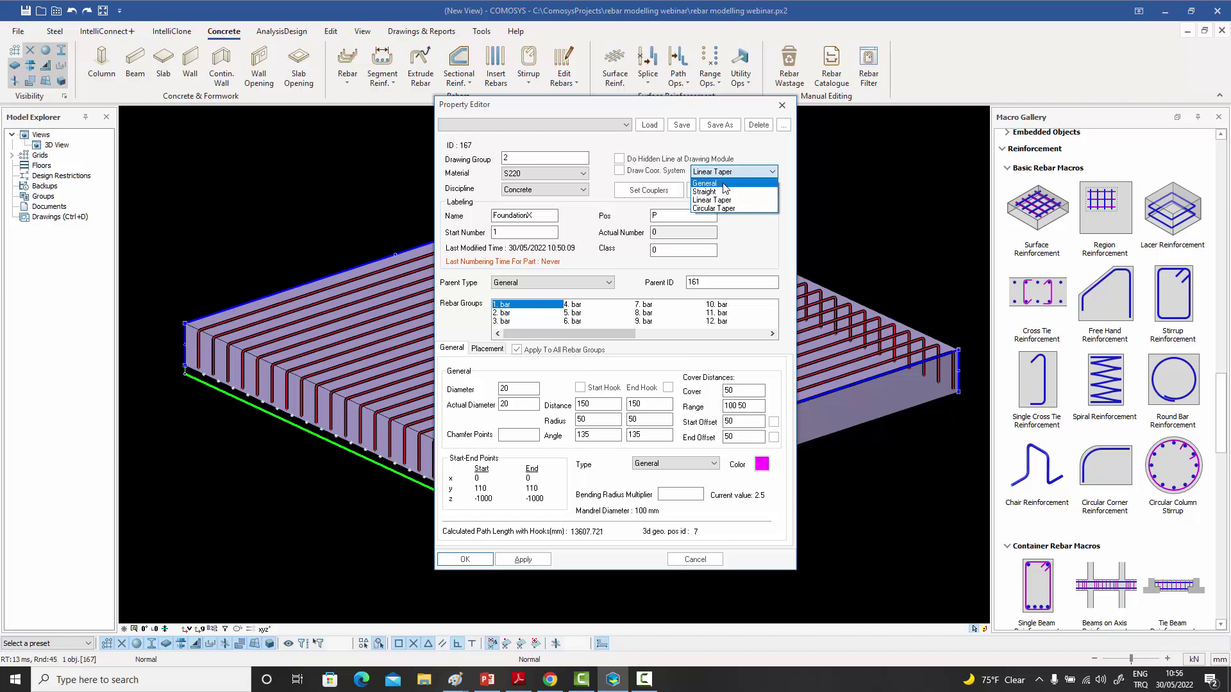
click(723, 191)
click(523, 560)
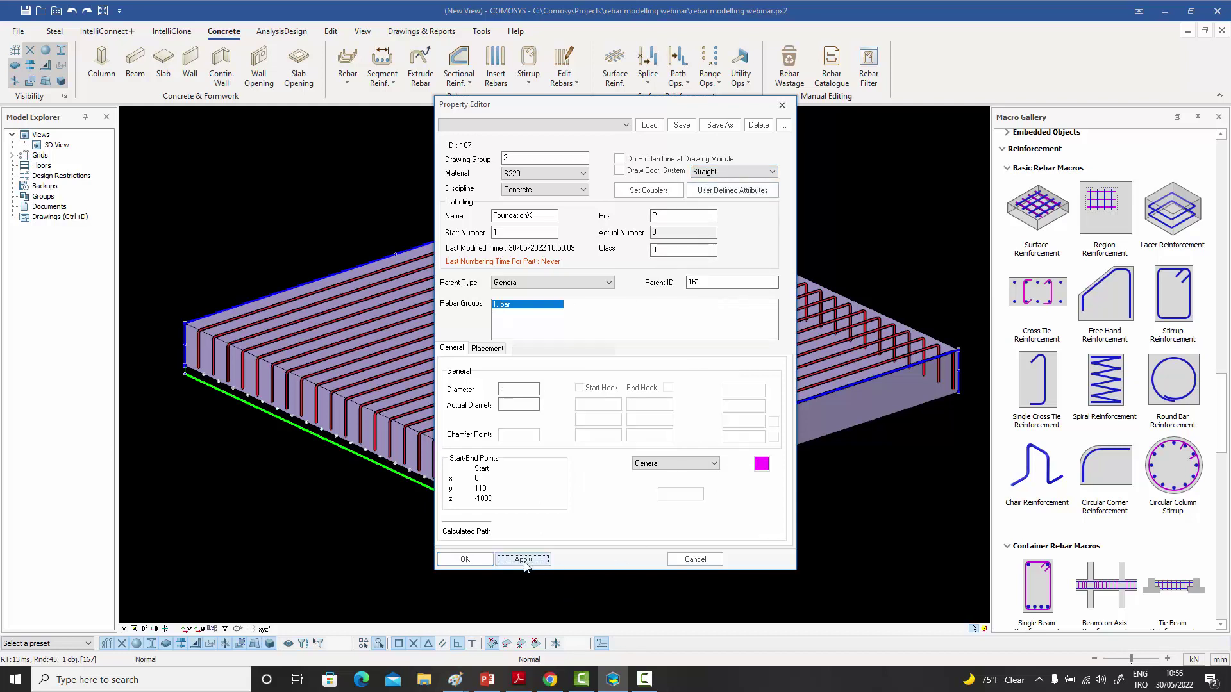
click(474, 559)
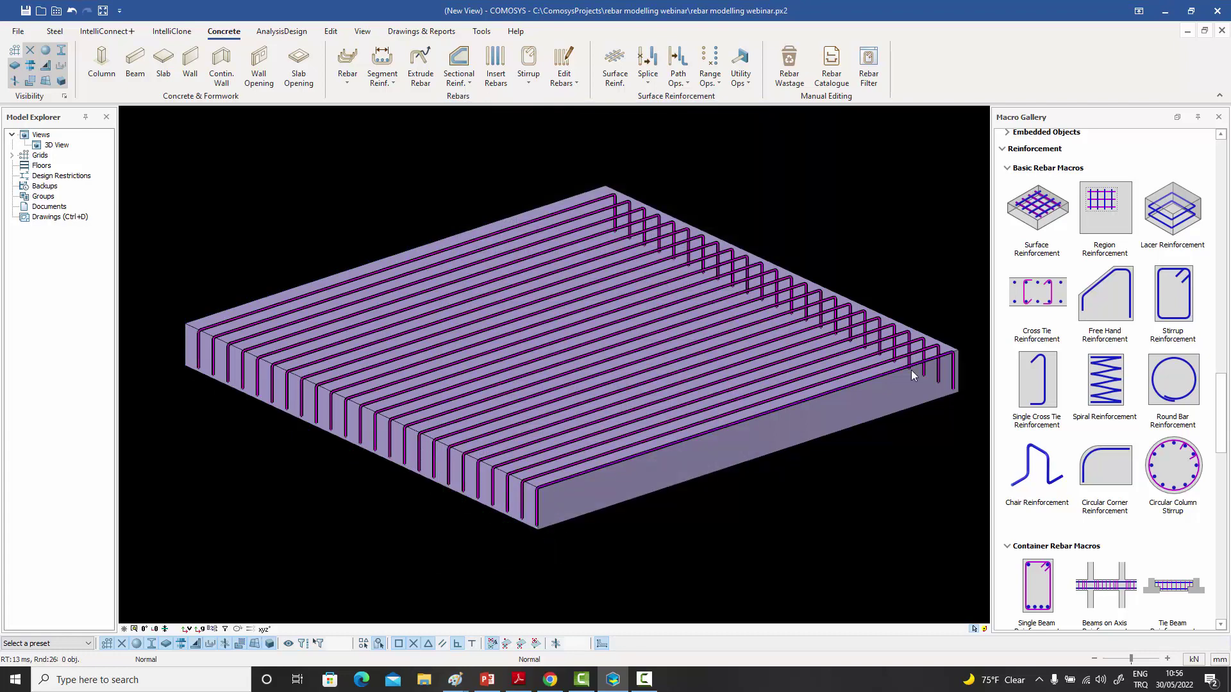
- Examine the distribution types offered in the rebar group's properties, closing them without a change
double_click(660, 353)
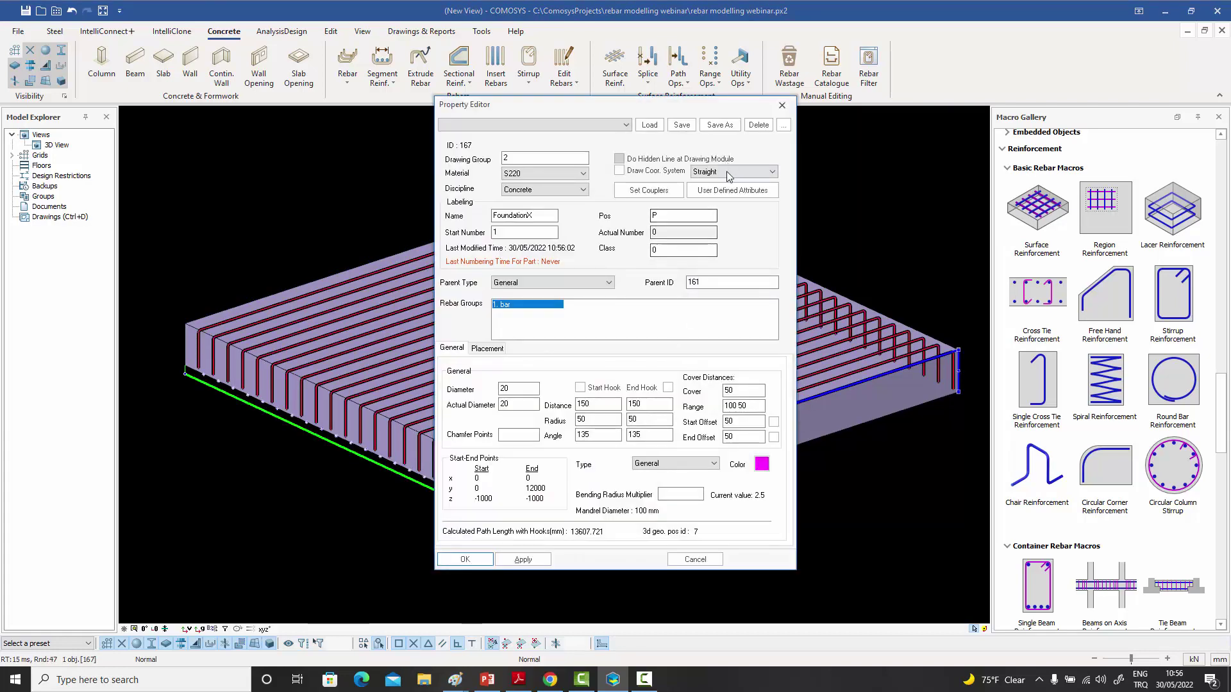
click(728, 172)
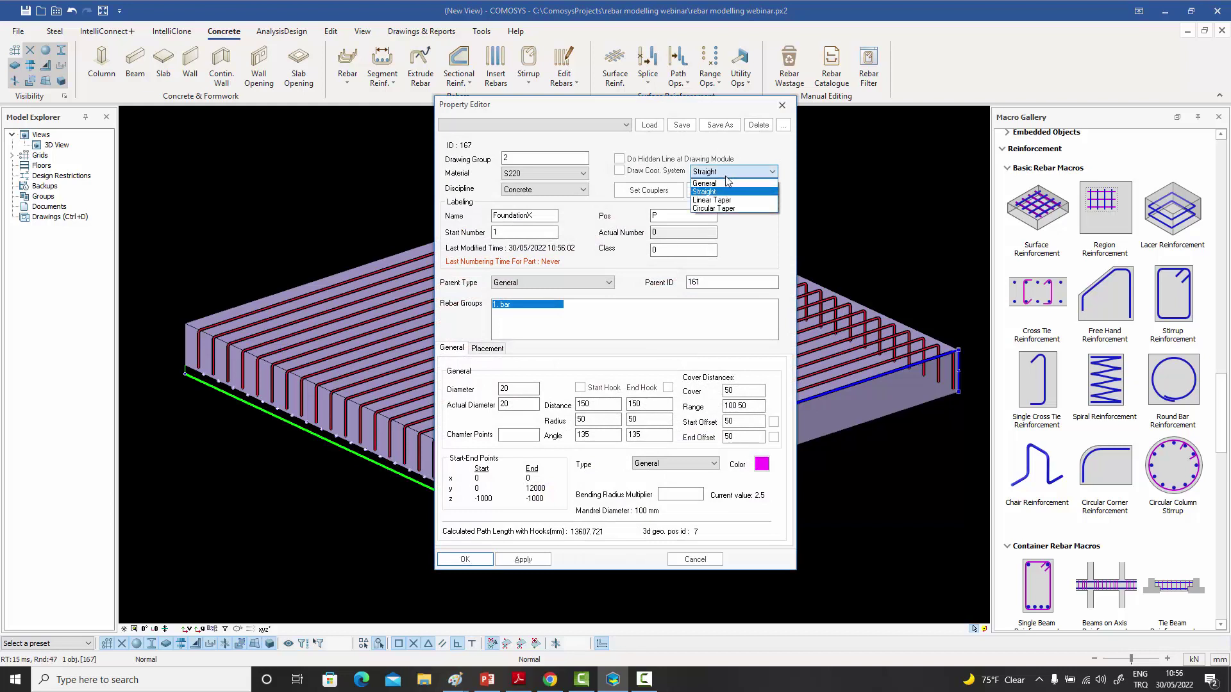
click(782, 106)
click(782, 106)
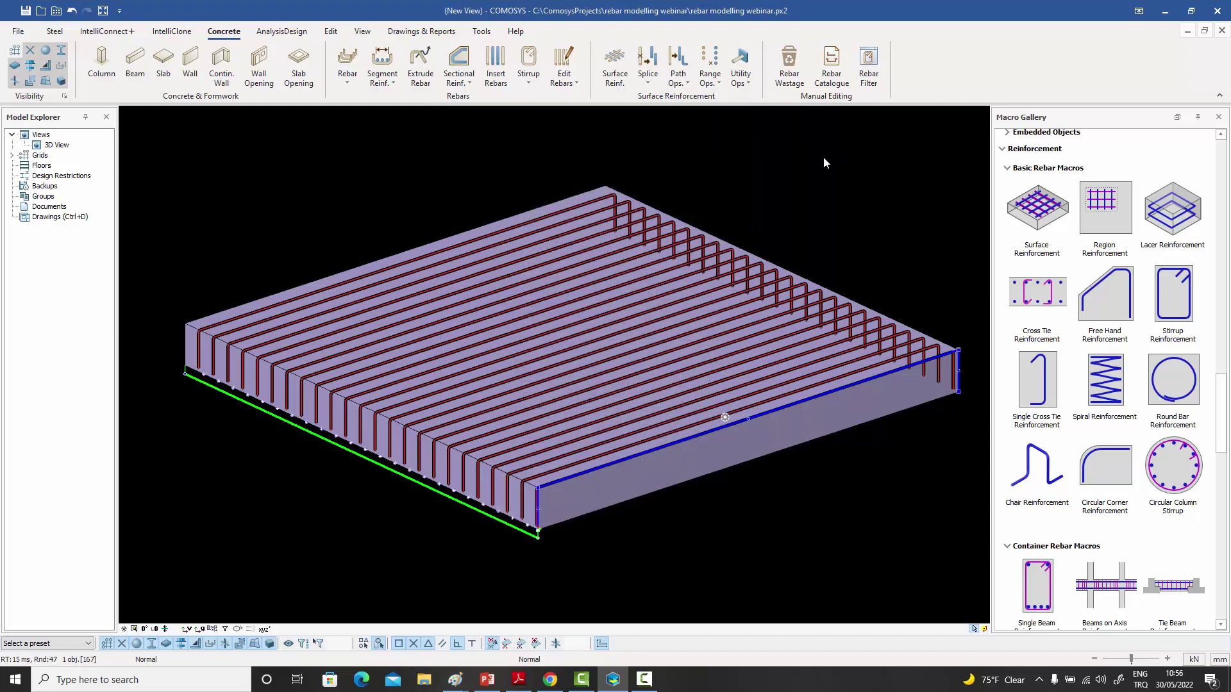
click(805, 216)
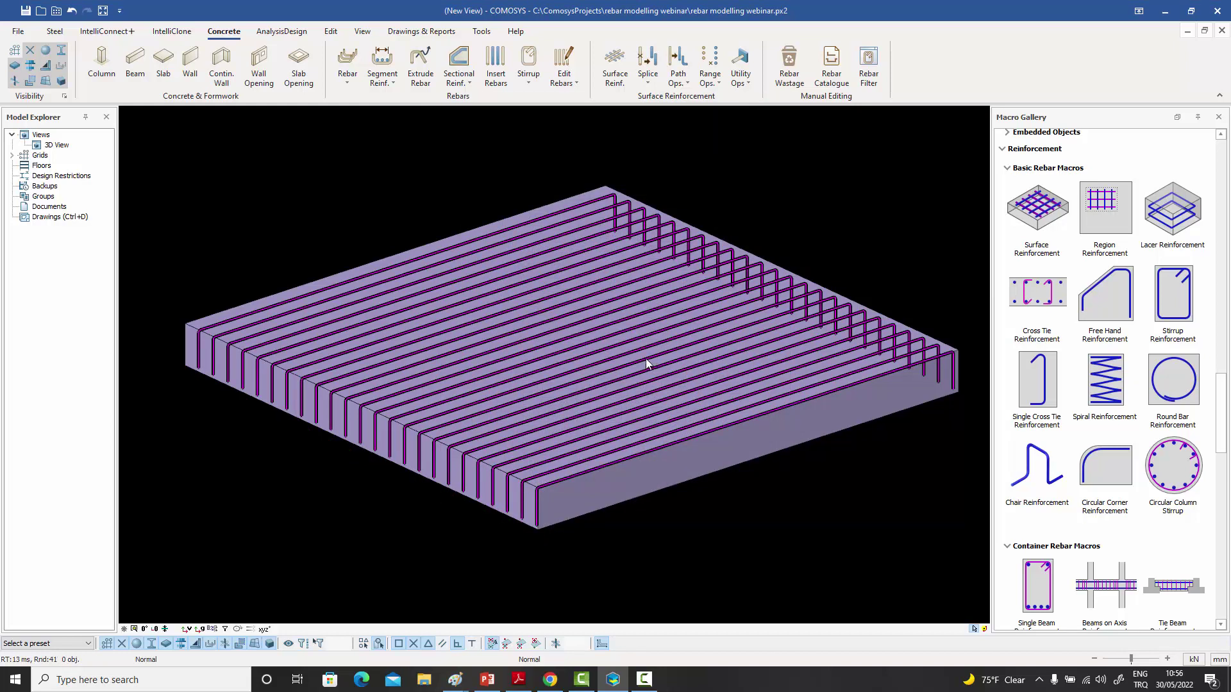
- Change the rebar group's distribution type to Linear Taper in its full properties and accept the change
click(619, 429)
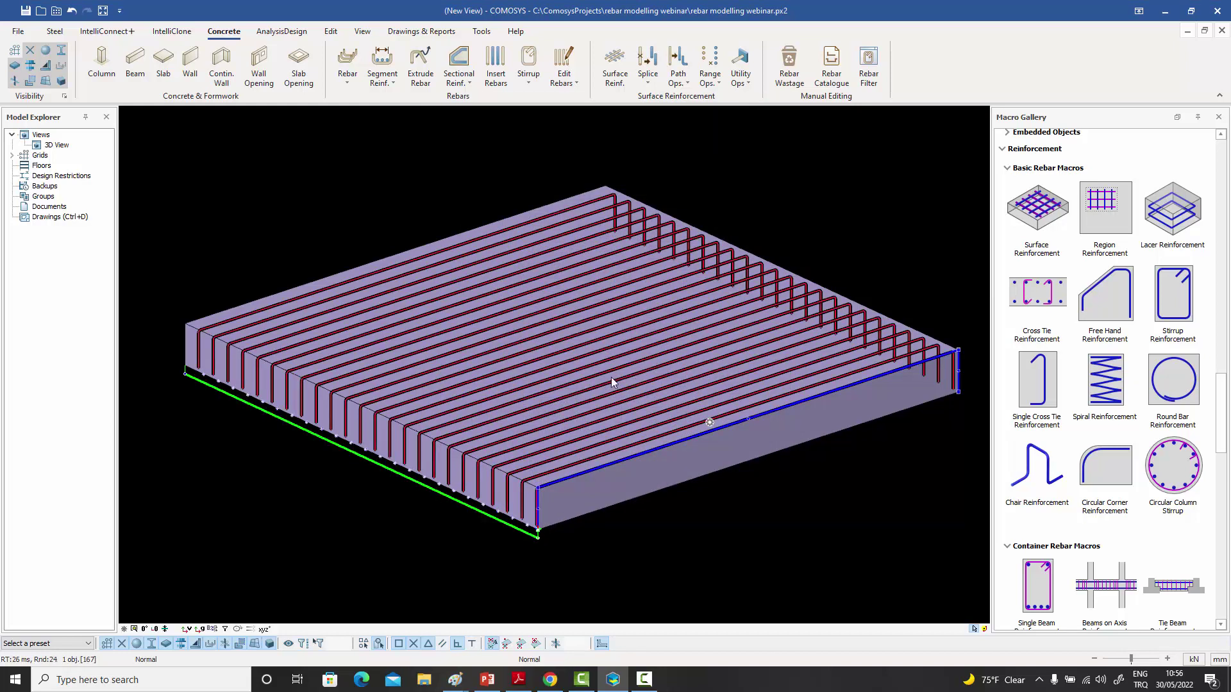
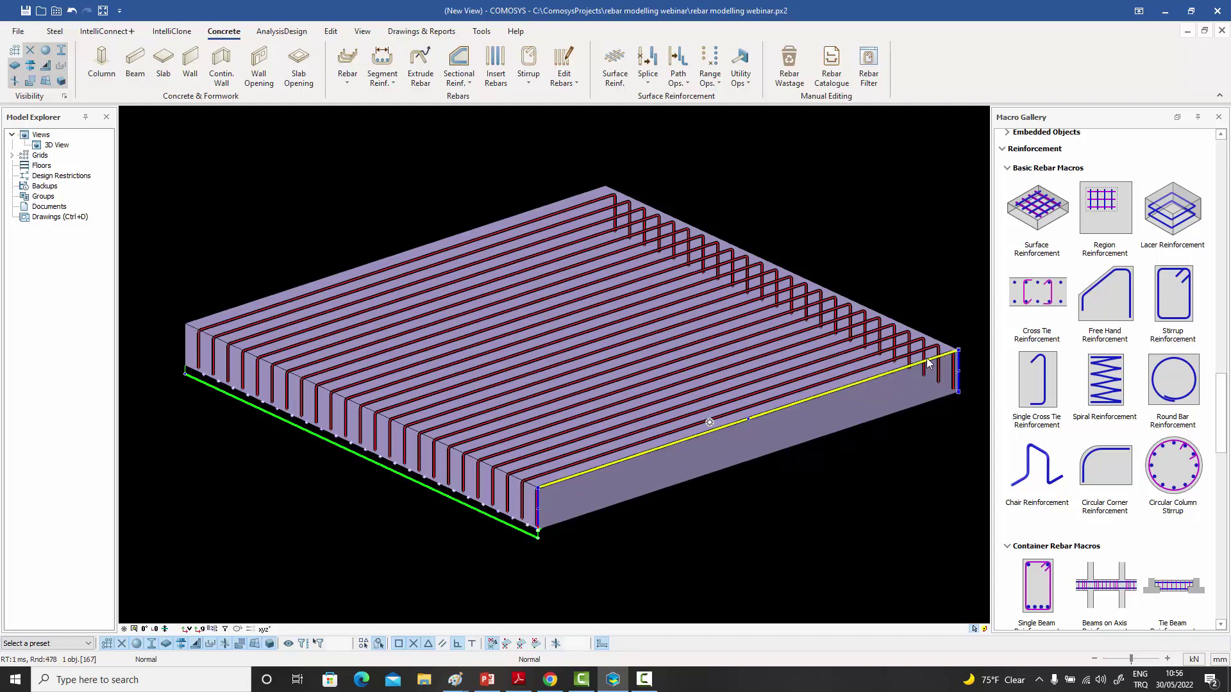
double_click(680, 360)
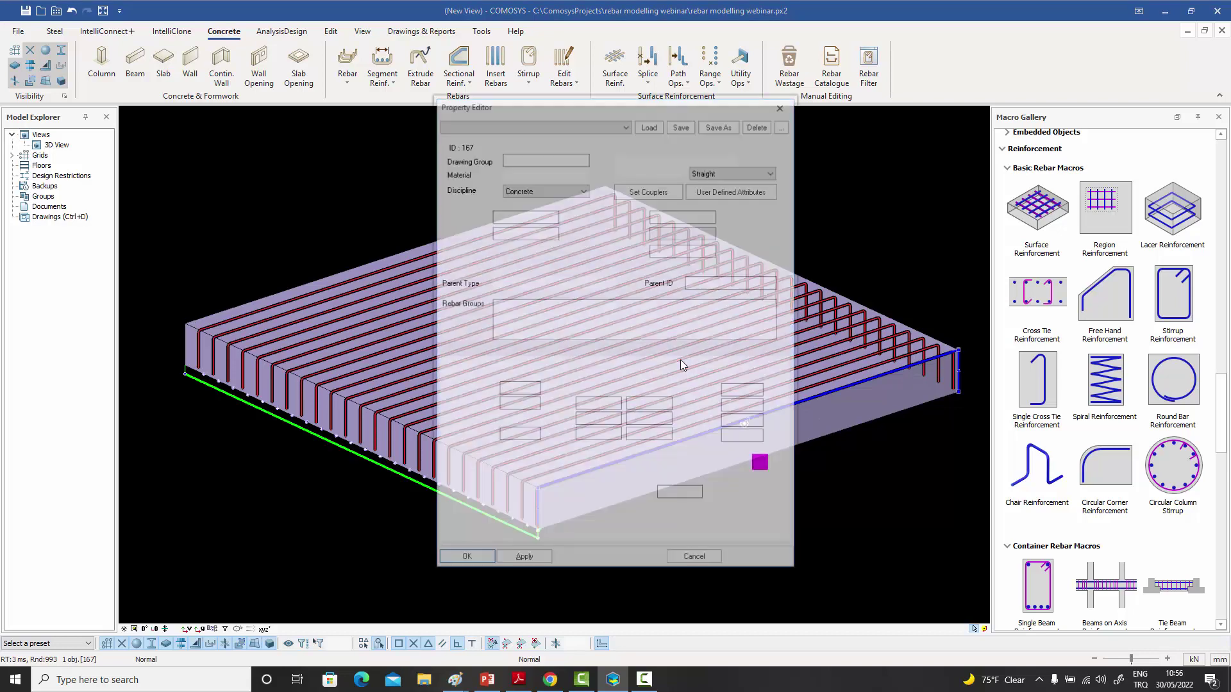
click(725, 178)
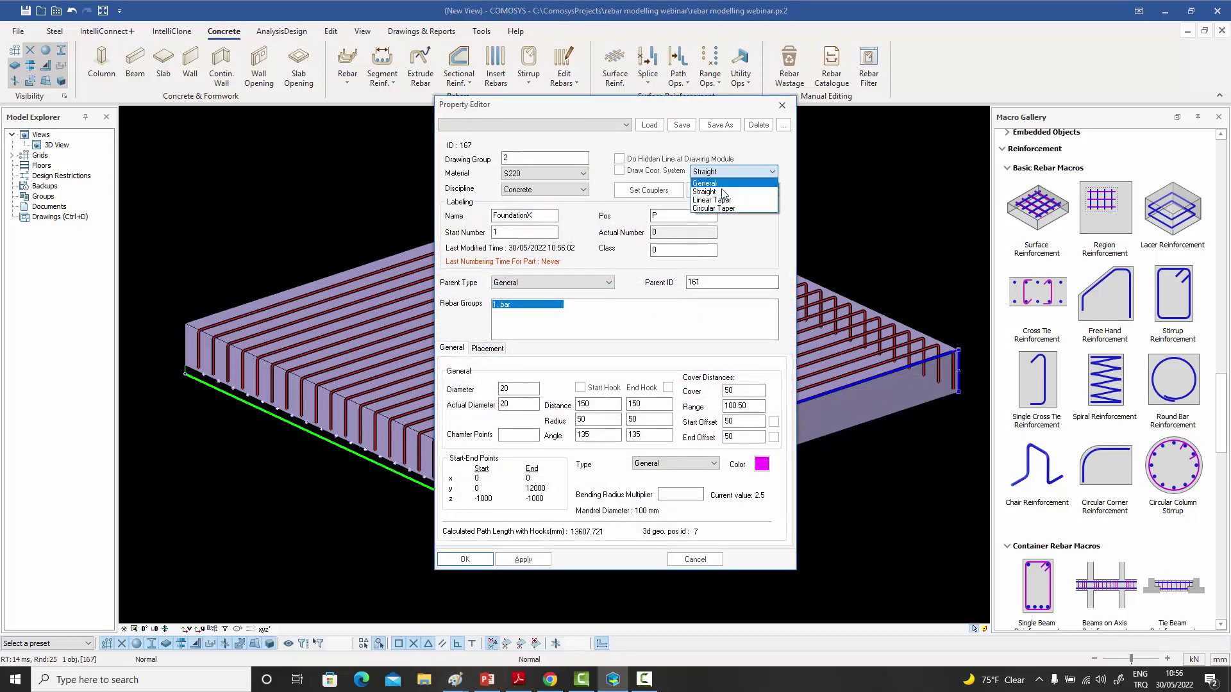
click(723, 191)
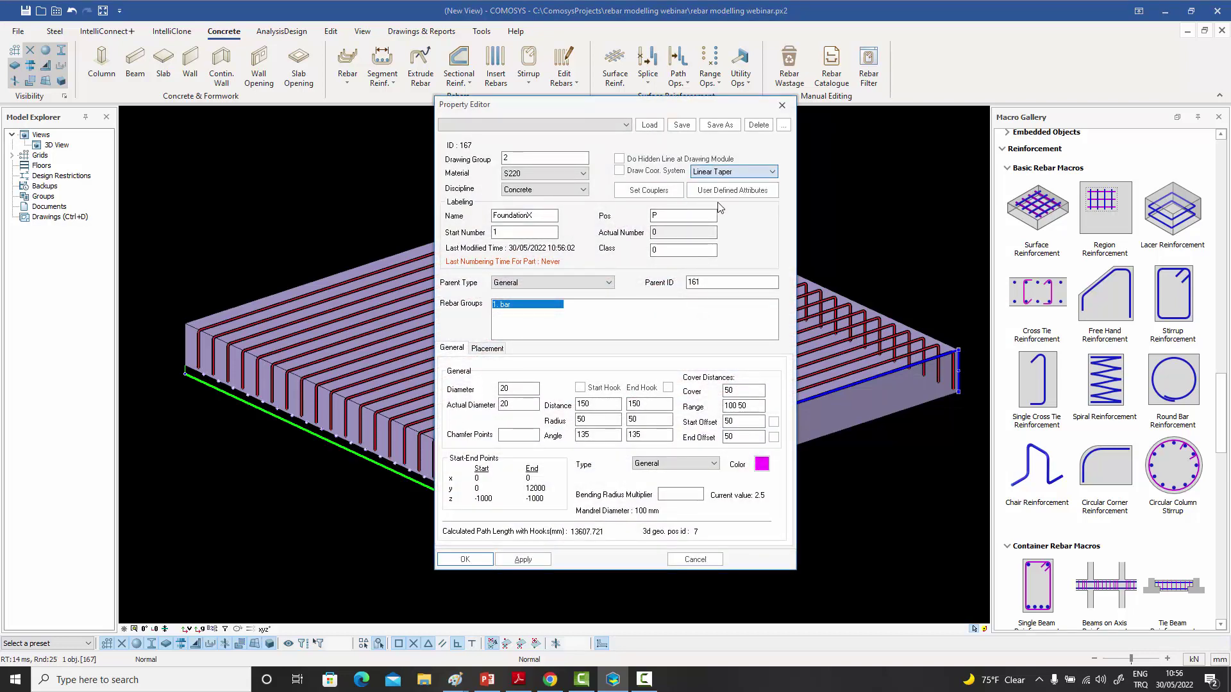
click(466, 559)
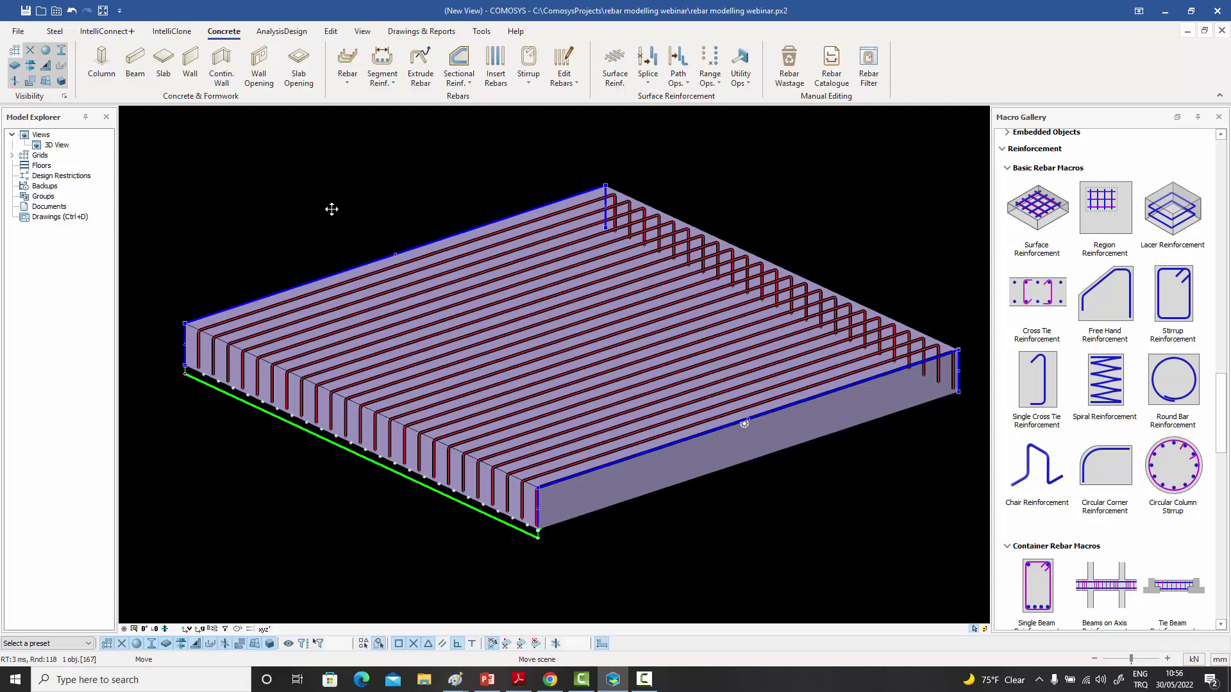
- Move the vertical leg segment on the far end bar's left side inward along the slab in repeated 1000 mm increments
middle_drag(329, 214, 326, 214)
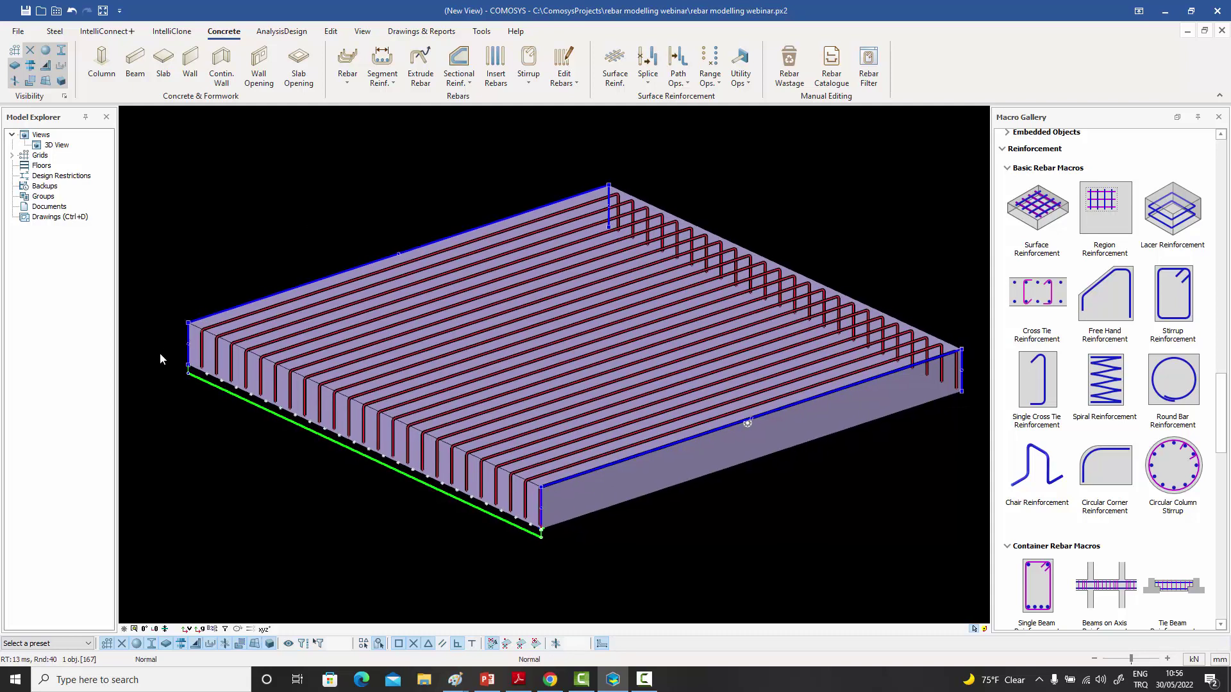
click(190, 340)
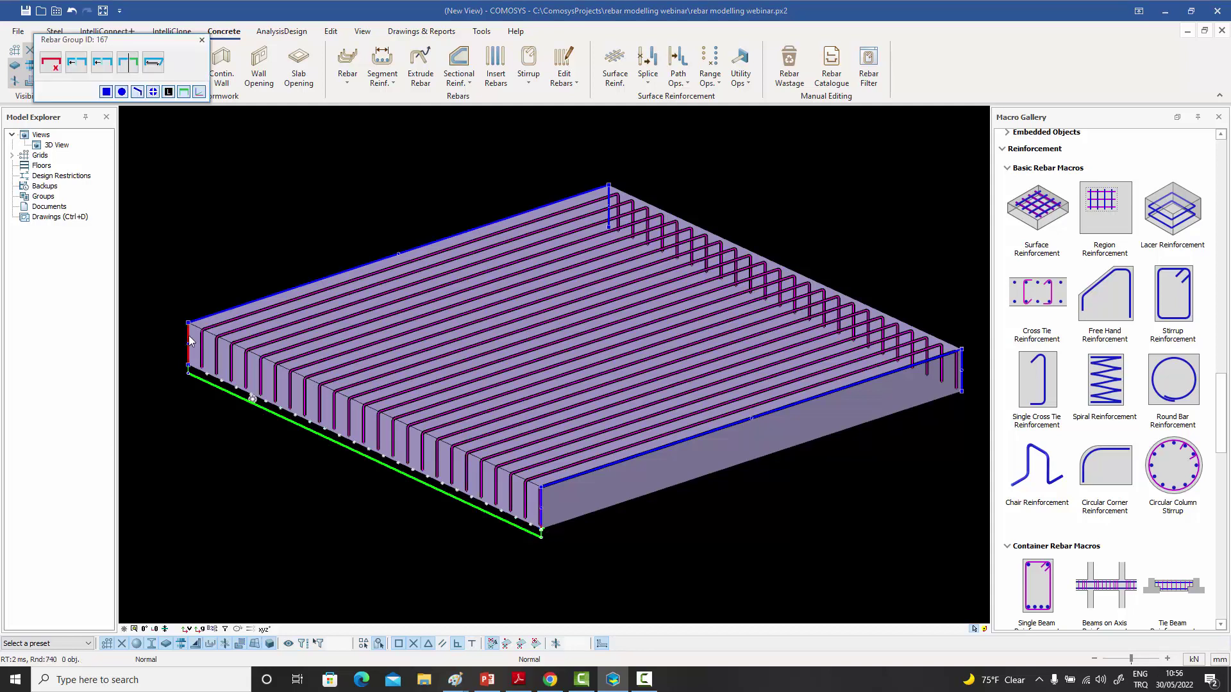
click(102, 62)
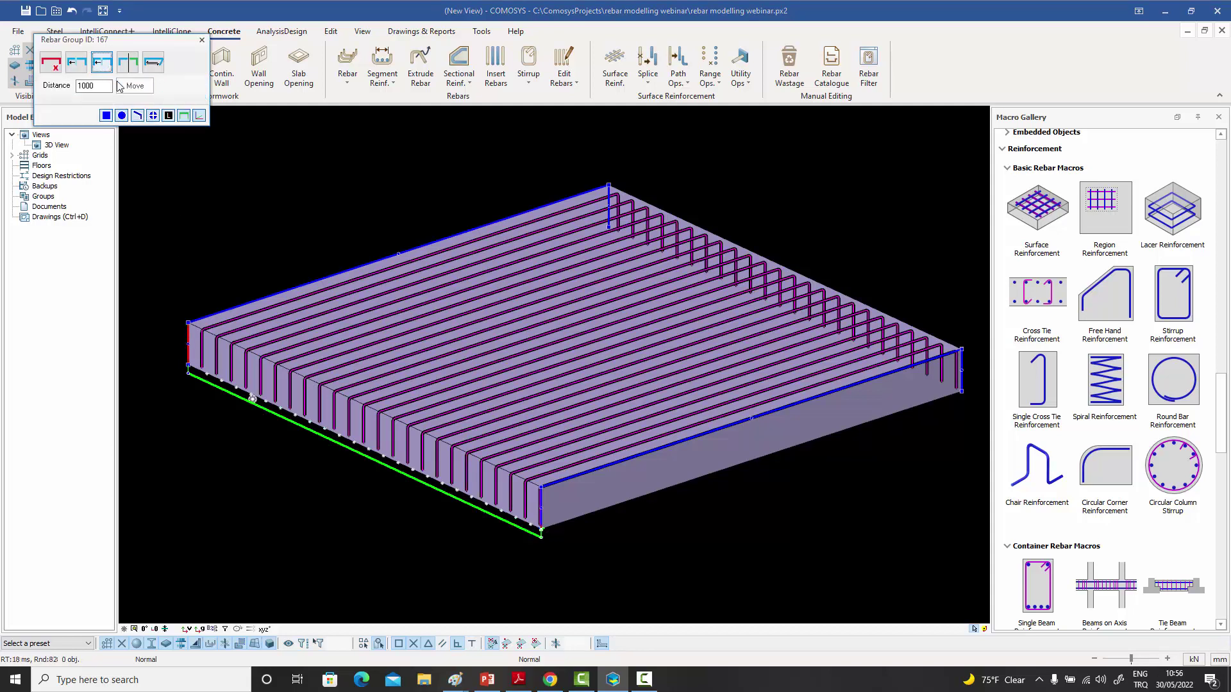
click(135, 85)
click(135, 86)
click(134, 86)
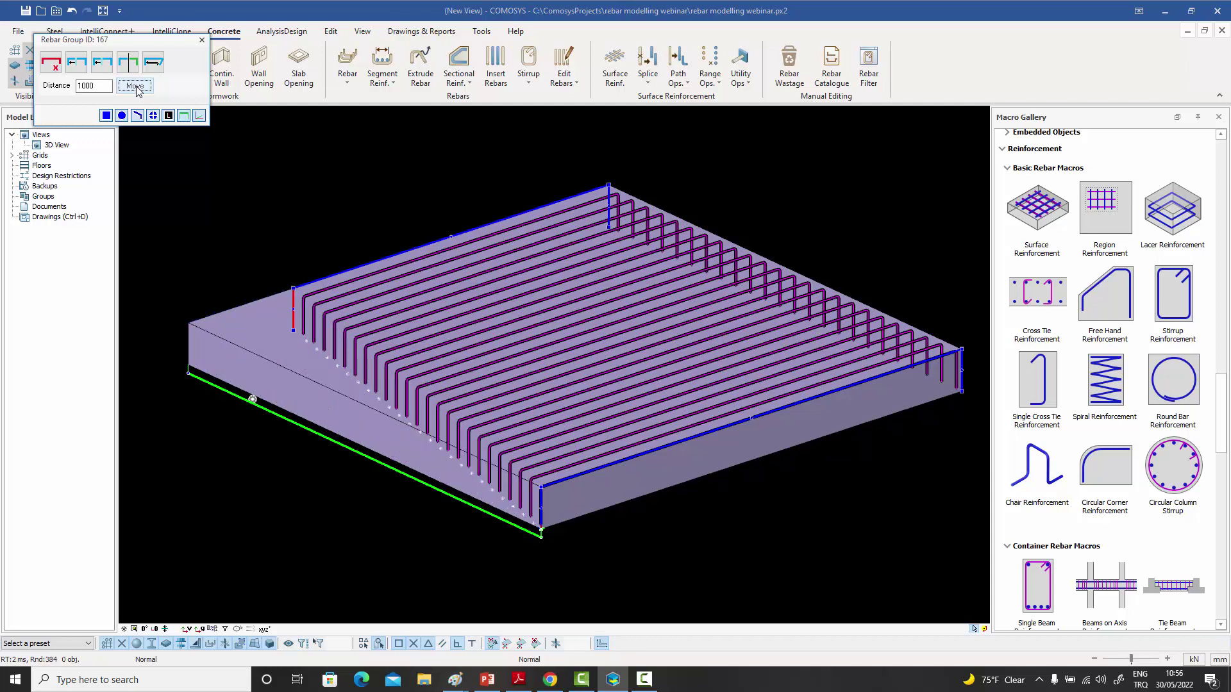
click(134, 86)
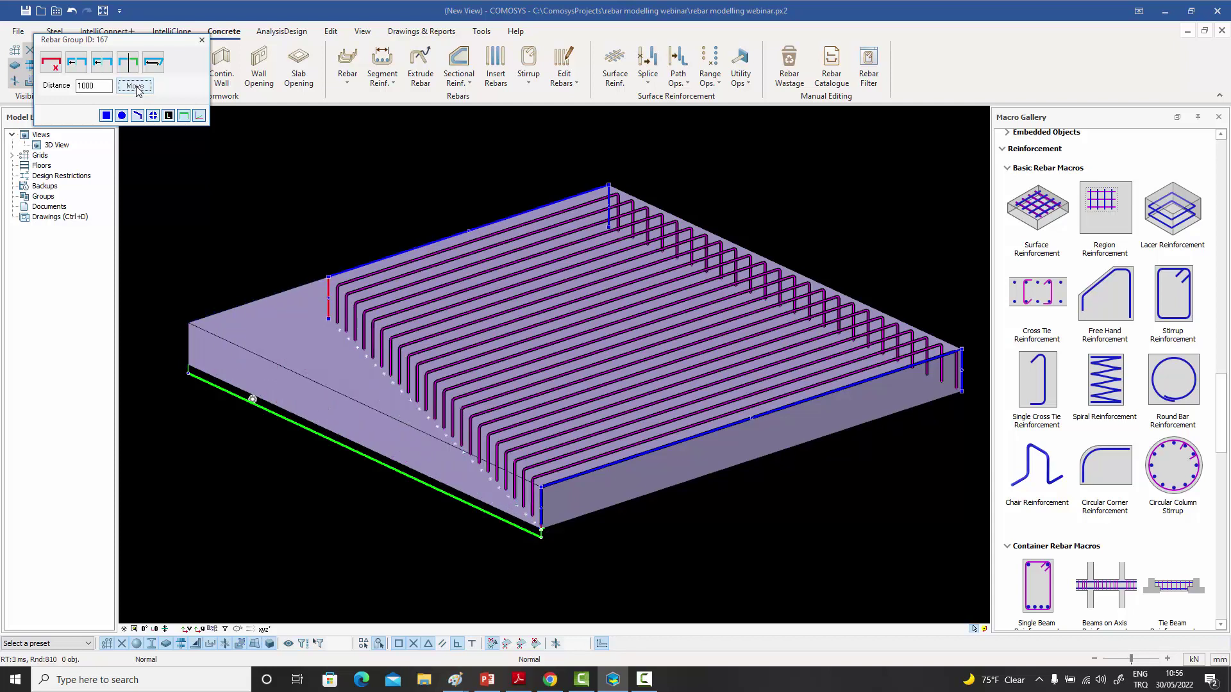
click(202, 40)
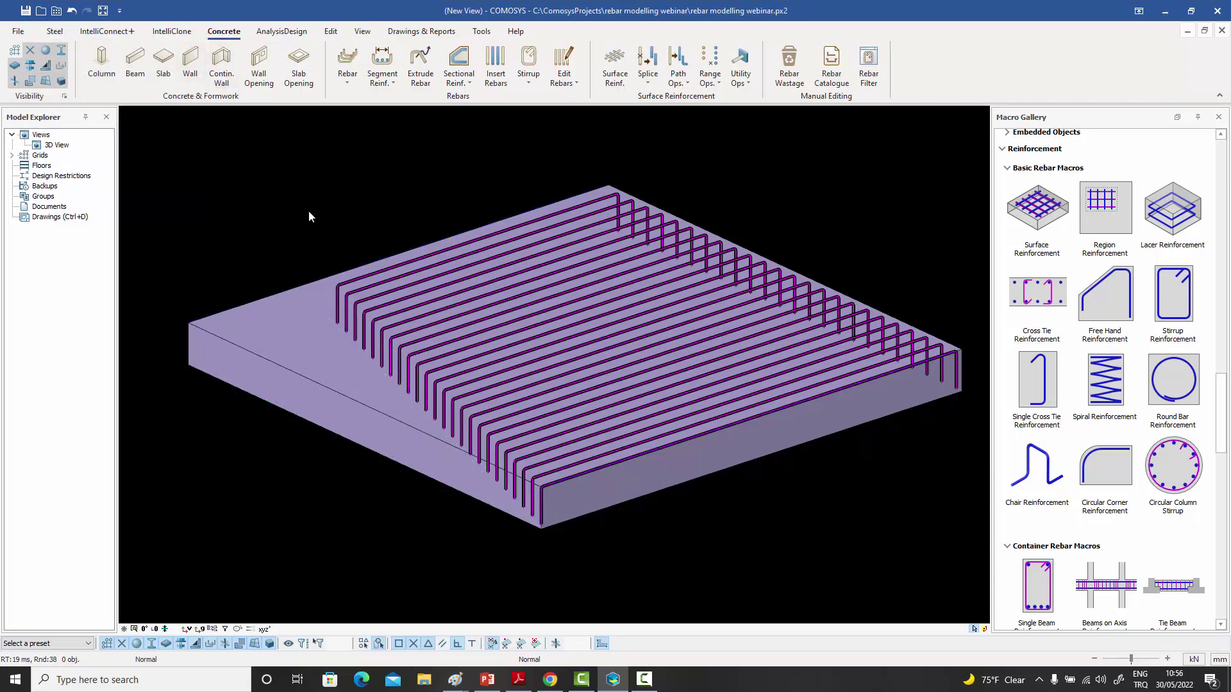
- Move the opposite vertical leg segment of the far end bar inward in repeated 1000 mm increments, checking the taper from above first
click(144, 629)
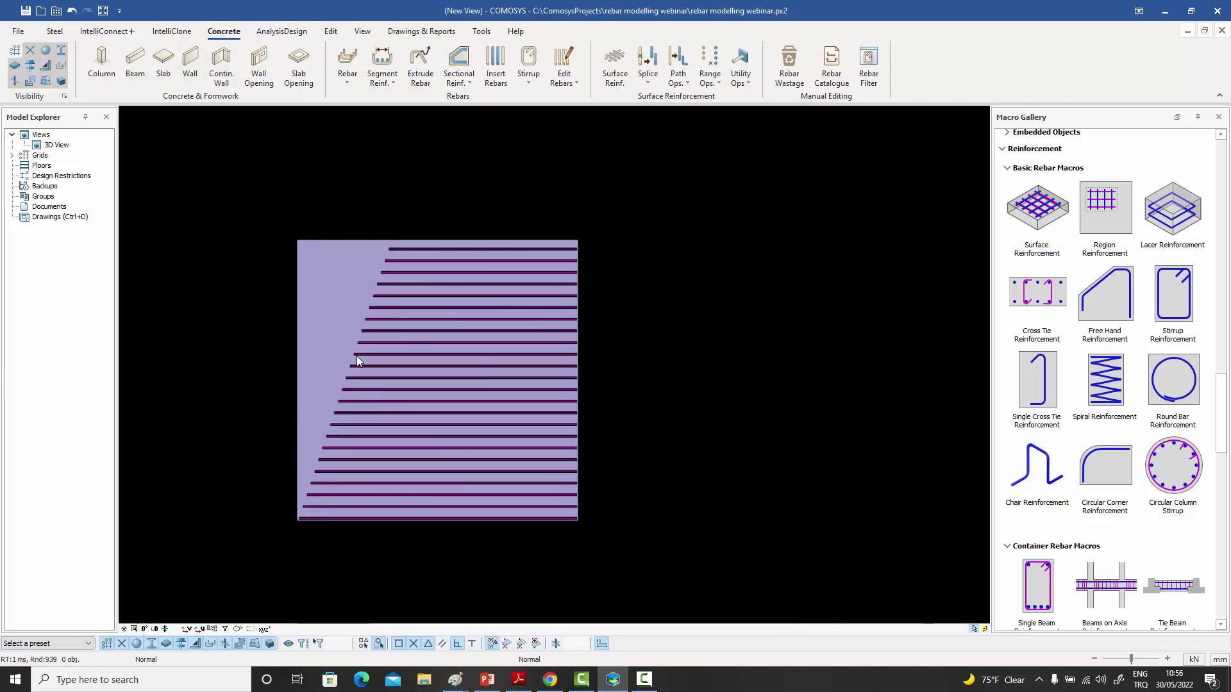
middle_drag(367, 256, 573, 399)
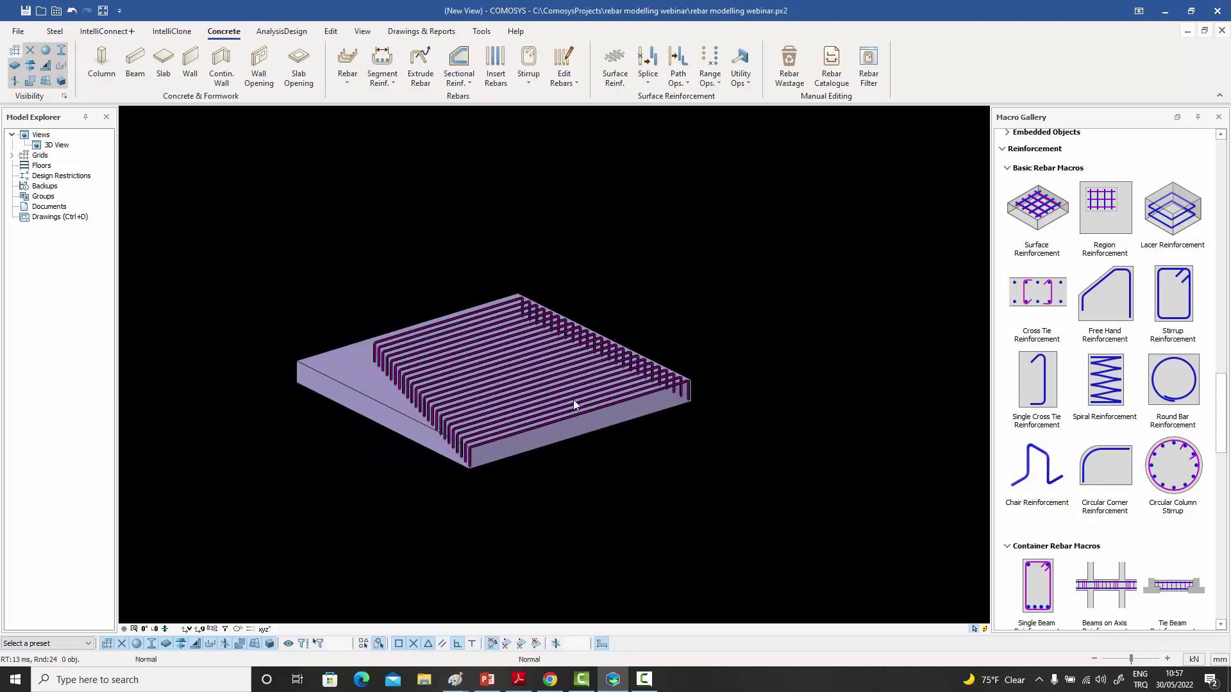
scroll(511, 352, up, 5)
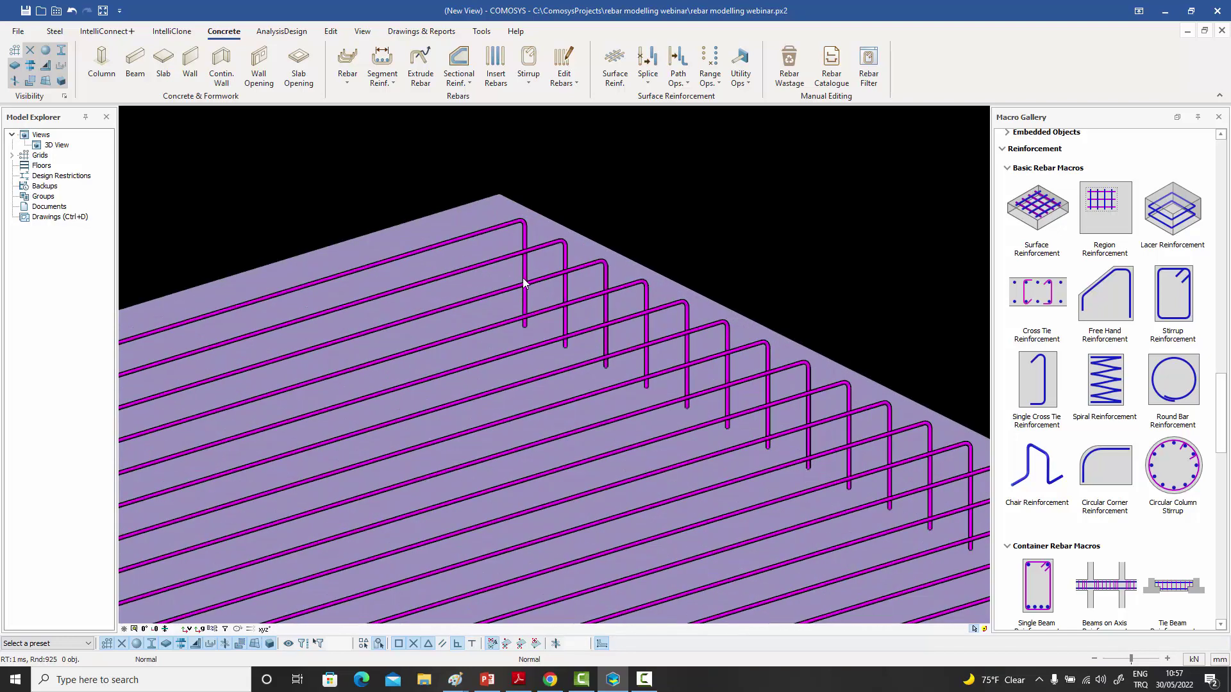
click(526, 276)
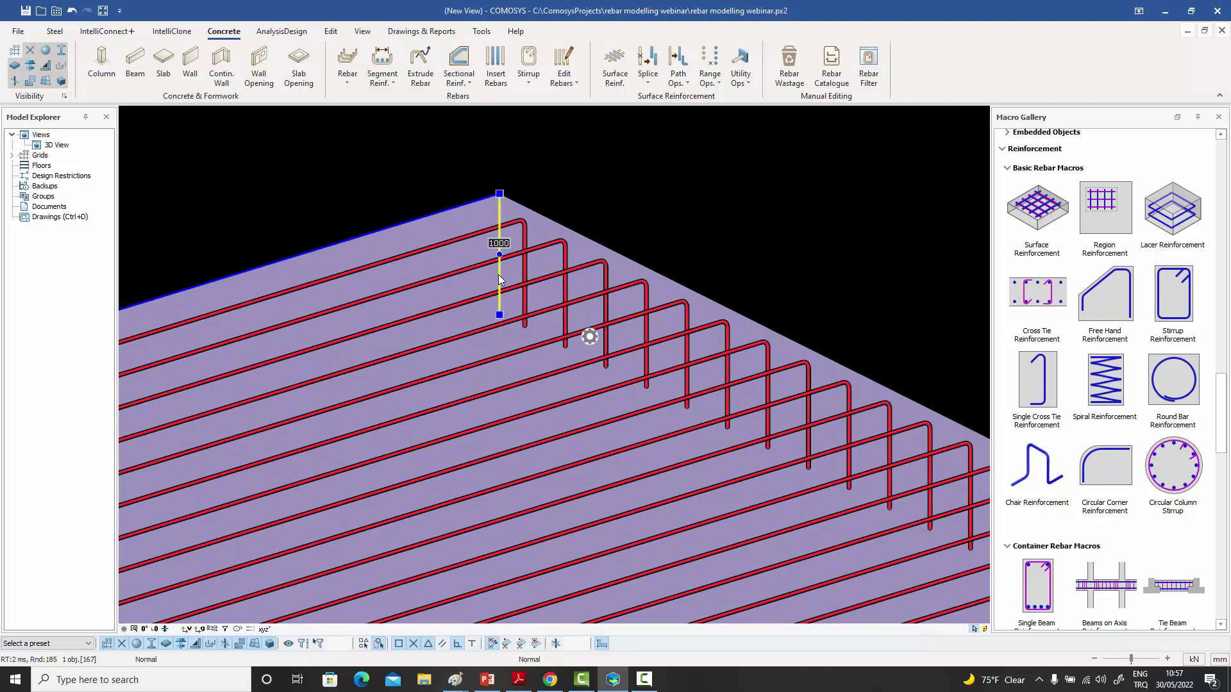
click(509, 277)
scroll(516, 279, down, 5)
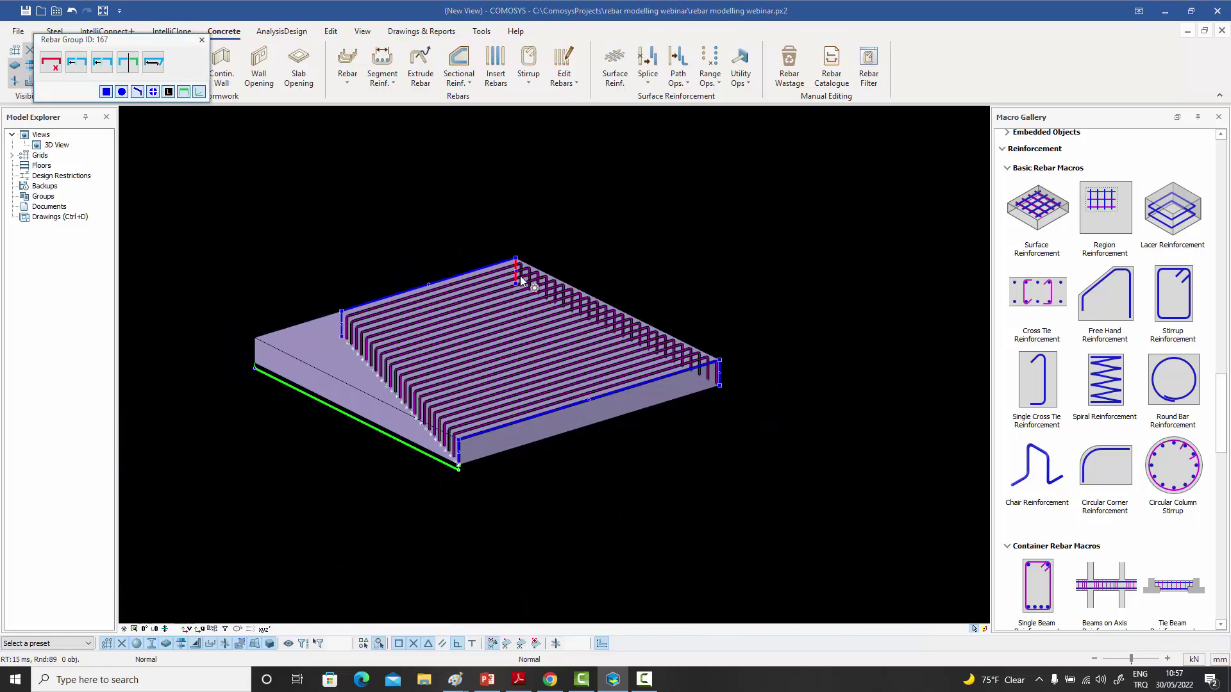
click(102, 62)
click(135, 86)
click(135, 86)
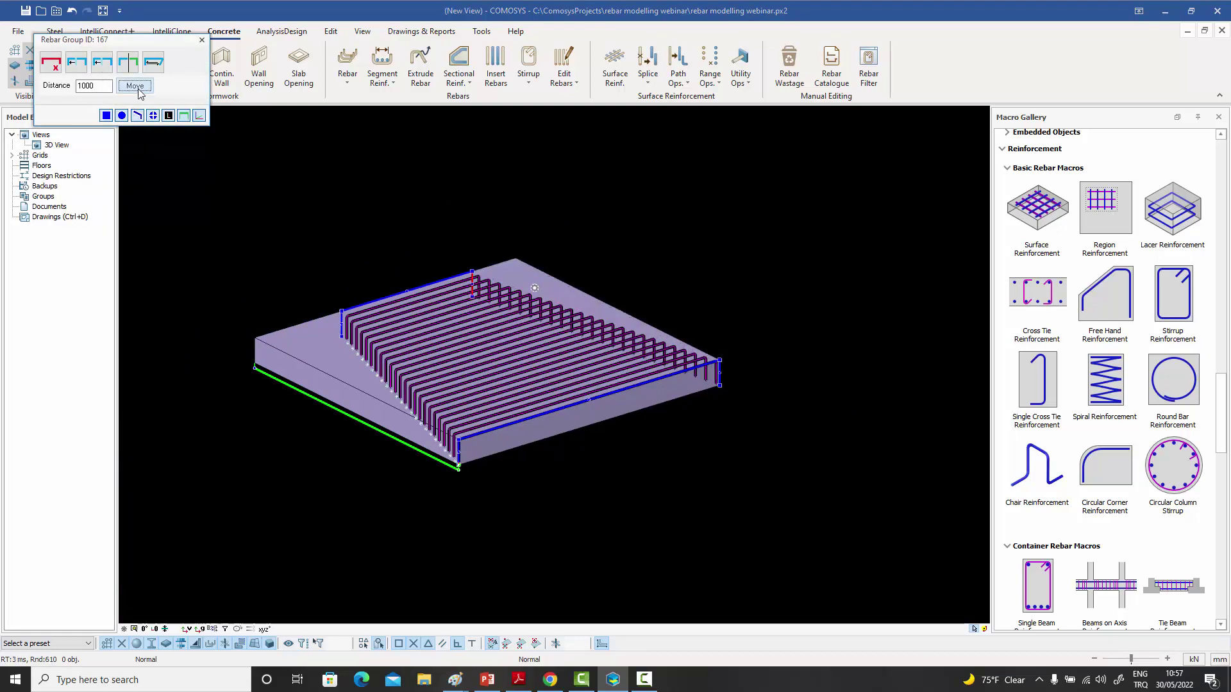
click(202, 40)
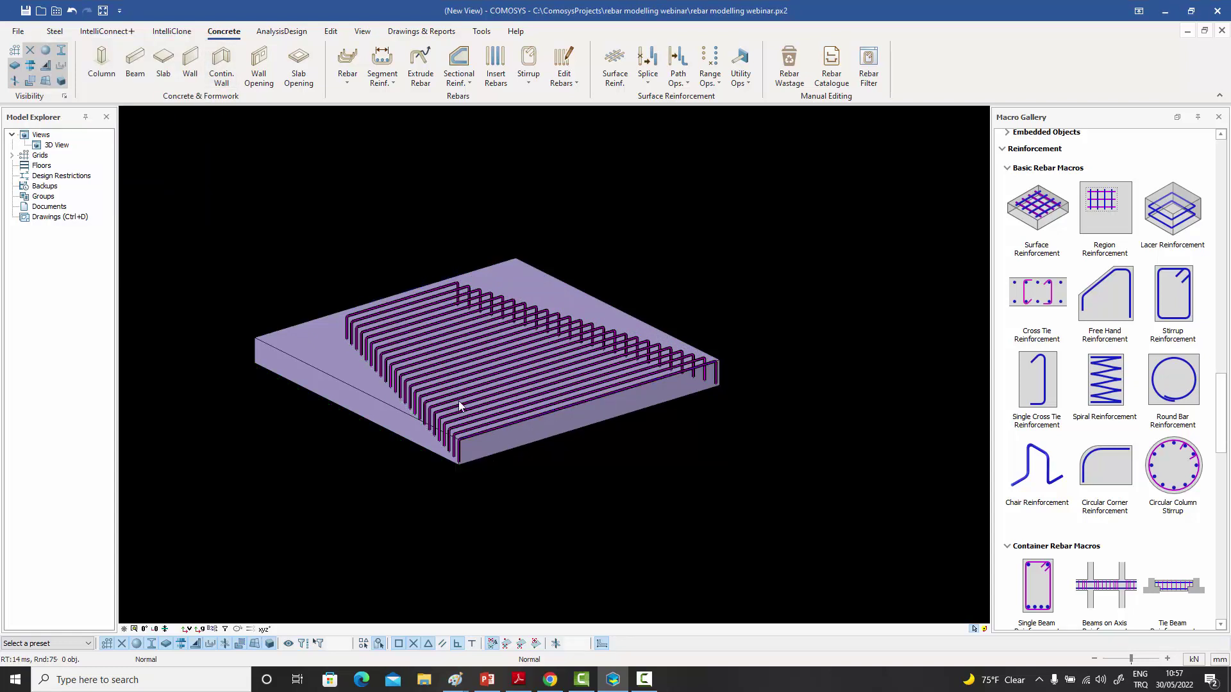
scroll(428, 378, up, 1)
scroll(333, 337, up, 1)
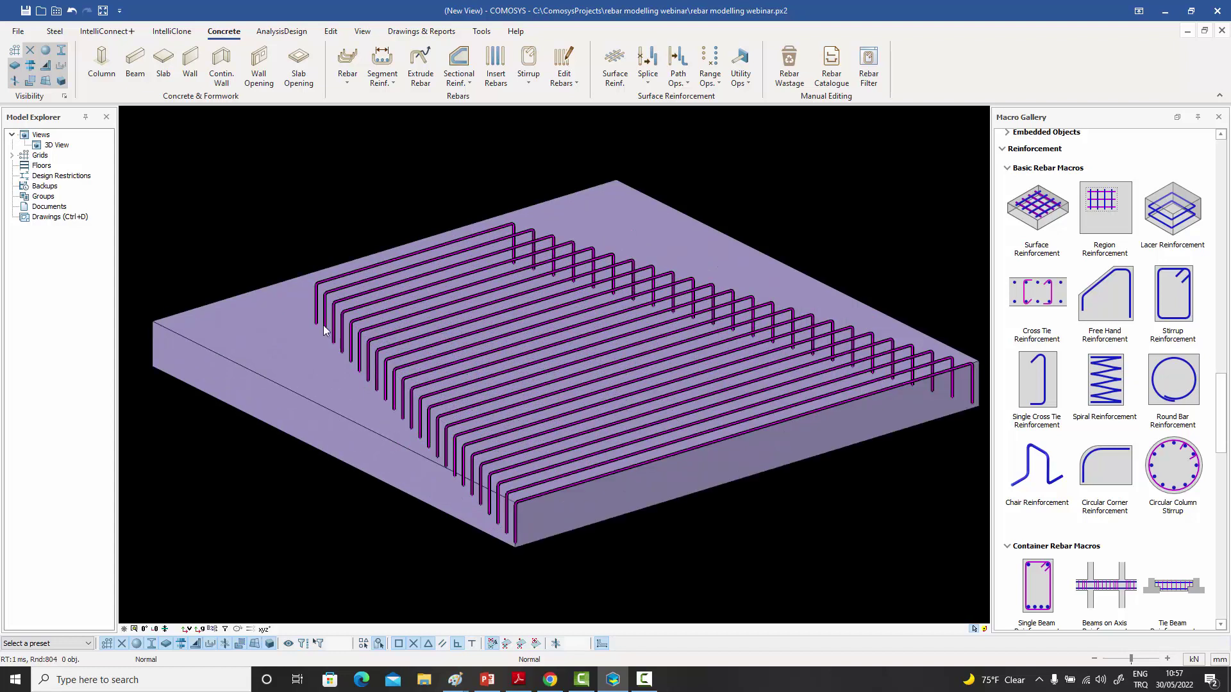
click(329, 341)
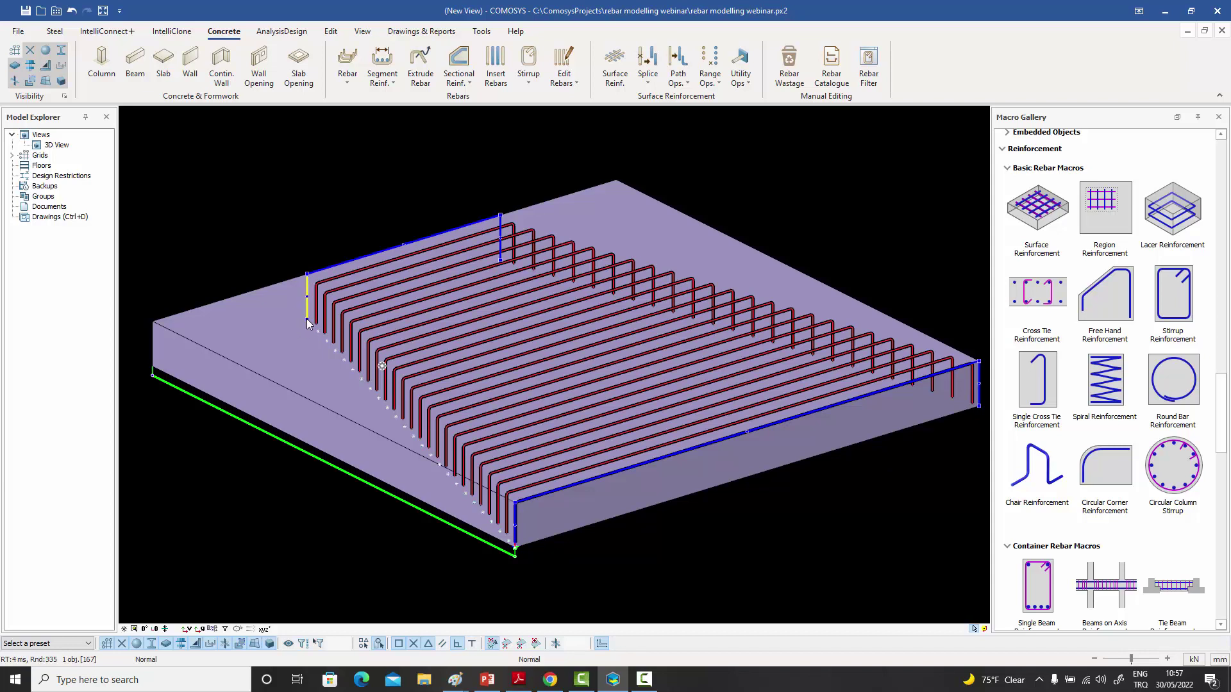
click(306, 319)
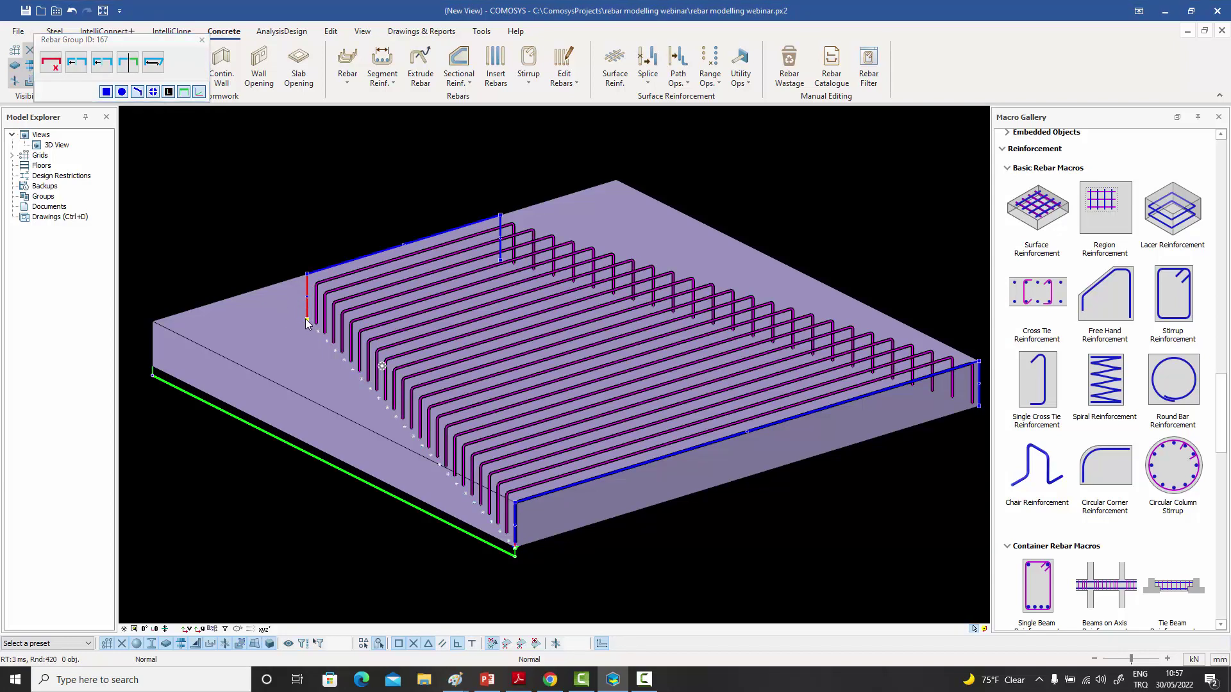
click(279, 267)
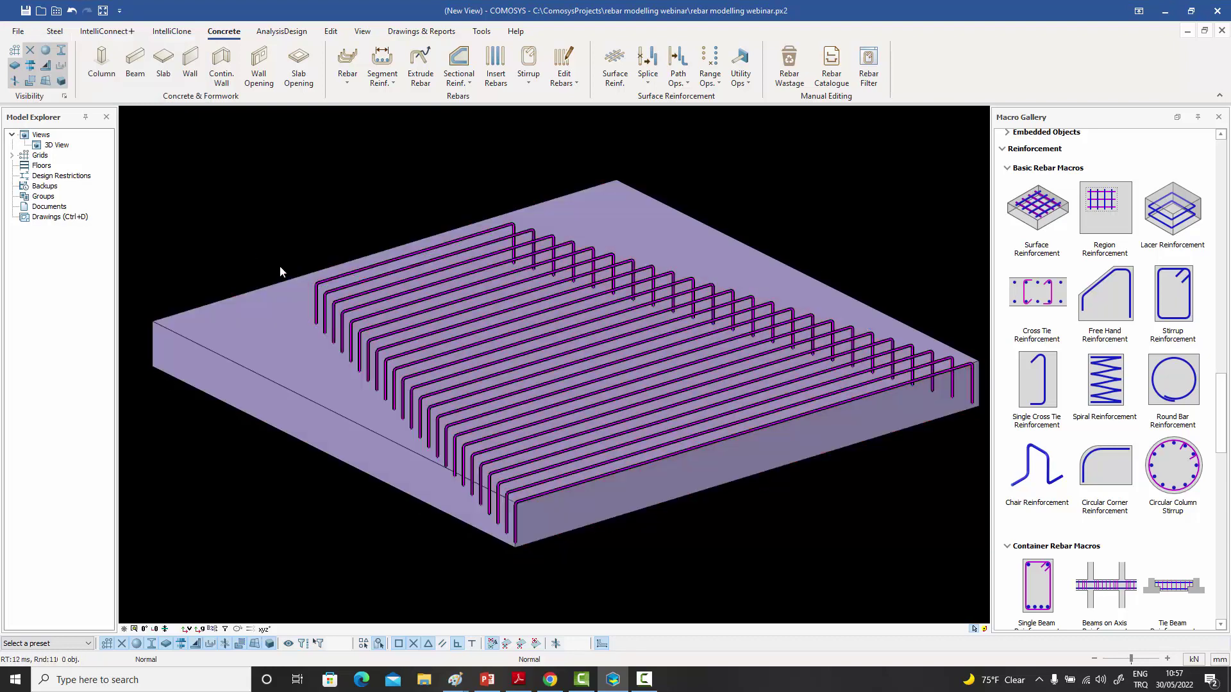
- Shorten the far end bar's left leg by moving its lower end point up repeatedly by 50 mm in Z
click(319, 311)
scroll(314, 314, up, 5)
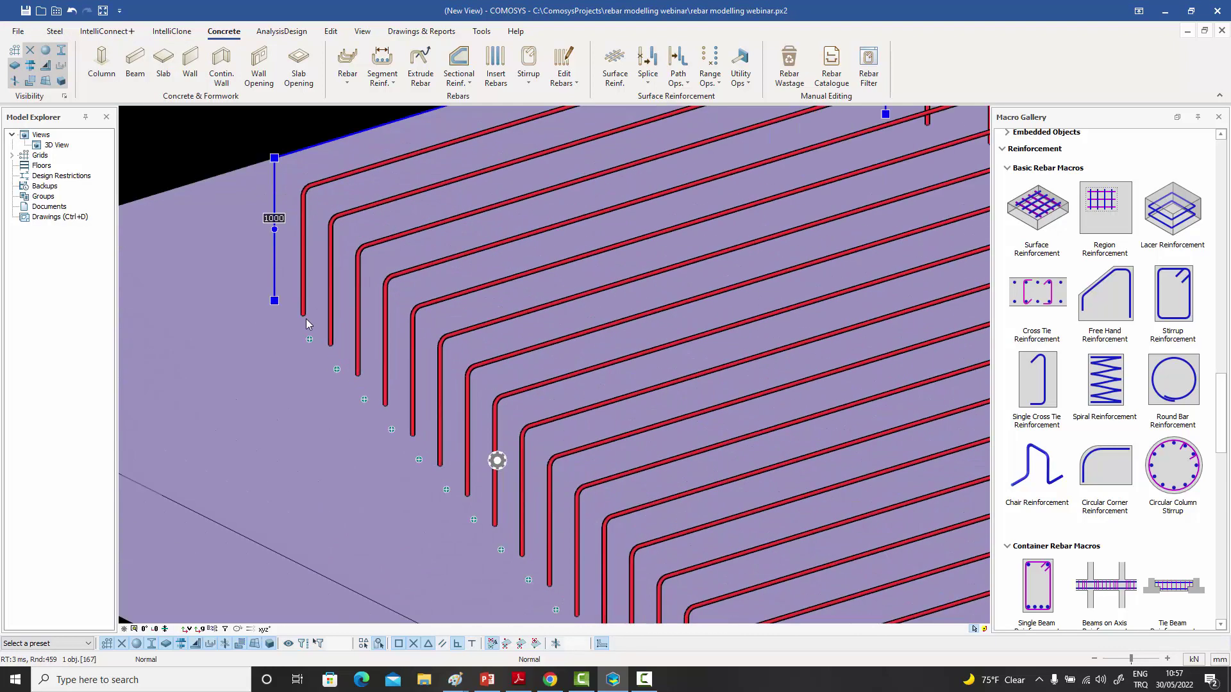
click(275, 302)
scroll(275, 305, down, 5)
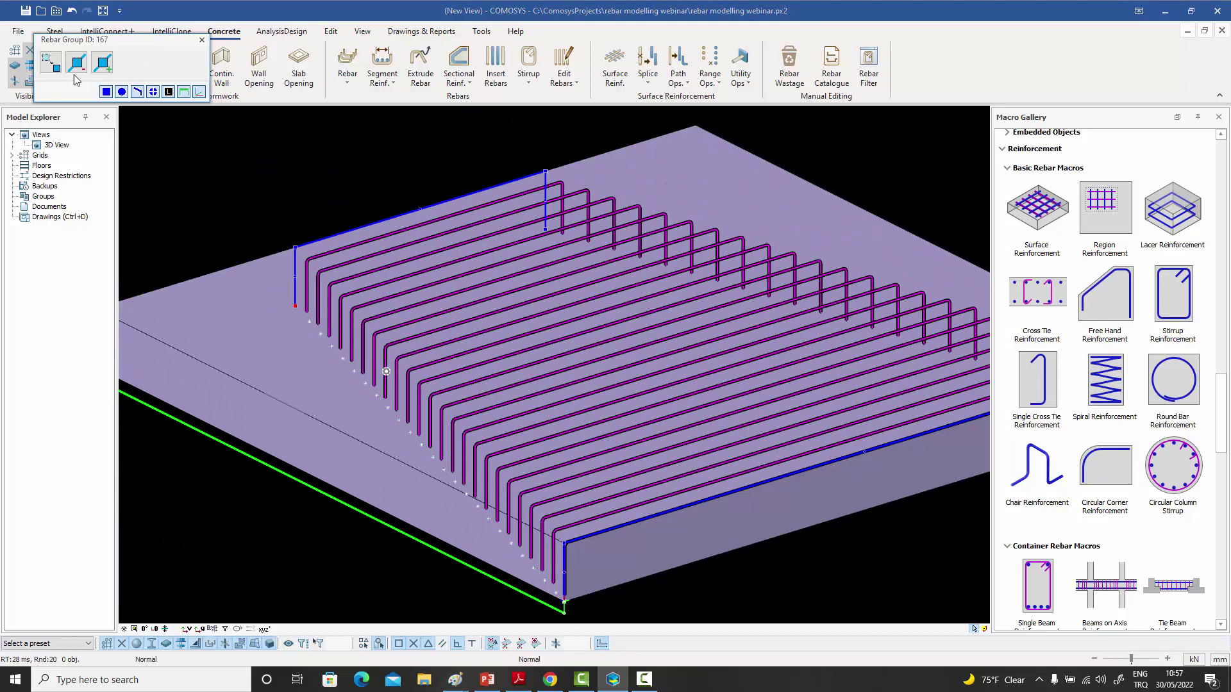
click(75, 74)
click(85, 122)
text(550)
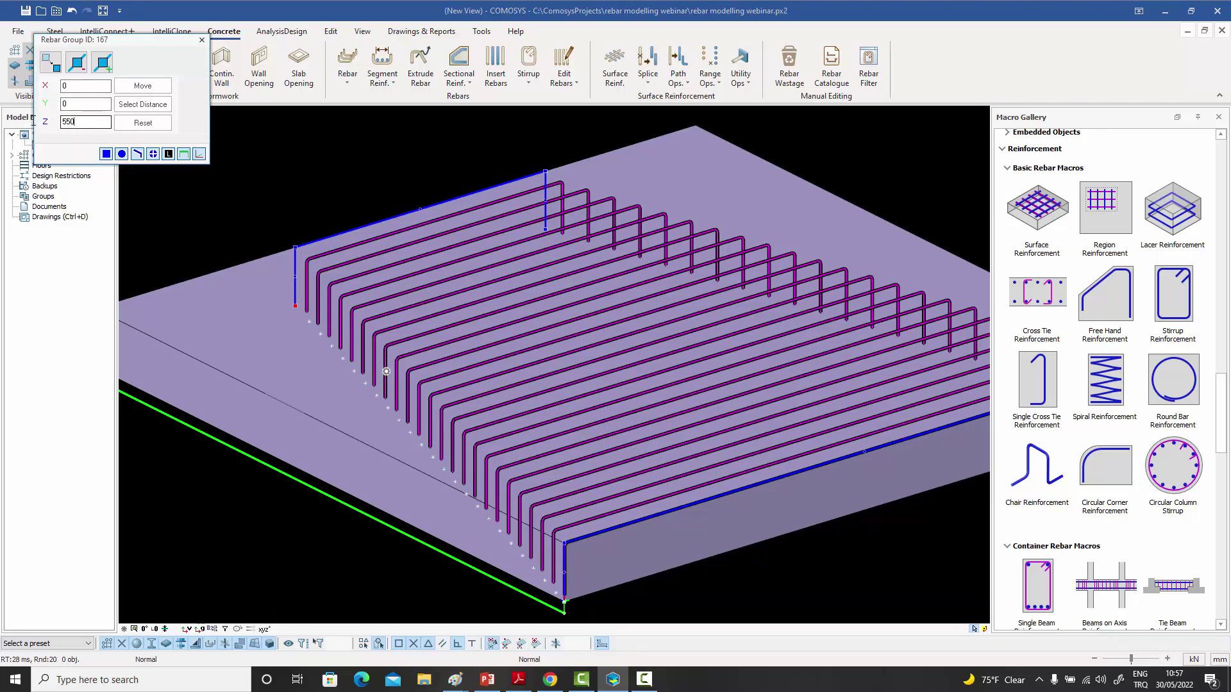
key(Return)
text(50)
click(142, 86)
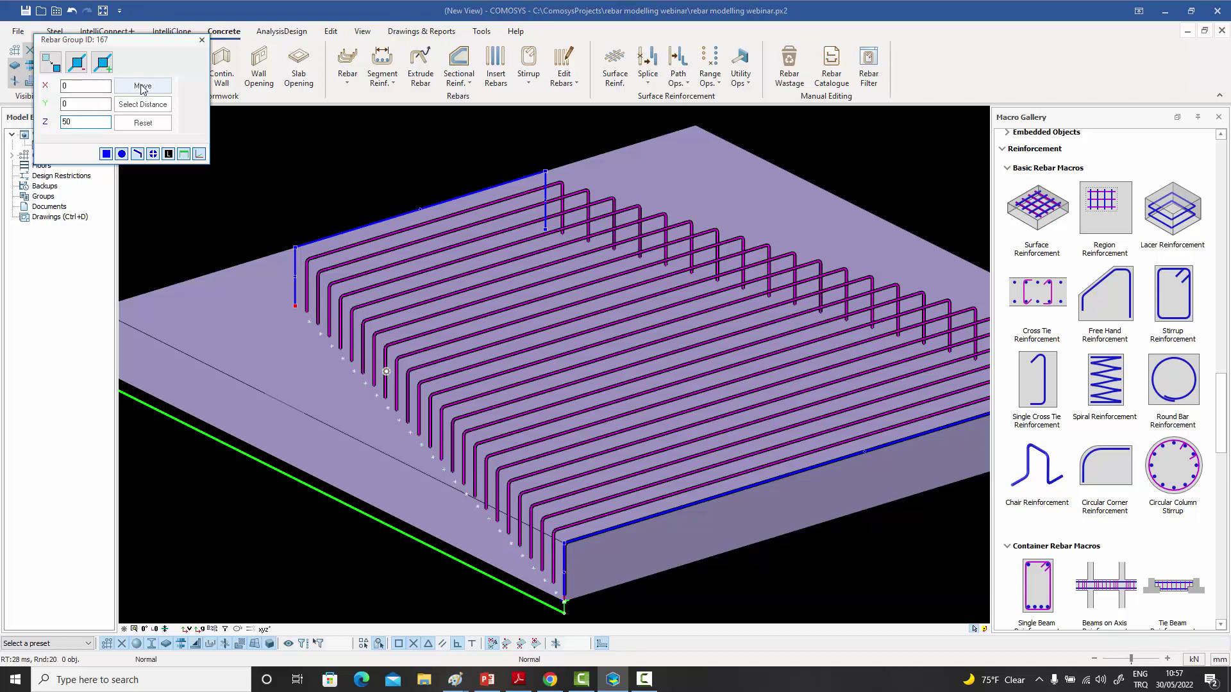
click(142, 86)
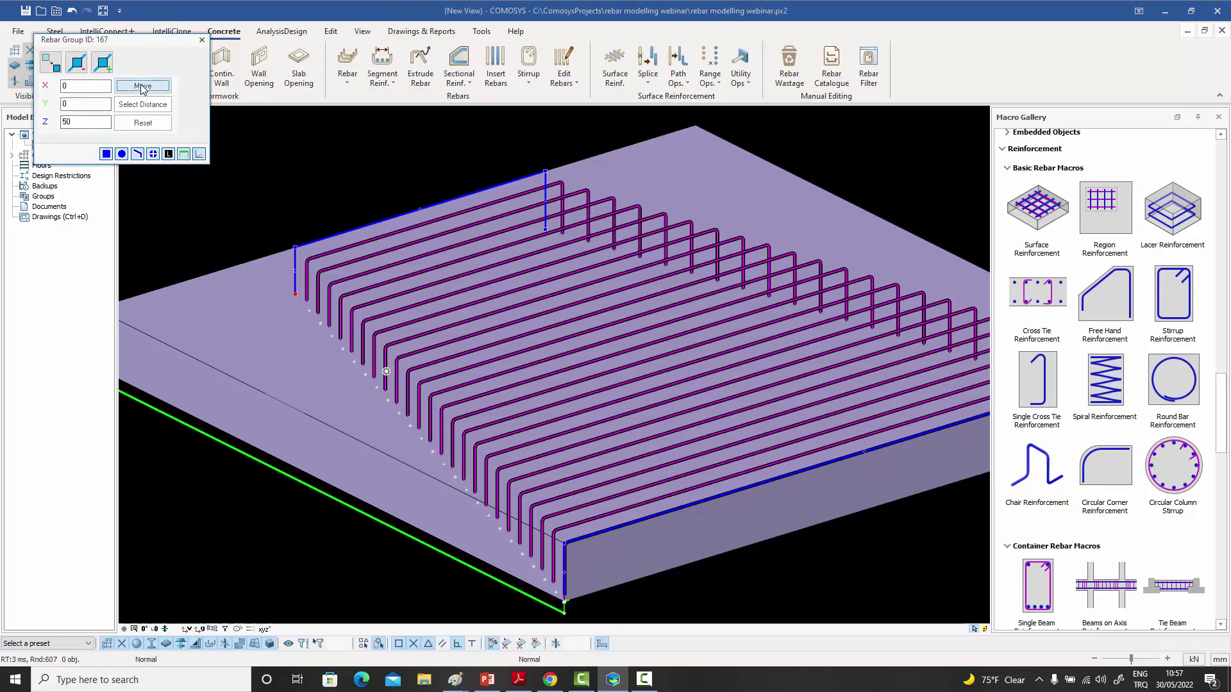
click(143, 87)
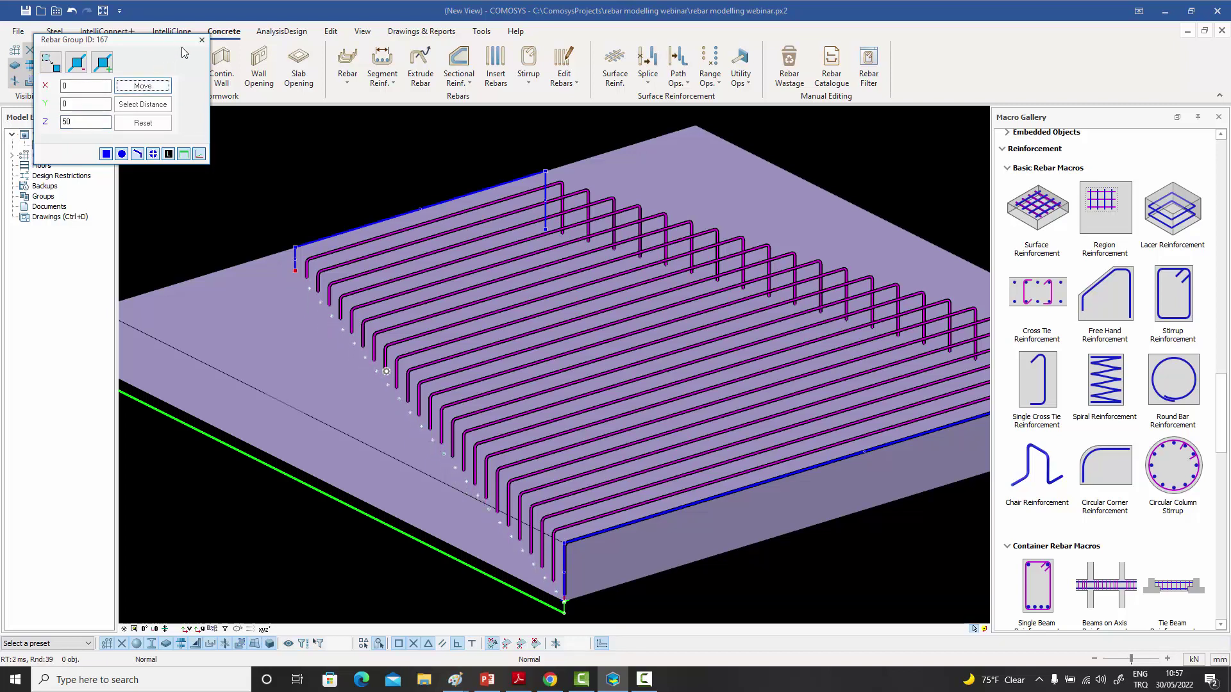
click(202, 40)
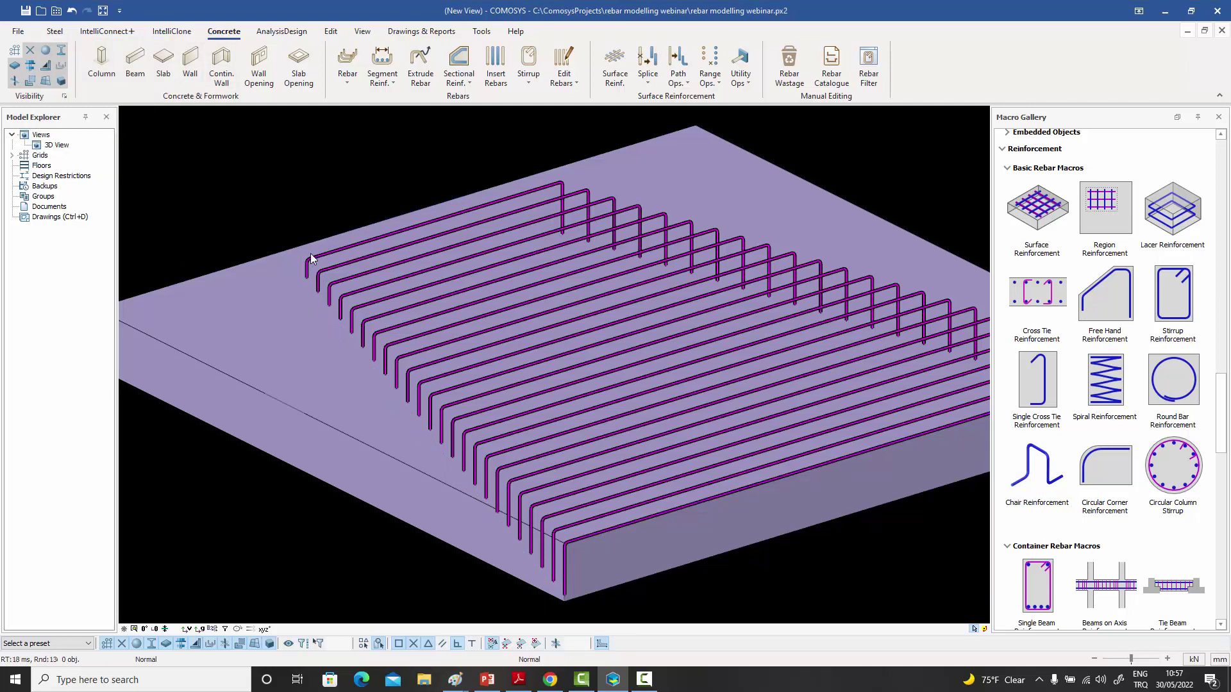
- Move the lower end point of the far end bar's right leg upward by 1000 mm in Z until the leg points above the slab
middle_drag(352, 267, 666, 452)
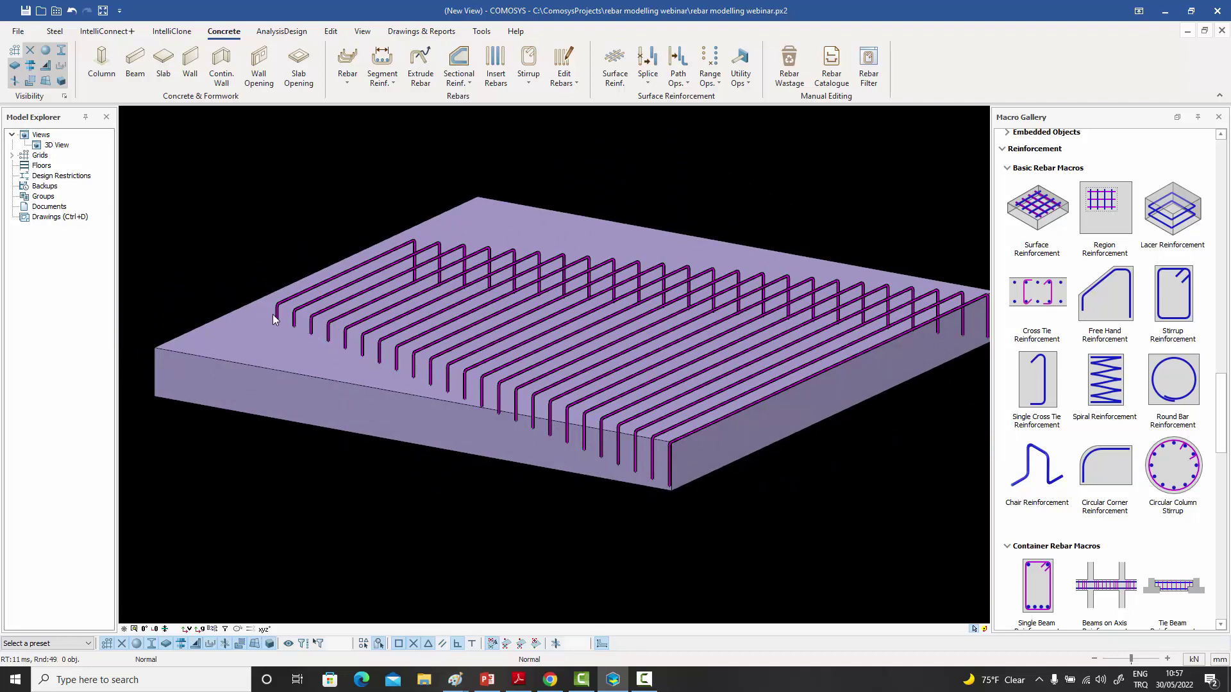
scroll(282, 320, up, 1)
scroll(475, 228, up, 3)
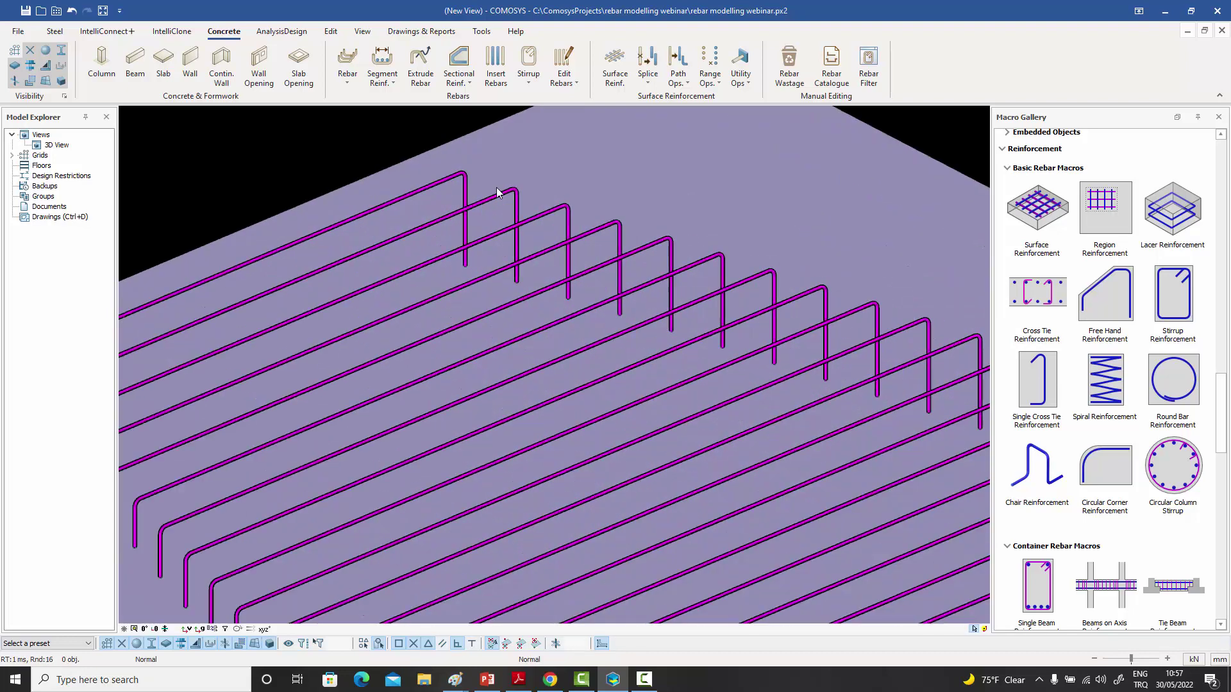
click(465, 198)
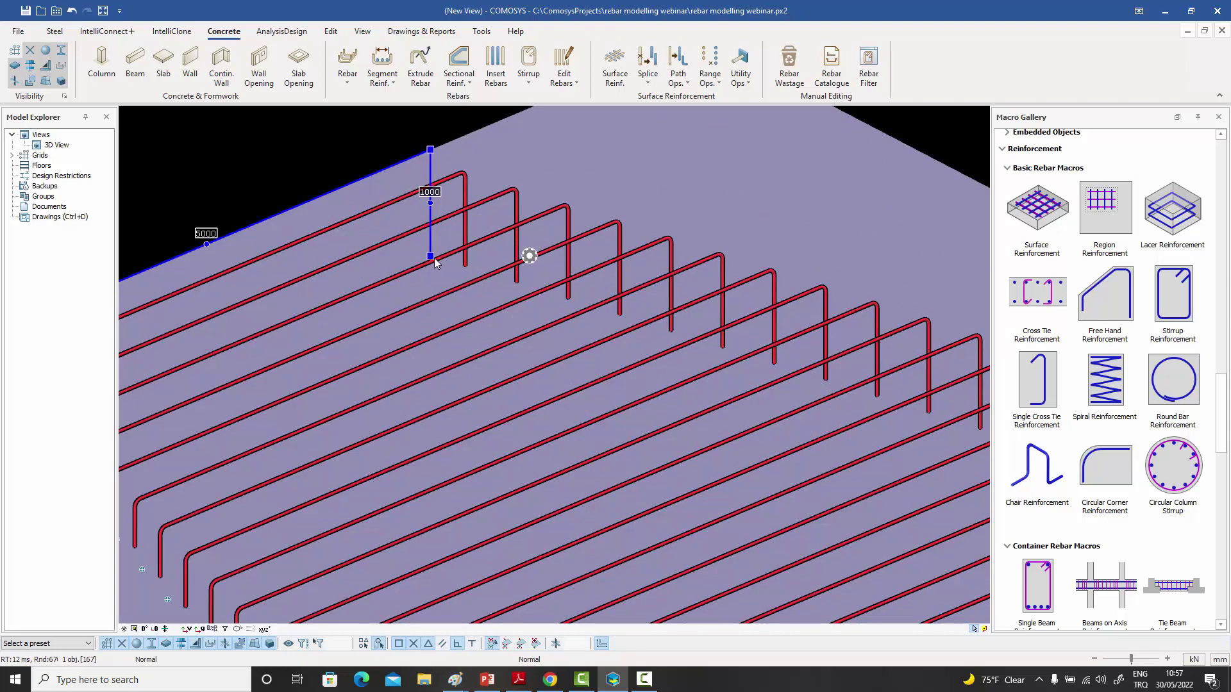
scroll(451, 267, down, 3)
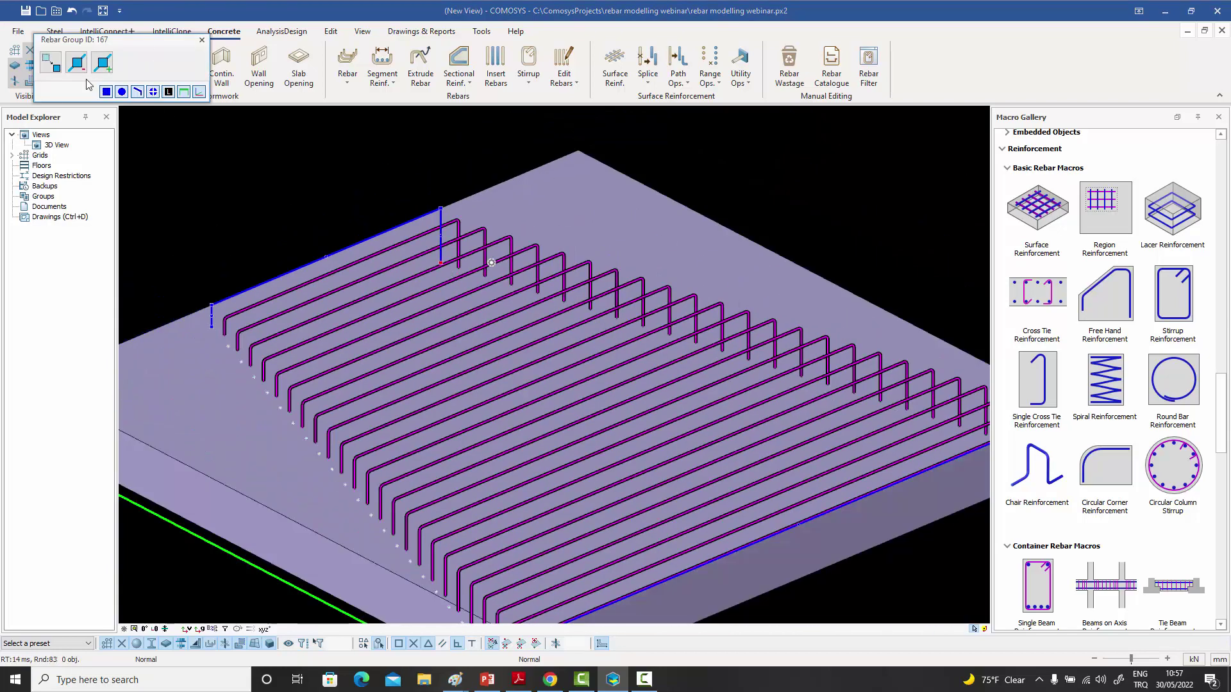
click(50, 62)
double_click(86, 122)
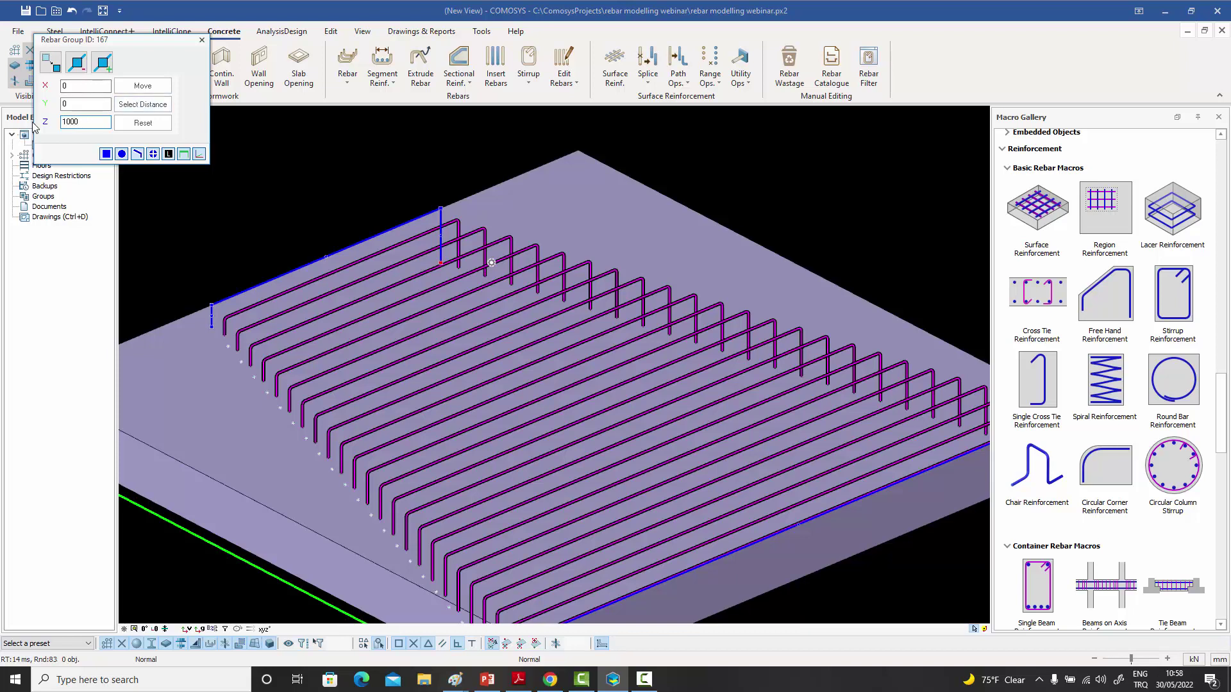
click(144, 87)
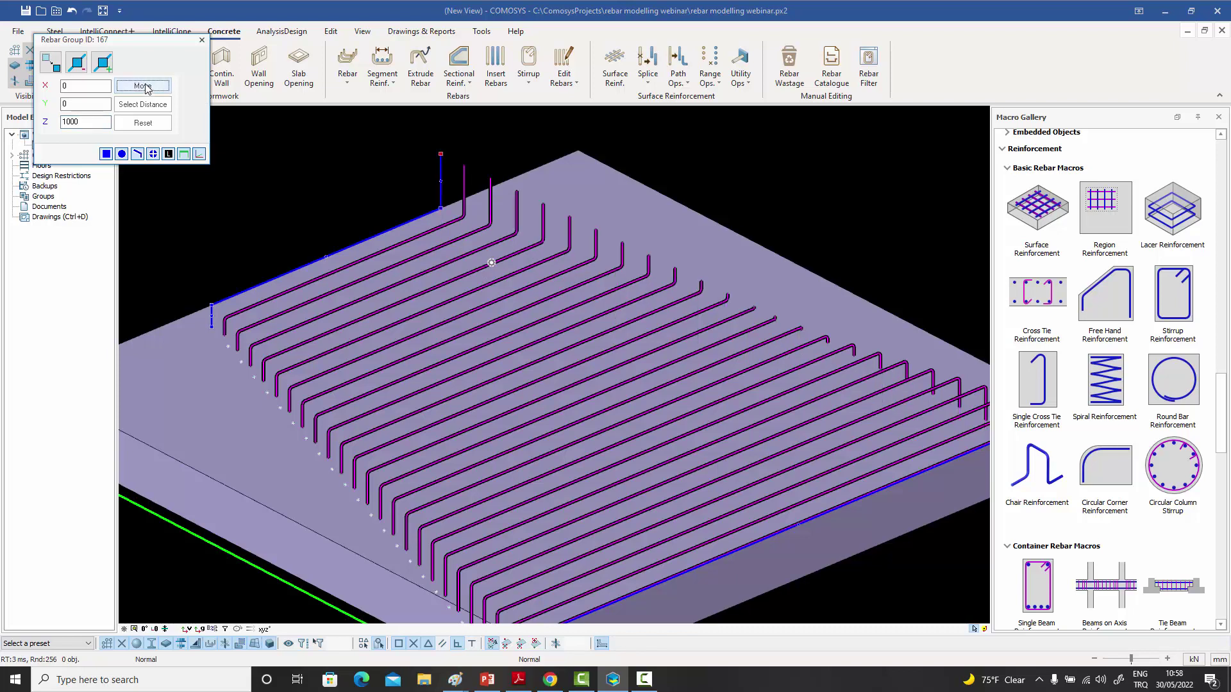
click(202, 40)
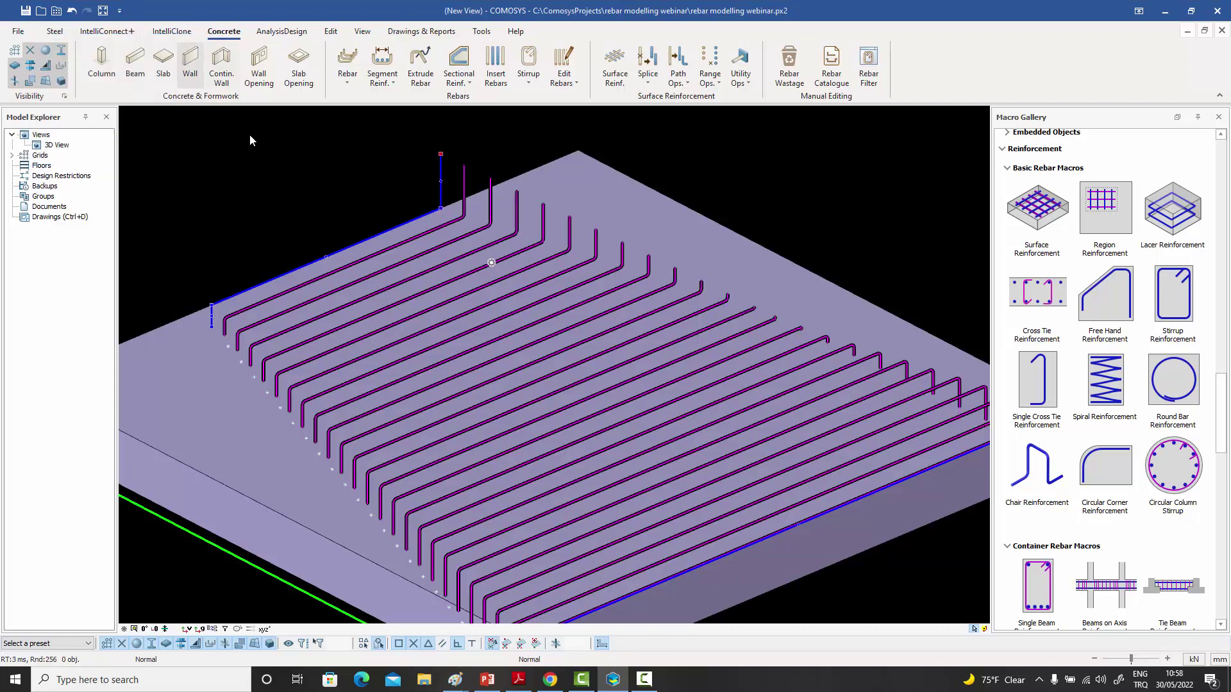
middle_drag(778, 360, 806, 395)
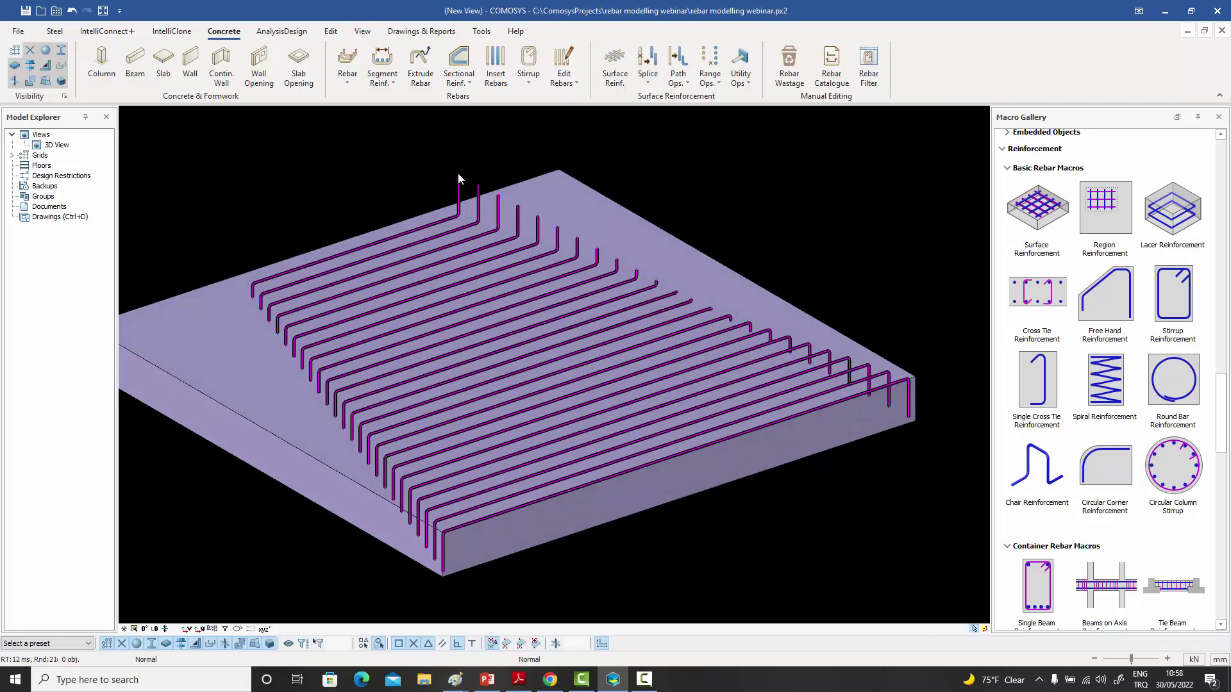
middle_drag(458, 178, 526, 312)
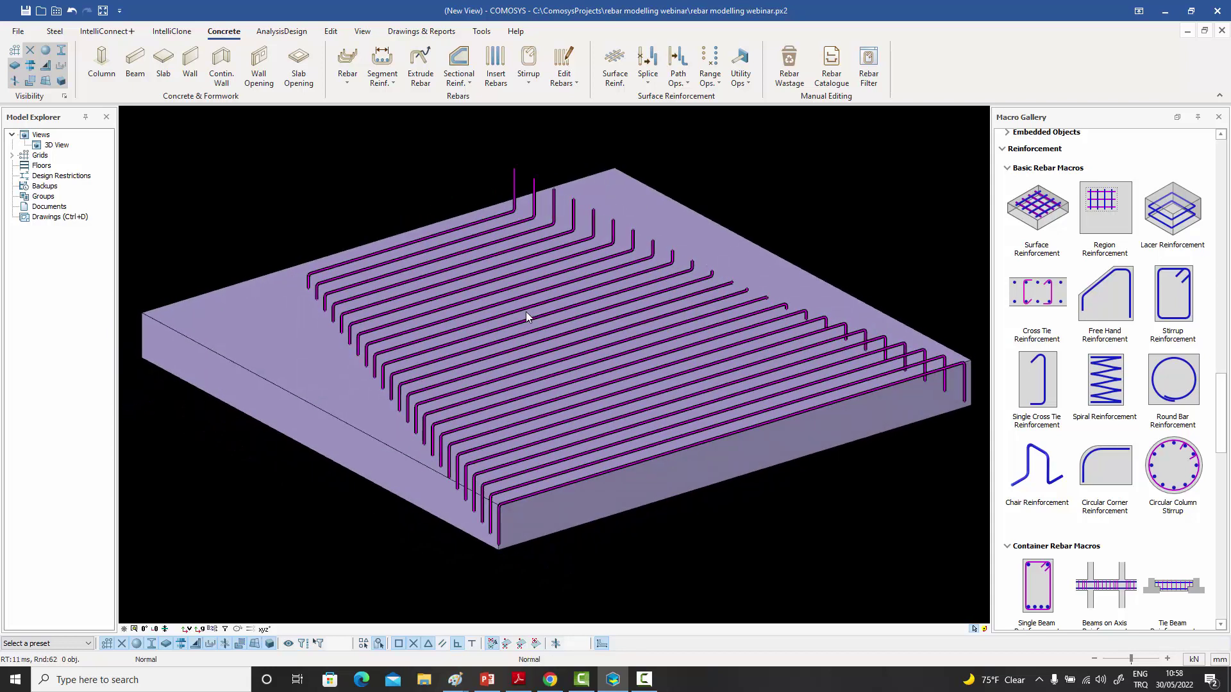
click(525, 310)
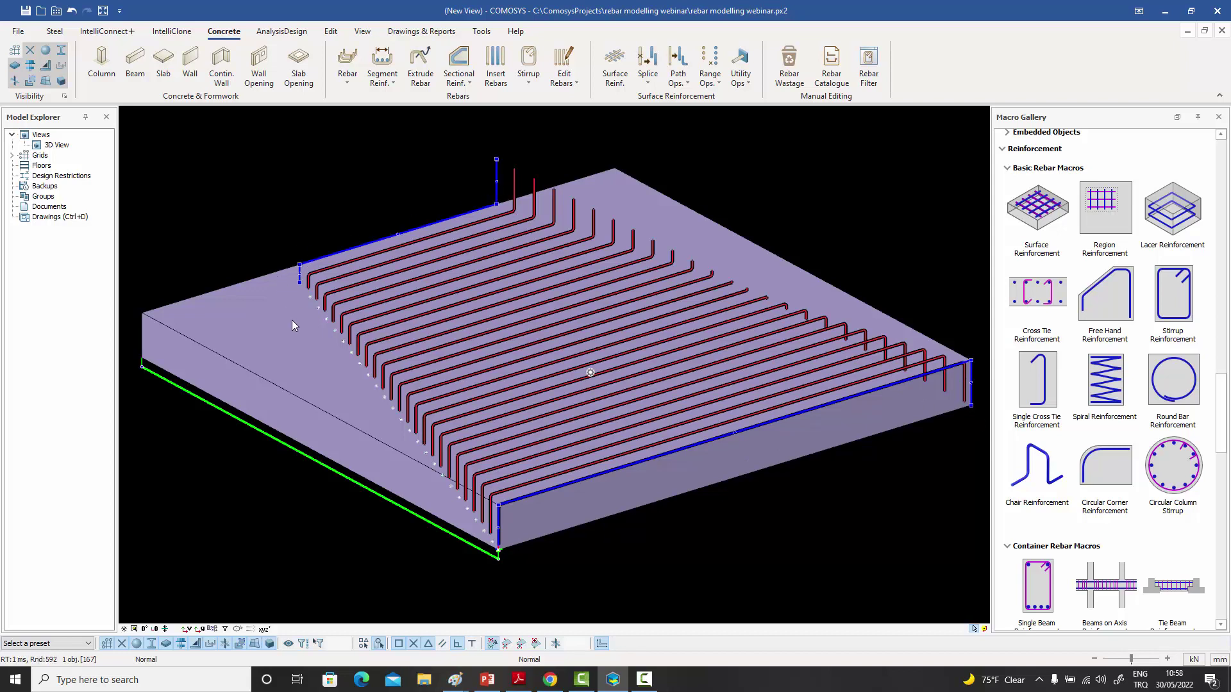
click(332, 213)
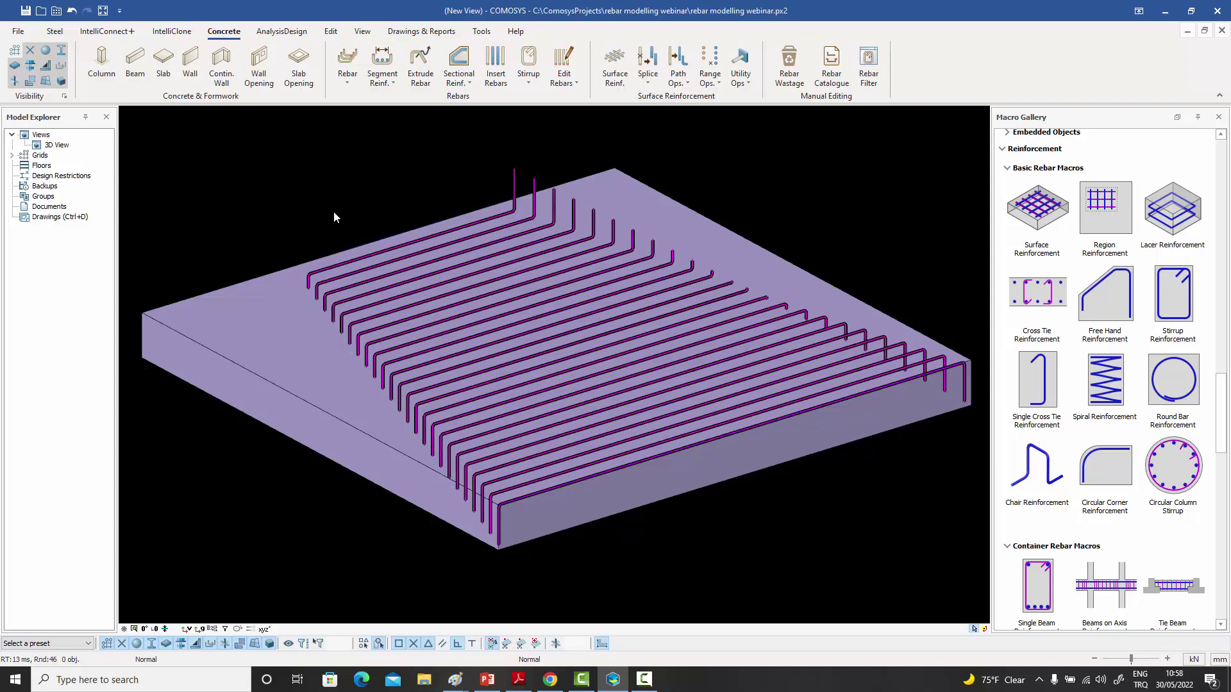
middle_drag(333, 213, 318, 213)
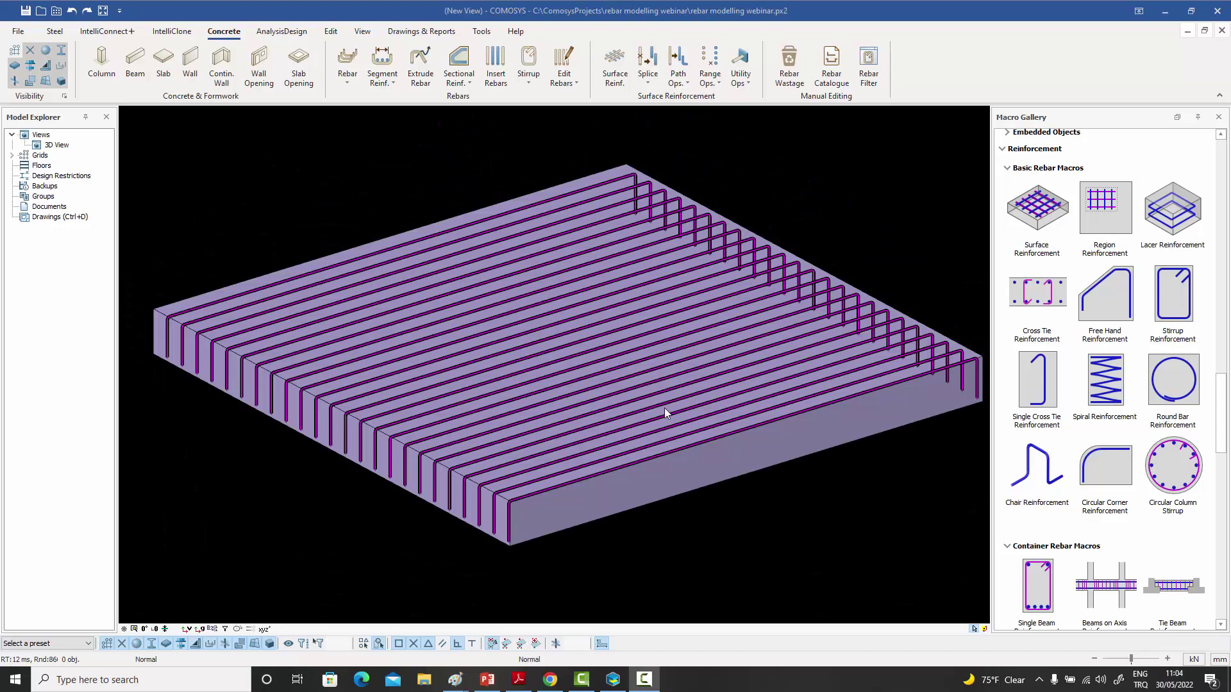
- Change the rebar group's distribution type to Circular Taper in its full properties and accept the change
double_click(596, 337)
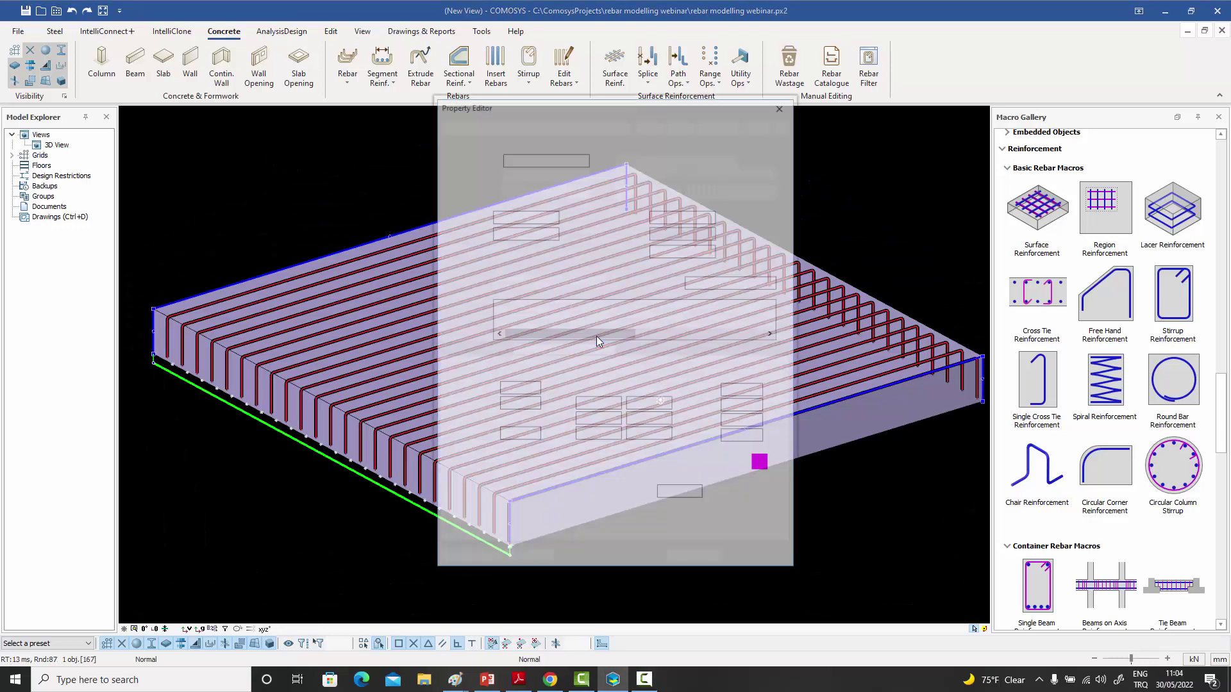
click(729, 173)
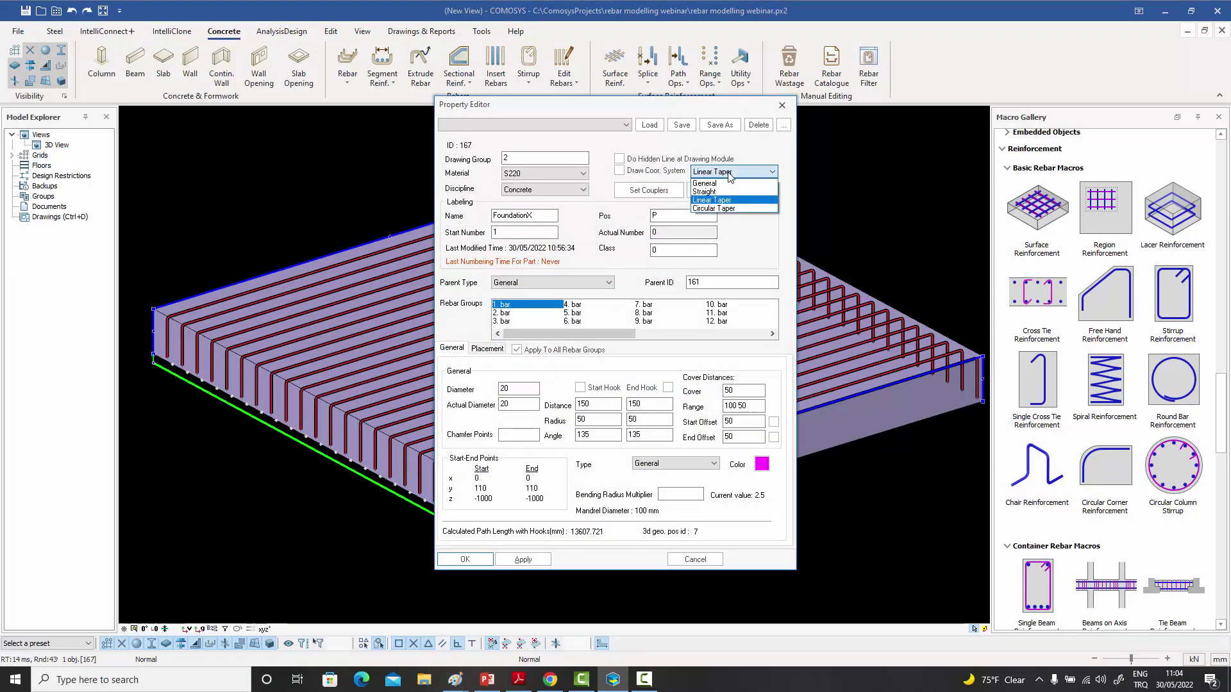
click(721, 208)
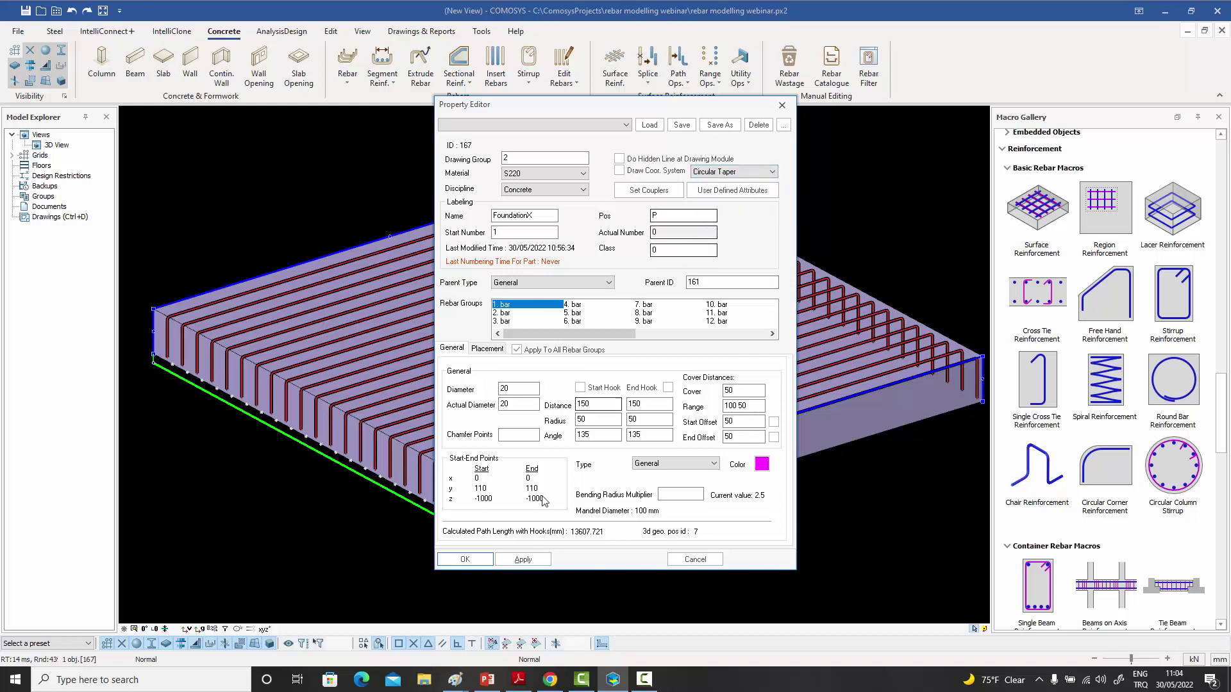
click(468, 559)
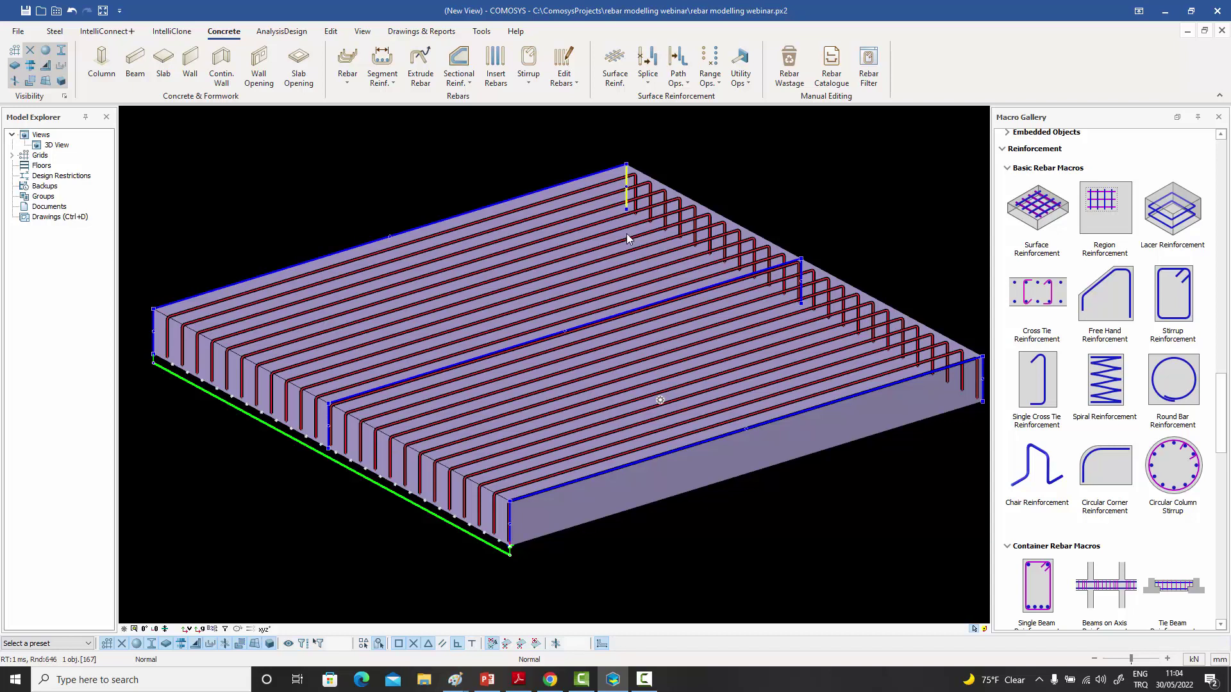
- Move the left vertical leg segment of the middle control bar inward along the slab in repeated 1000 mm increments
middle_drag(588, 257, 592, 252)
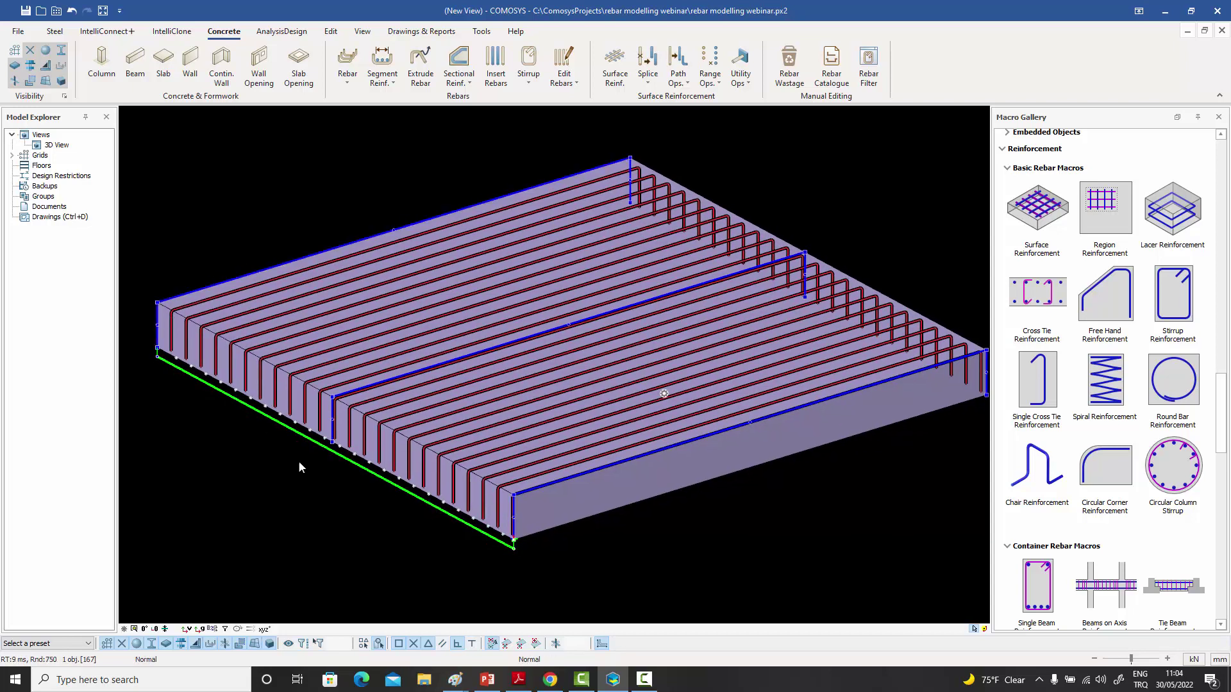
click(333, 418)
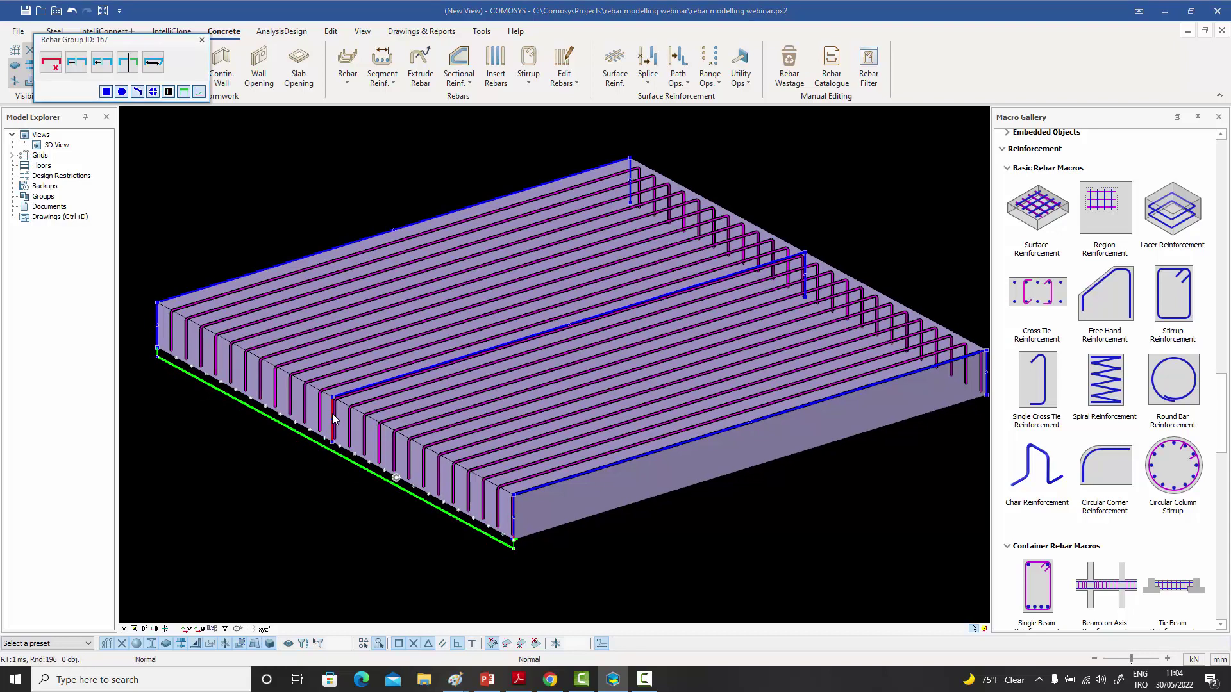
click(103, 69)
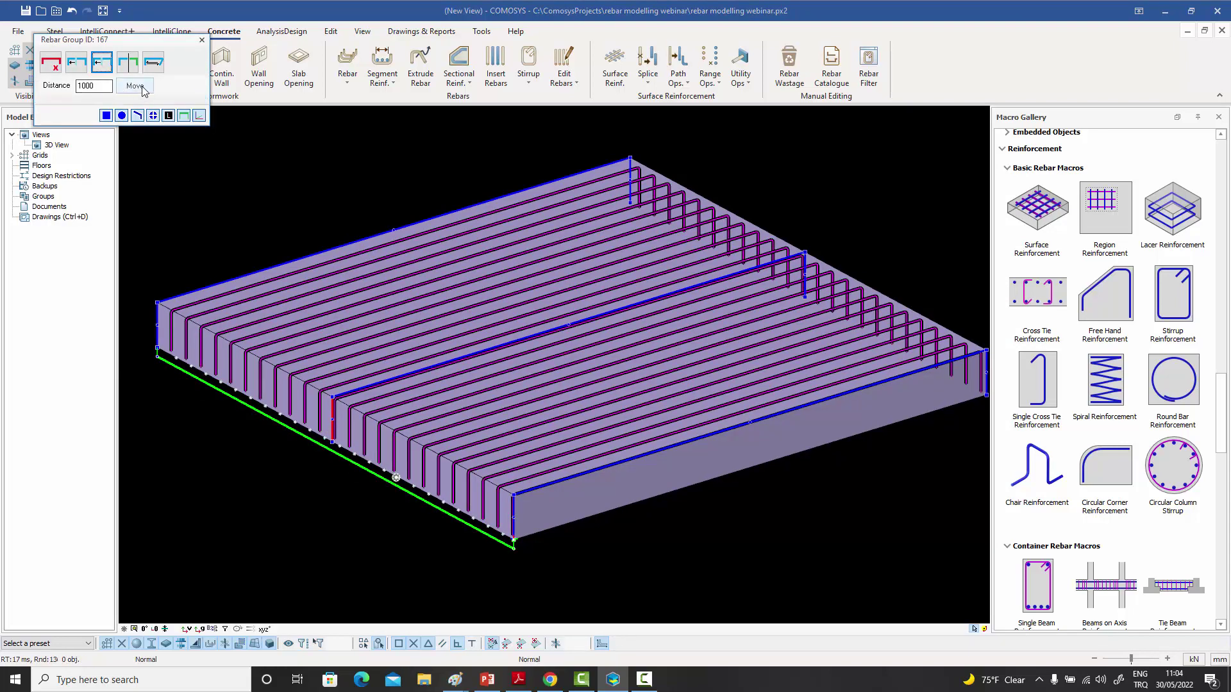
click(136, 86)
click(142, 89)
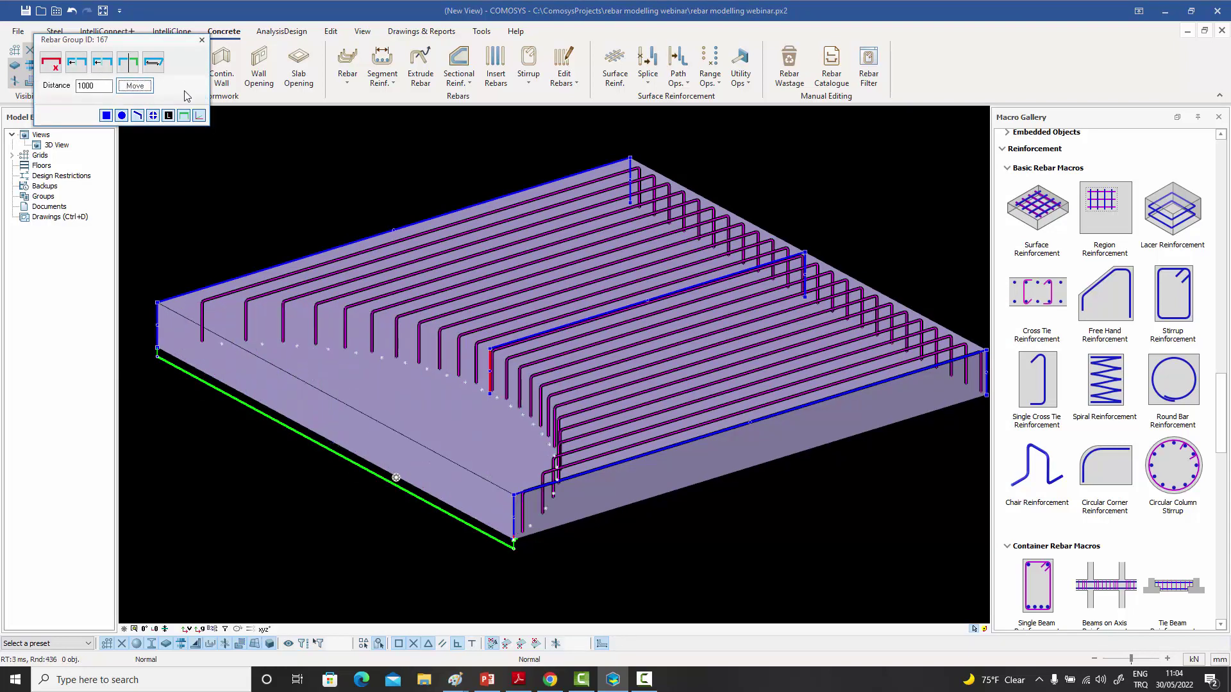
click(202, 41)
middle_drag(278, 183, 301, 211)
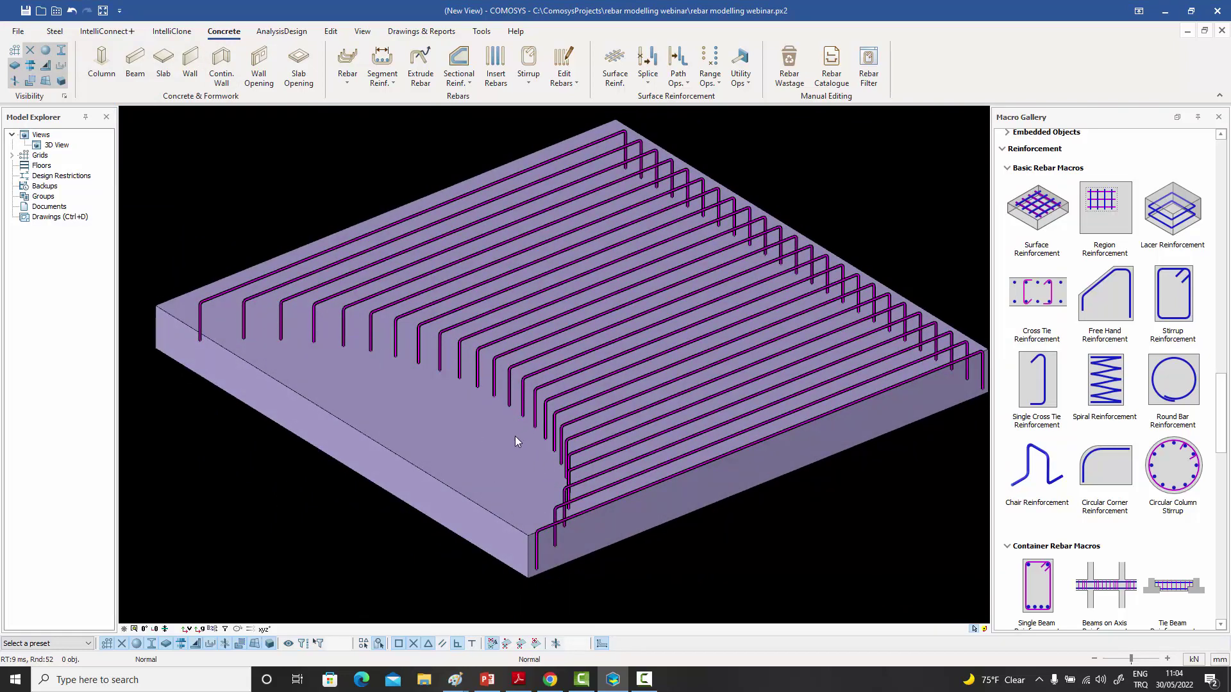
- Move the opposite vertical leg segment of the middle control bar inward in 1000 mm increments to curve the other side
middle_drag(514, 435, 474, 430)
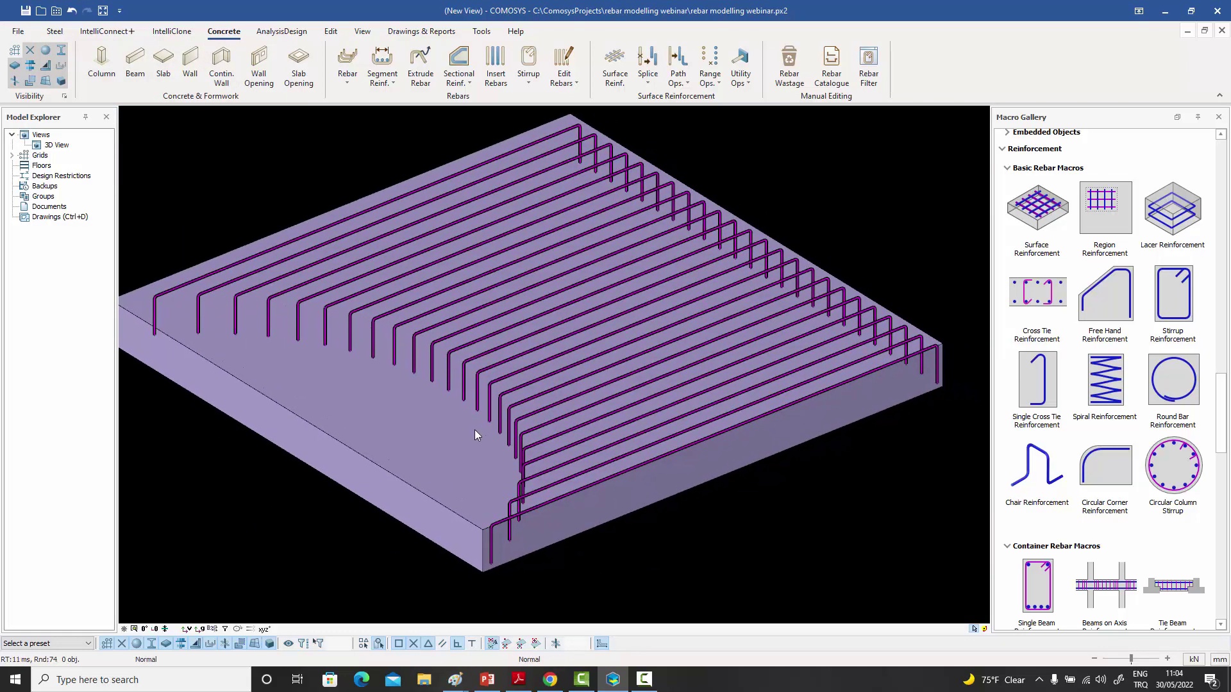
click(731, 241)
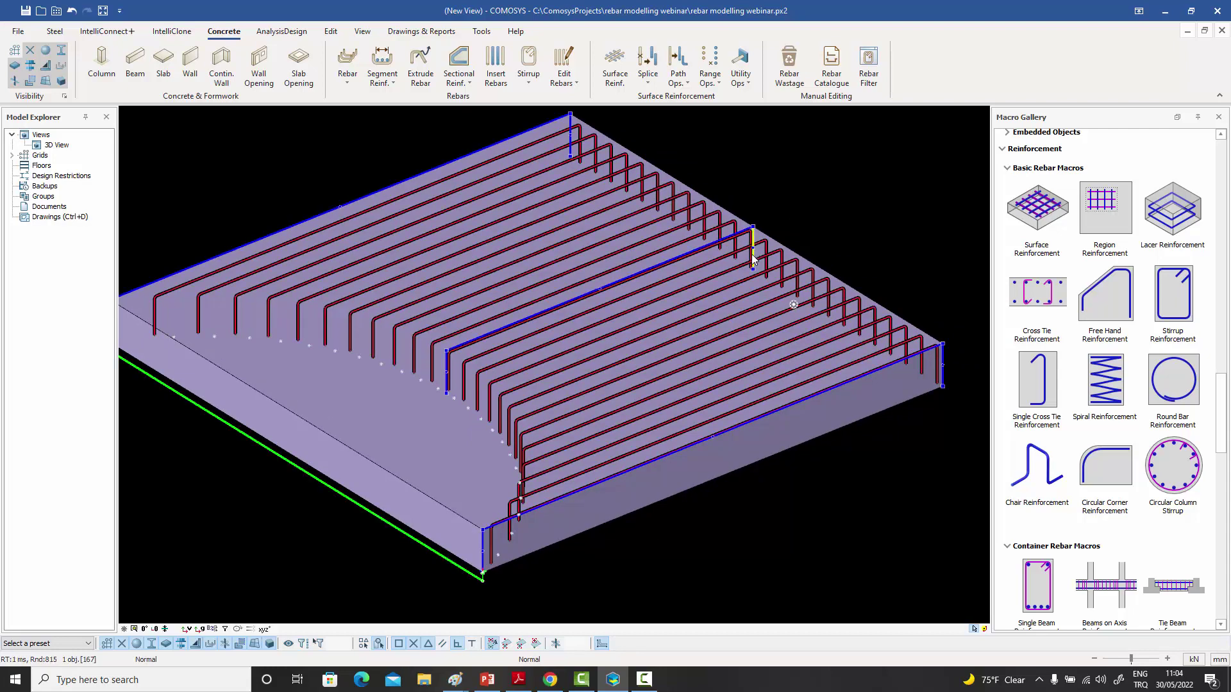
click(754, 259)
click(101, 63)
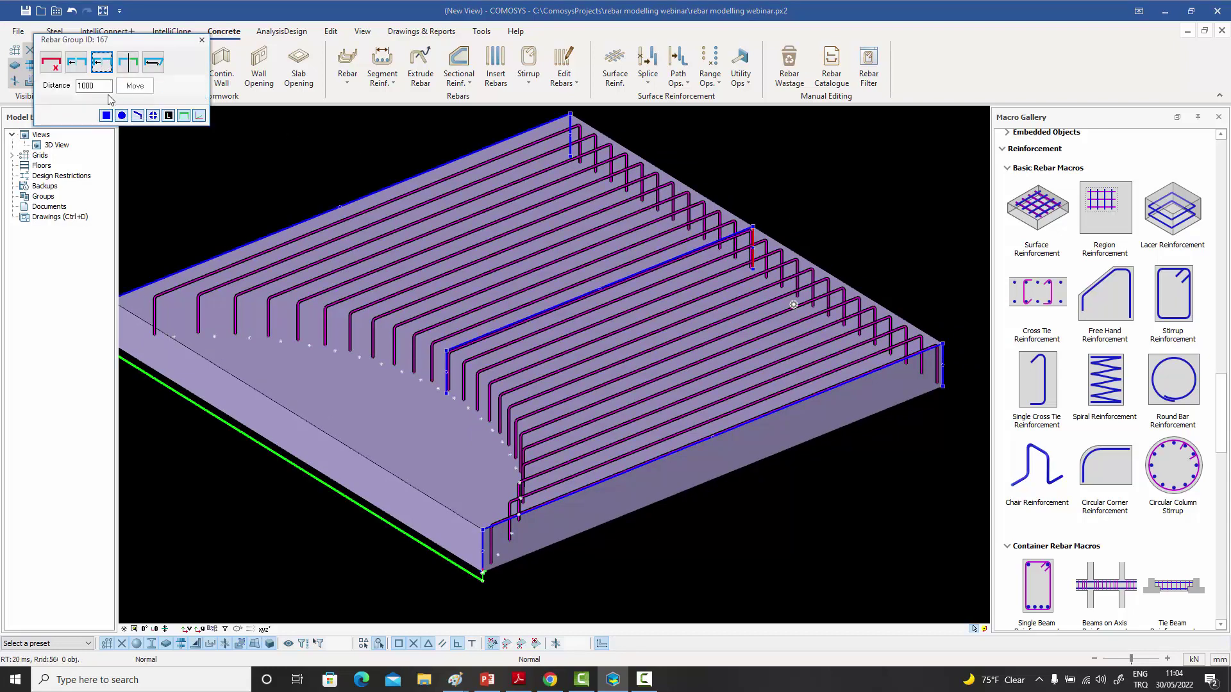
click(134, 85)
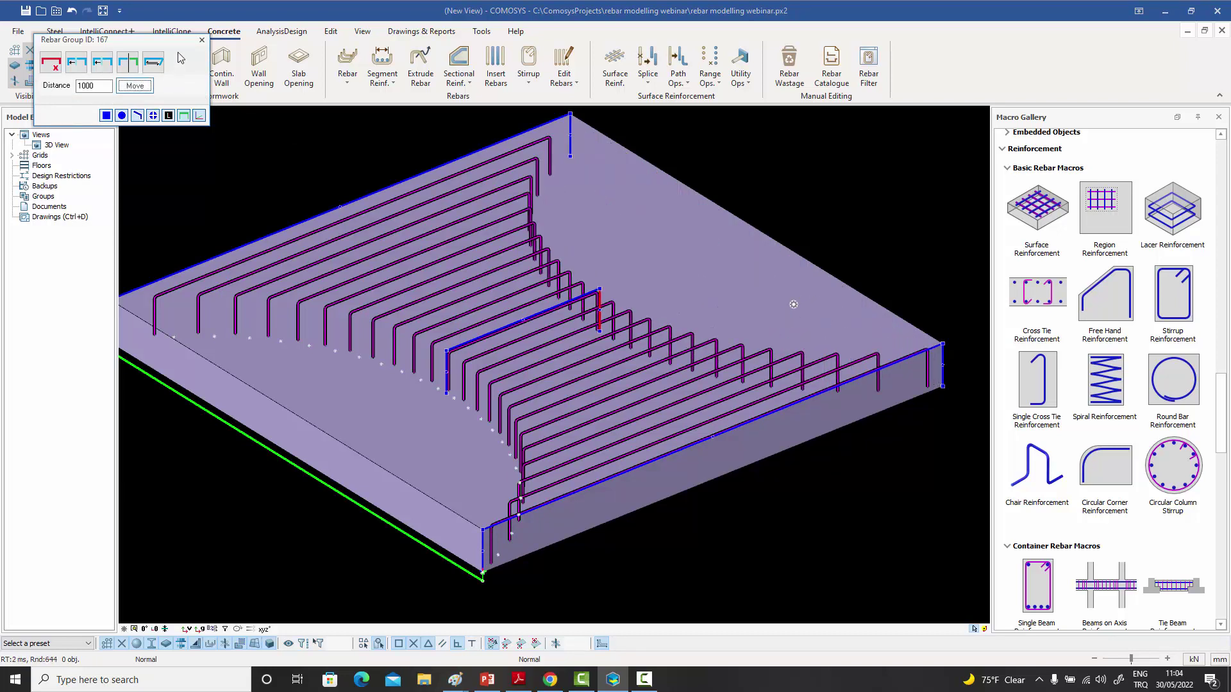
click(202, 40)
scroll(369, 228, down, 3)
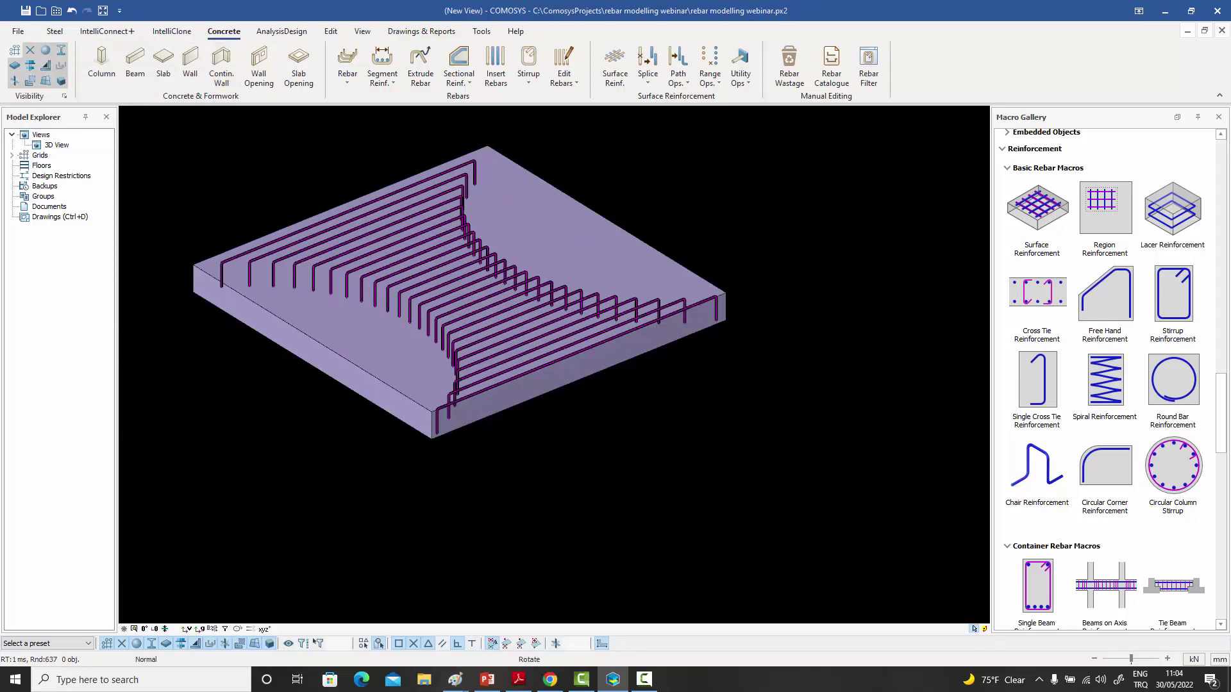
middle_drag(359, 244, 423, 301)
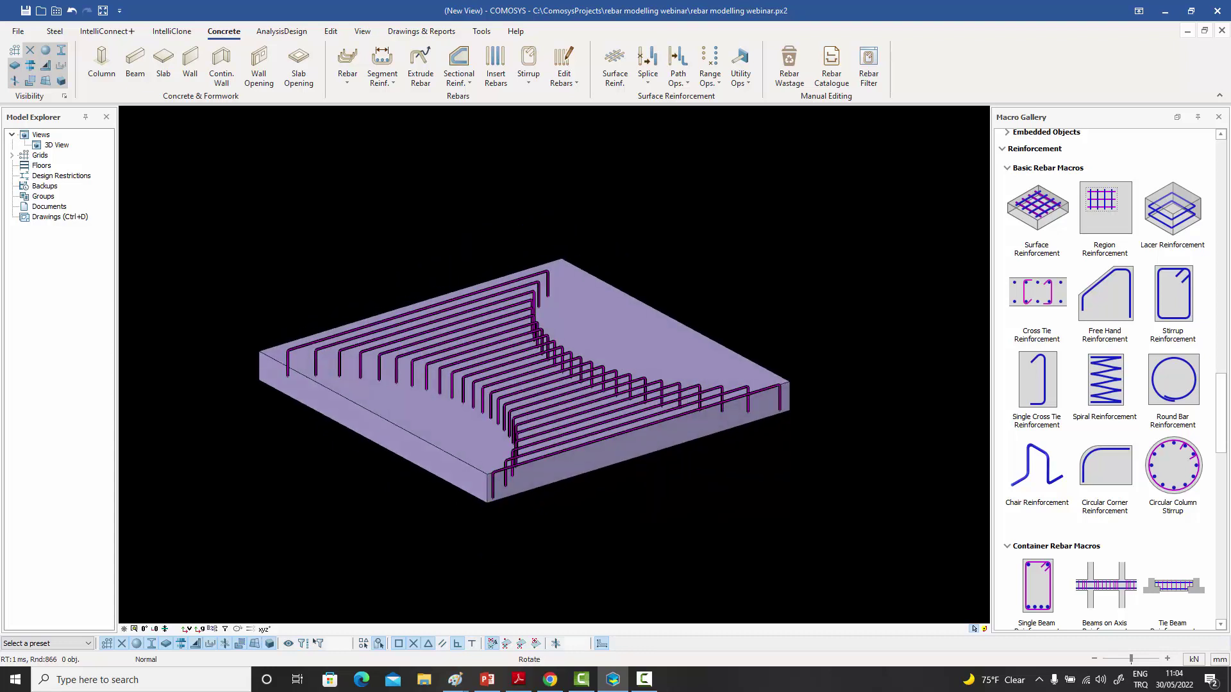
middle_drag(492, 389, 497, 385)
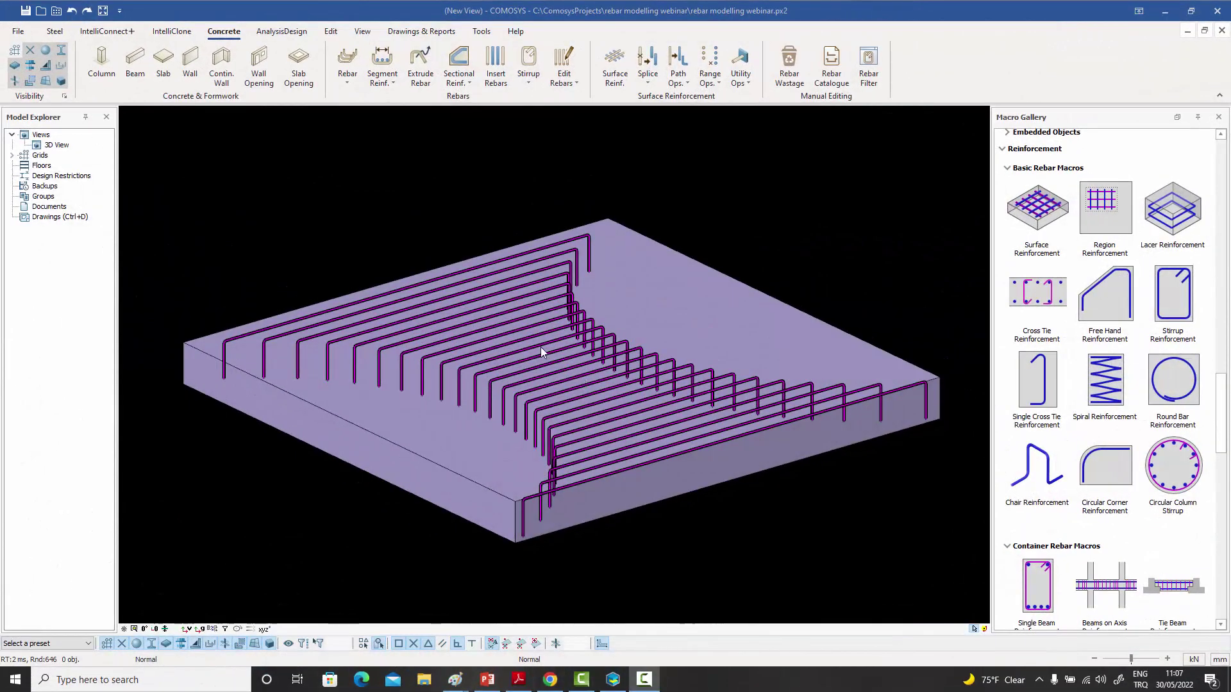
- Raise the horizontal segment of the middle control bar above the slab by moving it a distance of -1000 mm
click(539, 347)
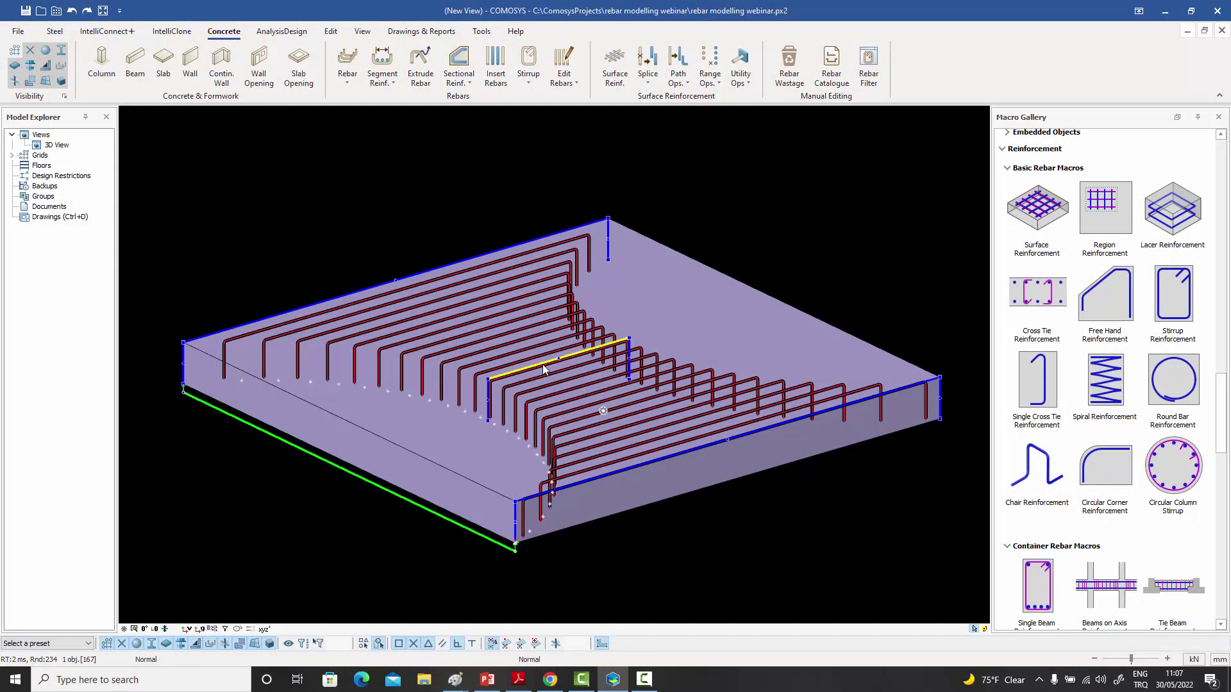
click(543, 366)
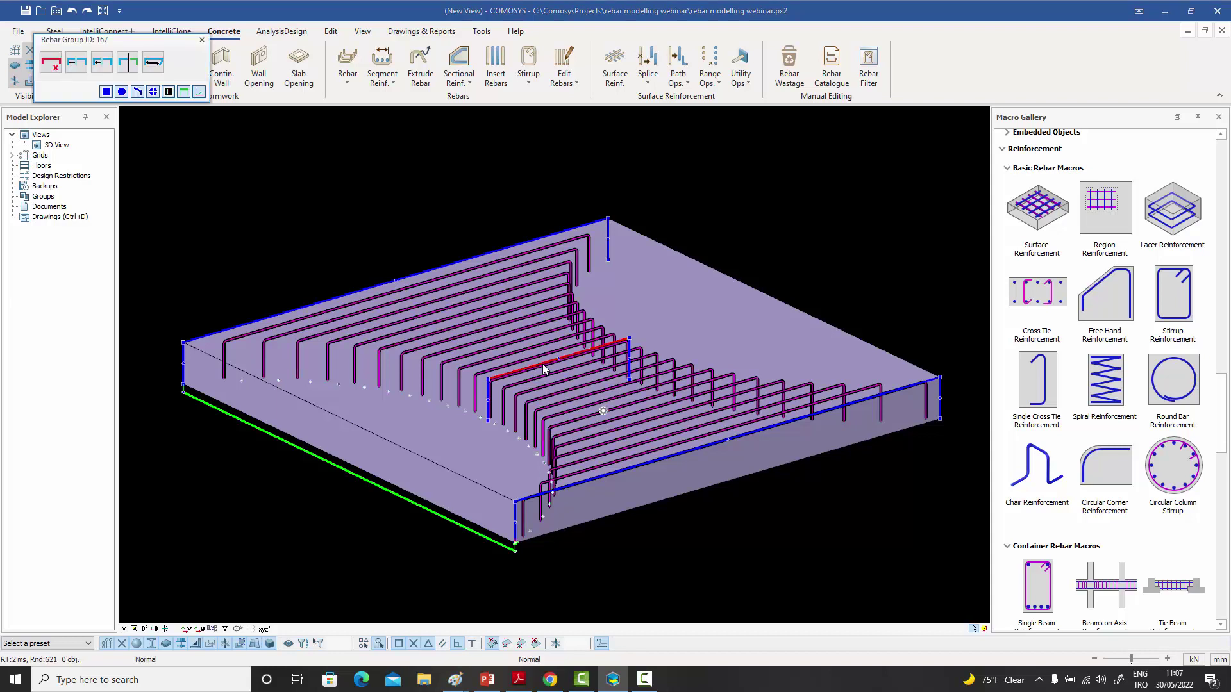
click(102, 64)
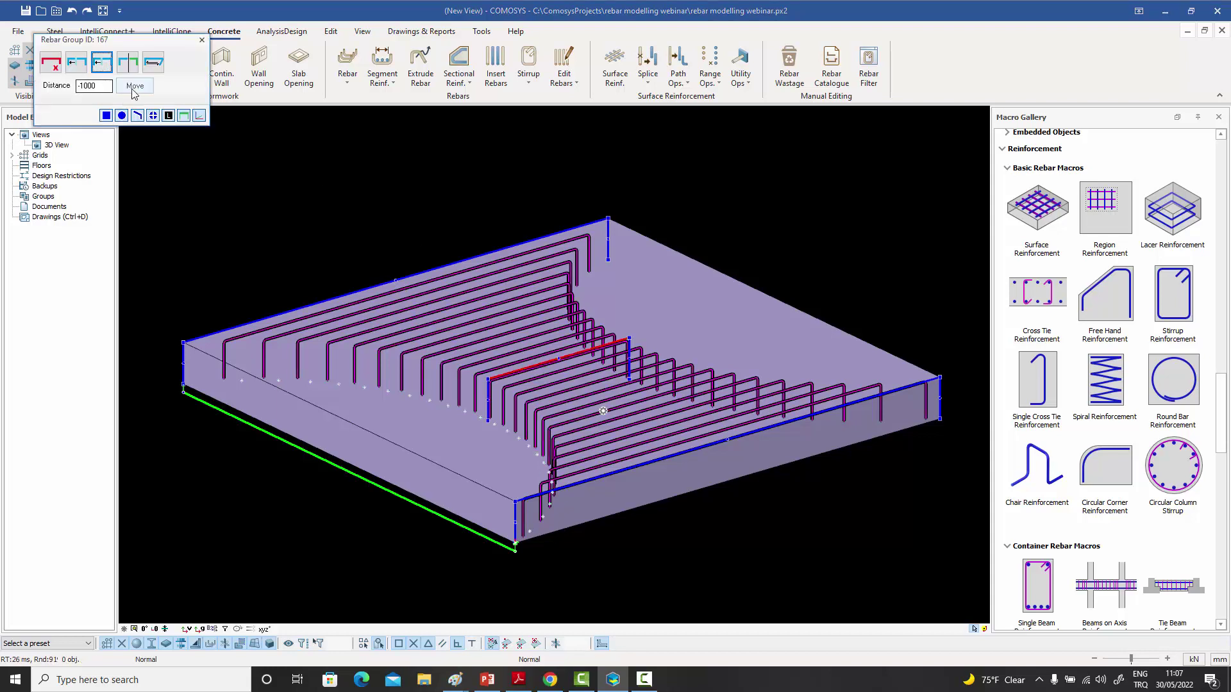
click(135, 86)
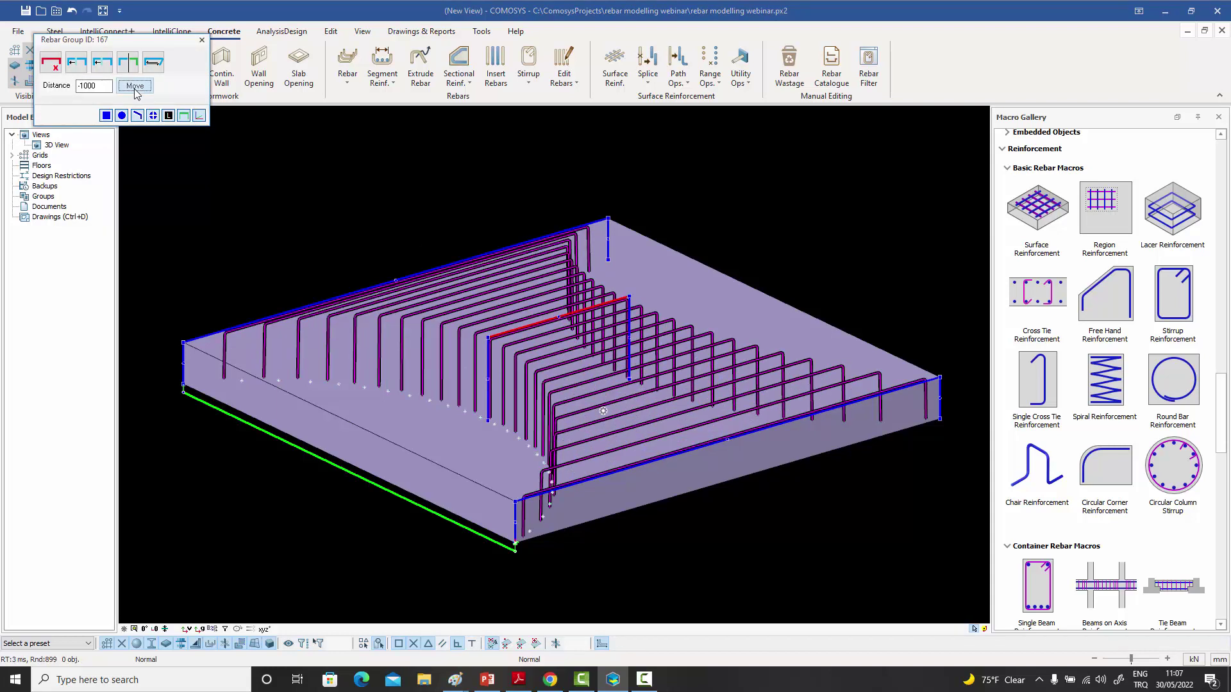
click(202, 39)
middle_drag(348, 230, 391, 219)
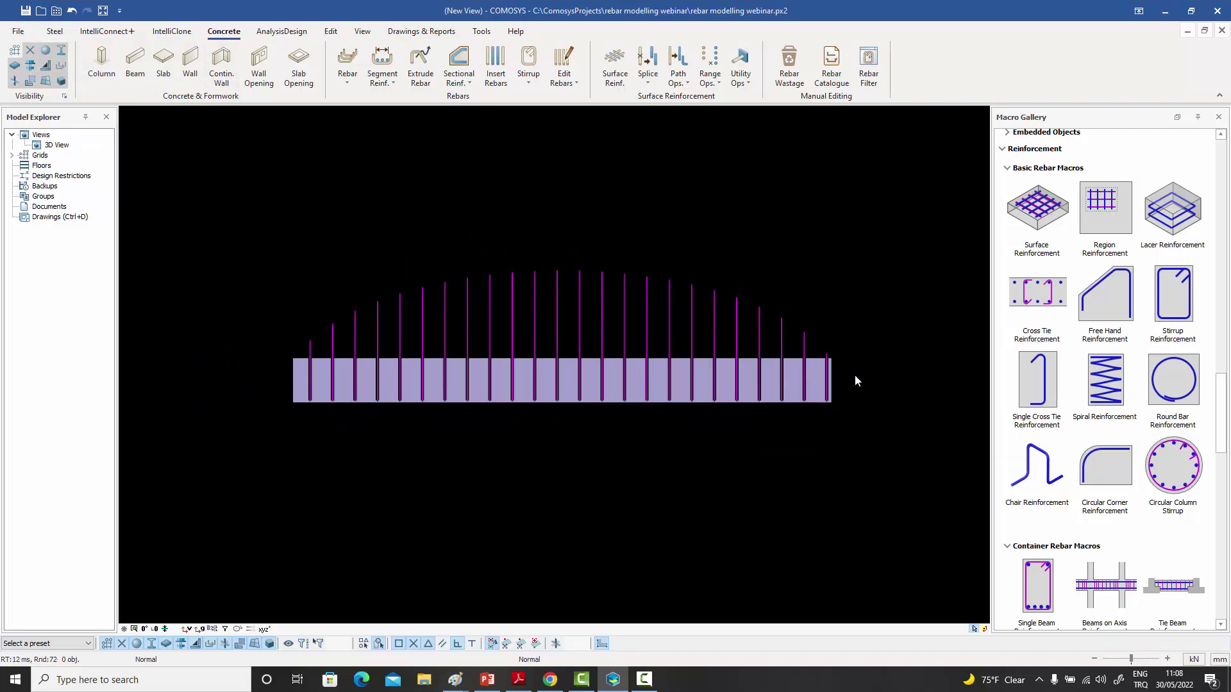
middle_drag(545, 349, 555, 423)
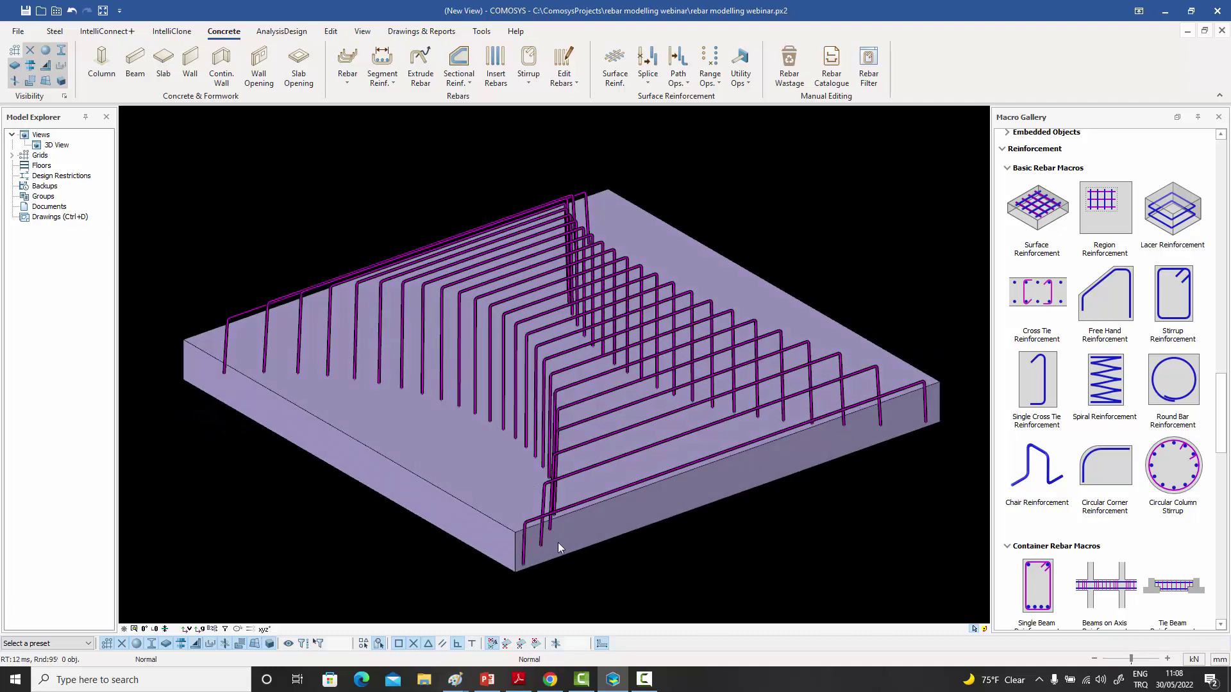
middle_drag(411, 298, 478, 391)
middle_drag(575, 364, 504, 355)
scroll(575, 364, up, 2)
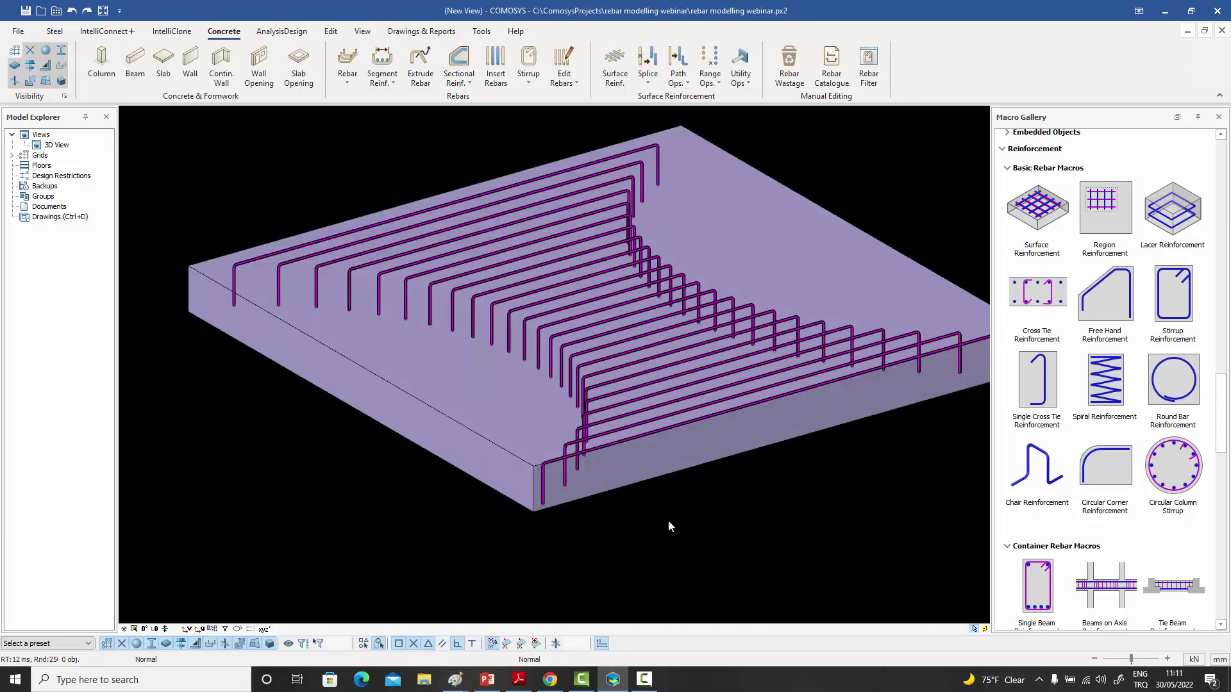
- Extend the lower end points of the left vertical legs on all three control bars with three 200 mm segments each
click(352, 292)
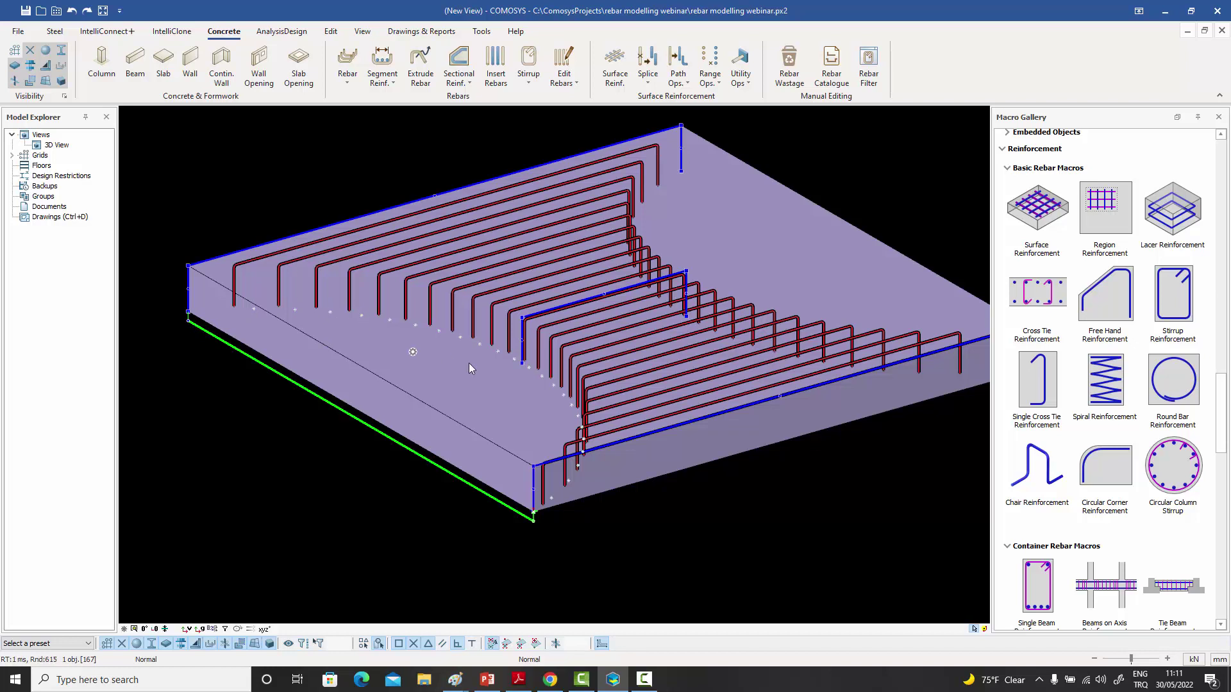
scroll(522, 448, down, 3)
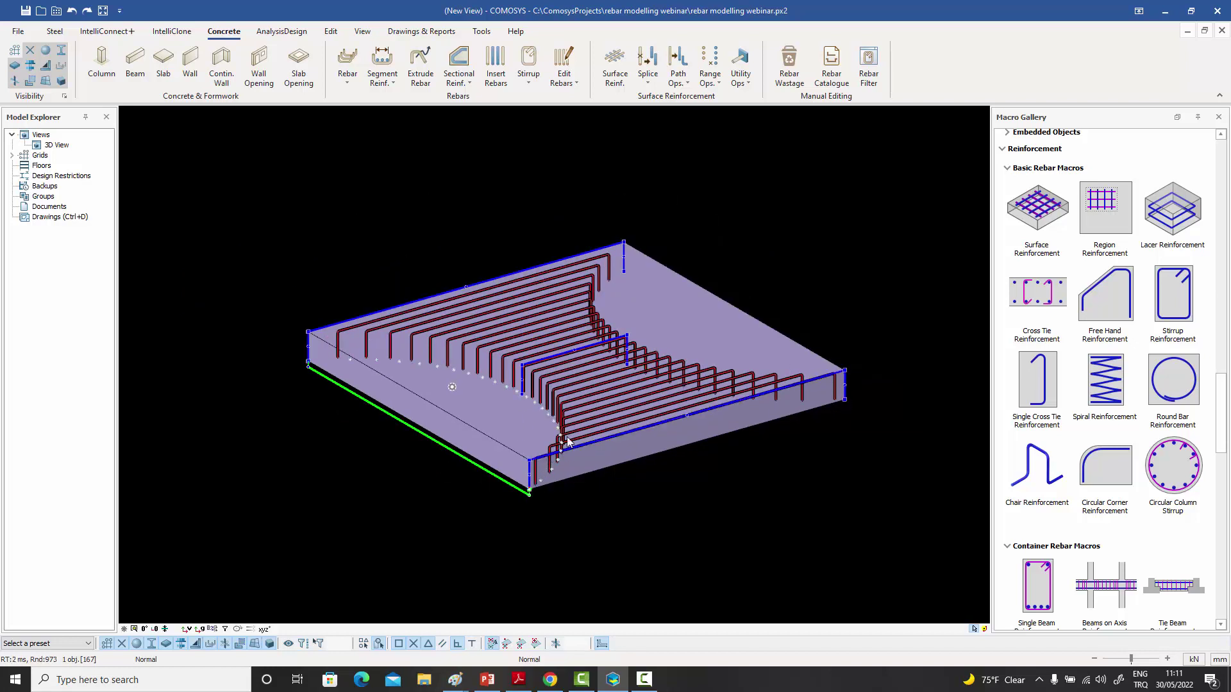
scroll(503, 397, up, 2)
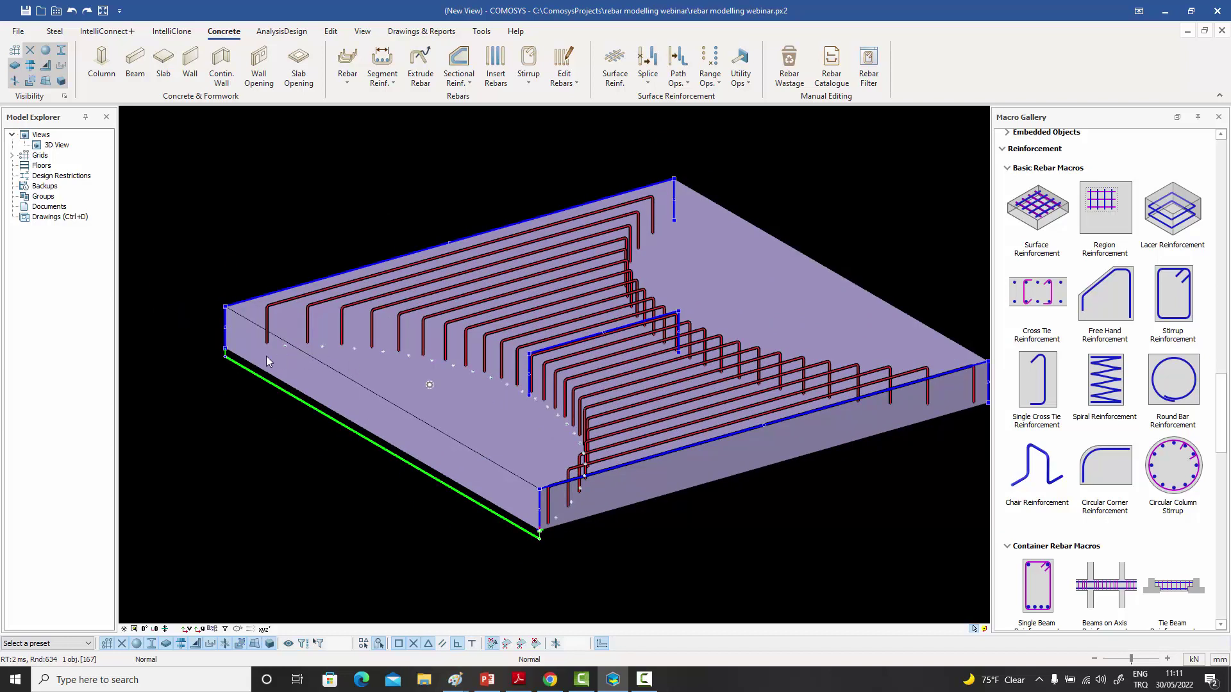
click(226, 353)
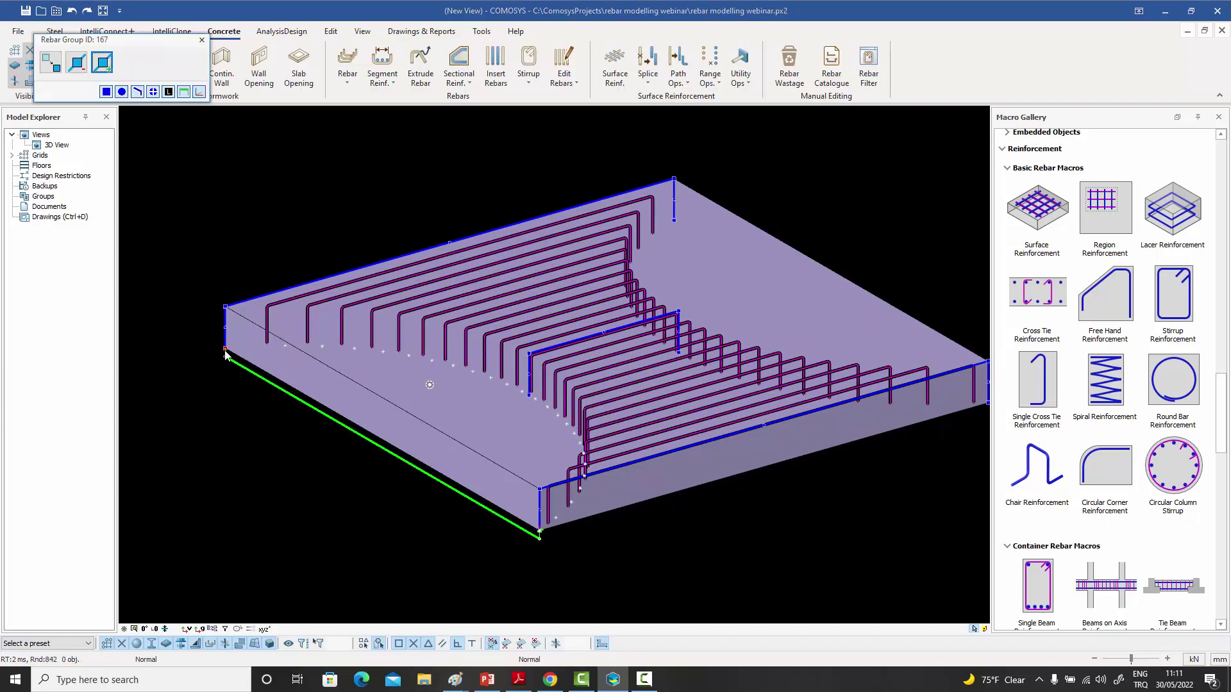
scroll(548, 397, up, 5)
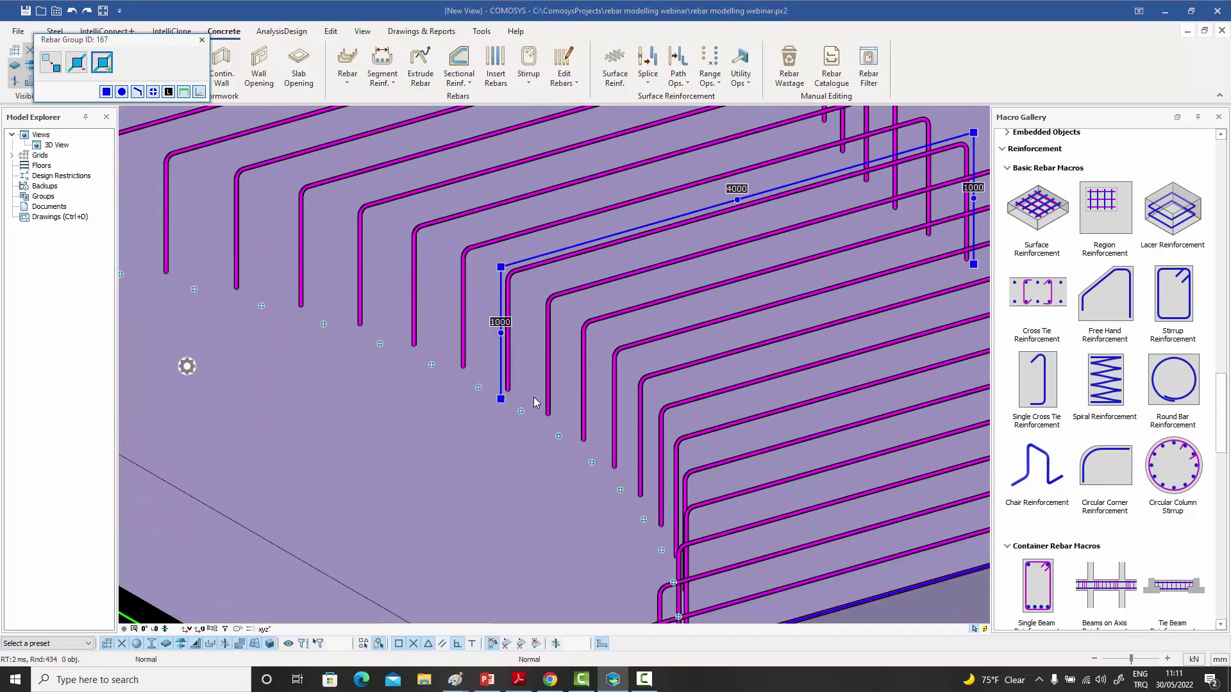
click(482, 400)
scroll(482, 401, down, 5)
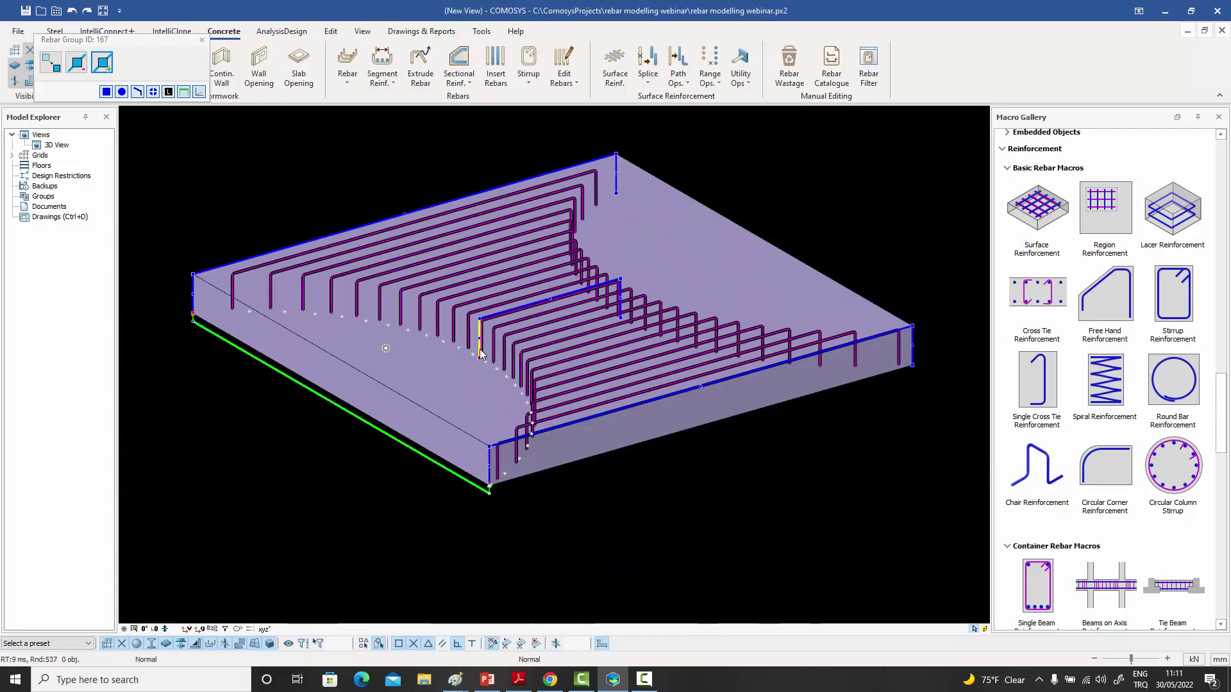
scroll(494, 495, up, 4)
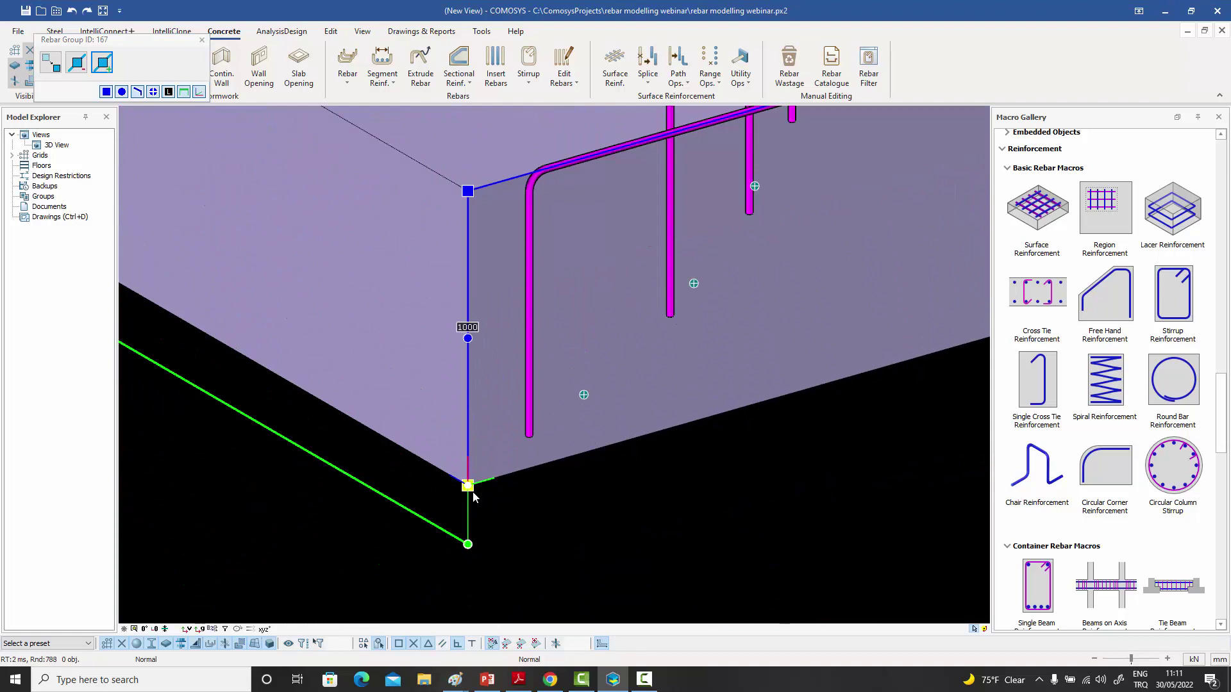
click(474, 499)
scroll(552, 436, down, 5)
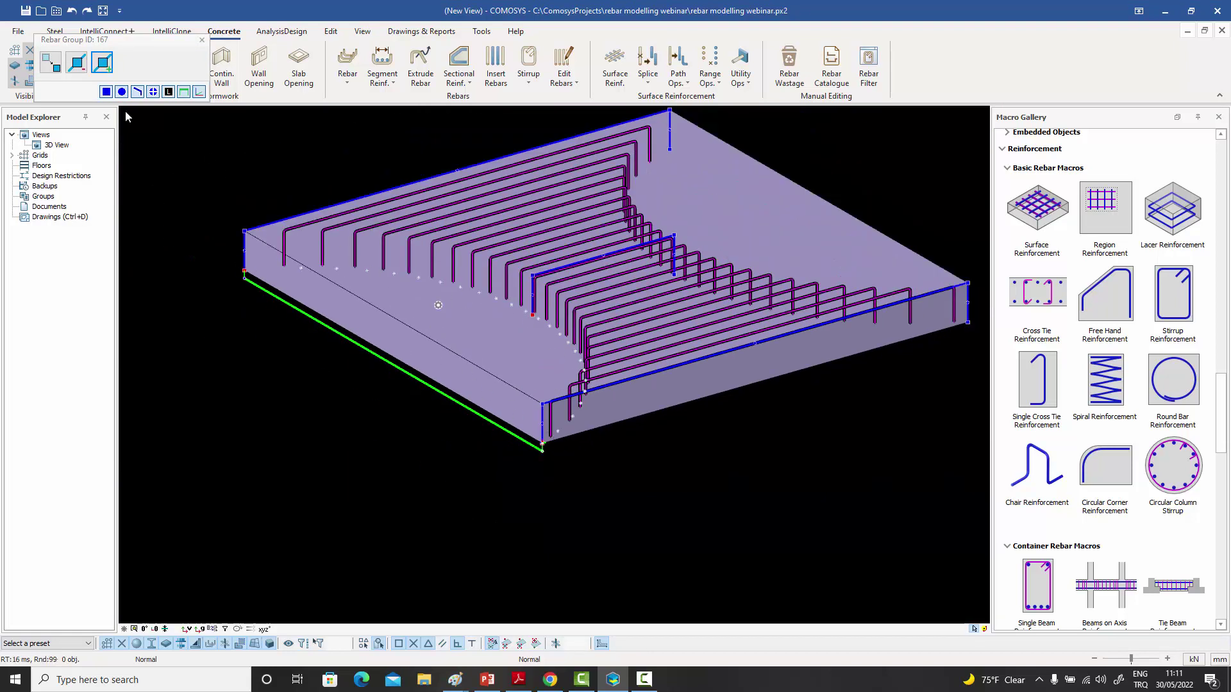
click(102, 62)
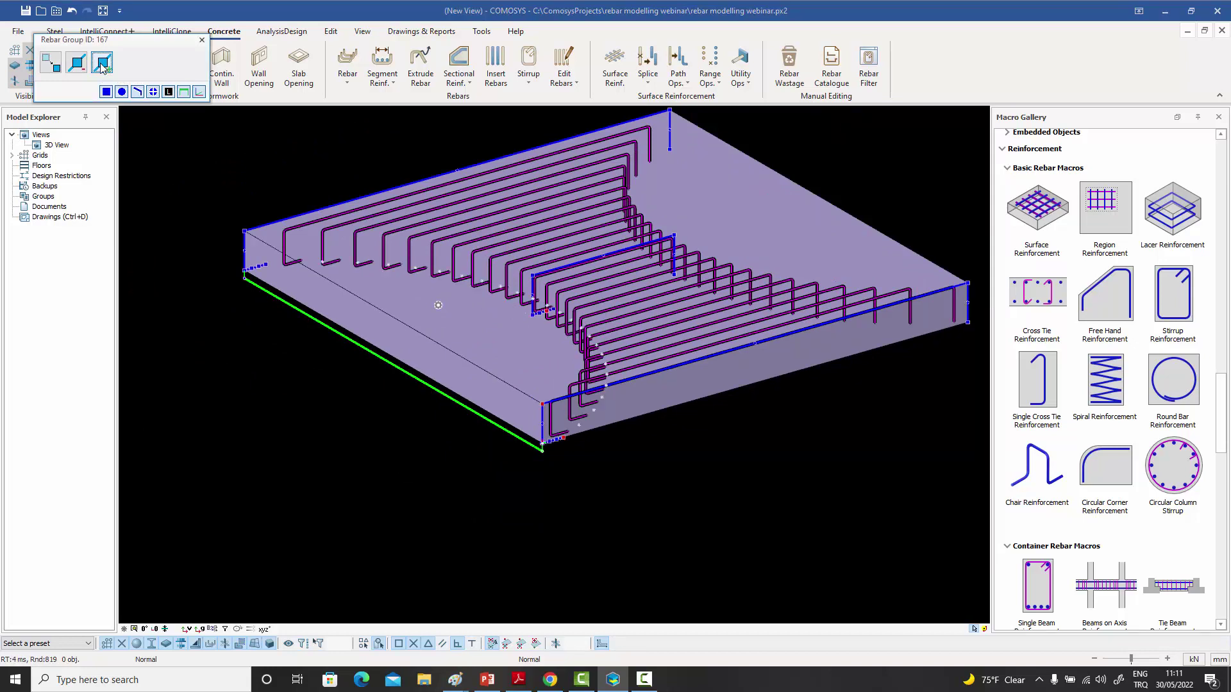
click(202, 42)
drag(255, 164, 297, 184)
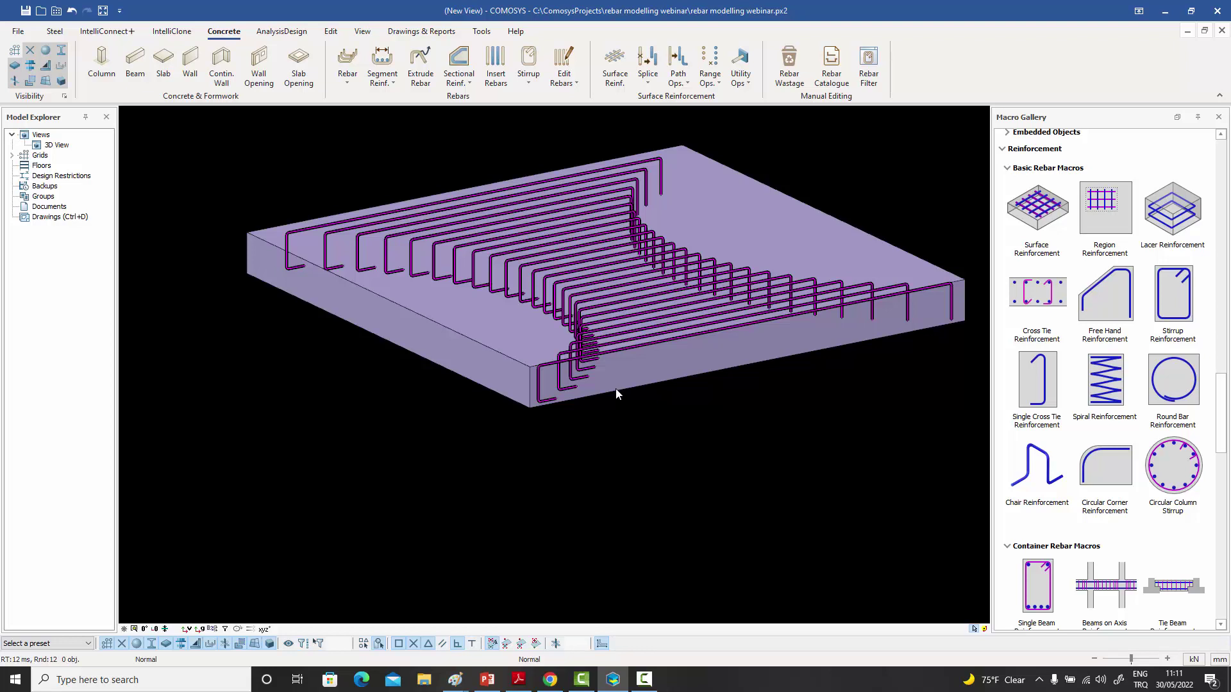
- Raise the midpoints of the horizontal segments on all three control bars by moving them 1000 mm along Z
middle_drag(616, 393, 596, 432)
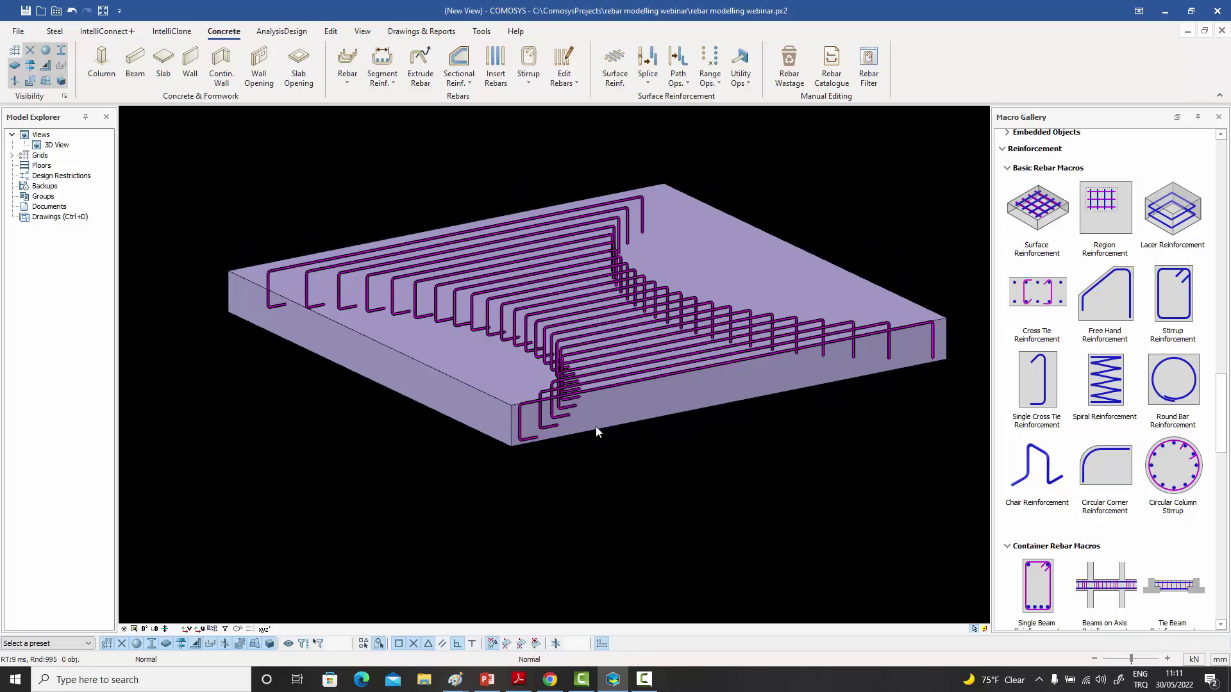
click(583, 306)
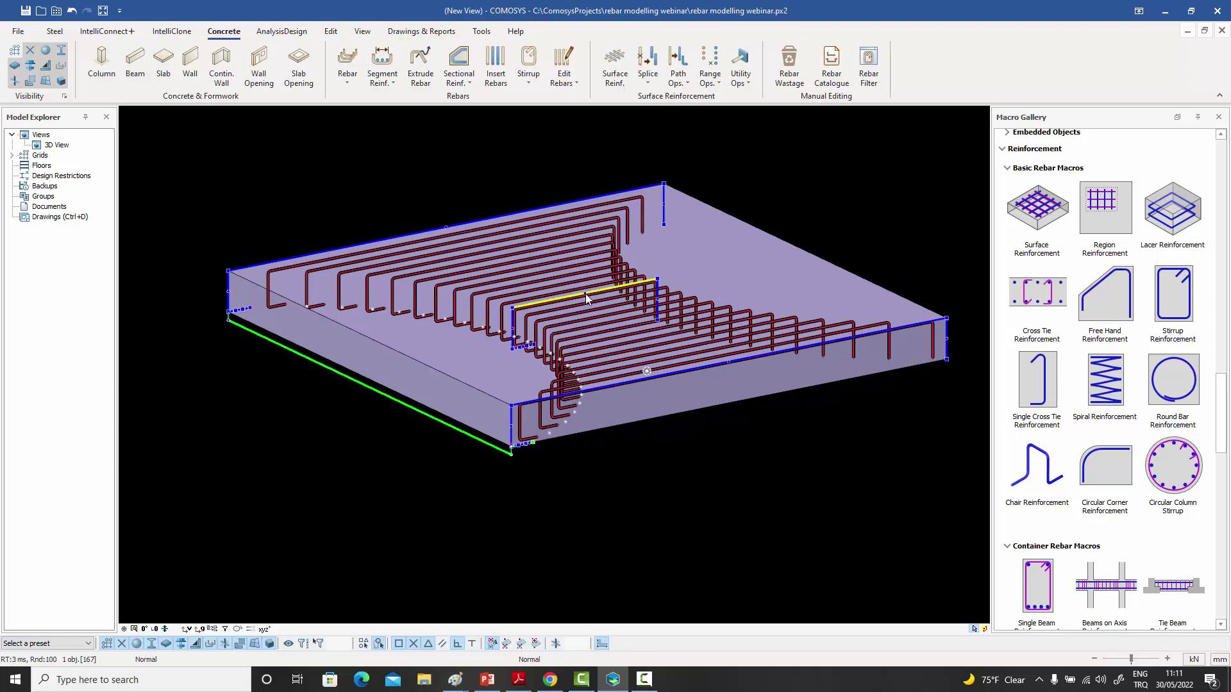
scroll(588, 298, up, 5)
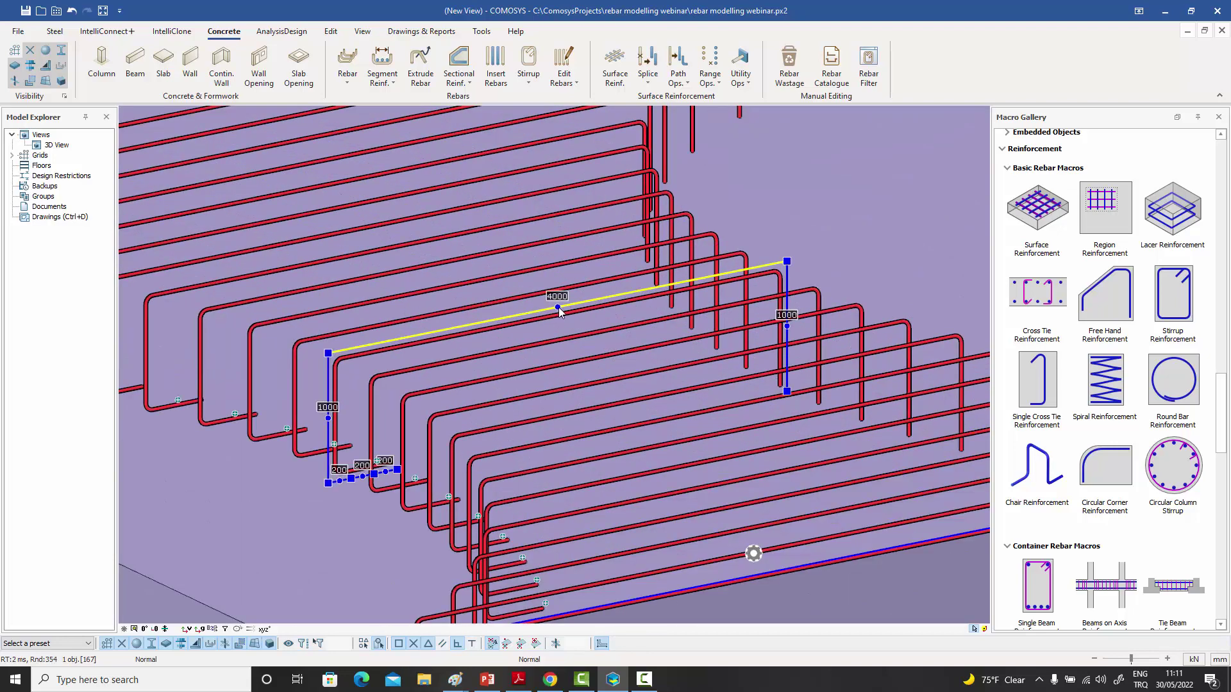
click(559, 306)
scroll(579, 314, down, 5)
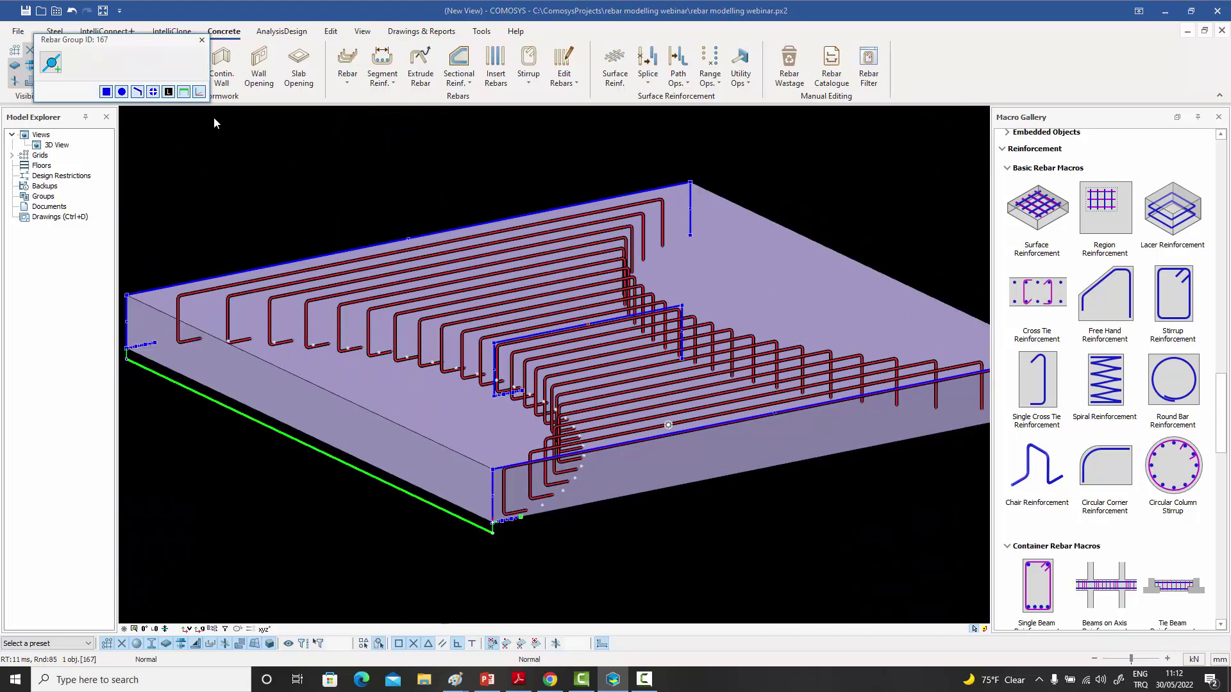
click(50, 62)
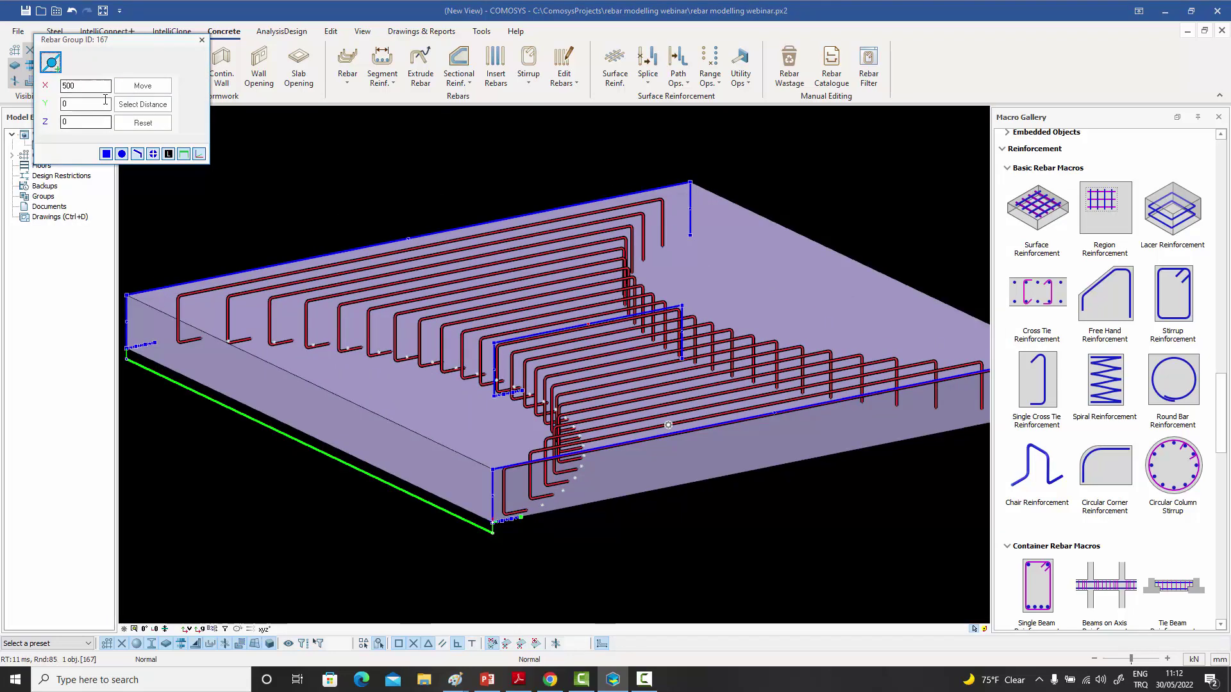
click(143, 123)
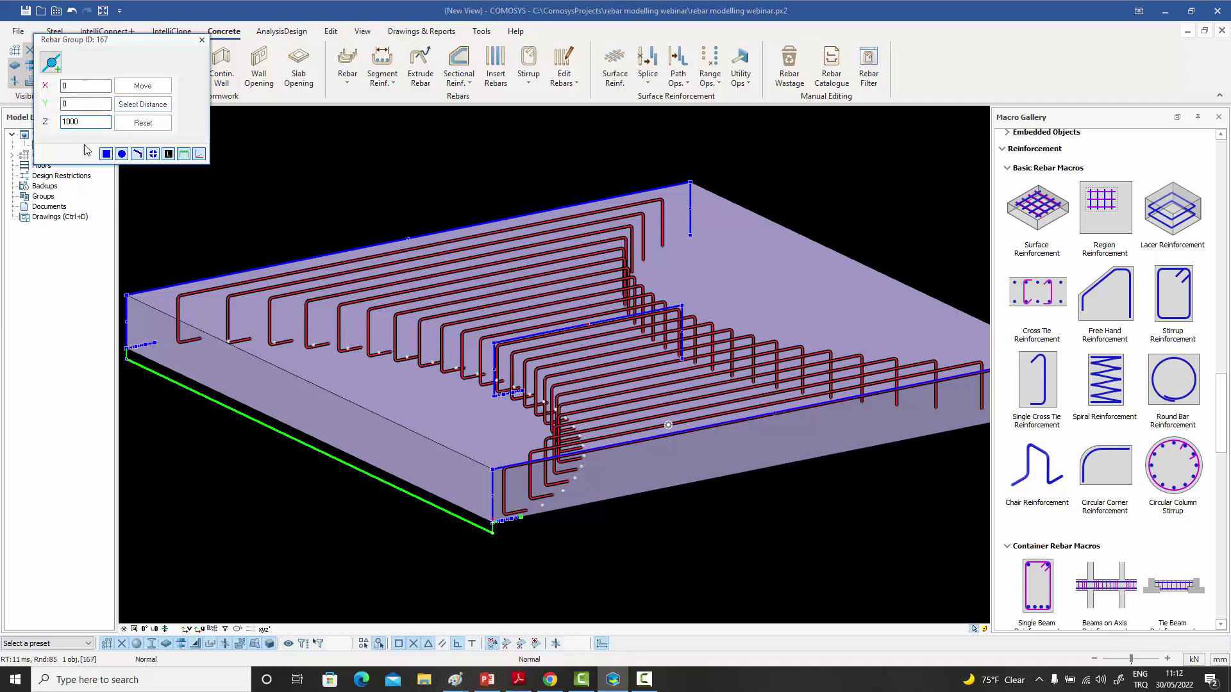
click(143, 85)
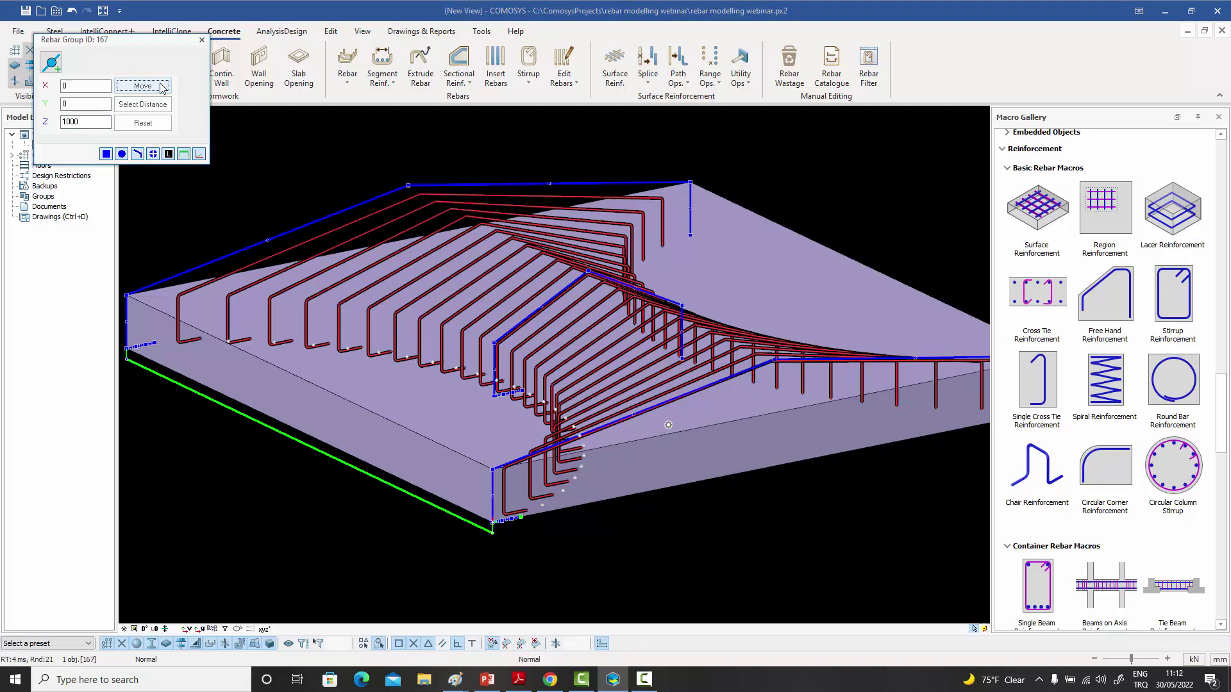
click(201, 39)
click(314, 174)
scroll(312, 173, down, 5)
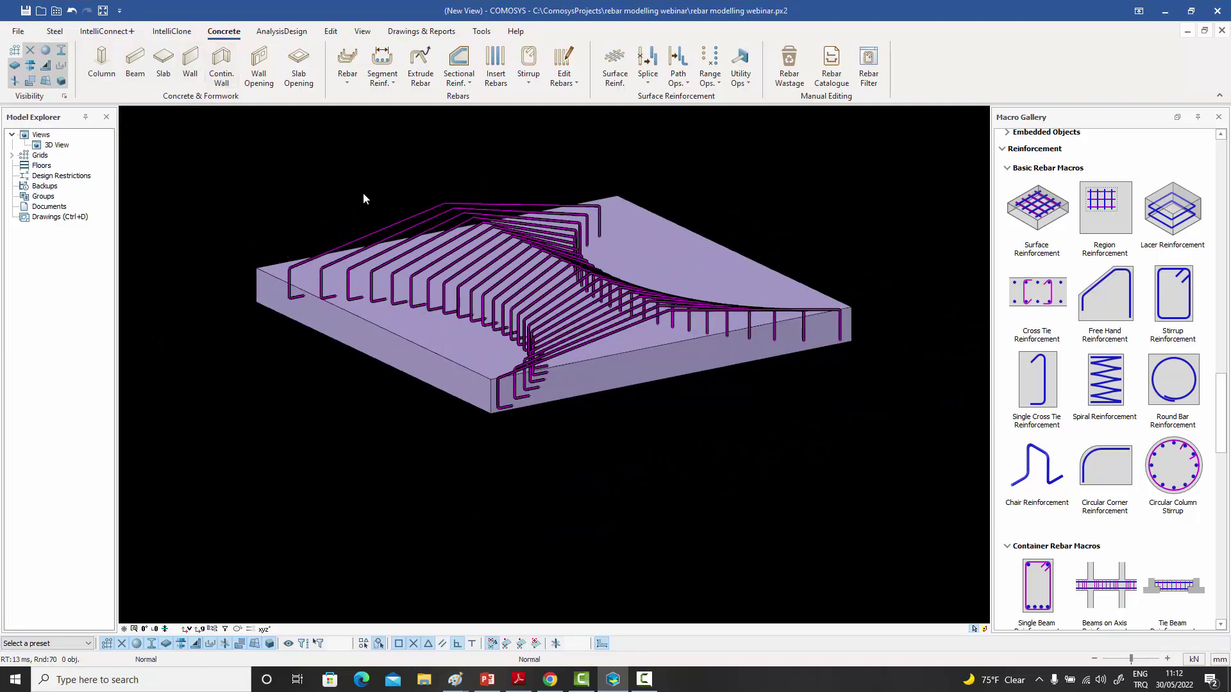
middle_drag(363, 198, 459, 286)
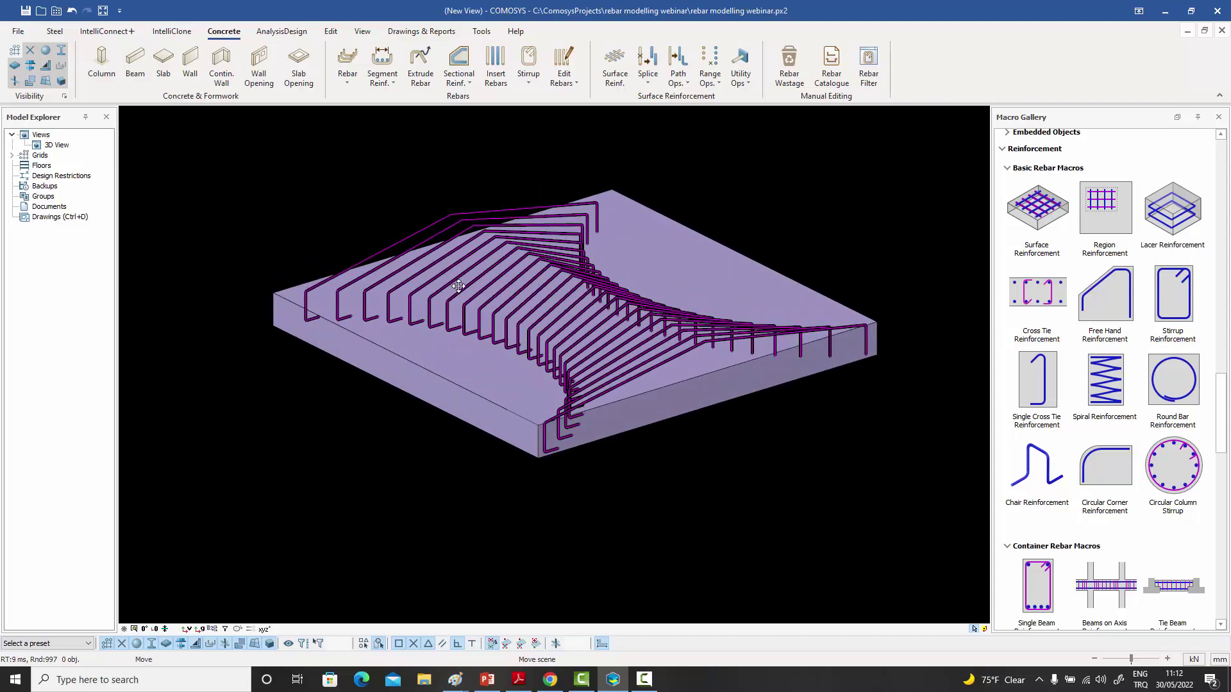
scroll(458, 286, up, 2)
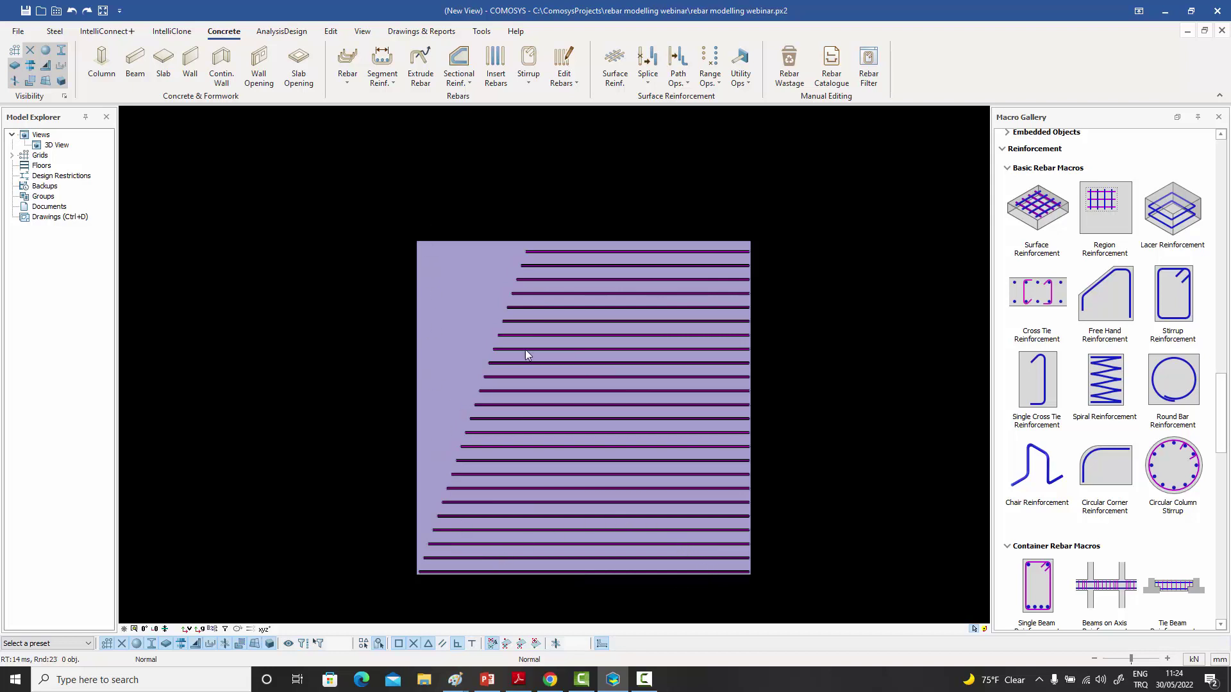
- Stretch the distribution line's upper end past the slab edge in four 1000 mm moves, keeping the end control bar's length
click(589, 321)
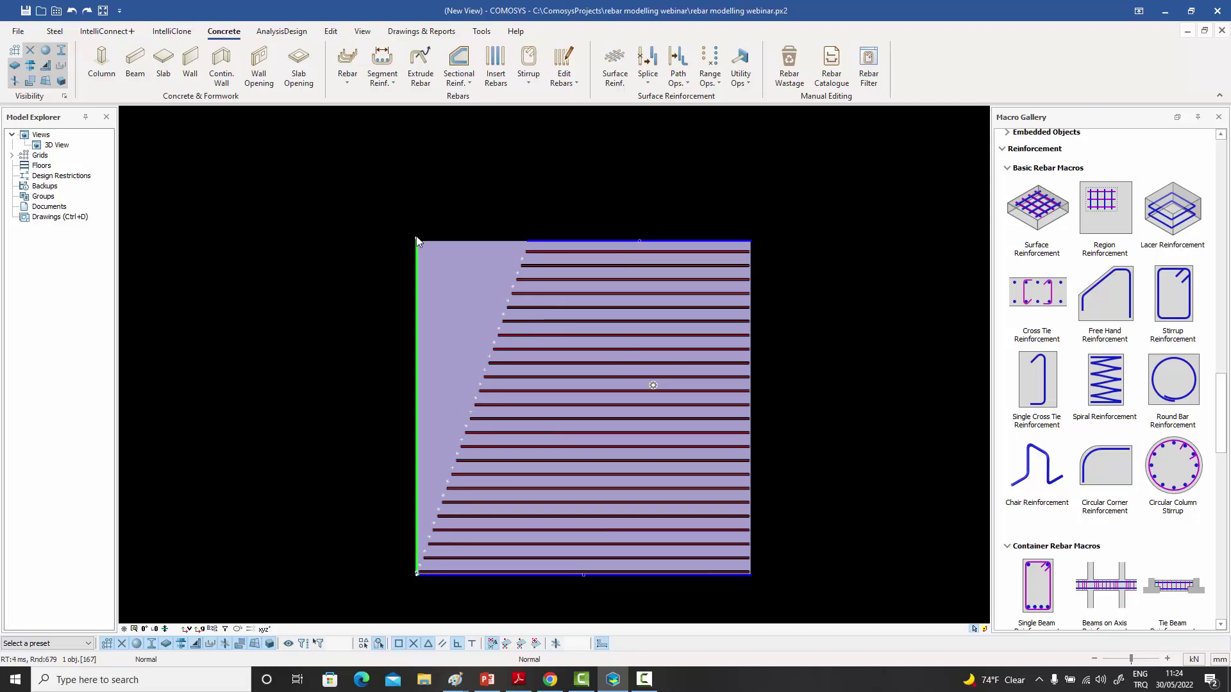
click(434, 242)
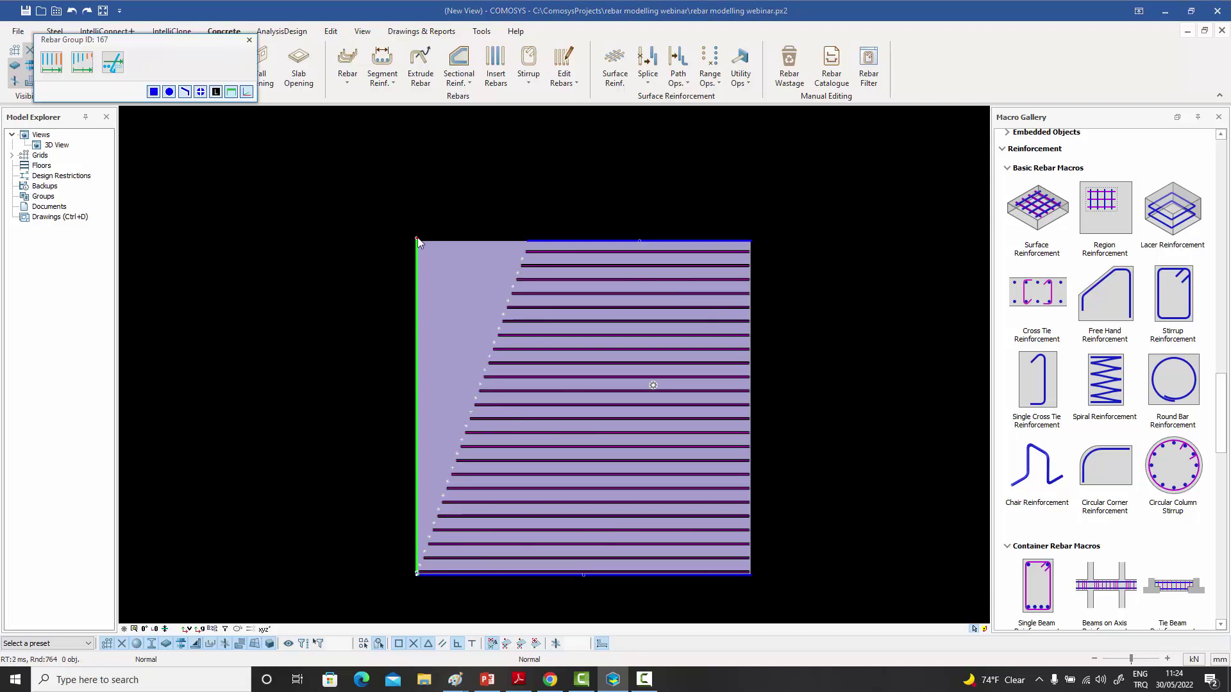
click(53, 63)
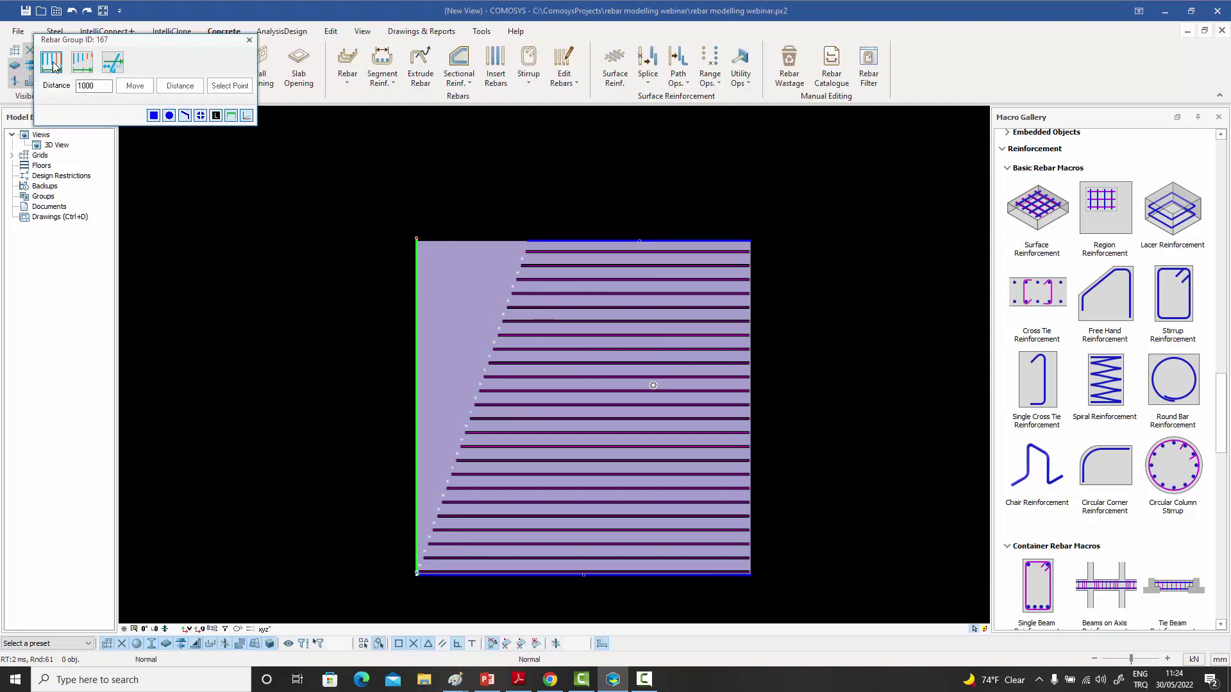
click(135, 85)
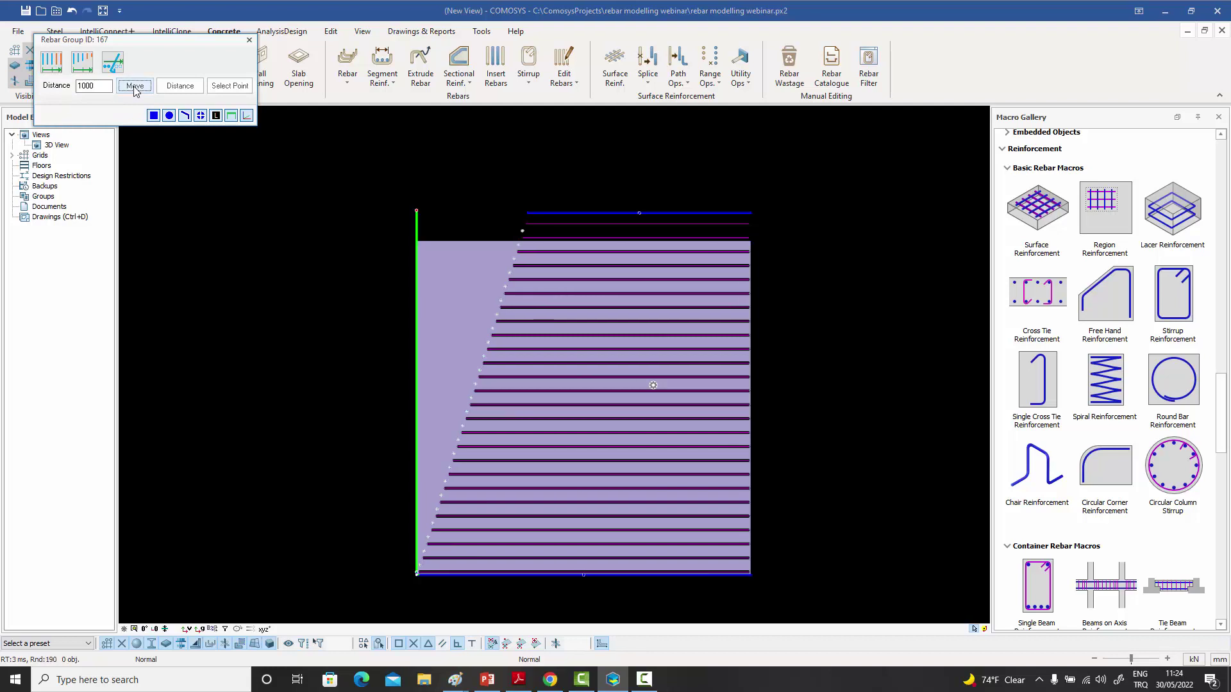
click(135, 87)
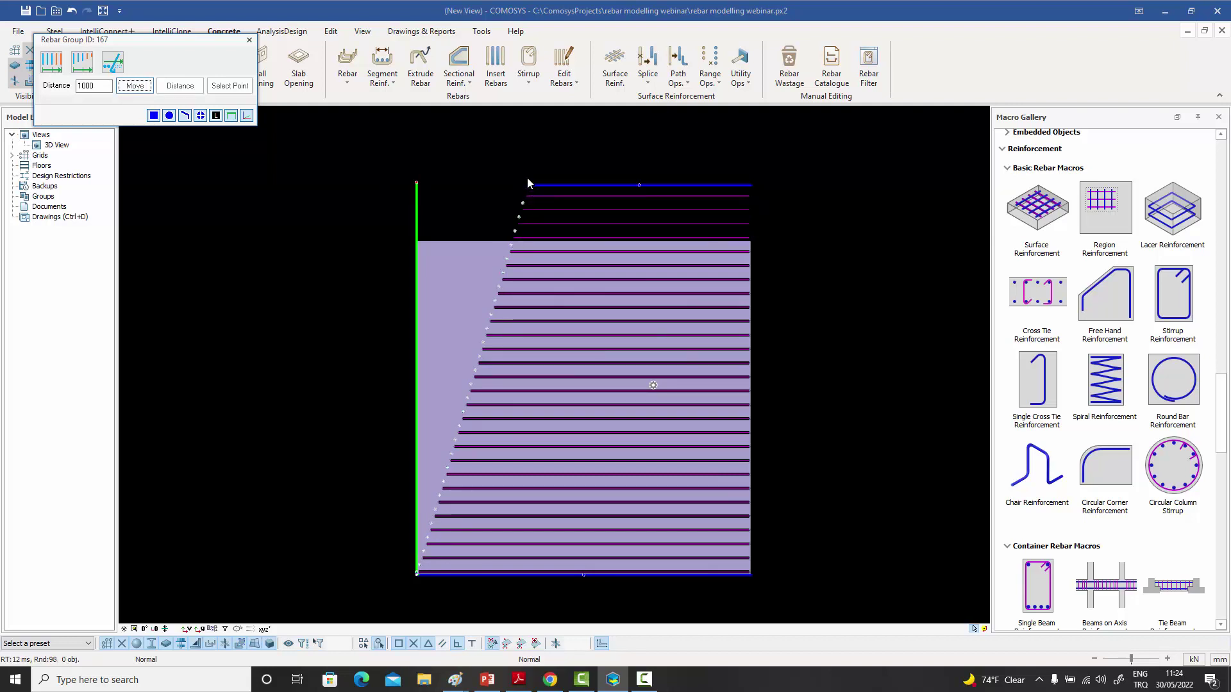
click(134, 85)
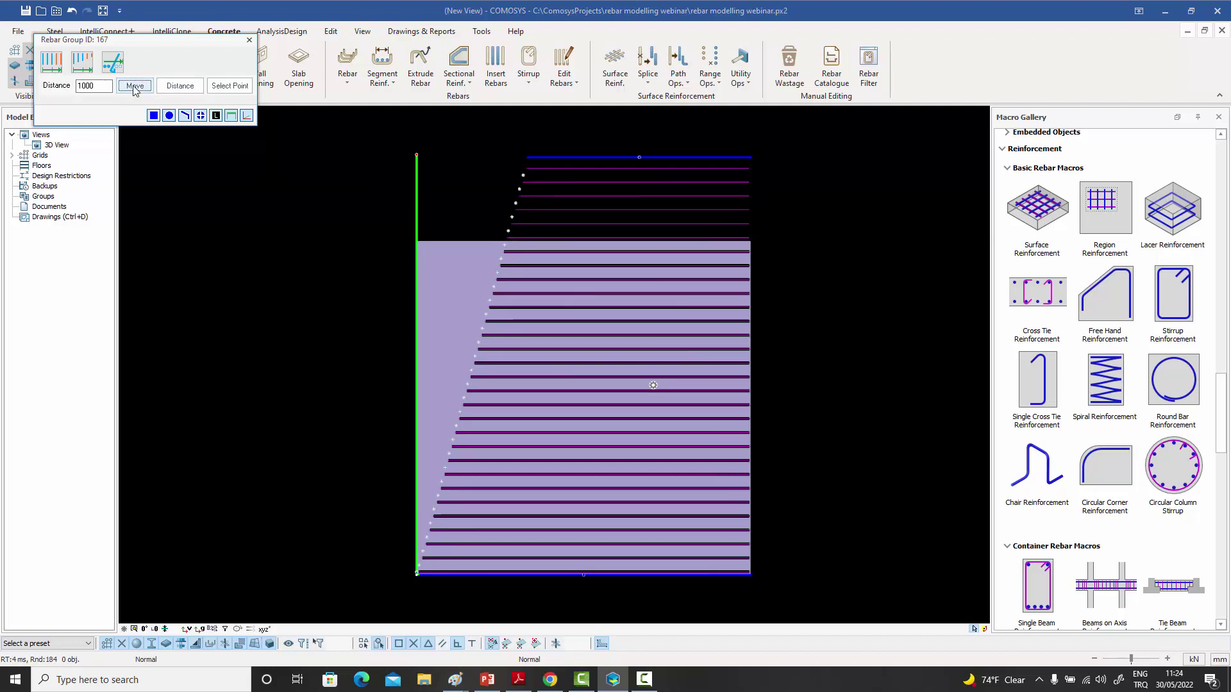
click(135, 86)
click(249, 40)
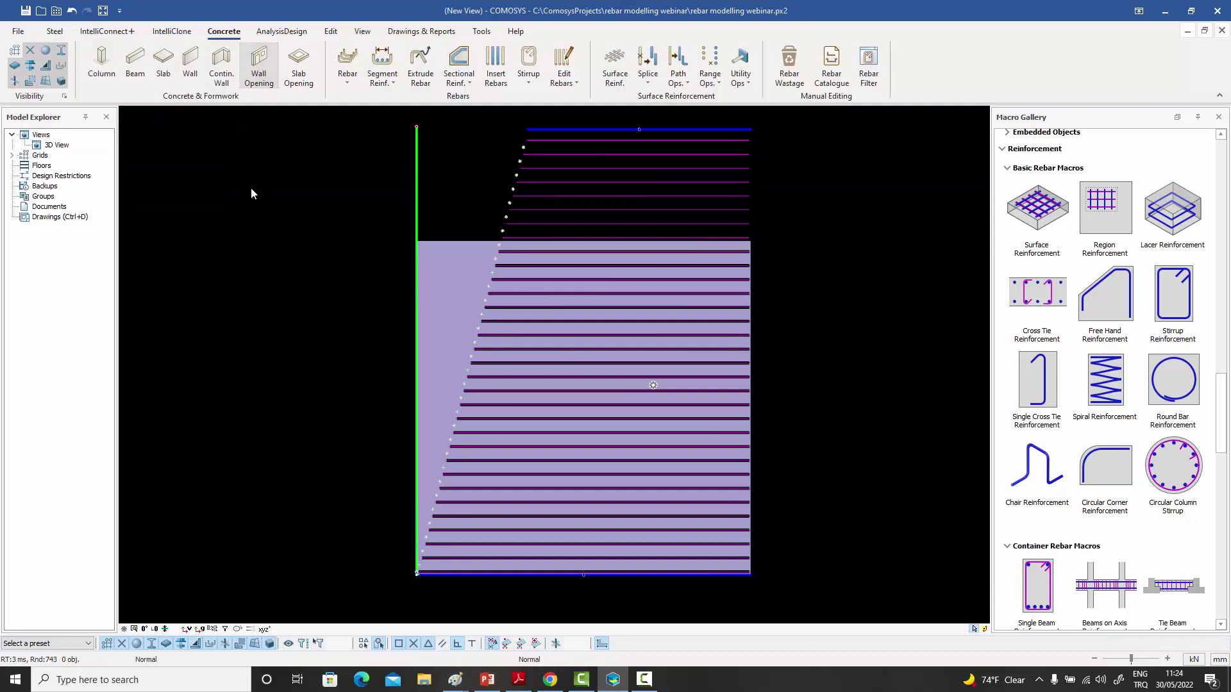
click(249, 187)
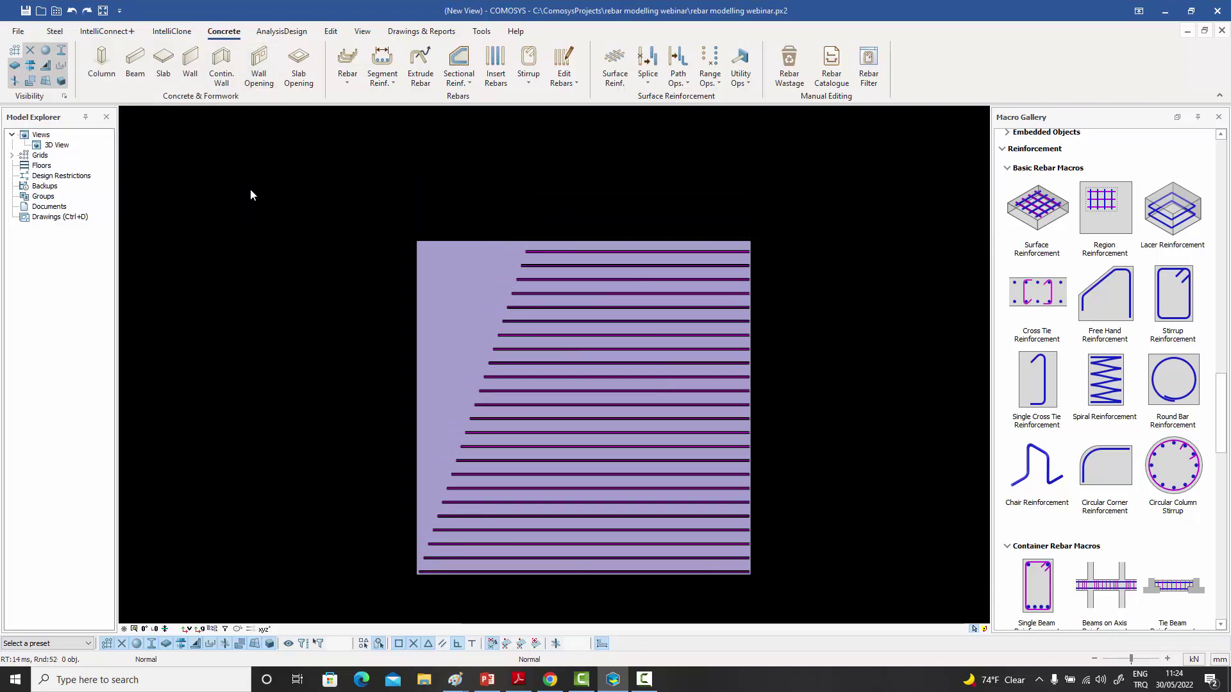
- Extend the distribution line's upper end in repeated 1000 mm moves, with the end control bar following the existing taper slope
click(578, 252)
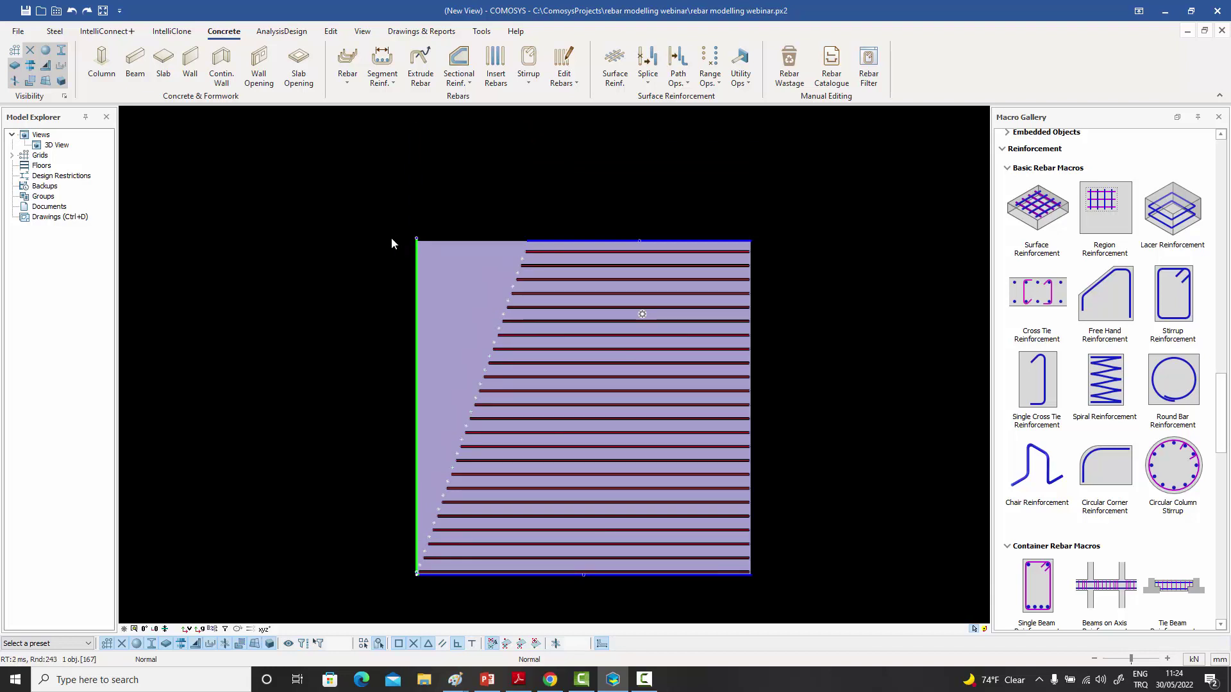
click(417, 239)
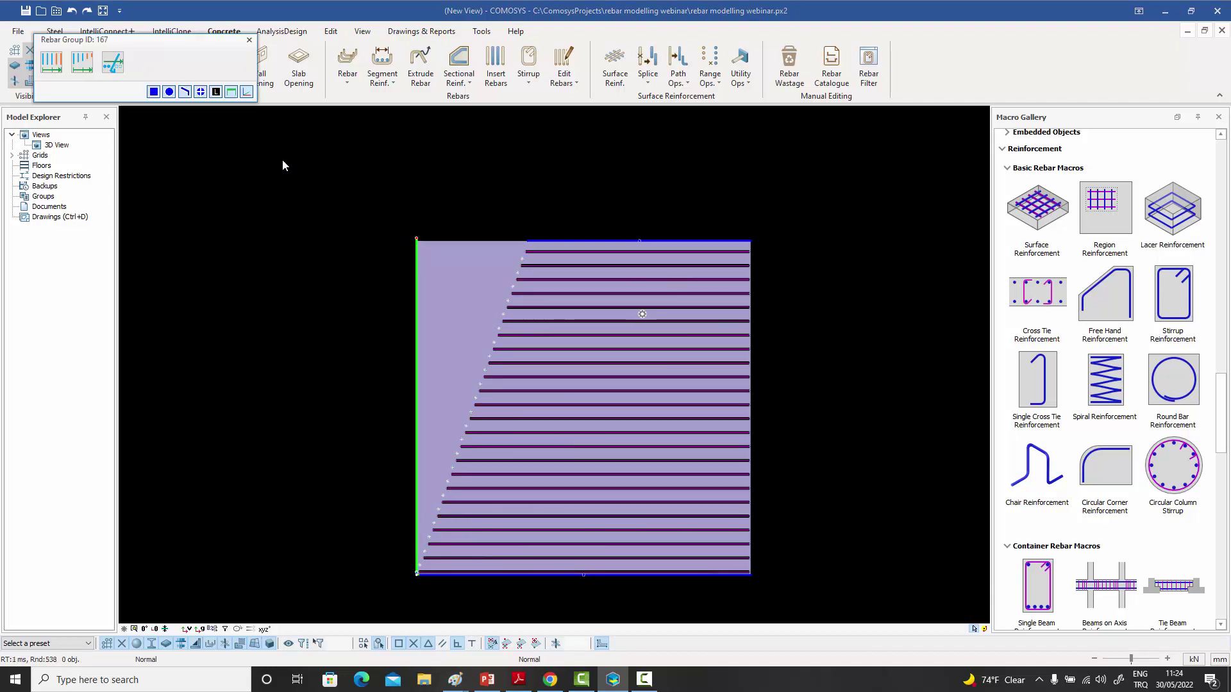
click(86, 66)
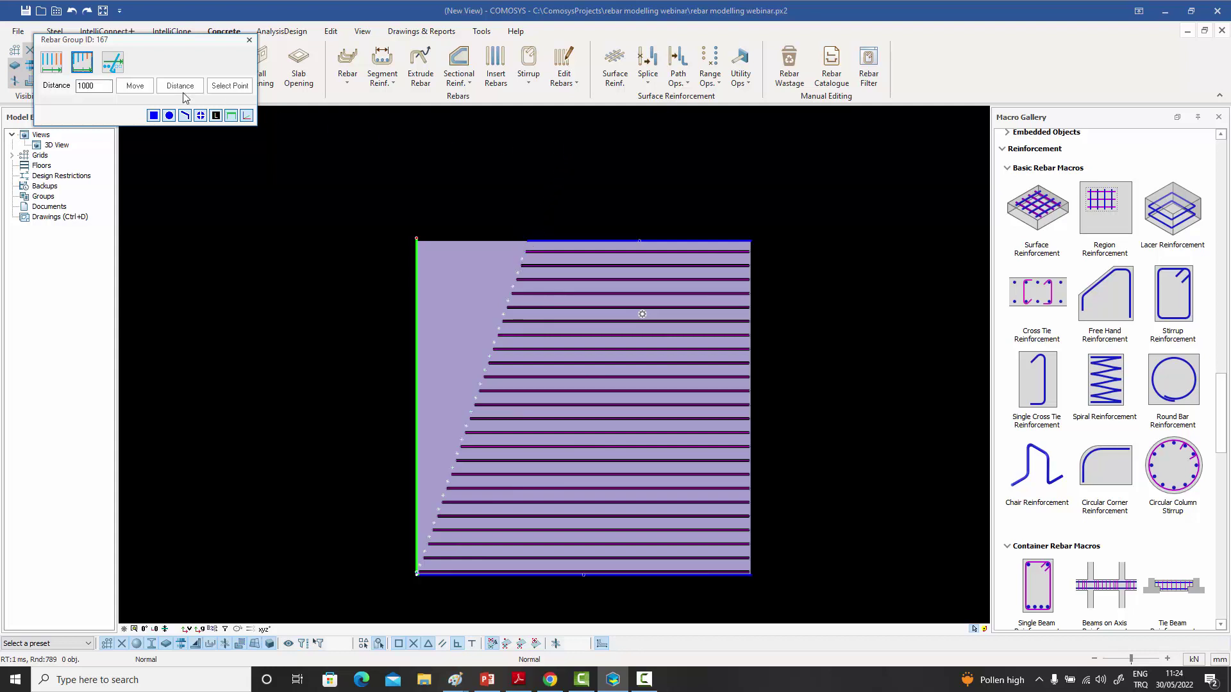
click(134, 86)
click(135, 86)
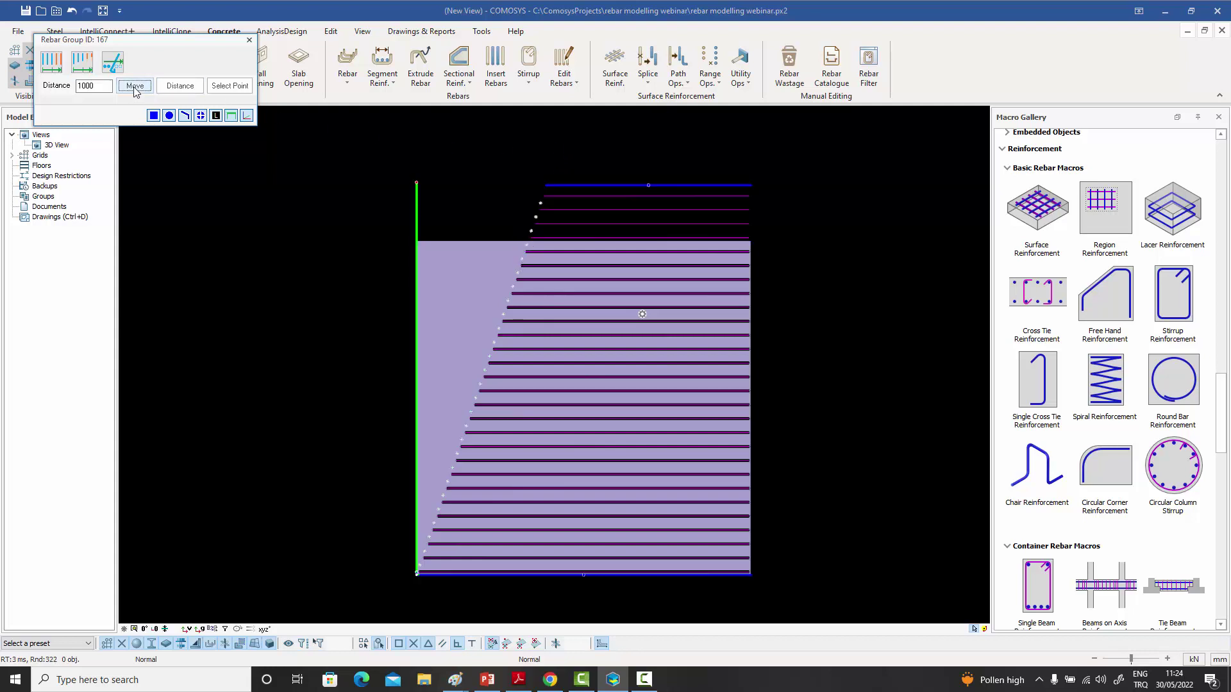
click(135, 86)
click(135, 86)
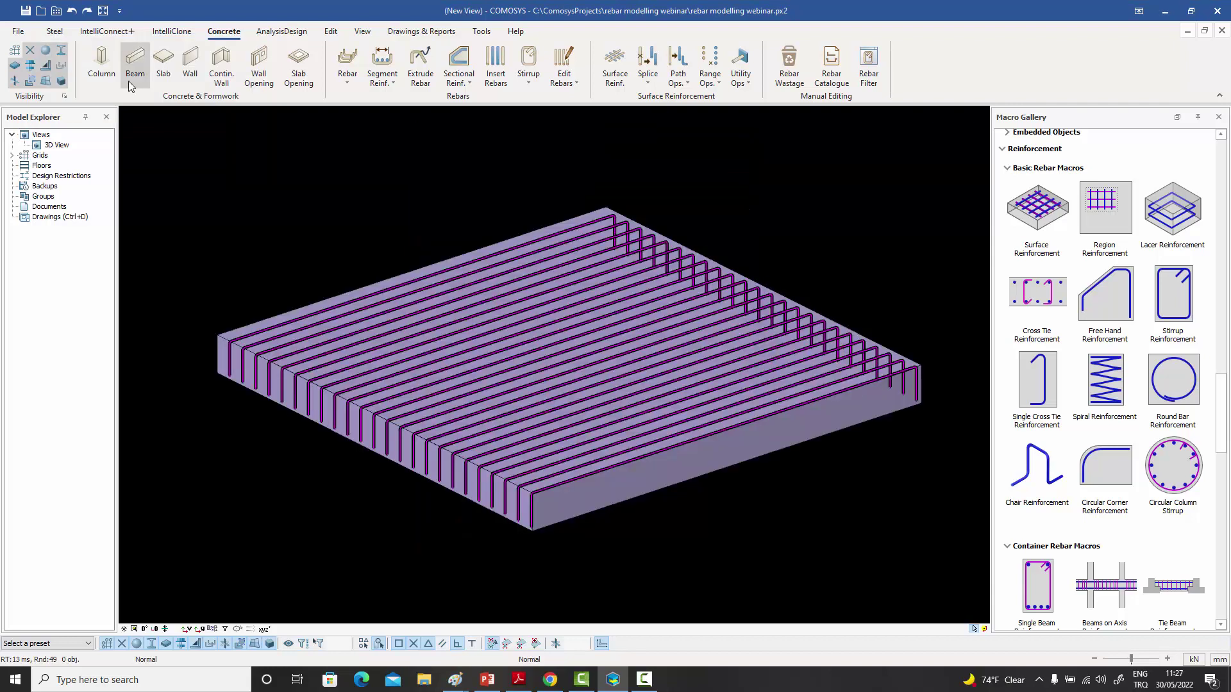
- Split the bars of the slab's top rebar group at the midpoint of their long horizontal segment
click(462, 323)
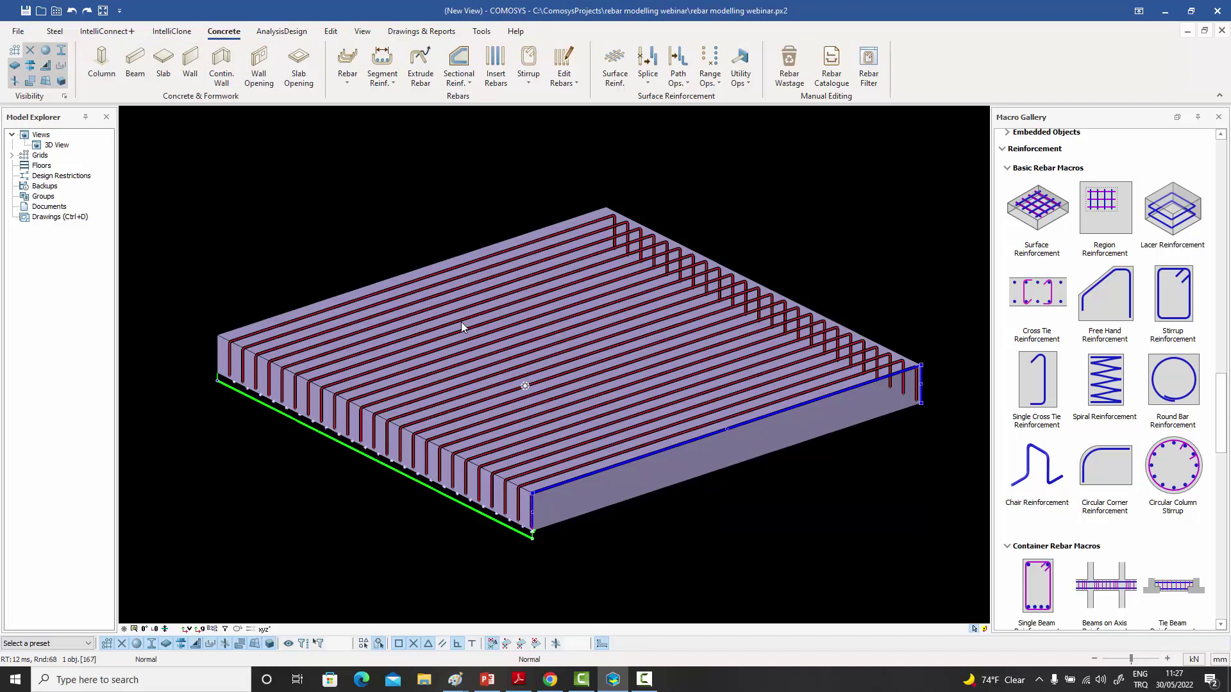
click(651, 456)
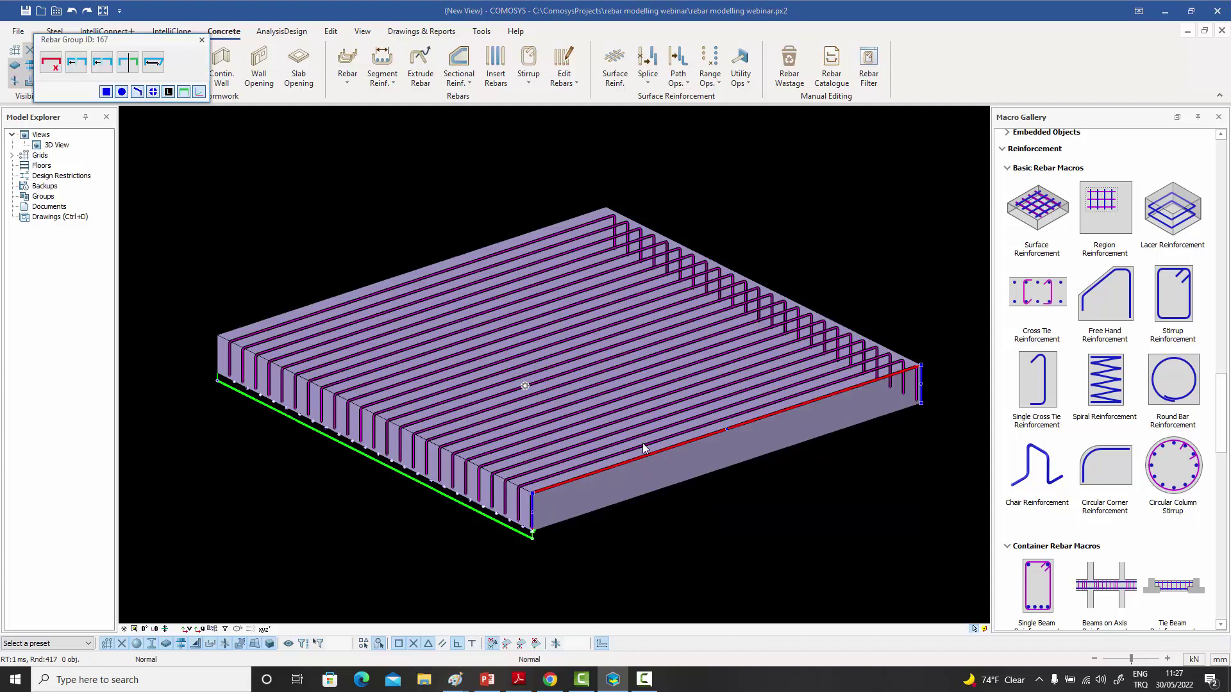
click(152, 64)
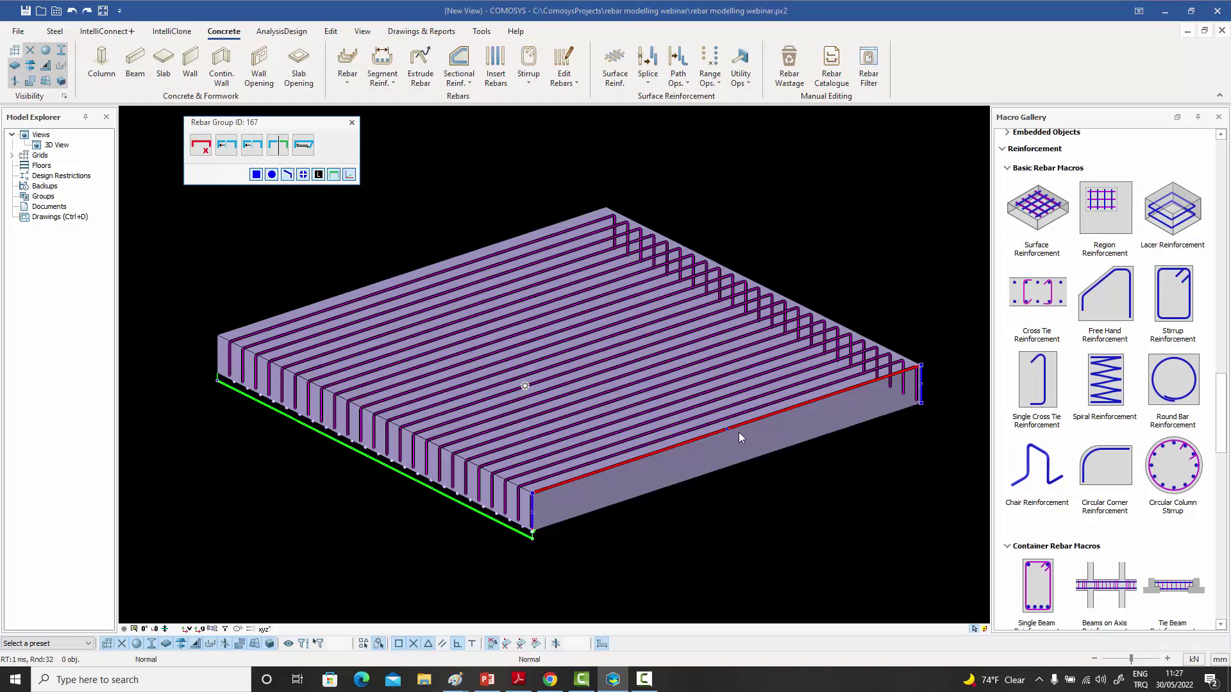
click(277, 145)
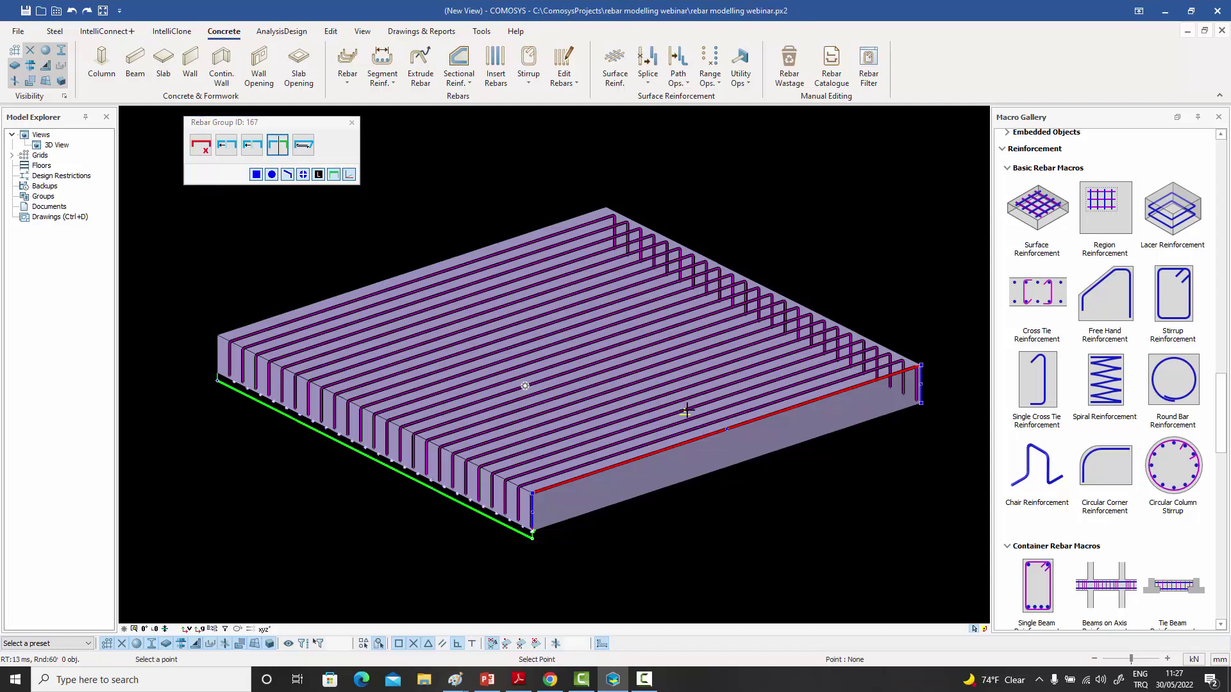
click(727, 430)
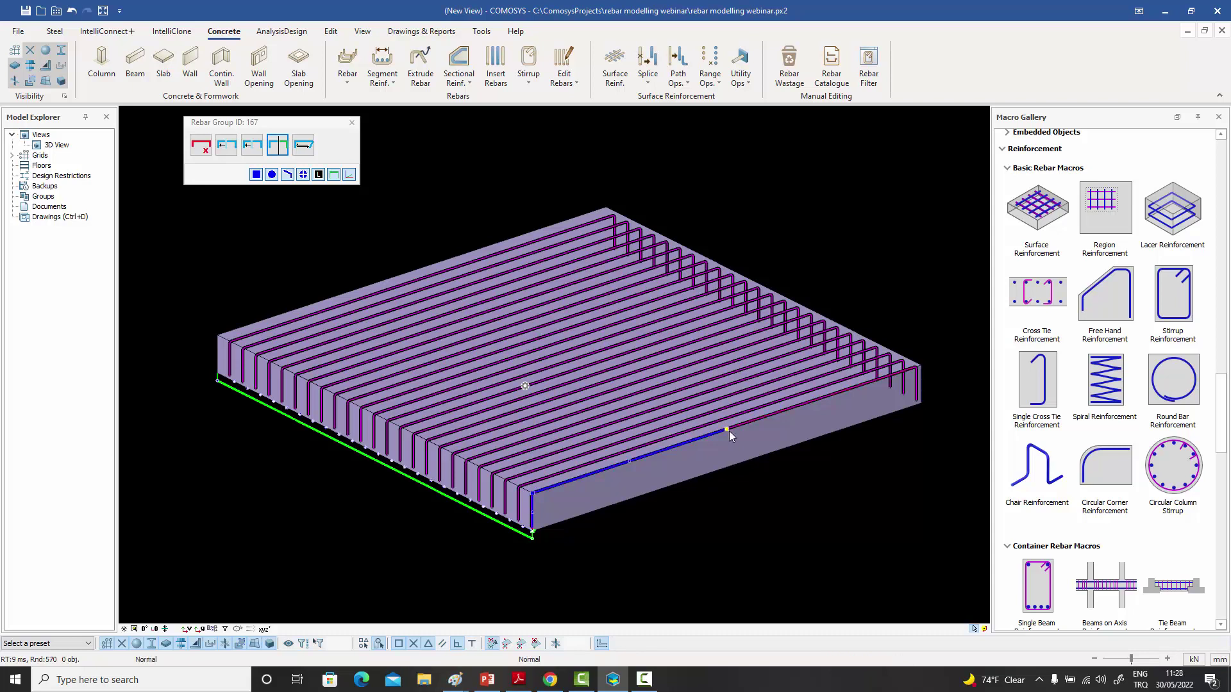
click(351, 121)
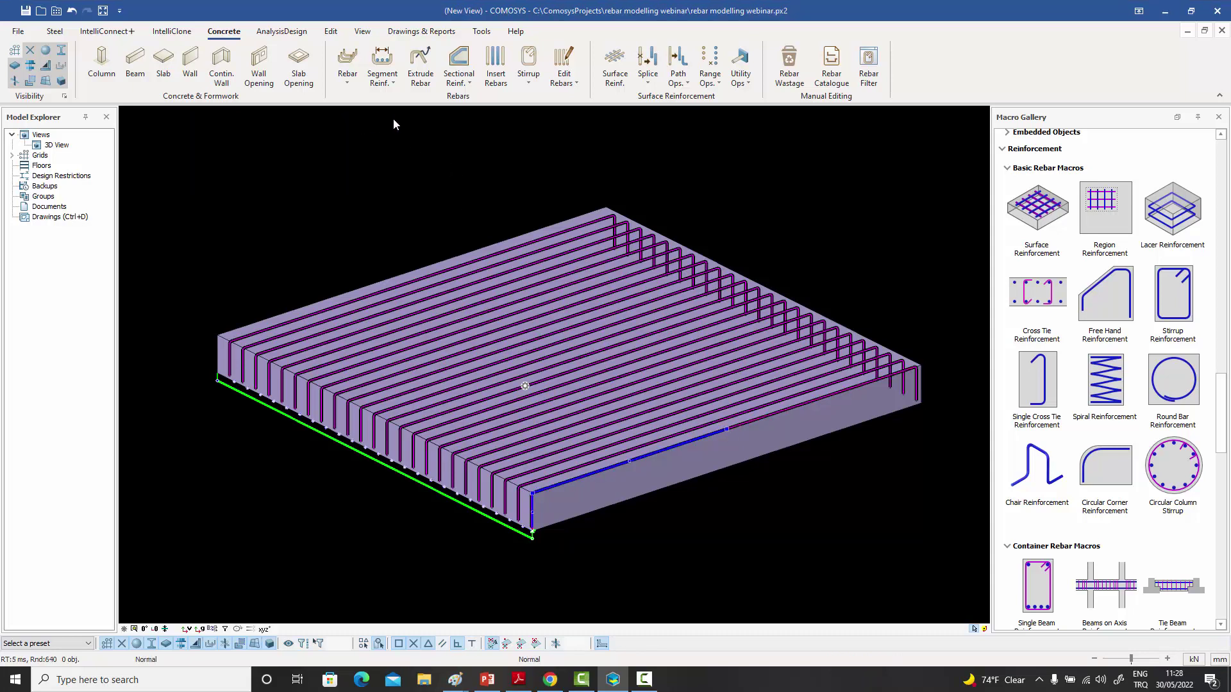
- Offset the far half of the split bars by 20 mm along Y so it lies beside the other half
scroll(690, 411, up, 5)
click(719, 428)
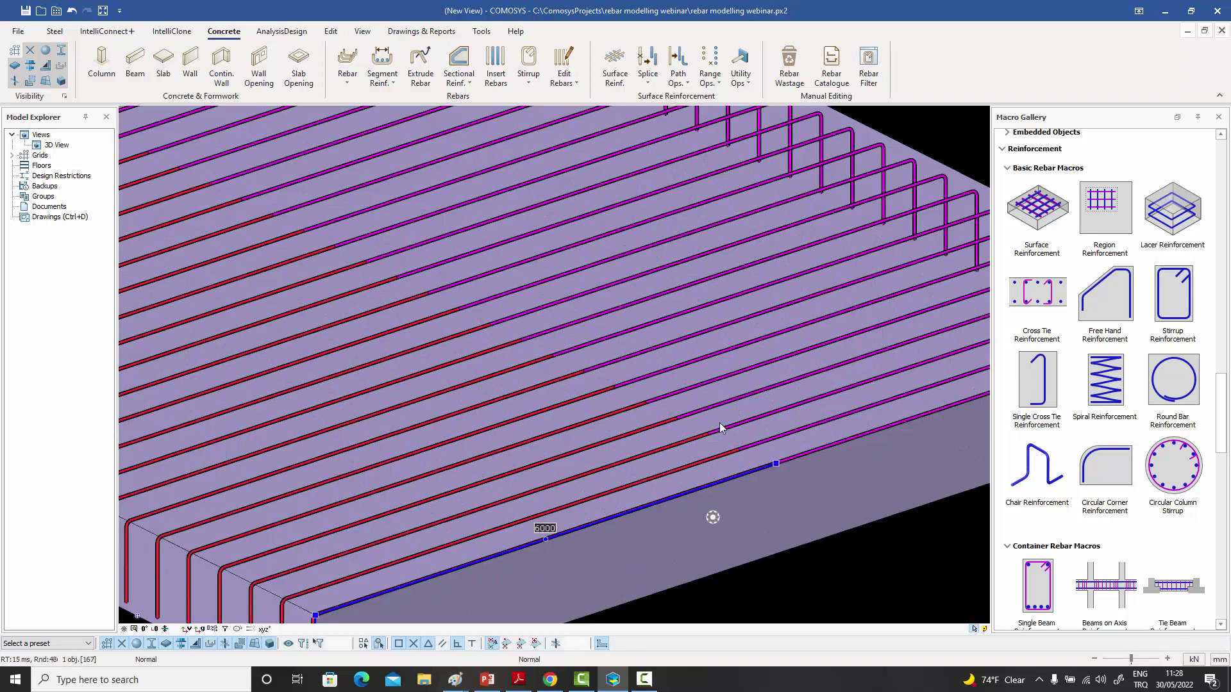
scroll(759, 410, down, 5)
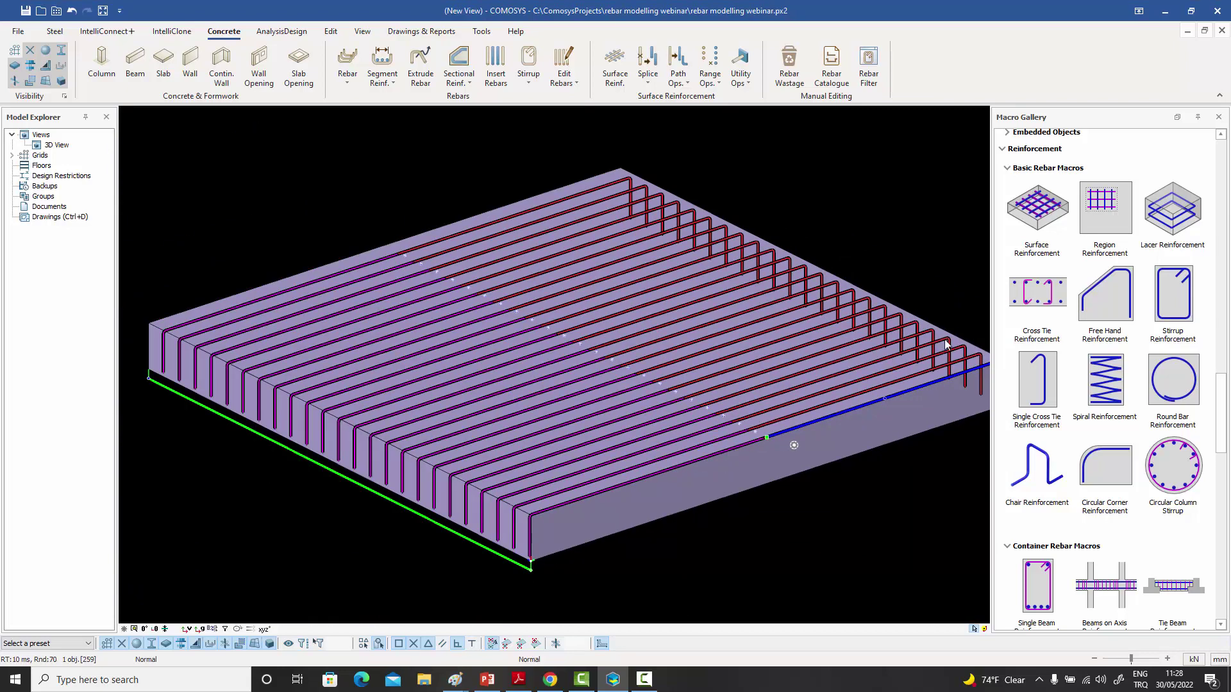
scroll(794, 413, up, 4)
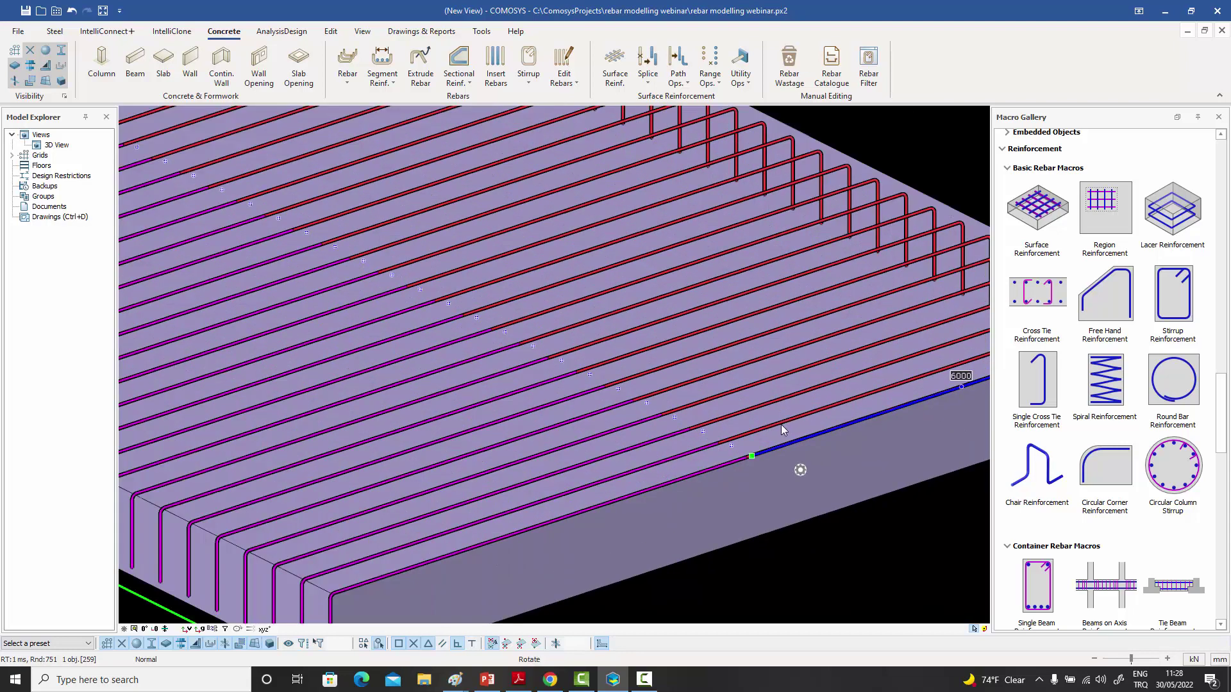
right_click(781, 424)
mouse_move(836, 320)
click(923, 315)
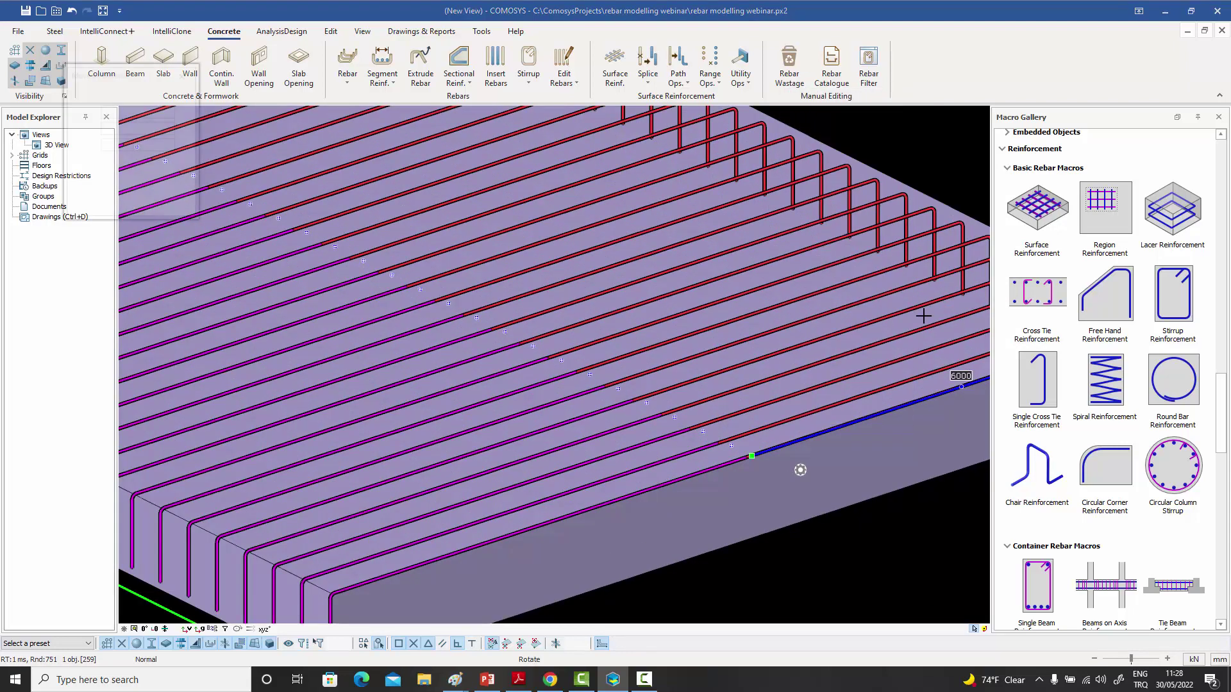
click(104, 186)
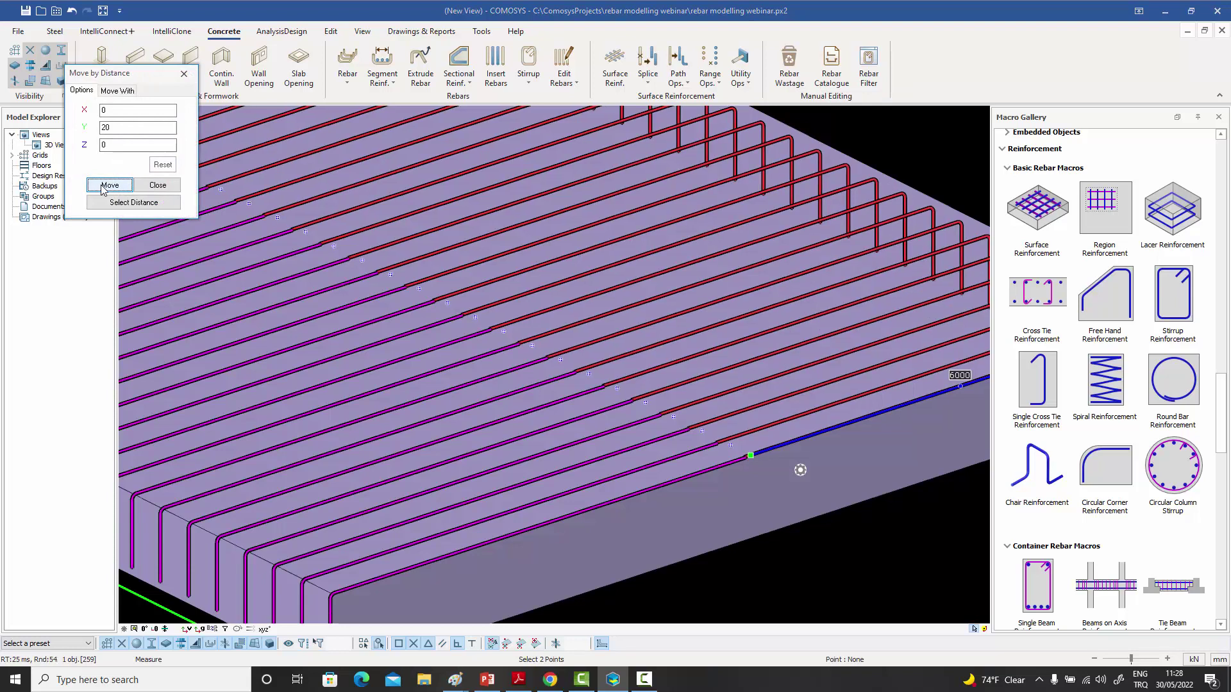
click(184, 73)
scroll(751, 468, up, 3)
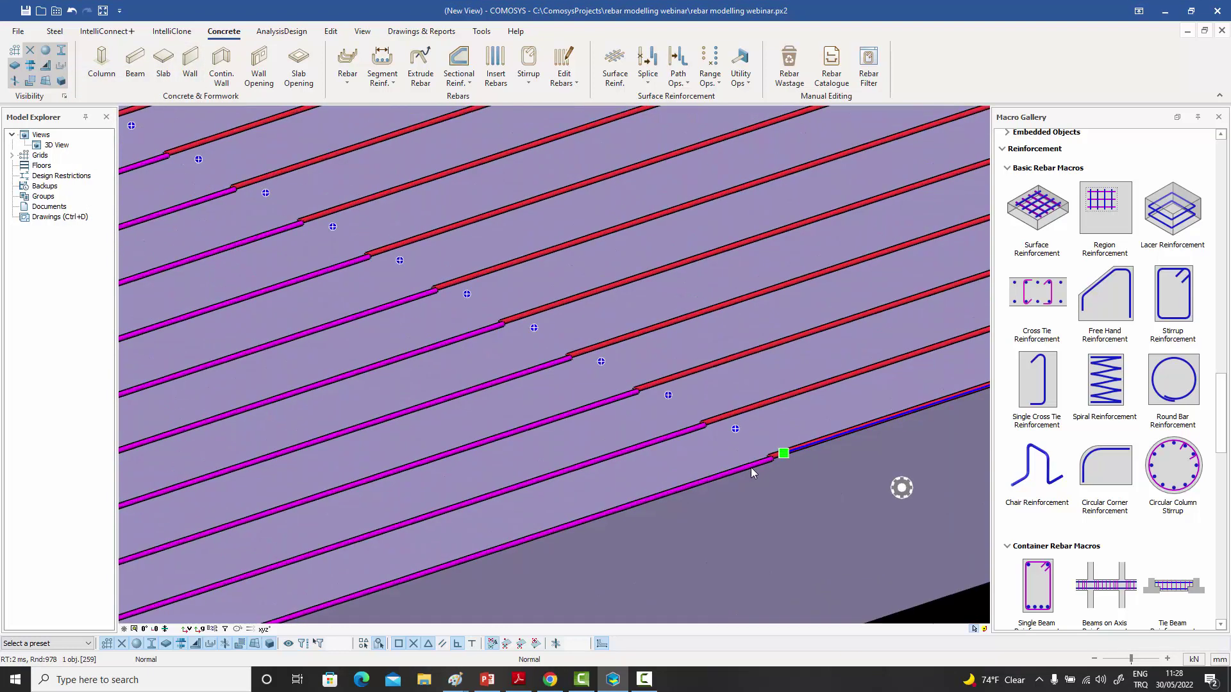
- Lengthen the offset bars at the split by moving their end point -1000 mm along X, creating a lap
click(784, 454)
scroll(742, 426, down, 3)
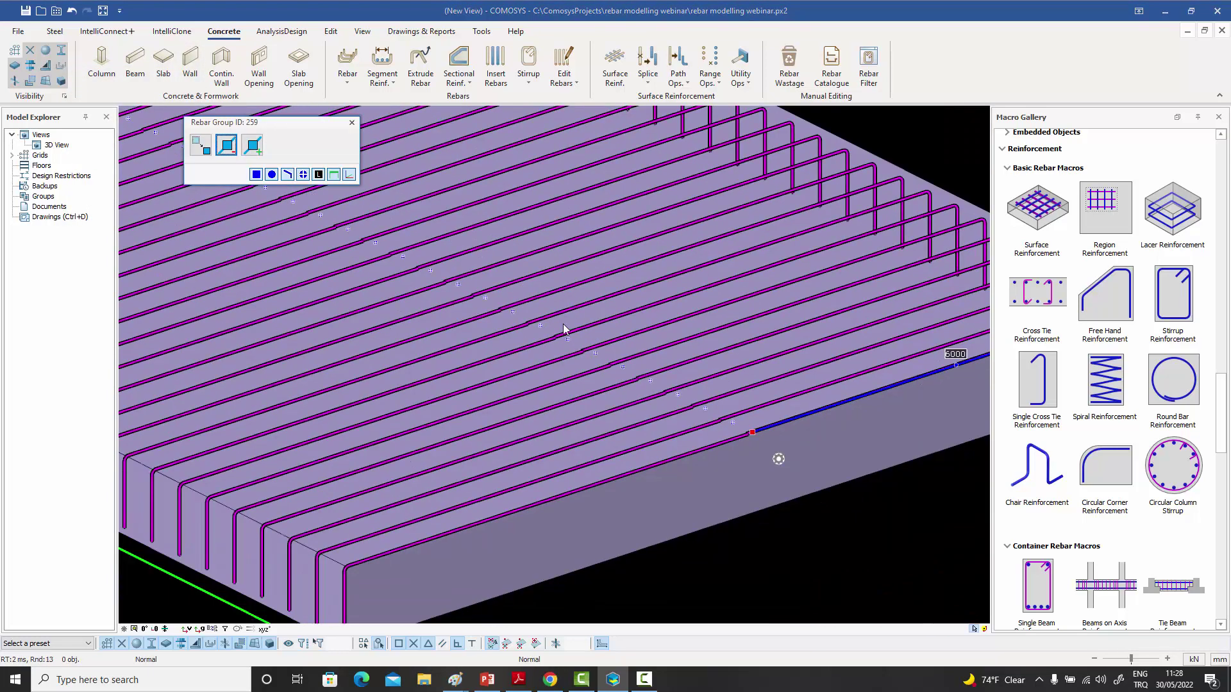
click(201, 147)
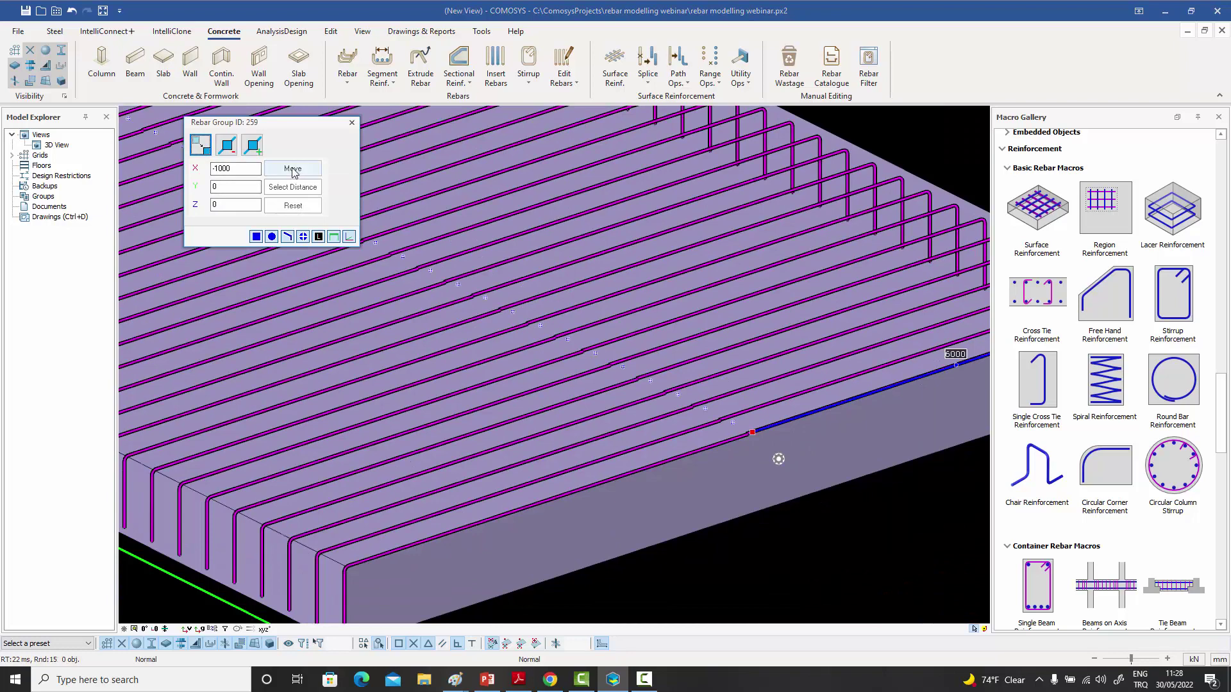
click(292, 169)
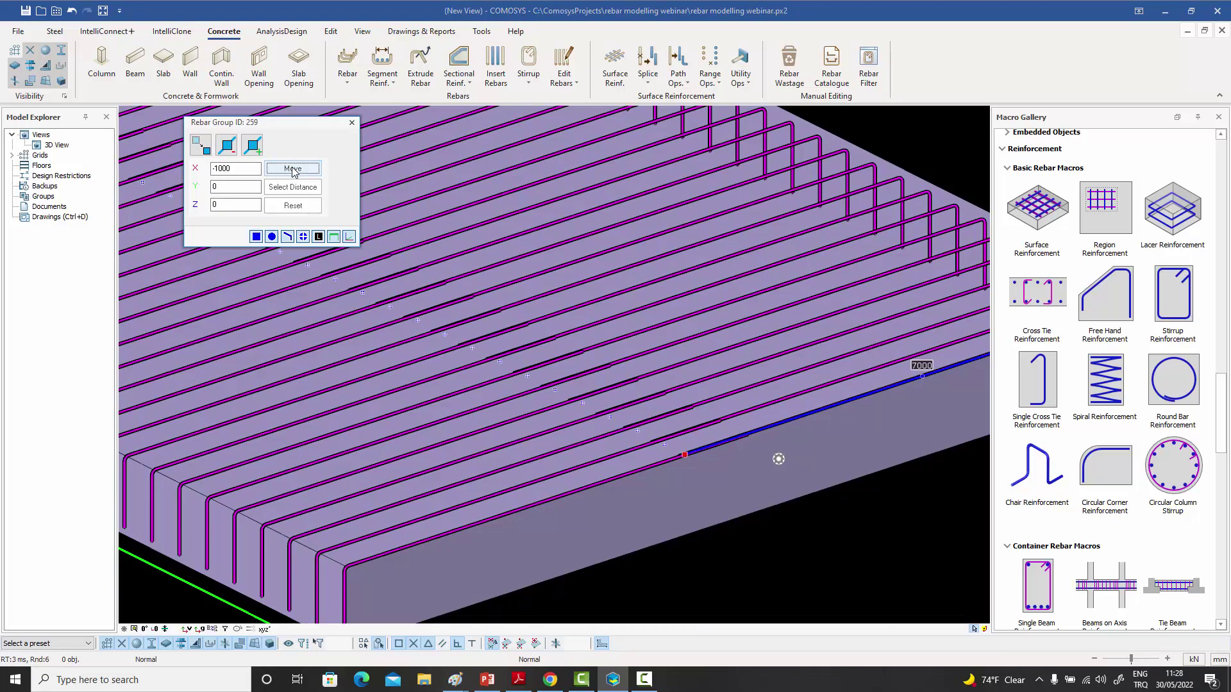
click(351, 123)
scroll(733, 456, down, 5)
scroll(699, 467, up, 5)
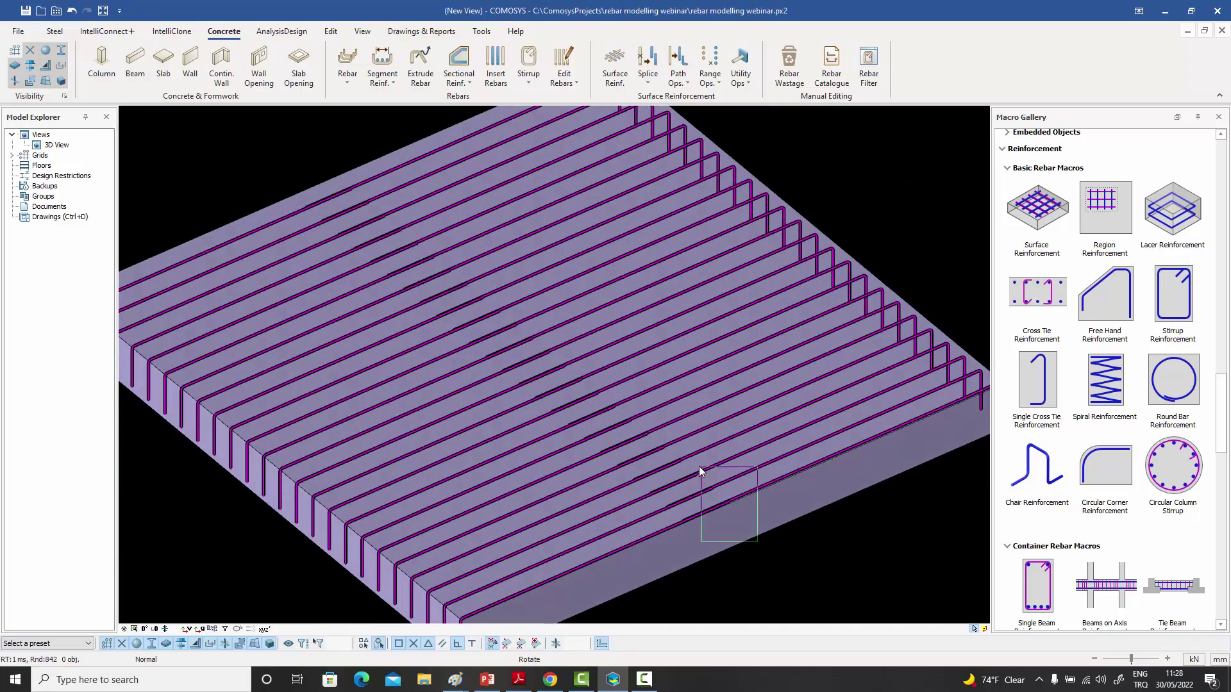
scroll(667, 450, up, 5)
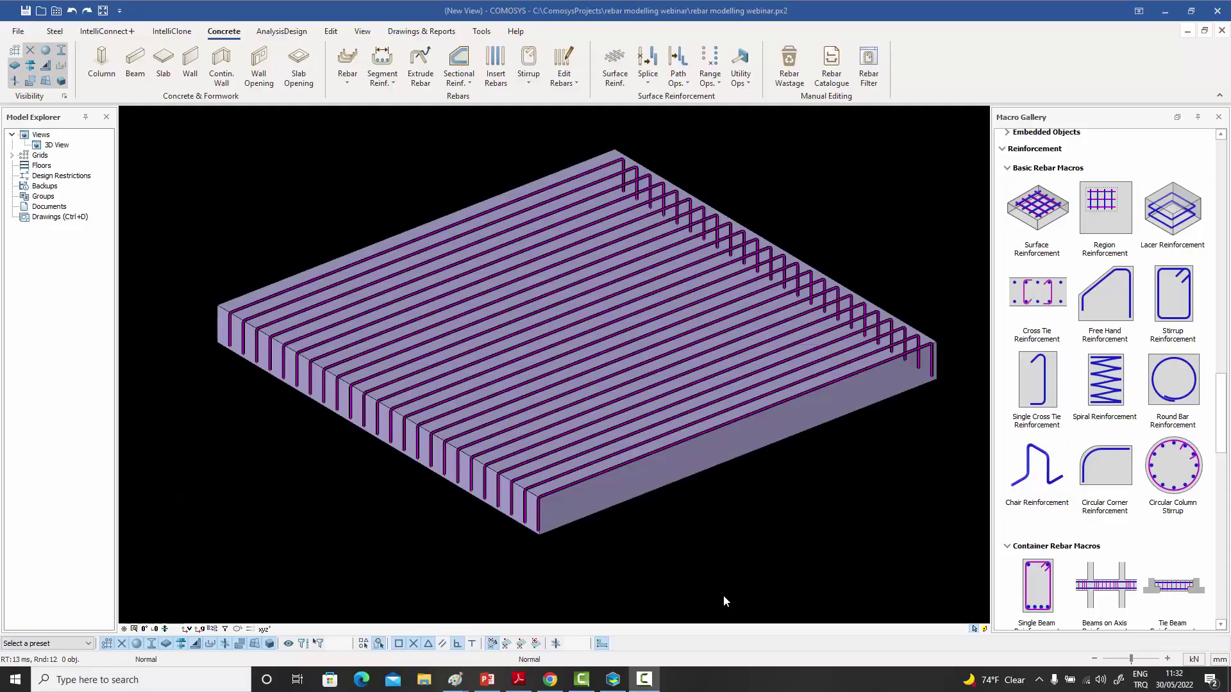
- Divide the slab's top rebar group into two groups at a distribution point near the middle of its distribution line
click(641, 557)
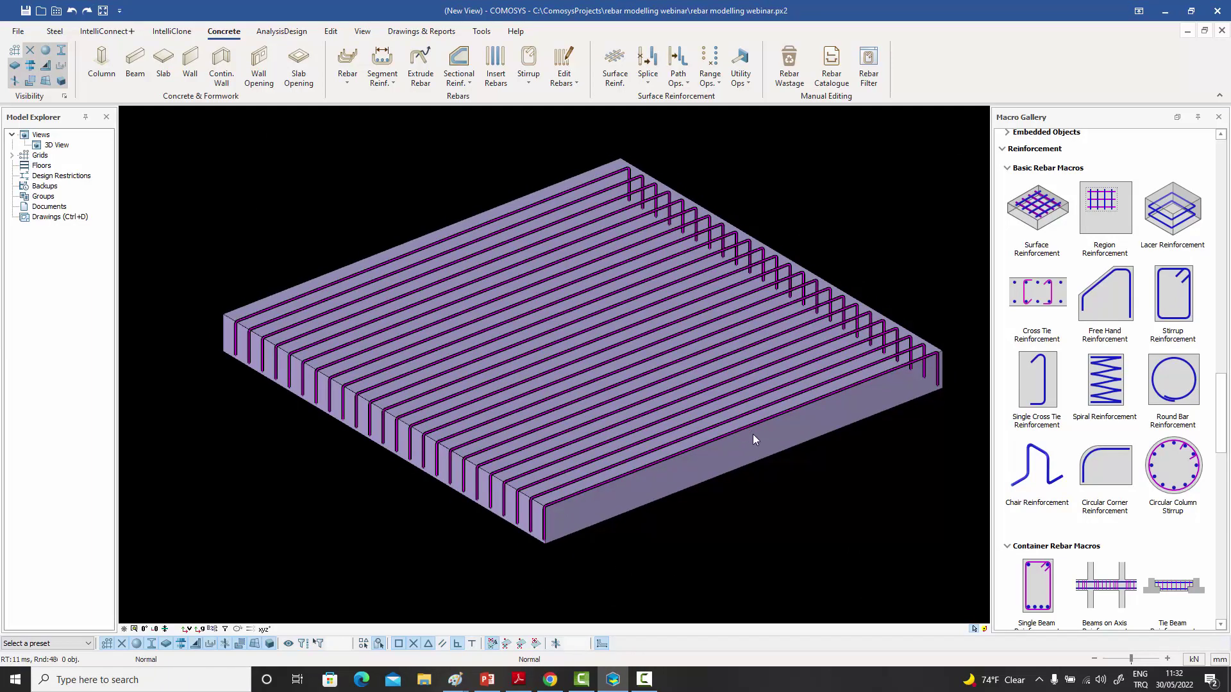
click(672, 416)
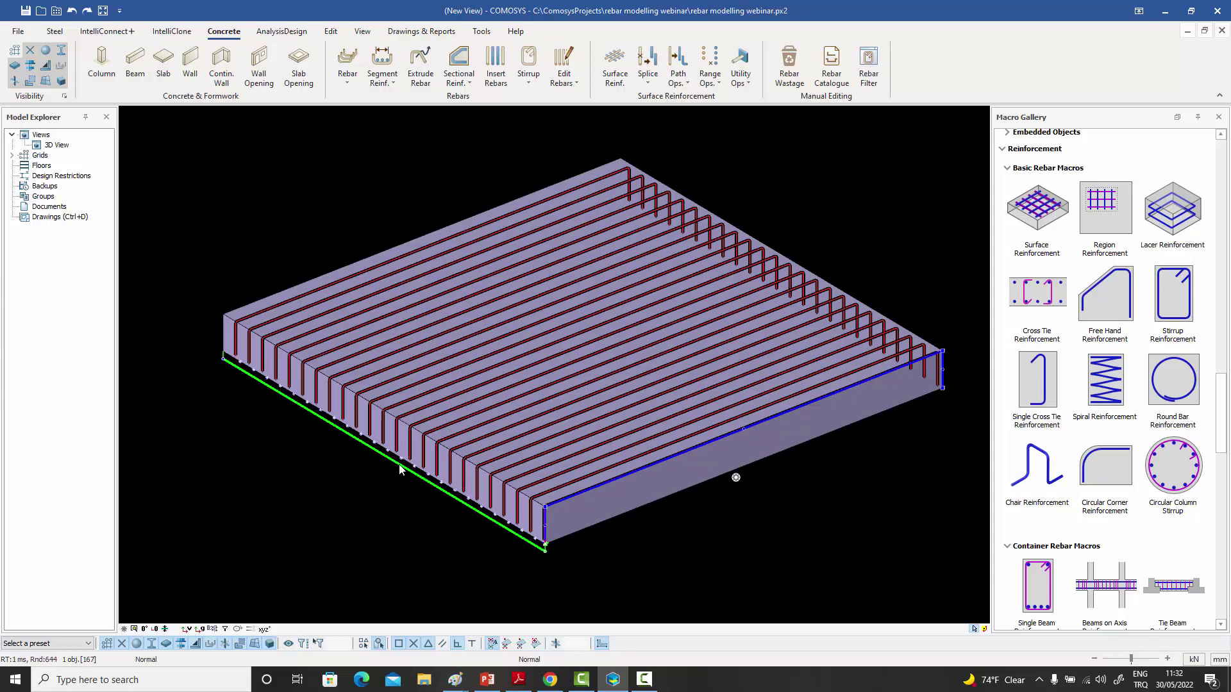
scroll(398, 465, up, 3)
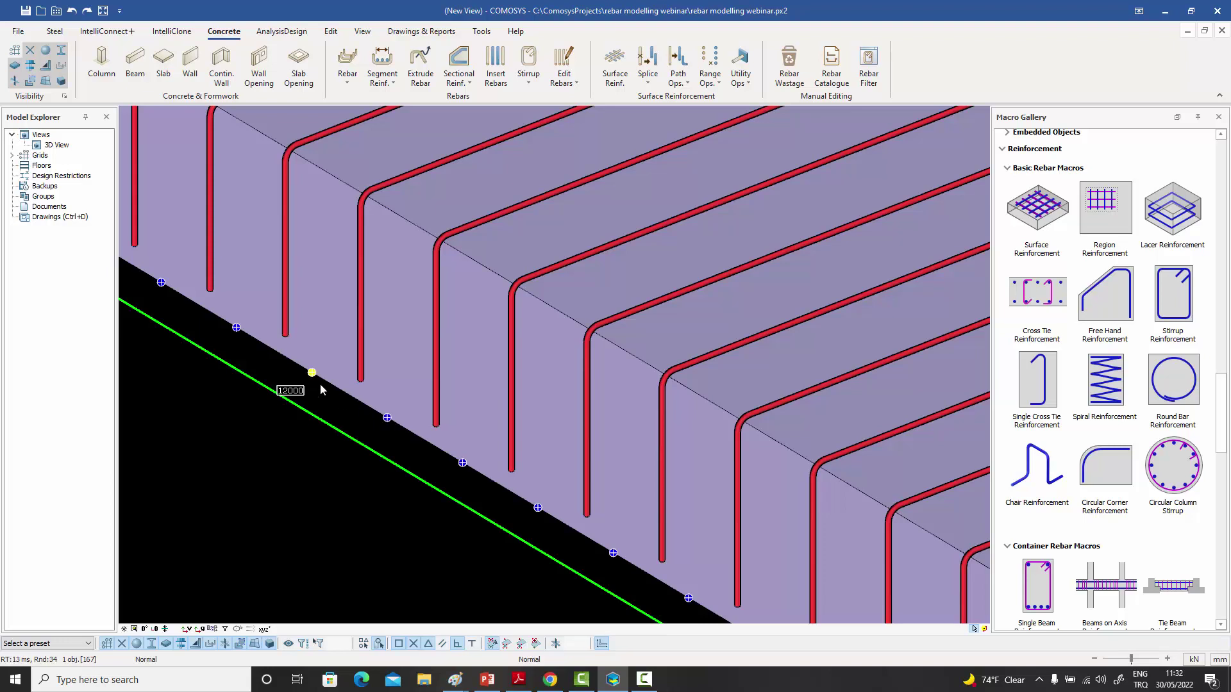
click(387, 419)
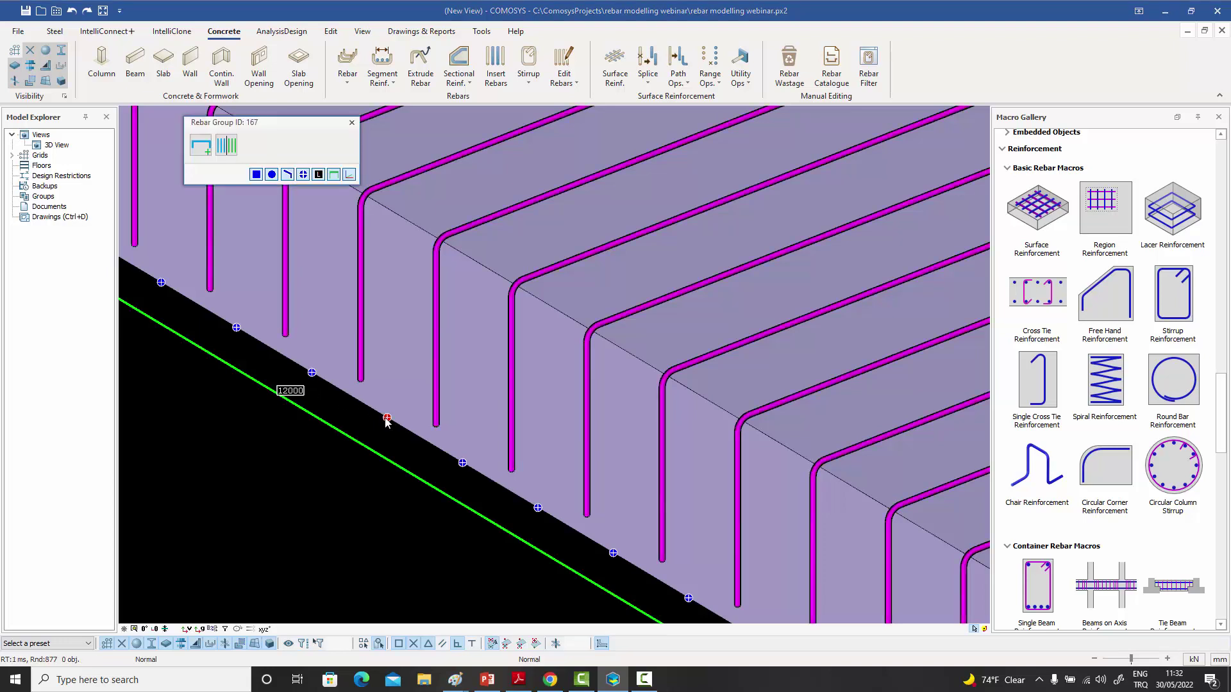
click(227, 145)
scroll(371, 314, down, 5)
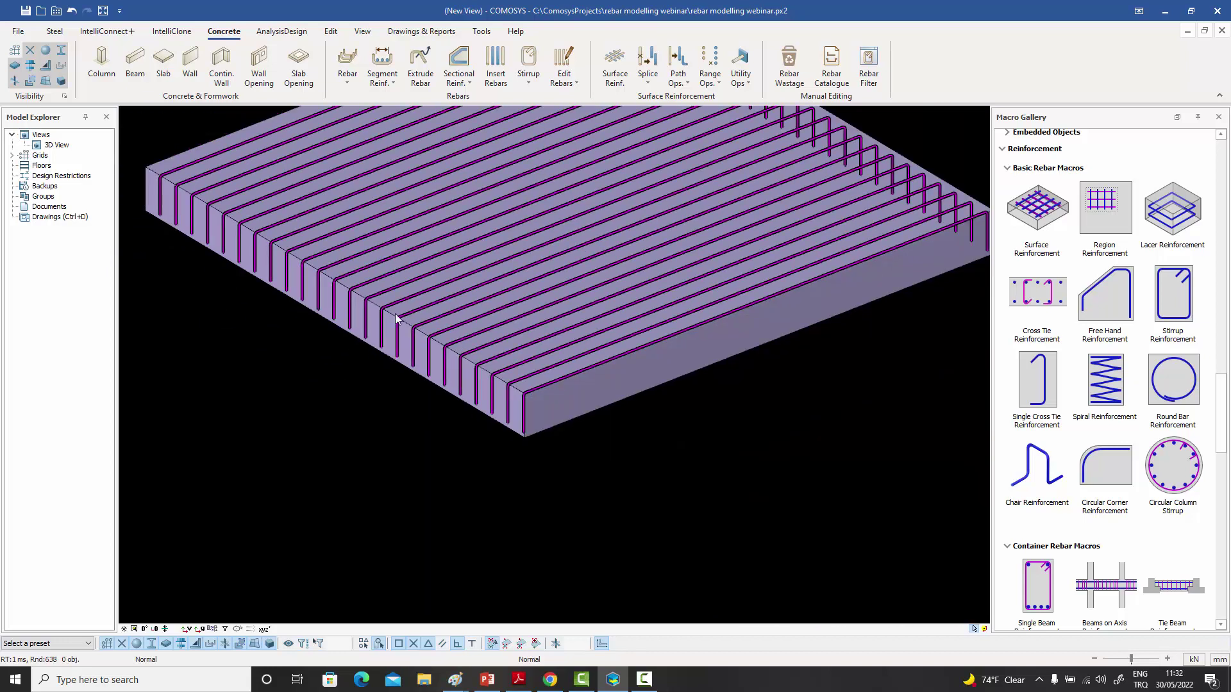
click(451, 300)
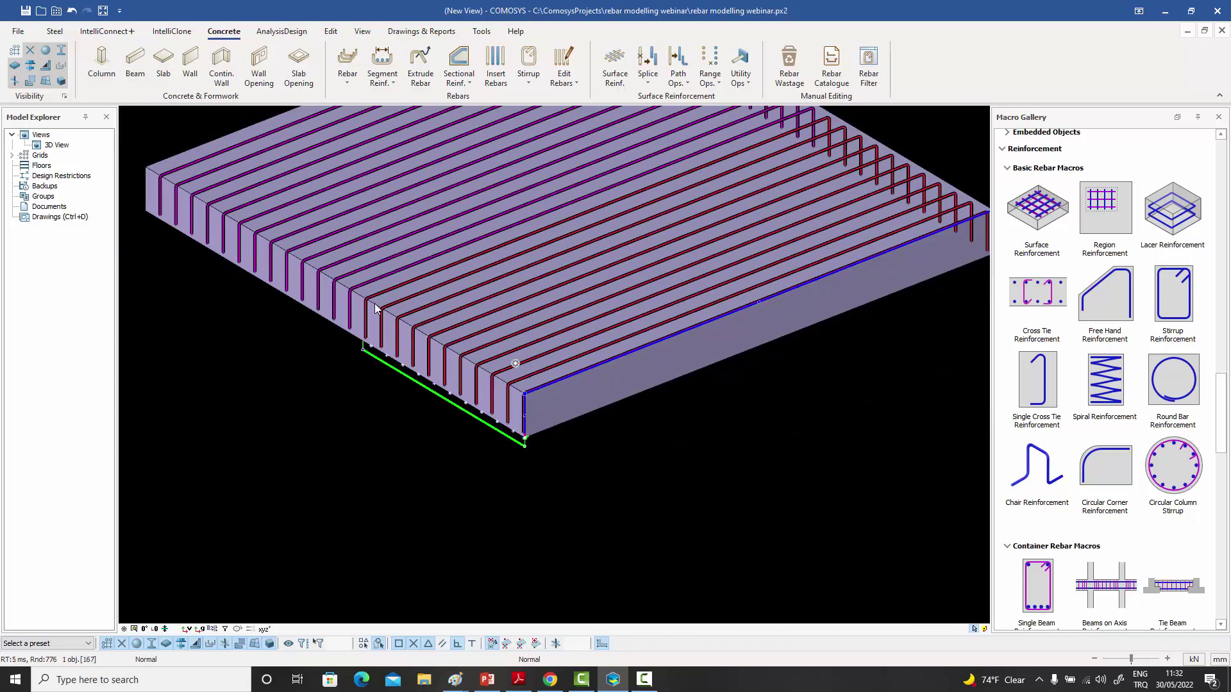
middle_drag(360, 248, 418, 325)
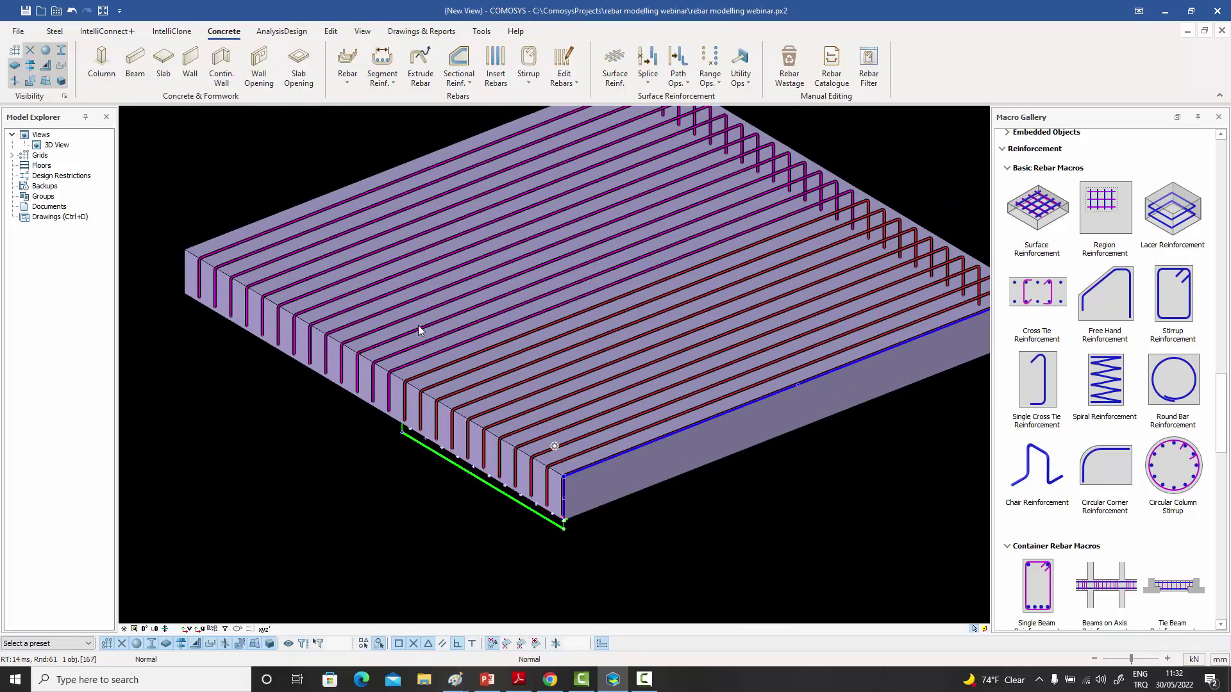
- Change the distribution type of the far divided rebar group from straight to Linear Taper
double_click(394, 309)
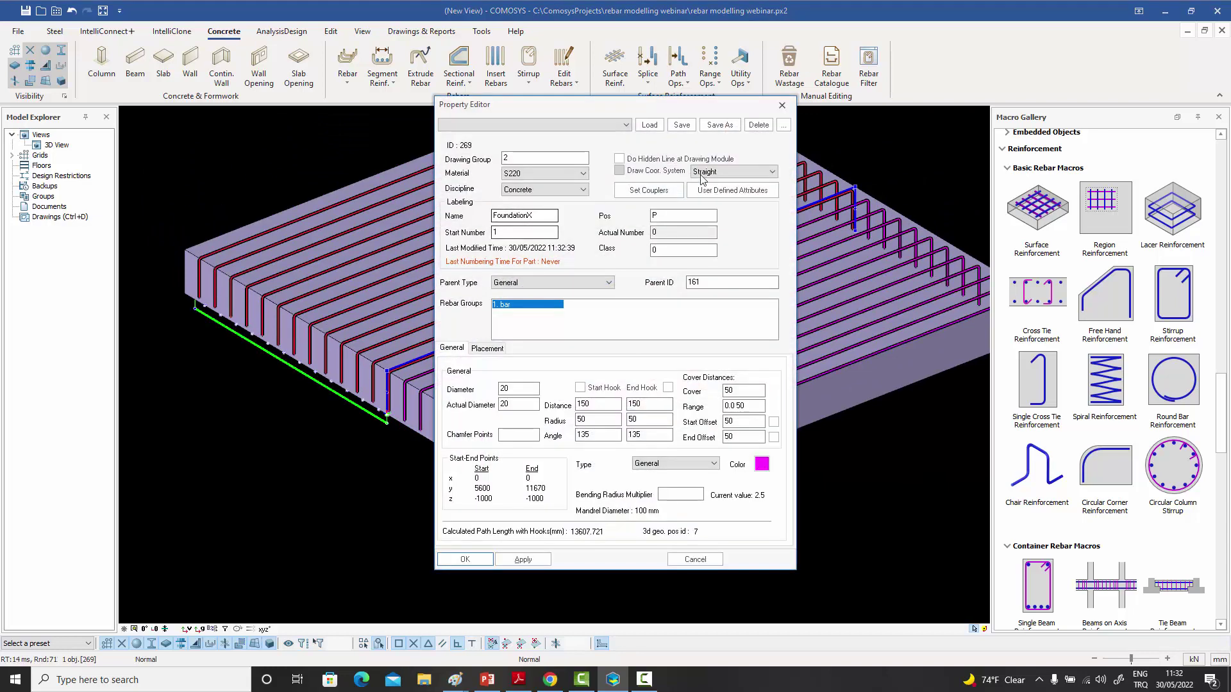
click(714, 171)
click(712, 192)
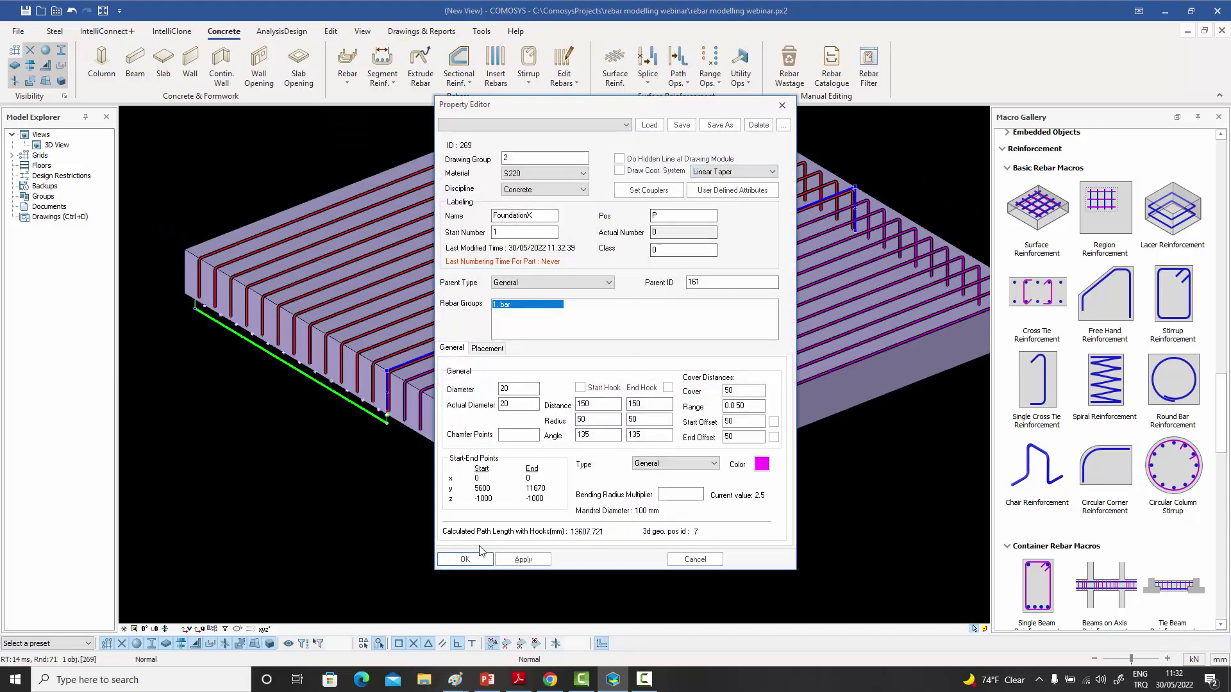
click(461, 559)
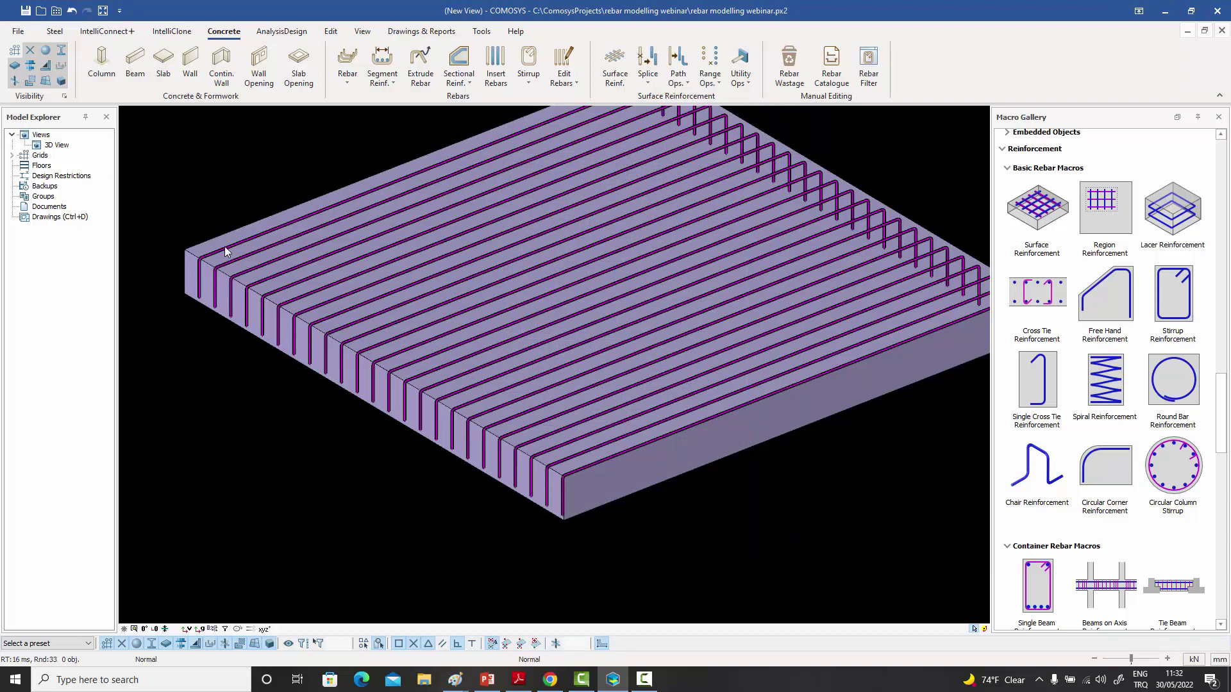
- Taper the far rebar group by moving its end control bar's vertical leg inward with a 1000 mm move distance
click(194, 268)
click(251, 145)
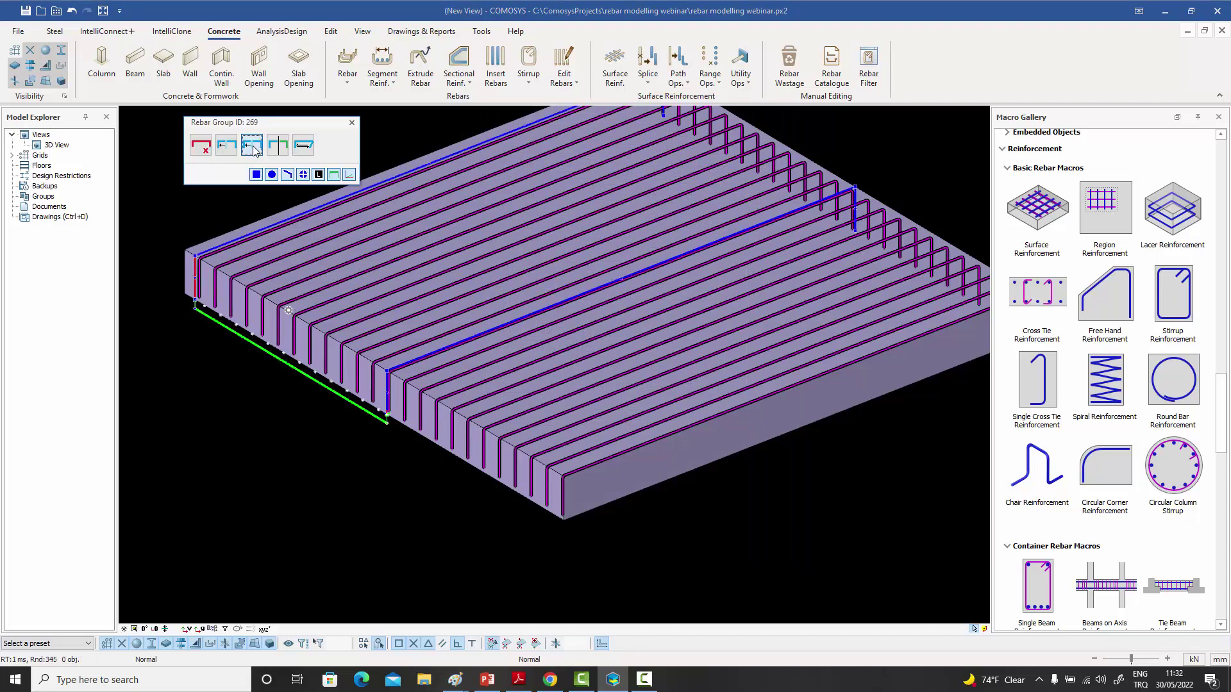
click(285, 168)
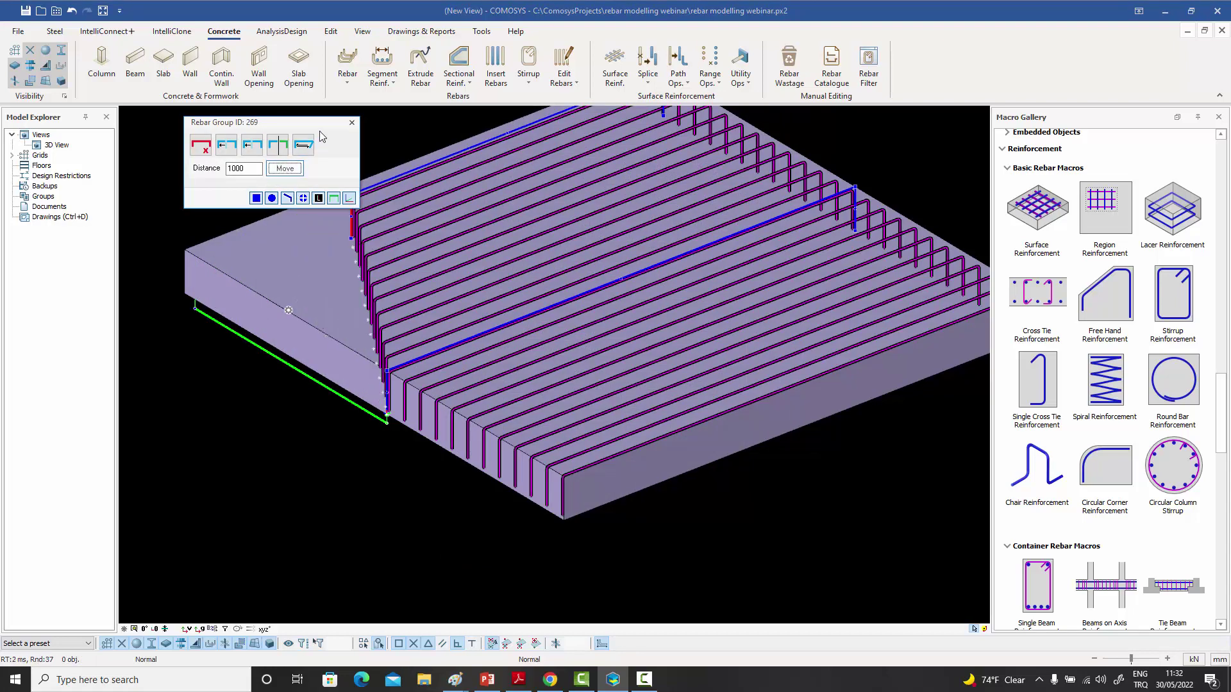
click(352, 123)
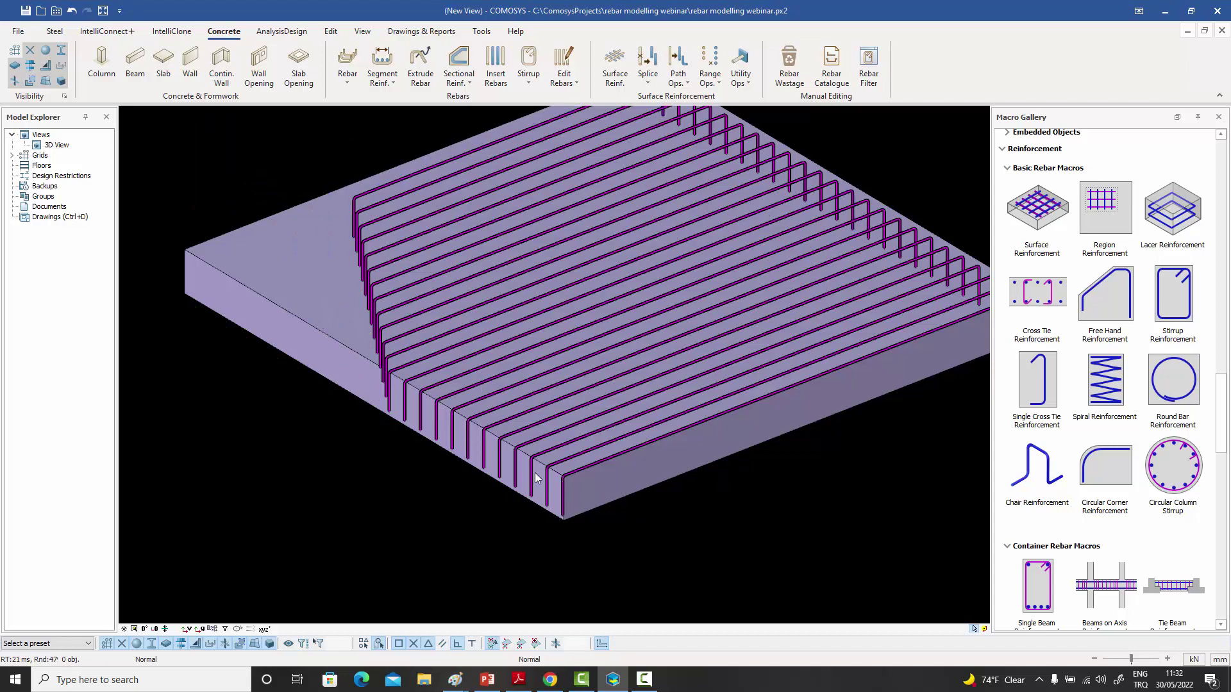
scroll(483, 325, down, 3)
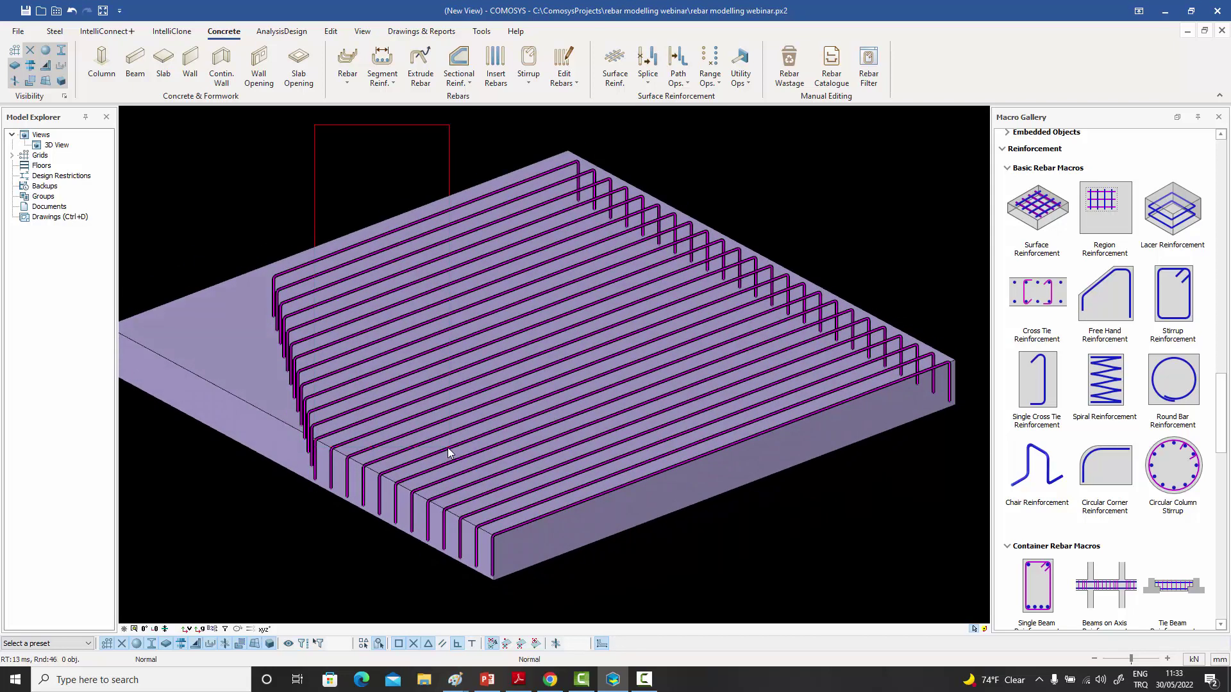
middle_drag(501, 478, 521, 466)
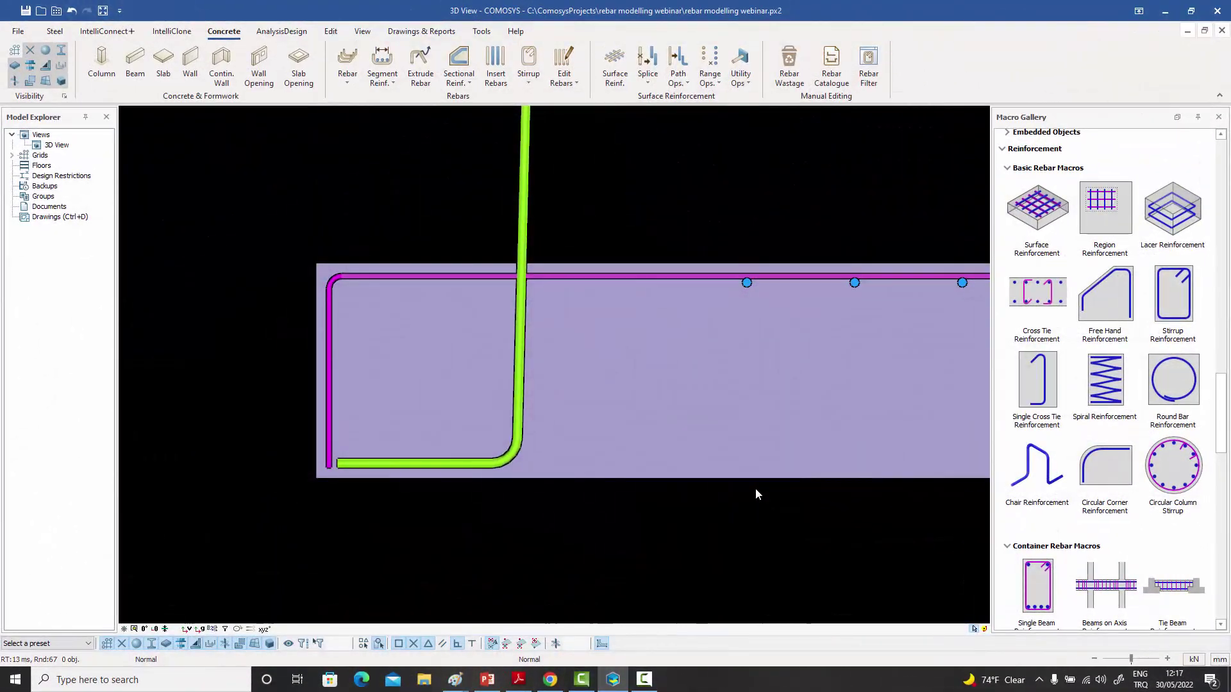
middle_drag(755, 494, 762, 467)
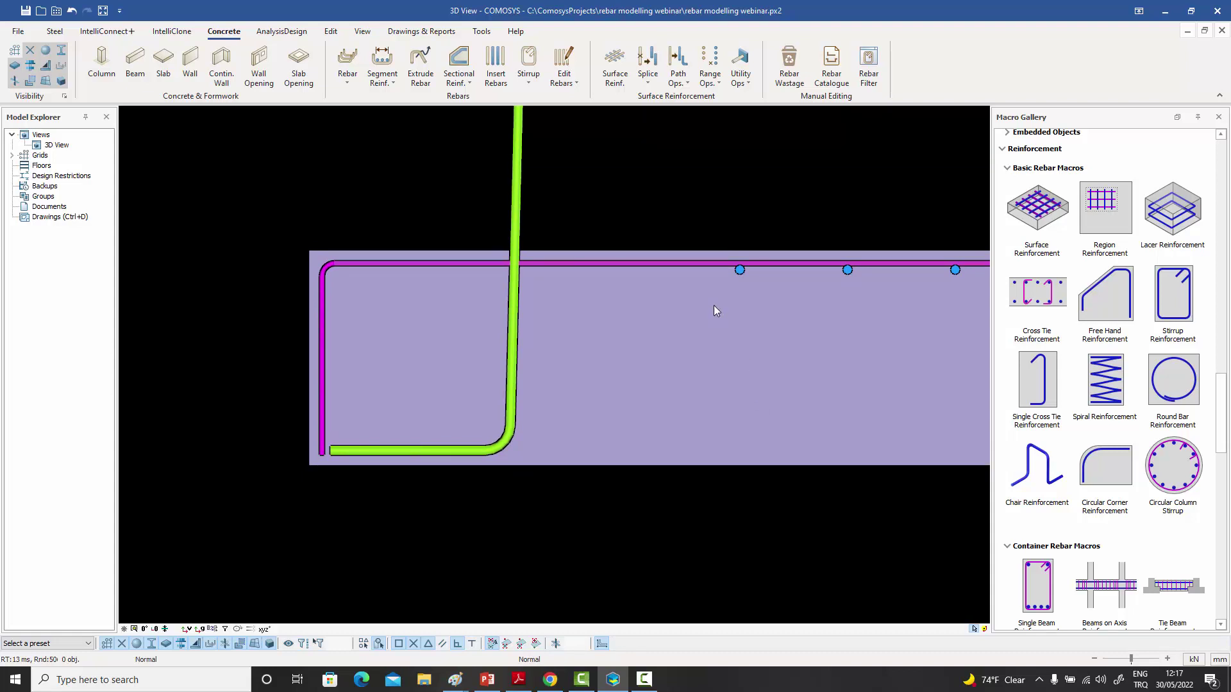
click(697, 266)
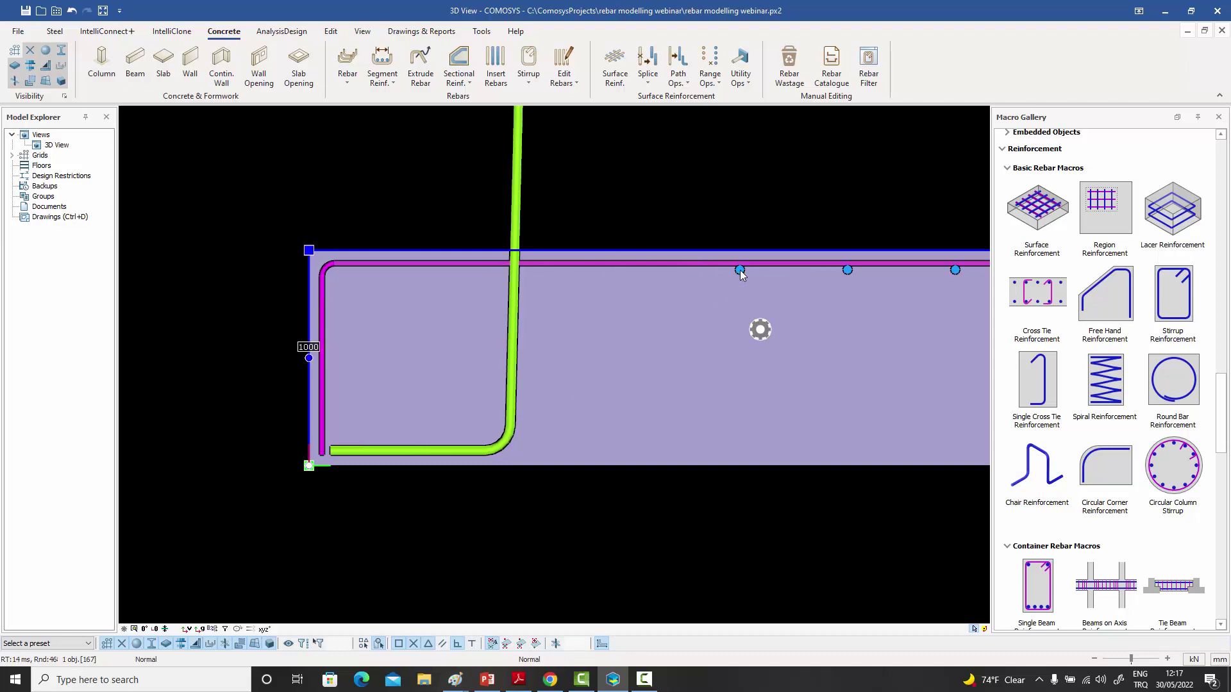
click(753, 194)
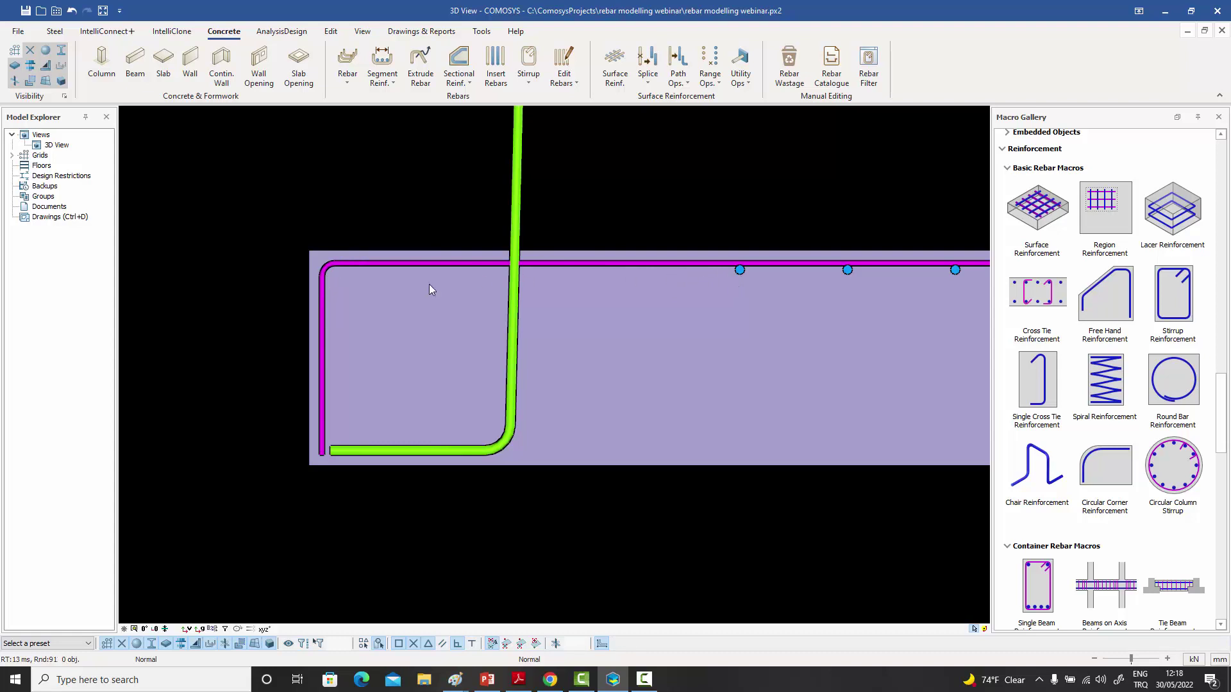
- Fit the start of the blue rebar group's distribution line to the vertical leg of the magenta bar
click(740, 265)
click(741, 239)
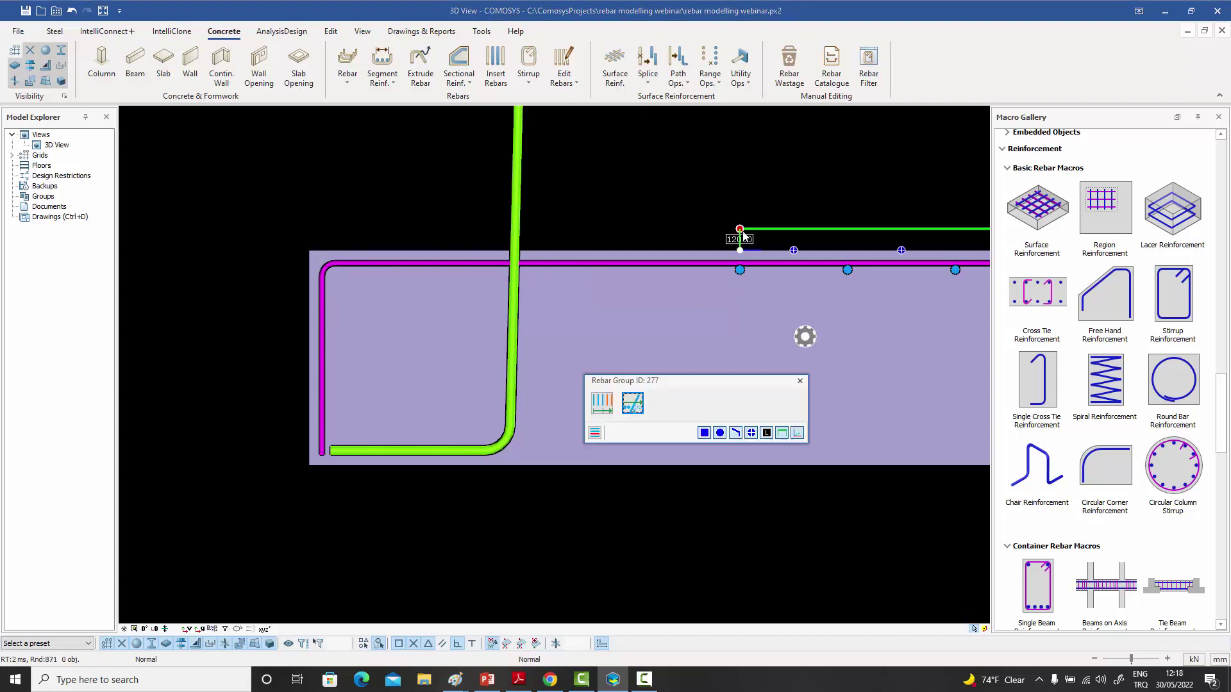
click(633, 406)
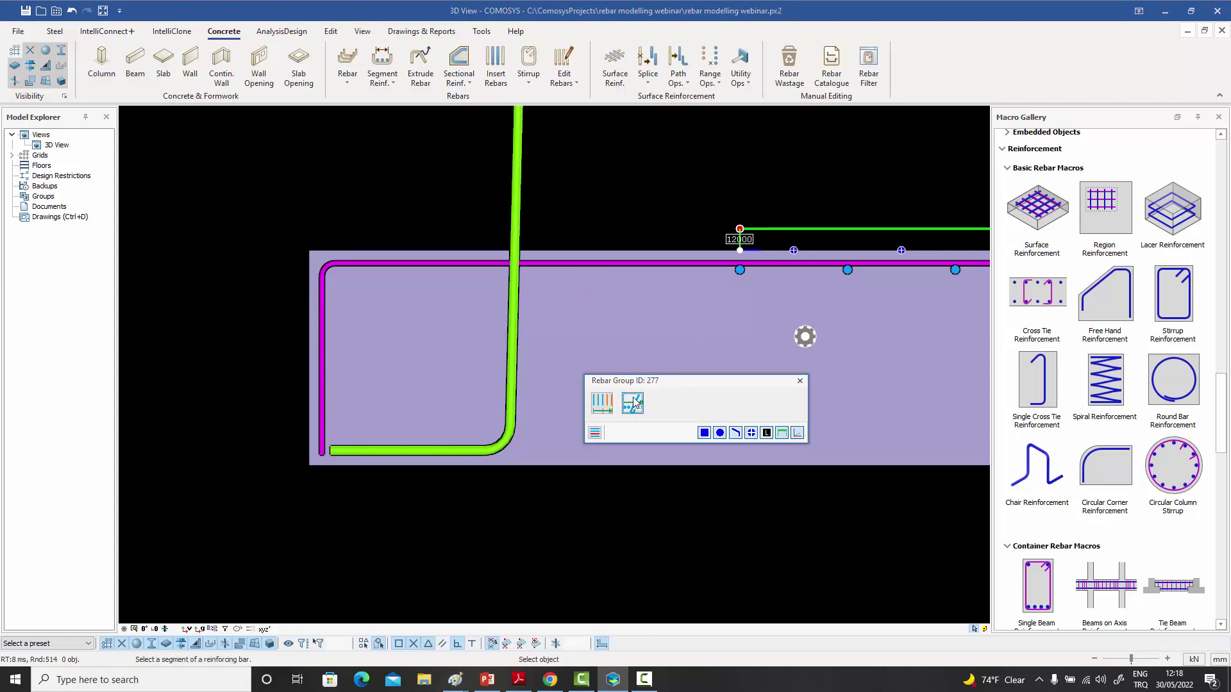
click(596, 265)
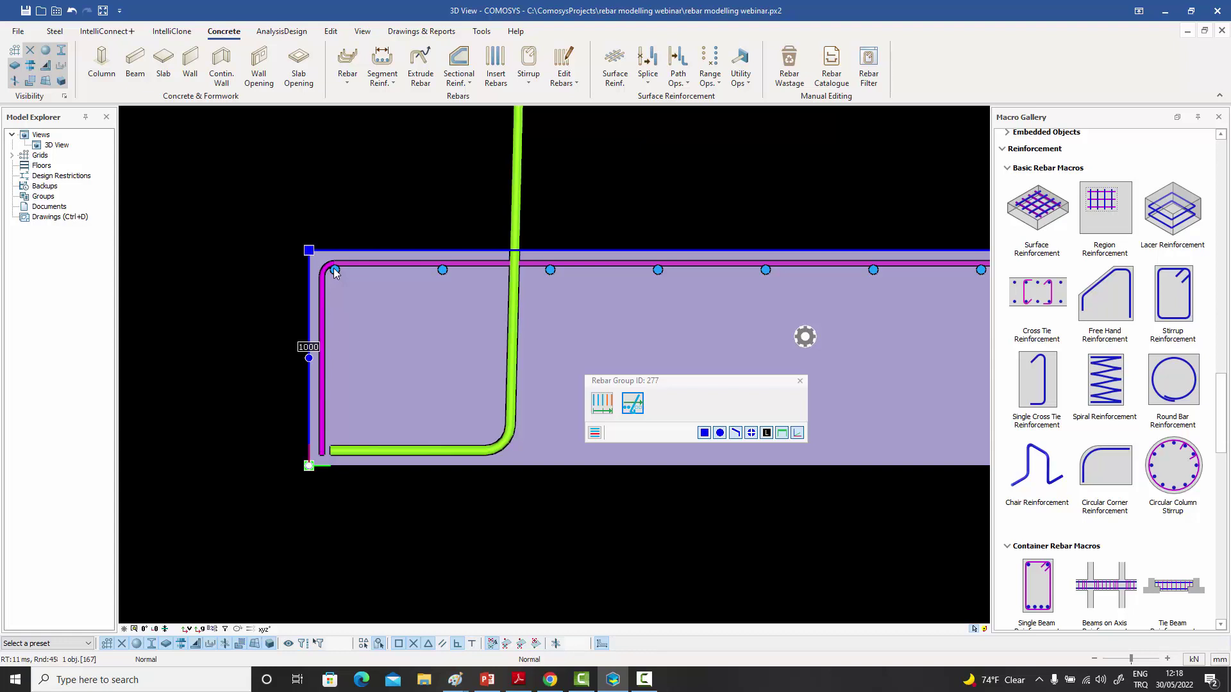
click(706, 191)
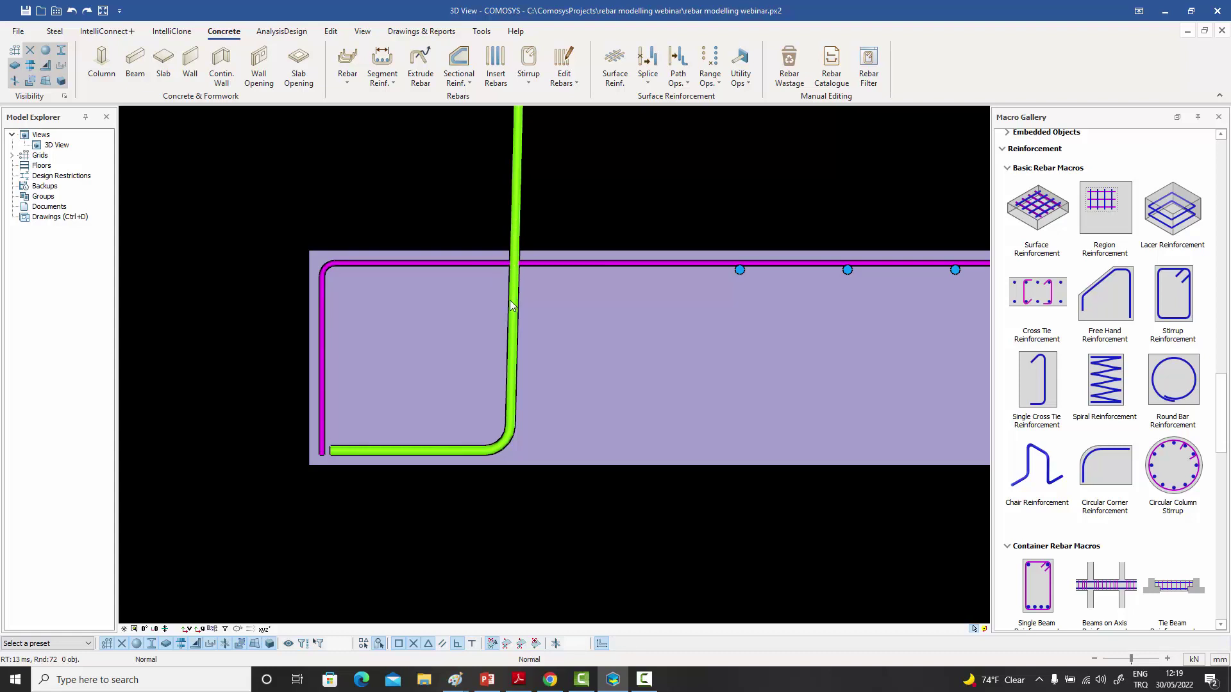
- Fit the start of the blue rebar group's distribution line to the green bar's inclined leg, choosing the slab's outer edge as the fitting side
scroll(505, 268, down, 3)
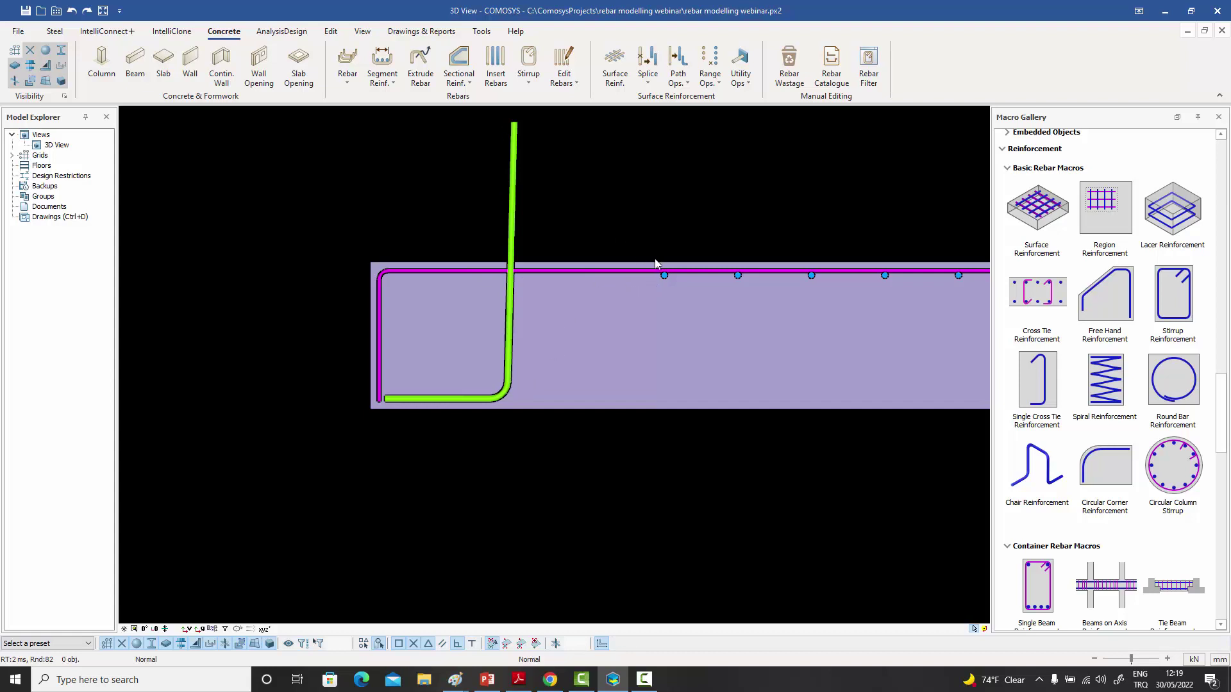
middle_drag(651, 261, 645, 273)
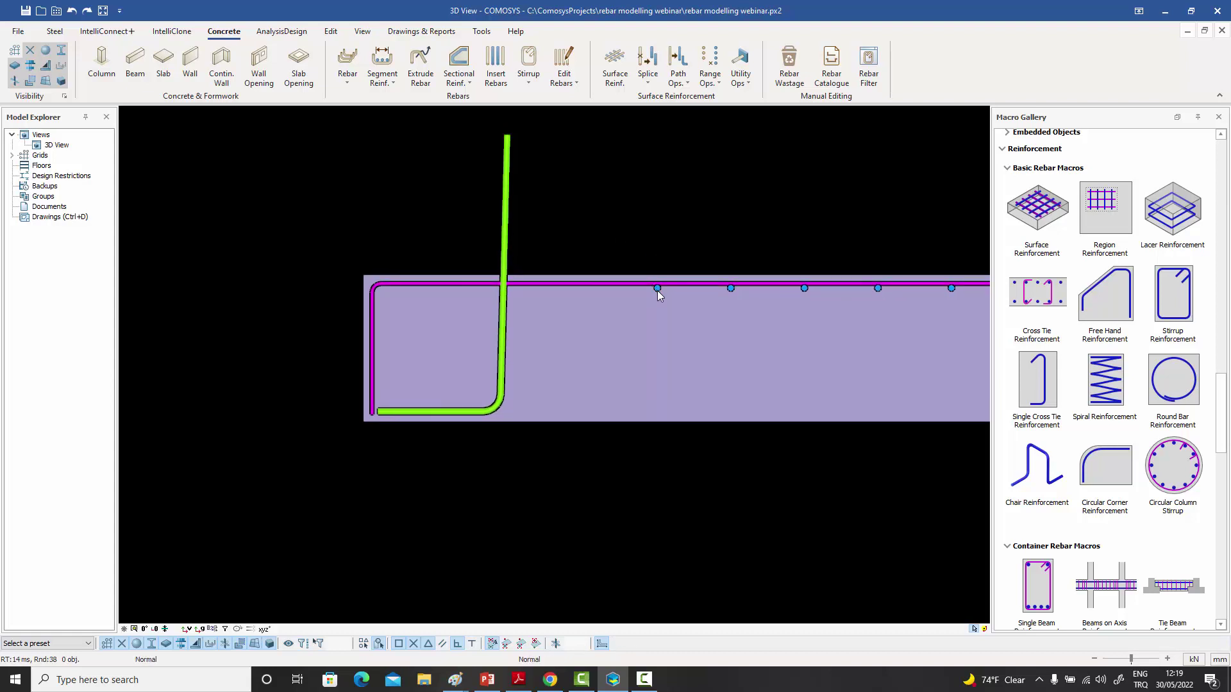
click(657, 289)
click(658, 263)
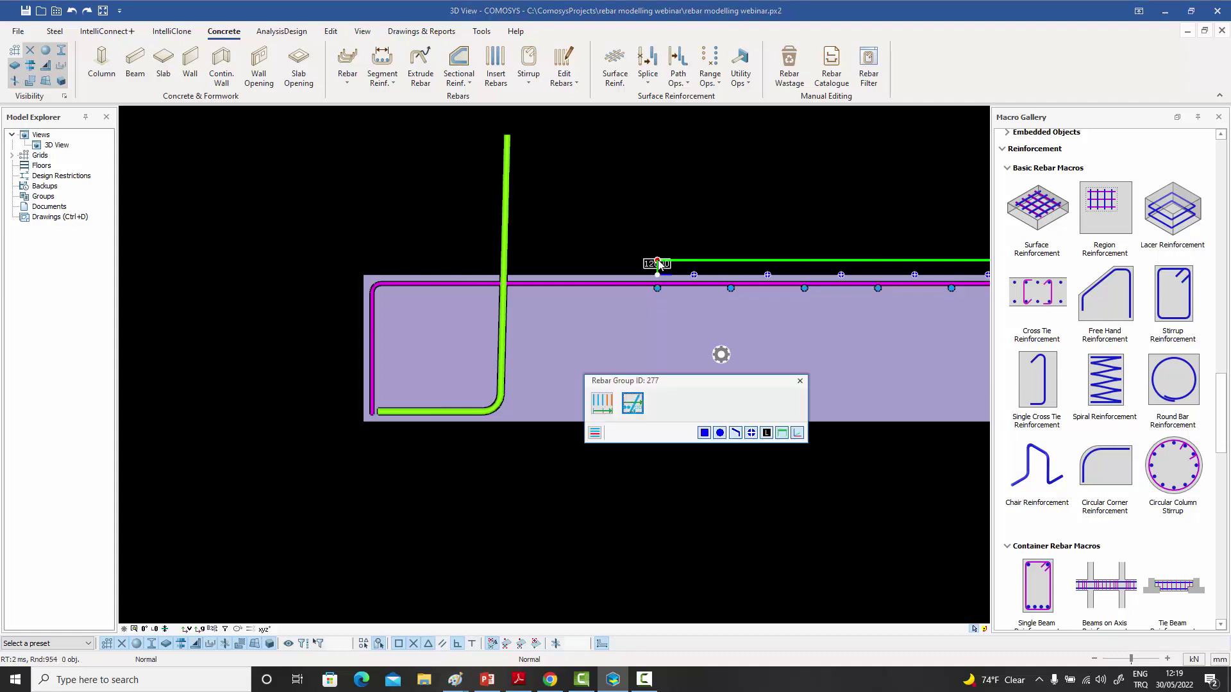
click(632, 403)
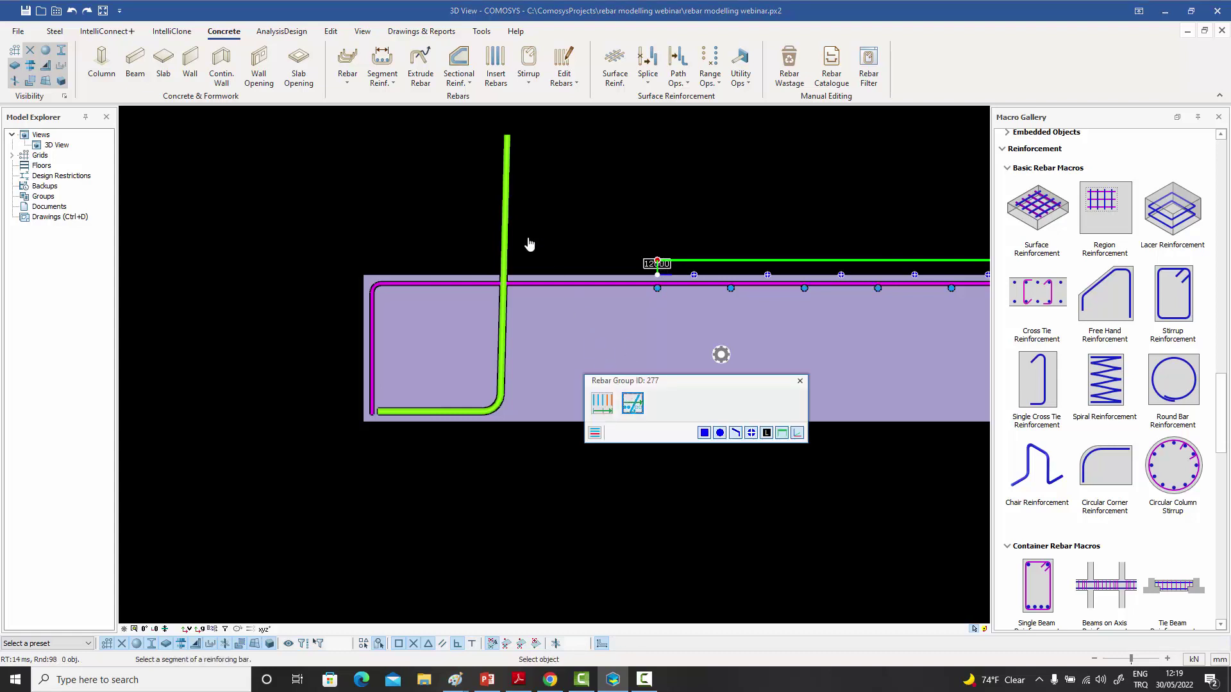
click(506, 234)
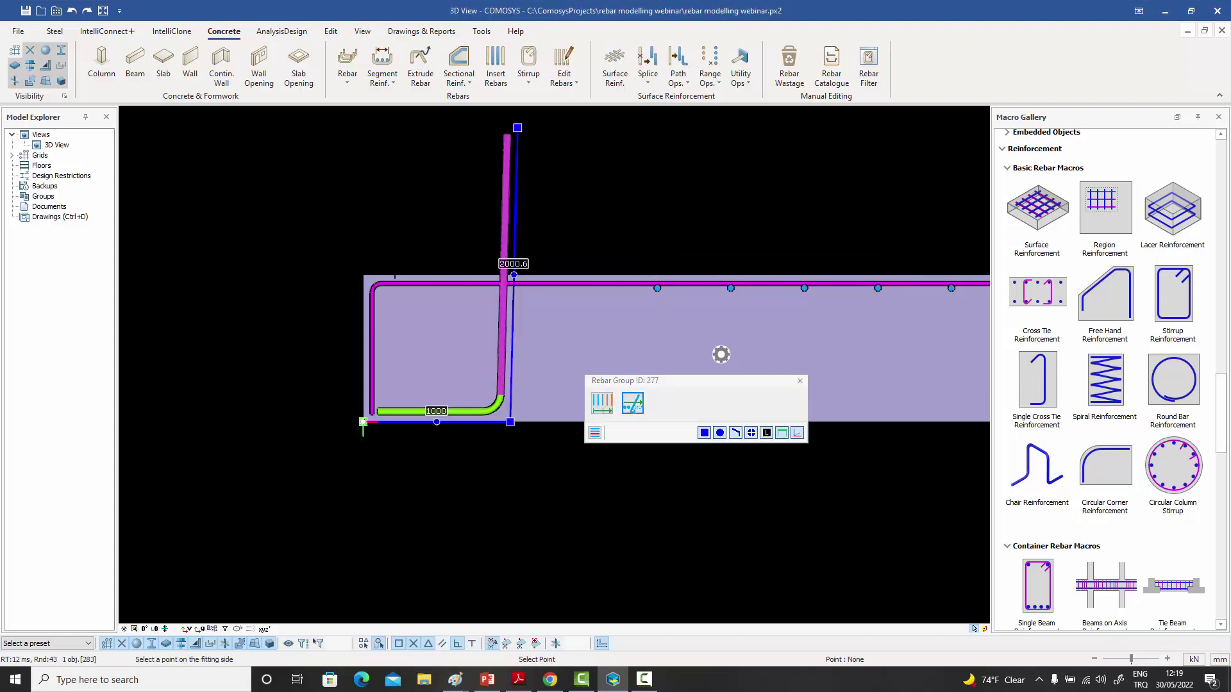
click(363, 278)
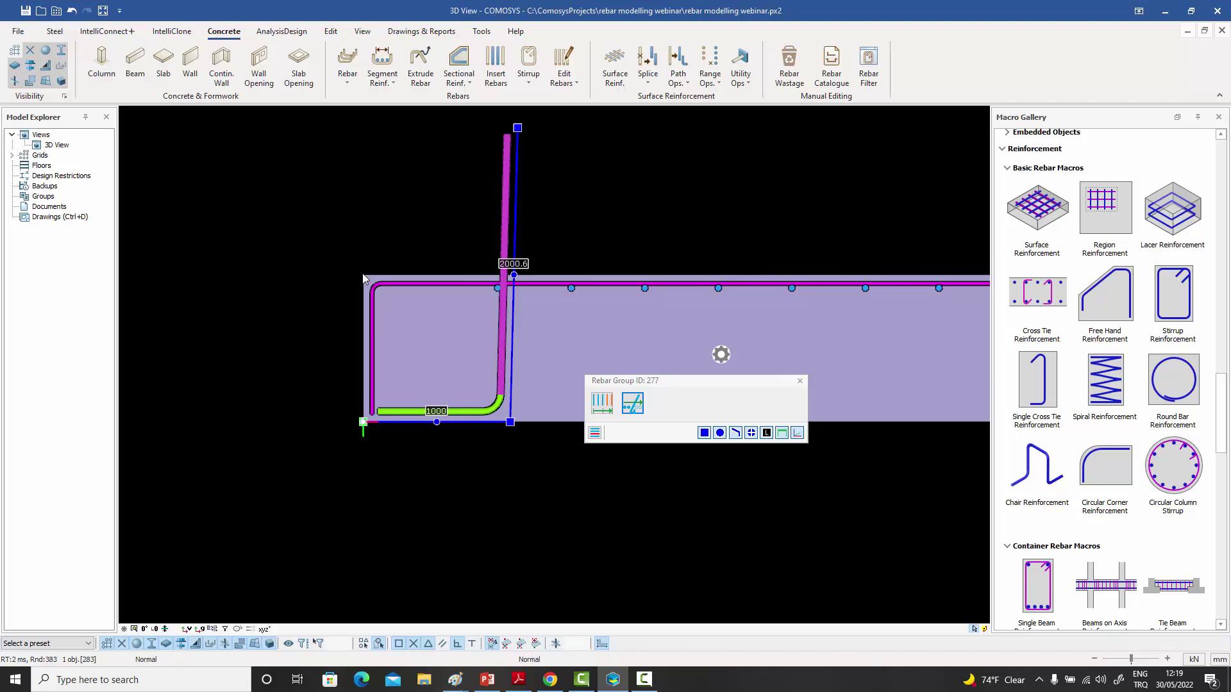
key(Escape)
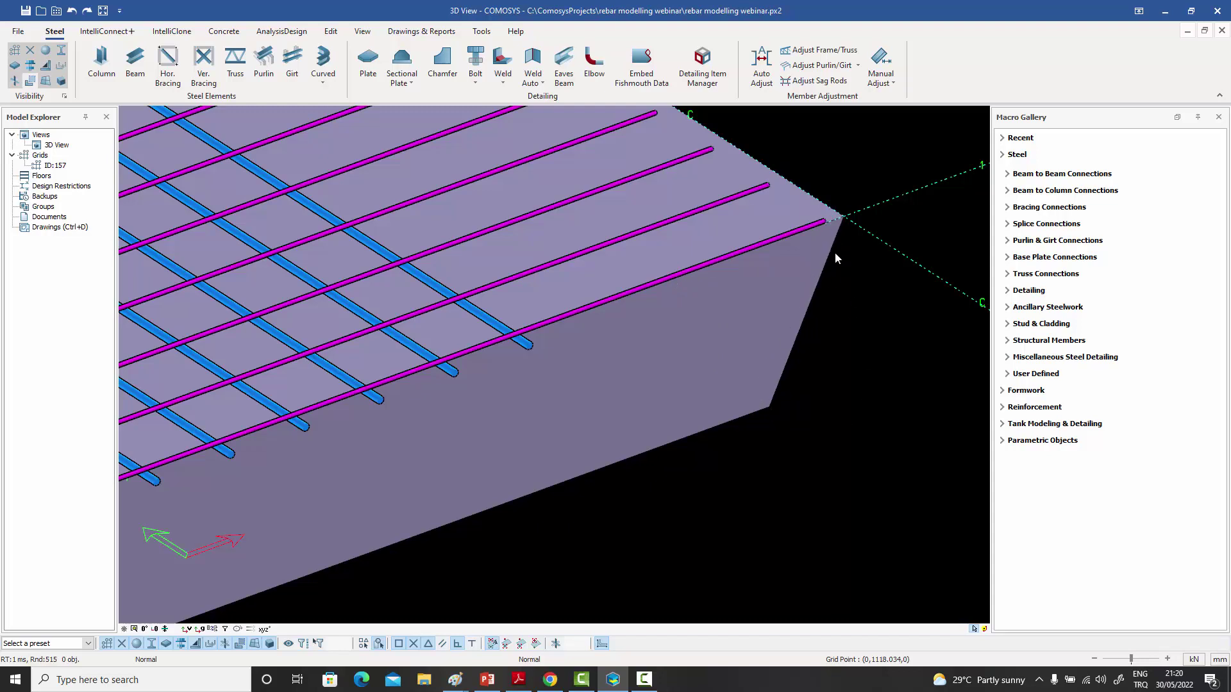
- Add a new end segment to the magenta rebar group at its control point on the slab's top corner
click(728, 199)
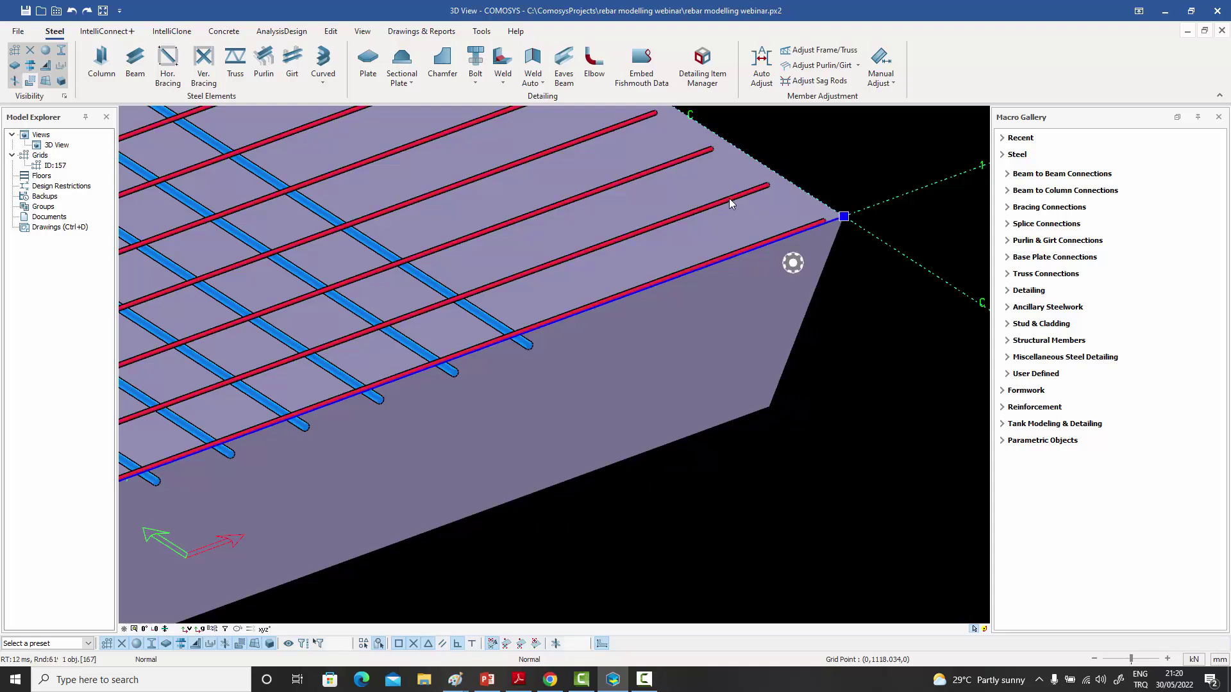
click(843, 217)
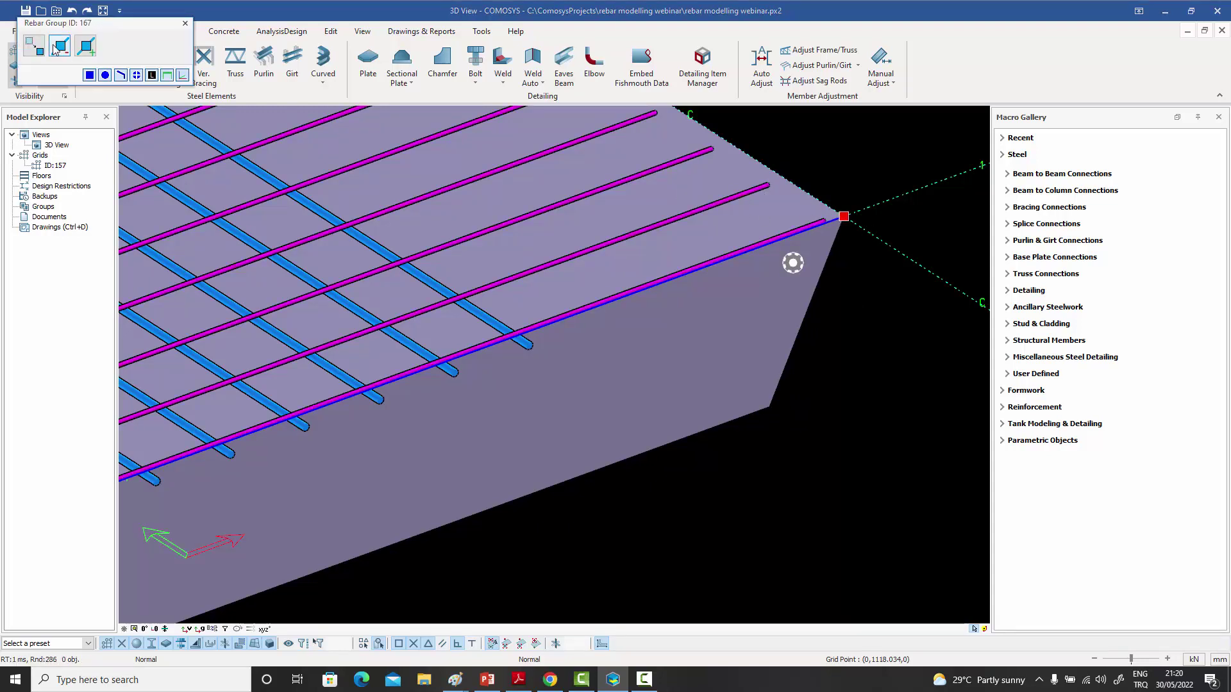
click(86, 46)
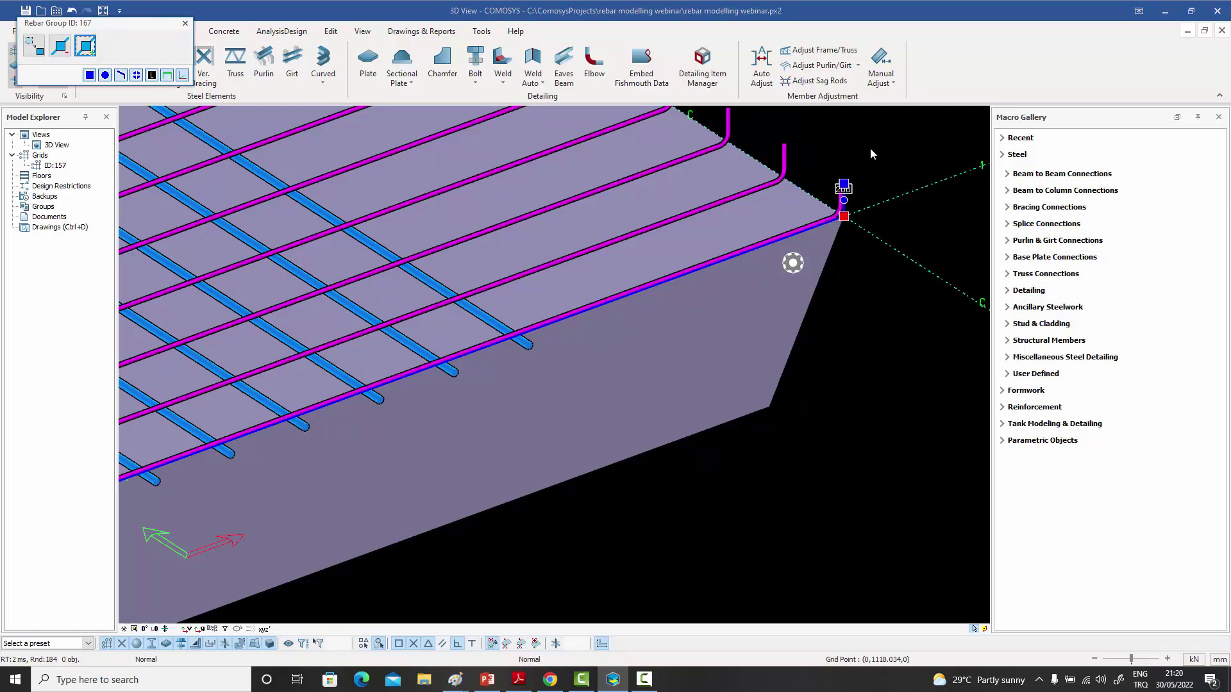
key(Escape)
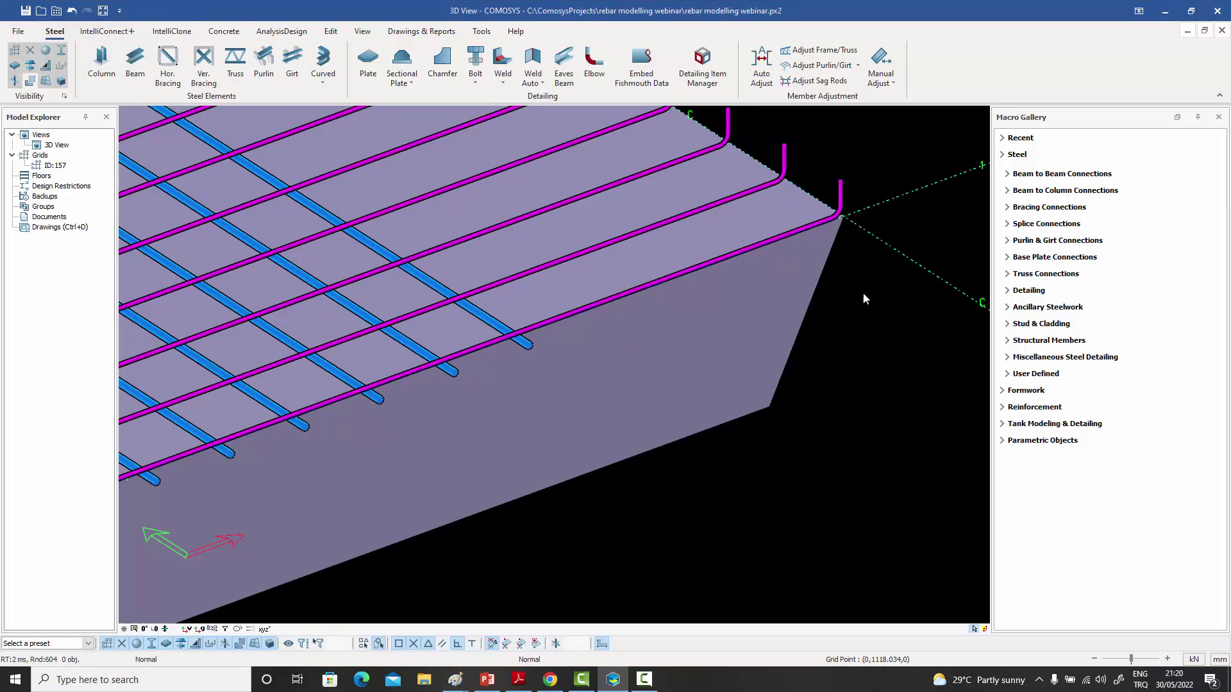
- Set the work plane to the surface of the slab's inclined end face
right_click(840, 315)
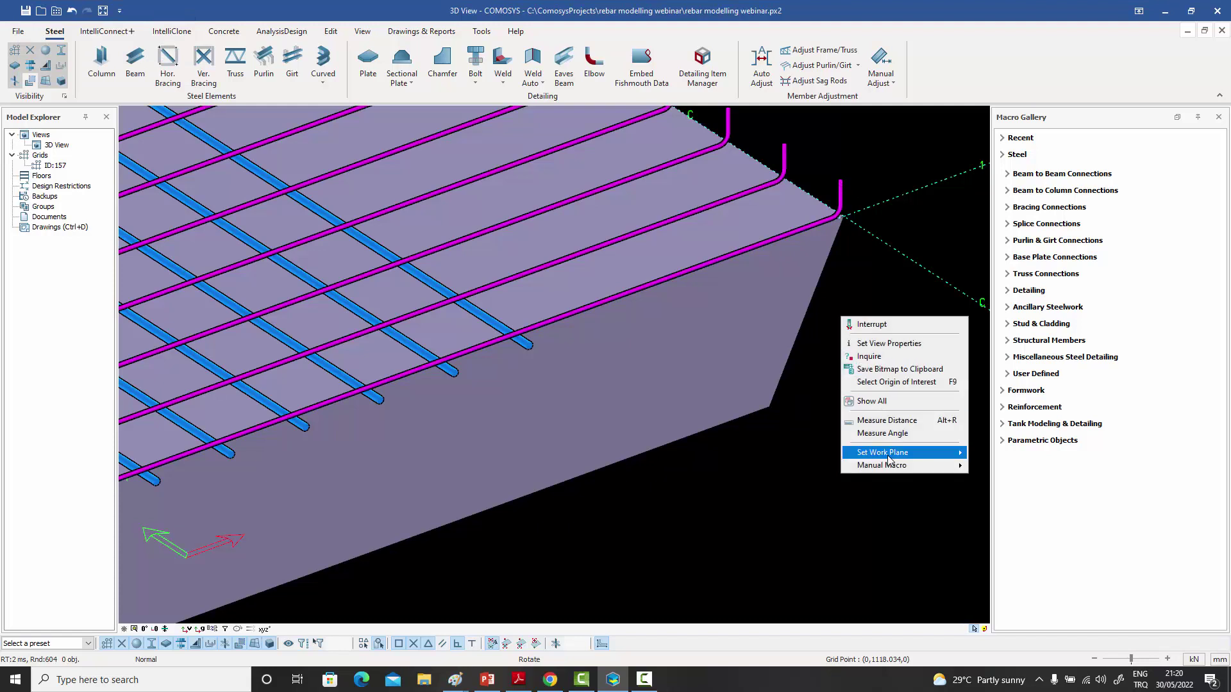
mouse_move(960, 452)
click(993, 503)
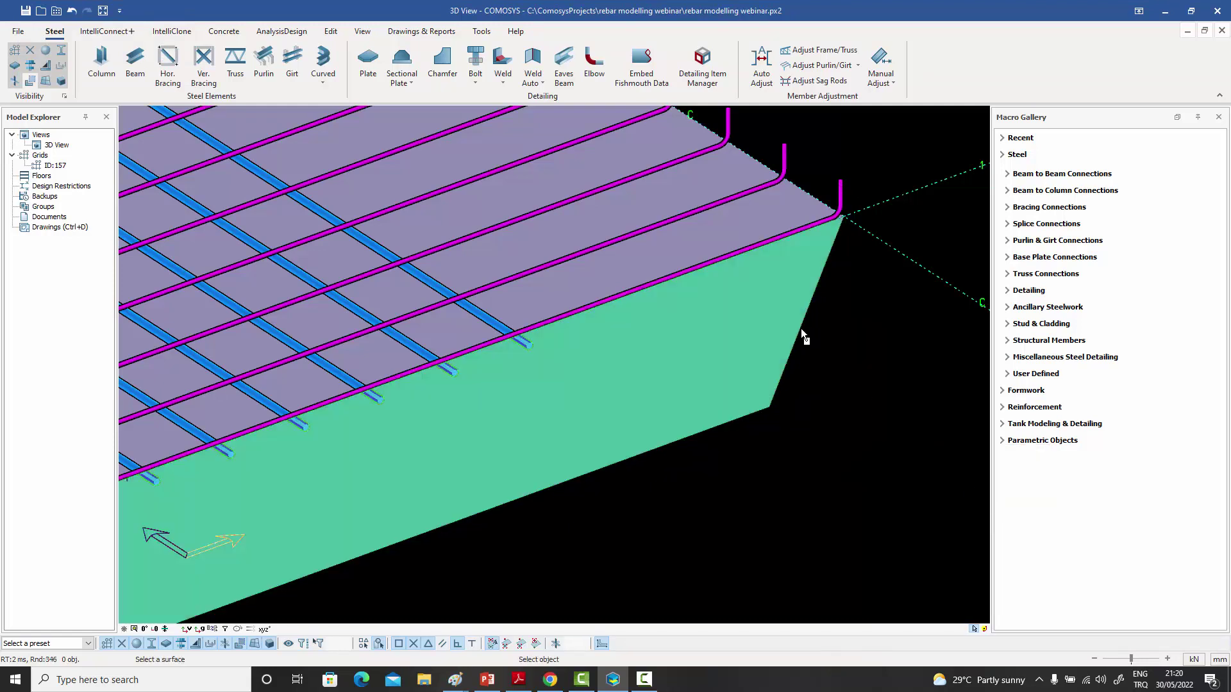
click(787, 314)
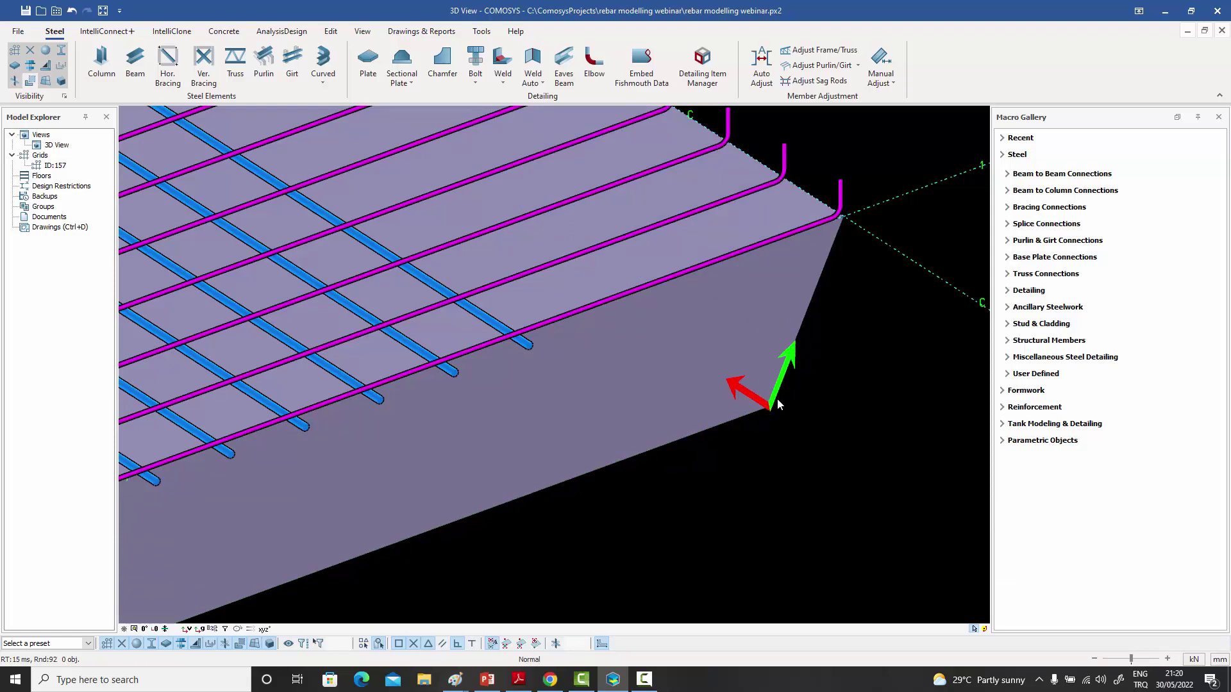
- Move the new segment's end point by the distance from its tip to the slab corner plus -1000 mm in Y, following the inclined end face
click(842, 196)
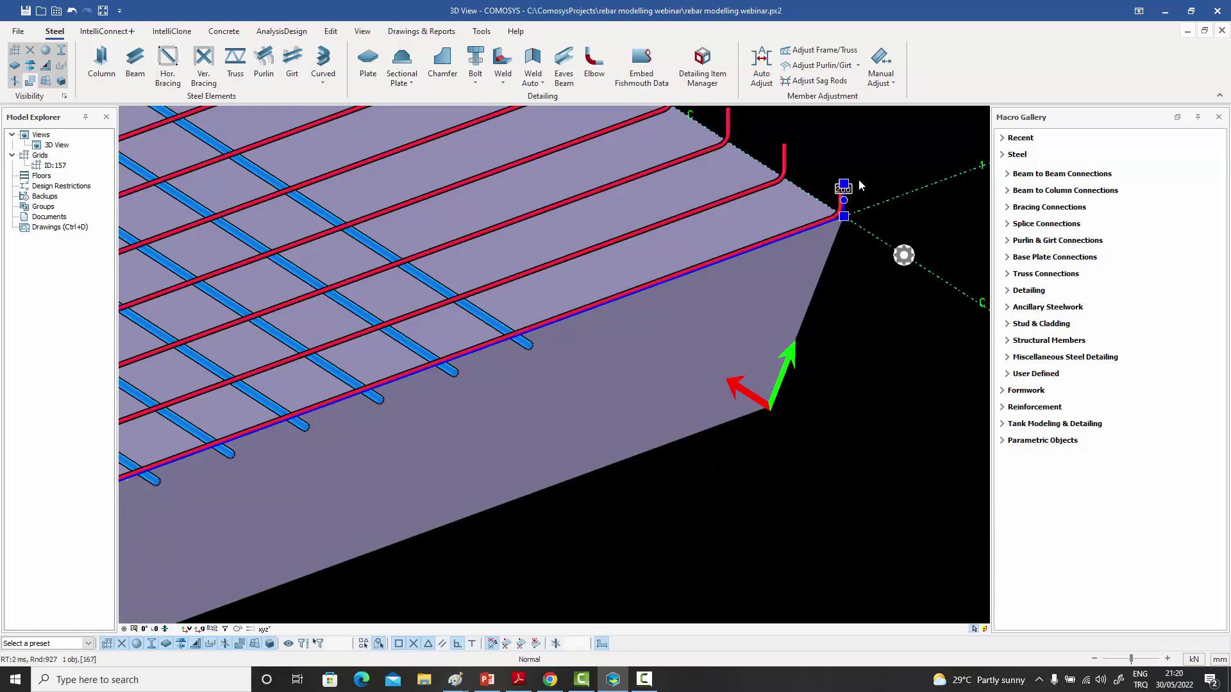
double_click(843, 187)
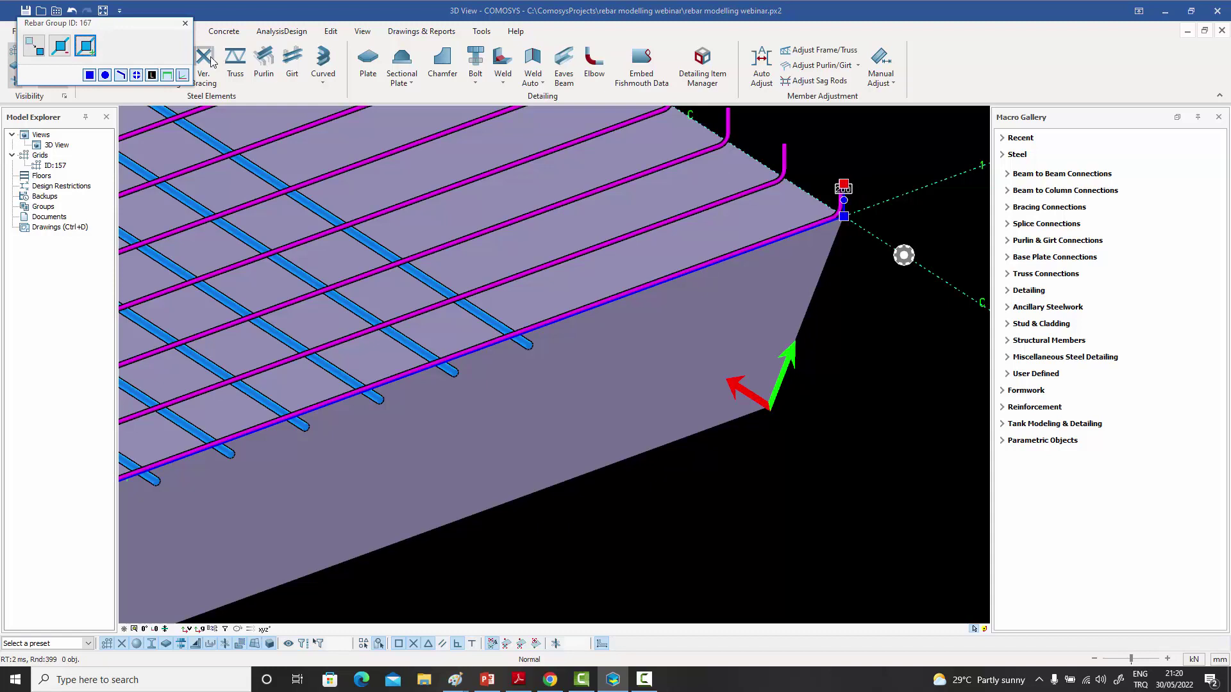
click(29, 46)
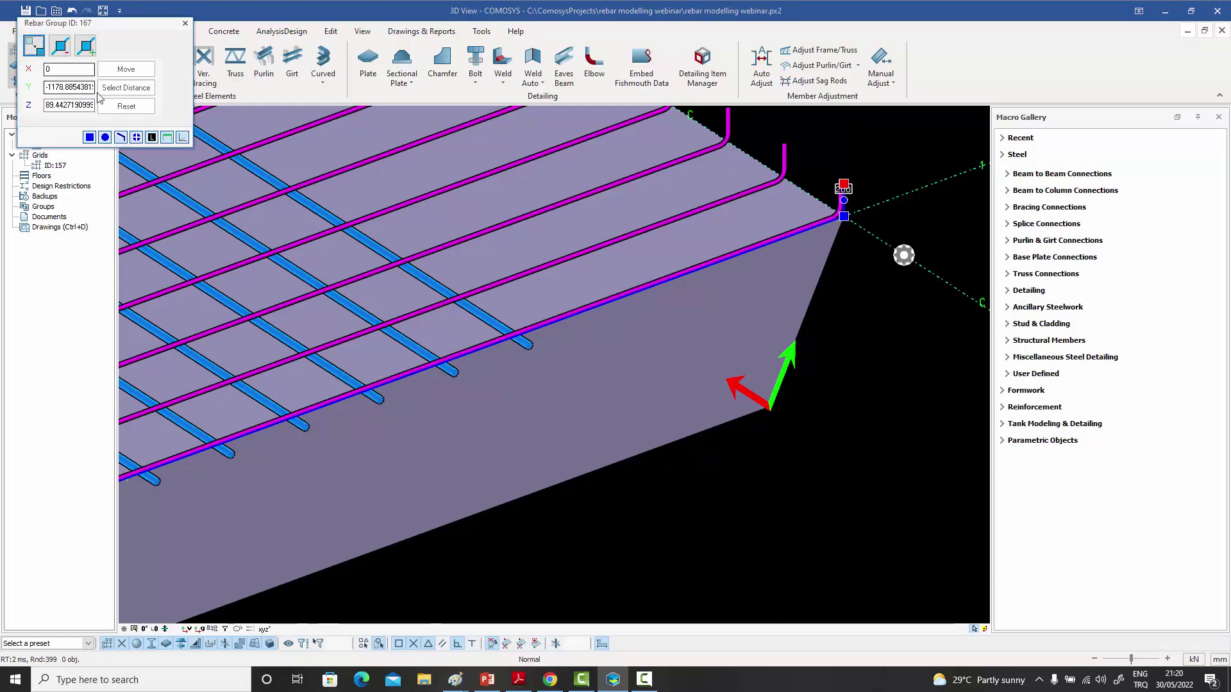
click(125, 87)
scroll(849, 186, up, 5)
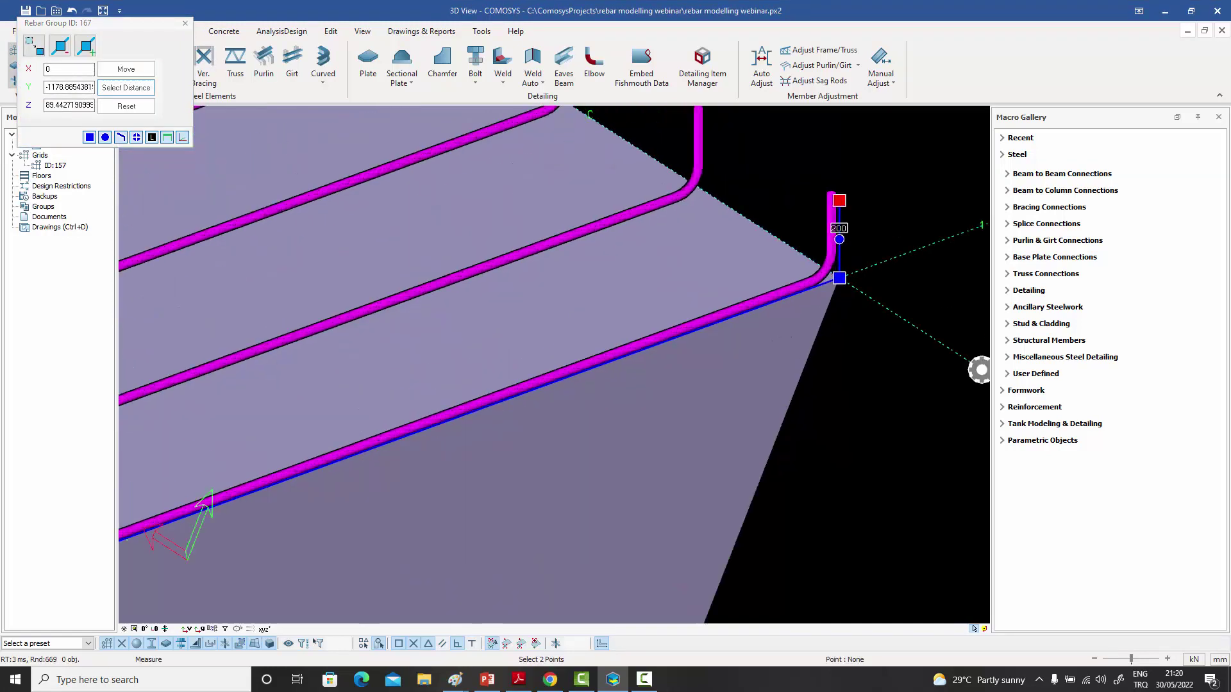
scroll(801, 180, up, 2)
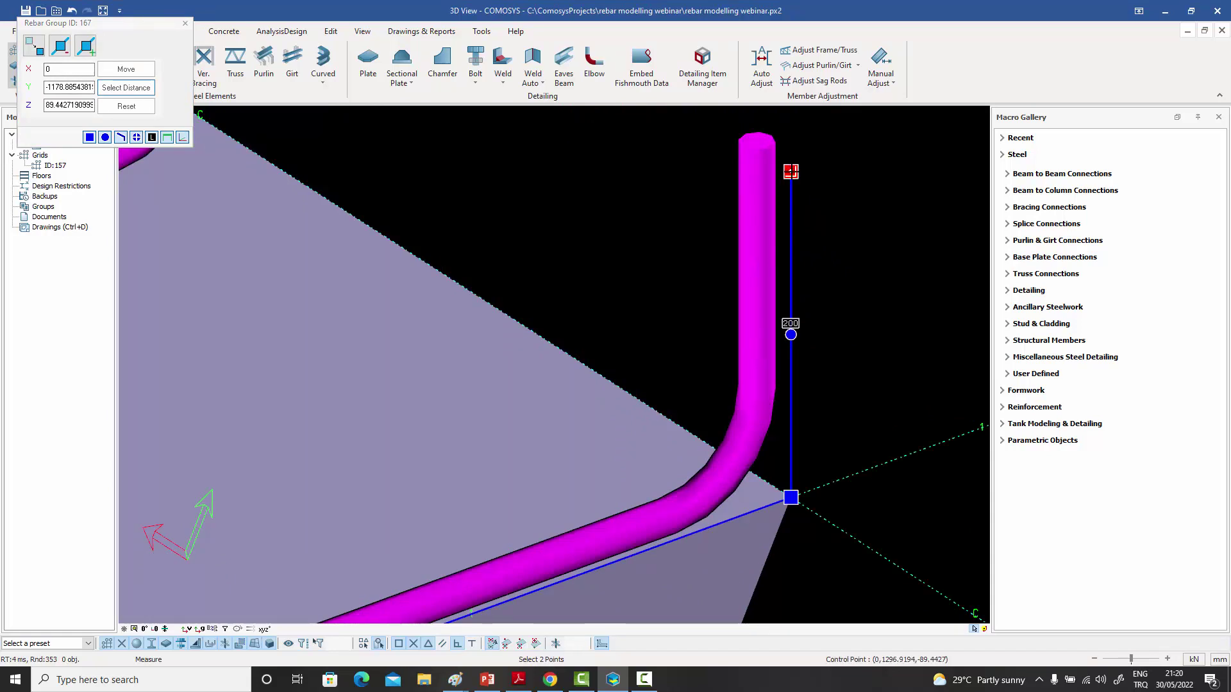
click(790, 171)
scroll(791, 171, down, 2)
scroll(788, 307, up, 4)
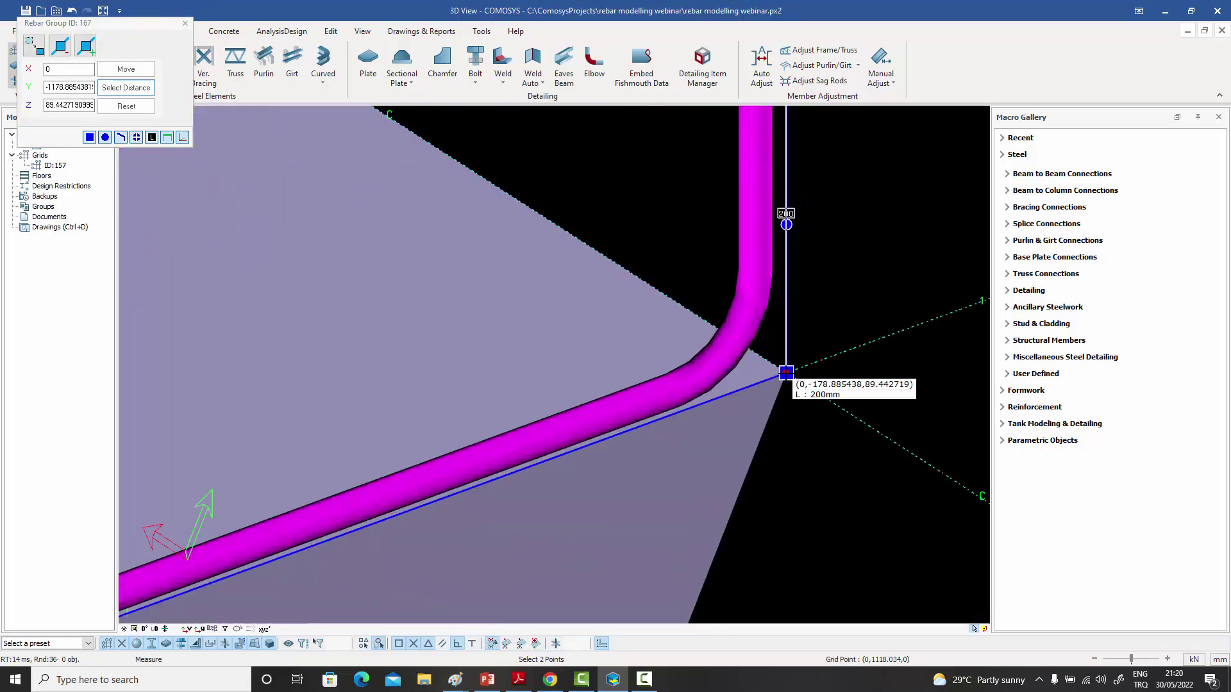
key(Tab)
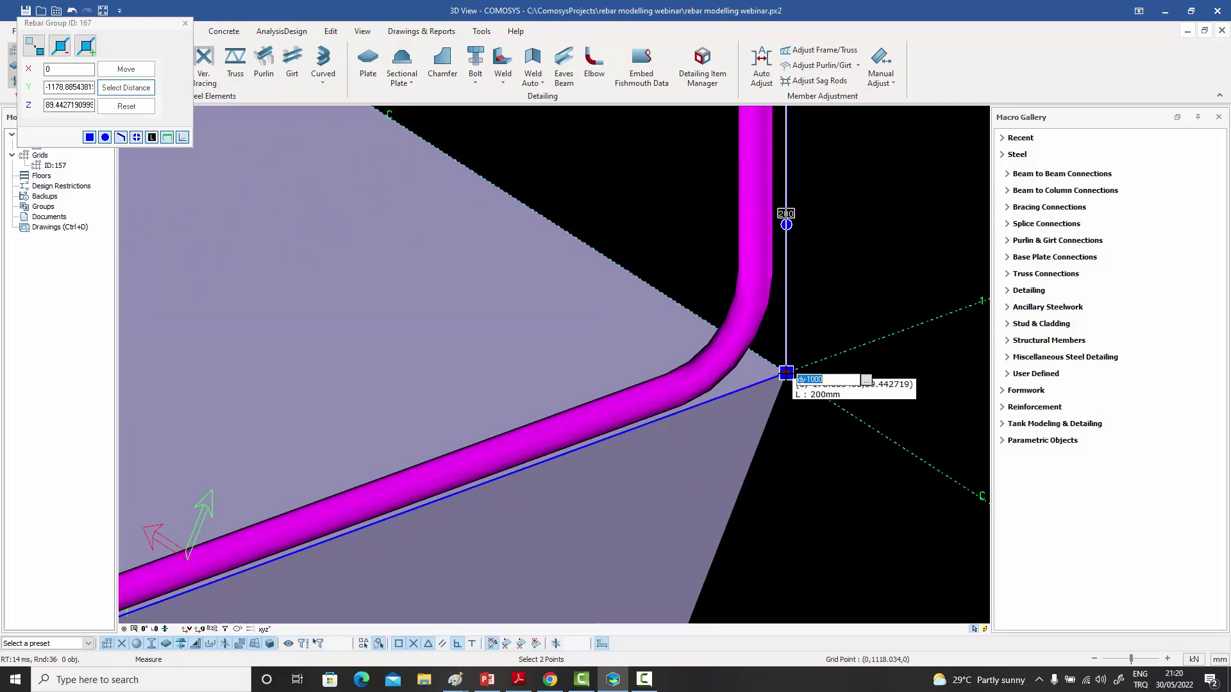
key(Return)
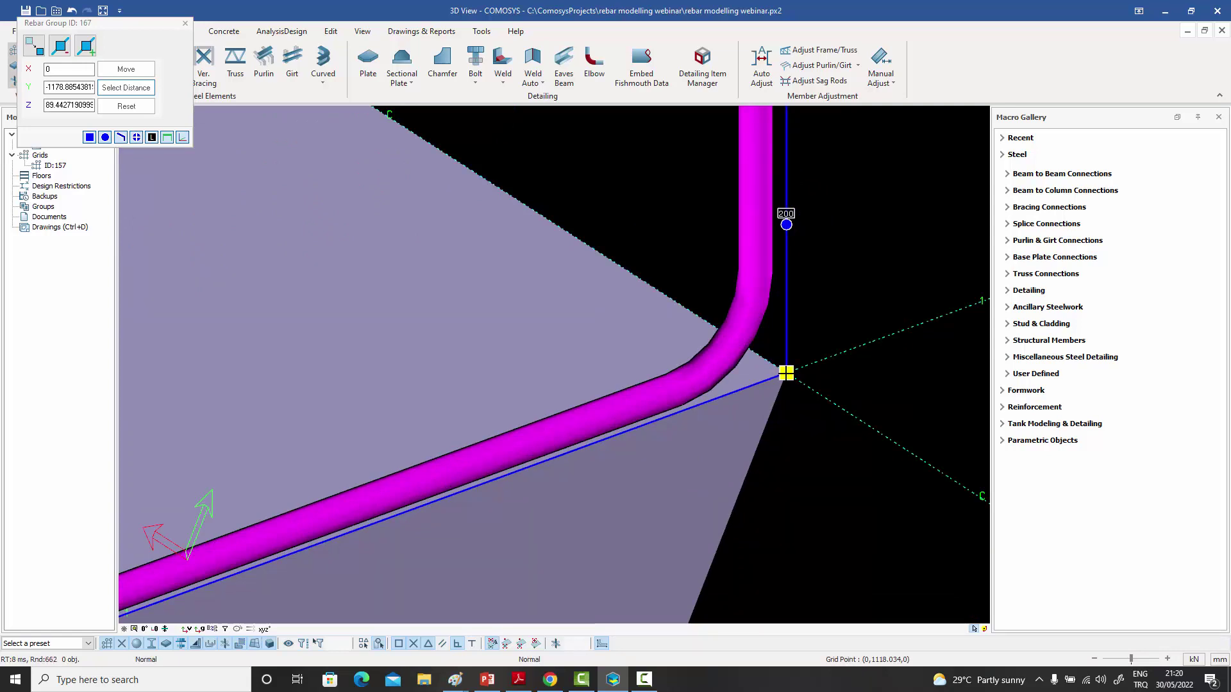
scroll(769, 373, down, 3)
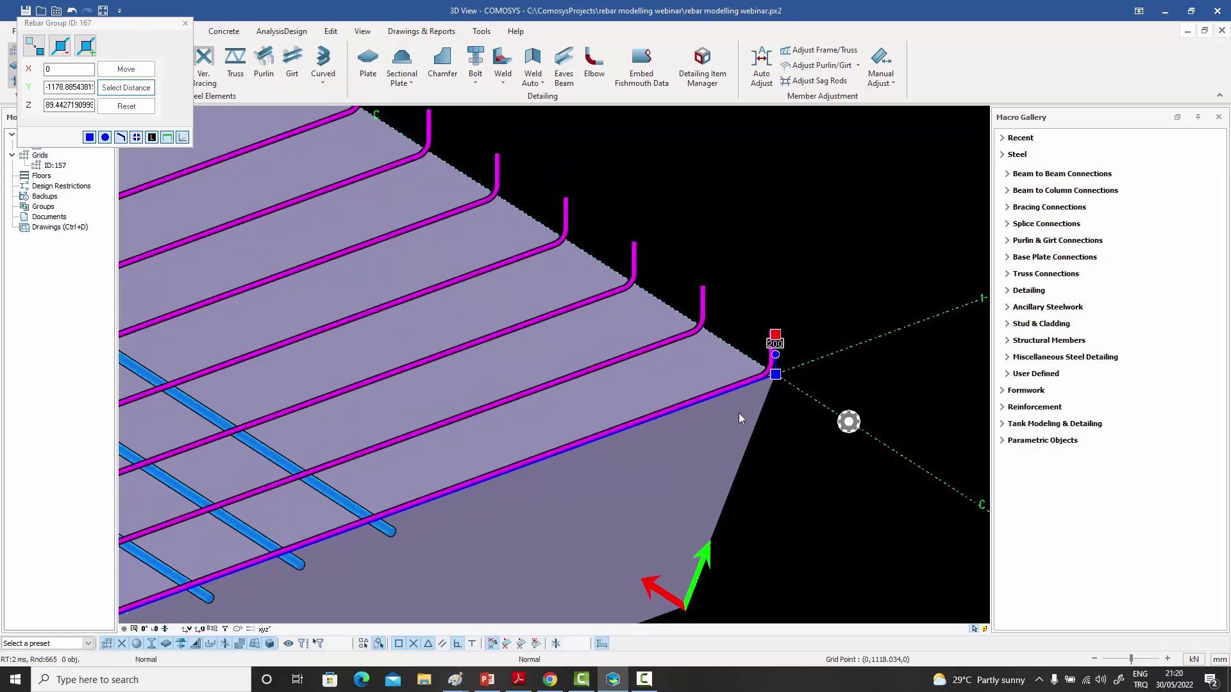
click(129, 71)
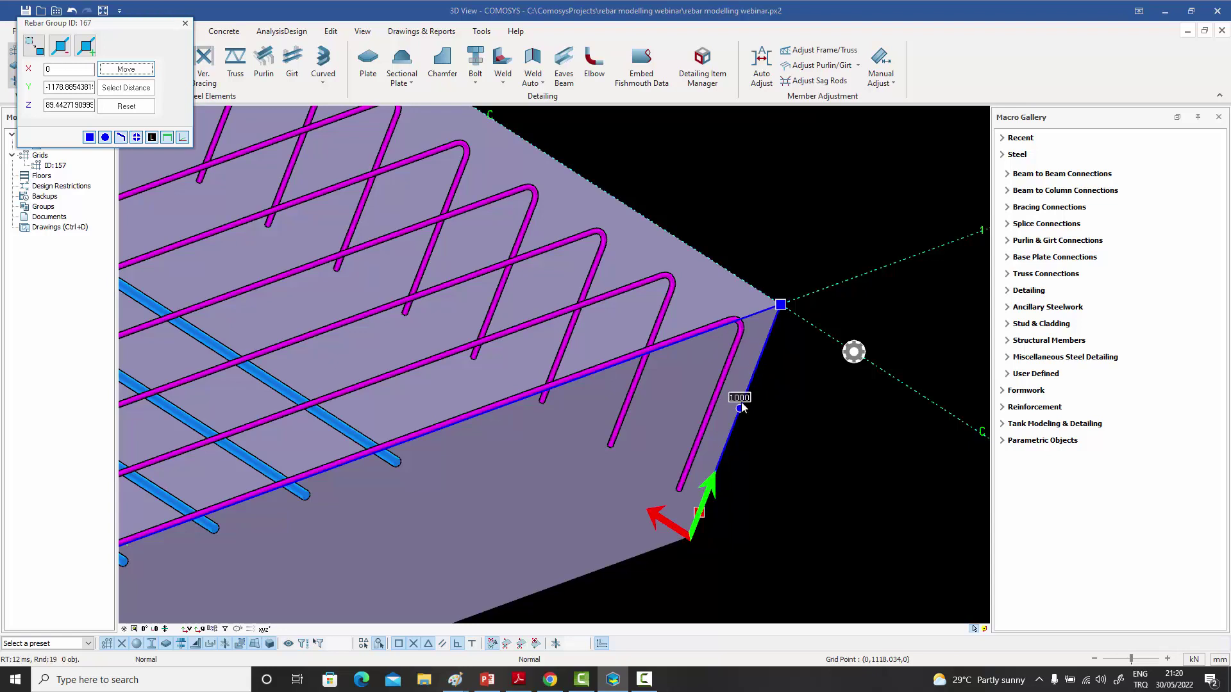
- Examine from the side how the bent legs run along the slab's inclined end face
scroll(737, 391, down, 2)
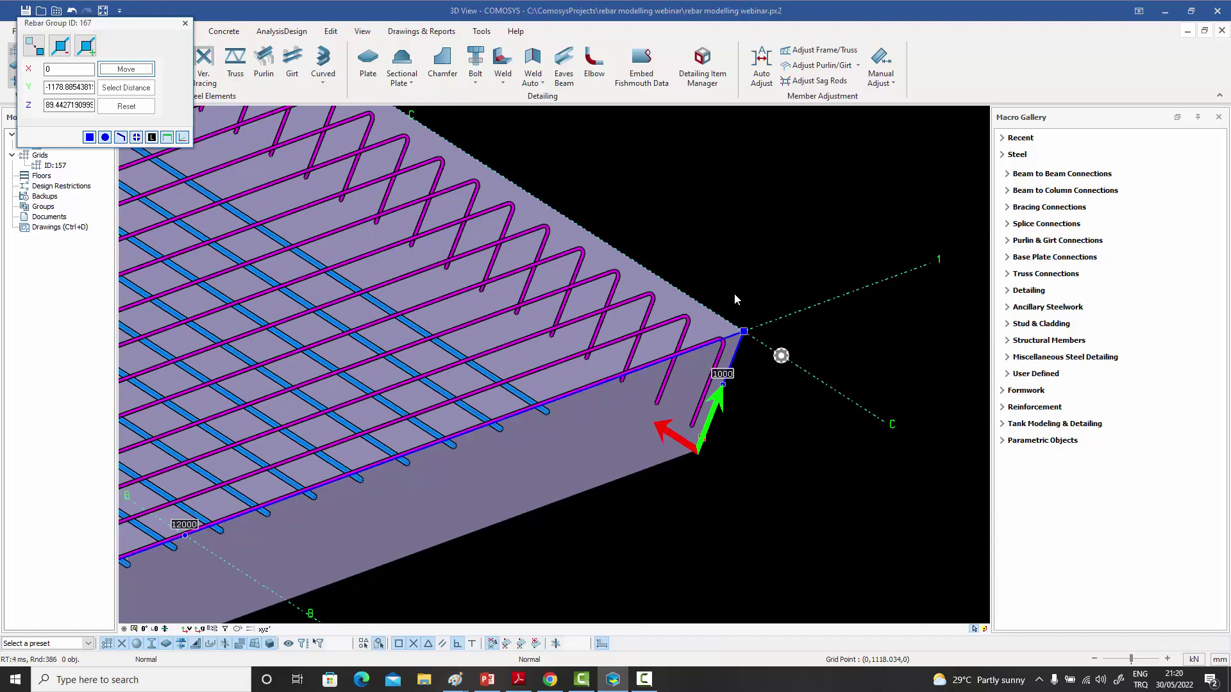
middle_drag(651, 457, 488, 500)
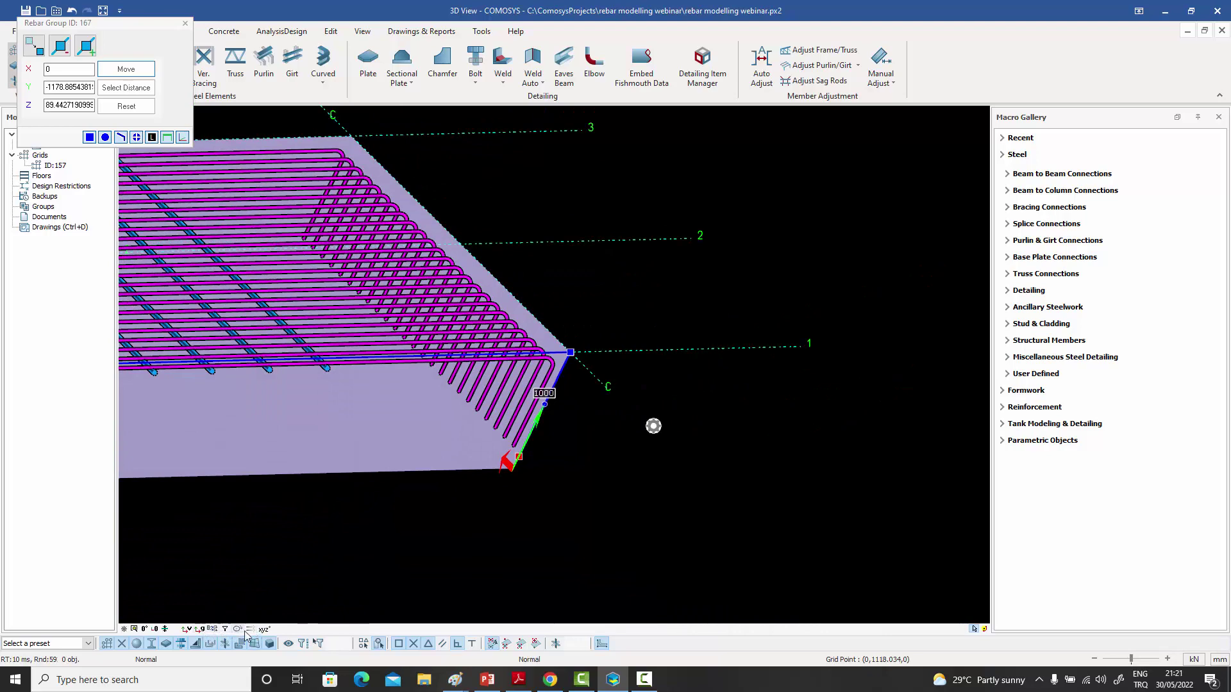
click(269, 630)
click(285, 619)
scroll(393, 445, up, 10)
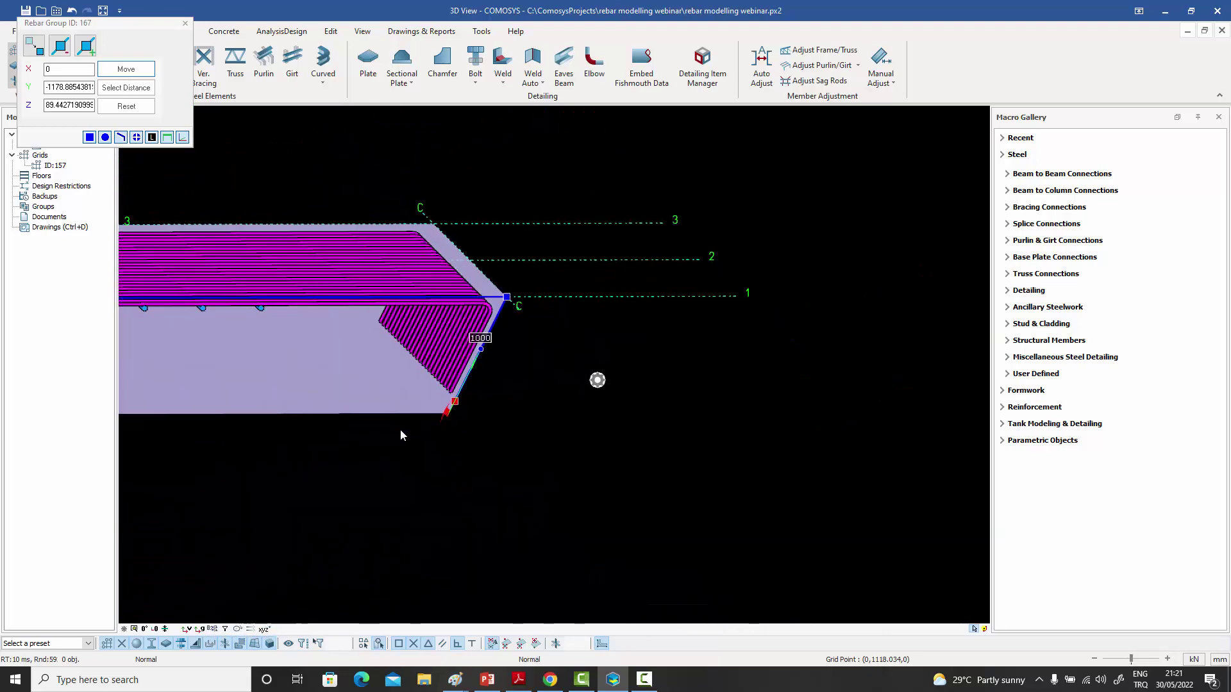
scroll(626, 352, down, 3)
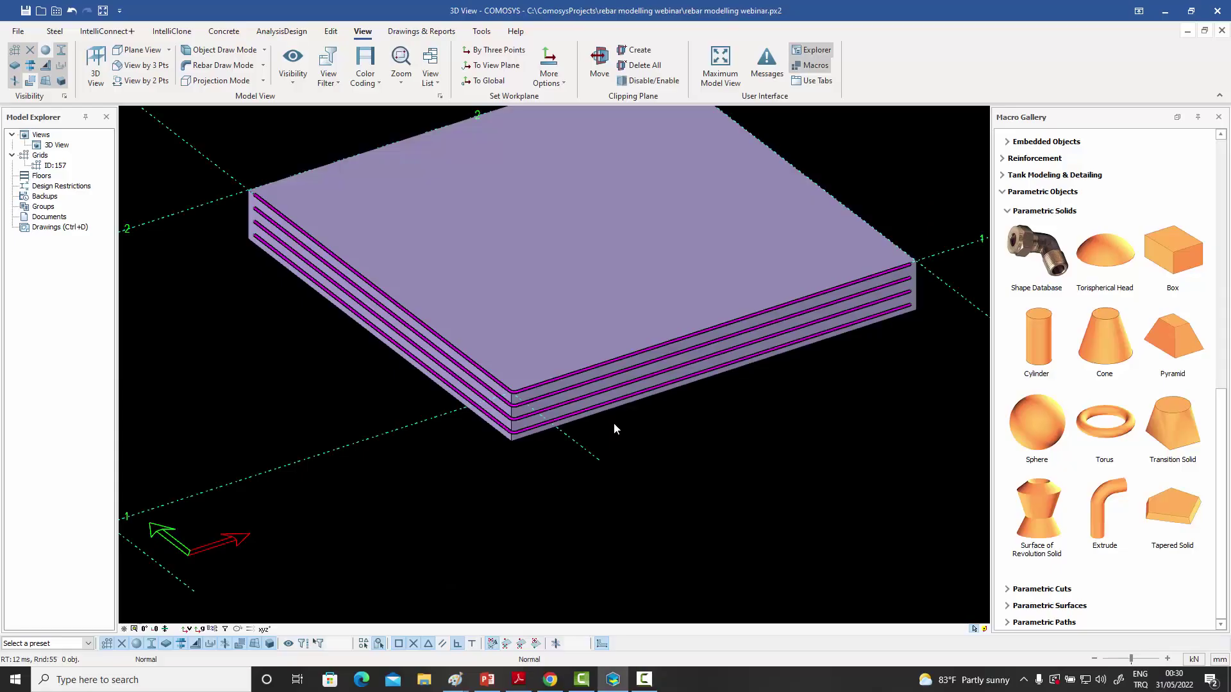
- Round the slab's front corner with a Type 3 chamfer of radius 3000
middle_drag(615, 428, 623, 430)
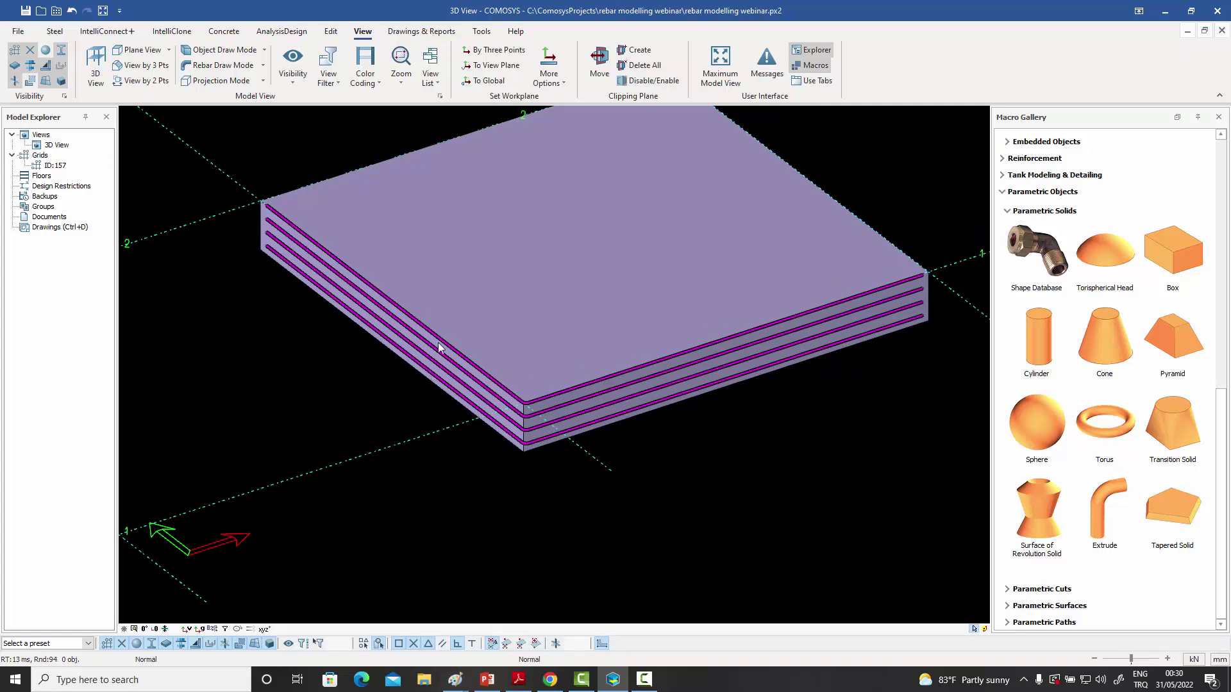
middle_drag(438, 347, 429, 399)
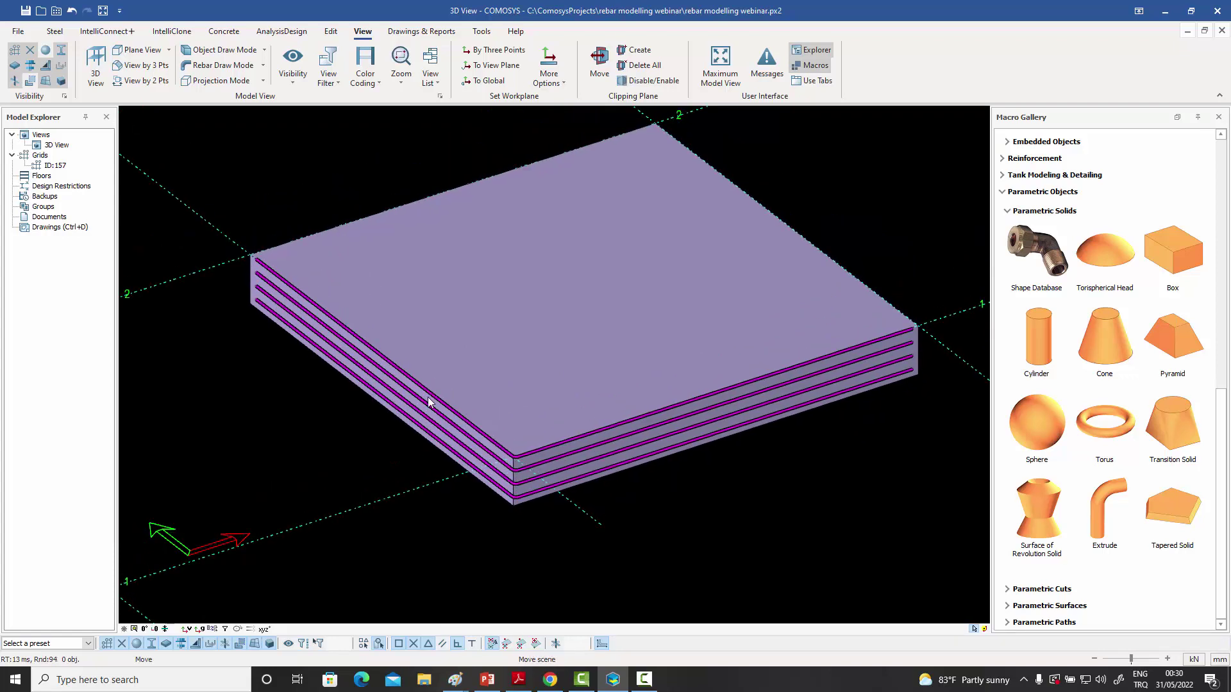
click(539, 359)
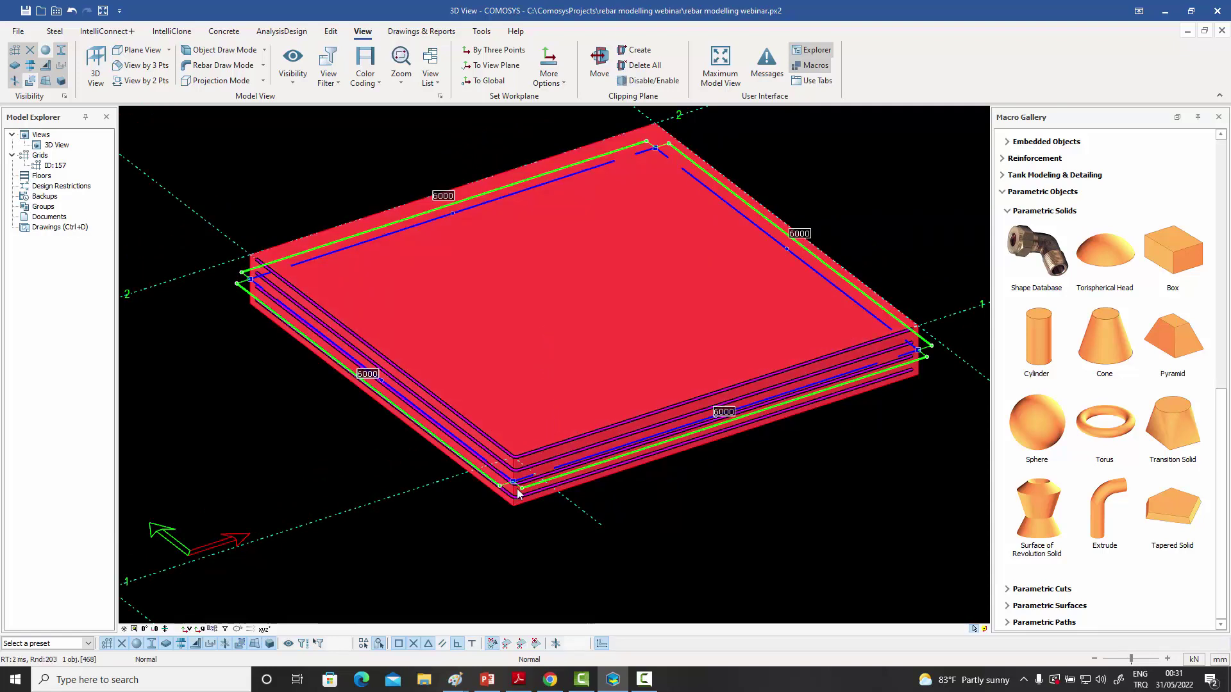
click(256, 204)
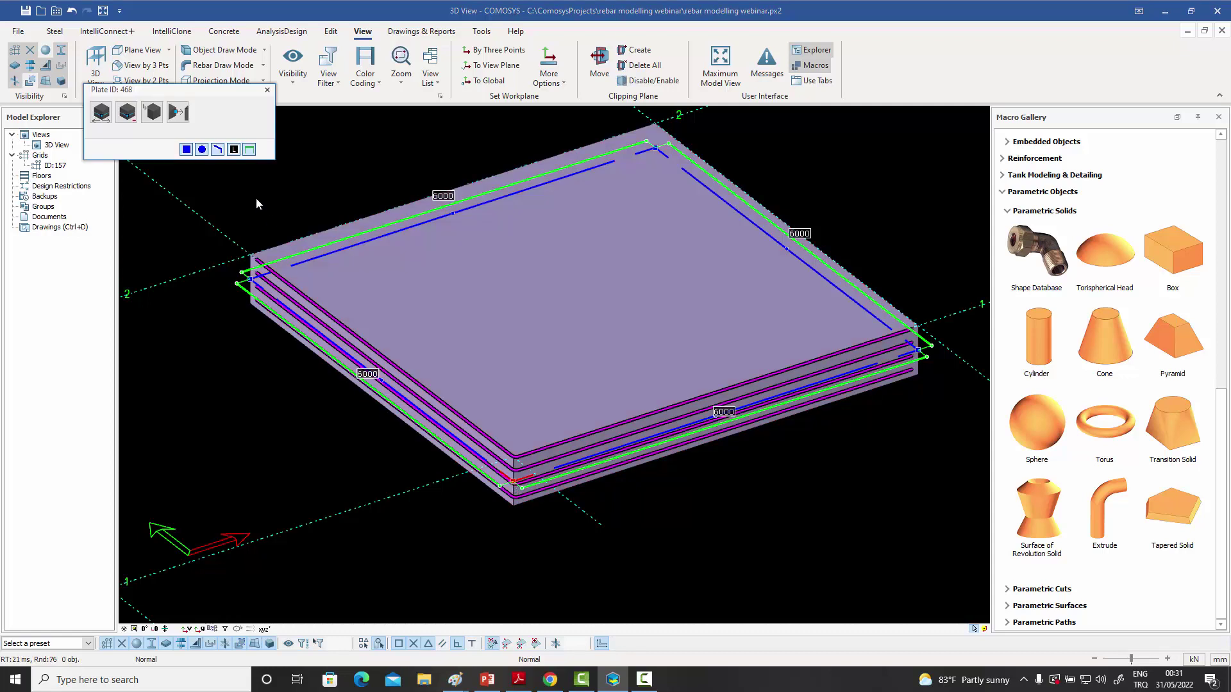
click(152, 112)
click(167, 157)
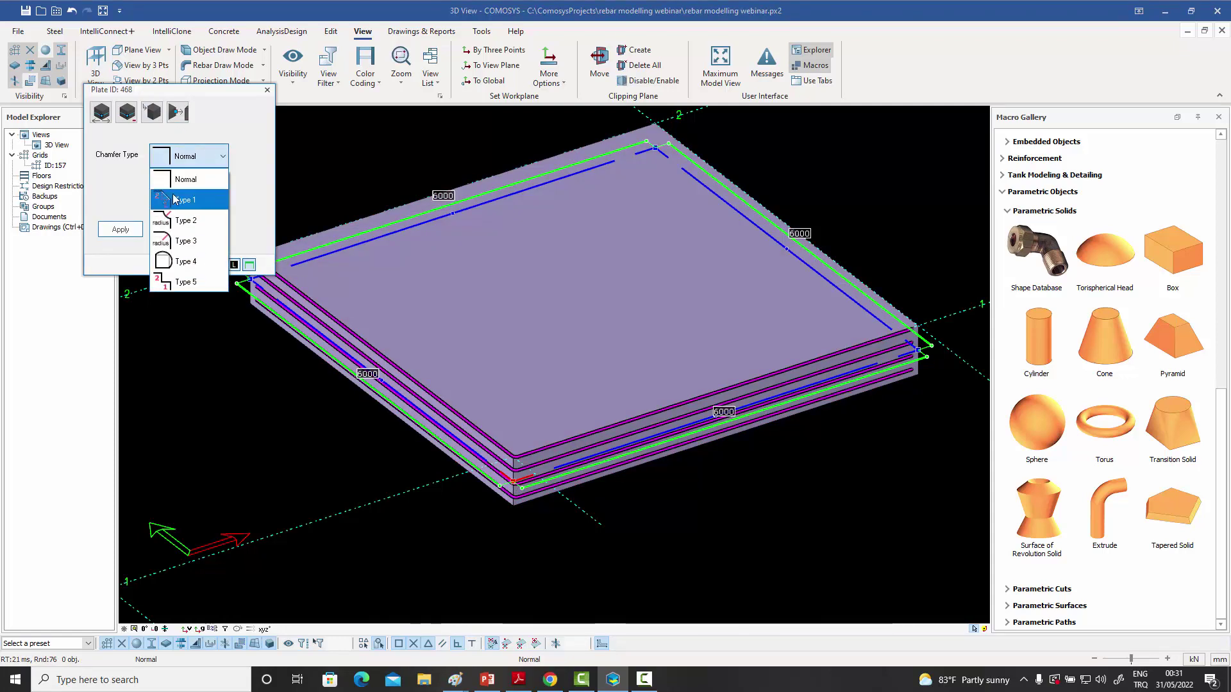
click(186, 235)
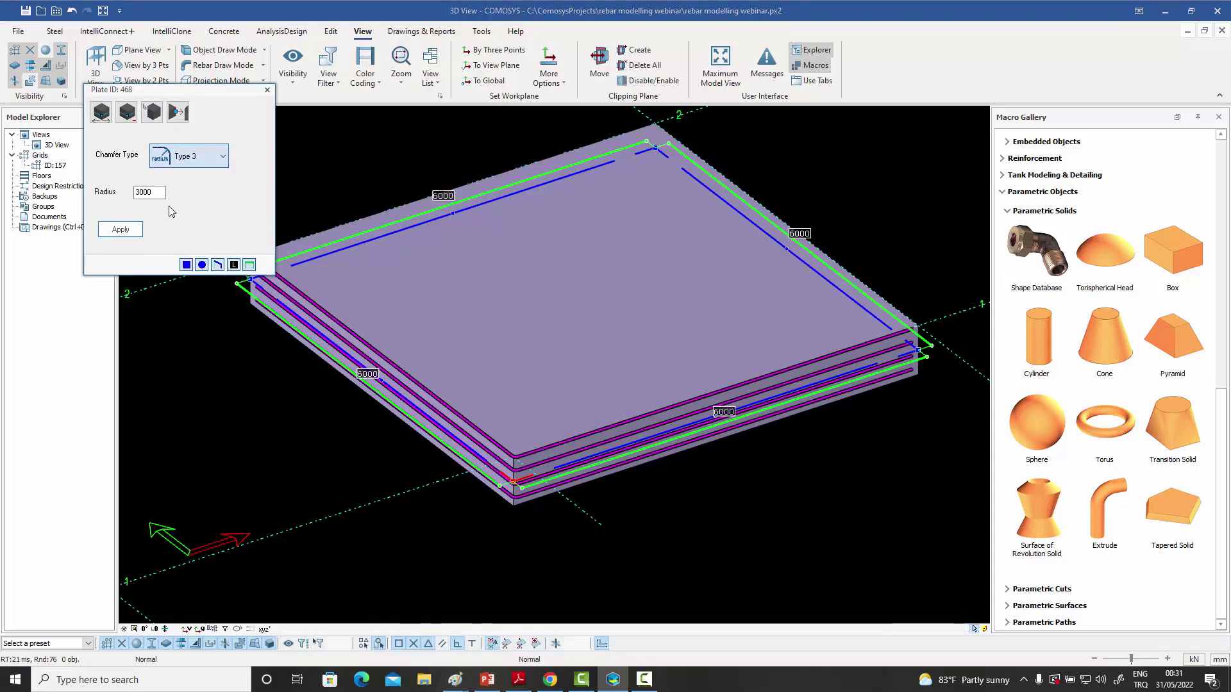
click(119, 229)
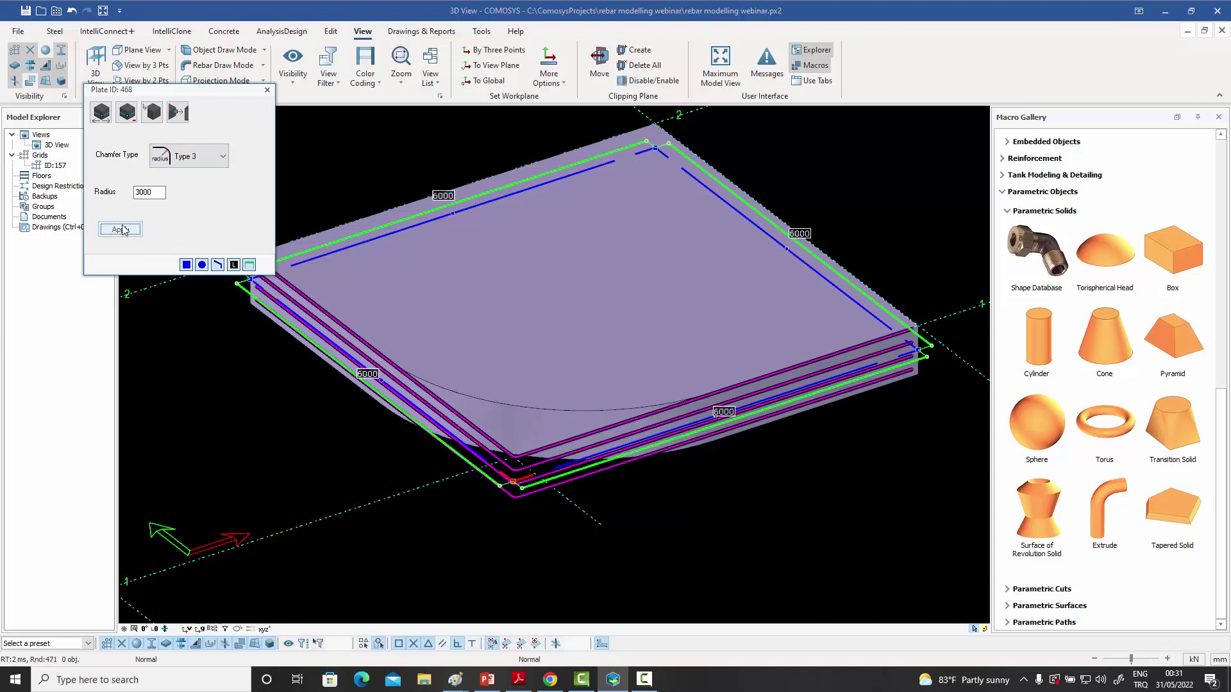
click(267, 90)
click(310, 137)
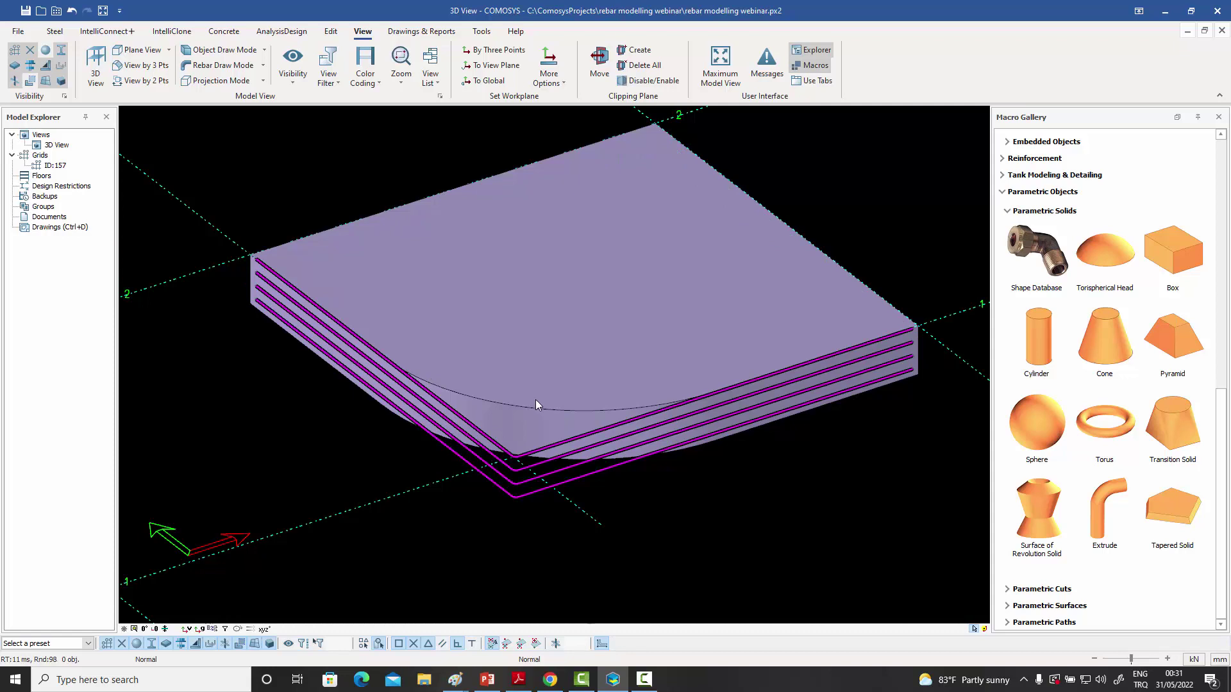
- Apply a Type 3 chamfer with radius 3000 to the side rebar group's corner point at the rounded slab corner
click(560, 445)
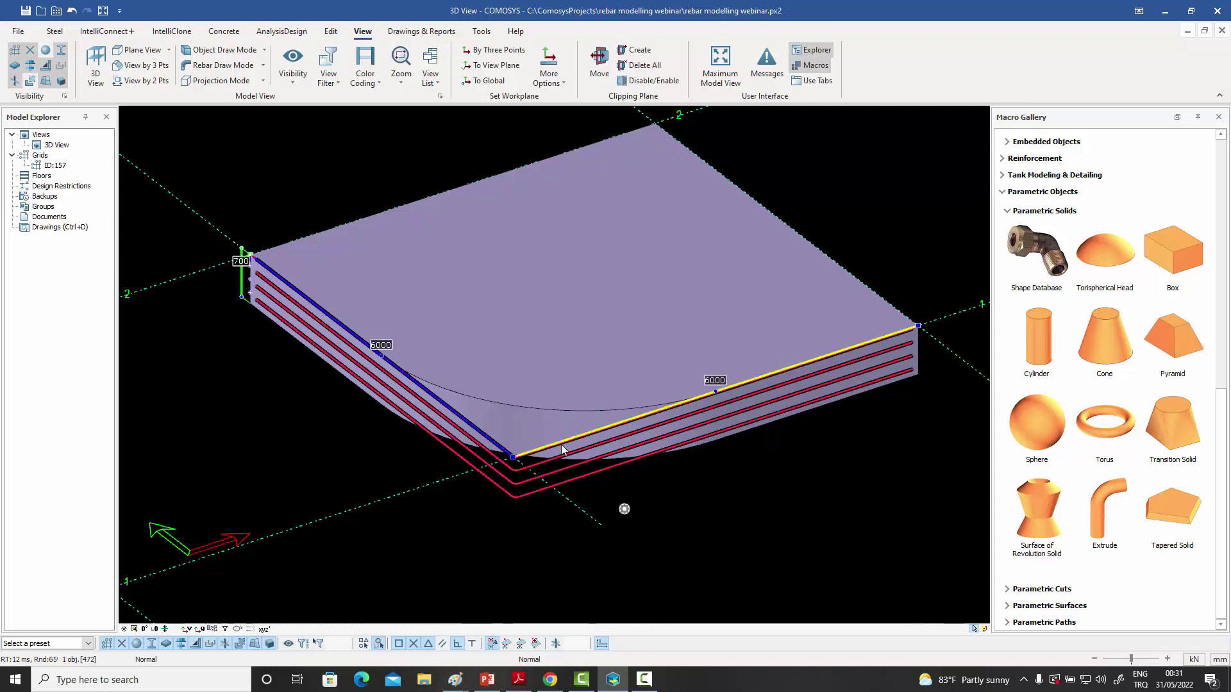
click(513, 458)
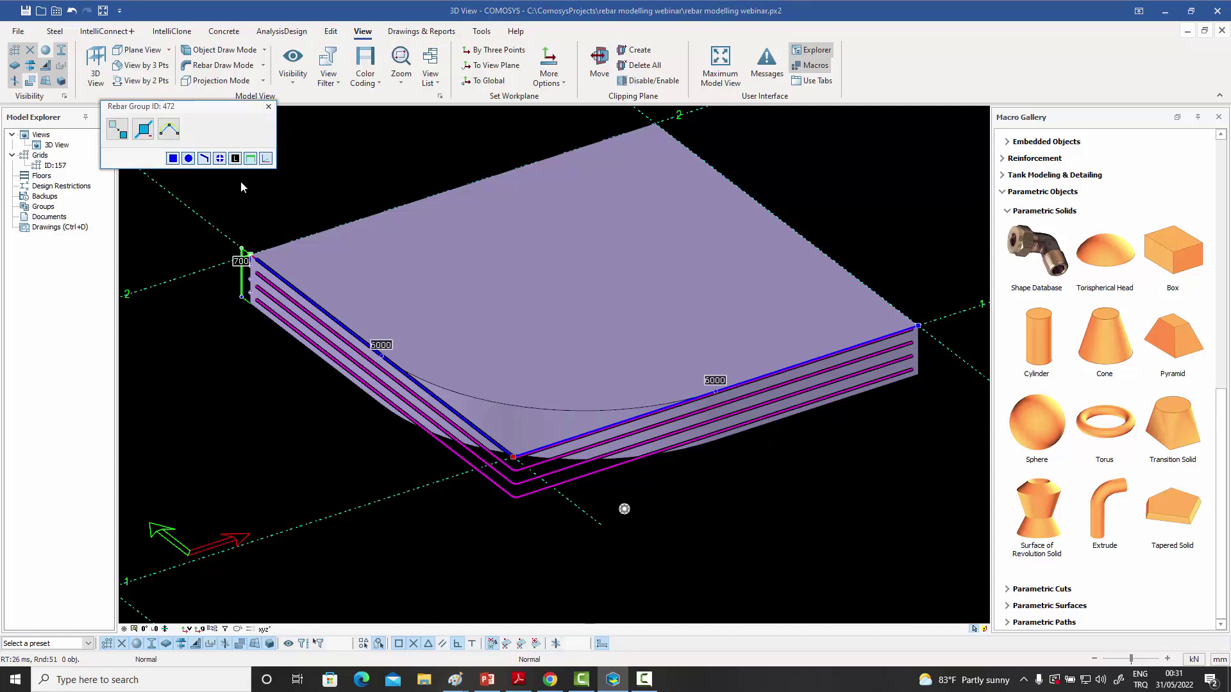
click(171, 132)
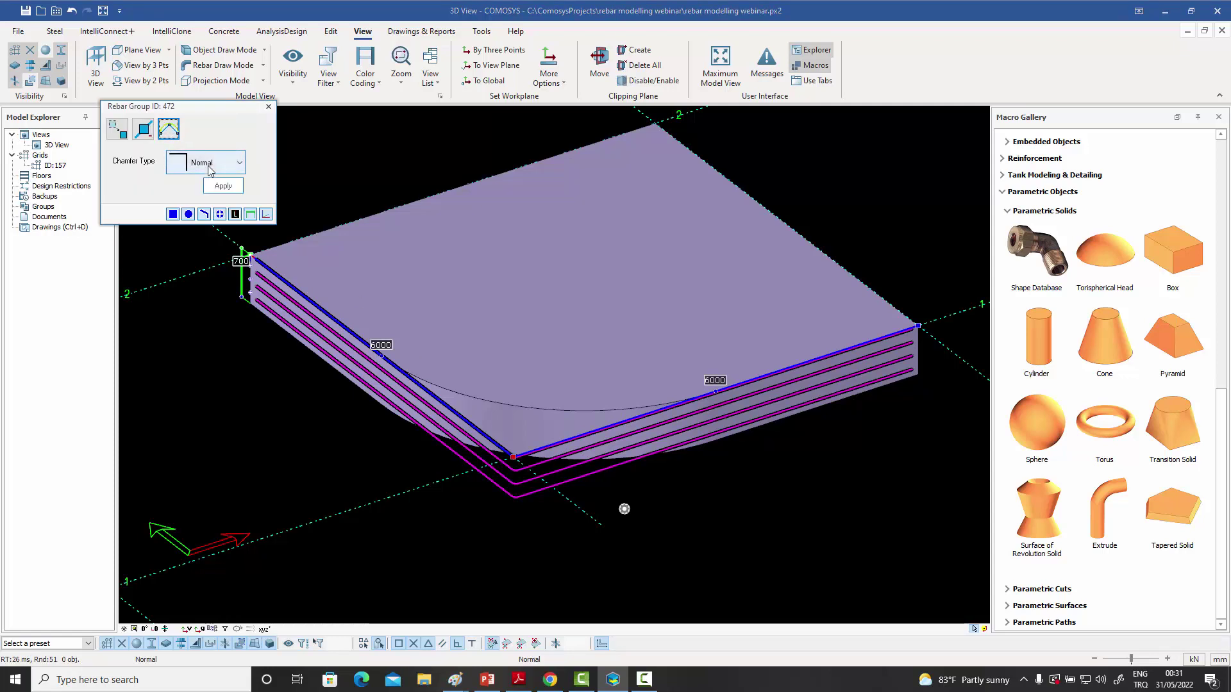
click(210, 168)
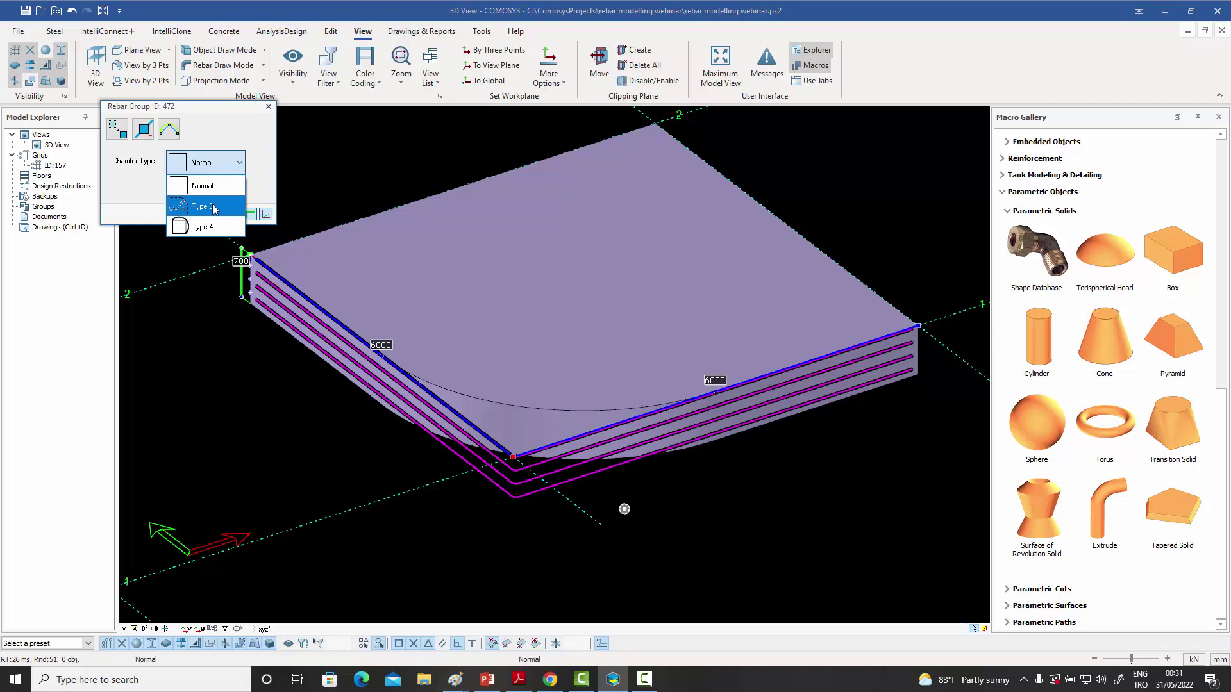
click(213, 207)
click(184, 185)
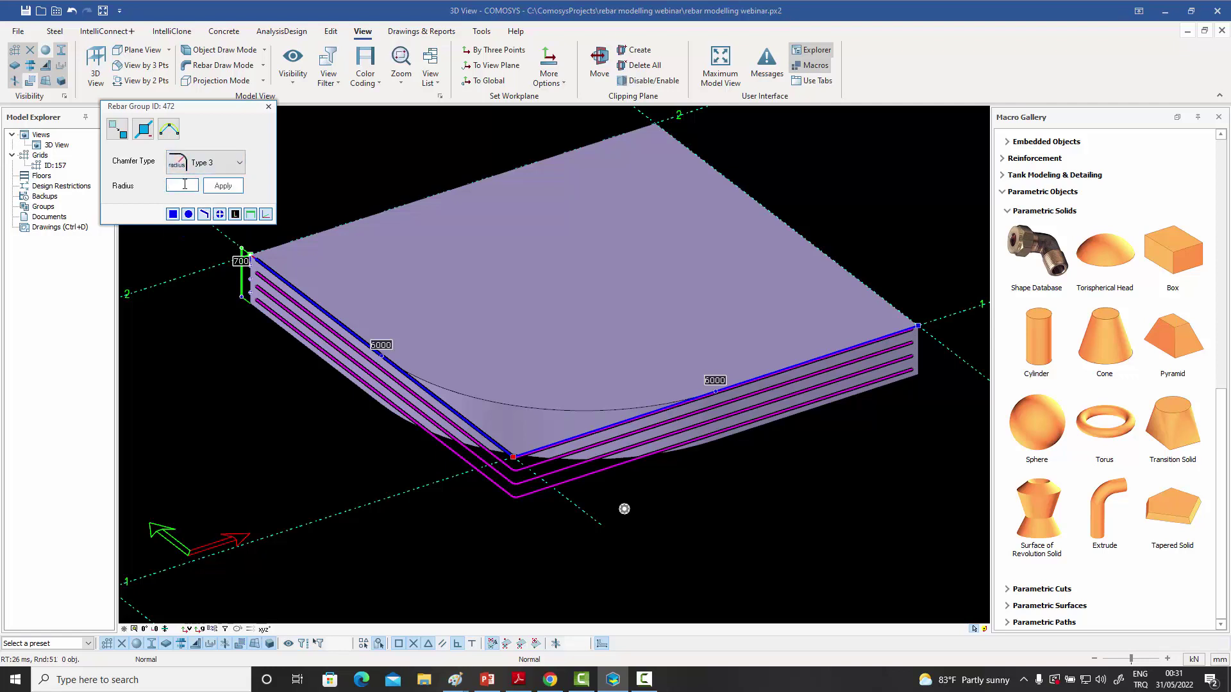
text(3000)
click(223, 186)
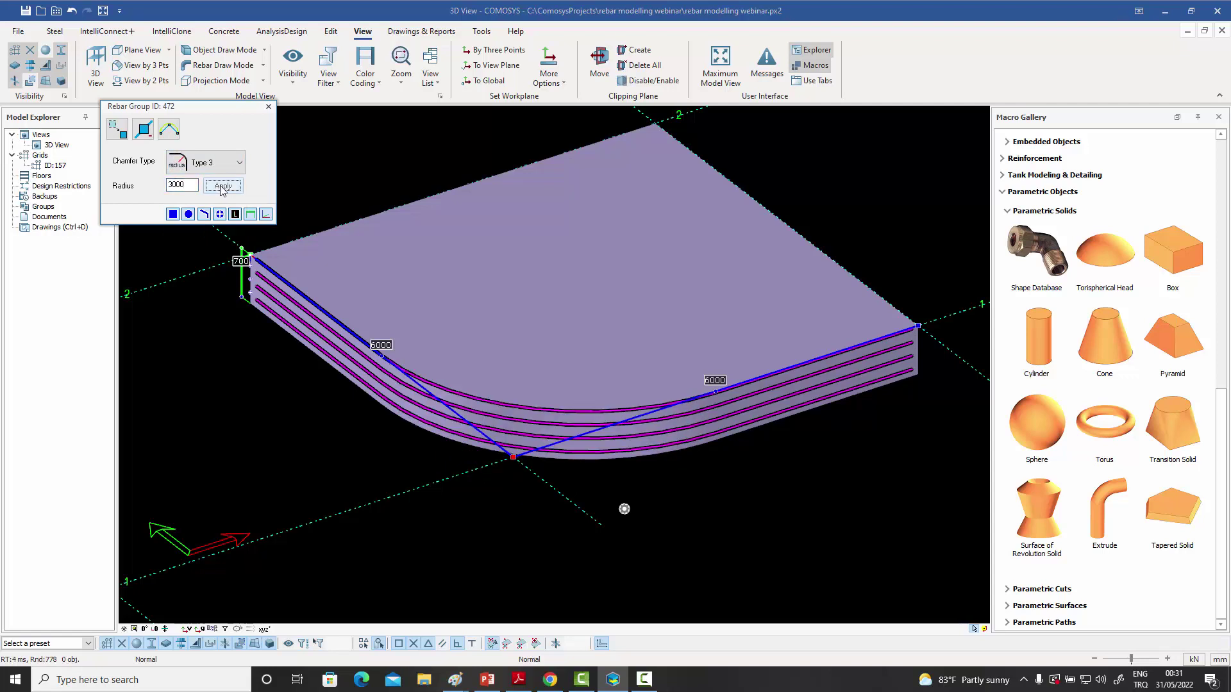
click(268, 107)
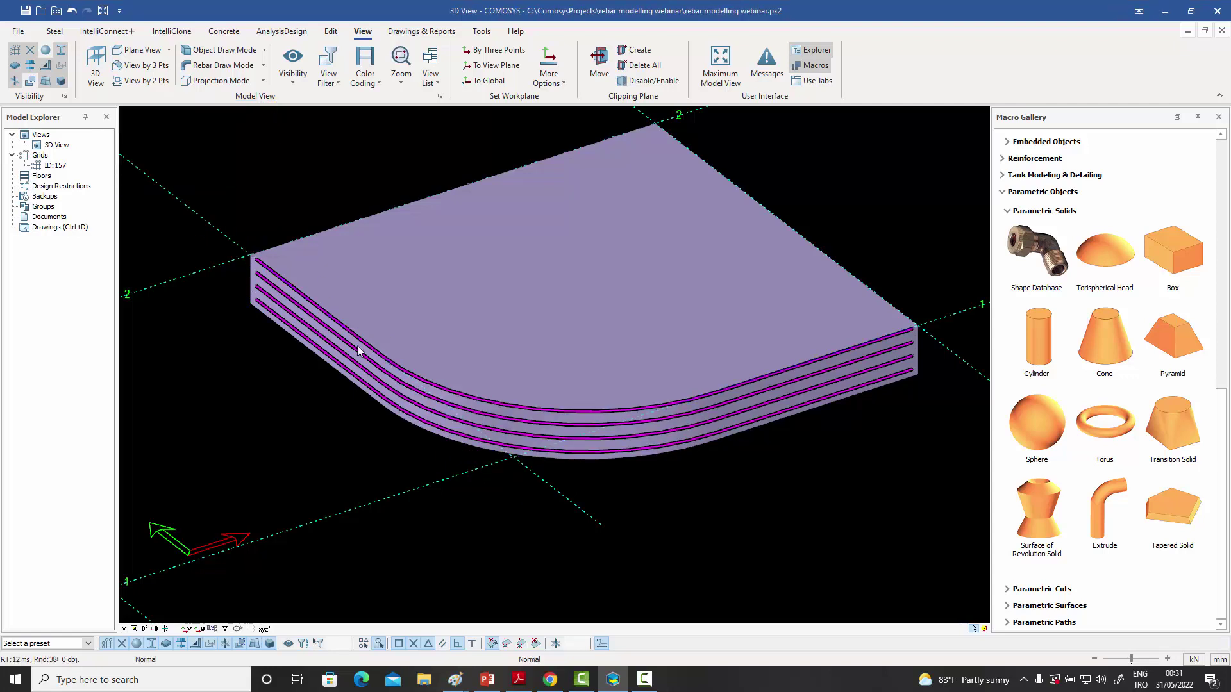
click(144, 629)
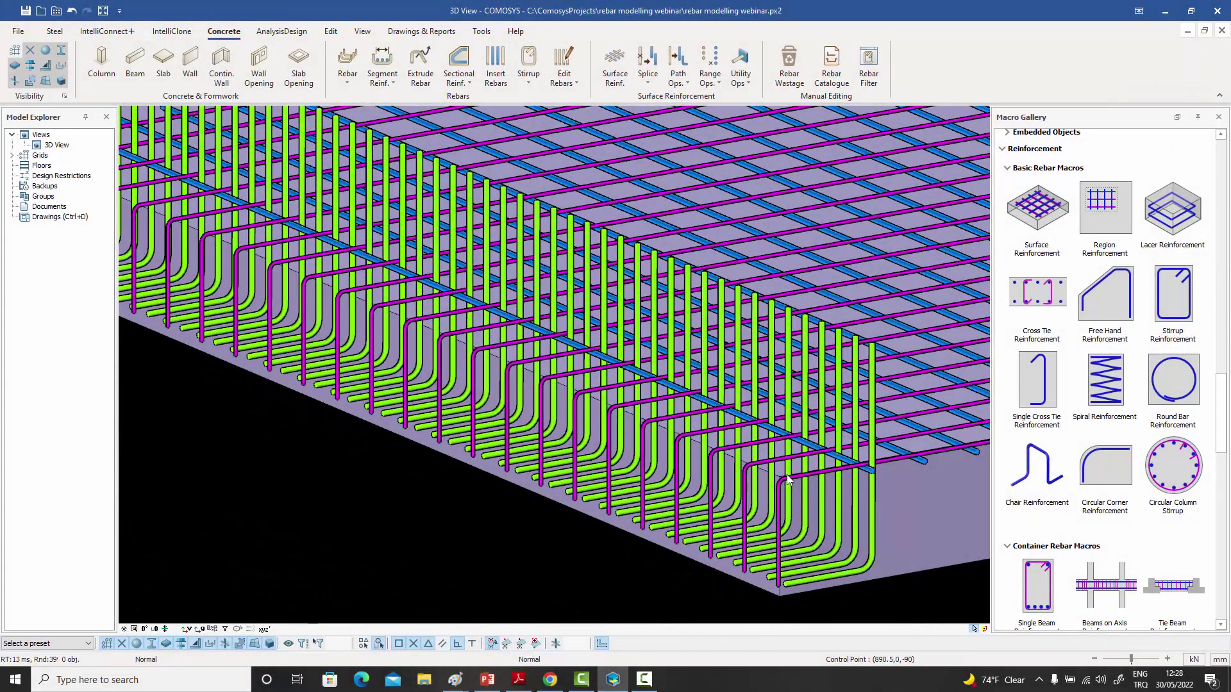
- Examine how the magenta bars' bent legs sit between the green edge bars along the slab's end face
middle_drag(789, 479, 753, 448)
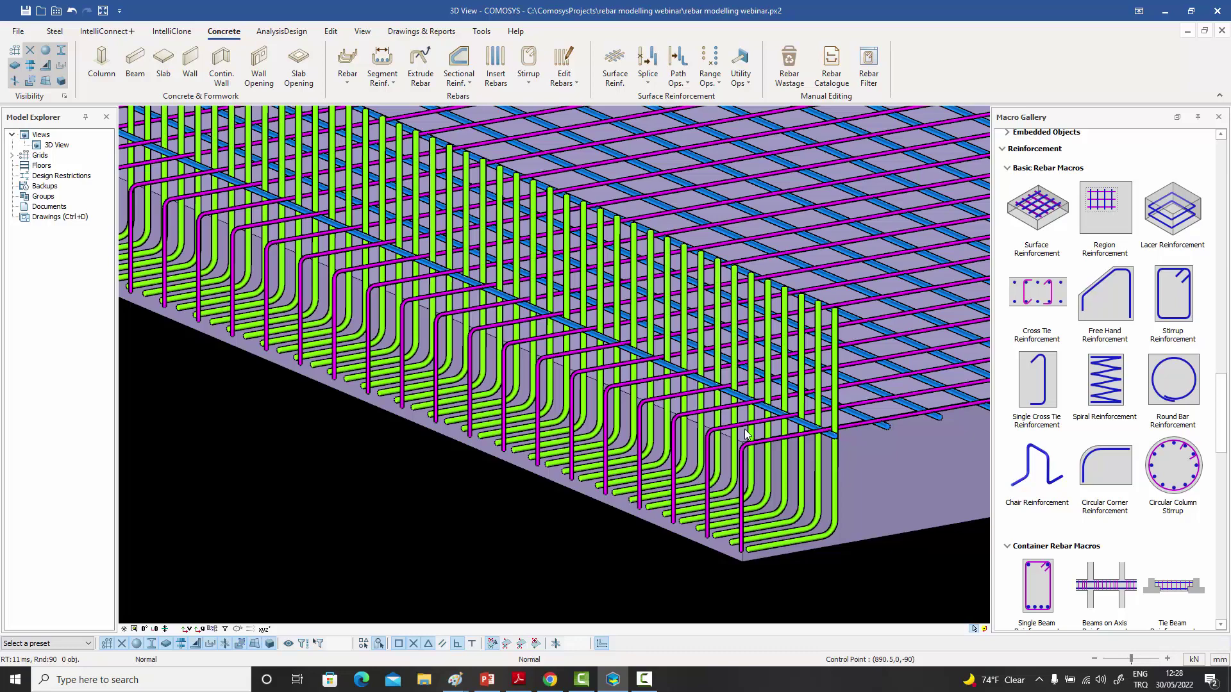
middle_drag(749, 436, 609, 509)
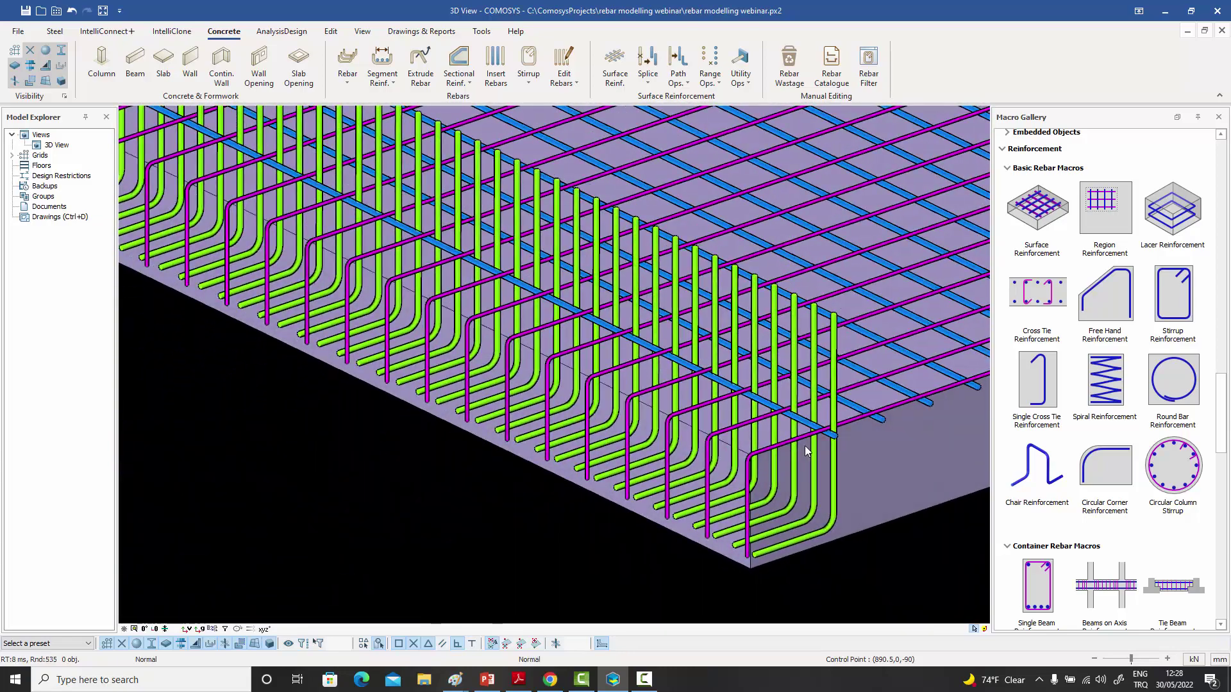
scroll(805, 445, up, 5)
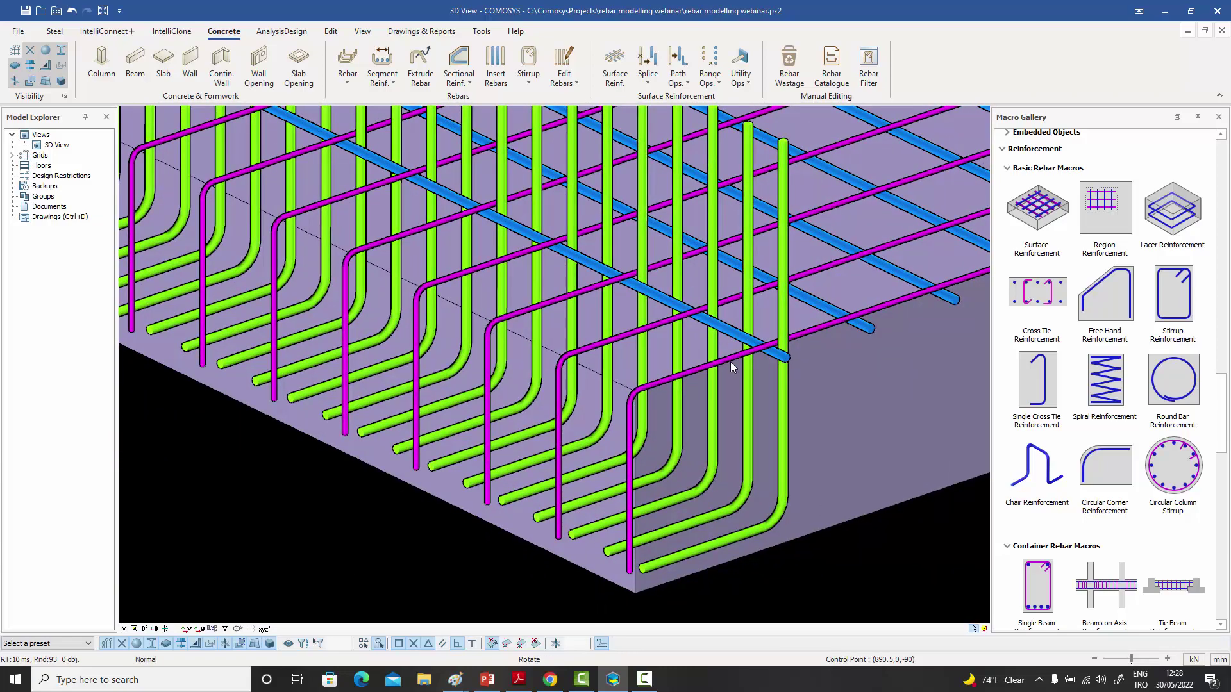
scroll(729, 362, down, 2)
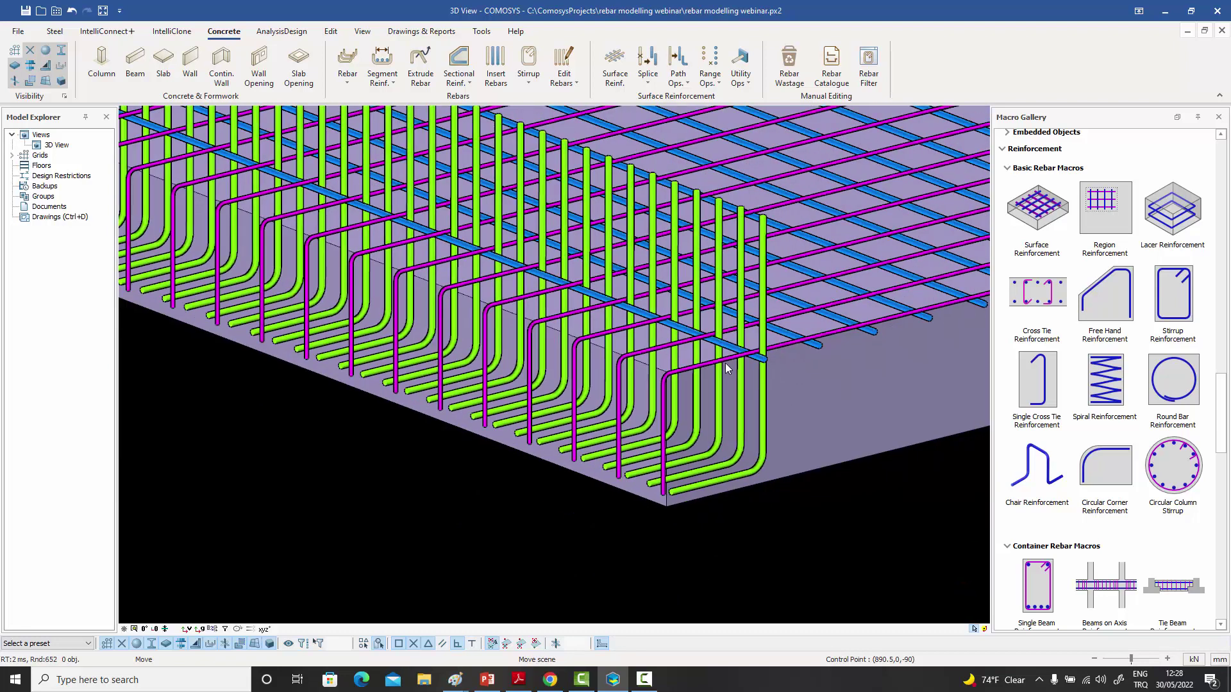
middle_drag(725, 363, 715, 398)
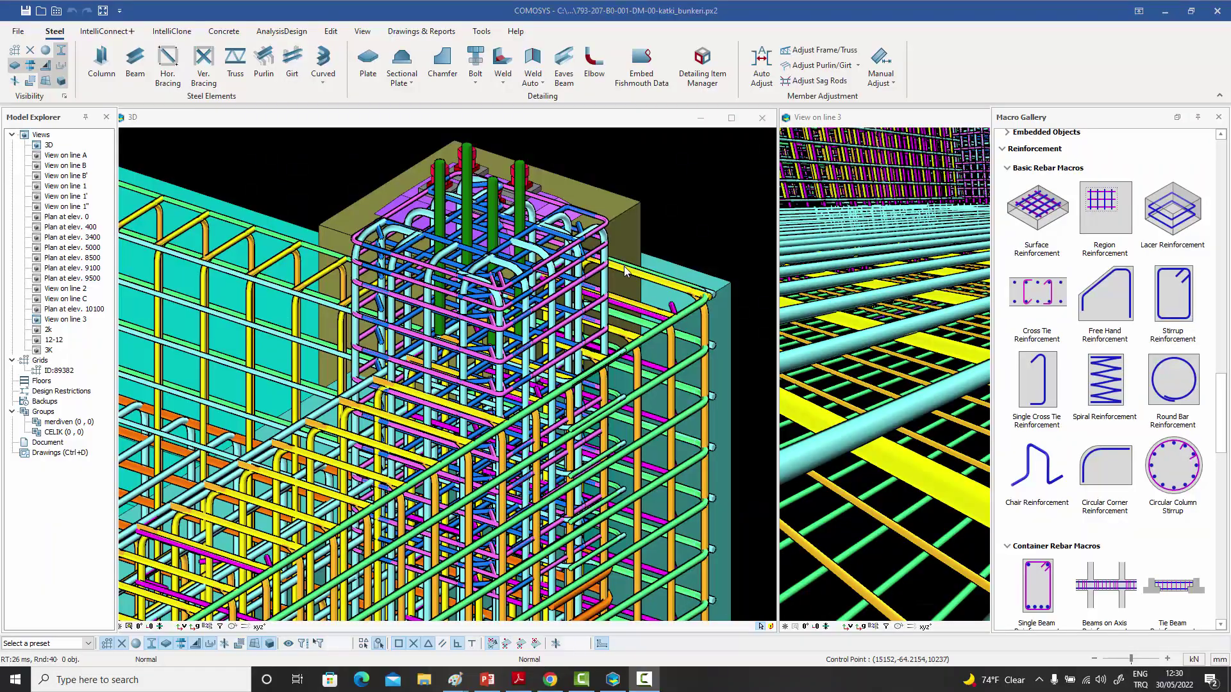
- Examine the column head reinforcement around the anchor bolts and the adjoining wall bars in the 3D view of the katki_bunkeri model
middle_drag(624, 268, 538, 298)
middle_drag(564, 217, 570, 214)
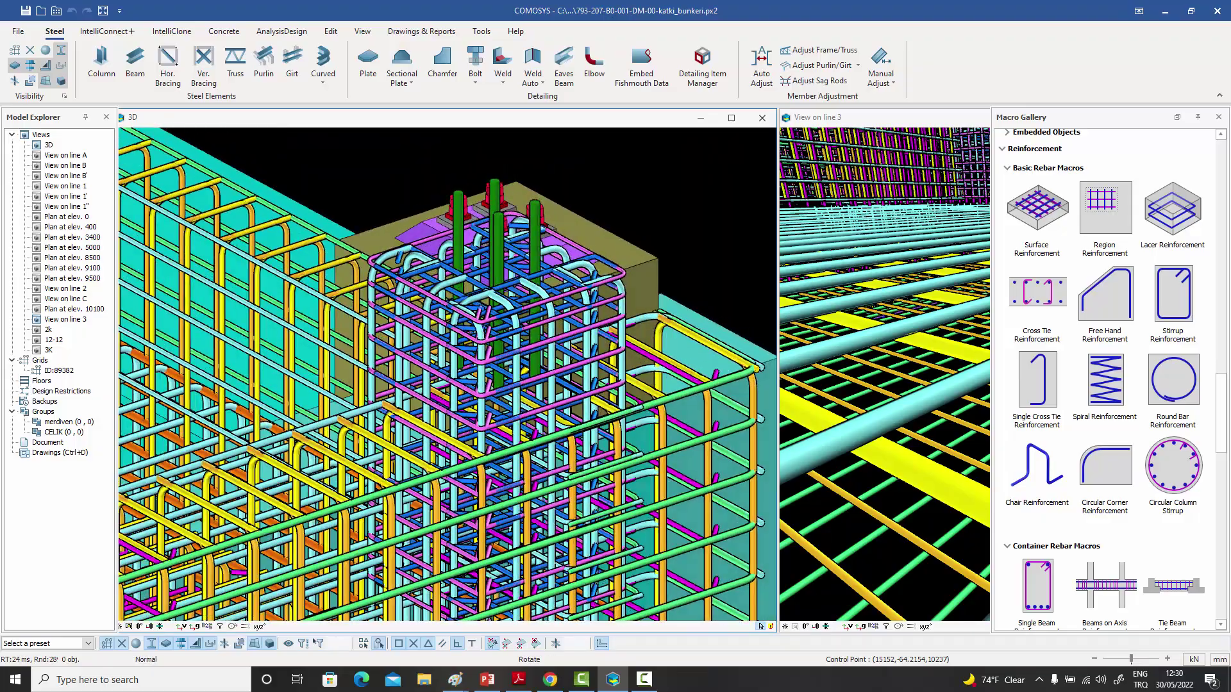
middle_drag(542, 300, 647, 275)
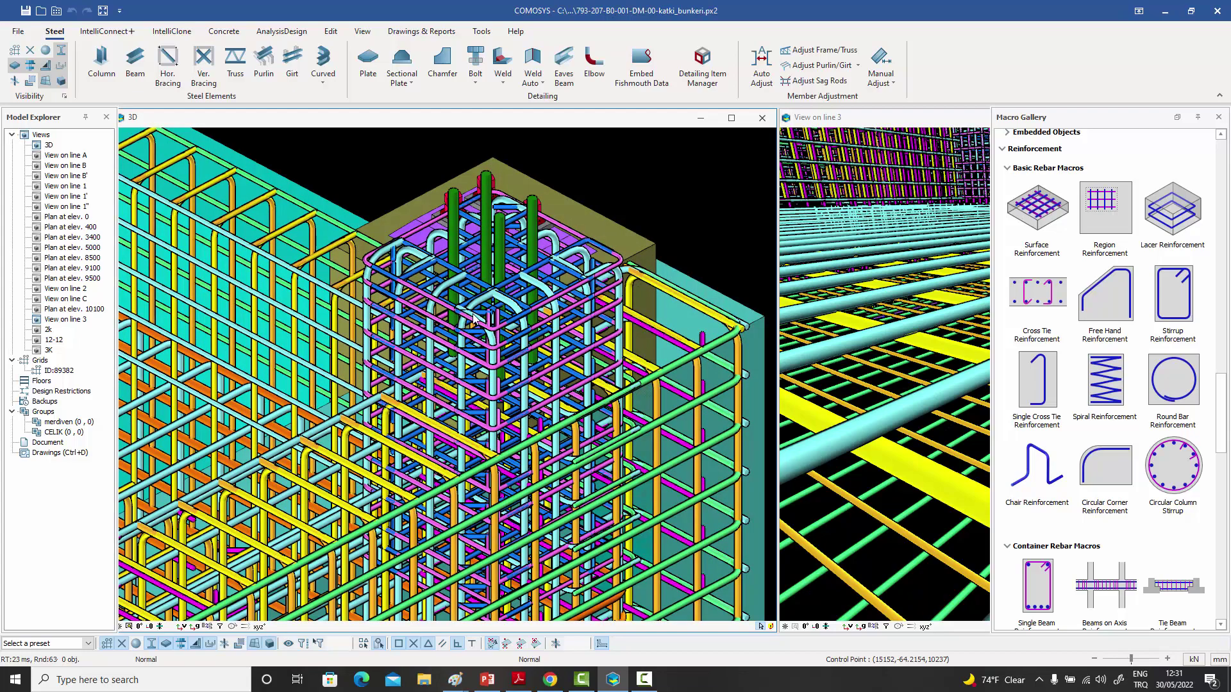
middle_drag(473, 317, 478, 282)
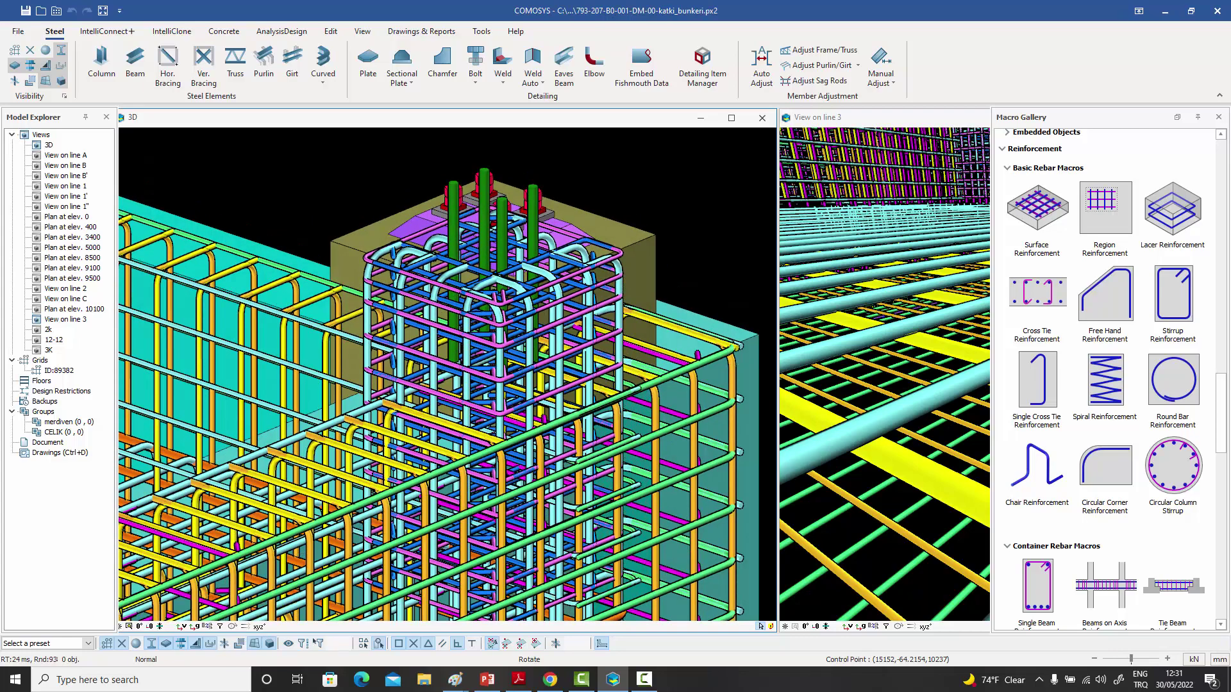
scroll(477, 282, down, 3)
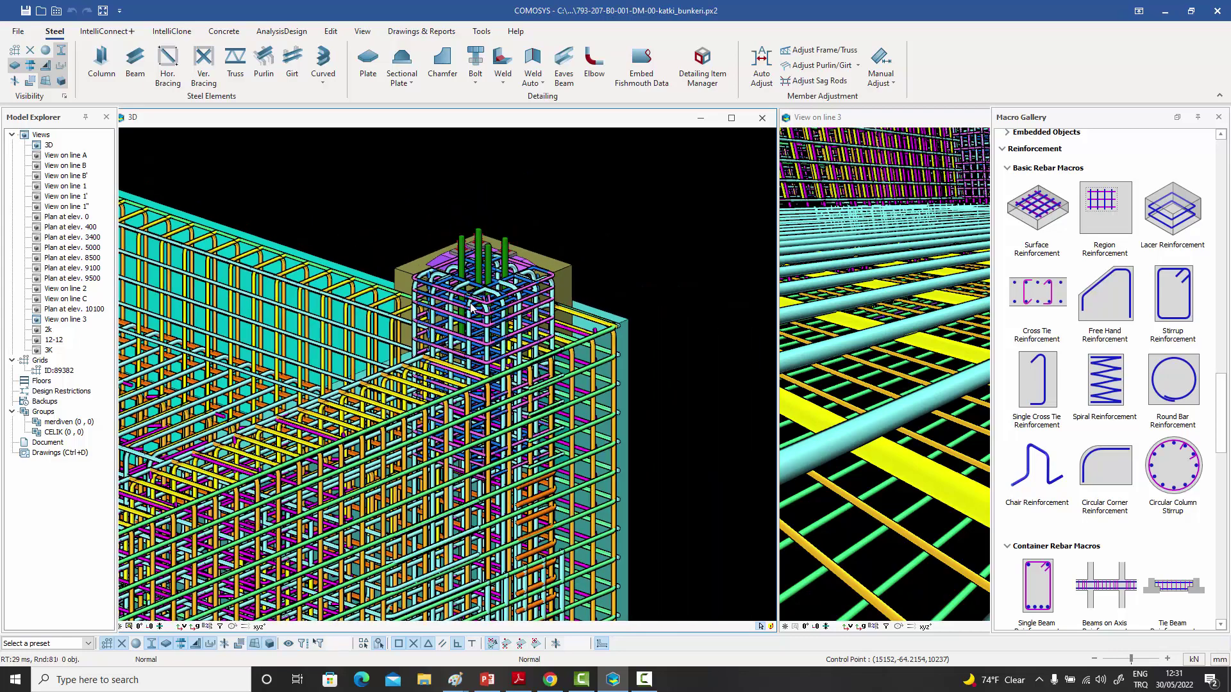
middle_drag(471, 308, 551, 282)
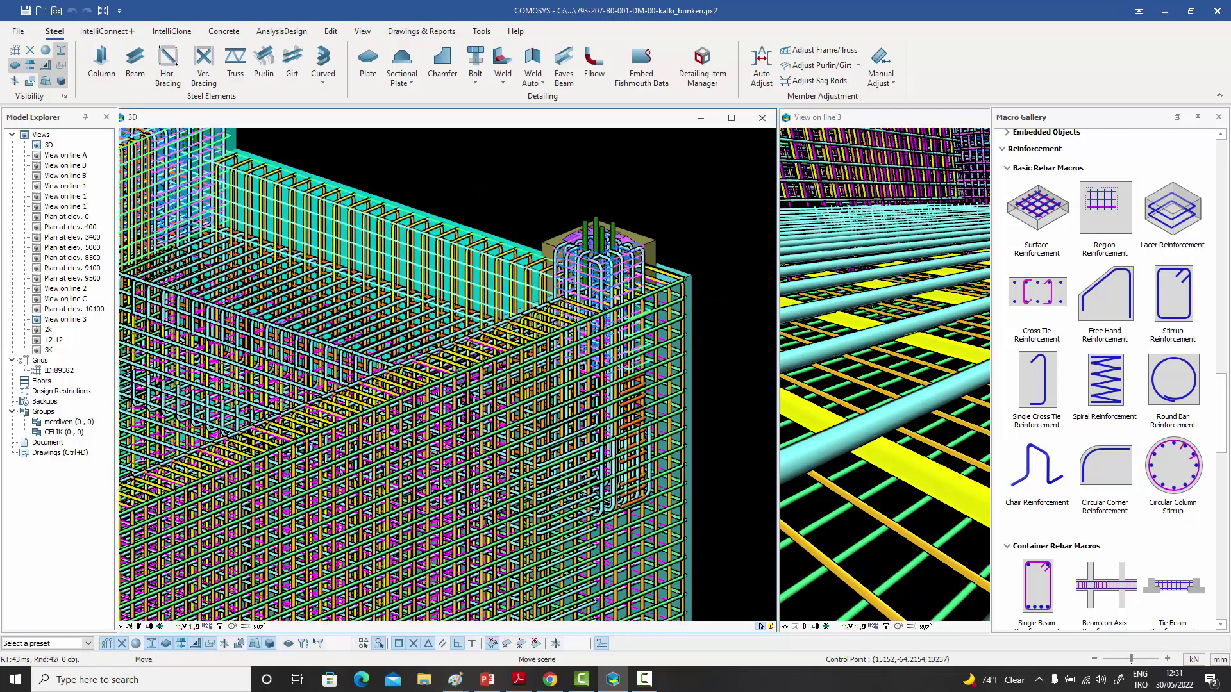
scroll(545, 337, up, 3)
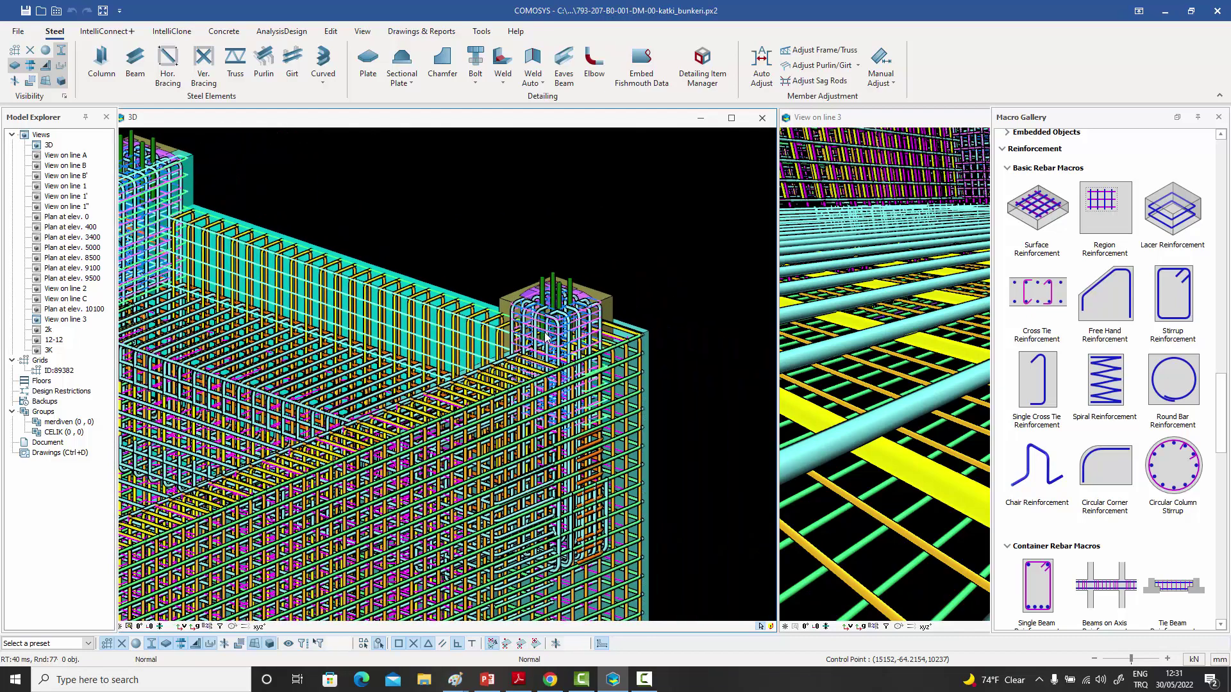
scroll(545, 337, up, 5)
middle_drag(545, 337, 526, 279)
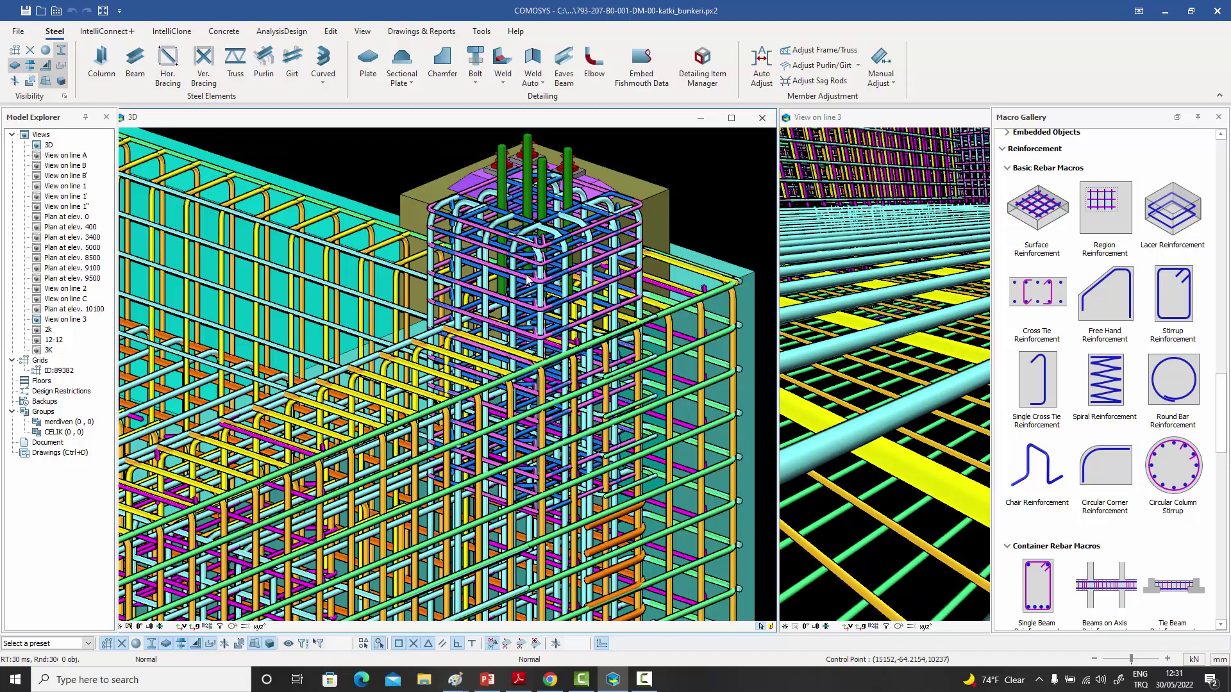
scroll(527, 280, down, 3)
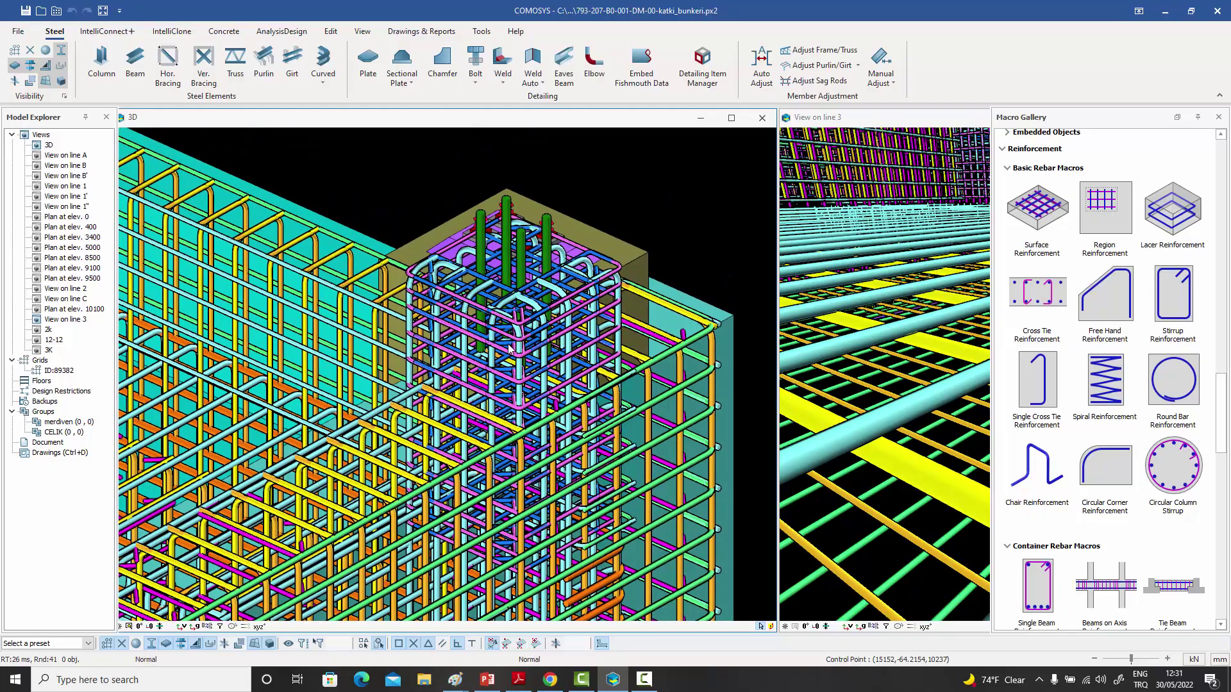
middle_drag(509, 349, 460, 316)
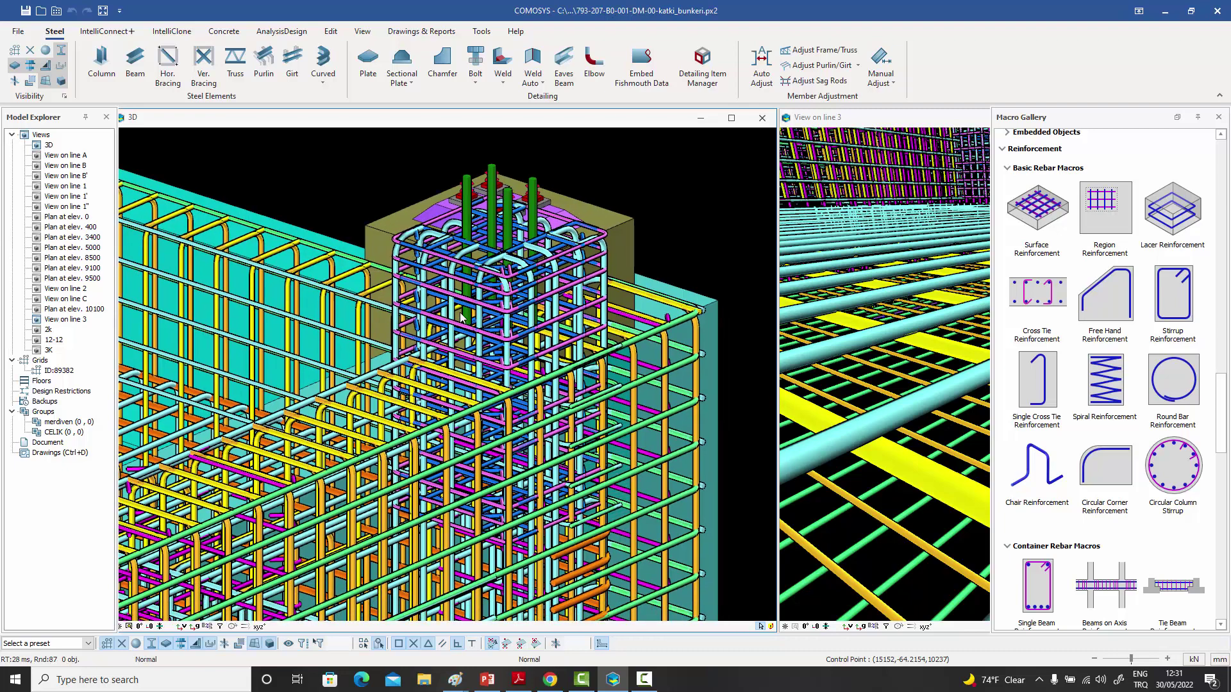
scroll(460, 316, up, 2)
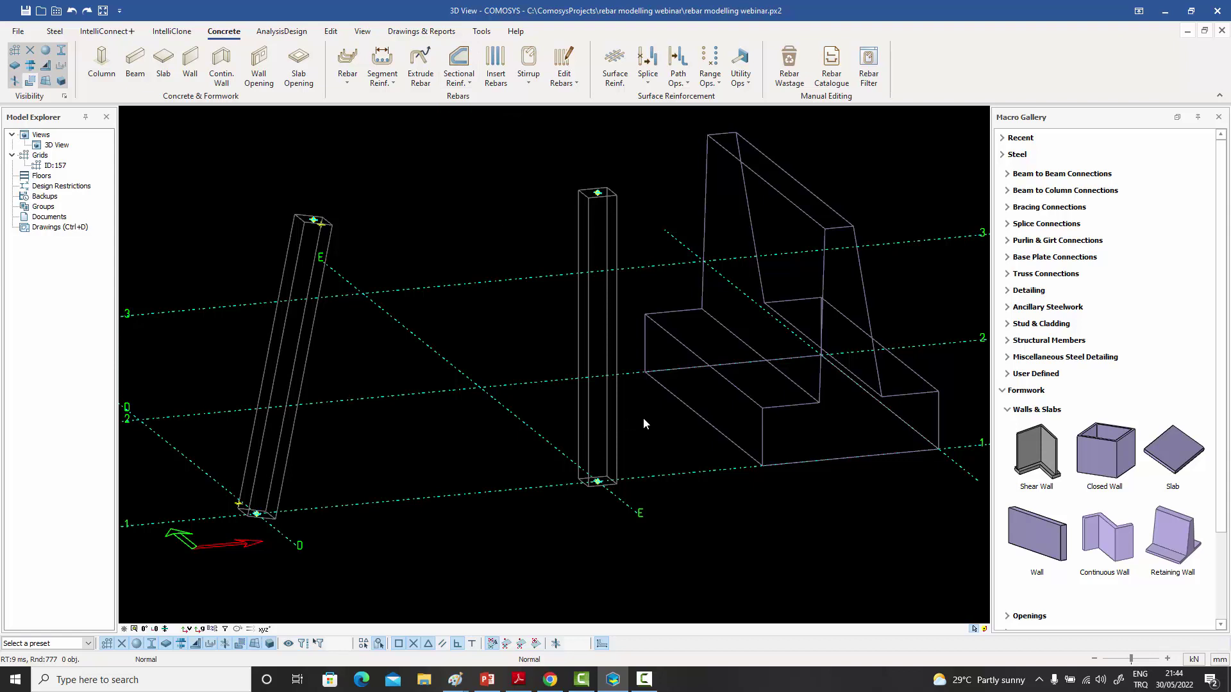
- Start sectional reinforcement on the vertical column at grid E-1 with a section near its base, using all four sides and the front corner for the hooks
click(466, 83)
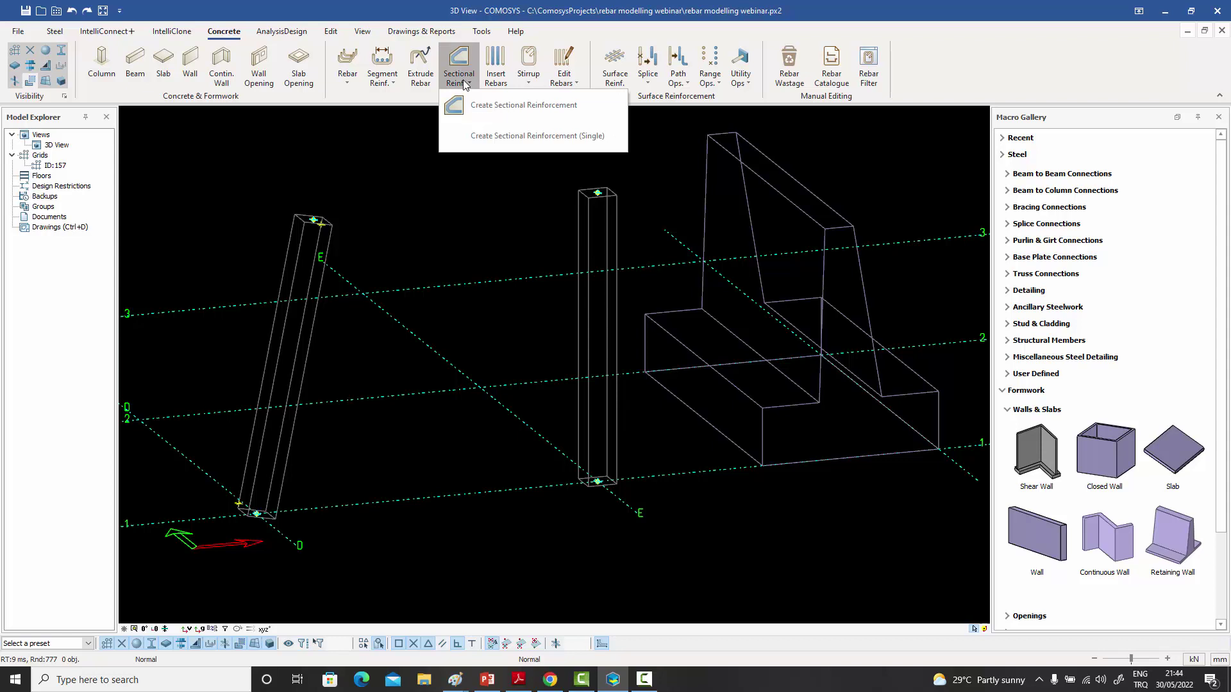
click(490, 106)
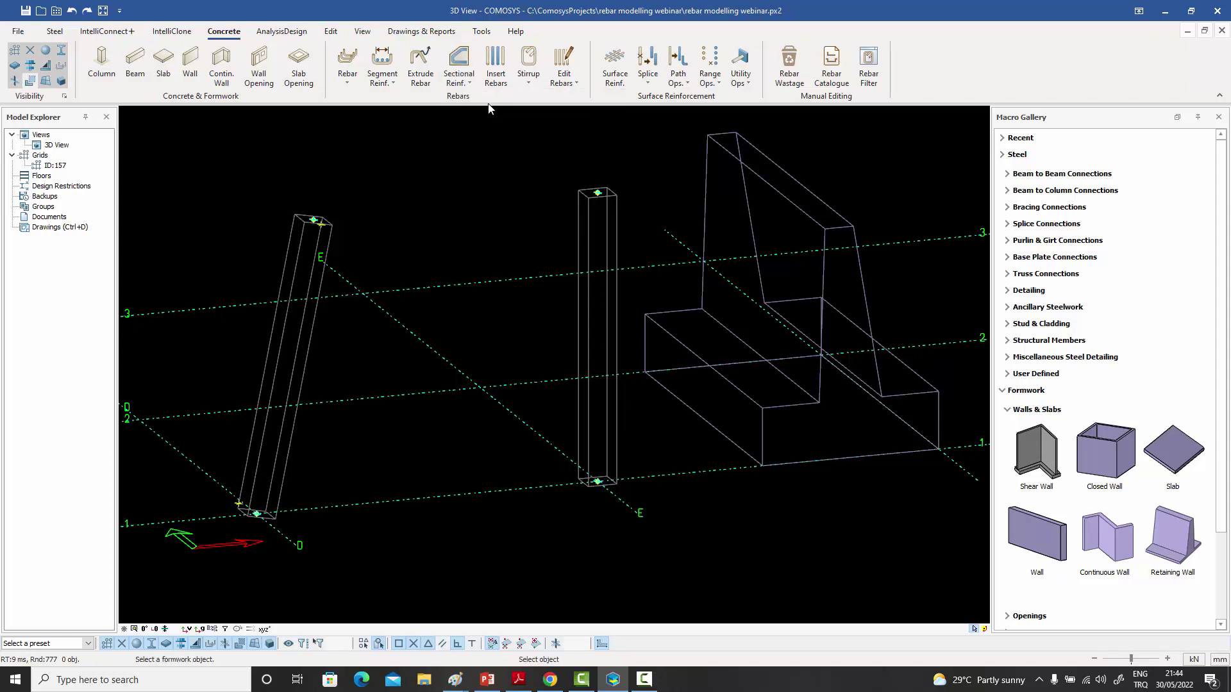
click(588, 448)
scroll(599, 481, up, 3)
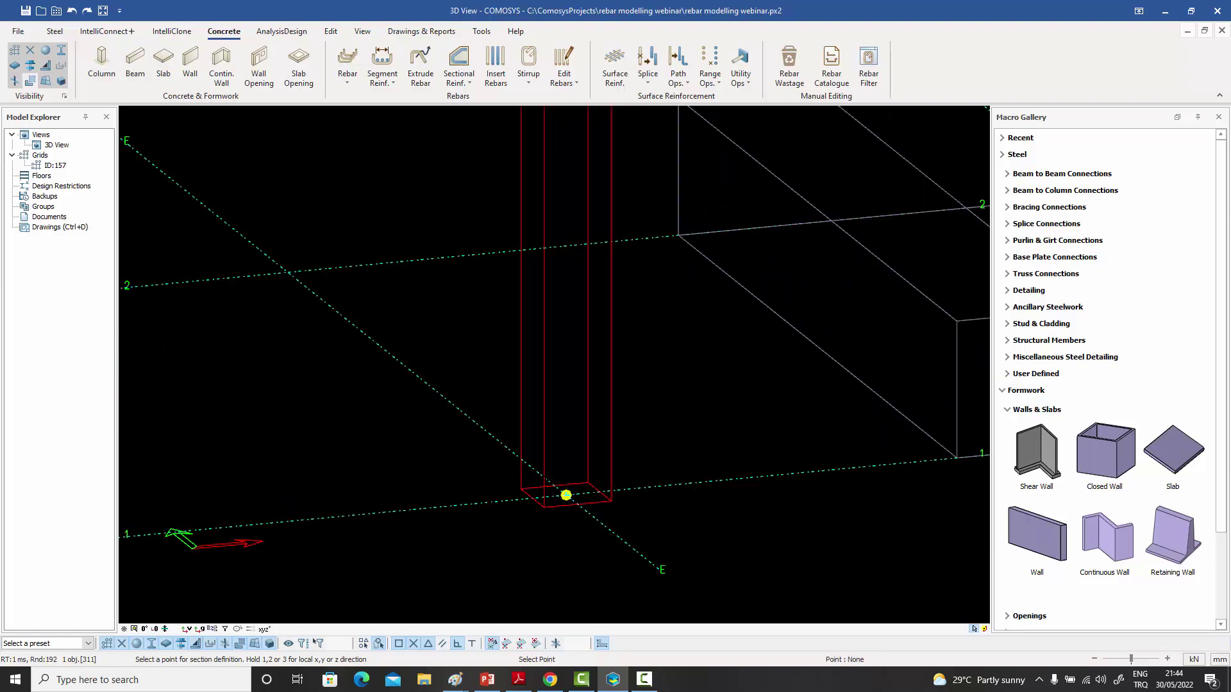
click(543, 451)
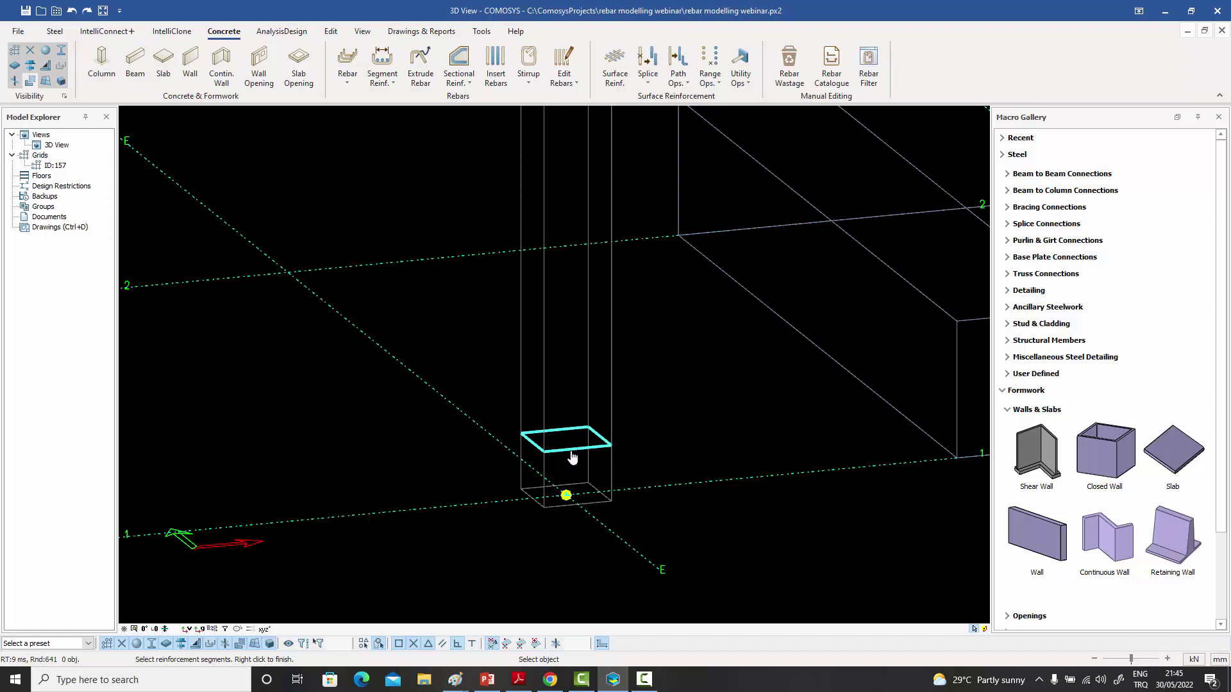
right_click(644, 404)
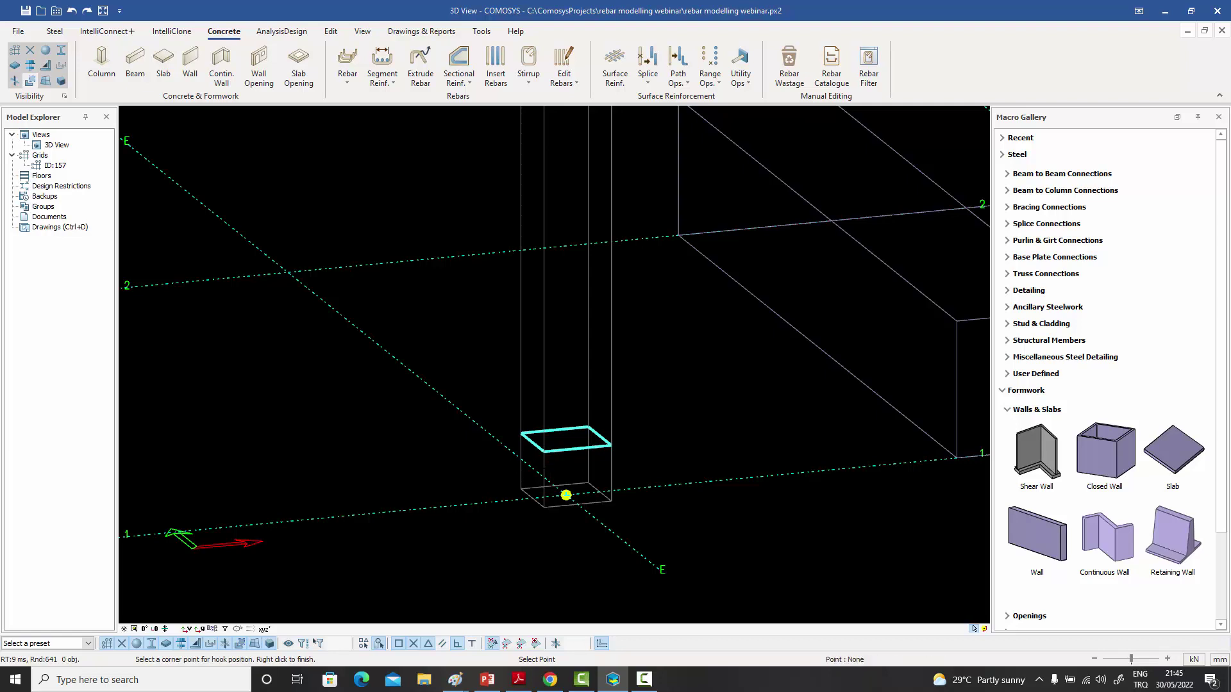
click(544, 453)
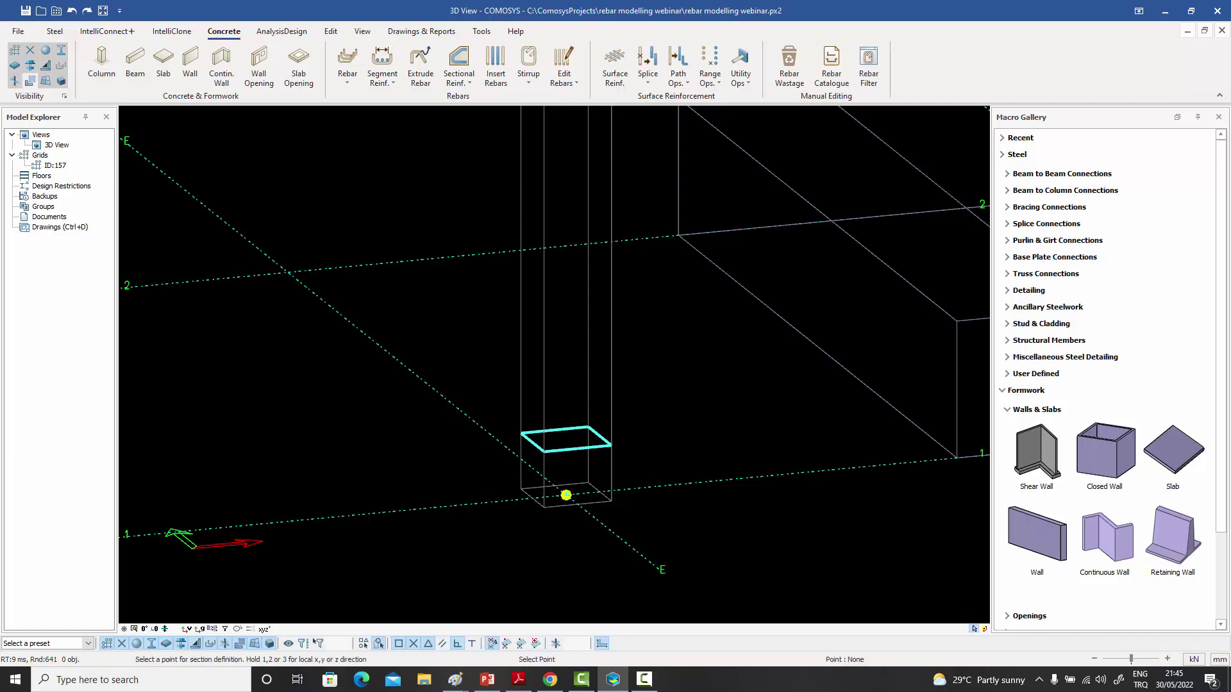
- Distribute the closed, hooked stirrups up the column by picking the column's top node as the end section point
scroll(566, 495, down, 6)
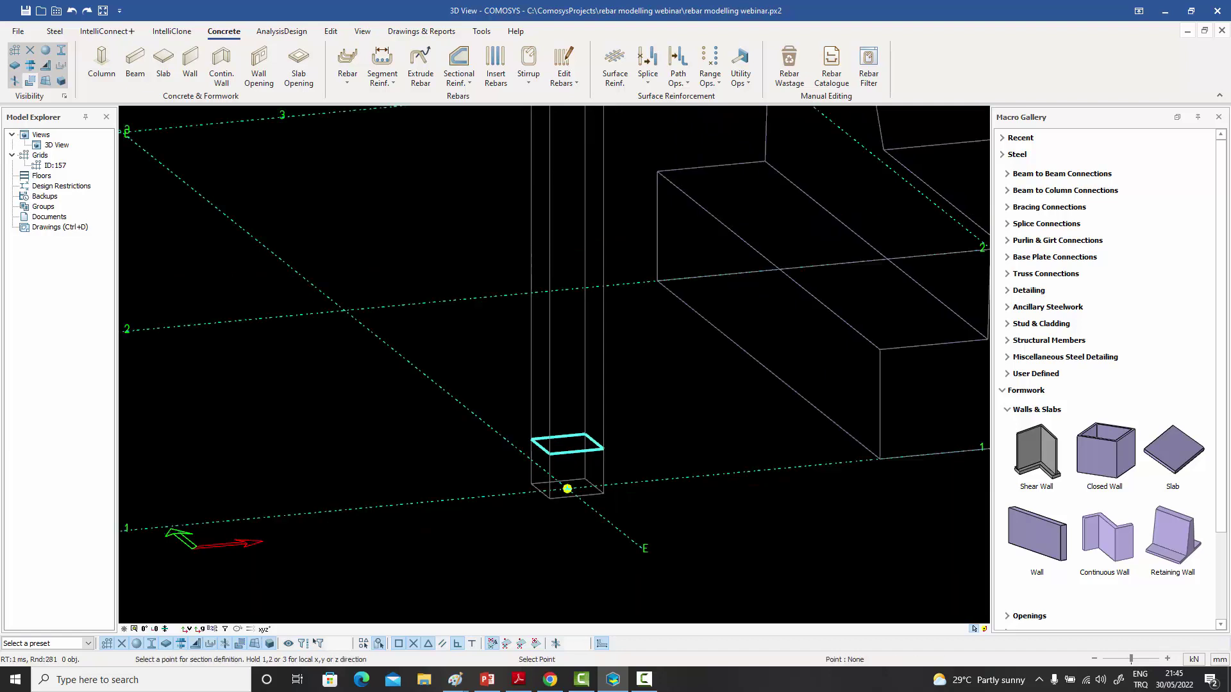
scroll(567, 269, up, 6)
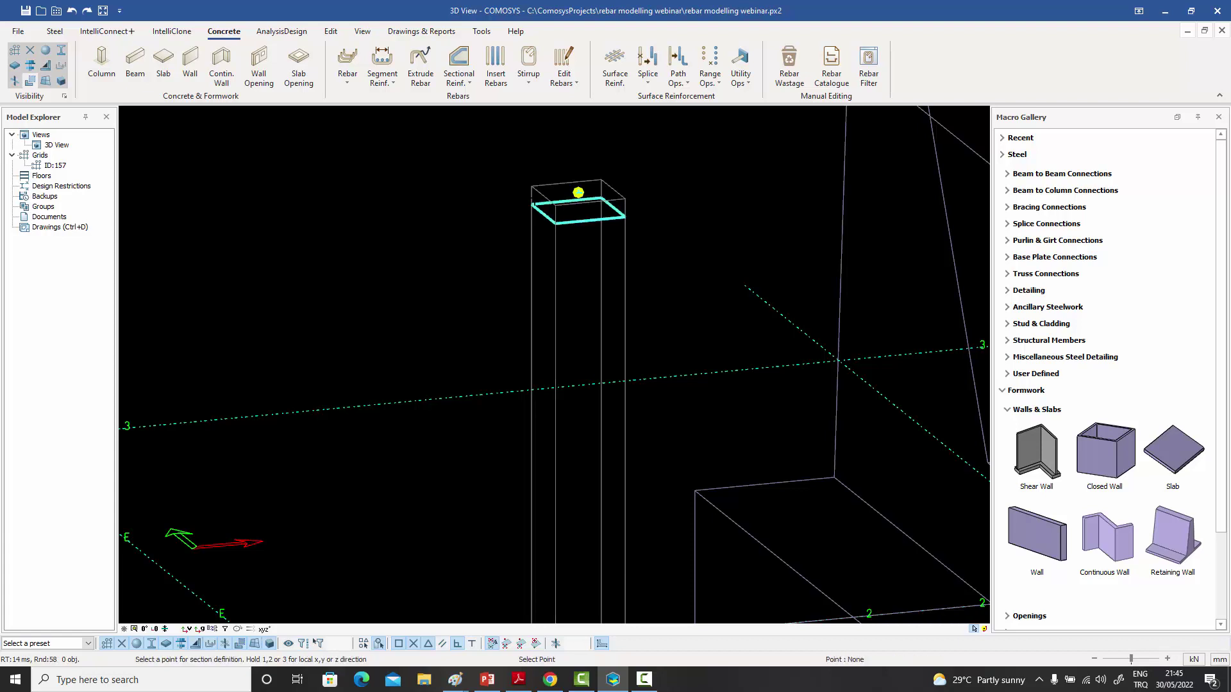
click(577, 192)
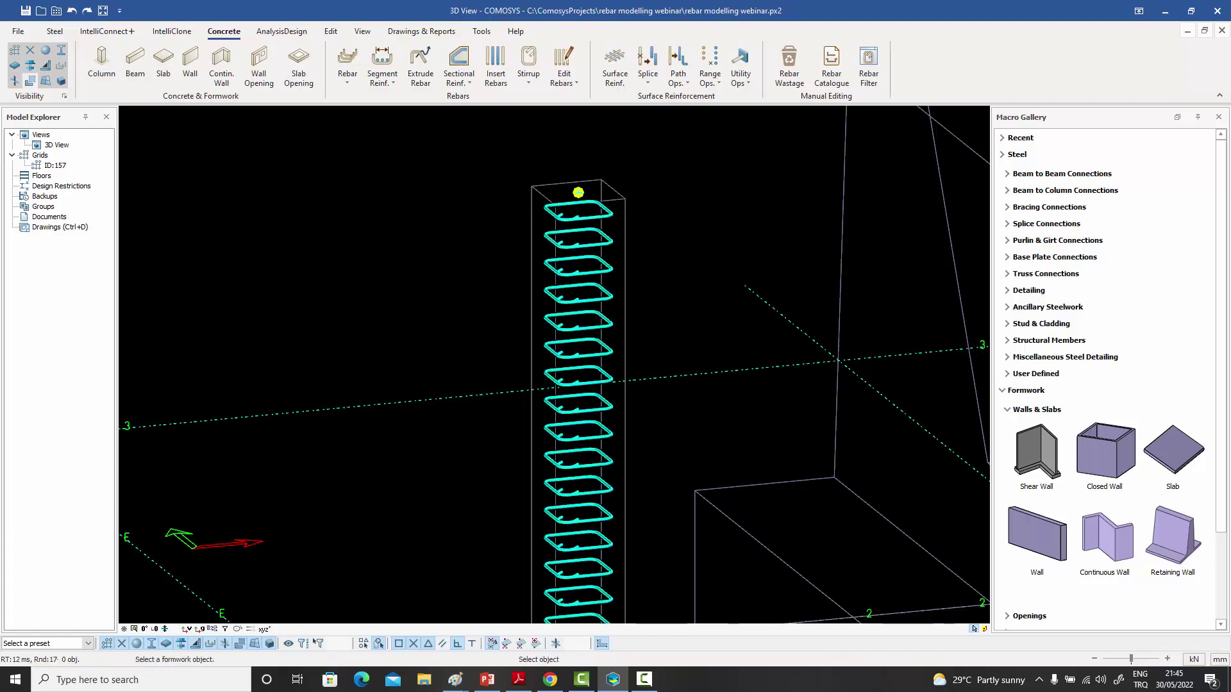
- Examine the stirrups' hooks at the column's top and their distribution down to the column base
scroll(581, 223, up, 2)
scroll(580, 223, up, 2)
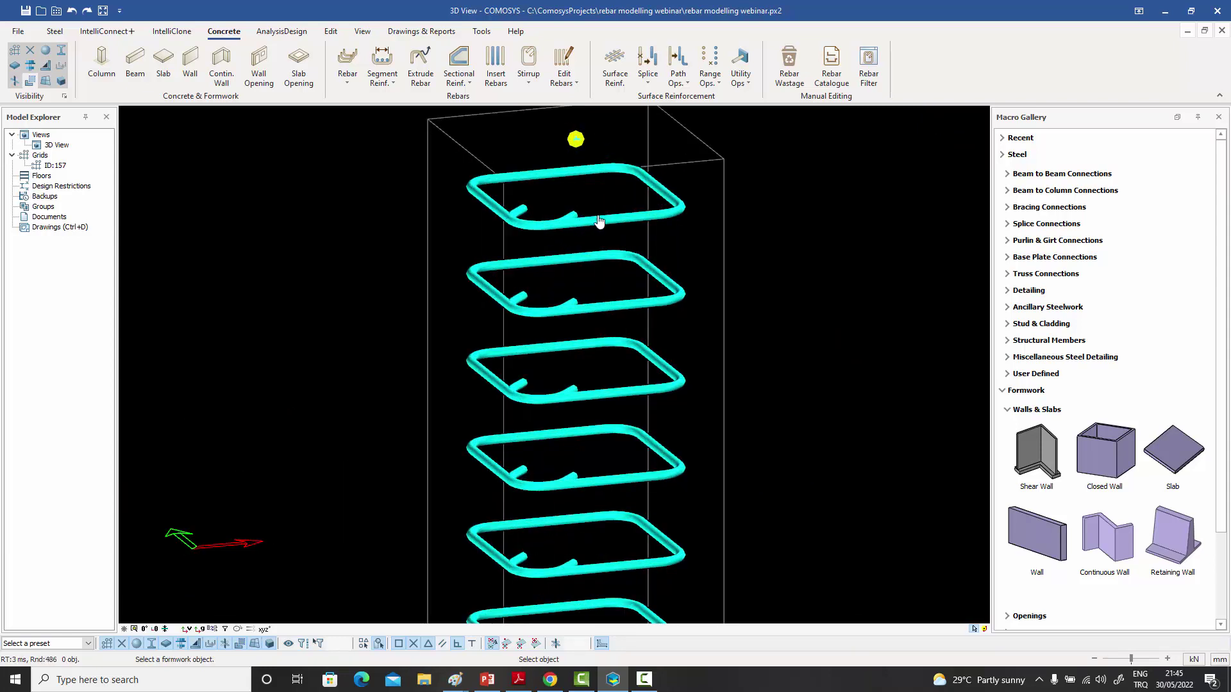
scroll(598, 221, down, 3)
scroll(609, 538, down, 2)
scroll(593, 564, up, 2)
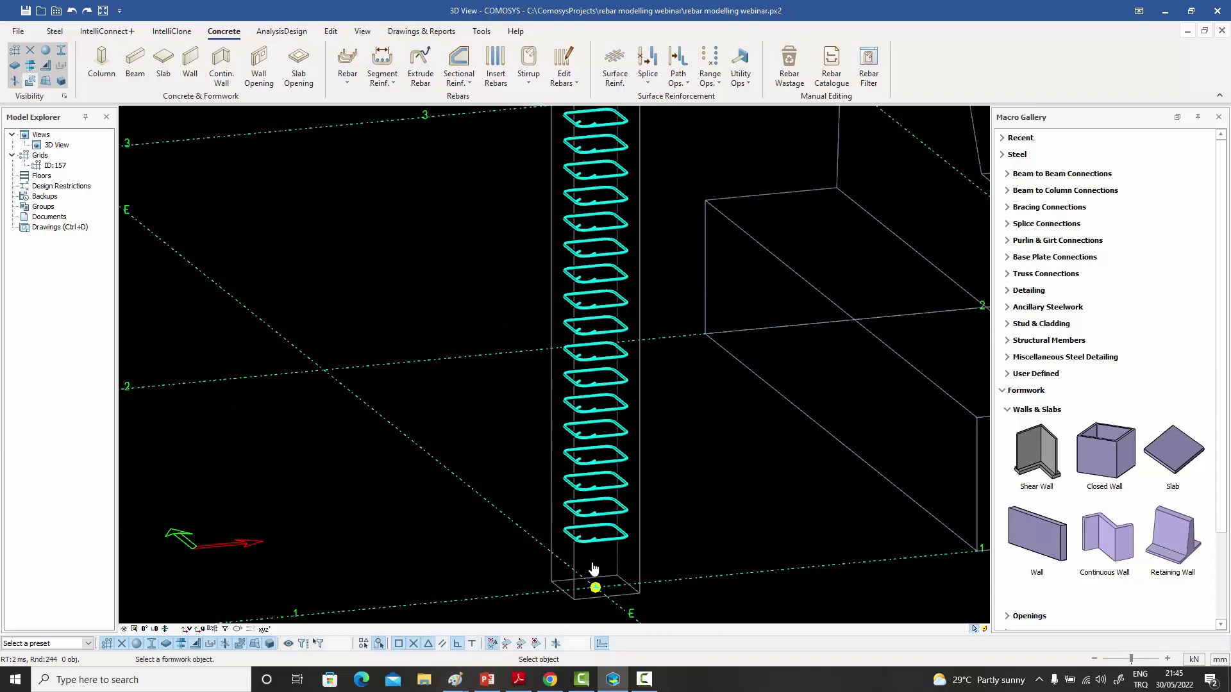
scroll(590, 551, down, 2)
scroll(593, 232, up, 2)
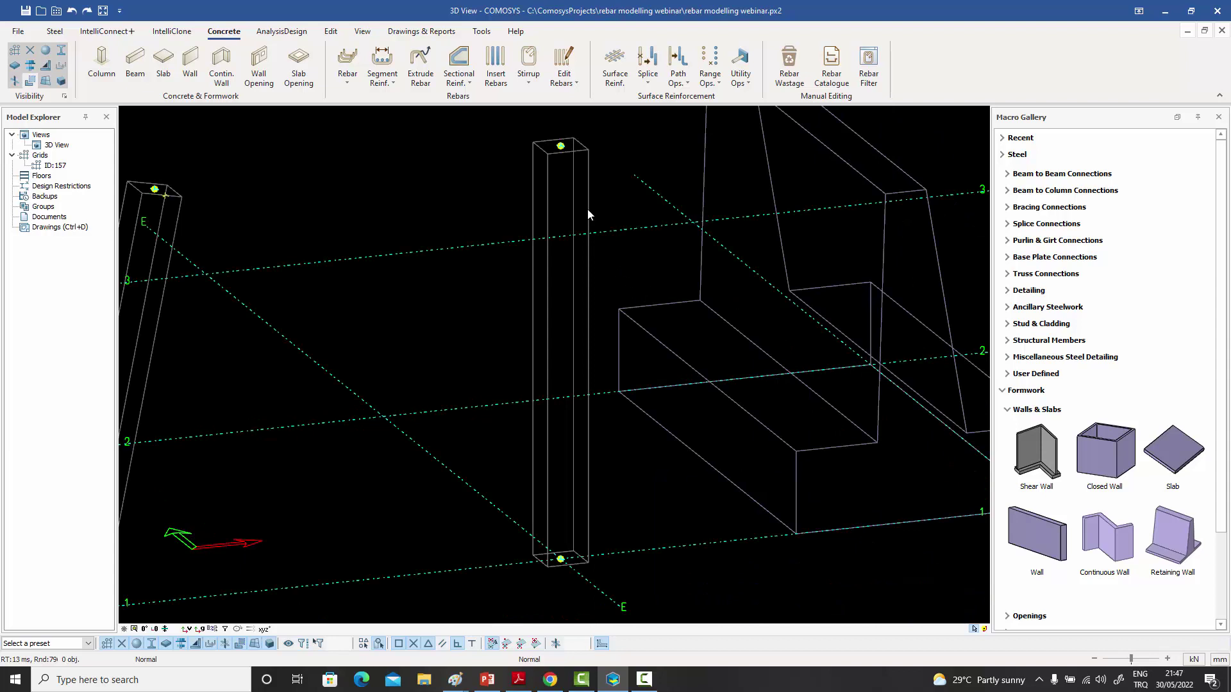
- Define sectional reinforcement near the vertical column's base using only three adjoining sides of the section, leaving the rear side out
click(465, 75)
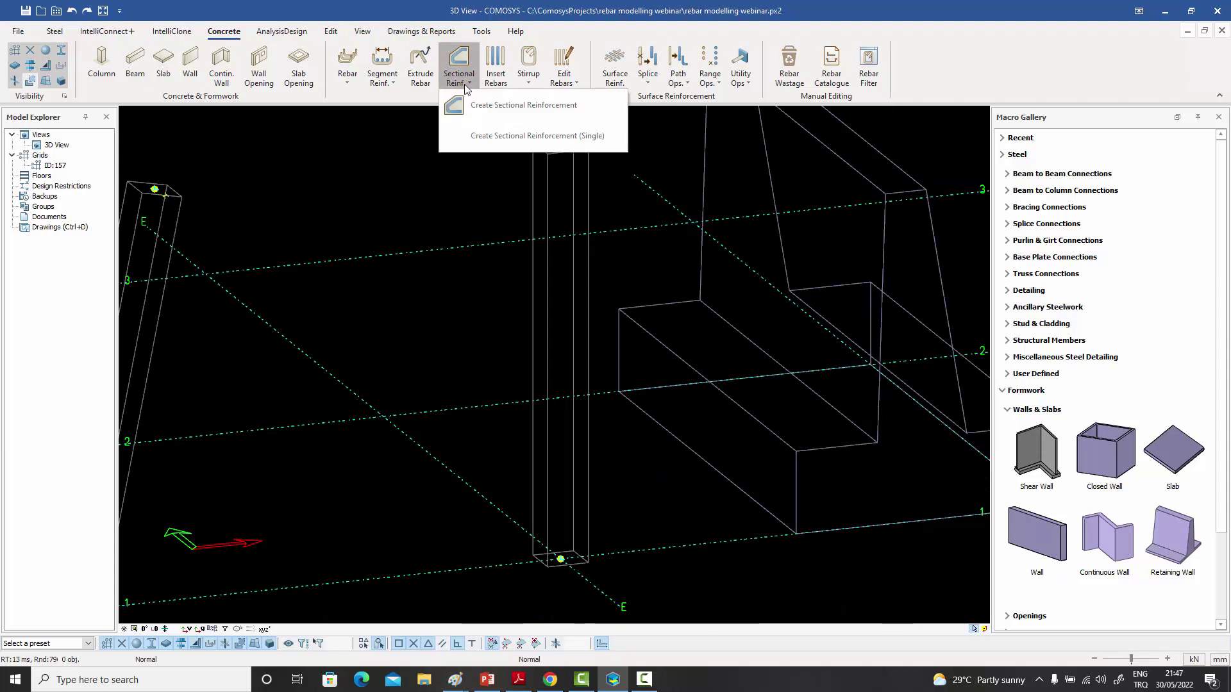
click(471, 106)
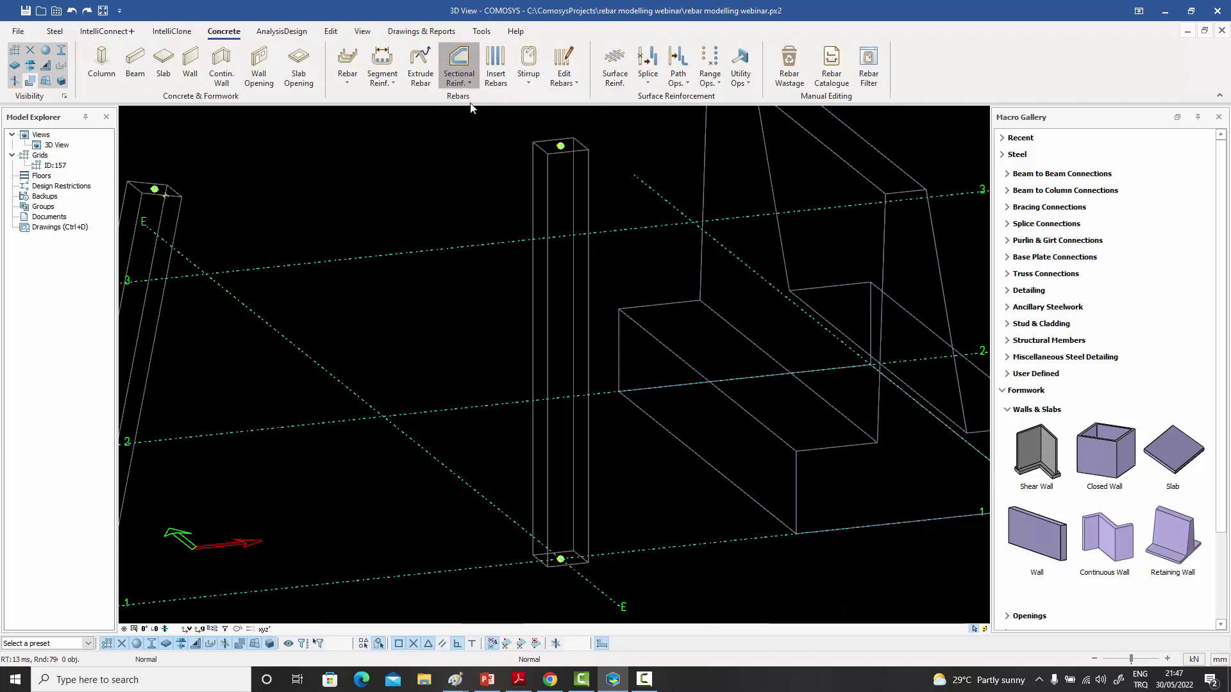
click(548, 467)
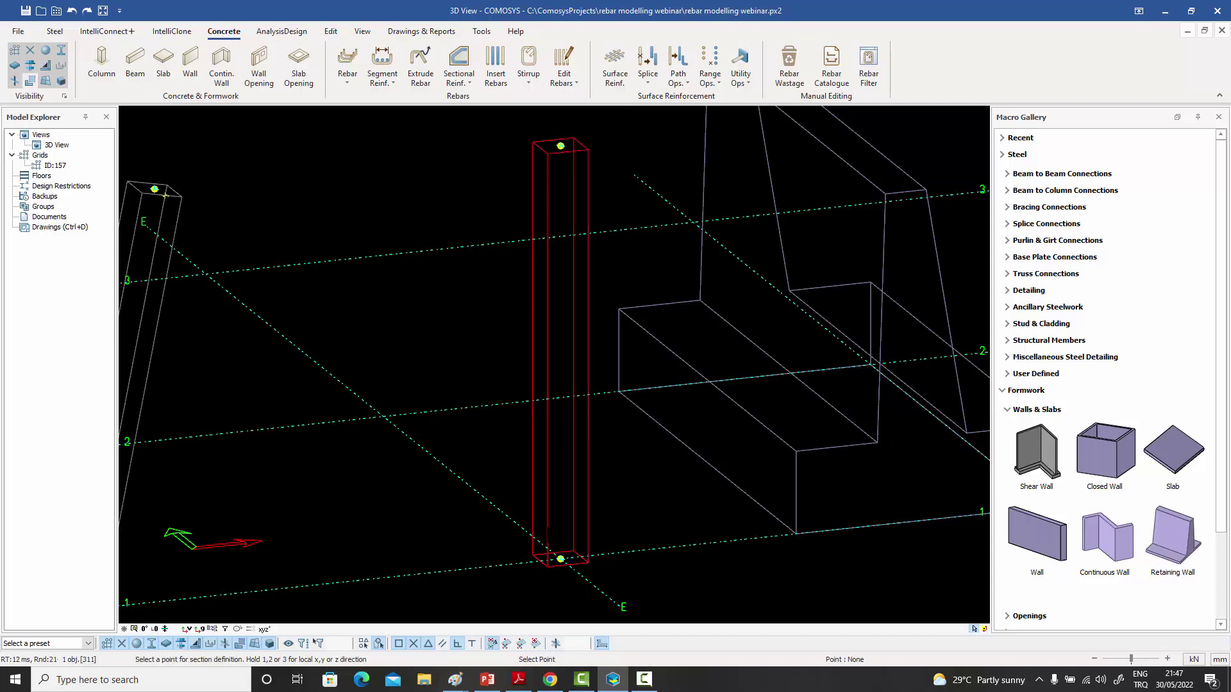
click(547, 531)
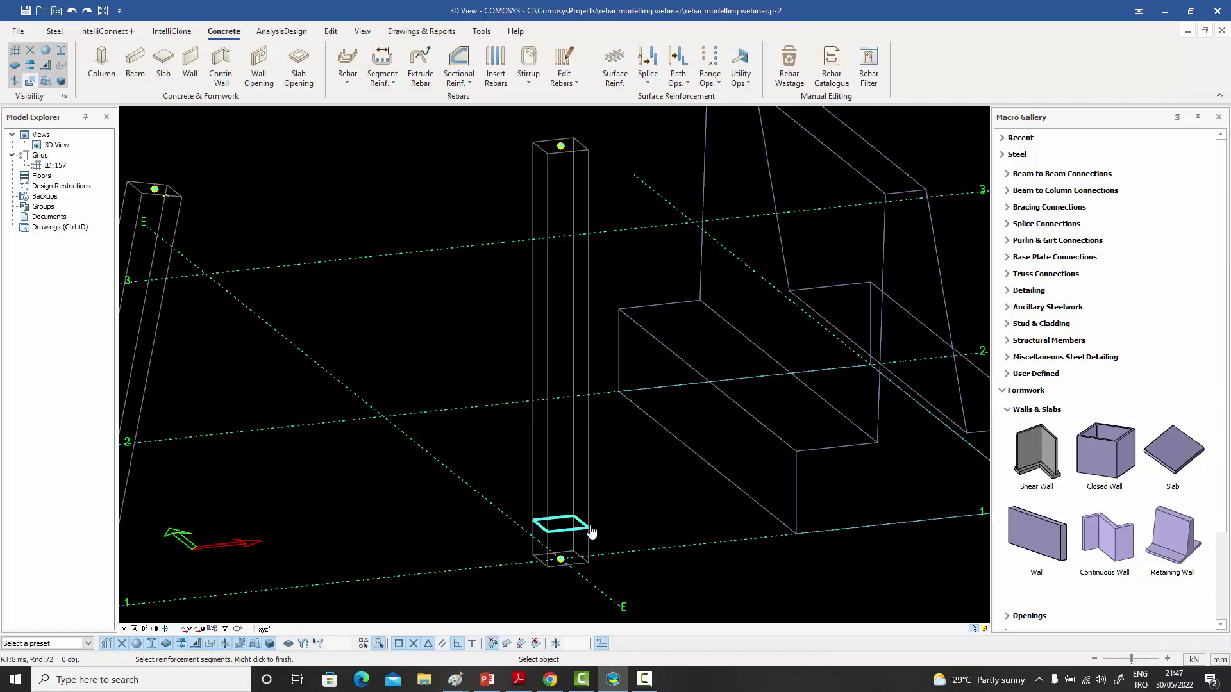
scroll(549, 539, up, 3)
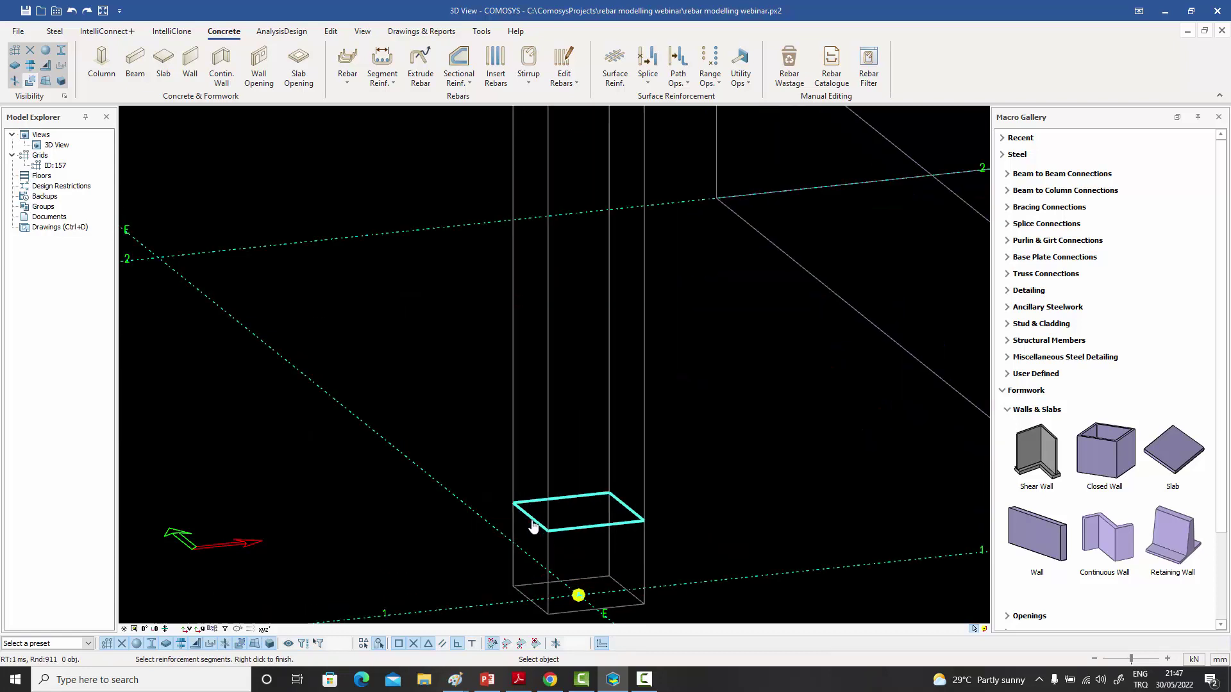
click(532, 520)
click(587, 527)
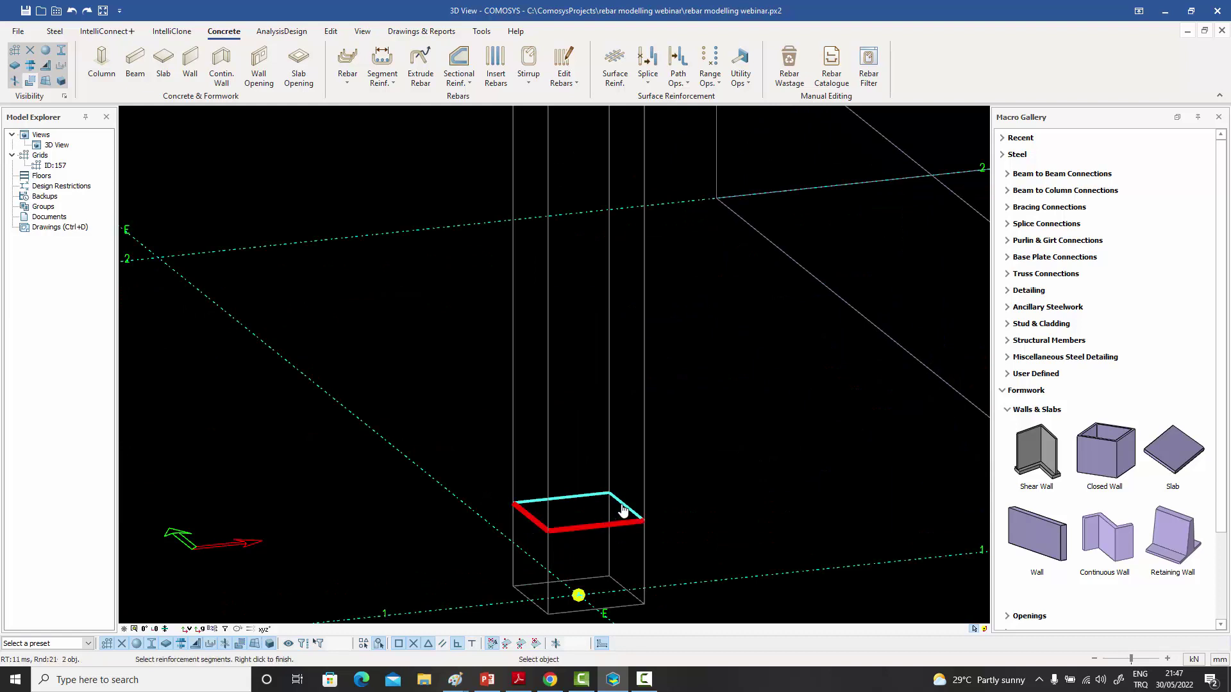
click(622, 510)
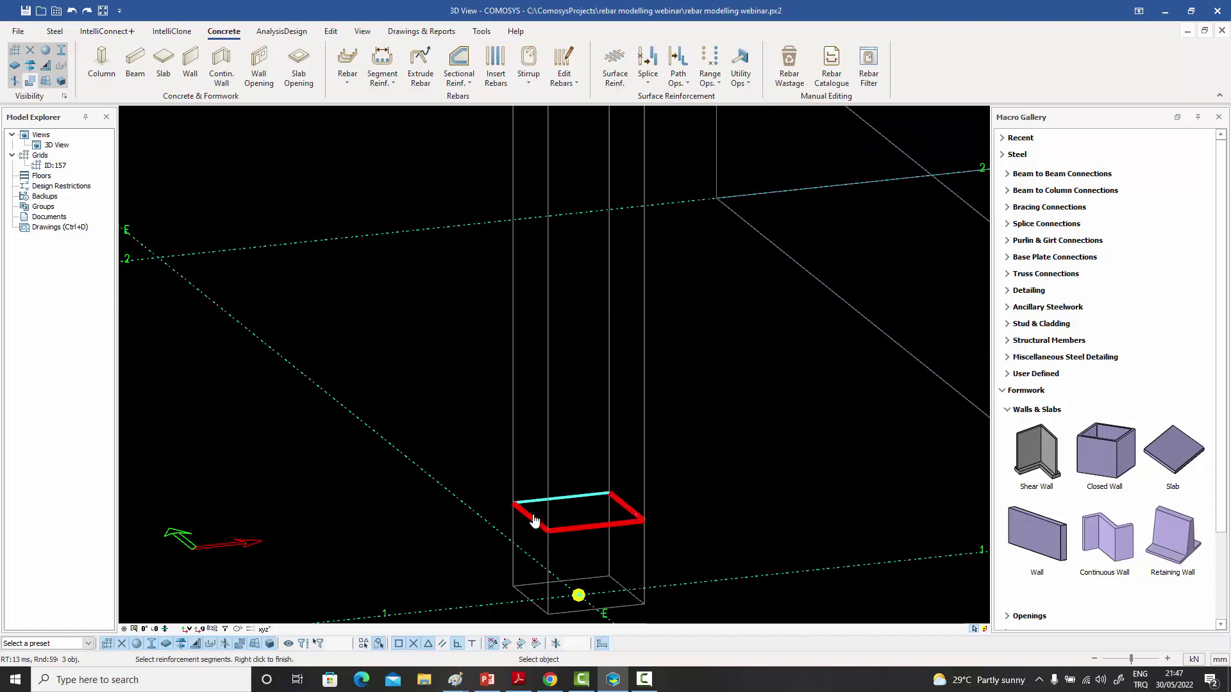
right_click(580, 458)
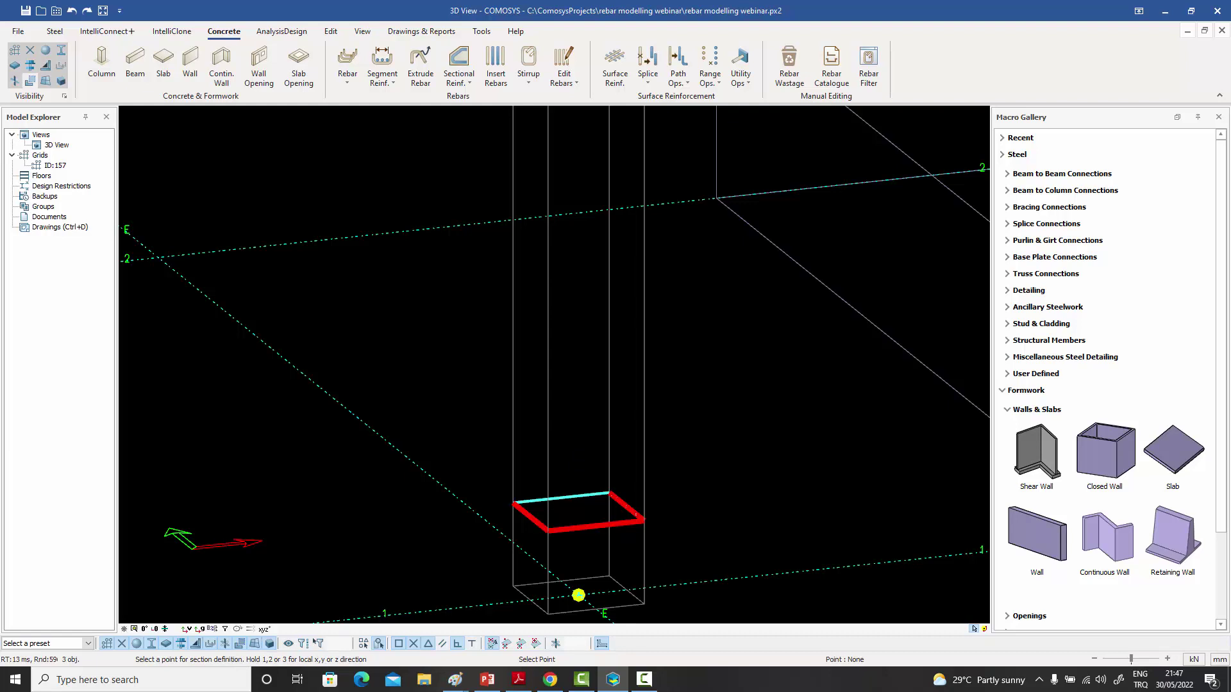
- Distribute the three-sided open bars up the column by picking its top node as the end section point
scroll(578, 595, down, 3)
scroll(517, 254, up, 3)
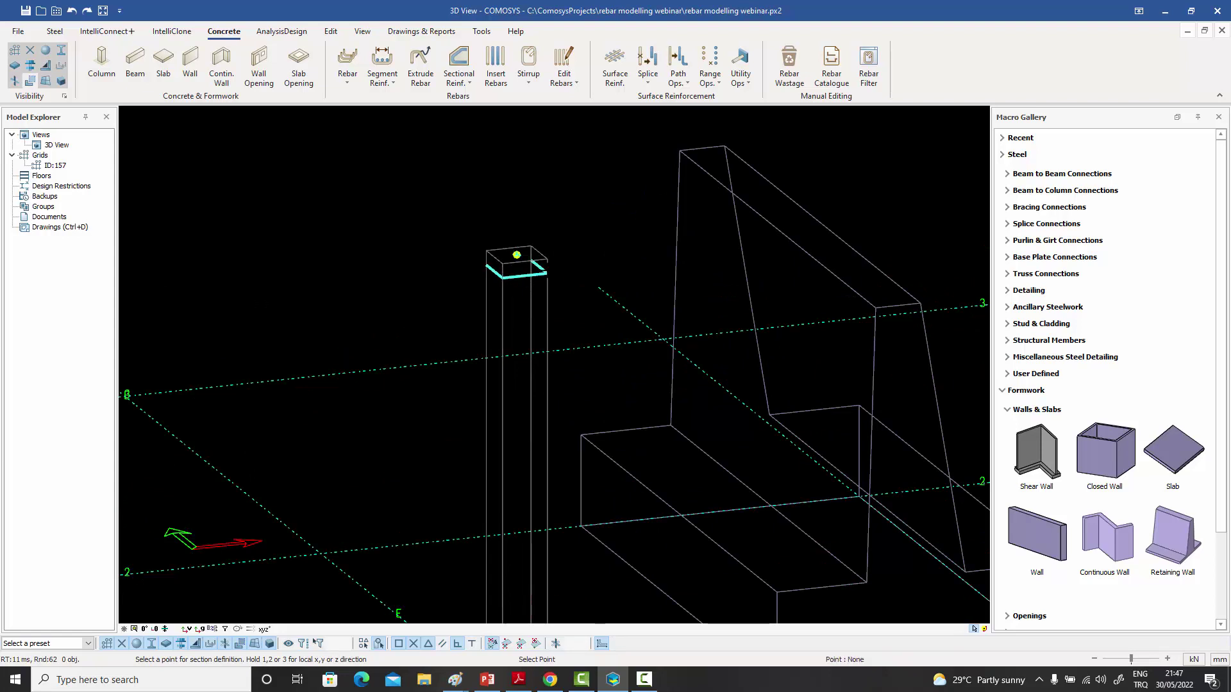
click(517, 255)
scroll(553, 257, up, 6)
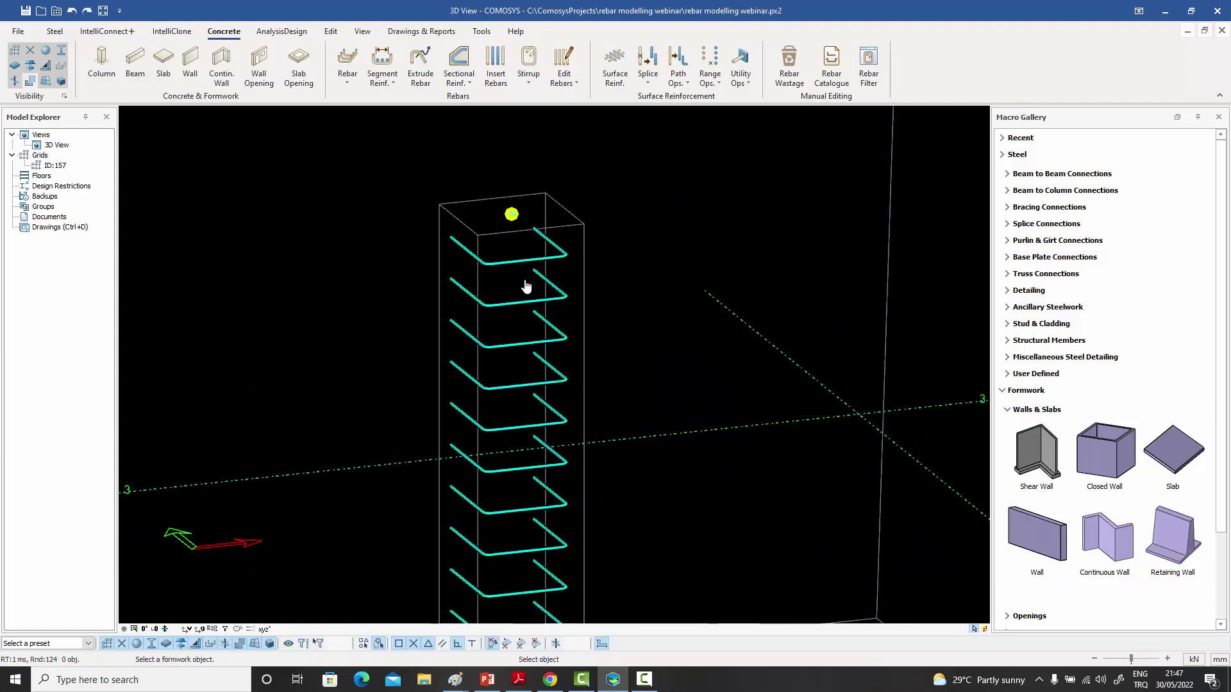
- Leave the running command and examine the open stirrups at the top of the vertical column
key(Escape)
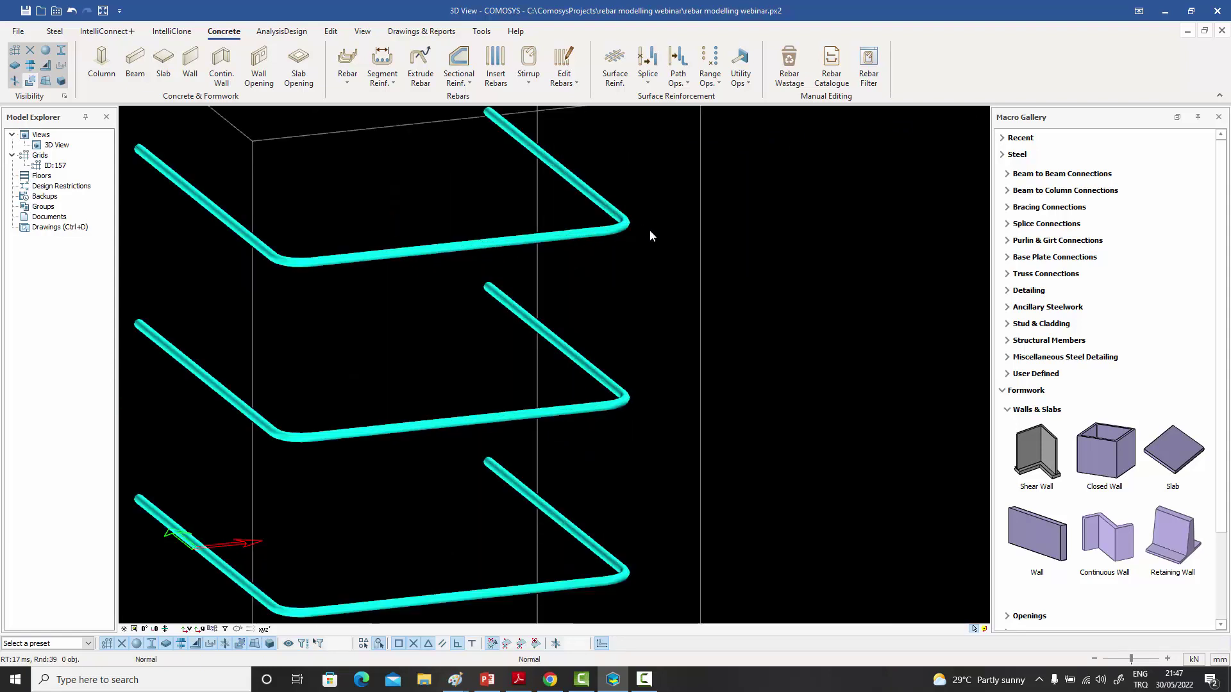
scroll(649, 229, down, 5)
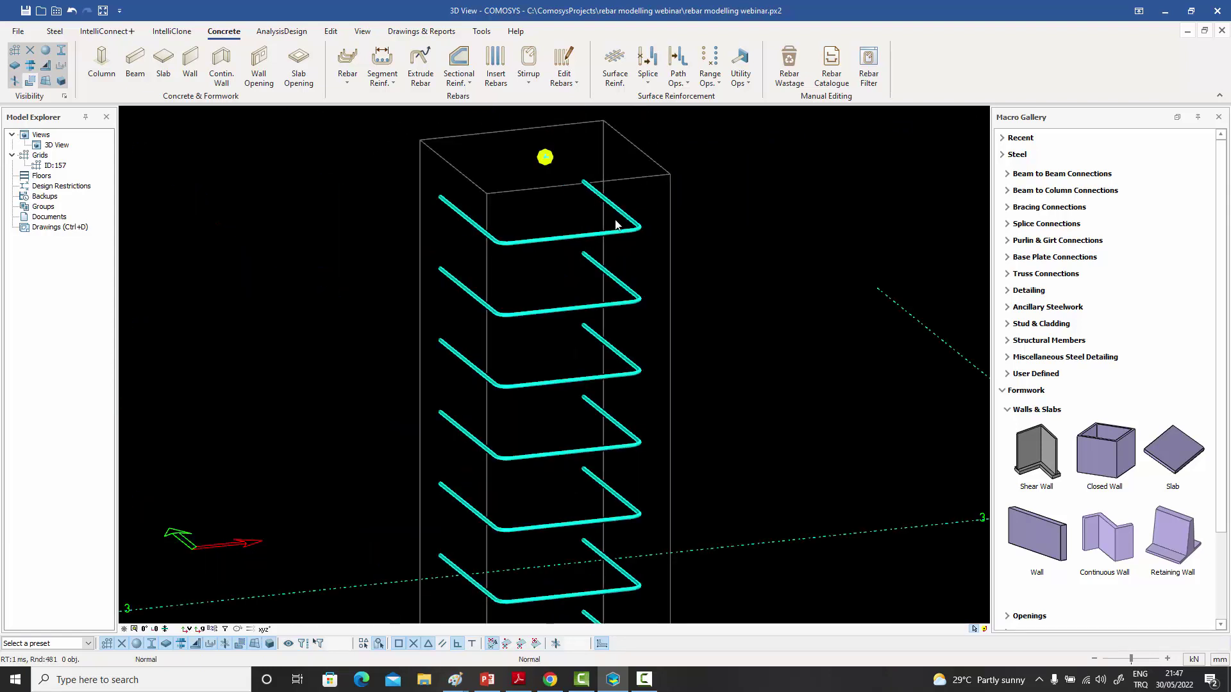
scroll(615, 241, down, 4)
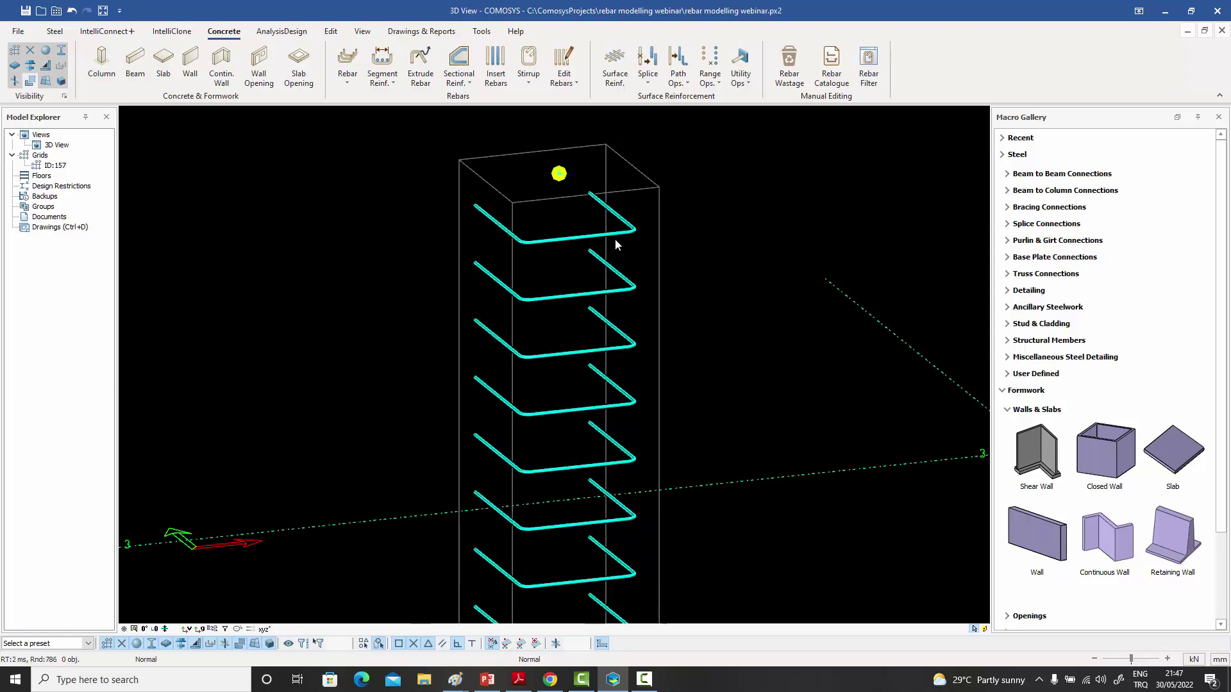
scroll(615, 244, down, 3)
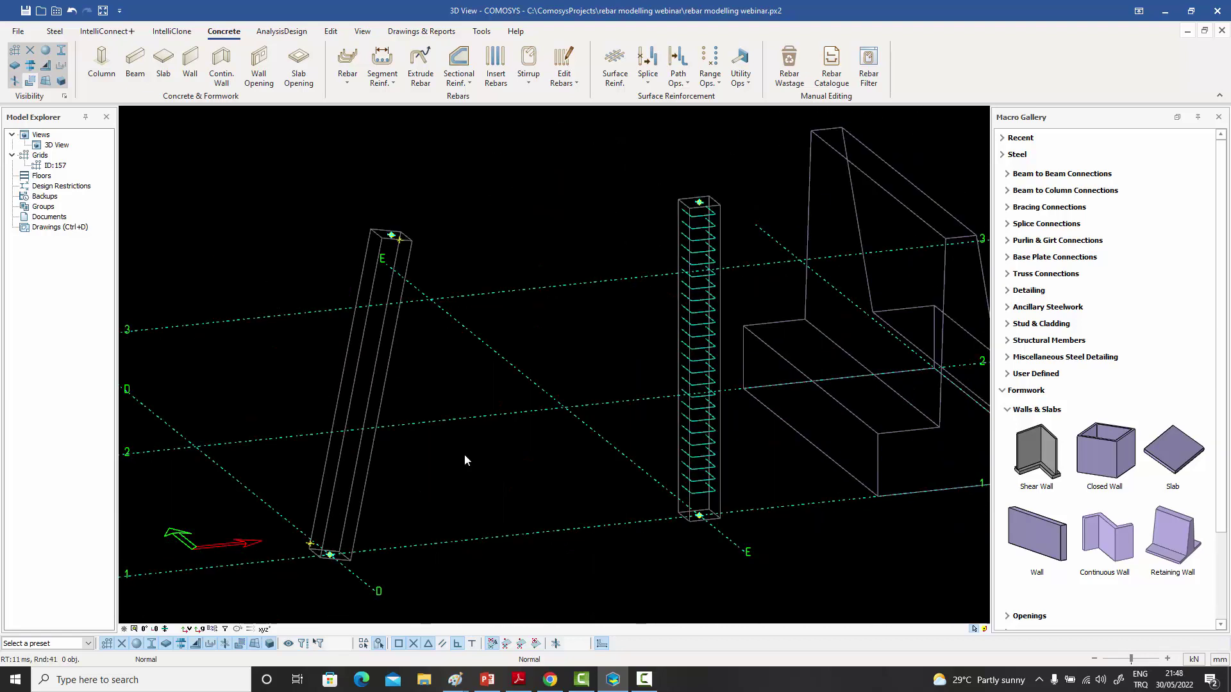
- Start sectional reinforcement on the inclined column and define its base section perpendicular to the column axis, keeping all segments
middle_drag(481, 317, 521, 295)
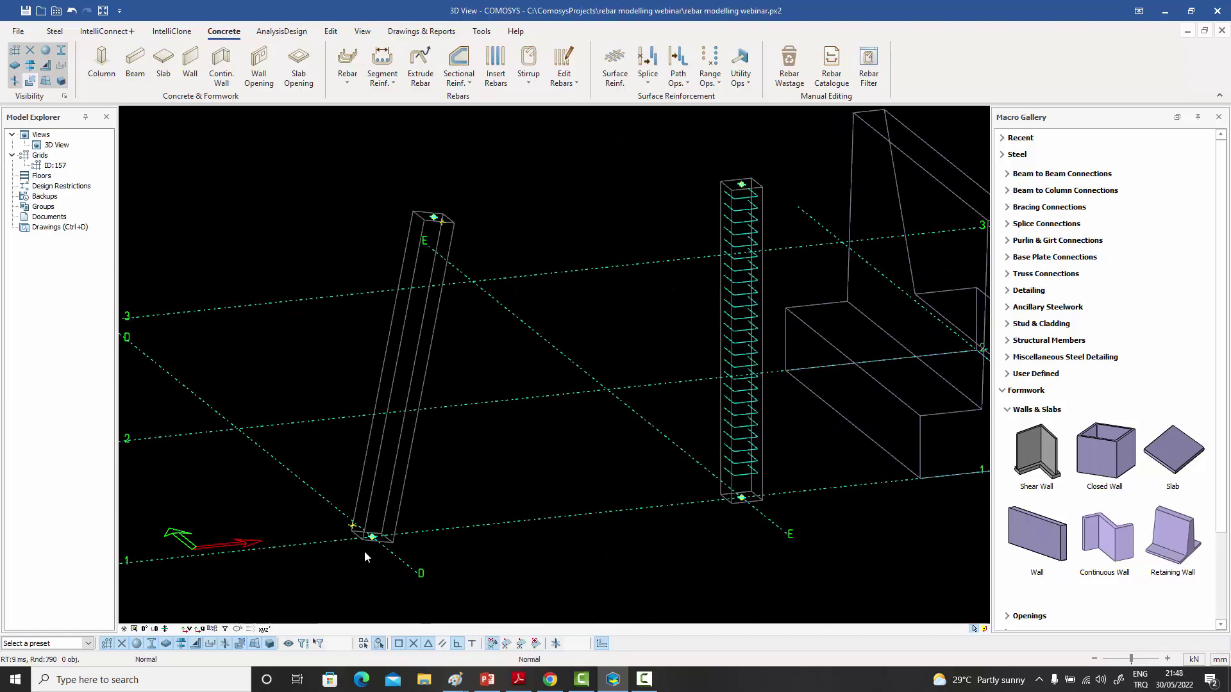
click(459, 79)
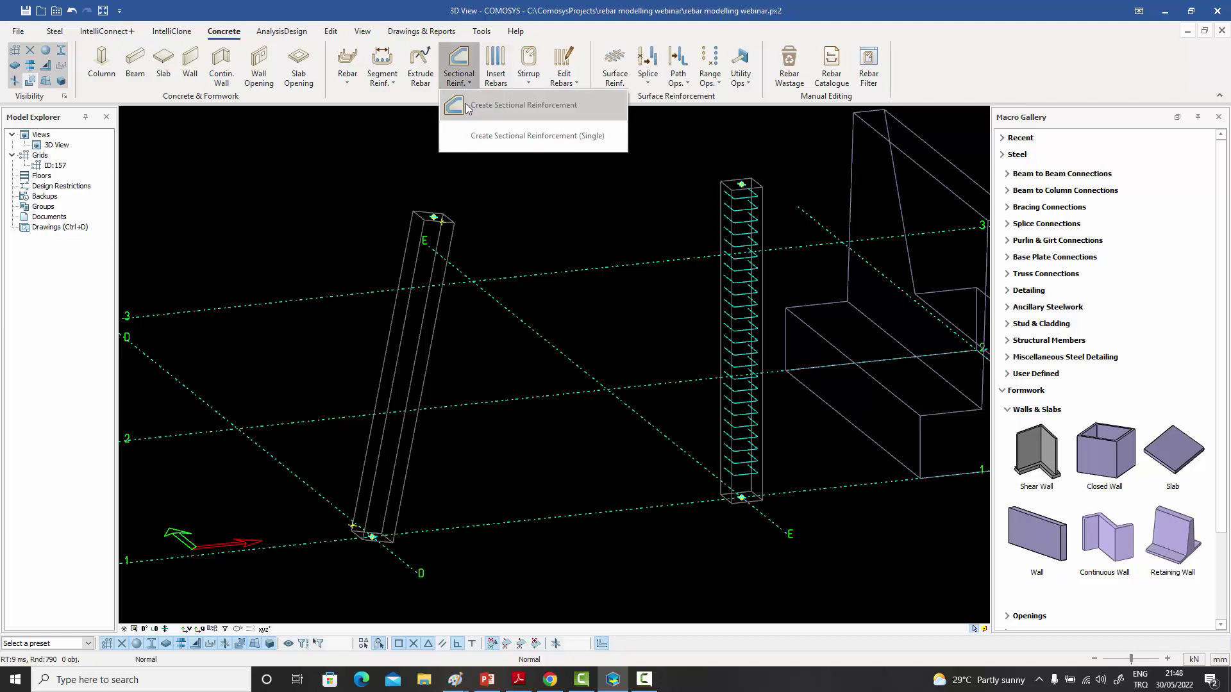
click(466, 106)
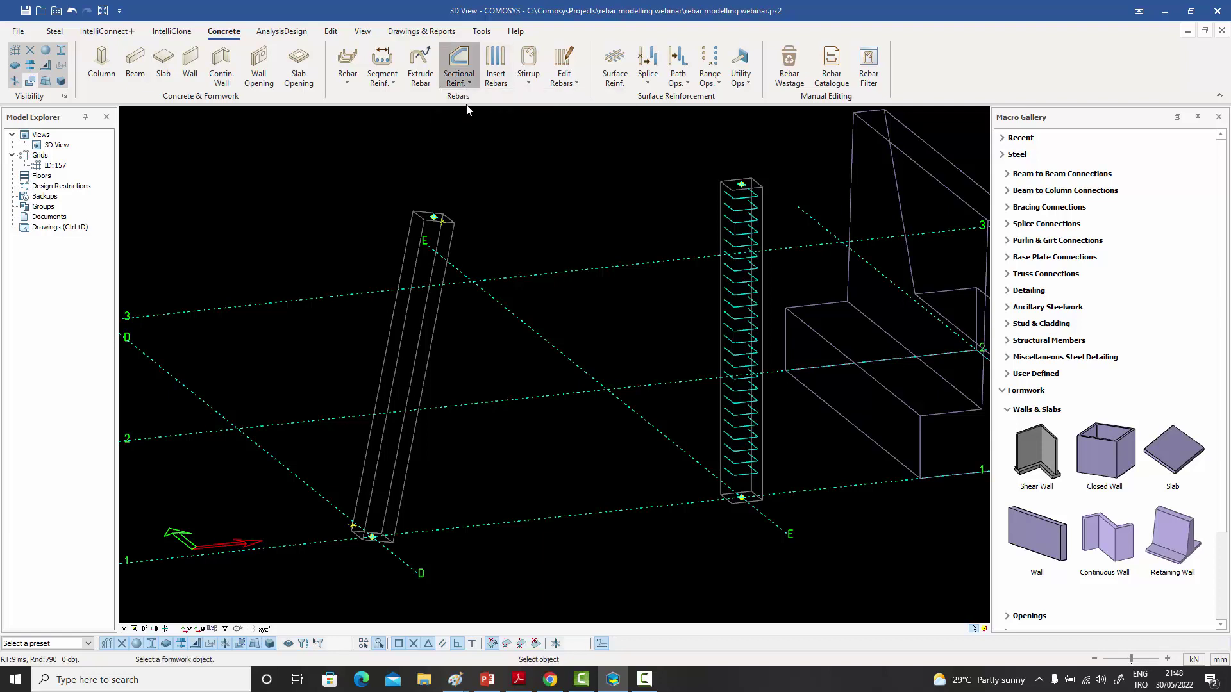
click(409, 461)
scroll(351, 524, up, 5)
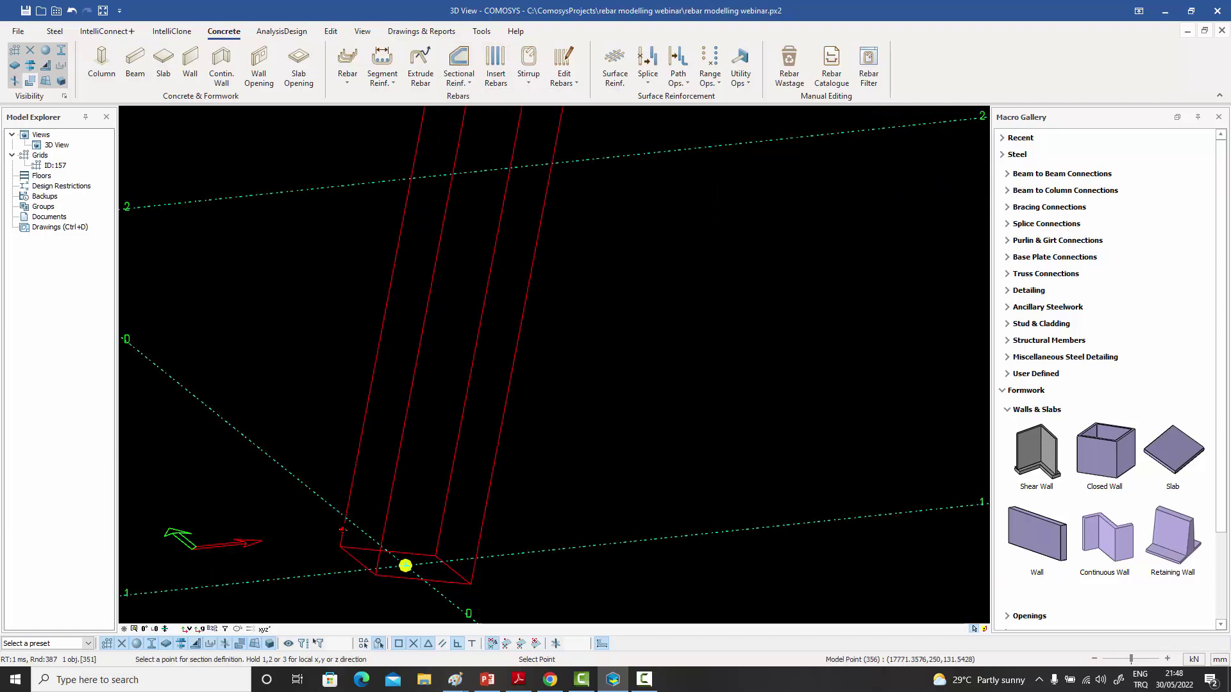
click(347, 529)
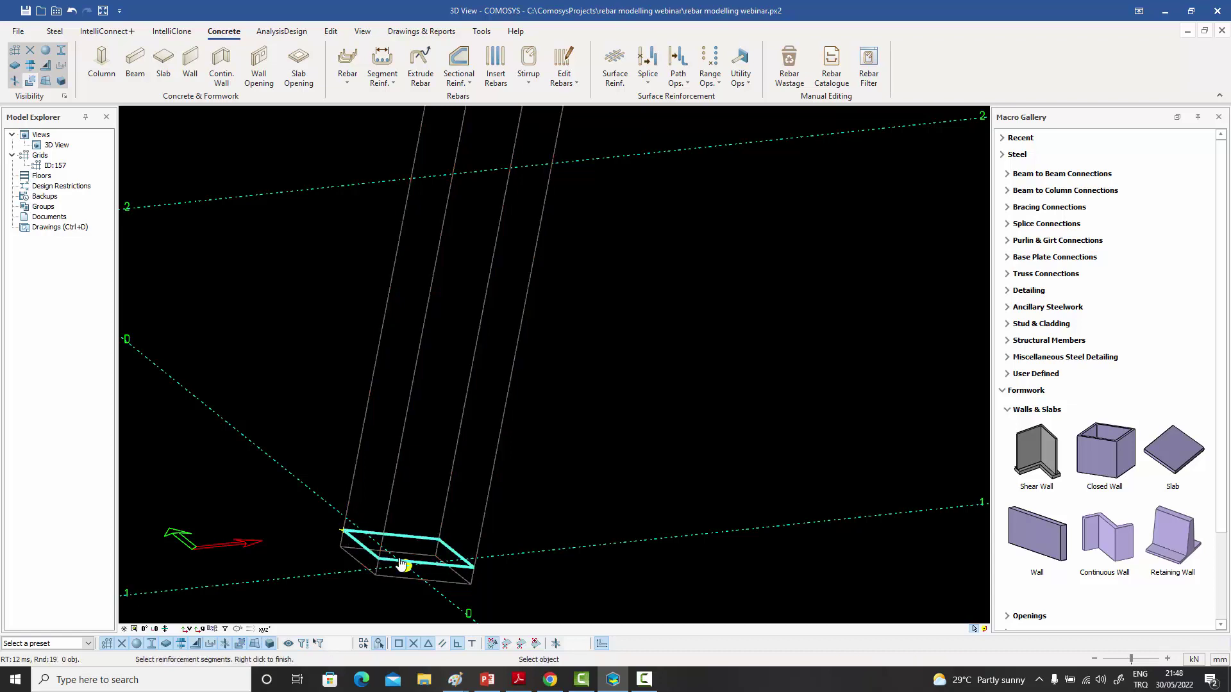
right_click(406, 510)
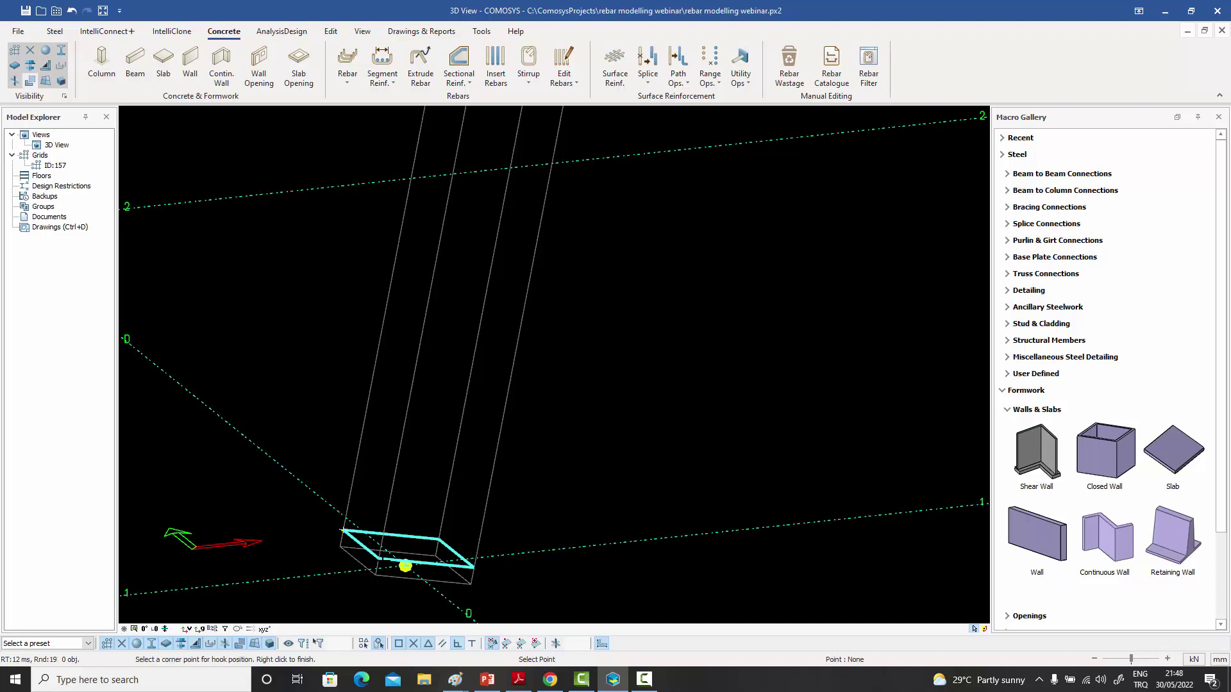
right_click(405, 566)
- Define the perpendicular section at the top of the inclined column to generate closed stirrups along its length
scroll(405, 566, down, 3)
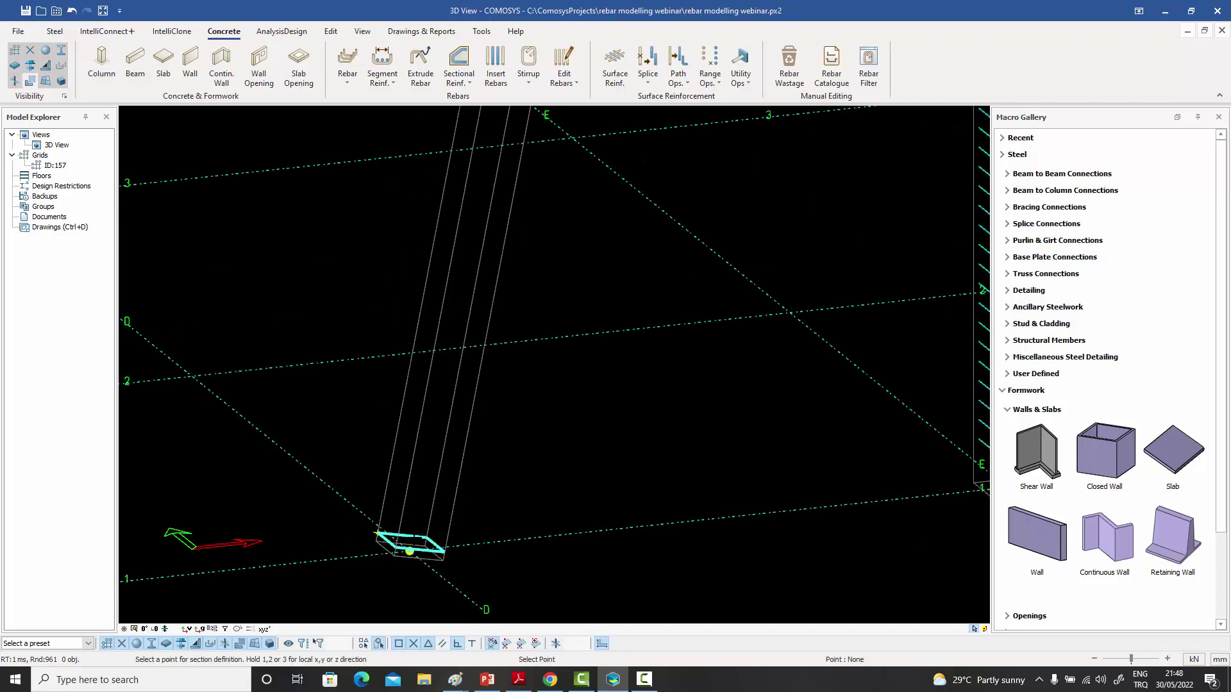
scroll(475, 214, up, 5)
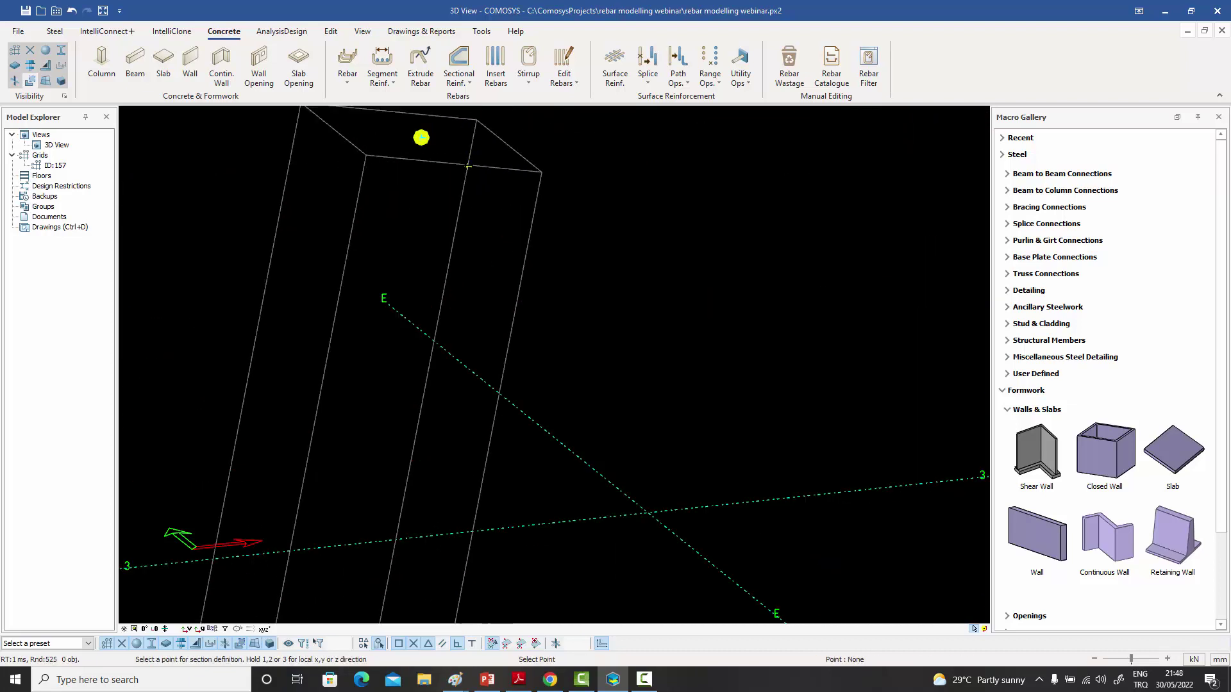
click(421, 137)
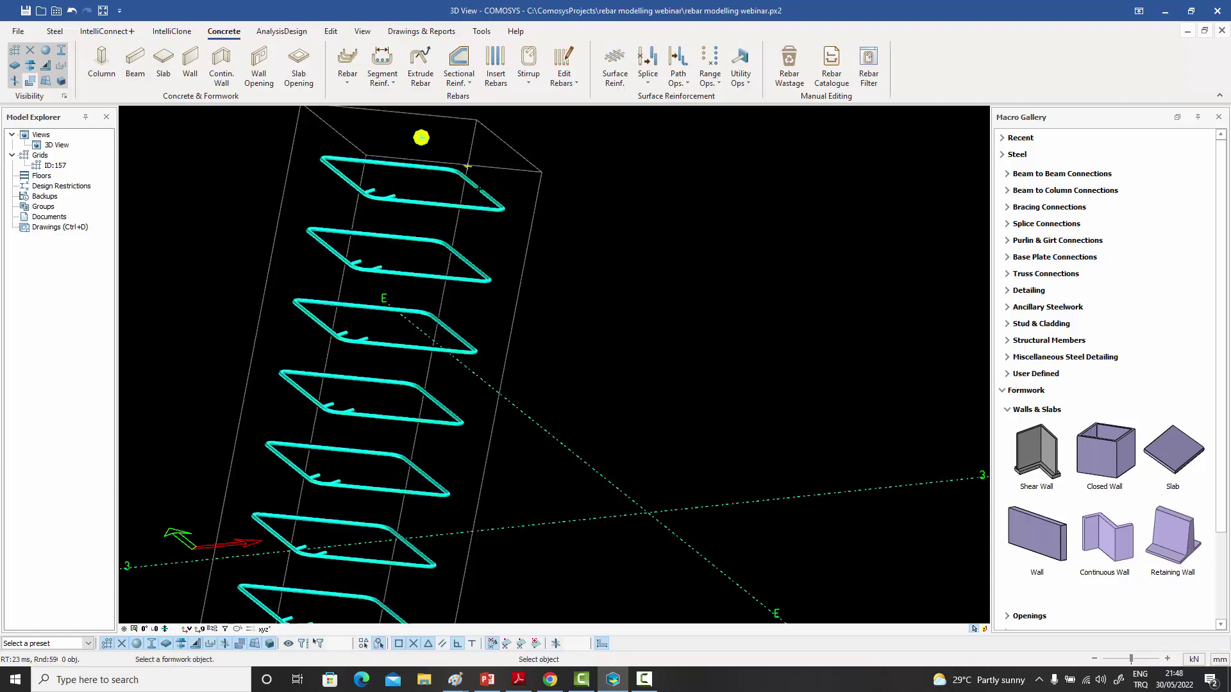
- Examine the stirrup hooks and the stirrup orientation along the inclined column up close and from the side
scroll(480, 191, down, 4)
scroll(441, 269, up, 2)
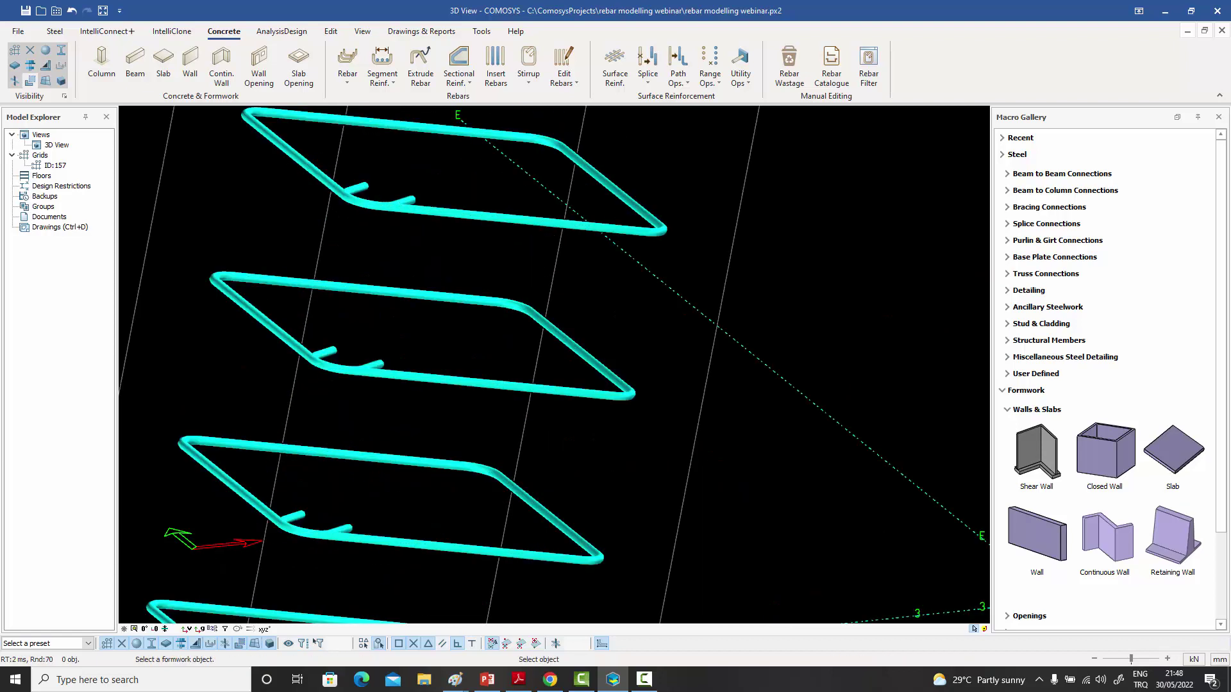
scroll(434, 275, down, 4)
middle_drag(462, 338, 461, 288)
scroll(391, 330, up, 3)
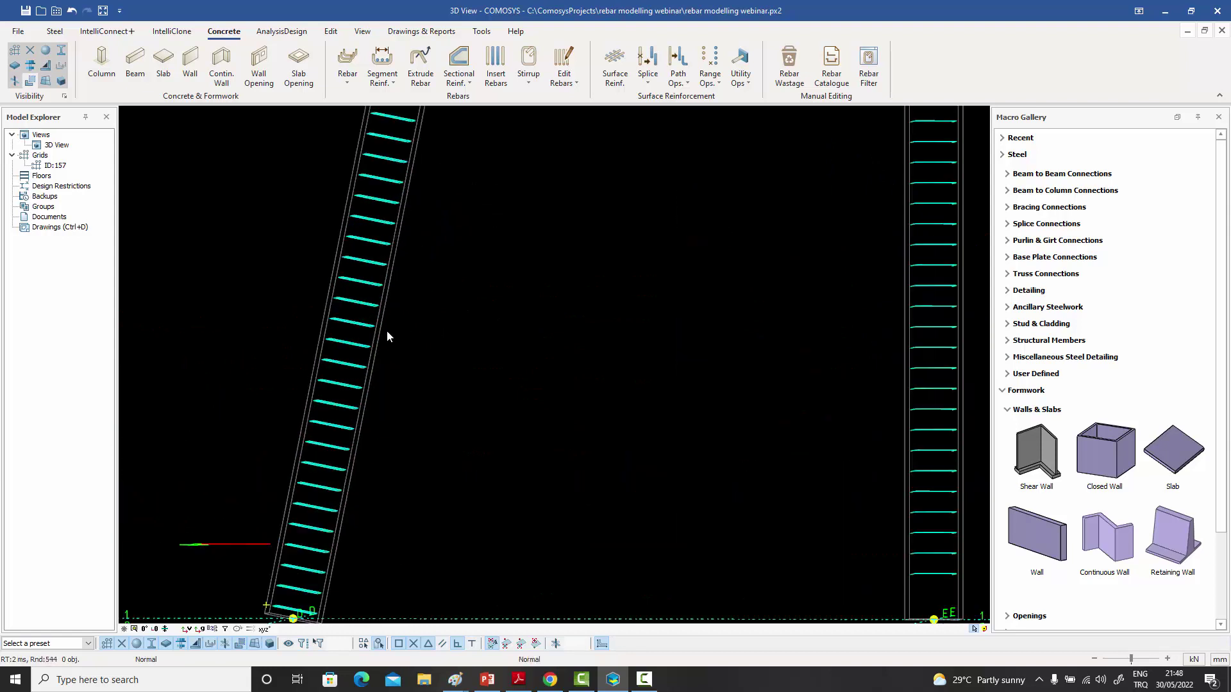
scroll(387, 334, down, 3)
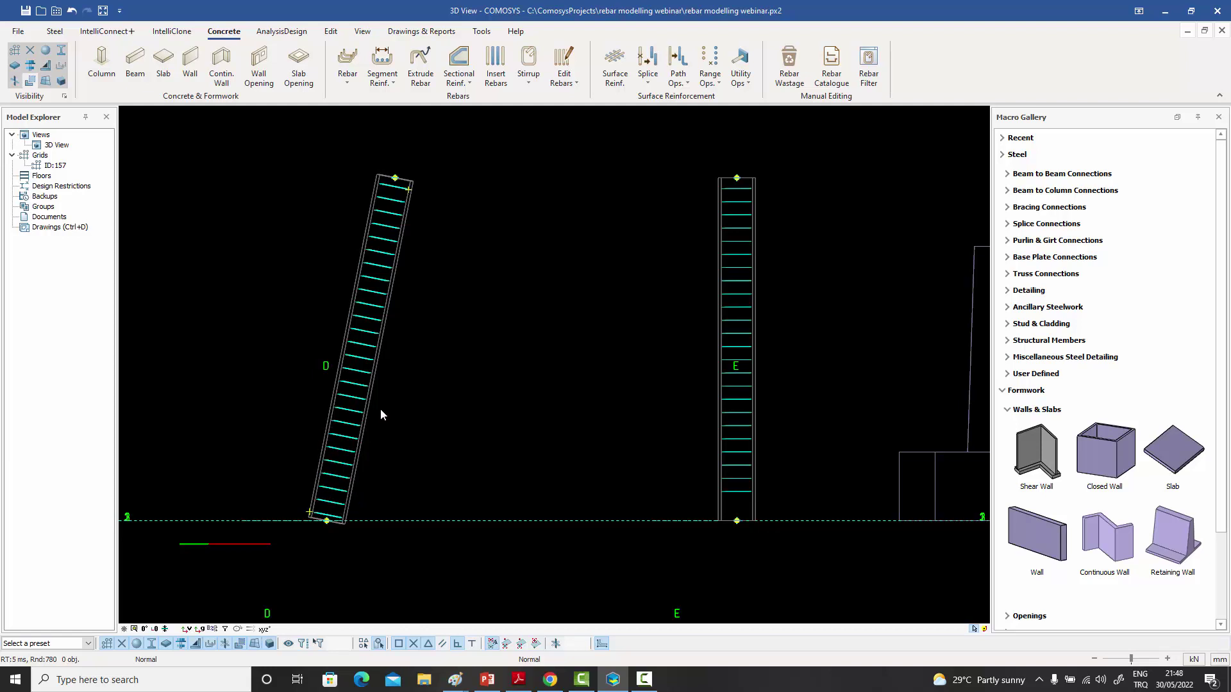
middle_drag(380, 414, 420, 434)
scroll(409, 435, up, 3)
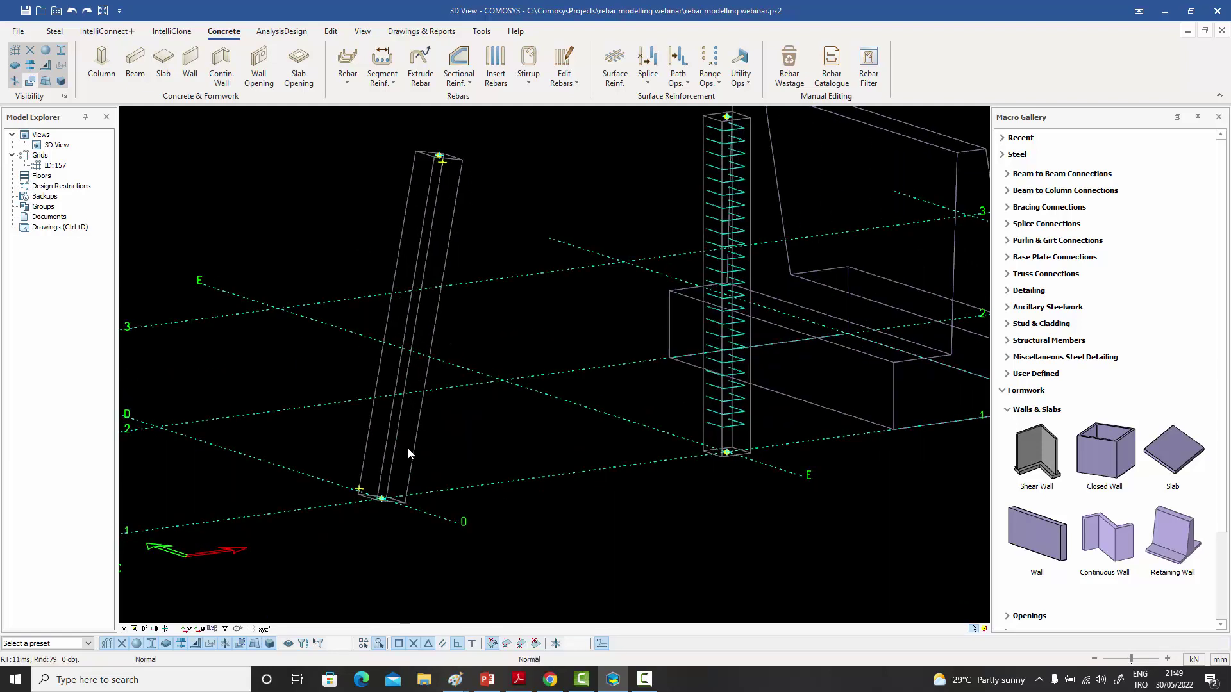
- Start sectional reinforcement on the inclined column and define a horizontal section at its base corner point, including all segments and the hook position
scroll(408, 456, down, 3)
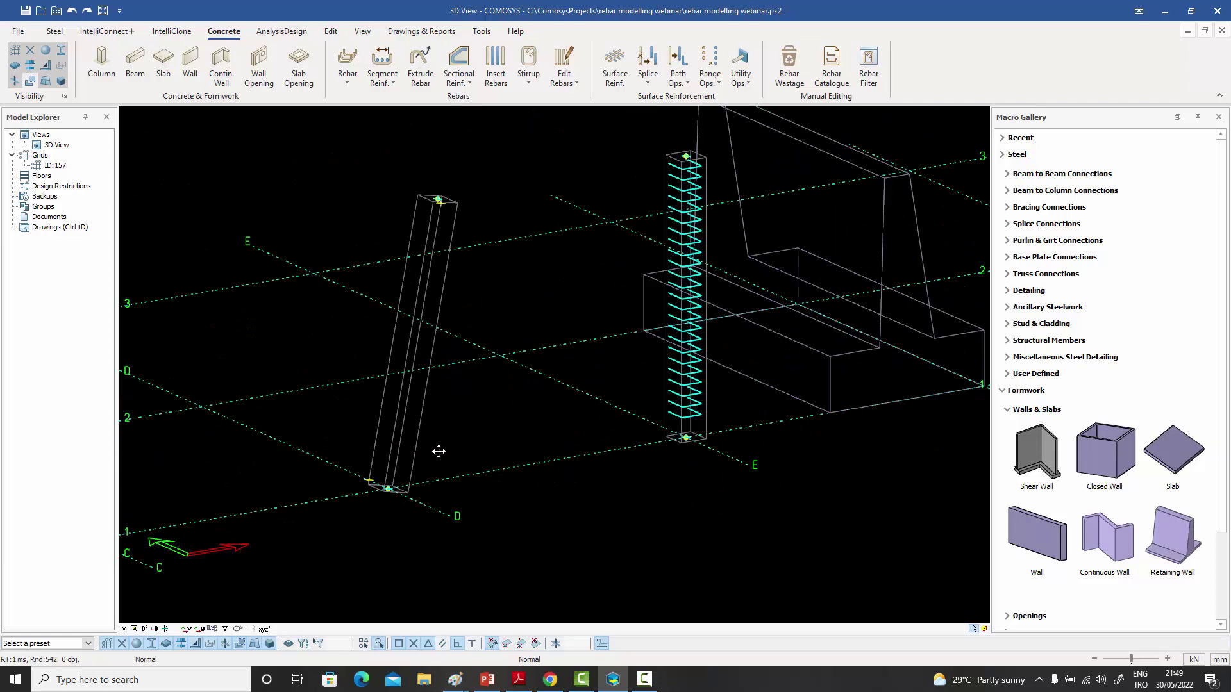
click(466, 86)
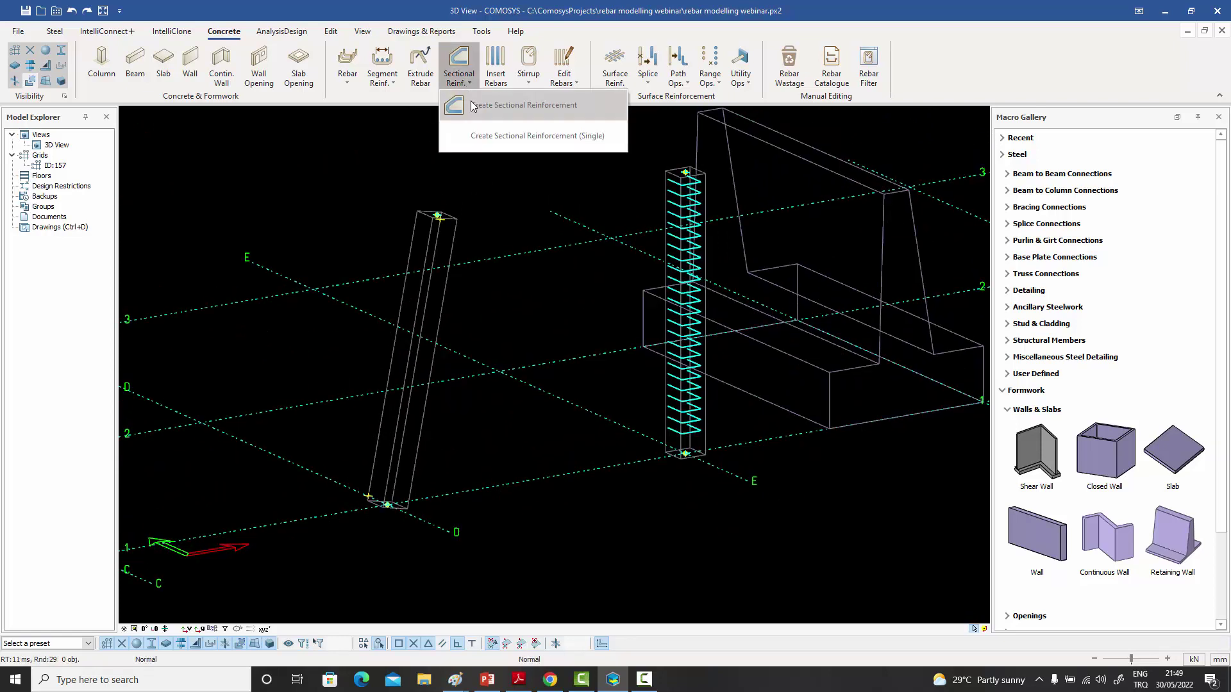
click(472, 105)
scroll(389, 478, up, 2)
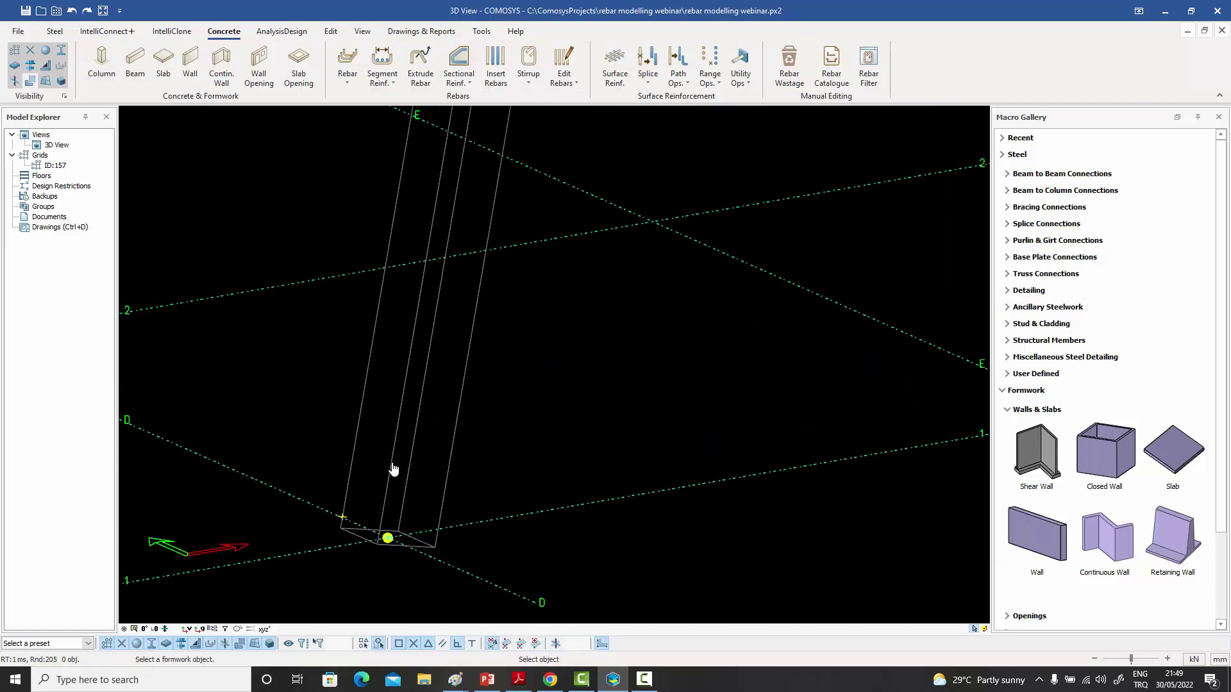
click(387, 537)
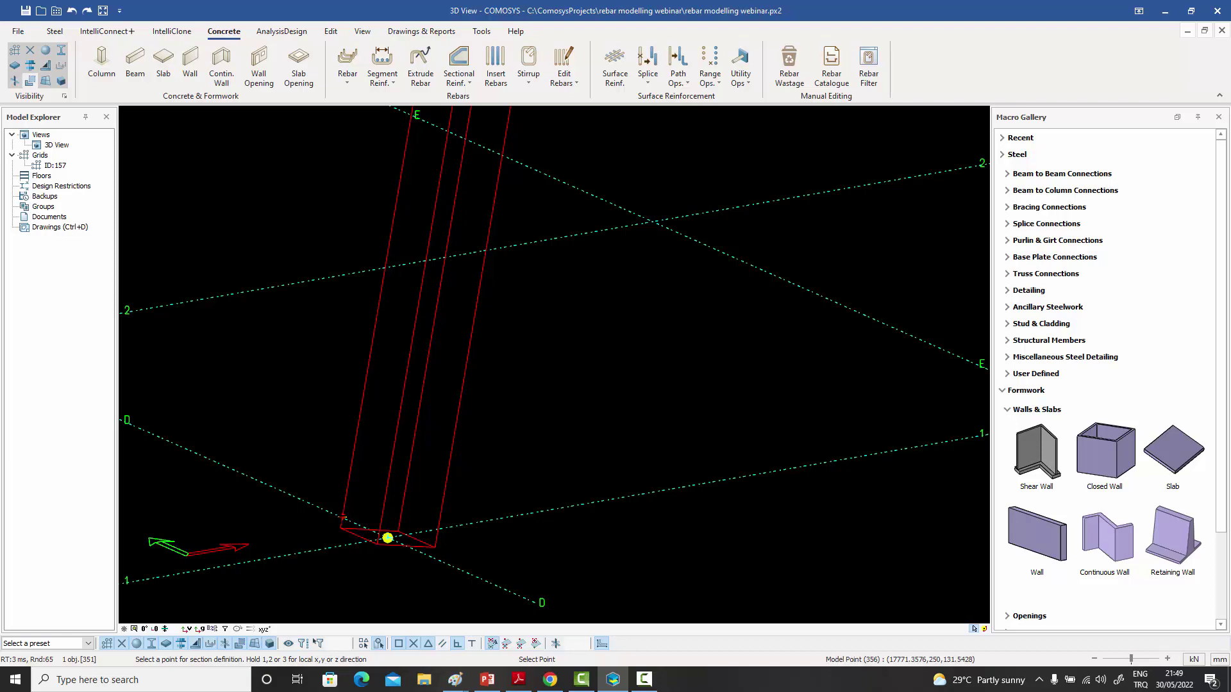
click(387, 537)
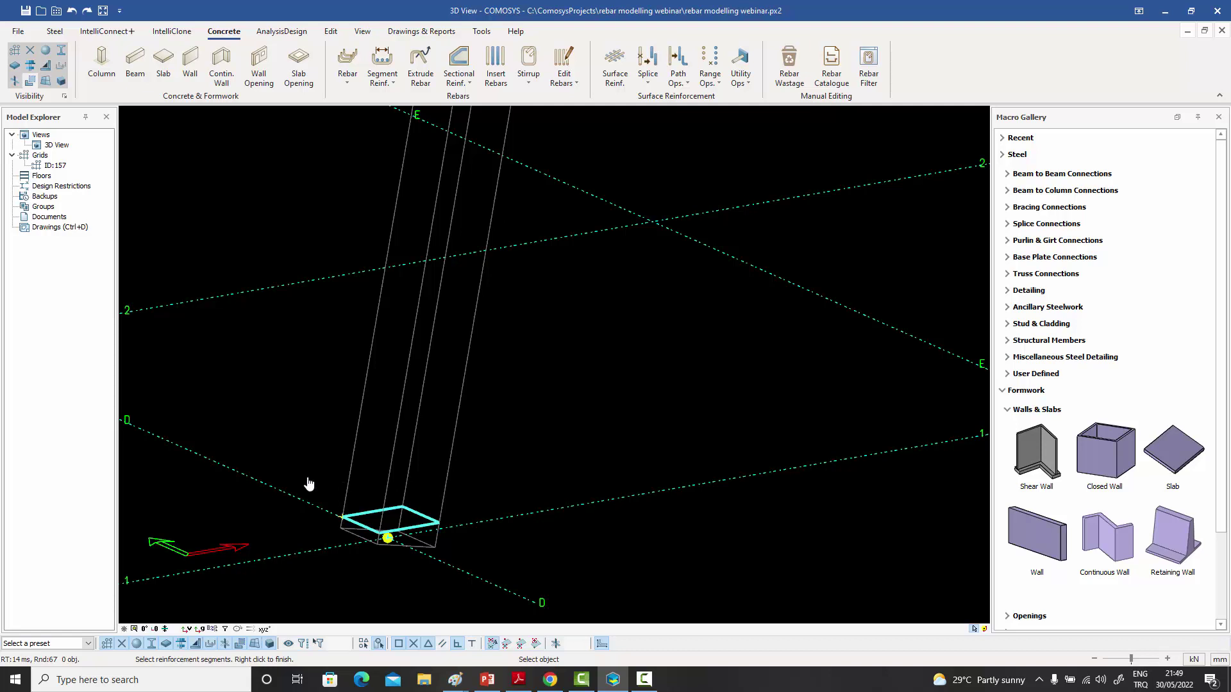
scroll(363, 519, up, 3)
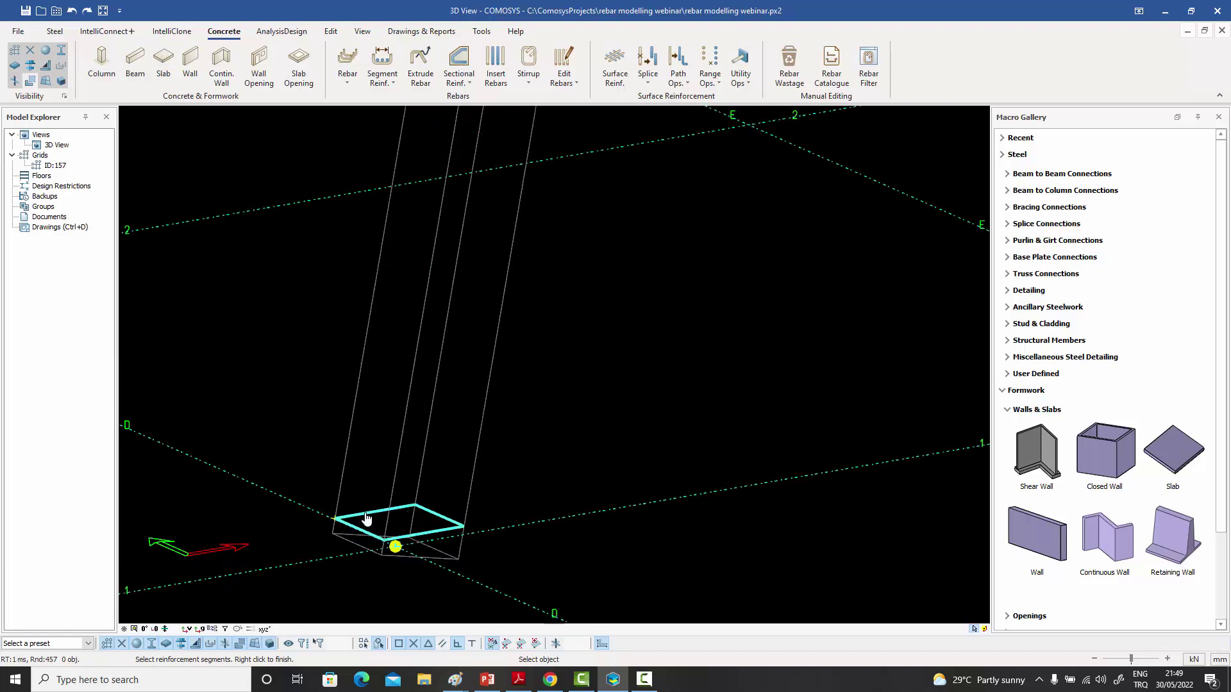
right_click(374, 486)
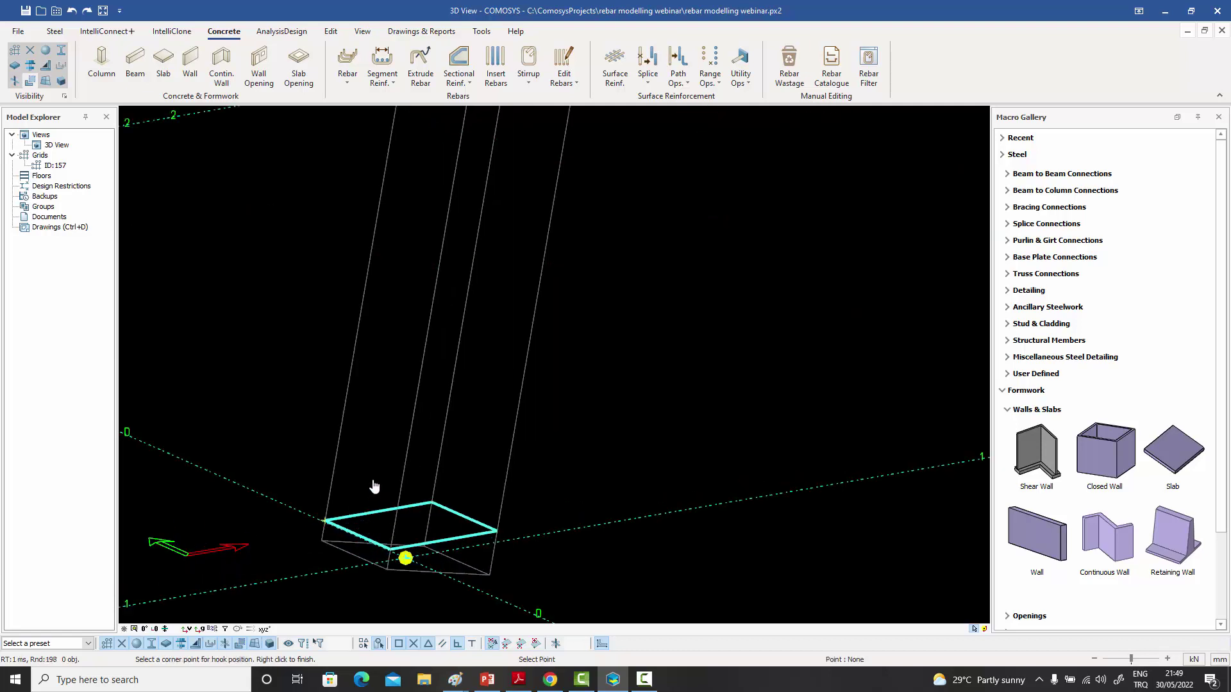
click(405, 558)
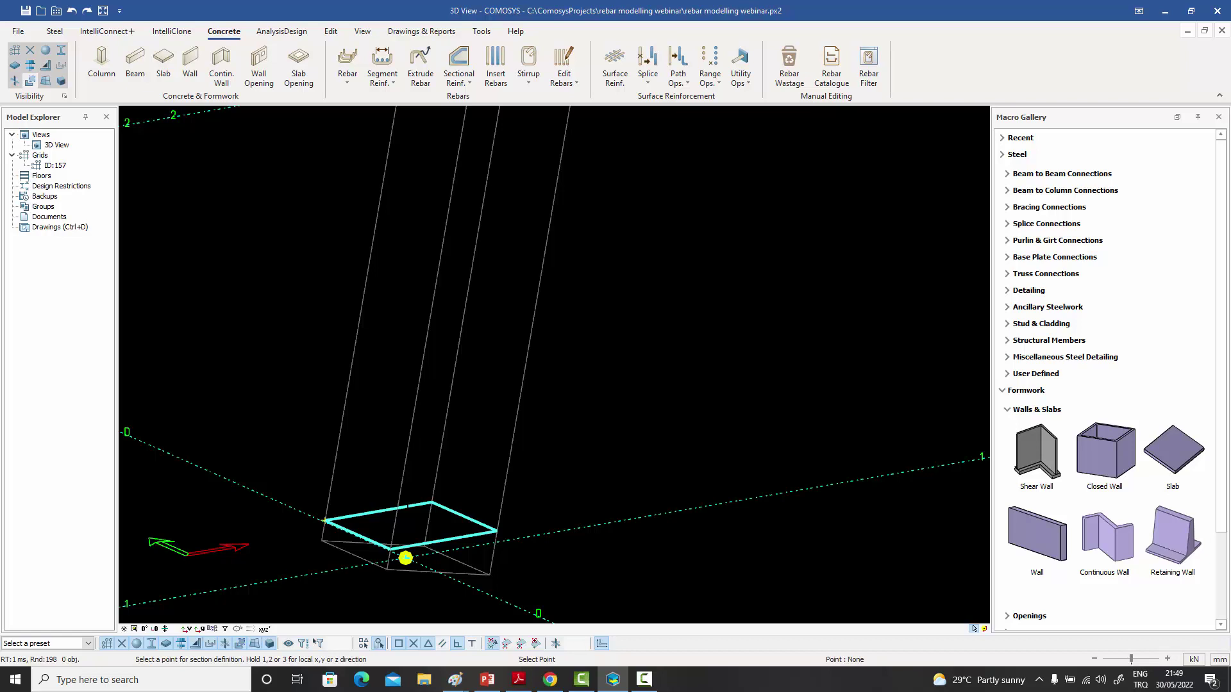
- Define a horizontal section at the inclined column's top corner point to generate the horizontal closed stirrups, and finish the command
scroll(405, 557, down, 5)
scroll(457, 272, up, 5)
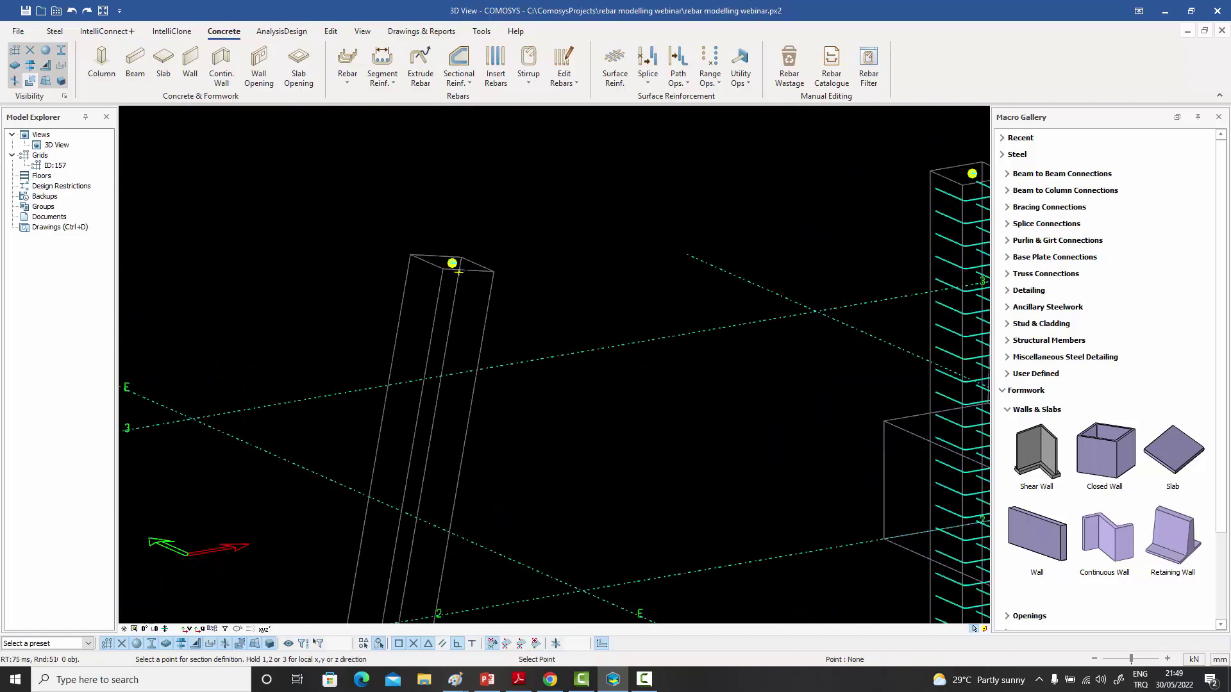
scroll(458, 272, up, 3)
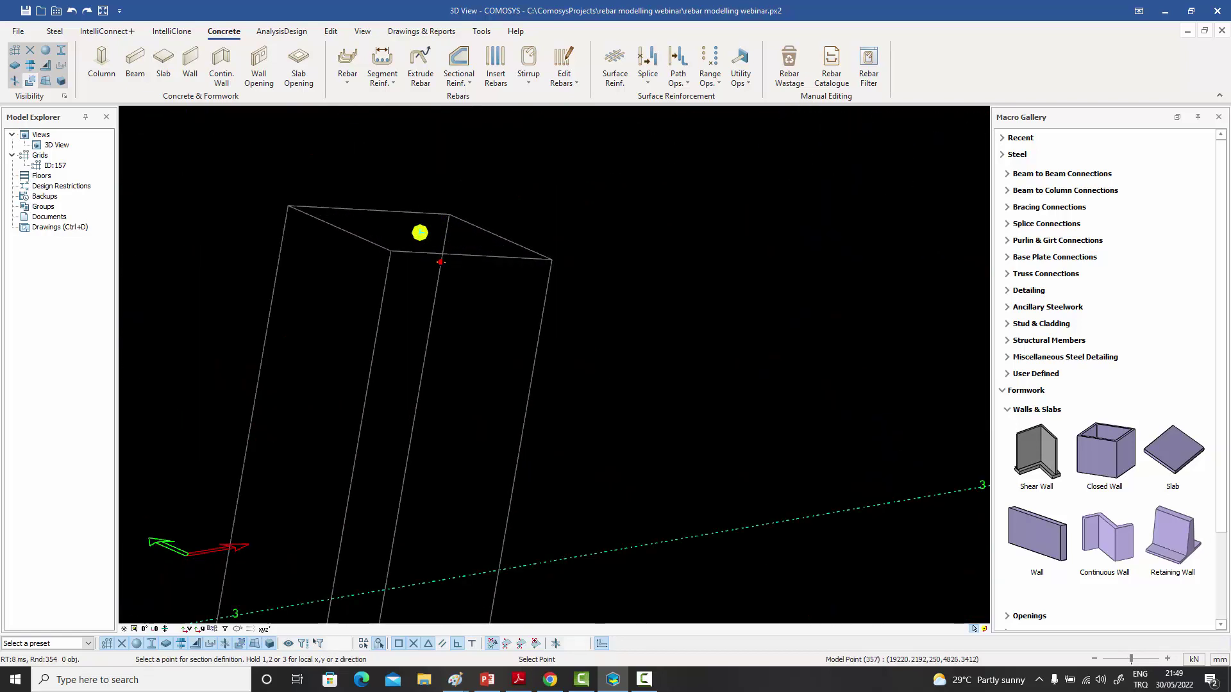
click(439, 262)
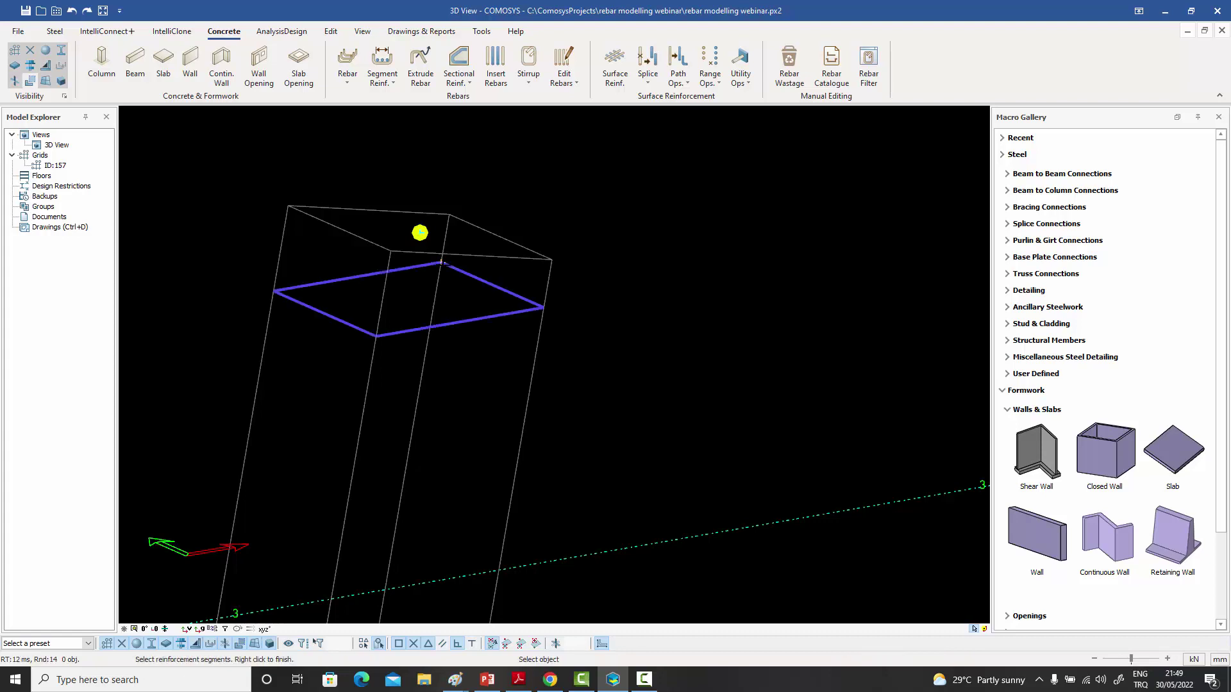
right_click(466, 277)
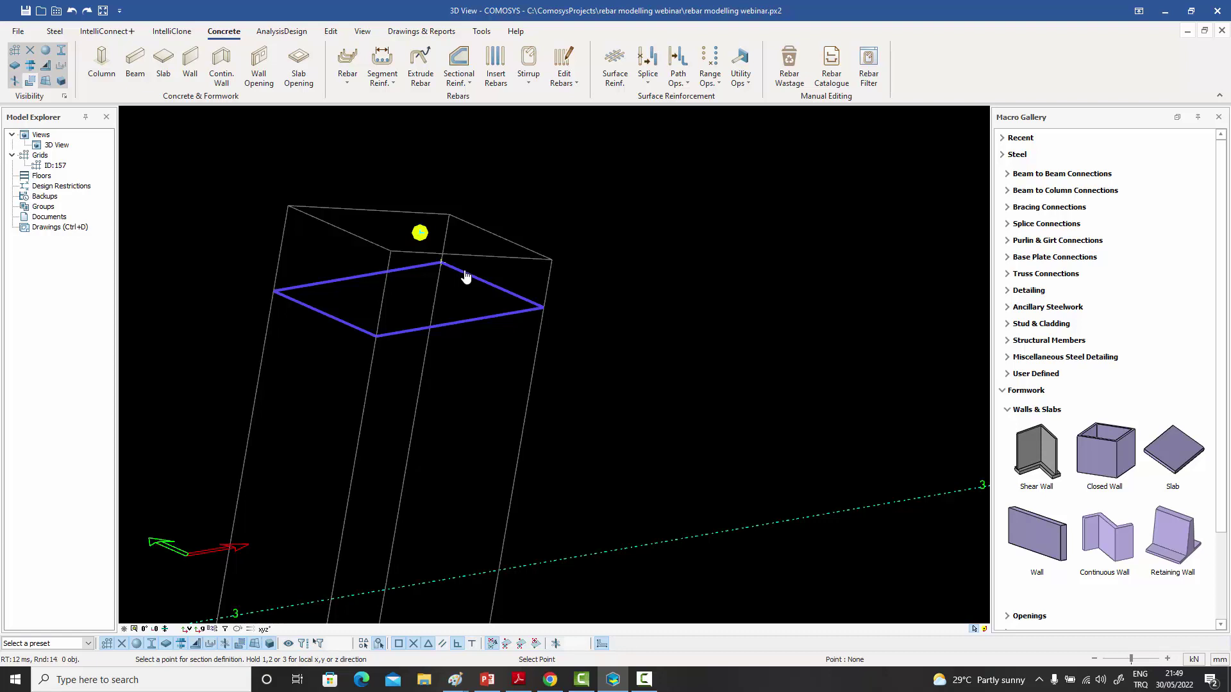
click(441, 262)
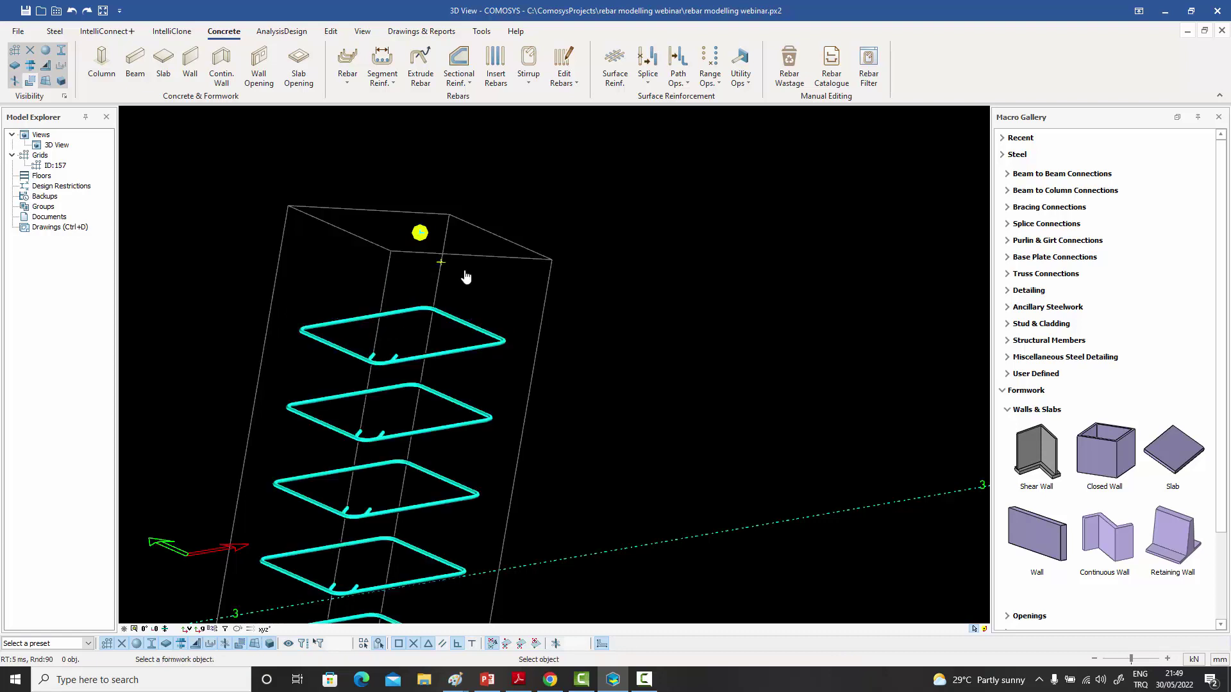
key(Escape)
scroll(490, 287, down, 5)
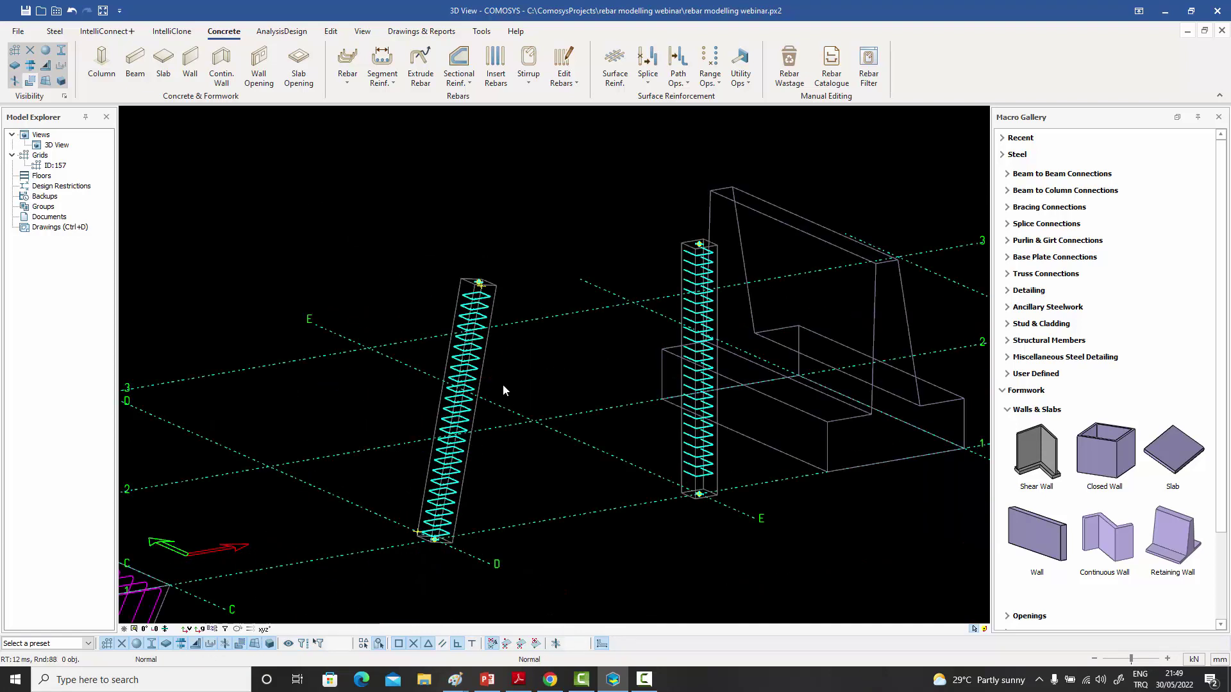
middle_drag(502, 390, 480, 377)
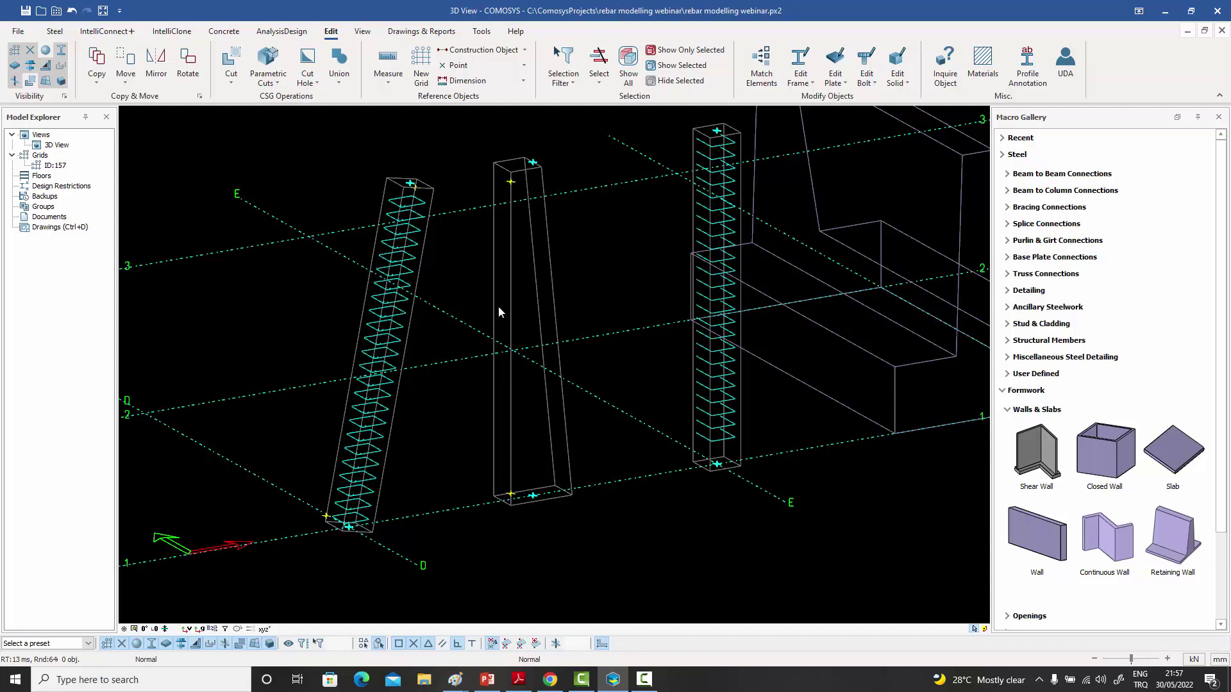
- Start sectional reinforcement on the tapered column and define a horizontal section at its base corner point, including all segments and the hook corner
click(224, 31)
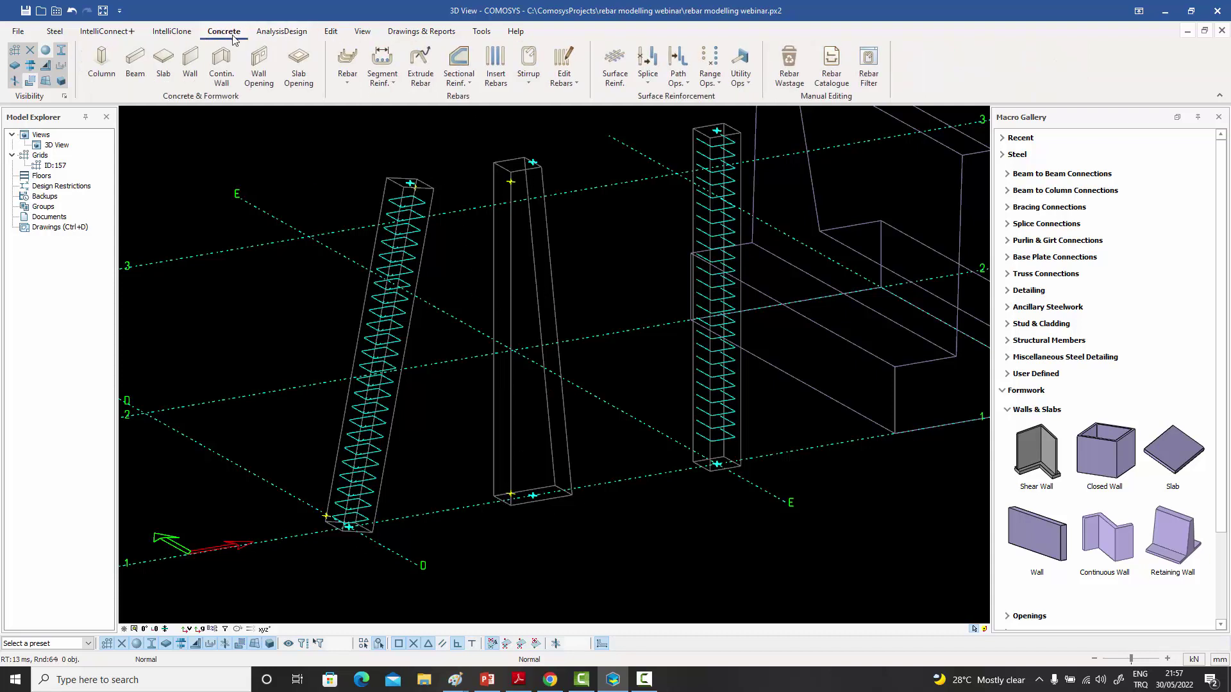
click(459, 74)
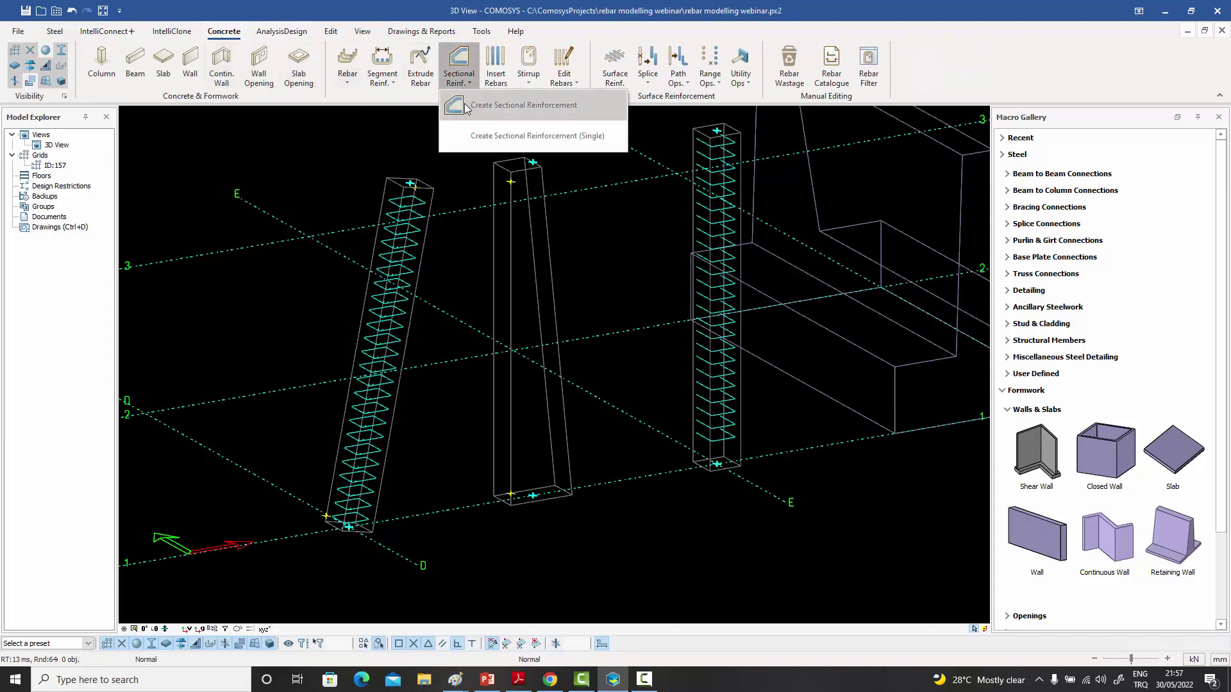
click(487, 105)
click(511, 295)
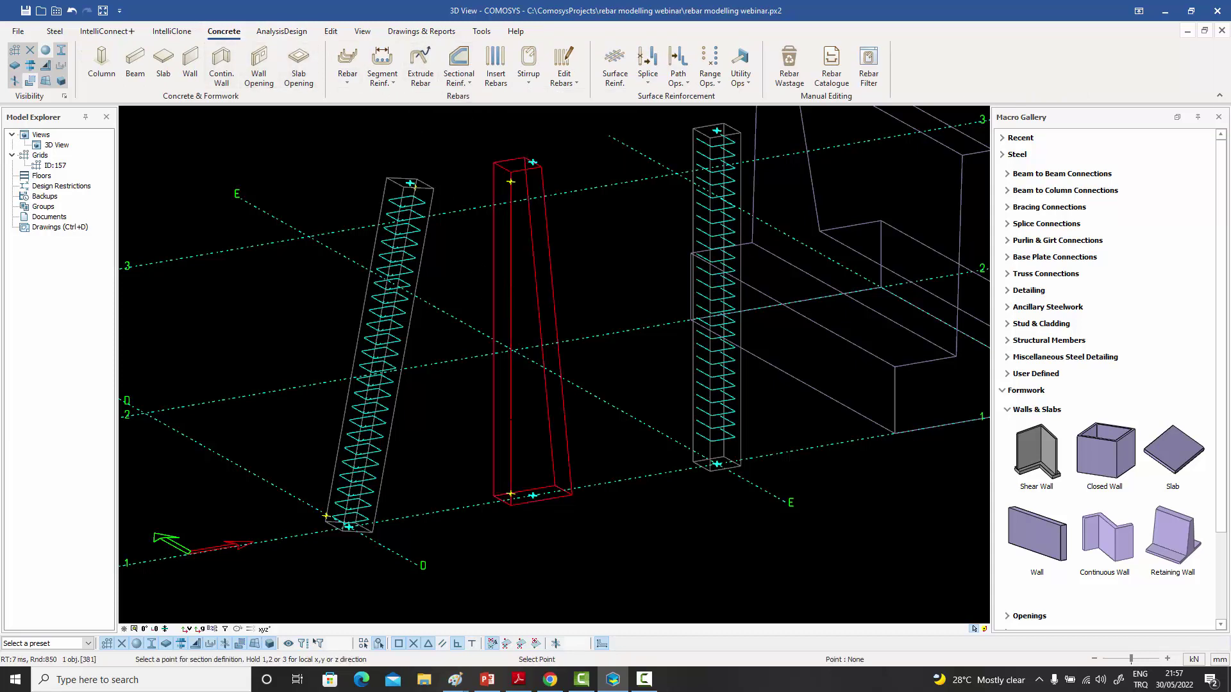
scroll(533, 496, up, 5)
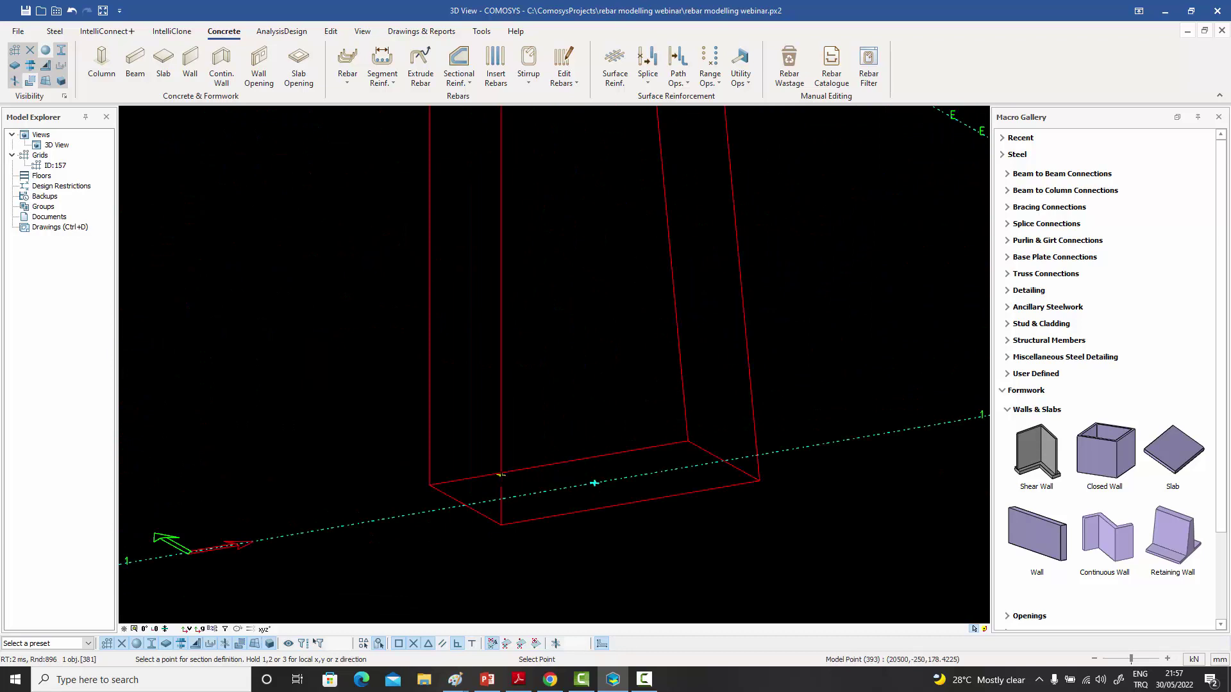
click(500, 474)
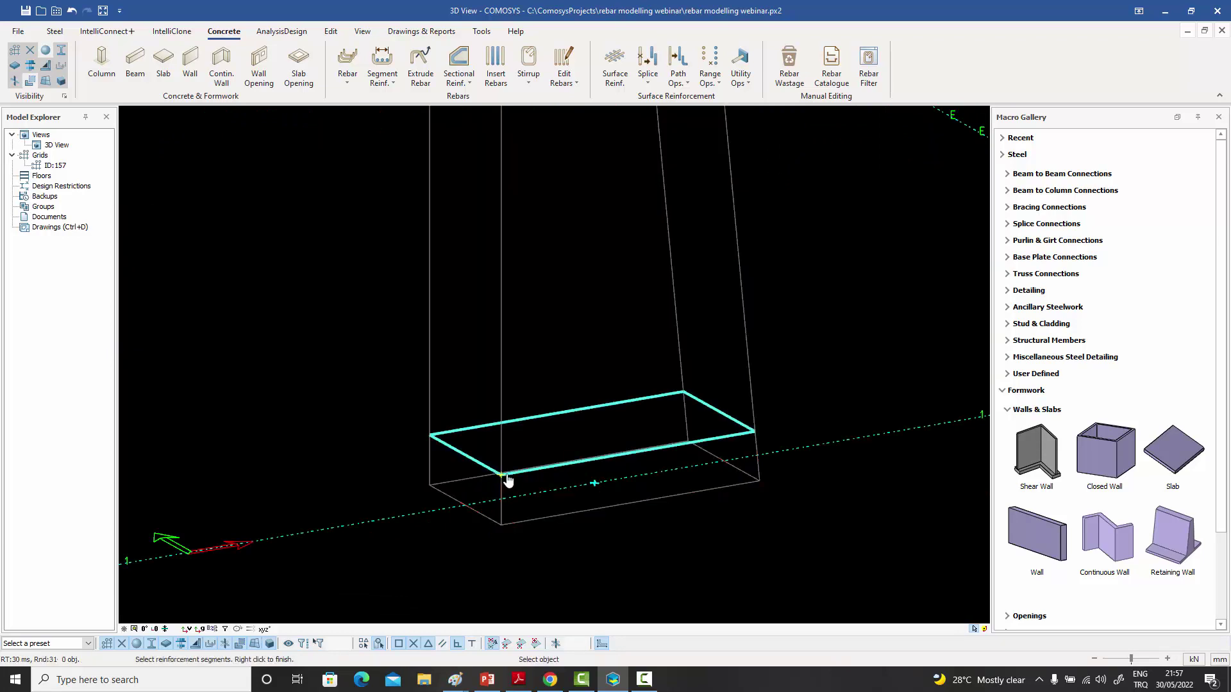
right_click(546, 400)
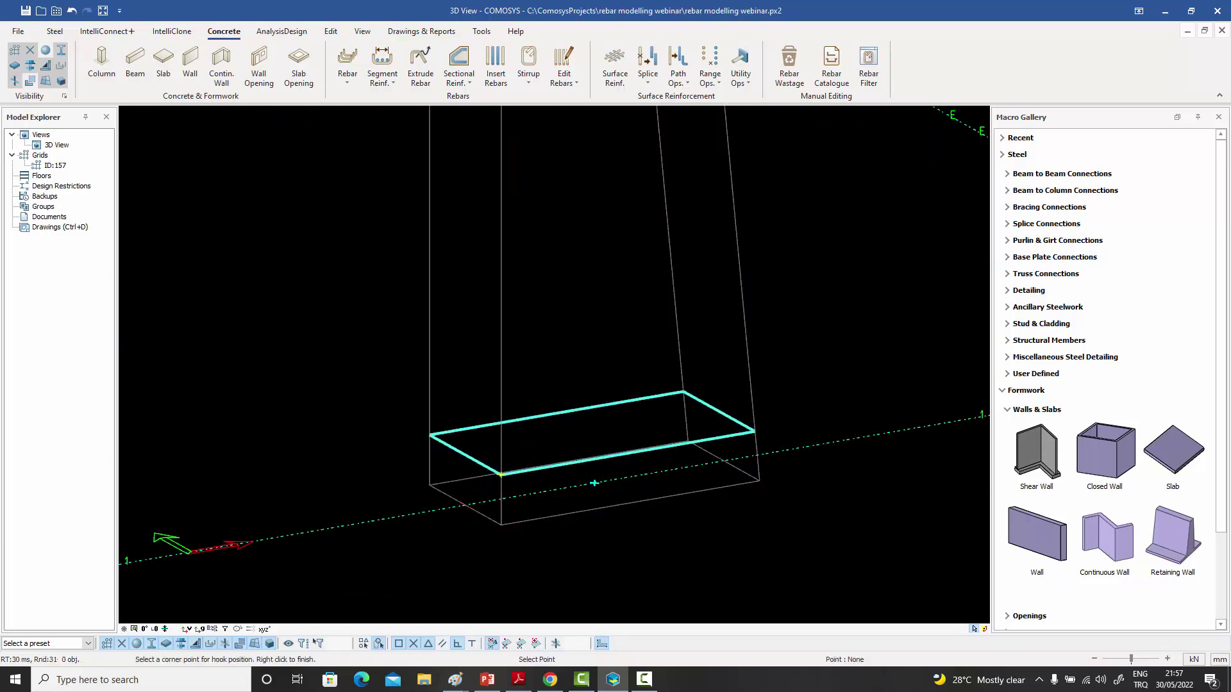
click(753, 431)
- Define a horizontal section at the tapered column's top corner point to generate its closed stirrups, and inspect the stirrups and hooks
scroll(679, 443, down, 5)
scroll(670, 452, down, 3)
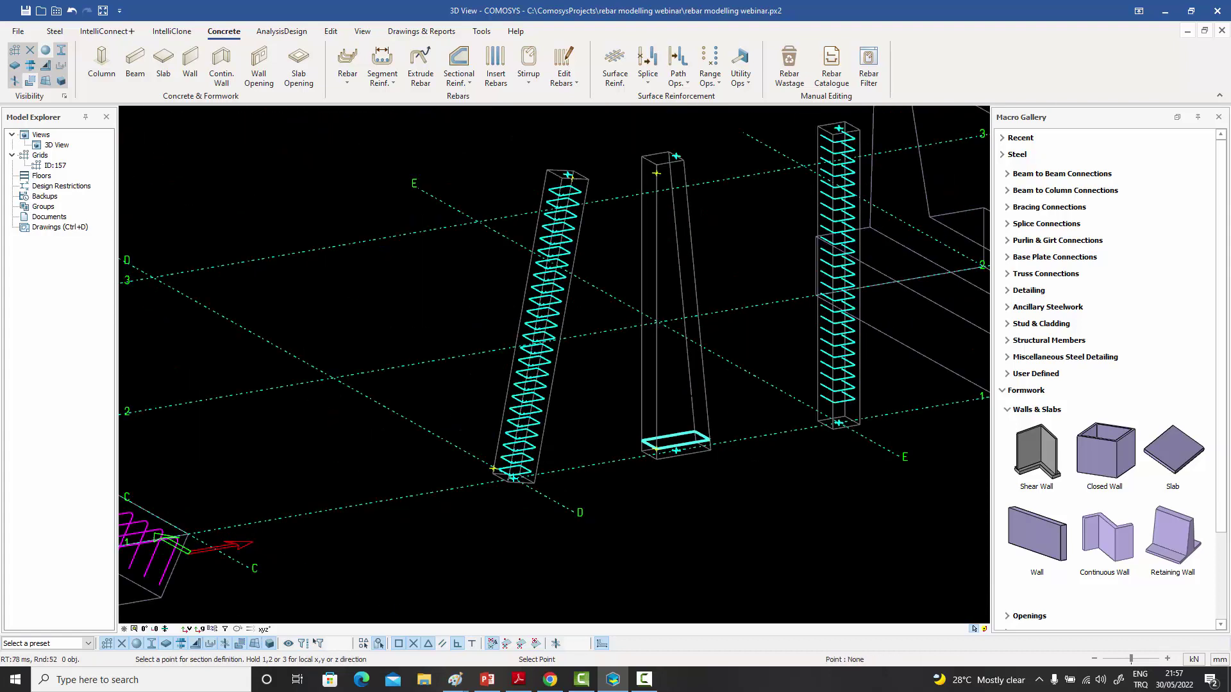
scroll(656, 173, up, 4)
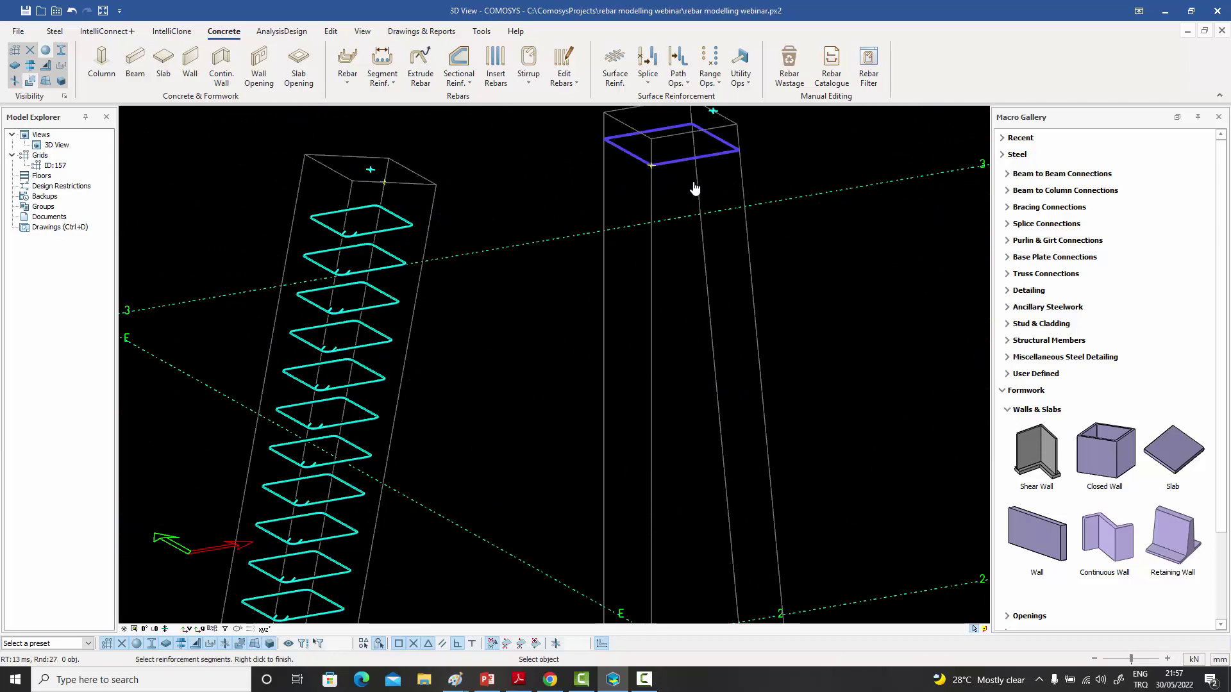
click(650, 165)
scroll(725, 225, down, 5)
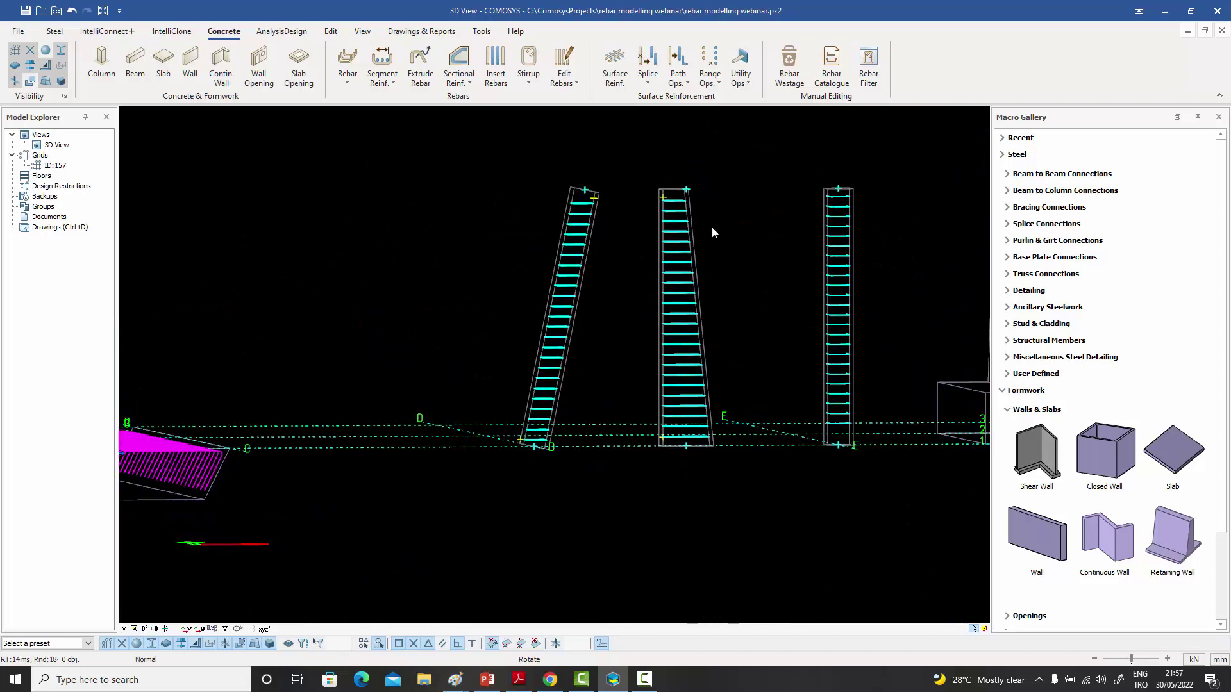
key(ctrl+z)
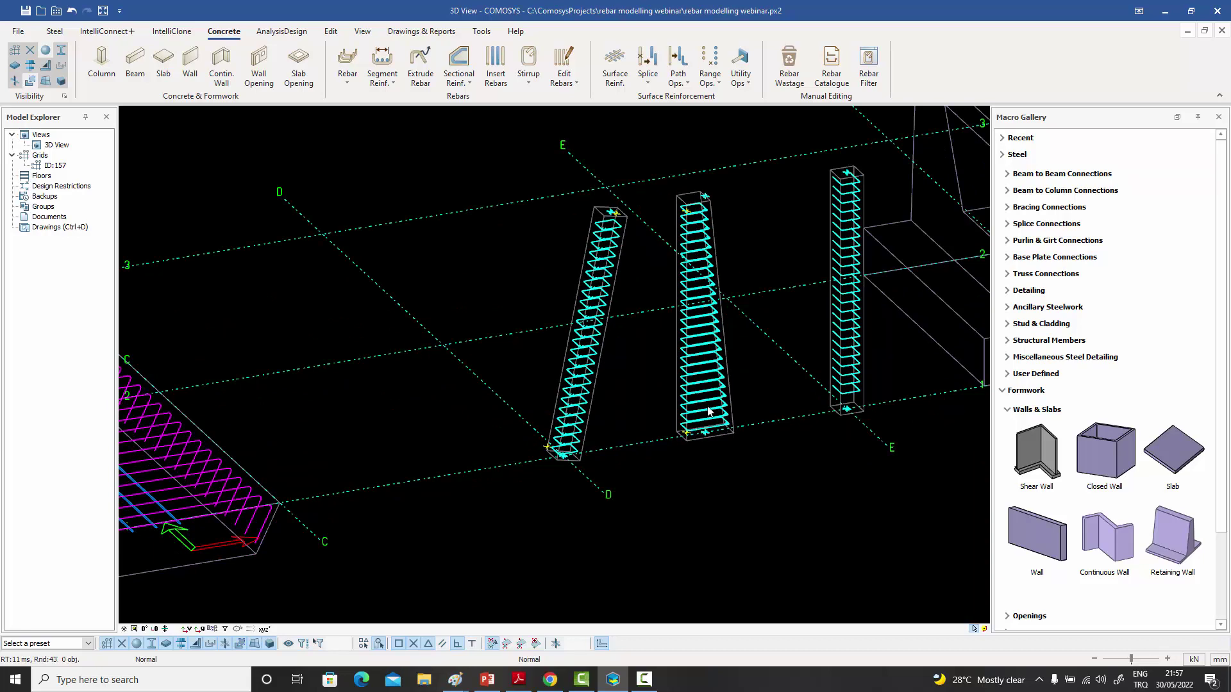
mouse_move(700, 272)
middle_down()
mouse_move(703, 222)
mouse_move(693, 288)
middle_up()
scroll(692, 289, up, 5)
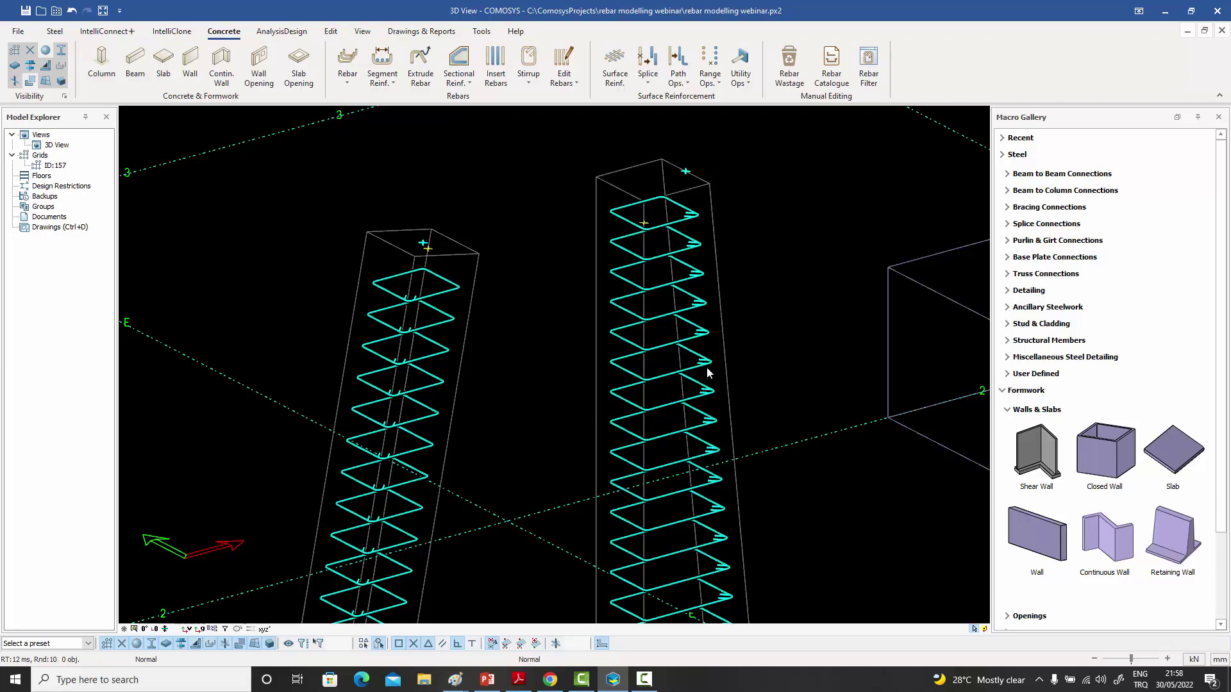
- Create sectional reinforcement along the retaining wall's footing between its two end sections, using only the bottom segment
scroll(706, 367, down, 6)
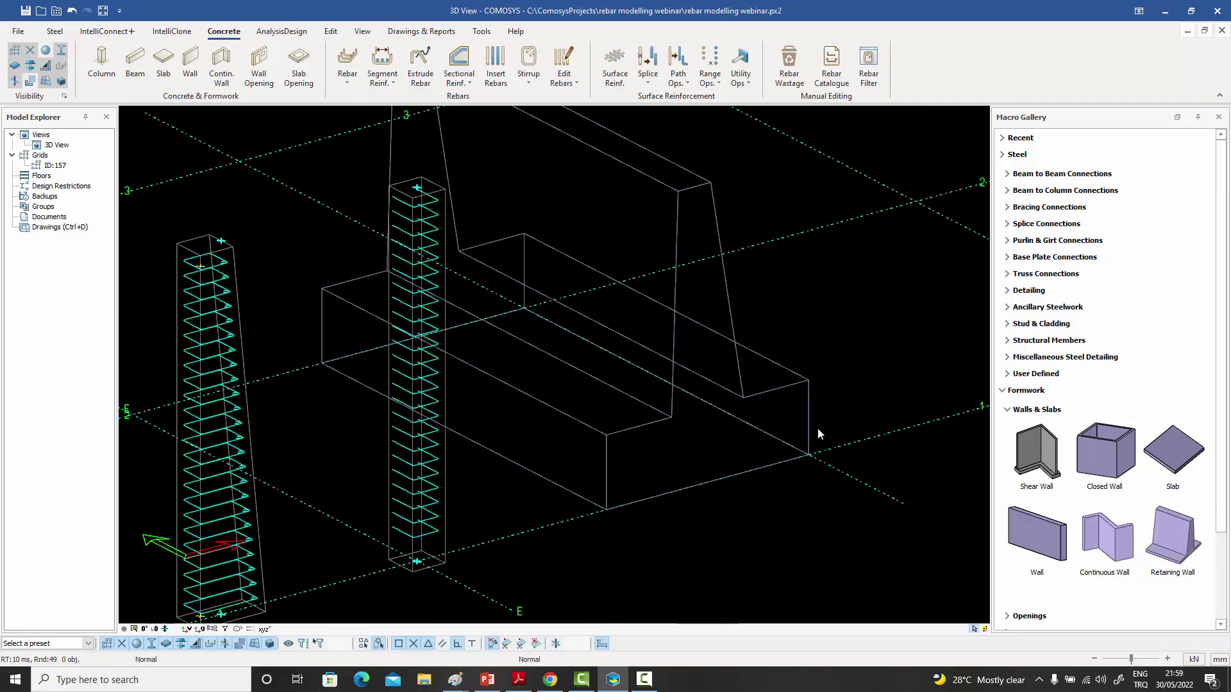
click(466, 83)
click(471, 103)
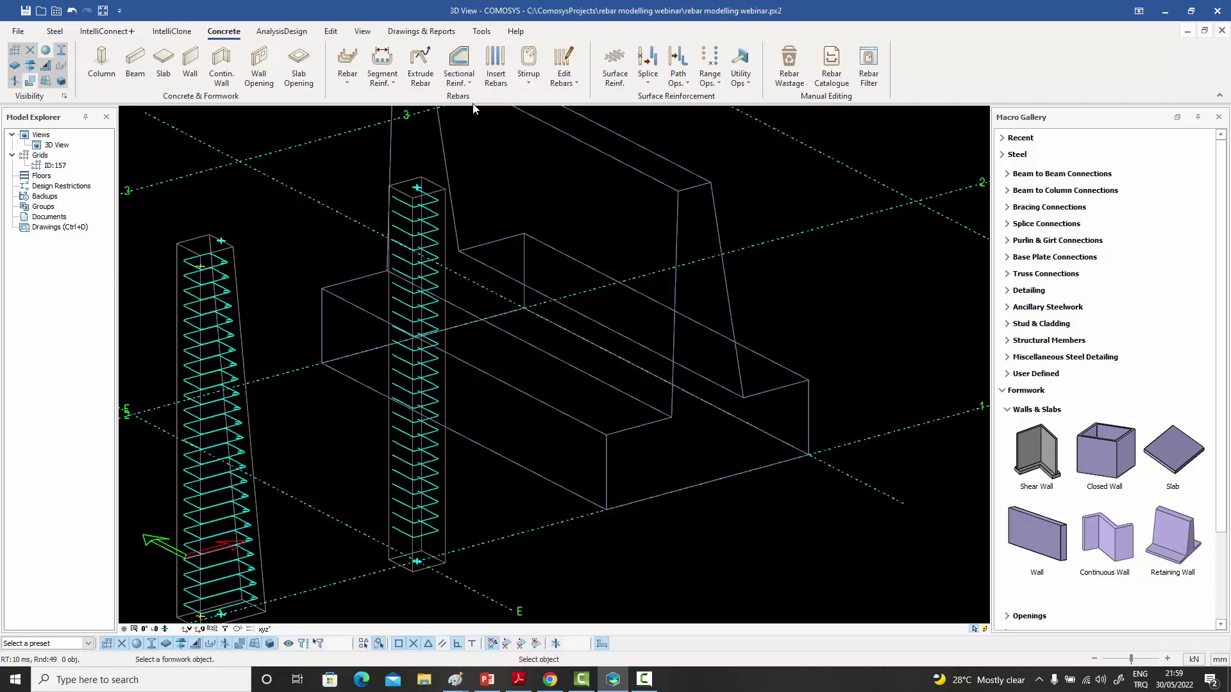
click(674, 235)
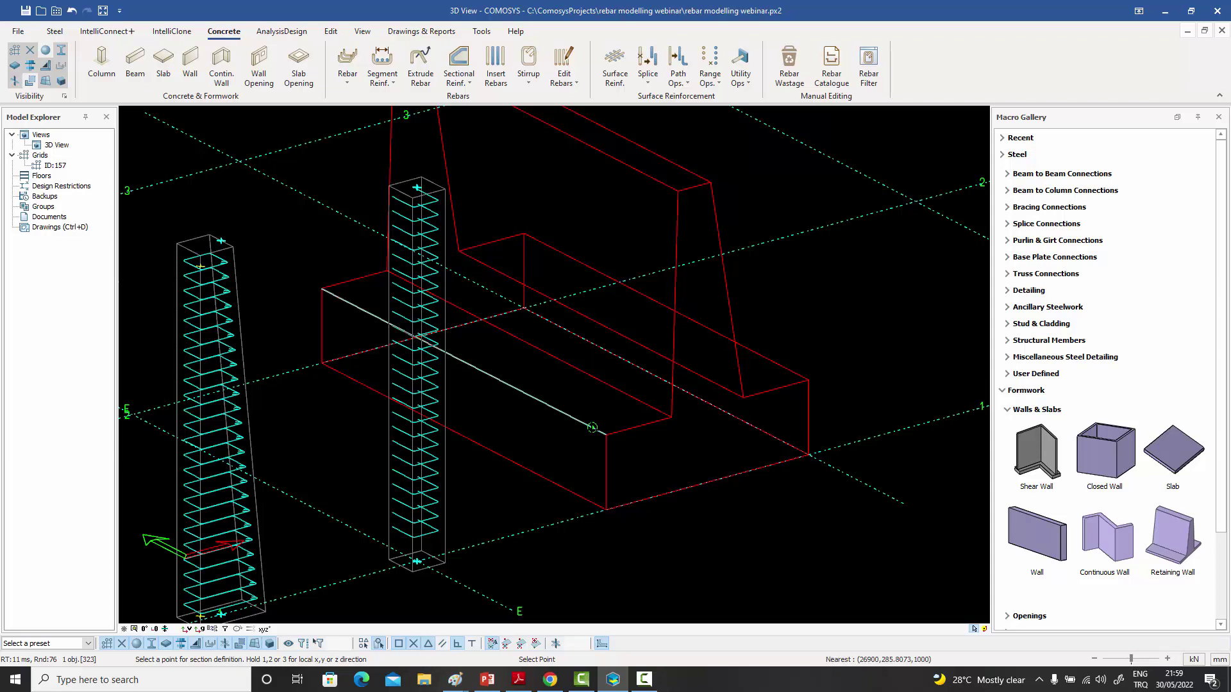
click(603, 428)
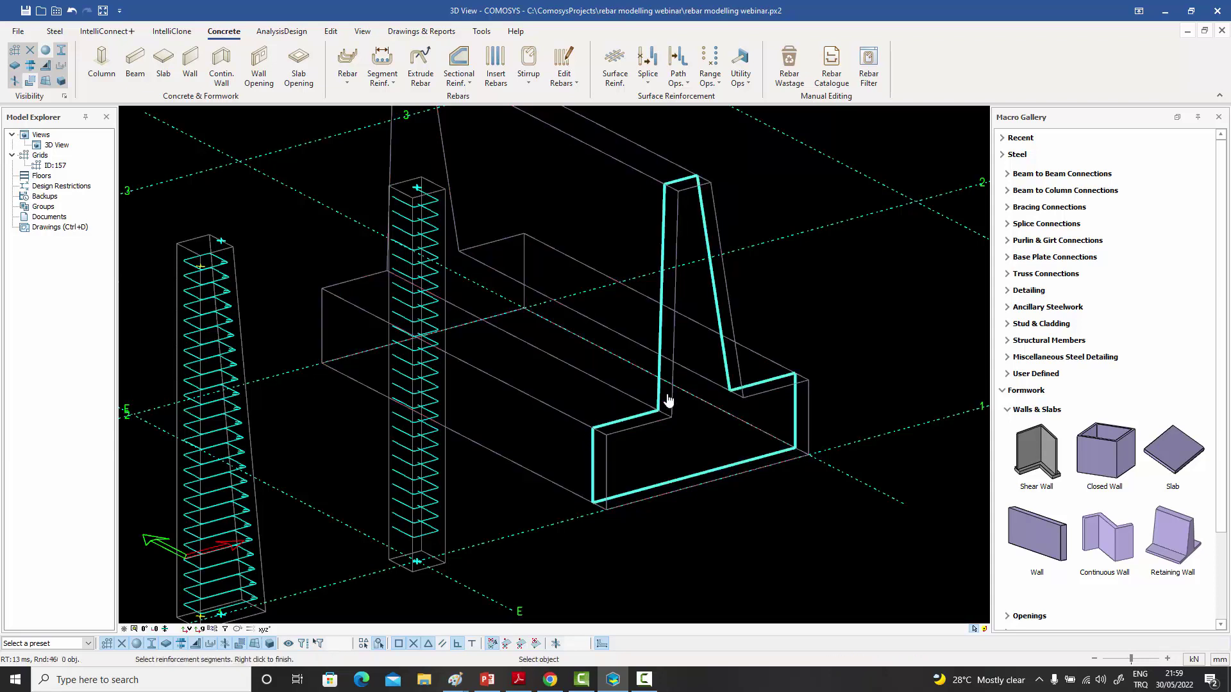
click(705, 478)
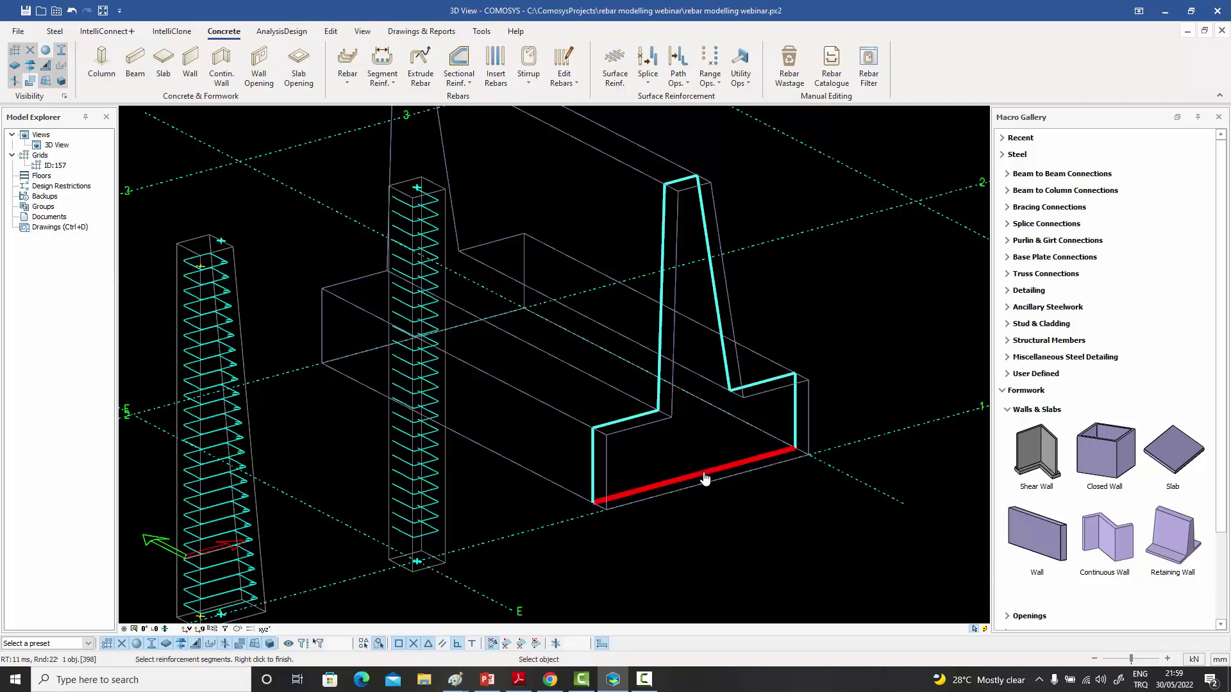
right_click(756, 303)
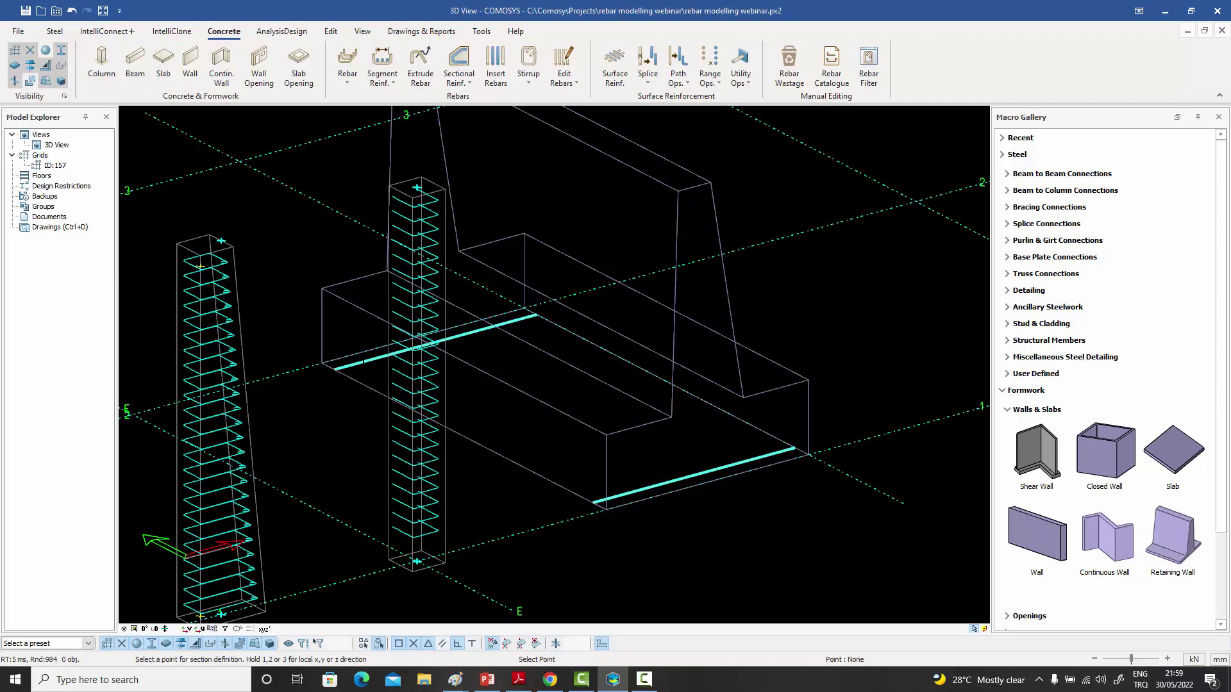
click(421, 324)
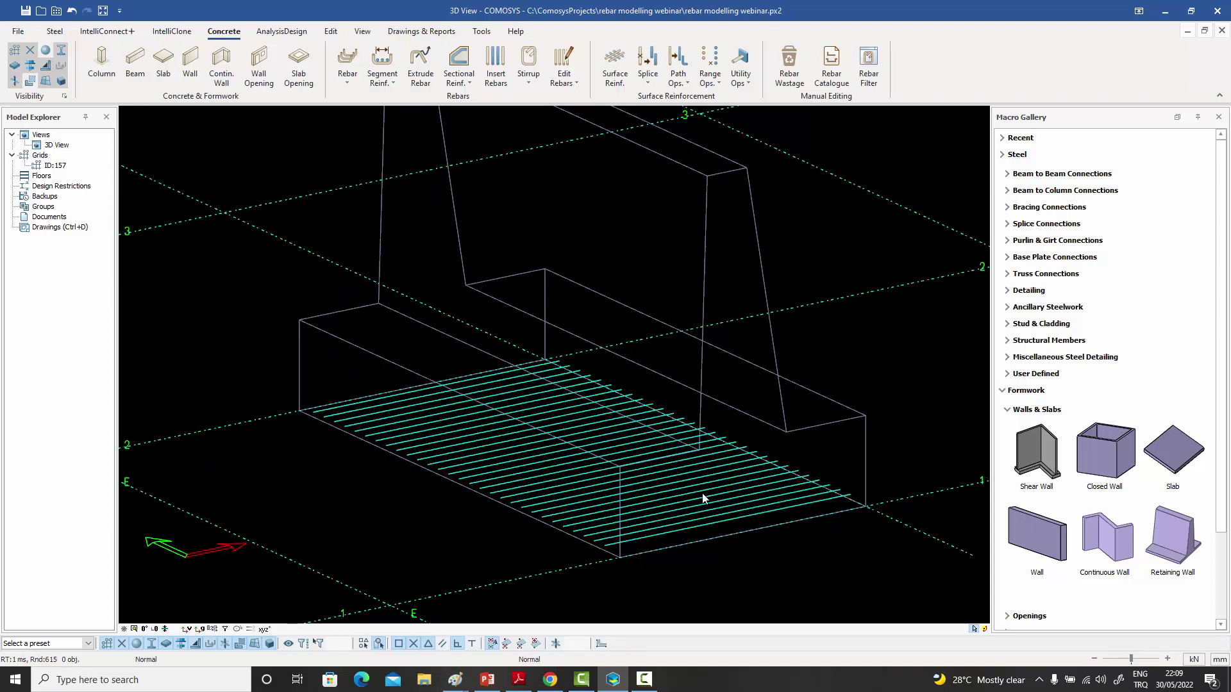
- Open the properties of the footing's bottom bars and apply the start embedment type To nearest surface
double_click(752, 518)
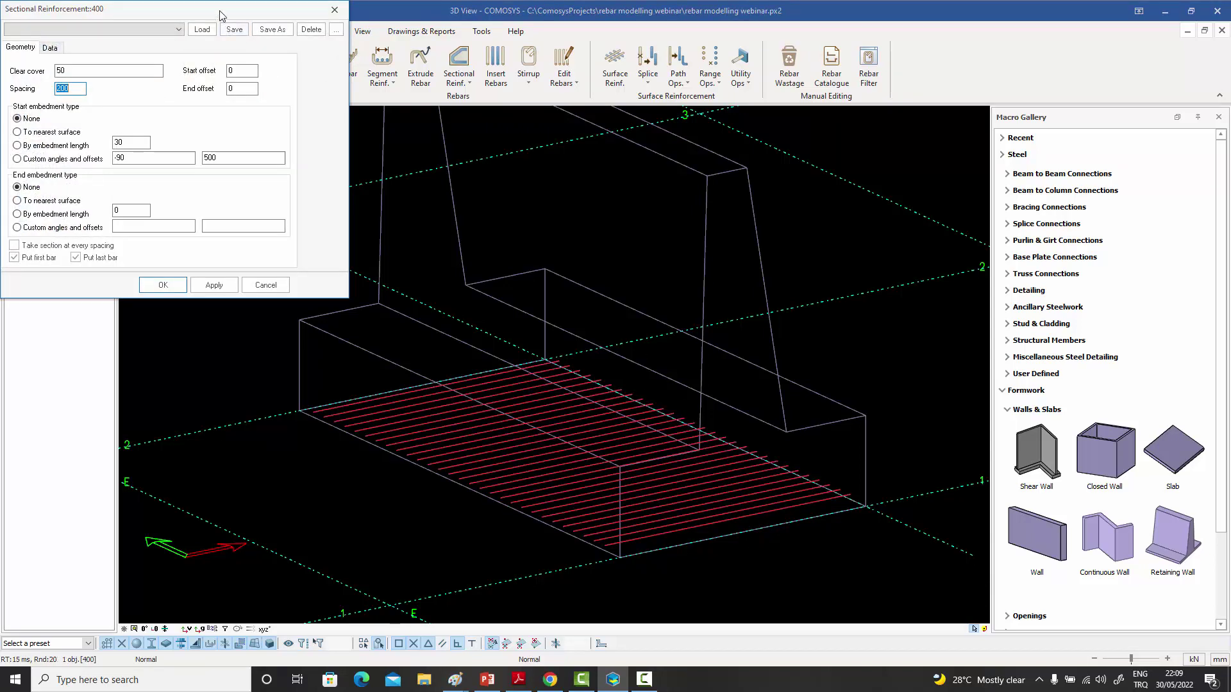
drag(220, 14, 296, 46)
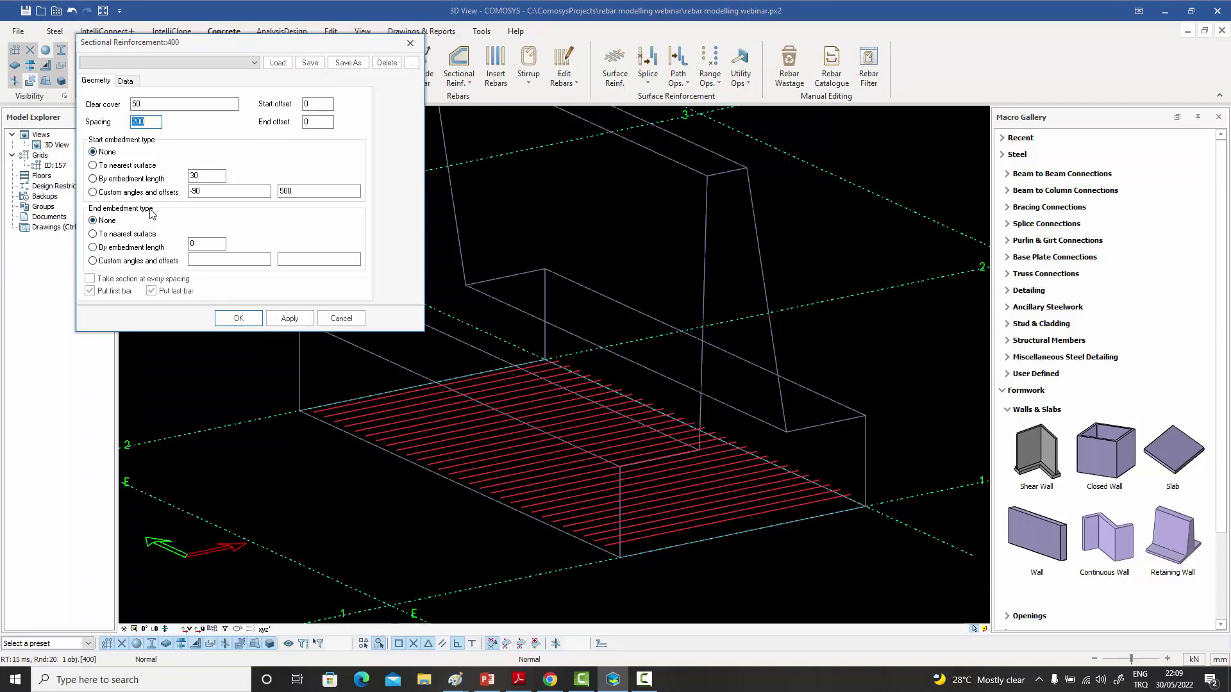
click(94, 167)
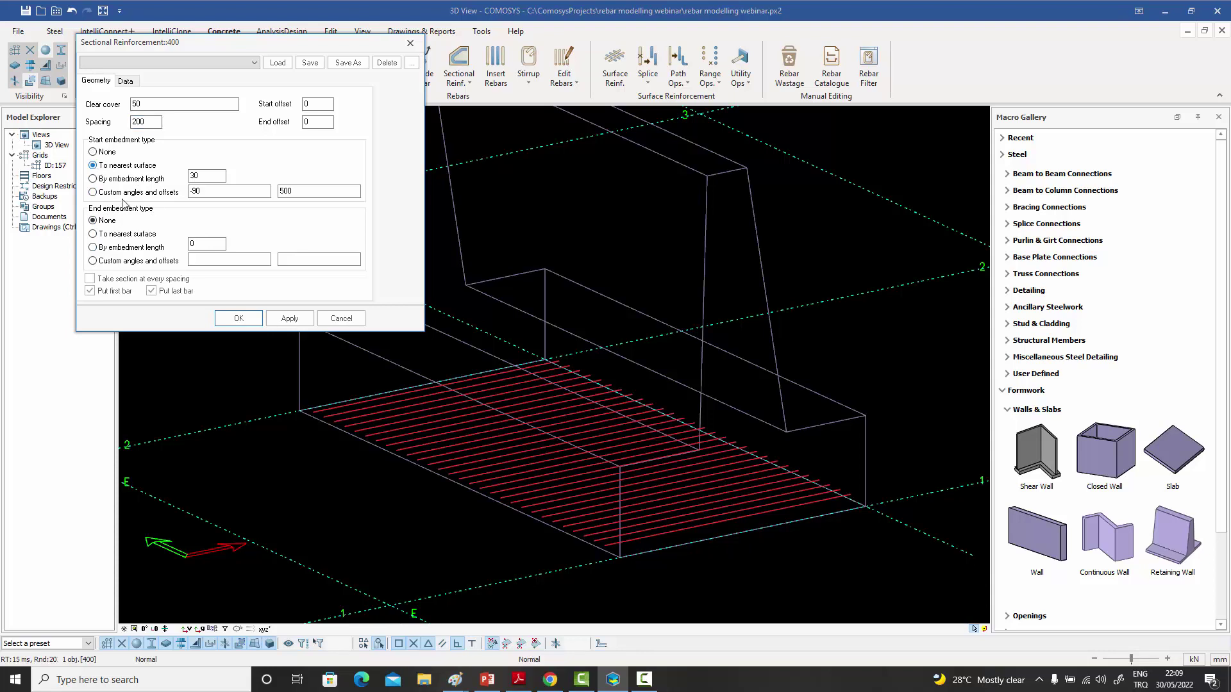
click(290, 319)
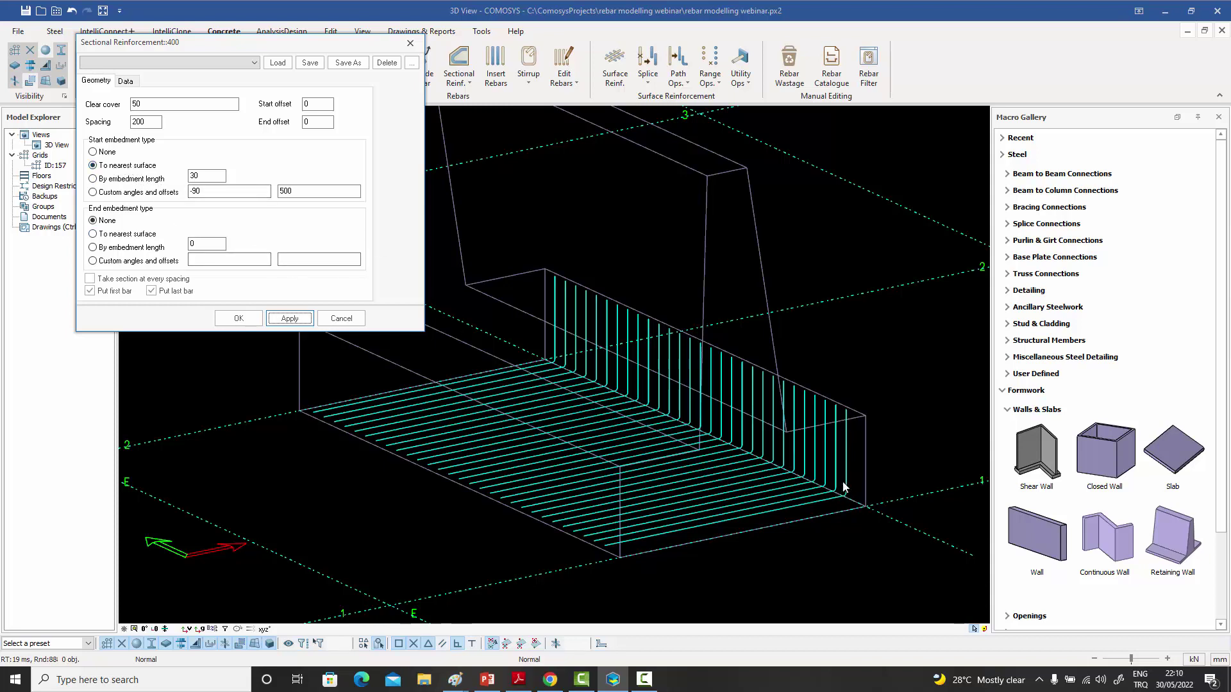
- Switch the start embedment to By embedment length and apply lengths of 30 and 60
click(94, 180)
double_click(208, 176)
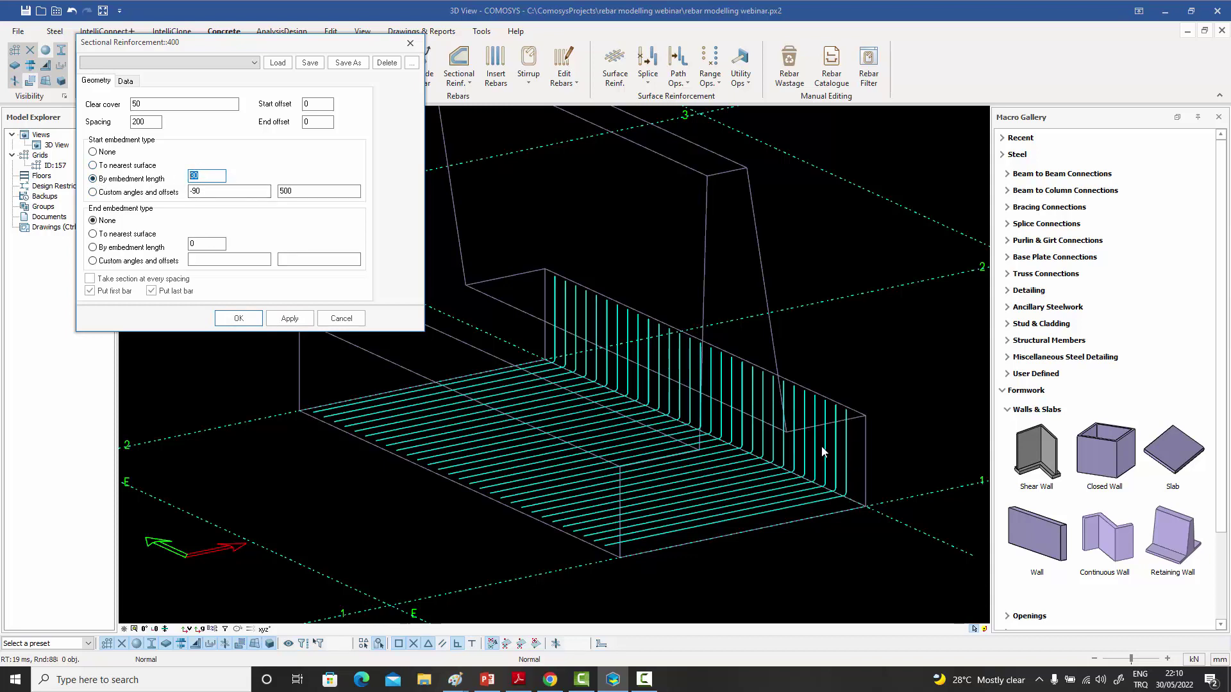
click(289, 319)
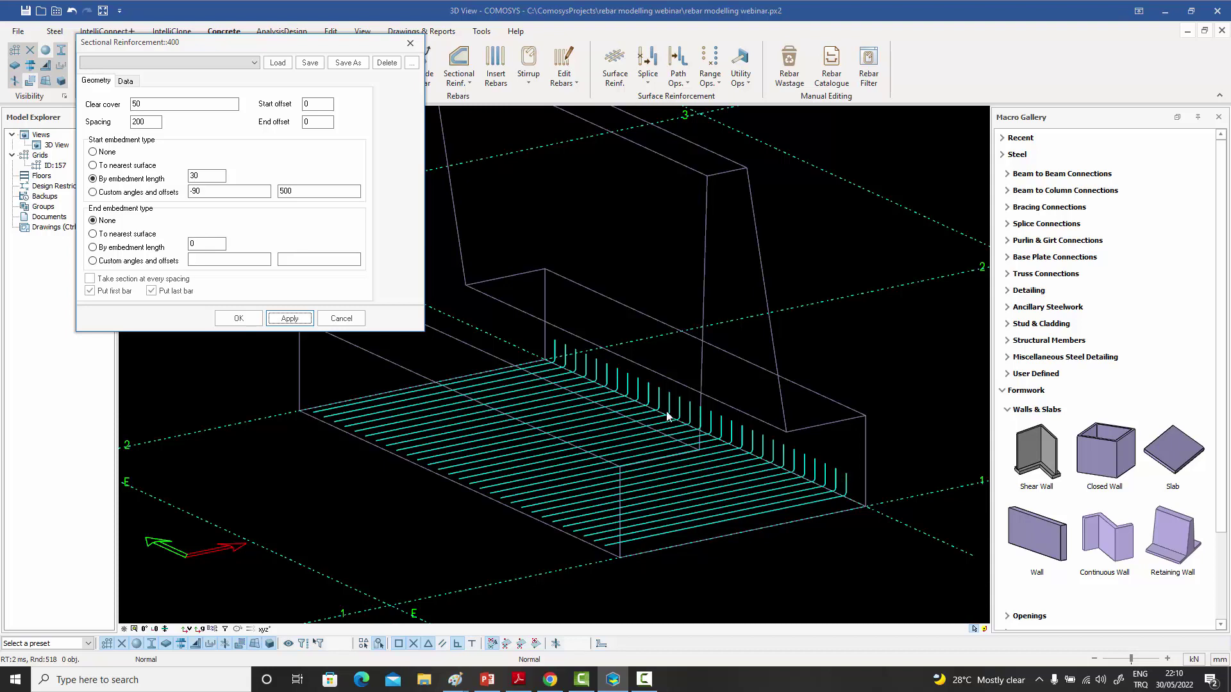
drag(200, 176, 180, 181)
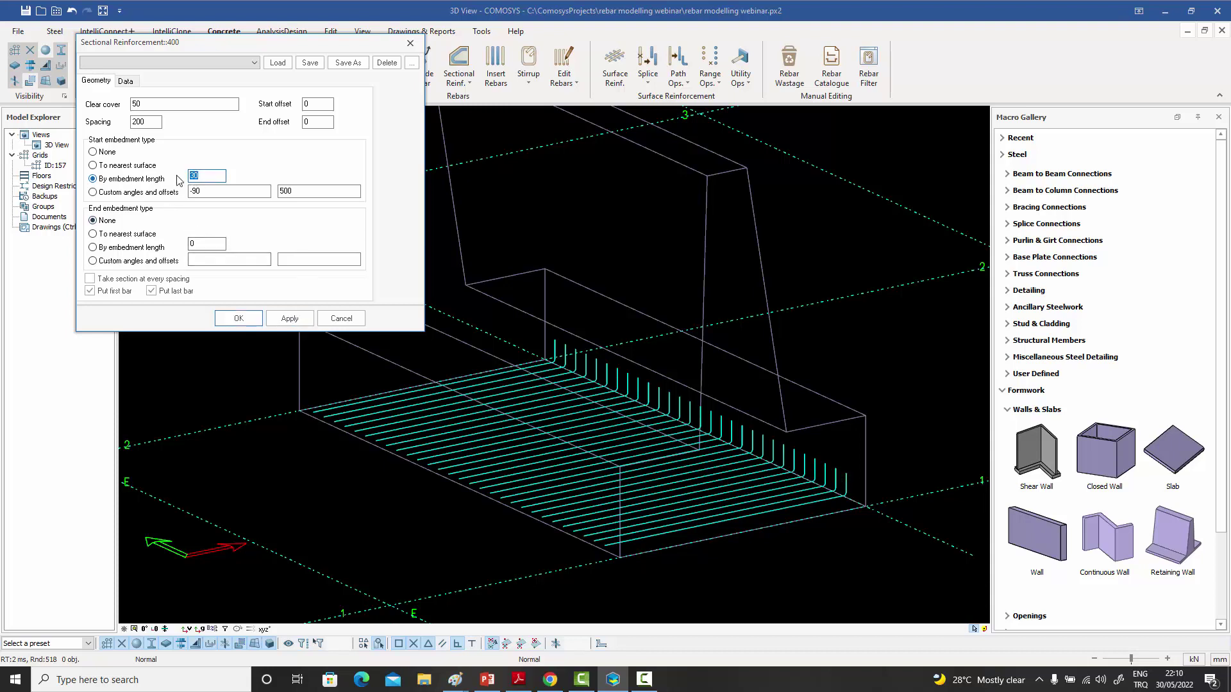
text(60)
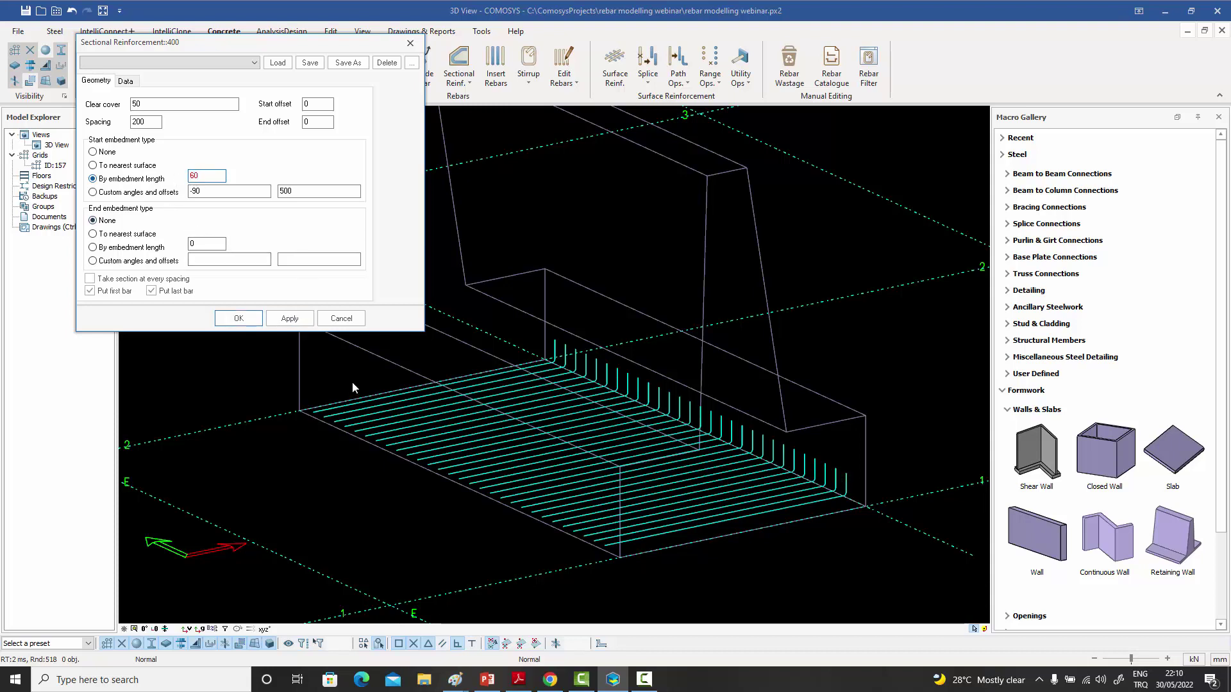
click(288, 318)
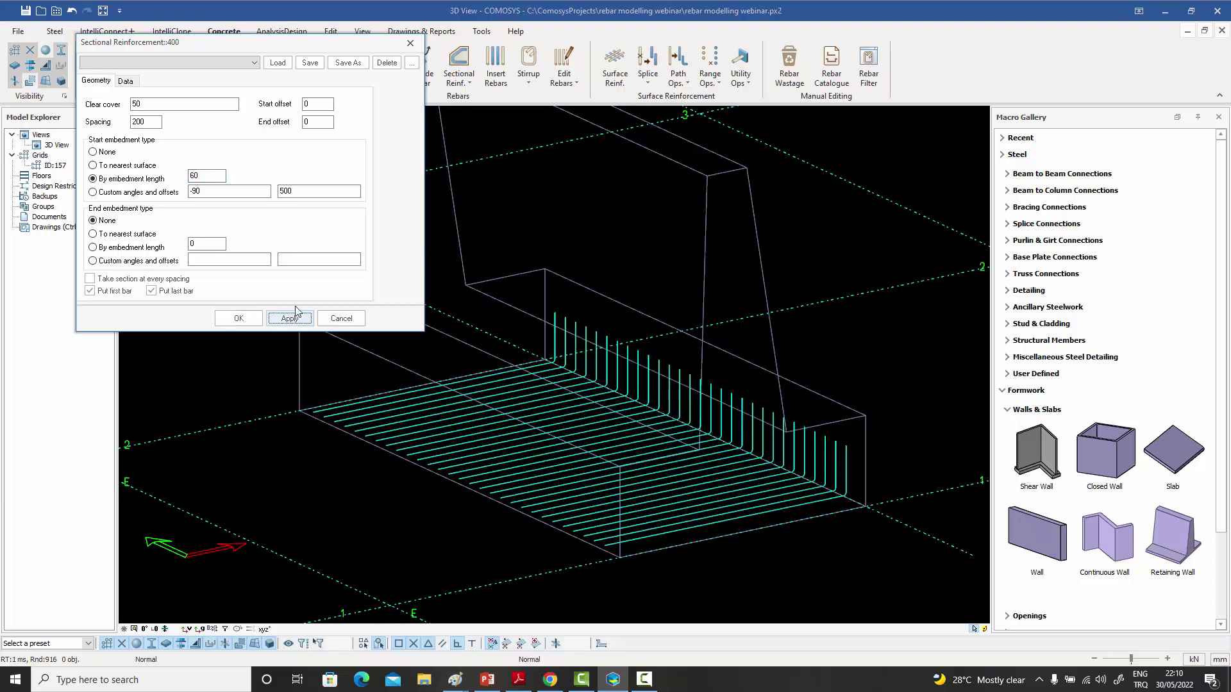
- Increase the start embedment length of the bottom bars to 120 and to 200, applying each value
drag(200, 176, 180, 178)
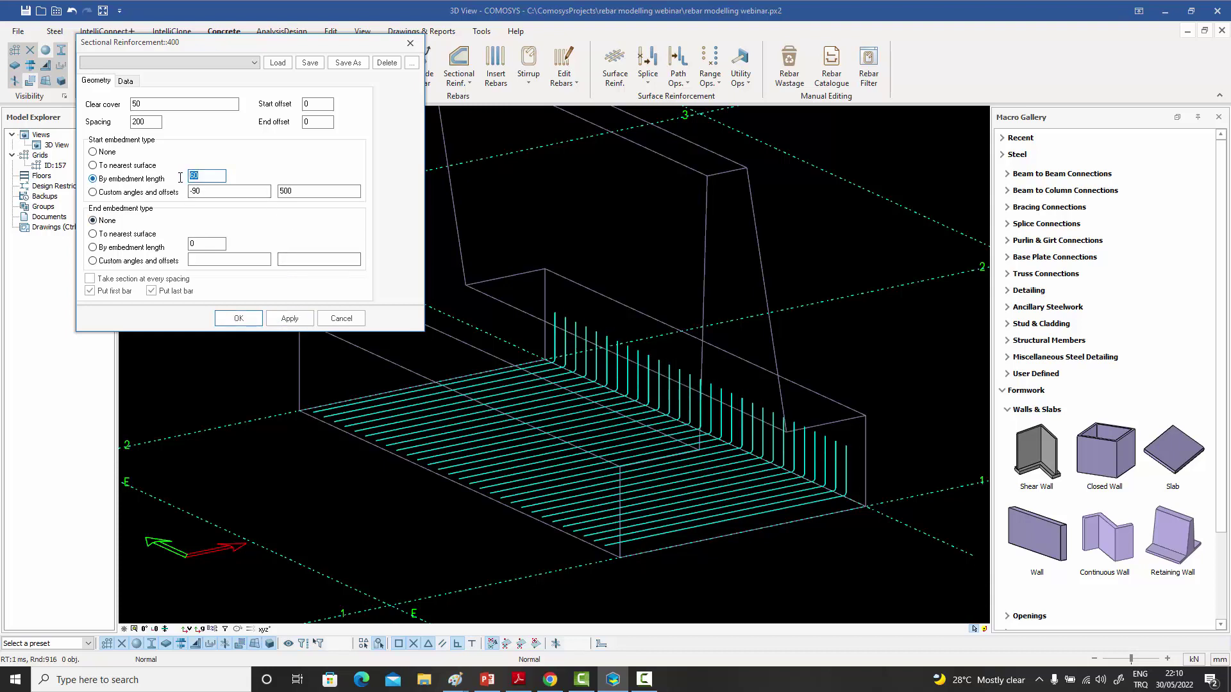
text(12)
click(287, 319)
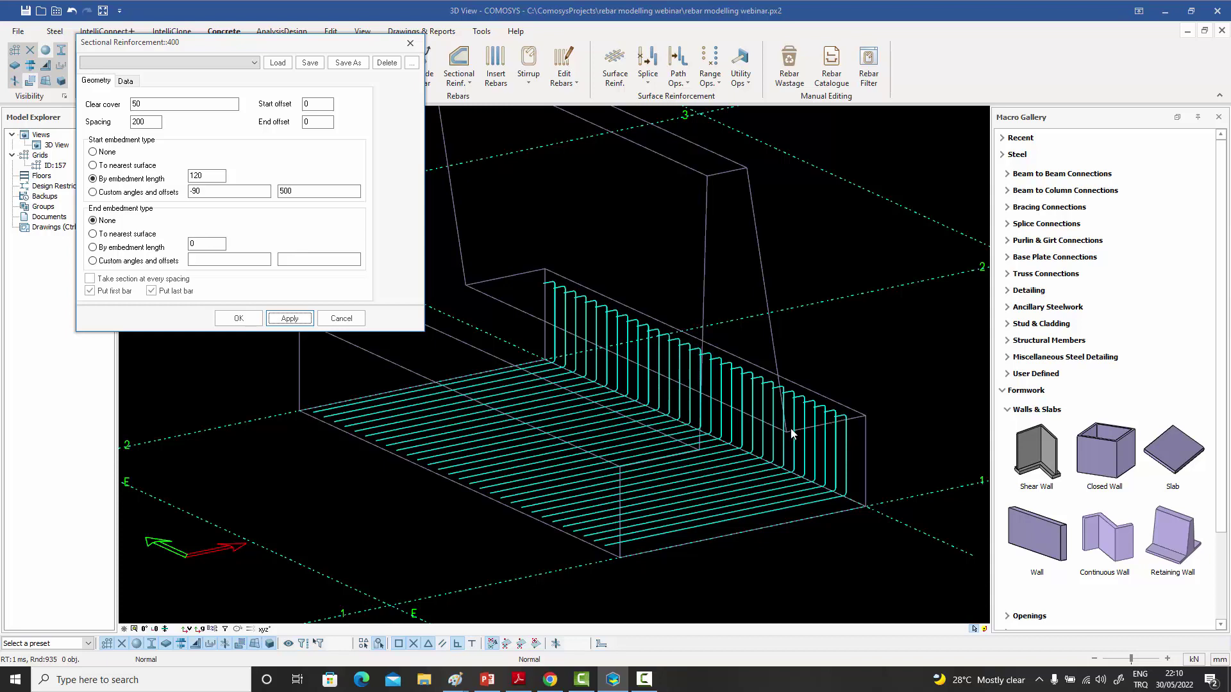
drag(205, 176, 163, 175)
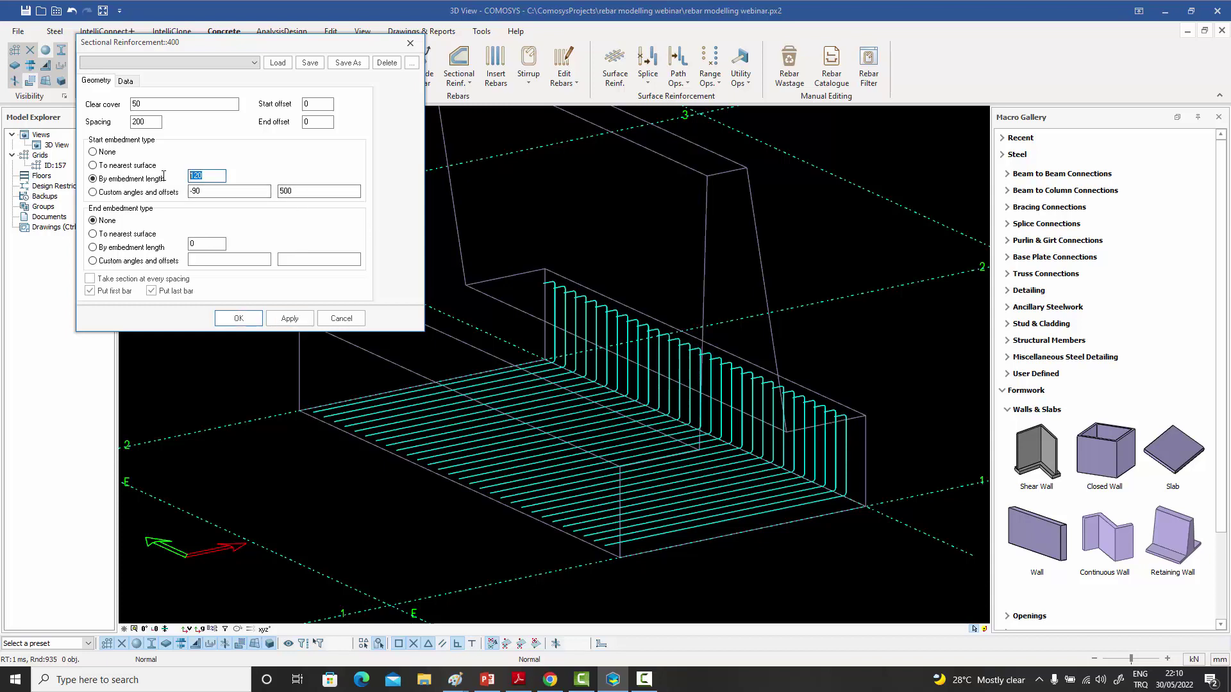
text(200)
click(290, 318)
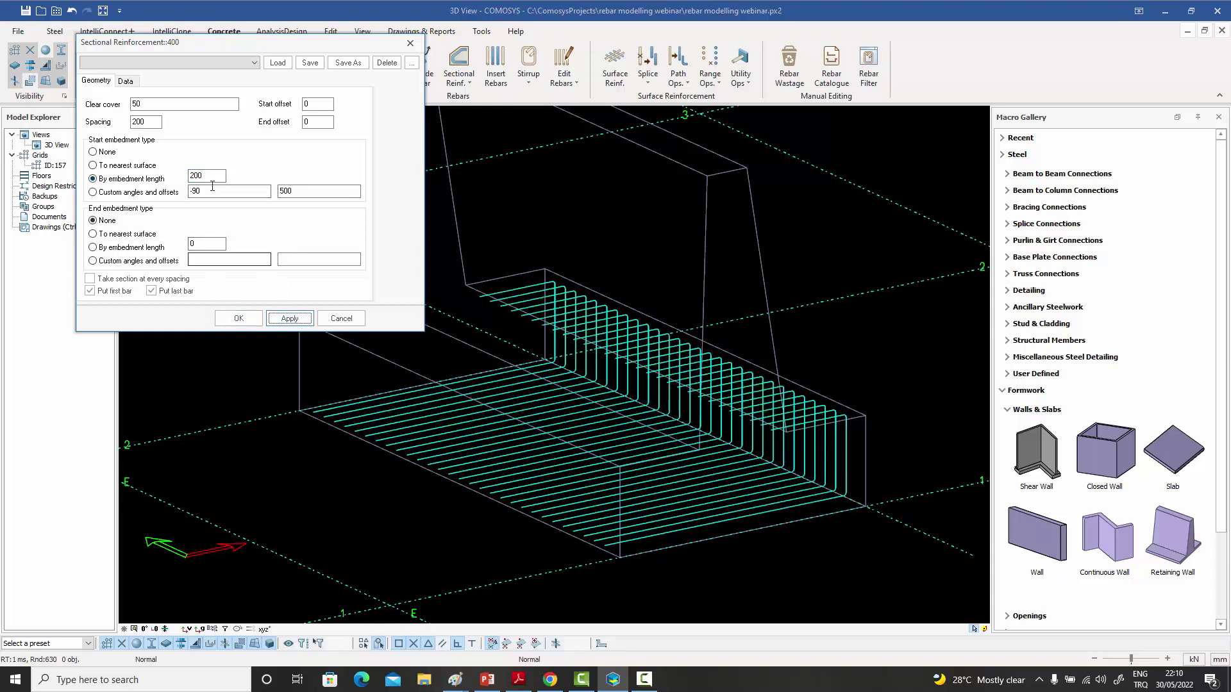
- Apply a start embedment length of 450 to the bottom bars, and reset their start embedment type to None
drag(221, 176, 119, 177)
text(450)
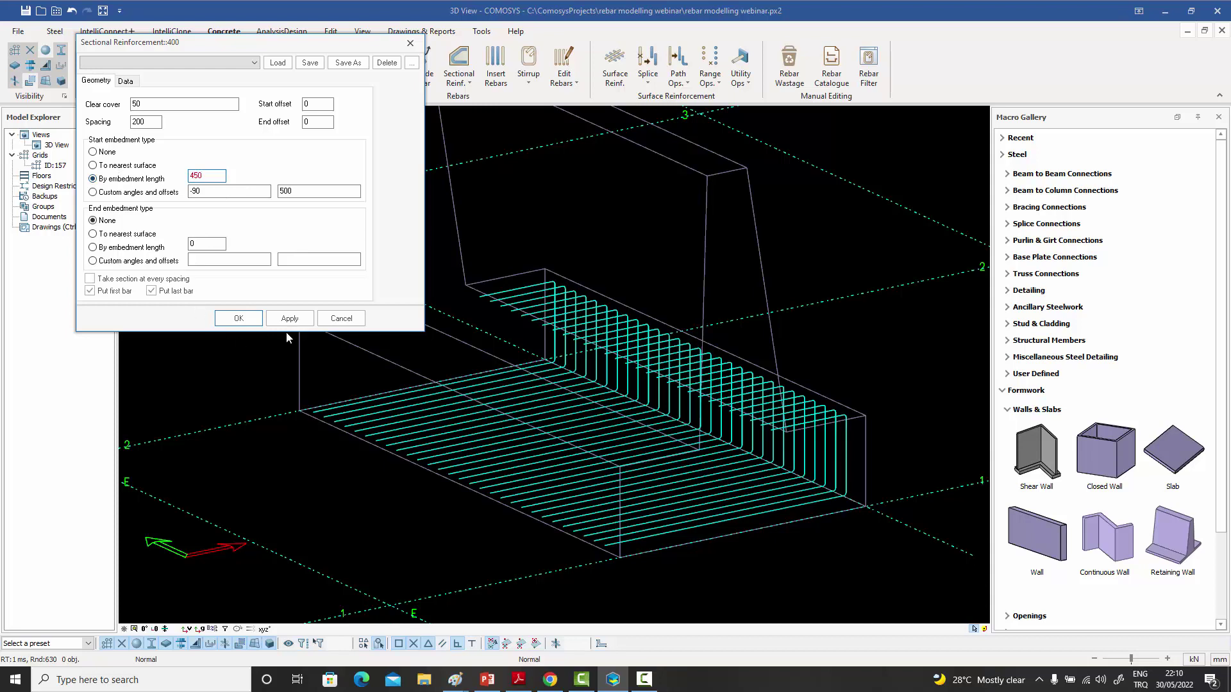
click(290, 318)
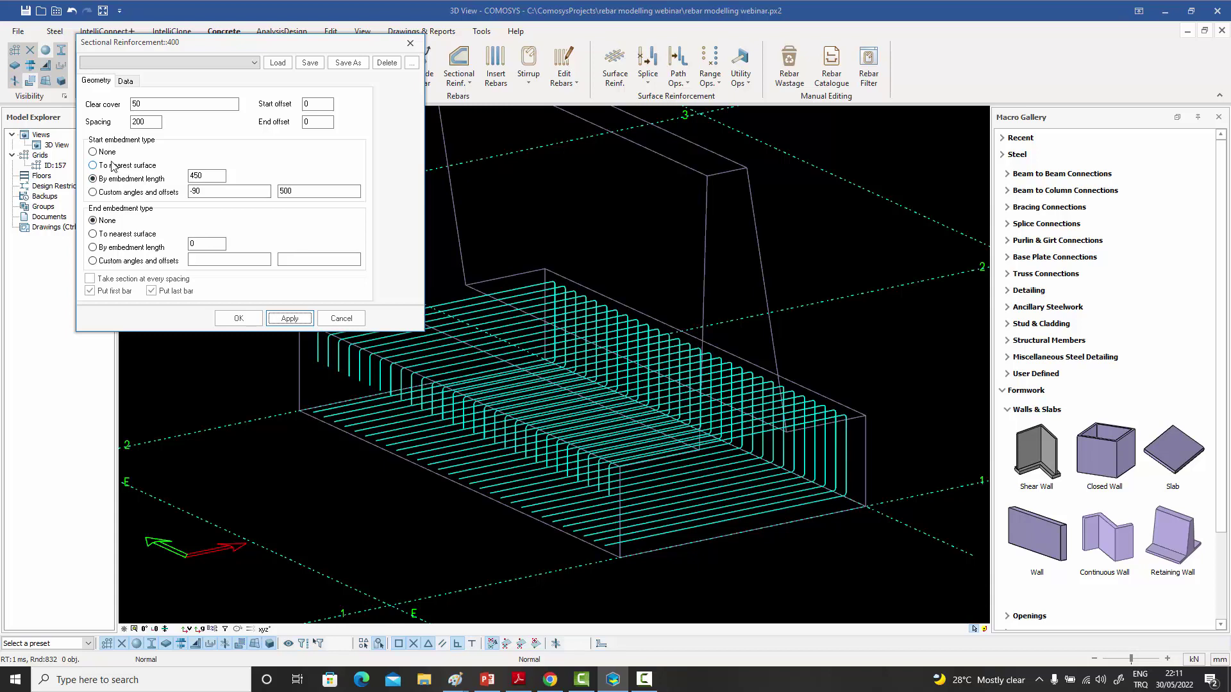
click(93, 152)
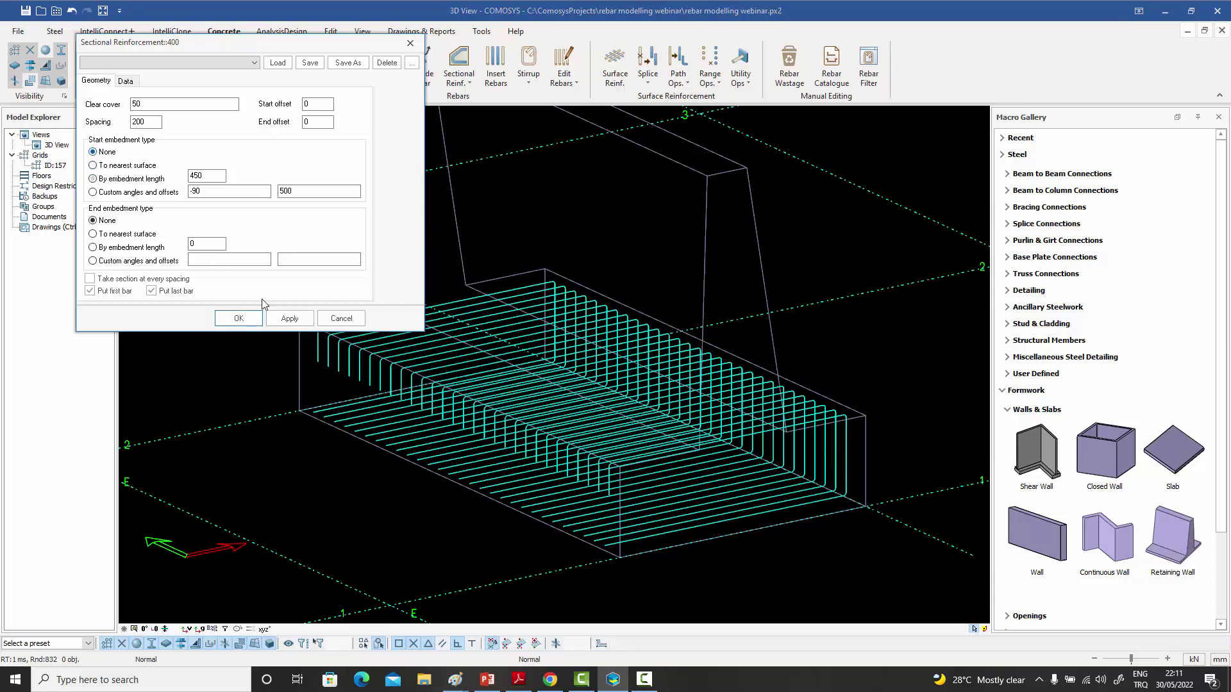
click(291, 319)
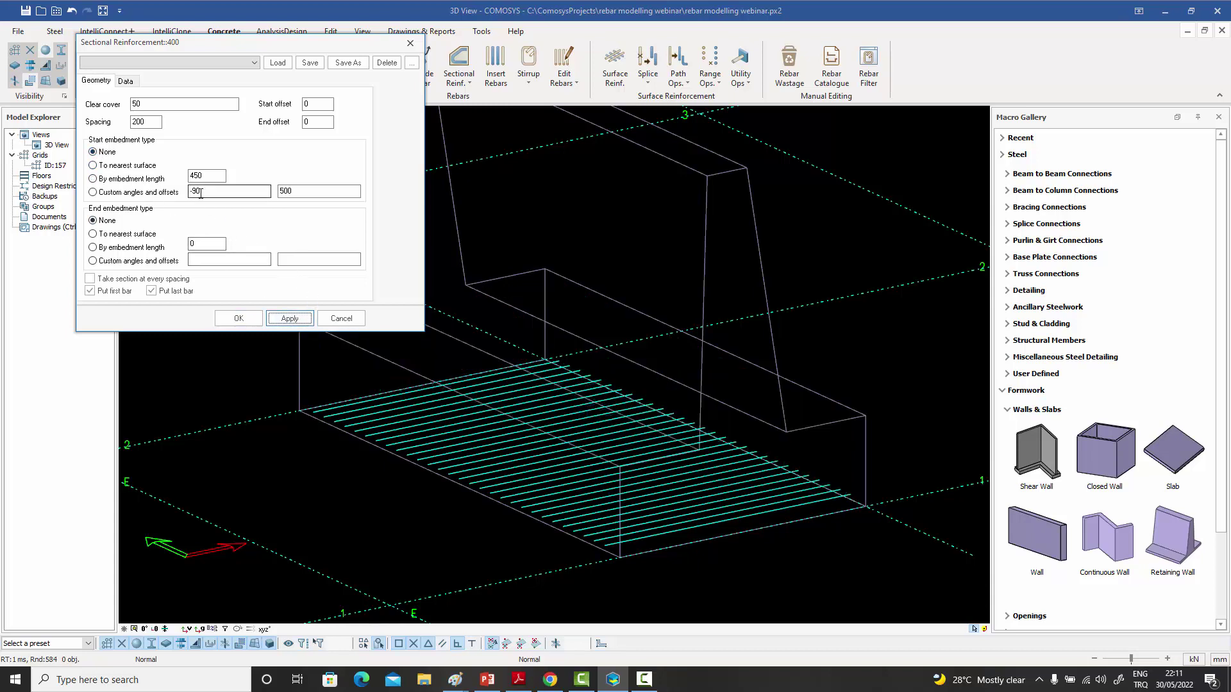
- Apply the start embedment type Custom angles and offsets to the footing's bottom bars with angle -90 and offset 500
click(92, 193)
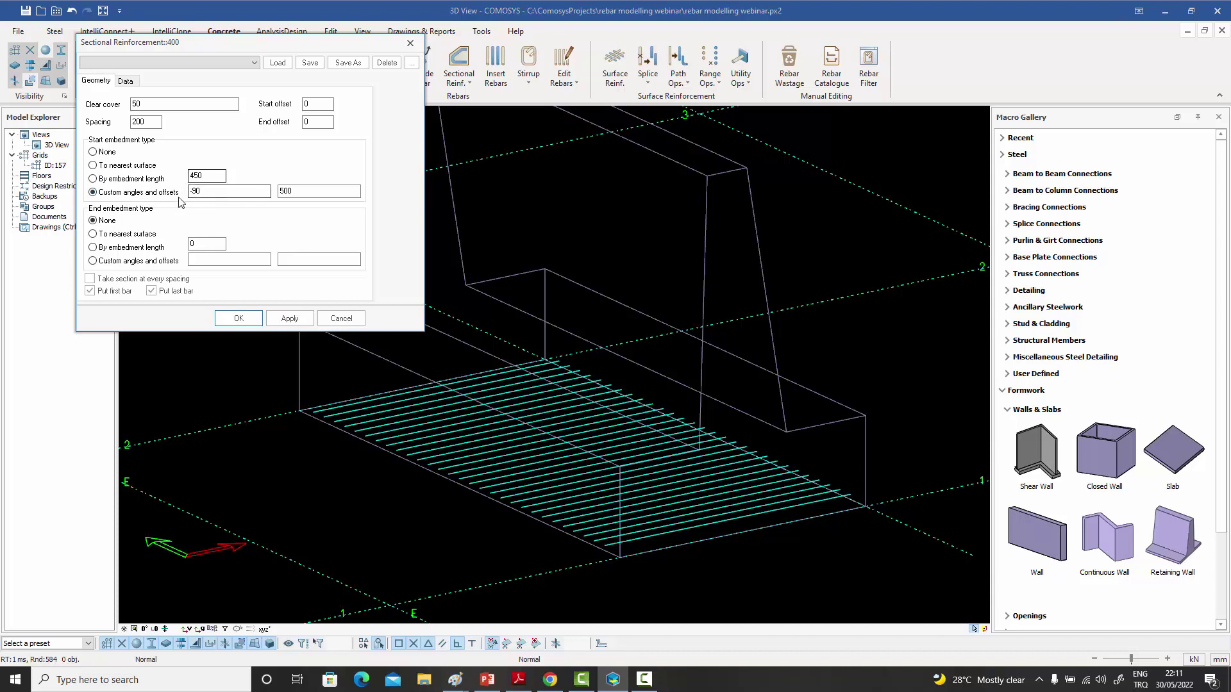
click(285, 191)
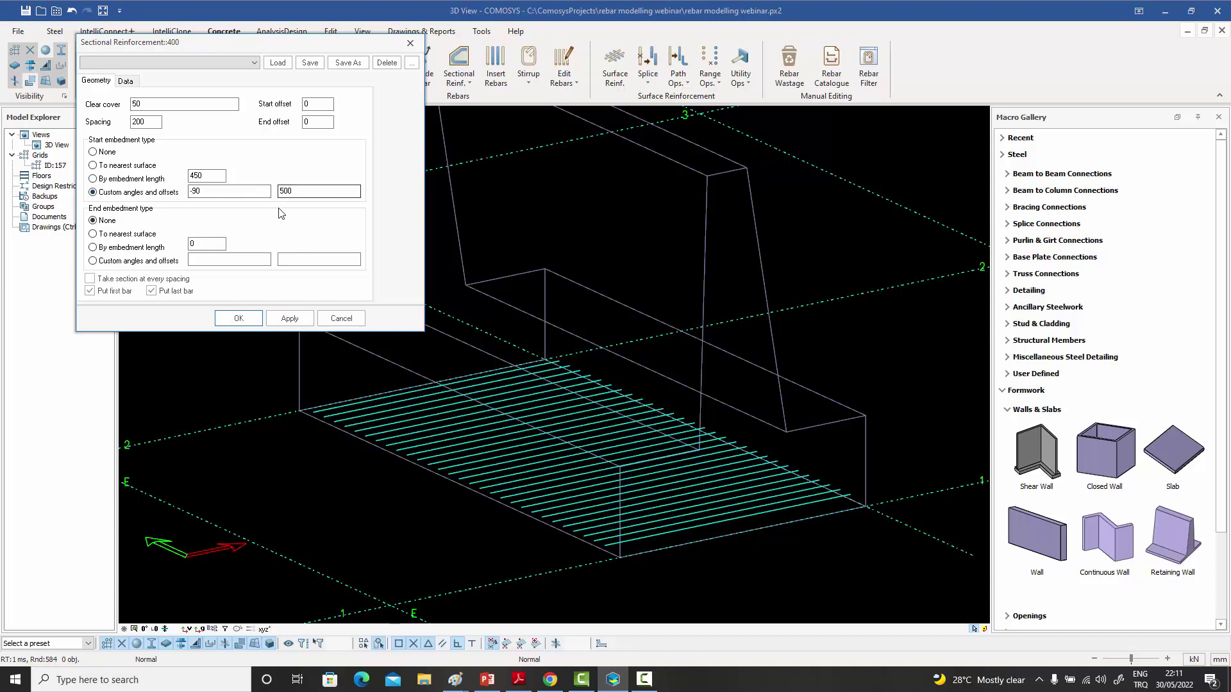
click(290, 319)
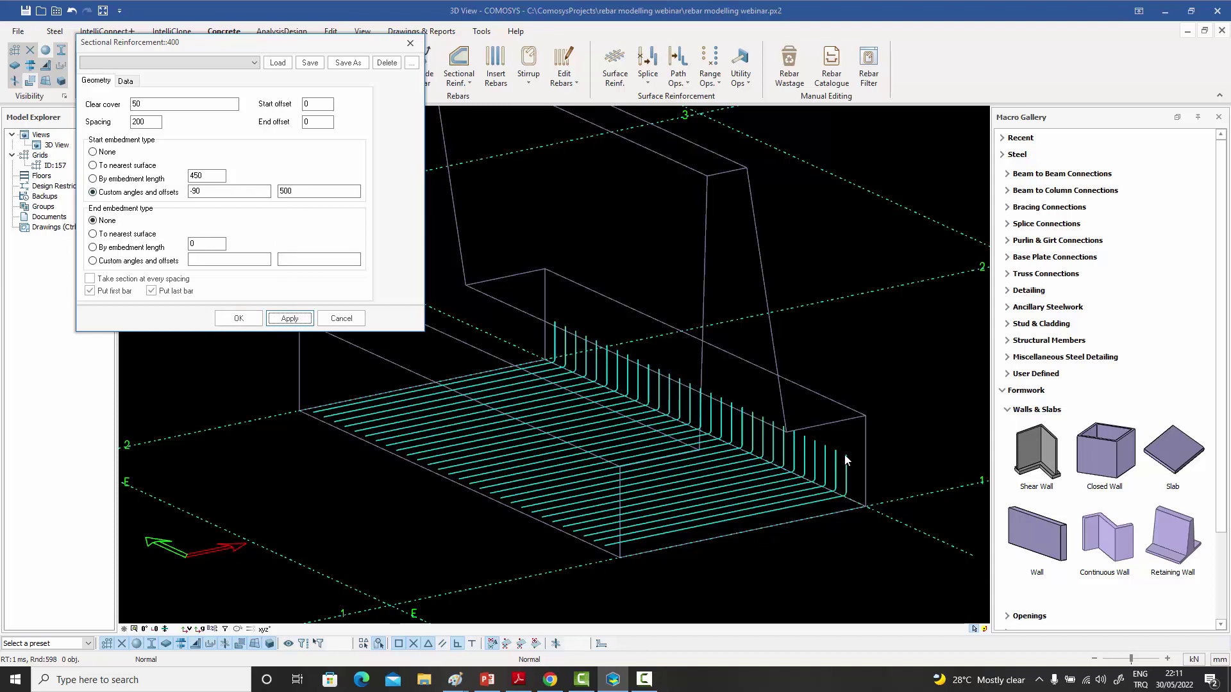
- Add a second bend to the start embedment by applying angles -90 90 and offsets 500 500
click(227, 192)
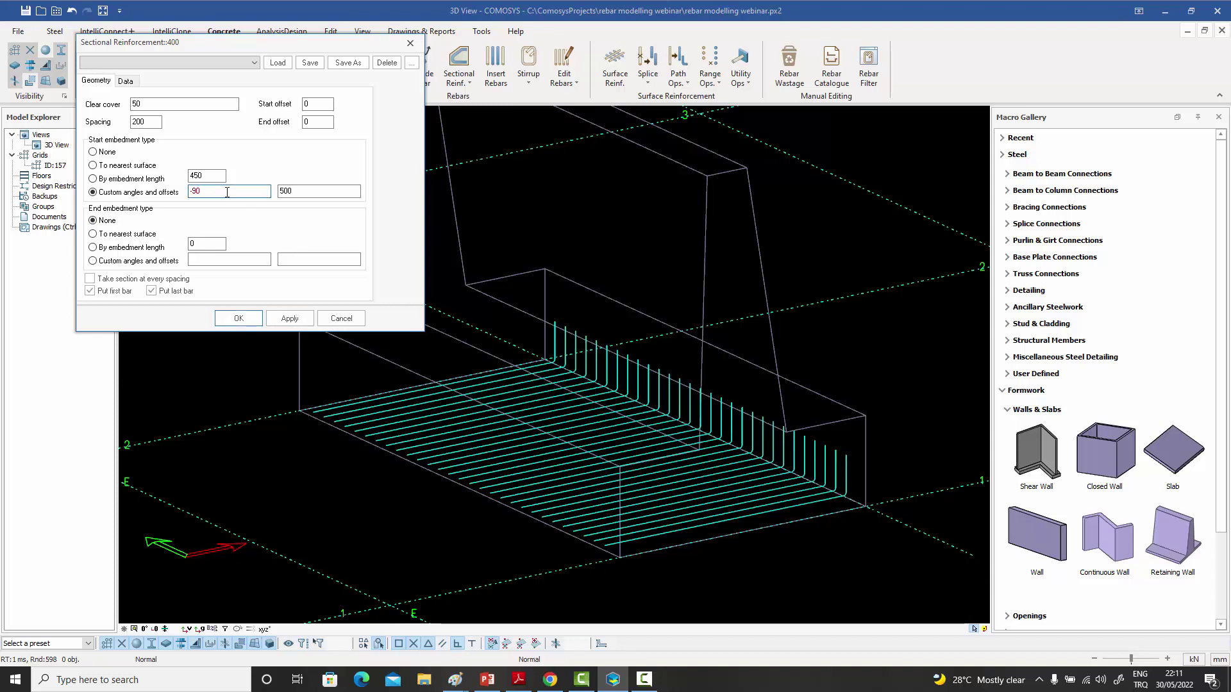
click(313, 192)
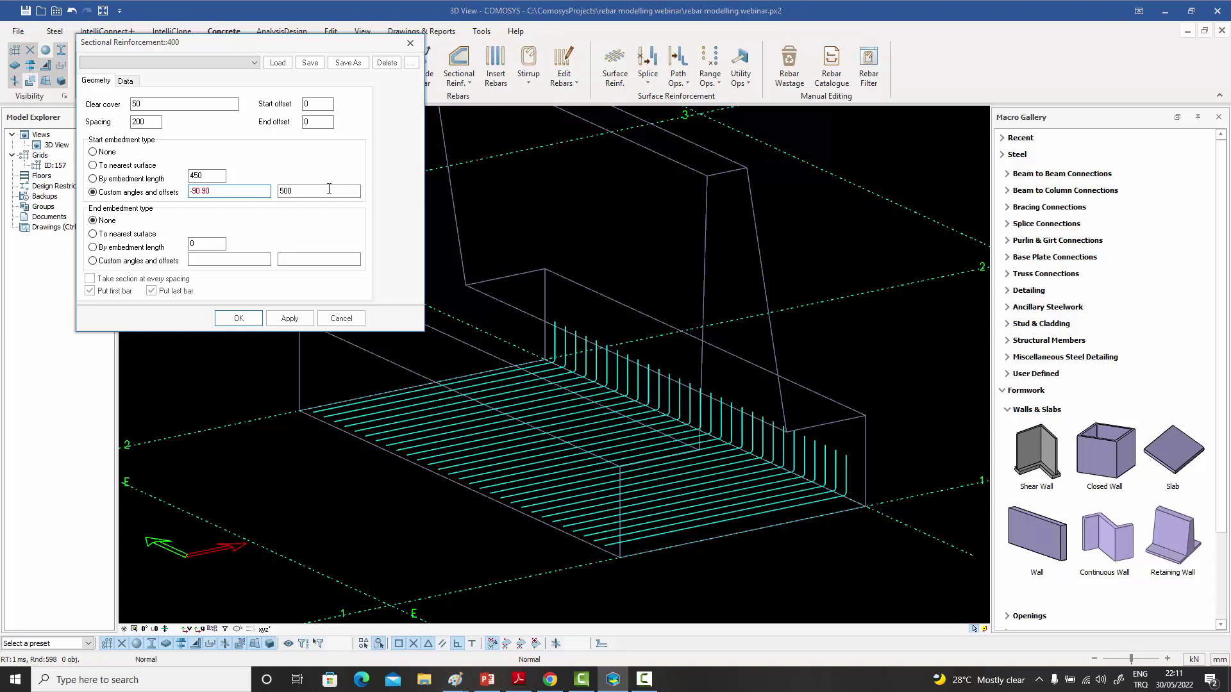
click(314, 192)
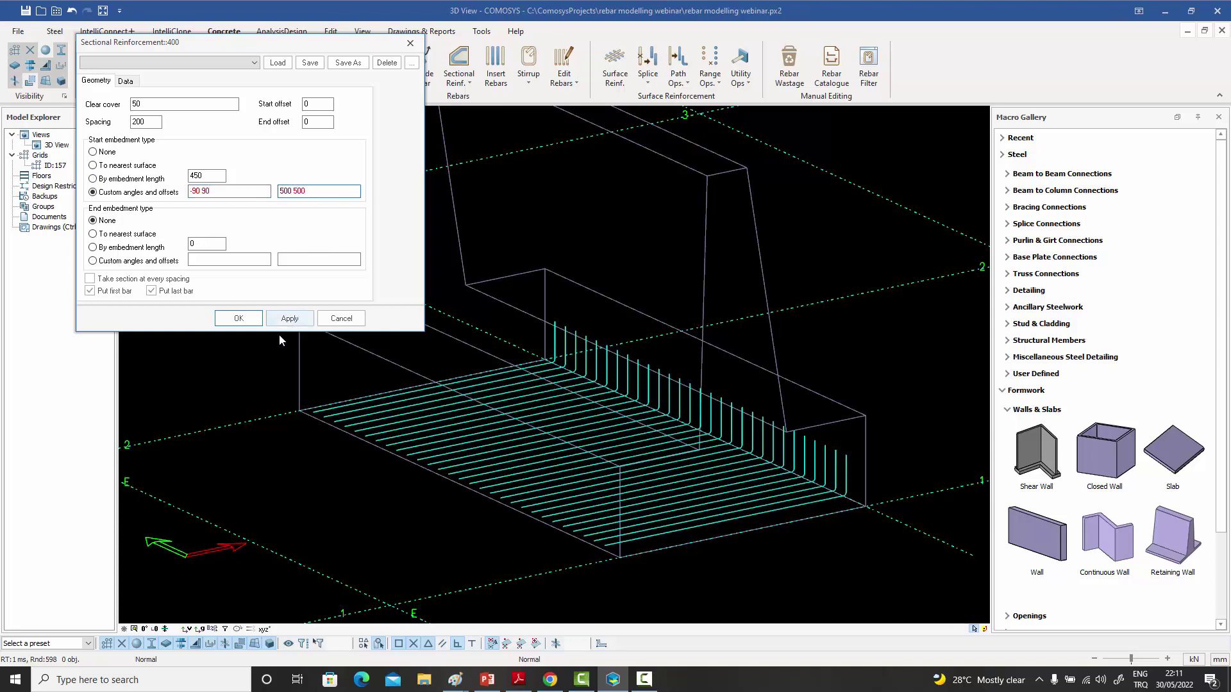
click(289, 319)
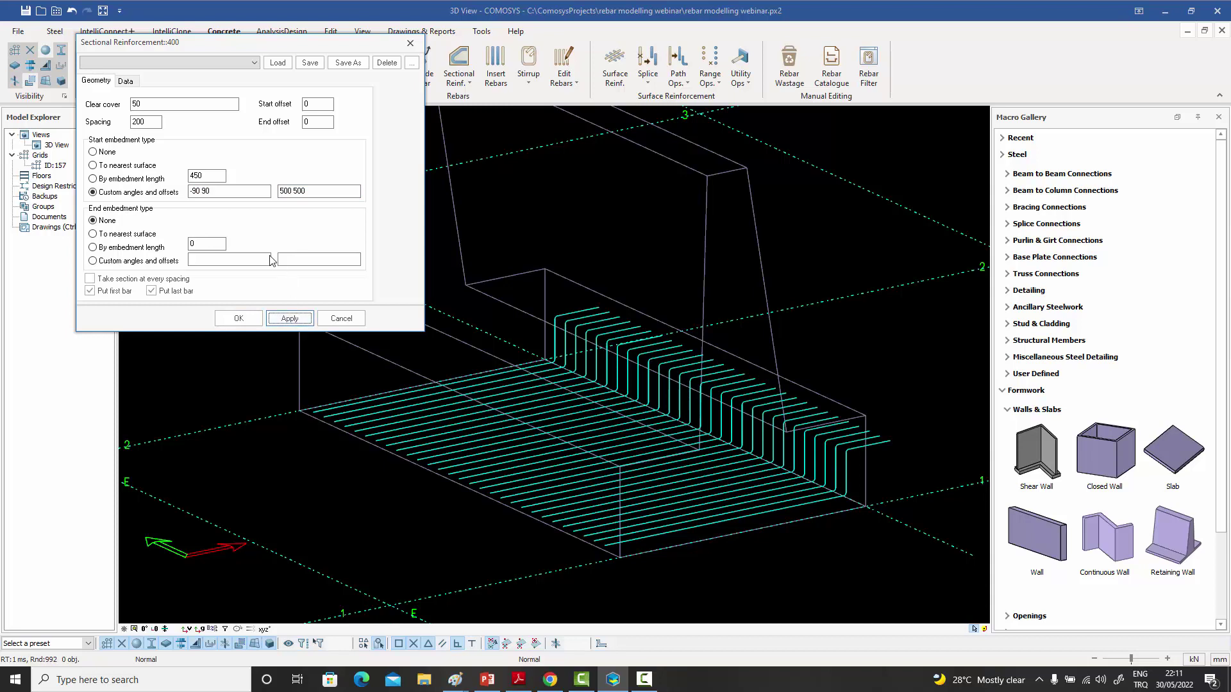
- Reverse the second start bend of the bottom bars by applying the angles -90 -90
click(201, 192)
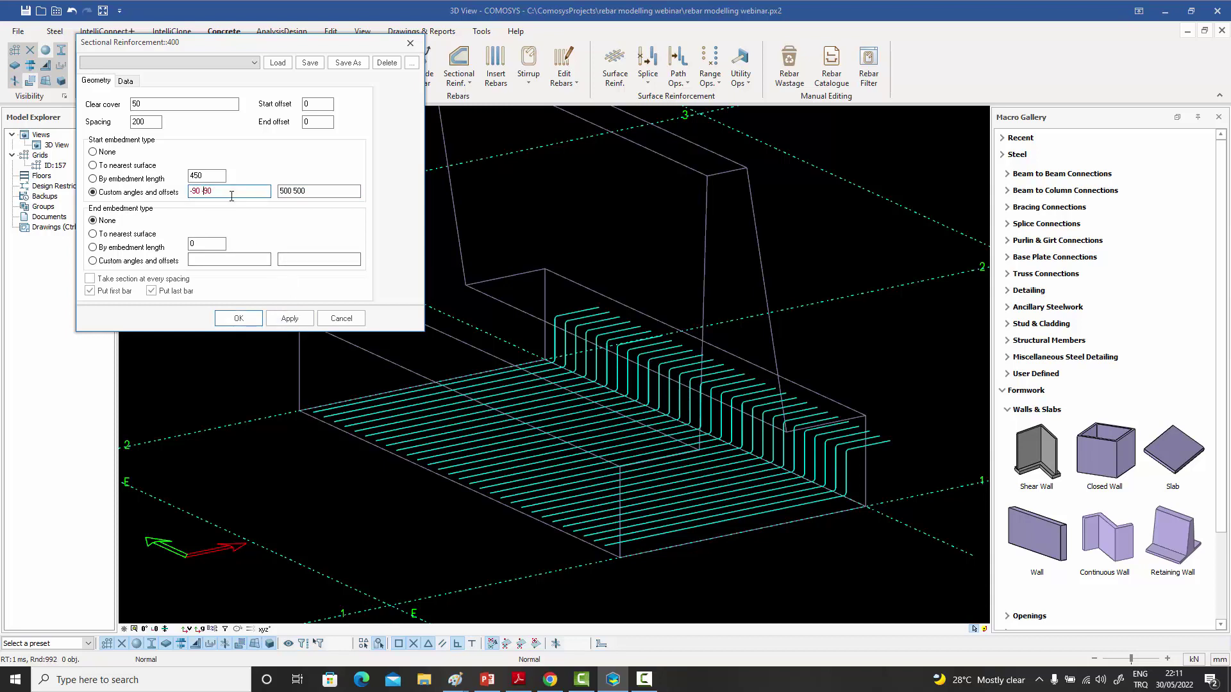
text(-)
click(289, 319)
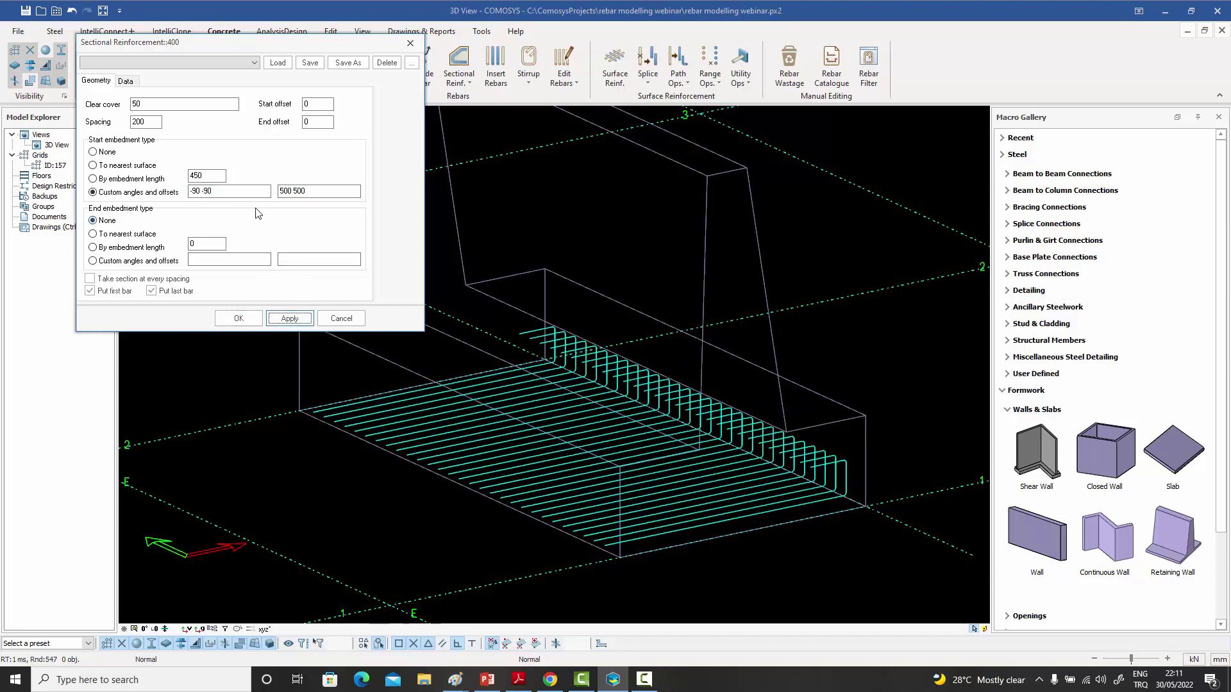
- Add a third start bend to the bottom bars by applying angles -90 -90 45 and offsets 500 500 500
click(234, 191)
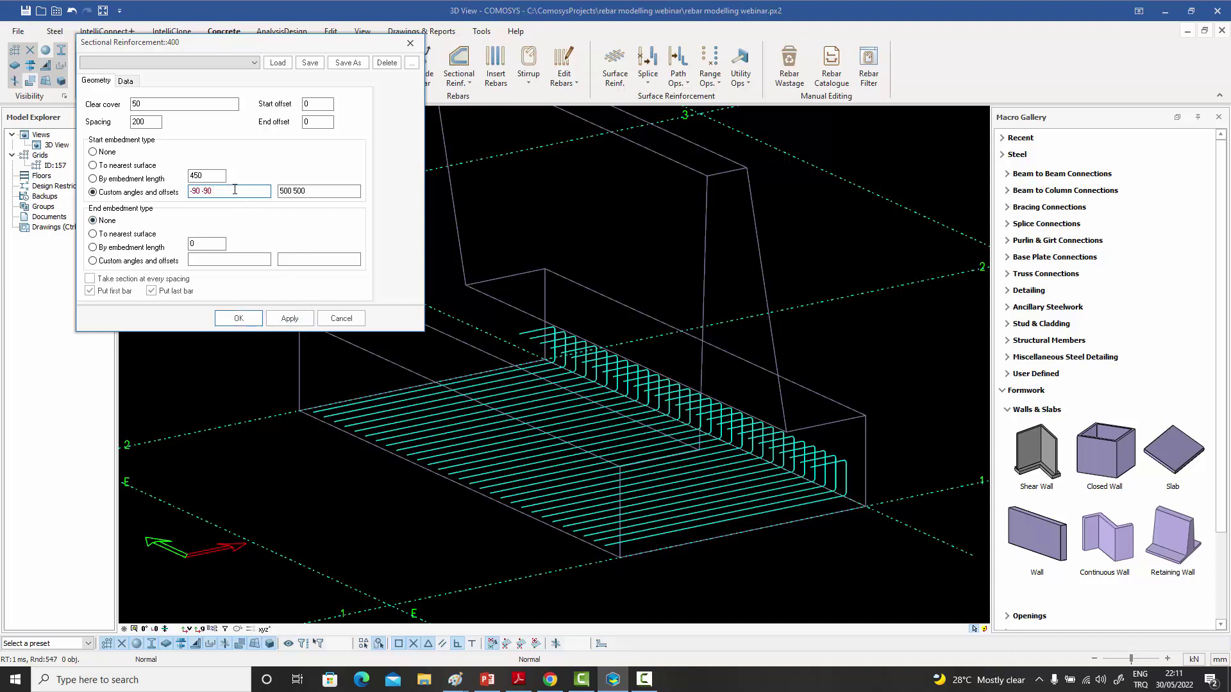
click(315, 191)
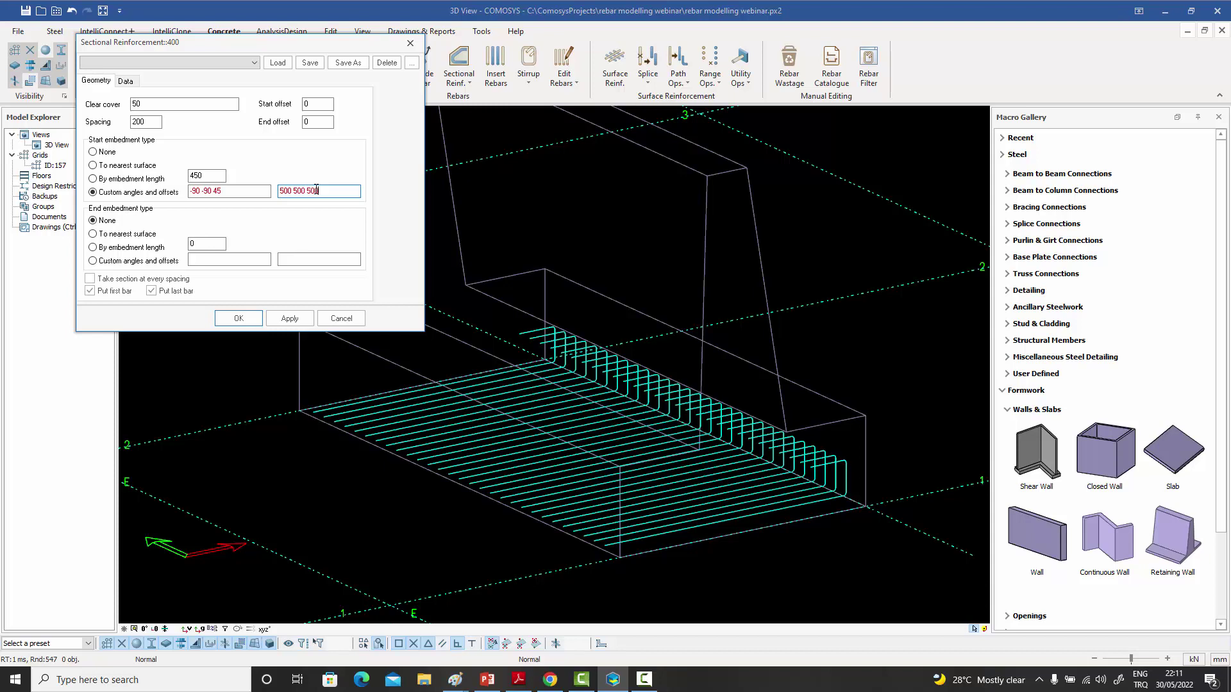
click(289, 318)
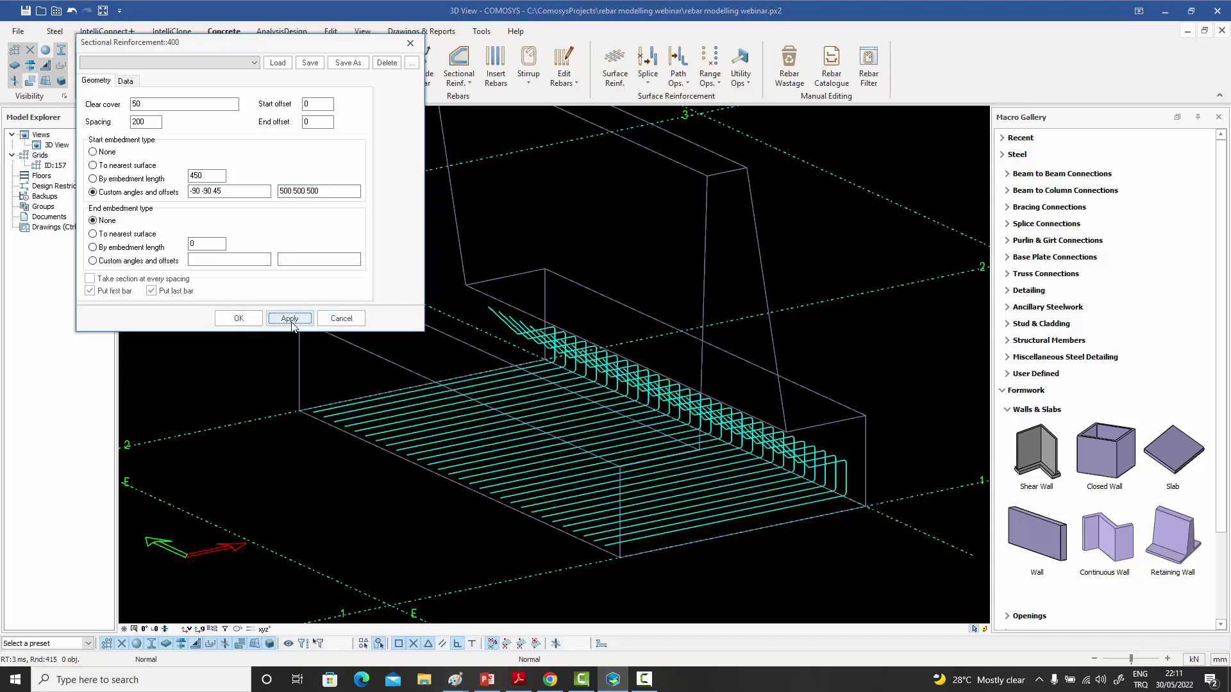
click(220, 191)
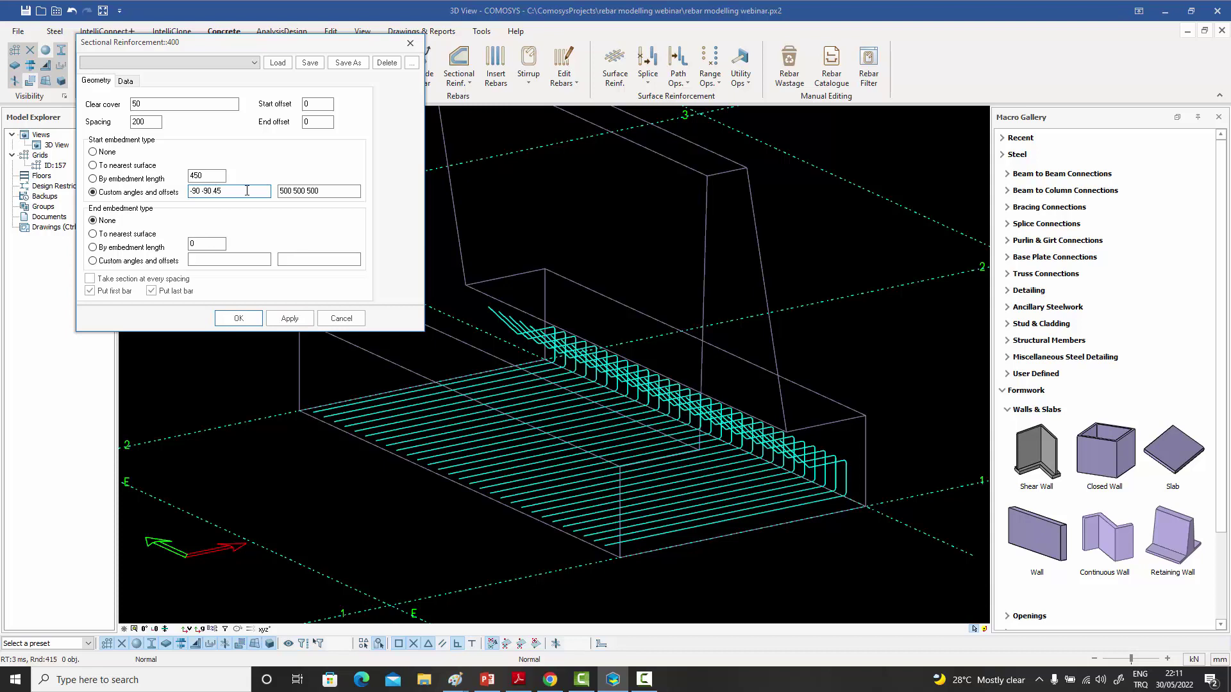
click(290, 320)
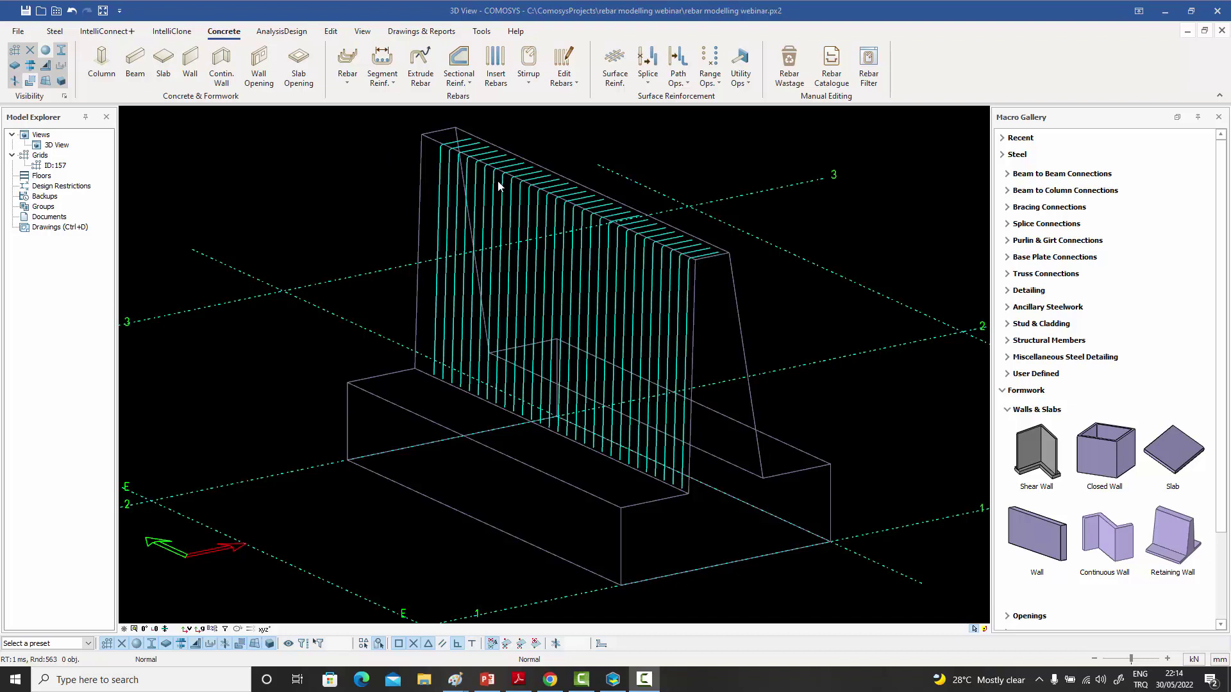
- Open the properties of the wall's vertical bars and apply the end embedment type By embedment length with a length of 30
double_click(689, 294)
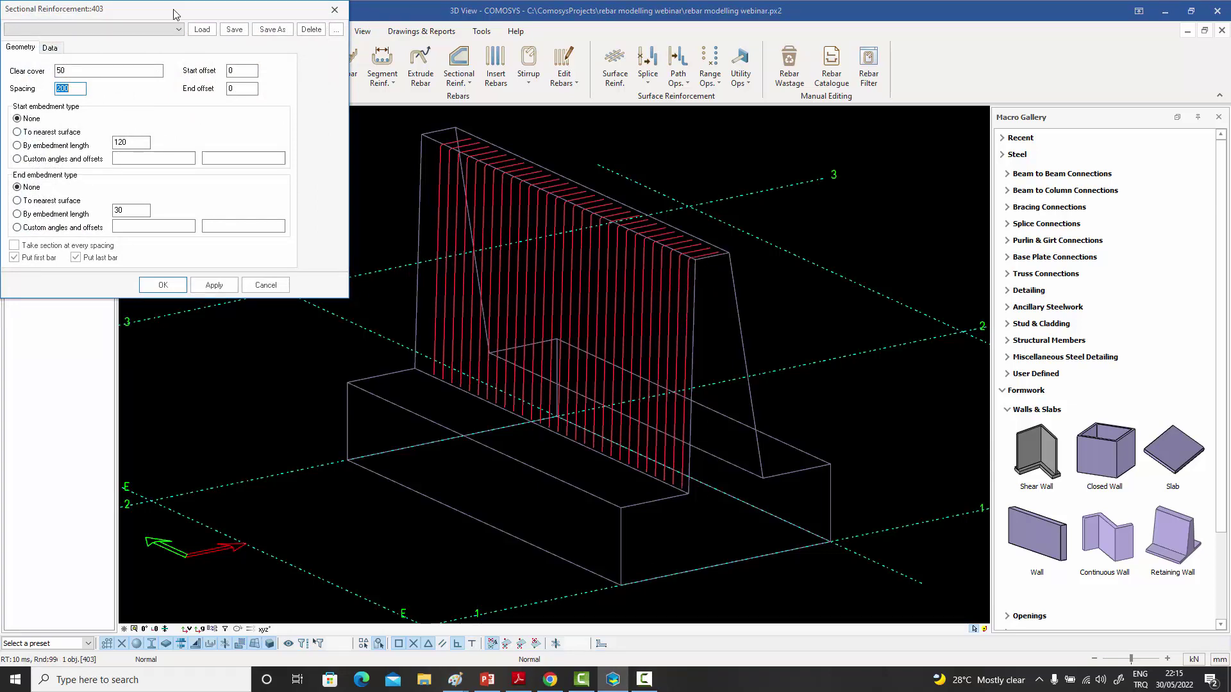
drag(173, 13, 220, 37)
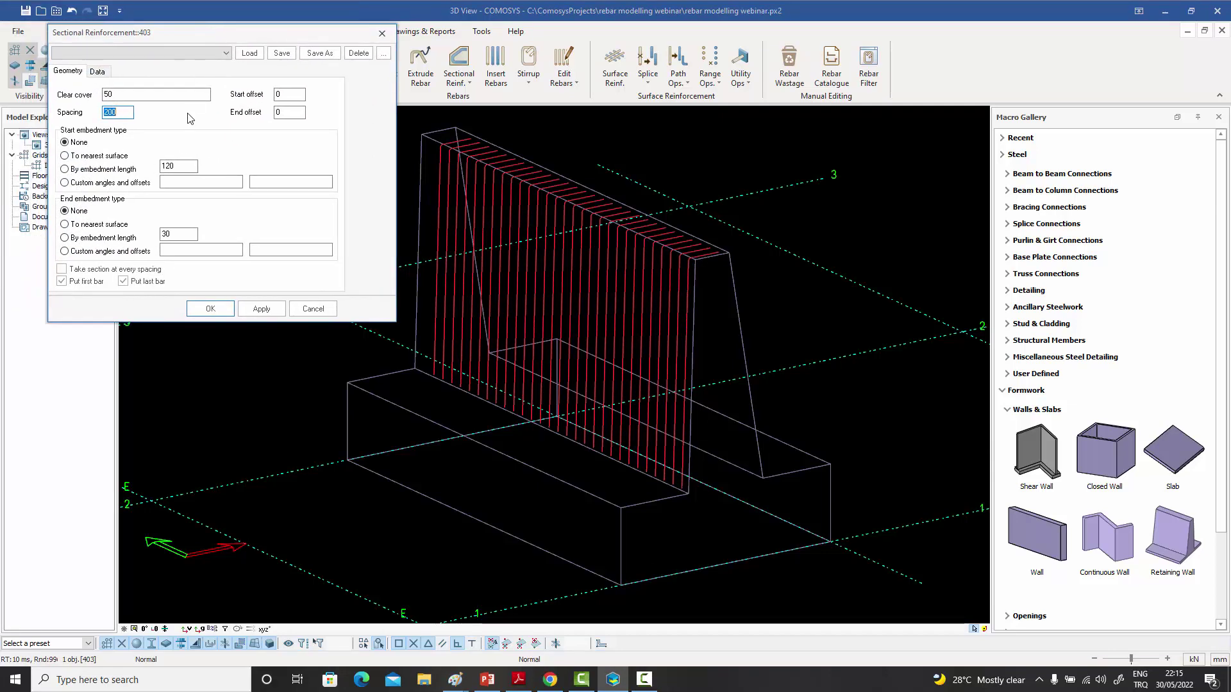
click(72, 238)
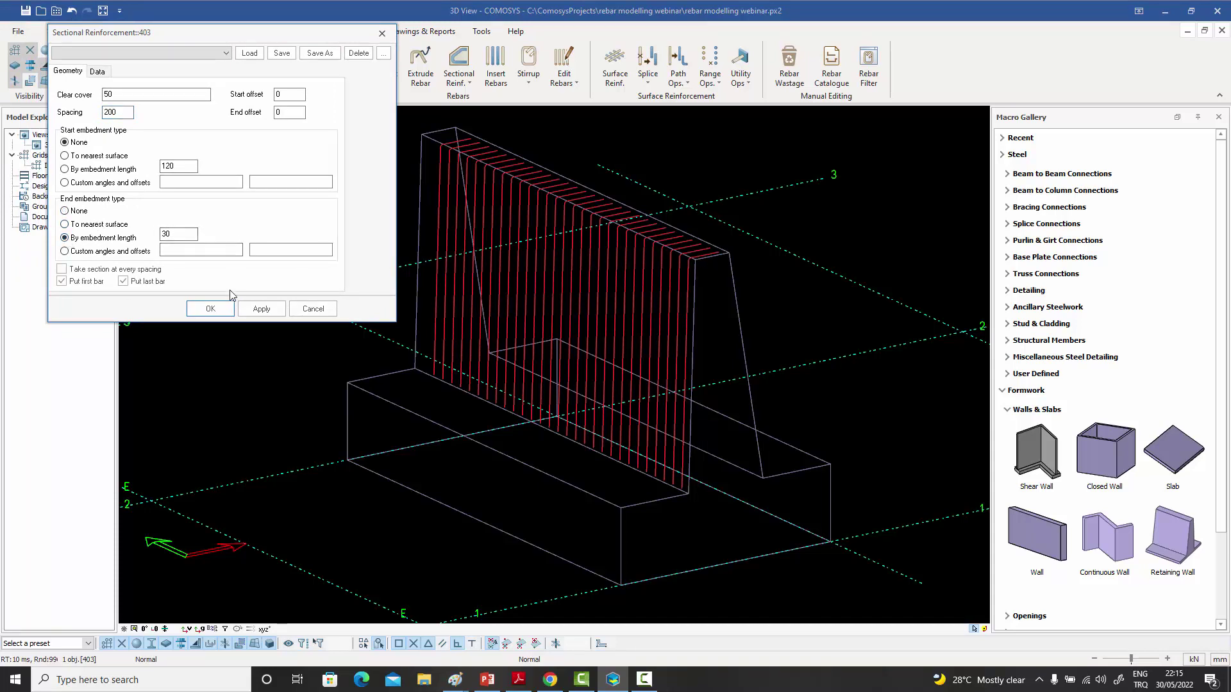
click(260, 309)
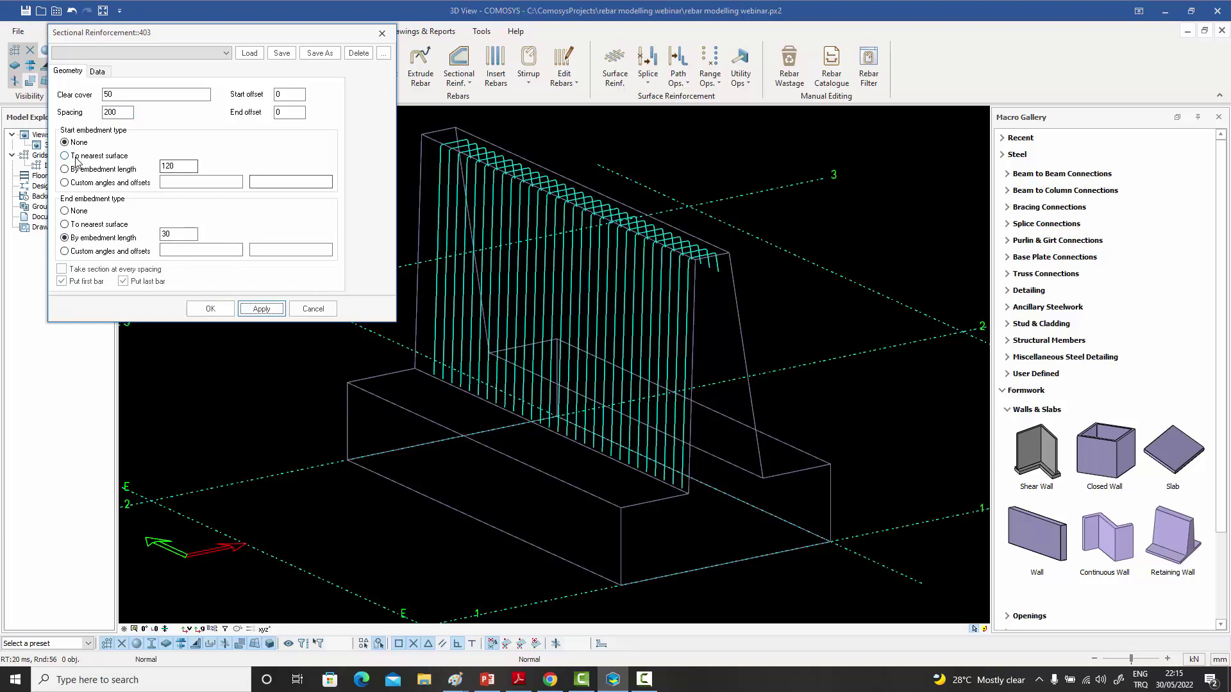
- Apply the start embedment To nearest surface to the wall bars, switch it to By embedment length of 120, and close the properties
click(65, 156)
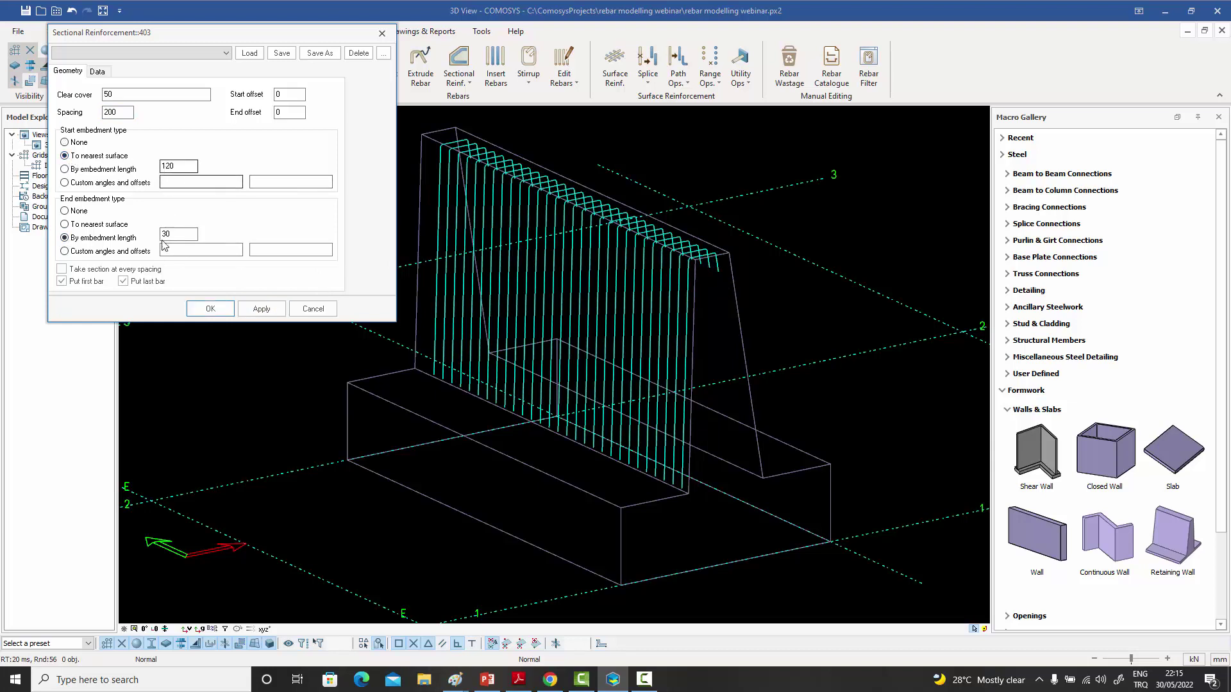
click(260, 309)
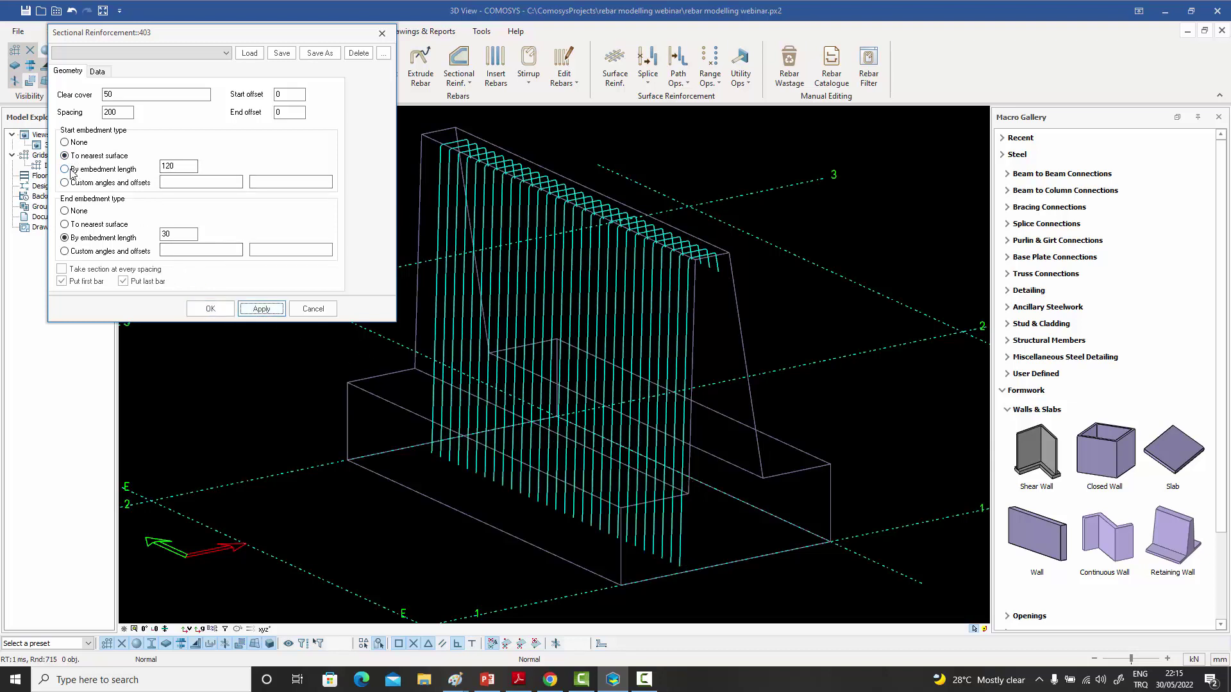
click(97, 172)
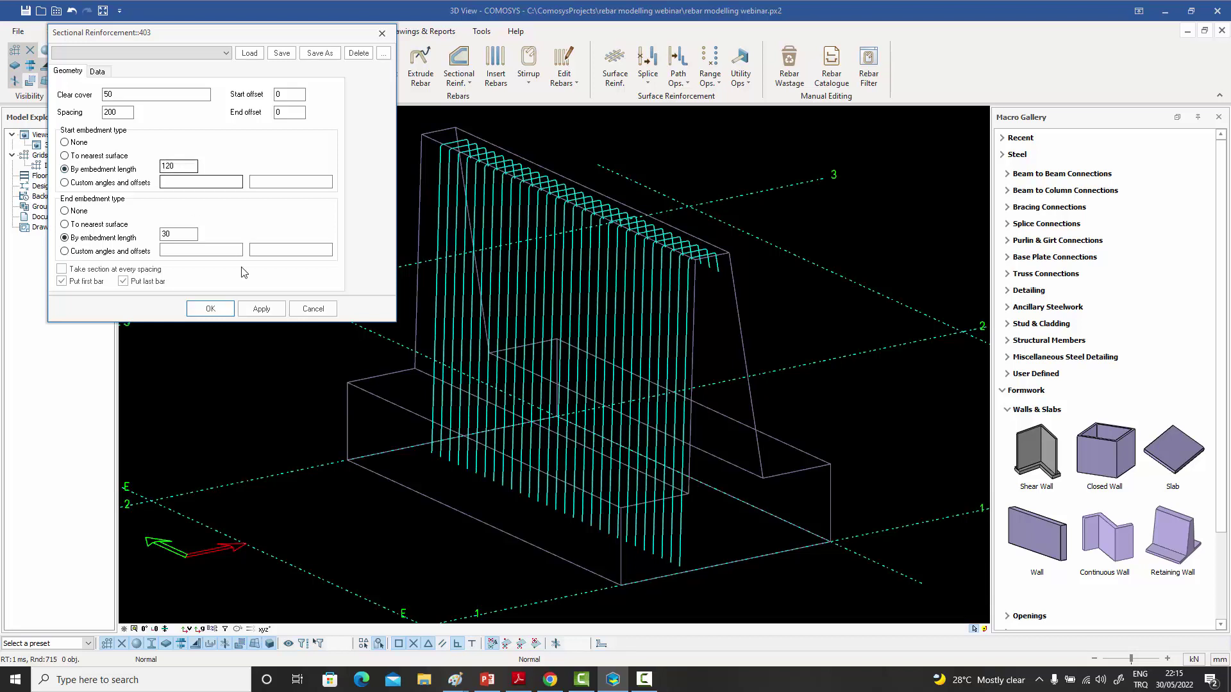
click(269, 311)
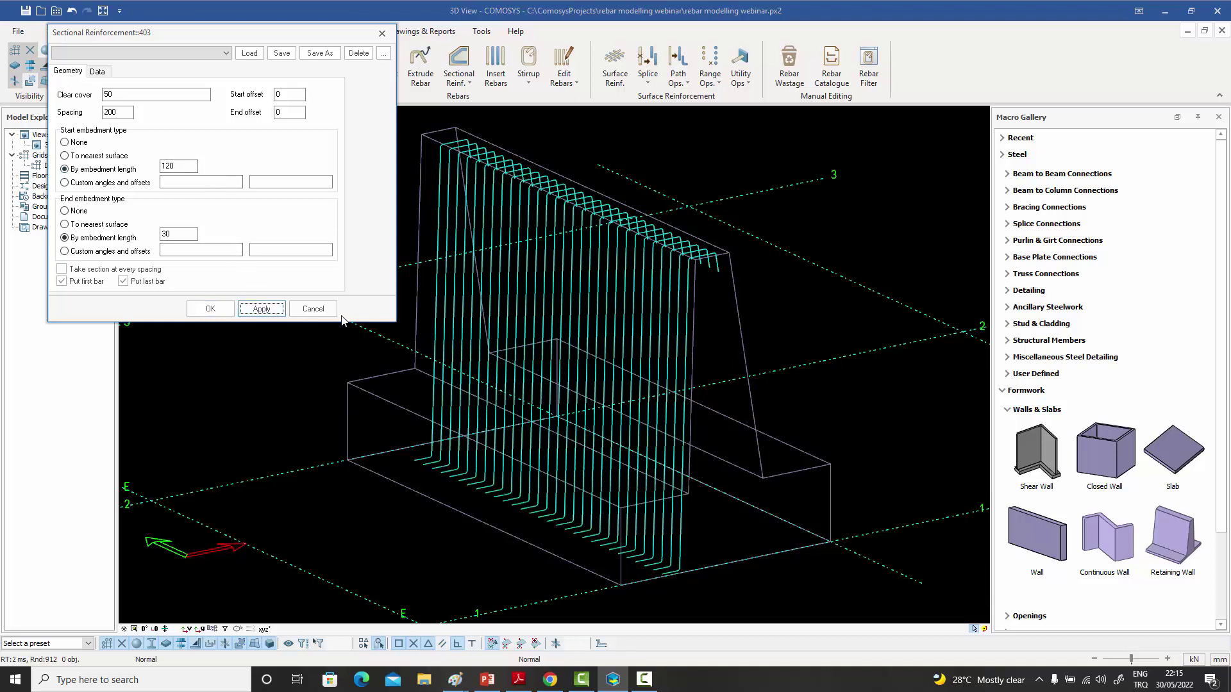
click(315, 309)
middle_drag(309, 240, 328, 234)
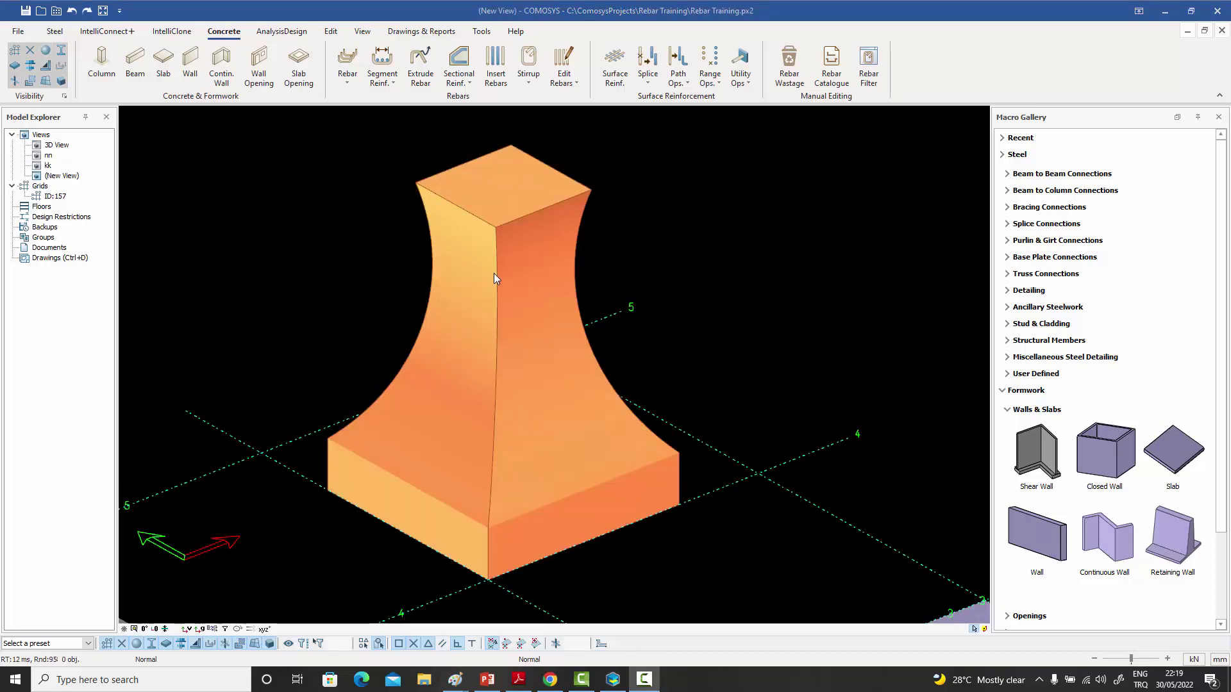
- Start a sectional reinforcement on the curved pedestal, defining its first section just above the base block with the hook at the front corner
middle_drag(493, 273, 548, 263)
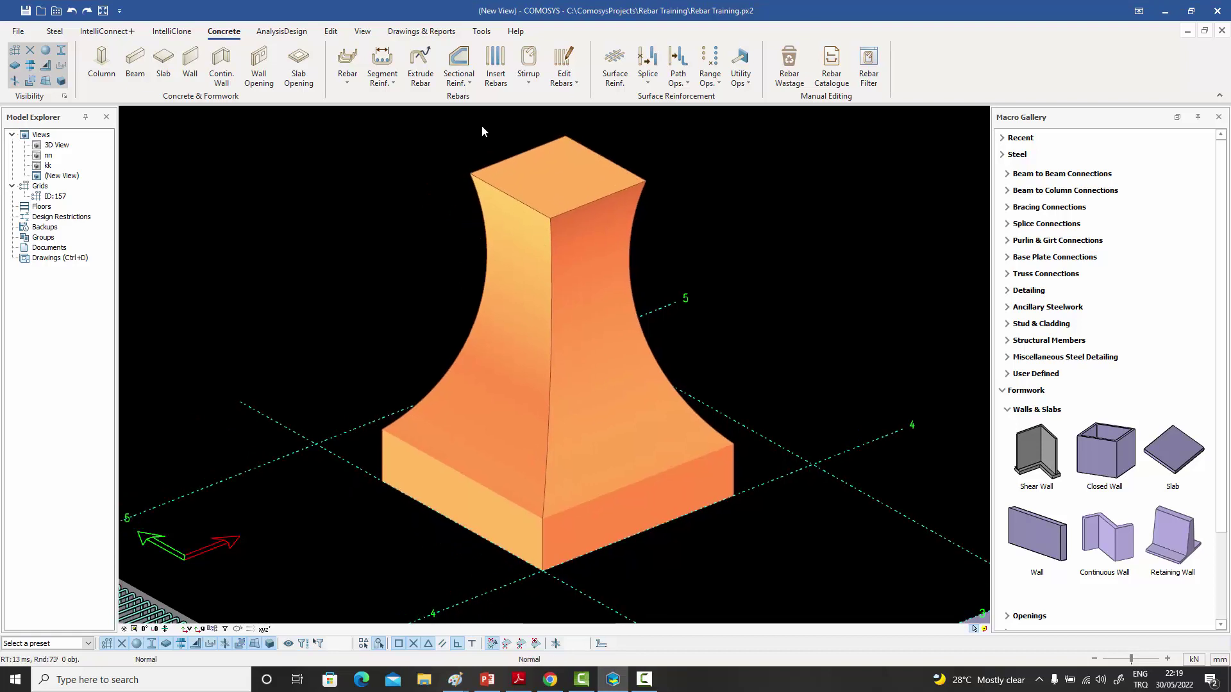
click(470, 85)
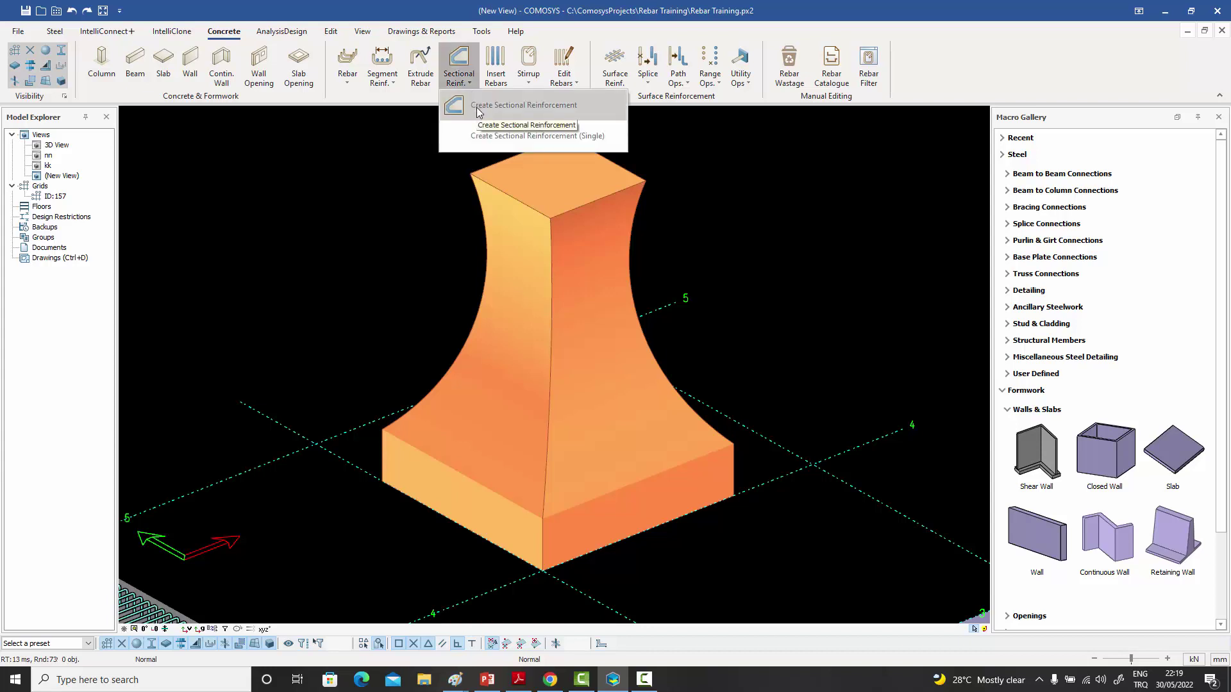
click(478, 108)
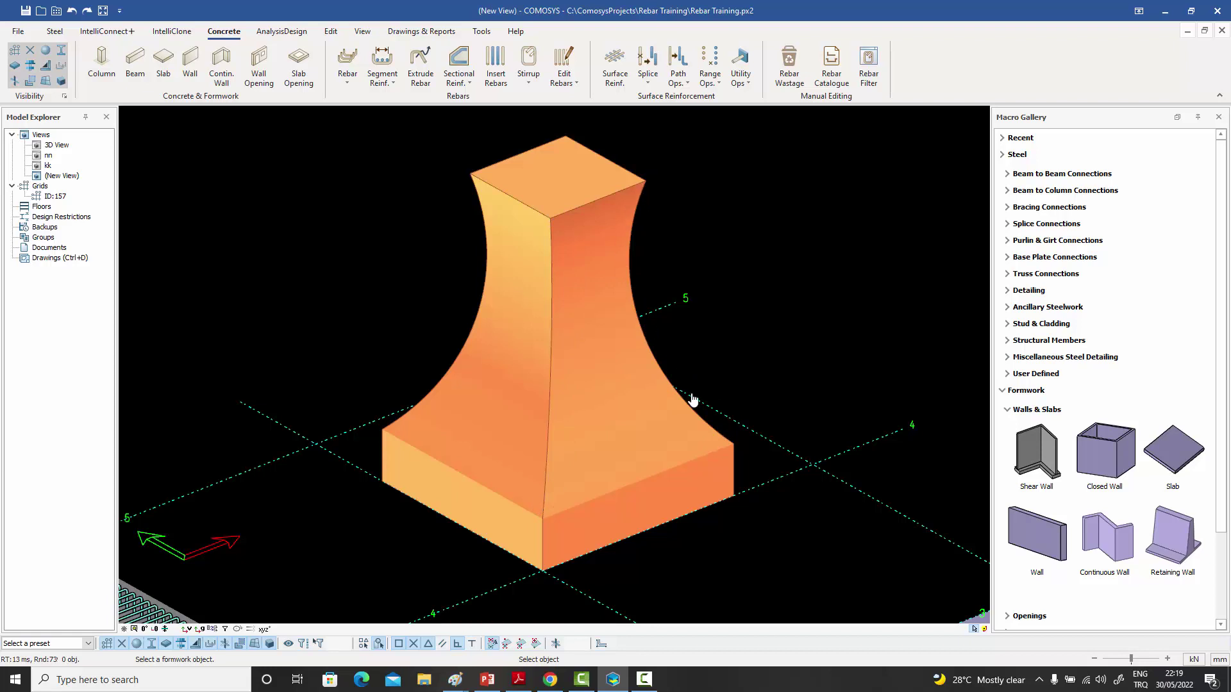
click(546, 490)
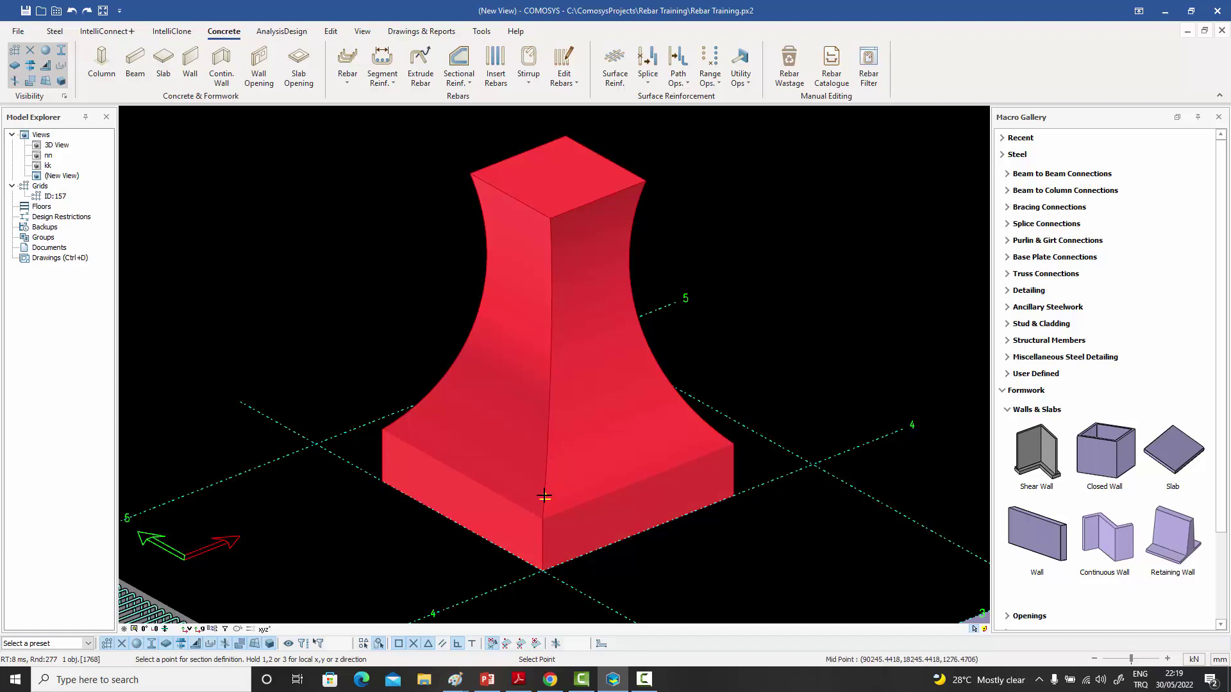
click(546, 492)
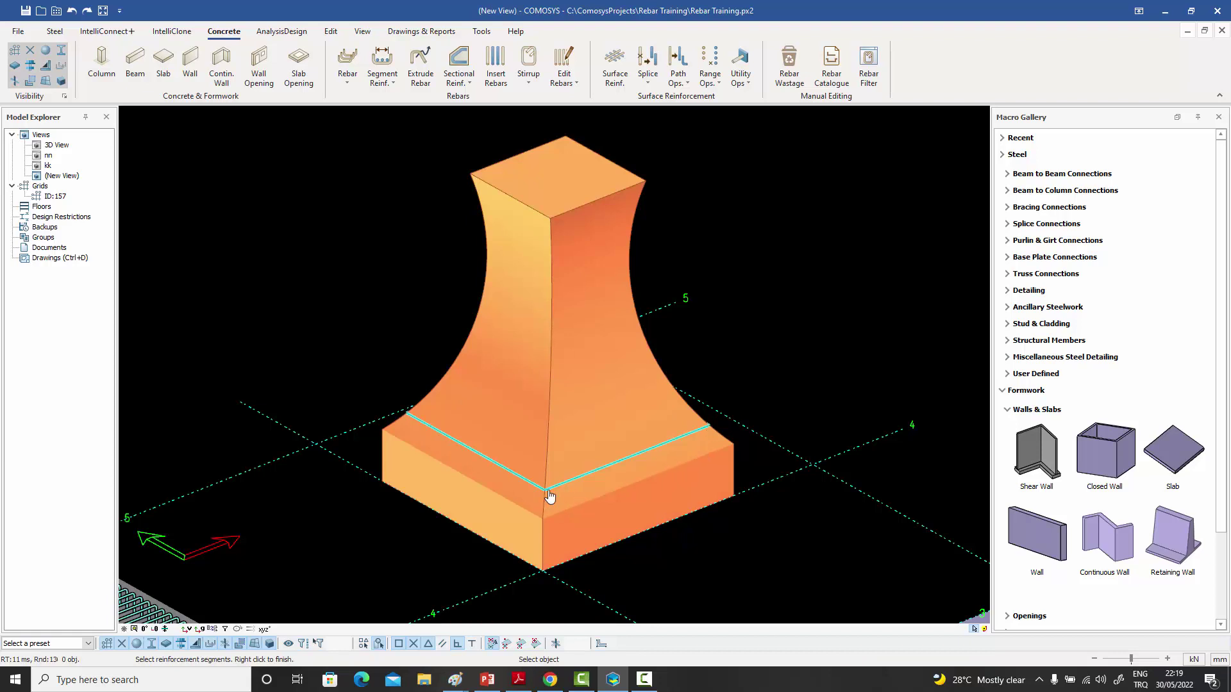
right_click(710, 332)
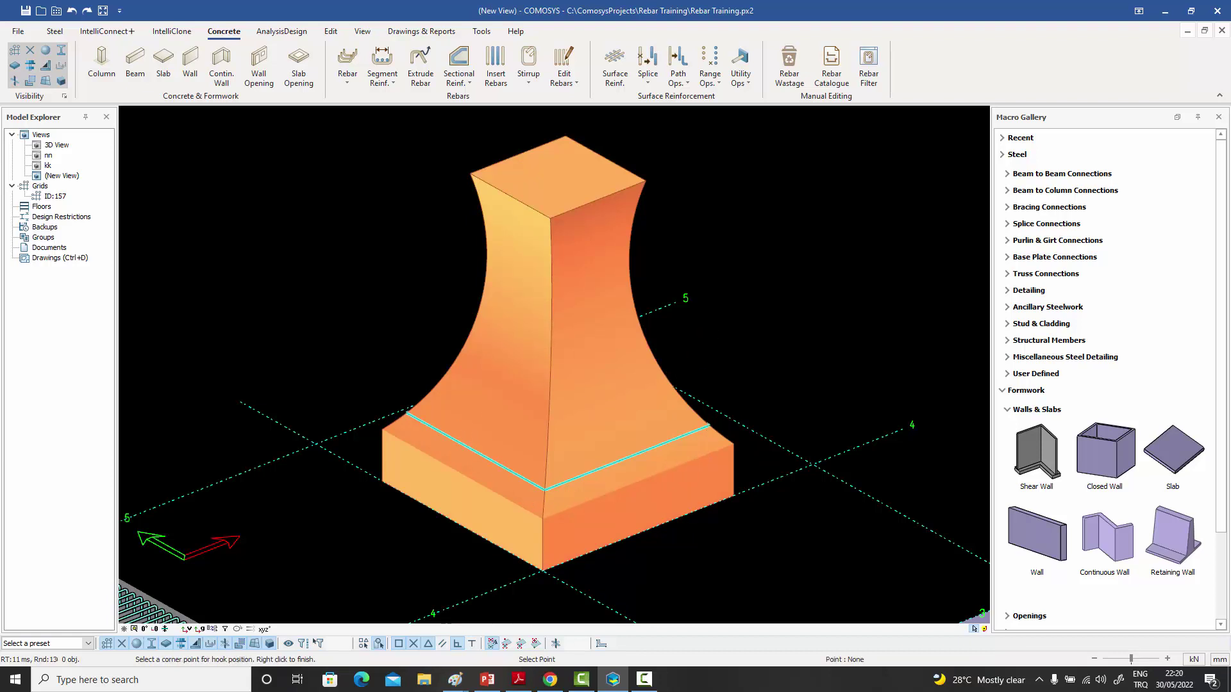
click(545, 490)
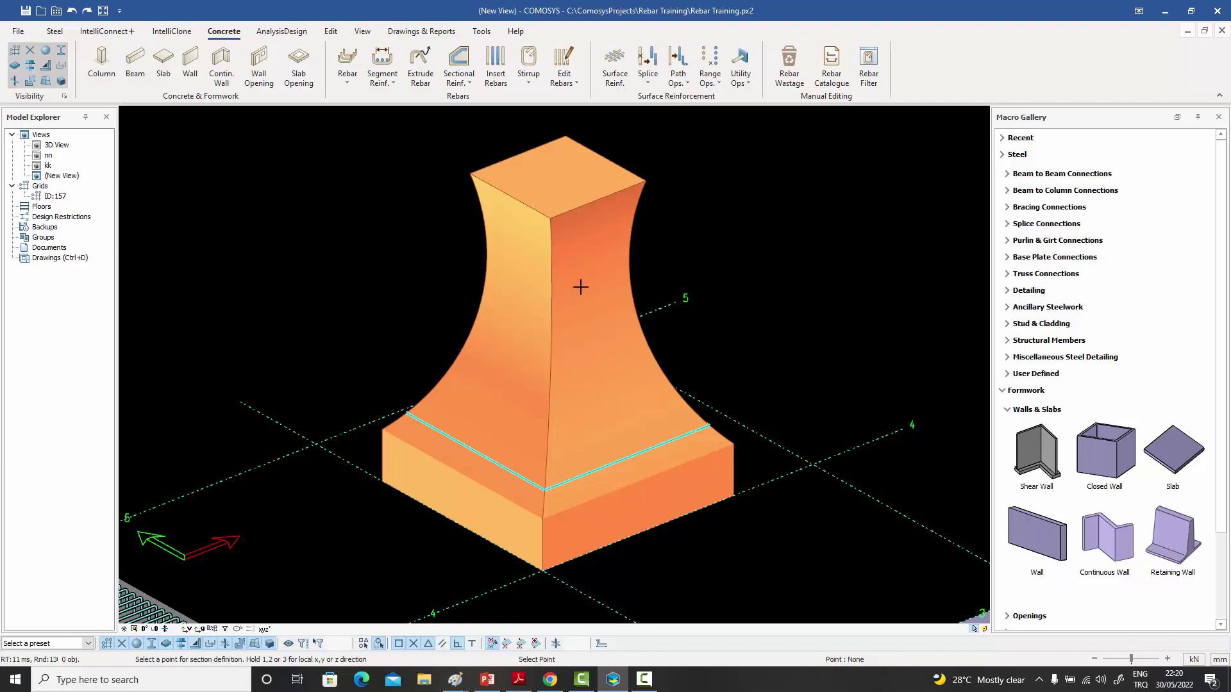
- Define the second section near the pedestal's top edge, finish the sectional reinforcement, and exit the command
click(551, 233)
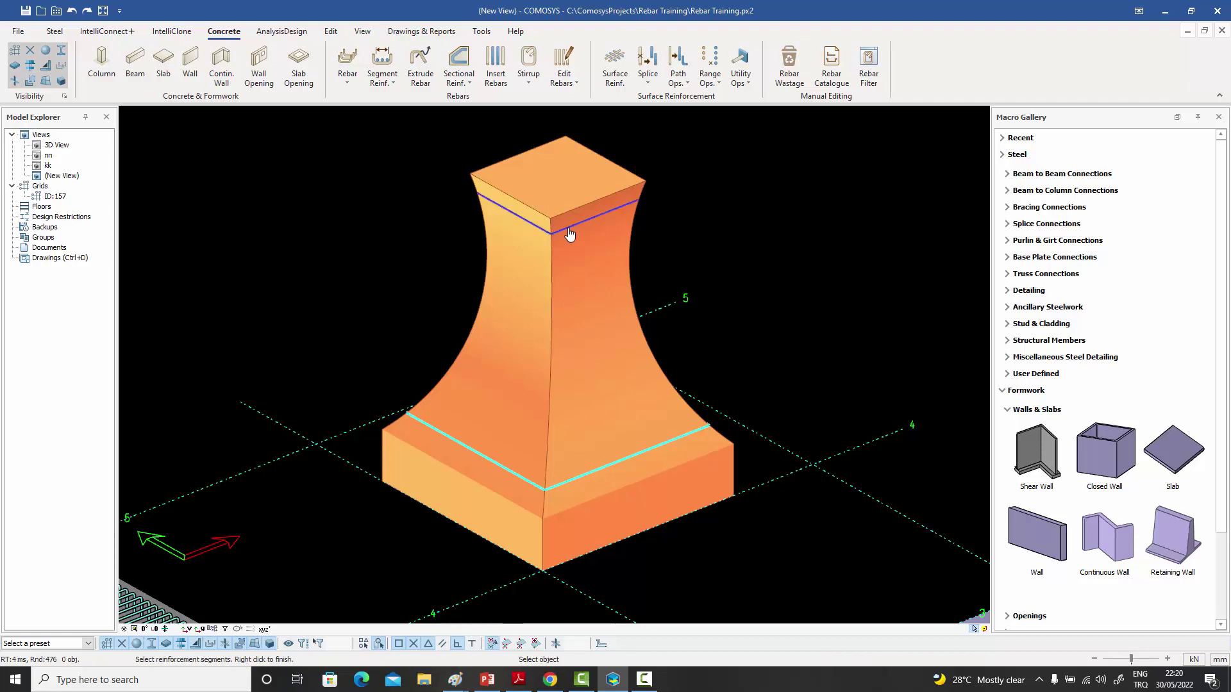
right_click(570, 234)
click(570, 234)
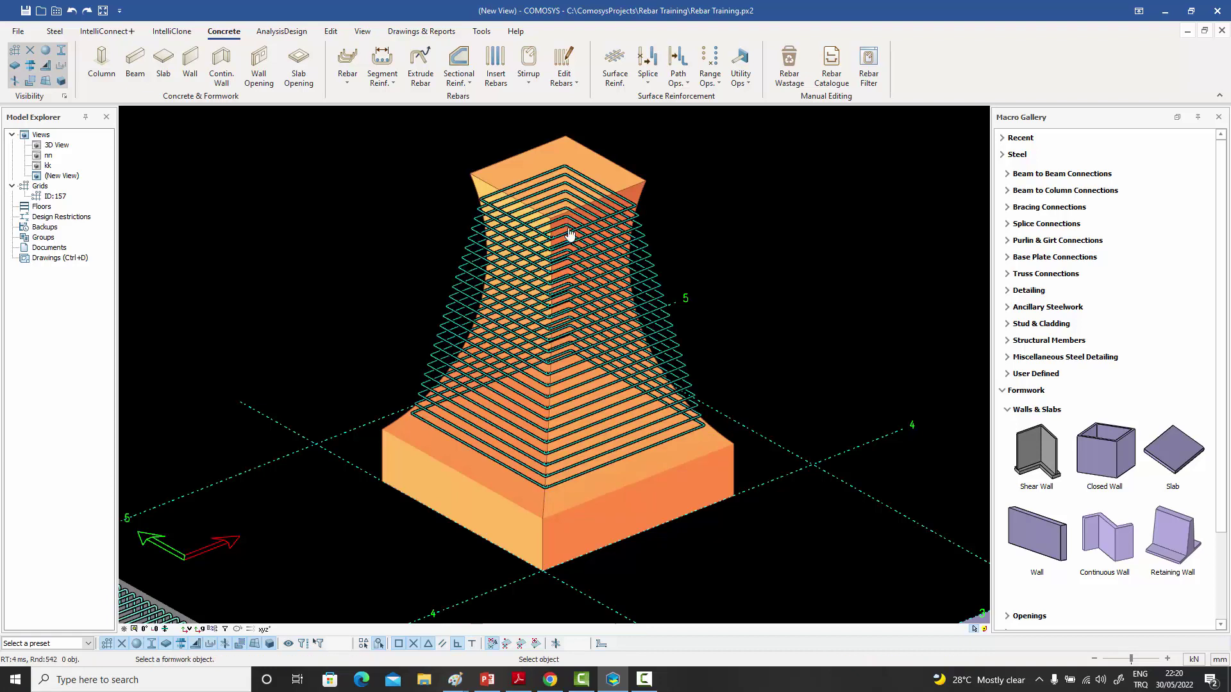
key(Escape)
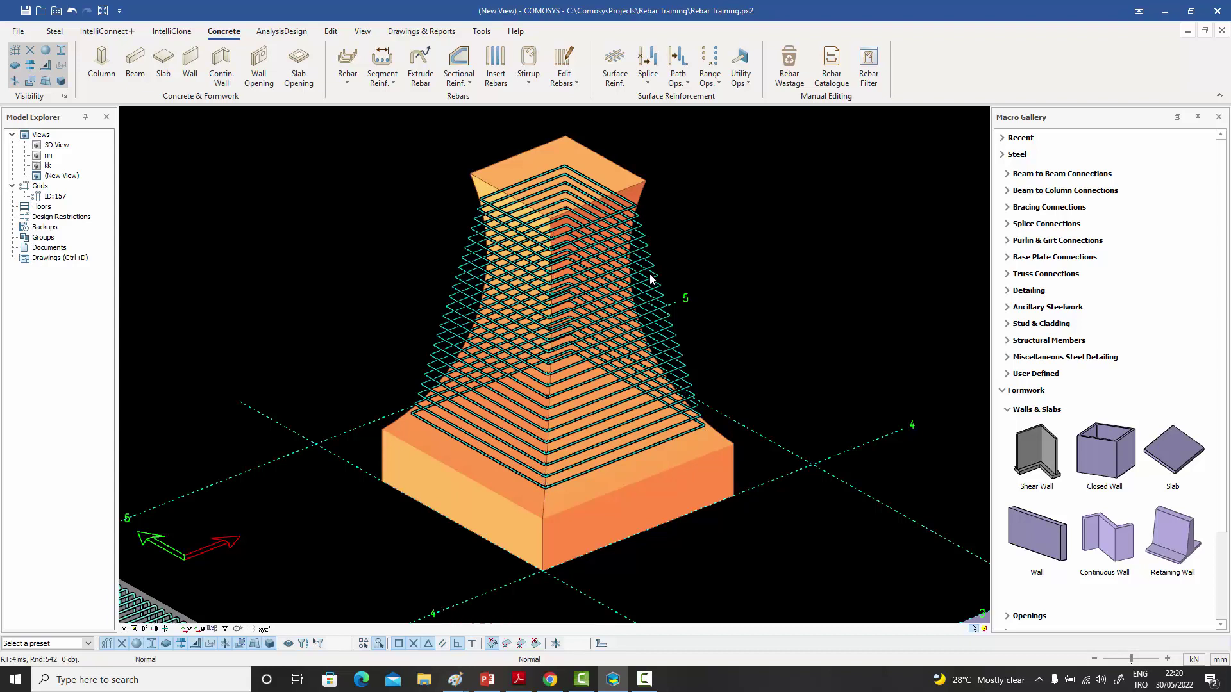
- Enable Take section at every spacing in the properties of the curved pedestal's sectional reinforcement and confirm the change
double_click(465, 294)
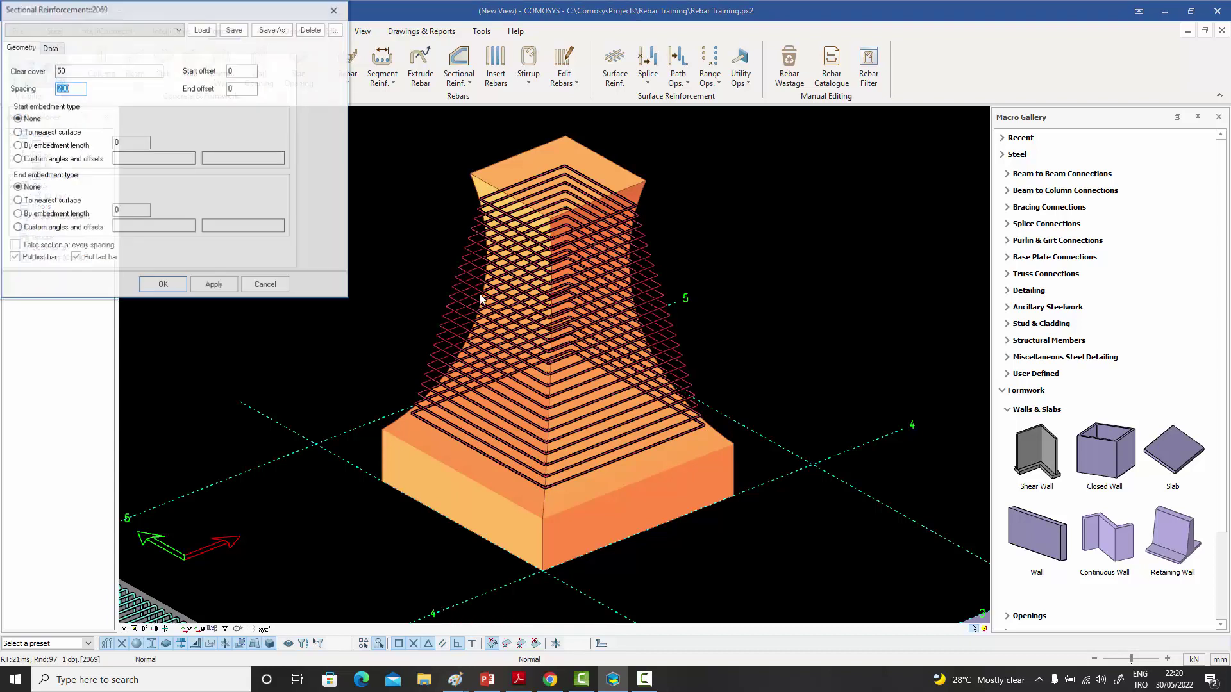
drag(127, 9, 180, 44)
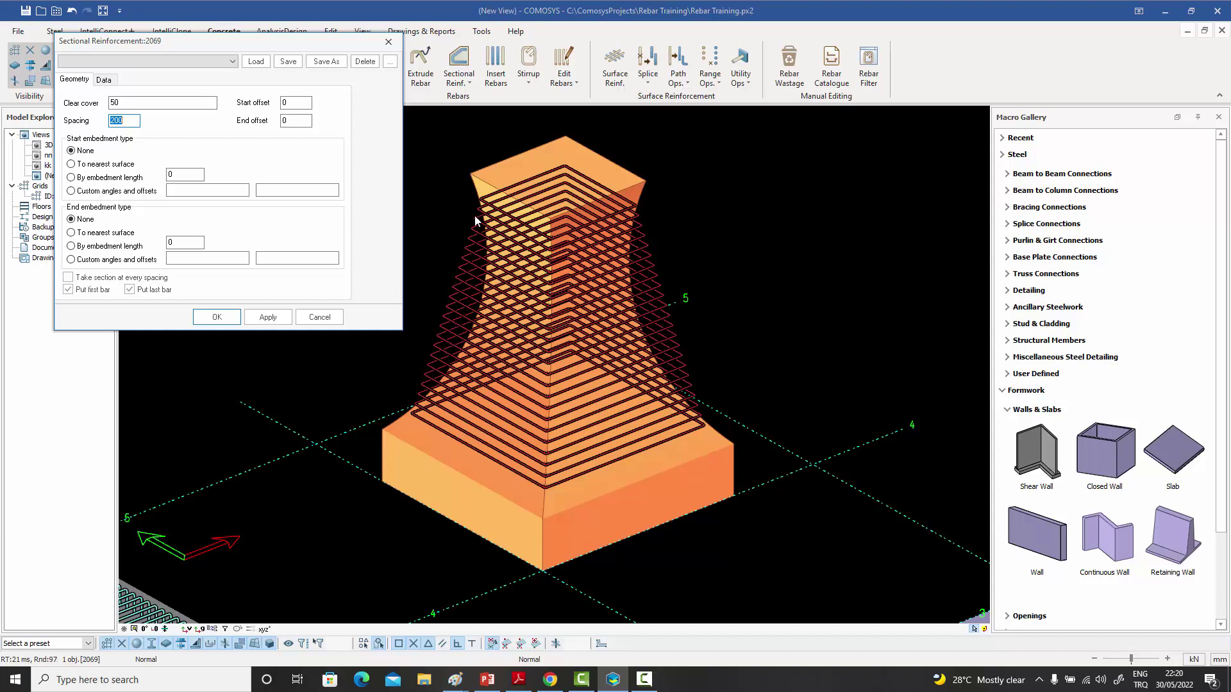
click(88, 281)
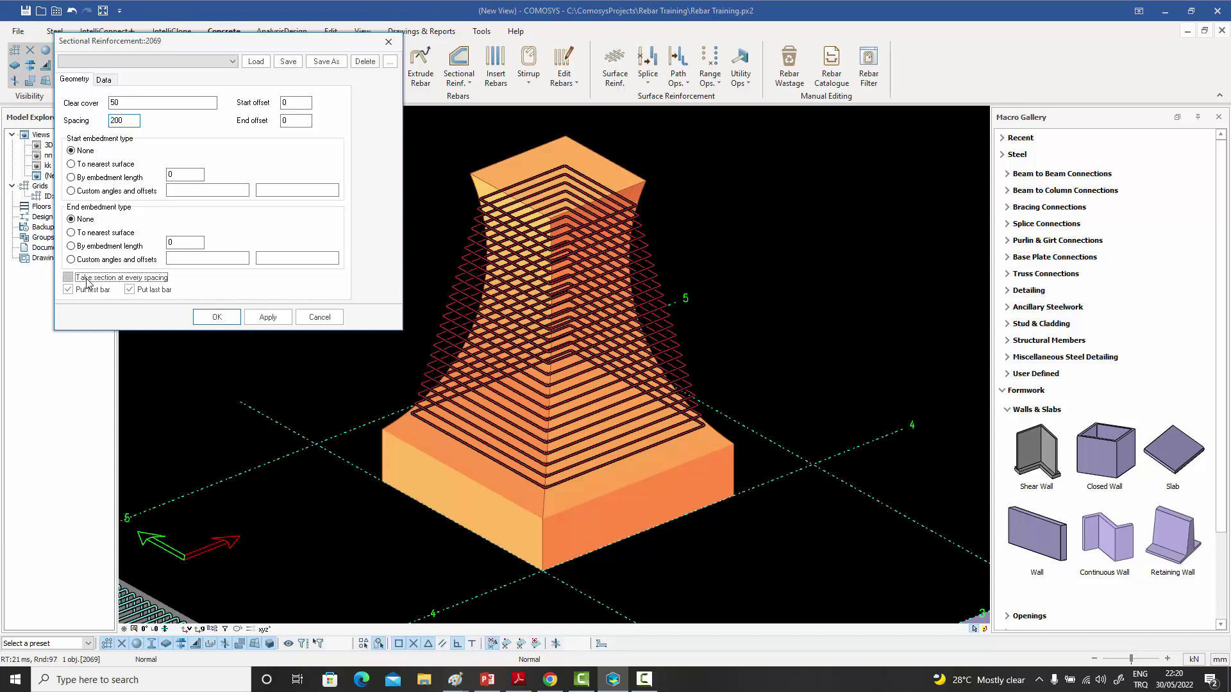
click(220, 318)
click(270, 290)
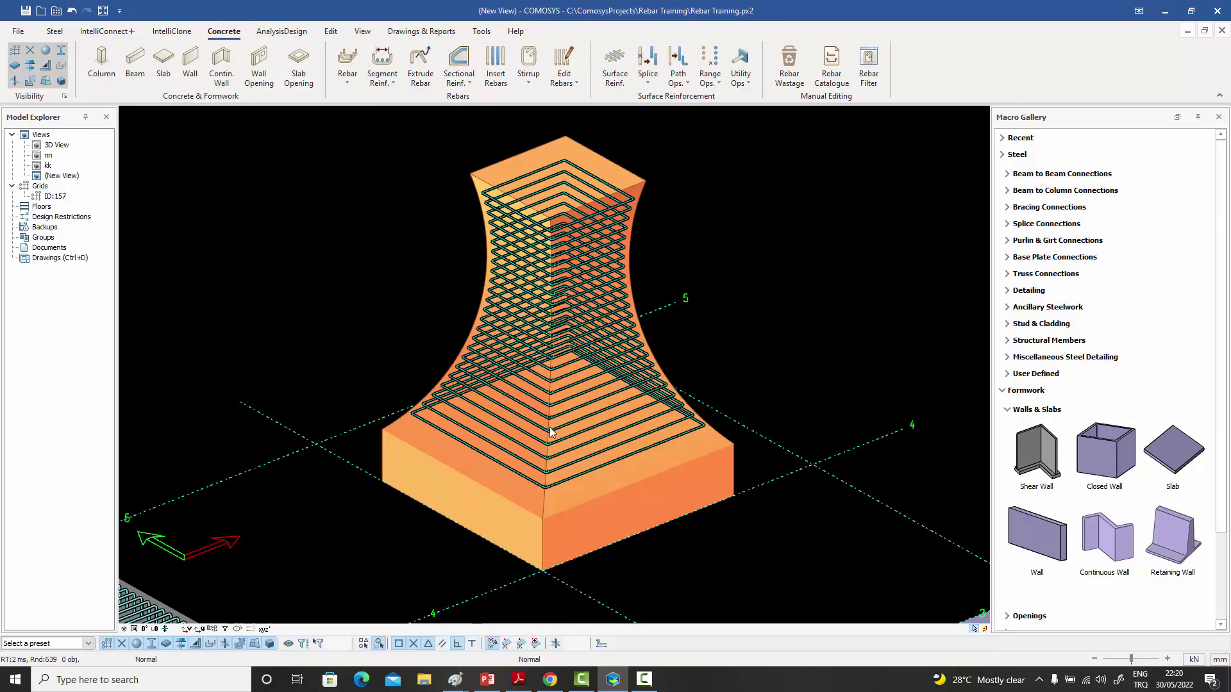
- Examine how the pedestal's bars follow the curved concrete faces from the base block to the top edge
middle_drag(549, 434, 551, 441)
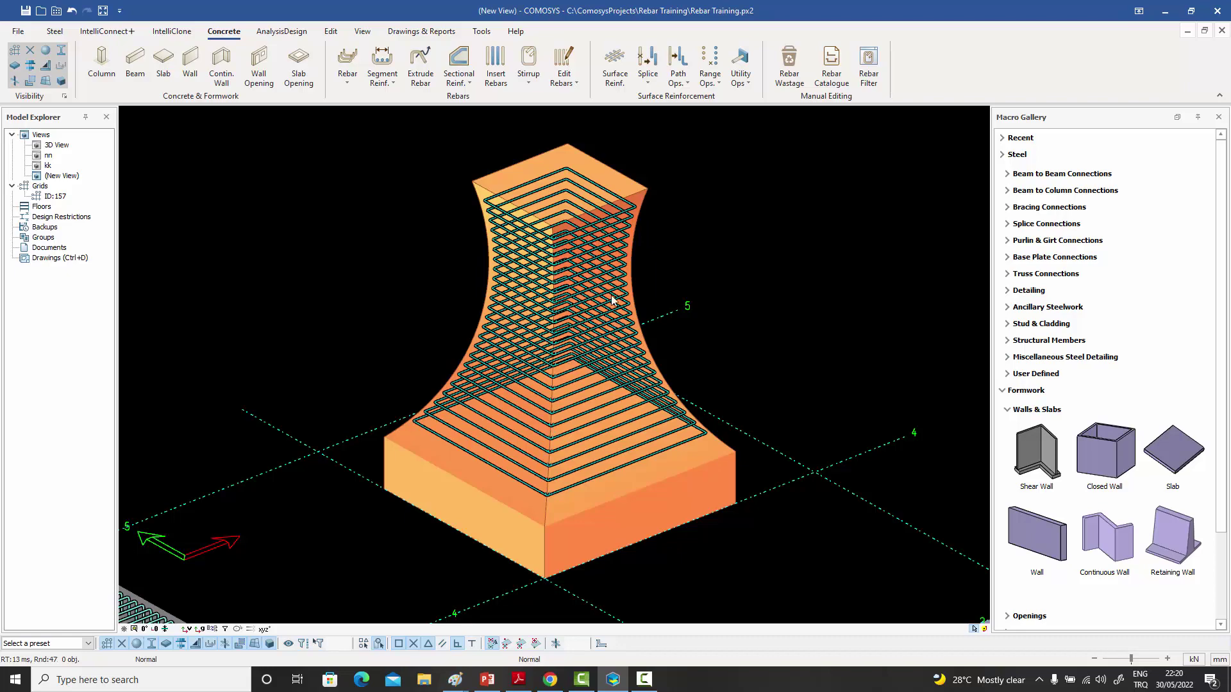
mouse_move(587, 337)
middle_down()
mouse_move(580, 320)
mouse_move(576, 359)
mouse_move(576, 335)
mouse_move(593, 343)
middle_up()
scroll(577, 339, up, 3)
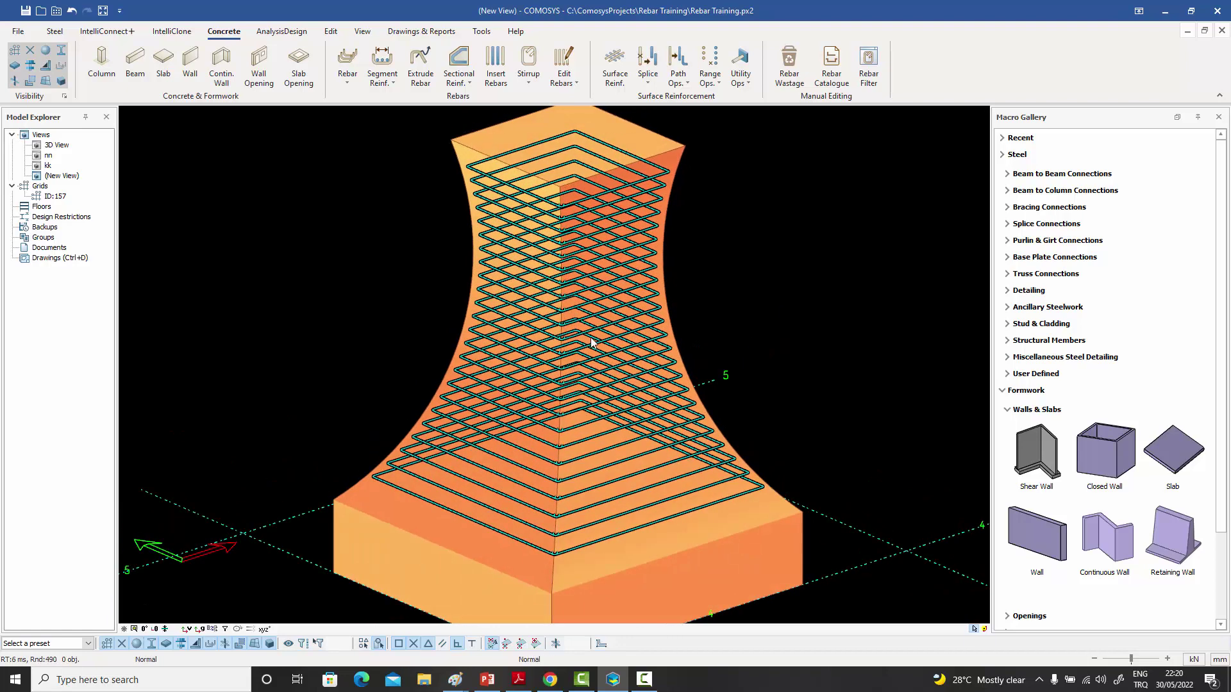
scroll(590, 341, down, 2)
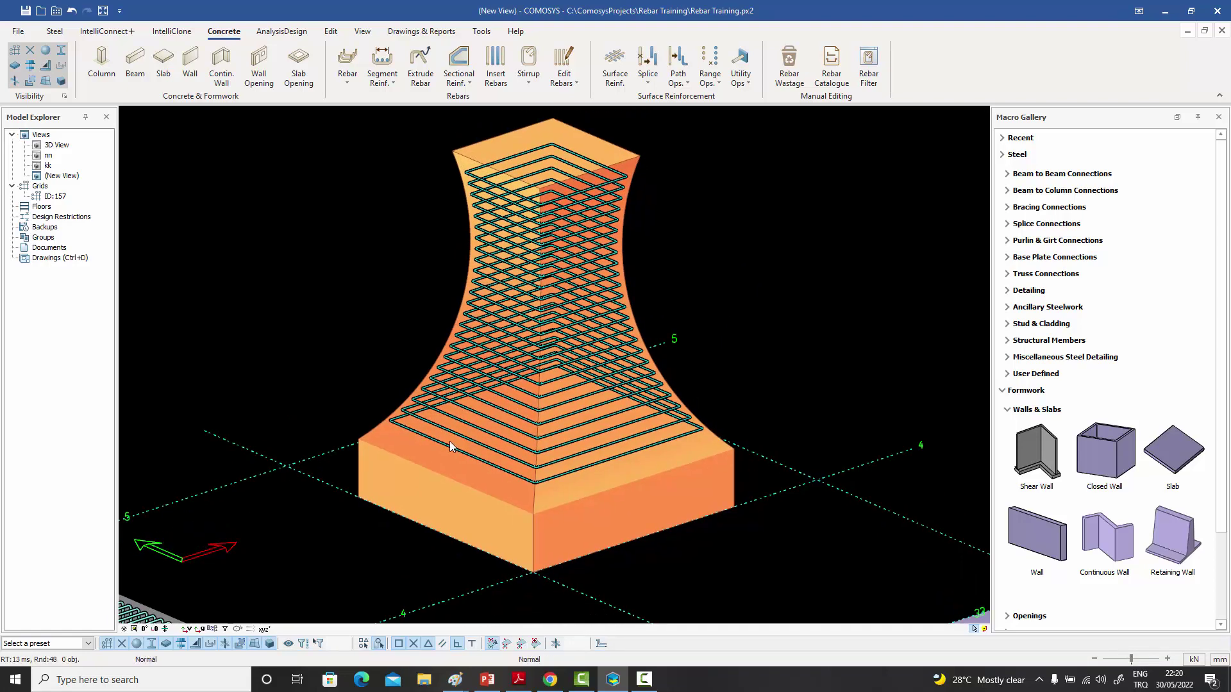
scroll(450, 446, up, 1)
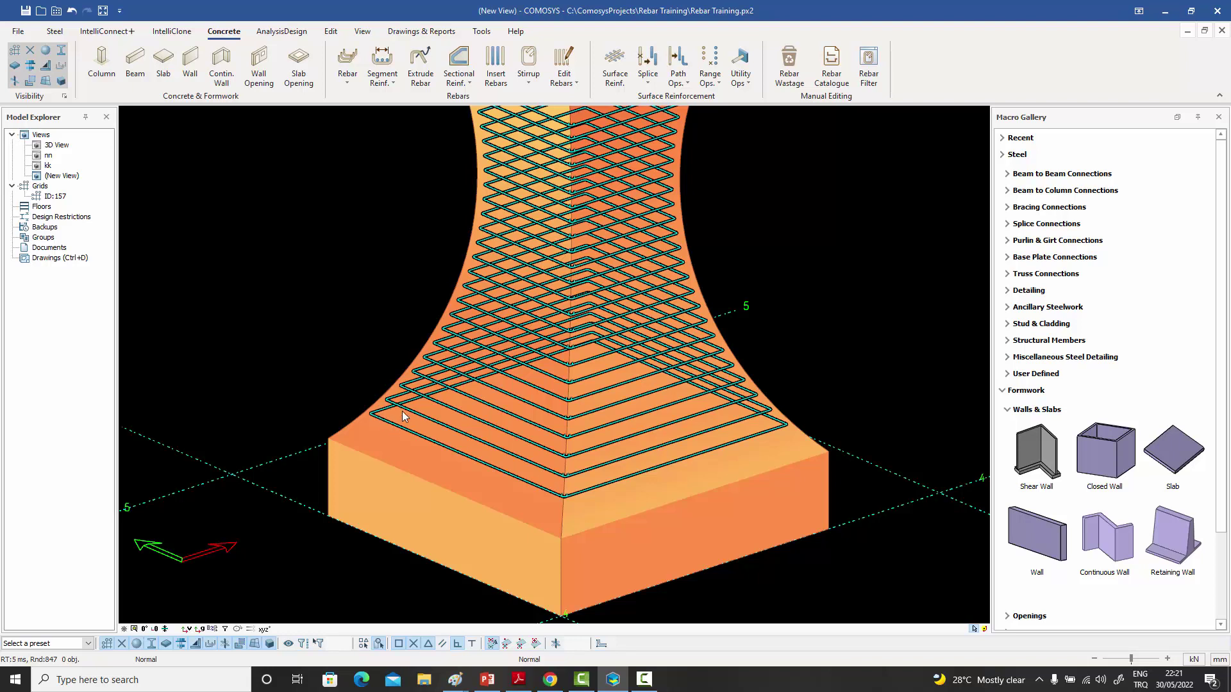
scroll(584, 468, down, 1)
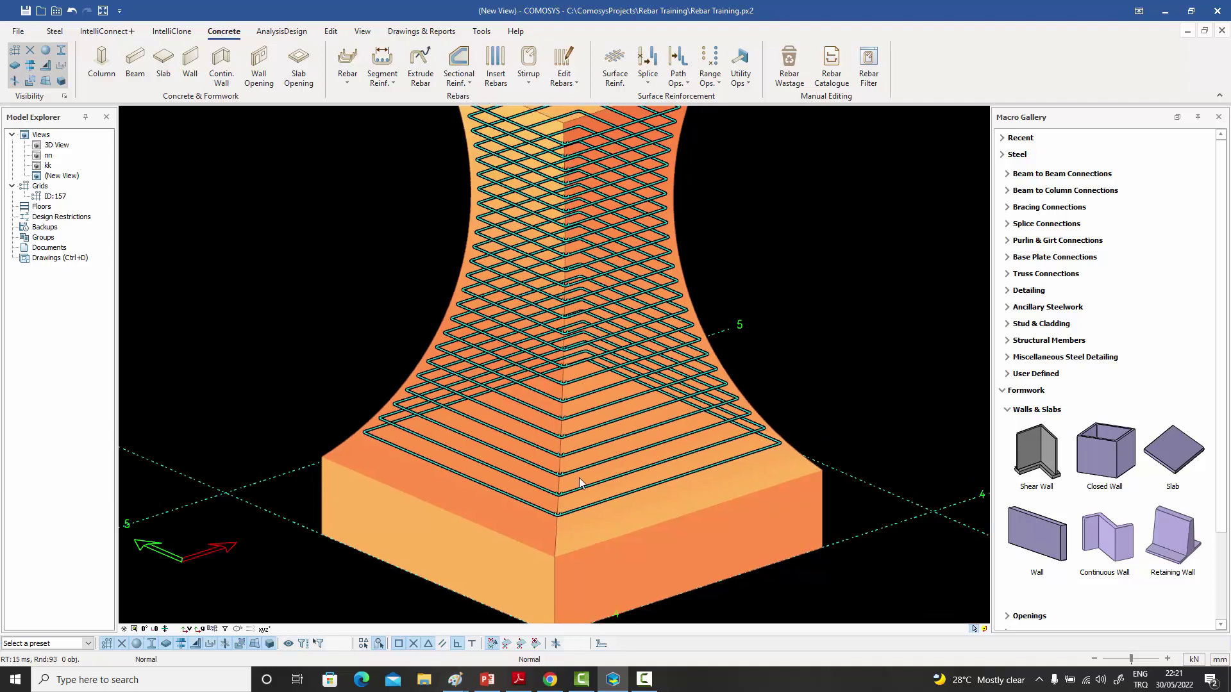
middle_drag(582, 466, 582, 458)
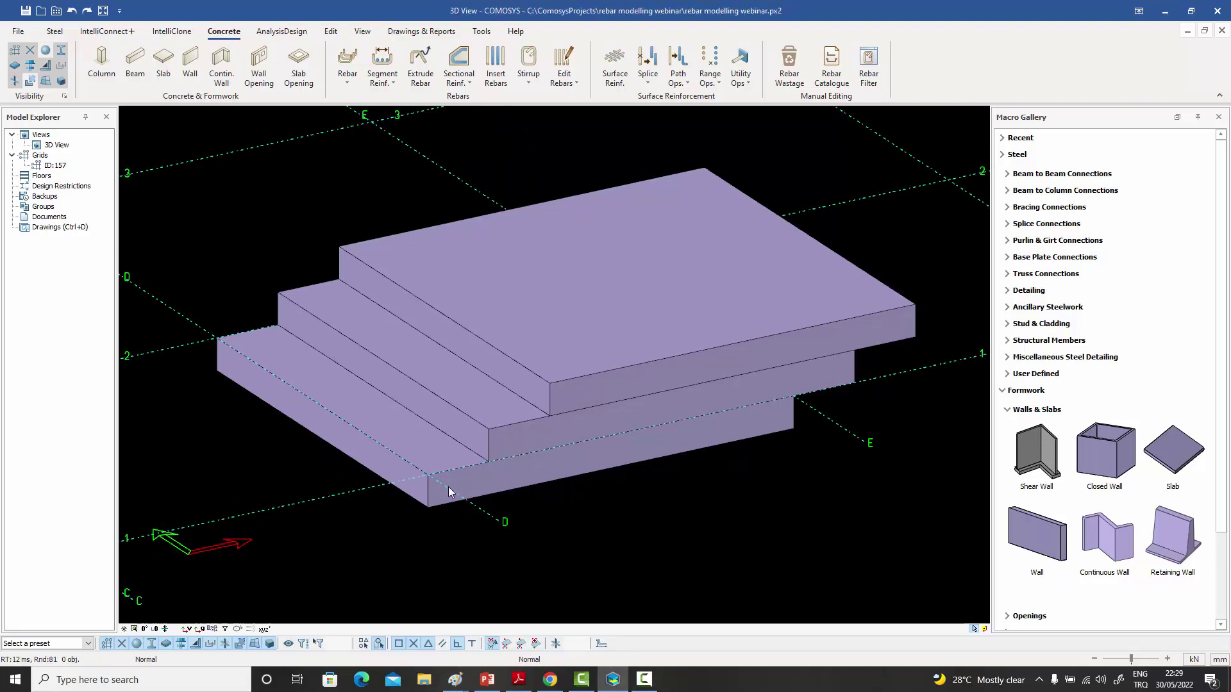
- Inspect the three stacked, offset slabs by selecting them individually and together, and clear the selection
click(482, 488)
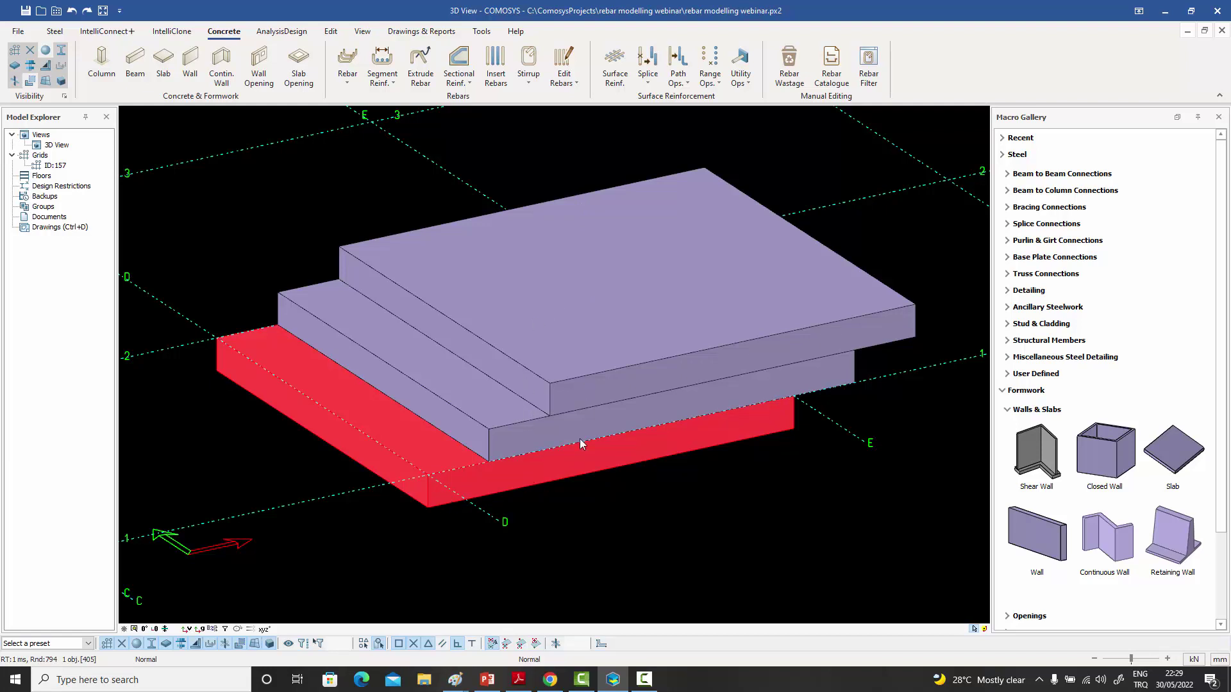
click(487, 424)
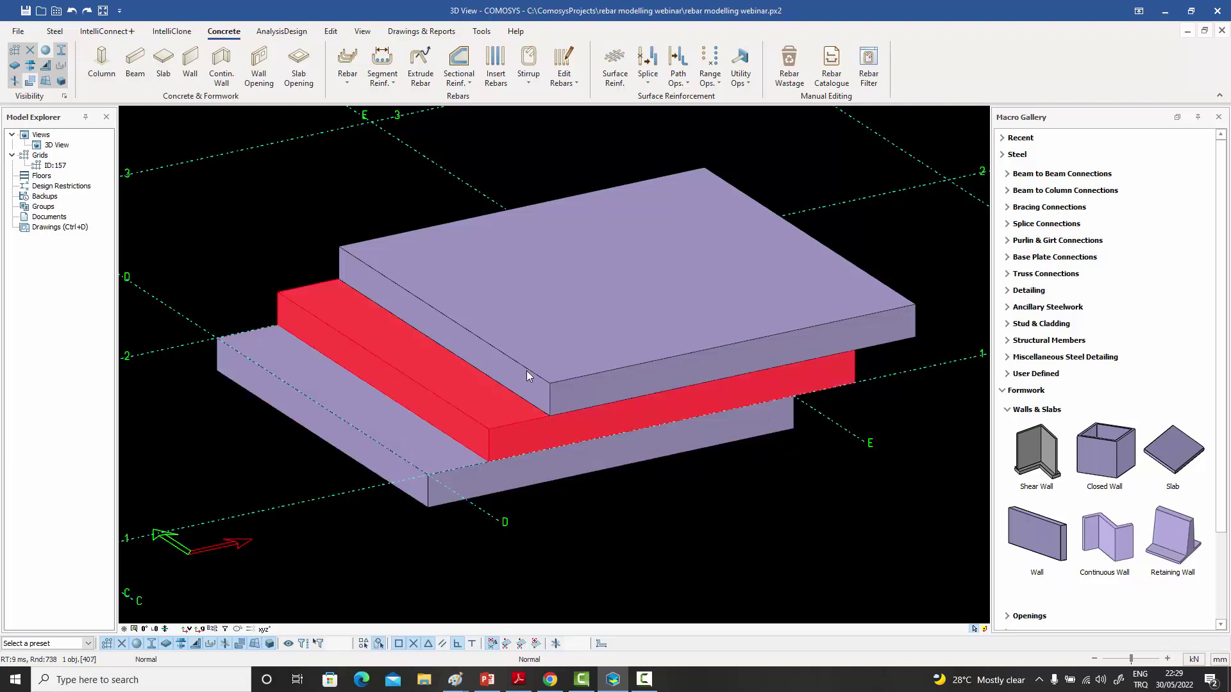
click(528, 374)
click(462, 430)
click(448, 451)
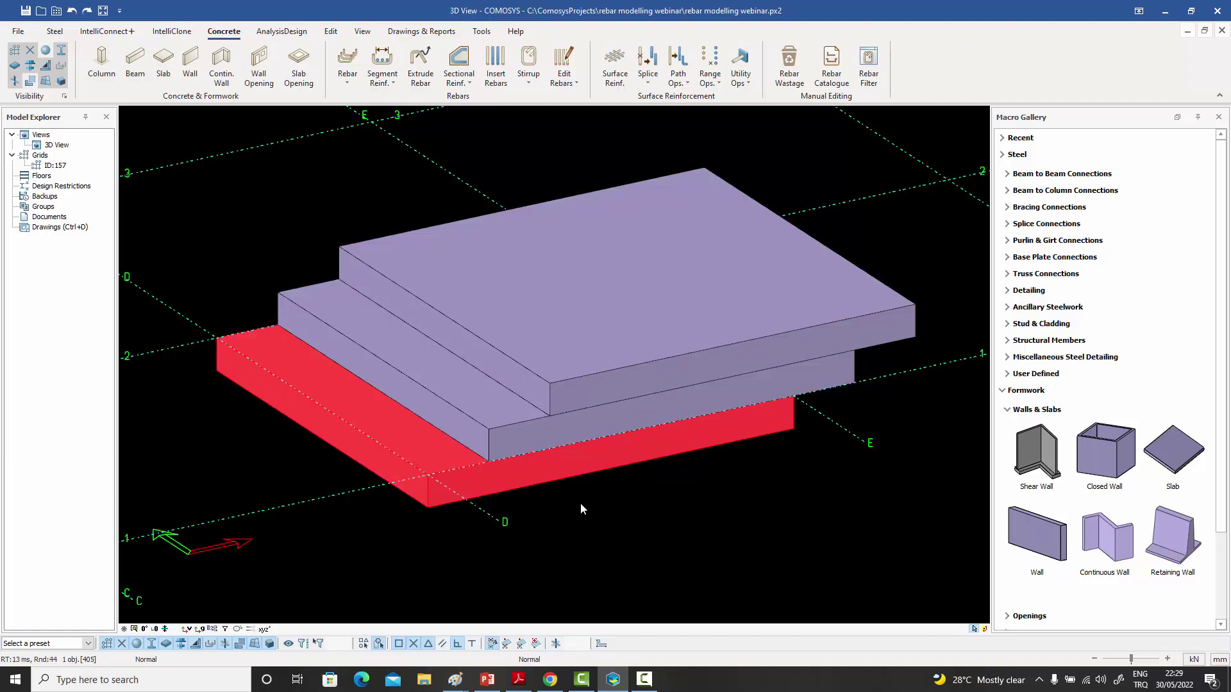
click(511, 417)
click(550, 371)
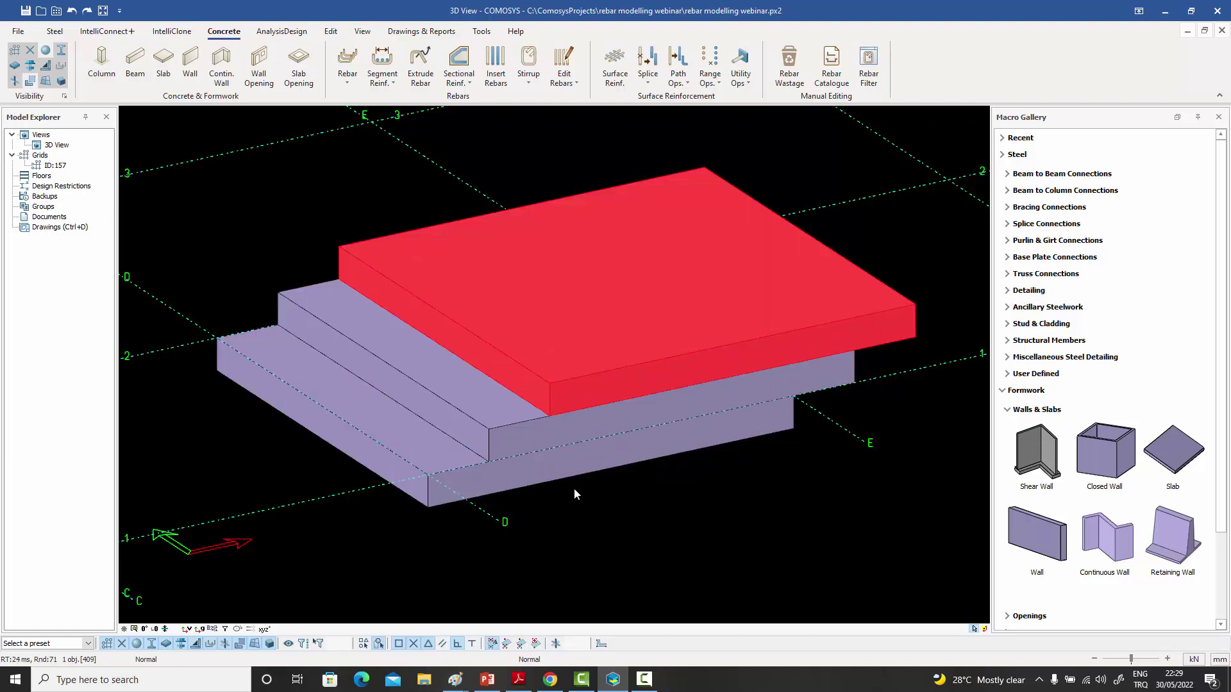
ctrl+click(509, 427)
ctrl+click(441, 487)
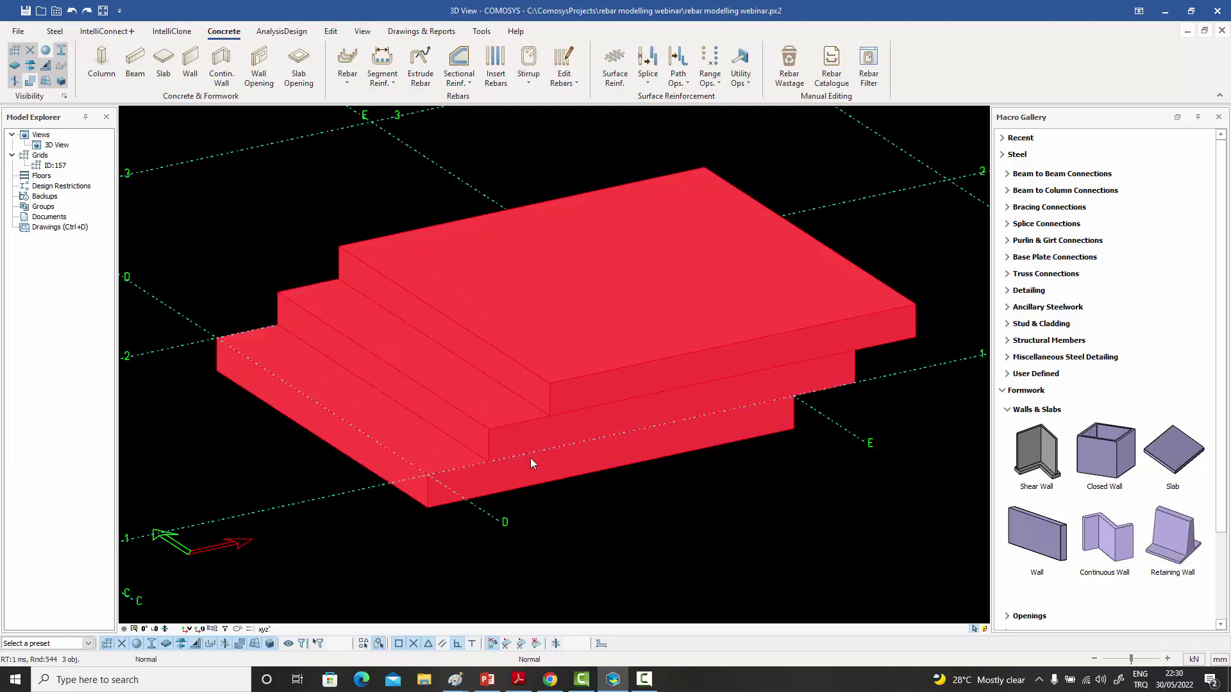
click(597, 531)
- Show the model in wireframe and start a sectional reinforcement on all three stacked slabs
key(ctrl+1)
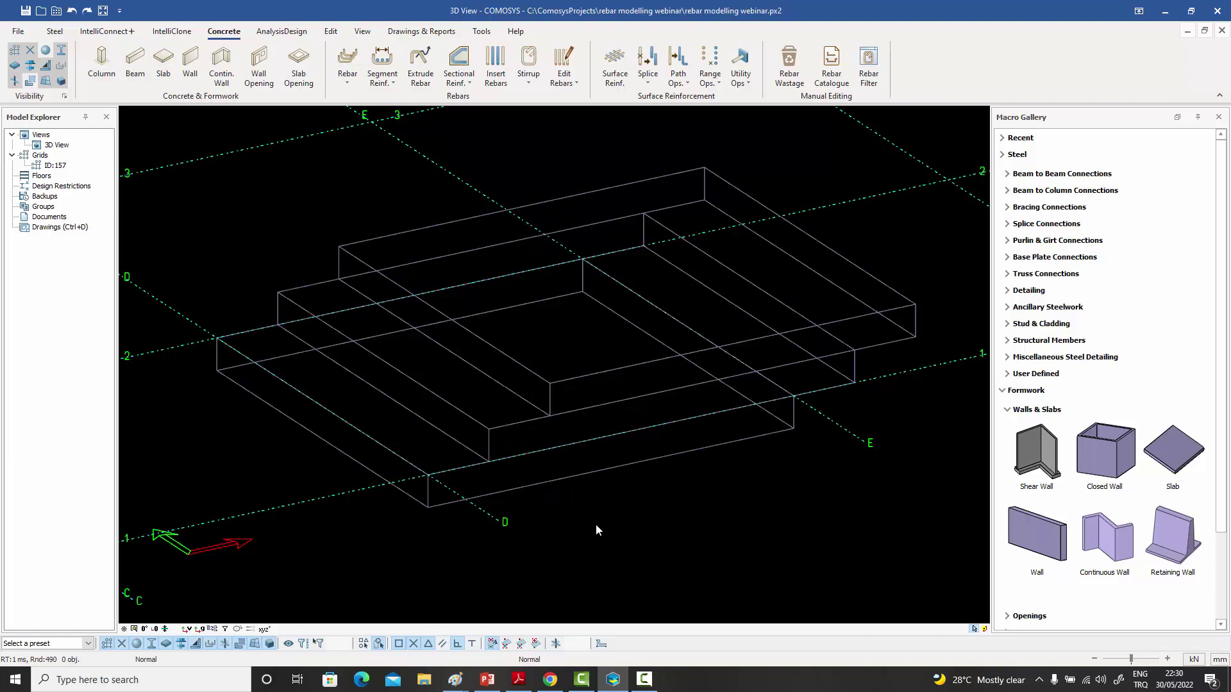
click(509, 393)
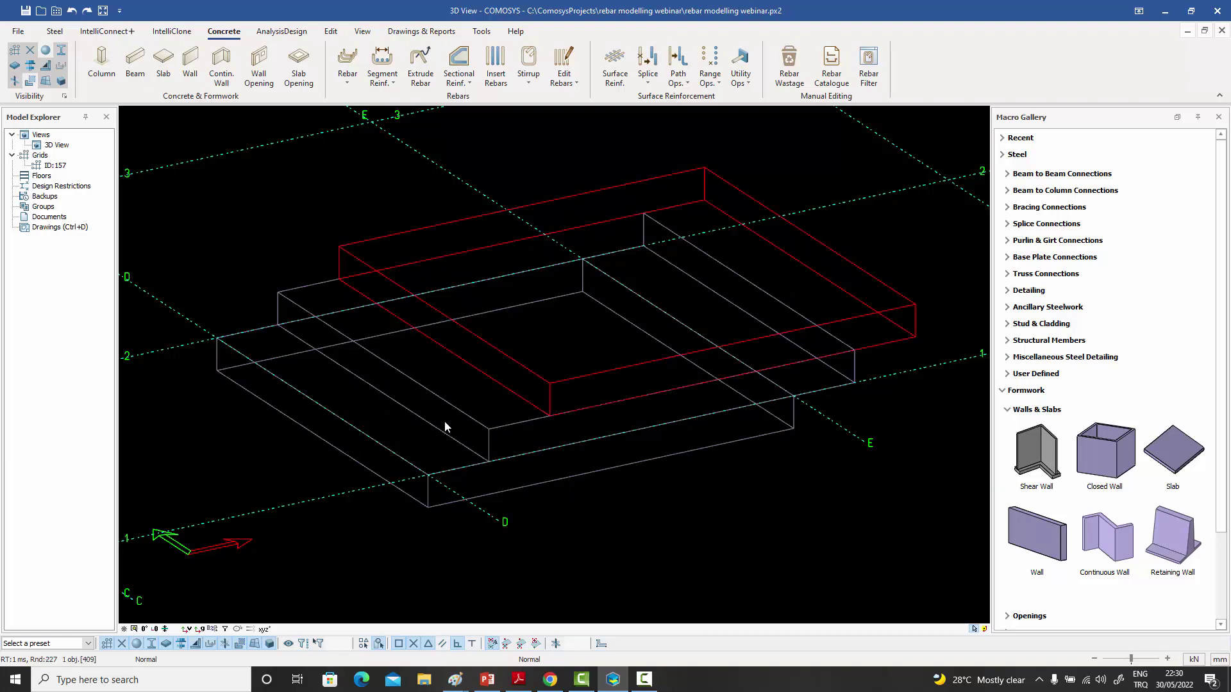
ctrl+click(426, 497)
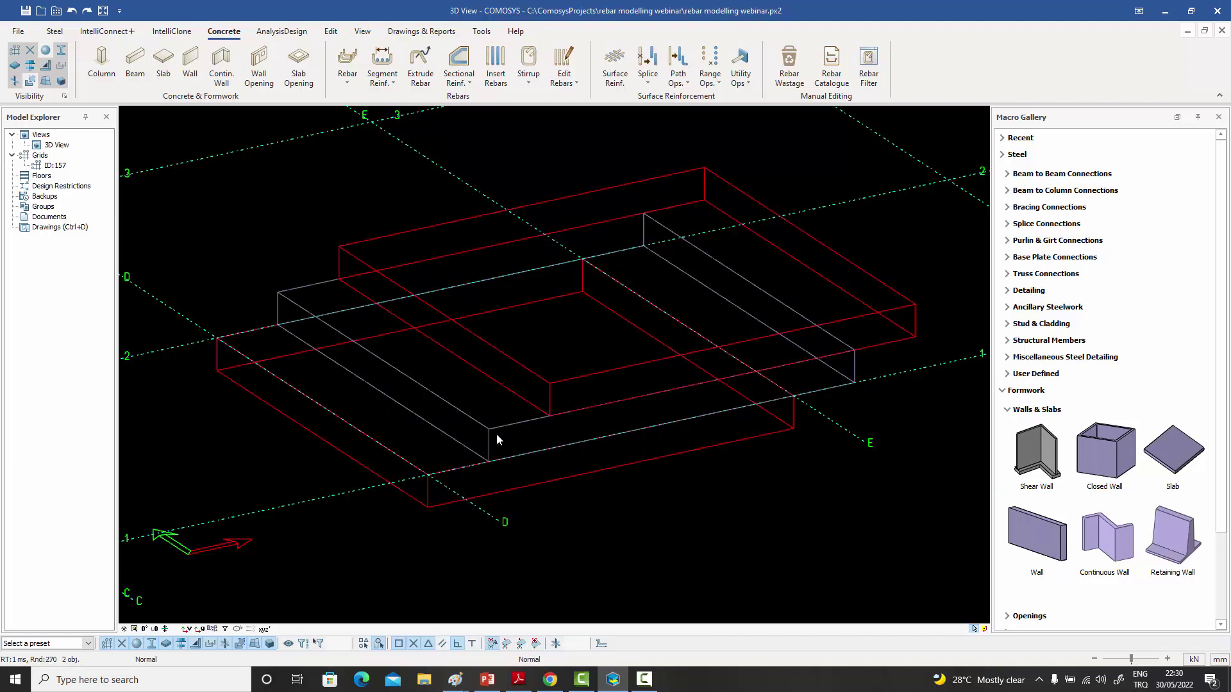
ctrl+click(517, 425)
click(470, 84)
click(480, 106)
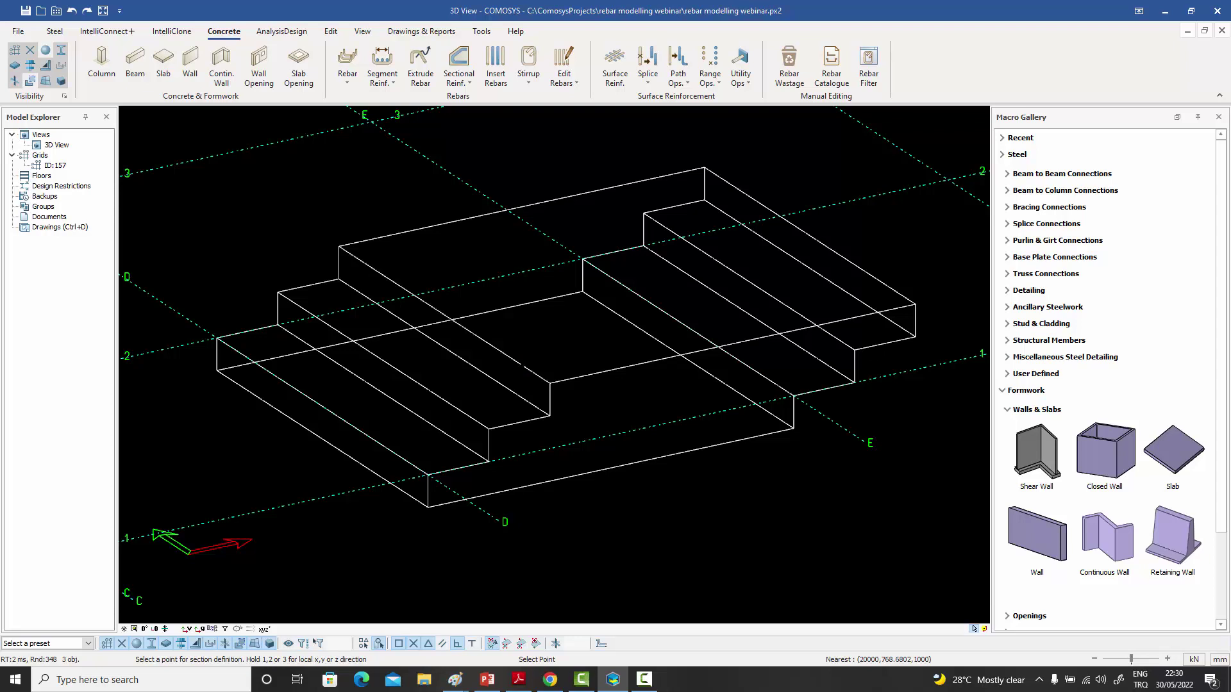
- Define the first section near the slabs' front face and choose four segments: the middle slab's exposed step and the top slab's riser, top and far side
click(546, 331)
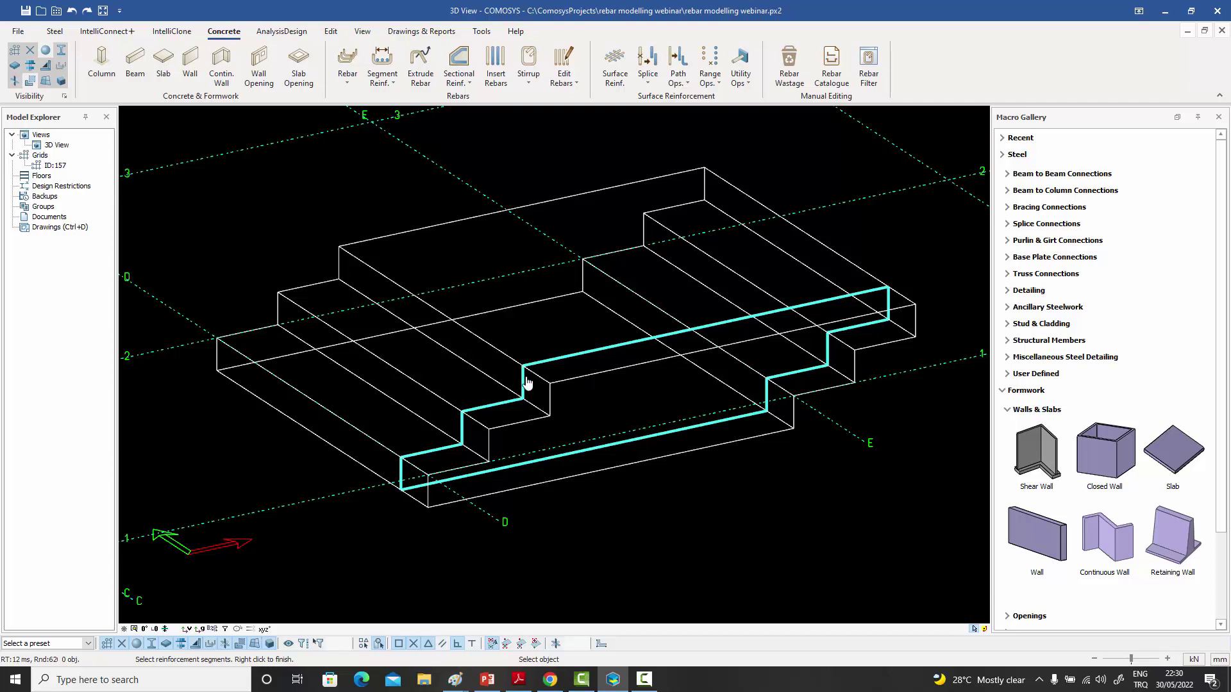
click(495, 407)
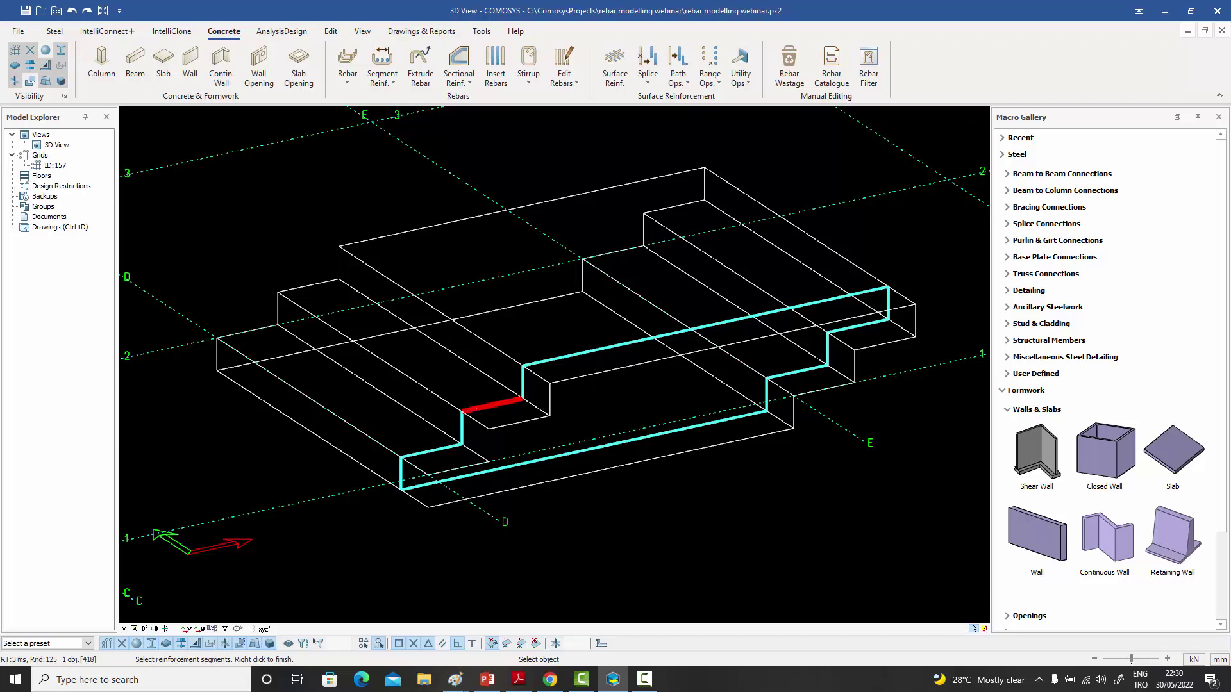
click(523, 383)
click(641, 340)
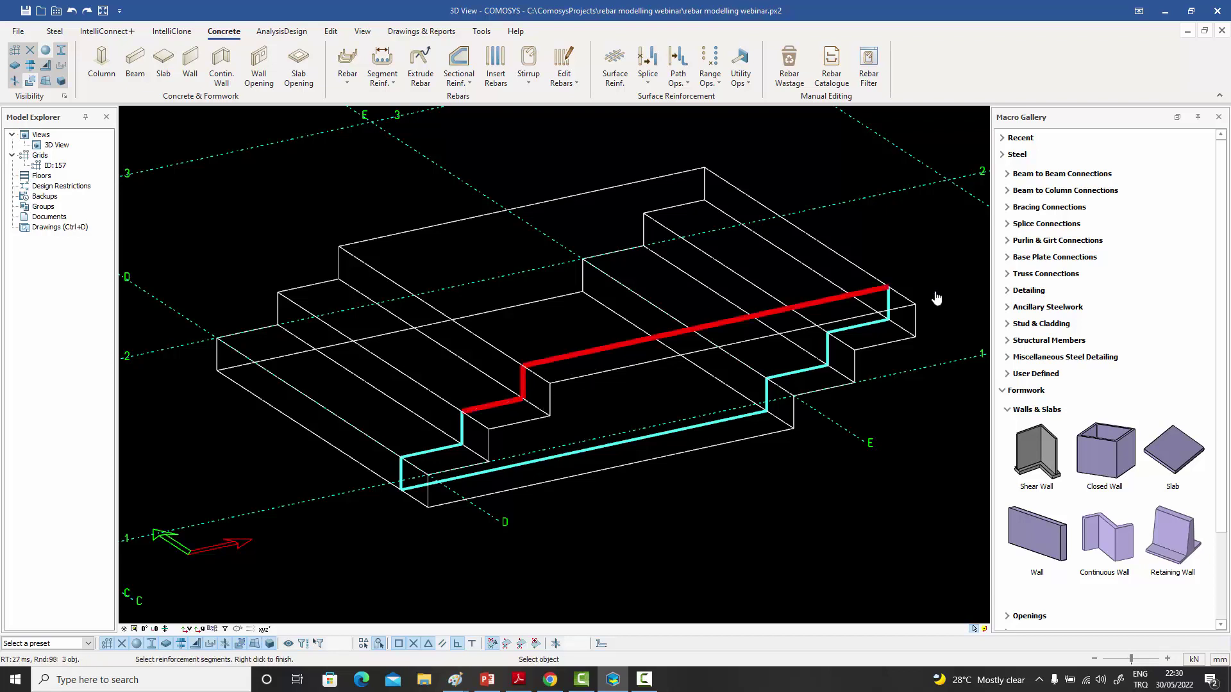
click(888, 308)
right_click(895, 254)
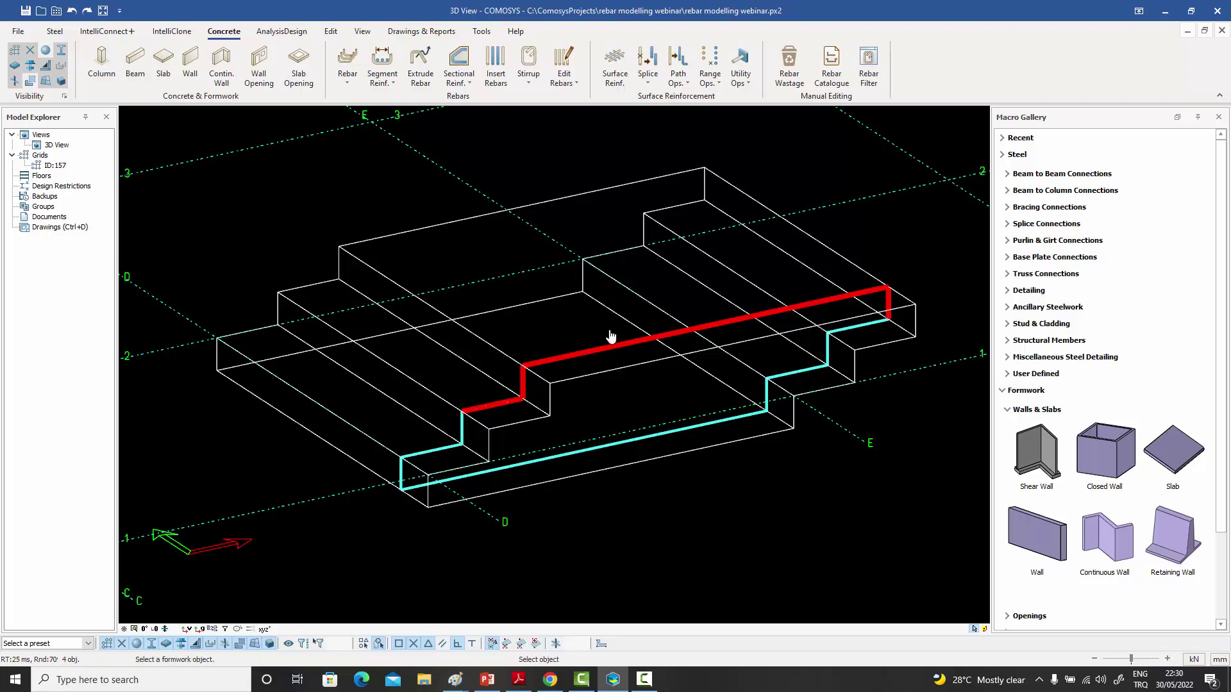
- Define the second section near the back end of the top slab to create the bars, and exit the command
click(374, 247)
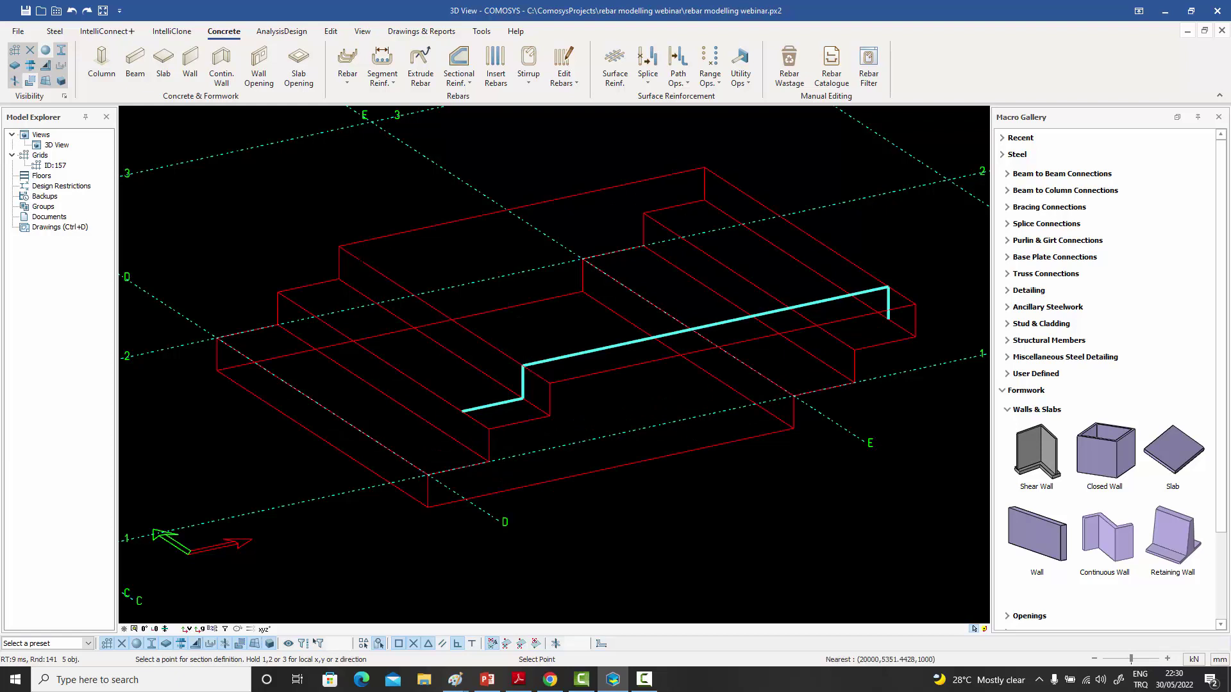
click(376, 240)
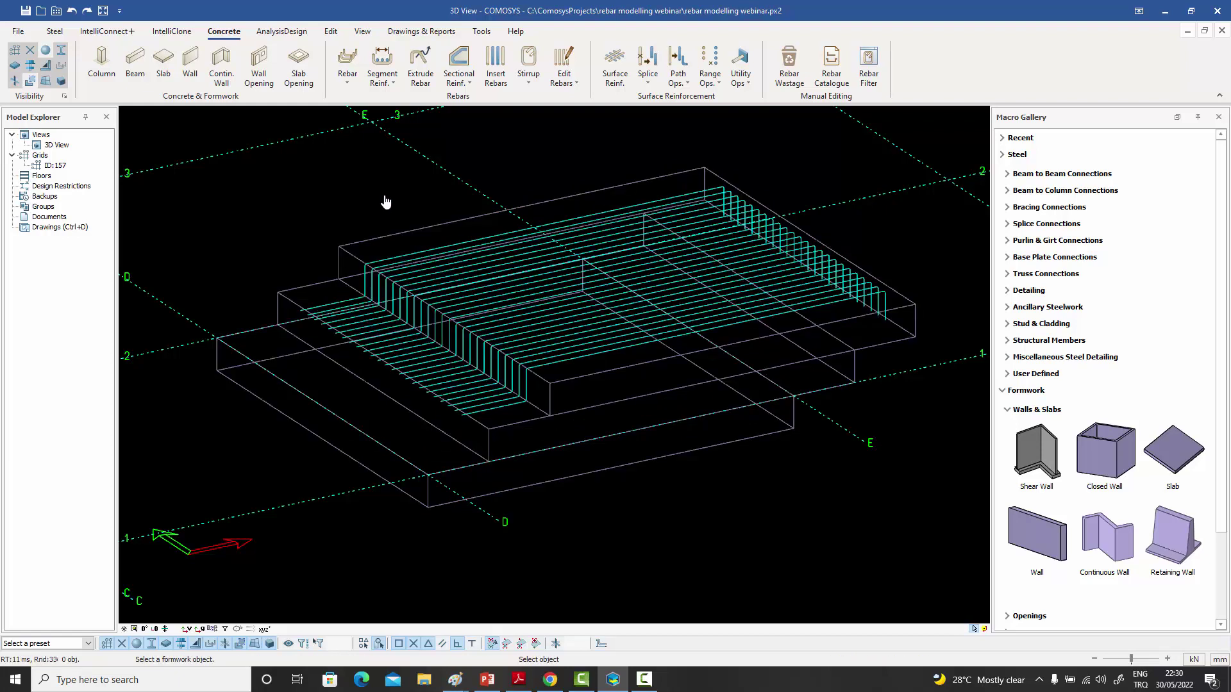
key(Escape)
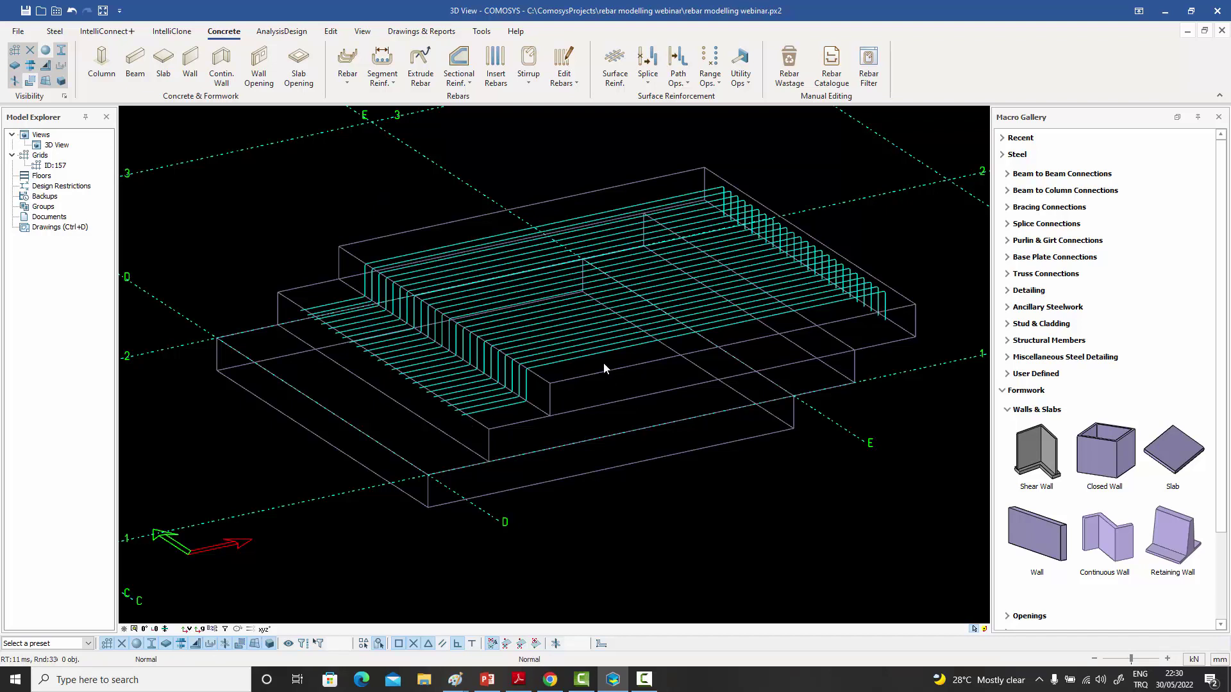
middle_drag(602, 363, 625, 425)
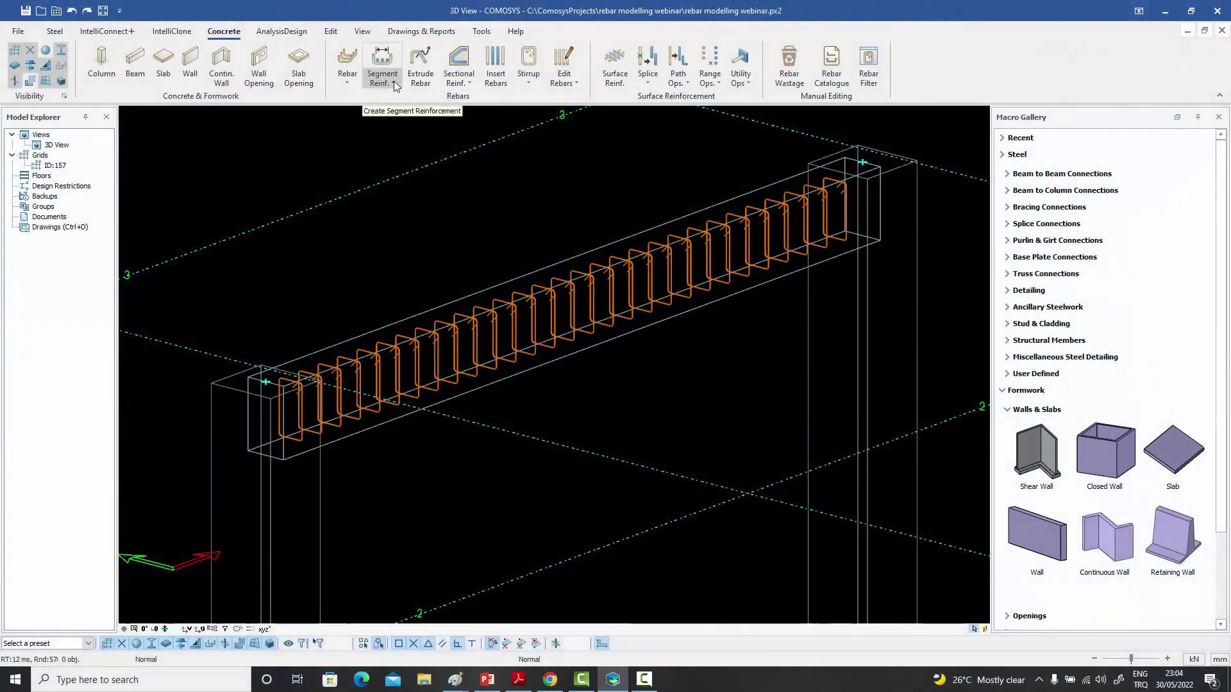
- Create segment reinforcement along the top segment of the beam's stirrups and exit the command
scroll(459, 354, up, 5)
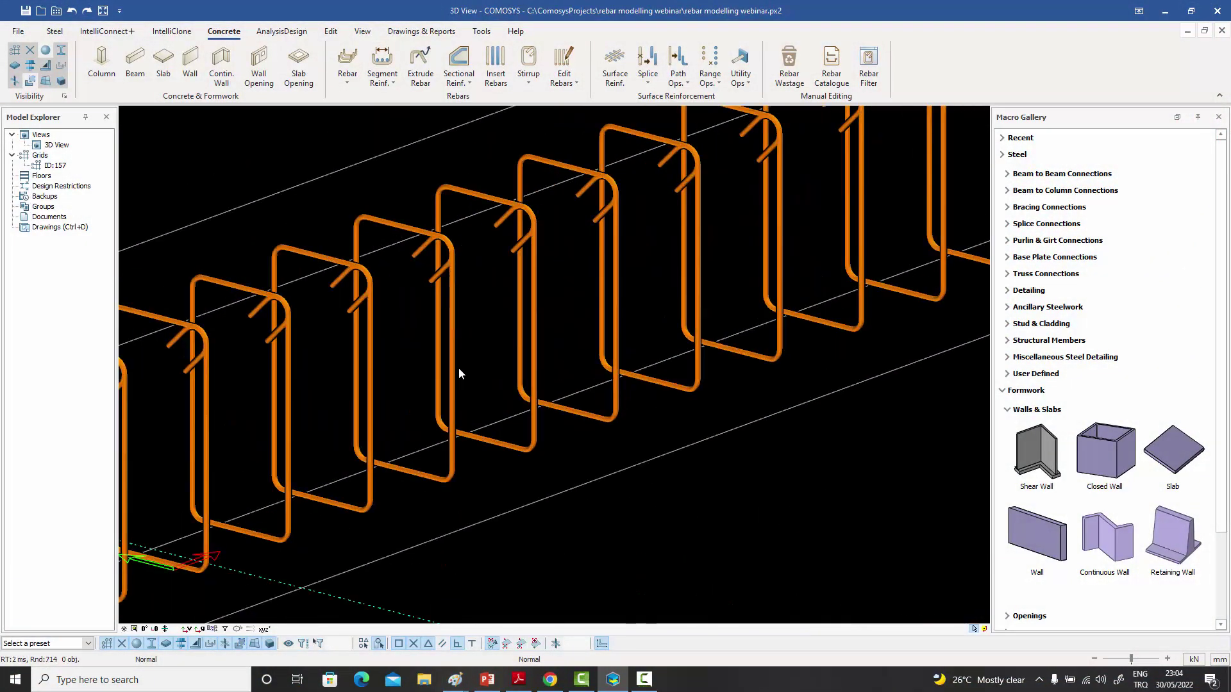
scroll(450, 348, down, 5)
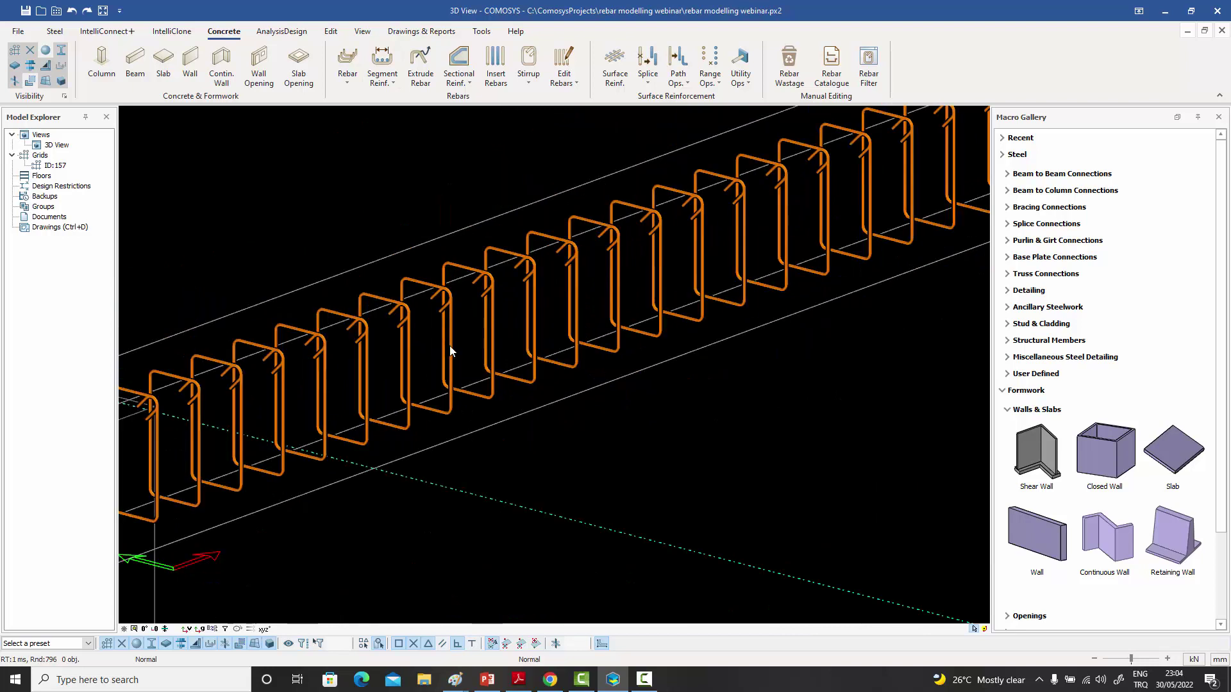
click(382, 68)
click(417, 128)
scroll(424, 352, up, 3)
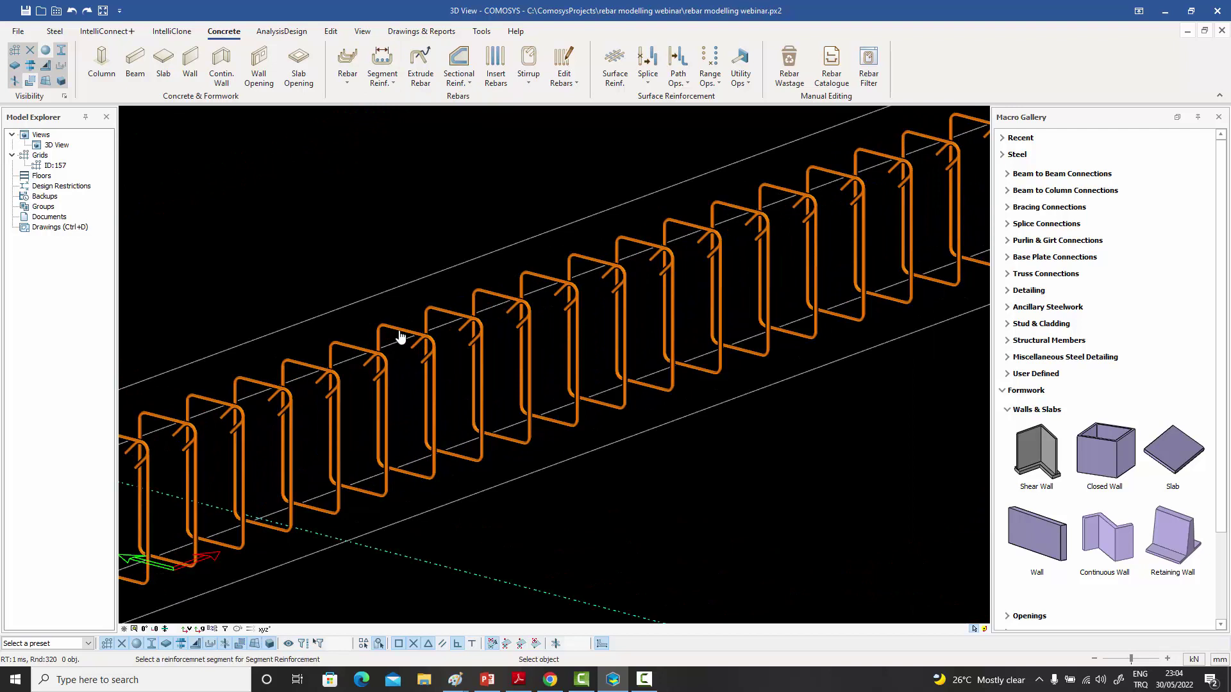
click(400, 329)
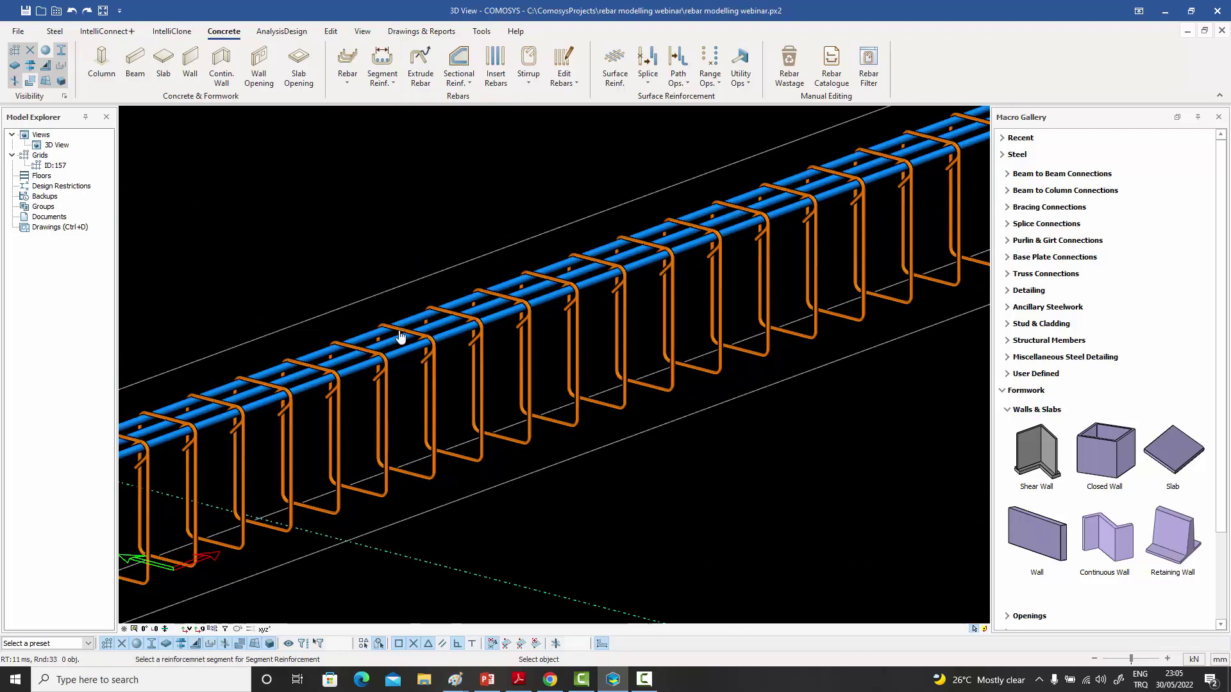
scroll(398, 339, down, 3)
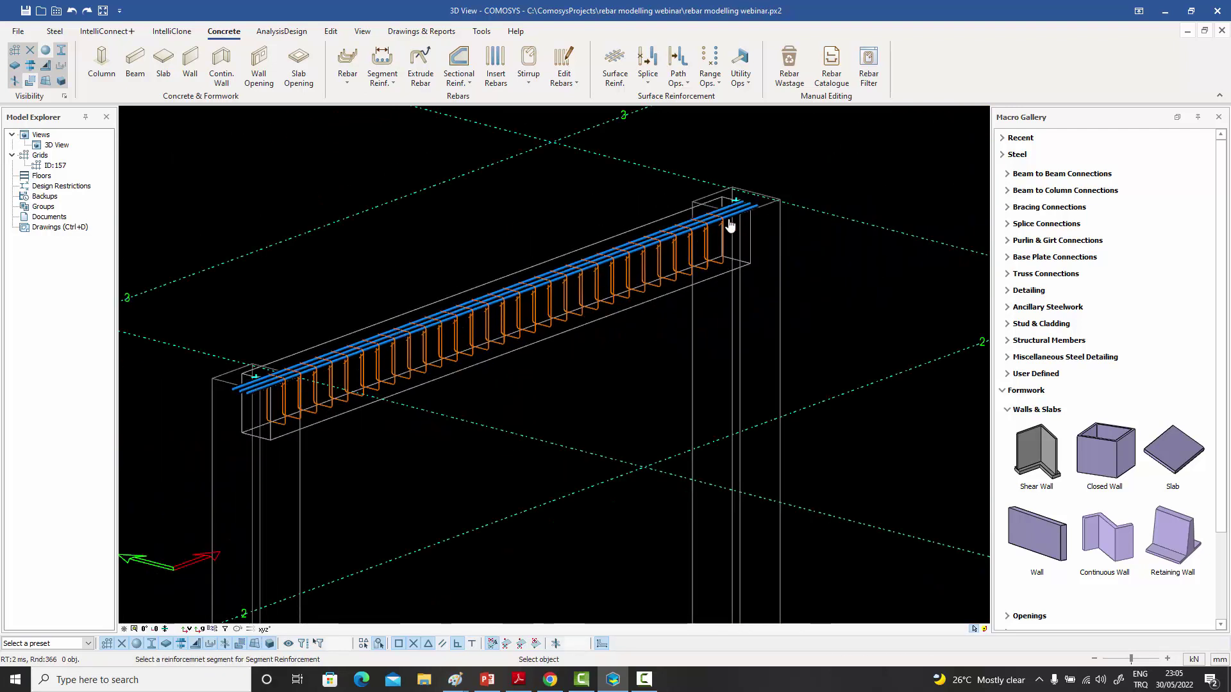
key(Escape)
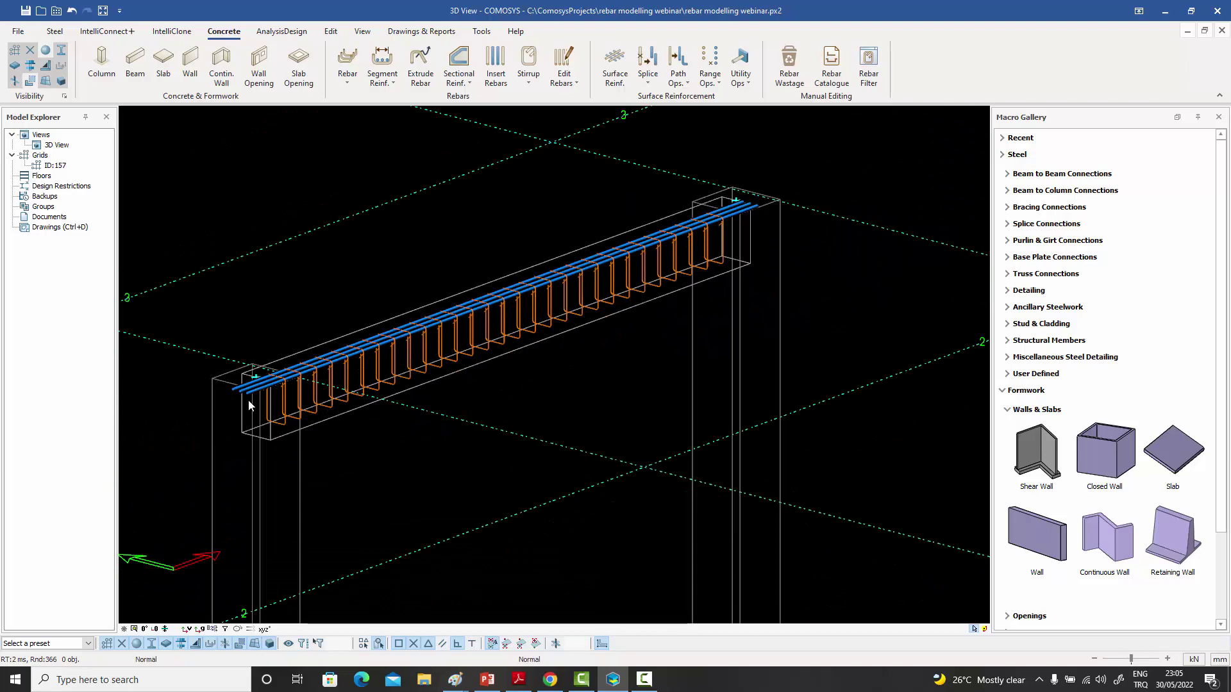
- Set the placement count of the beam's top segment reinforcement to 5
scroll(250, 397, up, 5)
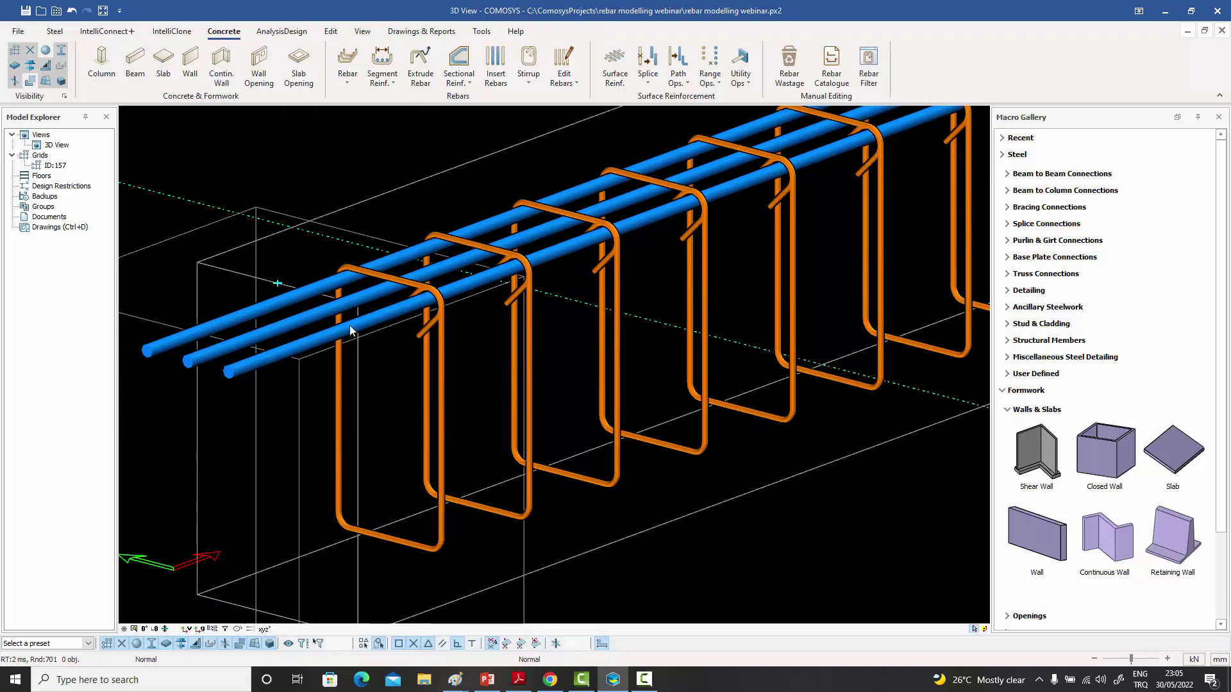
double_click(374, 323)
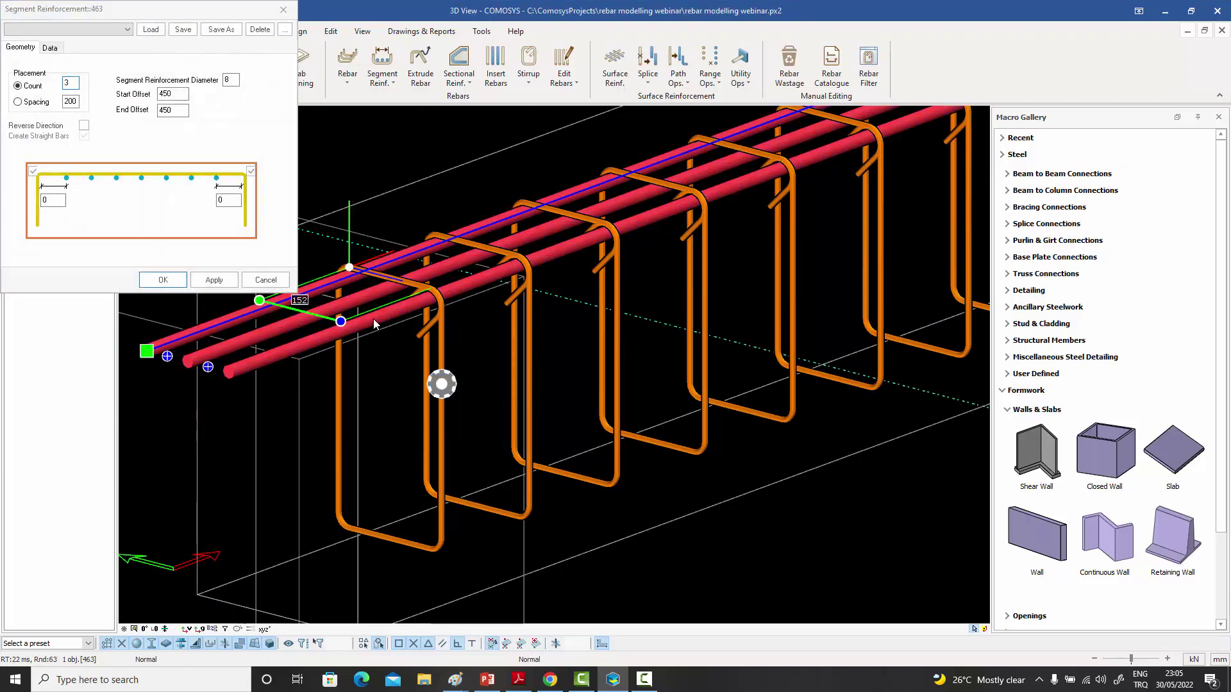
double_click(72, 83)
text(5)
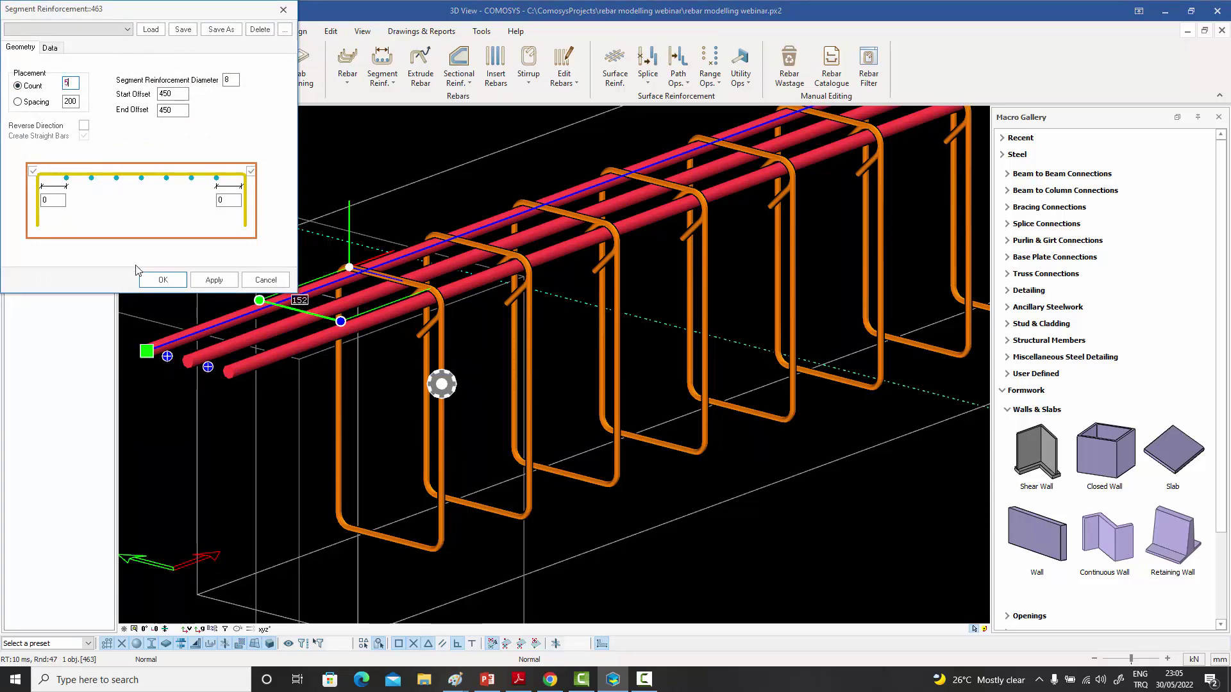
click(211, 280)
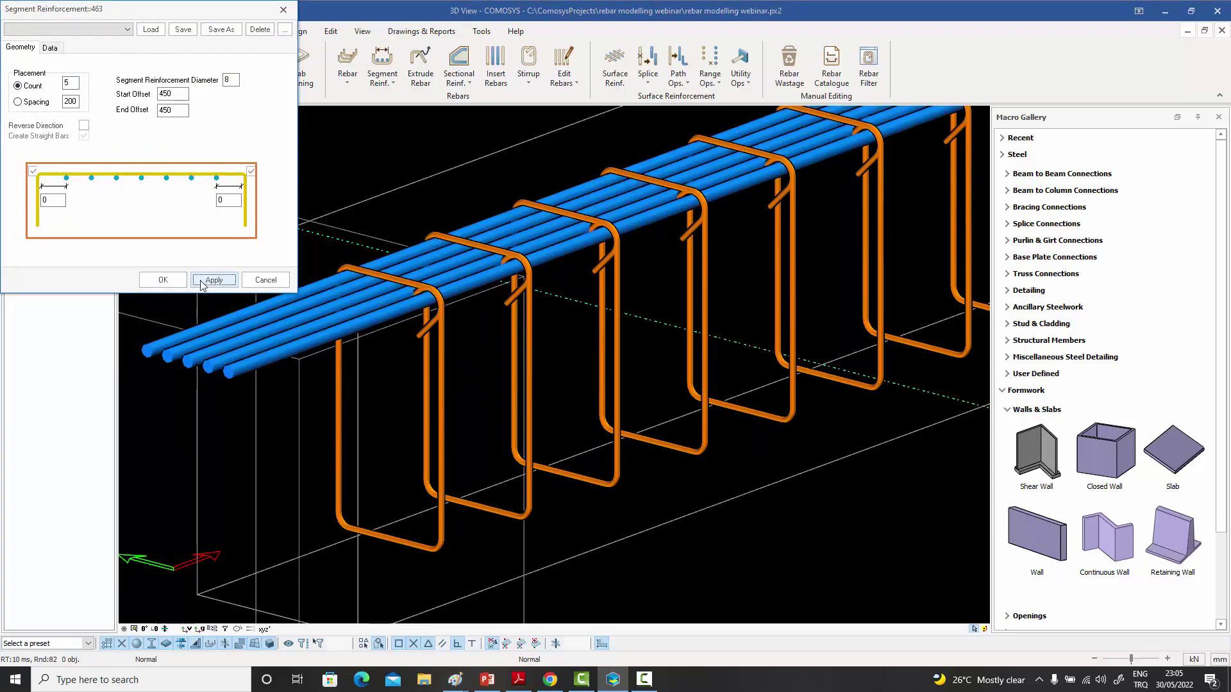
- Keep the top reinforcement's count at 5 and leave out its first and last bars
double_click(72, 83)
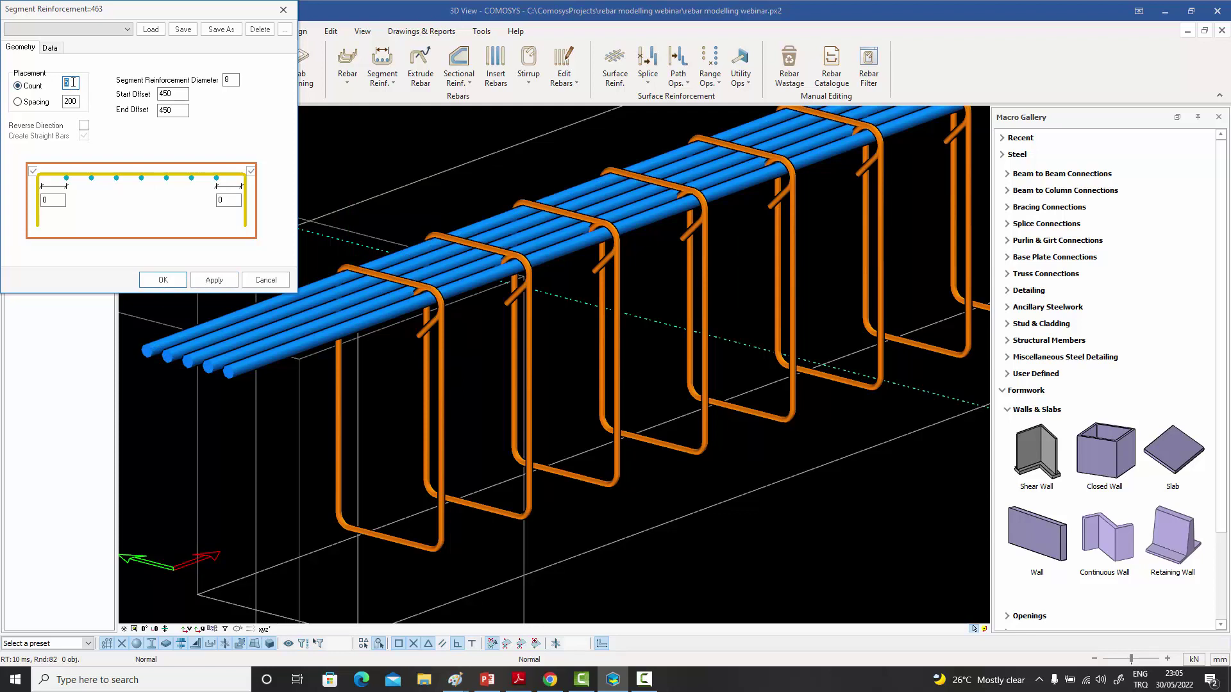
text(5)
click(251, 171)
click(214, 280)
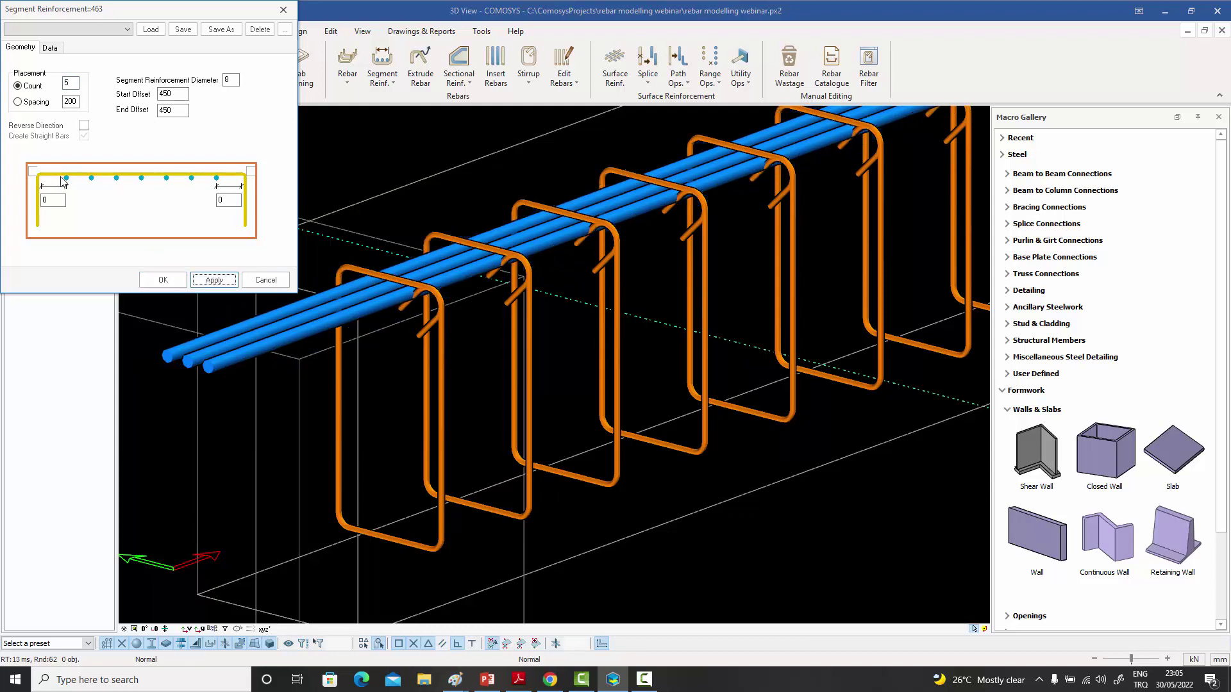
- Include the first and last bars in the top segment reinforcement again
click(33, 171)
click(250, 172)
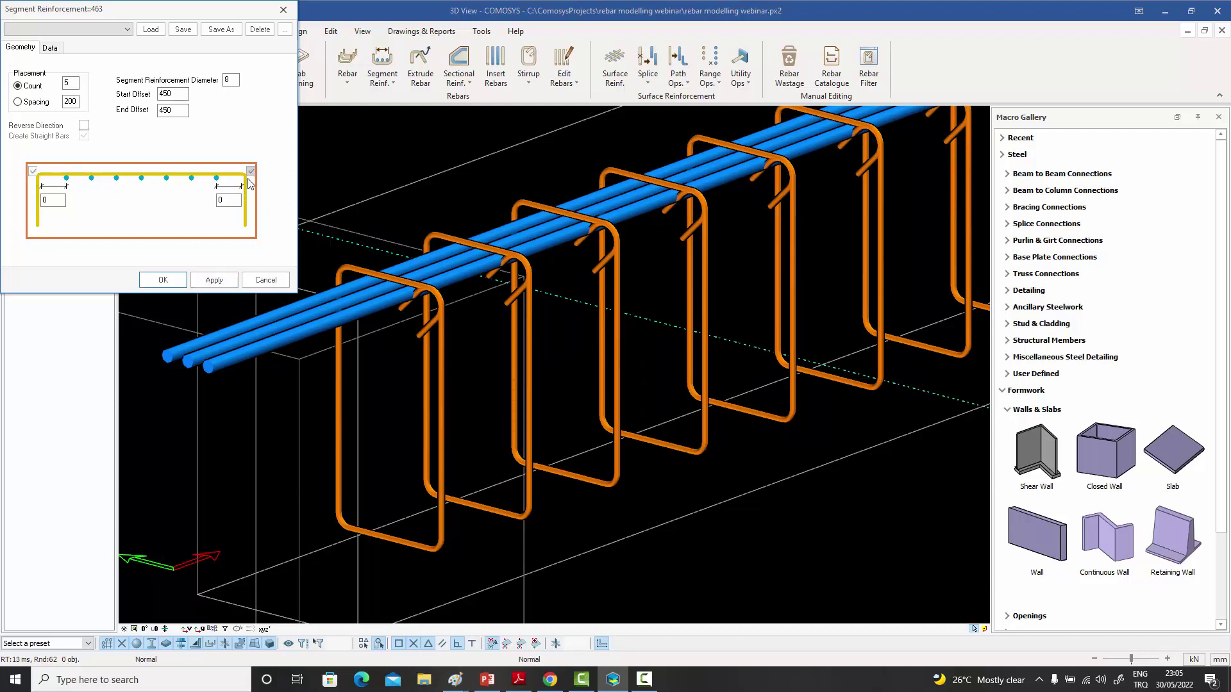
click(214, 280)
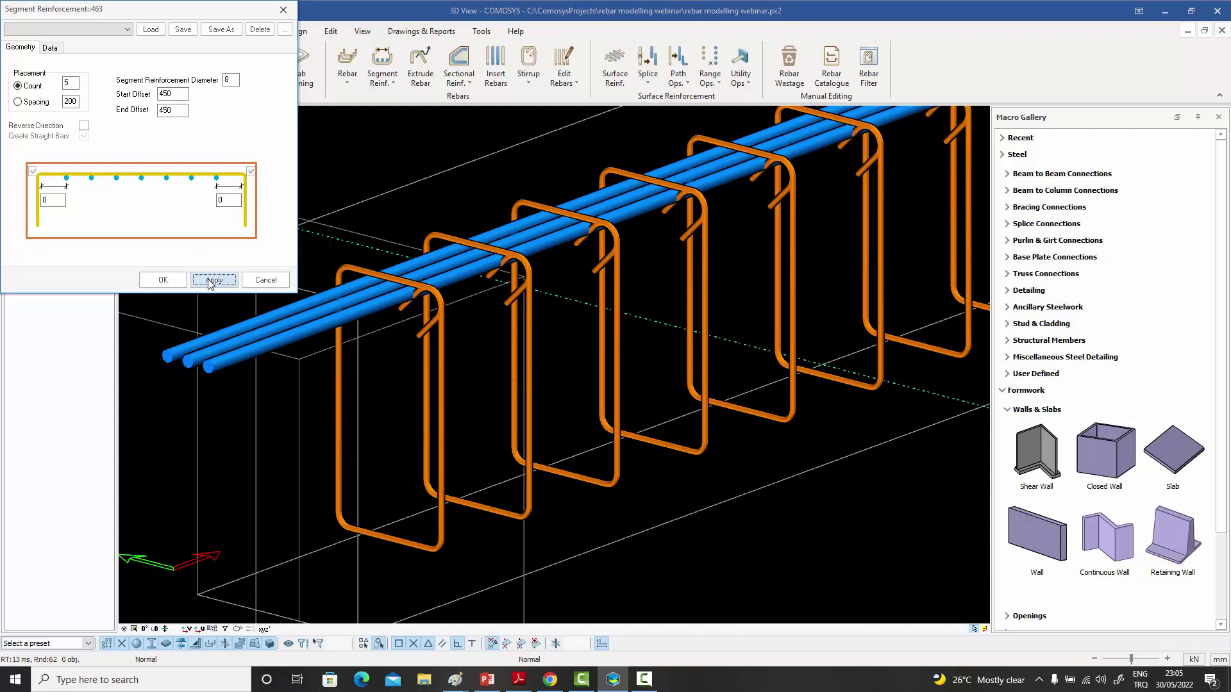
- Set the top segment reinforcement's placement count to 3 and close its properties
double_click(71, 82)
text(3)
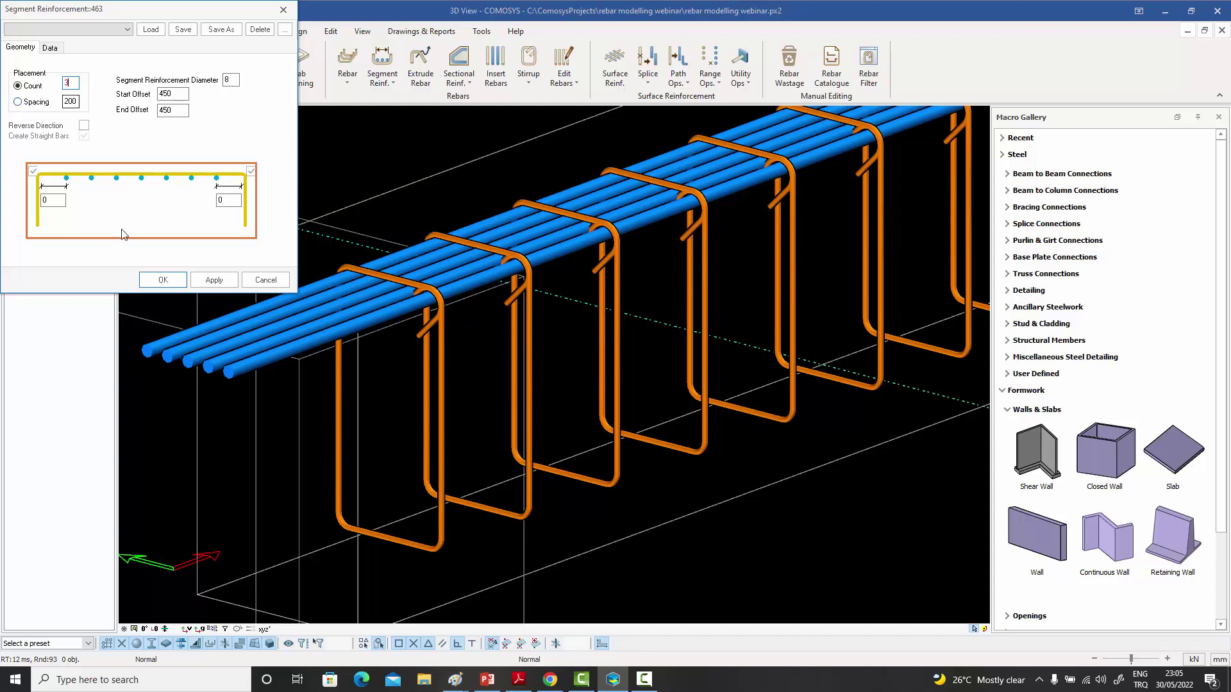
click(164, 280)
click(267, 186)
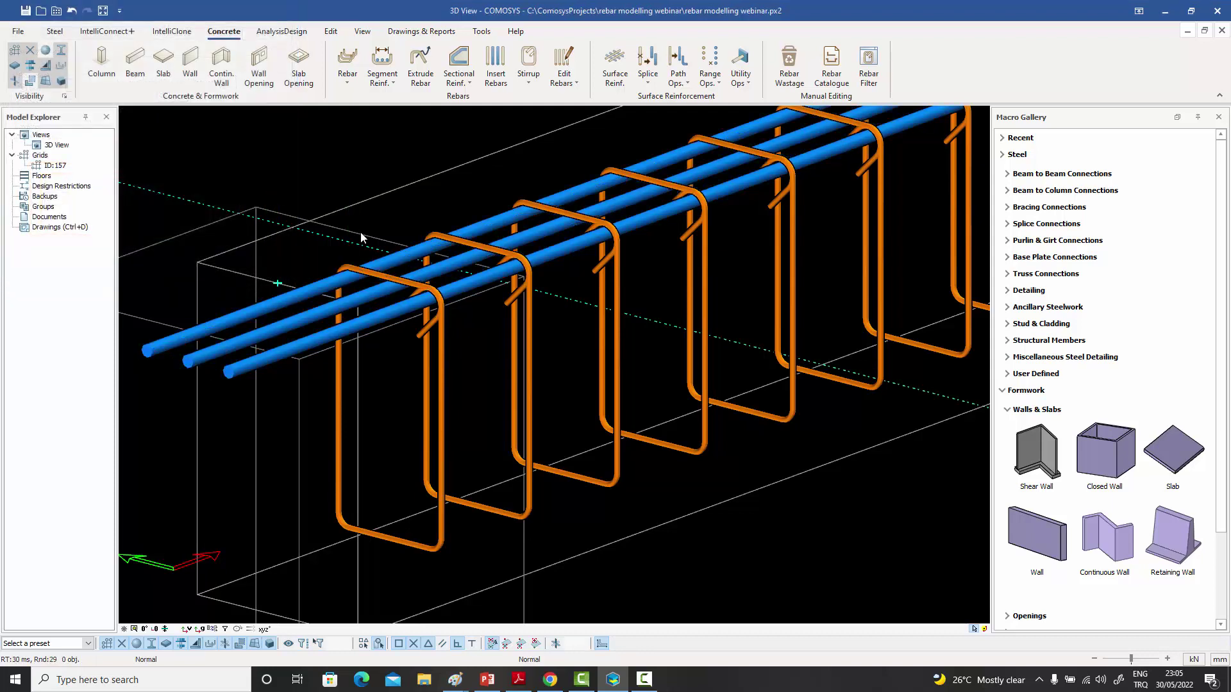
- Create segment reinforcement along the full bottom segment of the beam's stirrups and exit the command
scroll(320, 153, down, 5)
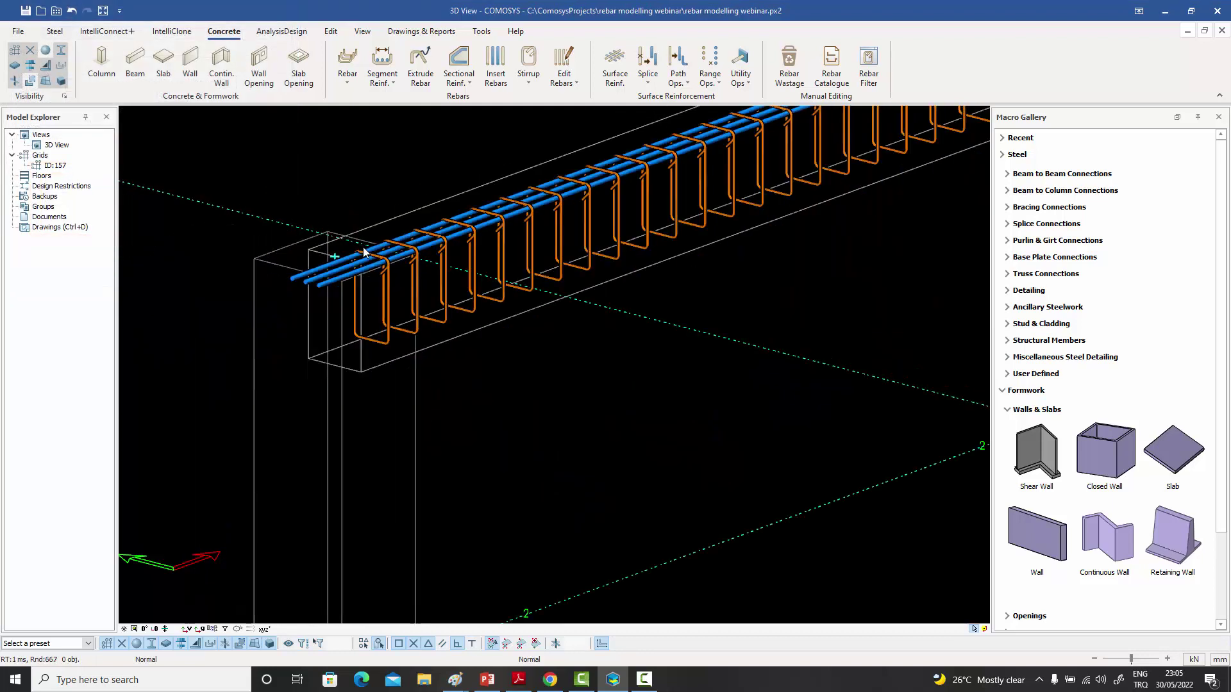
click(383, 82)
click(410, 103)
scroll(487, 381, up, 3)
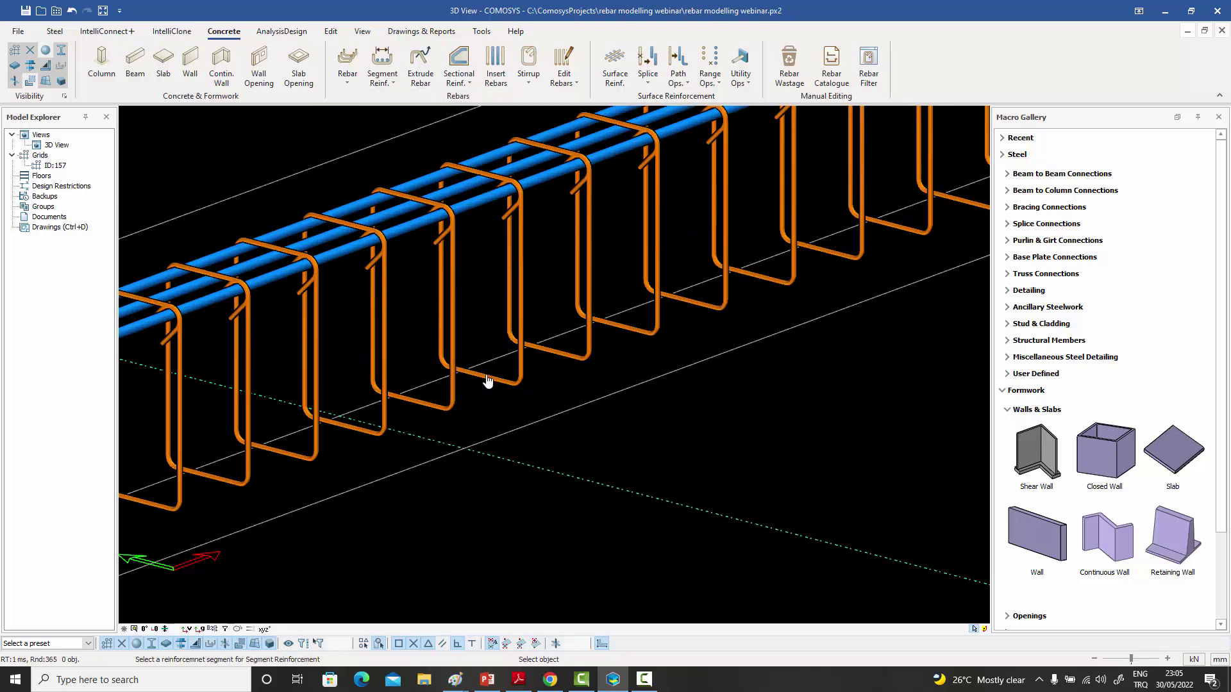
click(481, 379)
key(Escape)
scroll(481, 384, down, 4)
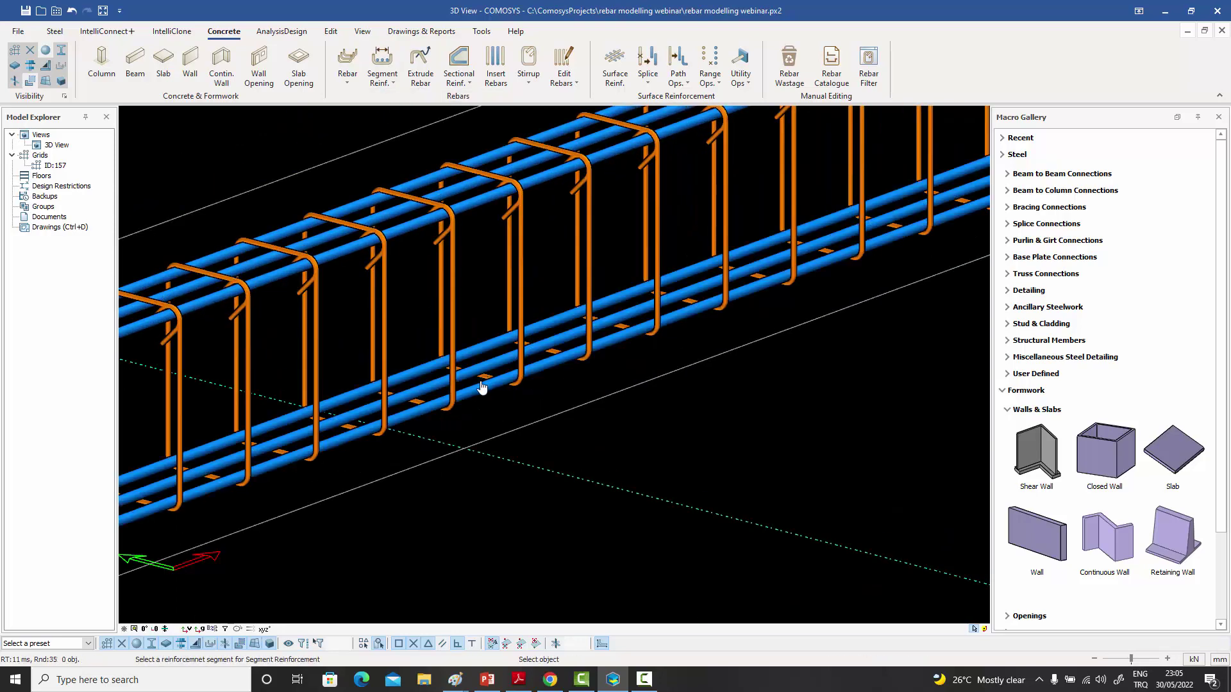
scroll(376, 435, down, 3)
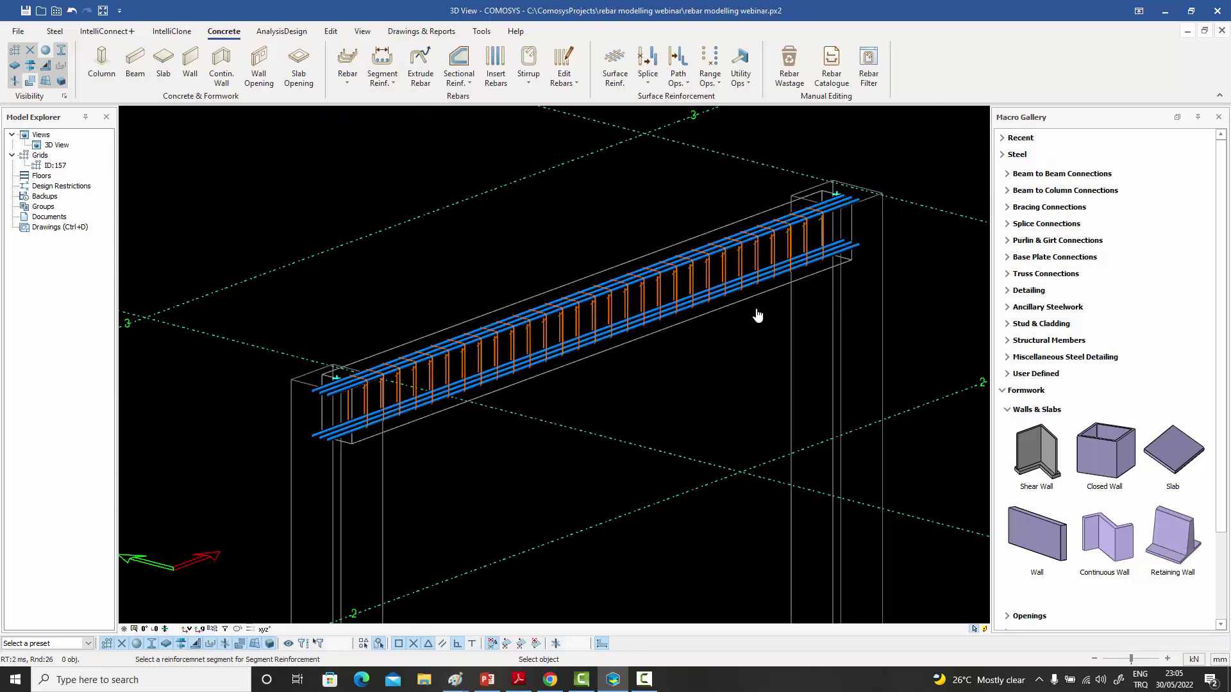
key(Escape)
middle_drag(647, 302, 604, 312)
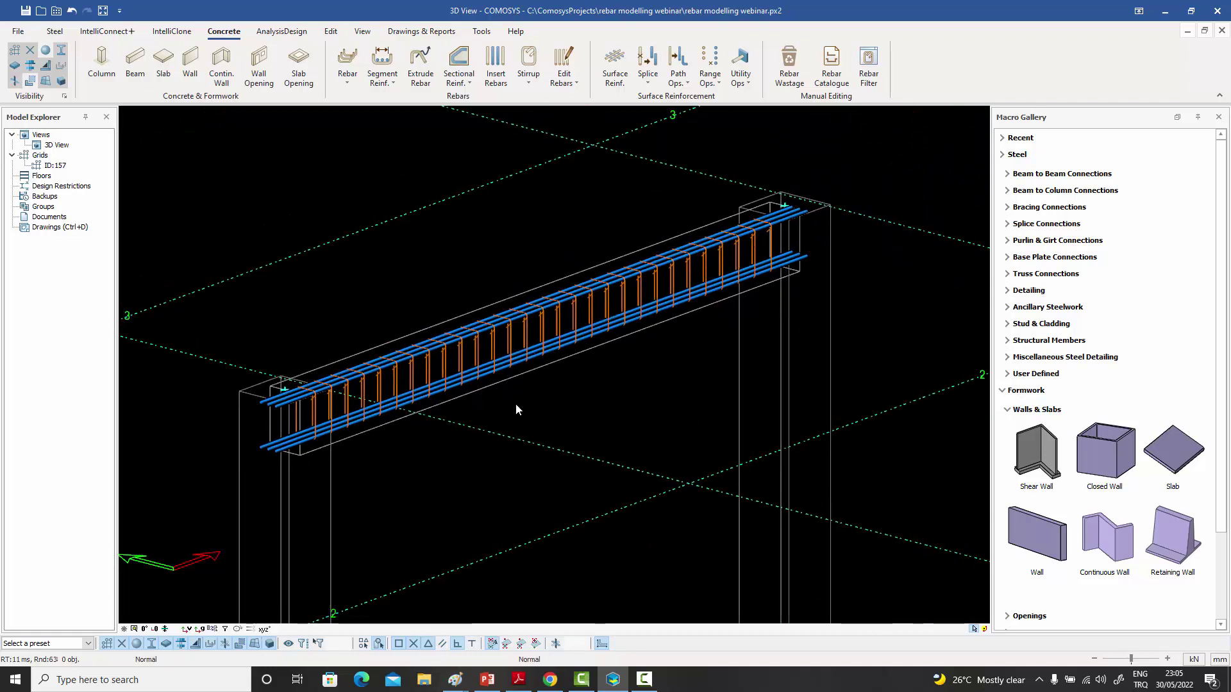
- Undo the full-length bottom segment reinforcement
scroll(440, 382, up, 3)
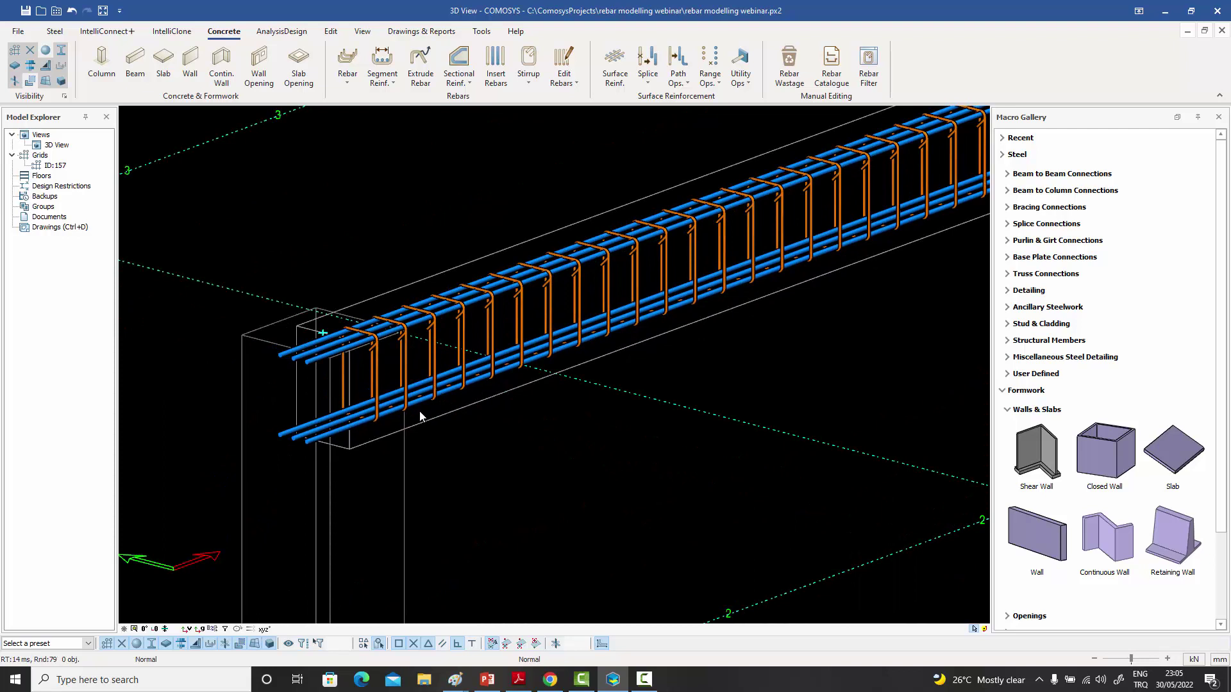
scroll(420, 416, up, 2)
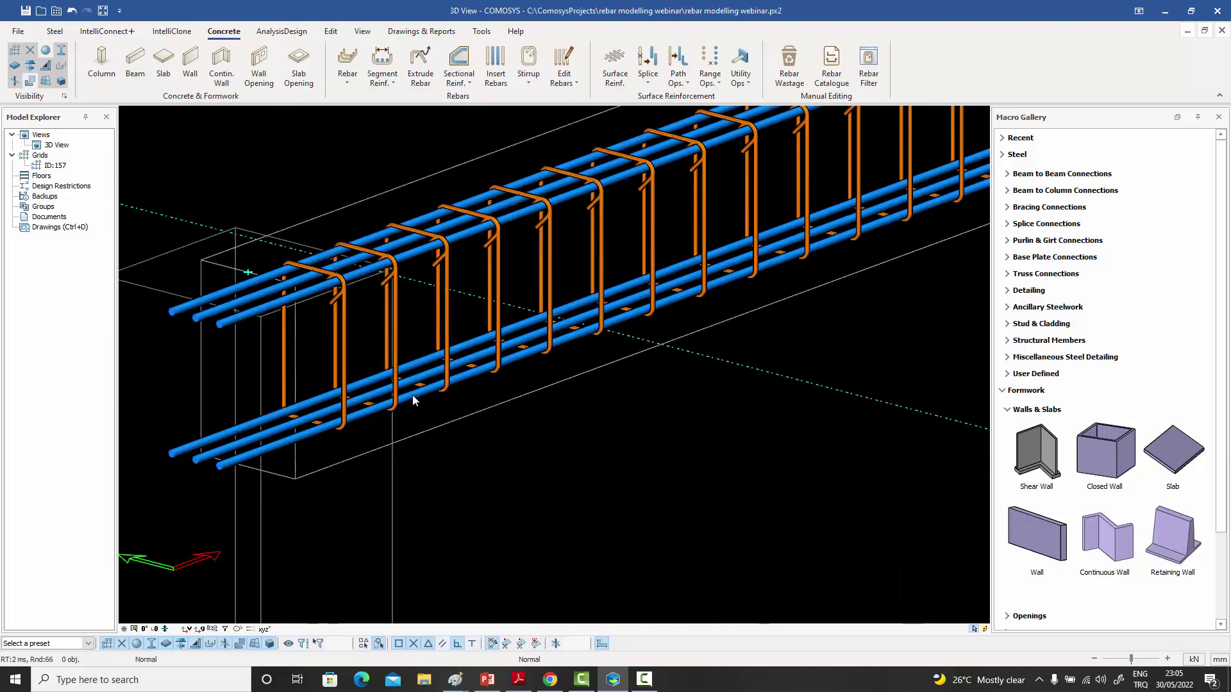
key(ctrl+z)
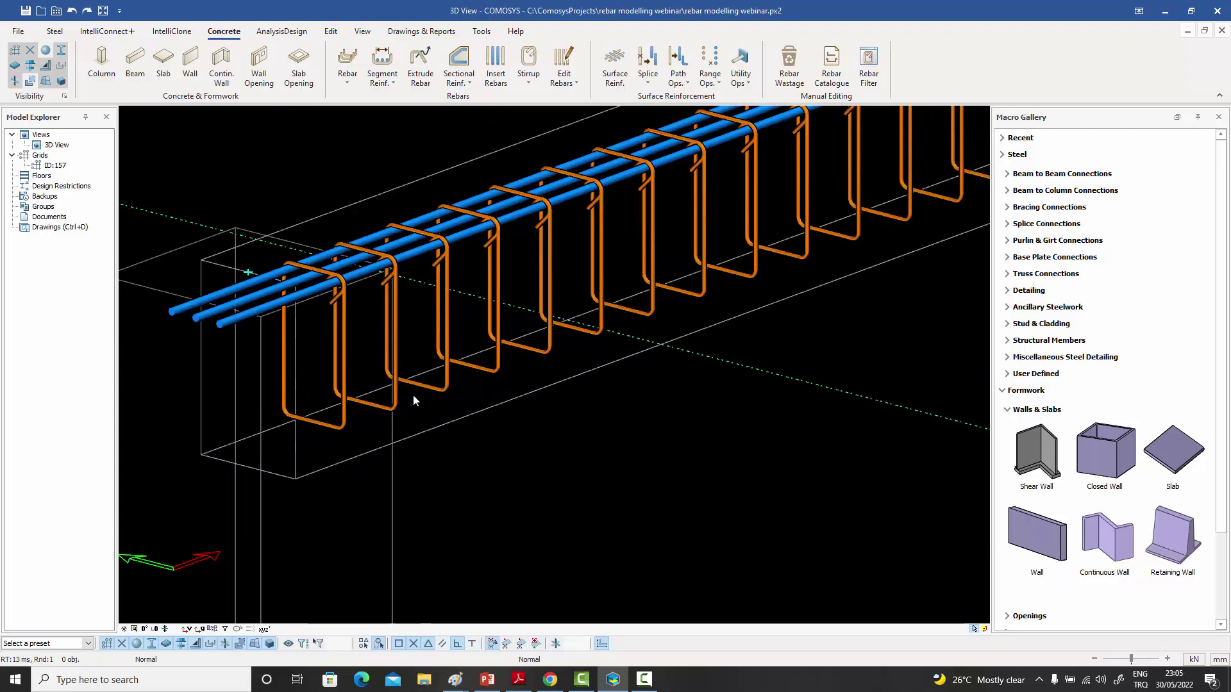
- Create segment reinforcement over only the middle part of the stirrups' bottom segments by picking start and end points on two stirrups, and exit the command
scroll(502, 401, down, 3)
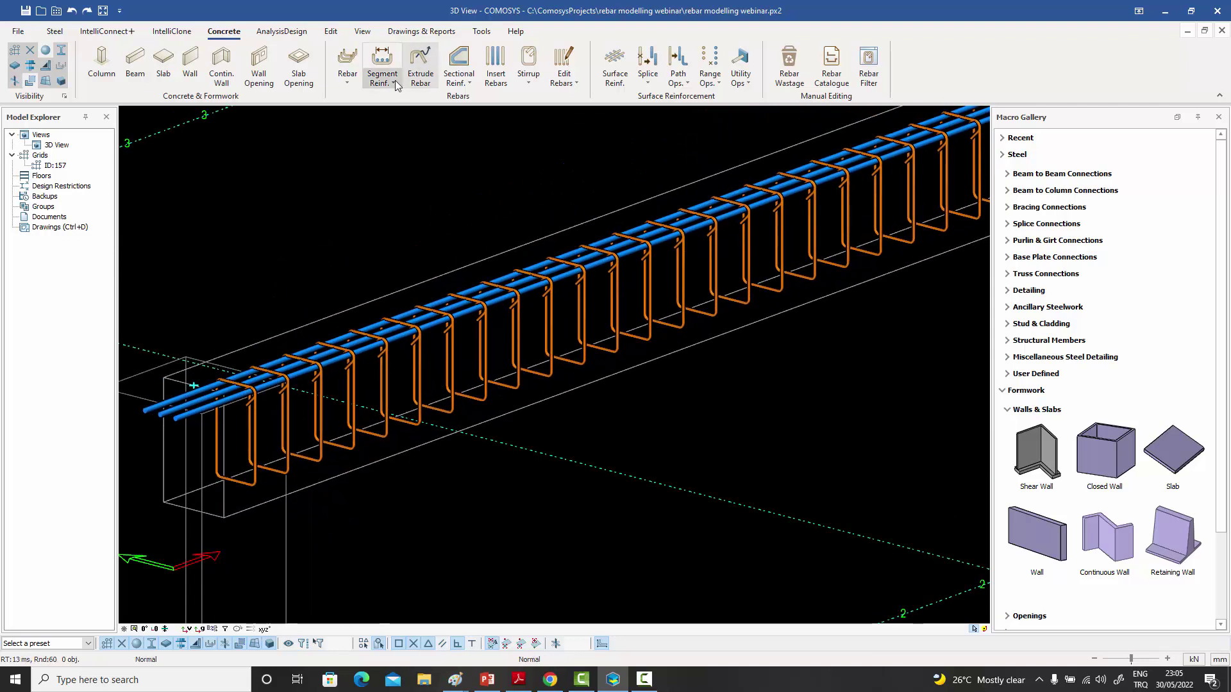
click(394, 79)
click(410, 112)
scroll(546, 356, up, 4)
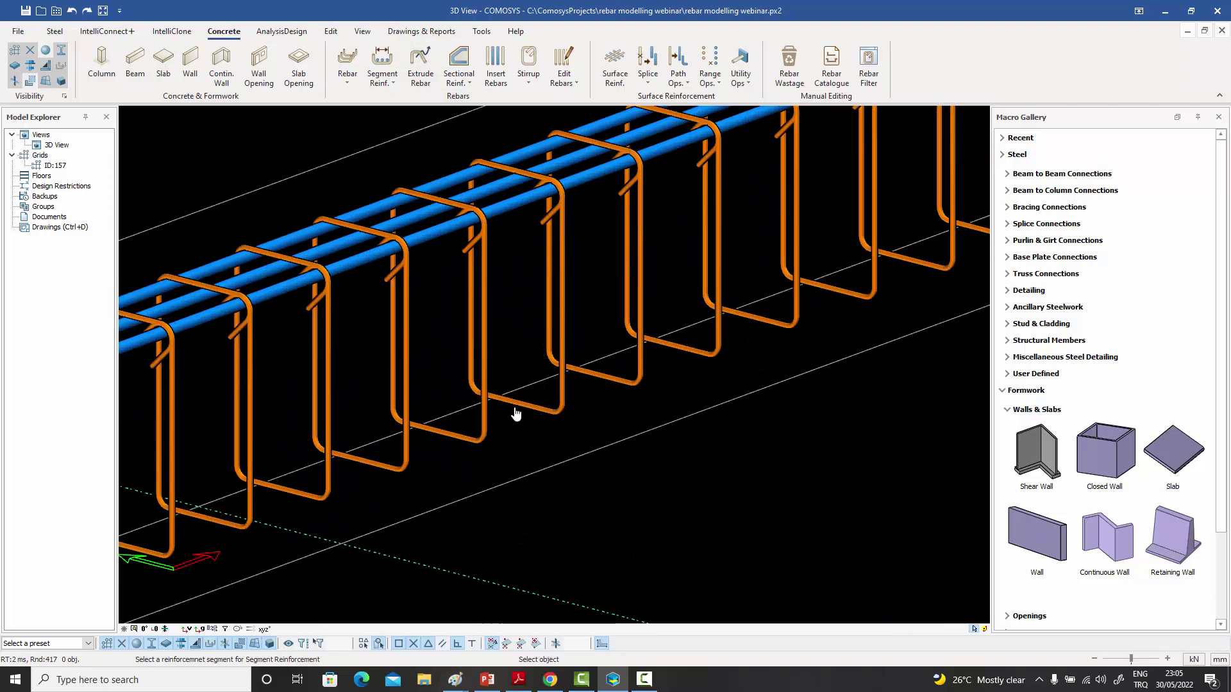
click(523, 409)
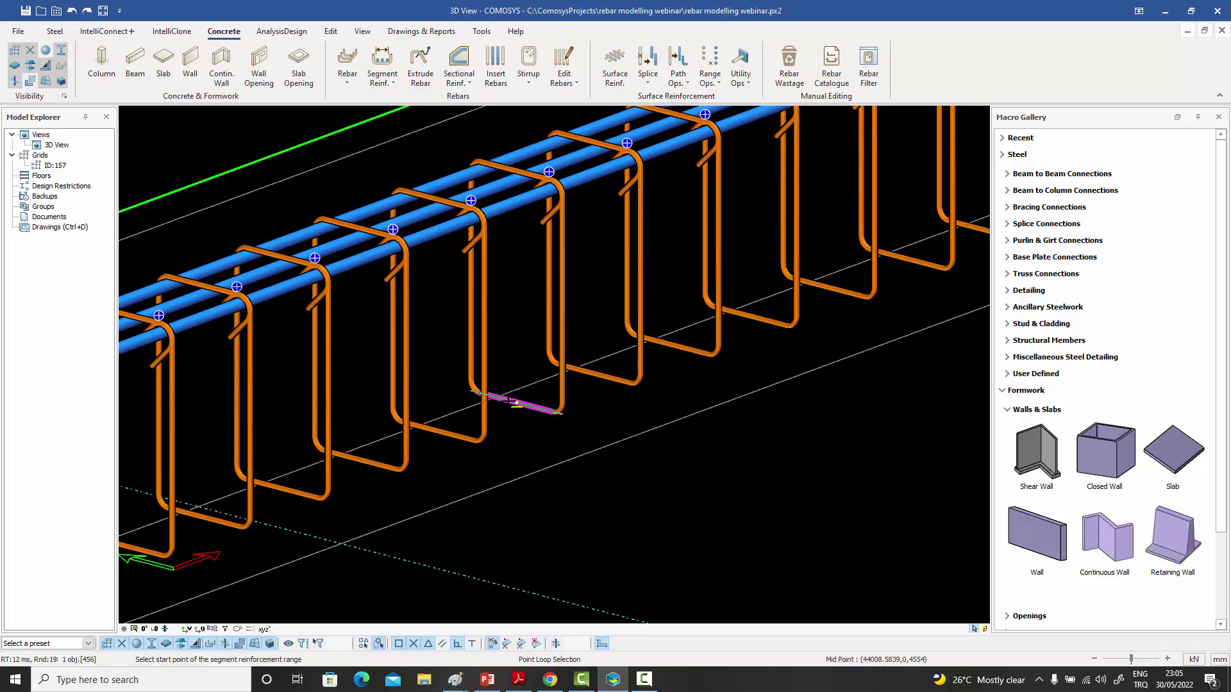
click(513, 400)
scroll(516, 411, down, 5)
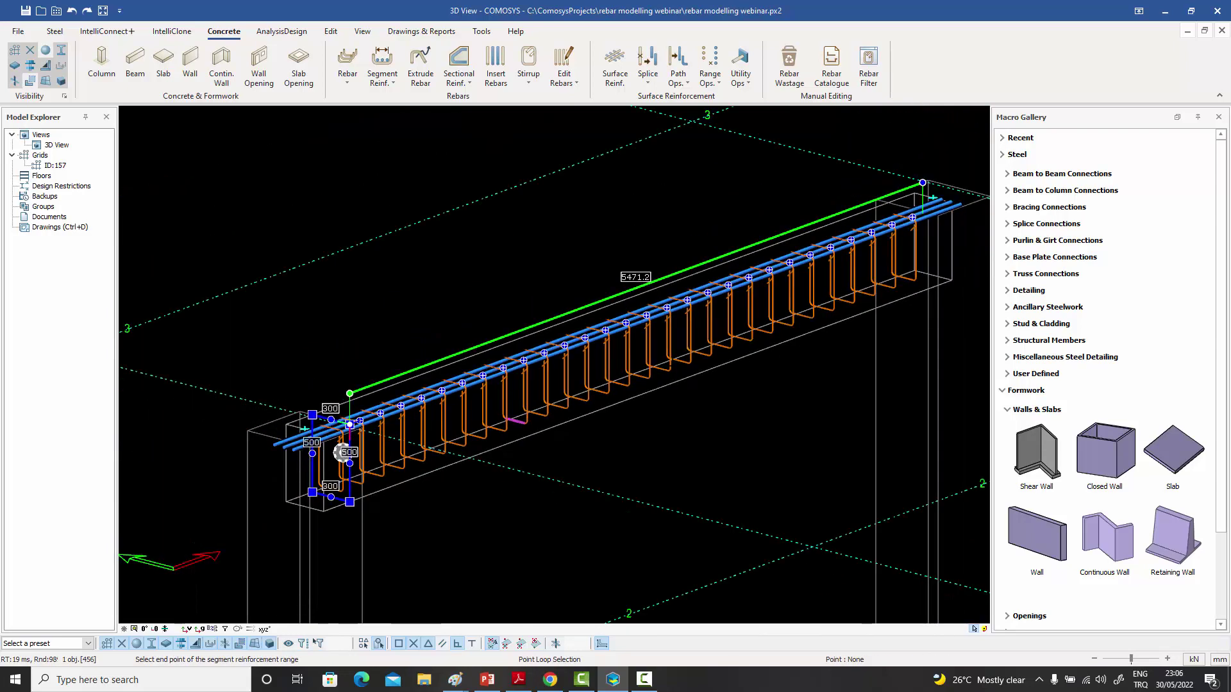
scroll(710, 355, up, 3)
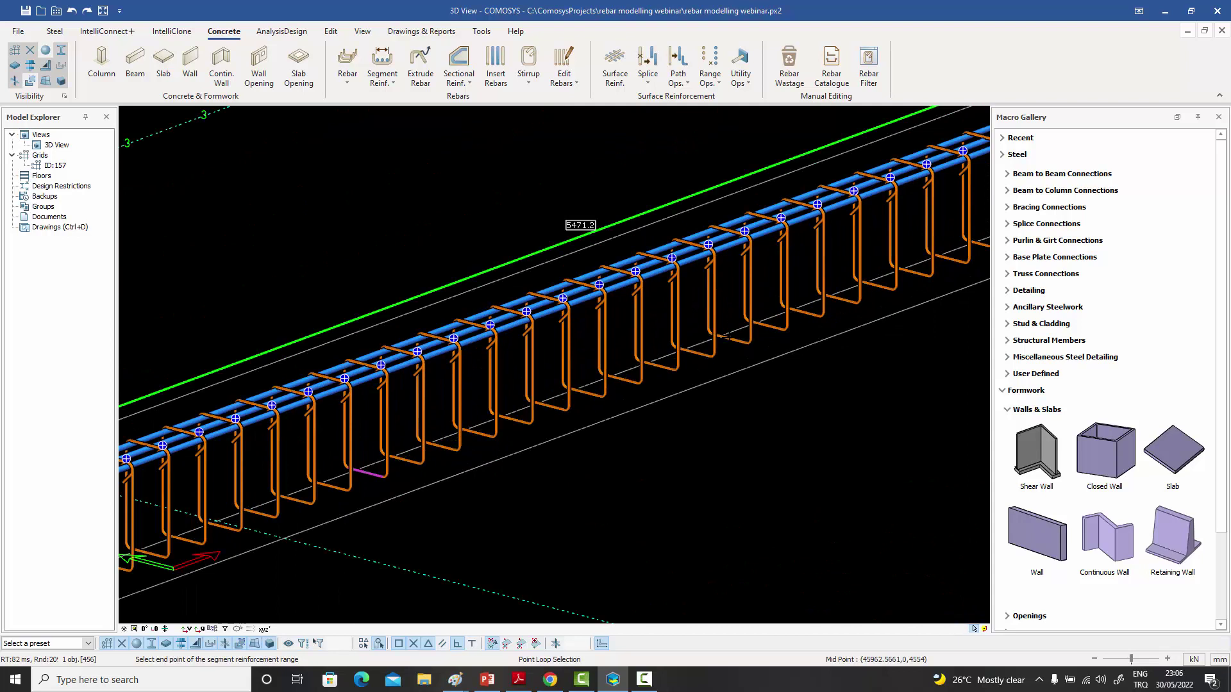
click(729, 338)
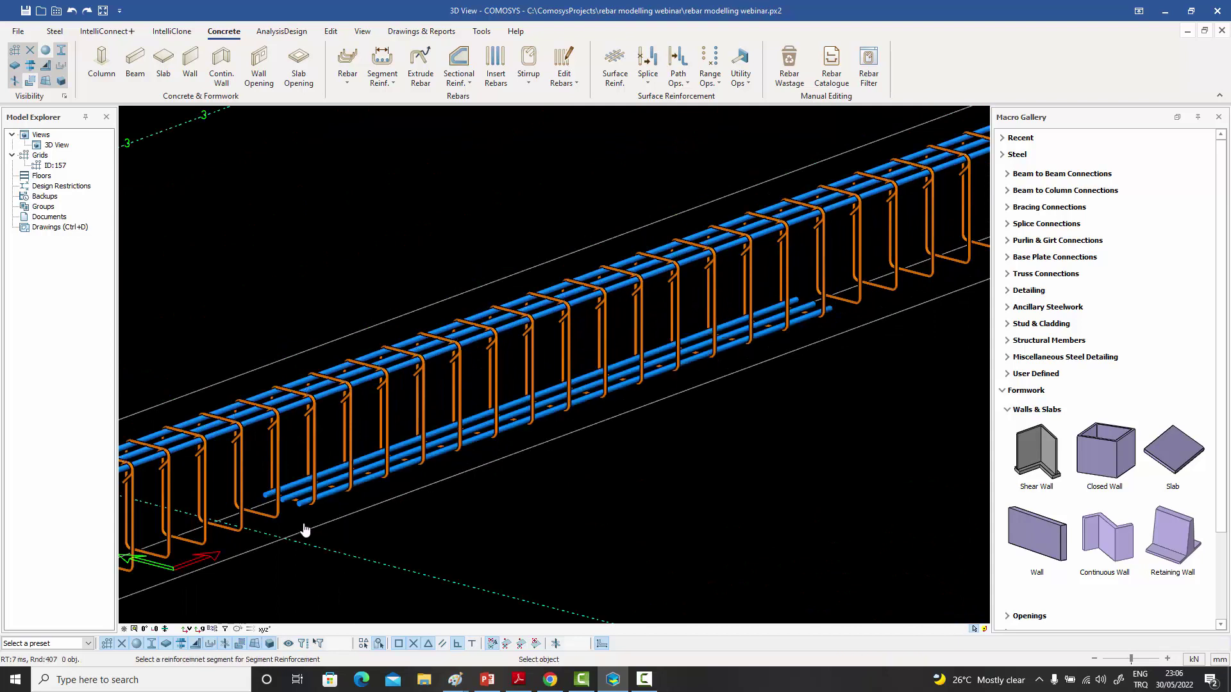
key(Escape)
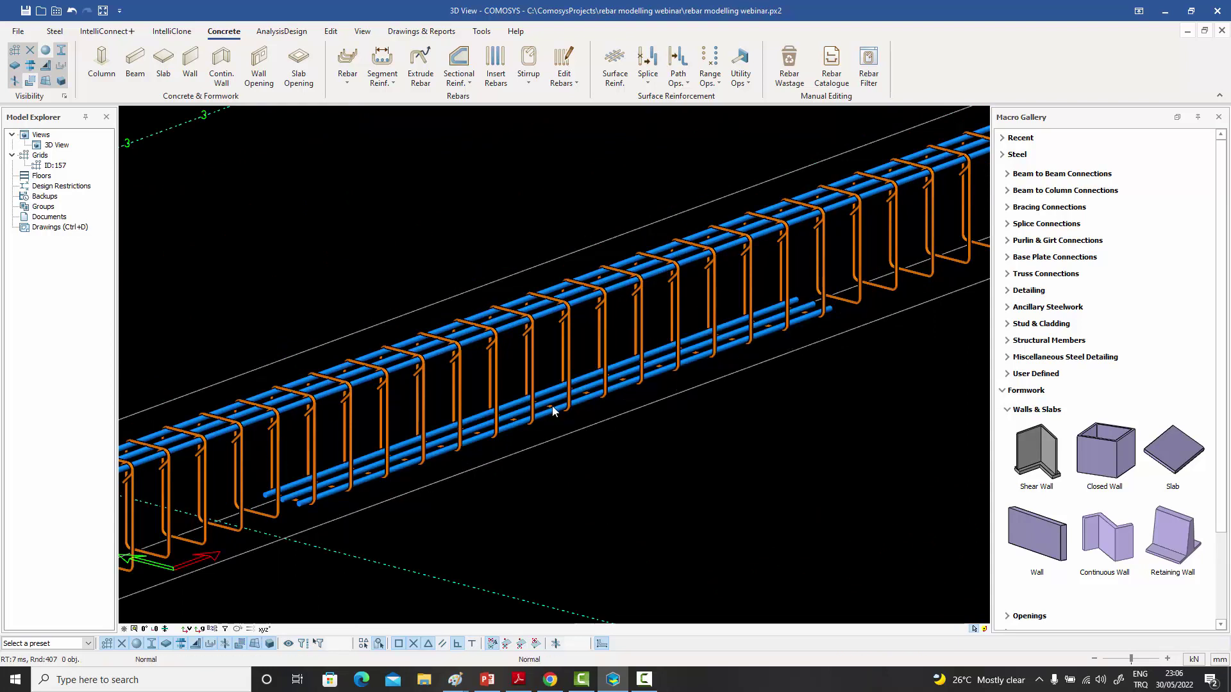
- Check the segment reinforcement properties of the short bottom bars and close them without changes
scroll(720, 341, up, 4)
double_click(660, 329)
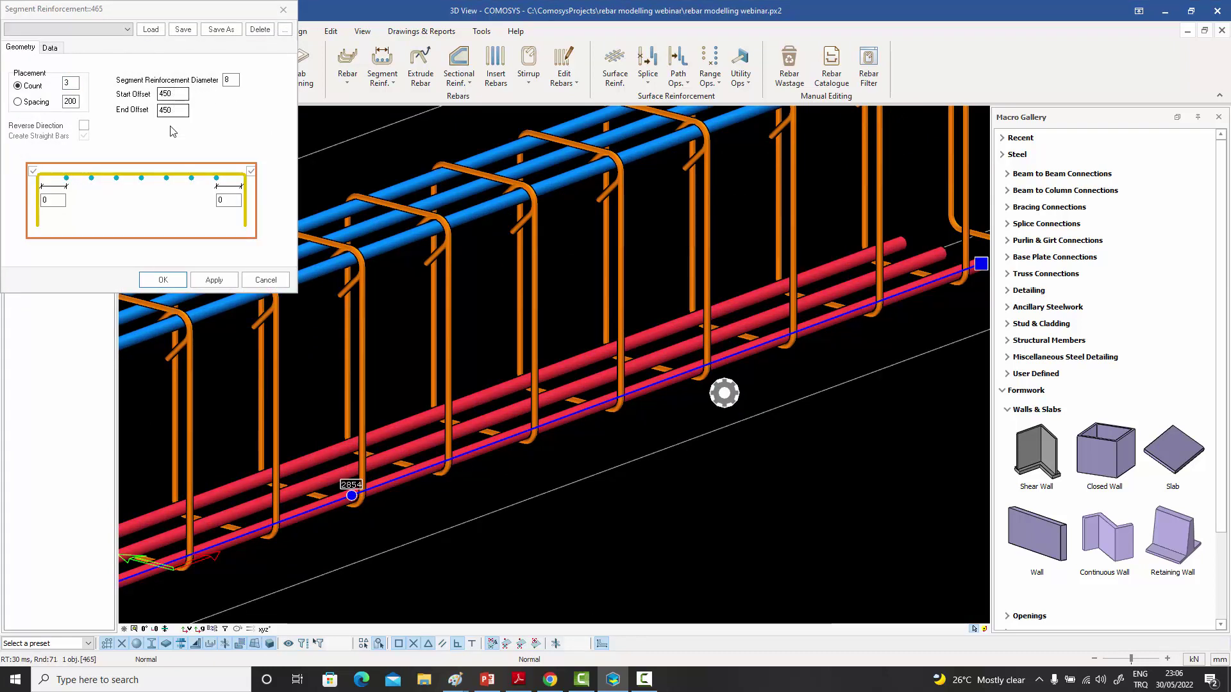
click(283, 9)
click(283, 129)
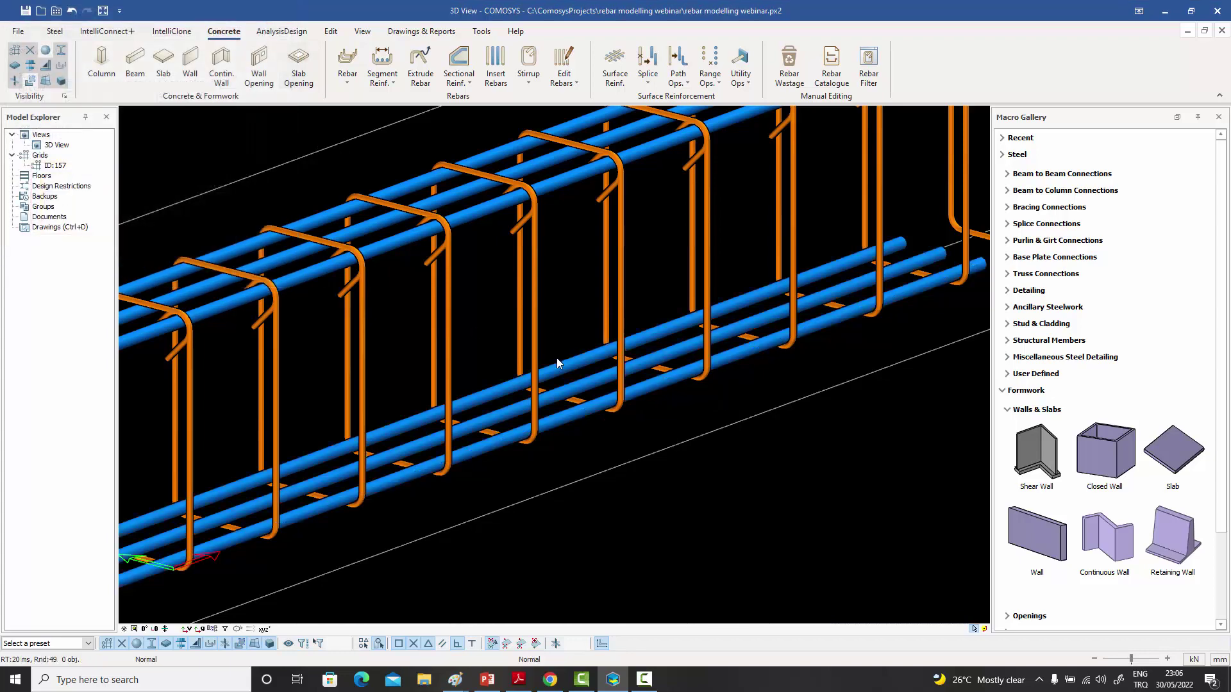
scroll(556, 358, down, 5)
middle_drag(549, 366, 589, 346)
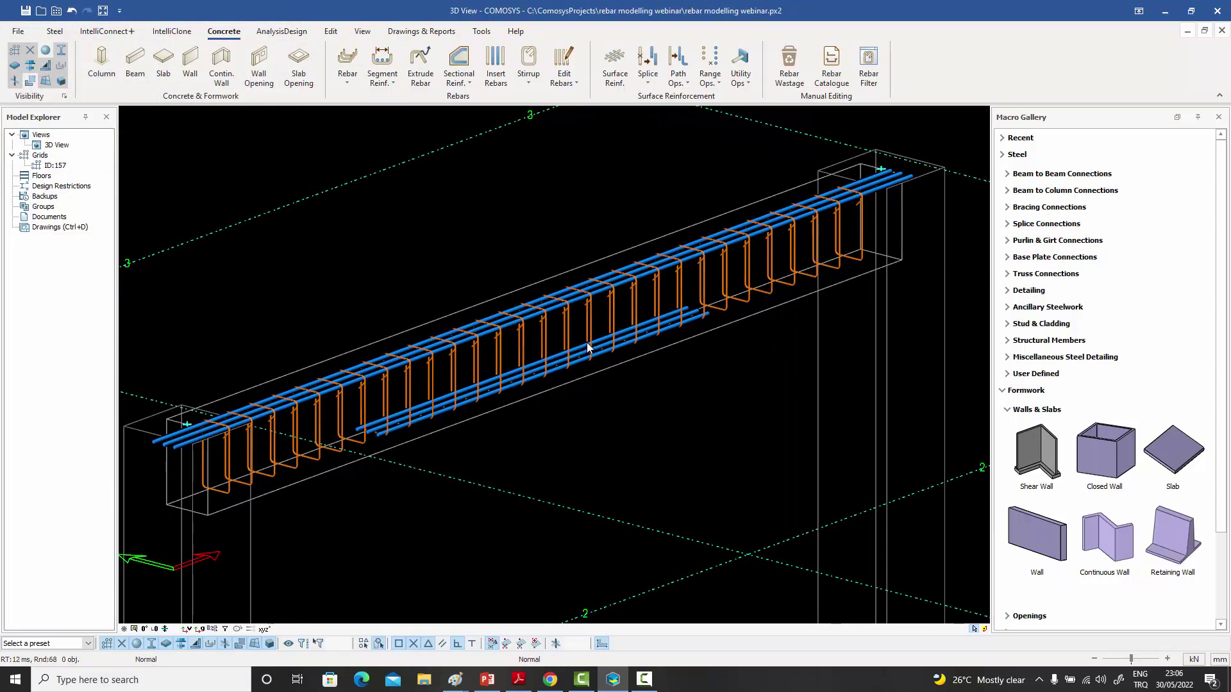
middle_drag(560, 365, 588, 367)
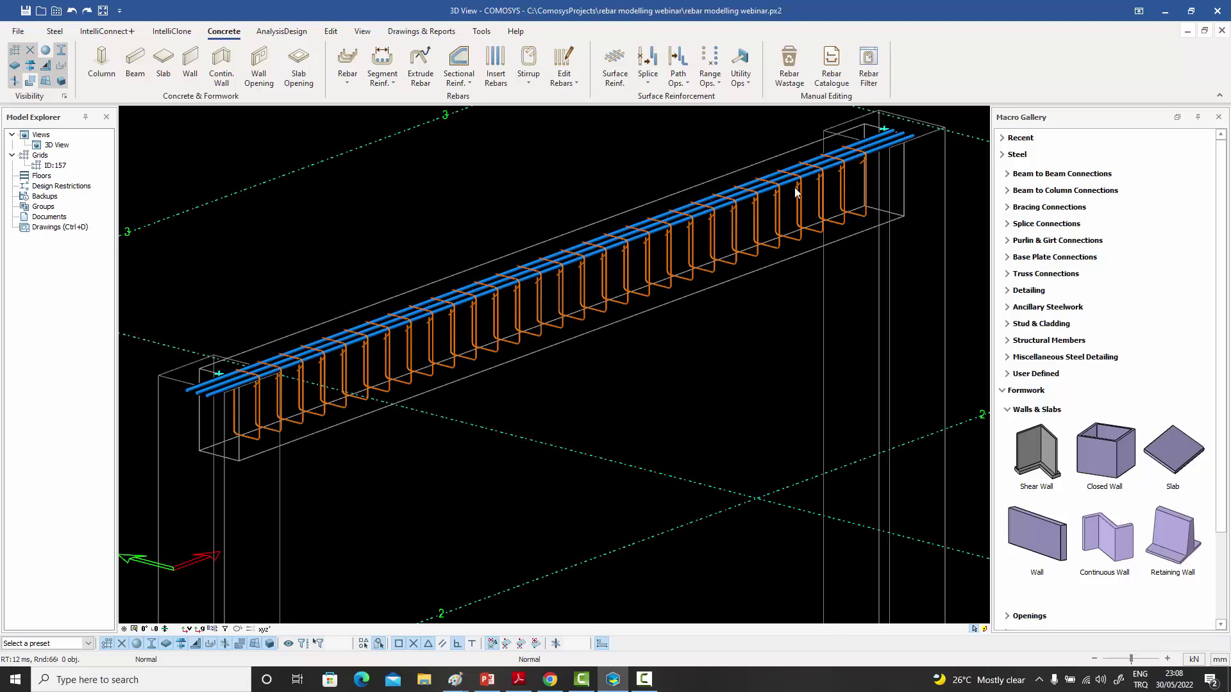
- Convert the beam's three top bars into bent-up bars with Create Bent-Up Bar and exit the command
click(564, 76)
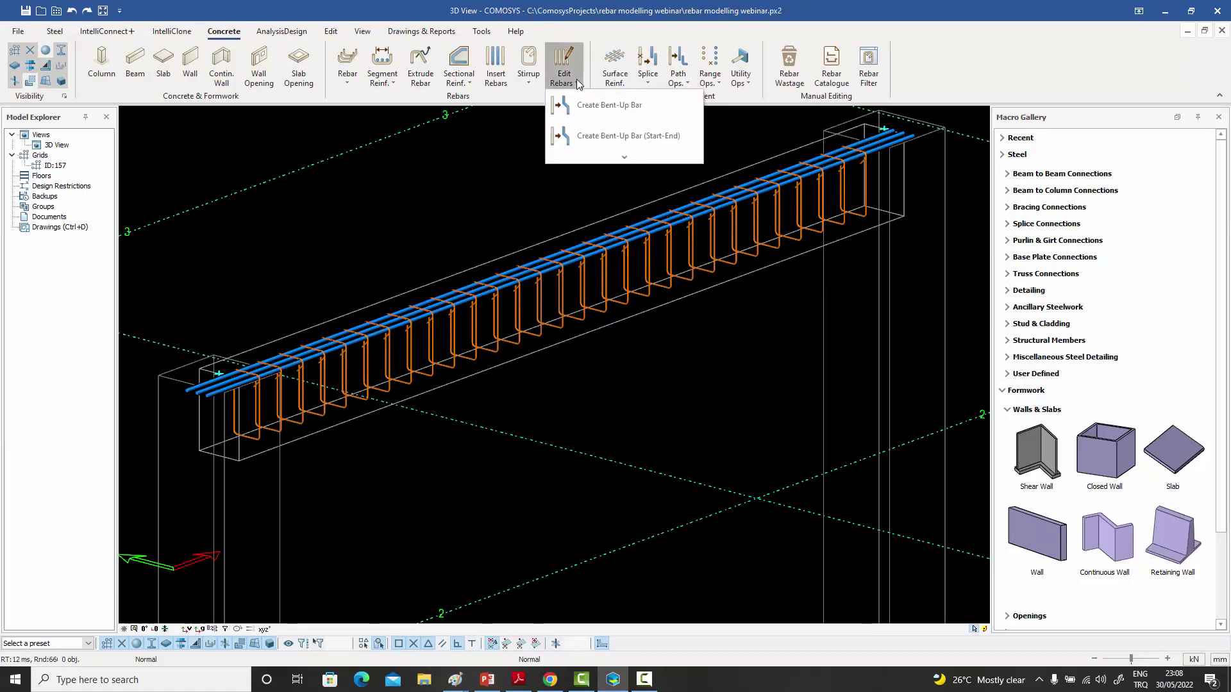
click(603, 114)
scroll(522, 302, up, 5)
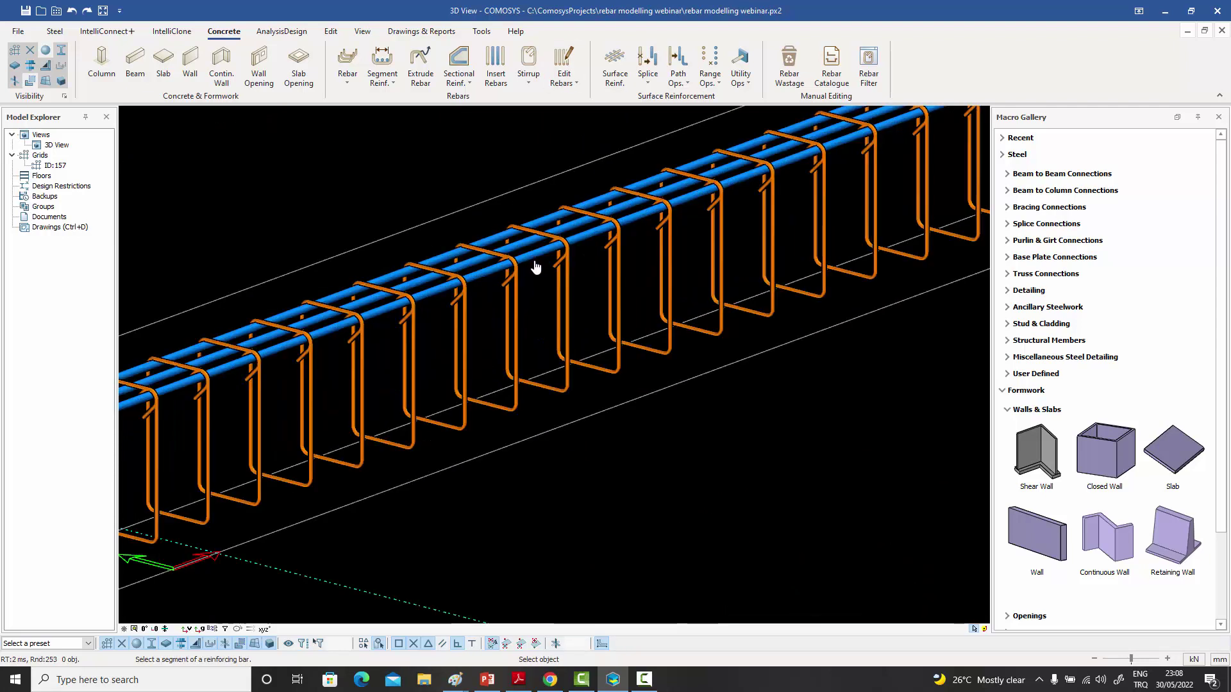
click(535, 263)
scroll(536, 266, down, 4)
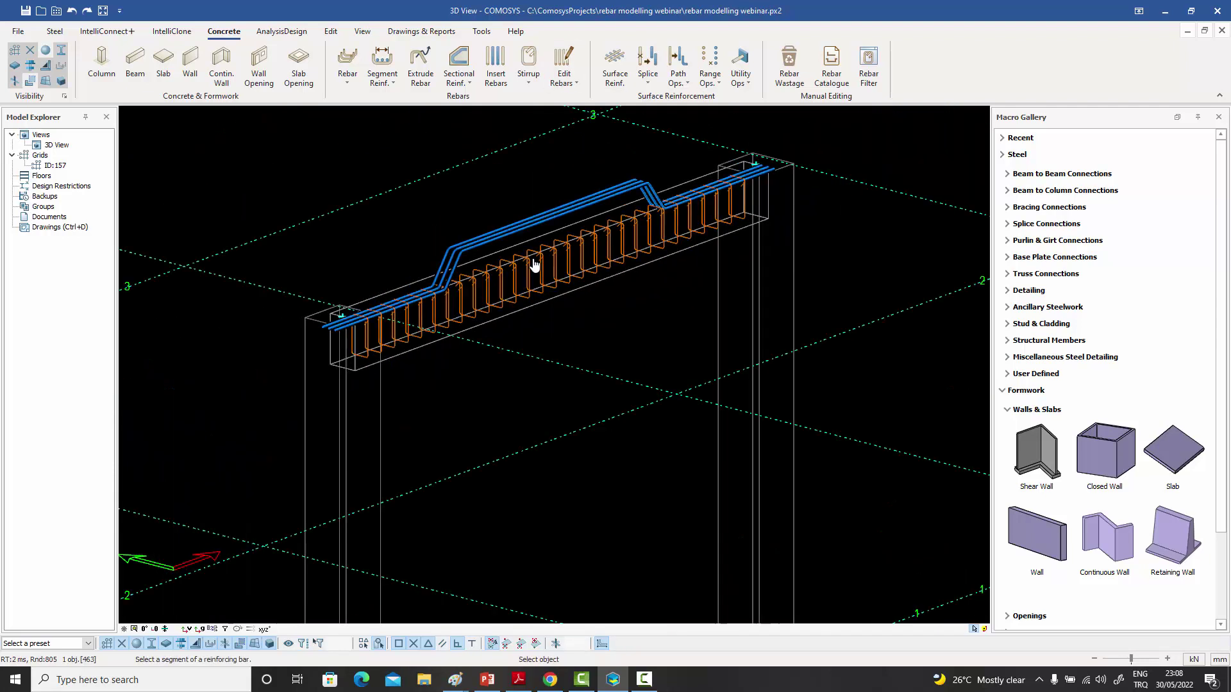
key(Escape)
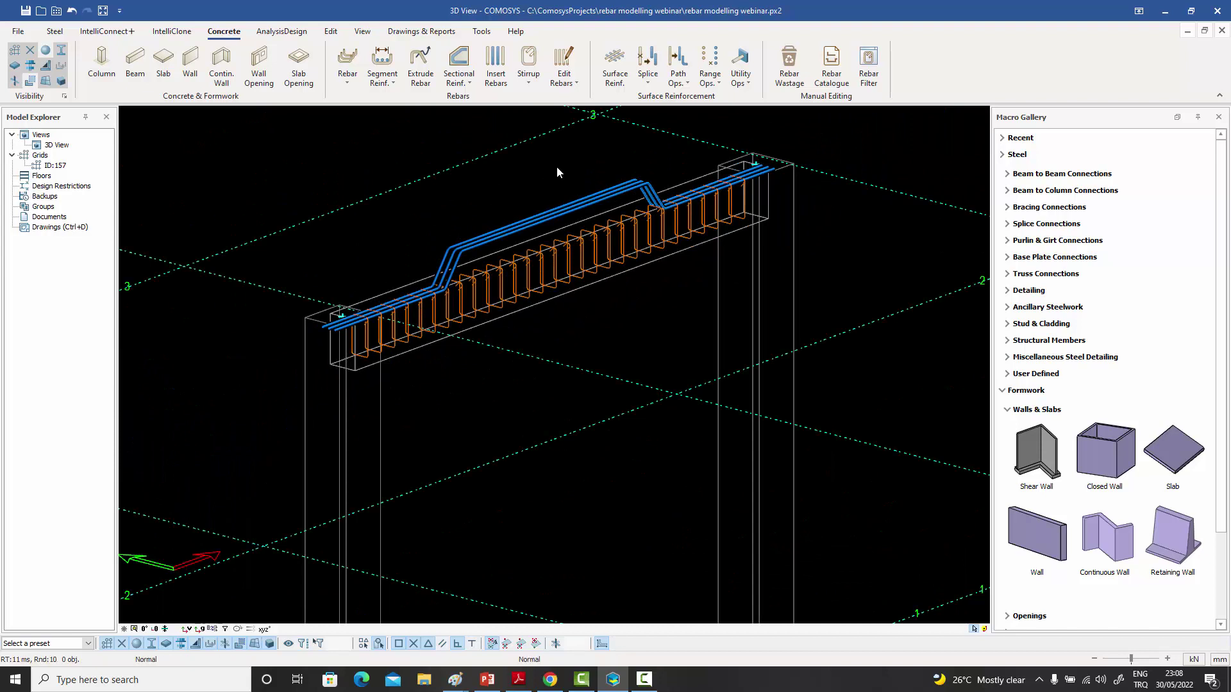
- Move the two raised bend points of the beam's bent-up bars by -800 mm in Z
scroll(482, 237, up, 5)
click(506, 247)
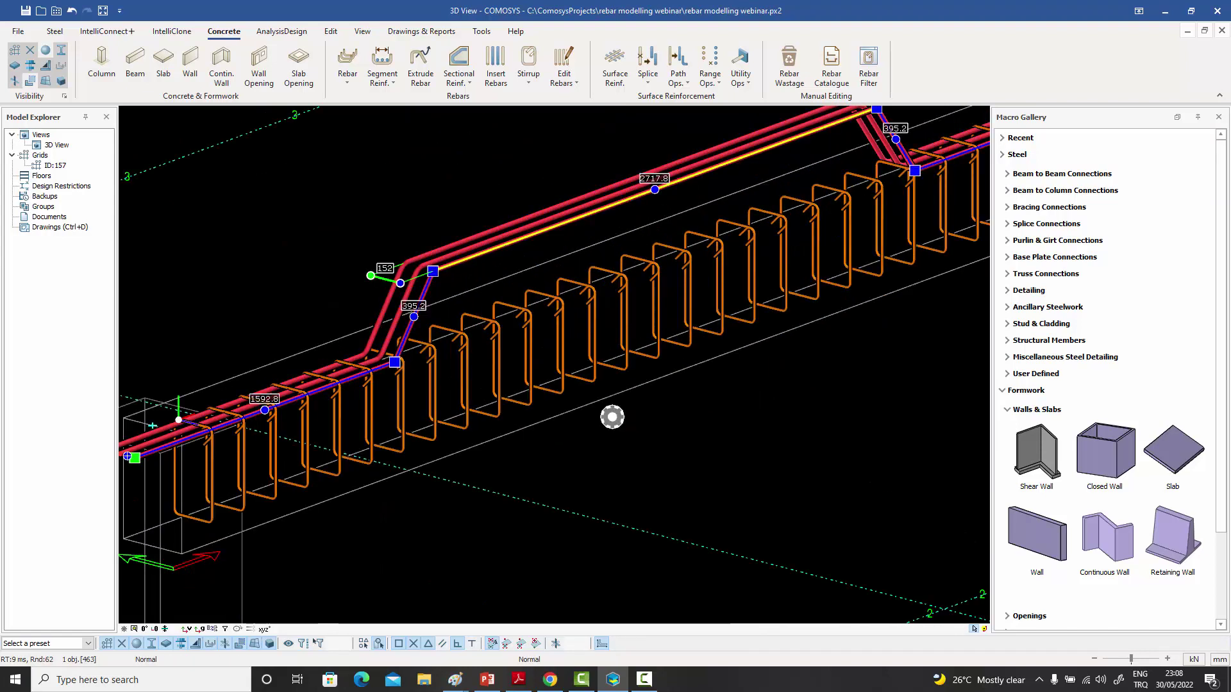
click(434, 273)
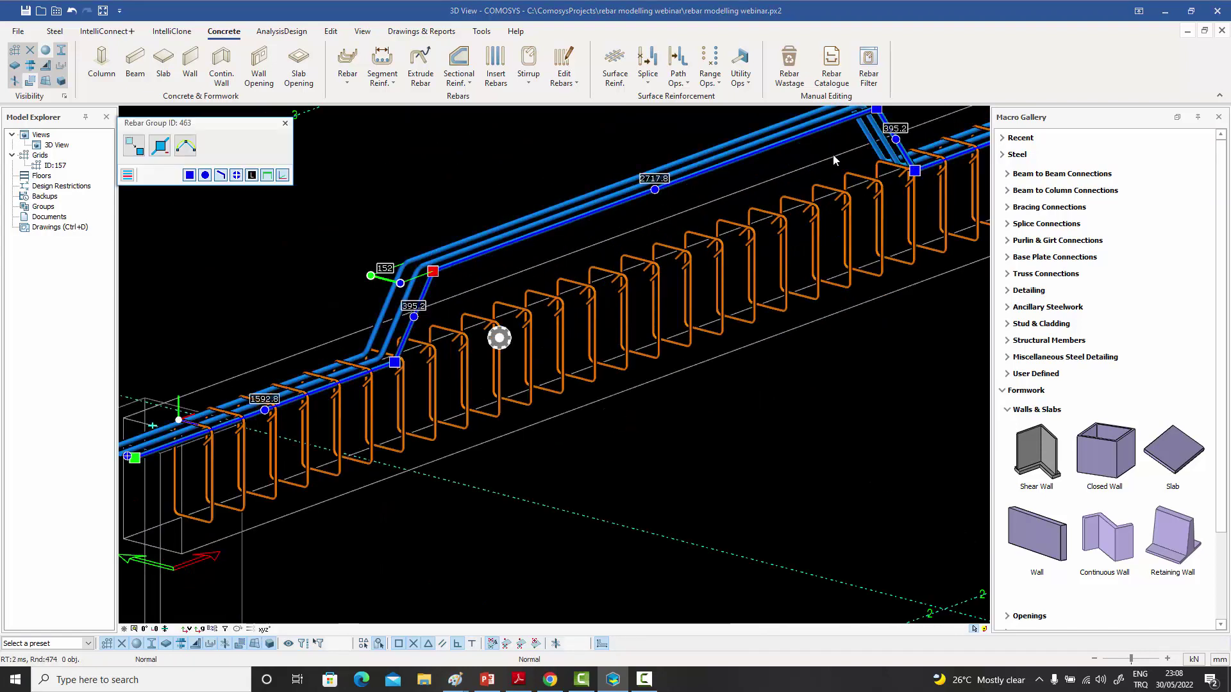
click(877, 110)
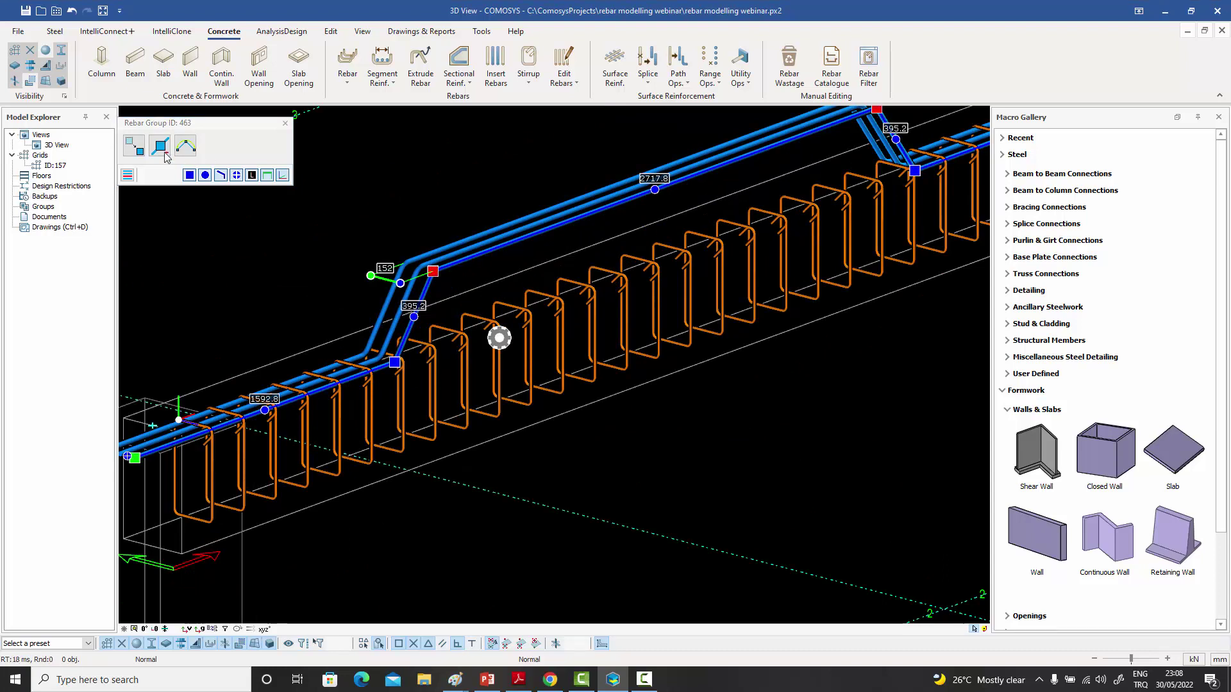
click(134, 146)
key(Tab)
key(Tab)
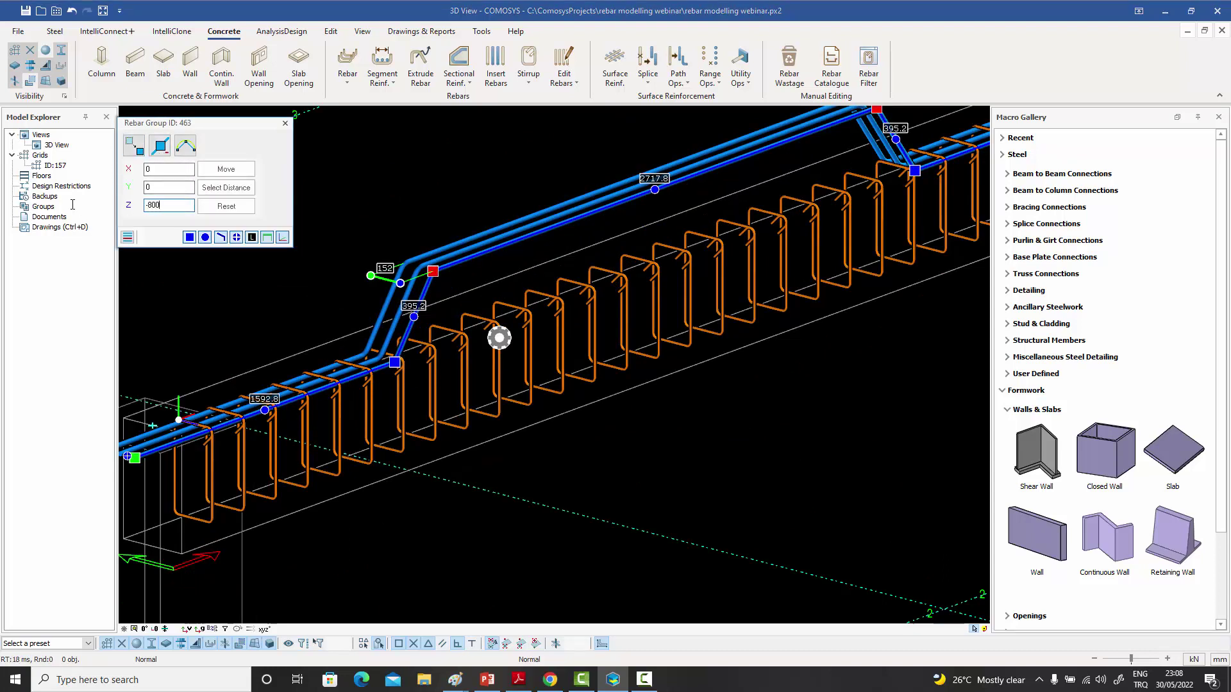
text(-800)
click(236, 172)
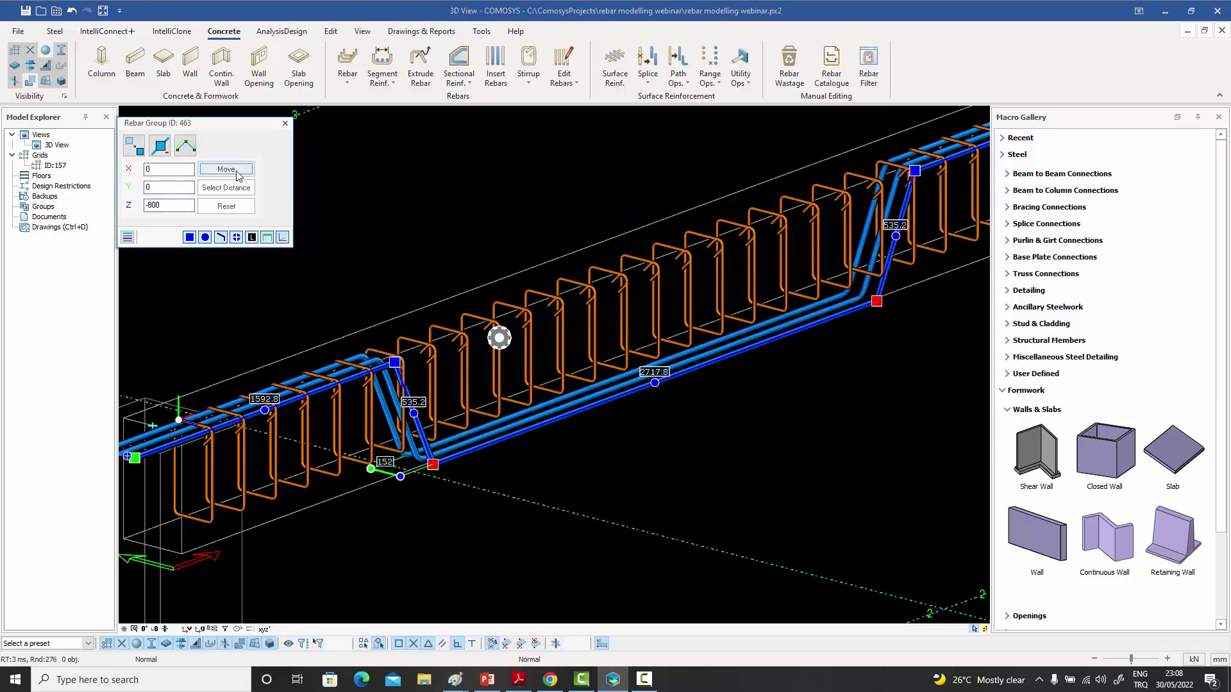
- Move the same two bend points by 100 mm in Z and close the rebar group's editing dialog
key(Tab)
key(Tab)
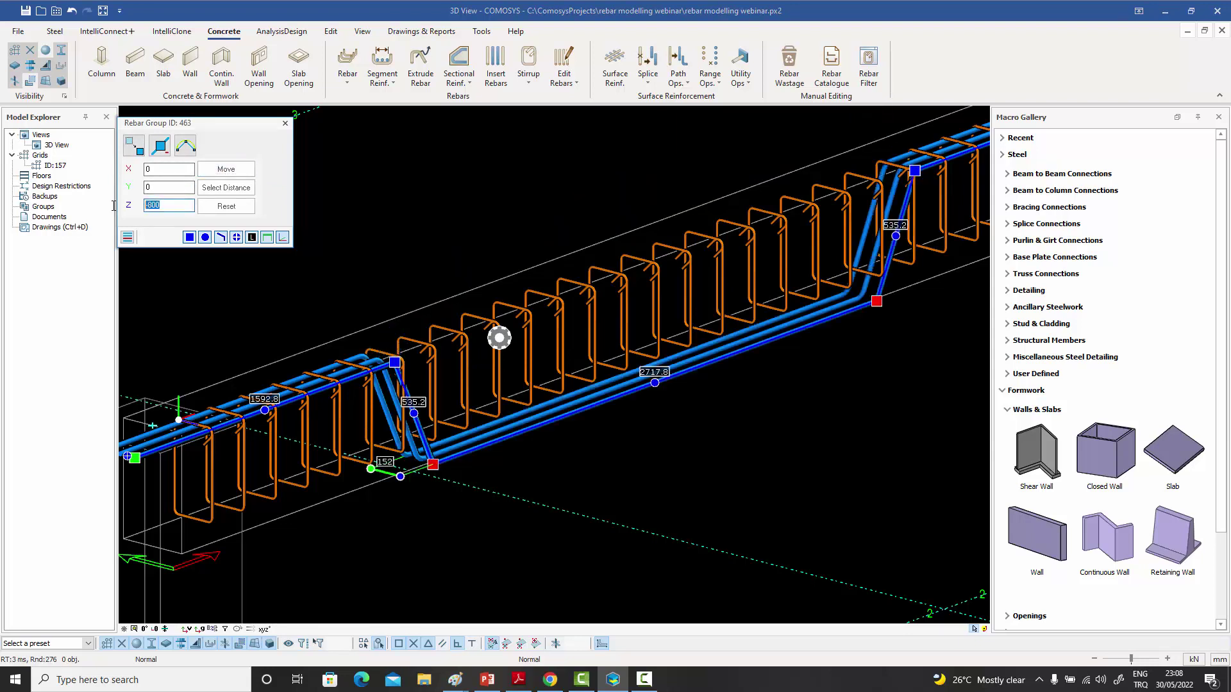
text(100)
click(215, 172)
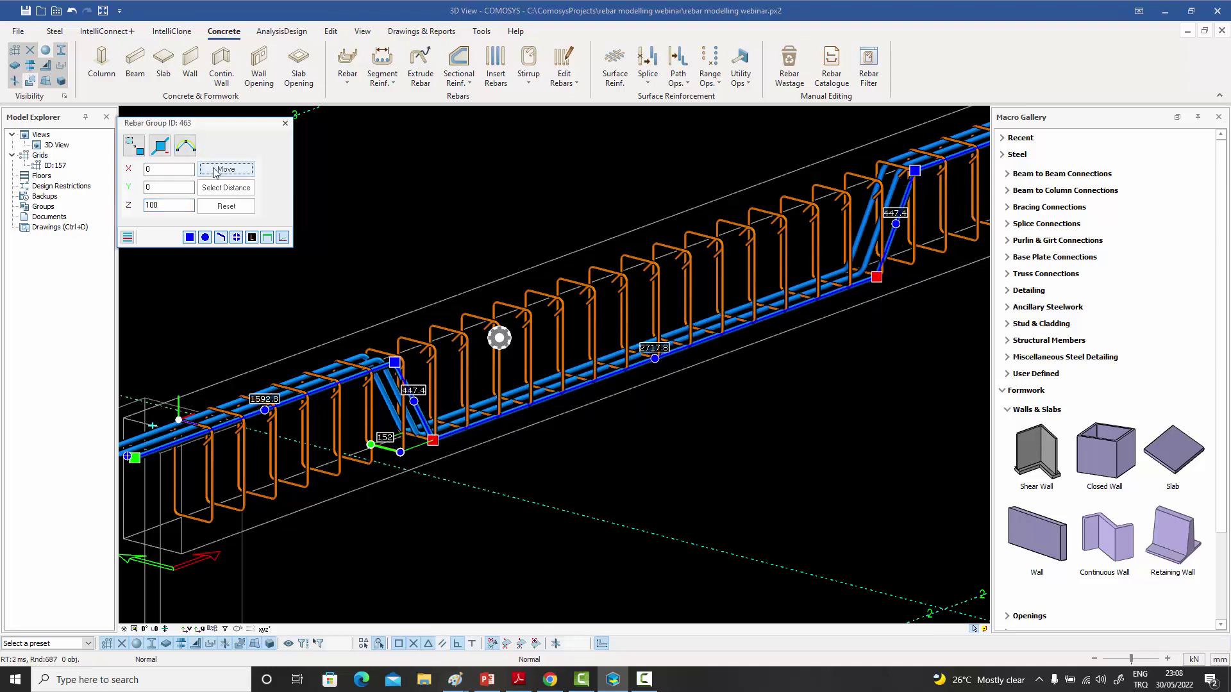
click(285, 123)
scroll(391, 257, down, 3)
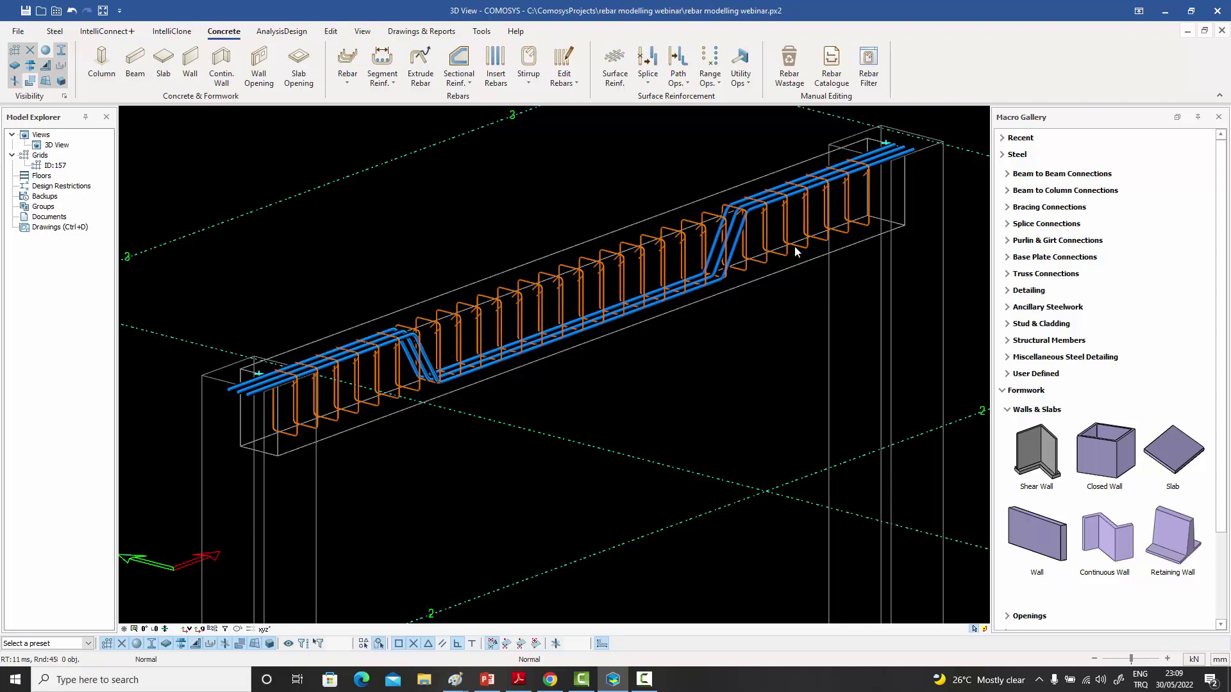
- Check the Create Bent-Up Bar dimensions and angles and close the dialog without changes
click(575, 83)
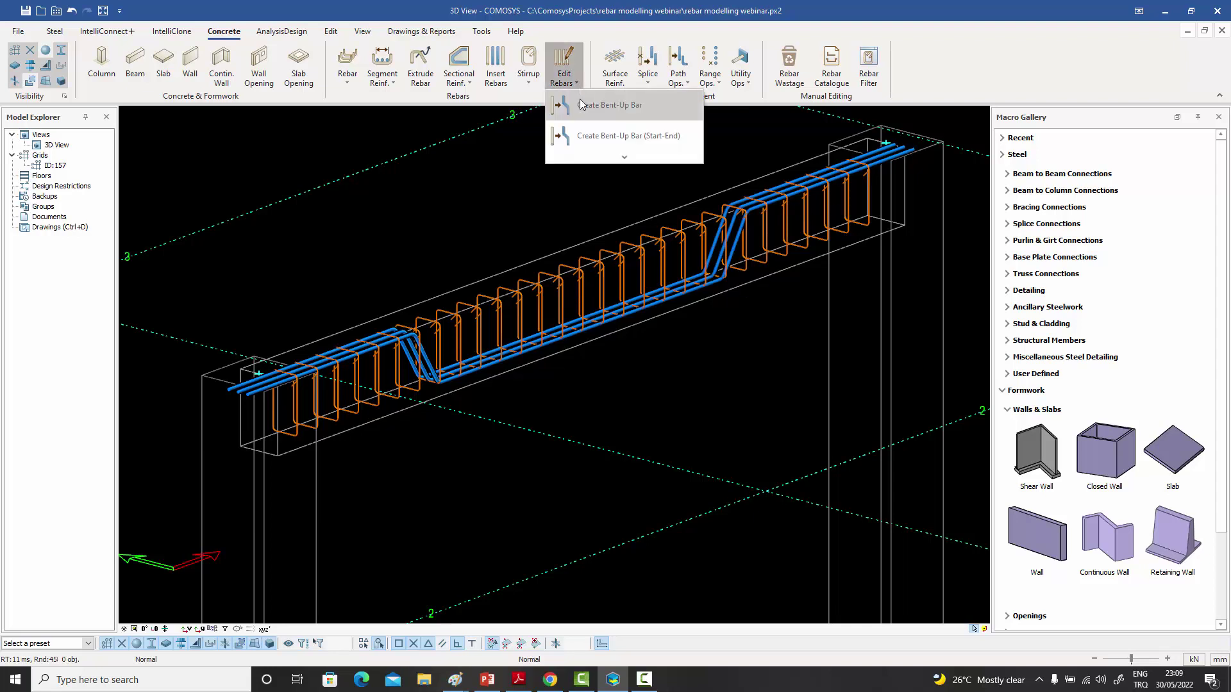
click(581, 105)
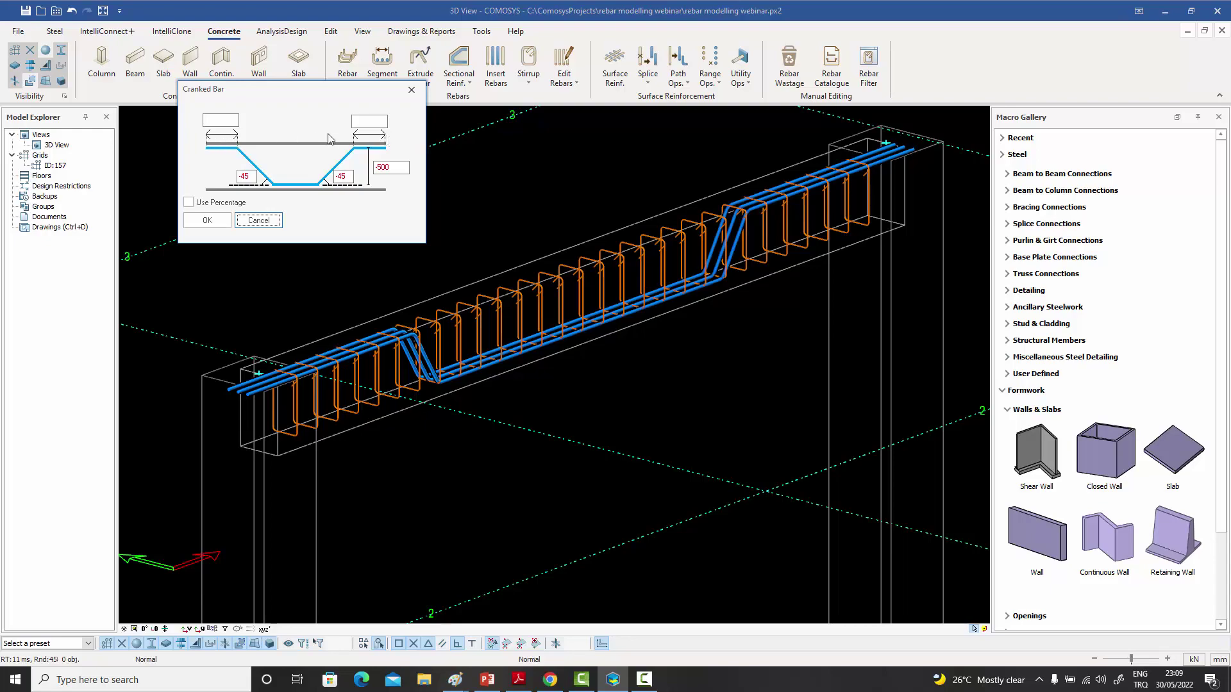
click(411, 89)
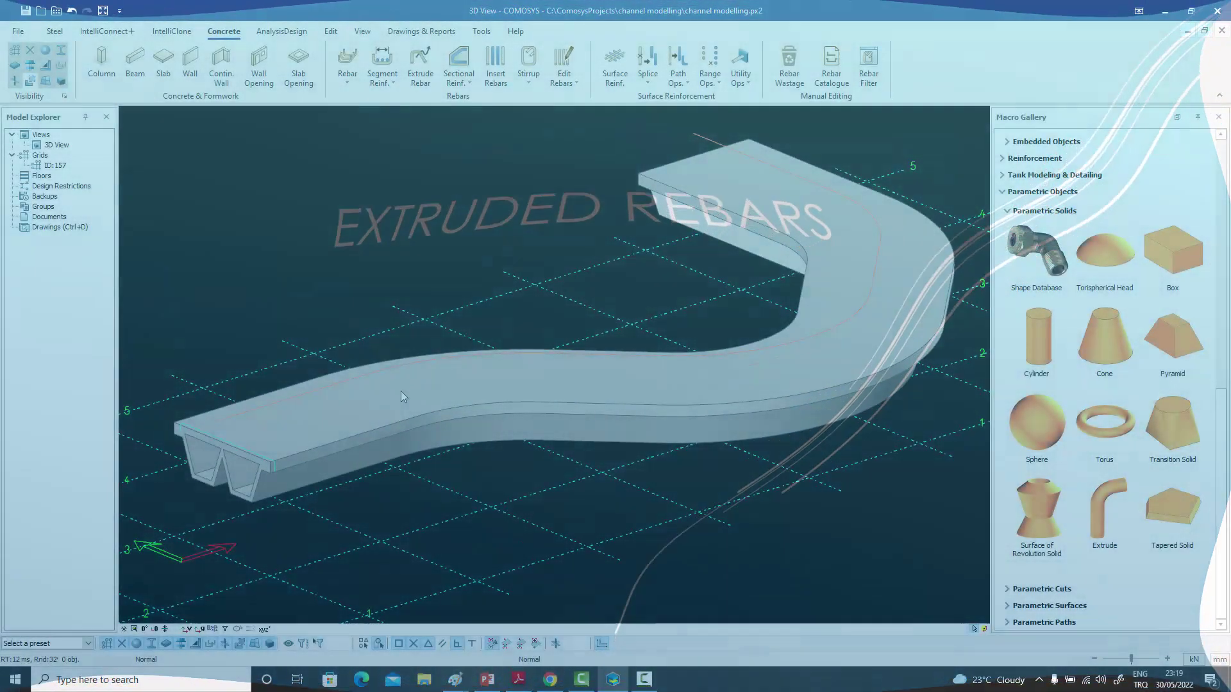
- Examine the curved channel deck's end section, the U-shaped bar at its top and the path line along the deck
scroll(259, 447, up, 6)
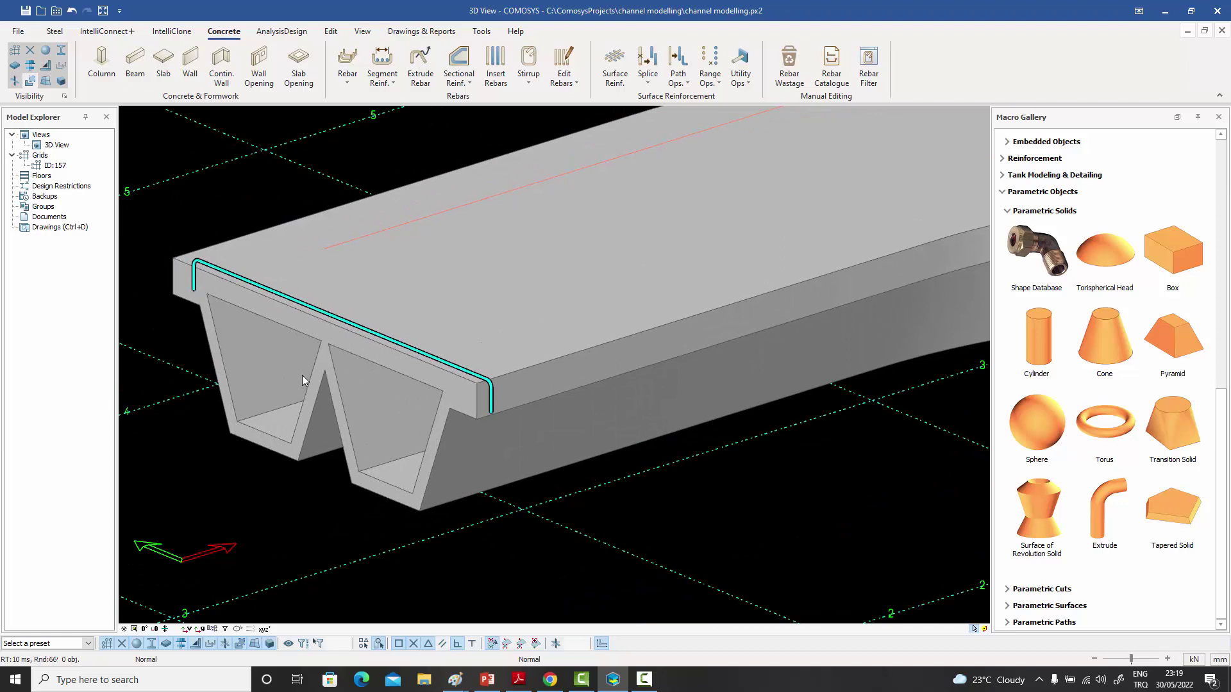
scroll(301, 375, down, 6)
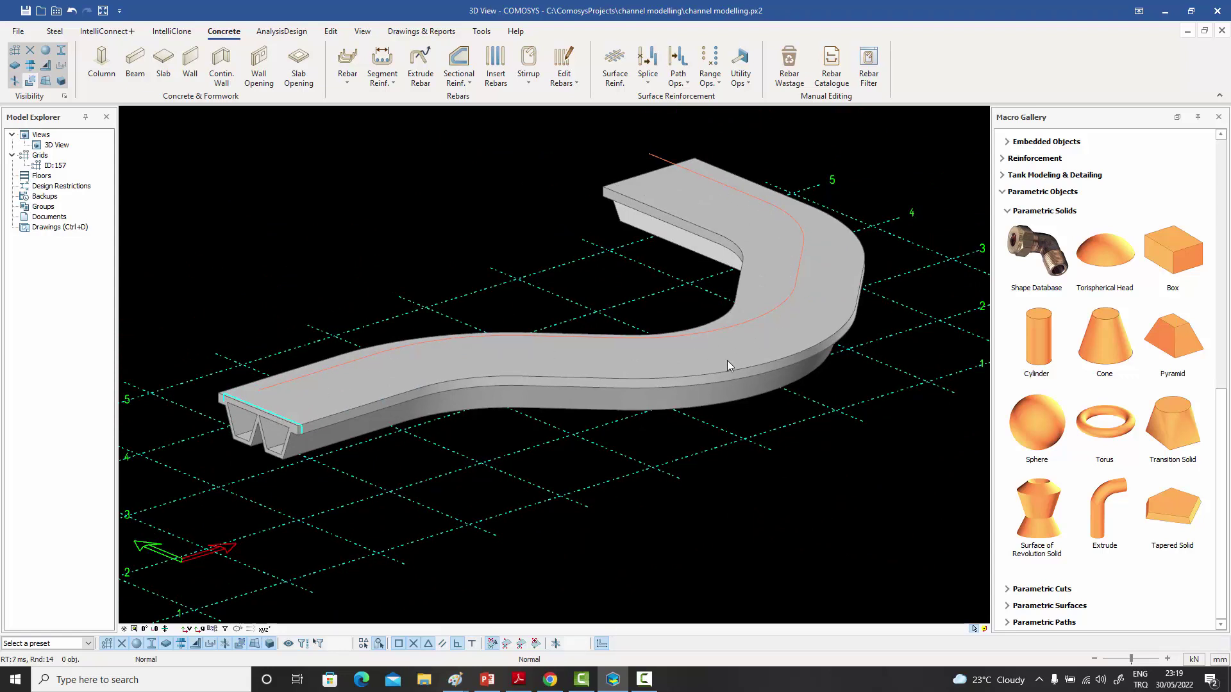
scroll(309, 390, up, 5)
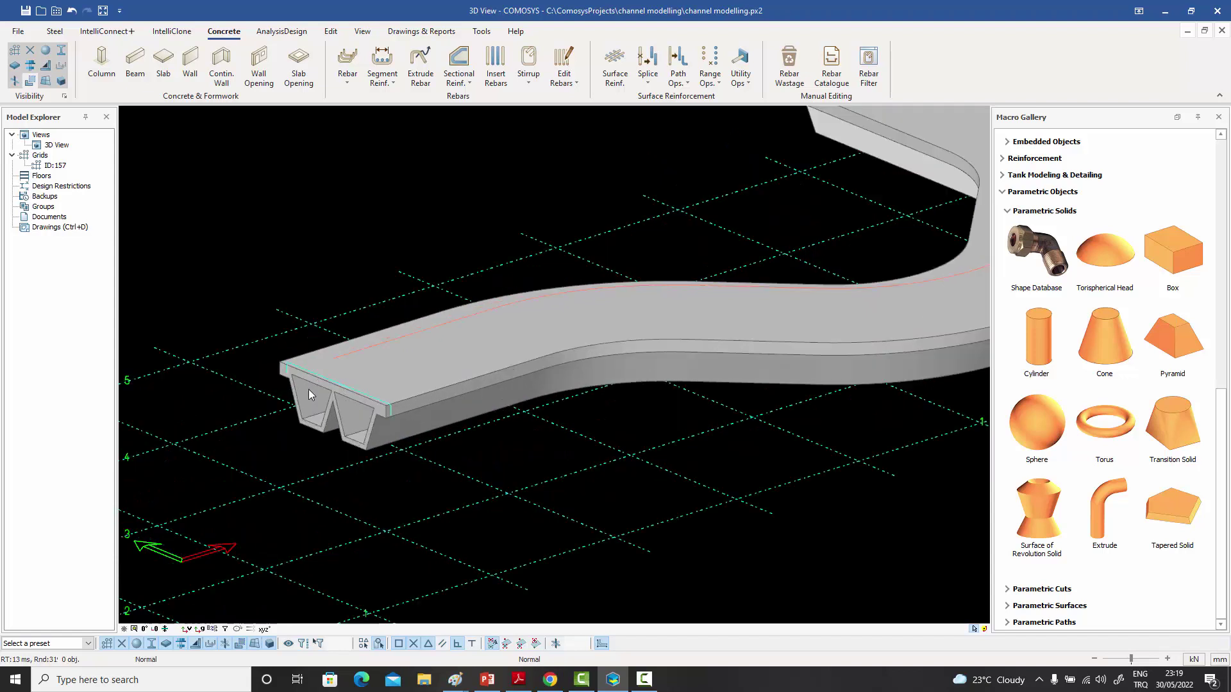
middle_drag(306, 389, 320, 347)
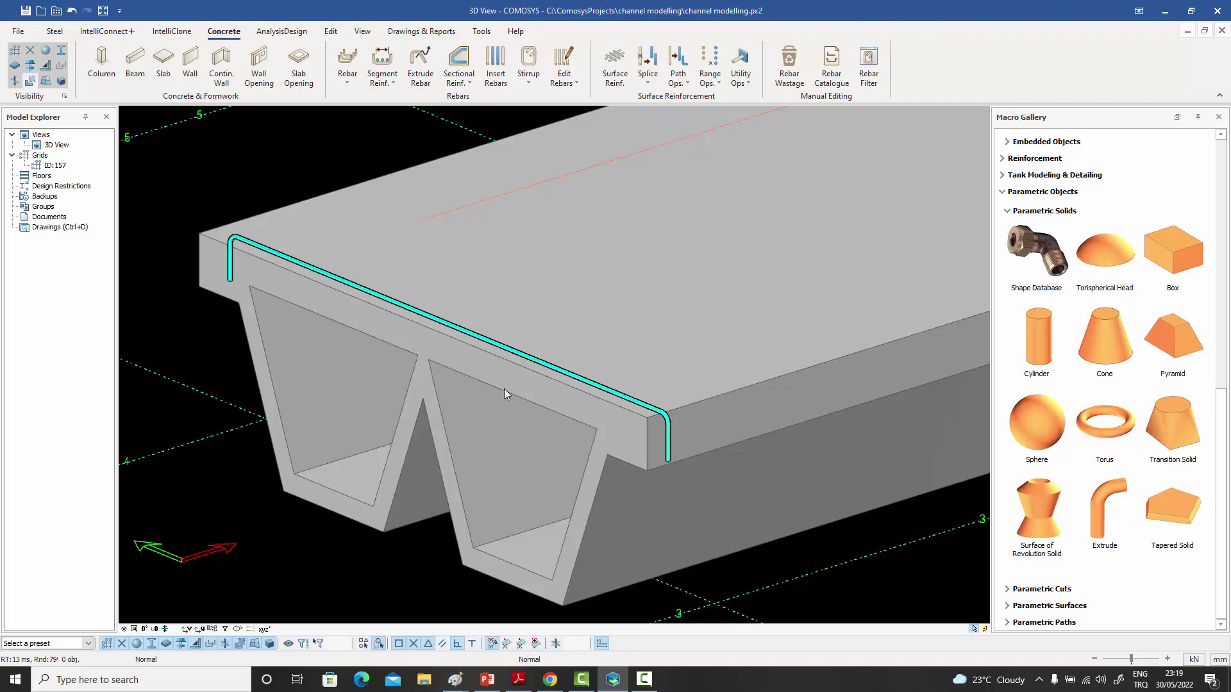
middle_drag(504, 389, 462, 359)
scroll(351, 294, down, 1)
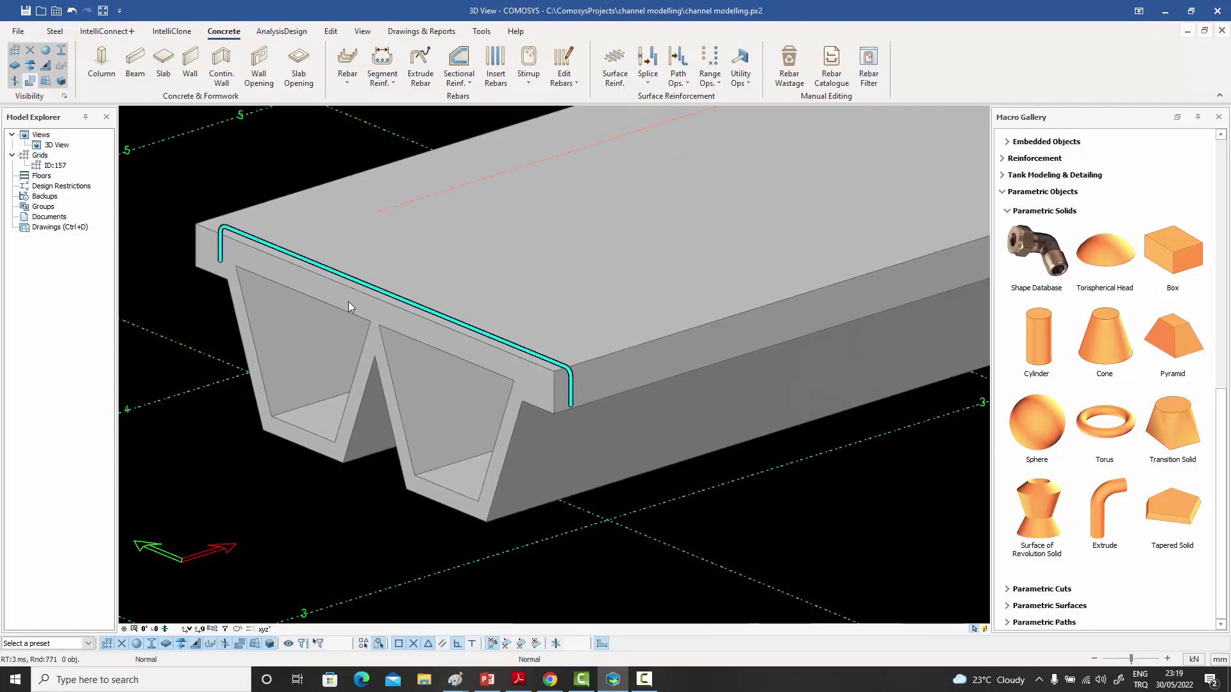
middle_drag(381, 309, 381, 296)
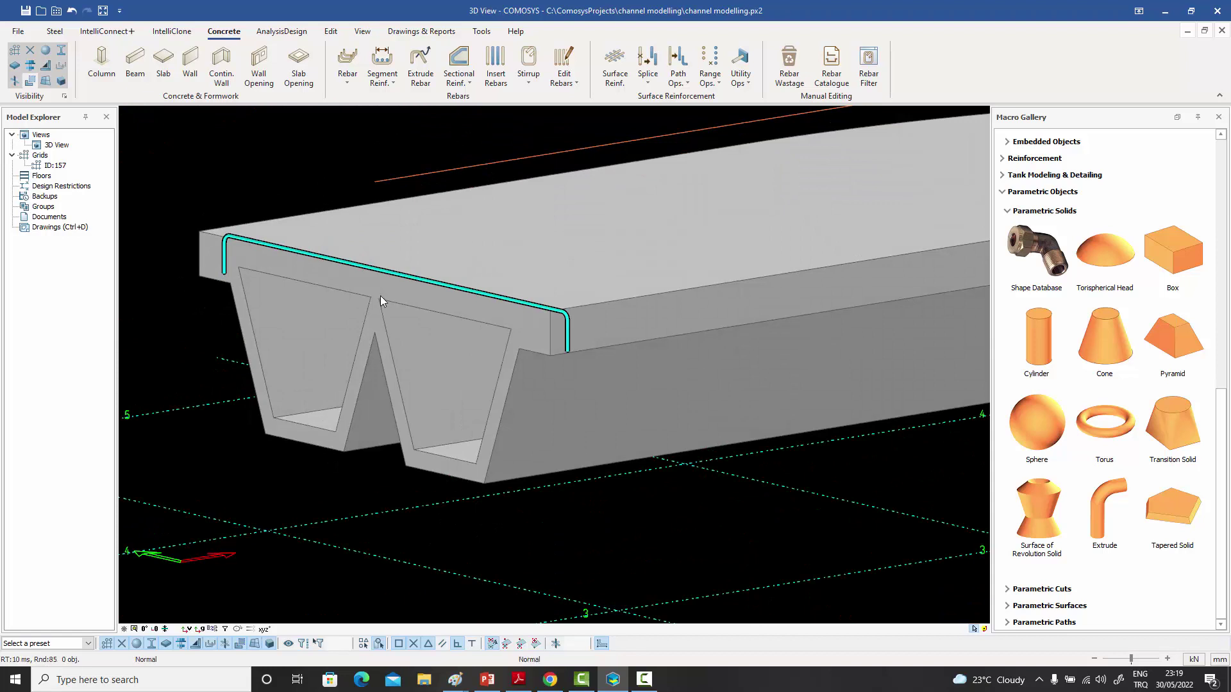
scroll(405, 190, down, 4)
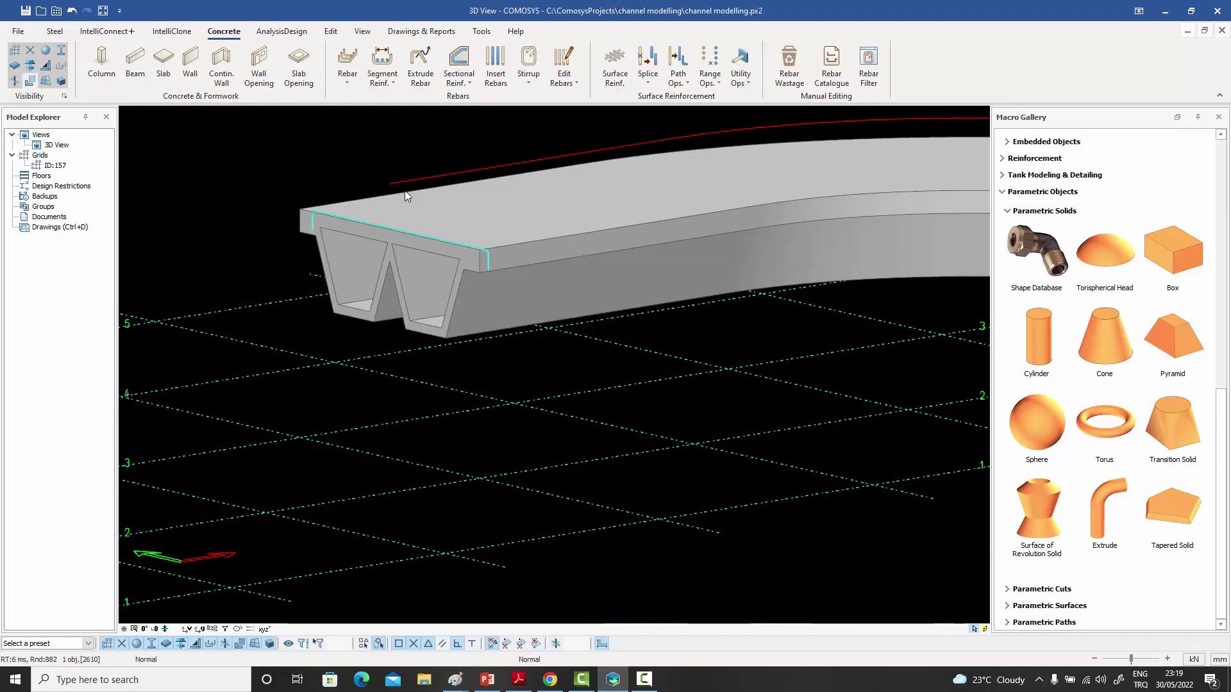
middle_drag(405, 192, 356, 321)
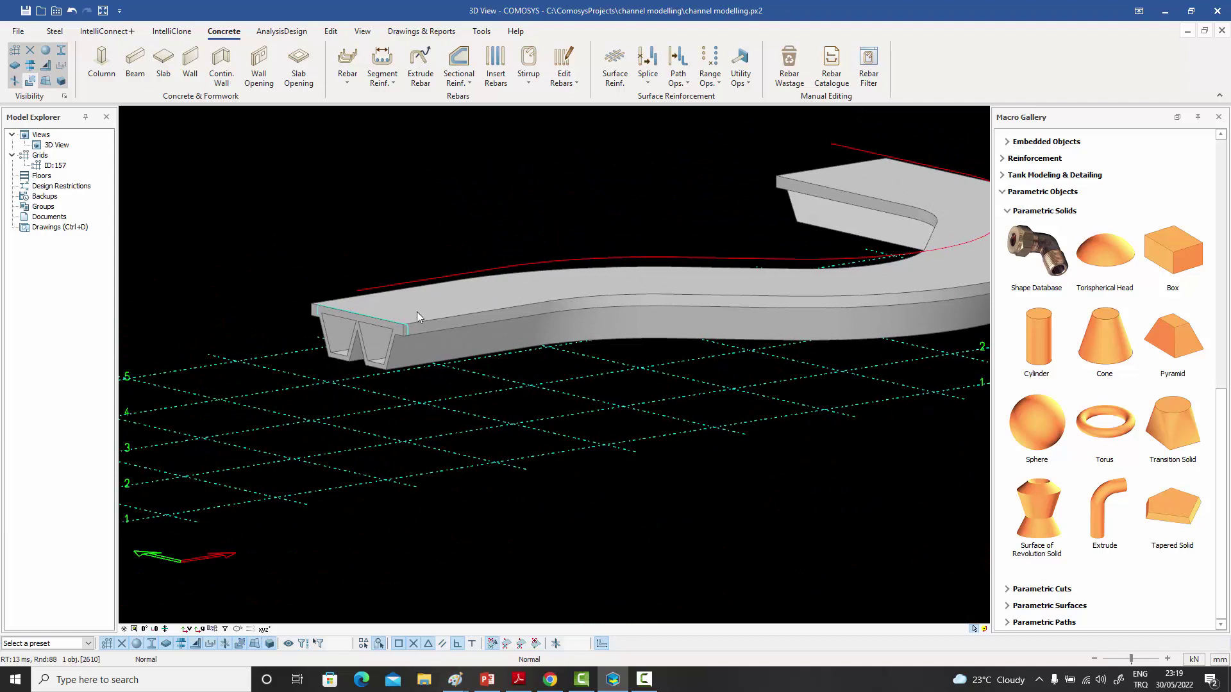
scroll(375, 331, up, 3)
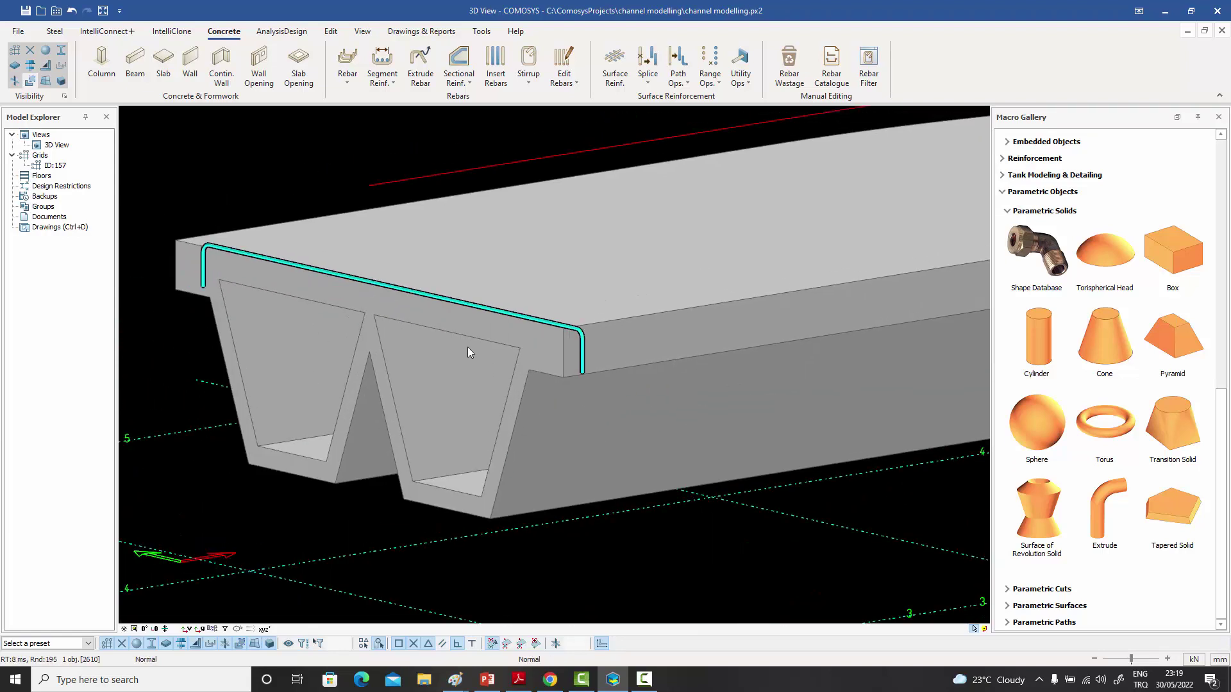
click(340, 153)
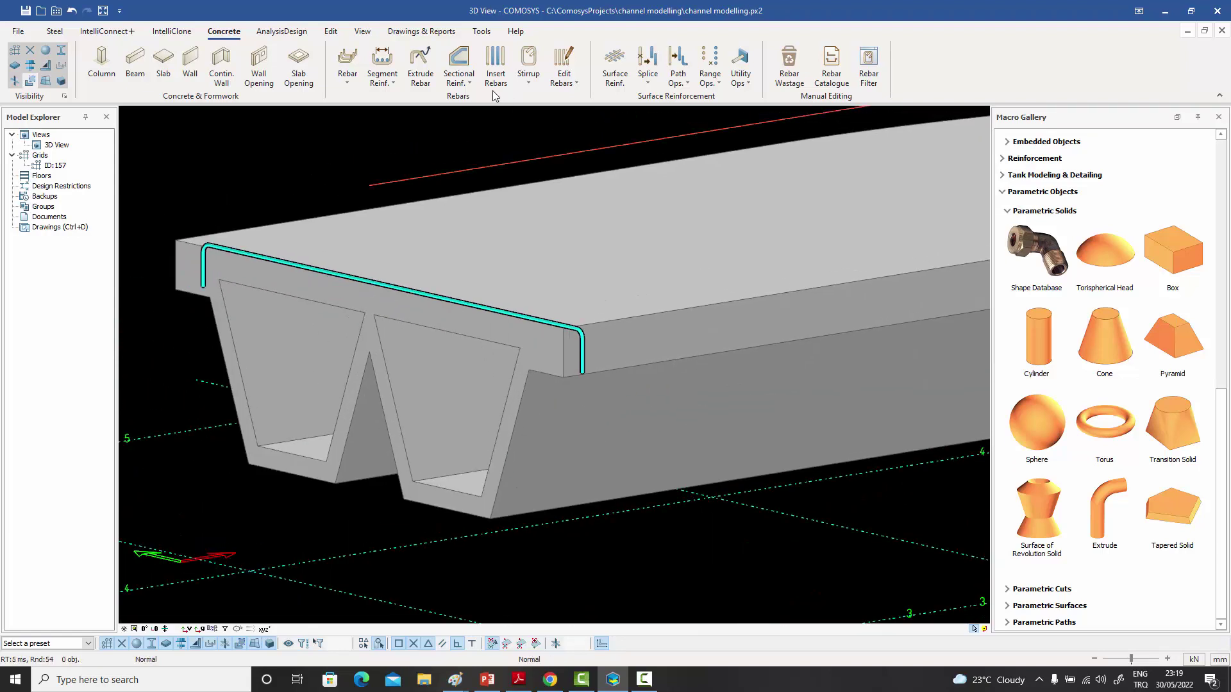
- Extrude the U-shaped top bar along the curved path with the deck solid as rebar parent, and exit the command
click(422, 80)
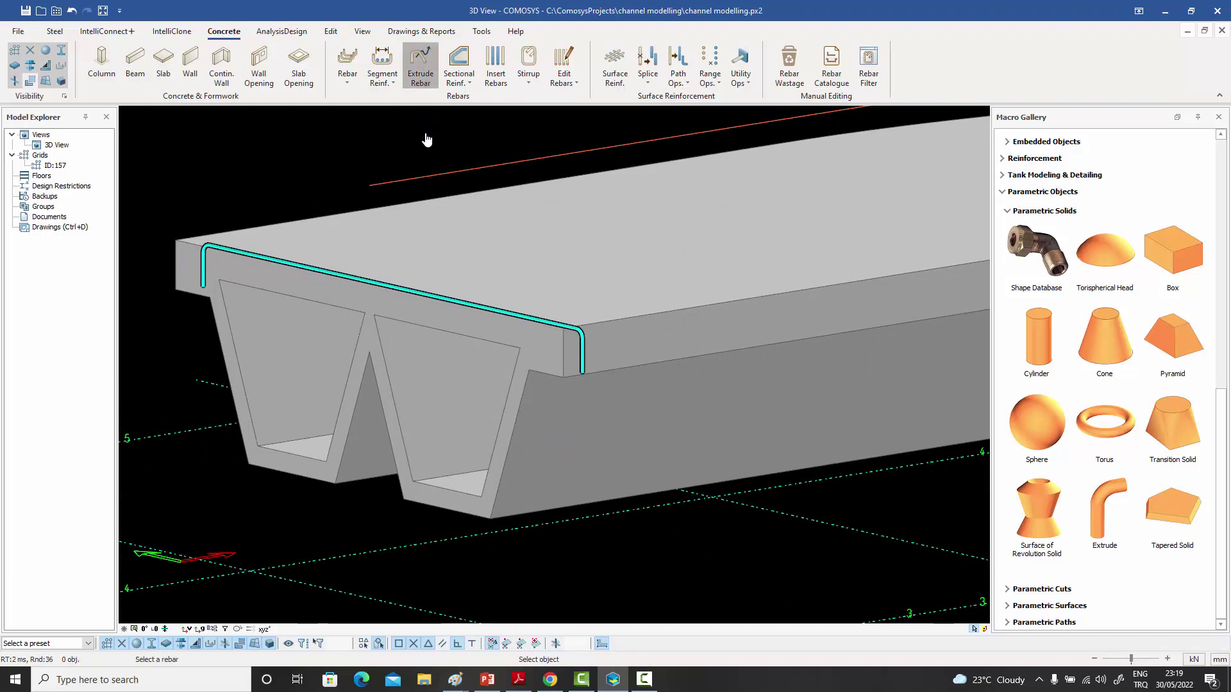
click(204, 276)
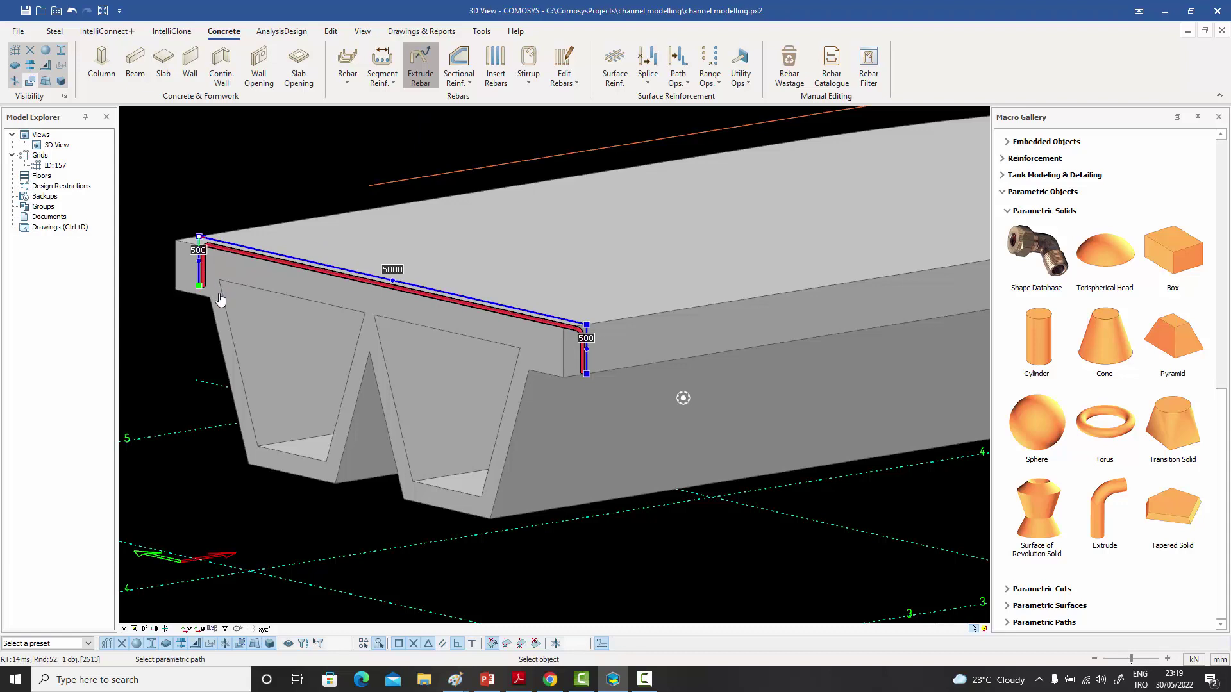
click(426, 184)
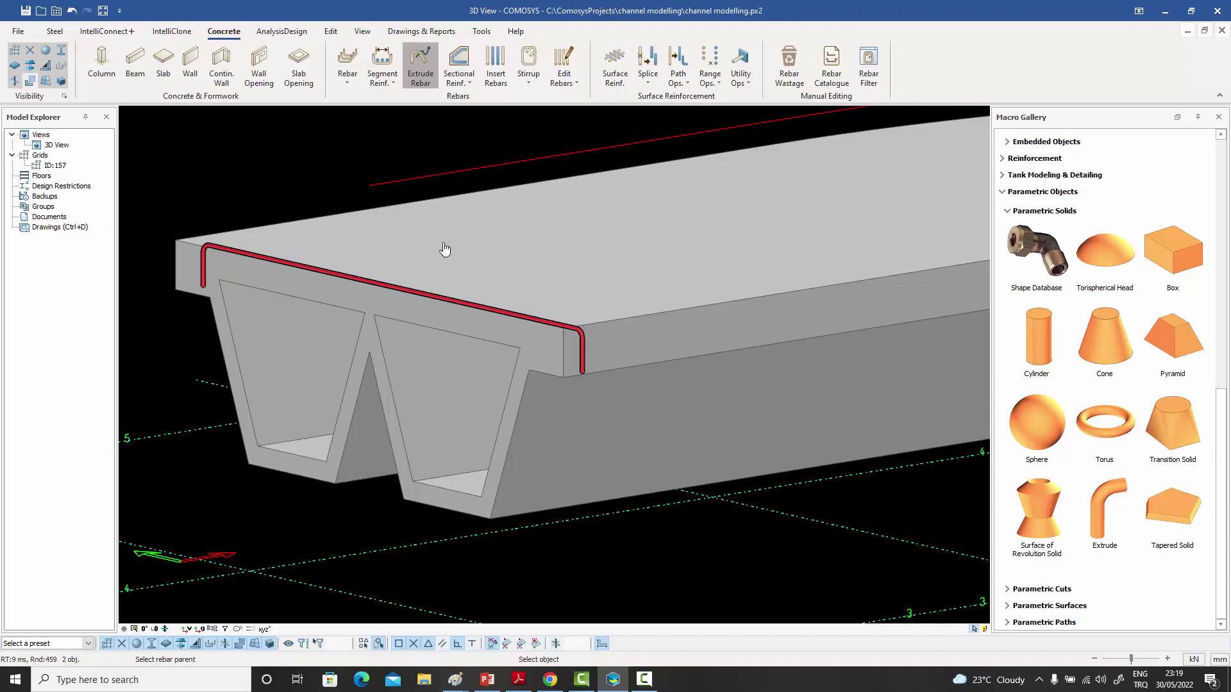
click(507, 441)
scroll(500, 440, down, 5)
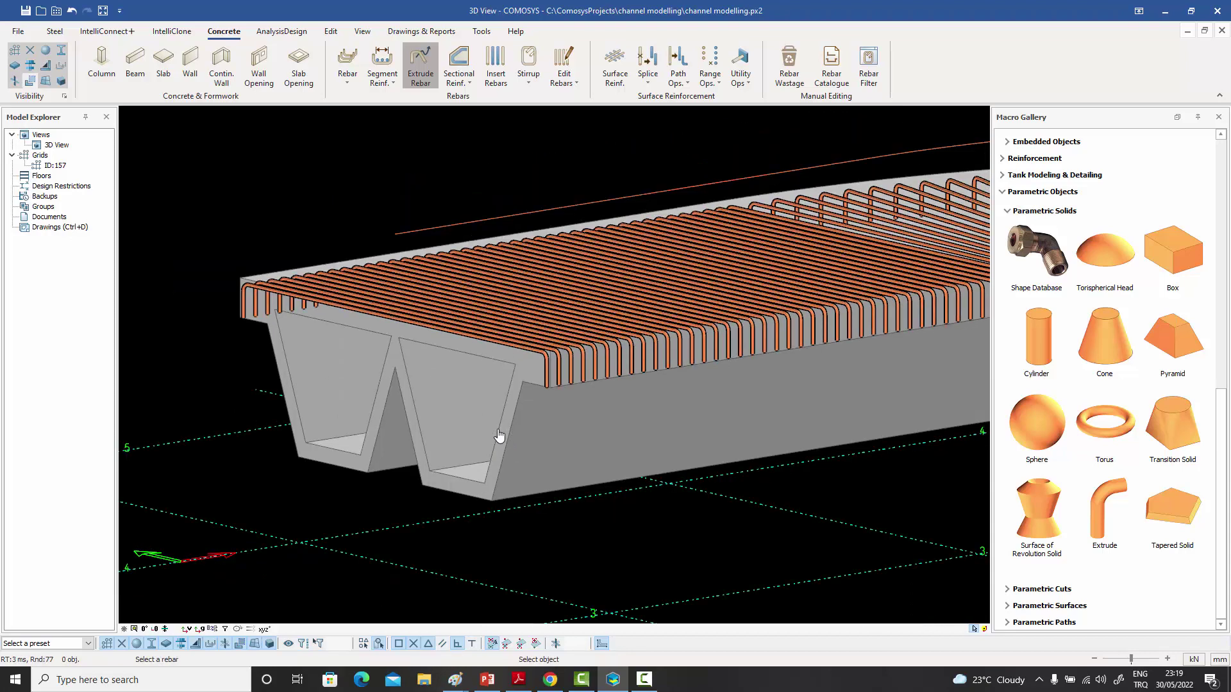
scroll(491, 426, up, 3)
key(Escape)
- Examine the extruded top bars around the deck's curves, at its far end and at the front section
scroll(672, 378, up, 3)
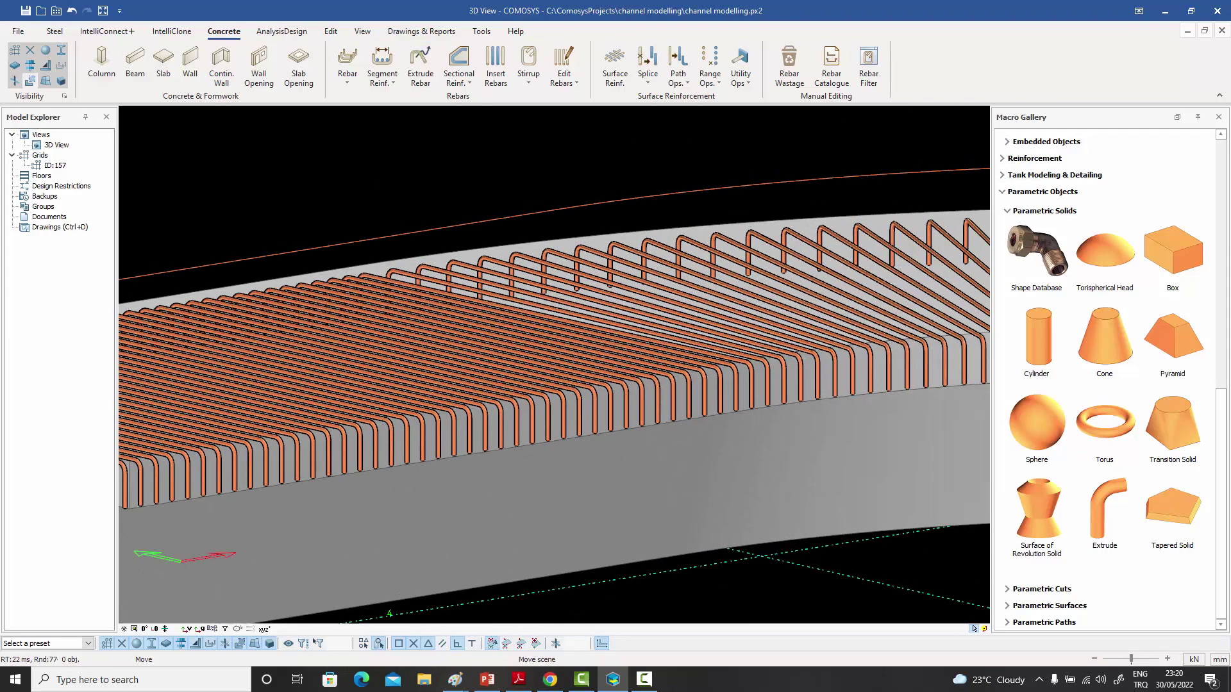
middle_drag(655, 377, 483, 291)
scroll(483, 291, down, 4)
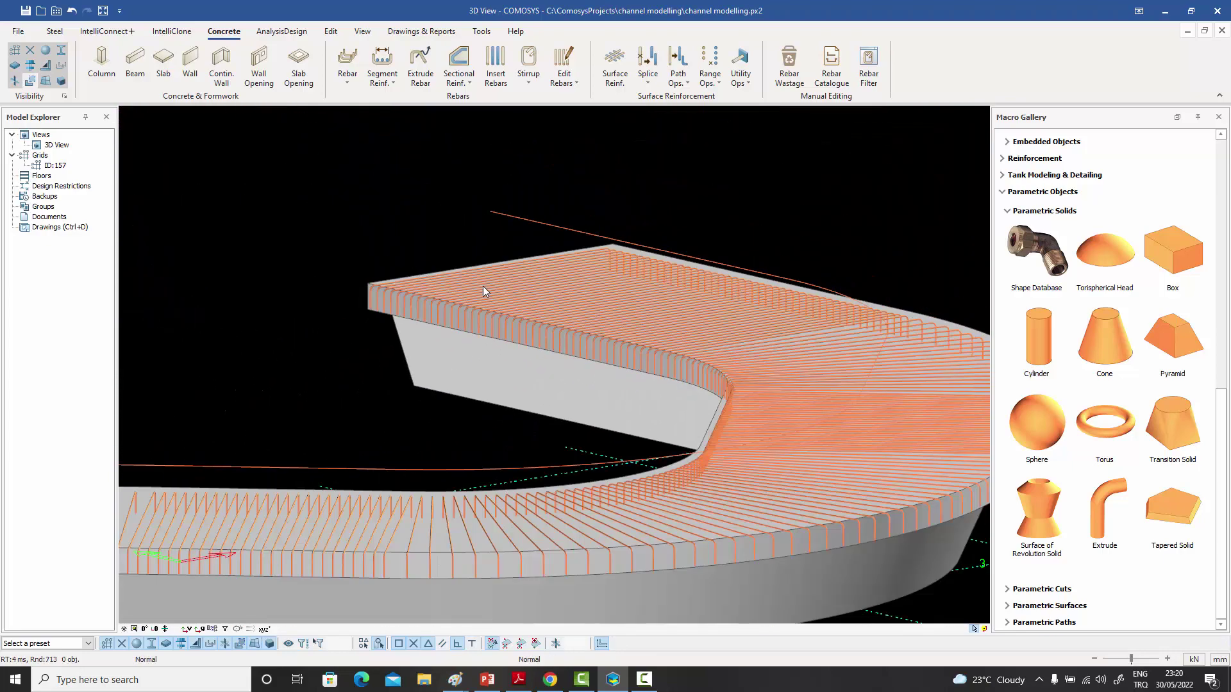
middle_drag(389, 346, 533, 325)
scroll(361, 345, up, 5)
scroll(386, 341, up, 2)
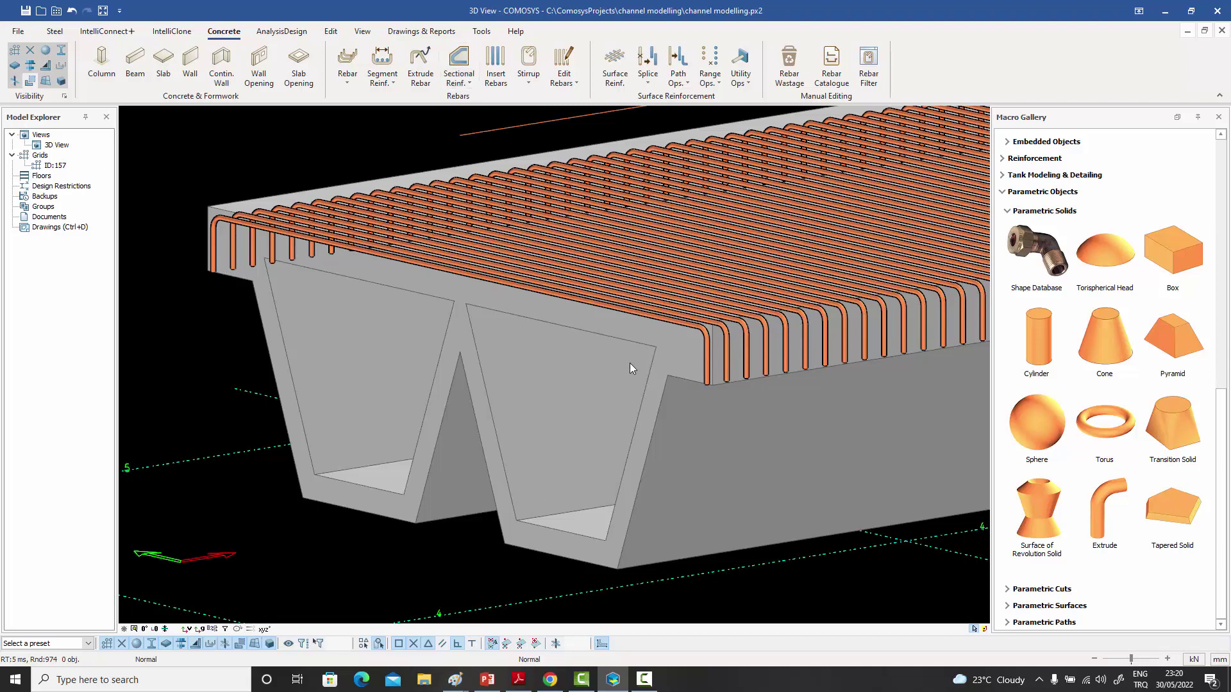
scroll(625, 363, down, 2)
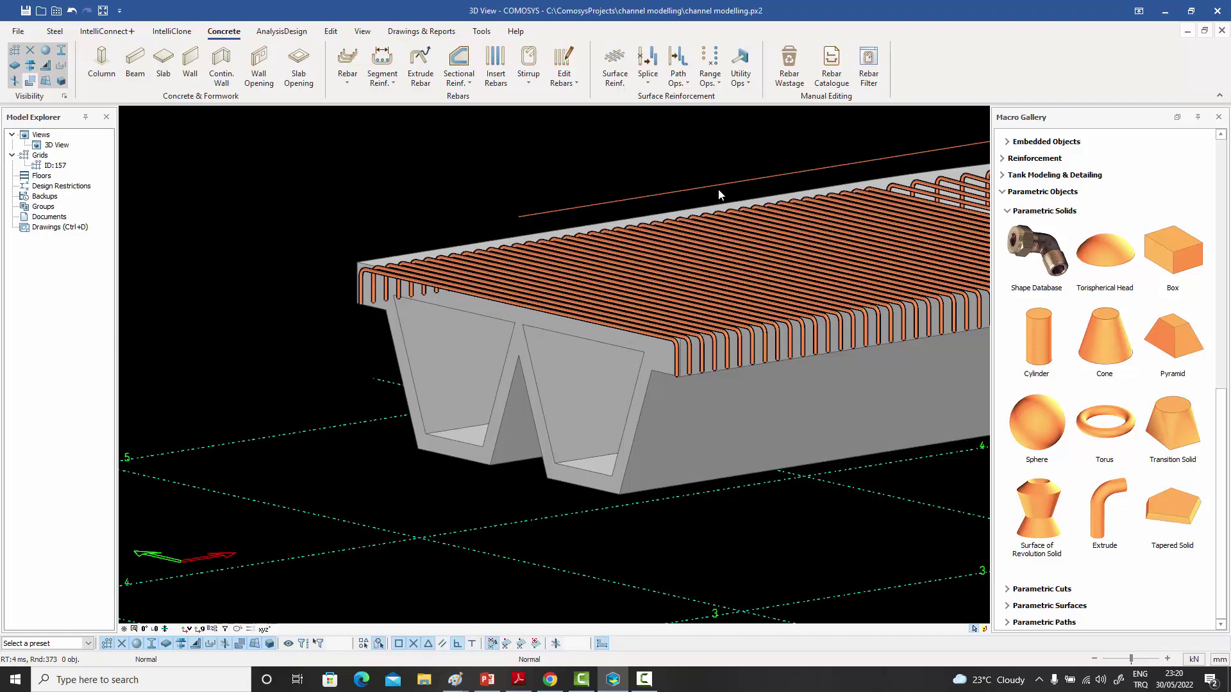
scroll(651, 251, up, 2)
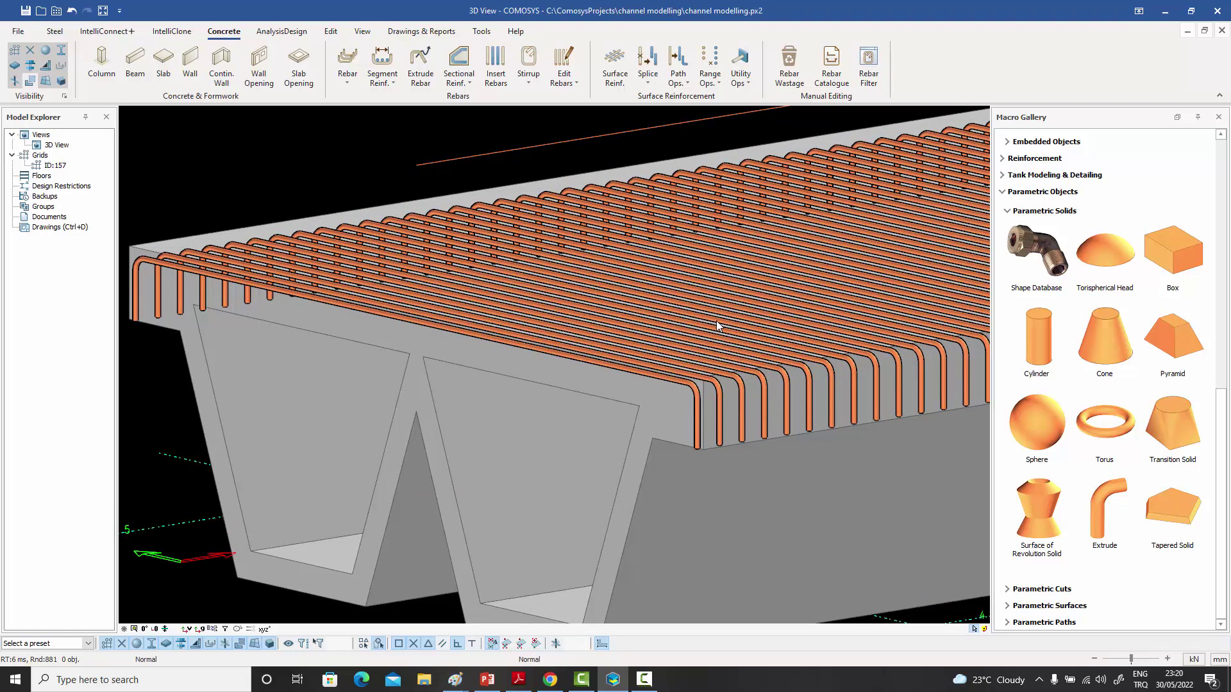
middle_drag(717, 321, 726, 296)
scroll(727, 295, down, 2)
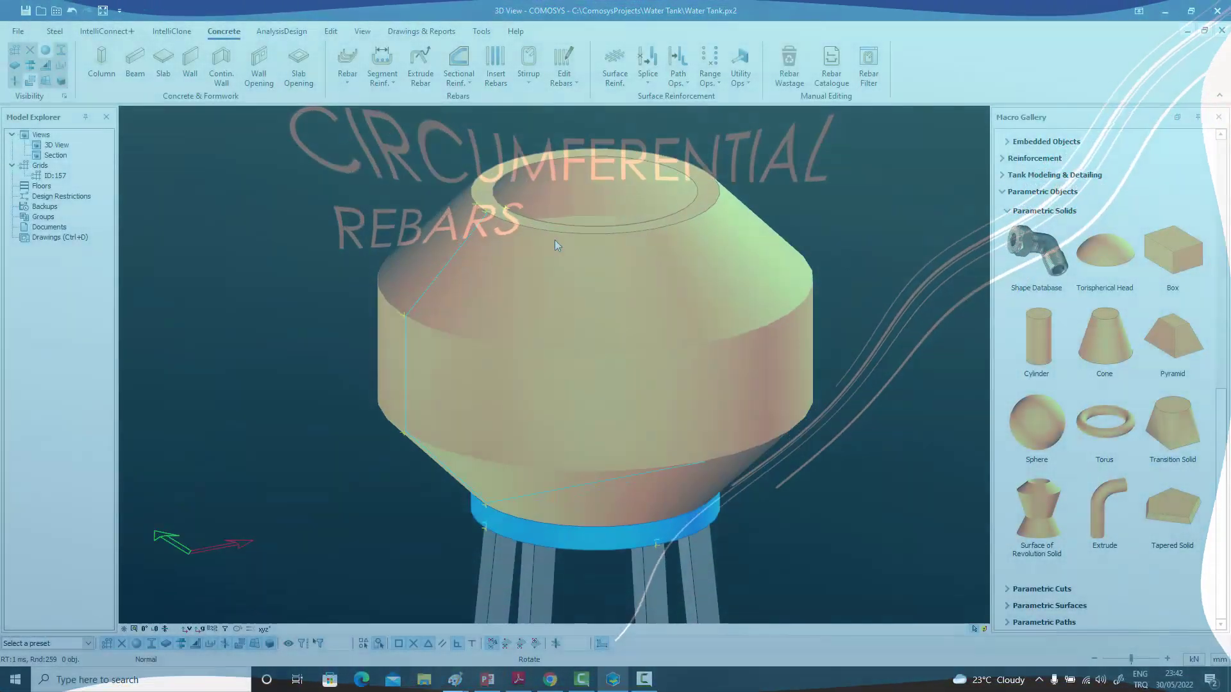
- Examine the water tank solid and the profile rebar running down its outer wall, including the bends at the cone and cylinder edges
scroll(556, 239, up, 2)
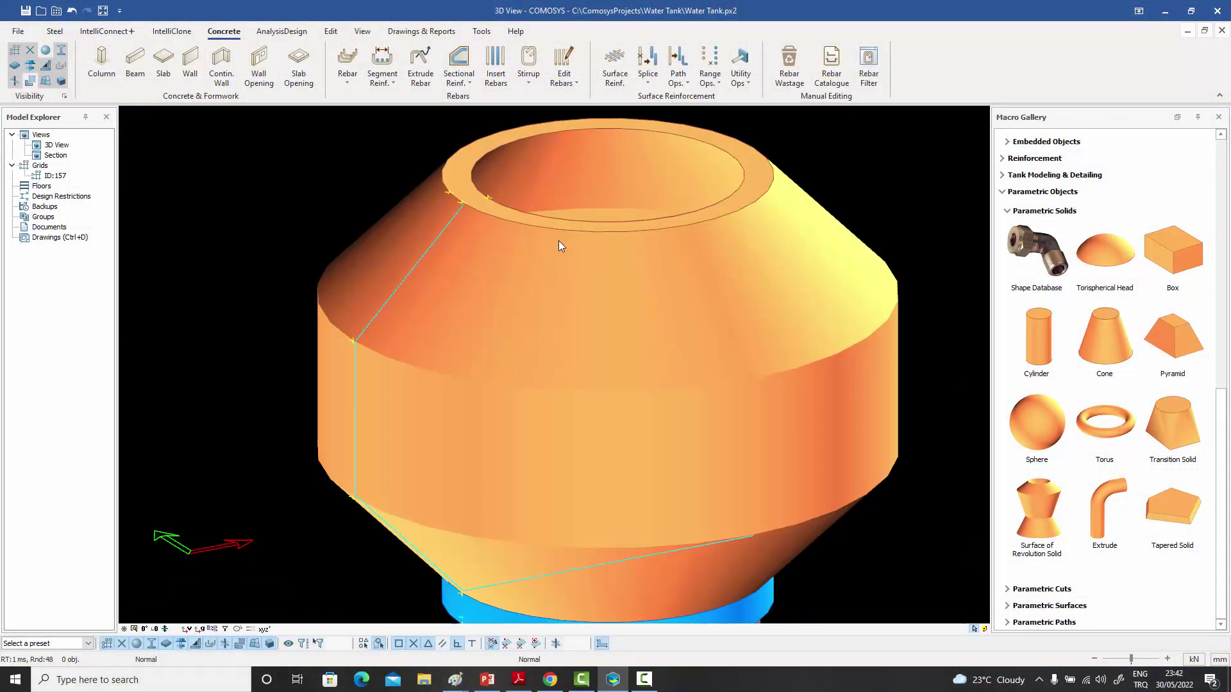
middle_drag(558, 241, 538, 235)
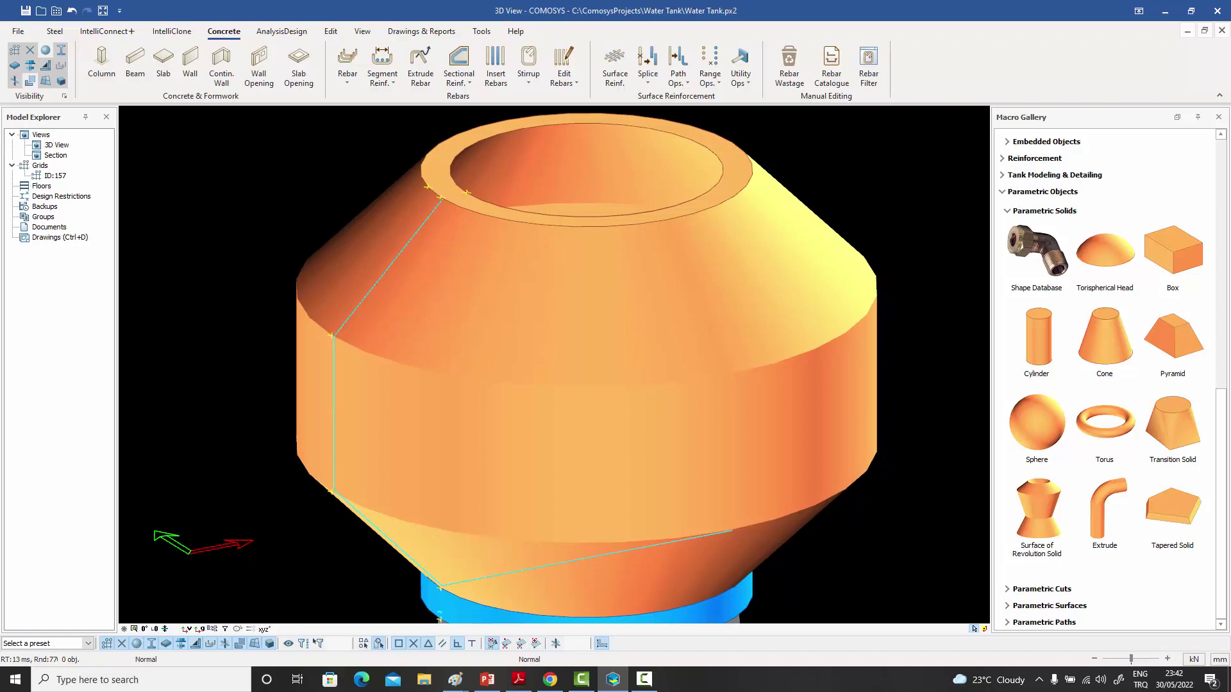
scroll(537, 236, up, 1)
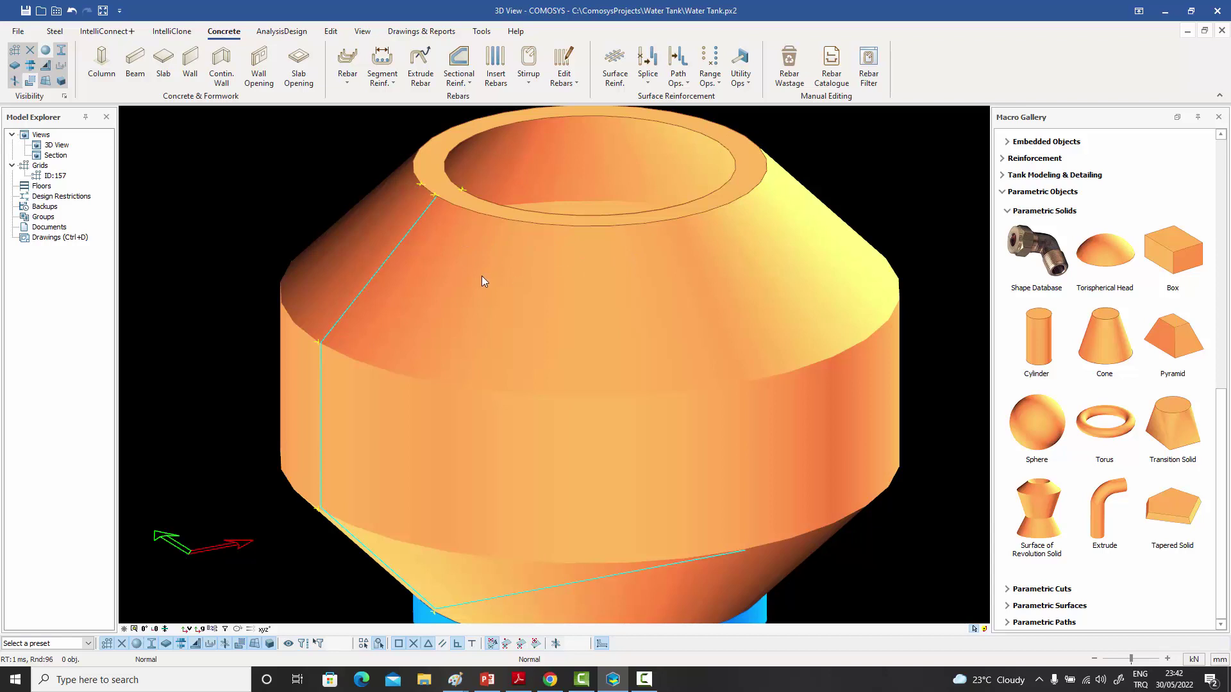
scroll(482, 275, up, 4)
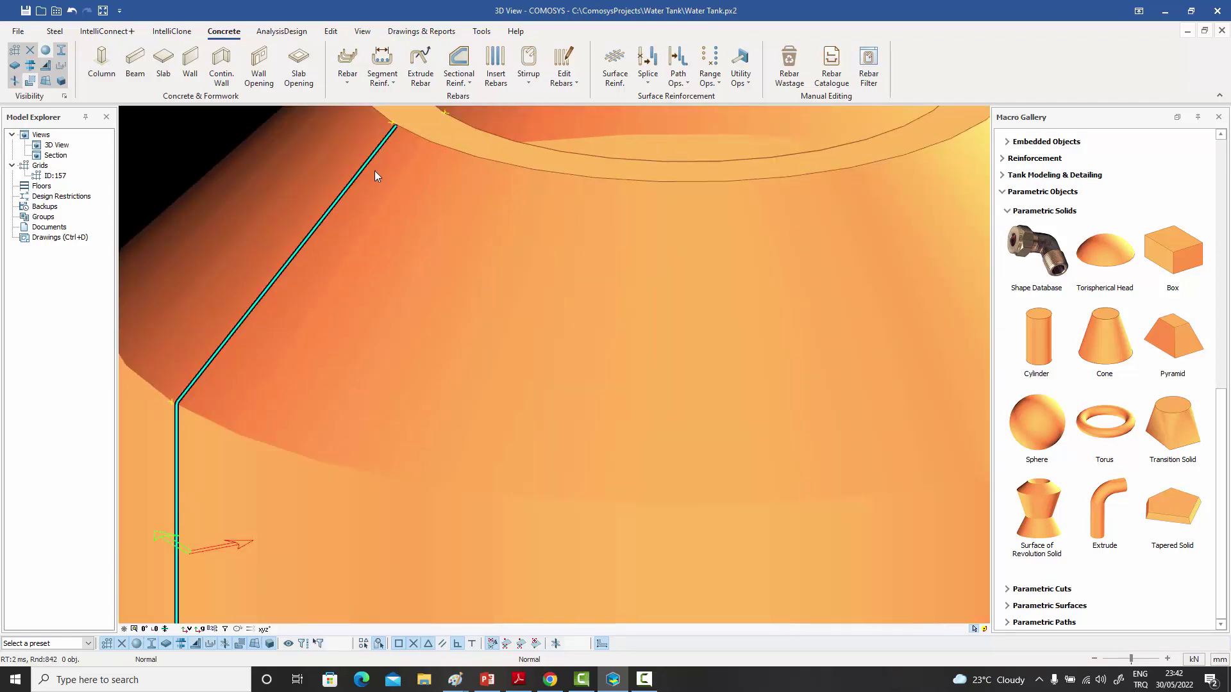
middle_drag(254, 365, 404, 224)
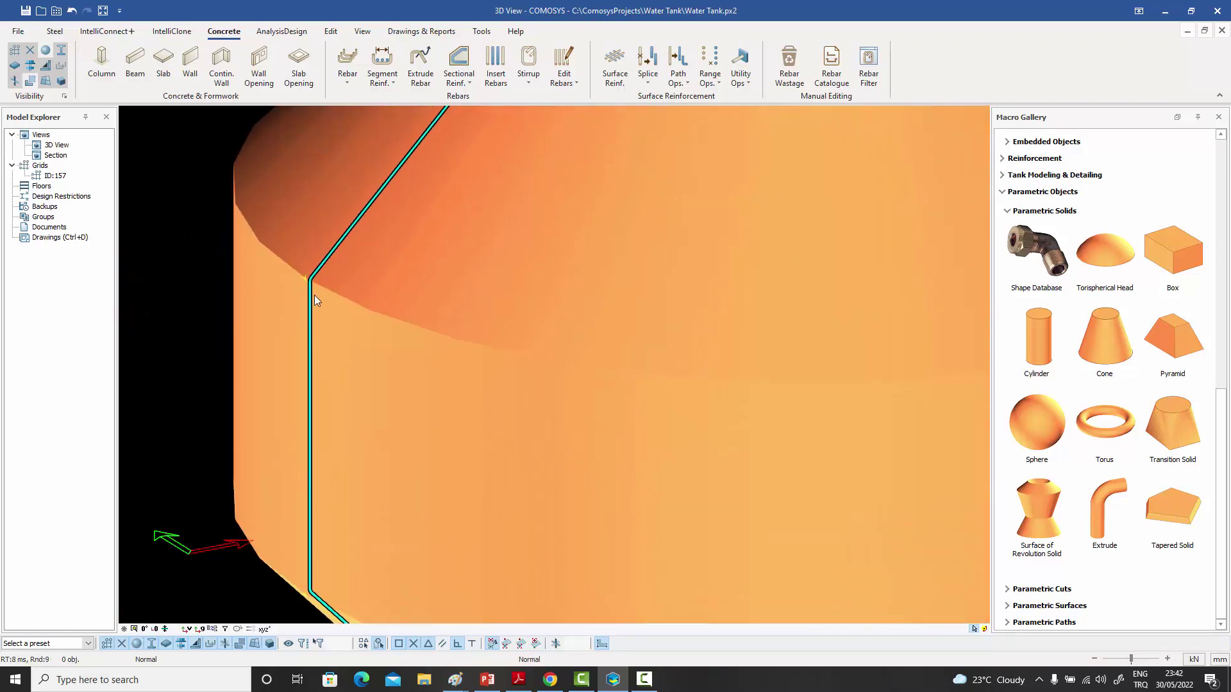
scroll(380, 371, down, 2)
scroll(398, 253, down, 2)
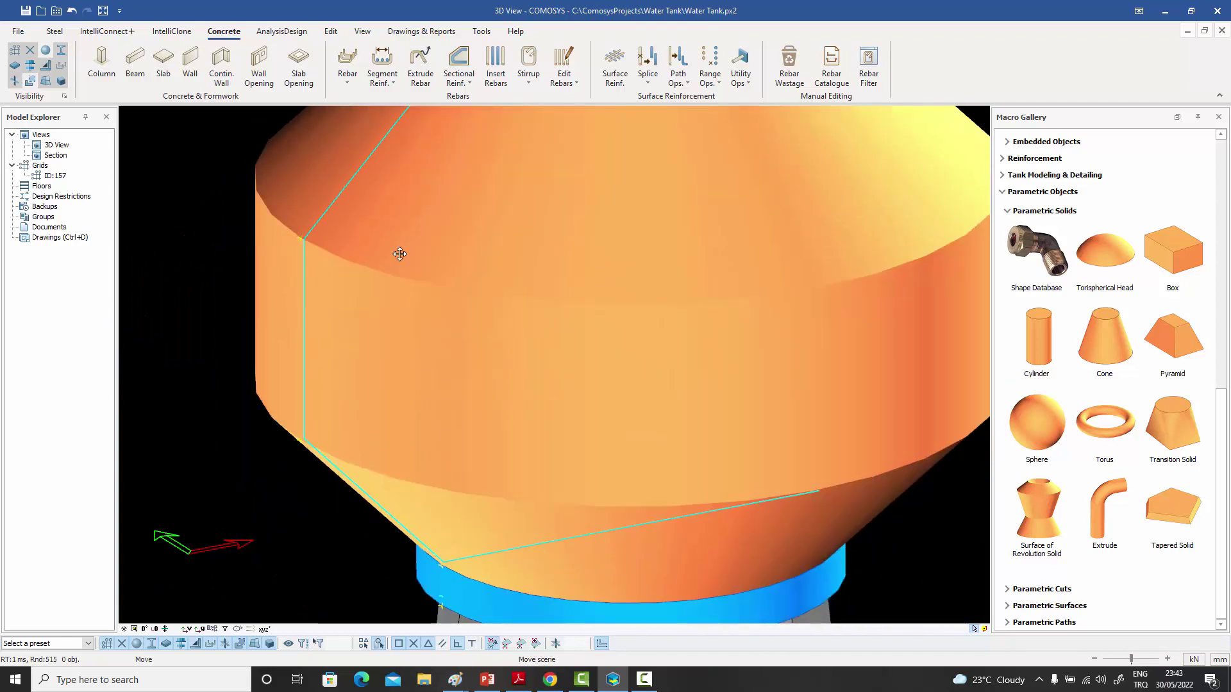
scroll(470, 151, up, 2)
scroll(480, 168, up, 3)
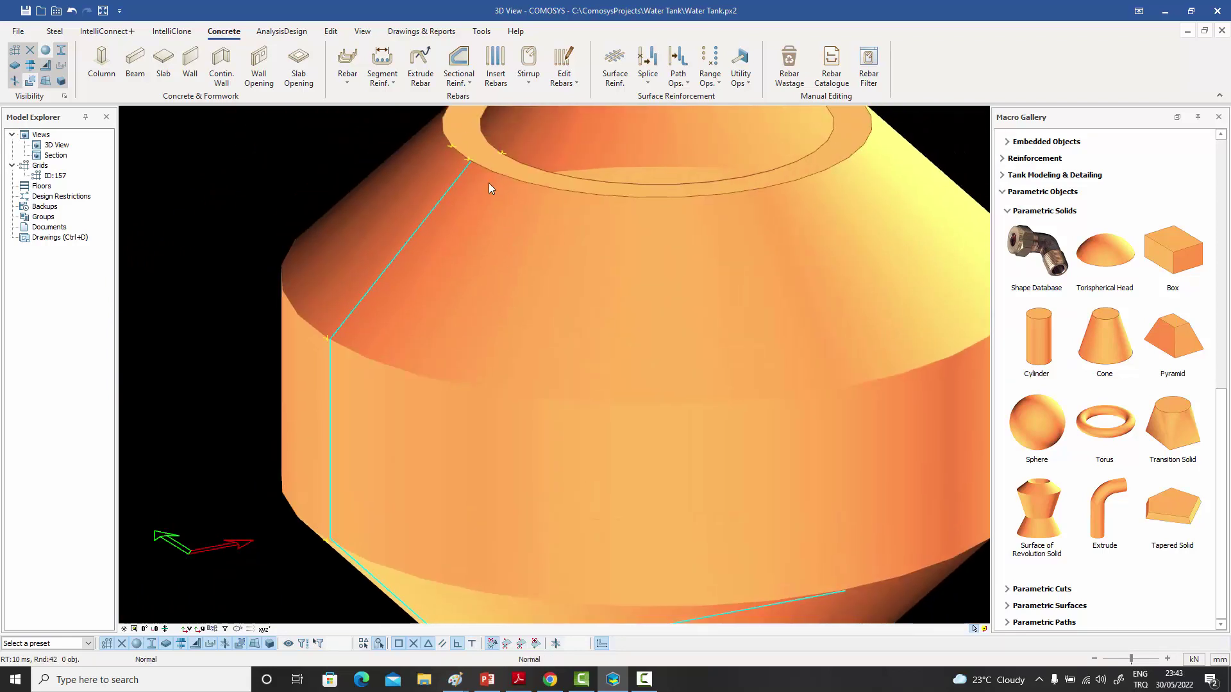
scroll(489, 186, up, 1)
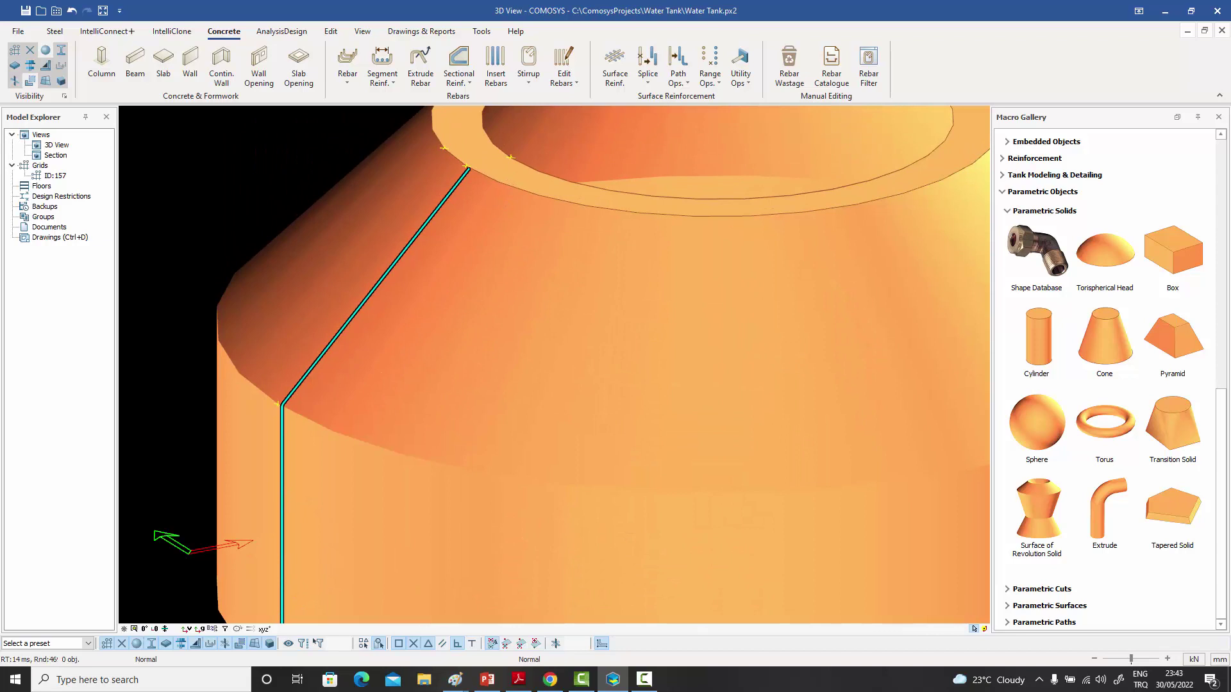
- Start Radial Segment Reinforcement and choose the inclined segment of the profile rebar on the tank's upper cone
click(395, 84)
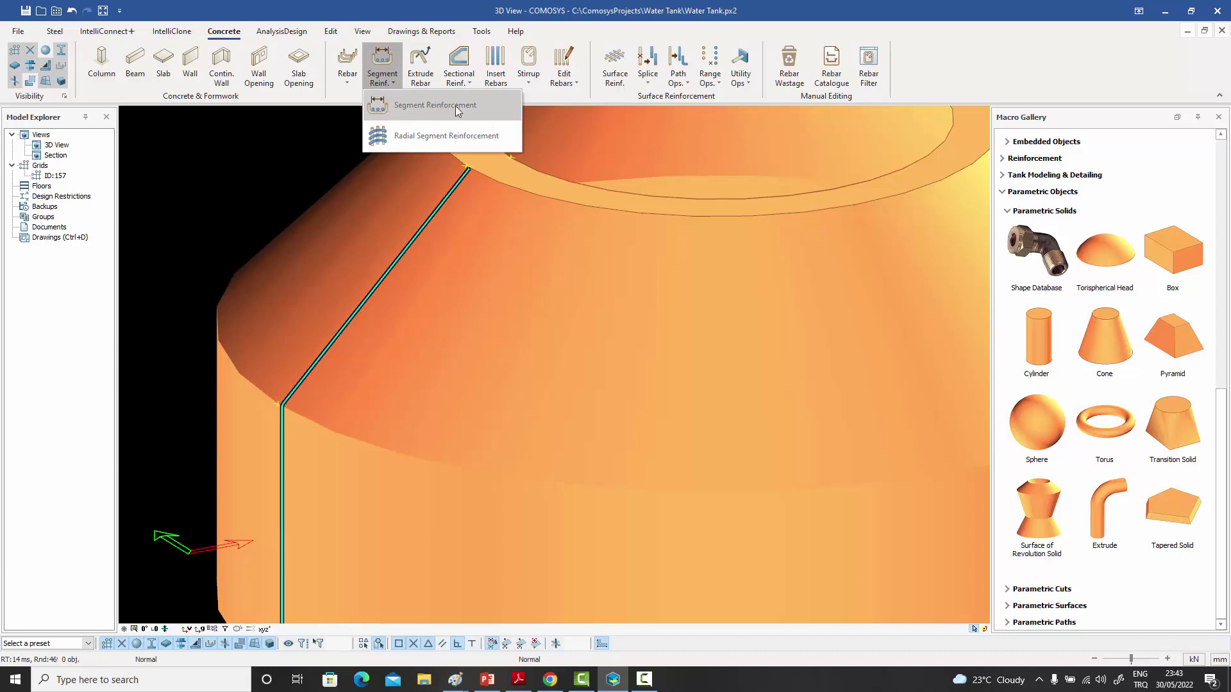
click(424, 136)
scroll(446, 212, down, 3)
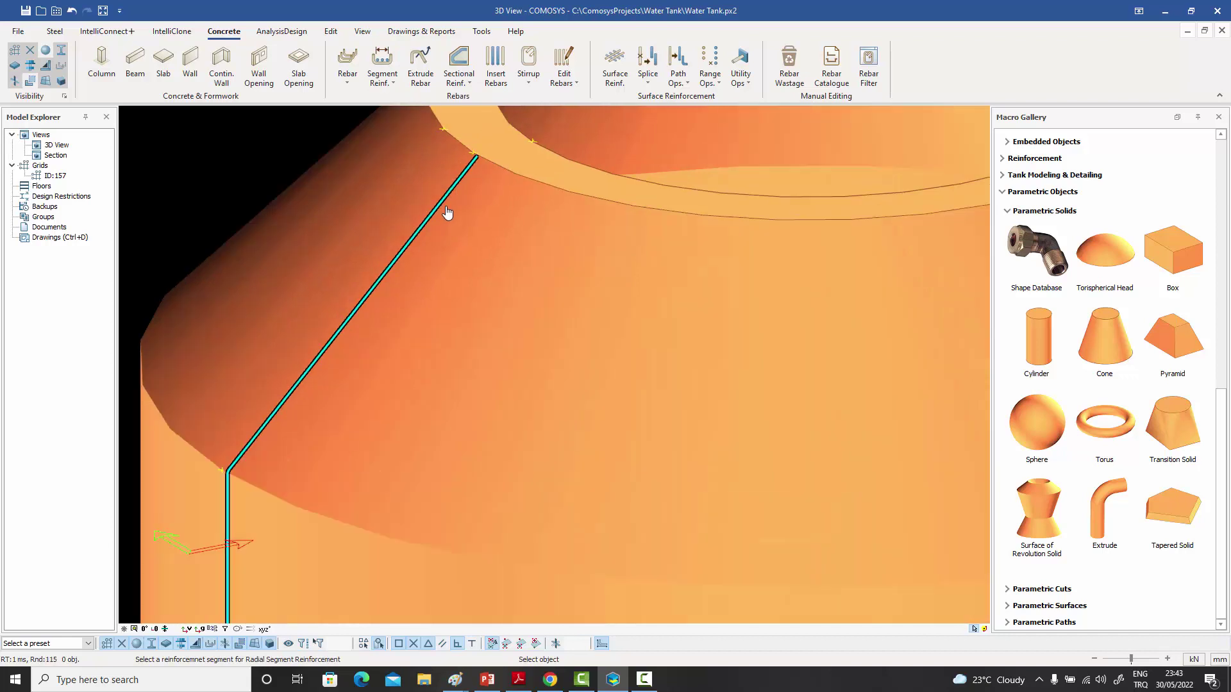
scroll(450, 210, up, 2)
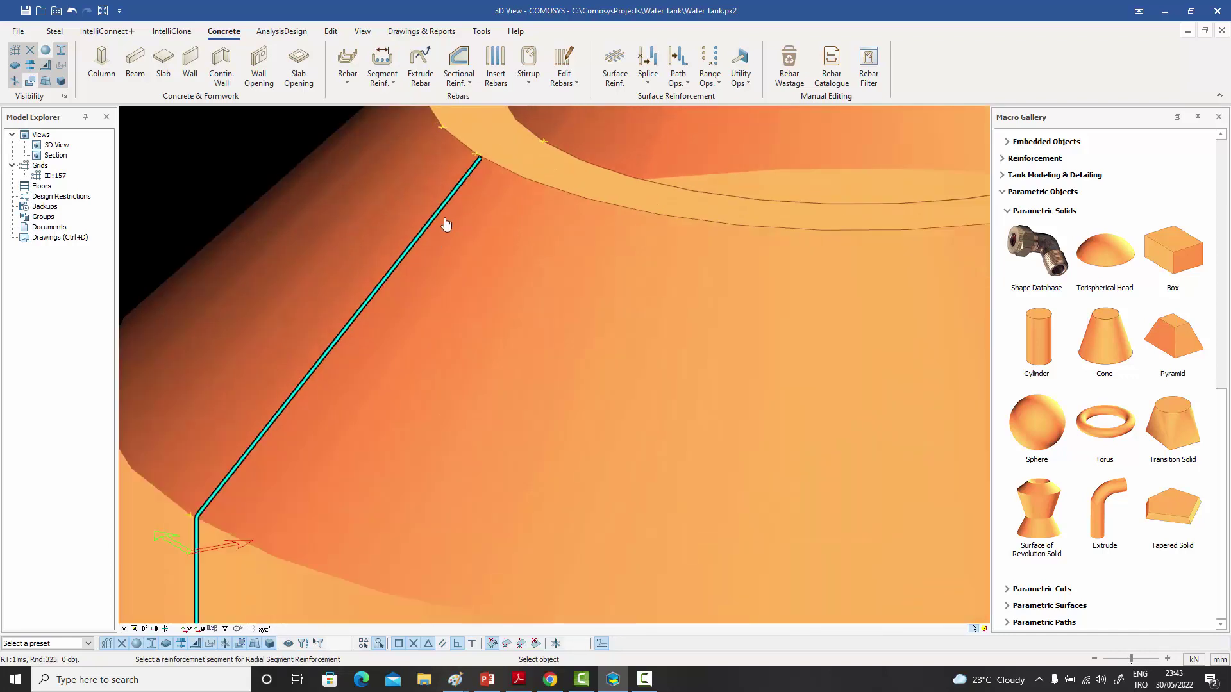
scroll(338, 404, down, 3)
scroll(321, 404, up, 3)
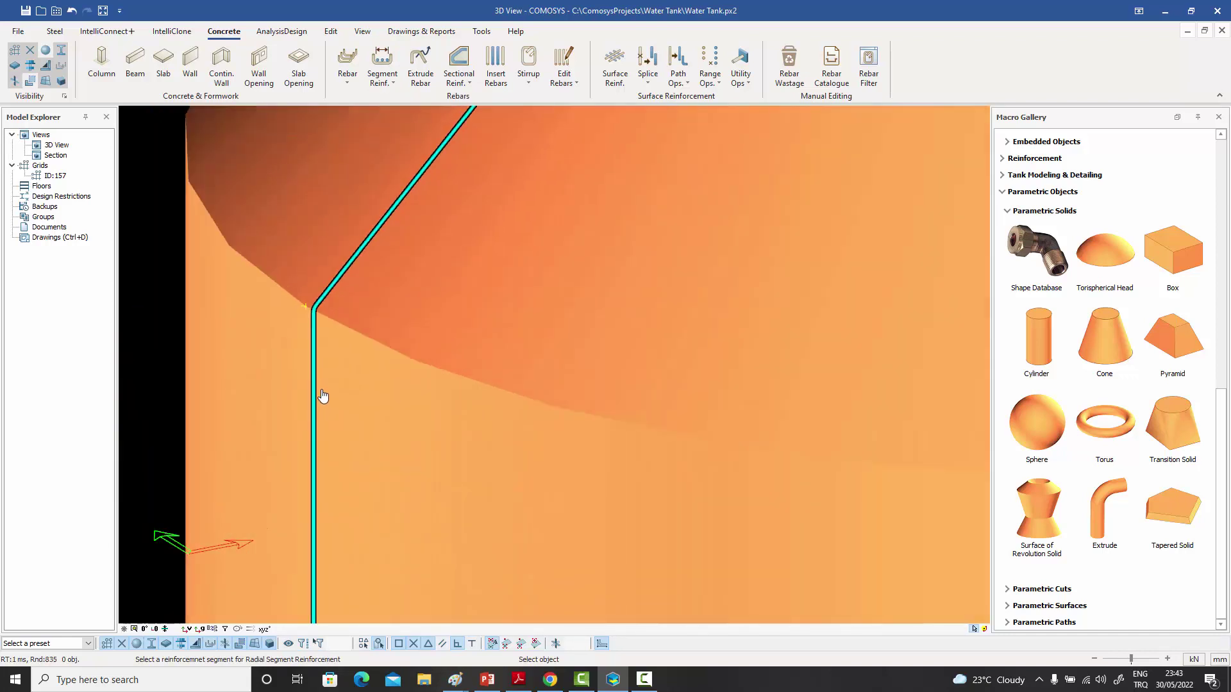
scroll(449, 184, down, 1)
scroll(449, 184, up, 2)
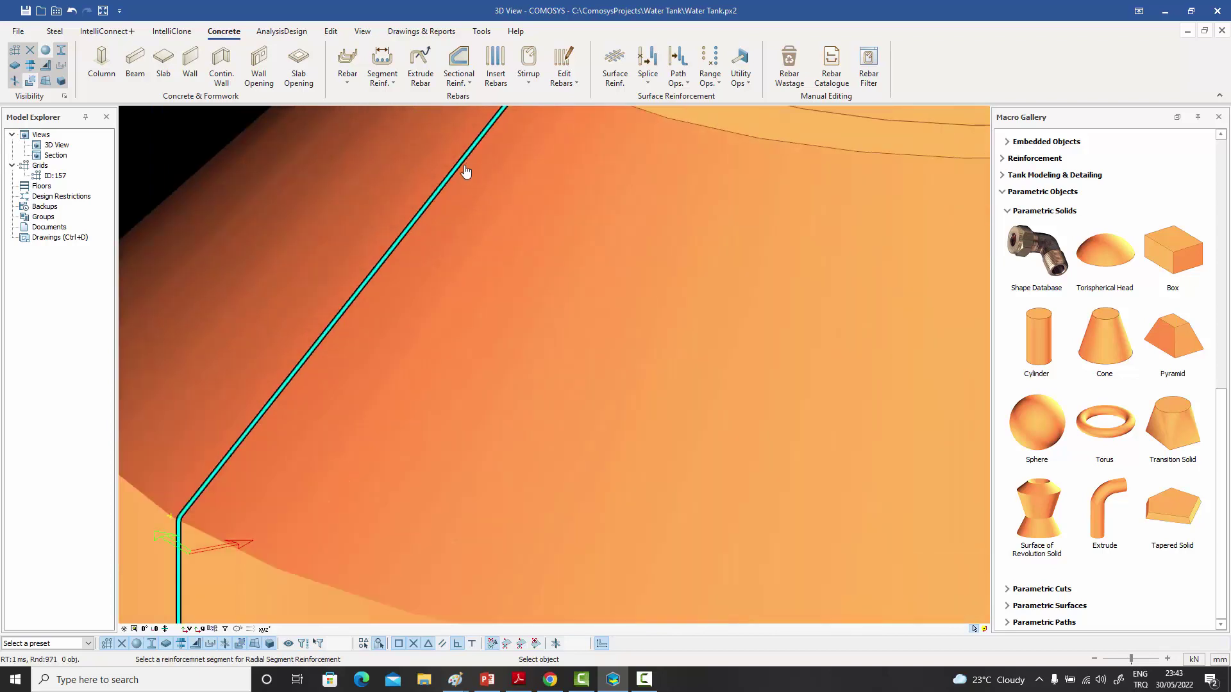
click(450, 182)
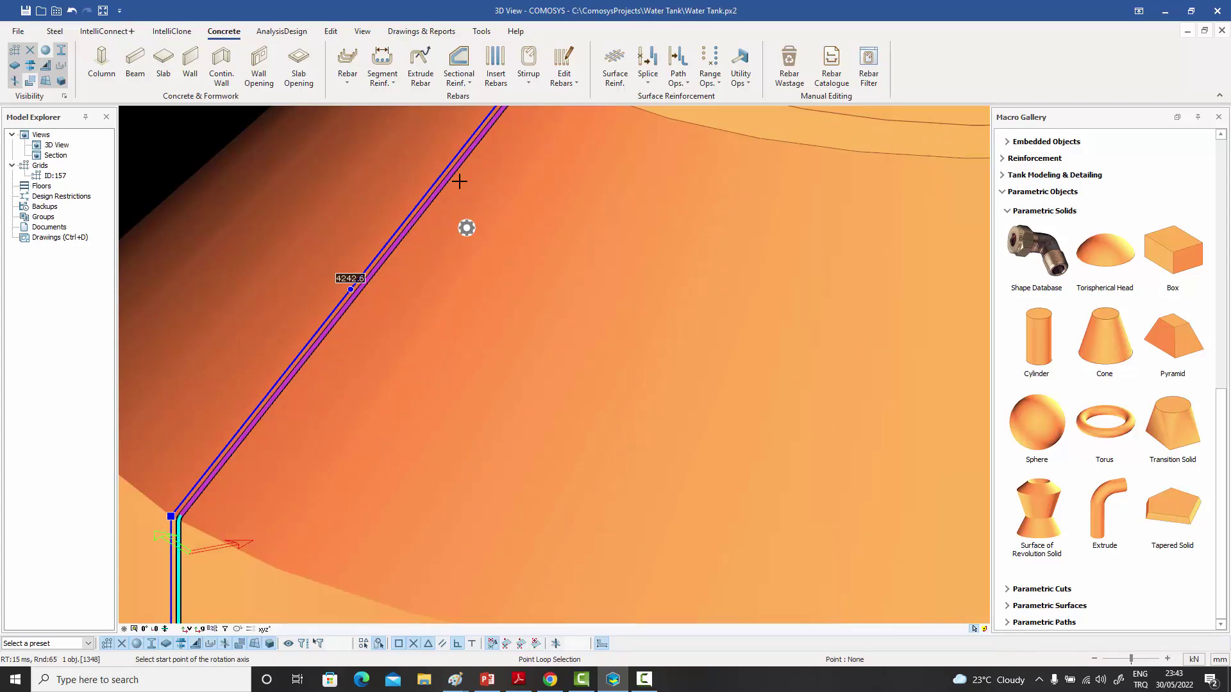
- Define the rotation axis from the tank's inner bottom centre point with a 1000 mm end-point offset to create the circumferential bars, and exit the command
scroll(459, 182, down, 3)
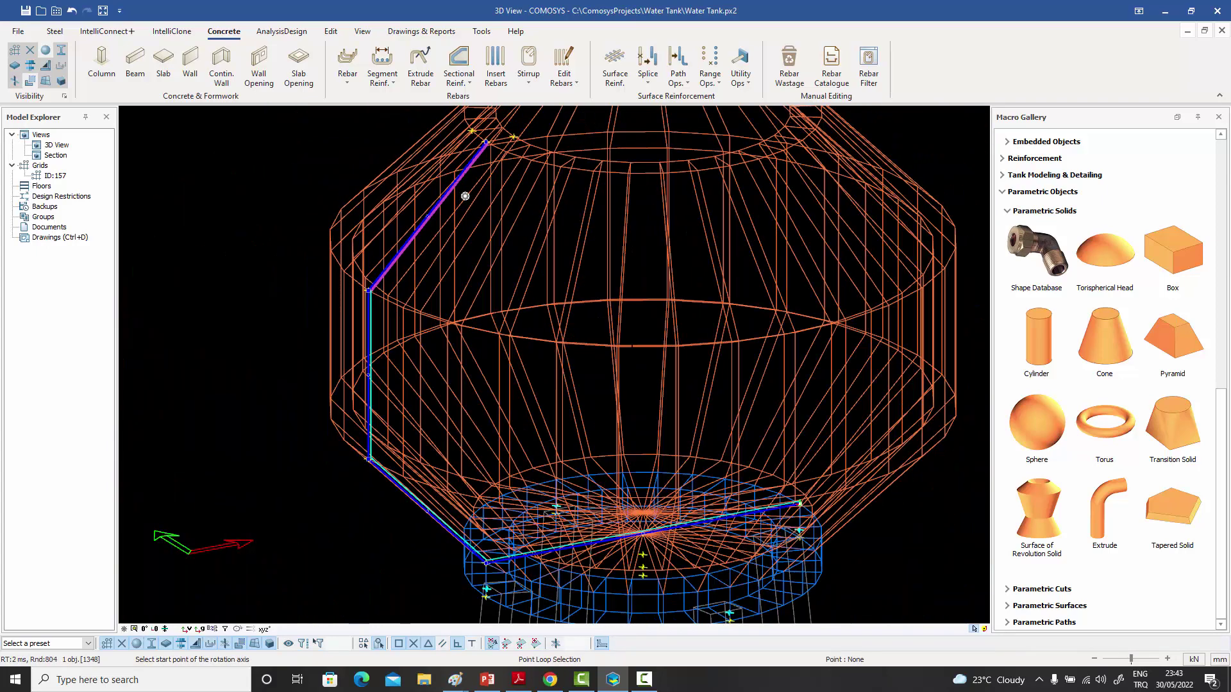
scroll(464, 195, down, 2)
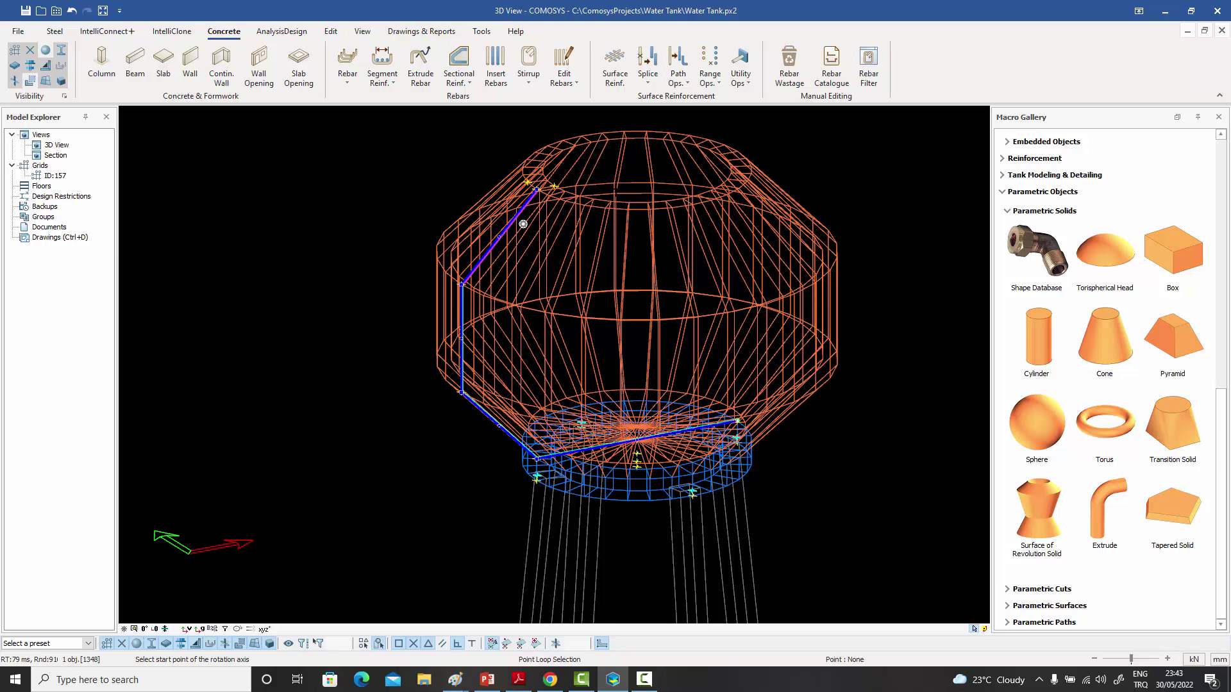
scroll(634, 442, up, 5)
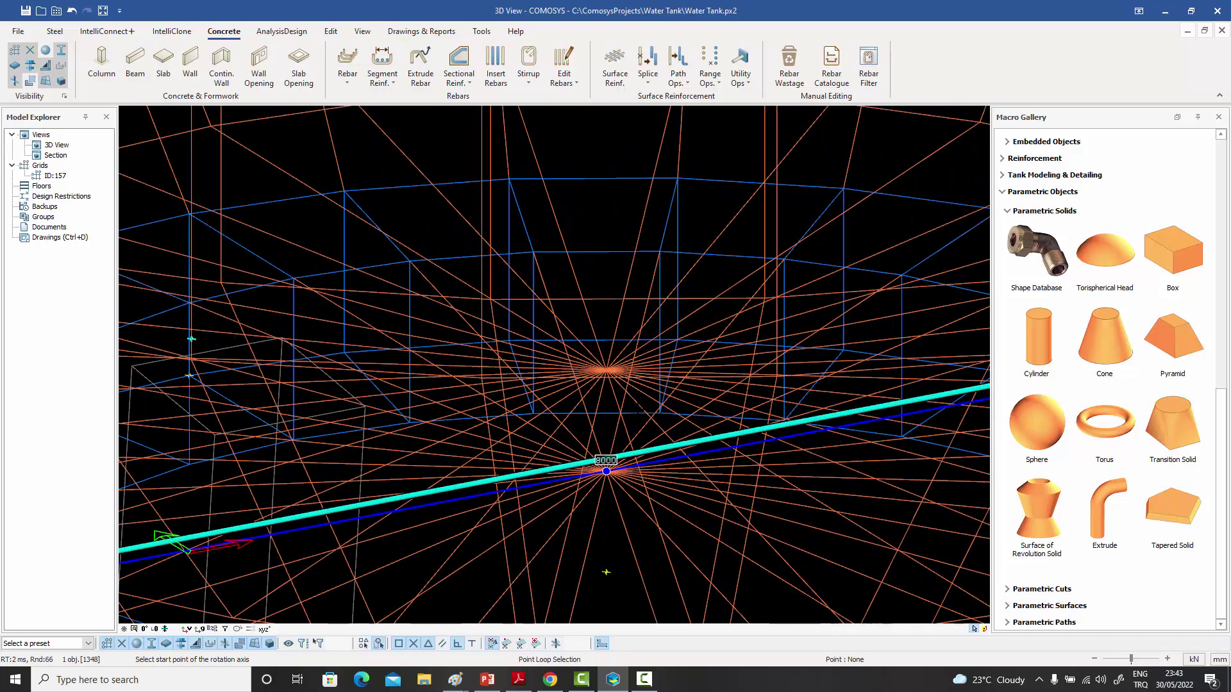
click(605, 369)
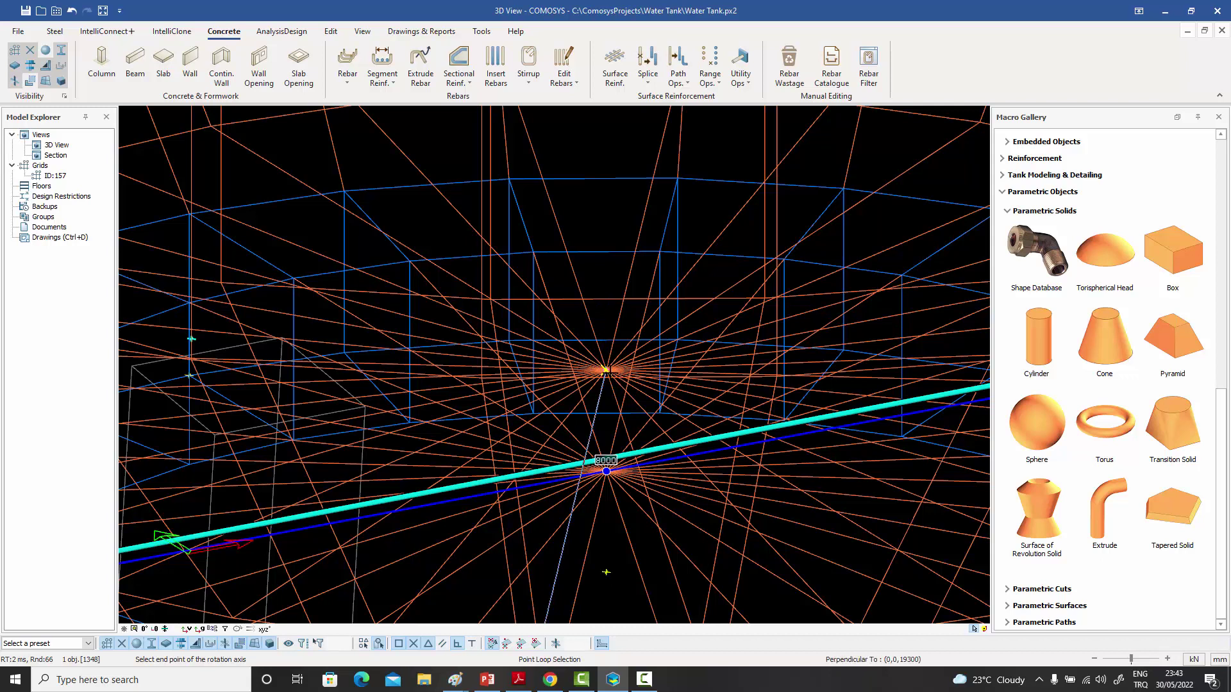
click(607, 371)
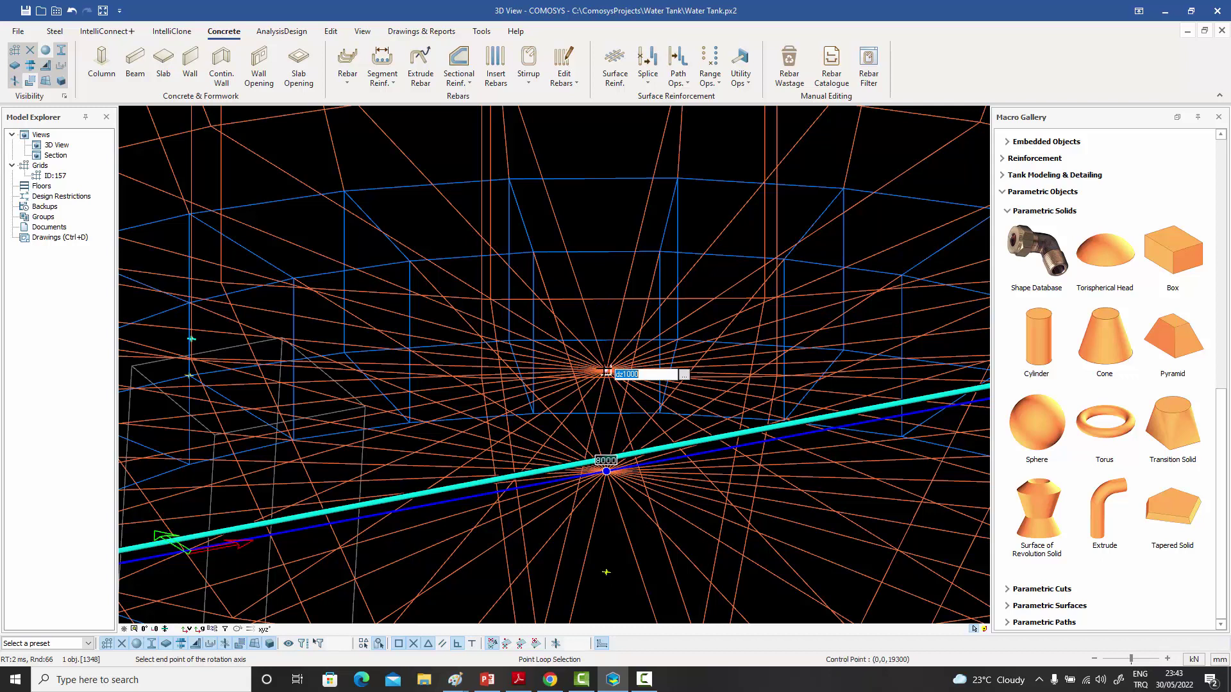
key(Return)
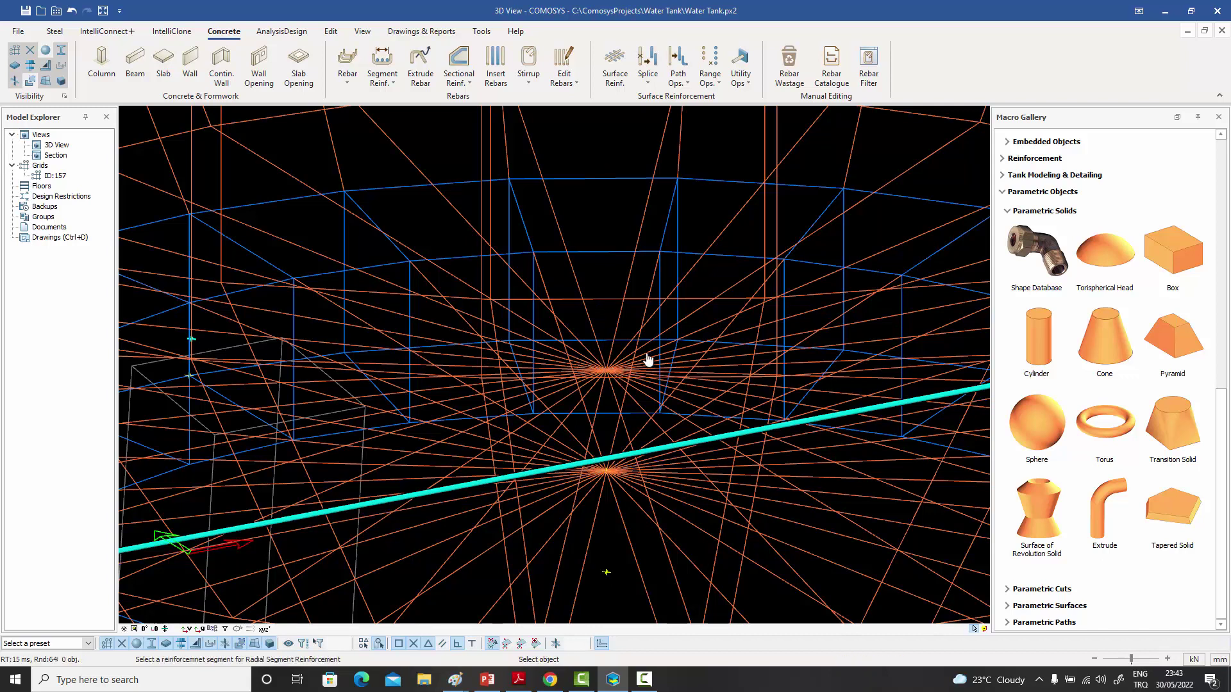
scroll(654, 352, down, 2)
scroll(653, 352, down, 5)
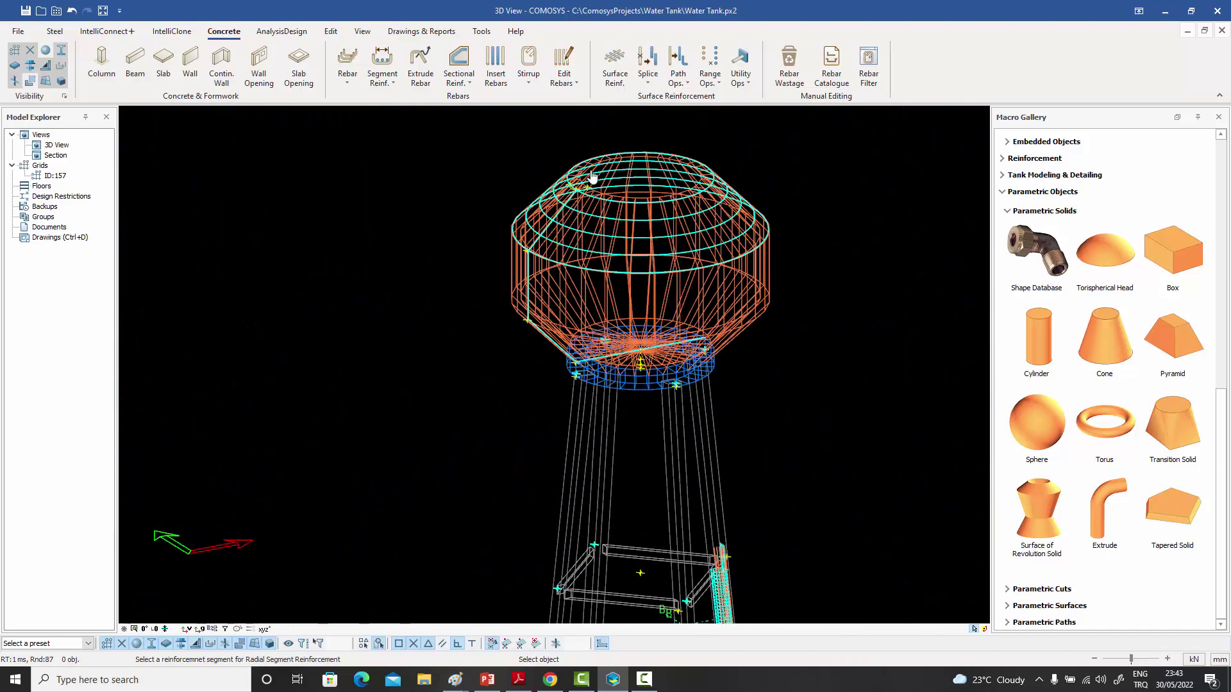
scroll(587, 166, up, 4)
scroll(587, 167, up, 2)
key(Escape)
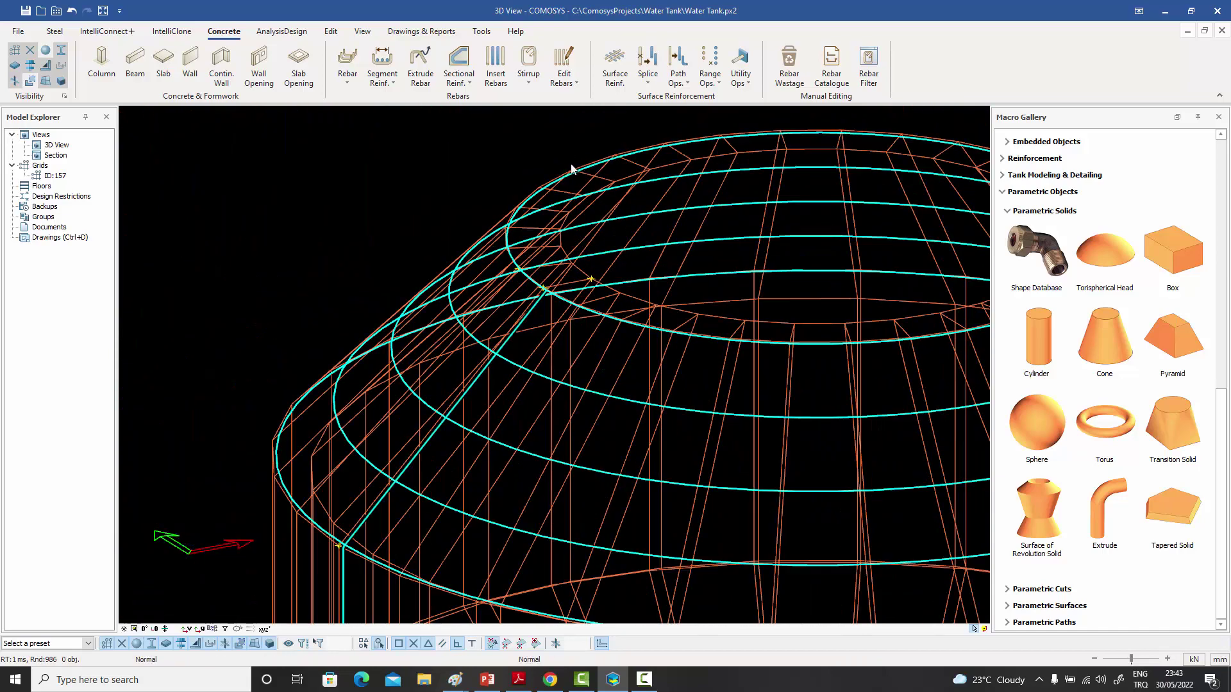
- Change the model display from wireframe to shaded solids
middle_drag(572, 169, 523, 162)
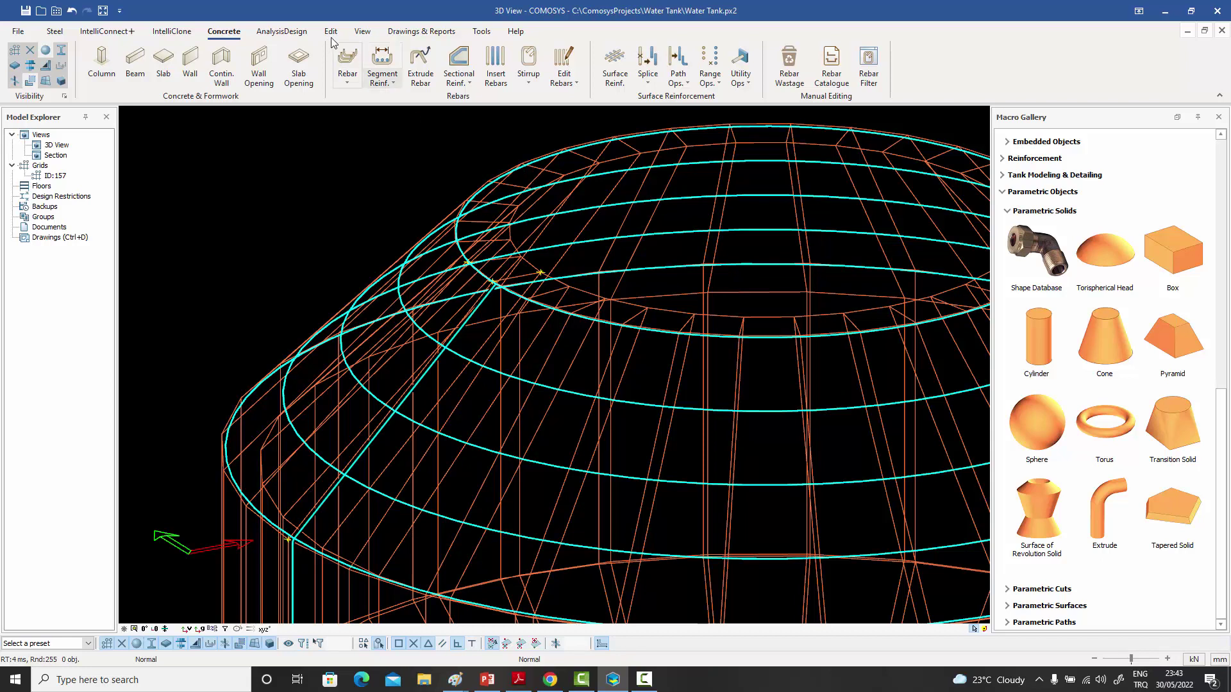
click(362, 31)
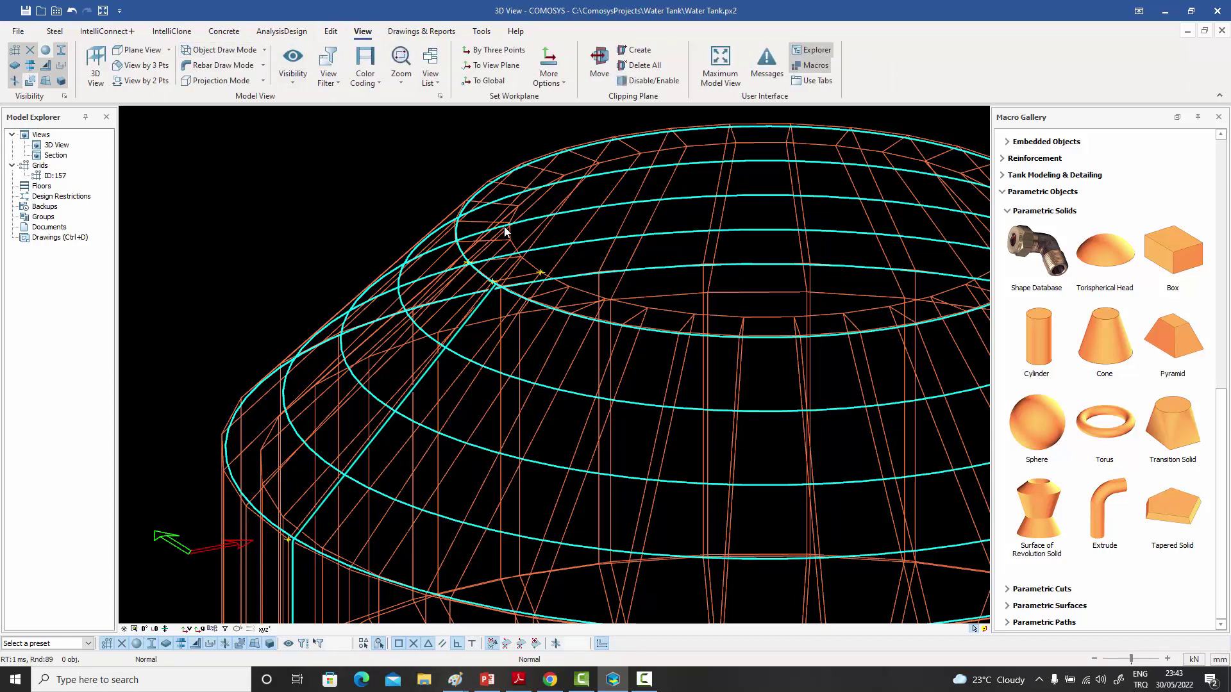
key(ctrl+4)
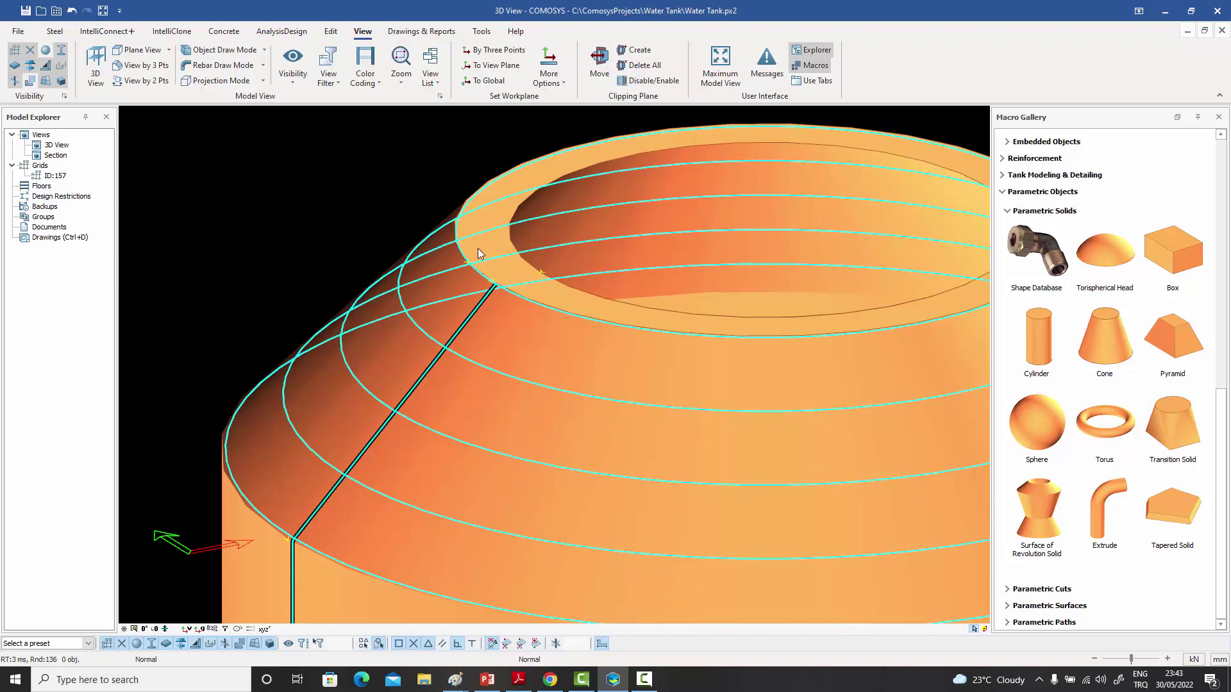
- Open the settings of the circumferential rebars on the upper cone and apply Reverse Direction
scroll(475, 247, up, 4)
scroll(579, 282, up, 3)
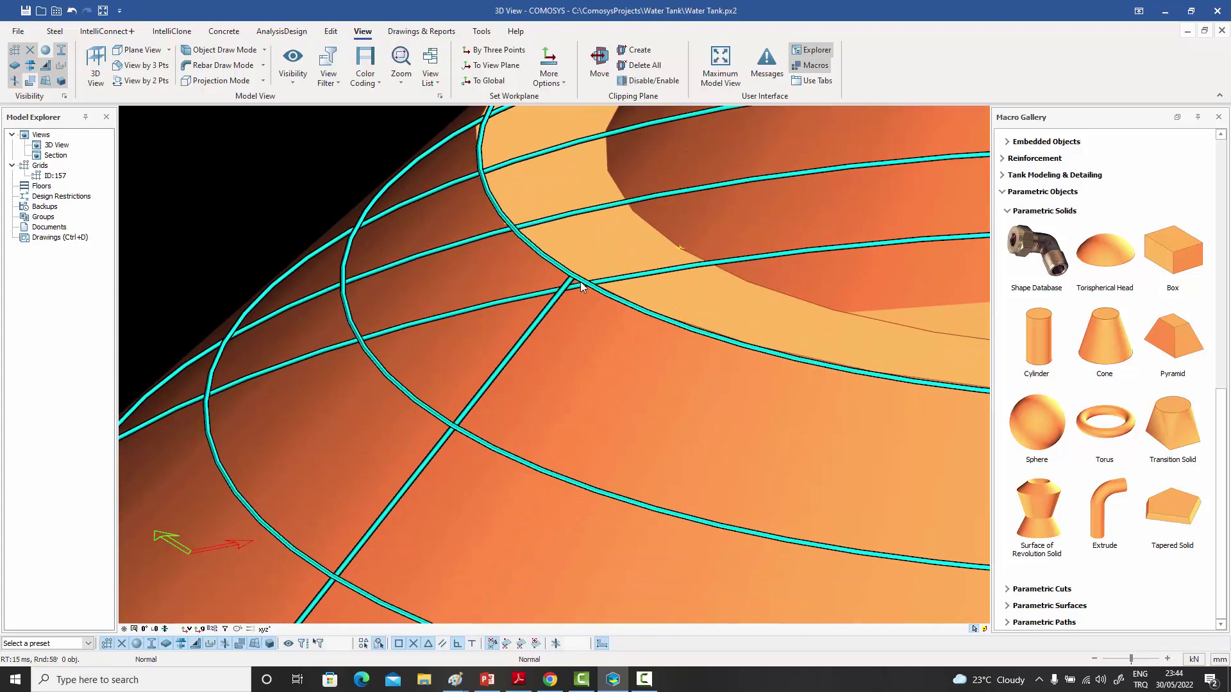
double_click(639, 314)
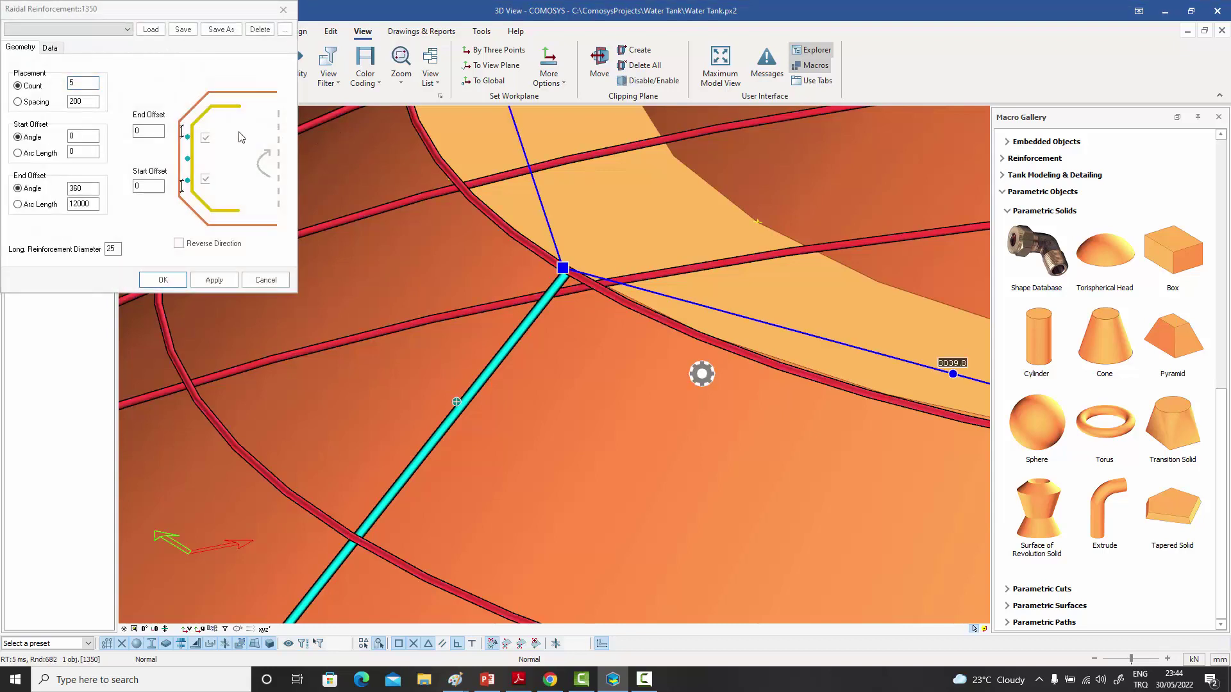
click(179, 244)
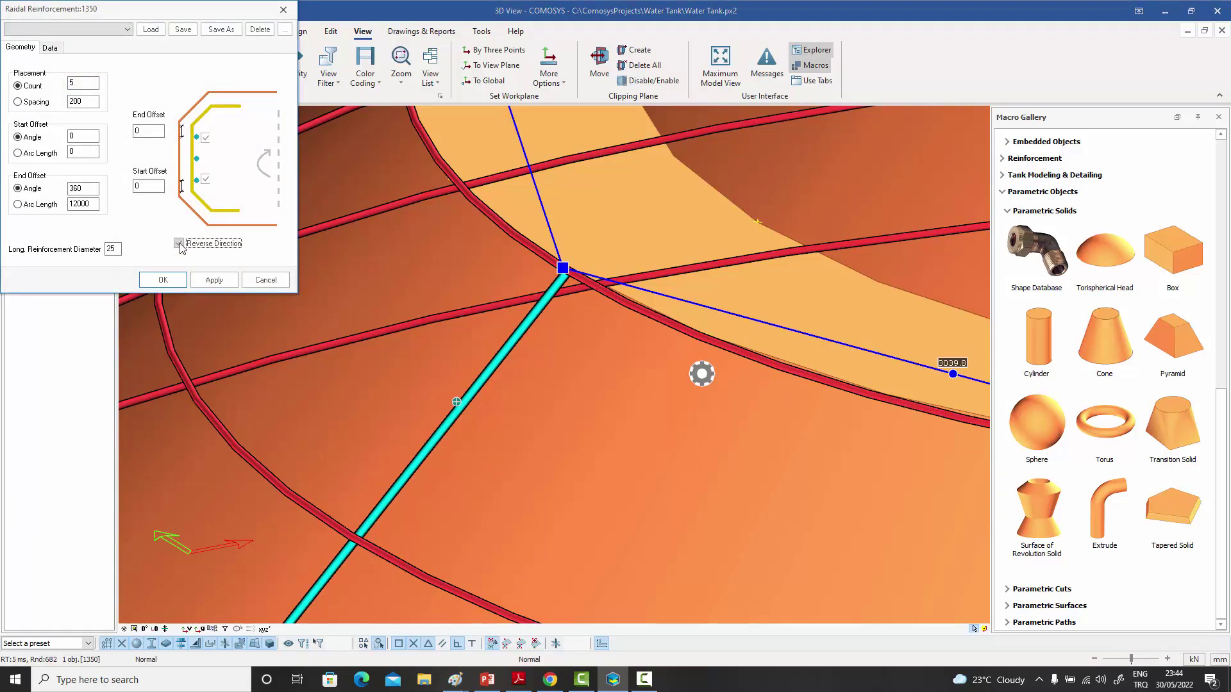
click(211, 280)
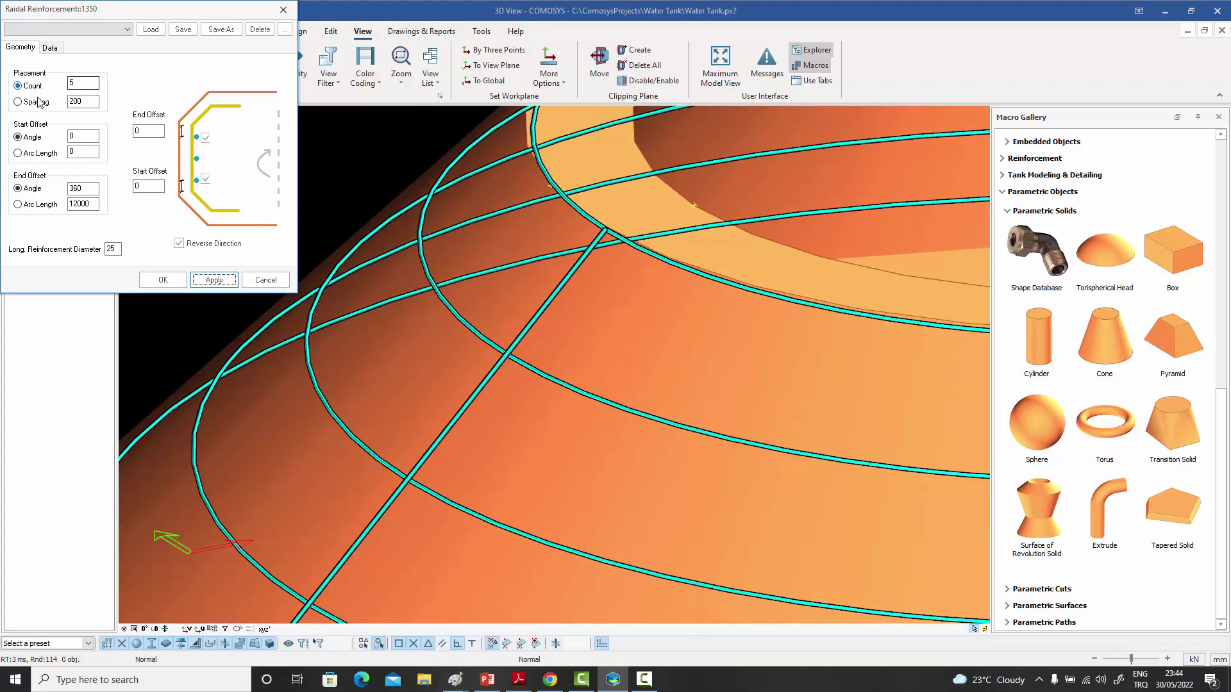
- Switch the circumferential rebars' placement from count to a spacing of 200 mm and confirm the settings
click(18, 102)
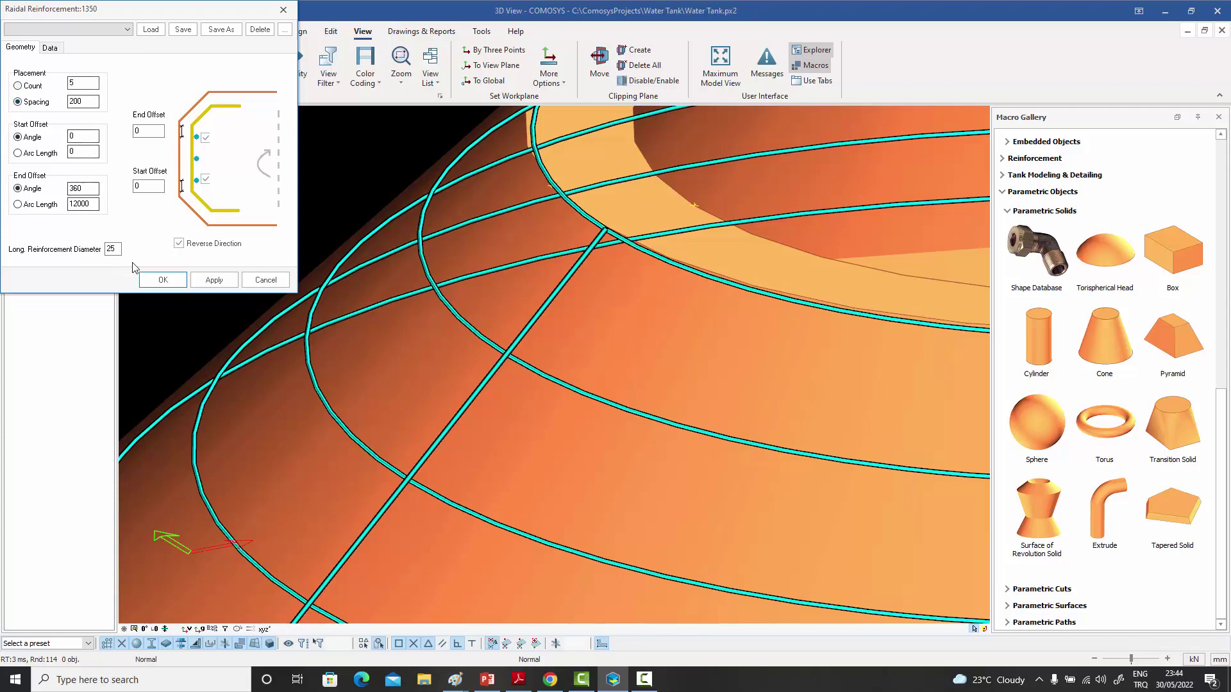
click(163, 280)
click(343, 205)
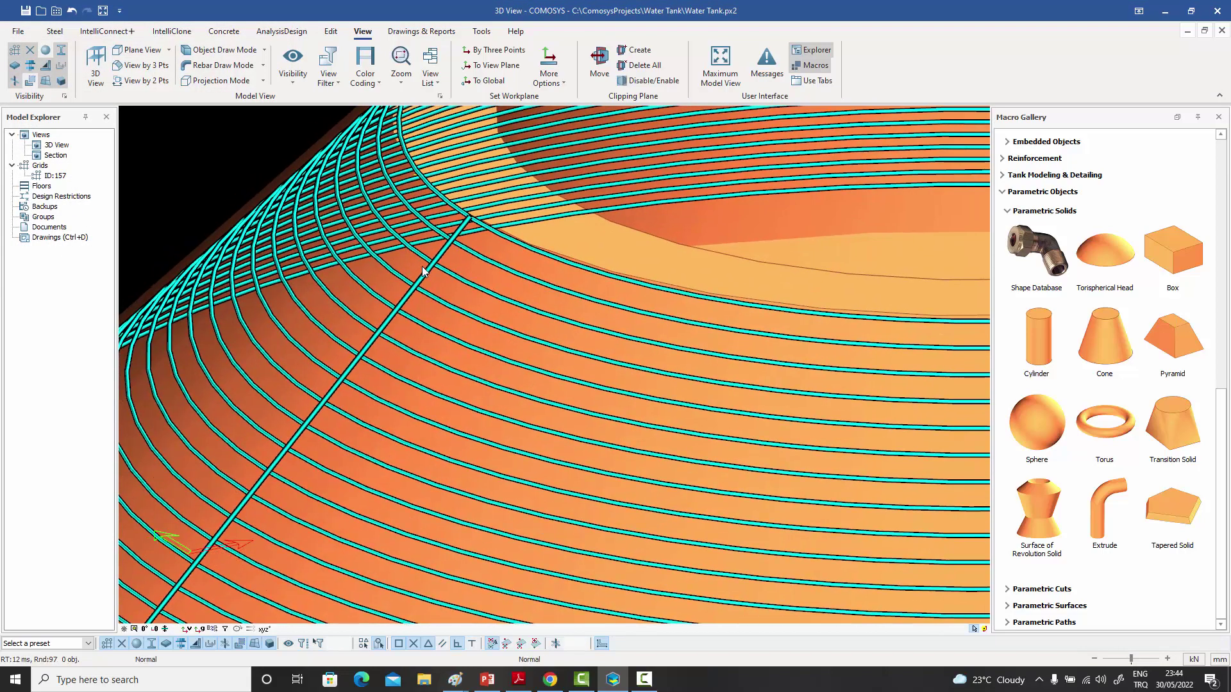
- Set both the start and end offsets of the upper cone's circumferential rebars to 20 mm and apply
scroll(467, 253, up, 1)
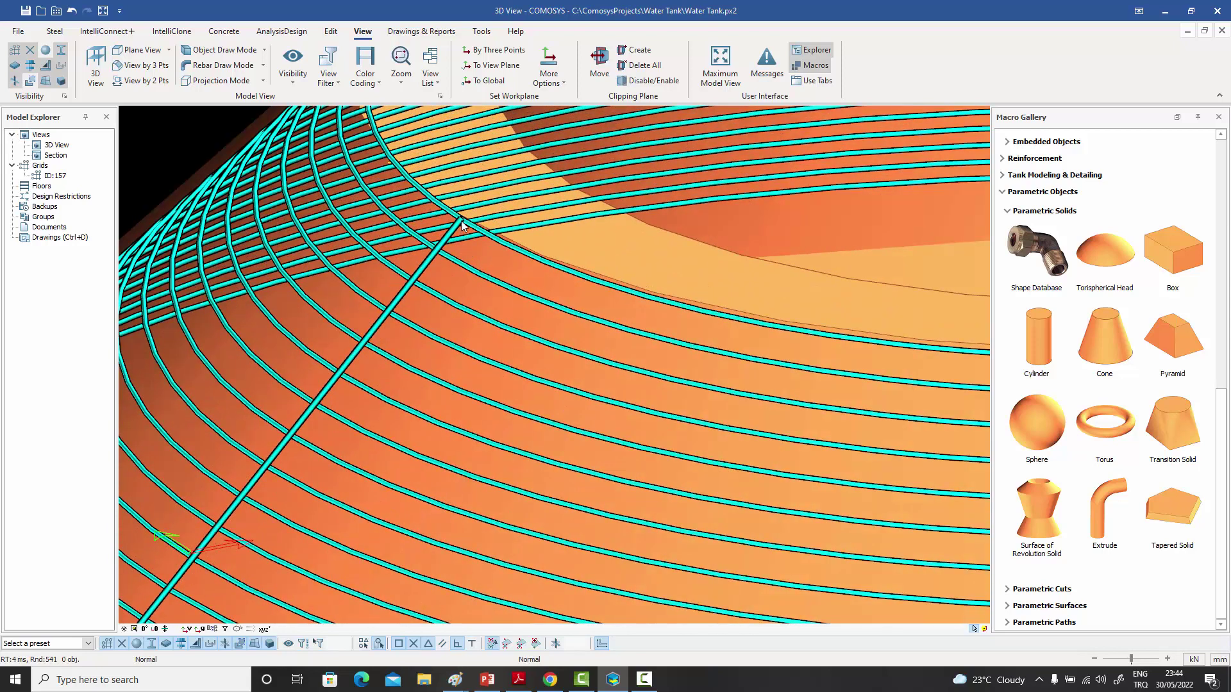
scroll(422, 236, down, 5)
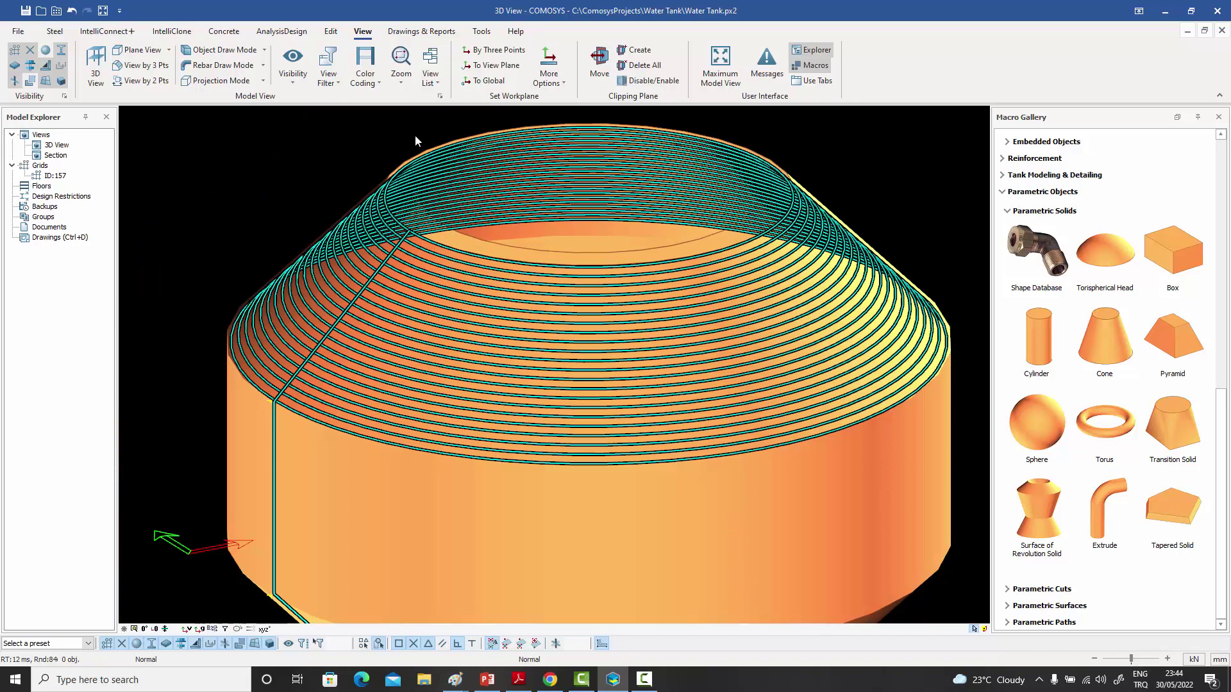
scroll(410, 244, up, 5)
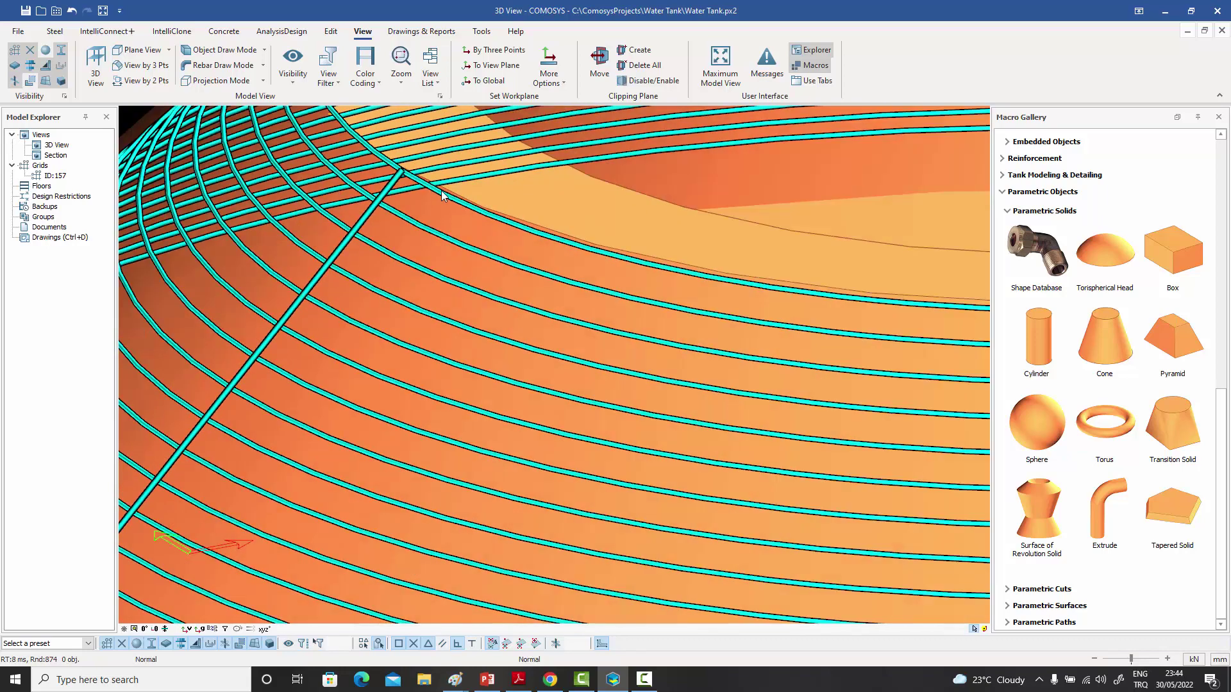
double_click(446, 197)
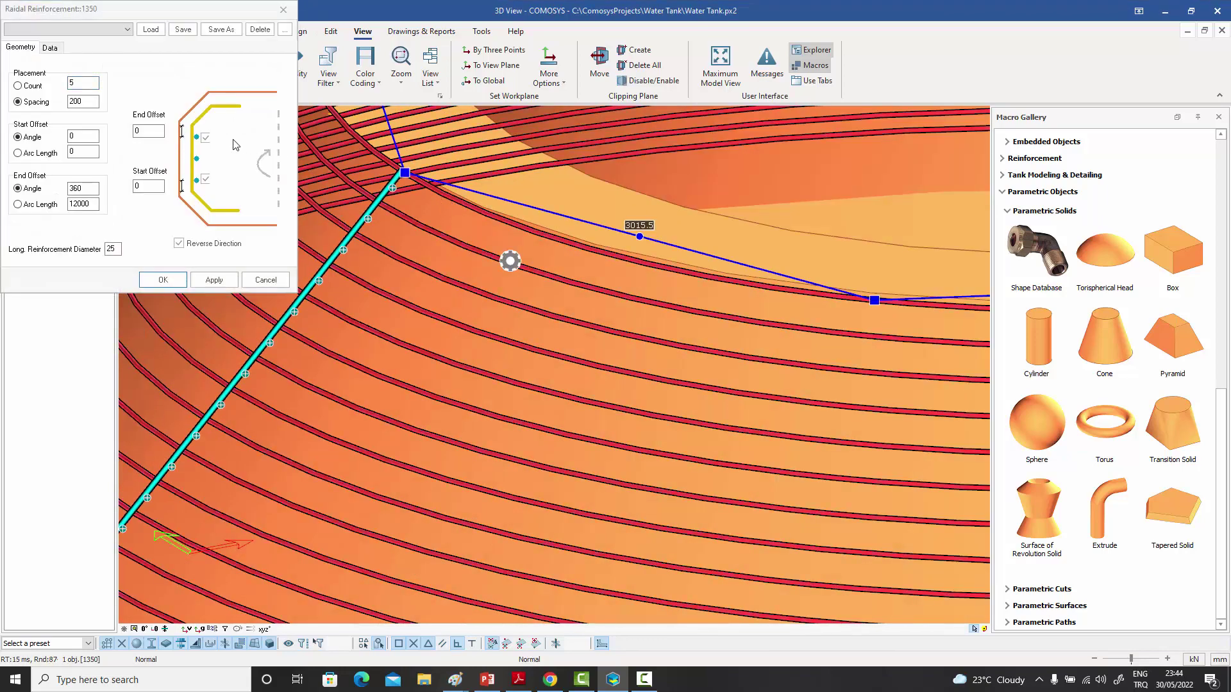
click(149, 131)
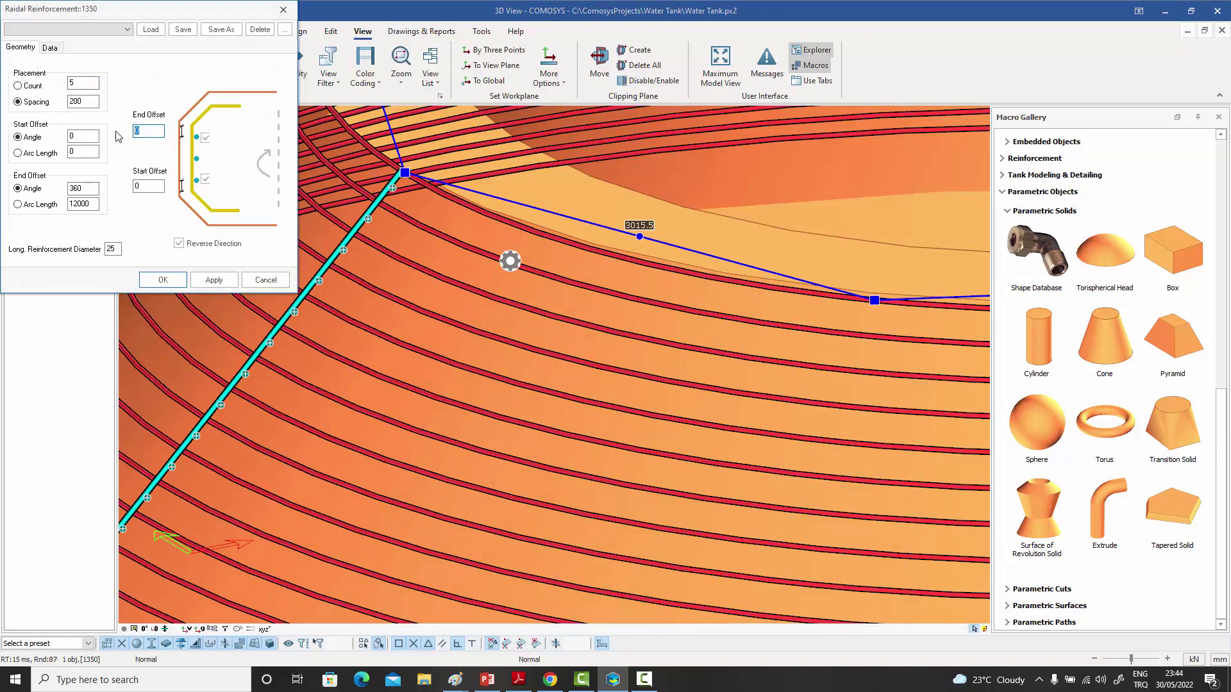
key(Tab)
click(216, 280)
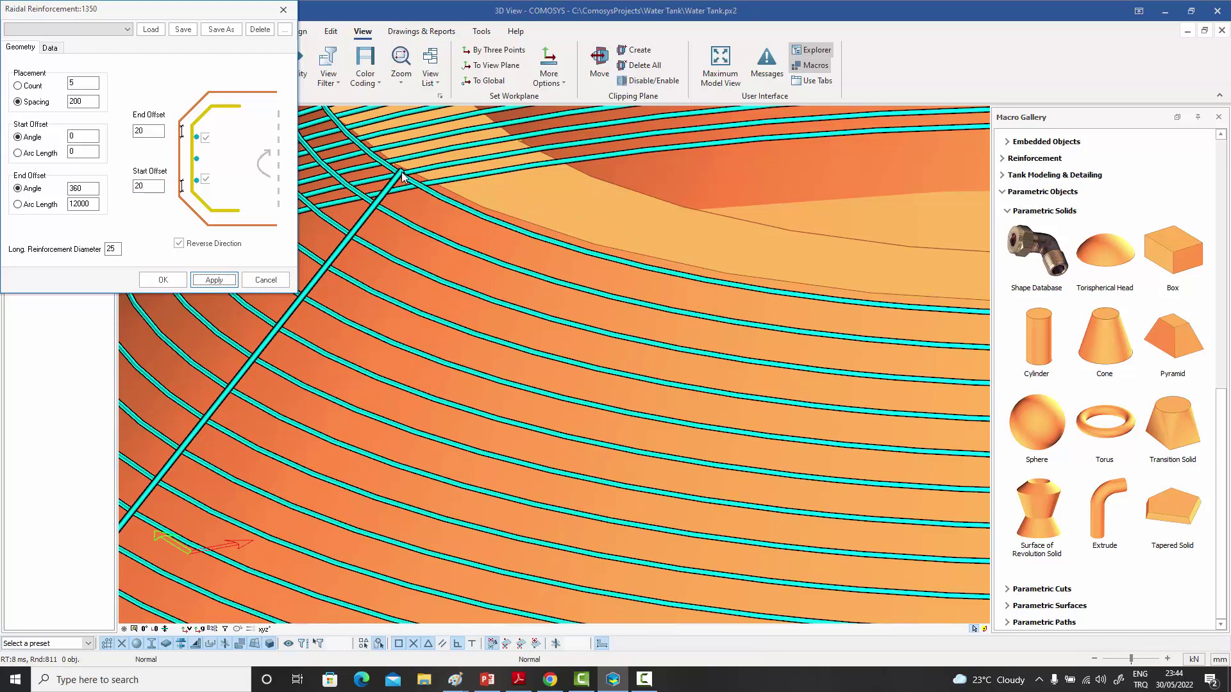
- Change the circumferential rebars' end offset and start offset to 200 mm each and confirm the settings
double_click(148, 131)
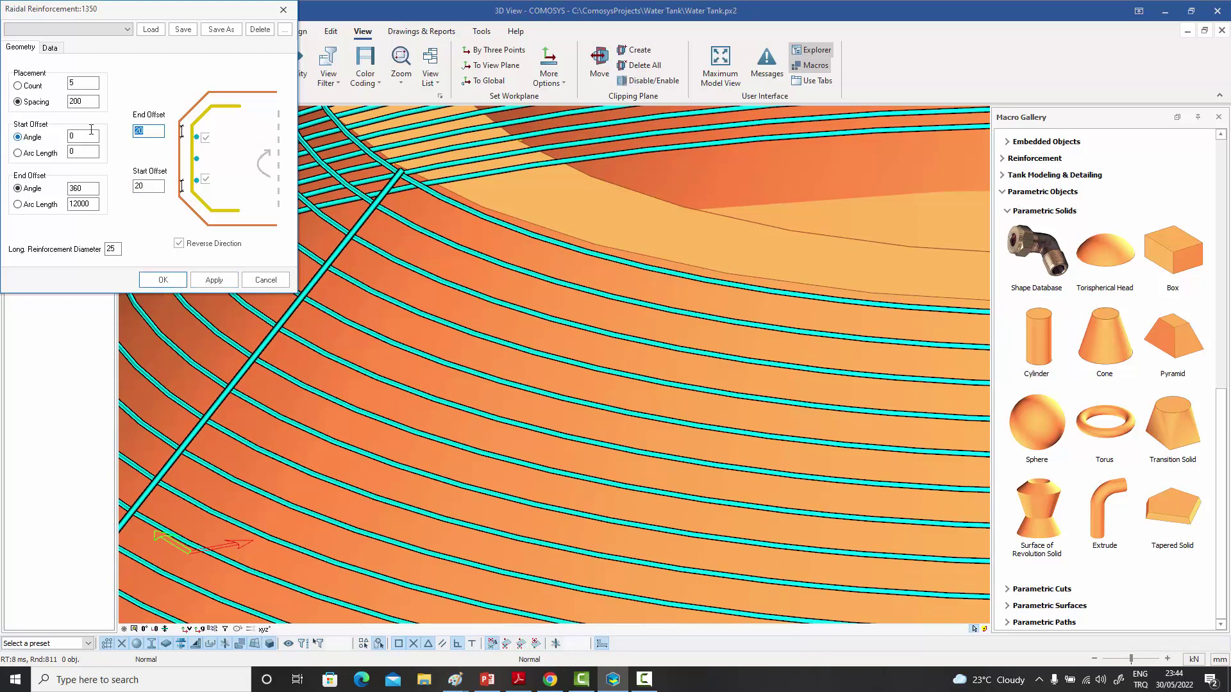
text(200)
double_click(147, 186)
text(200)
click(162, 280)
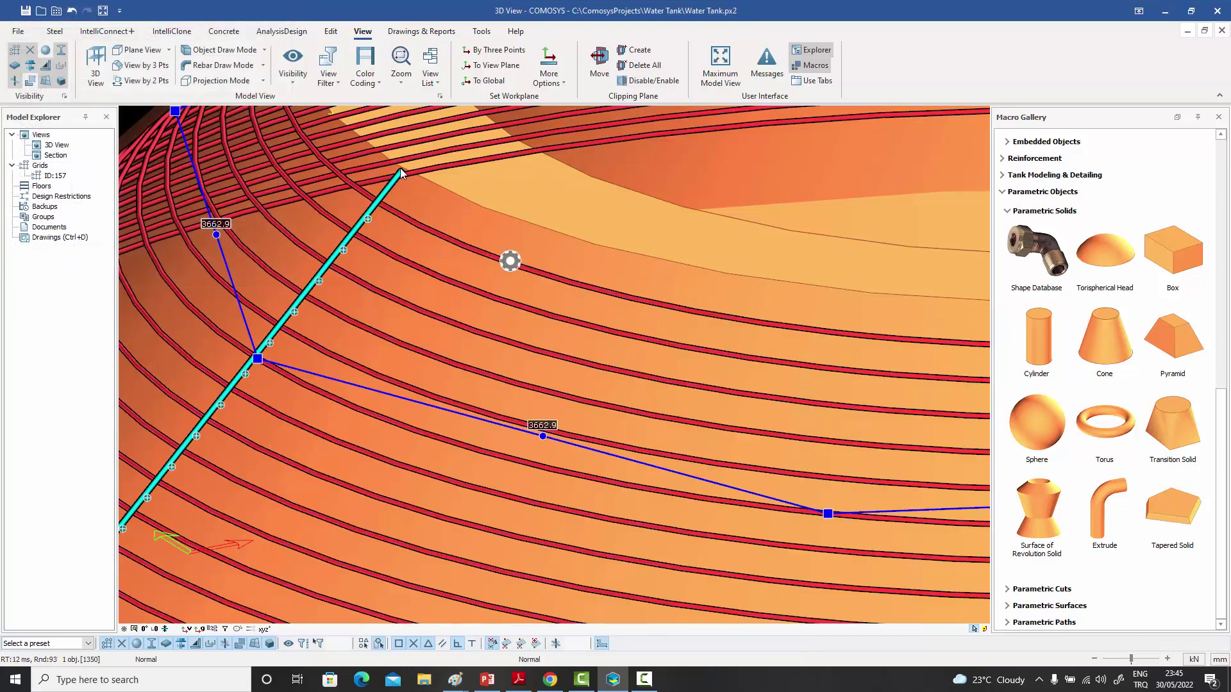
- Inspect the gaps between the circumferential rebars and the upper and lower edges of the cone
scroll(402, 169, down, 5)
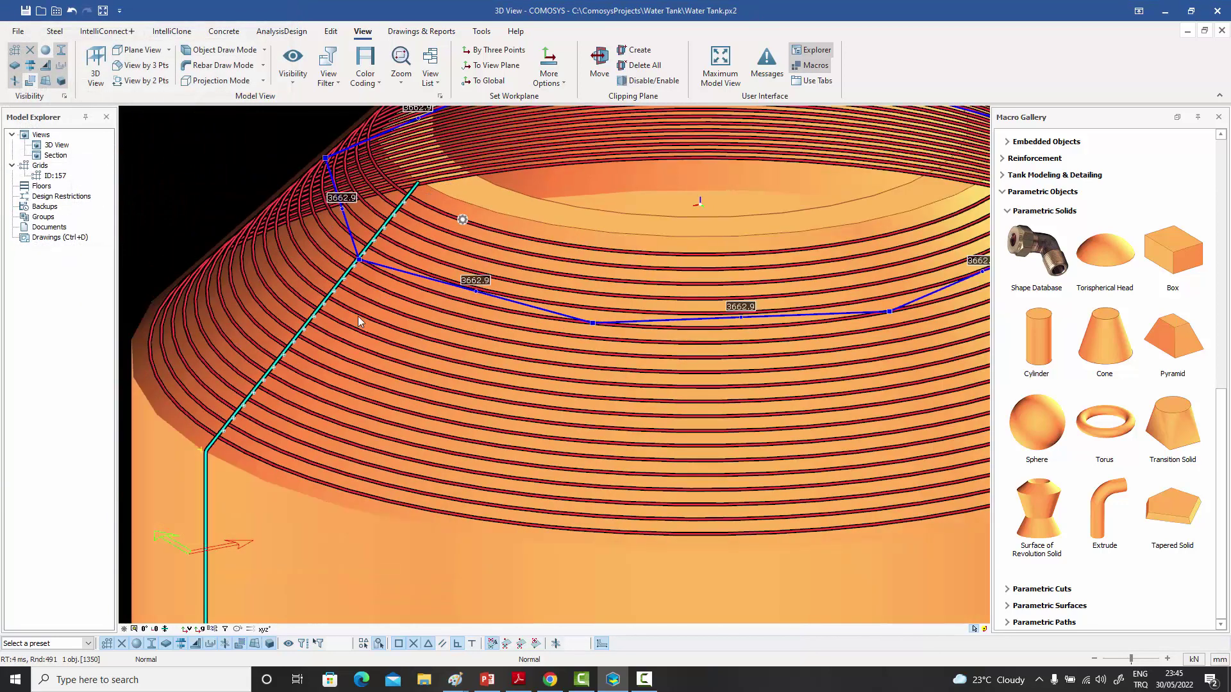
scroll(329, 351, up, 4)
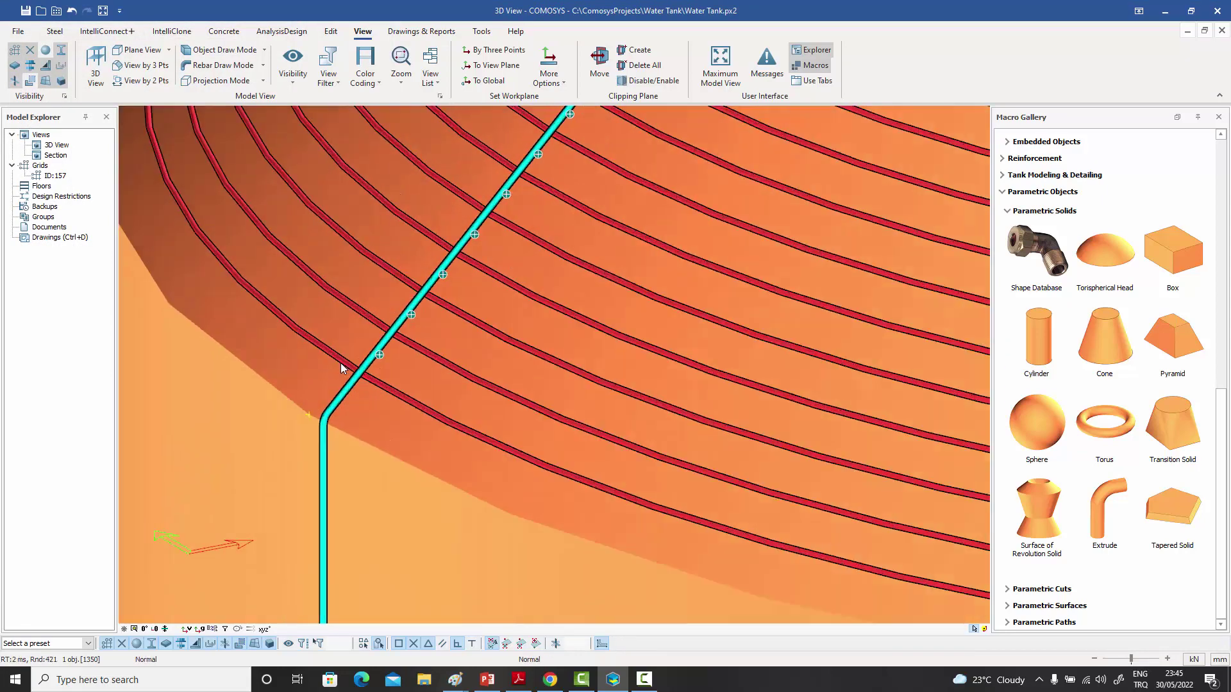
scroll(287, 219, down, 5)
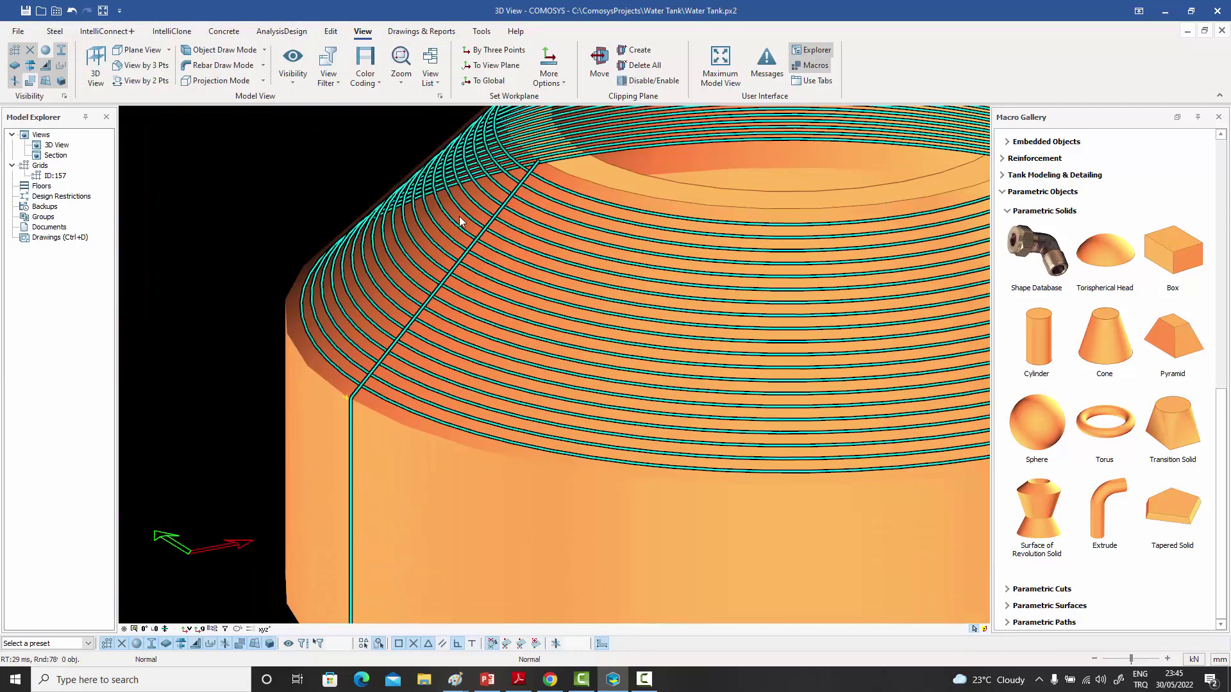
scroll(380, 267, up, 2)
scroll(437, 272, down, 2)
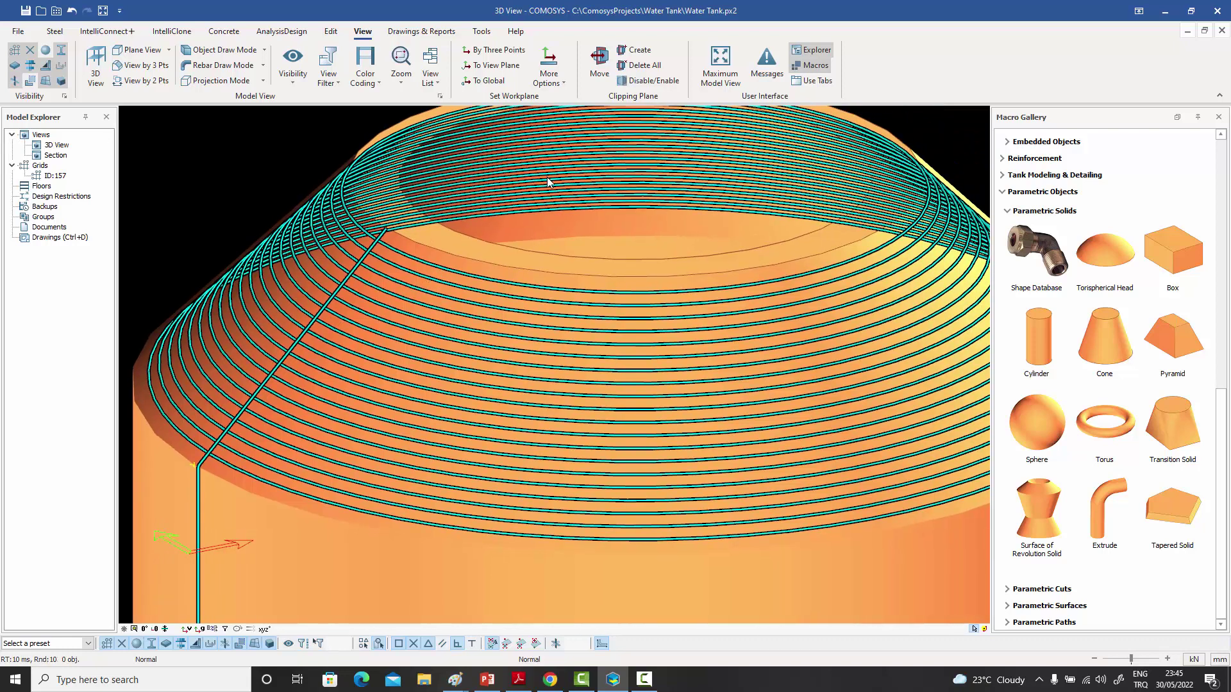
middle_drag(547, 176, 516, 183)
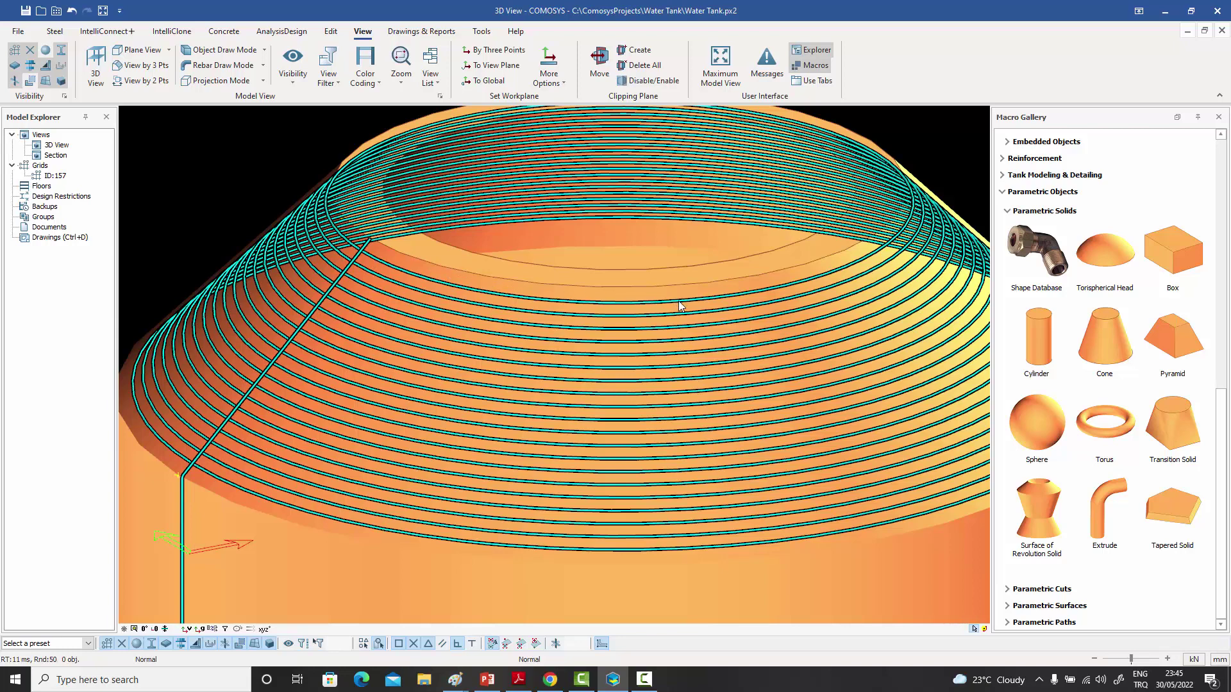
- Set the circumferential rebars' end offset angle to 45 degrees, confirm the settings, and deselect the bars
double_click(436, 282)
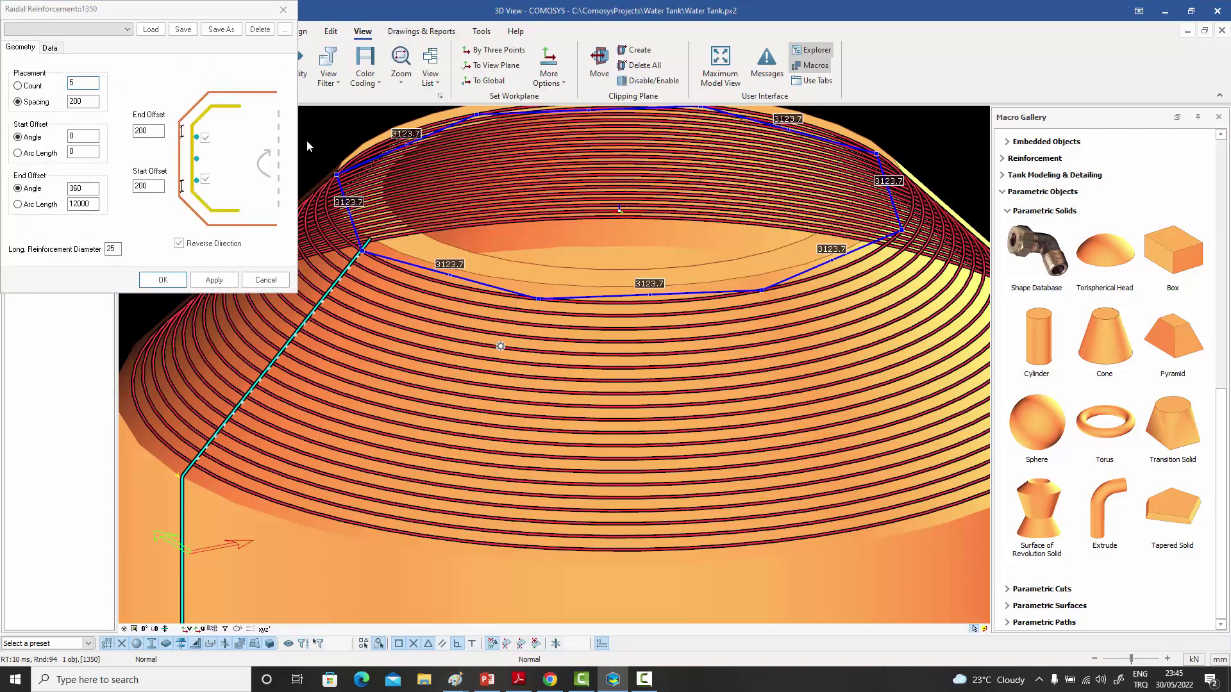
drag(185, 18, 723, 70)
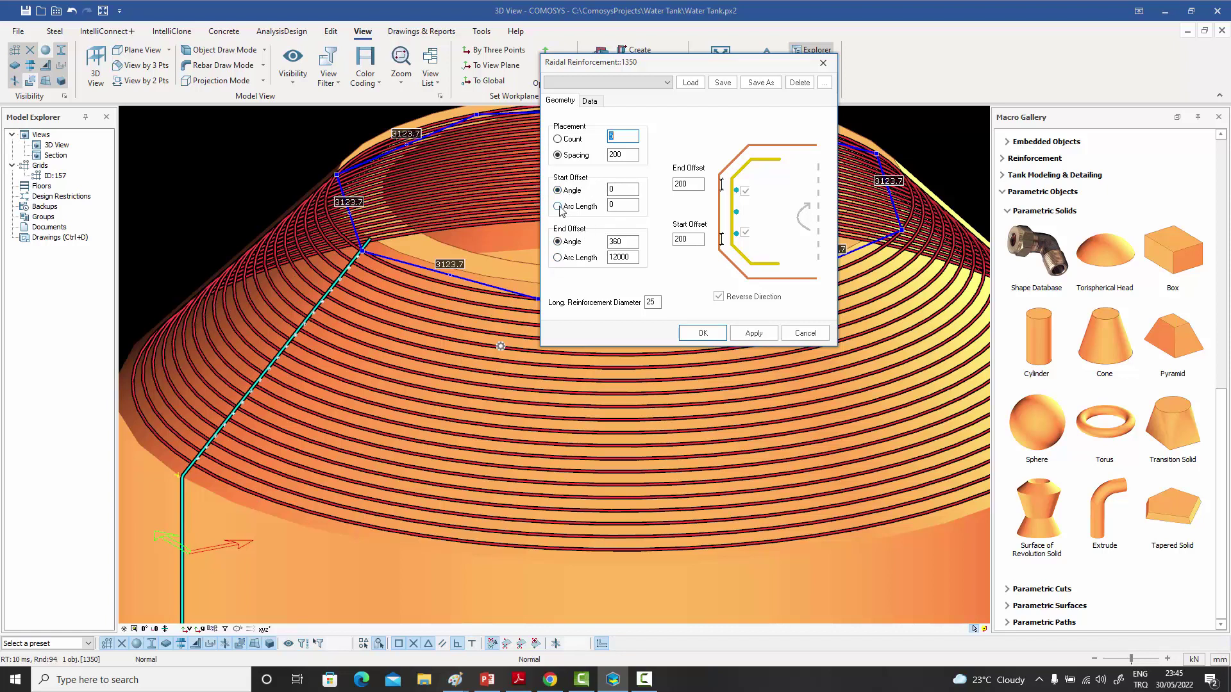
click(560, 258)
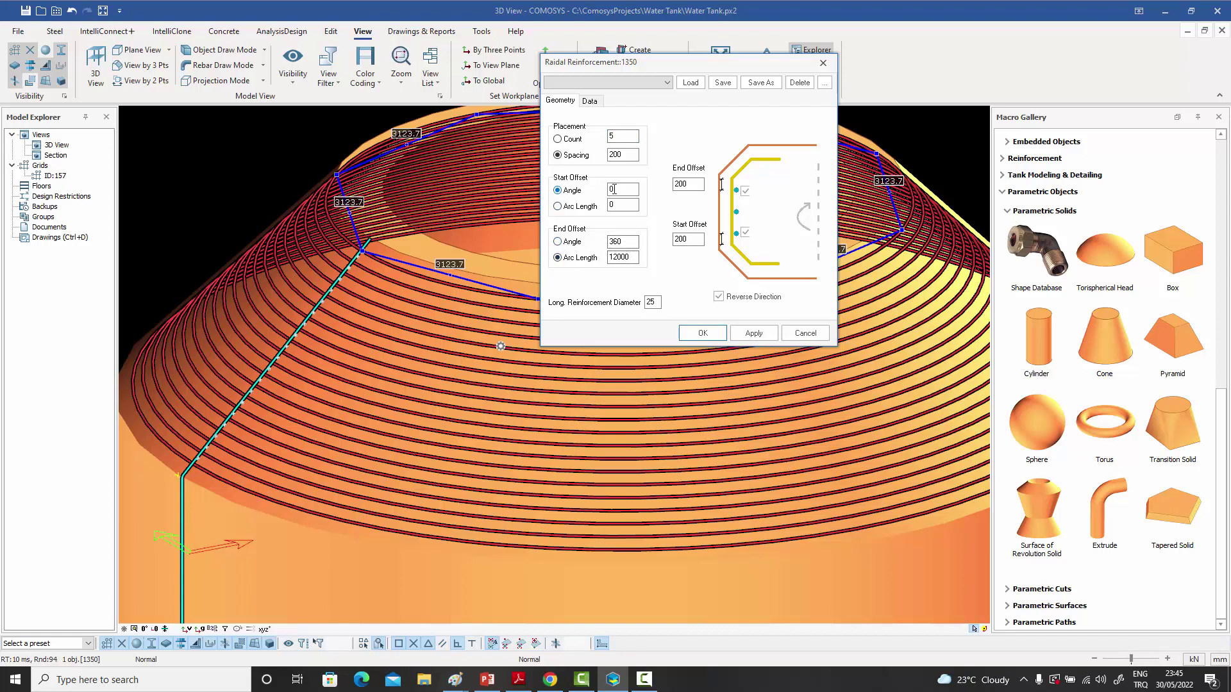
click(557, 242)
double_click(627, 241)
text(45)
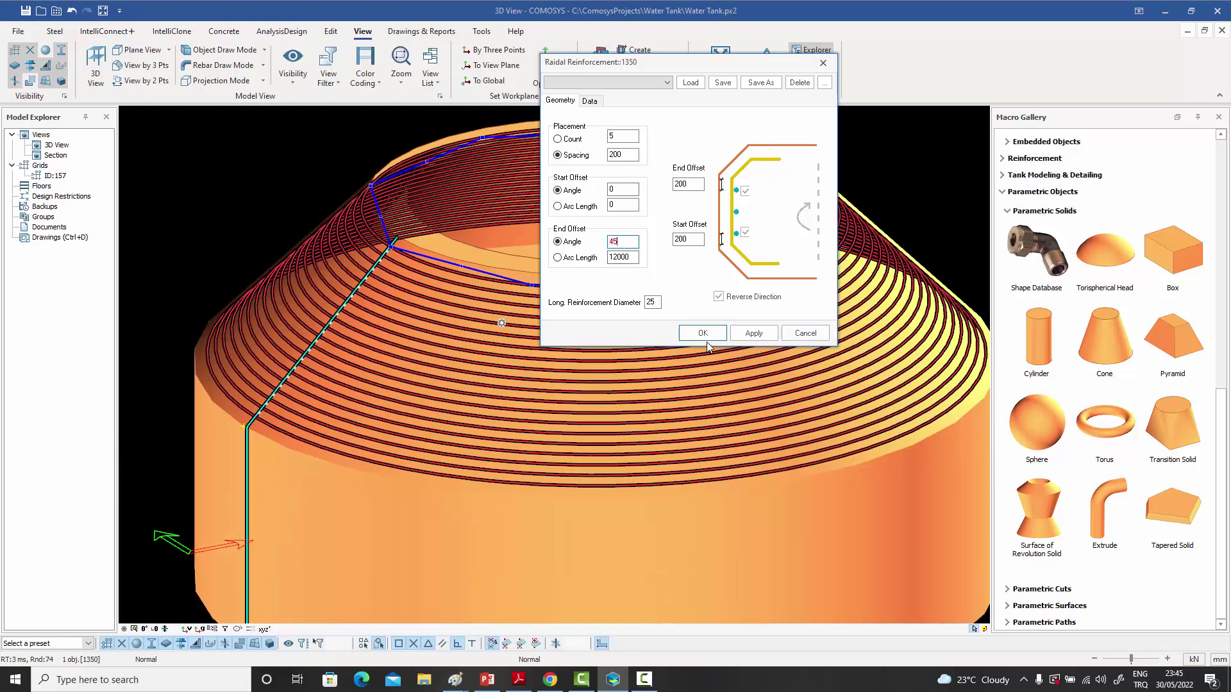
click(702, 332)
click(290, 181)
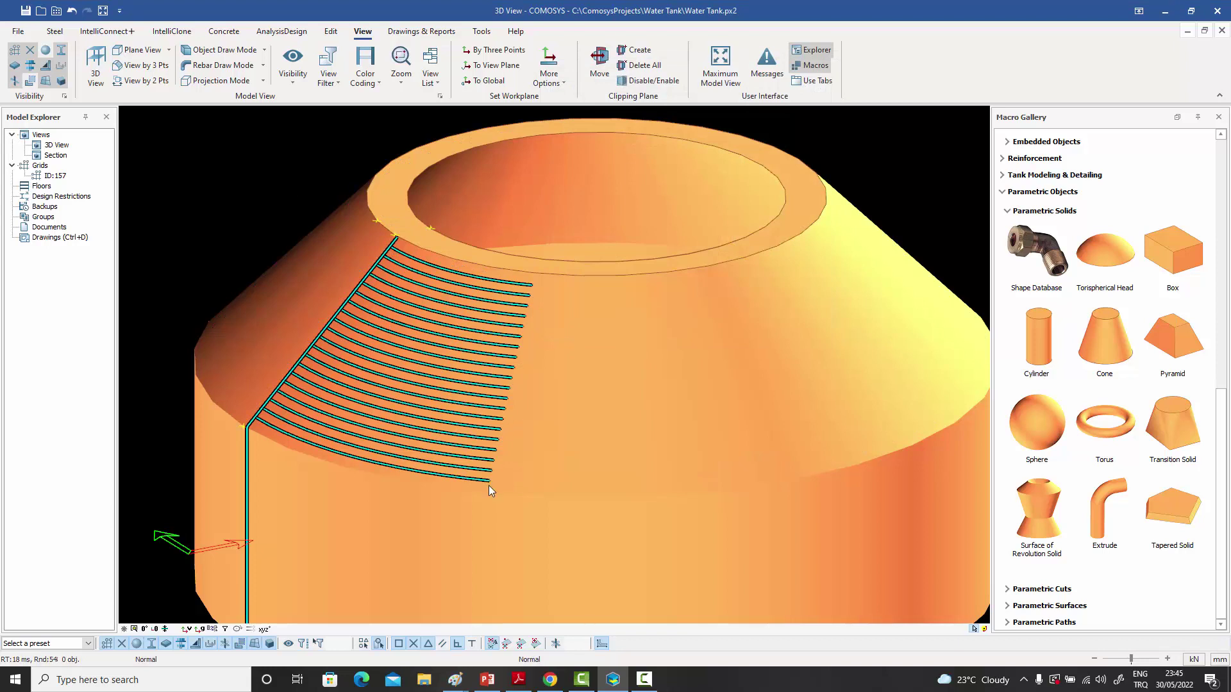
- Switch the circumferential rebars' end offset from angle to an arc length of 12000 mm and confirm
scroll(556, 305, up, 3)
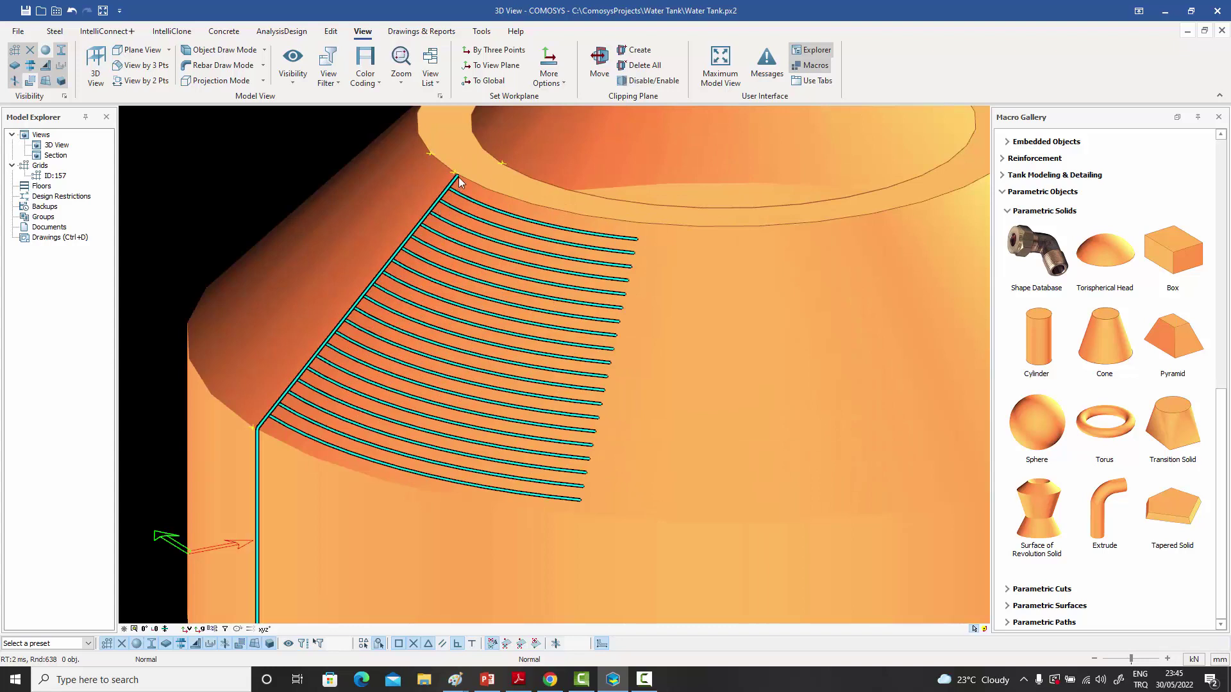
scroll(576, 237, down, 2)
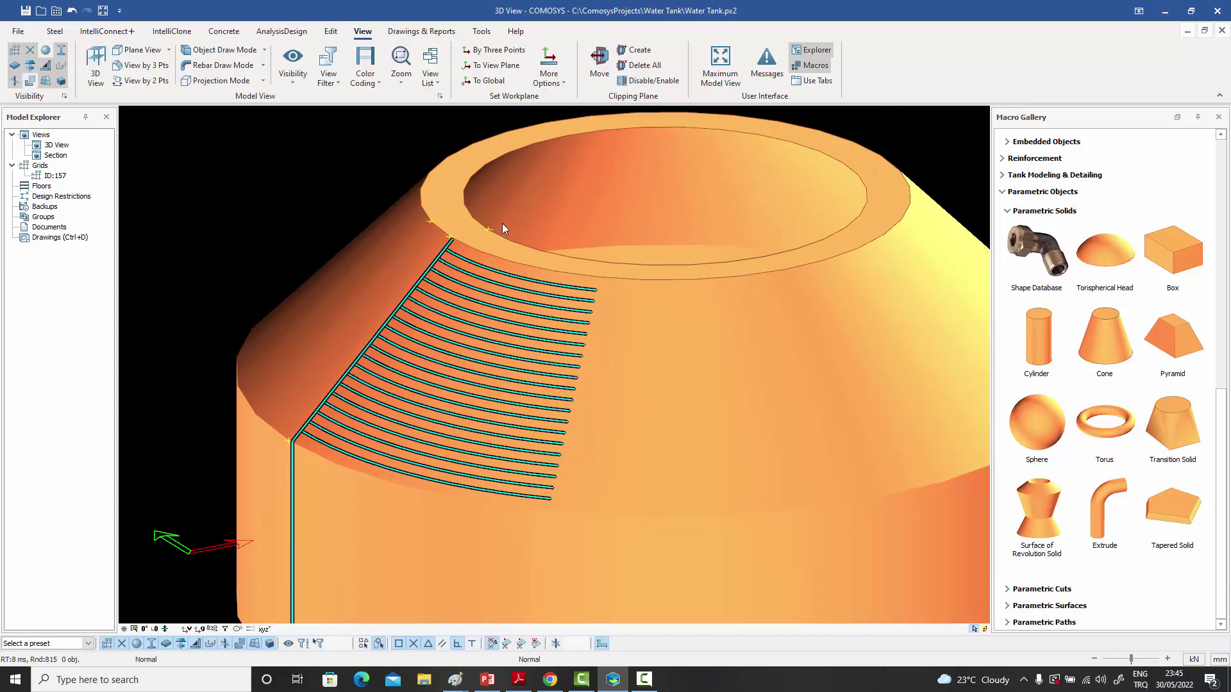
middle_drag(502, 227, 559, 210)
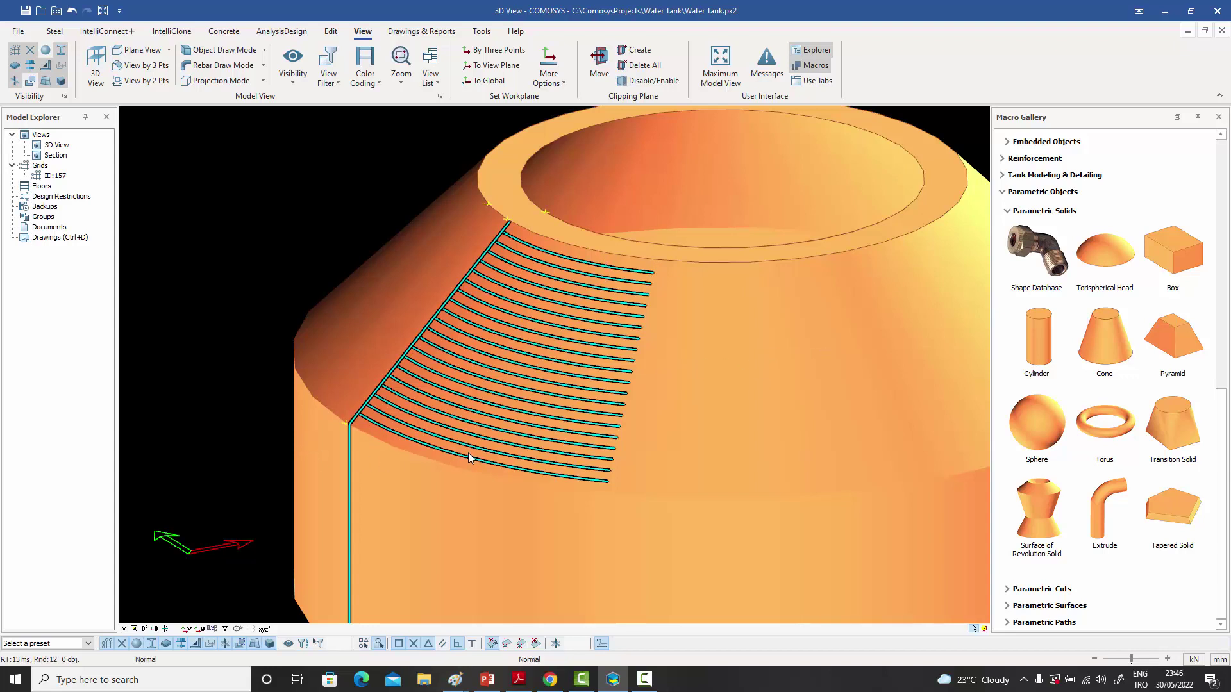
middle_drag(530, 358, 463, 368)
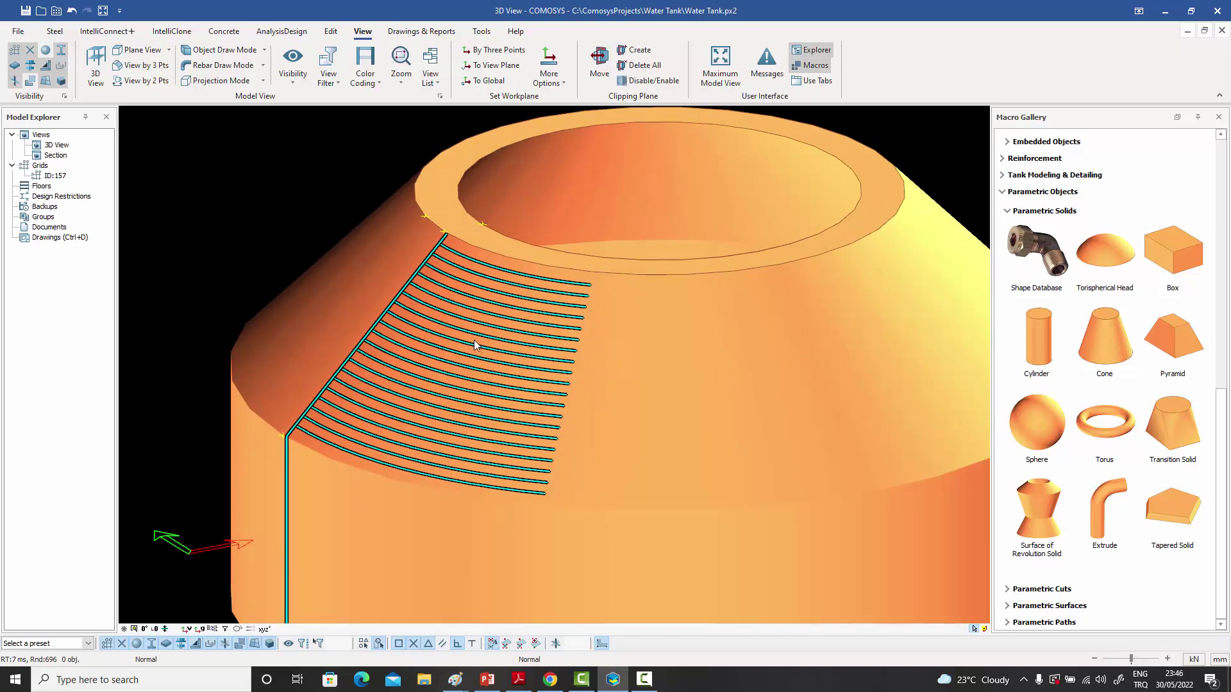
scroll(474, 339, up, 3)
scroll(464, 333, down, 1)
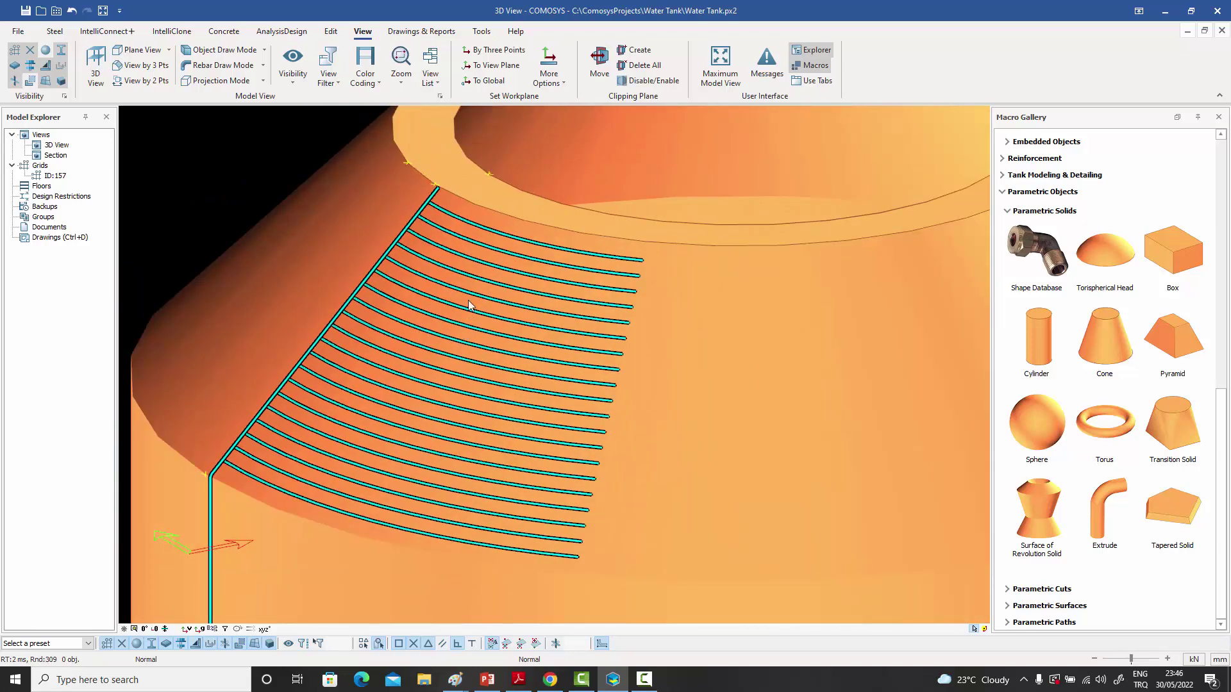
double_click(490, 229)
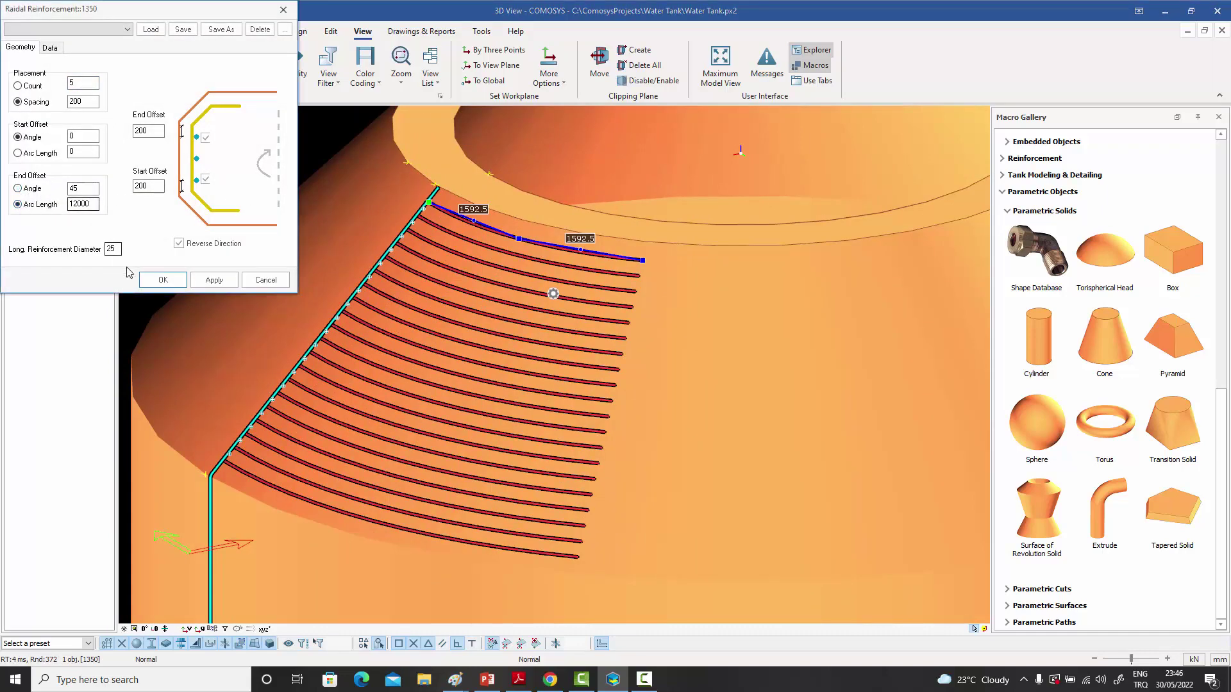
click(168, 275)
- Switch the start offset of the circumferential rebars from angle to arc length and close their settings
scroll(243, 232, down, 2)
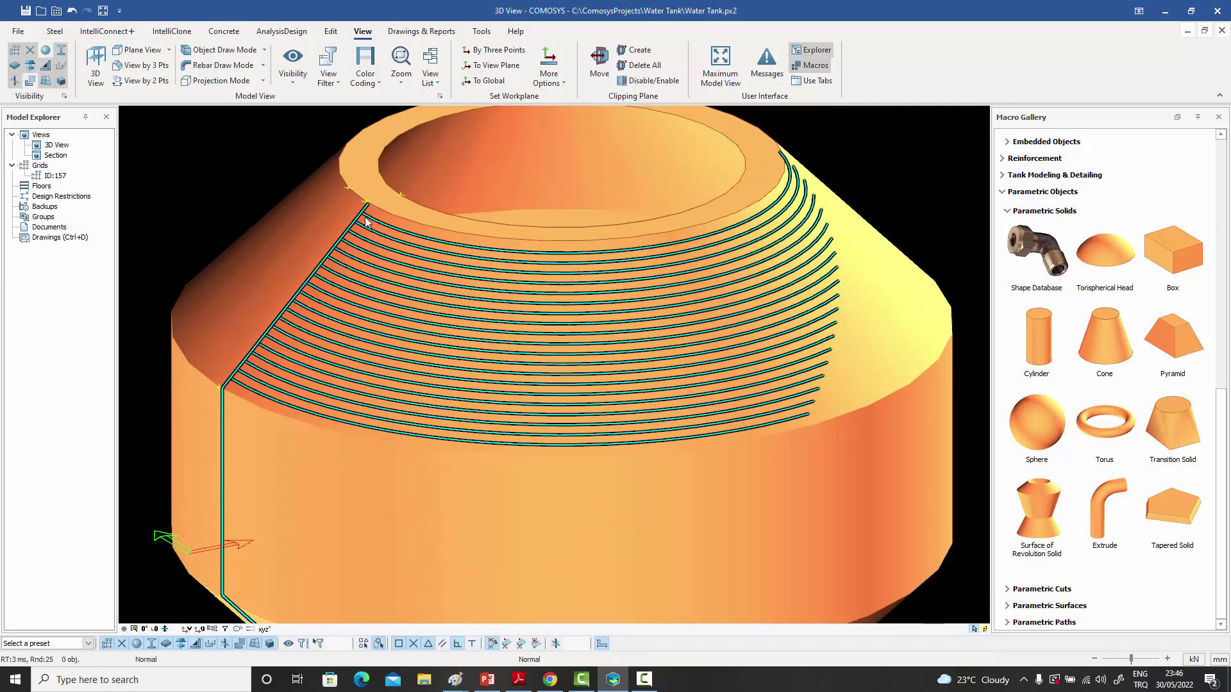
scroll(490, 325, down, 2)
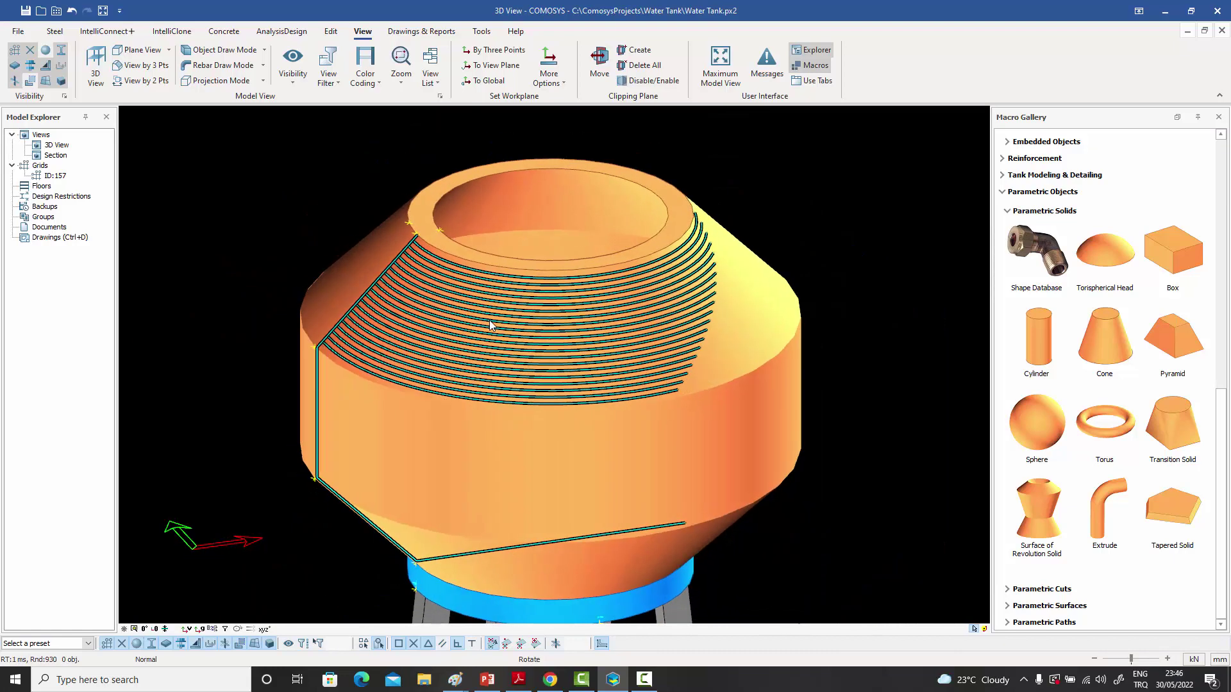
middle_drag(490, 325, 558, 362)
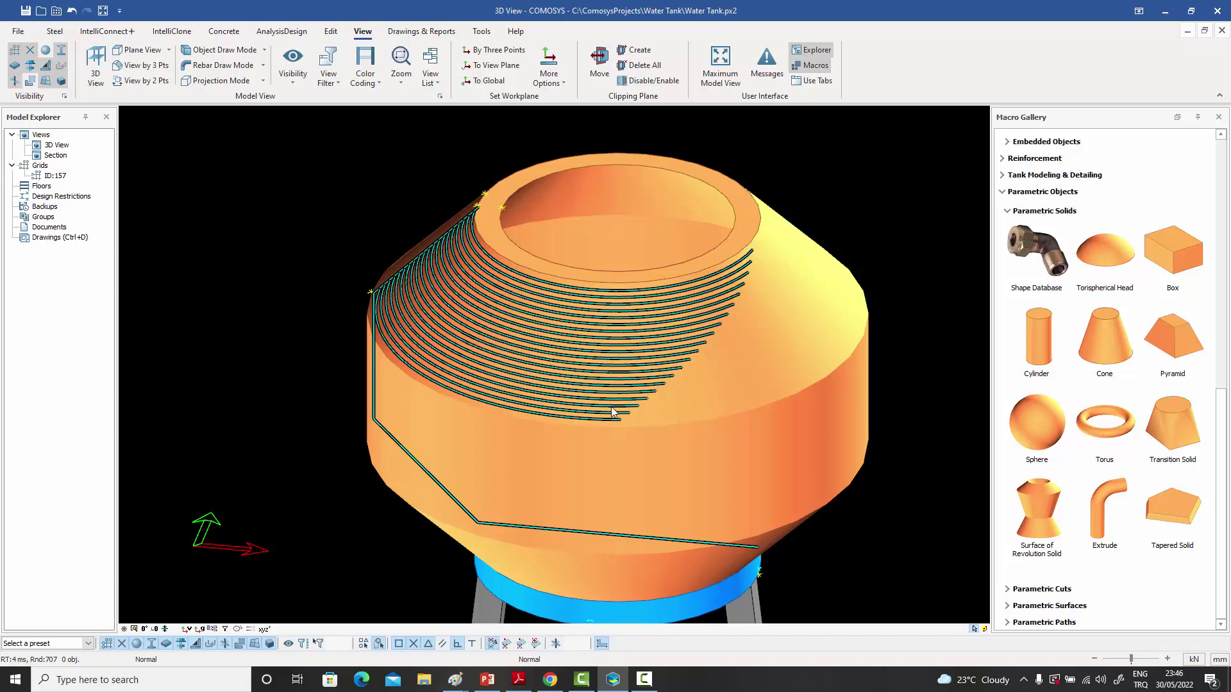
middle_drag(621, 375, 568, 325)
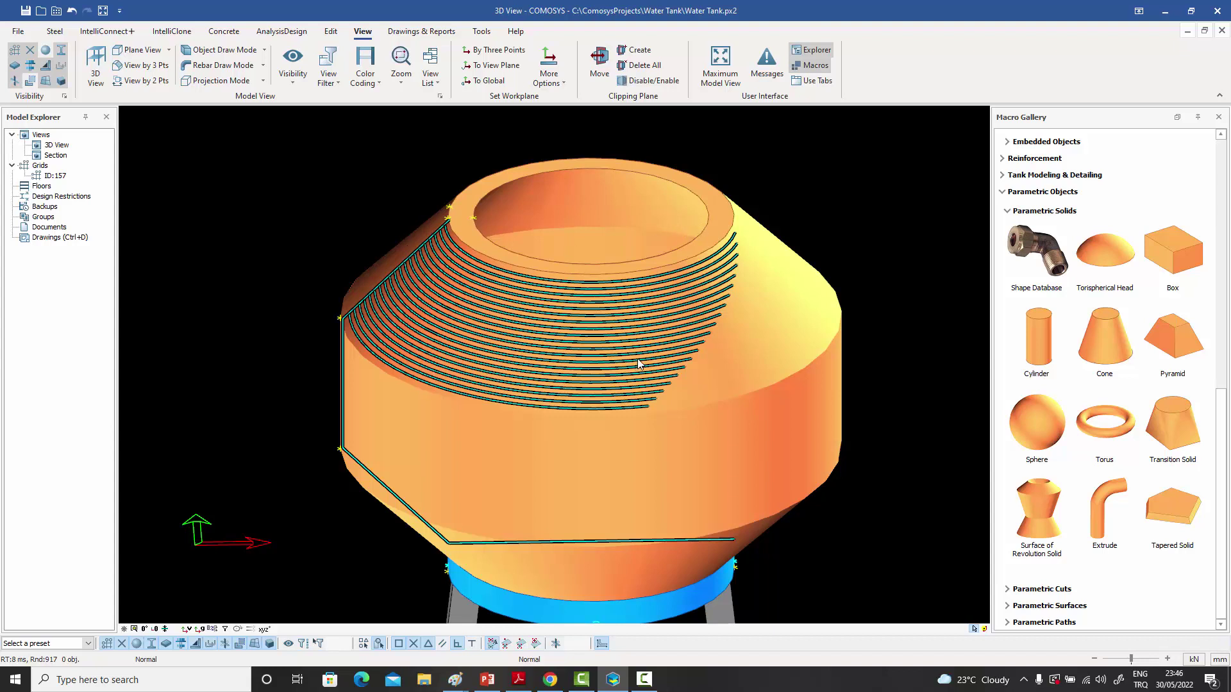
double_click(540, 301)
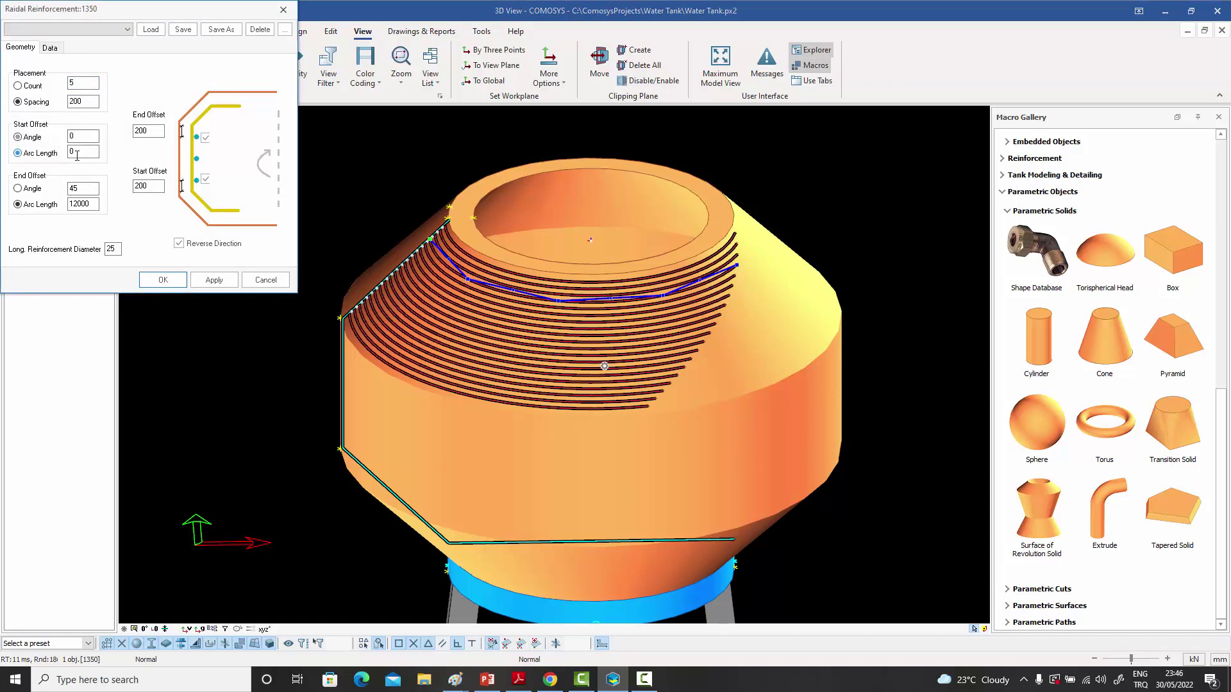
click(36, 153)
click(77, 151)
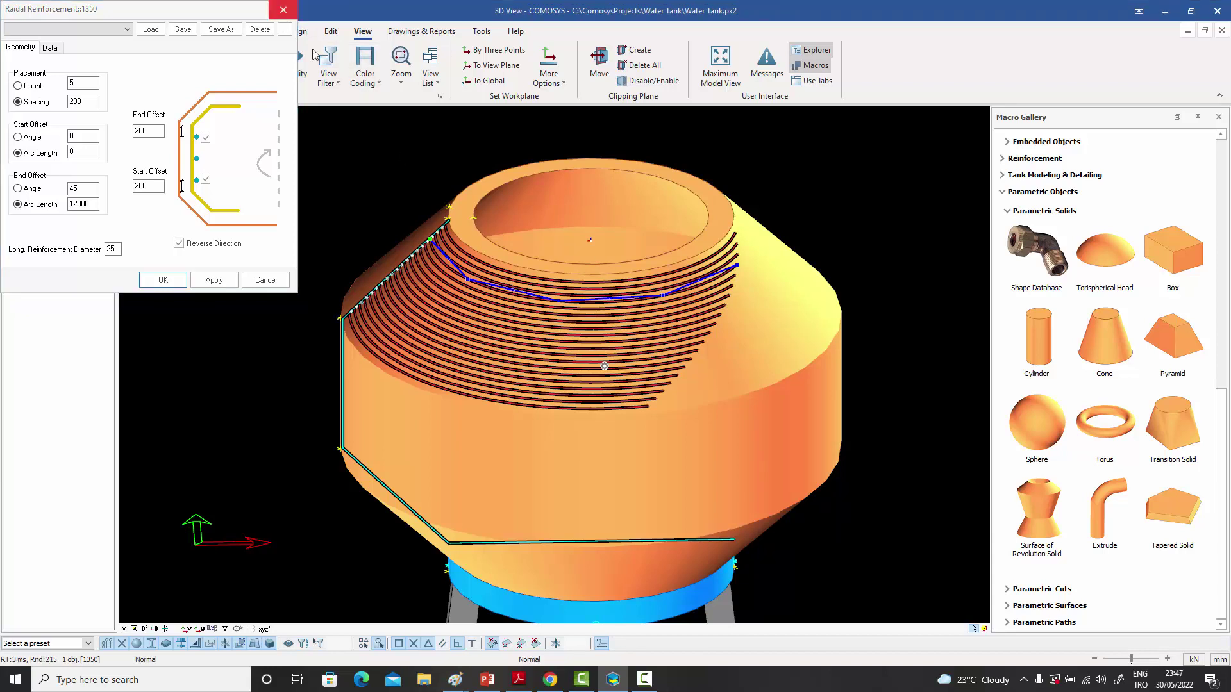
key(Return)
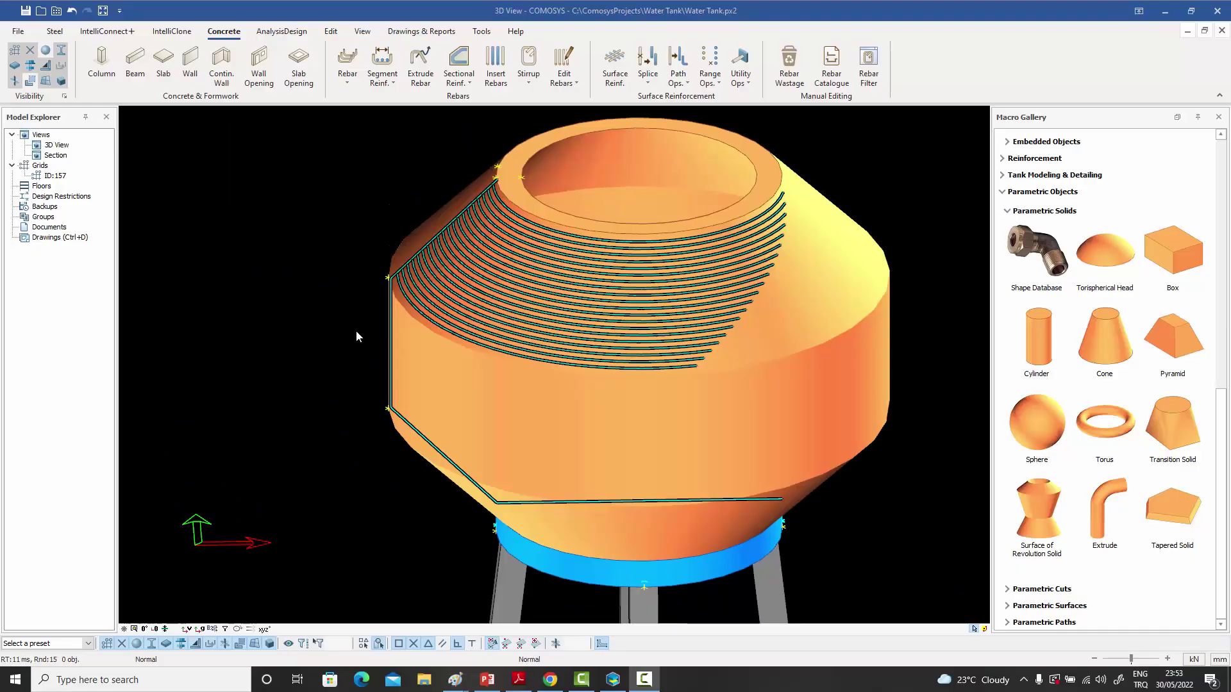
- Create circumferential rebars on the tank wall with Radial Segment Reinforcement, using the bar's vertical wall segment and a rotation axis through the tank's centre
middle_drag(357, 336, 358, 346)
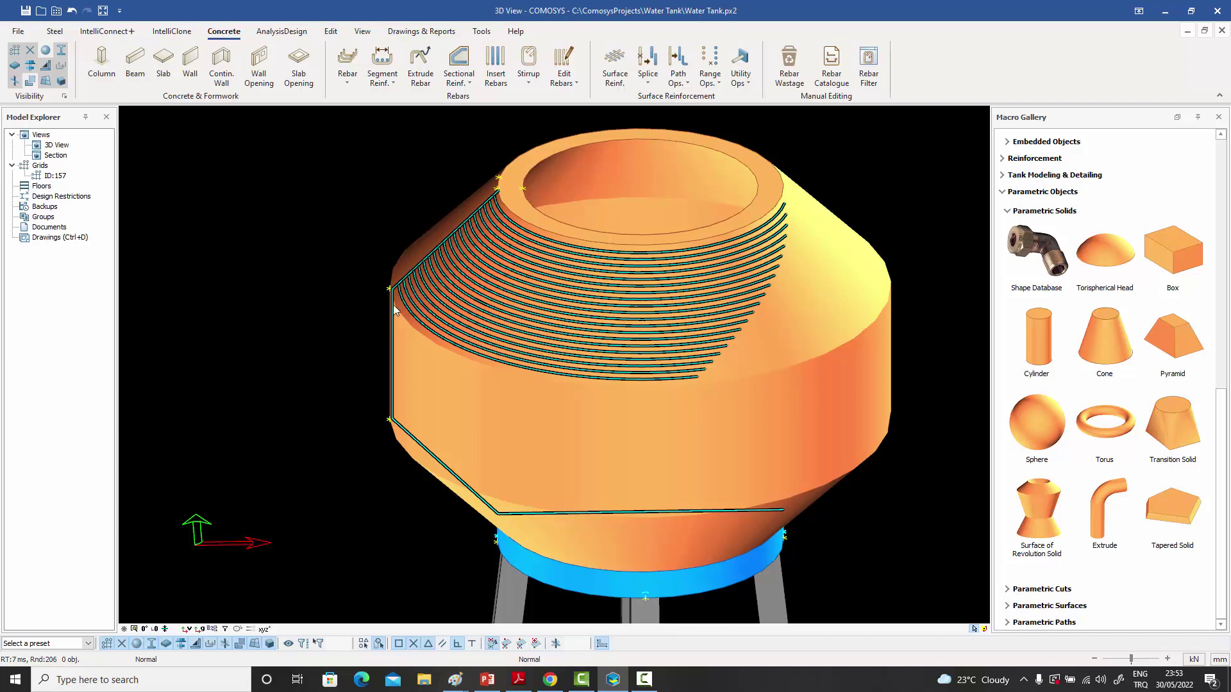
click(382, 77)
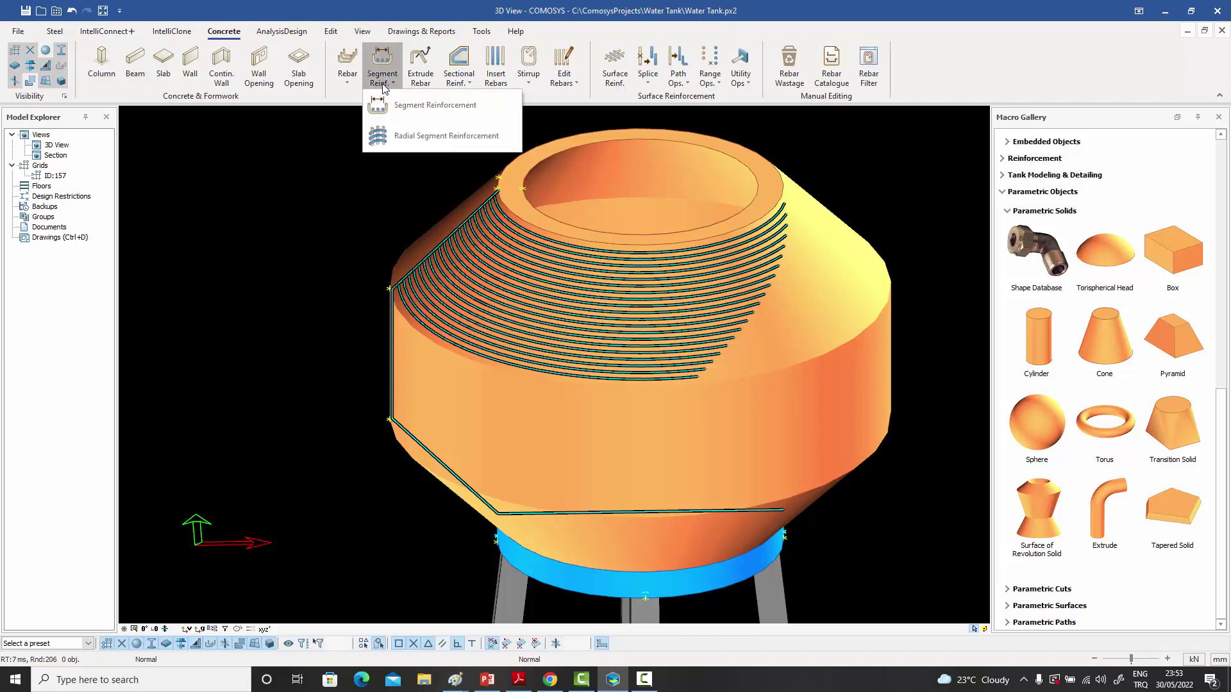
click(411, 136)
scroll(383, 322, up, 5)
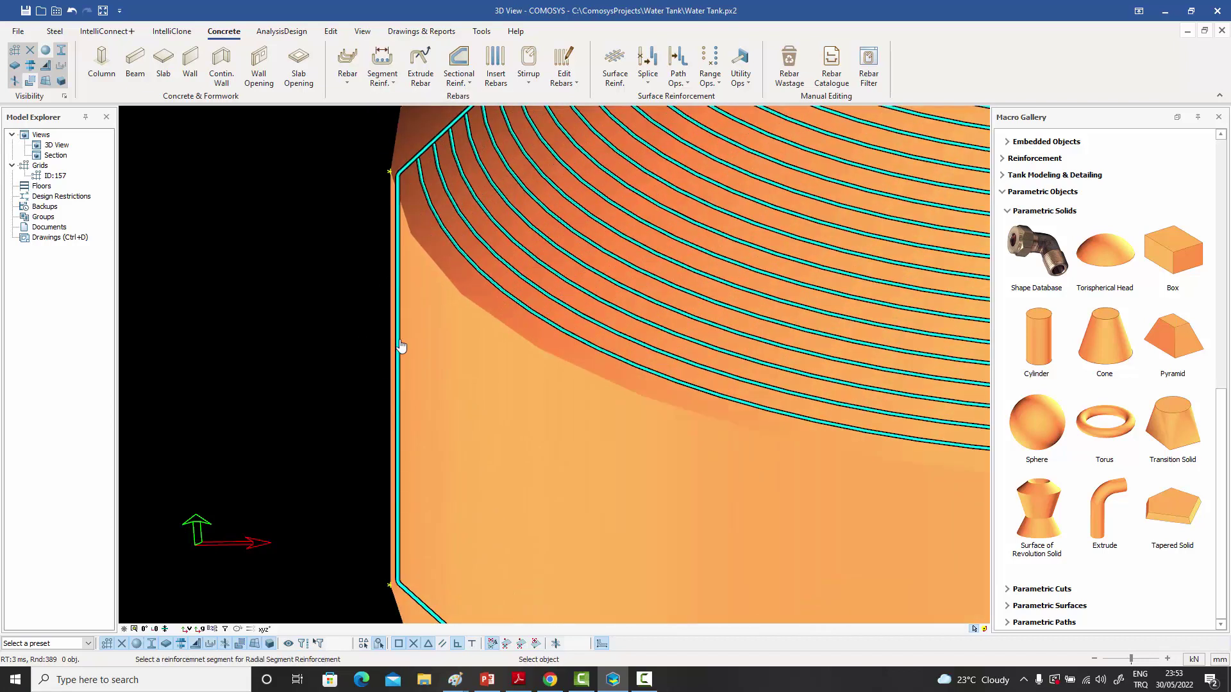
click(400, 346)
scroll(399, 340, down, 5)
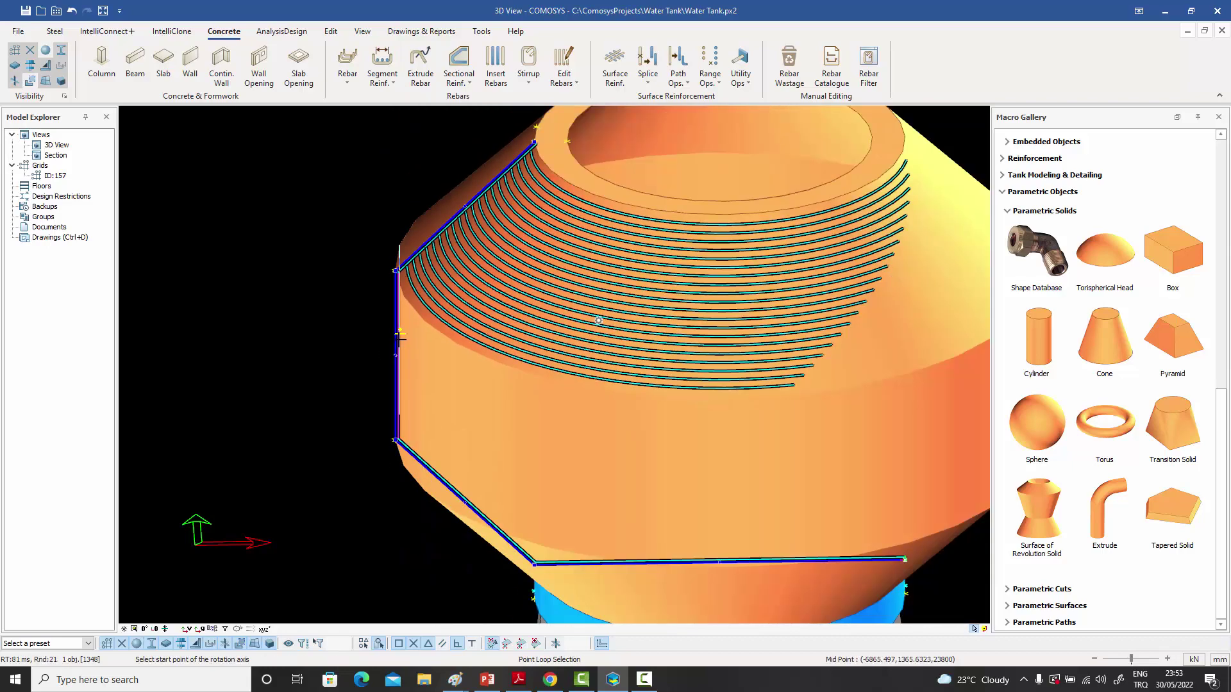
scroll(400, 339, down, 3)
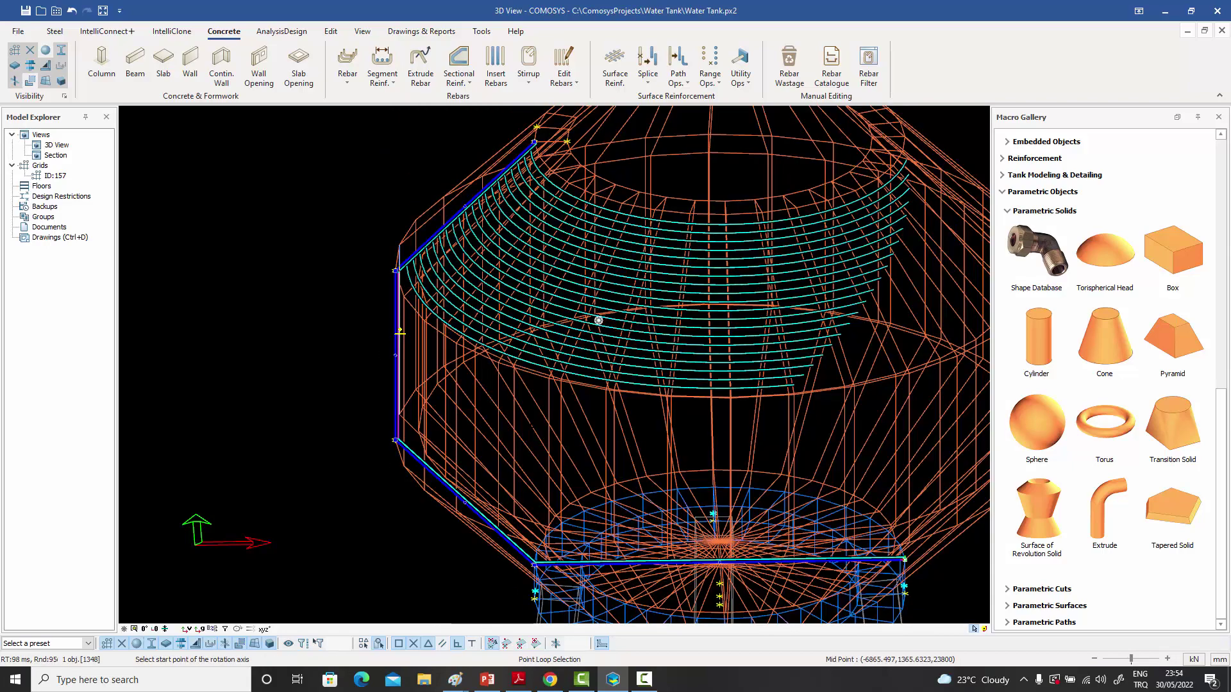
scroll(618, 371, down, 3)
scroll(654, 476, up, 8)
scroll(654, 475, up, 3)
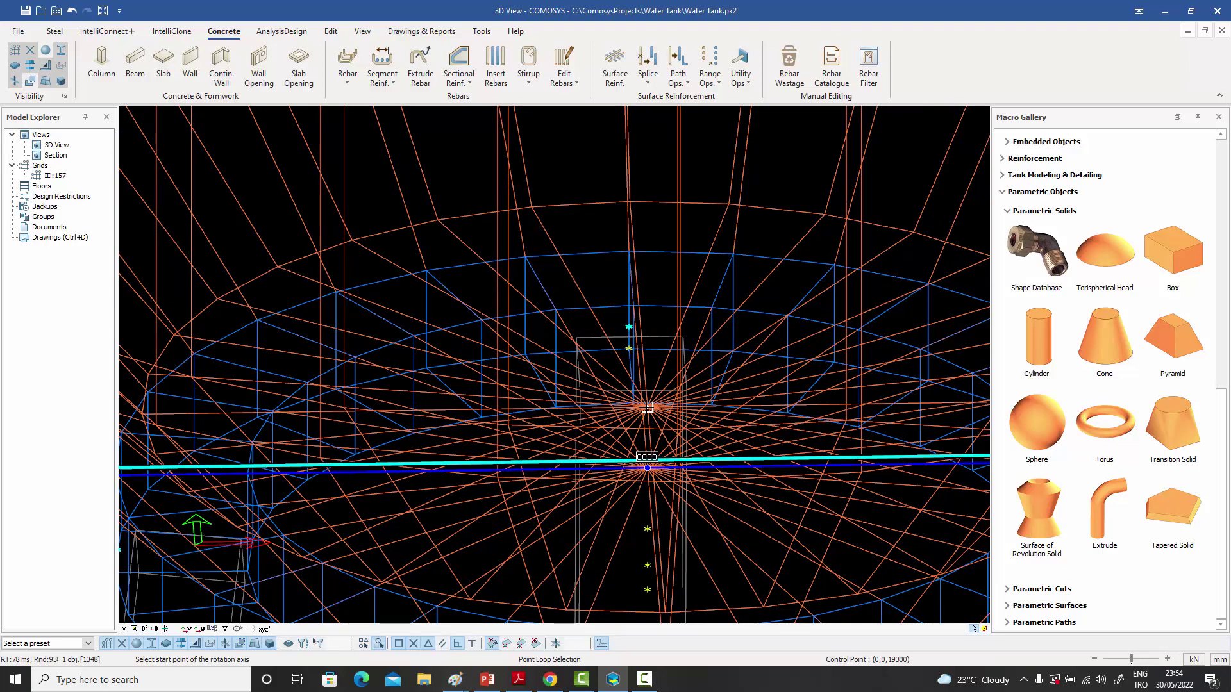
click(646, 407)
key(Return)
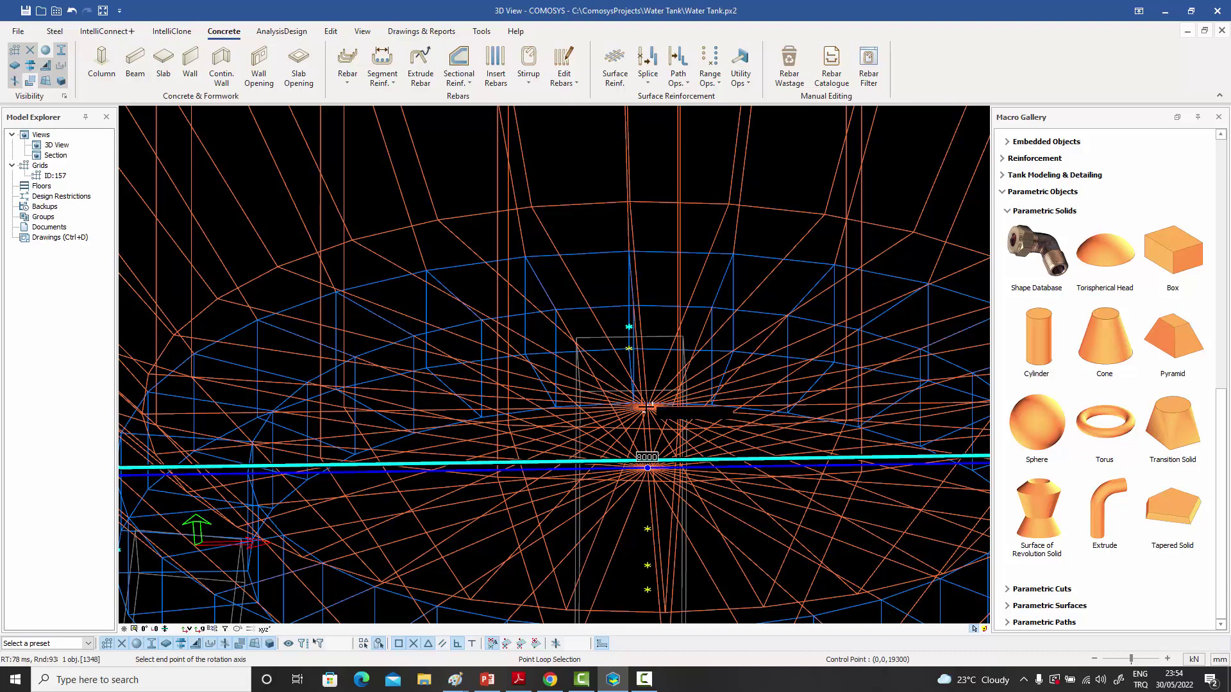
scroll(647, 414, down, 5)
scroll(648, 420, down, 2)
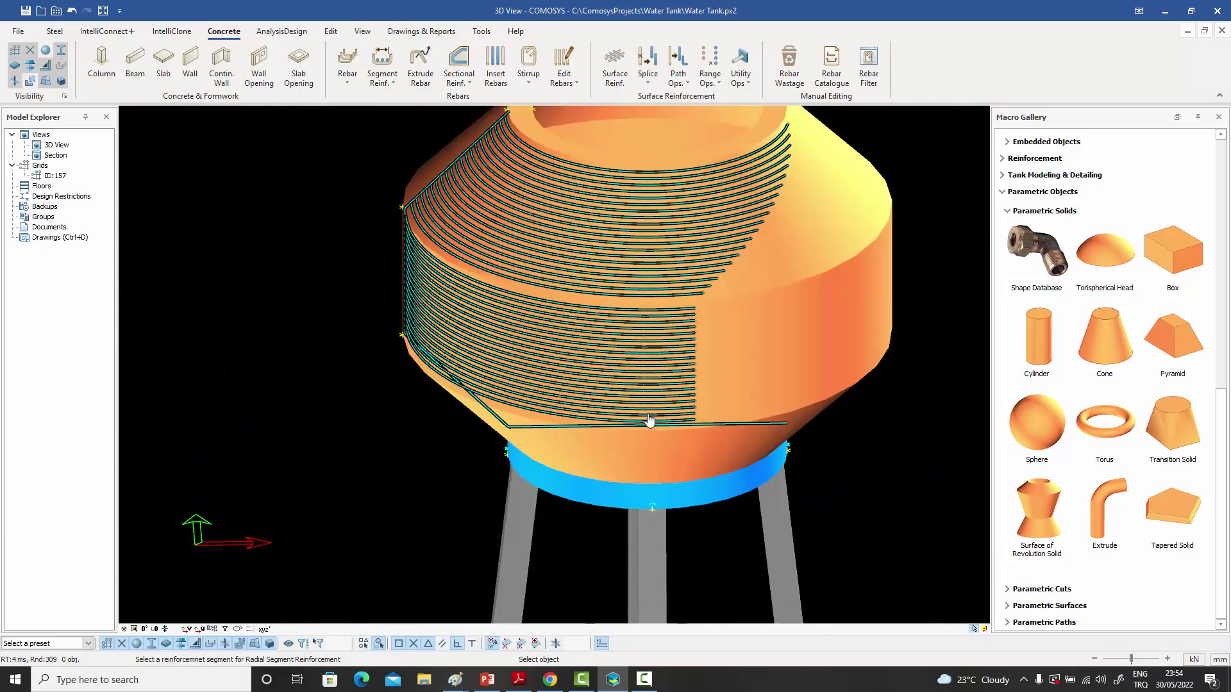
key(Escape)
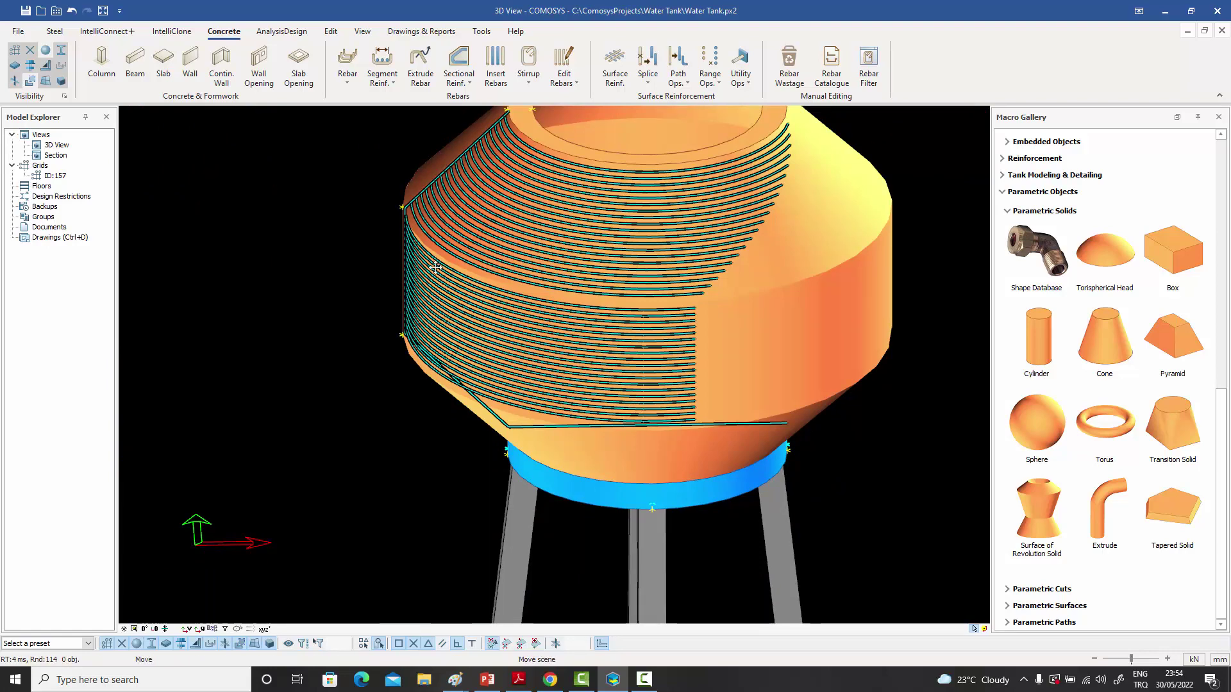
- Examine the circumferential rebars on the wall and upper cone, and the lower cone and base ring, from the front, below and above
middle_drag(435, 268, 375, 262)
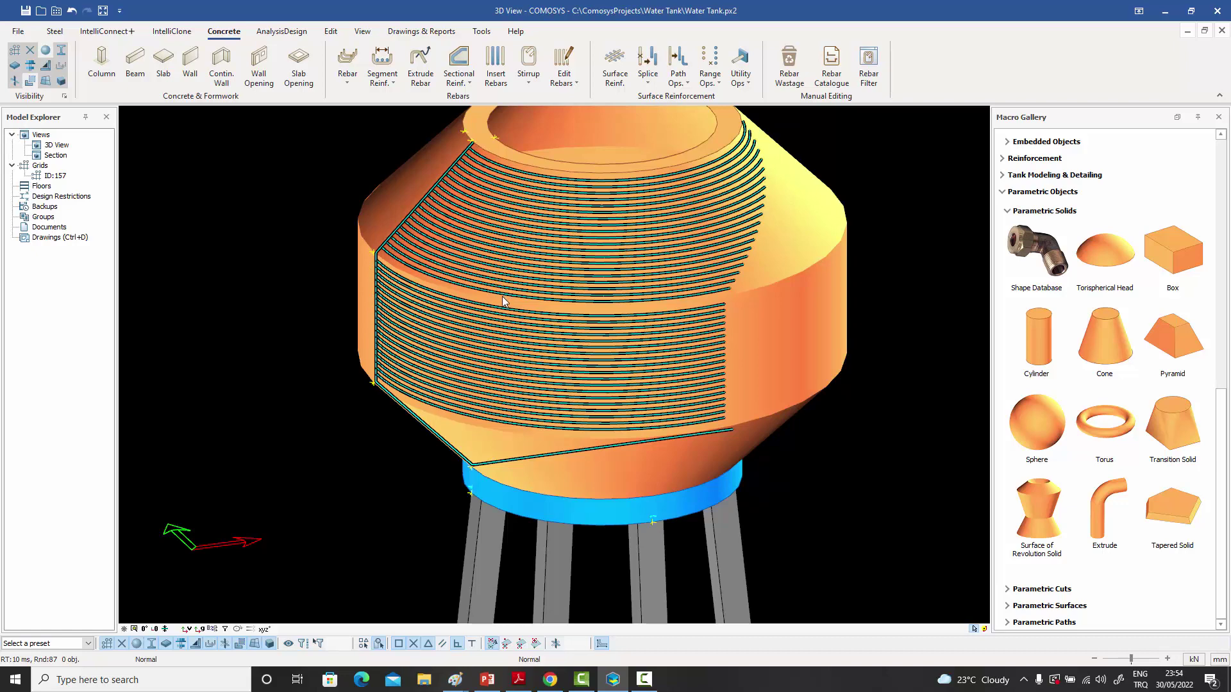
key(f)
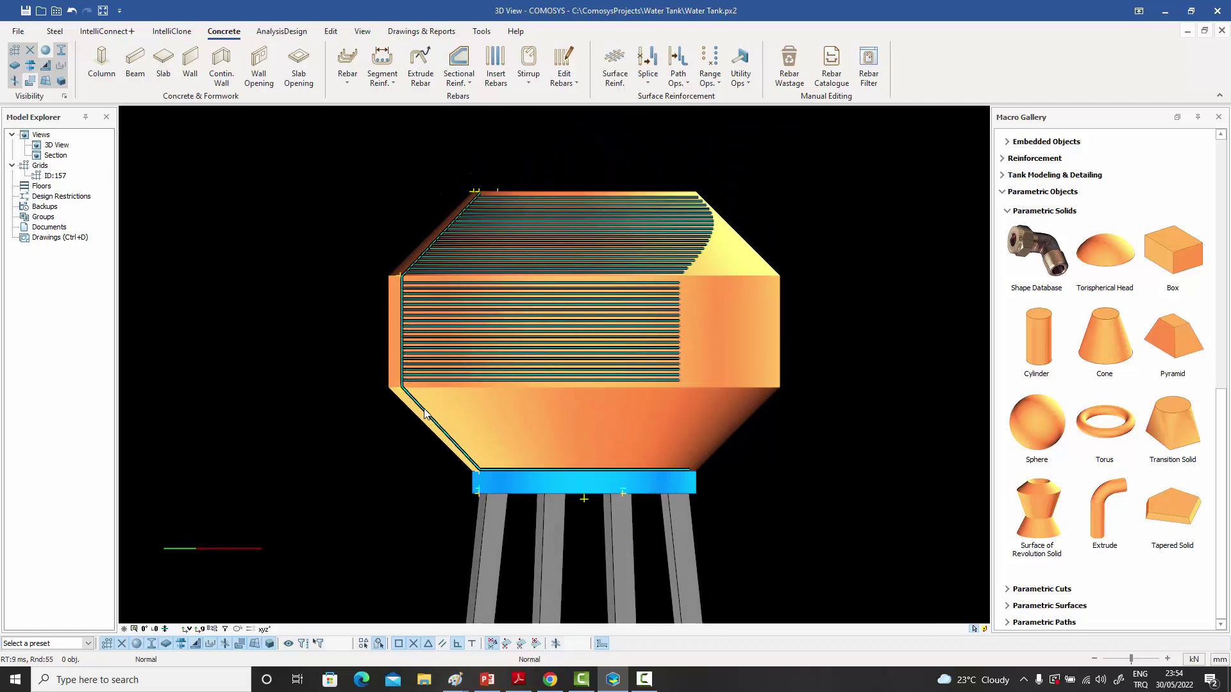
middle_drag(518, 447, 543, 500)
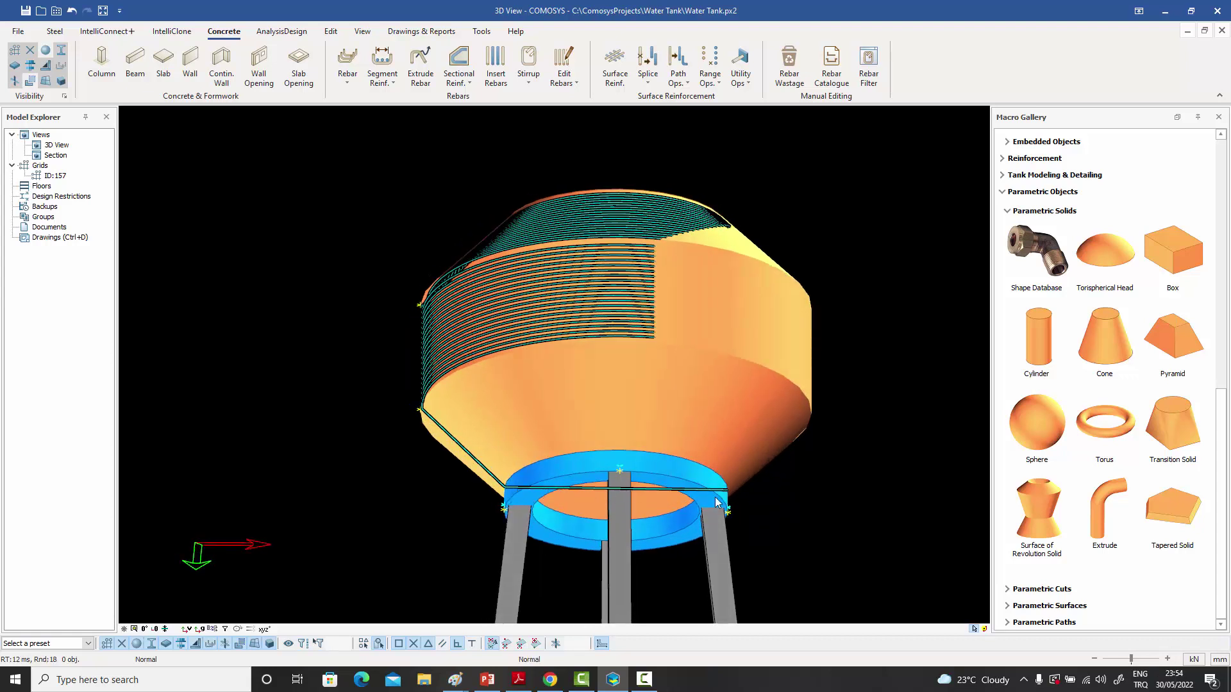
scroll(566, 501, up, 2)
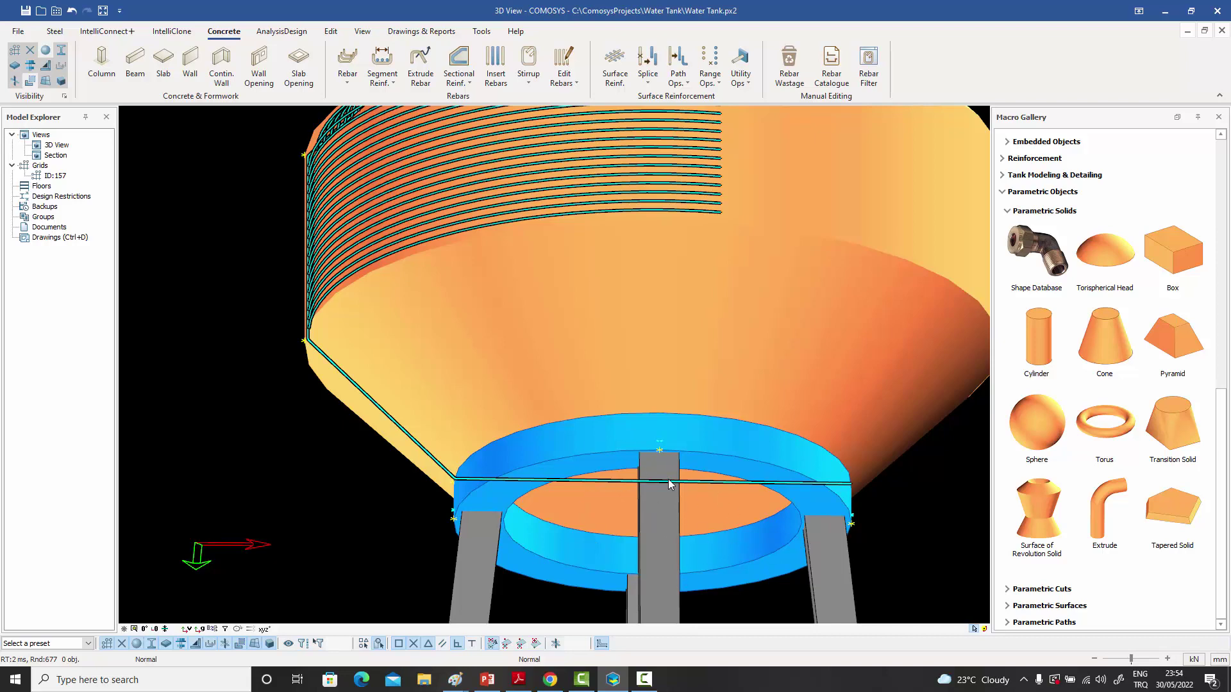
middle_drag(625, 427, 685, 378)
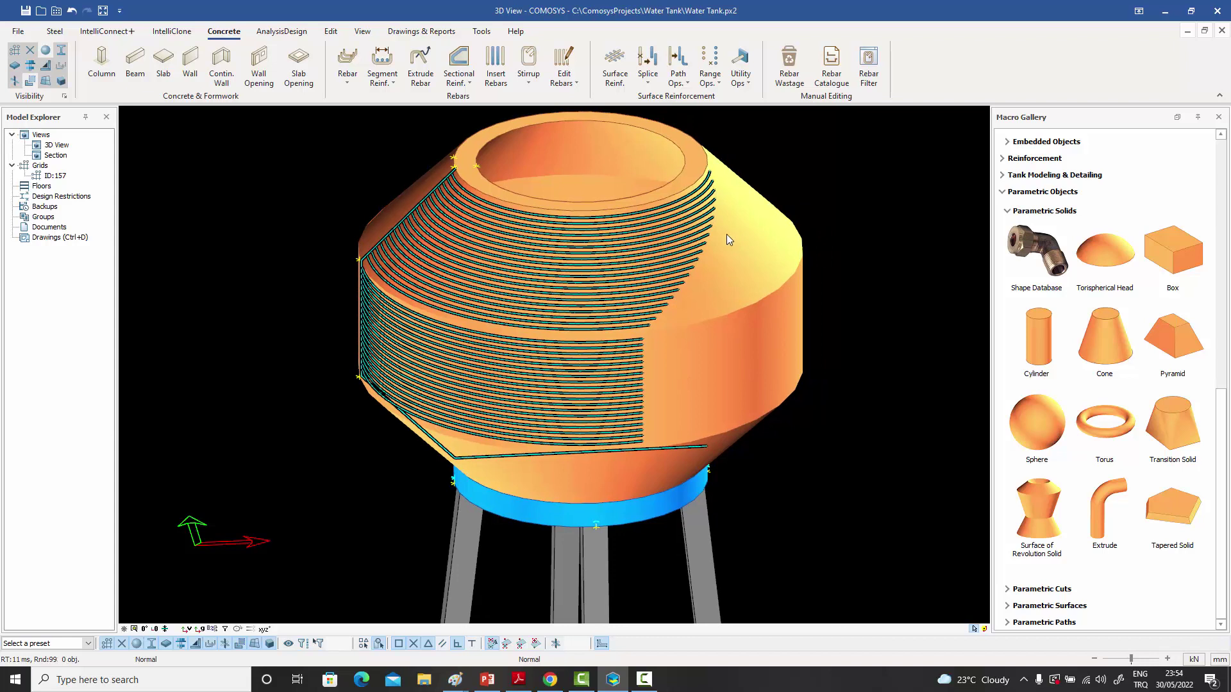
middle_drag(725, 235, 716, 243)
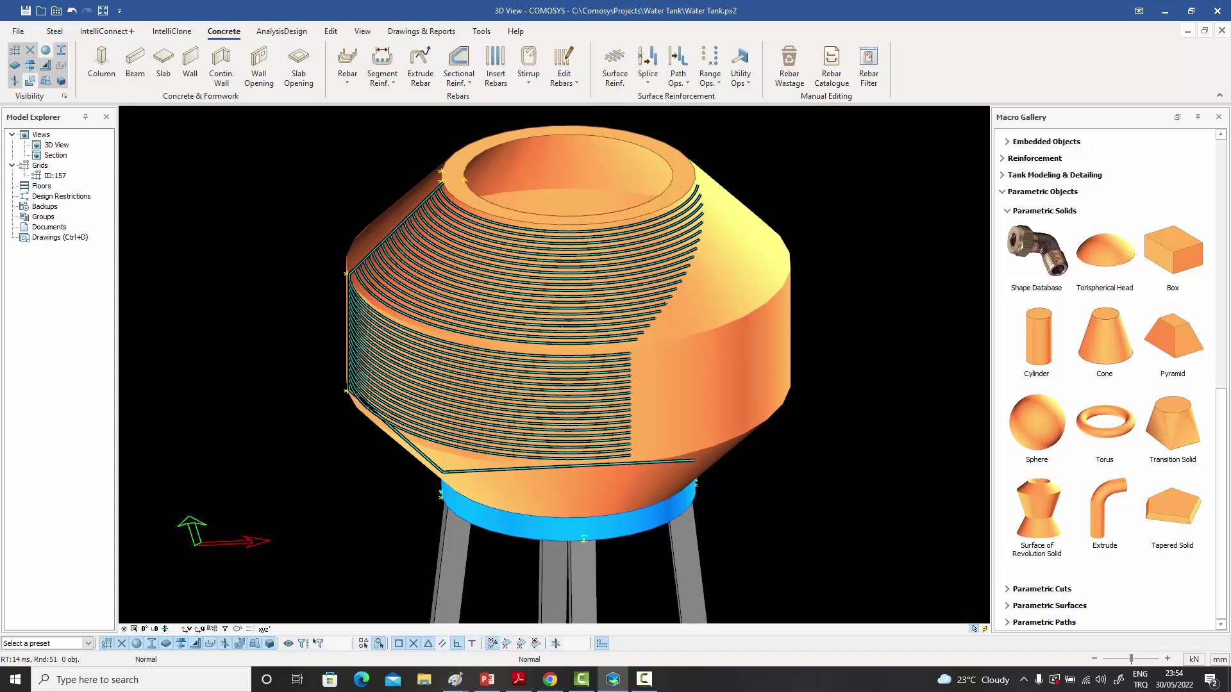
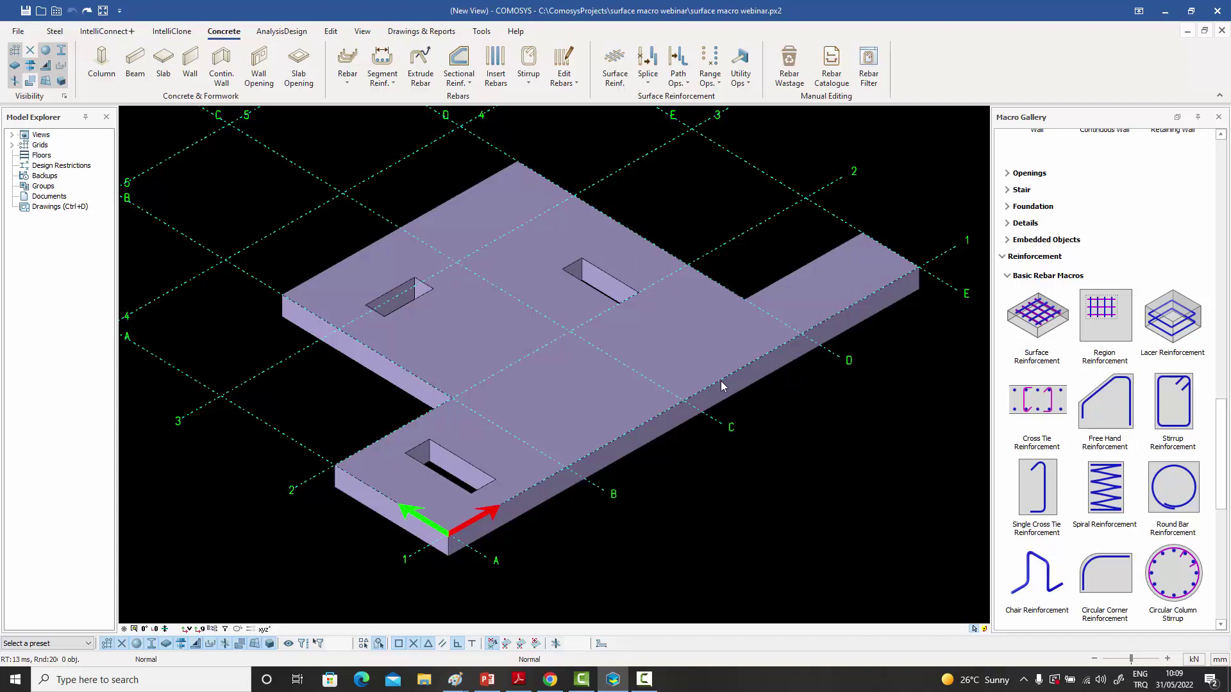
- Examine the slab's stepped outline, its edges and the openings in it
middle_drag(658, 391, 555, 351)
middle_drag(605, 314, 613, 307)
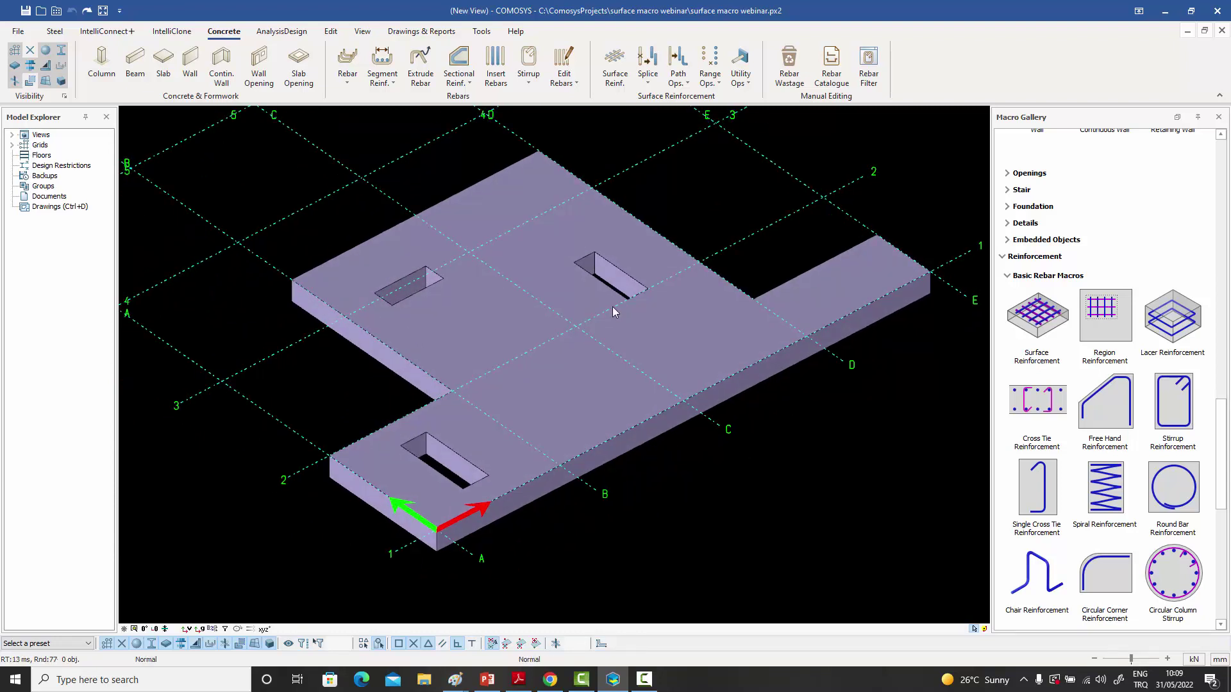
middle_drag(613, 306, 612, 309)
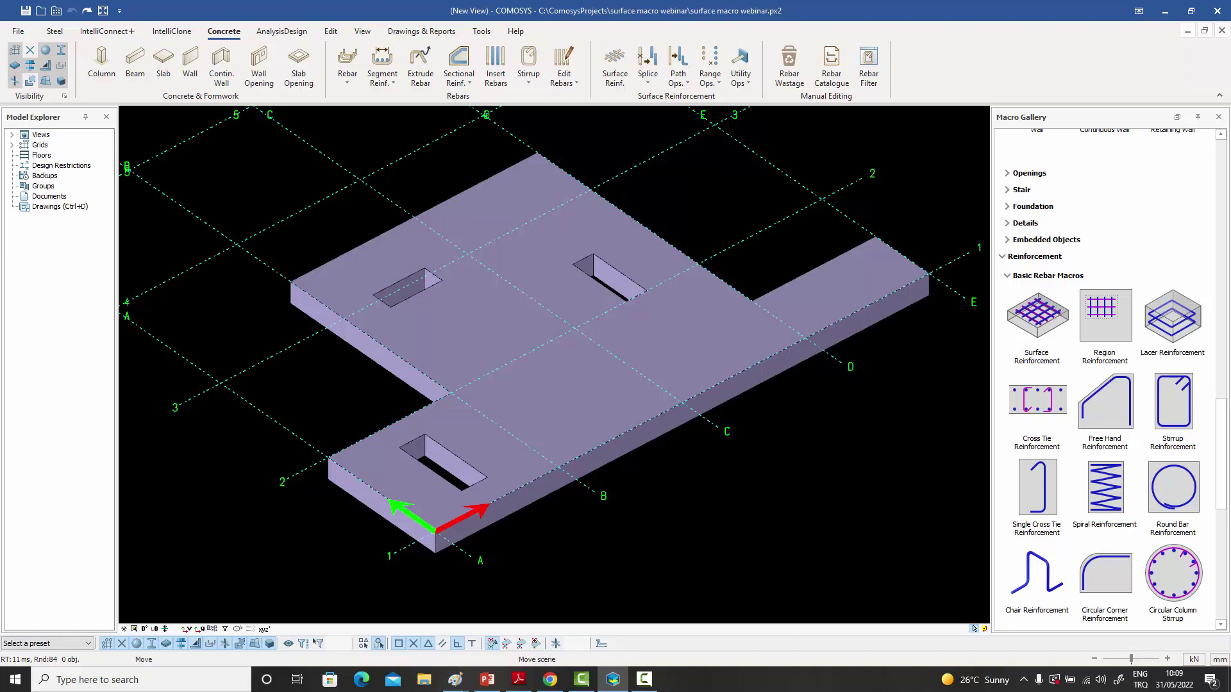
middle_drag(609, 386, 617, 367)
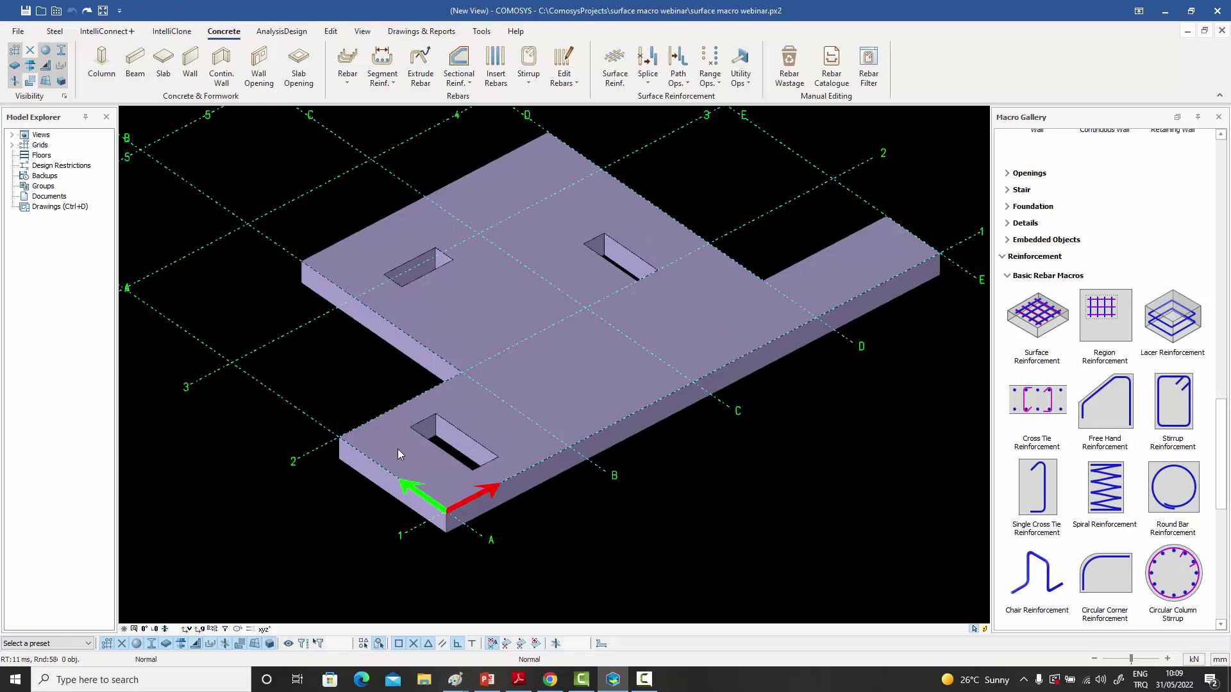
scroll(447, 486, up, 2)
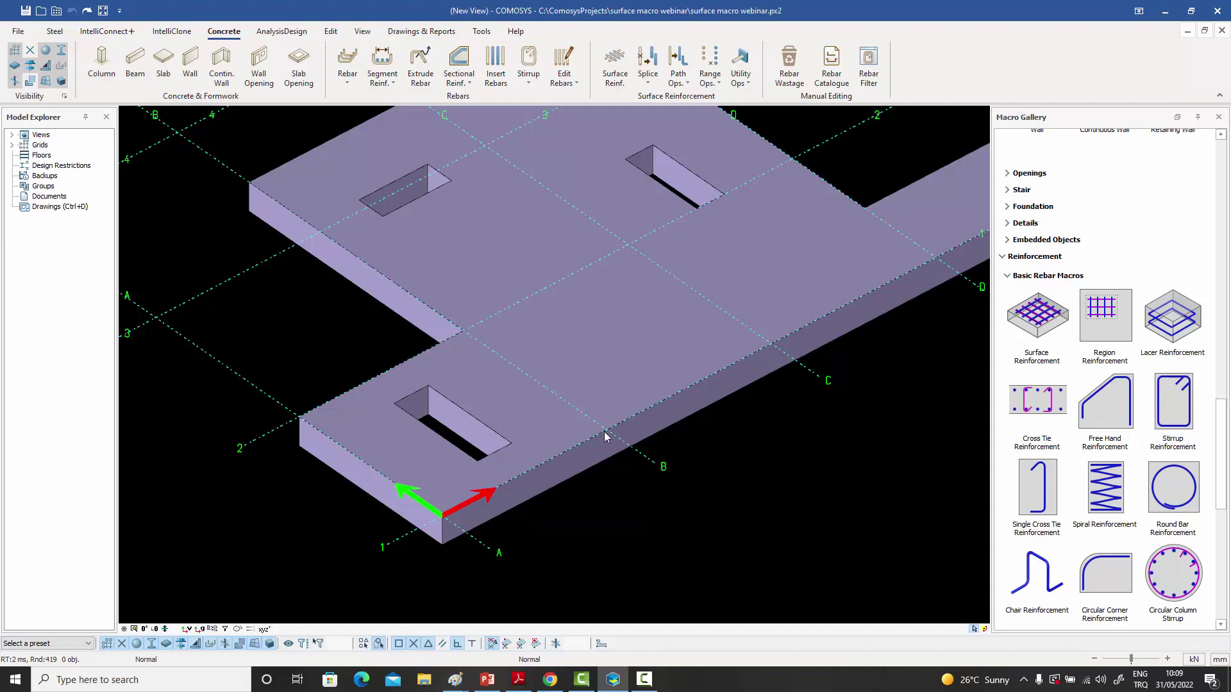
middle_drag(604, 432, 617, 455)
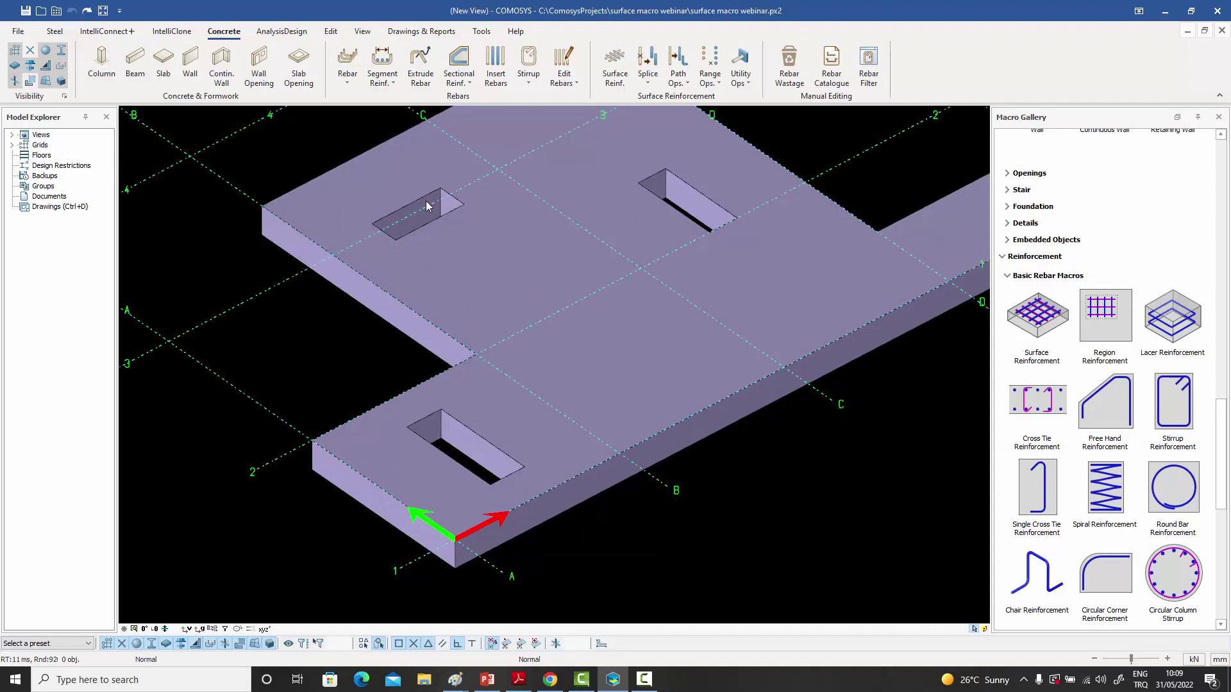
scroll(371, 480, down, 2)
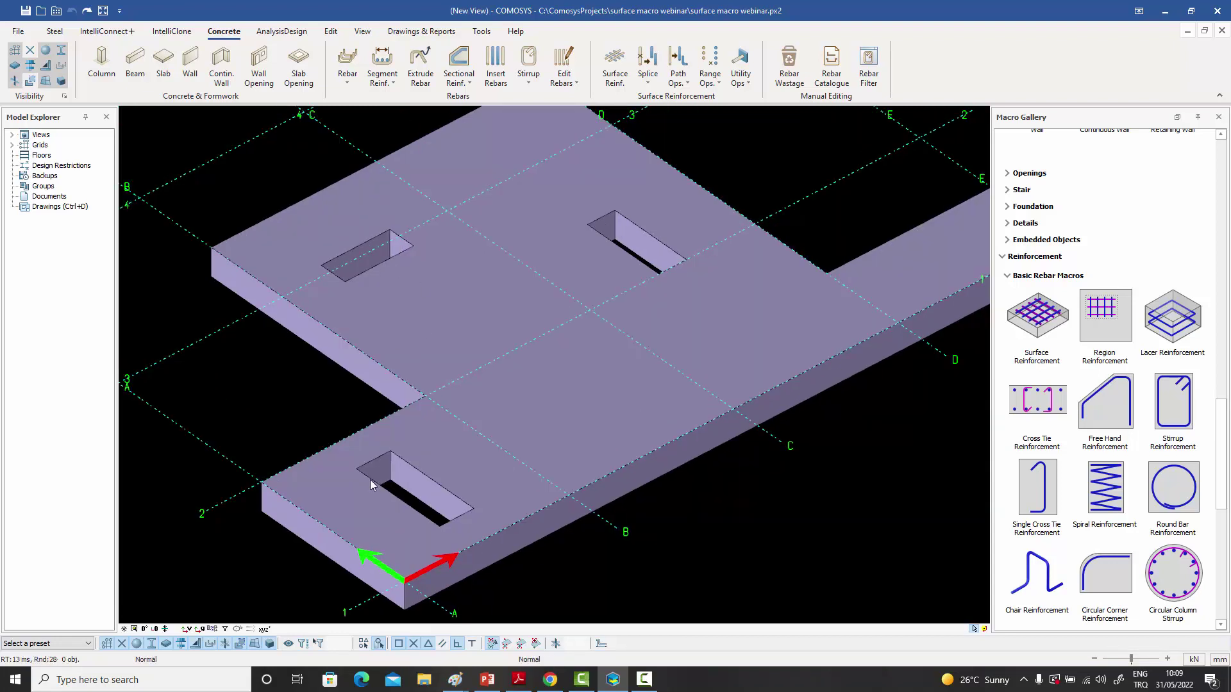
scroll(350, 472, down, 2)
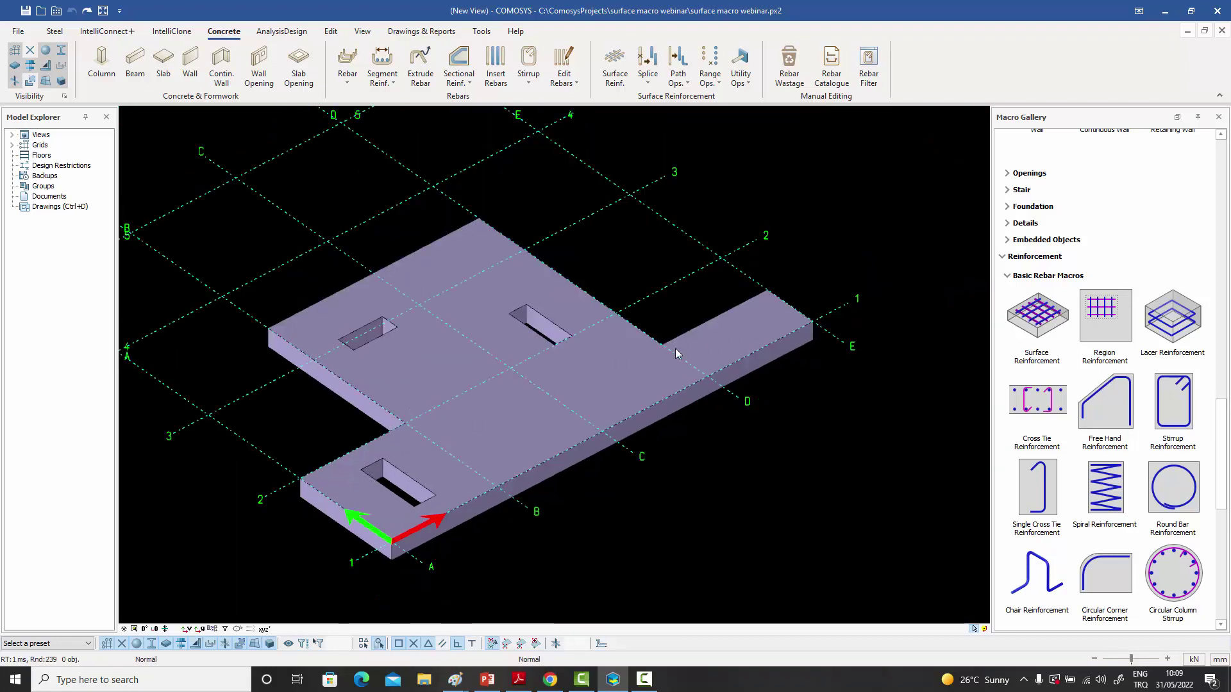
middle_drag(675, 348, 710, 330)
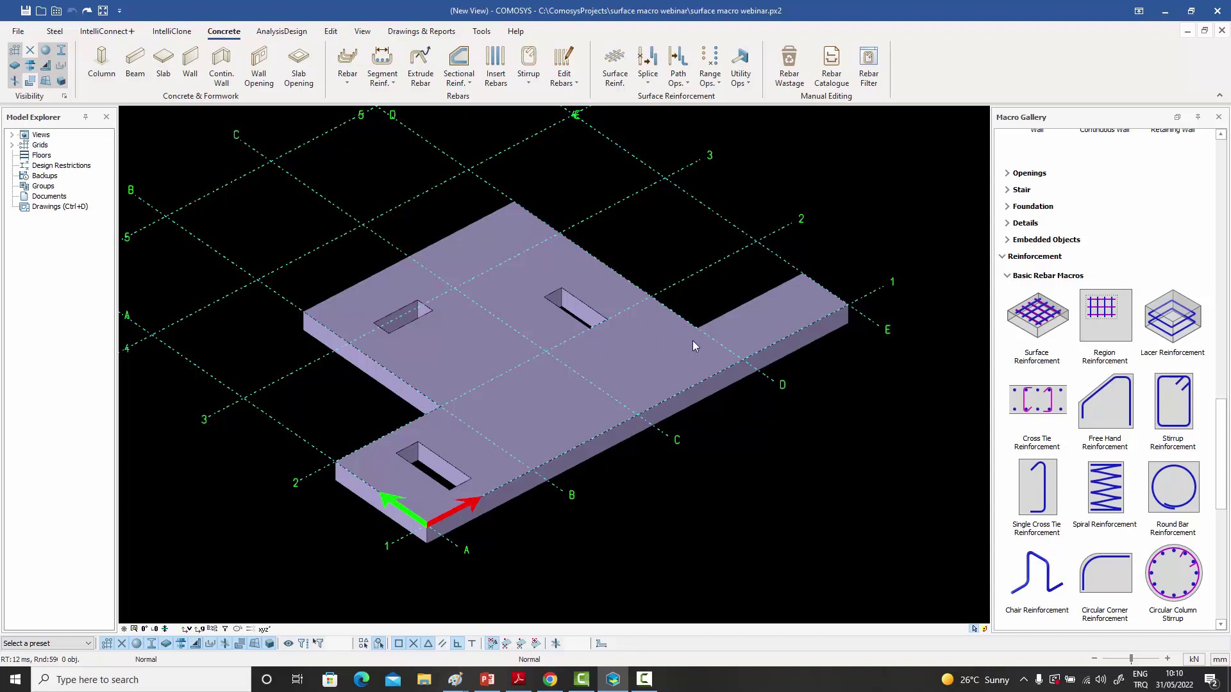
middle_drag(691, 356, 703, 357)
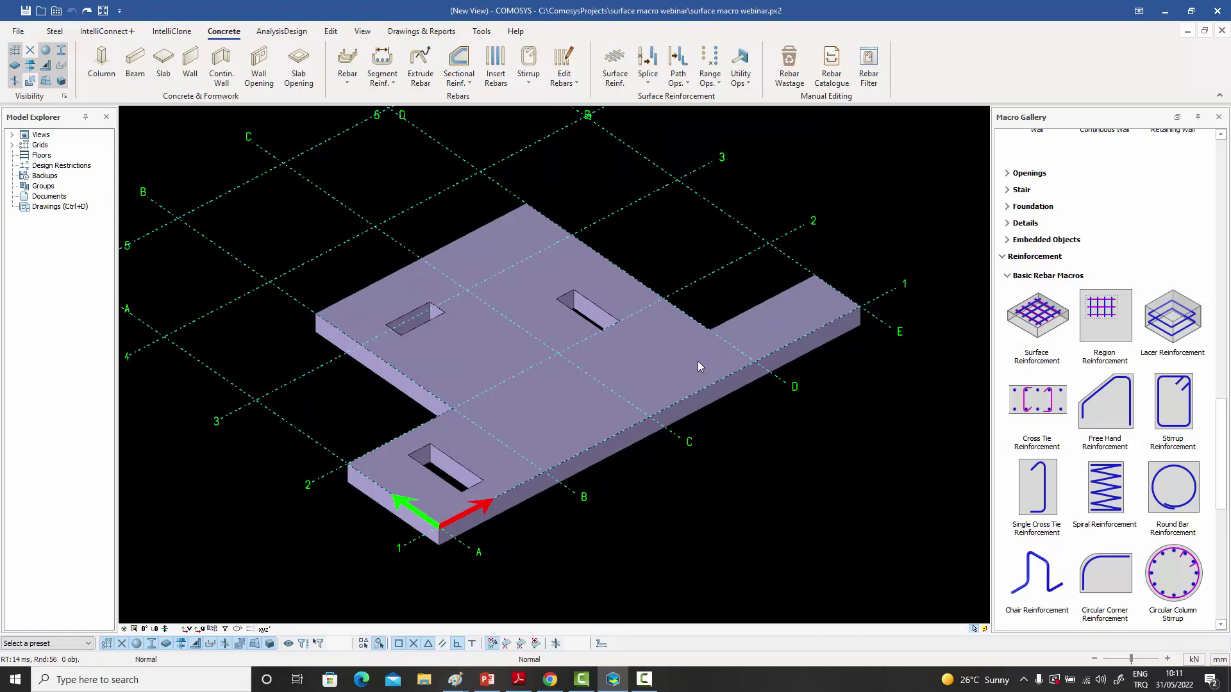
middle_drag(697, 360, 666, 364)
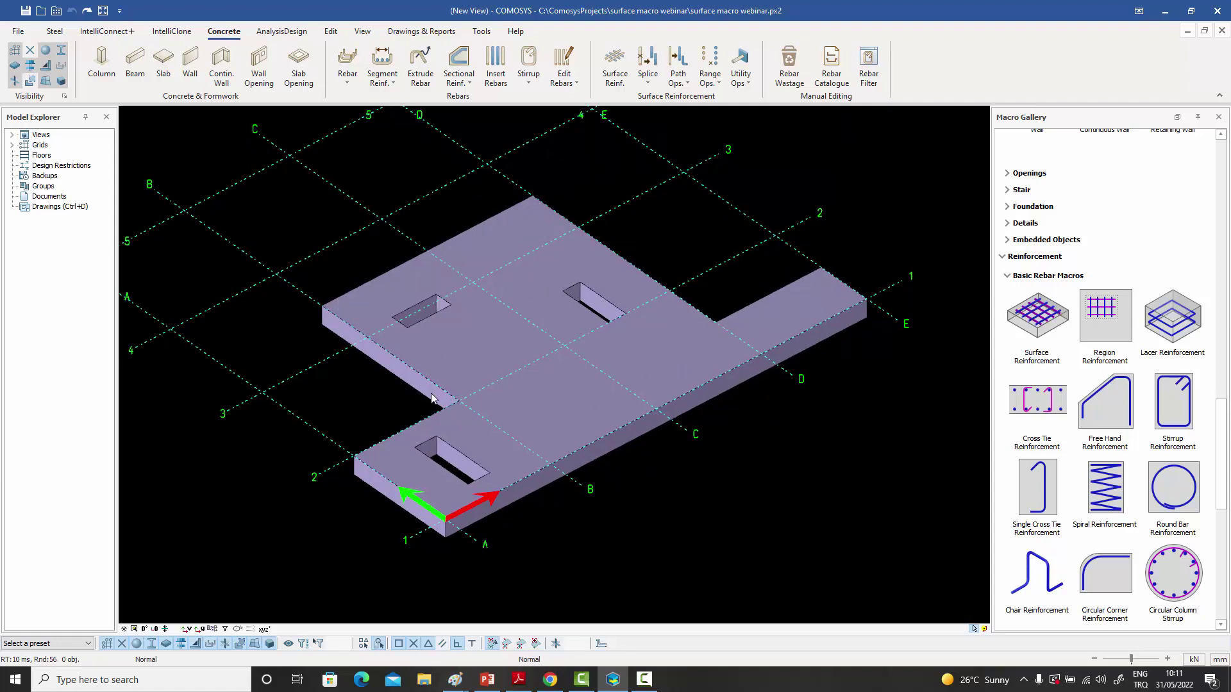
middle_drag(596, 338, 582, 337)
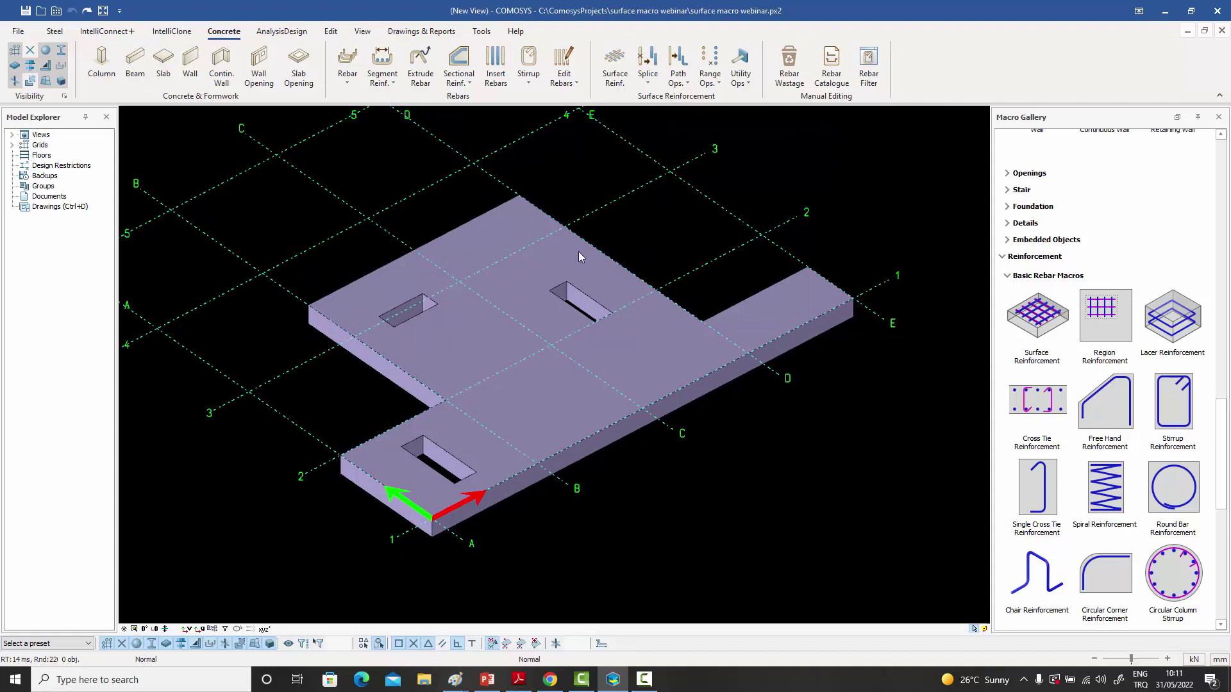
middle_drag(579, 256, 567, 237)
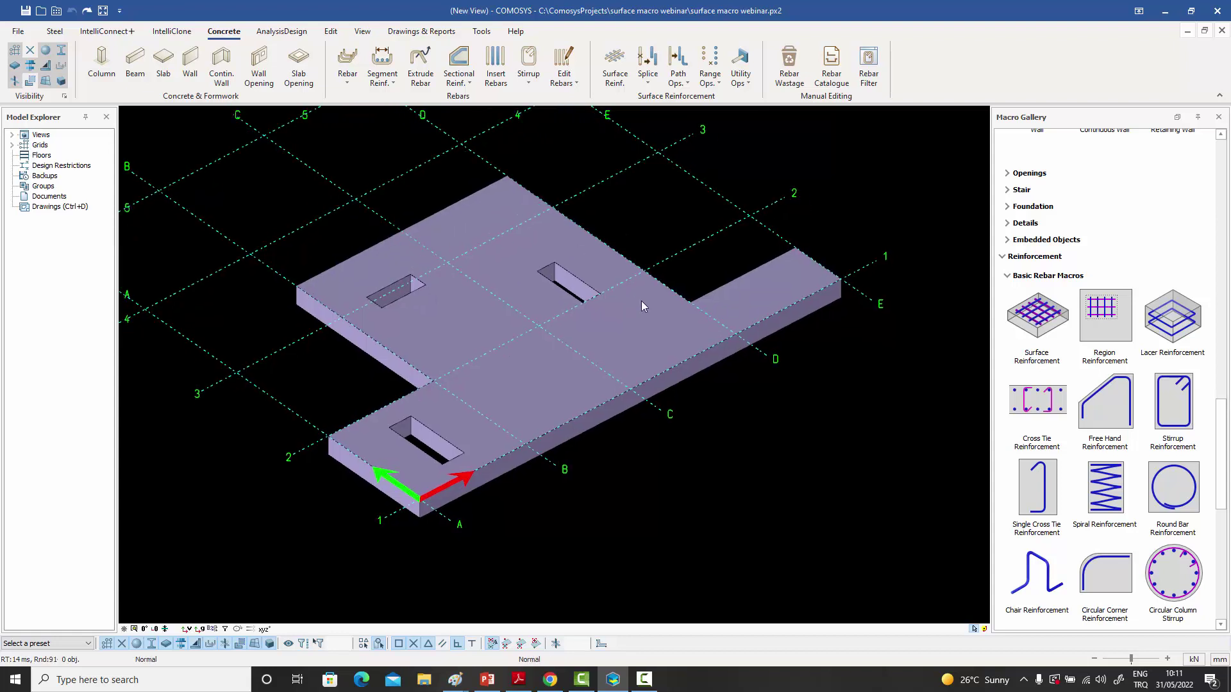
- Apply Surface Reinforcement to the slab's upper surface, with the rebar direction from corner A-1 to corner E-1, and show the slab in plan view
click(1037, 359)
click(540, 374)
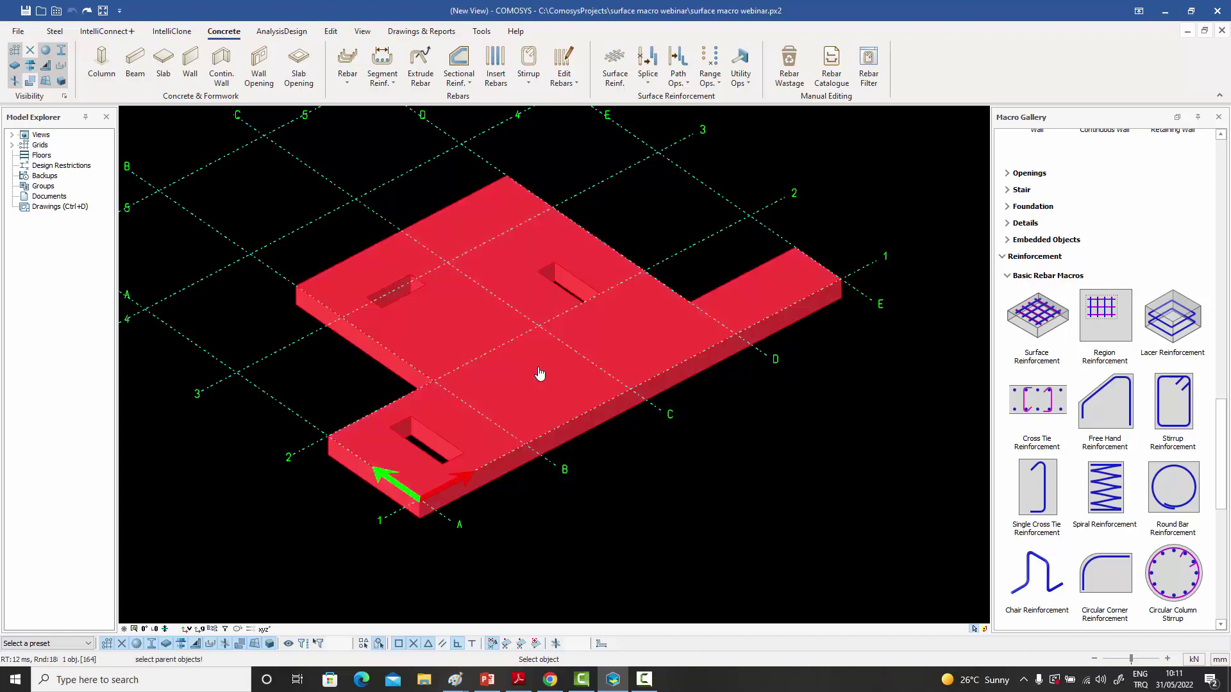
right_click(564, 380)
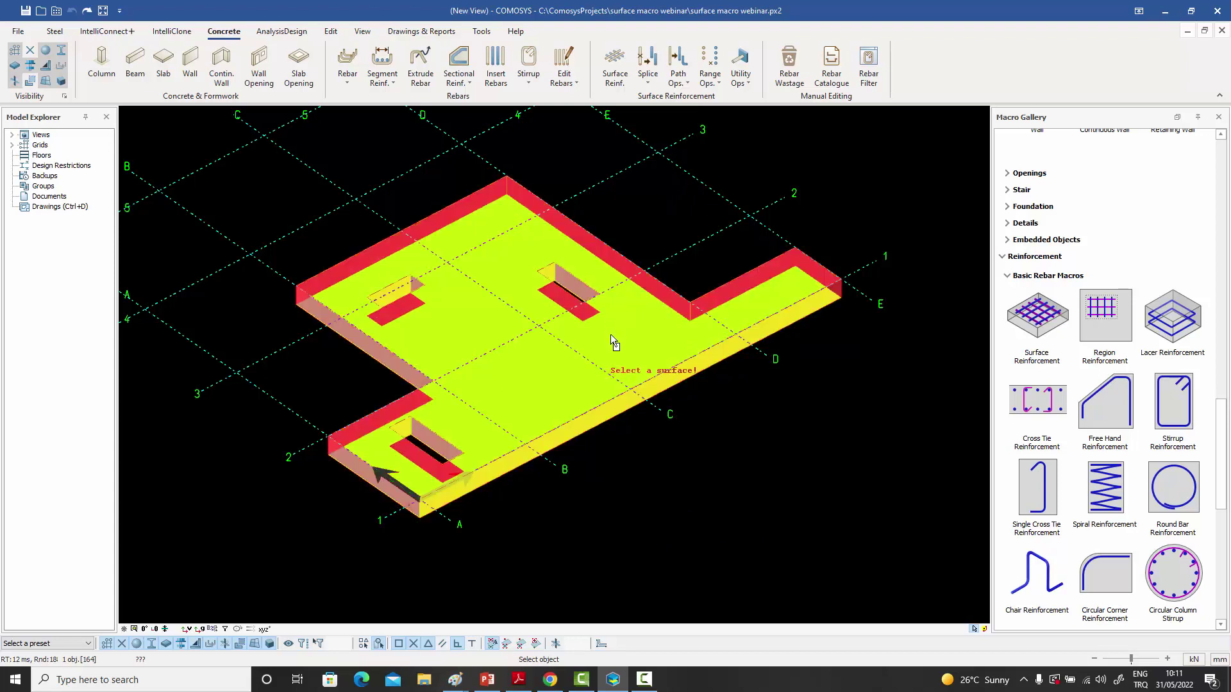
click(611, 336)
click(446, 347)
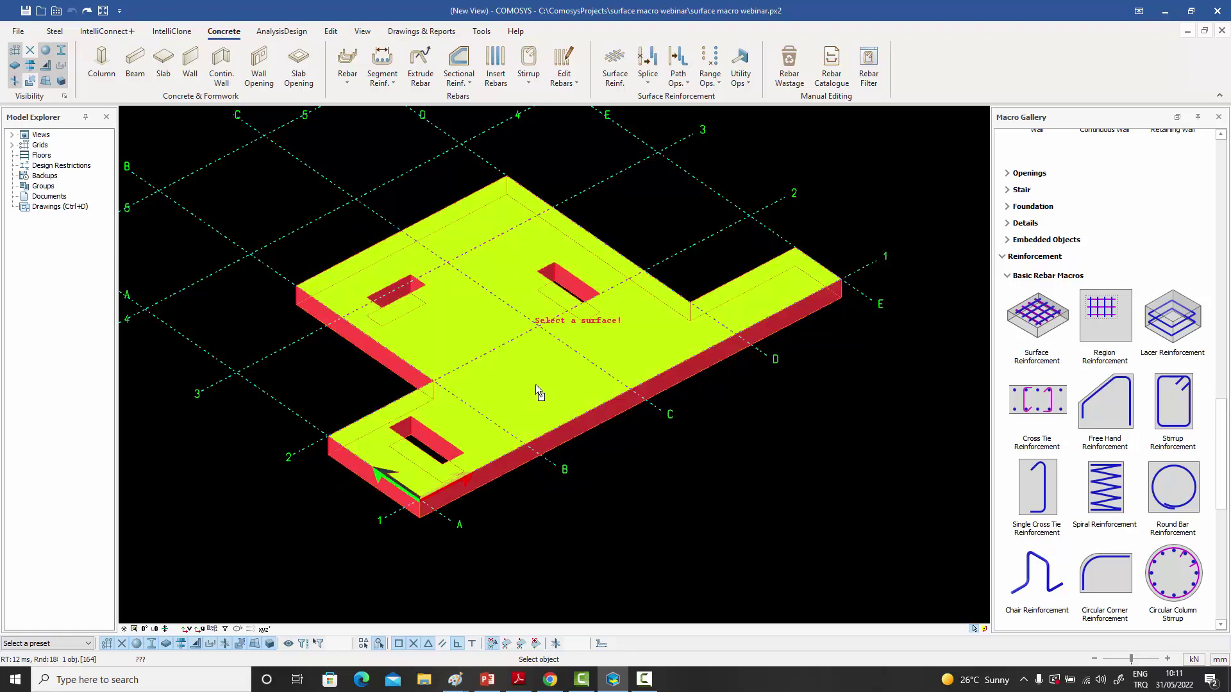
click(537, 379)
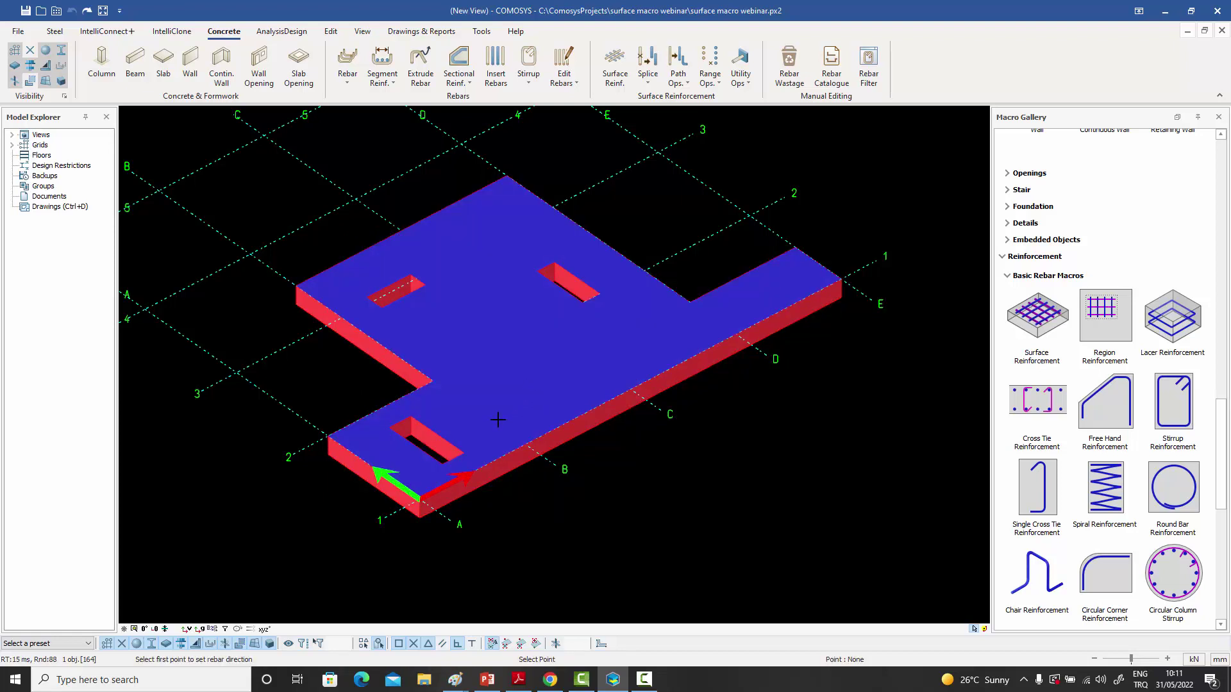
click(420, 495)
click(838, 280)
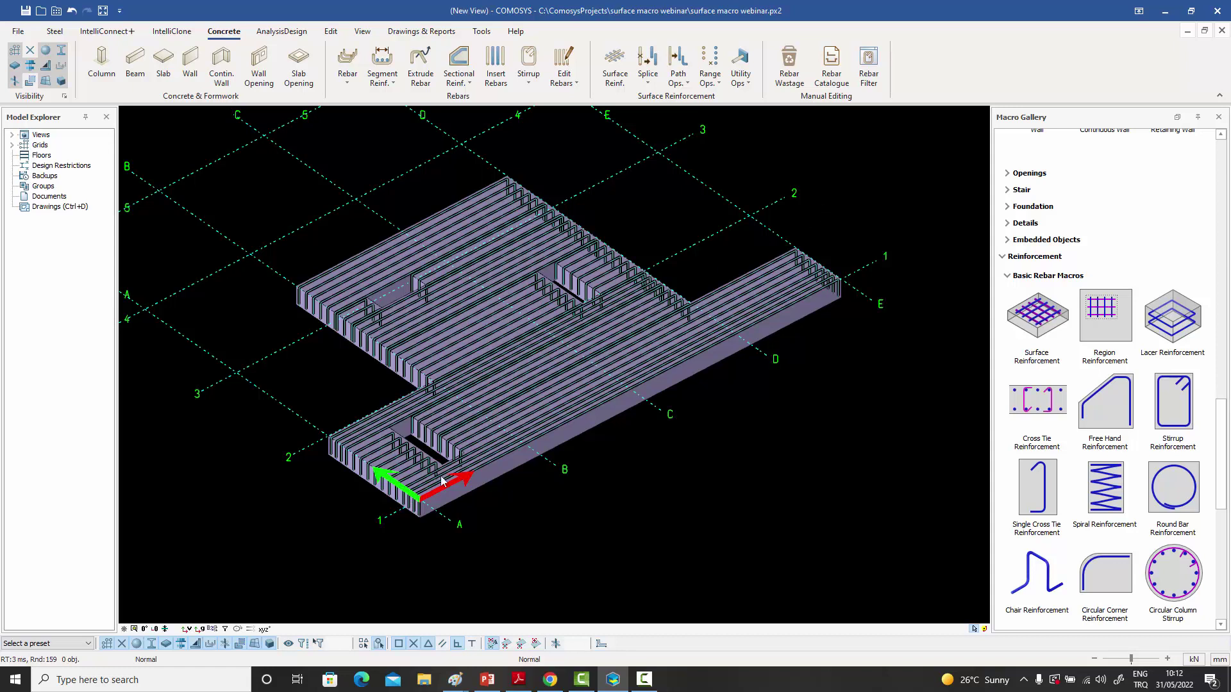
click(145, 628)
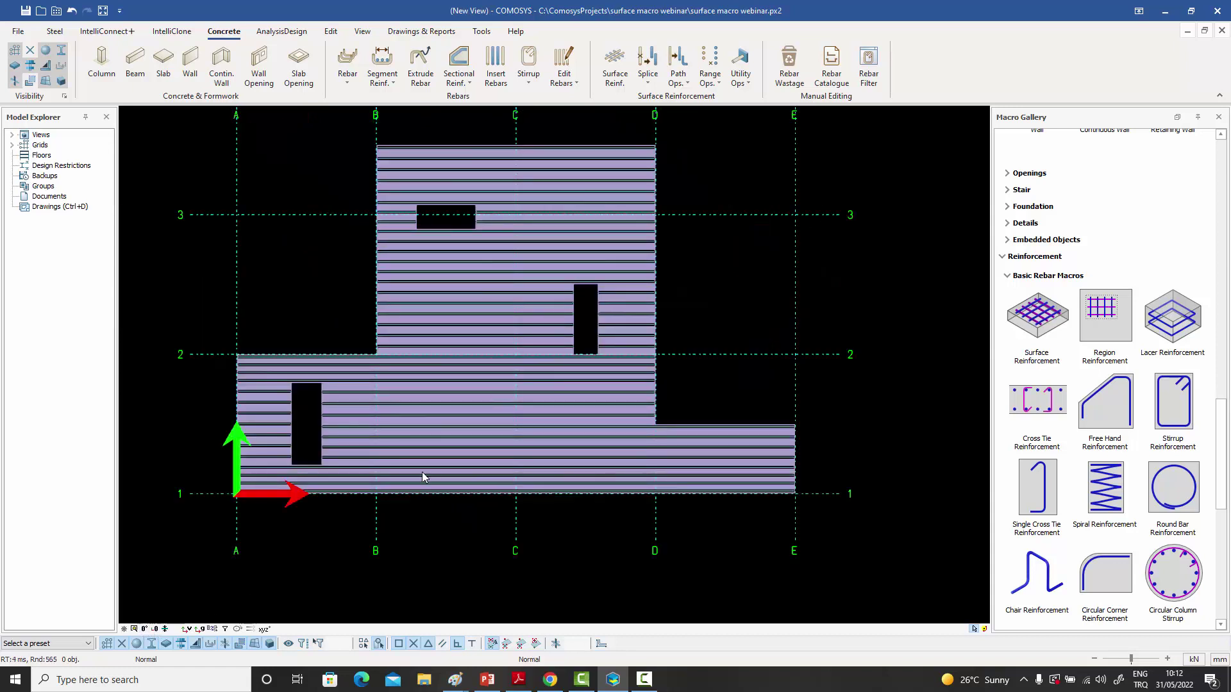
scroll(463, 490, up, 2)
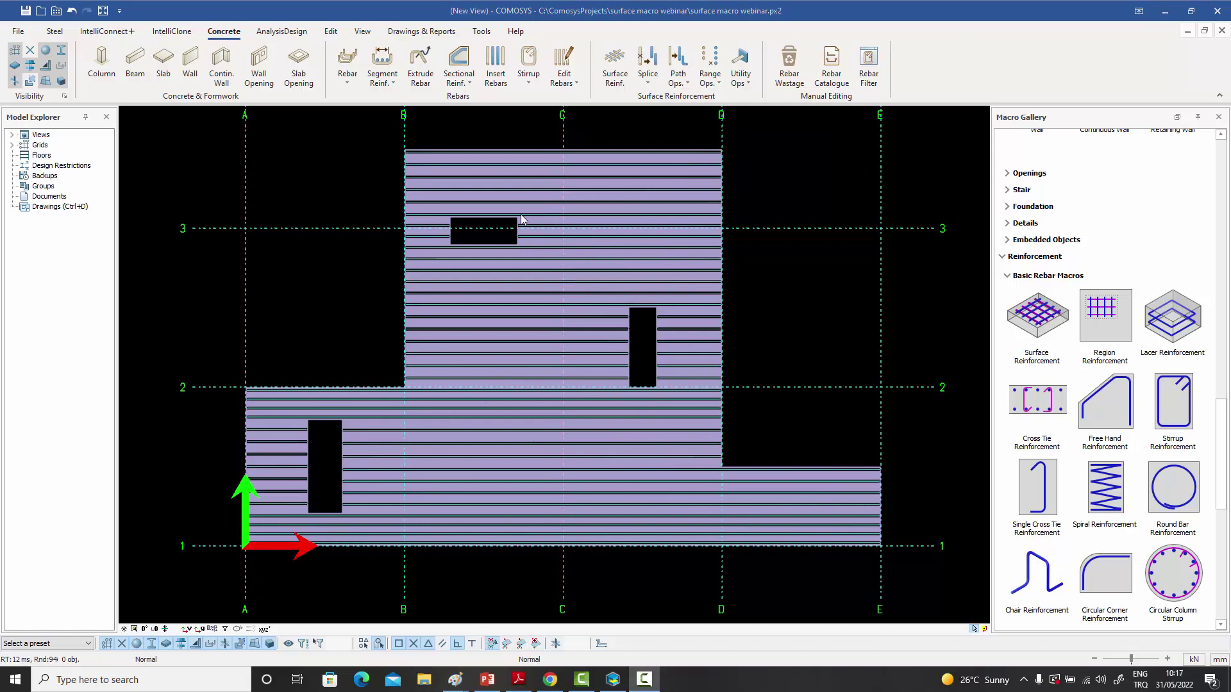
- Examine the rebars around the opening between axes A and B, from the slab edge on axis 1 up to axis 2
middle_drag(508, 260, 535, 254)
middle_drag(529, 392, 533, 393)
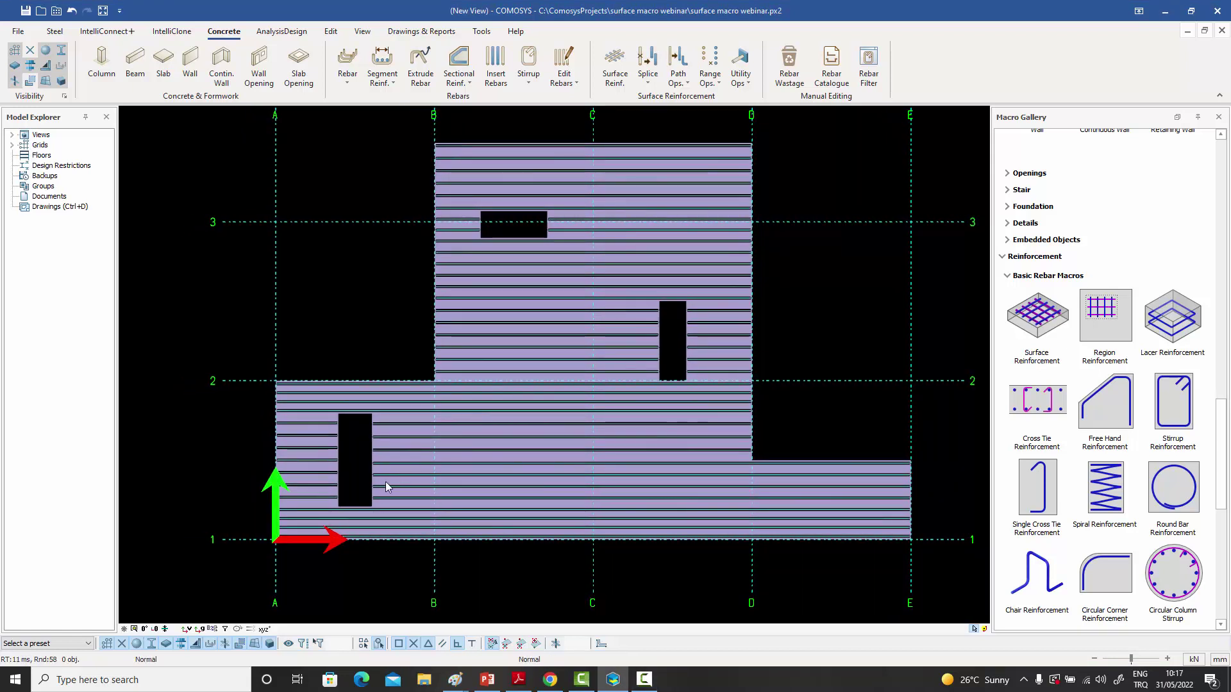
scroll(379, 491, up, 3)
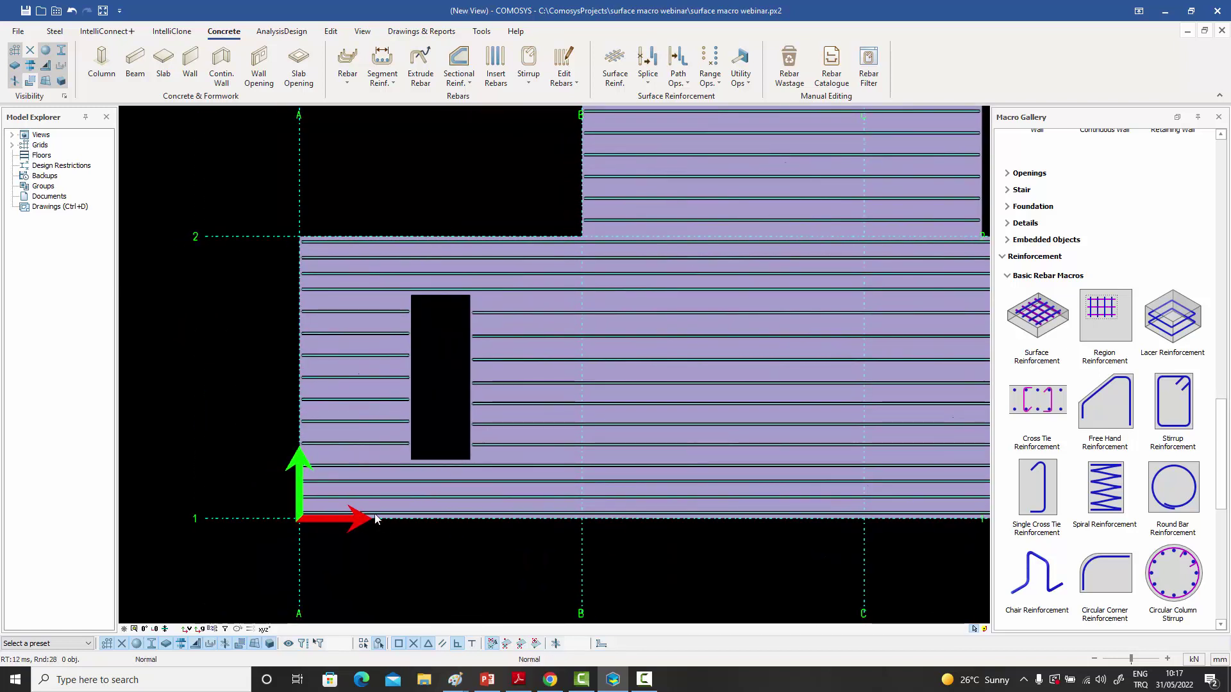
scroll(381, 516, up, 3)
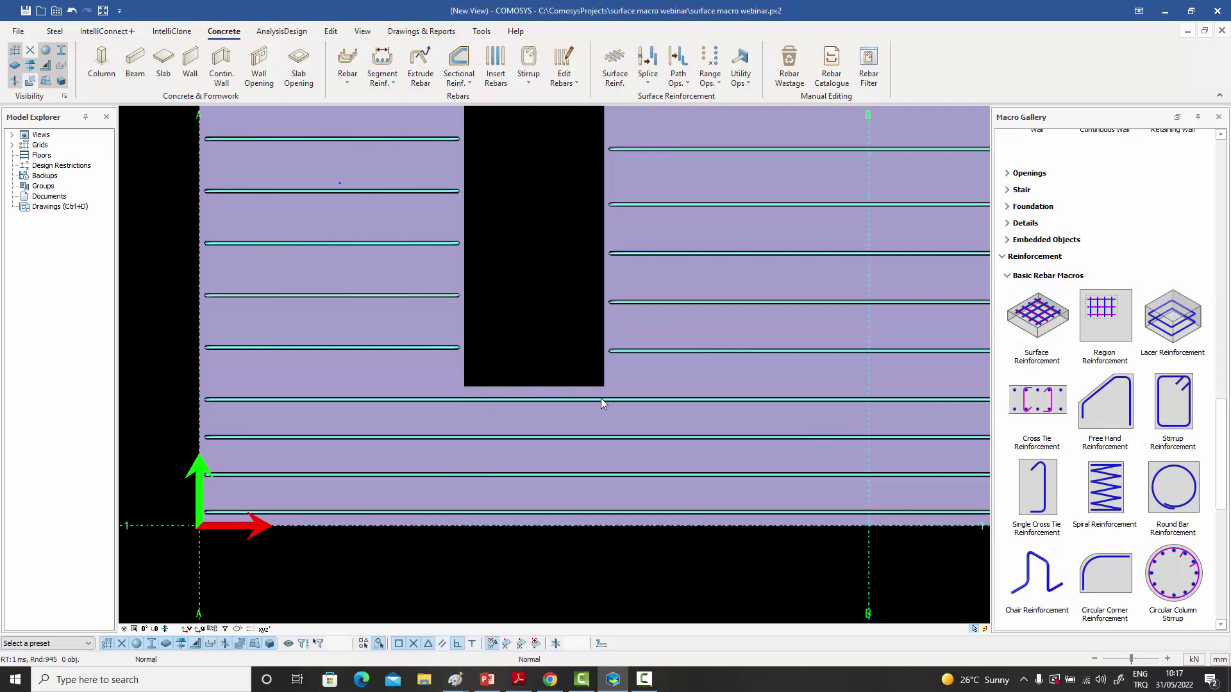
scroll(528, 395, down, 3)
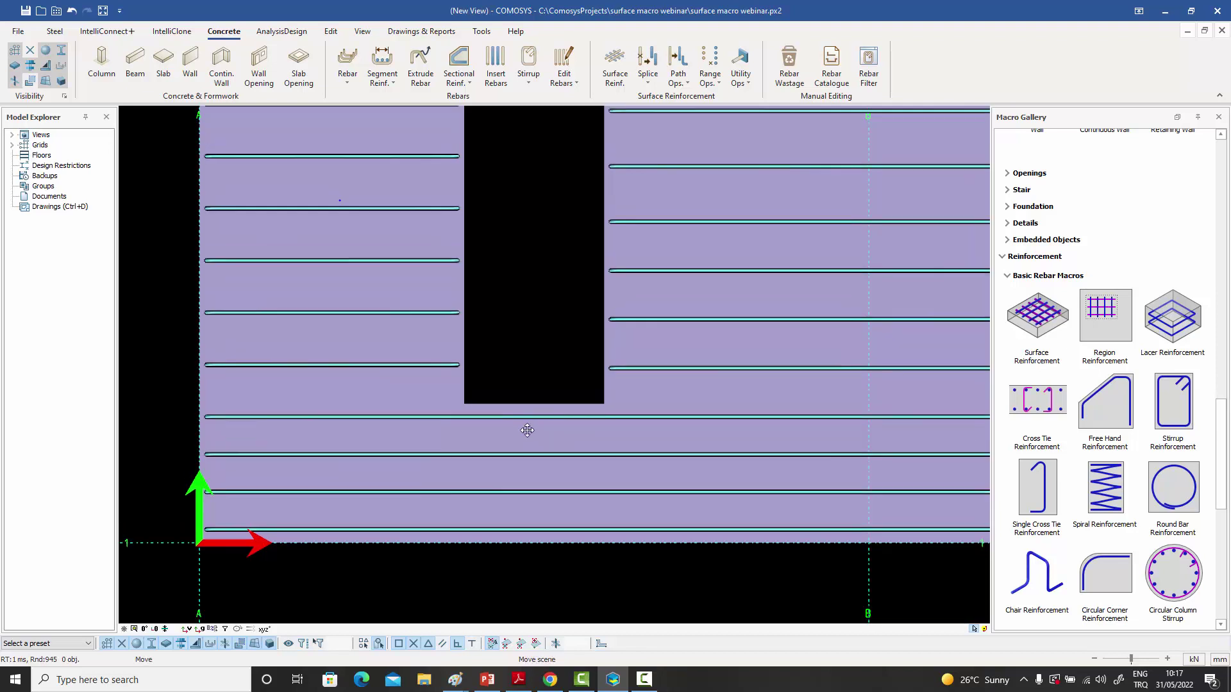
scroll(513, 395, up, 4)
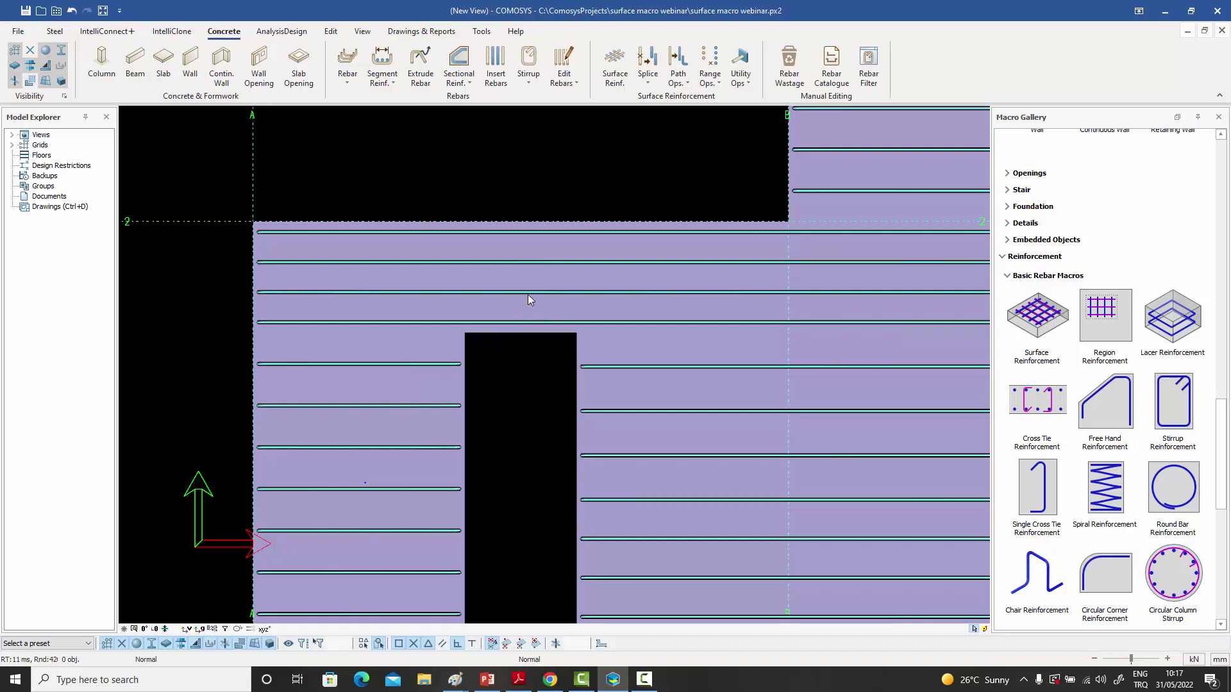
scroll(526, 233, down, 3)
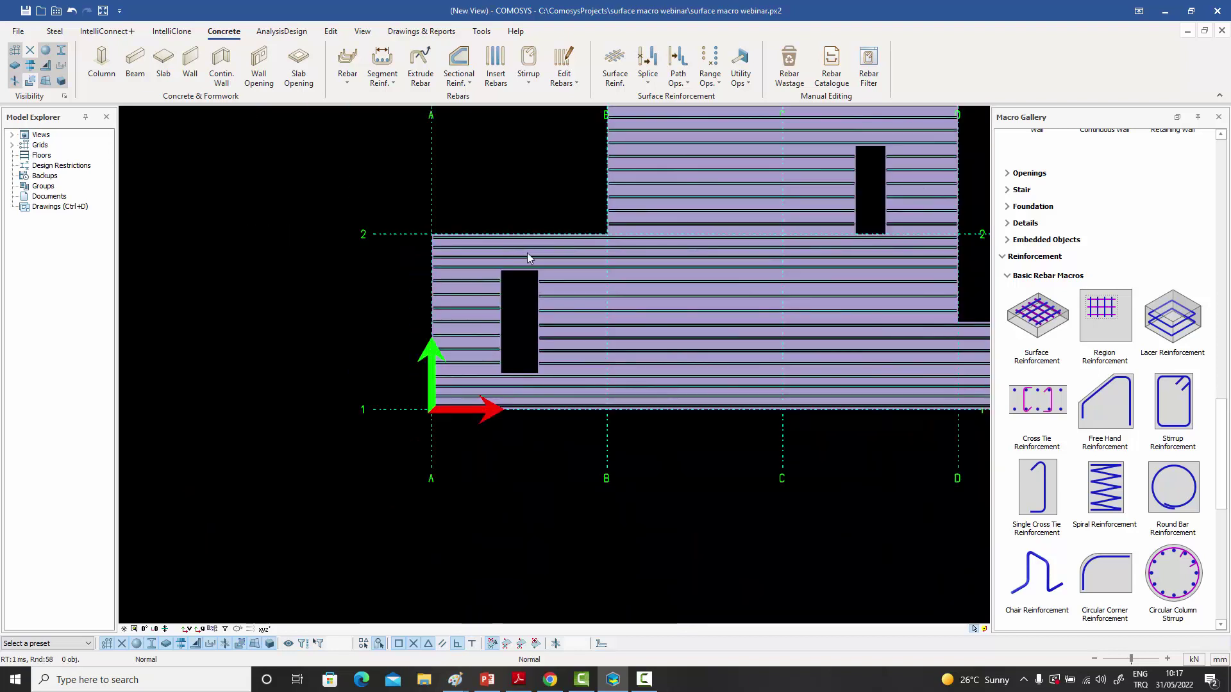
- Examine the rebar layout at the slab's step at B-2 and around the openings near axis D and on axis 3
scroll(546, 349, up, 3)
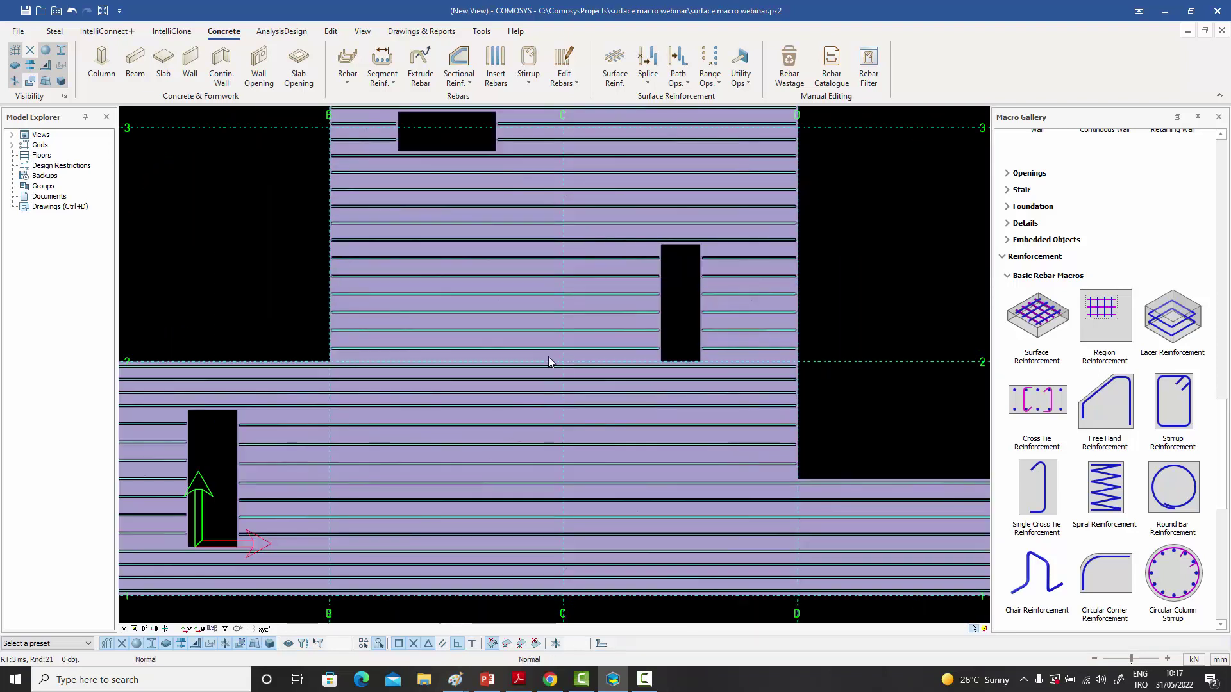
scroll(338, 350, up, 2)
scroll(327, 373, up, 1)
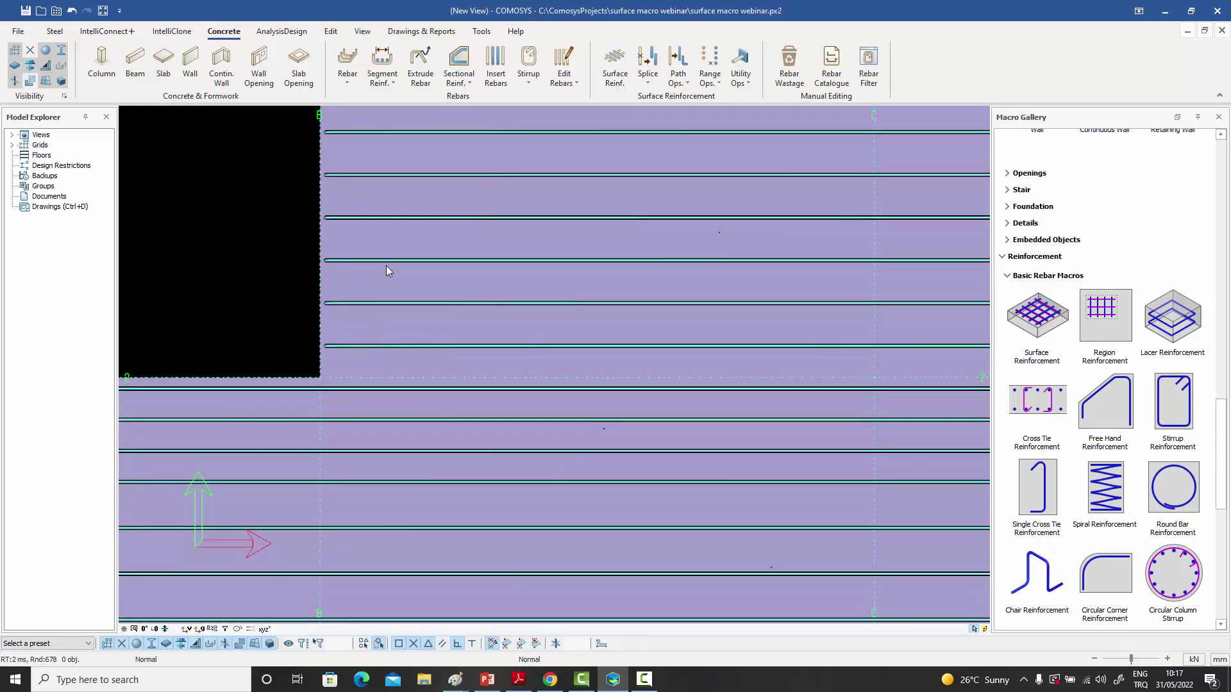
scroll(406, 319, down, 1)
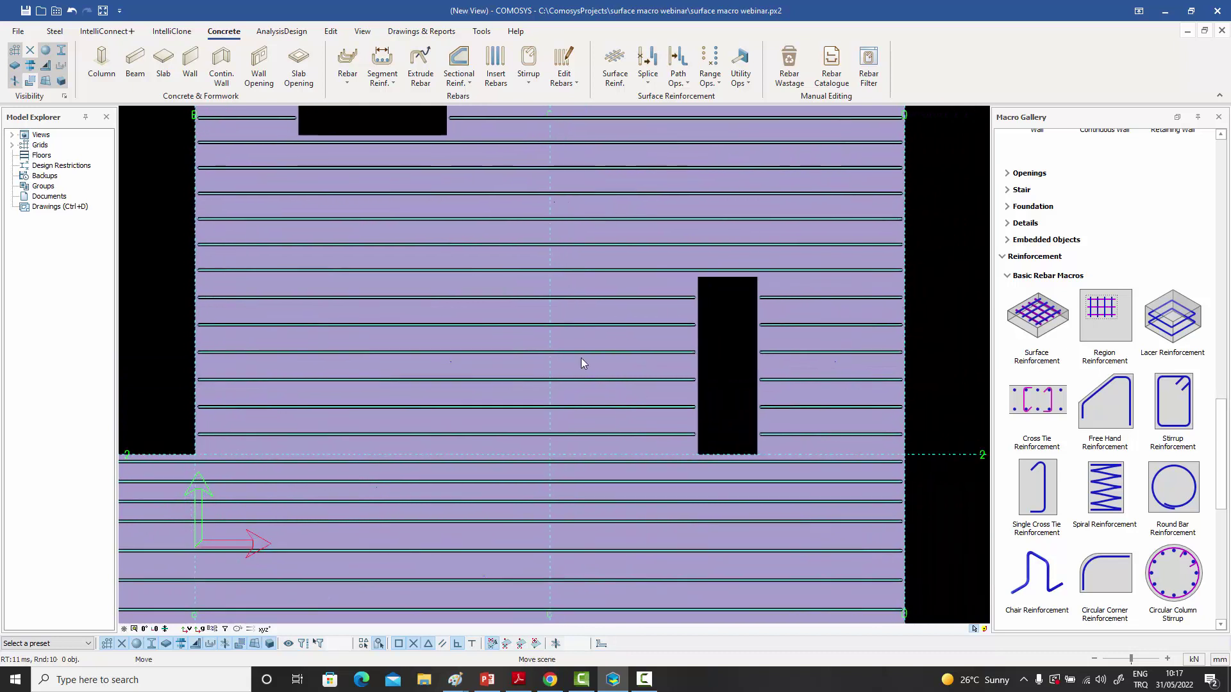
scroll(735, 466, up, 2)
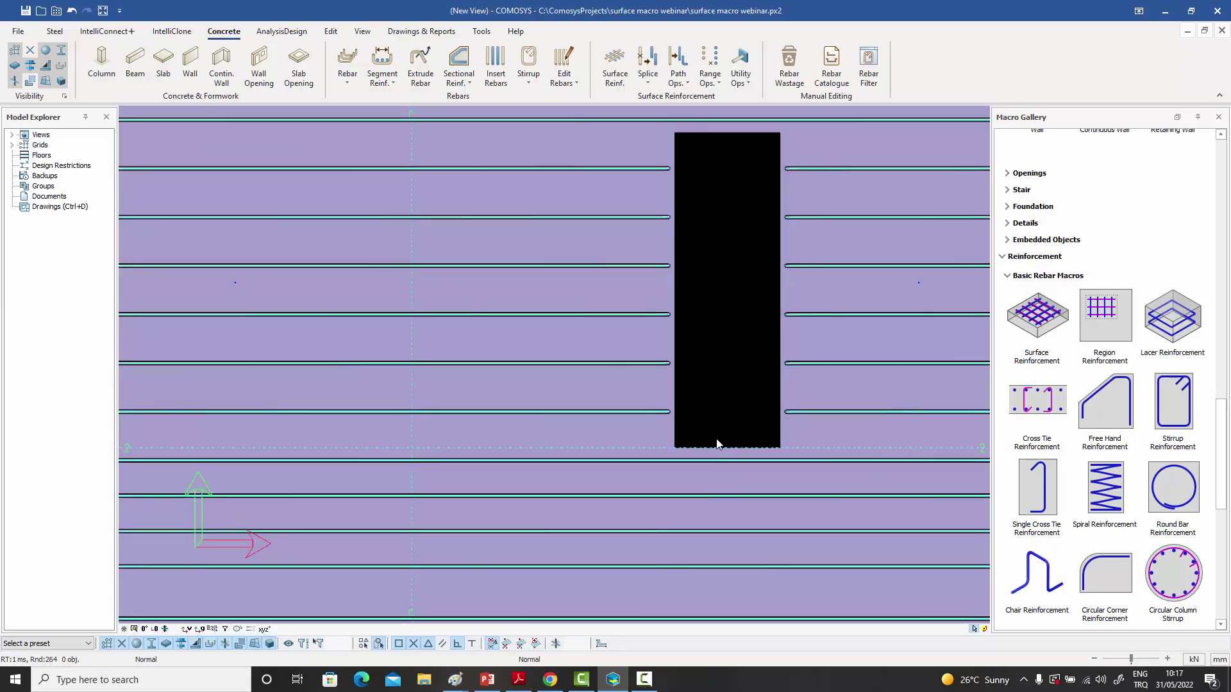
scroll(719, 452, down, 2)
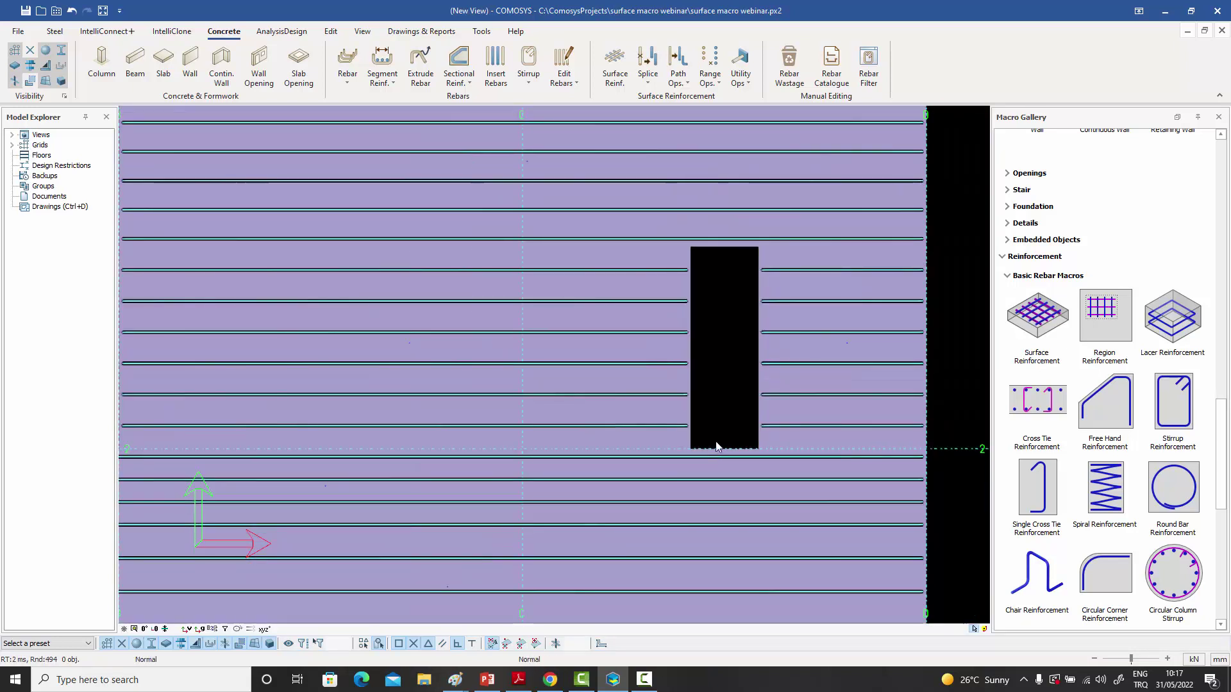
scroll(734, 314, down, 1)
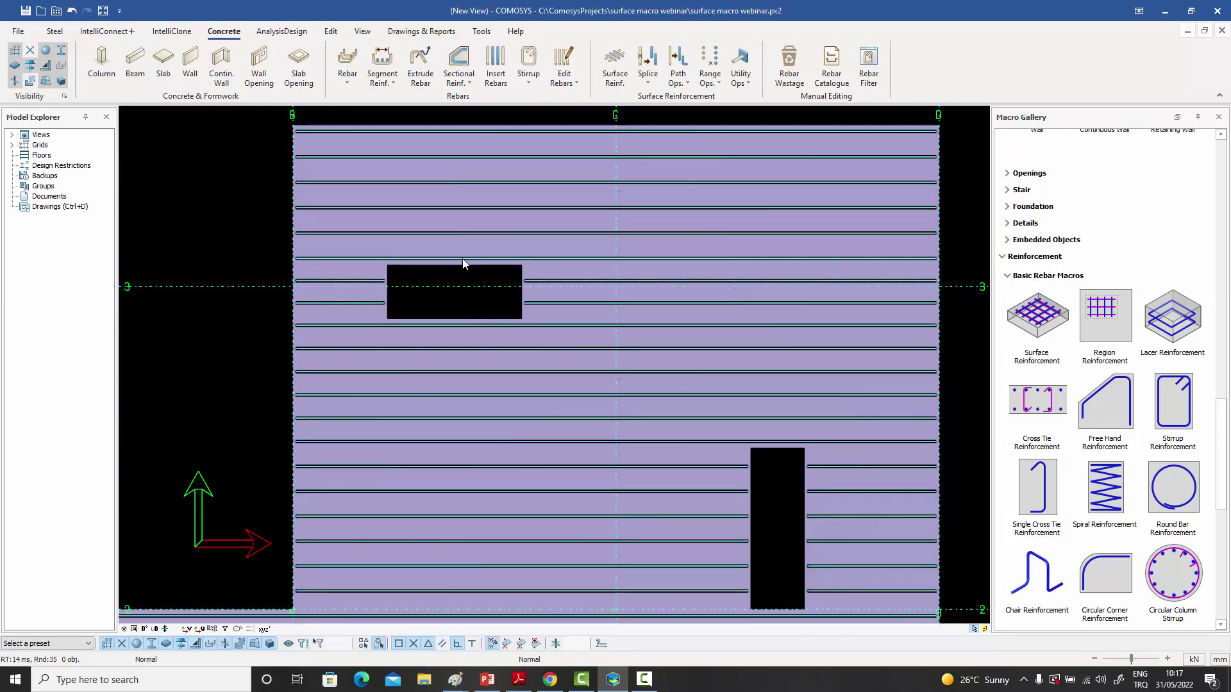
scroll(552, 269, down, 4)
scroll(584, 300, up, 3)
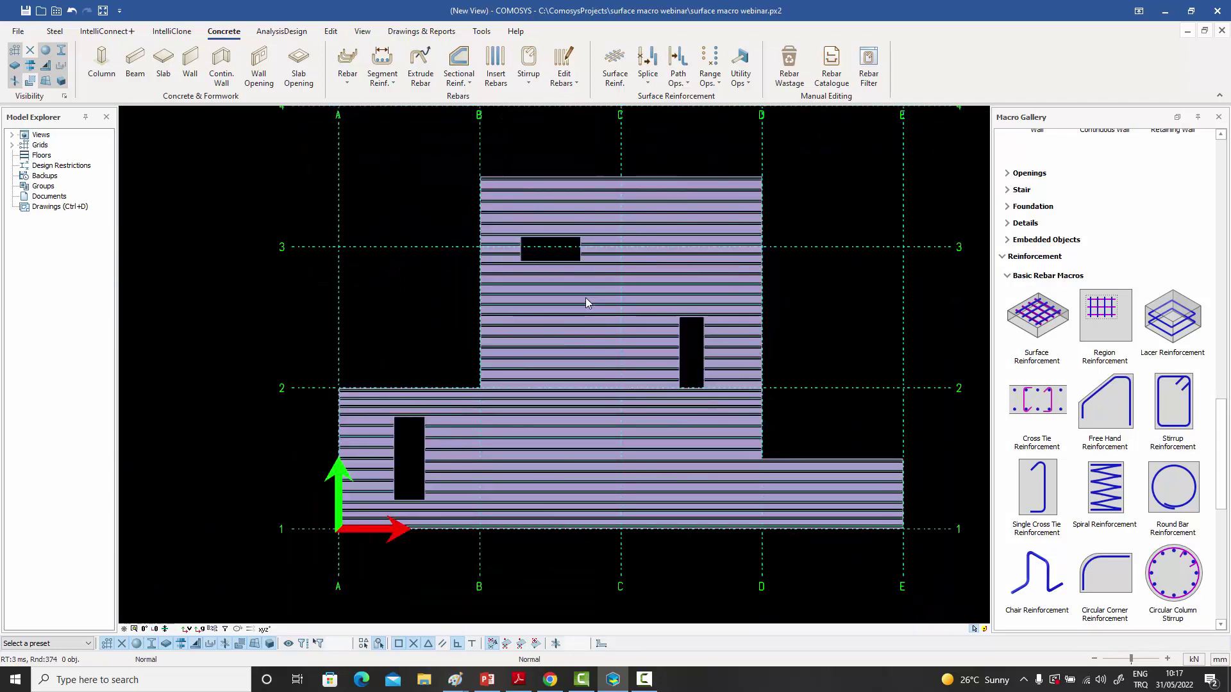
scroll(609, 311, down, 1)
middle_drag(610, 310, 536, 315)
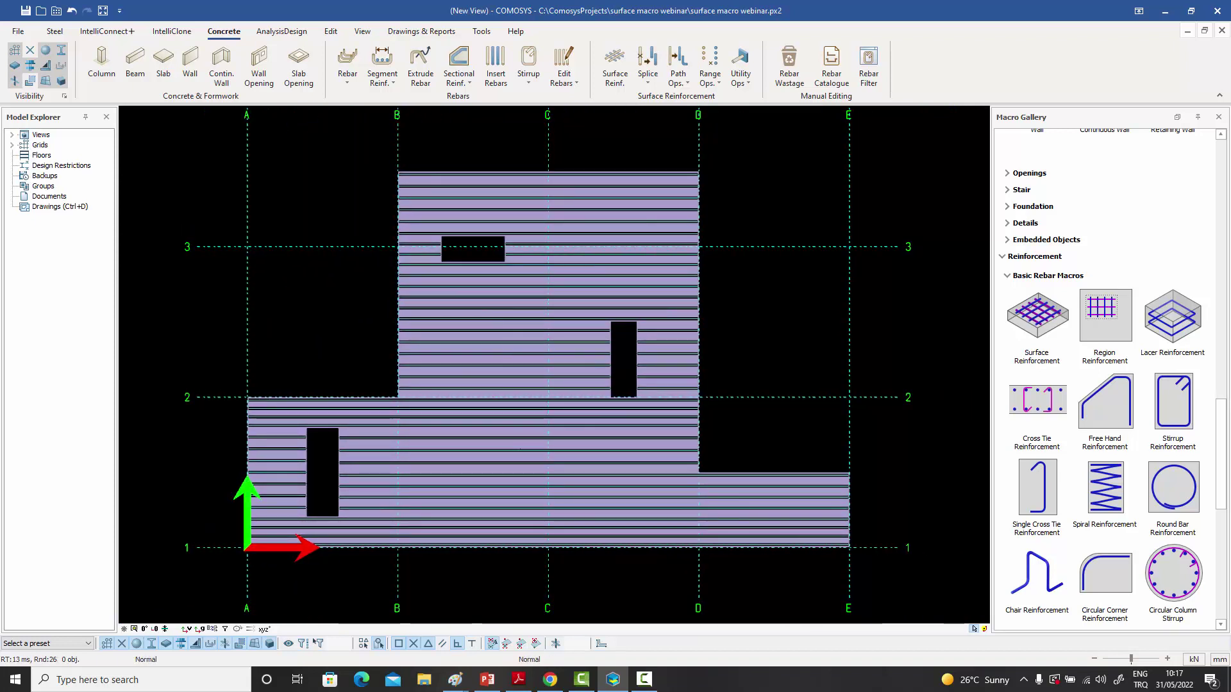
- Compare the rebar spacing beside the opening near axis A with that at the slab's far edge and around the axis 3 opening
scroll(342, 550, up, 5)
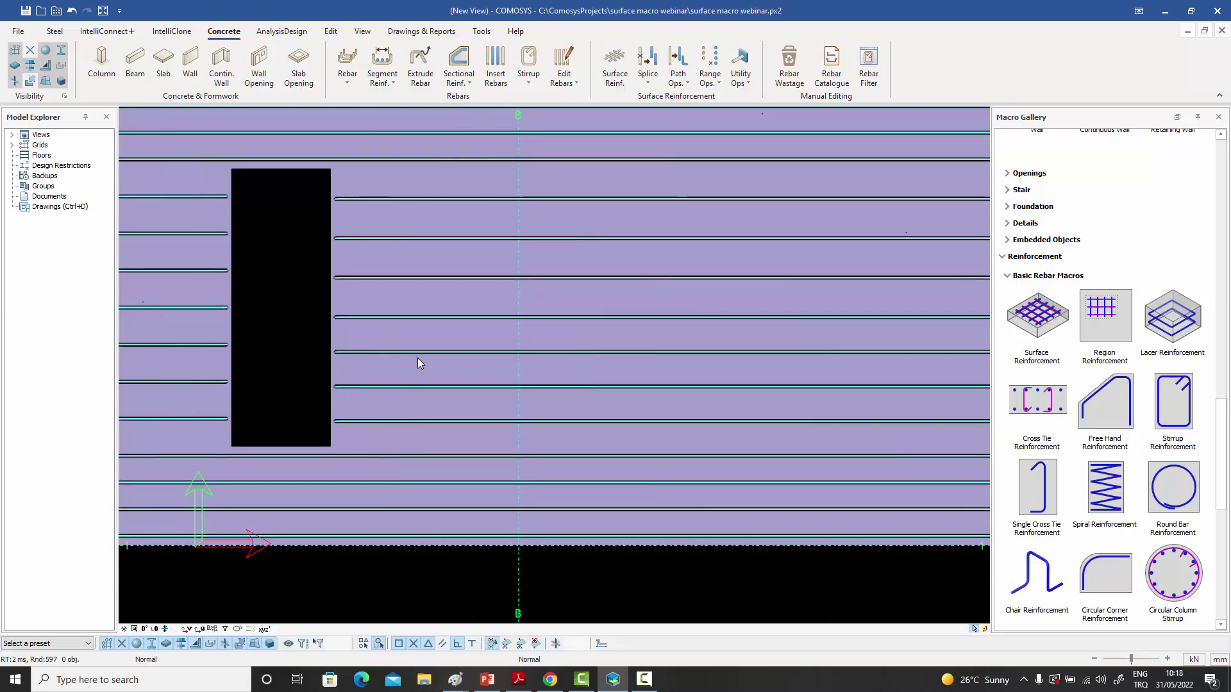
scroll(417, 359, down, 2)
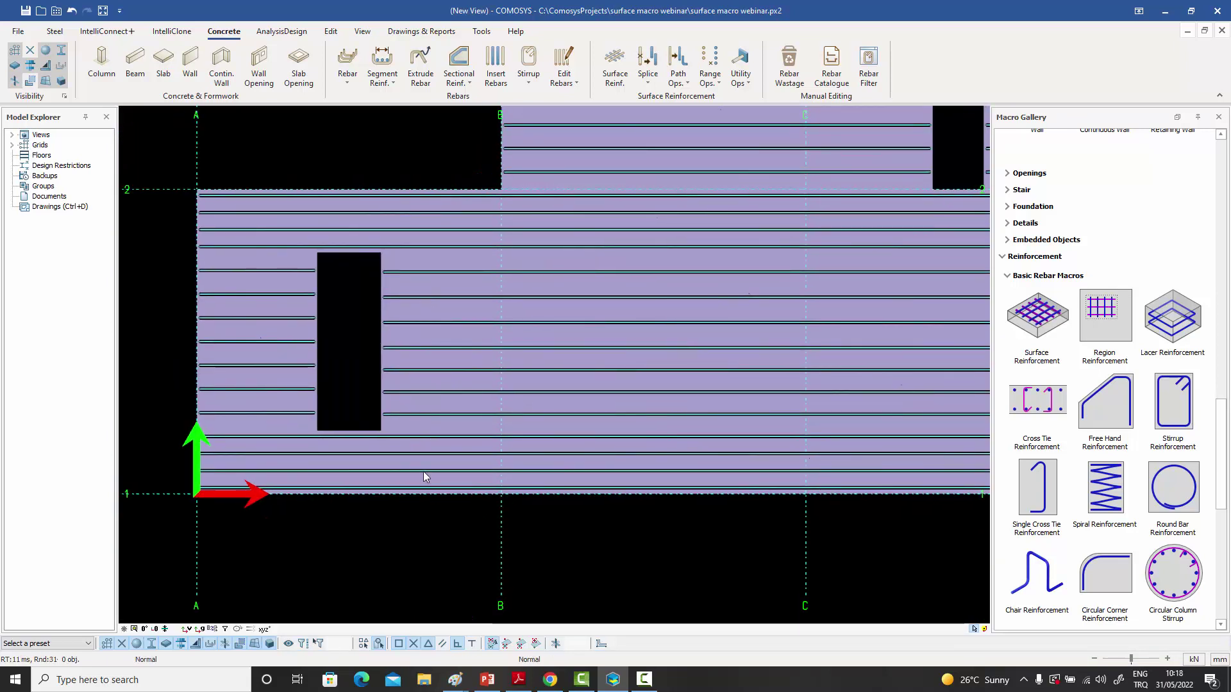
scroll(423, 474, down, 4)
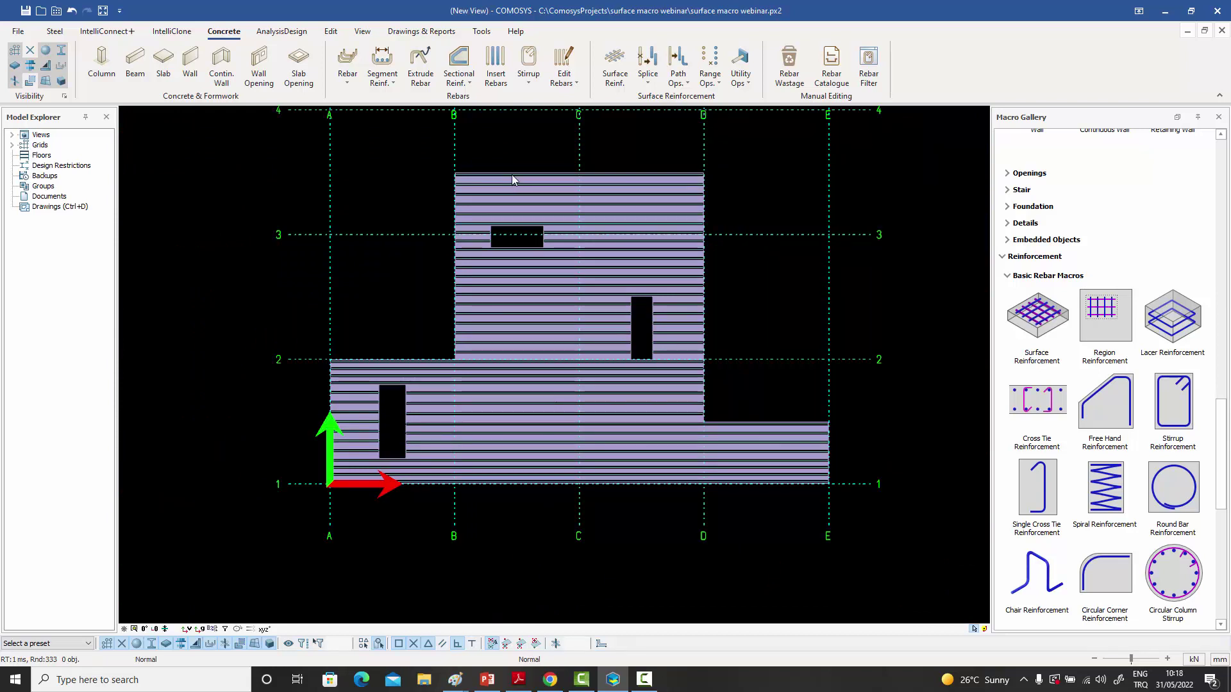
scroll(509, 174, up, 5)
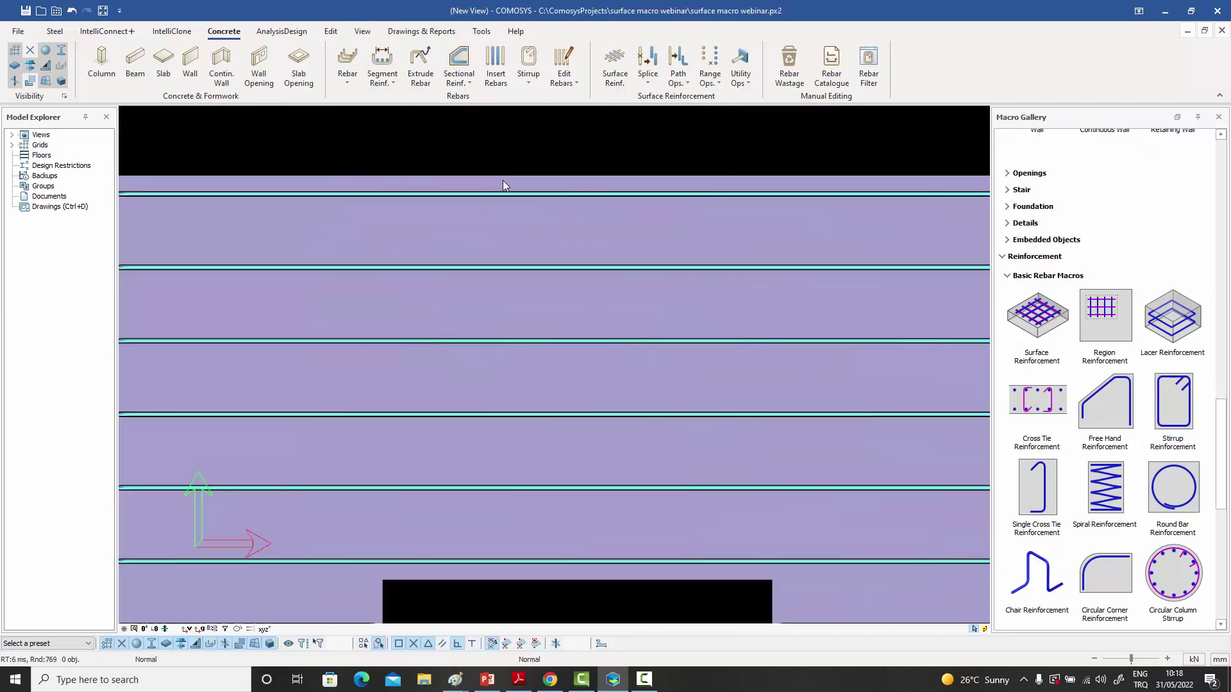
scroll(503, 185, down, 5)
scroll(474, 337, up, 3)
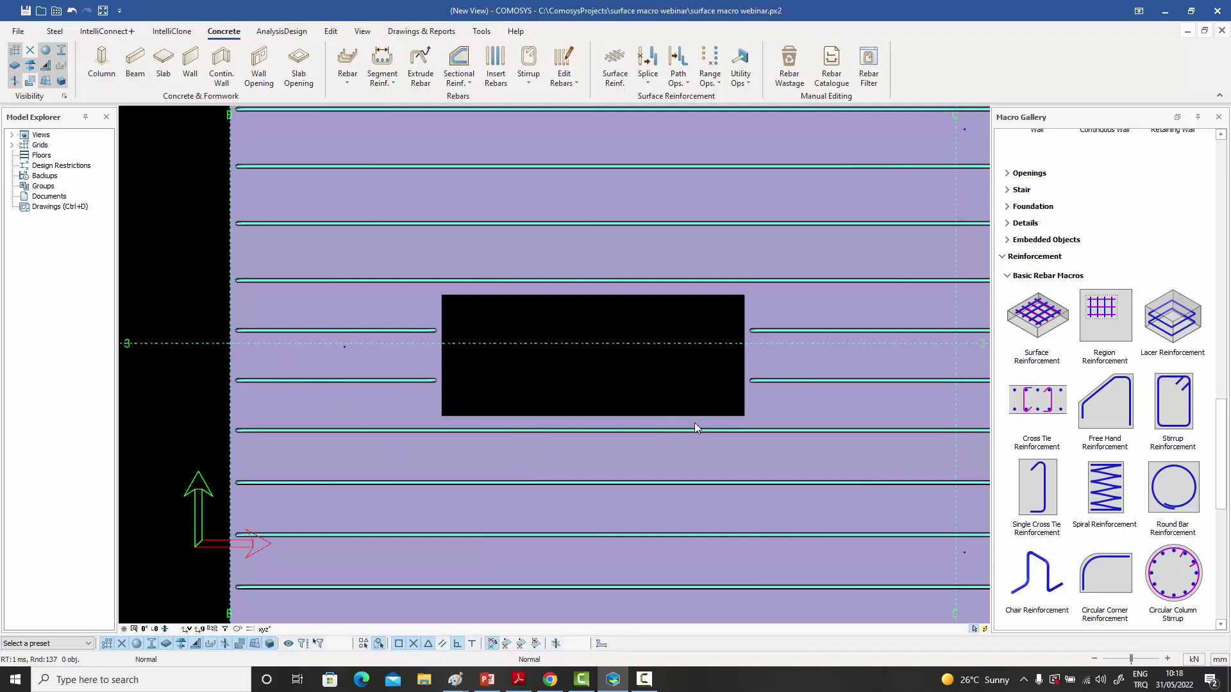
scroll(692, 420, down, 5)
middle_drag(705, 448, 501, 300)
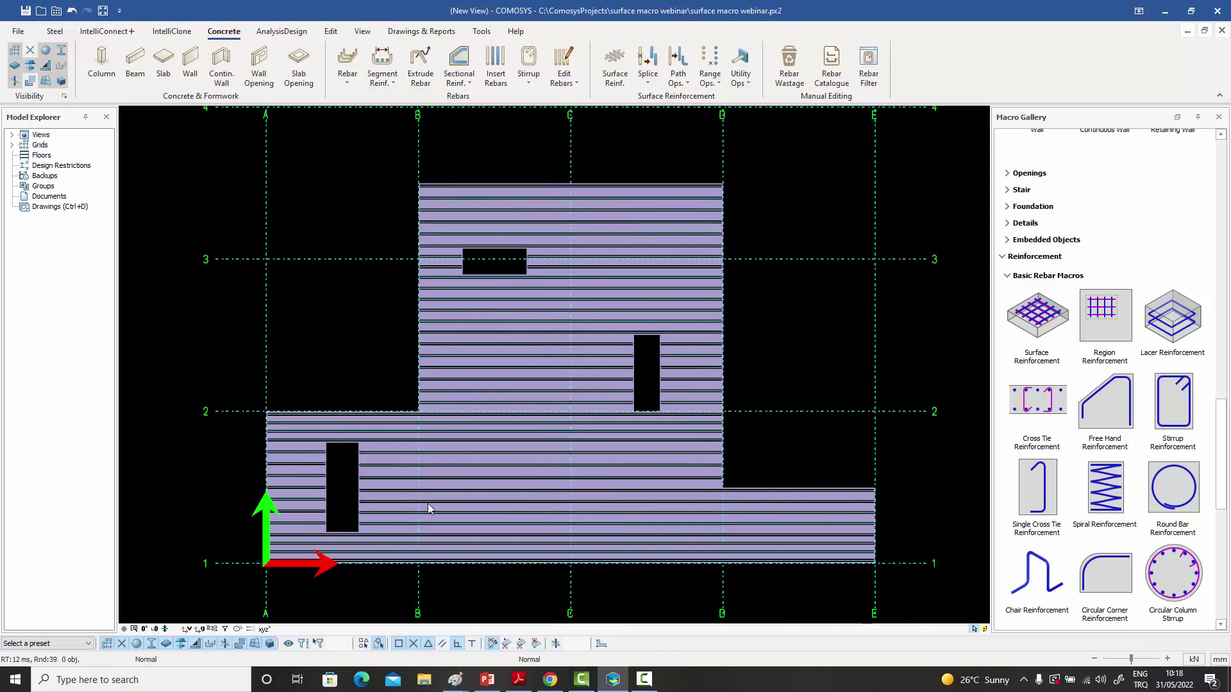
- Select separate rebar groups along axis 2 and beside the opening near axis D to examine how the bars are grouped and spaced
click(384, 491)
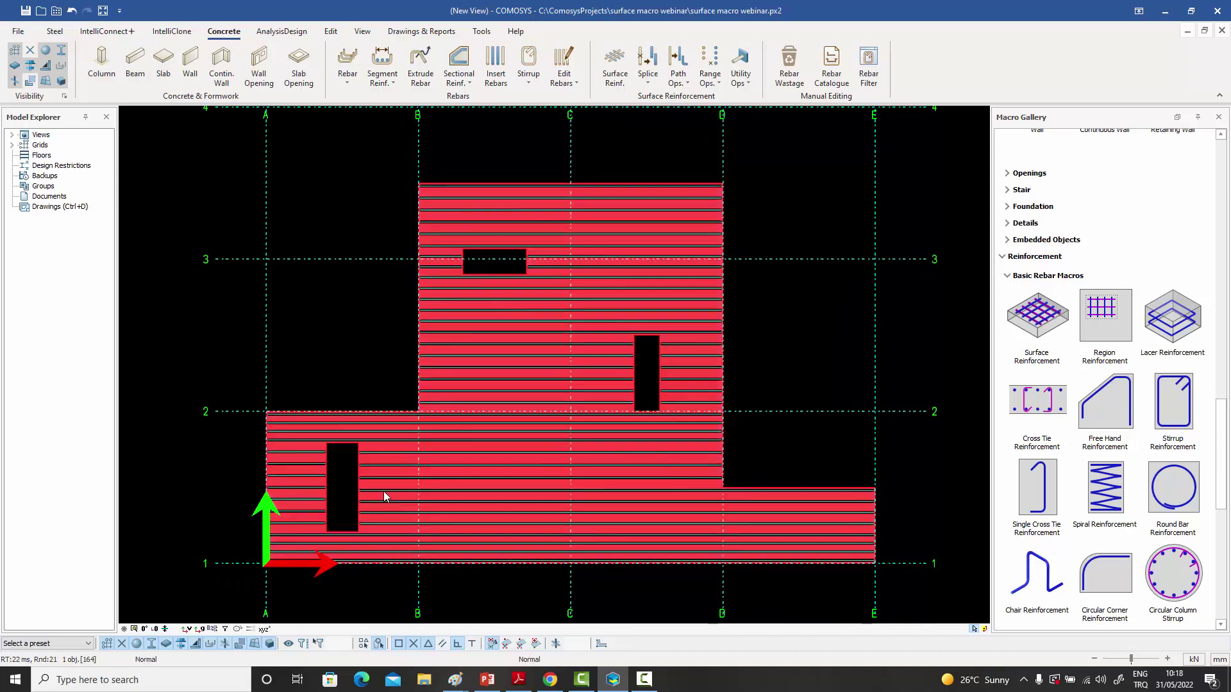
click(391, 433)
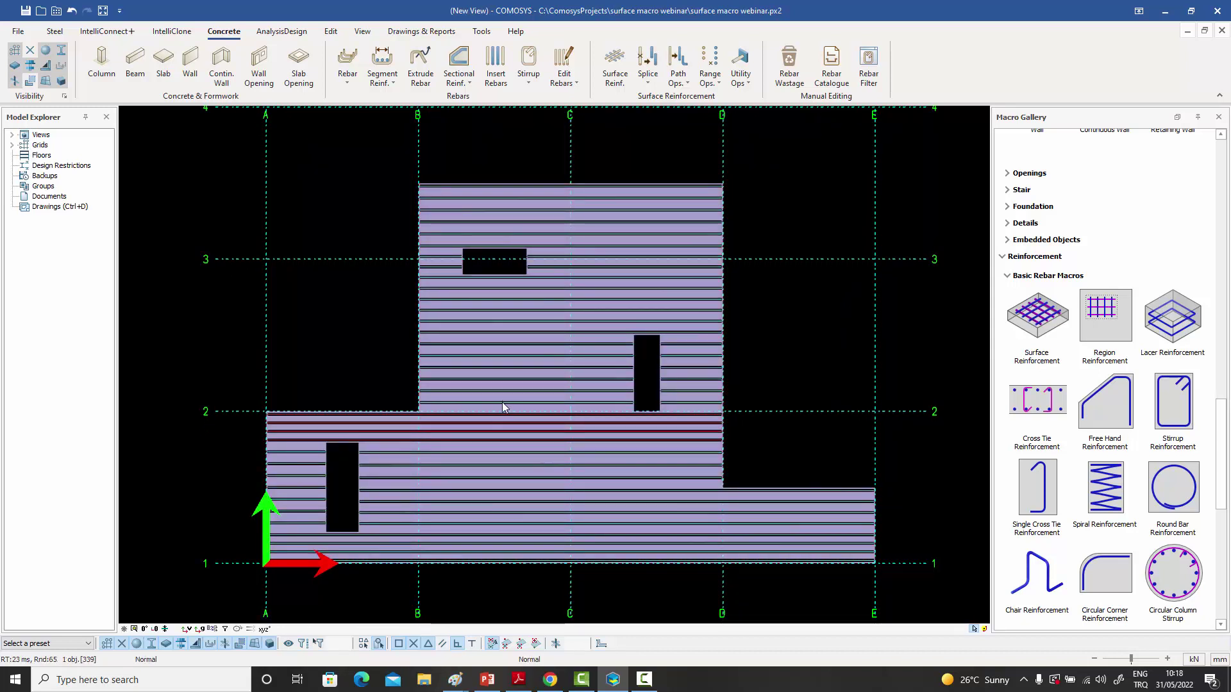
scroll(689, 407, up, 4)
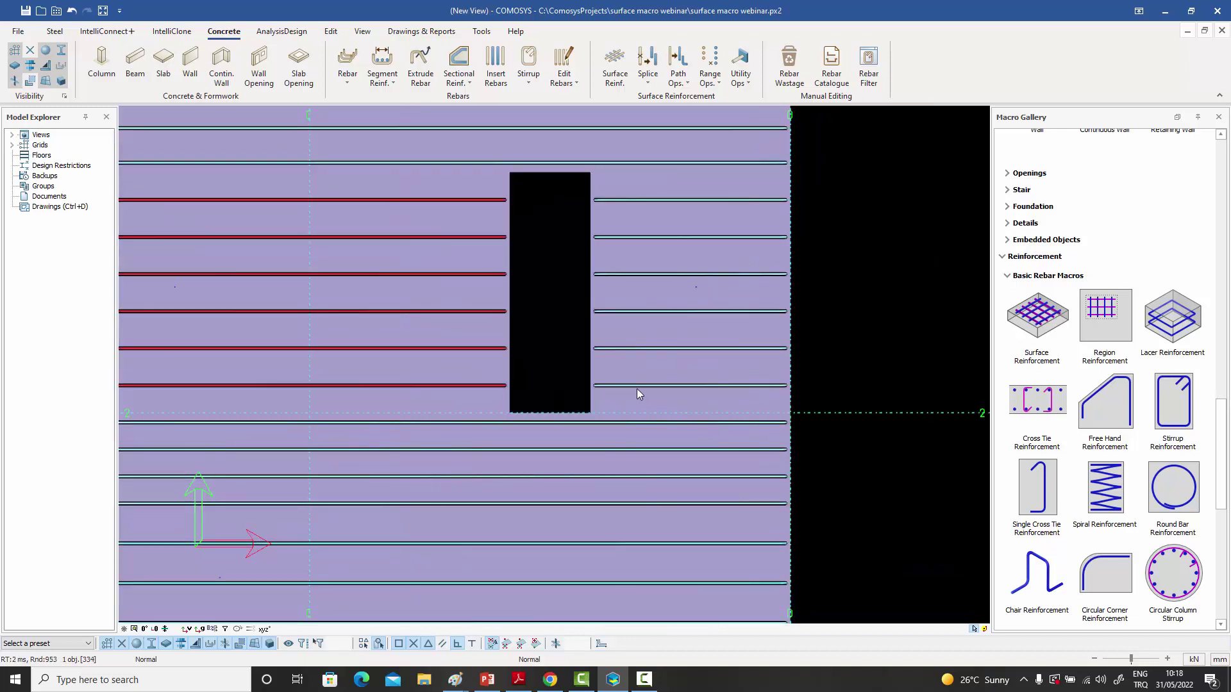
scroll(631, 399, down, 2)
scroll(584, 411, up, 5)
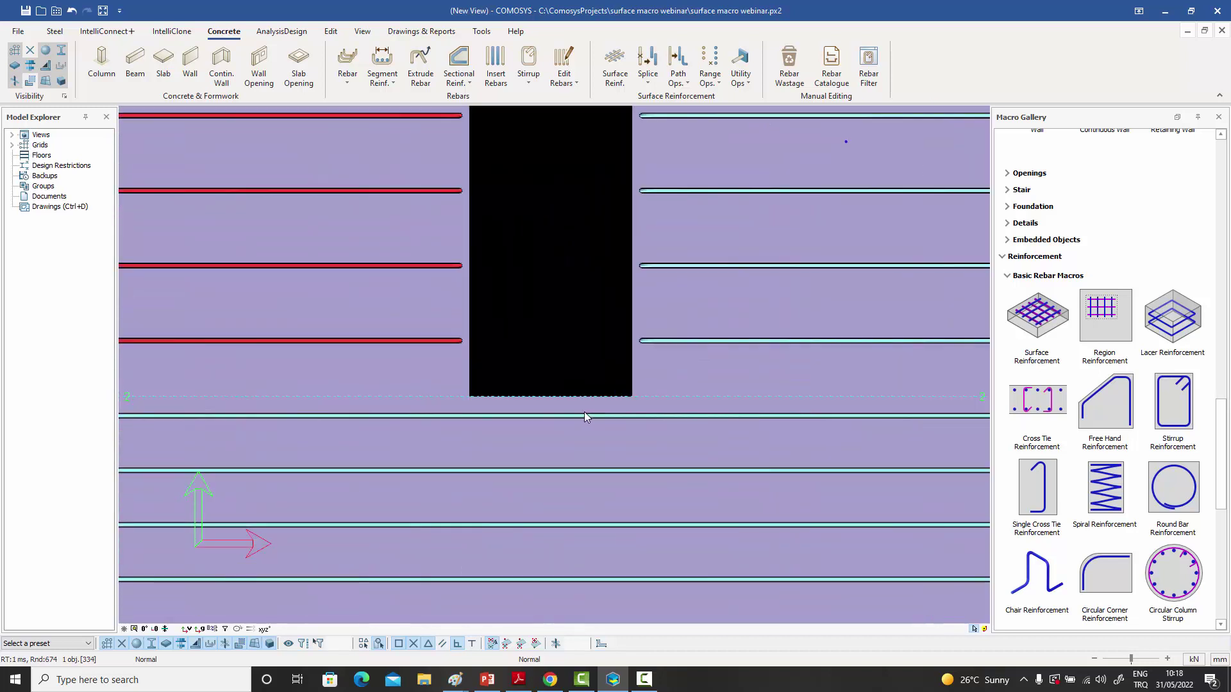
scroll(539, 414, down, 4)
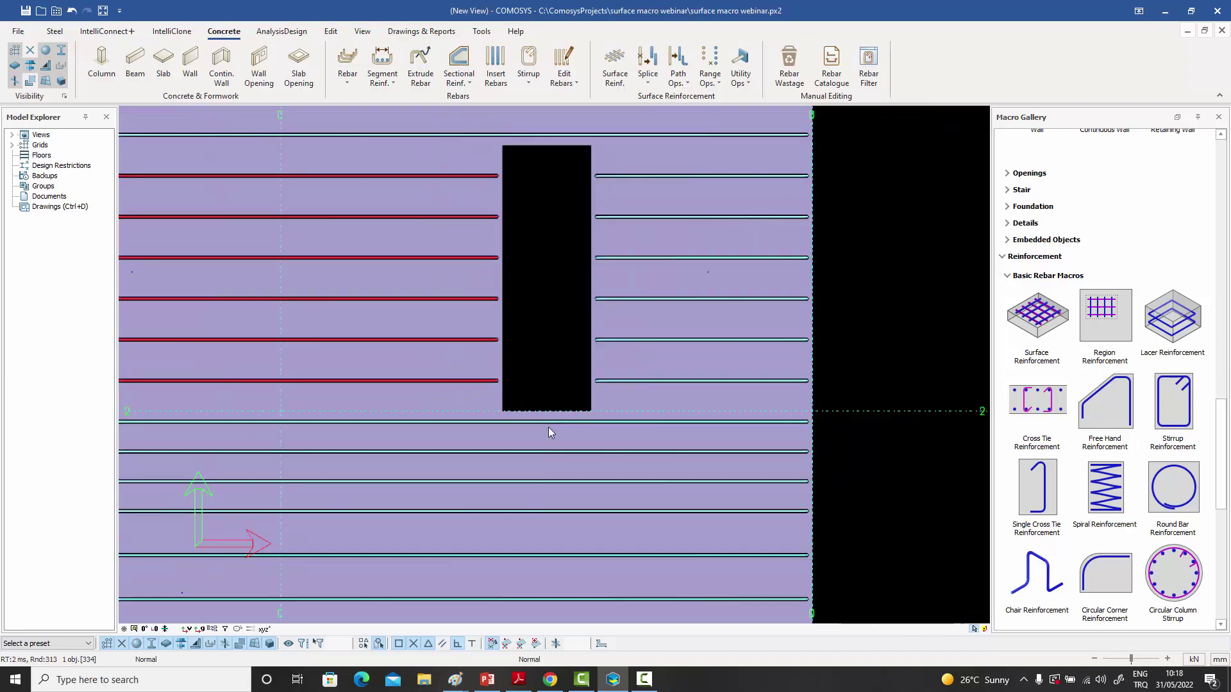
scroll(704, 383, down, 3)
middle_drag(702, 378, 779, 376)
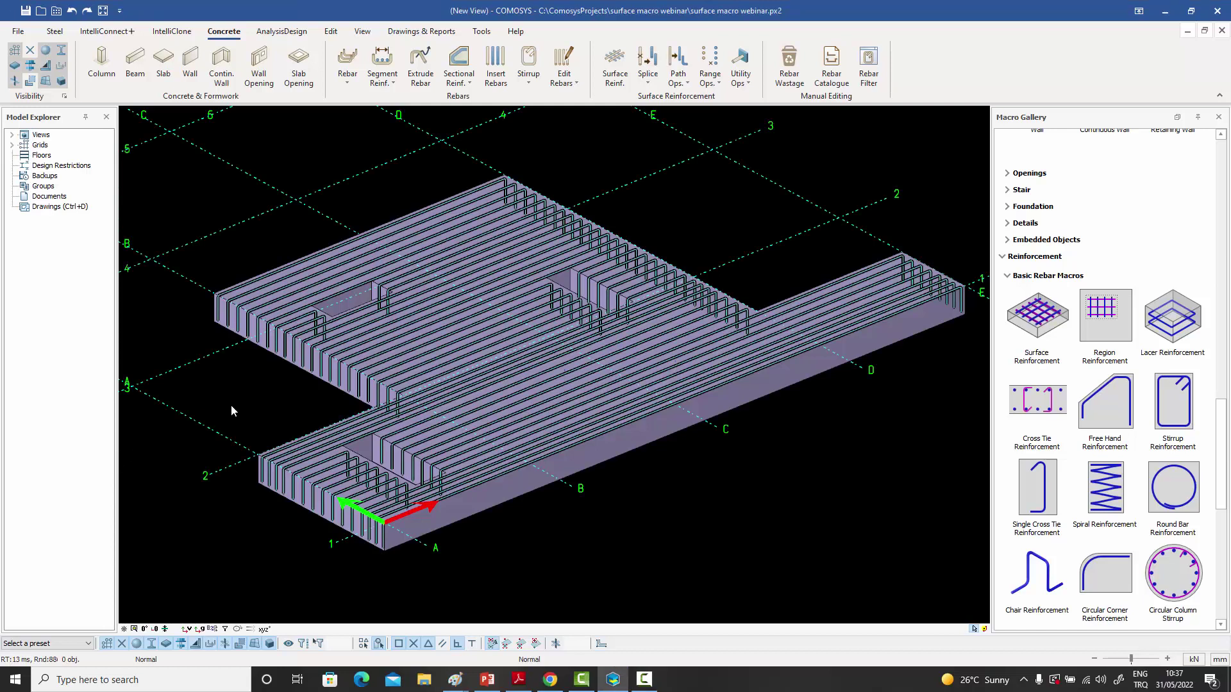
- Reduce the bar spacing of the rebar group between the slab edge on axis A and the nearest opening
middle_drag(231, 410, 225, 407)
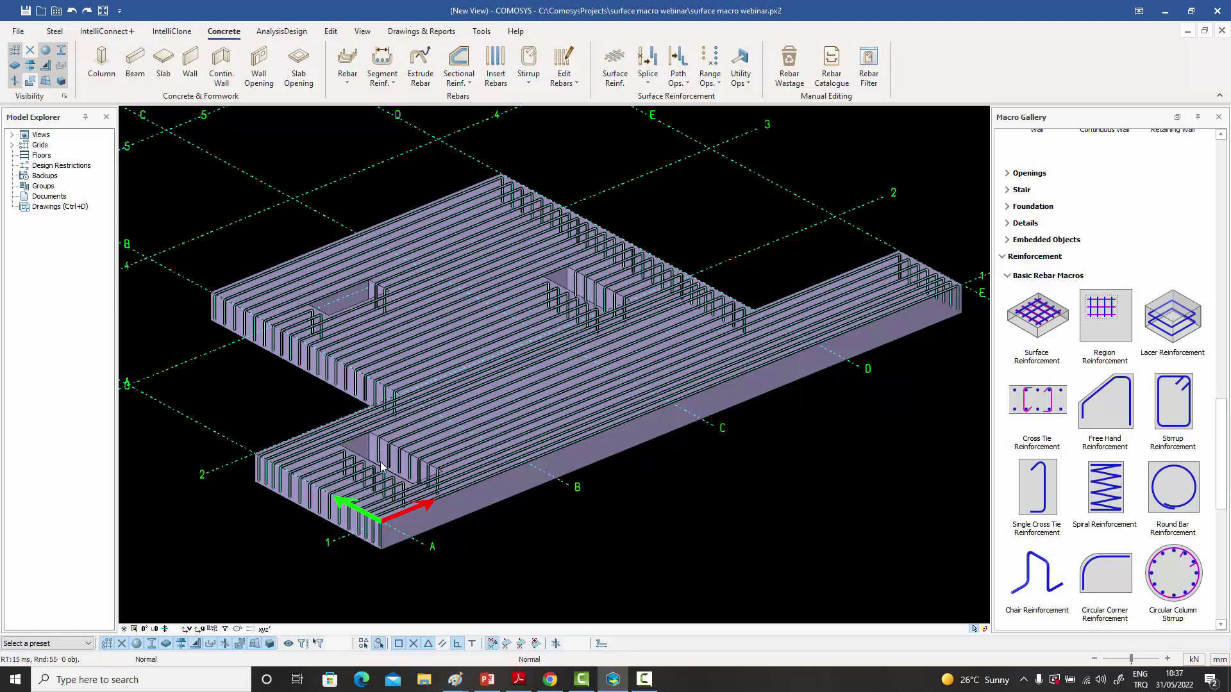
scroll(380, 482, up, 3)
scroll(319, 475, up, 2)
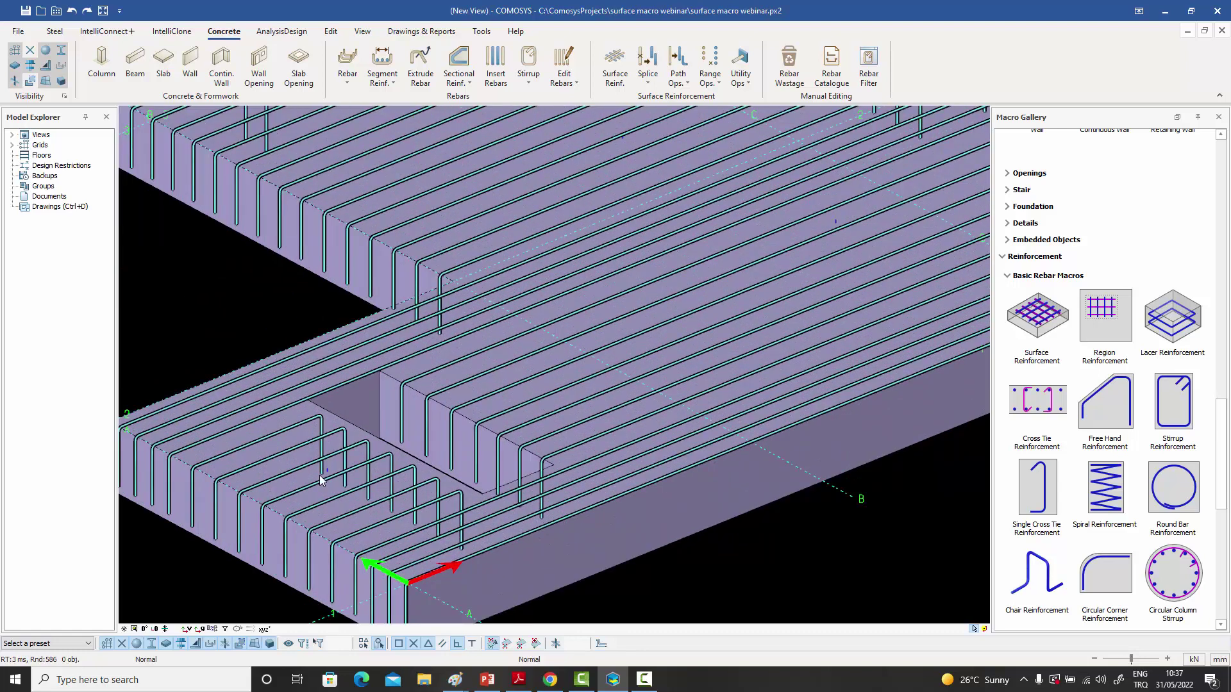
middle_drag(320, 475, 458, 441)
click(429, 433)
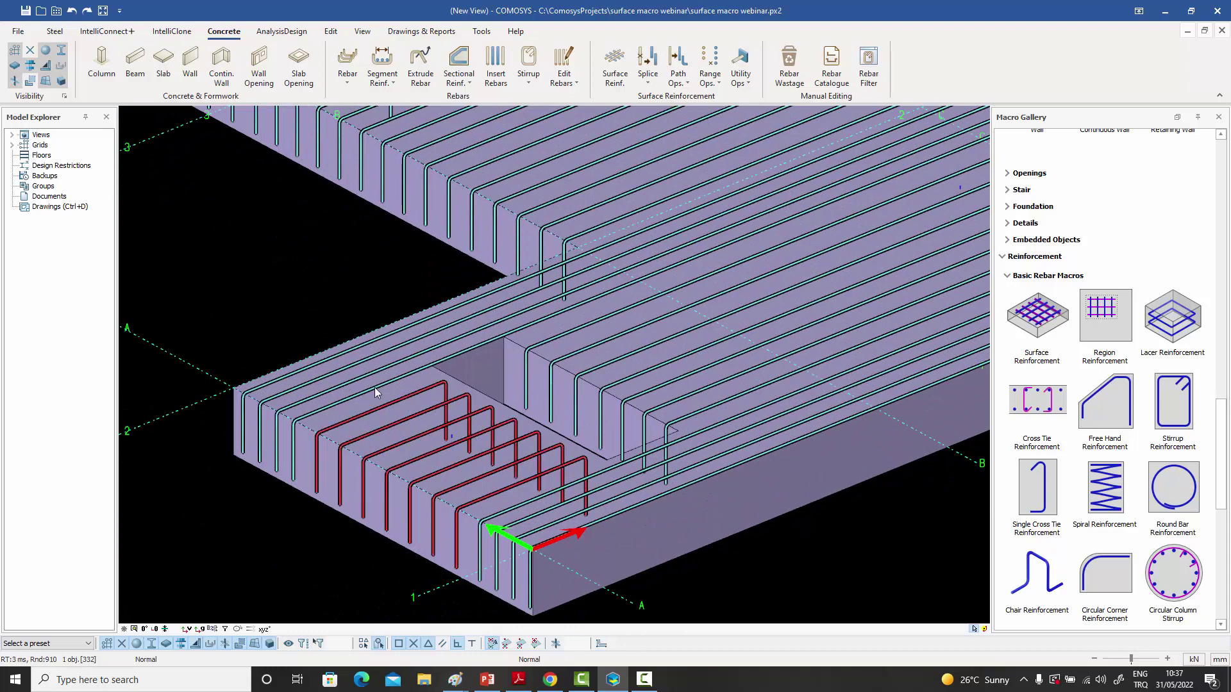
click(371, 382)
click(429, 407)
double_click(429, 407)
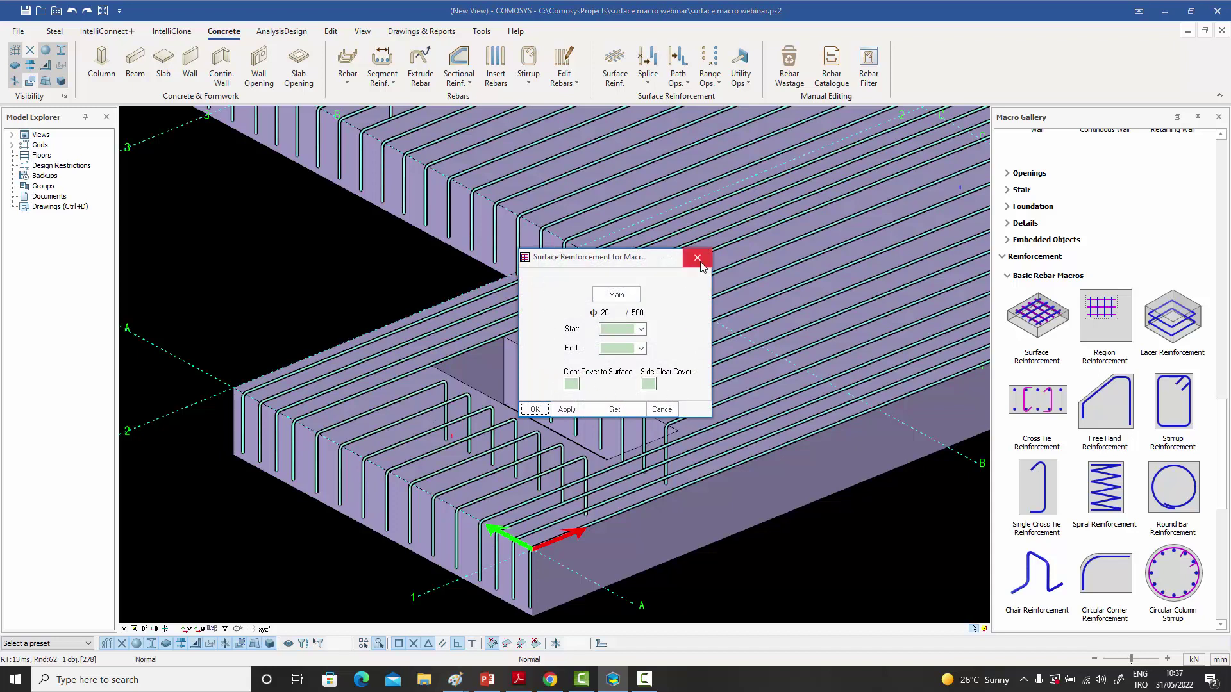
double_click(647, 314)
text(2)
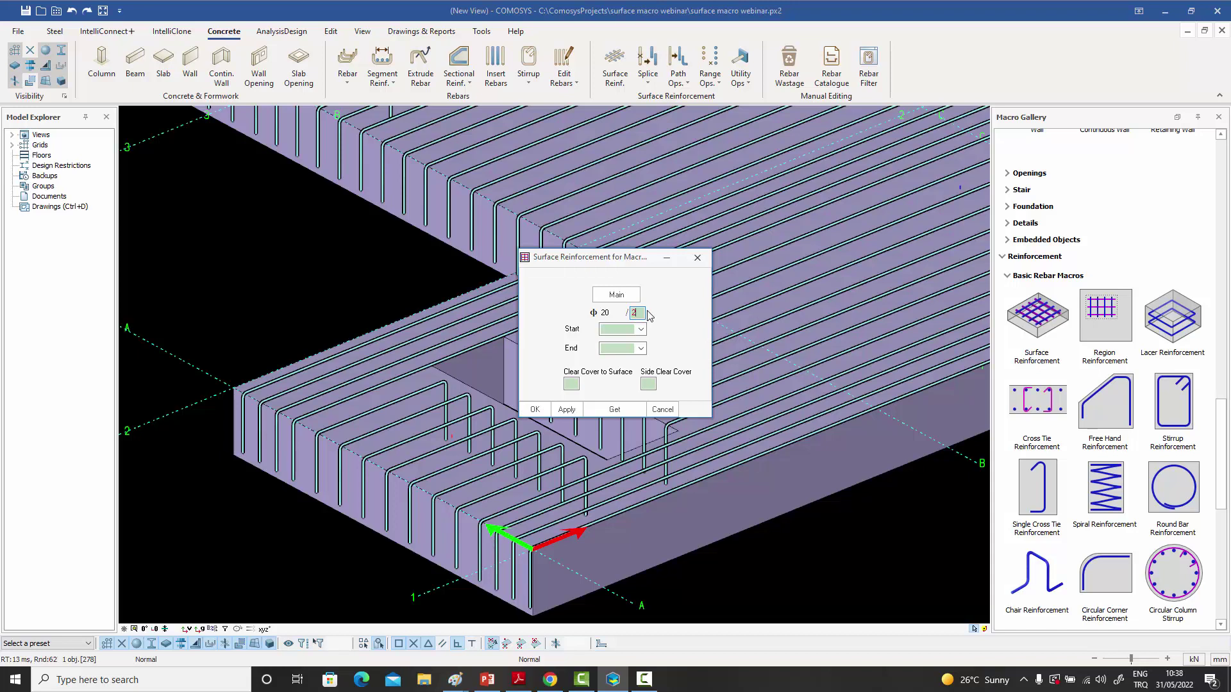
click(528, 409)
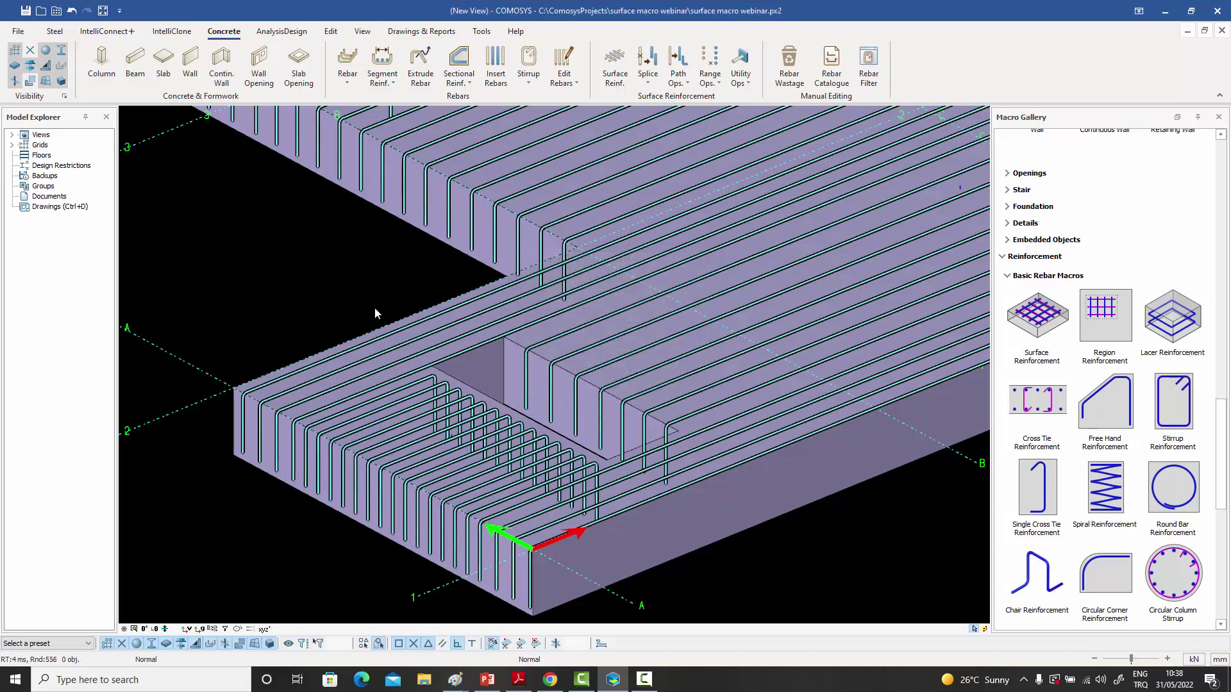
- Change the start detail's method of extension for the rebar group between axis A and the nearest opening so its bars lose their bent-down edge legs
click(405, 410)
double_click(405, 411)
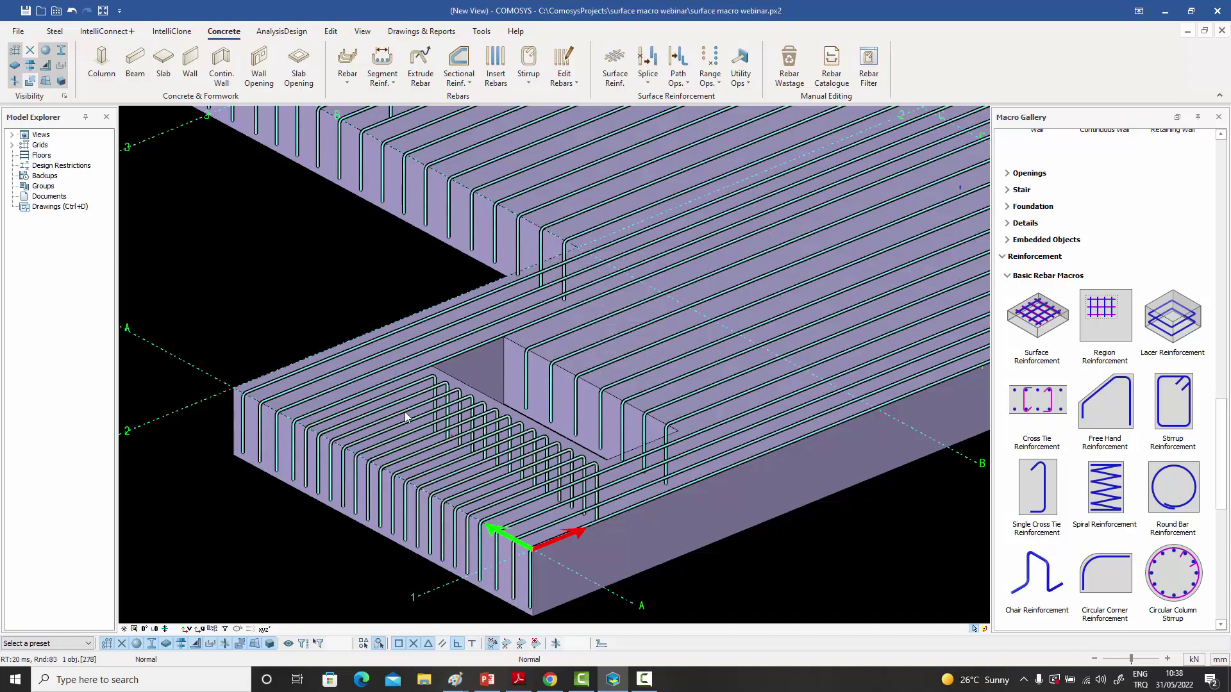
click(618, 303)
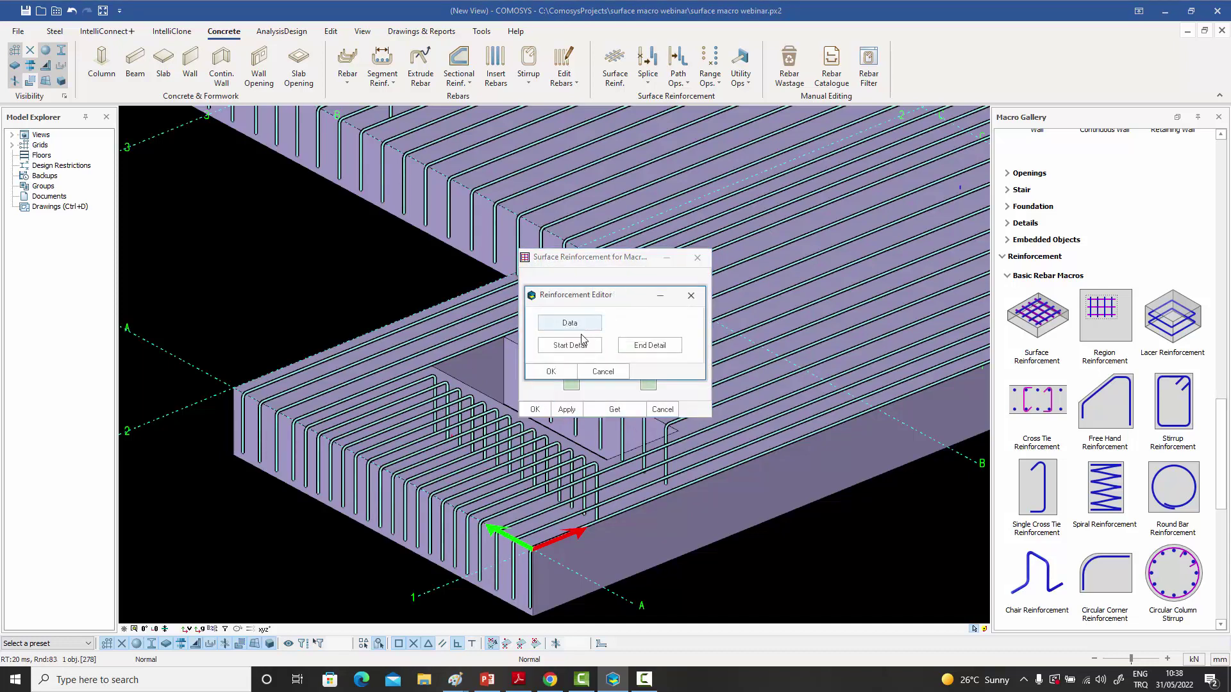
click(568, 346)
click(468, 258)
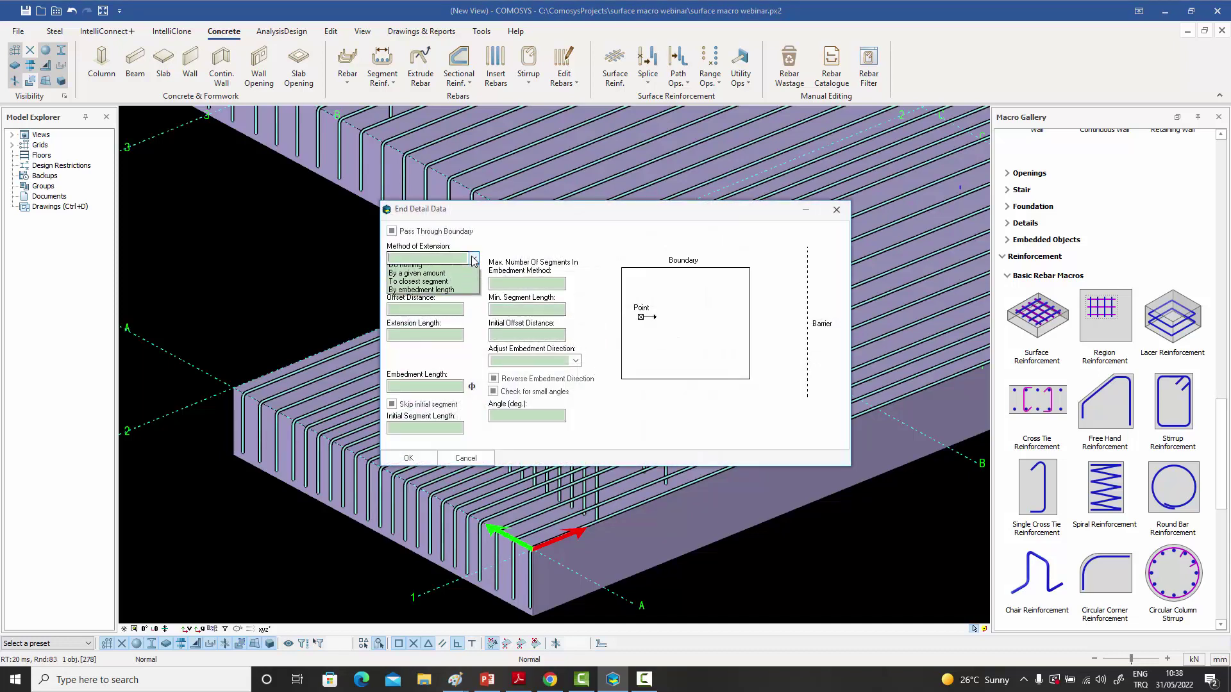
click(450, 277)
click(408, 458)
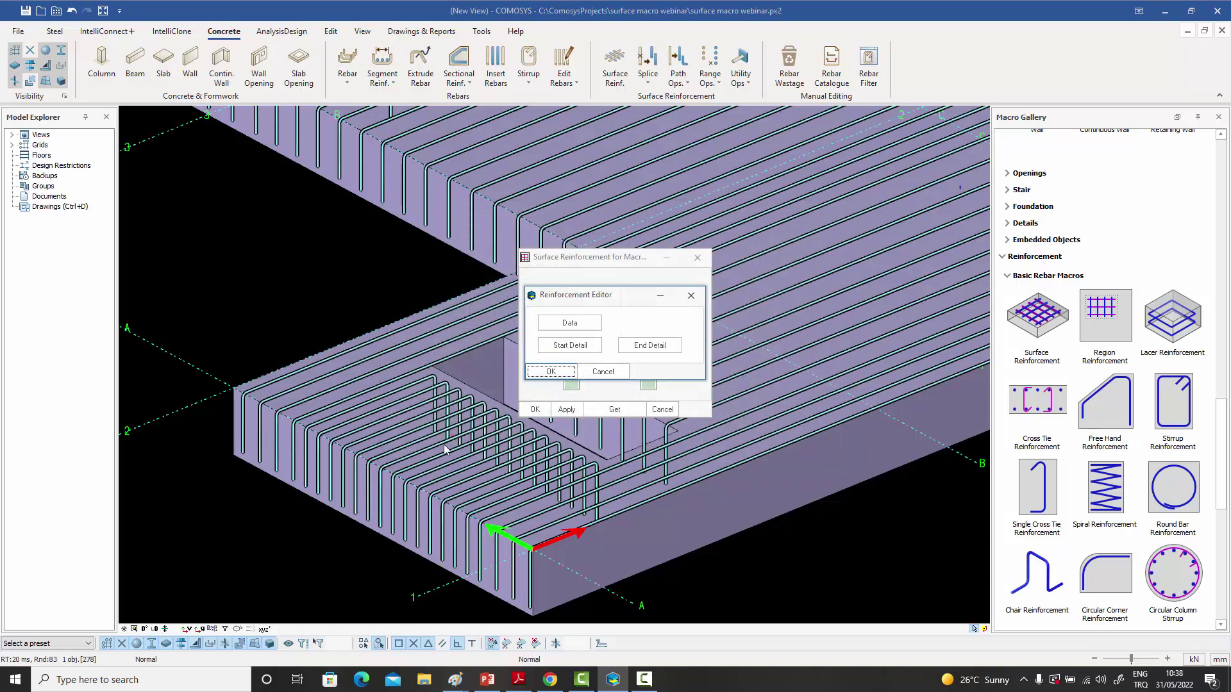
click(553, 379)
click(534, 407)
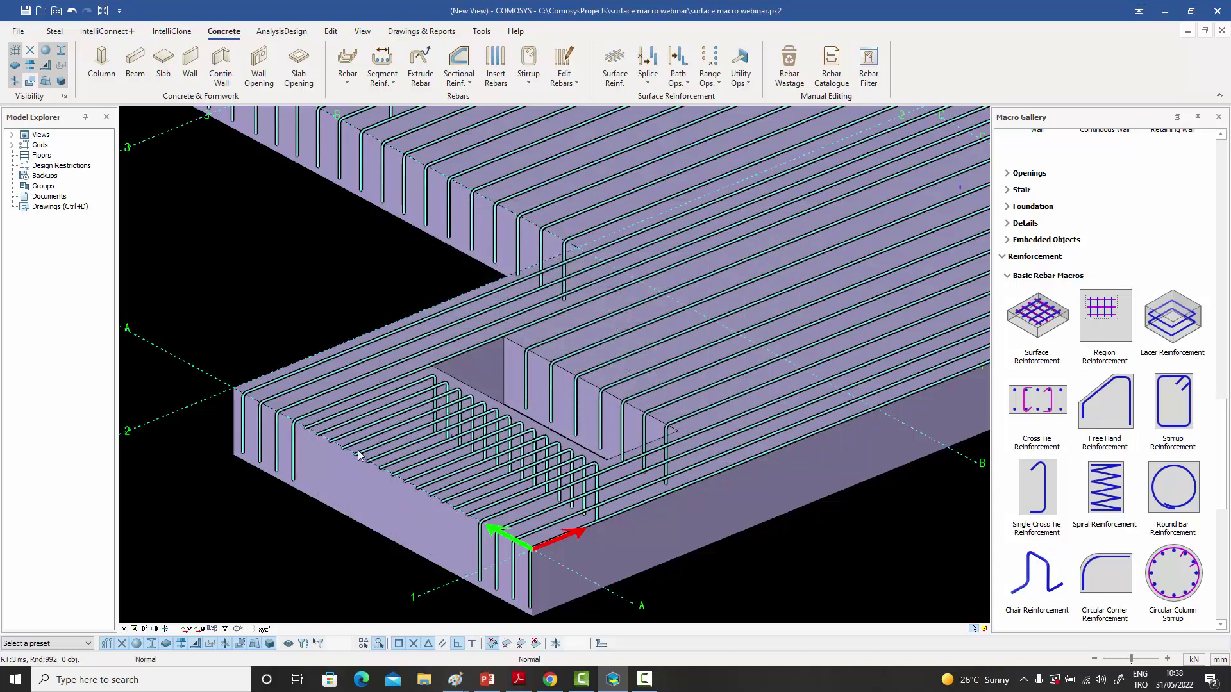
scroll(557, 461, down, 1)
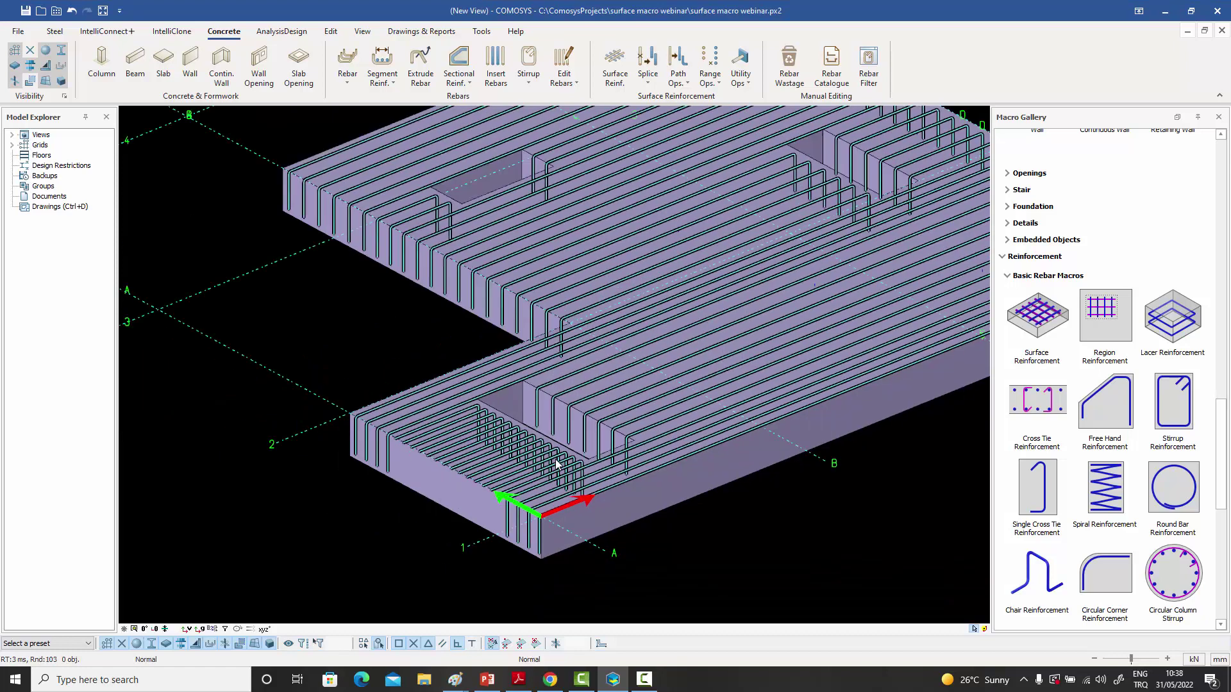
middle_drag(602, 363, 496, 457)
scroll(496, 458, down, 1)
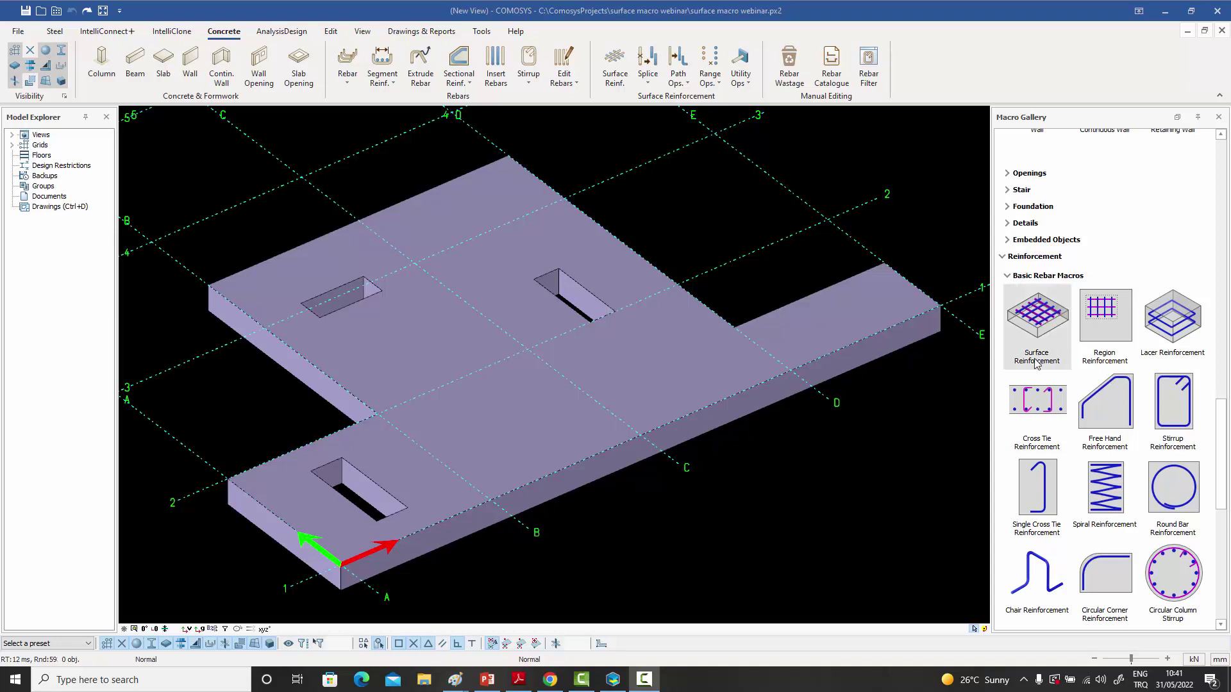
- Apply Surface Reinforcement to the slab's top surface, setting the rebar direction along axis 1 from A to B
click(1037, 314)
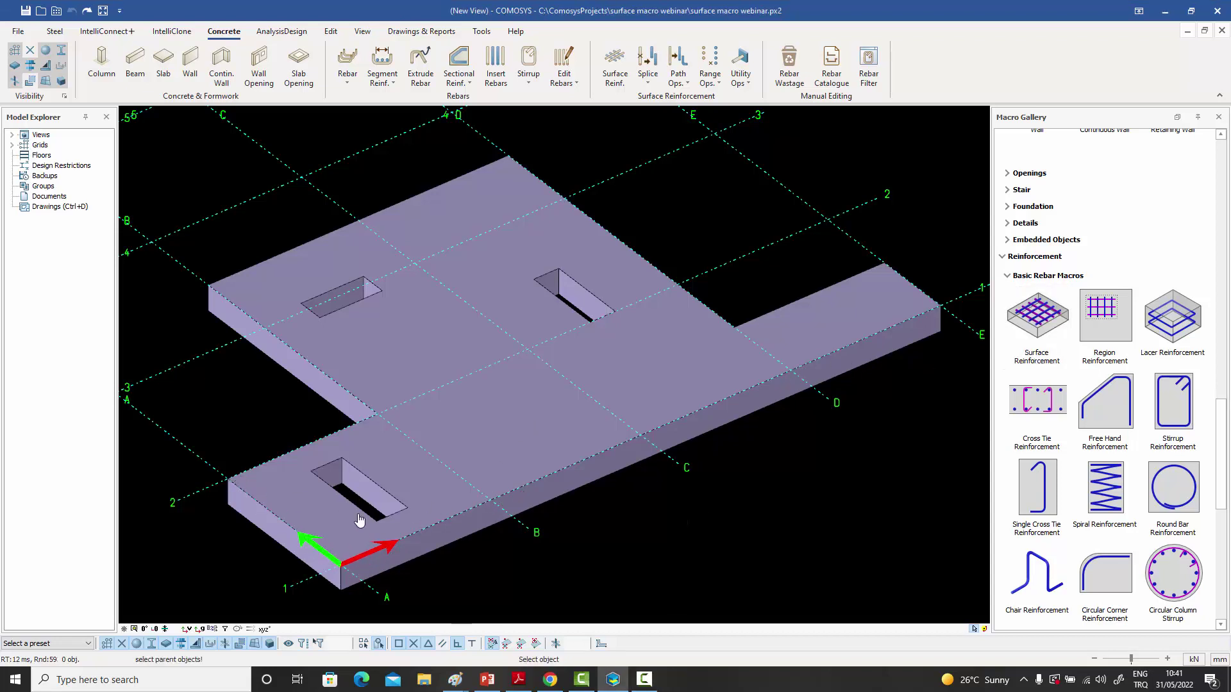
click(436, 492)
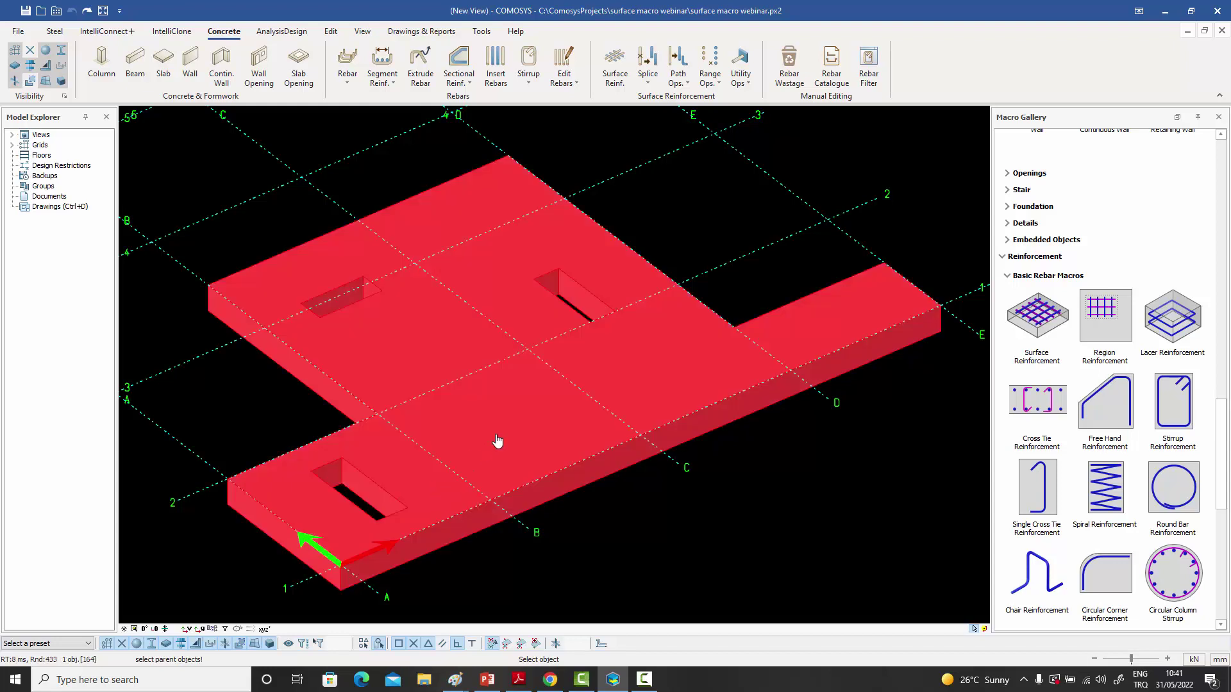
click(510, 430)
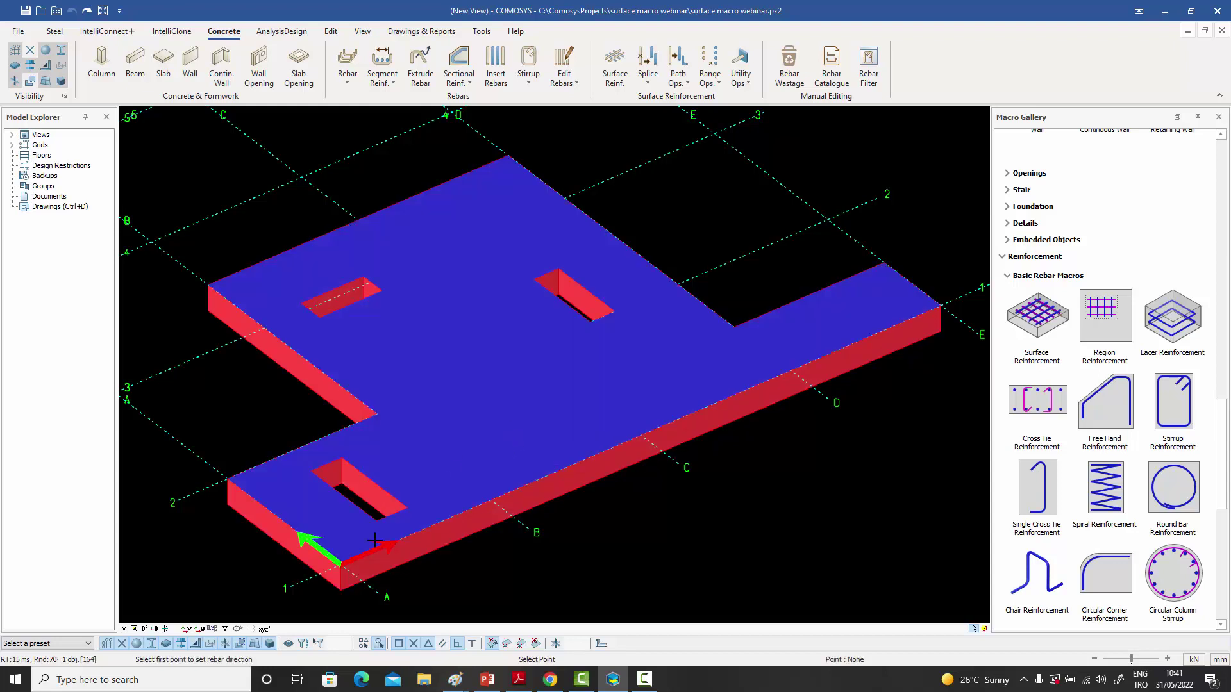
click(334, 564)
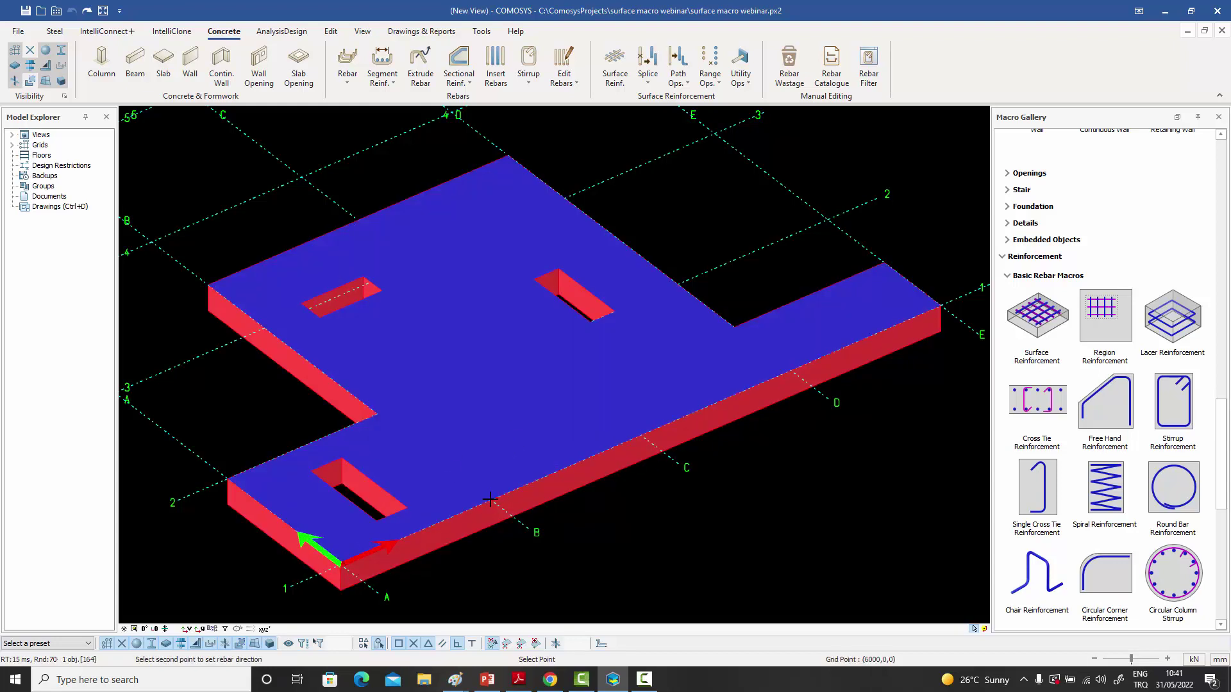
click(490, 499)
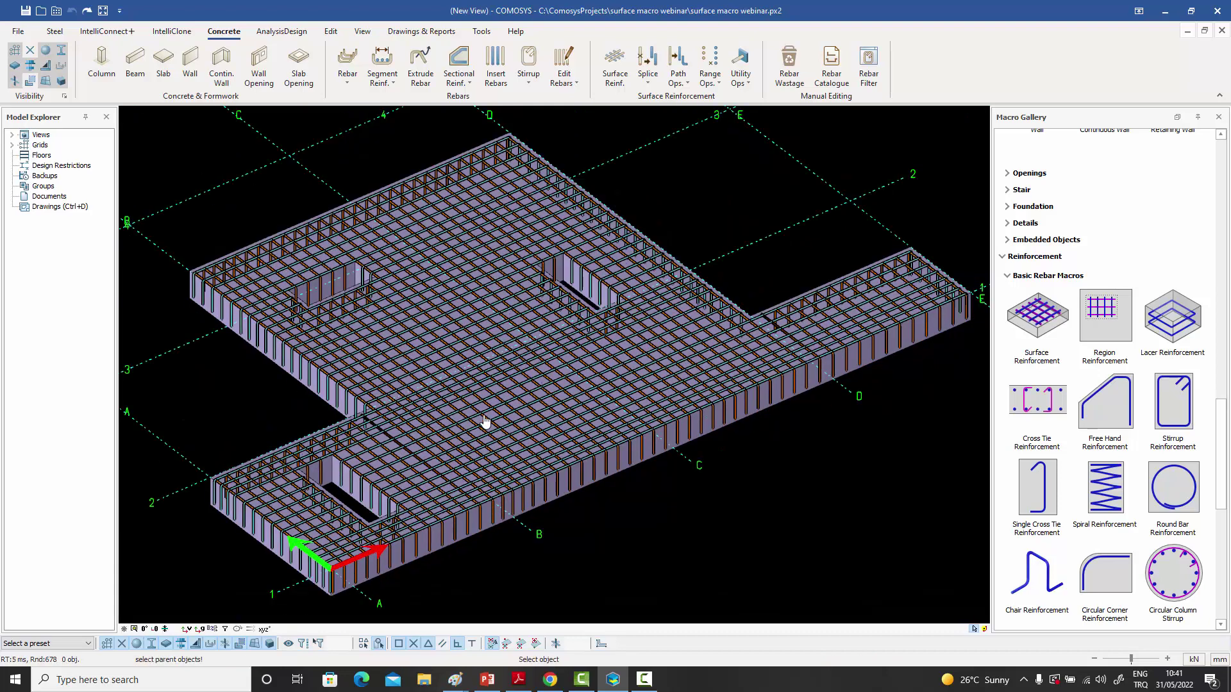
- Examine in plan view how the rebar groups in both directions are divided and spaced around the three openings and the slab's step at B-2
click(134, 629)
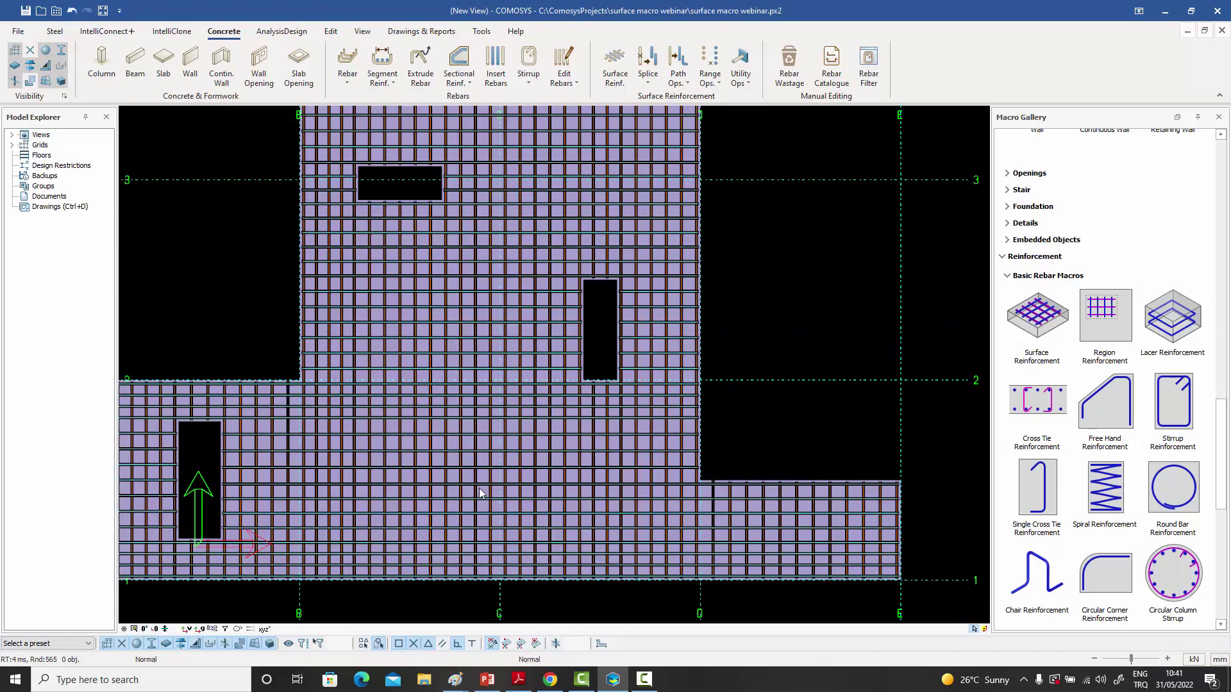
scroll(550, 453, up, 1)
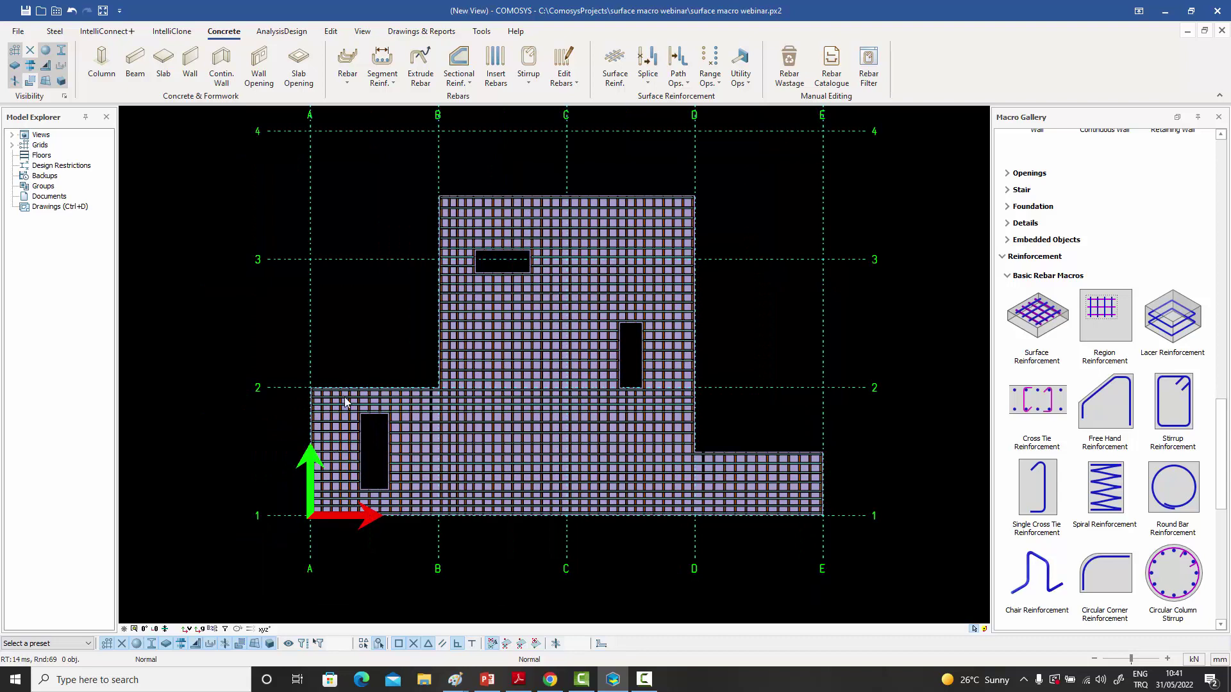
scroll(350, 405, up, 1)
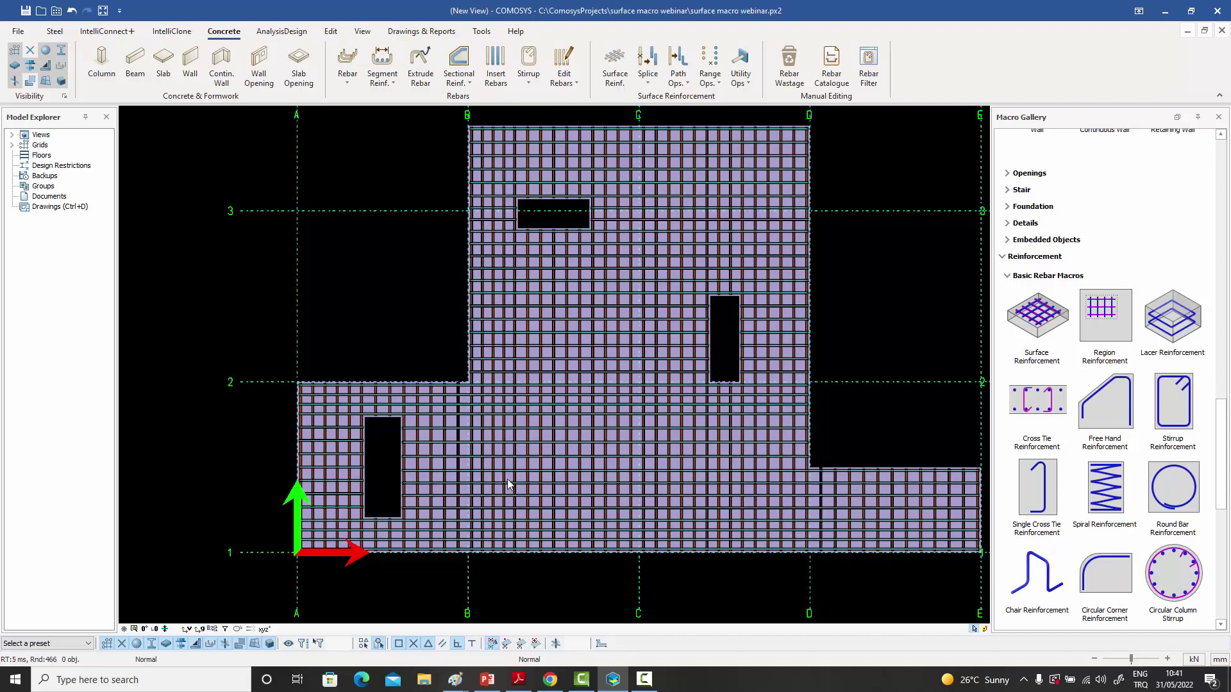
middle_drag(503, 485, 478, 485)
scroll(409, 492, up, 1)
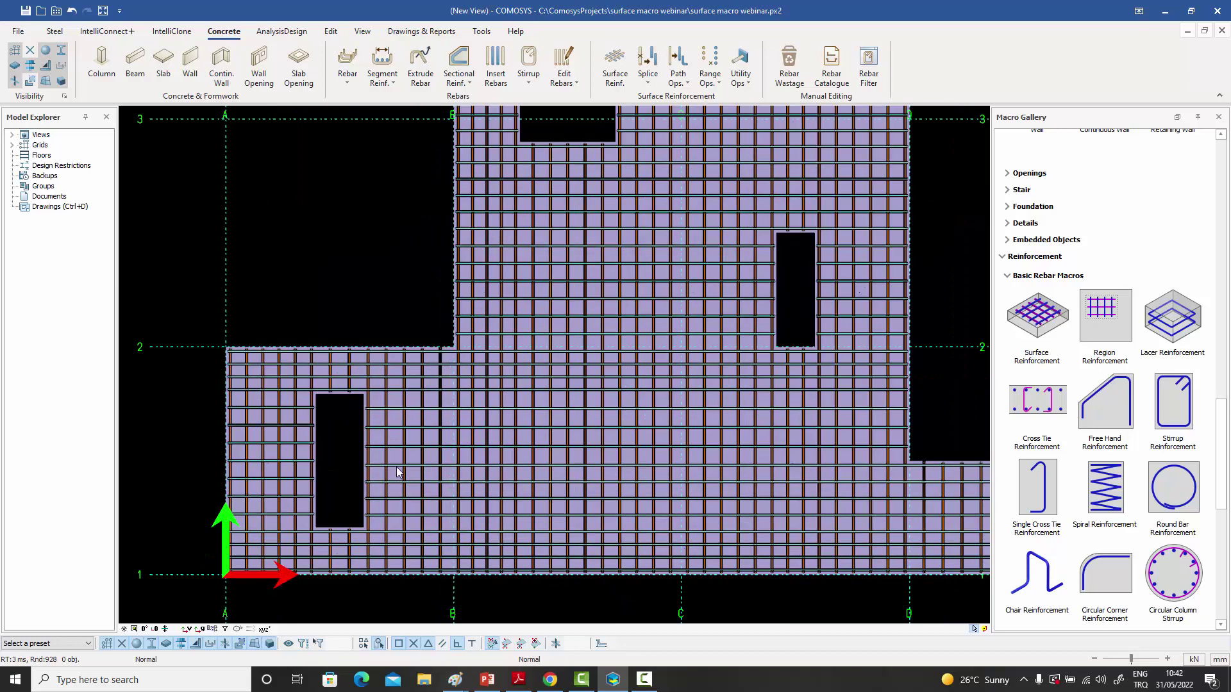
click(397, 472)
scroll(404, 456, up, 3)
scroll(430, 460, down, 1)
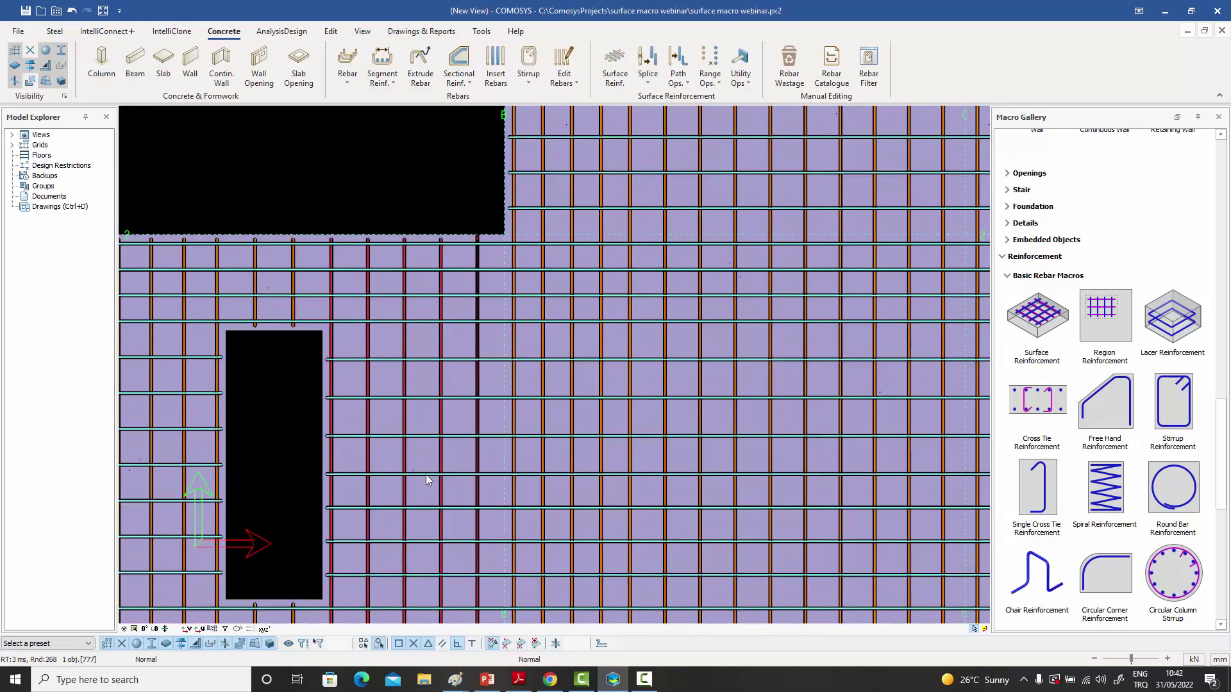
scroll(429, 472, down, 1)
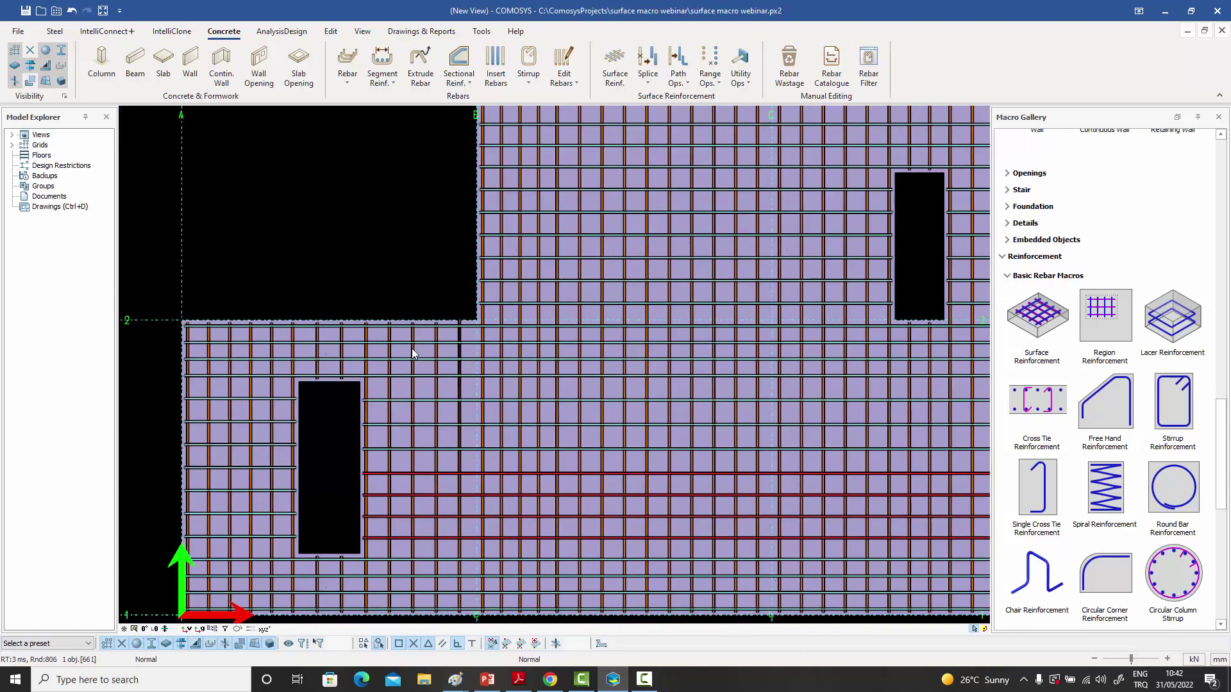
scroll(470, 393, down, 1)
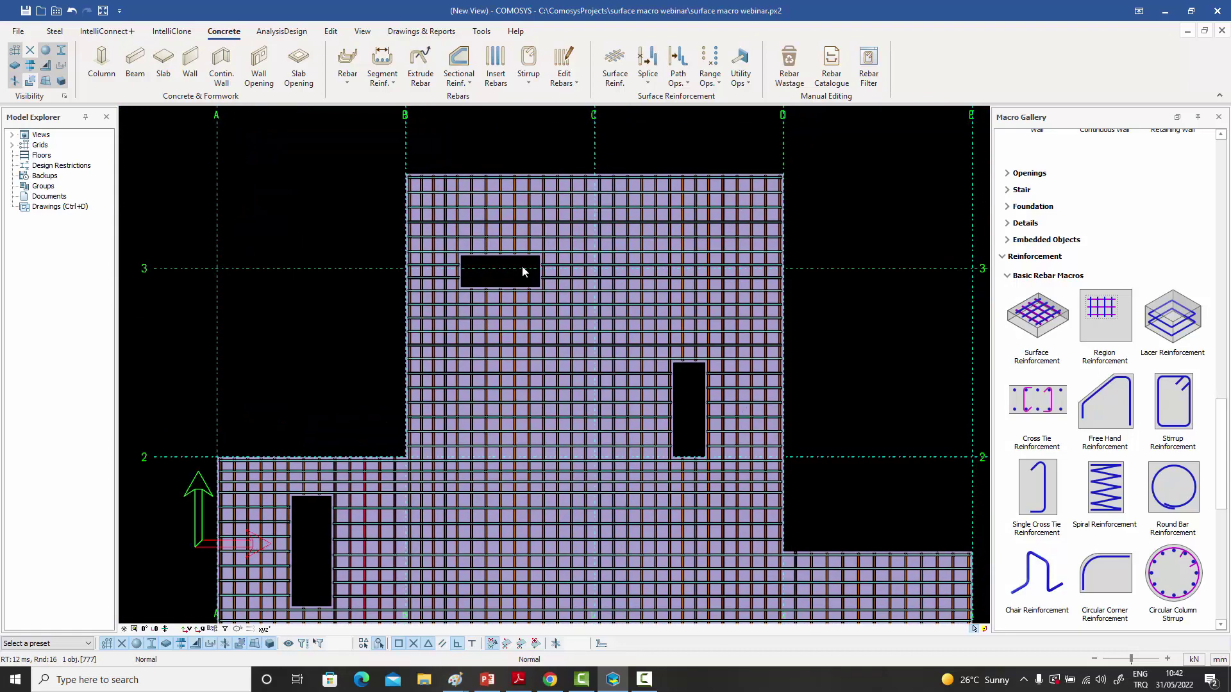
scroll(521, 264, up, 2)
scroll(522, 272, down, 3)
middle_drag(549, 352, 549, 280)
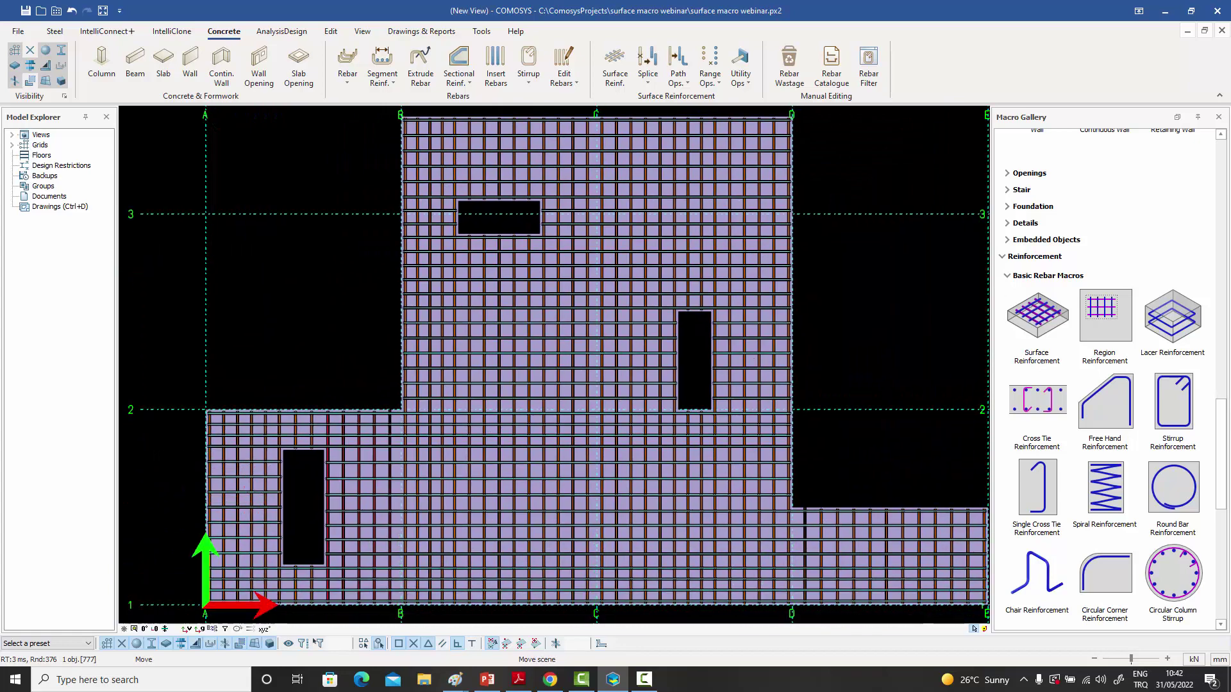
middle_drag(565, 330, 589, 340)
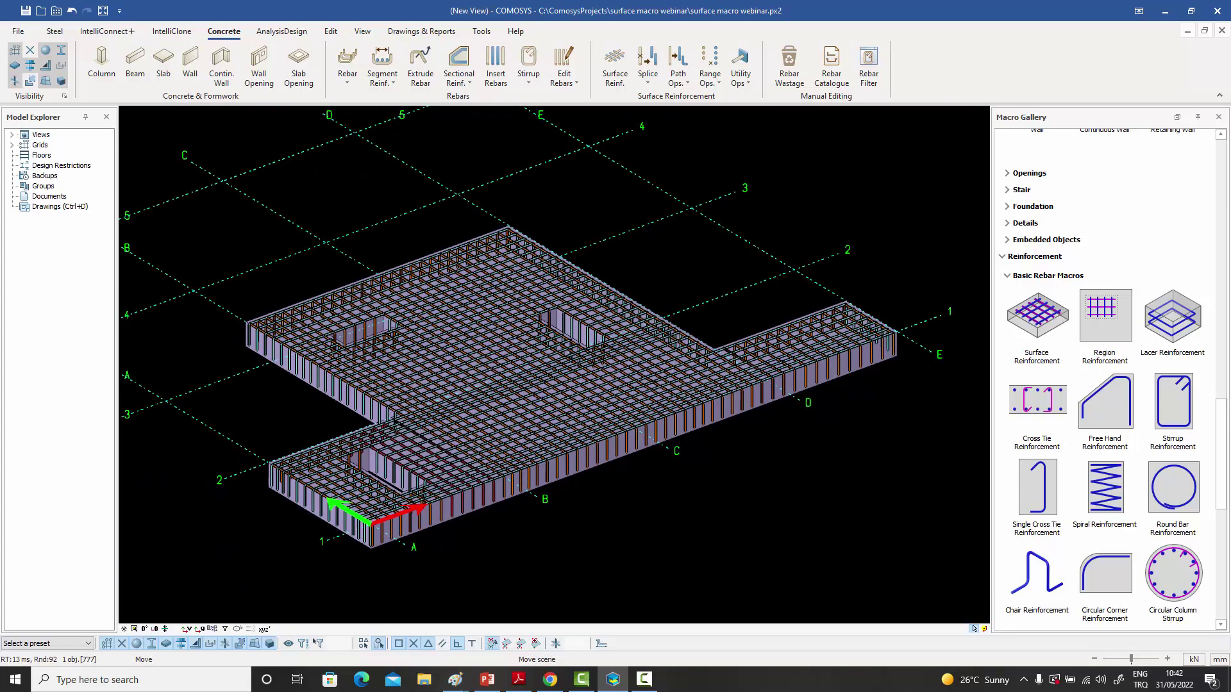
- Apply Surface Reinforcement to the slab's bottom surface, setting the rebar direction along its lower edge on axis 1 from the corner at A
click(1026, 356)
scroll(549, 472, up, 4)
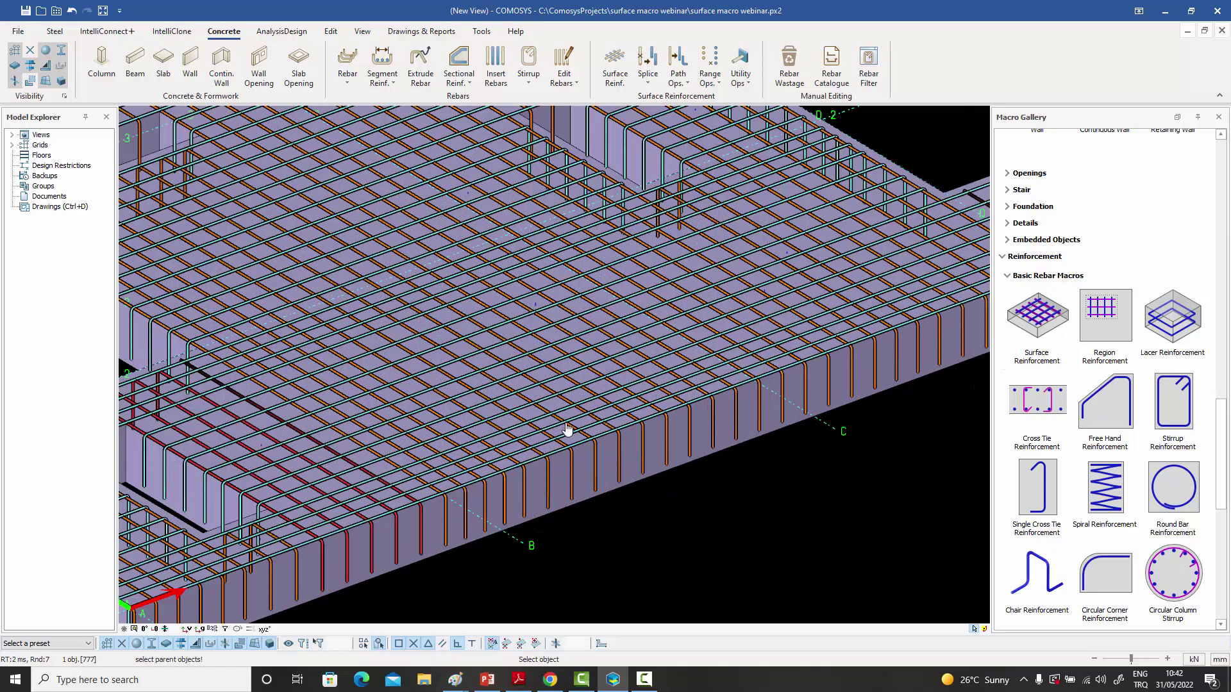
scroll(584, 481, up, 2)
click(583, 503)
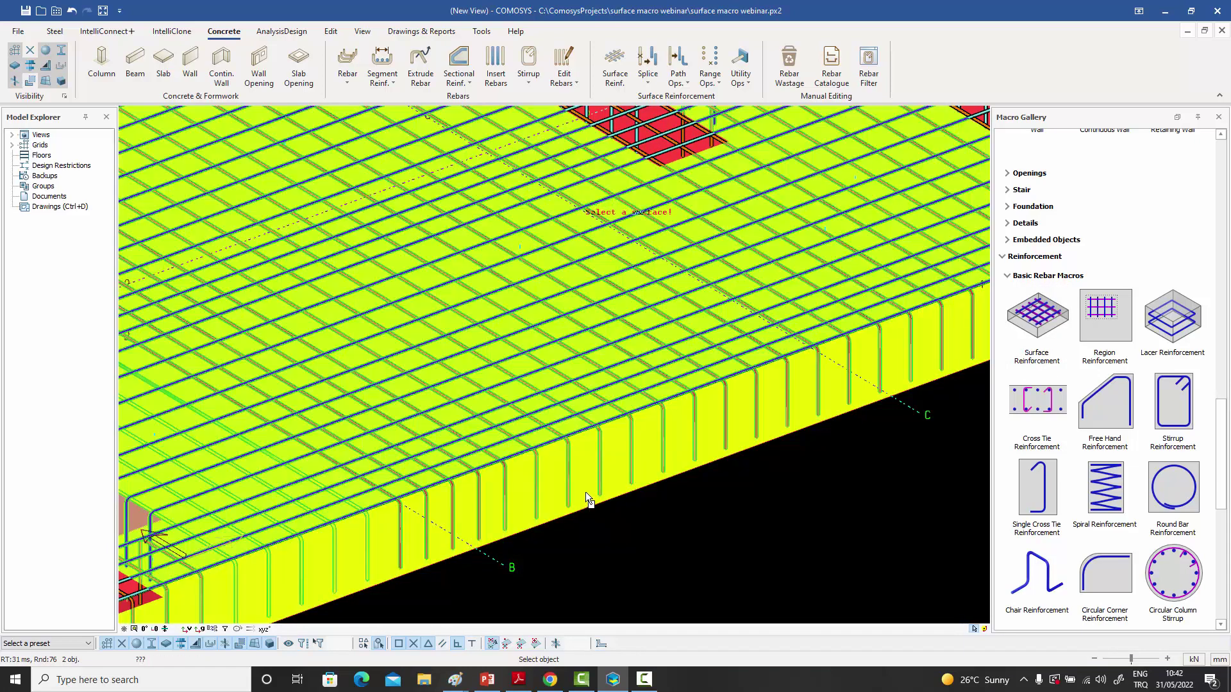
click(585, 490)
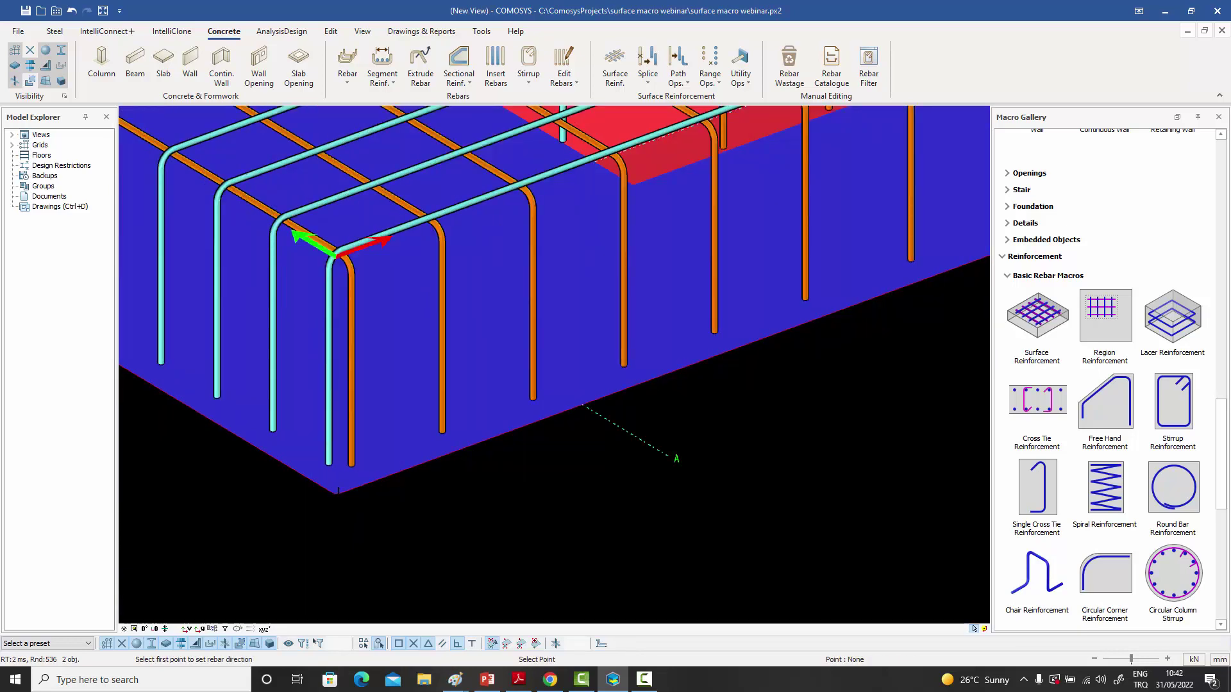
click(336, 494)
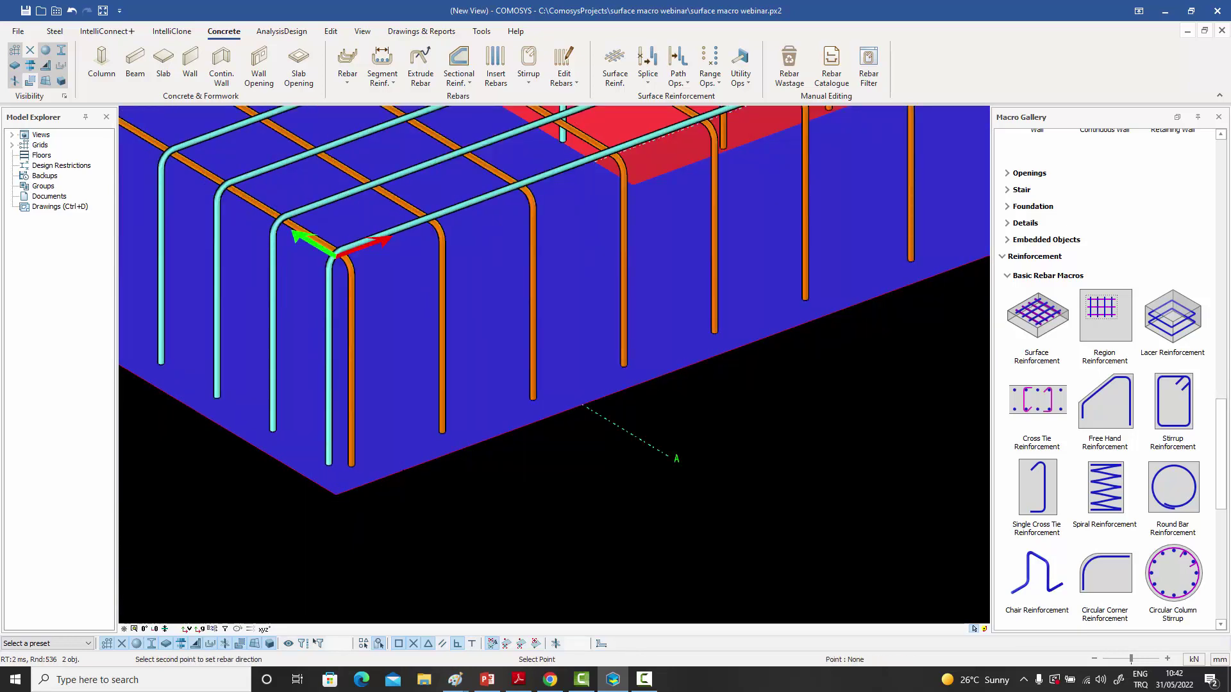
click(451, 451)
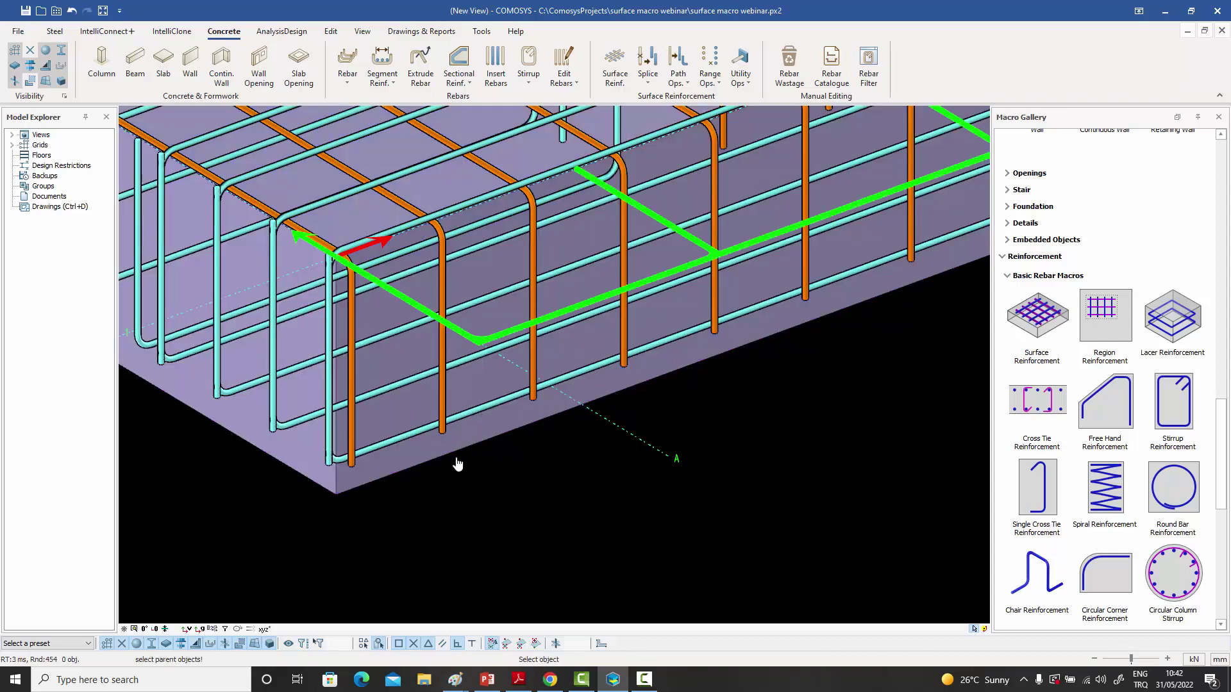
- Examine the combined top and bottom reinforcement across the slab, around the openings and at the slab's step at B-2
scroll(457, 463, down, 2)
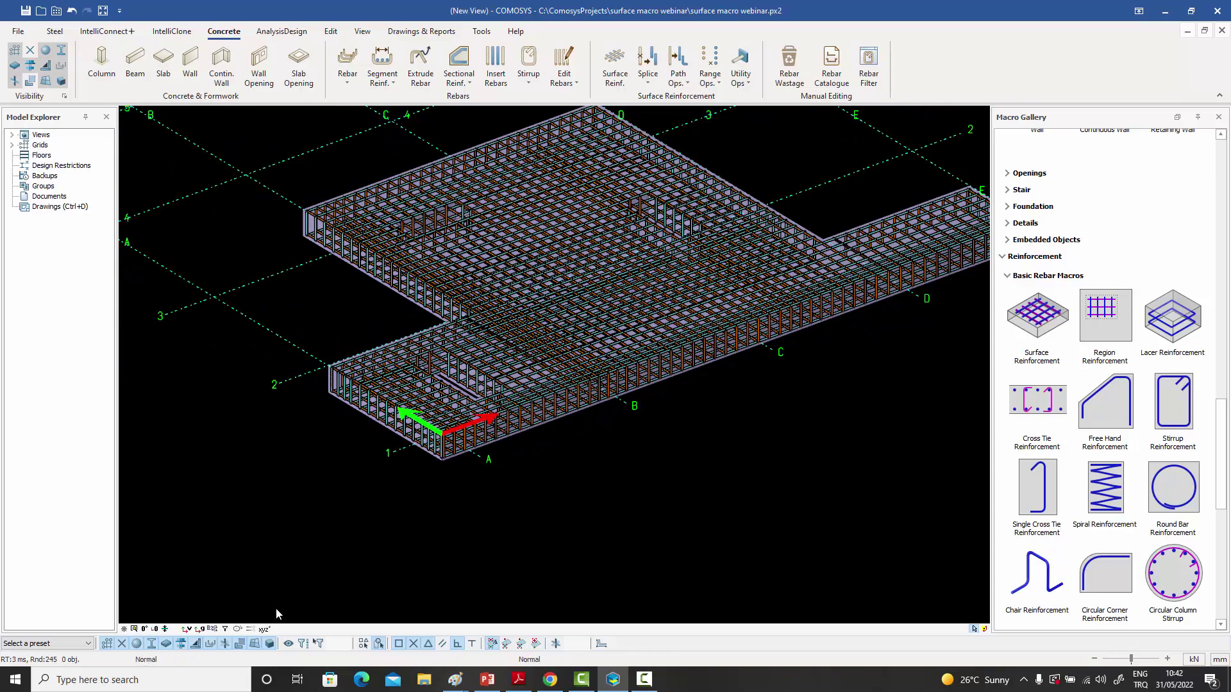
middle_drag(627, 467, 532, 532)
scroll(624, 459, up, 2)
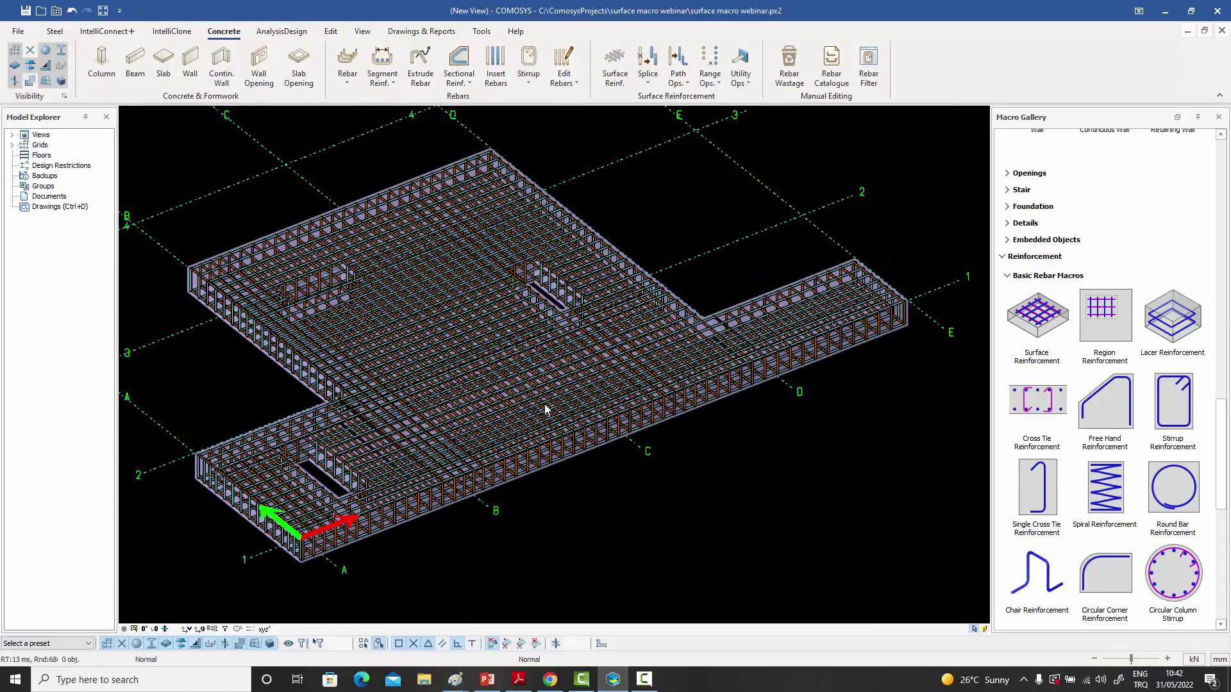
scroll(544, 404, up, 3)
shift+middle_drag(195, 416, 310, 417)
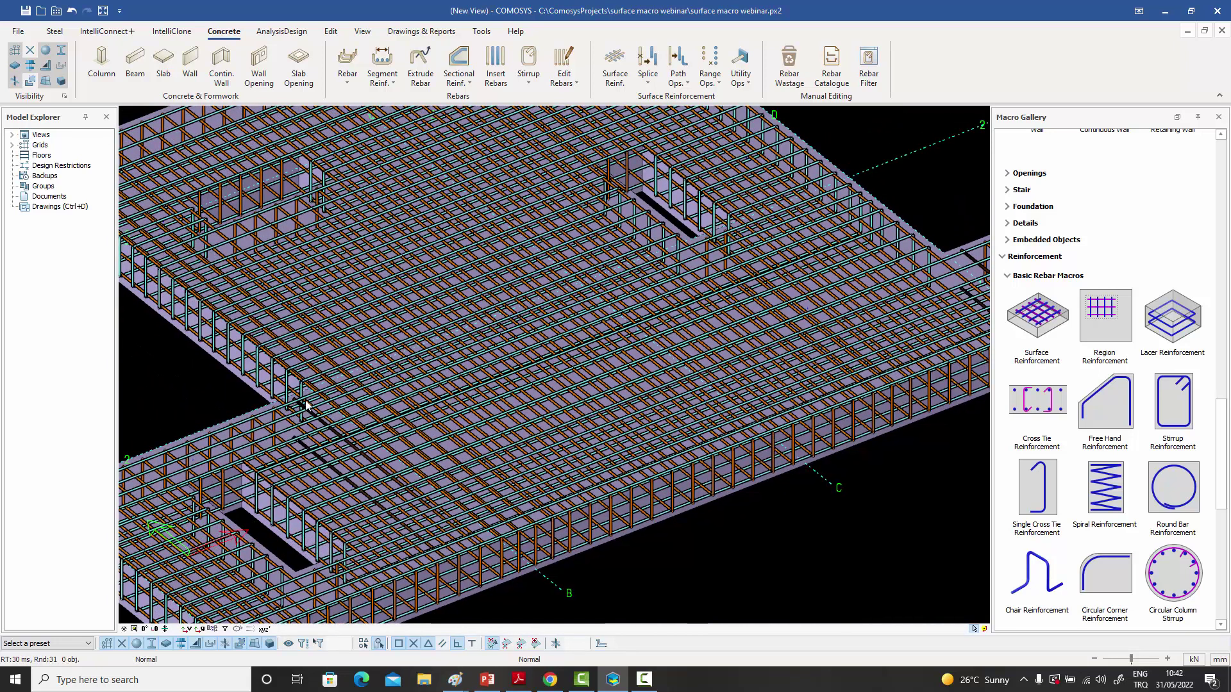
scroll(602, 366, down, 1)
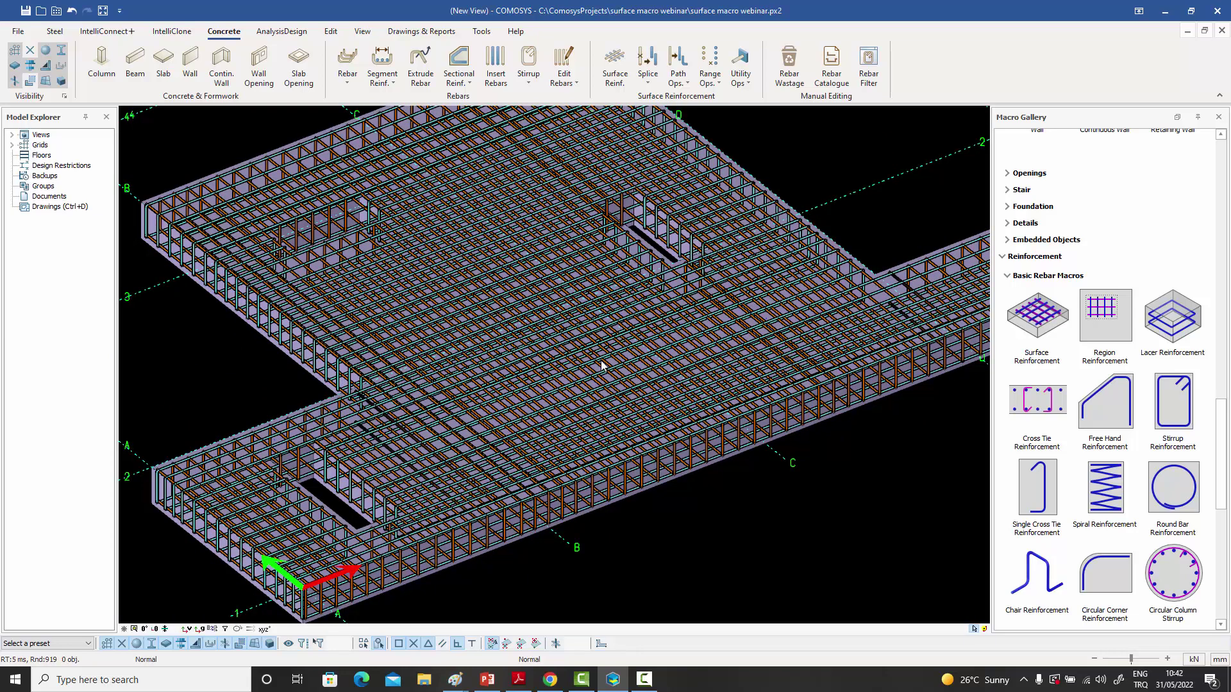
scroll(601, 365, down, 2)
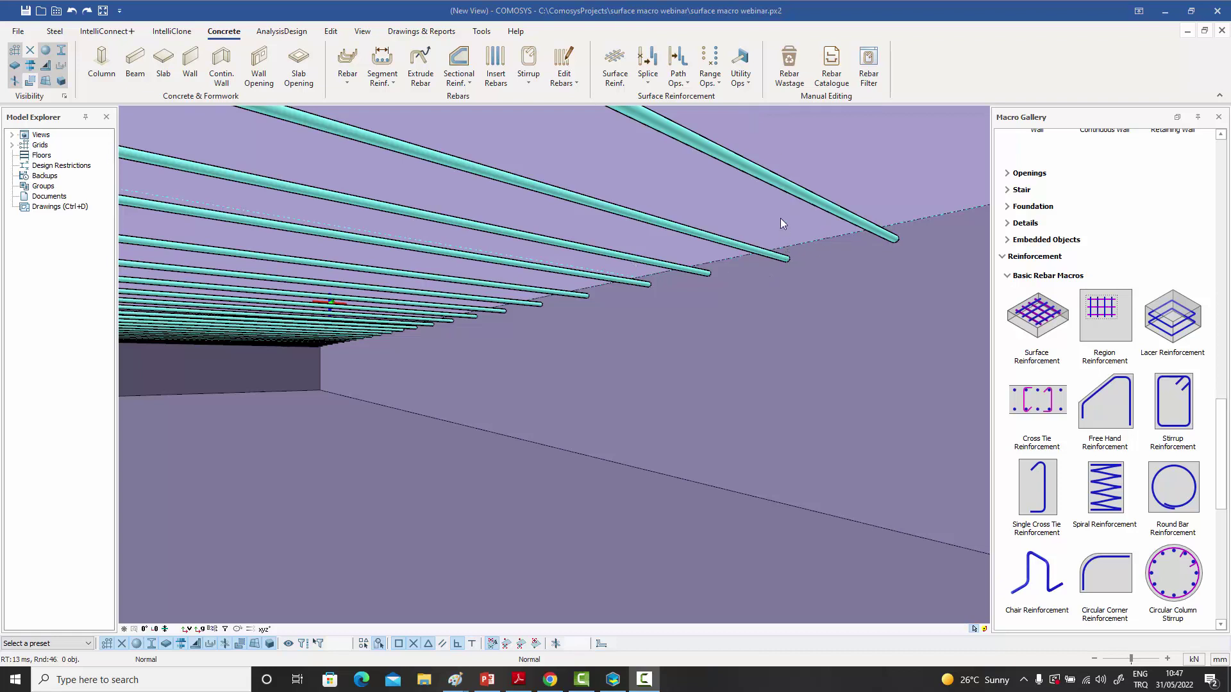
- Put end plates at the rebar ends of the two nearest groups of straight bars along the slab edge
click(747, 83)
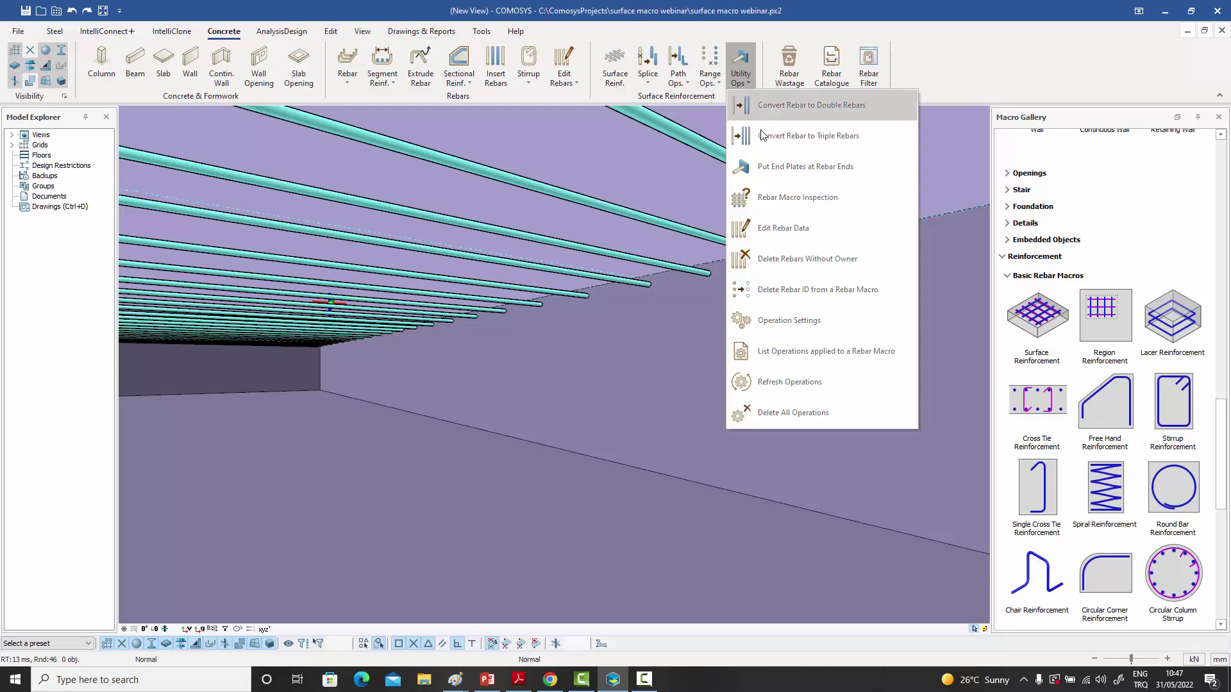
click(767, 168)
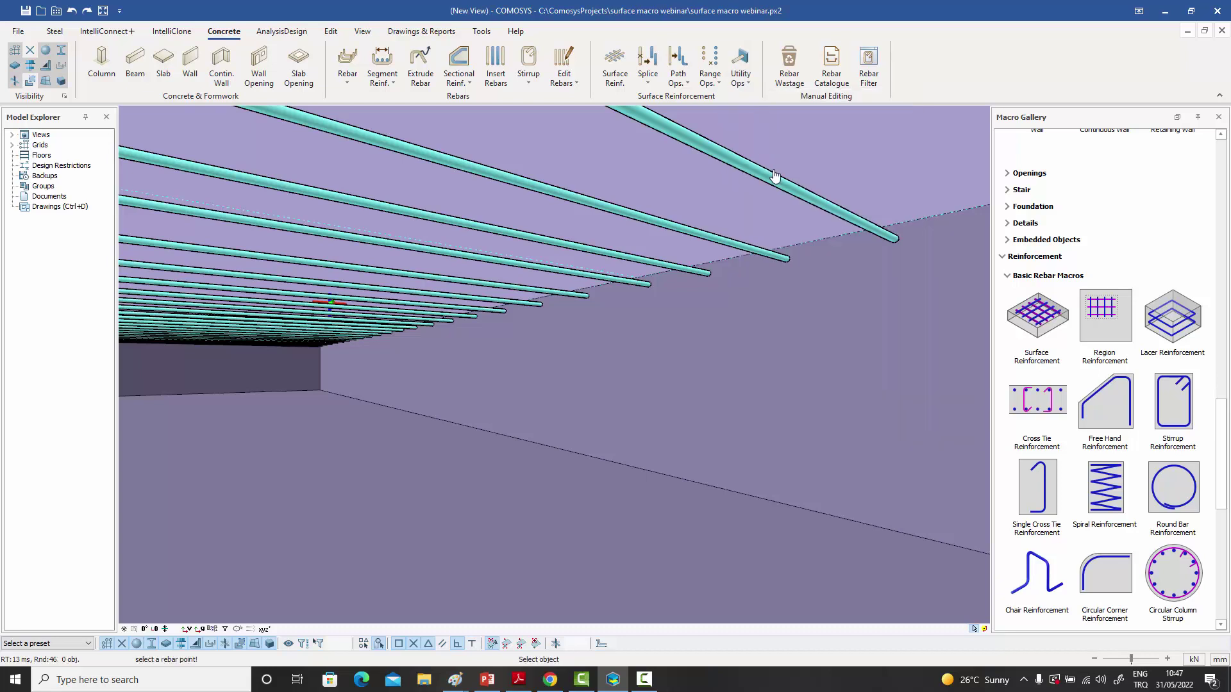
click(897, 244)
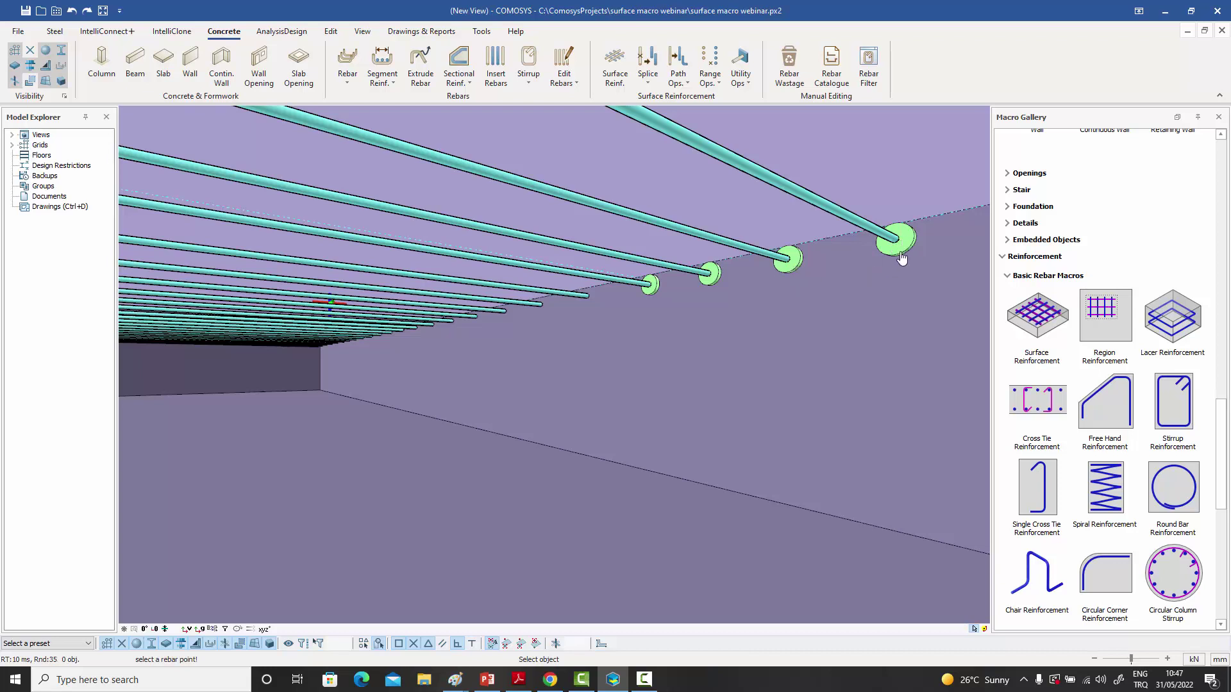
click(588, 298)
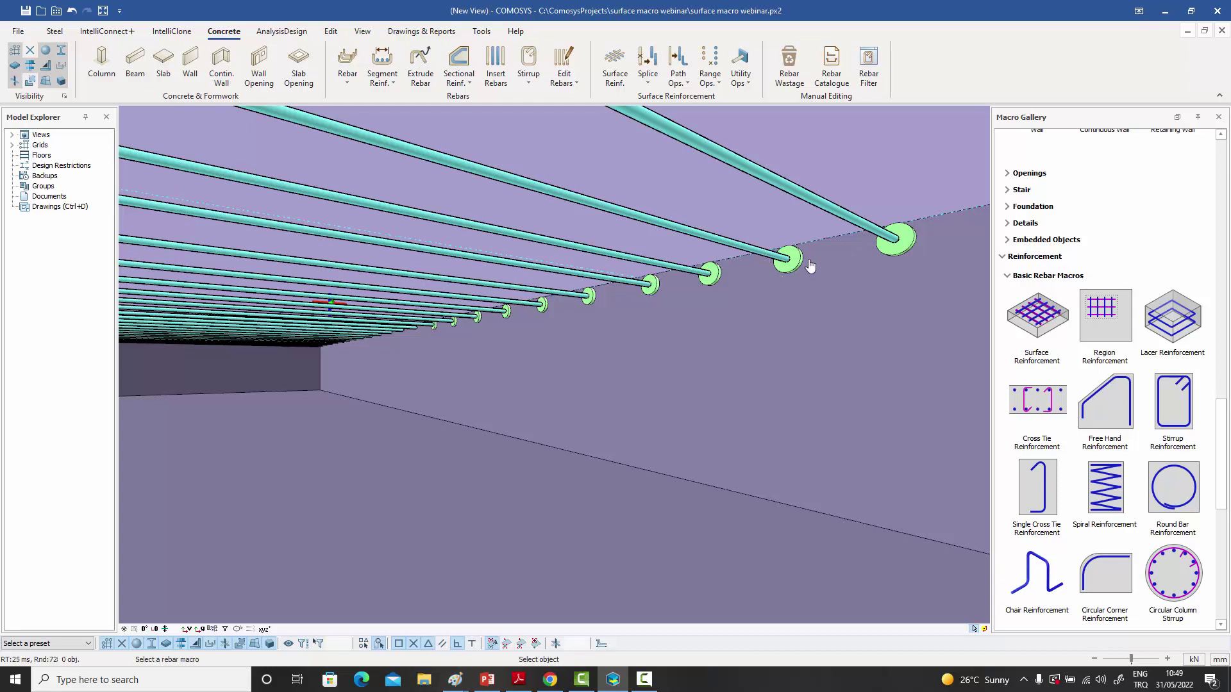
- Edit the Generate end plate operation on the nearest rebar group and set its anchor type to Rectangle
click(757, 256)
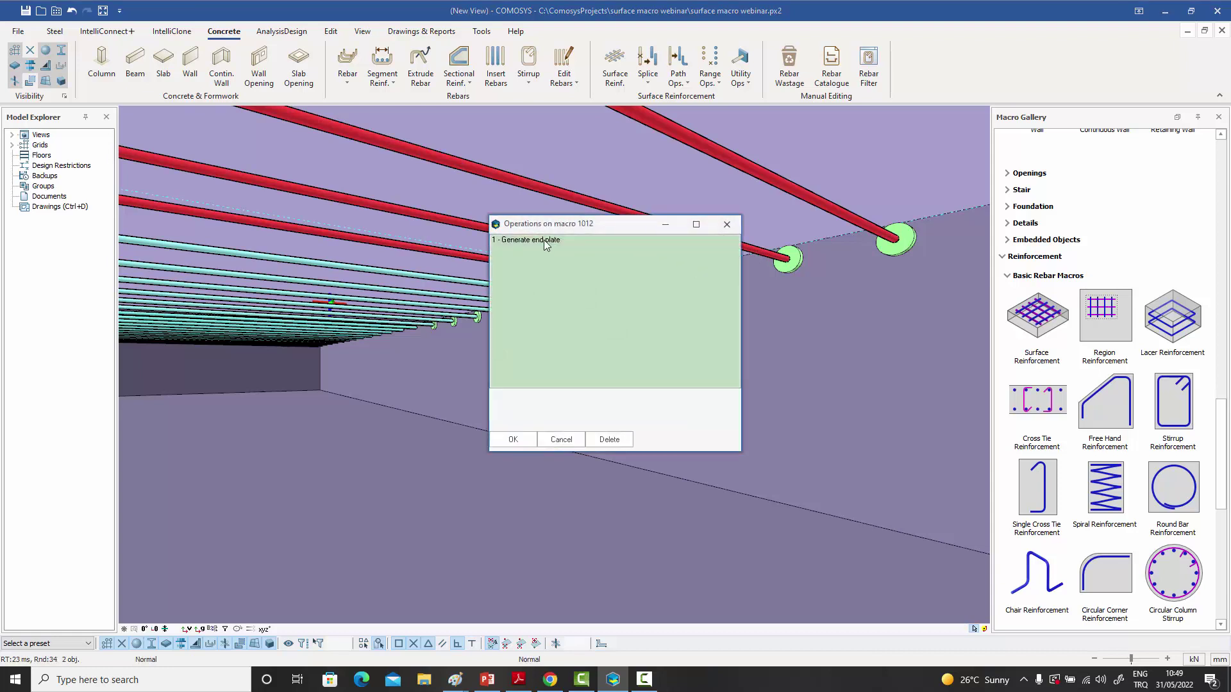
click(541, 240)
double_click(540, 240)
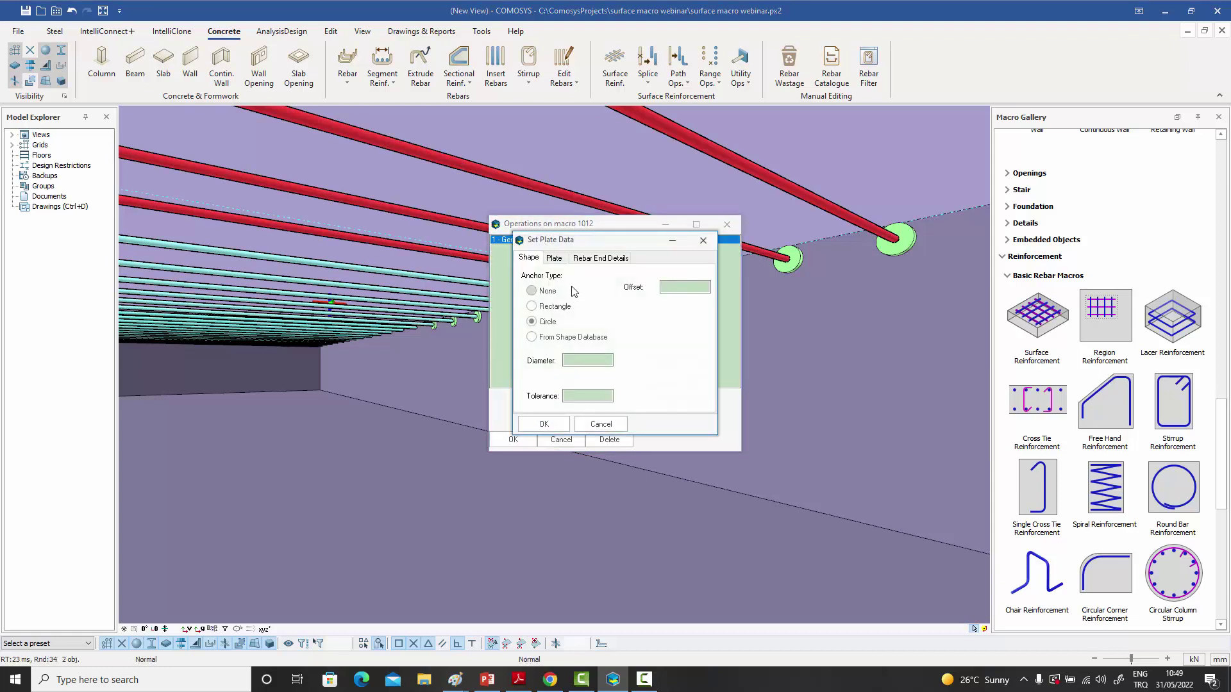
click(539, 306)
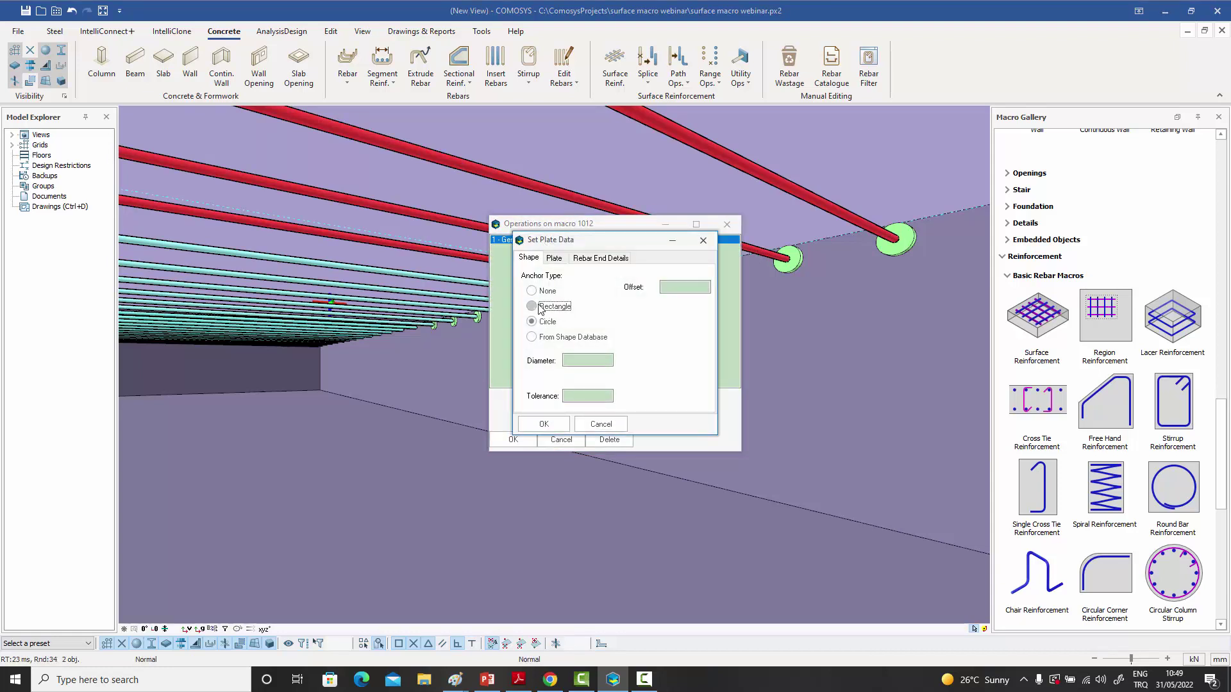
click(543, 424)
click(512, 440)
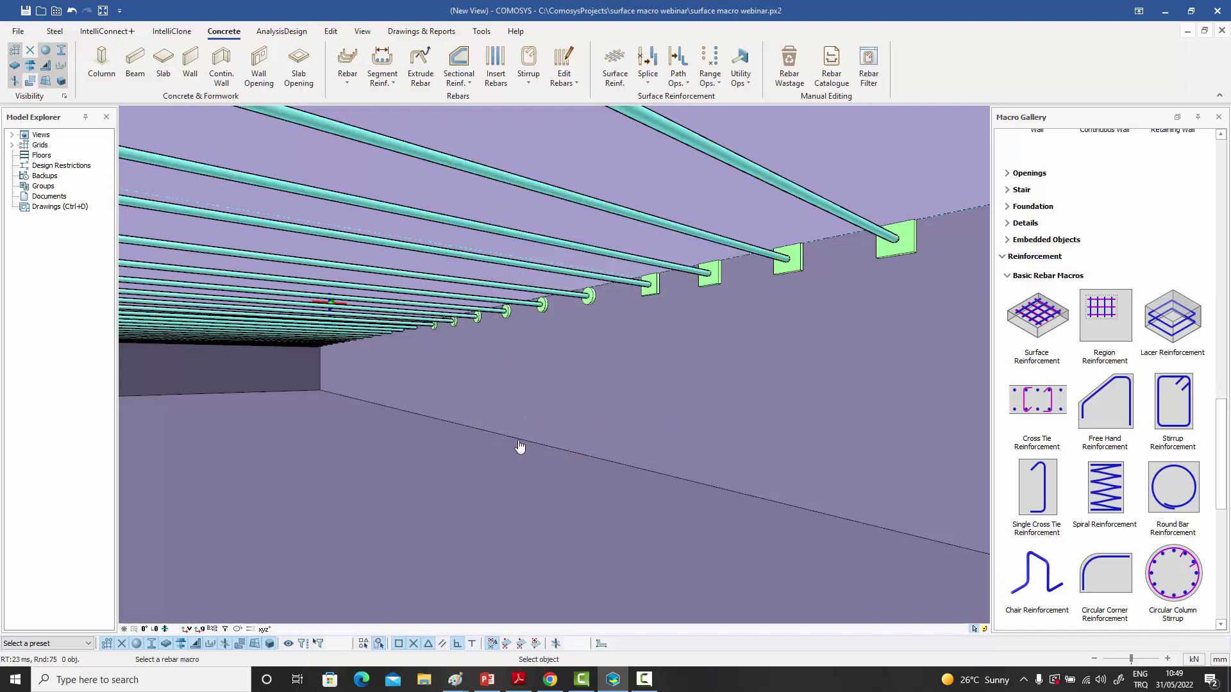
- Reopen the end plate operation of the nearest rebar group and choose From Shape Database as the anchor type
click(769, 257)
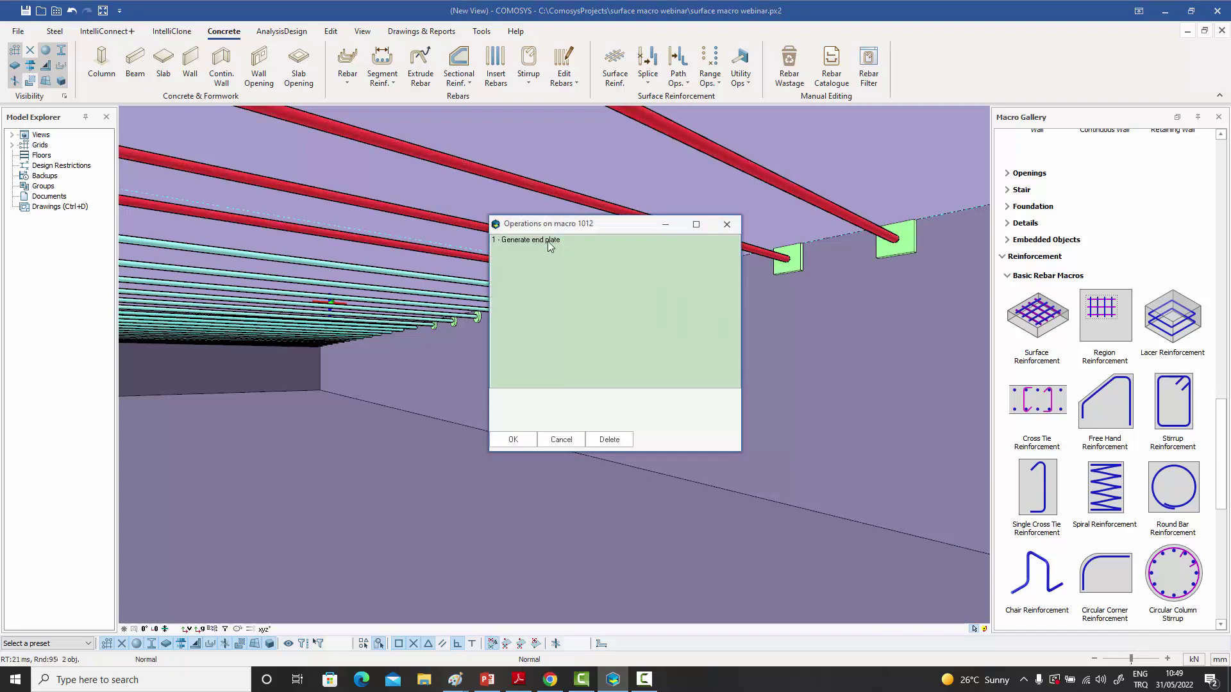
double_click(550, 242)
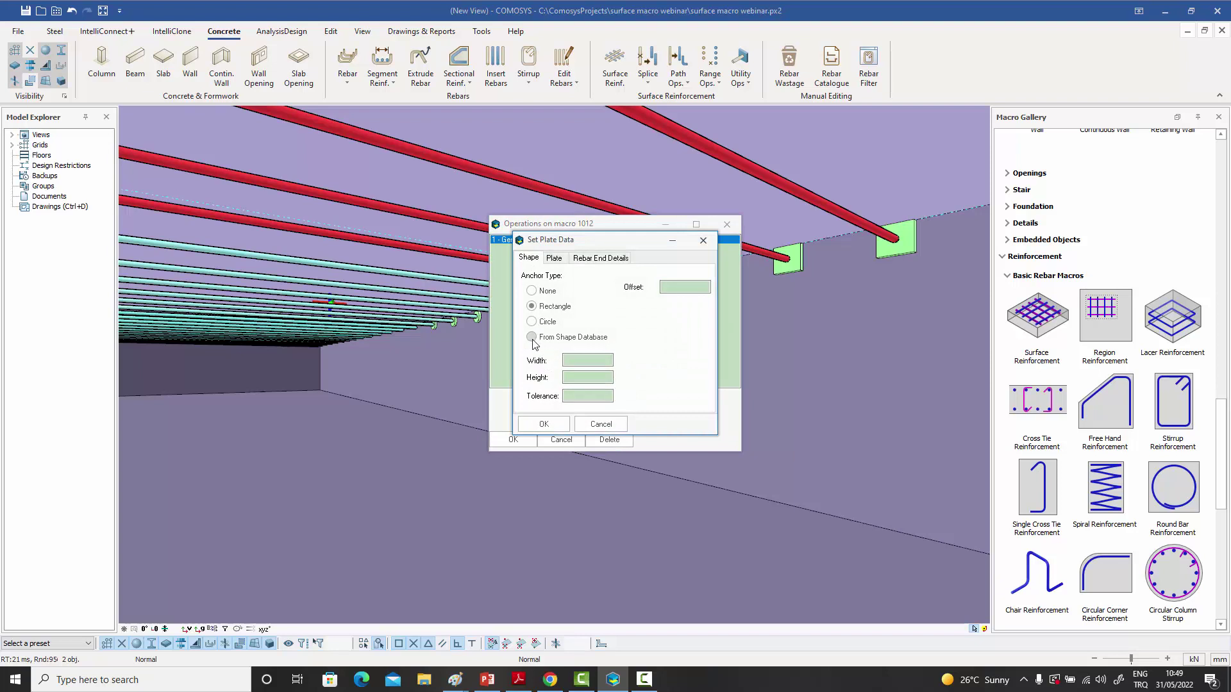
click(603, 338)
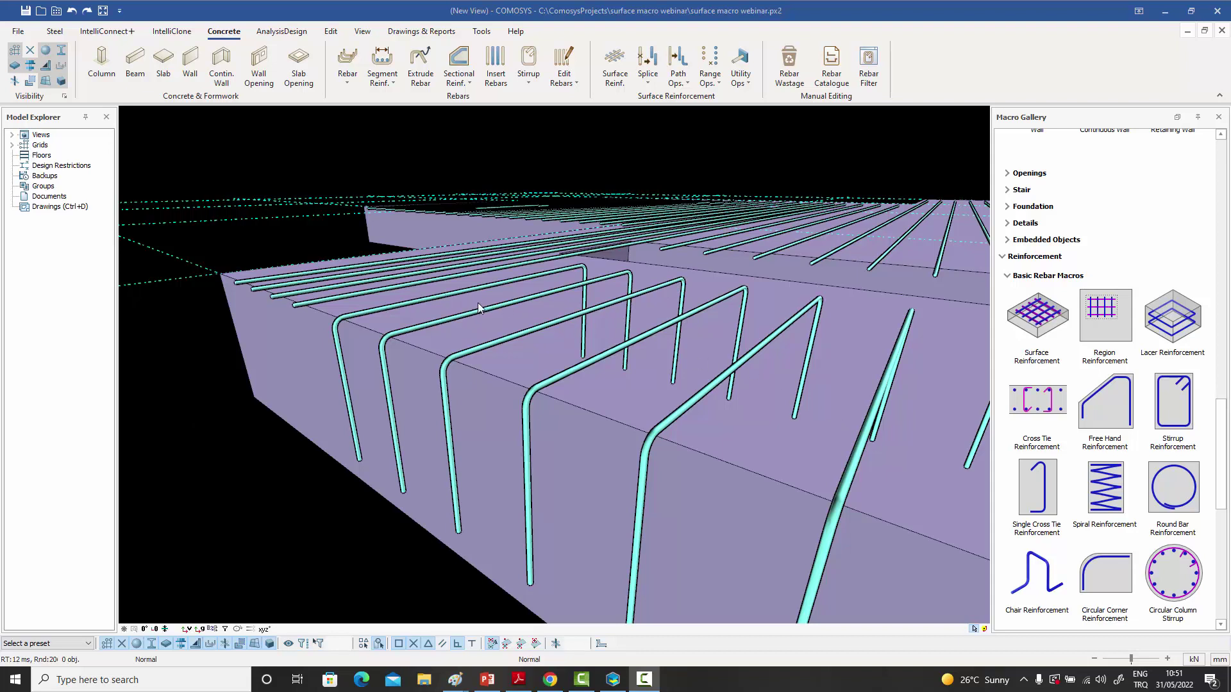
- Convert the U-shaped rebar group at the slab edge to double rebars, and undo the conversion
click(744, 84)
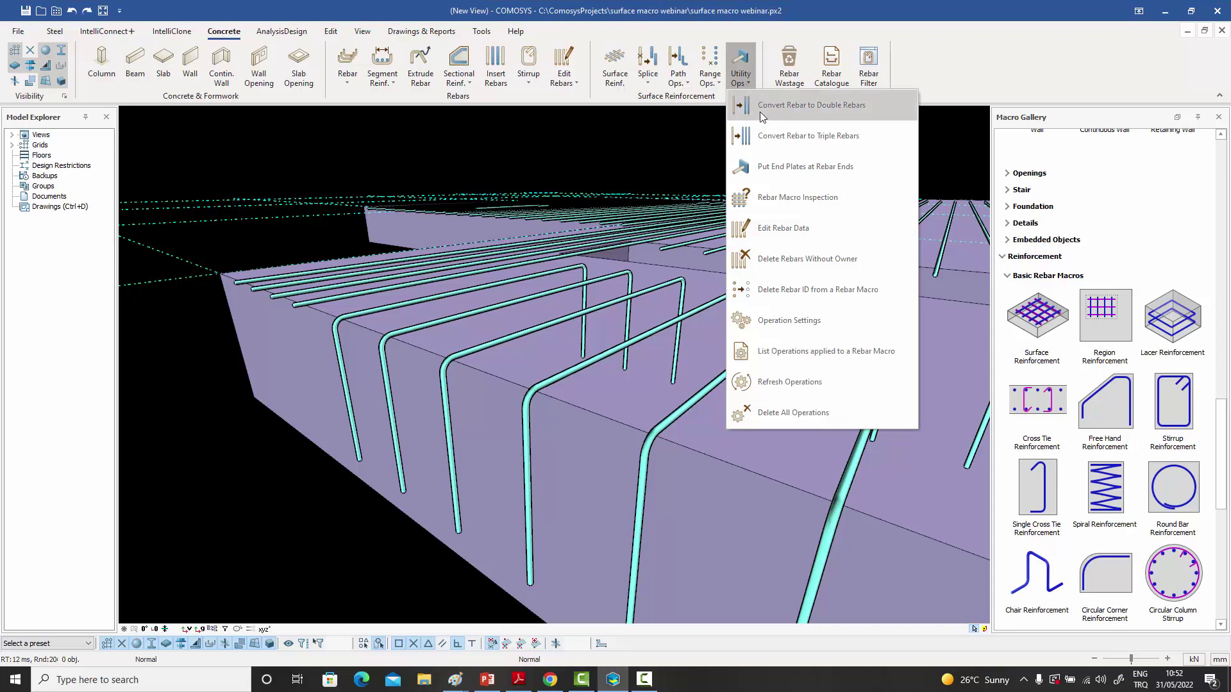
click(784, 105)
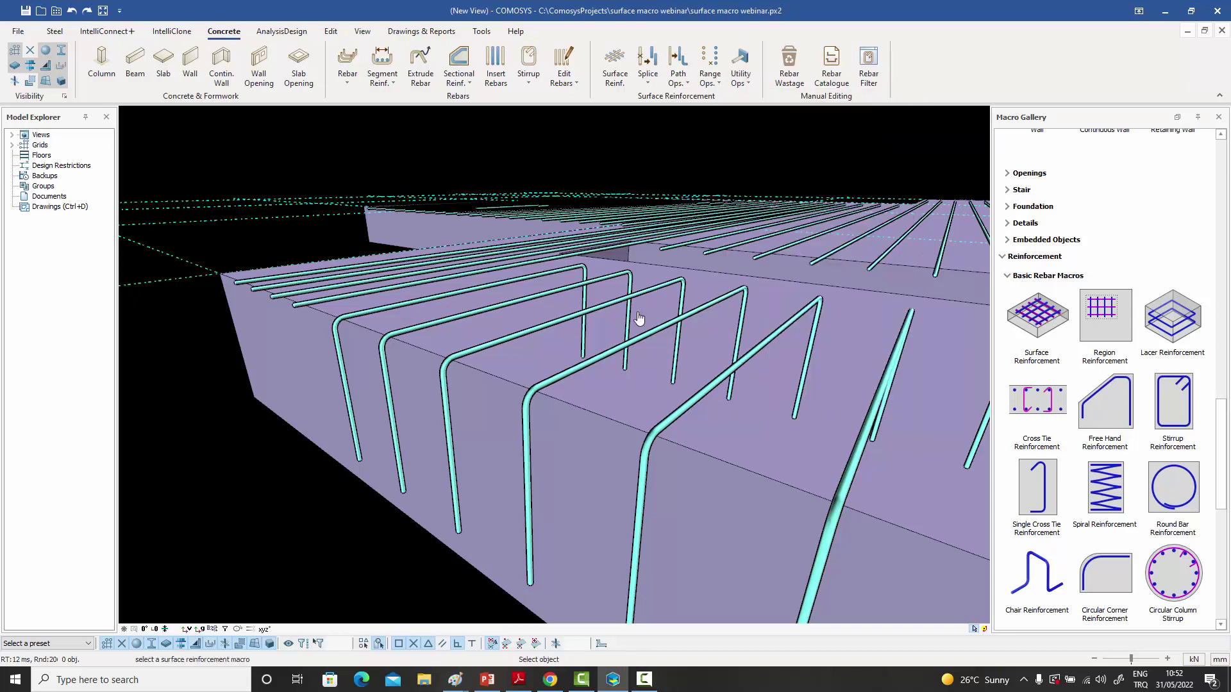
click(595, 366)
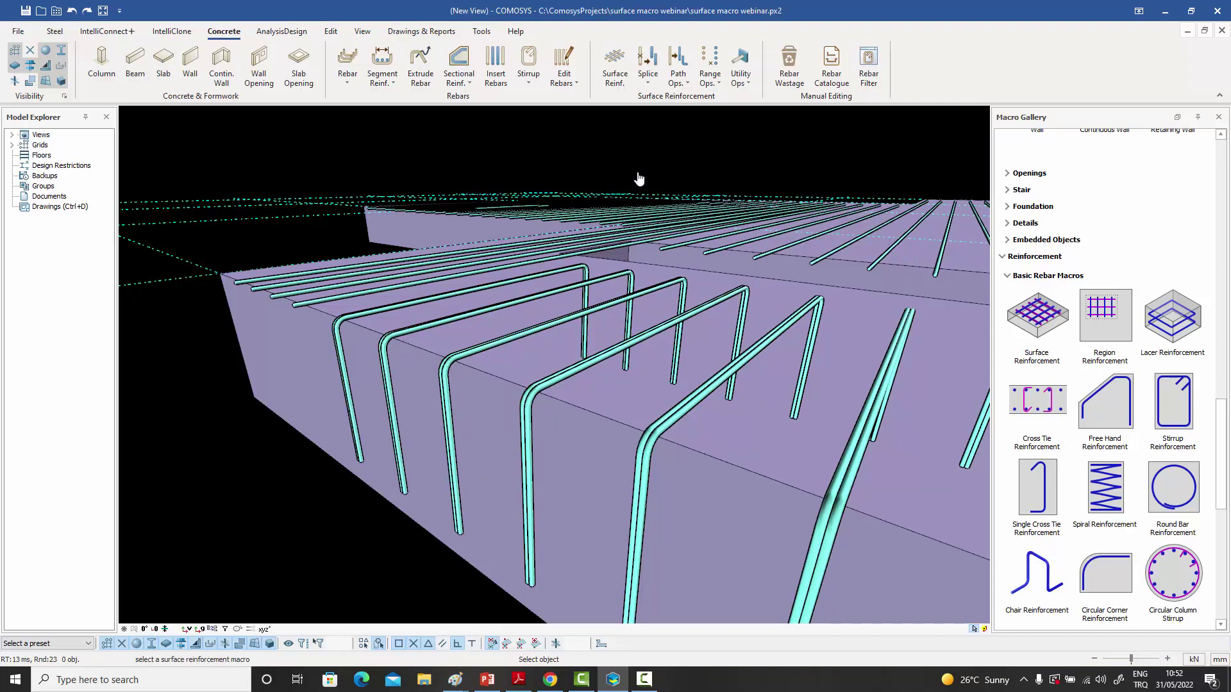
key(Escape)
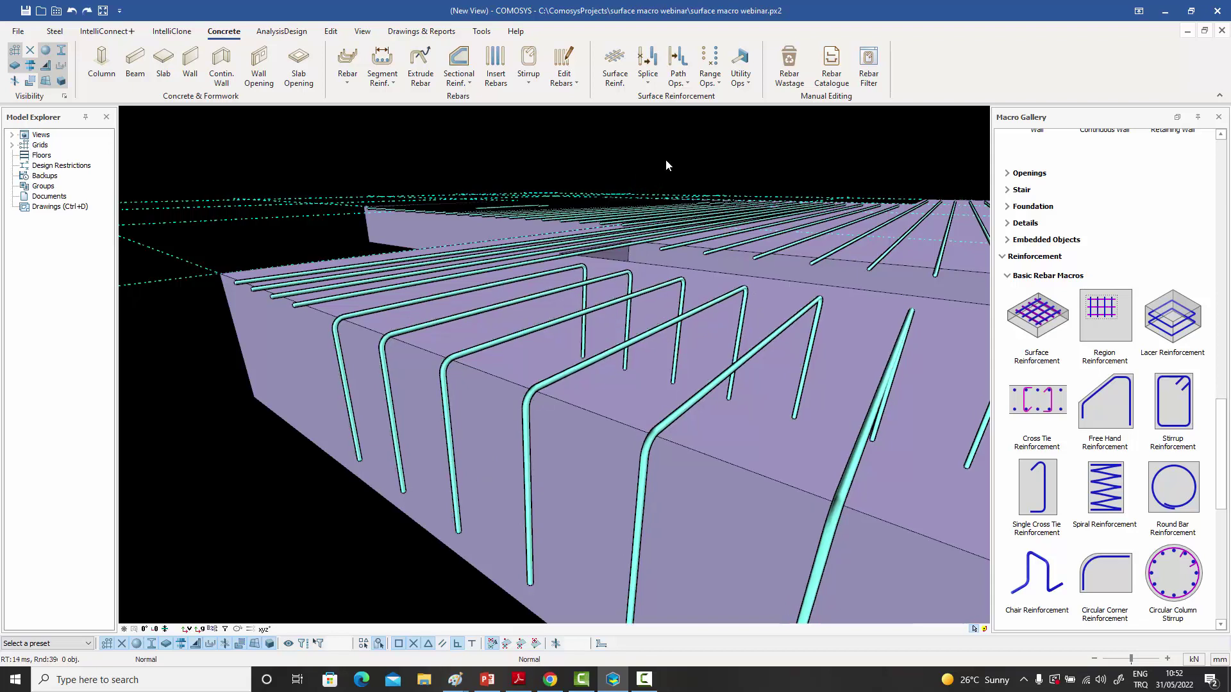
- Convert the U-shaped rebar group at the slab edge to triple rebars
click(749, 80)
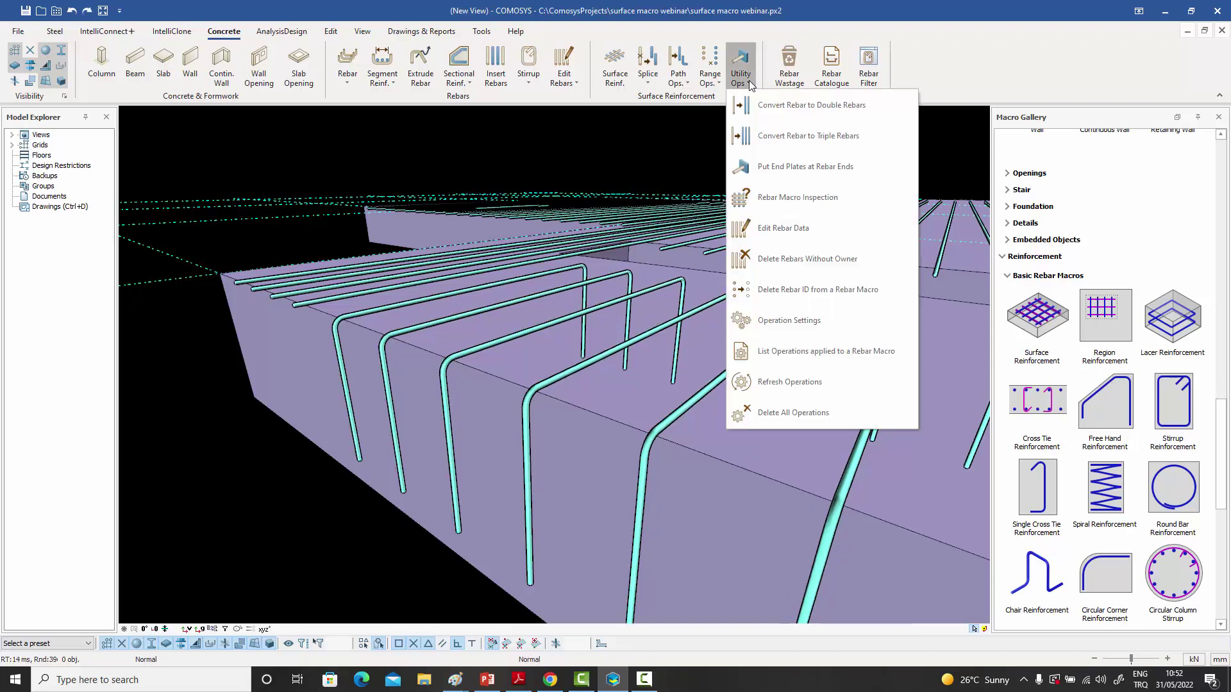
click(769, 137)
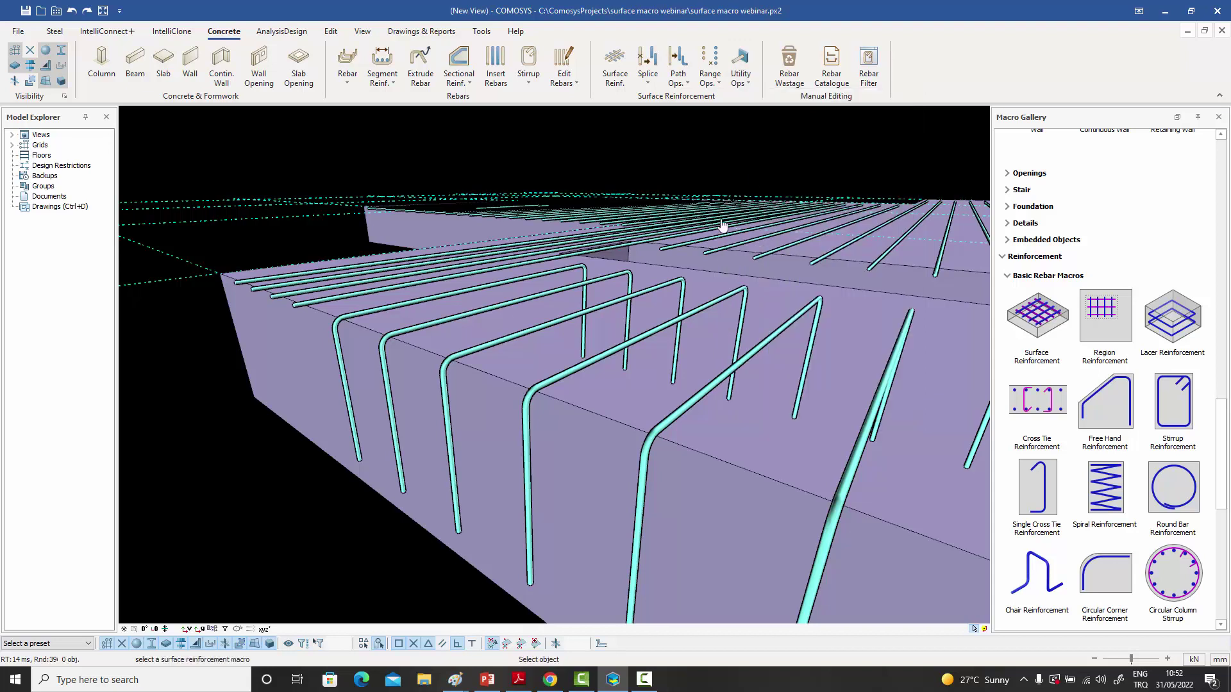
click(520, 340)
scroll(452, 374, up, 2)
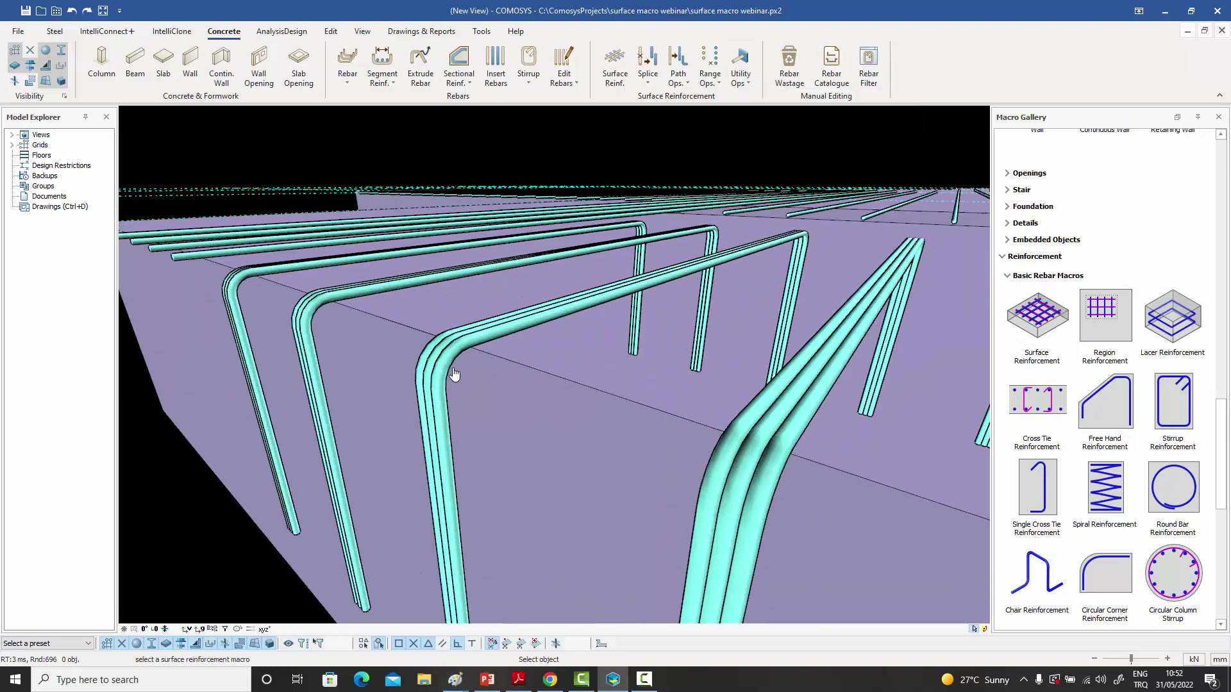
key(Escape)
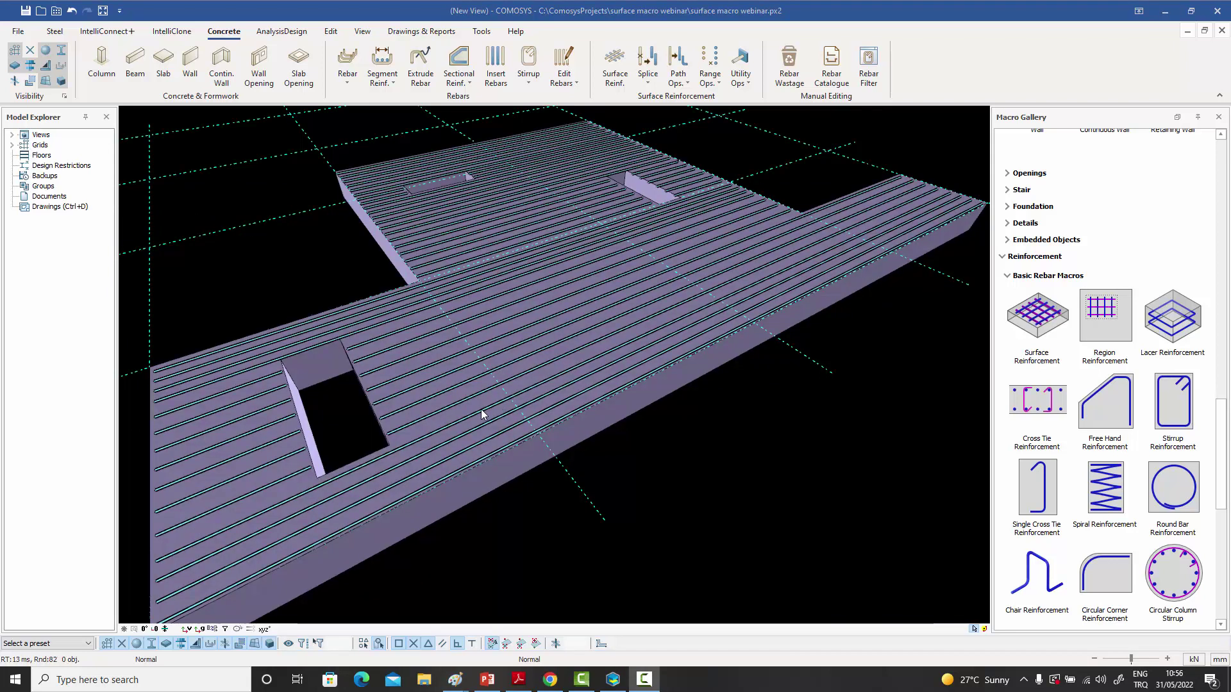
- Examine the slab's rebar groups one by one and check the calculated path length of the bars along the front edge
click(507, 428)
click(429, 402)
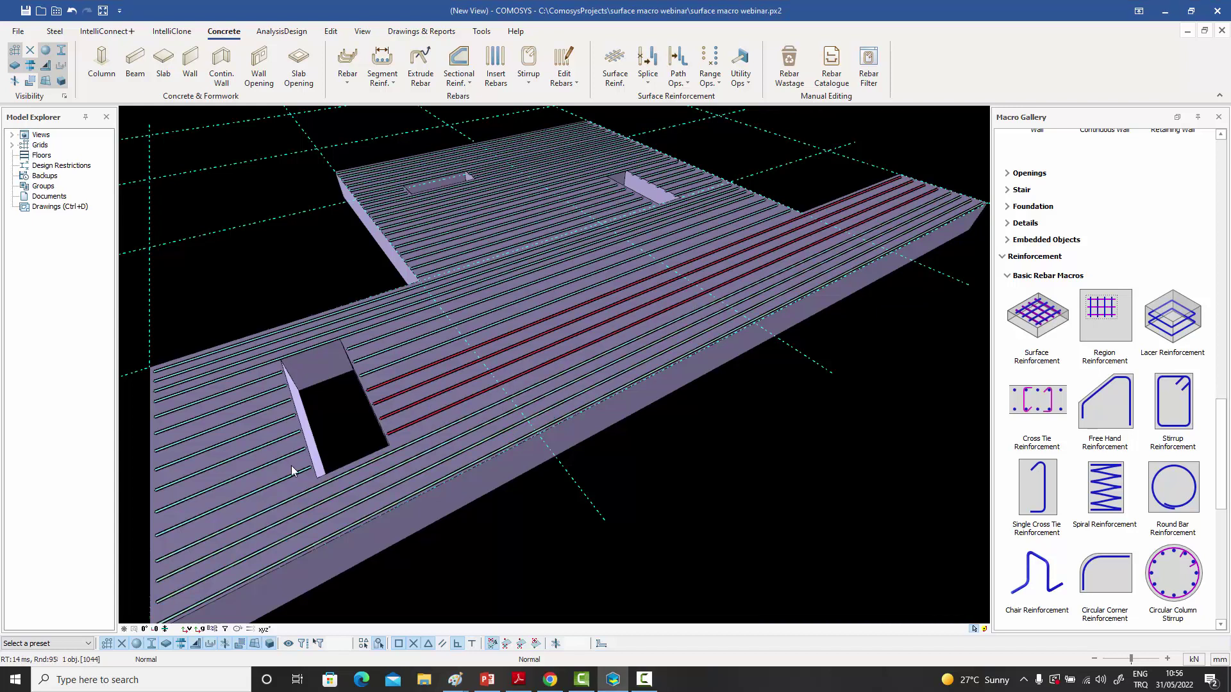
click(240, 371)
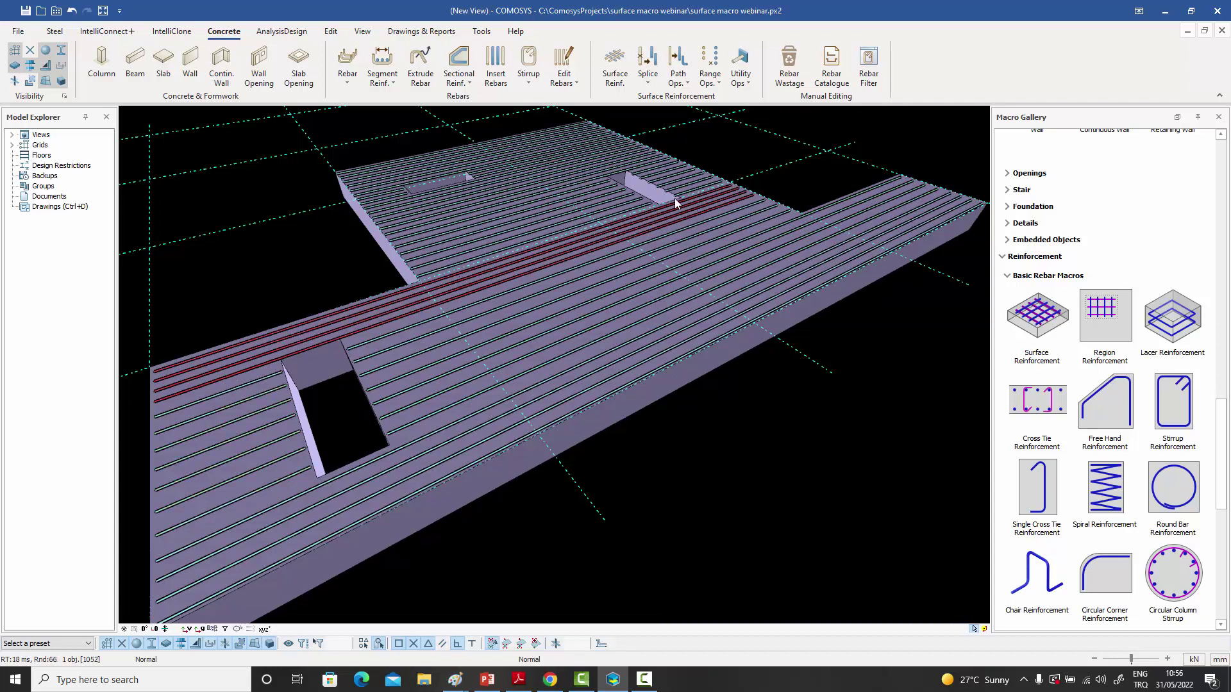
click(472, 229)
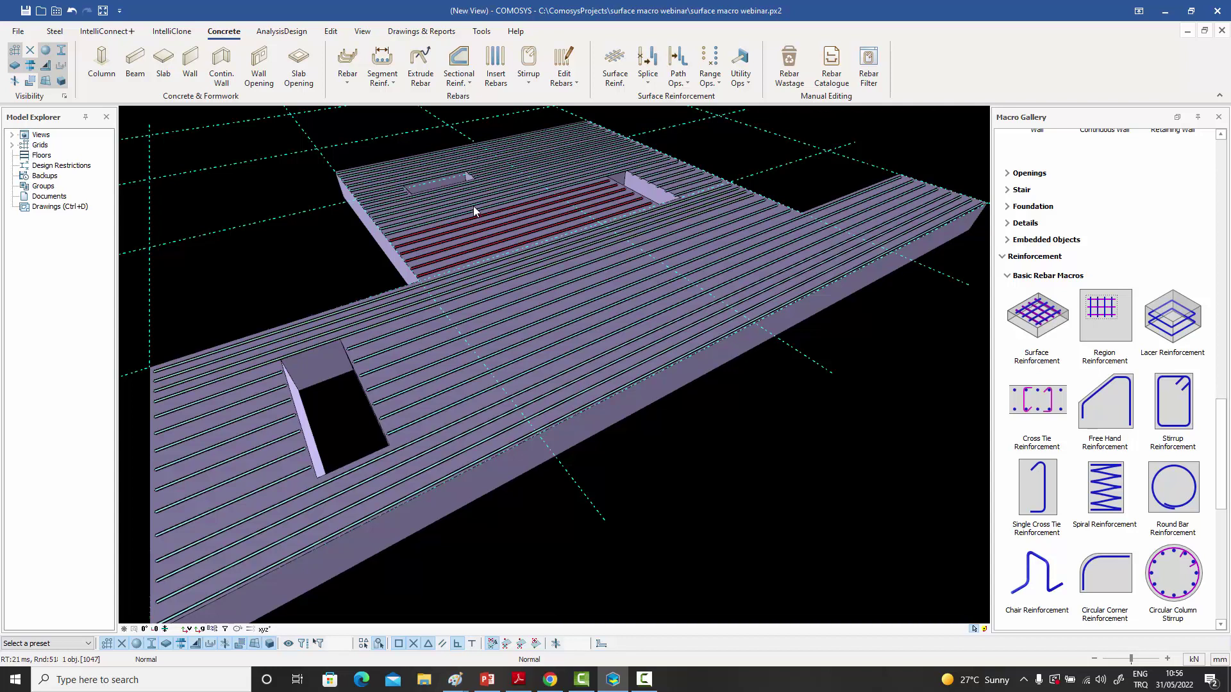
click(689, 464)
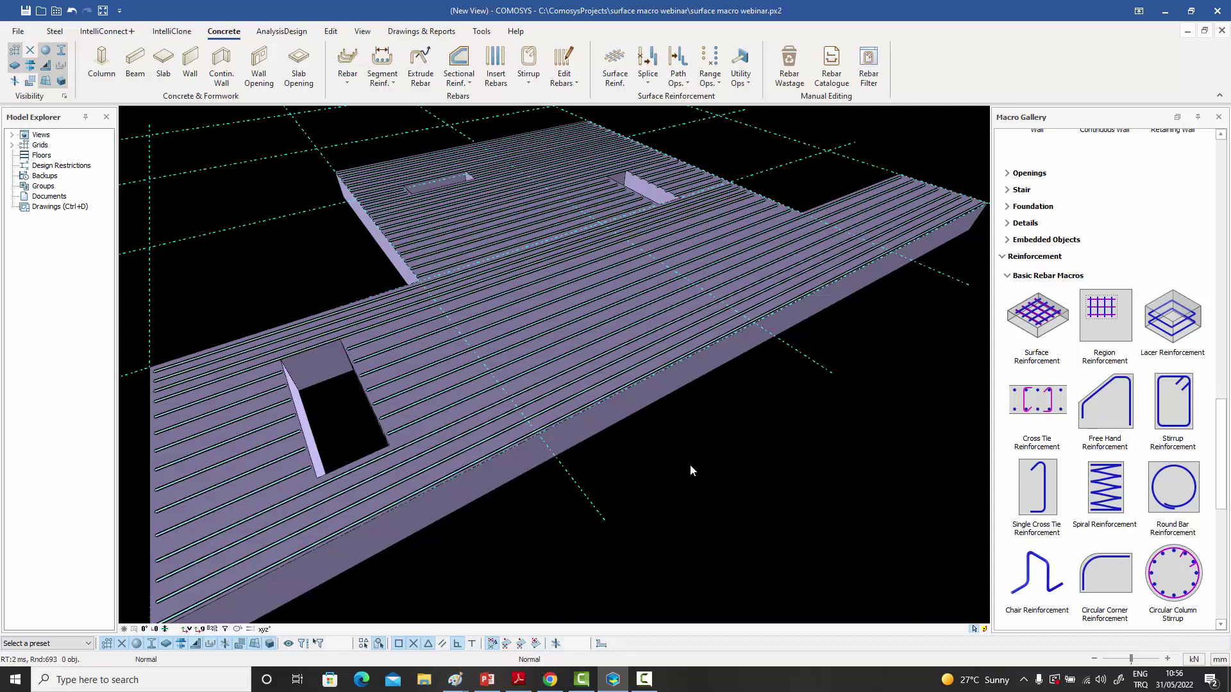
double_click(417, 442)
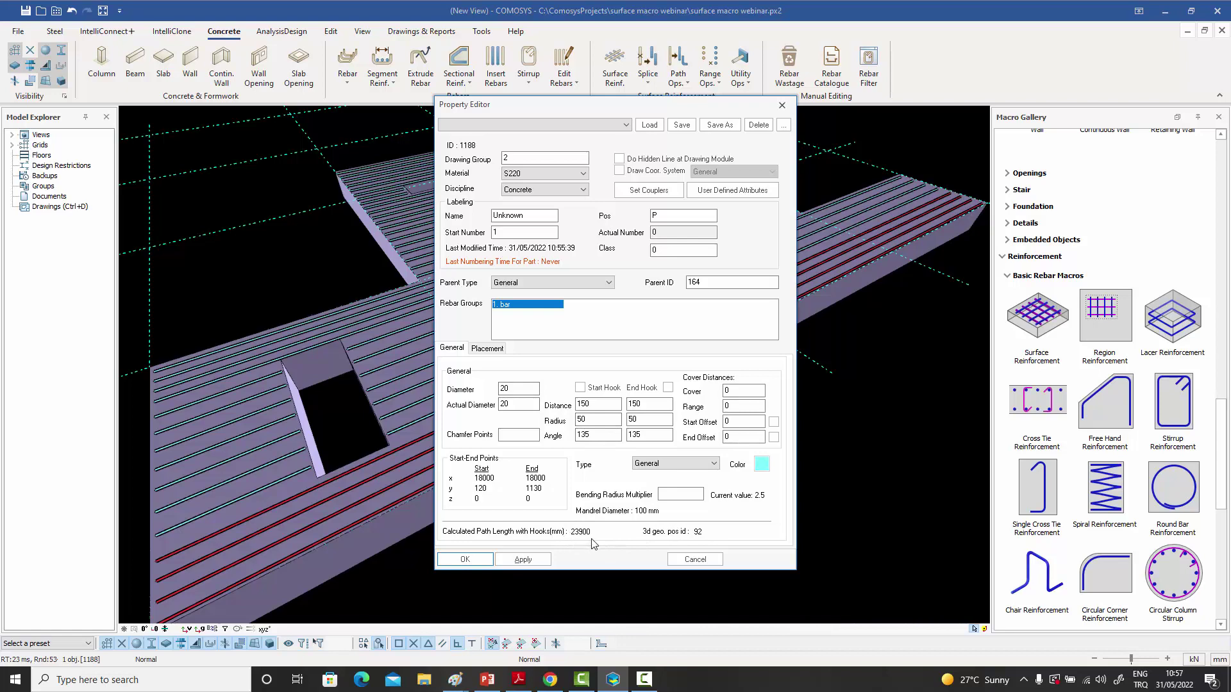
click(687, 559)
click(693, 506)
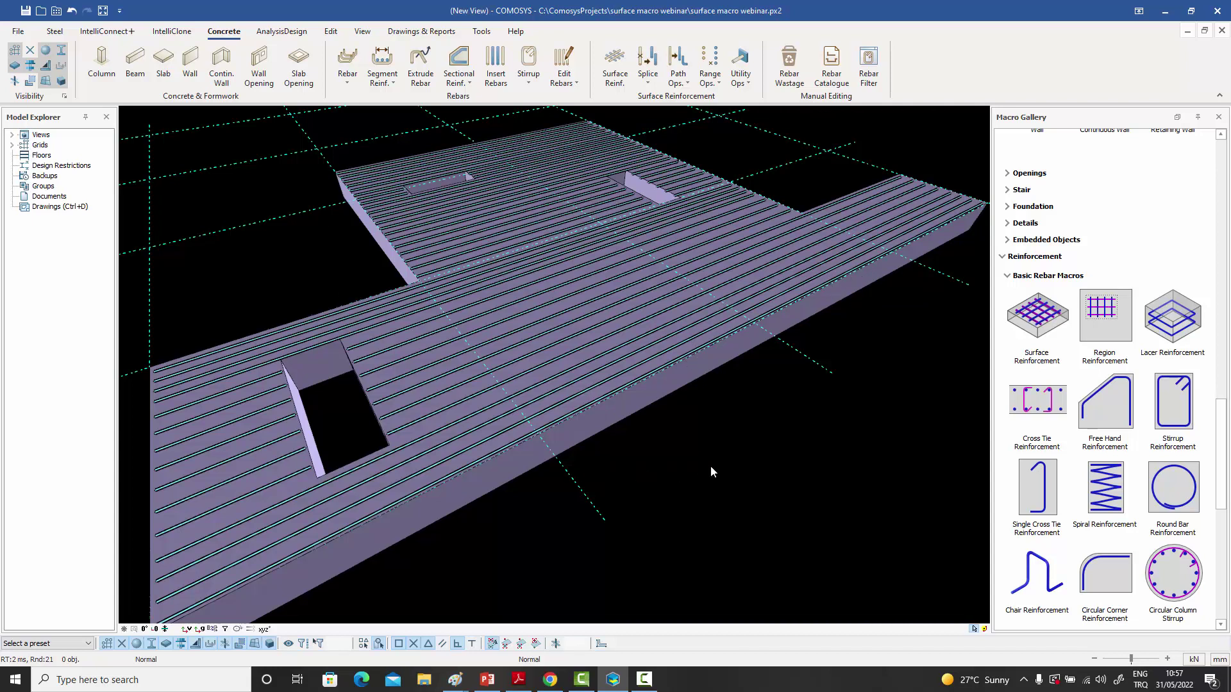
- Review the general and end detail settings of the classical splice operation, and close them without applying
click(650, 80)
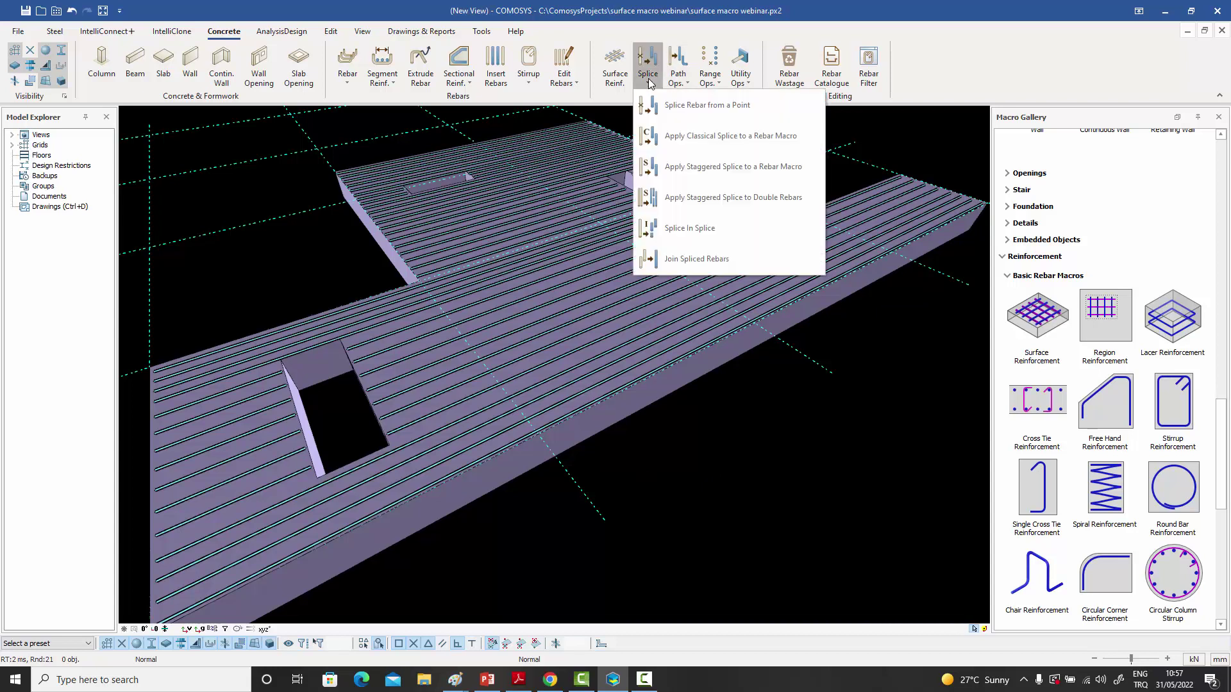
click(679, 136)
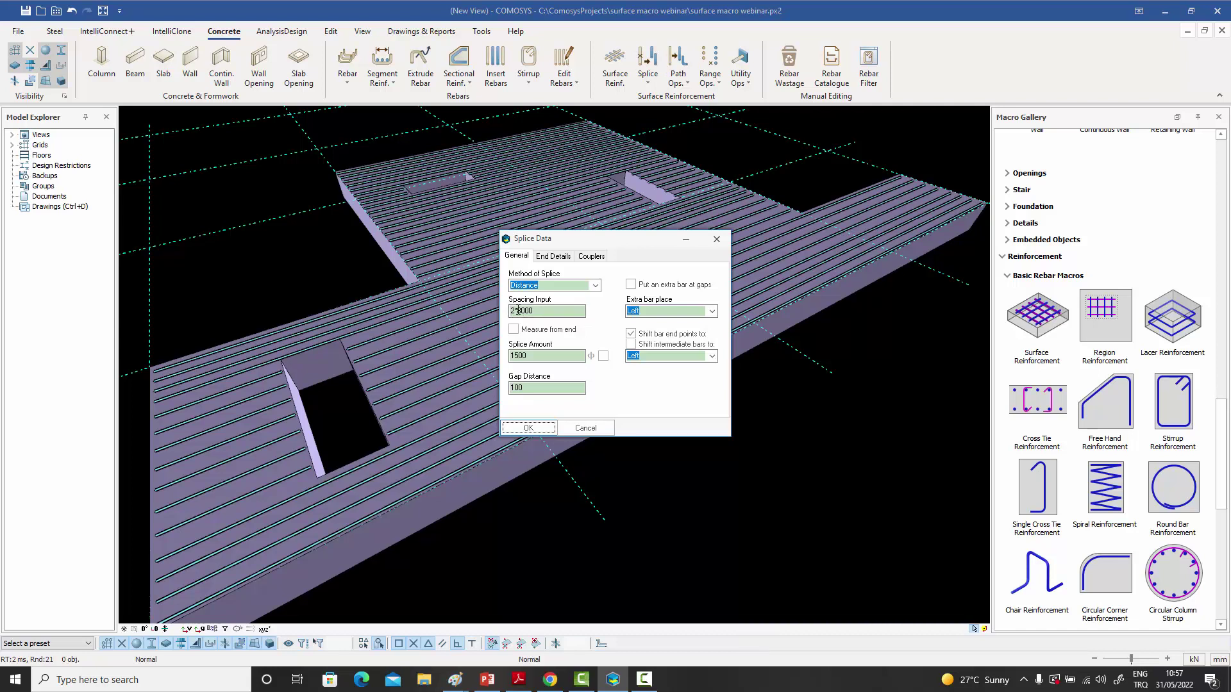
drag(518, 311, 546, 311)
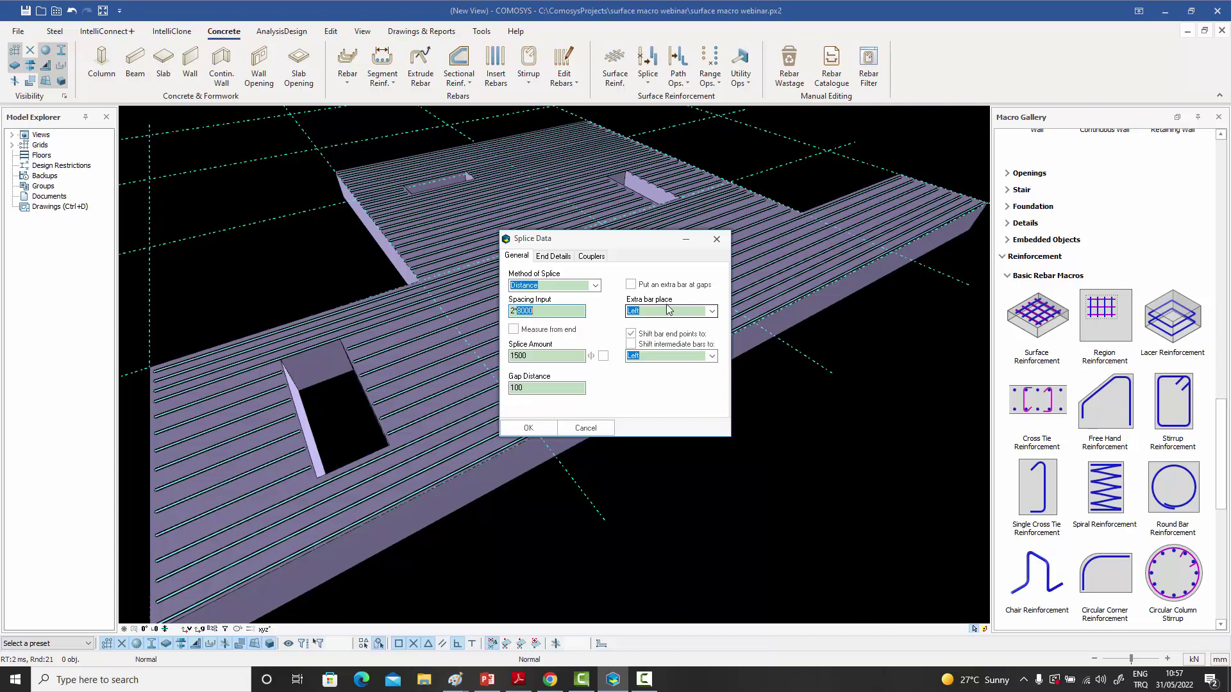
click(668, 336)
click(552, 257)
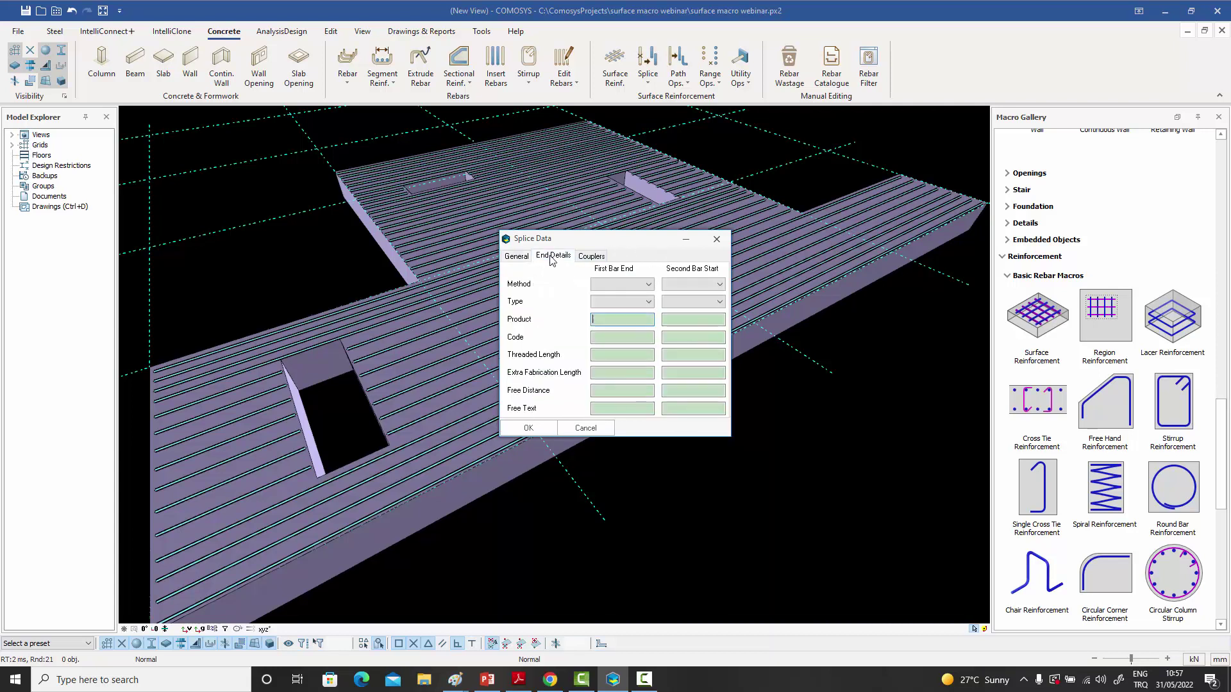
click(516, 256)
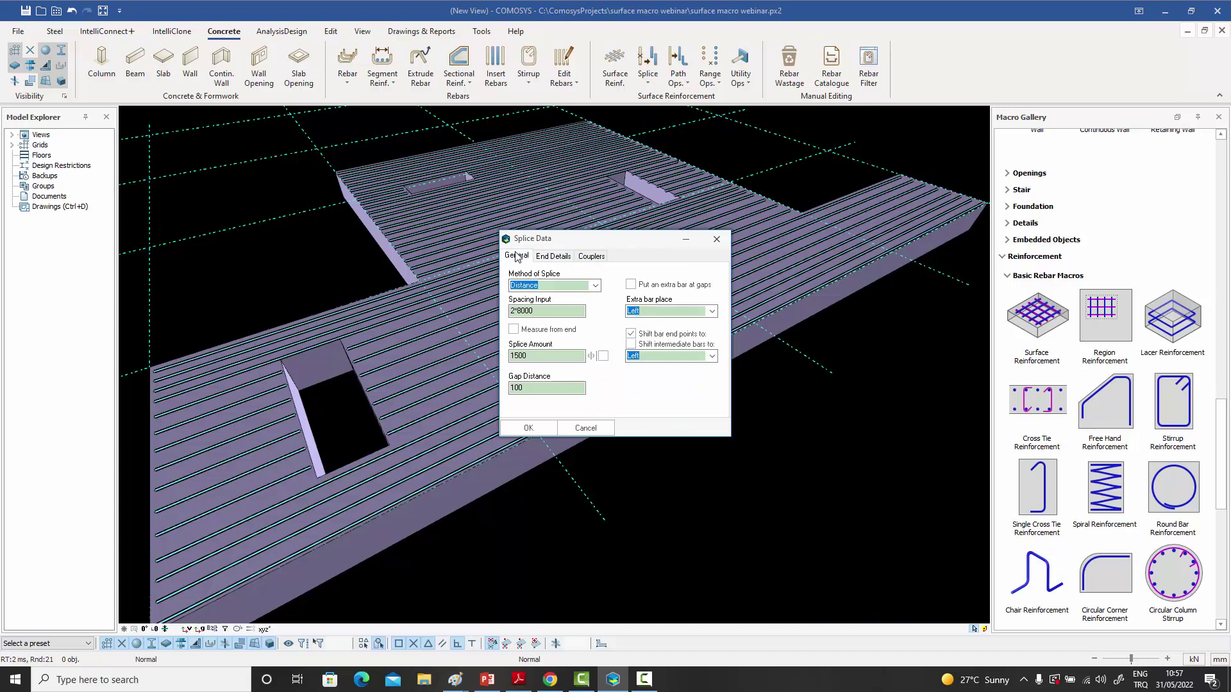
click(716, 240)
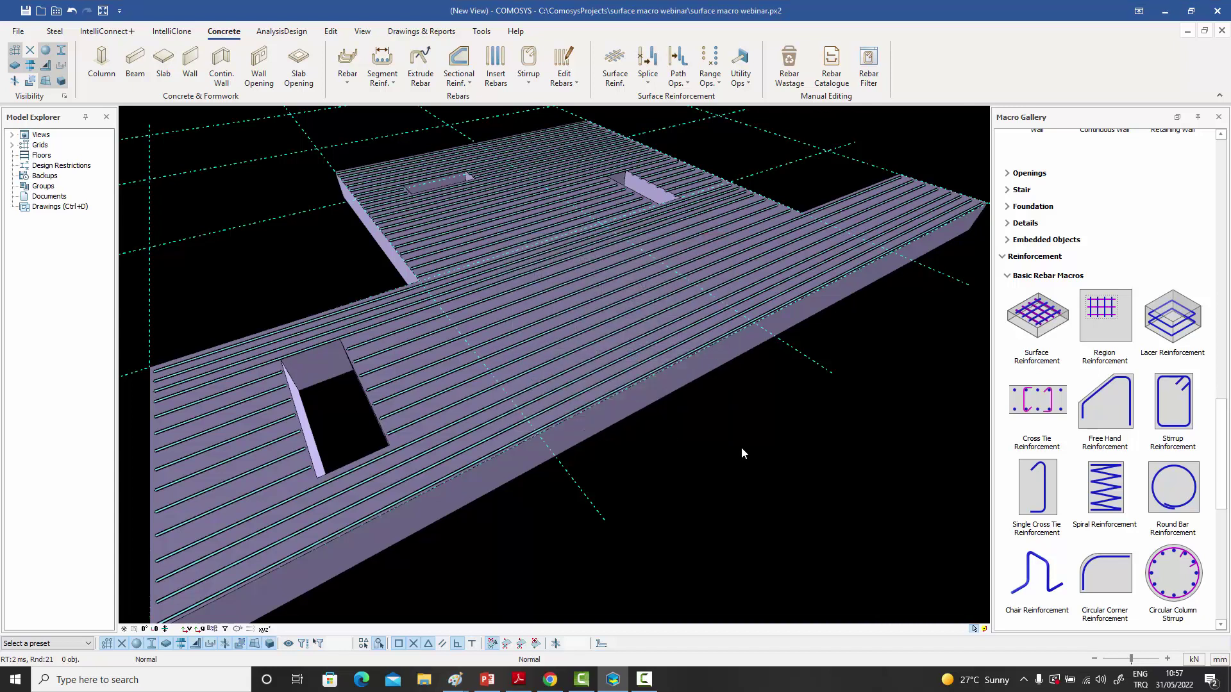
- Apply the classical splice to the long rebar group along the slab's front edge and inspect the lap locations
click(653, 81)
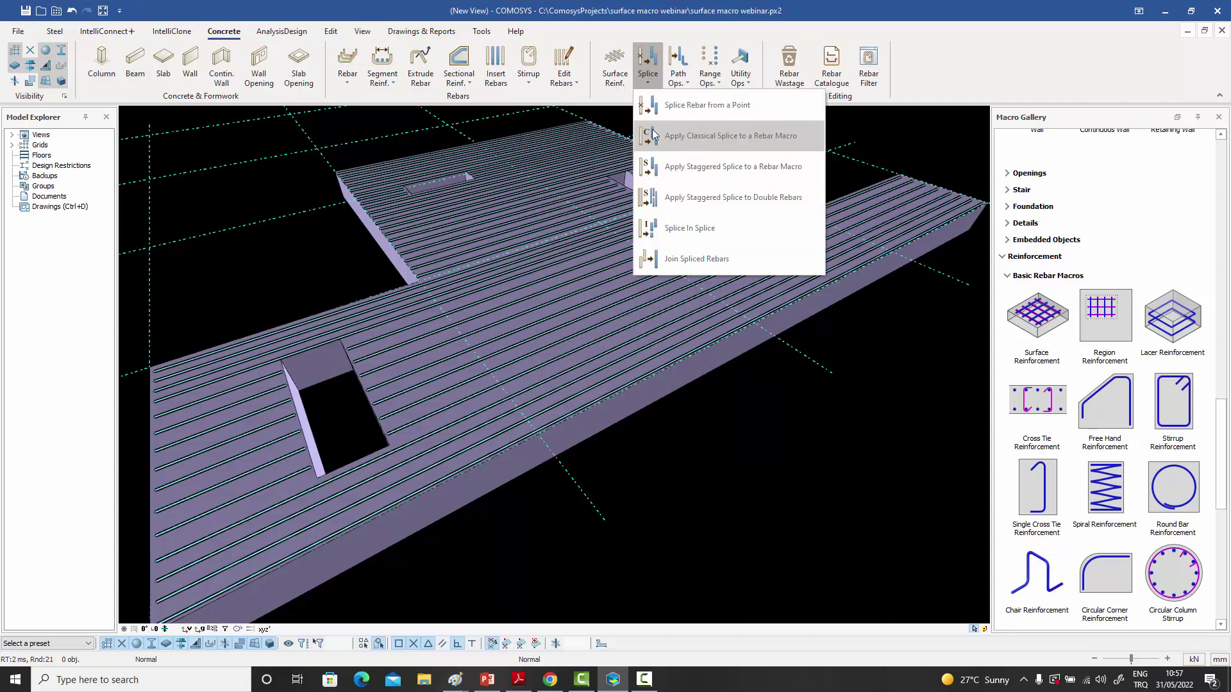
click(709, 137)
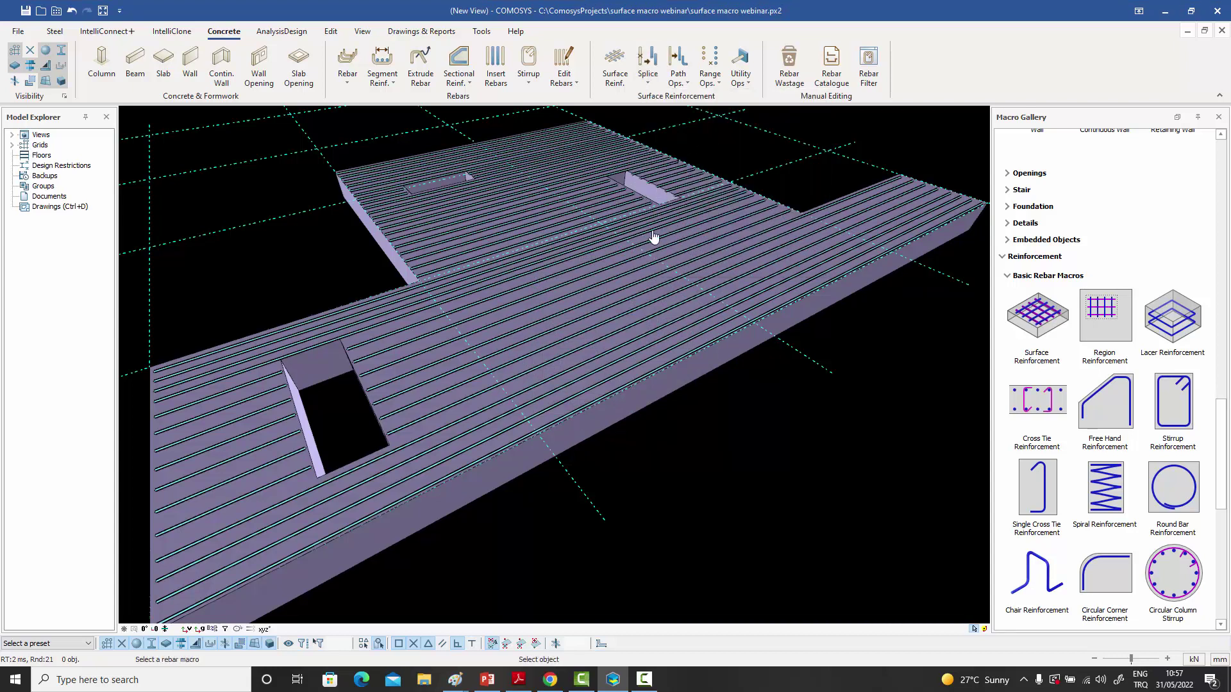
click(582, 386)
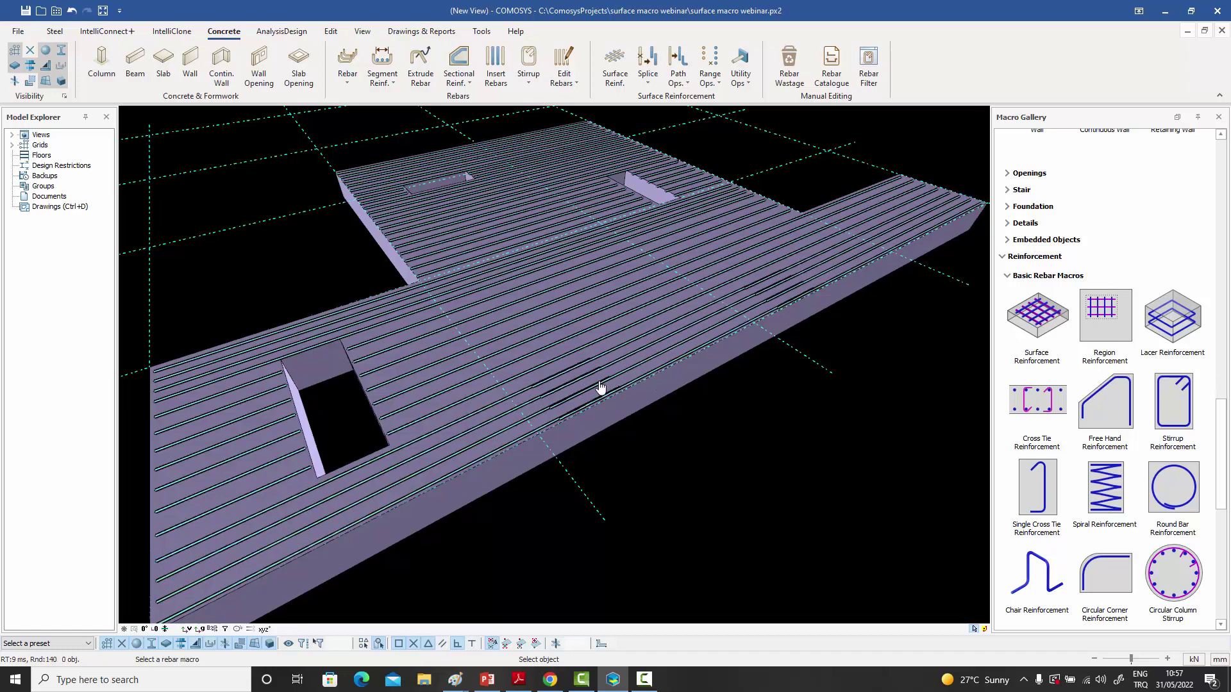
scroll(599, 386, up, 5)
scroll(569, 383, down, 5)
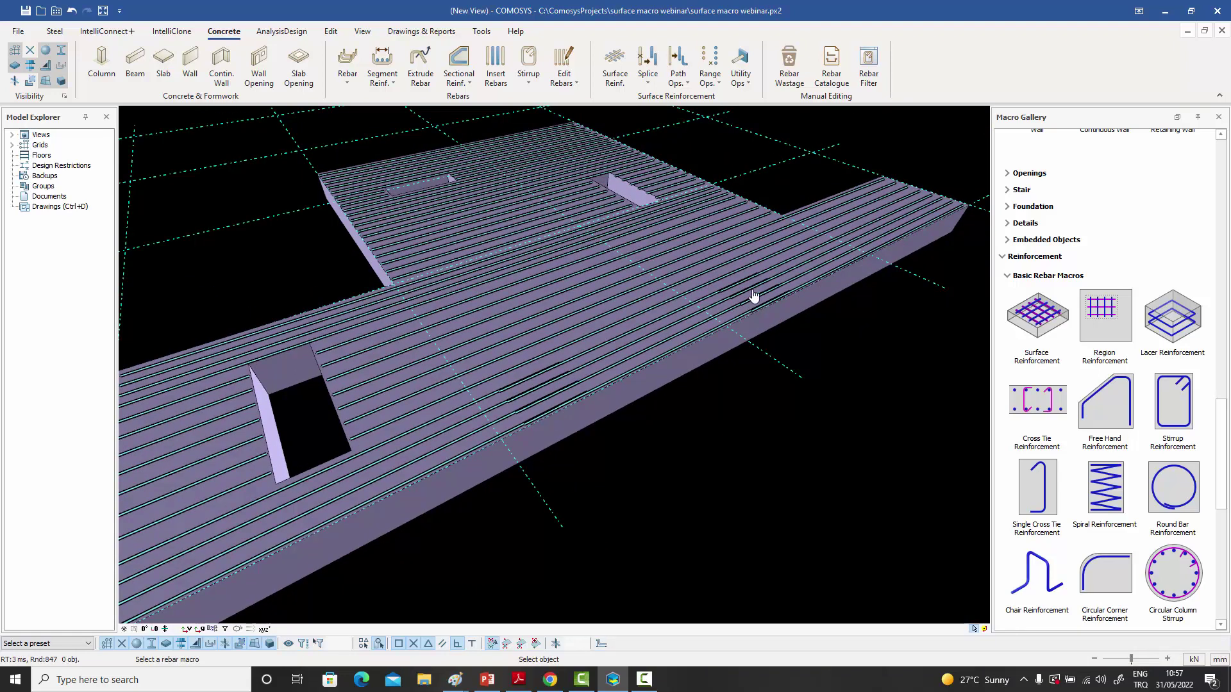
scroll(755, 297, up, 3)
scroll(775, 282, up, 5)
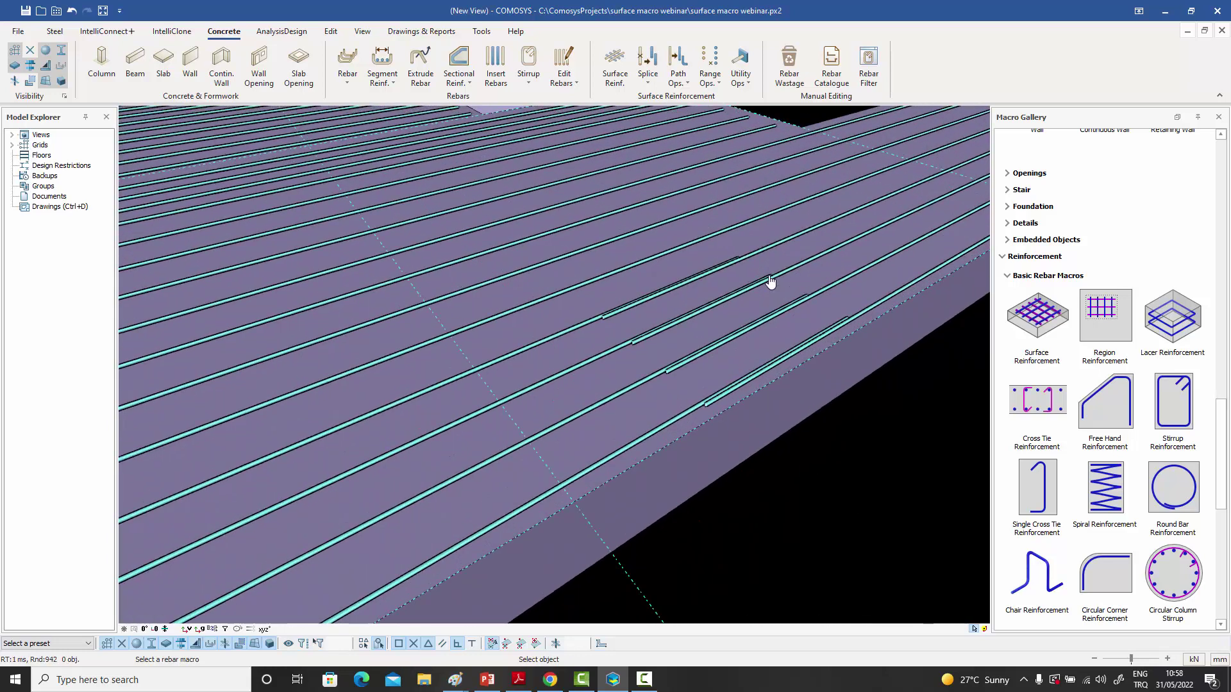
scroll(760, 279, down, 2)
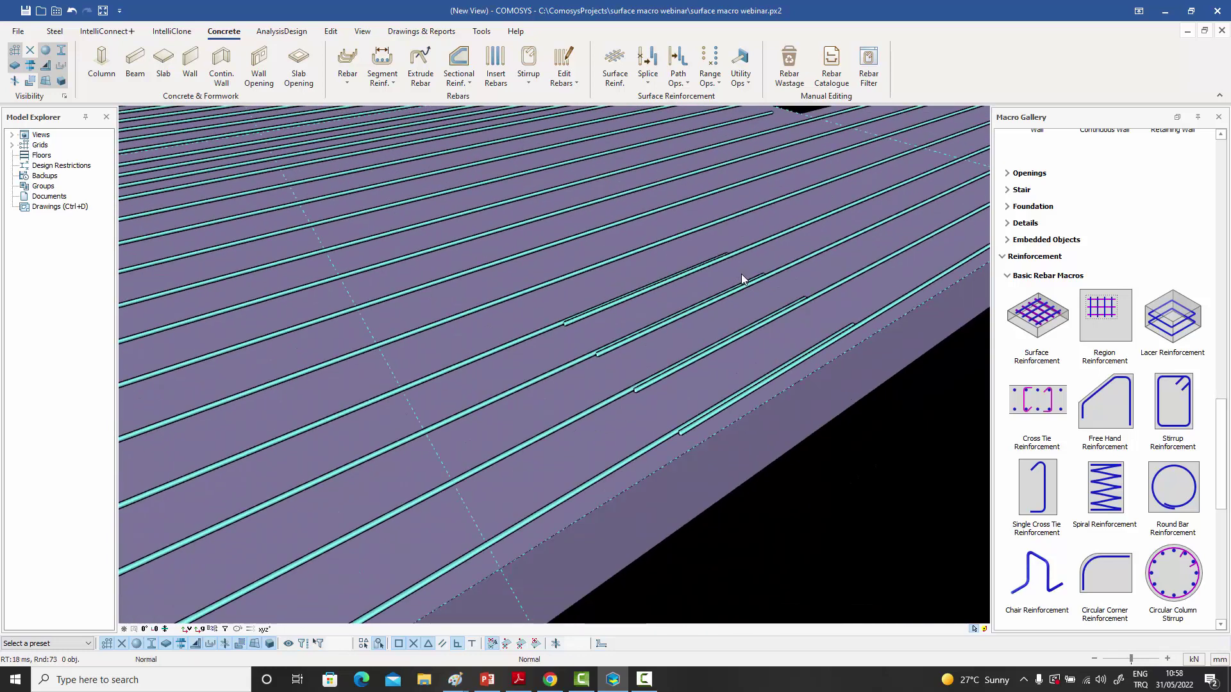
scroll(660, 332, down, 5)
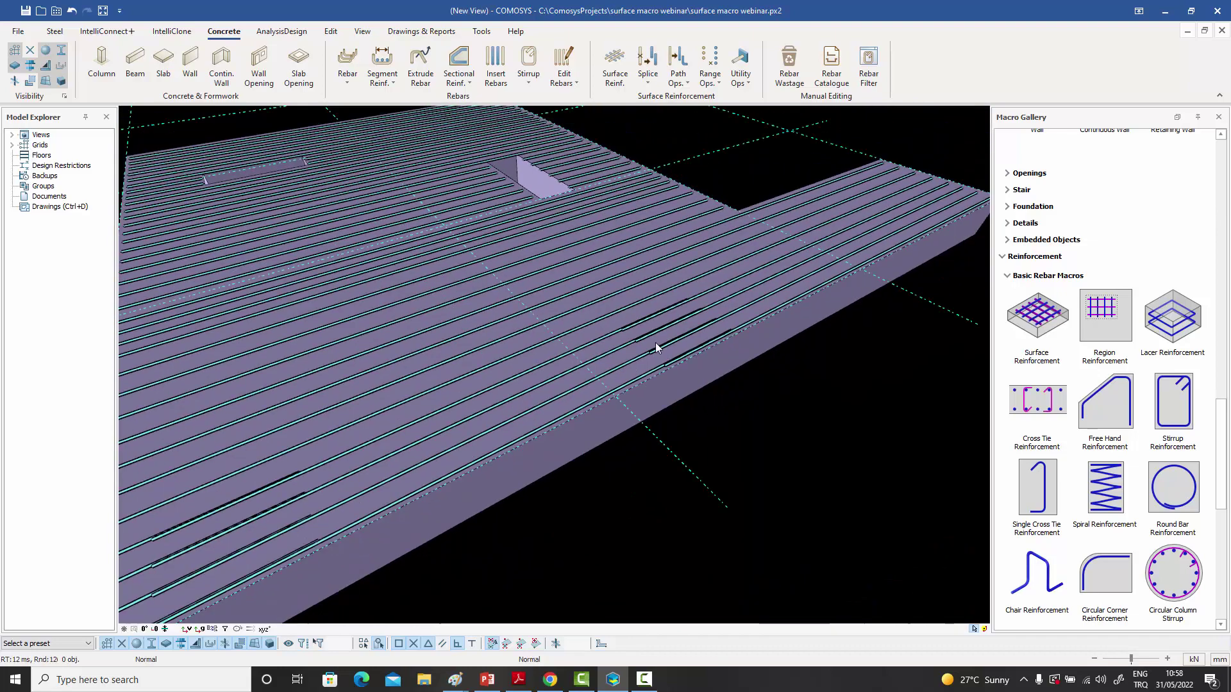
- Examine the column at the slab corner by grid D and the adjacent slab rebar group in plan view
scroll(647, 363, up, 4)
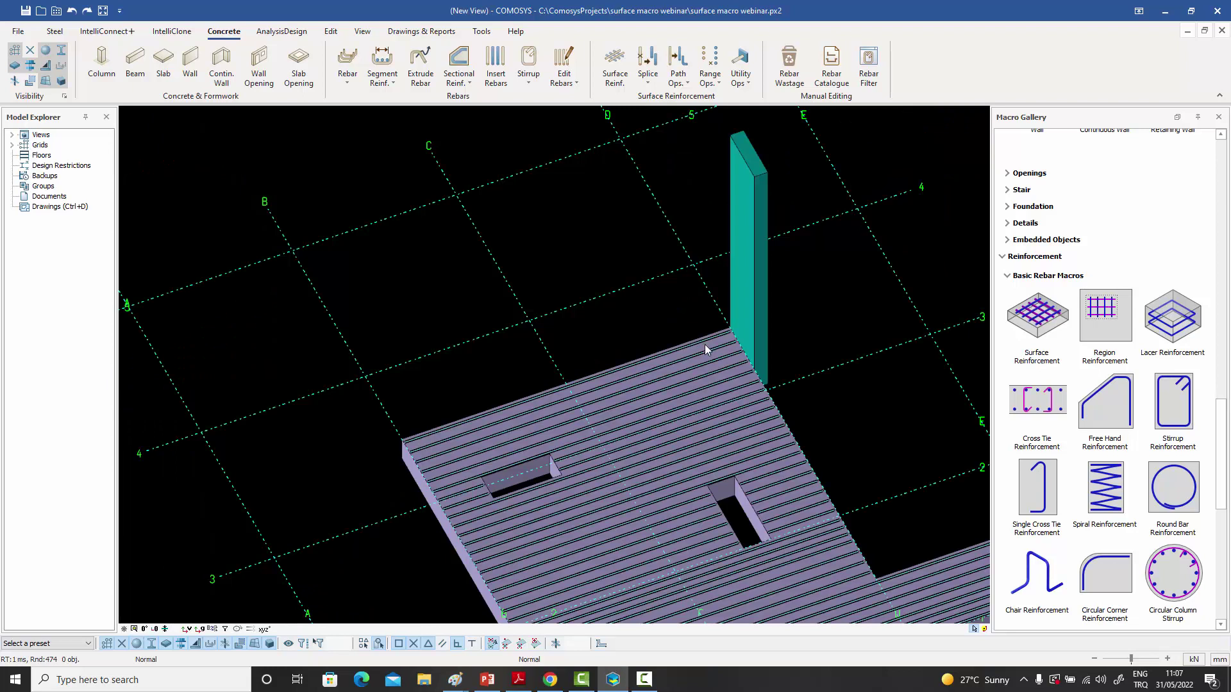
scroll(708, 346, up, 4)
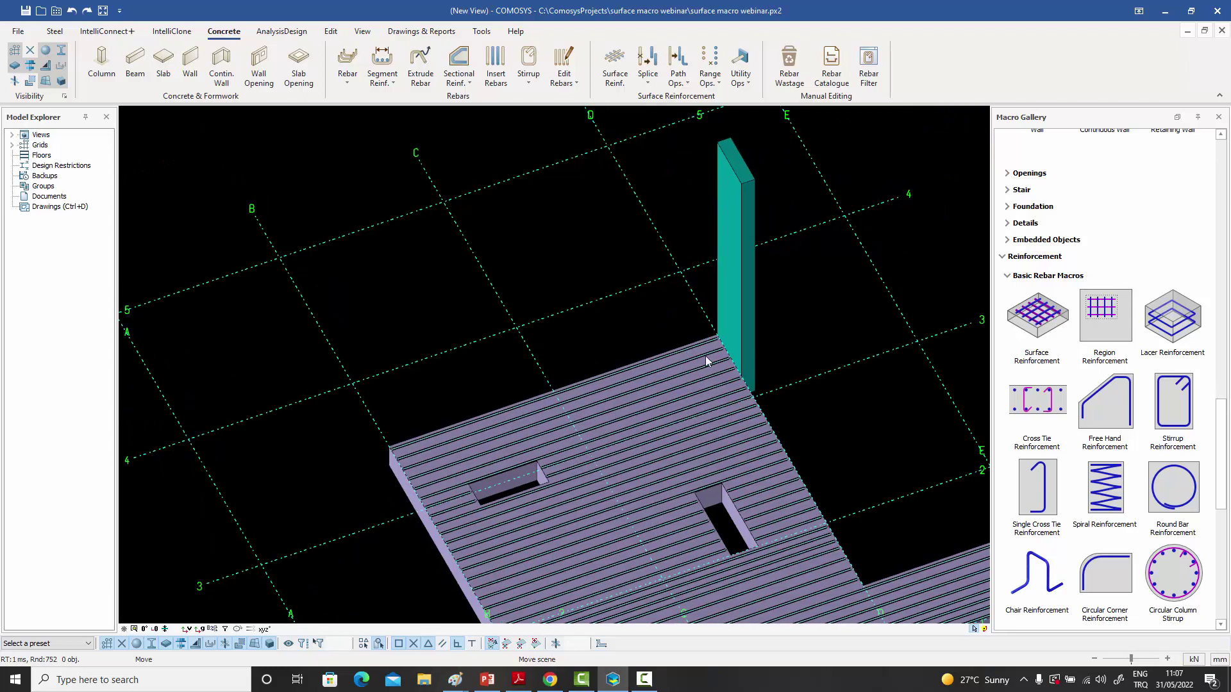
click(738, 334)
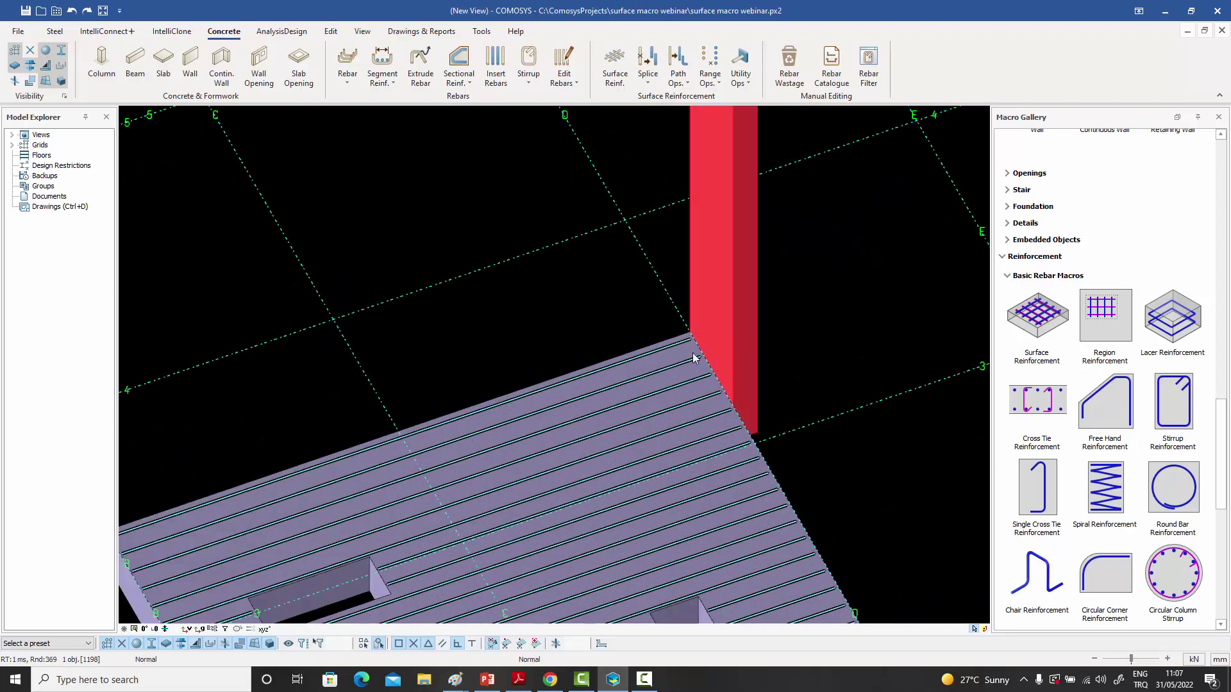
scroll(744, 386, down, 3)
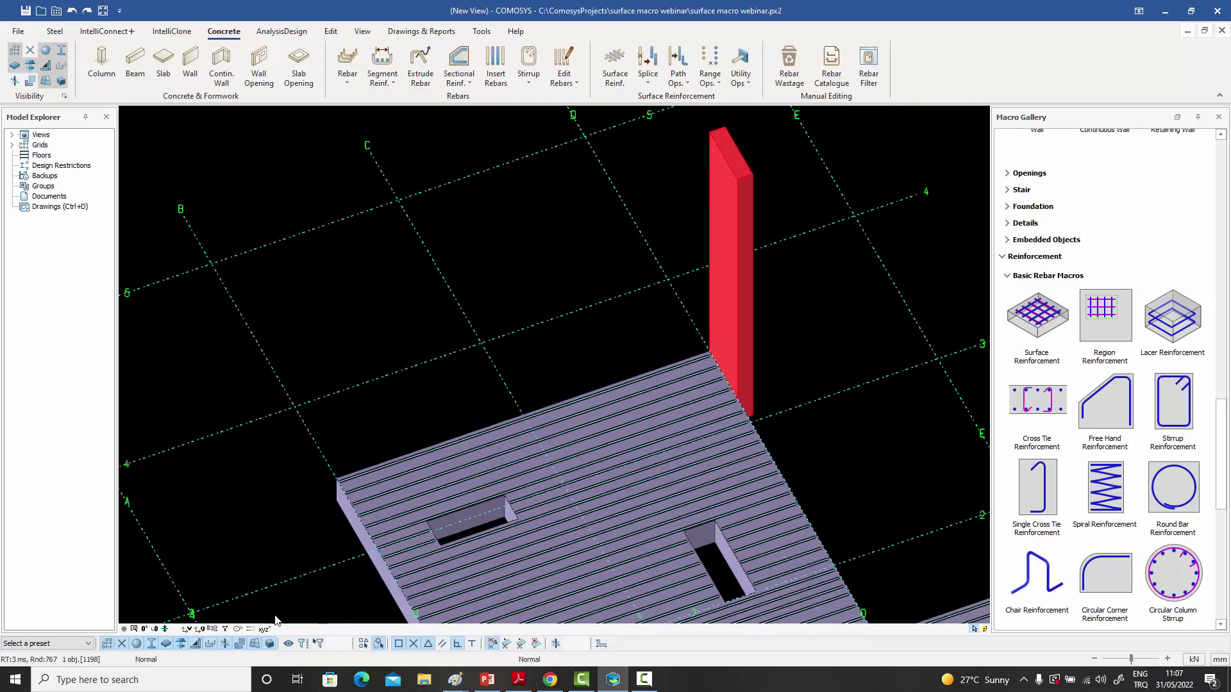
click(156, 630)
scroll(719, 296, up, 5)
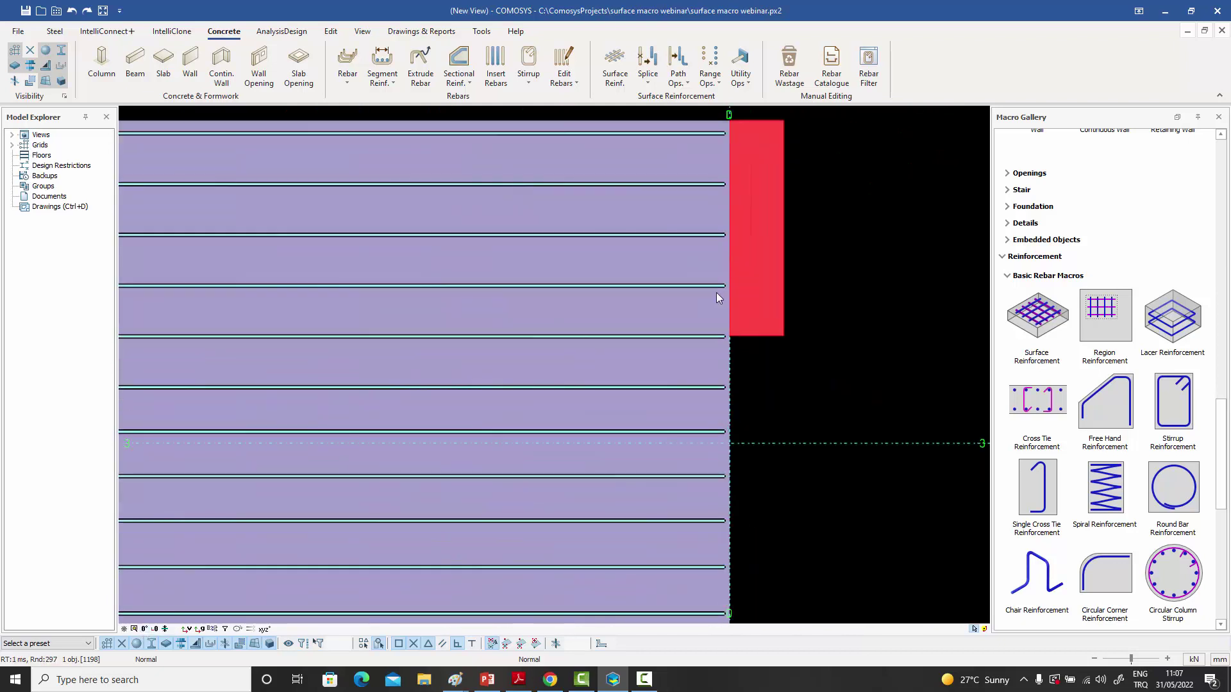
scroll(719, 297, down, 2)
click(691, 284)
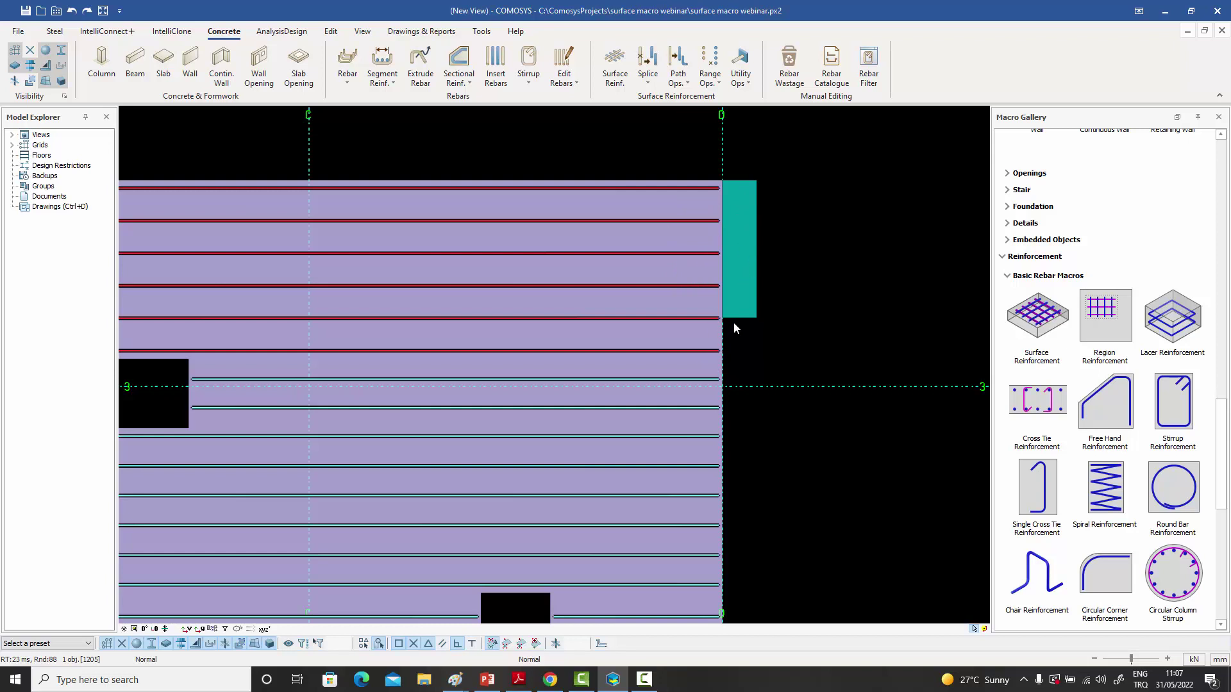
click(756, 349)
middle_drag(756, 348, 765, 367)
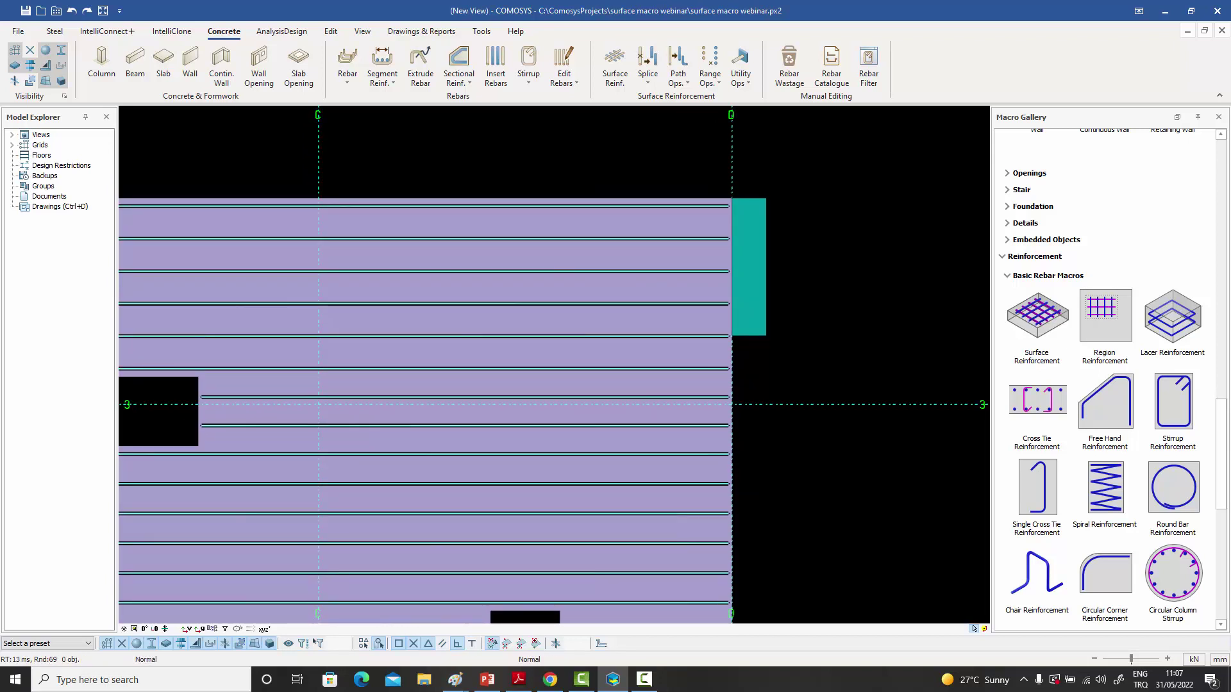
scroll(627, 141, up, 3)
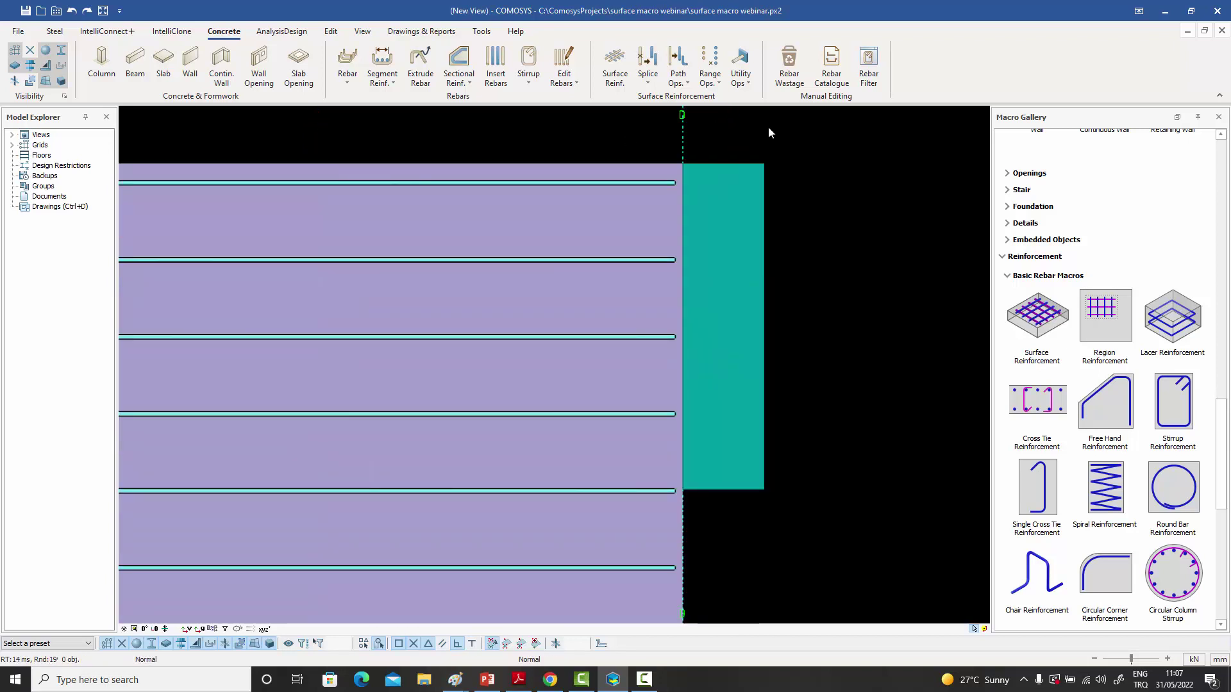
- Conform the rebar group beside the column to a point offset dy50 from the column's lower corner on grid D
click(709, 71)
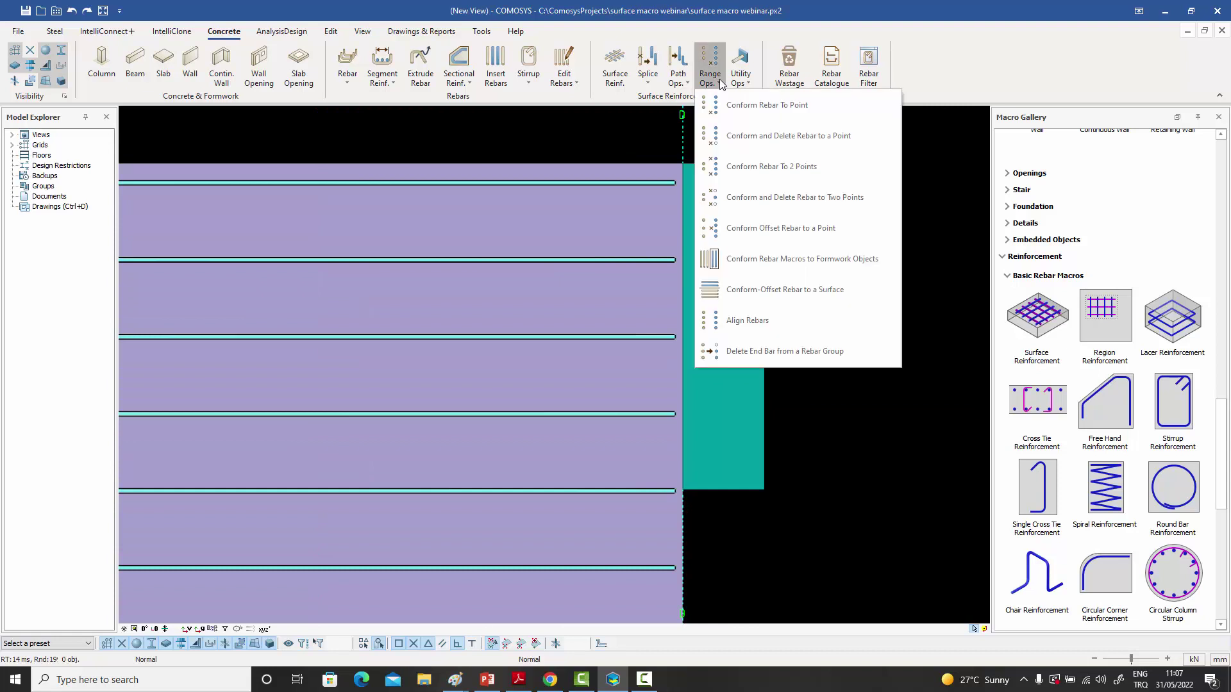
click(737, 113)
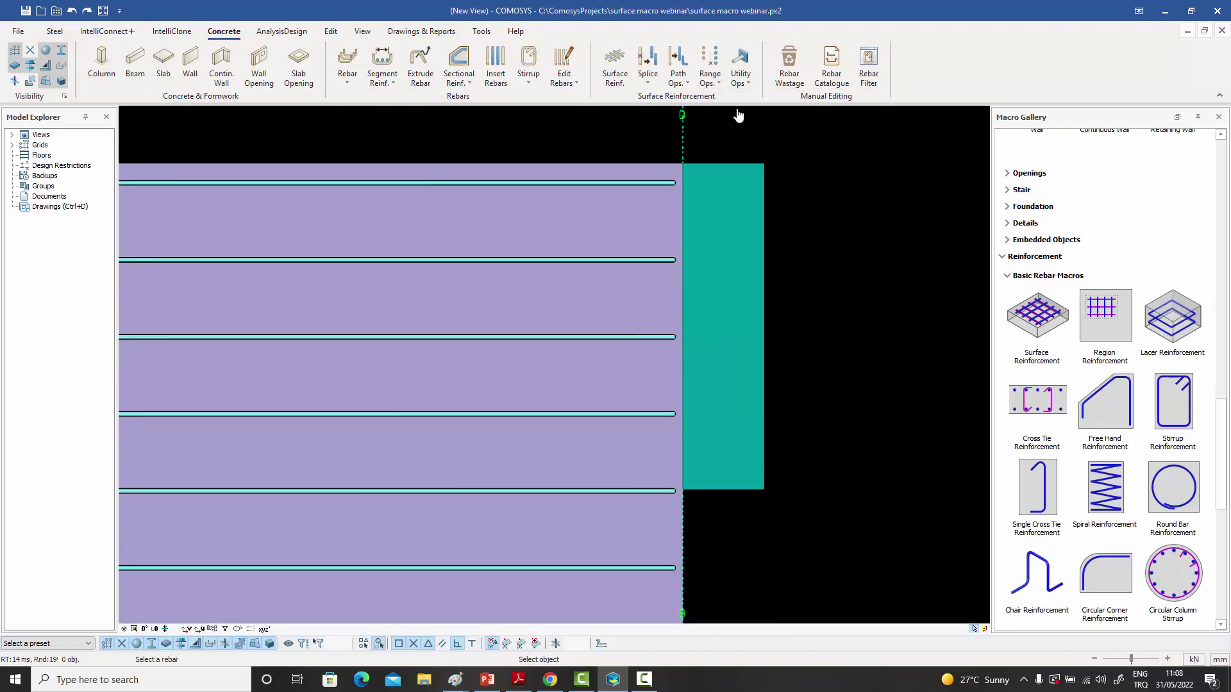
click(636, 183)
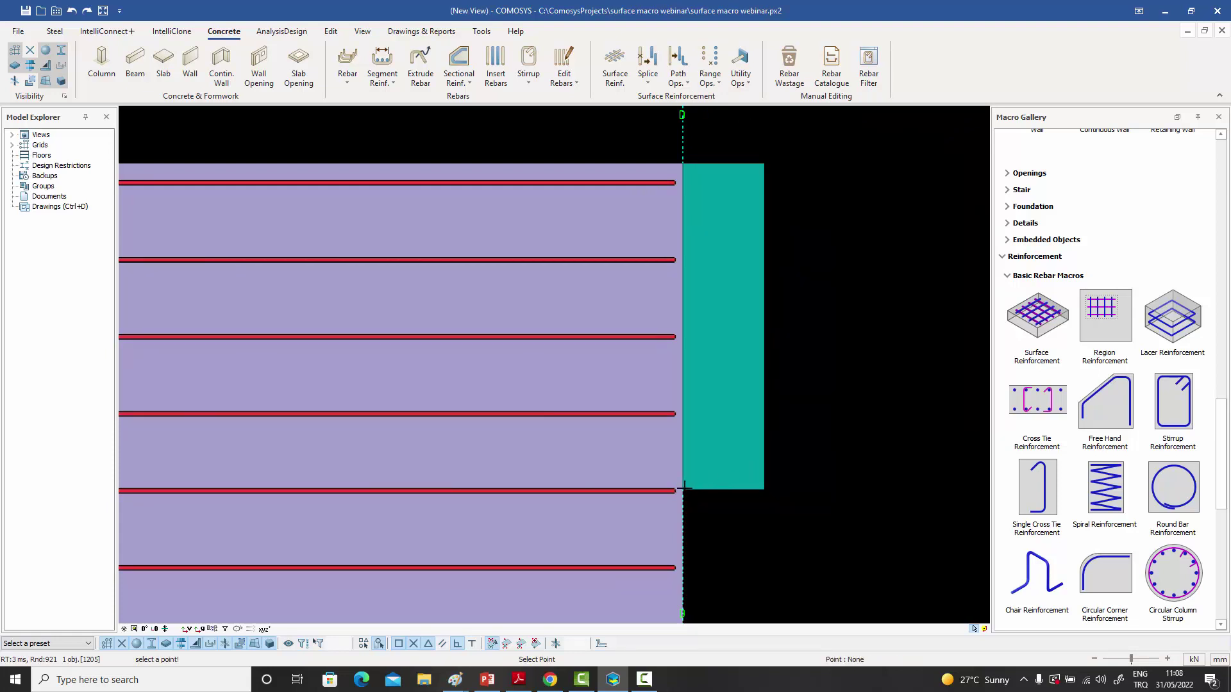
text(dy50)
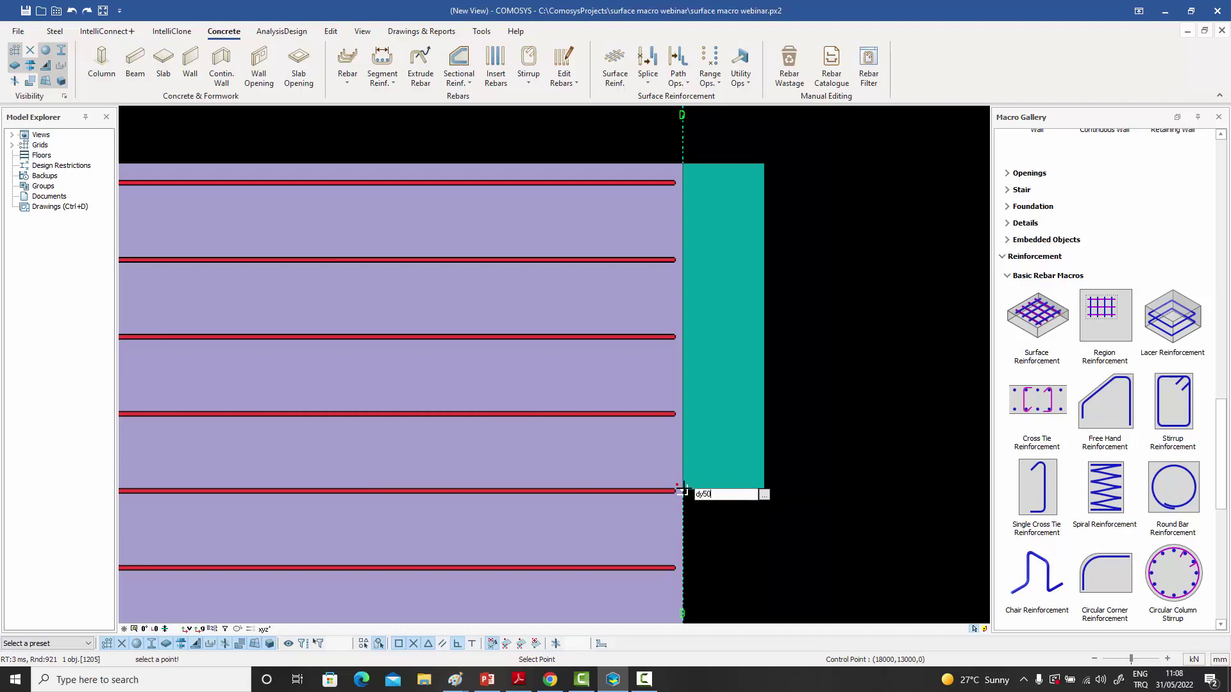
key(Return)
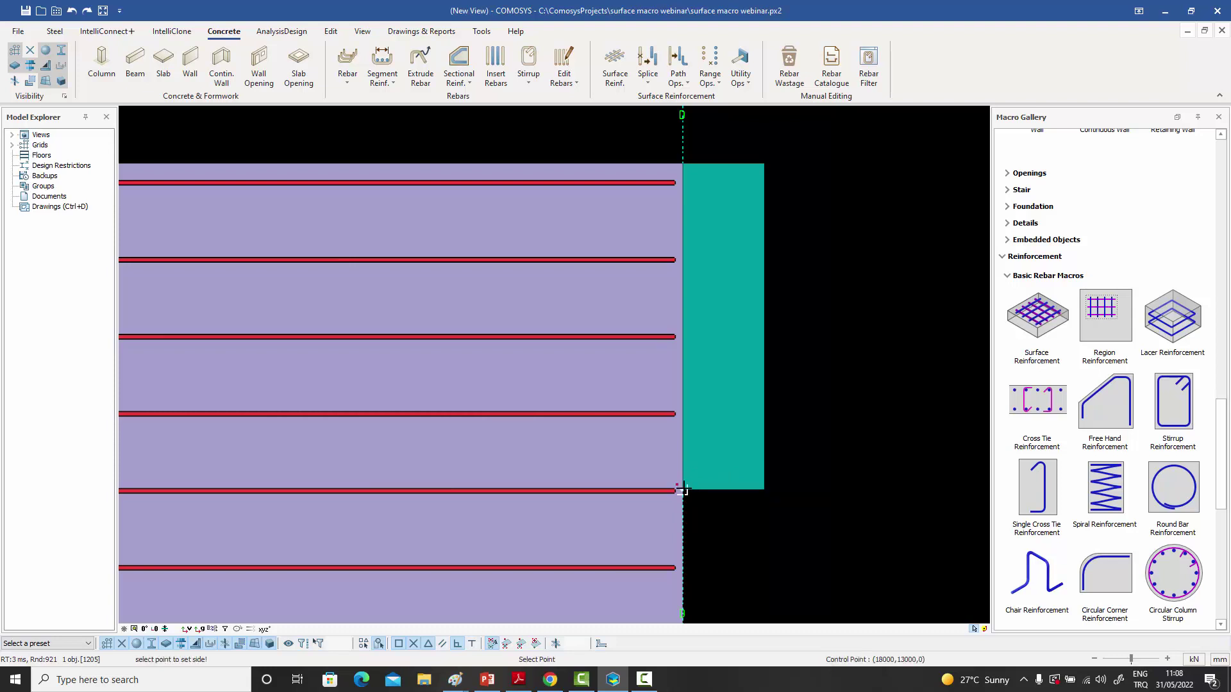
click(684, 491)
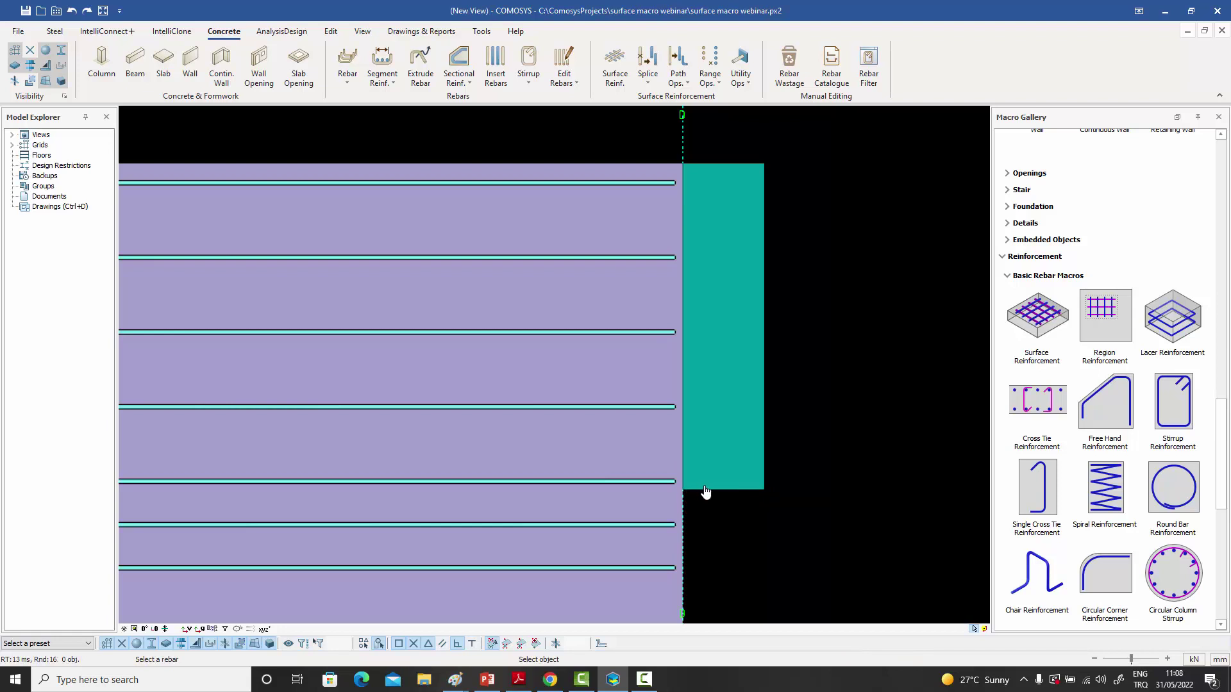
- Check the separate rebar groups on either side of the conform point by selecting each one
click(640, 332)
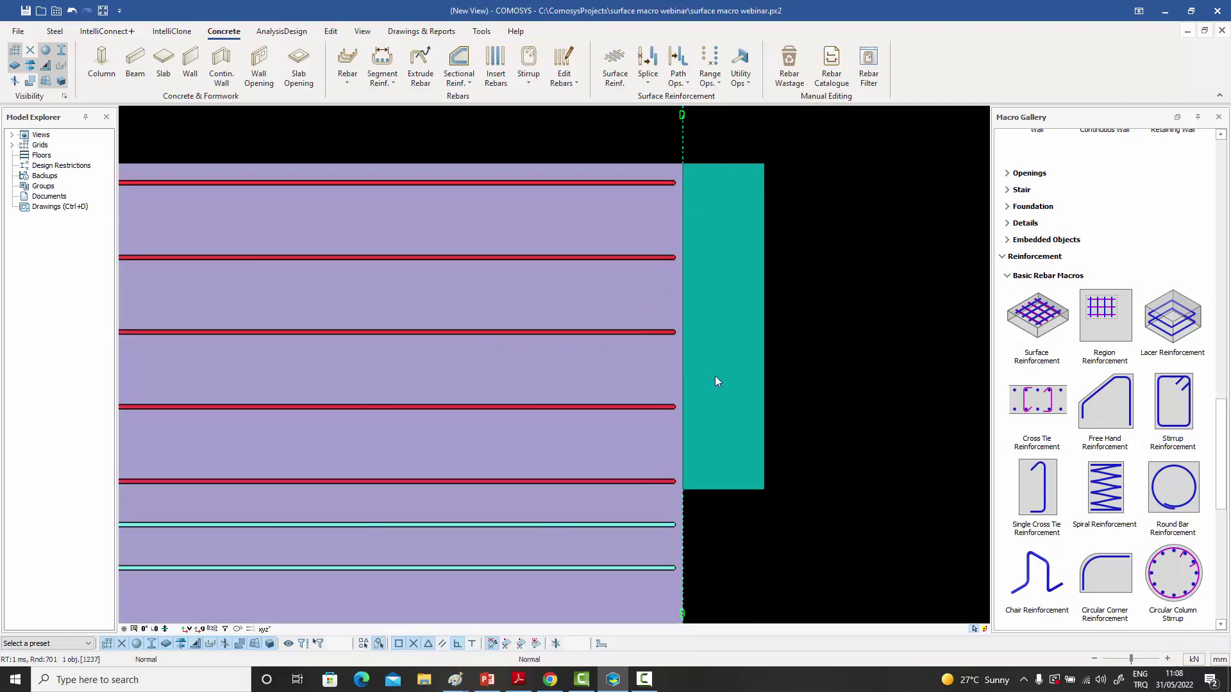
click(653, 568)
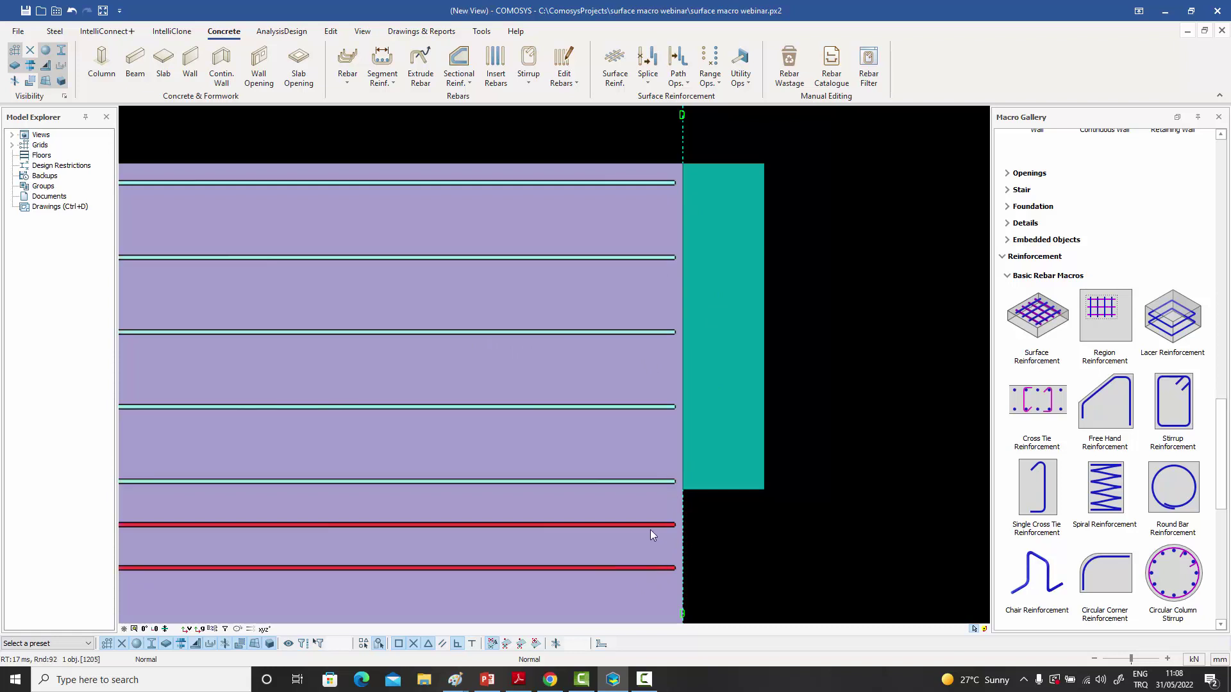
click(675, 481)
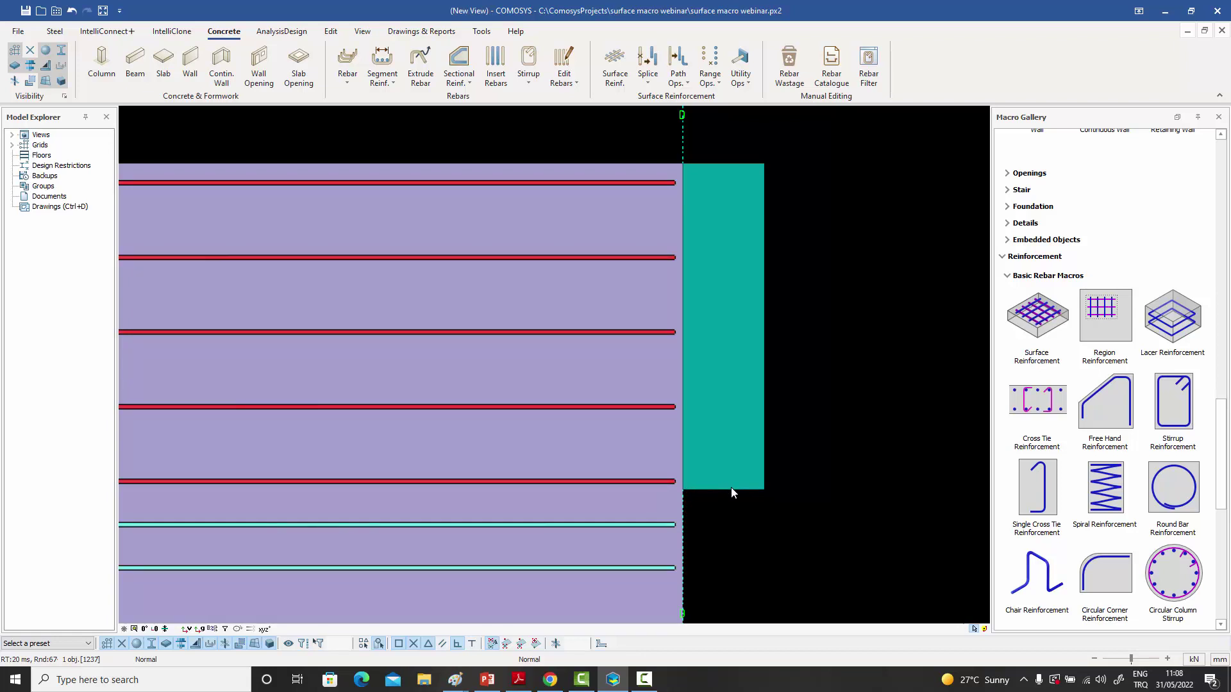
- Embed the ends of the rebar group facing the column into the formwork, using the slab and the column as union objects
key(F8)
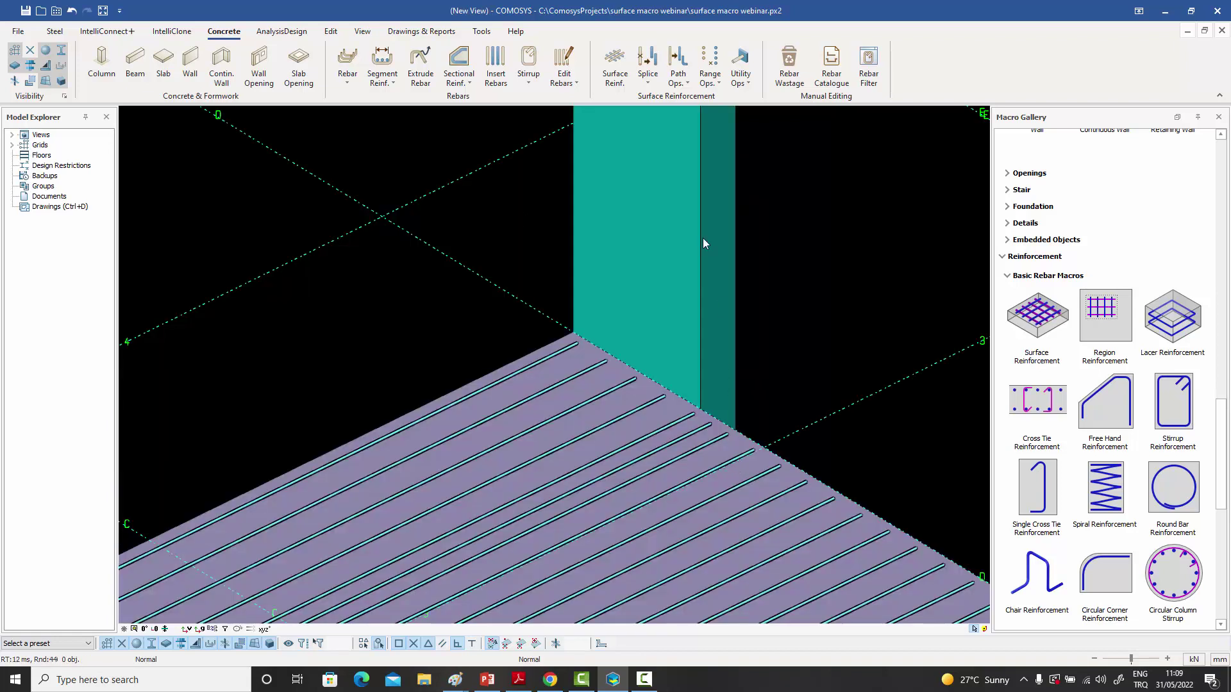
click(687, 84)
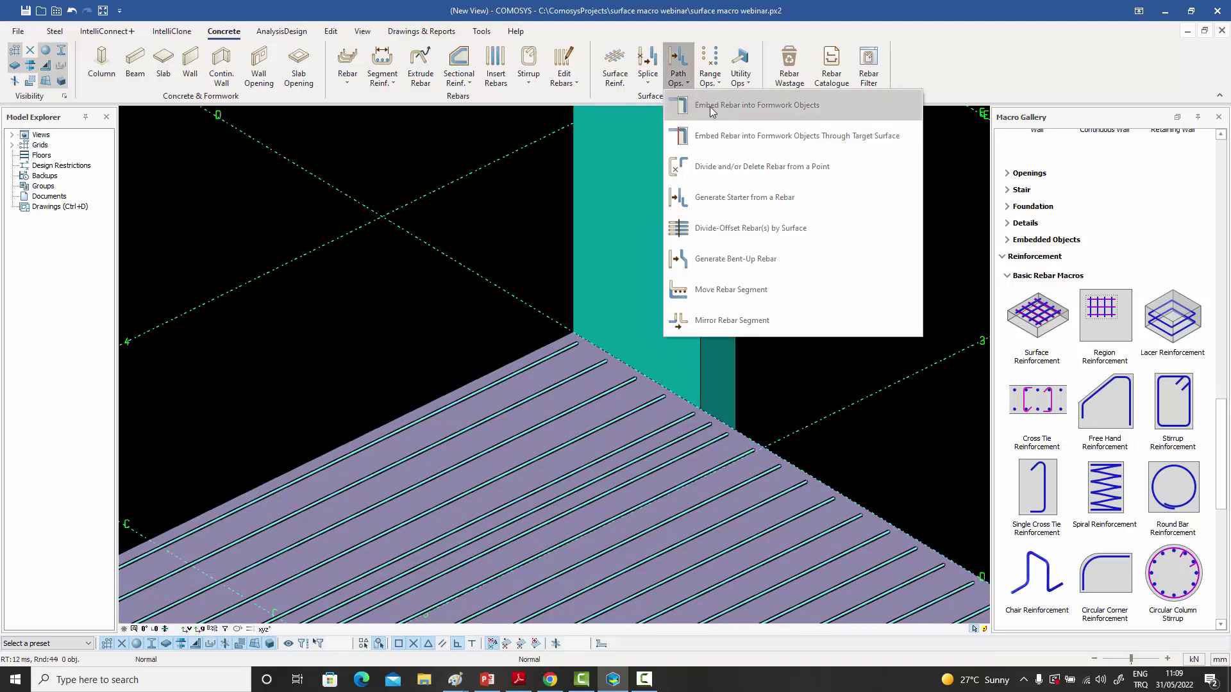
click(761, 105)
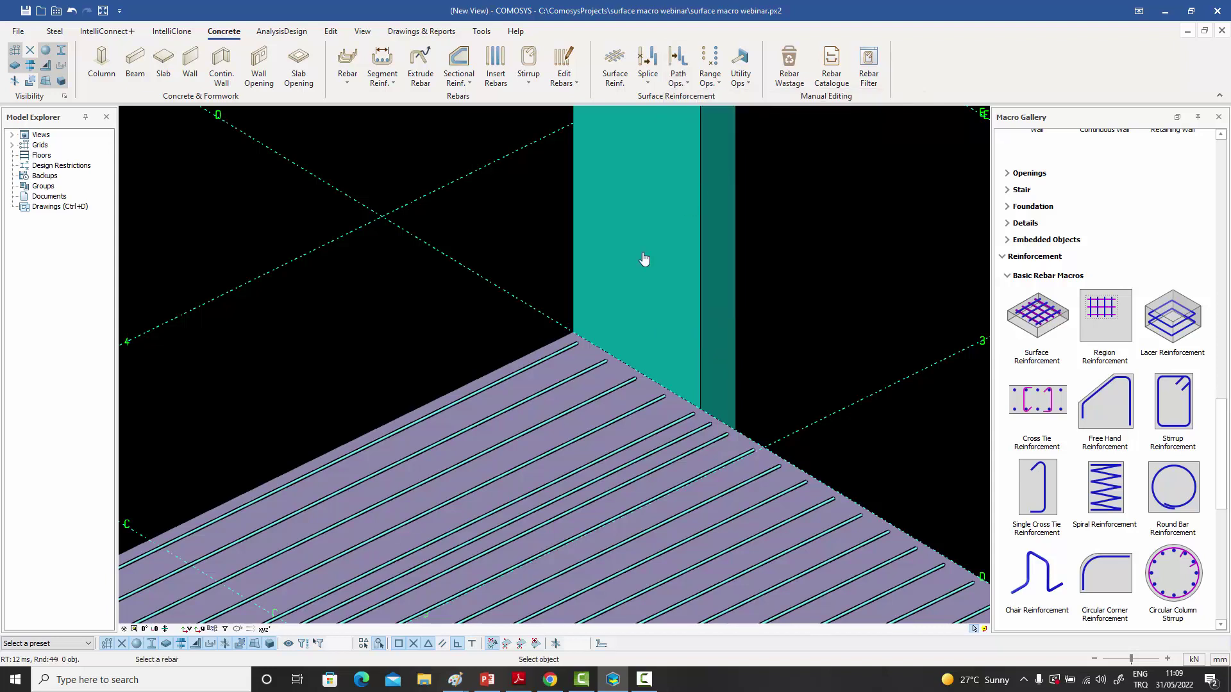
click(579, 348)
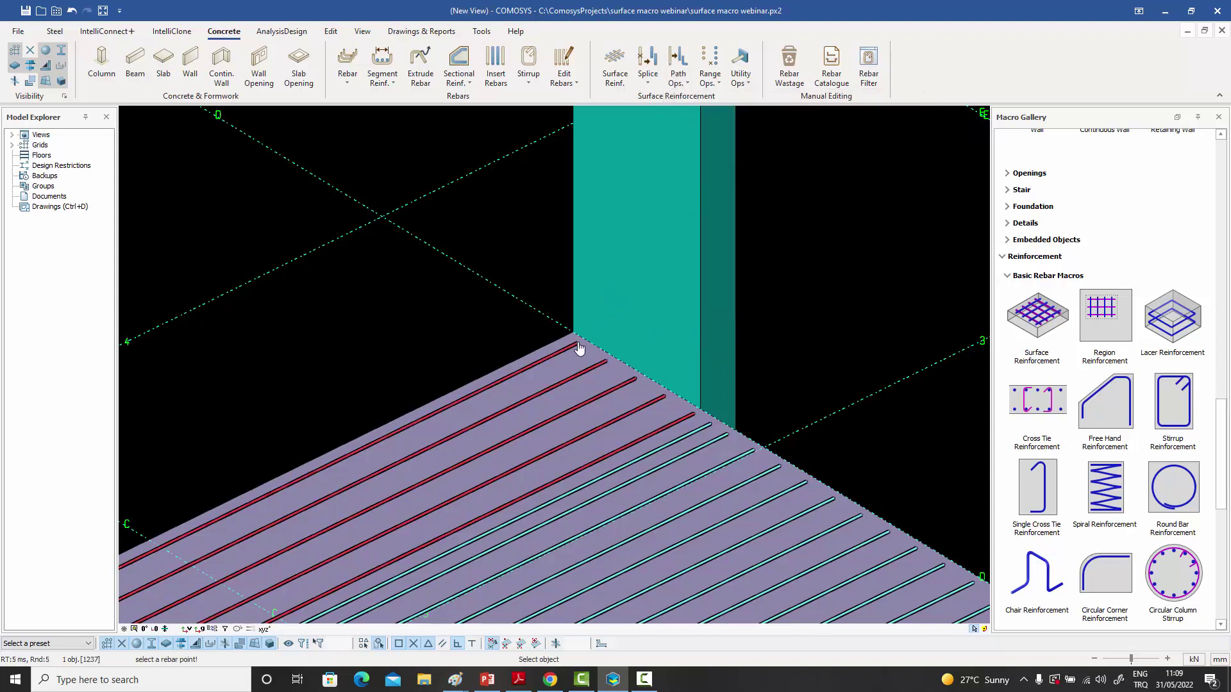
click(608, 363)
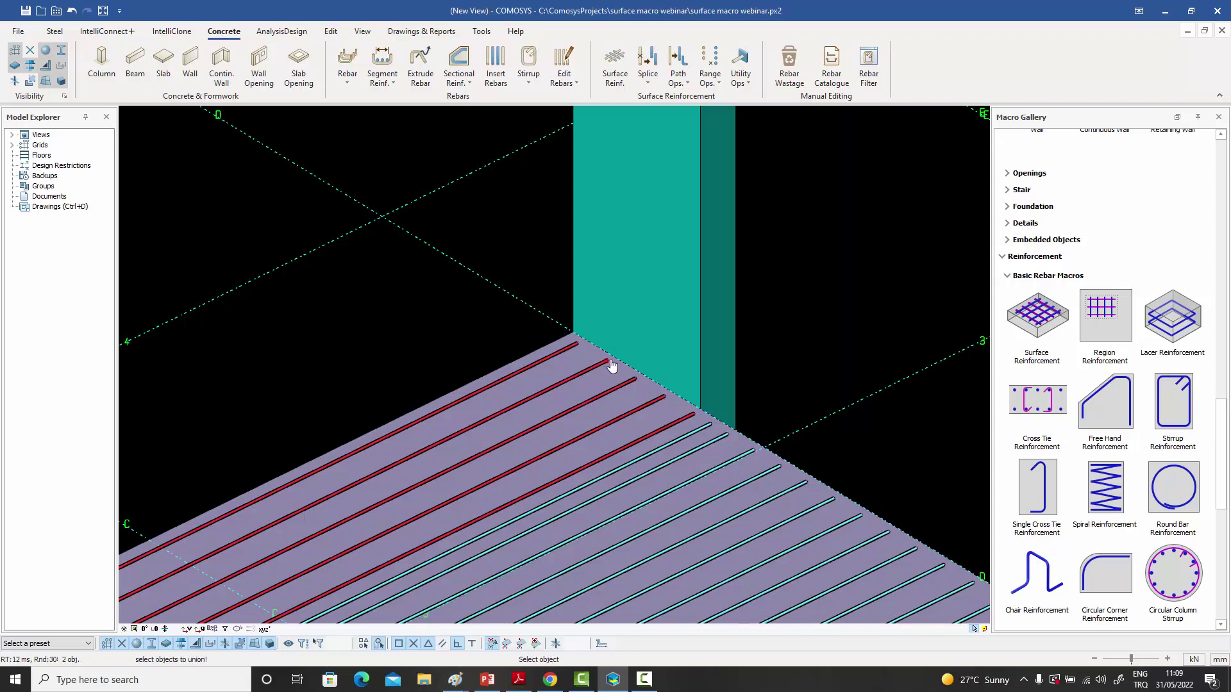
click(621, 407)
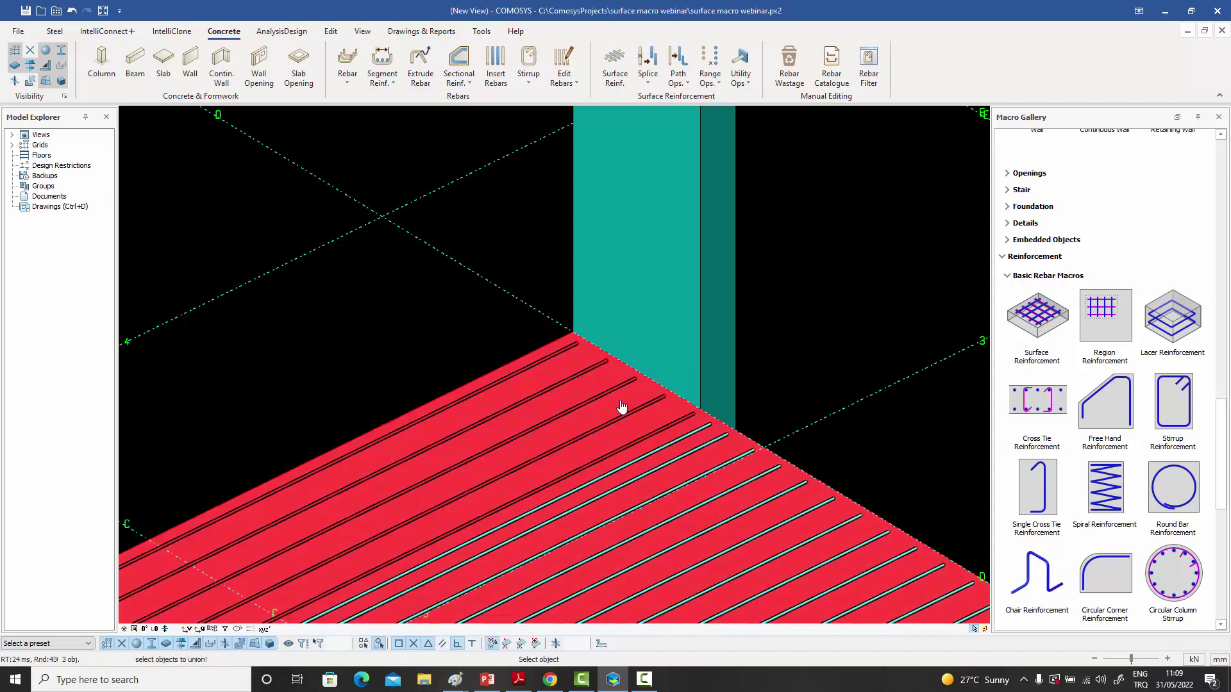
click(674, 321)
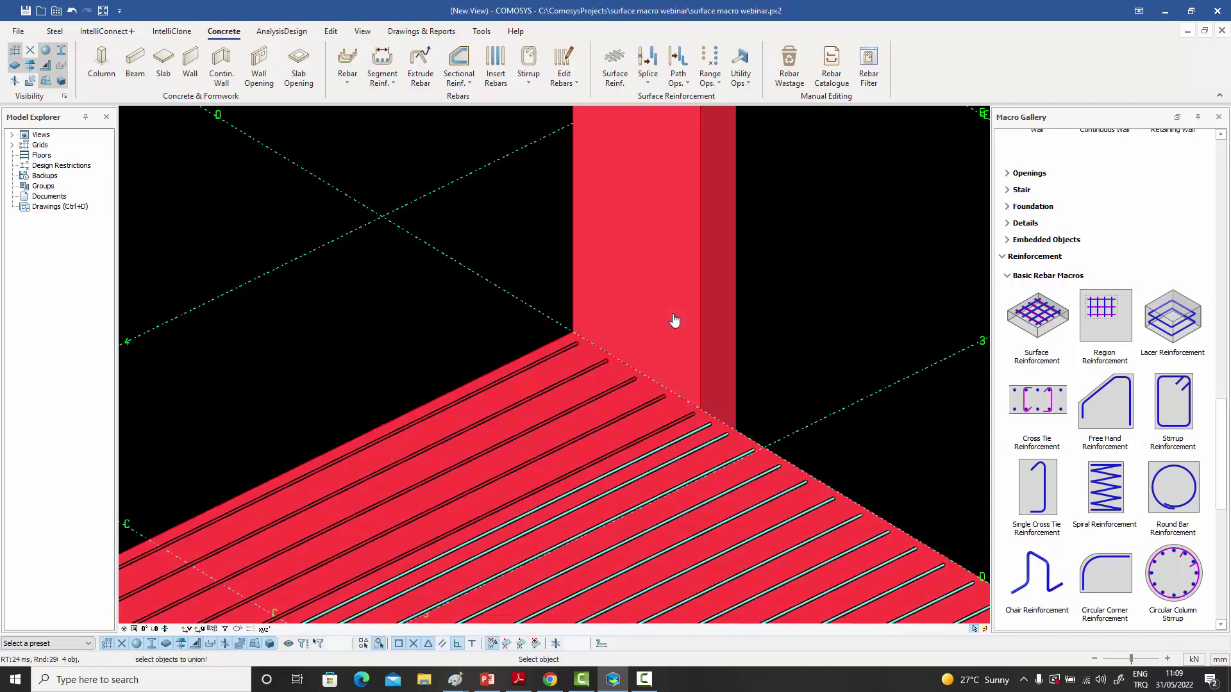
key(Return)
scroll(684, 332, down, 2)
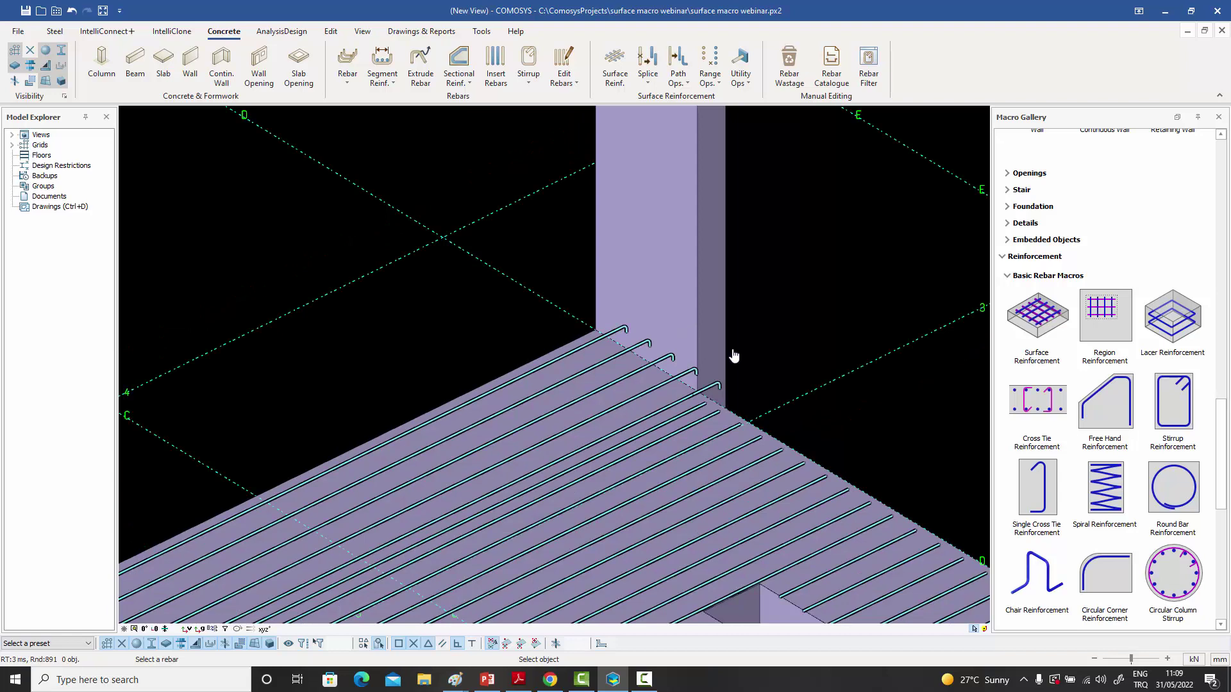
- Set the embedment length to 5 in the embed operation of the rebar group ending in the corner column
middle_drag(741, 361, 701, 462)
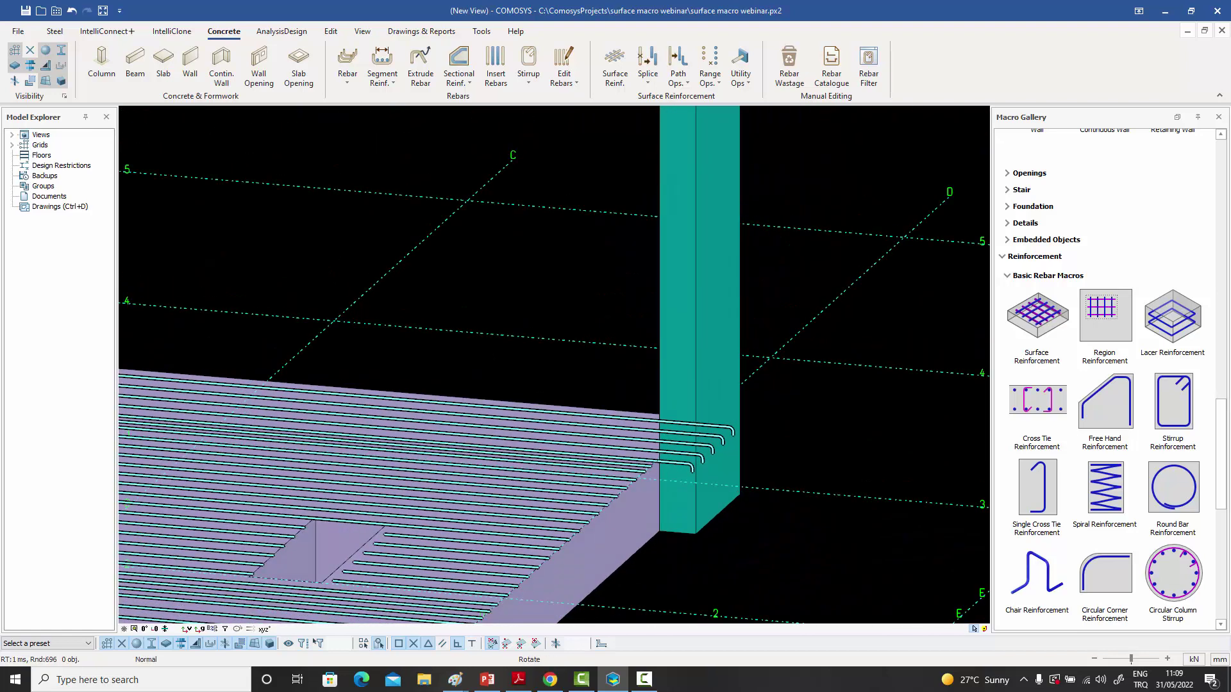
click(701, 463)
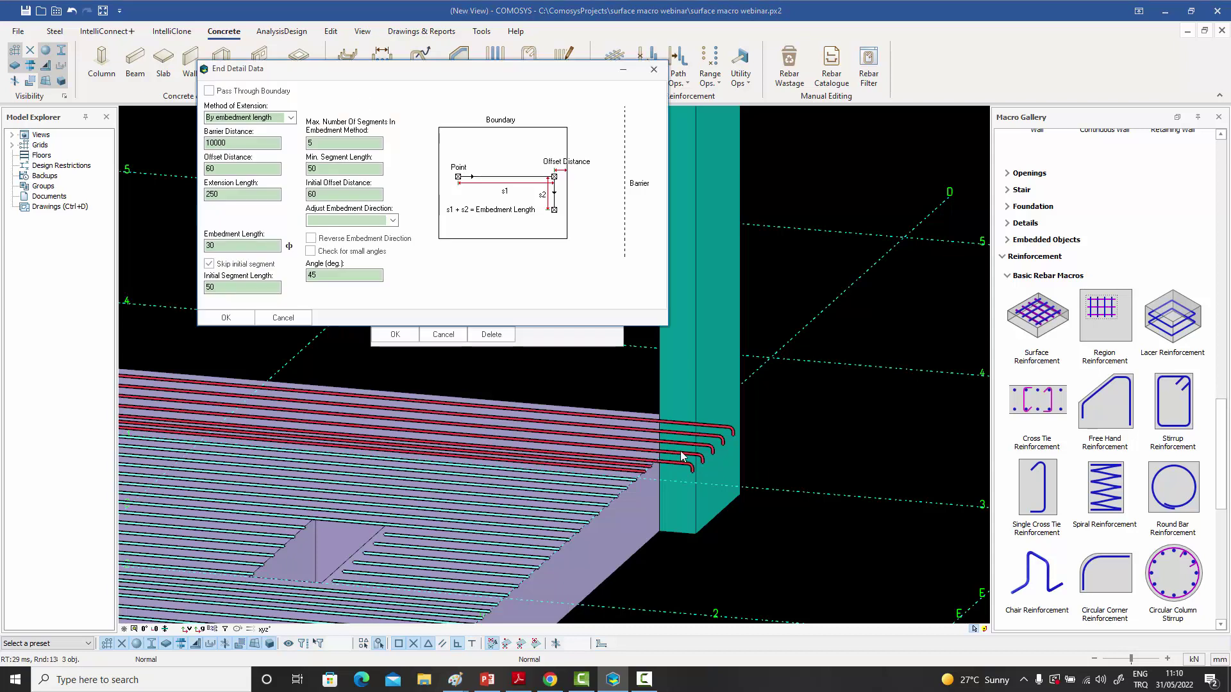
double_click(221, 247)
text(5)
click(226, 318)
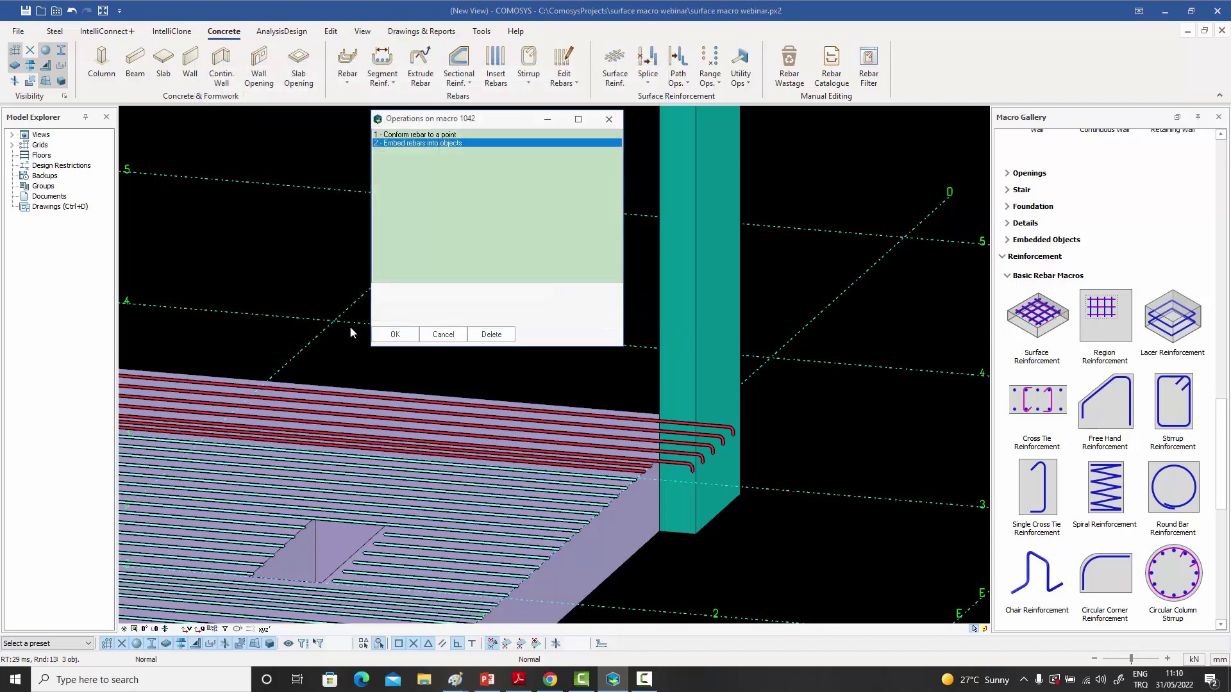
click(394, 334)
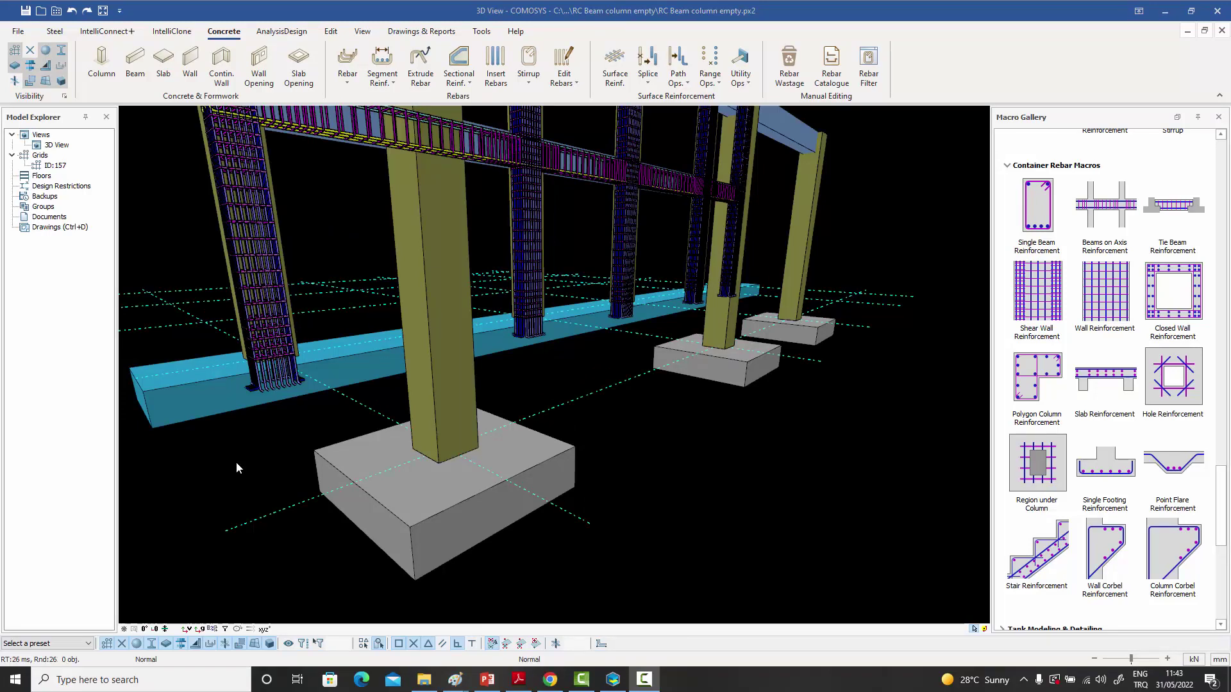
- Add Single Footing Reinforcement to the front footing, setting its direction with two of the footing's top corners
click(1103, 503)
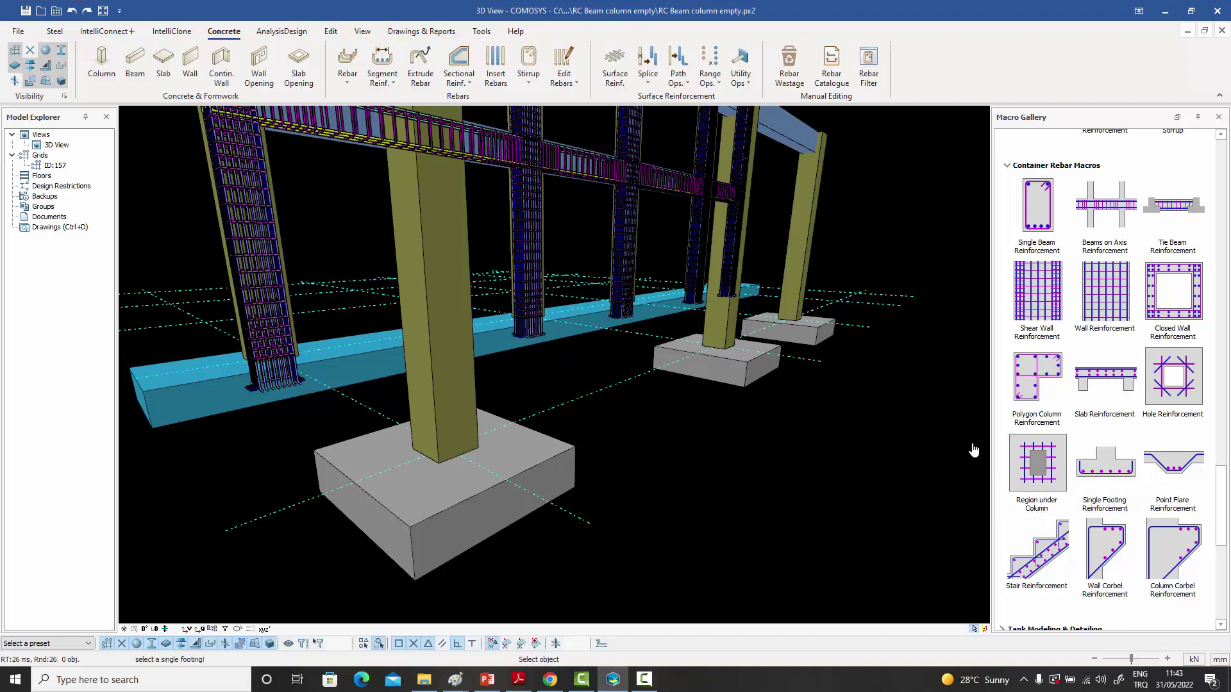
click(566, 495)
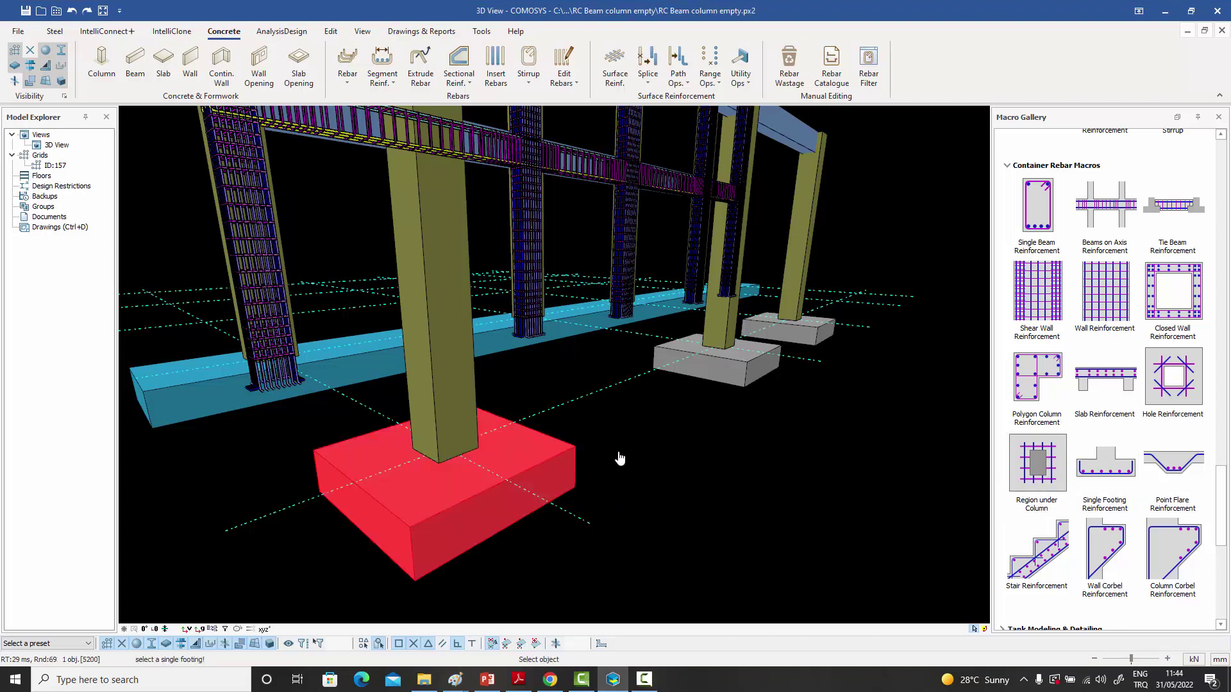
click(413, 522)
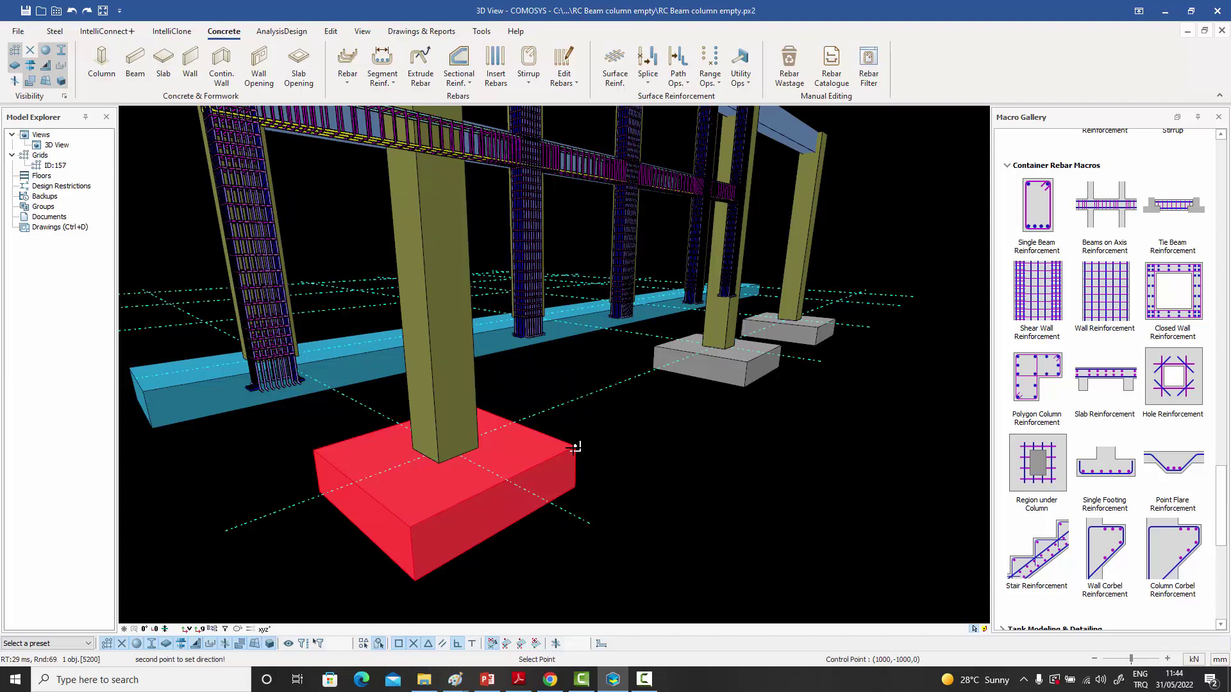
click(571, 450)
right_click(609, 445)
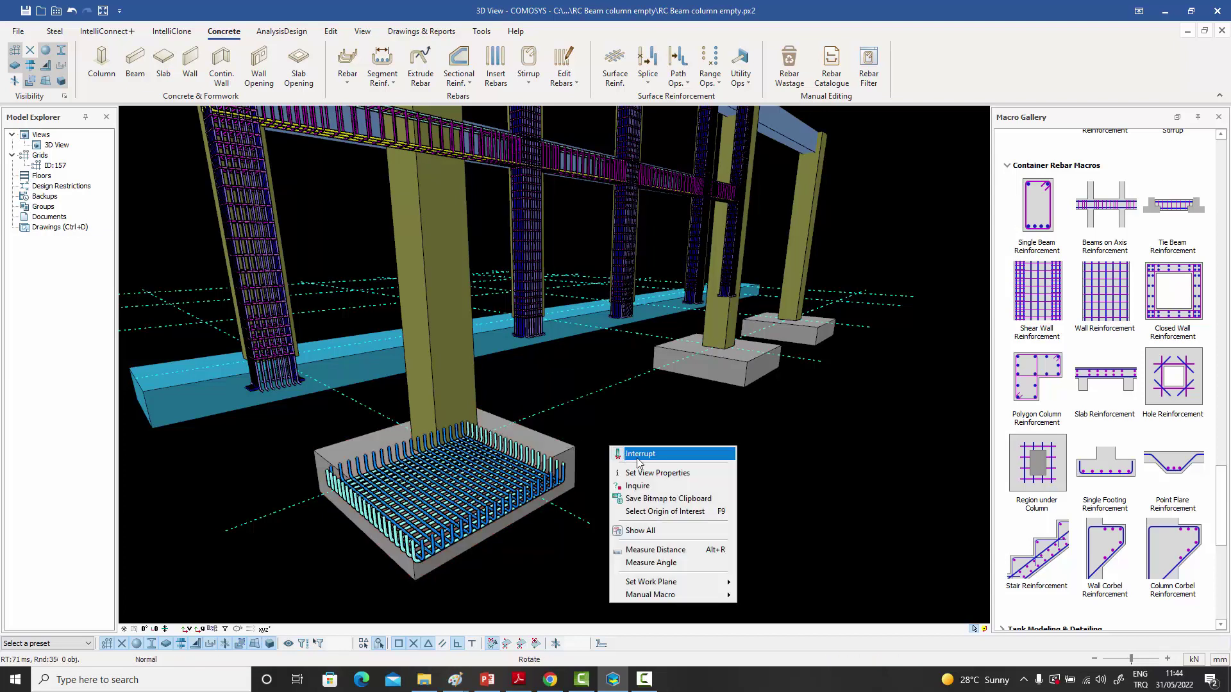
click(625, 455)
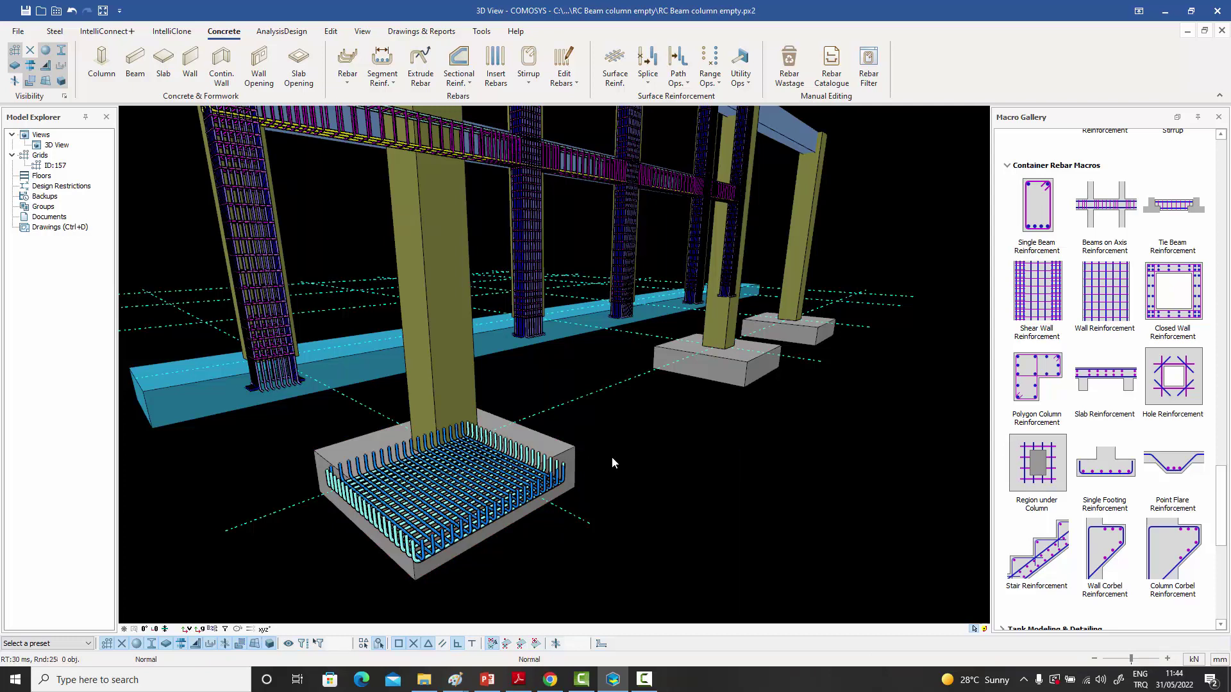
- Load the macro preset "2000x2000x500 footing" into the front footing's reinforcement and apply it
scroll(508, 510, up, 1)
click(509, 509)
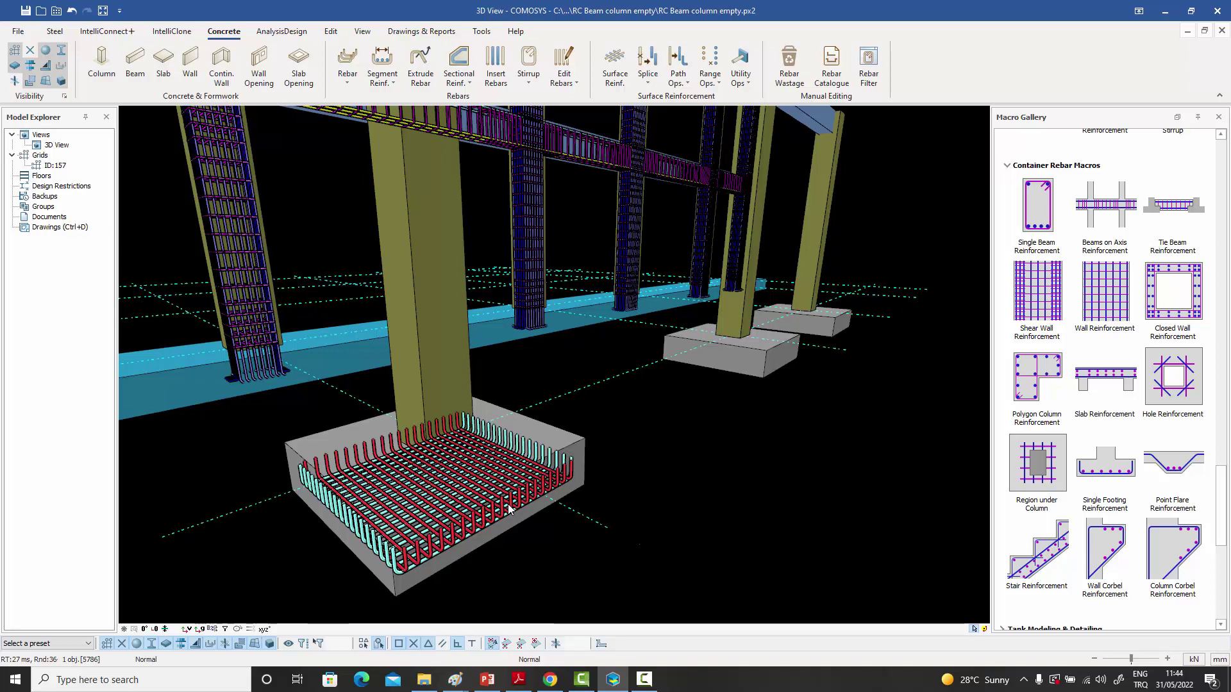
click(509, 509)
click(509, 510)
double_click(508, 510)
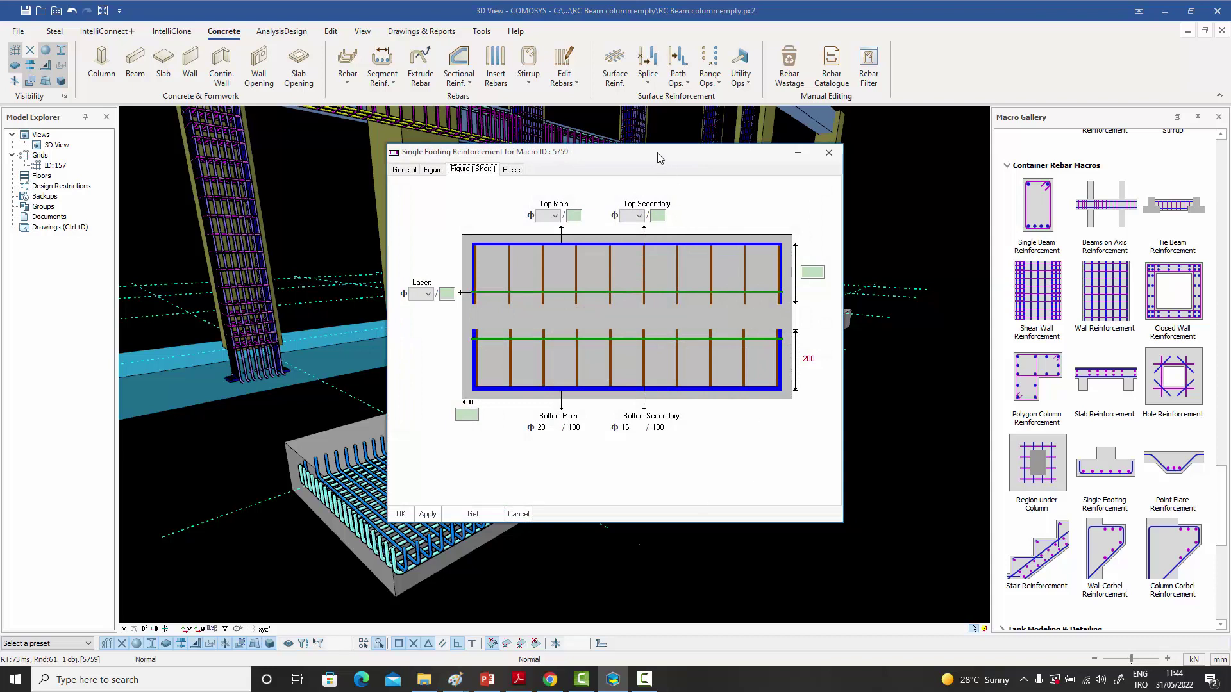
drag(660, 157, 894, 144)
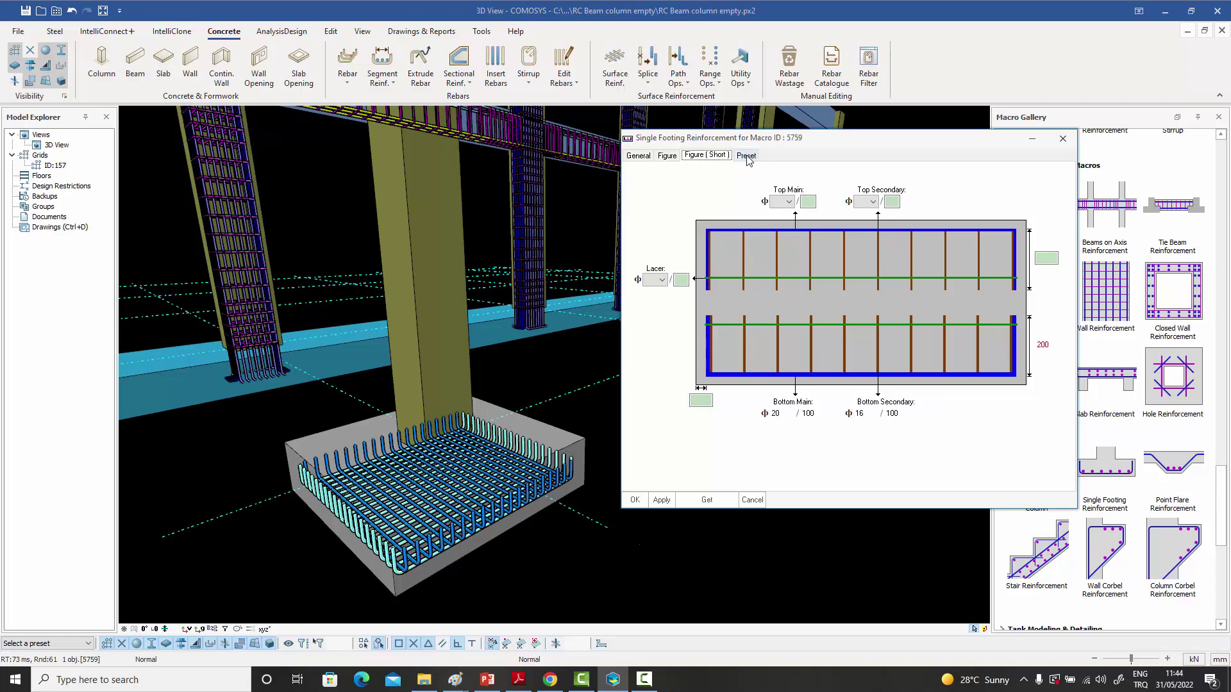
click(746, 156)
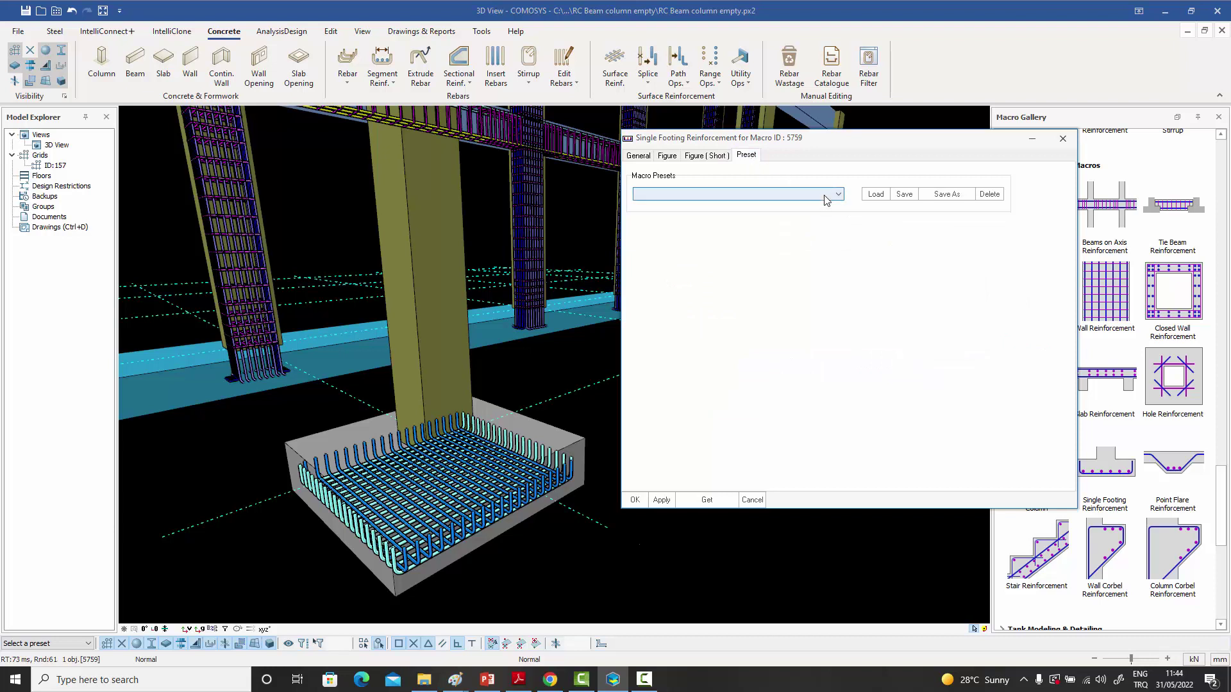
click(824, 196)
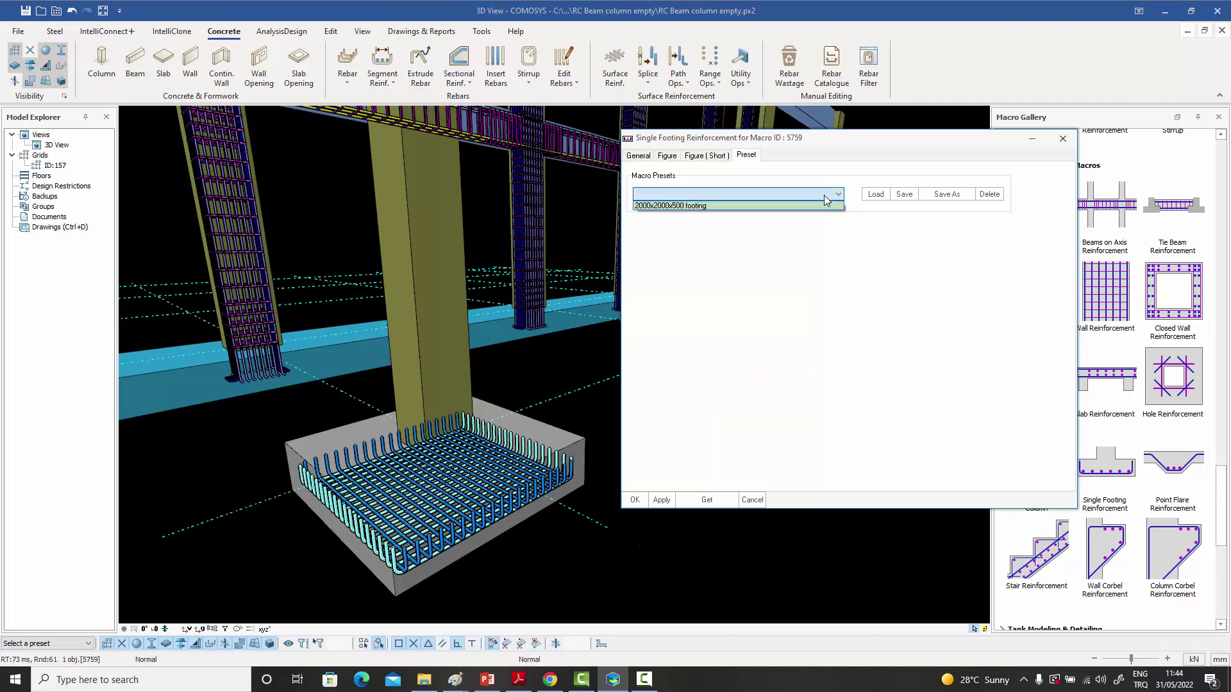
click(681, 206)
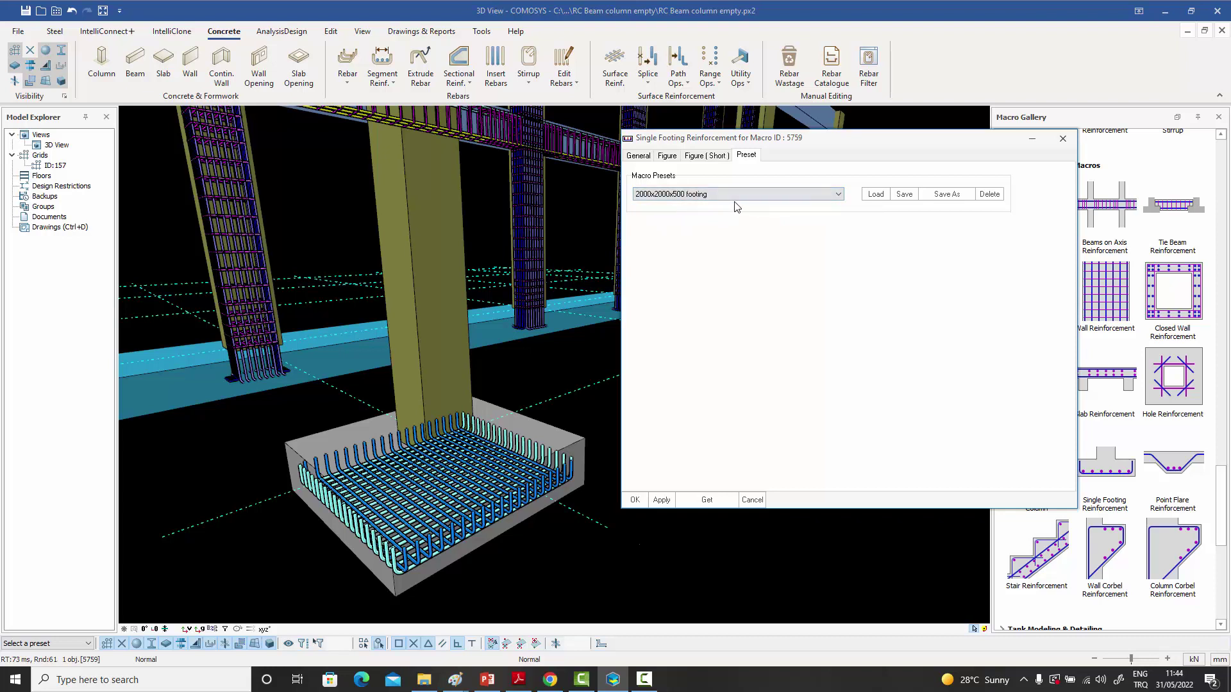
click(875, 195)
click(660, 501)
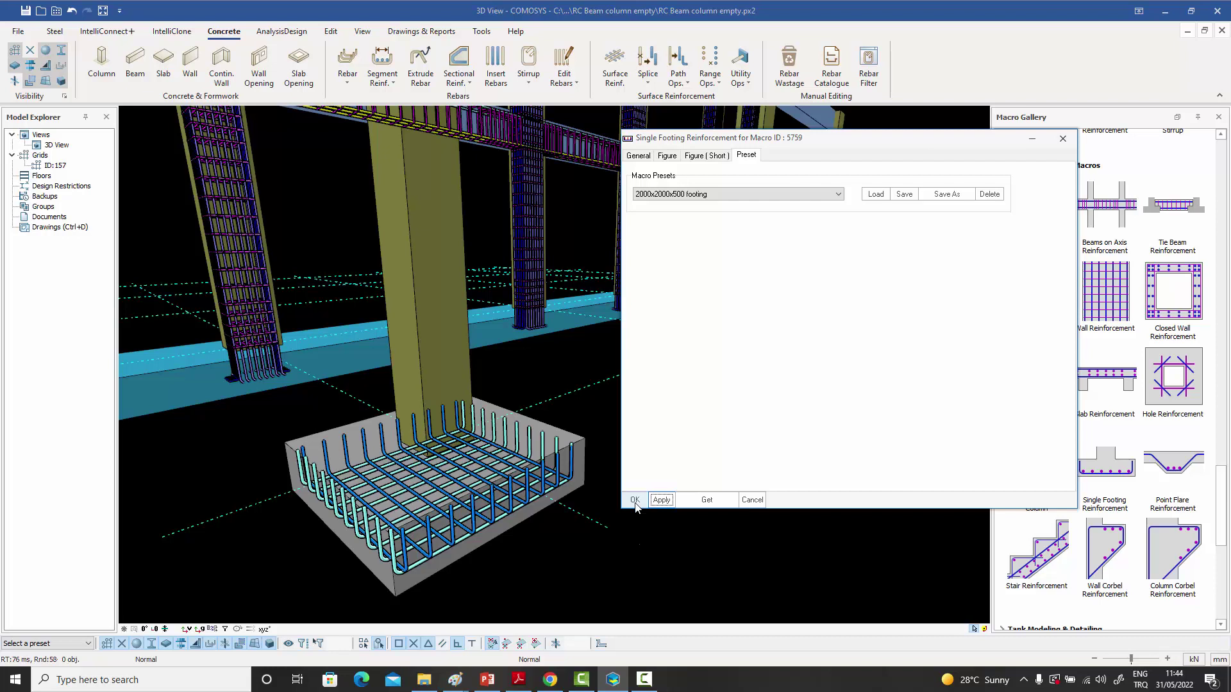
click(635, 500)
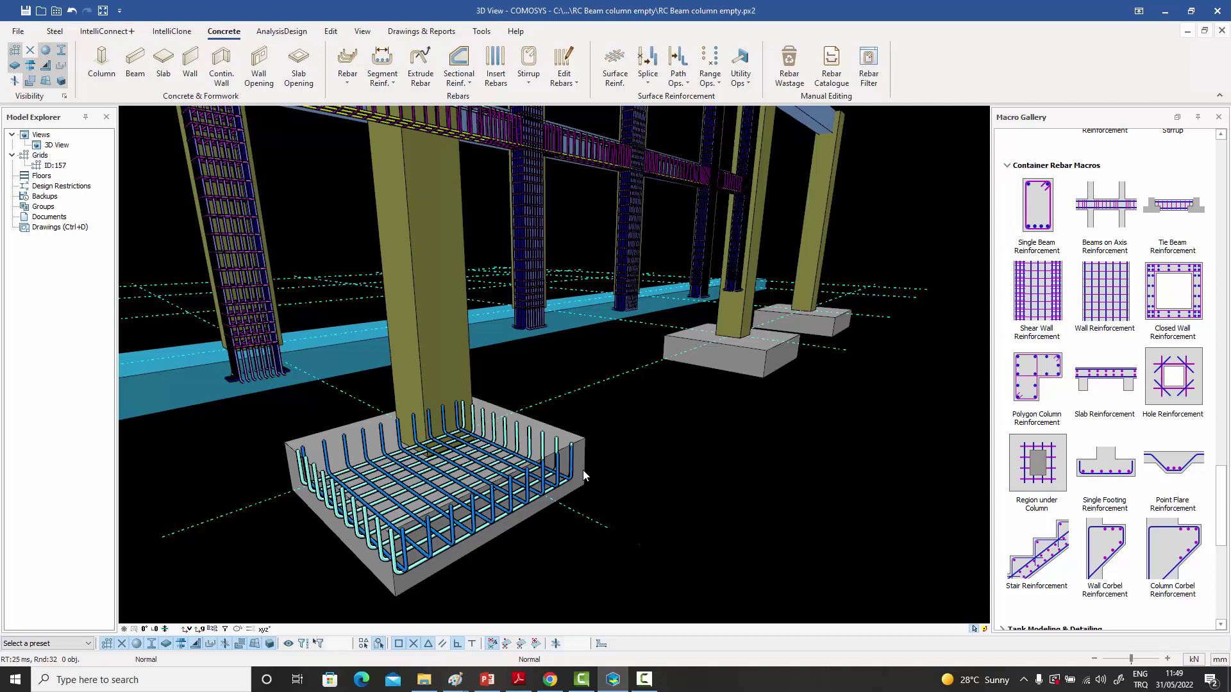
- Copy all rebars sharing the front footing's reinforcement parent to the two footings behind it, using the copy-to-another-object option
click(464, 343)
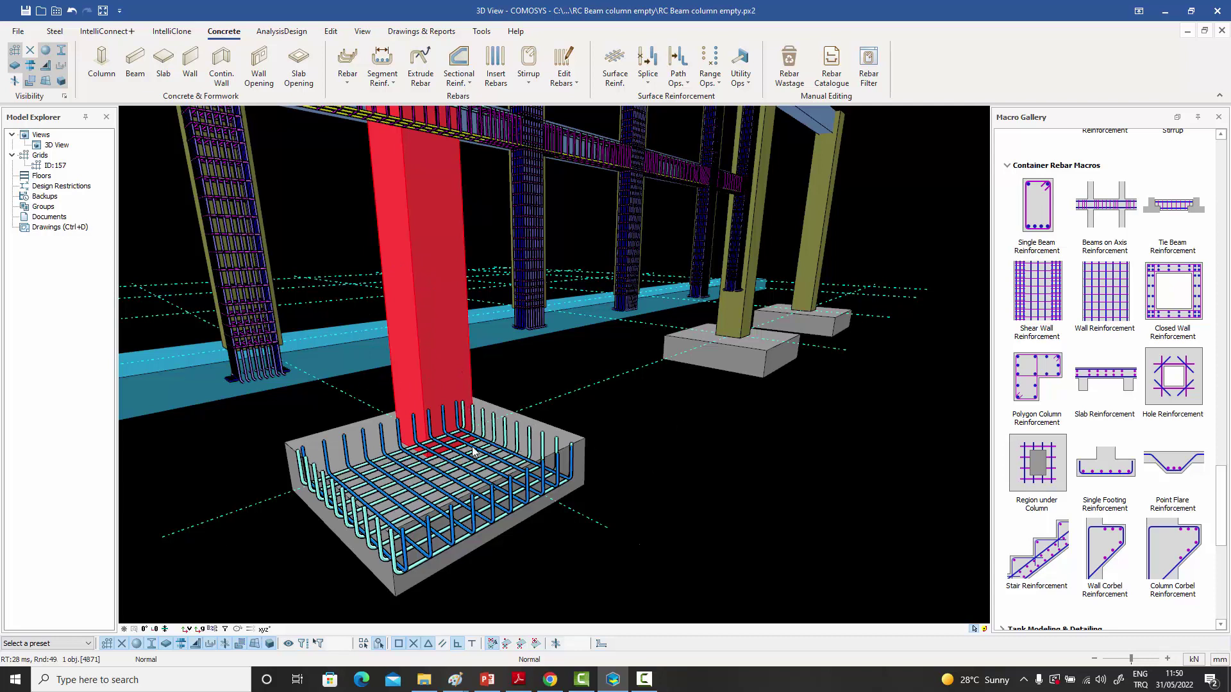
click(609, 395)
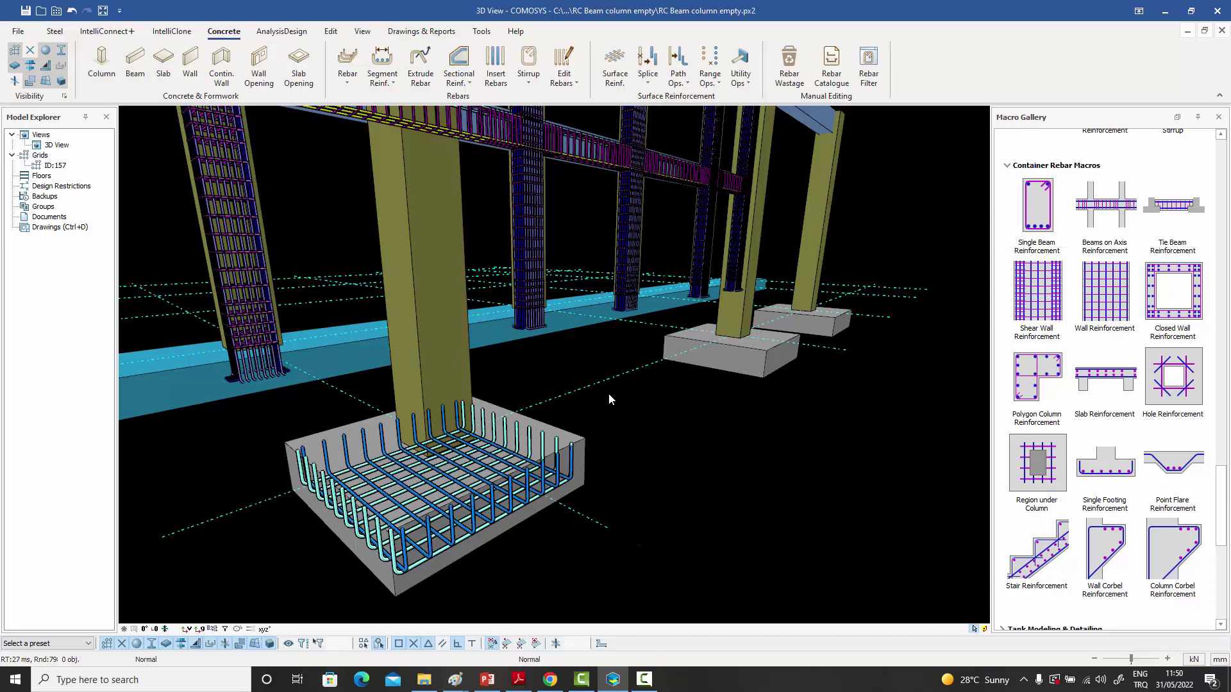
click(544, 486)
right_click(545, 486)
mouse_move(609, 471)
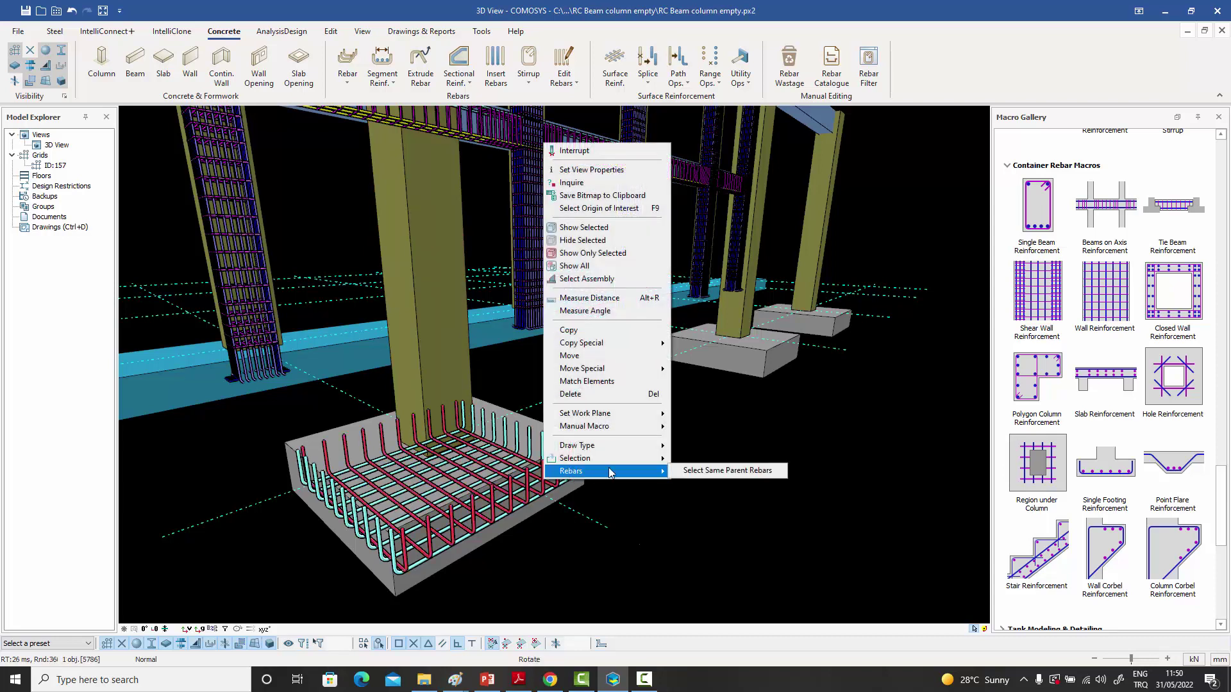
click(713, 473)
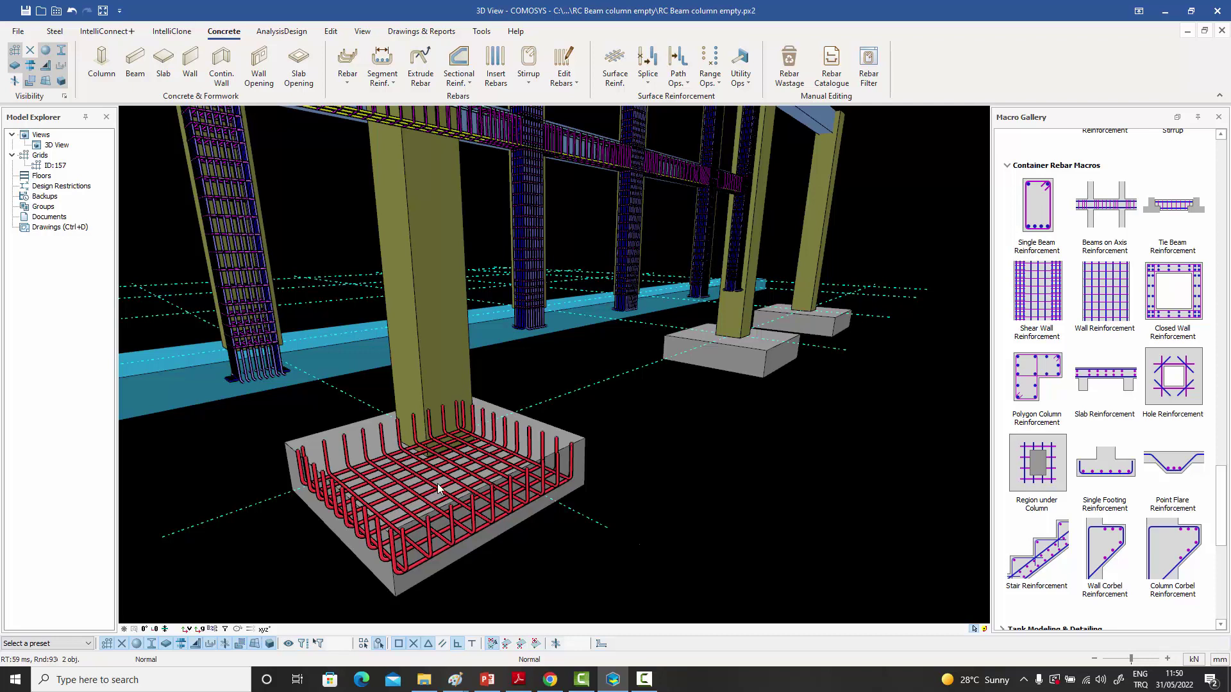
right_click(531, 374)
mouse_move(589, 229)
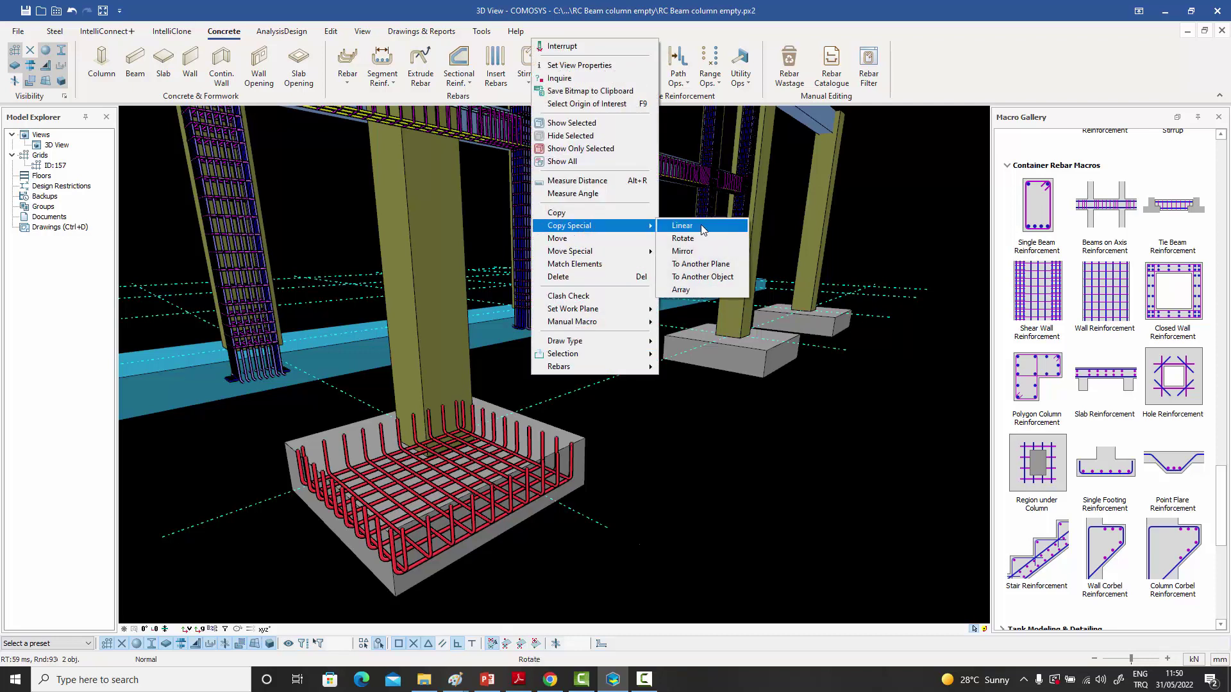
click(704, 282)
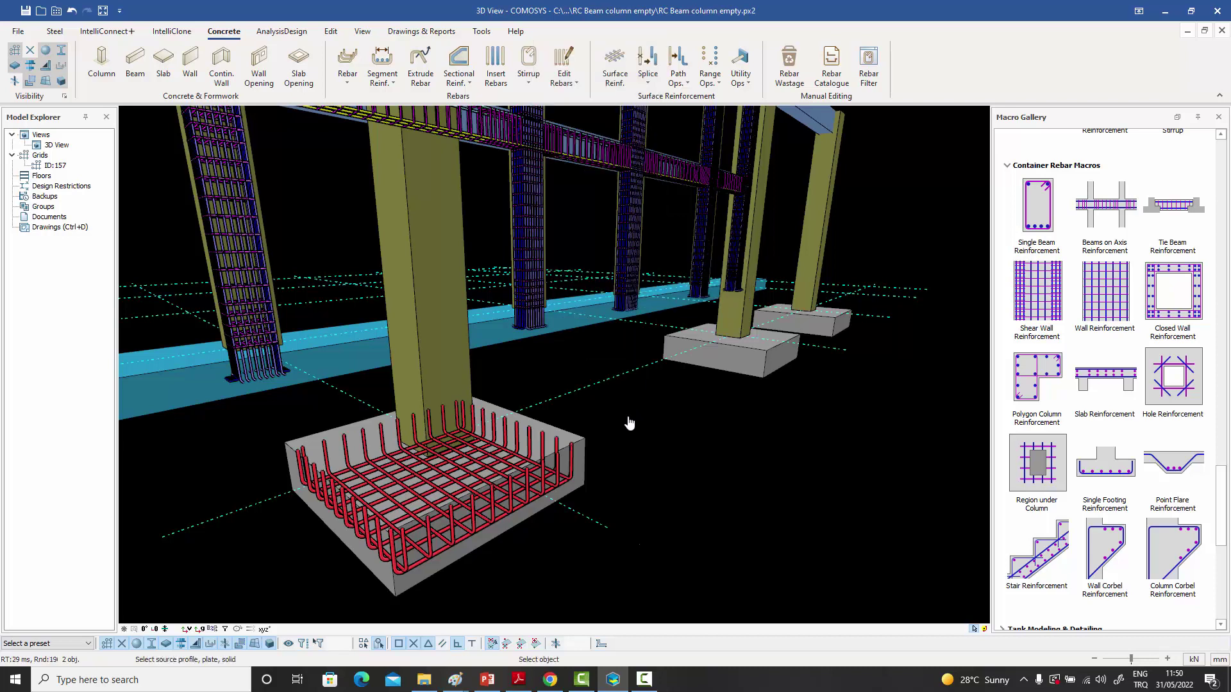
click(583, 490)
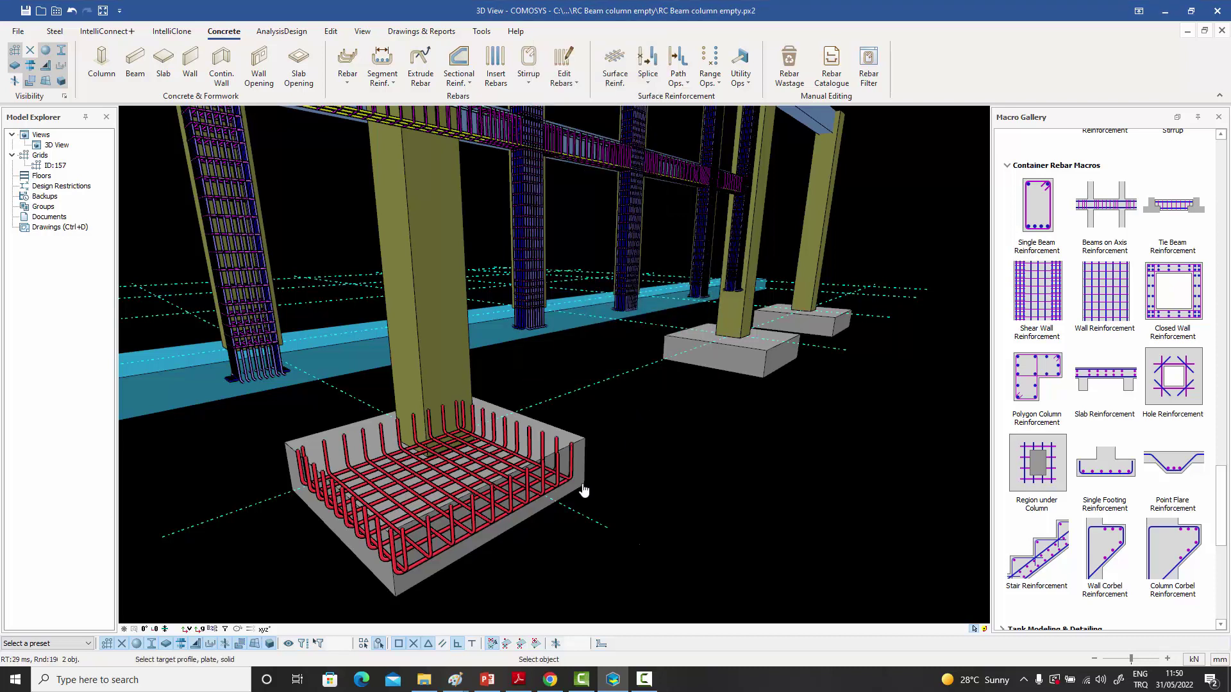
click(748, 370)
click(815, 330)
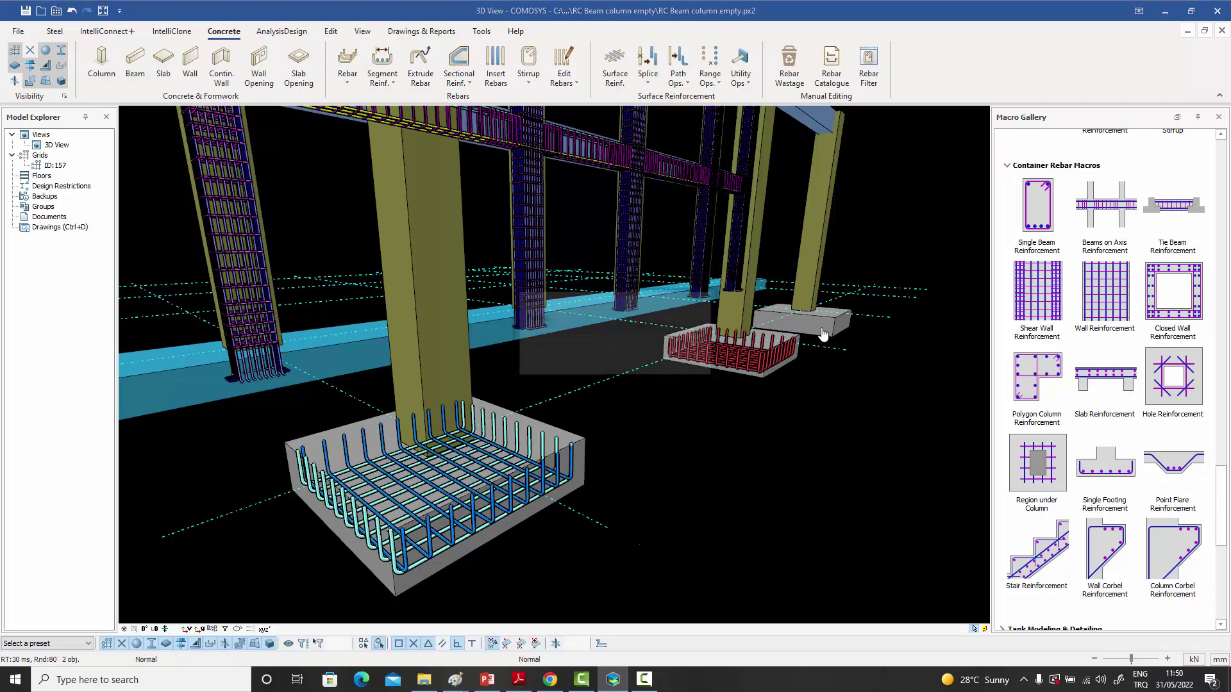
key(Escape)
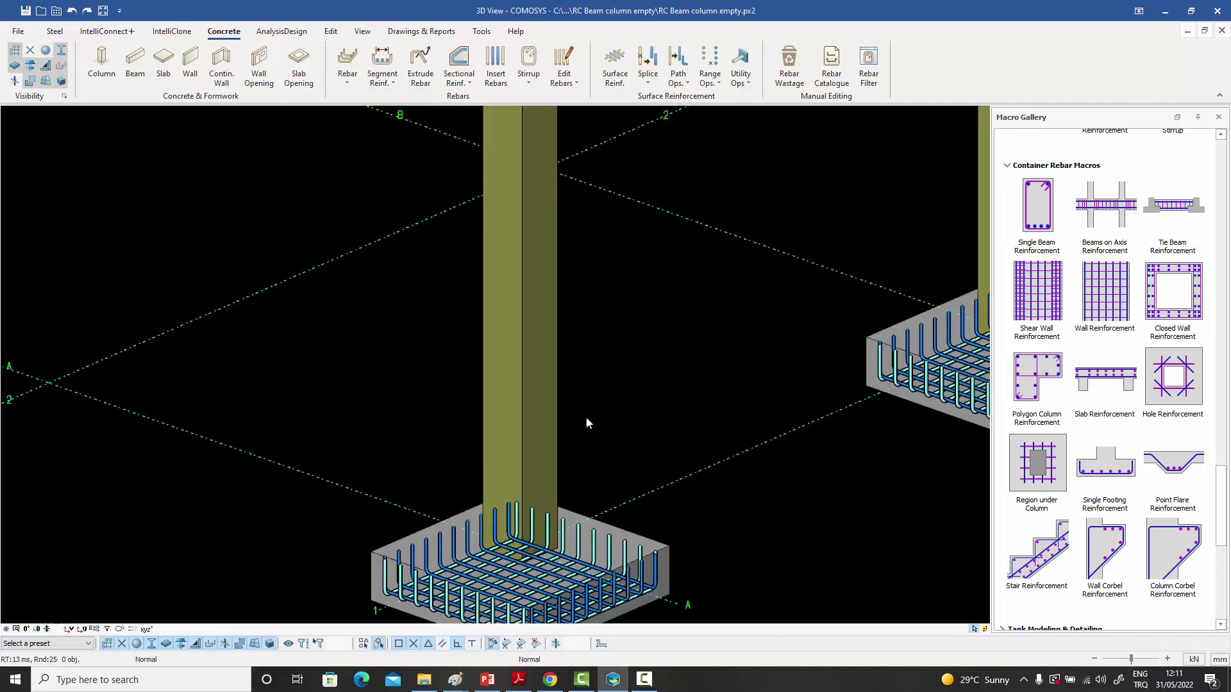
- Add Polygon Column Reinforcement to the column at grid A-1, with the footing beneath it as its foundation object
click(1027, 377)
click(555, 349)
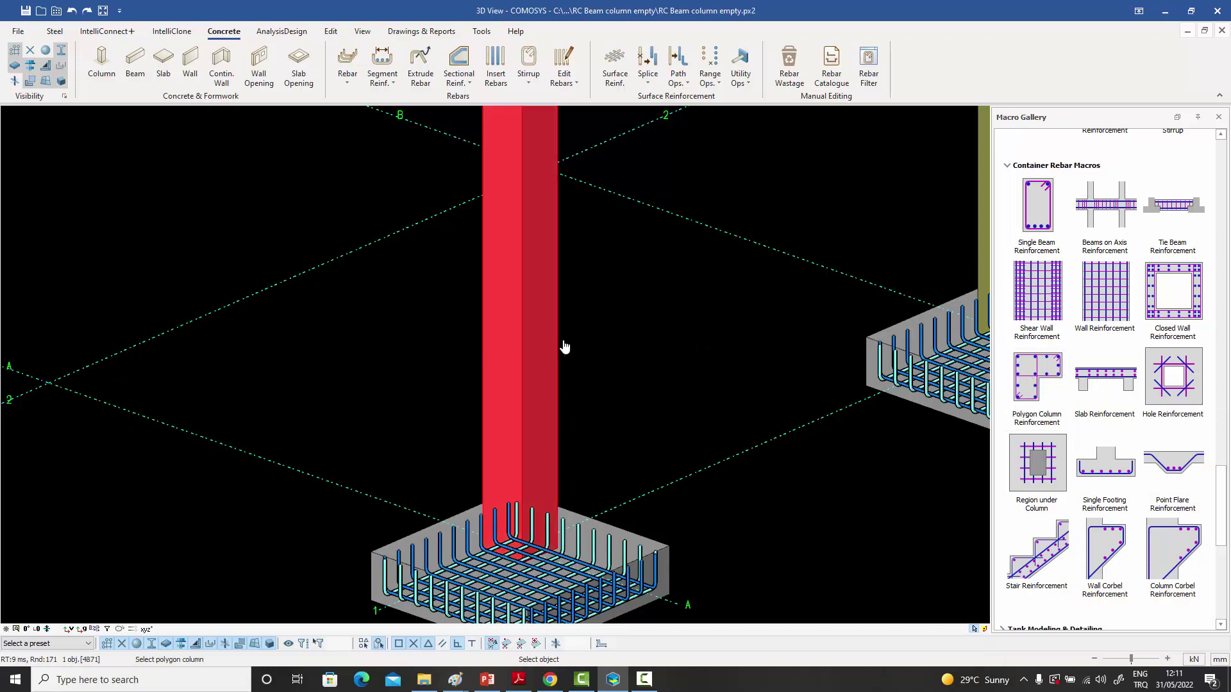
key(Return)
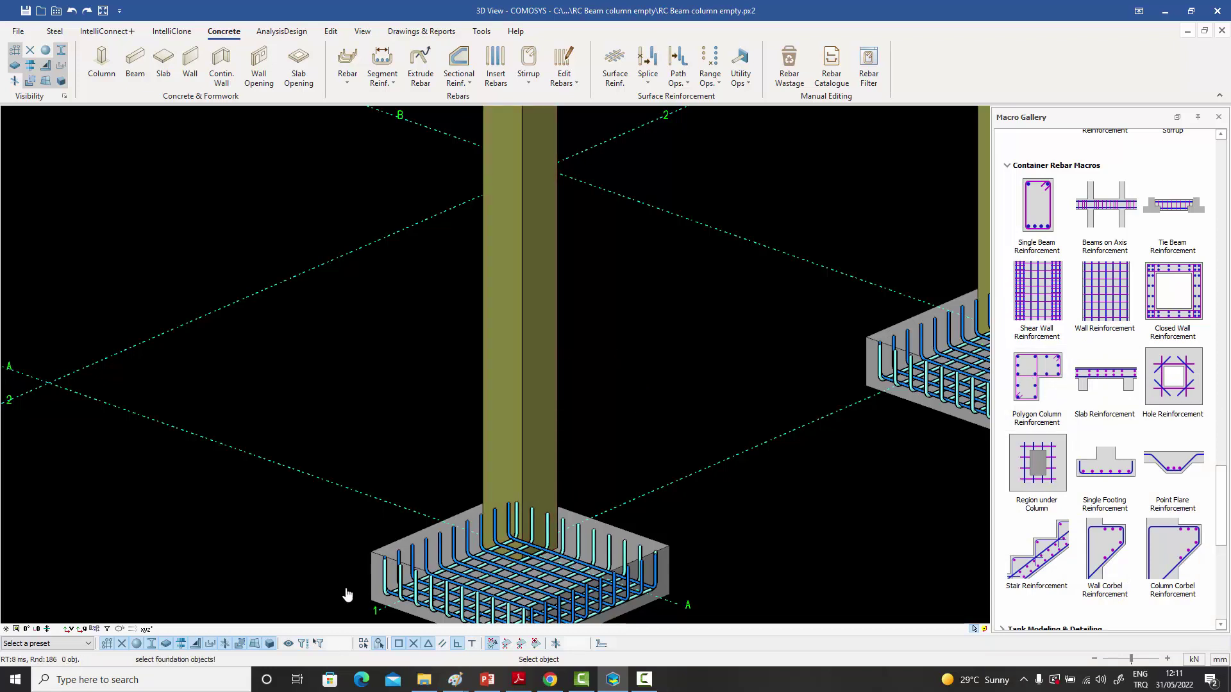
click(667, 562)
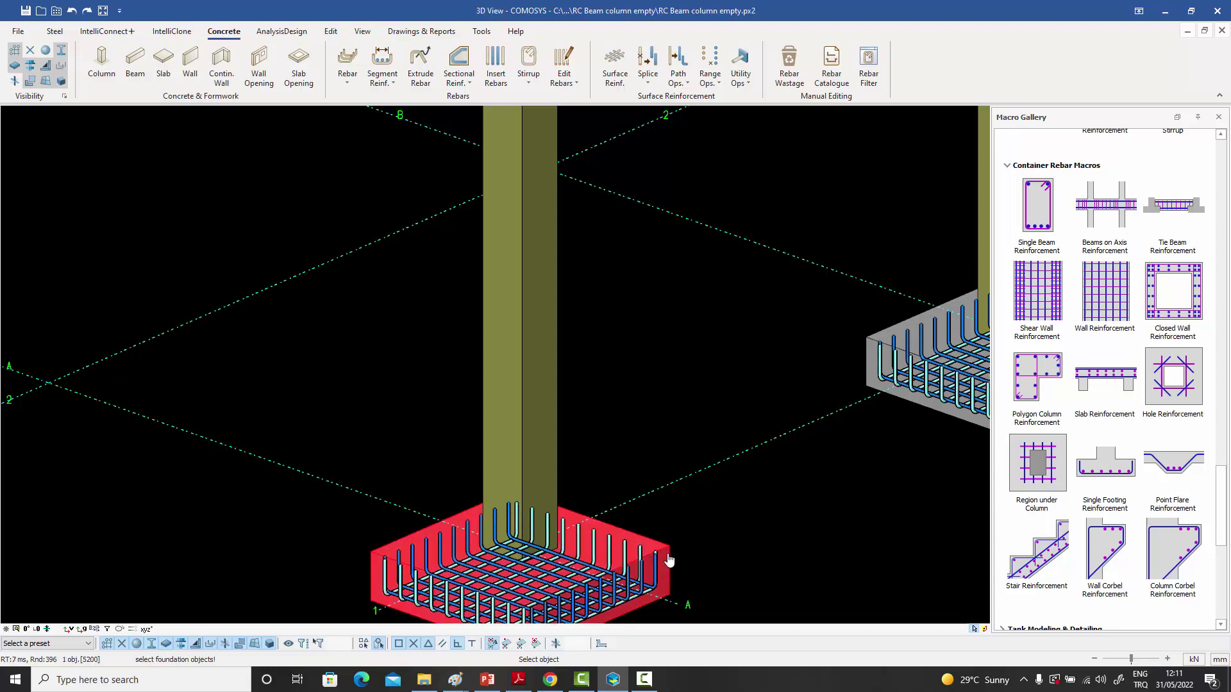
right_click(685, 498)
- Load the macro preset "R500x500 column with 150mm phi 20 spacing" into the front column's Polygon Column Reinforcement and apply it
scroll(588, 539, up, 5)
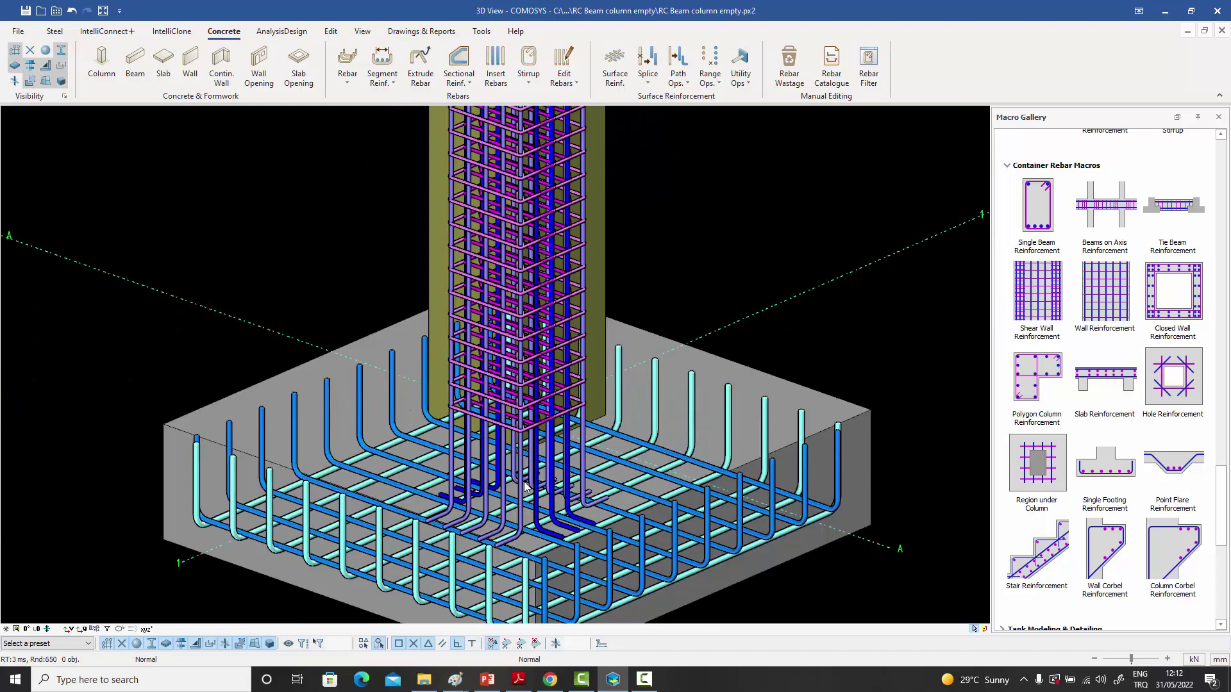
scroll(524, 485, up, 2)
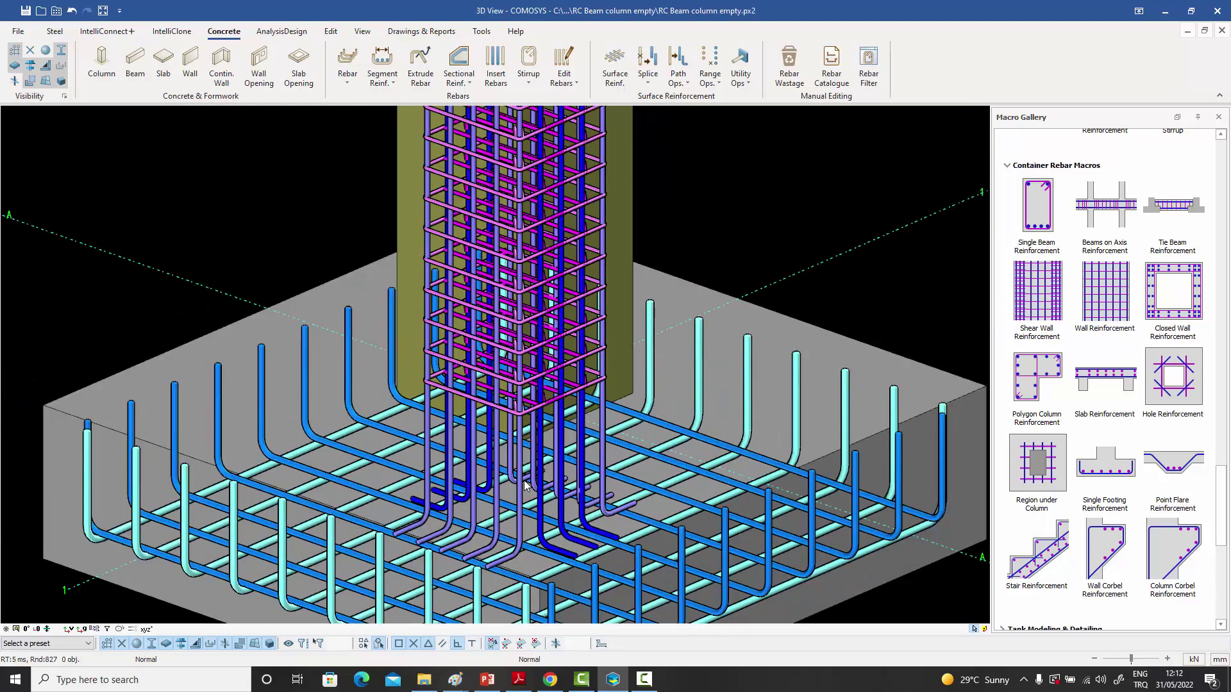
click(536, 322)
double_click(537, 323)
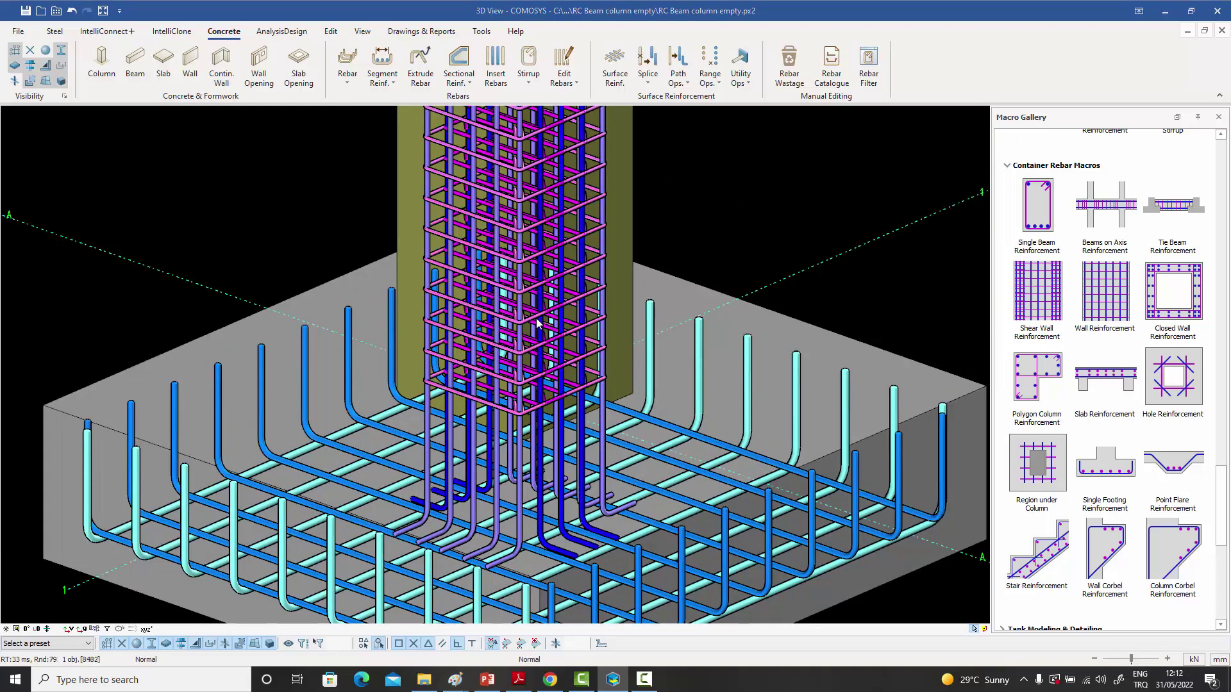
click(506, 180)
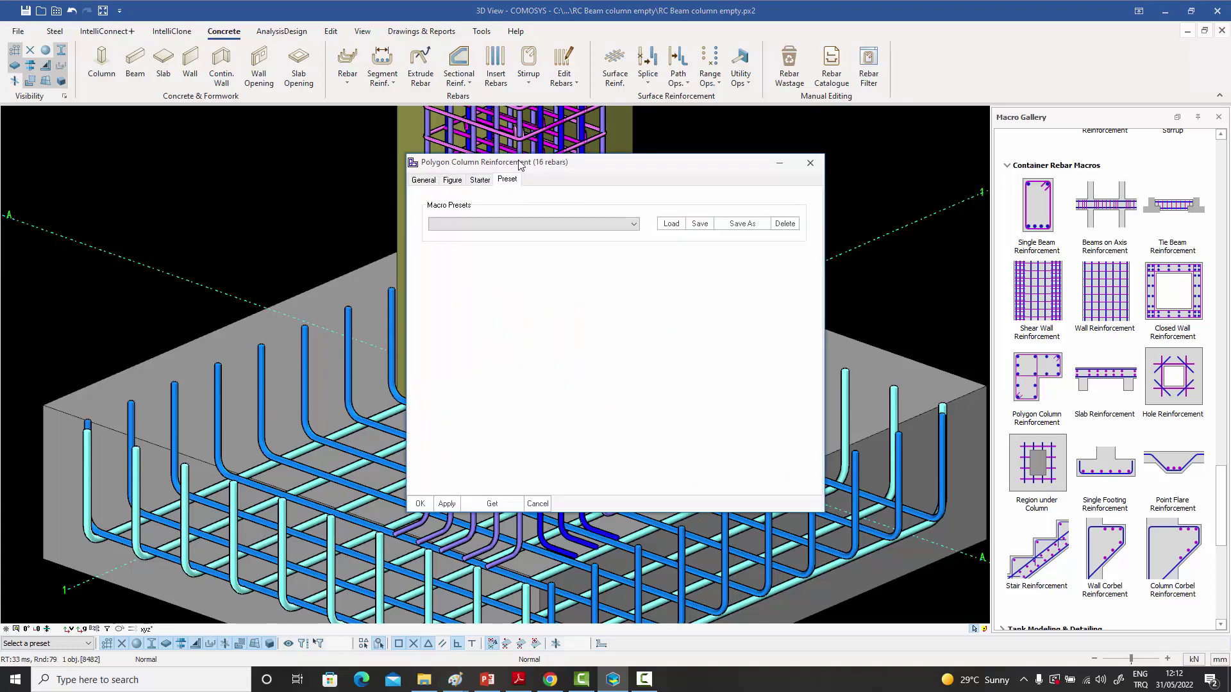
drag(545, 162, 711, 156)
click(674, 224)
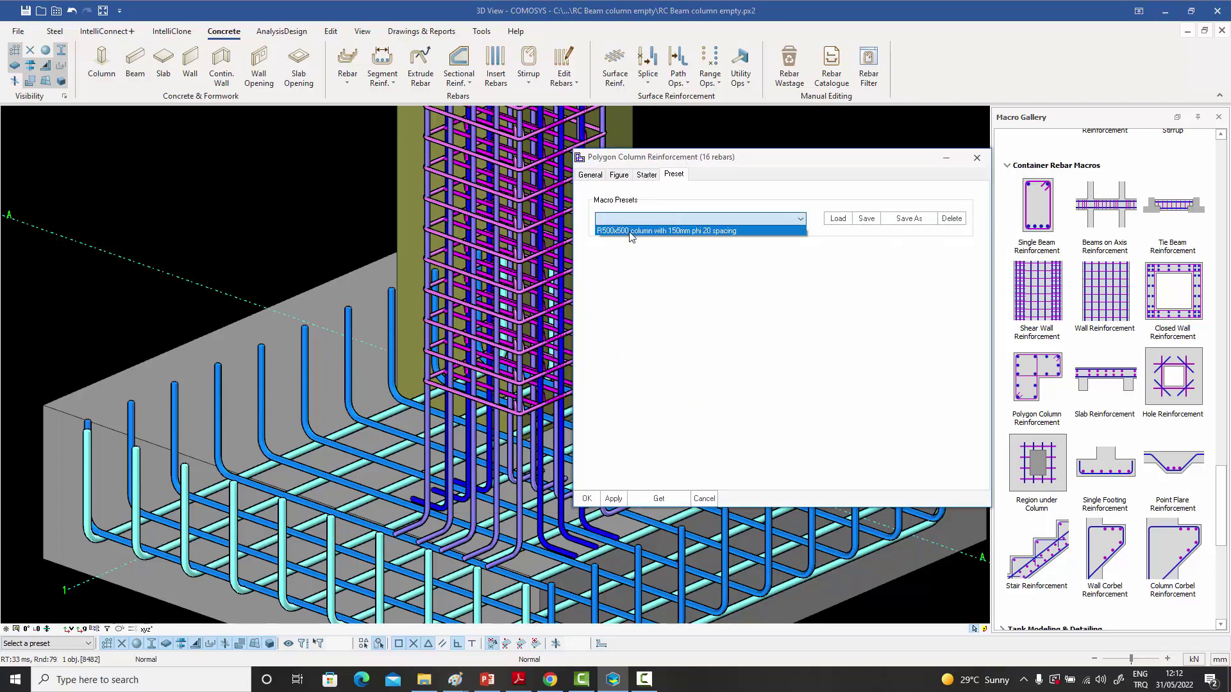
click(641, 232)
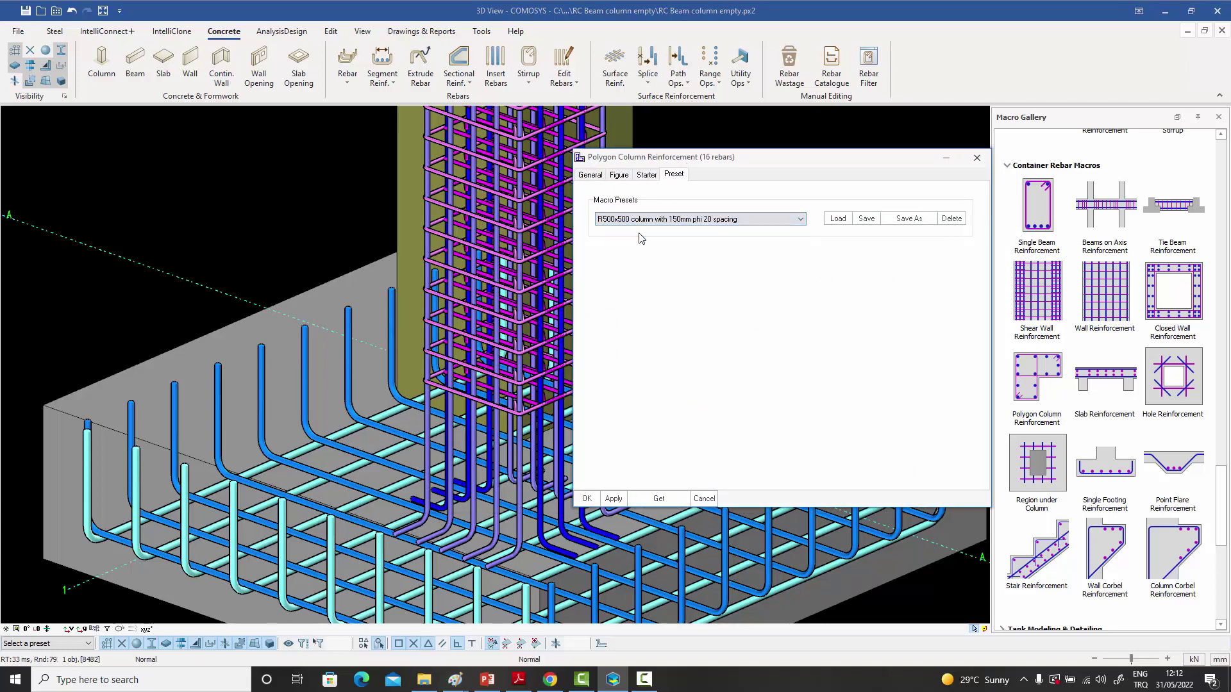
click(837, 219)
click(587, 497)
- Copy all rebars sharing the front column's reinforcement parent to the two columns behind it, using the copy-to-another-object option
scroll(565, 458, down, 3)
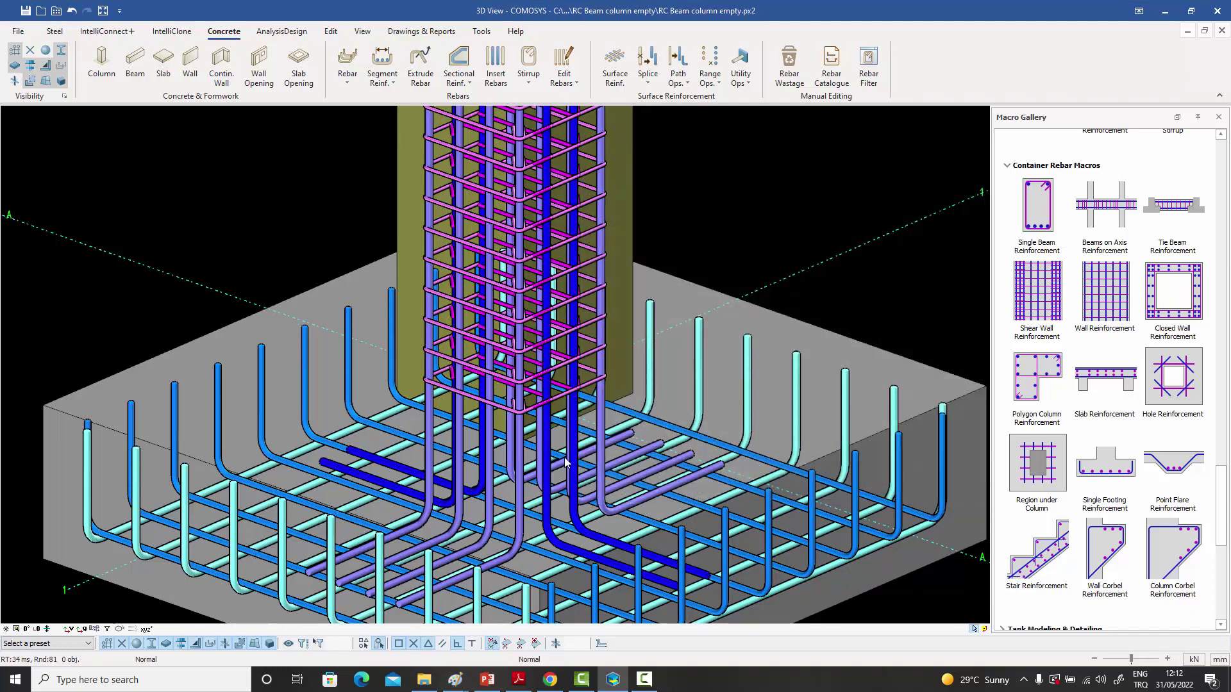
scroll(564, 458, up, 3)
scroll(560, 457, down, 3)
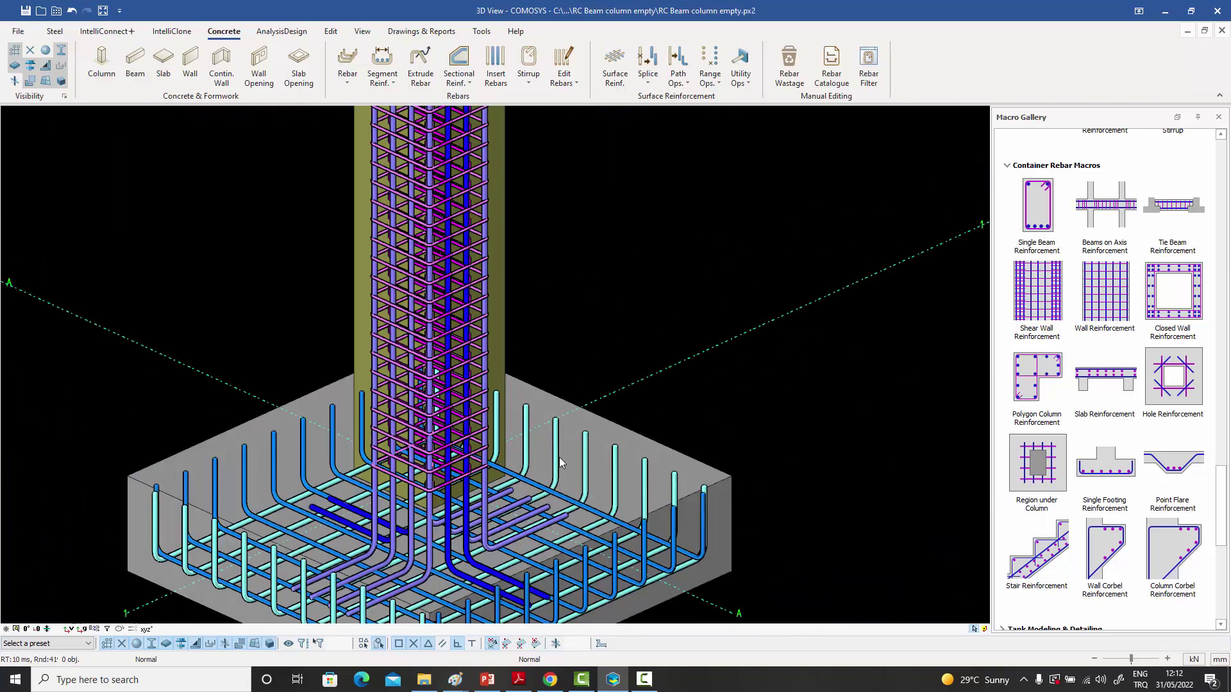
middle_drag(512, 512, 488, 499)
click(495, 489)
shift+middle_drag(508, 457, 524, 439)
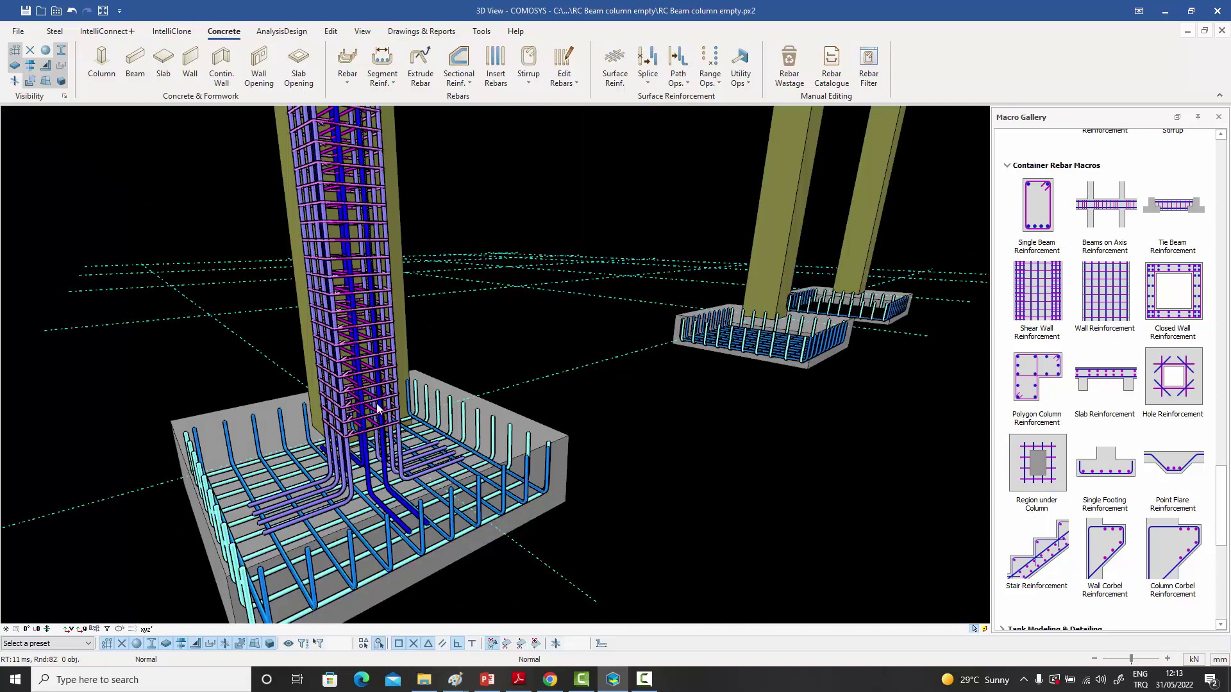
click(367, 330)
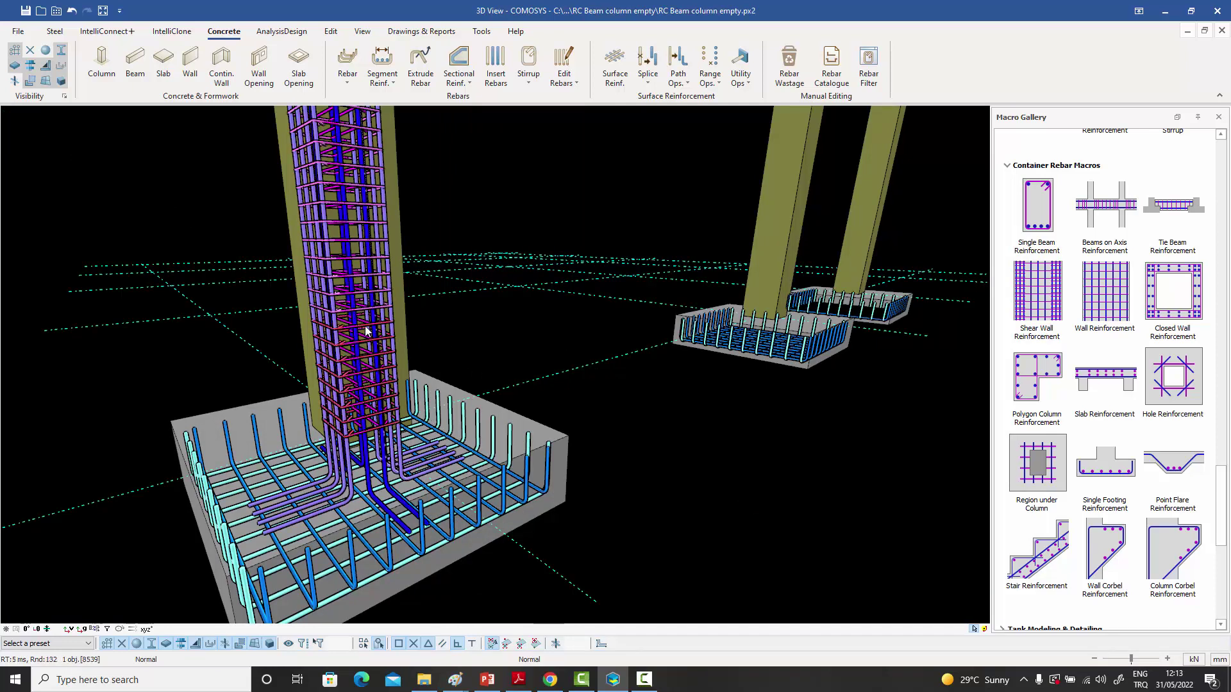
right_click(359, 274)
mouse_move(412, 603)
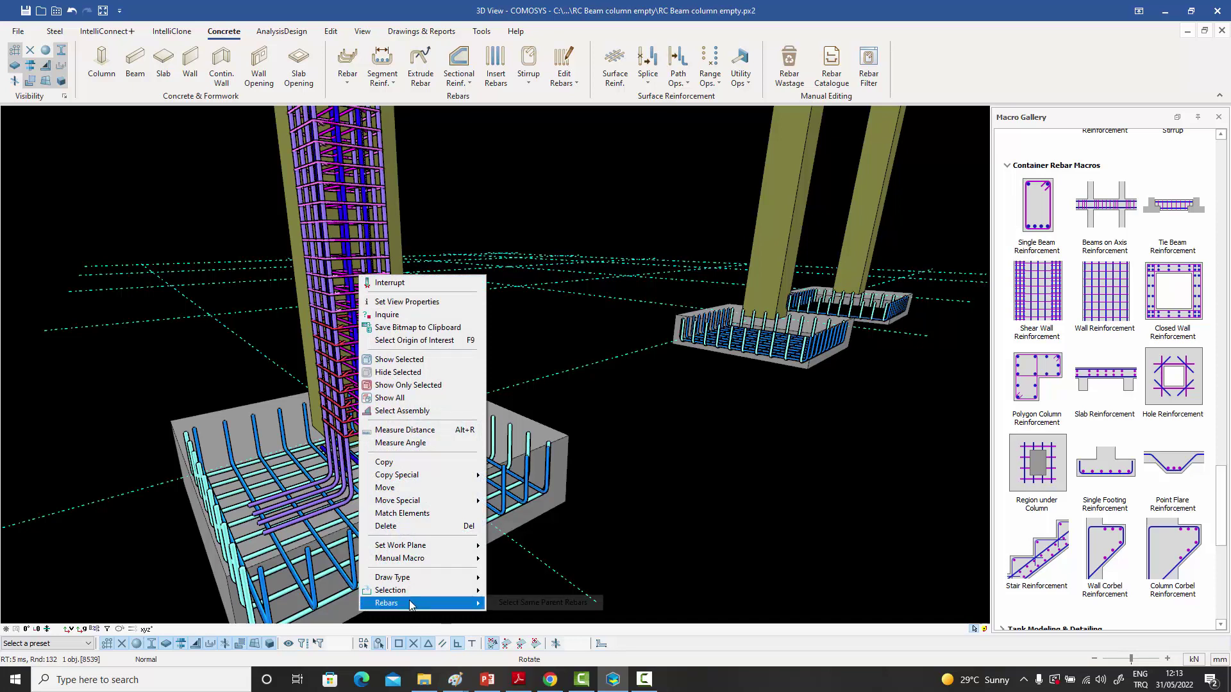
click(529, 604)
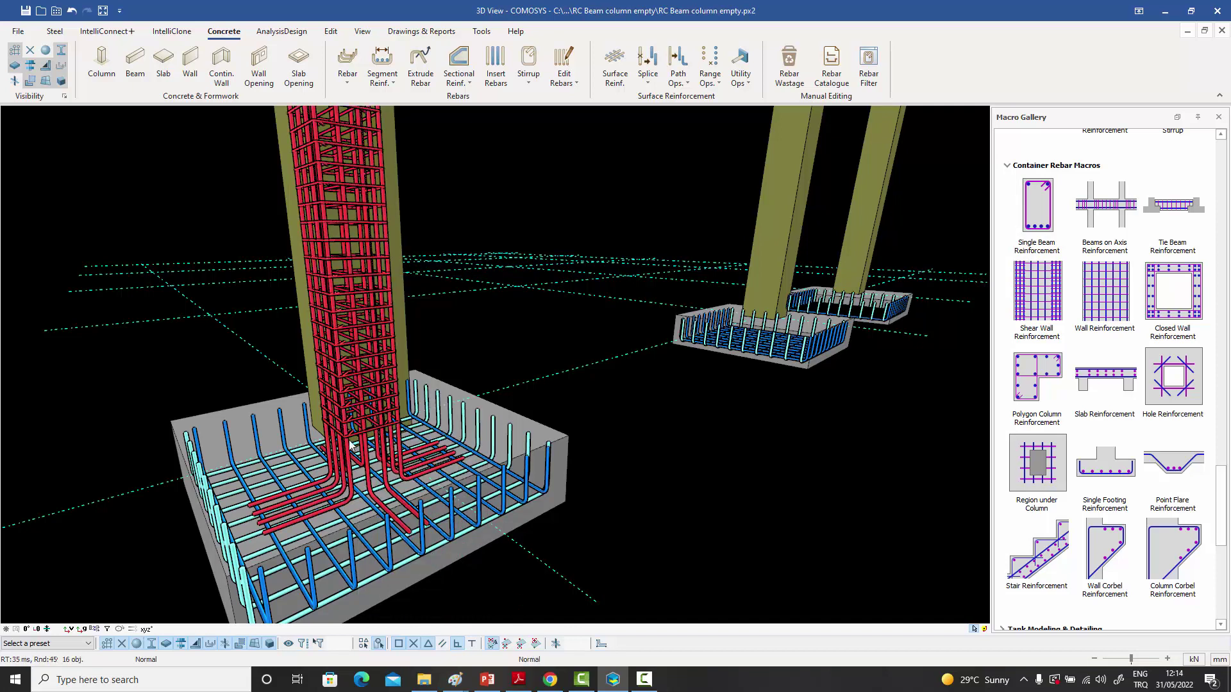
right_click(457, 317)
mouse_move(528, 510)
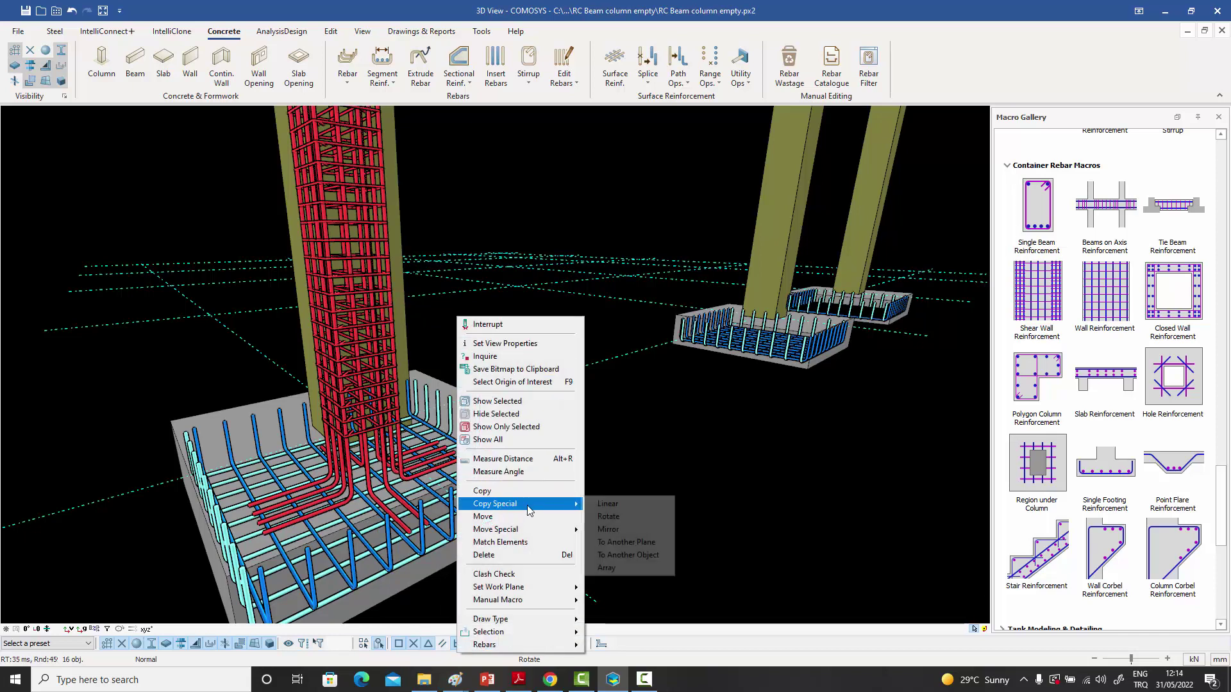
click(632, 542)
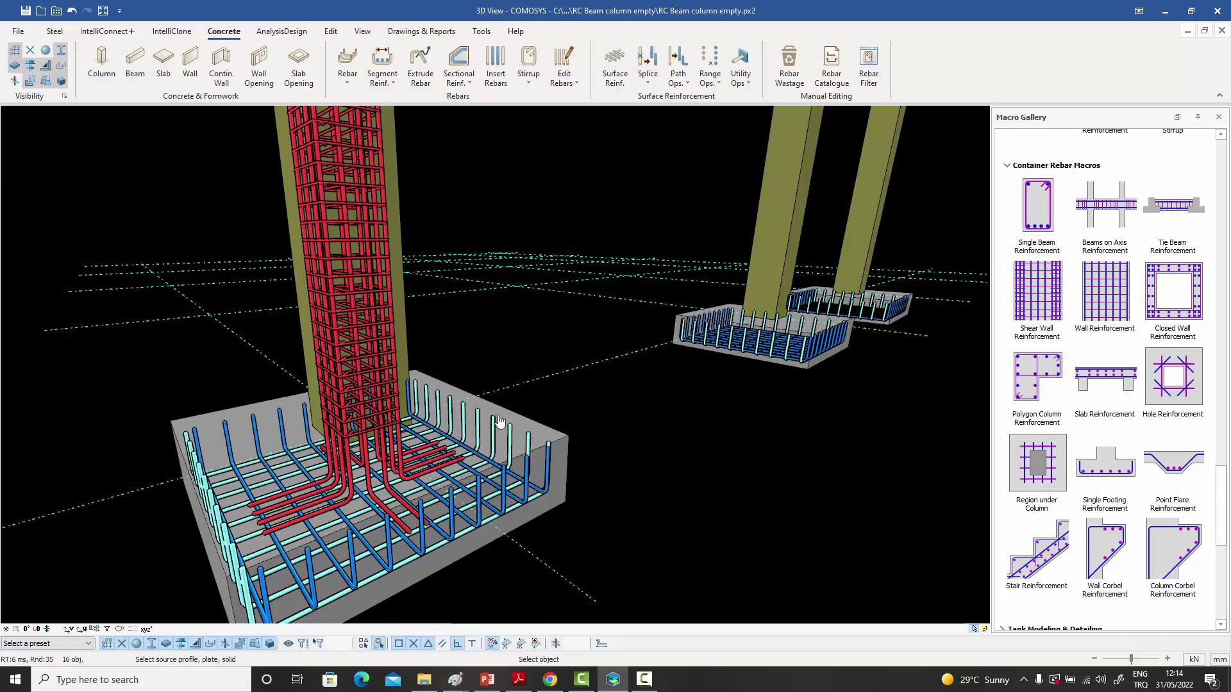
click(405, 294)
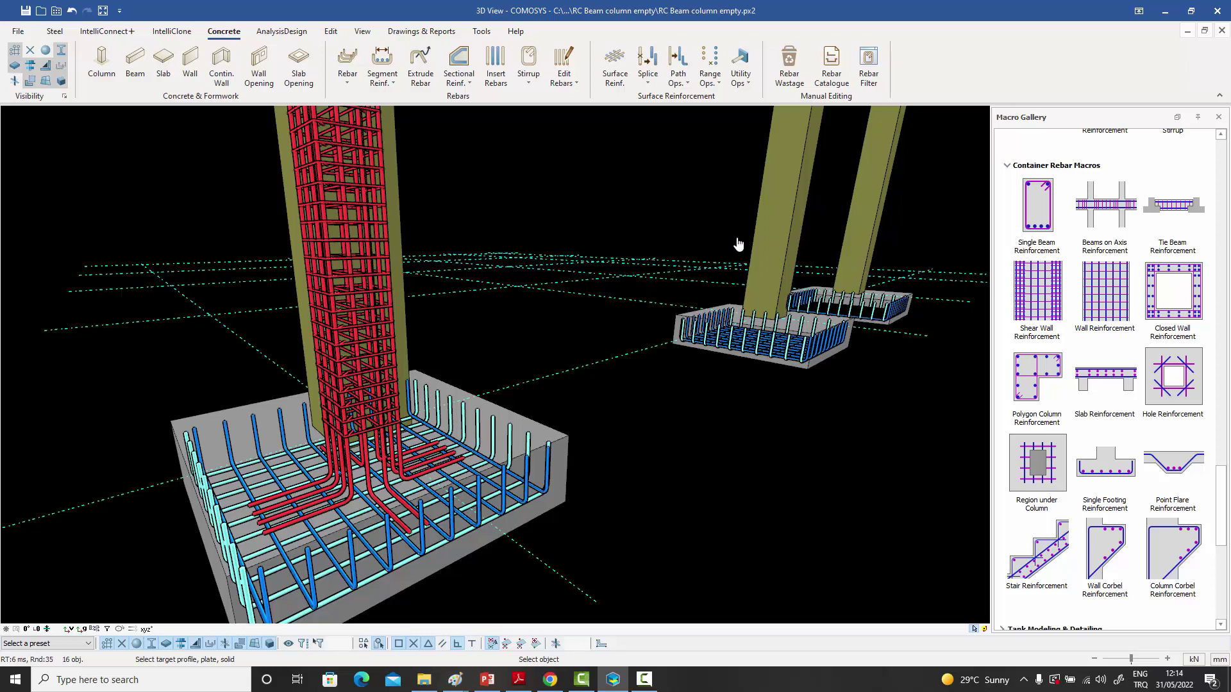
click(763, 233)
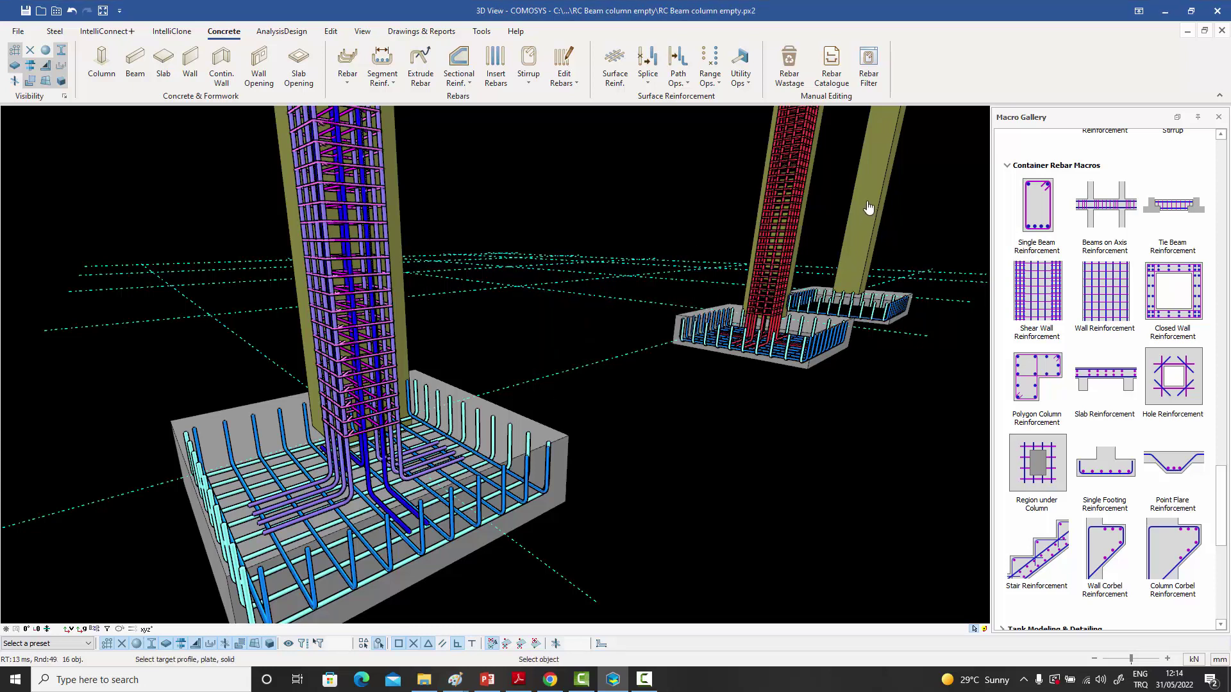
click(868, 207)
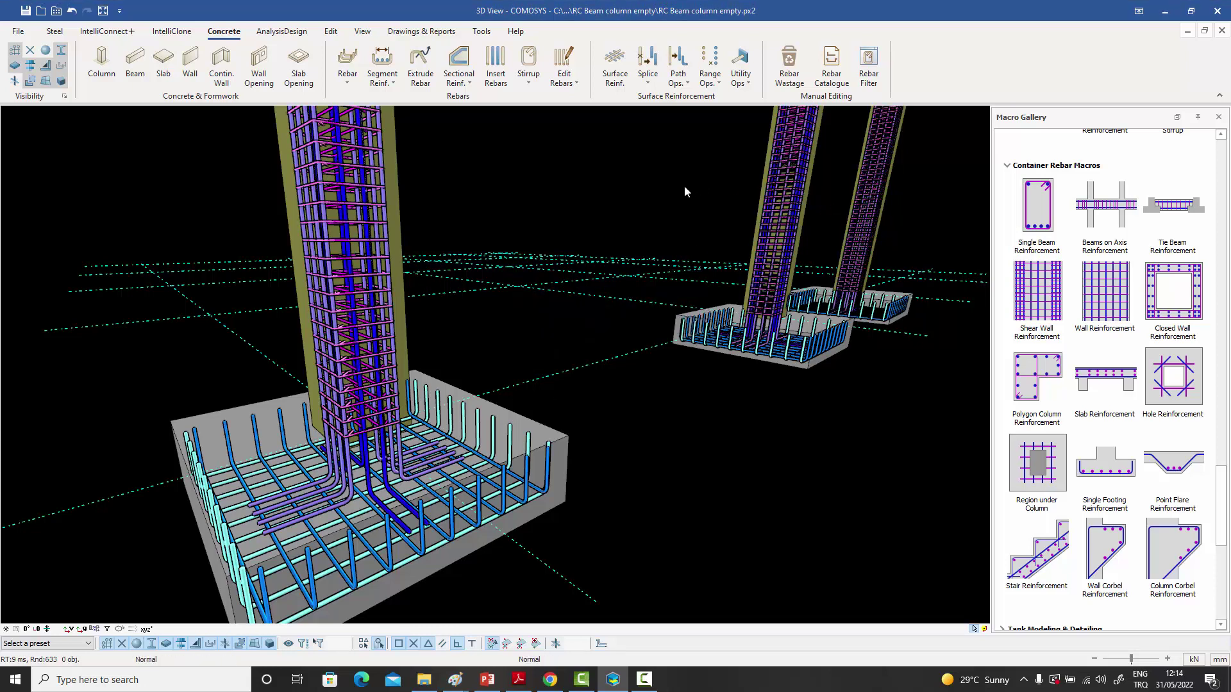
key(m)
key(Escape)
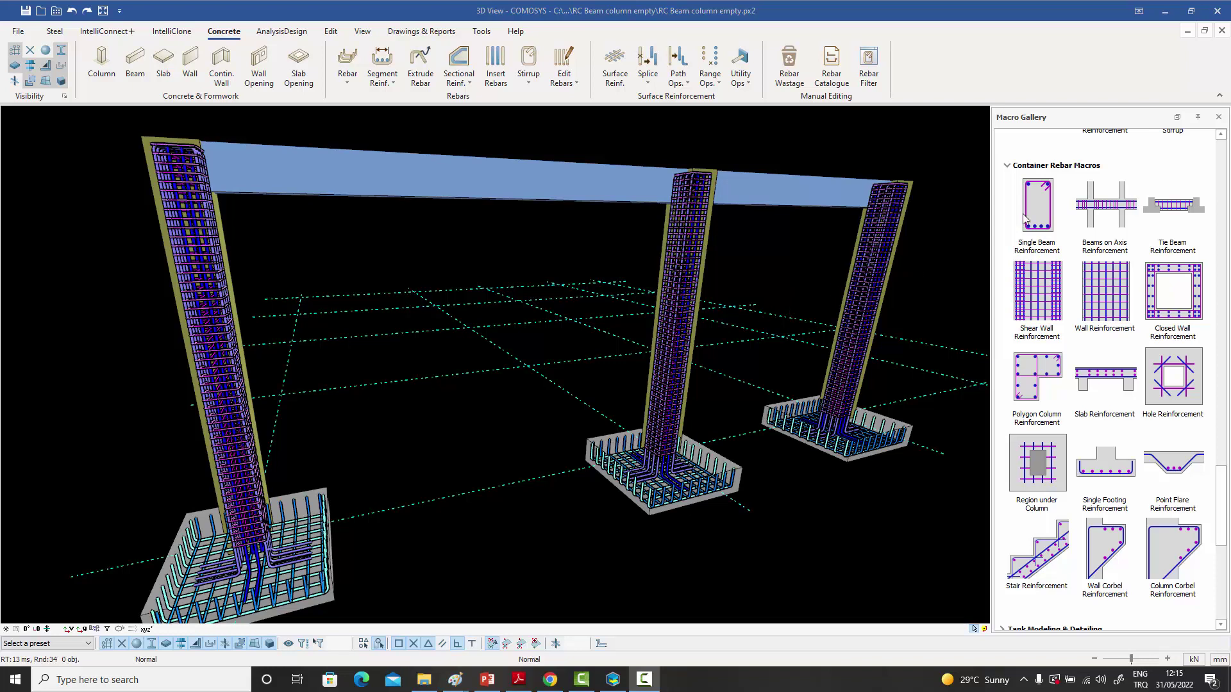
- Add Beams on Axis Reinforcement to the two collinear beams spanning the three columns
click(1105, 212)
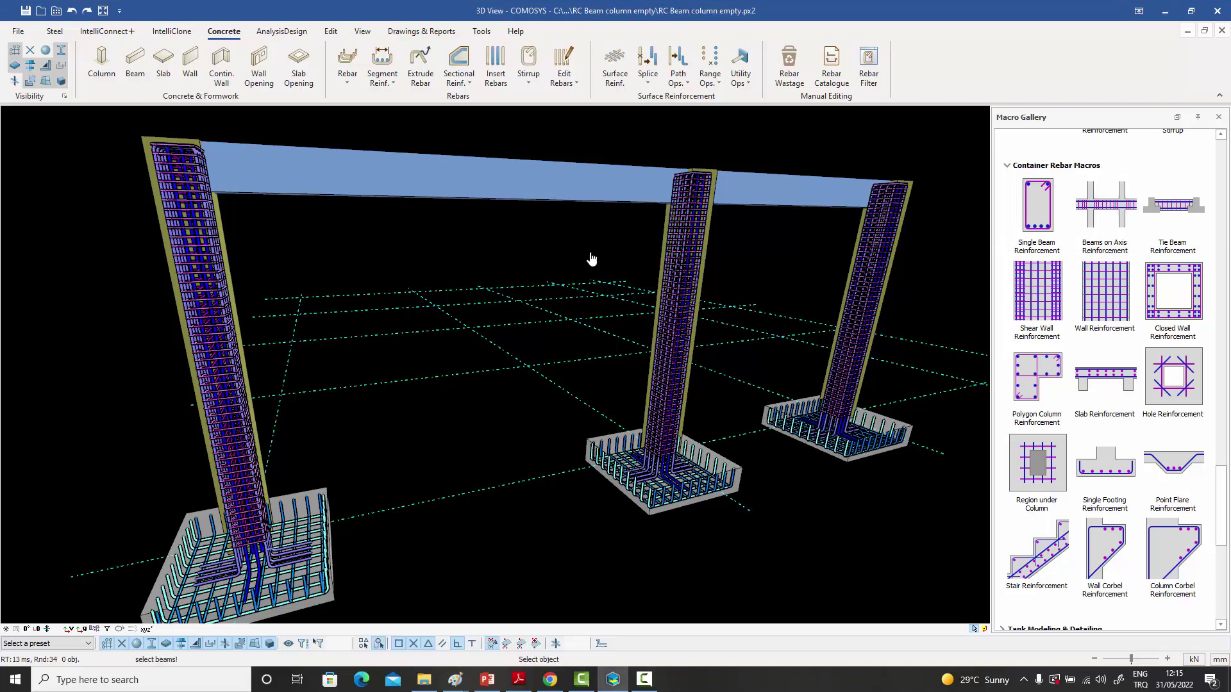
click(415, 201)
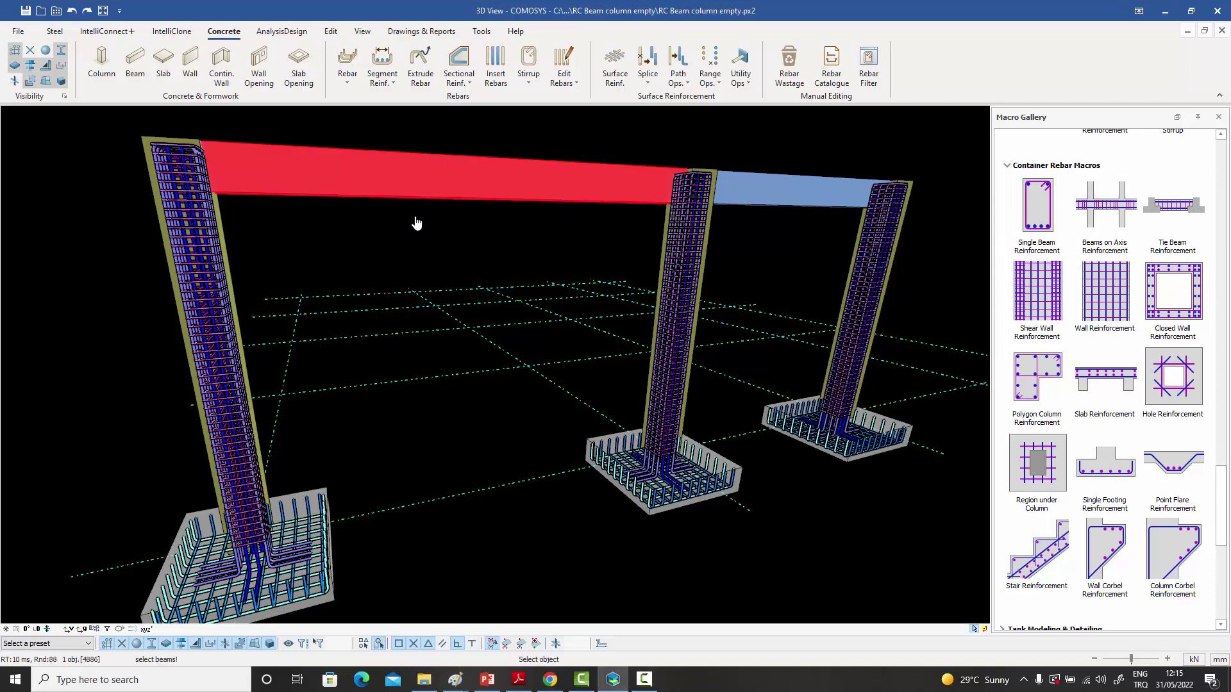
click(801, 205)
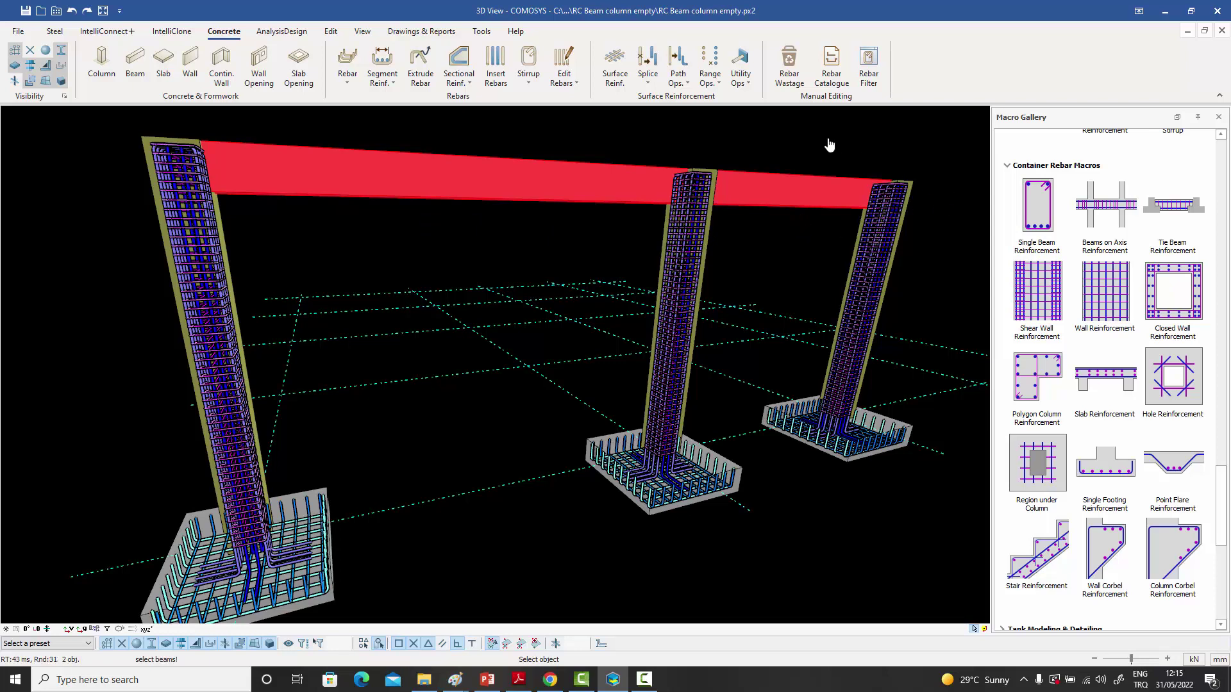
key(Return)
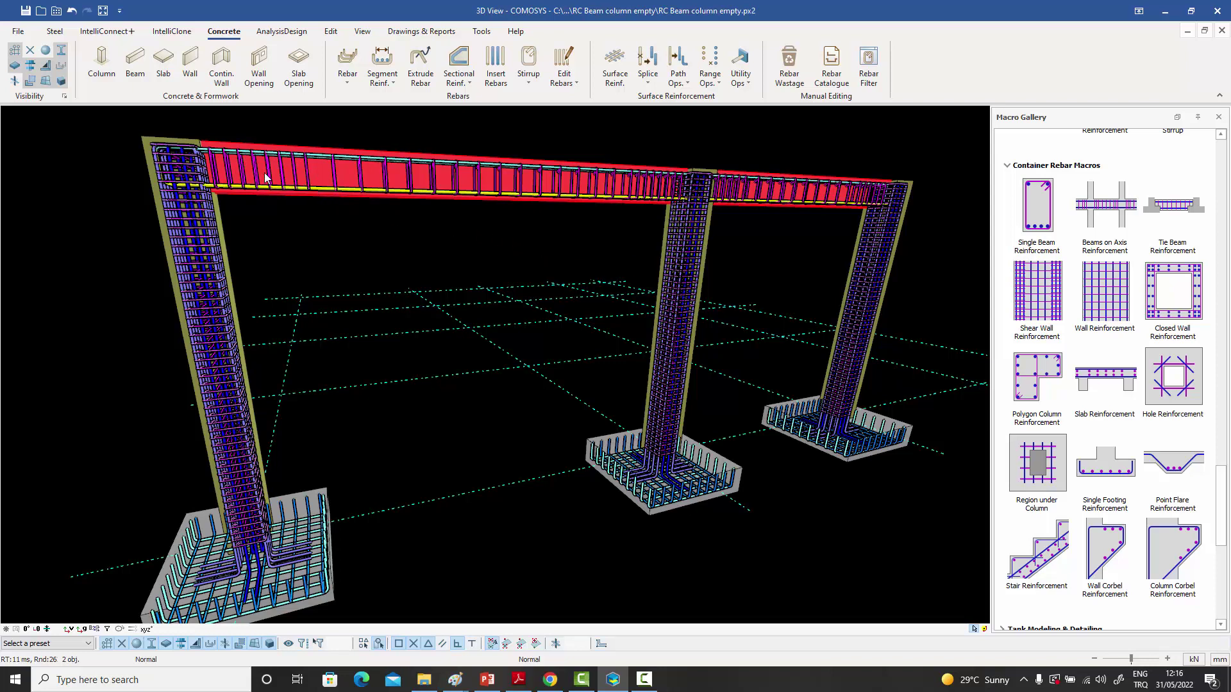
- Examine the second beam's data in the Beams on a Gridline editor, covering its detailed figure, general settings and short figure
click(500, 188)
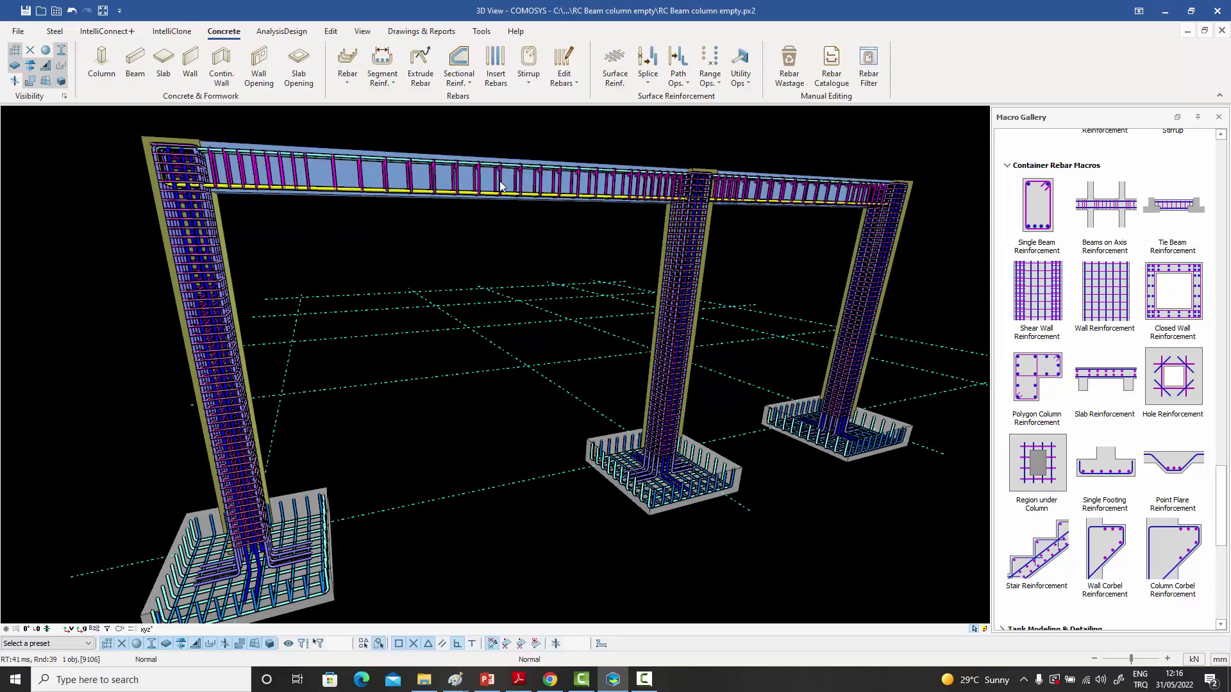
double_click(500, 188)
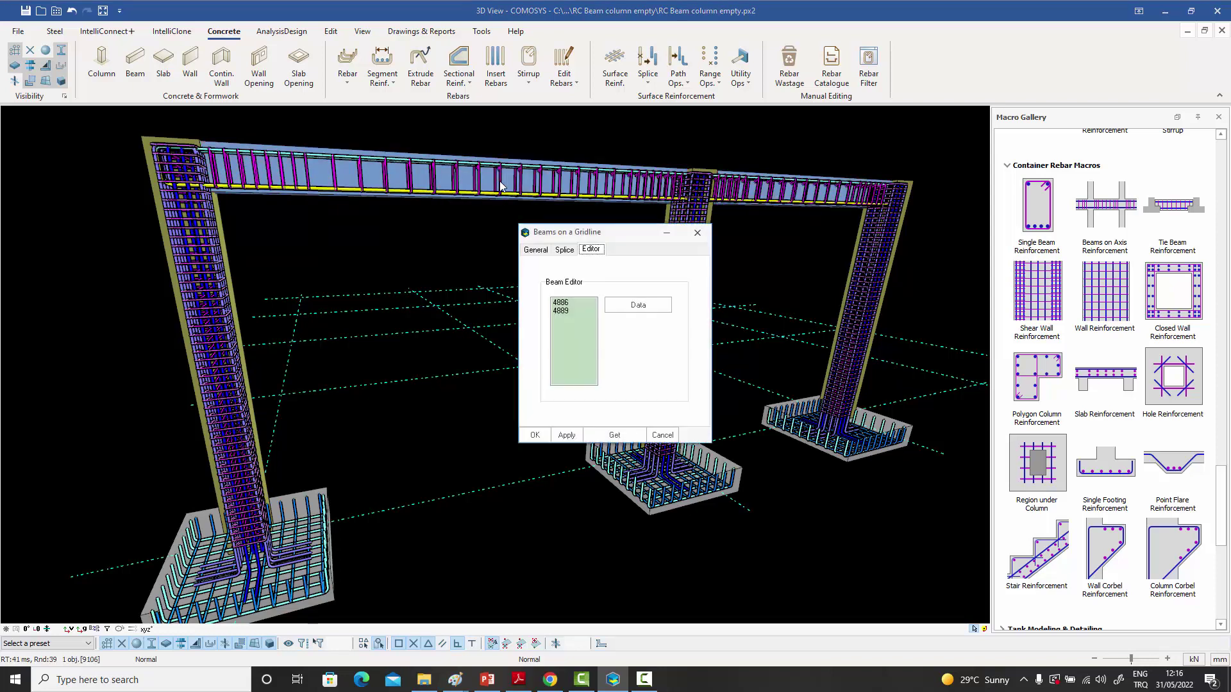
click(564, 303)
click(563, 310)
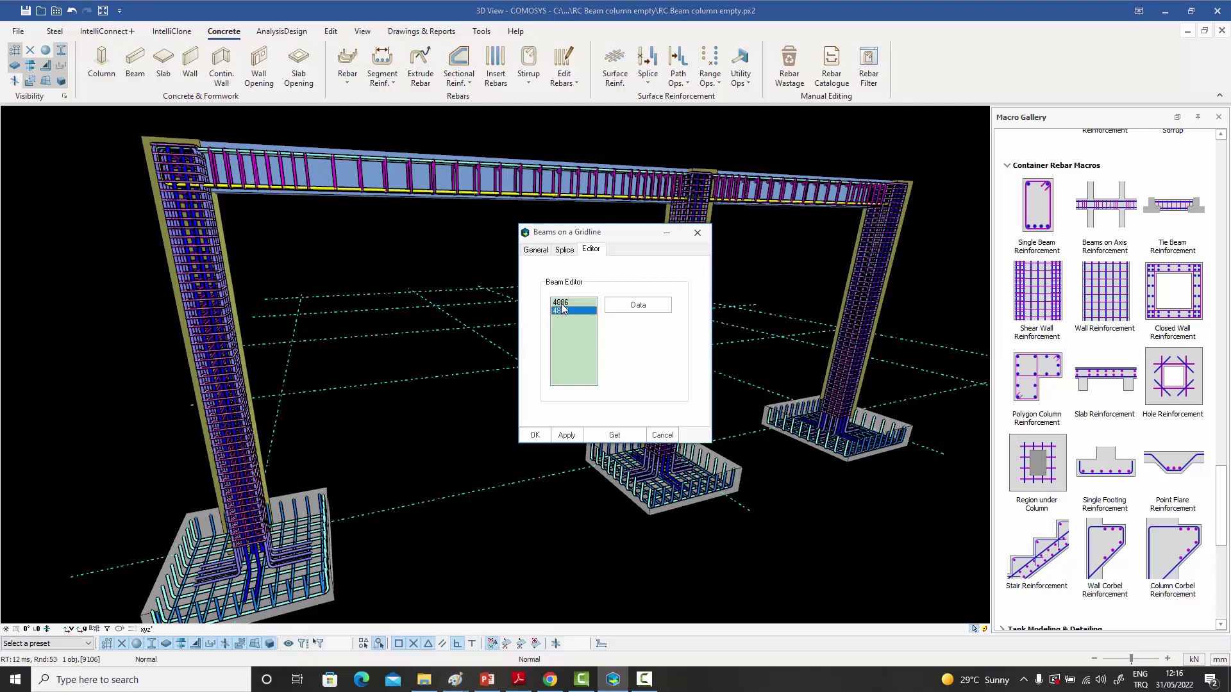
click(635, 306)
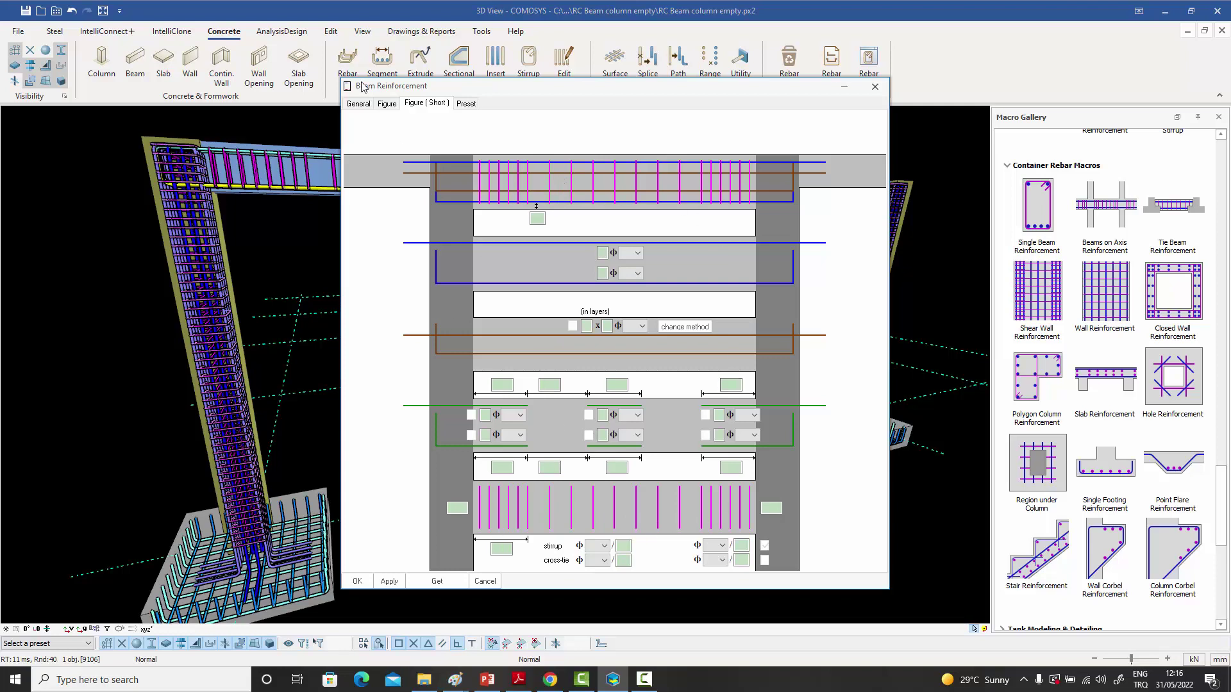
click(390, 107)
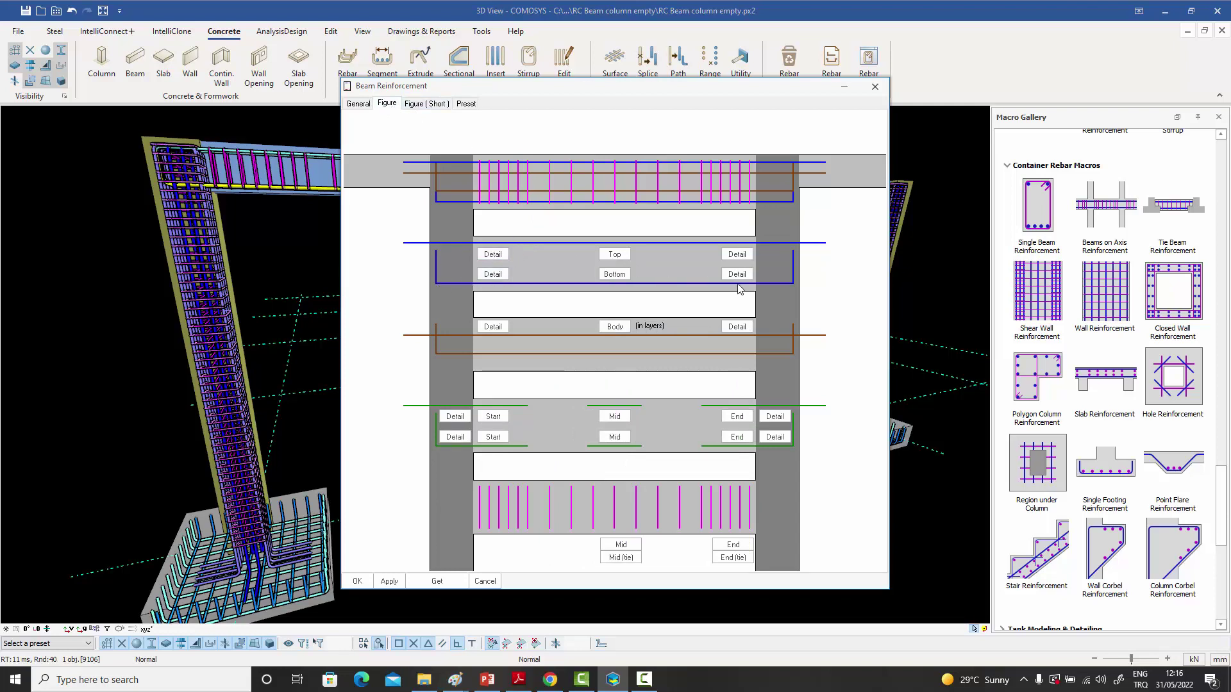
click(358, 105)
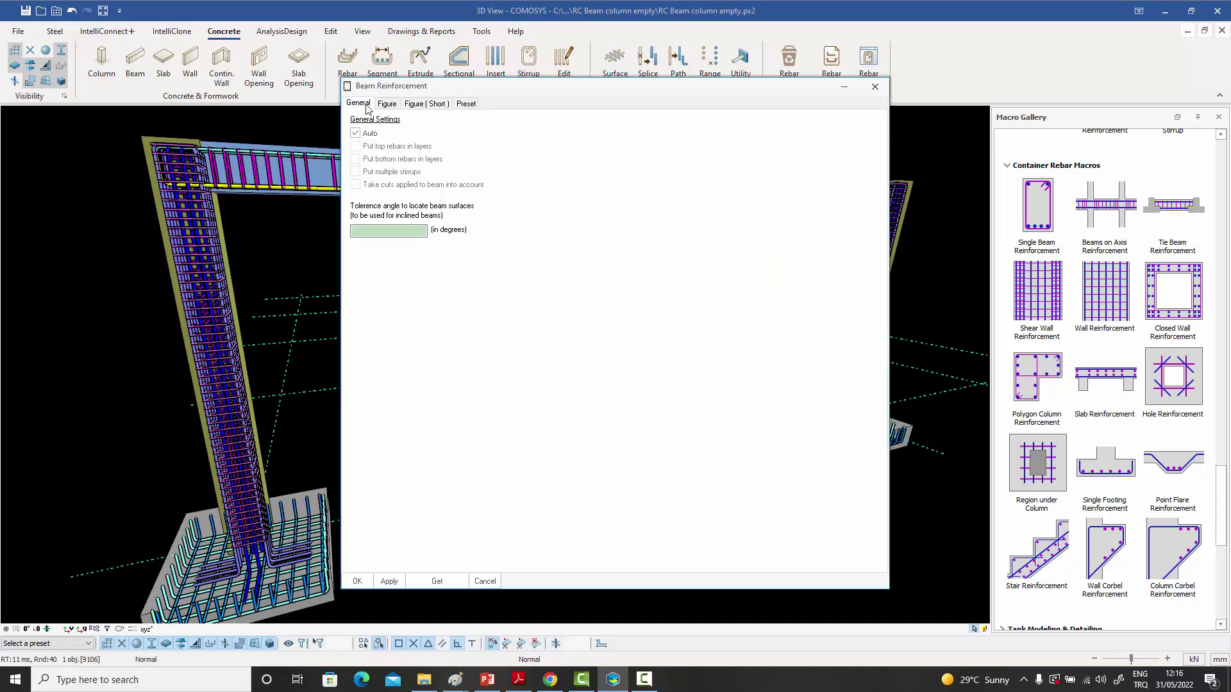
click(421, 104)
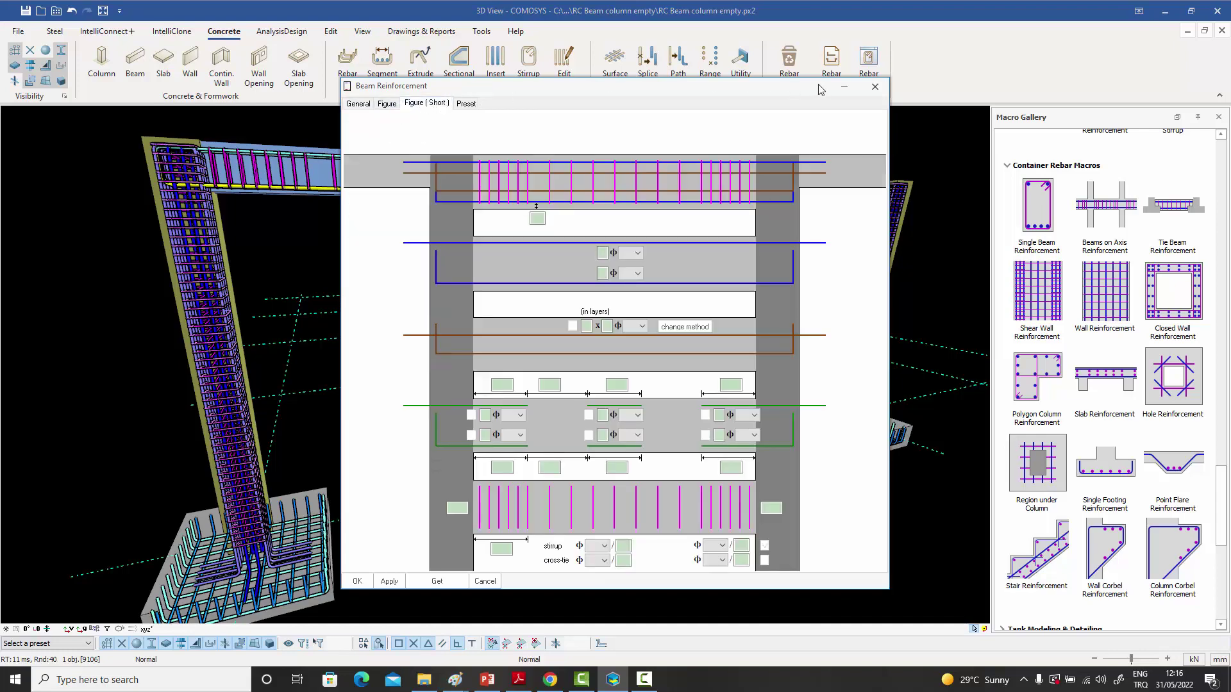
click(874, 86)
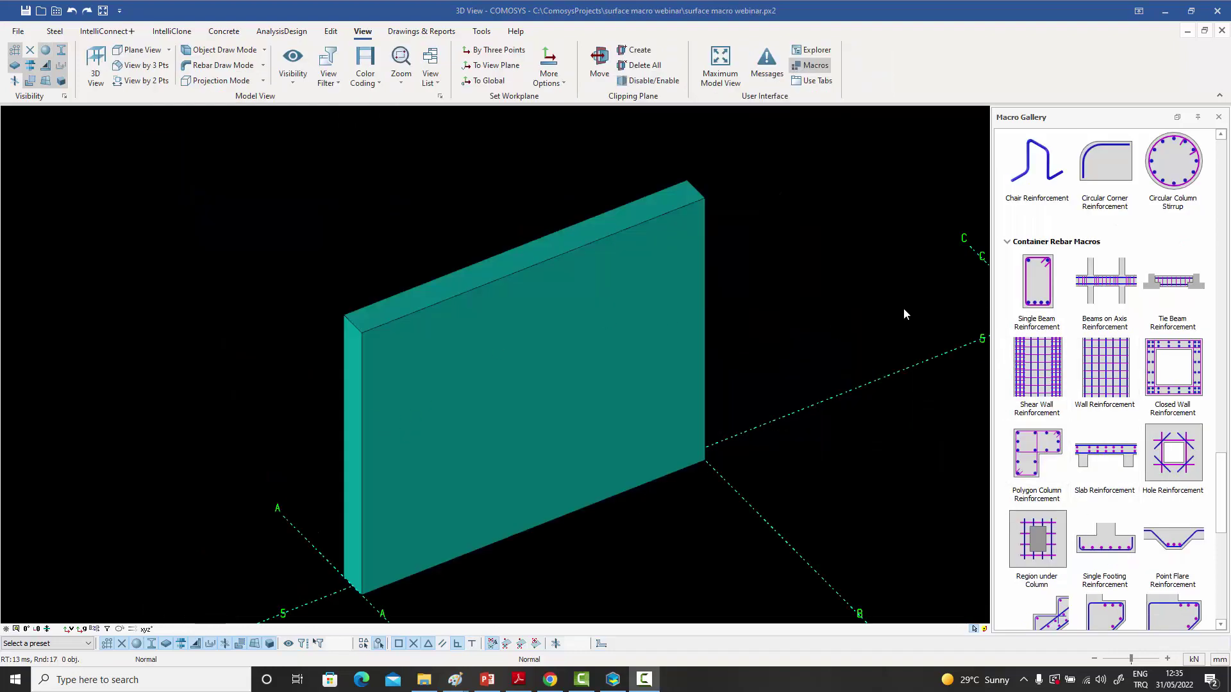
- Add Shear Wall Reinforcement to the wall, using its two narrow ends as start and end surfaces and its front face as inner surface
middle_drag(764, 344, 778, 337)
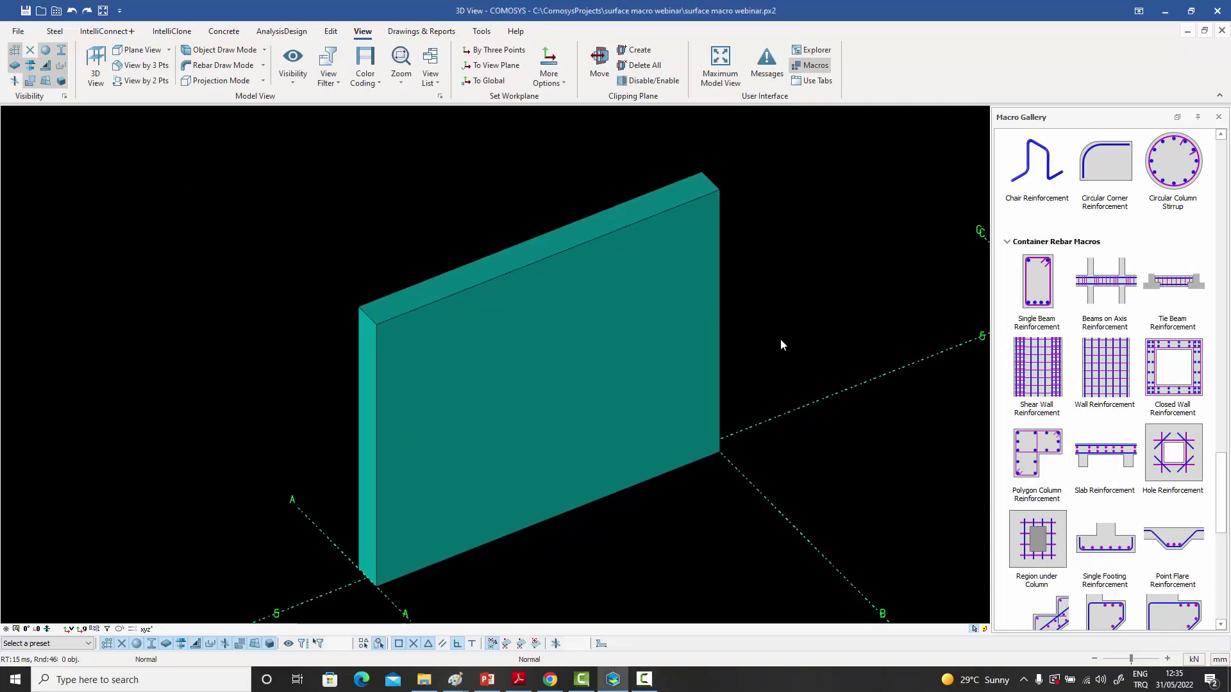
click(1032, 382)
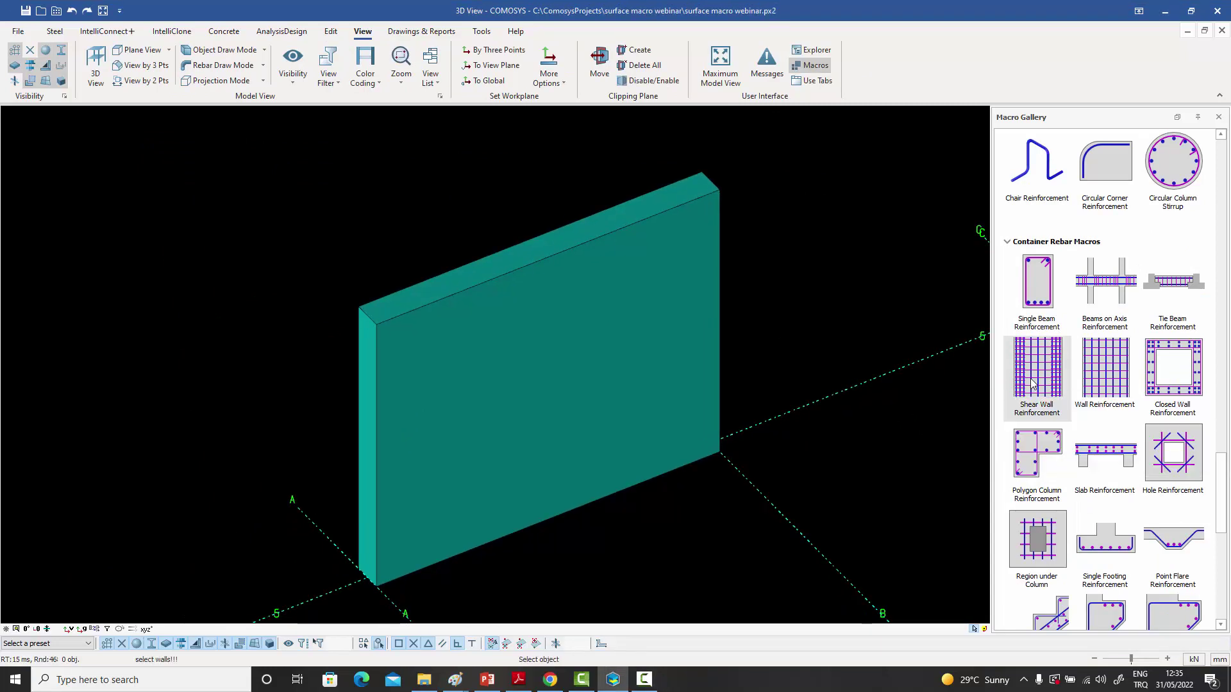
click(585, 385)
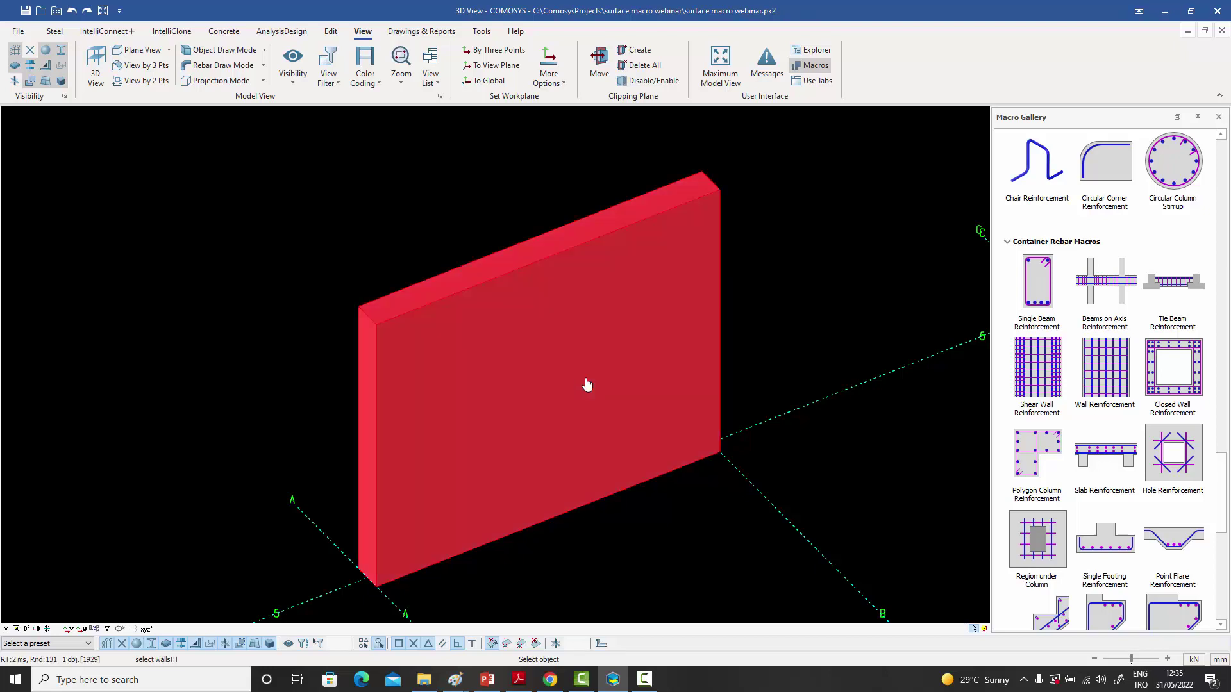
right_click(626, 371)
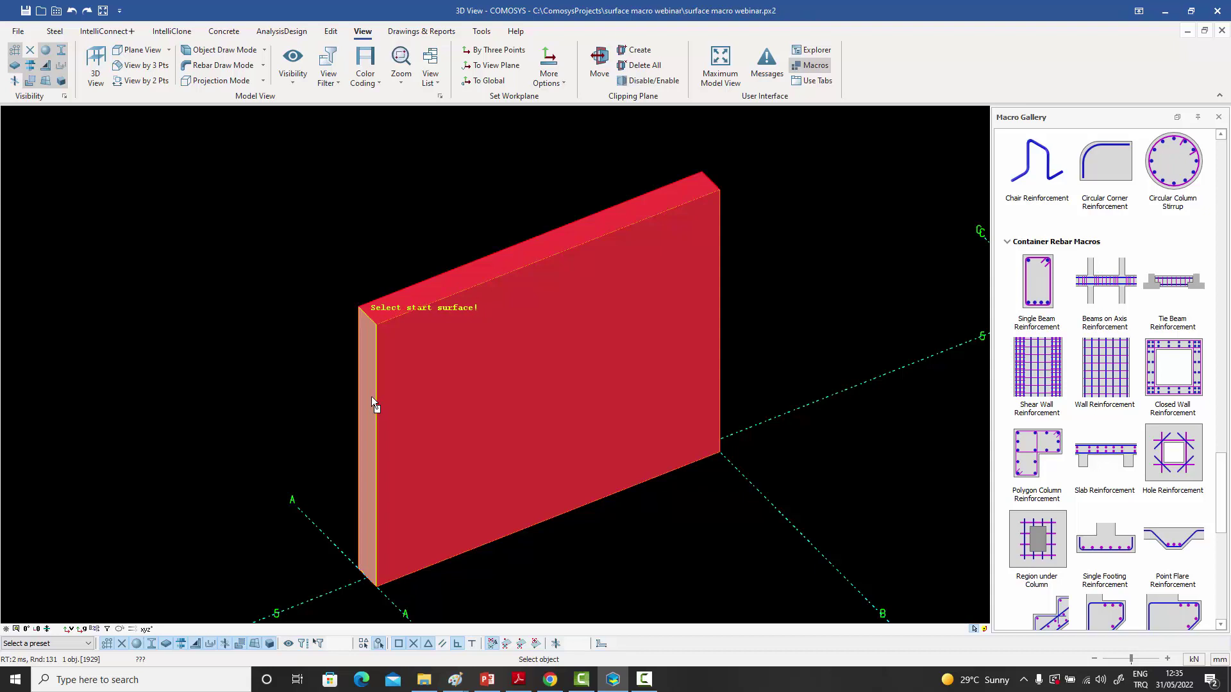
click(372, 398)
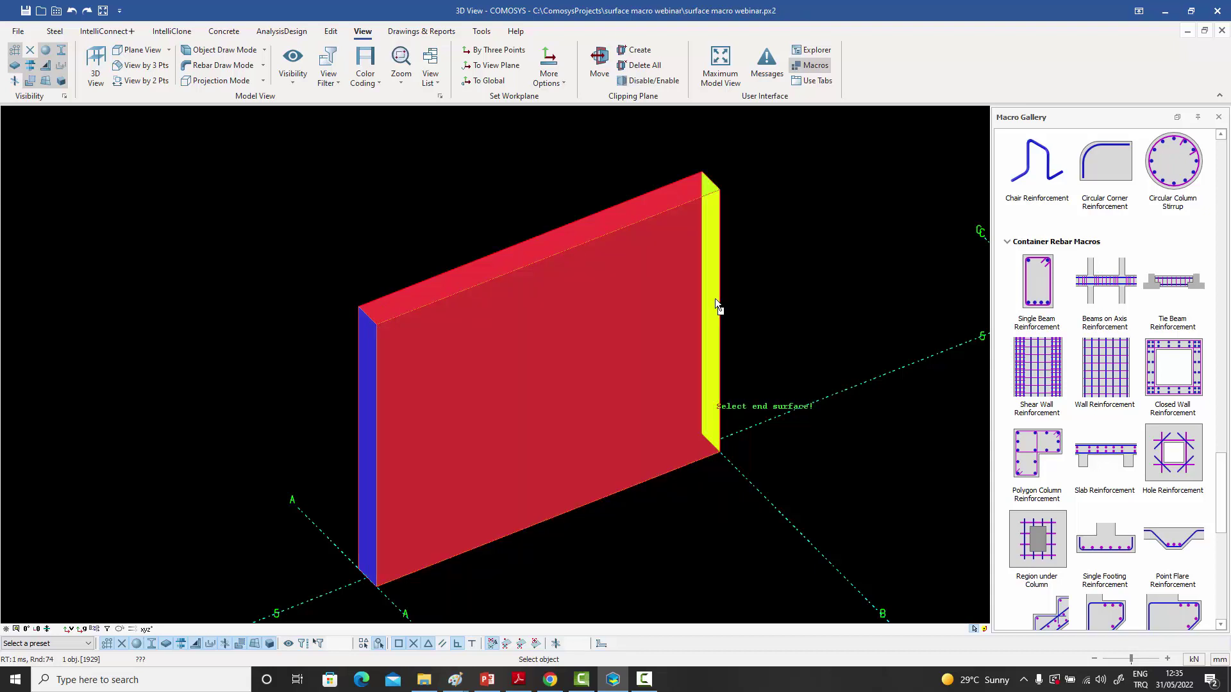
click(715, 302)
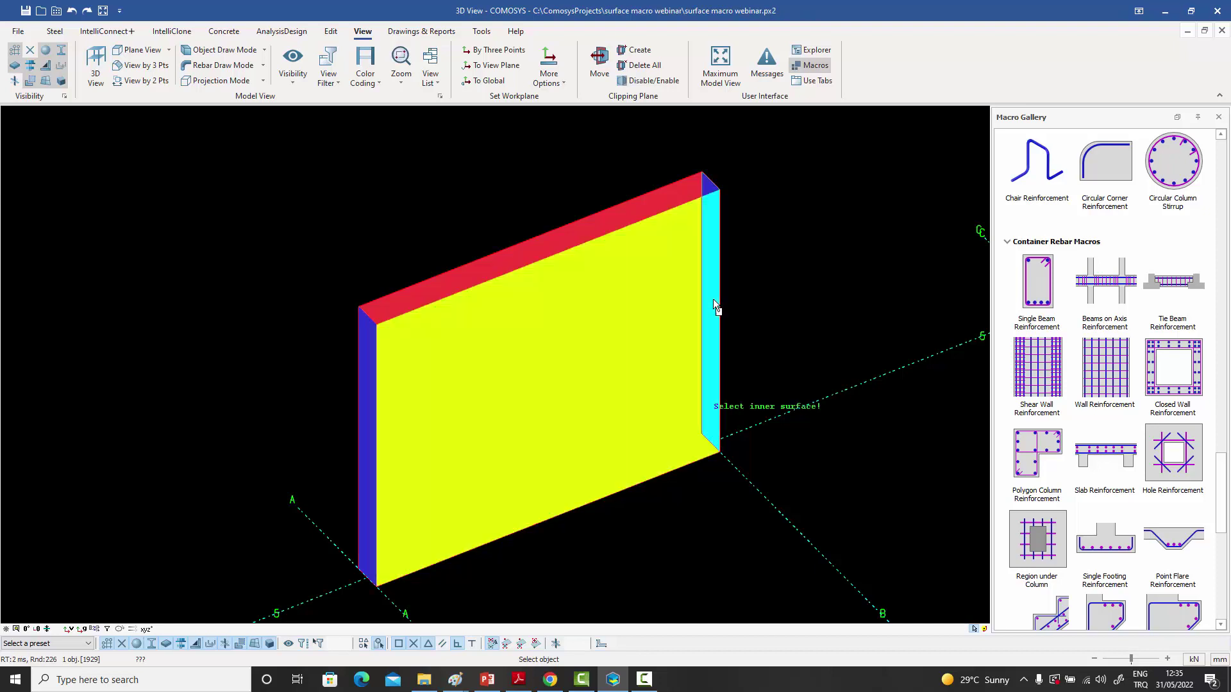
click(542, 359)
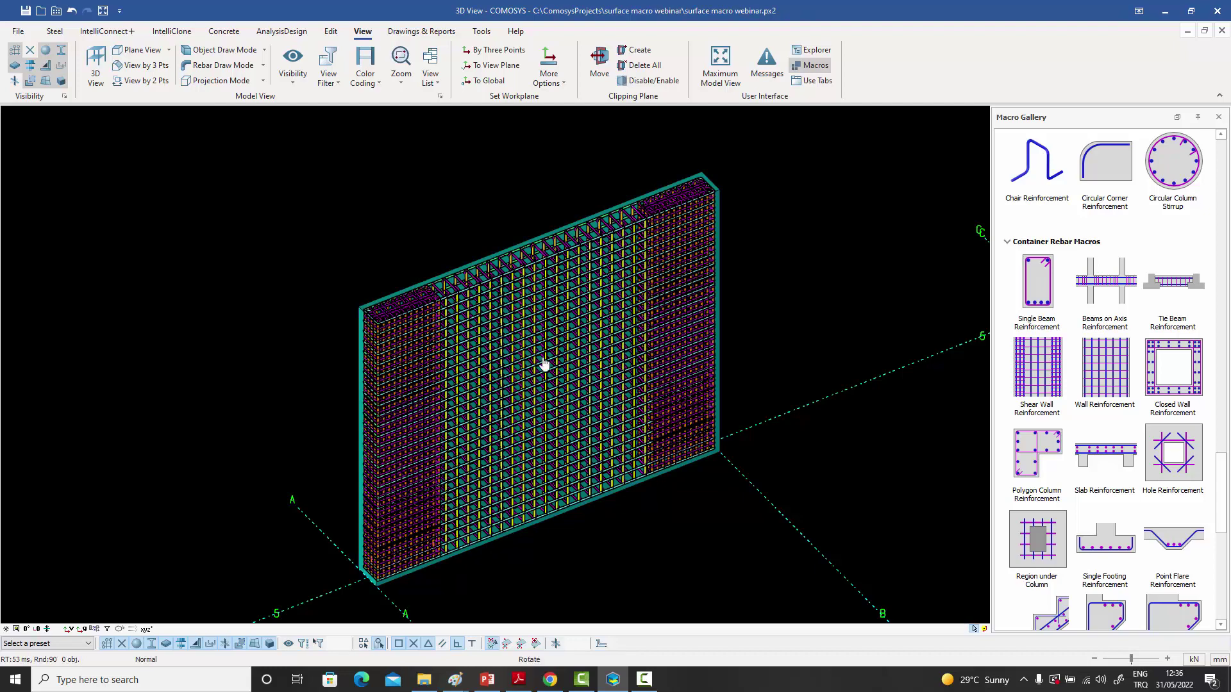
right_click(543, 362)
click(528, 387)
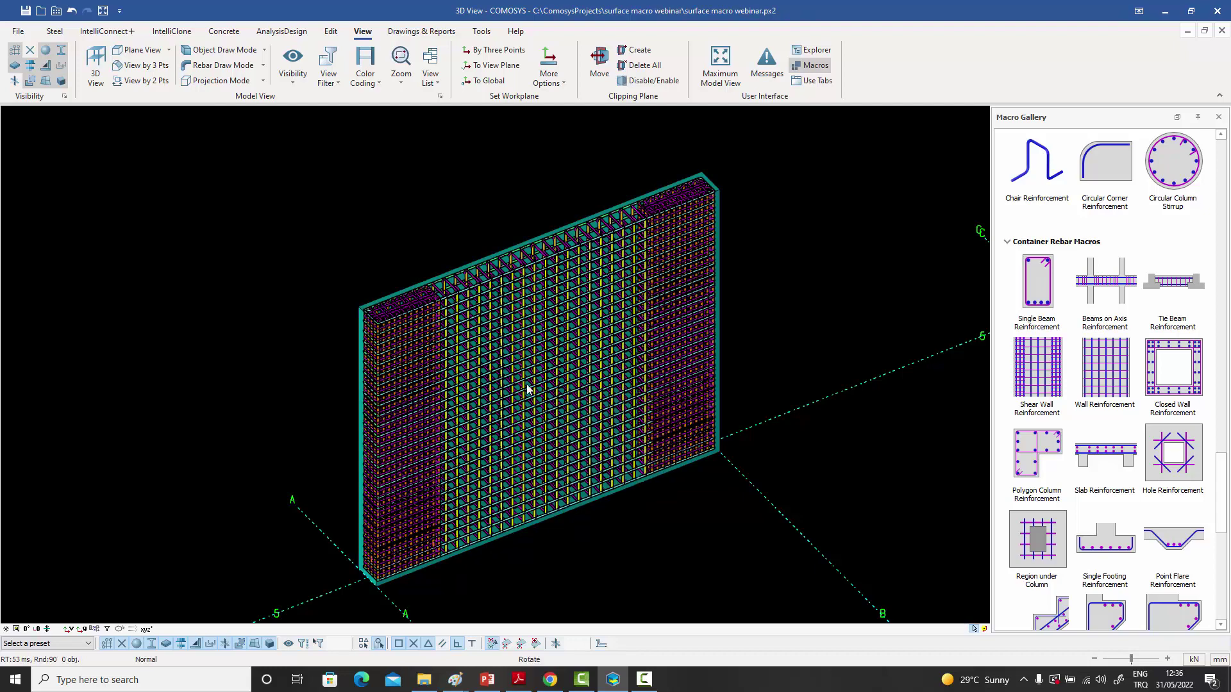
- Examine the shear wall's reinforcement in plan and its figure and cross-tie settings in the Shear Wall Reinforcement editor
click(26, 630)
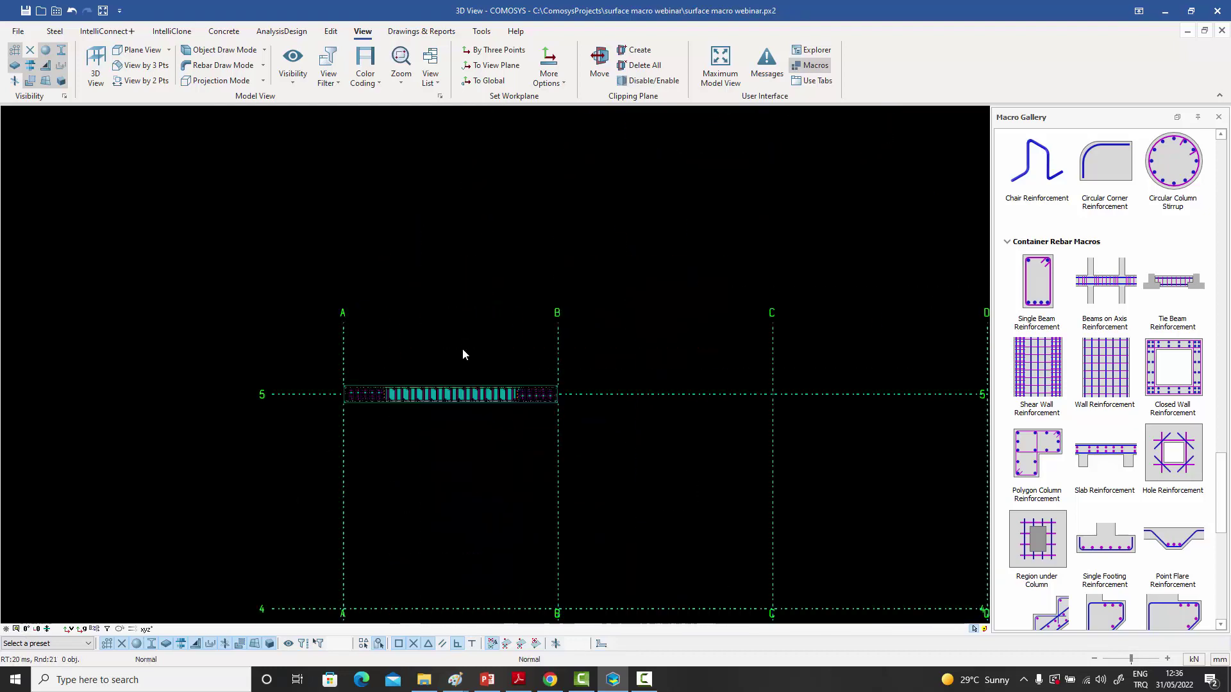
scroll(463, 354, up, 5)
middle_drag(461, 383, 527, 195)
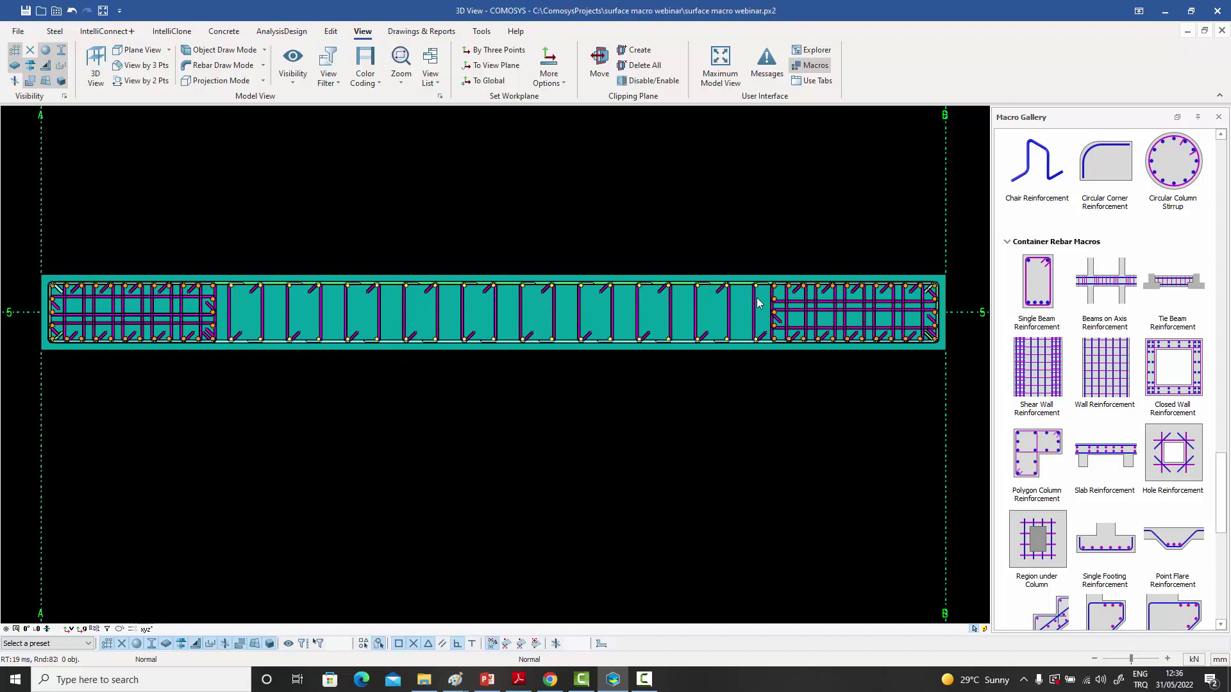
double_click(436, 319)
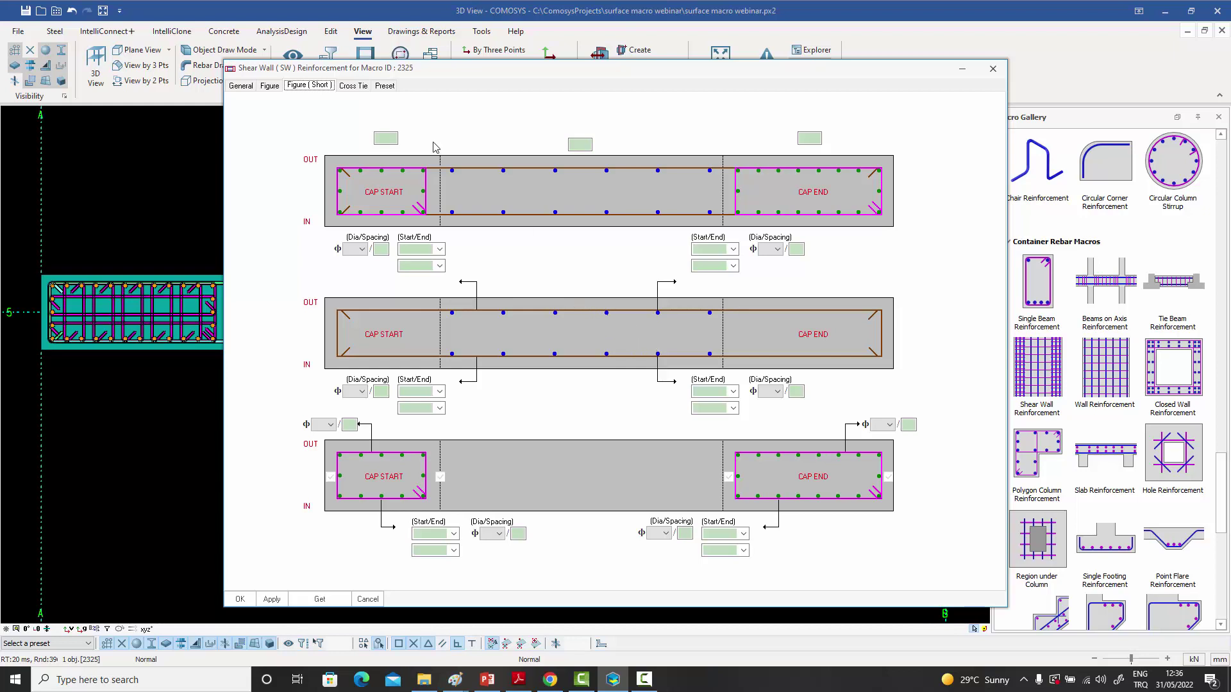
click(355, 86)
click(275, 90)
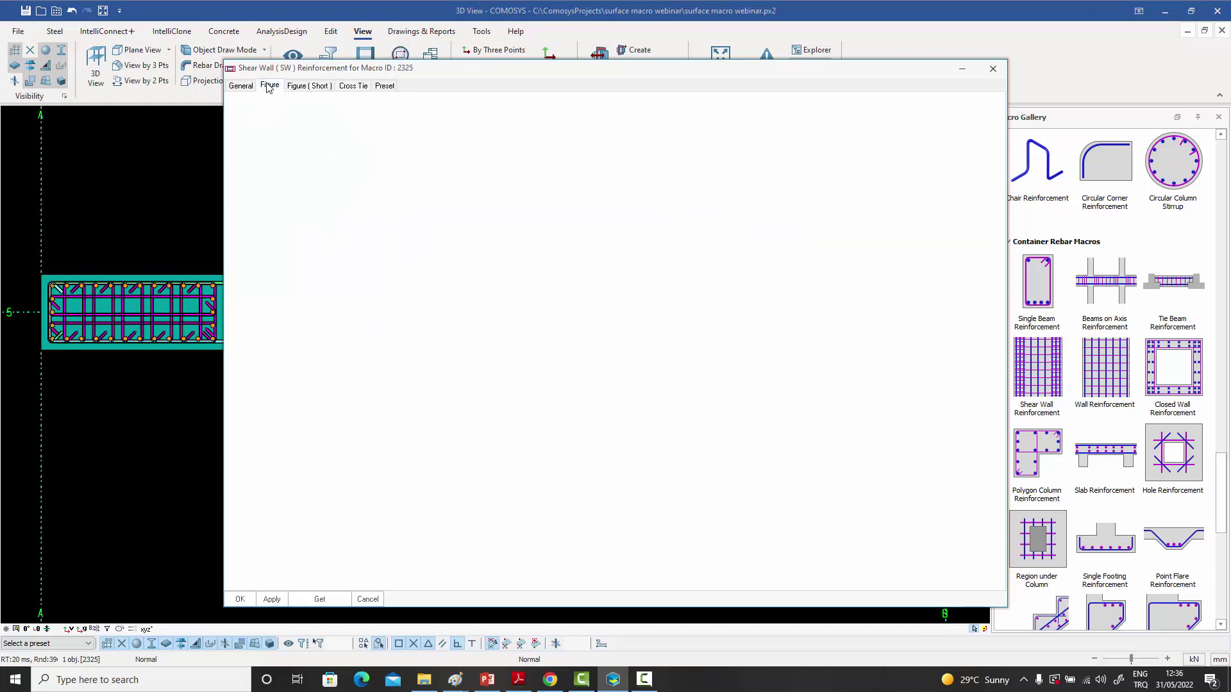
click(993, 69)
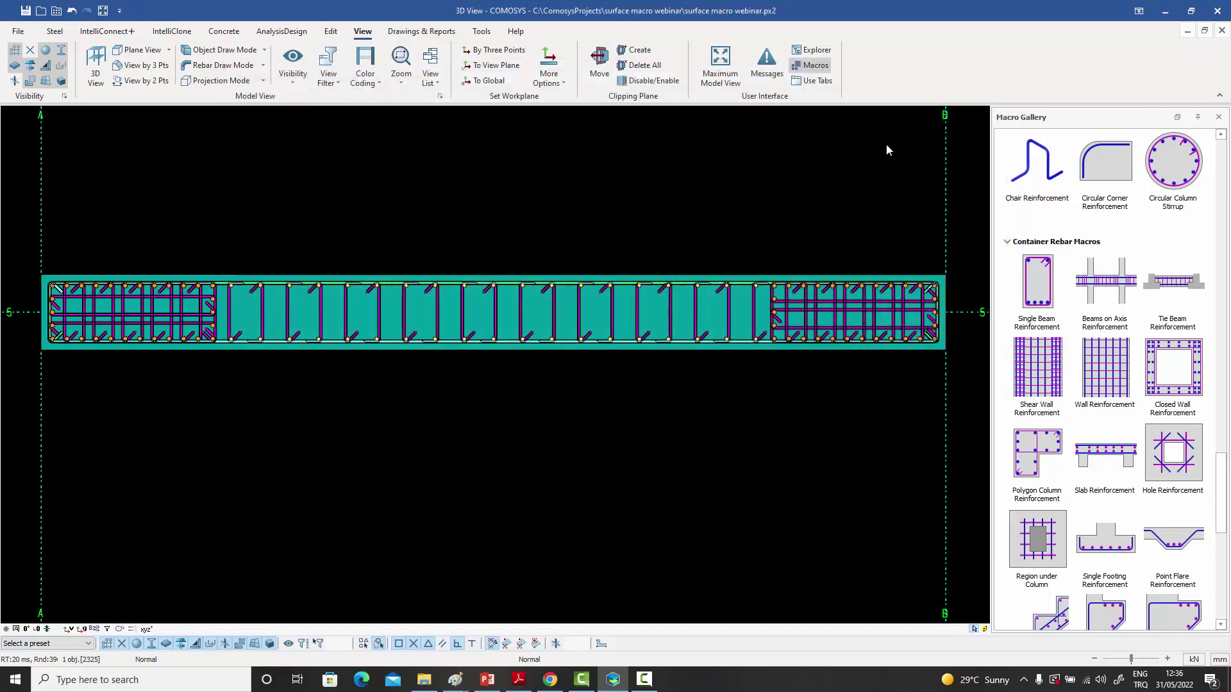
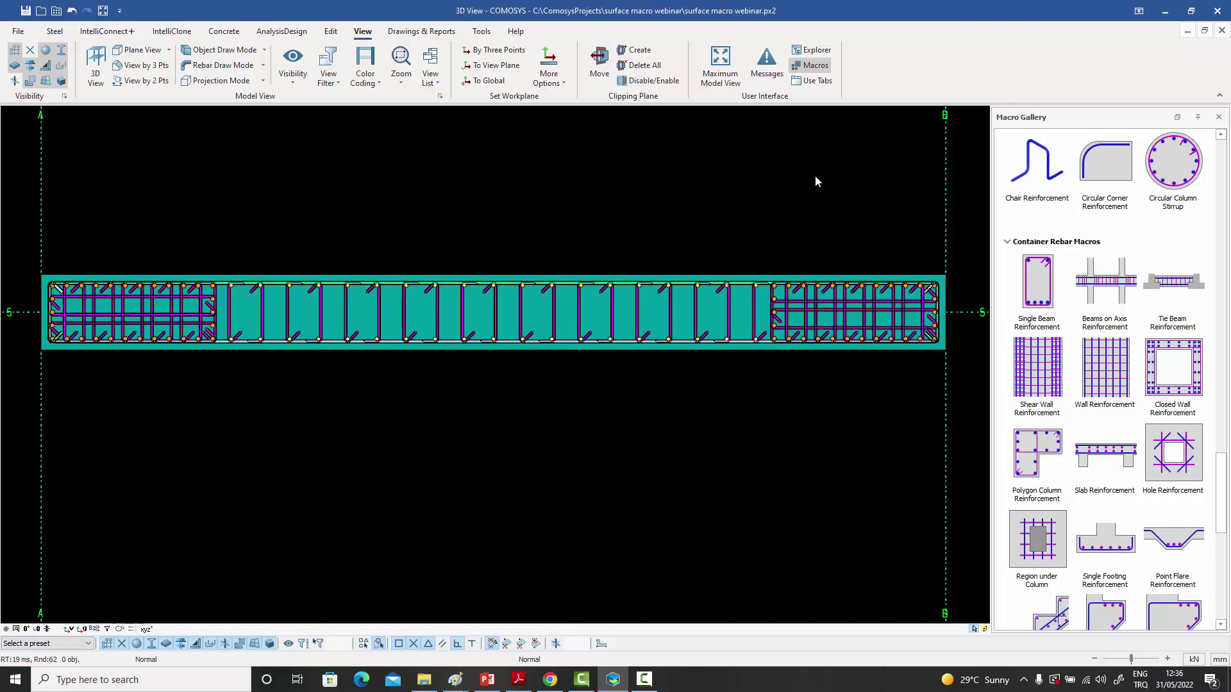
middle_drag(810, 178, 821, 188)
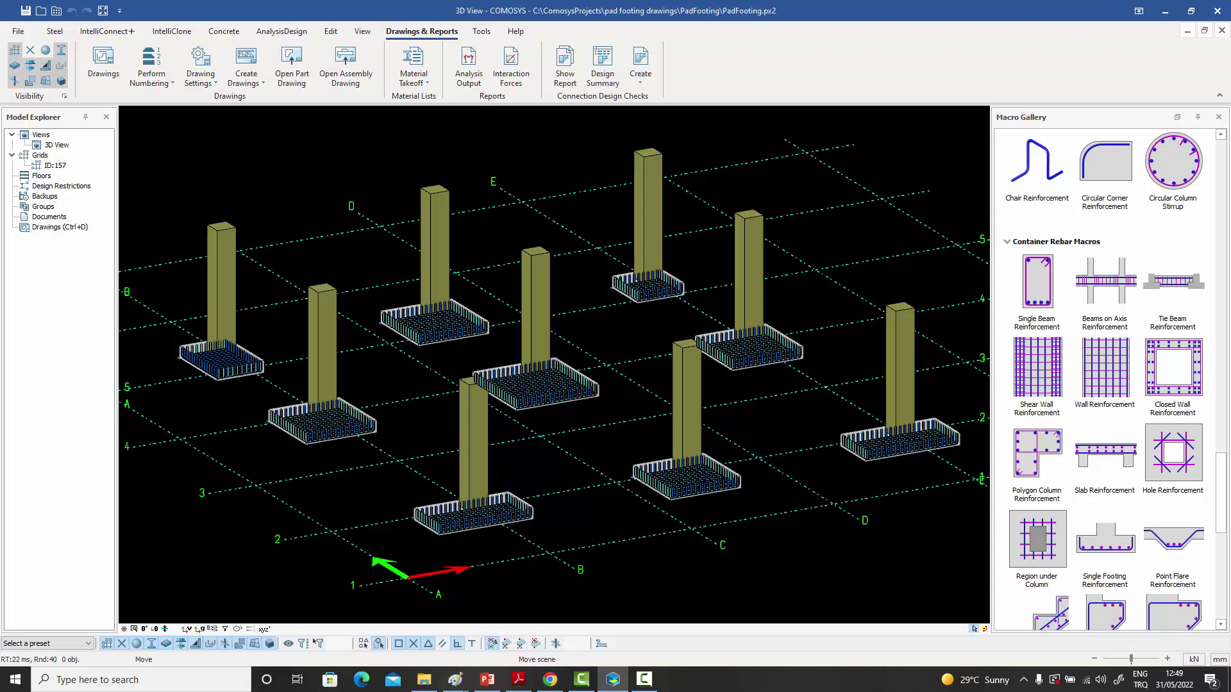
middle_drag(590, 143, 582, 142)
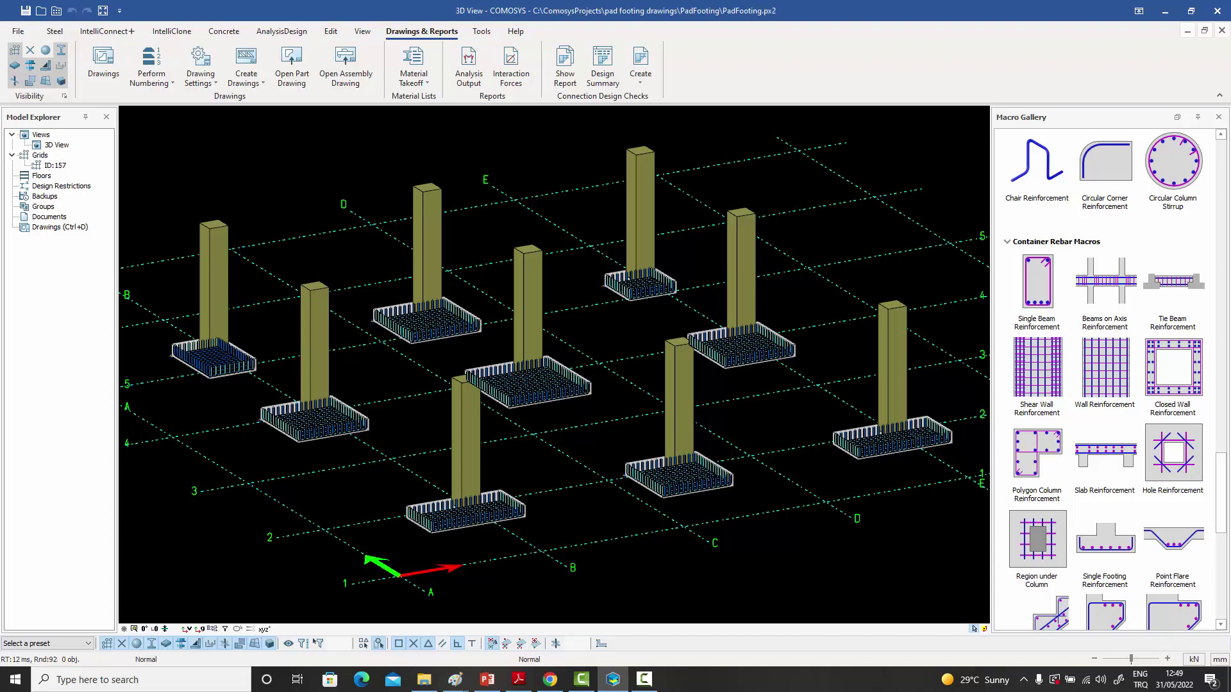
middle_drag(591, 156, 591, 150)
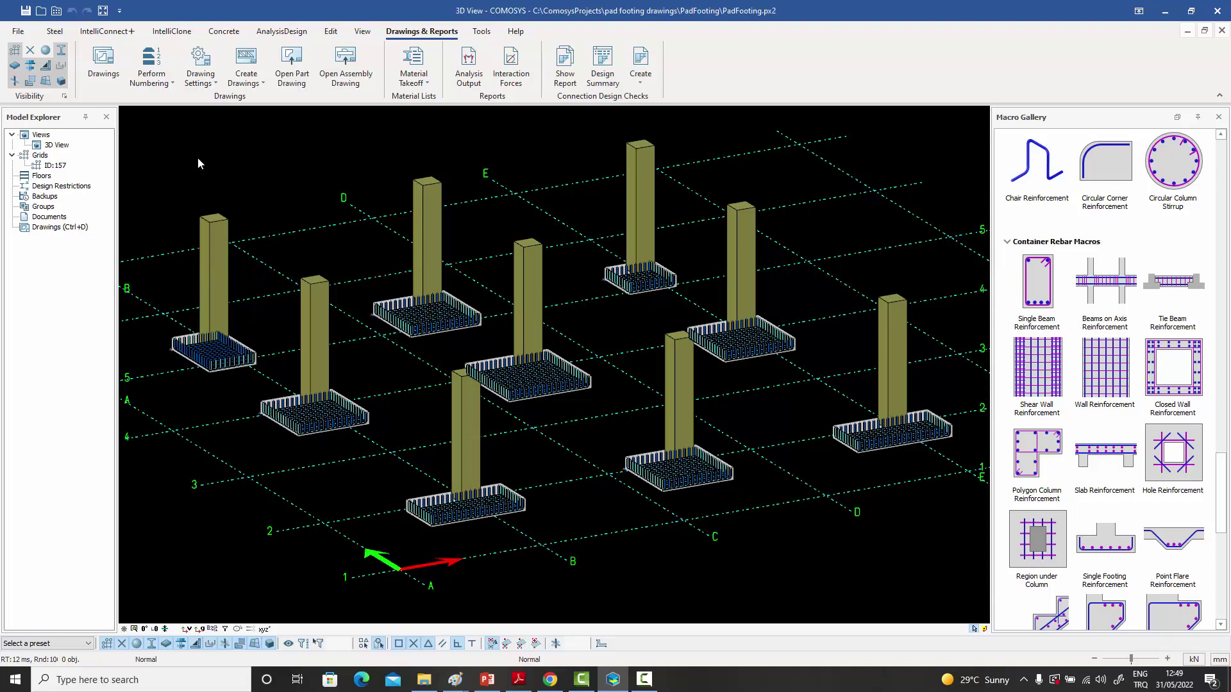
drag(200, 171, 987, 622)
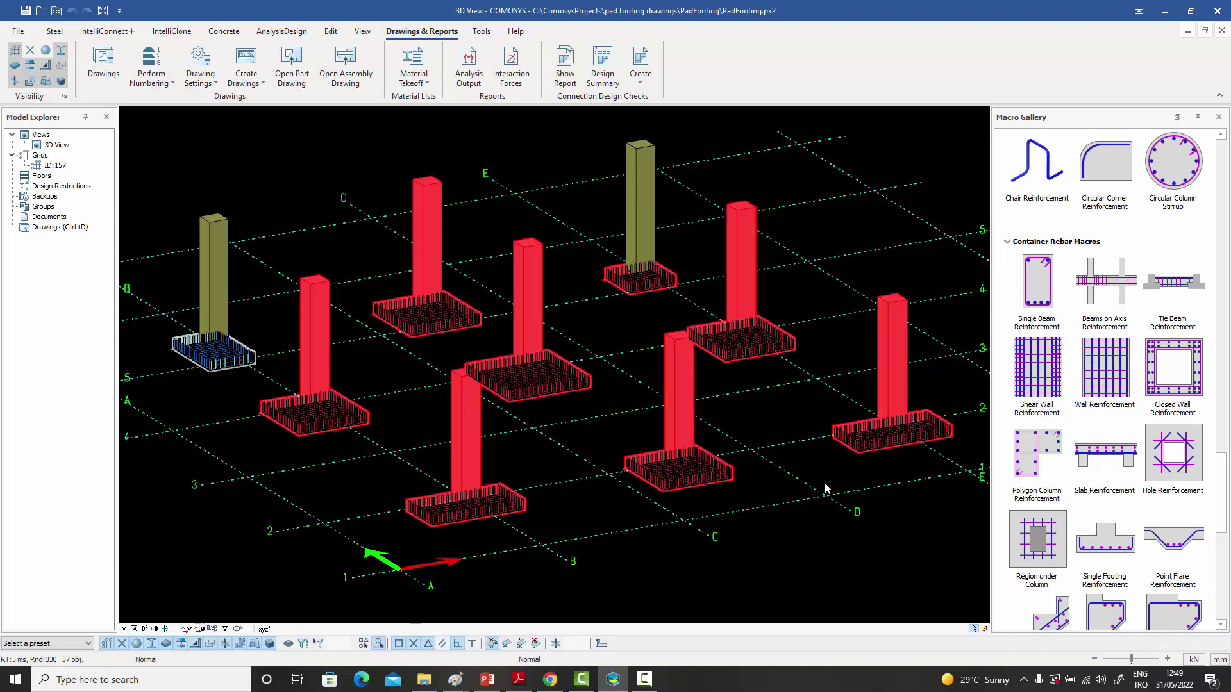
key(Escape)
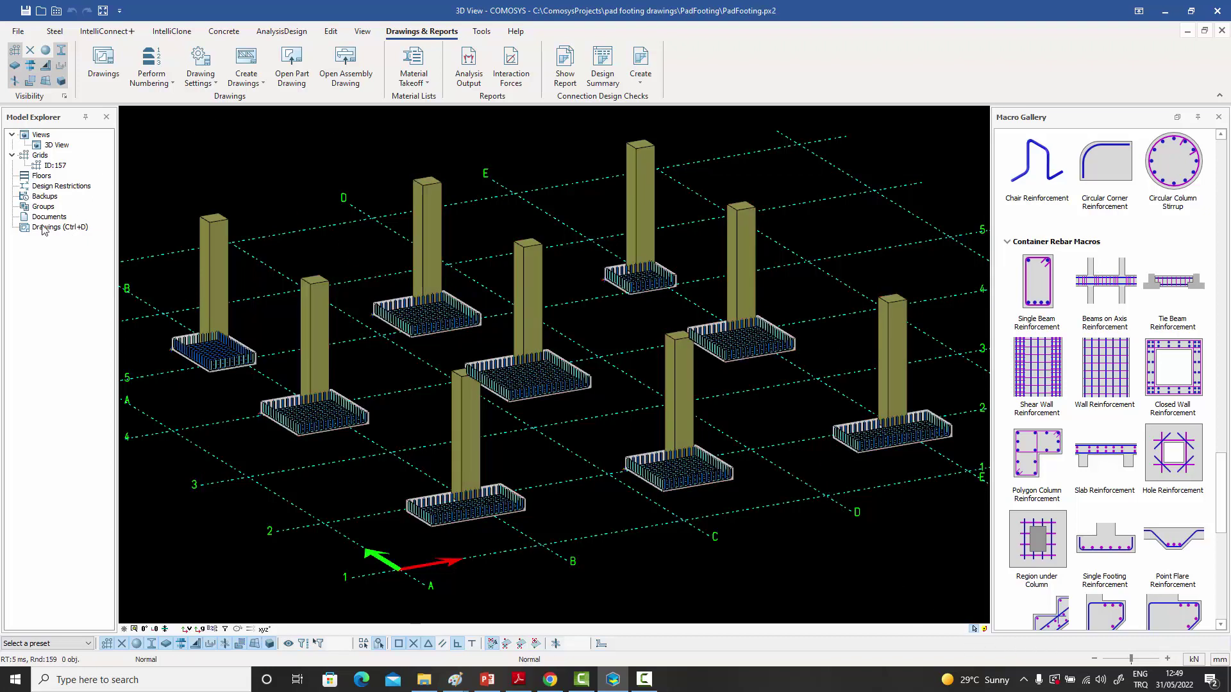
- Open the pad footing drawing AD-001 from the Drawings Manager and close the manager
double_click(40, 229)
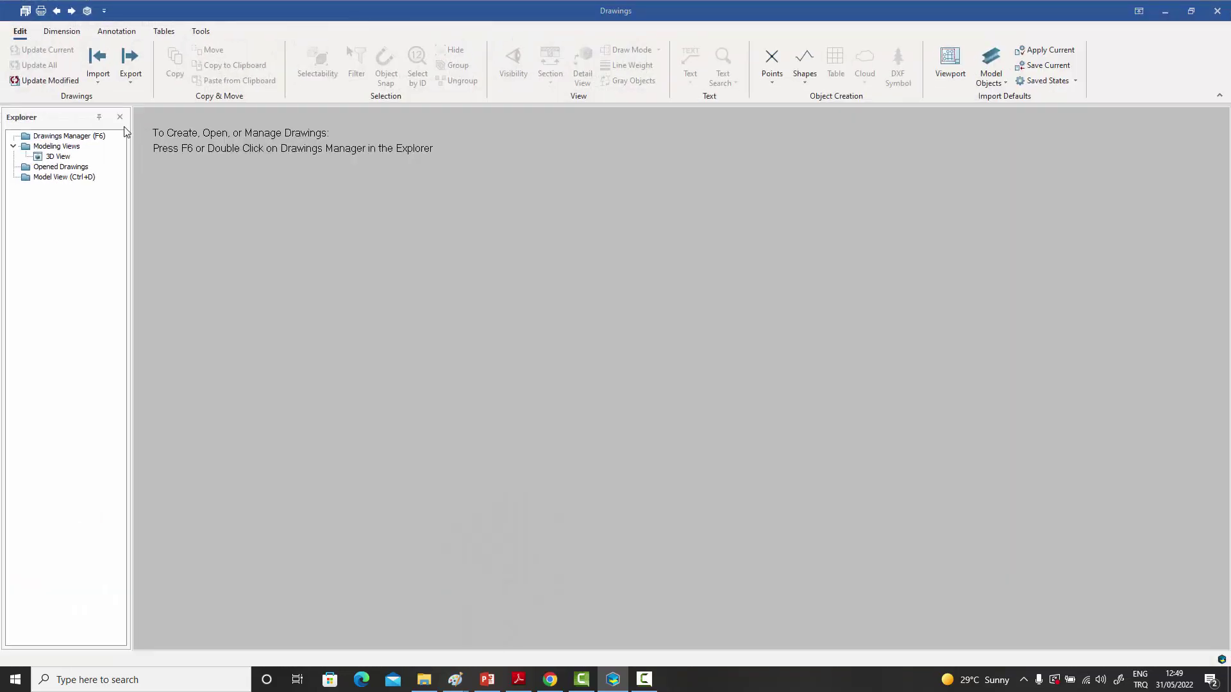
double_click(88, 136)
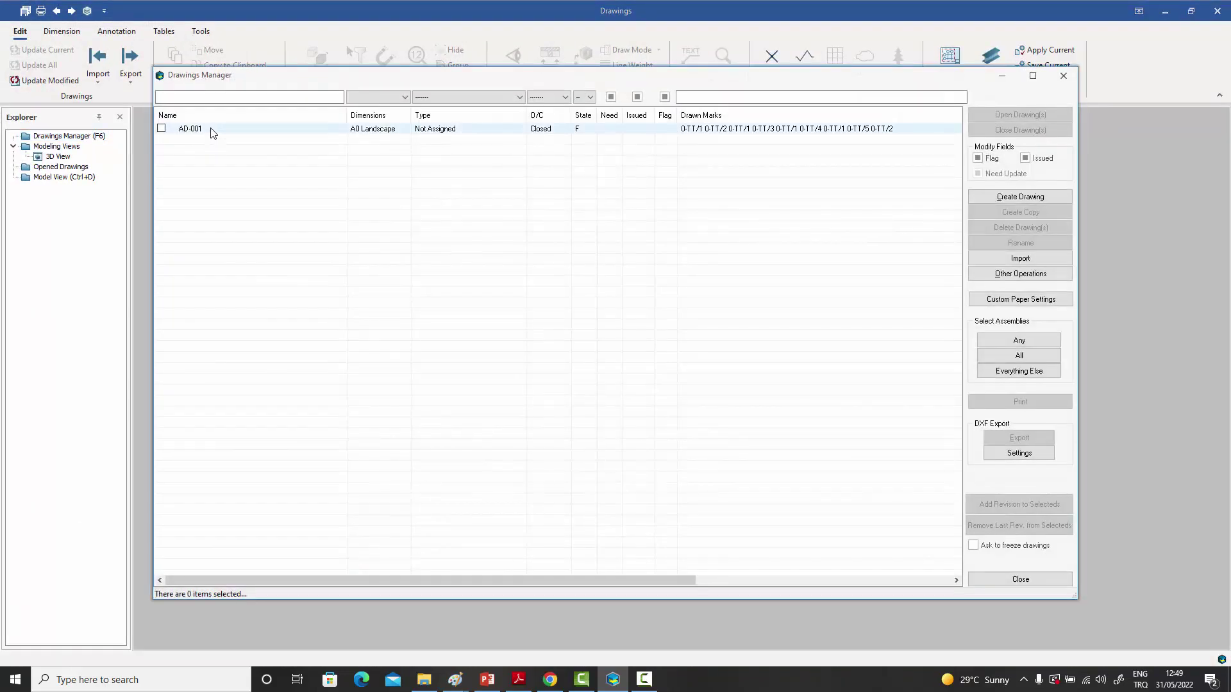
double_click(212, 129)
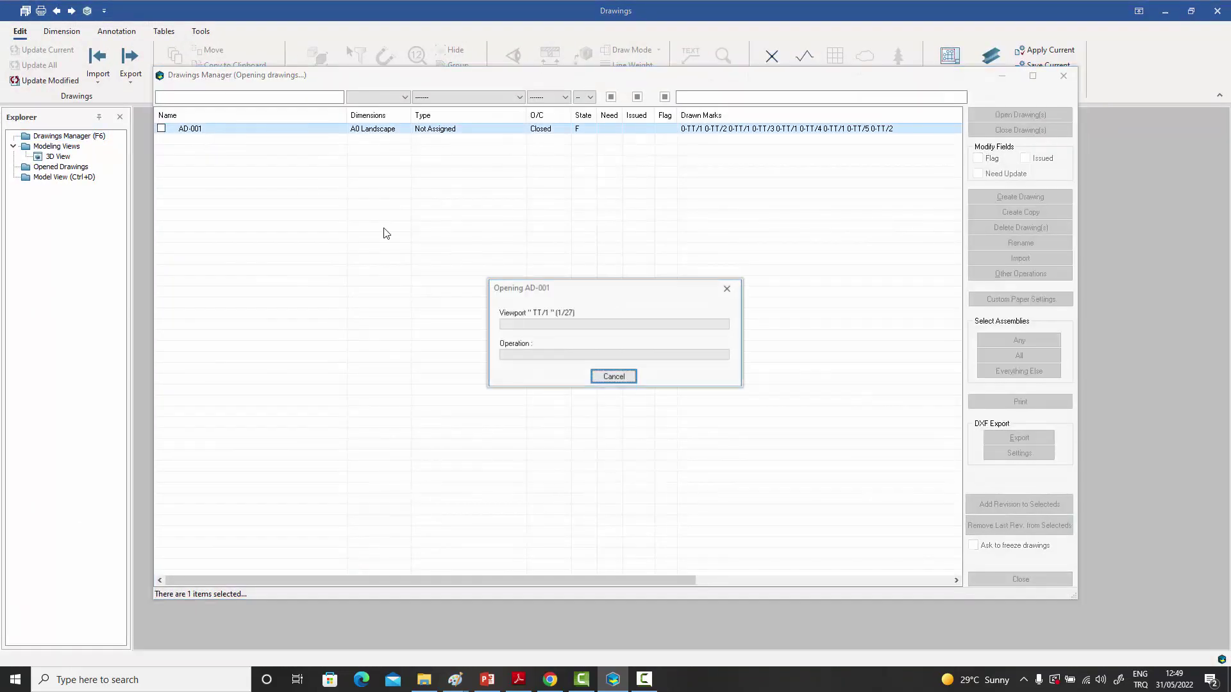
click(1000, 579)
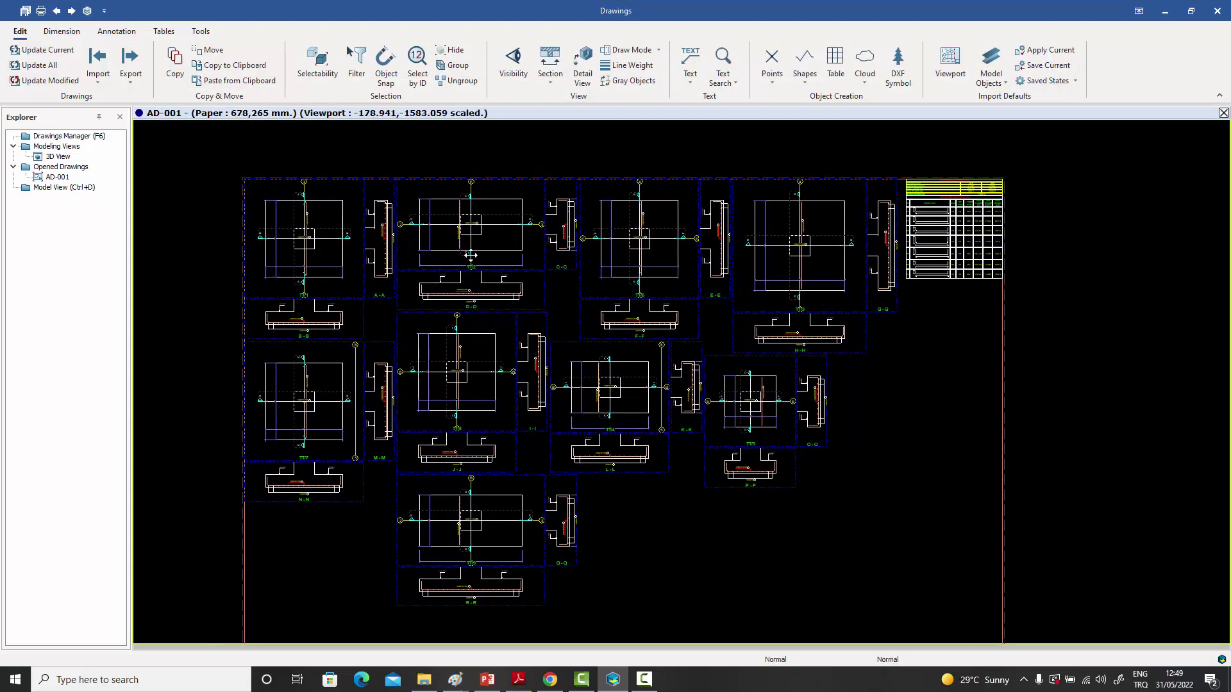
- Turn on line weight display for drawing AD-001 so rebars are drawn with their thickness
scroll(317, 212, up, 6)
middle_drag(343, 241, 475, 246)
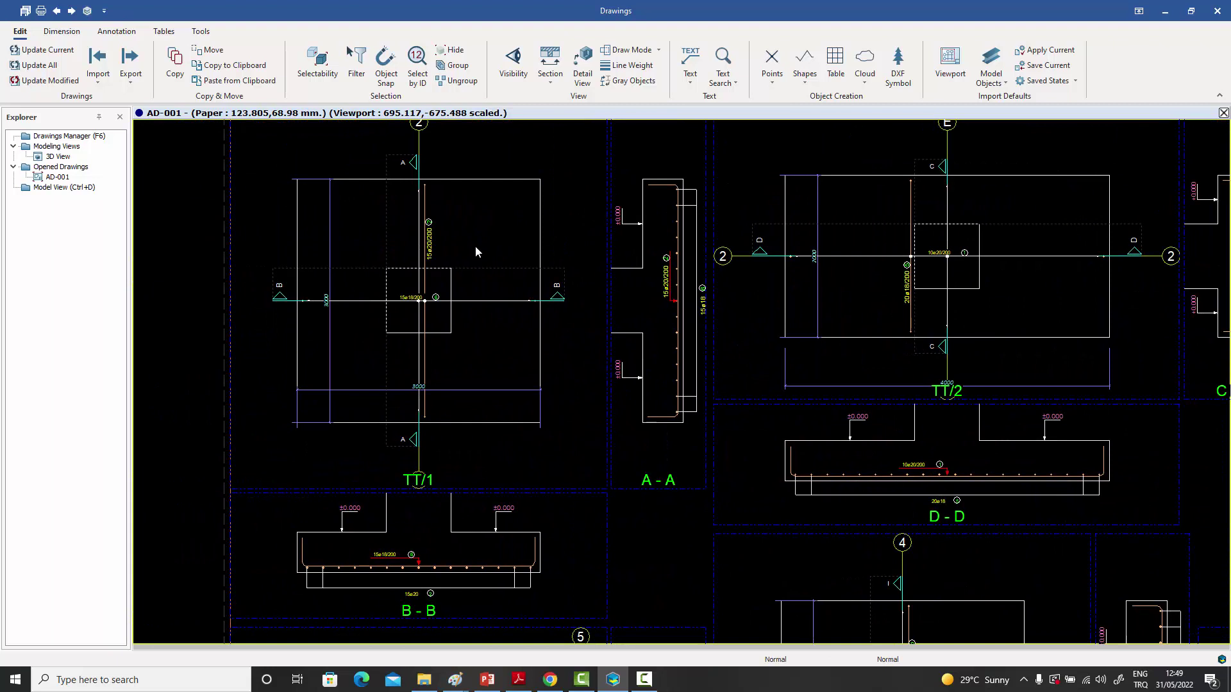
scroll(656, 235, up, 3)
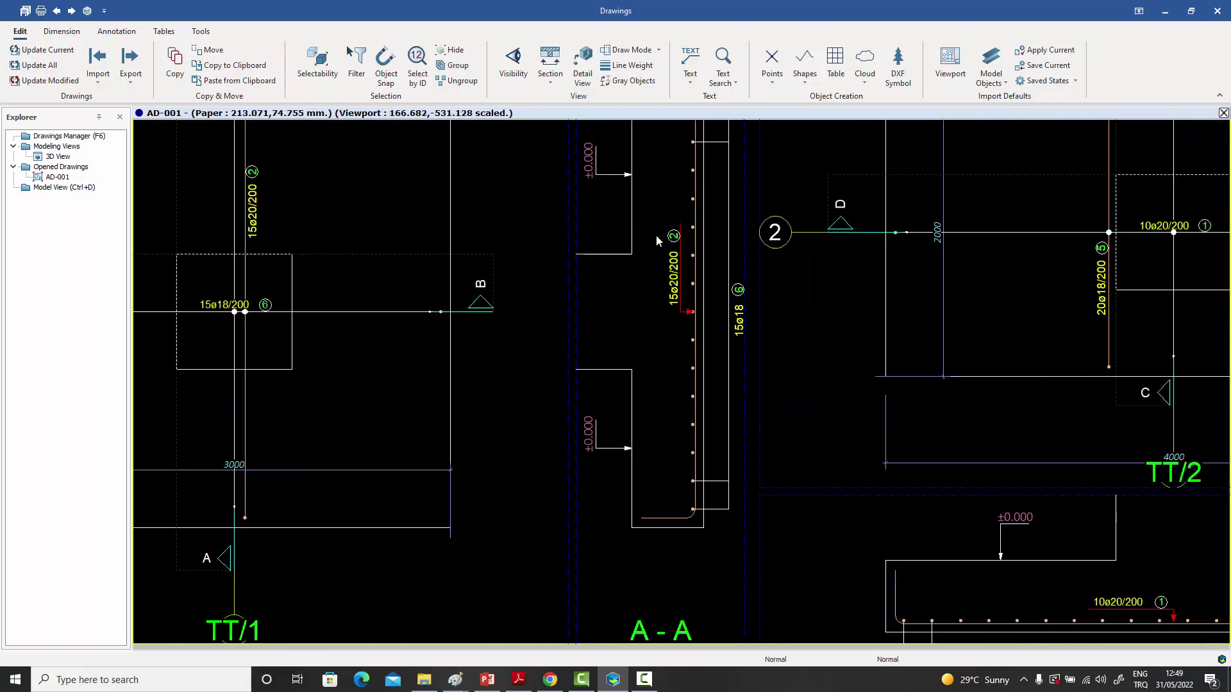
click(626, 65)
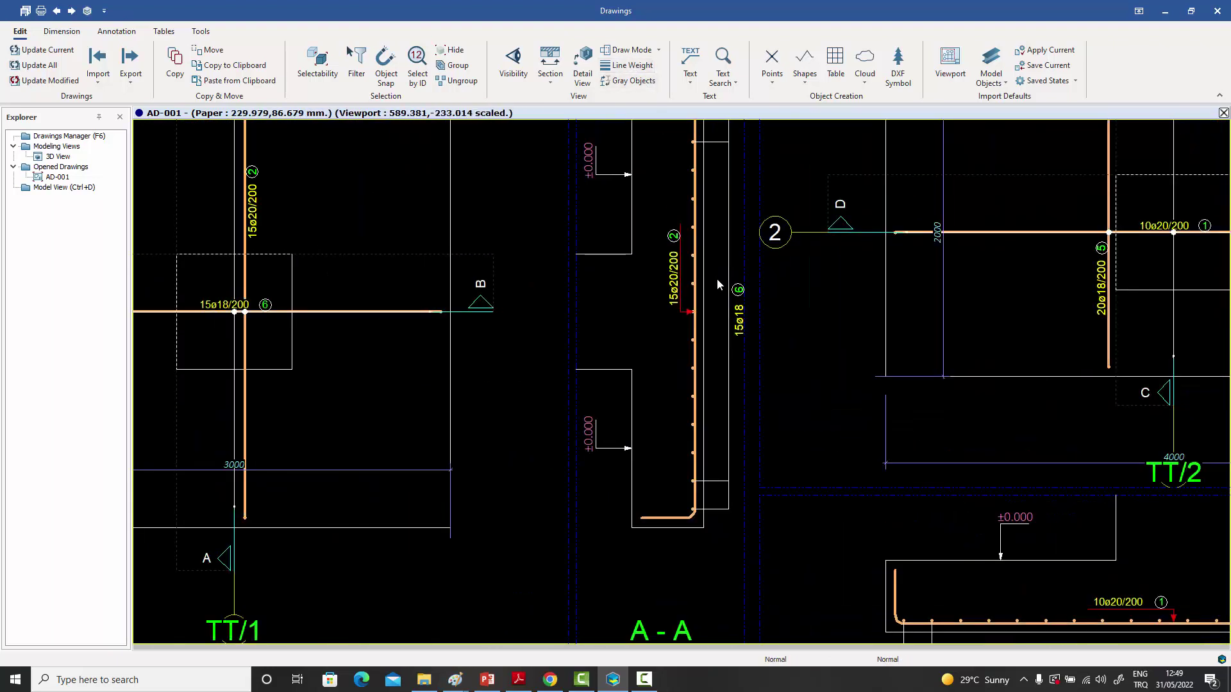
- Examine the plans, sections and rebar labels of the upper row of footings TT/1, TT/2, TT/6 and TT/3
middle_drag(717, 278, 751, 156)
scroll(623, 315, down, 1)
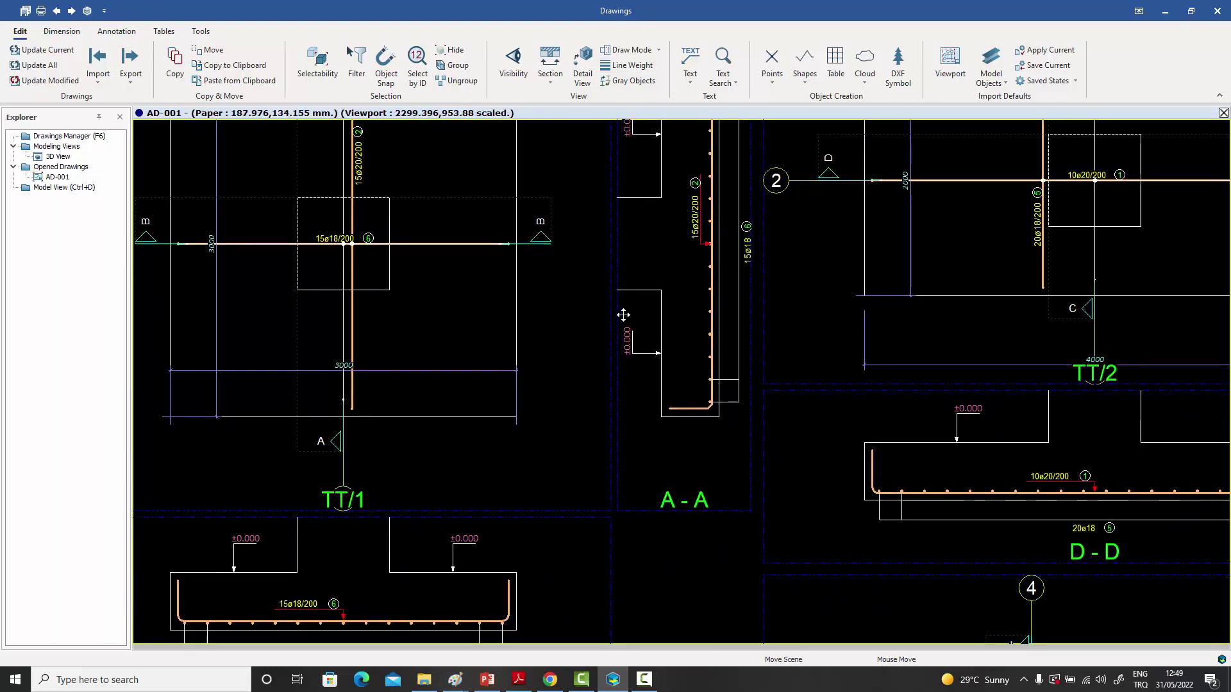
mouse_move(452, 601)
middle_down()
mouse_move(479, 471)
mouse_move(432, 495)
middle_up()
scroll(461, 489, up, 1)
scroll(460, 489, down, 2)
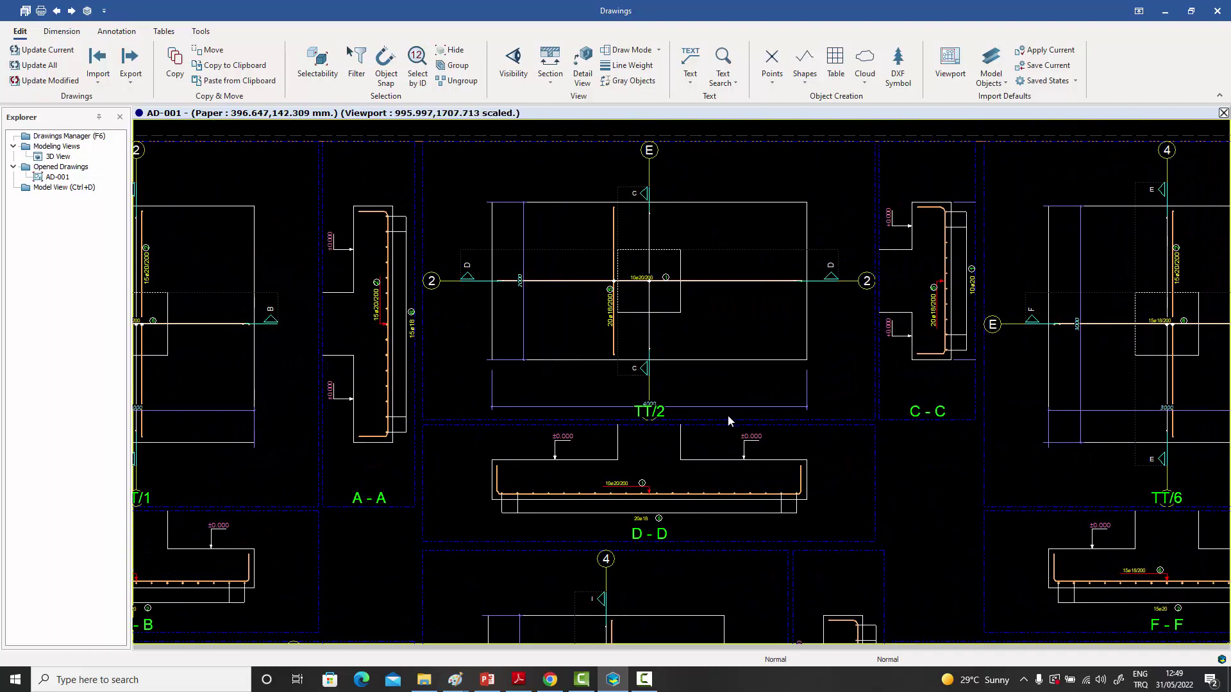
middle_drag(728, 416, 669, 416)
scroll(736, 440, up, 2)
scroll(766, 436, down, 2)
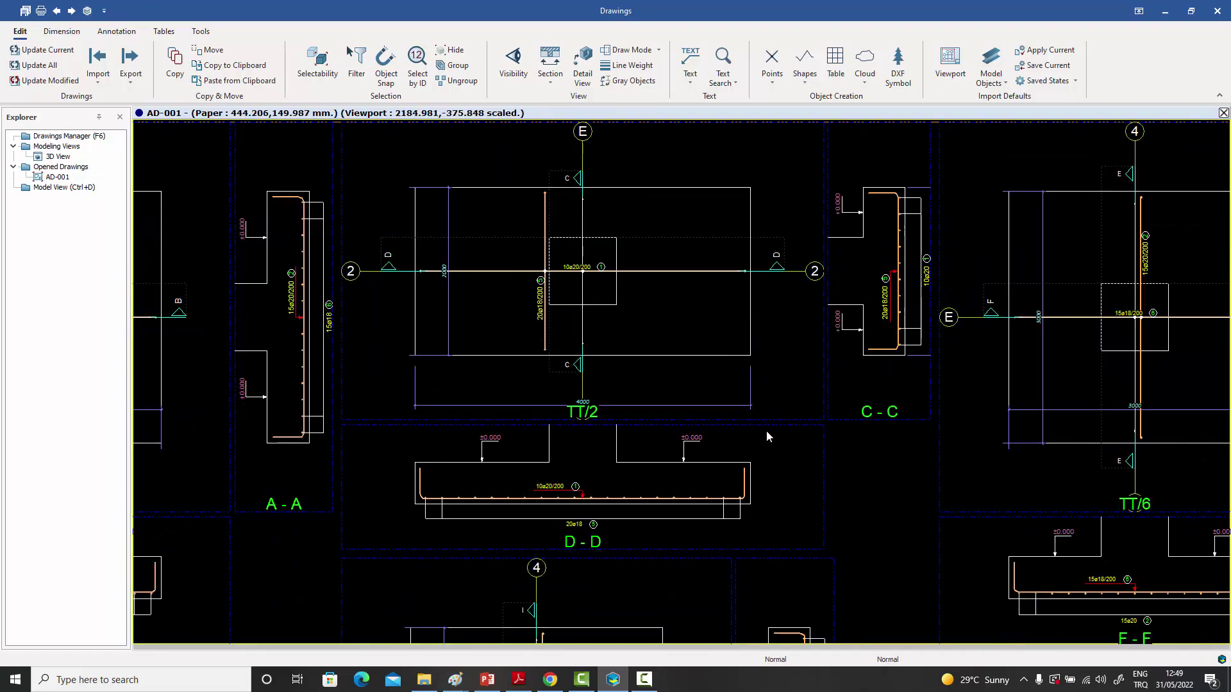
scroll(766, 436, down, 2)
middle_drag(847, 429, 632, 363)
scroll(847, 386, up, 3)
mouse_move(848, 386)
middle_down()
mouse_move(850, 412)
mouse_move(801, 438)
mouse_move(832, 394)
middle_up()
scroll(801, 439, down, 2)
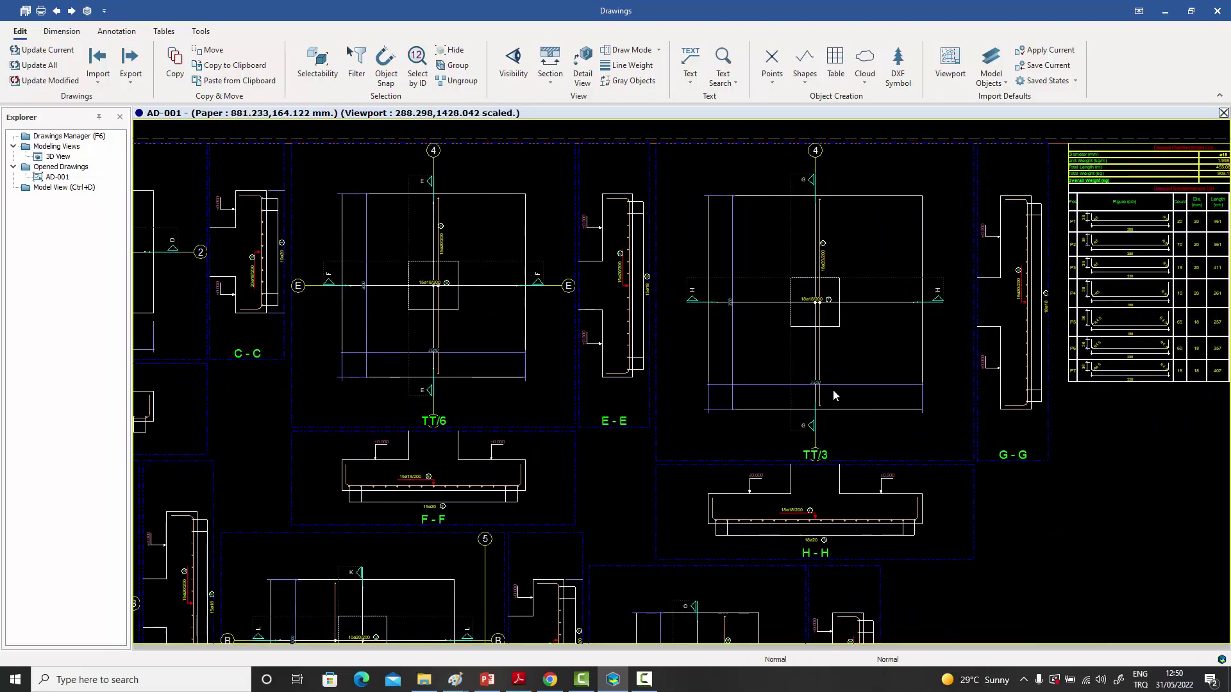
- Examine the lower rows of footing details, including TT/4 and TT/5, and the drawing's overall layout
scroll(832, 395, down, 1)
scroll(878, 275, down, 1)
scroll(852, 481, up, 3)
middle_drag(852, 481, 847, 462)
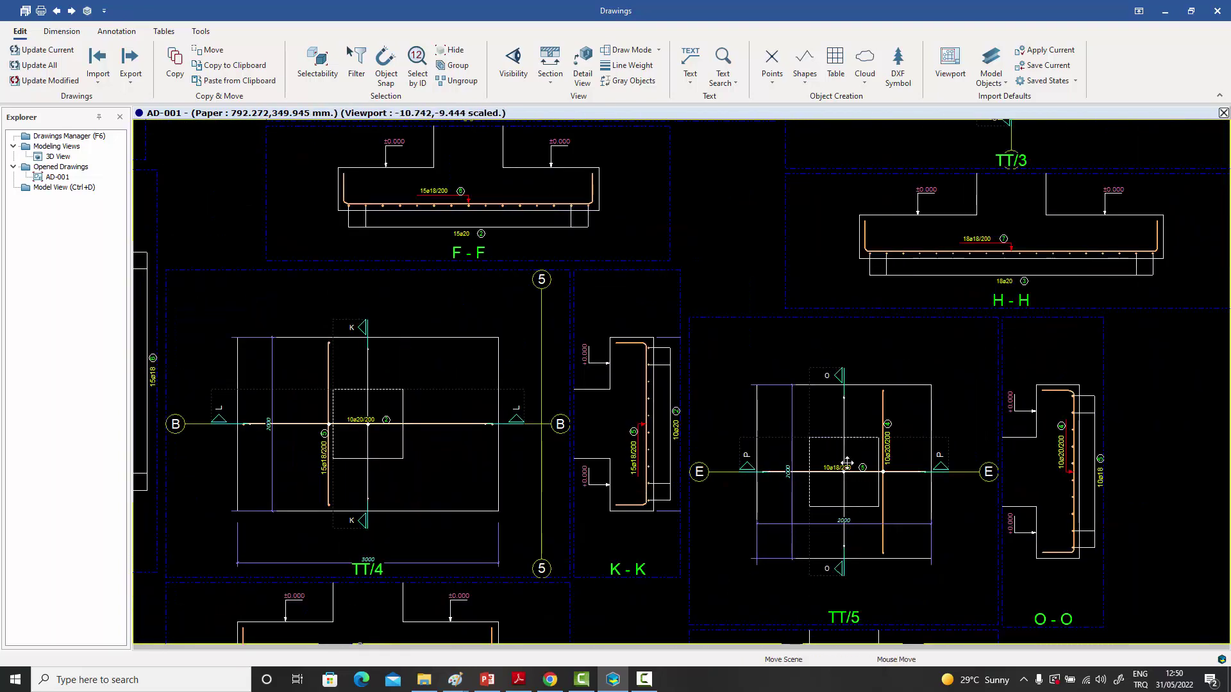
scroll(847, 463, down, 1)
scroll(847, 463, up, 1)
middle_drag(727, 448, 868, 404)
middle_drag(620, 359, 918, 380)
scroll(892, 376, up, 1)
scroll(919, 380, down, 3)
mouse_move(729, 376)
middle_down()
mouse_move(867, 377)
mouse_move(819, 397)
mouse_move(708, 398)
mouse_move(741, 396)
middle_up()
scroll(819, 397, down, 2)
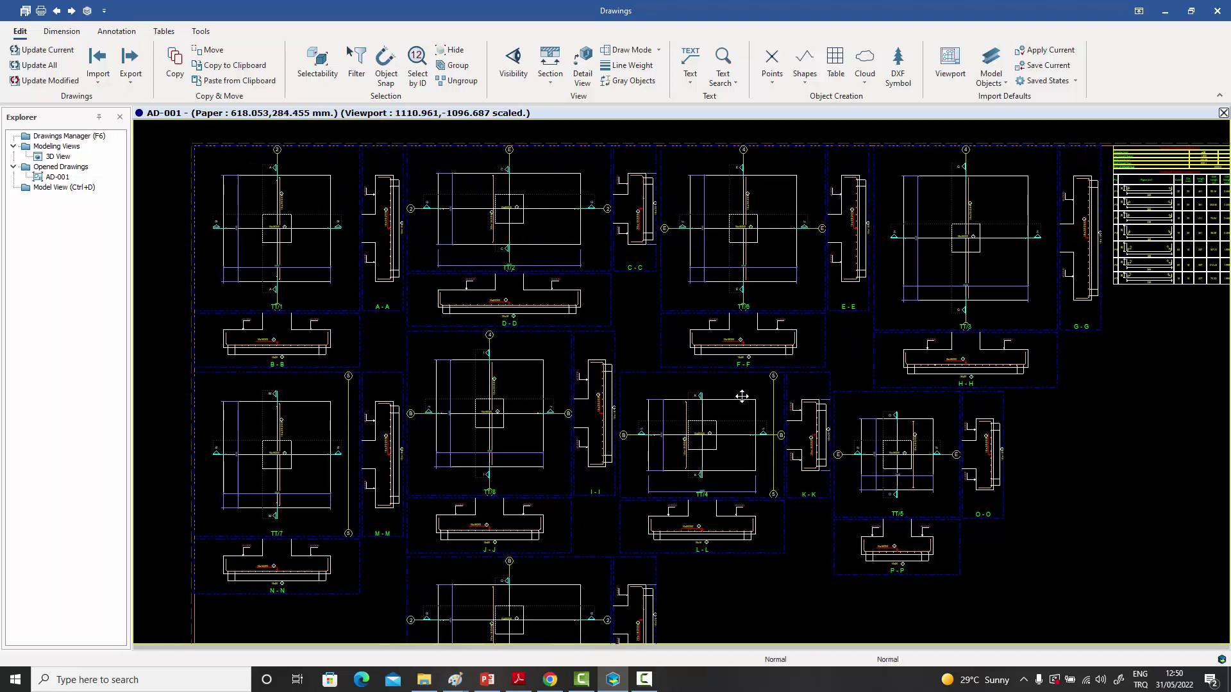
mouse_move(706, 403)
middle_down()
mouse_move(723, 385)
mouse_move(712, 380)
middle_up()
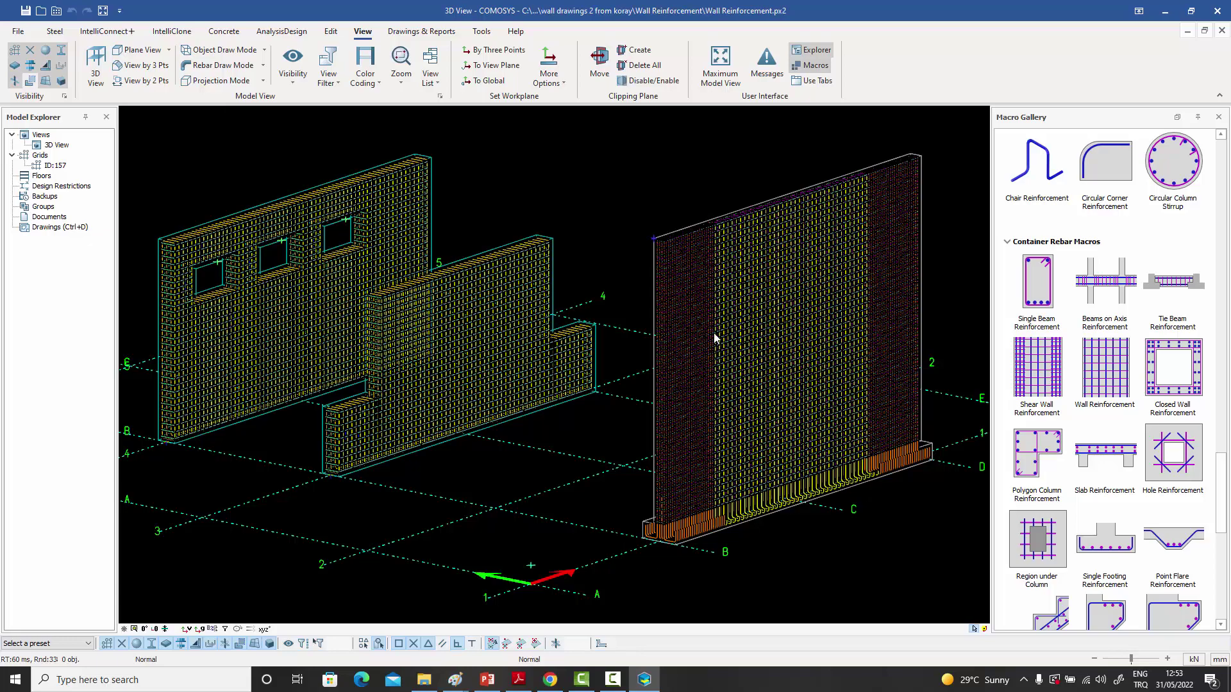
- Examine the rebar cages of the shear wall's end zones and of the walls with openings and steps in 3D
scroll(735, 239, up, 5)
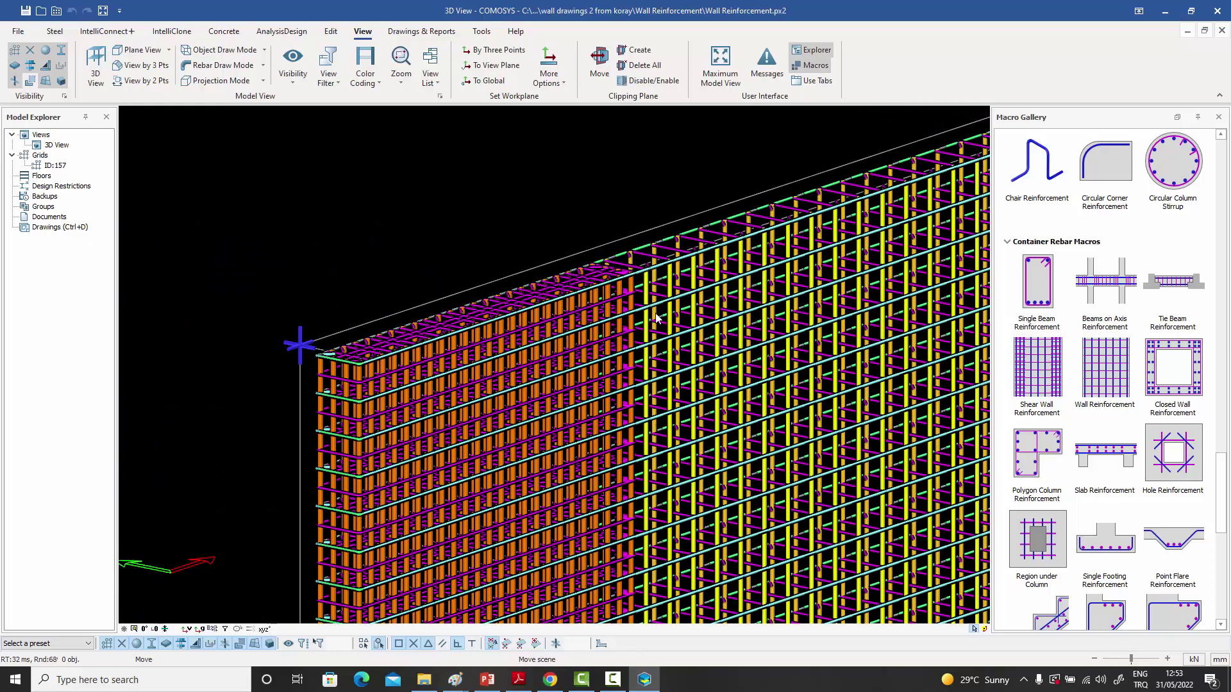
scroll(848, 260, down, 5)
scroll(848, 260, up, 6)
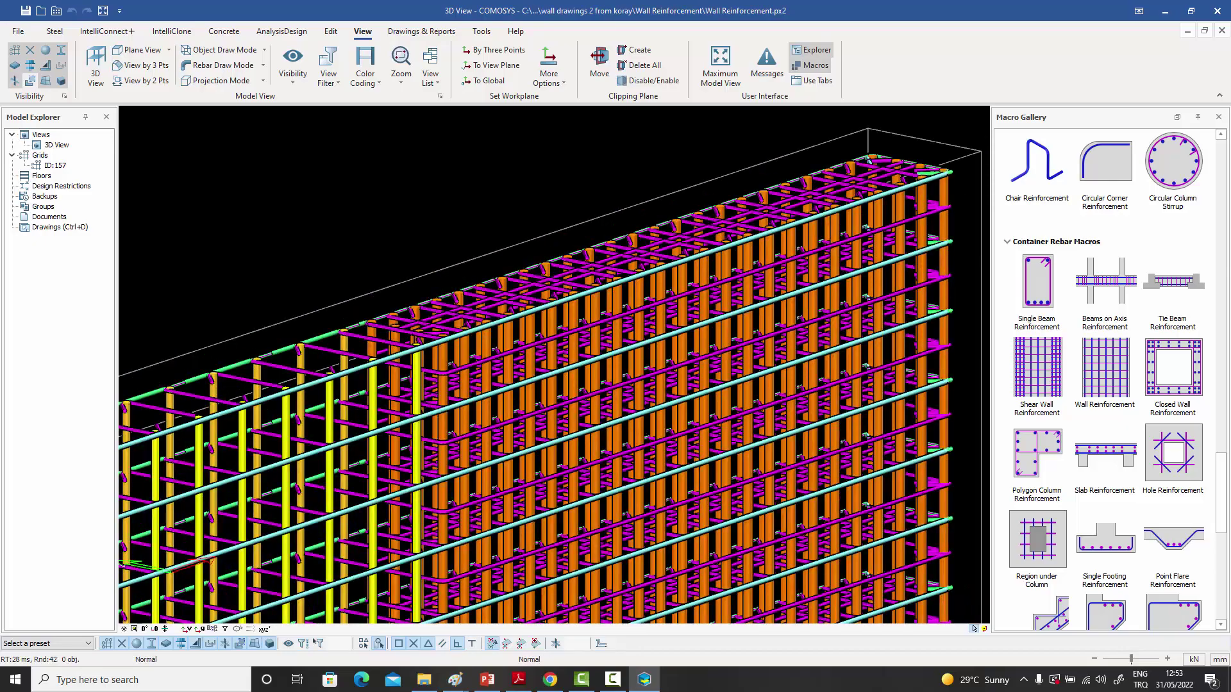
scroll(726, 260, down, 6)
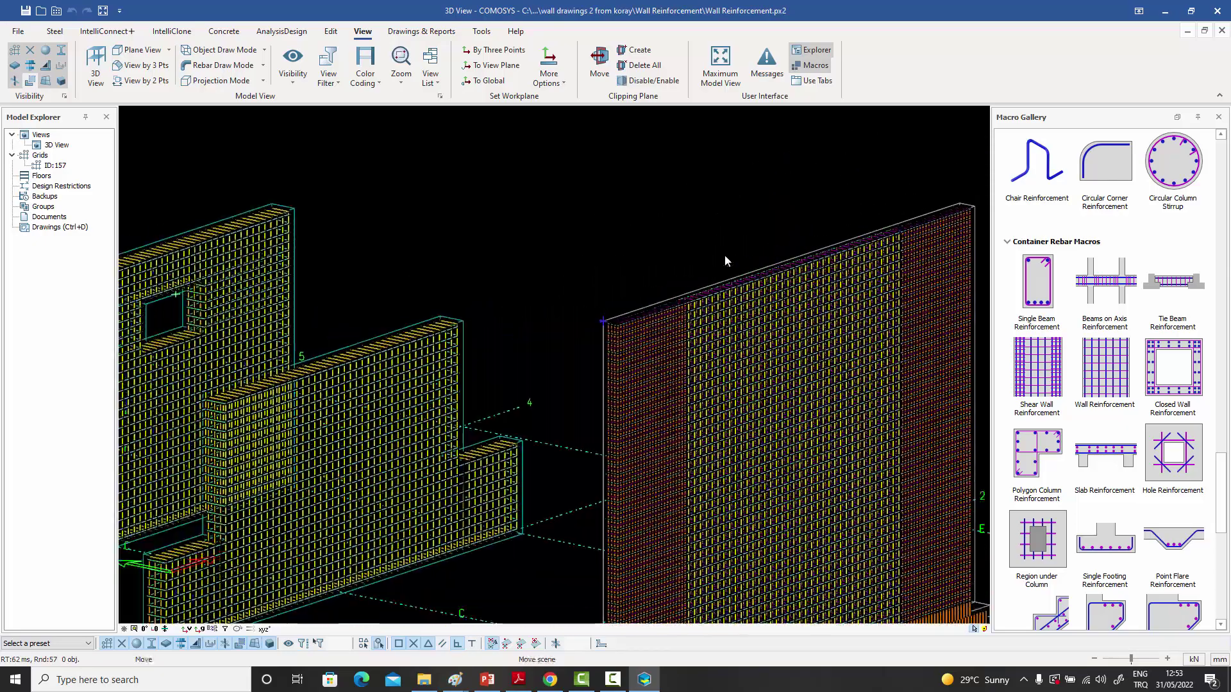
scroll(726, 259, down, 3)
scroll(464, 235, up, 6)
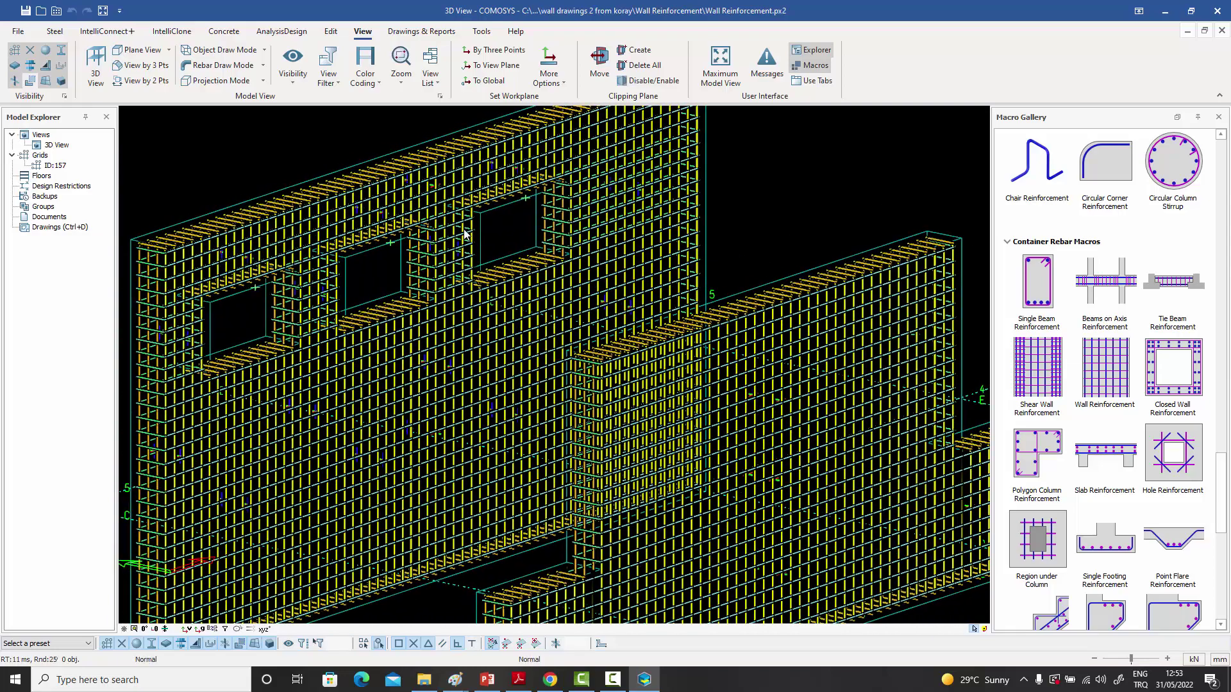
scroll(522, 253, down, 6)
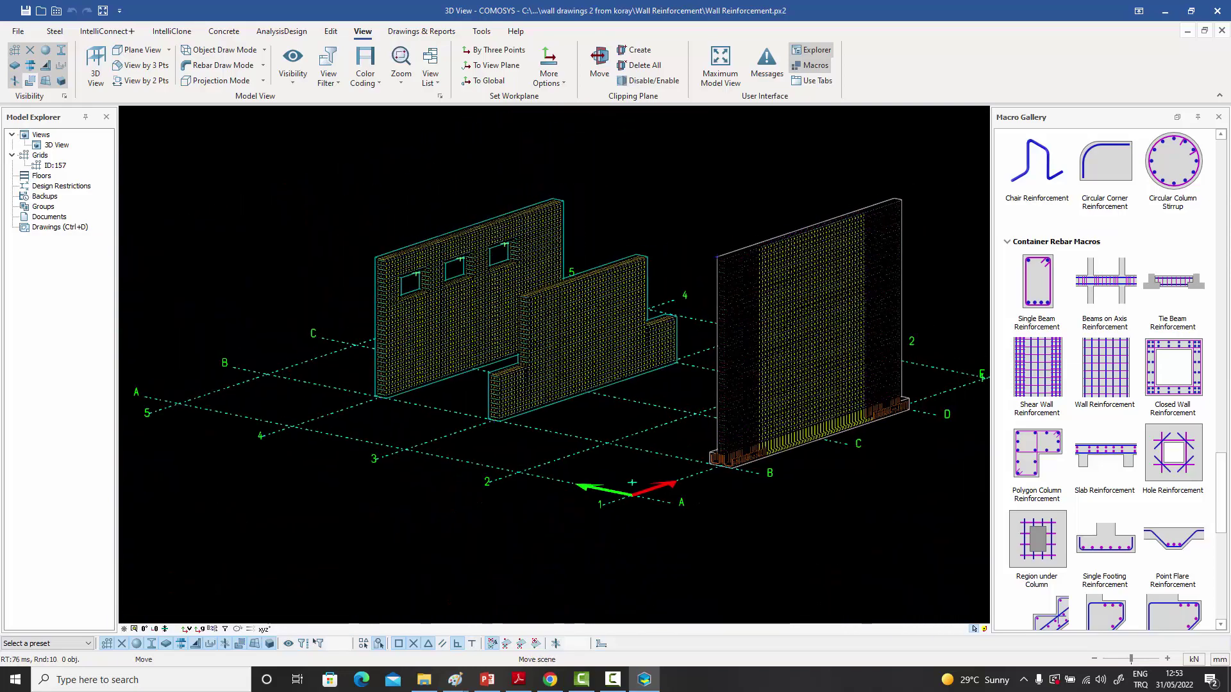
- Open the wall reinforcement drawing AD-001 from the Drawings Manager and close the manager
double_click(56, 229)
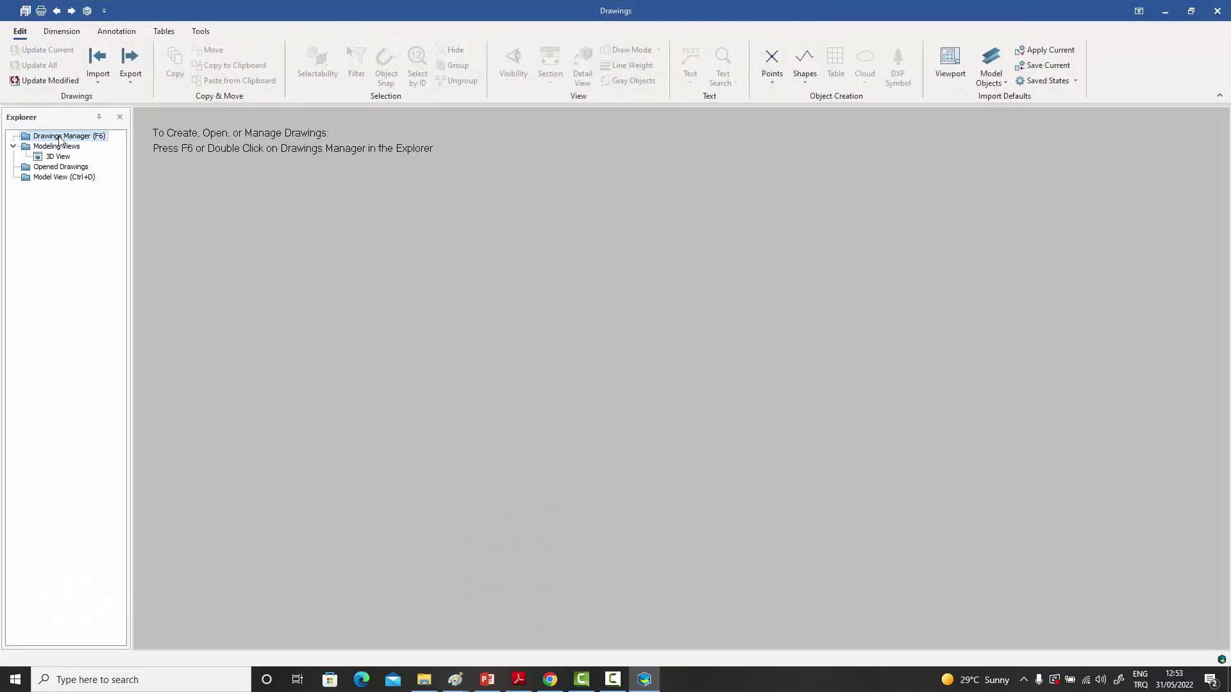
double_click(60, 138)
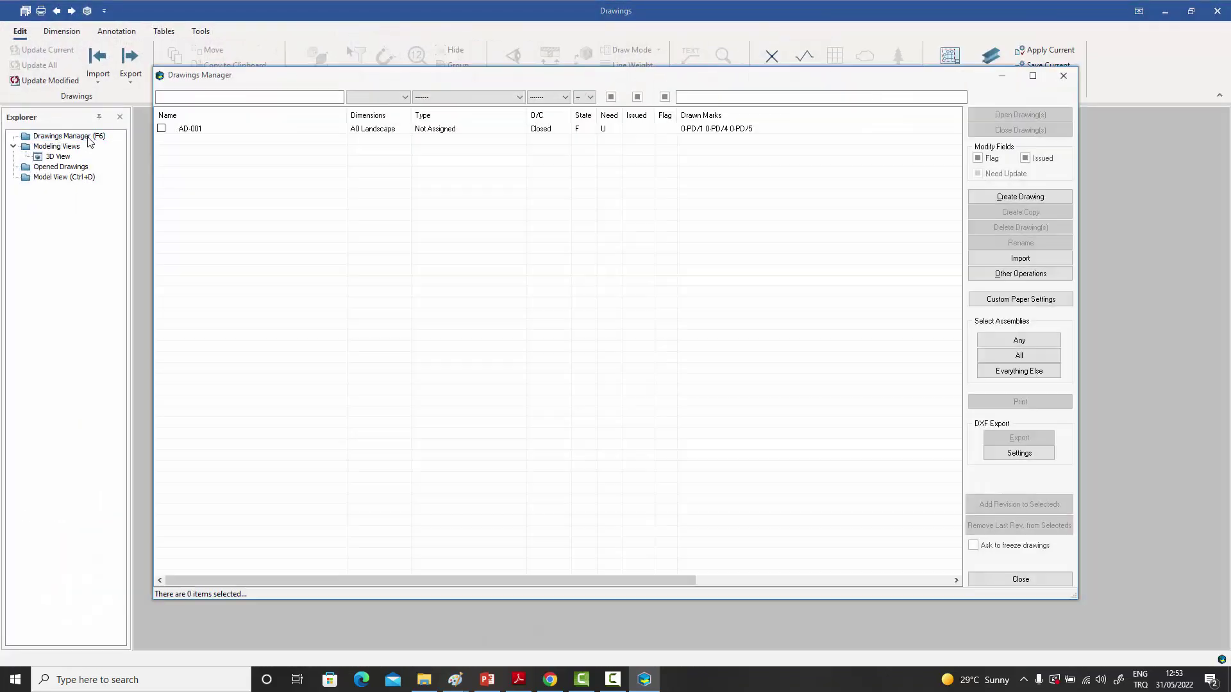
double_click(215, 130)
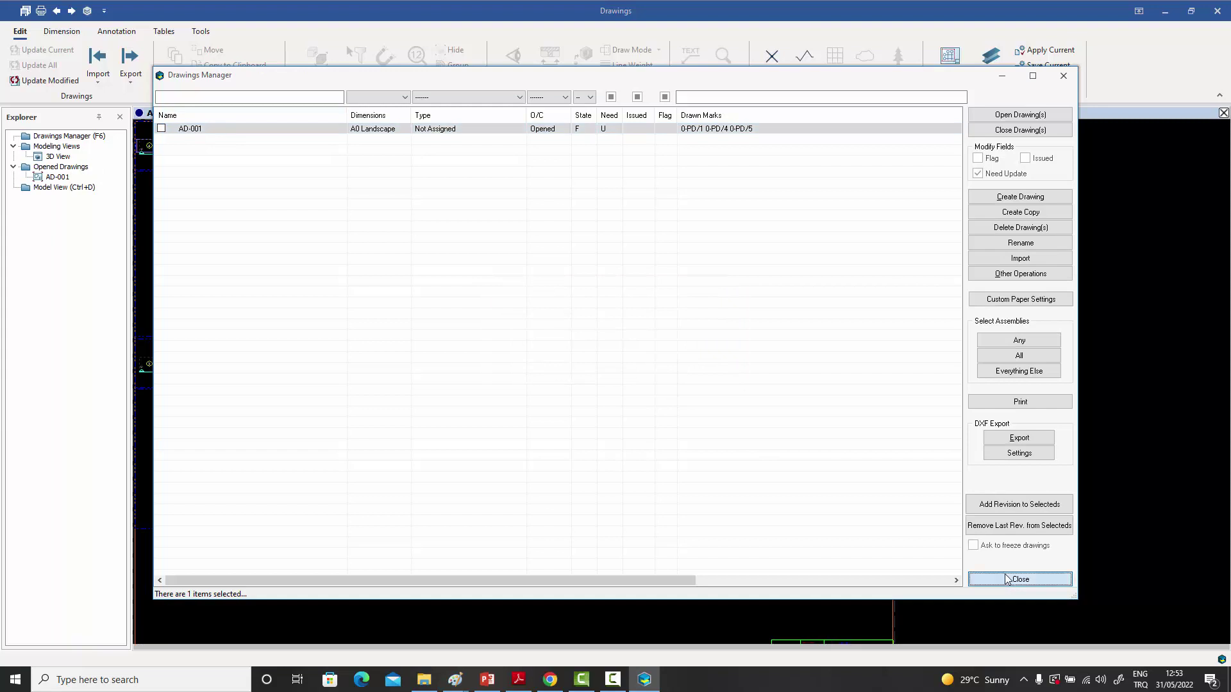
- Turn on line weight display for the wall drawing and examine the openings and rebar labels in section A-A of wall PD/1
scroll(494, 310, up, 3)
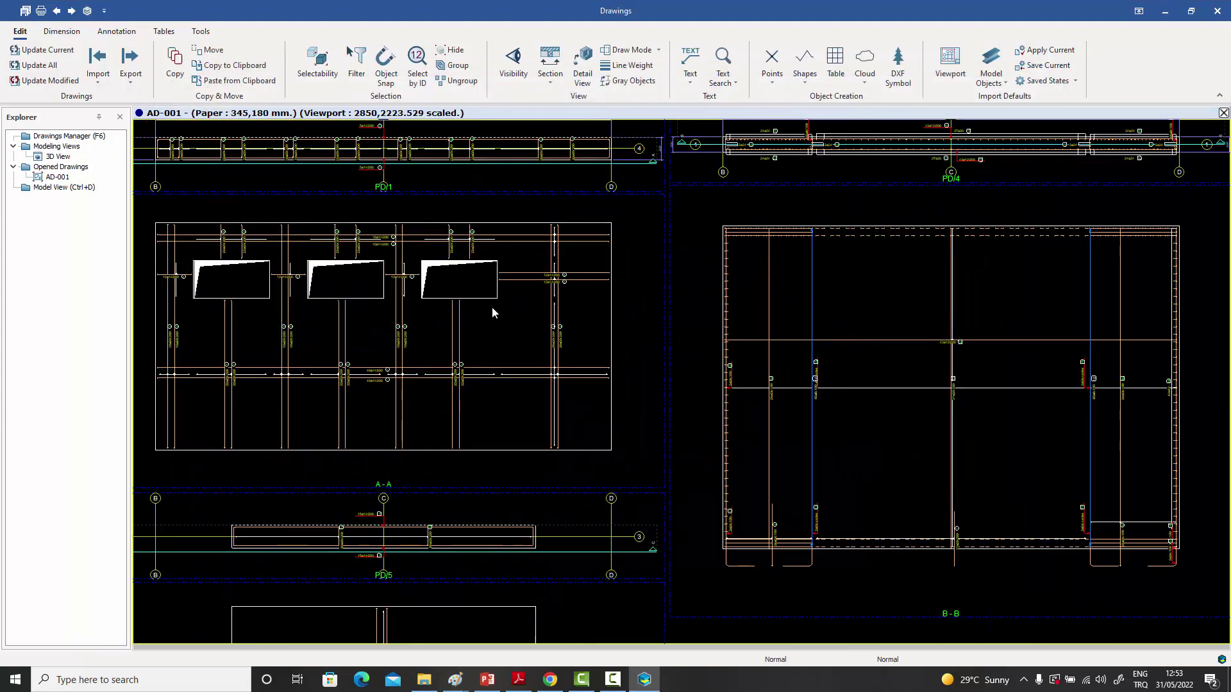
middle_drag(491, 306, 568, 299)
scroll(491, 352, up, 4)
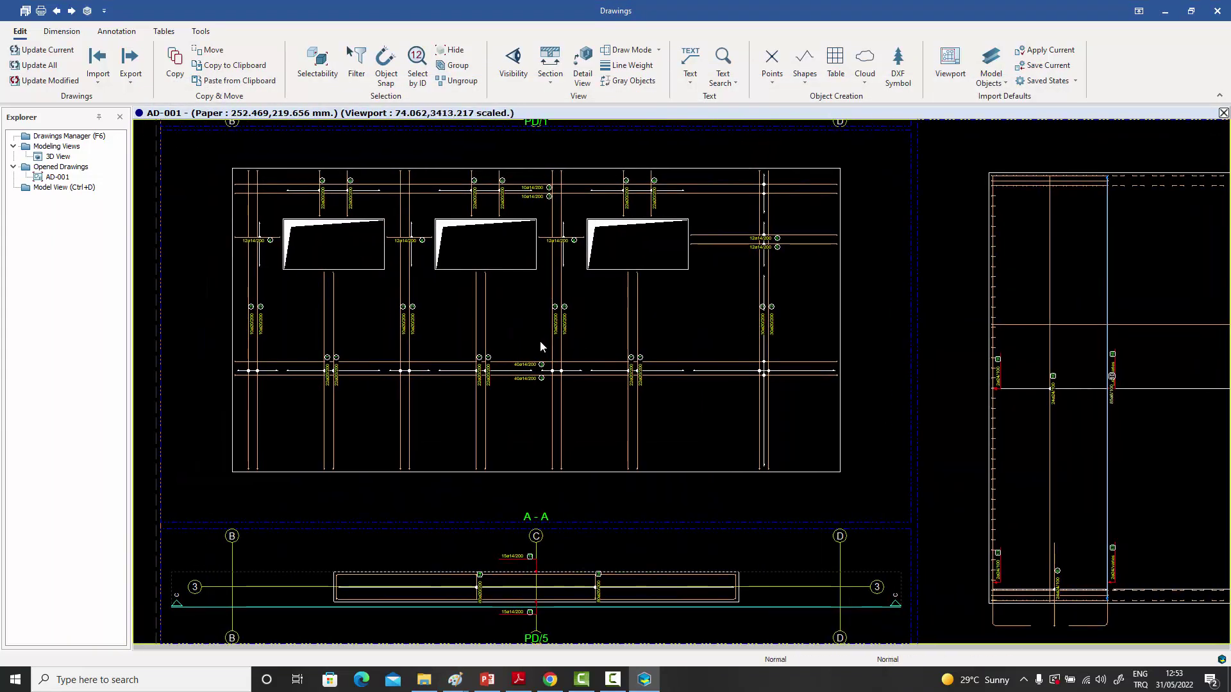
middle_drag(540, 347, 596, 378)
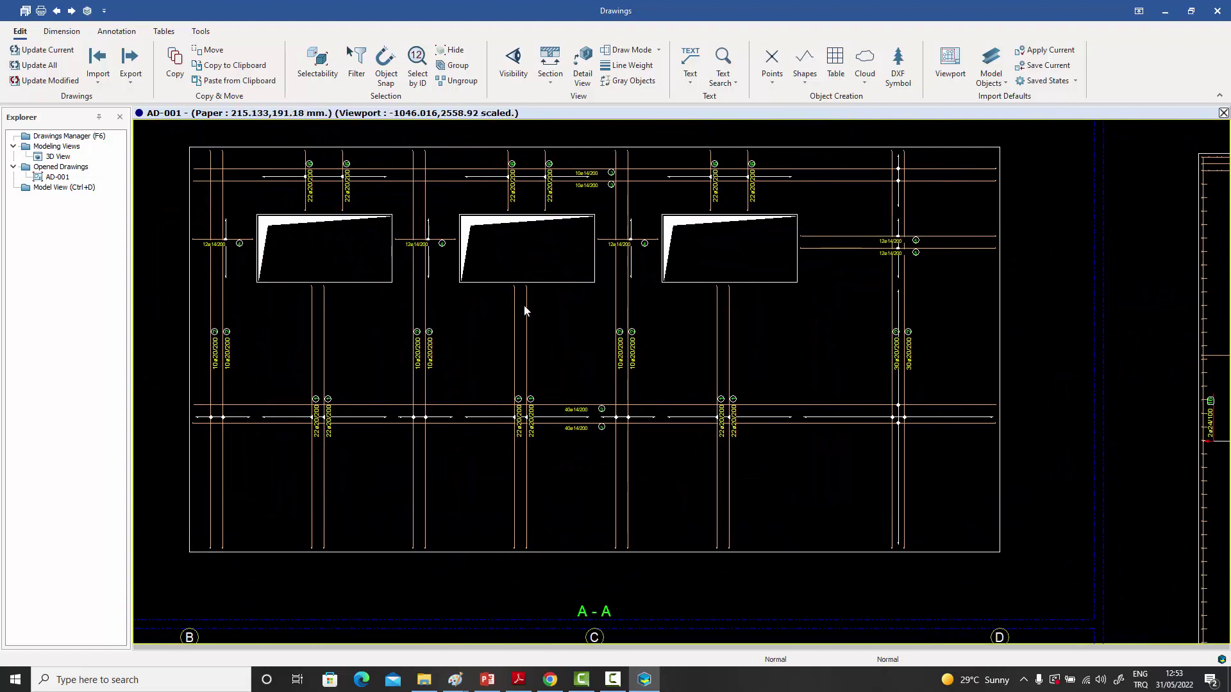
scroll(529, 378, up, 3)
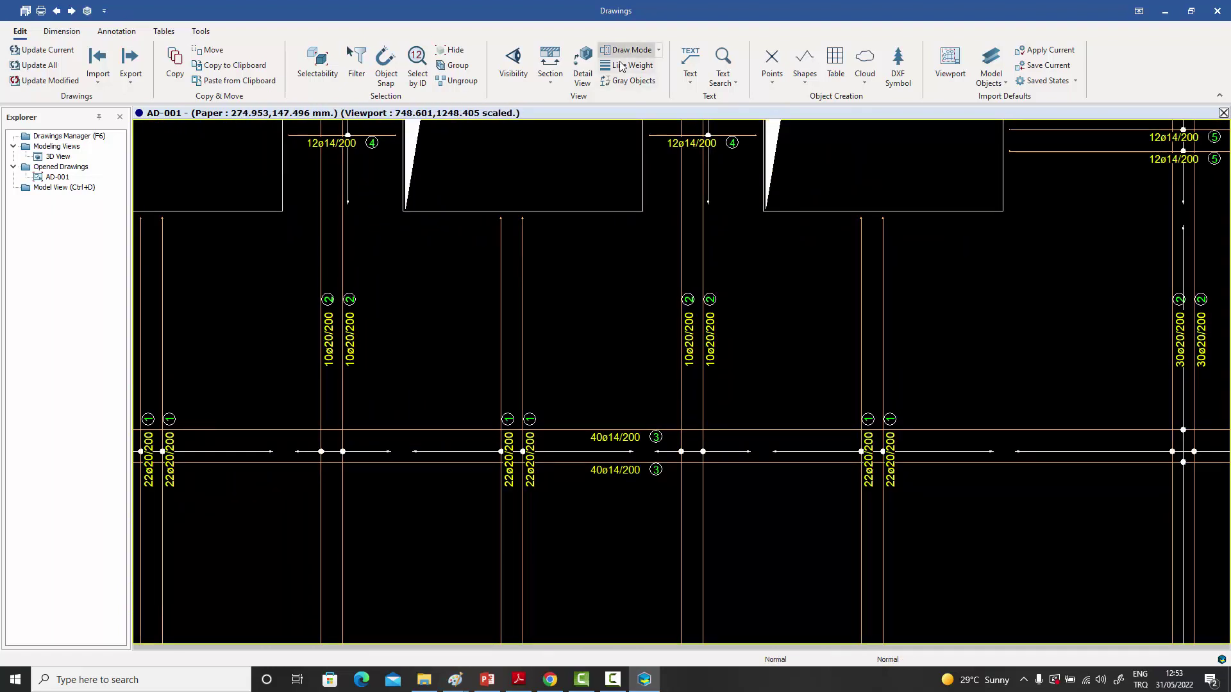
scroll(623, 291, down, 2)
middle_drag(610, 332, 587, 349)
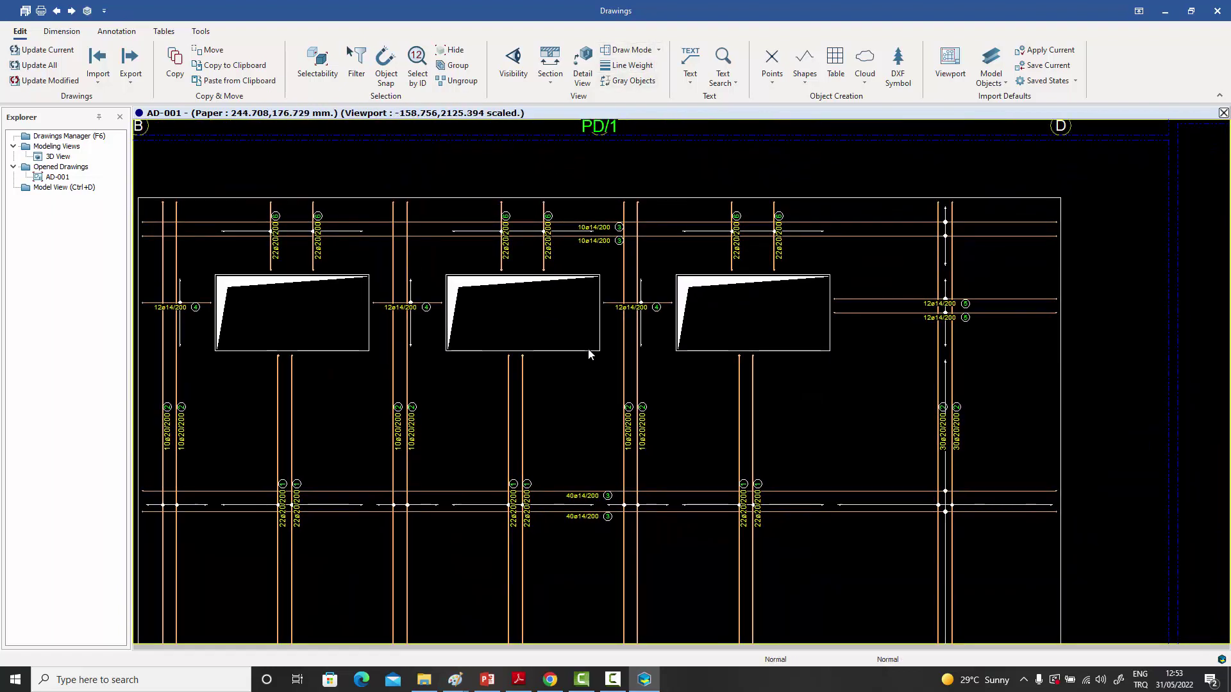
scroll(612, 252, down, 2)
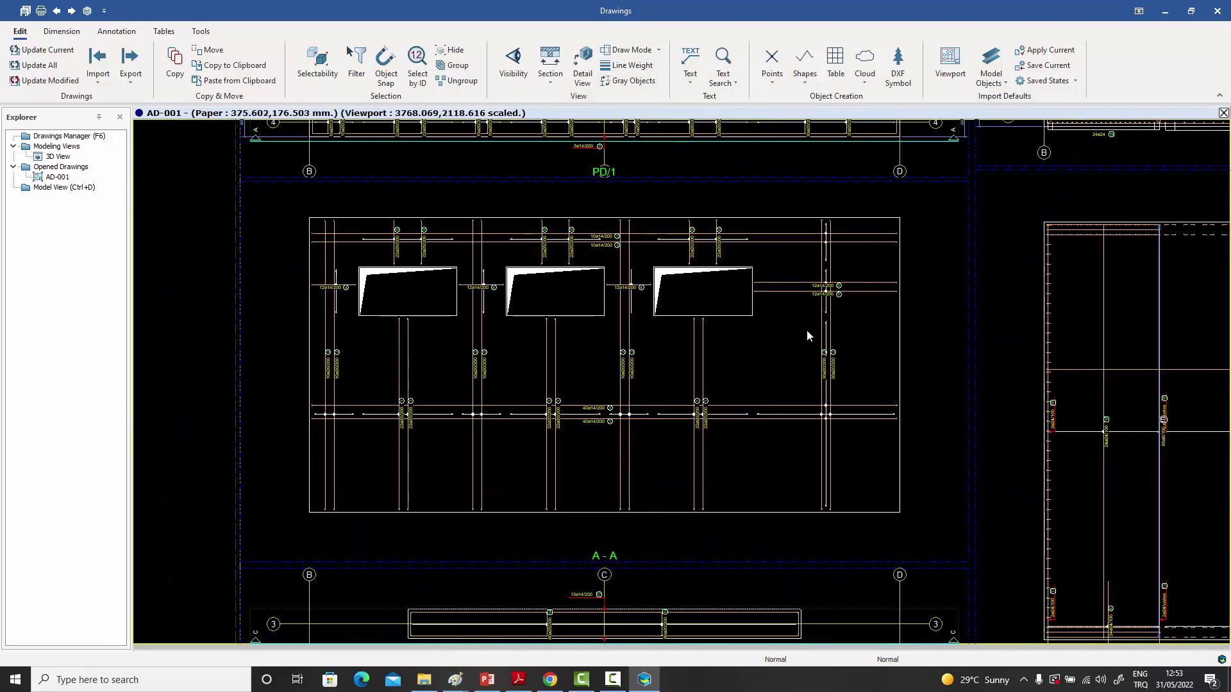
- Examine the plan of shear wall PD/4 along its length, including the end zone bars, stirrups and rebar labels
middle_drag(806, 329, 673, 461)
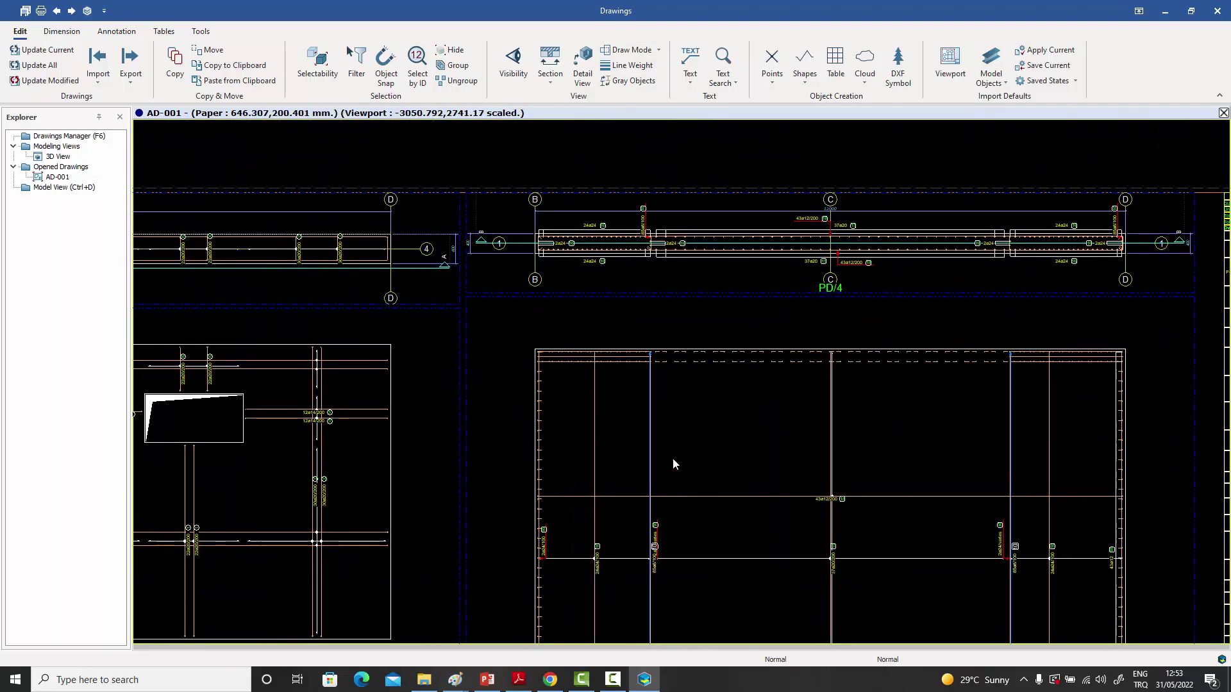
scroll(697, 247, up, 1)
scroll(696, 246, up, 4)
middle_drag(693, 247, 766, 280)
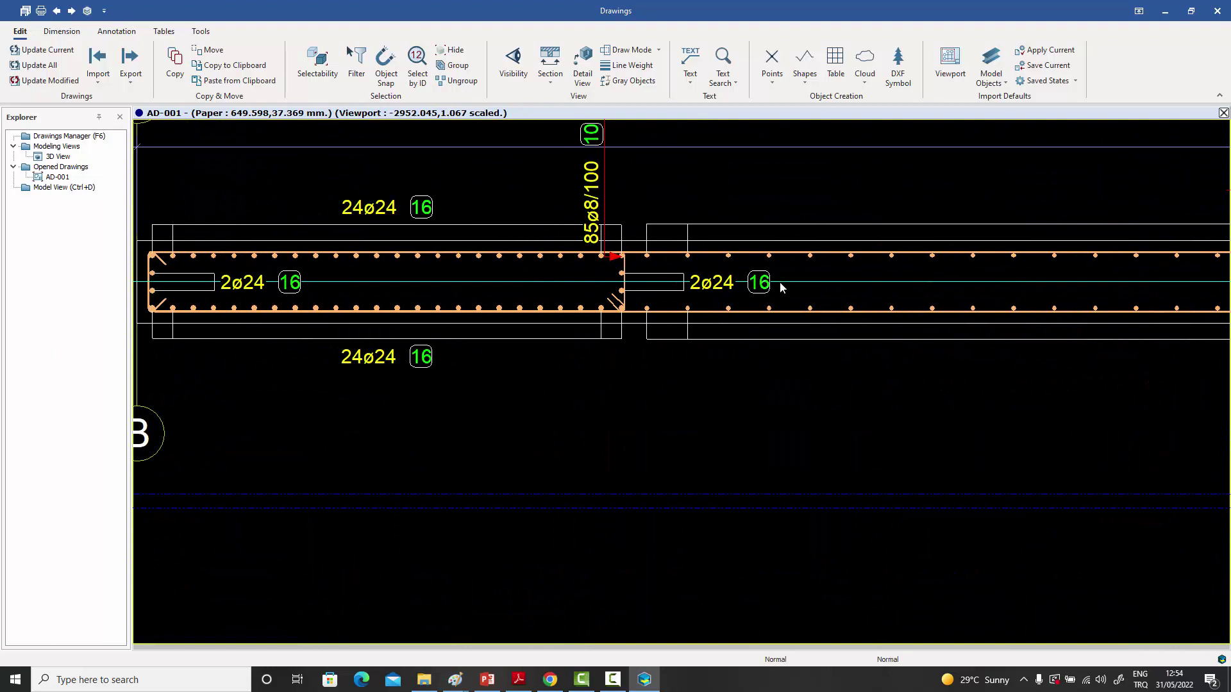
middle_drag(972, 294, 535, 275)
middle_drag(793, 275, 472, 256)
scroll(679, 256, down, 2)
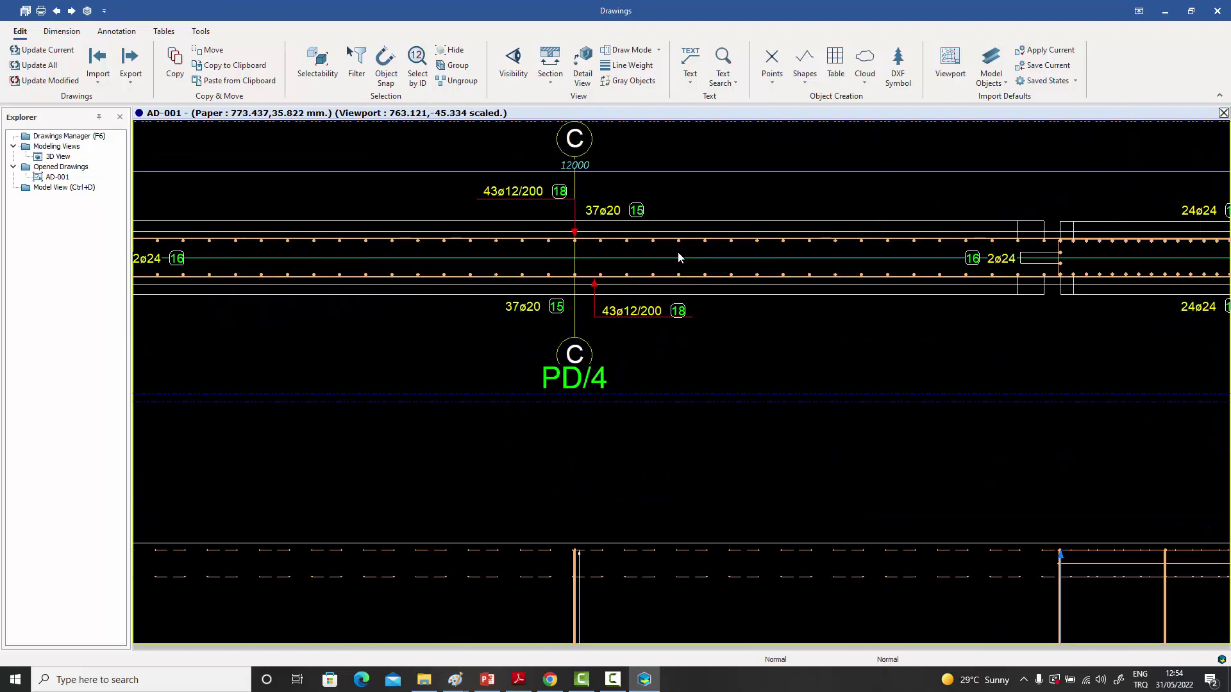
scroll(719, 257, down, 4)
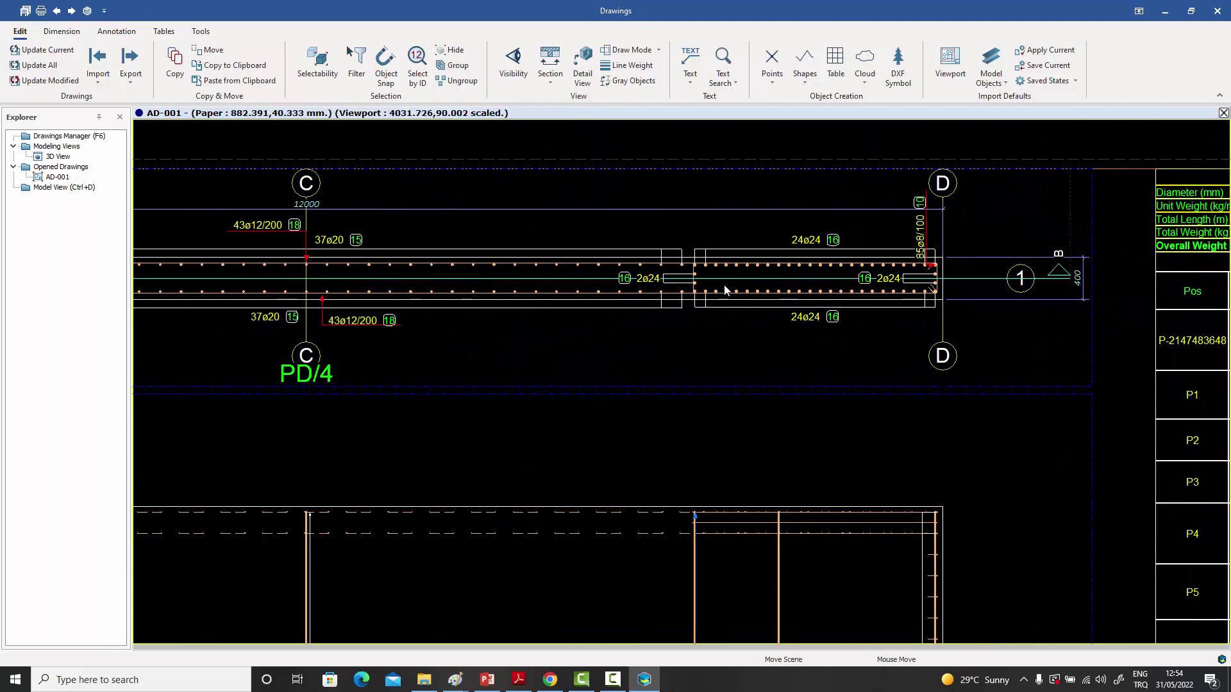
middle_drag(790, 284, 640, 255)
- Read through the general and detailed reinforcement lists on the wall drawing
scroll(773, 282, up, 4)
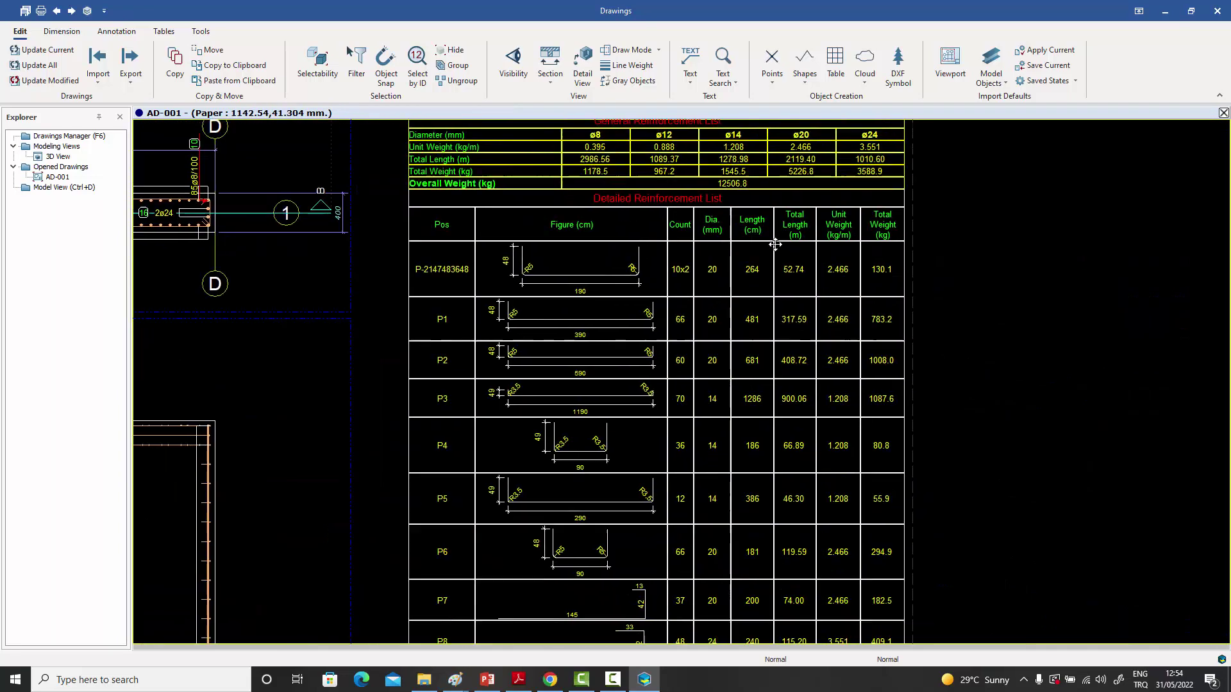
mouse_move(750, 370)
middle_down()
mouse_move(746, 384)
mouse_move(754, 333)
mouse_move(753, 420)
mouse_move(759, 329)
middle_up()
middle_drag(758, 467, 776, 293)
scroll(761, 357, down, 8)
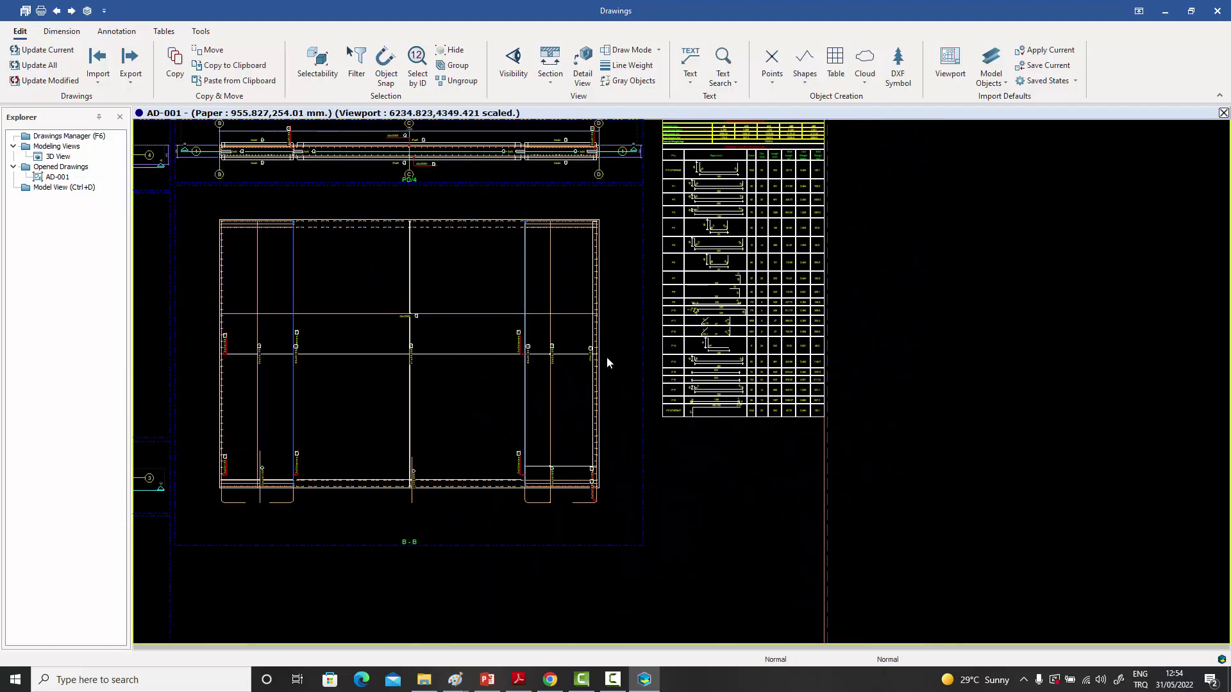
- Review the wall drawing's overall layout with the plans and sections of PD/1, PD/4 and PD/5
middle_drag(853, 414, 893, 384)
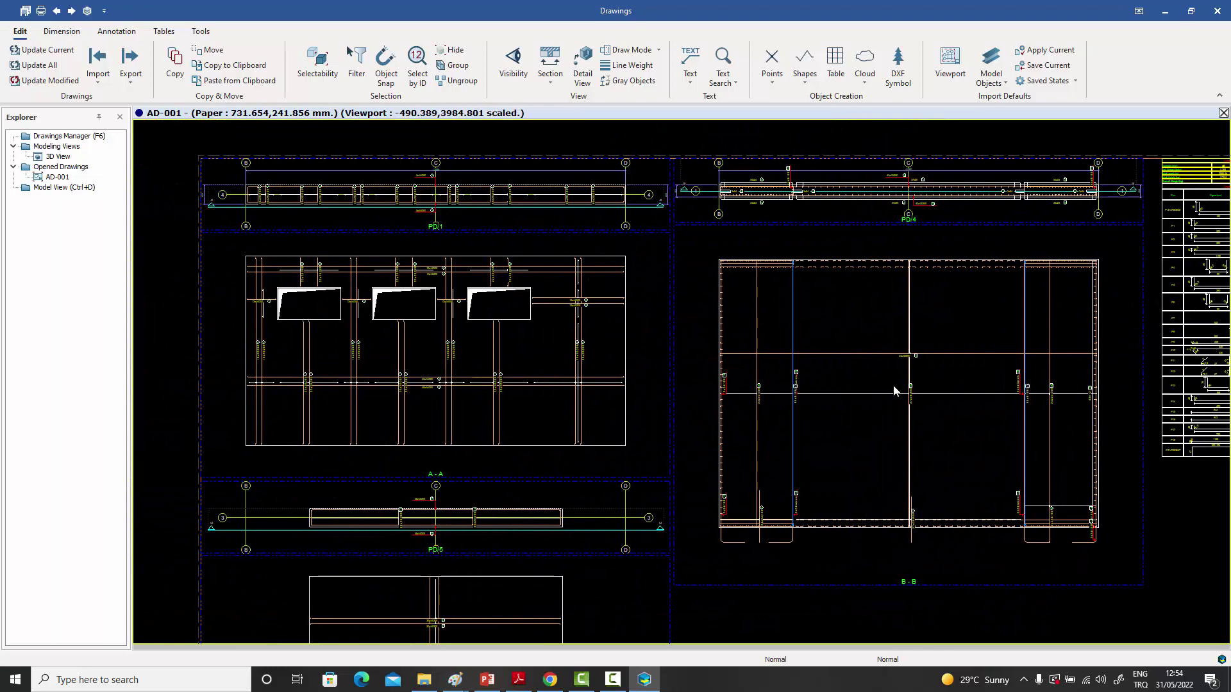
middle_drag(803, 406, 852, 365)
scroll(766, 337, down, 2)
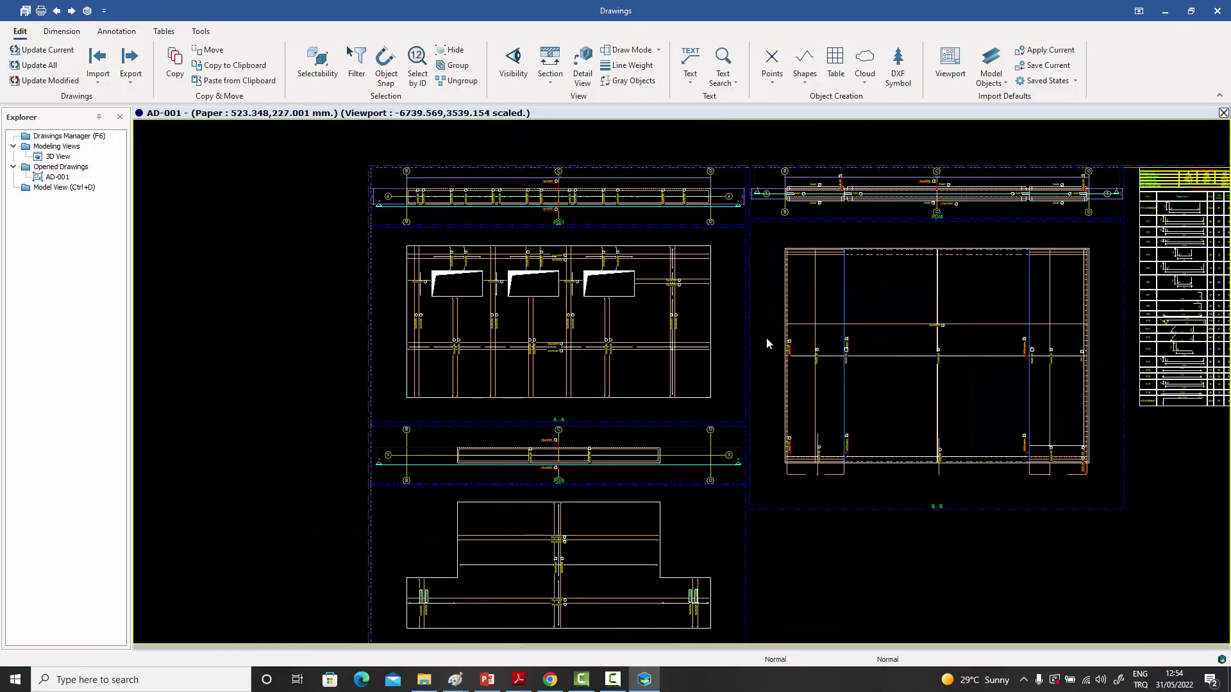
scroll(733, 339, up, 3)
middle_drag(686, 325, 670, 325)
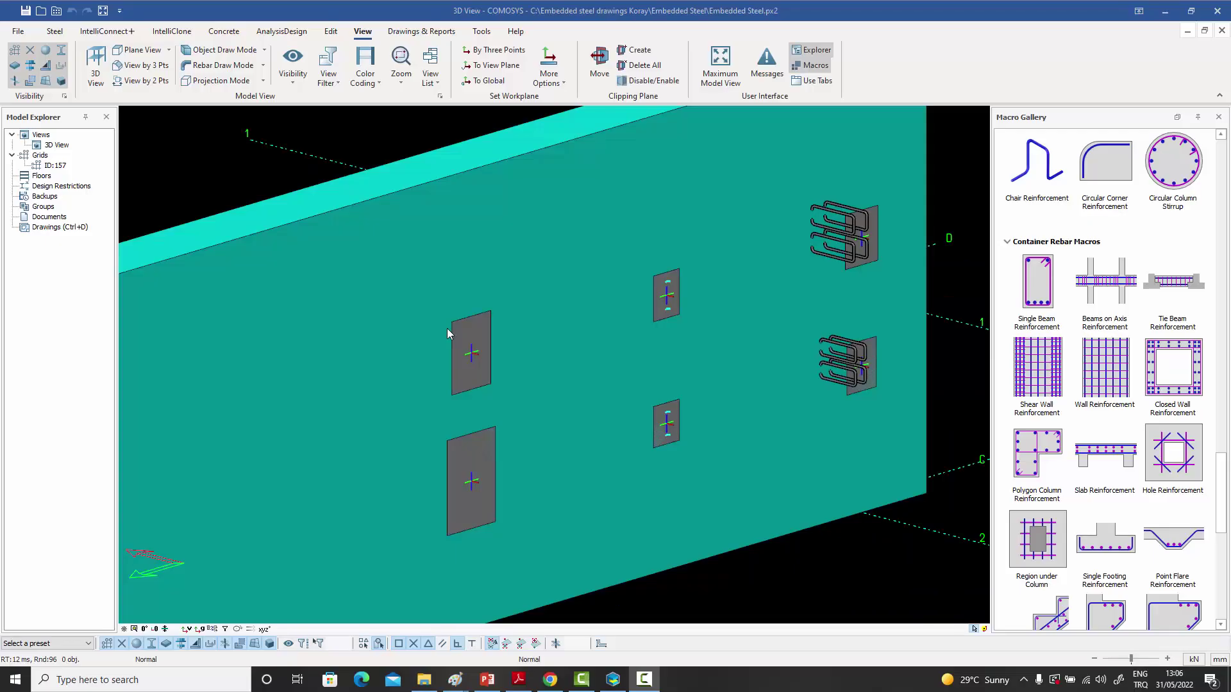
- Hide the axis markers on the wall's embedded steel plates and clear the plate selection
middle_drag(448, 328, 428, 338)
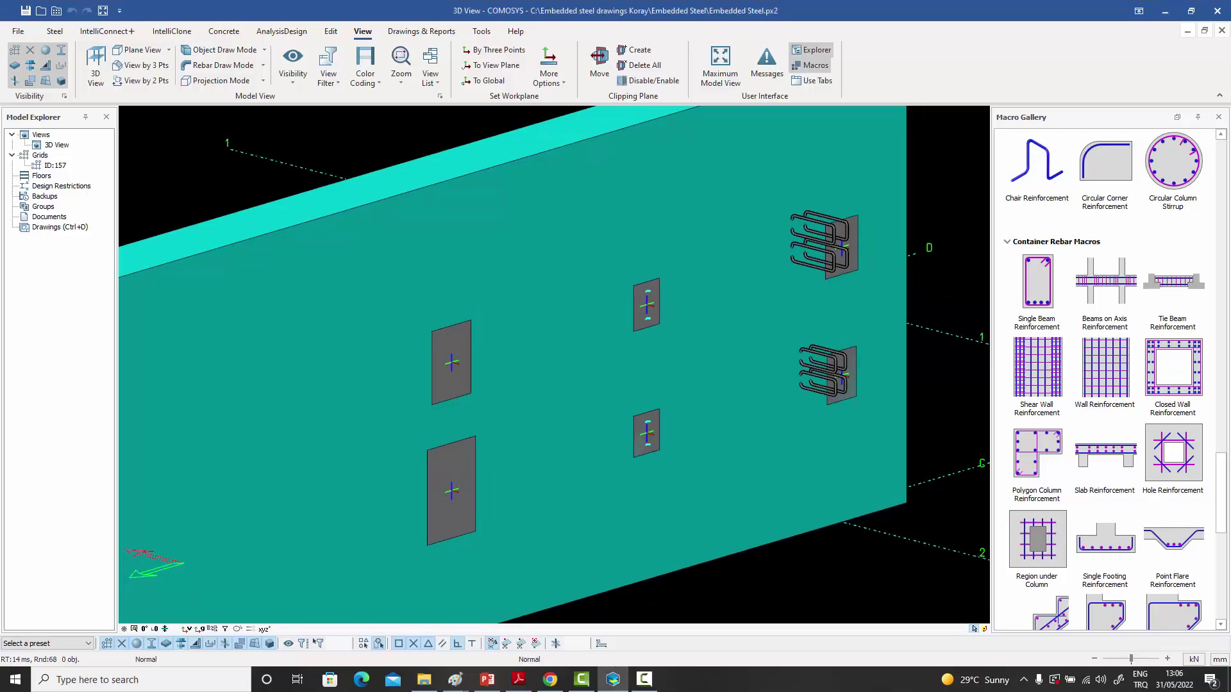
click(457, 379)
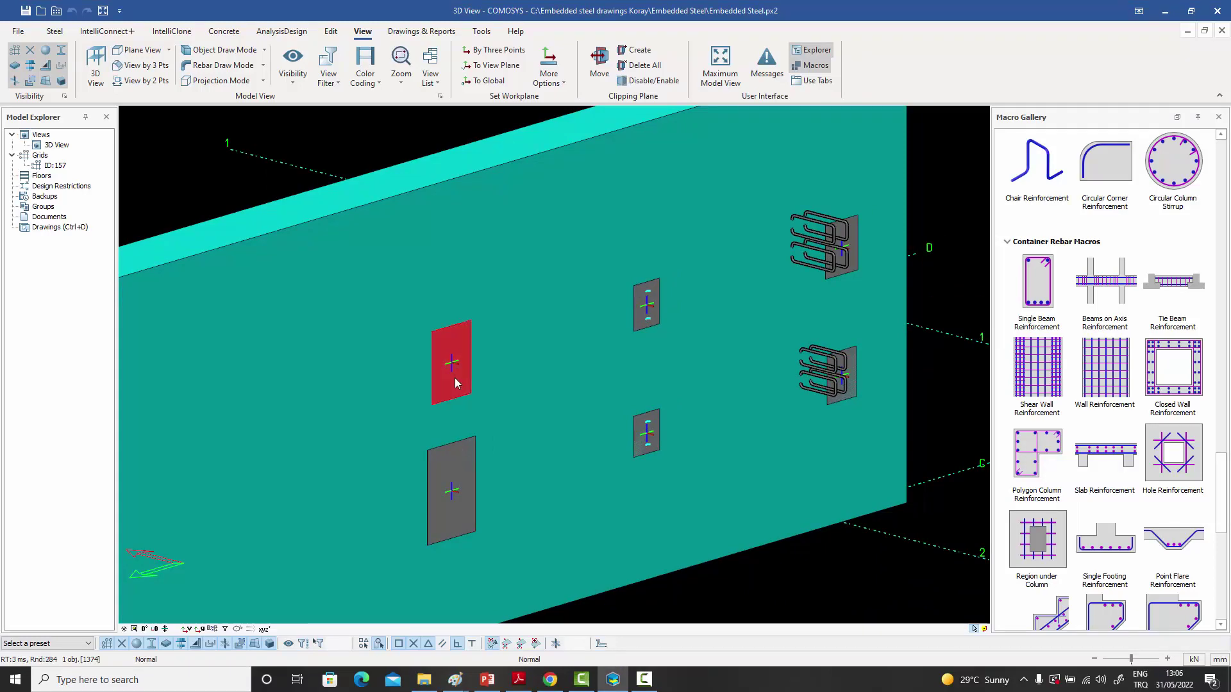
click(15, 81)
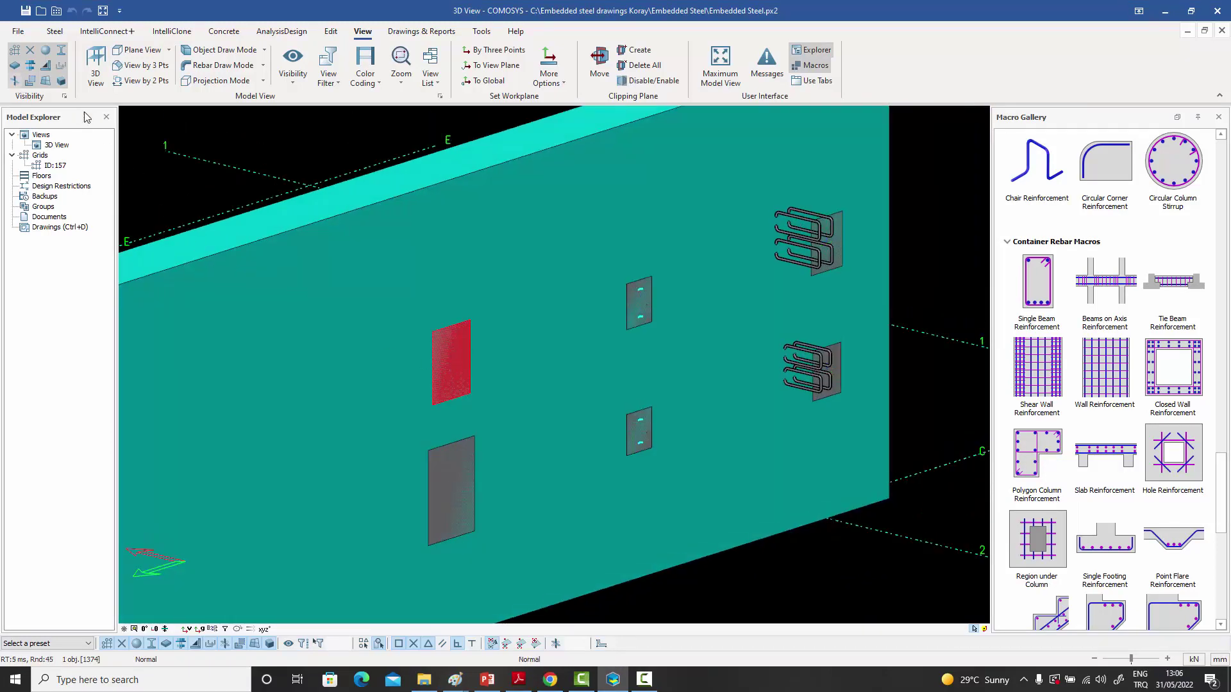
shift+middle_drag(451, 349, 513, 277)
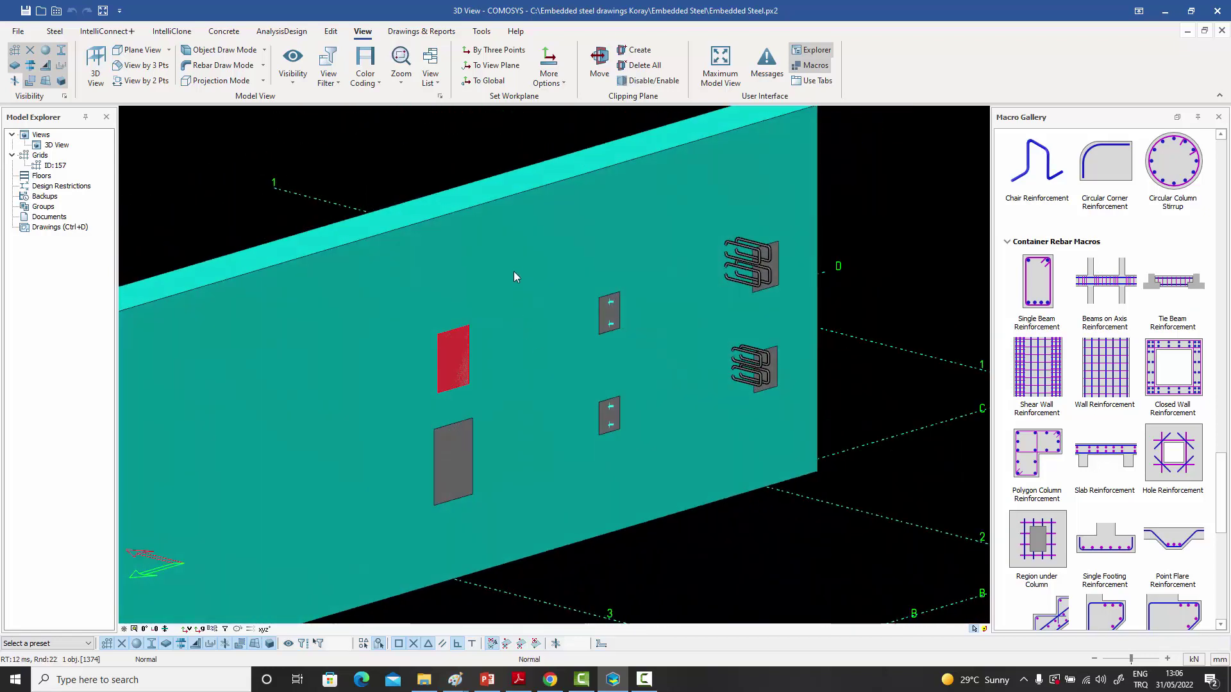
click(476, 156)
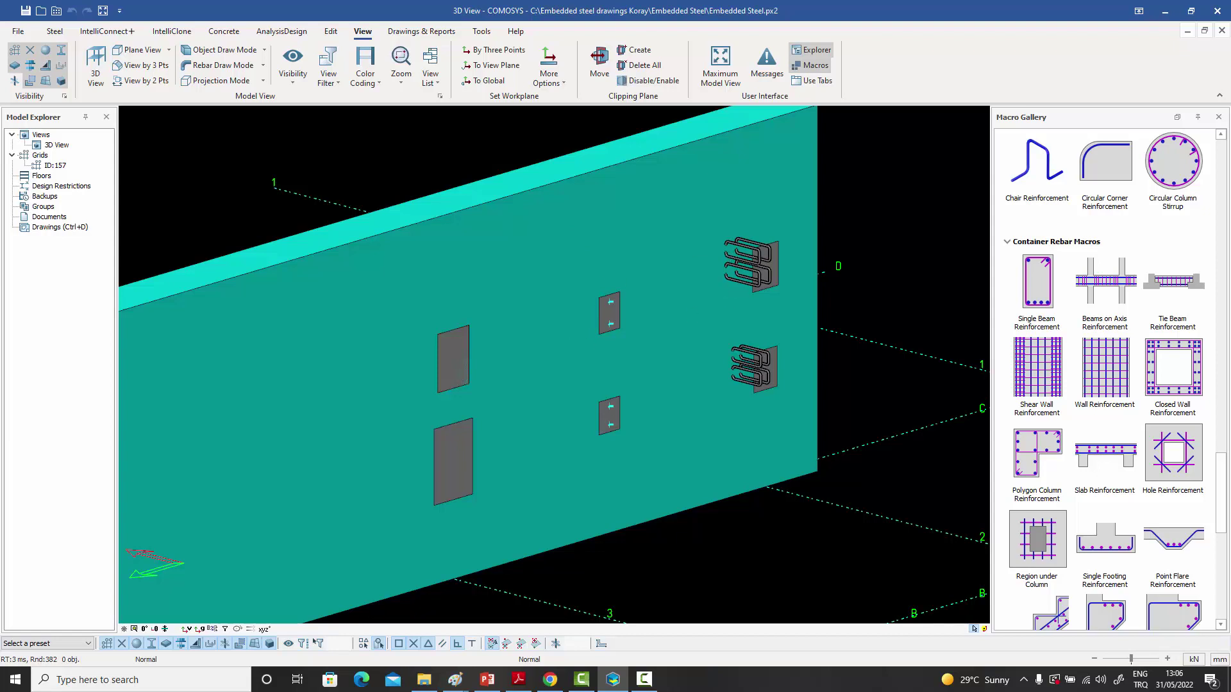
shift+middle_drag(617, 352, 613, 352)
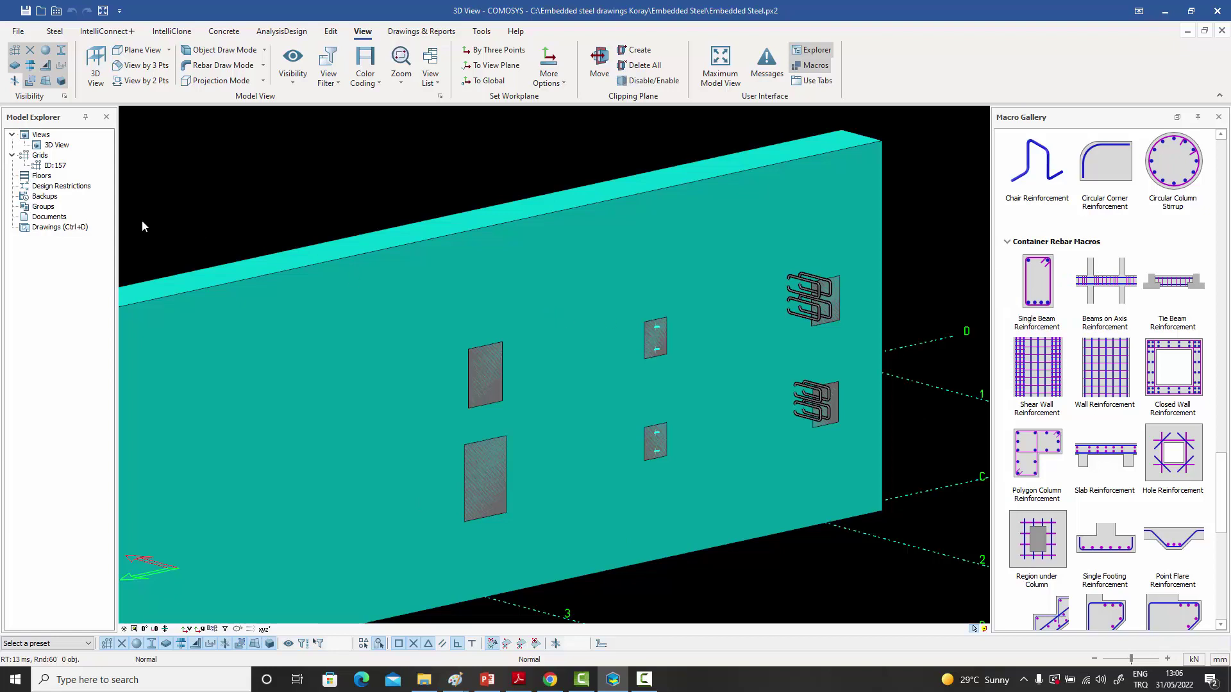
- Open the embedded steel drawing AD-001 from the Drawings Manager and close the manager
double_click(51, 228)
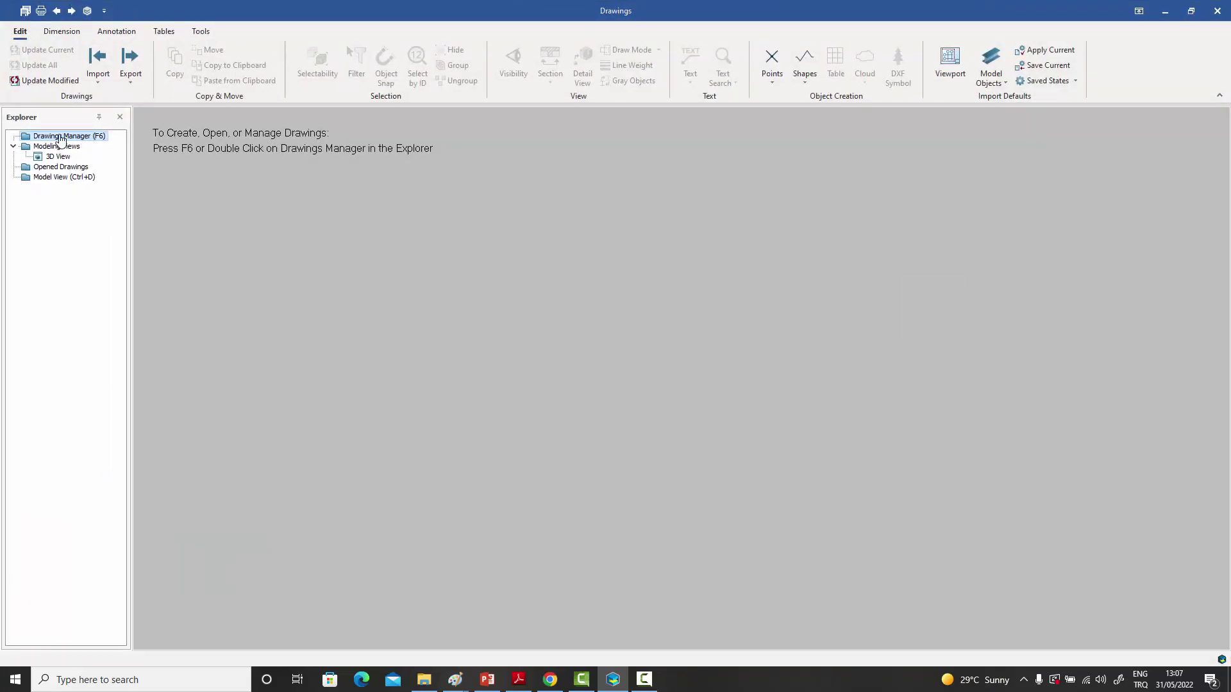
double_click(61, 138)
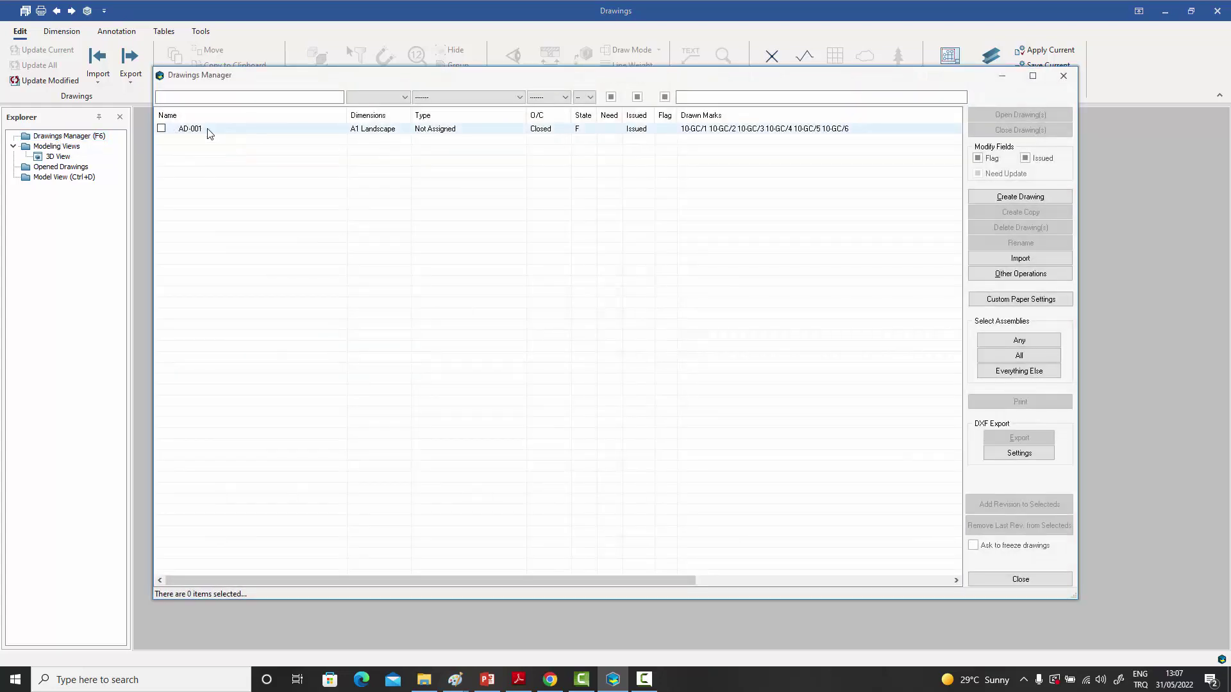
double_click(209, 130)
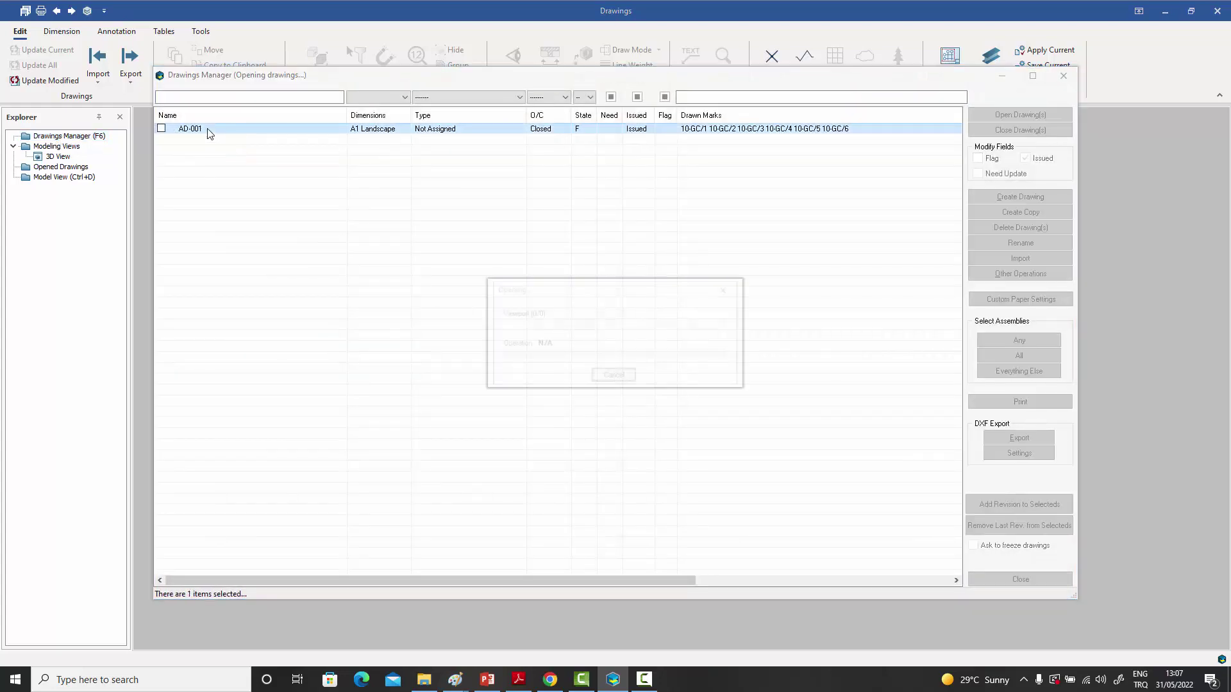
click(1005, 578)
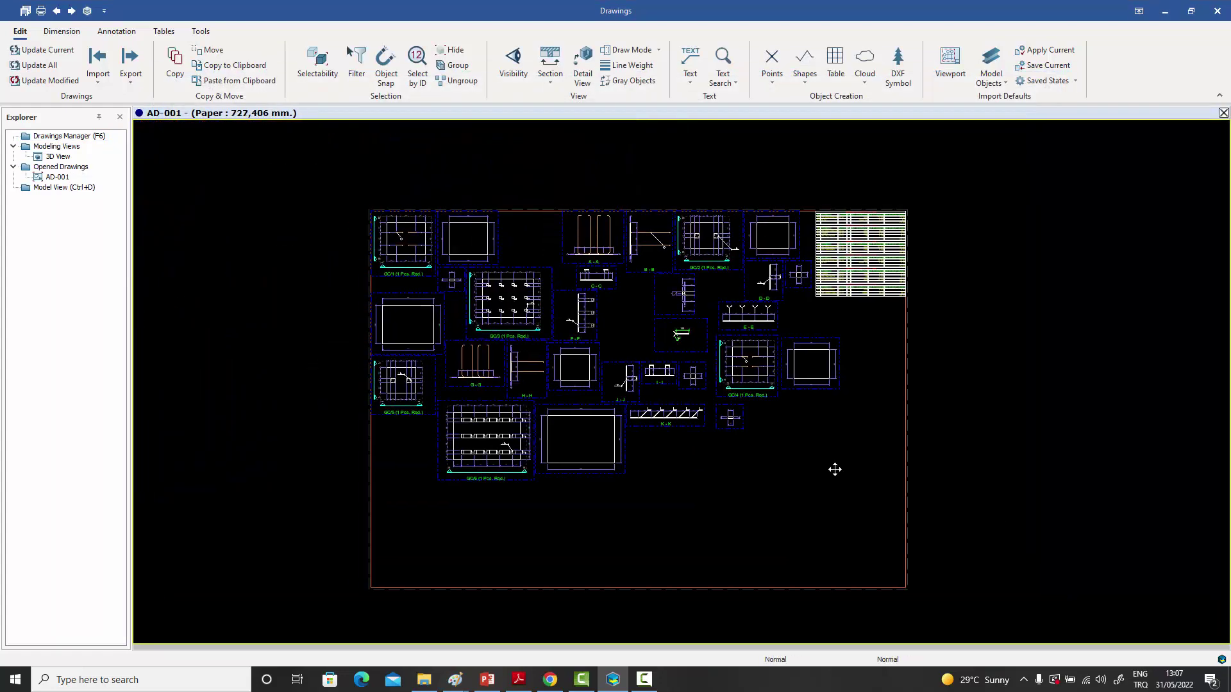
- Examine the embedded plate details GC/1 and GC/3 on drawing AD-001, including their dimensions, anchors and weld marks
scroll(509, 252, up, 3)
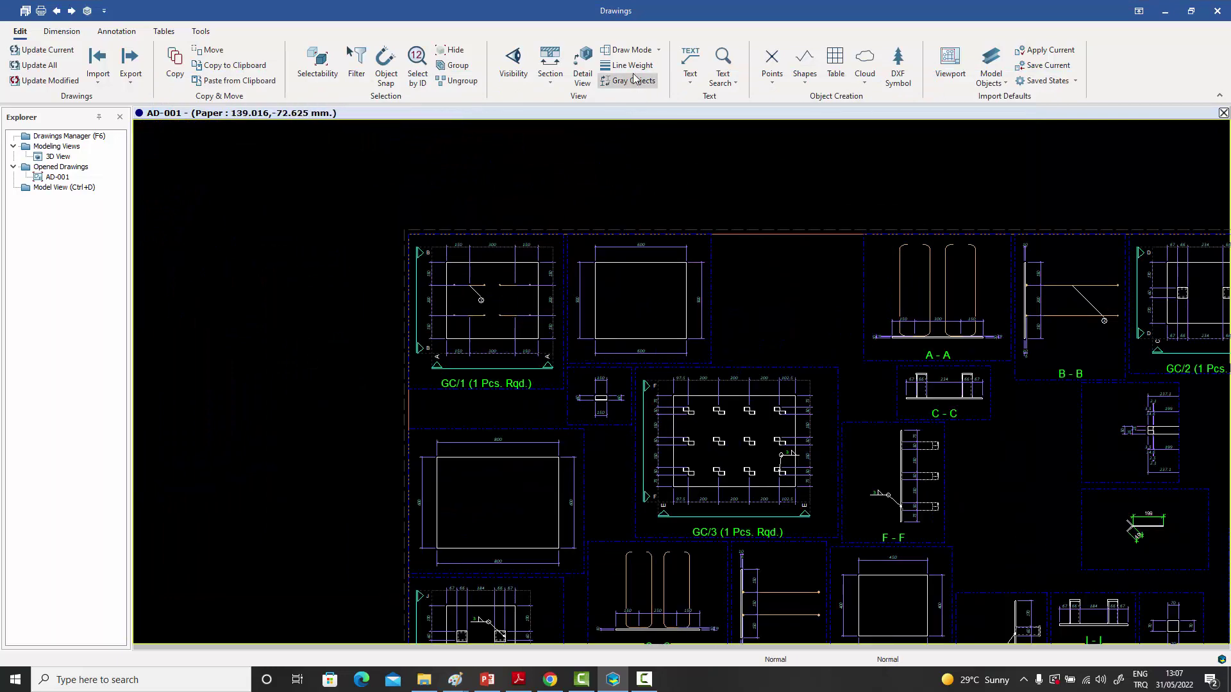
scroll(533, 296, up, 3)
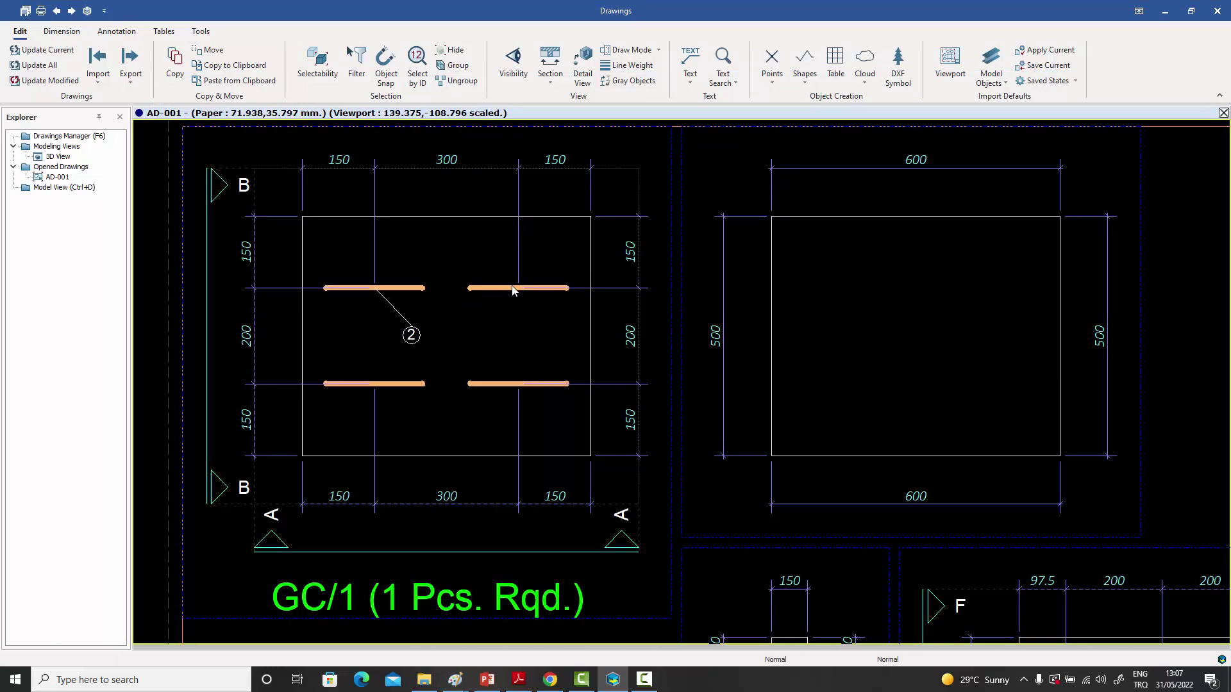
mouse_move(512, 280)
middle_down()
mouse_move(587, 299)
mouse_move(588, 281)
middle_up()
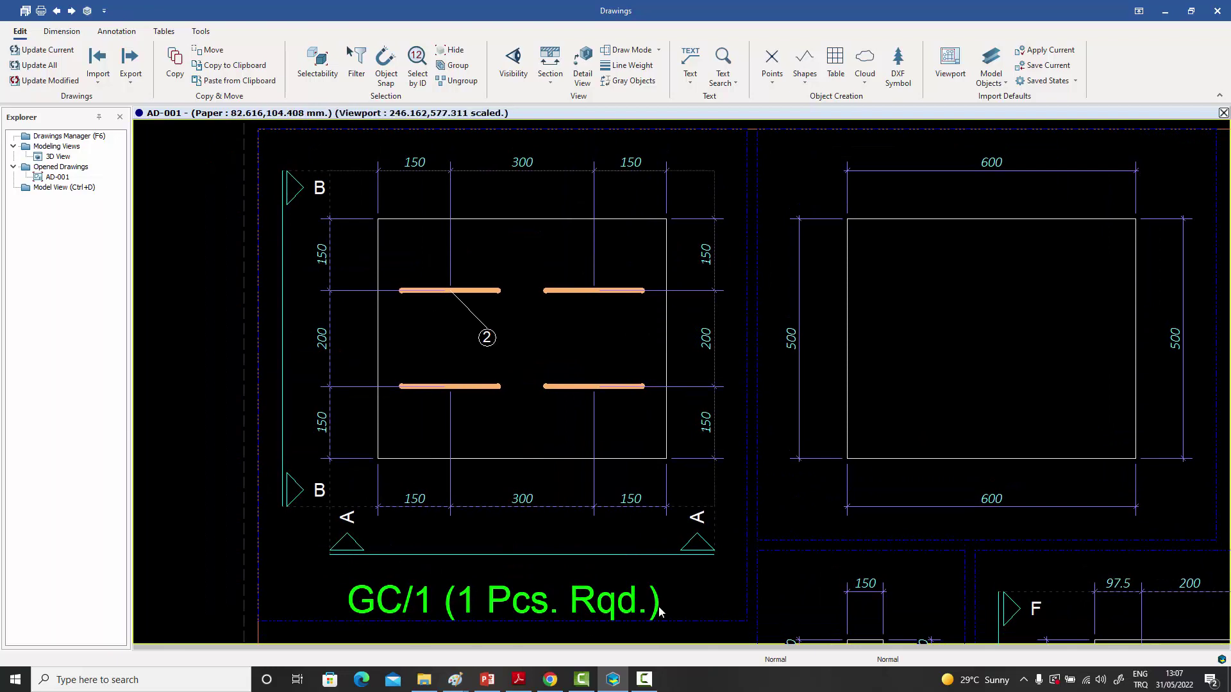
scroll(637, 529, down, 2)
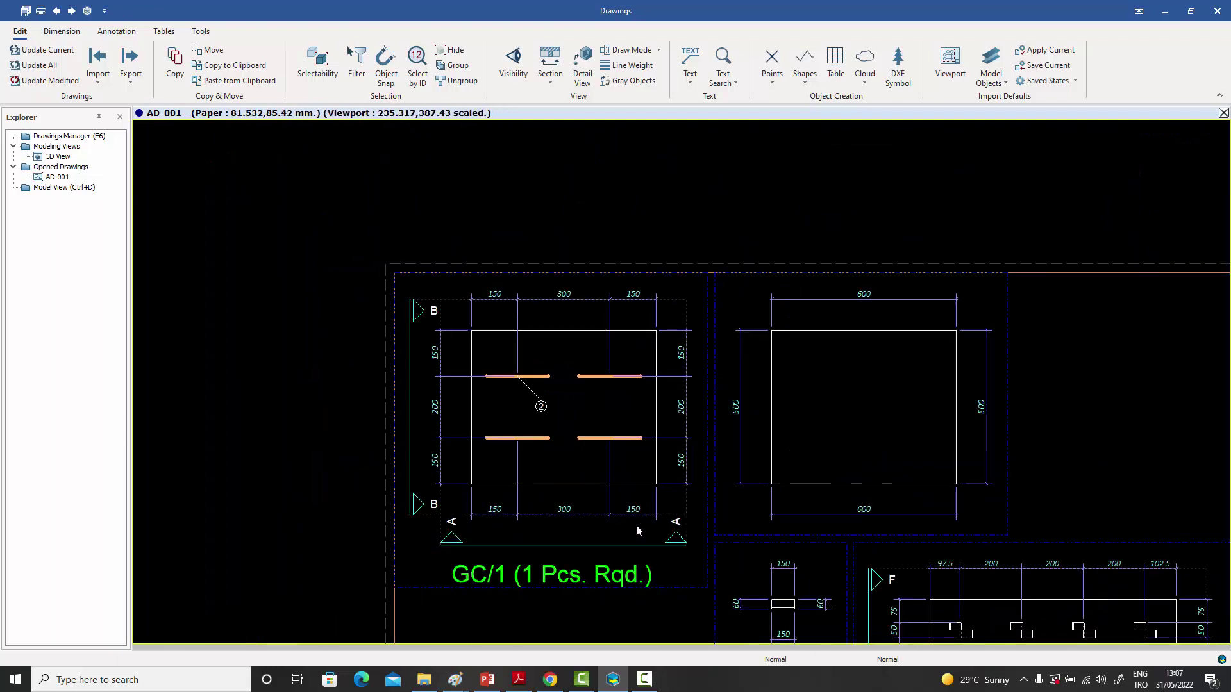
middle_drag(674, 546, 463, 423)
scroll(463, 423, down, 2)
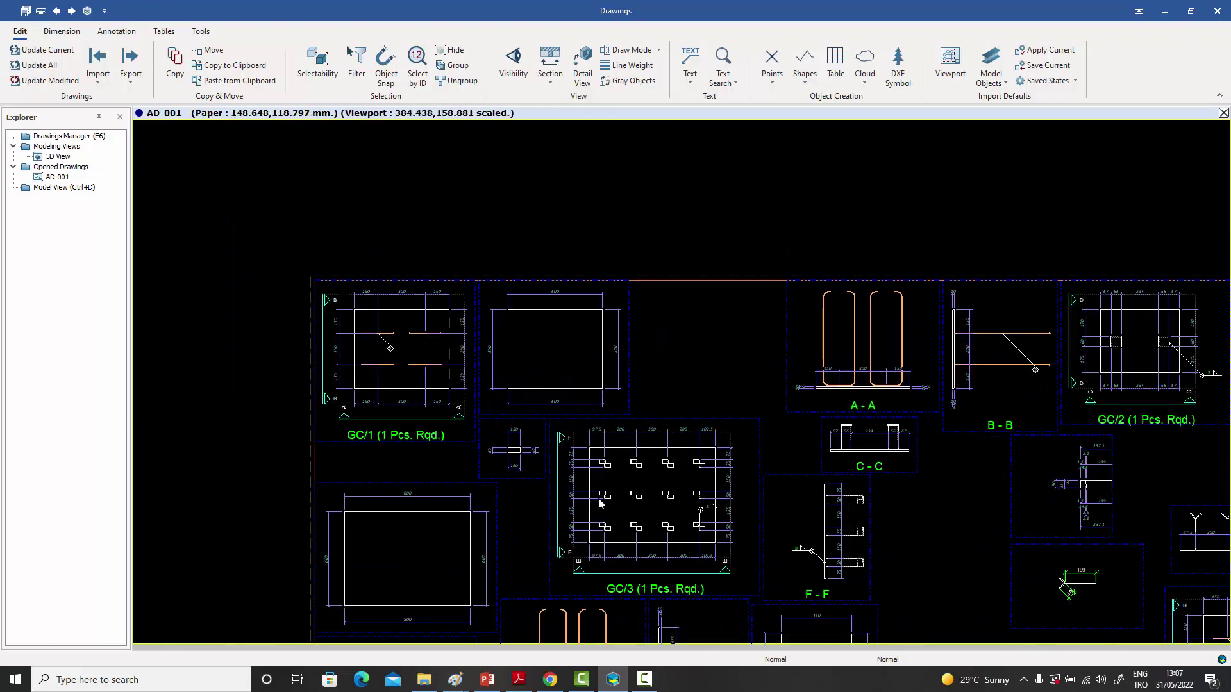
scroll(540, 440, up, 3)
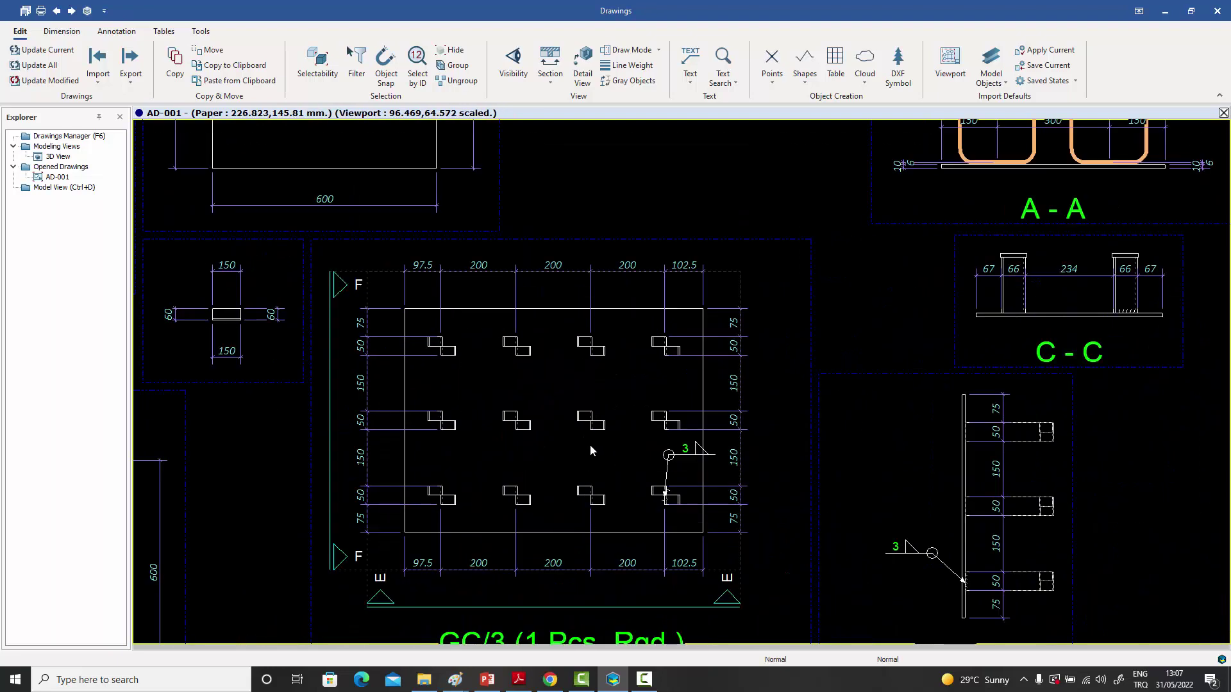
mouse_move(589, 444)
middle_down()
mouse_move(609, 408)
mouse_move(348, 456)
middle_up()
scroll(643, 413, down, 3)
- Examine plate GC/2 with its anchor dimensions and weld mark, together with the neighbouring sections B-B, D-D and E-E
scroll(787, 356, up, 3)
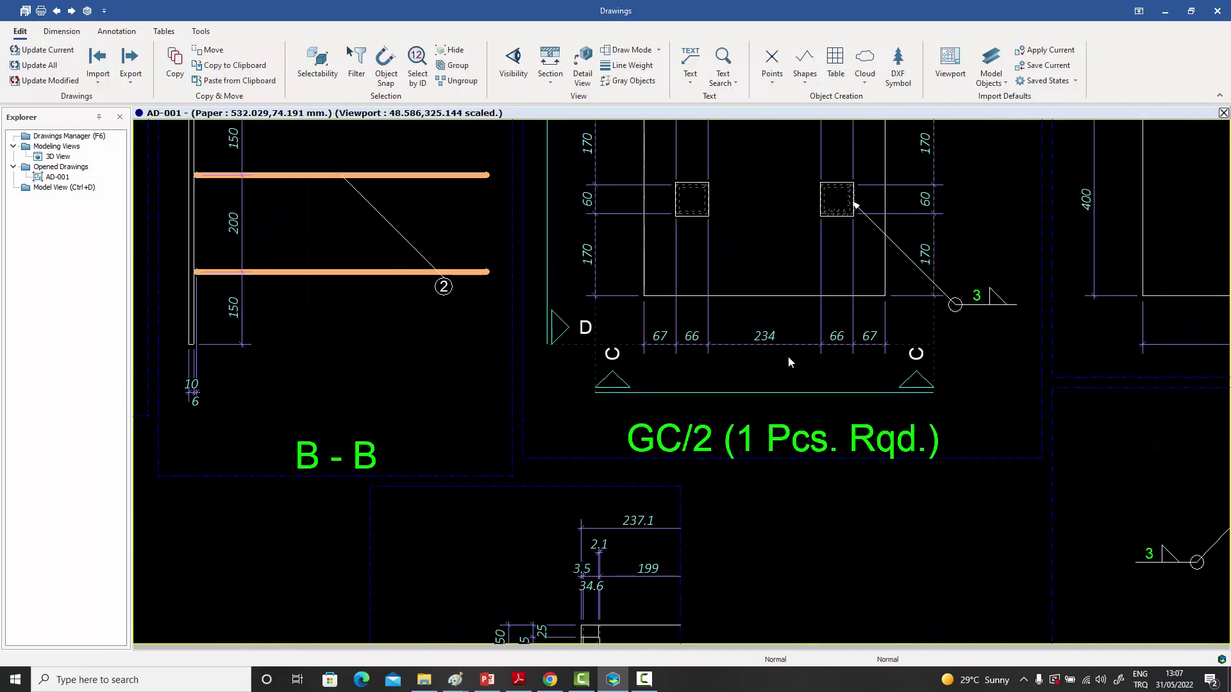
mouse_move(860, 242)
middle_down()
mouse_move(808, 360)
mouse_move(778, 368)
middle_up()
scroll(793, 332, down, 1)
scroll(793, 332, up, 2)
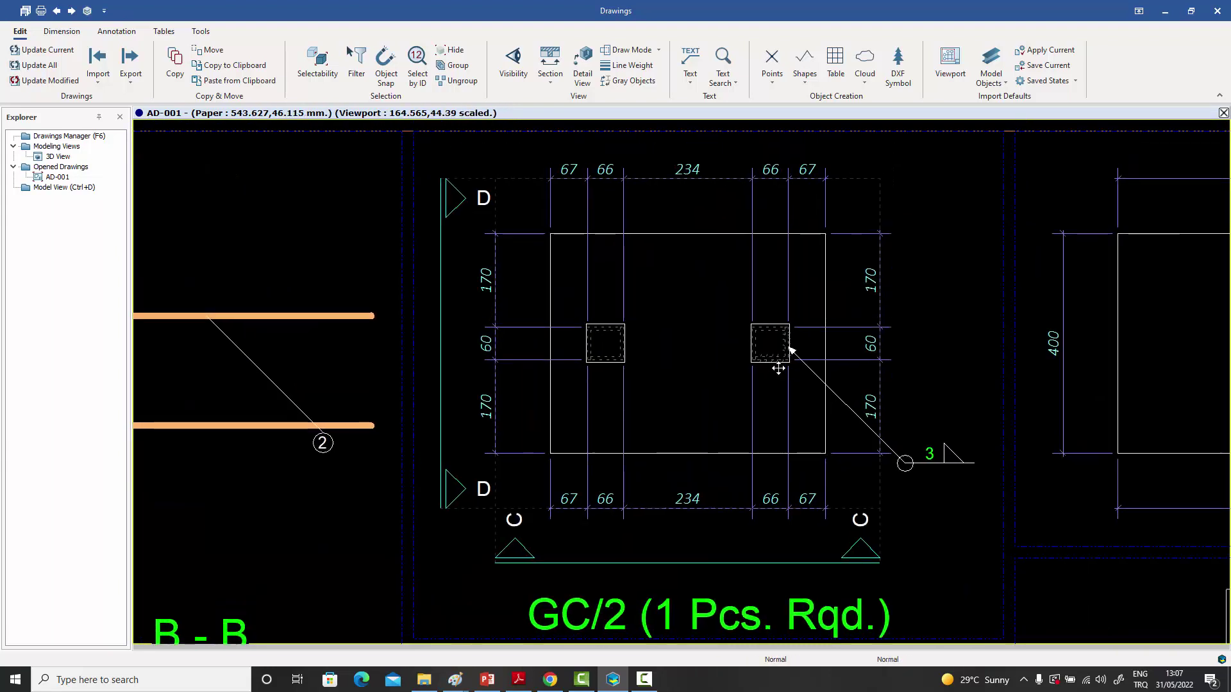
scroll(778, 368, down, 8)
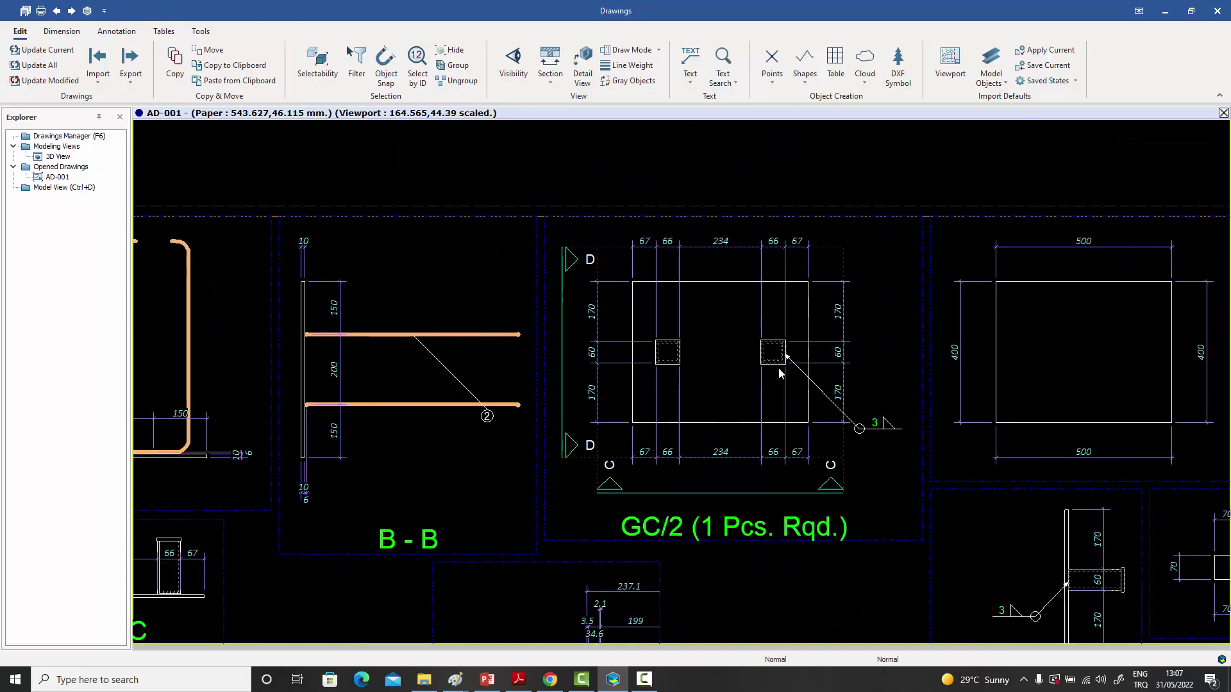
scroll(817, 484, up, 8)
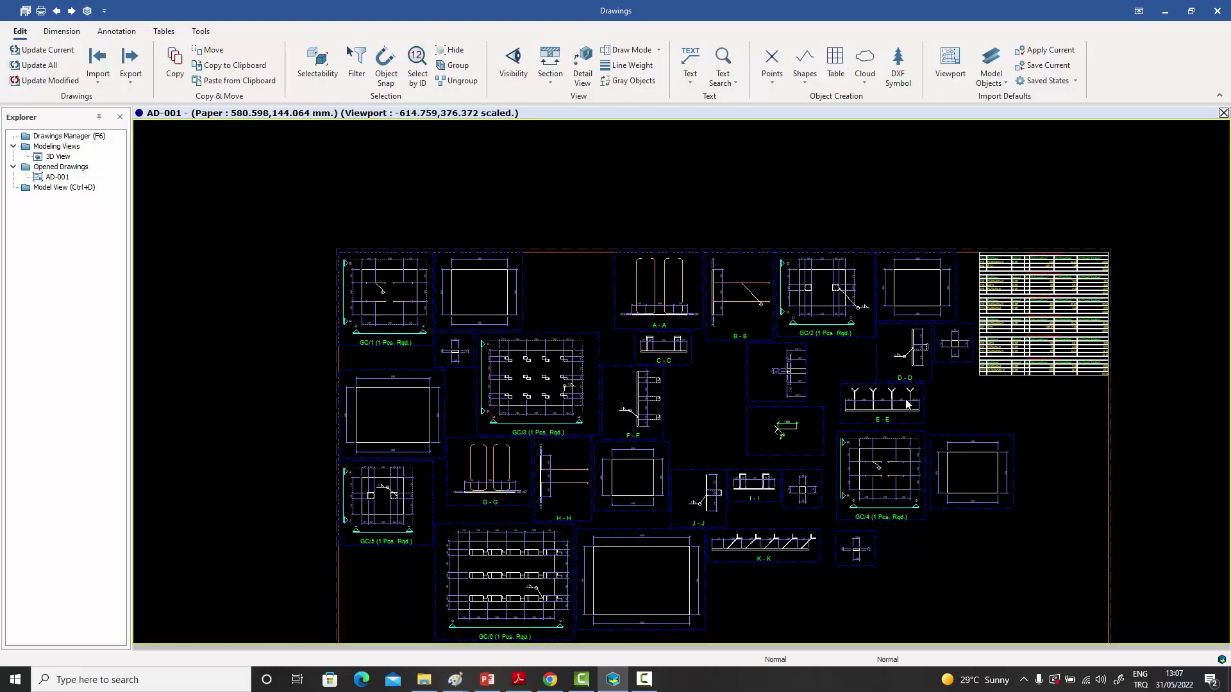
scroll(912, 416, down, 8)
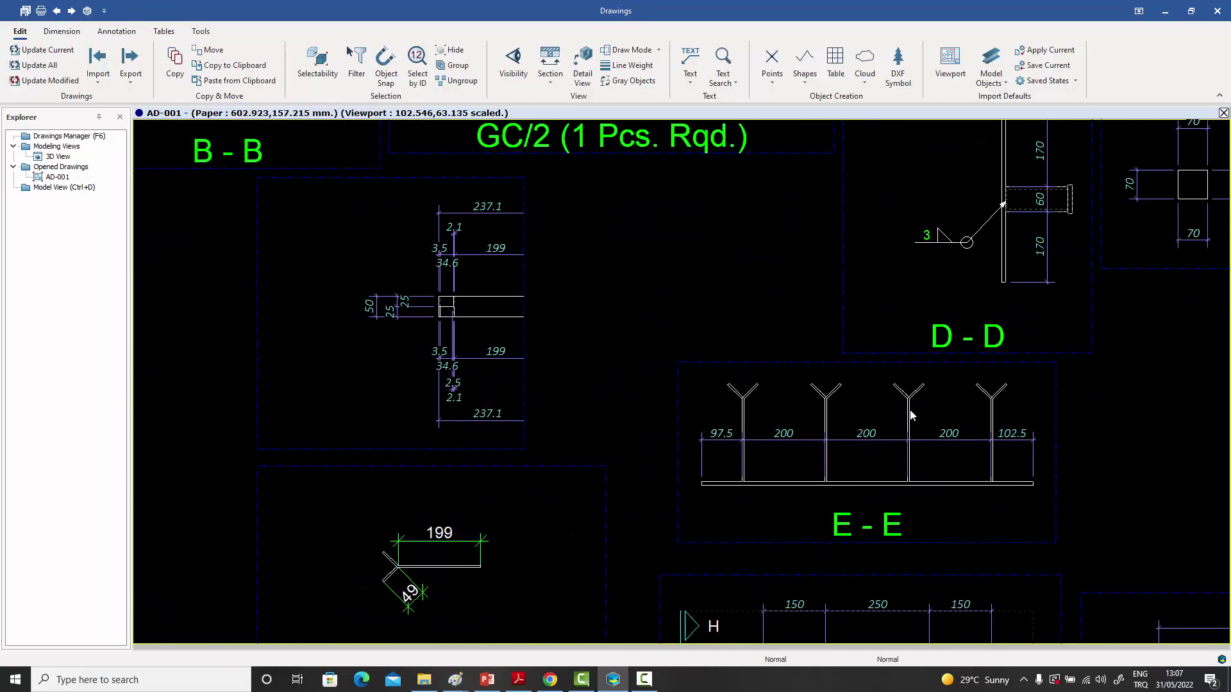
middle_drag(832, 418, 848, 348)
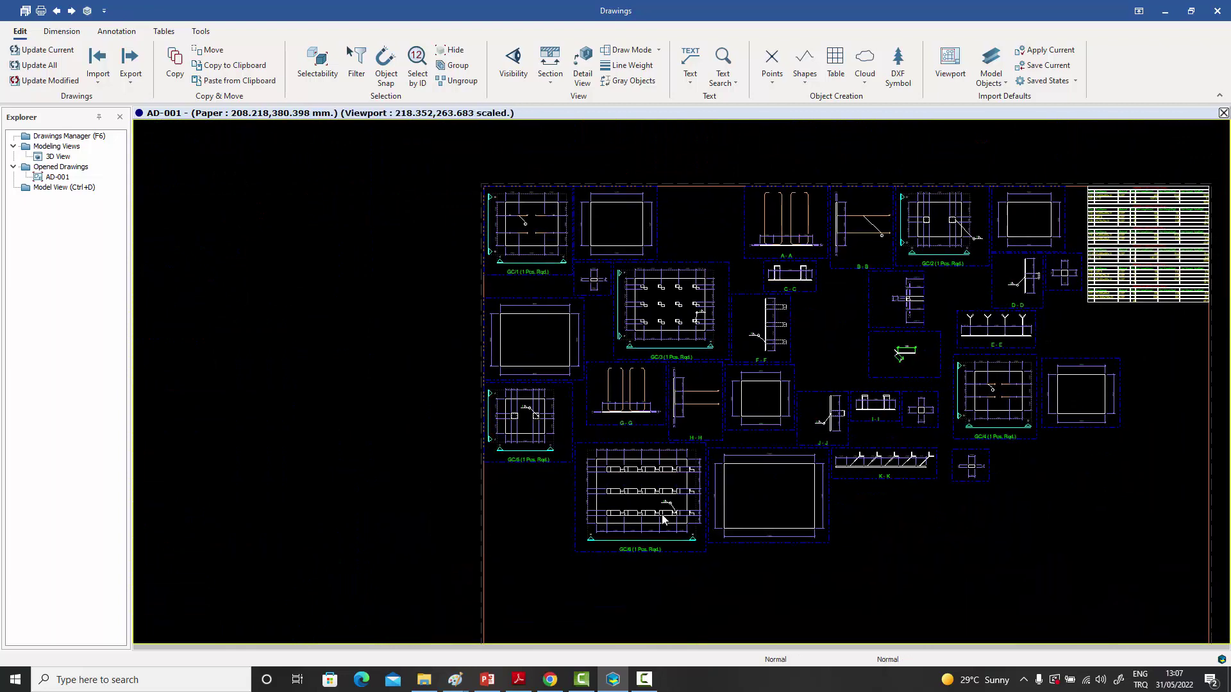
- Inspect plates GC/5 and GC/6 with sections G-G and H-H, and review the overall layout of the embedded steel drawing
scroll(564, 475, up, 6)
middle_drag(447, 362, 489, 433)
scroll(489, 437, down, 2)
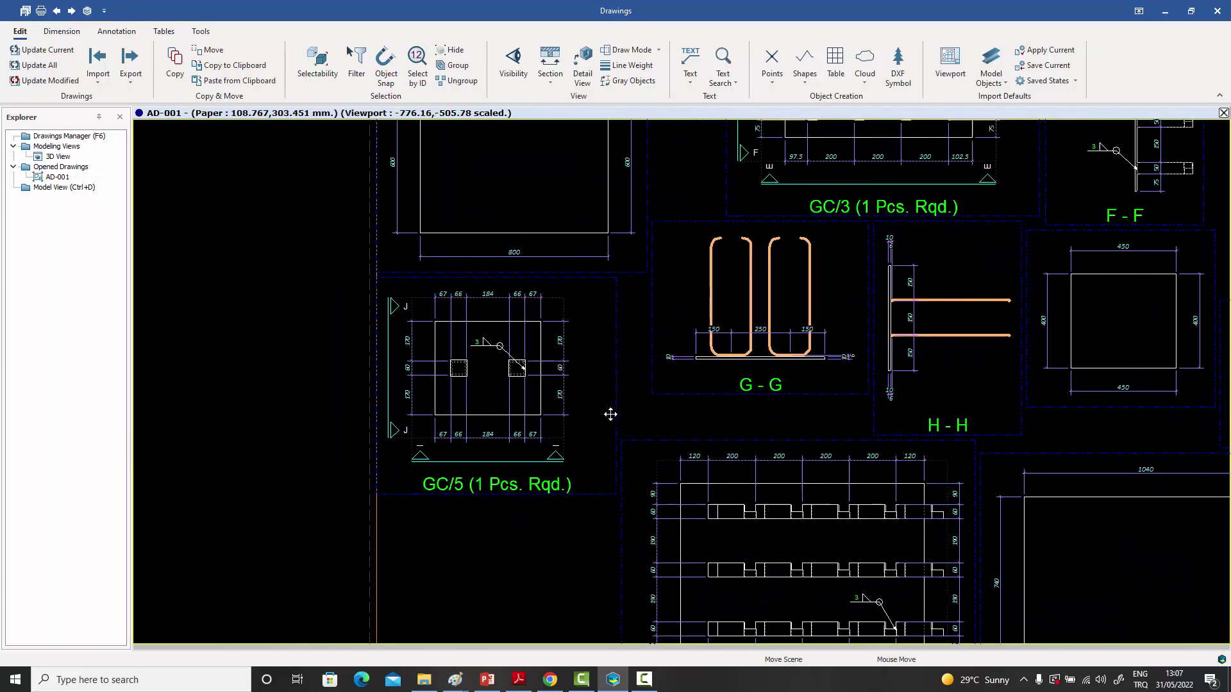
mouse_move(891, 554)
middle_down()
mouse_move(788, 461)
mouse_move(727, 456)
mouse_move(619, 495)
mouse_move(454, 492)
middle_up()
scroll(791, 462, up, 2)
scroll(728, 455, down, 5)
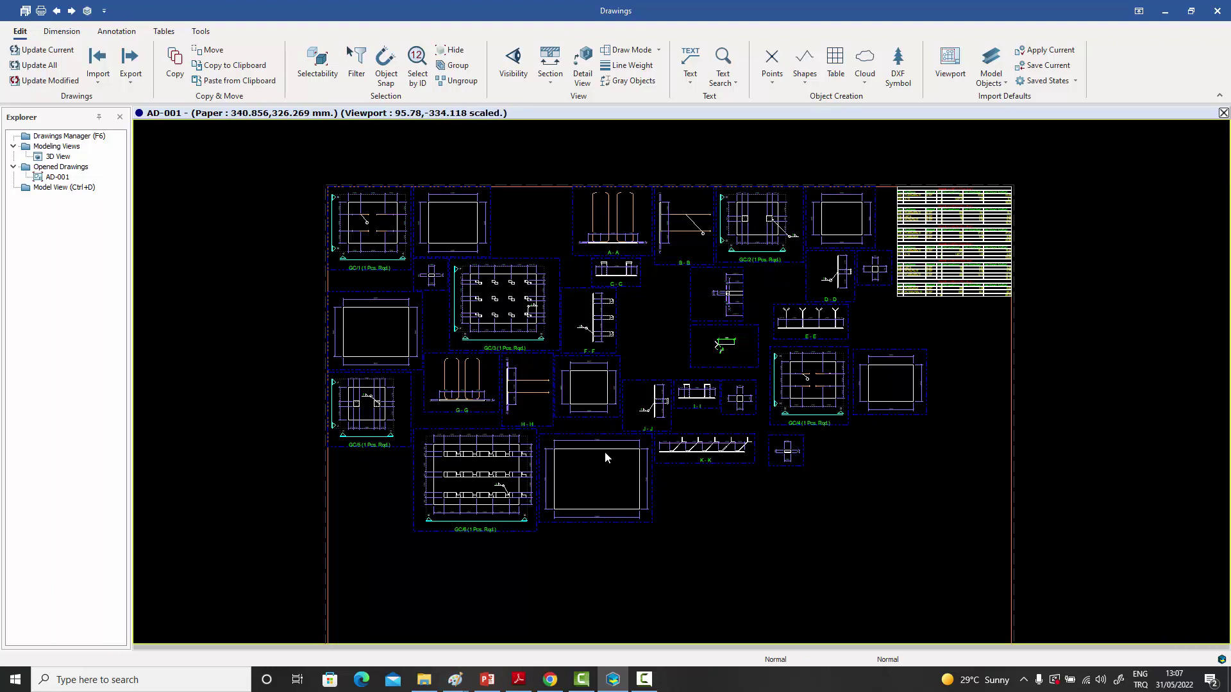
scroll(602, 449, up, 2)
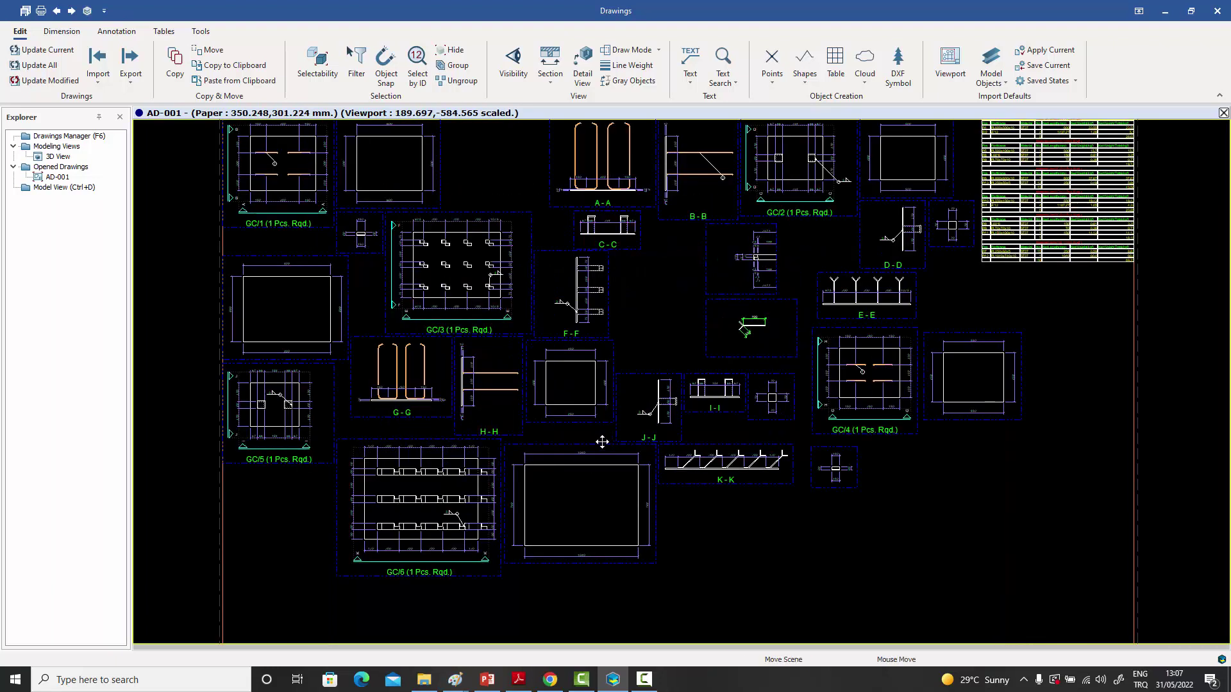
middle_drag(602, 441, 602, 485)
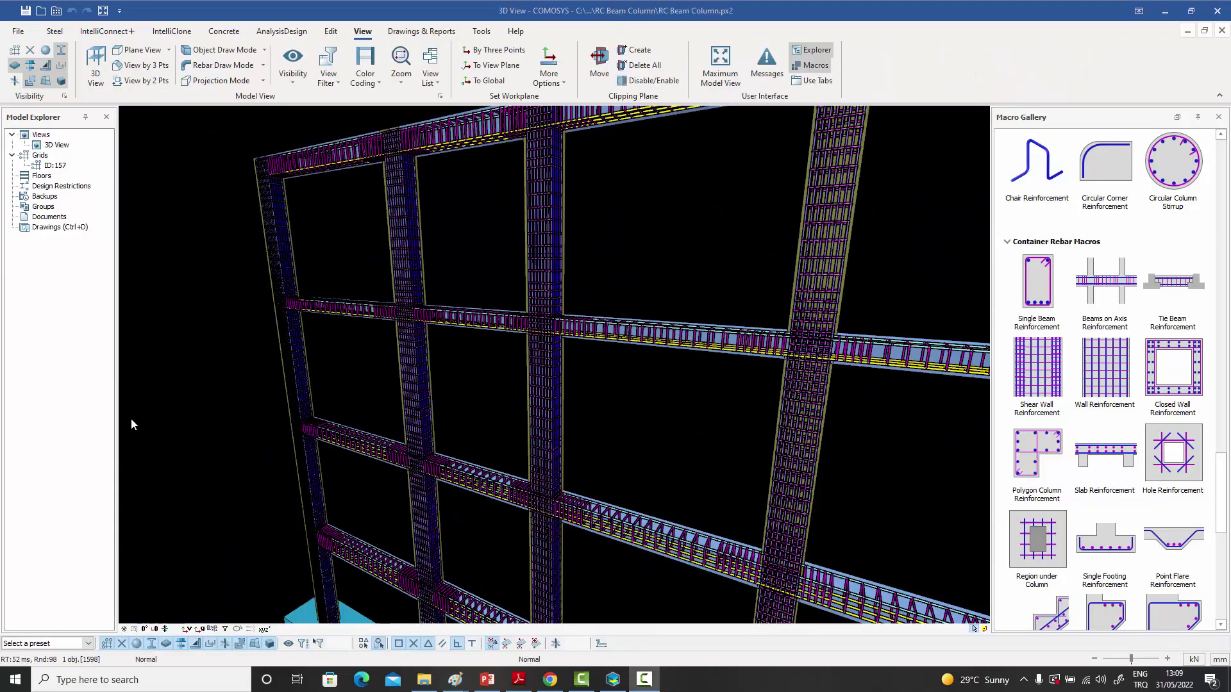
- Open the column drawing AB-001 of the RC Beam Column model from the Drawings Manager and close the manager
middle_drag(502, 441, 429, 470)
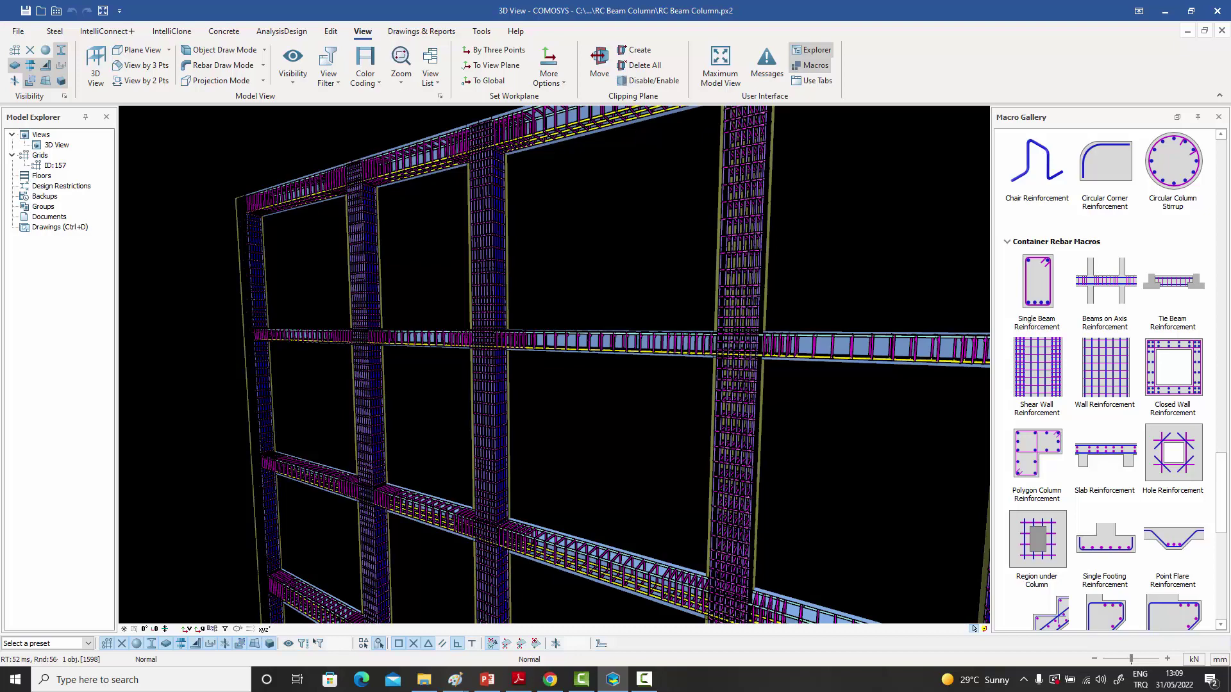
middle_drag(471, 461, 505, 459)
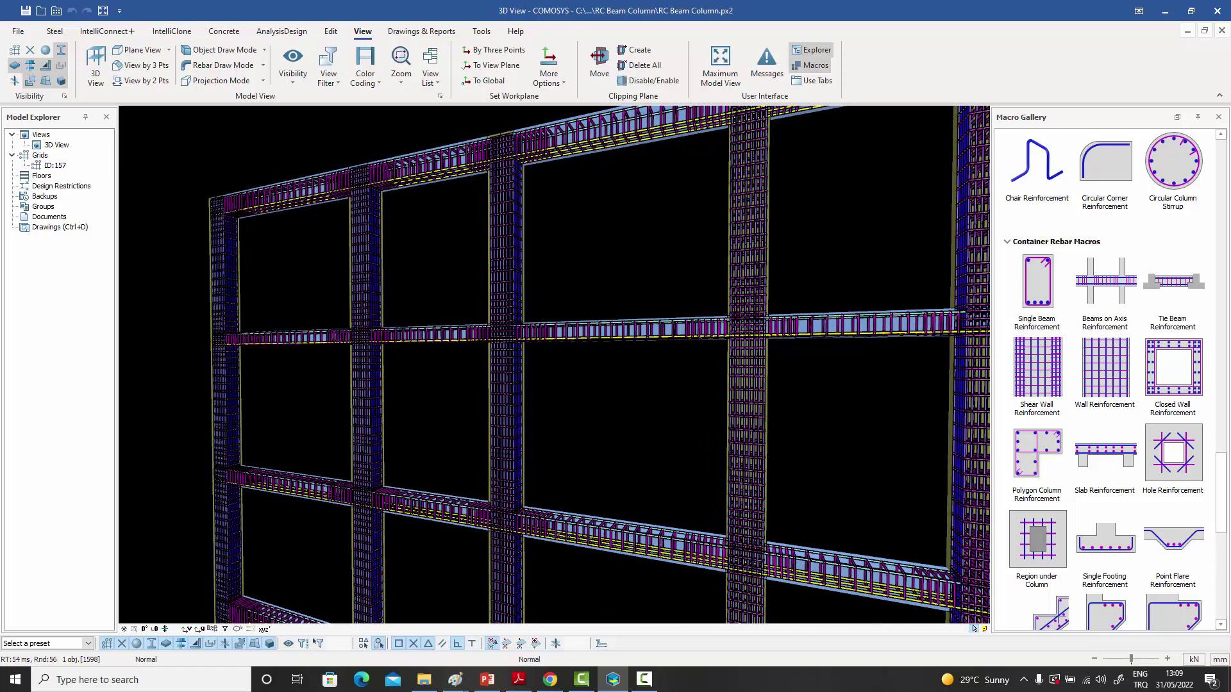
middle_drag(436, 393, 452, 392)
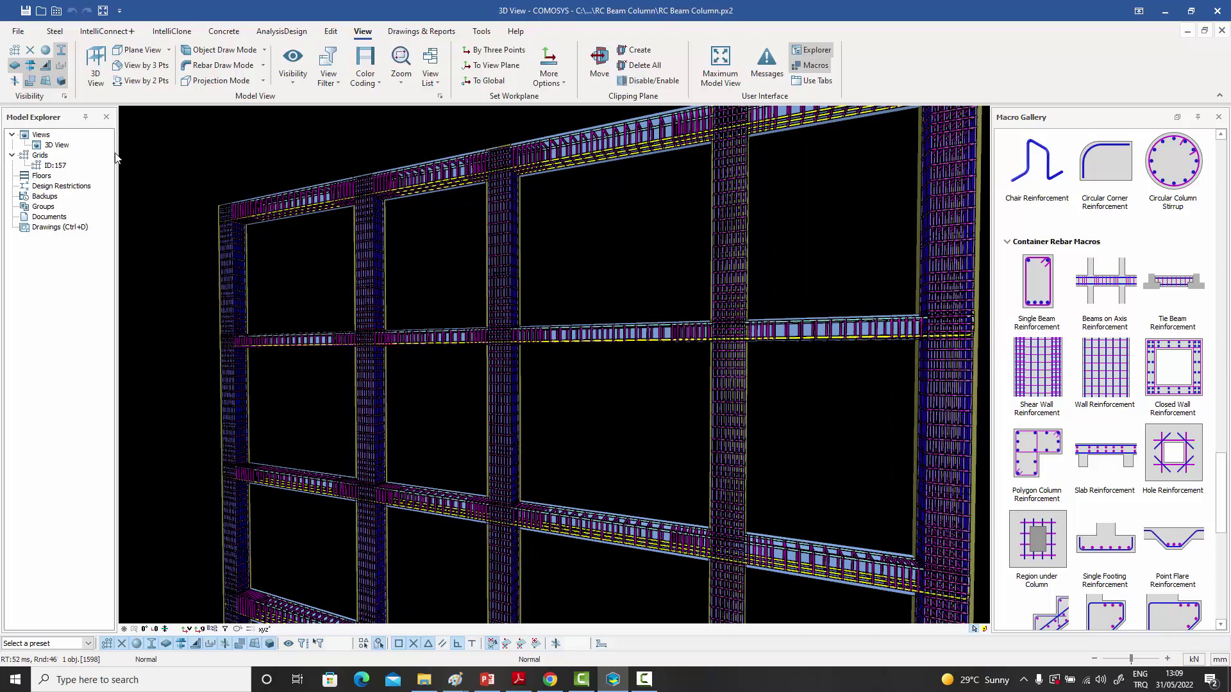
double_click(58, 229)
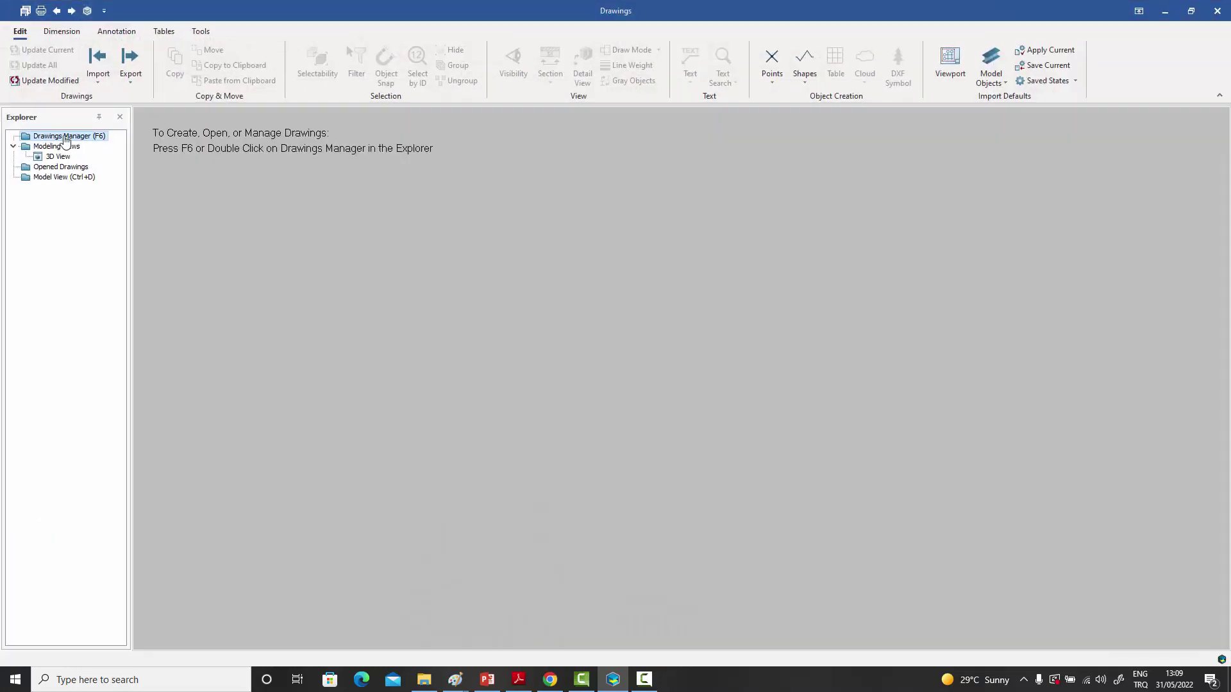
double_click(66, 137)
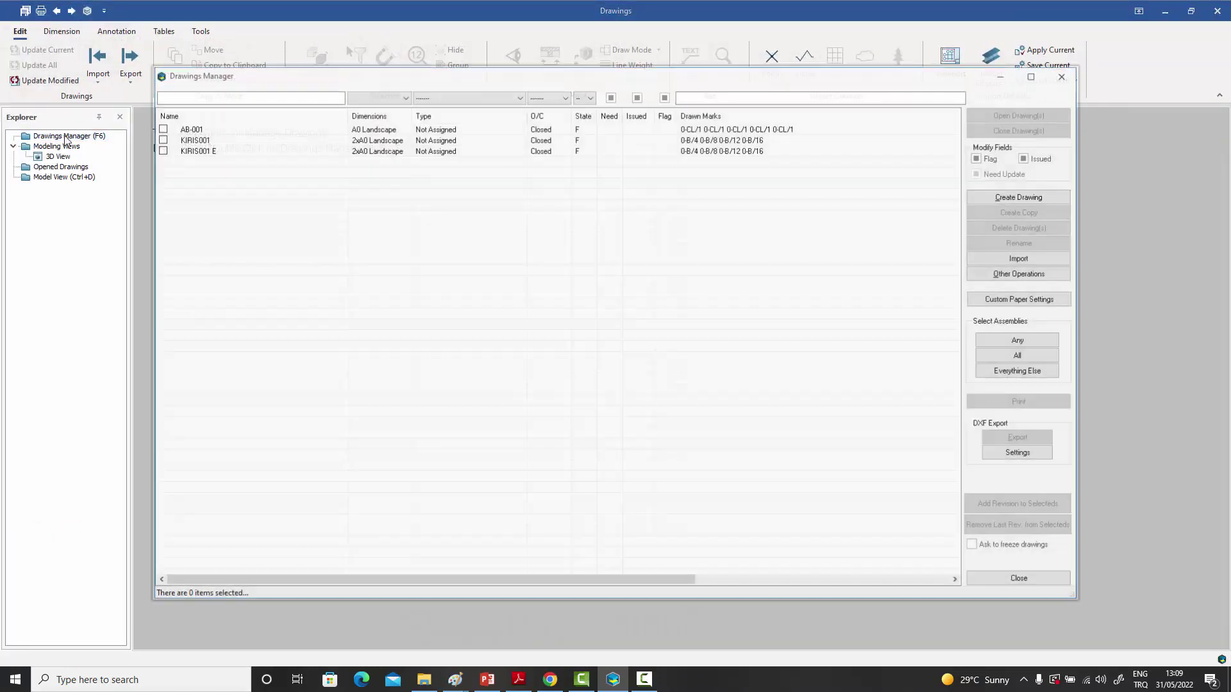
double_click(192, 129)
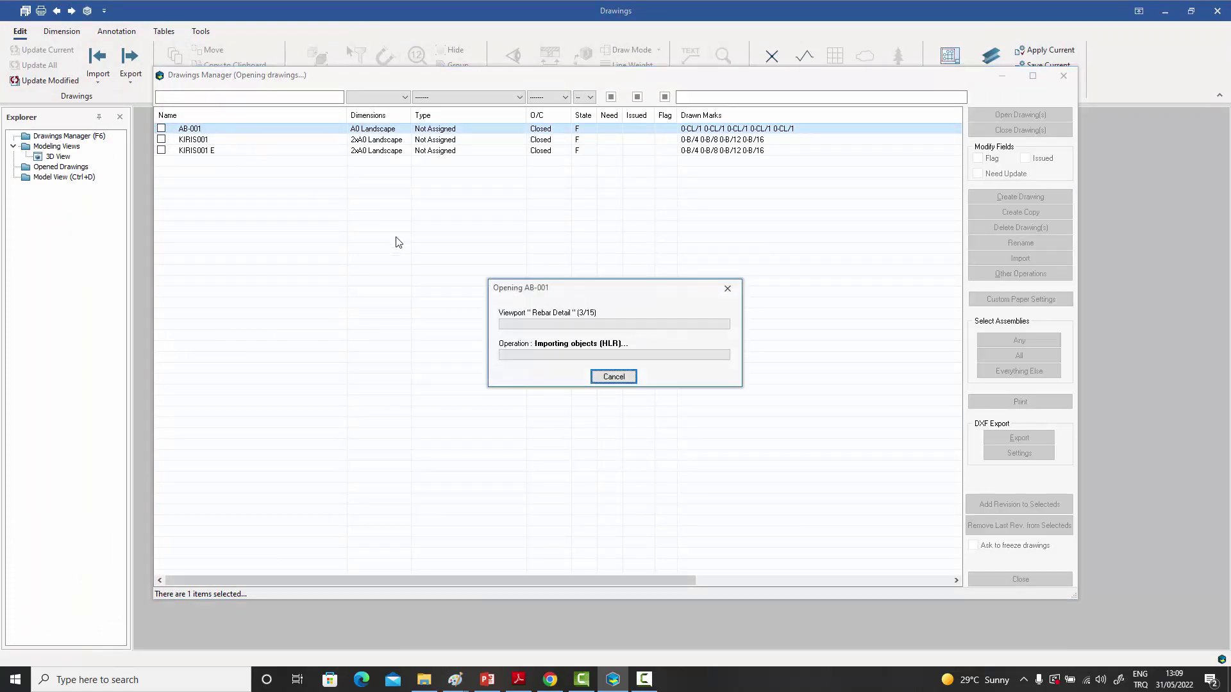
click(991, 577)
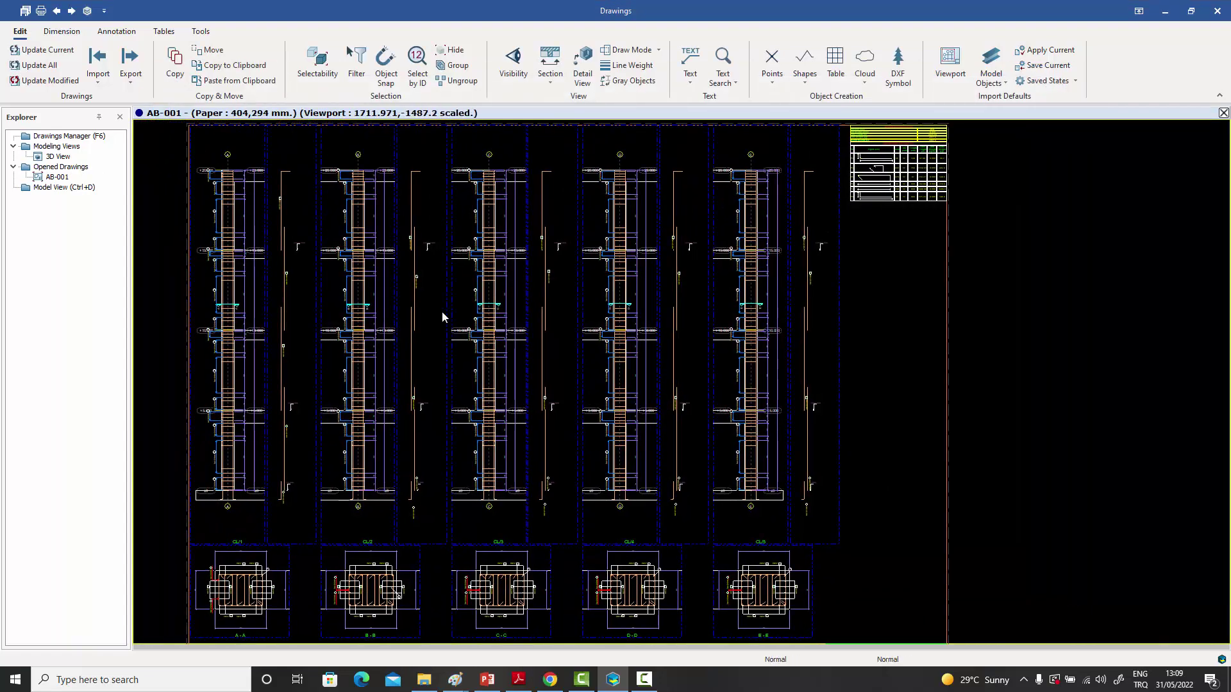
- Examine the column elevations on AB-001, reading the stirrup spacings, level marks and vertical rebar details between +15.000 and +20.000
middle_drag(441, 309, 479, 322)
scroll(324, 229, up, 5)
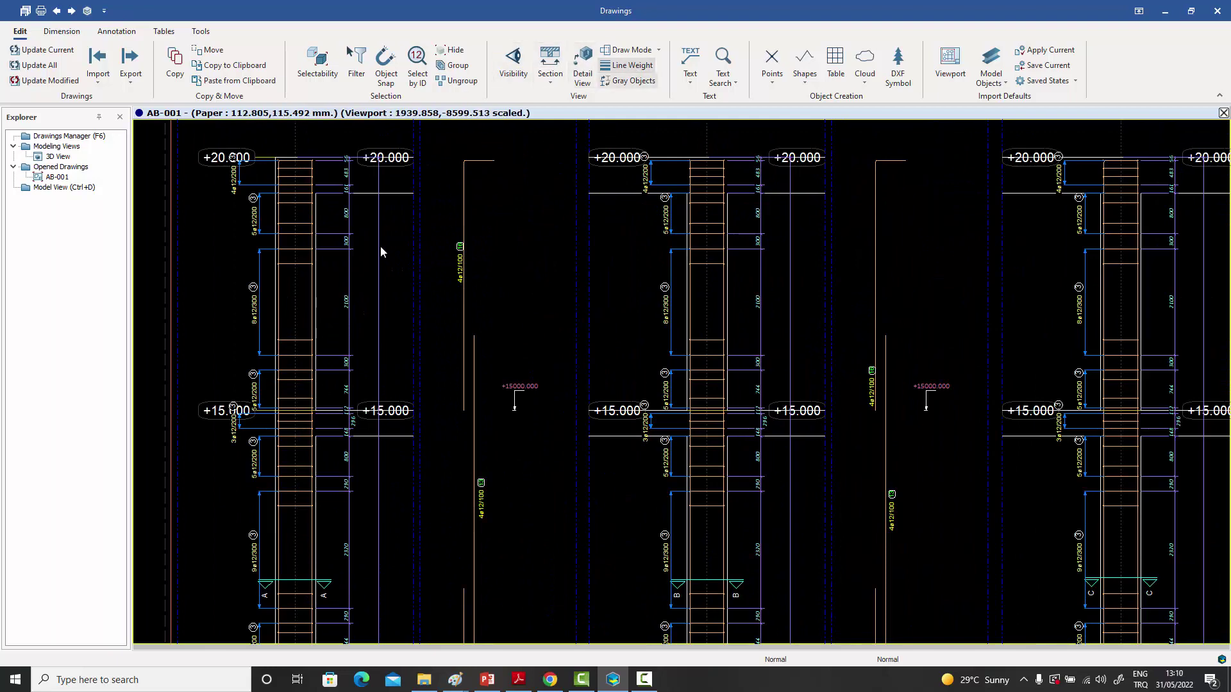
scroll(398, 198, up, 4)
scroll(363, 234, down, 2)
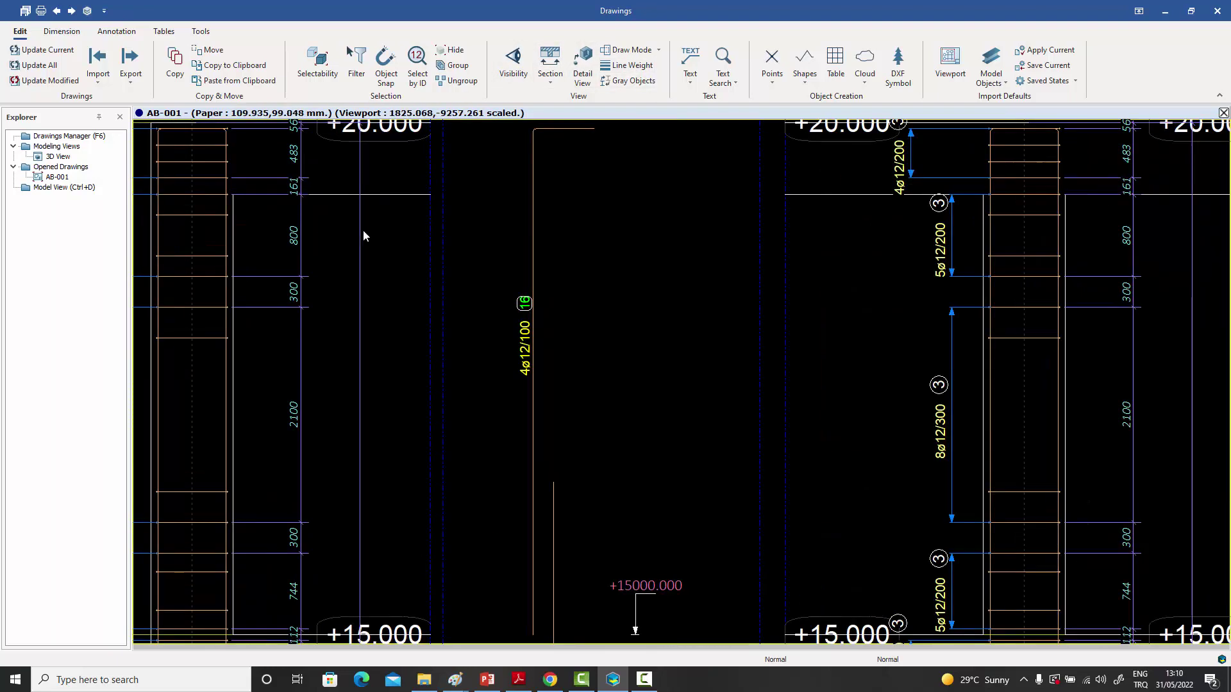
mouse_move(363, 234)
middle_down()
mouse_move(457, 250)
mouse_move(461, 191)
mouse_move(447, 384)
mouse_move(432, 343)
mouse_move(466, 322)
middle_up()
scroll(453, 248, down, 3)
scroll(448, 294, up, 3)
scroll(448, 294, down, 2)
scroll(431, 340, down, 5)
scroll(474, 346, down, 2)
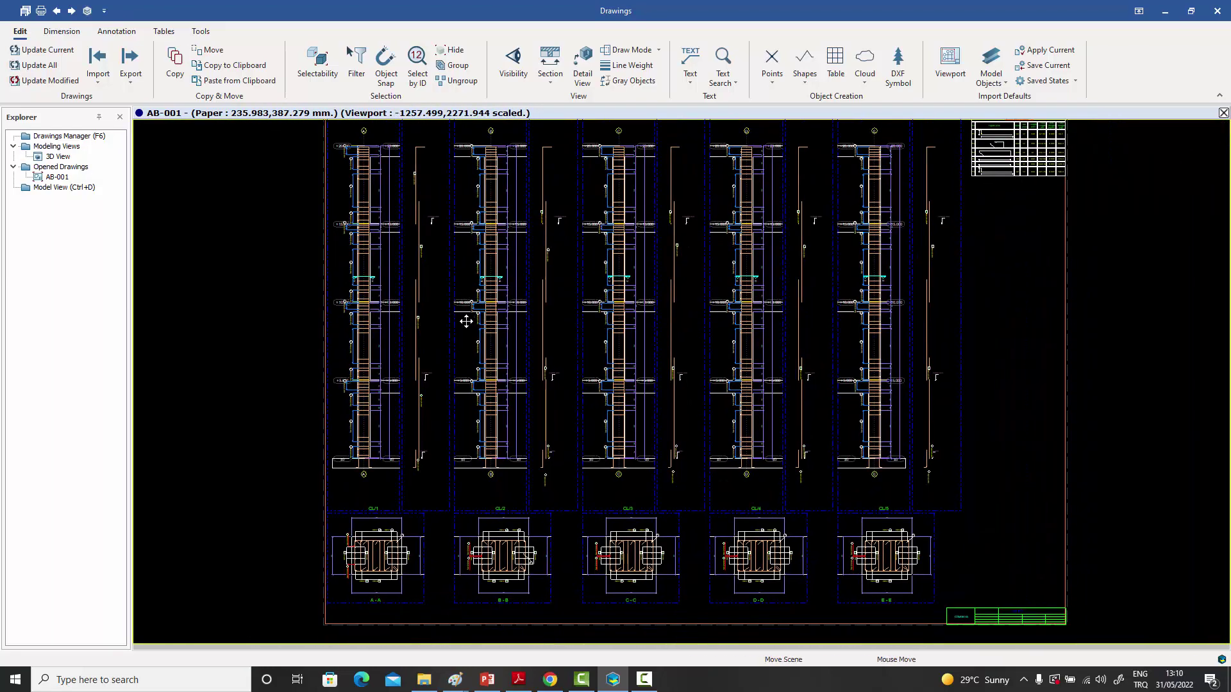
- Examine the column cross-sections A-A to D-D with their stirrups and rebar labels, along with the lower column elevations
scroll(375, 487, up, 6)
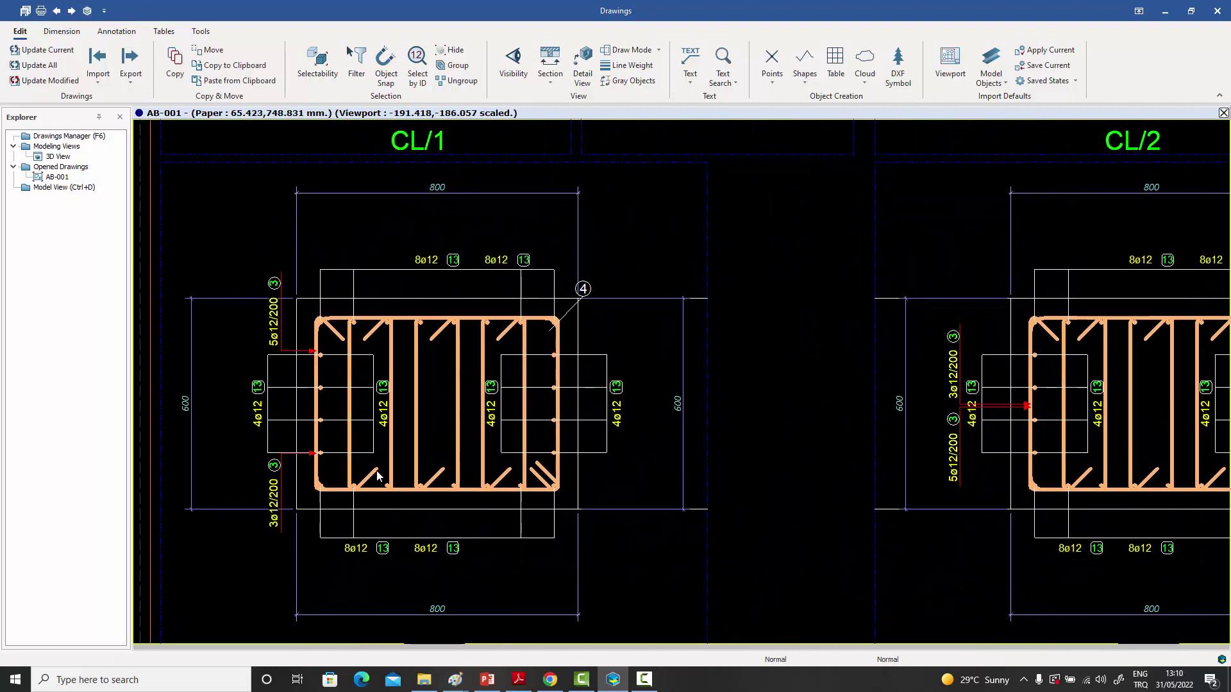
scroll(462, 440, down, 1)
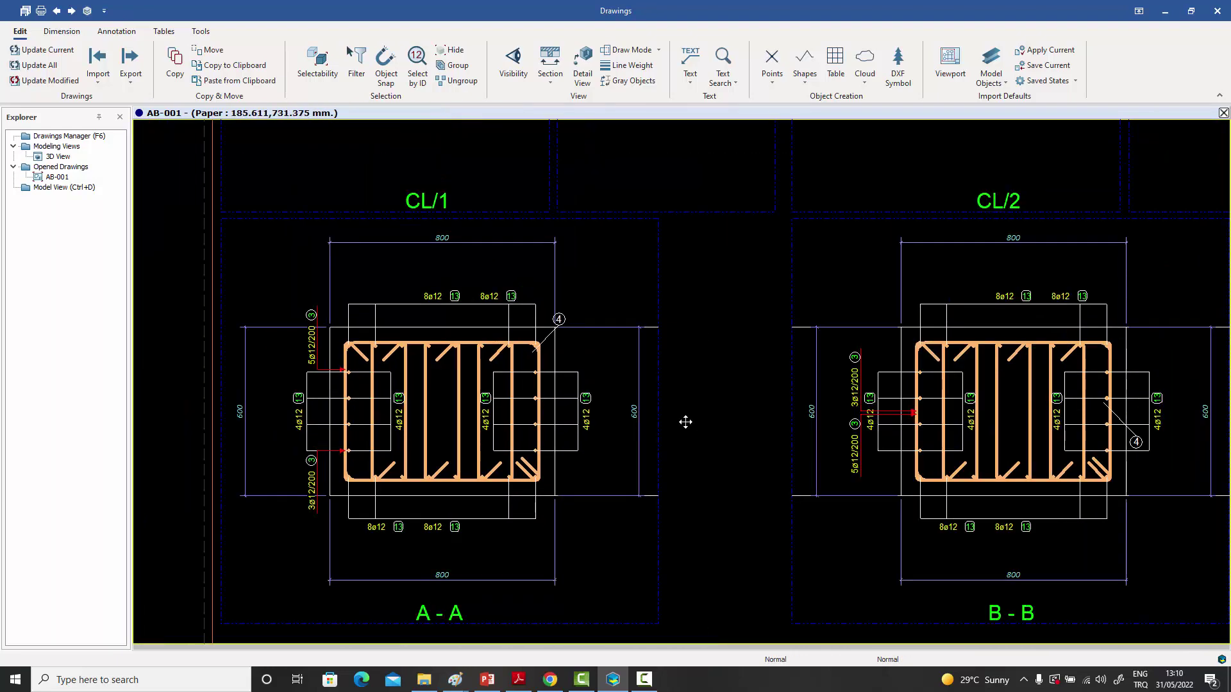
middle_drag(685, 422, 445, 401)
scroll(456, 395, down, 1)
scroll(479, 422, up, 1)
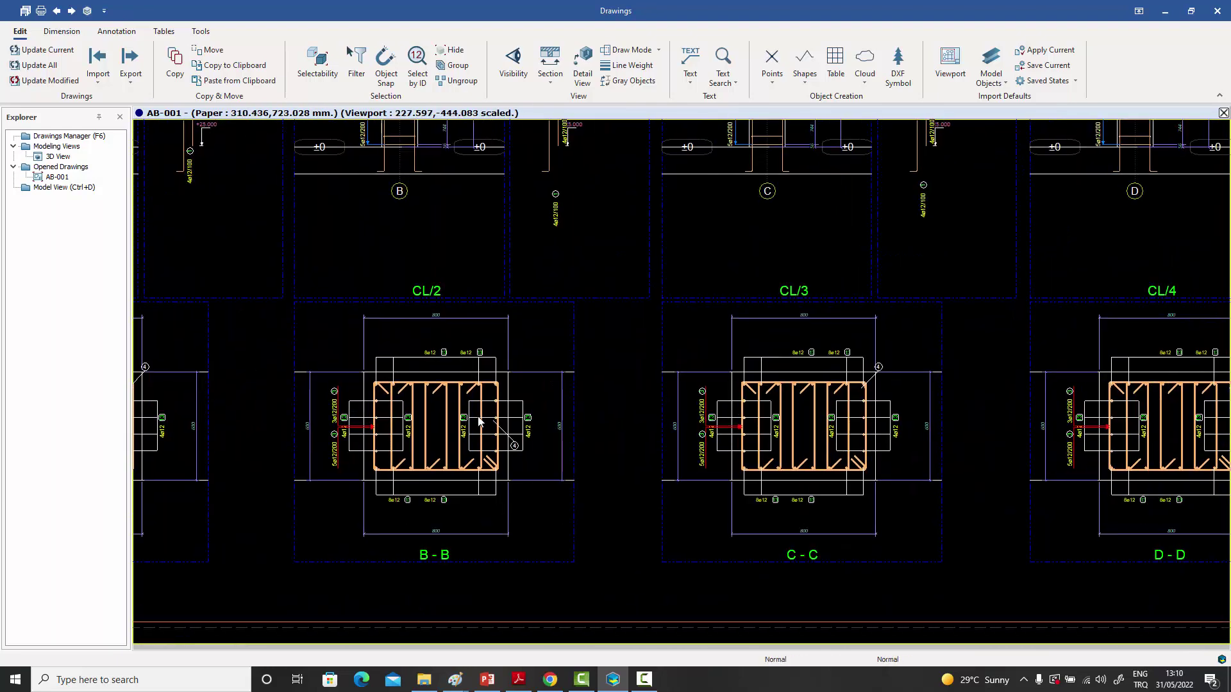
scroll(479, 422, down, 1)
scroll(529, 397, down, 1)
scroll(583, 277, up, 1)
scroll(565, 332, up, 2)
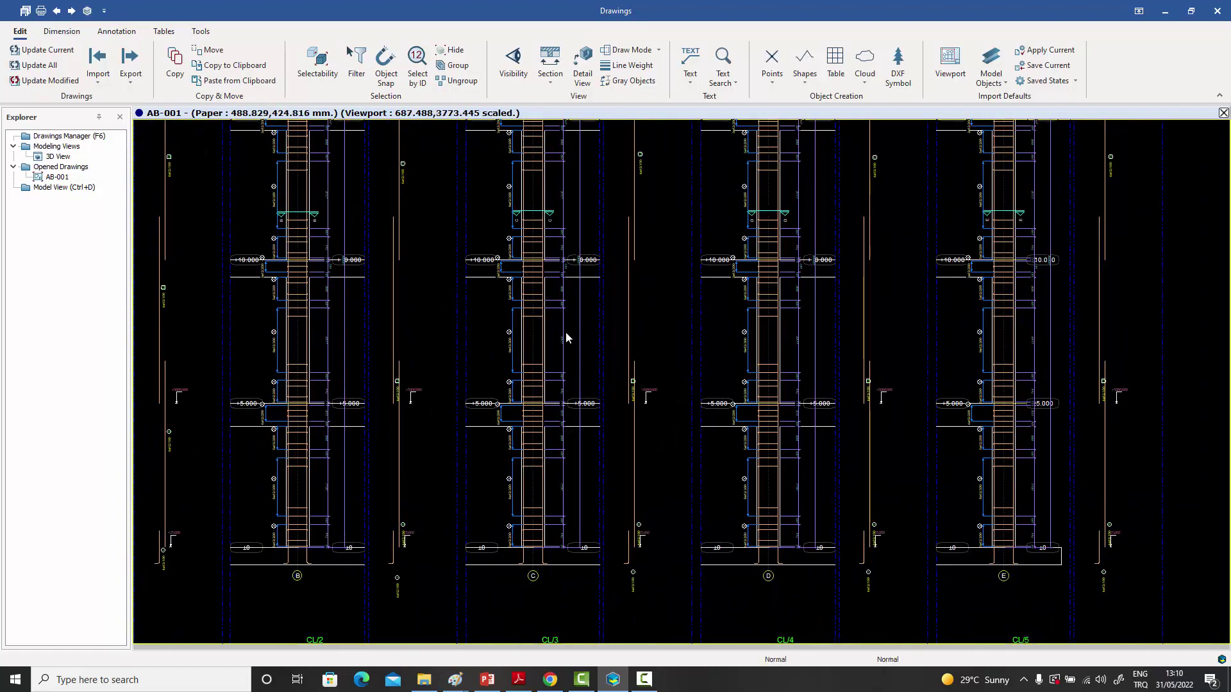
- Review the full layout of drawing AB-001 with the elevations of columns CL/1 to CL/5, their sections and the reinforcement list
scroll(561, 348, down, 3)
scroll(673, 333, up, 1)
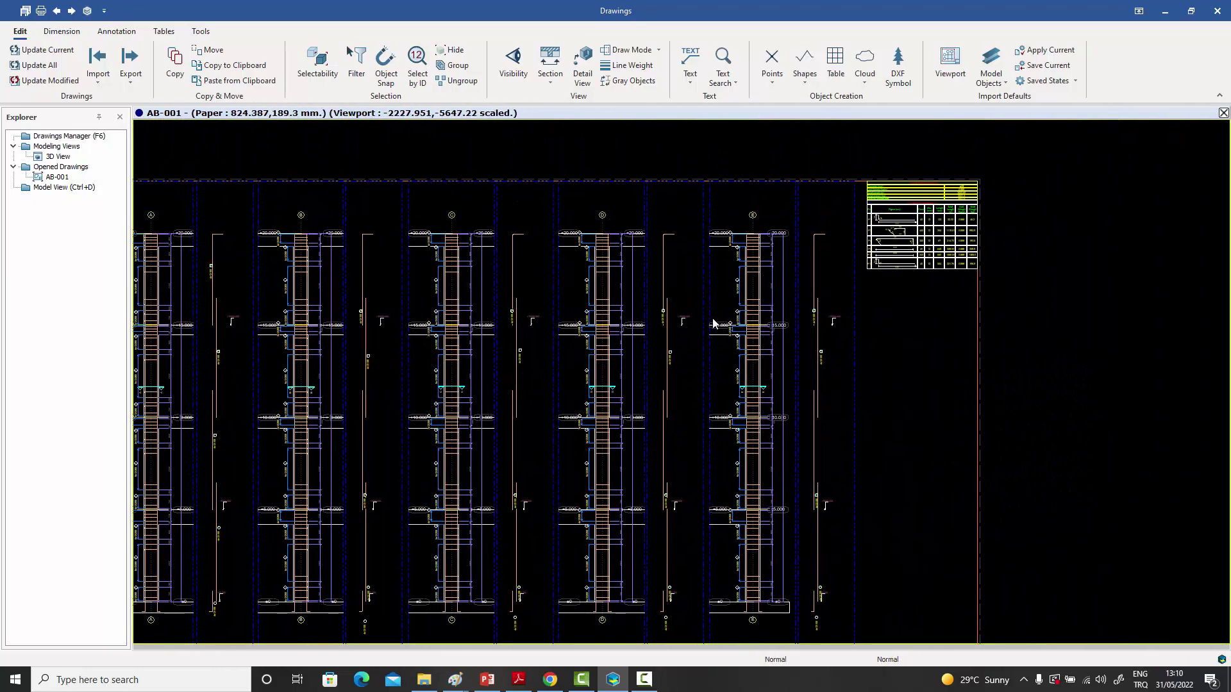
scroll(682, 325, up, 1)
scroll(681, 327, down, 1)
mouse_move(651, 351)
middle_down()
mouse_move(697, 302)
mouse_move(627, 321)
mouse_move(737, 298)
mouse_move(697, 311)
middle_up()
scroll(737, 300, down, 2)
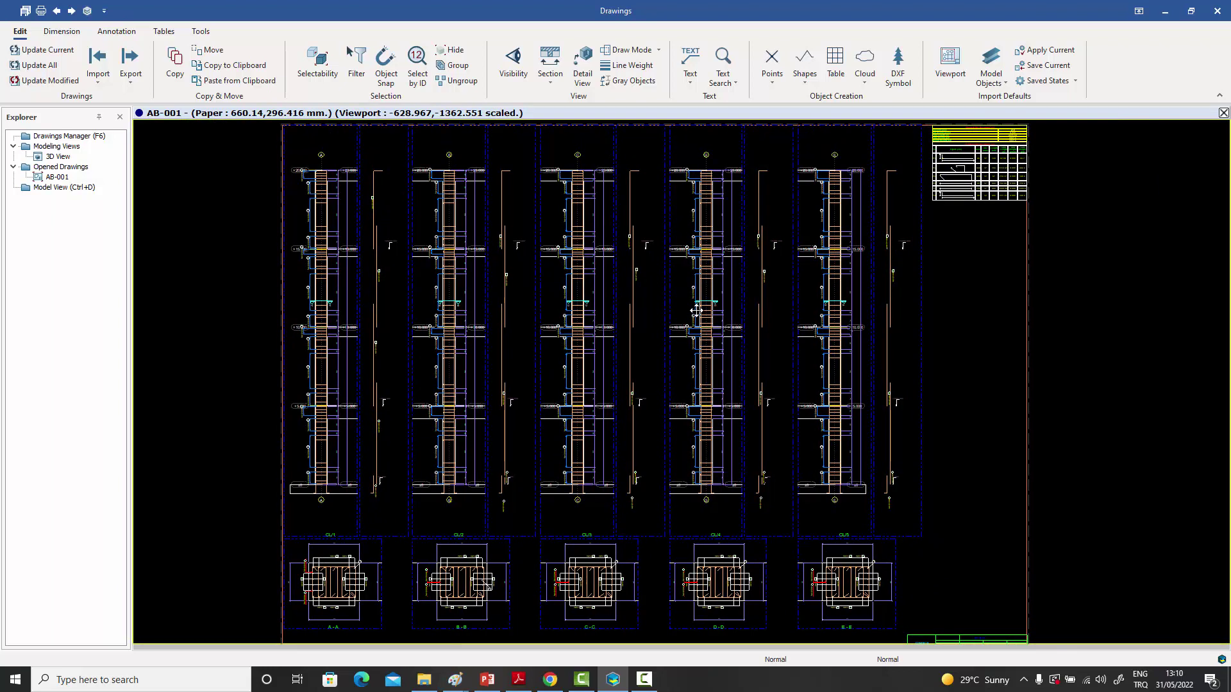
middle_drag(696, 311, 678, 313)
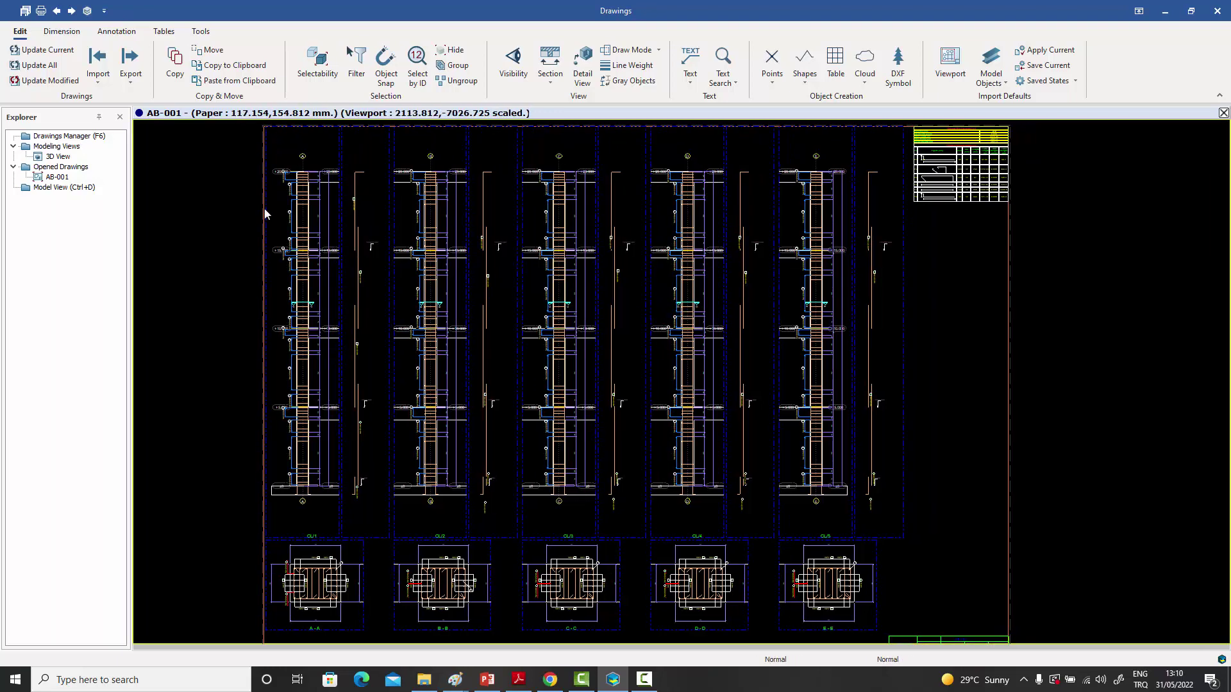
- Open the beam drawing KIRIS001 from the Drawings Manager and close the manager
double_click(71, 136)
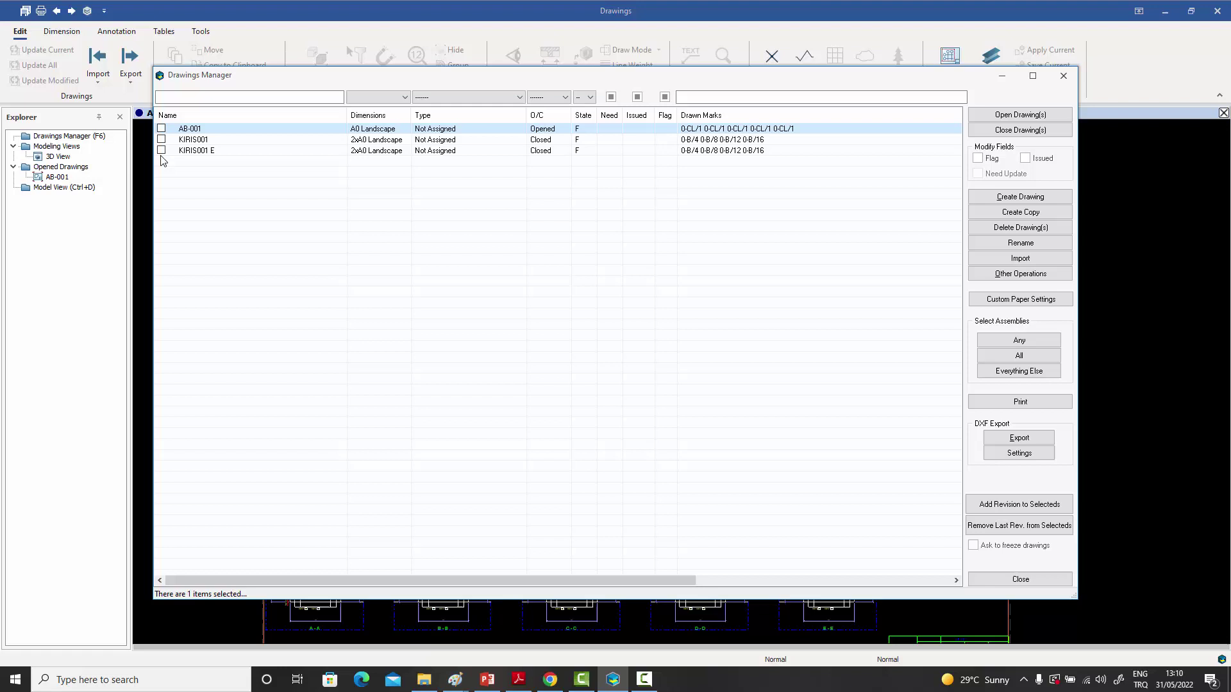
double_click(205, 140)
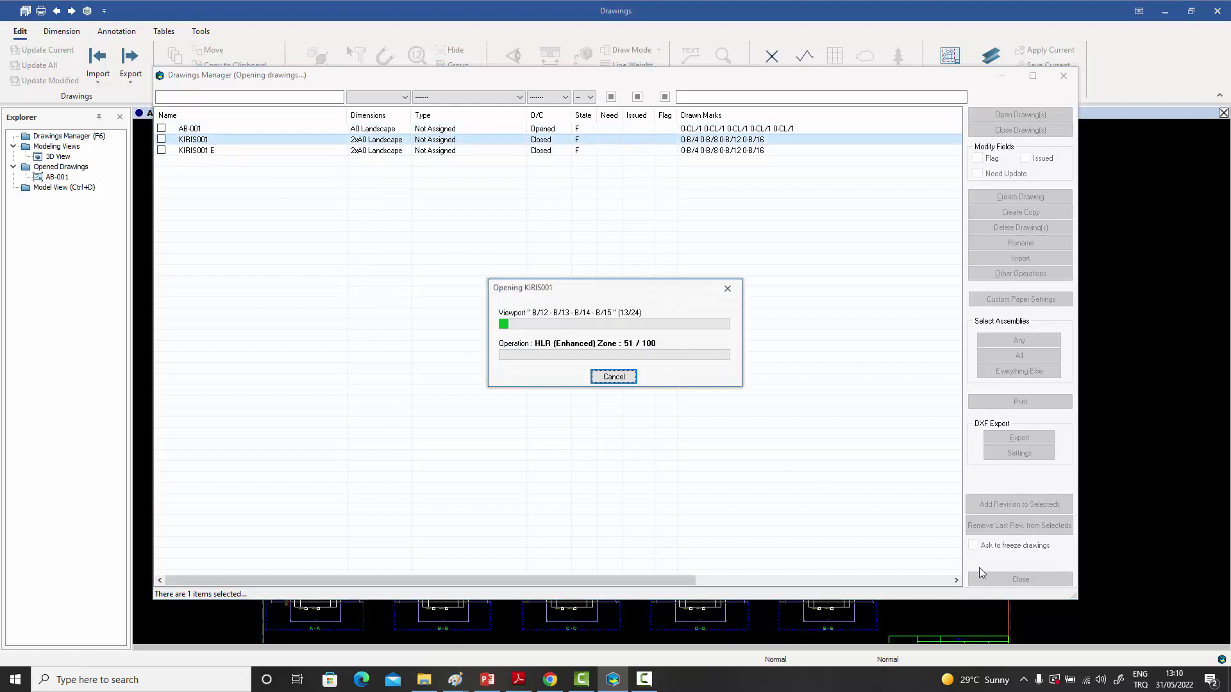
click(1020, 579)
- Turn on line weight display for the beam elevations on KIRIS001
scroll(765, 448, down, 5)
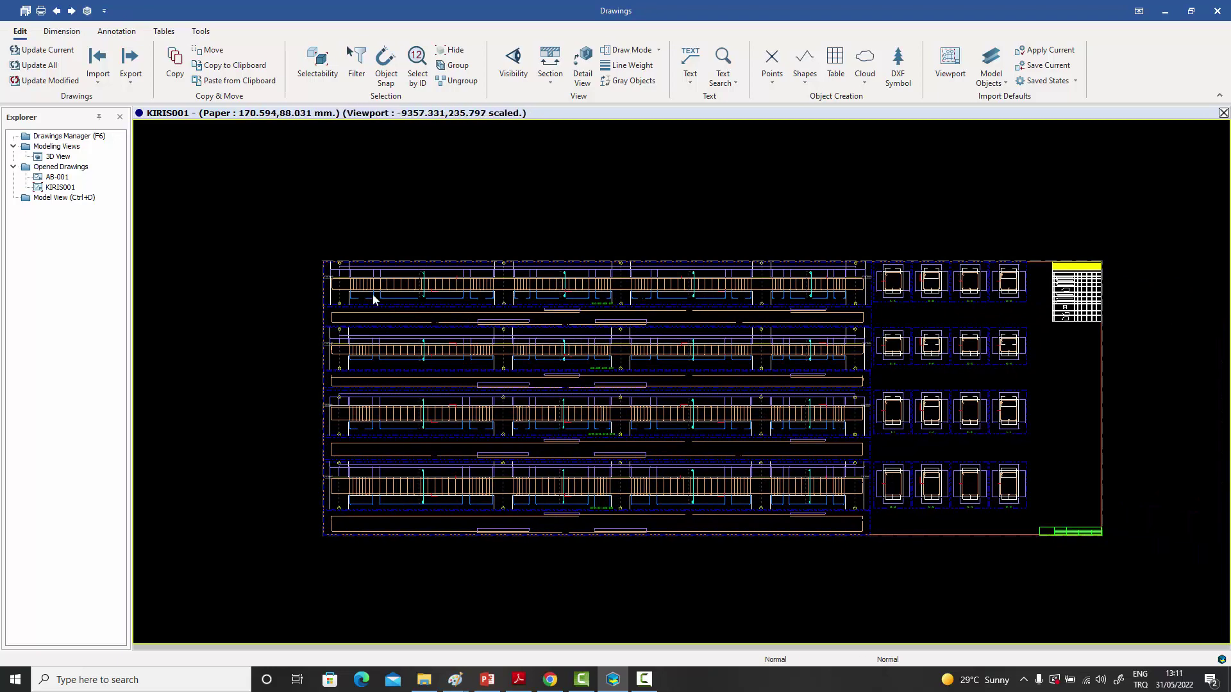
scroll(329, 269, up, 4)
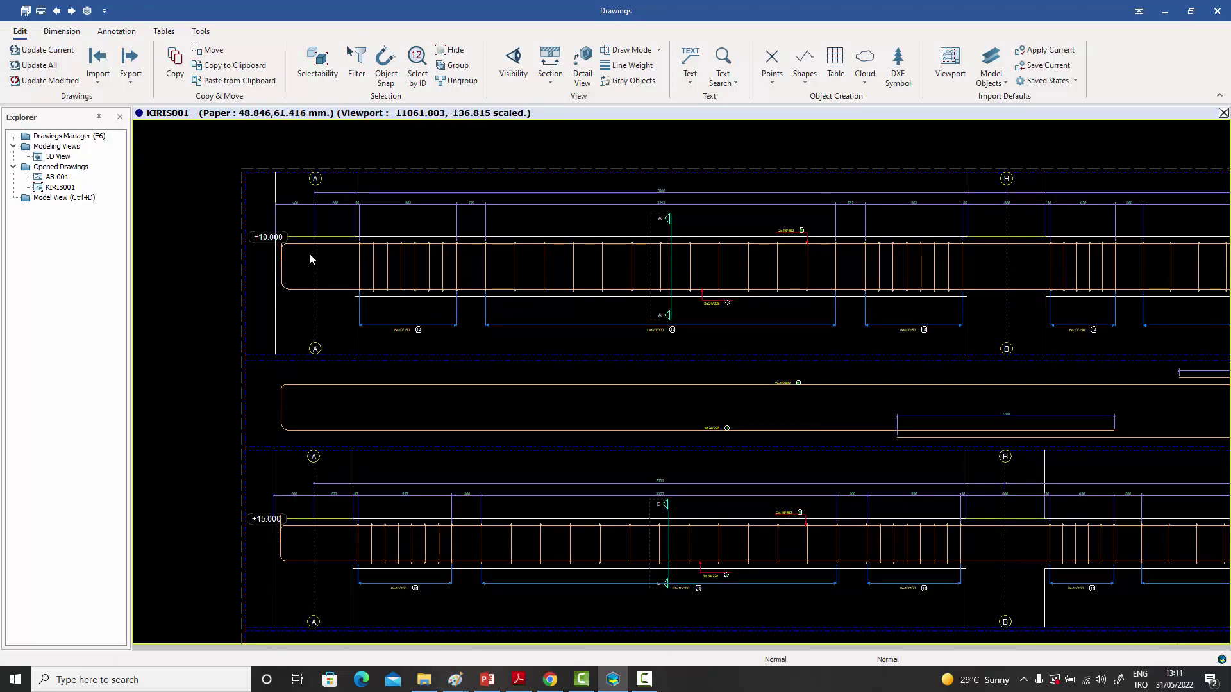
scroll(459, 245, up, 1)
mouse_move(459, 251)
middle_down()
mouse_move(393, 291)
mouse_move(659, 346)
mouse_move(811, 323)
mouse_move(679, 313)
middle_up()
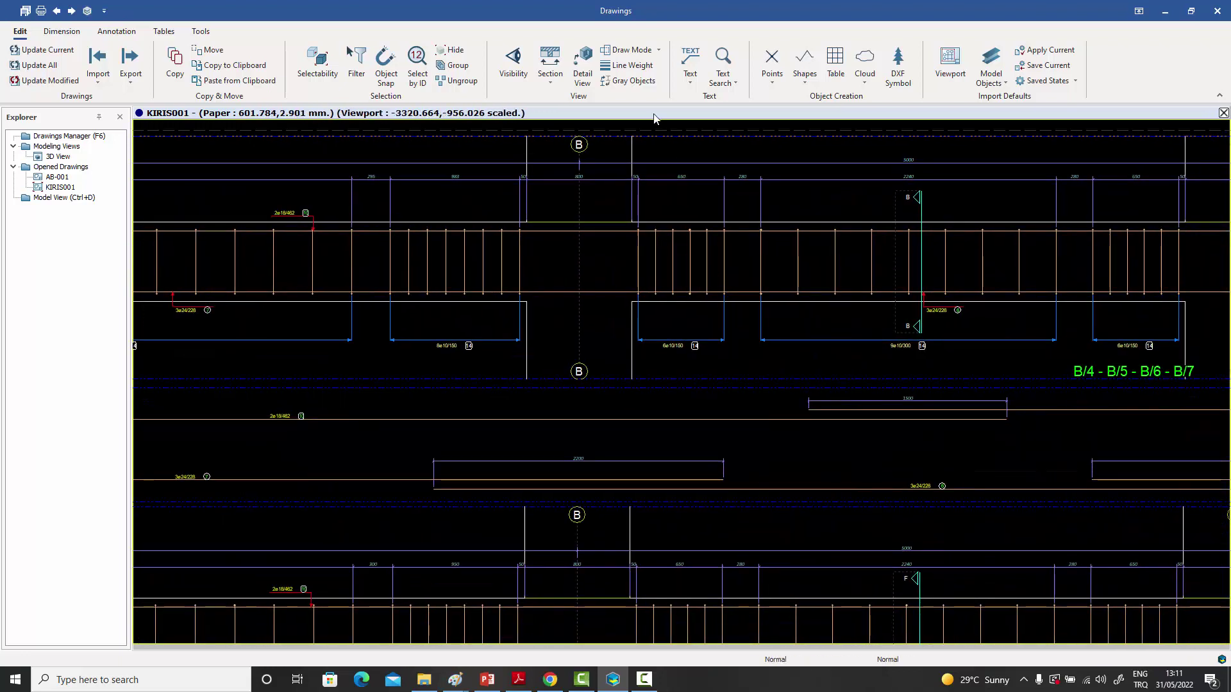
click(627, 66)
- Examine the beam elevations B/4 to B/11 on KIRIS001, including stirrup zones, rebar labels and the longitudinal bar layouts with their laps
middle_drag(801, 308, 641, 334)
scroll(665, 334, down, 3)
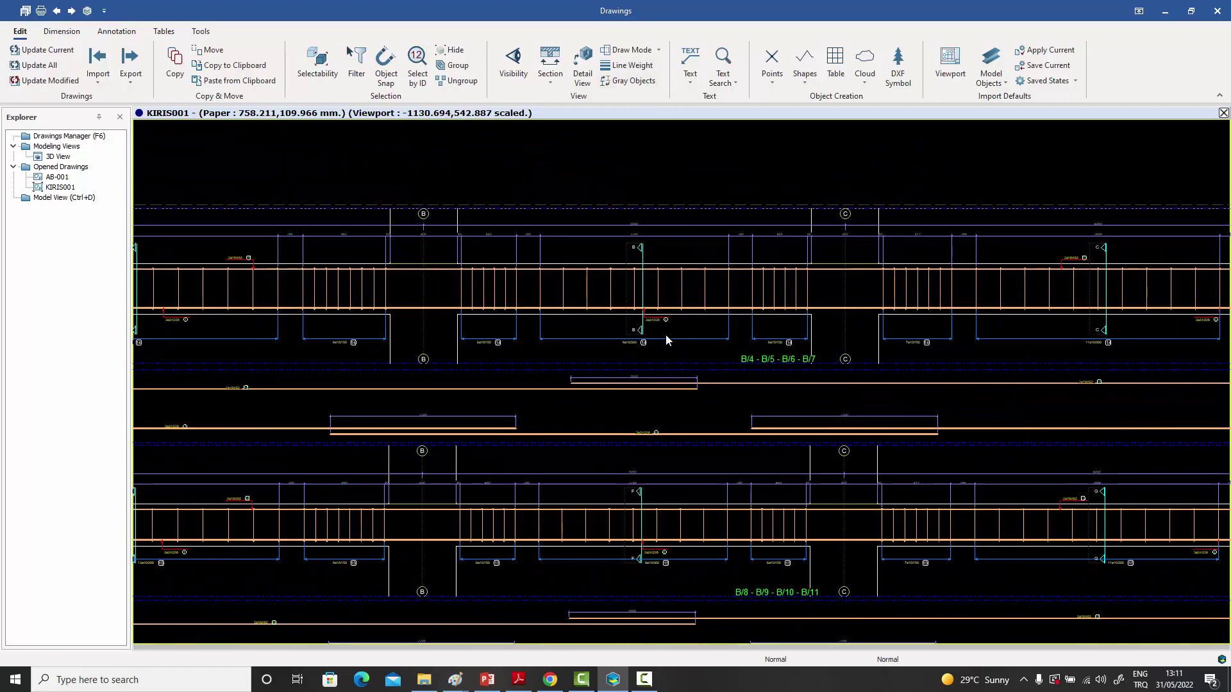
scroll(663, 349, down, 2)
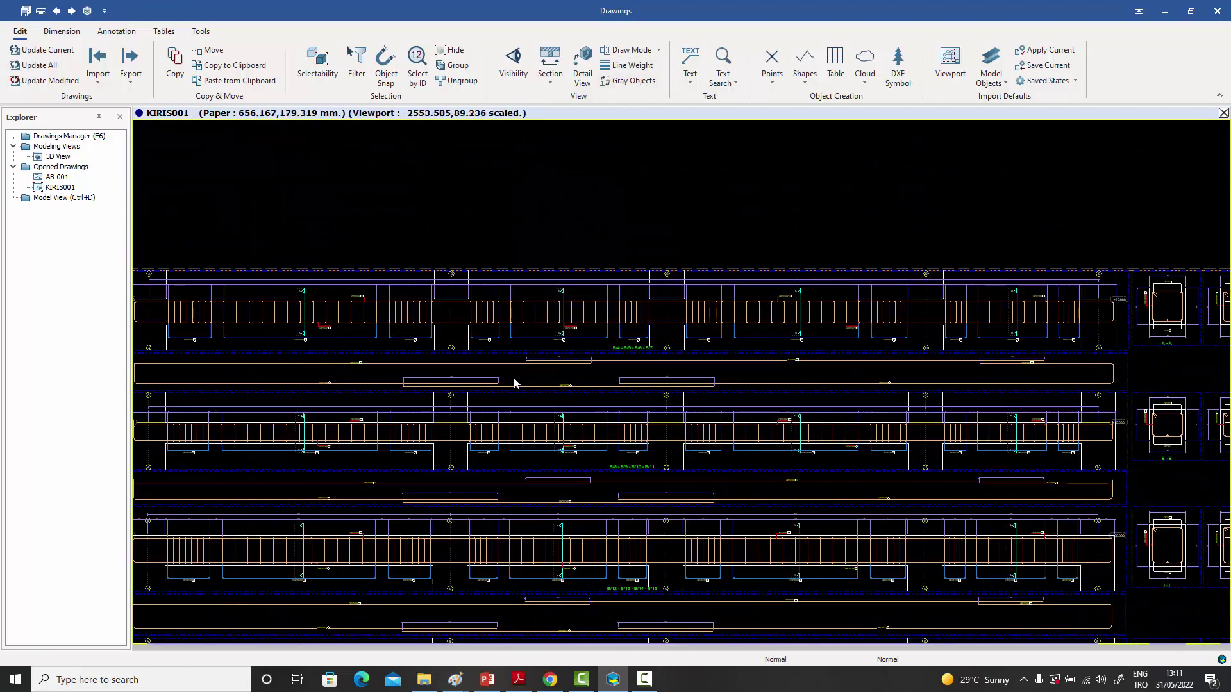
scroll(514, 383, up, 5)
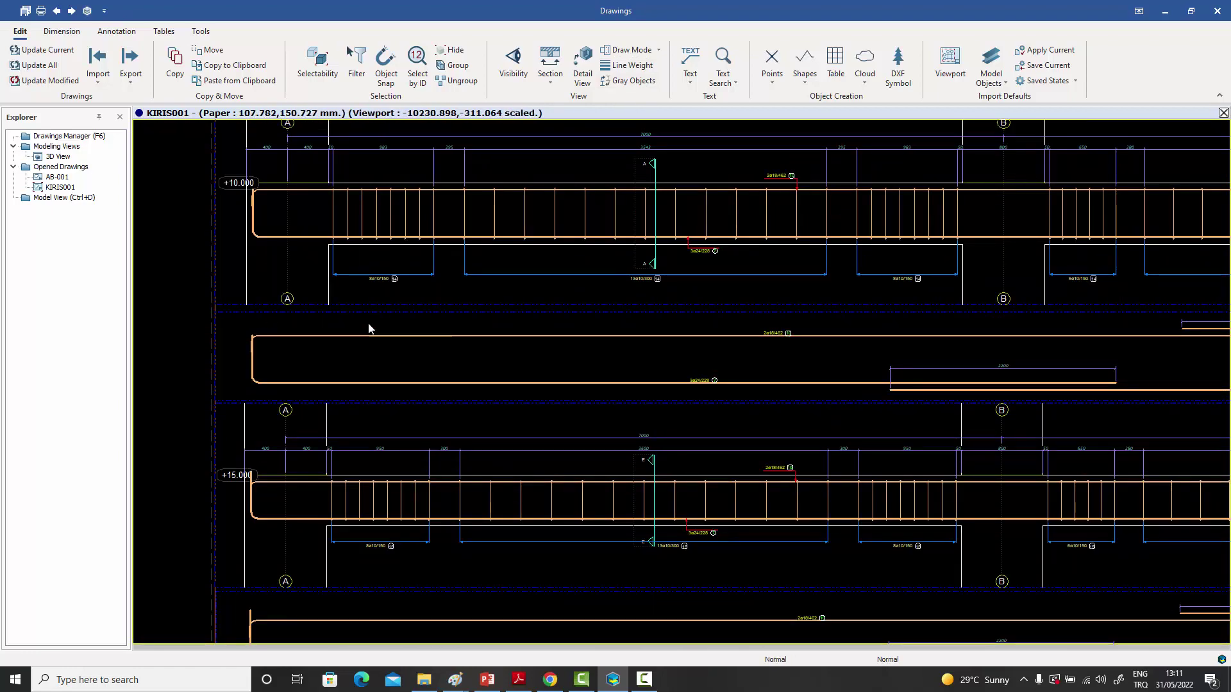
middle_drag(840, 390, 732, 361)
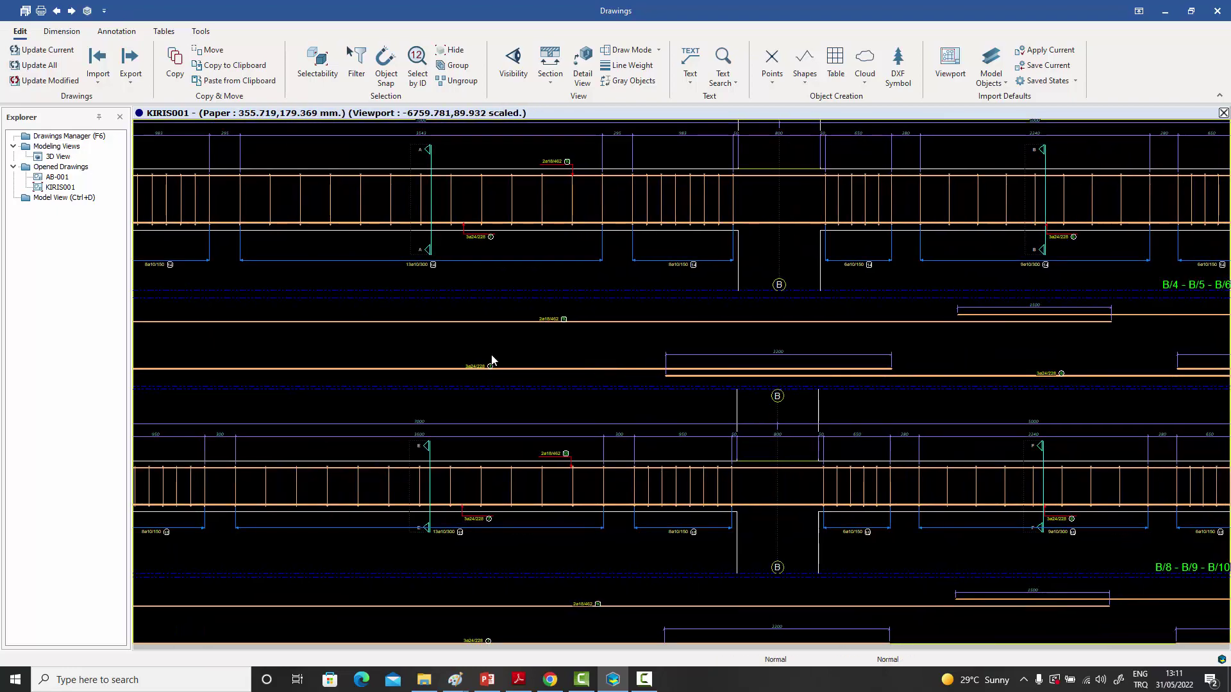
scroll(492, 360, up, 3)
scroll(507, 357, down, 5)
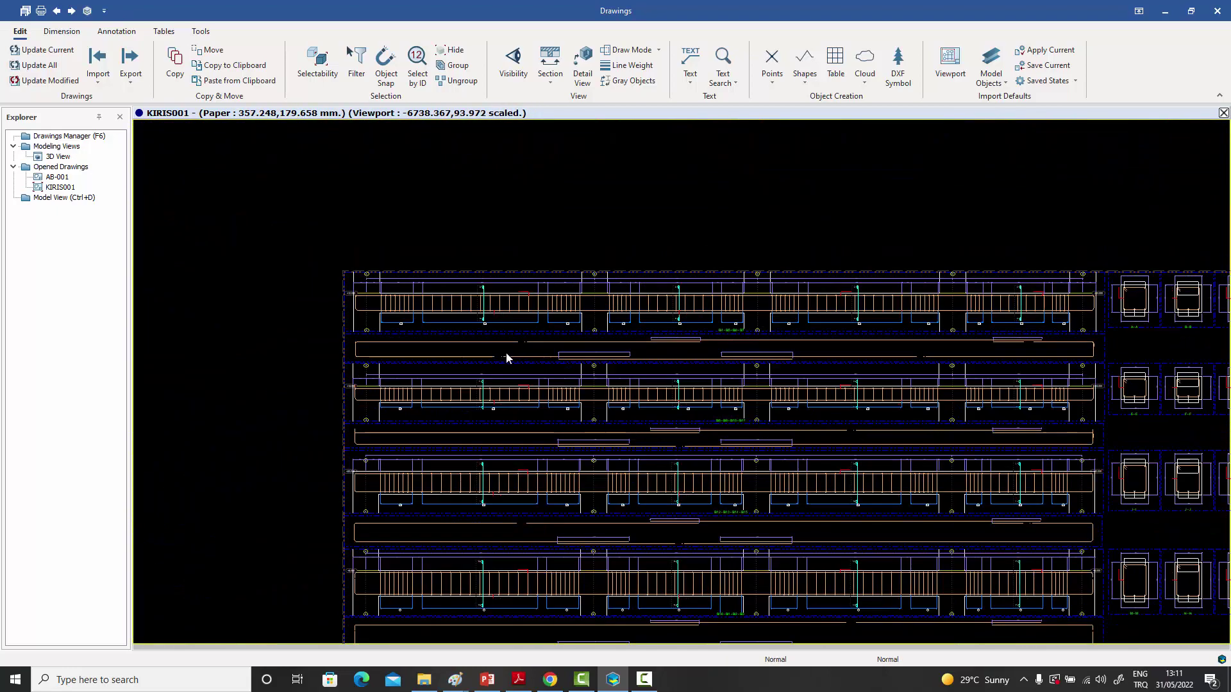
scroll(794, 376, up, 1)
middle_drag(794, 376, 572, 382)
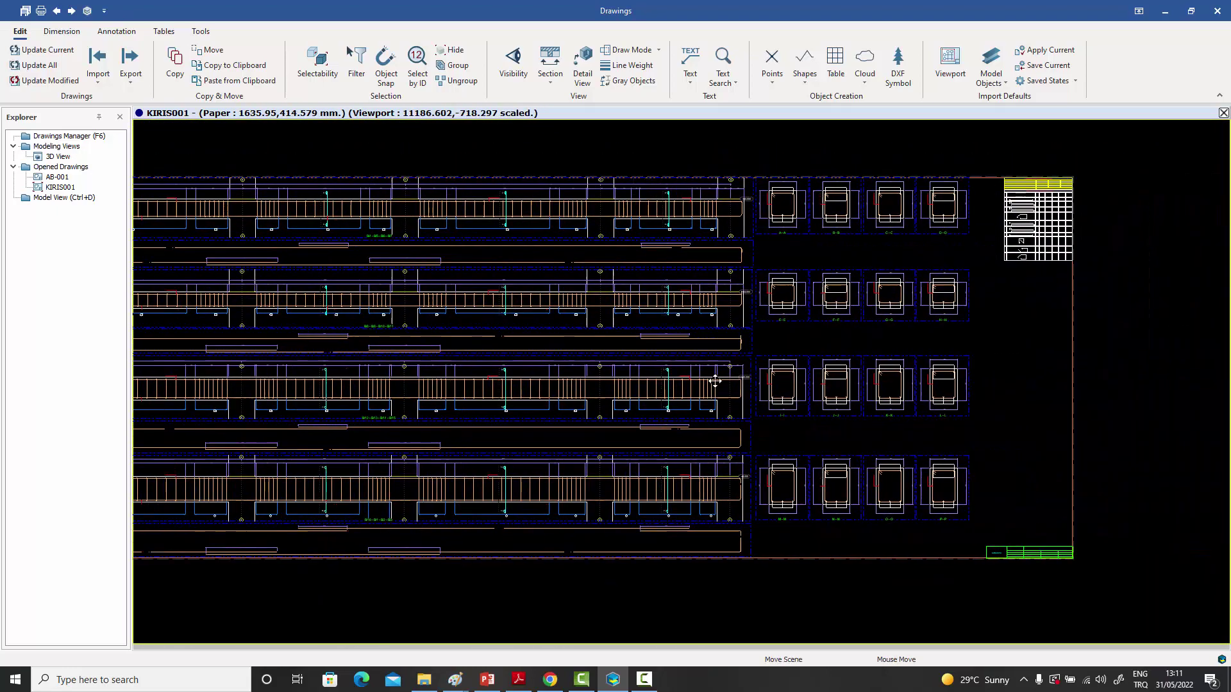
- Examine the beam cross-sections A-A to H-H on KIRIS001 with their stirrups and bar labels
scroll(840, 218, up, 5)
middle_drag(857, 225, 801, 292)
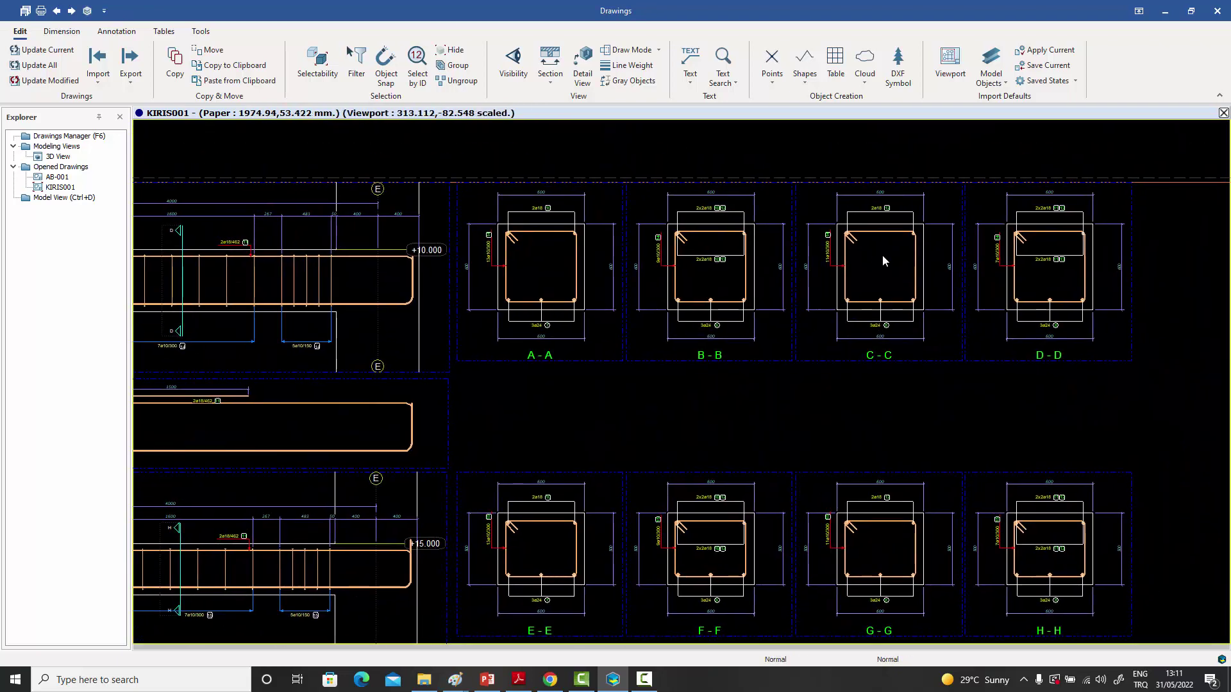
scroll(736, 242, up, 2)
scroll(802, 333, down, 5)
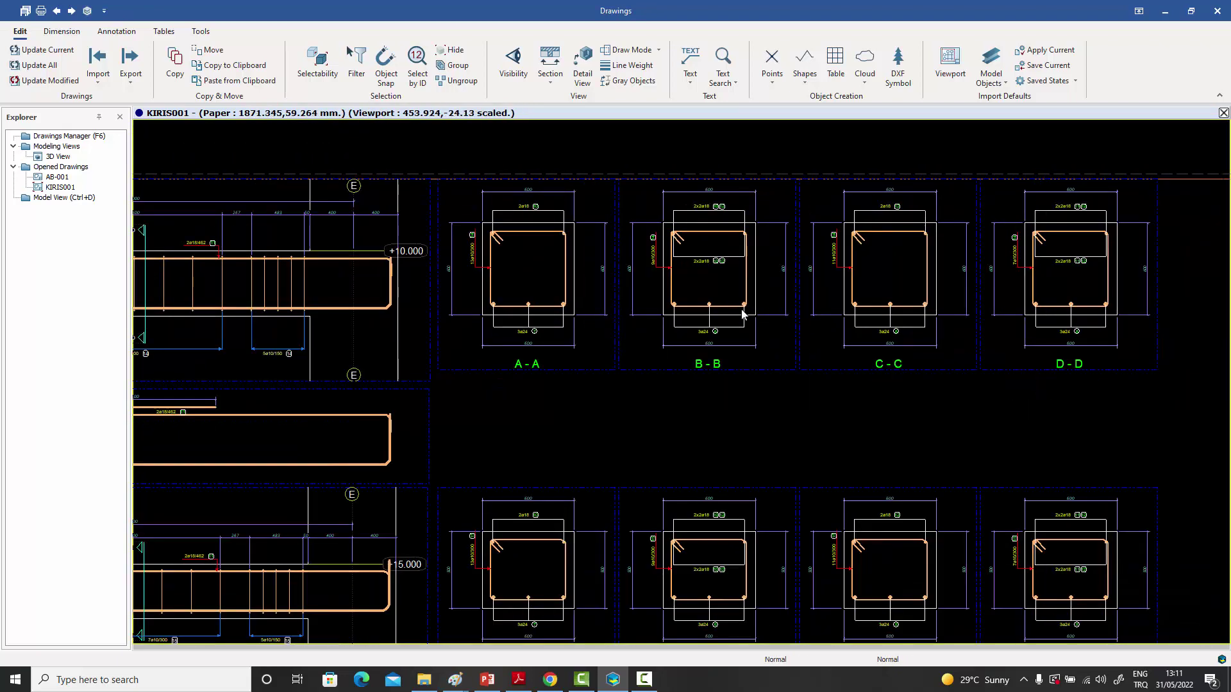
scroll(801, 333, up, 1)
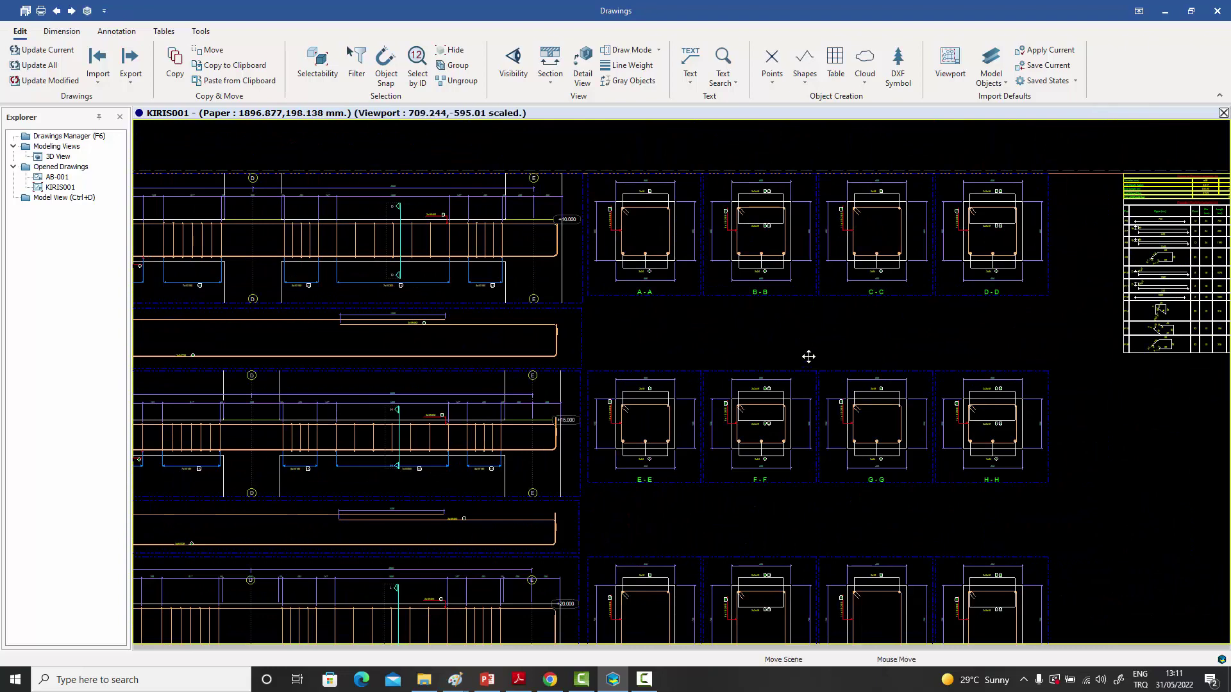
middle_drag(808, 354, 808, 356)
scroll(809, 356, down, 2)
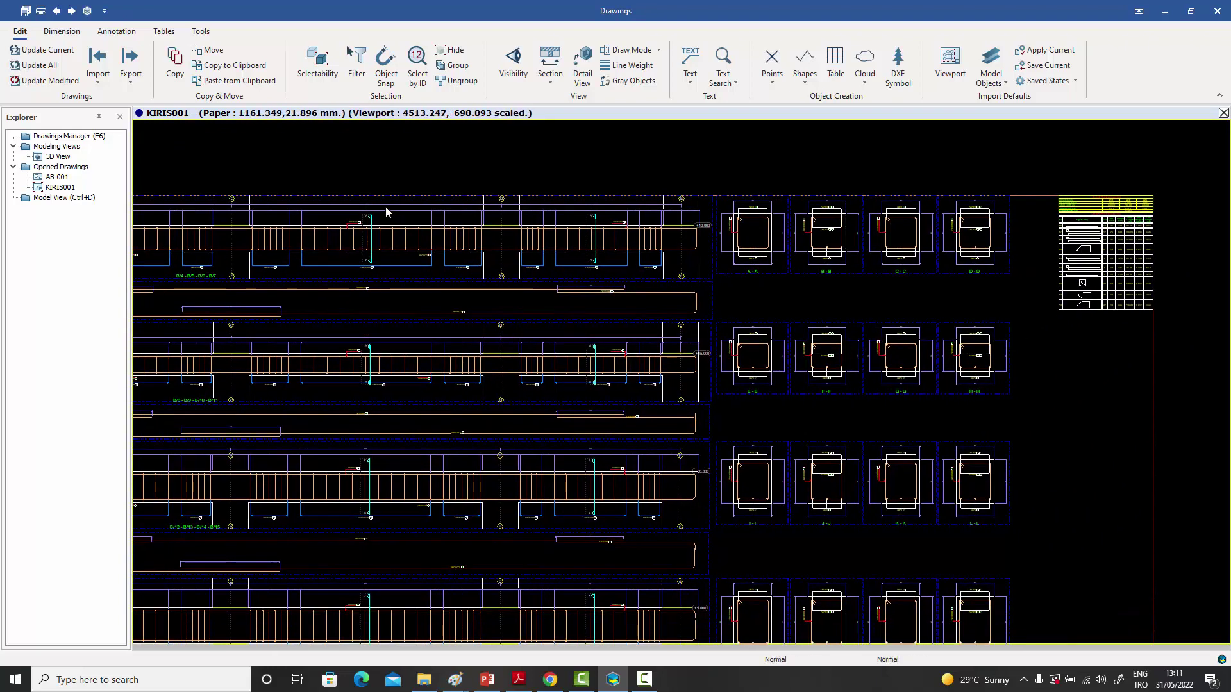
- Review the full KIRIS001 sheet with its four rows of beam elevations, sections and reinforcement list
mouse_move(423, 320)
middle_down()
mouse_move(462, 360)
mouse_move(588, 340)
middle_up()
scroll(498, 349, down, 2)
middle_drag(497, 359, 539, 357)
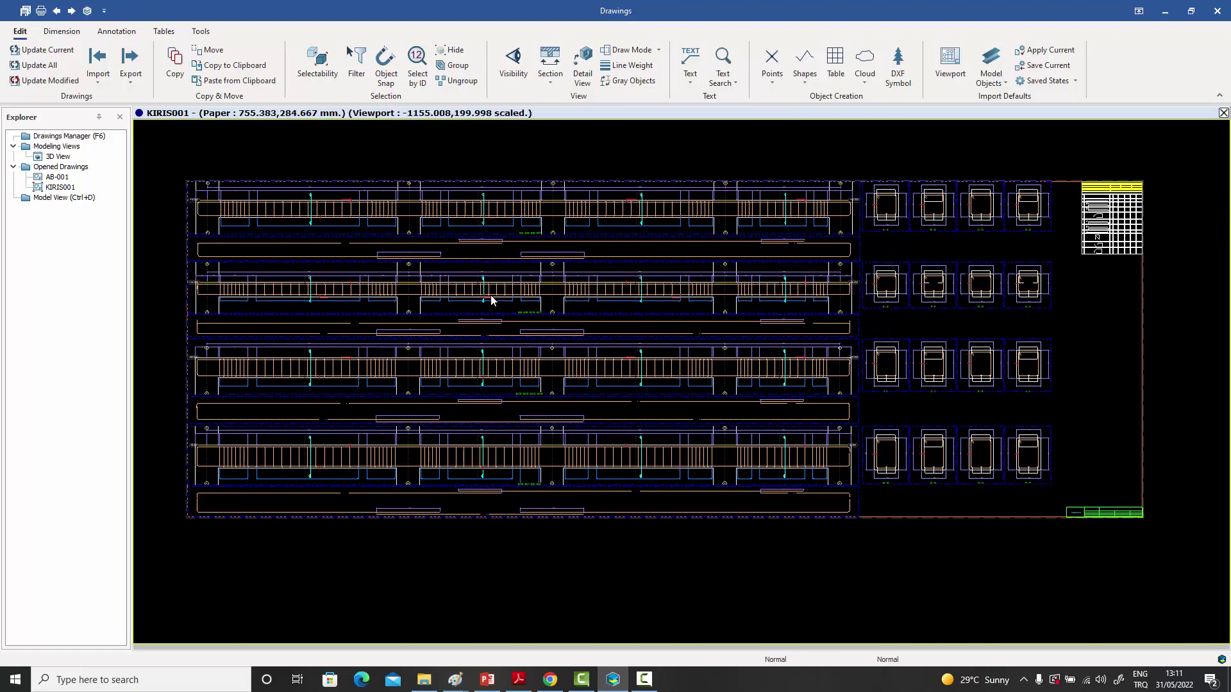
middle_drag(491, 295, 492, 312)
scroll(493, 317, up, 4)
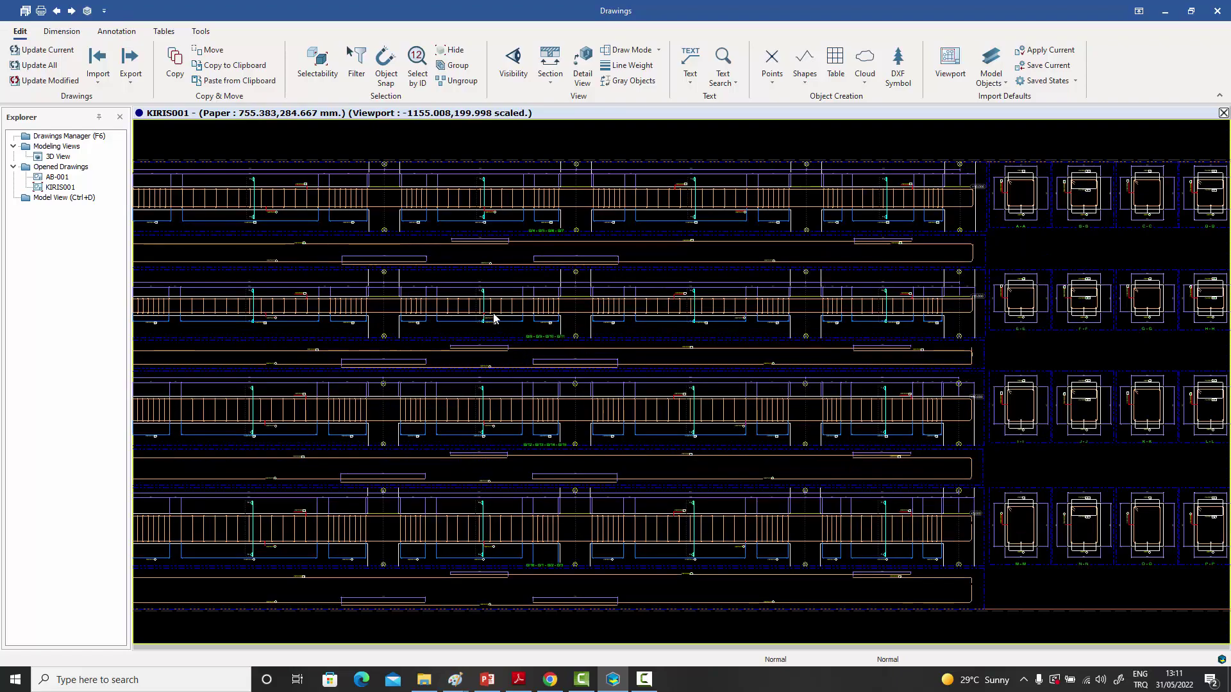
middle_drag(648, 327, 590, 375)
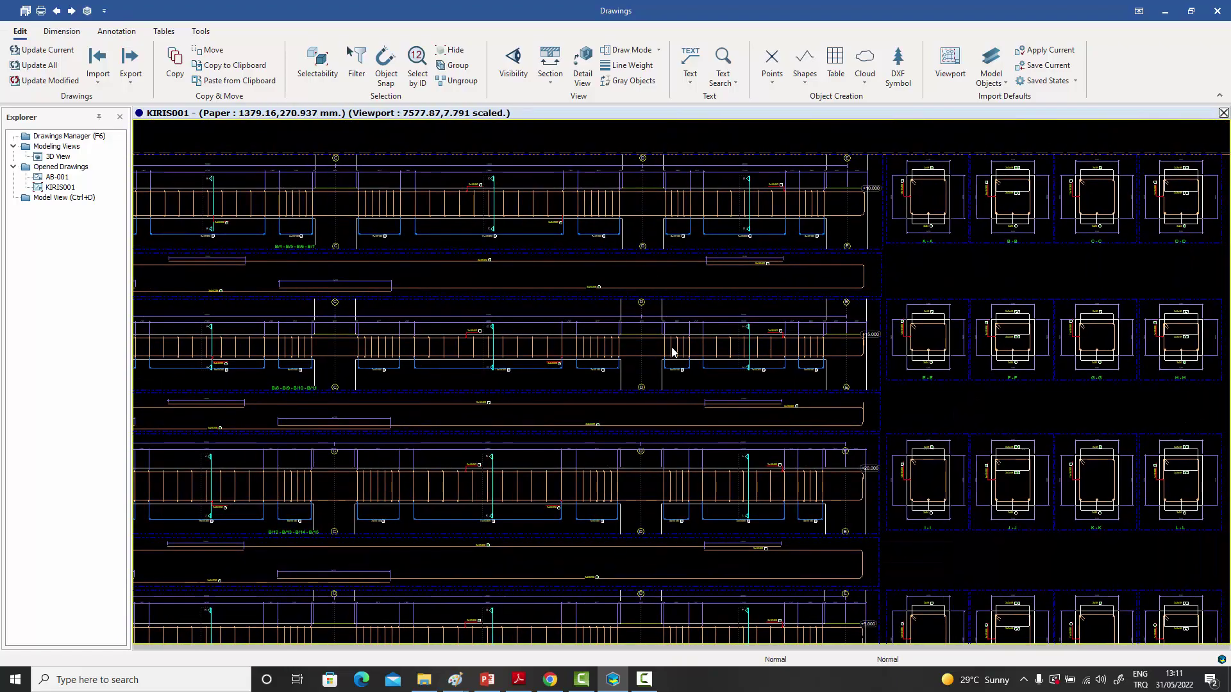
scroll(673, 349, up, 3)
mouse_move(734, 352)
middle_down()
mouse_move(444, 384)
mouse_move(563, 378)
middle_up()
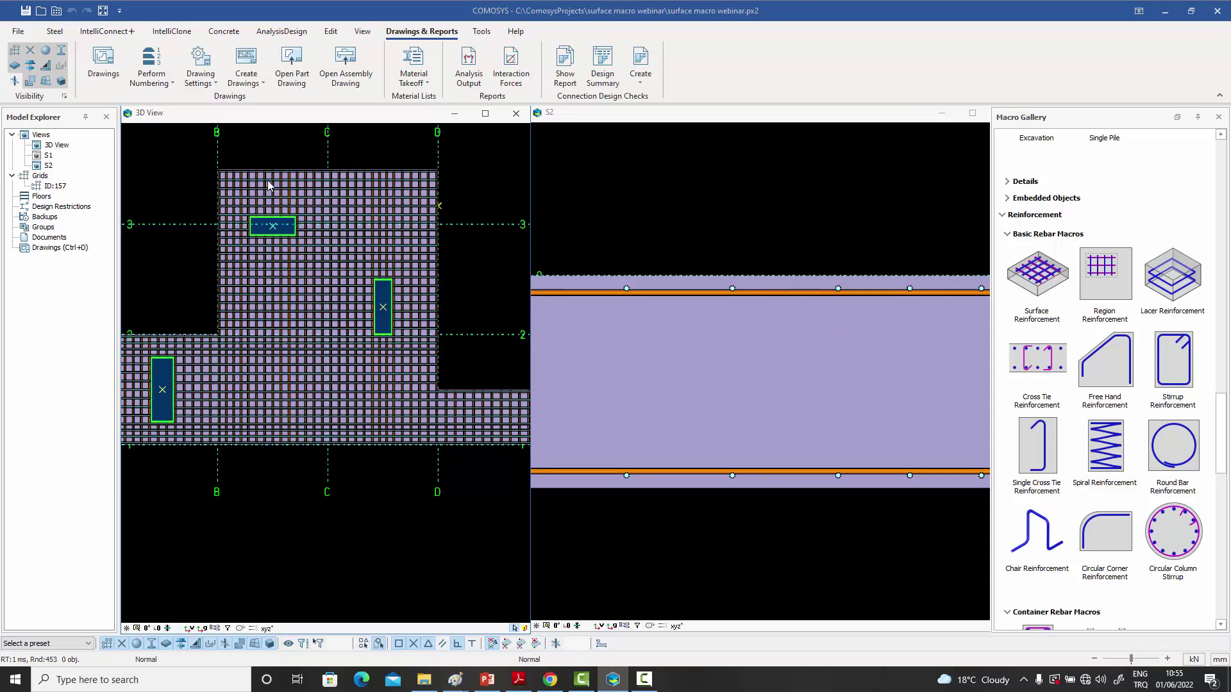
- Select individual reinforcement groups of the slab in the 3D view and section S2 to inspect them, and clear the selection
click(285, 196)
click(301, 248)
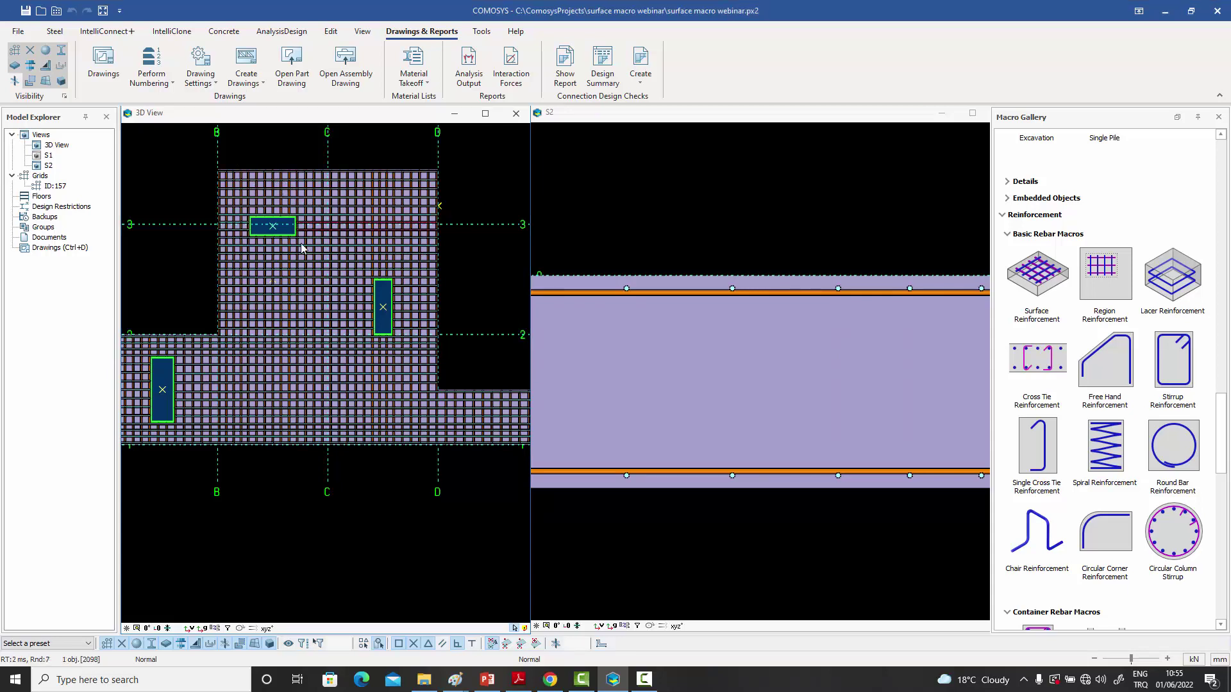
click(278, 291)
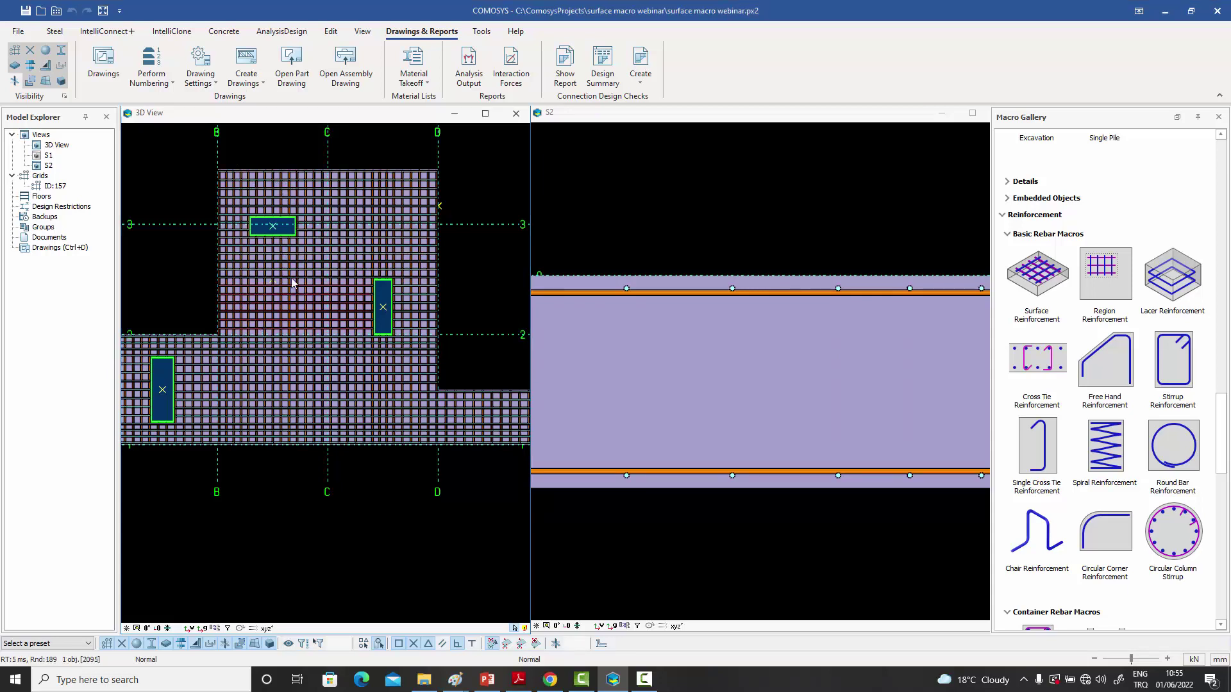
click(644, 232)
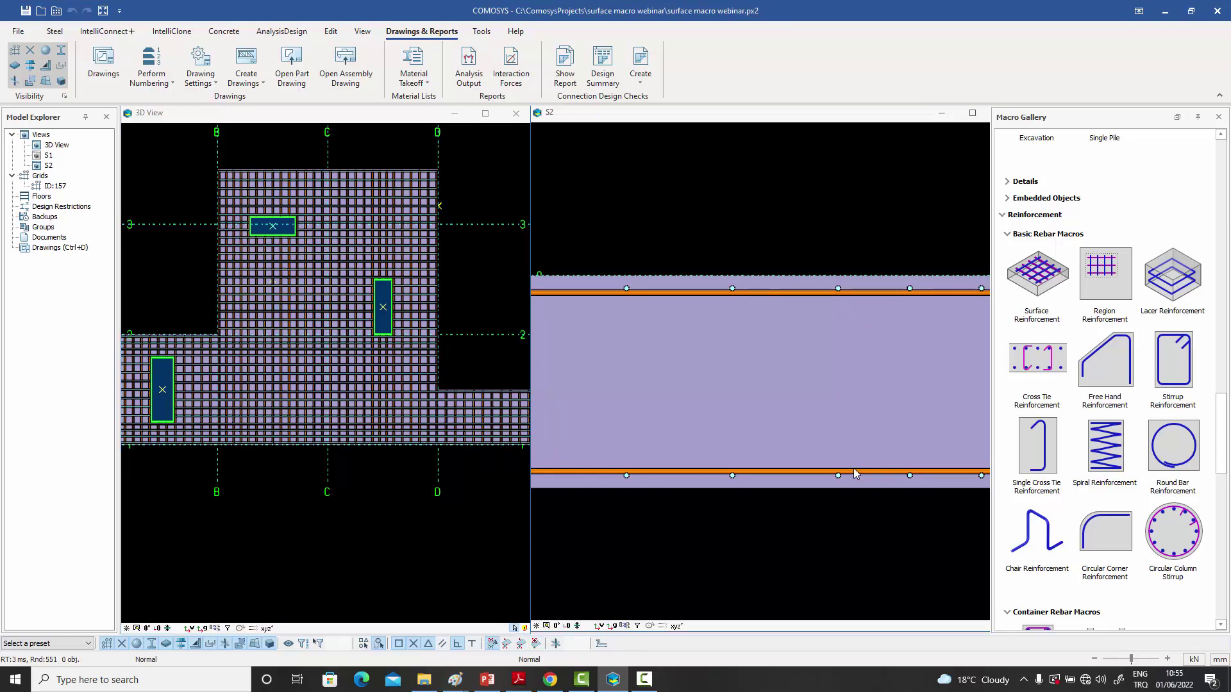
click(764, 293)
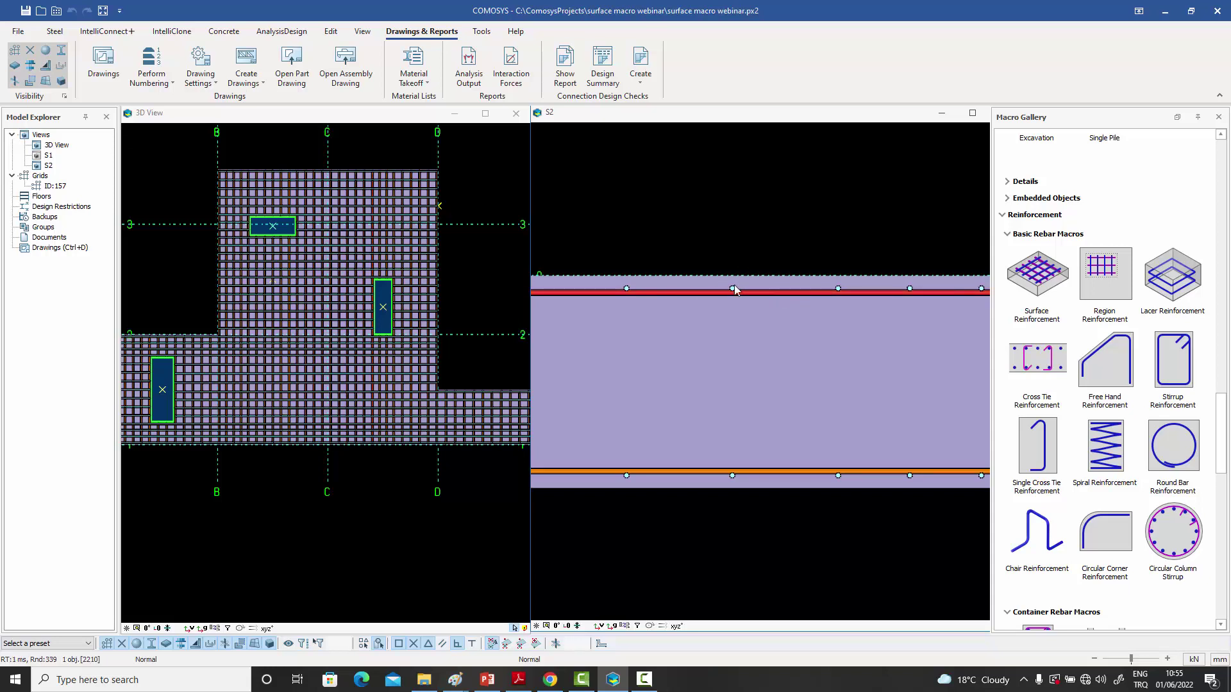
key(Escape)
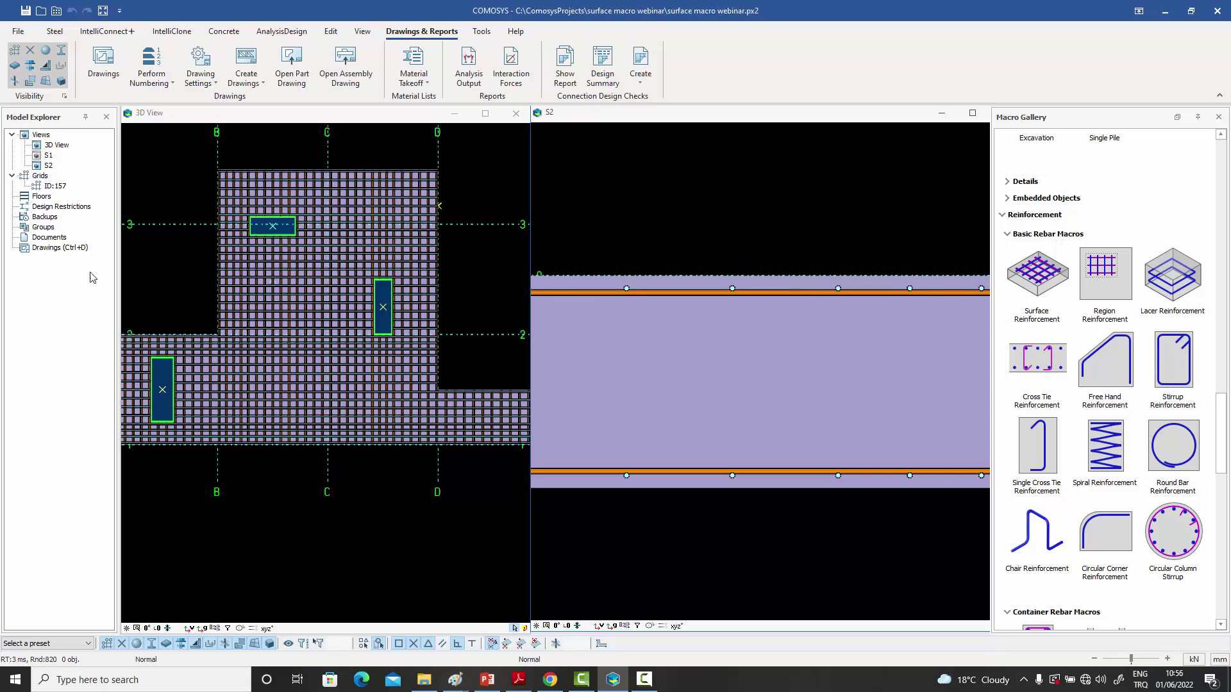
- Switch from the surface macro webinar model to its drawings, open GA-1 from the Drawings Manager and close the manager
double_click(53, 249)
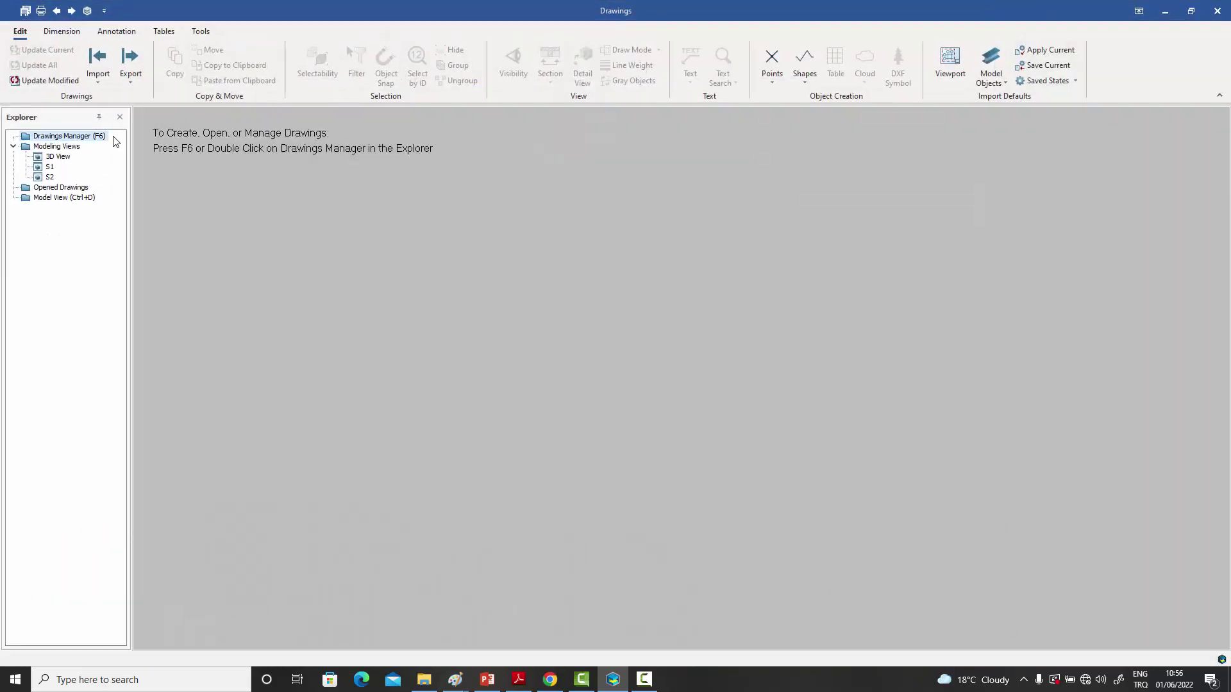
double_click(113, 139)
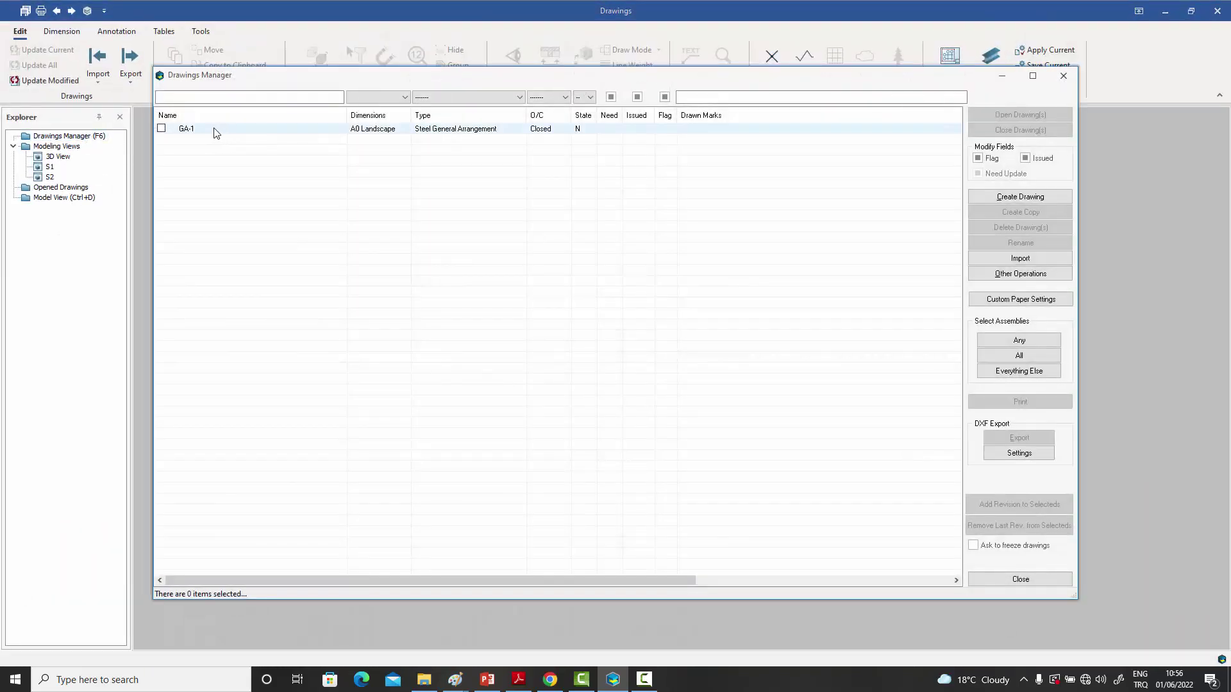
double_click(221, 129)
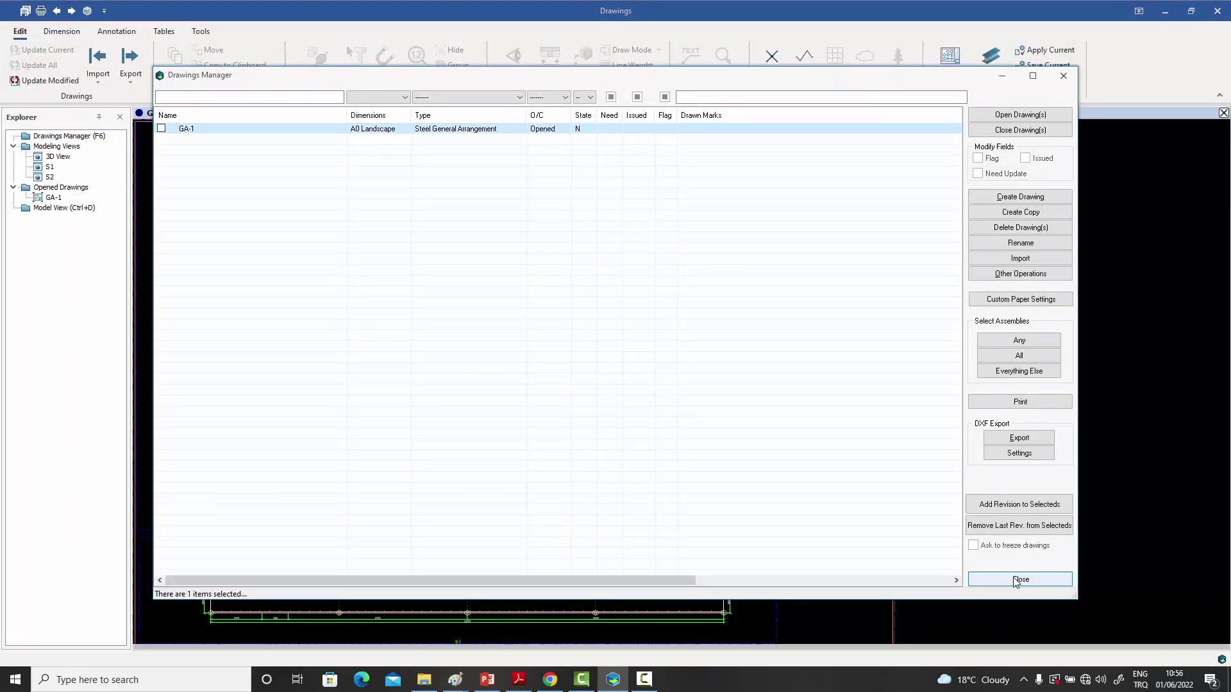
click(1018, 579)
- Review the GA-1 sheet layout with the slab plan, its three openings and the two section views
scroll(848, 540, down, 2)
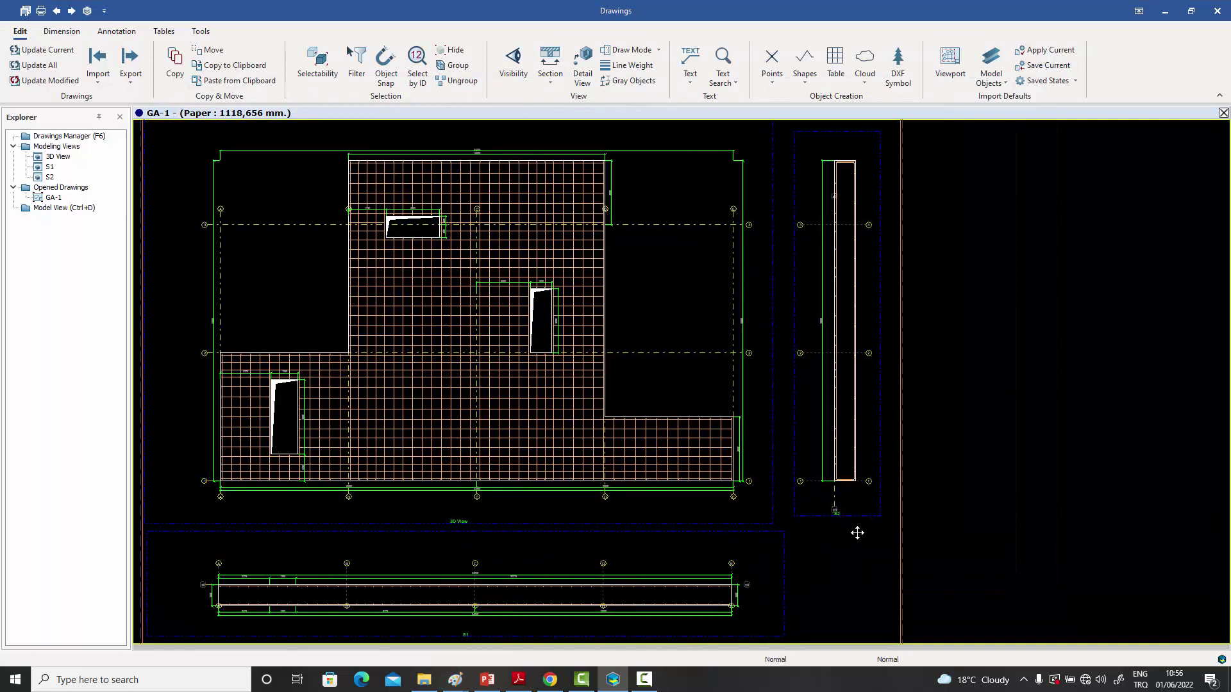
middle_drag(856, 532, 855, 524)
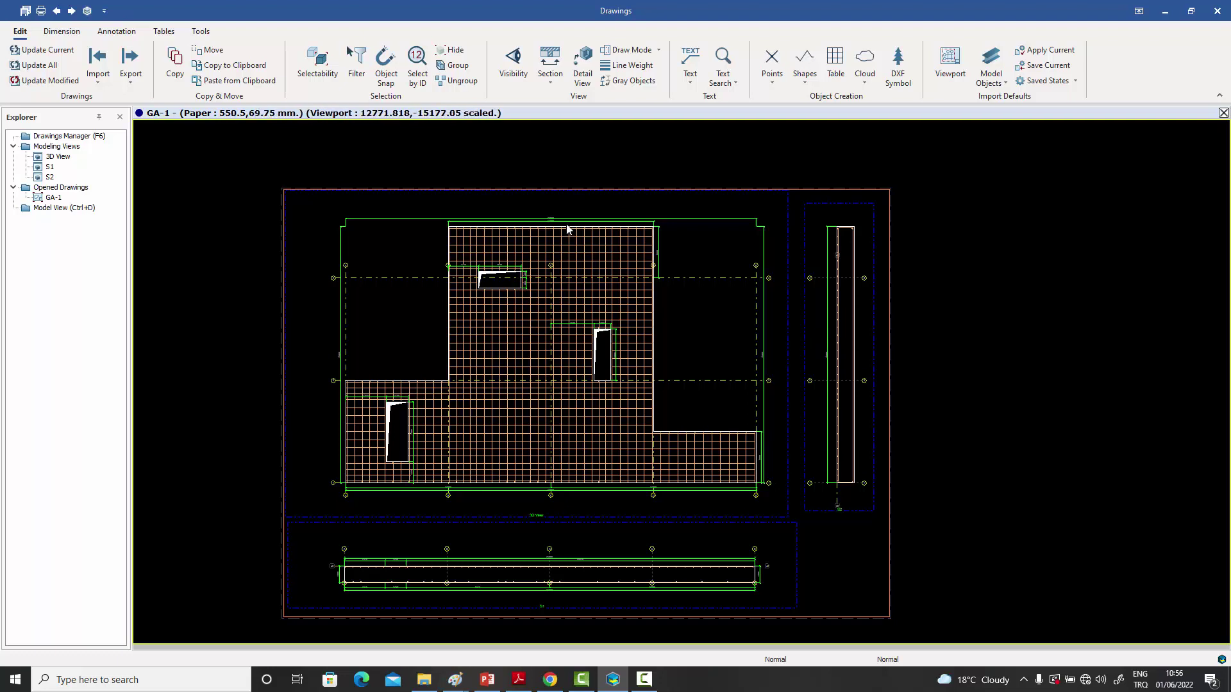
middle_drag(609, 321, 605, 291)
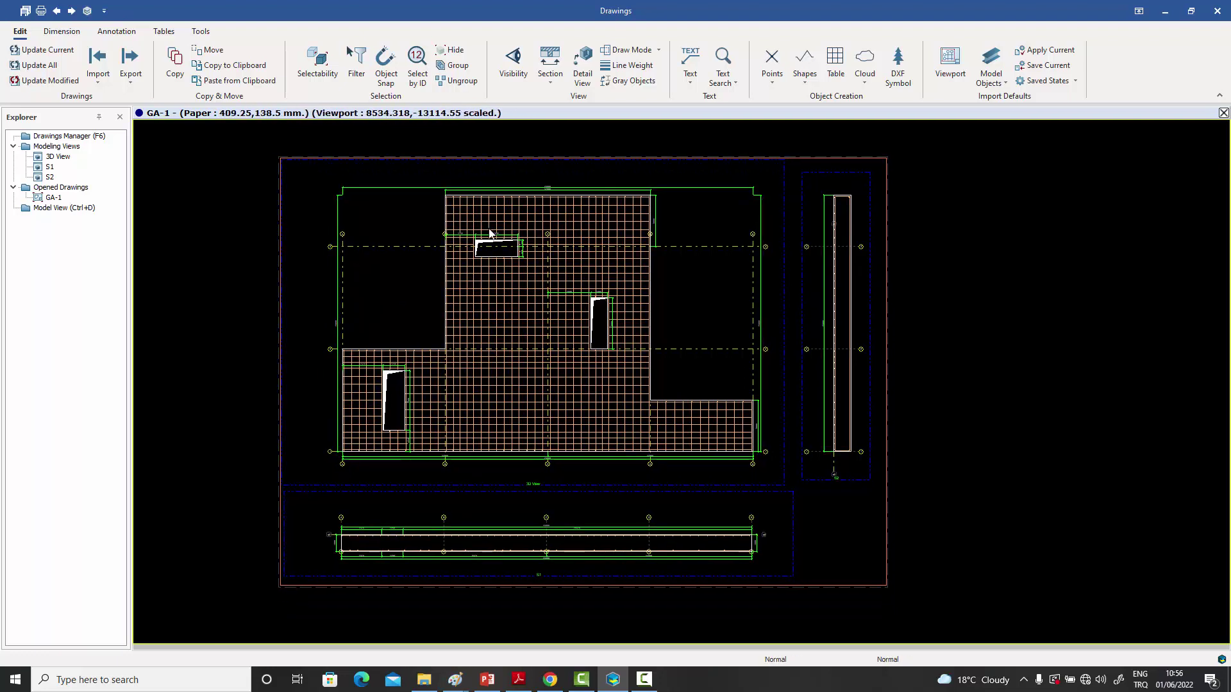
scroll(490, 229, up, 3)
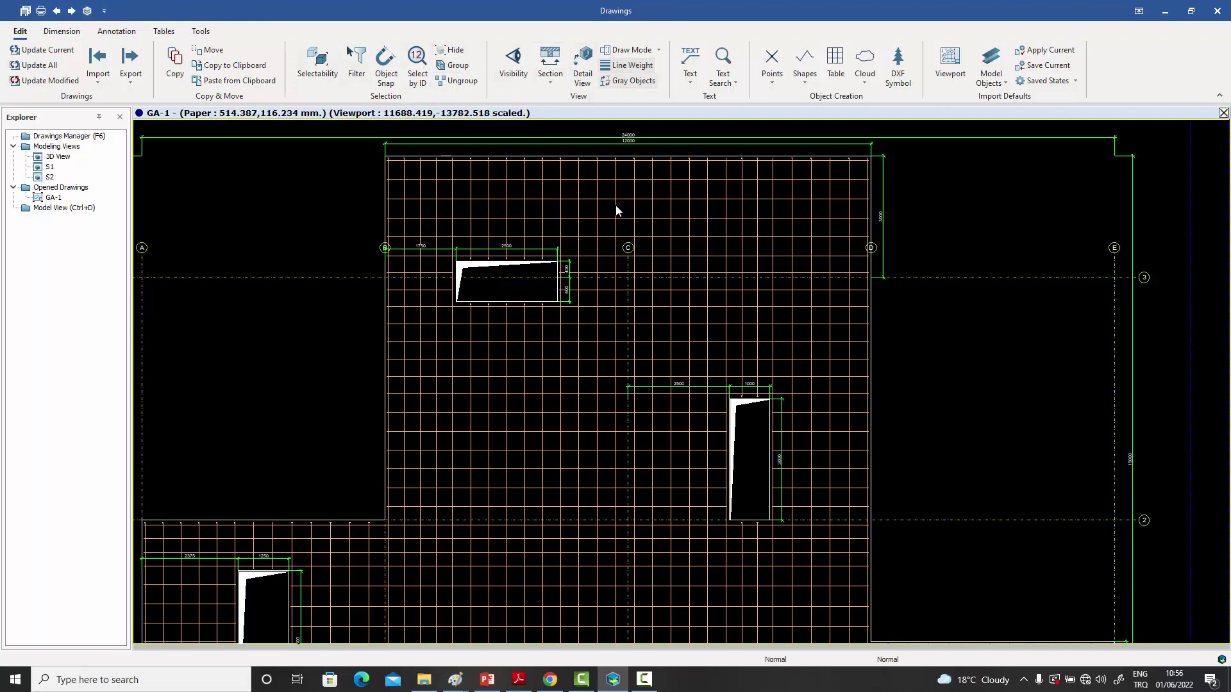
- Select the separate rebar groups around the 2500 mm wide opening between axes B and C to inspect their distribution
scroll(617, 210, up, 3)
middle_drag(600, 253, 606, 360)
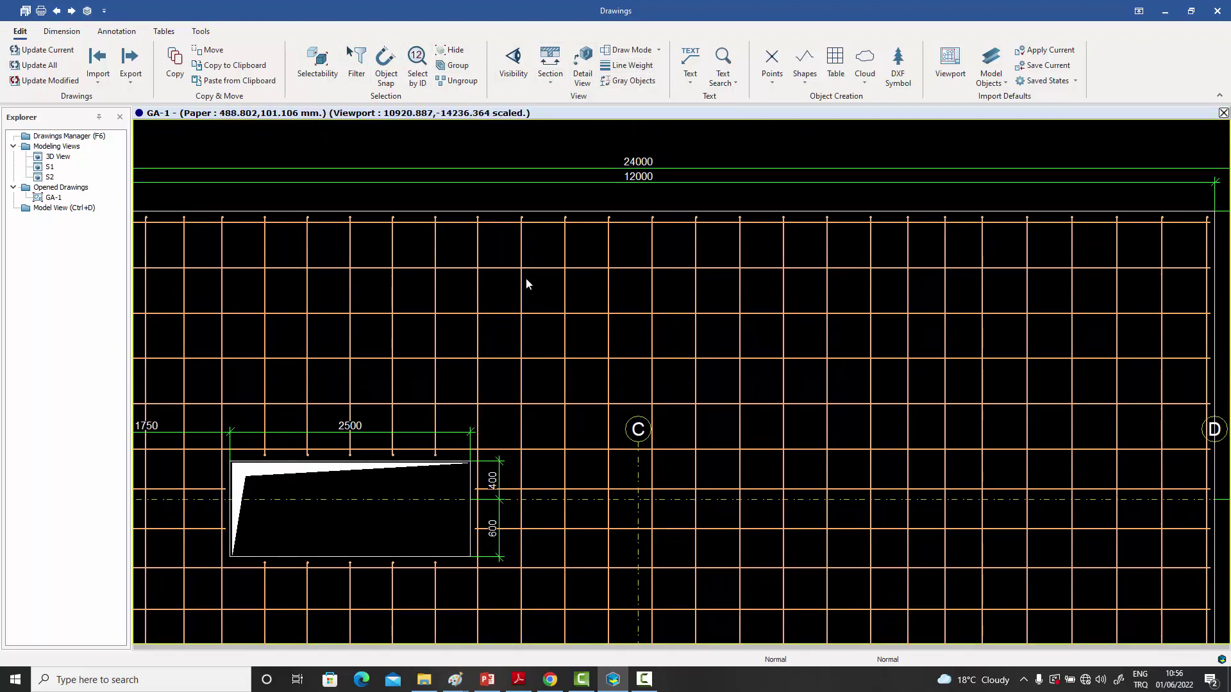
click(477, 255)
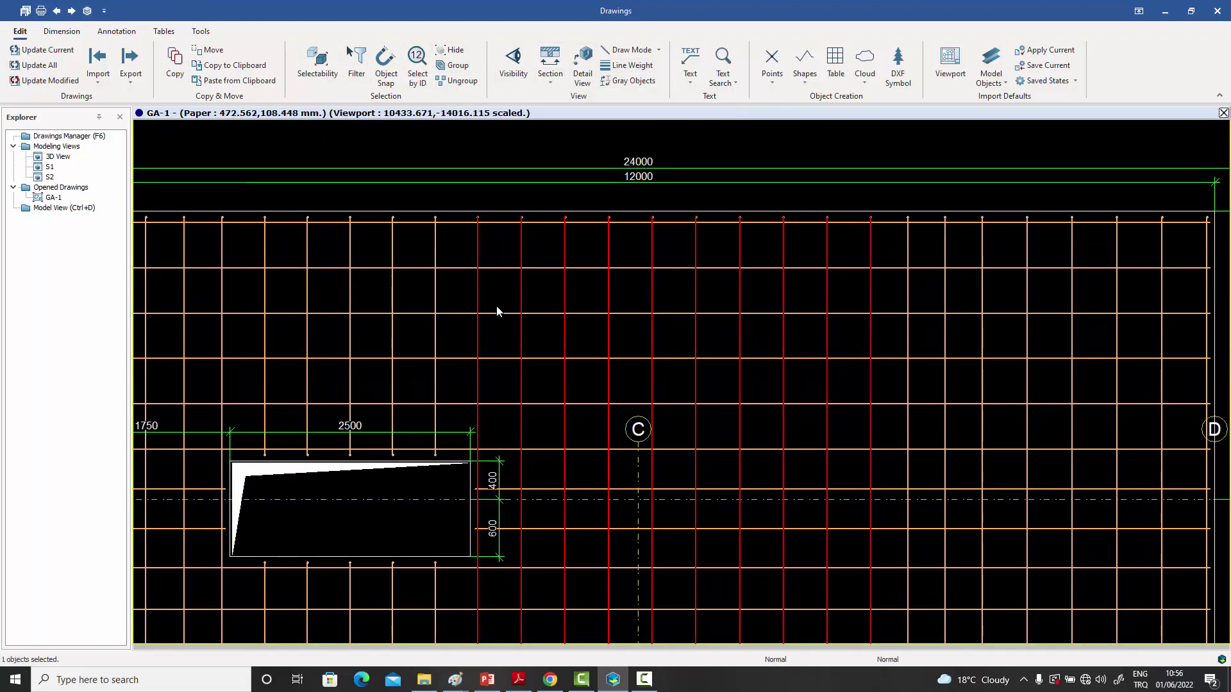
click(350, 289)
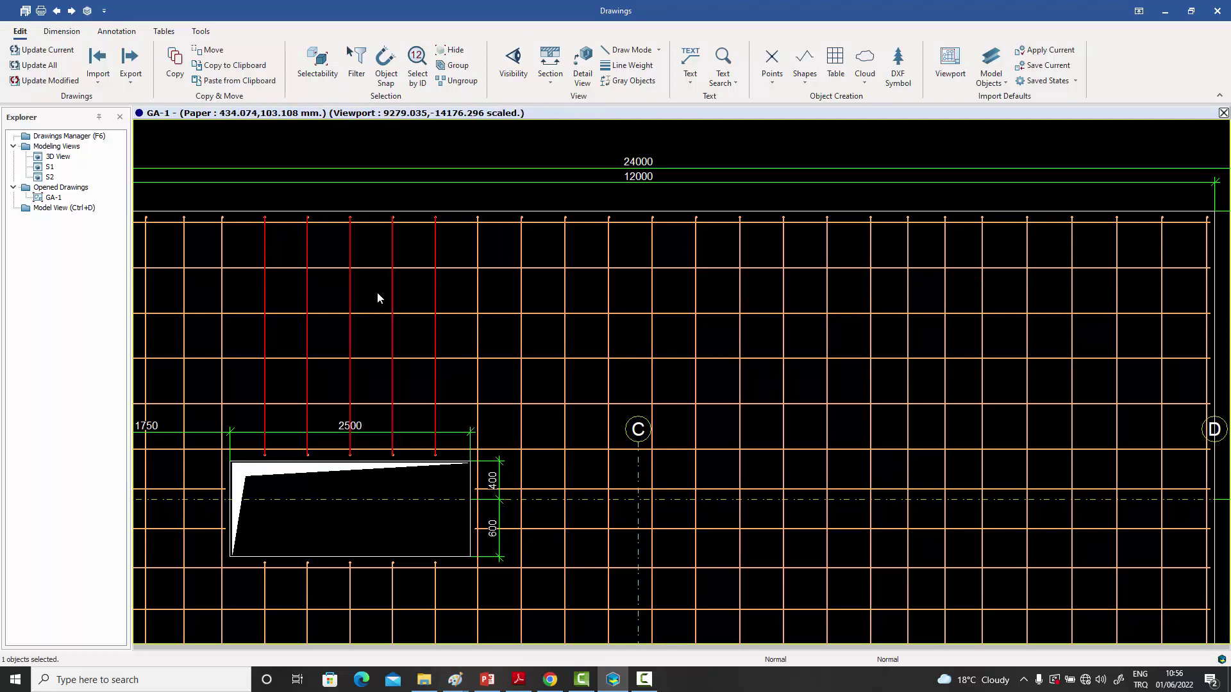
scroll(478, 340, down, 5)
scroll(423, 329, up, 7)
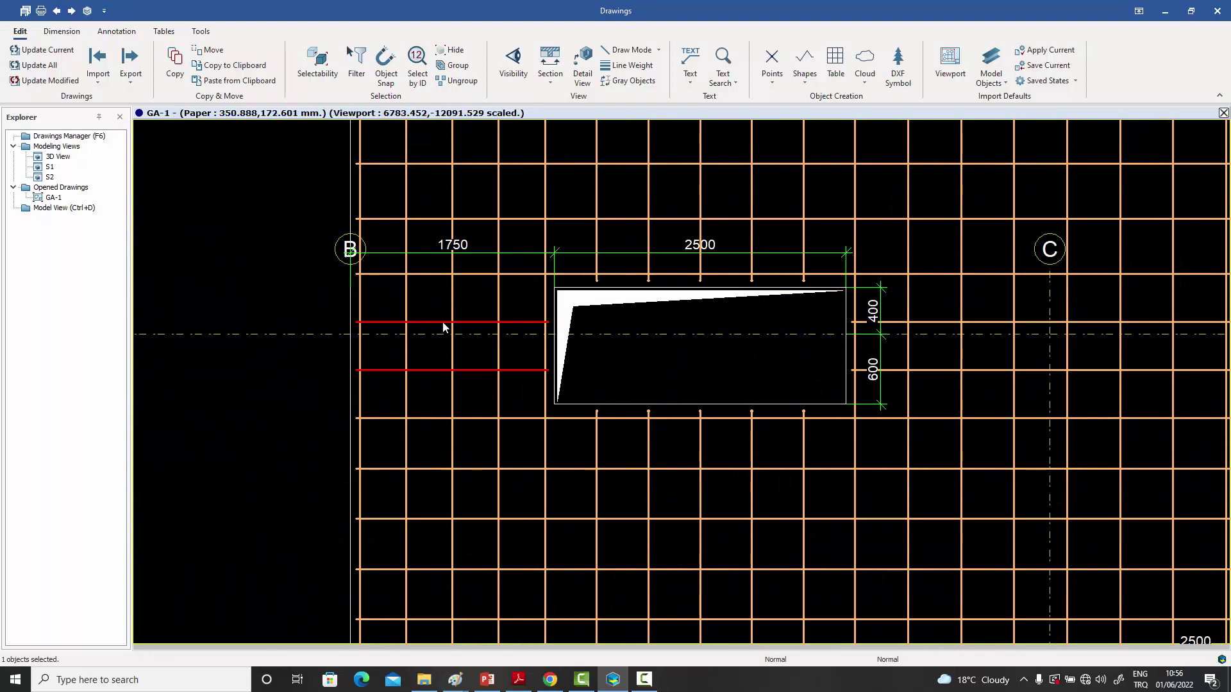
- Select the slab rebar group running above the 1250 mm wide opening to inspect its distribution in the plan
scroll(443, 322, down, 5)
scroll(445, 328, up, 6)
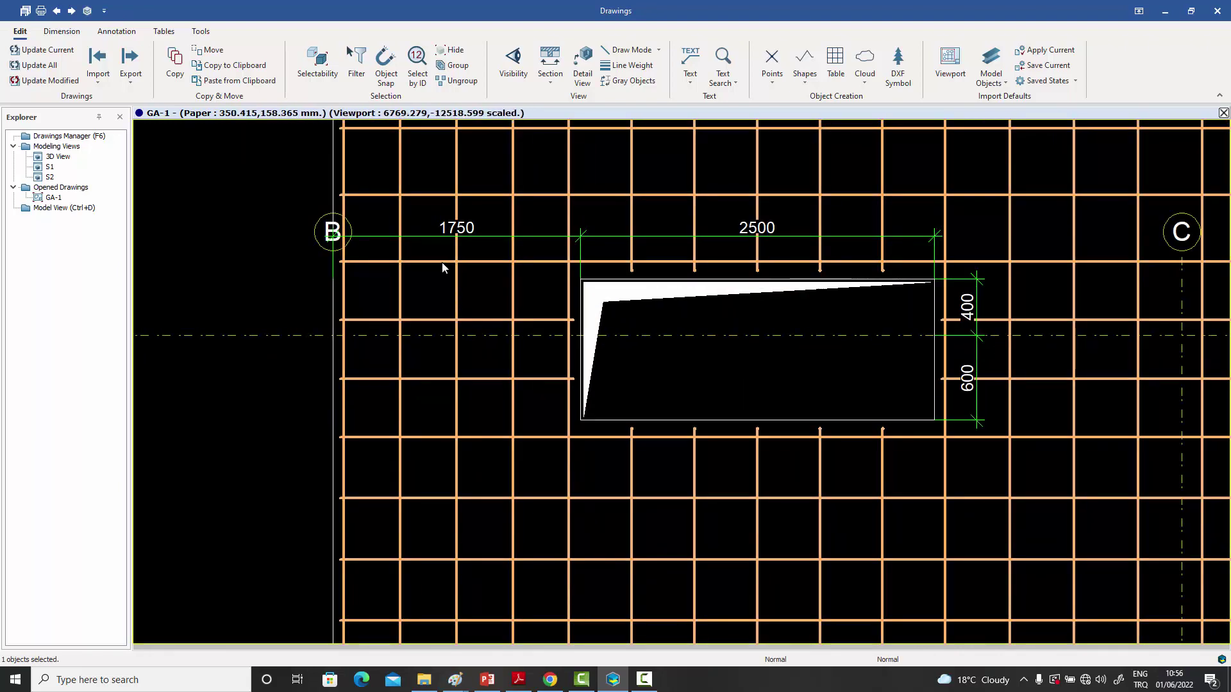
scroll(438, 249, down, 3)
scroll(399, 299, up, 6)
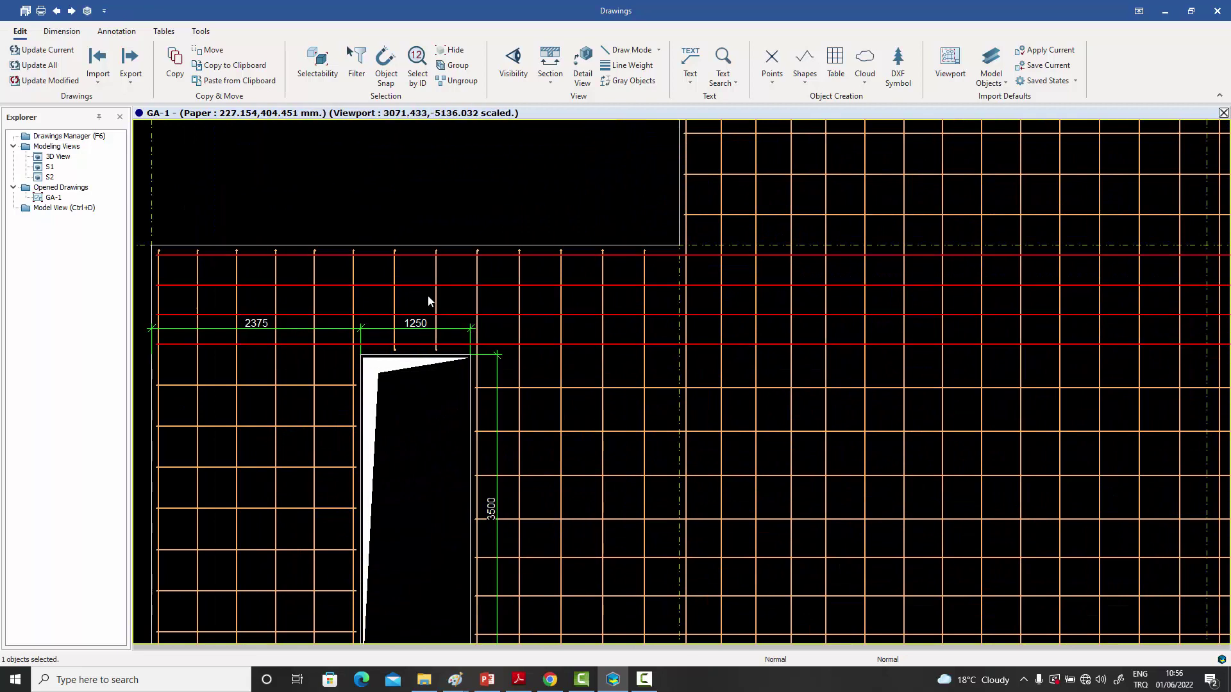
scroll(363, 356, down, 3)
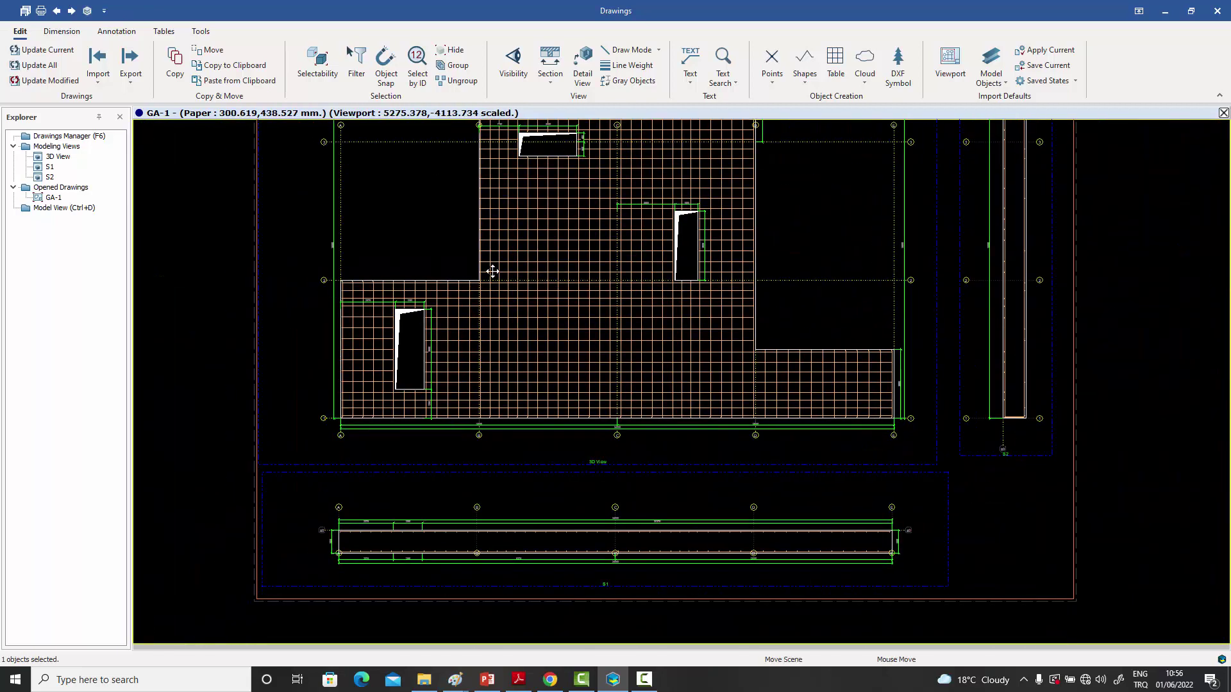
- Select the upper longitudinal bar in section S1 near axis A and compare it with the whole sheet layout
scroll(406, 503, up, 5)
scroll(392, 472, up, 4)
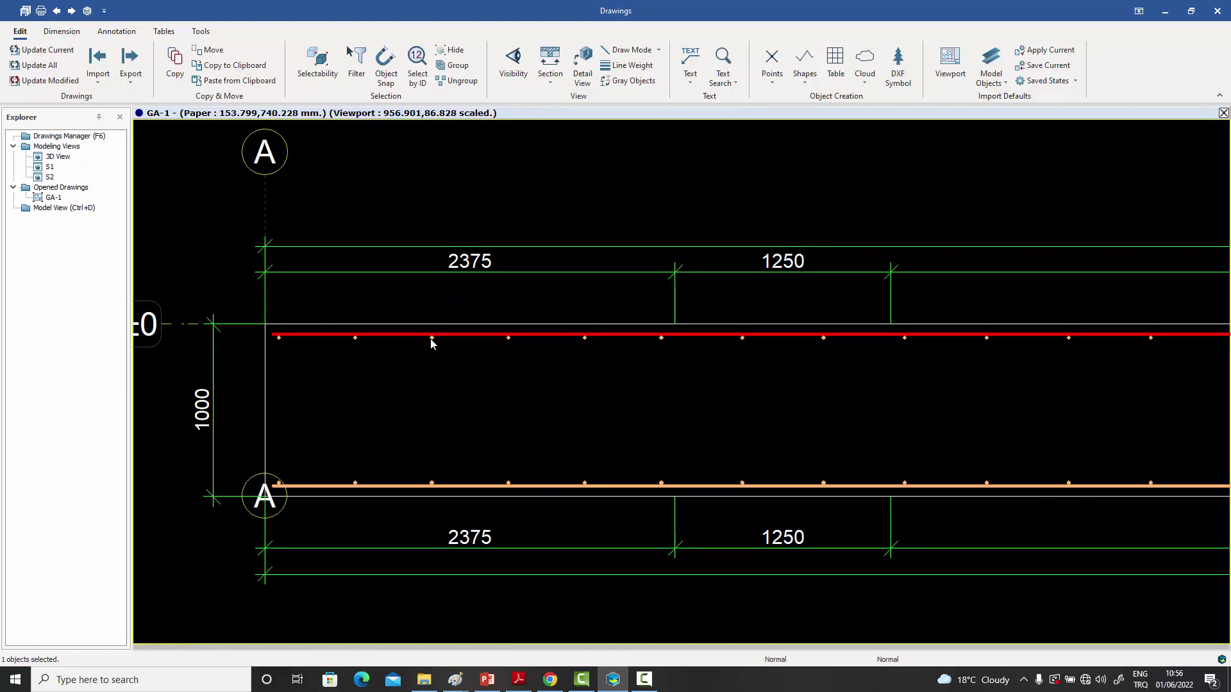
scroll(486, 397, down, 6)
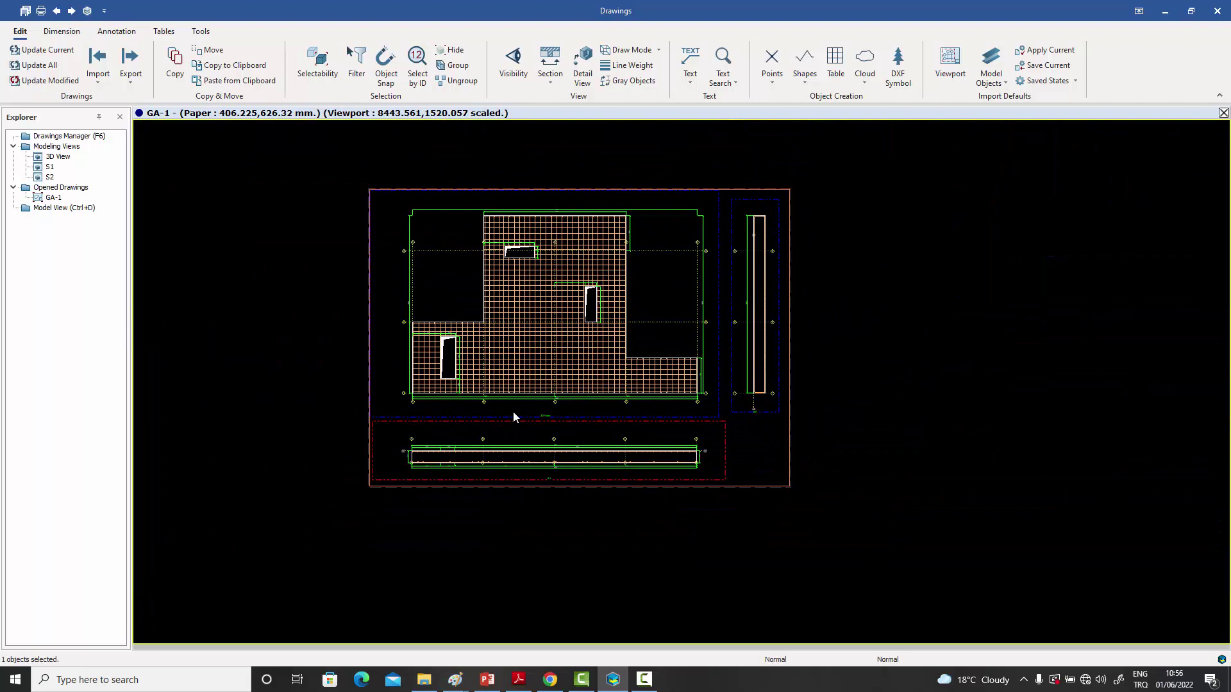
scroll(513, 417, up, 2)
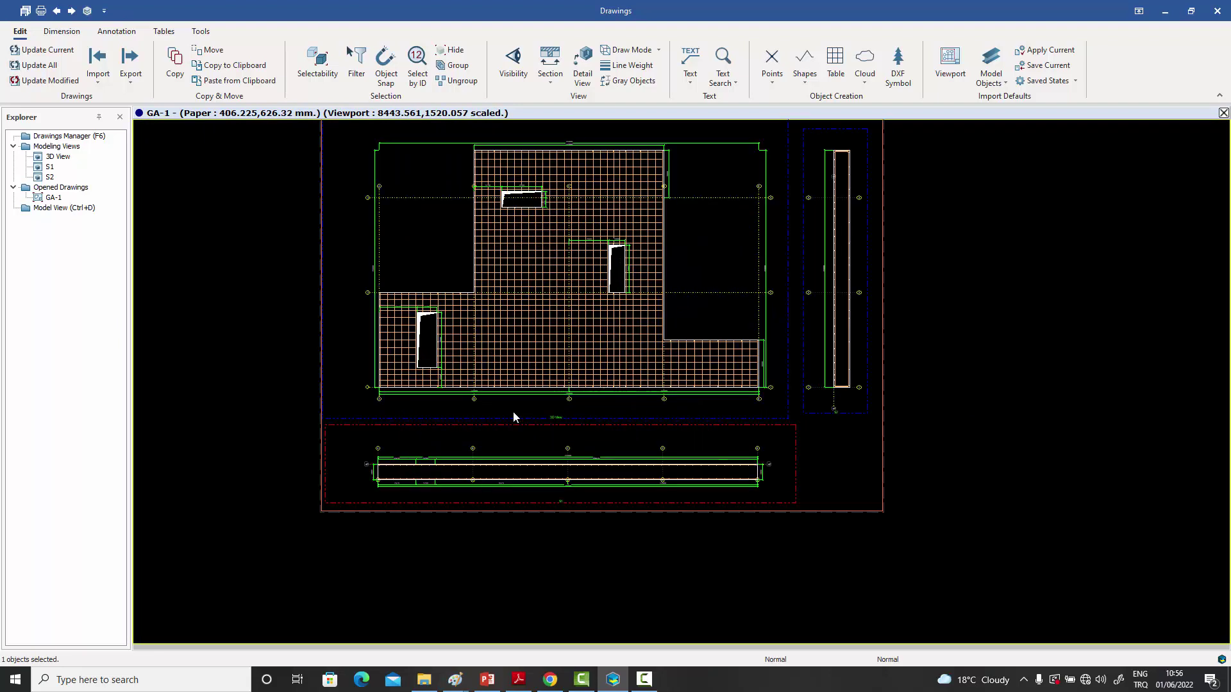
middle_drag(510, 417, 504, 456)
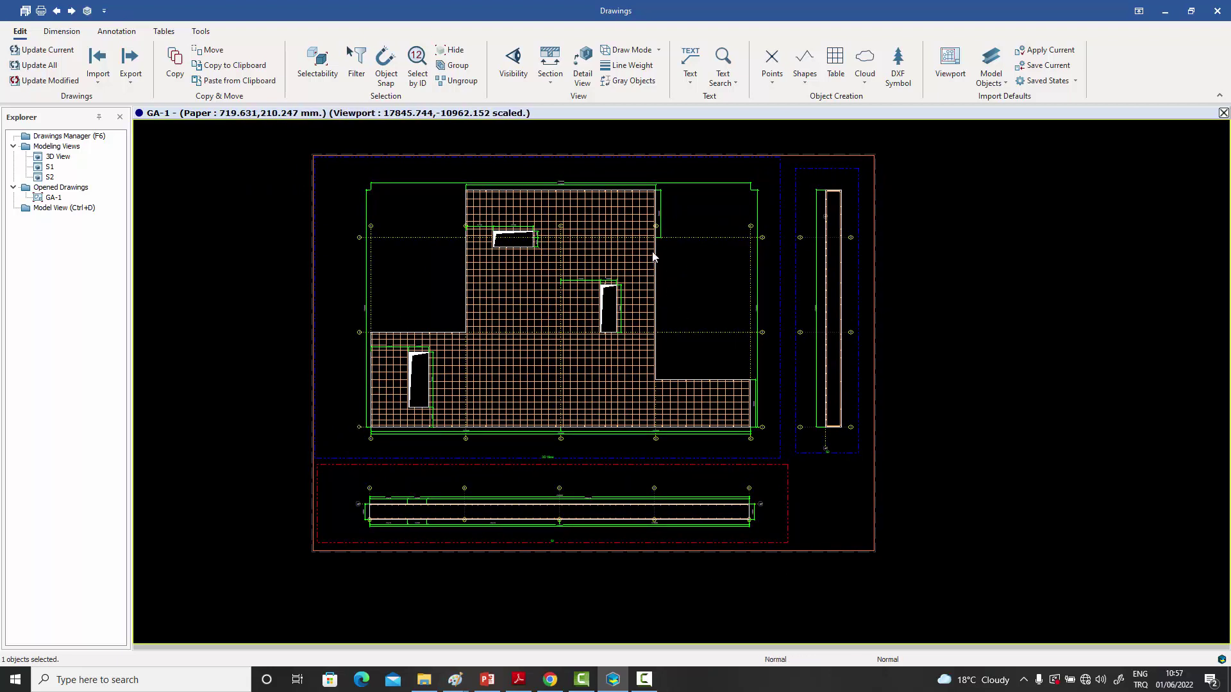
- Select the horizontal and vertical rebar groups between axes B and D in the slab plan to inspect their extents
scroll(627, 225, up, 1)
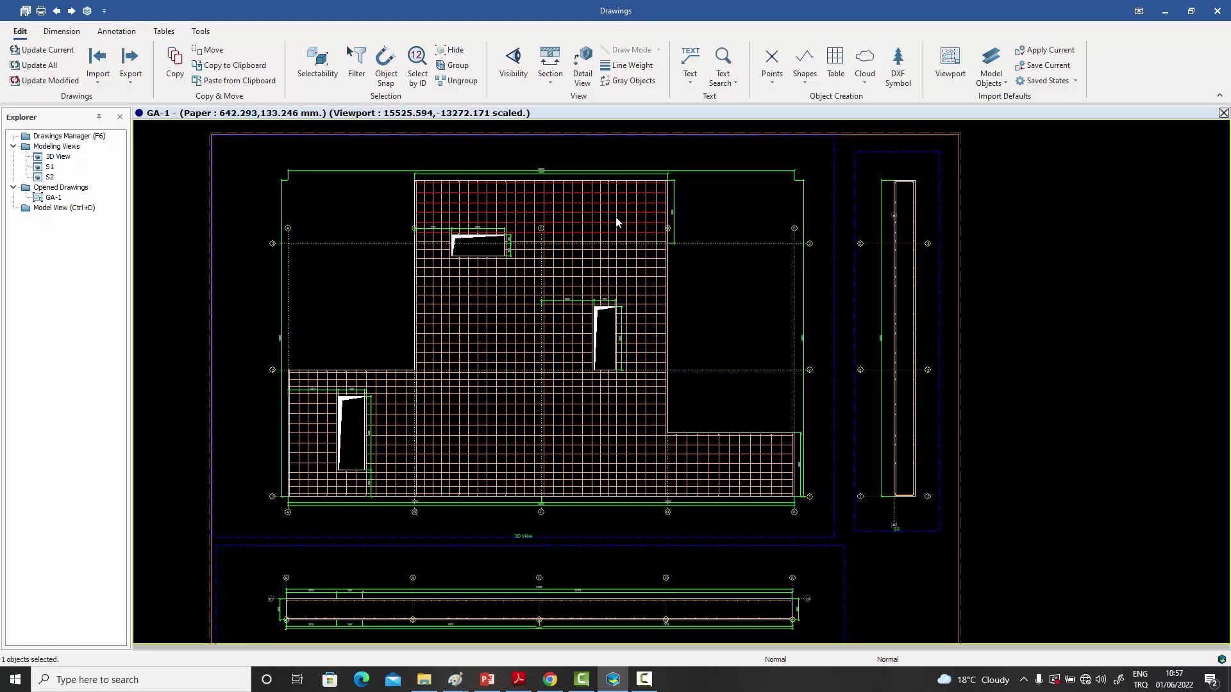
scroll(617, 221, up, 3)
scroll(643, 253, up, 2)
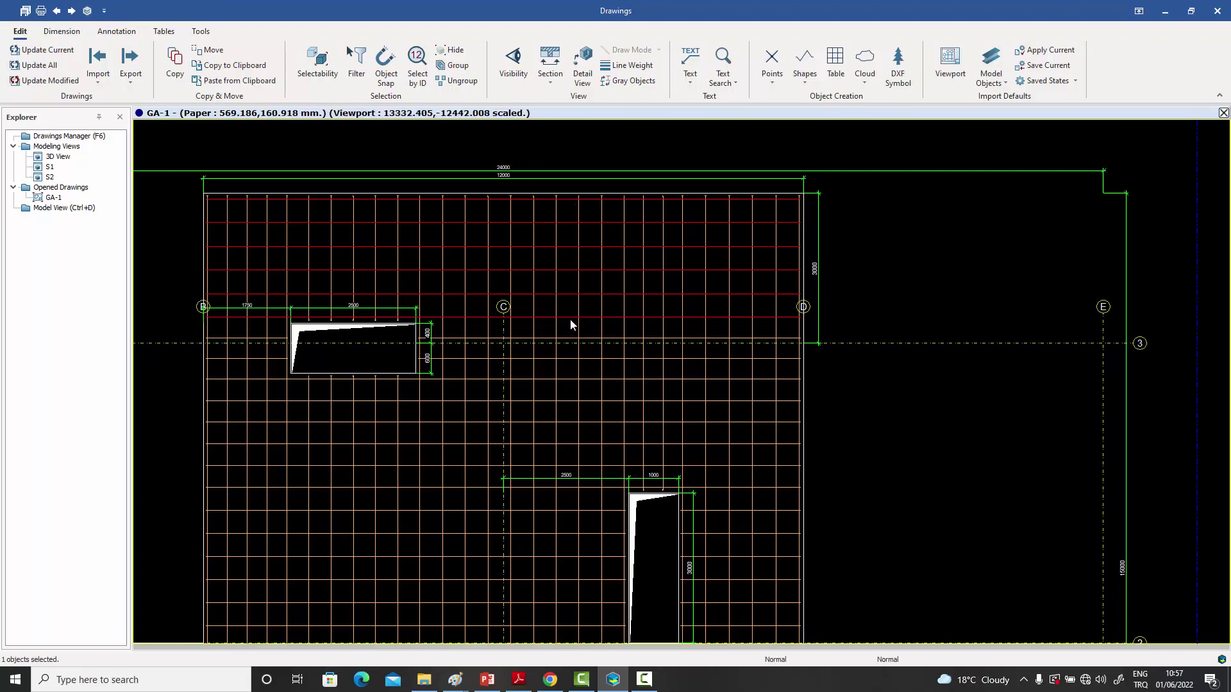
click(555, 233)
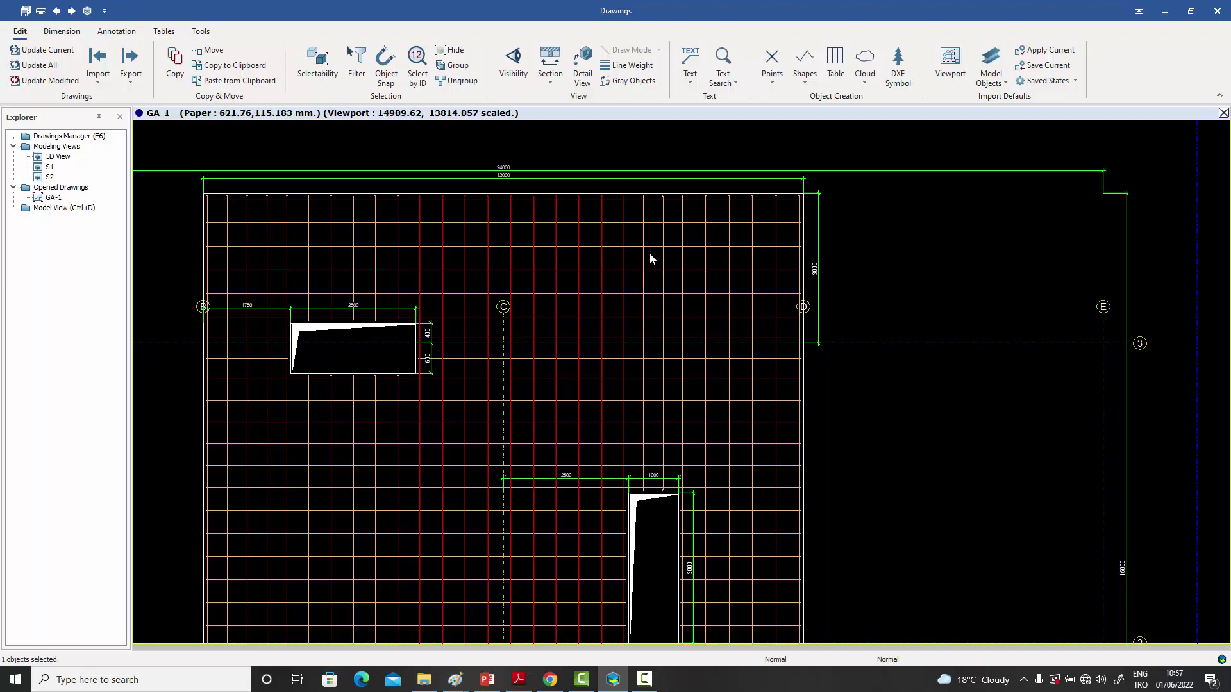
scroll(682, 286, down, 3)
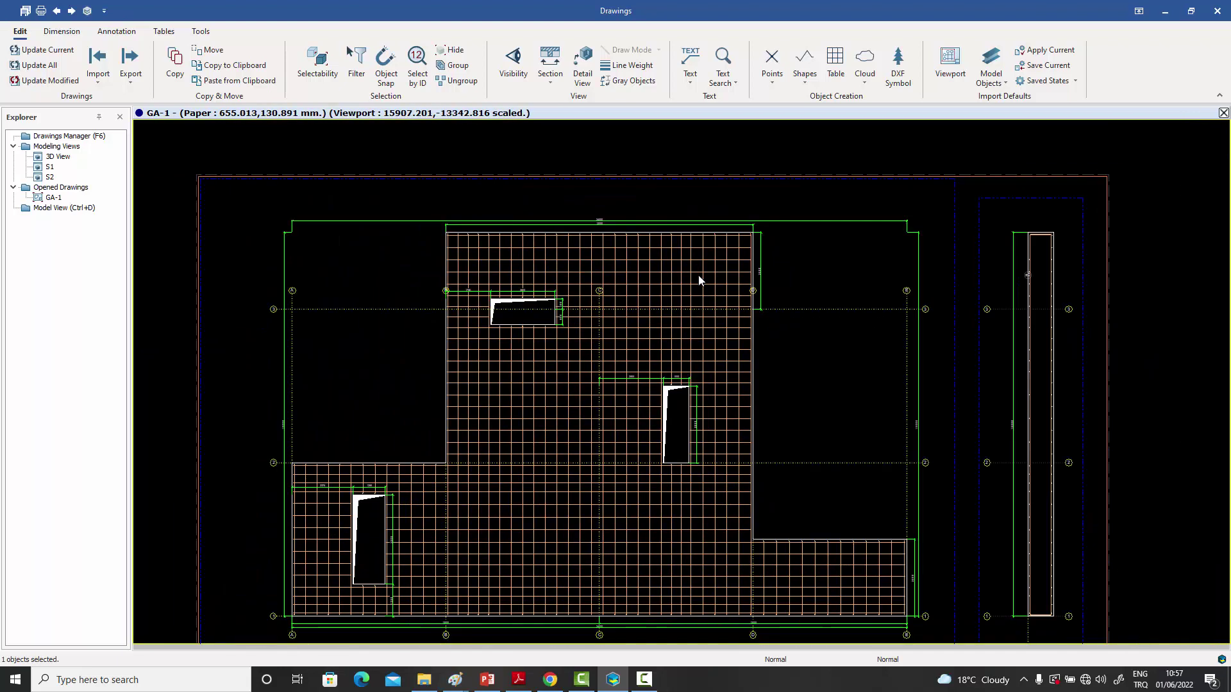
middle_drag(677, 292, 668, 254)
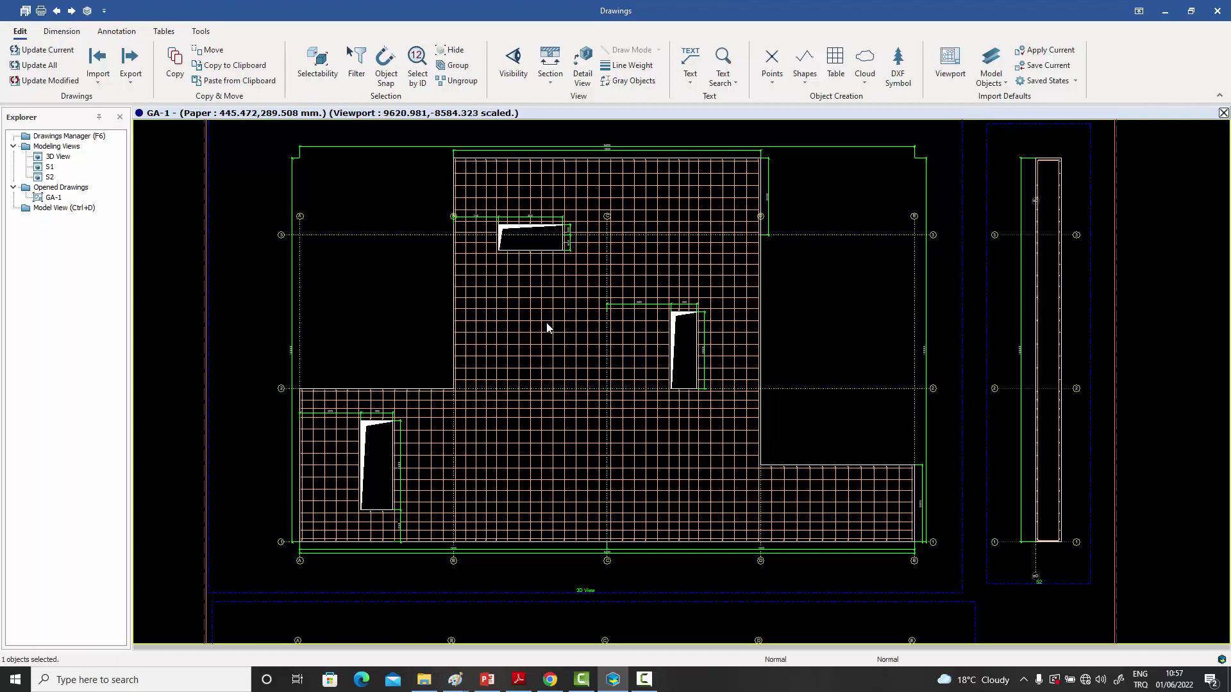
scroll(545, 404, down, 3)
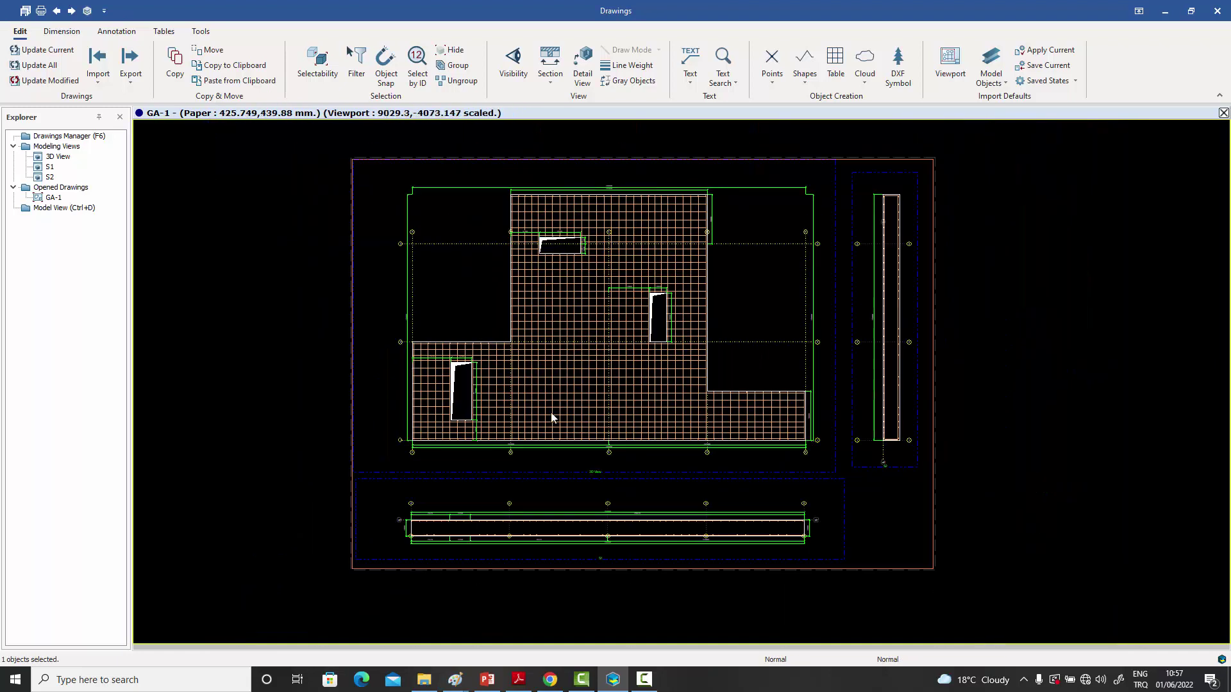
- Select the separate upper crosswise bar groups in section S1 between axes A and B, and clear the selection
scroll(466, 467, up, 5)
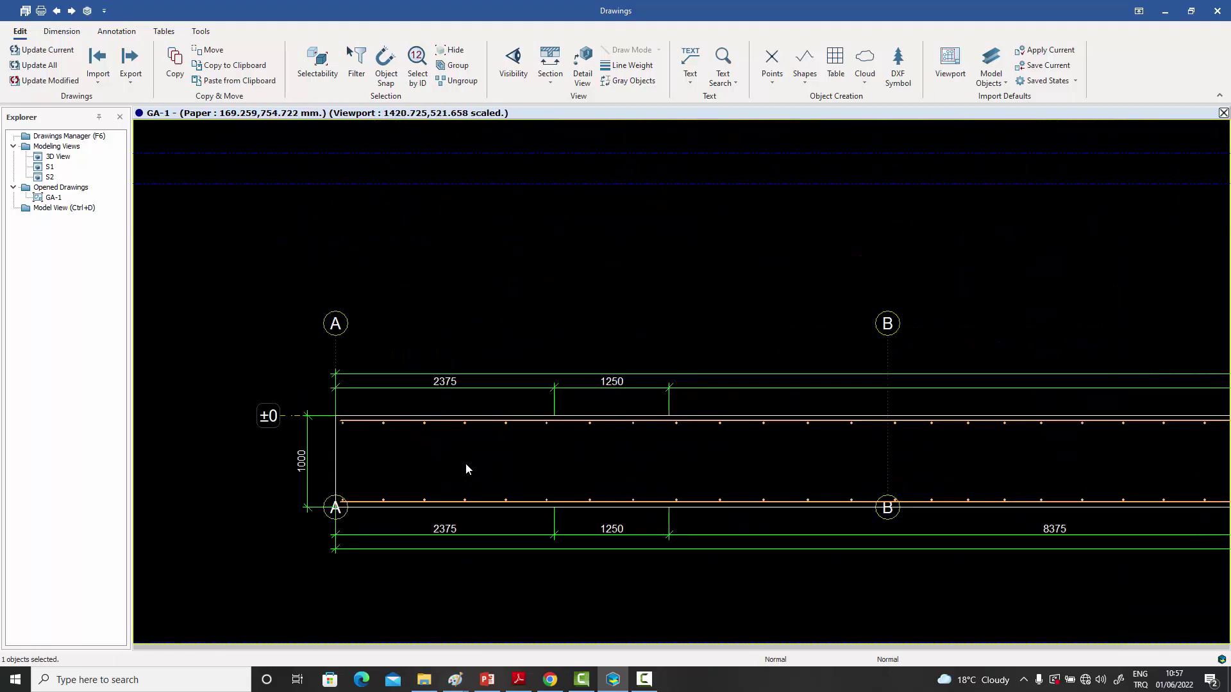
scroll(466, 463, up, 5)
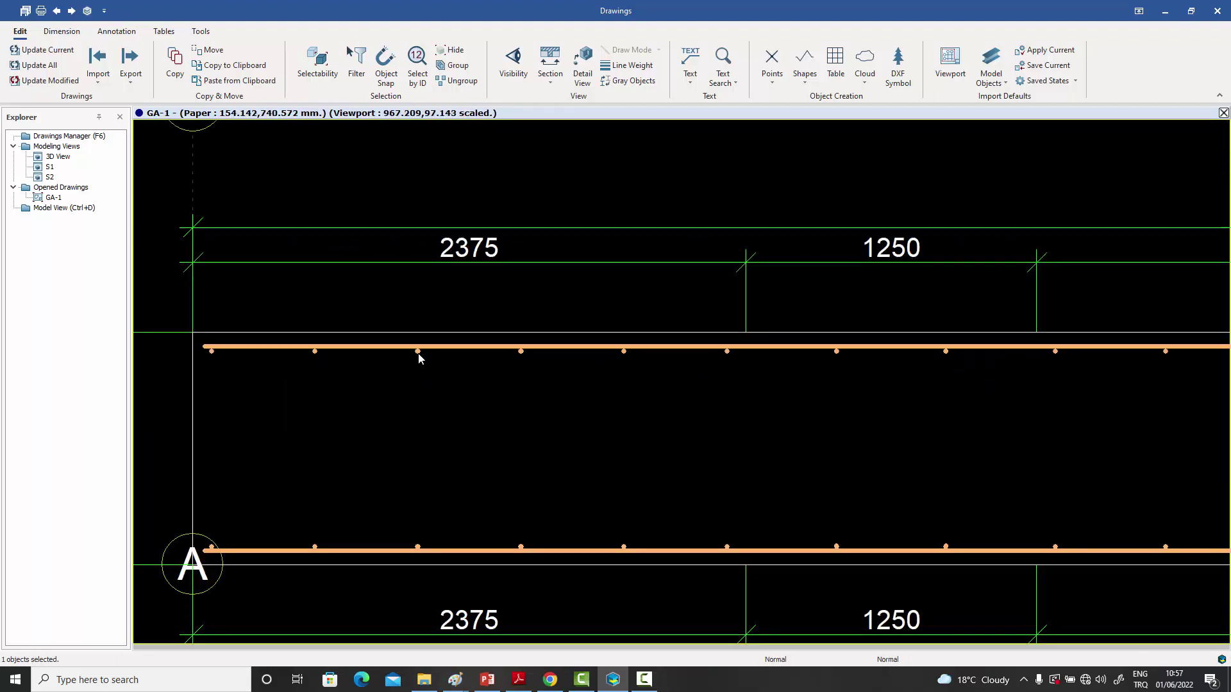
click(239, 354)
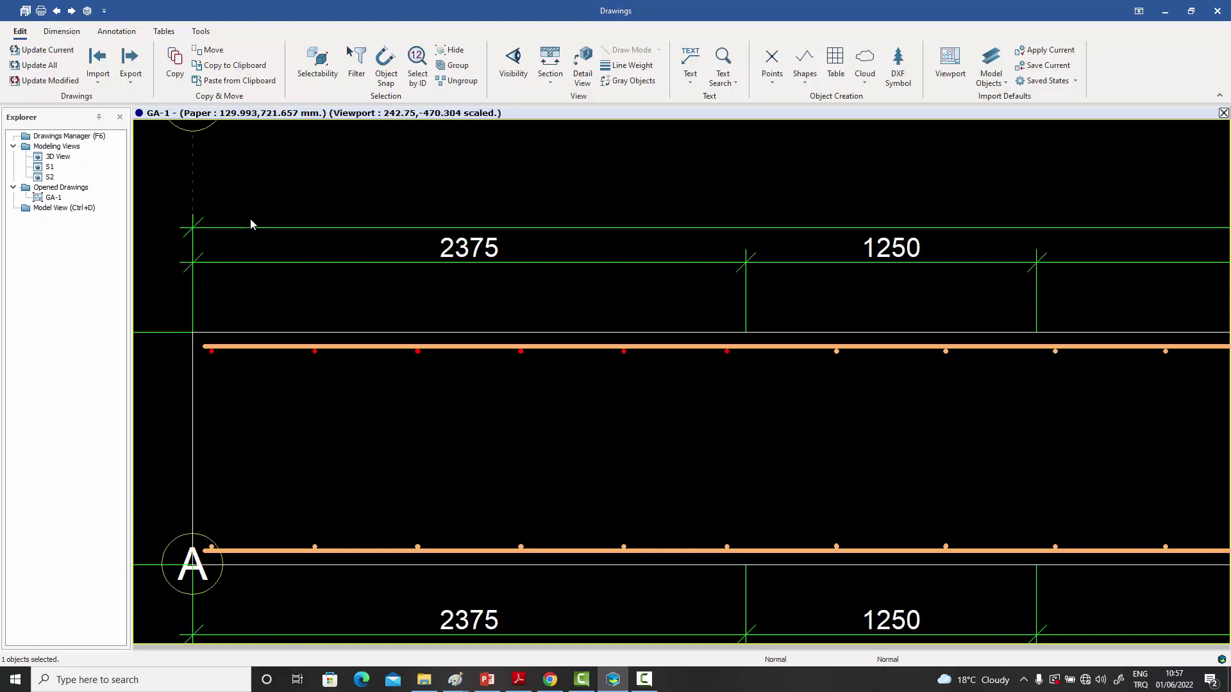
middle_drag(876, 393, 690, 384)
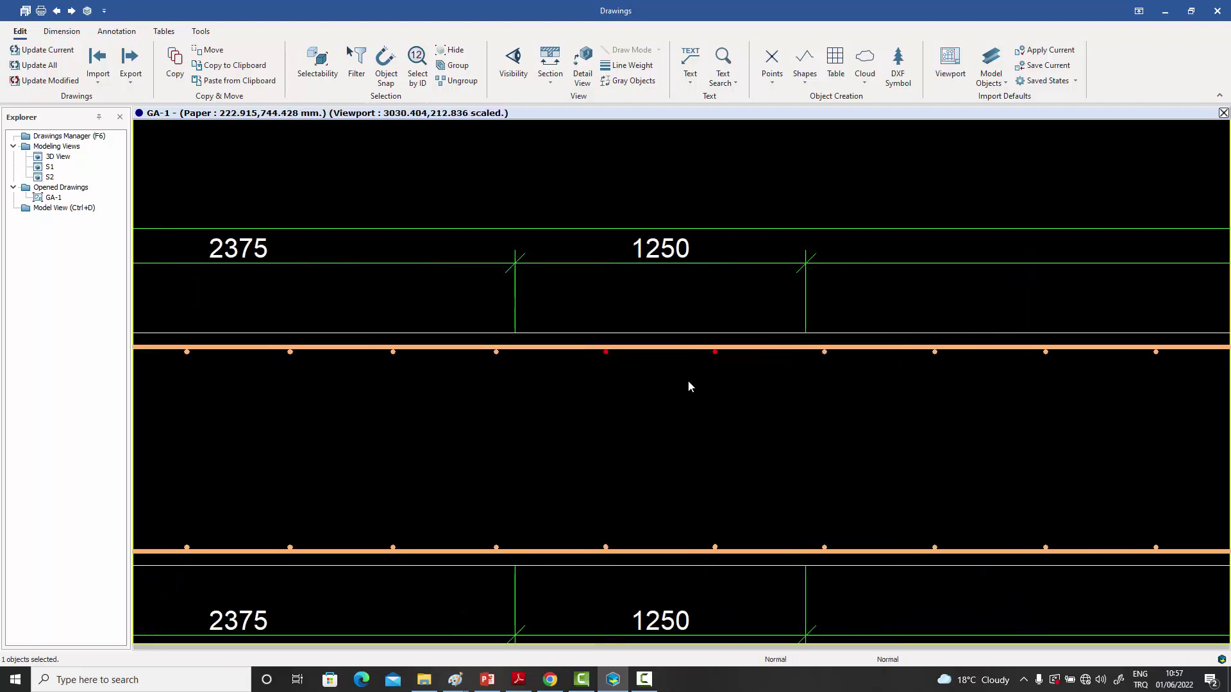
scroll(843, 398, down, 6)
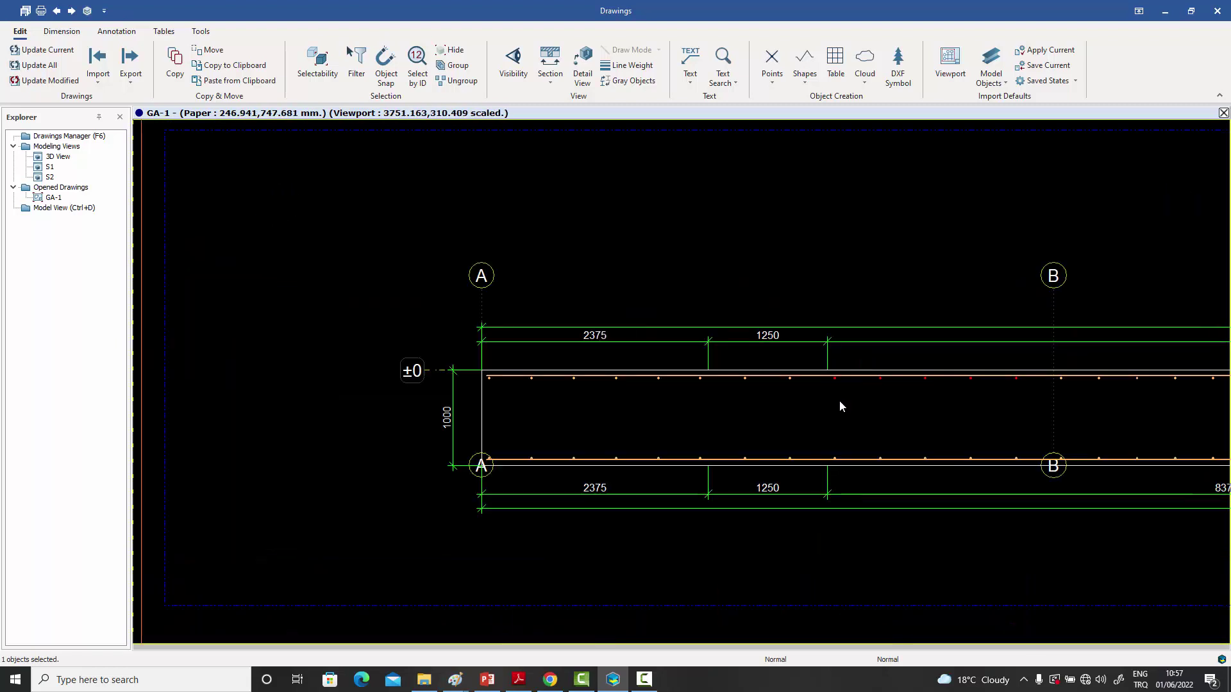
scroll(674, 487, down, 8)
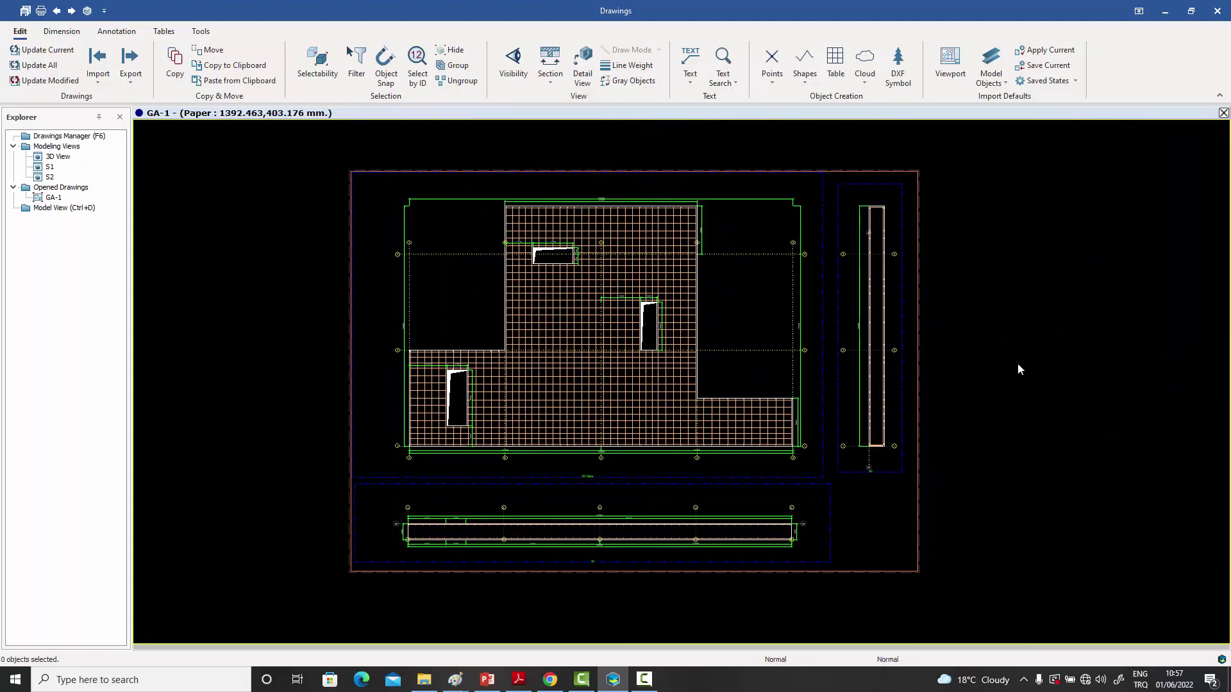
click(1017, 364)
- Auto-annotate all rebars in the 3D View viewport that holds the slab plan
click(126, 37)
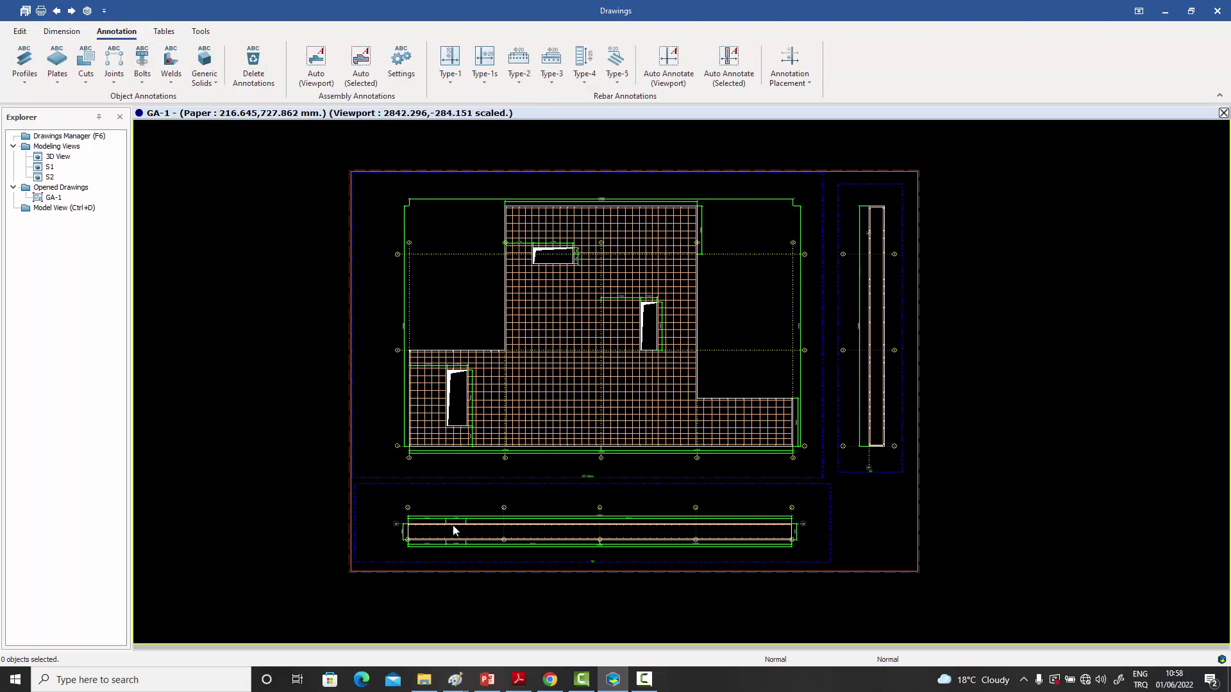
click(741, 308)
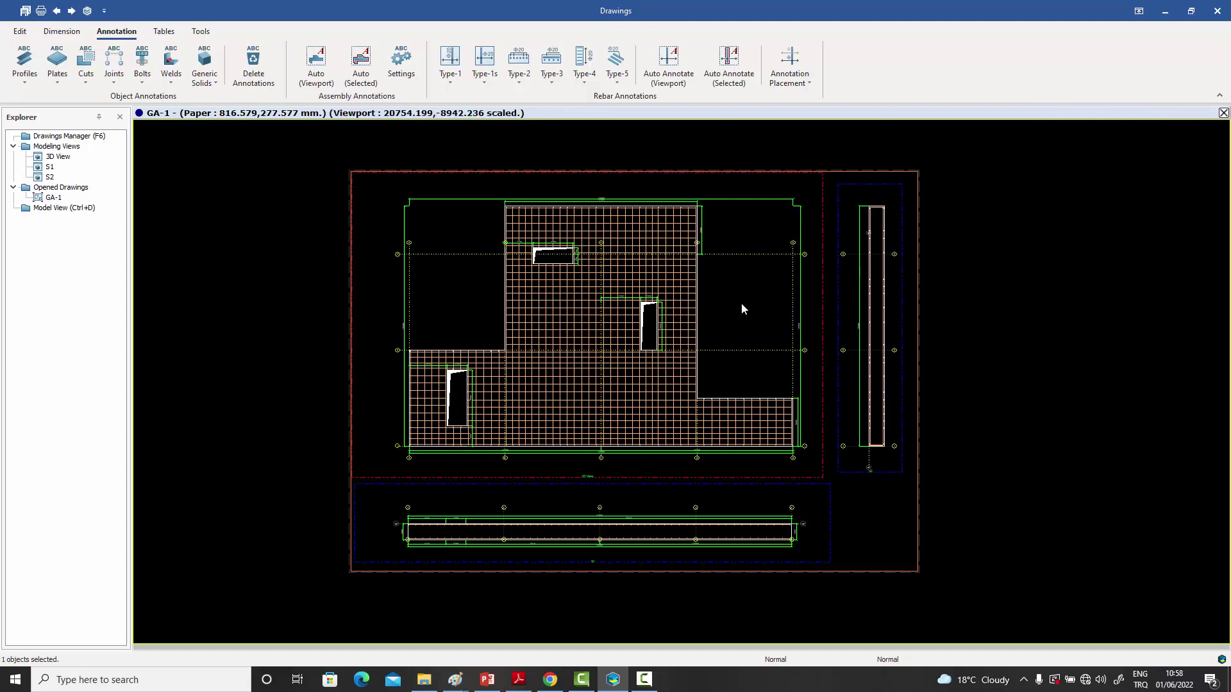
click(671, 73)
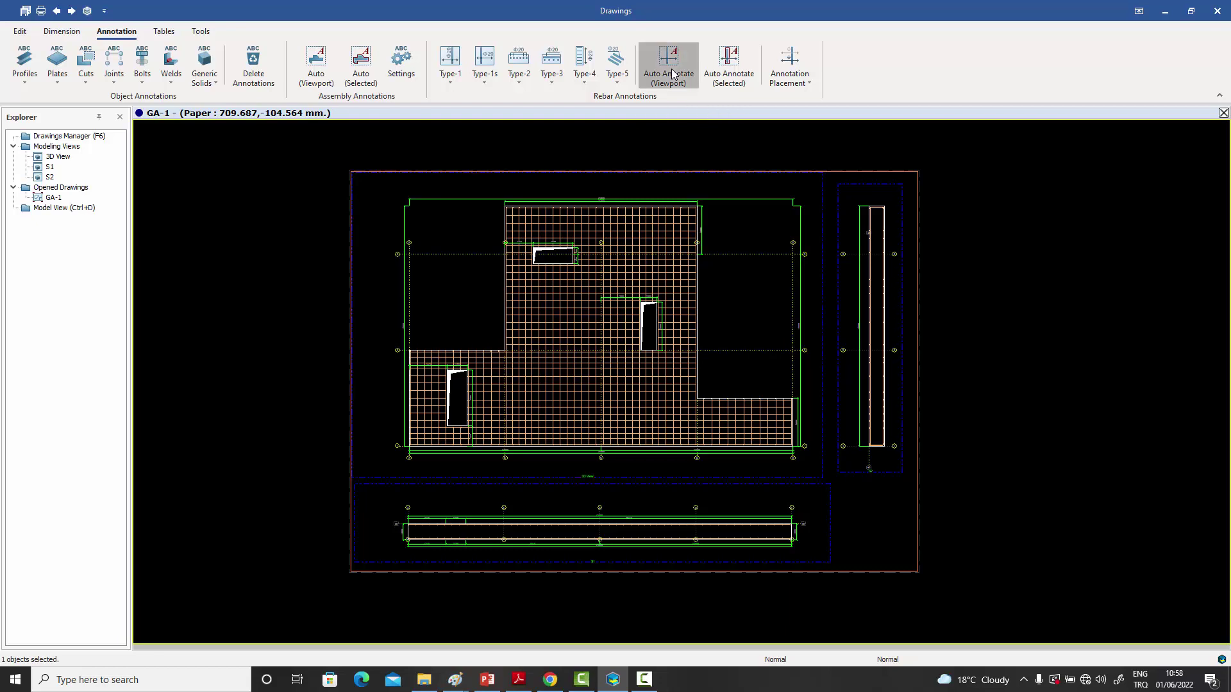
- Examine the plan's rebar annotations and select the mark 13 bar above the 1000 mm wide opening
scroll(623, 333, up, 2)
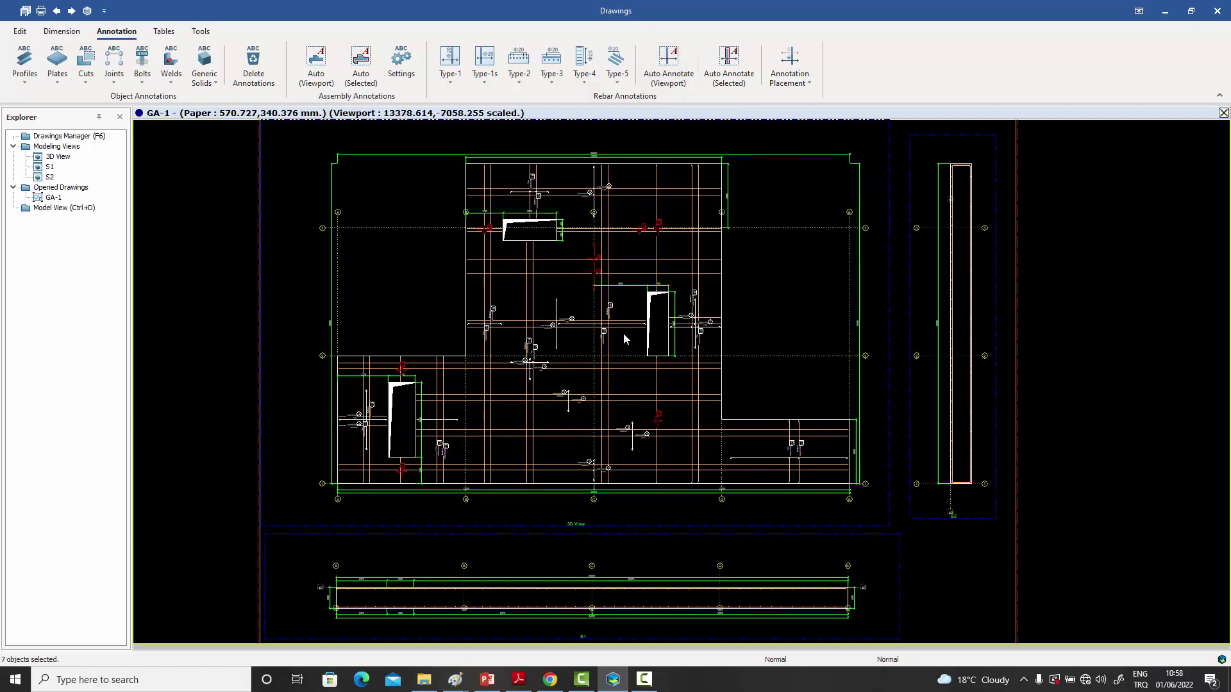
middle_drag(618, 330, 665, 316)
scroll(667, 314, up, 2)
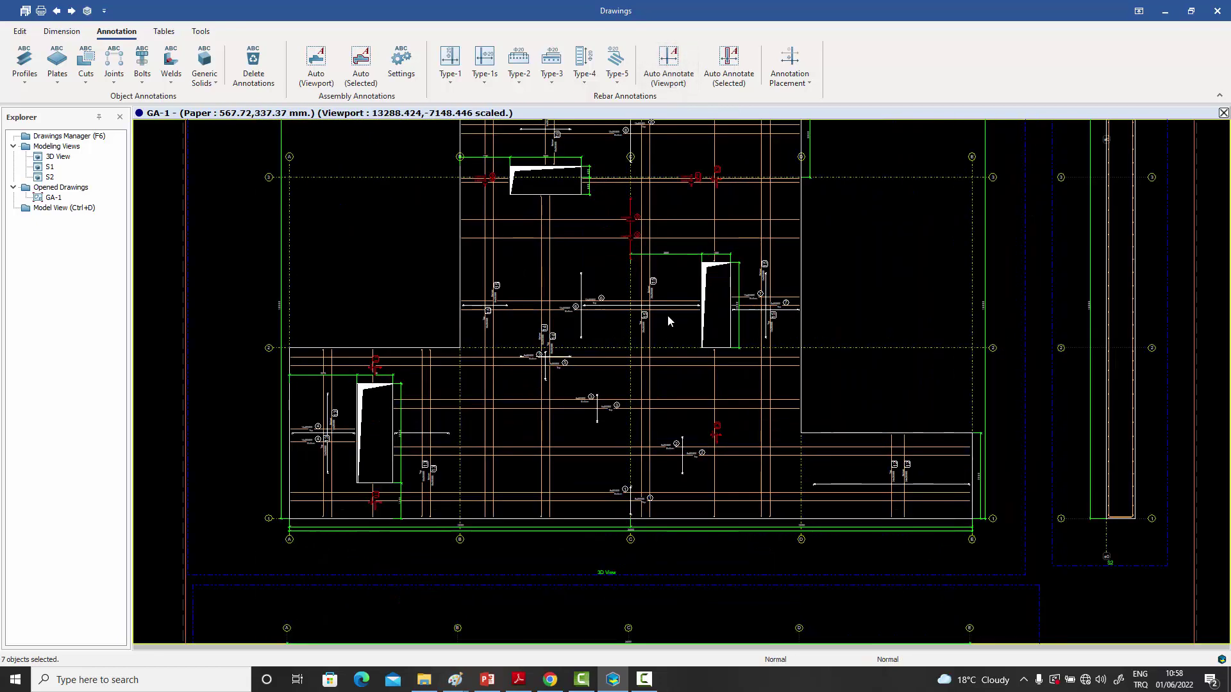
scroll(665, 245, up, 2)
scroll(682, 250, up, 2)
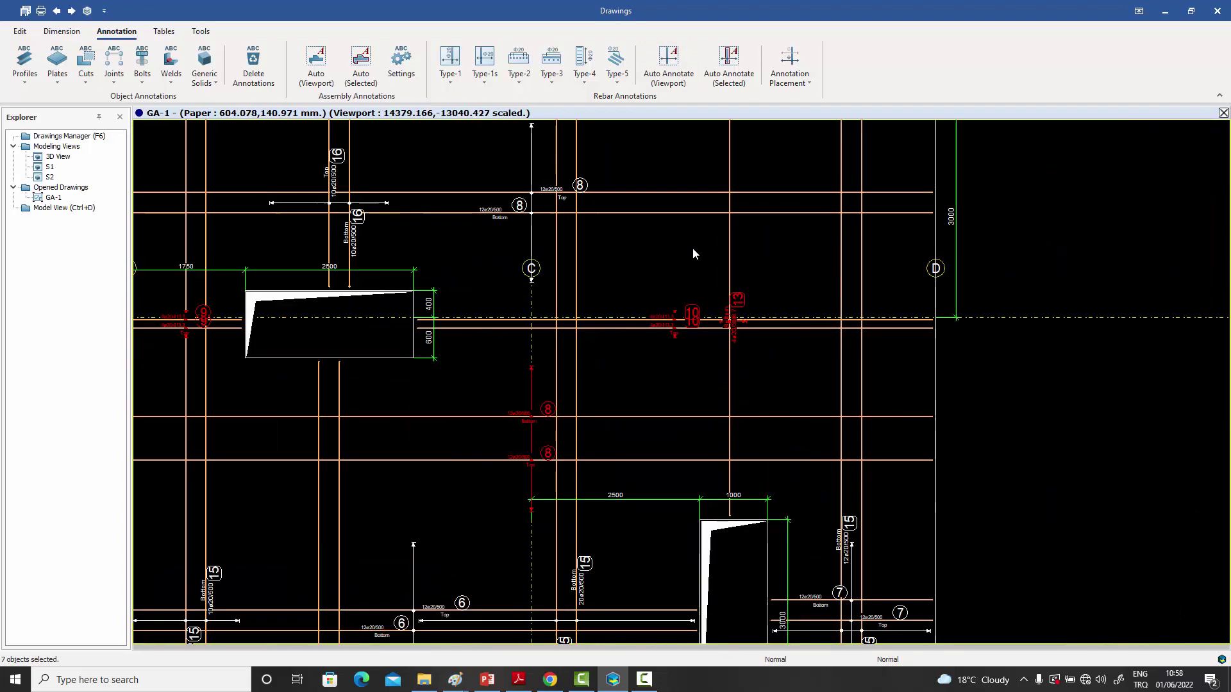
click(729, 247)
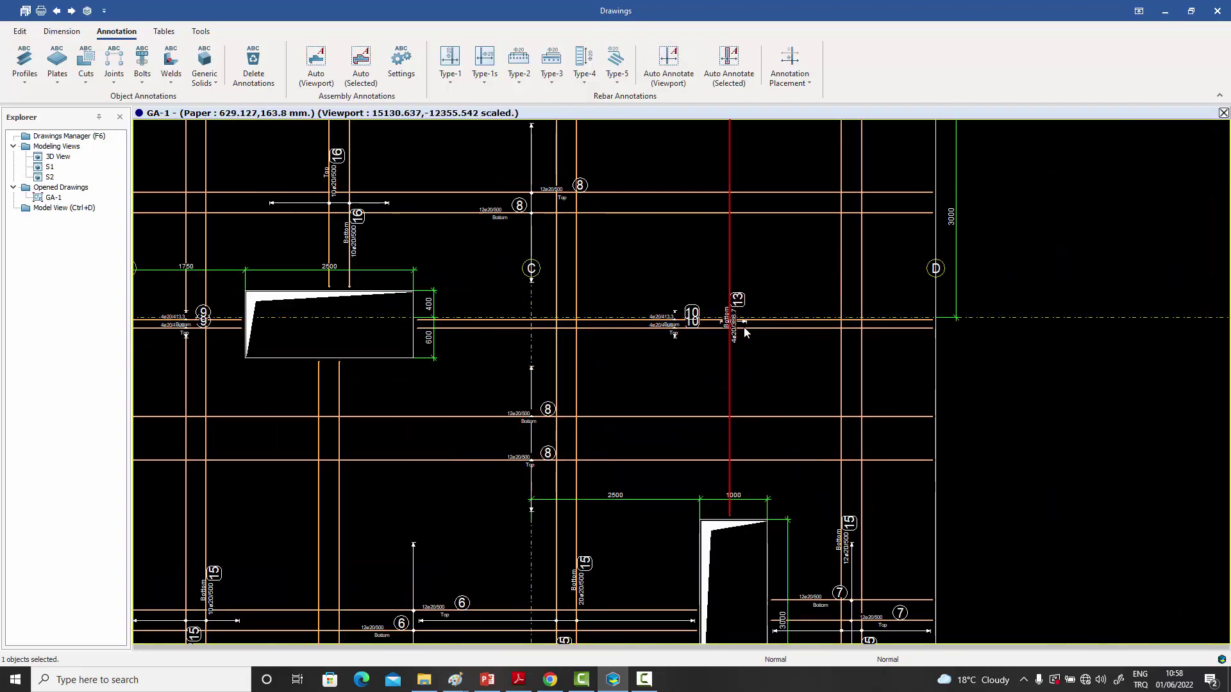
- Select the top and bottom mark 16 bars above the 2500 mm wide opening to check their annotations and distribution
middle_drag(625, 282, 846, 367)
scroll(590, 310, up, 2)
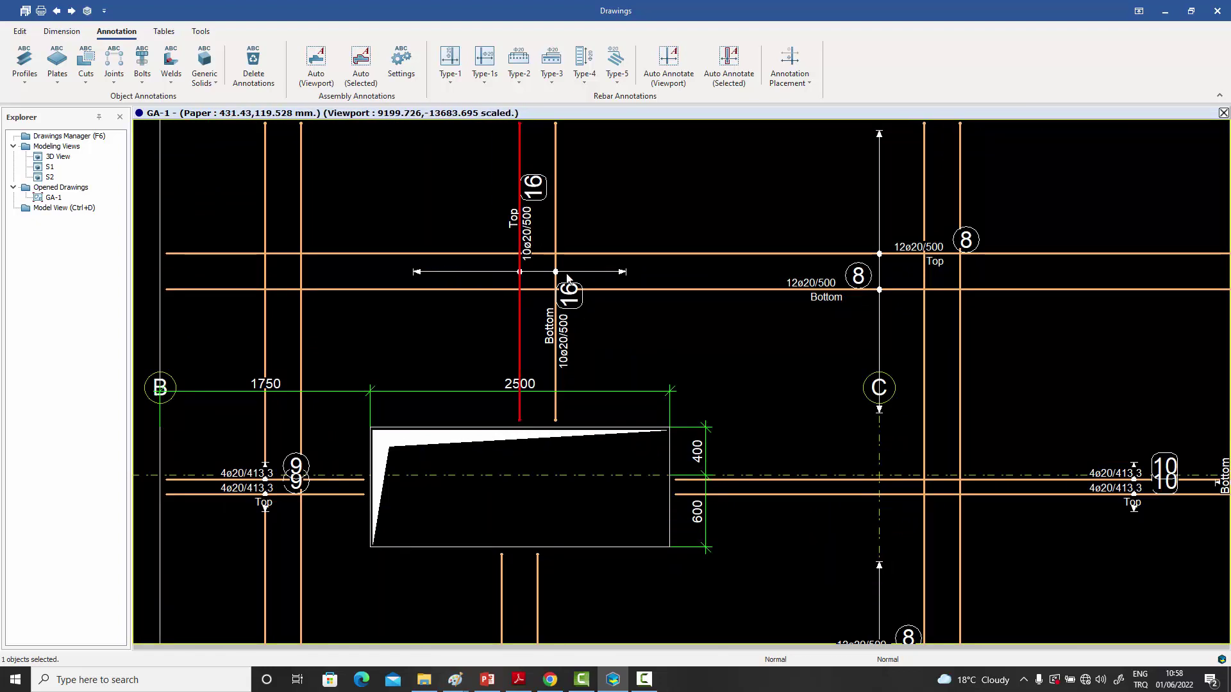
scroll(559, 276, up, 1)
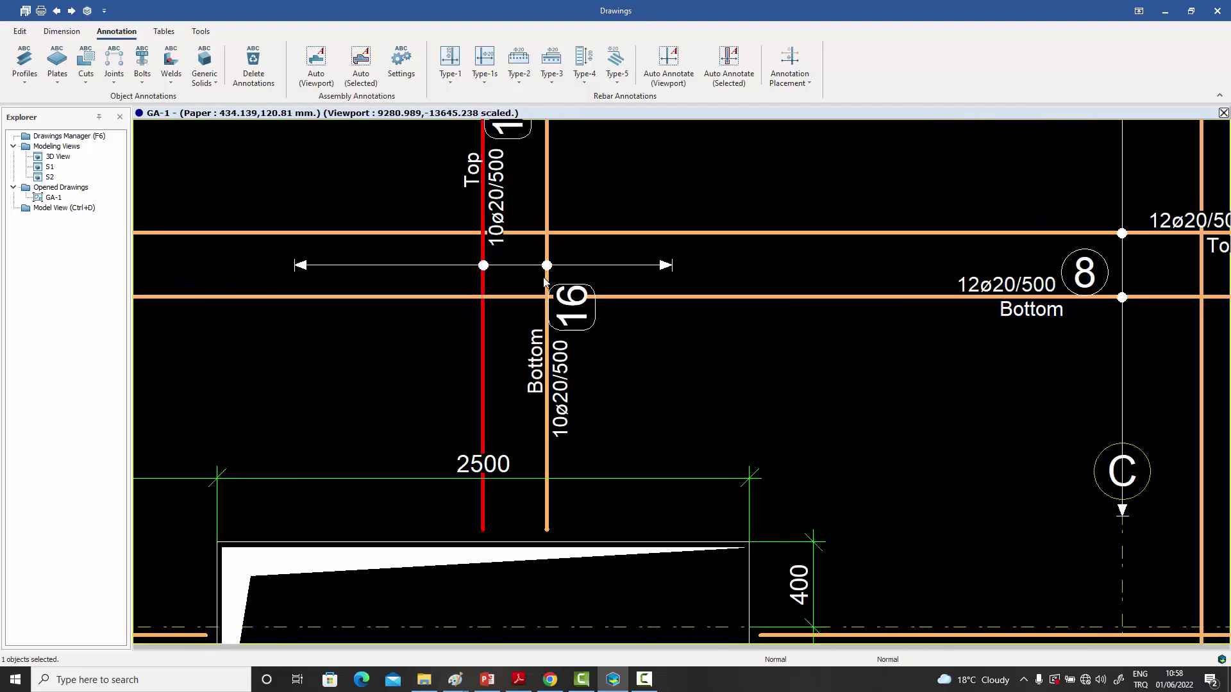
scroll(591, 358, down, 3)
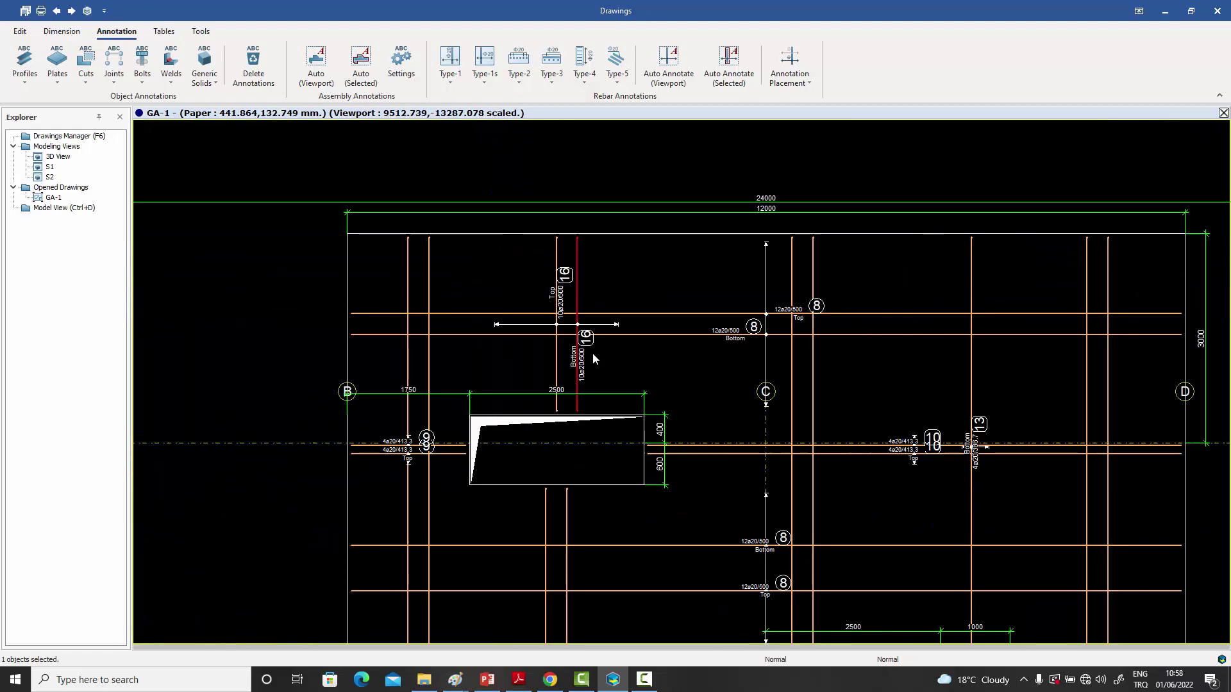
scroll(634, 269, down, 3)
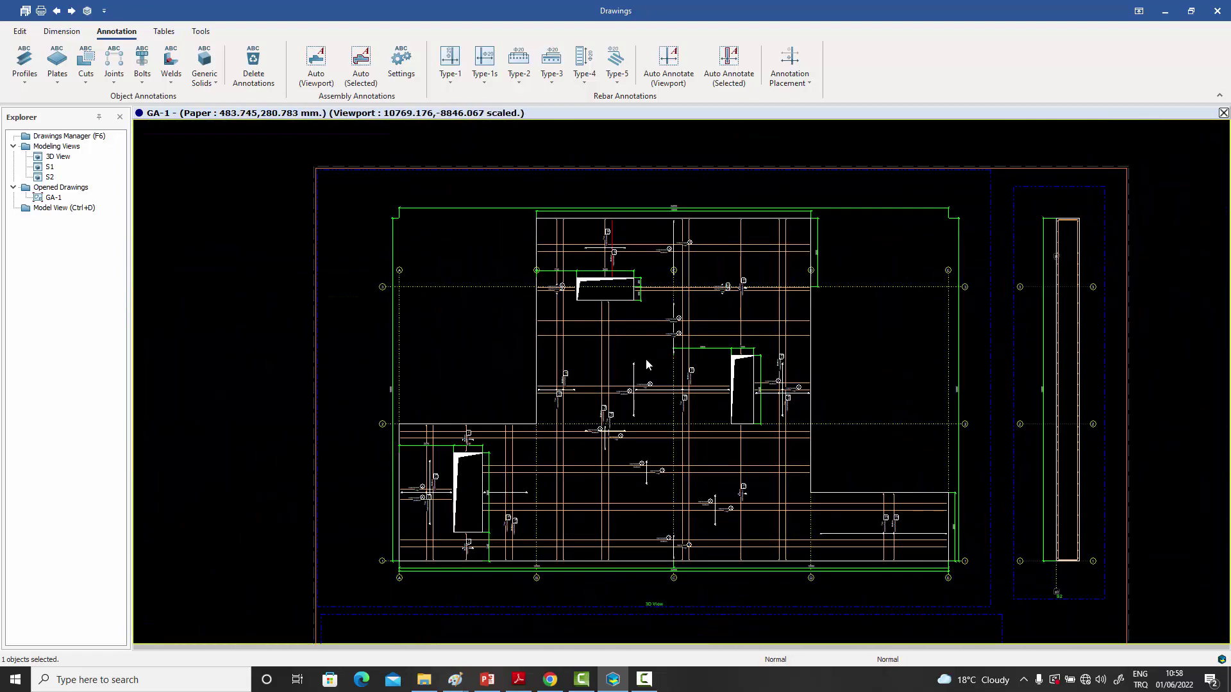
mouse_move(645, 366)
middle_down()
mouse_move(629, 340)
mouse_move(593, 354)
middle_up()
scroll(593, 354, up, 3)
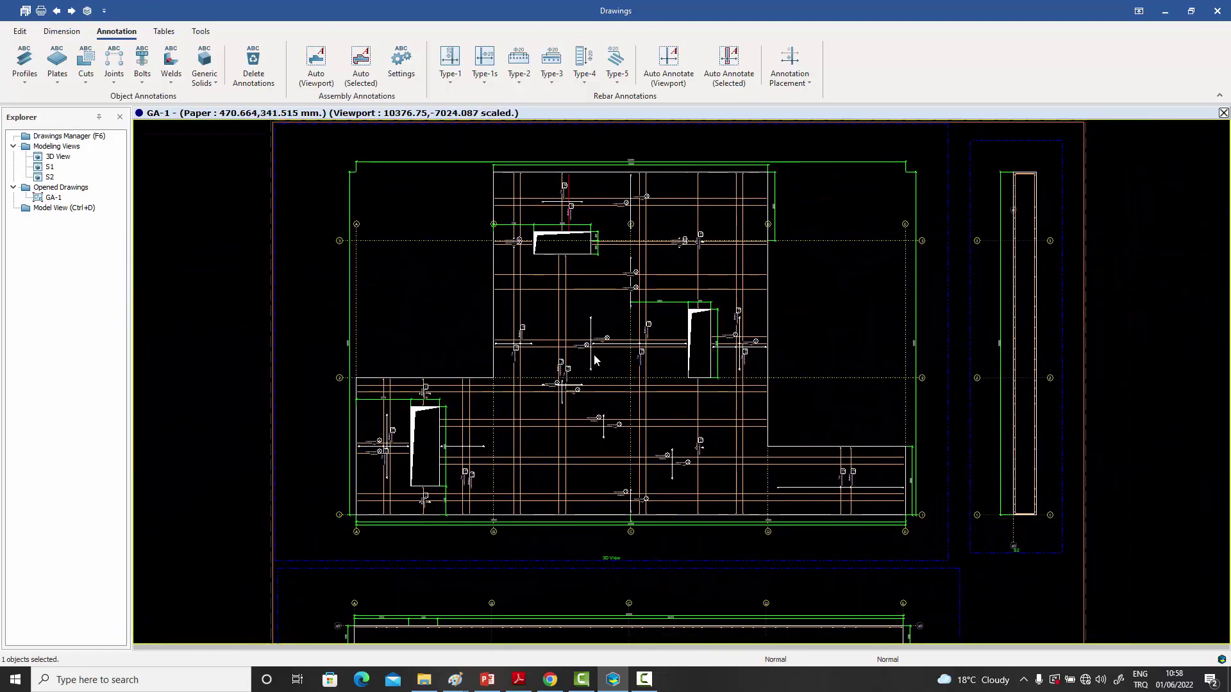
- Auto-annotate the rebars in the S1 section viewport and inspect the labels along the section
scroll(593, 354, down, 2)
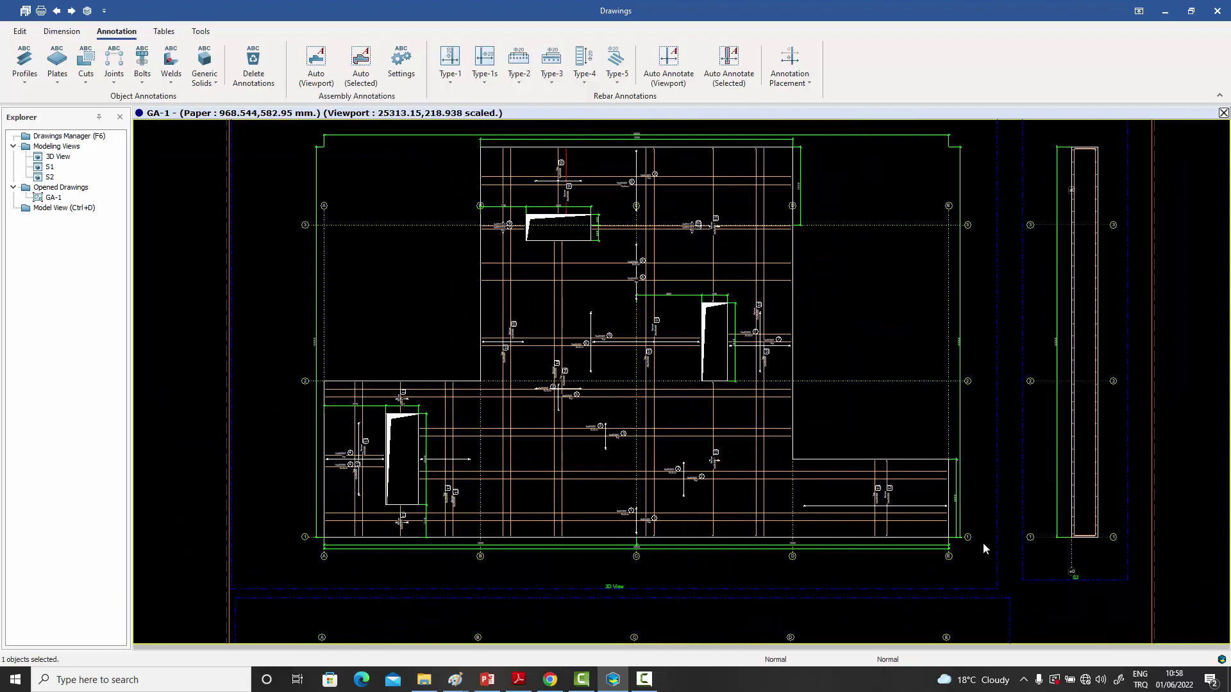
scroll(899, 417, down, 2)
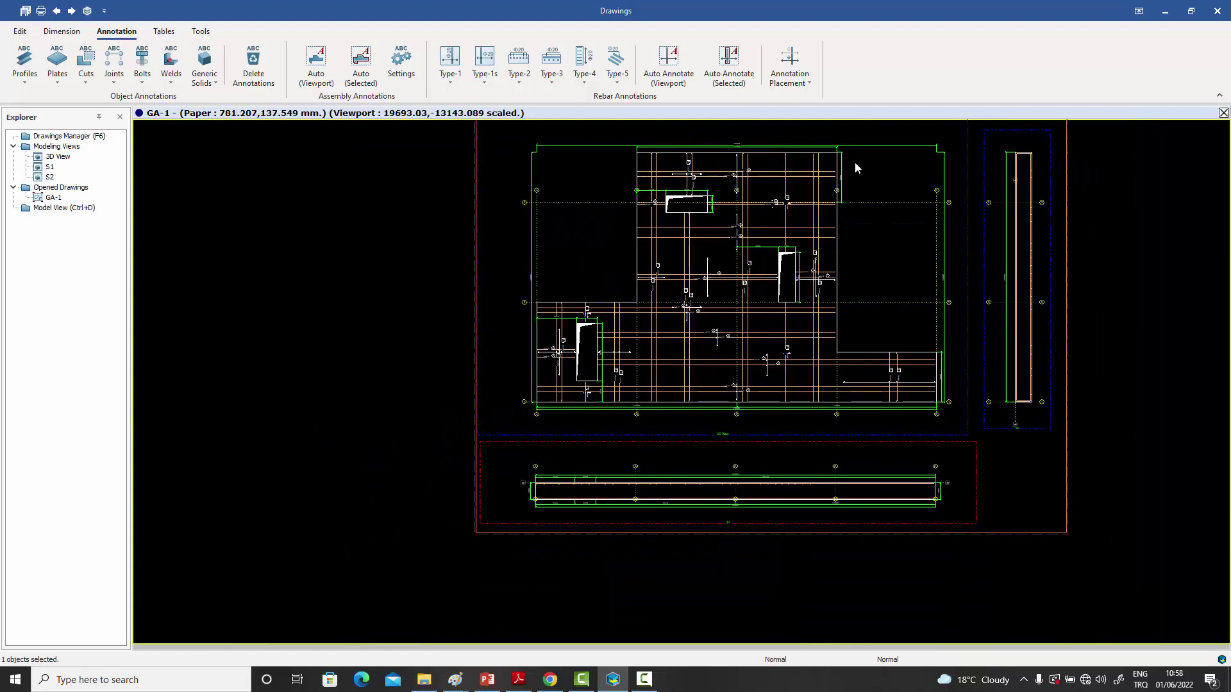
click(675, 65)
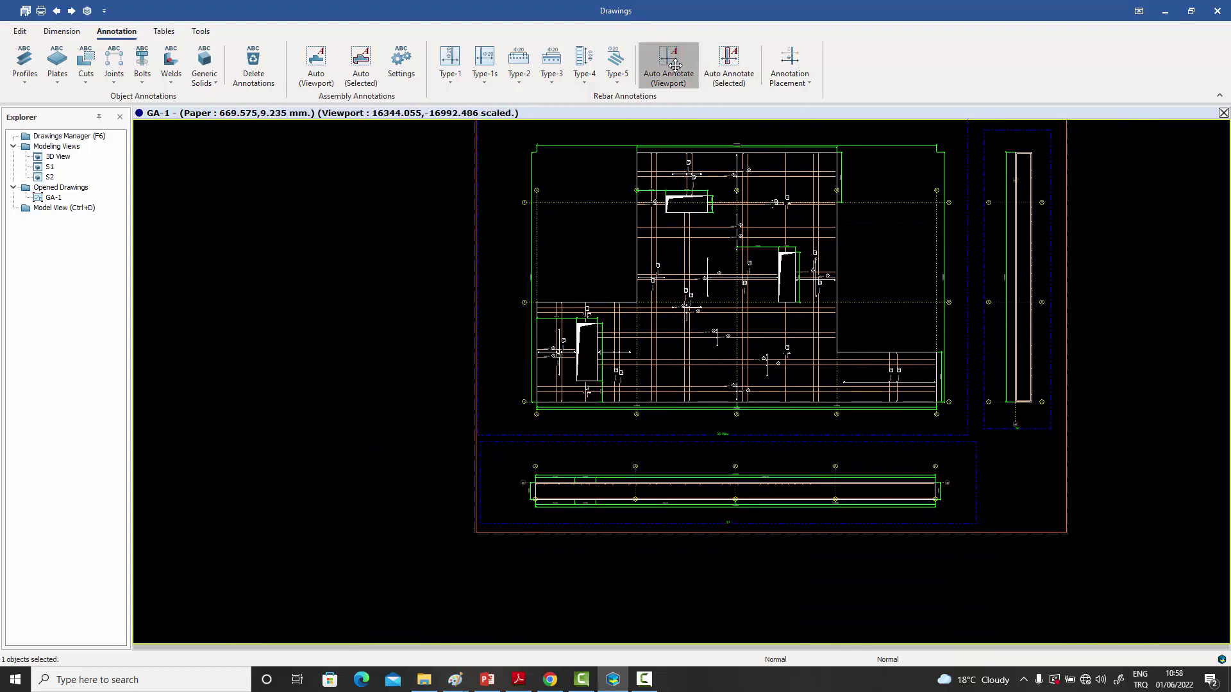
scroll(618, 493, up, 5)
mouse_move(618, 497)
middle_down()
mouse_move(711, 409)
mouse_move(442, 373)
middle_up()
middle_drag(798, 402, 571, 382)
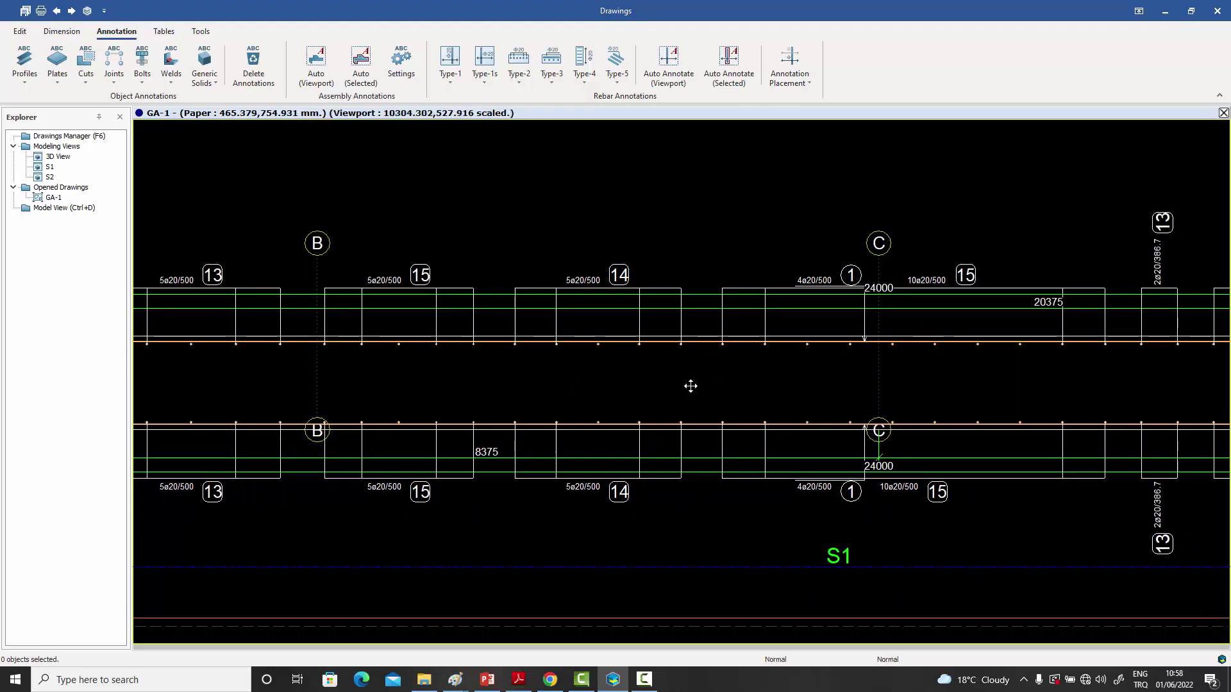
- Examine the remaining rebar labels along the S1 section beyond axis C
middle_drag(690, 386, 568, 377)
middle_drag(810, 371, 646, 375)
middle_drag(897, 386, 662, 382)
middle_drag(956, 376, 679, 366)
- Auto-annotate all rebars in the S2 section viewport and check its bar marks near axis 1
scroll(719, 382, down, 5)
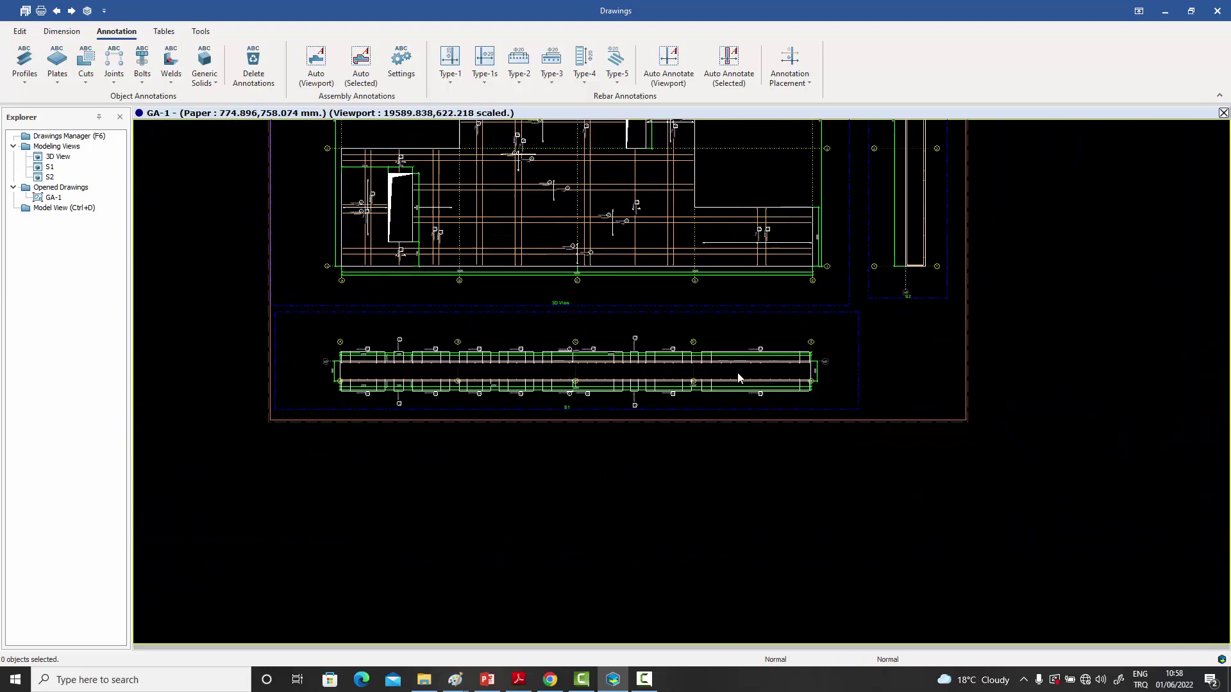
middle_drag(830, 335, 767, 427)
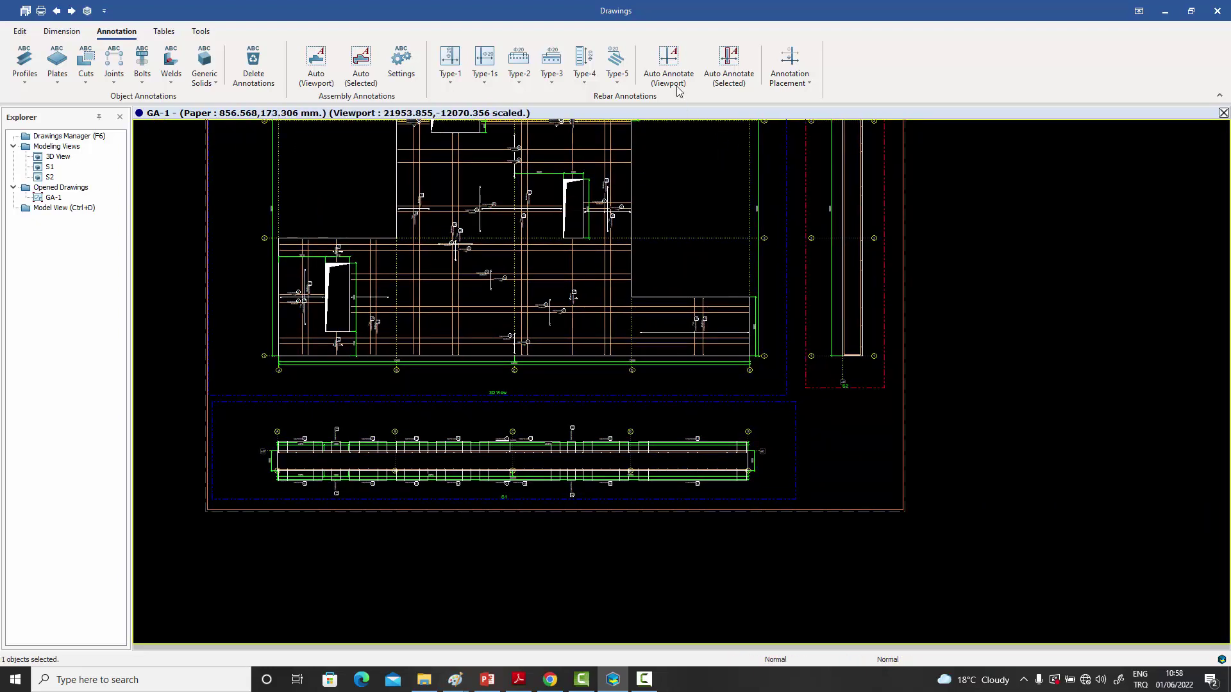
click(668, 64)
middle_drag(953, 393, 931, 451)
scroll(851, 394, up, 8)
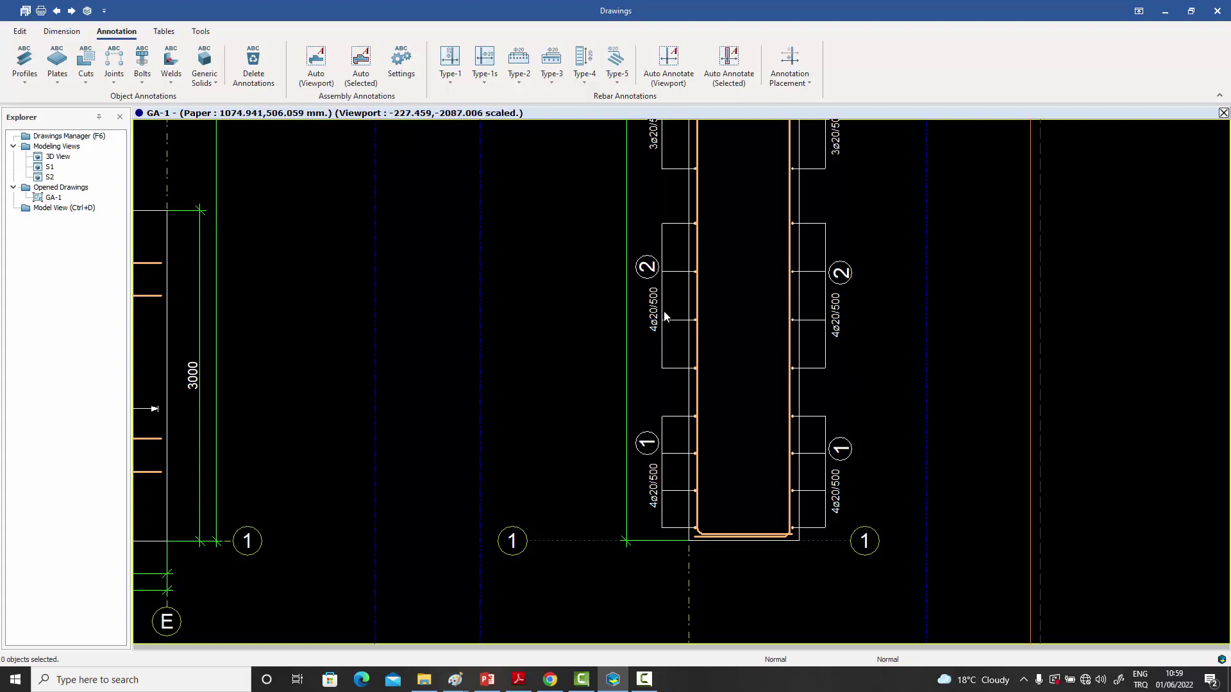
scroll(666, 321, down, 8)
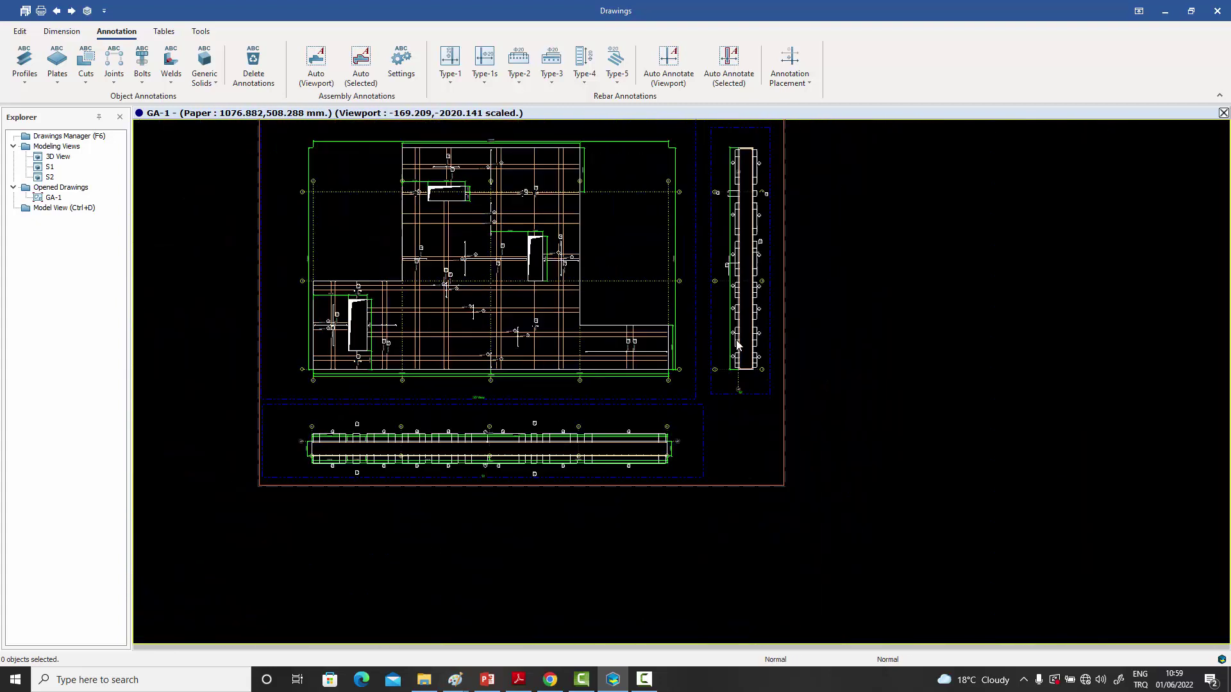
- Review the fully annotated GA-1 sheet and examine the top and bottom mark 3 and mark 5 bar labels in the plan
middle_drag(778, 377, 824, 383)
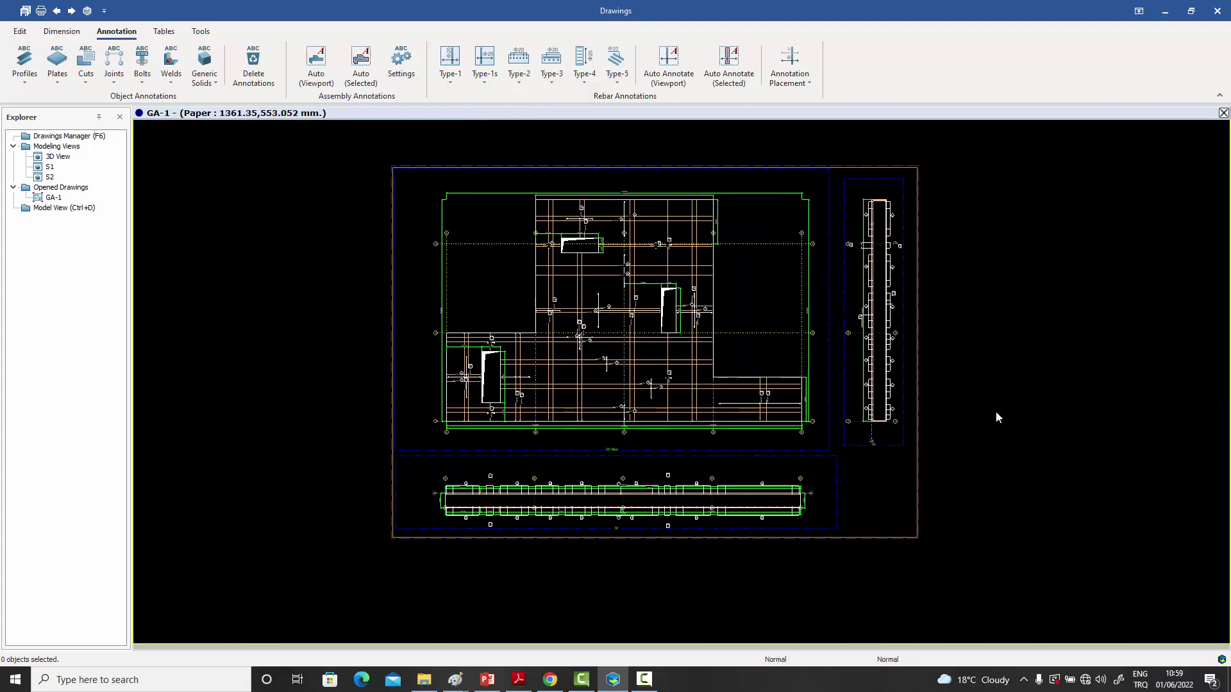
middle_drag(996, 417, 973, 396)
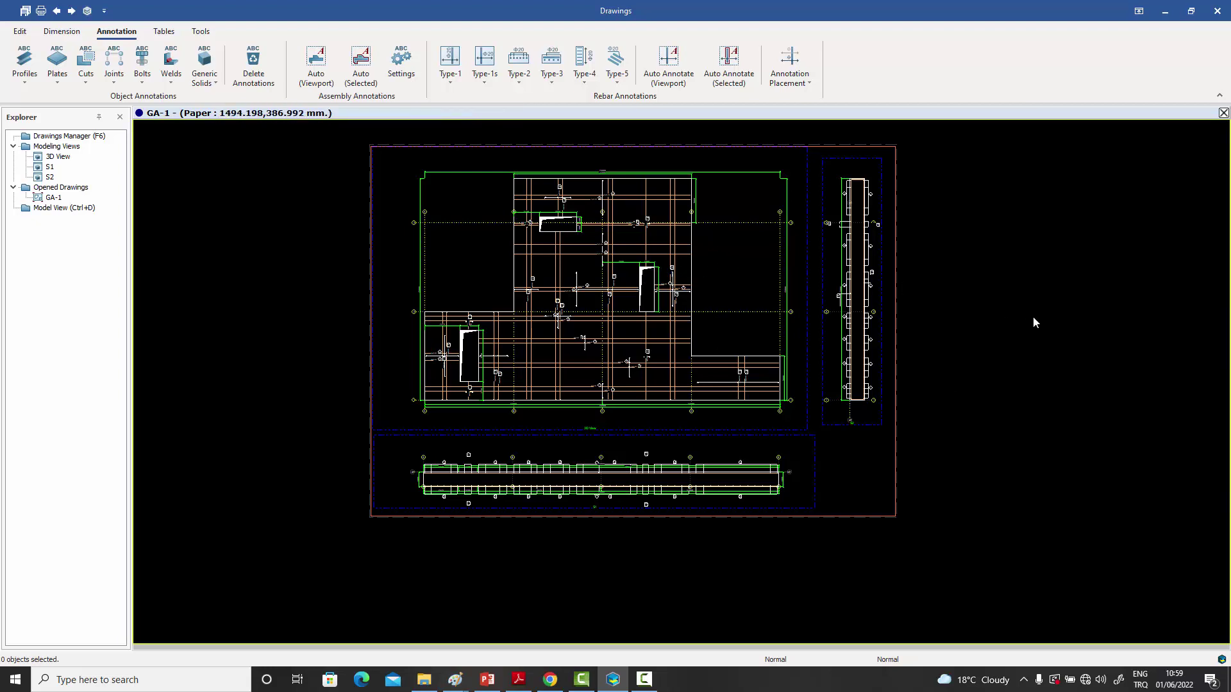
scroll(571, 341, up, 6)
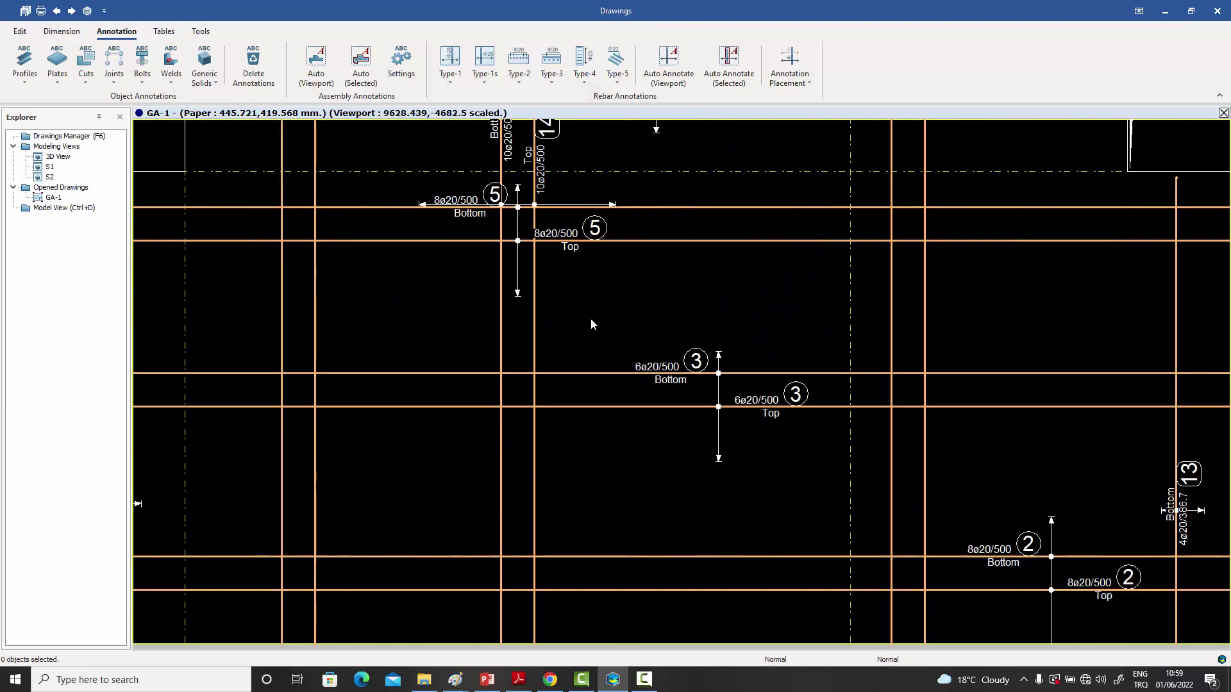
scroll(663, 379, up, 2)
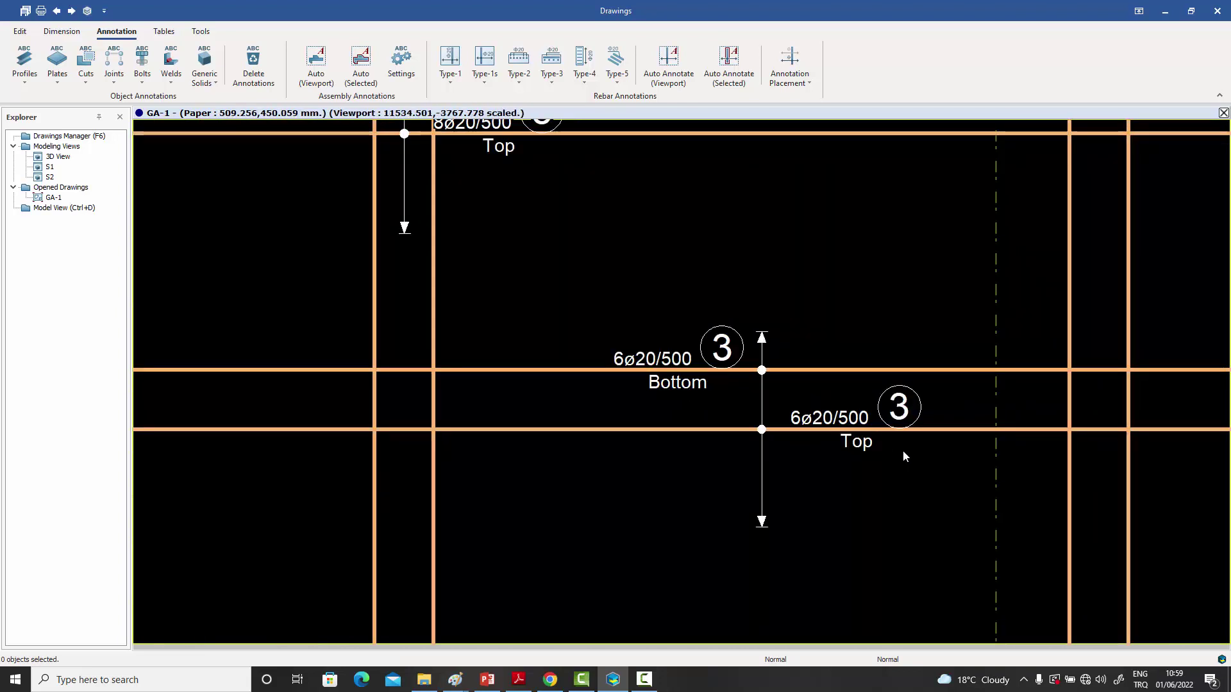
scroll(832, 430, down, 8)
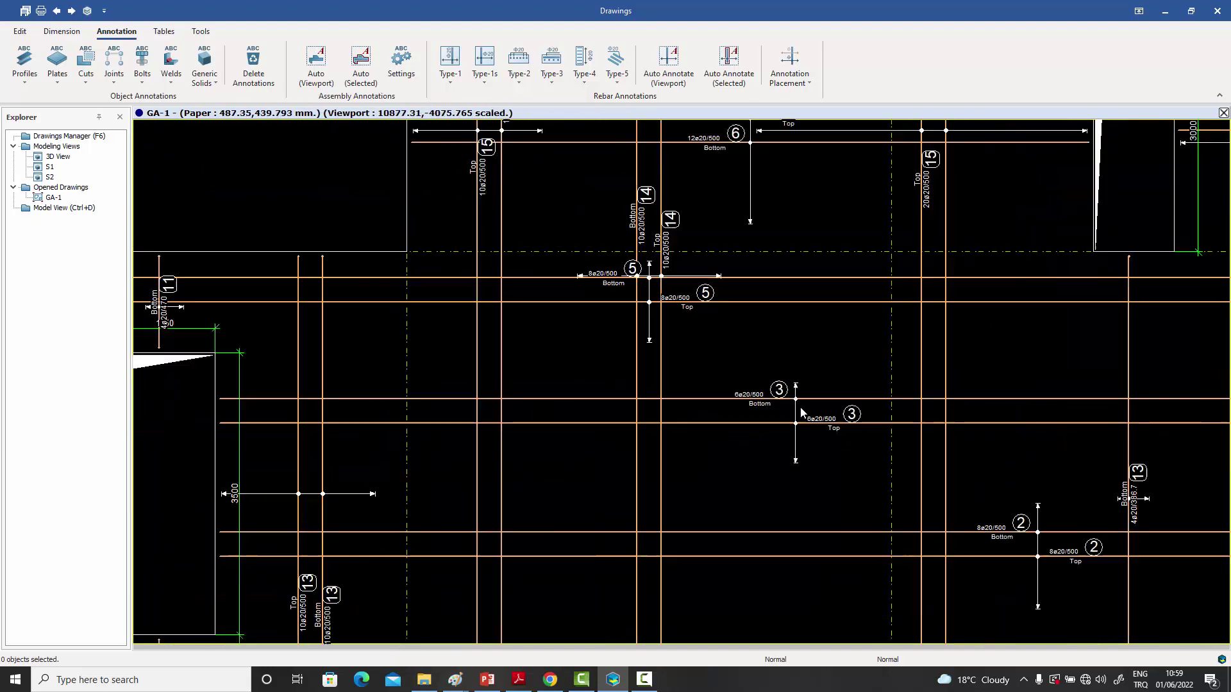
mouse_move(825, 425)
middle_down()
mouse_move(595, 389)
mouse_move(620, 378)
middle_up()
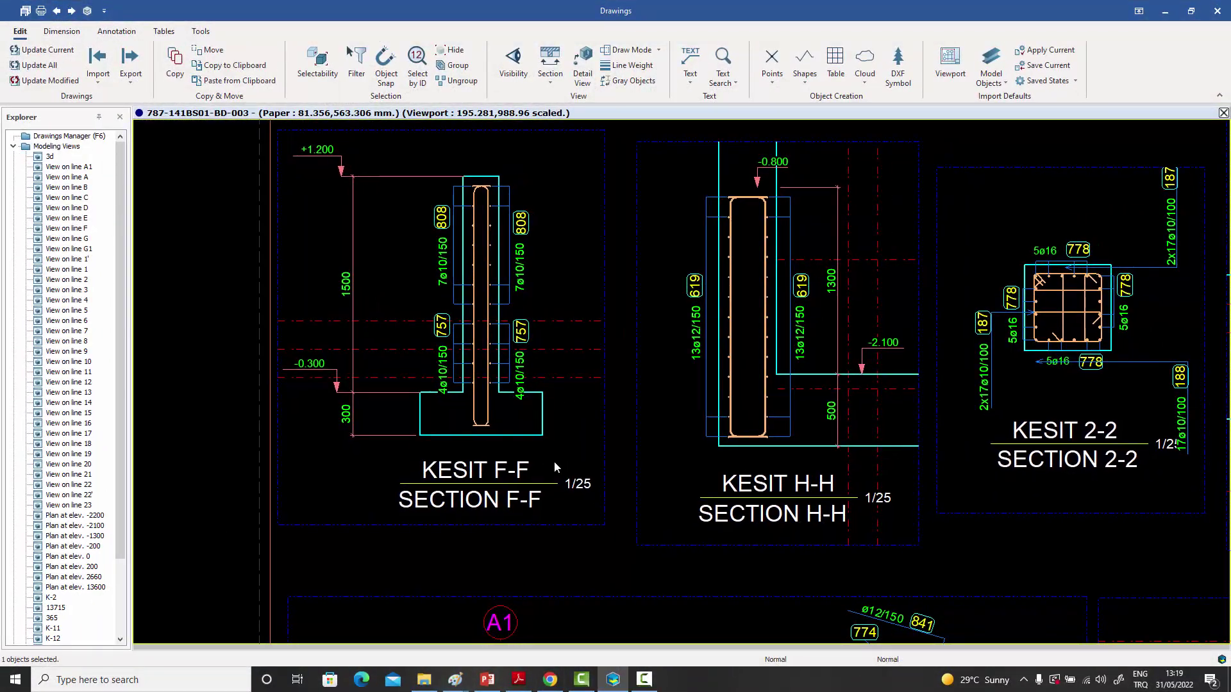
- Examine the rebar annotations of sections F-F, H-H and 2-2 on sheet 787-141BS01-BD-003
scroll(555, 460, down, 2)
scroll(830, 368, up, 5)
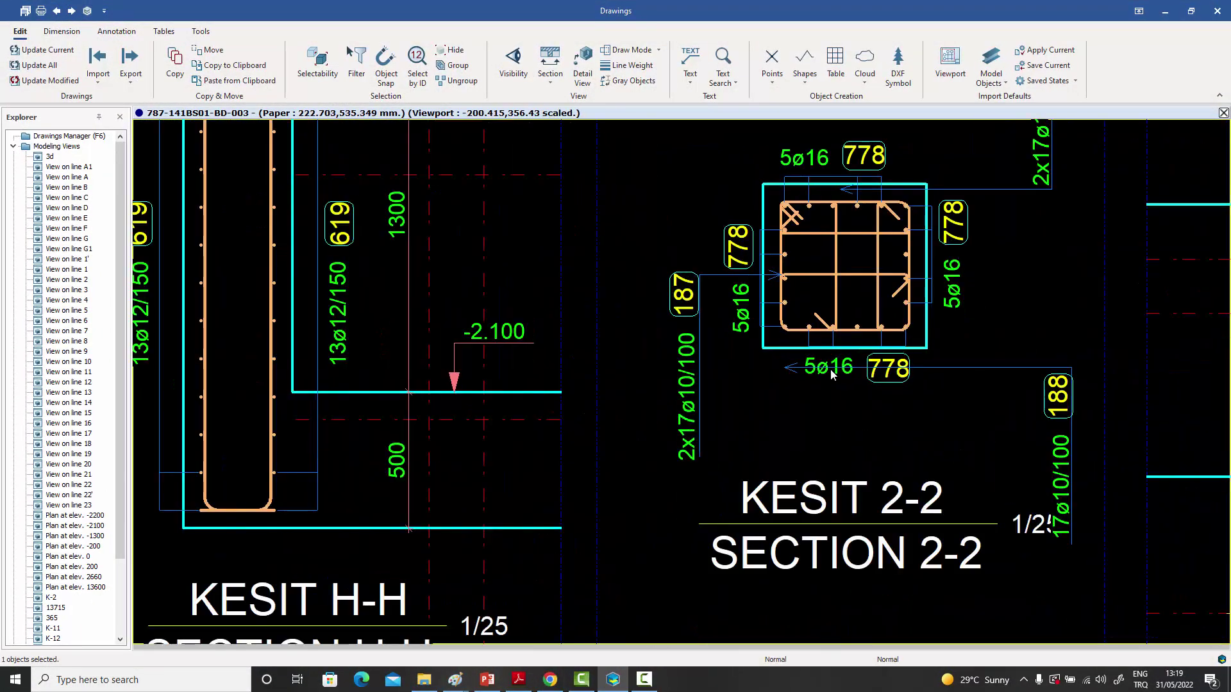
scroll(829, 368, down, 4)
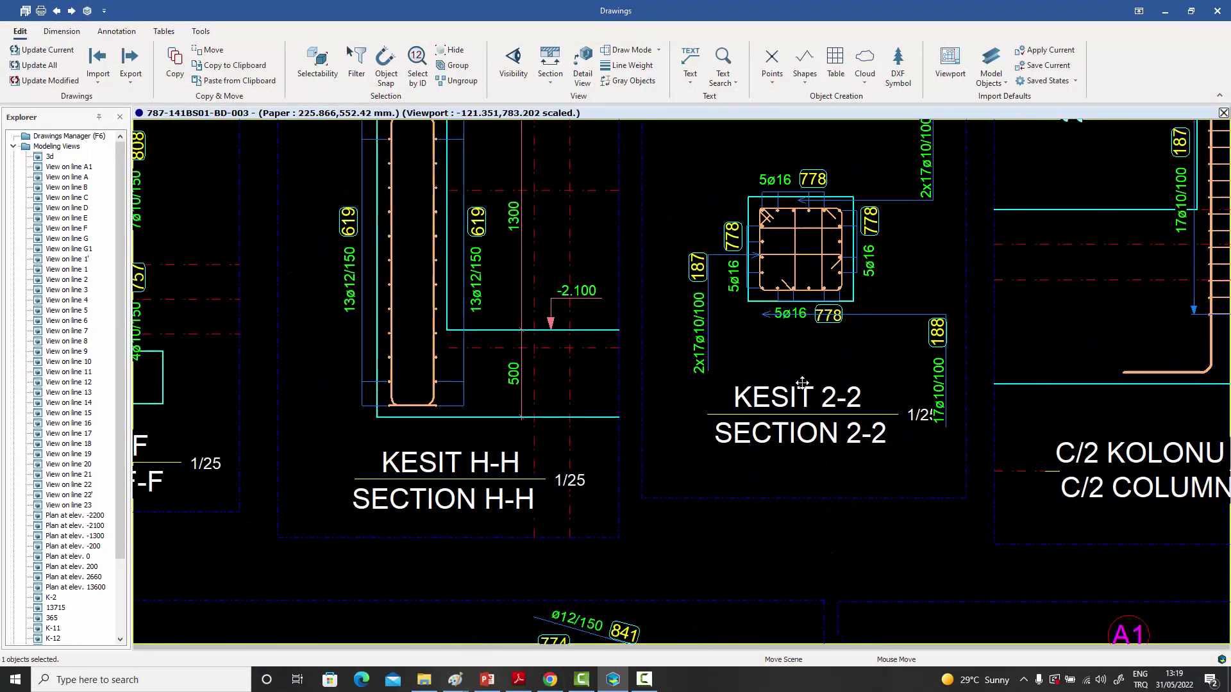
scroll(802, 384, down, 2)
- Examine the rebar marks on the inclined-top wall near axis B and in section E-E on sheet 787-141BS01-BD-003
mouse_move(833, 500)
middle_down()
mouse_move(790, 351)
mouse_move(789, 373)
middle_up()
scroll(787, 348, up, 4)
scroll(787, 347, down, 1)
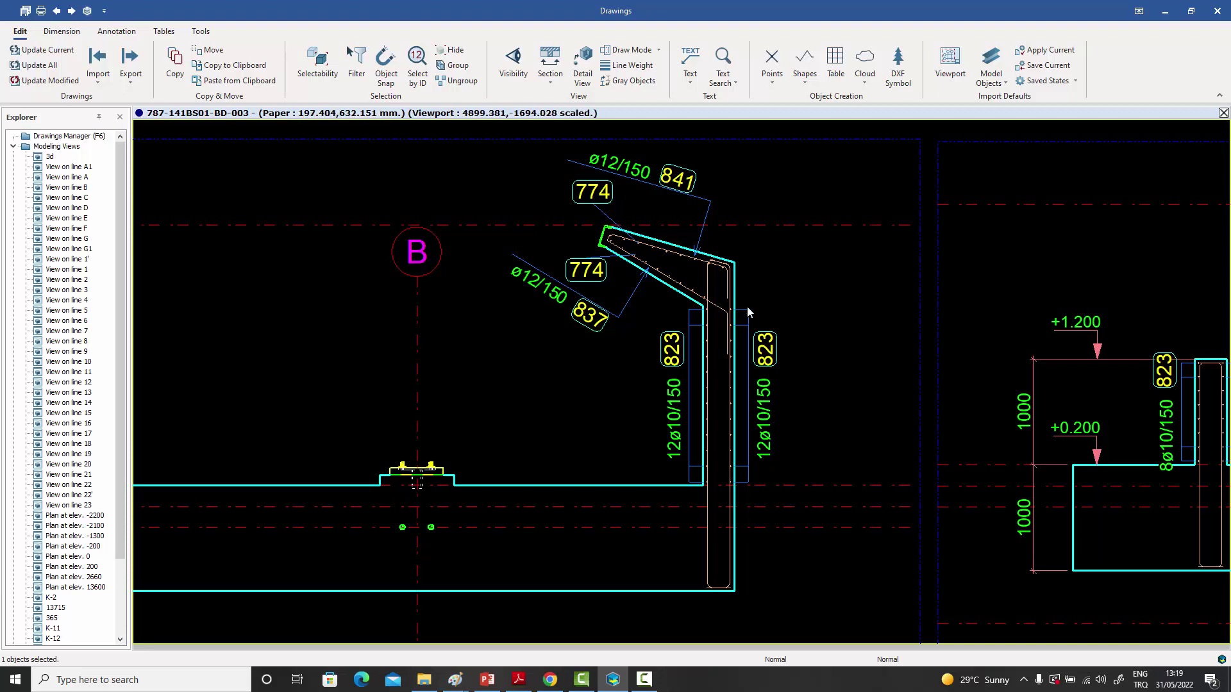
scroll(737, 301, up, 2)
scroll(729, 254, down, 2)
mouse_move(818, 308)
middle_down()
mouse_move(809, 319)
mouse_move(678, 306)
middle_up()
scroll(679, 306, down, 3)
scroll(586, 348, up, 3)
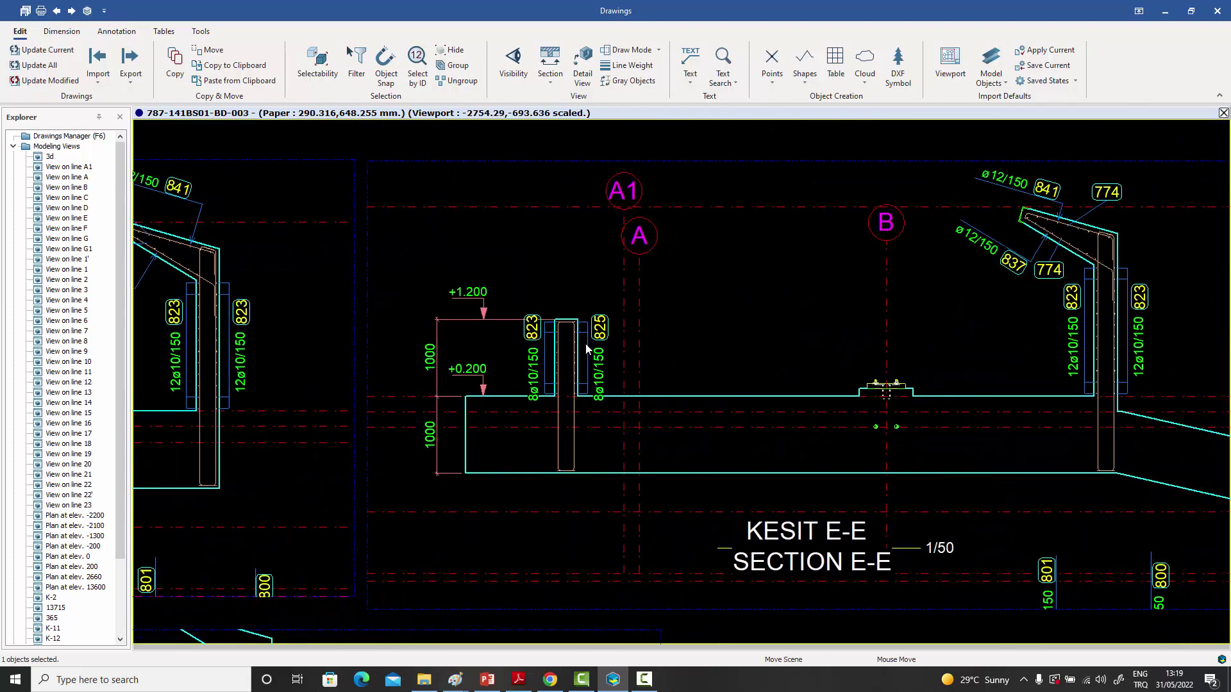
scroll(733, 359, down, 3)
scroll(763, 349, up, 3)
scroll(828, 336, up, 2)
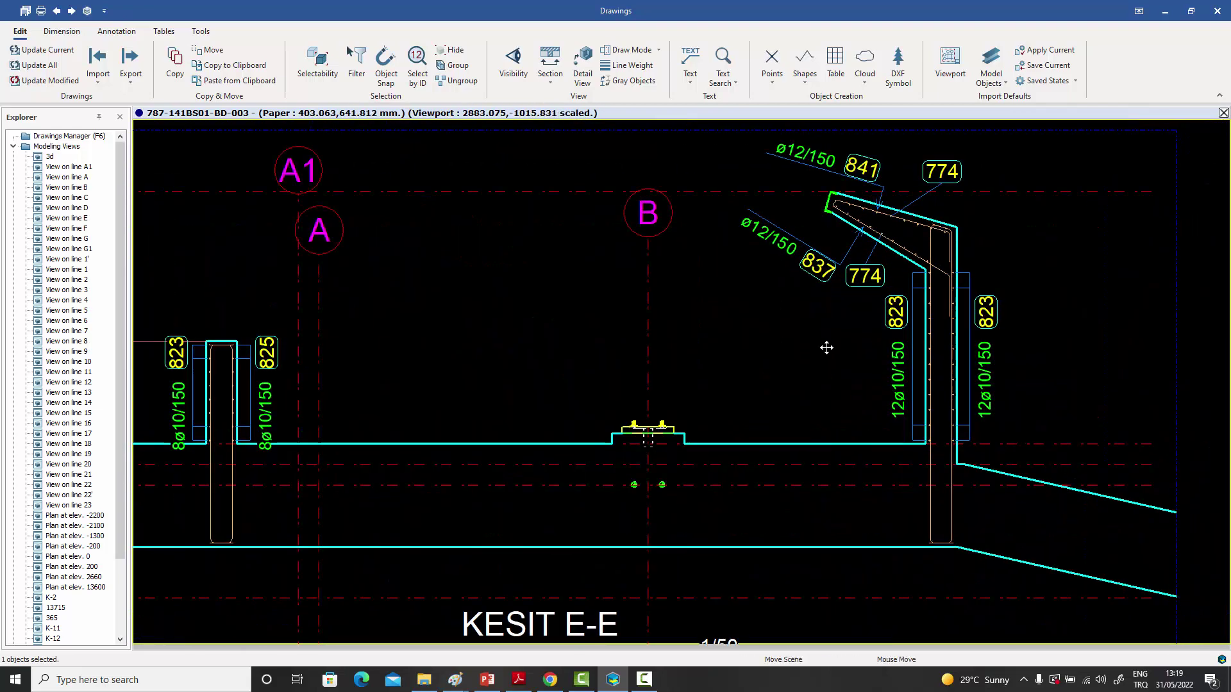
middle_drag(826, 348, 816, 382)
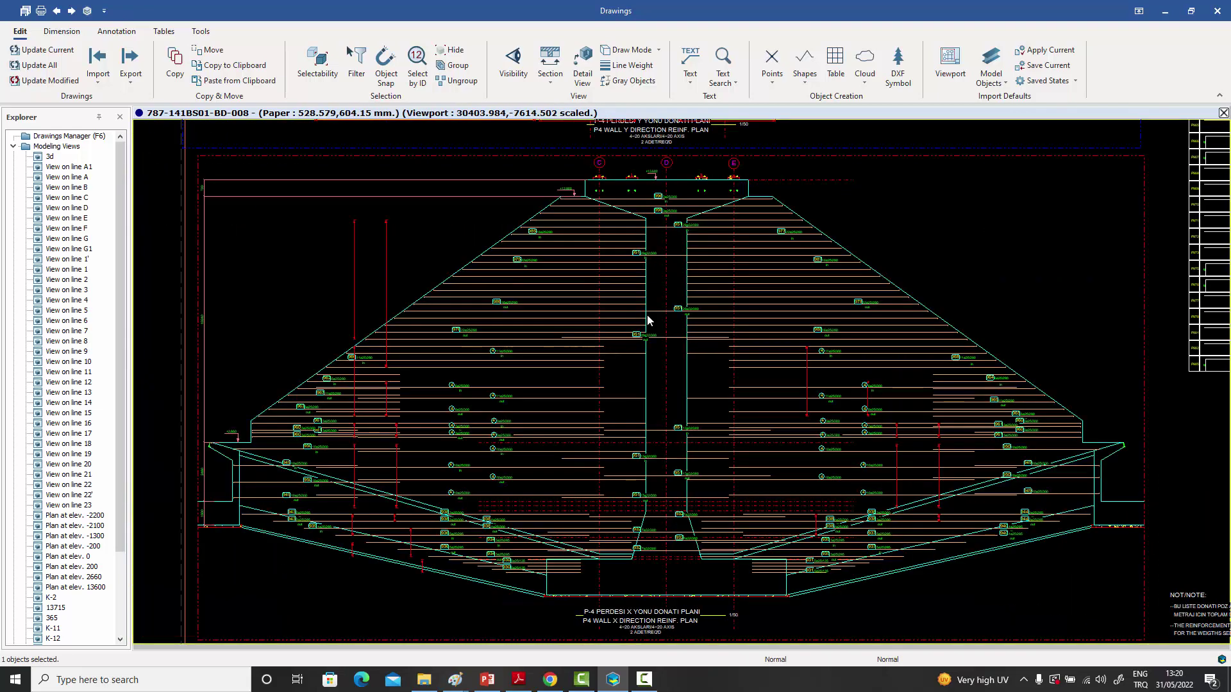
- Examine the P4 wall X and Y direction reinforcement plans on sheet 787-141BS01-BD-008
shift+scroll(816, 385, right, 1)
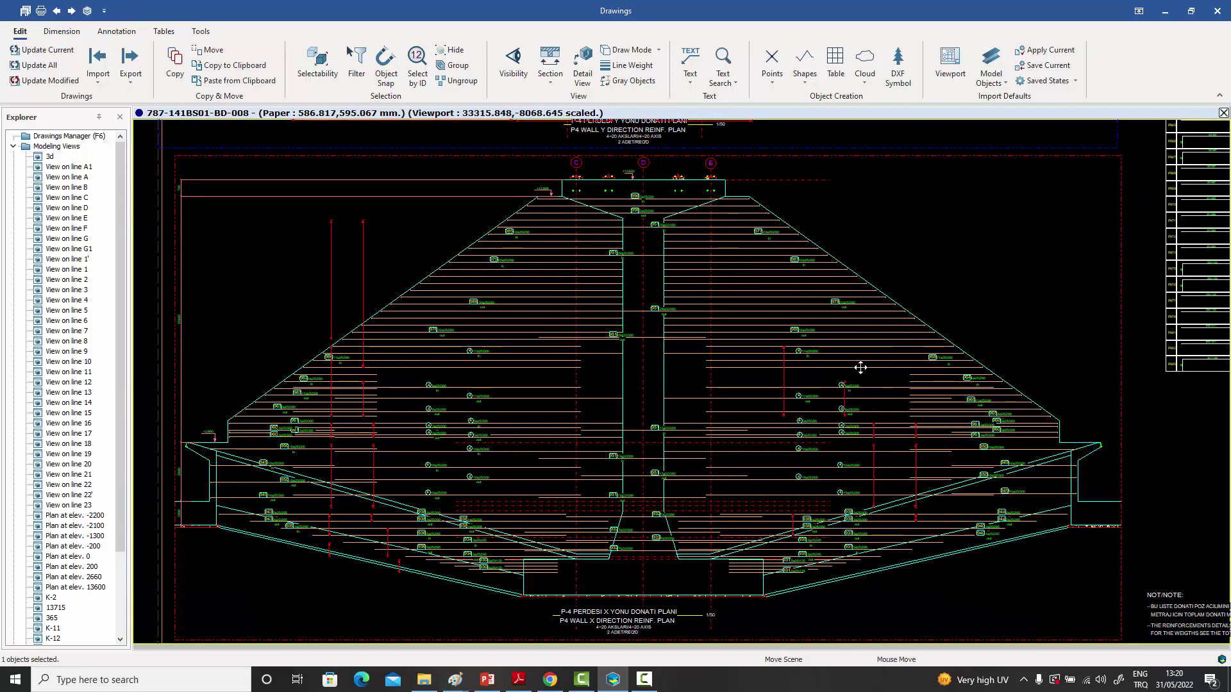
shift+scroll(789, 365, right, 2)
scroll(808, 302, up, 3)
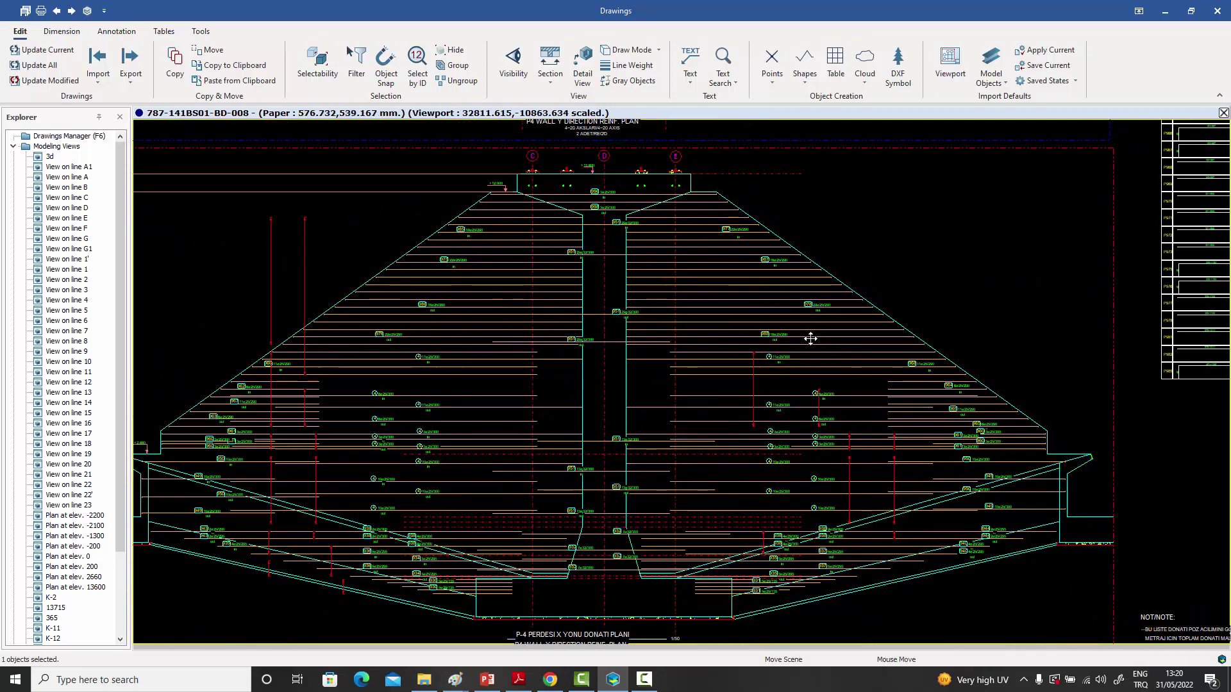
mouse_move(813, 268)
middle_down()
mouse_move(802, 366)
mouse_move(772, 445)
middle_up()
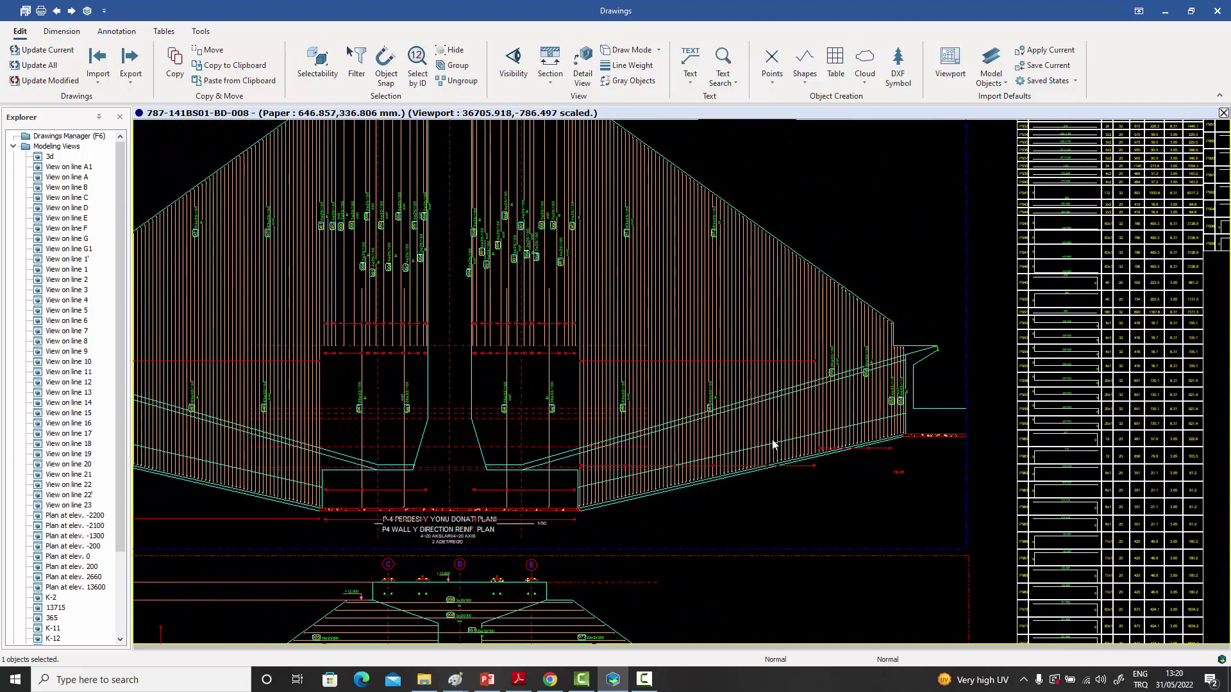
mouse_move(712, 353)
middle_down()
mouse_move(687, 365)
mouse_move(649, 346)
mouse_move(626, 356)
middle_up()
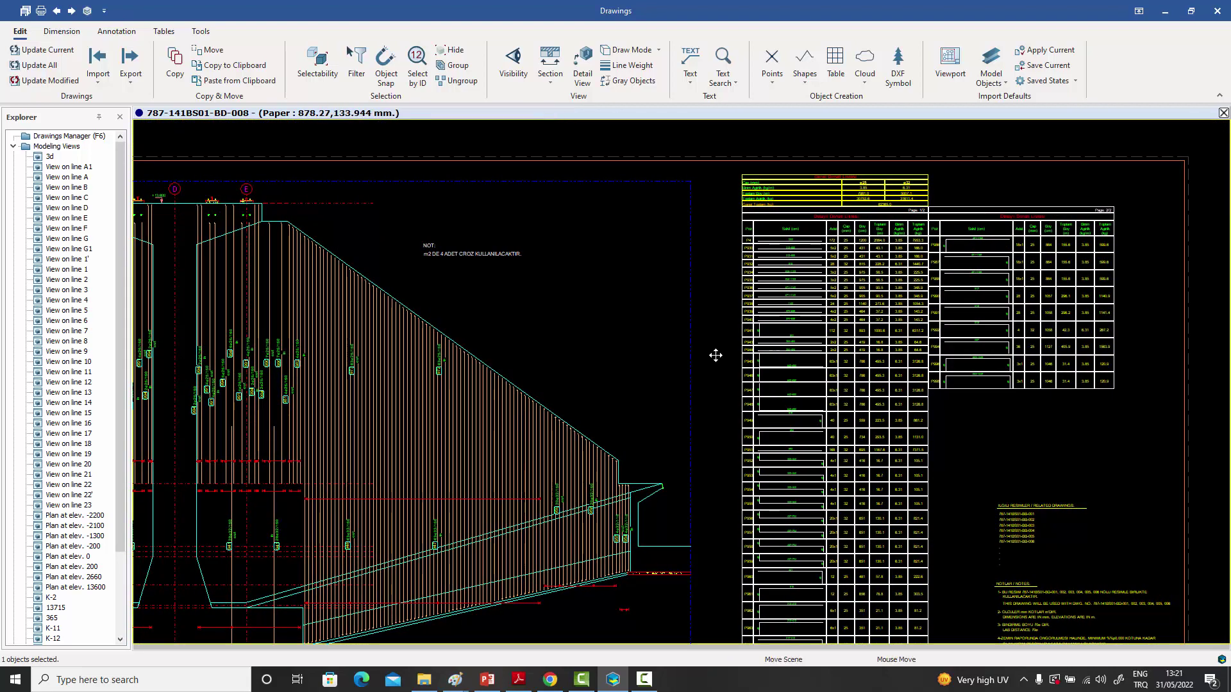
- Examine the bar schedule tables beside the P4 wall Y direction plan, including the bar shapes and quantities
middle_drag(717, 355, 775, 317)
scroll(775, 317, up, 4)
mouse_move(904, 327)
middle_down()
mouse_move(795, 338)
mouse_move(788, 404)
mouse_move(767, 384)
mouse_move(783, 277)
mouse_move(736, 299)
mouse_move(727, 277)
middle_up()
scroll(794, 345, down, 3)
scroll(718, 306, up, 2)
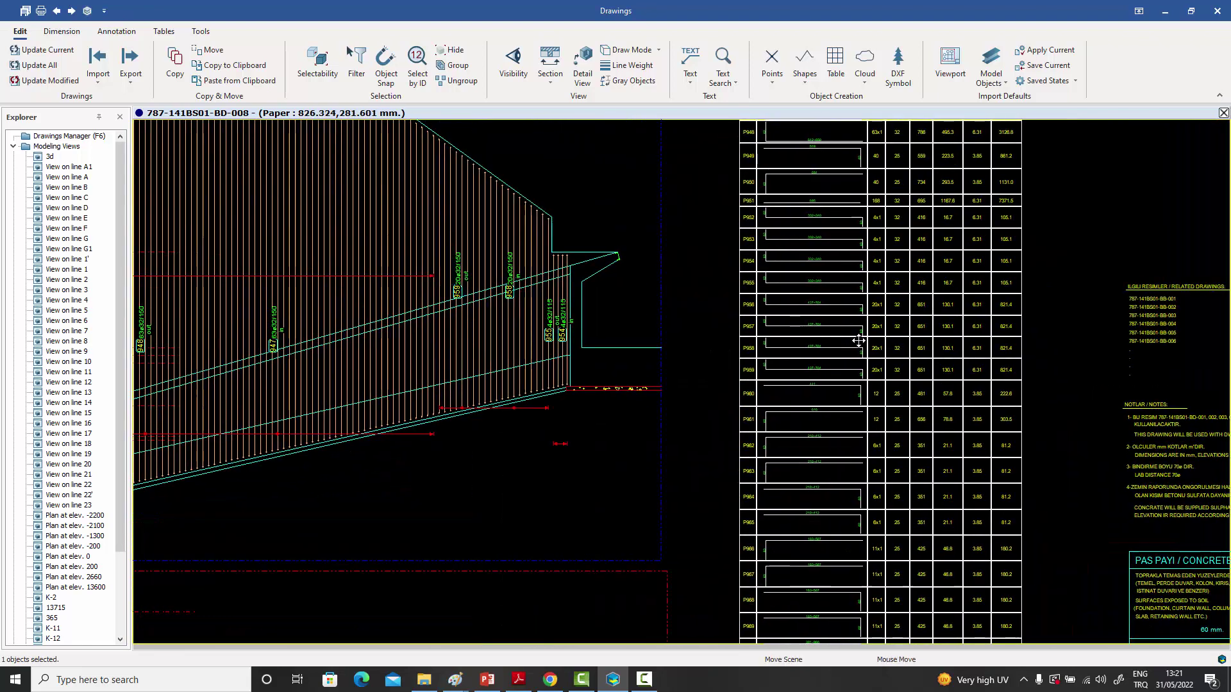
middle_drag(857, 338, 774, 324)
scroll(773, 323, up, 1)
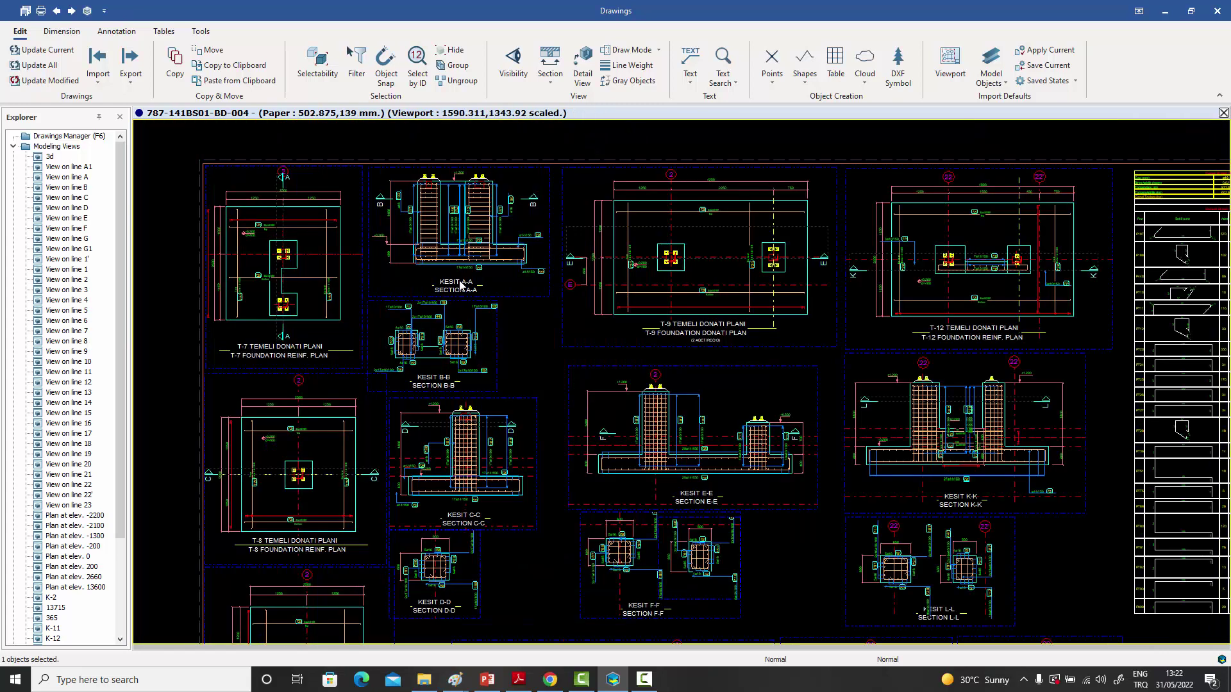
- Examine the T-7 foundation reinforcement plan with sections A-A and B-B on sheet 787-141BS01-BD-004
middle_drag(529, 288, 552, 287)
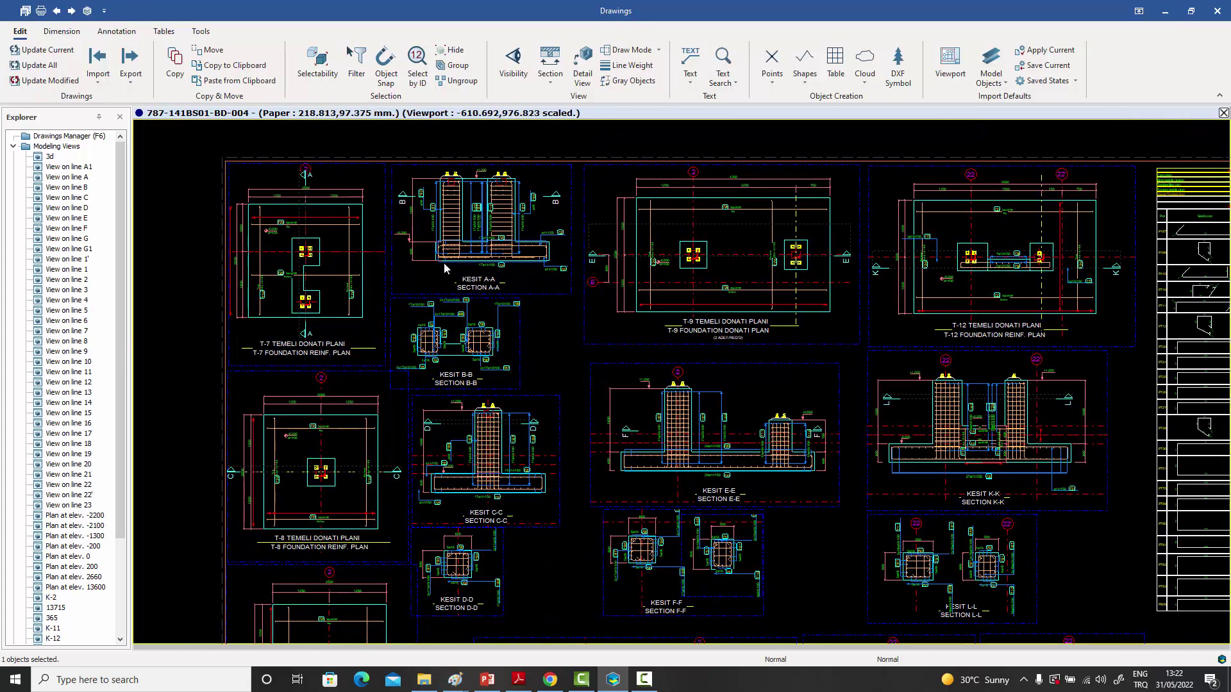
scroll(329, 241, up, 3)
scroll(375, 267, up, 2)
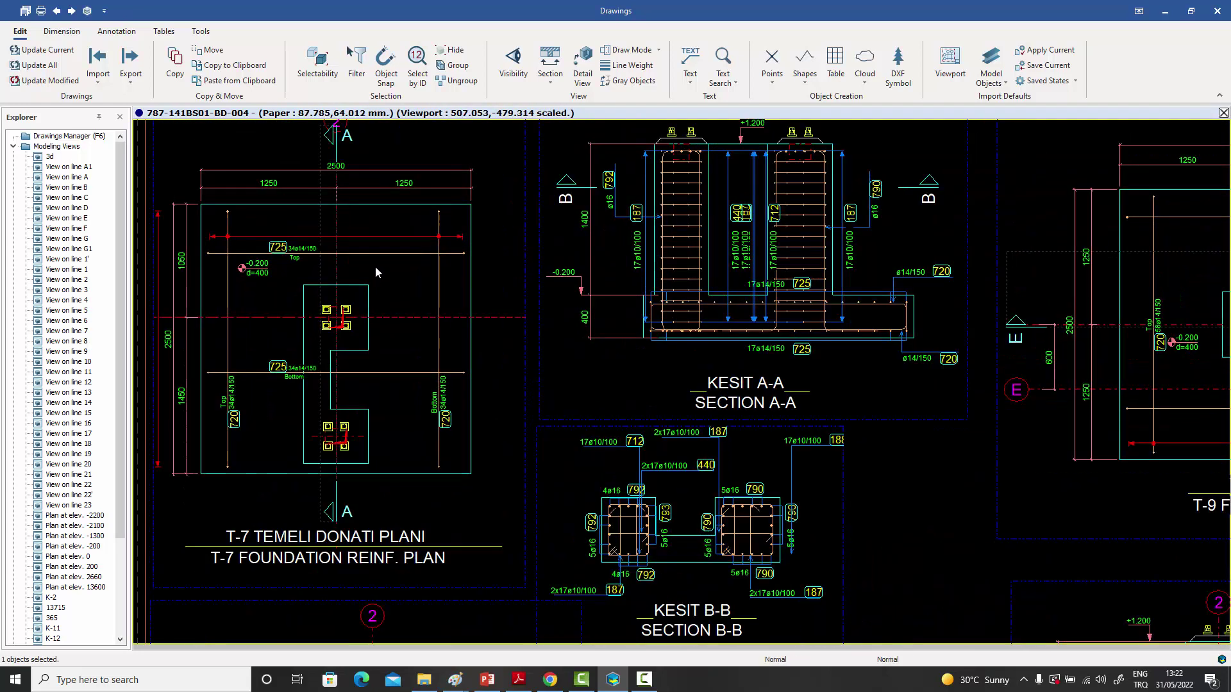
mouse_move(705, 306)
middle_down()
mouse_move(683, 334)
mouse_move(703, 321)
middle_up()
scroll(771, 323, down, 2)
scroll(863, 321, up, 2)
scroll(817, 324, down, 1)
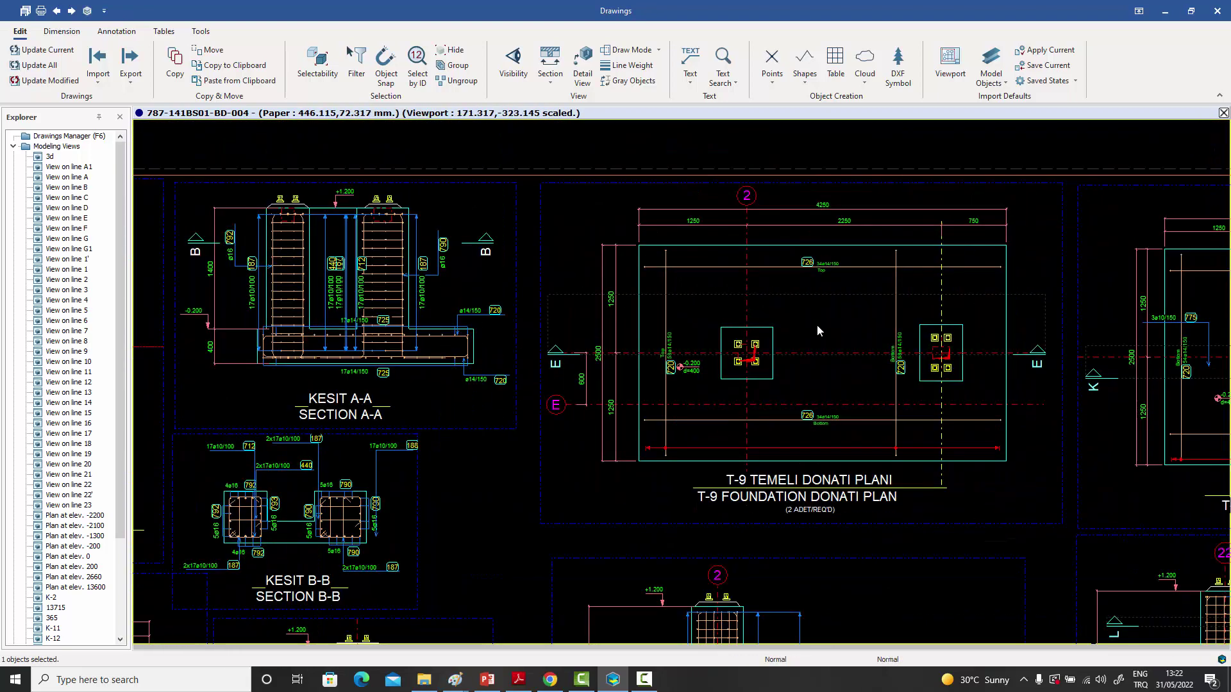
- Examine the T-9 foundation plan and the T-8 foundation plan with its sections C-C and D-D
scroll(817, 328, down, 2)
scroll(813, 326, up, 1)
scroll(813, 327, down, 1)
middle_drag(814, 327, 848, 271)
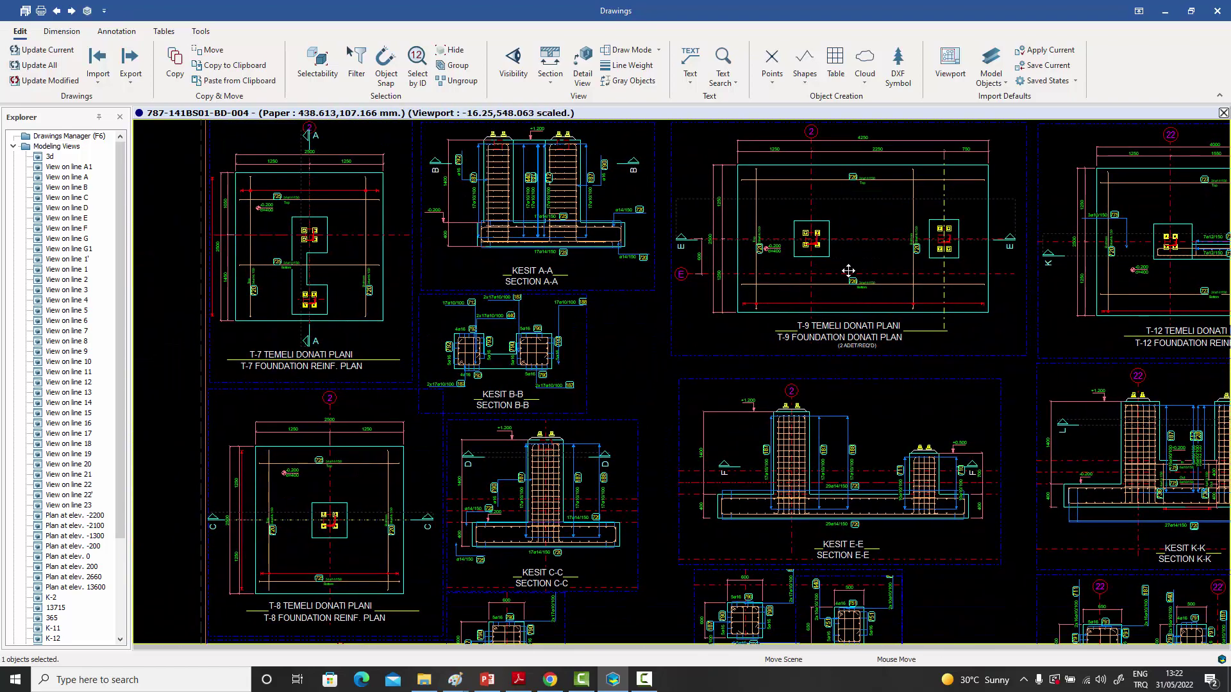
scroll(849, 295, down, 1)
scroll(853, 321, up, 1)
scroll(769, 353, down, 1)
scroll(693, 386, up, 1)
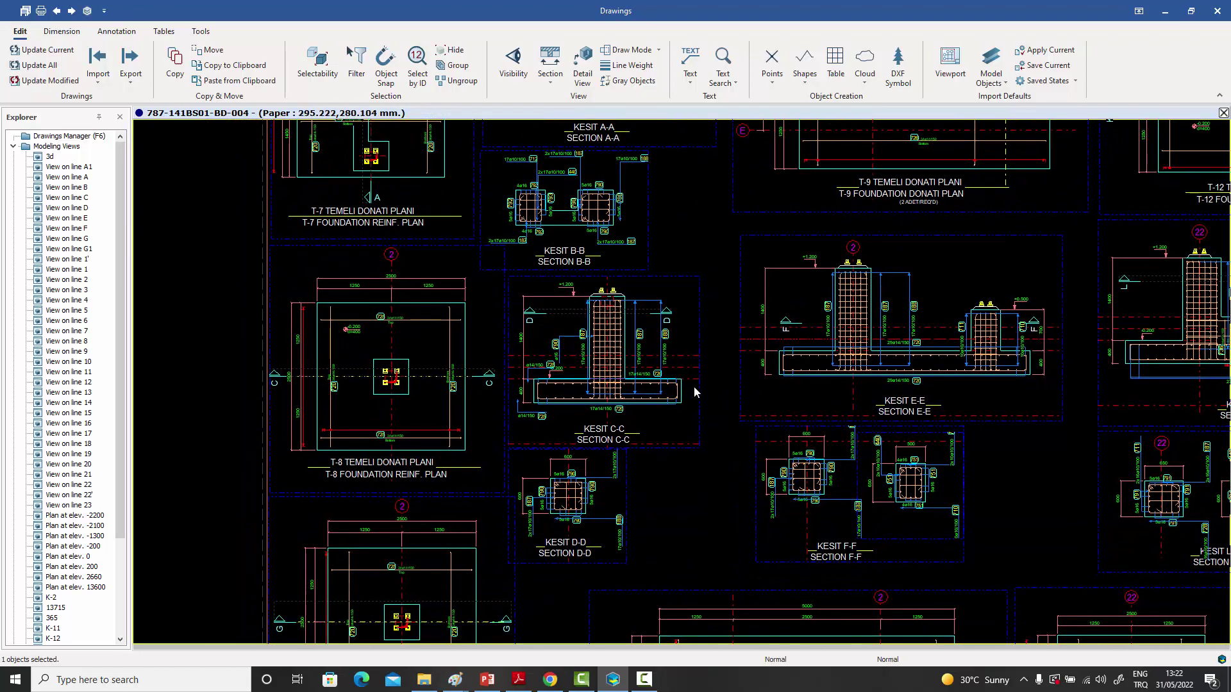
- Examine the column and footing rebar annotations in section E-E of the T-9 foundation
scroll(694, 386, up, 1)
scroll(950, 372, up, 1)
scroll(807, 368, up, 1)
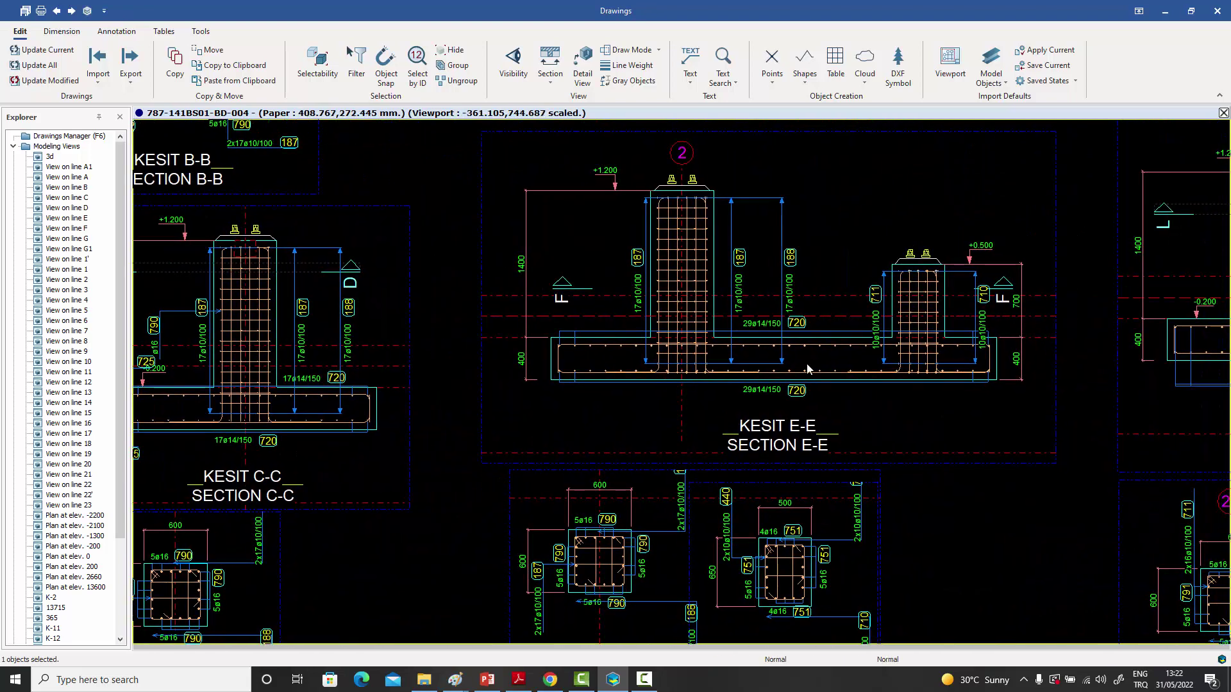
middle_drag(807, 369, 645, 418)
scroll(859, 398, up, 1)
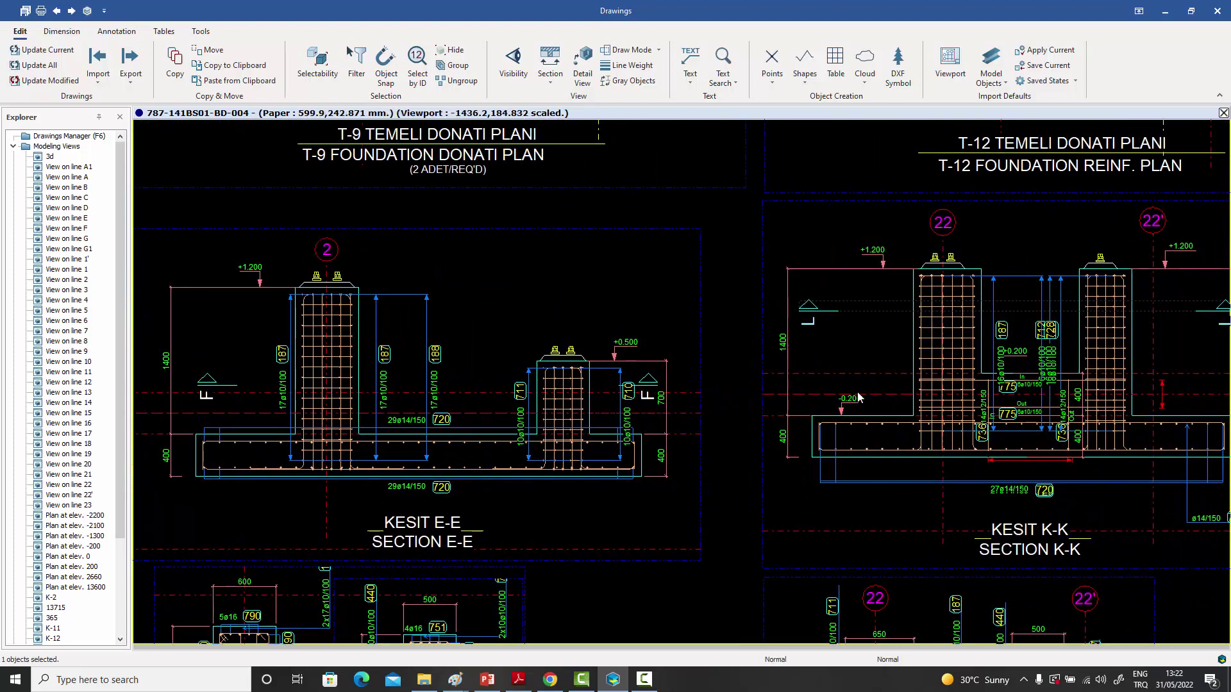
- Examine section K-K and the T-12 foundation reinforcement plan
scroll(859, 398, down, 1)
scroll(910, 404, up, 1)
middle_drag(961, 349, 938, 406)
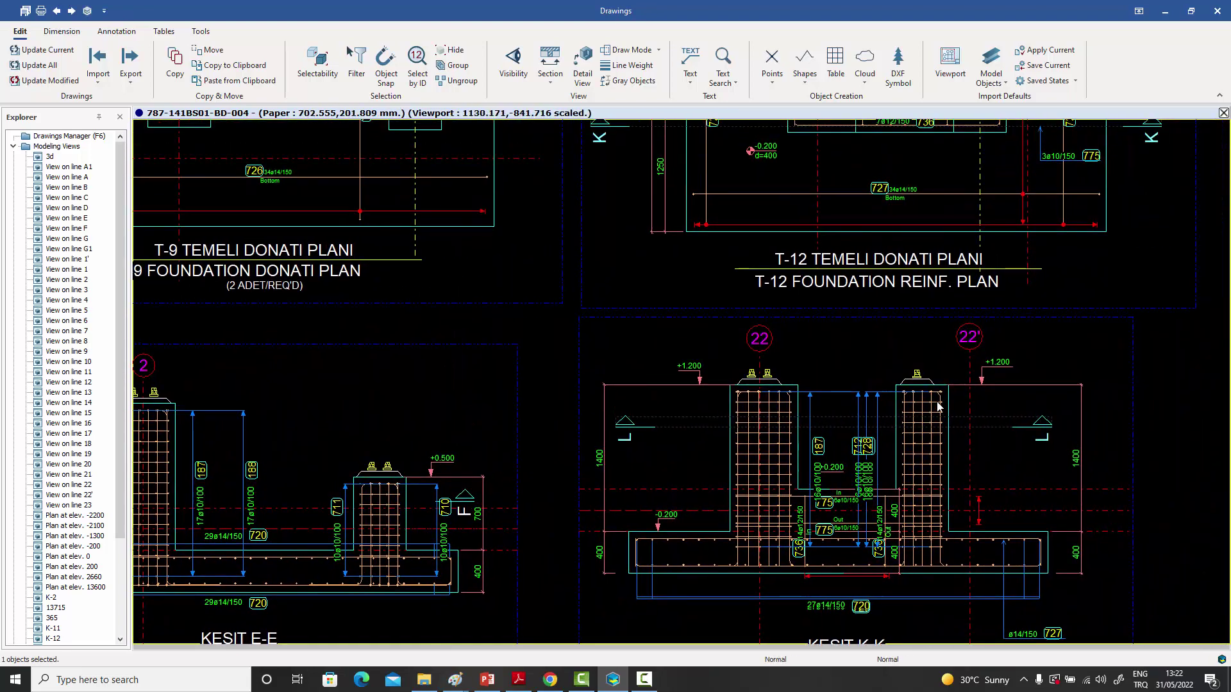
middle_drag(948, 358, 926, 549)
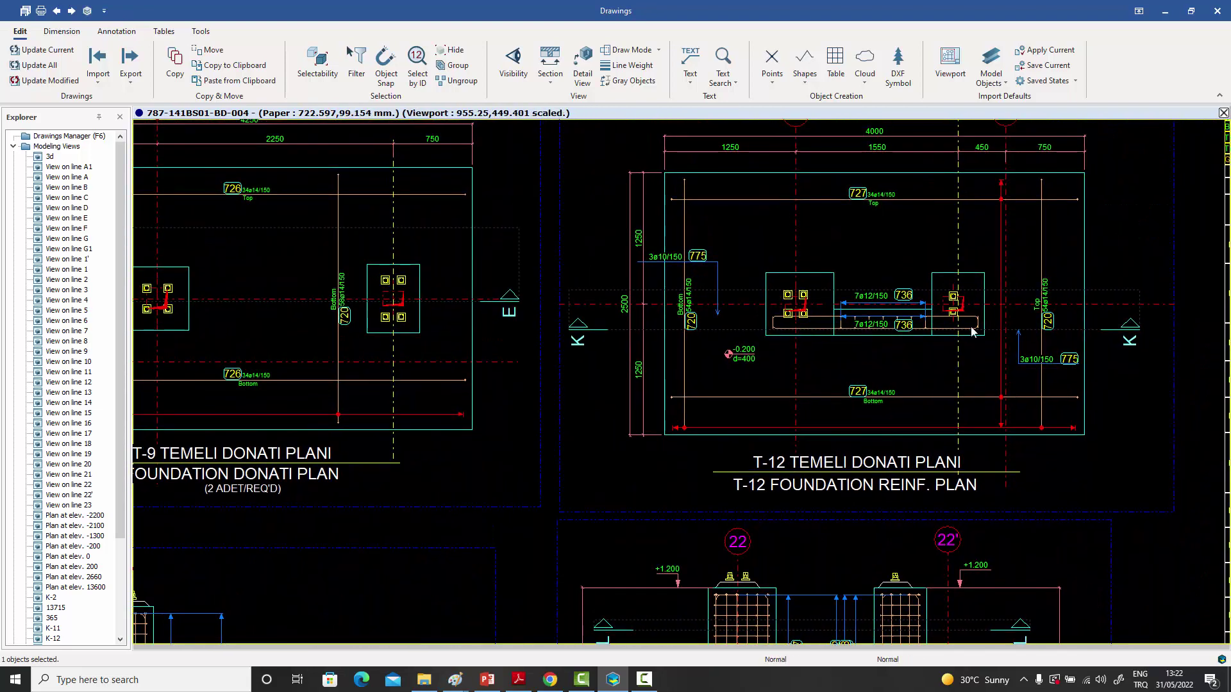
middle_drag(973, 331, 958, 394)
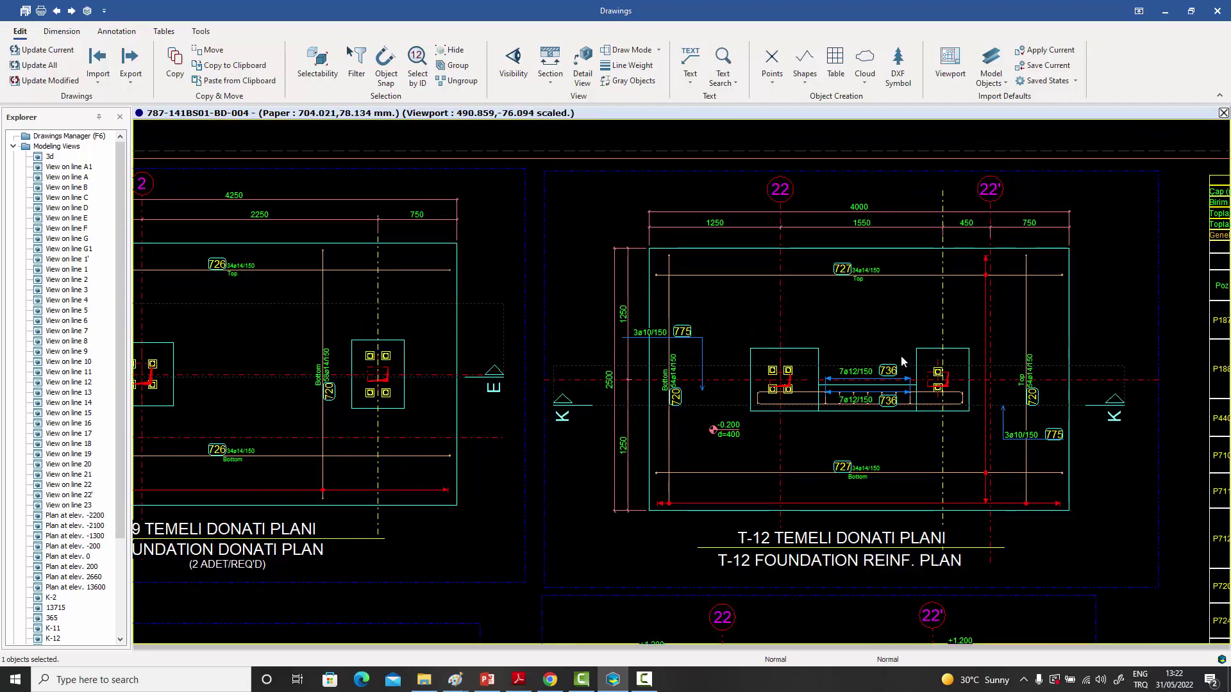
scroll(884, 357, down, 1)
- Look back over the T-9, T-7 and T-8 foundation plans and their adjoining sections
middle_drag(732, 359, 883, 359)
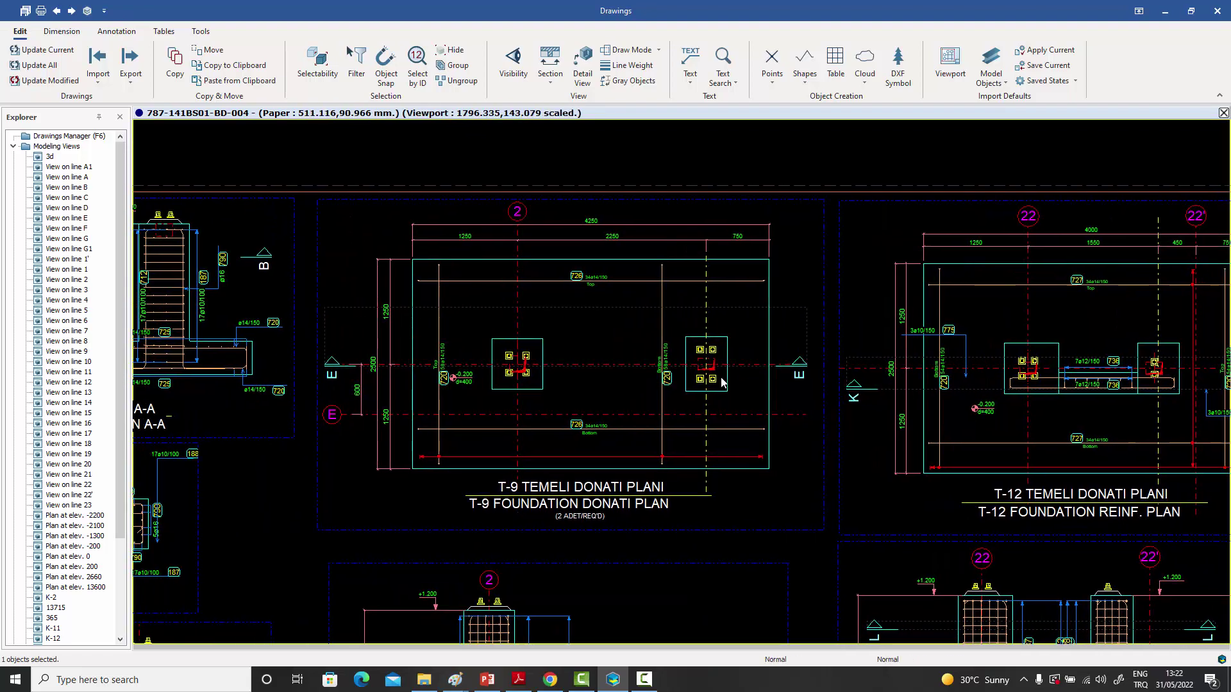
middle_drag(722, 382, 788, 375)
middle_drag(384, 371, 846, 338)
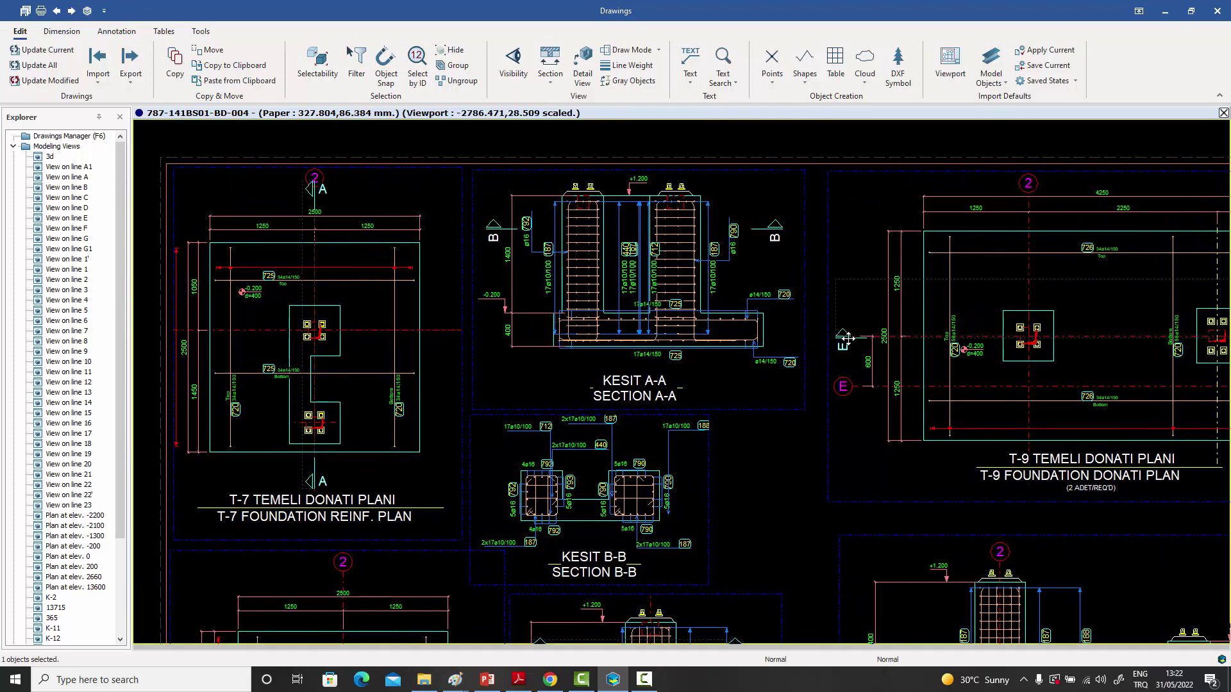
scroll(764, 314, down, 5)
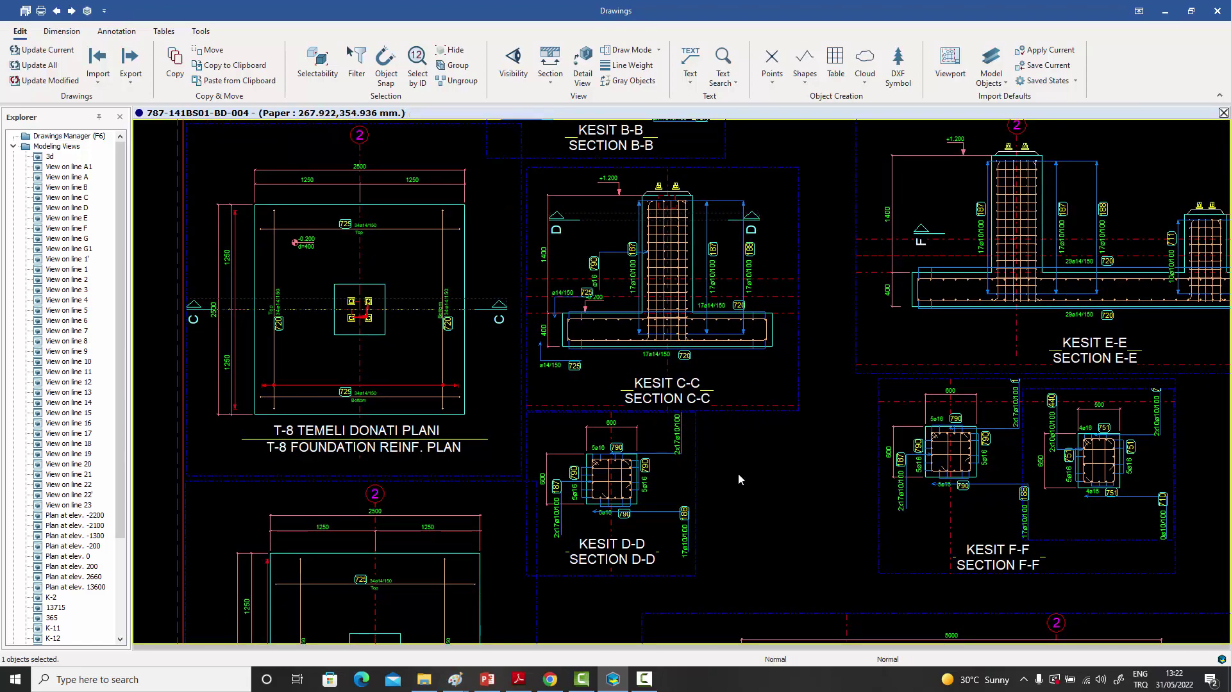
- Examine the reinforcement plans of foundations T-10, T-11, T-13 and T-14
scroll(737, 473, down, 2)
scroll(758, 396, down, 2)
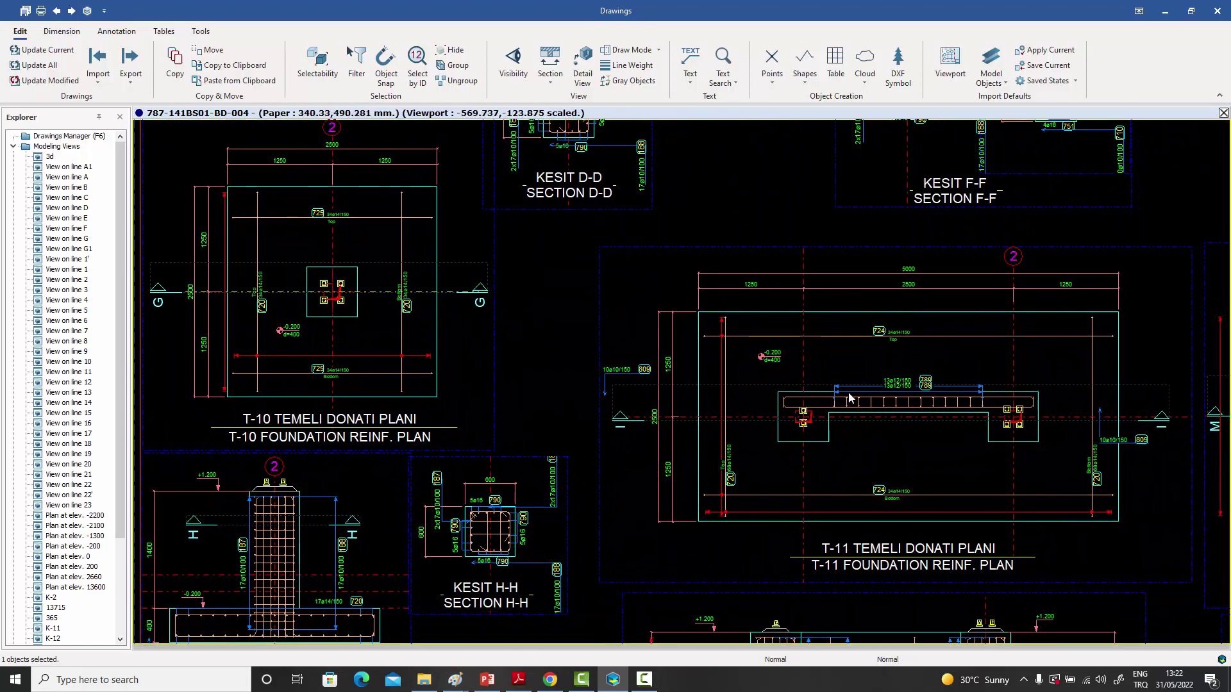
scroll(826, 384, right, 1)
scroll(846, 387, down, 2)
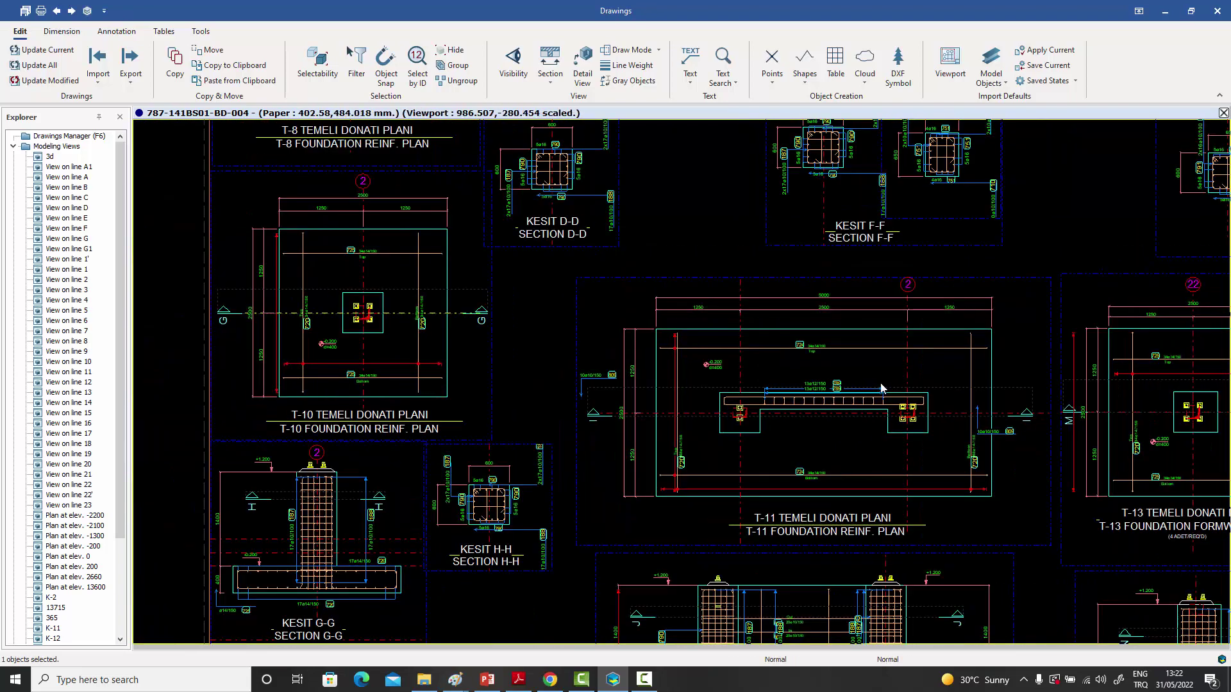
scroll(695, 366, right, 2)
scroll(819, 403, up, 1)
scroll(819, 403, right, 1)
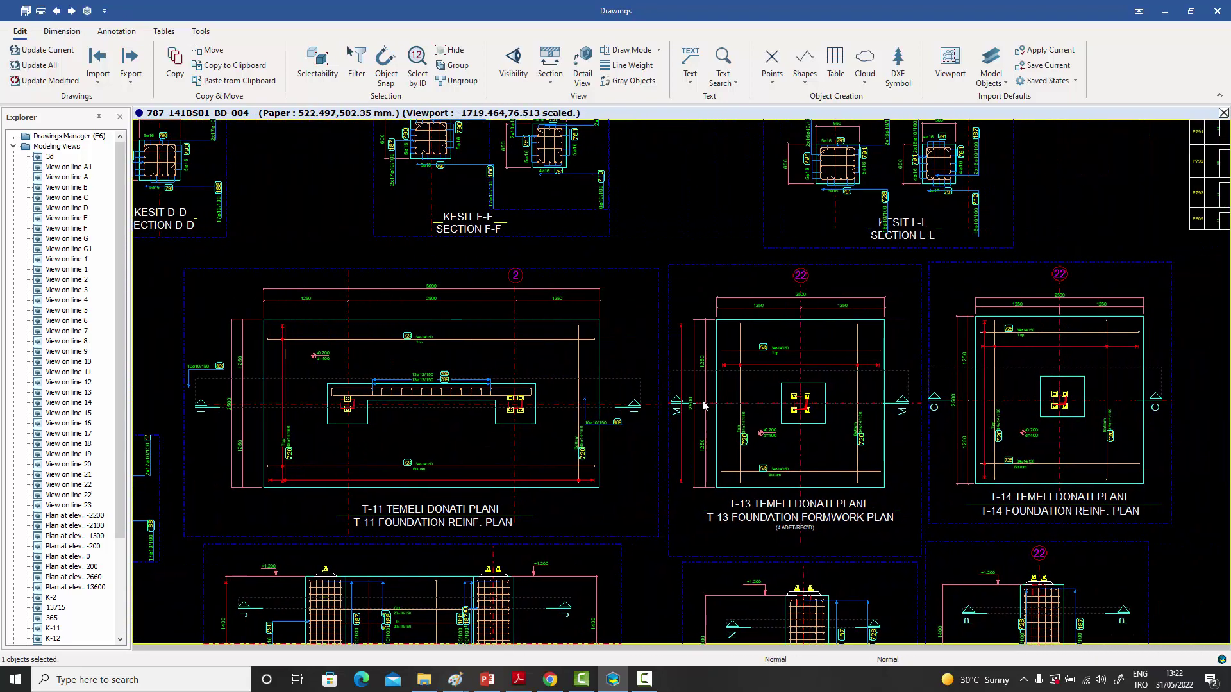
scroll(1019, 327, right, 2)
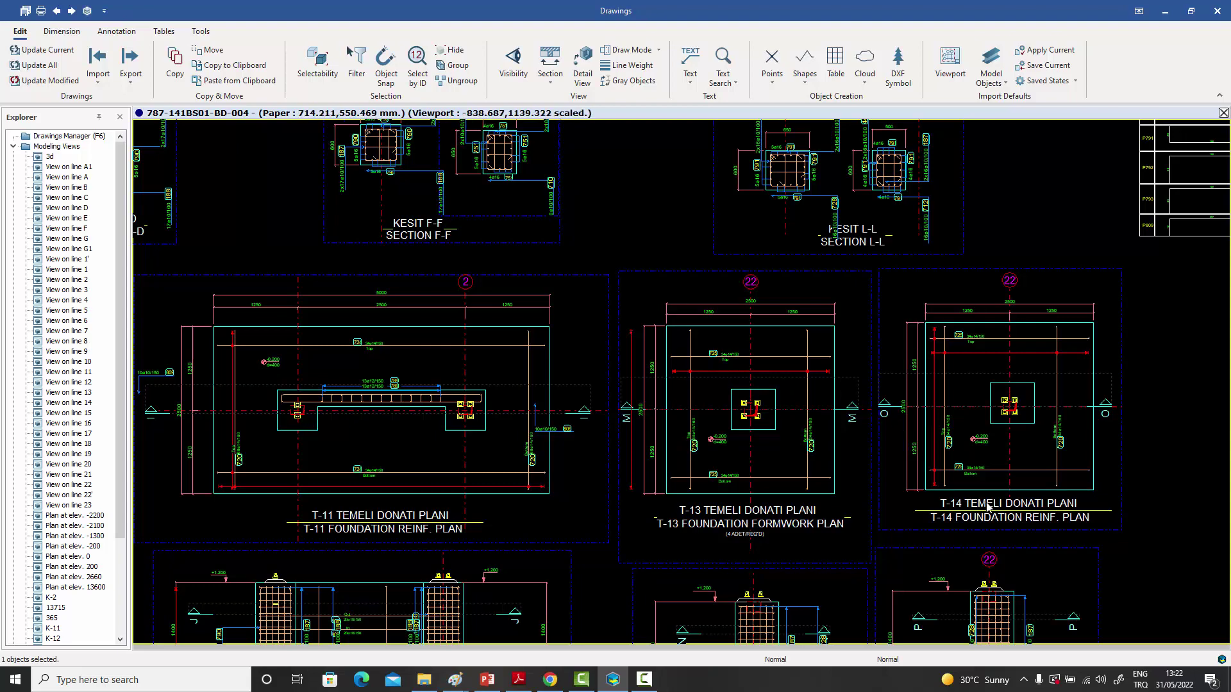
- Examine sections I-I, M-M and O-O with column sections N-N and P-P below the T-11, T-13 and T-14 plans
mouse_move(796, 416)
middle_down()
mouse_move(774, 414)
mouse_move(776, 386)
middle_up()
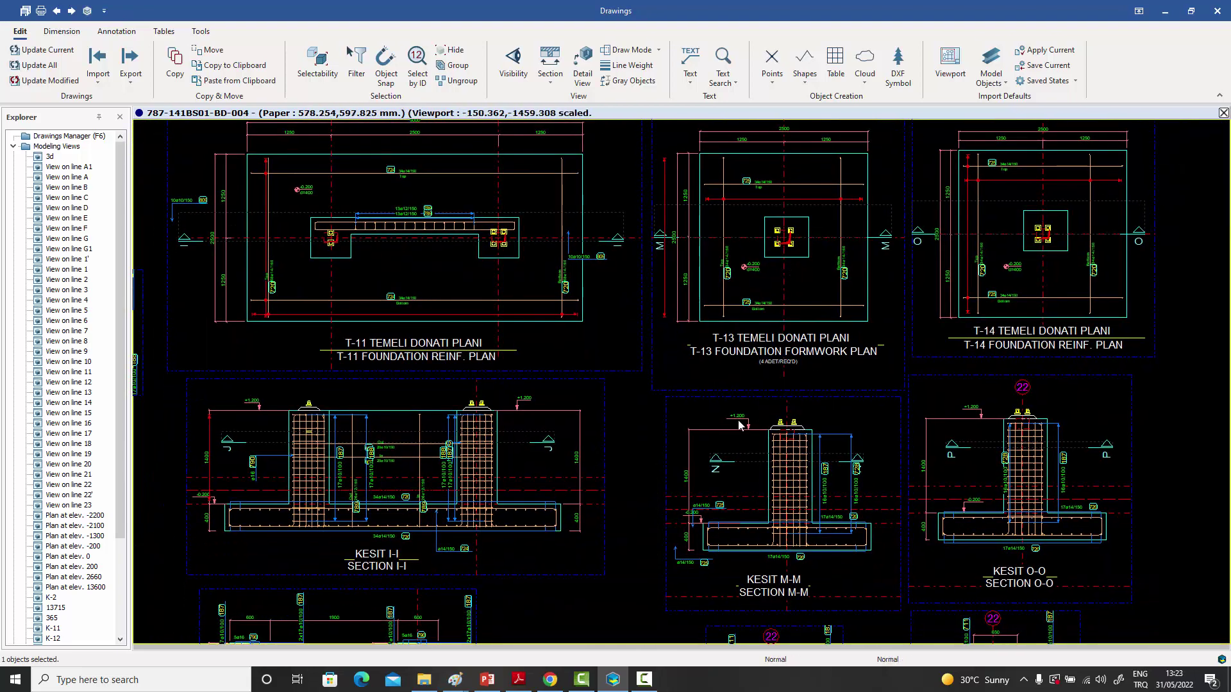
middle_drag(698, 451, 737, 376)
middle_drag(640, 407, 659, 344)
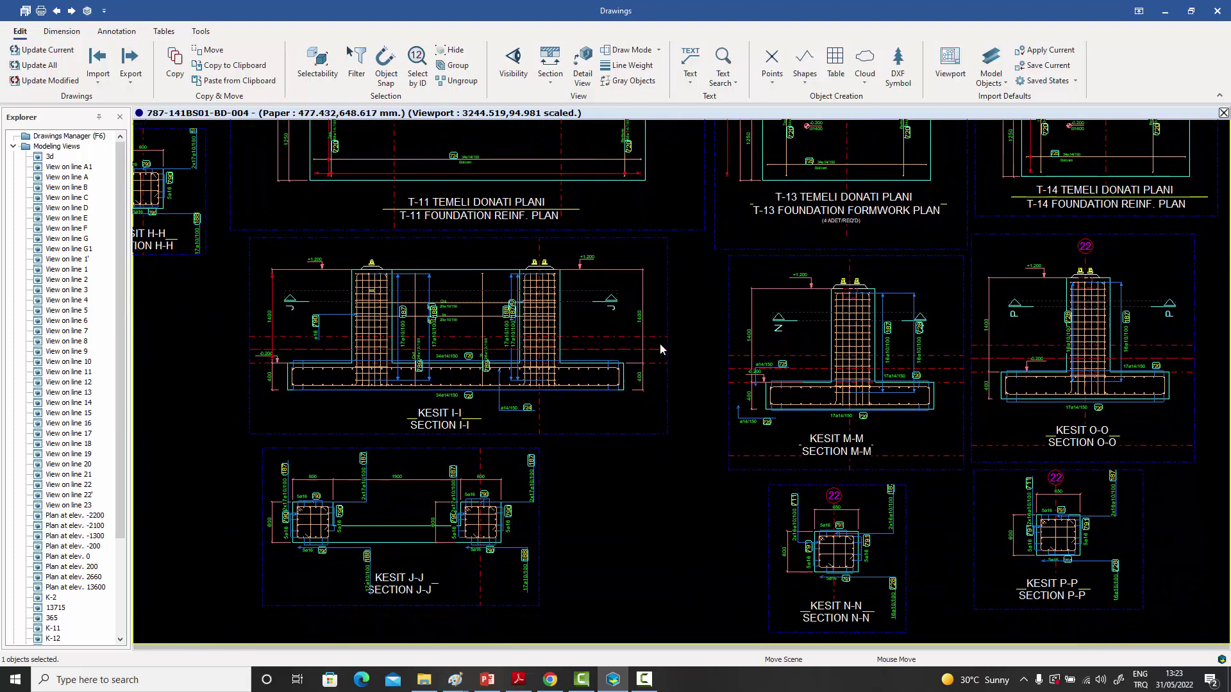
scroll(821, 376, up, 5)
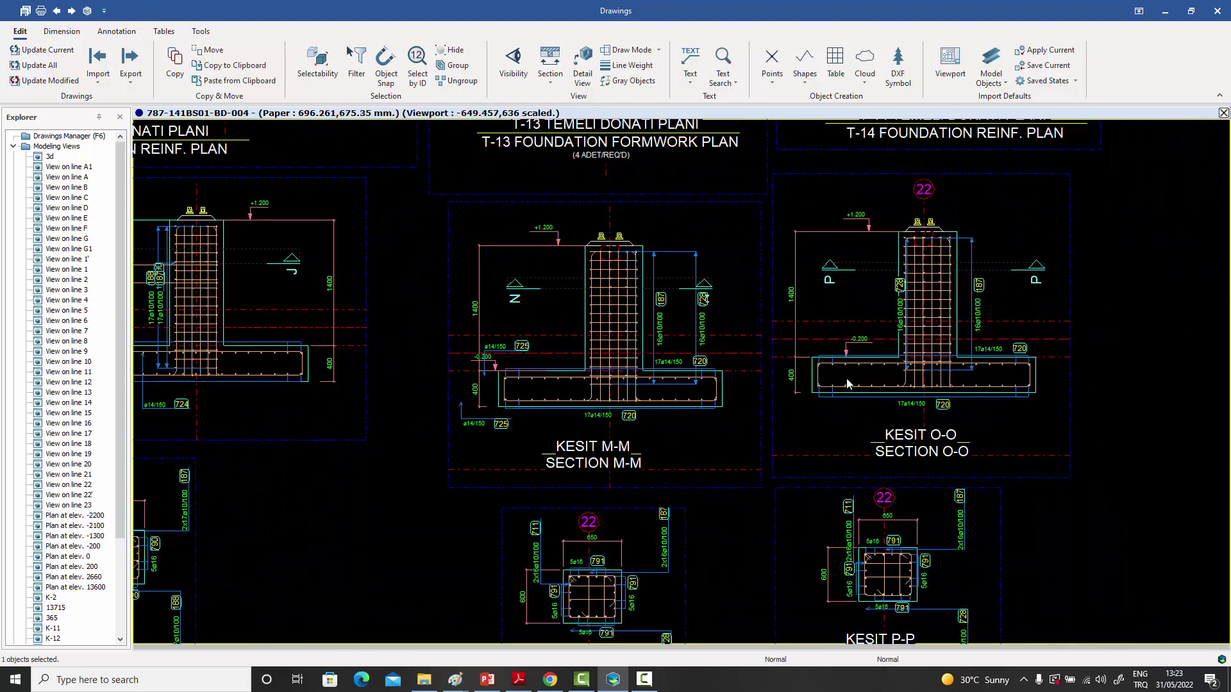
middle_drag(845, 482, 860, 306)
middle_drag(890, 484, 868, 457)
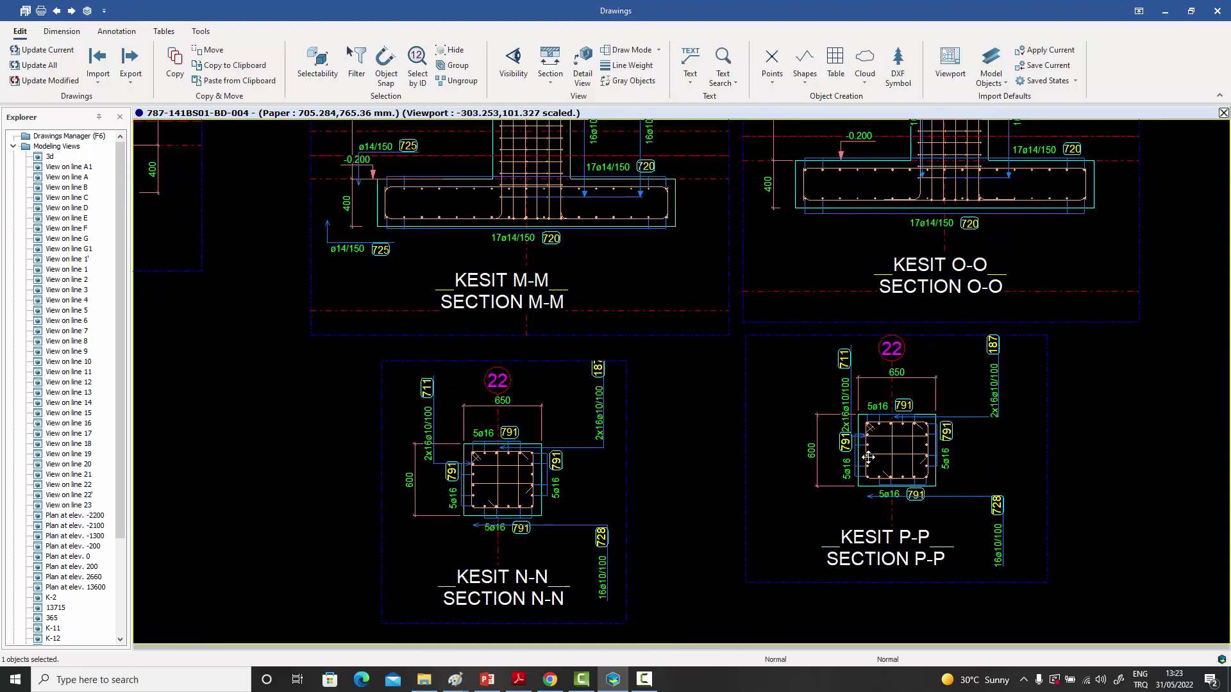
- Switch to sheet 787-141BS01-BD-005 and examine the rebars in its staircase and foundation sections
key(ctrl+Page_Down)
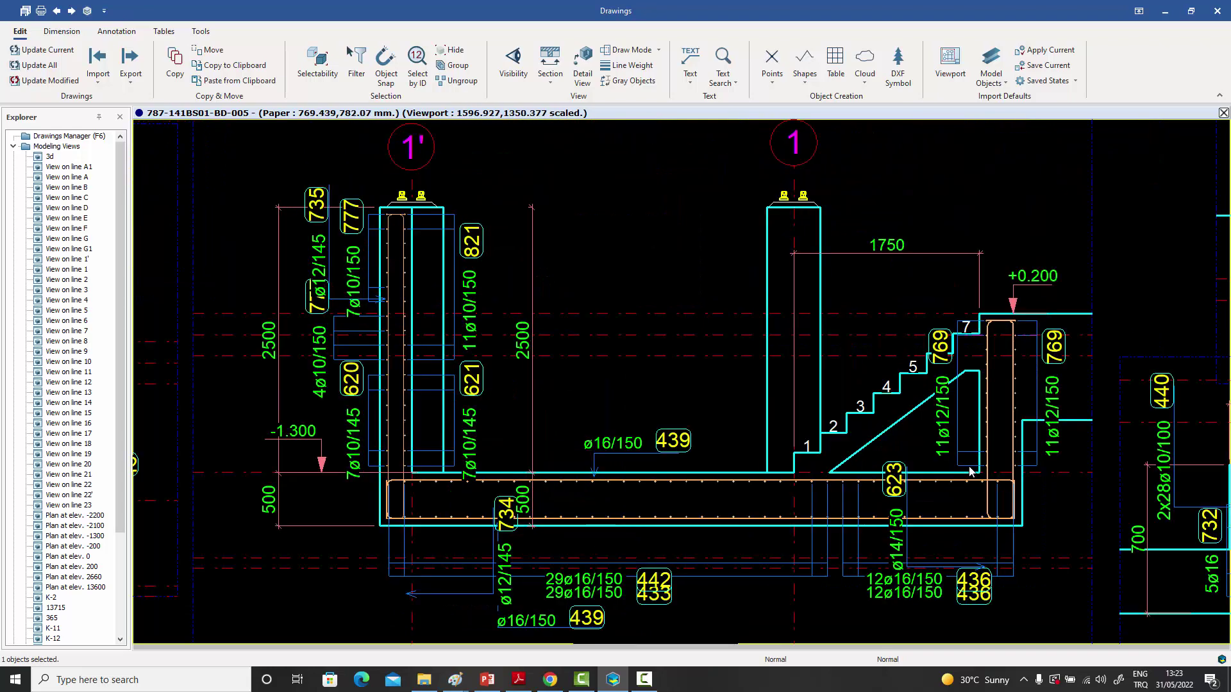
middle_drag(969, 472, 959, 462)
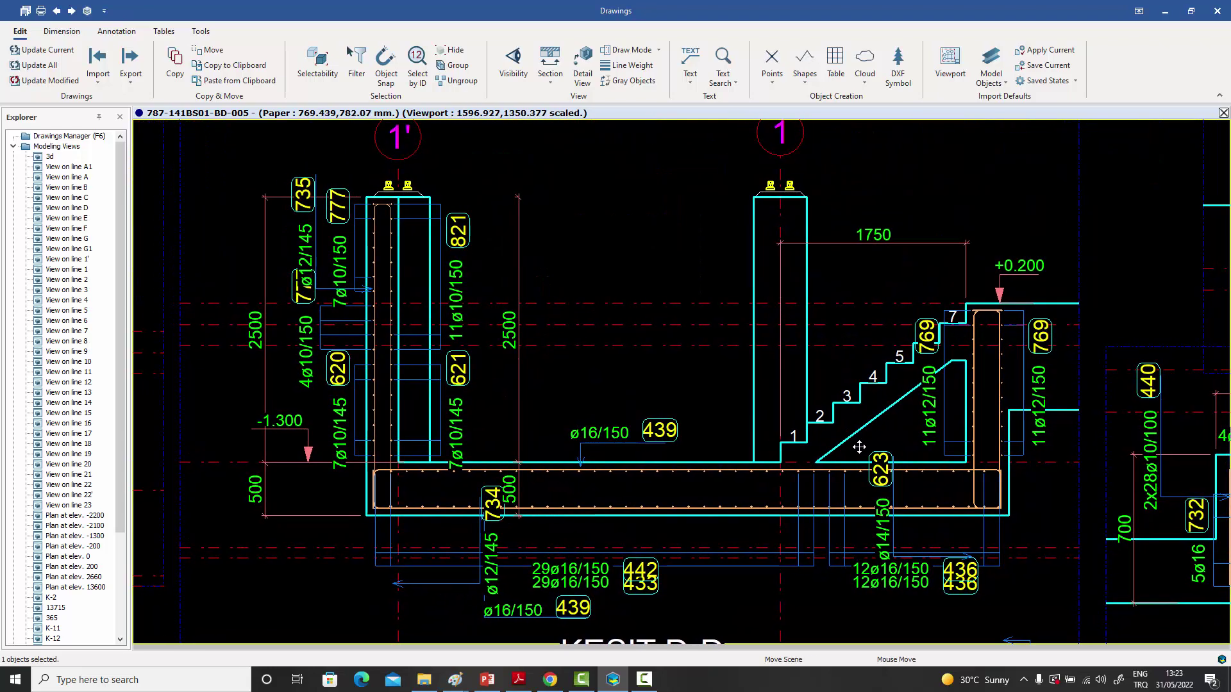
scroll(856, 453, up, 1)
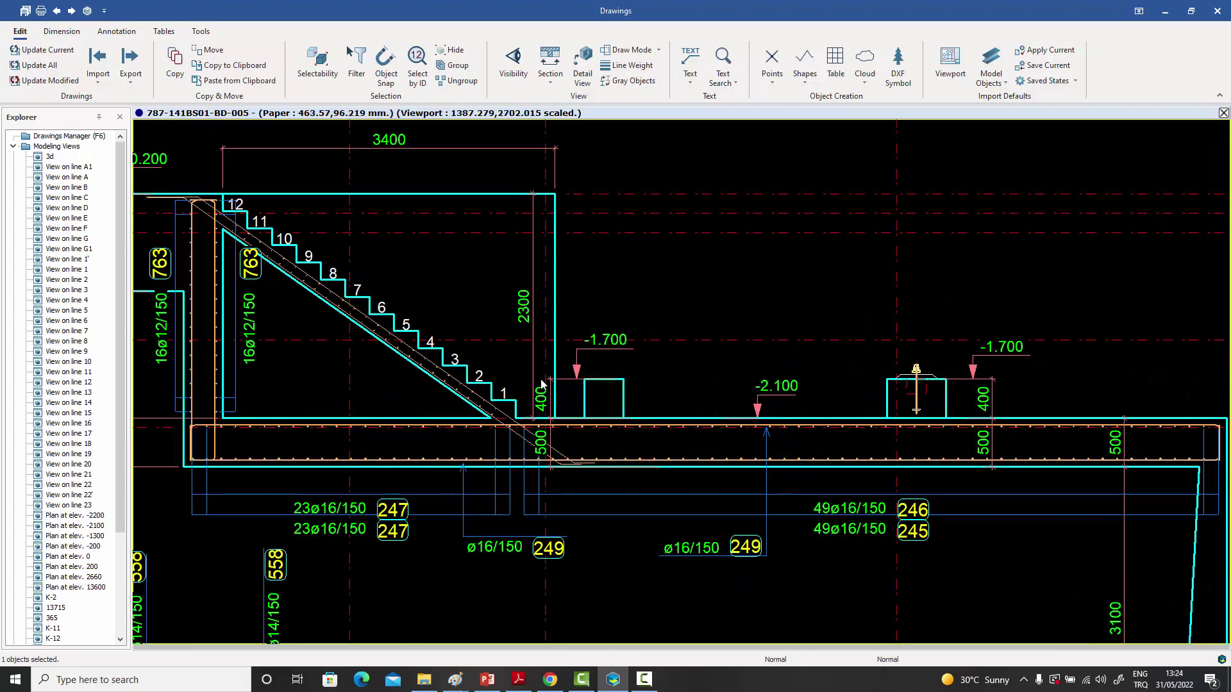
scroll(848, 463, down, 2)
middle_drag(848, 463, 843, 448)
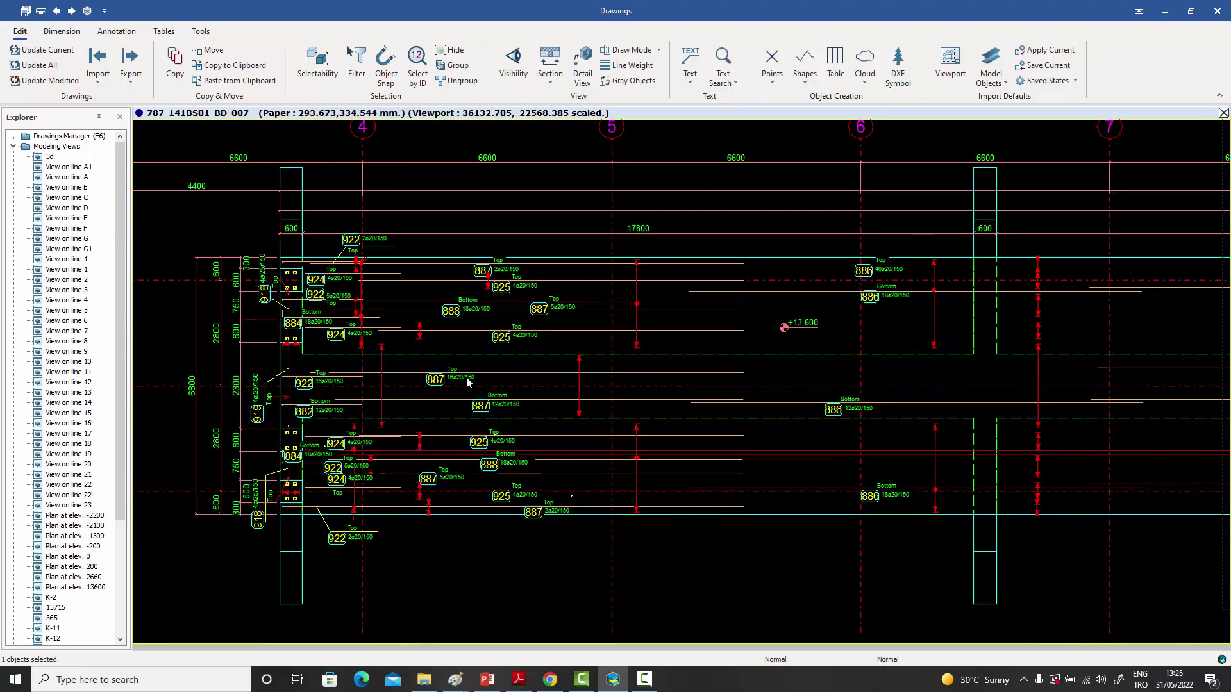
- Review the +13.600 level reinforcement plan on sheet 787-141BS01-BD-007 from axis 4 to axis 18
middle_drag(1059, 456, 837, 457)
middle_drag(933, 448, 632, 431)
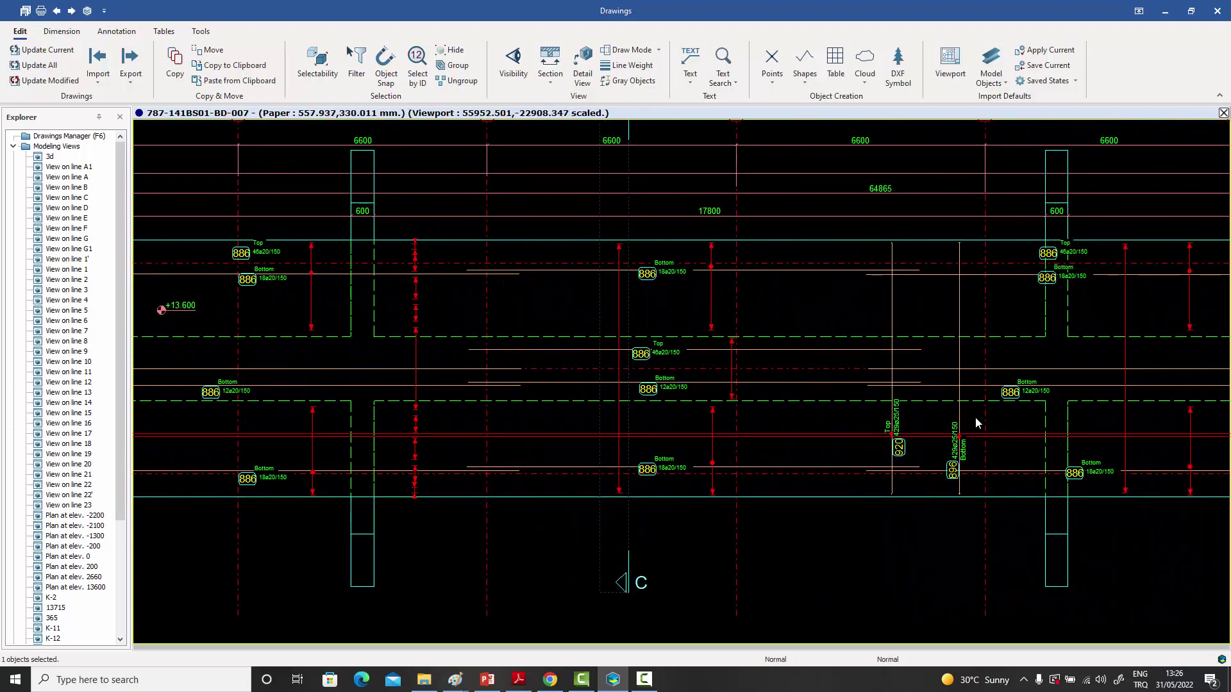
middle_drag(975, 416, 591, 426)
middle_drag(890, 411, 654, 414)
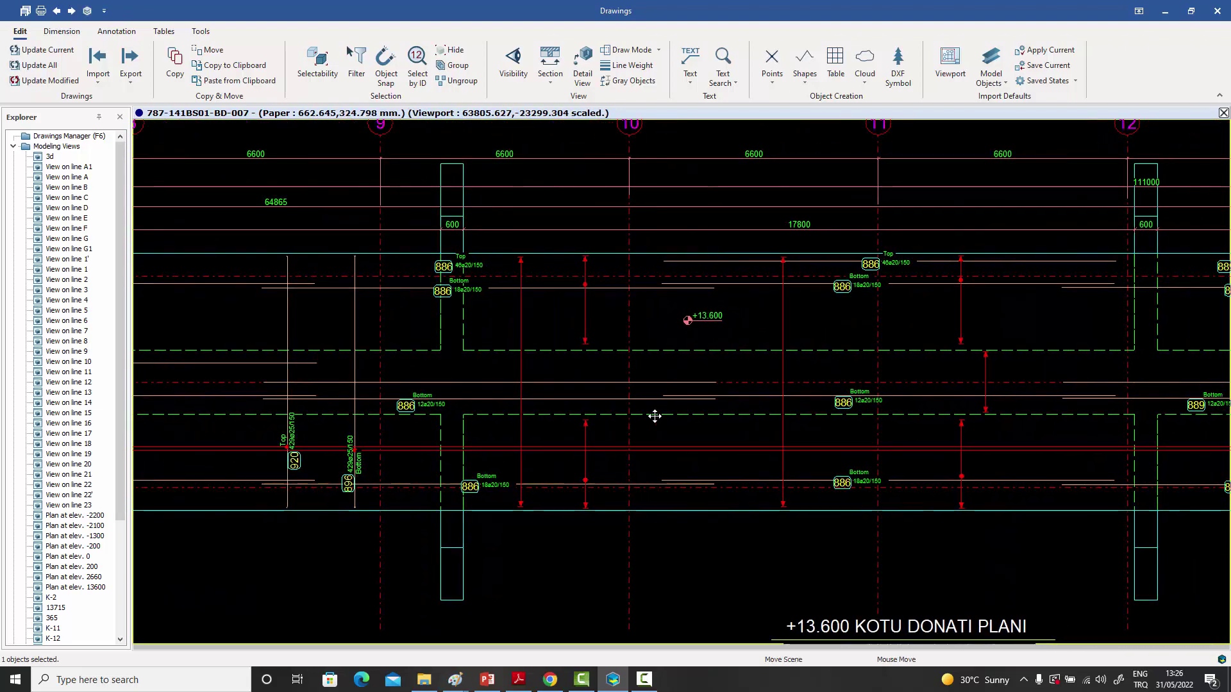
middle_drag(964, 423, 777, 441)
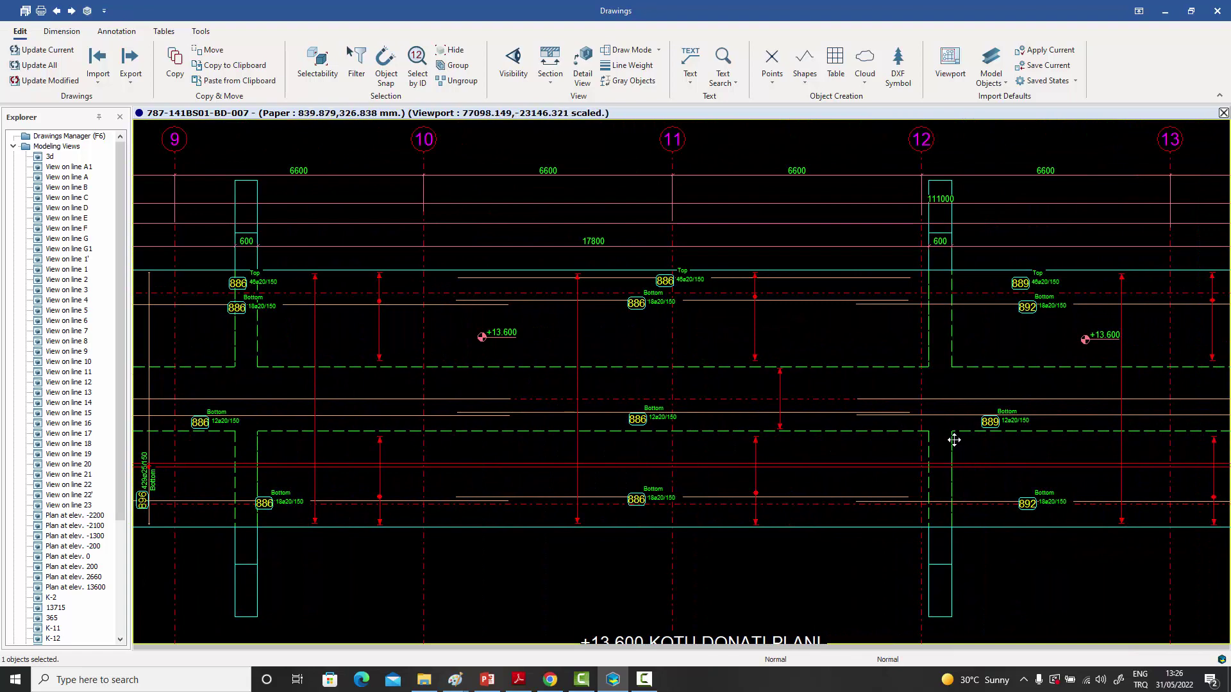
mouse_move(953, 439)
middle_down()
mouse_move(744, 446)
mouse_move(942, 456)
mouse_move(747, 455)
middle_up()
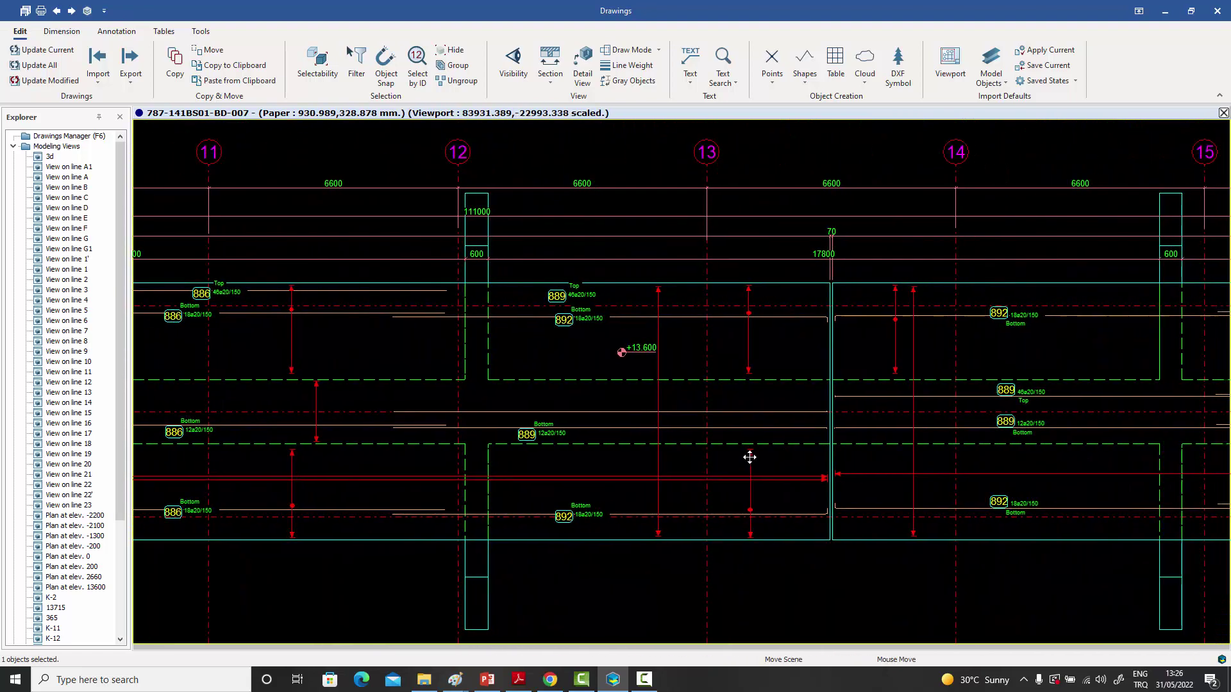
middle_drag(1022, 452, 849, 447)
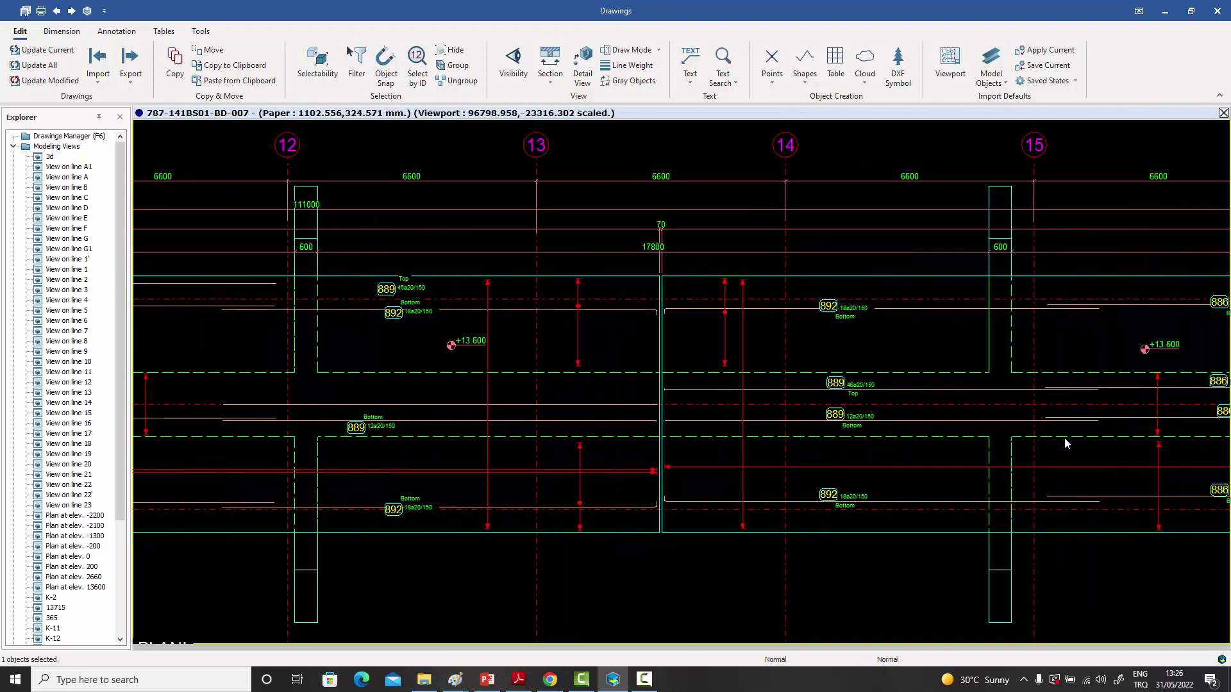
middle_drag(1005, 433, 737, 426)
middle_drag(970, 429, 879, 434)
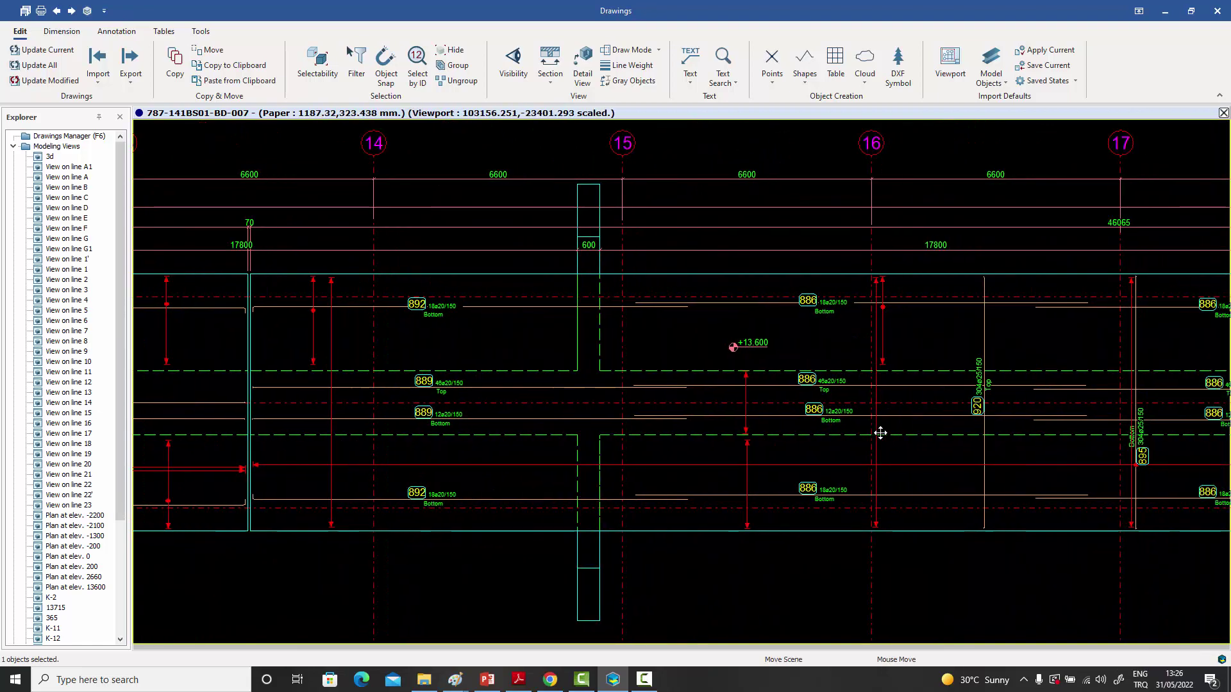
middle_drag(993, 433, 760, 435)
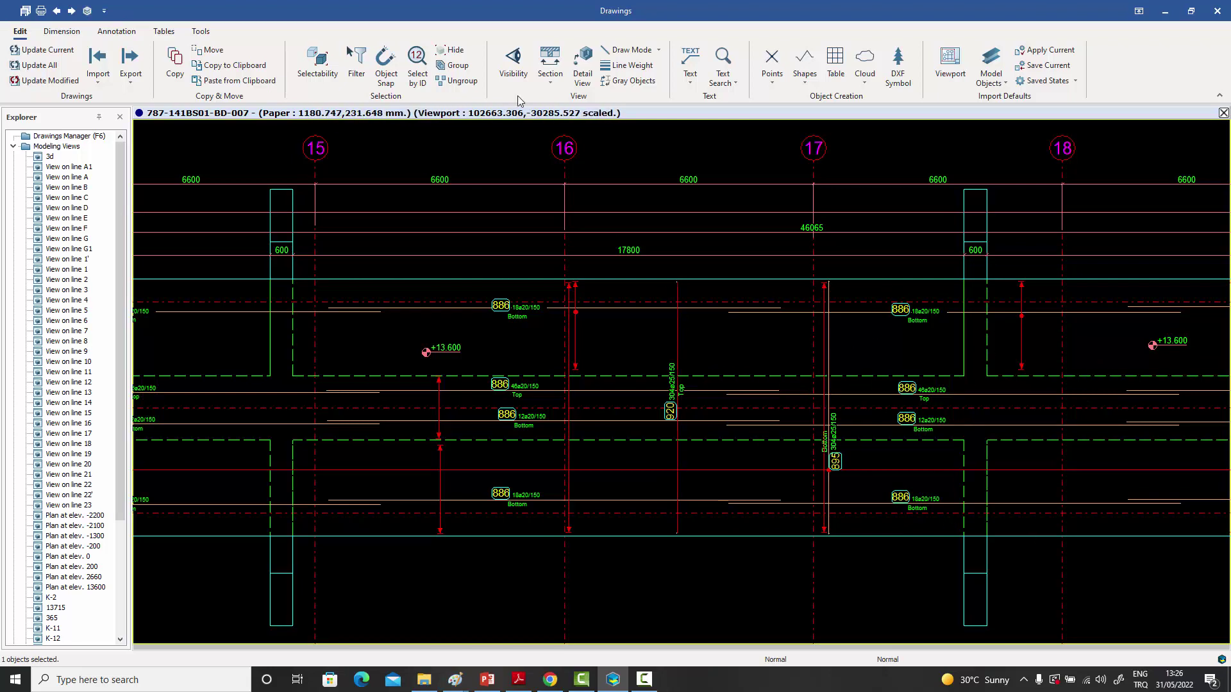
- Toggle the line weight display and inspect the top and bottom rebars around axes 16 and 17 of the +13.600 plan
scroll(707, 346, up, 2)
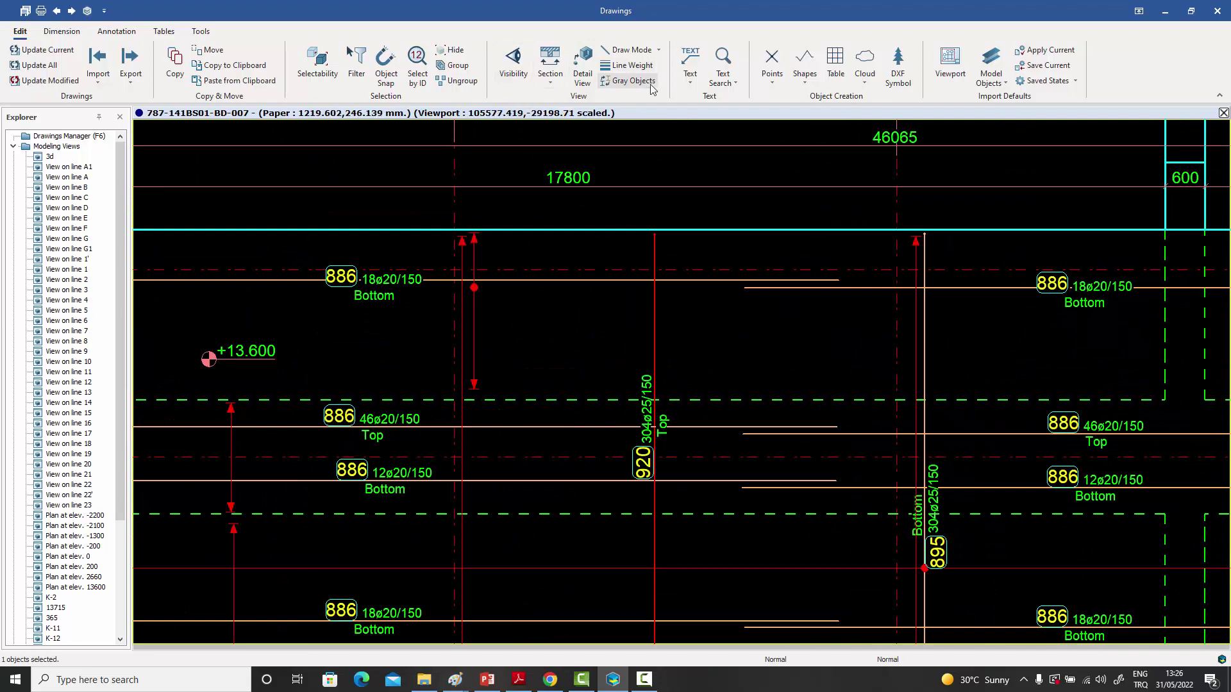
click(631, 65)
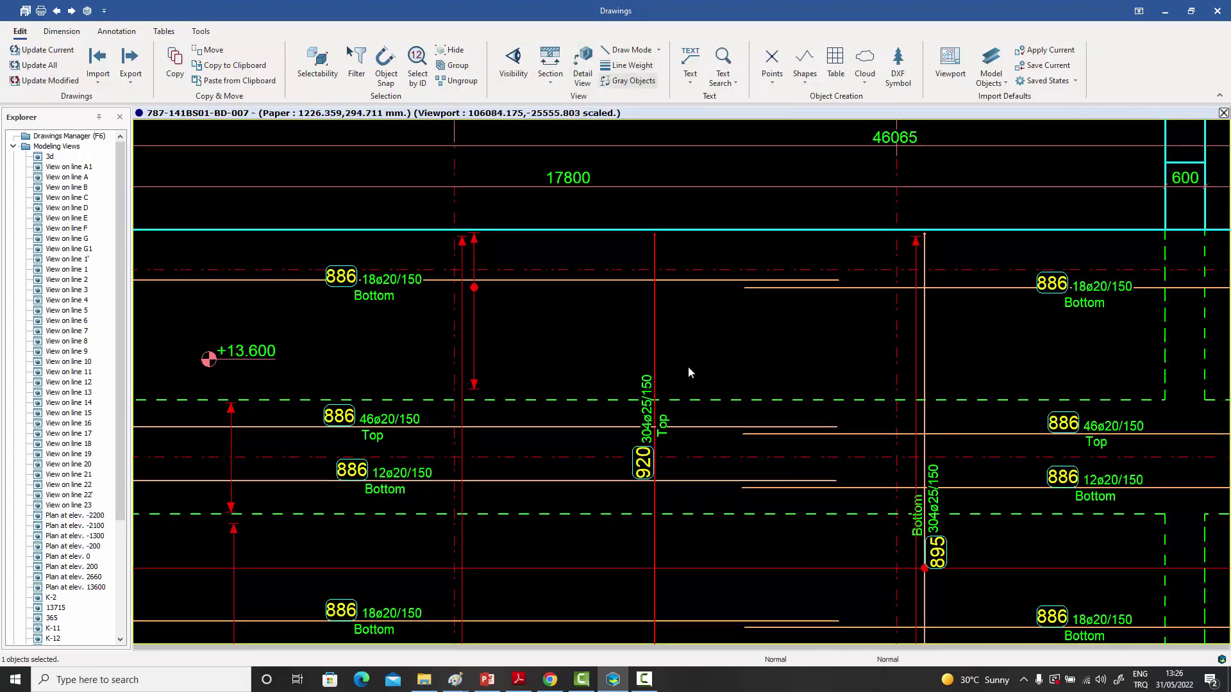
middle_drag(689, 366, 732, 339)
scroll(733, 339, down, 1)
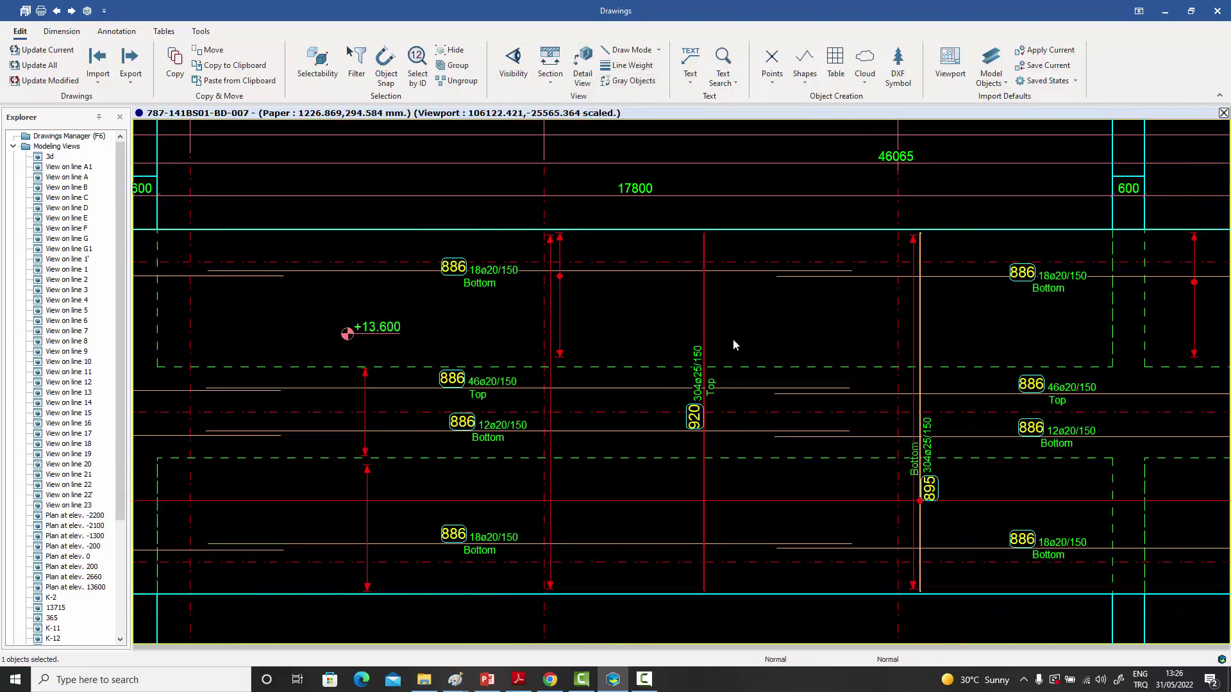
middle_drag(732, 339, 707, 332)
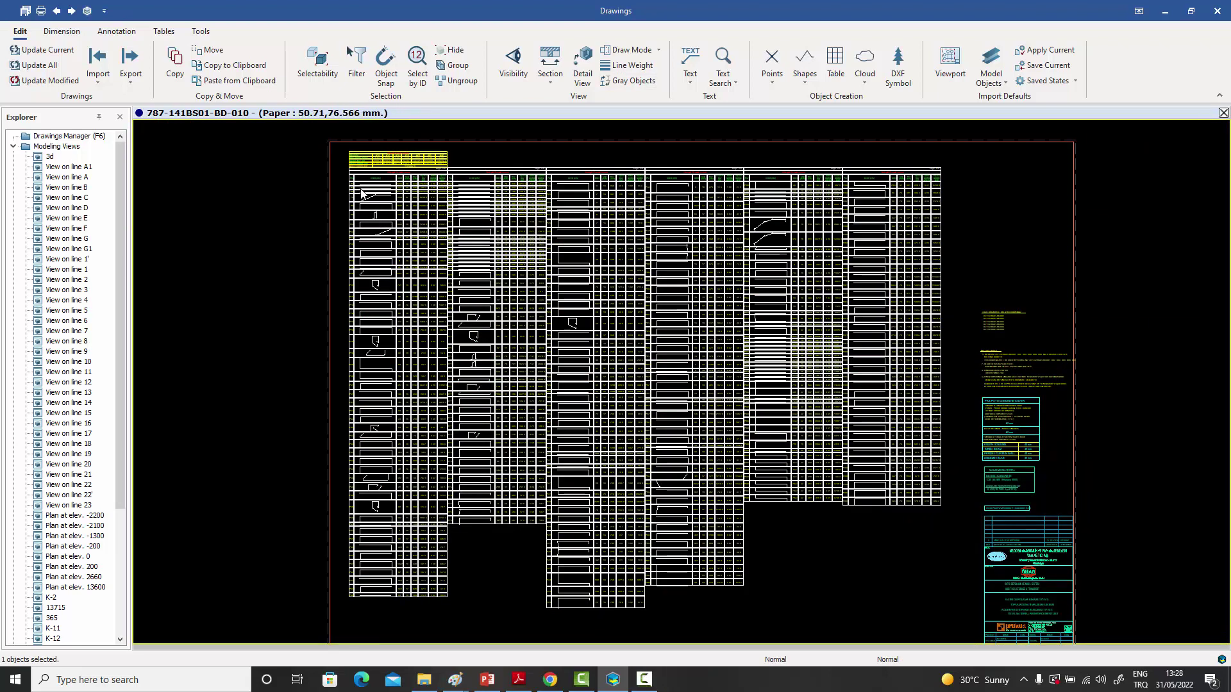
- Examine the detailed rebar list on sheet 787-141BS01-BD-010, including bar shapes, diameters, lengths and weights
scroll(361, 192, up, 4)
middle_drag(417, 262, 425, 329)
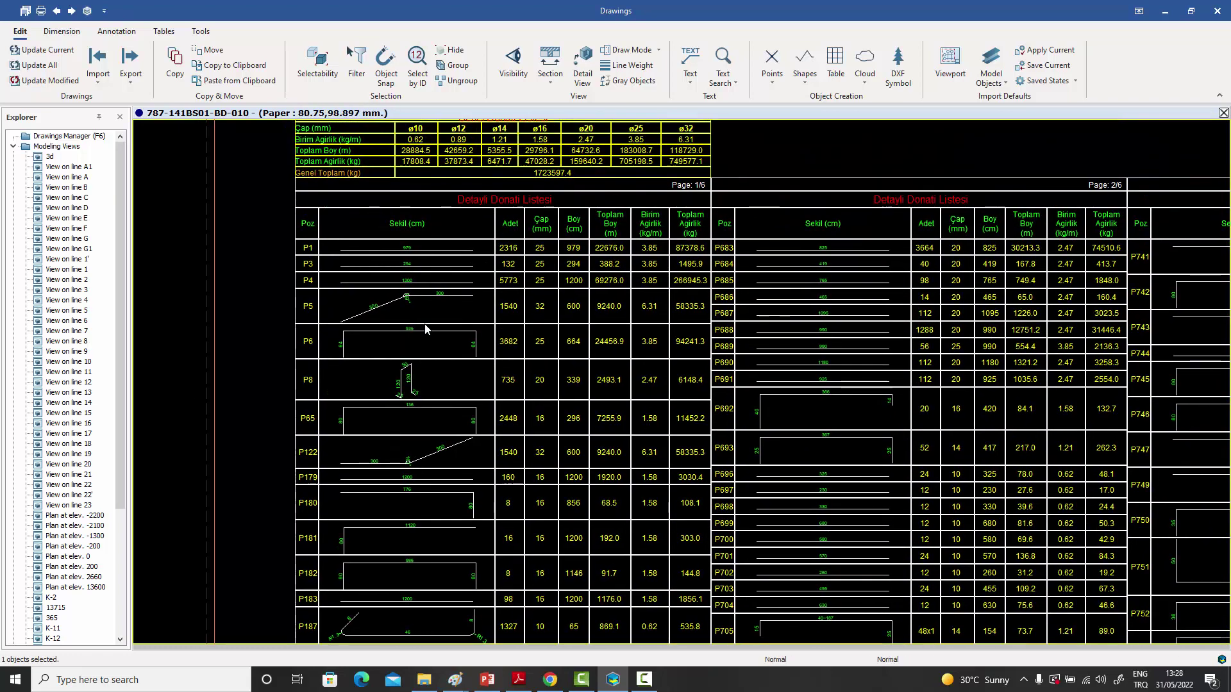
mouse_move(550, 357)
middle_down()
mouse_move(564, 261)
mouse_move(561, 329)
middle_up()
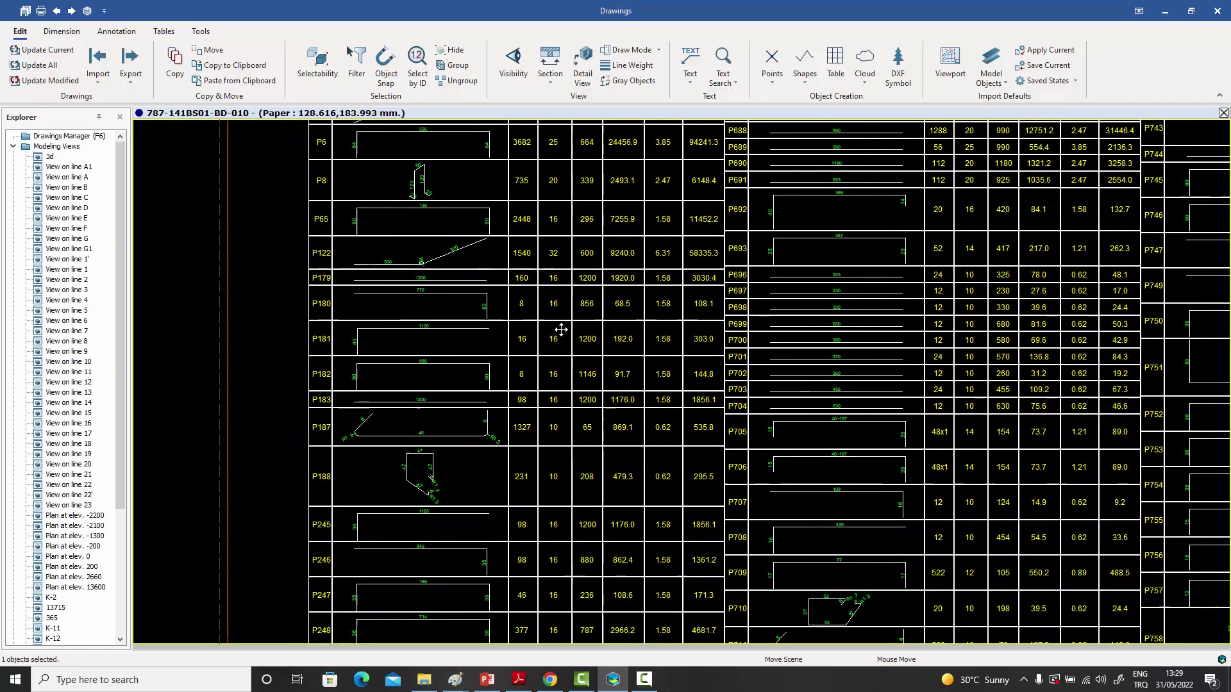
middle_drag(549, 433, 558, 335)
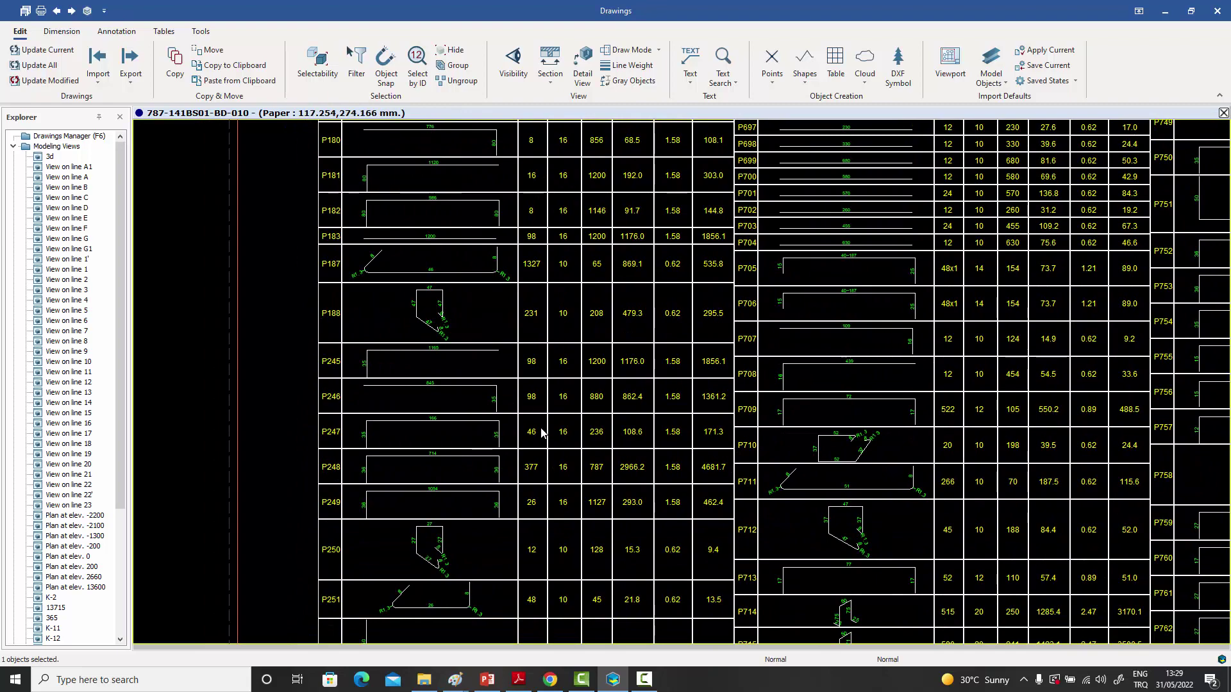
mouse_move(542, 433)
middle_down()
mouse_move(550, 308)
mouse_move(551, 385)
mouse_move(549, 323)
mouse_move(472, 417)
mouse_move(487, 442)
mouse_move(475, 464)
middle_up()
scroll(549, 322, down, 1)
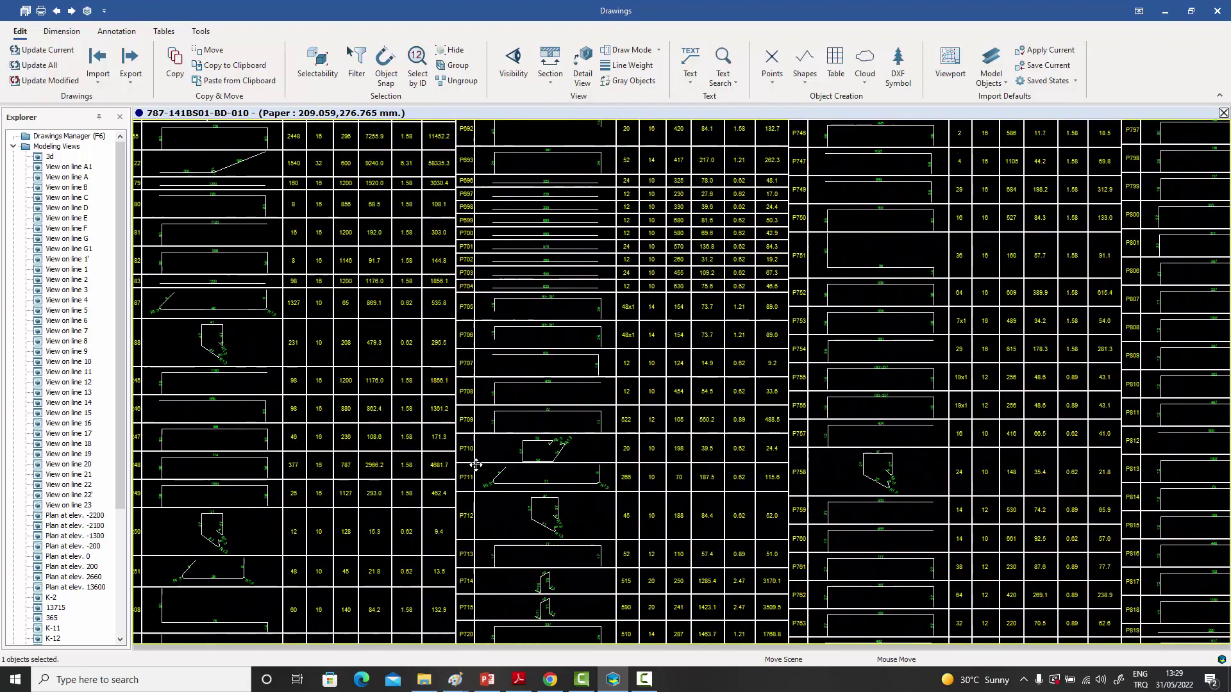